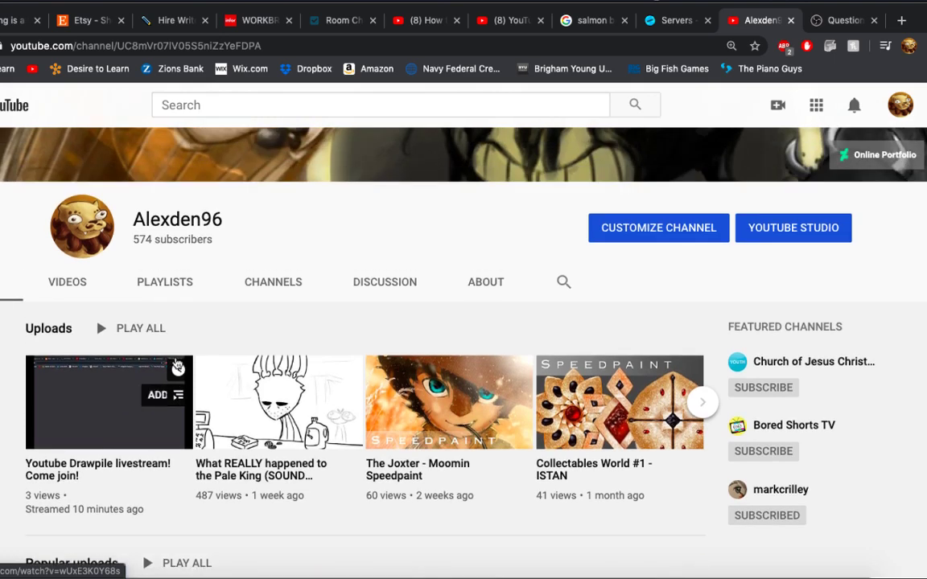
Open the current Drawpile livestream from the channel's video list and bring up its video details for editing.
left_click(56, 283)
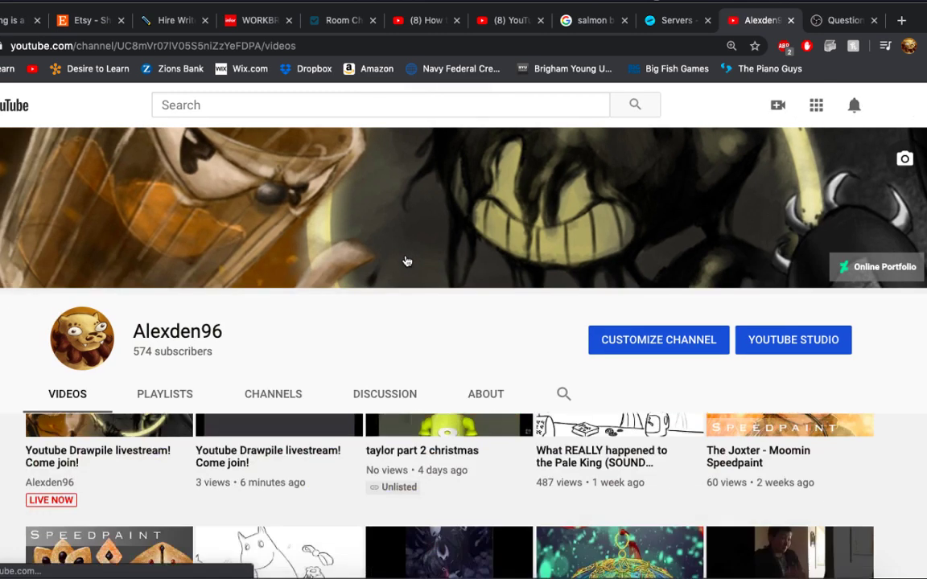
left_click(102, 322)
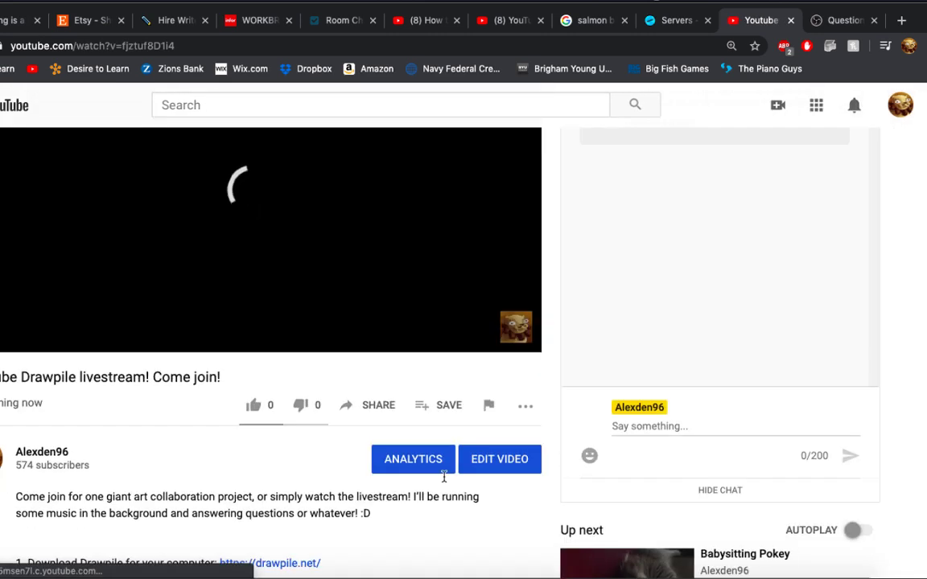
left_click(491, 467)
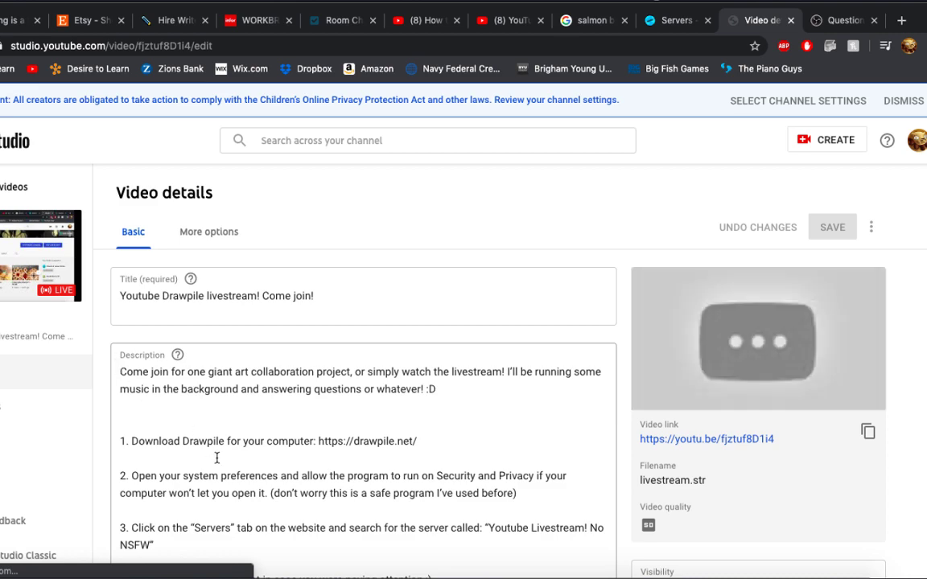
Mark the livestream as not made for kids and save the video details.
scroll(216, 458, "down", 3)
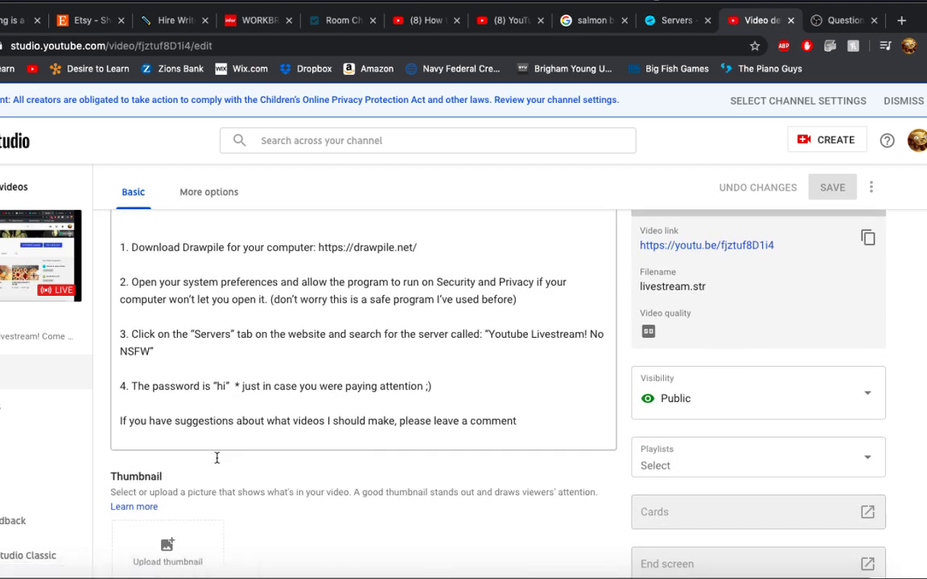
scroll(216, 458, "up", 2)
scroll(217, 458, "down", 1)
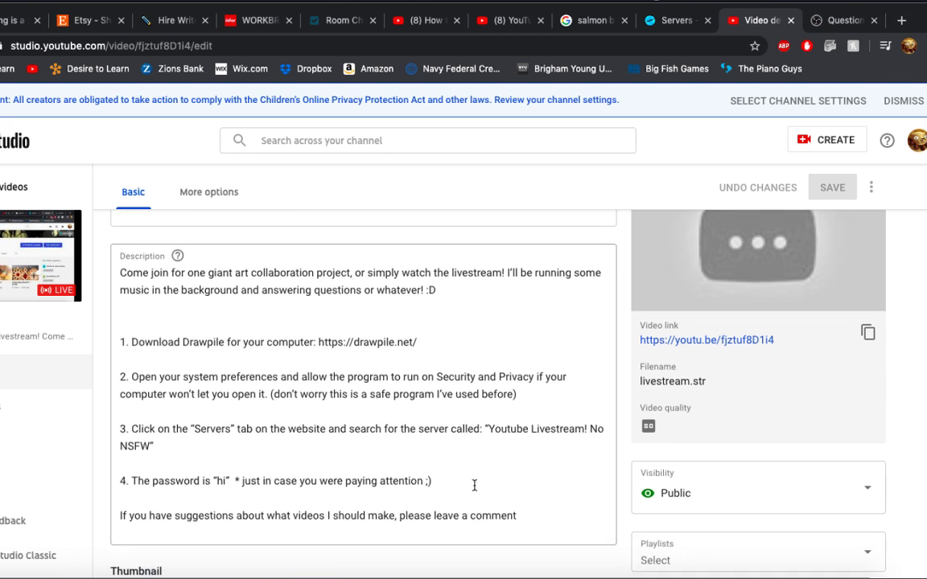
left_click_drag(517, 515, 115, 277)
left_click(310, 426)
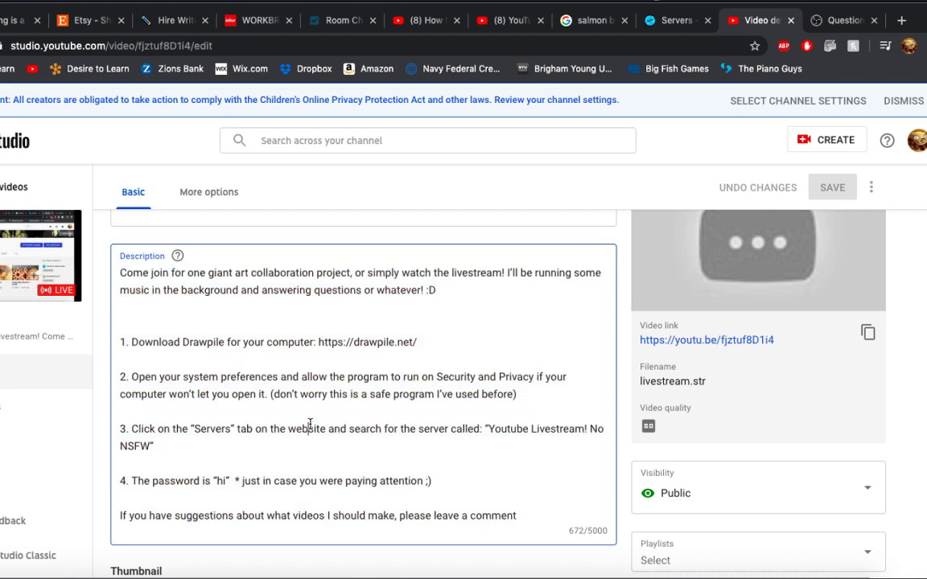
scroll(363, 383, "down", 3)
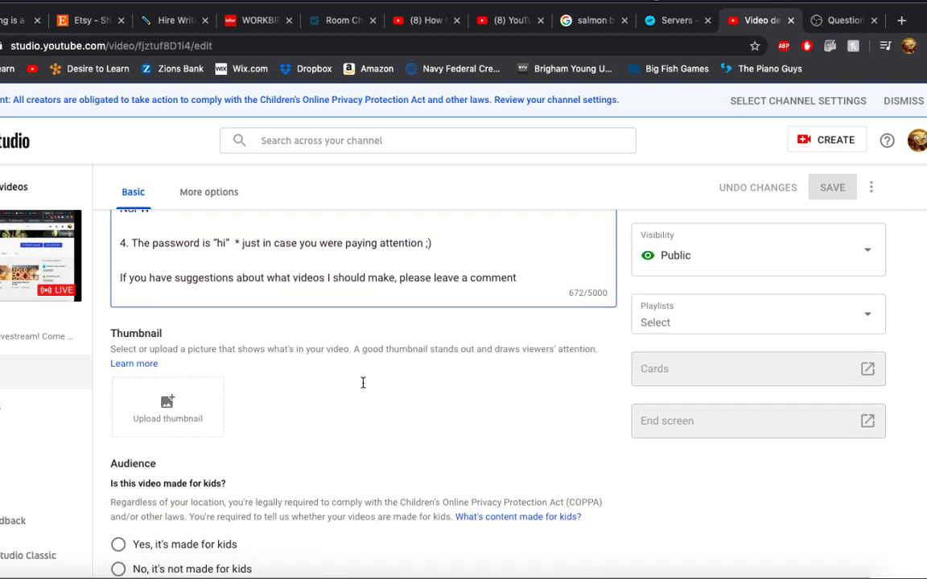
scroll(363, 388, "down", 2)
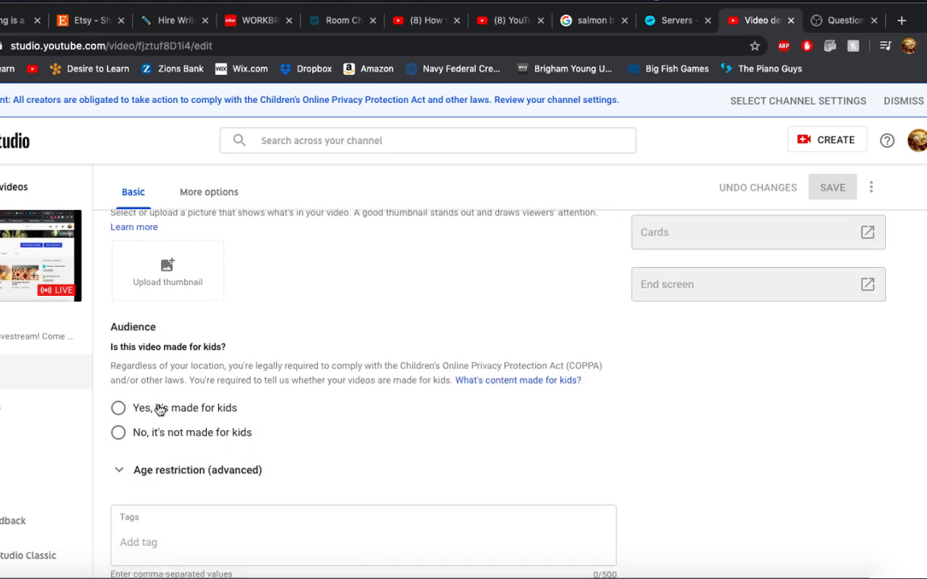
left_click(118, 433)
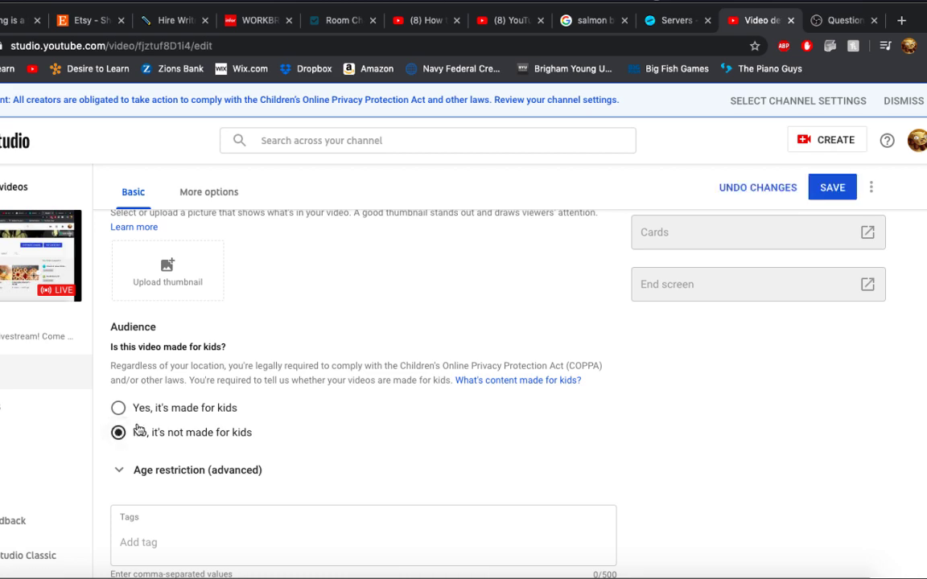
scroll(351, 358, "up", 5)
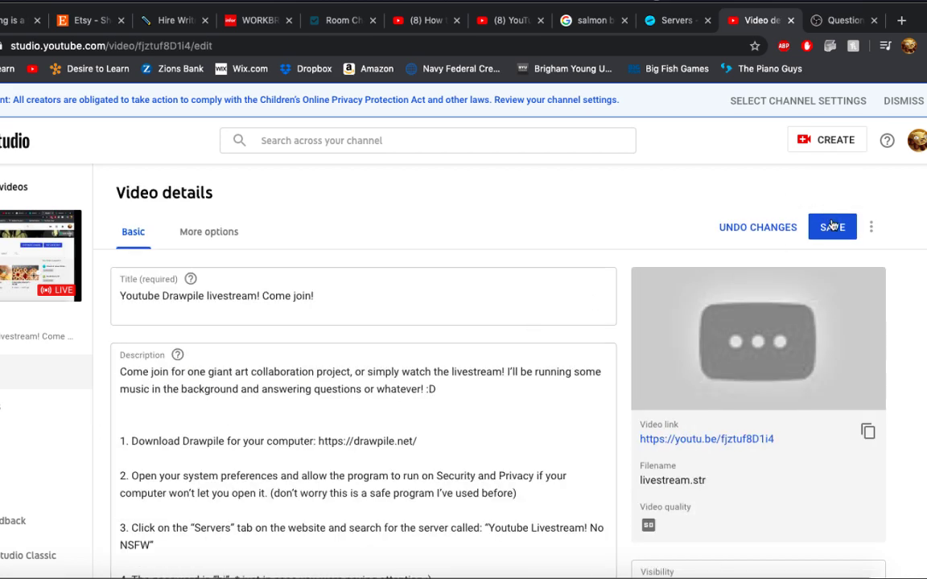
left_click(832, 228)
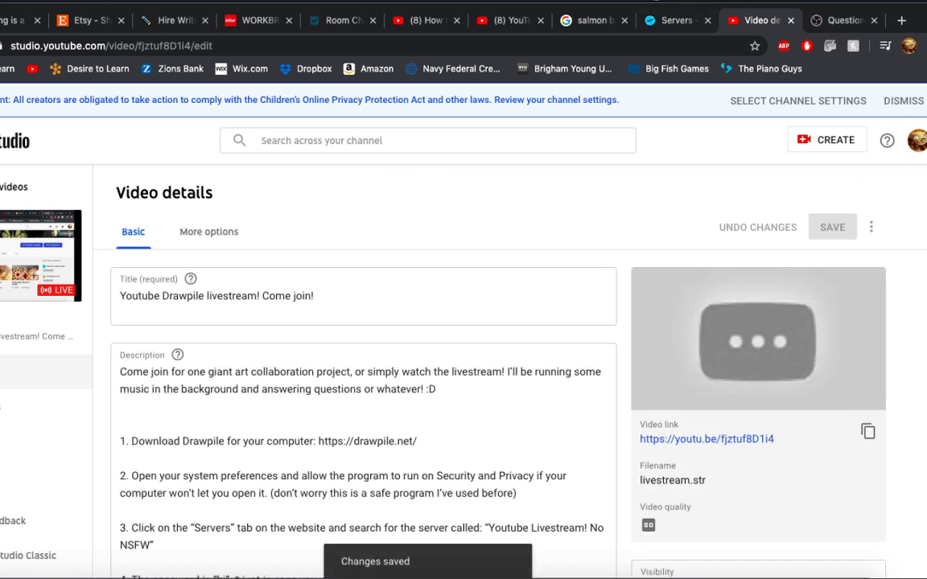
Return to the channel page and open the current livestream's watch page.
left_click(915, 141)
left_click(792, 231)
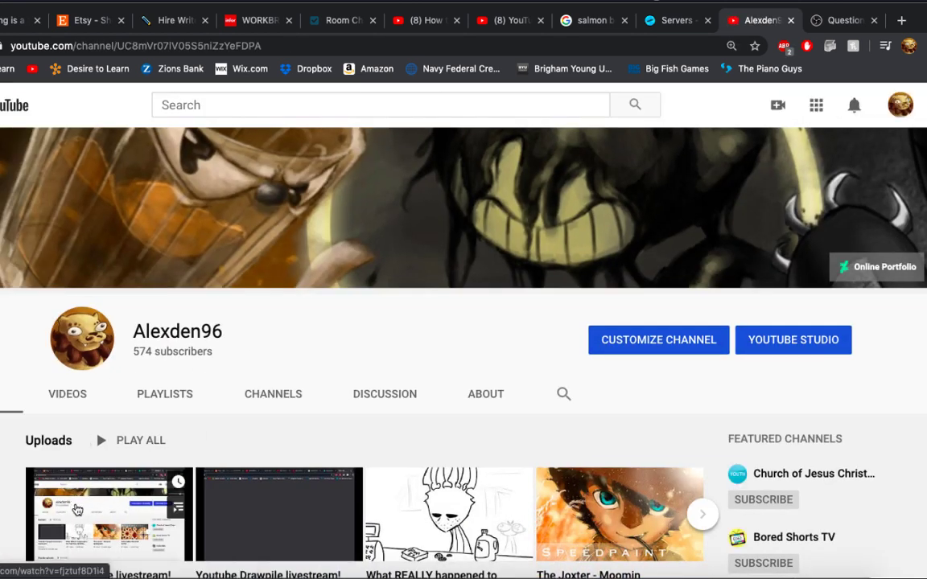
left_click(146, 450)
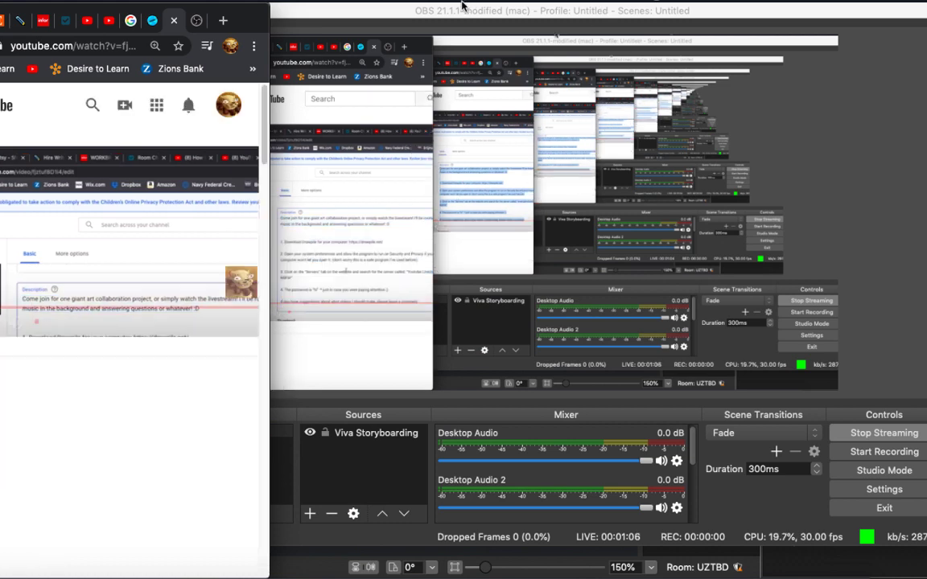
Minimise the Assassin's Creed soundtrack window and arrange the livestream browser window alongside the Drawpile canvas.
left_click(270, 10)
left_click(187, 10)
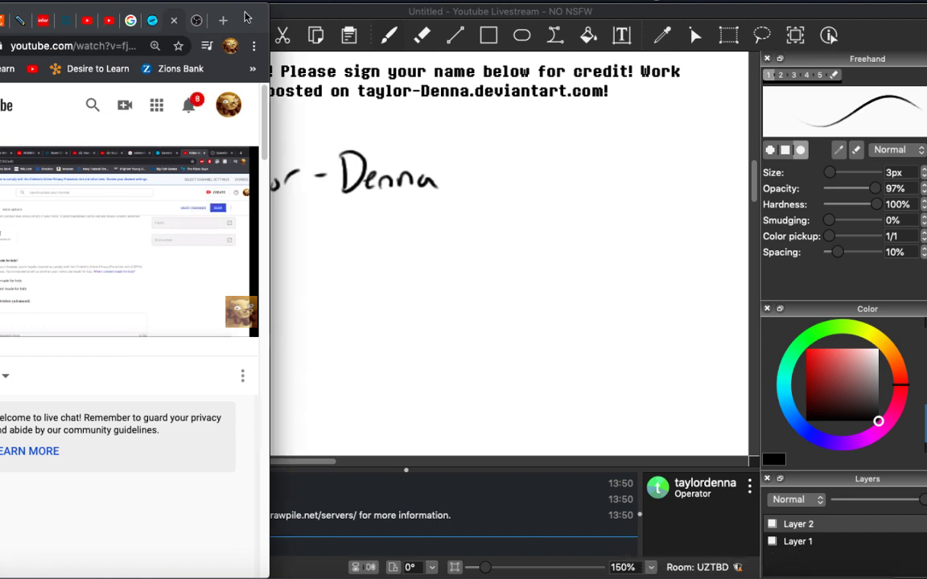
left_click_drag(247, 18, 246, 129)
left_click(36, 103)
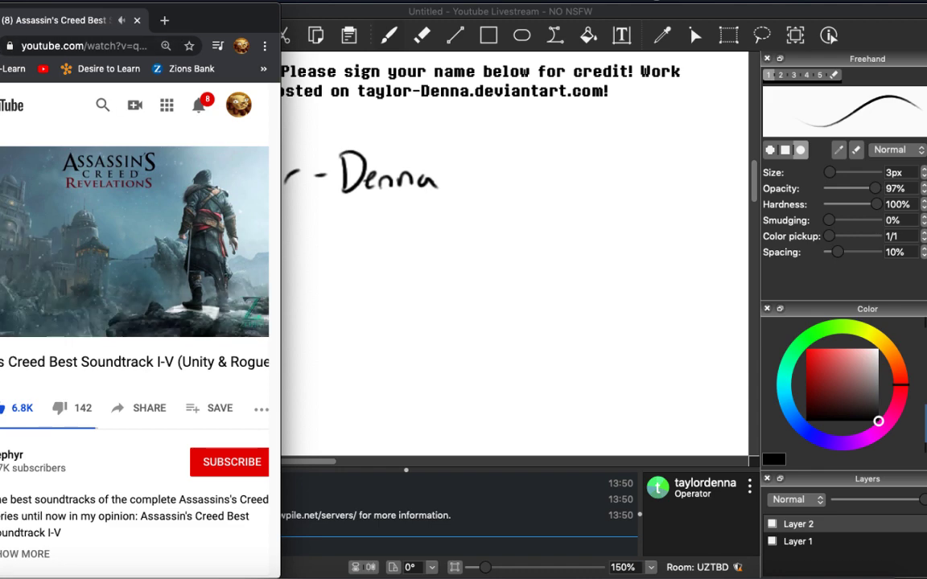
key("super+m")
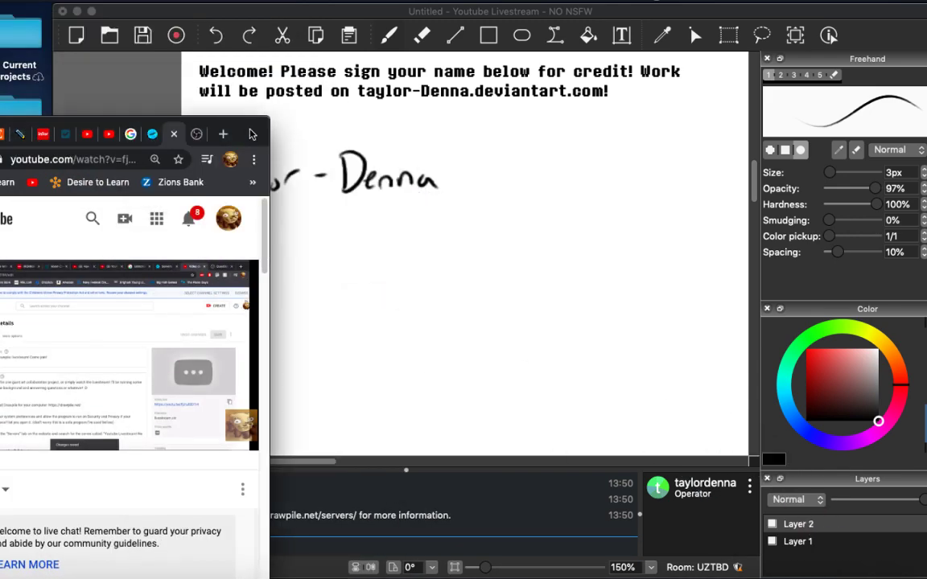
left_click_drag(239, 74, 232, 21)
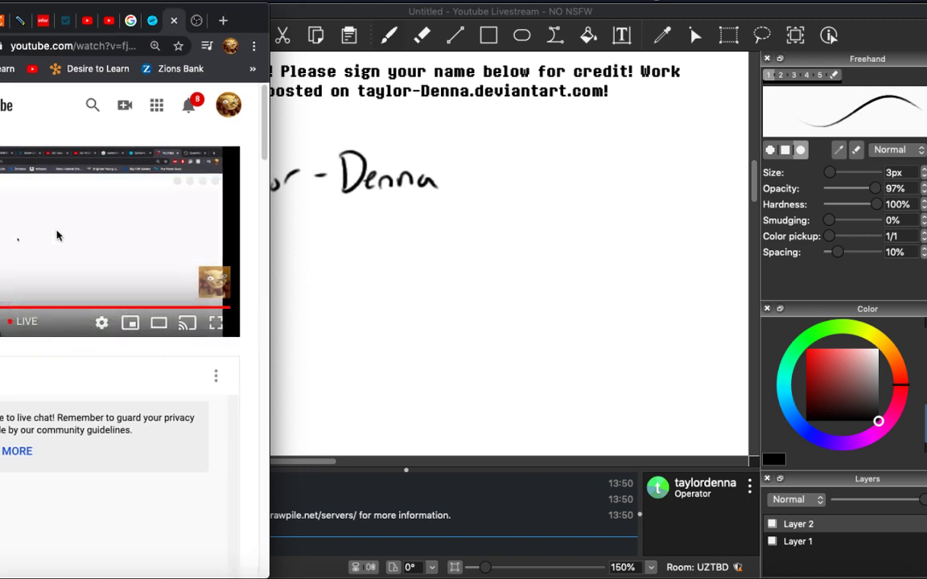
Switch to Drawpile and draw a black 3 px rectangle framing the welcome text and signature at the canvas's upper-left corner.
left_click(341, 11)
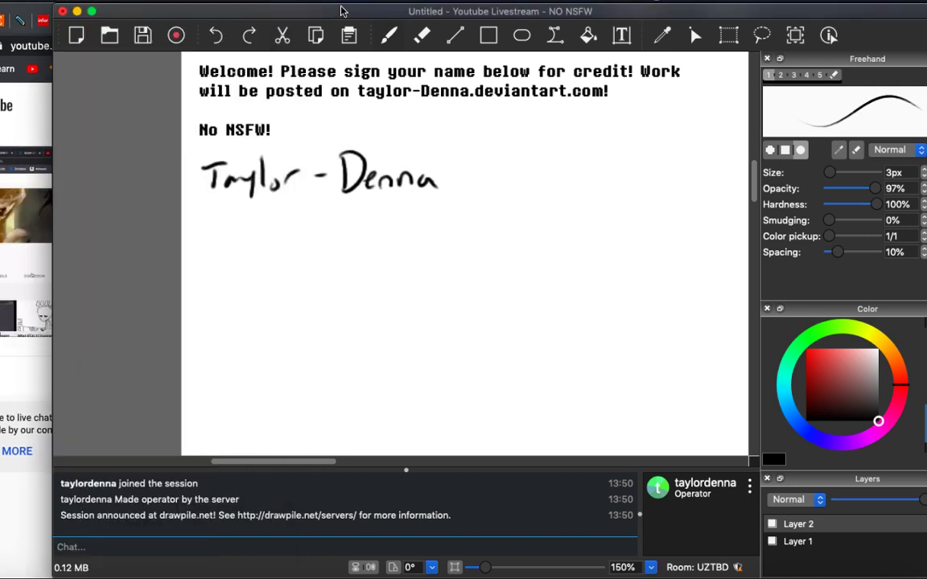
scroll(439, 223, "down", 5)
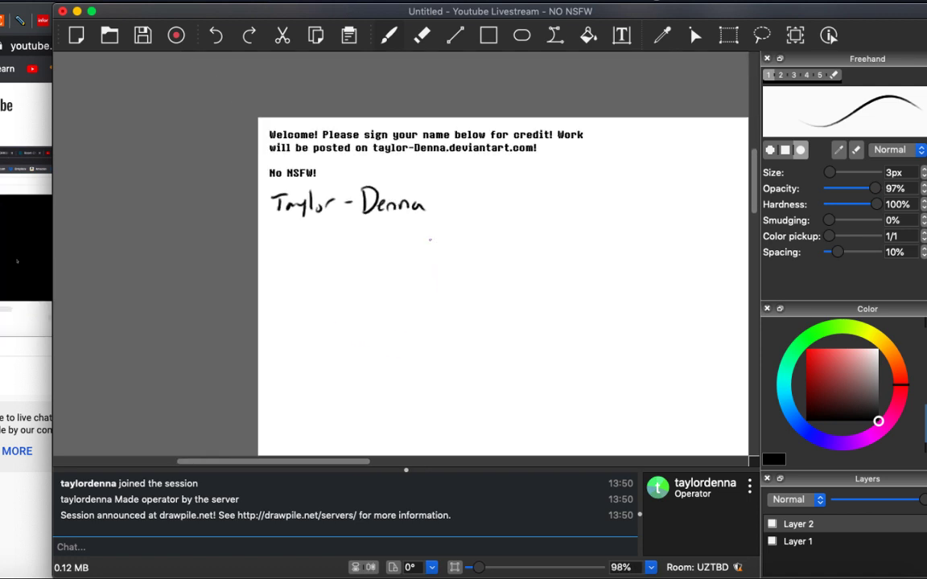
left_click(491, 37)
left_click_drag(258, 90, 620, 507)
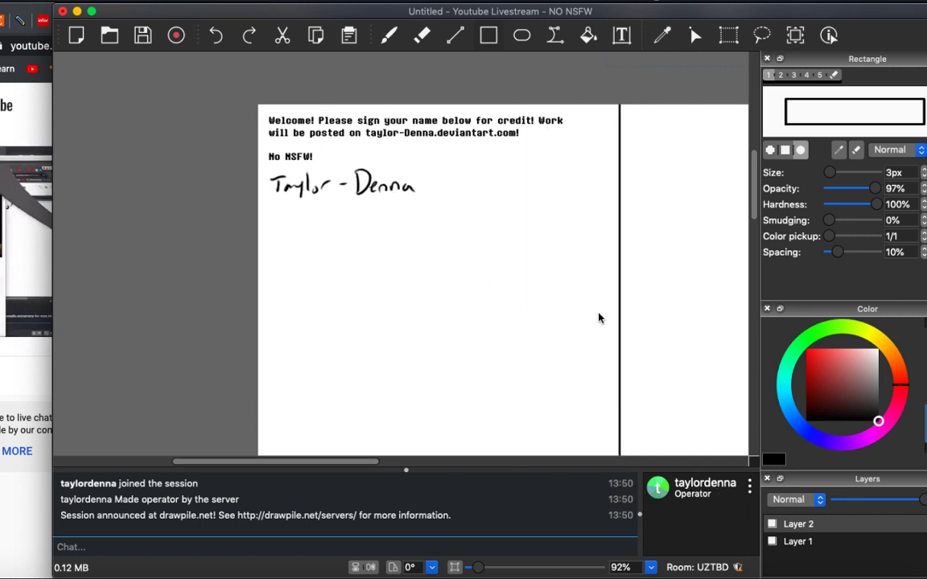
scroll(595, 306, "down", 3)
scroll(591, 299, "up", 2)
scroll(591, 299, "right", 4)
scroll(585, 305, "left", 1)
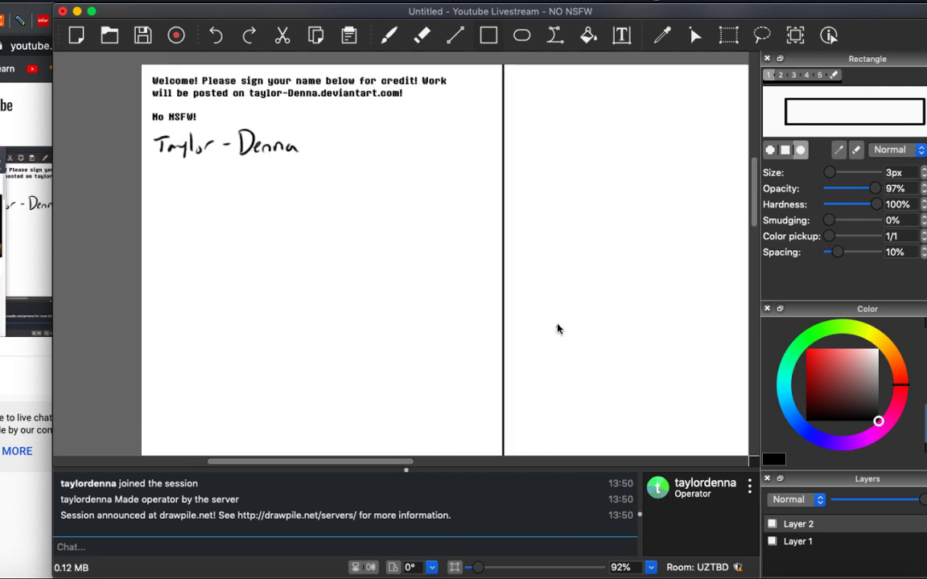
Switch back to the Freehand brush and examine the canvas and the free space around the framed welcome text.
key("b")
scroll(576, 343, "right", 5)
scroll(608, 360, "left", 3)
scroll(608, 360, "left", 3)
scroll(608, 360, "down", 1)
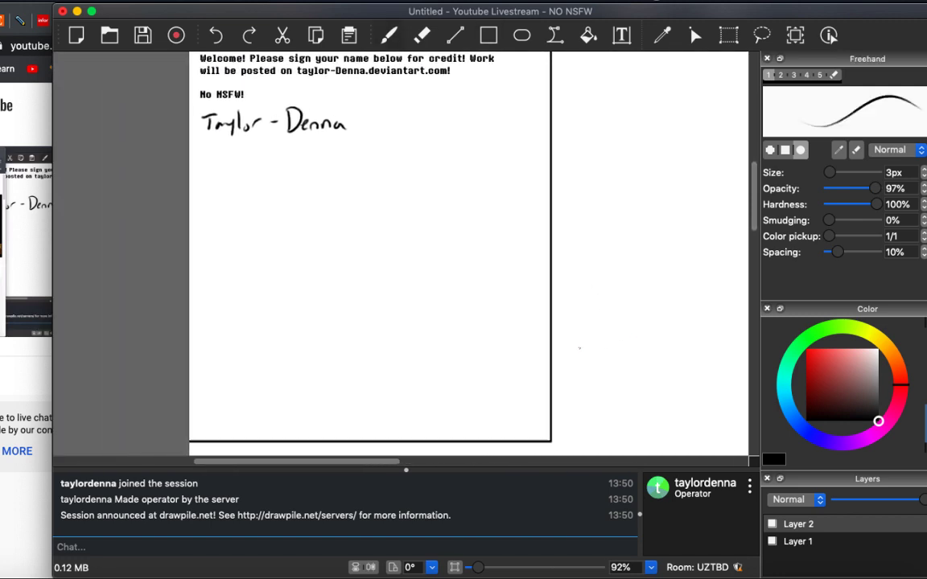
scroll(579, 352, "down", 3)
scroll(579, 351, "right", 3)
scroll(554, 343, "up", 3)
scroll(554, 343, "right", 2)
scroll(567, 354, "up", 2)
scroll(567, 354, "left", 2)
scroll(567, 355, "down", 5)
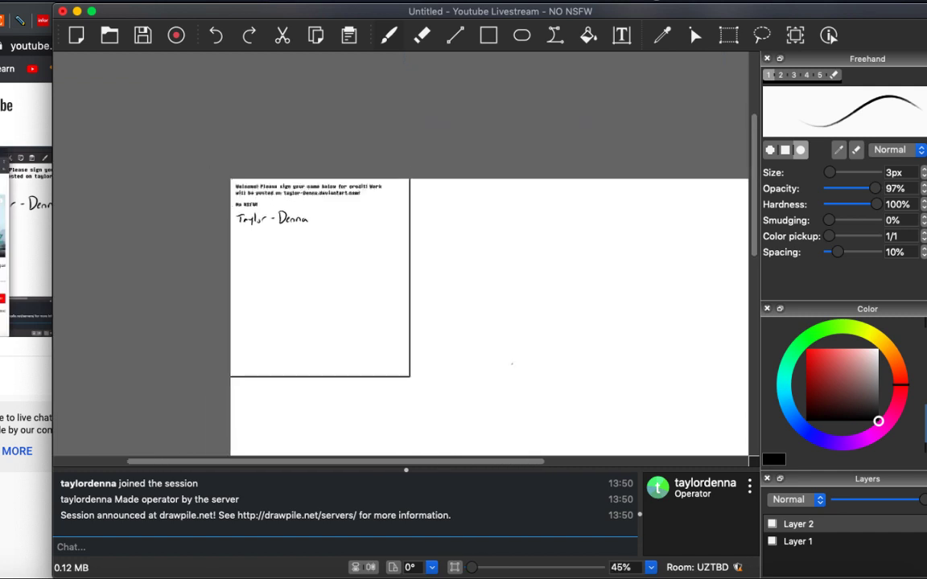
scroll(512, 337, "up", 1)
scroll(512, 337, "down", 3)
scroll(512, 337, "right", 3)
scroll(475, 310, "up", 3)
scroll(475, 310, "left", 3)
scroll(476, 310, "up", 4)
scroll(475, 310, "right", 1)
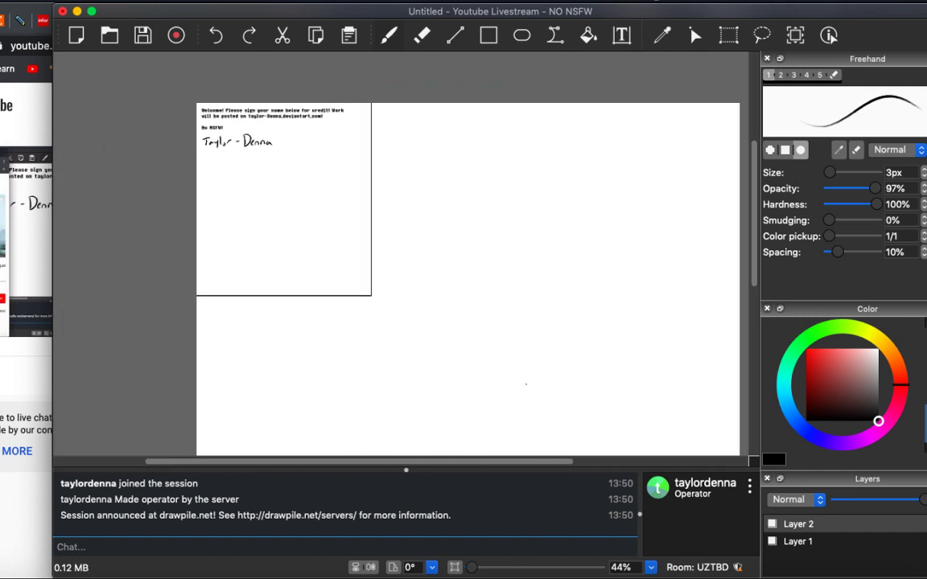
scroll(475, 310, "down", 2)
scroll(475, 310, "up", 2)
Expand the canvas down three times and to the right once.
left_click(44, 0)
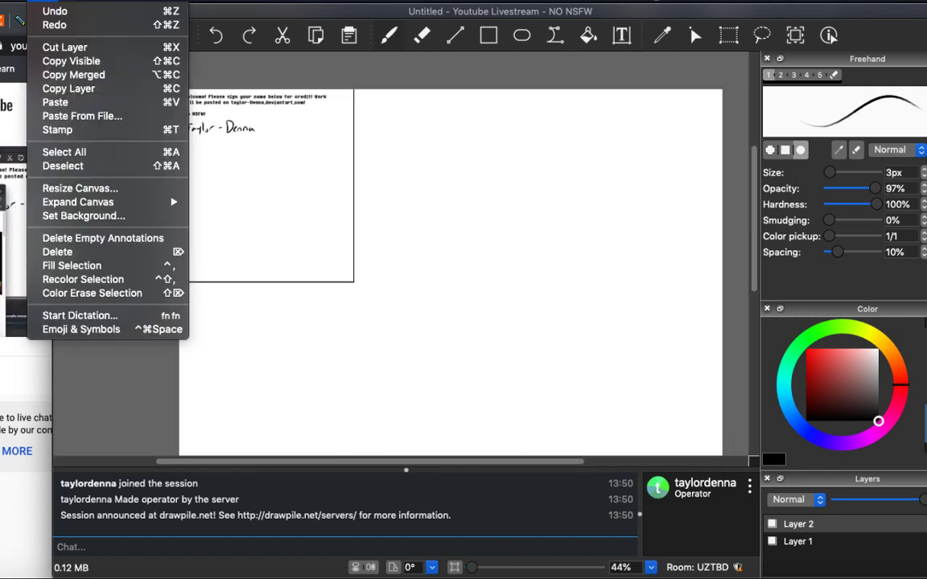
mouse_move(113, 204)
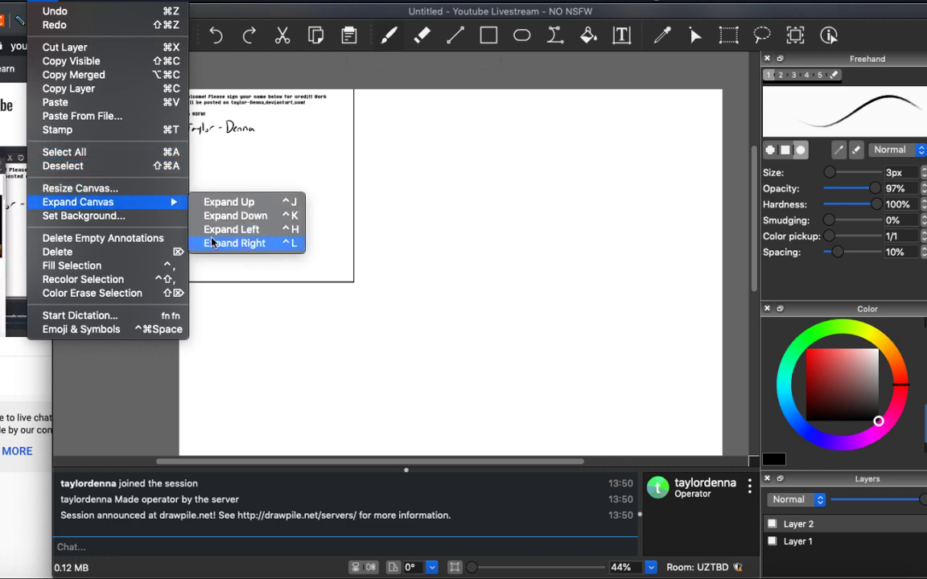
left_click(235, 215)
left_click(44, 2)
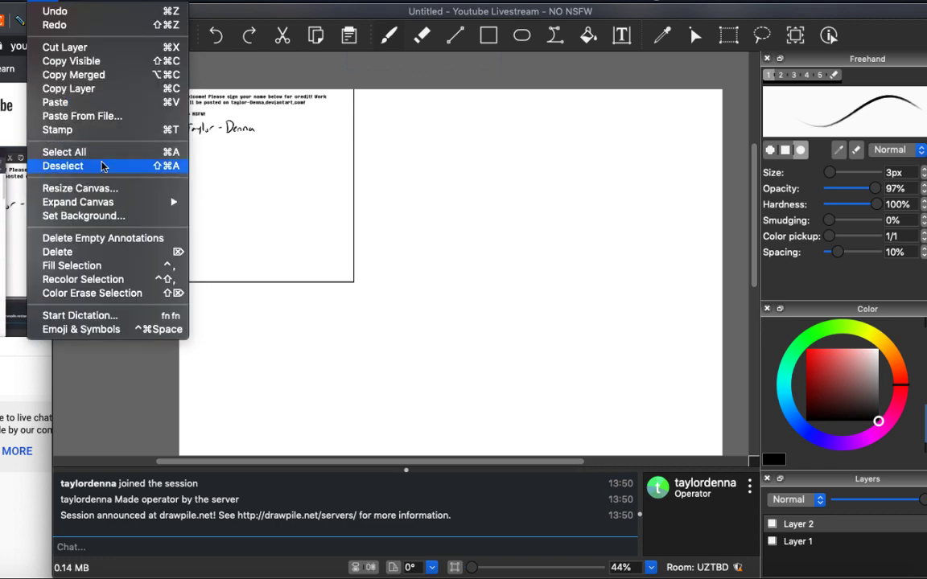
mouse_move(113, 202)
left_click(248, 213)
left_click(44, 1)
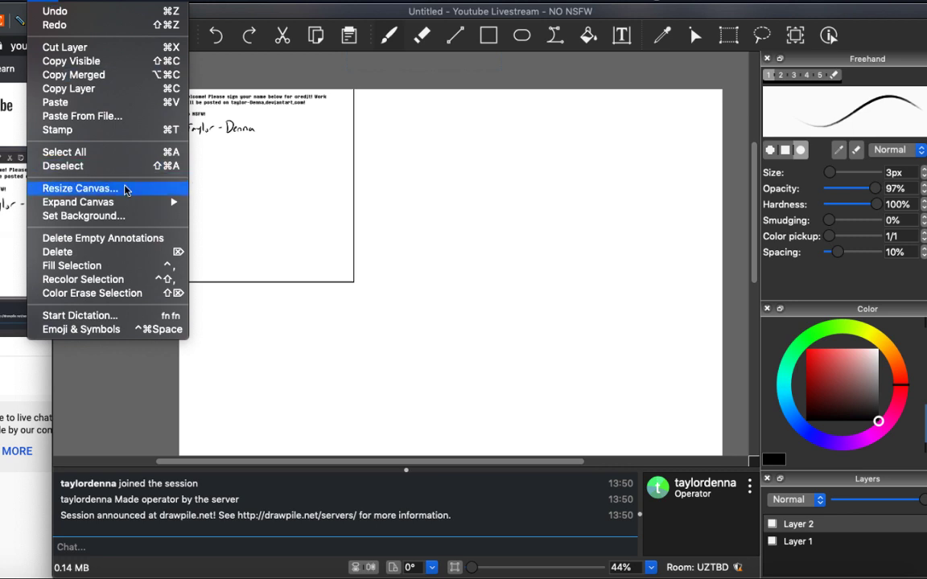
mouse_move(172, 201)
left_click(207, 217)
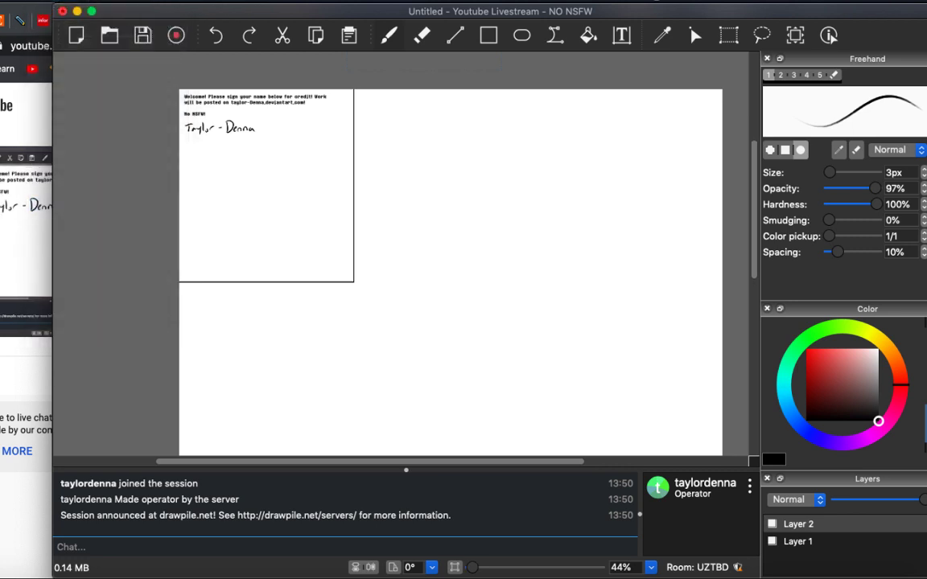
left_click(44, 2)
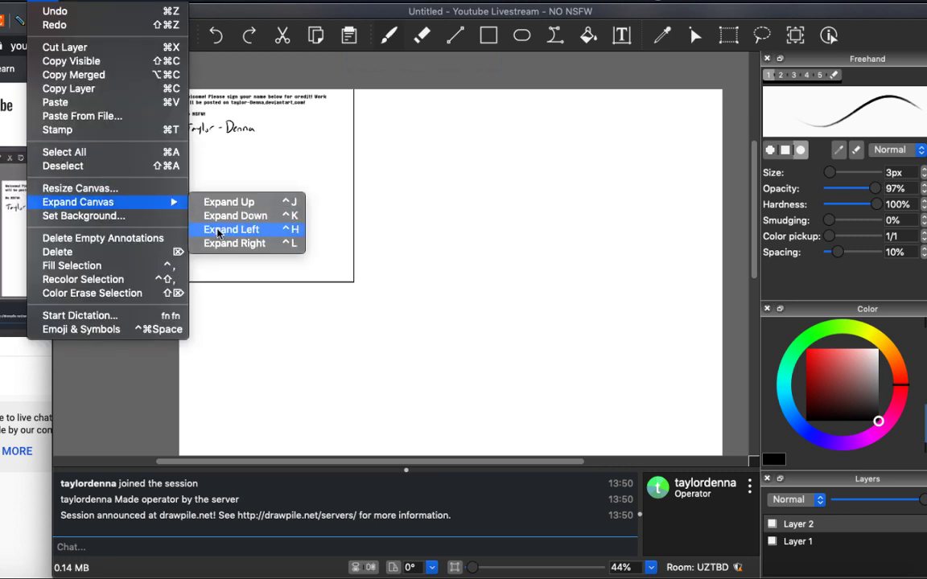
left_click(213, 243)
Resize the canvas to 3360 × 3466 px, keeping the aspect ratio and the existing content in the upper-left corner.
left_click(44, 1)
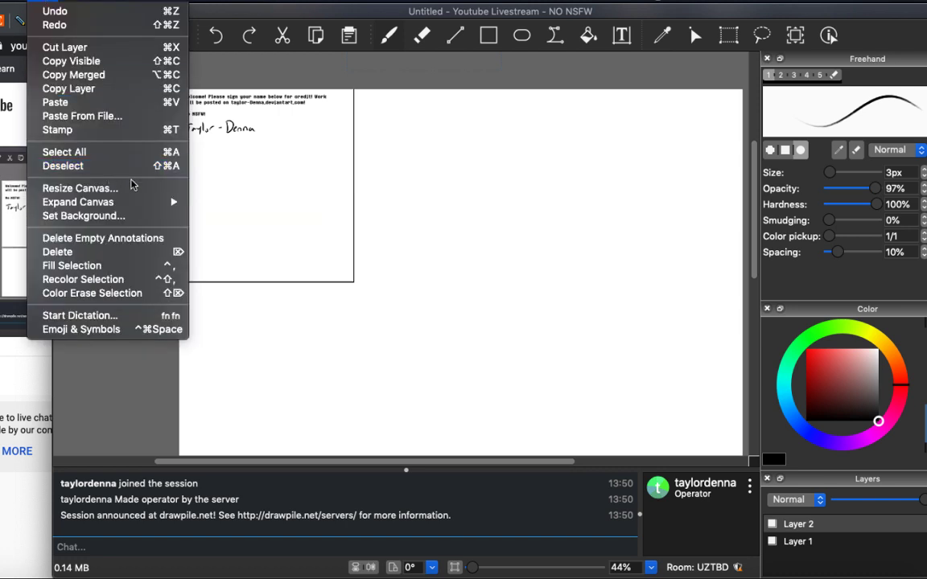
mouse_move(161, 202)
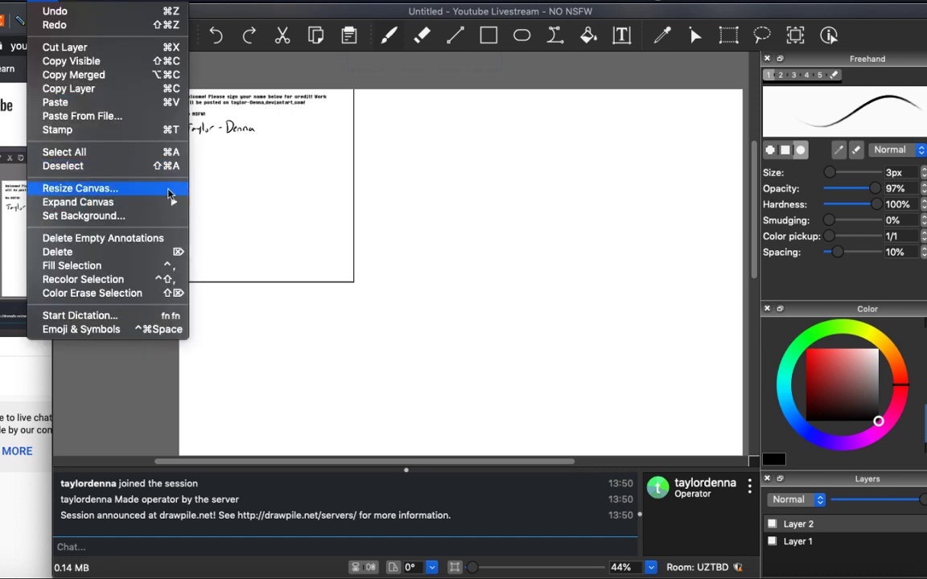
left_click(147, 188)
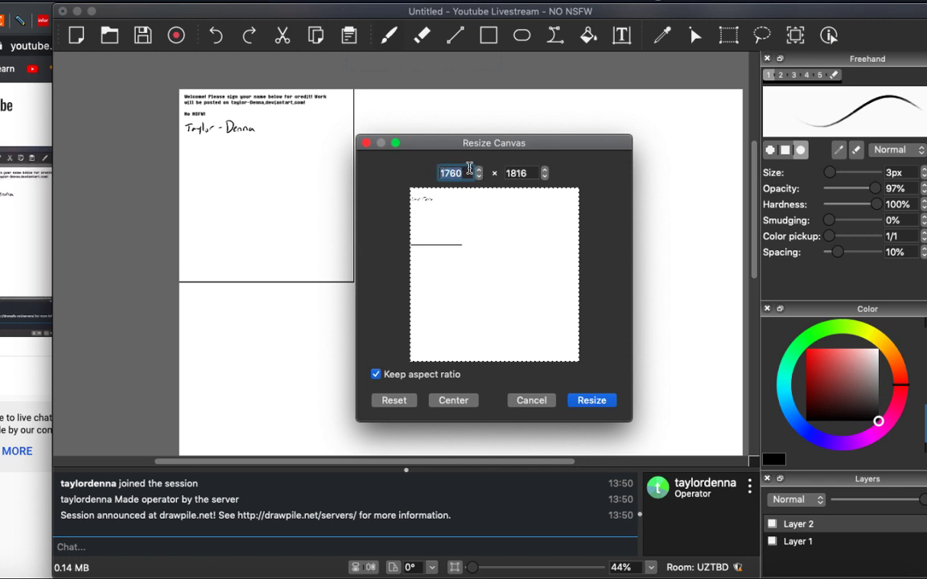
scroll(480, 172, "up", 10)
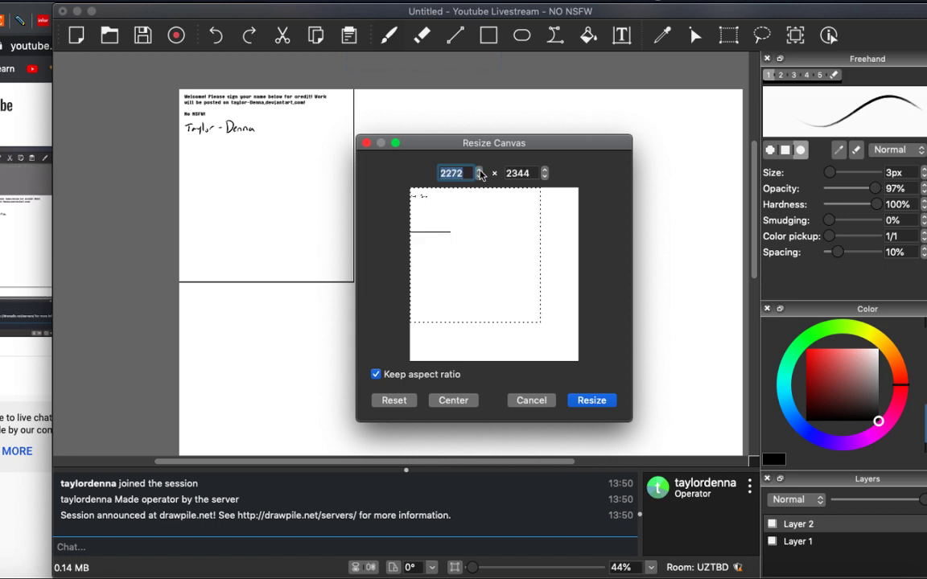
scroll(481, 173, "up", 13)
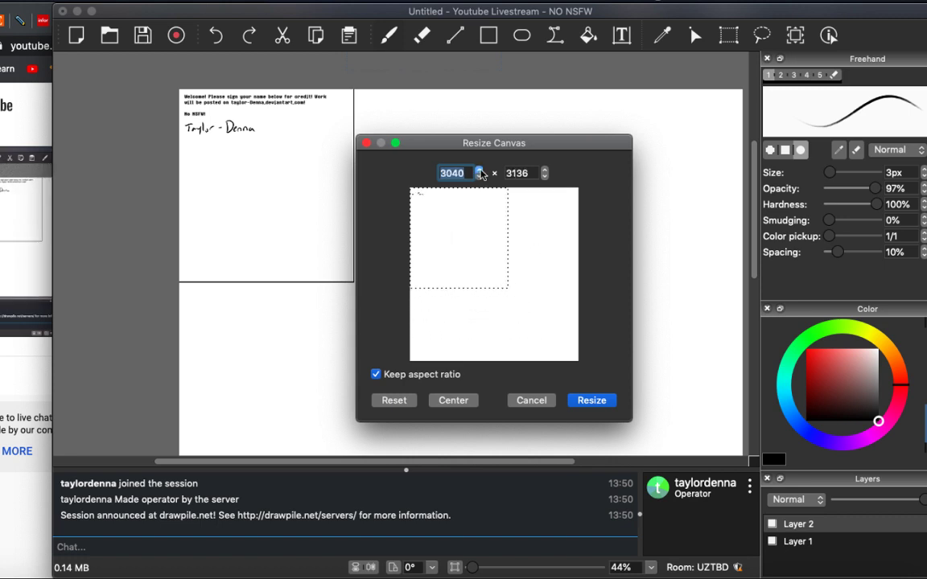
scroll(480, 173, "up", 2)
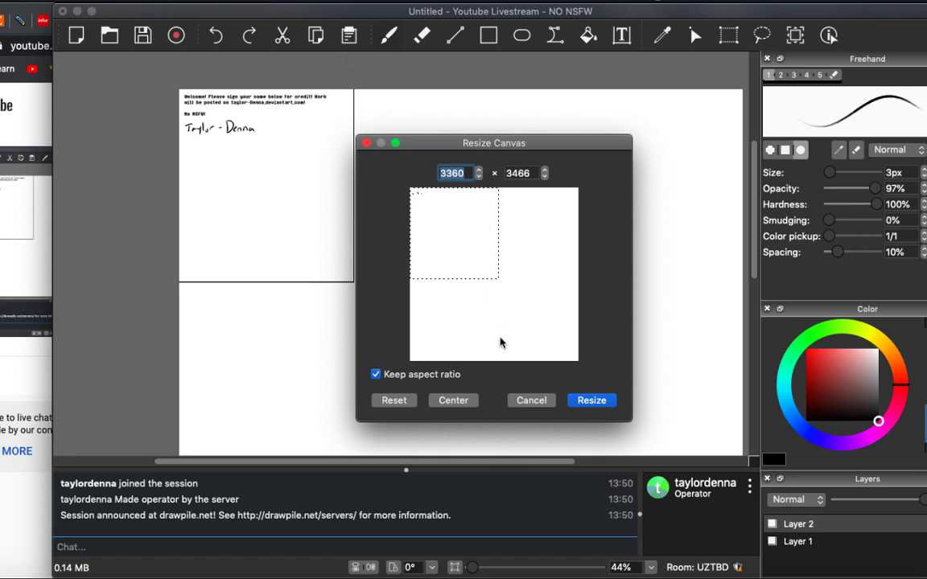
left_click(580, 404)
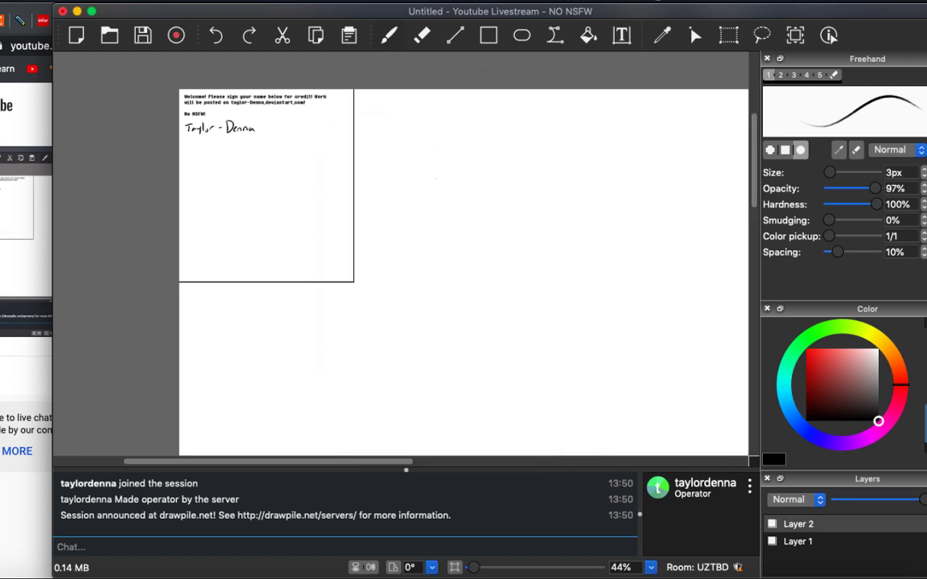
Try short curved freehand strokes in the blank area to the right of the framed welcome box.
scroll(415, 234, "up", 5)
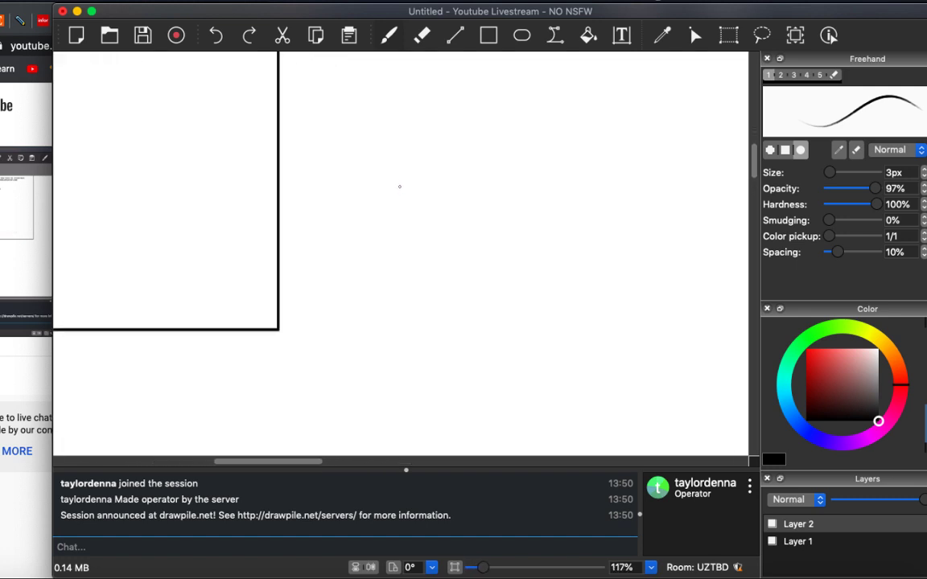
scroll(361, 208, "right", 2)
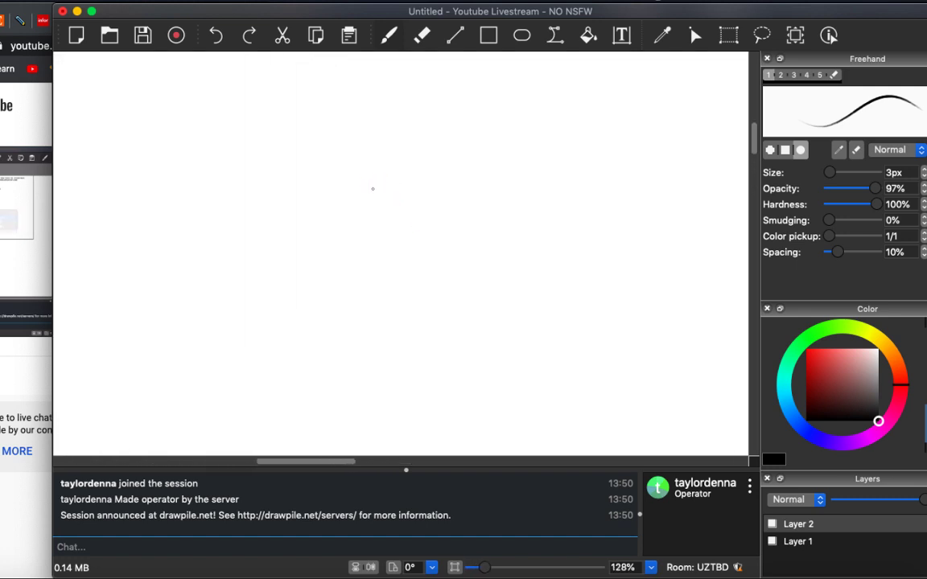
scroll(375, 195, "left", 1)
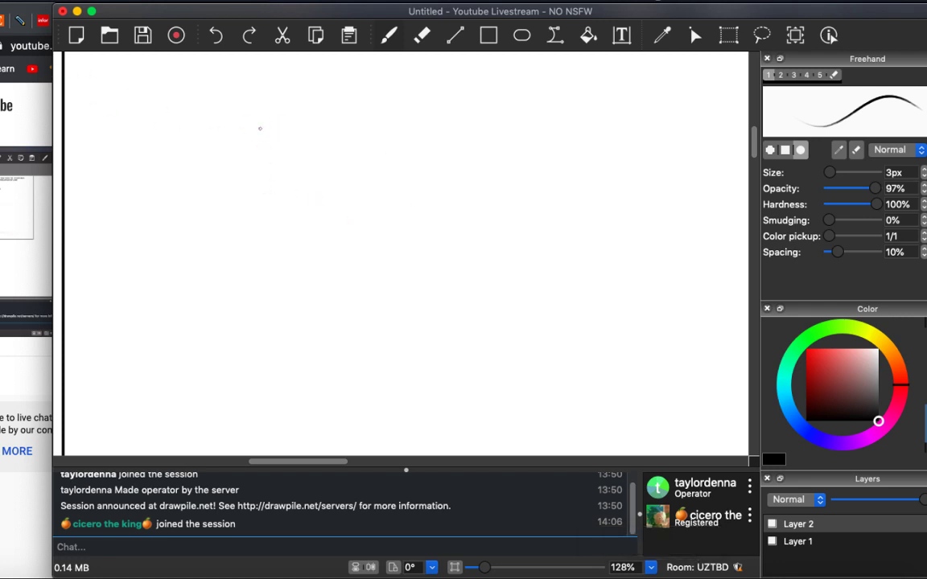
left_click_drag(307, 92, 290, 113)
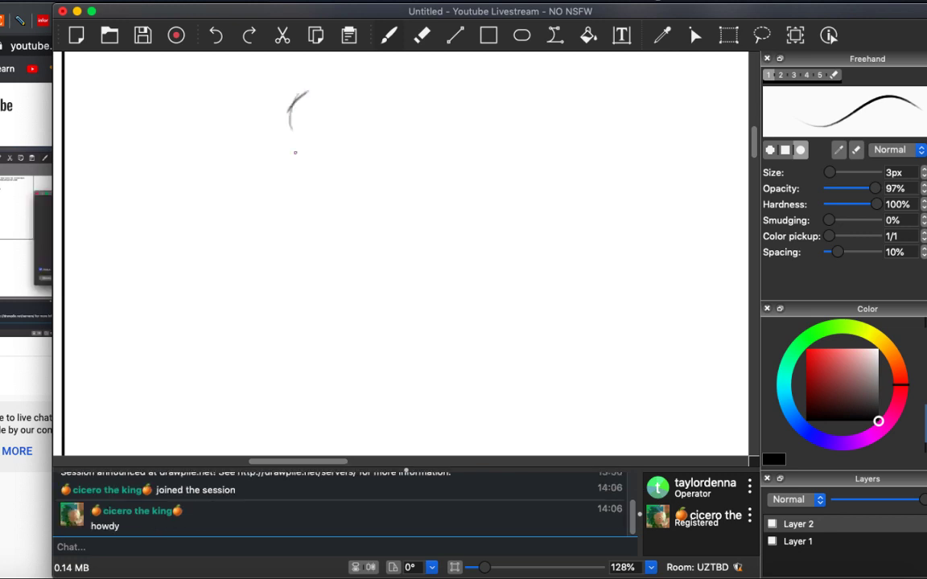
Greet the participant who joined by sending "Hi! :D" in the session chat.
left_click(94, 545)
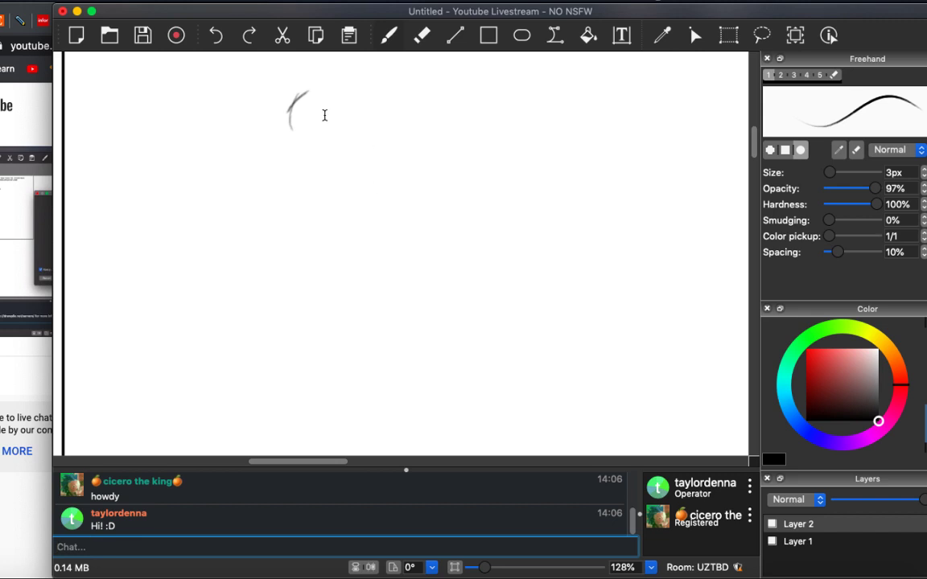
type("b")
key("BackSpace")
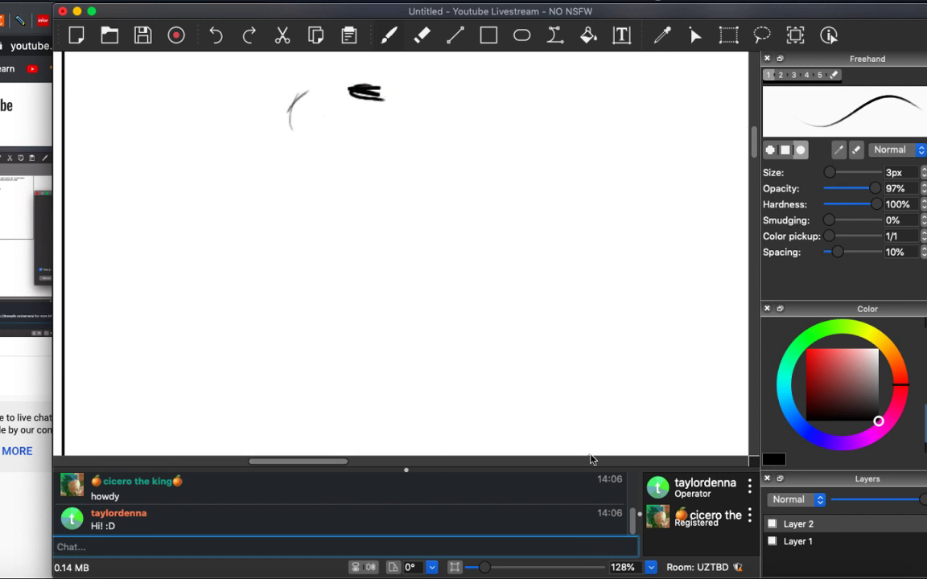
Undo the stray stroke, then erase the curved test lines and the black scribble with the 15 px Eraser.
left_click(617, 418)
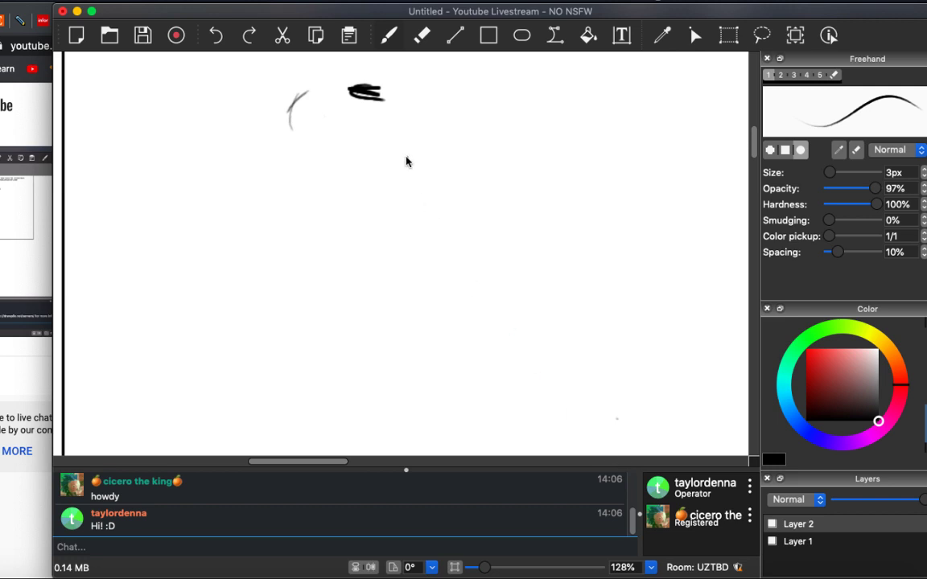
left_click_drag(388, 178, 409, 180)
key("ctrl+z")
key("e")
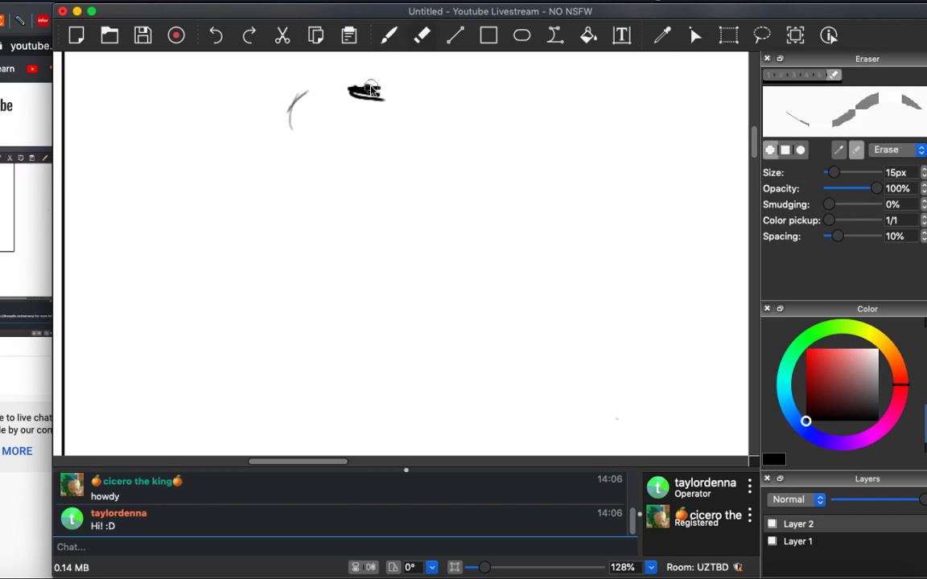
mouse_move(370, 90)
left_mouse_down()
mouse_move(339, 85)
mouse_move(364, 110)
mouse_move(291, 136)
mouse_move(313, 89)
mouse_move(306, 117)
left_mouse_up()
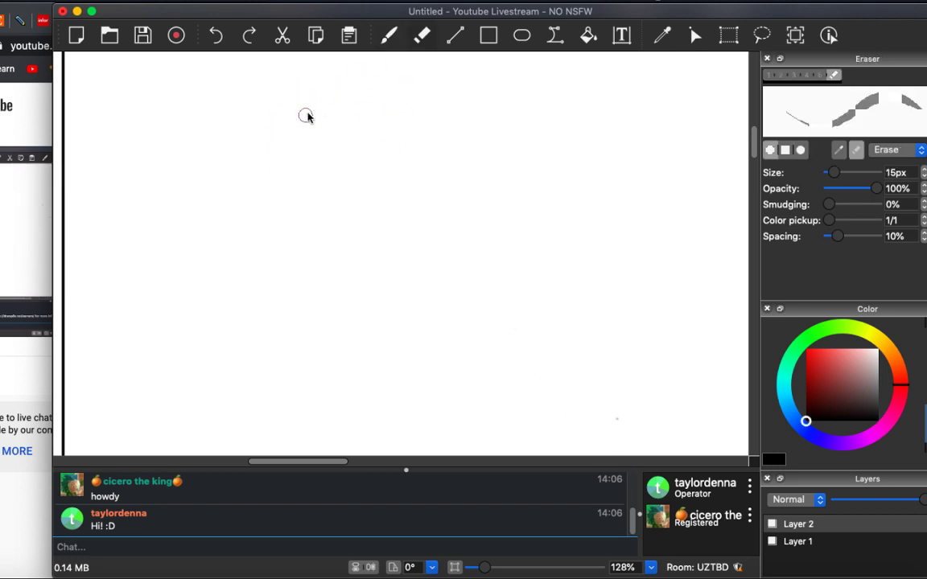
Sketch a round head outline with the 3 px Freehand brush in the space beside the framed welcome box.
key("b")
scroll(353, 196, "down", 2)
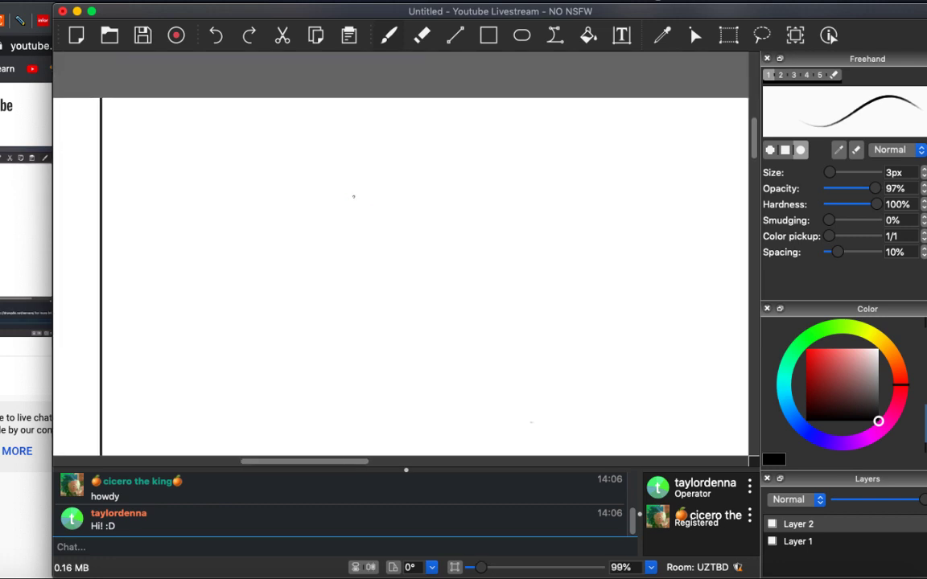
scroll(353, 195, "up", 1)
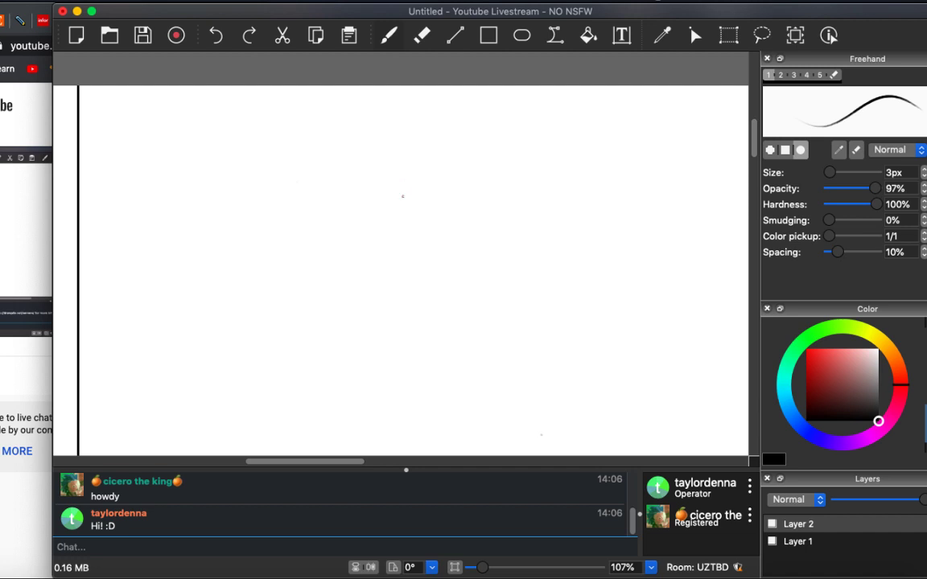
mouse_move(397, 206)
left_mouse_down()
mouse_move(380, 232)
mouse_move(386, 211)
mouse_move(393, 256)
left_mouse_up()
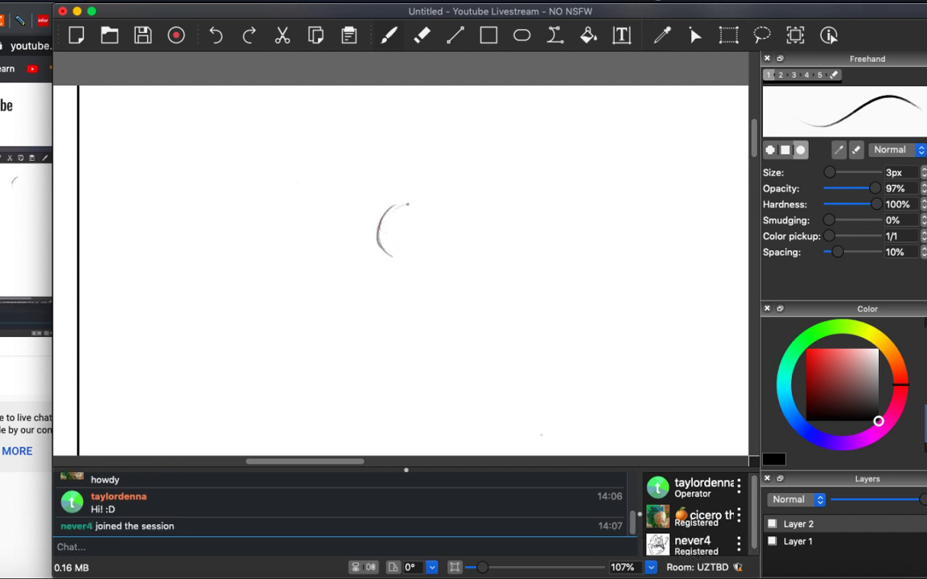
left_click_drag(424, 197, 442, 253)
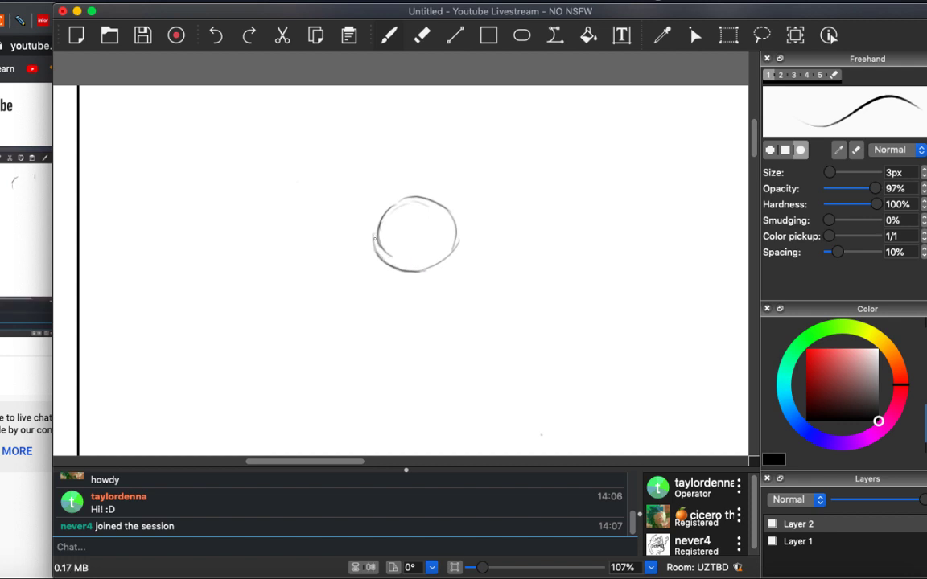
Check the signatures in the framed welcome box, then erase the overlapping line inside the head circle's lower-left edge.
scroll(378, 266, "left", 10)
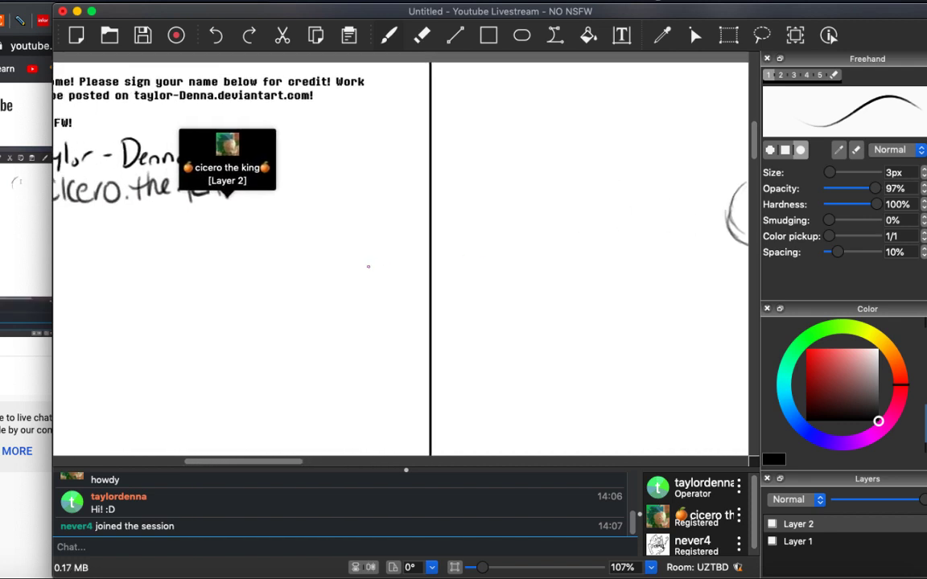
scroll(378, 276, "right", 5)
scroll(377, 276, "right", 5)
scroll(378, 275, "up", 2)
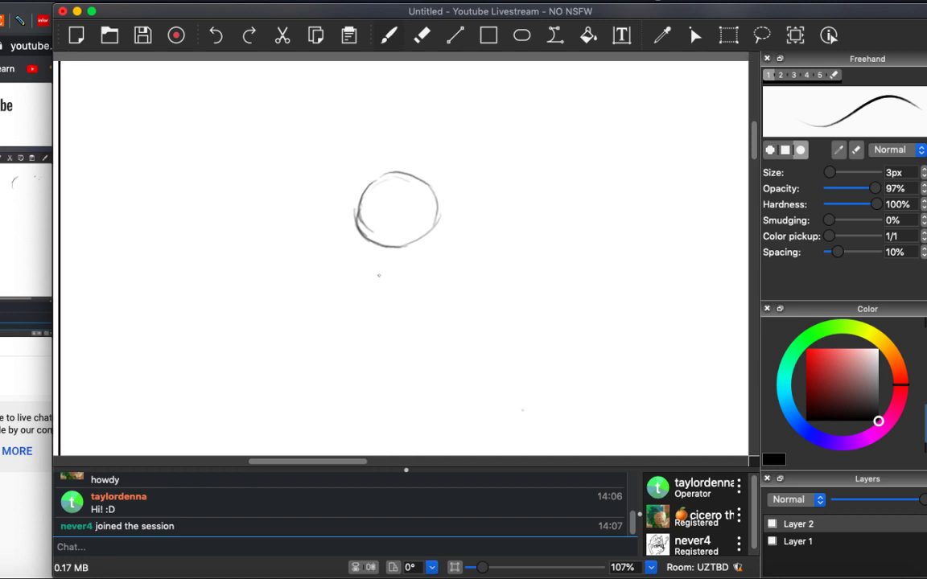
key("e")
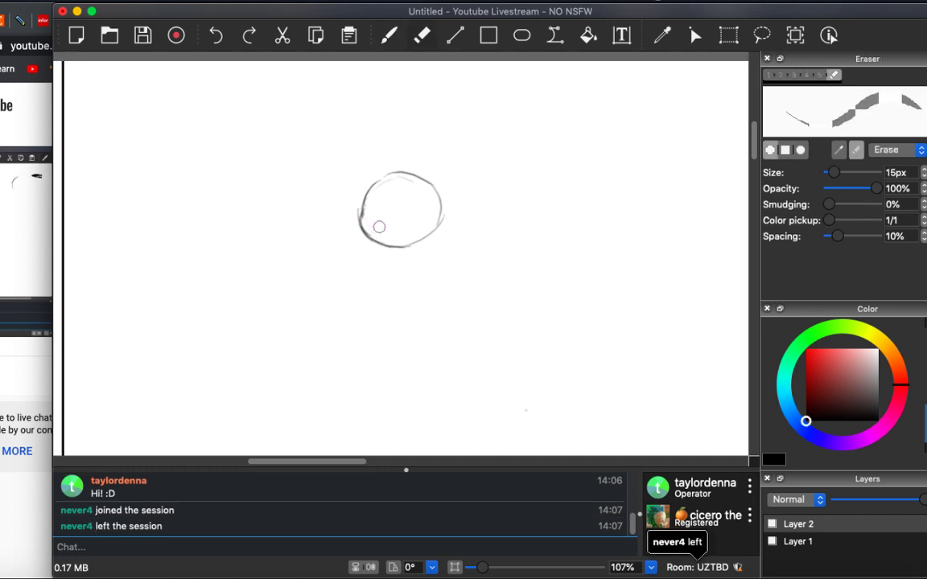
Draw two small round eyes in the lower half of the head and clean the inside of the right-hand one.
key("b")
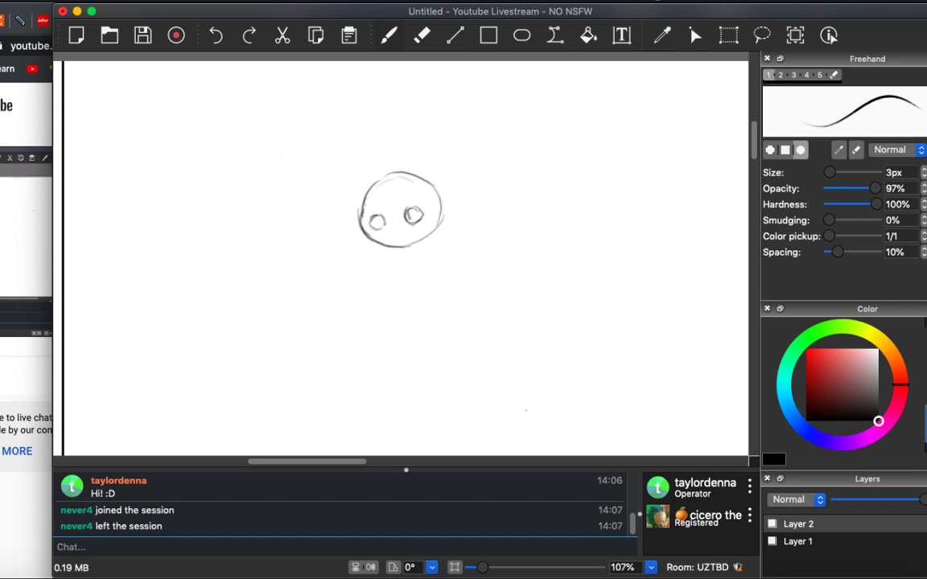
key("e")
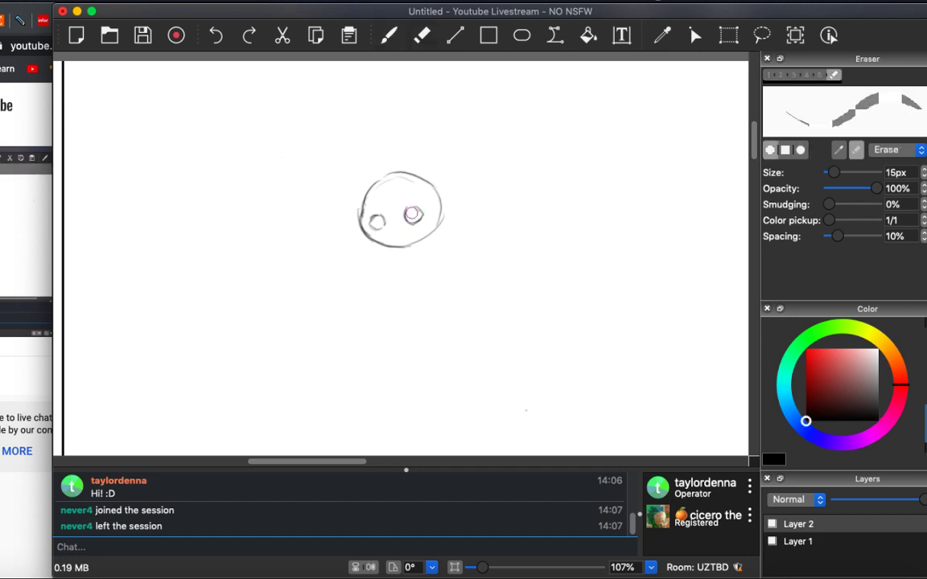
scroll(394, 210, "up", 3)
Sketch the nose, mouth and darker upper eyelids on the face, with hair tufts on both sides of the head.
key("b")
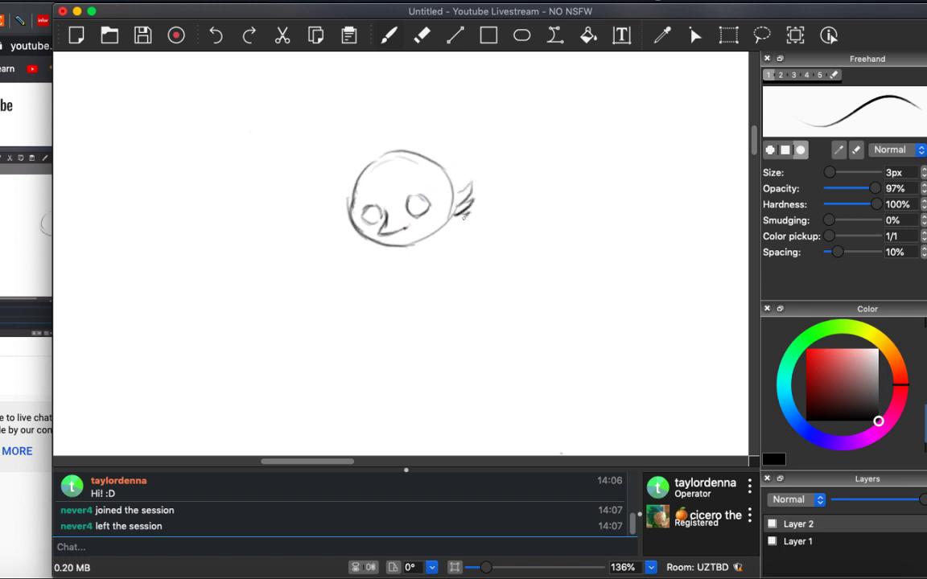
left_click_drag(332, 171, 350, 190)
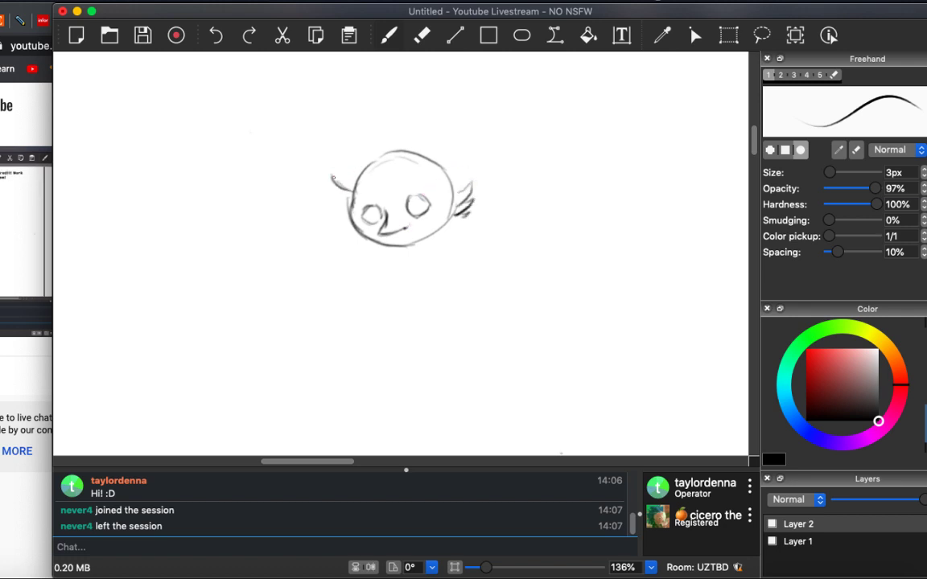
key("super+z")
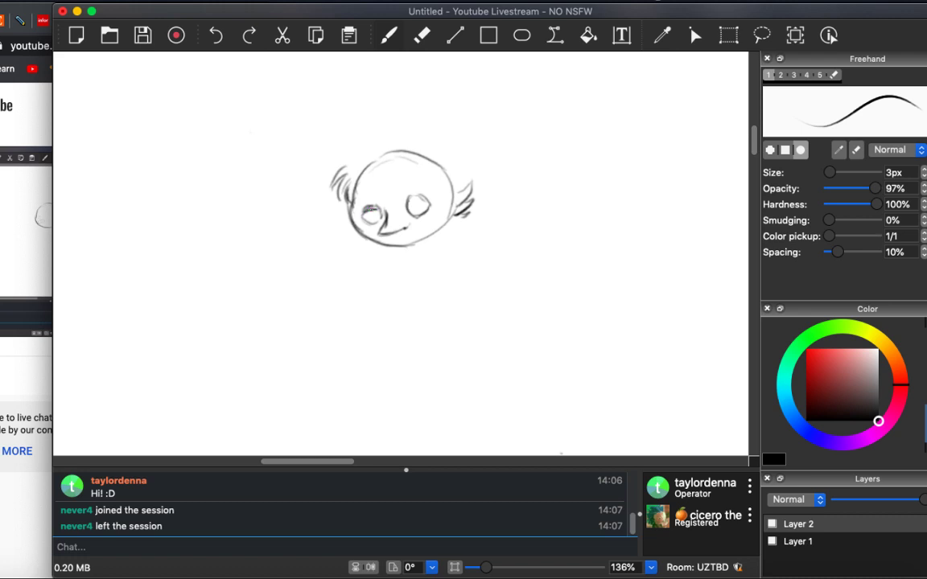
key("ctrl+z")
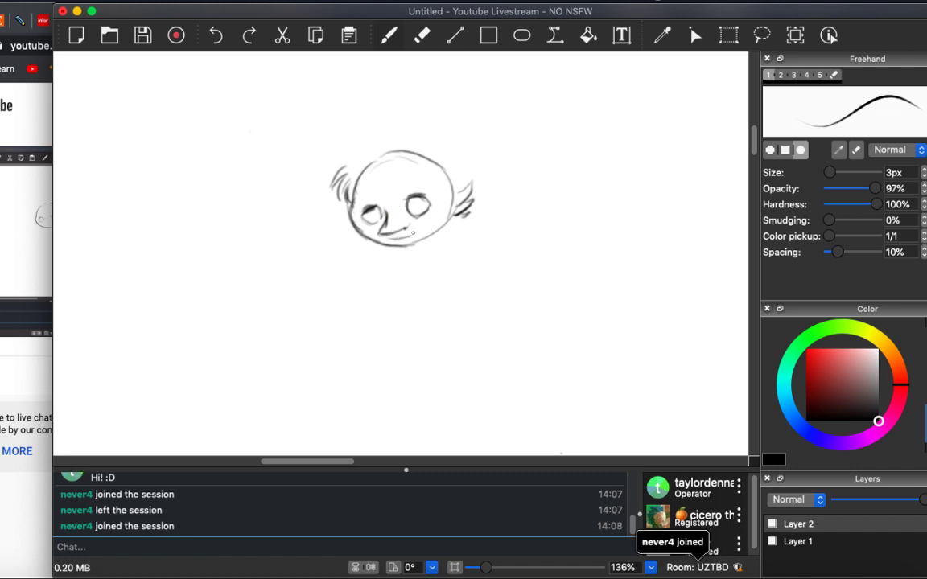
left_click_drag(390, 235, 416, 231)
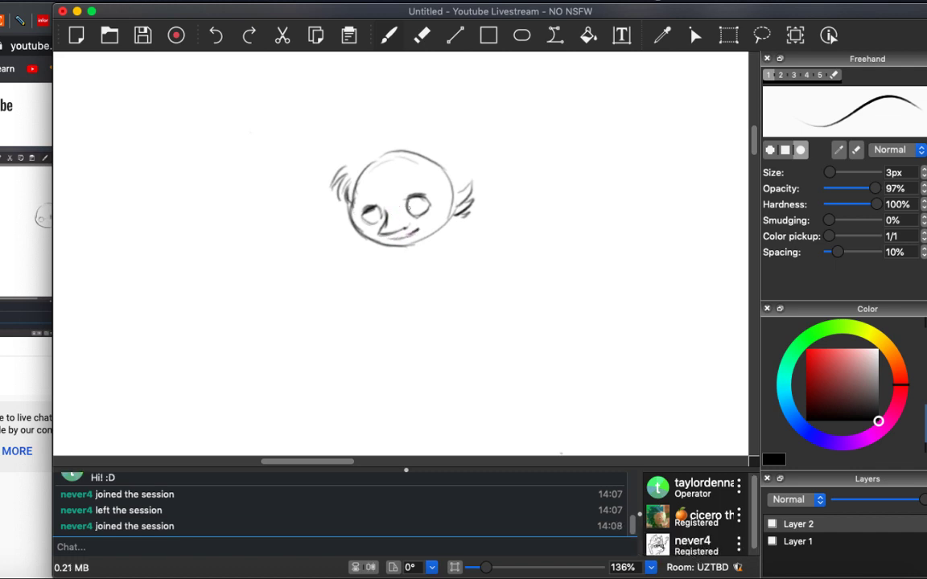
Send "hi!" in the session chat to greet the newly joined participant.
left_click(159, 544)
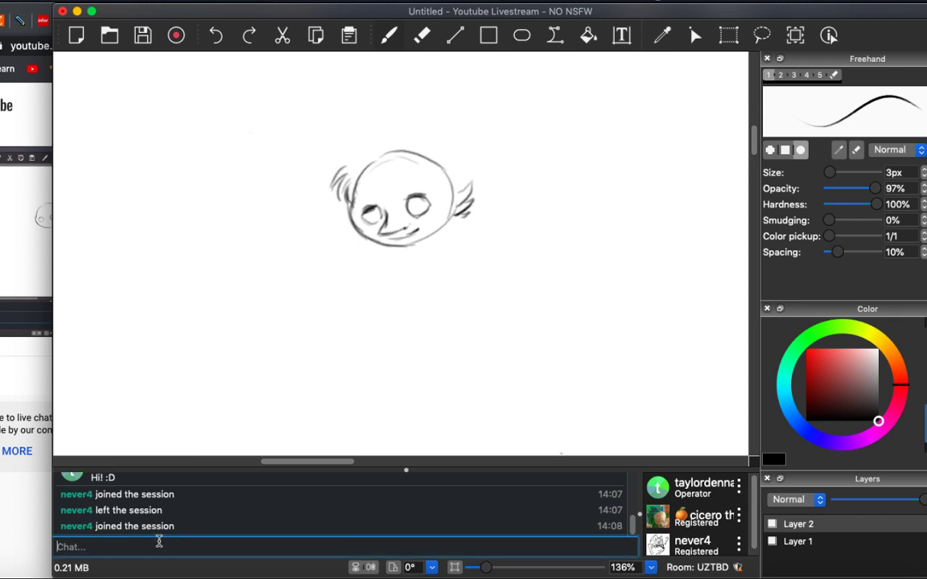
type("hi!")
key("Return")
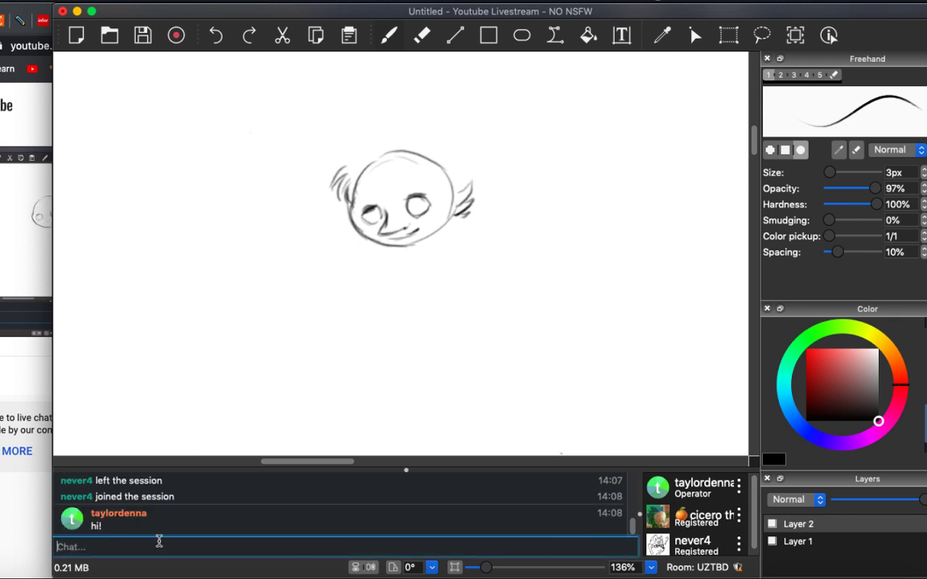
Draw a small inner iris circle inside the face's right-hand eye.
left_click(522, 463)
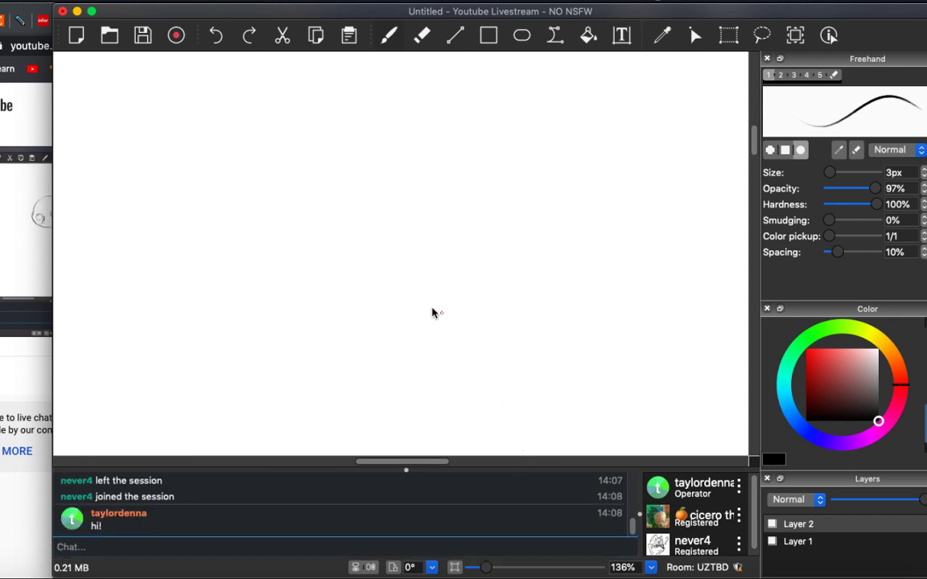
scroll(346, 273, "left", 5)
scroll(347, 283, "left", 5)
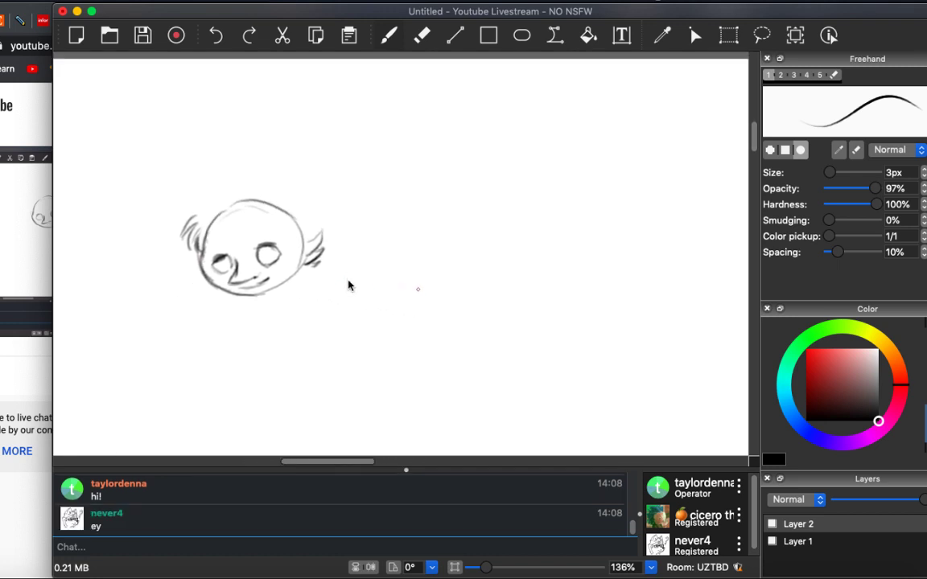
scroll(348, 283, "down", 2)
key("e")
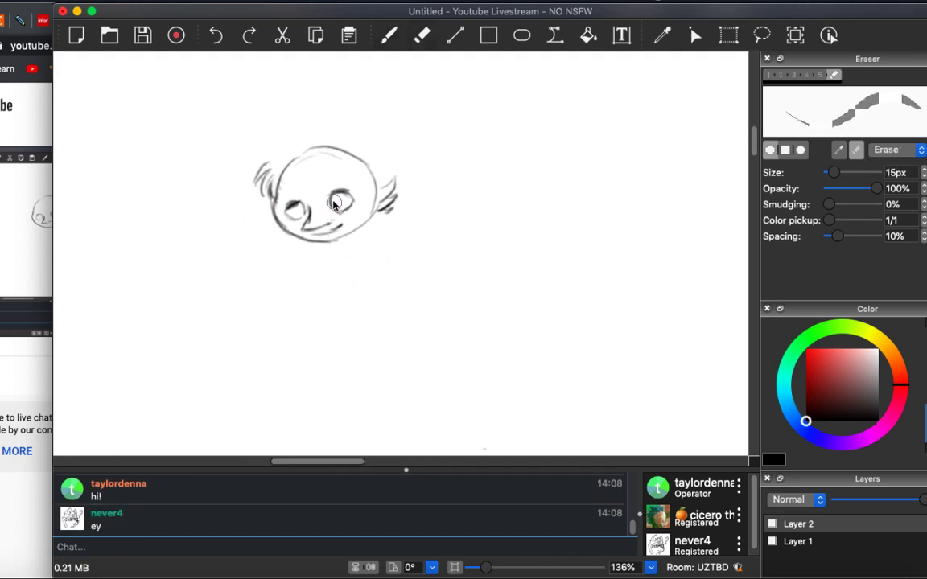
key("b")
scroll(376, 258, "left", 3)
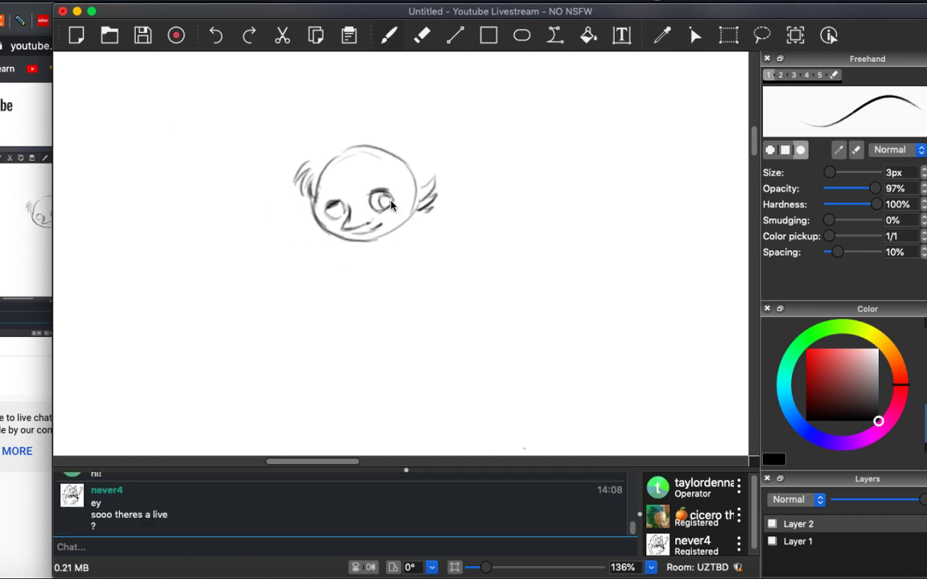
Reply "Yep!" in the session chat and name the YouTube channel carrying the livestream.
left_click(183, 546)
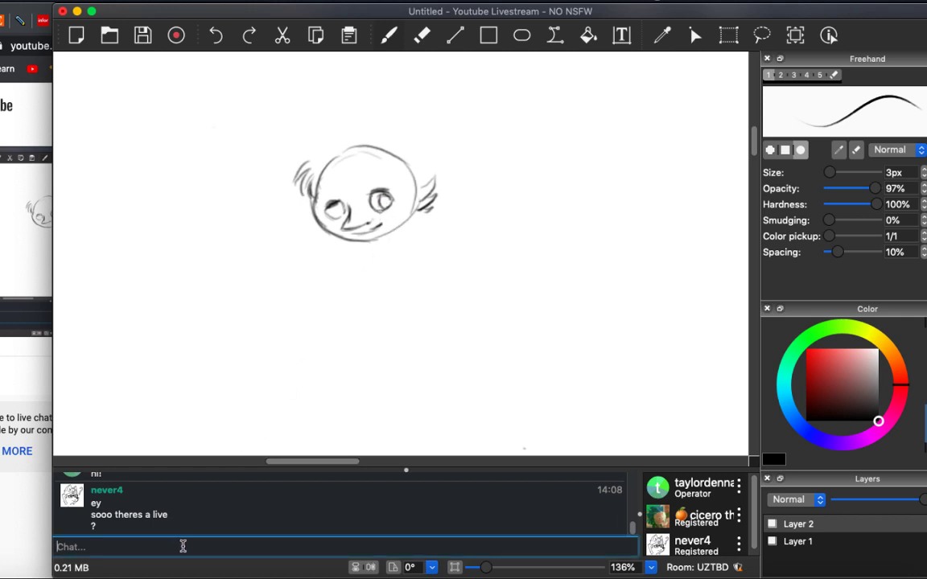
type("Yep!")
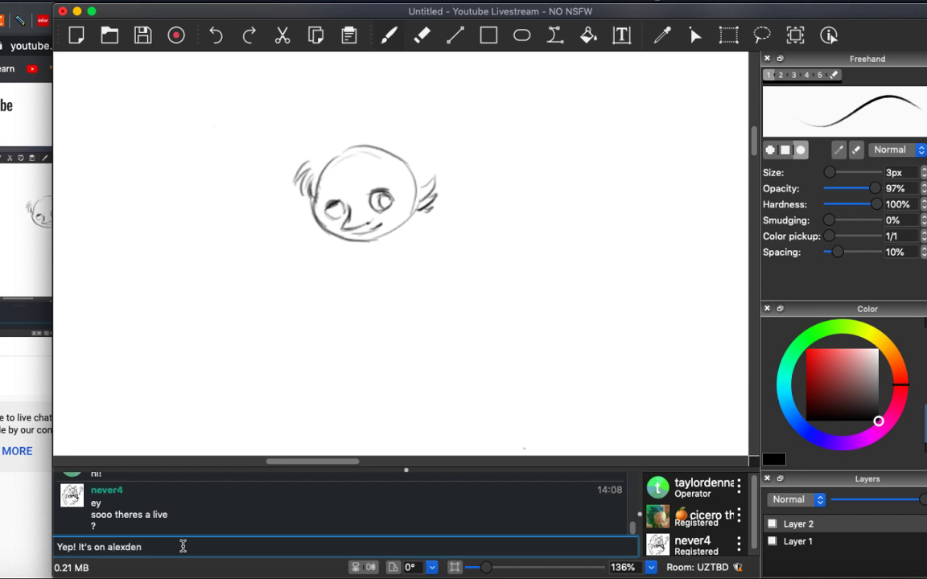
type("It's on alexden96 on youtube")
key("Return")
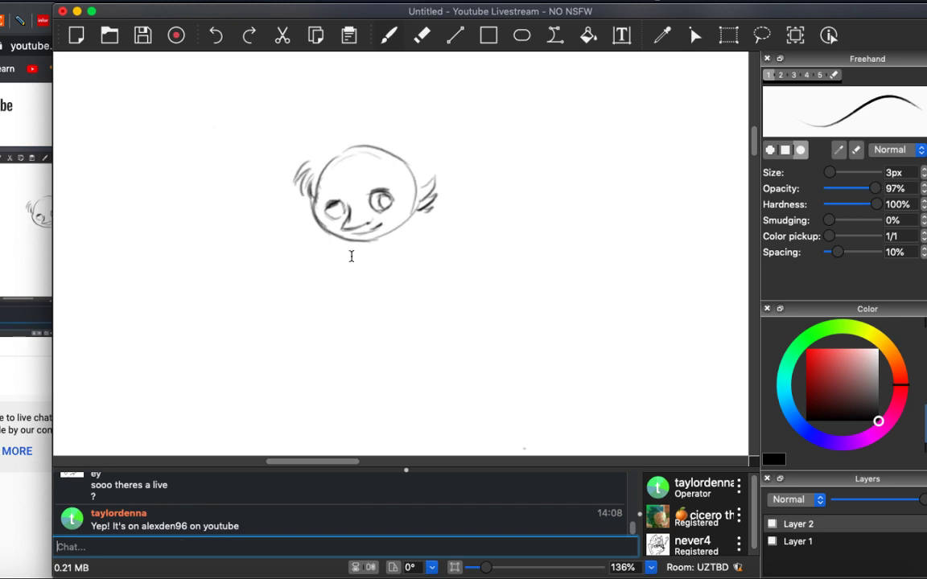
Draw the iris inside the face's left-hand eye.
scroll(331, 459, "right", 1)
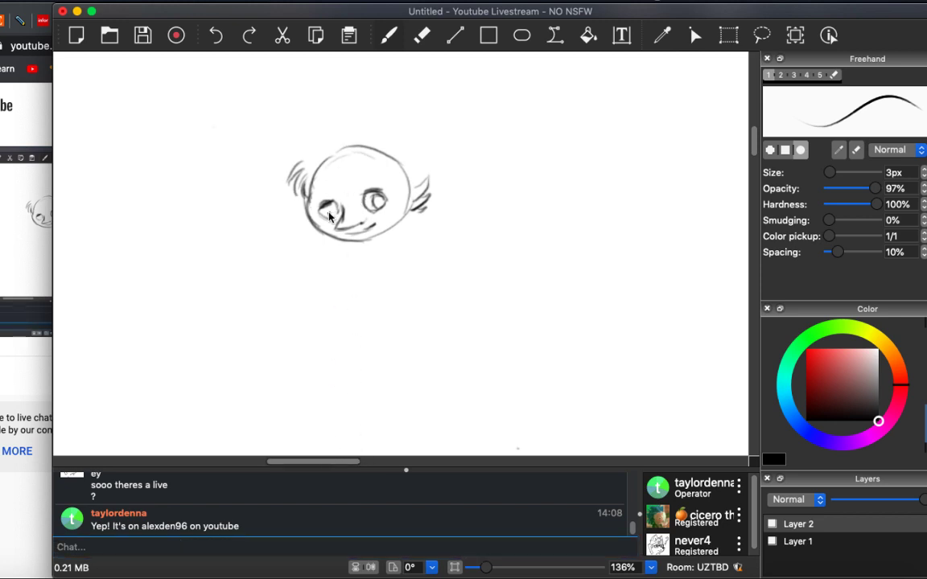
left_click_drag(325, 207, 338, 211)
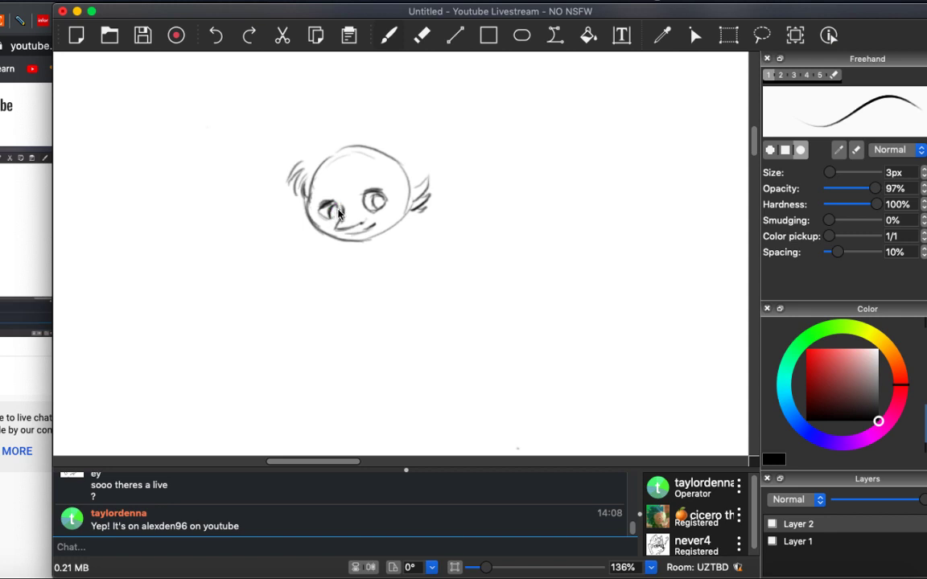
Sketch a tall pointed witch hat with a wide brim across the head and add hair strands beneath the brim.
mouse_move(253, 147)
left_mouse_down()
mouse_move(379, 183)
mouse_move(347, 174)
mouse_move(411, 184)
mouse_move(388, 180)
mouse_move(491, 170)
left_mouse_up()
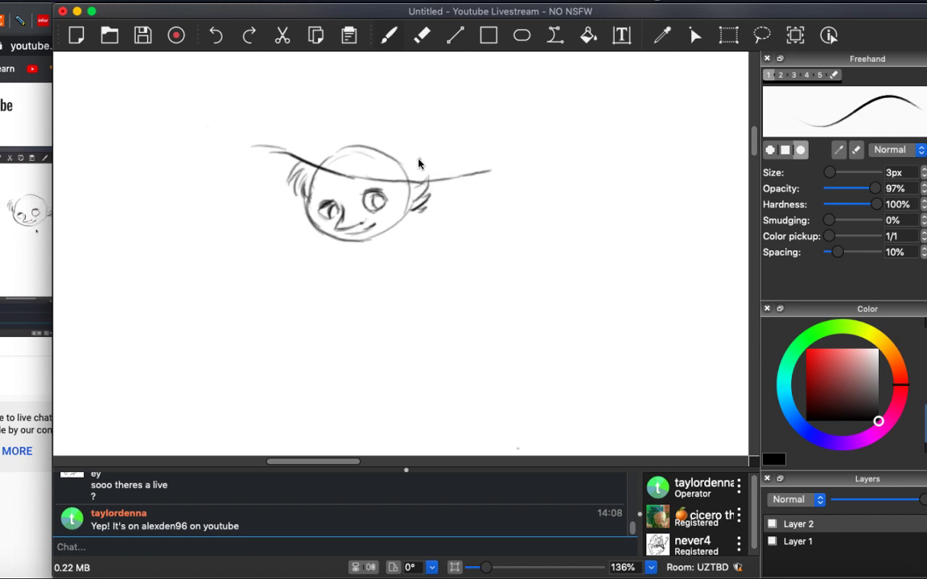
left_click_drag(419, 162, 483, 173)
mouse_move(275, 144)
left_mouse_down()
mouse_move(336, 152)
mouse_move(327, 148)
mouse_move(342, 136)
mouse_move(325, 148)
mouse_move(353, 123)
mouse_move(328, 148)
mouse_move(348, 100)
mouse_move(400, 59)
mouse_move(415, 155)
mouse_move(369, 145)
mouse_move(419, 156)
left_mouse_up()
key("super+z")
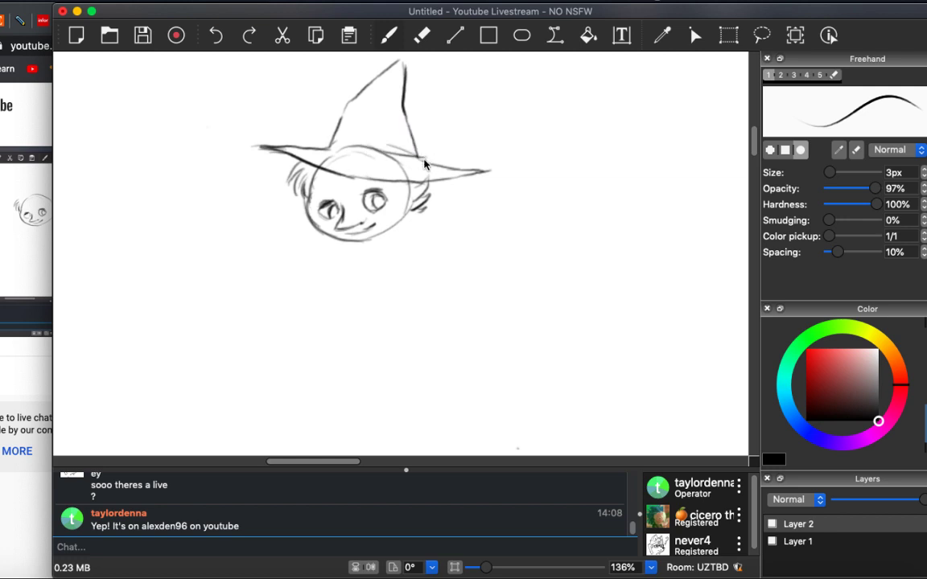
left_click_drag(311, 170, 308, 197)
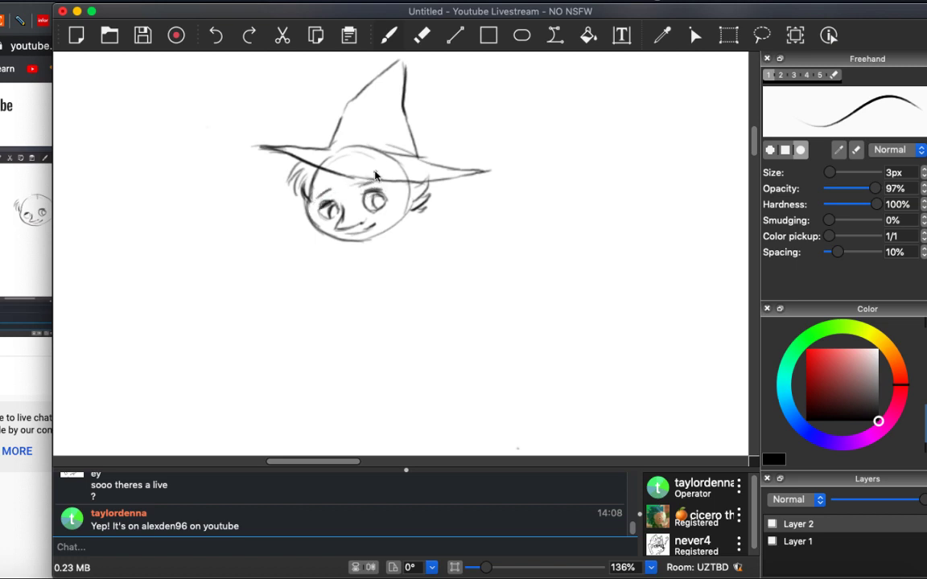
left_click_drag(360, 168, 372, 189)
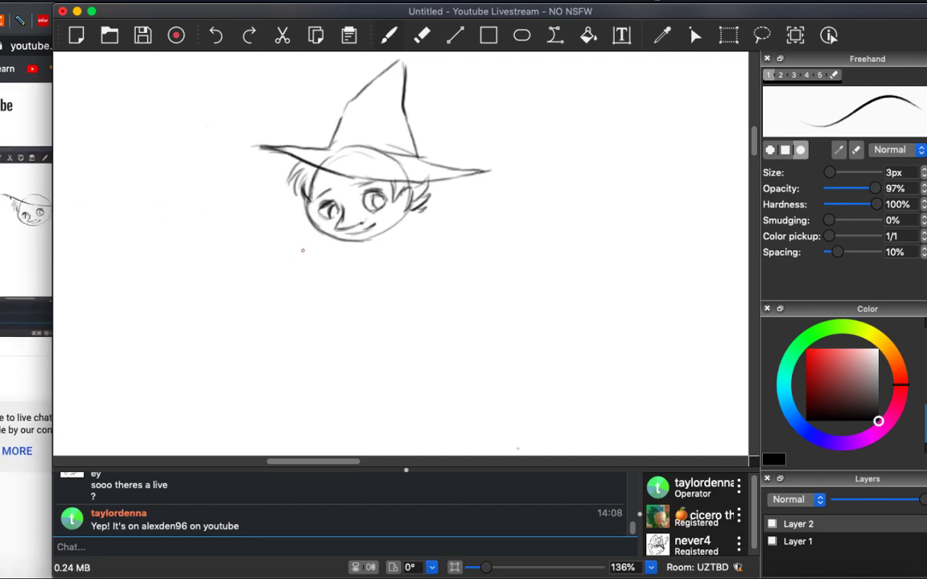
Select the hat with a free-form selection, shift it slightly to the left on the head, and return to the brush.
scroll(517, 448, "down", 5)
scroll(402, 241, "down", 5)
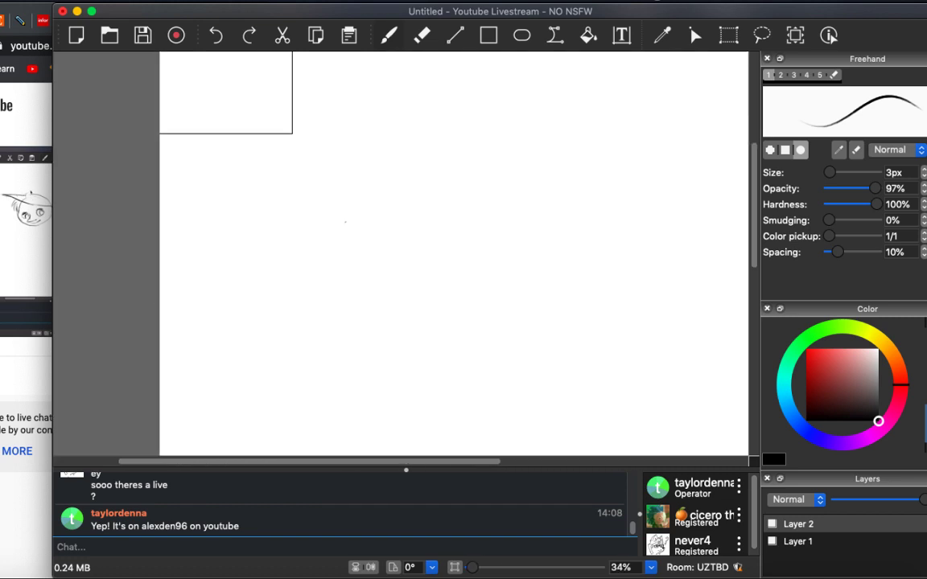
scroll(333, 240, "up", 10)
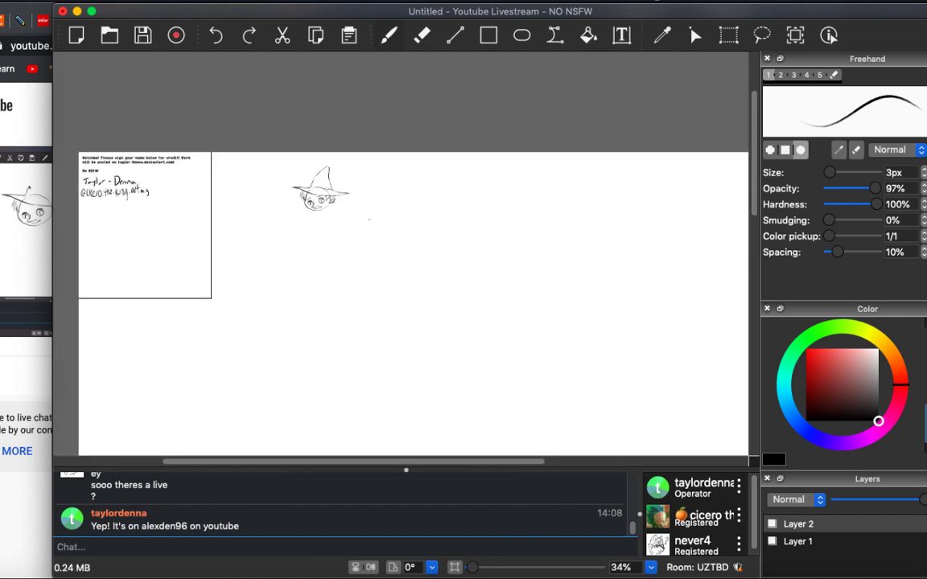
scroll(340, 253, "up", 5)
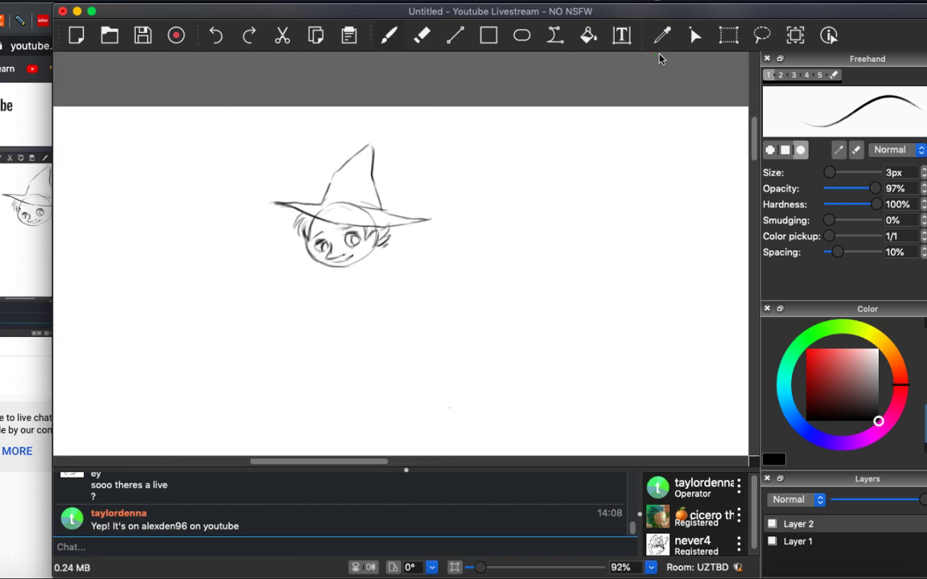
left_click(762, 34)
mouse_move(378, 130)
left_mouse_down()
mouse_move(329, 129)
mouse_move(253, 188)
mouse_move(258, 201)
mouse_move(319, 228)
mouse_move(441, 234)
mouse_move(441, 127)
mouse_move(430, 165)
mouse_move(424, 159)
mouse_move(436, 159)
mouse_move(433, 173)
mouse_move(434, 163)
left_mouse_up()
key("ctrl+shift+a")
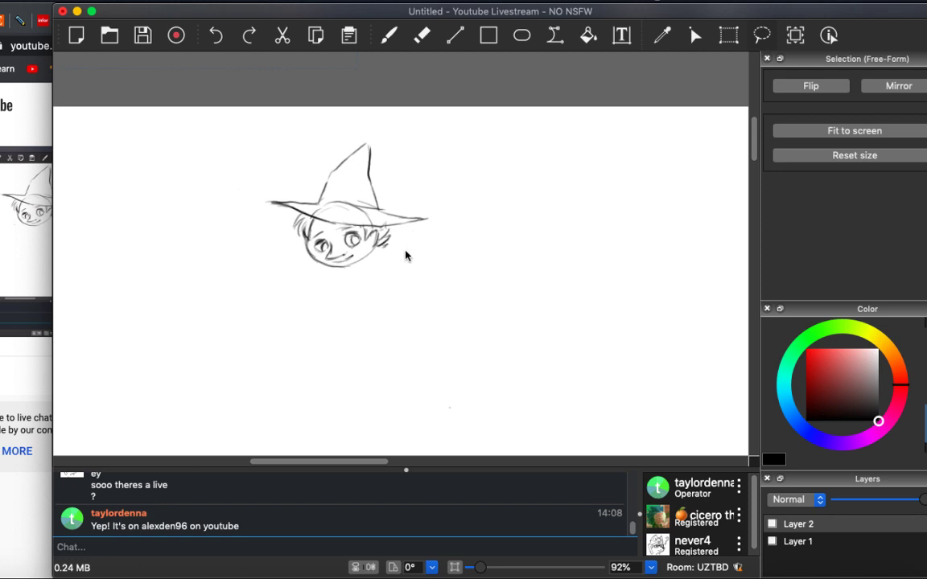
key("b")
scroll(406, 256, "up", 4)
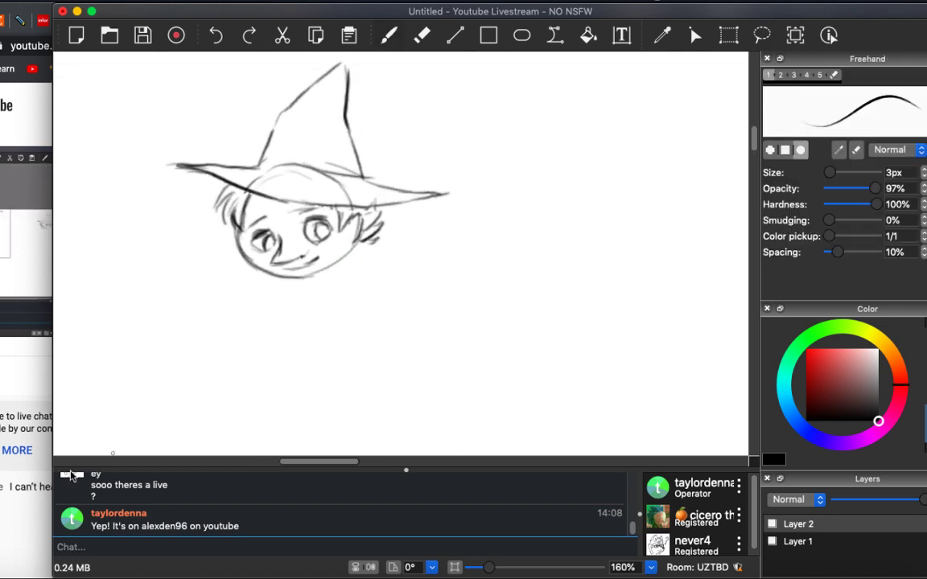
Switch to the YouTube livestream page and reply in its live chat: "Unfortunately, OBS, the streaming software I have, doesn't have audio".
left_click(40, 475)
scroll(241, 432, "down", 4)
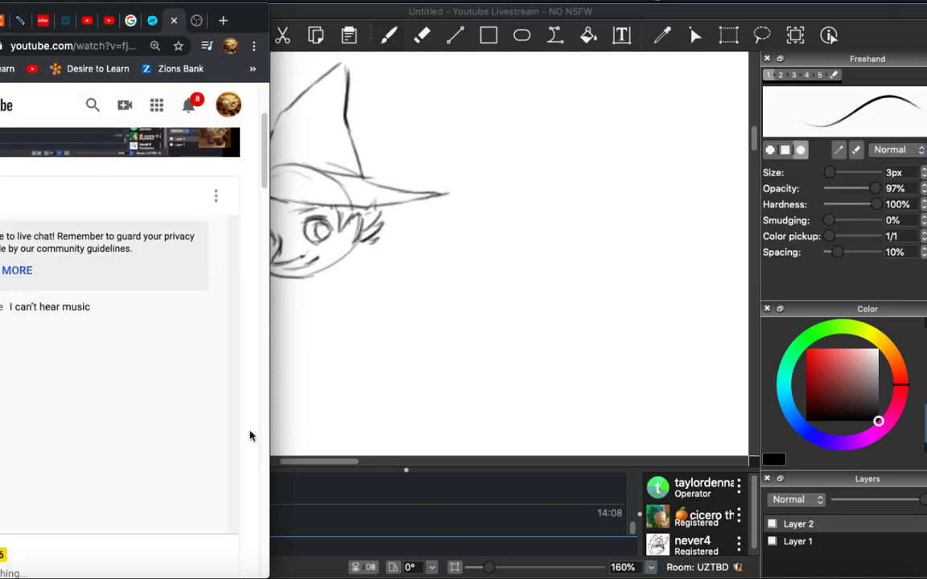
scroll(249, 435, "down", 4)
left_click(76, 417)
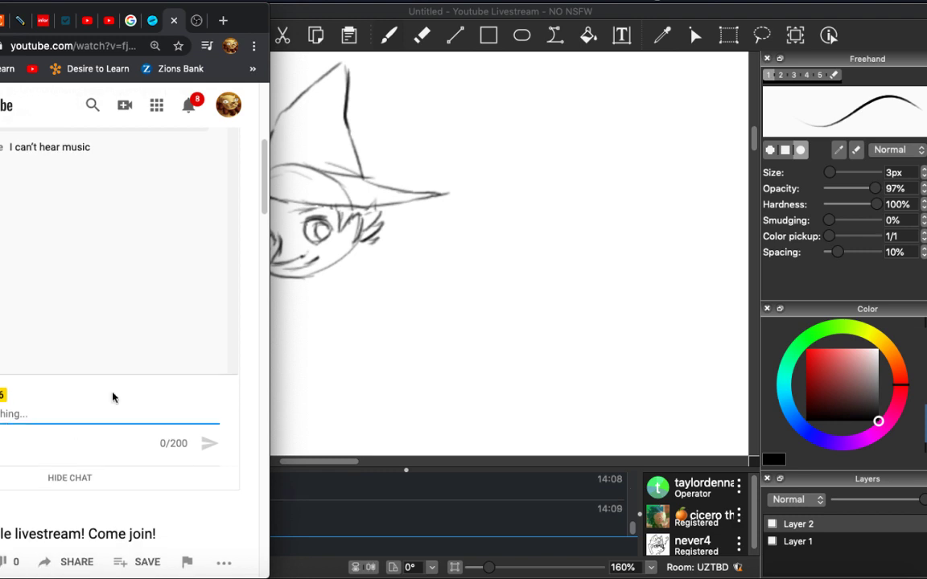
type("Itely, OBS, ")
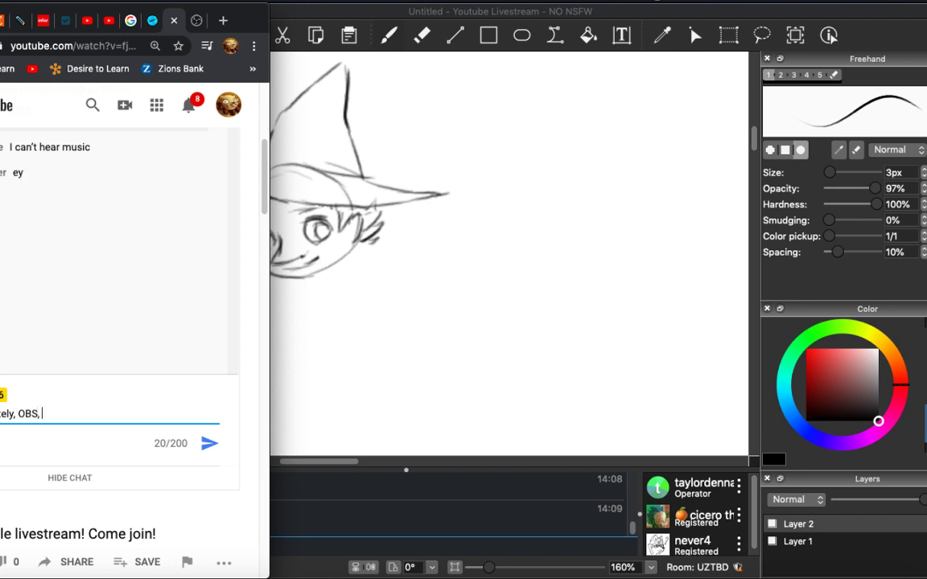
type("the streaming soft")
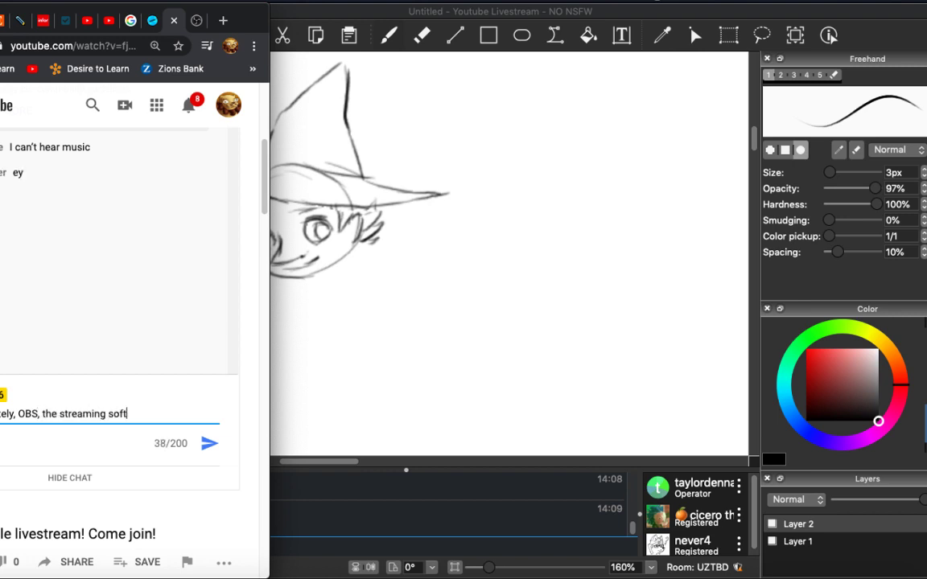
type("ware I have, doesn't ")
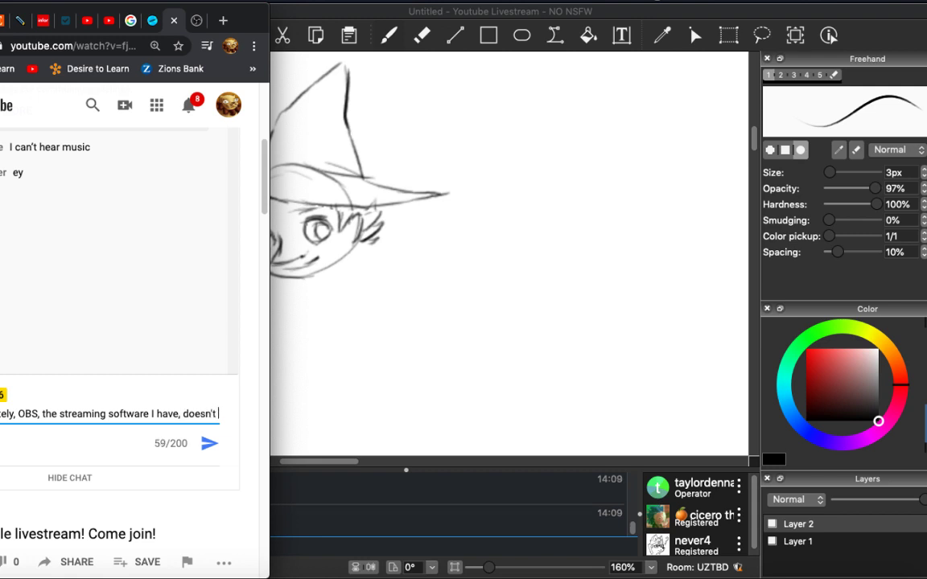
type("pick ")
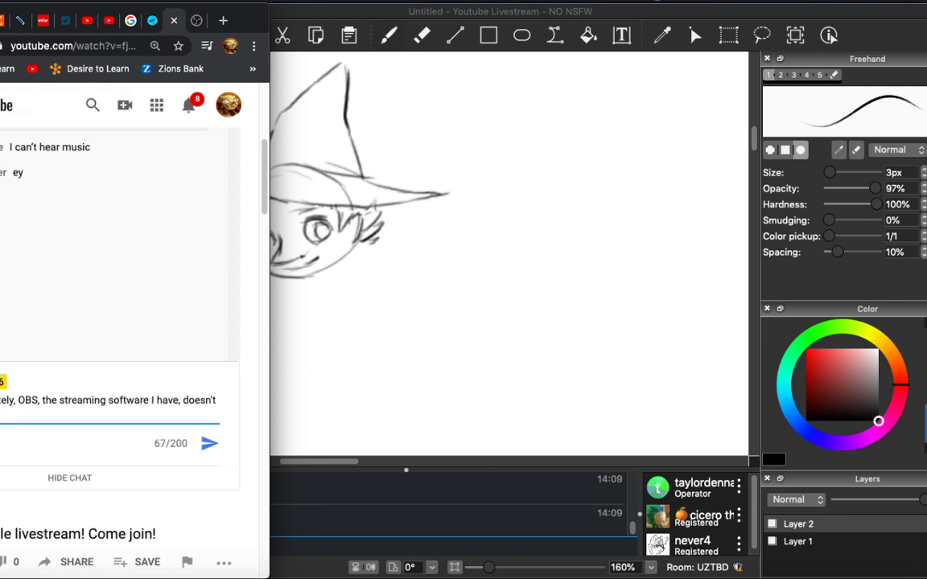
type("io")
key("Return")
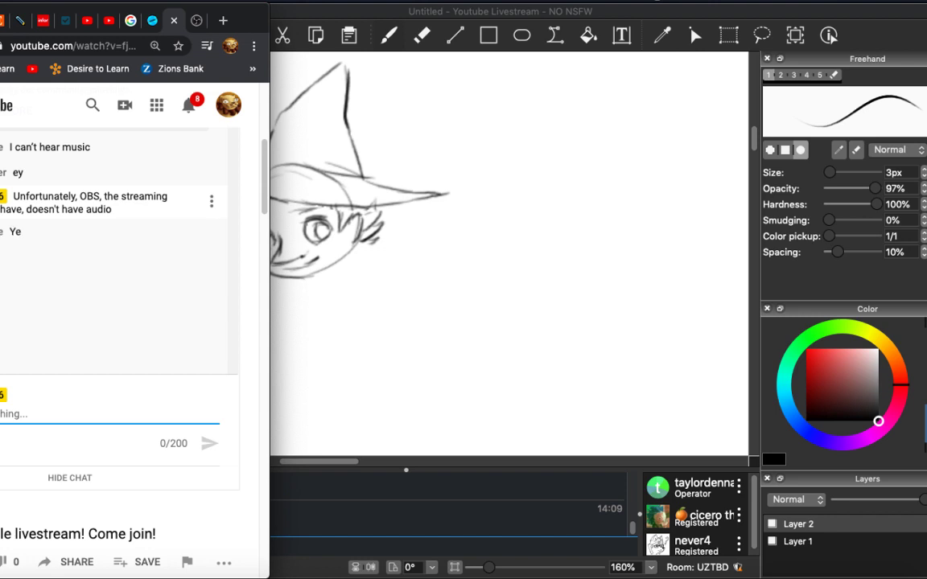
scroll(253, 233, "up", 5)
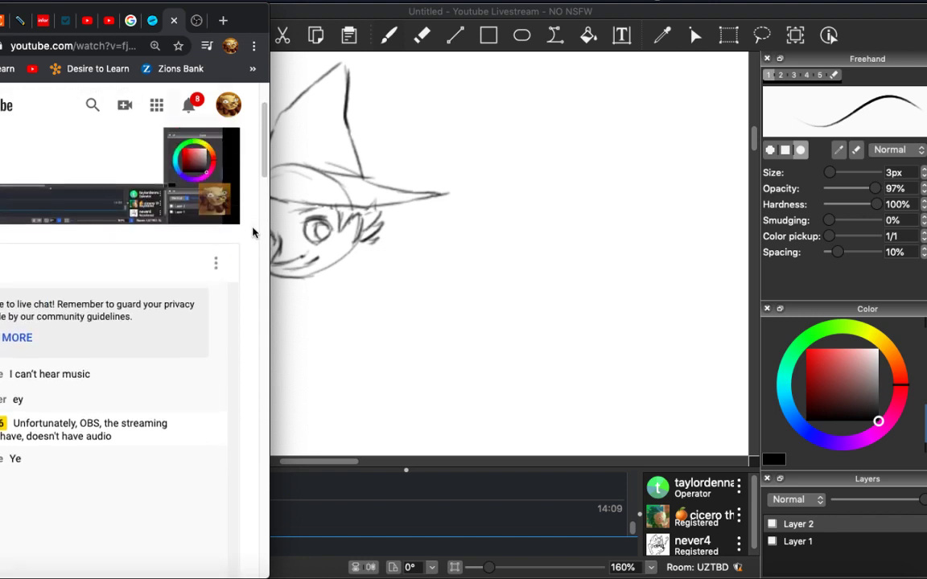
Return to Drawpile, add hair strands above the left-hand eye, and send "Aw thanks! ^^" in the session chat.
left_click(332, 13)
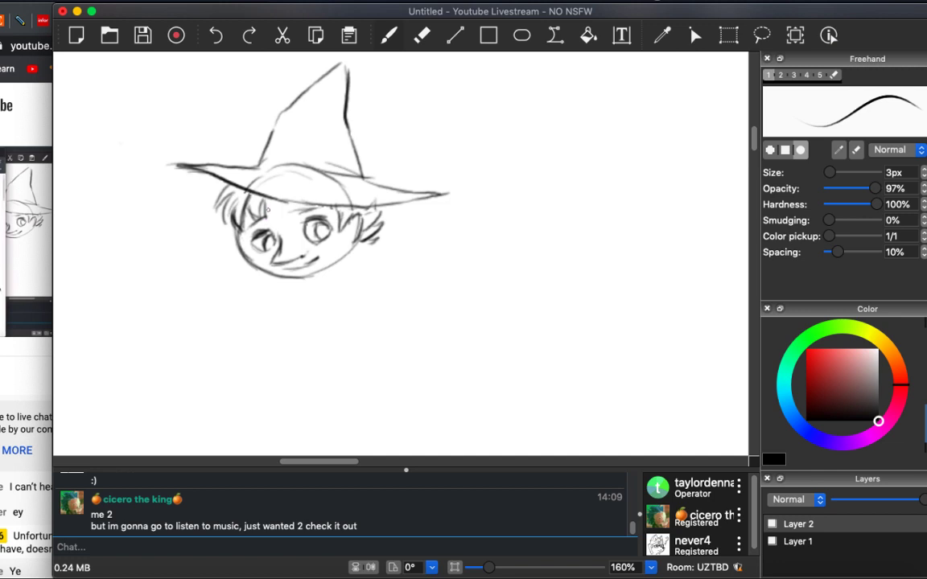
left_click(158, 540)
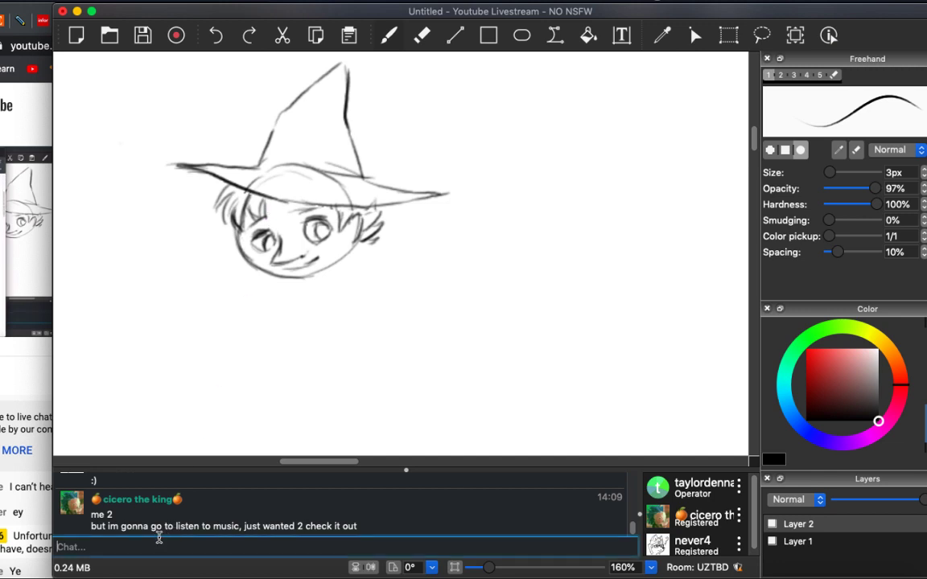
type("Aw thanks! ^^")
key("Return")
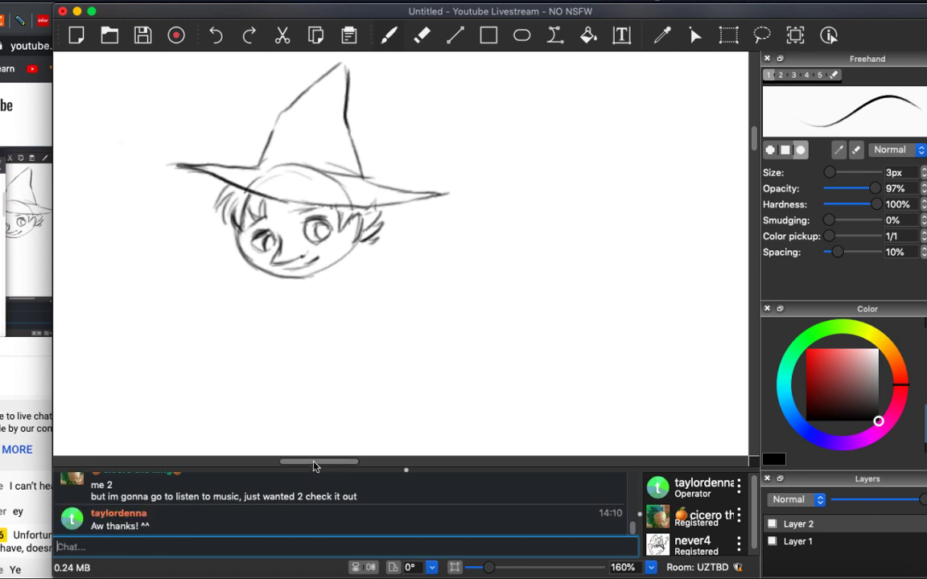
Check the new messages in the YouTube live chat, then sketch the neck and a pointed collar below the chin.
left_click(314, 464)
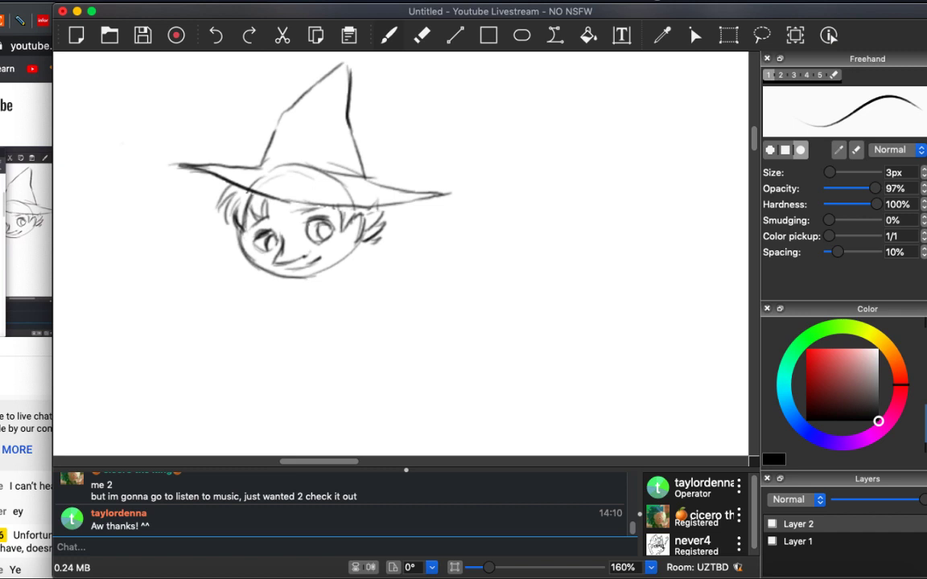
scroll(24, 322, "down", 6)
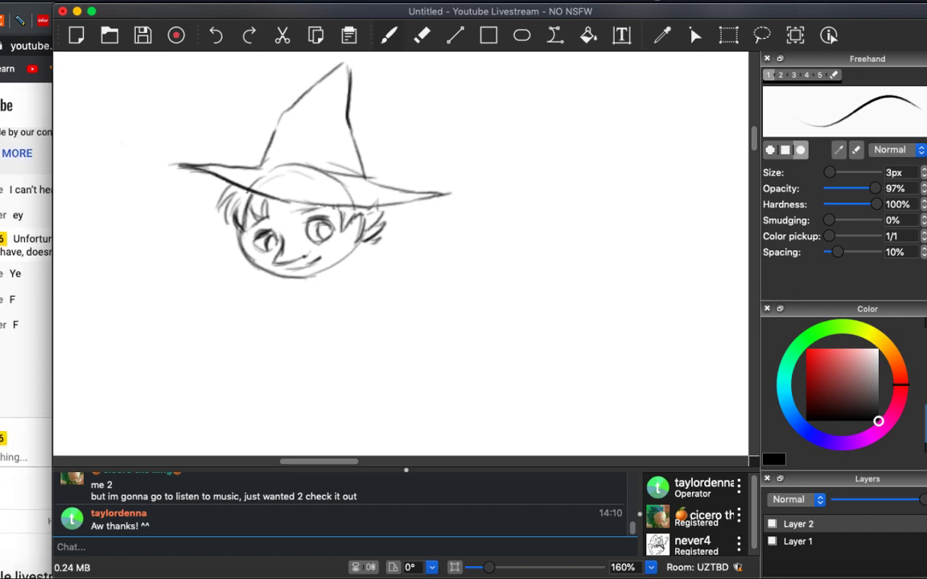
scroll(24, 321, "up", 2)
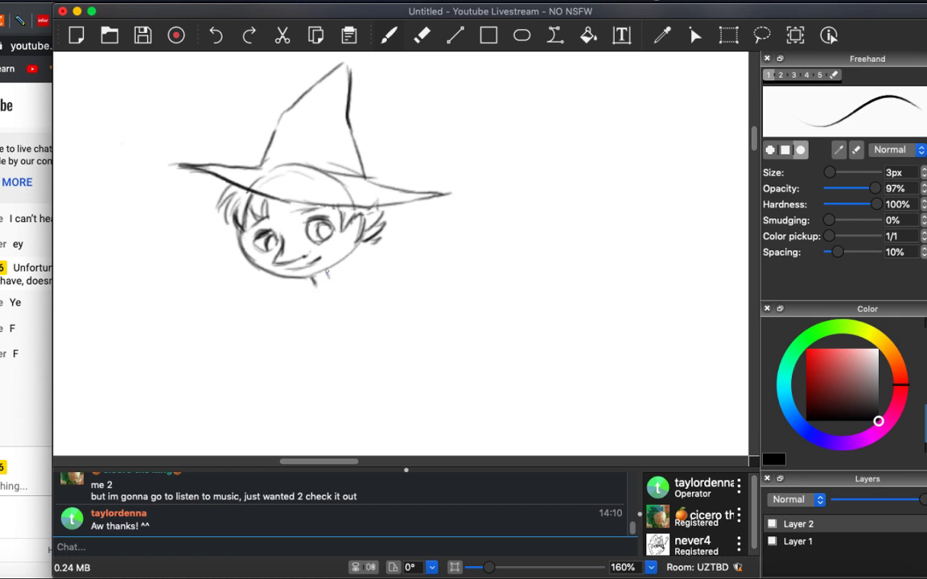
mouse_move(327, 276)
left_mouse_down()
mouse_move(363, 285)
mouse_move(304, 302)
left_mouse_up()
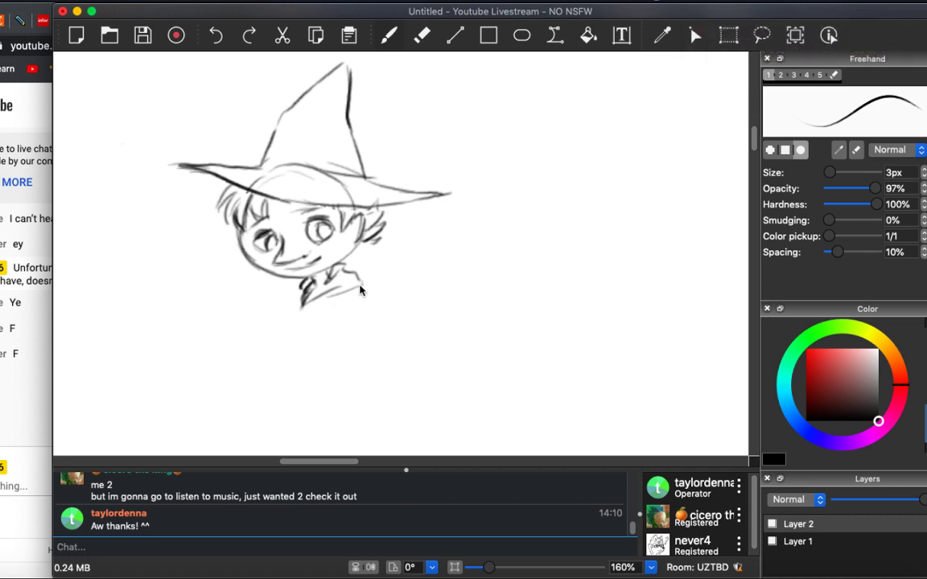
Sketch the body line down from the collar to an open rounded shape and add short detail strokes inside it.
left_click_drag(360, 283, 402, 342)
mouse_move(345, 345)
left_mouse_down()
mouse_move(366, 339)
mouse_move(330, 393)
left_mouse_up()
left_click_drag(360, 340, 404, 349)
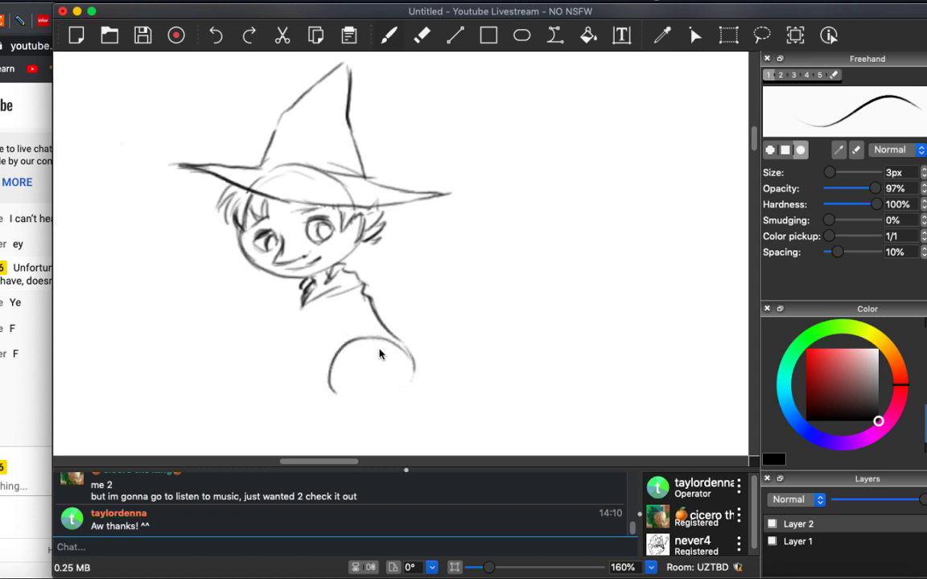
left_click_drag(386, 341, 370, 359)
left_click_drag(389, 371, 397, 367)
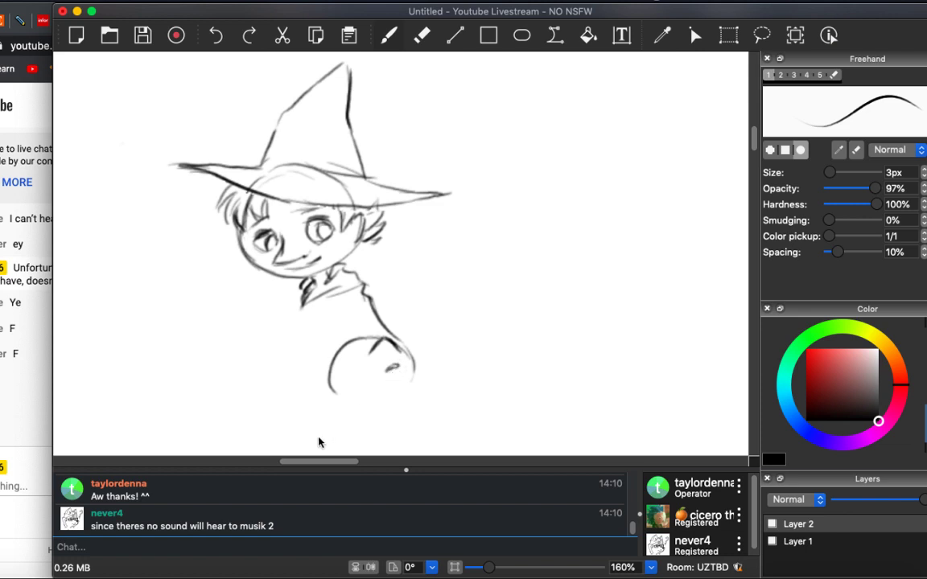
Add short detail strokes inside the rounded lower shape and sketch a hatched oval against its upper left side.
left_click_drag(347, 361, 352, 358)
left_click_drag(321, 326, 330, 310)
scroll(330, 311, "left", 5)
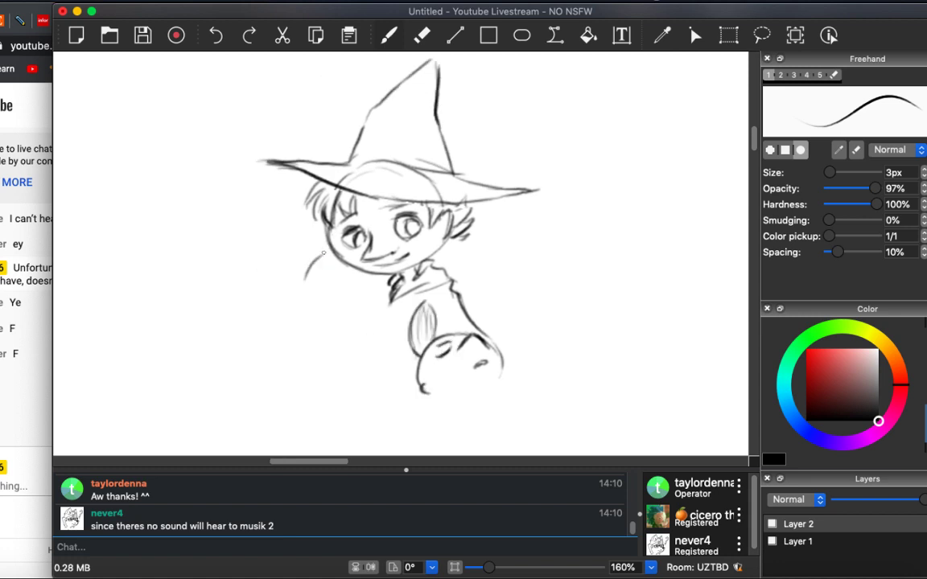
Sketch a large rounded shape between the face's left side and the collar, and erase its outer left curve.
mouse_move(322, 251)
left_mouse_down()
mouse_move(315, 316)
mouse_move(323, 300)
mouse_move(345, 323)
mouse_move(387, 291)
left_mouse_up()
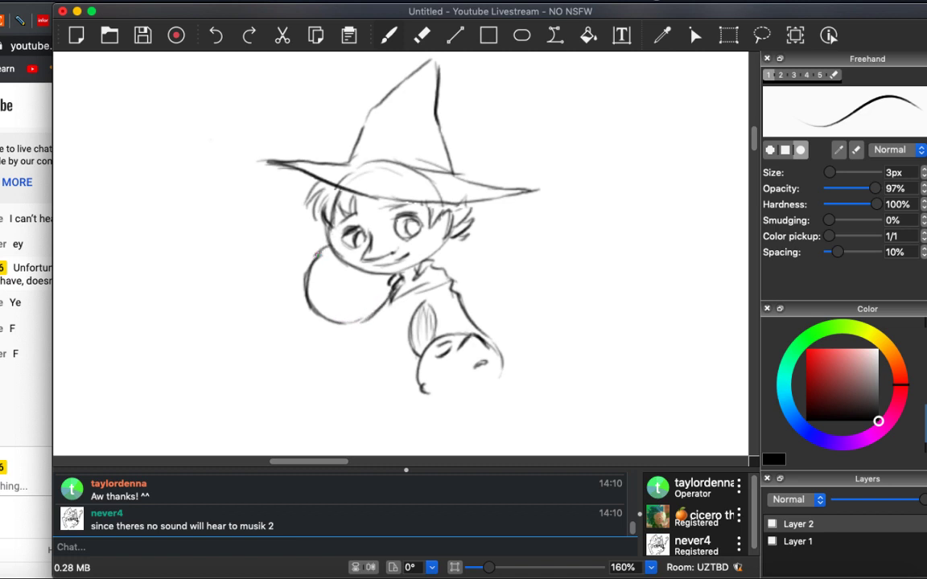
mouse_move(323, 246)
left_mouse_down()
mouse_move(304, 282)
mouse_move(310, 250)
mouse_move(321, 245)
left_mouse_up()
key("e")
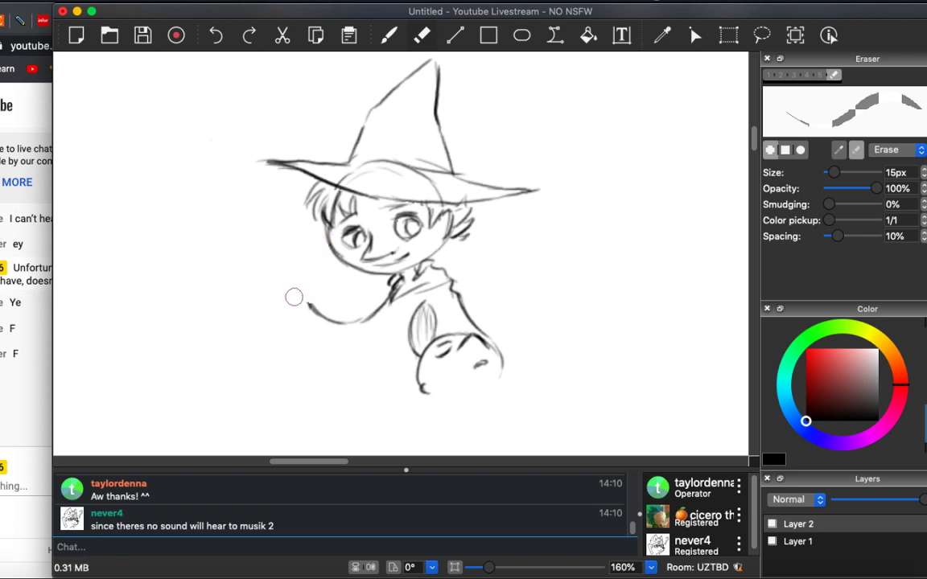
Redraw the rounded shape's outer left curve with a pointed lower tip, and erase the extra strokes inside it.
key("b")
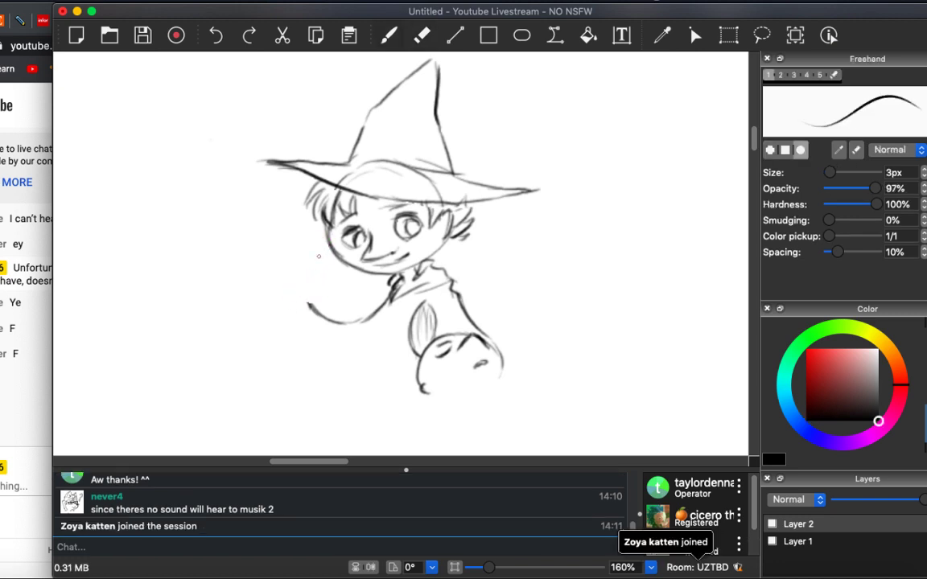
mouse_move(321, 247)
left_mouse_down()
mouse_move(299, 279)
mouse_move(306, 273)
mouse_move(308, 303)
mouse_move(307, 288)
mouse_move(338, 316)
left_mouse_up()
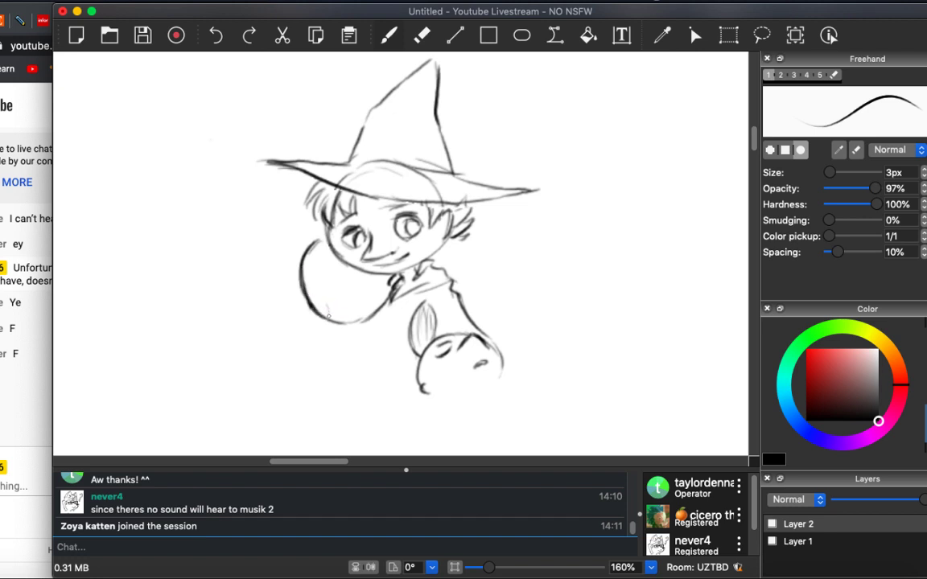
left_click_drag(299, 277, 344, 327)
left_click_drag(301, 259, 307, 291)
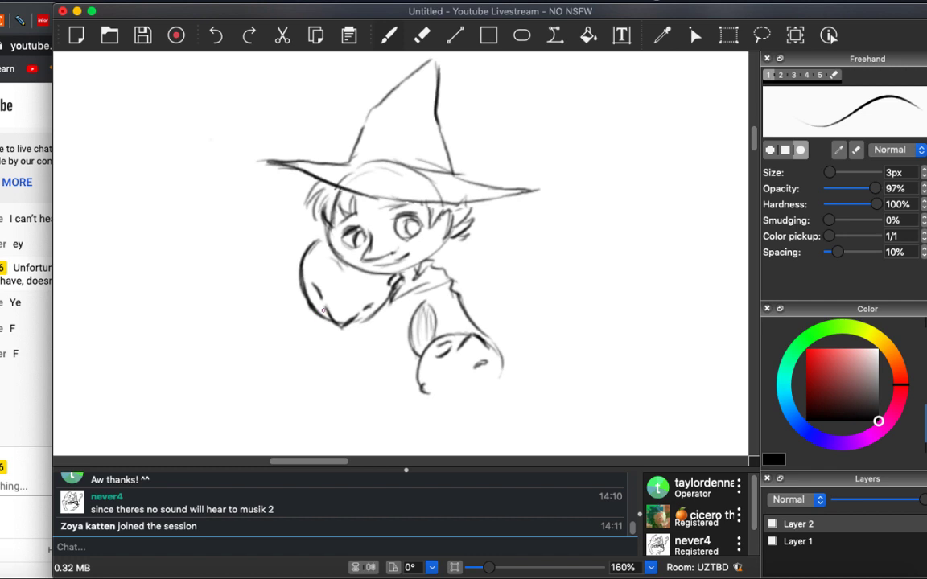
key("e")
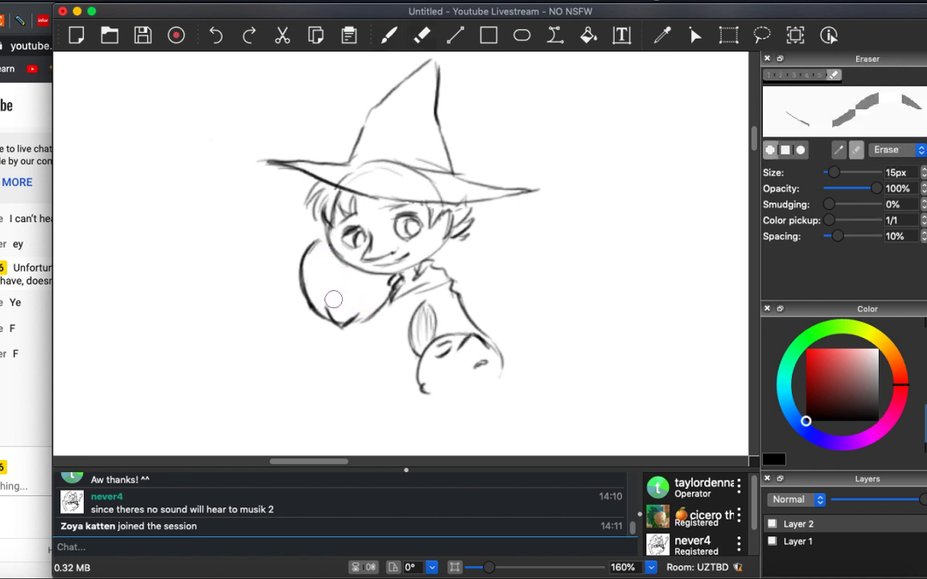
mouse_move(333, 299)
left_mouse_down()
mouse_move(306, 288)
mouse_move(283, 237)
mouse_move(323, 282)
left_mouse_up()
Sketch a short jagged line beneath the pointed tip and a small limb ending in fingers below the body.
key("b")
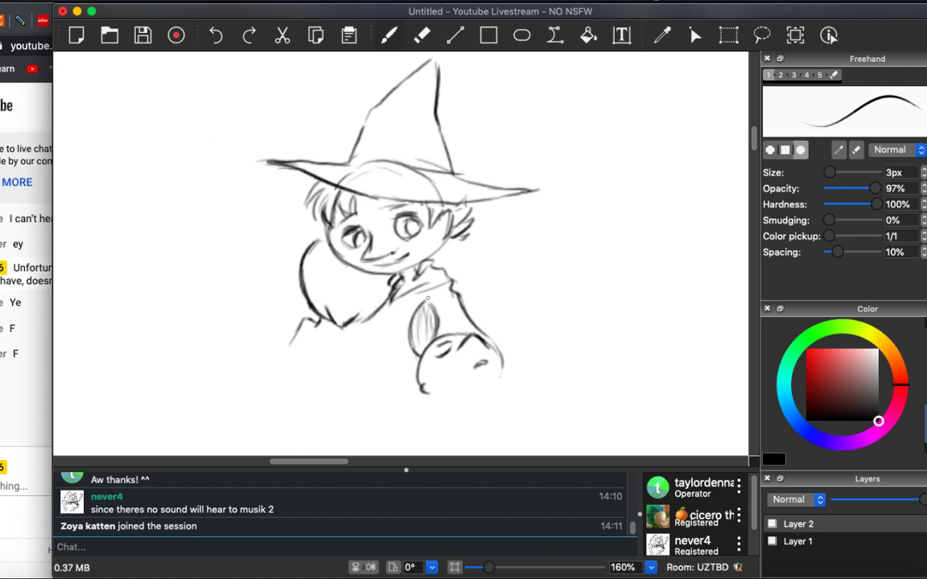
mouse_move(445, 375)
left_mouse_down()
mouse_move(433, 306)
mouse_move(392, 375)
mouse_move(395, 389)
left_mouse_up()
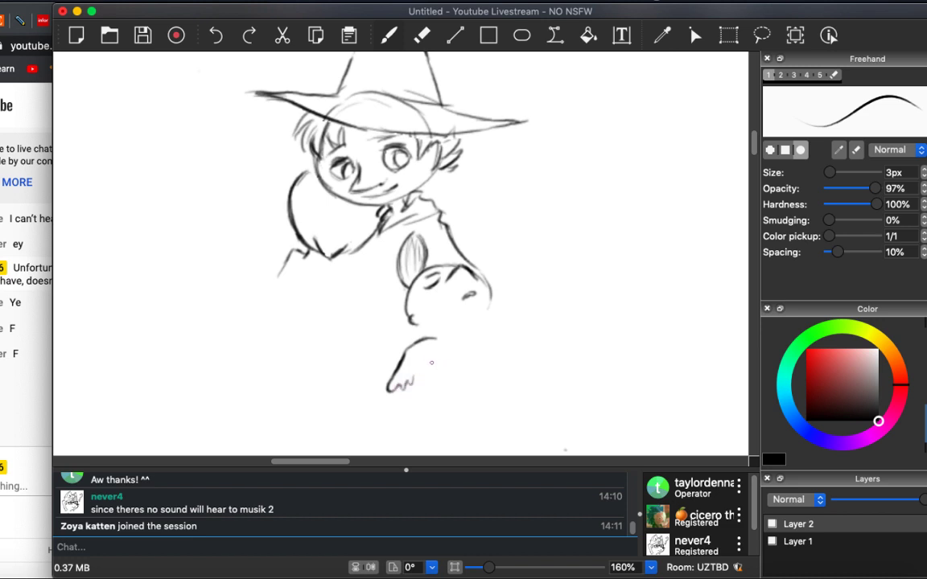
key("super+z")
left_click_drag(402, 391, 412, 388)
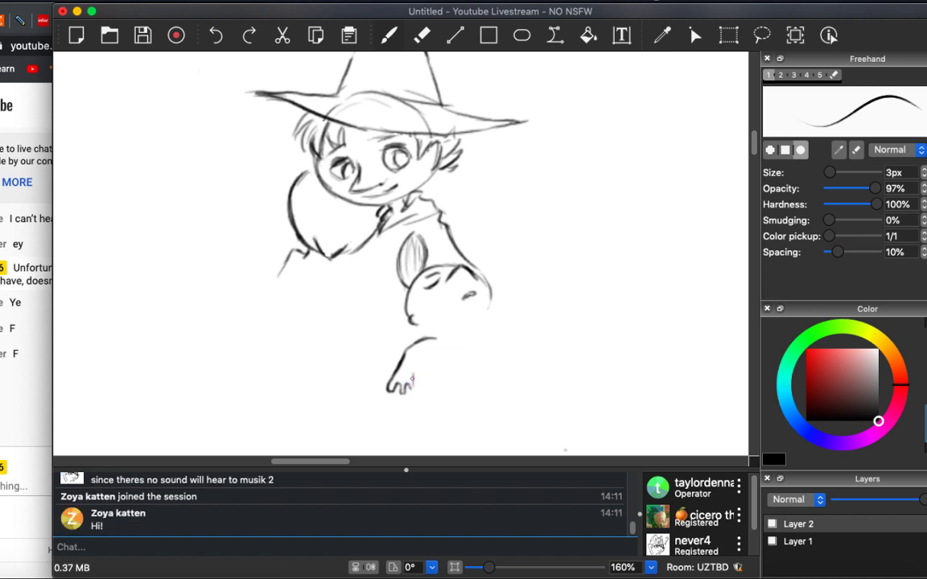
Send the greeting "Hi! :D" in the session chat.
left_click(137, 539)
type("H")
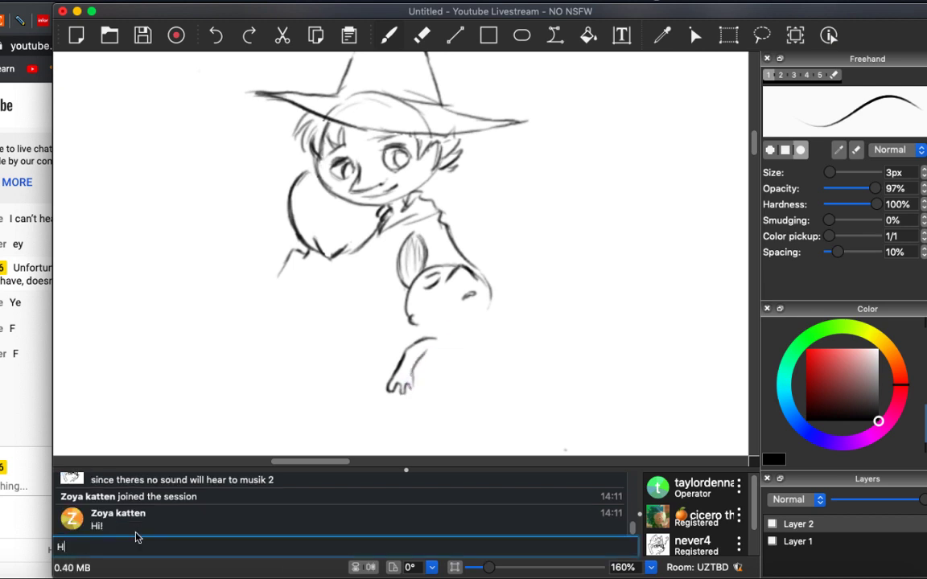
type("i! :D")
key("Return")
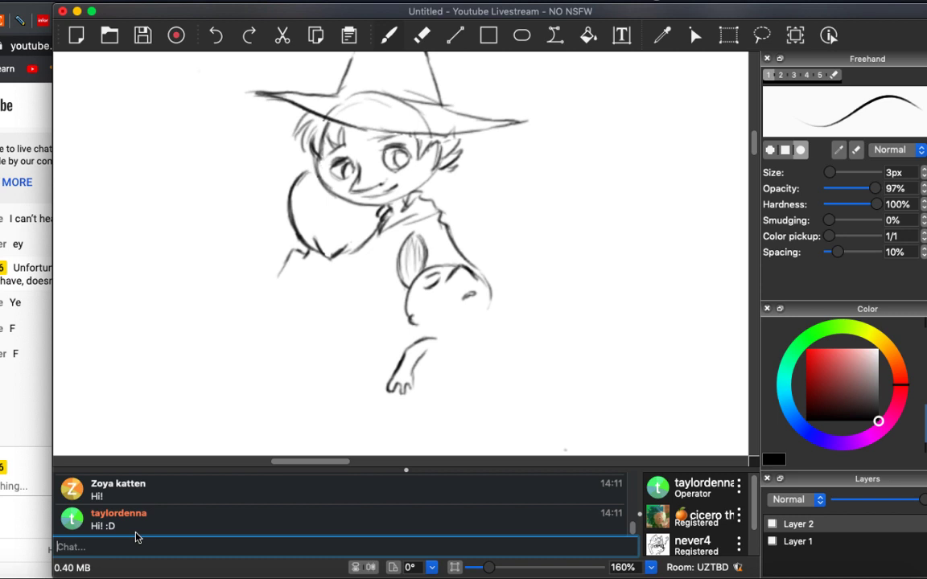
On Layer 1, extend the welcome annotation's first paragraph with "The Livestream is on", the channel name and "on Youtube!".
scroll(299, 411, "down", 10)
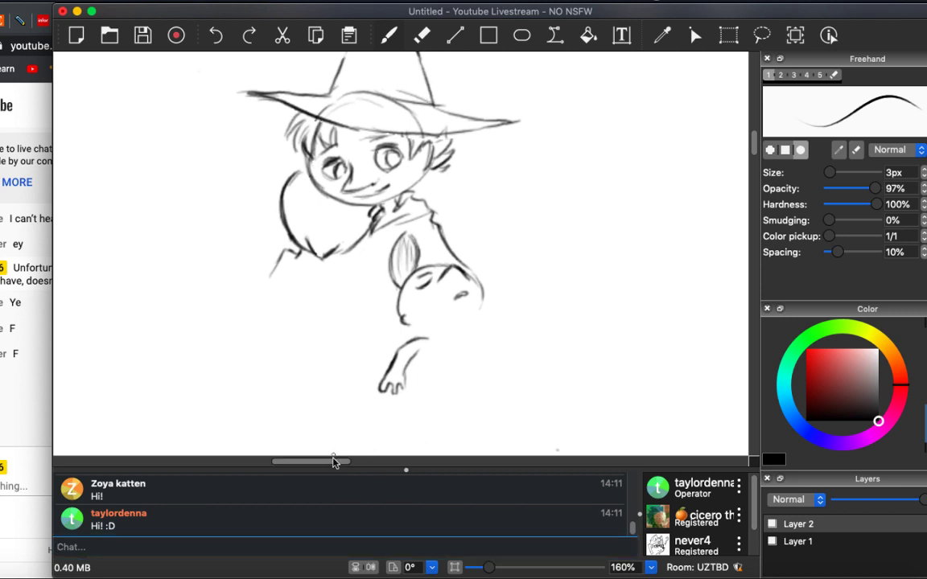
scroll(403, 302, "left", 10)
scroll(402, 302, "up", 5)
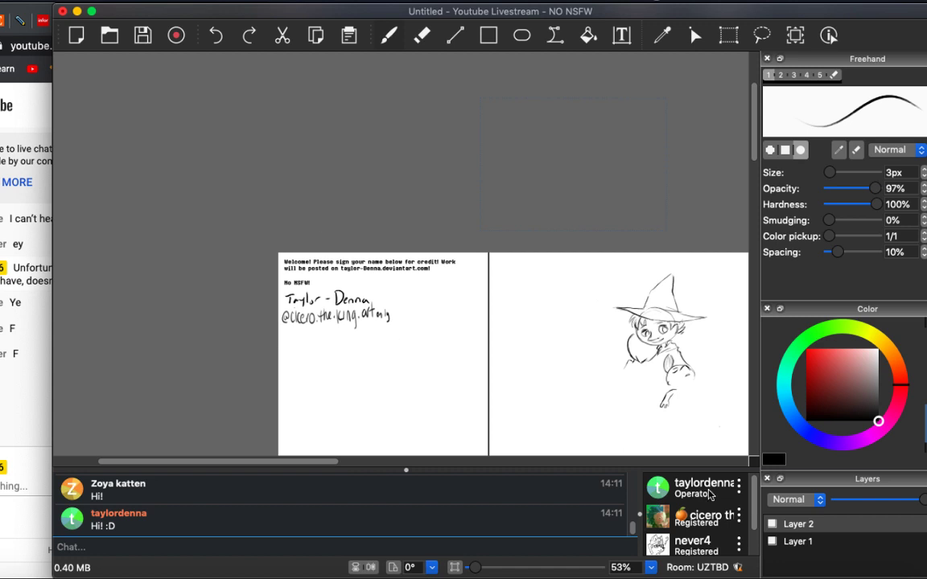
left_click(796, 542)
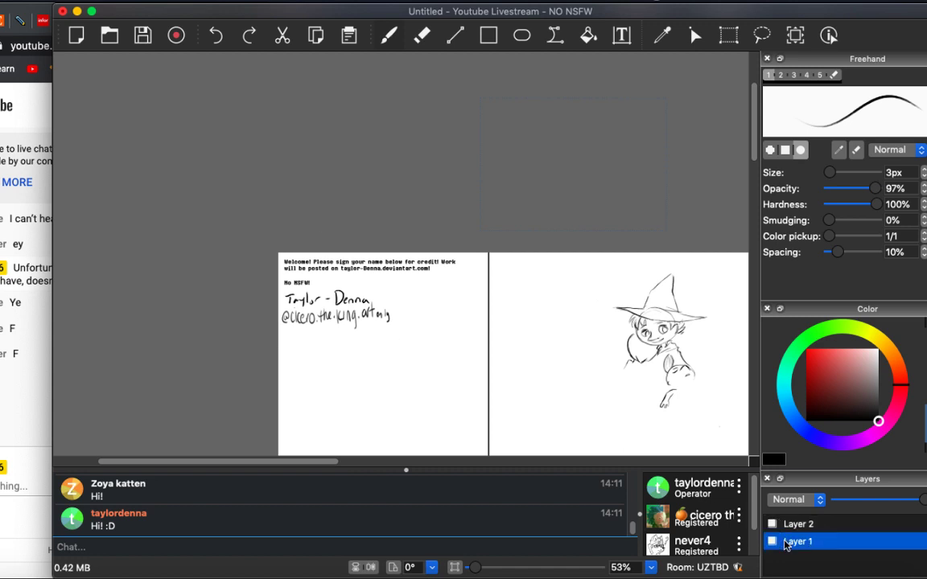
left_click(621, 34)
left_click(314, 272)
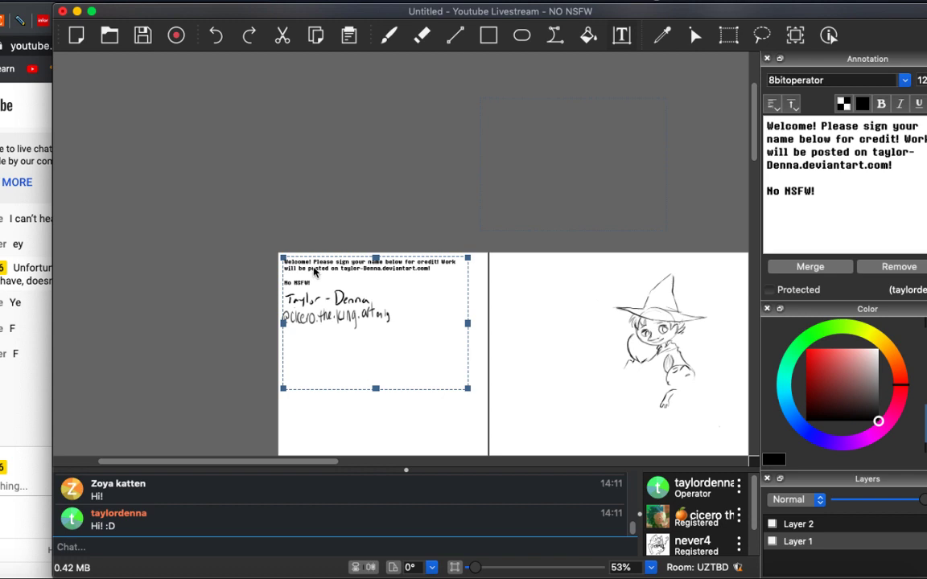
left_click(896, 164)
type("The Livestream")
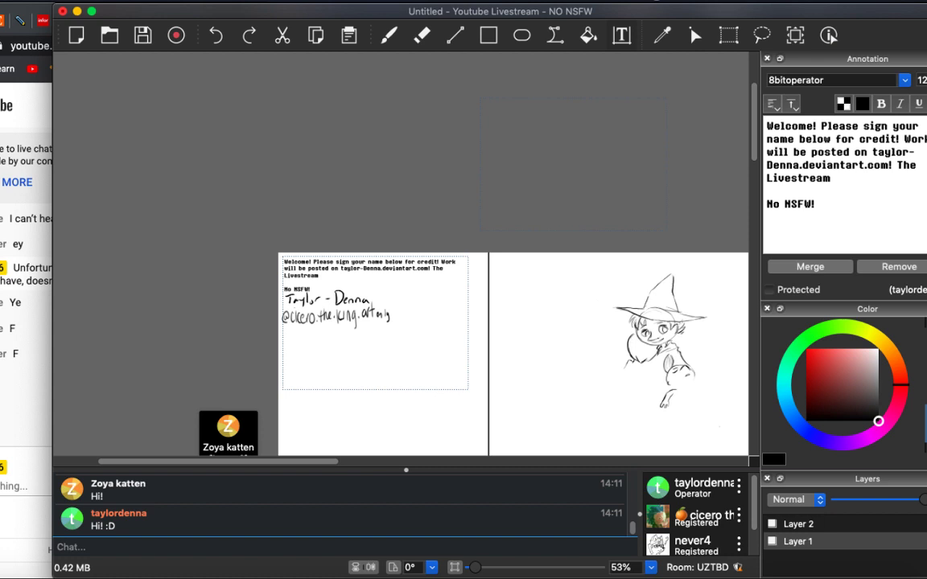
type(" is on ")
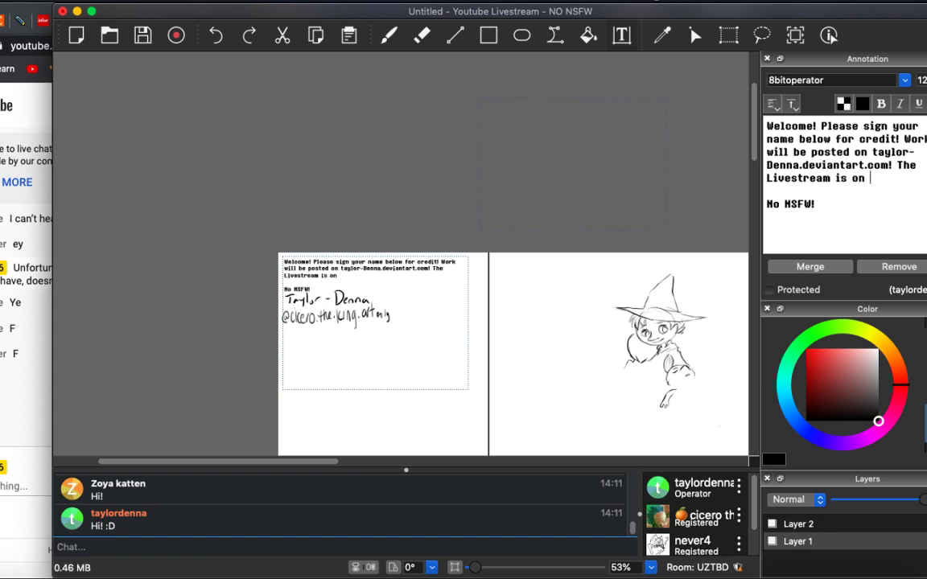
type("Alexden96")
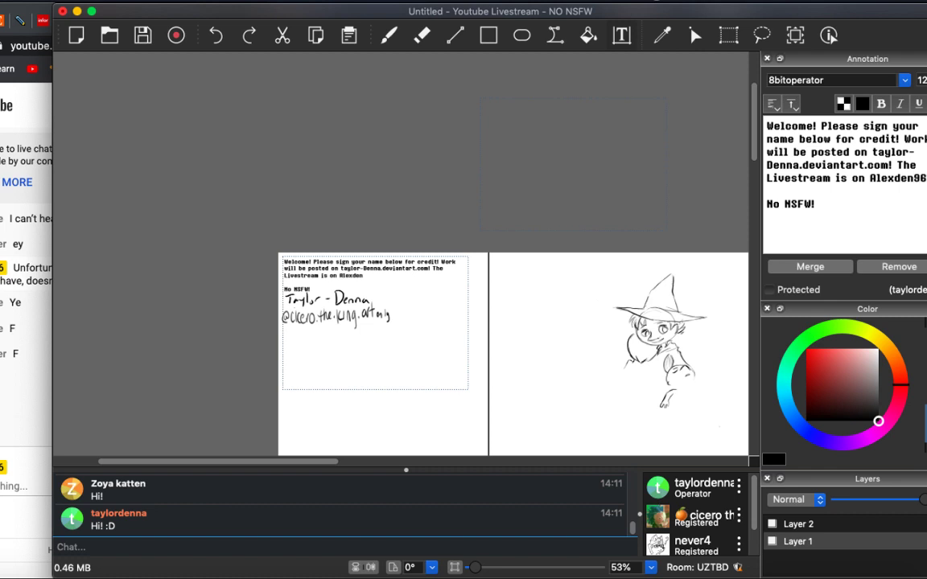
type(" on Youtube!")
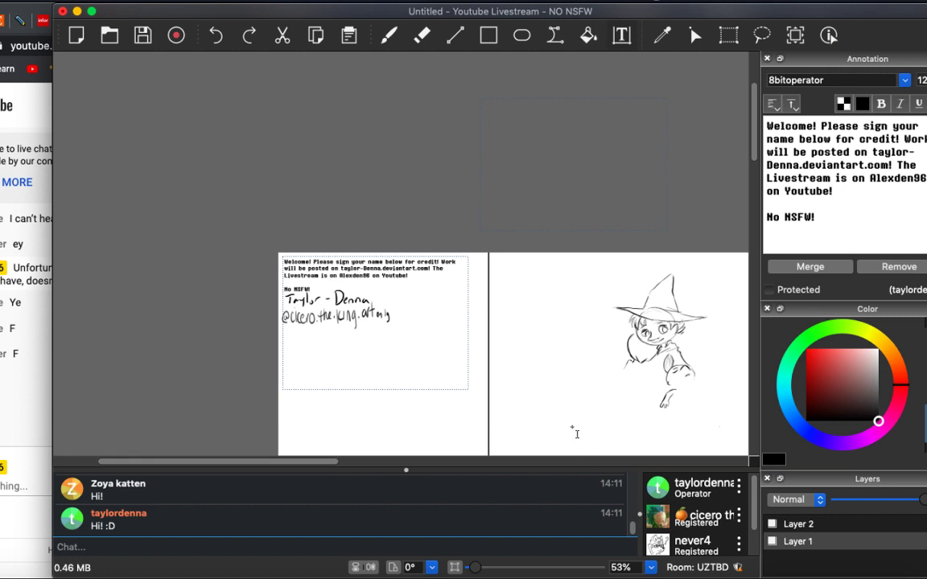
Return to Layer 2 and erase the fingers and inner line of the lower limb, keeping its outer line.
left_click(796, 523)
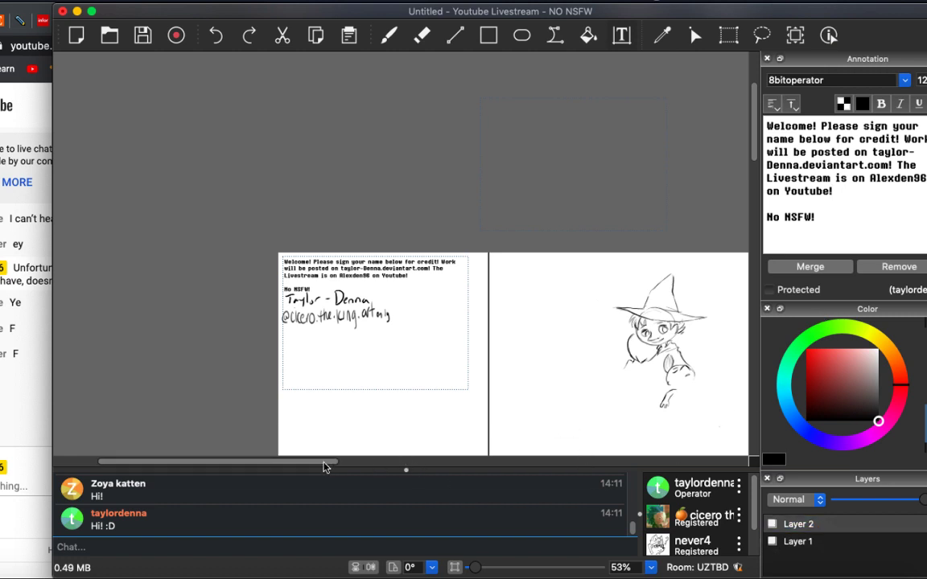
left_click_drag(326, 467, 370, 459)
scroll(373, 306, "down", 5)
scroll(374, 306, "left", 5)
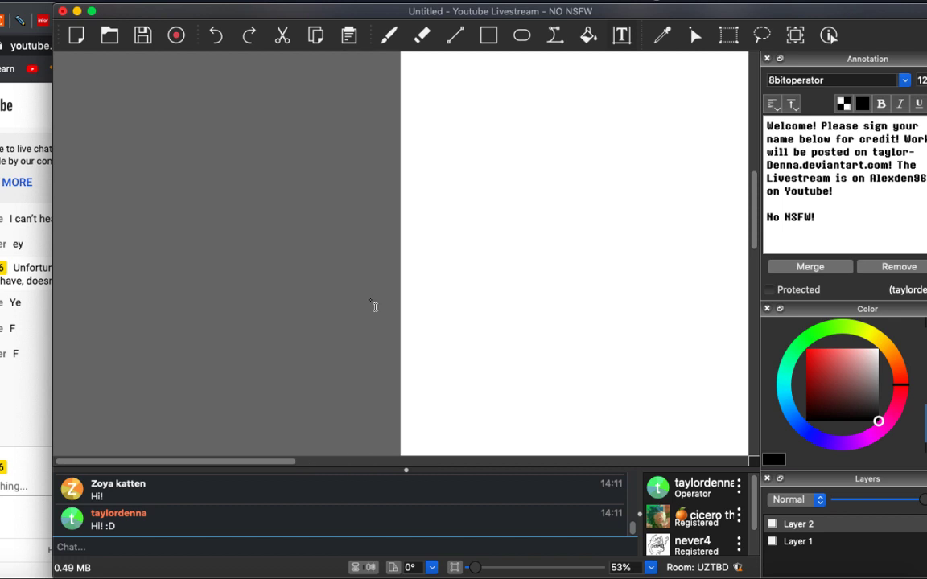
scroll(374, 307, "right", 5)
scroll(374, 307, "down", 5)
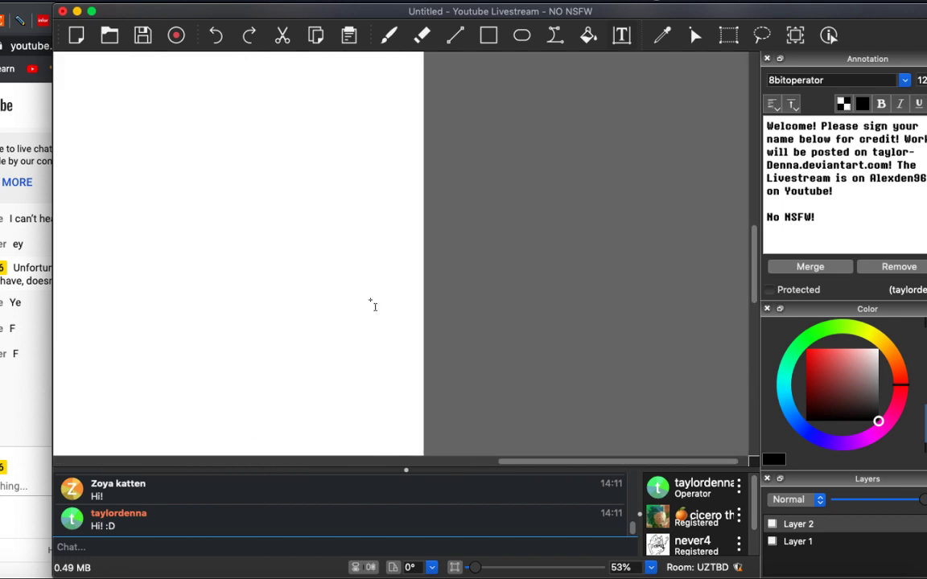
scroll(374, 306, "up", 5)
scroll(374, 306, "left", 5)
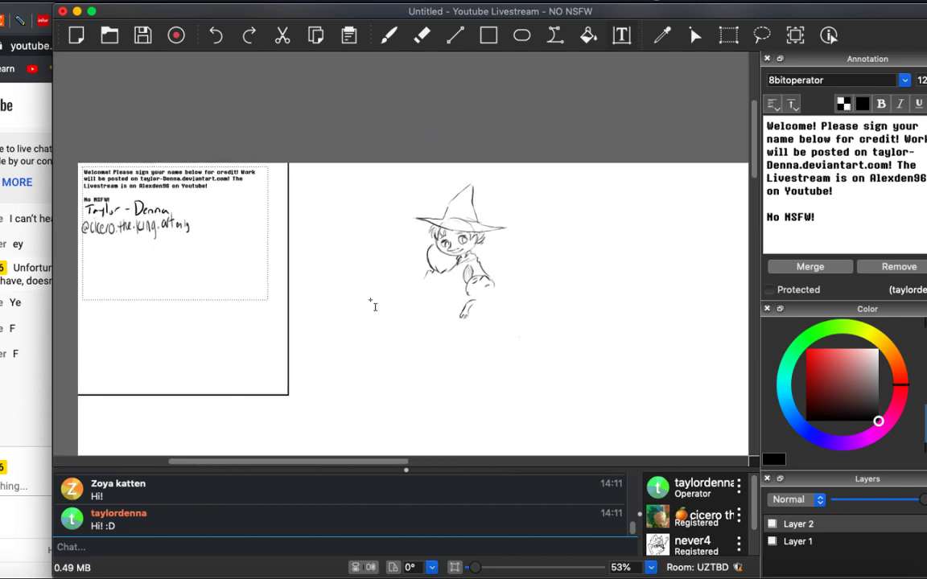
scroll(374, 307, "up", 5)
scroll(374, 307, "right", 3)
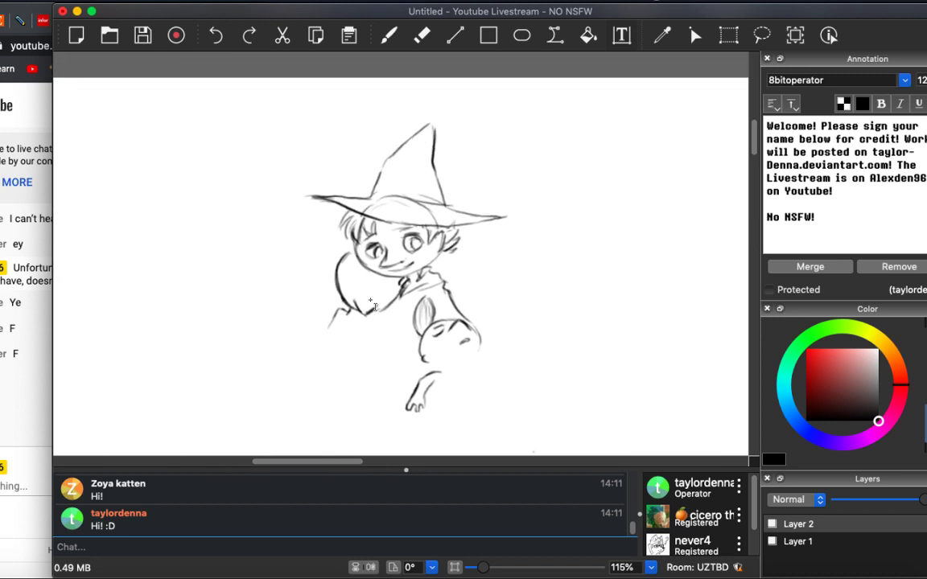
scroll(374, 307, "down", 2)
scroll(374, 307, "right", 2)
key("b")
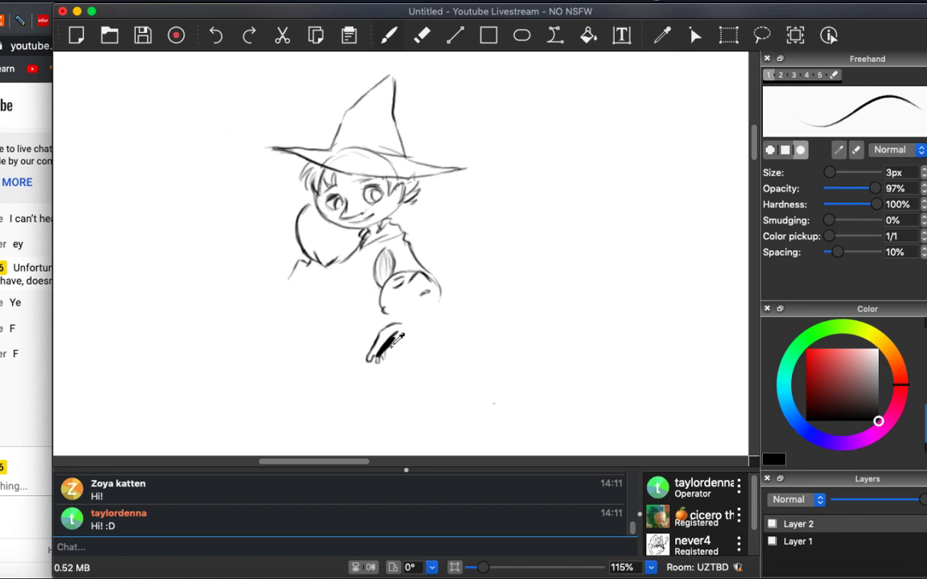
key("e")
mouse_move(390, 346)
left_mouse_down()
mouse_move(373, 362)
mouse_move(383, 358)
left_mouse_up()
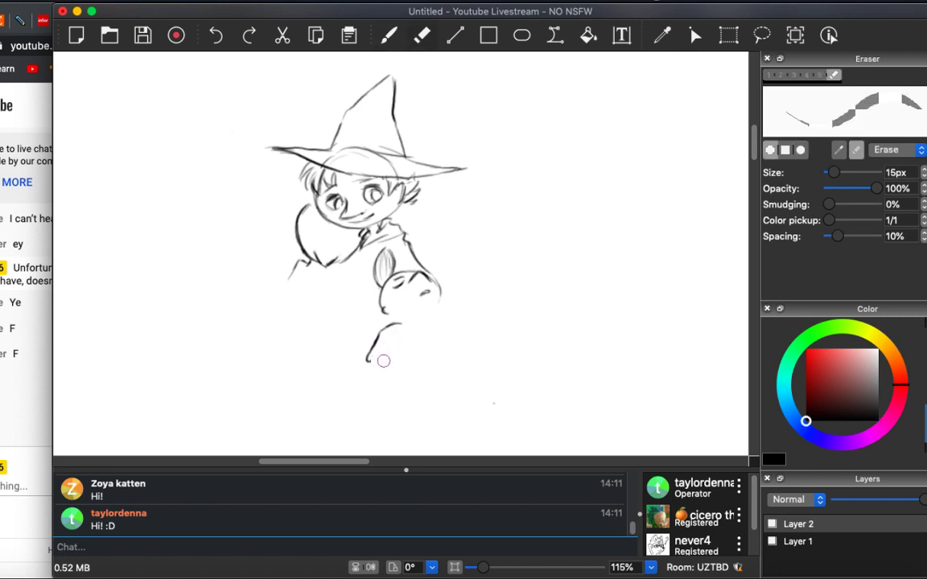
Join the lower limb line to the rounded body shape and sketch a cat-like outline with pointed tips above the hat's right brim.
key("b")
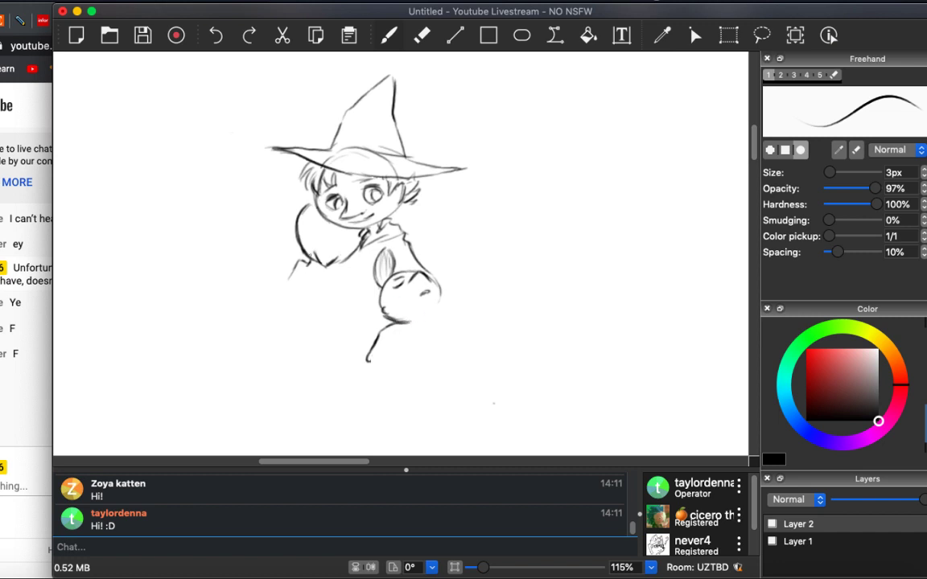
left_click_drag(305, 213, 301, 256)
left_click_drag(422, 115, 462, 128)
key("ctrl+z")
key("ctrl+z")
left_click_drag(456, 122, 475, 113)
left_click_drag(478, 139, 482, 166)
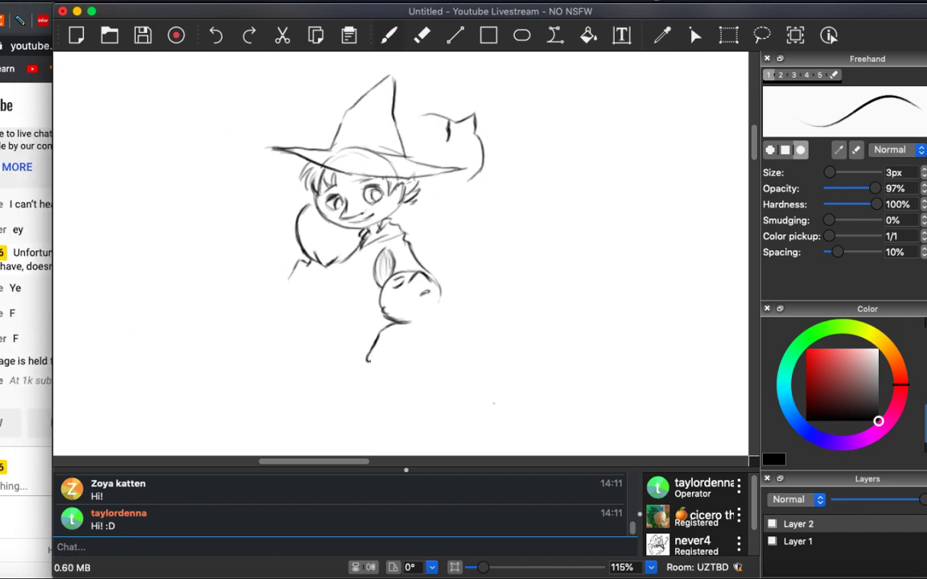
Switch to the YouTube livestream page and reply "XD Challenge accepted" in its live chat.
key("super+Tab")
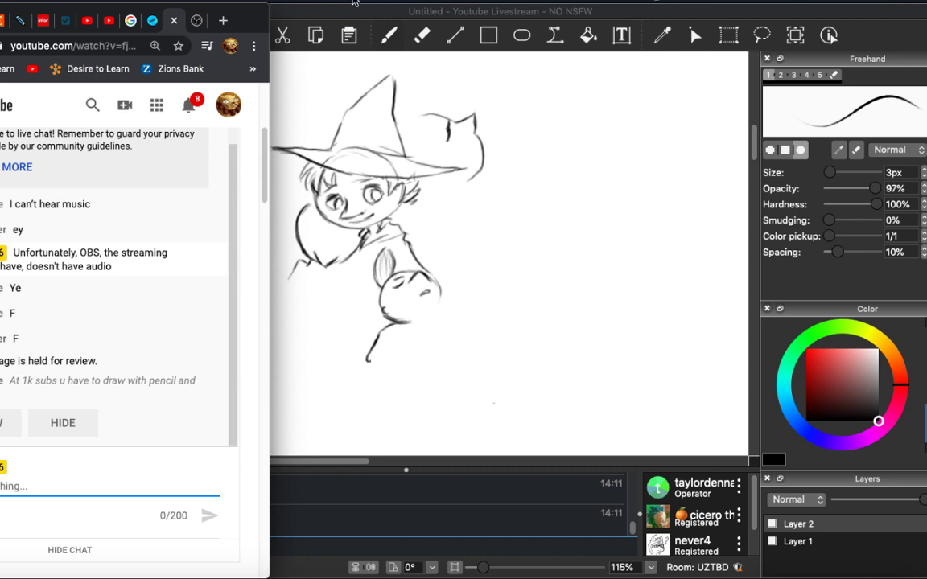
type("ok")
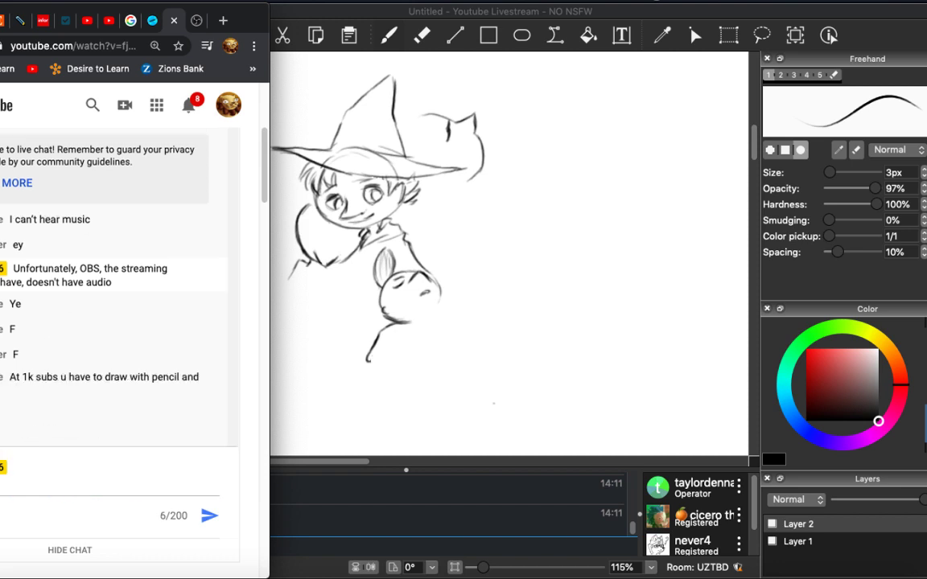
left_click(11, 488)
type("age accepted")
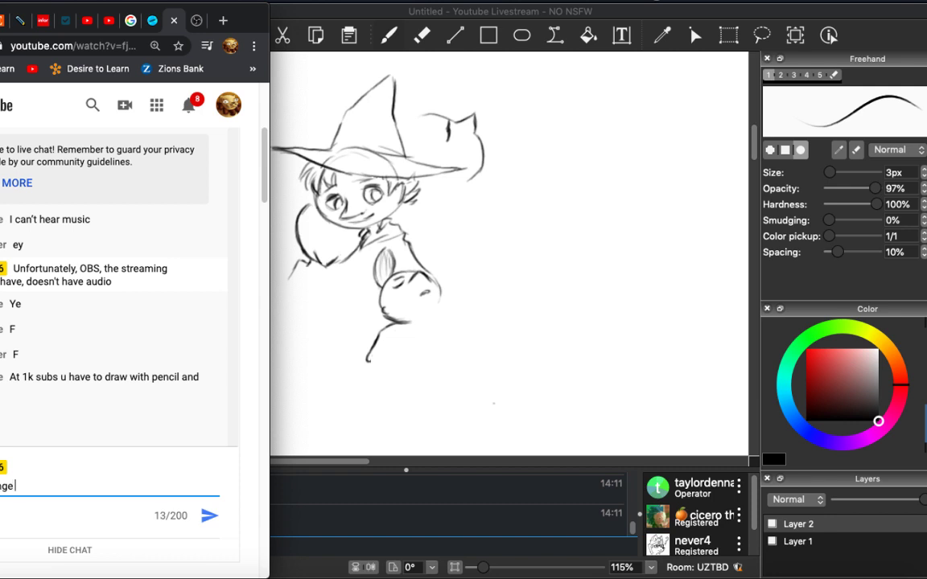
key("Return")
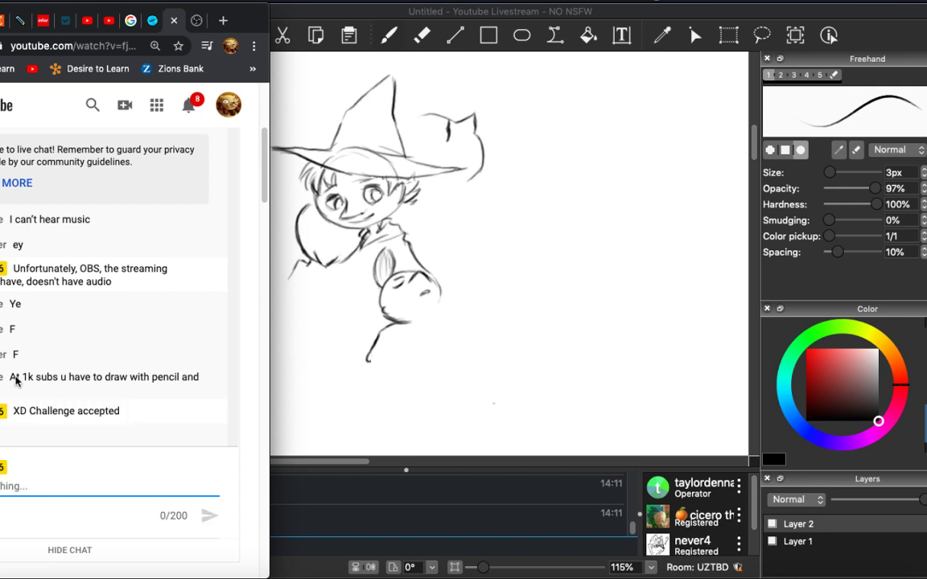
Switch to Drawpile, select the cat outline above the hat's right brim, shrink it slightly, and add a short mark inside its right edge.
left_click(366, 6)
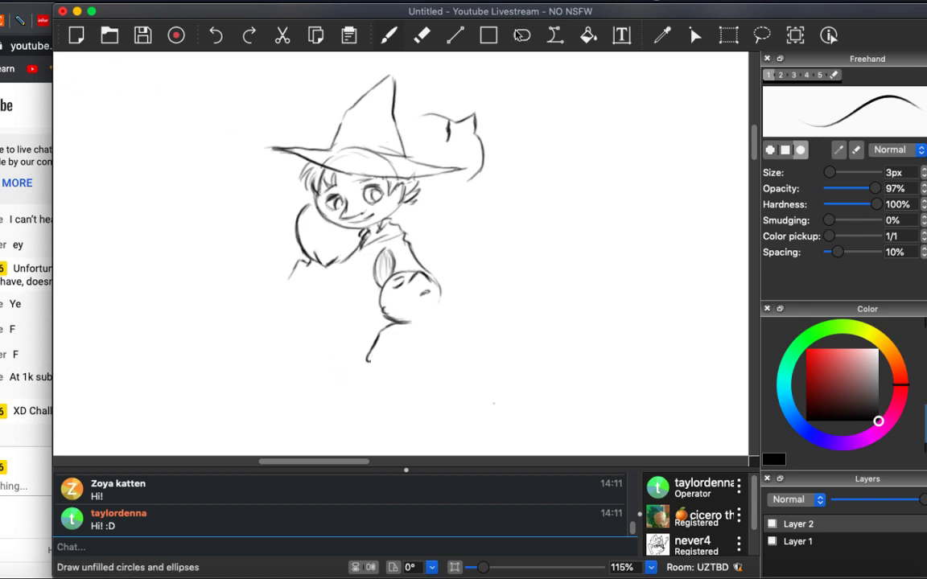
left_click(761, 35)
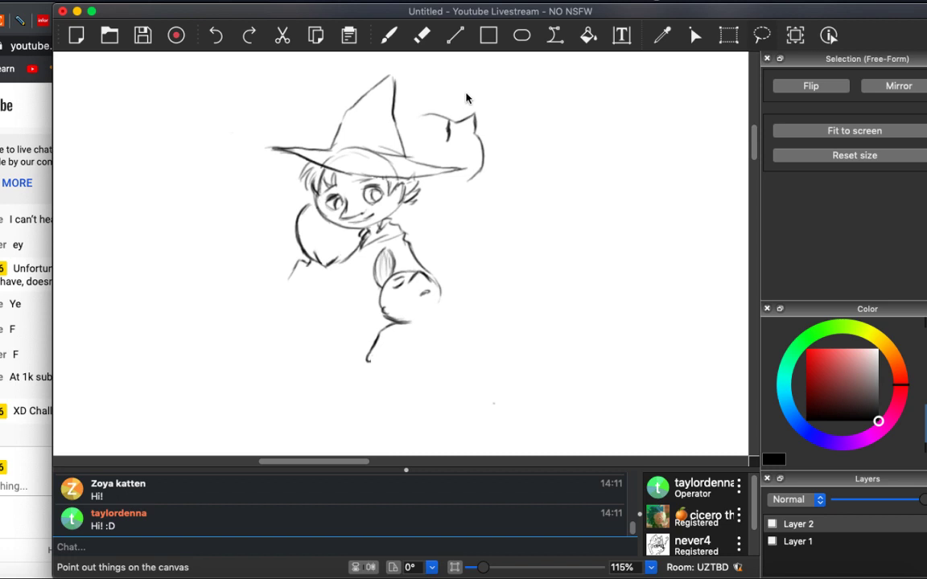
mouse_move(466, 91)
left_mouse_down()
mouse_move(417, 133)
mouse_move(472, 166)
mouse_move(455, 191)
mouse_move(495, 91)
left_mouse_up()
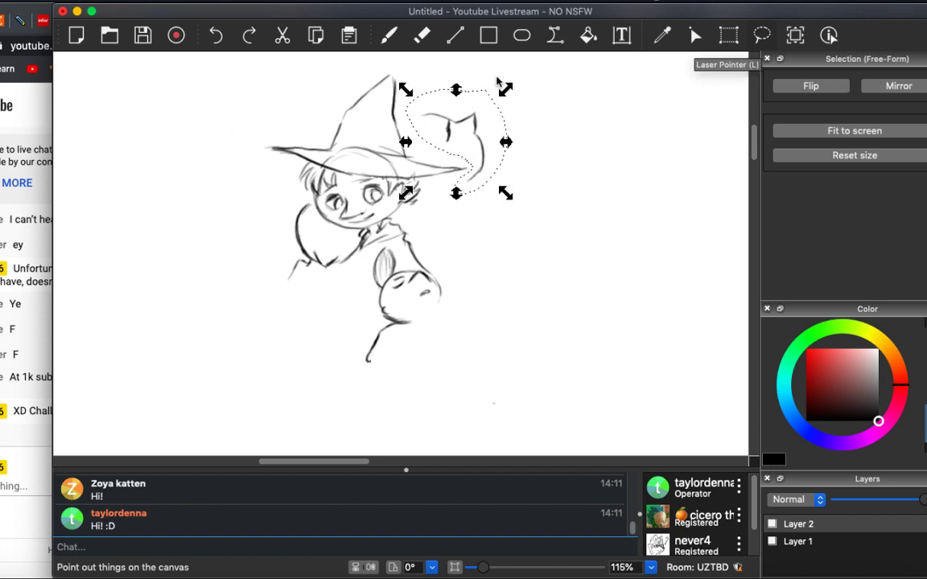
left_click_drag(419, 199, 419, 181)
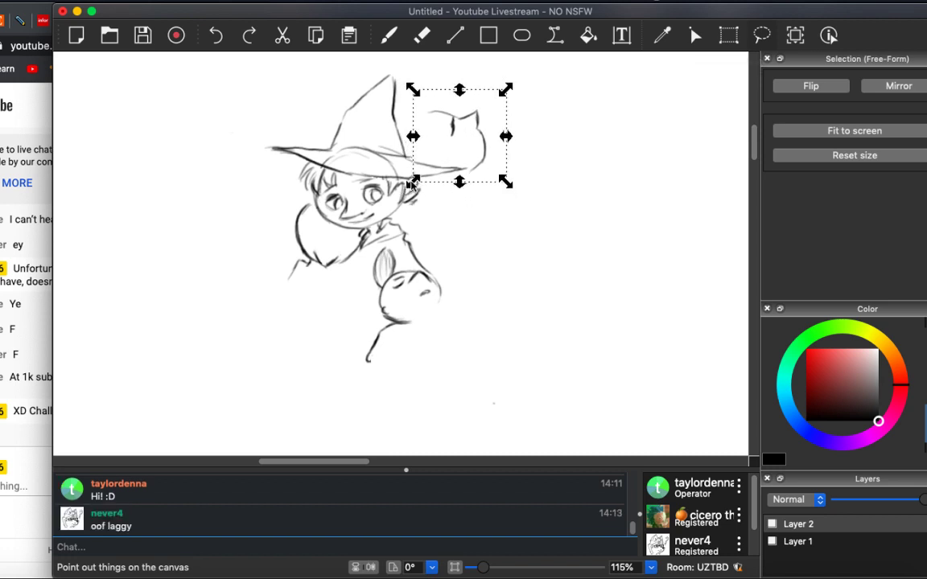
left_click(382, 163)
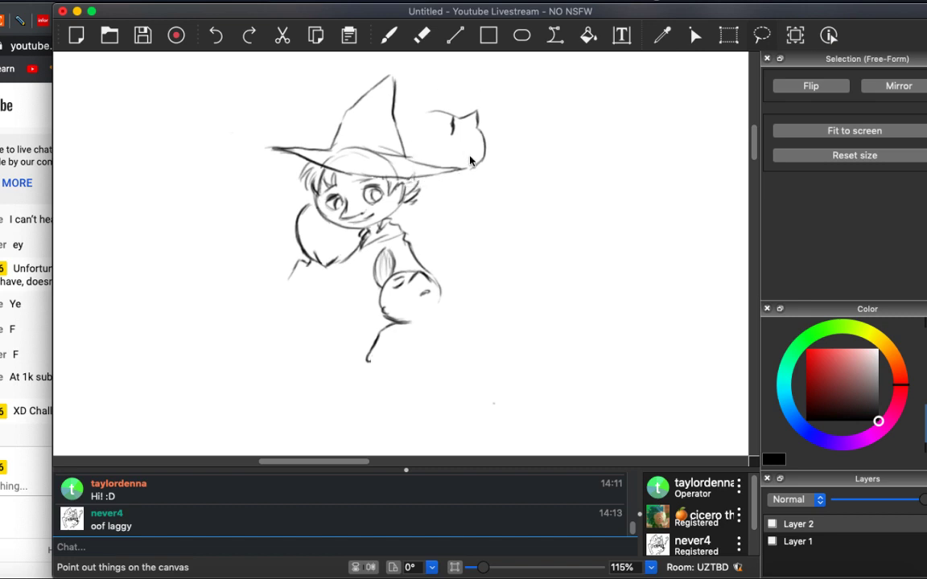
key("b")
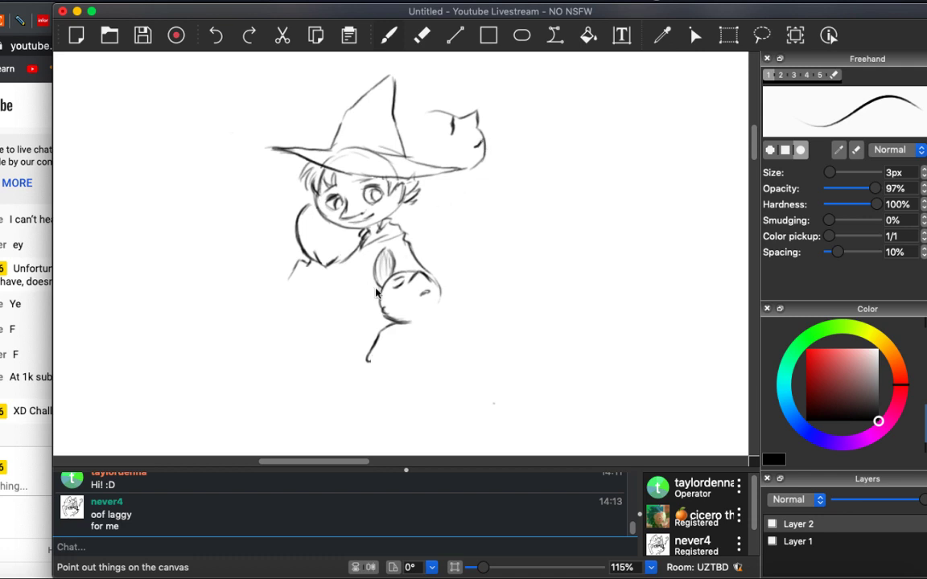
Look over the shared canvas around the witch sketch for the participants' other drawings.
scroll(367, 287, "down", 5)
scroll(367, 287, "down", 3)
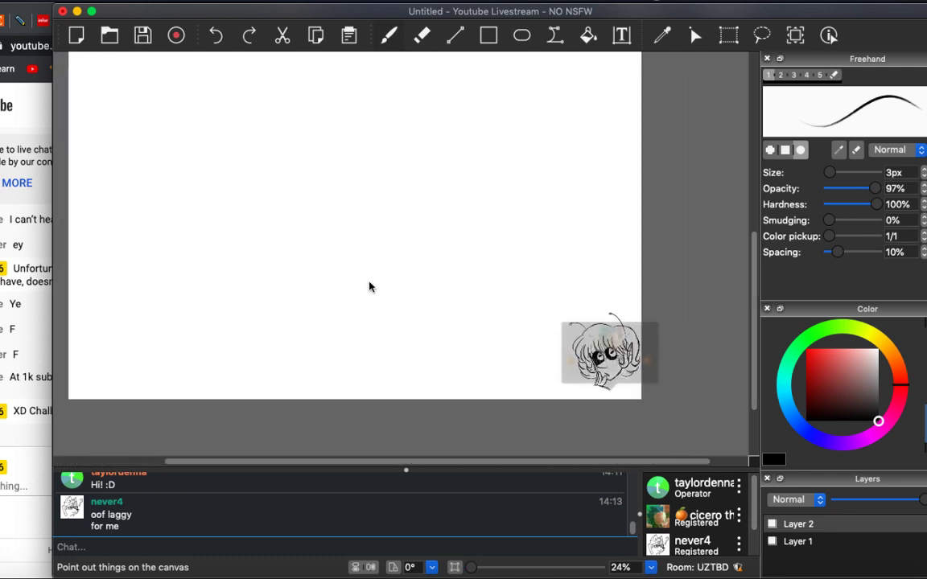
scroll(369, 288, "up", 3)
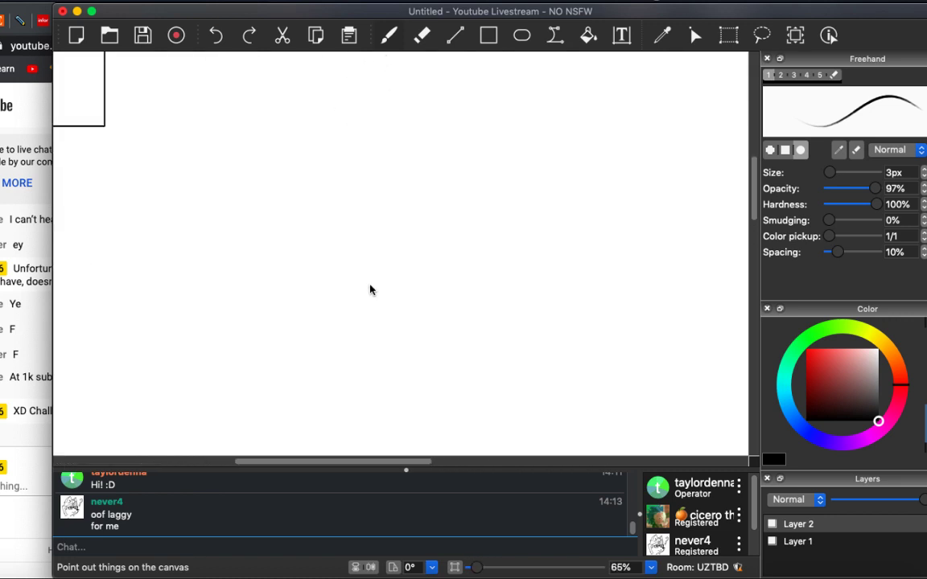
scroll(370, 289, "left", 3)
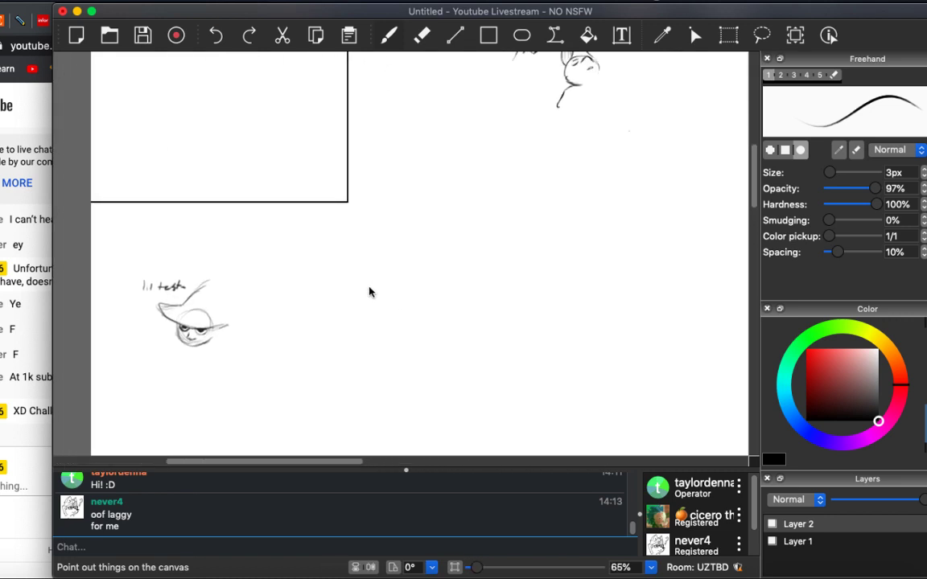
scroll(369, 292, "right", 3)
scroll(369, 293, "up", 3)
scroll(367, 298, "up", 3)
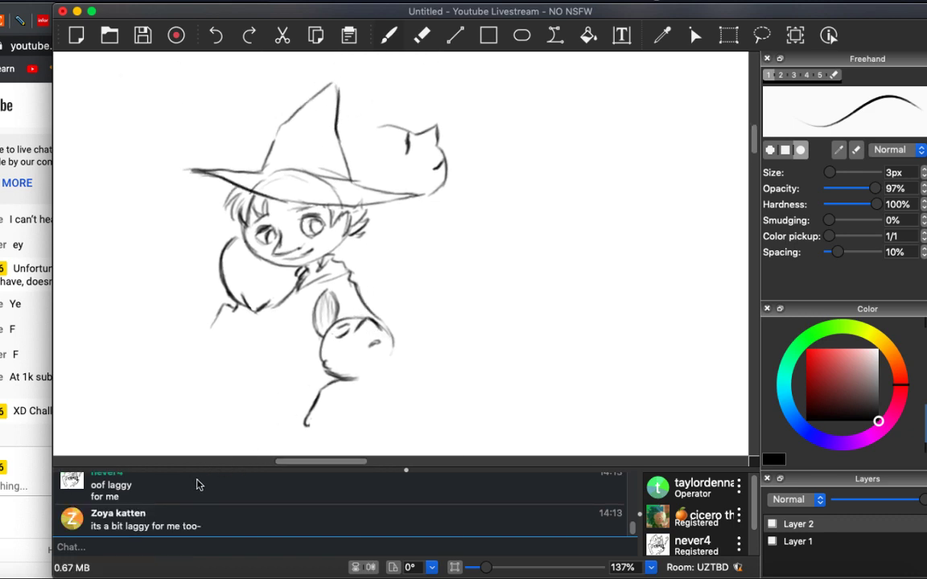
Reply "Aw man.. :(" in the session chat.
left_click(180, 546)
type("Aw man.. :(")
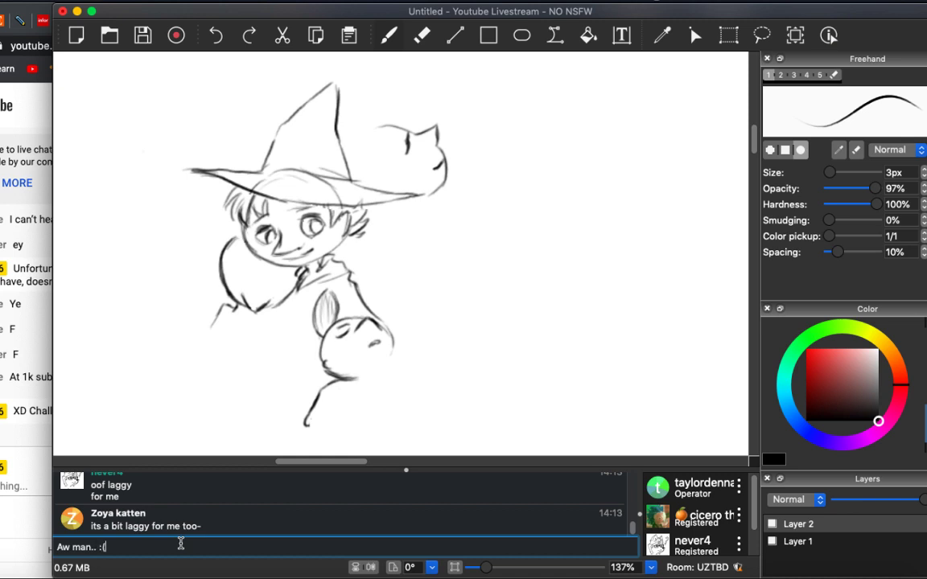
key("Return")
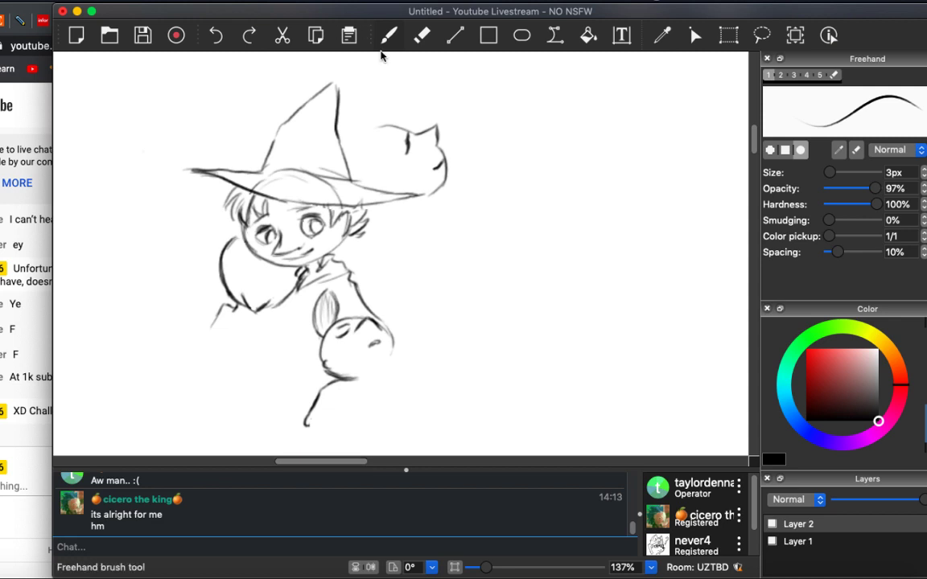
Extend the cat's back in a curve to the witch hat's crown, reworking the hat edge where the two meet.
key("d")
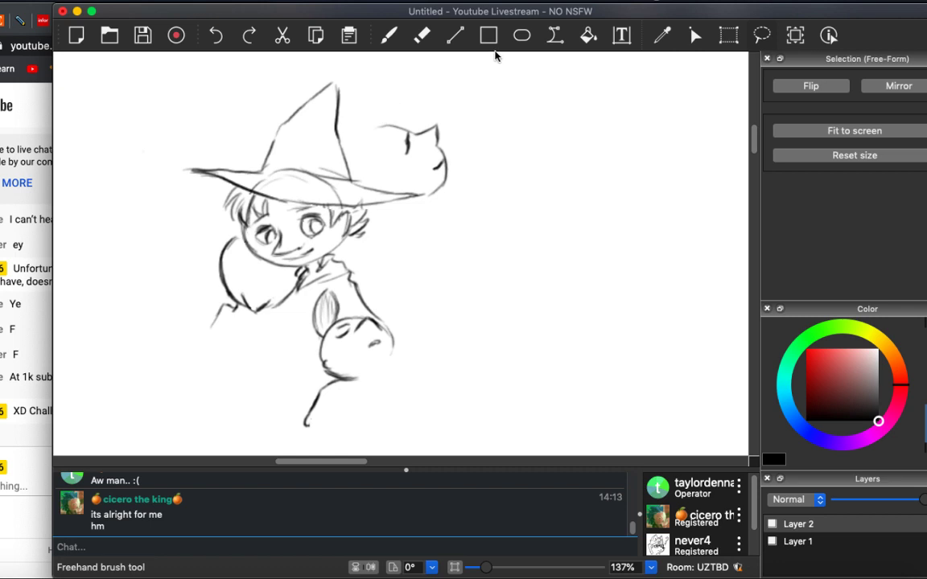
key("b")
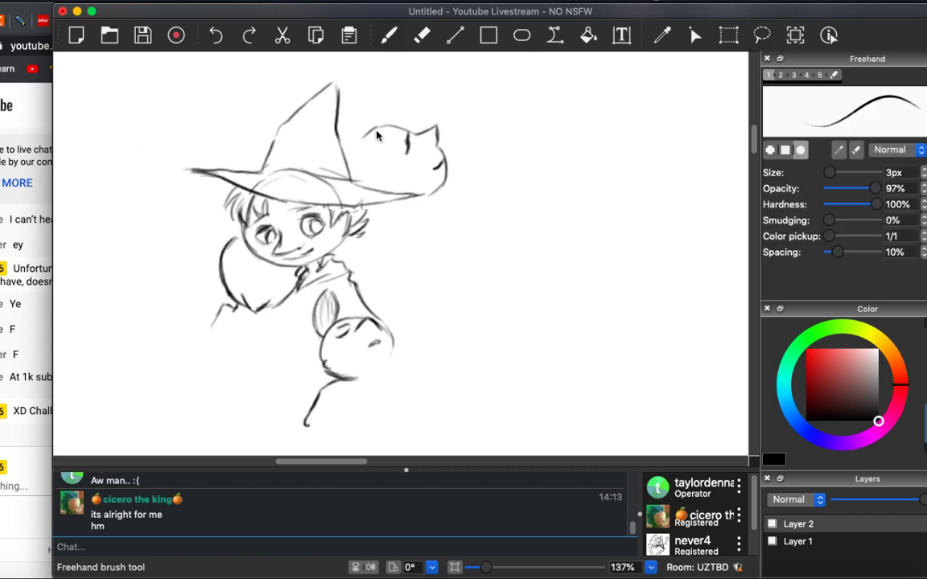
mouse_move(360, 141)
left_mouse_down()
mouse_move(371, 131)
mouse_move(349, 160)
mouse_move(346, 149)
left_mouse_up()
mouse_move(288, 119)
left_mouse_down()
mouse_move(278, 92)
mouse_move(294, 107)
left_mouse_up()
key("super+z")
key("super+z")
key("e")
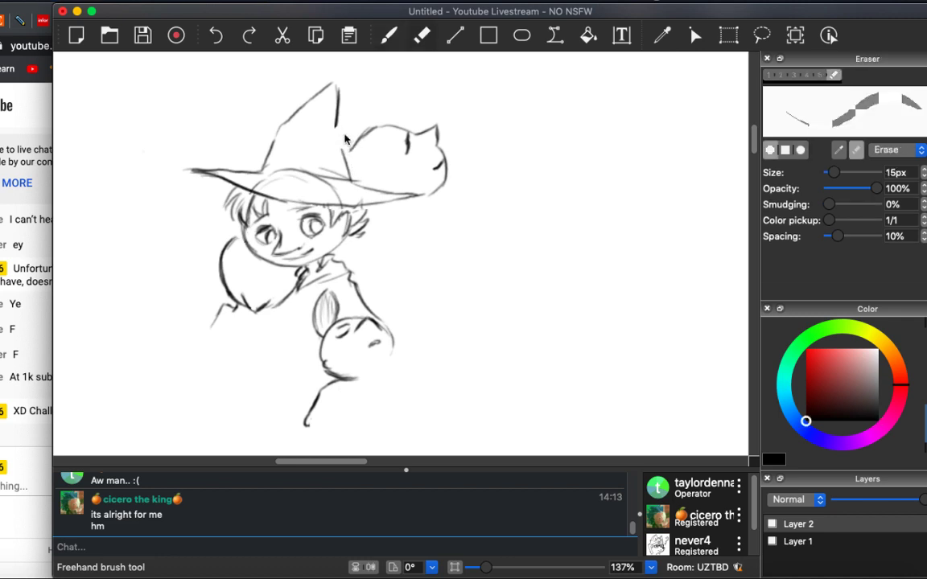
key("b")
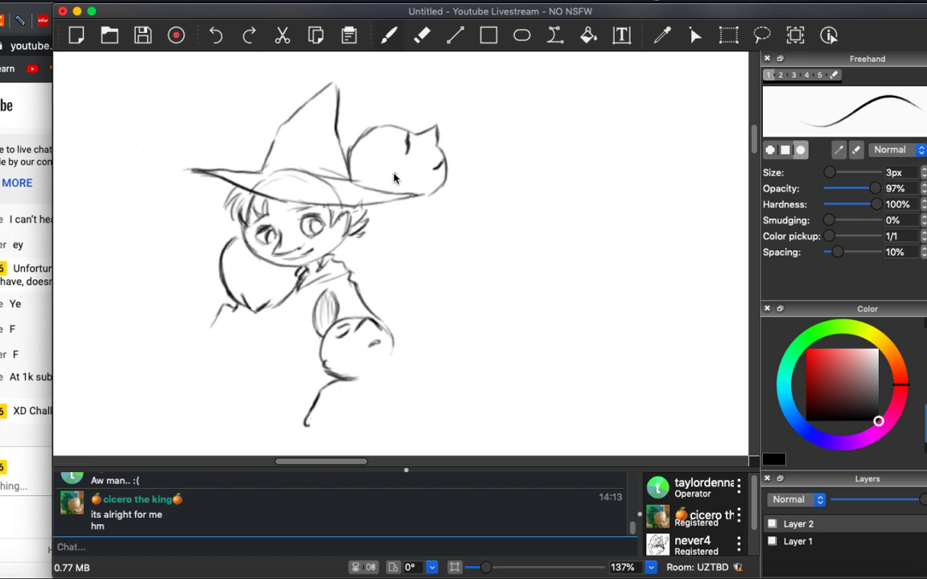
Add curved inner lines to the cat and short dashes along the lower edge of the rounded shape beside the face.
left_click_drag(386, 158, 400, 177)
left_click_drag(386, 127, 392, 173)
mouse_move(254, 315)
left_mouse_down()
mouse_move(215, 256)
mouse_move(248, 295)
left_mouse_up()
Sketch a few small arched marks beside the hearts to the left of the hat.
key("e")
key("b")
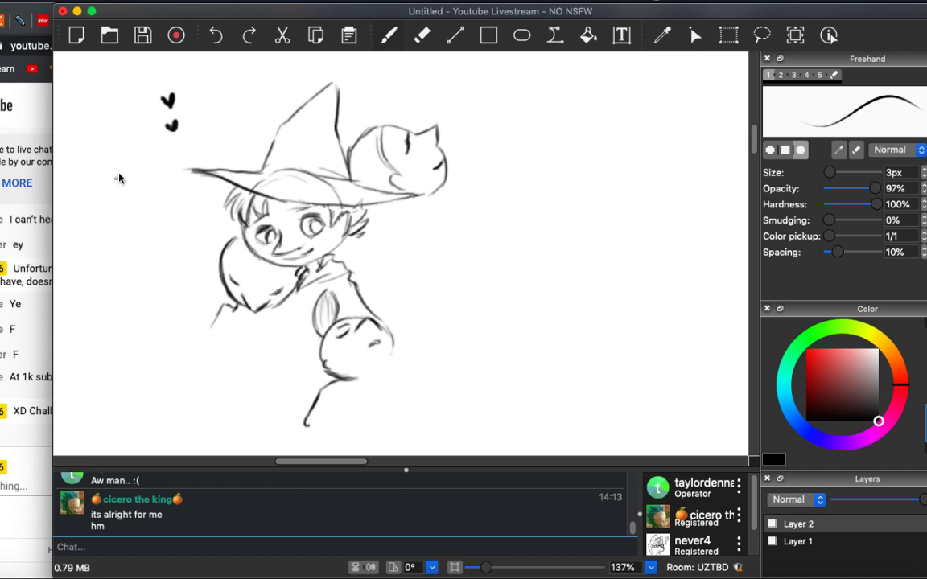
mouse_move(111, 137)
left_mouse_down()
mouse_move(133, 125)
mouse_move(122, 137)
mouse_move(135, 140)
left_mouse_up()
Close the right side of the lower round head and sketch a bow at its base.
mouse_move(354, 294)
left_mouse_down()
mouse_move(391, 342)
mouse_move(393, 363)
left_mouse_up()
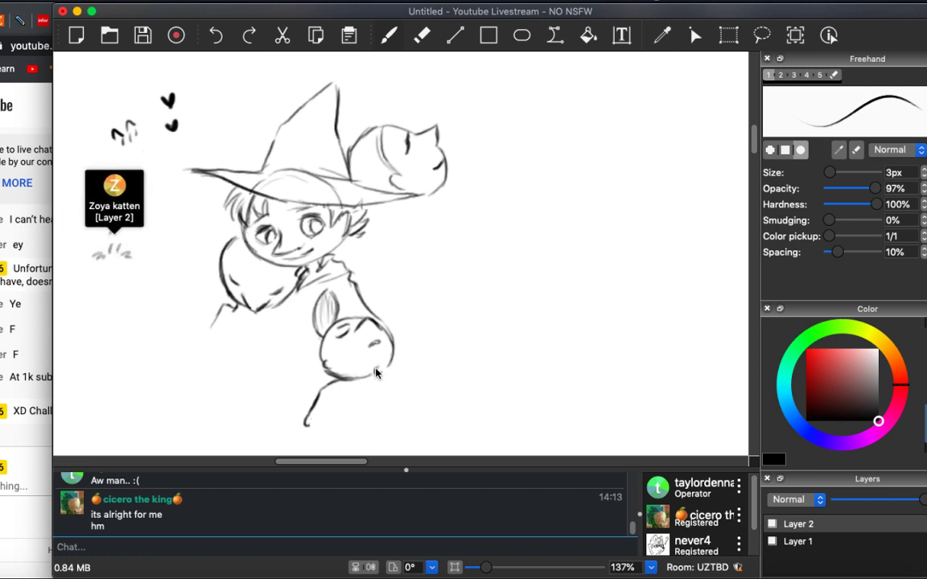
left_click_drag(361, 376, 399, 368)
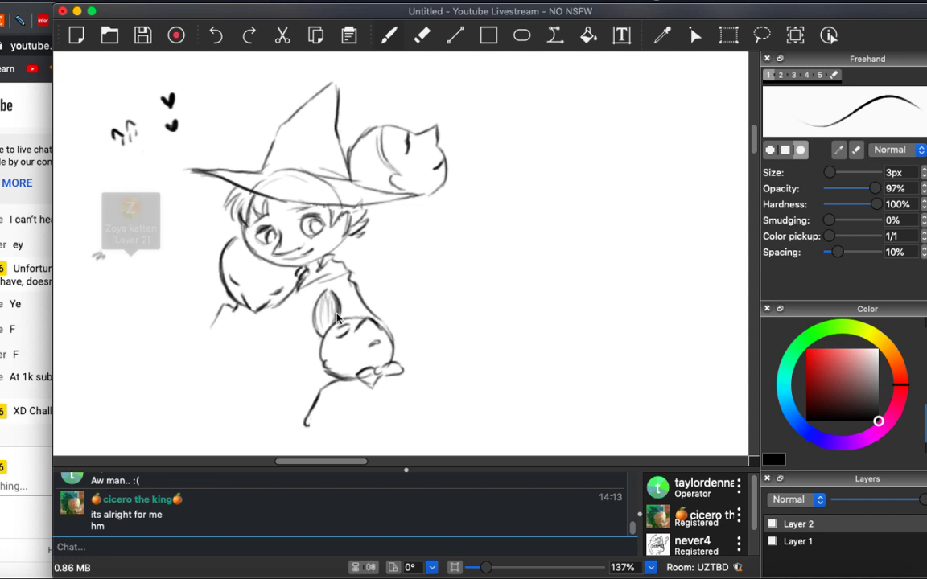
Add a small rounded ear to the shape beside the character's chin and rework its short marks near the collar.
scroll(352, 317, "up", 3)
scroll(352, 317, "right", 2)
scroll(347, 315, "down", 3)
scroll(347, 315, "left", 1)
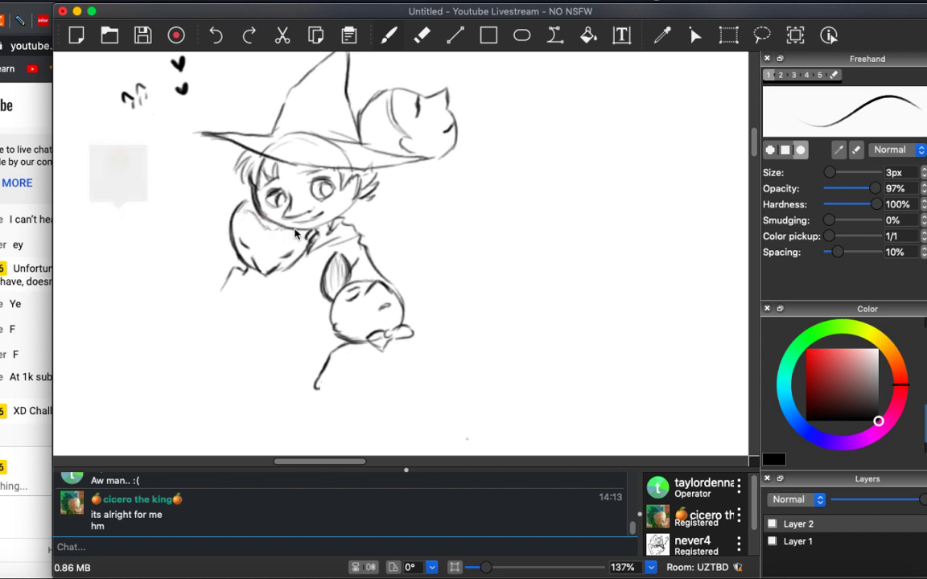
mouse_move(231, 210)
left_mouse_down()
mouse_move(224, 225)
mouse_move(233, 234)
left_mouse_up()
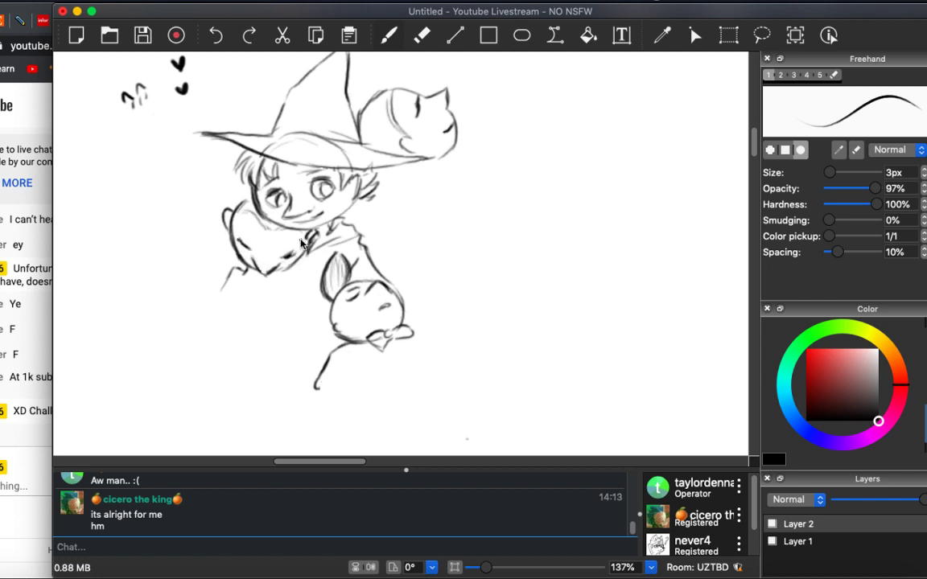
key("e")
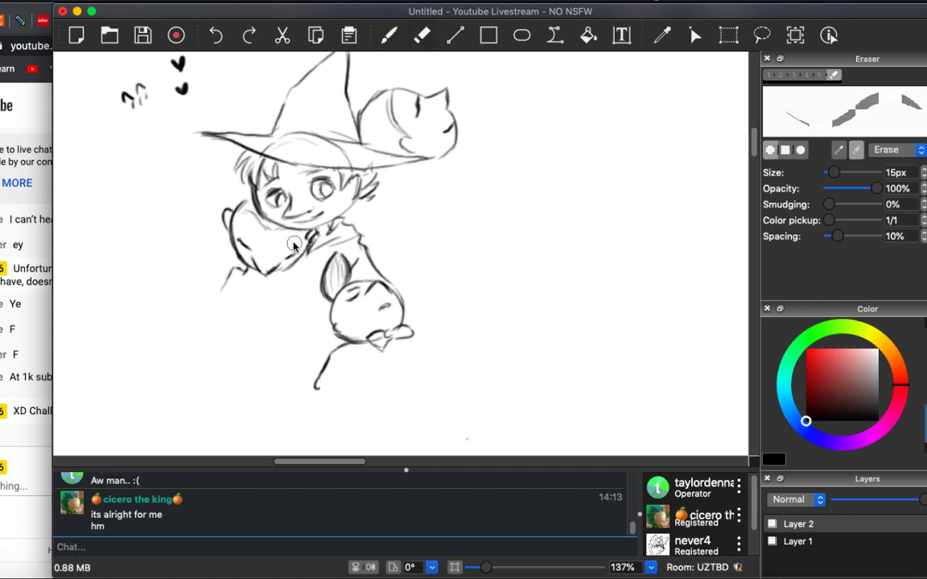
key("b")
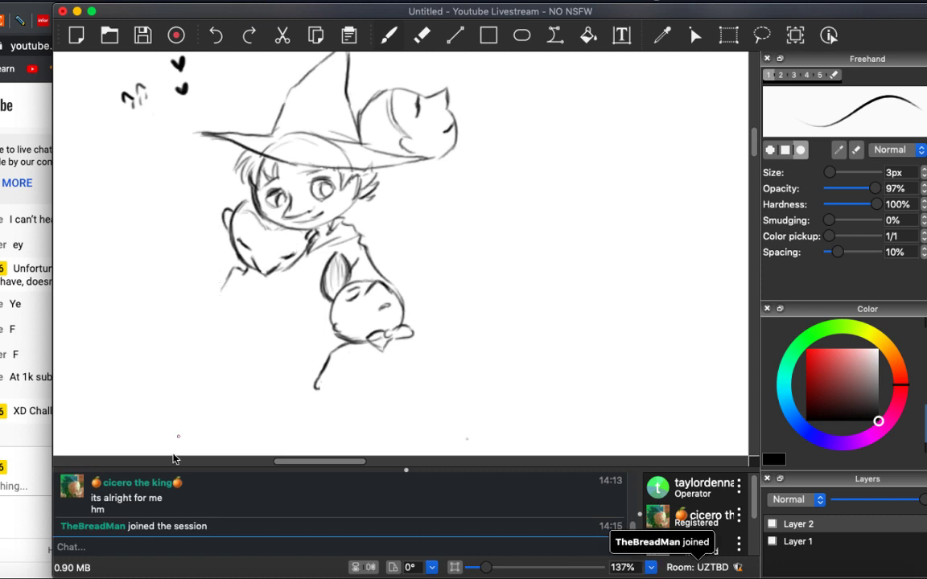
Greet the new participant in the session chat with "B R E D" and "You have returned my man!".
left_click(148, 538)
type("B R E D")
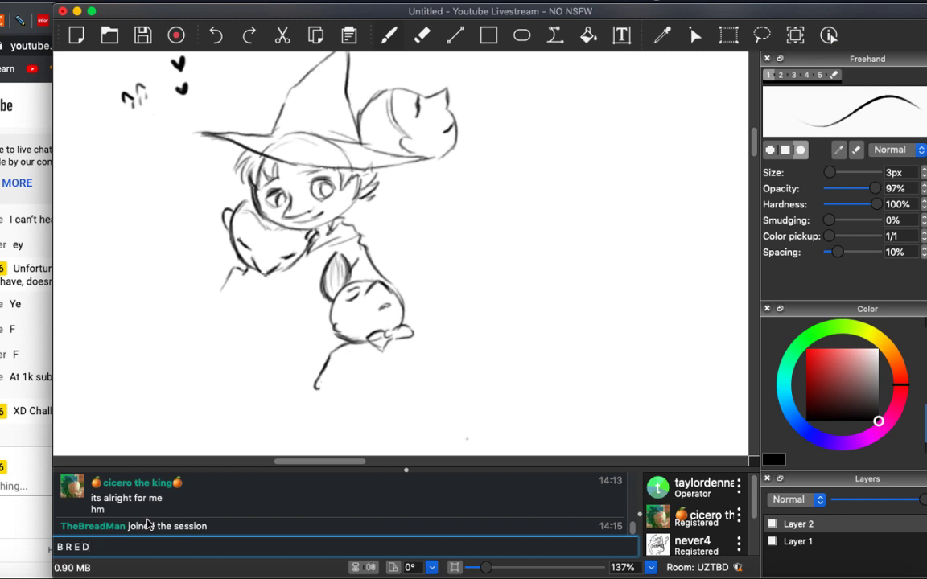
key("Return")
type("You have ")
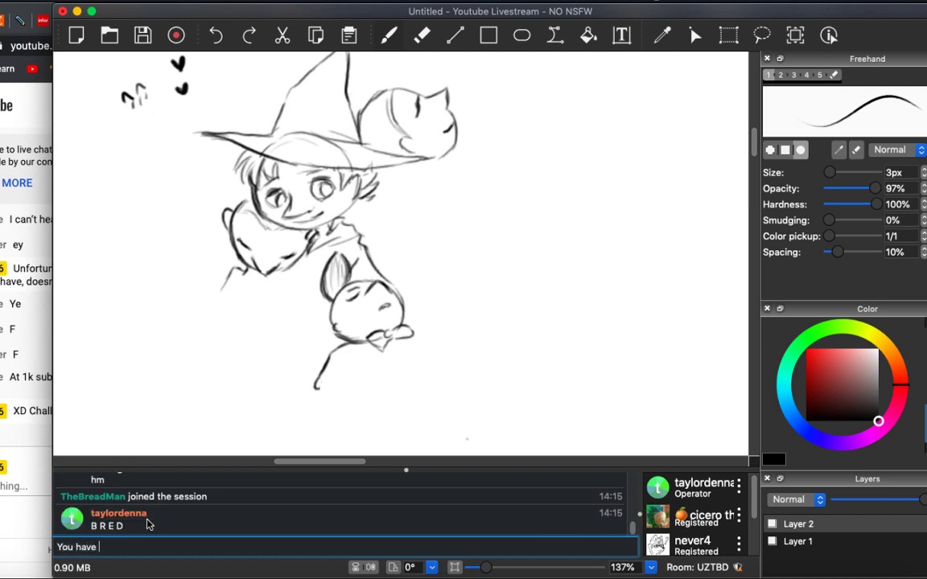
type("returned my man!")
key("Return")
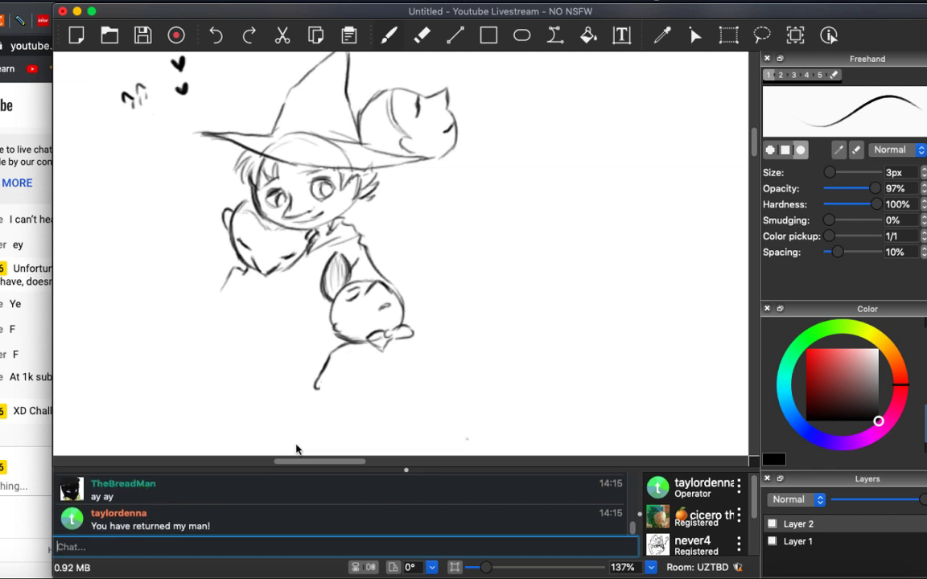
Draw a short curved line hanging below the hat's right brim tip, beneath the cat.
left_click_drag(304, 463, 306, 463)
key("e")
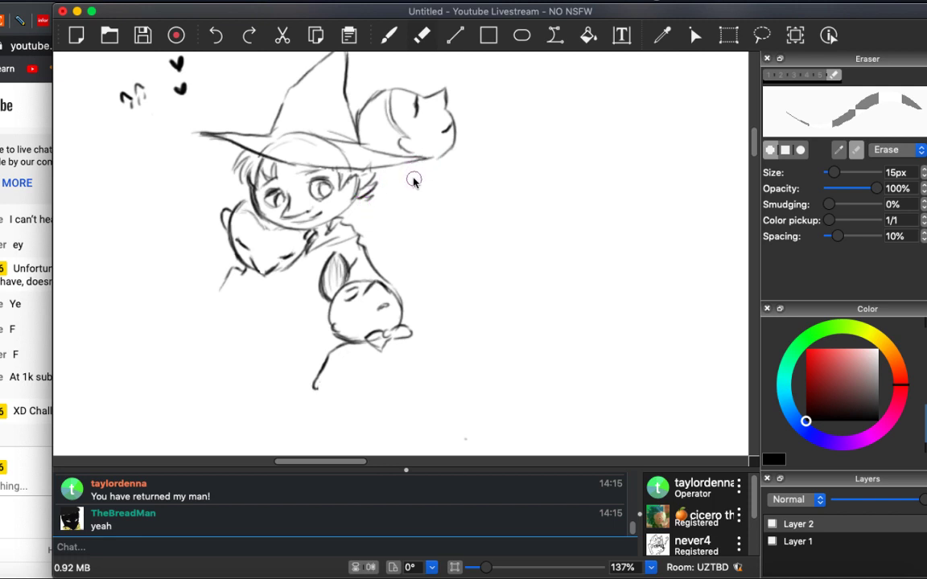
key("b")
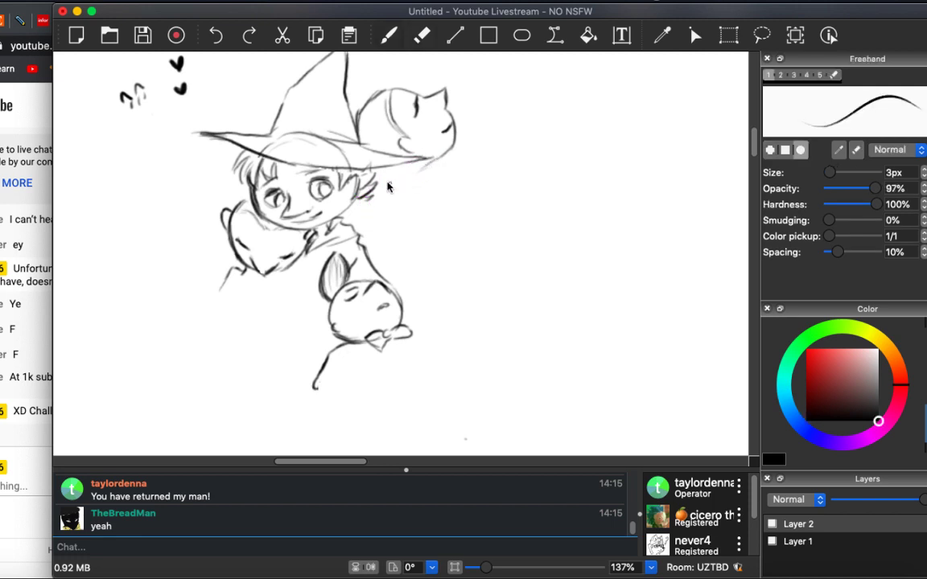
left_click_drag(427, 165, 430, 177)
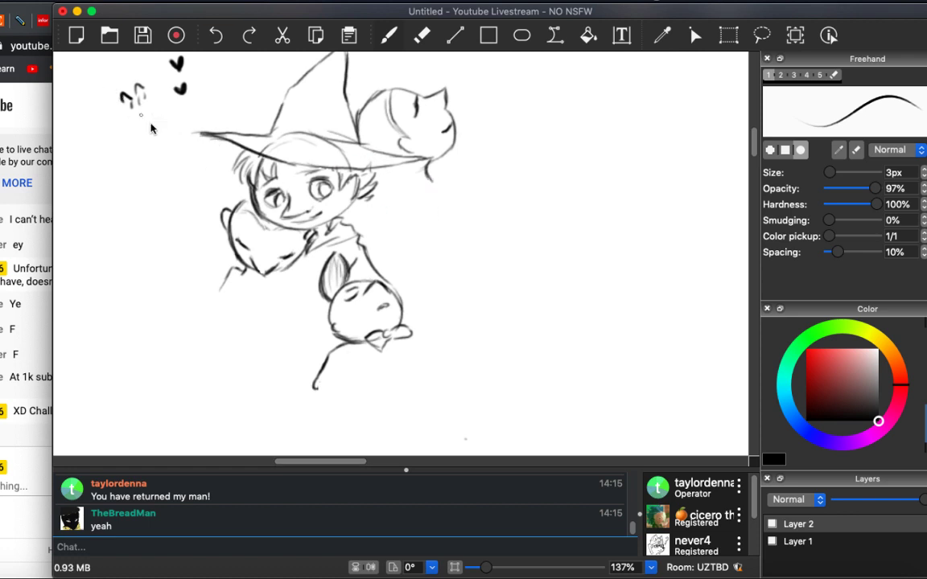
Strengthen the outline of the witch hat's crown and the left part of its brim with darker strokes.
scroll(289, 201, "up", 2)
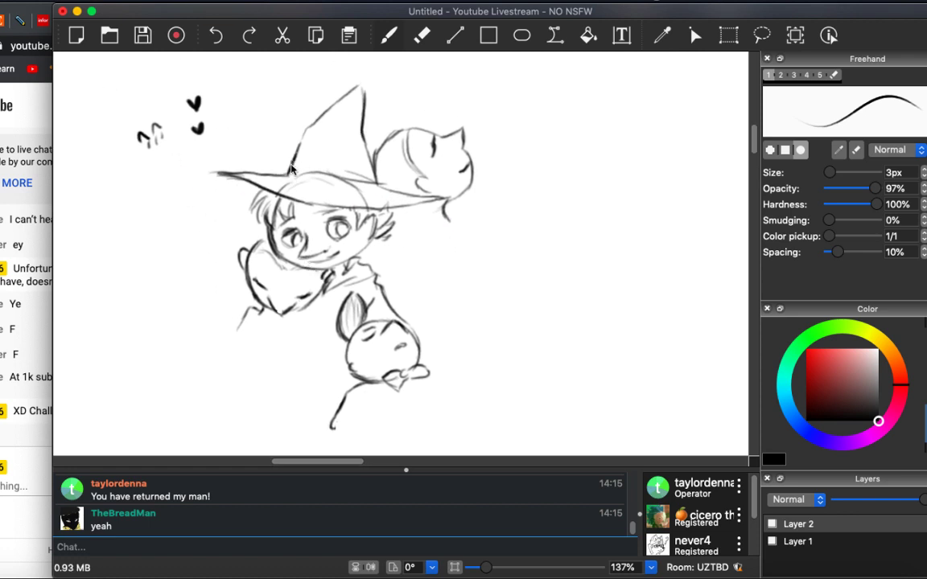
mouse_move(308, 133)
left_mouse_down()
mouse_move(294, 157)
mouse_move(337, 100)
mouse_move(365, 98)
mouse_move(373, 174)
mouse_move(406, 199)
left_mouse_up()
mouse_move(339, 180)
left_mouse_down()
mouse_move(285, 166)
mouse_move(230, 174)
left_mouse_up()
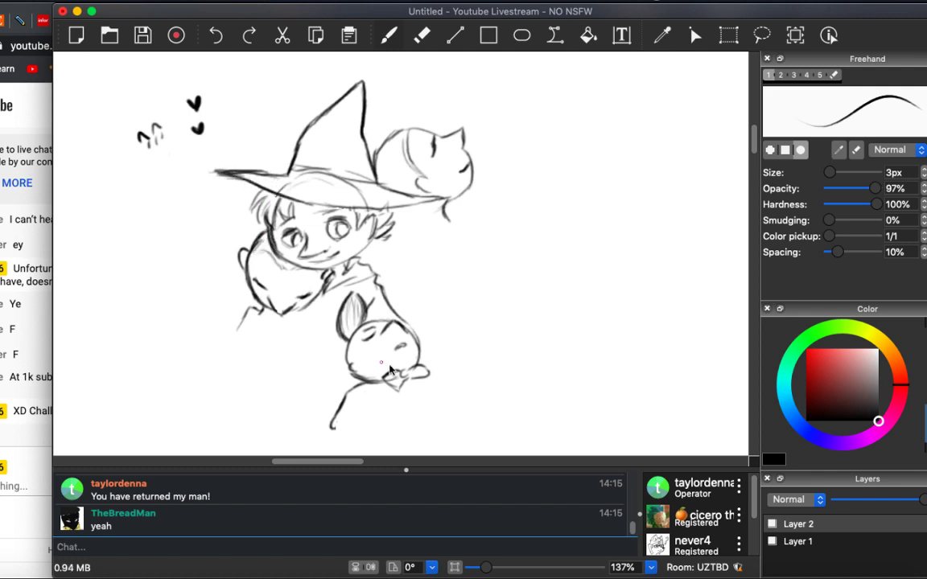
Sketch a bent knee and an extended leg with an upturned foot right of the bow, and darken the brim under the cat.
mouse_move(389, 372)
left_mouse_down()
mouse_move(404, 387)
mouse_move(428, 379)
mouse_move(456, 396)
left_mouse_up()
key("cmd+z")
left_click_drag(480, 382, 524, 396)
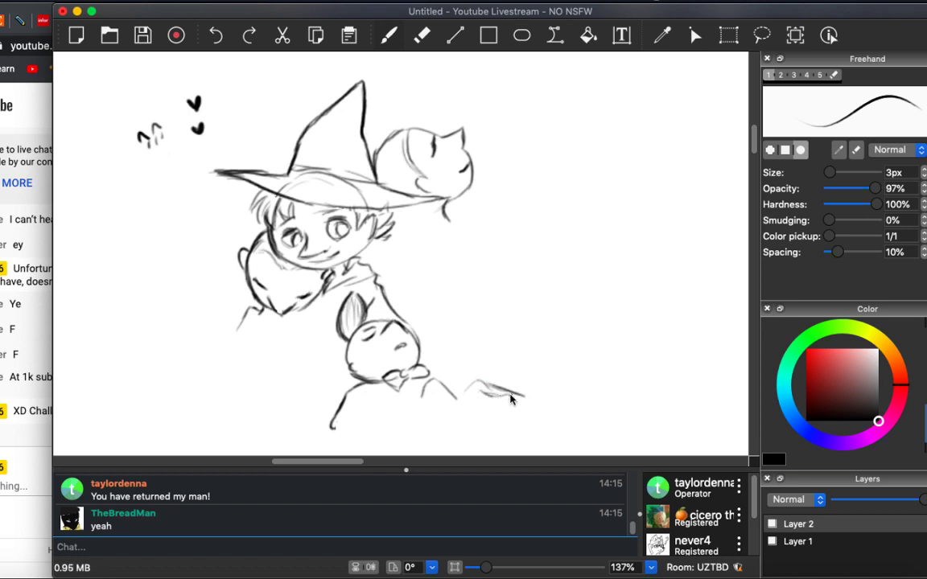
key("cmd+z")
mouse_move(484, 392)
left_mouse_down()
mouse_move(527, 399)
mouse_move(518, 391)
left_mouse_up()
left_click_drag(338, 164, 438, 195)
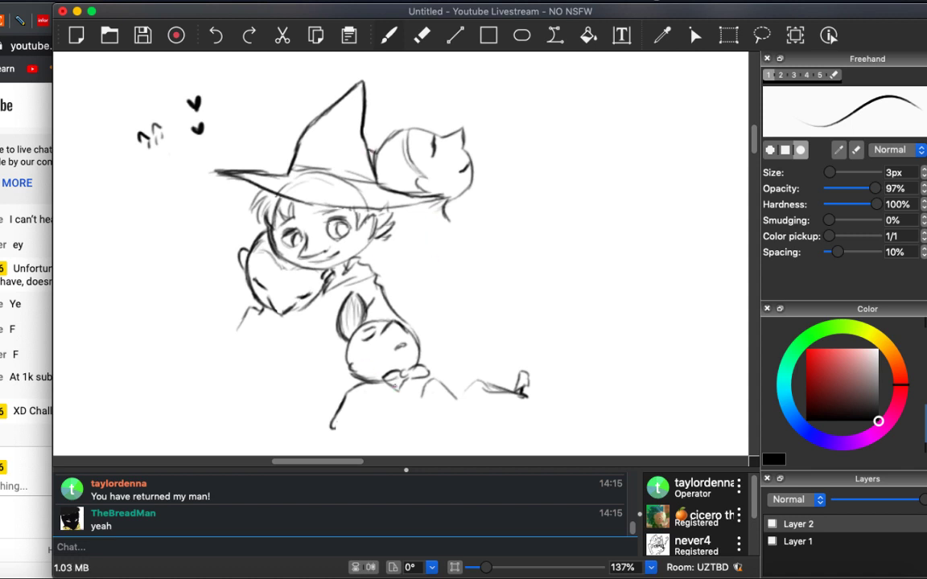
Draw two lower legs from the bent knee beneath the bow, one ending in a pointed foot and one in a rounded foot.
mouse_move(429, 386)
left_mouse_down()
mouse_move(419, 424)
mouse_move(427, 391)
mouse_move(421, 425)
mouse_move(396, 437)
mouse_move(400, 422)
mouse_move(384, 446)
mouse_move(419, 428)
left_mouse_up()
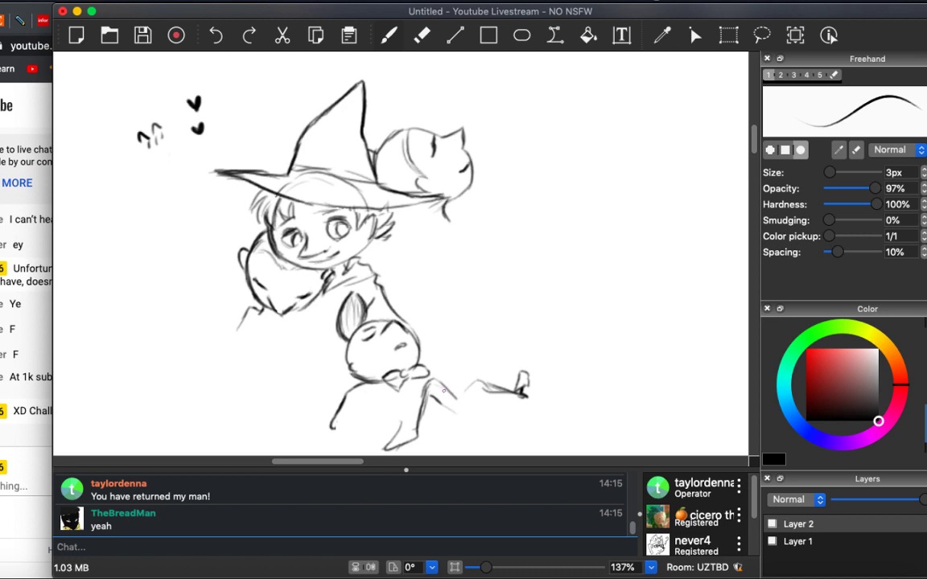
mouse_move(426, 383)
left_mouse_down()
mouse_move(479, 420)
mouse_move(488, 409)
mouse_move(492, 421)
mouse_move(467, 430)
left_mouse_up()
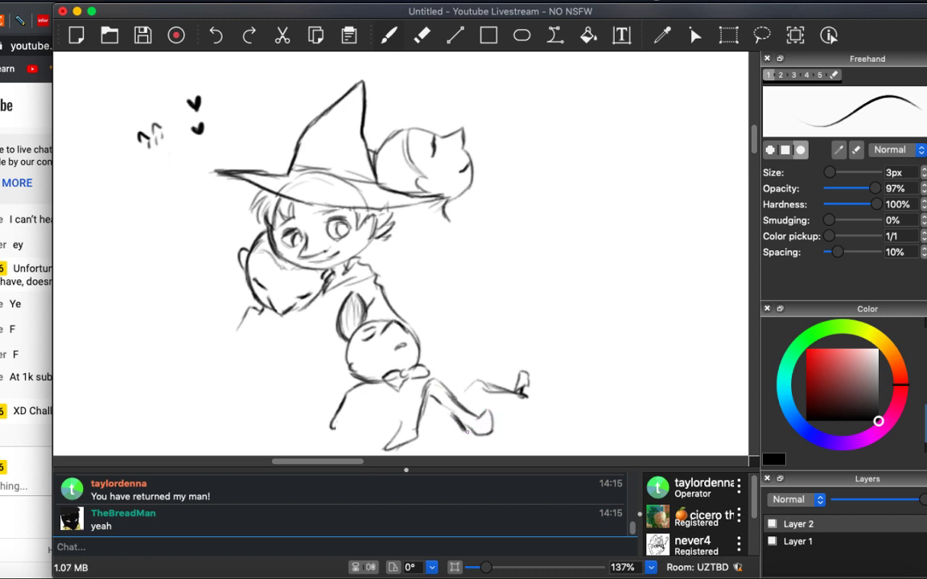
Thicken the bent legs beneath the bow with darker strokes along the thigh and shin.
mouse_move(431, 386)
left_mouse_down()
mouse_move(457, 407)
mouse_move(469, 396)
mouse_move(431, 412)
mouse_move(441, 419)
left_mouse_up()
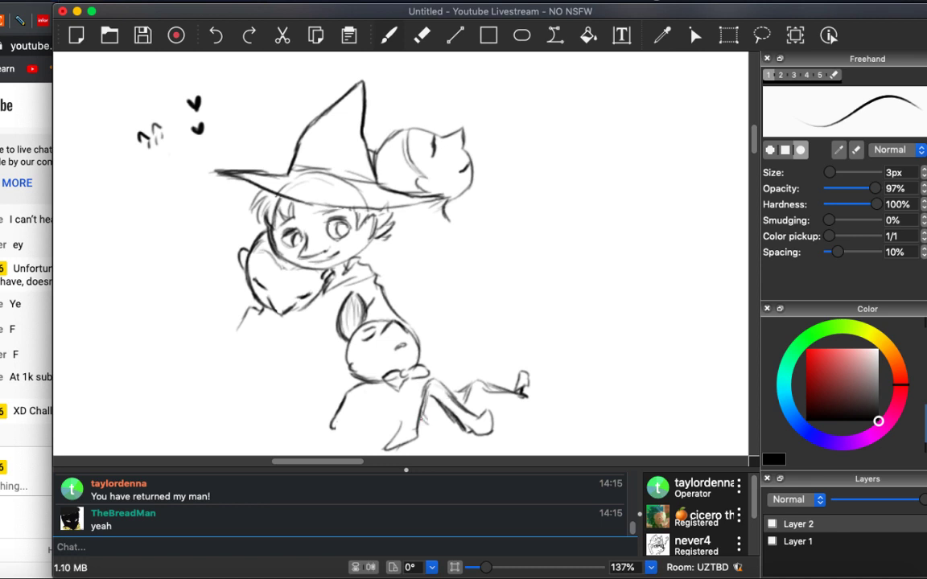
left_click_drag(432, 404, 452, 426)
scroll(396, 333, "left", 2)
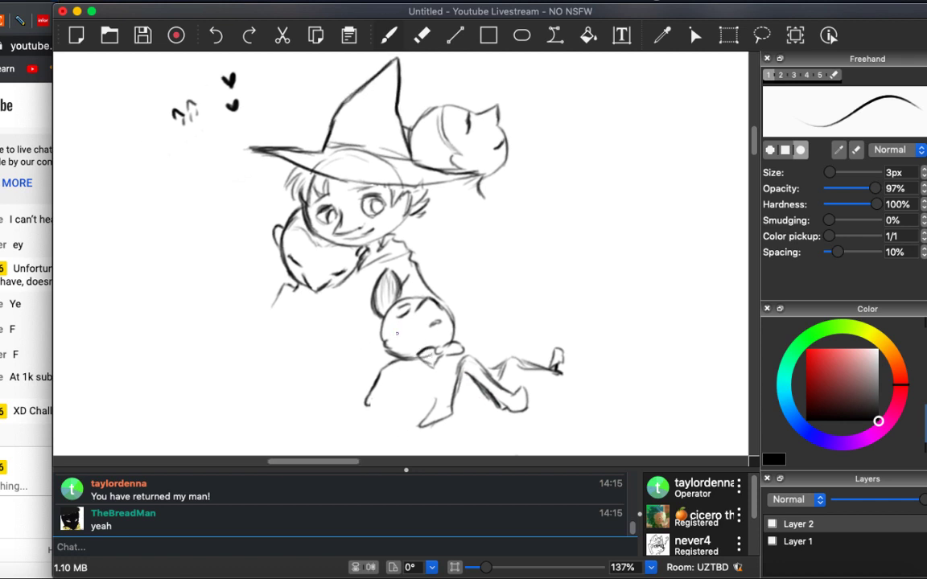
Sketch the leaning companion's back, torso and bent knee beneath its head, with a long curved tail behind it.
mouse_move(385, 278)
left_mouse_down()
mouse_move(382, 305)
mouse_move(385, 298)
left_mouse_up()
left_click_drag(287, 279, 263, 344)
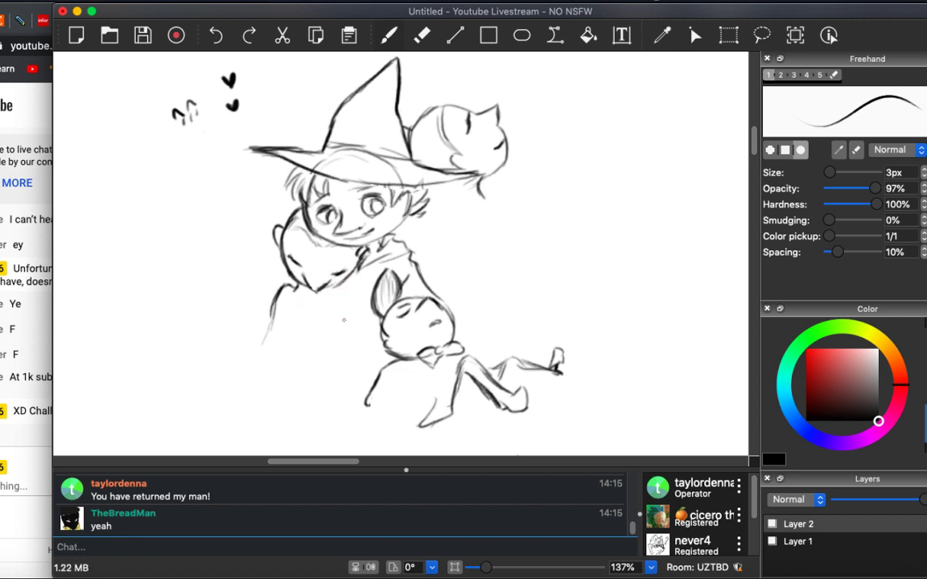
mouse_move(299, 306)
left_mouse_down()
mouse_move(346, 354)
mouse_move(370, 362)
left_mouse_up()
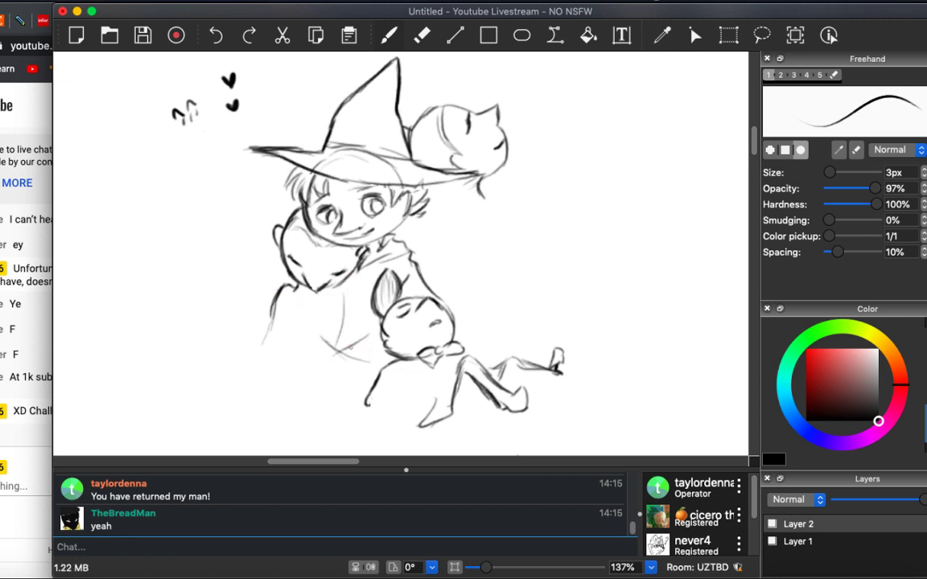
mouse_move(283, 330)
left_mouse_down()
mouse_move(271, 354)
mouse_move(276, 402)
left_mouse_up()
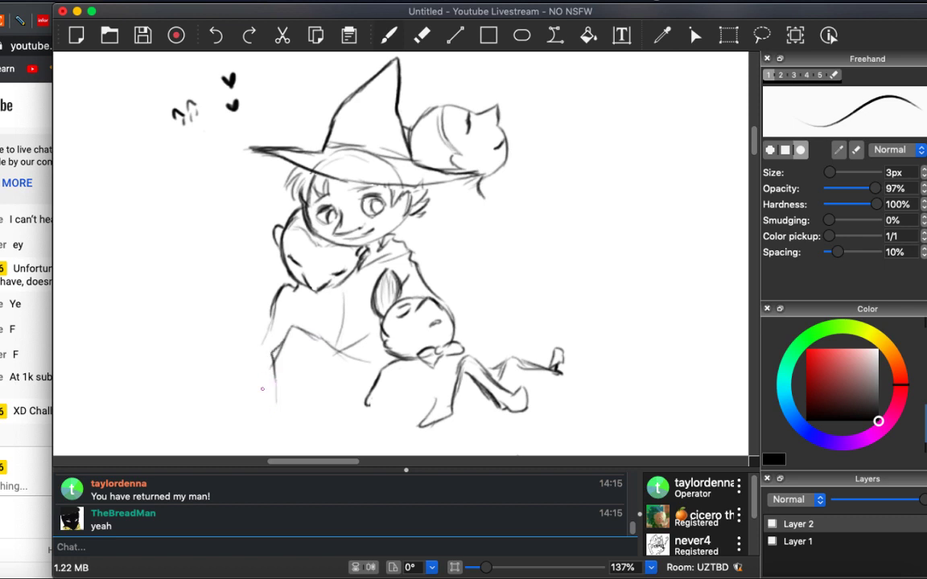
mouse_move(259, 330)
left_mouse_down()
mouse_move(234, 340)
mouse_move(246, 332)
mouse_move(191, 376)
left_mouse_up()
left_click_drag(382, 363, 372, 384)
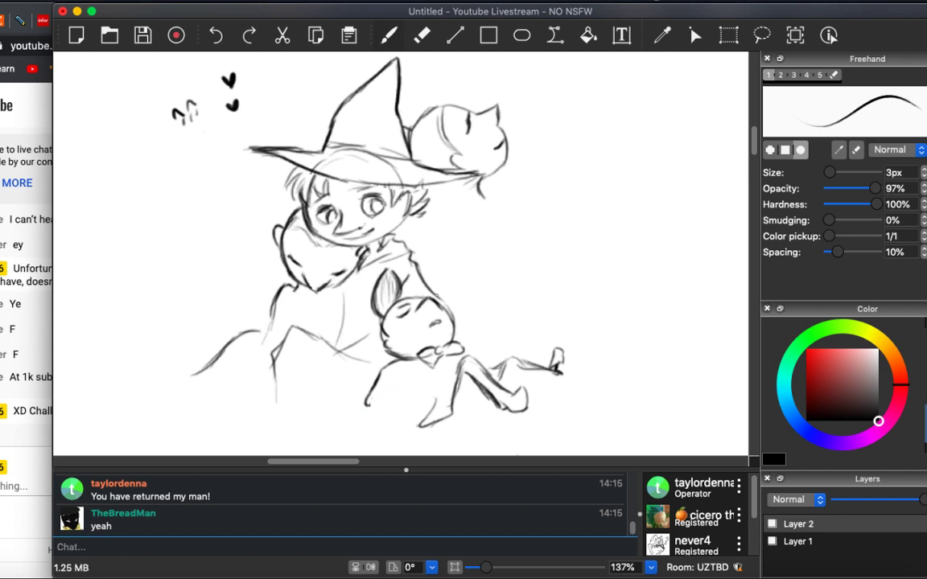
Draw the leaning companion's two lower legs down from the knee, ending in blocky overlapping feet.
left_click_drag(445, 349, 460, 348)
left_click_drag(280, 354, 278, 407)
left_click_drag(270, 314, 266, 394)
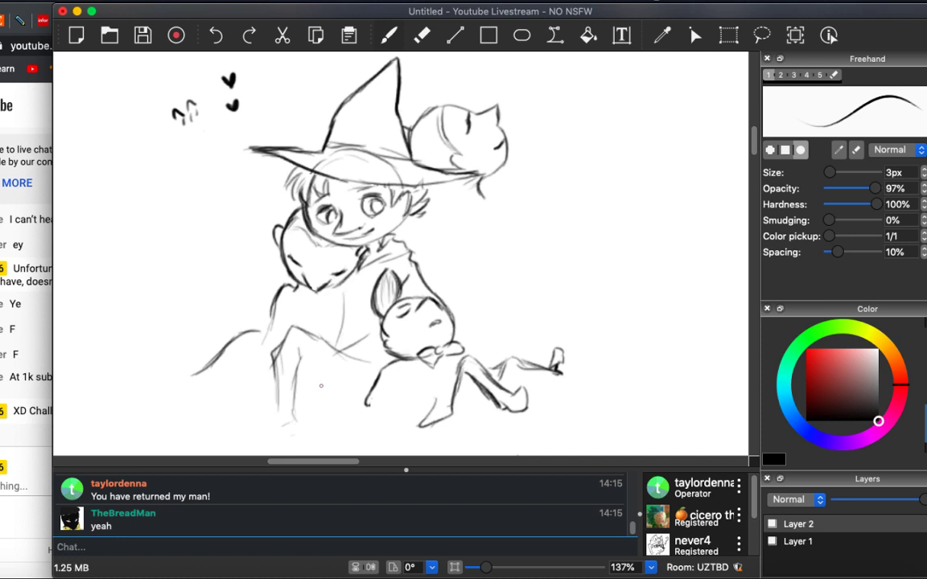
mouse_move(321, 386)
left_mouse_down()
mouse_move(282, 354)
mouse_move(273, 416)
mouse_move(302, 338)
mouse_move(348, 367)
mouse_move(298, 418)
mouse_move(266, 415)
mouse_move(244, 432)
mouse_move(274, 446)
mouse_move(263, 409)
left_mouse_up()
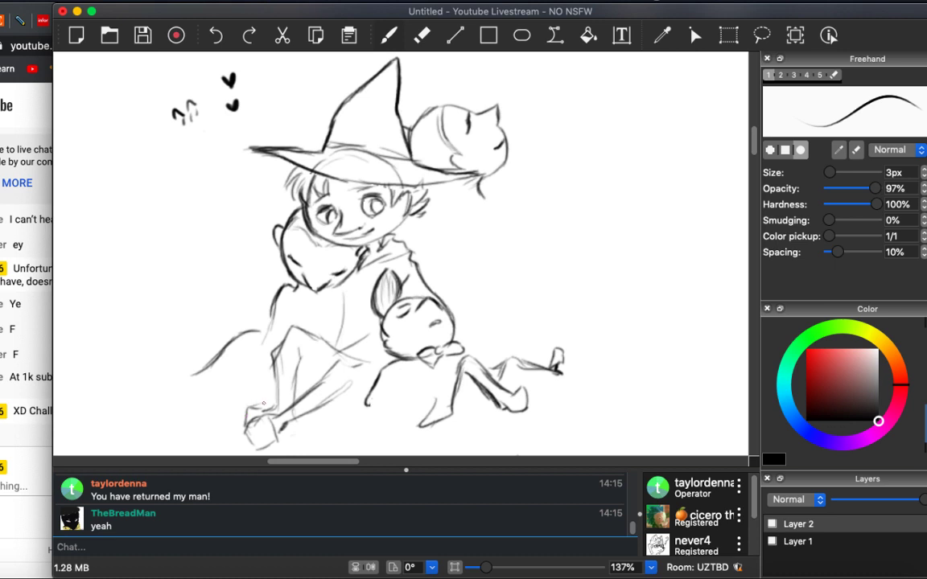
Darken the leaning companion's shoulder line and draw a collar with a small round pendant under its chin.
mouse_move(298, 343)
left_mouse_down()
mouse_move(295, 330)
mouse_move(366, 366)
mouse_move(274, 332)
mouse_move(298, 341)
left_mouse_up()
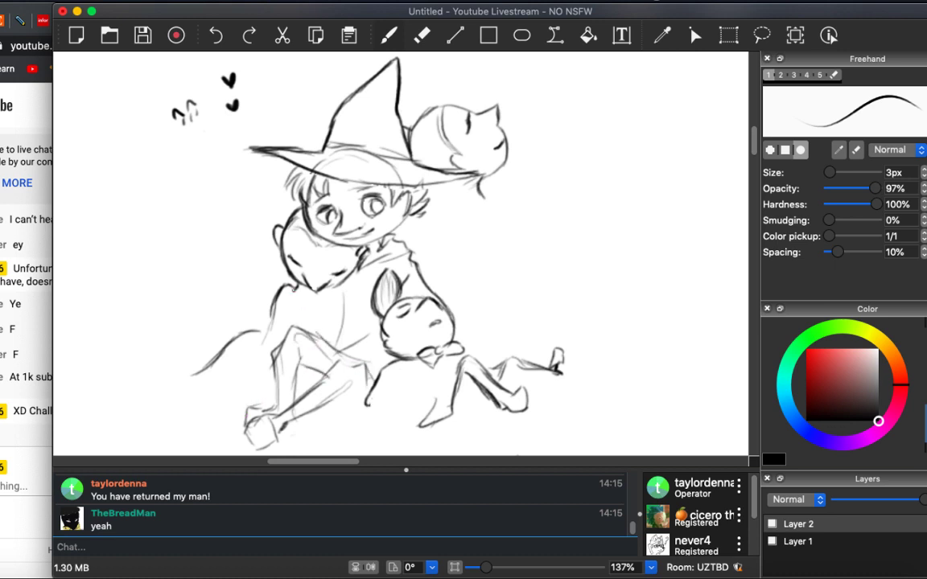
left_click_drag(277, 304, 274, 327)
mouse_move(303, 292)
left_mouse_down()
mouse_move(326, 294)
mouse_move(309, 296)
mouse_move(318, 306)
left_mouse_up()
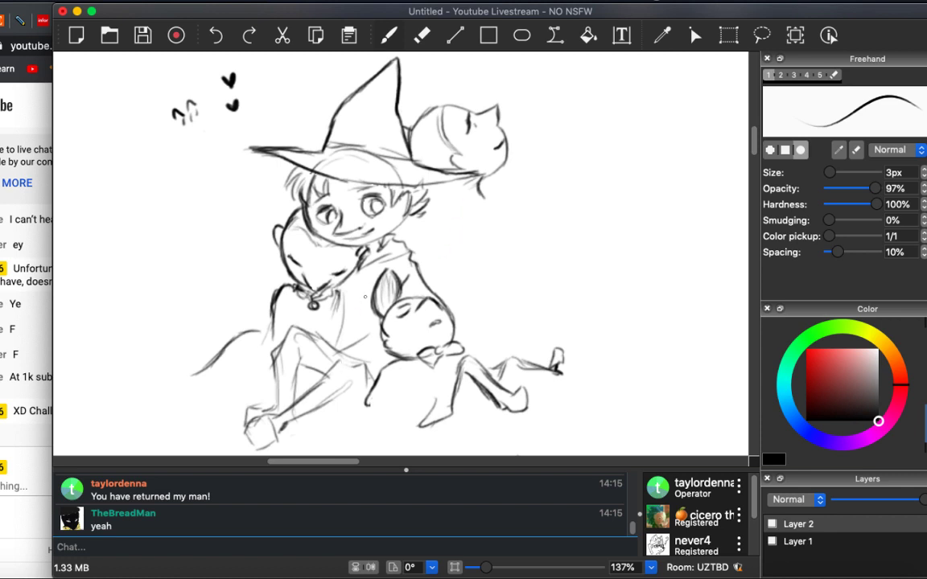
Erase the cat's head and the short curved line from the witch hat's right brim.
key("e")
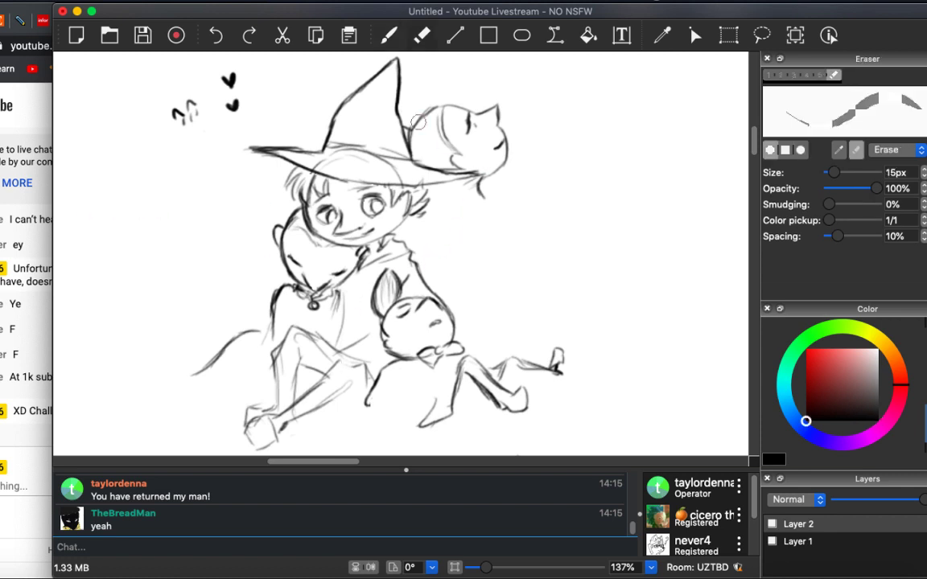
mouse_move(418, 95)
left_mouse_down()
mouse_move(412, 127)
mouse_move(378, 101)
mouse_move(471, 99)
mouse_move(516, 134)
mouse_move(478, 199)
mouse_move(480, 178)
mouse_move(471, 173)
left_mouse_up()
key("b")
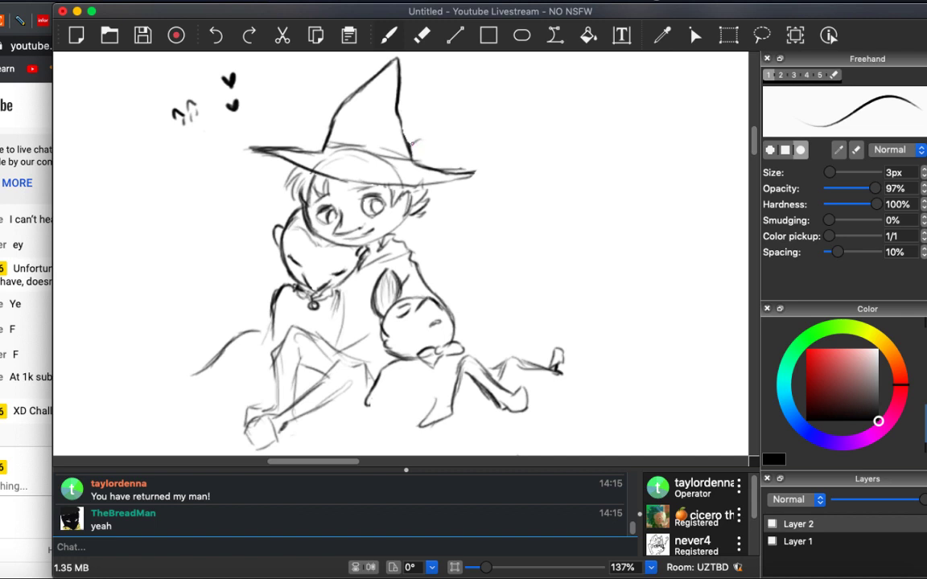
key("ctrl+z")
key("e")
key("b")
Sketch a large circle behind the hat's right brim with short strokes at its lower edge.
mouse_move(413, 131)
left_mouse_down()
mouse_move(452, 129)
mouse_move(423, 129)
mouse_move(445, 126)
mouse_move(471, 145)
mouse_move(462, 135)
mouse_move(481, 162)
mouse_move(470, 139)
mouse_move(470, 196)
left_mouse_up()
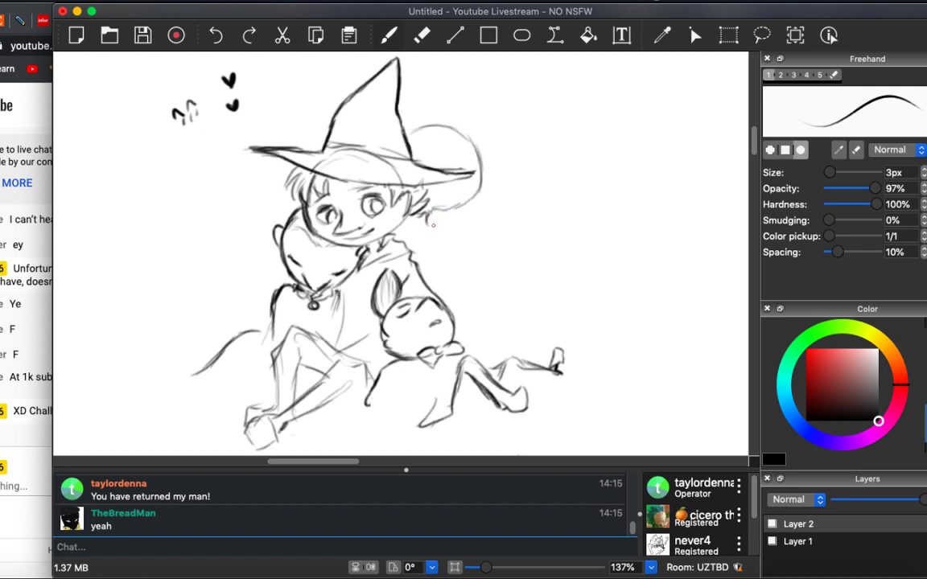
left_click_drag(427, 210, 455, 224)
left_click_drag(486, 171, 476, 196)
left_click_drag(439, 133, 428, 156)
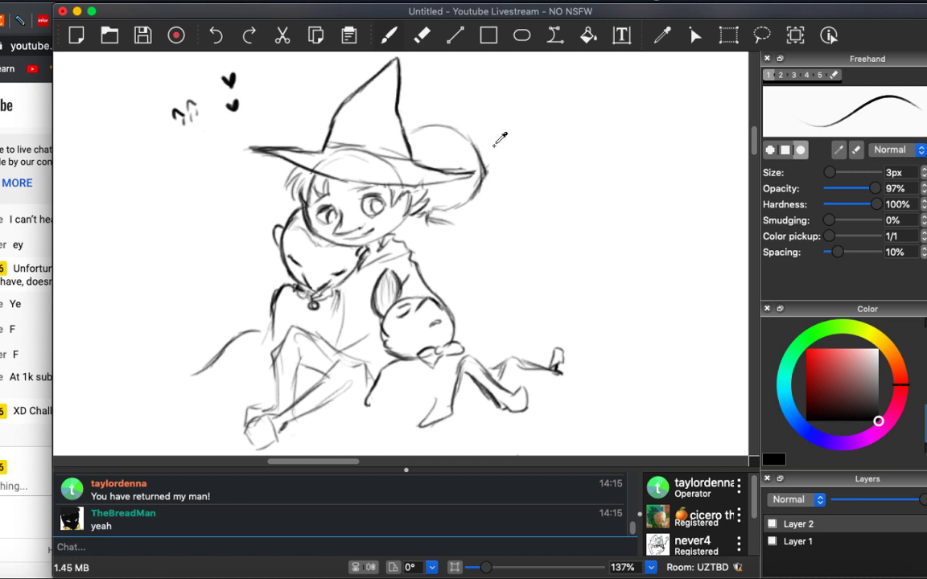
mouse_move(486, 166)
left_mouse_down()
mouse_move(480, 175)
mouse_move(468, 156)
left_mouse_up()
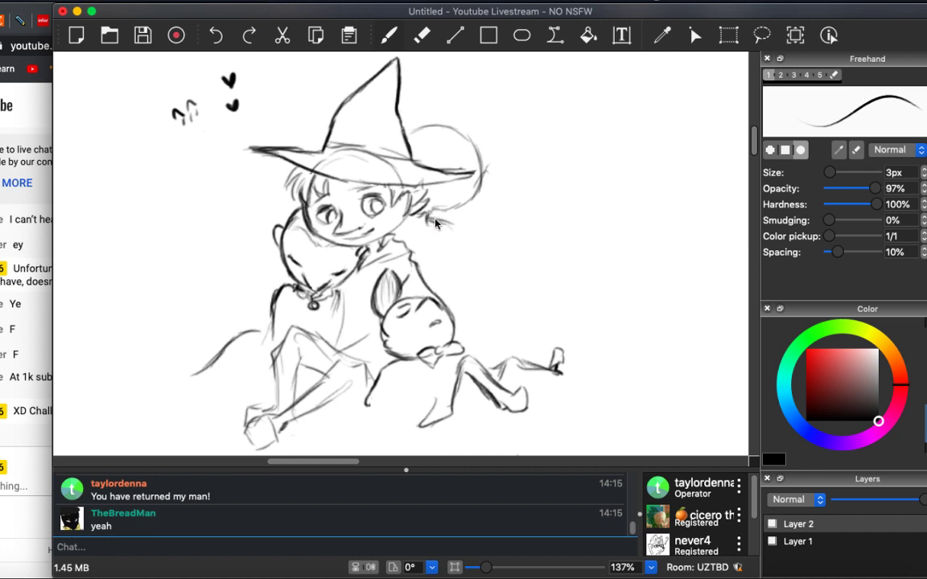
Sketch a second, smaller circle below and to the right of the first one, erasing its excess dark strokes.
left_click_drag(452, 231, 464, 266)
mouse_move(448, 214)
left_mouse_down()
mouse_move(512, 241)
mouse_move(508, 265)
left_mouse_up()
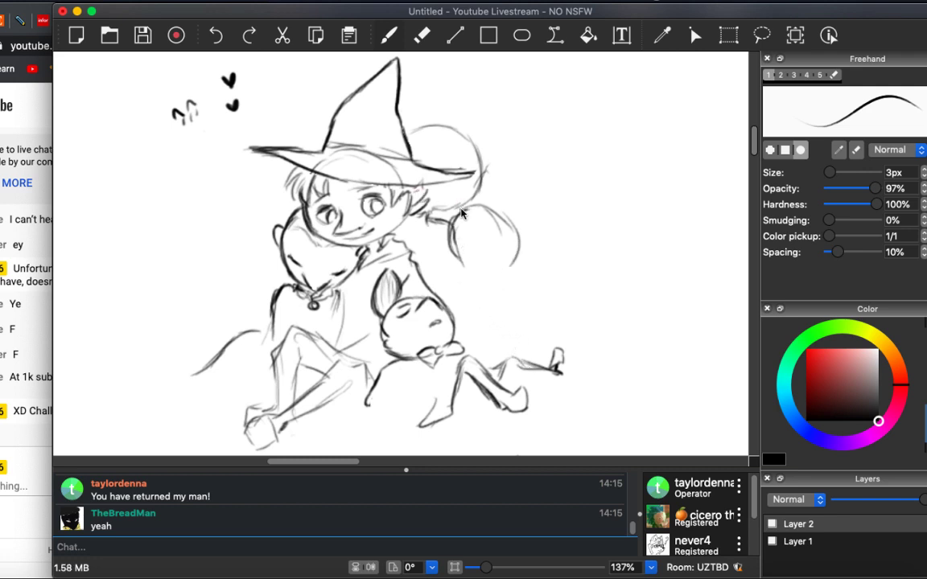
key("e")
mouse_move(463, 234)
left_mouse_down()
mouse_move(456, 211)
mouse_move(453, 249)
mouse_move(469, 276)
left_mouse_up()
key("b")
Look over the other participants' drawings and the empty areas across the shared canvas.
scroll(442, 233, "right", 4)
scroll(442, 233, "up", 2)
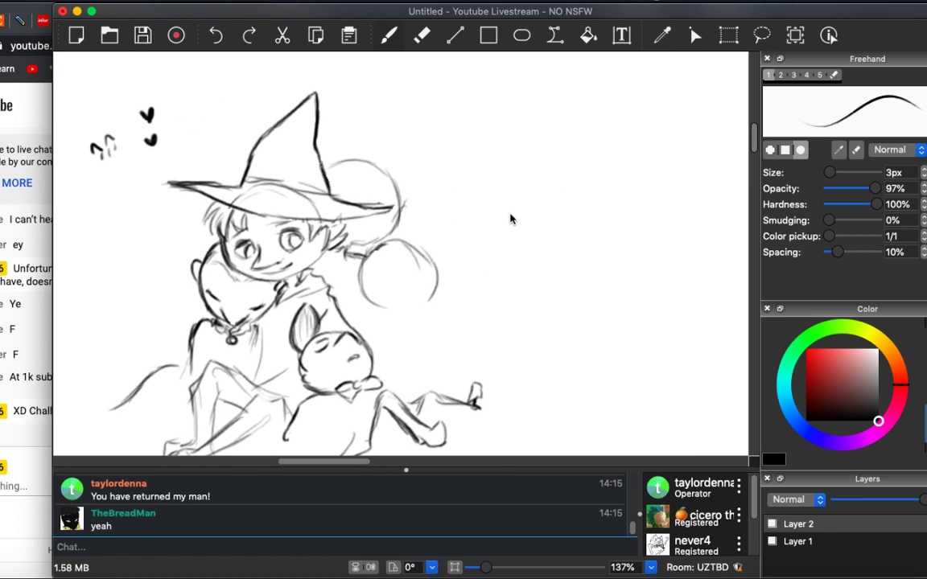
scroll(451, 262, "down", 8)
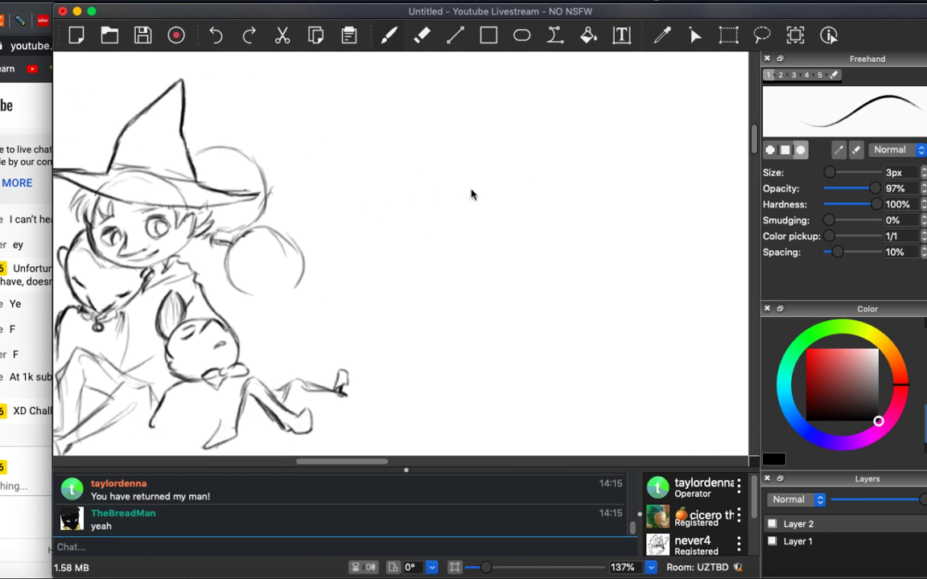
scroll(435, 232, "down", 2)
scroll(434, 232, "left", 2)
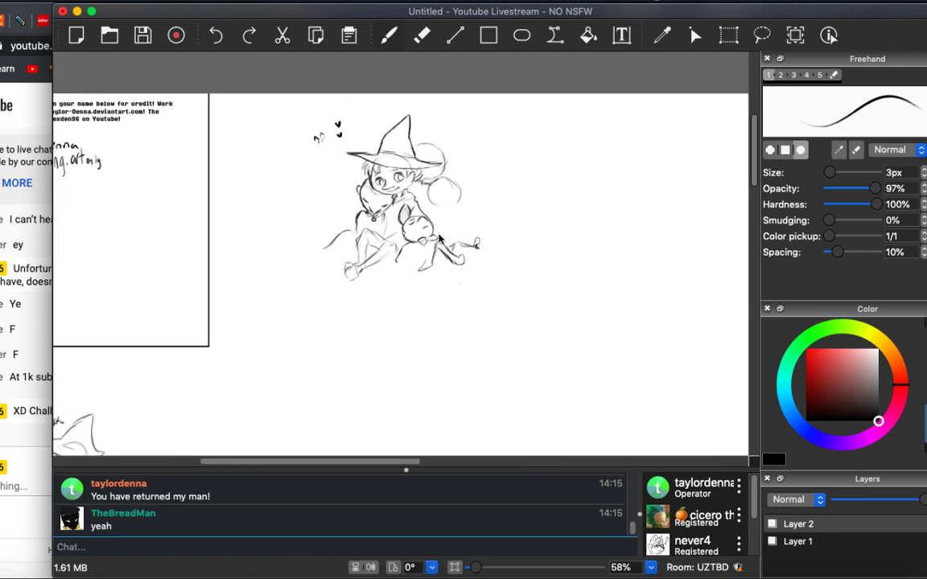
scroll(439, 244, "down", 2)
scroll(438, 244, "right", 8)
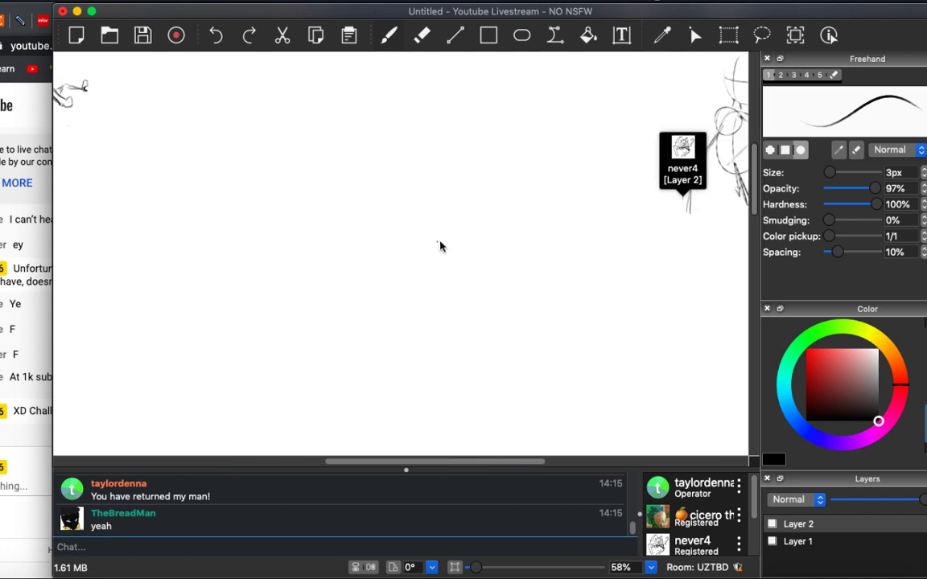
scroll(441, 245, "right", 4)
scroll(442, 245, "left", 12)
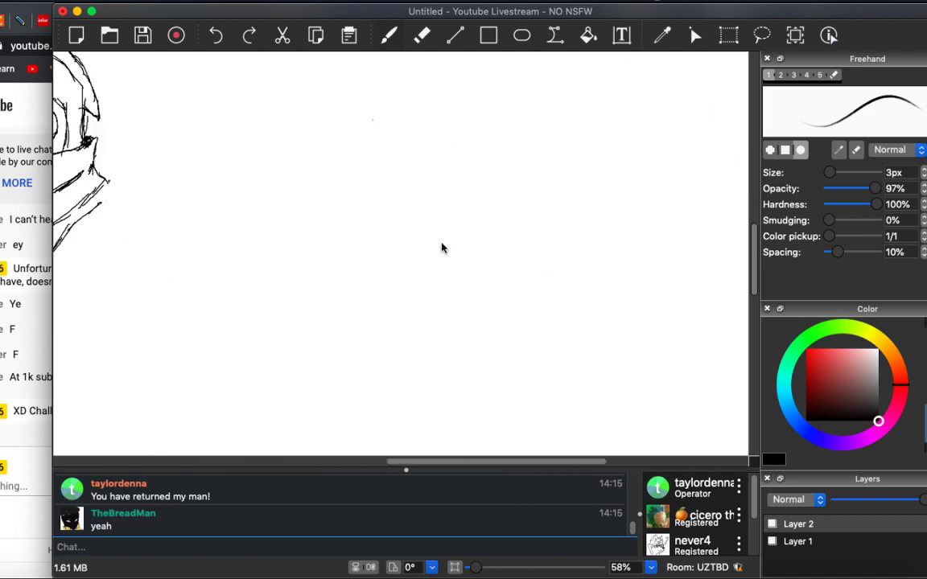
scroll(442, 245, "down", 3)
scroll(442, 247, "down", 3)
scroll(442, 247, "left", 6)
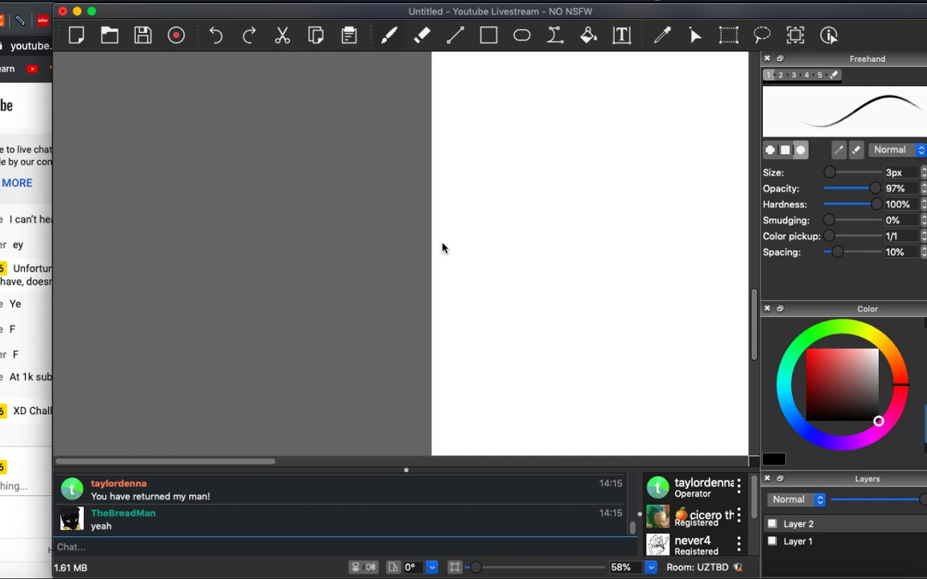
scroll(441, 247, "right", 5)
scroll(441, 247, "up", 4)
scroll(442, 247, "left", 3)
scroll(443, 248, "up", 3)
scroll(443, 248, "left", 3)
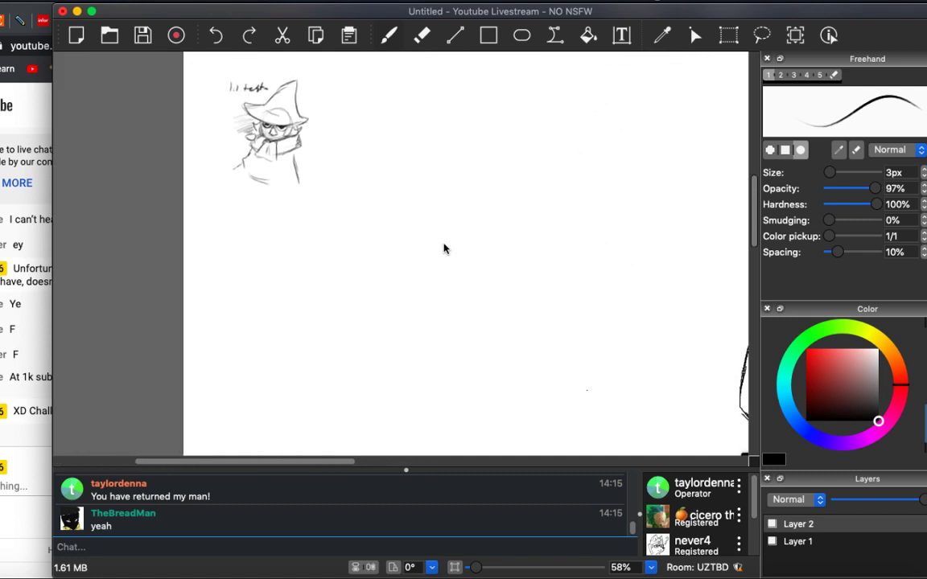
scroll(443, 249, "up", 3)
scroll(443, 249, "right", 2)
scroll(443, 249, "up", 5)
scroll(443, 248, "left", 2)
scroll(443, 248, "up", 2)
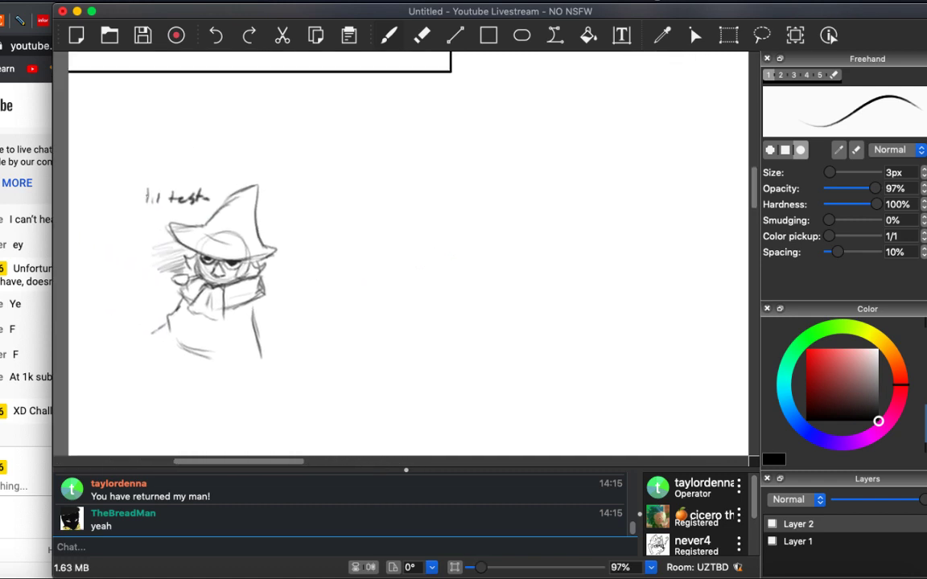
scroll(466, 161, "right", 4)
scroll(466, 161, "down", 5)
scroll(466, 161, "up", 4)
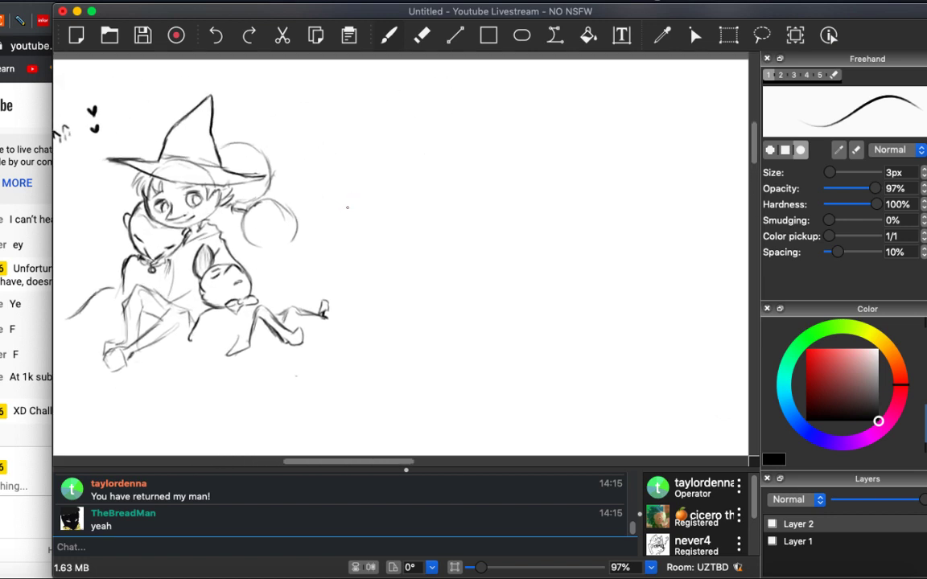
scroll(466, 160, "down", 2)
scroll(466, 161, "left", 1)
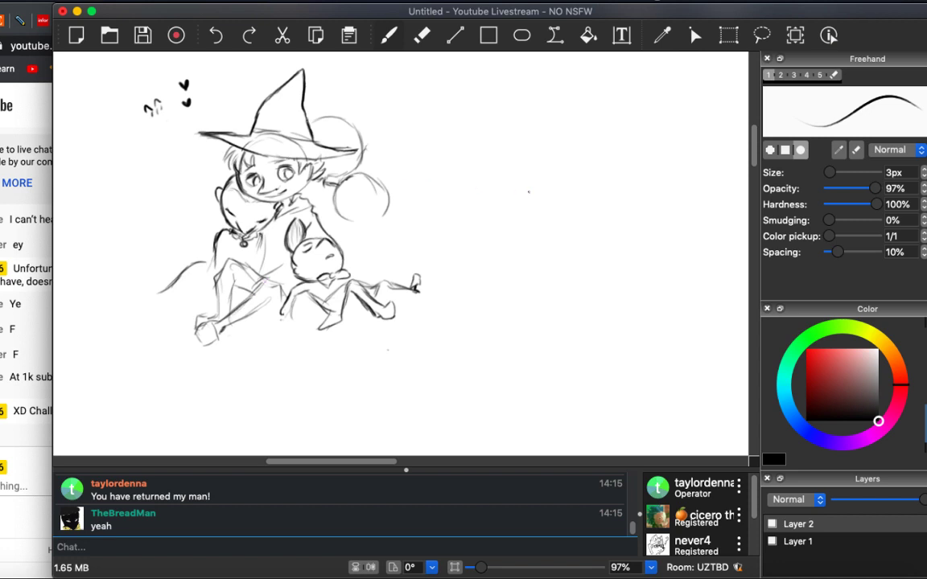
Sketch a wide oval head shape in the empty canvas area right of the group drawing.
scroll(528, 192, "right", 5)
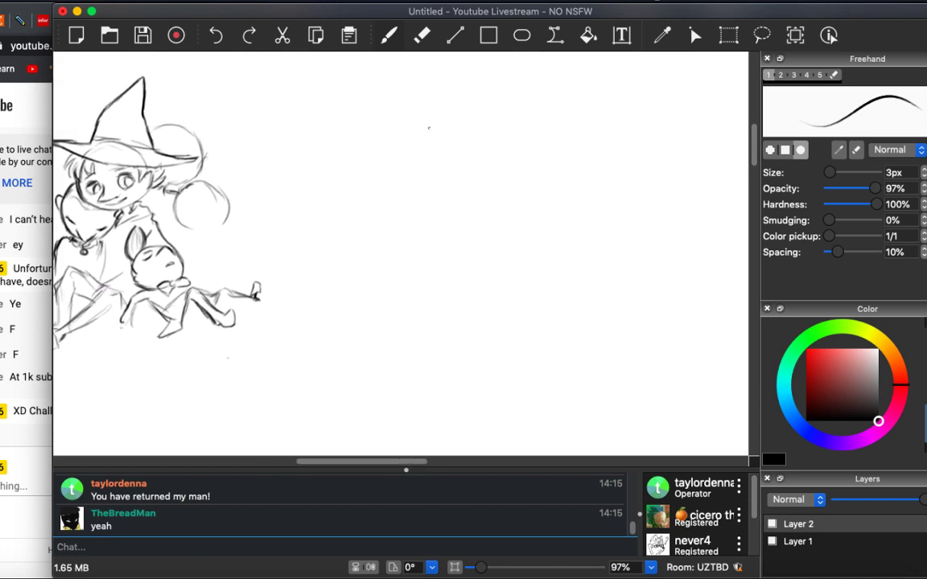
scroll(428, 127, "up", 2)
mouse_move(452, 137)
left_mouse_down()
mouse_move(427, 149)
mouse_move(439, 145)
mouse_move(425, 171)
mouse_move(436, 193)
mouse_move(458, 124)
mouse_move(496, 125)
mouse_move(538, 182)
mouse_move(488, 207)
left_mouse_up()
key("super+z")
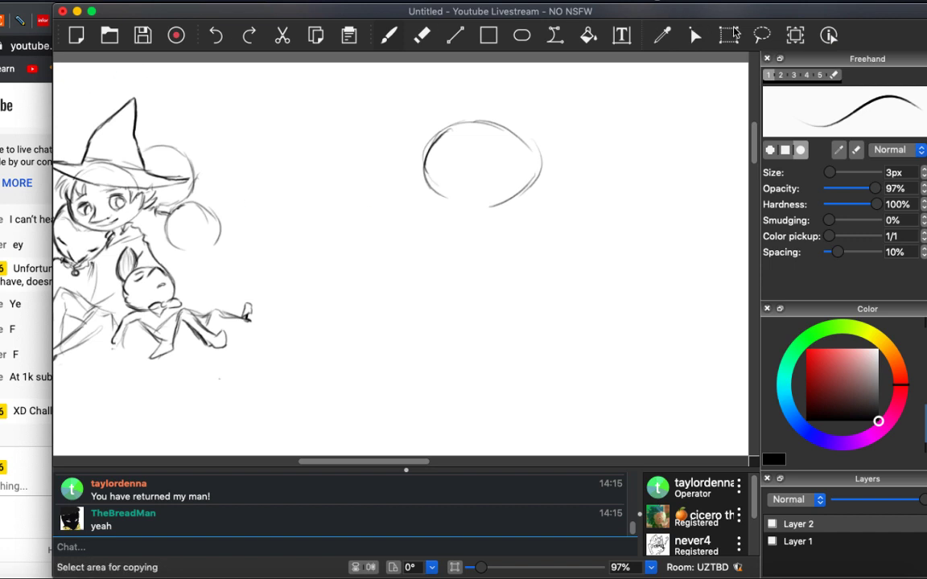
Lasso the new oval and move it down and to the left.
key("d")
mouse_move(581, 100)
left_mouse_down()
mouse_move(397, 242)
mouse_move(562, 178)
left_mouse_up()
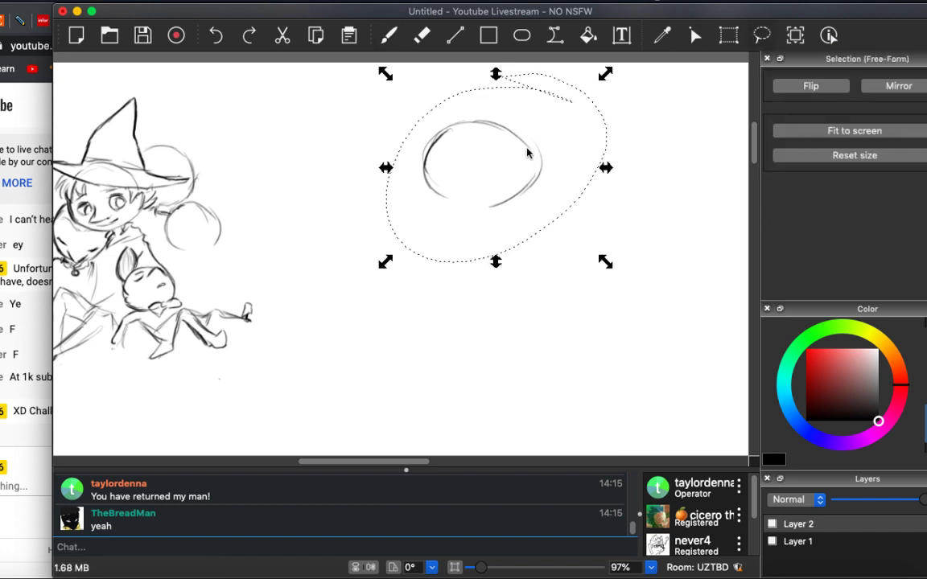
mouse_move(546, 131)
left_mouse_down()
mouse_move(555, 270)
mouse_move(509, 236)
mouse_move(498, 215)
left_mouse_up()
key("Return")
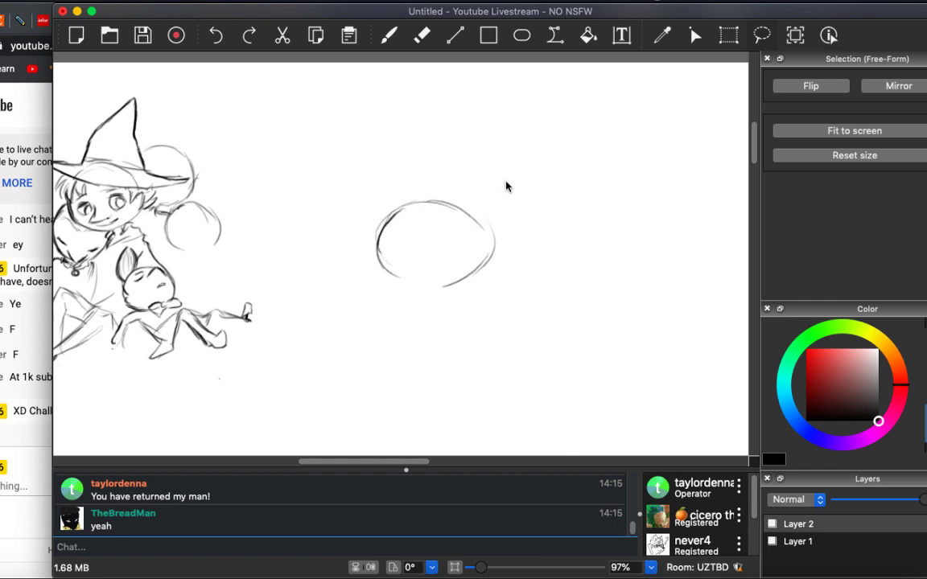
Sketch a wide sloping hat brim across the oval, extending past both sides, undoing unwanted strokes.
key("b")
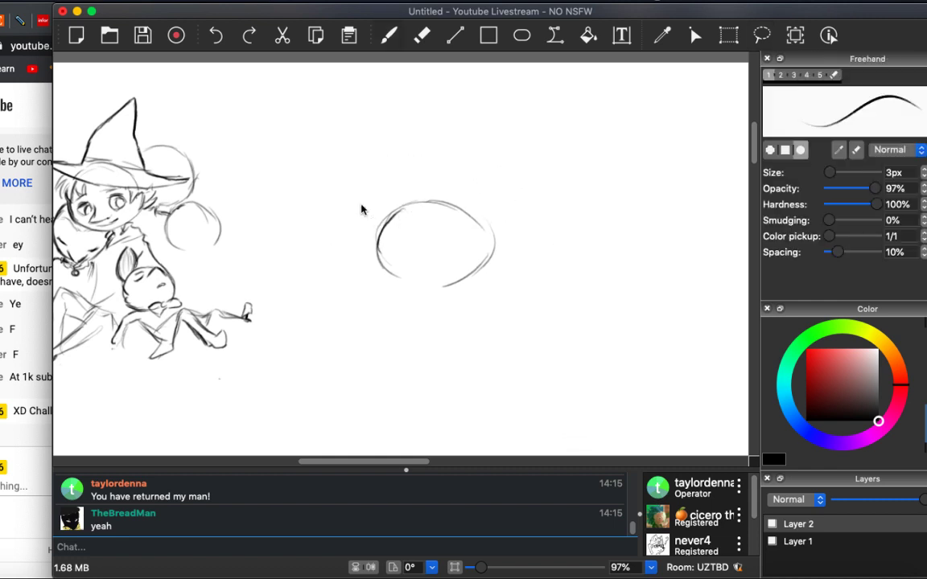
mouse_move(331, 203)
left_mouse_down()
mouse_move(482, 229)
mouse_move(556, 257)
left_mouse_up()
key("ctrl+z")
mouse_move(366, 193)
left_mouse_down()
mouse_move(558, 238)
mouse_move(499, 246)
left_mouse_up()
key("ctrl+z")
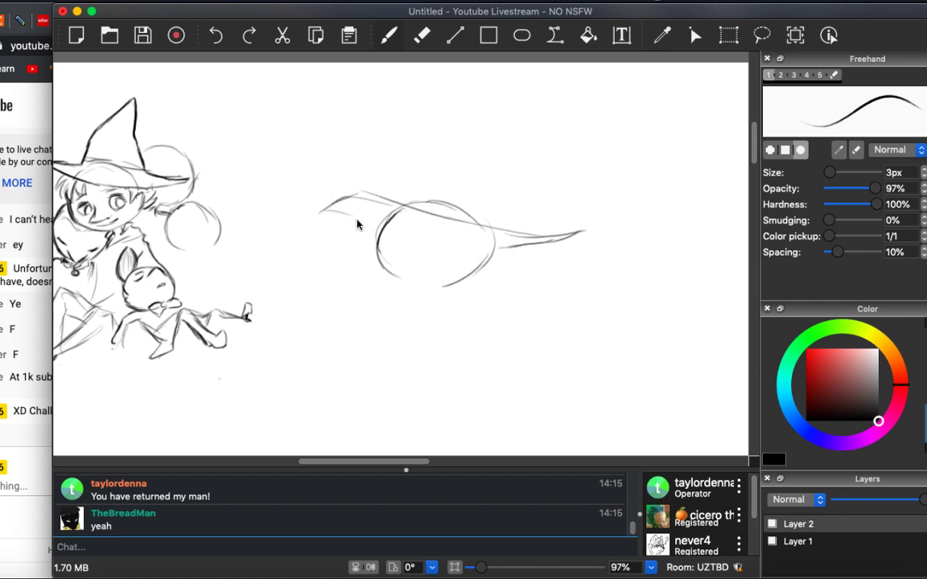
mouse_move(303, 214)
left_mouse_down()
mouse_move(366, 195)
mouse_move(358, 194)
left_mouse_up()
key("ctrl+z")
Erase the small peaked mark inside the oval and redraw it with a longer left end.
scroll(426, 271, "up", 4)
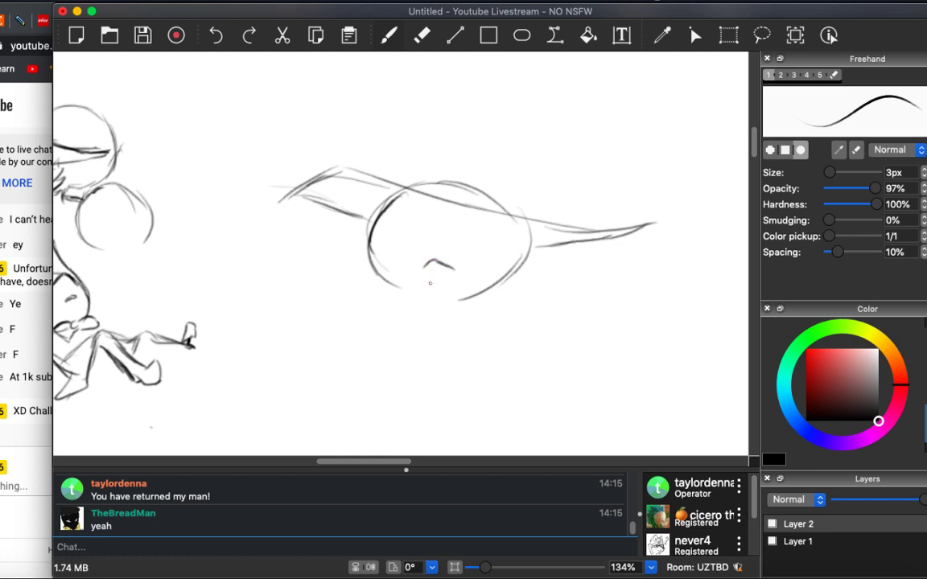
key("e")
left_click_drag(427, 265, 449, 251)
key("b")
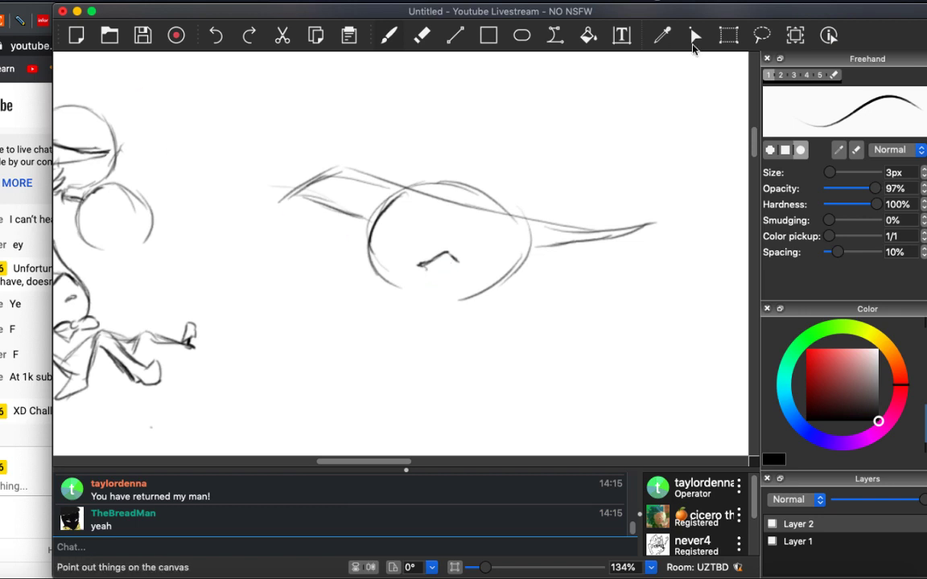
Lasso the peaked mouth mark inside the oval head and move it slightly lower.
left_click(761, 35)
mouse_move(450, 234)
left_mouse_down()
mouse_move(462, 237)
mouse_move(406, 251)
mouse_move(416, 199)
mouse_move(449, 251)
mouse_move(430, 296)
mouse_move(469, 250)
left_mouse_up()
left_click(482, 214)
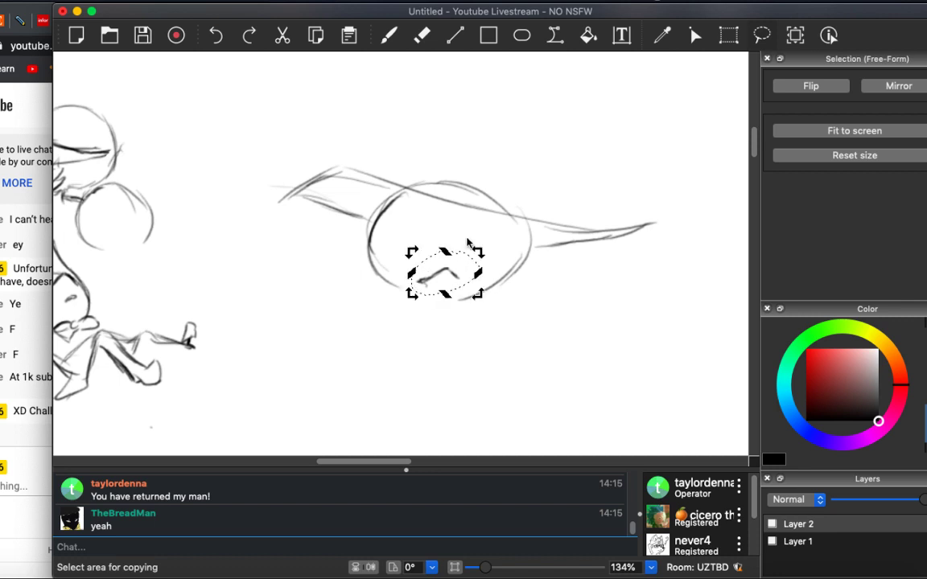
left_click(477, 242)
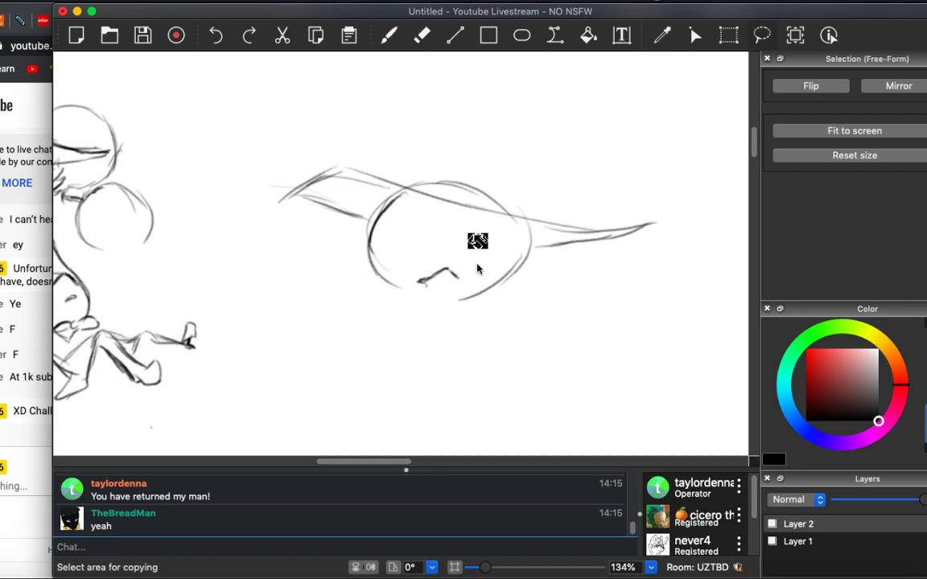
Erase parts of the mouth mark, redraw it as a shorter curve, and sketch diverging lines hanging below it.
key("e")
mouse_move(418, 286)
left_mouse_down()
mouse_move(463, 271)
mouse_move(415, 281)
left_mouse_up()
key("b")
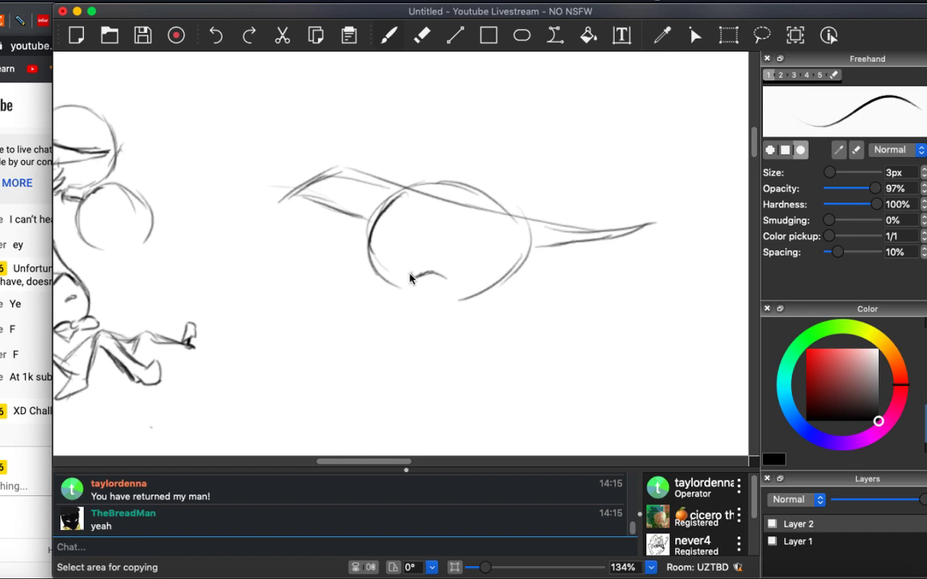
left_click_drag(408, 272, 414, 280)
mouse_move(432, 281)
left_mouse_down()
mouse_move(441, 281)
mouse_move(414, 308)
mouse_move(445, 320)
left_mouse_up()
left_click_drag(430, 278, 433, 314)
Sketch an angular nose and two half-lidded eyes with irises on the oval face, undoing an unwanted stroke.
scroll(404, 342, "down", 3)
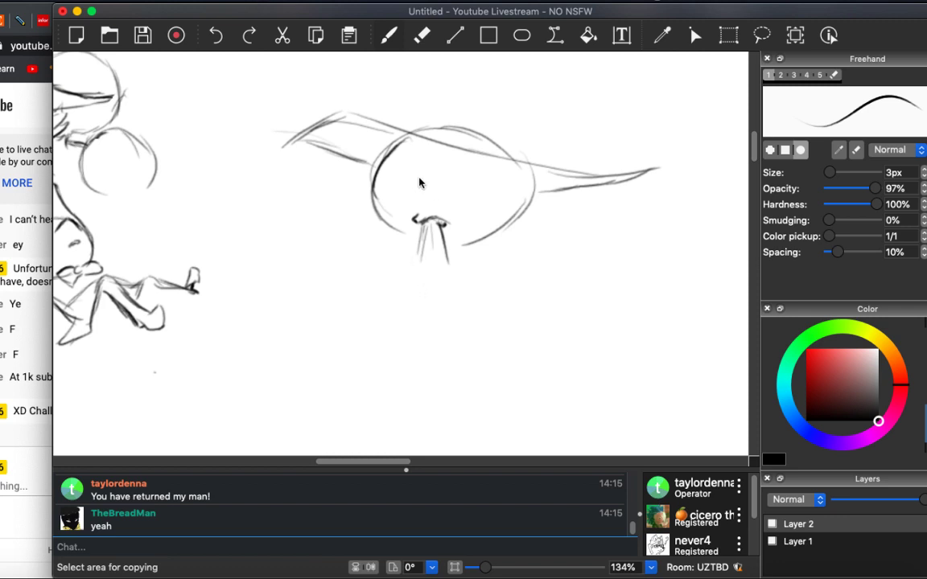
mouse_move(416, 171)
left_mouse_down()
mouse_move(421, 185)
mouse_move(400, 201)
mouse_move(431, 196)
mouse_move(417, 181)
left_mouse_up()
mouse_move(384, 179)
left_mouse_down()
mouse_move(407, 175)
mouse_move(401, 197)
left_mouse_up()
left_click_drag(482, 172, 461, 174)
left_click_drag(386, 172, 400, 163)
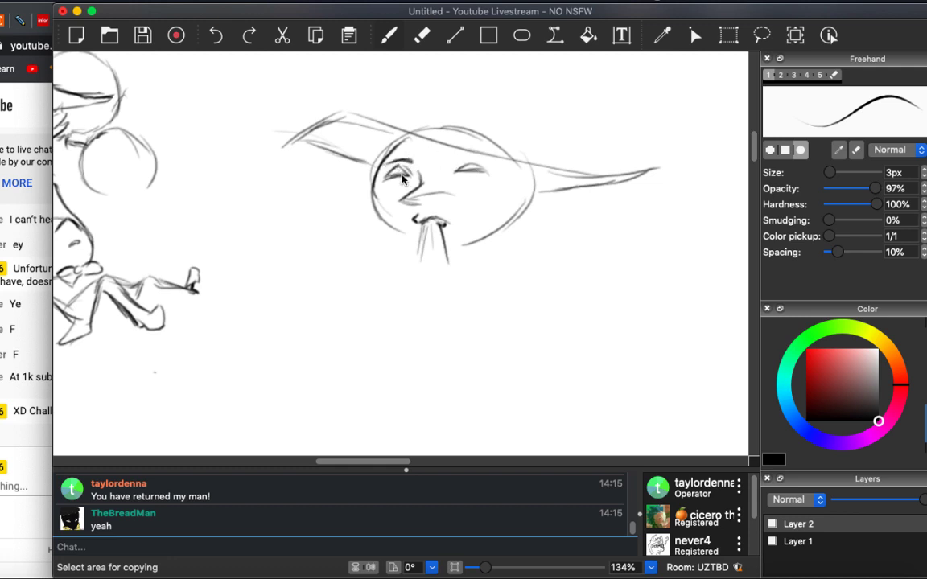
left_click_drag(416, 170, 407, 185)
mouse_move(428, 189)
left_mouse_down()
mouse_move(439, 183)
mouse_move(407, 178)
mouse_move(480, 177)
left_mouse_up()
key("super+z")
left_click_drag(456, 180, 474, 180)
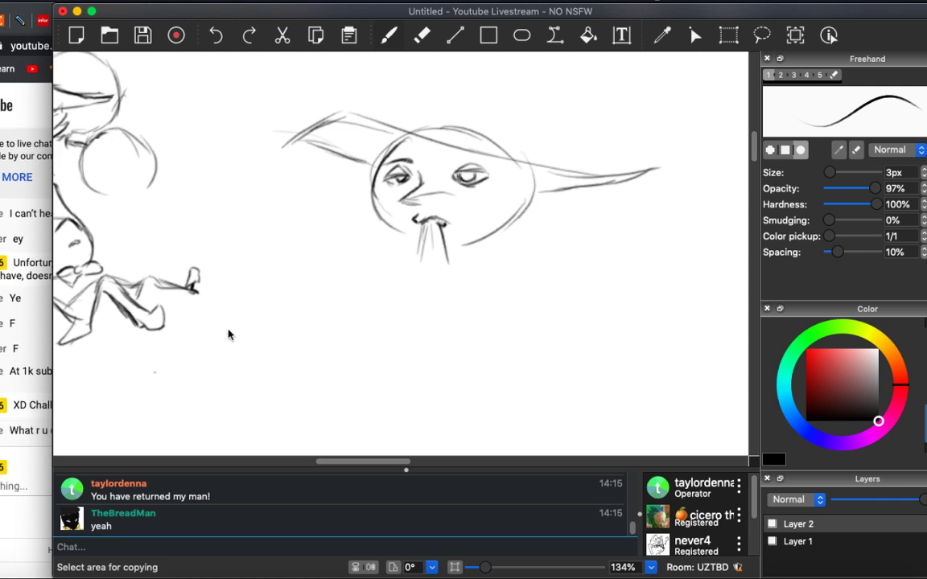
Switch to the YouTube live chat, post "You'll see!", and return to the Drawpile canvas.
left_click(32, 484)
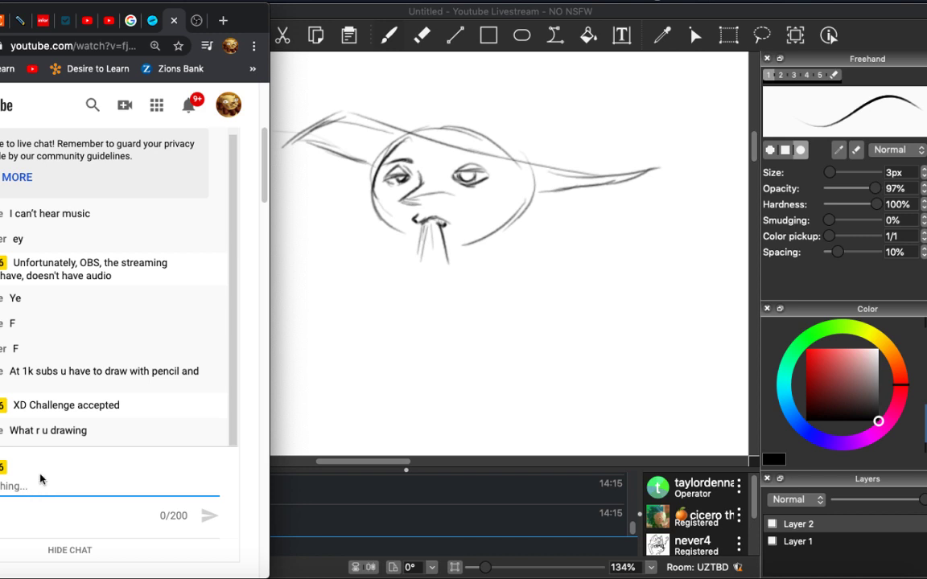
type("elfwizard")
key("Return")
left_click(290, 15)
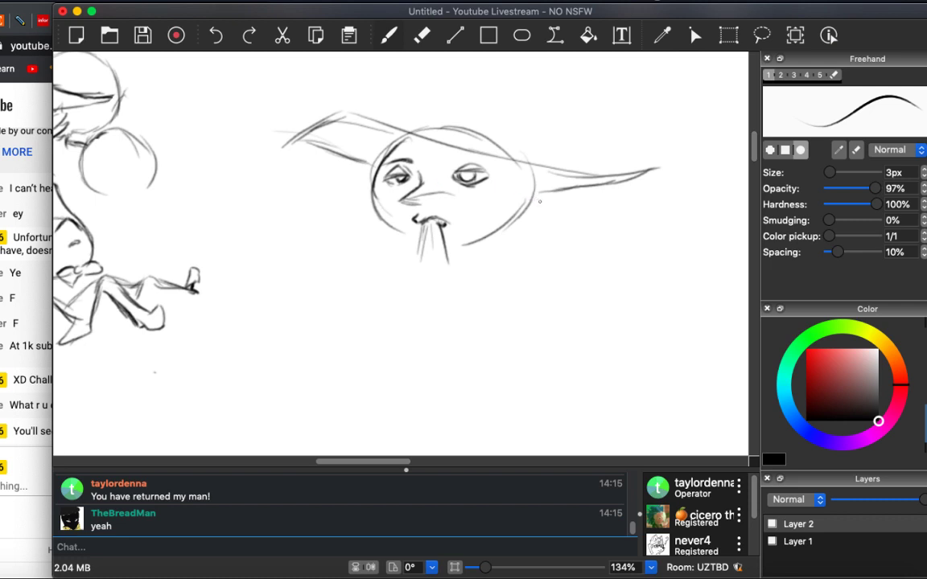
Sketch jagged hair tufts on both sides of the hatted head, plus an eyebrow and a short fringe on the forehead.
mouse_move(537, 211)
left_mouse_down()
mouse_move(561, 188)
mouse_move(535, 215)
mouse_move(544, 214)
mouse_move(542, 193)
mouse_move(555, 196)
mouse_move(546, 217)
mouse_move(561, 226)
mouse_move(516, 232)
mouse_move(536, 222)
mouse_move(543, 227)
mouse_move(507, 237)
left_mouse_up()
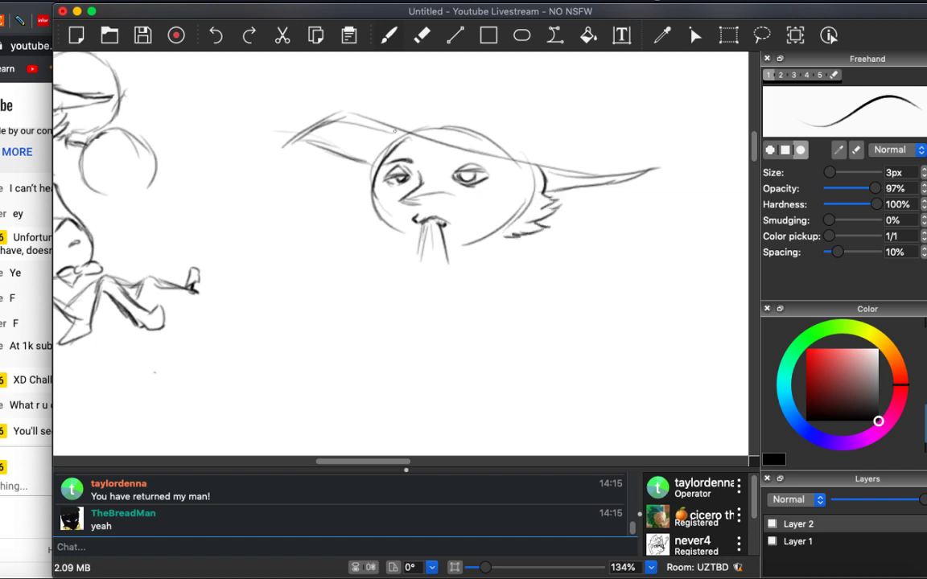
mouse_move(394, 131)
left_mouse_down()
mouse_move(360, 153)
mouse_move(370, 161)
mouse_move(340, 161)
mouse_move(354, 195)
left_mouse_up()
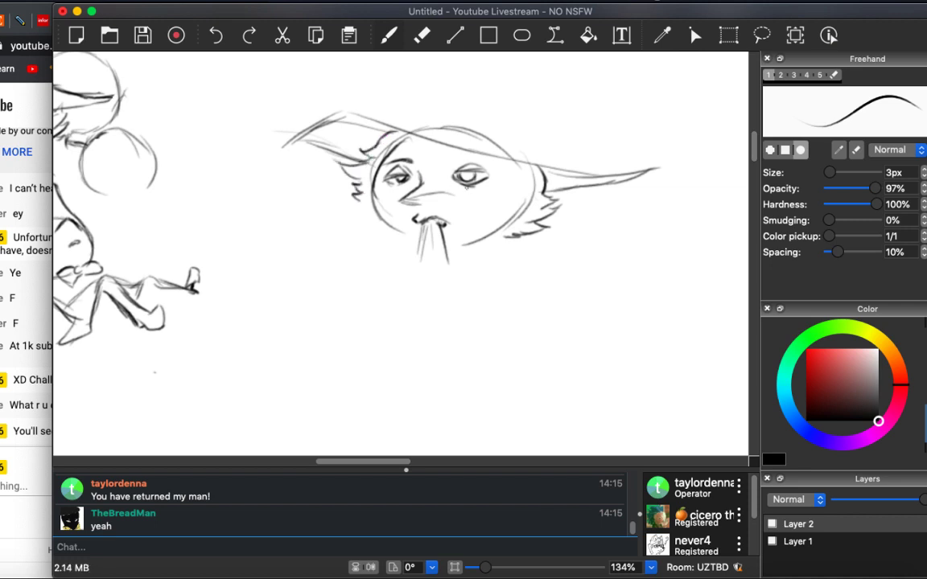
left_click_drag(460, 159, 474, 157)
left_click_drag(440, 148, 410, 160)
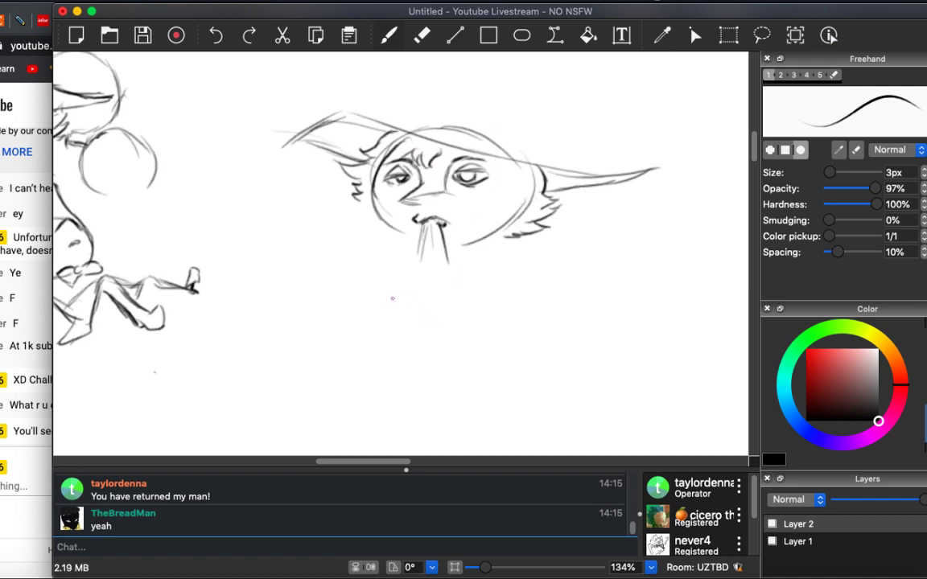
Sketch a small round head with two slanted angry eyes below the lines hanging from the mouth.
mouse_move(427, 277)
left_mouse_down()
mouse_move(402, 291)
mouse_move(395, 314)
mouse_move(419, 338)
left_mouse_up()
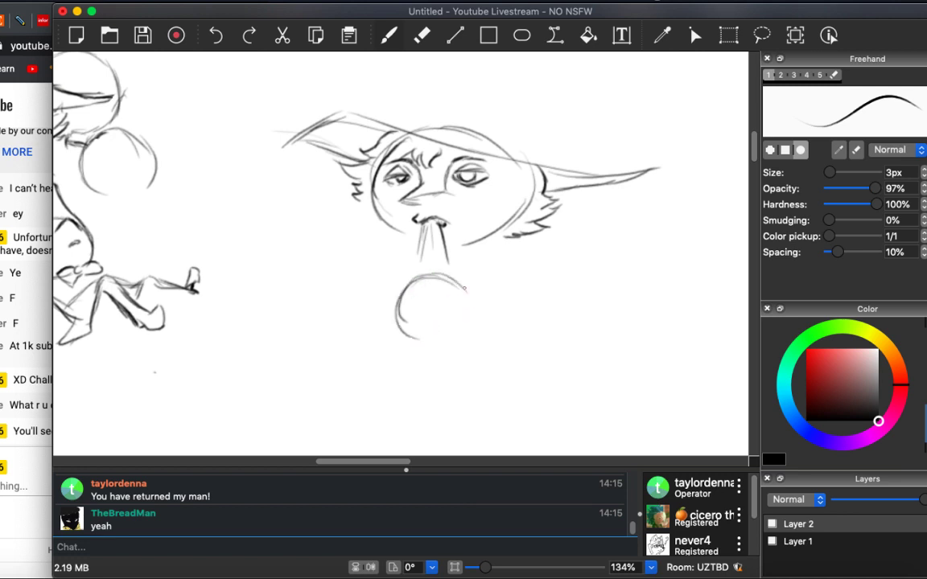
mouse_move(410, 281)
left_mouse_down()
mouse_move(445, 346)
mouse_move(436, 348)
mouse_move(428, 330)
mouse_move(454, 331)
mouse_move(430, 335)
left_mouse_up()
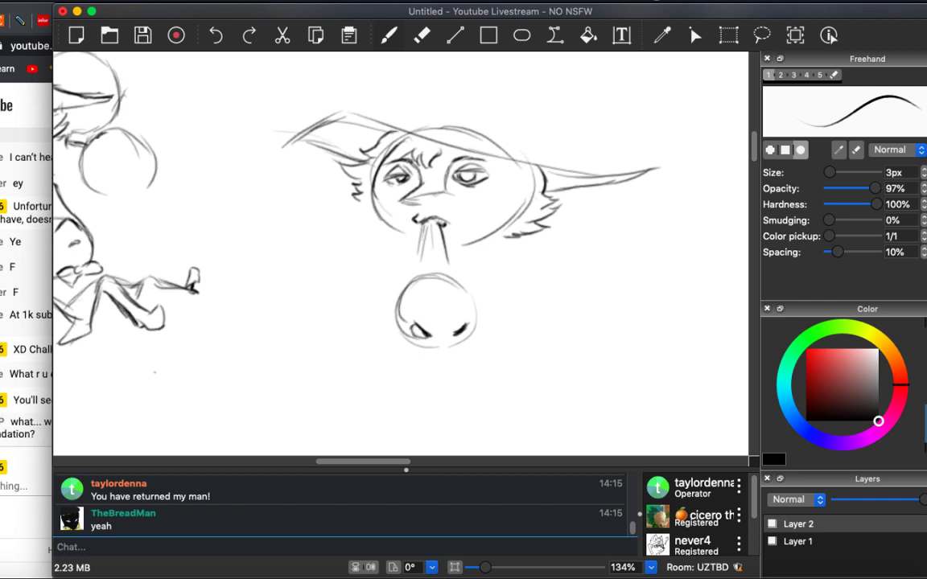
Switch to the YouTube live chat, post "XD I came without warning", and return to the Drawpile canvas.
left_click(16, 486)
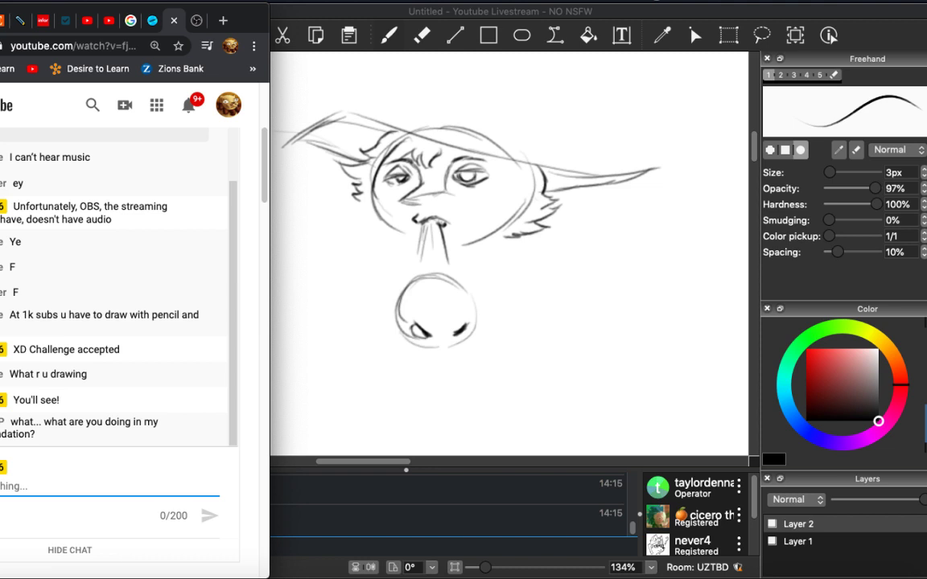
type("XDwhat's without al")
key("BackSpace")
key("BackSpace")
type("wa")
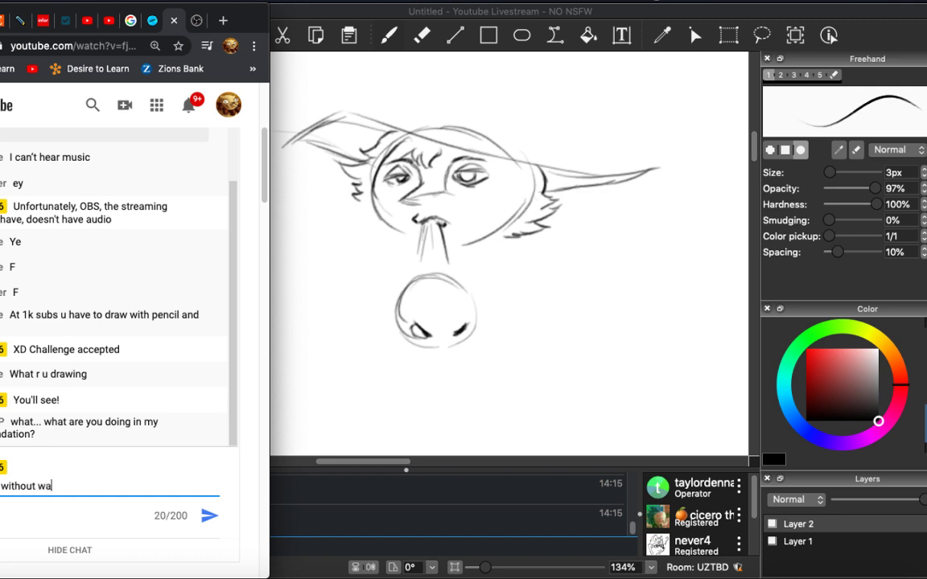
type("rning")
key("Return")
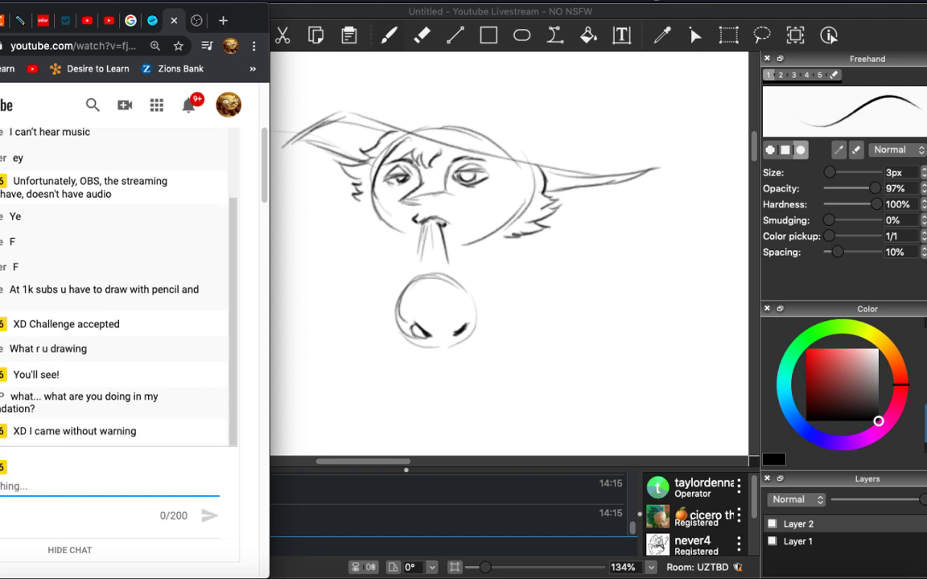
left_click(281, 14)
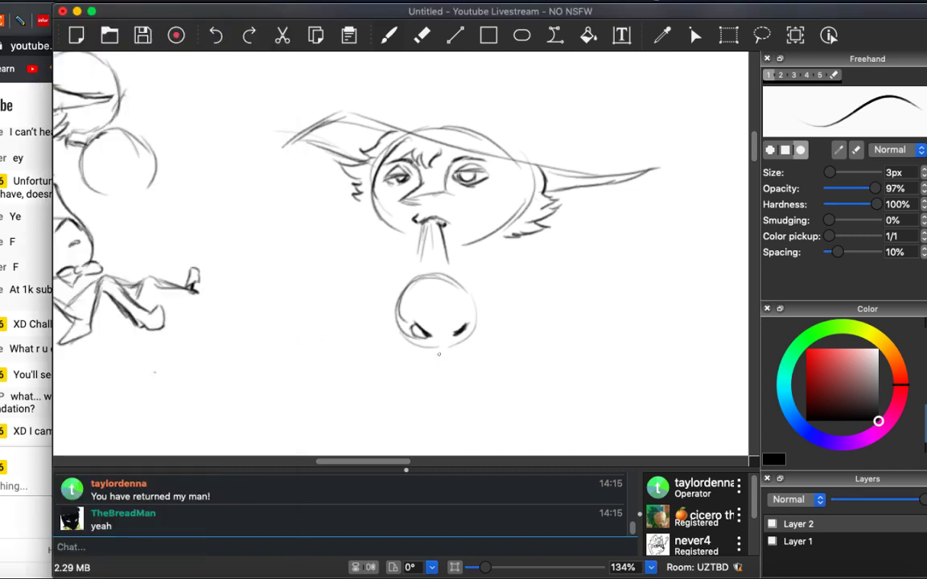
Darken the small round head's right eye and draw a leaf-shaped ear rising from its crown.
left_click_drag(461, 330, 465, 335)
scroll(408, 320, "down", 5)
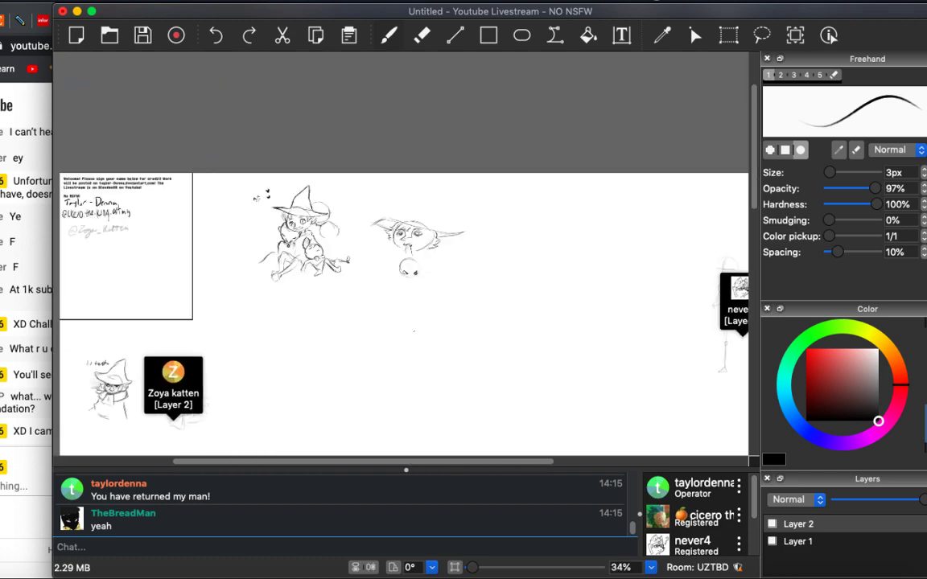
scroll(408, 320, "down", 5)
scroll(411, 341, "down", 3)
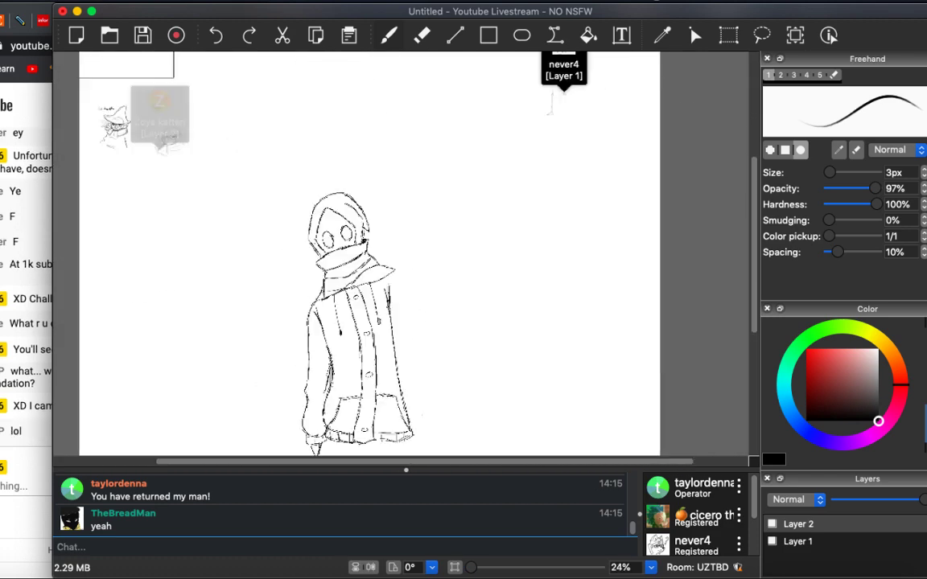
scroll(411, 342, "up", 4)
scroll(411, 341, "up", 5)
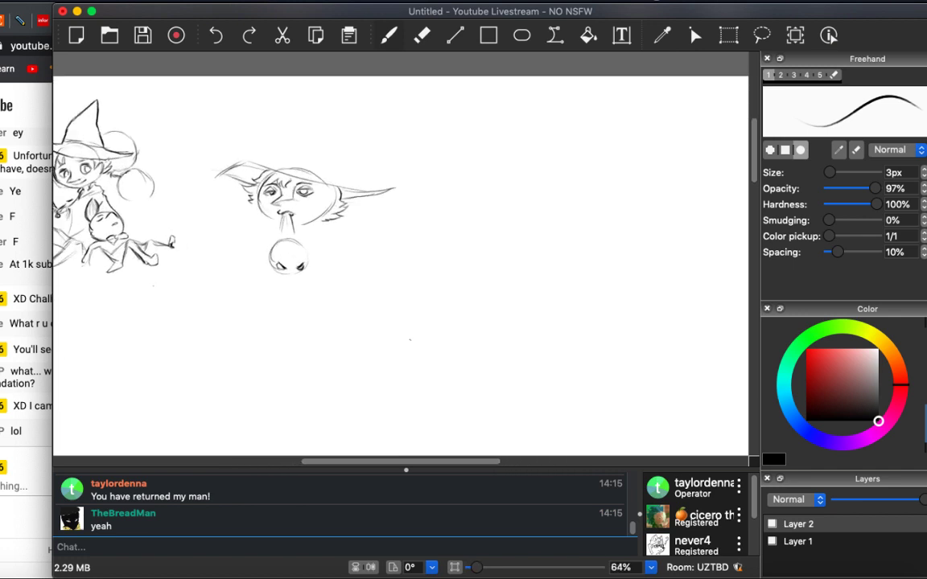
scroll(441, 267, "down", 2)
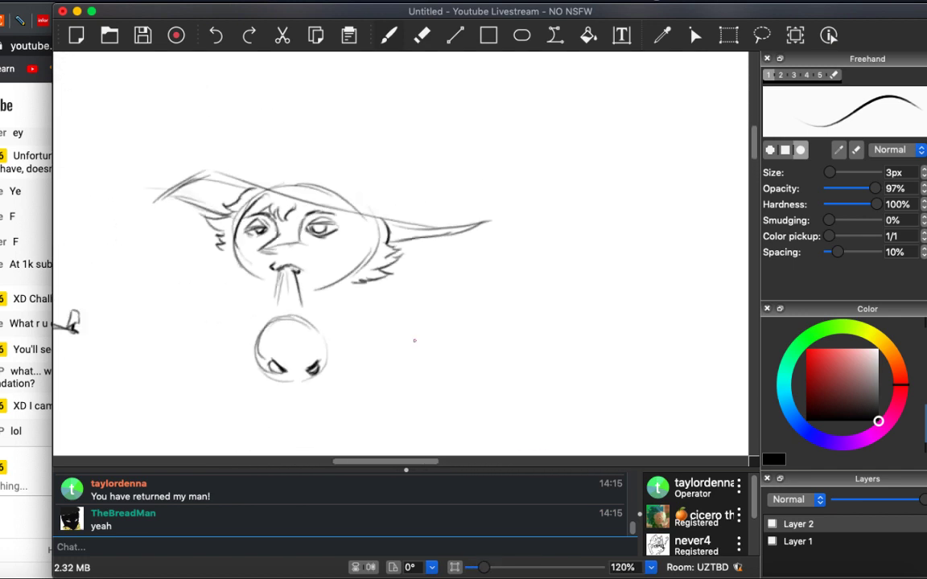
scroll(440, 267, "left", 3)
scroll(441, 267, "down", 2)
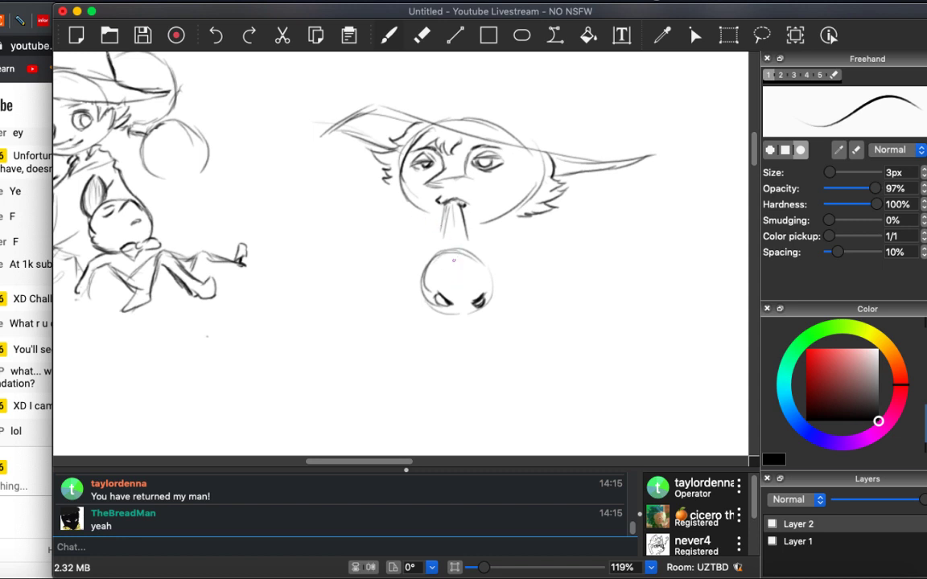
left_click_drag(461, 241, 456, 262)
left_click_drag(467, 230, 460, 263)
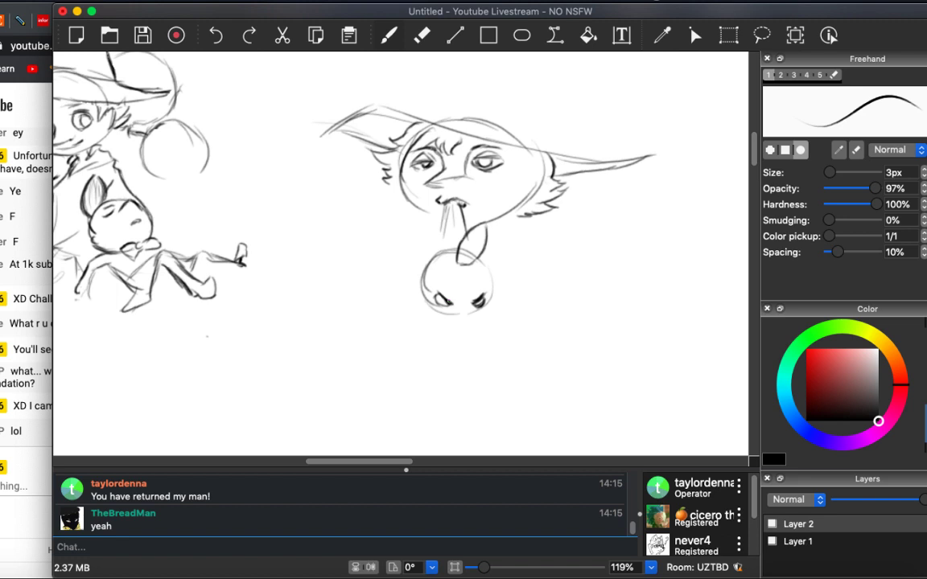
Define the small head's angry eyes, pointed chin, little bump on its left side and right outline.
left_click_drag(437, 298, 447, 303)
left_click_drag(474, 299, 477, 306)
left_click_drag(456, 318, 469, 321)
left_click_drag(419, 280, 420, 289)
left_click_drag(483, 260, 493, 281)
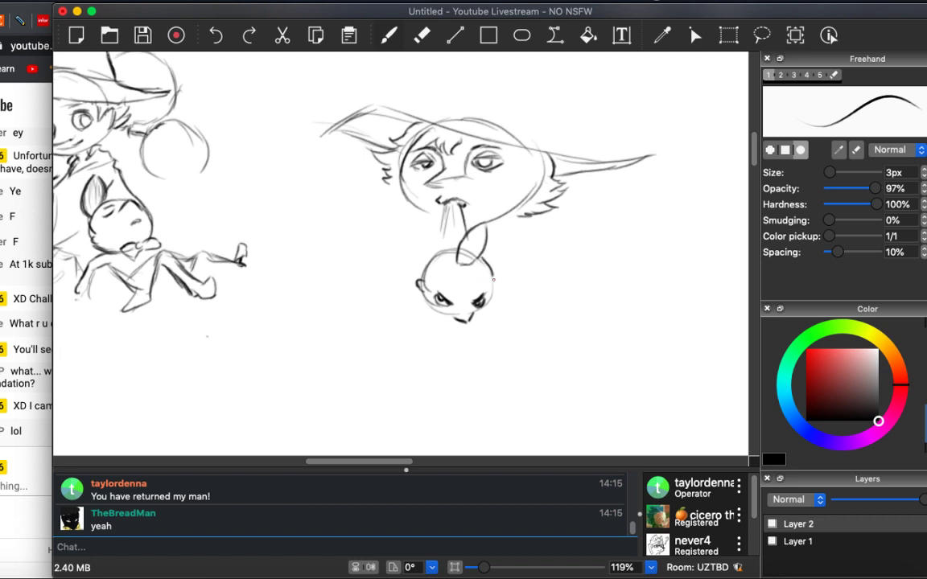
Darken the left line running from the mouth to the small head and add hair strands along the larger face's right cheek.
mouse_move(447, 207)
left_mouse_down()
mouse_move(452, 235)
mouse_move(437, 233)
mouse_move(434, 254)
left_mouse_up()
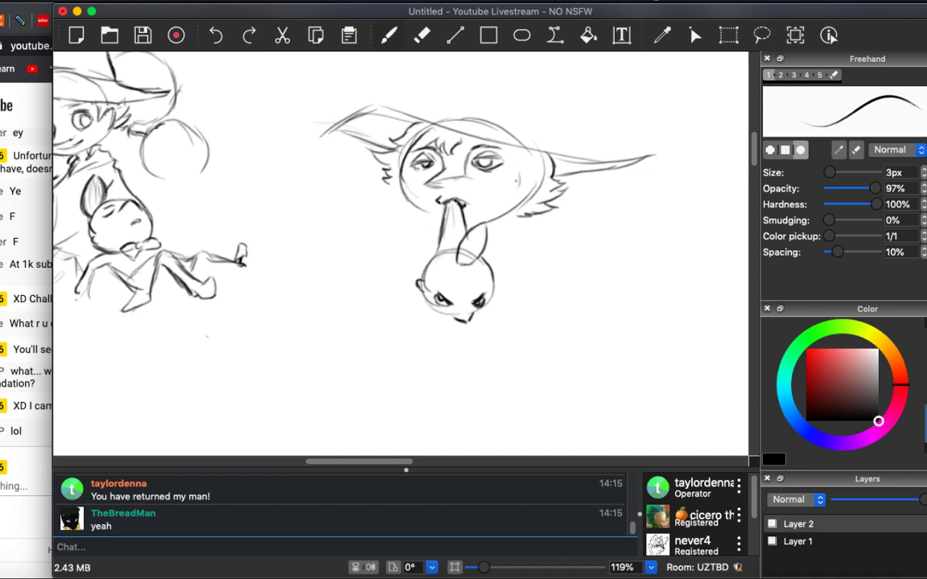
left_click_drag(514, 183, 520, 201)
left_click_drag(507, 193, 513, 218)
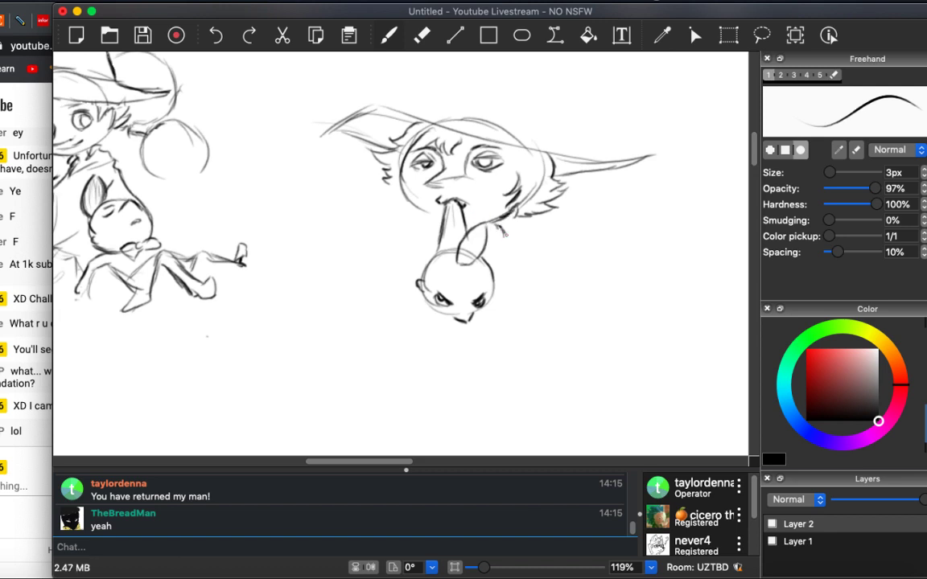
Sketch the larger character's collar and shoulder lines, and a knotted scarf under the small head.
left_click_drag(500, 224, 558, 317)
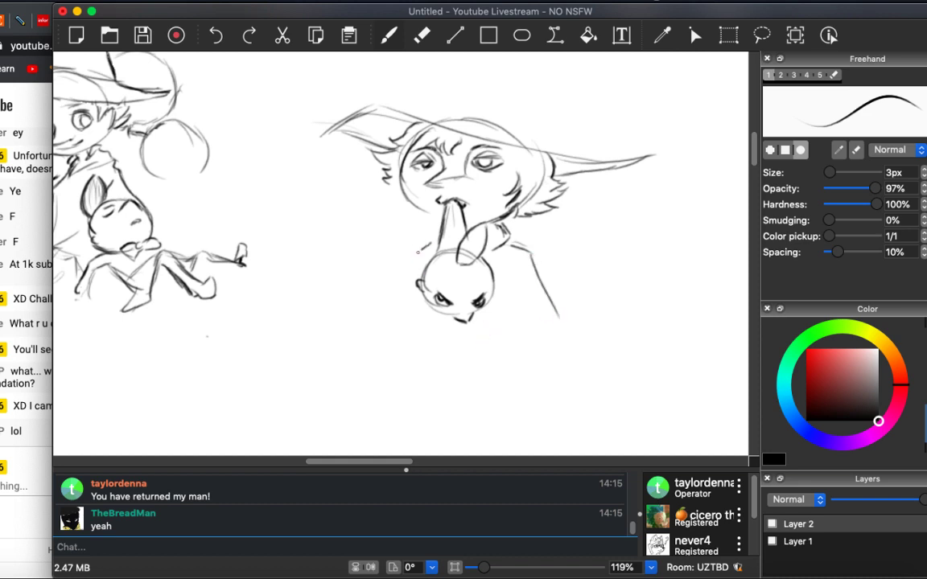
mouse_move(432, 241)
left_mouse_down()
mouse_move(415, 257)
mouse_move(455, 276)
left_mouse_up()
scroll(399, 374, "down", 4)
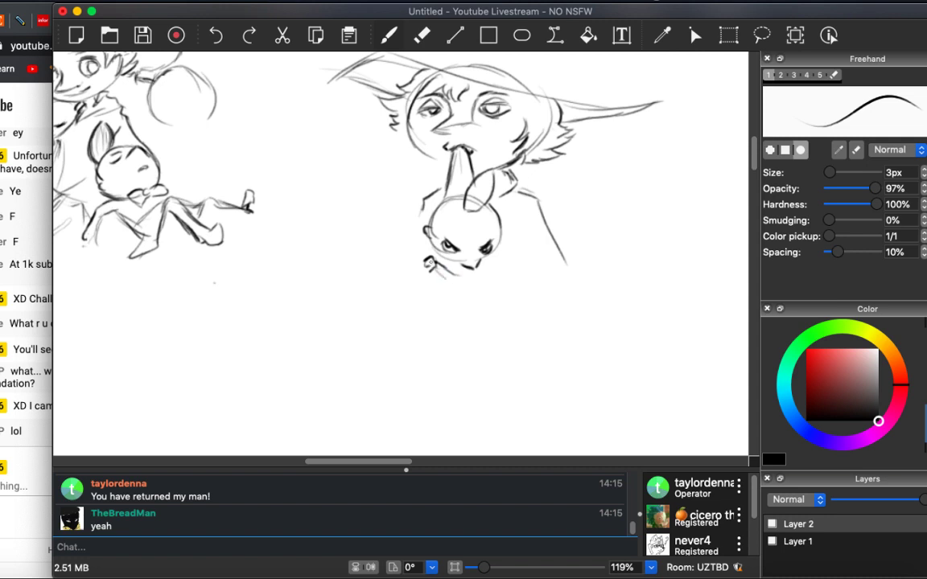
mouse_move(429, 259)
left_mouse_down()
mouse_move(438, 285)
mouse_move(463, 270)
left_mouse_up()
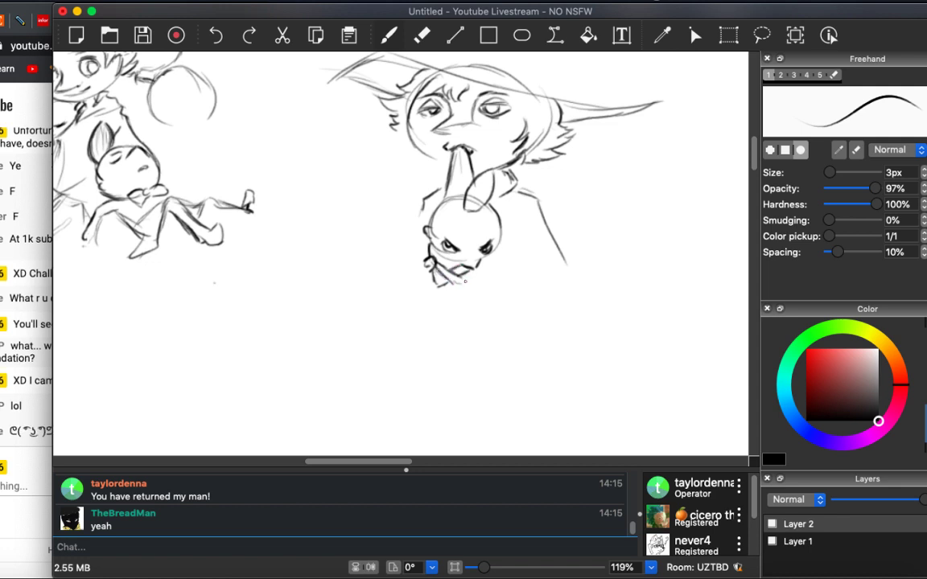
left_click_drag(452, 282, 468, 275)
Shade the small head's ear and sketch the small figure's shoulder lines below its scarf.
scroll(374, 235, "right", 3)
scroll(374, 235, "up", 1)
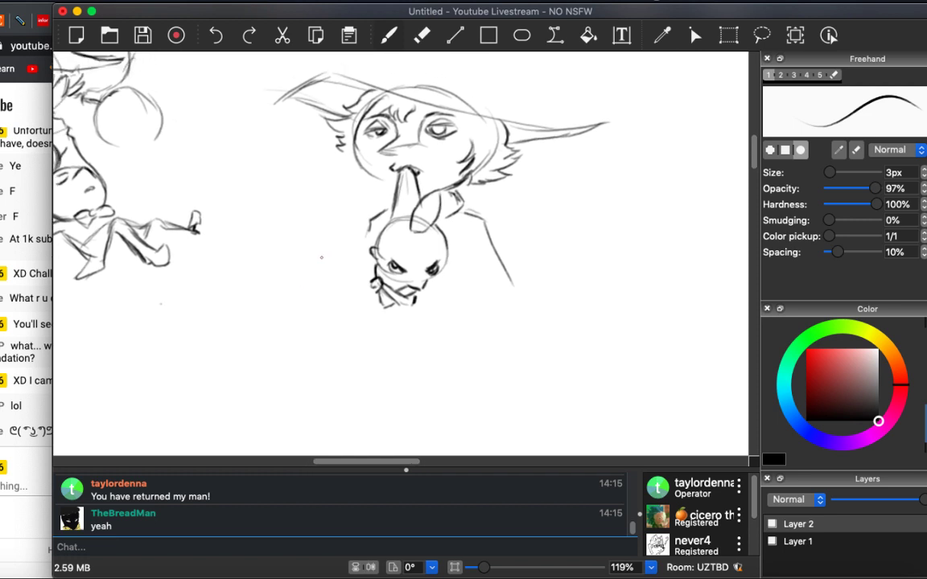
mouse_move(411, 230)
left_mouse_down()
mouse_move(426, 201)
mouse_move(383, 183)
mouse_move(410, 172)
left_mouse_up()
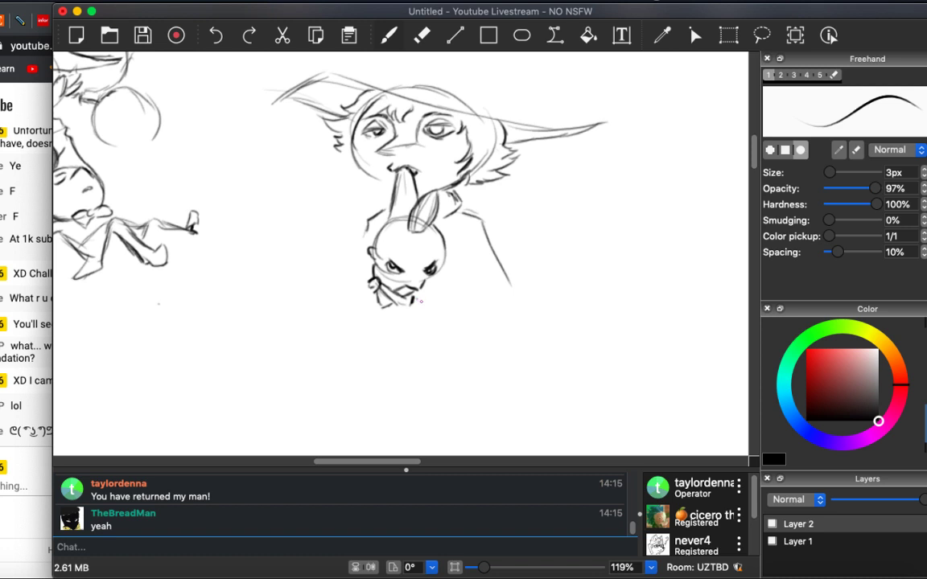
left_click_drag(421, 302, 437, 317)
left_click_drag(375, 294, 373, 319)
Darken the larger face's left outline and hair tufts, and shade the area between its eyes.
mouse_move(316, 127)
left_mouse_down()
mouse_move(321, 150)
mouse_move(355, 172)
left_mouse_up()
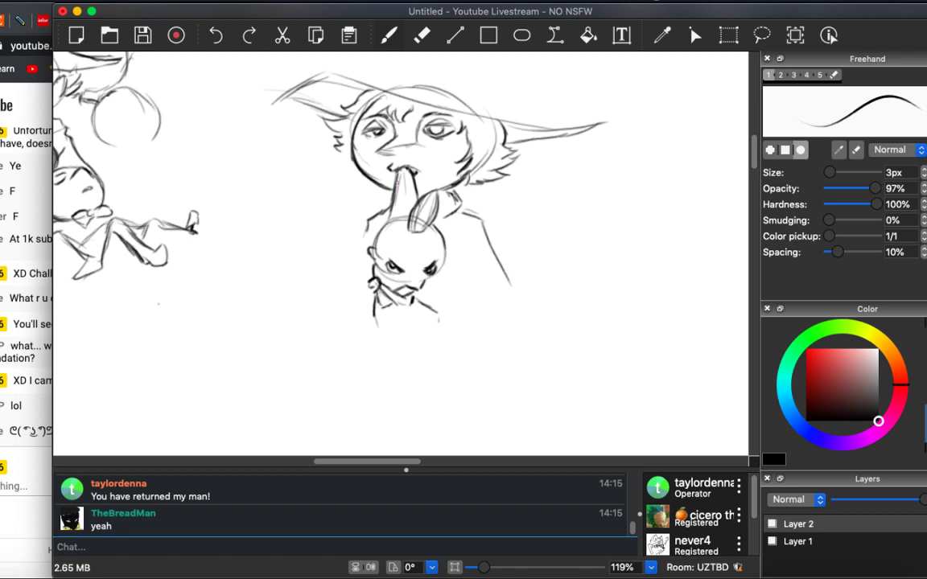
mouse_move(342, 137)
left_mouse_down()
mouse_move(362, 126)
mouse_move(411, 141)
mouse_move(416, 108)
left_mouse_up()
scroll(395, 109, "up", 5)
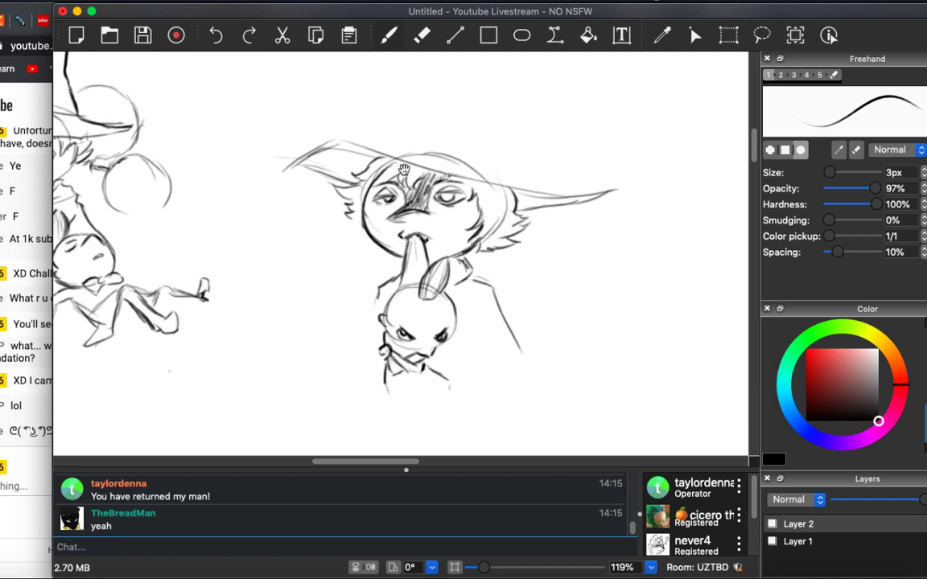
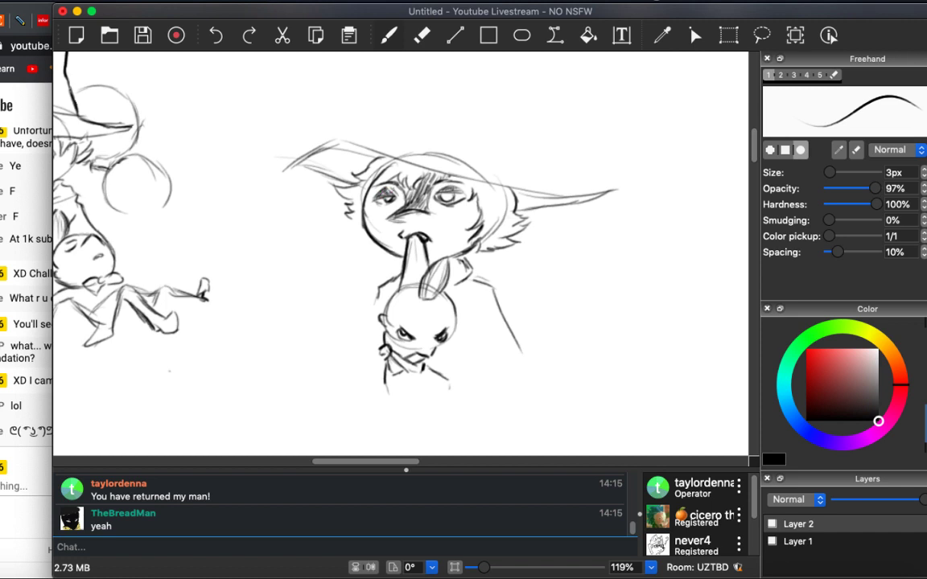
left_click_drag(354, 205, 332, 189)
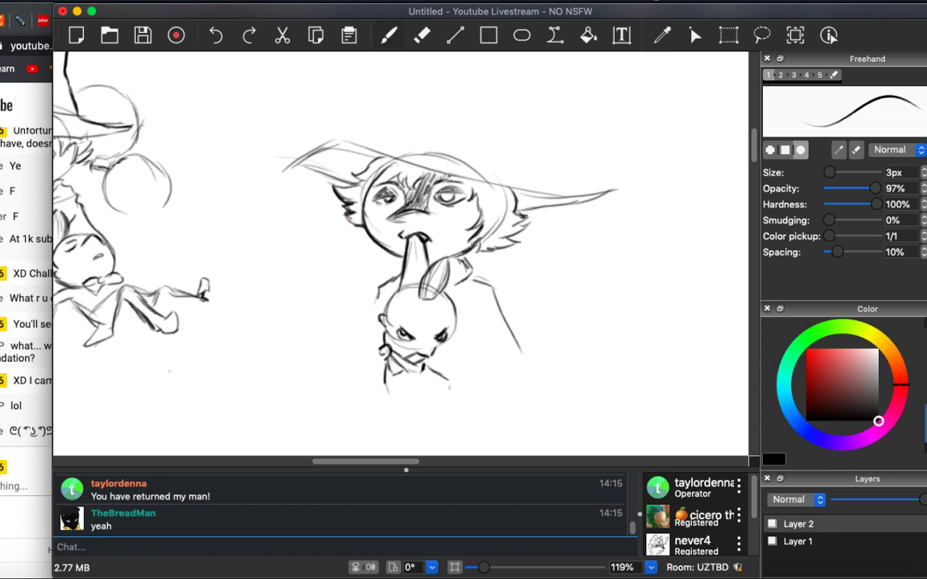
Darken the hair beside the larger face's right cheek, and redraw the small head's outline and round scarf knot.
mouse_move(458, 200)
left_mouse_down()
mouse_move(479, 205)
mouse_move(423, 232)
left_mouse_up()
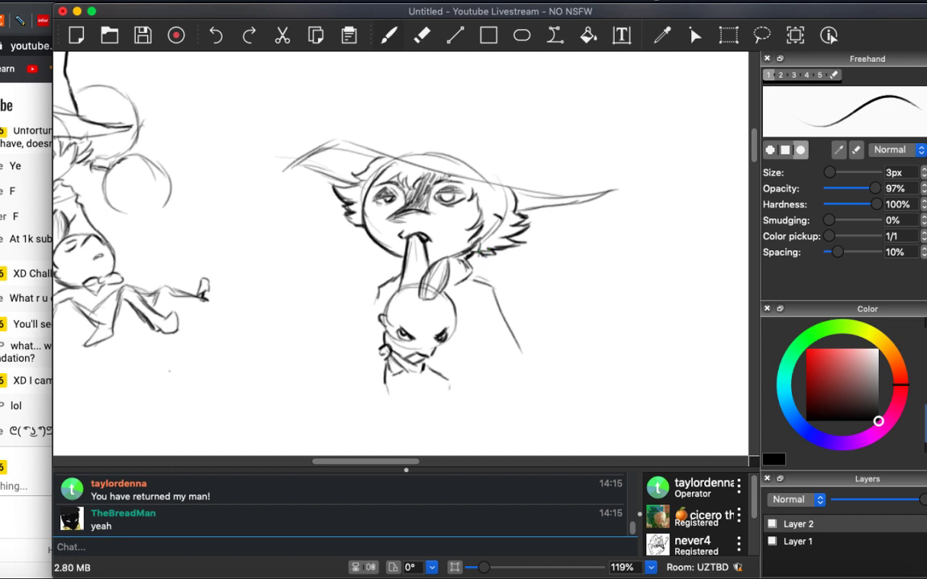
left_click_drag(495, 212, 488, 232)
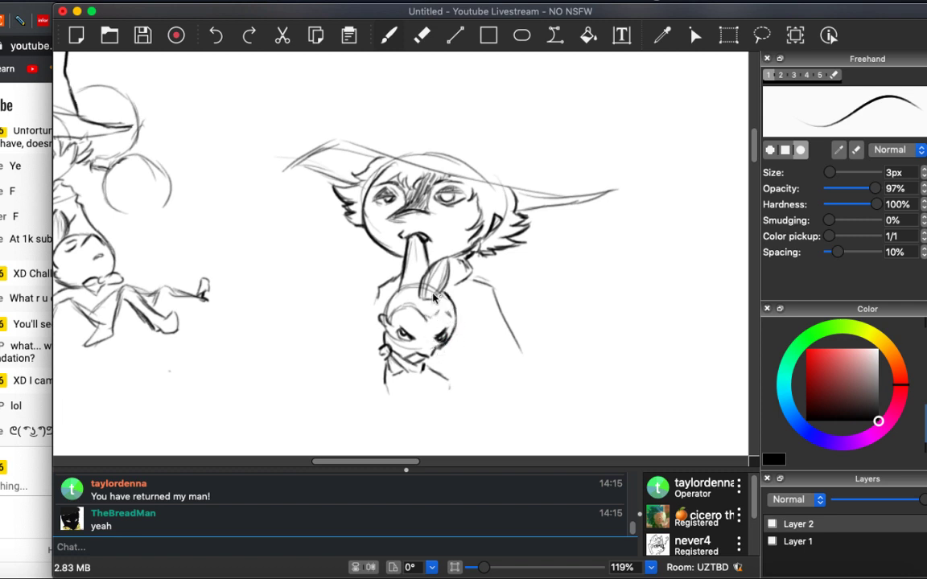
left_click_drag(391, 298, 384, 321)
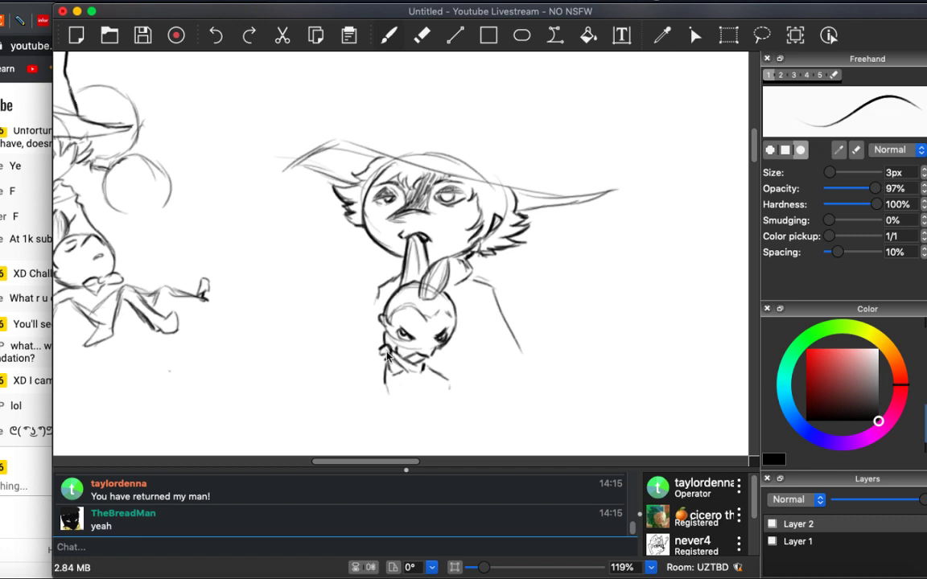
key("e")
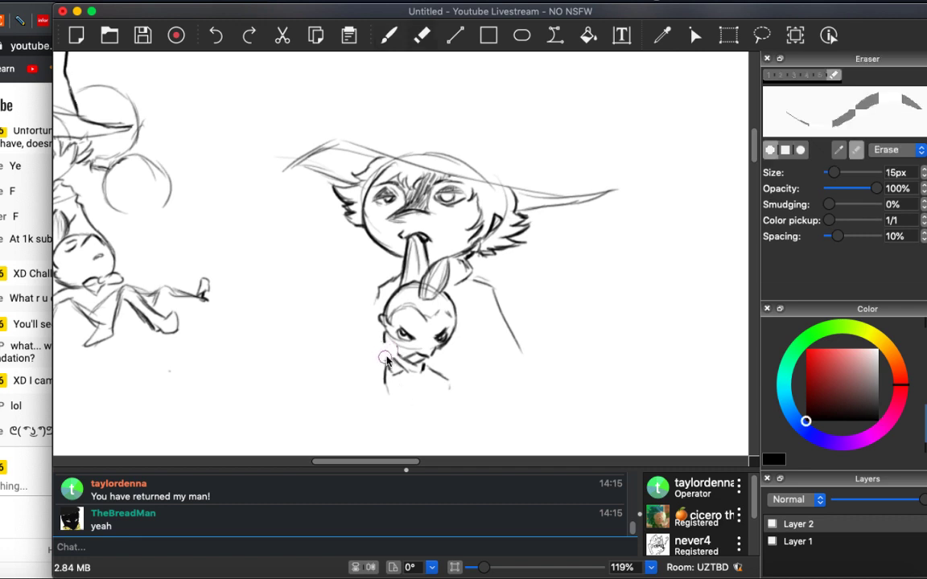
key("b")
left_click_drag(383, 350, 395, 354)
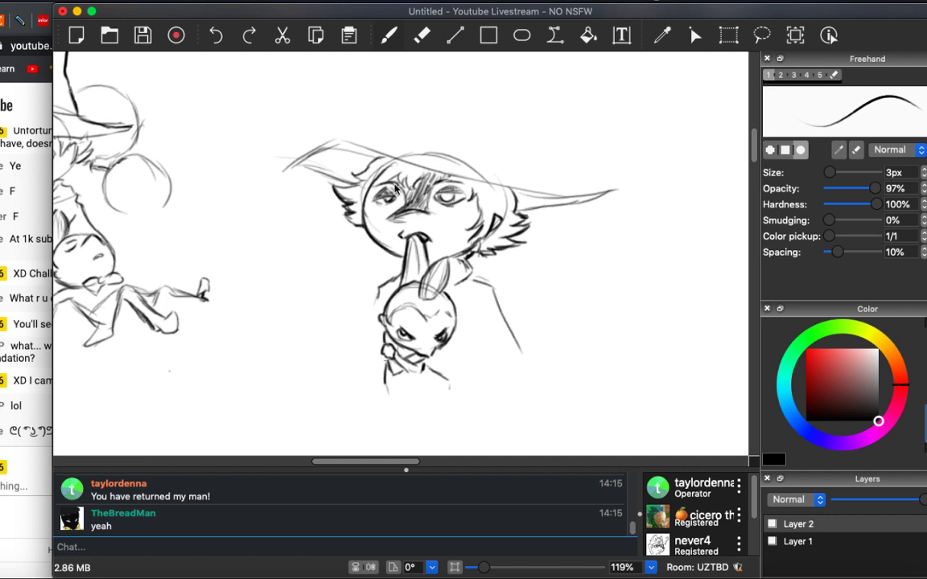
Darken the larger face's right eyelid and the outlines of both hat brim tips.
mouse_move(433, 169)
left_mouse_down()
mouse_move(439, 187)
mouse_move(426, 201)
mouse_move(435, 189)
mouse_move(449, 195)
left_mouse_up()
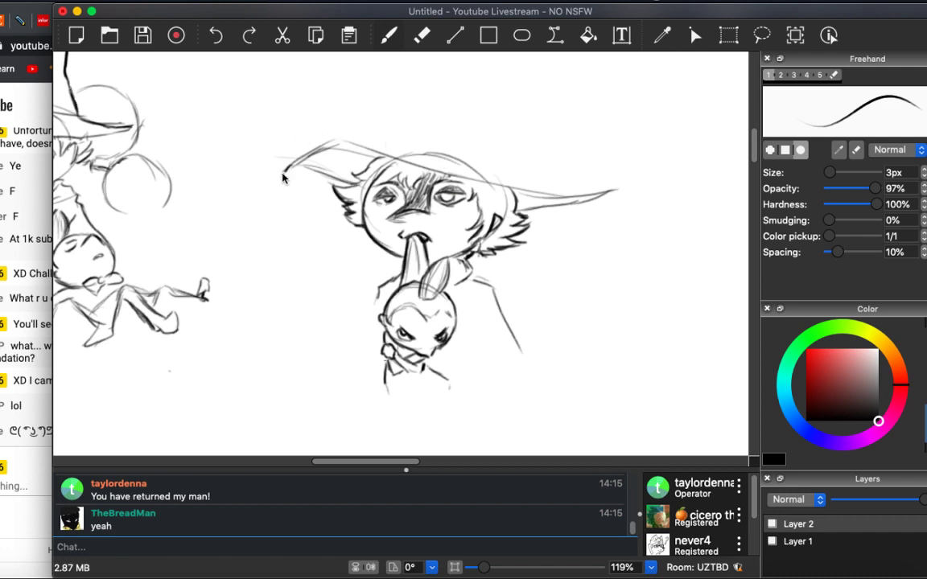
left_click_drag(283, 178, 302, 167)
left_click_drag(523, 216, 603, 195)
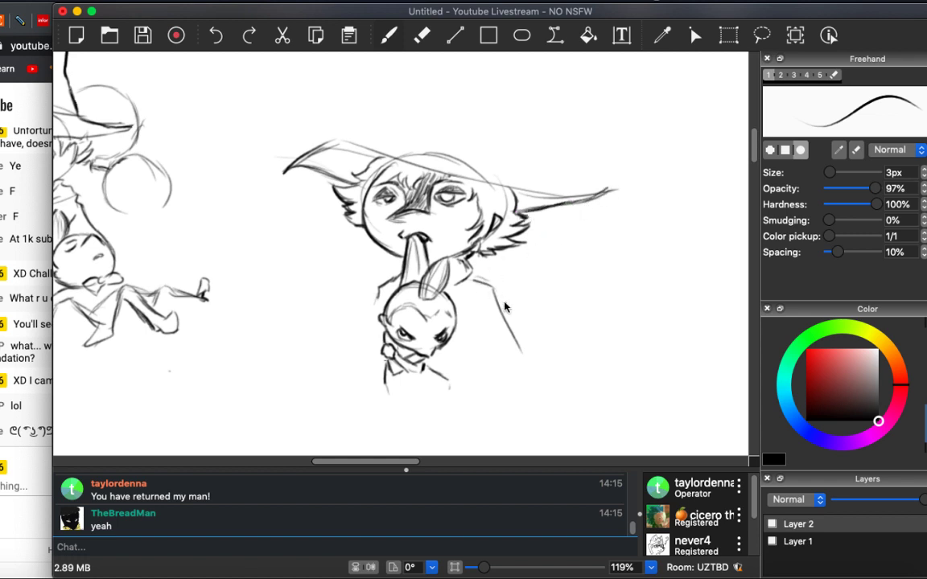
Sketch the larger character's loose sleeves down both sides of the body, from the shoulders to the cuffs.
mouse_move(475, 282)
left_mouse_down()
mouse_move(533, 359)
mouse_move(521, 424)
left_mouse_up()
left_click_drag(492, 378, 522, 424)
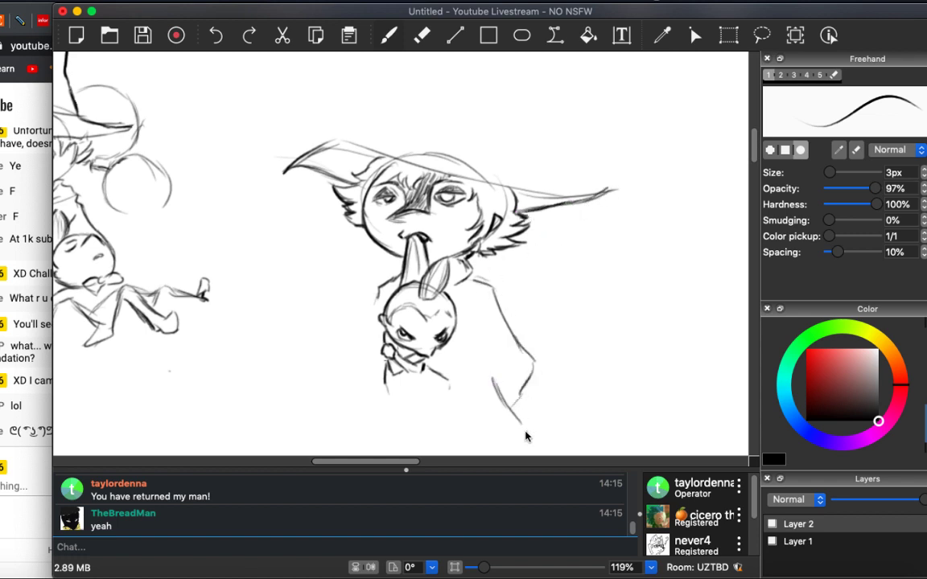
left_click_drag(378, 287, 365, 339)
left_click_drag(369, 377, 357, 407)
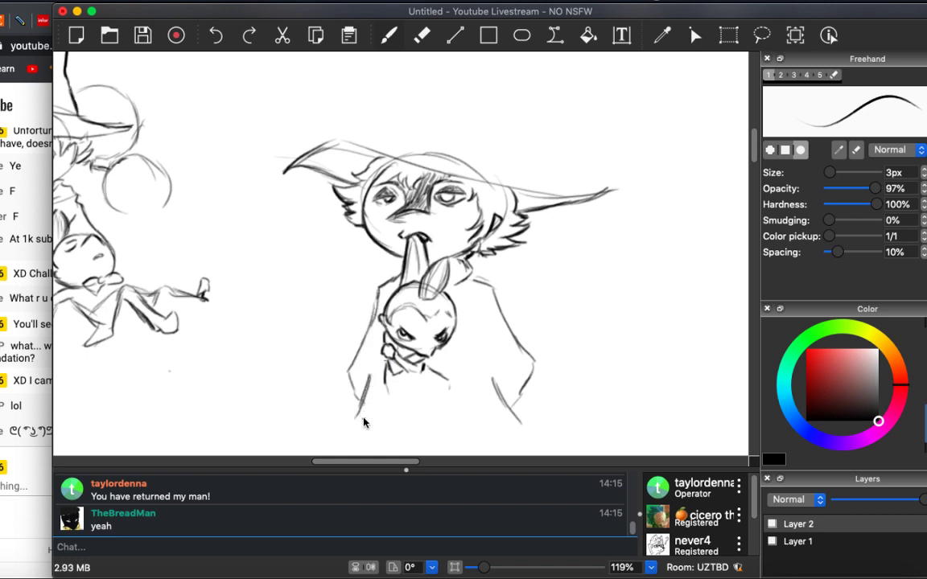
Redraw the lower edge of the left sleeve and add inner fold, cuff and body lines by the right sleeve.
scroll(362, 427, "down", 3)
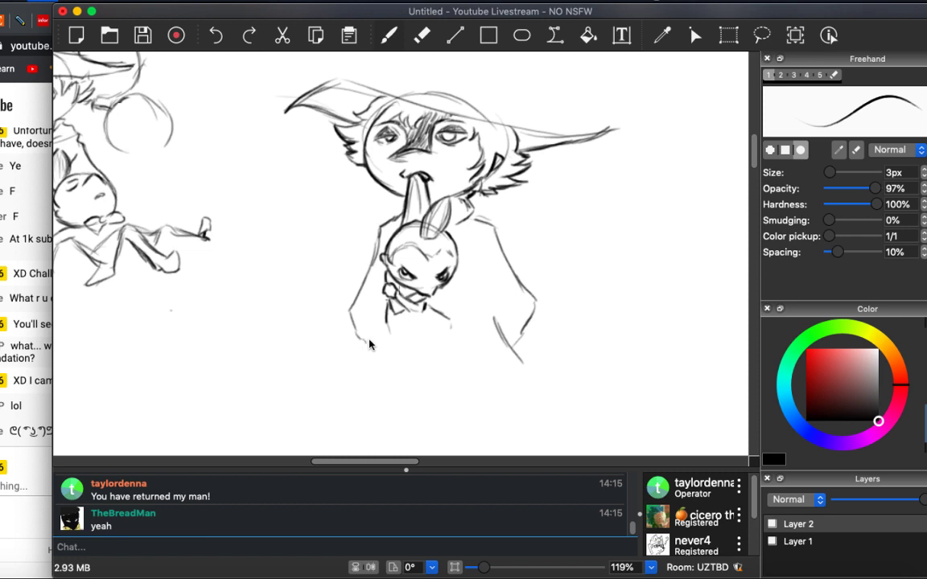
left_click_drag(377, 320, 354, 378)
mouse_move(474, 241)
left_mouse_down()
mouse_move(503, 316)
mouse_move(499, 300)
mouse_move(537, 314)
left_mouse_up()
mouse_move(481, 256)
left_mouse_down()
mouse_move(481, 300)
mouse_move(481, 260)
mouse_move(487, 318)
mouse_move(482, 301)
mouse_move(515, 357)
left_mouse_up()
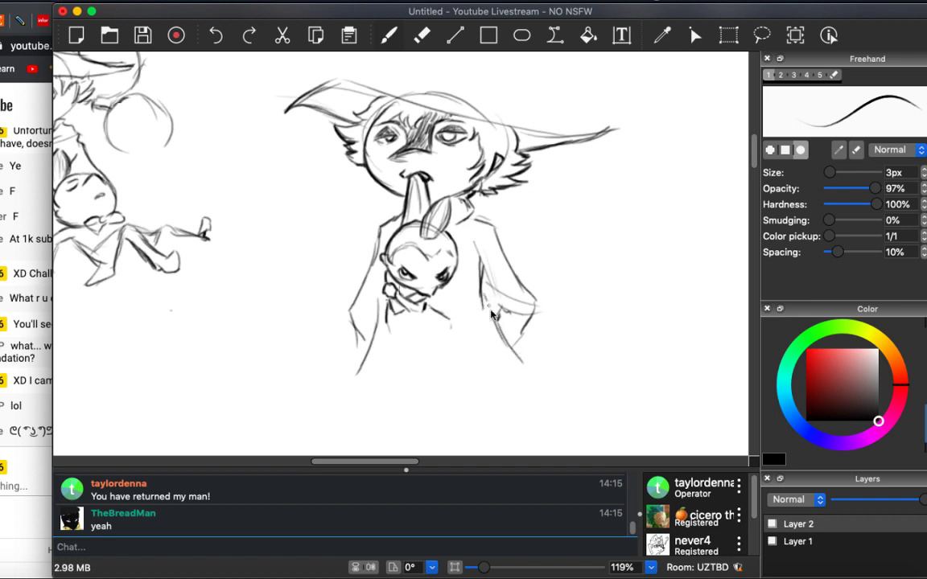
mouse_move(482, 293)
left_mouse_down()
mouse_move(502, 321)
mouse_move(496, 314)
mouse_move(495, 329)
mouse_move(509, 348)
mouse_move(525, 350)
mouse_move(508, 333)
mouse_move(542, 381)
left_mouse_up()
left_click_drag(481, 321, 474, 356)
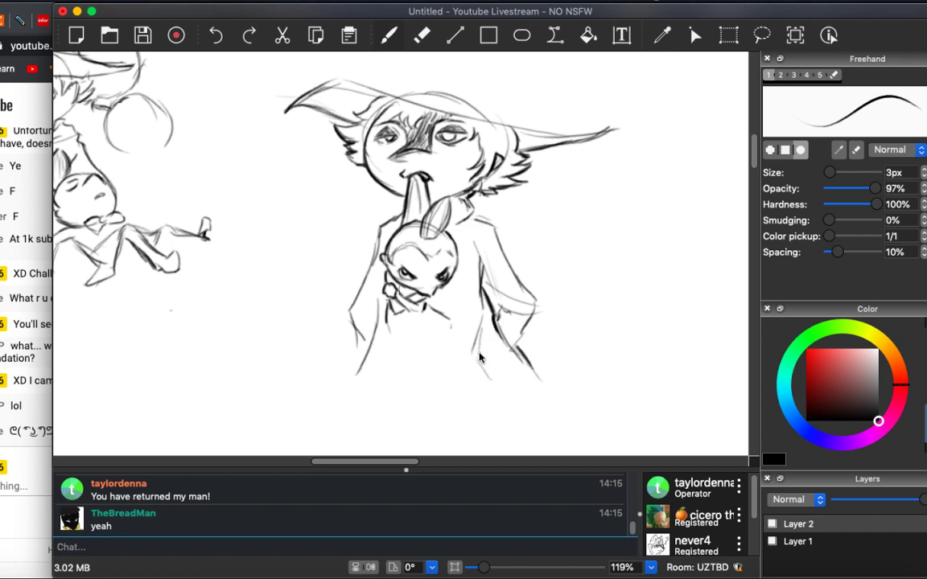
Look over the other participants' sketches across the shared canvas and return to the second hatted character.
scroll(423, 270, "down", 6)
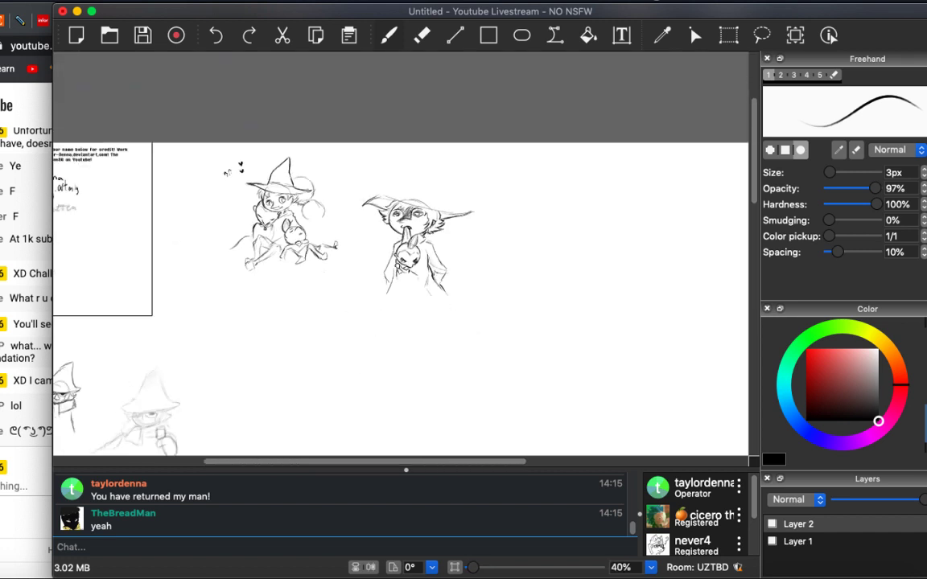
scroll(401, 258, "down", 5)
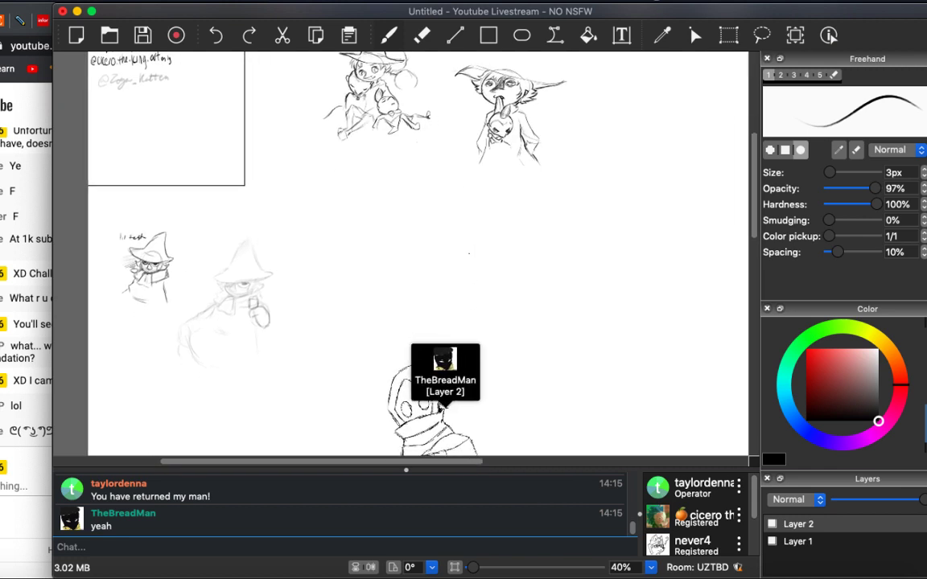
scroll(464, 260, "down", 5)
scroll(470, 270, "right", 10)
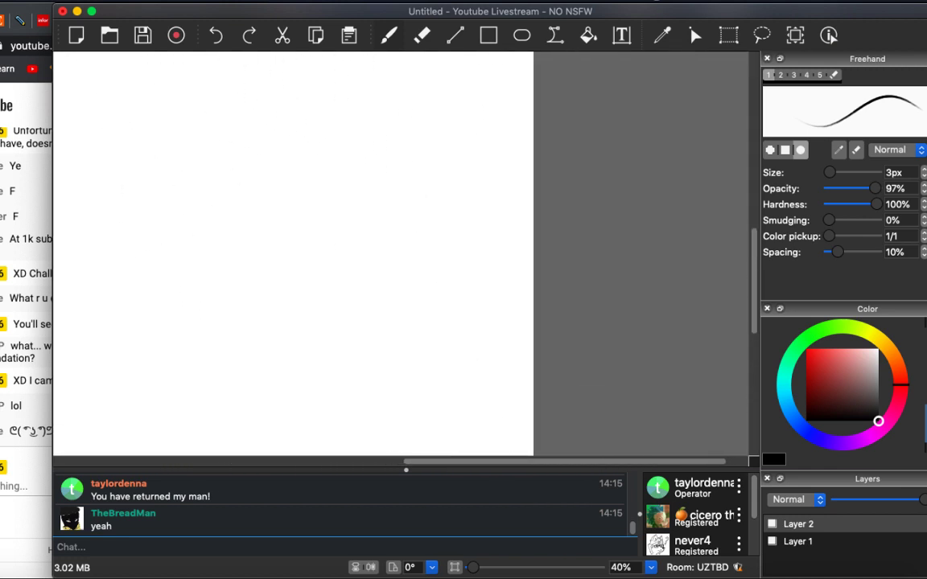
scroll(477, 281, "up", 2)
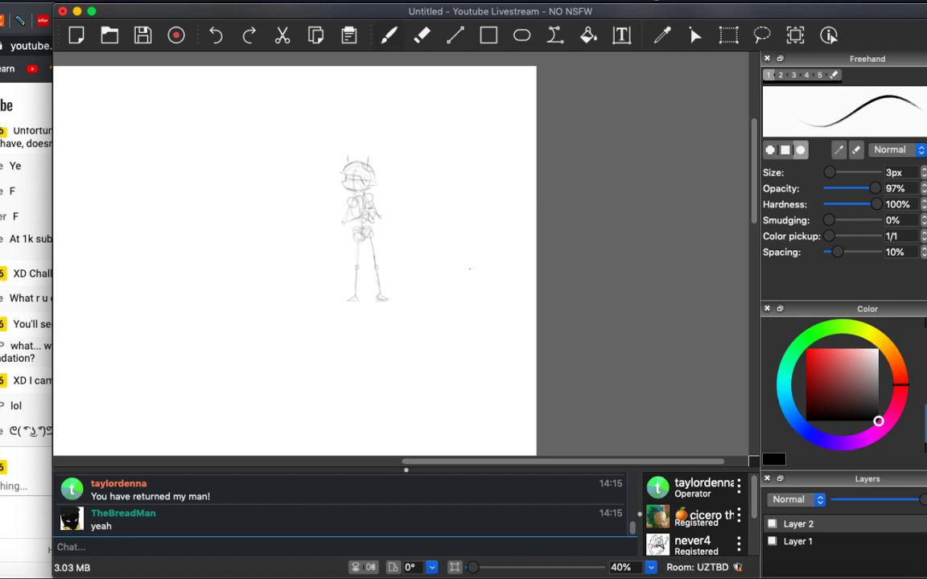
scroll(469, 268, "left", 10)
scroll(470, 241, "up", 4)
scroll(403, 253, "right", 6)
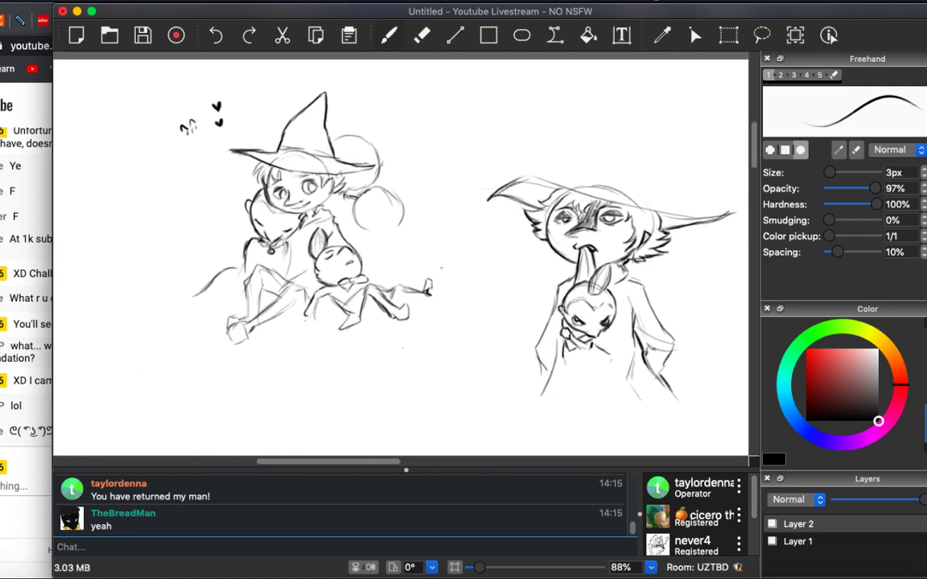
scroll(450, 241, "up", 2)
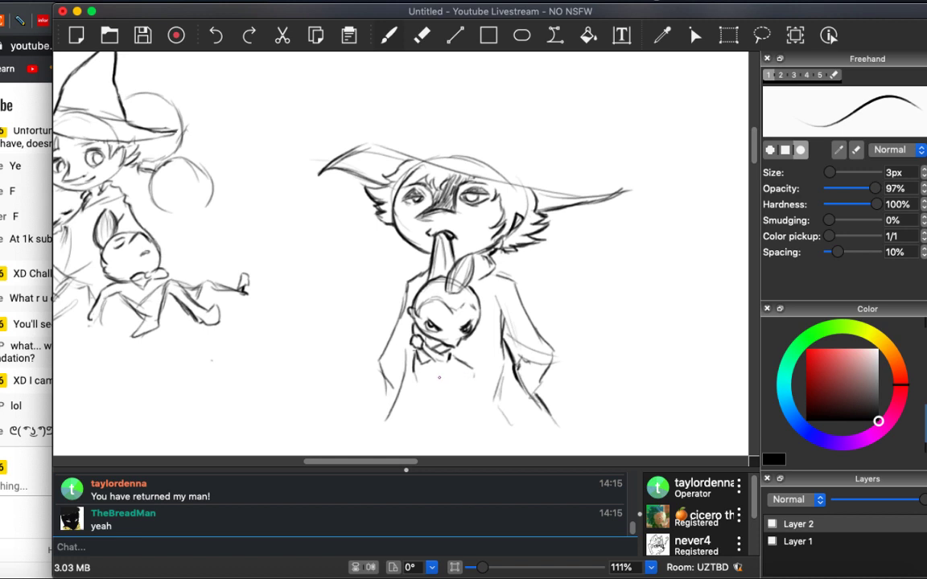
Draw the small companion's two dark legs and feet below its body, with a hip line beside them.
mouse_move(440, 377)
left_mouse_down()
mouse_move(436, 405)
mouse_move(456, 400)
left_mouse_up()
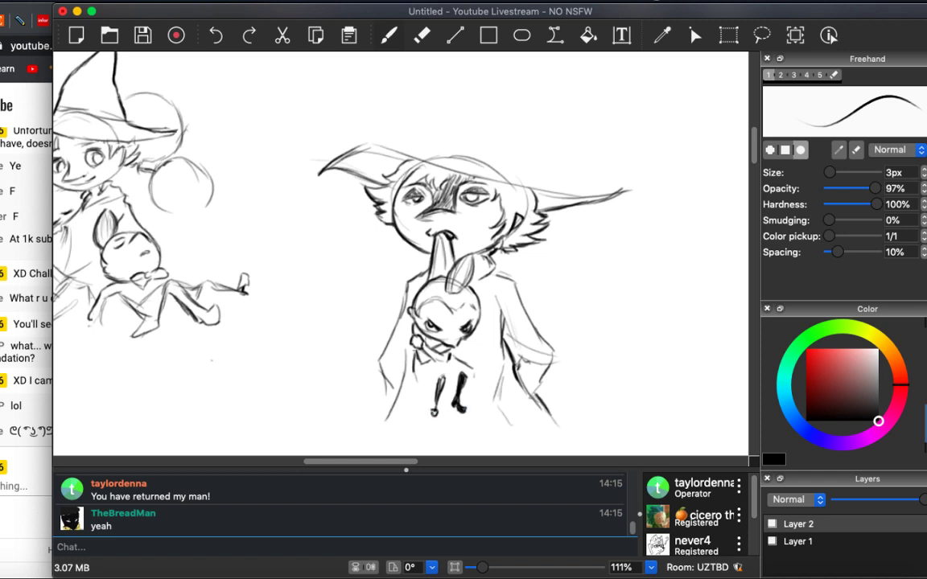
left_click_drag(387, 369, 393, 378)
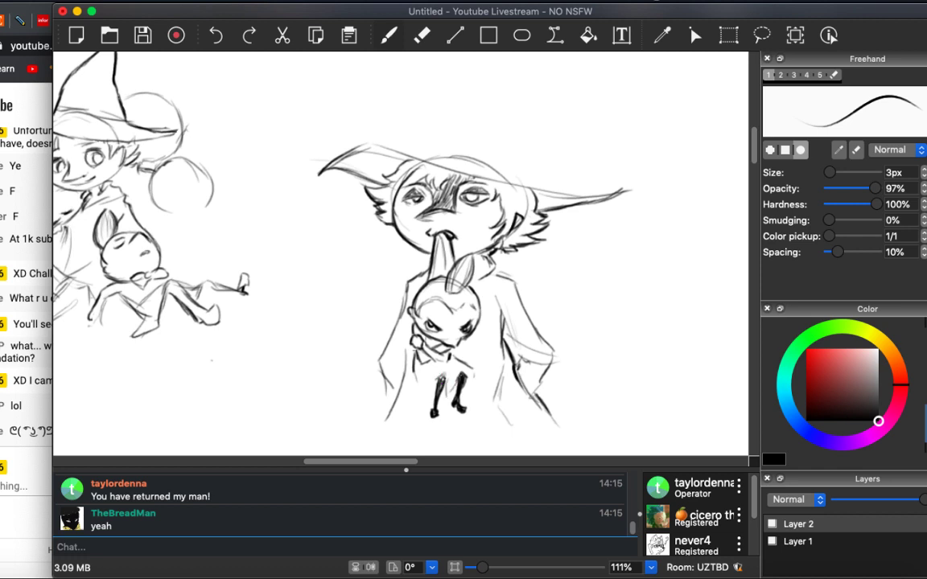
left_click_drag(463, 378, 467, 392)
Draw a tall pointed crown rising from the larger character's hat brim.
mouse_move(407, 152)
left_mouse_down()
mouse_move(446, 129)
mouse_move(489, 80)
mouse_move(479, 93)
mouse_move(523, 67)
mouse_move(514, 109)
mouse_move(533, 170)
left_mouse_up()
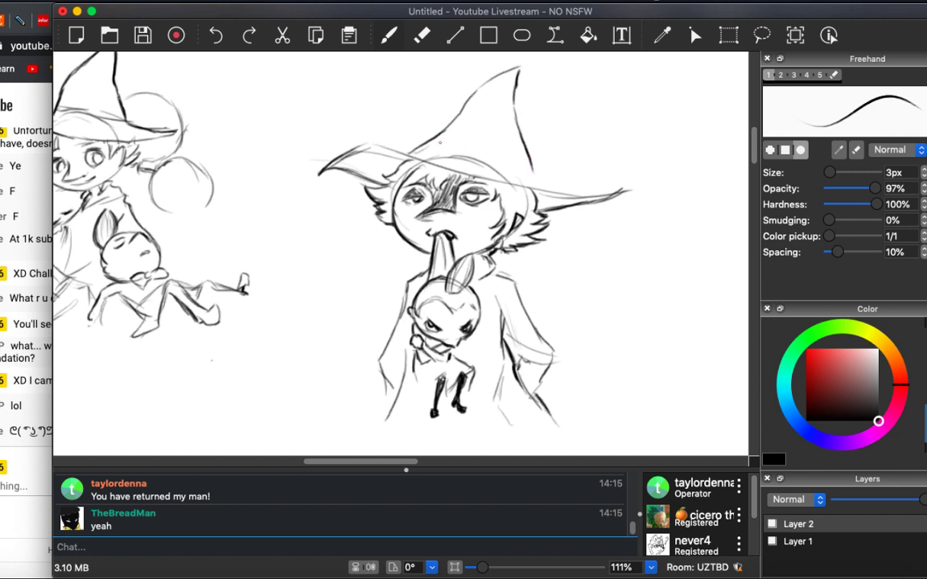
mouse_move(397, 122)
left_mouse_down()
mouse_move(445, 101)
mouse_move(486, 98)
left_mouse_up()
key("ctrl+z")
key("ctrl+z")
mouse_move(380, 127)
left_mouse_down()
mouse_move(472, 113)
mouse_move(435, 108)
left_mouse_up()
key("ctrl+z")
key("ctrl+z")
key("ctrl+z")
Add a striped band around the hat's crown, and clean up the small companion's right leg.
left_click_drag(419, 141, 513, 127)
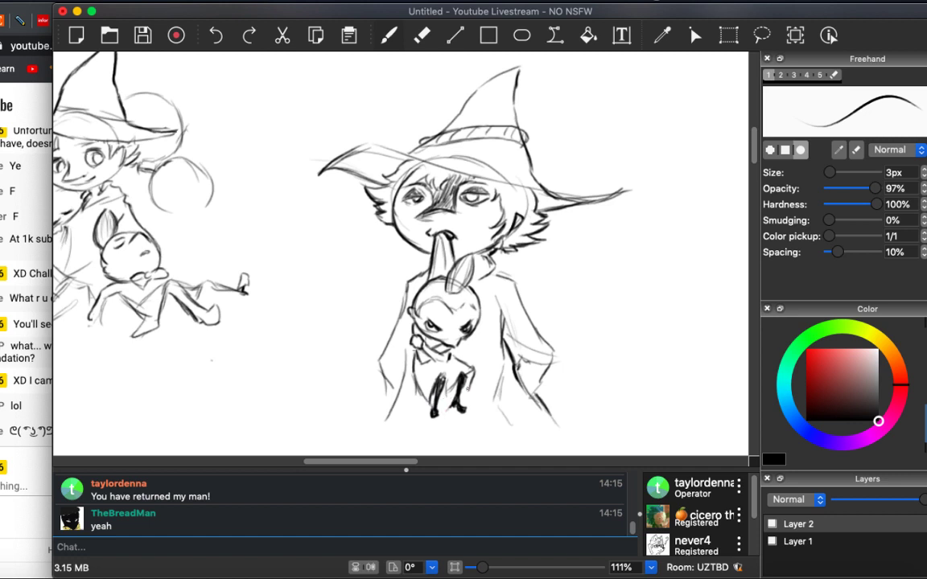
key("e")
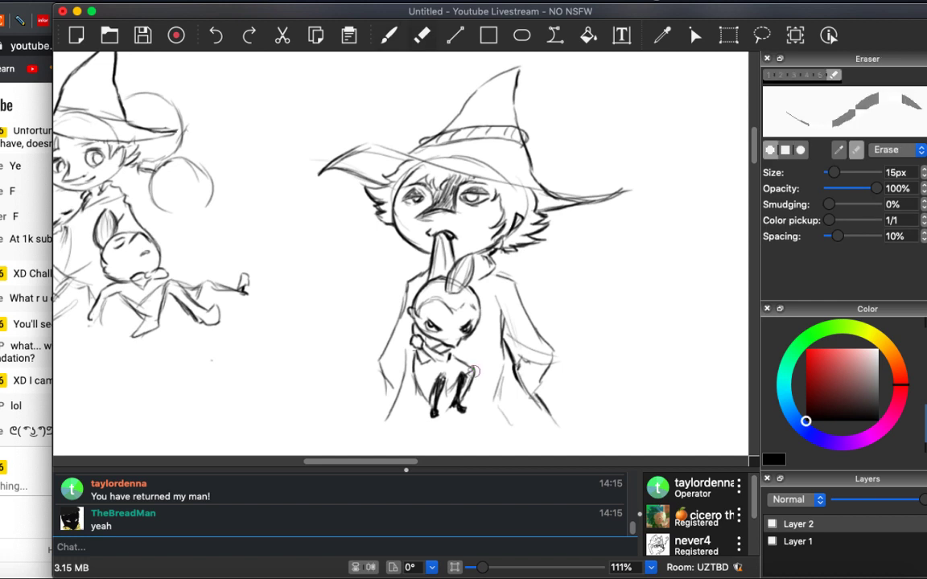
key("b")
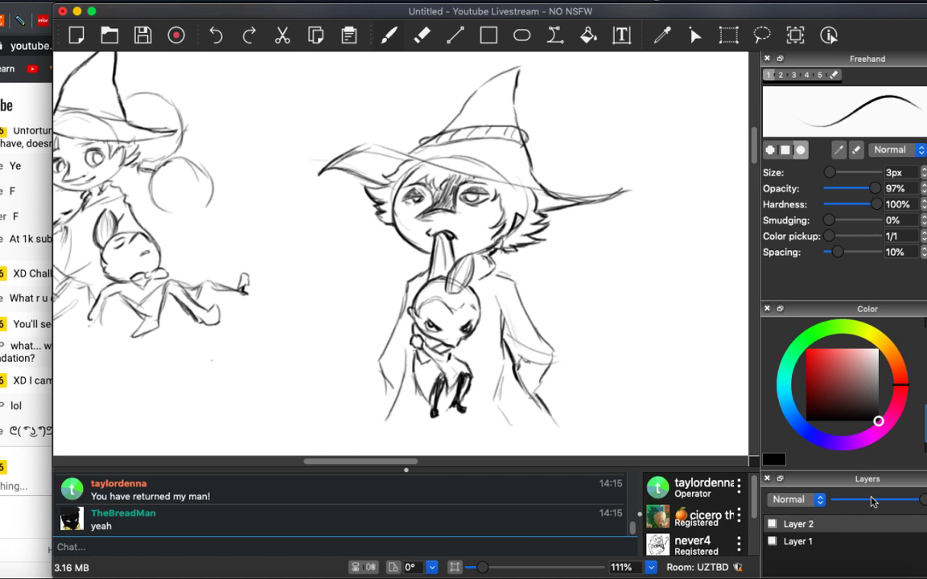
Add a new layer and place it directly below Layer 2.
left_click(291, 2)
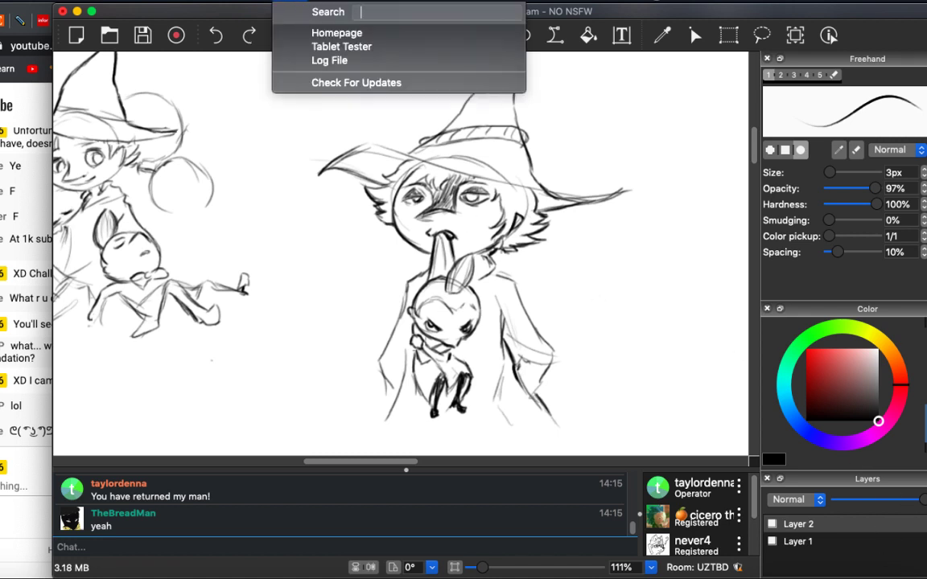
type("layer")
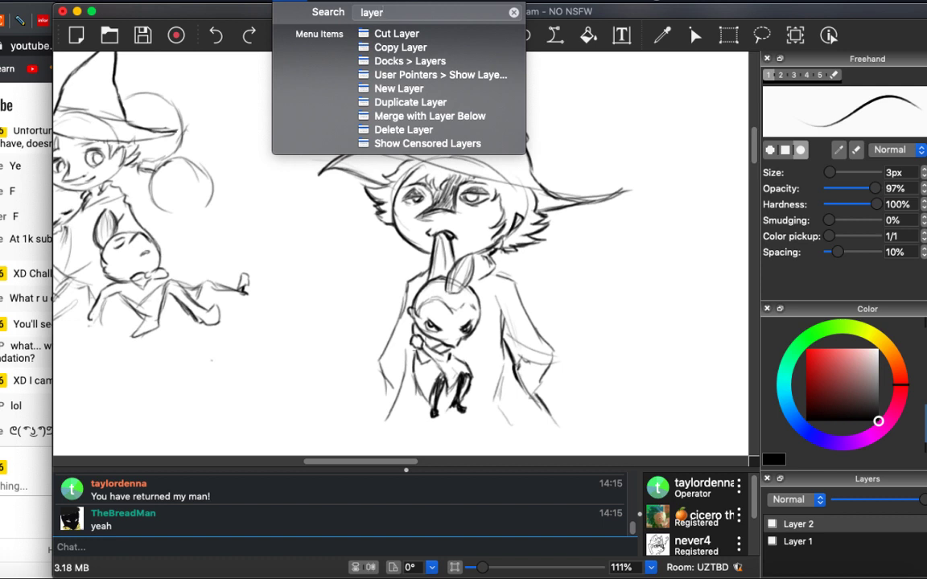
left_click(434, 89)
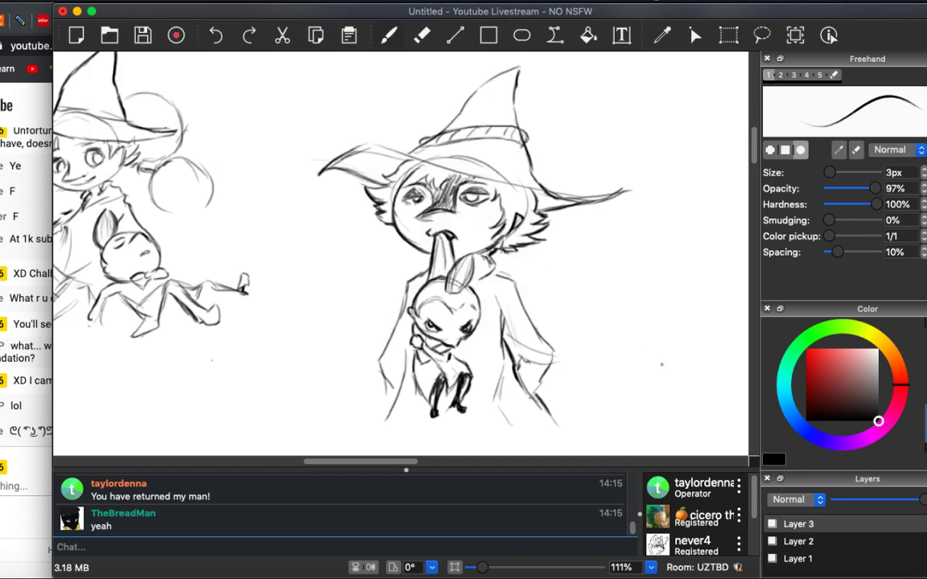
left_click_drag(796, 524, 811, 550)
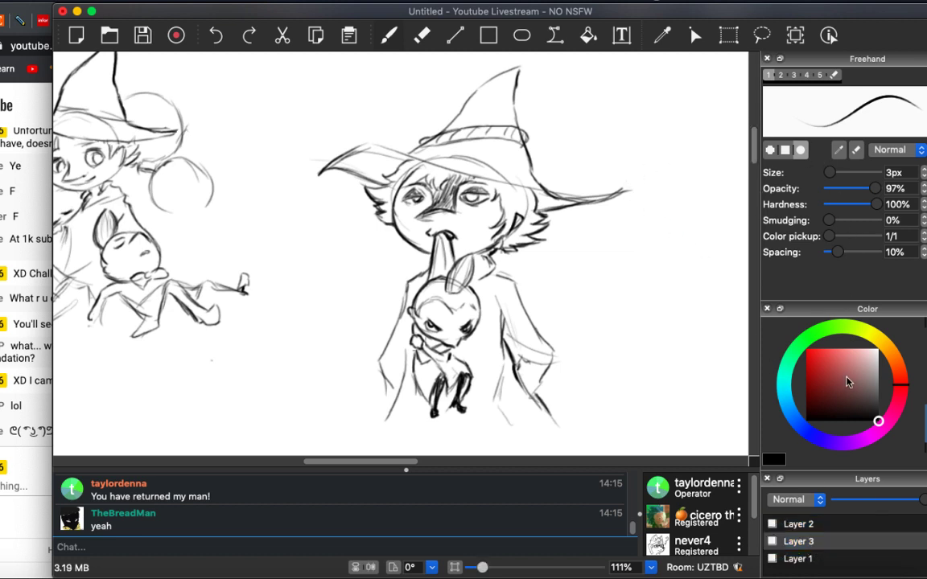
Choose a medium green colour and enlarge the freehand brush to 22 px.
left_click(820, 341)
left_click(813, 379)
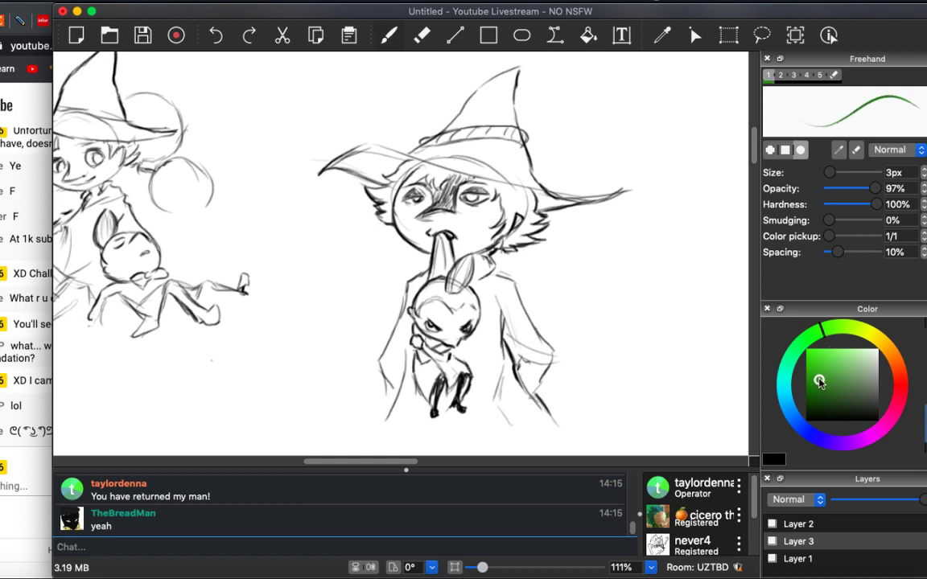
key("e")
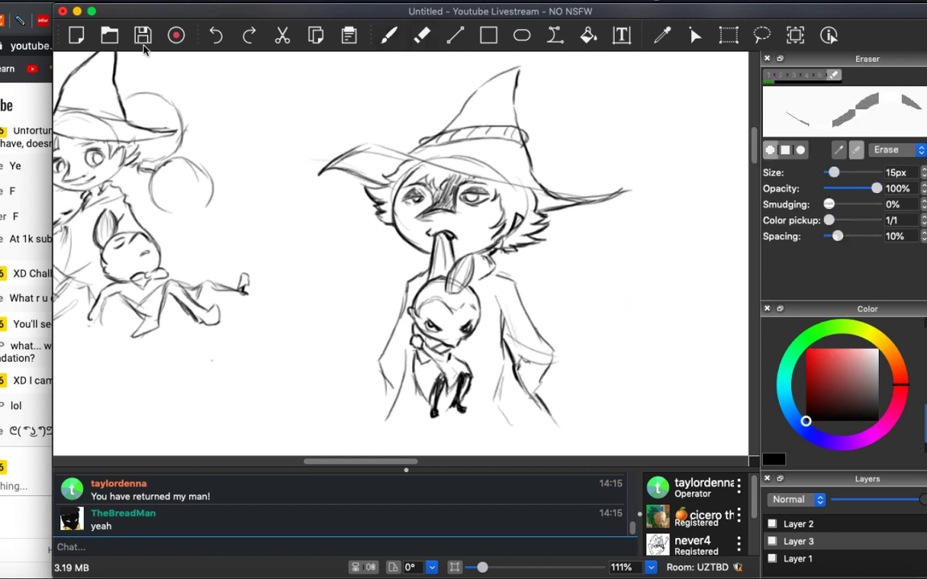
key("b")
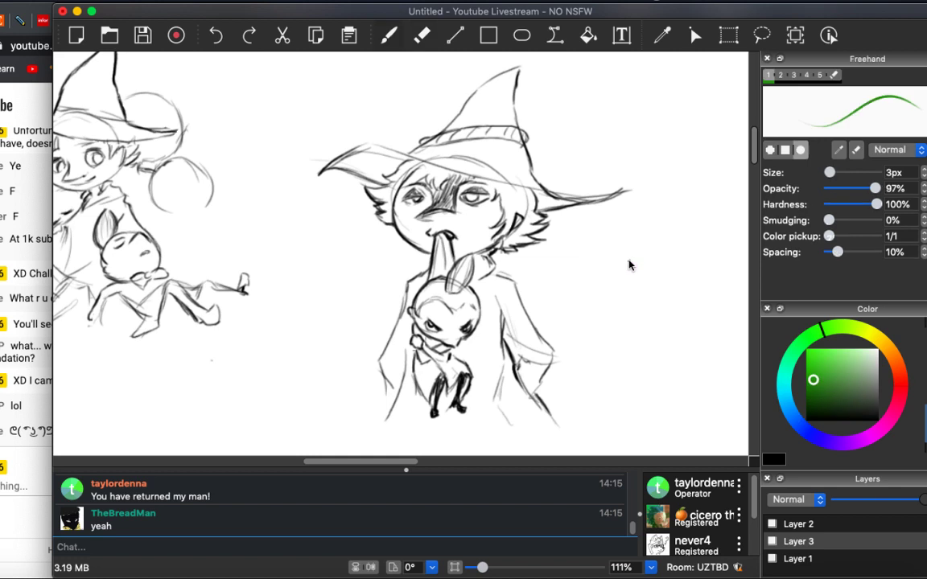
key("bracketright")
key("bracketright")
key("bracketright")
key("bracketright")
key("bracketright")
key("bracketright")
key("bracketright")
key("bracketright")
key("bracketright")
key("bracketright")
key("bracketright")
key("bracketright")
key("bracketright")
key("bracketright")
key("bracketright")
key("bracketright")
key("bracketright")
key("bracketright")
key("bracketright")
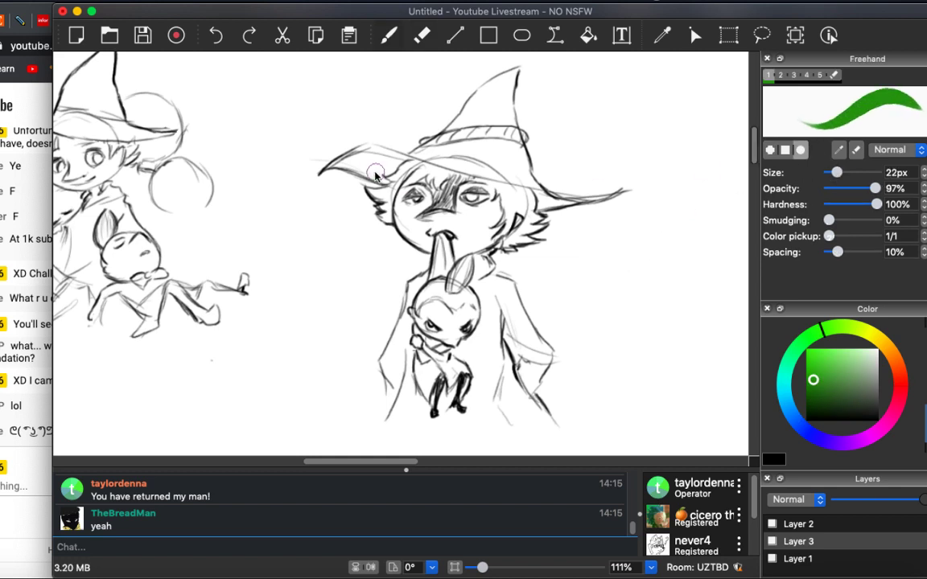
Fill the left side of the hat's brim with green, and repaint it in a darker, duller green.
mouse_move(375, 161)
left_mouse_down()
mouse_move(345, 167)
mouse_move(357, 144)
mouse_move(374, 146)
mouse_move(346, 152)
mouse_move(386, 172)
left_mouse_up()
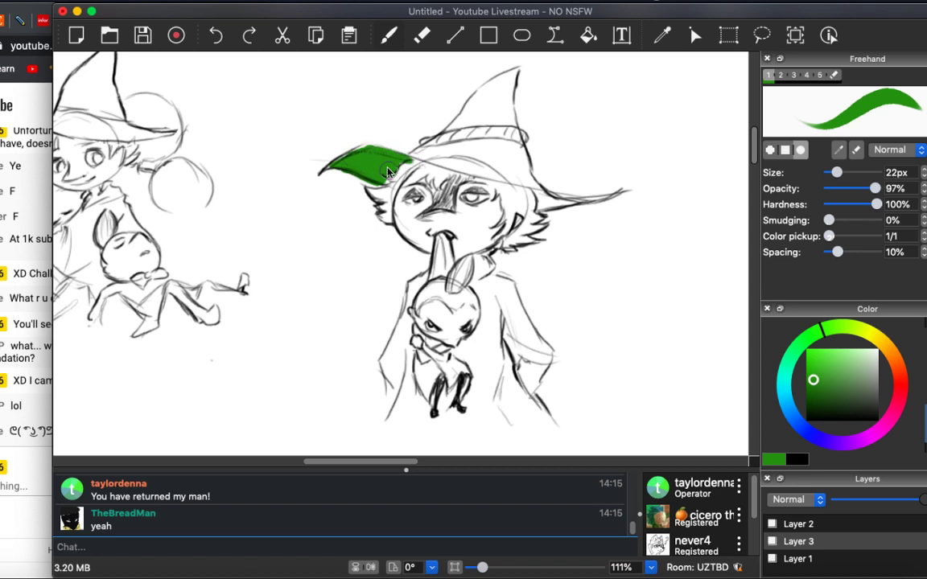
left_click_drag(815, 385, 813, 391)
left_click(821, 391)
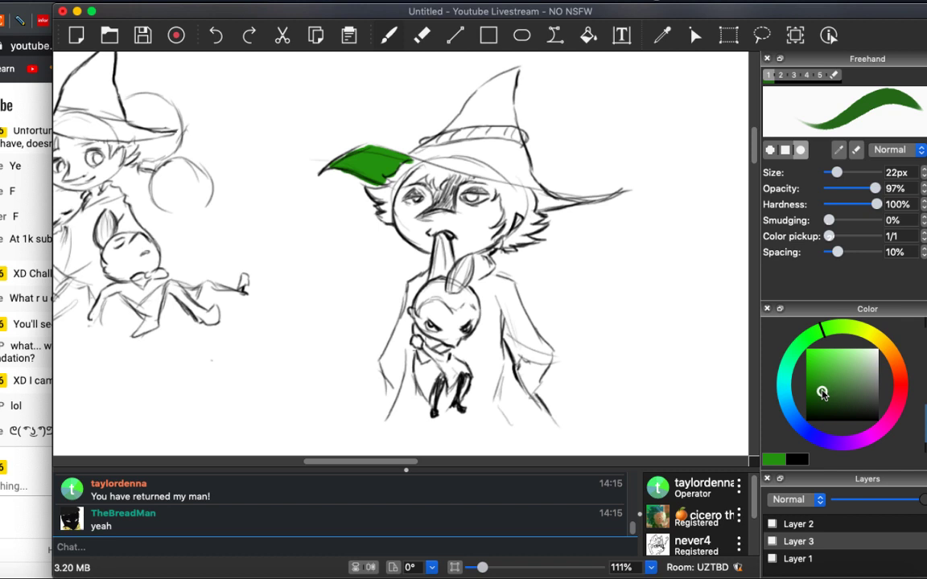
mouse_move(333, 161)
left_mouse_down()
mouse_move(322, 147)
mouse_move(314, 155)
mouse_move(340, 166)
left_mouse_up()
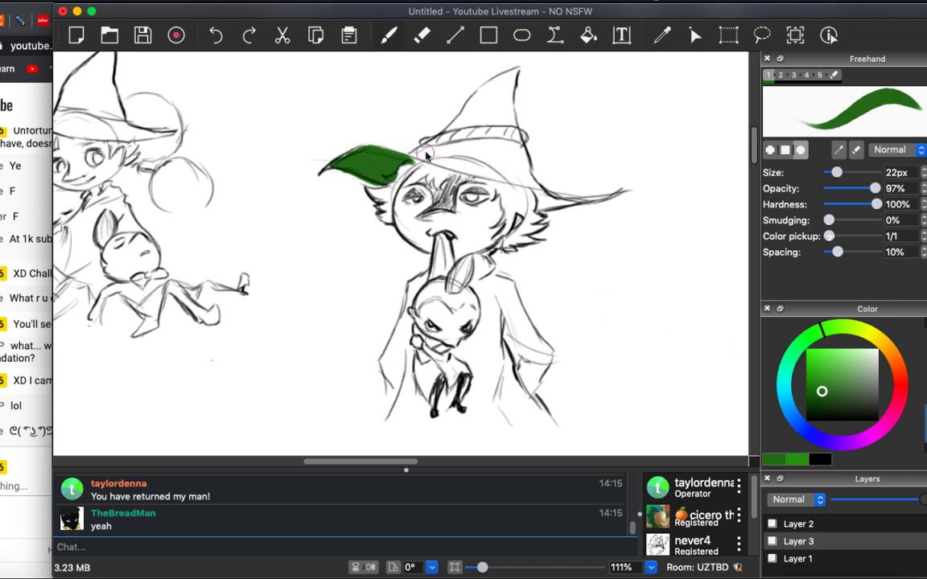
Paint the hat's crown, band and remaining brim on Layer 3 with the same dark green.
mouse_move(418, 157)
left_mouse_down()
mouse_move(518, 70)
mouse_move(508, 135)
mouse_move(470, 145)
mouse_move(459, 166)
mouse_move(455, 152)
mouse_move(496, 173)
mouse_move(498, 124)
mouse_move(513, 110)
mouse_move(537, 192)
left_mouse_up()
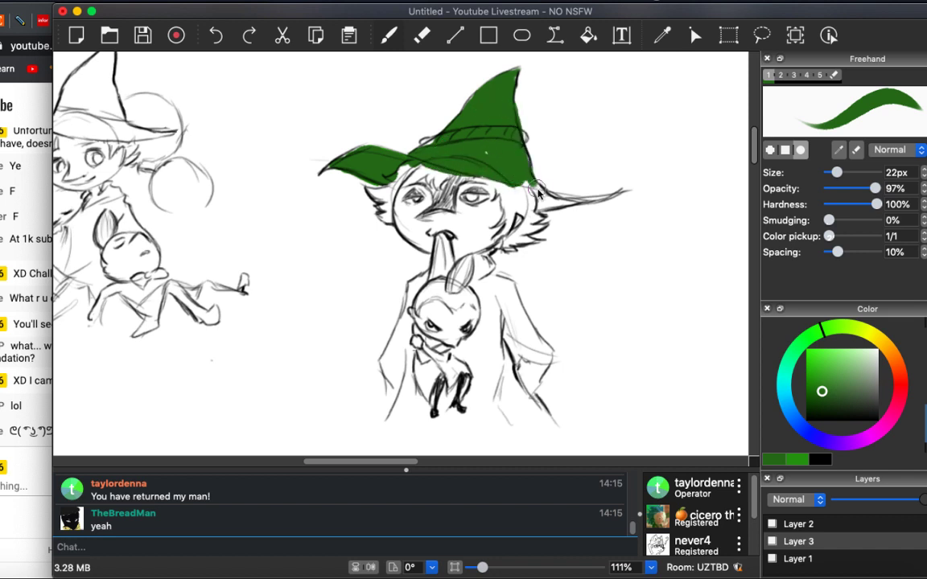
mouse_move(476, 138)
left_mouse_down()
mouse_move(529, 193)
mouse_move(528, 183)
mouse_move(557, 205)
mouse_move(524, 208)
mouse_move(581, 206)
left_mouse_up()
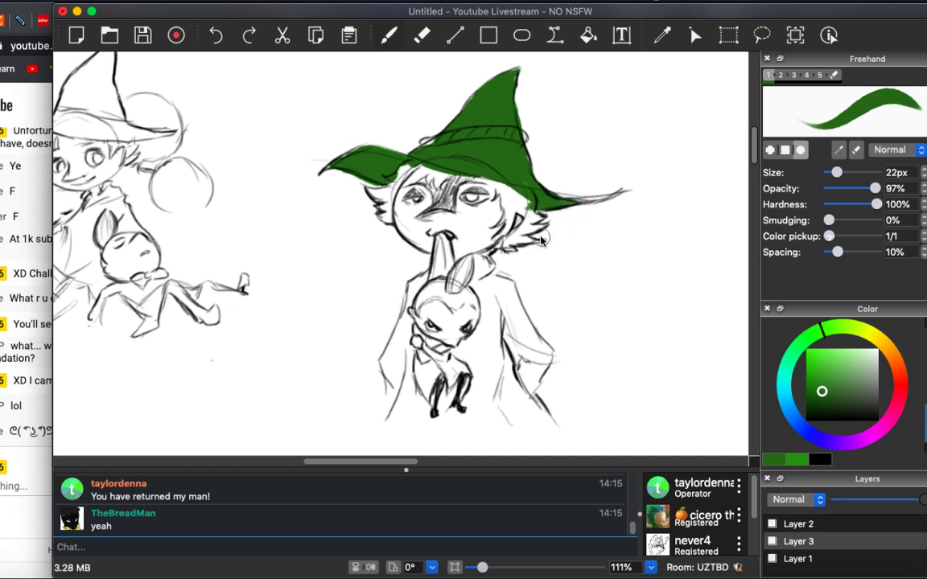
Erase all the green paint from the hat, including the left side of the brim.
key("e")
left_click_drag(502, 101, 439, 165)
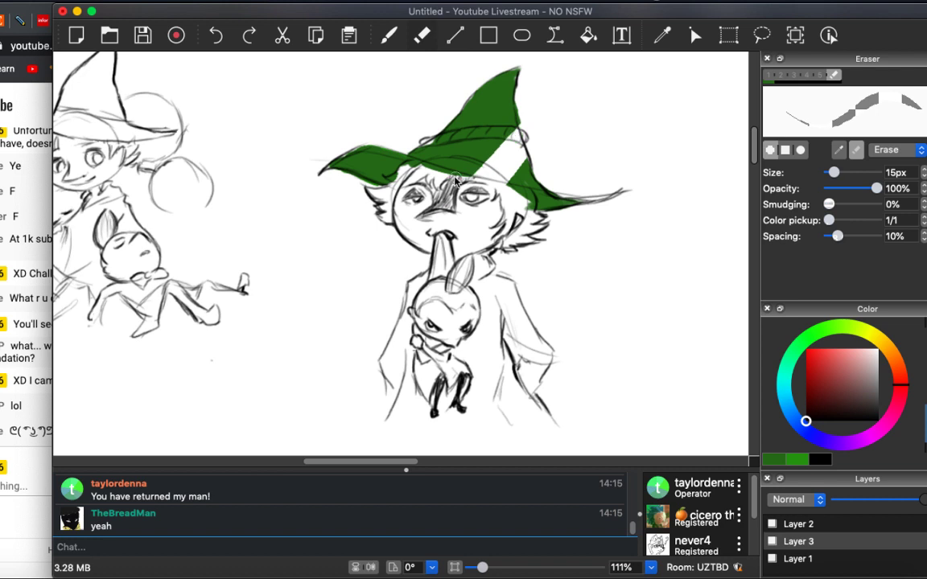
mouse_move(515, 80)
left_mouse_down()
mouse_move(406, 168)
mouse_move(374, 101)
mouse_move(323, 120)
mouse_move(322, 153)
left_mouse_up()
mouse_move(464, 91)
left_mouse_down()
mouse_move(421, 191)
mouse_move(425, 210)
mouse_move(520, 108)
mouse_move(521, 138)
mouse_move(479, 232)
mouse_move(543, 150)
mouse_move(519, 211)
left_mouse_up()
left_click_drag(523, 161, 563, 197)
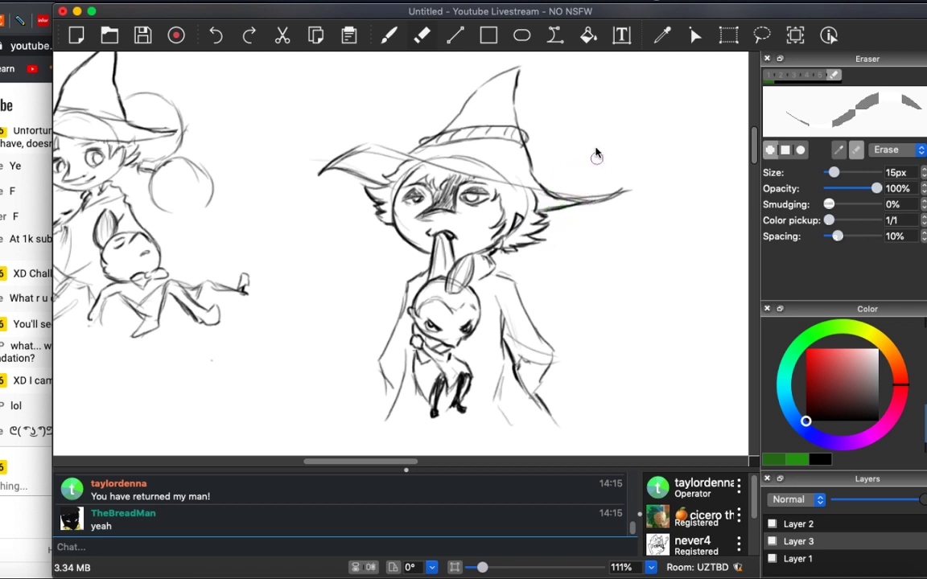
Paint the hatted character's coat dark green from the shoulders to the hem, covering both sleeves.
key("b")
mouse_move(412, 277)
left_mouse_down()
mouse_move(422, 281)
mouse_move(388, 361)
mouse_move(392, 380)
mouse_move(405, 375)
mouse_move(408, 319)
left_mouse_up()
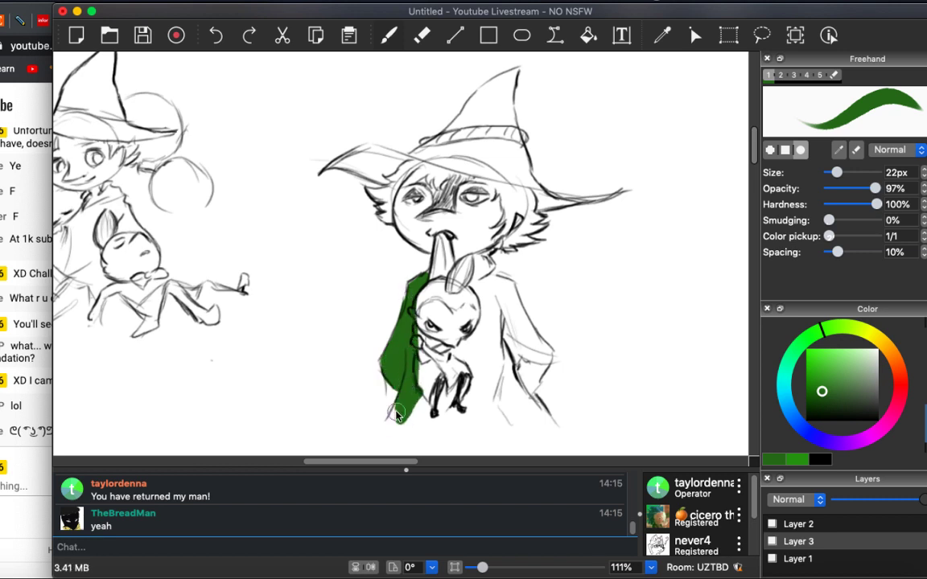
mouse_move(395, 415)
left_mouse_down()
mouse_move(417, 399)
mouse_move(410, 409)
mouse_move(423, 422)
mouse_move(419, 369)
mouse_move(449, 332)
mouse_move(487, 379)
mouse_move(546, 419)
mouse_move(532, 402)
mouse_move(530, 359)
mouse_move(505, 304)
mouse_move(493, 292)
mouse_move(488, 345)
mouse_move(505, 369)
mouse_move(493, 341)
mouse_move(498, 303)
mouse_move(508, 362)
mouse_move(468, 285)
mouse_move(471, 301)
mouse_move(470, 283)
mouse_move(510, 287)
mouse_move(539, 356)
mouse_move(533, 332)
mouse_move(545, 349)
mouse_move(533, 385)
mouse_move(549, 361)
left_mouse_up()
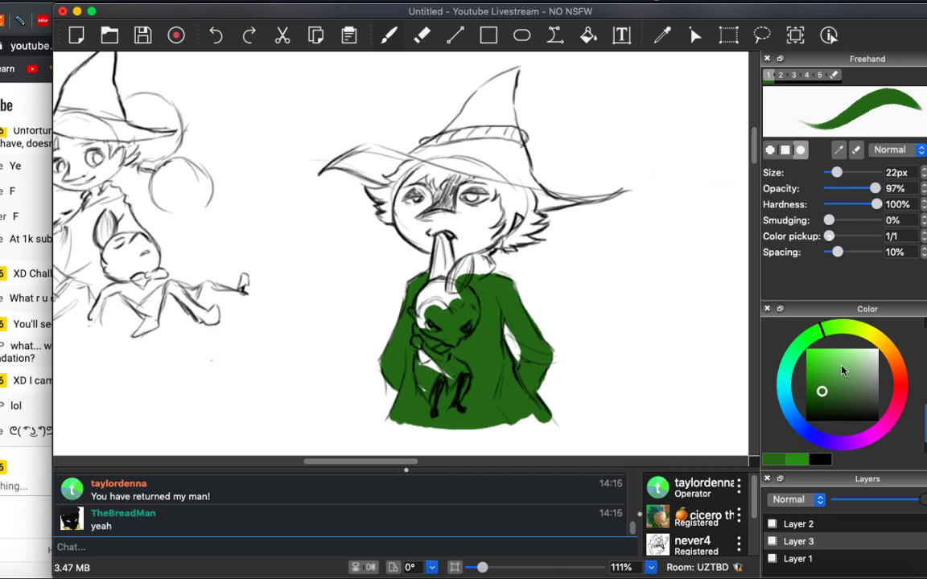
Try a bright yellow on the hatted character's face and undo the stroke.
left_click(863, 338)
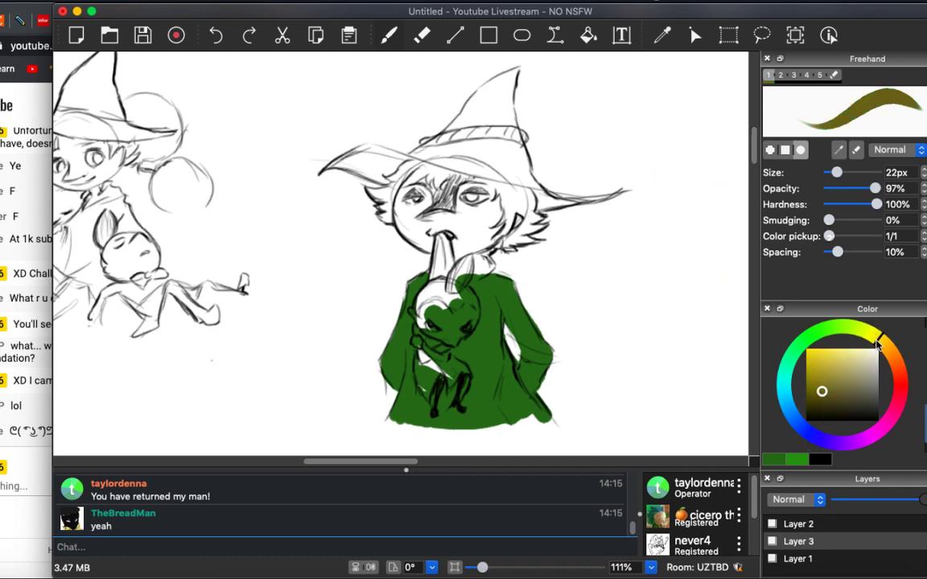
left_click(808, 359)
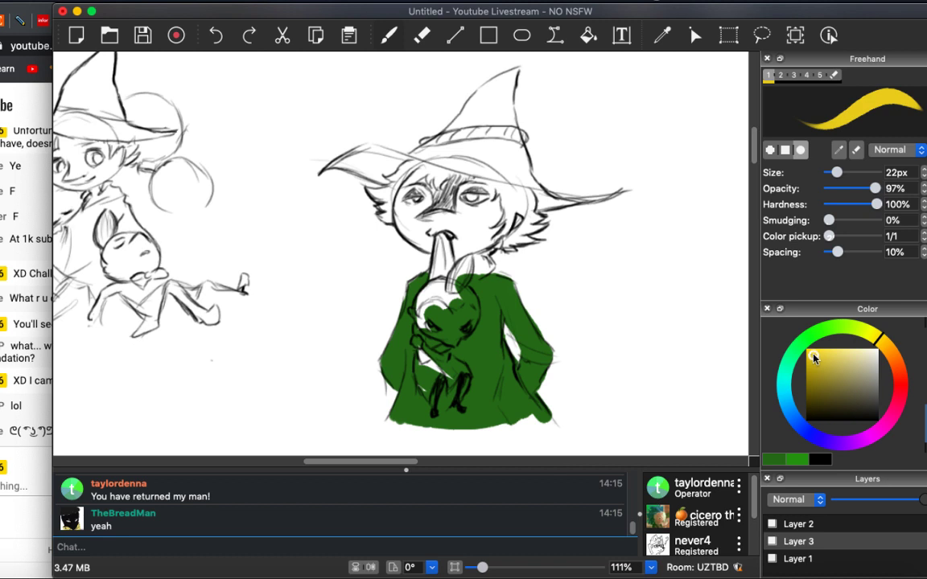
mouse_move(372, 173)
left_mouse_down()
mouse_move(380, 197)
mouse_move(401, 211)
left_mouse_up()
key("super+z")
Test lighter orange-yellow skin tones, settle on a pale beige, and fill both the hatted character's and the companion's faces with it.
left_click(879, 344)
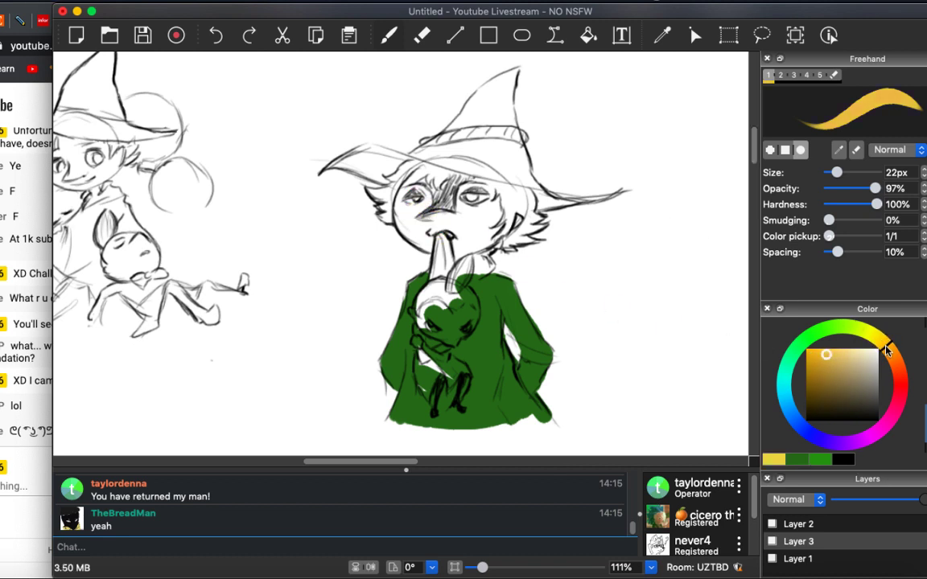
left_click(834, 347)
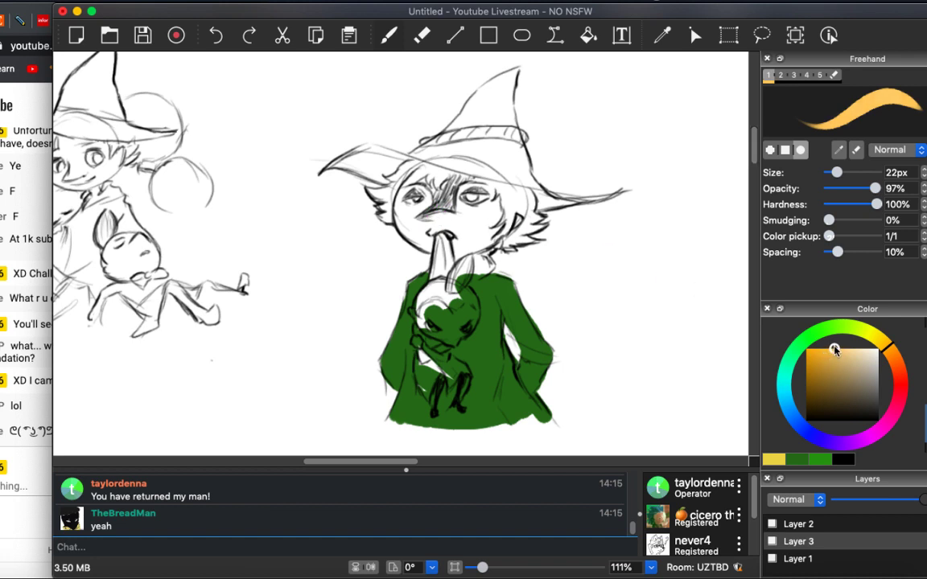
left_click_drag(391, 171, 425, 211)
key("super+z")
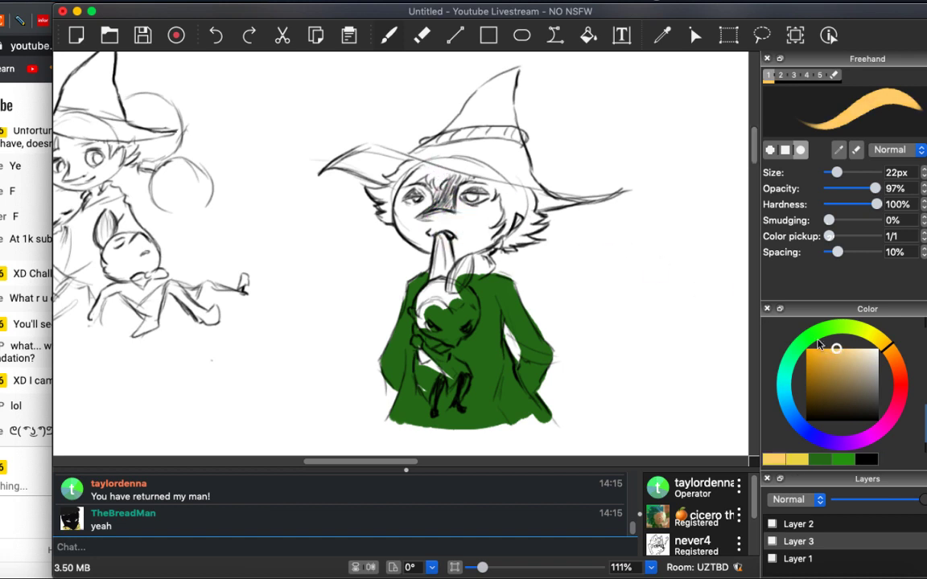
mouse_move(393, 170)
left_mouse_down()
mouse_move(411, 209)
mouse_move(438, 225)
mouse_move(506, 211)
left_mouse_up()
key("super+z")
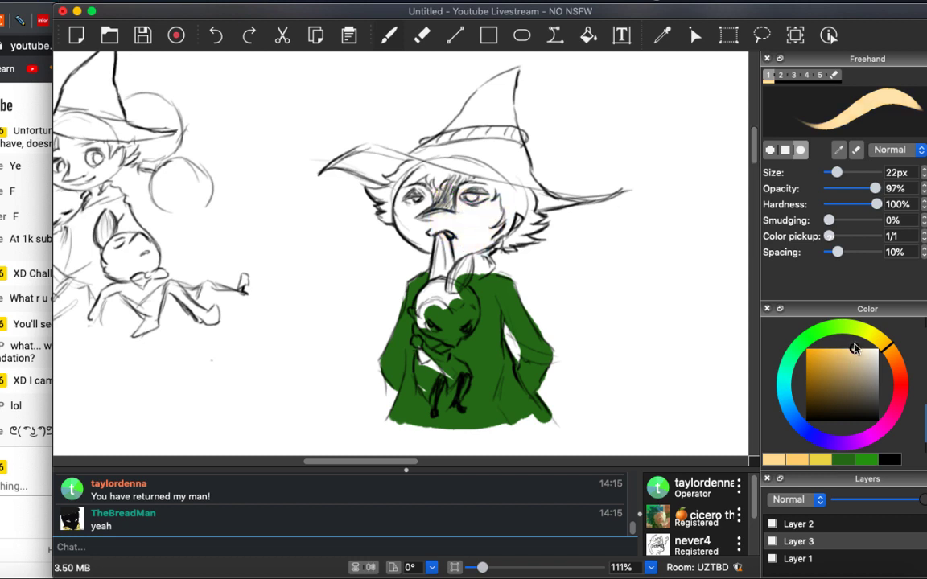
left_click(856, 355)
mouse_move(451, 183)
left_mouse_down()
mouse_move(464, 251)
mouse_move(486, 209)
mouse_move(472, 187)
mouse_move(462, 194)
mouse_move(486, 238)
mouse_move(495, 234)
mouse_move(491, 242)
mouse_move(487, 225)
mouse_move(515, 225)
mouse_move(522, 213)
mouse_move(493, 244)
mouse_move(461, 256)
mouse_move(438, 229)
mouse_move(423, 236)
mouse_move(407, 217)
mouse_move(411, 239)
mouse_move(407, 230)
mouse_move(453, 263)
mouse_move(447, 306)
mouse_move(418, 321)
mouse_move(438, 328)
mouse_move(435, 308)
mouse_move(443, 333)
mouse_move(411, 309)
mouse_move(464, 328)
left_mouse_up()
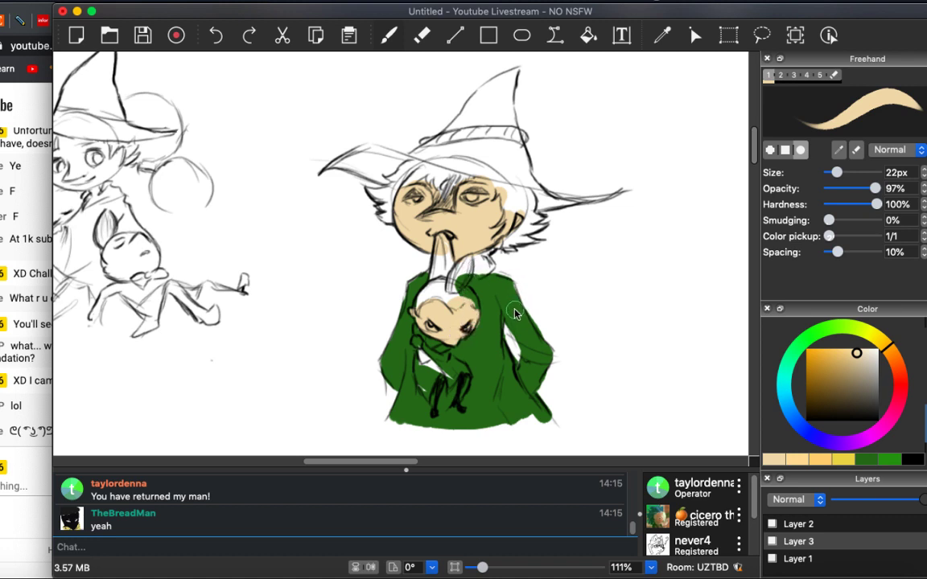
Change the brush colour to a strong burnt orange.
left_click(902, 370)
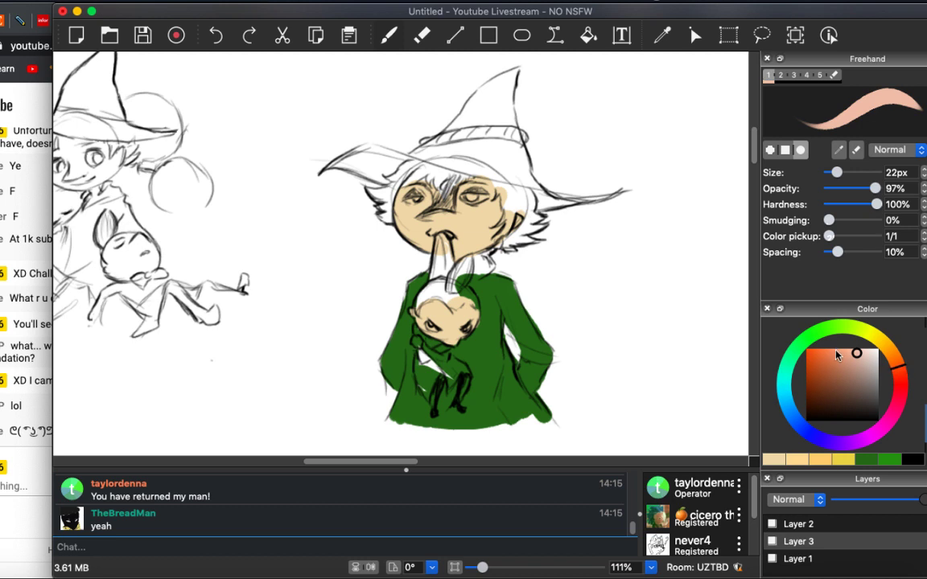
left_click(825, 352)
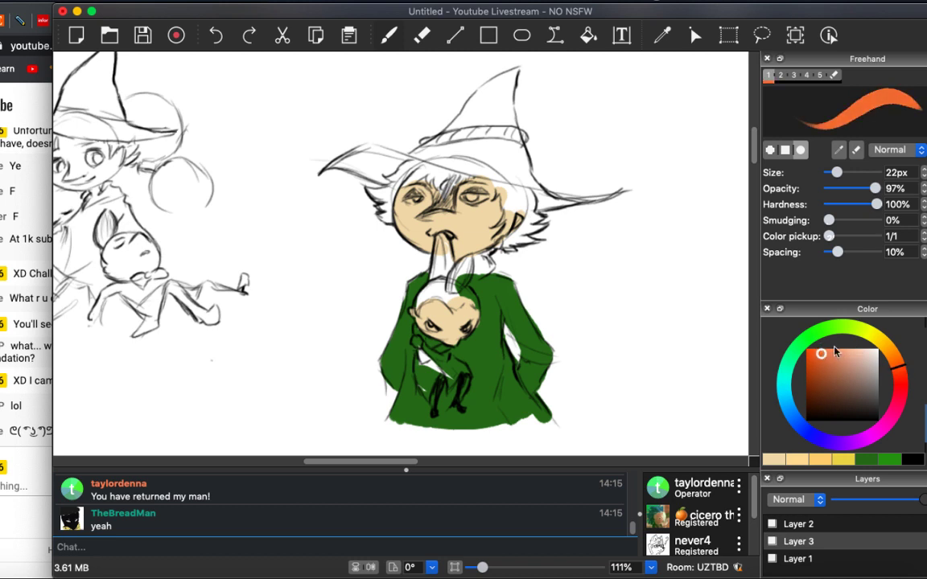
left_click(815, 363)
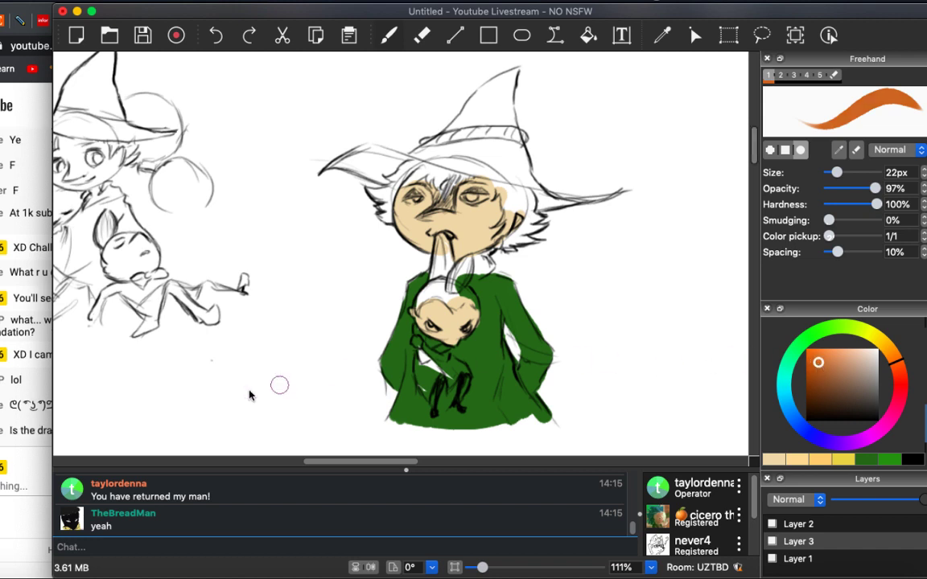
Send "It's from a very old TV show" in the YouTube live chat, and return to Drawpile.
left_click(21, 488)
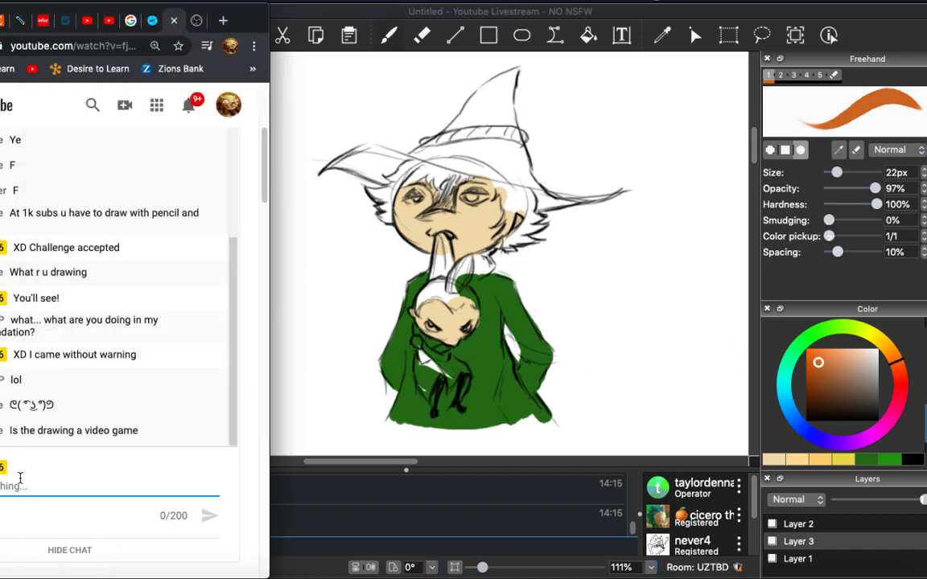
type("N")
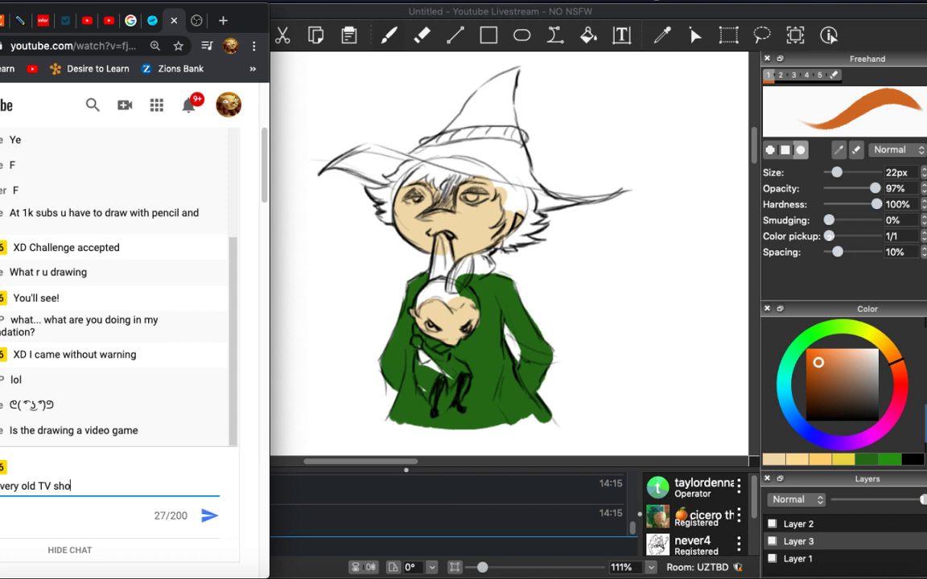
key("Return")
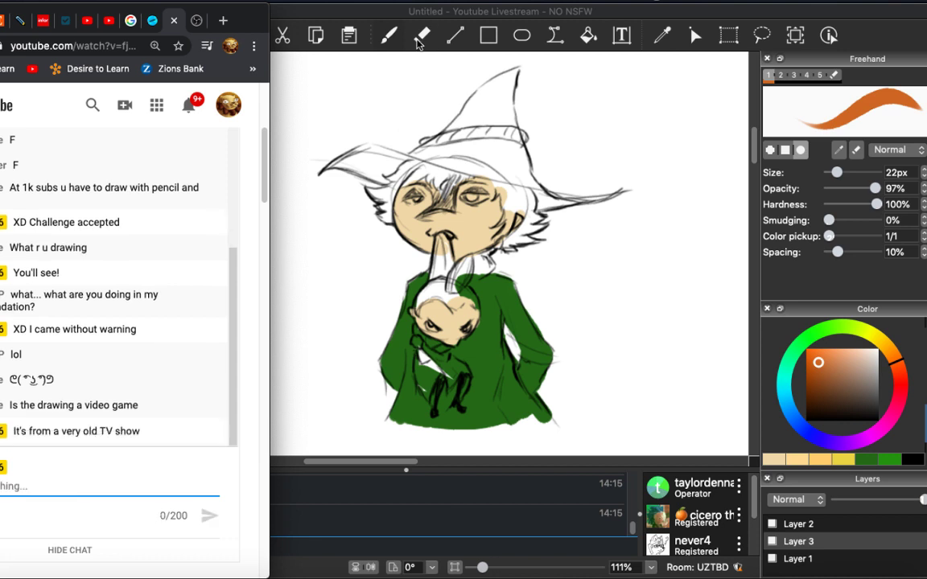
left_click(399, 14)
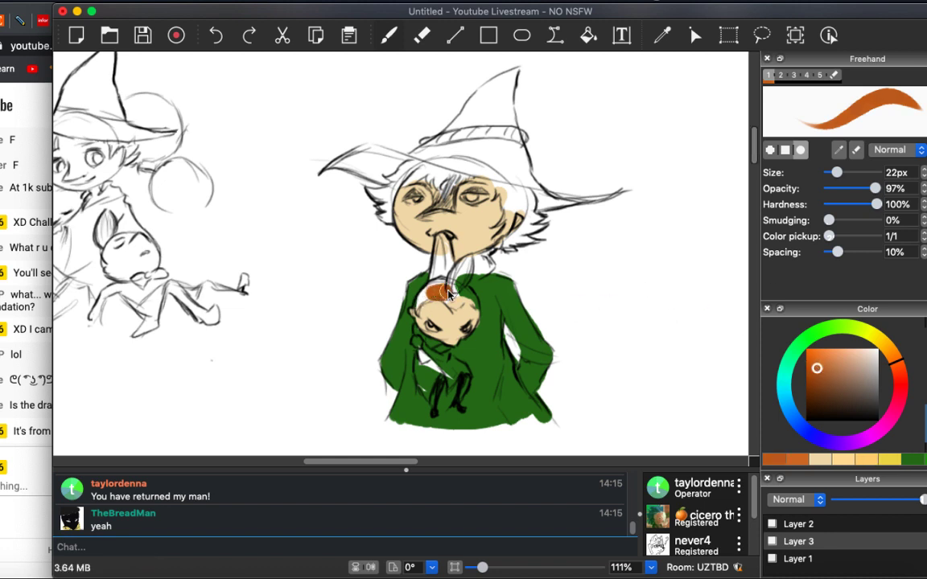
Undo an orange test stroke on the companion's hair, and paint the hair and topknot in a redder orange.
left_click_drag(428, 291, 478, 291)
key("ctrl+z")
left_click_drag(894, 370, 899, 376)
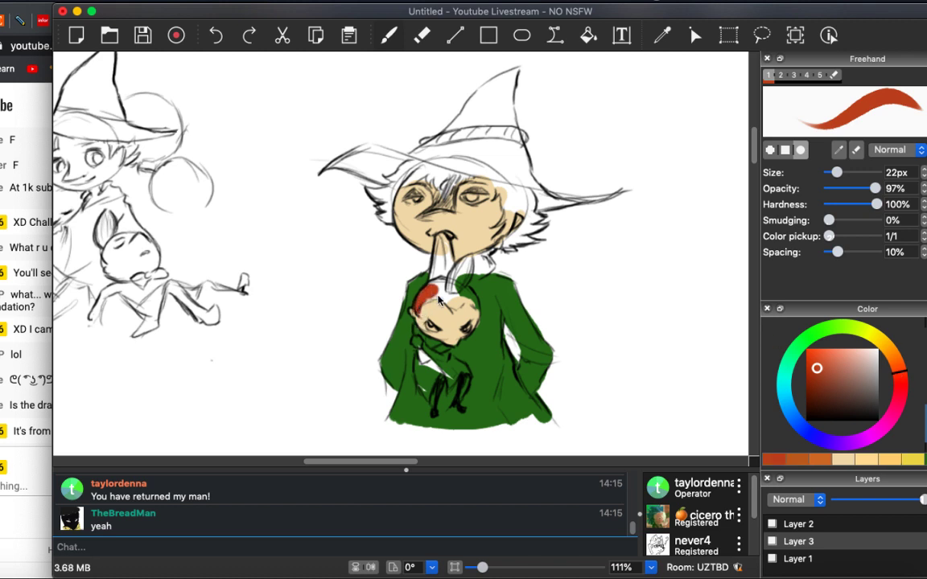
left_click_drag(438, 296, 455, 278)
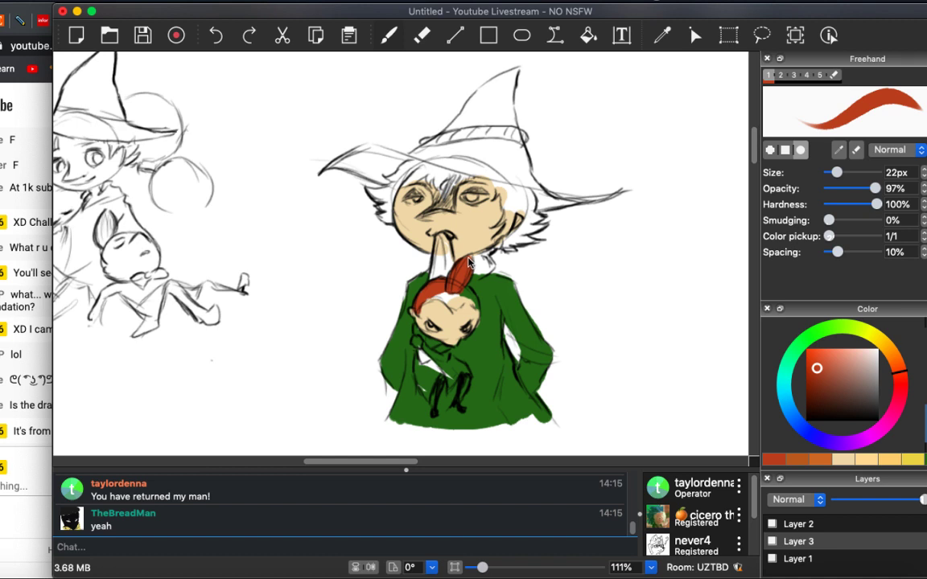
left_click_drag(427, 299, 454, 312)
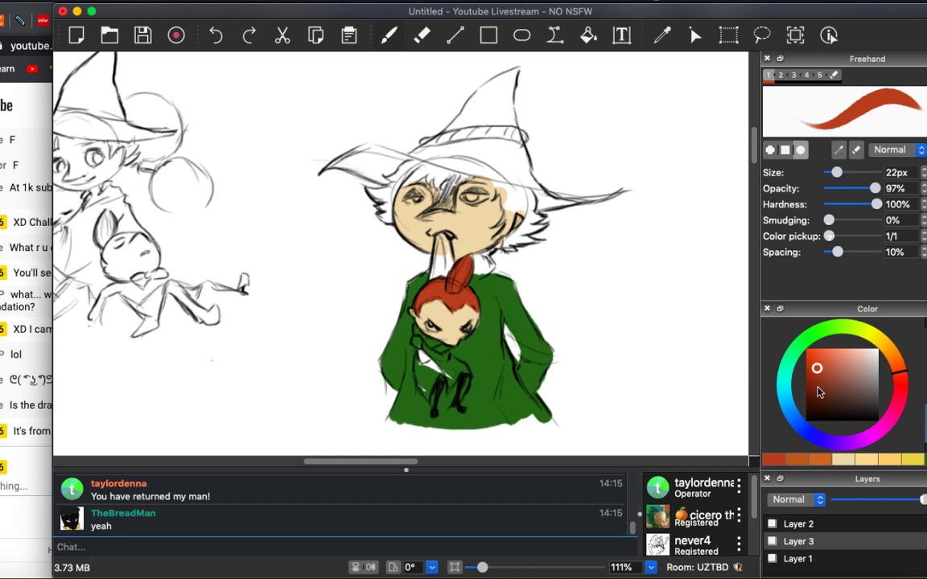
Choose a dark red and paint the small companion's scarf, dress and body.
left_click_drag(899, 382, 904, 385)
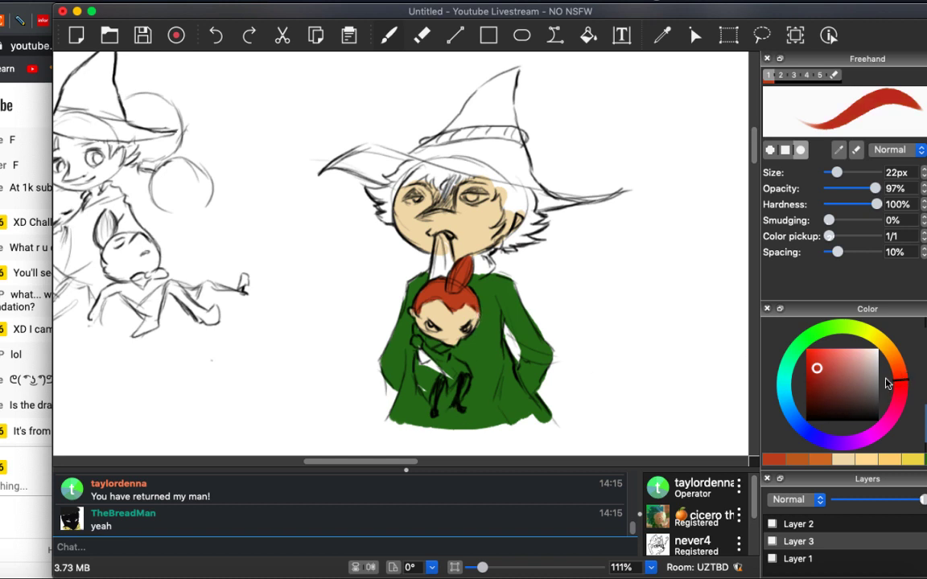
left_click_drag(819, 376, 815, 384)
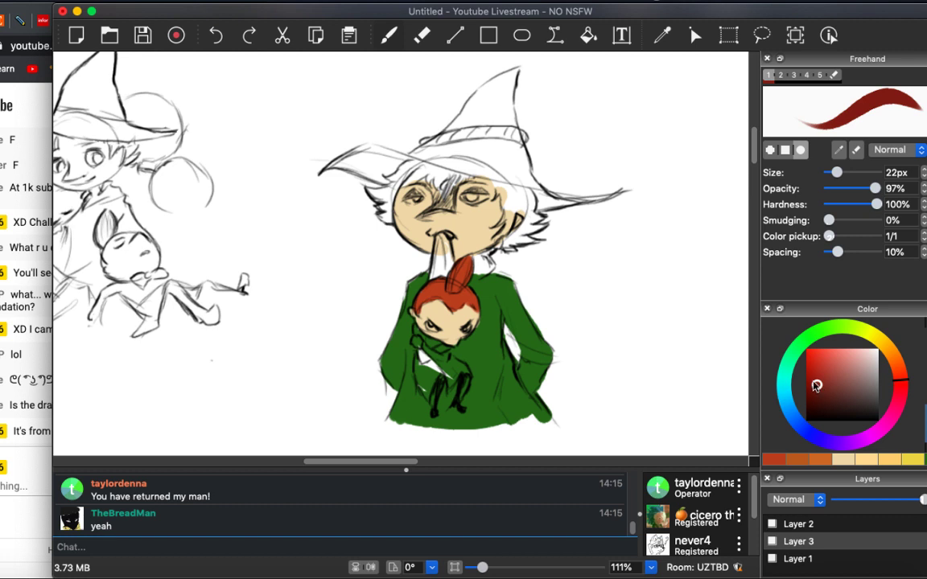
left_click_drag(418, 348, 425, 392)
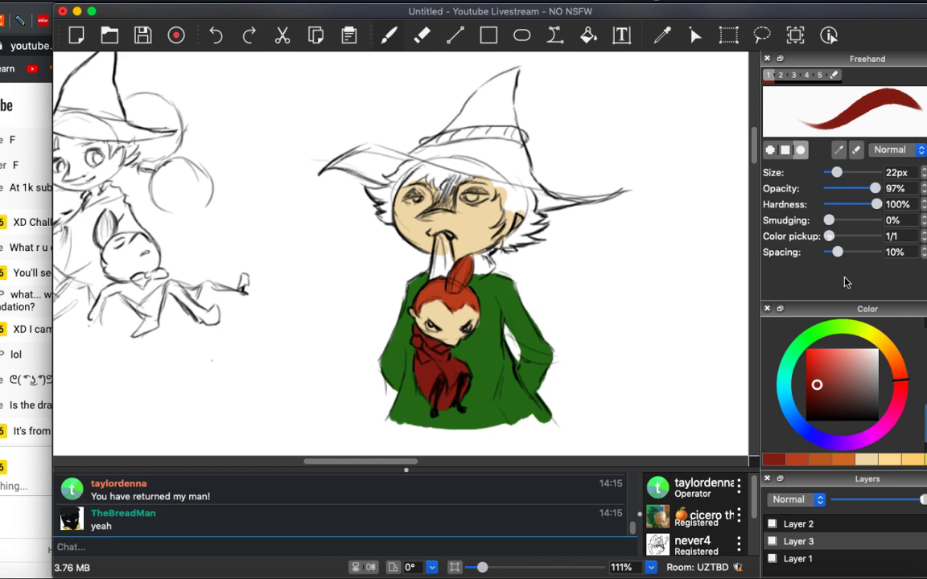
Paint the eyes of both characters white and add white at the hatted character's mouth.
left_click(879, 349)
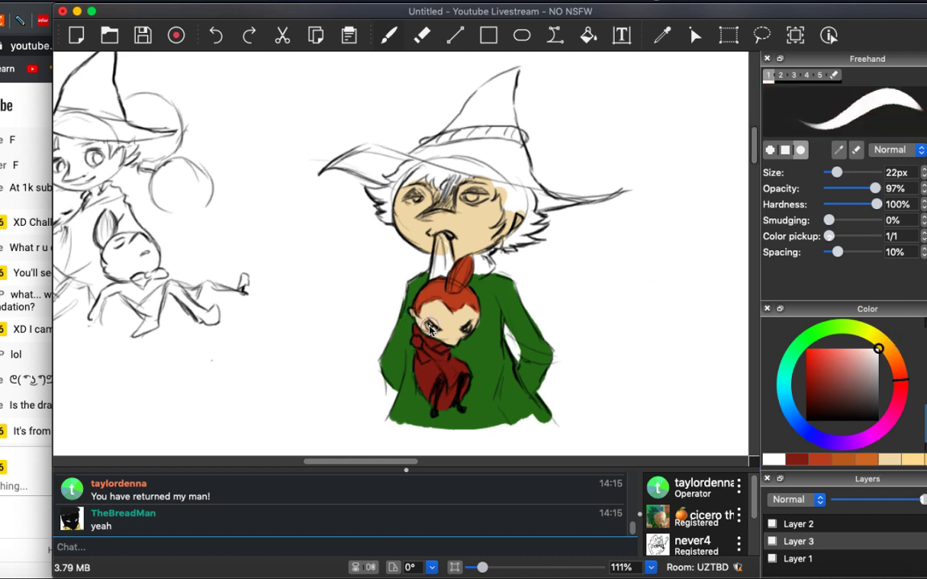
left_click_drag(431, 326, 467, 330)
mouse_move(430, 161)
left_mouse_down()
mouse_move(439, 189)
mouse_move(472, 203)
mouse_move(435, 173)
mouse_move(415, 201)
left_mouse_up()
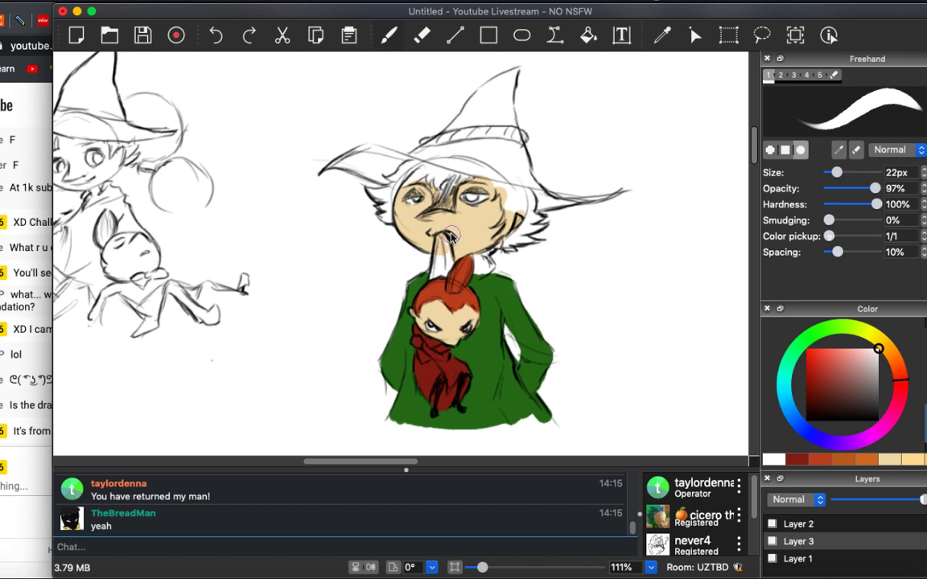
mouse_move(449, 238)
left_mouse_down()
mouse_move(453, 203)
mouse_move(449, 231)
left_mouse_up()
Choose a deep burnt orange and paint the hatted character's fringe across the forehead and between the eyes.
left_click_drag(900, 373, 899, 369)
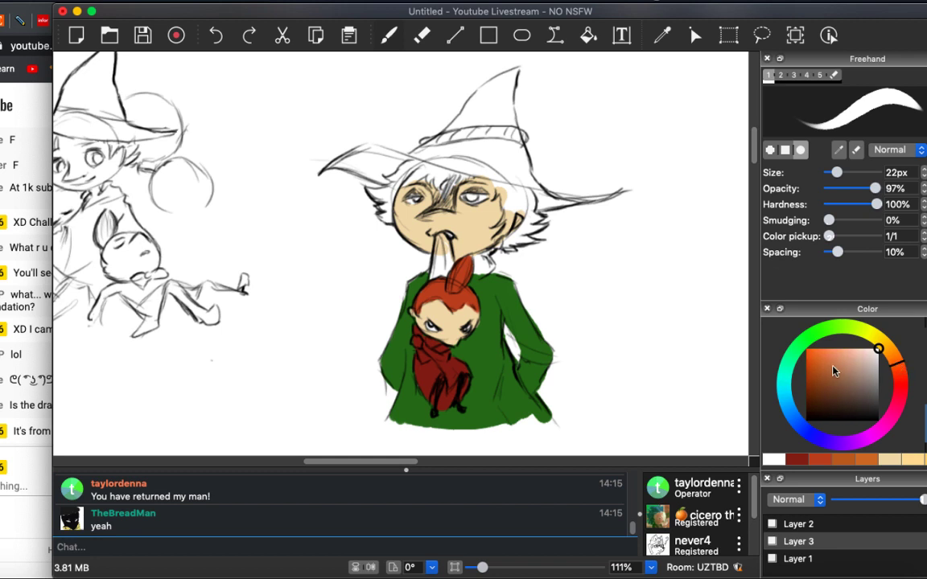
left_click(812, 368)
mouse_move(453, 193)
left_mouse_down()
mouse_move(421, 181)
mouse_move(405, 187)
mouse_move(419, 170)
mouse_move(403, 187)
mouse_move(432, 181)
mouse_move(439, 206)
mouse_move(428, 210)
mouse_move(451, 212)
mouse_move(449, 186)
mouse_move(488, 185)
left_mouse_up()
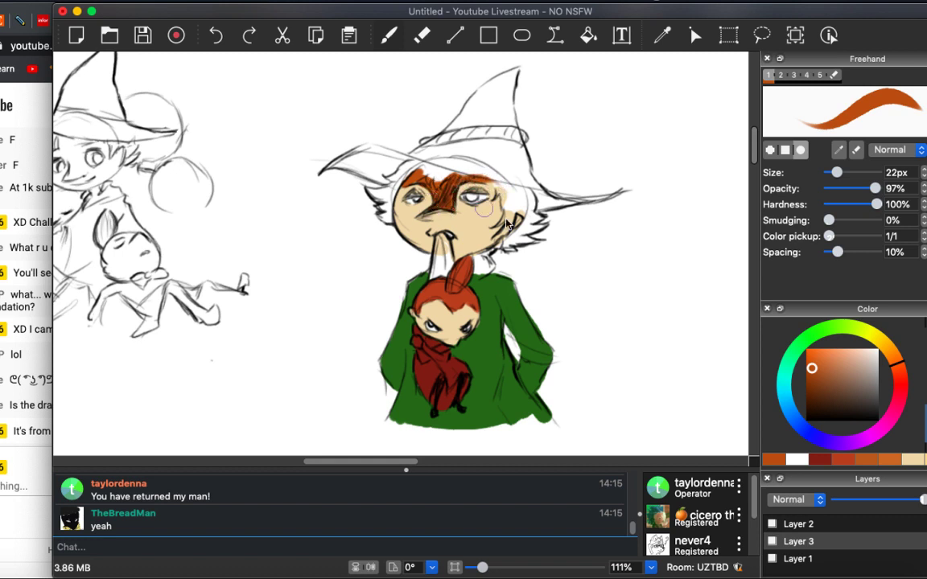
Choose a golden yellow and fill the scarf at the hatted character's neck.
left_click(891, 351)
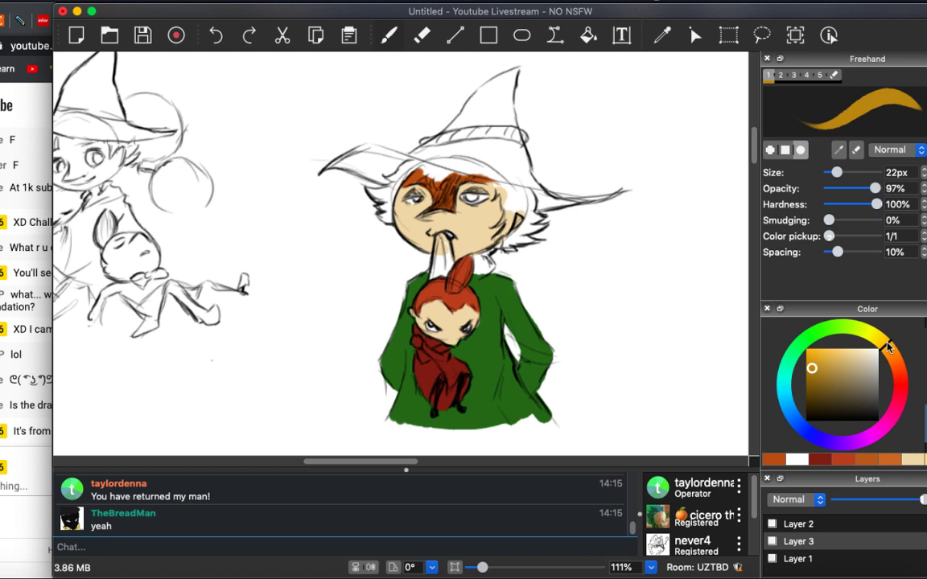
left_click_drag(816, 368, 819, 361)
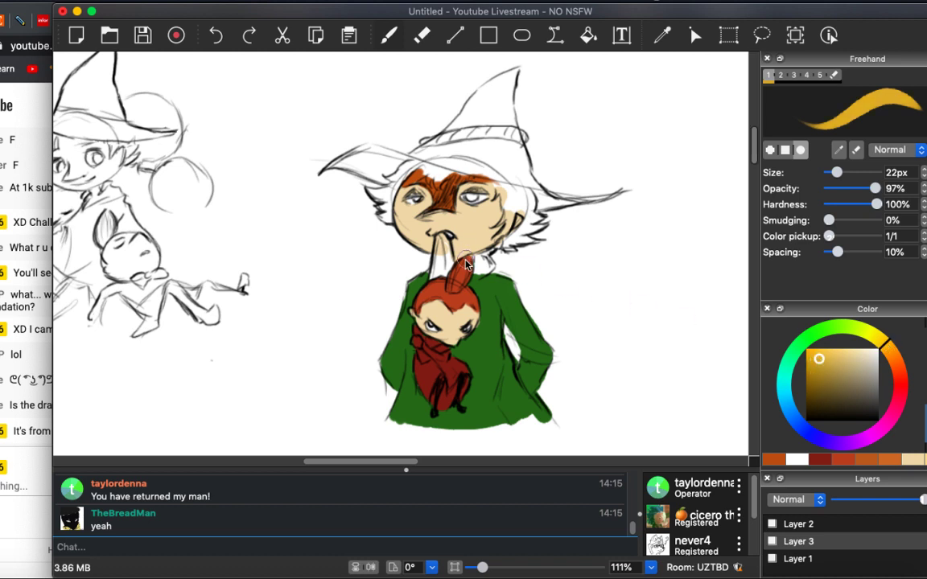
left_click_drag(472, 266, 485, 271)
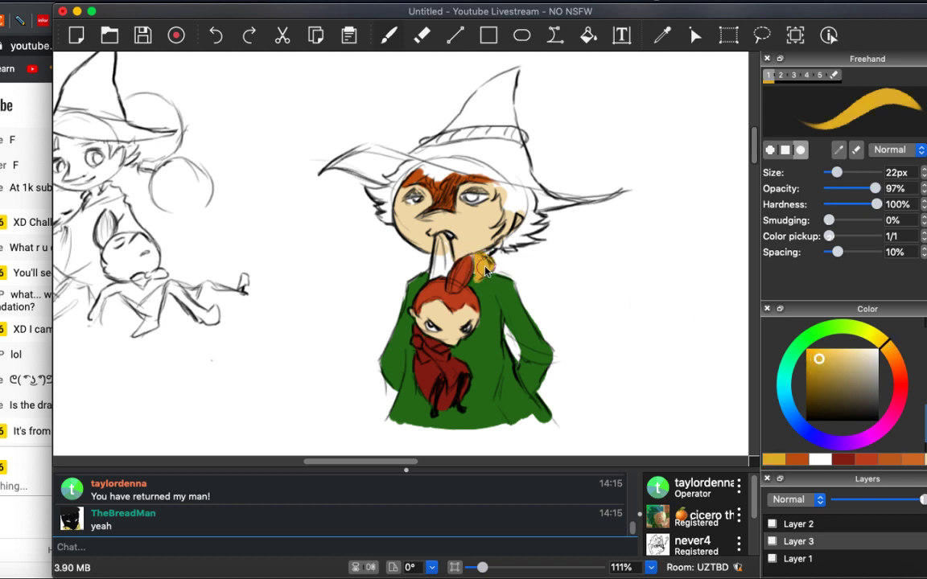
Sample the dark red of the companion's dress and fill the tapered shape below the hatted character's mouth.
key("i")
left_click(427, 380)
key("b")
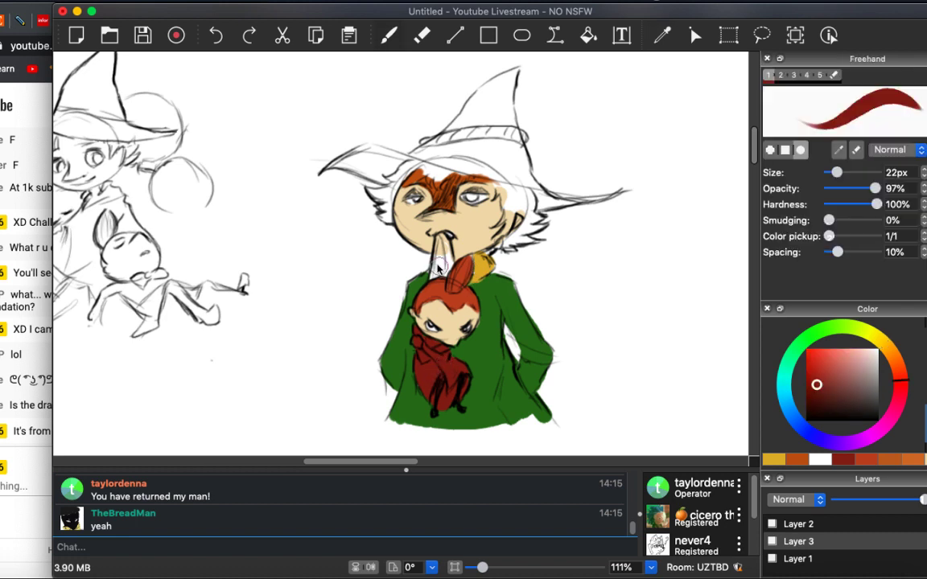
left_click_drag(435, 272, 442, 239)
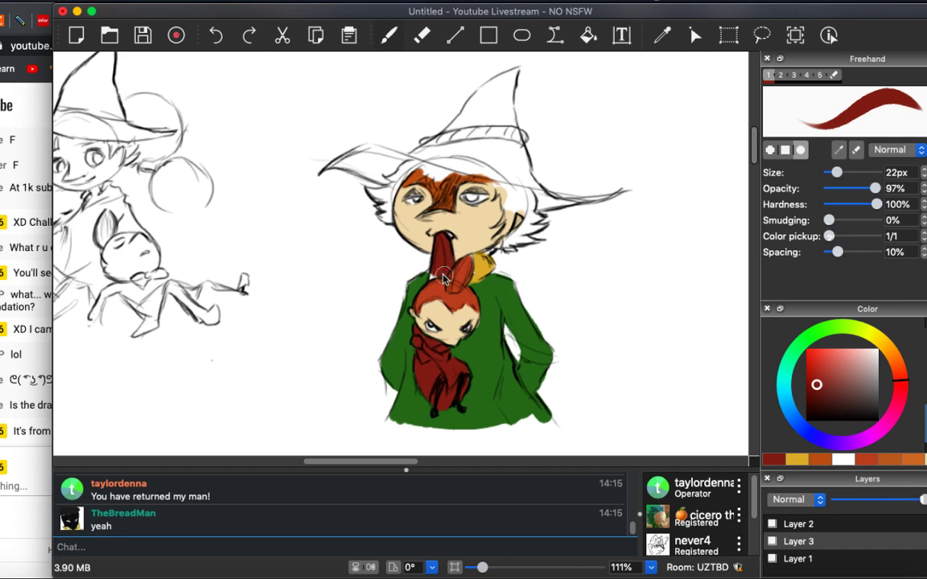
Finish filling the tapered shape below the hatted character's mouth with dark red.
left_click_drag(432, 278, 455, 241)
scroll(474, 237, "up", 3)
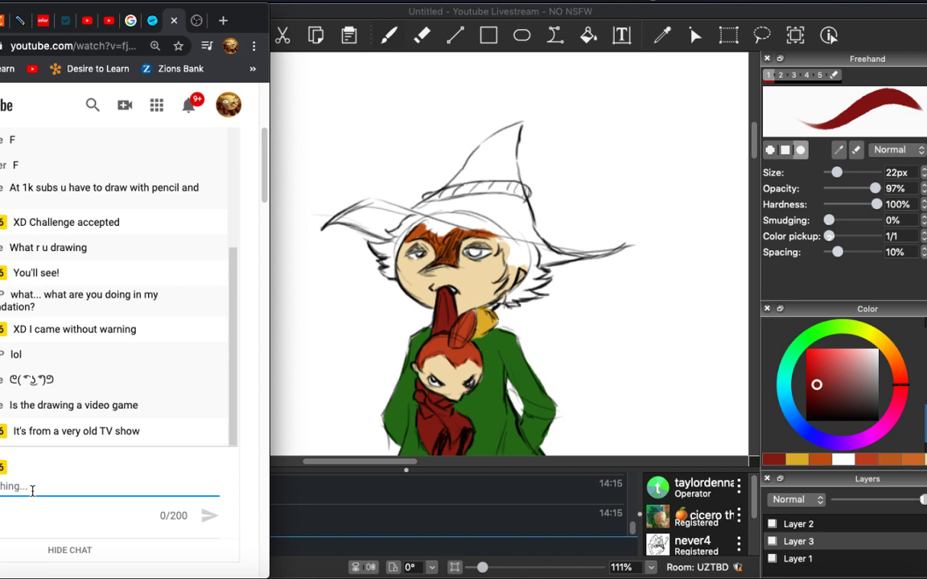
Send the YouTube live chat messages "It's called The Moomins" and "Highly recommended!", and return to the Drawpile canvas.
type("XD")
key("Return")
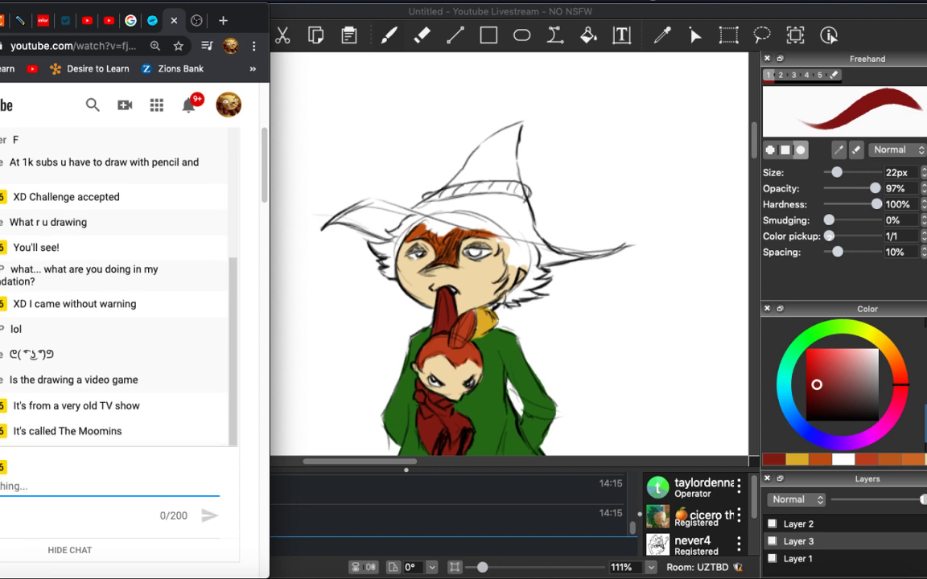
type("haha")
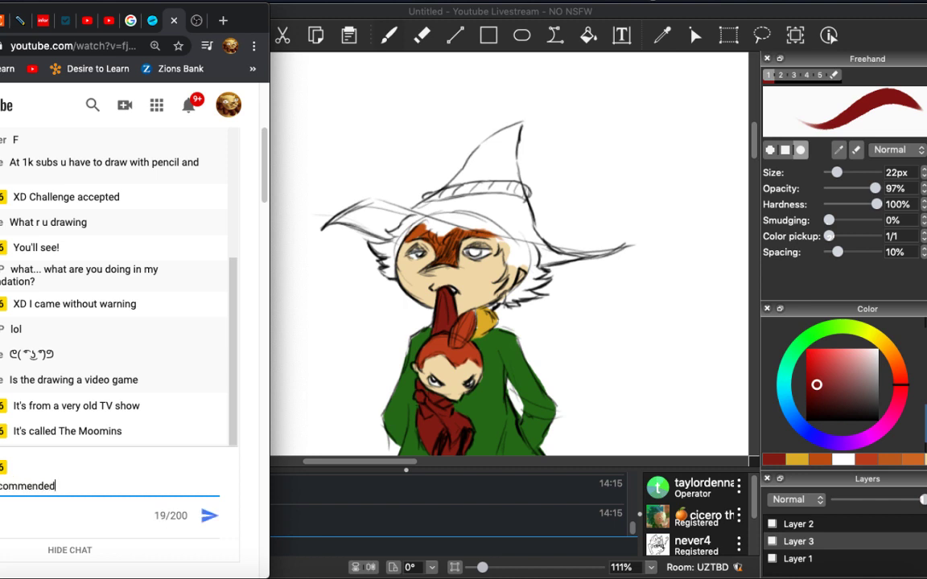
type("!")
key("Return")
left_click(371, 9)
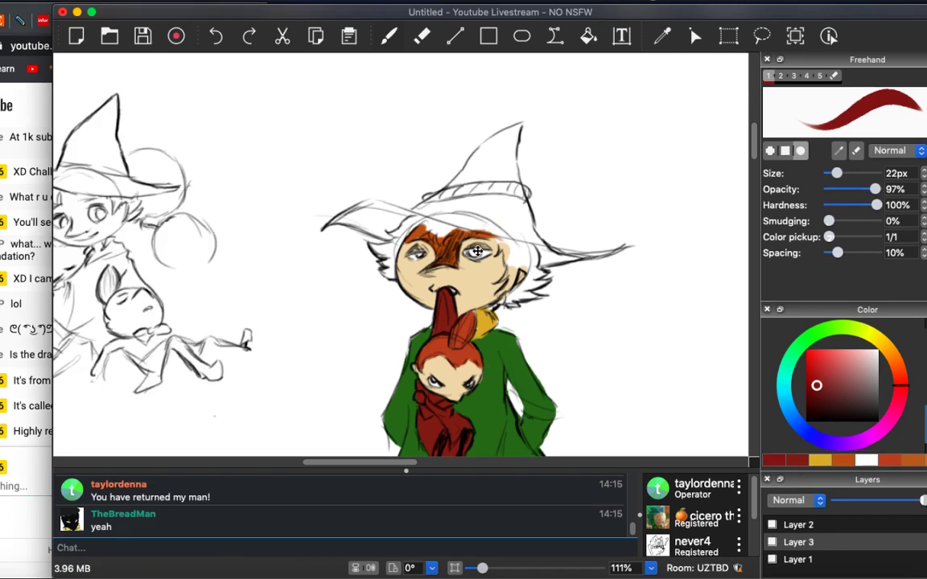
Choose a darker shade of red and fill the hatted character's hat, covering both the brim and the pointed crown.
key("i")
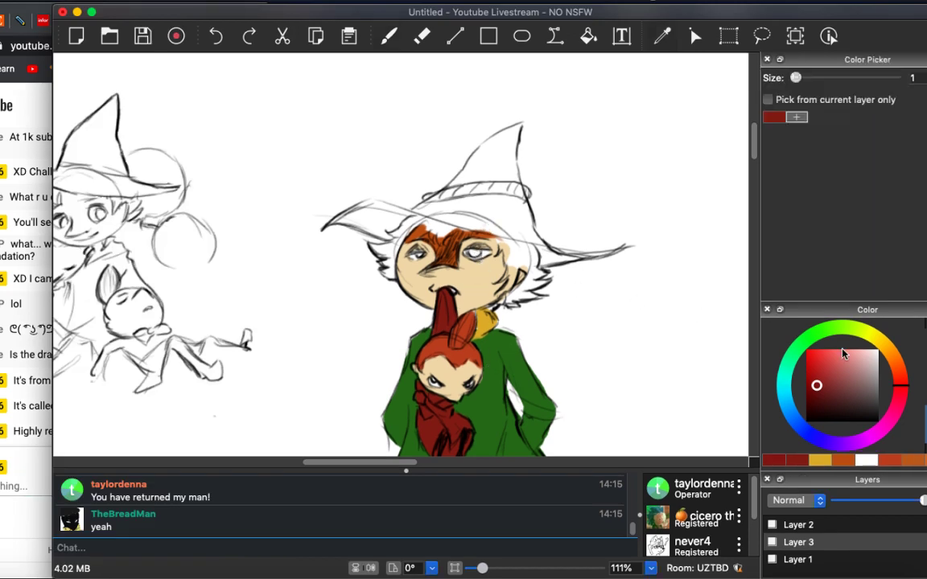
key("b")
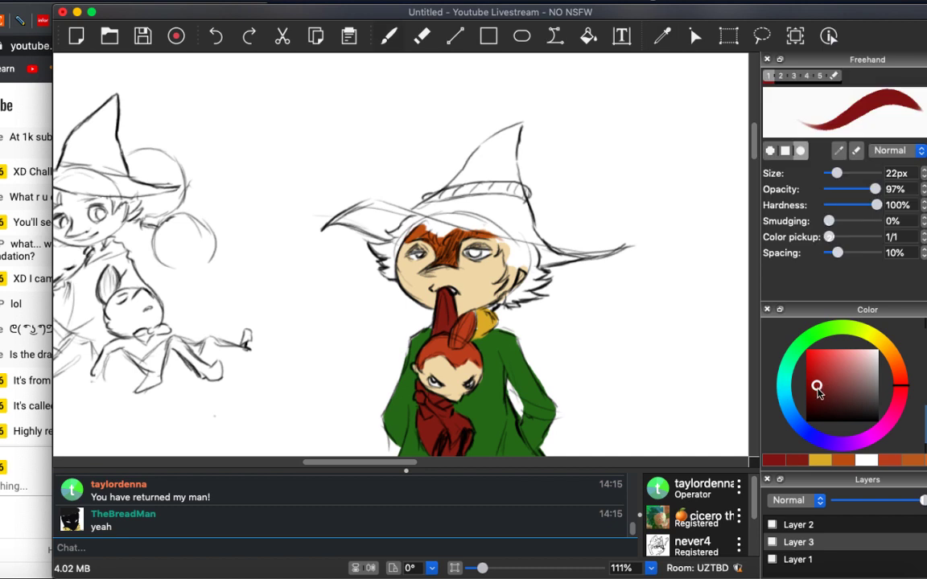
left_click(819, 394)
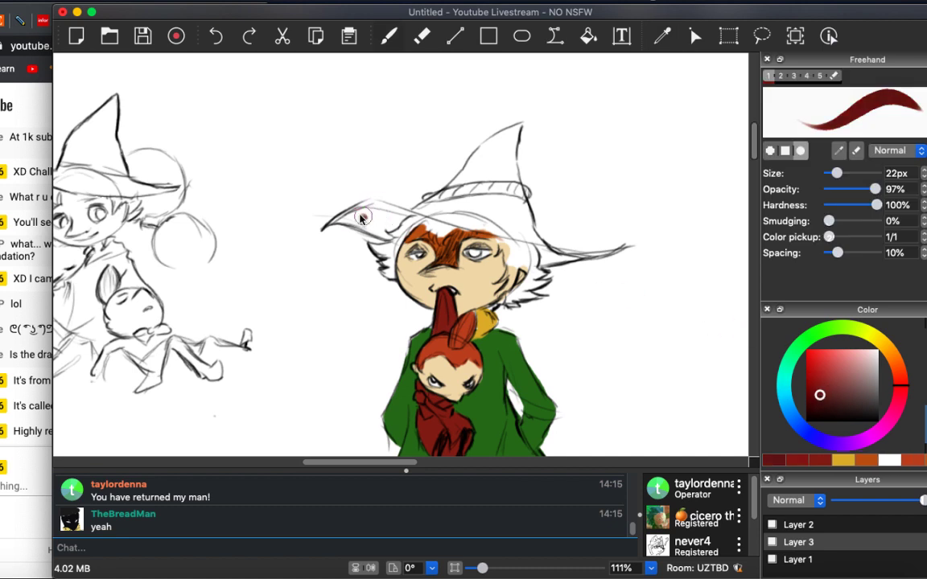
mouse_move(336, 209)
left_mouse_down()
mouse_move(392, 241)
mouse_move(371, 229)
mouse_move(405, 217)
mouse_move(361, 213)
mouse_move(332, 227)
mouse_move(426, 209)
left_mouse_up()
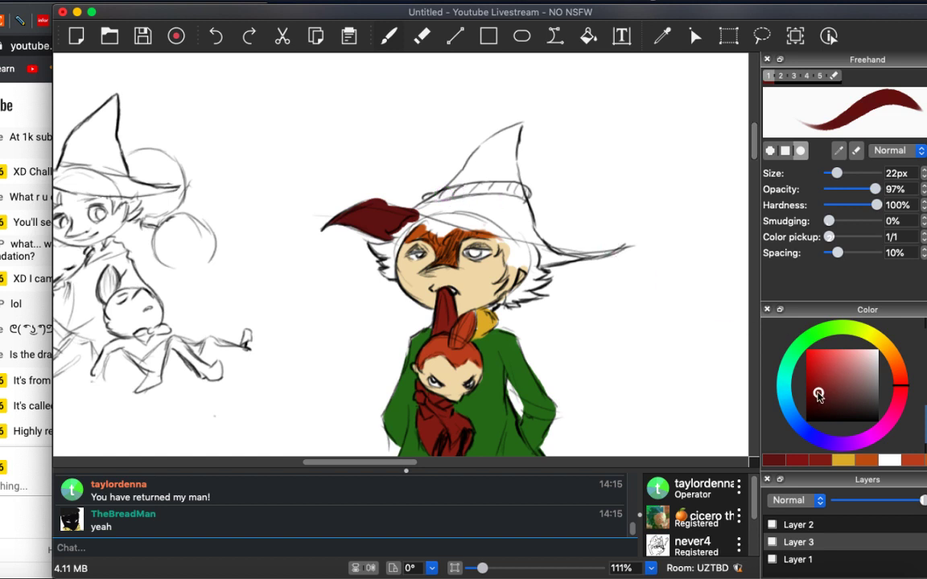
mouse_move(329, 205)
left_mouse_down()
mouse_move(394, 222)
mouse_move(326, 227)
mouse_move(435, 211)
mouse_move(519, 129)
mouse_move(495, 187)
mouse_move(501, 213)
mouse_move(382, 193)
mouse_move(512, 234)
mouse_move(463, 207)
mouse_move(471, 213)
mouse_move(466, 173)
mouse_move(524, 222)
mouse_move(537, 213)
mouse_move(532, 204)
left_mouse_up()
scroll(483, 185, "down", 3)
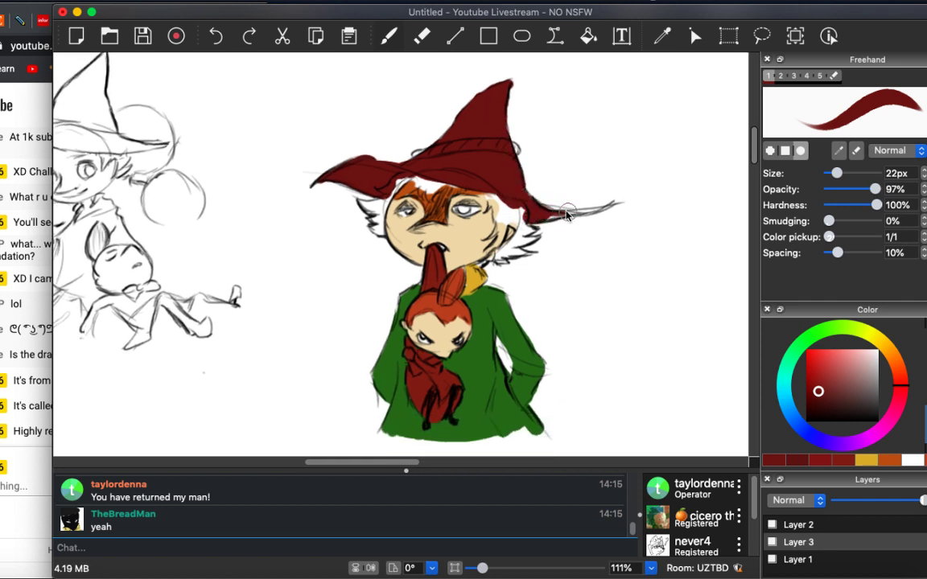
Set the eraser's opacity to 69% and change its colour to a dark reddish orange.
key("e")
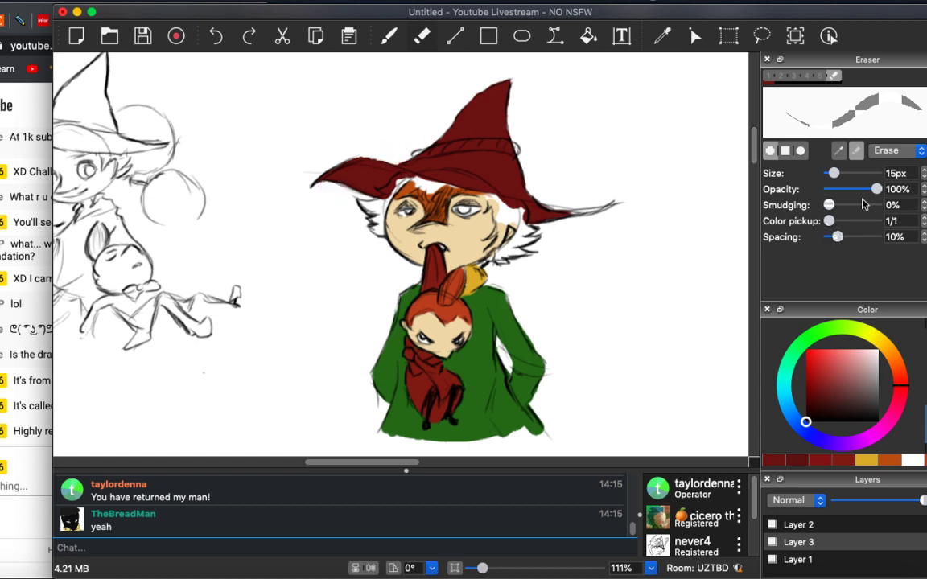
left_click_drag(868, 189, 860, 189)
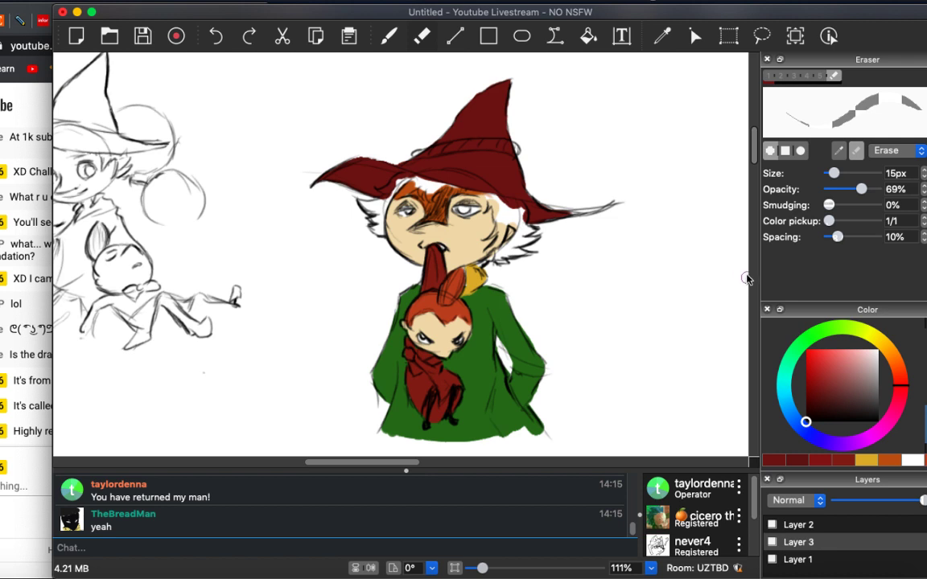
left_click_drag(899, 387, 899, 374)
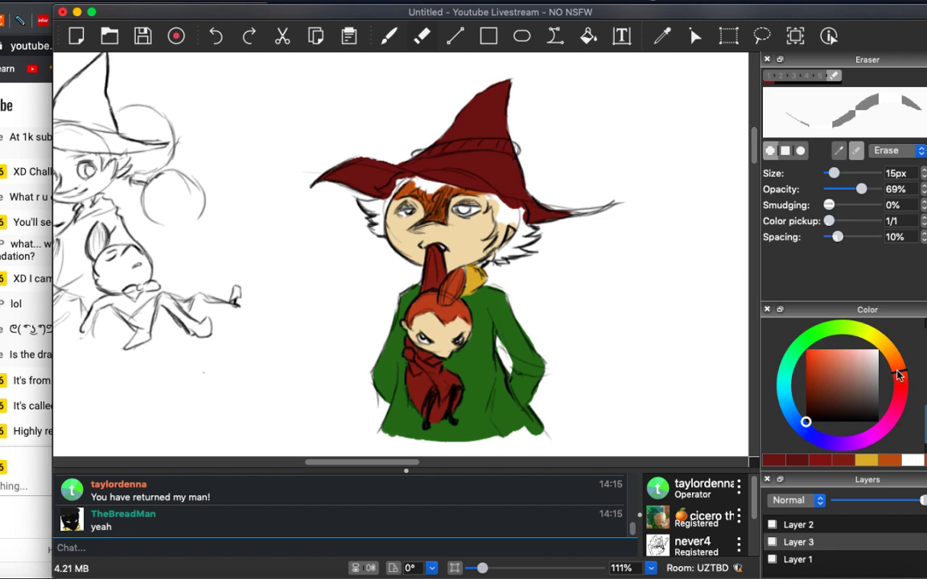
left_click(814, 391)
Choose a dark brown for the brush and paint the hatted character's hair around the ear.
key("b")
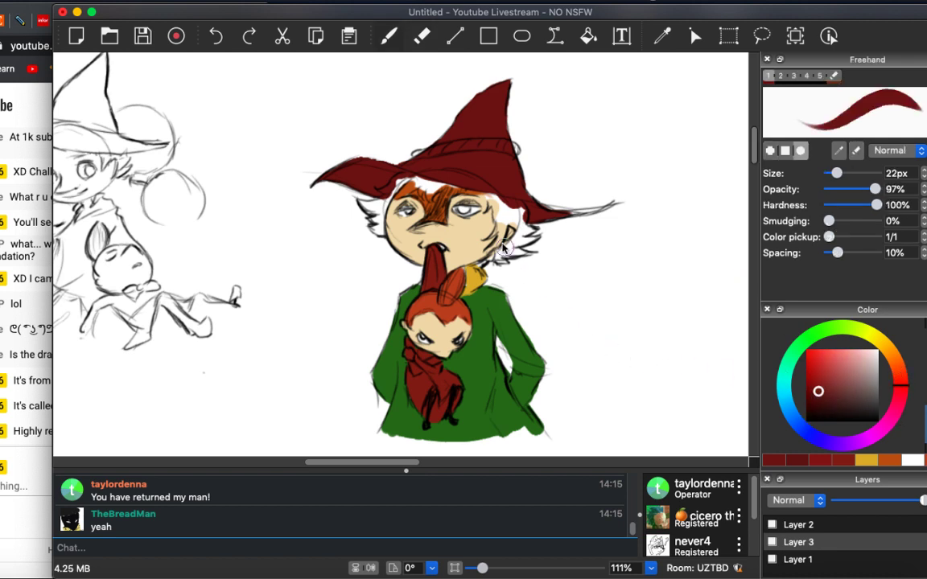
left_click_drag(905, 375, 899, 369)
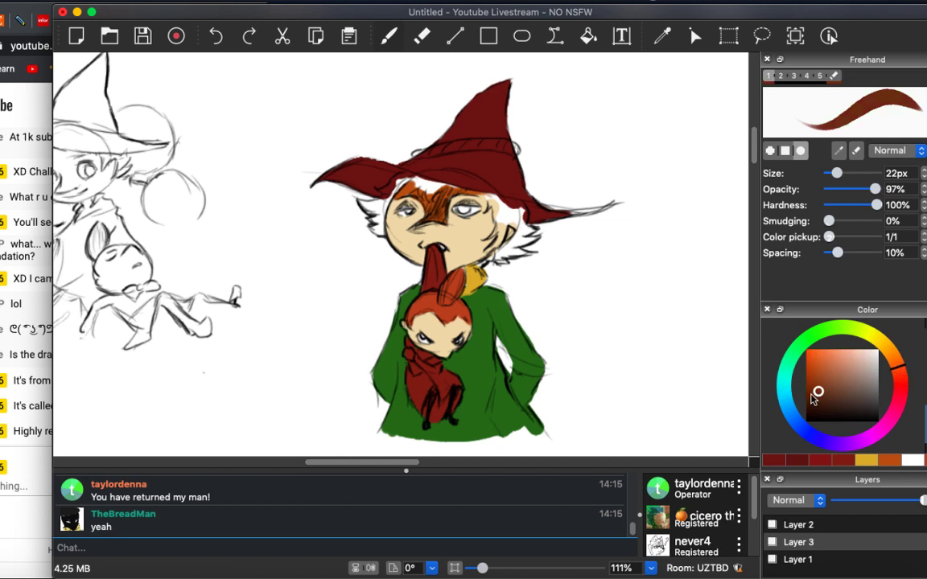
key("ctrl+z")
left_click_drag(819, 399, 815, 402)
mouse_move(434, 175)
left_mouse_down()
mouse_move(457, 209)
mouse_move(495, 213)
mouse_move(492, 233)
mouse_move(499, 217)
mouse_move(504, 256)
mouse_move(531, 251)
mouse_move(515, 243)
mouse_move(528, 228)
left_mouse_up()
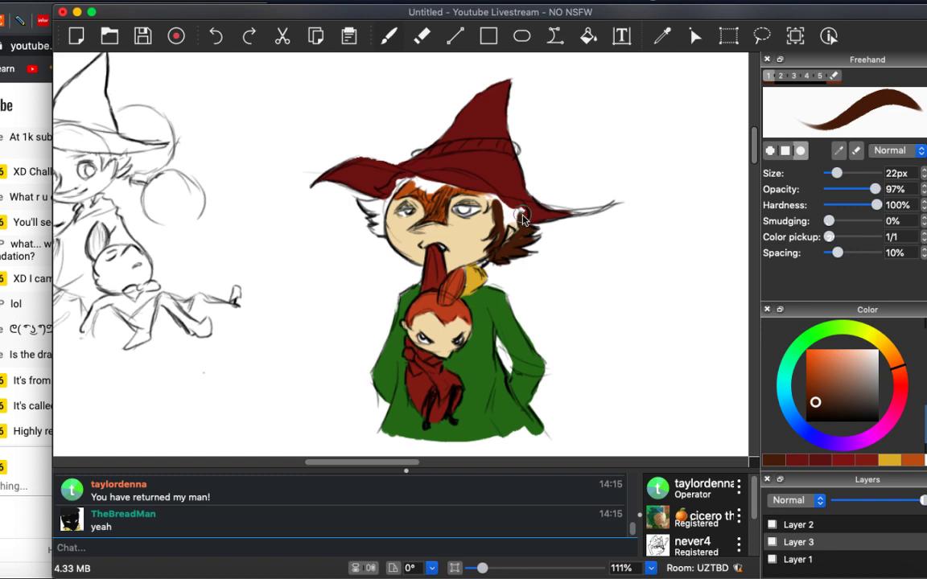
left_click_drag(495, 199, 512, 217)
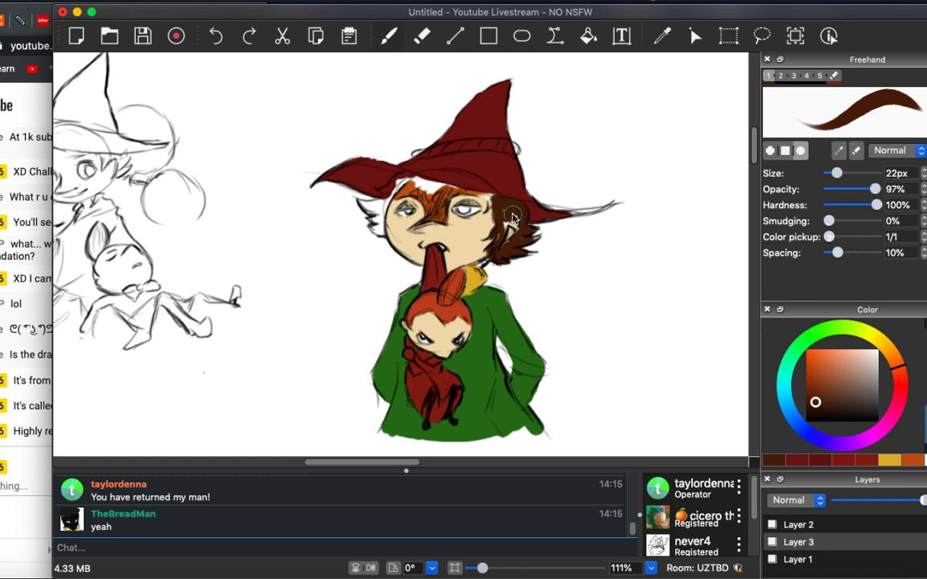
Paint the remaining hair dark brown under the hat brim, across the forehead and beside the opposite cheek.
mouse_move(466, 188)
left_mouse_down()
mouse_move(460, 209)
mouse_move(377, 162)
mouse_move(430, 198)
left_mouse_up()
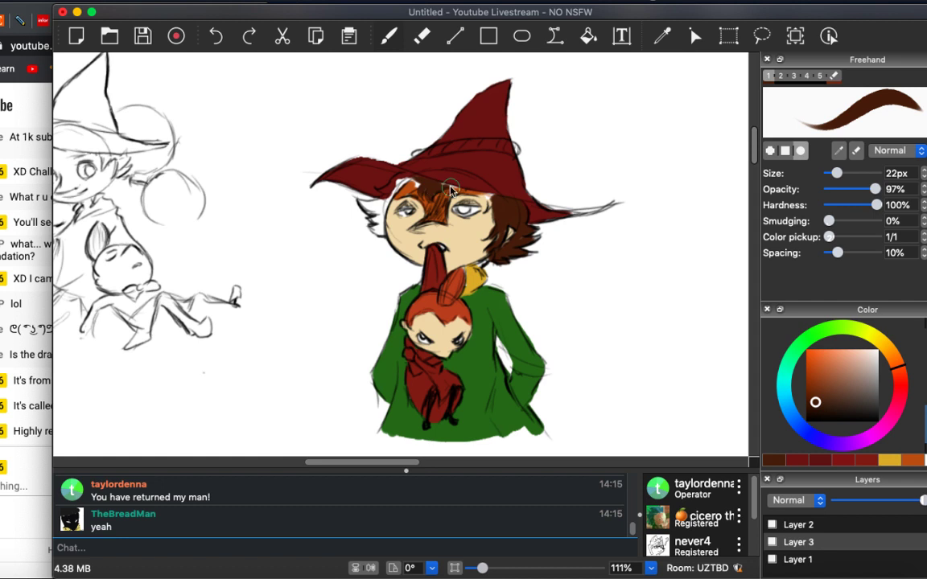
left_click_drag(442, 184, 492, 205)
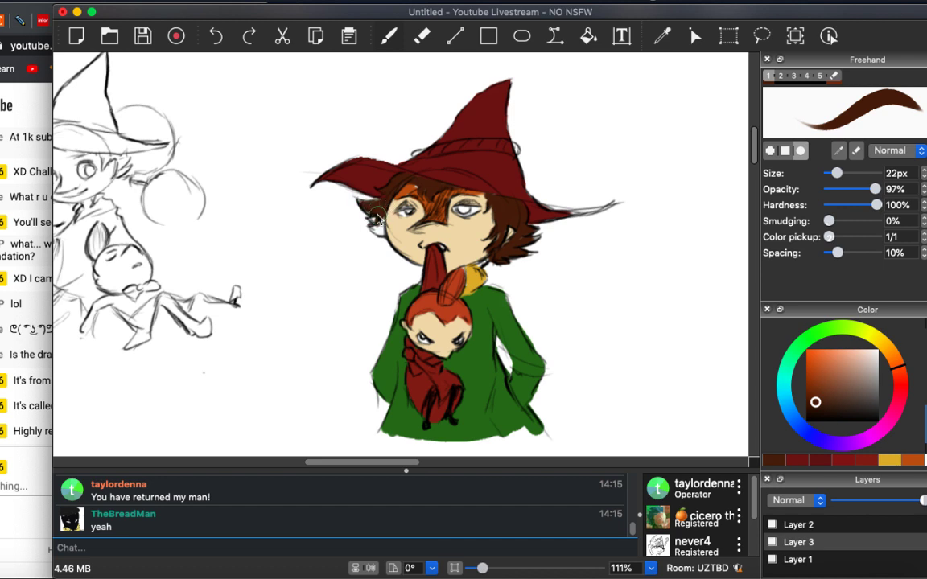
left_click_drag(346, 203, 344, 211)
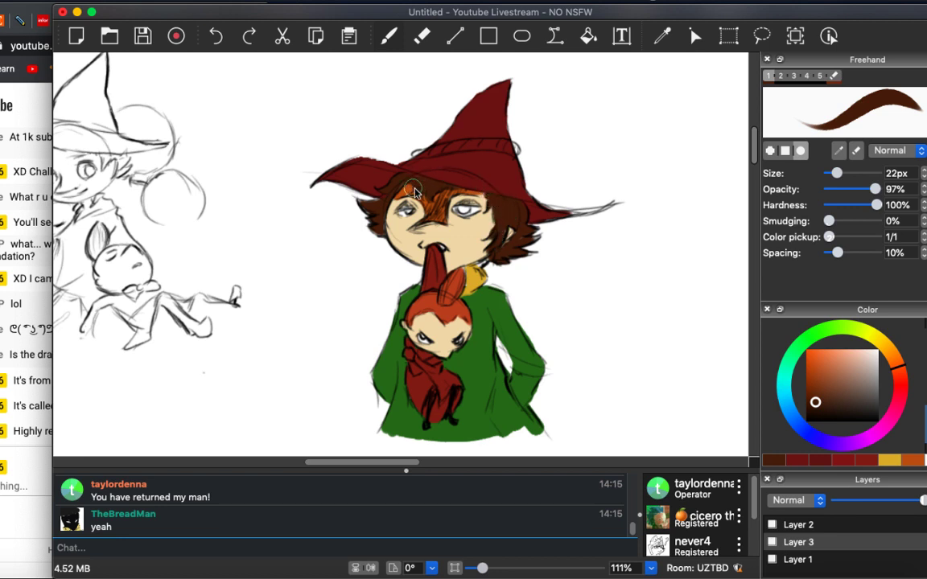
left_click_drag(412, 158, 454, 193)
Choose a golden orange and fill the striped band around the hat.
left_click_drag(889, 364, 890, 353)
left_click(812, 366)
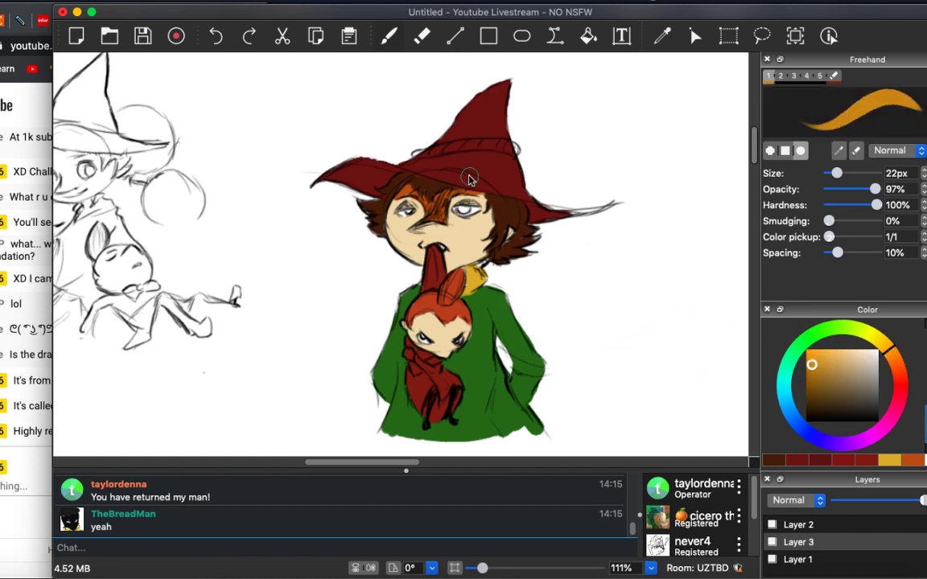
left_click(420, 154)
mouse_move(414, 155)
left_mouse_down()
mouse_move(458, 148)
mouse_move(424, 159)
mouse_move(454, 145)
mouse_move(448, 150)
mouse_move(493, 148)
mouse_move(438, 151)
mouse_move(477, 141)
mouse_move(438, 150)
mouse_move(517, 148)
left_mouse_up()
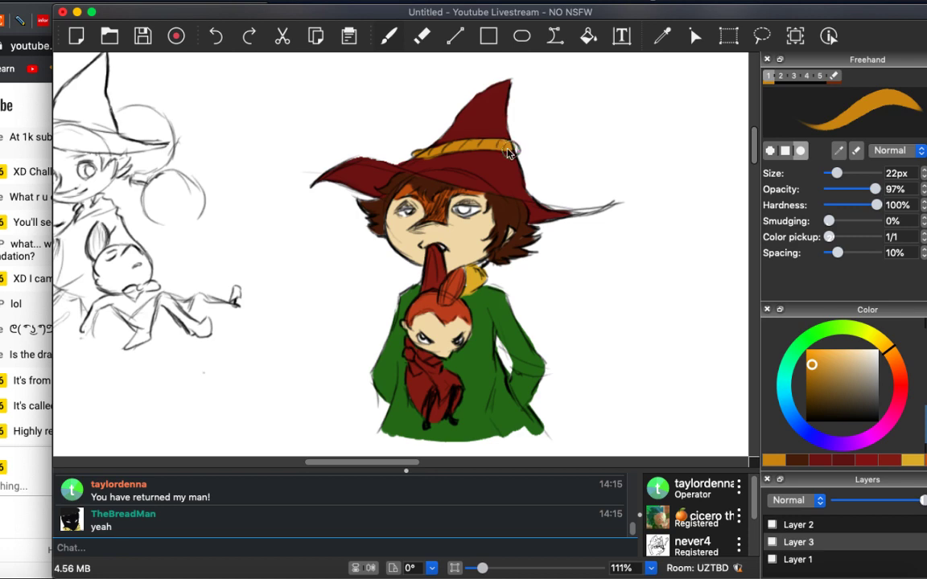
Look over the shared canvas and set the freehand brush colour to black.
scroll(620, 241, "down", 10)
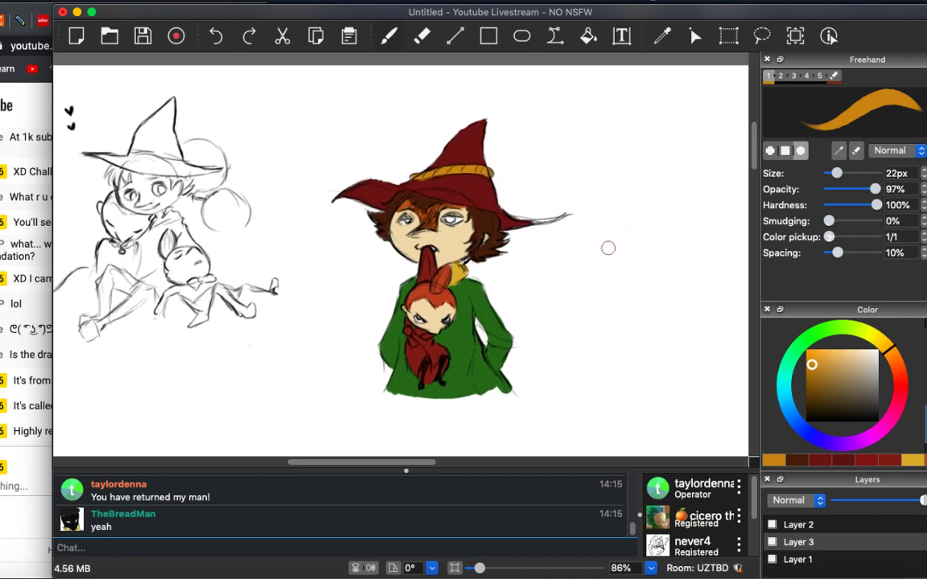
scroll(495, 322, "up", 1)
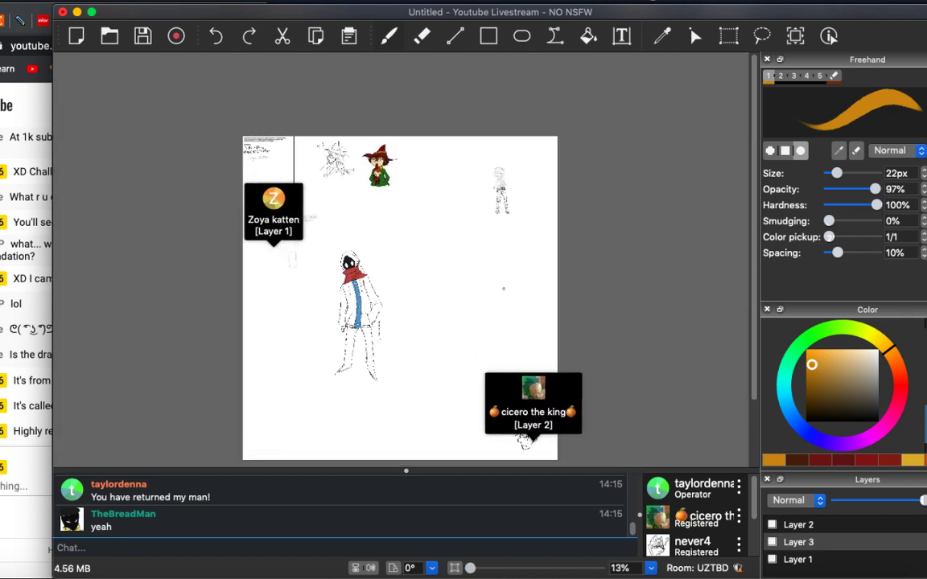
scroll(495, 322, "up", 6)
scroll(495, 322, "up", 2)
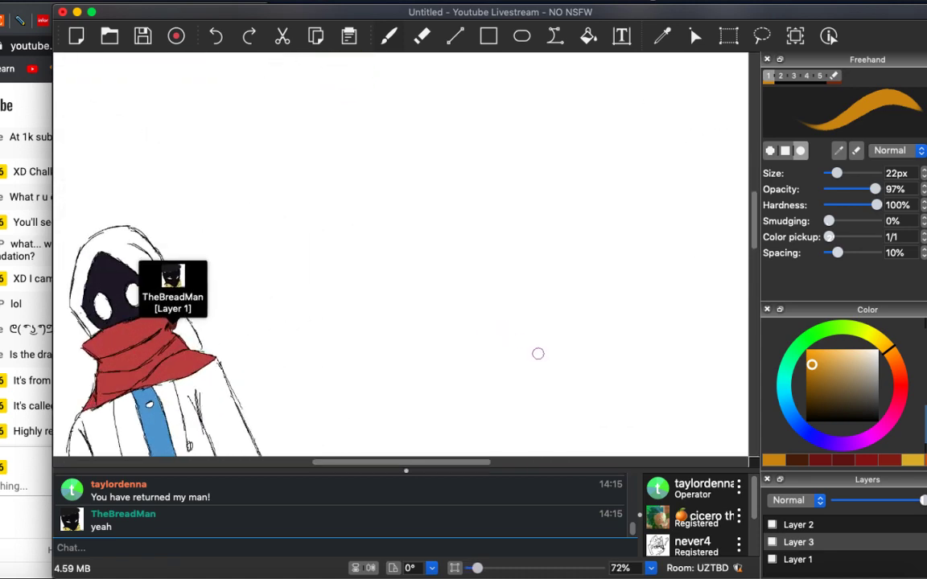
scroll(496, 292, "right", 5)
scroll(461, 132, "up", 1)
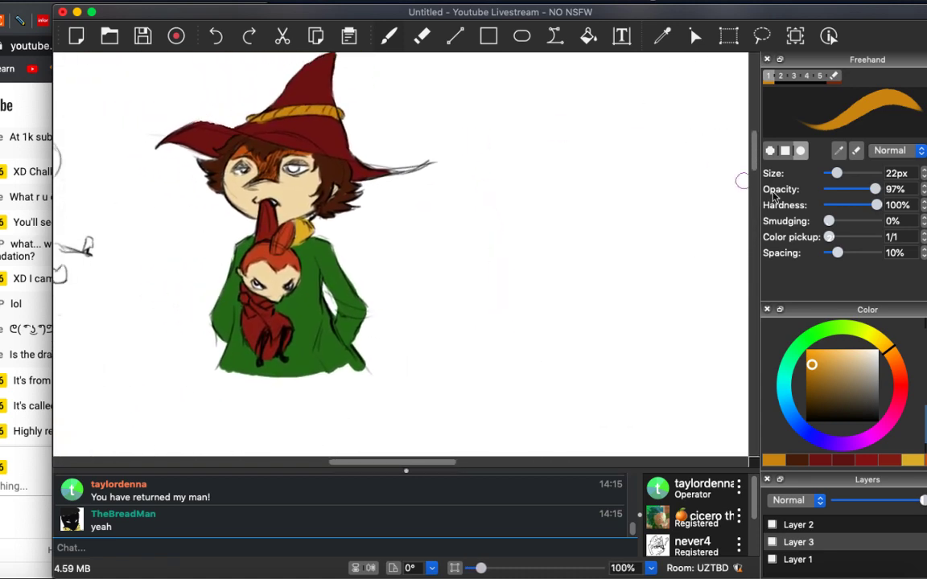
key("e")
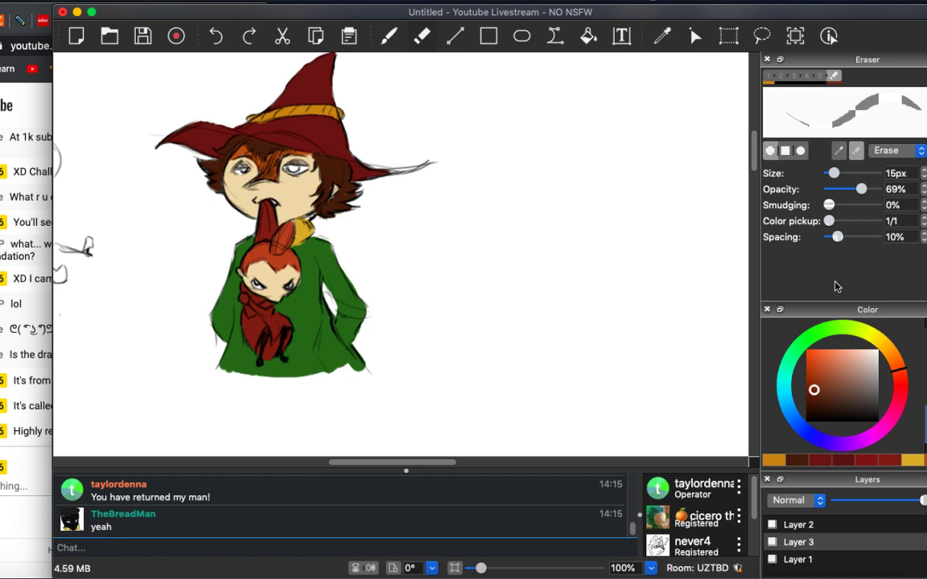
key("b")
left_click_drag(819, 374, 767, 421)
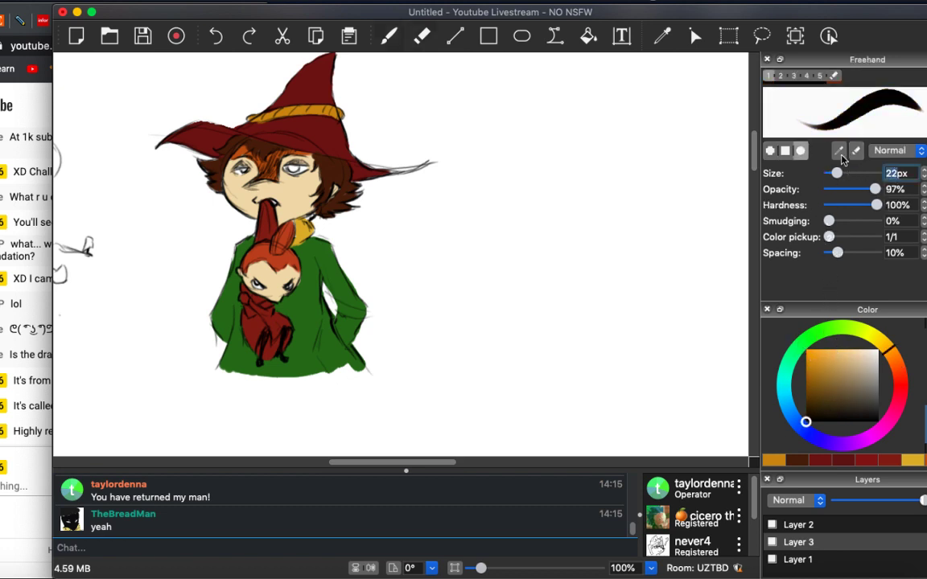
Try brush preset 4 beside the coloured drawing, set its size to 4 px, and undo the test strokes.
key("4")
mouse_move(533, 122)
left_mouse_down()
mouse_move(598, 217)
mouse_move(567, 193)
left_mouse_up()
key("ctrl+z")
double_click(894, 173)
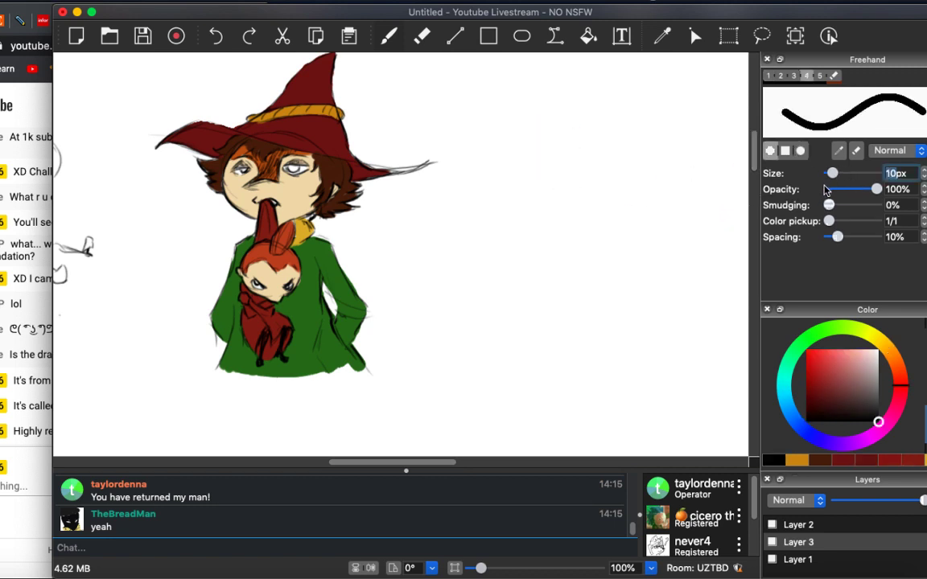
key("Return")
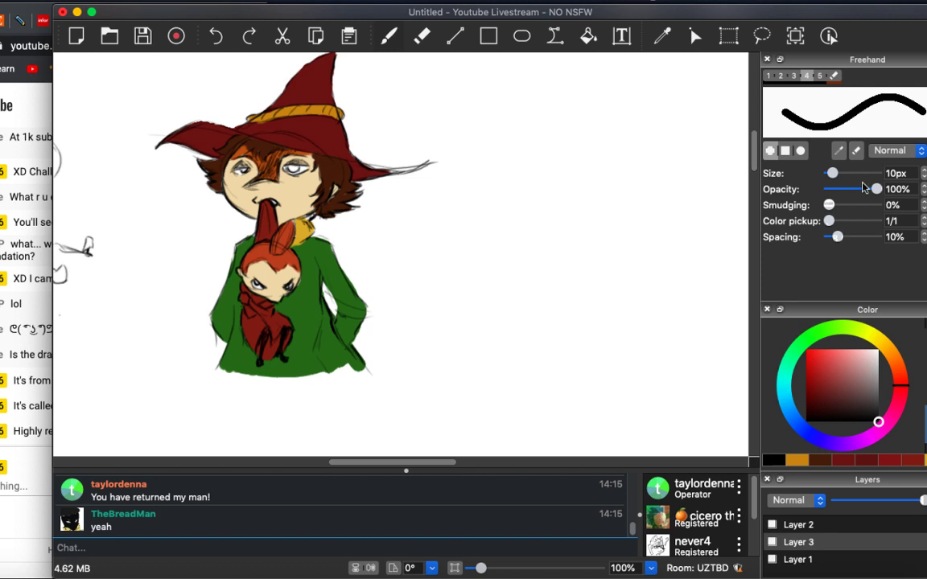
type("4")
key("Return")
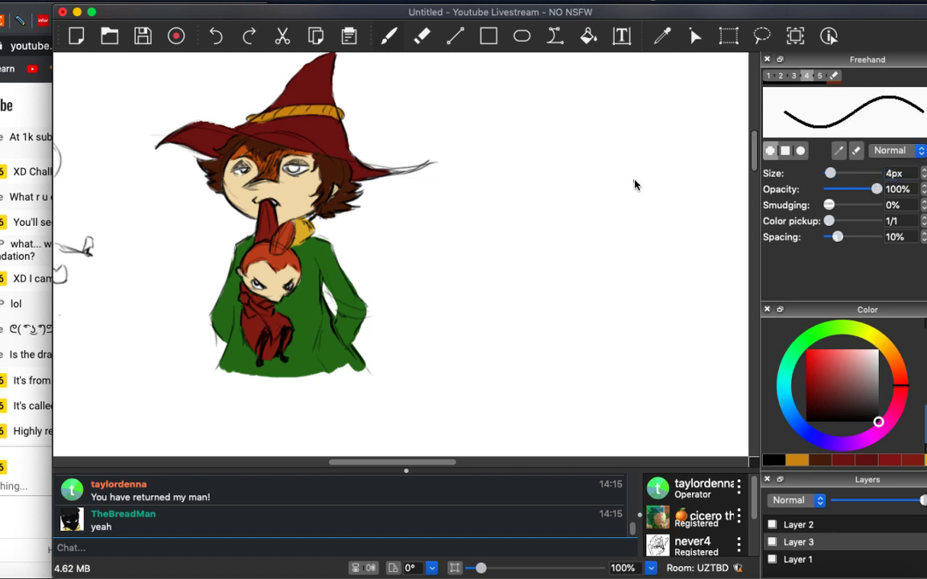
left_click_drag(590, 175, 613, 206)
key("ctrl+z")
Switch to brush preset 1, set its size to 5 px, and undo a test stroke in the blank area.
left_click(770, 77)
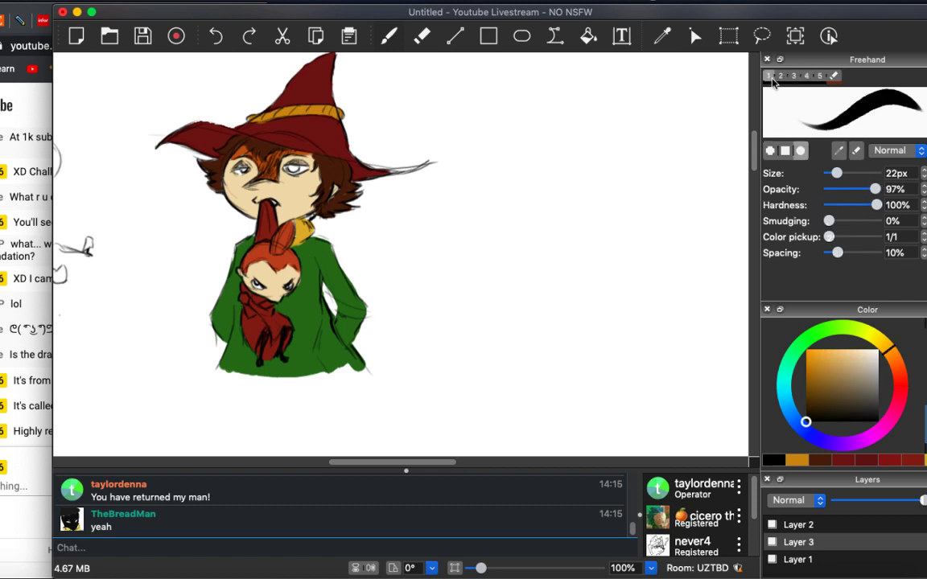
left_click_drag(837, 174, 829, 174)
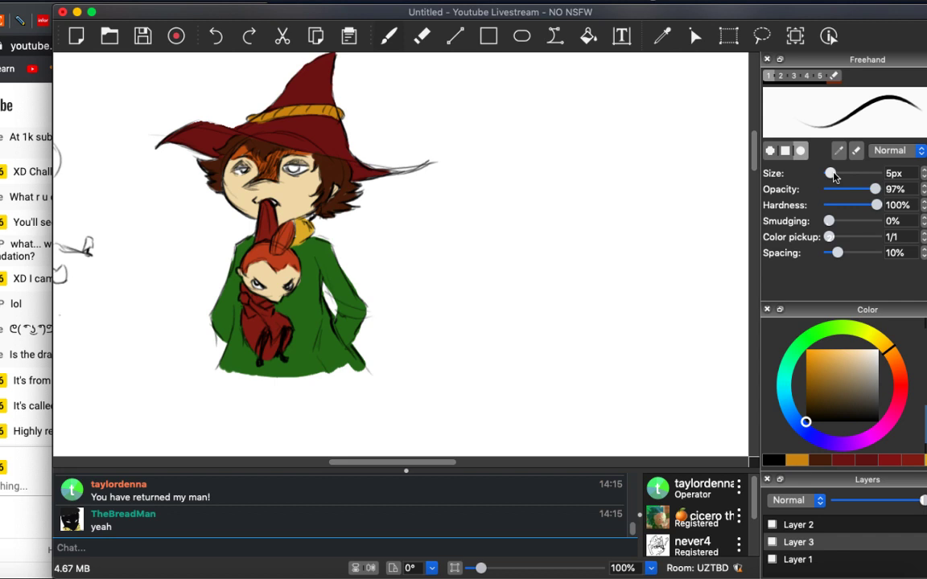
mouse_move(531, 90)
left_mouse_down()
mouse_move(539, 203)
mouse_move(563, 248)
left_mouse_up()
key("super+z")
Look over the other participants' hatted character sketches below the framed box on the canvas.
scroll(206, 292, "down", 5)
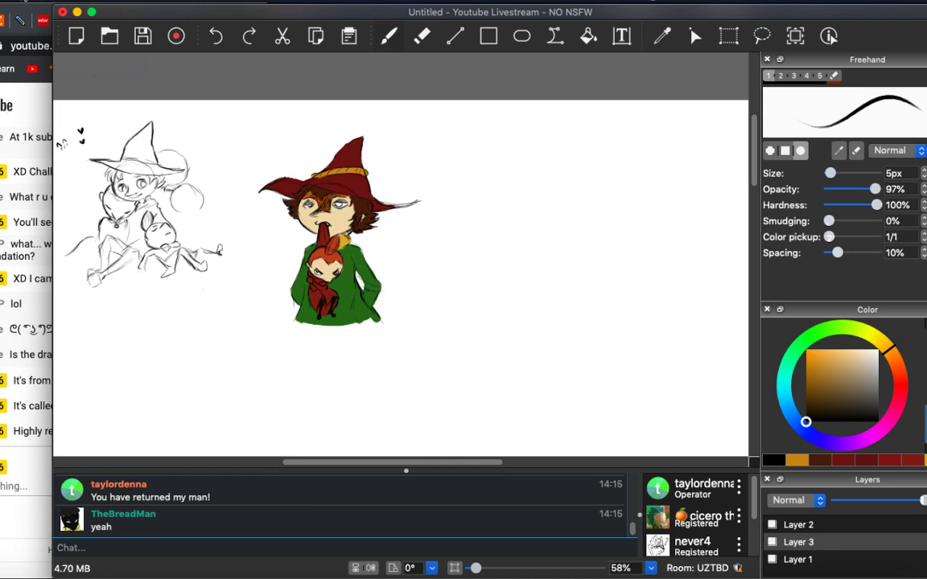
scroll(338, 275, "down", 3)
scroll(338, 276, "left", 8)
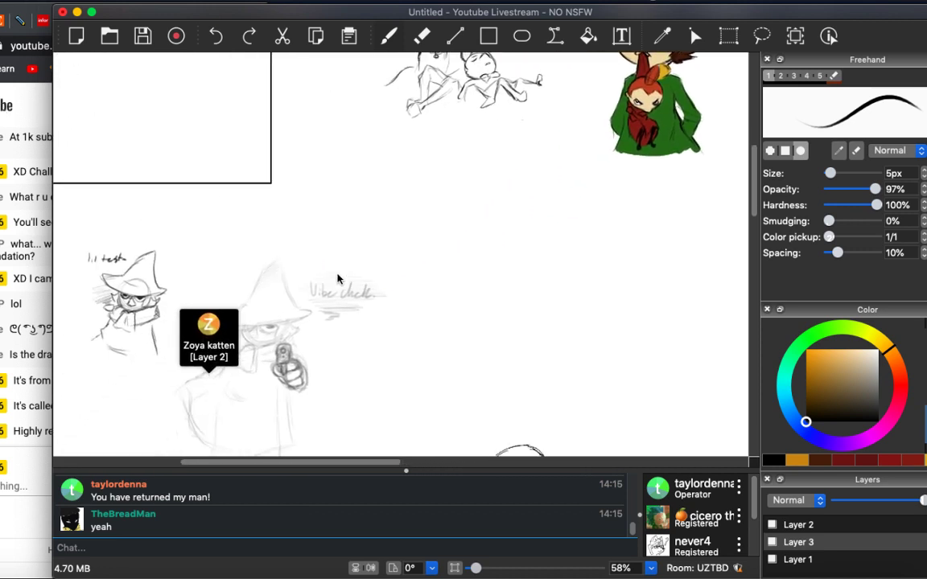
scroll(328, 237, "up", 3)
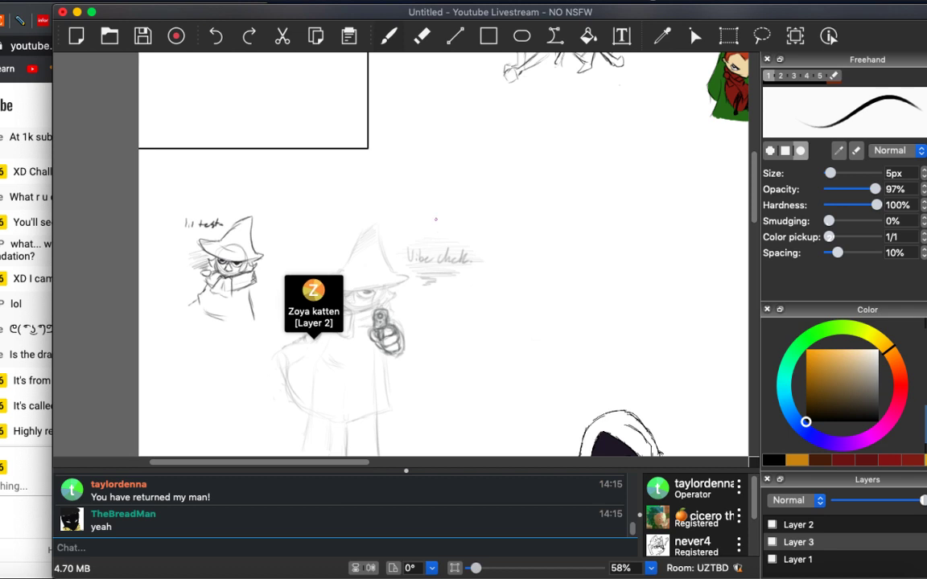
Draw a small black winking, smiling face below the "Vibe check" lettering beside the hatted figure.
scroll(418, 193, "up", 1)
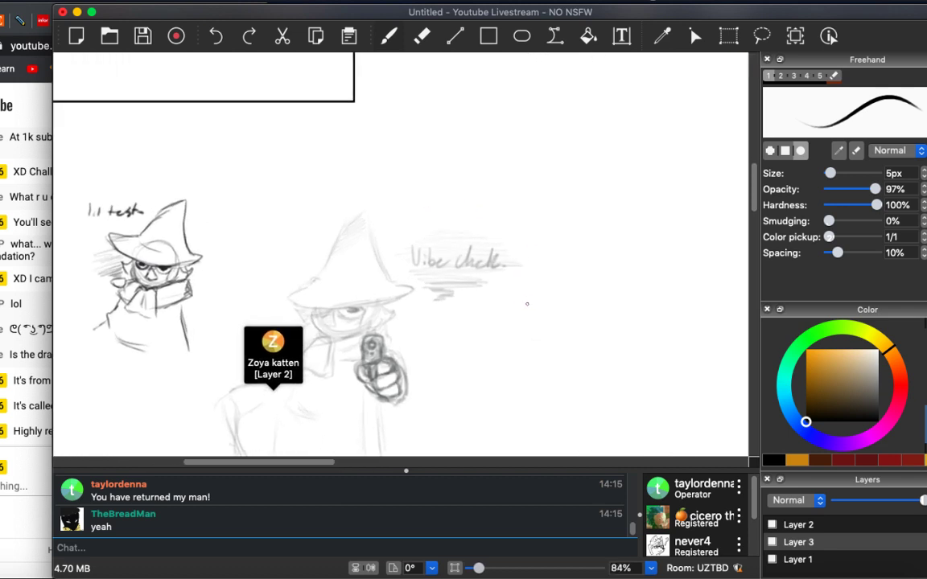
mouse_move(506, 297)
left_mouse_down()
mouse_move(509, 312)
mouse_move(533, 307)
left_mouse_up()
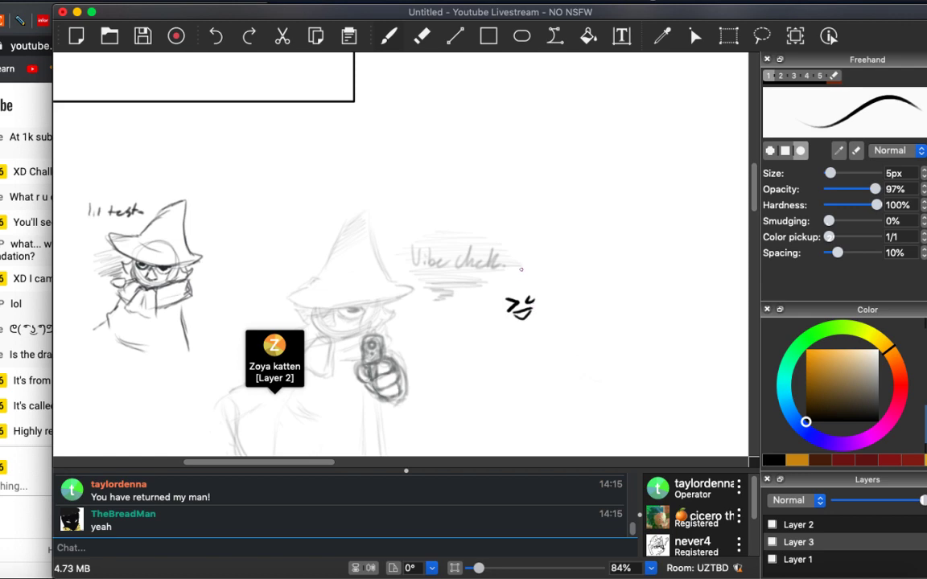
Look over the hooded character with the red scarf and the sketches around it.
scroll(502, 245, "down", 5)
scroll(503, 245, "right", 2)
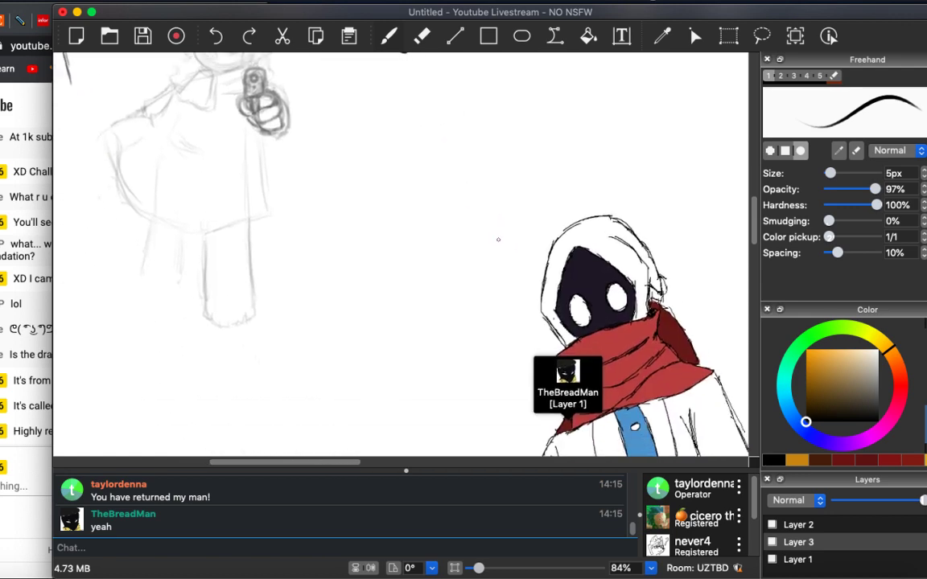
scroll(498, 238, "down", 6)
scroll(498, 239, "right", 3)
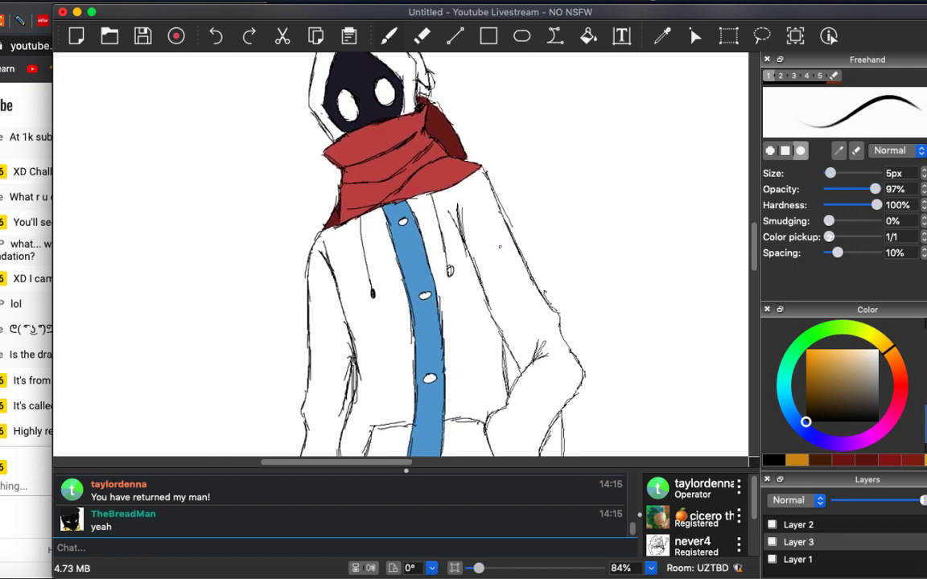
scroll(499, 246, "down", 3)
scroll(499, 247, "right", 1)
scroll(511, 261, "up", 10)
scroll(511, 261, "left", 4)
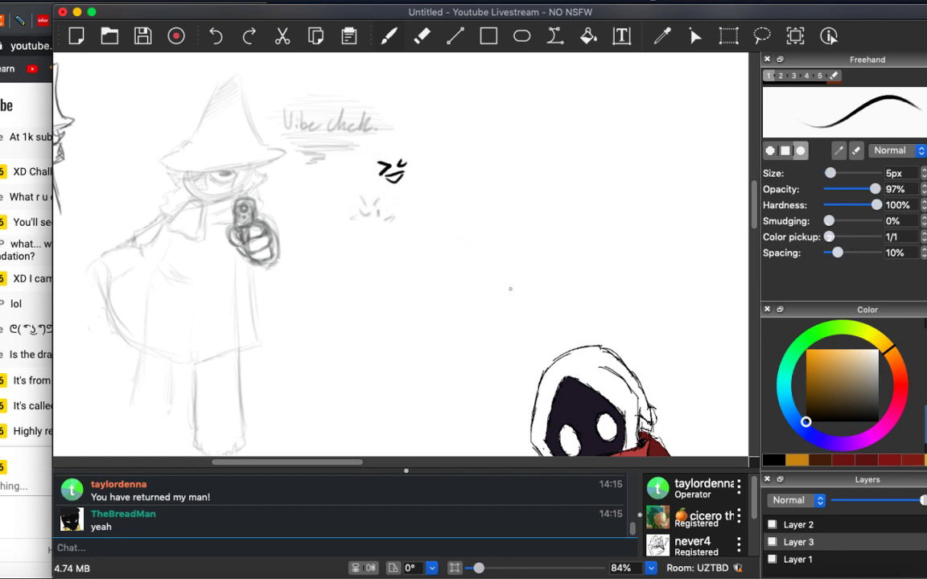
scroll(510, 289, "down", 10)
scroll(510, 288, "right", 5)
scroll(482, 282, "up", 5)
scroll(483, 281, "left", 2)
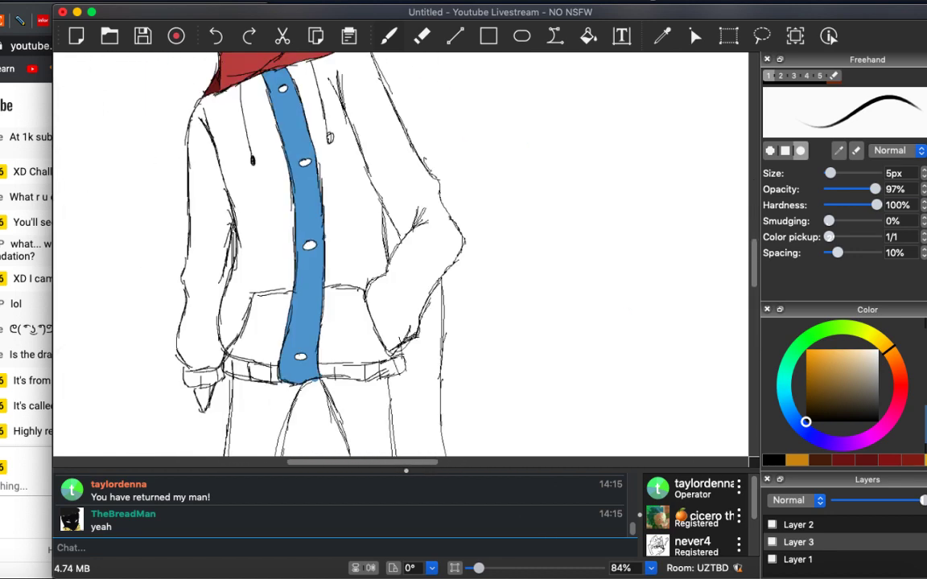
Handwrite "stinky doesn't pass" in black below the small smiling face.
scroll(344, 315, "up", 5)
scroll(345, 315, "left", 3)
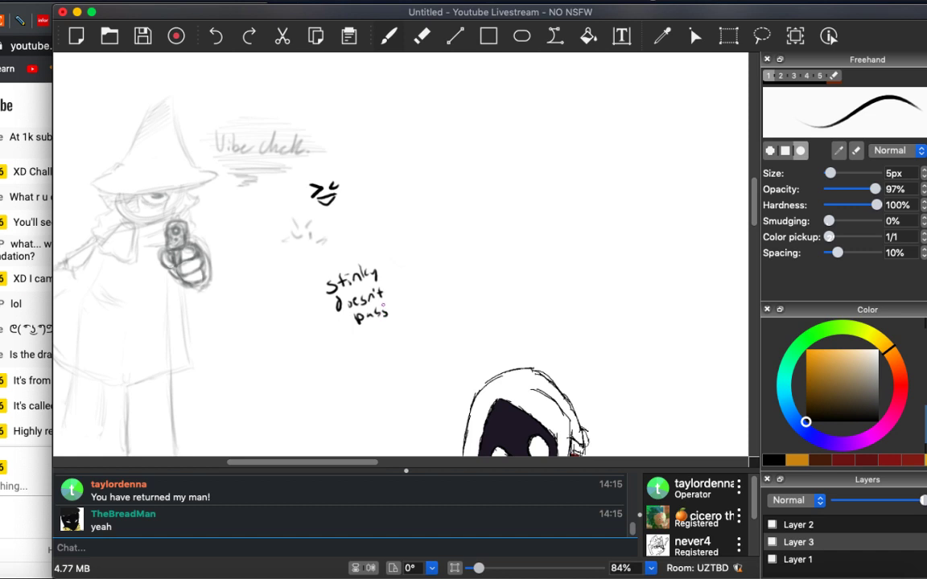
Draw a pointing hand and a small angry fuzzy creature with feet below the "stinky doesn't pass" note.
scroll(383, 307, "down", 4)
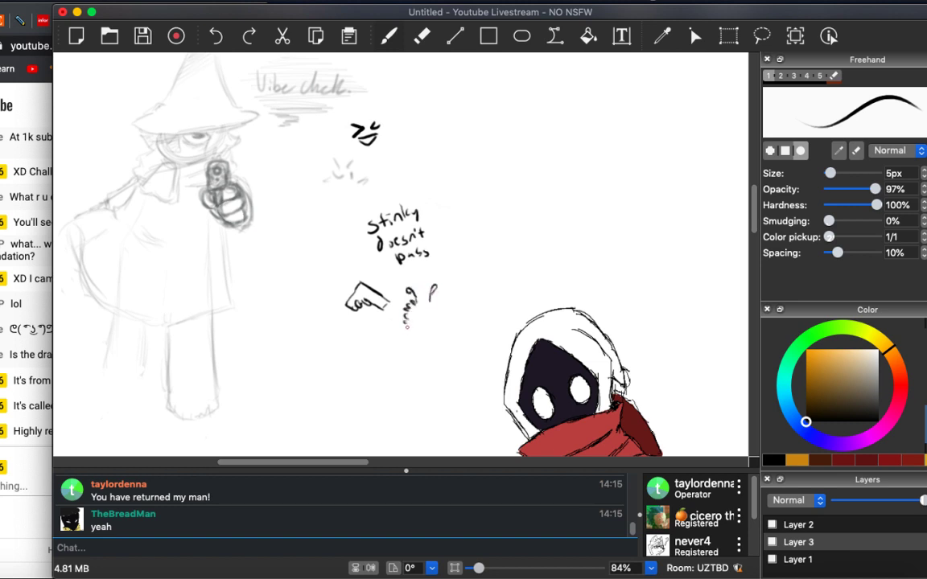
left_click_drag(417, 320, 419, 311)
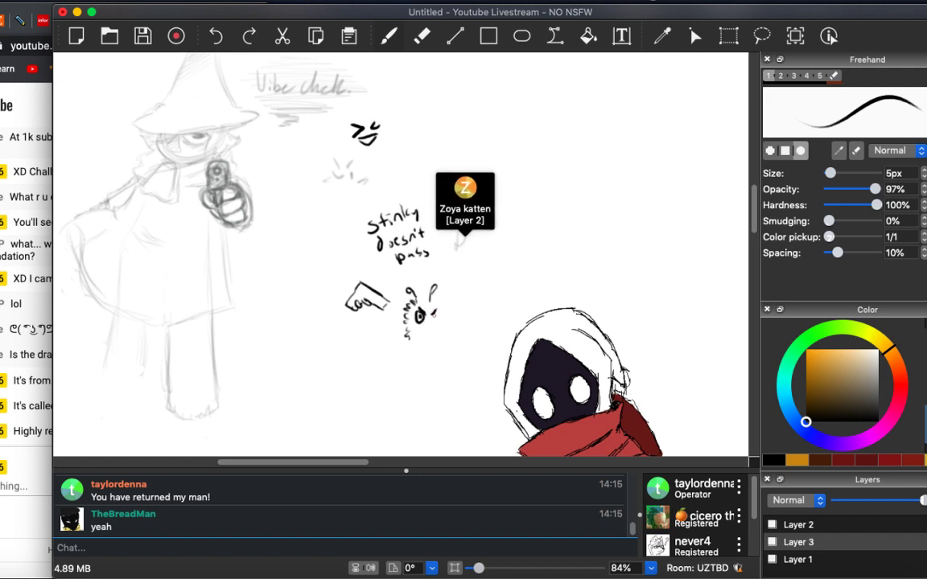
left_click_drag(439, 310, 435, 318)
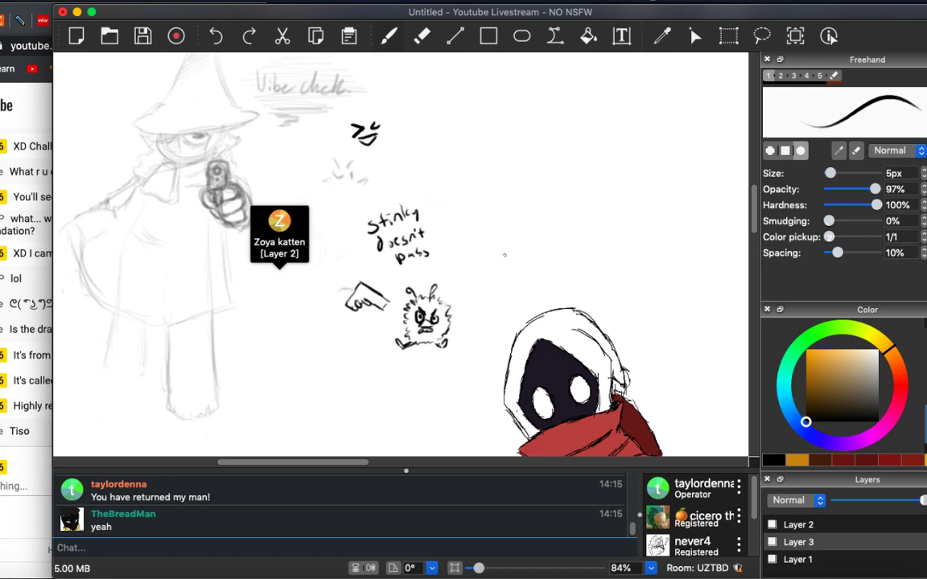
scroll(456, 231, "down", 5)
scroll(456, 231, "down", 1)
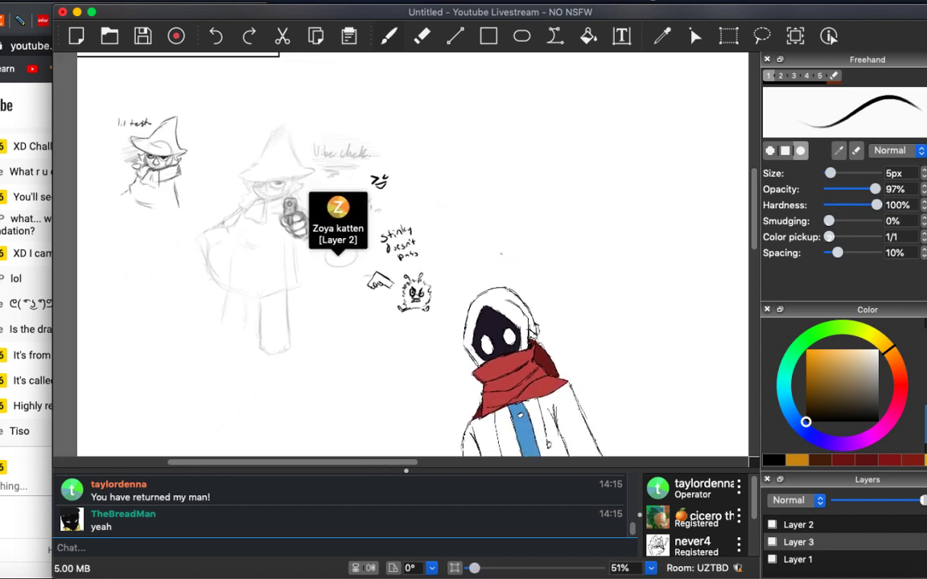
scroll(456, 231, "up", 2)
scroll(383, 275, "up", 4)
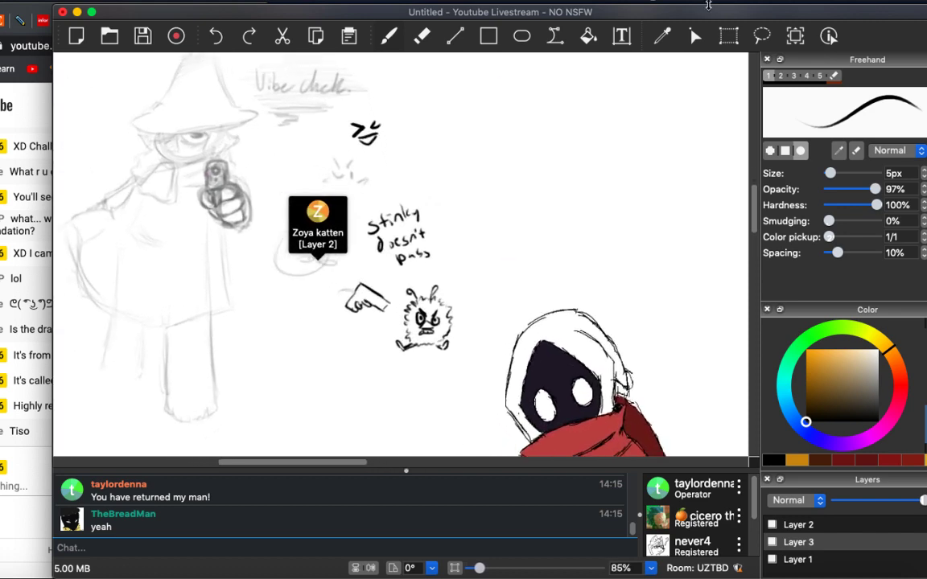
left_click(761, 36)
scroll(384, 275, "up", 1)
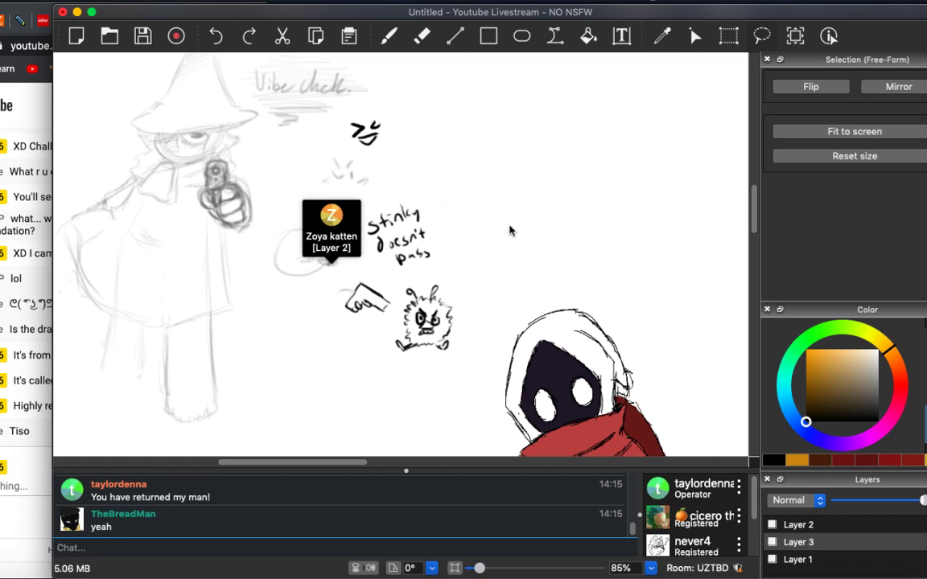
key("b")
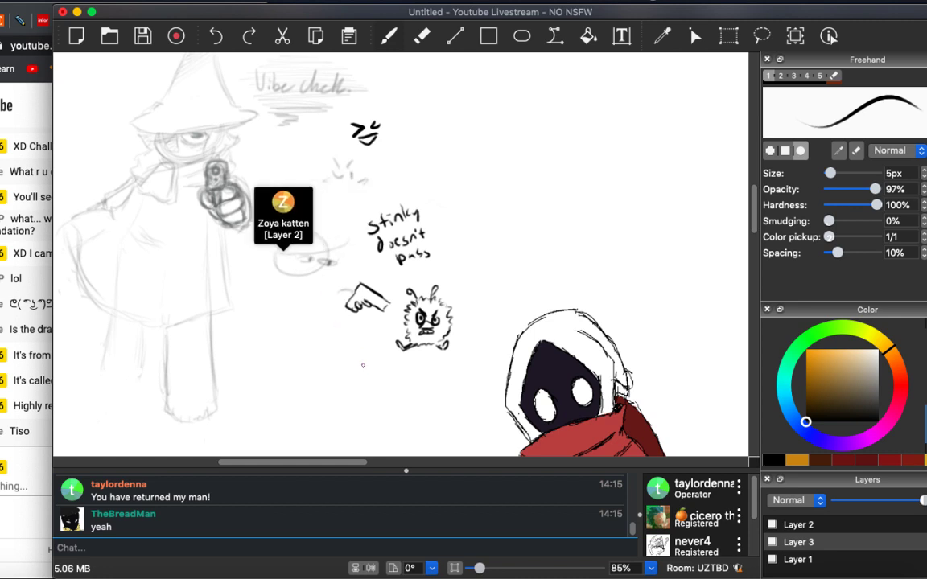
scroll(338, 310, "up", 2)
scroll(338, 312, "down", 2)
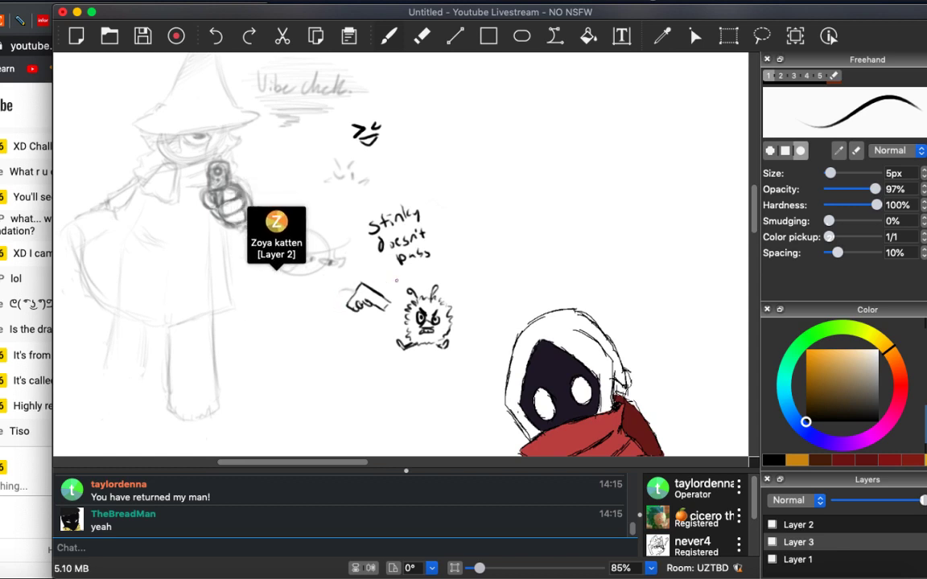
Move the fuzzy creature up against the pointing hand with a free-form selection, deselect it, and return to the freehand brush.
left_click(759, 37)
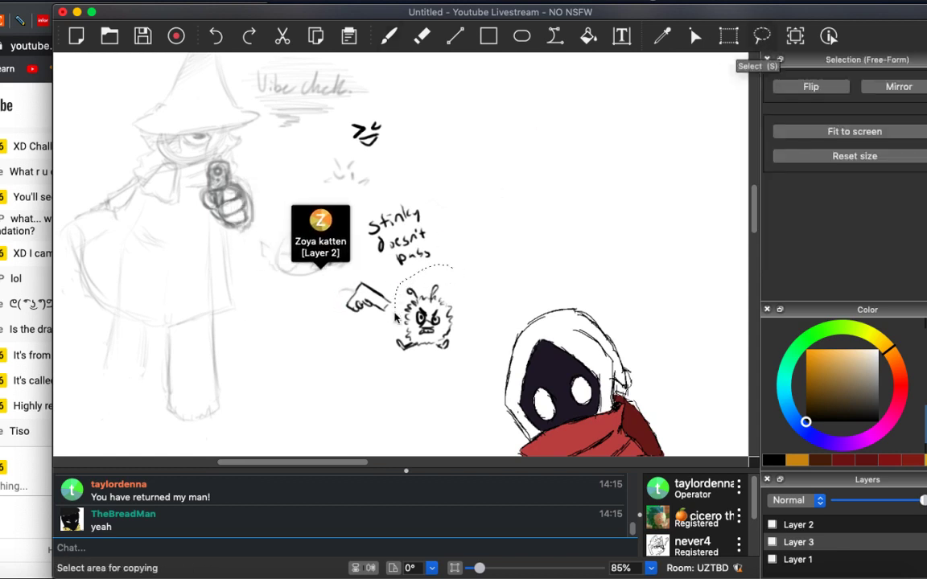
mouse_move(448, 266)
left_mouse_down()
mouse_move(460, 297)
mouse_move(440, 300)
left_mouse_up()
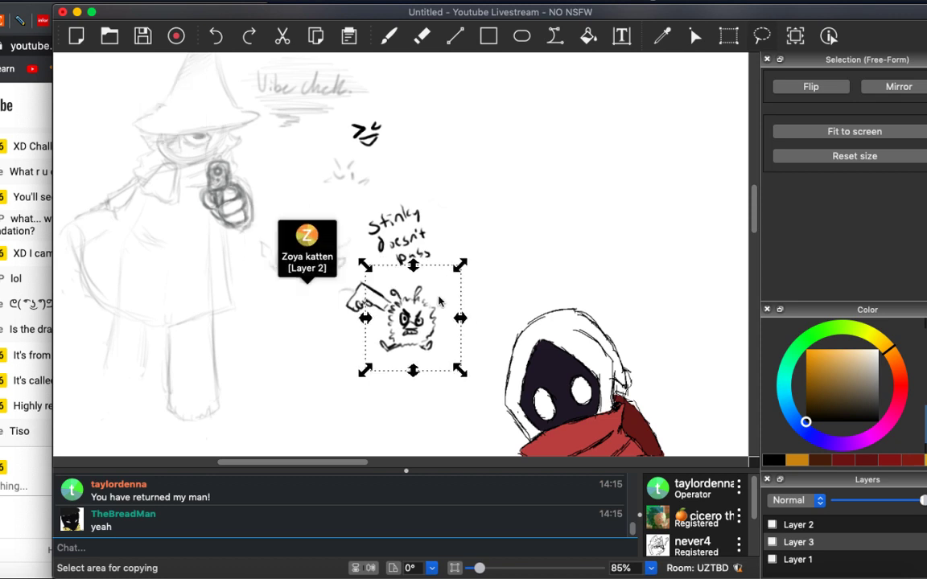
key("ctrl+shift+a")
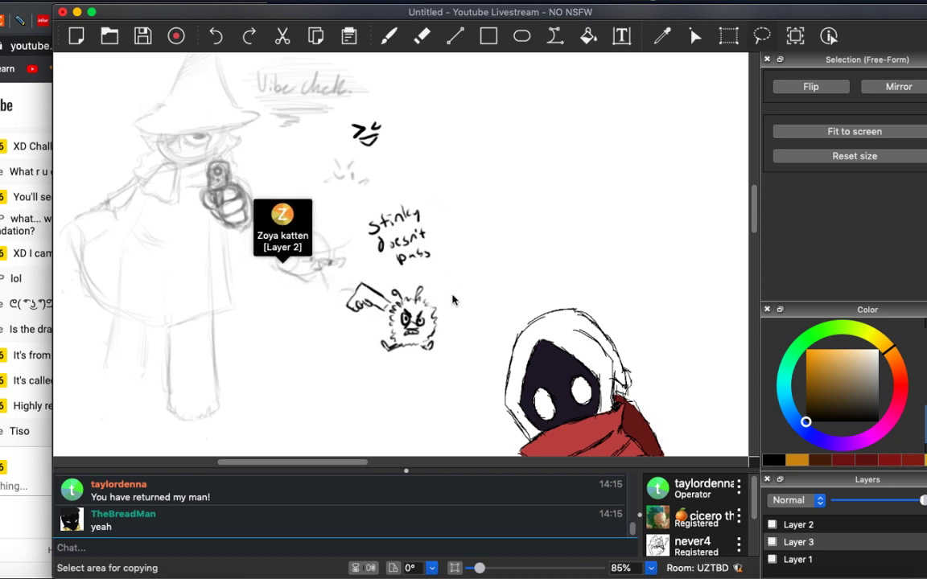
key("b")
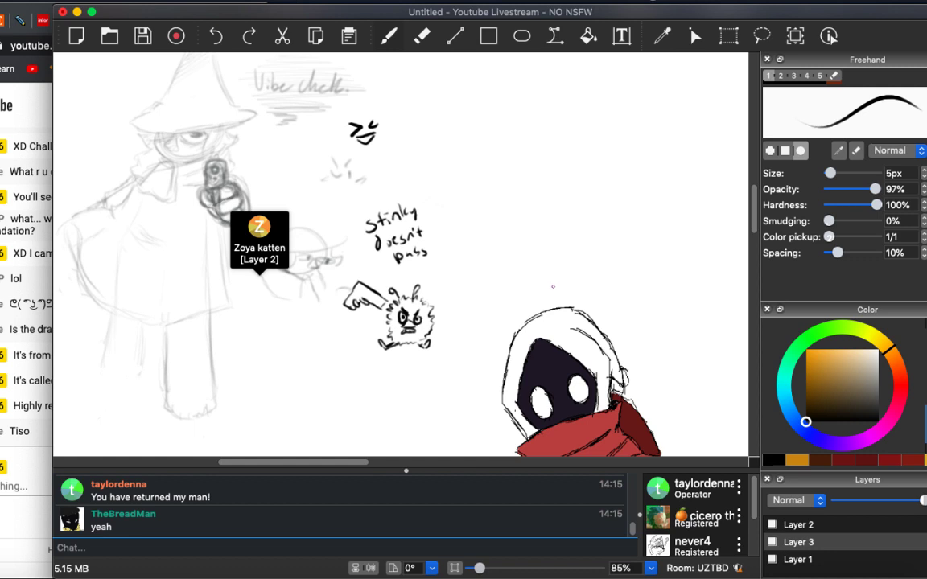
Look over the full hooded character and the spiky-haired head sketch near the canvas's lower right corner.
scroll(552, 286, "up", 3)
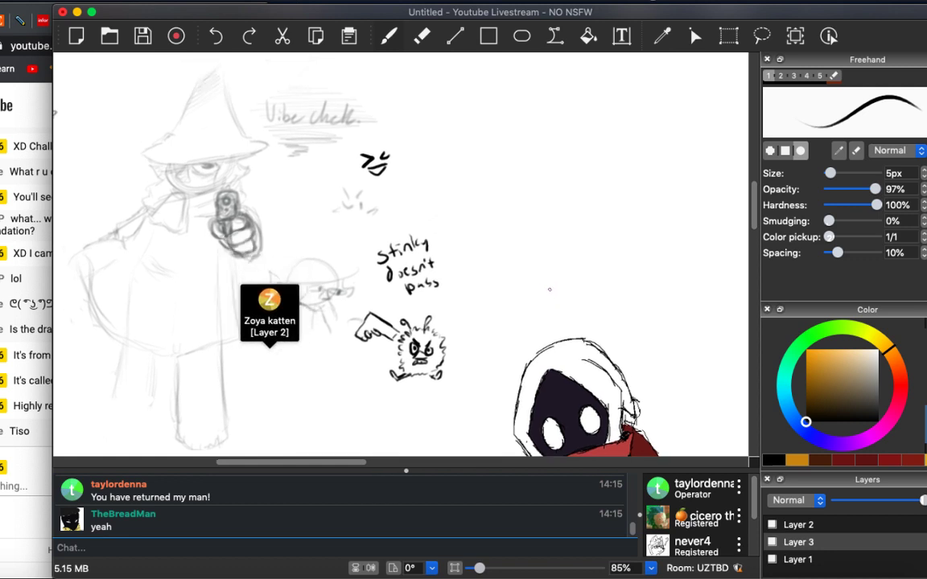
scroll(549, 290, "down", 5)
scroll(549, 290, "down", 5)
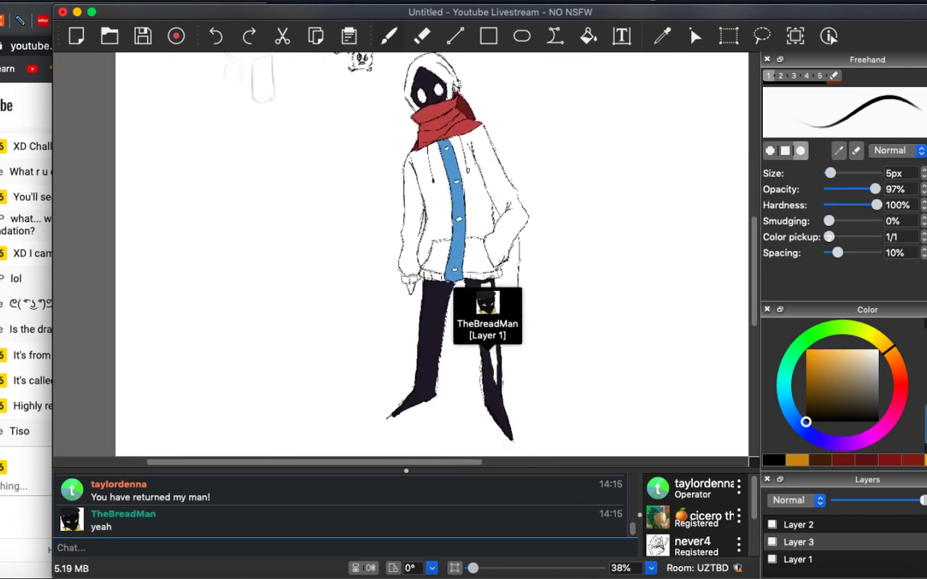
scroll(549, 289, "down", 5)
scroll(549, 289, "right", 3)
scroll(550, 290, "up", 5)
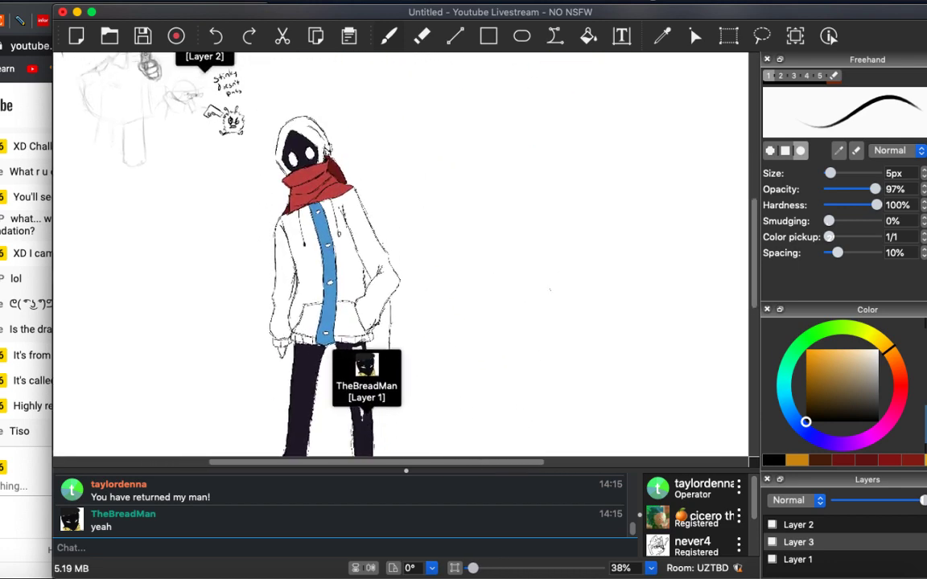
scroll(549, 290, "down", 5)
scroll(549, 290, "right", 4)
scroll(549, 290, "up", 5)
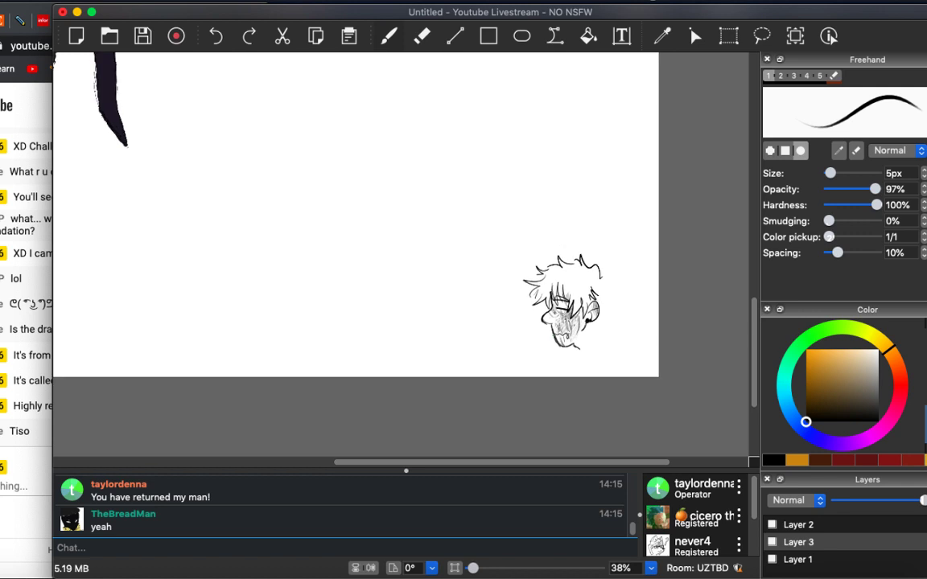
scroll(550, 290, "down", 5)
scroll(549, 289, "right", 4)
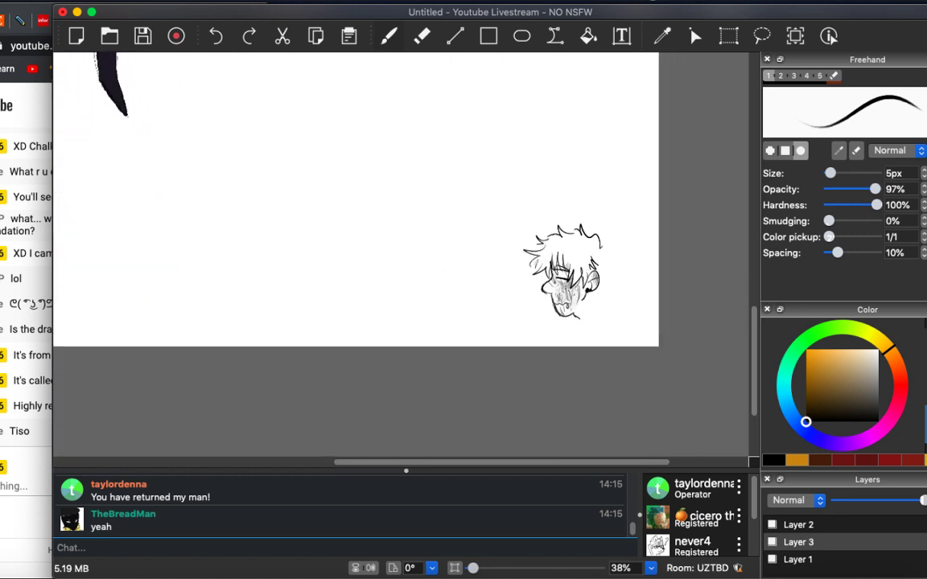
Handwrite "Love your style" in black beside the spiky-haired head sketch.
scroll(549, 289, "up", 4)
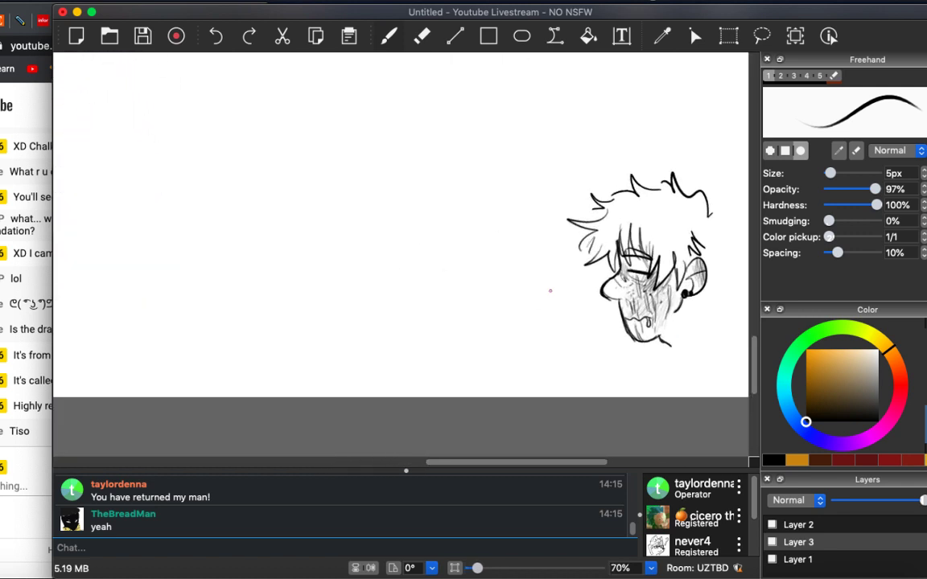
scroll(550, 290, "right", 2)
scroll(550, 290, "down", 2)
scroll(378, 346, "up", 2)
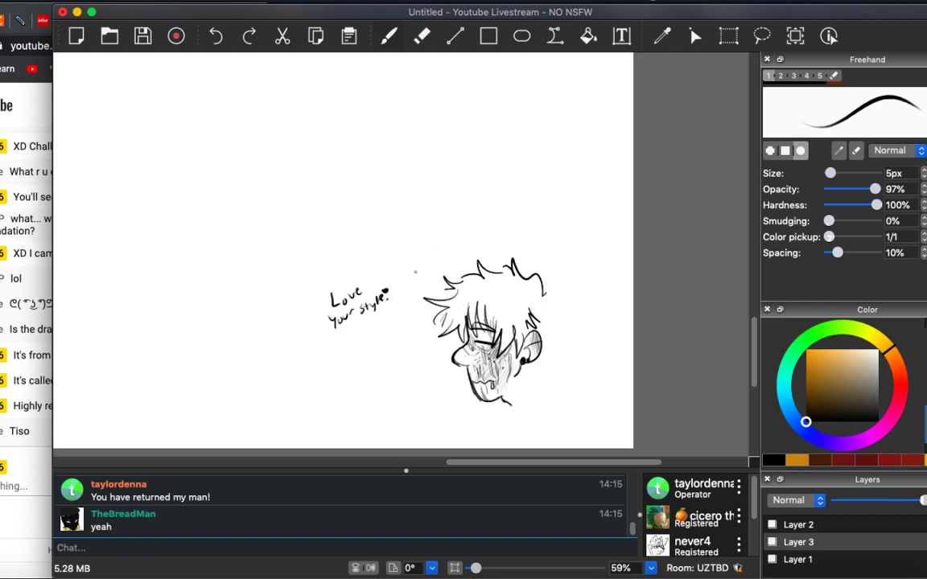
Look at the standing figure with crossed arms that another participant is sketching near the canvas's right edge.
scroll(415, 268, "up", 10)
scroll(394, 322, "right", 5)
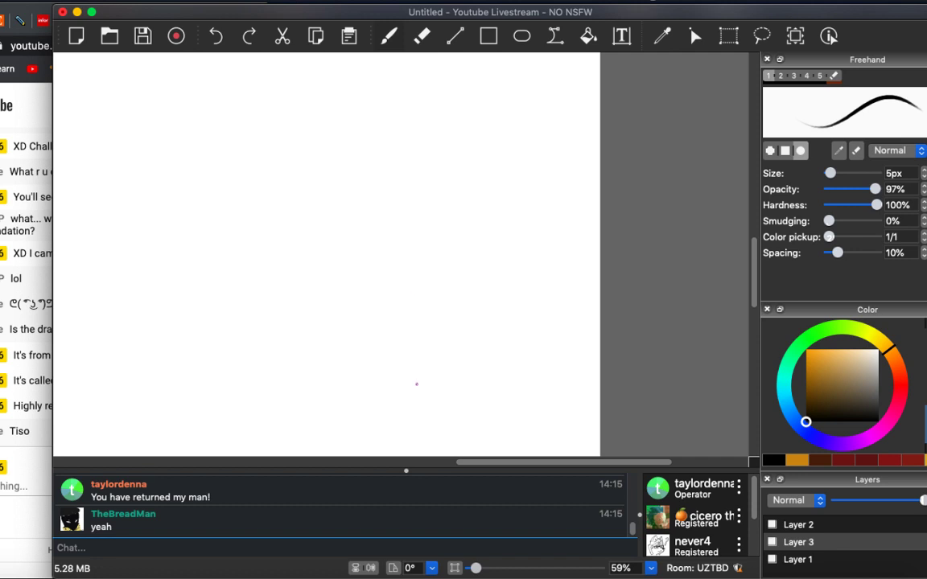
scroll(382, 347, "up", 5)
scroll(382, 347, "left", 3)
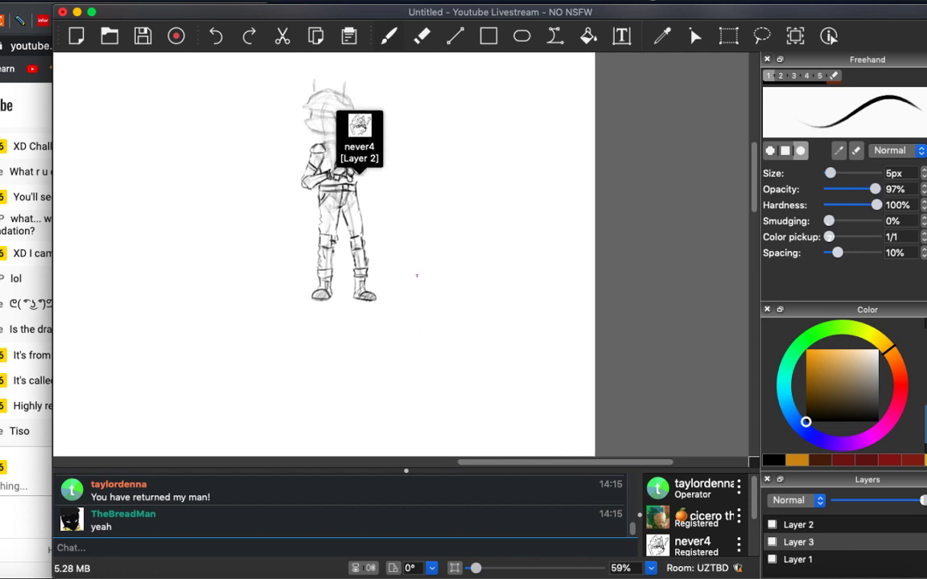
Handwrite "So cool!" with a small smiling face in the empty area beside the helmeted soldier sketch.
scroll(415, 275, "up", 3)
scroll(416, 275, "left", 3)
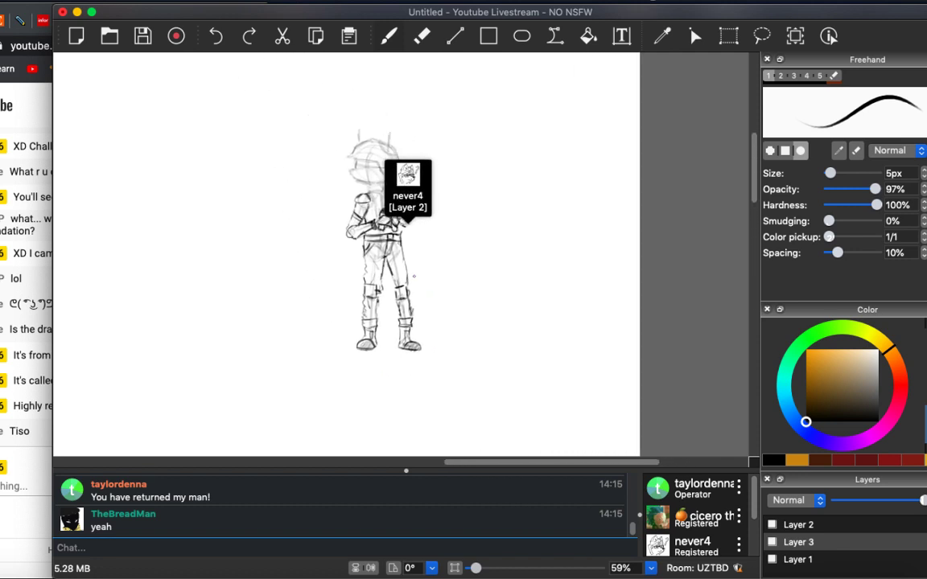
scroll(415, 275, "up", 5)
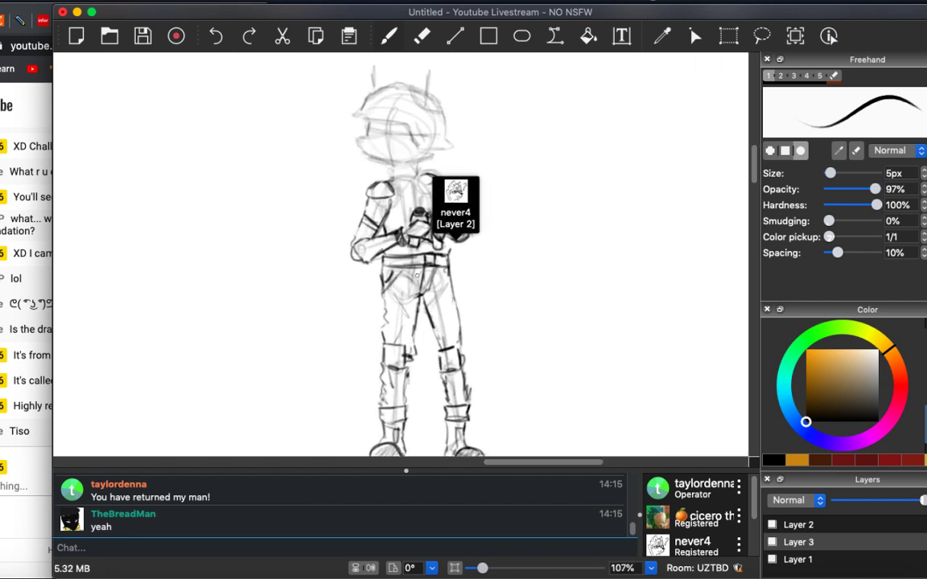
scroll(416, 276, "down", 1)
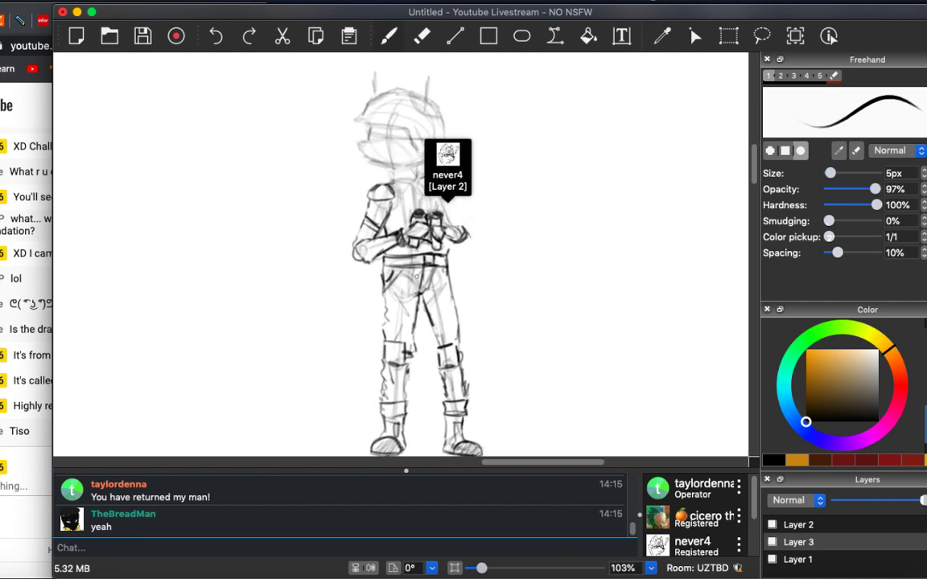
scroll(448, 131, "up", 2)
scroll(448, 131, "right", 5)
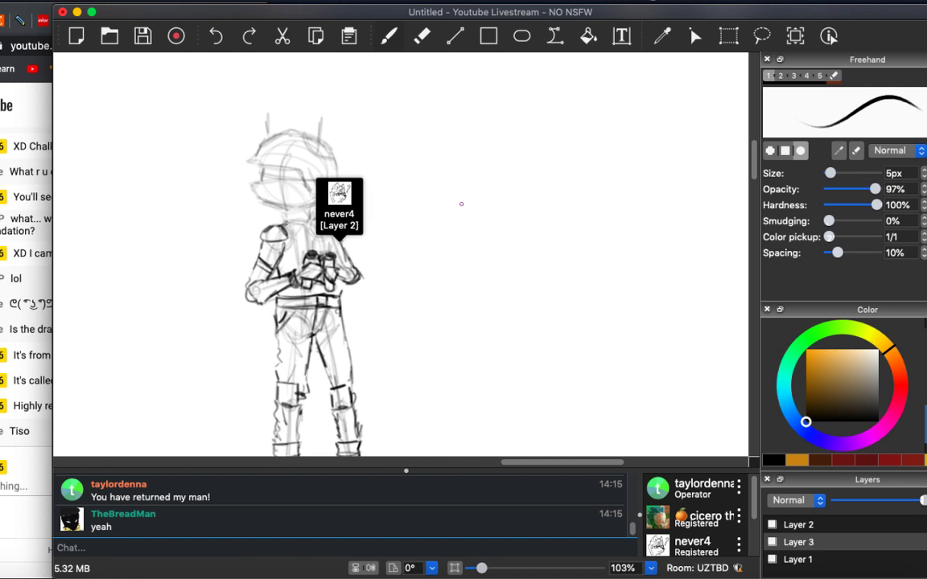
left_click_drag(447, 144, 442, 157)
mouse_move(457, 149)
left_mouse_down()
mouse_move(485, 149)
mouse_move(502, 134)
mouse_move(523, 150)
left_mouse_up()
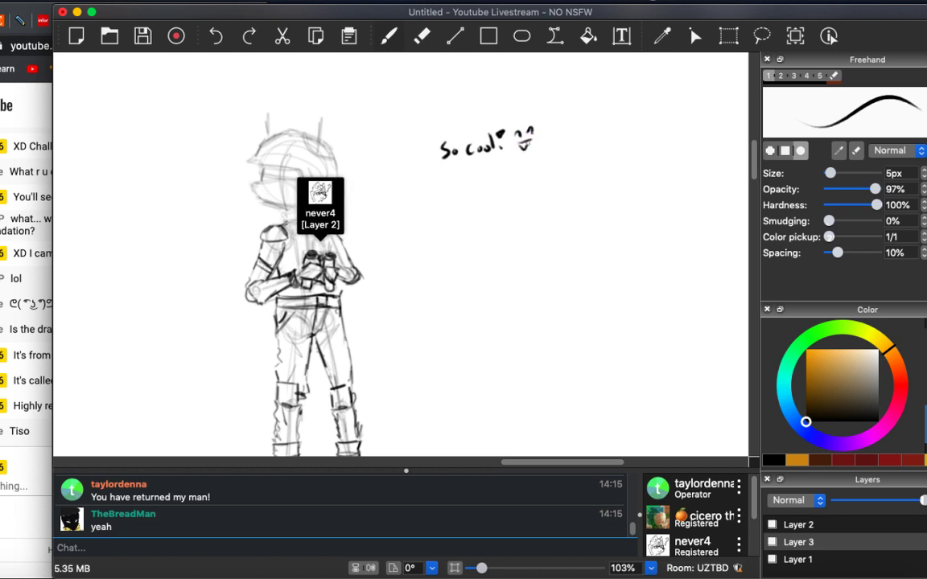
Send the greeting "Hi!" in the YouTube live chat and return to the drawing window.
scroll(546, 248, "left", 5)
scroll(546, 249, "down", 2)
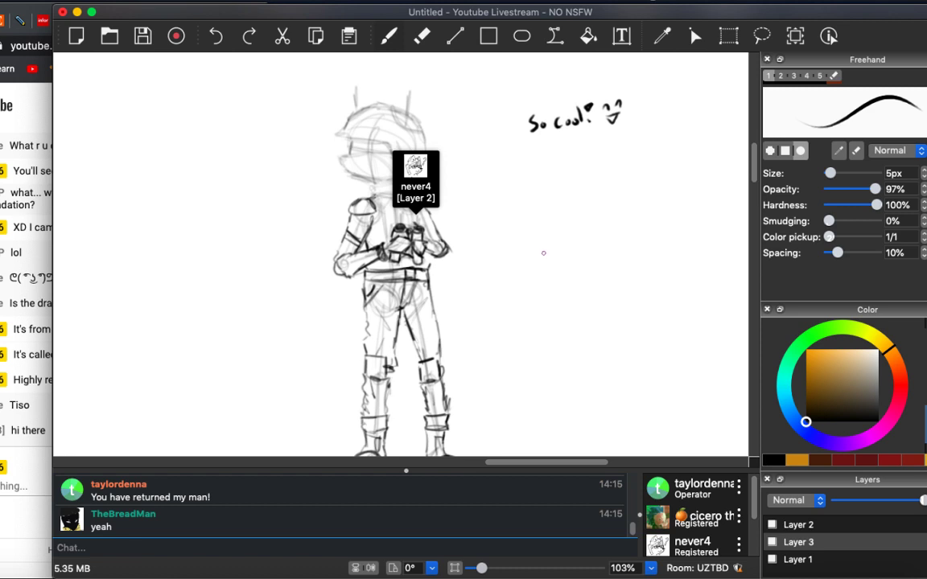
left_click(24, 486)
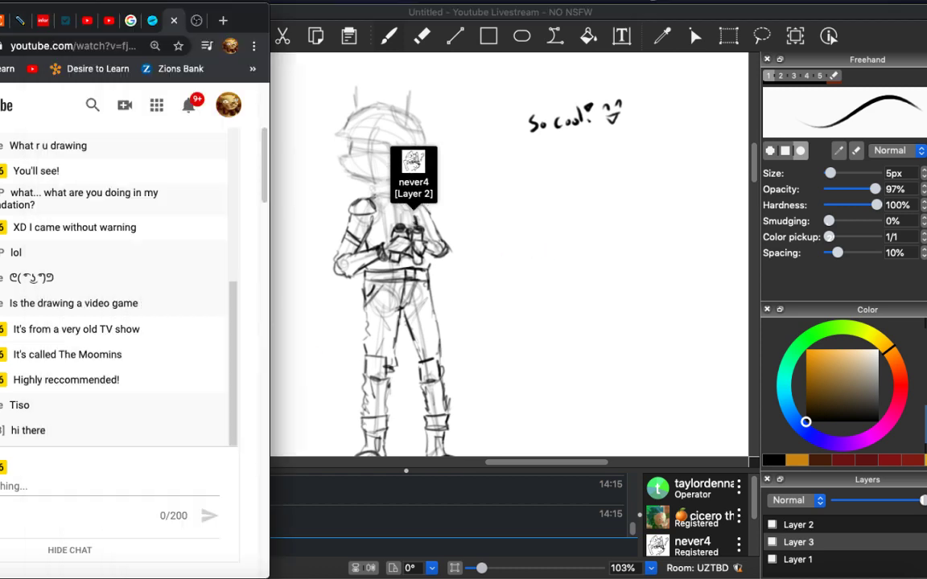
type("hi")
key("Return")
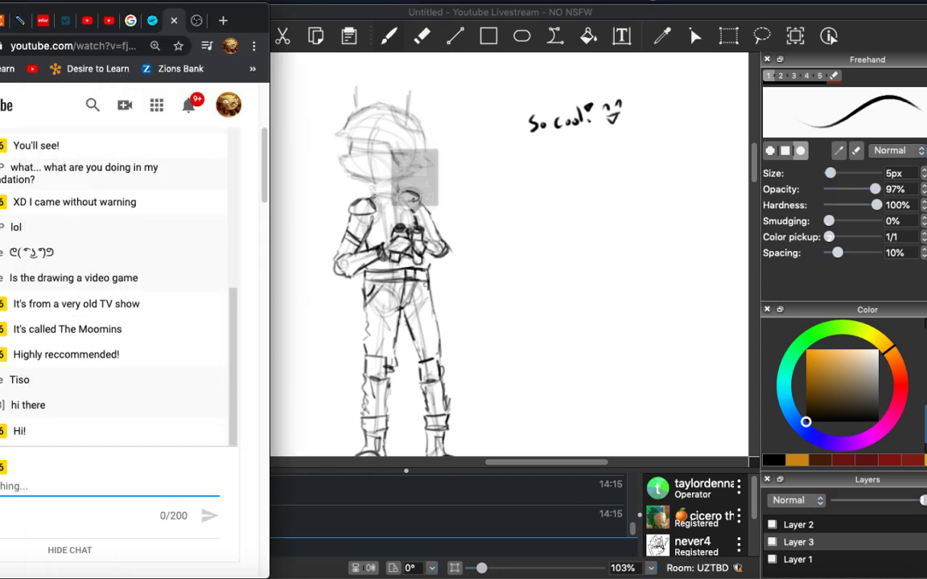
left_click(306, 12)
left_click_drag(338, 13, 337, 11)
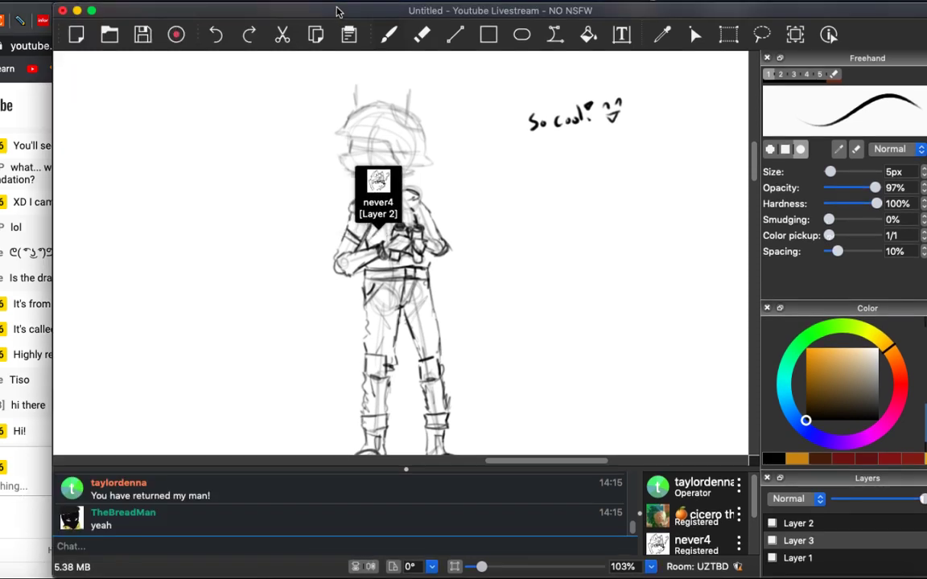
Doodle a tiny grumpy face beside the handwritten "Stinky doesn't pass" note, above the hooded figure in the red scarf.
scroll(453, 243, "down", 10)
scroll(453, 244, "left", 8)
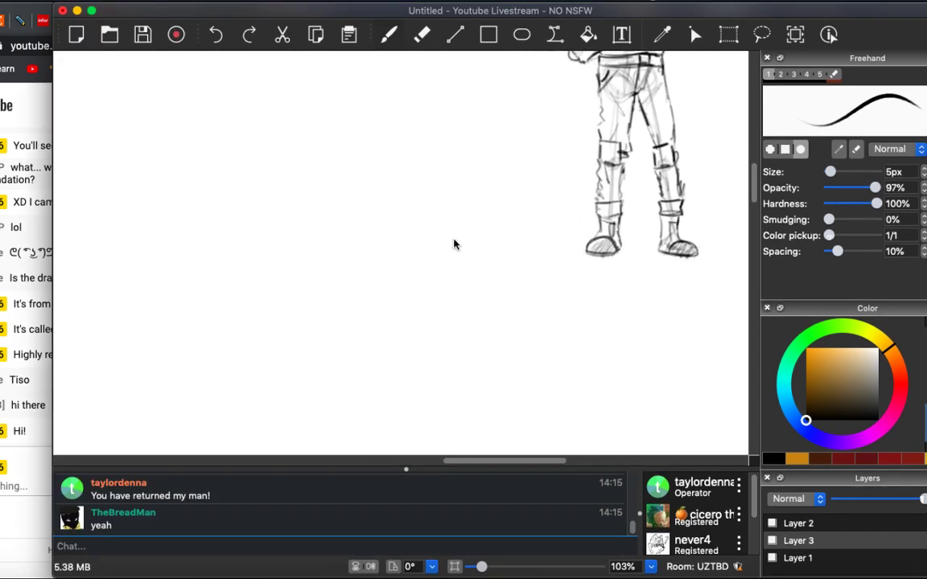
scroll(455, 244, "down", 8)
scroll(455, 244, "left", 8)
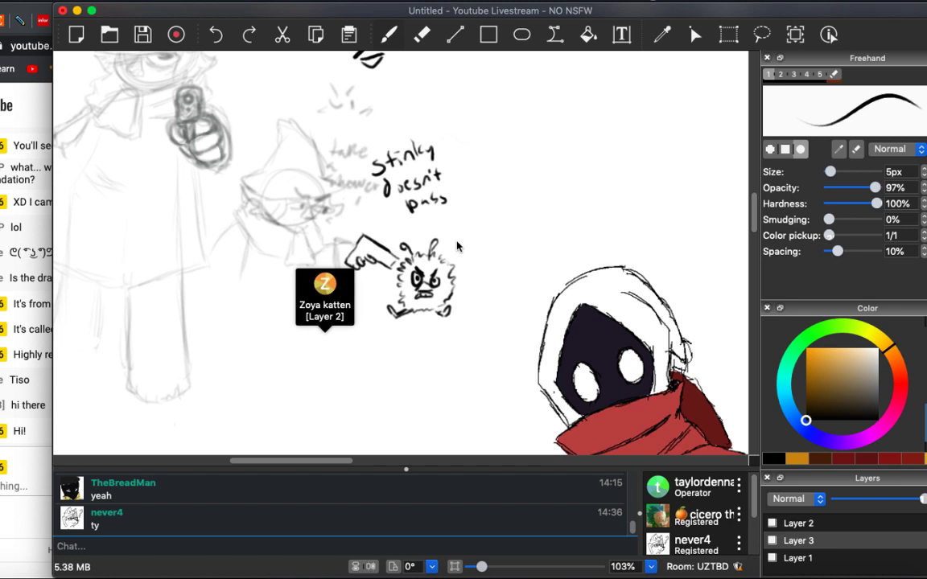
scroll(456, 247, "up", 3)
scroll(456, 247, "right", 1)
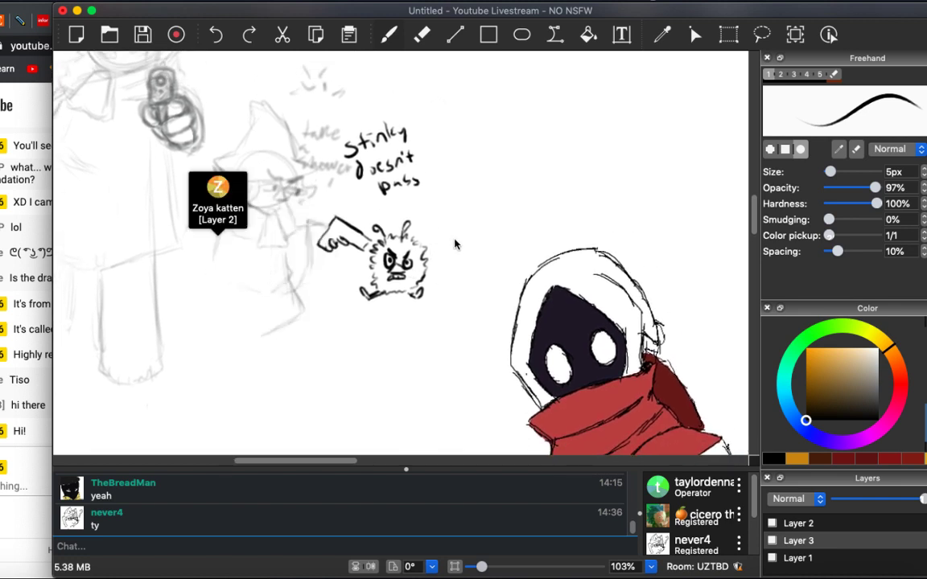
key("d")
key("b")
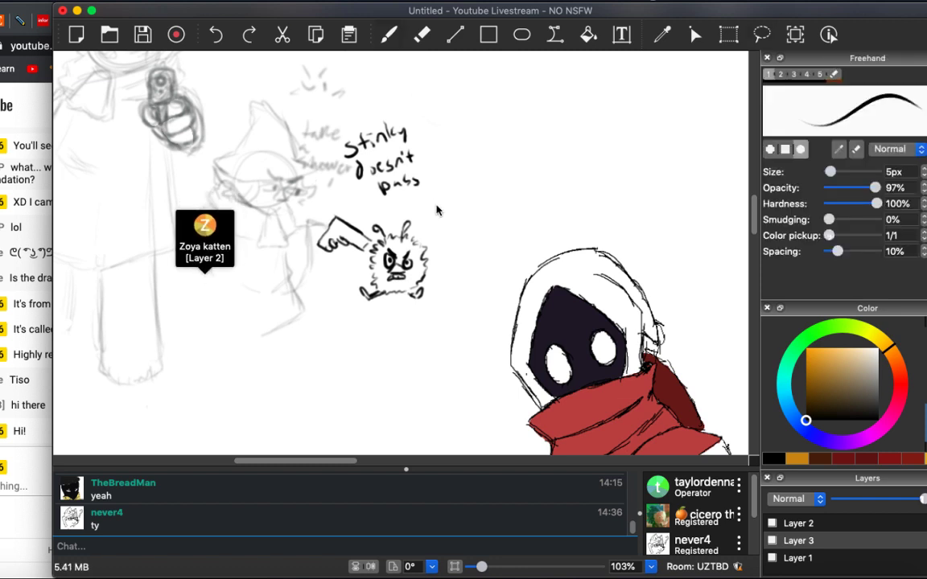
left_click_drag(433, 194, 454, 204)
Look over the drawings on the shared canvas, including the hooded red-scarf figure, the helmeted soldier and the spiky-haired profile.
scroll(485, 268, "down", 10)
scroll(485, 268, "right", 8)
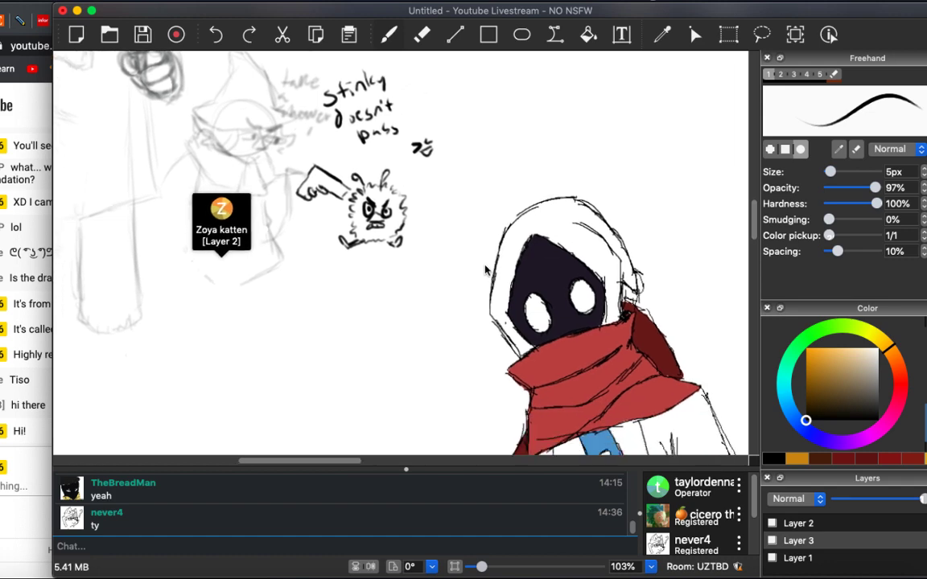
scroll(485, 269, "down", 10)
scroll(485, 269, "right", 5)
scroll(485, 269, "up", 9)
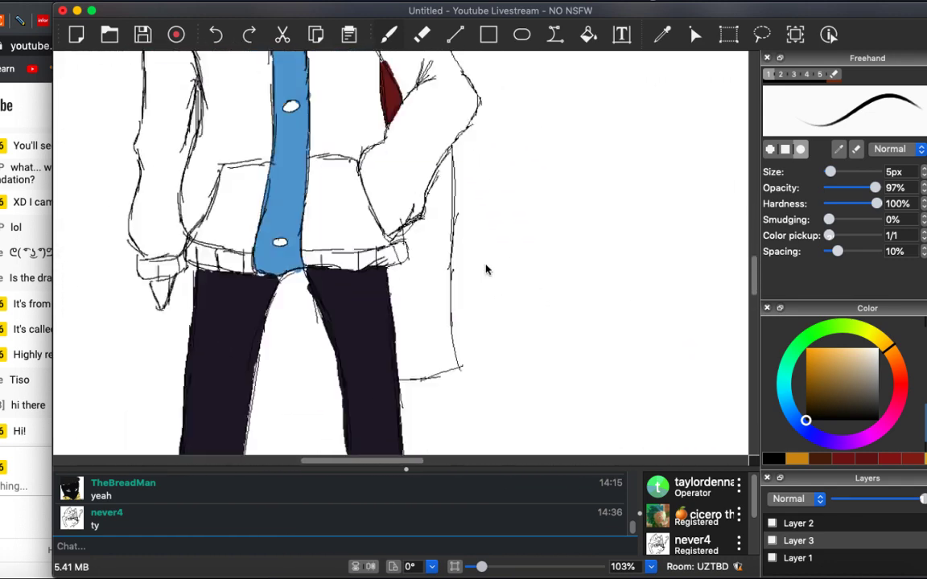
scroll(485, 270, "down", 5)
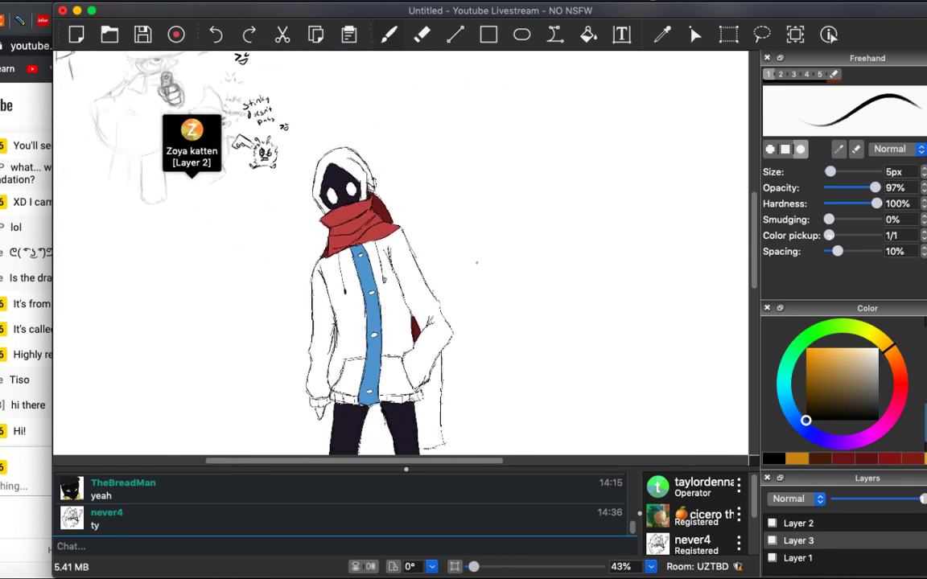
scroll(485, 269, "down", 5)
scroll(487, 266, "up", 5)
scroll(486, 266, "up", 5)
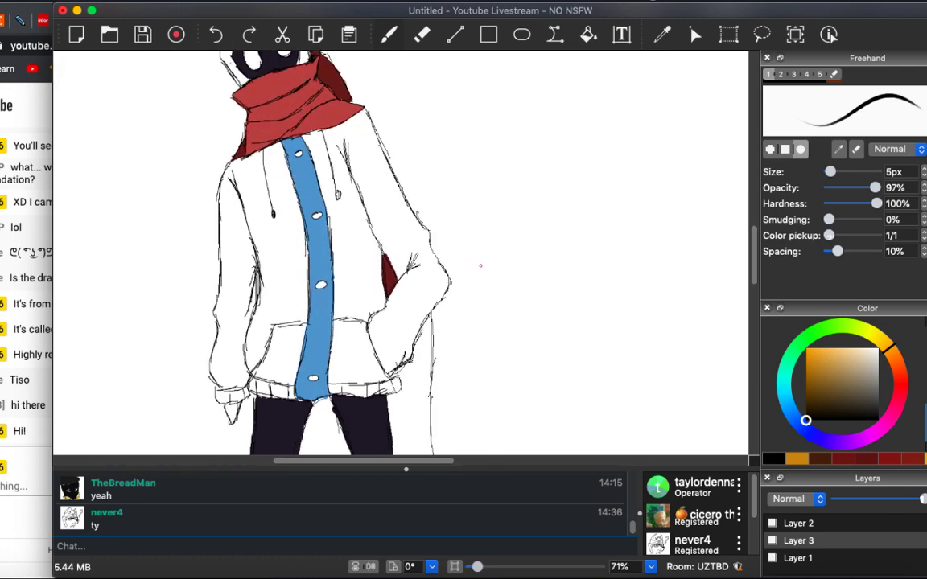
scroll(487, 266, "up", 5)
scroll(467, 265, "right", 10)
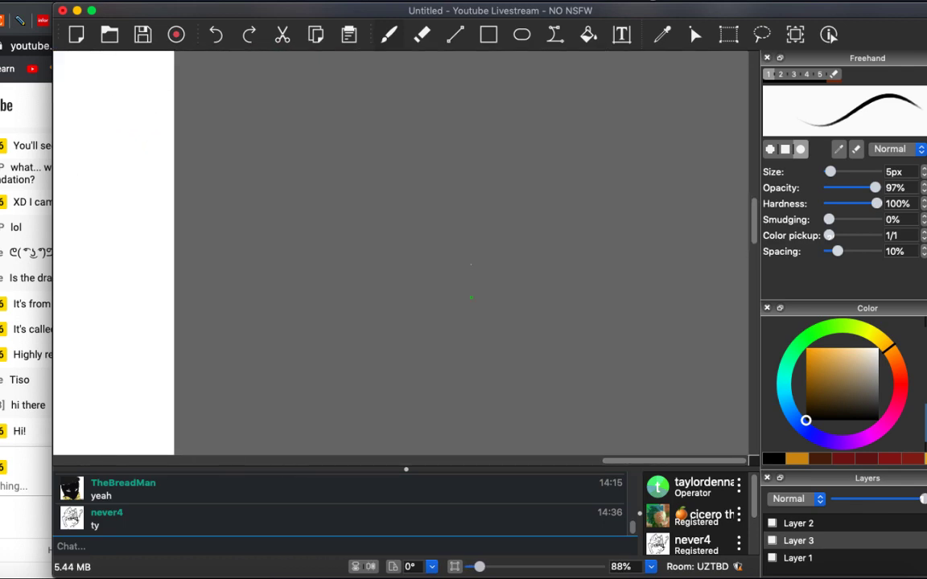
scroll(466, 280, "up", 5)
scroll(471, 266, "left", 2)
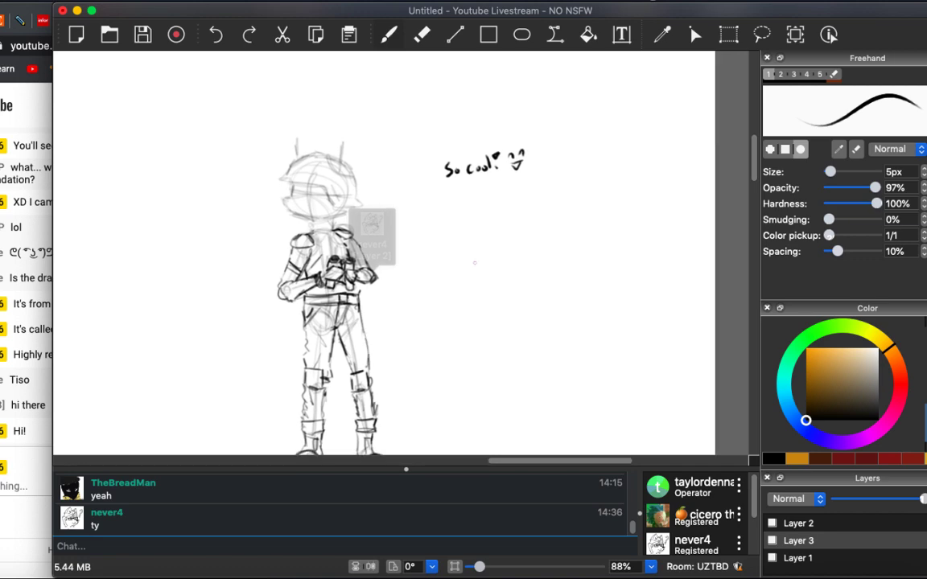
scroll(476, 340, "down", 15)
scroll(476, 282, "left", 5)
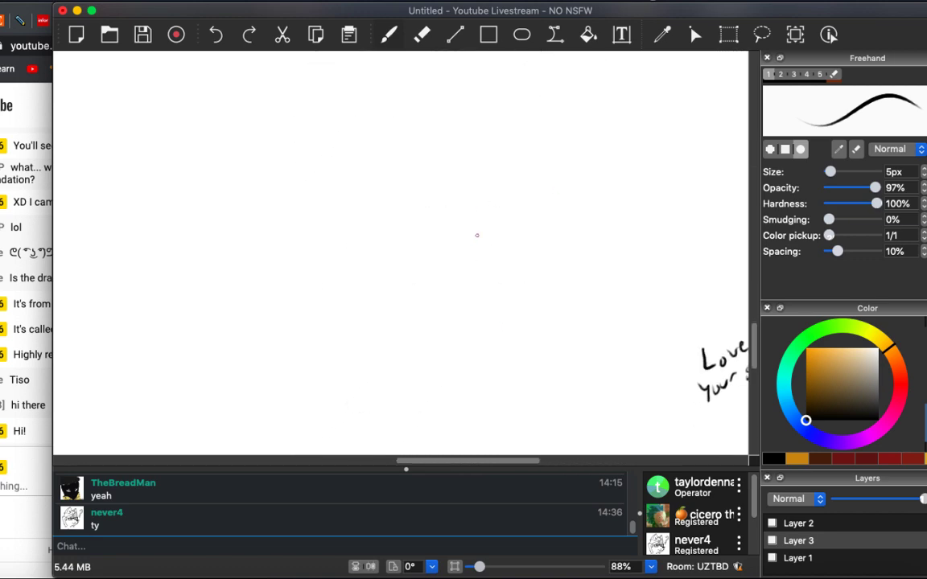
scroll(460, 263, "right", 5)
scroll(479, 264, "up", 5)
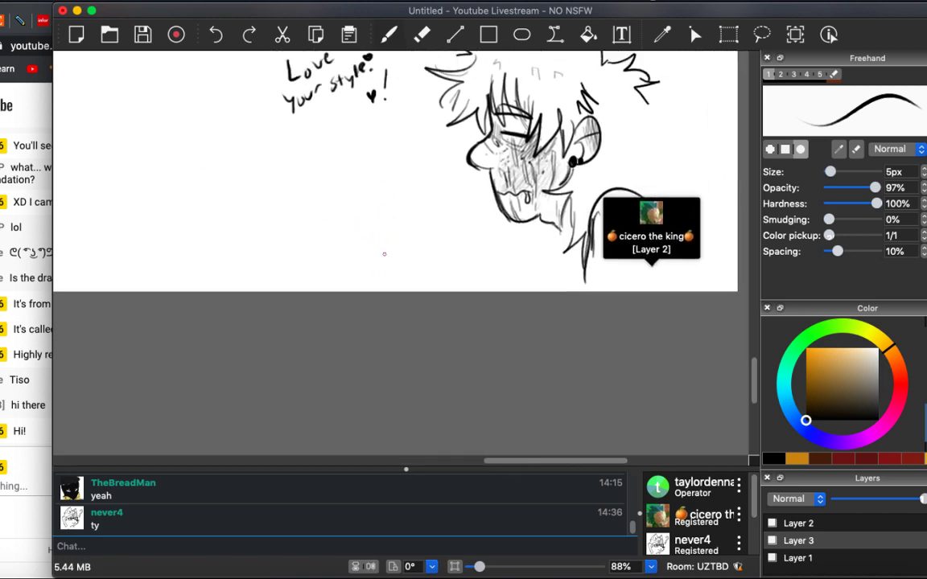
Sketch a small chibi head beside the hooded figure, with a round hood, face opening, two eyes and the scarf's side bumps.
scroll(383, 252, "up", 10)
scroll(383, 253, "left", 10)
scroll(466, 275, "up", 5)
scroll(465, 275, "right", 8)
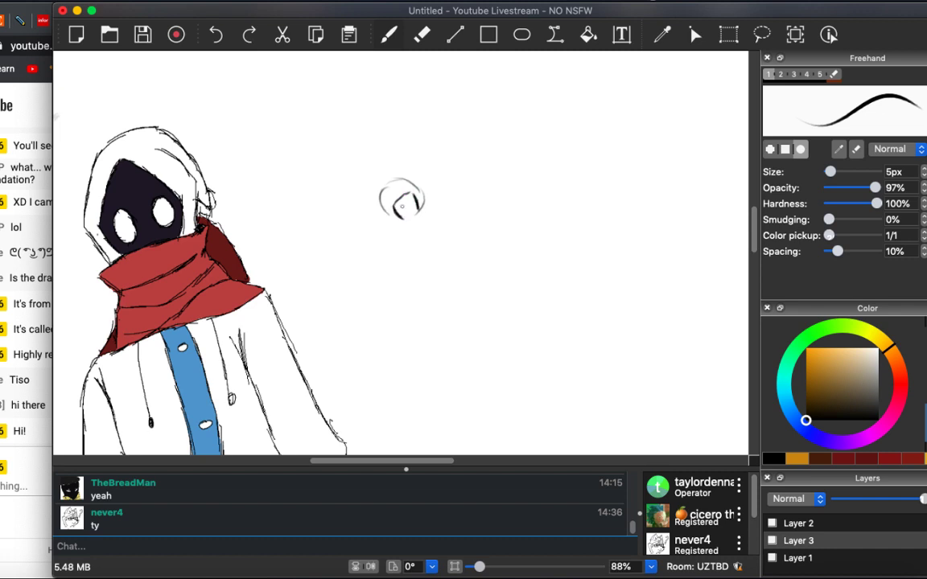
scroll(404, 206, "up", 3)
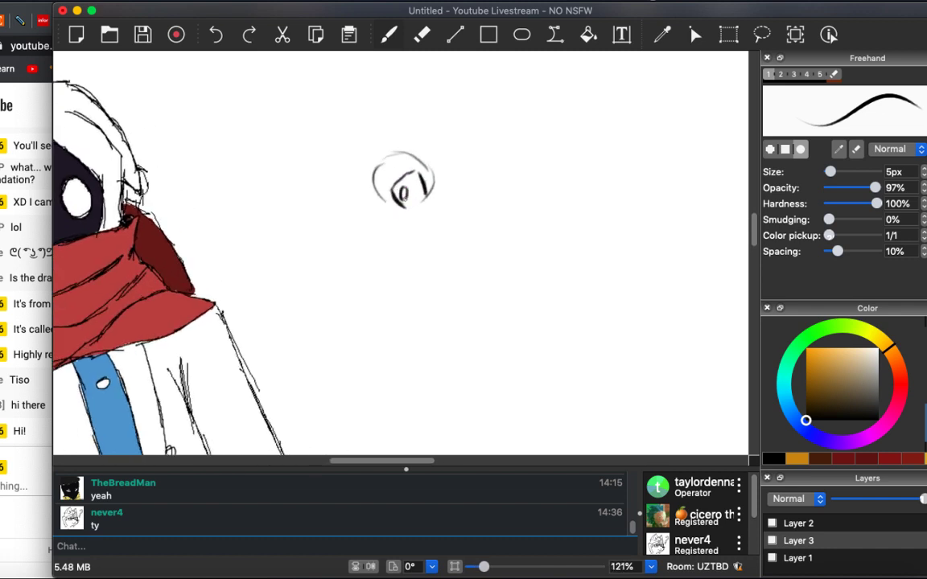
mouse_move(418, 198)
left_mouse_down()
mouse_move(363, 188)
mouse_move(366, 215)
left_mouse_up()
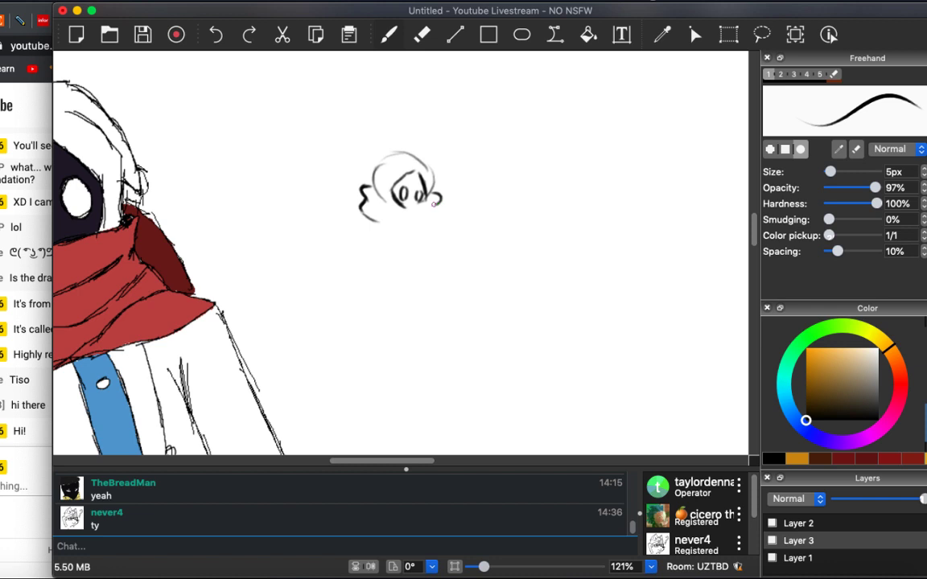
Draw the lower edge of the chibi's scarf, redo that stroke, and add the upper fold beneath the face.
left_click_drag(361, 212, 421, 223)
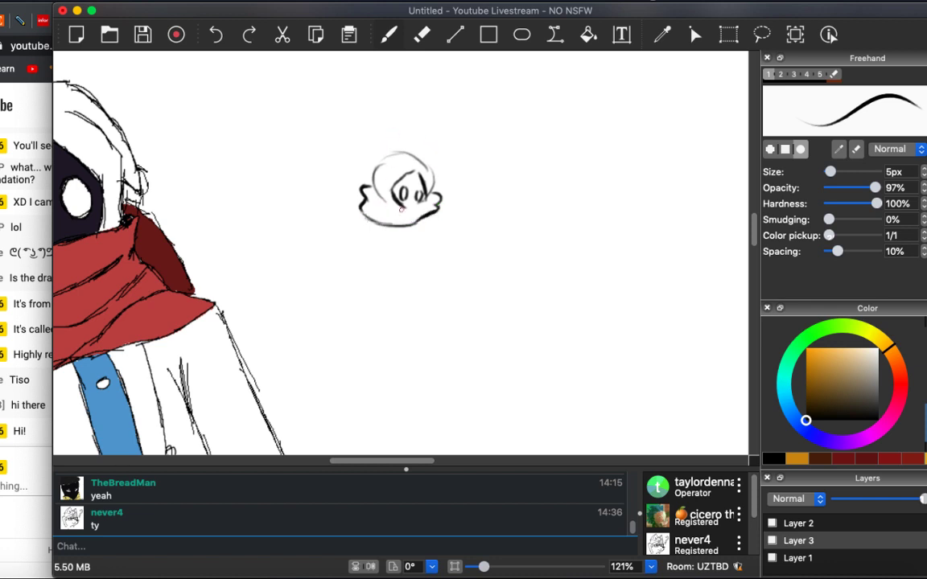
key("ctrl+z")
left_click_drag(360, 208, 427, 214)
mouse_move(361, 195)
left_mouse_down()
mouse_move(407, 213)
mouse_move(399, 198)
left_mouse_up()
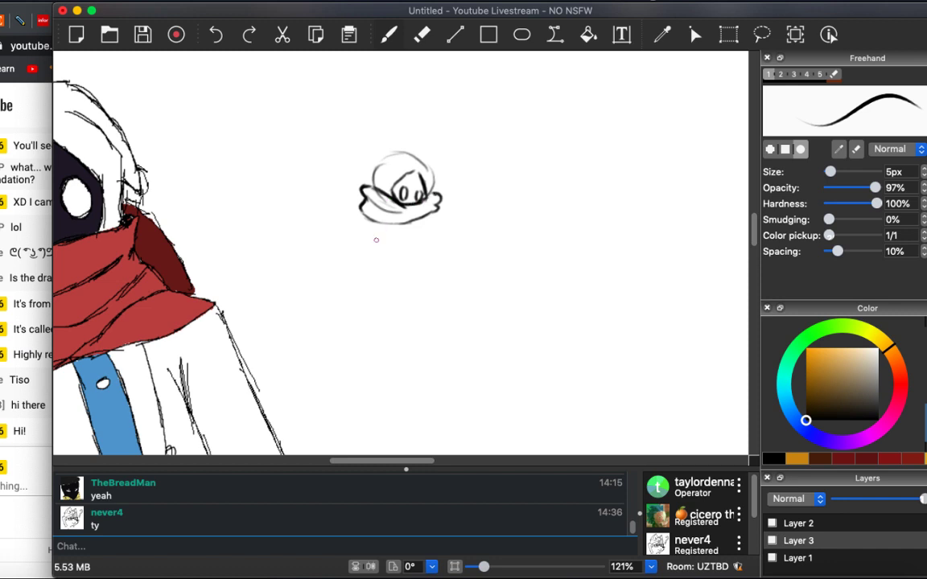
Outline the chibi's hood with a pointed tip and draw a small filled heart beside the head.
mouse_move(375, 239)
left_mouse_down()
mouse_move(405, 207)
mouse_move(407, 155)
mouse_move(403, 182)
mouse_move(412, 180)
left_mouse_up()
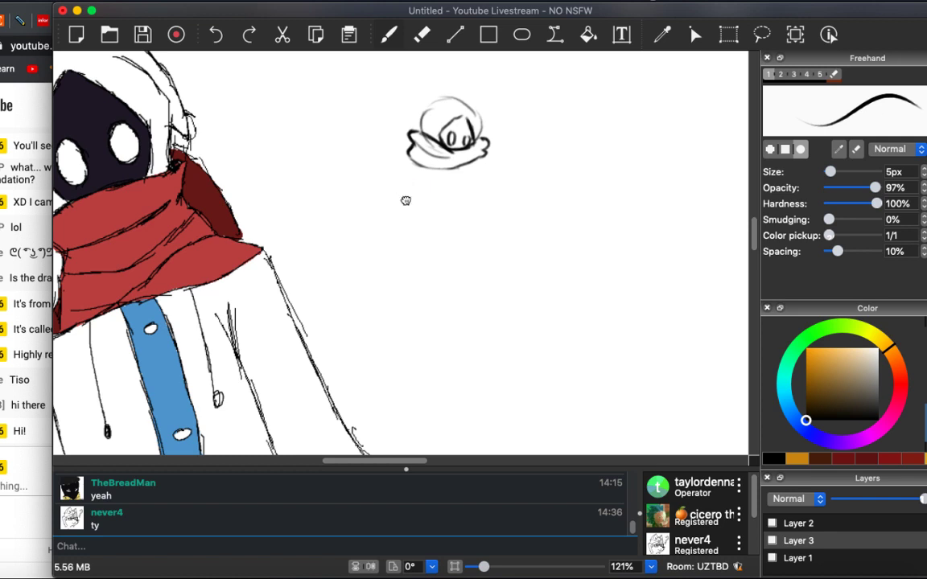
scroll(403, 199, "up", 3)
mouse_move(451, 153)
left_mouse_down()
mouse_move(433, 157)
mouse_move(433, 174)
mouse_move(486, 171)
left_mouse_up()
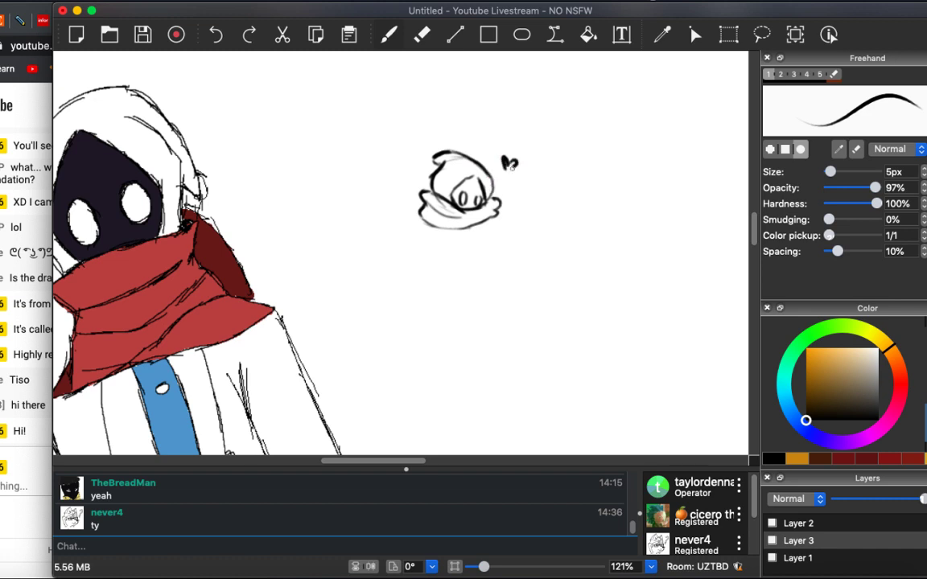
Draw the chibi's arms, the buttoned strip down the jacket and the scarf's trailing end, redoing a stray stroke.
scroll(461, 148, "down", 5)
scroll(461, 149, "left", 3)
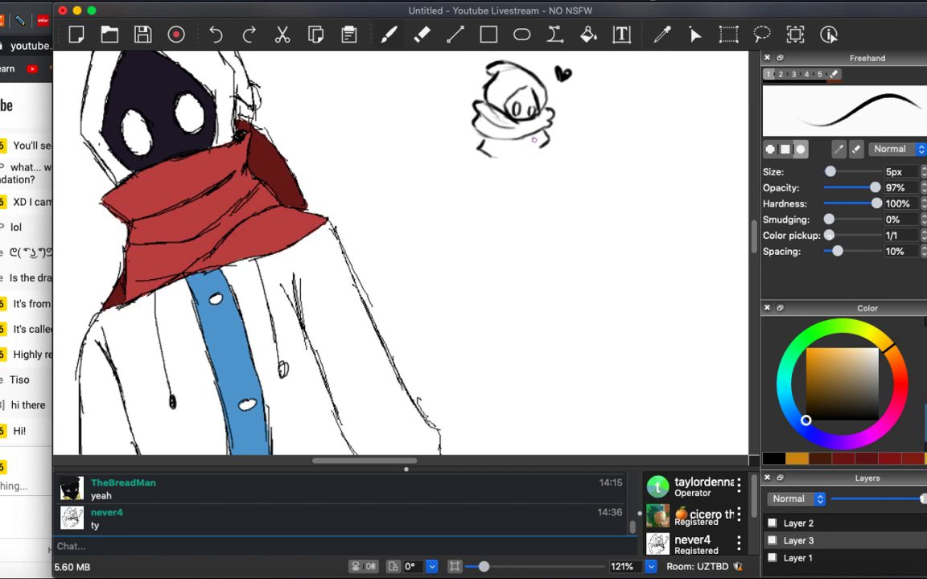
key("super+z")
left_click_drag(475, 230, 489, 174)
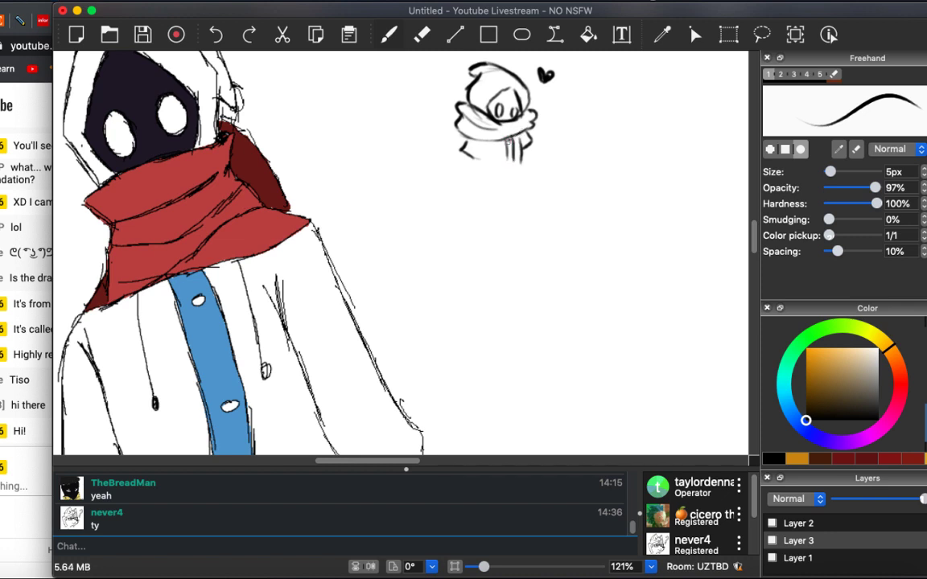
mouse_move(475, 159)
left_mouse_down()
mouse_move(489, 134)
mouse_move(444, 169)
left_mouse_up()
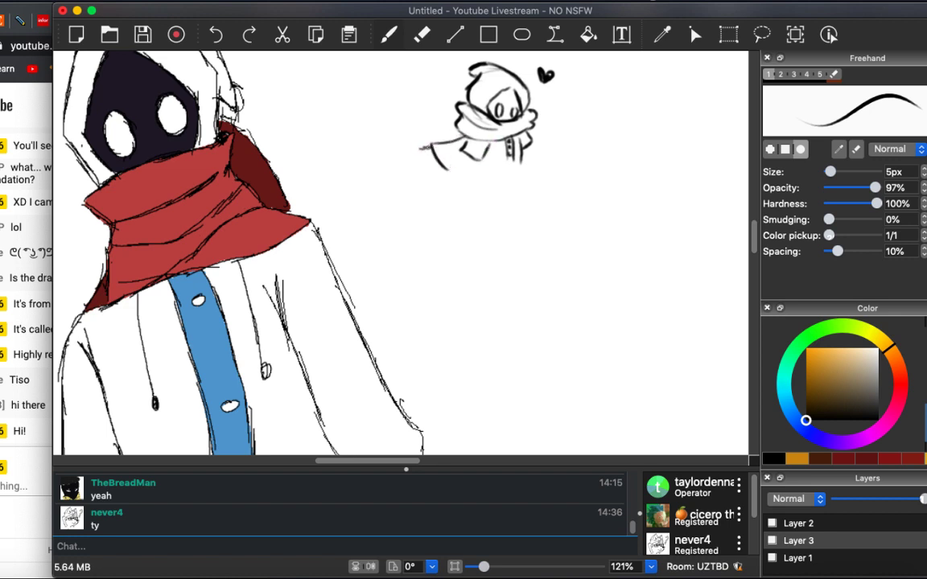
left_click_drag(432, 142, 438, 169)
Finish the chibi's body with the jacket hem, hands and tiny feet, using the large hooded figure as reference.
scroll(453, 225, "down", 10)
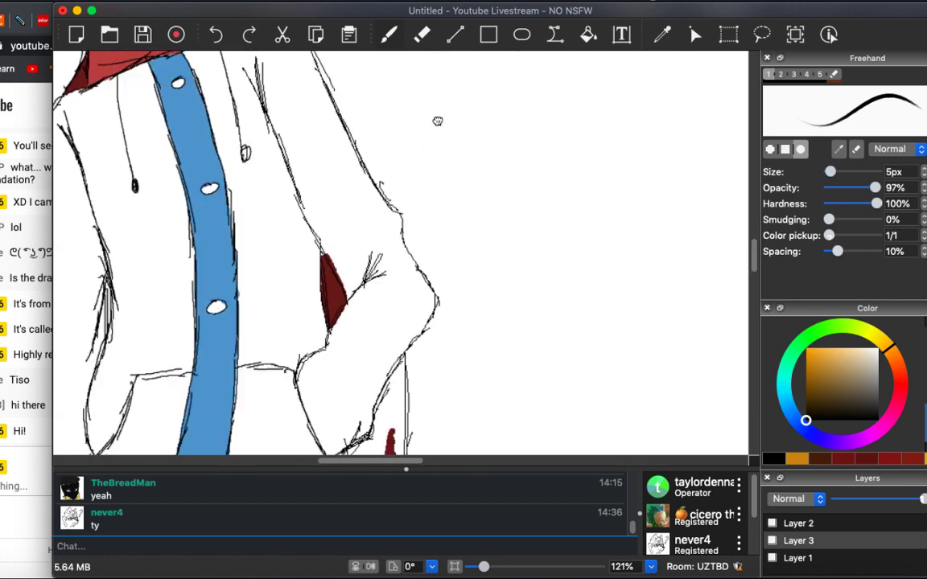
scroll(449, 302, "up", 6)
scroll(434, 311, "up", 5)
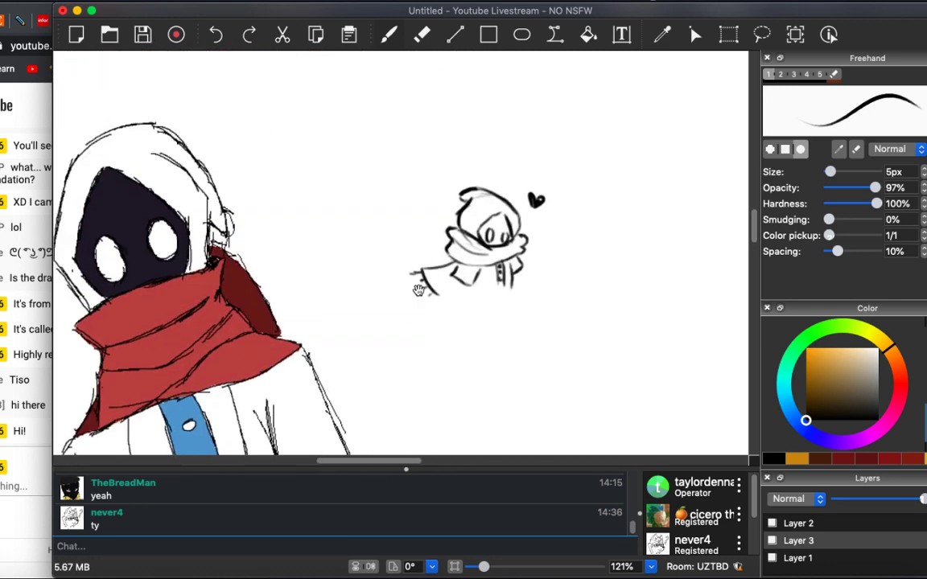
mouse_move(452, 274)
left_mouse_down()
mouse_move(518, 276)
mouse_move(471, 289)
mouse_move(510, 291)
left_mouse_up()
scroll(474, 200, "down", 10)
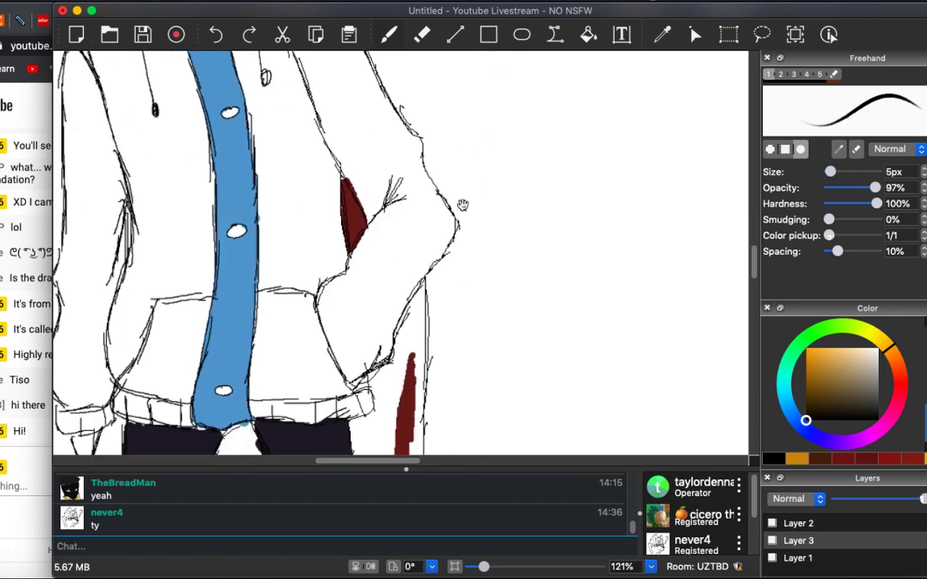
scroll(485, 281, "down", 3)
scroll(480, 211, "up", 12)
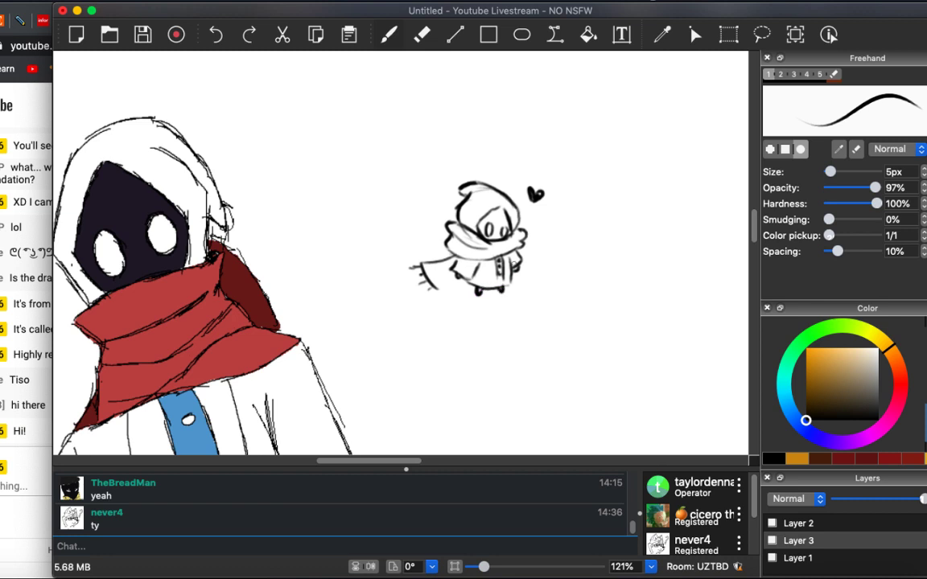
Close the lower edge of the chibi's trailing scarf end.
left_click_drag(455, 284, 427, 282)
key("ctrl+minus")
key("ctrl+minus")
key("ctrl+minus")
key("ctrl+minus")
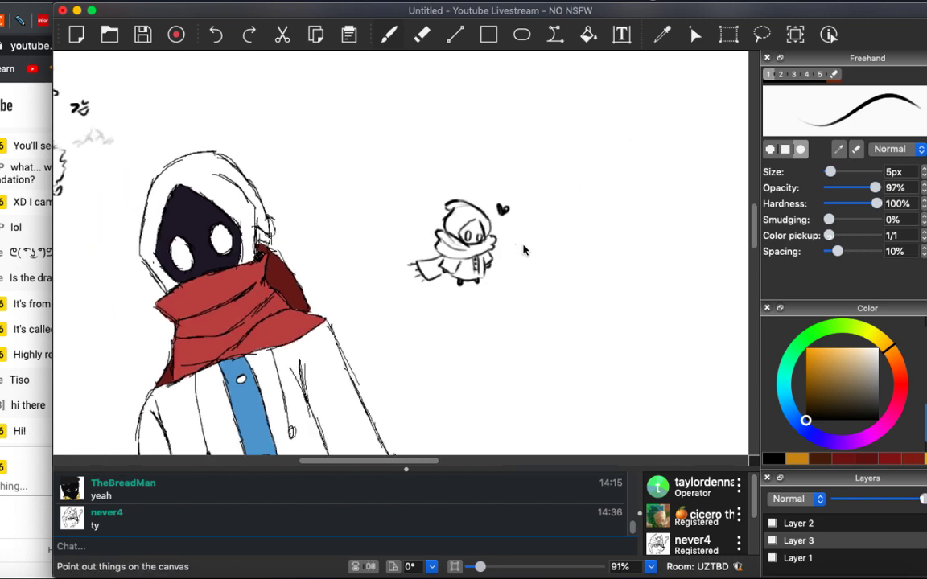
Look over the other drawings on the shared canvas, including the full hooded figure, the armored character and the vibe-check sketches.
scroll(434, 253, "down", 5)
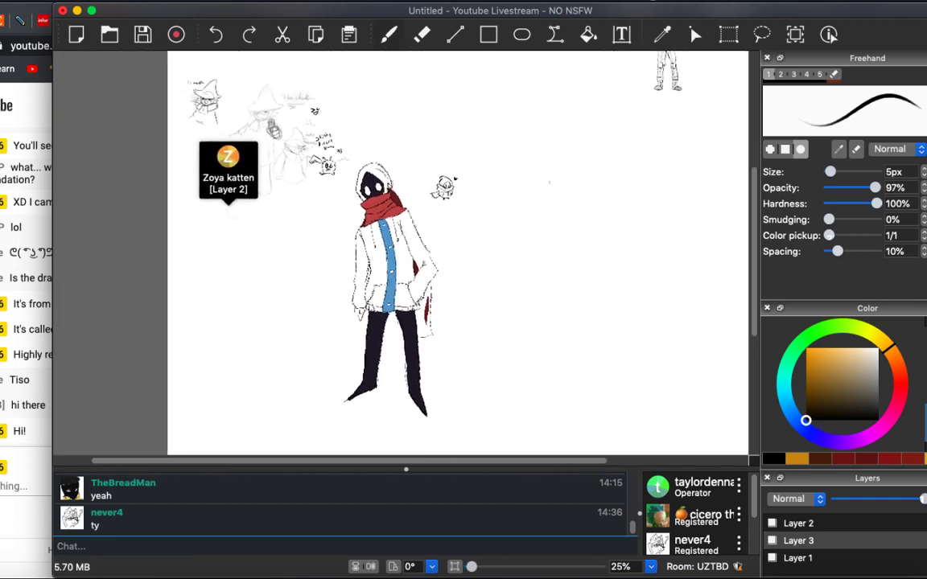
scroll(419, 253, "down", 5)
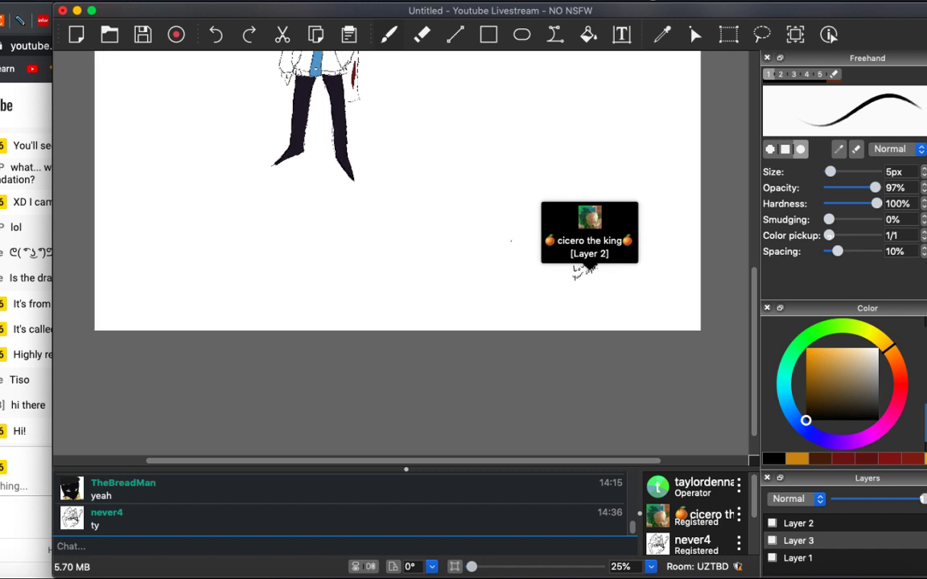
scroll(520, 247, "up", 5)
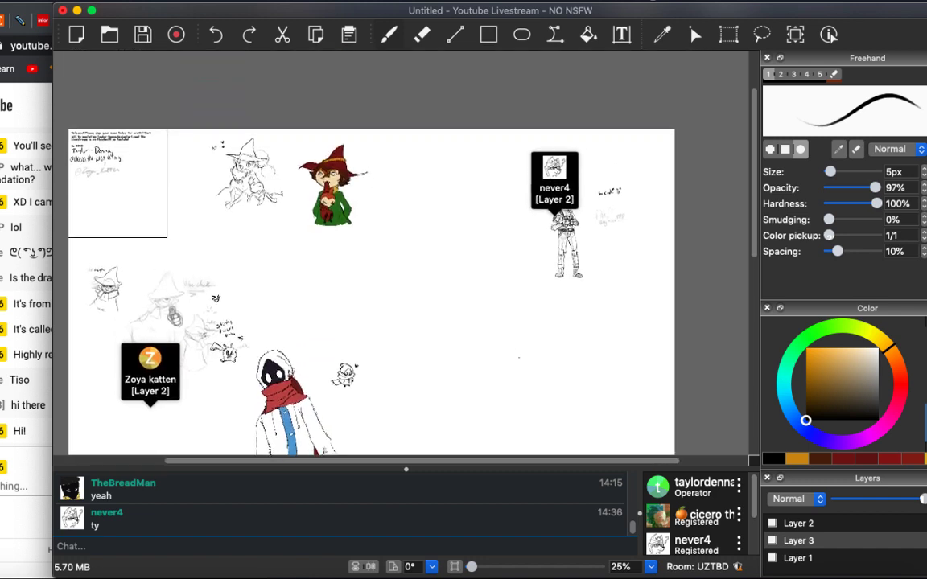
scroll(521, 249, "up", 5)
scroll(521, 249, "right", 5)
scroll(523, 250, "up", 4)
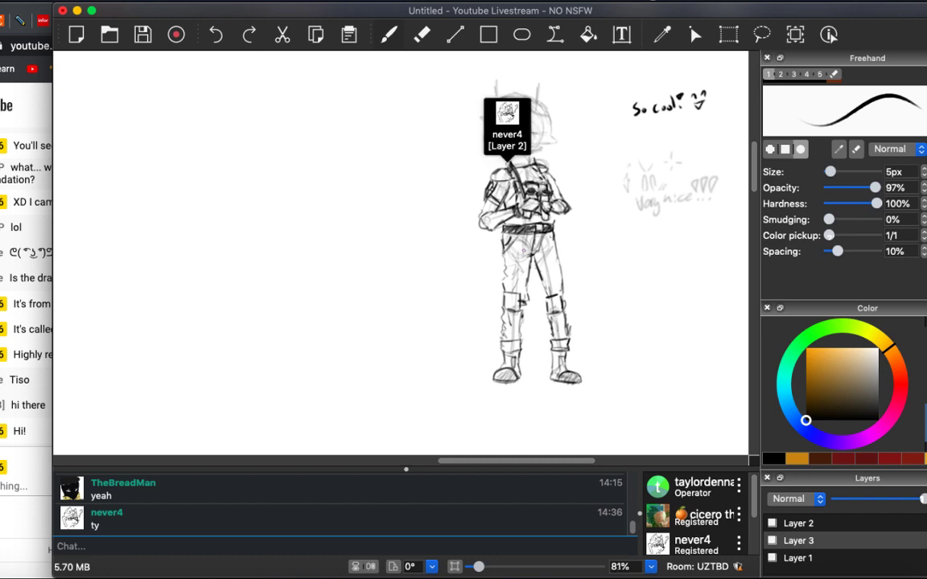
scroll(523, 250, "left", 10)
scroll(523, 253, "up", 10)
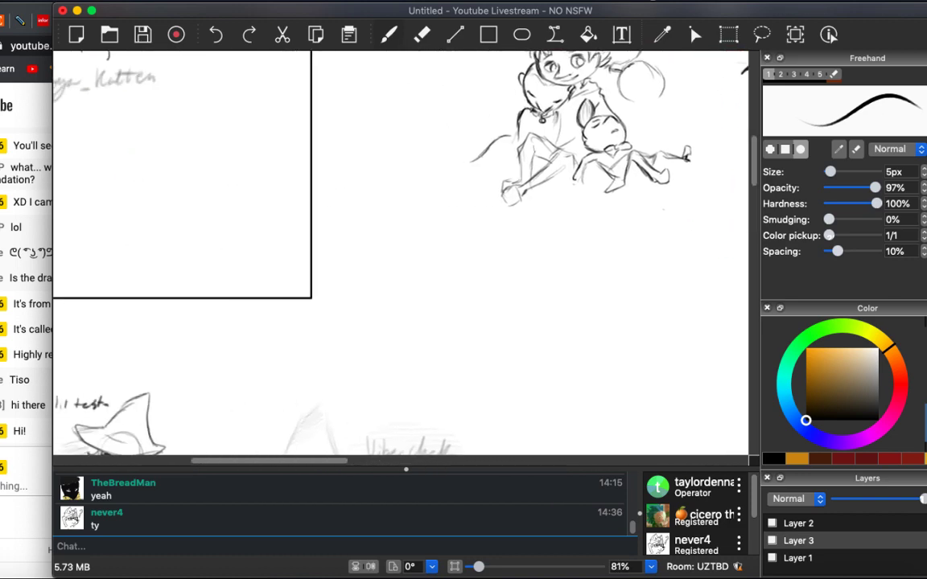
scroll(525, 261, "down", 10)
scroll(525, 262, "left", 2)
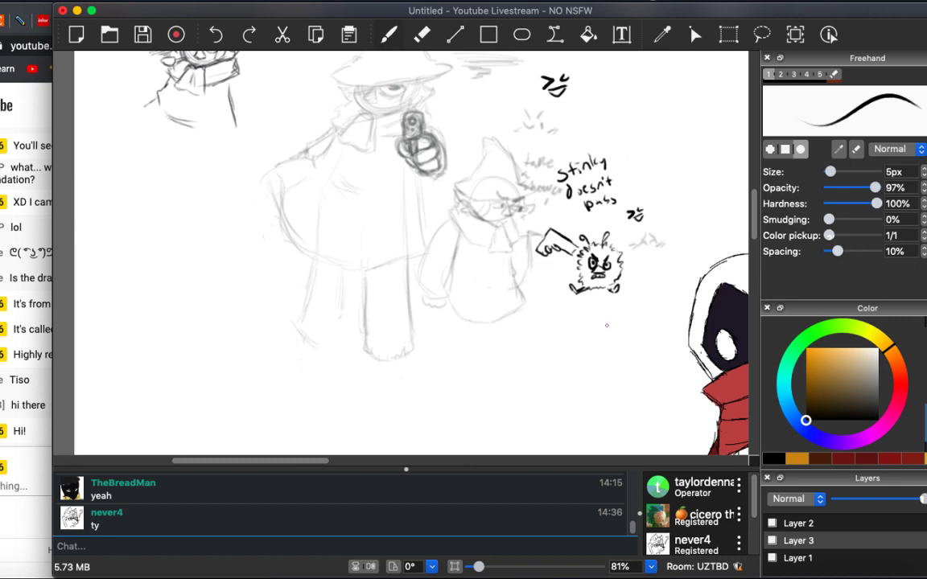
scroll(606, 322, "right", 3)
scroll(605, 322, "up", 2)
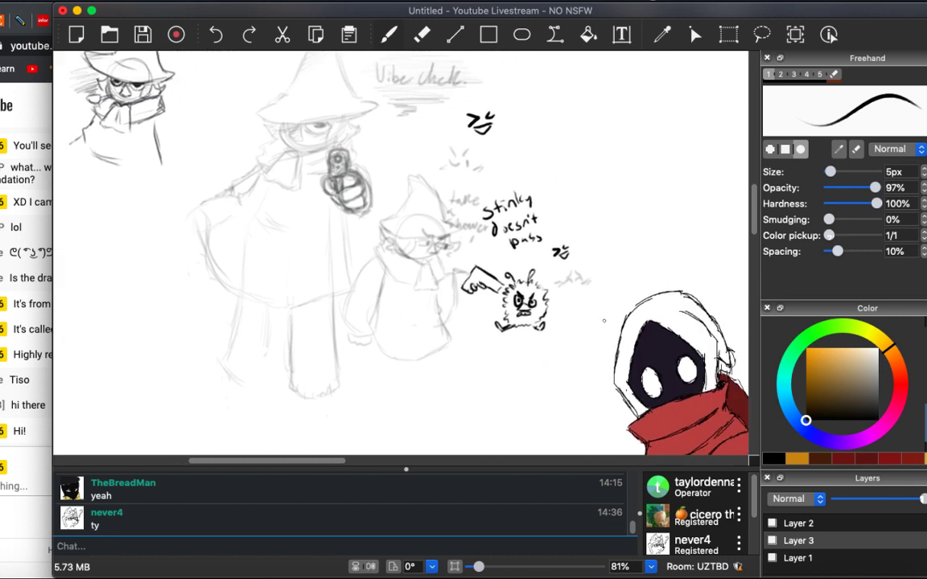
Handwrite "Found her" in black beside the face of the red-hatted figure in the green coat.
scroll(602, 316, "up", 10)
scroll(602, 316, "right", 8)
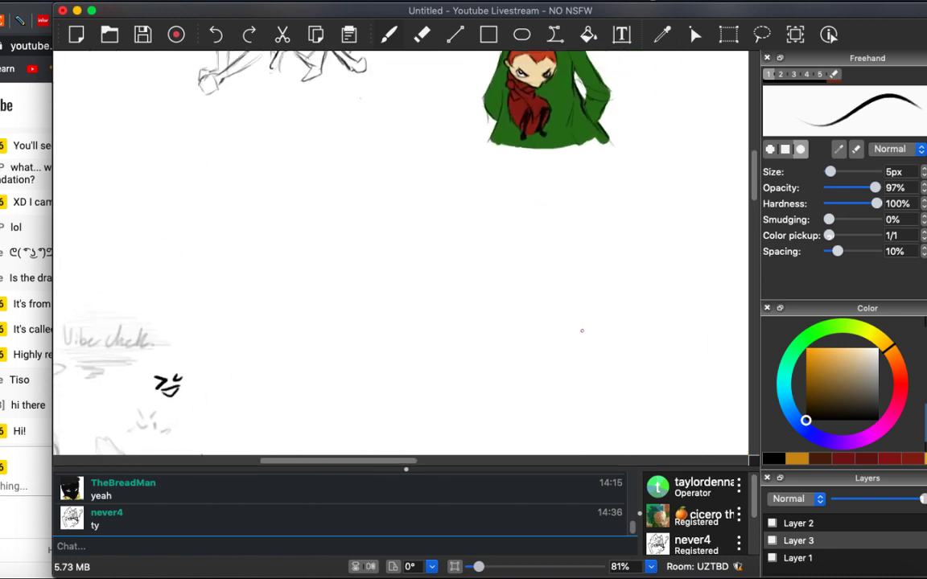
scroll(603, 318, "up", 3)
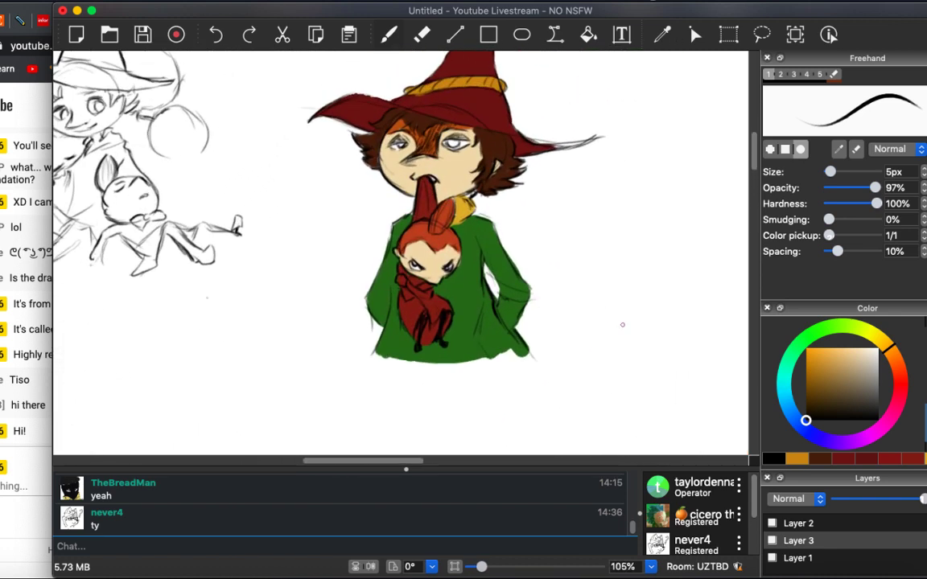
scroll(602, 317, "up", 3)
scroll(602, 317, "left", 2)
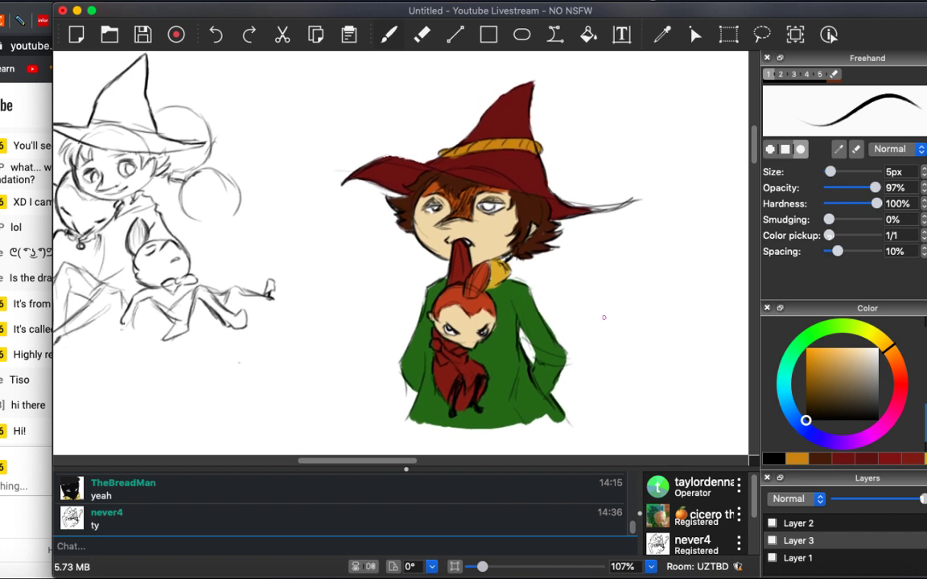
mouse_move(306, 247)
left_mouse_down()
mouse_move(320, 231)
mouse_move(317, 239)
left_mouse_up()
left_click_drag(326, 239, 351, 242)
left_click_drag(362, 229, 338, 270)
left_click_drag(342, 264, 349, 271)
left_click_drag(352, 260, 353, 271)
left_click_drag(353, 265, 362, 259)
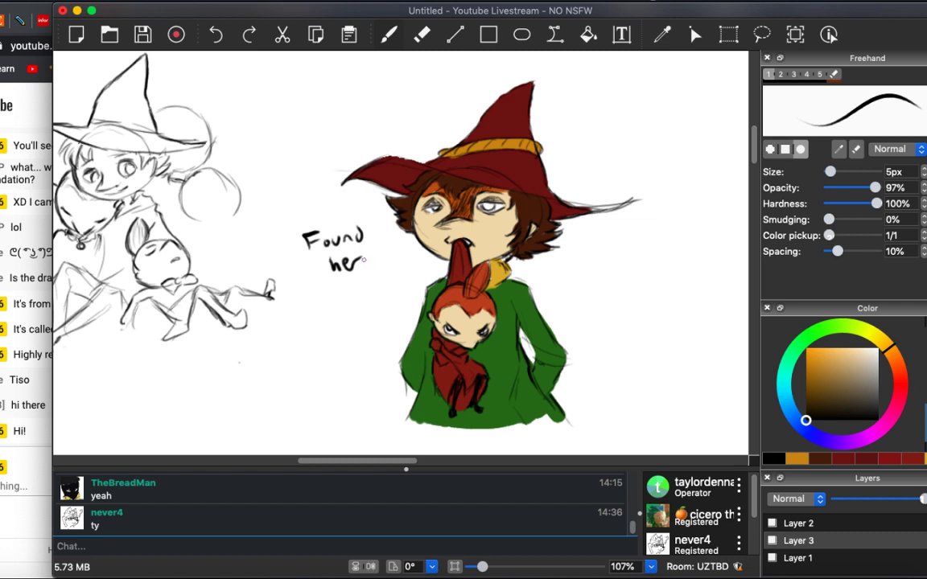
Draw a round speech bubble around "Found her" with a short tail stroke toward the red-hatted figure's mouth.
left_click_drag(330, 211, 364, 278)
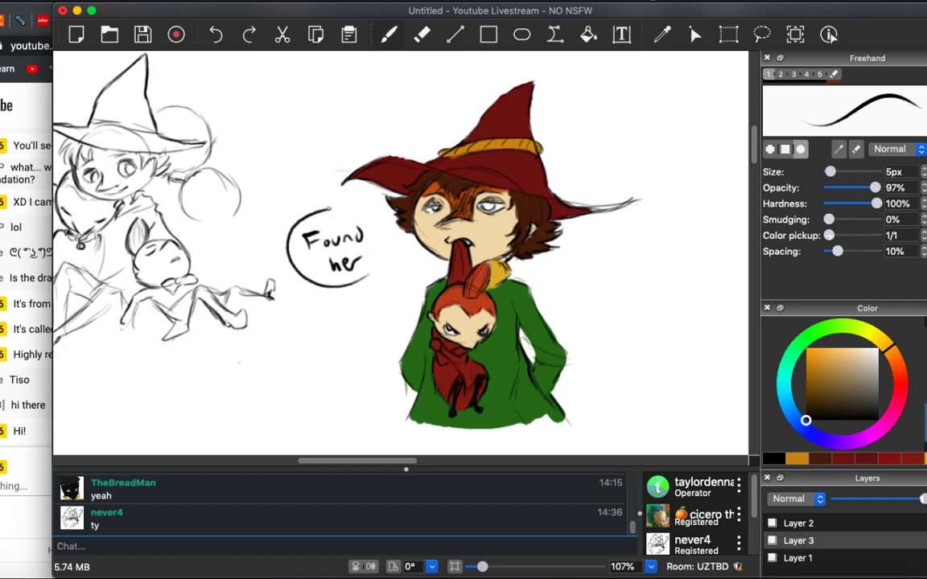
left_click_drag(328, 207, 372, 235)
left_click_drag(375, 256, 394, 251)
Draw a bright red anger mark on the small red-haired character's forehead and set the brush color back to black.
left_click(901, 381)
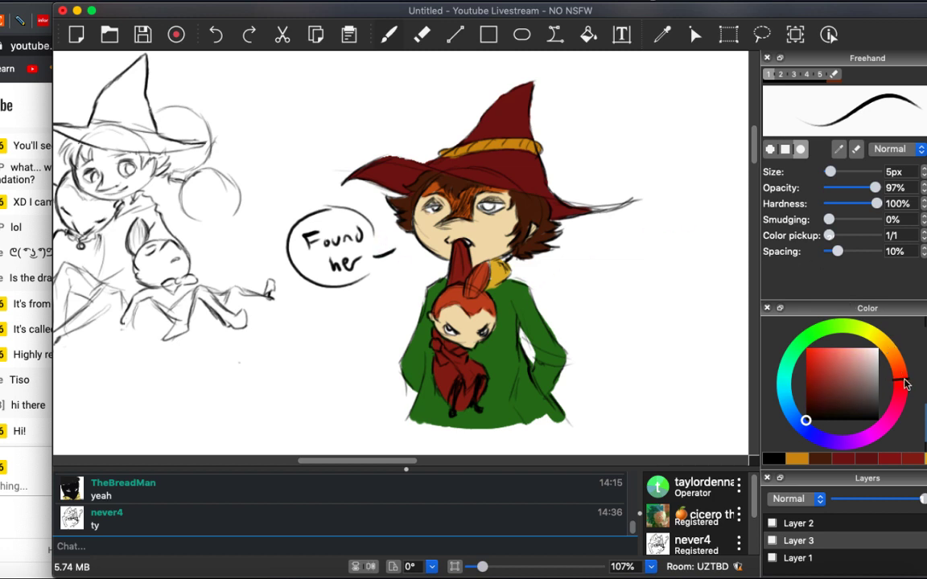
left_click(805, 354)
left_click_drag(448, 310, 461, 317)
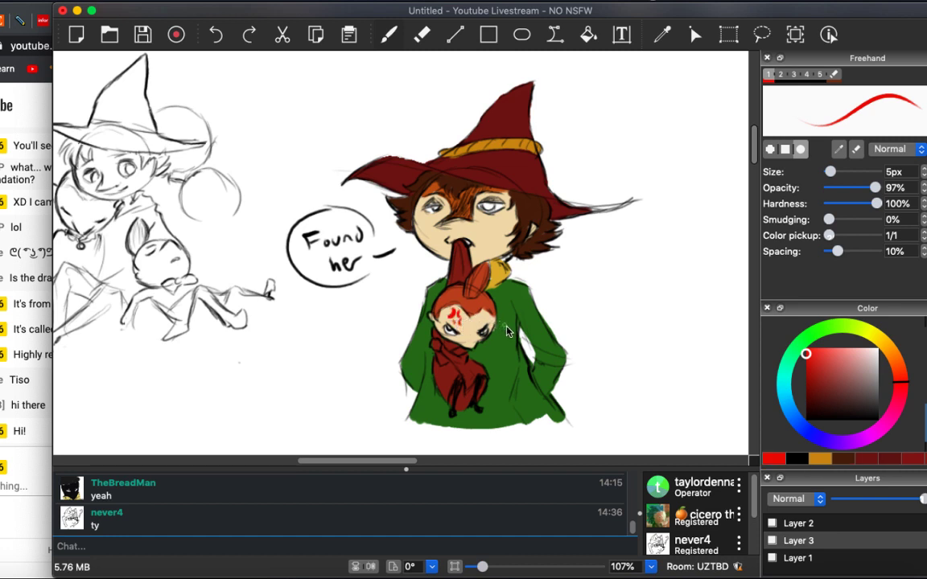
left_click(806, 420)
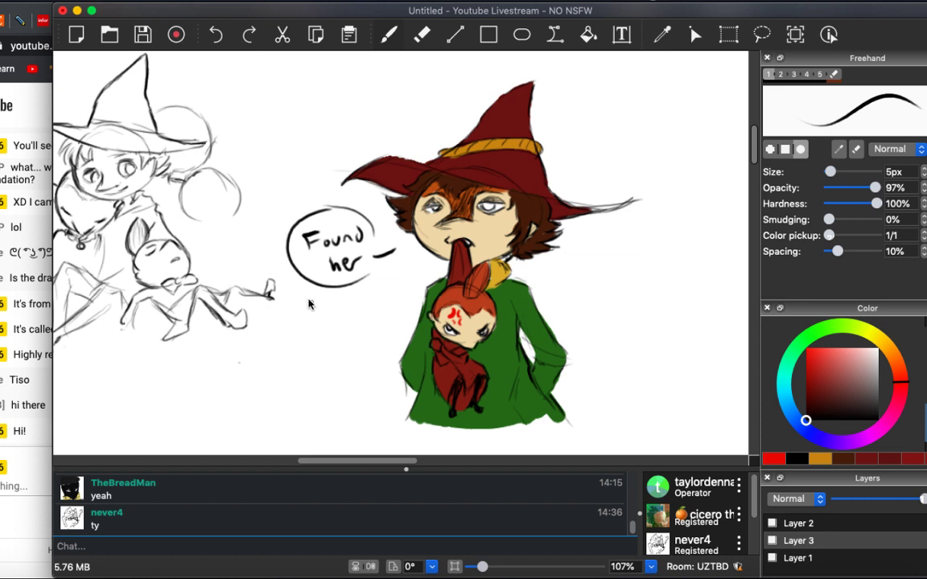
Sketch the curved side of a new face and a wide upturned hat brim in the blank area beside the green-coated figure.
scroll(308, 225, "down", 3)
scroll(378, 248, "left", 2)
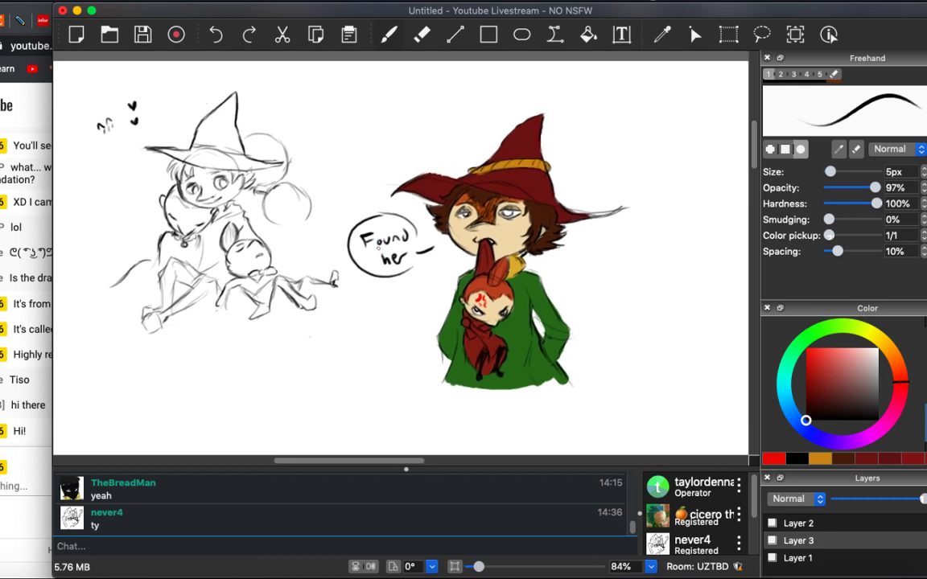
scroll(377, 247, "left", 2)
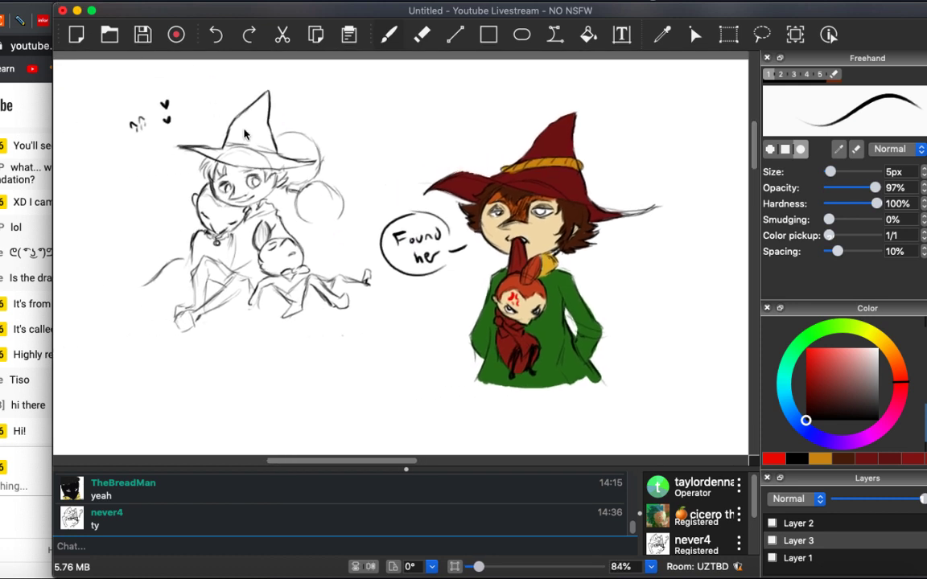
scroll(407, 233, "down", 10)
scroll(399, 232, "up", 8)
scroll(399, 232, "right", 10)
scroll(398, 233, "up", 3)
scroll(398, 232, "left", 3)
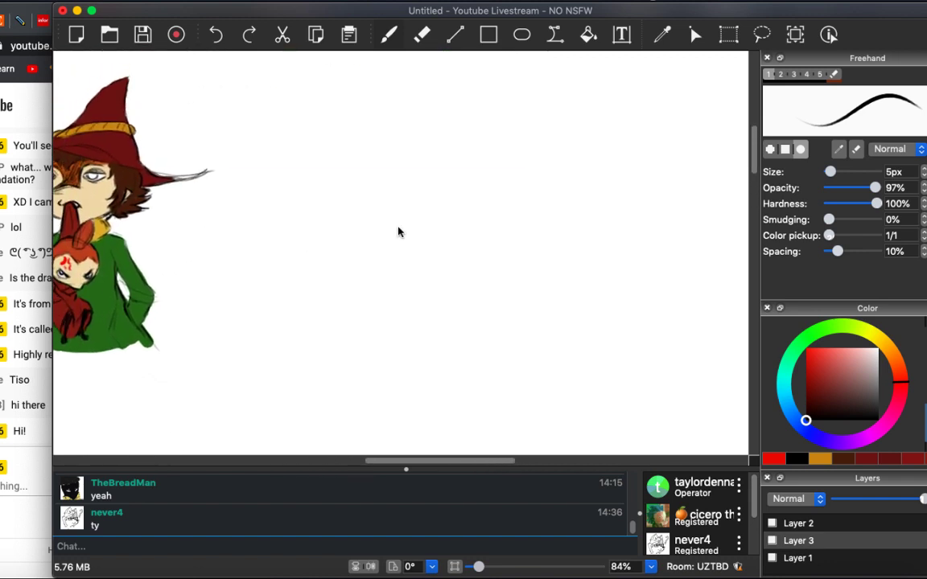
scroll(396, 234, "right", 3)
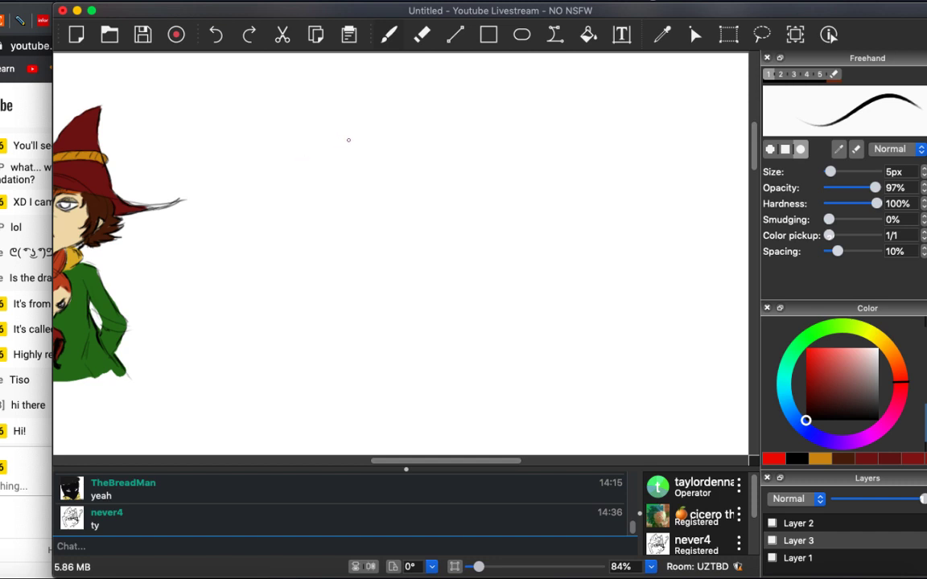
mouse_move(341, 120)
left_mouse_down()
mouse_move(328, 157)
mouse_move(360, 182)
mouse_move(366, 111)
left_mouse_up()
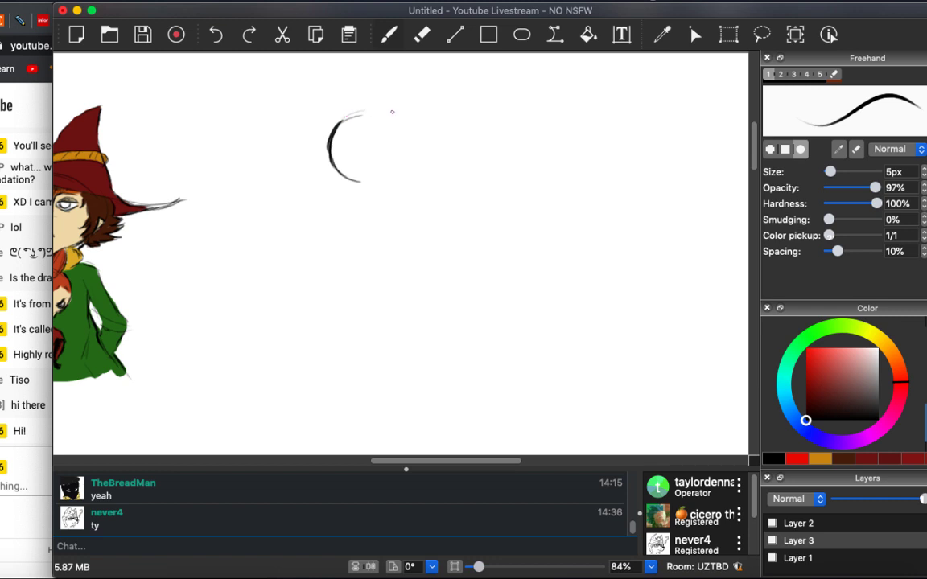
mouse_move(296, 113)
left_mouse_down()
mouse_move(326, 135)
mouse_move(384, 145)
mouse_move(457, 93)
left_mouse_up()
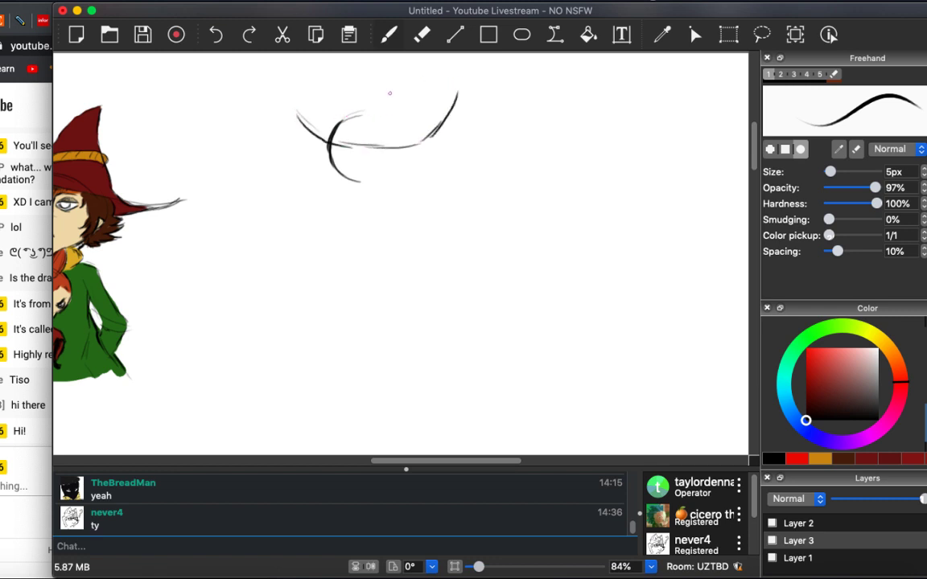
mouse_move(293, 96)
left_mouse_down()
mouse_move(310, 126)
mouse_move(302, 122)
mouse_move(306, 100)
mouse_move(332, 91)
left_mouse_up()
mouse_move(413, 81)
left_mouse_down()
mouse_move(459, 87)
mouse_move(438, 84)
left_mouse_up()
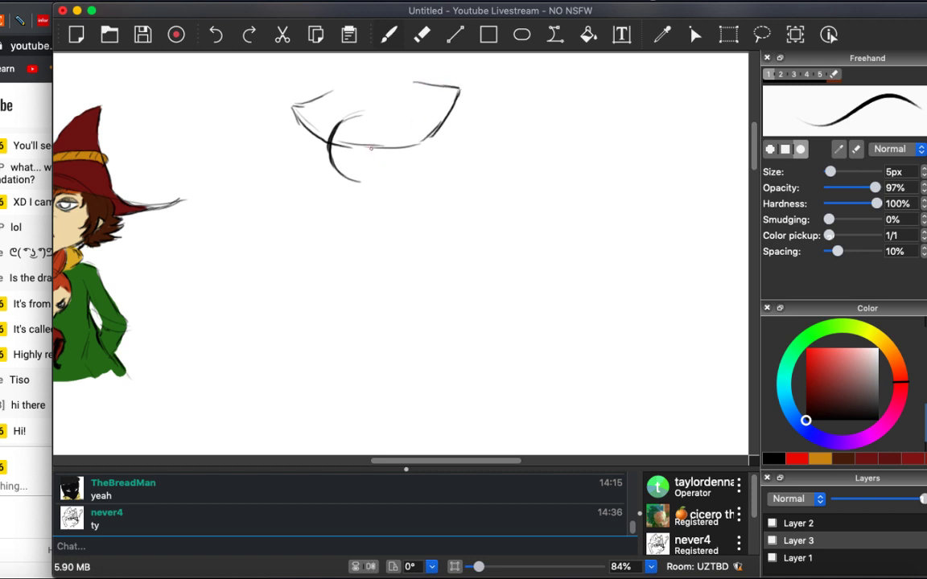
Draw two large eyes and a nose beneath the hat brim, filling the pupils black with small erased highlights.
mouse_move(367, 147)
left_mouse_down()
mouse_move(365, 164)
mouse_move(425, 165)
mouse_move(426, 174)
mouse_move(422, 149)
left_mouse_up()
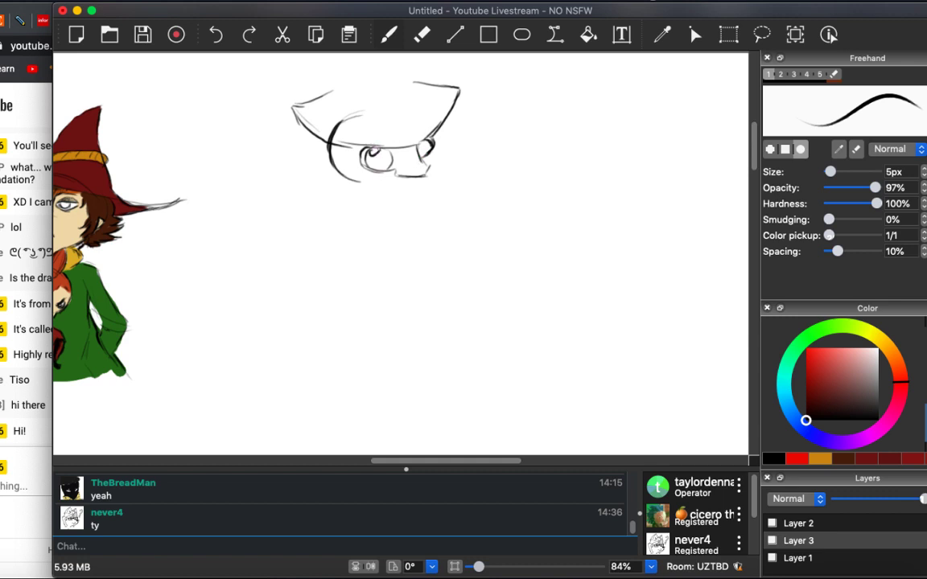
left_click_drag(373, 150, 368, 161)
left_click_drag(422, 148, 424, 152)
key("e")
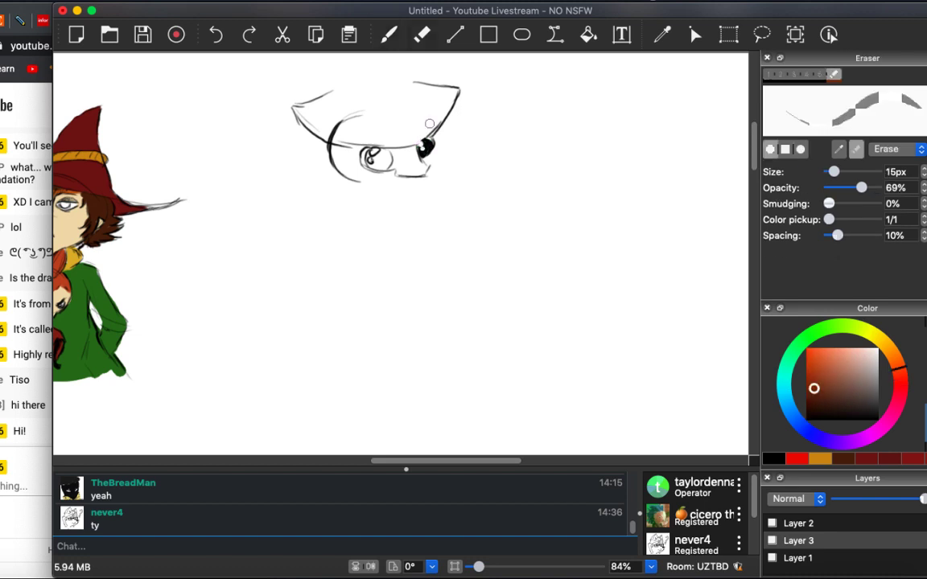
key("b")
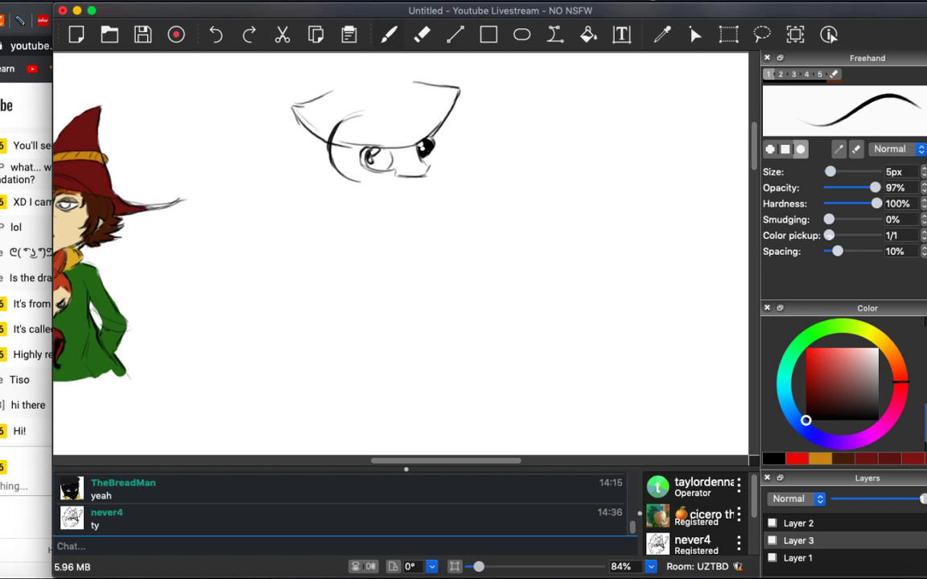
mouse_move(365, 158)
left_mouse_down()
mouse_move(389, 158)
mouse_move(387, 165)
left_mouse_up()
left_click_drag(433, 148, 426, 154)
Draw the character's fingers on both sides of the face and erase the lower part of the face curve.
mouse_move(374, 179)
left_mouse_down()
mouse_move(347, 181)
mouse_move(344, 158)
mouse_move(334, 186)
mouse_move(344, 196)
mouse_move(354, 190)
mouse_move(323, 185)
mouse_move(327, 201)
left_mouse_up()
key("e")
key("b")
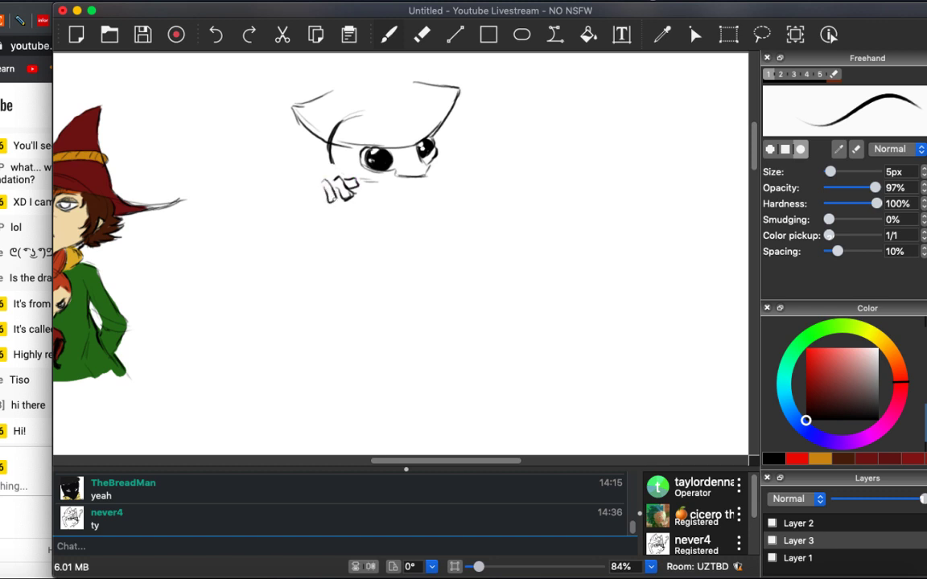
mouse_move(442, 138)
left_mouse_down()
mouse_move(455, 147)
mouse_move(453, 127)
mouse_move(464, 144)
mouse_move(471, 126)
left_mouse_up()
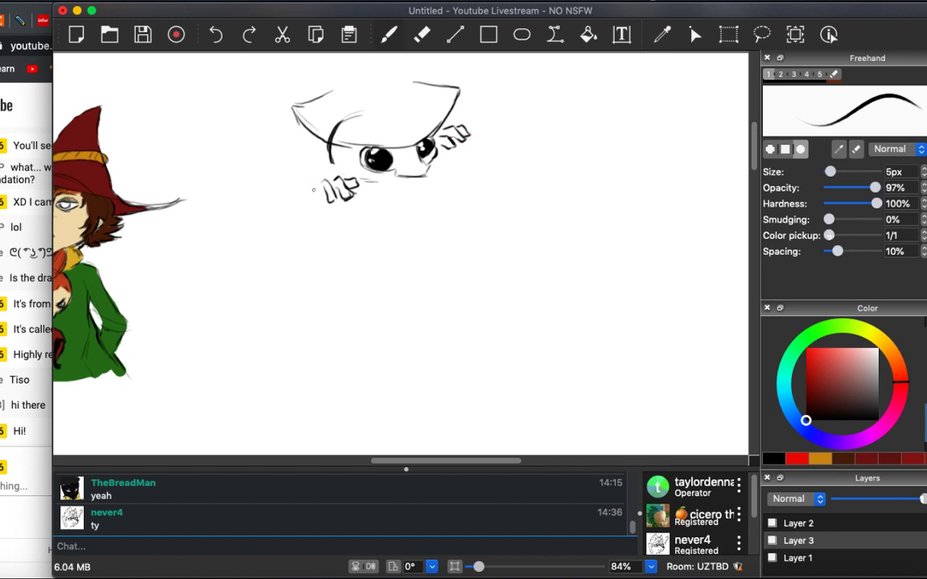
mouse_move(313, 190)
left_mouse_down()
mouse_move(316, 201)
mouse_move(301, 206)
mouse_move(309, 184)
mouse_move(332, 173)
left_mouse_up()
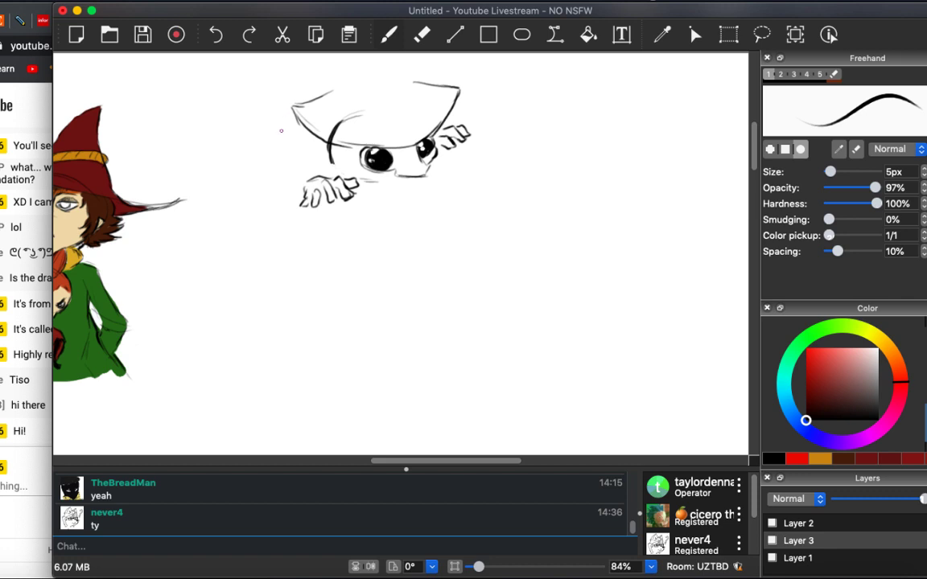
Erase the remaining face guide curve, add a curved stroke beneath the brim's tip and draw hair tufts beside the eye.
left_click_drag(290, 121, 284, 157)
key("e")
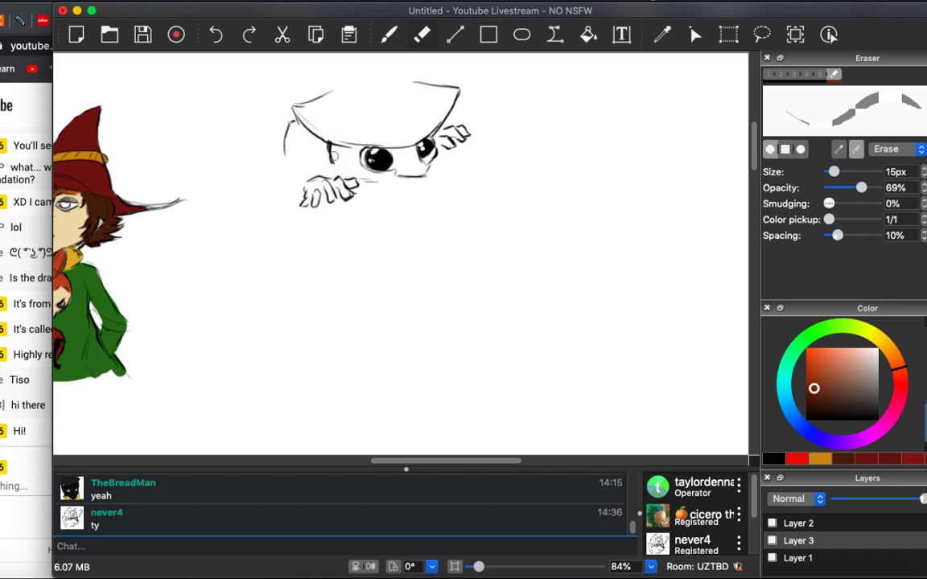
key("b")
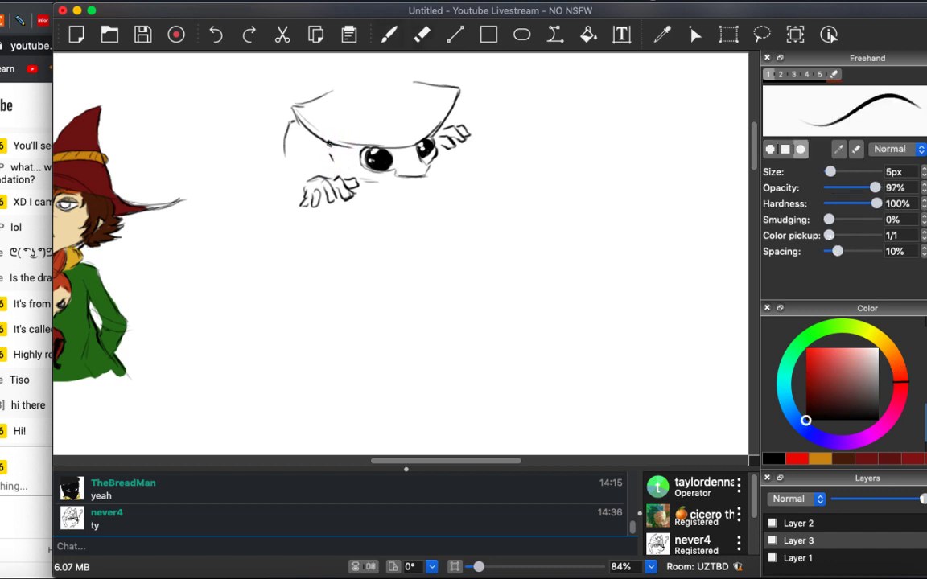
left_click_drag(297, 133, 278, 120)
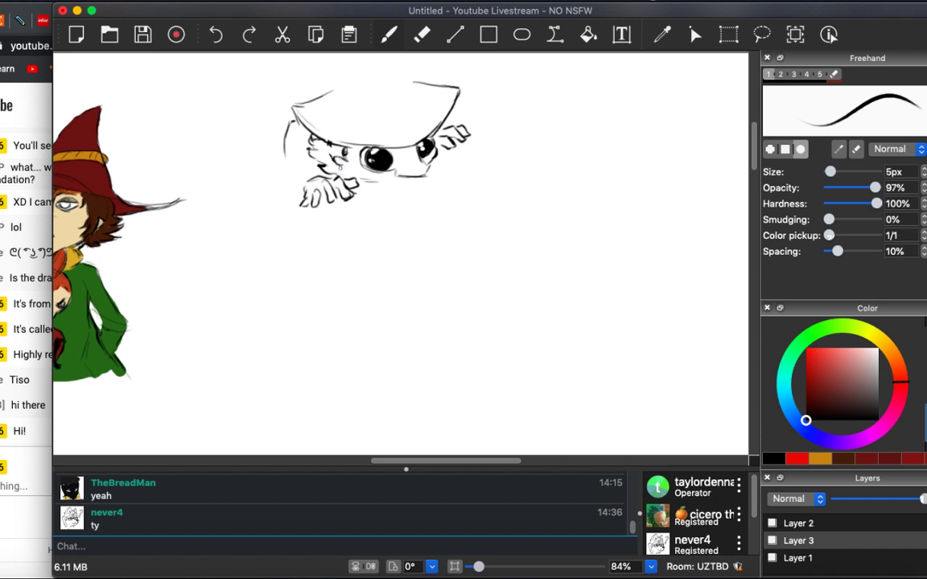
left_click_drag(305, 149, 314, 158)
Switch the brush colour to red and paint a small dot just below the hat-wearing character's far hand.
left_click(796, 458)
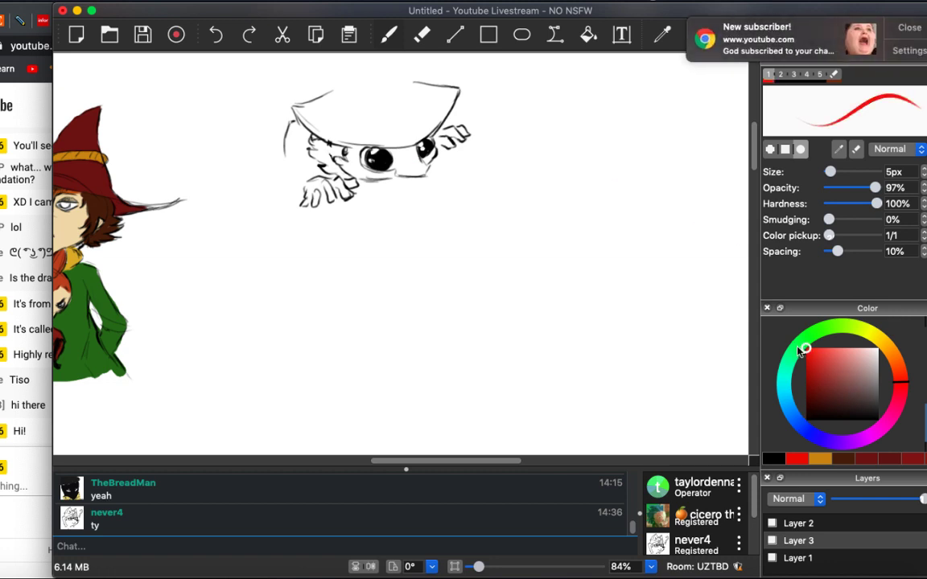
left_click(919, 25)
left_click(464, 190)
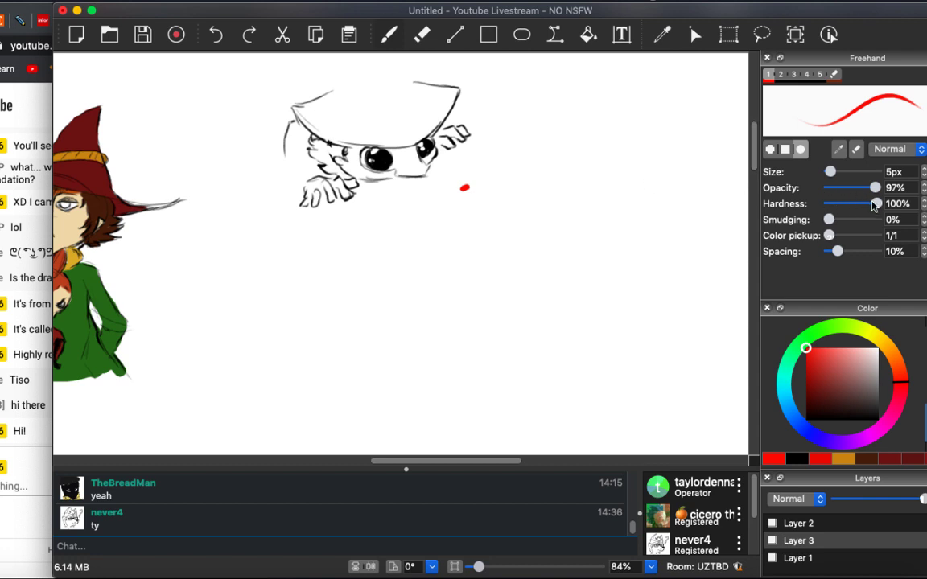
Soften the brush to 94 px, 24% opacity and 18% hardness, and add a red glow around the dot.
left_click_drag(873, 206, 843, 172)
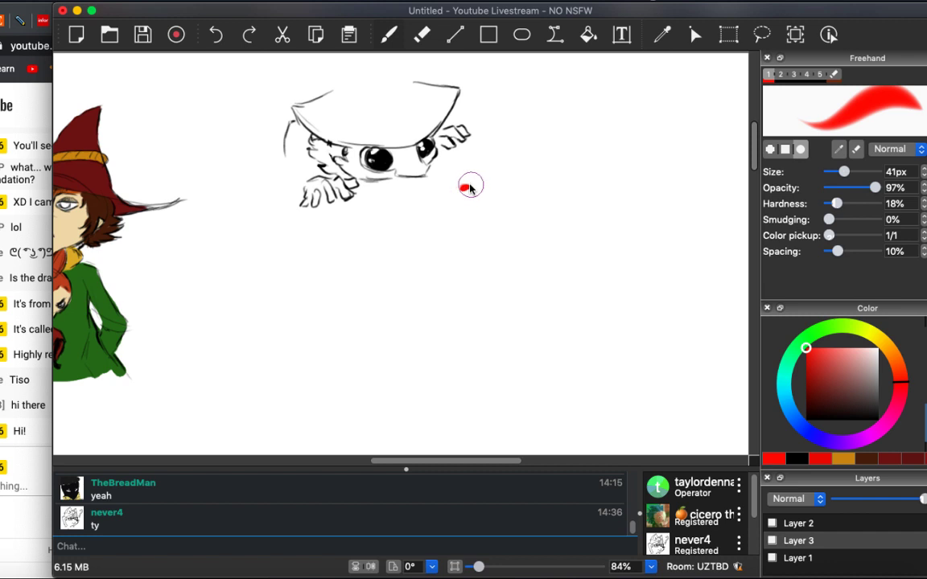
mouse_move(875, 188)
left_mouse_down()
mouse_move(839, 188)
mouse_move(863, 171)
left_mouse_up()
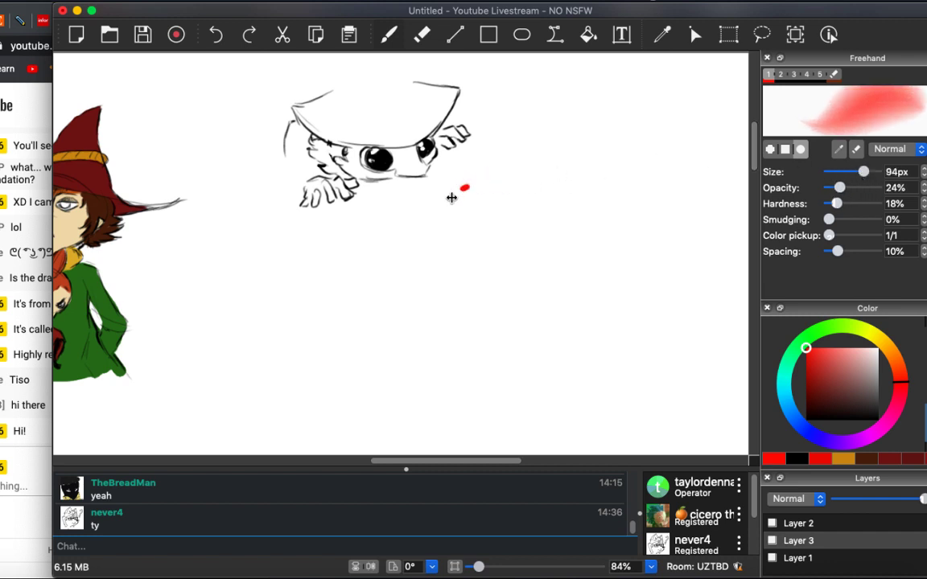
key("e")
key("b")
left_click(464, 190)
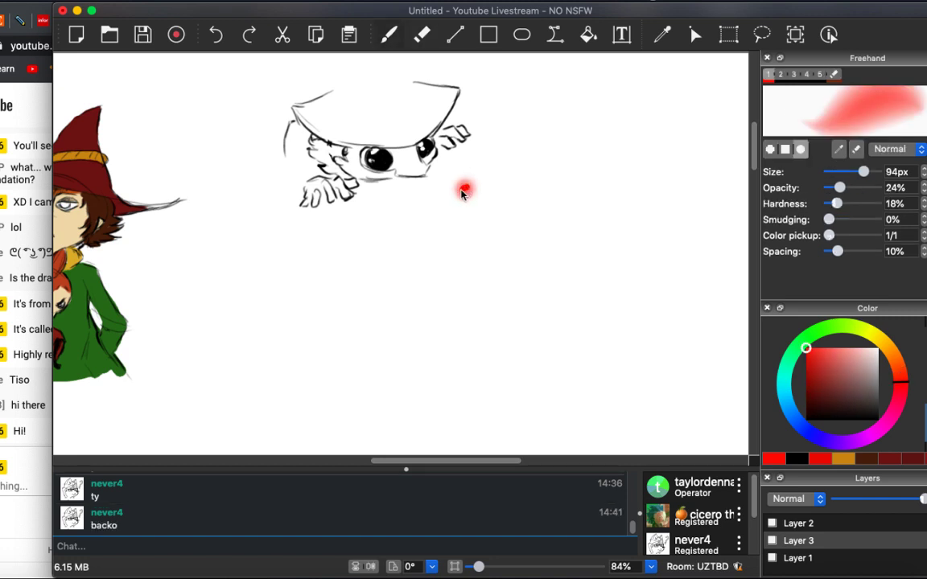
Send the chat message "Yay! :D" to the session.
left_click(153, 544)
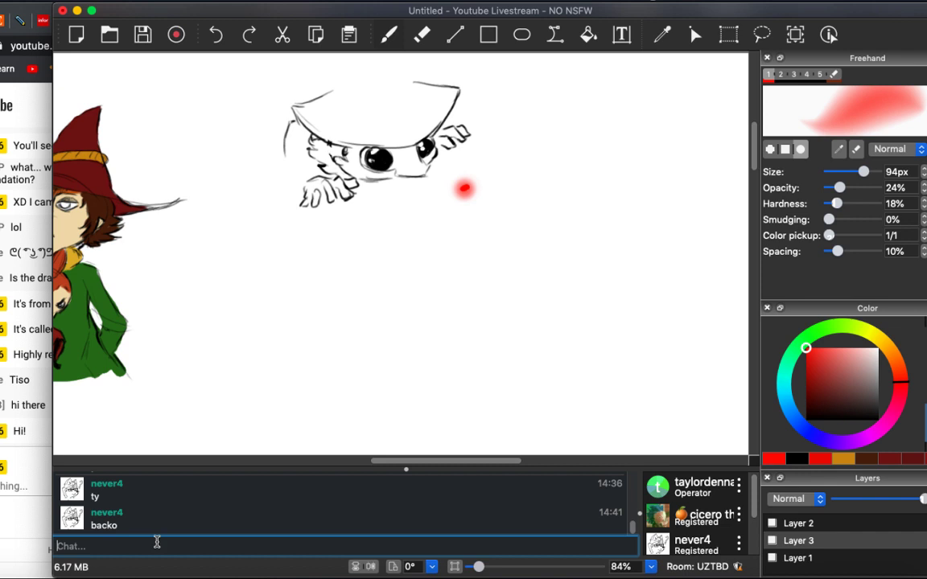
type("Yay! :D")
key("Return")
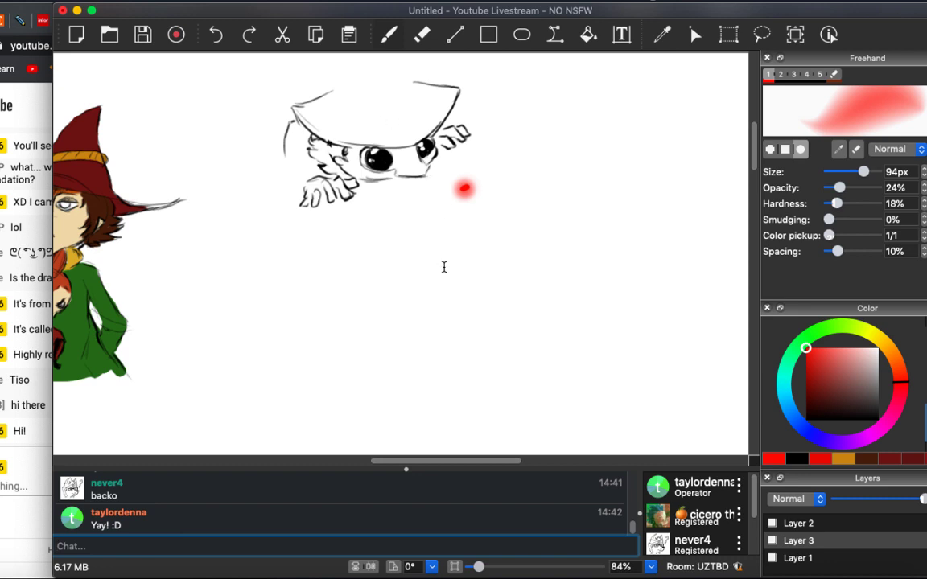
Paint a faint red beam rising diagonally from the glowing dot, away from the character.
scroll(377, 409, "left", 1)
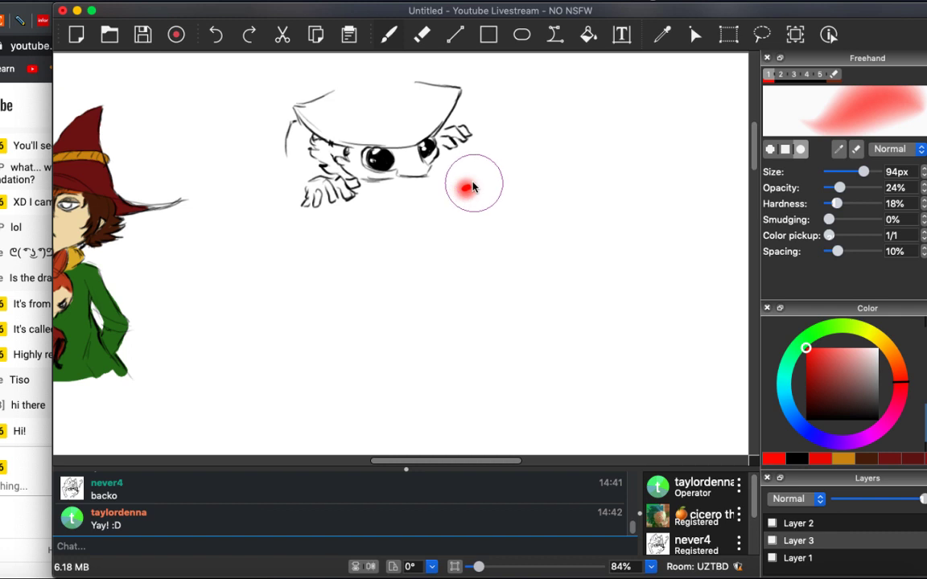
left_click_drag(473, 188, 545, 56)
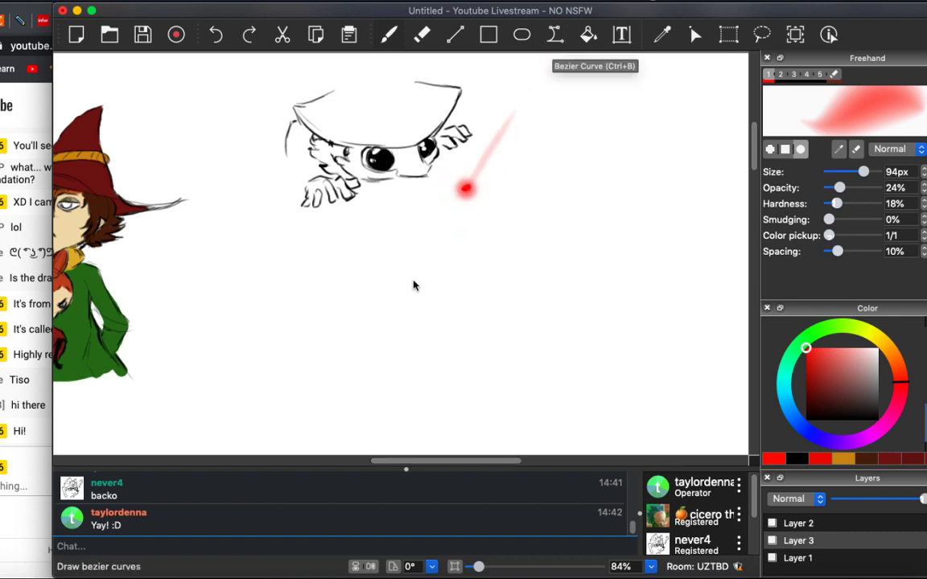
key("e")
key("b")
Set a black 12 px brush with 92% opacity and 100% hardness, and add a hair stroke beside the near eye.
left_click(805, 420)
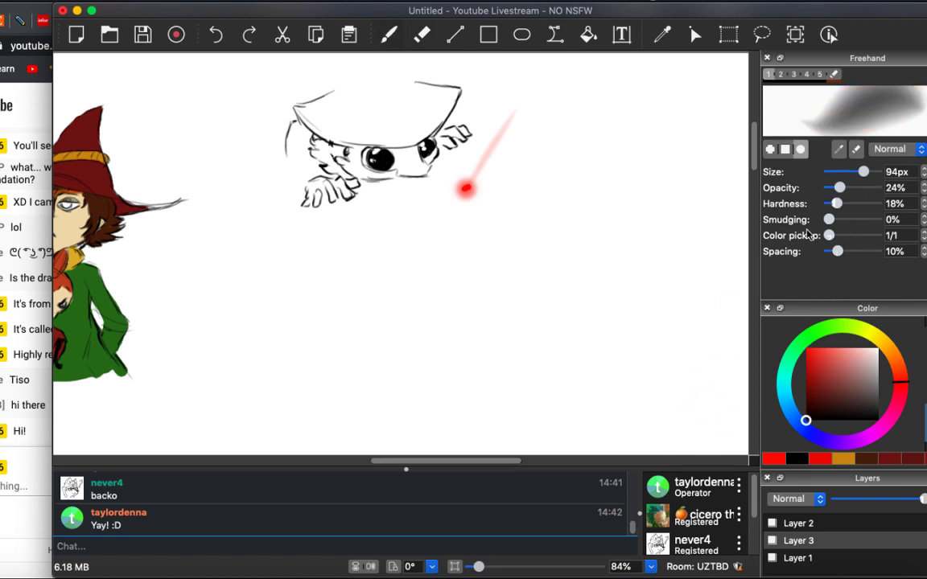
mouse_move(862, 172)
left_mouse_down()
mouse_move(826, 172)
mouse_move(843, 187)
mouse_move(879, 187)
mouse_move(878, 203)
left_mouse_up()
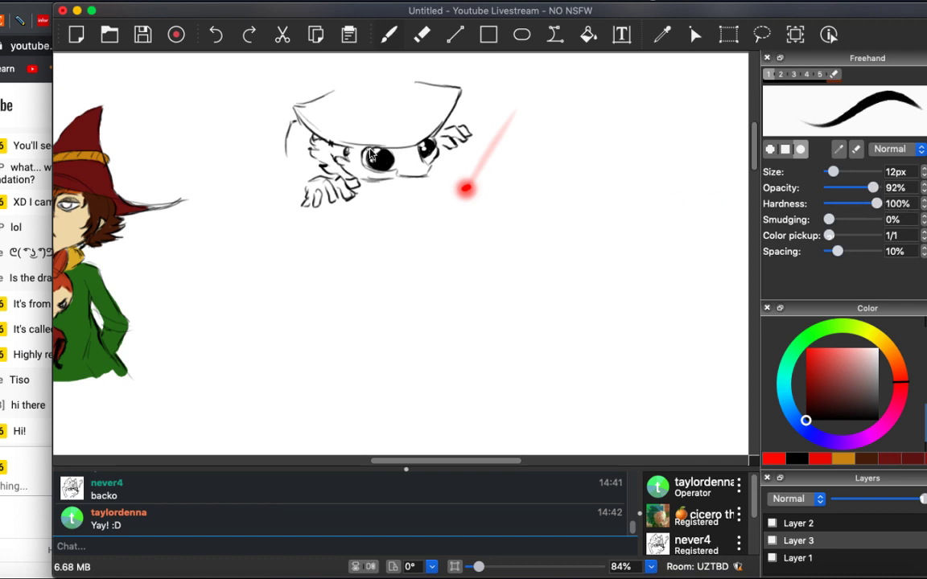
mouse_move(333, 161)
left_mouse_down()
mouse_move(315, 141)
mouse_move(318, 150)
mouse_move(354, 148)
left_mouse_up()
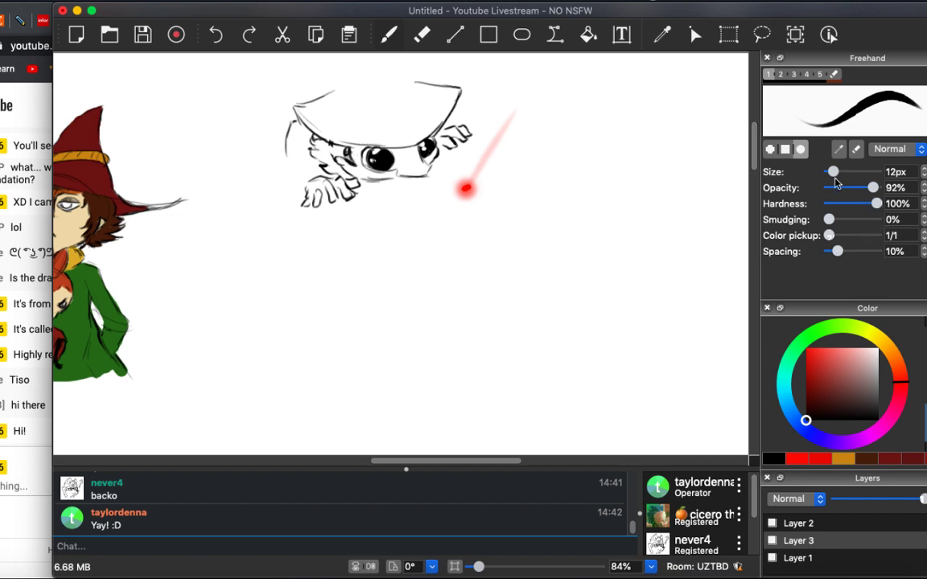
Reduce the brush to 6 px, erase the thick stroke beside the eye and redraw the hair tufts under the brim.
double_click(891, 172)
key("e")
mouse_move(351, 158)
left_mouse_down()
mouse_move(318, 149)
mouse_move(347, 151)
left_mouse_up()
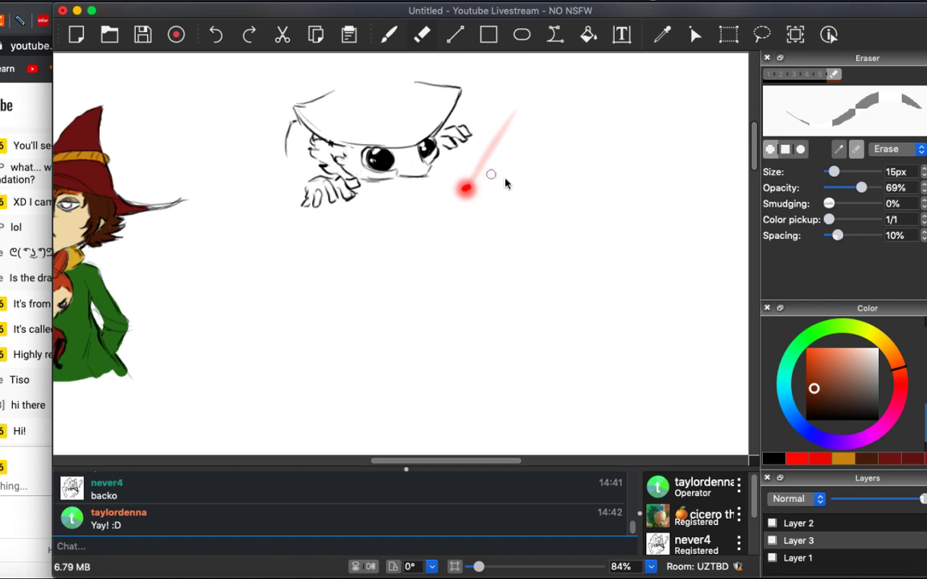
key("b")
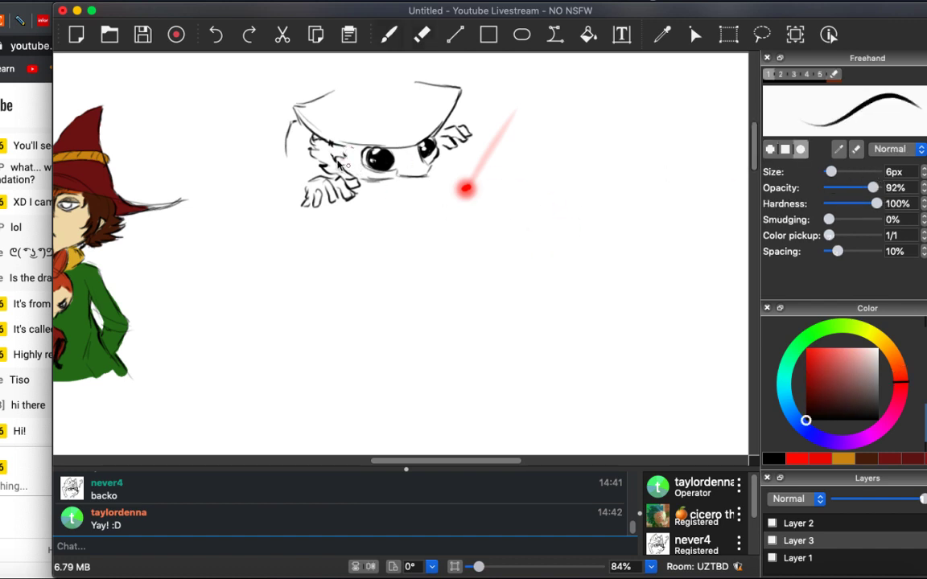
mouse_move(305, 137)
left_mouse_down()
mouse_move(350, 151)
mouse_move(318, 137)
mouse_move(334, 142)
left_mouse_up()
key("ctrl+z")
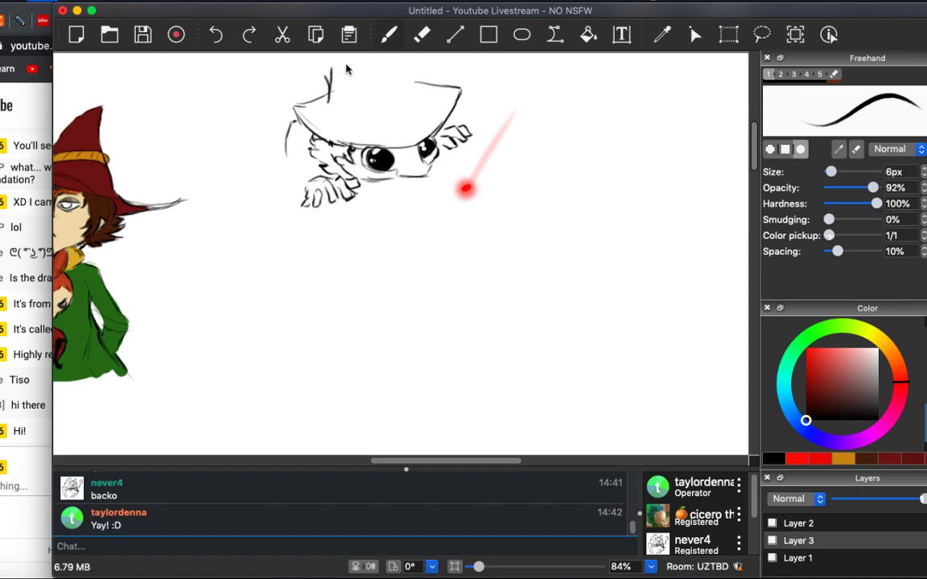
Draw the two sides of the hat's crown, and outline the character's near arm and the underside of the face.
left_click_drag(330, 103, 337, 64)
left_click_drag(394, 63, 414, 84)
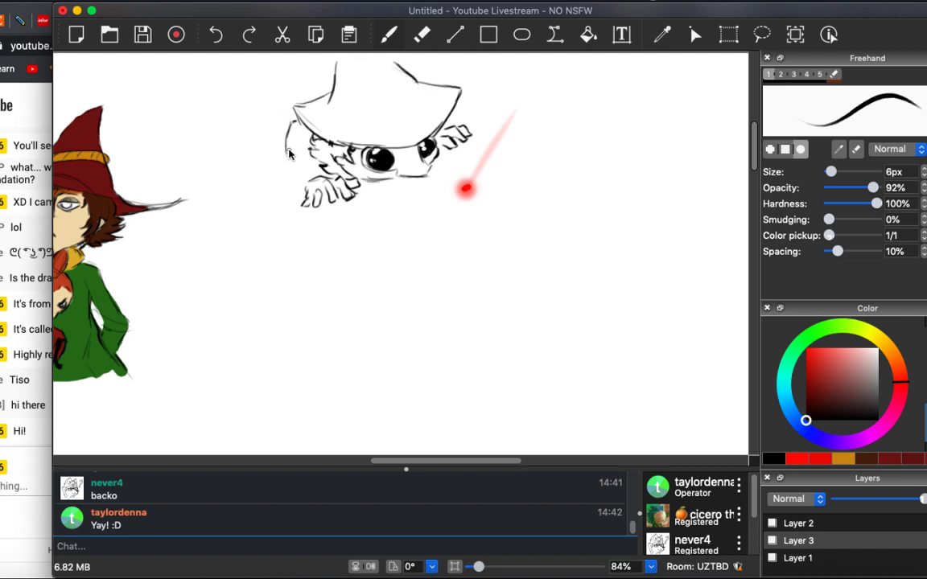
mouse_move(287, 148)
left_mouse_down()
mouse_move(278, 181)
mouse_move(300, 193)
left_mouse_up()
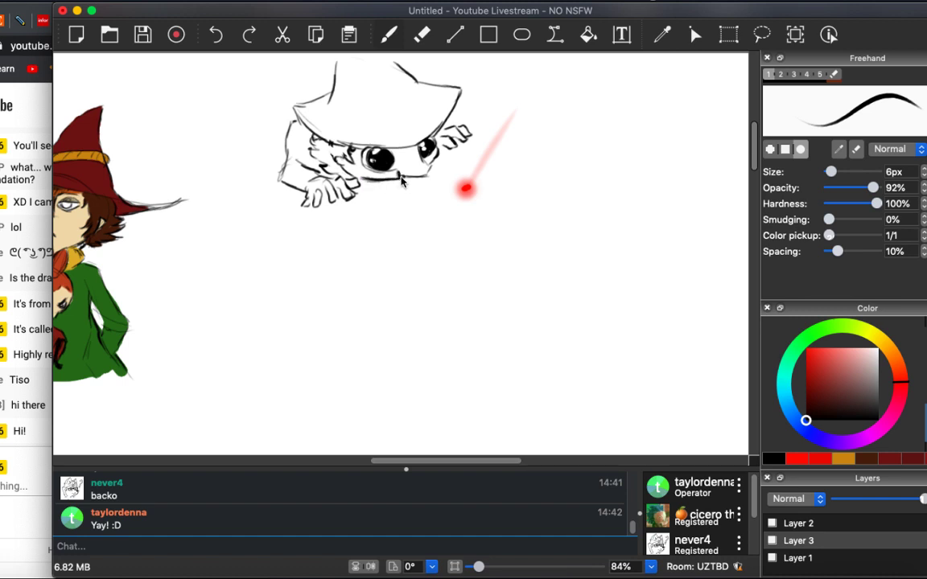
left_click_drag(408, 181, 430, 181)
Draw an arched back curve behind the hat and undo the straight leg line extending from it.
scroll(270, 96, "up", 2)
mouse_move(288, 94)
left_mouse_down()
mouse_move(341, 89)
mouse_move(369, 114)
mouse_move(293, 97)
left_mouse_up()
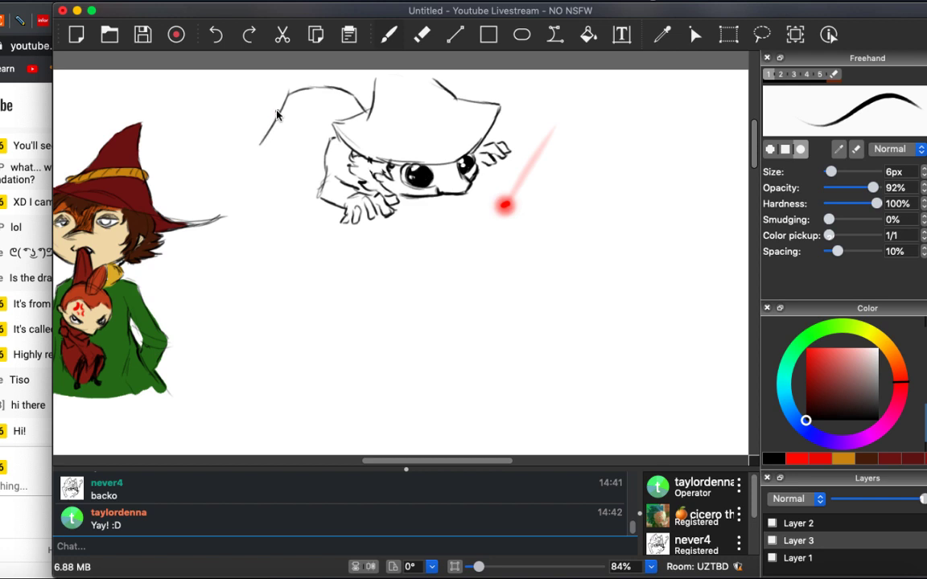
key("super+z")
key("super+z")
Sketch a small hind paw with tufted fur behind the body and clean up its stray lines with the eraser.
mouse_move(293, 168)
left_mouse_down()
mouse_move(253, 175)
mouse_move(260, 203)
mouse_move(246, 211)
mouse_move(249, 191)
left_mouse_up()
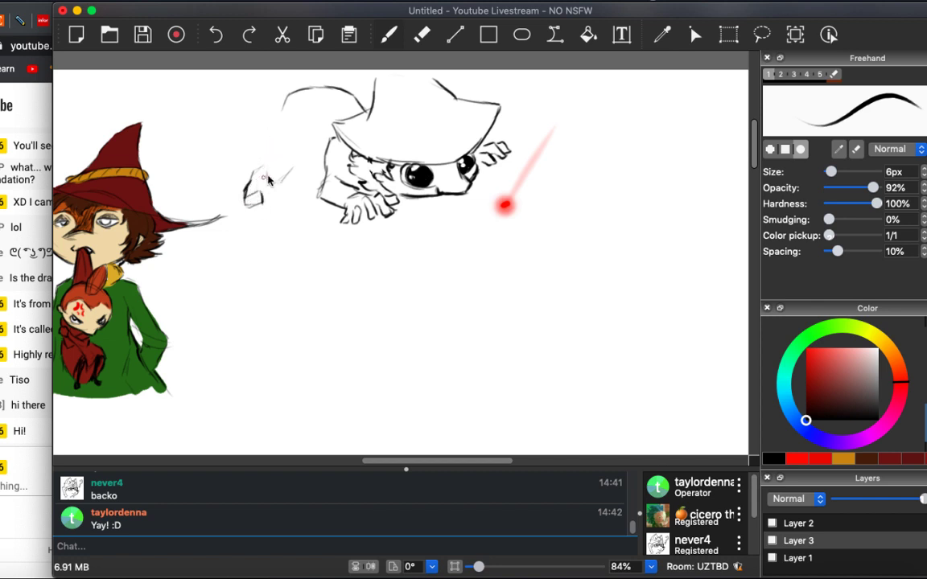
key("e")
mouse_move(240, 205)
left_mouse_down()
mouse_move(289, 153)
mouse_move(268, 196)
mouse_move(286, 188)
mouse_move(274, 192)
mouse_move(281, 223)
mouse_move(256, 190)
mouse_move(270, 190)
mouse_move(254, 196)
mouse_move(275, 192)
mouse_move(257, 183)
mouse_move(272, 181)
mouse_move(273, 189)
mouse_move(259, 181)
mouse_move(252, 191)
mouse_move(249, 177)
mouse_move(252, 199)
mouse_move(251, 163)
left_mouse_up()
key("b")
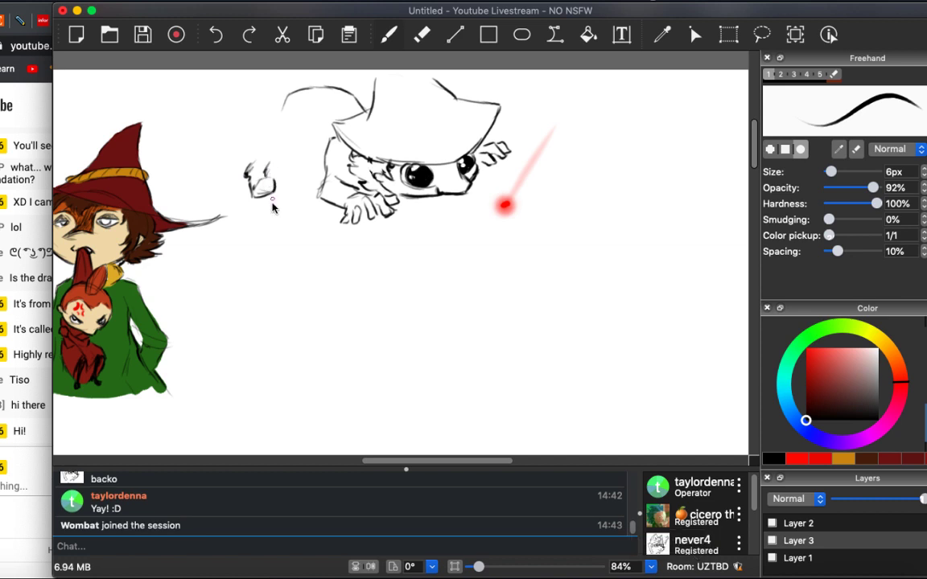
Send the chat message "Welcome!" to the participant who just joined.
left_click(177, 544)
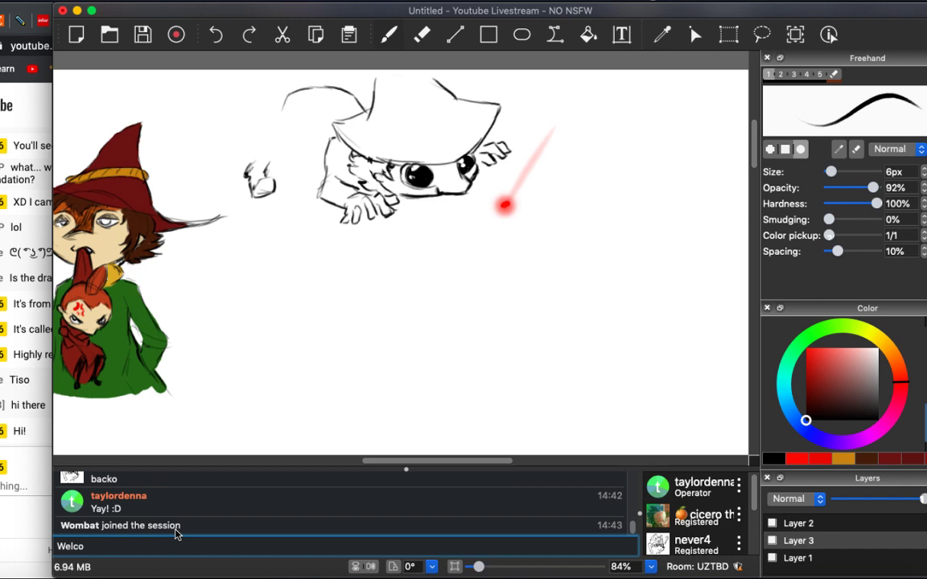
type("Welcome!")
key("Return")
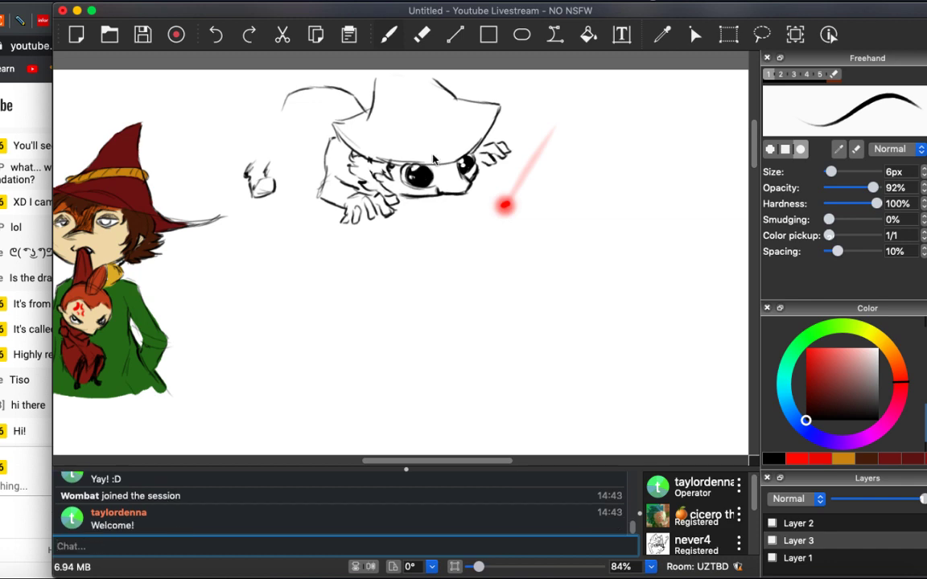
Look over the other drawings on the shared canvas, including the hooded figure with the red scarf.
scroll(452, 244, "down", 6)
scroll(451, 255, "down", 5)
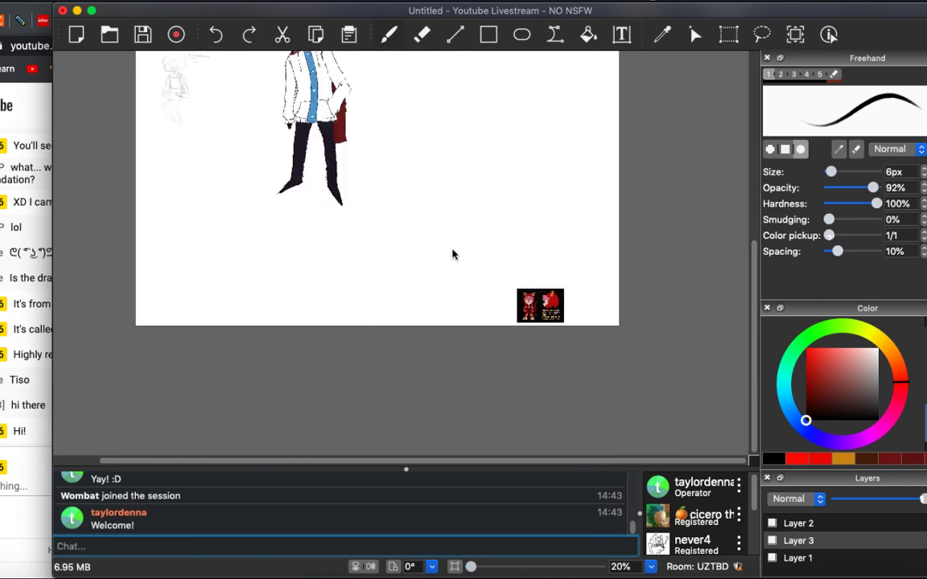
scroll(453, 255, "up", 5)
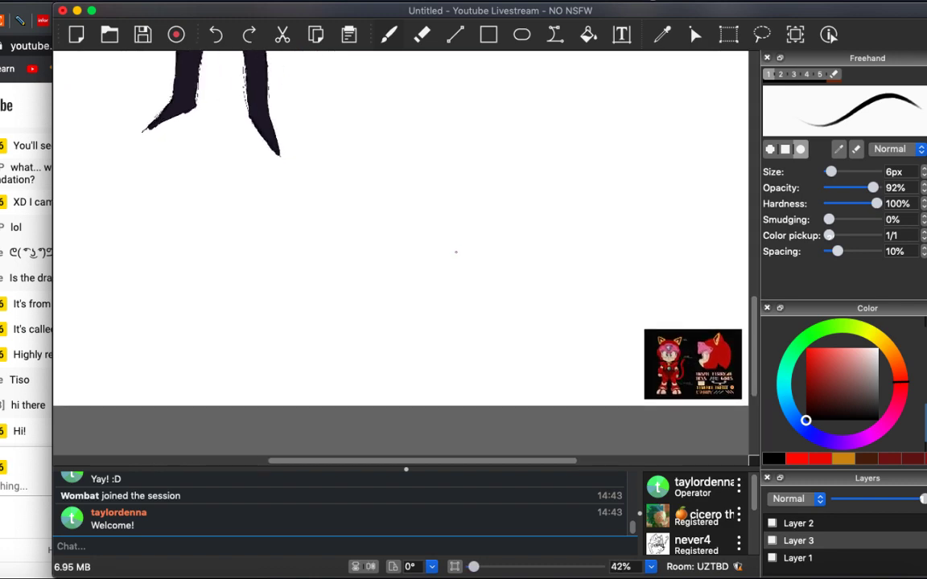
scroll(455, 254, "up", 10)
scroll(455, 254, "left", 10)
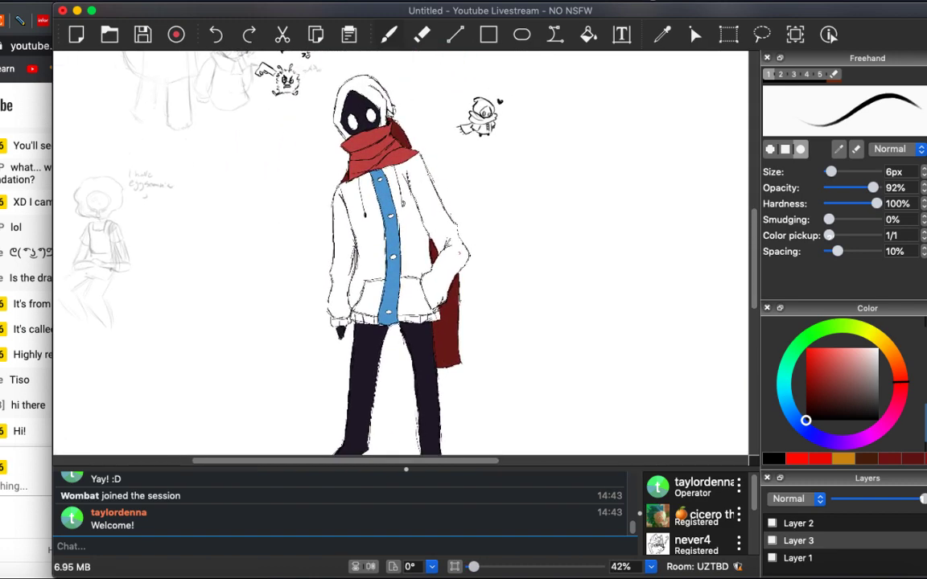
scroll(405, 257, "up", 3)
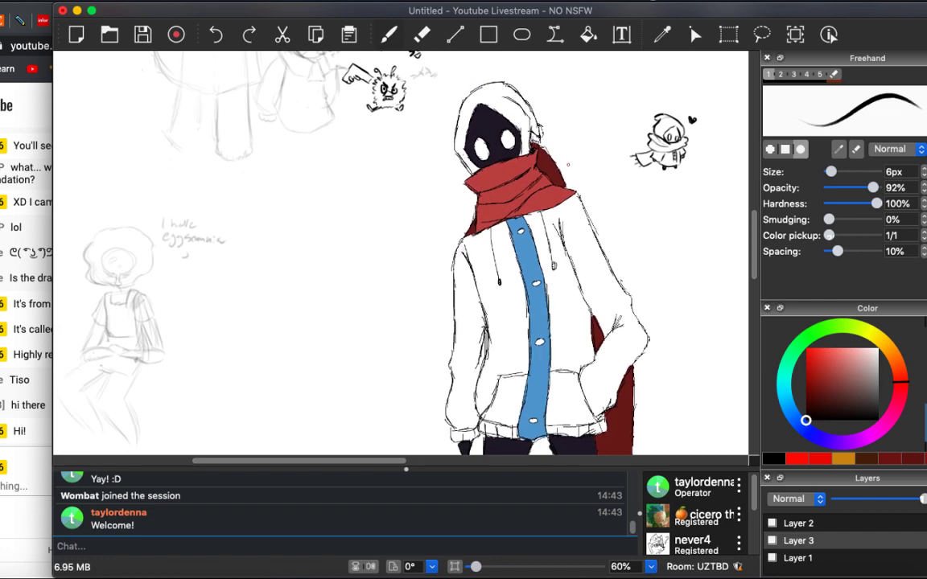
scroll(568, 165, "down", 10)
scroll(567, 165, "right", 7)
scroll(575, 179, "up", 9)
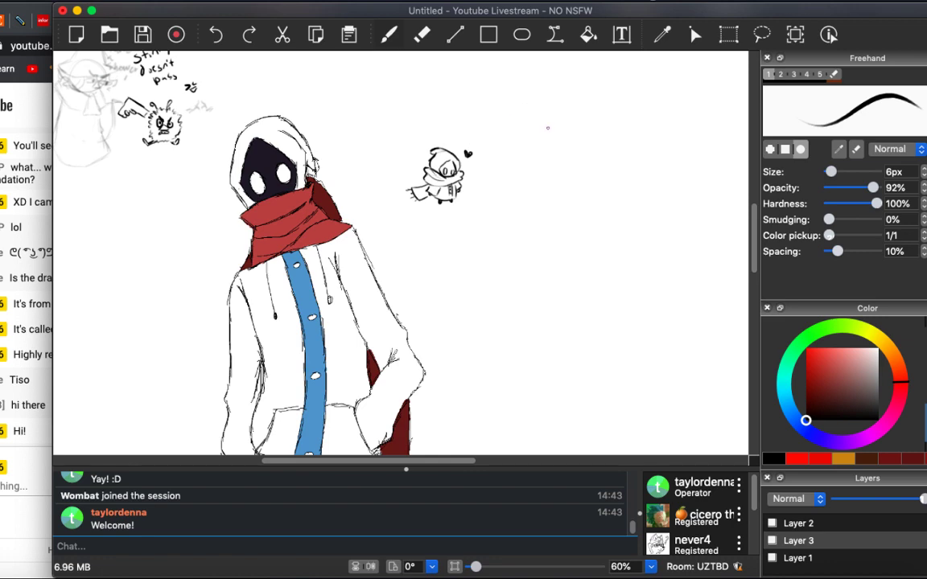
scroll(547, 127, "up", 12)
scroll(528, 107, "up", 5)
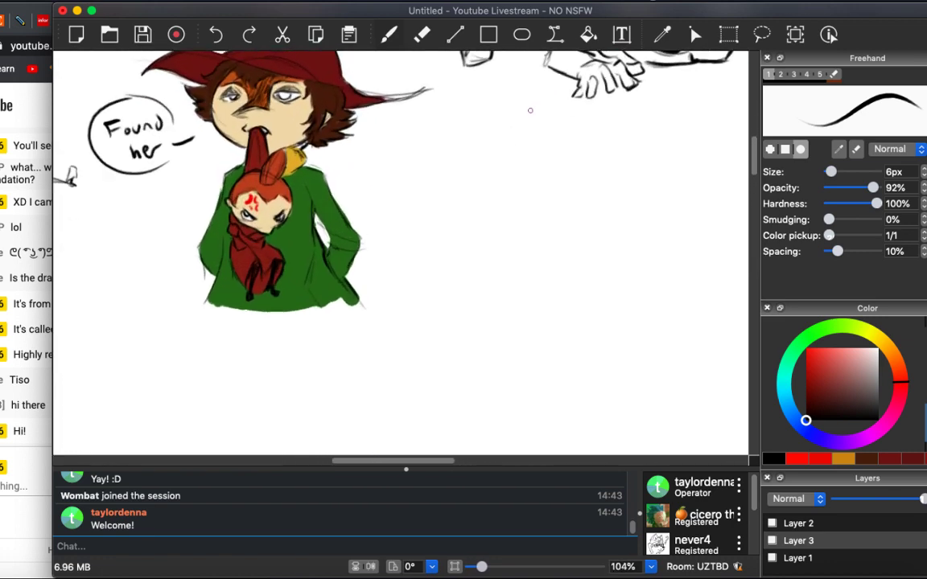
Extend the back curve into a rounded rump and belly, and shade the area between the eyes with hatching.
key("e")
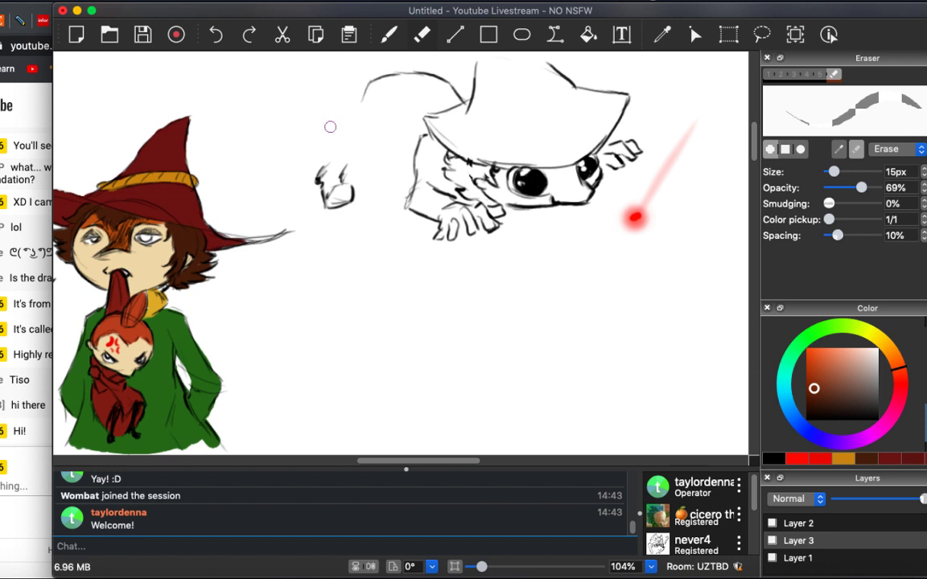
scroll(338, 201, "up", 3)
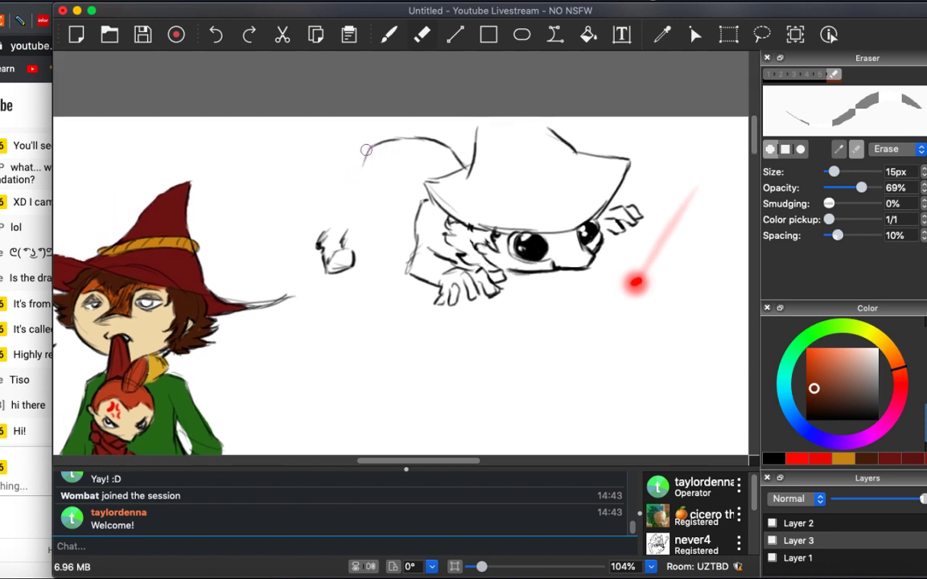
key("b")
mouse_move(366, 152)
left_mouse_down()
mouse_move(344, 193)
mouse_move(368, 242)
mouse_move(370, 234)
mouse_move(397, 250)
left_mouse_up()
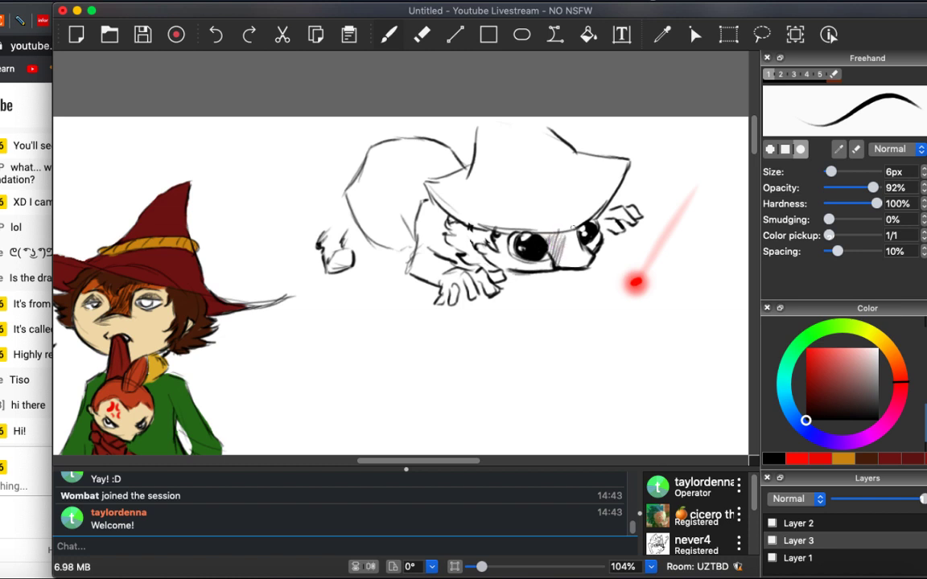
mouse_move(565, 235)
left_mouse_down()
mouse_move(555, 262)
mouse_move(568, 264)
left_mouse_up()
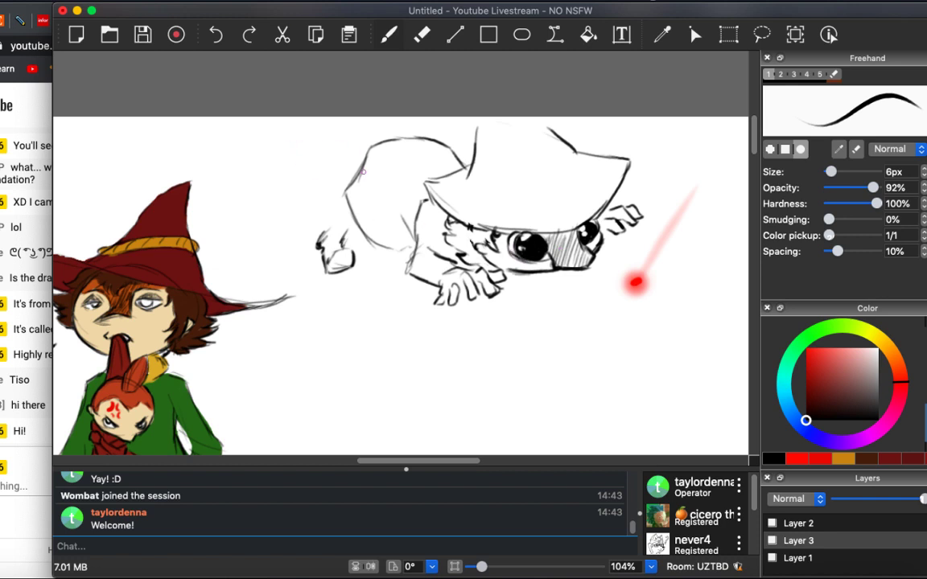
Try a curled tail and hind-leg lines at the character's rump, and erase them.
mouse_move(362, 171)
left_mouse_down()
mouse_move(328, 130)
mouse_move(365, 166)
left_mouse_up()
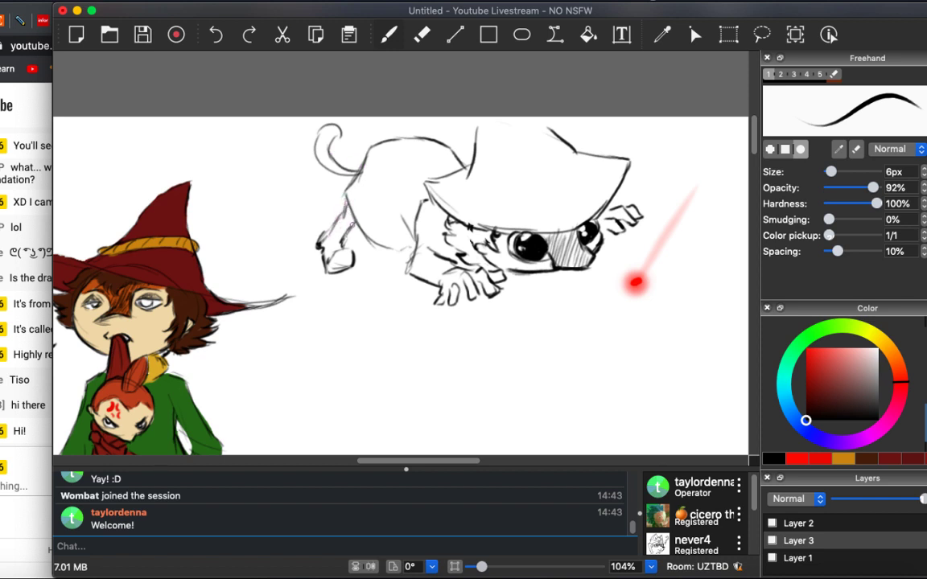
key("e")
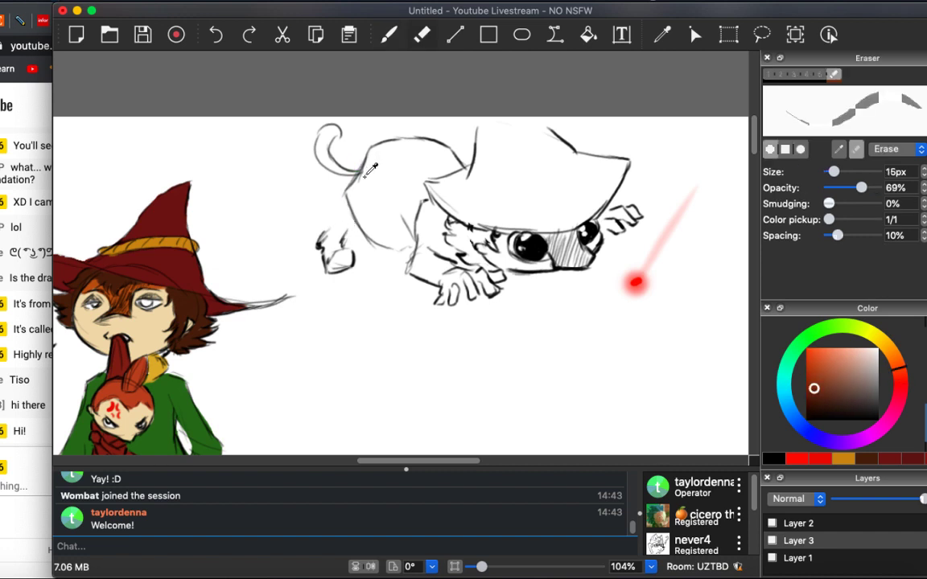
key("b")
key("e")
mouse_move(338, 129)
left_mouse_down()
mouse_move(321, 133)
mouse_move(322, 149)
mouse_move(355, 165)
mouse_move(335, 114)
mouse_move(267, 130)
left_mouse_up()
key("b")
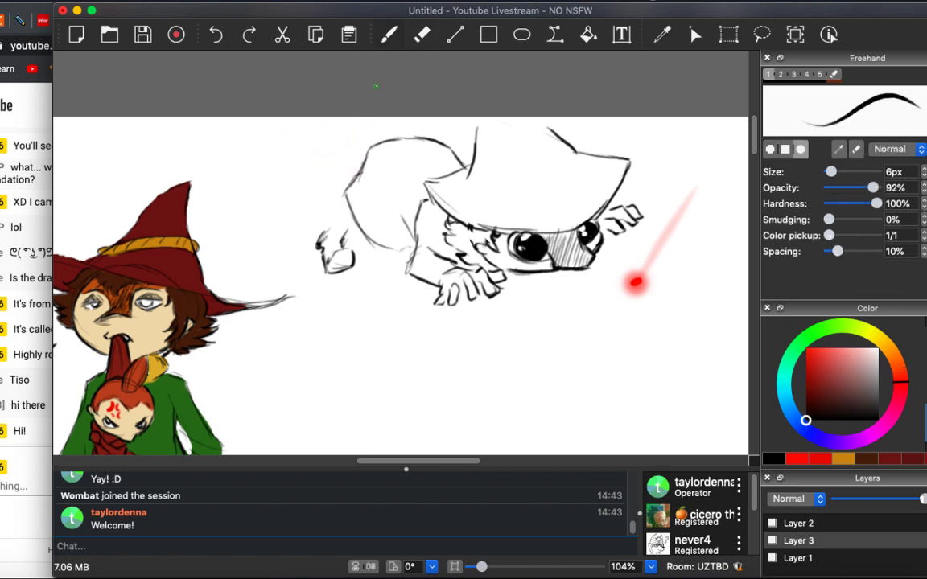
Make Layer 2 the active layer and switch the freehand brush to Erase mode.
mouse_move(439, 324)
left_mouse_down()
mouse_move(515, 201)
mouse_move(489, 234)
mouse_move(495, 199)
mouse_move(459, 233)
left_mouse_up()
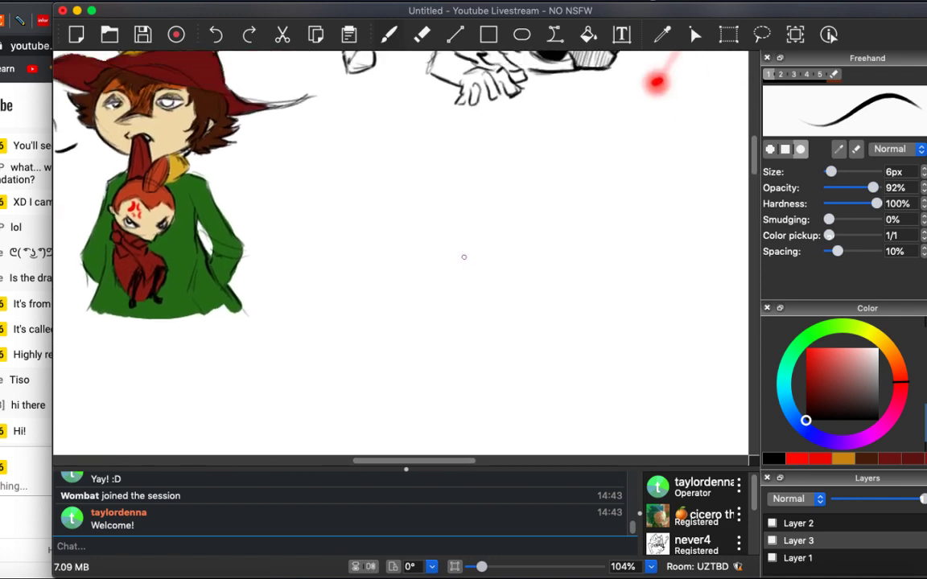
scroll(463, 257, "down", 5)
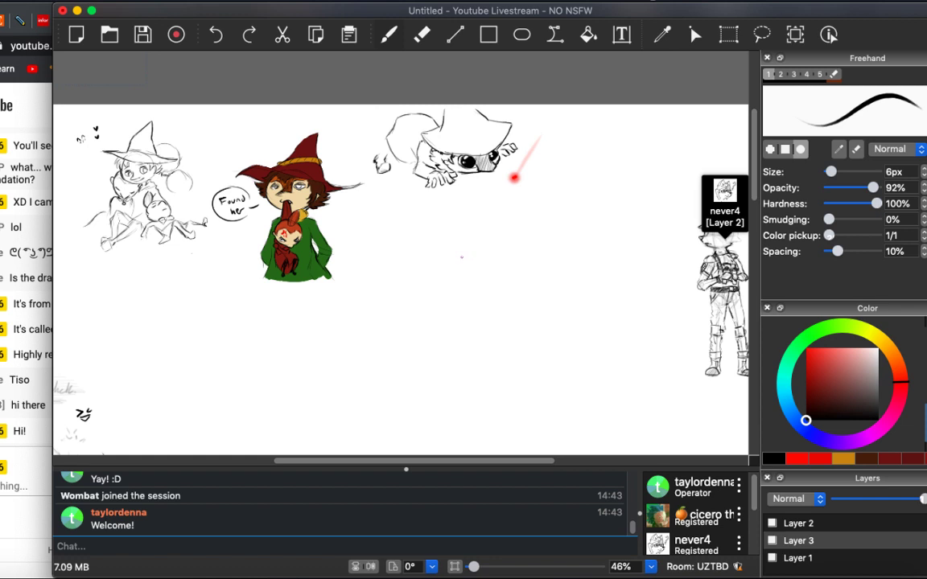
scroll(462, 257, "left", 5)
scroll(462, 256, "up", 2)
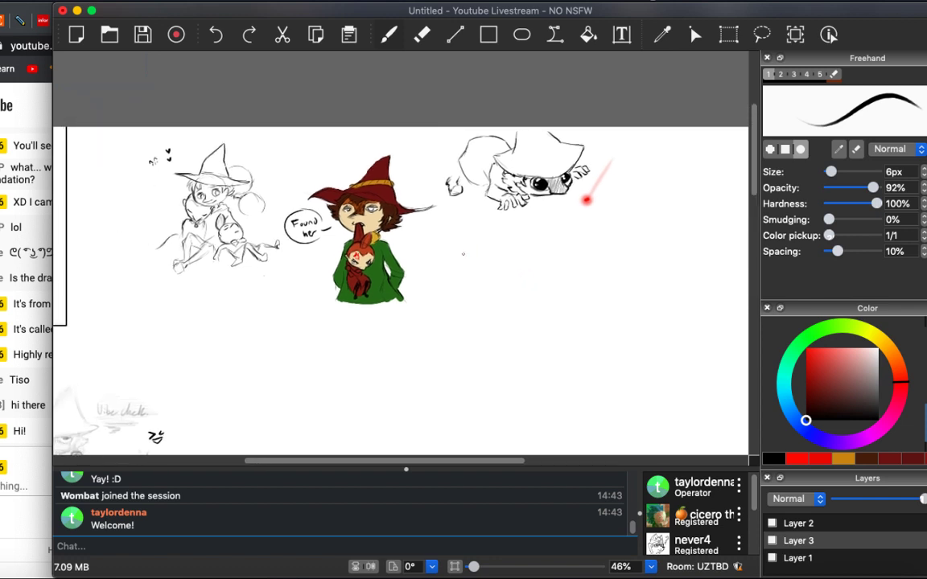
scroll(461, 254, "up", 1)
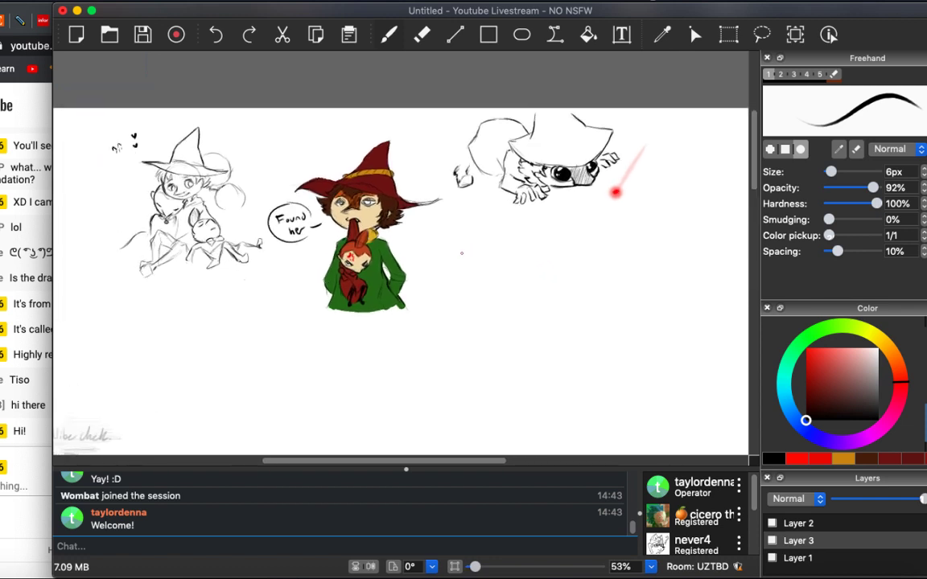
scroll(460, 253, "up", 3)
scroll(461, 253, "down", 4)
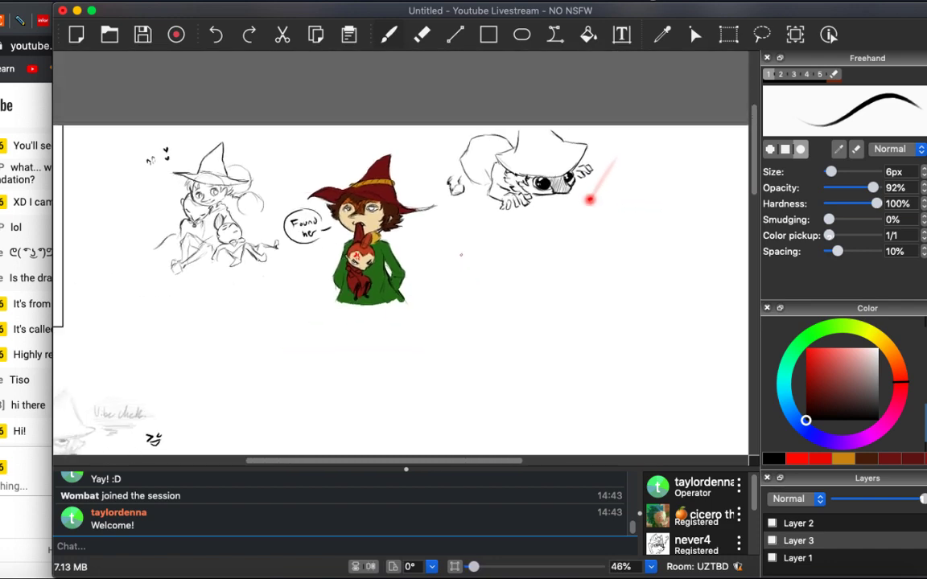
left_click(804, 524)
key("e")
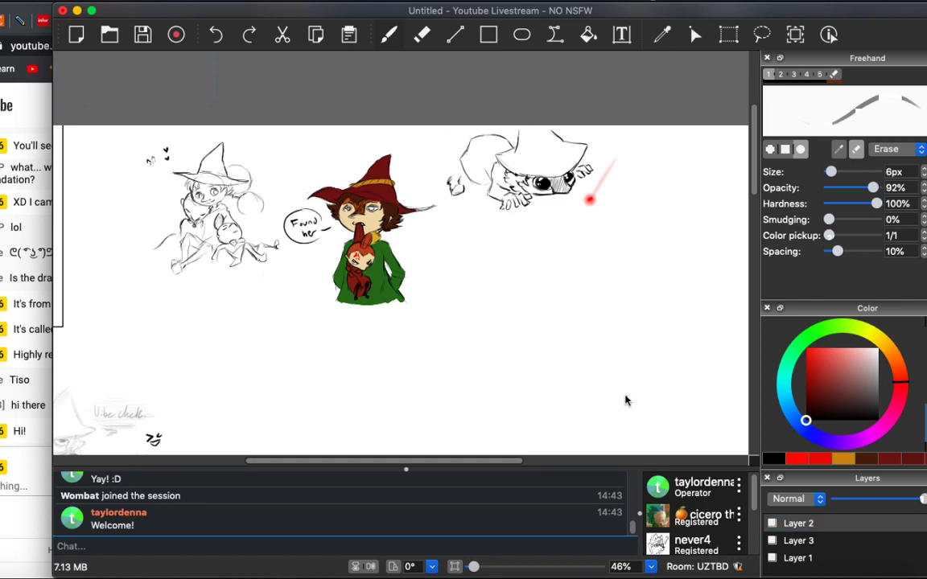
Look over the shared canvas, including the helmeted soldier sketch, the hooded figure with the red scarf and the simple outlined figure.
scroll(625, 399, "down", 6)
scroll(625, 399, "right", 5)
scroll(629, 346, "up", 3)
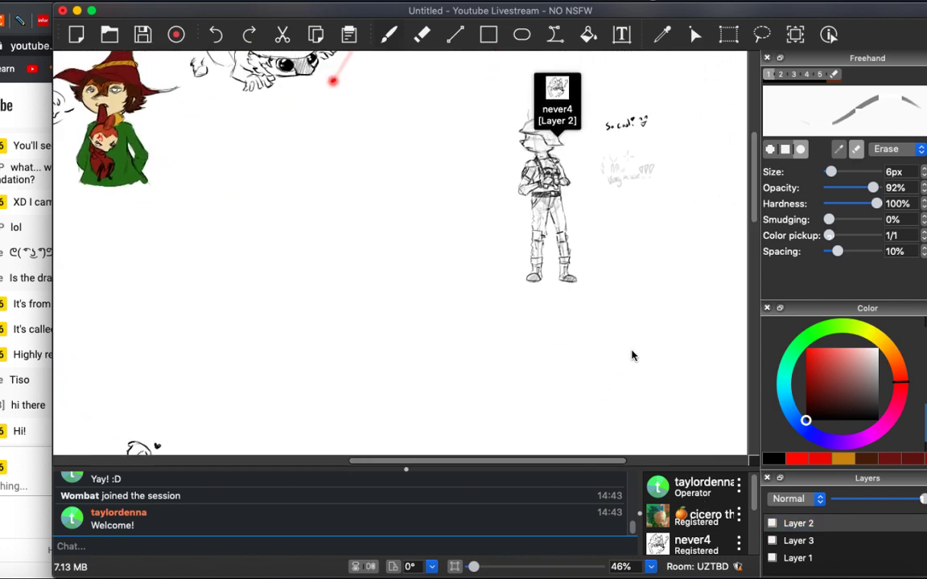
scroll(631, 350, "left", 6)
scroll(632, 350, "down", 5)
scroll(633, 357, "up", 5)
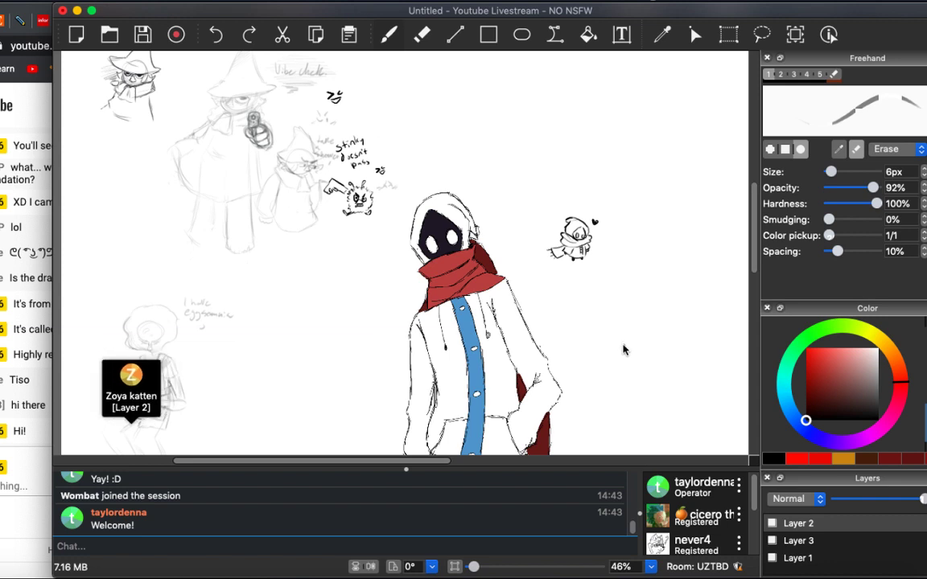
scroll(623, 350, "down", 8)
scroll(626, 351, "right", 6)
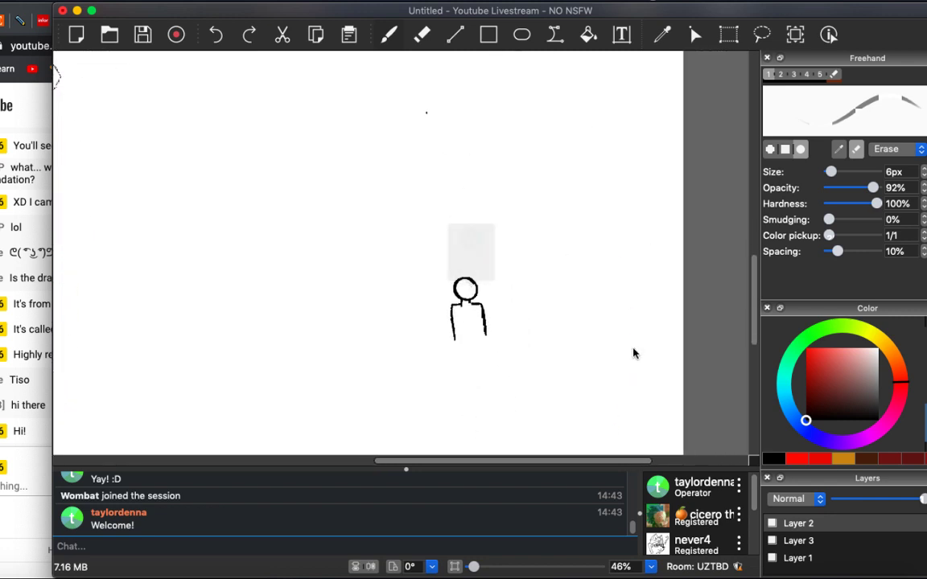
scroll(633, 353, "up", 3)
scroll(633, 353, "up", 3)
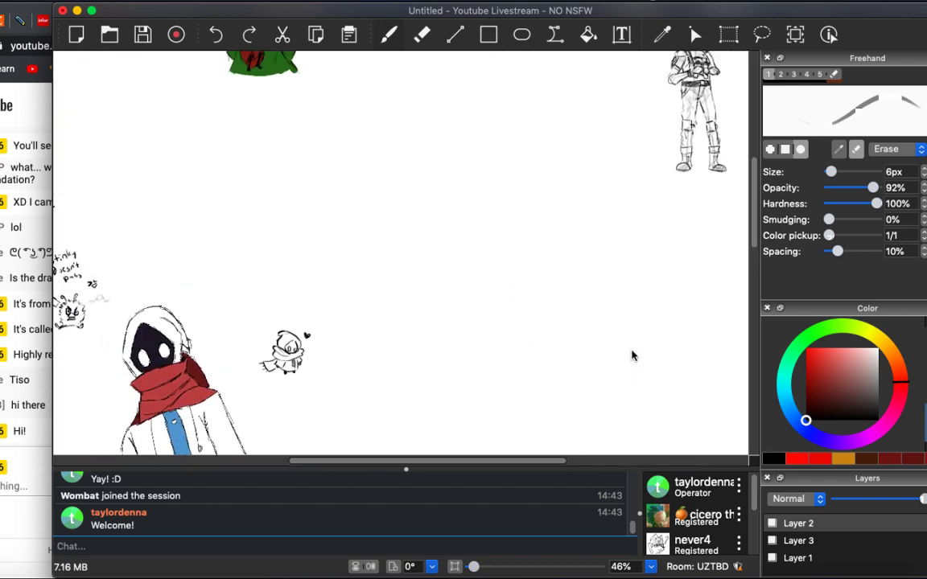
scroll(633, 353, "down", 3)
scroll(633, 353, "up", 2)
scroll(633, 353, "up", 3)
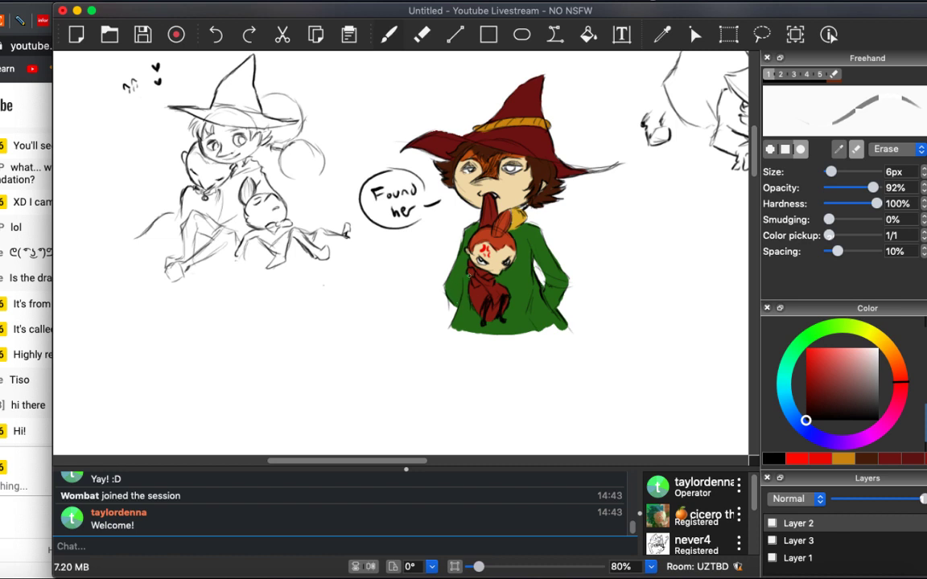
scroll(491, 305, "up", 2)
scroll(490, 305, "right", 10)
scroll(491, 306, "down", 4)
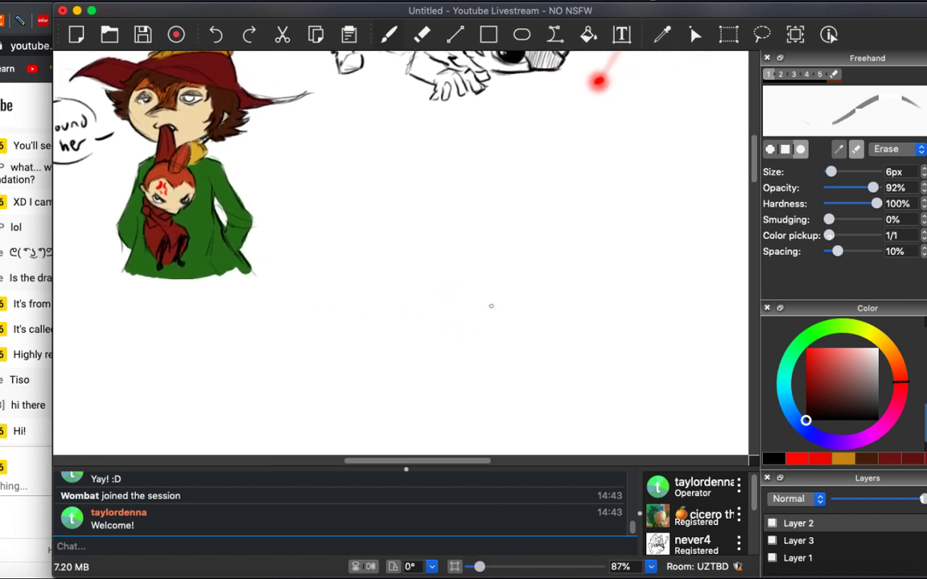
scroll(478, 288, "down", 3)
scroll(477, 288, "right", 2)
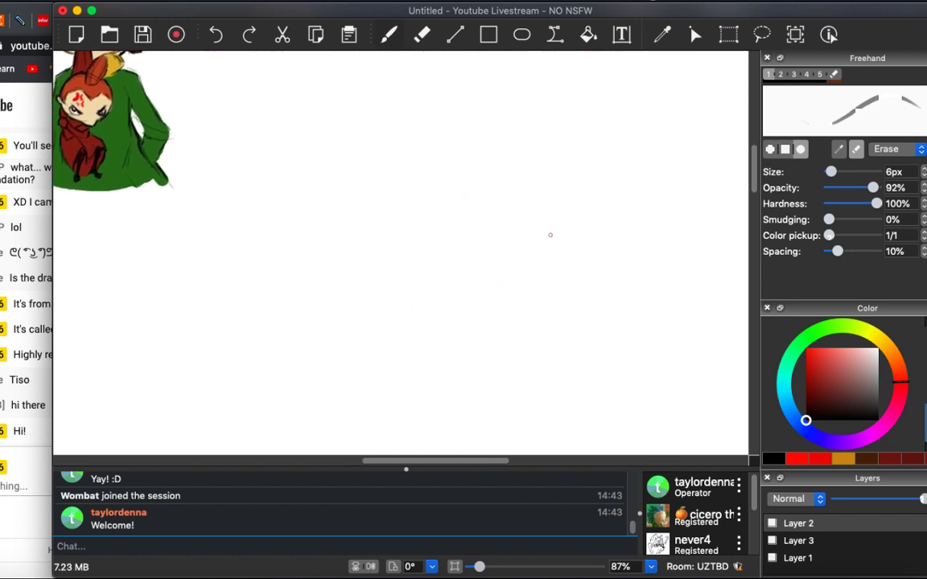
scroll(354, 128, "up", 3)
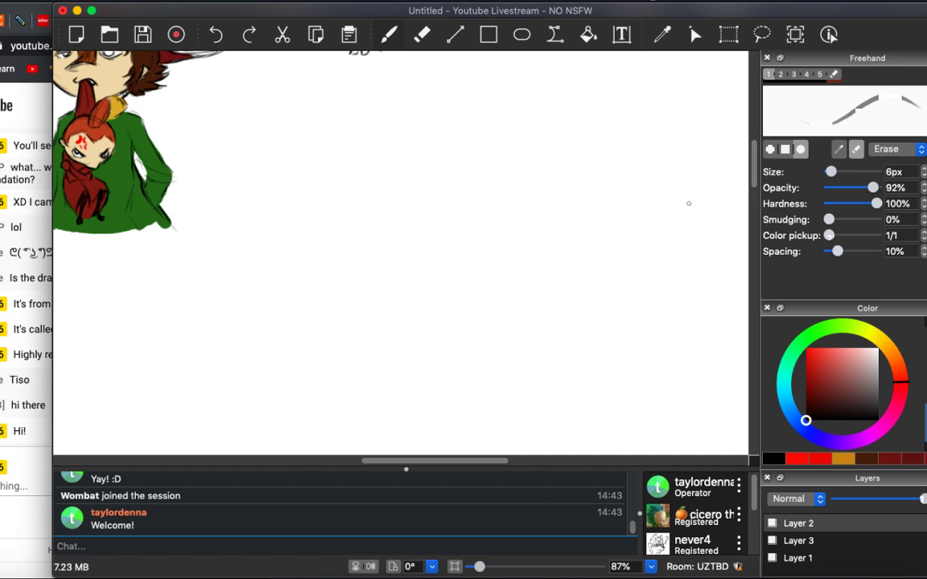
Set the freehand brush's opacity to 100%.
key("e")
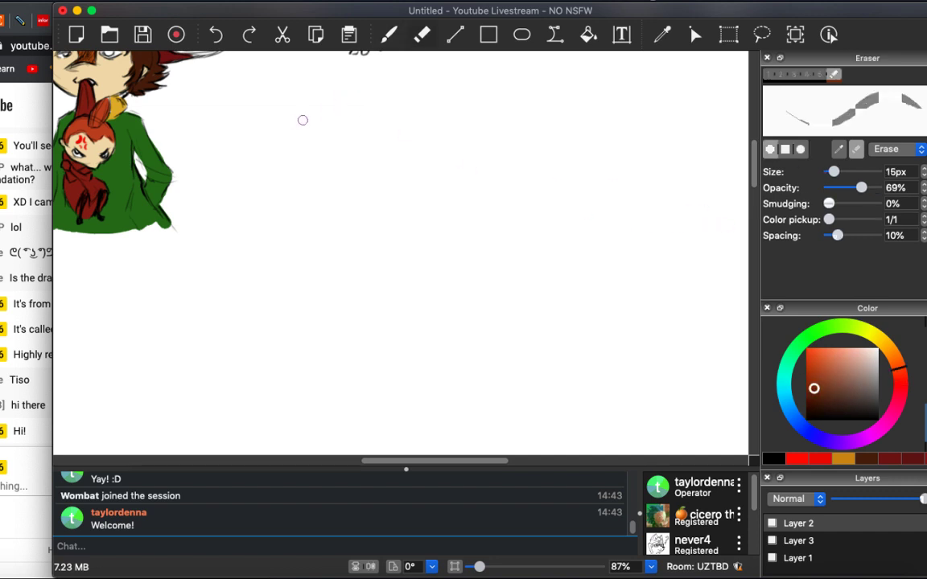
key("b")
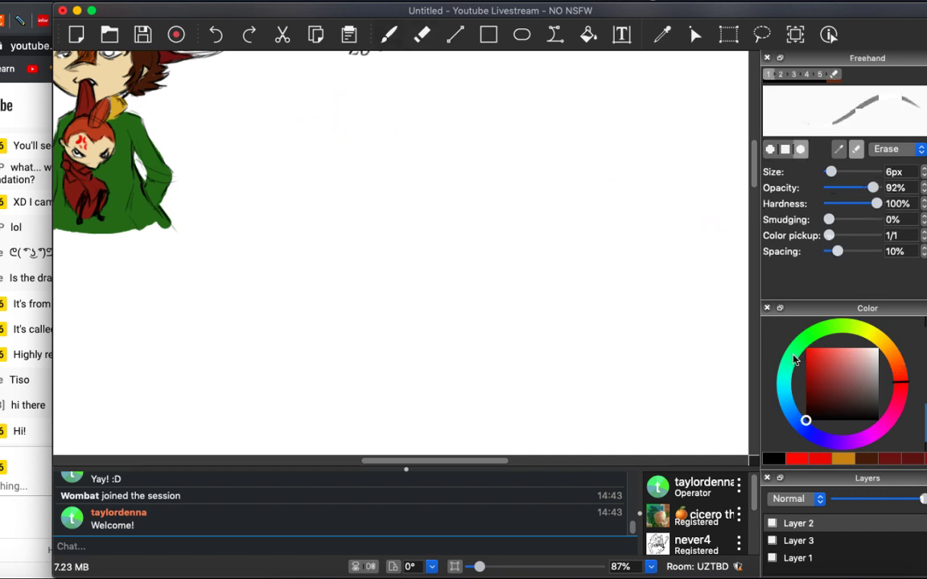
left_click_drag(872, 187, 879, 188)
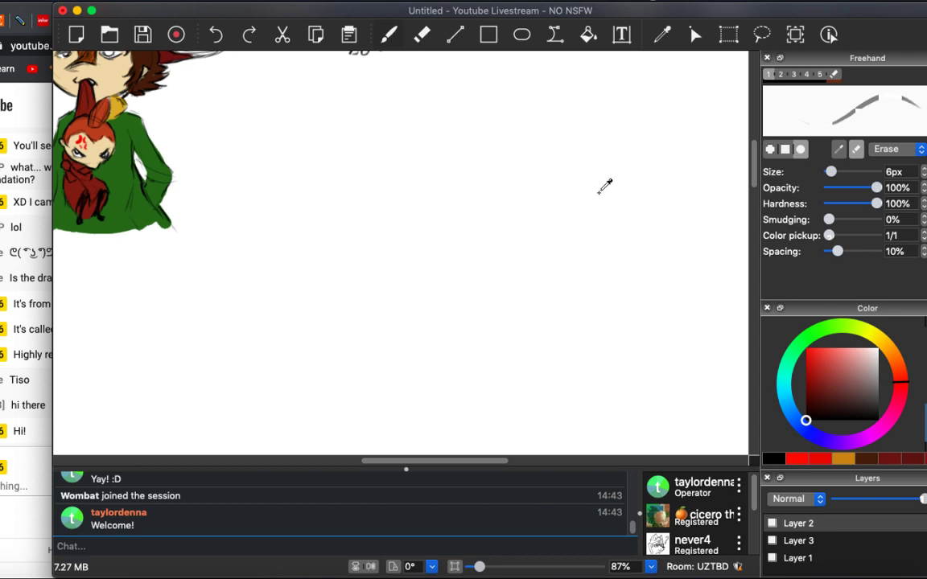
Return the first brush preset to Normal blend mode, and undo a short test stroke on the blank canvas.
key("e")
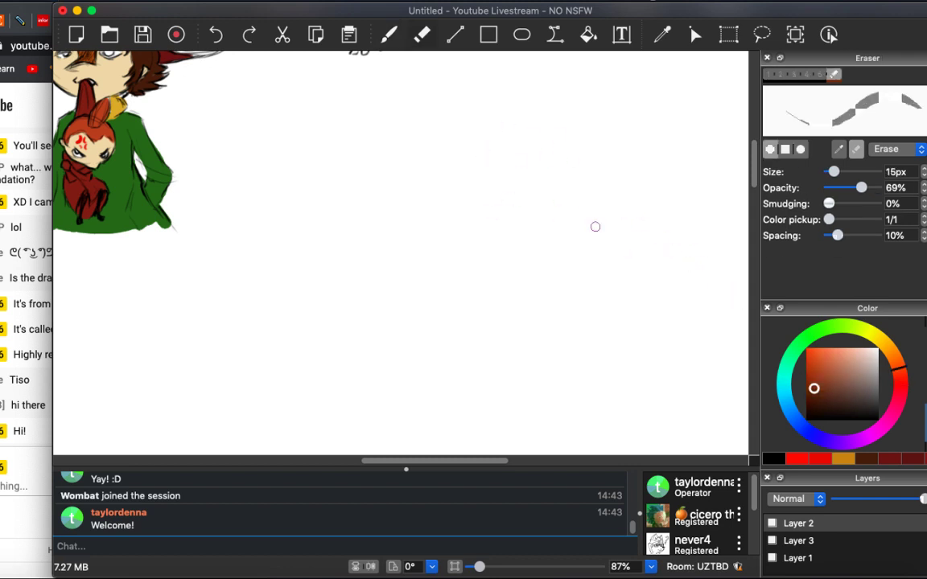
mouse_move(871, 188)
left_mouse_down()
mouse_move(880, 189)
mouse_move(871, 190)
left_mouse_up()
left_click(771, 74)
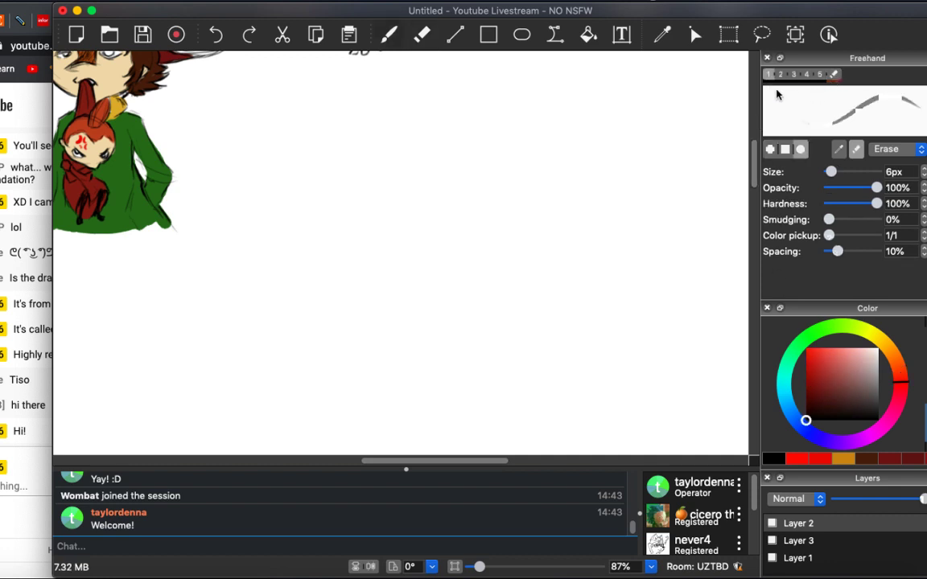
left_click(780, 75)
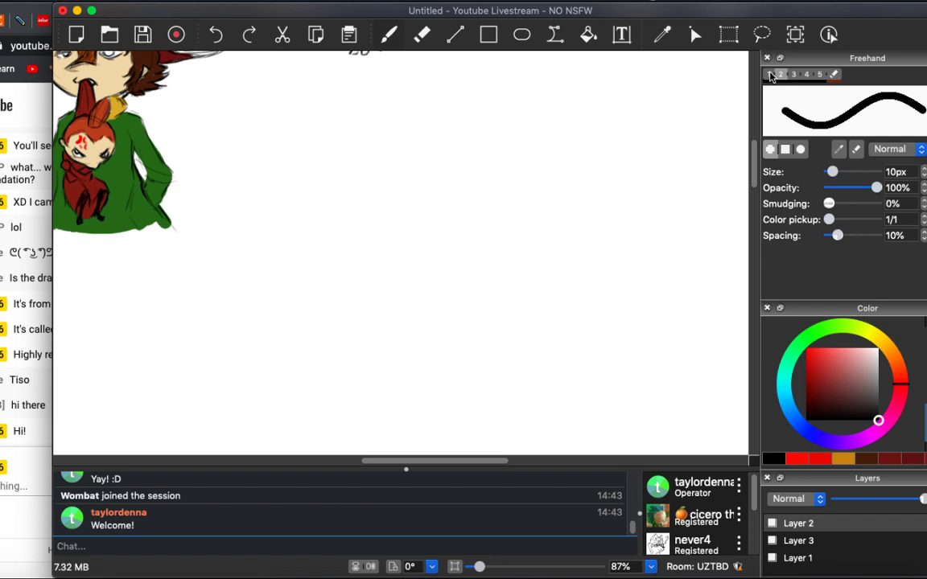
left_click(771, 75)
left_click(772, 74)
left_click(771, 74)
left_click(884, 149)
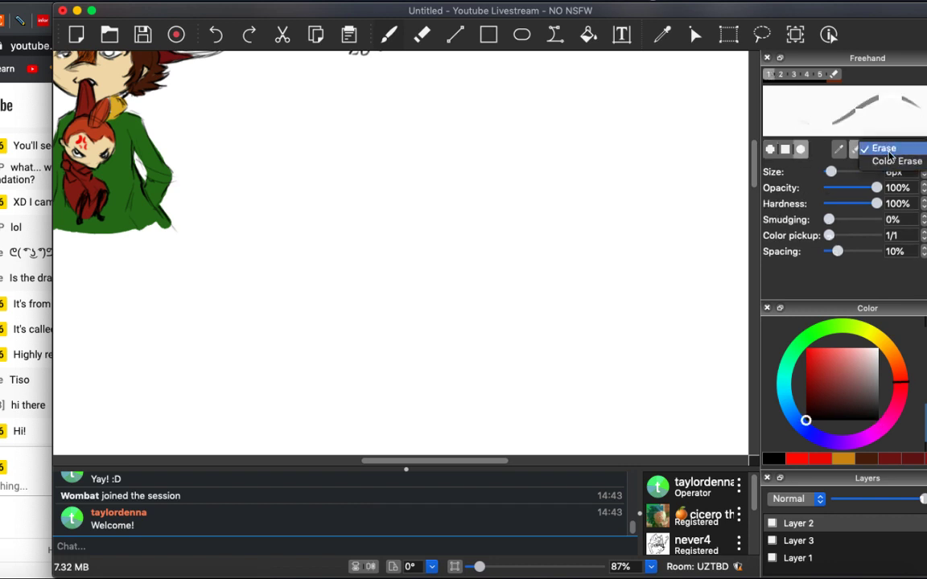
left_click(873, 149)
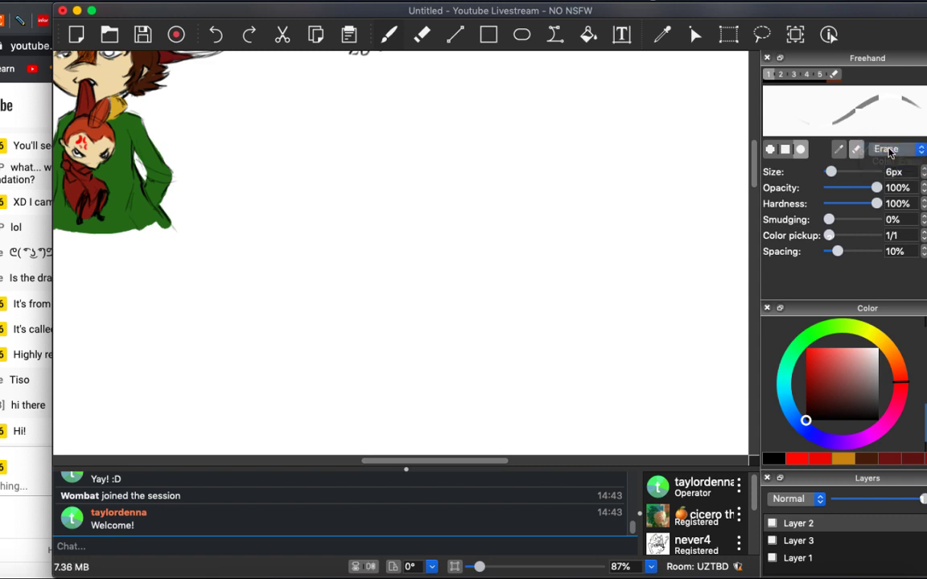
left_click(870, 151)
left_click(881, 137)
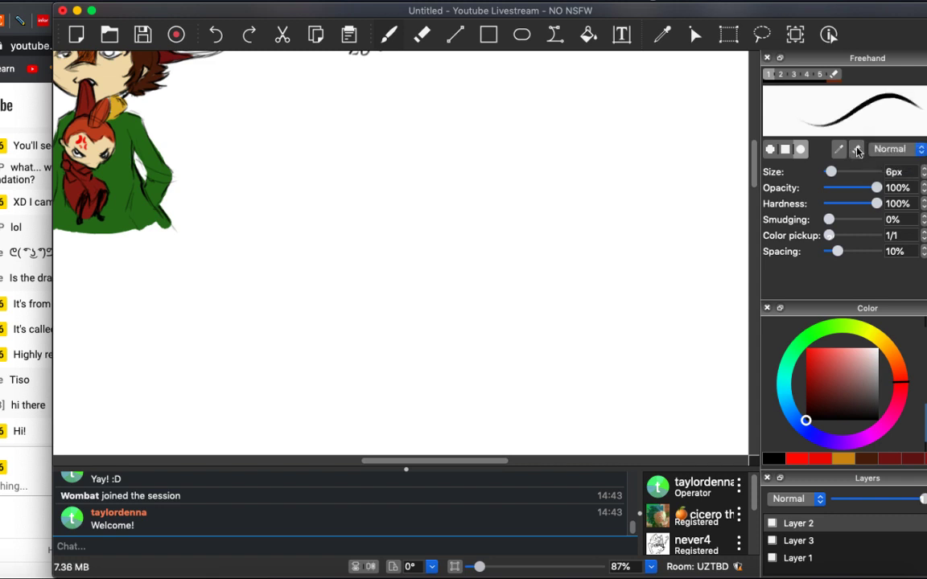
mouse_move(354, 83)
left_mouse_down()
mouse_move(327, 147)
mouse_move(390, 157)
left_mouse_up()
key("super+z")
Examine the other participants' drawings across the canvas, including the pale seated sketch, the goggled cartoon head and the soldier.
scroll(355, 227, "down", 5)
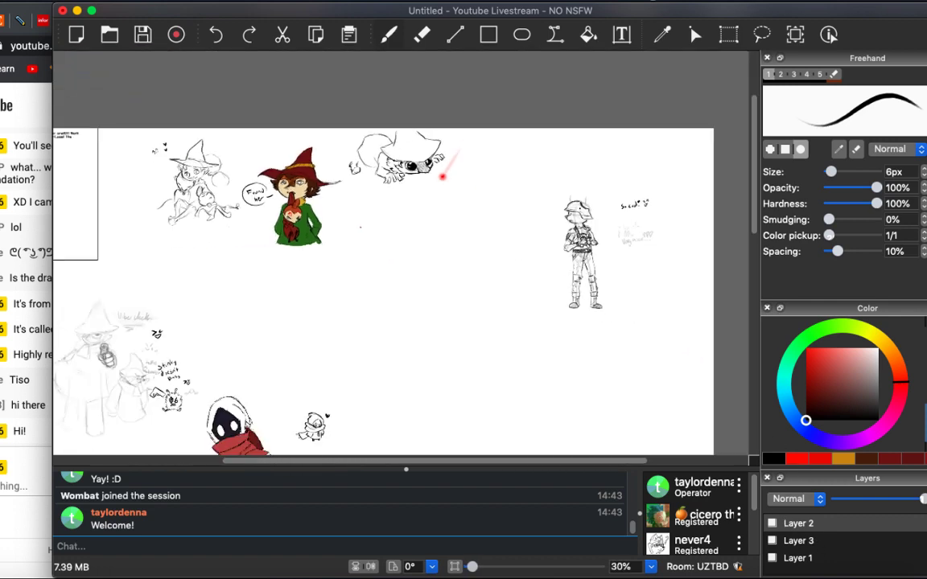
scroll(358, 227, "up", 5)
scroll(362, 227, "left", 10)
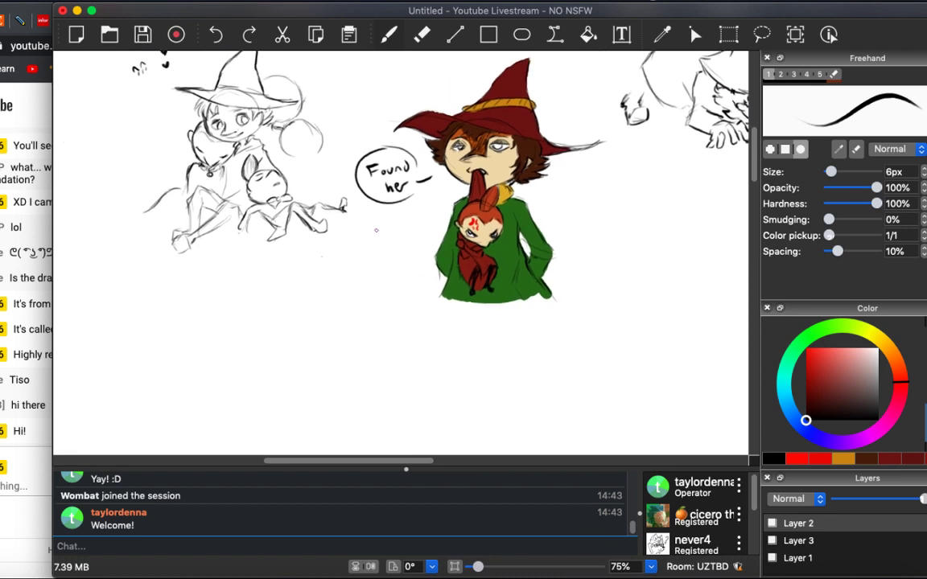
scroll(361, 228, "right", 10)
scroll(361, 228, "down", 3)
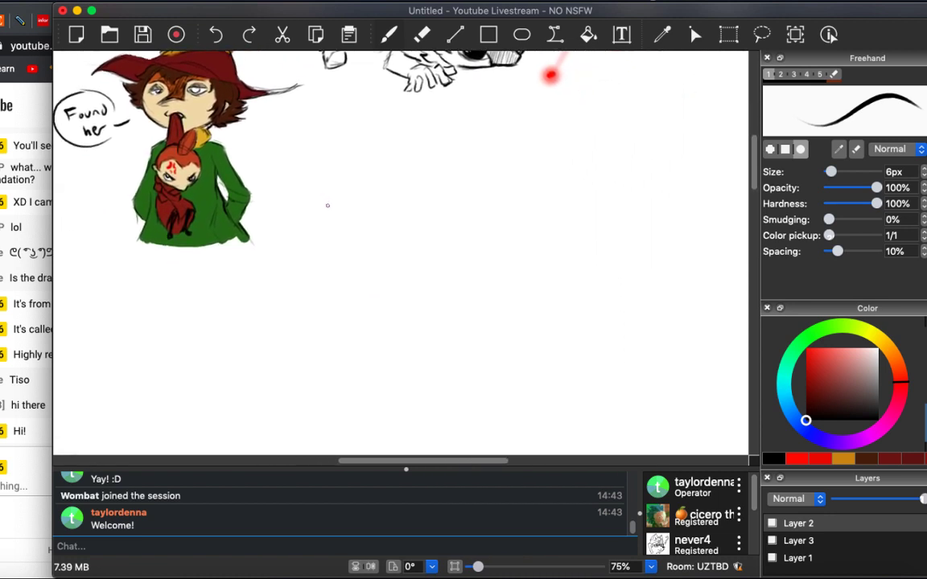
scroll(366, 233, "left", 10)
scroll(366, 233, "up", 3)
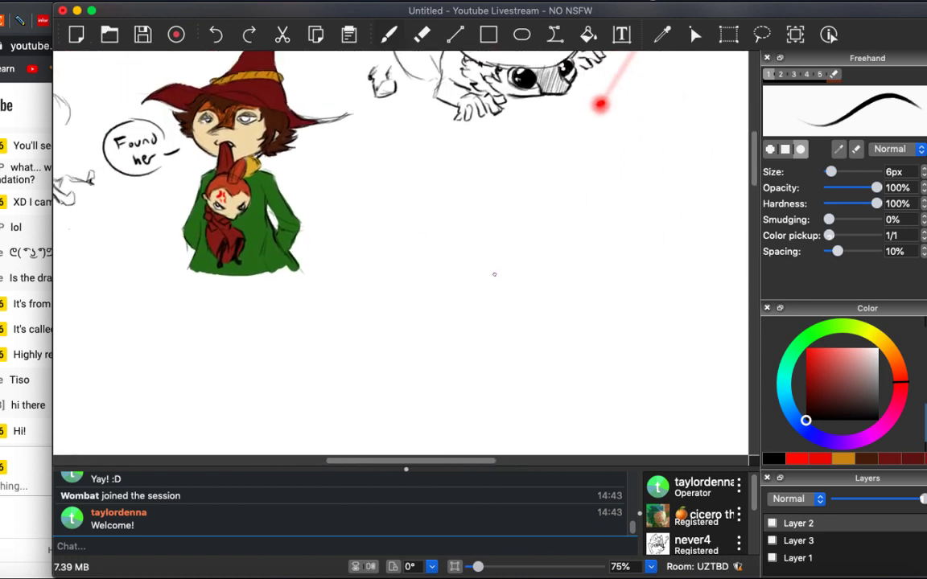
scroll(379, 241, "down", 3)
scroll(401, 253, "down", 6)
scroll(400, 253, "left", 3)
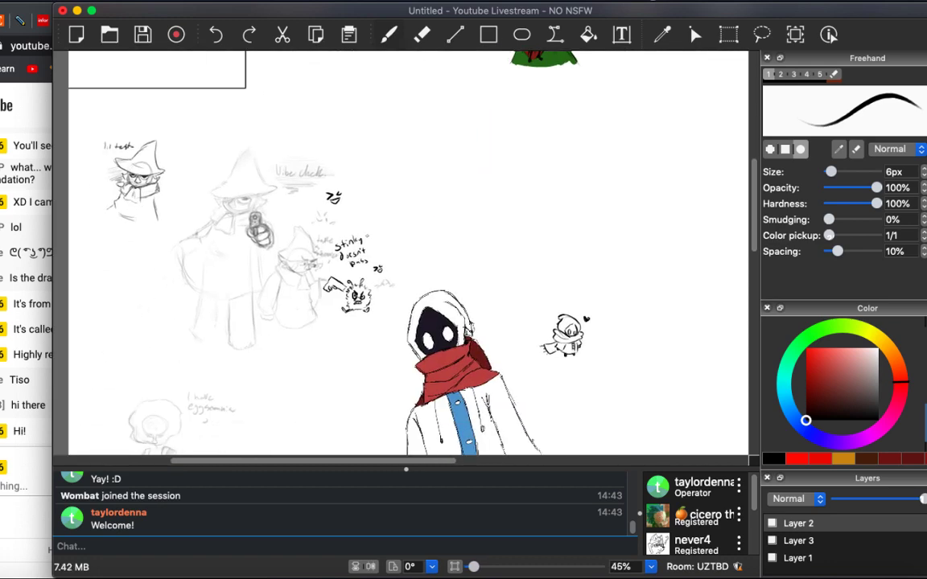
scroll(368, 240, "down", 7)
scroll(368, 239, "right", 1)
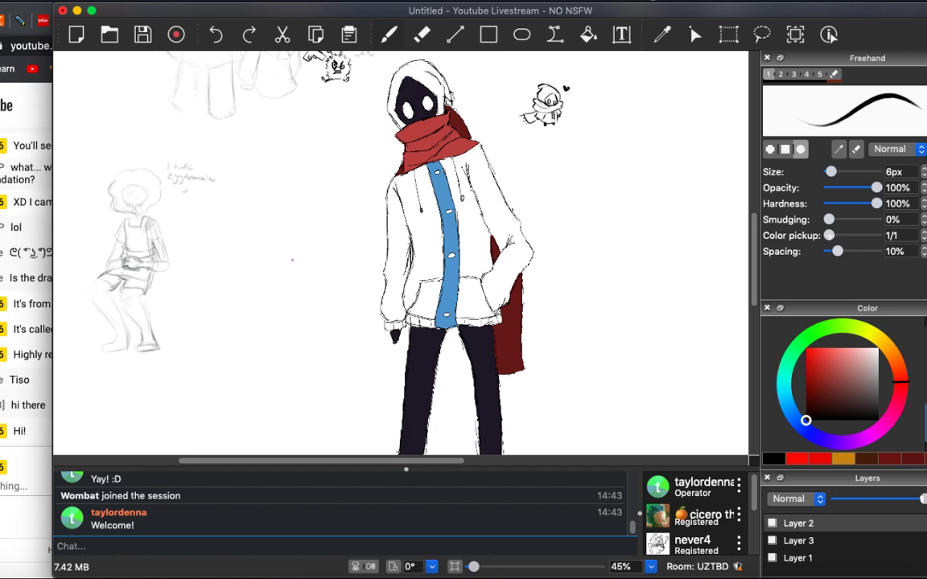
scroll(291, 260, "down", 10)
scroll(294, 264, "right", 8)
scroll(297, 268, "up", 2)
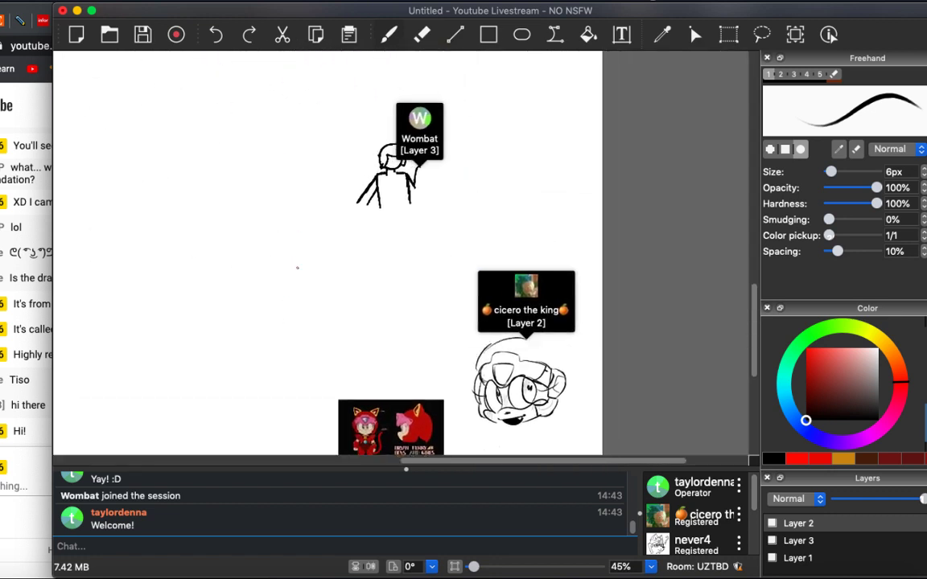
scroll(297, 268, "up", 10)
scroll(296, 268, "left", 2)
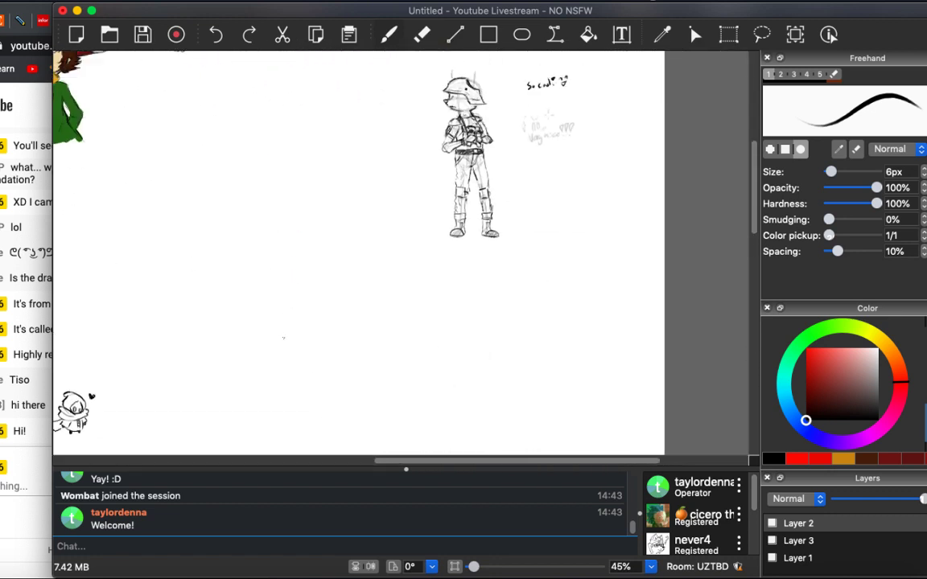
scroll(283, 338, "up", 6)
scroll(283, 338, "right", 1)
scroll(300, 275, "down", 1)
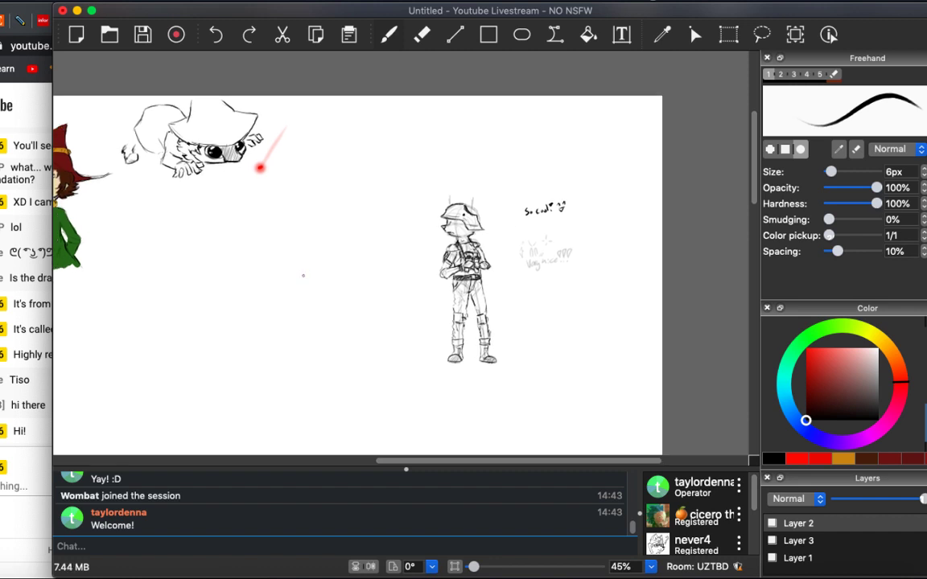
scroll(303, 277, "left", 7)
scroll(302, 278, "up", 5)
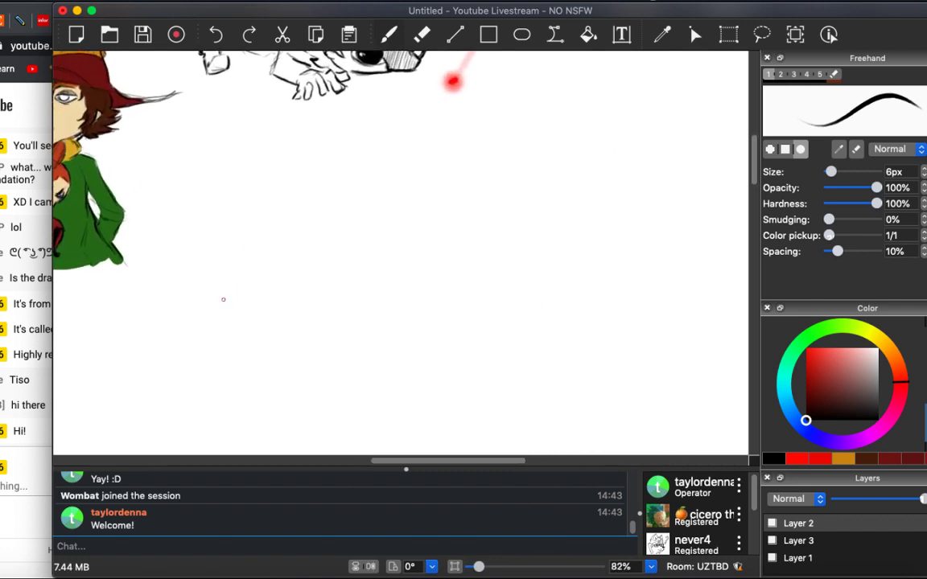
scroll(301, 273, "left", 4)
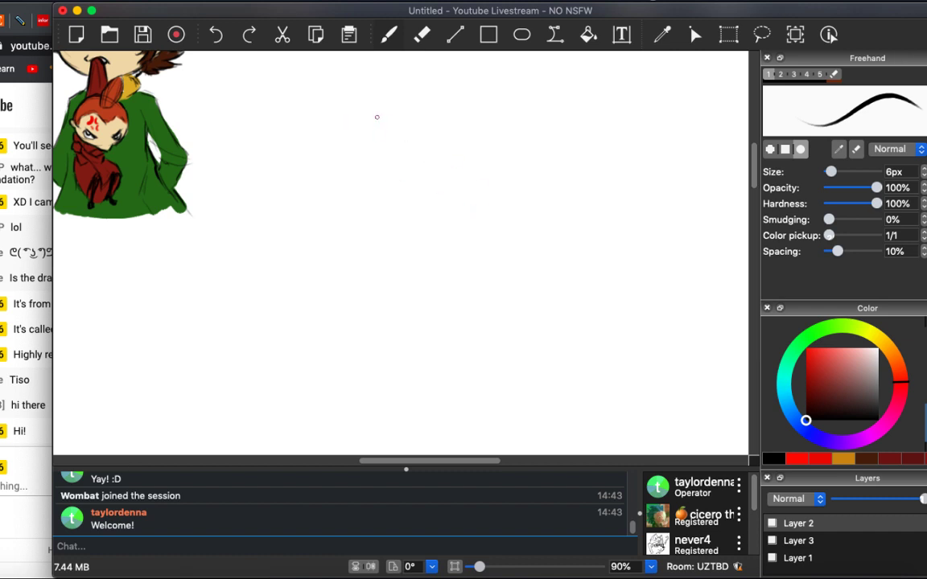
scroll(377, 116, "down", 2)
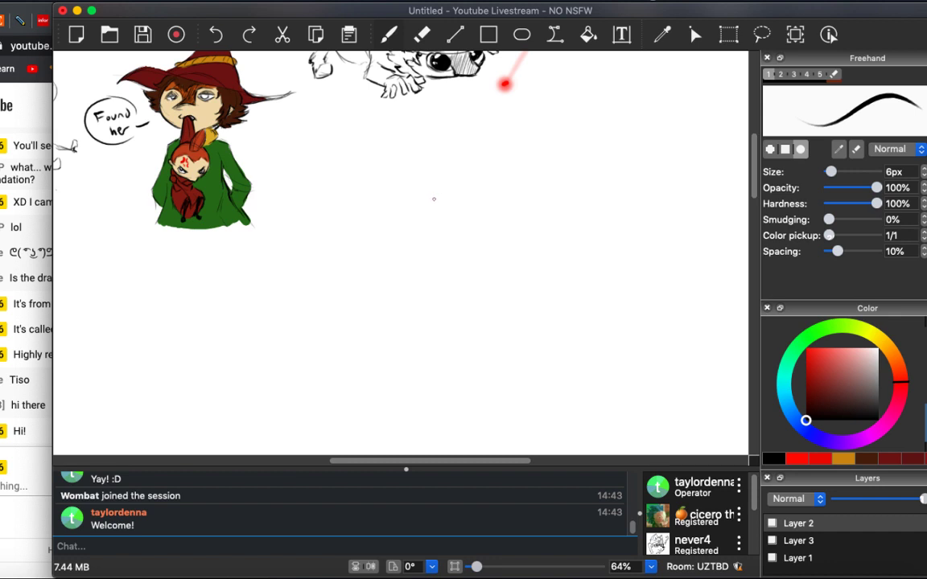
Sketch a round cartoon head with an angled mouth and a short neck on the blank area beside the green-coated witch.
mouse_move(436, 176)
left_mouse_down()
mouse_move(424, 213)
mouse_move(455, 214)
left_mouse_up()
mouse_move(451, 170)
left_mouse_down()
mouse_move(483, 185)
mouse_move(444, 206)
mouse_move(467, 192)
left_mouse_up()
scroll(419, 170, "up", 5)
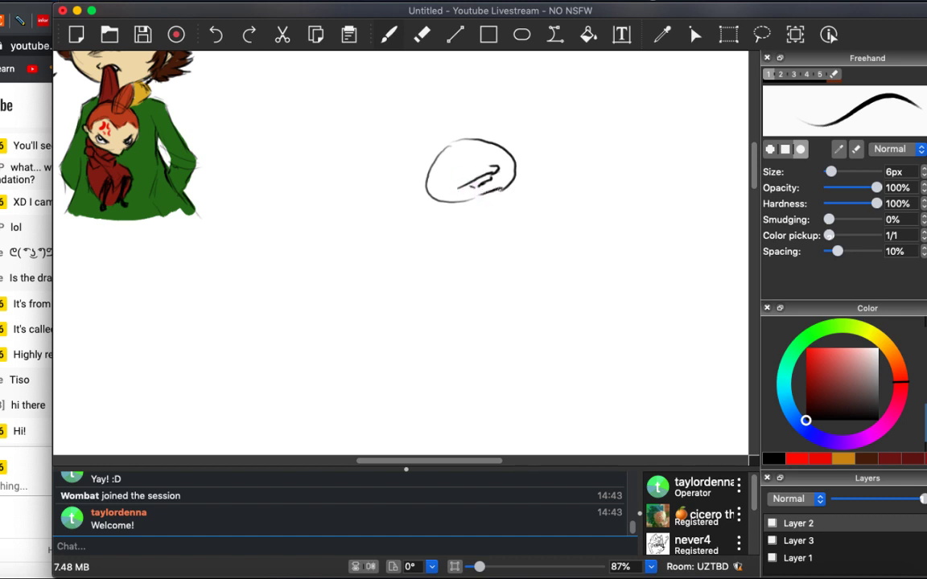
mouse_move(503, 192)
left_mouse_down()
mouse_move(493, 198)
mouse_move(514, 190)
left_mouse_up()
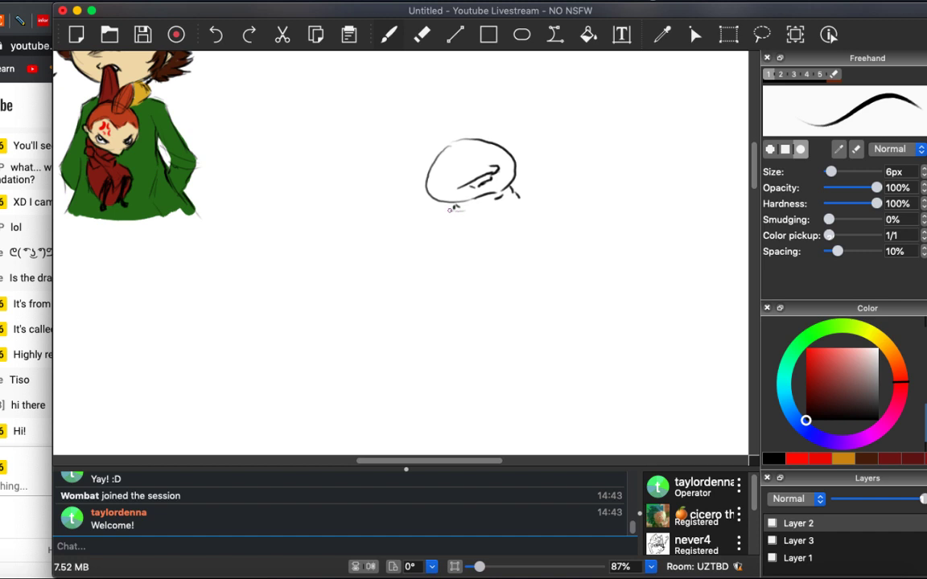
left_click_drag(453, 207, 500, 213)
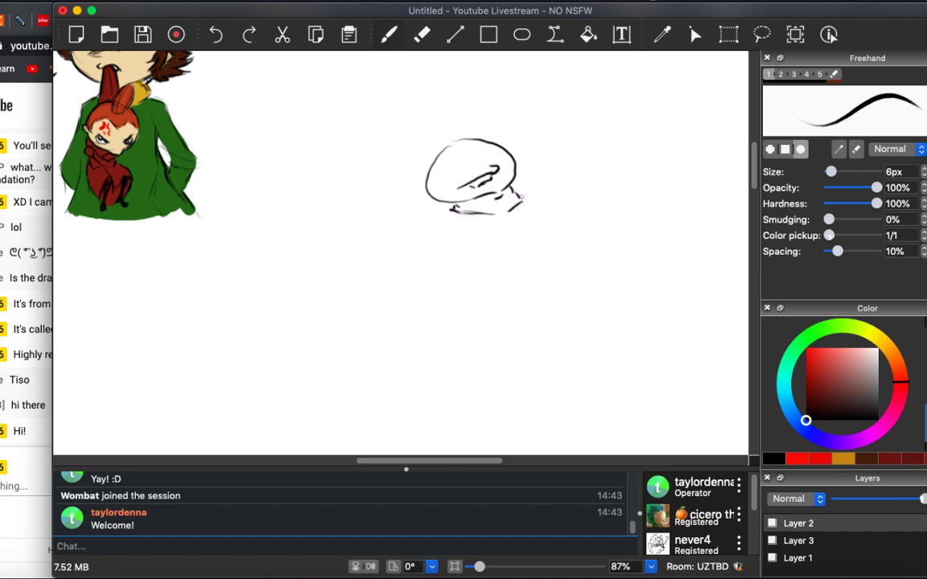
Draw the round head's eyes and heavy eyebrows, and darken the lines of its neck.
left_click(449, 171)
left_click(452, 187)
left_click_drag(481, 169, 474, 171)
left_click_drag(443, 169, 470, 156)
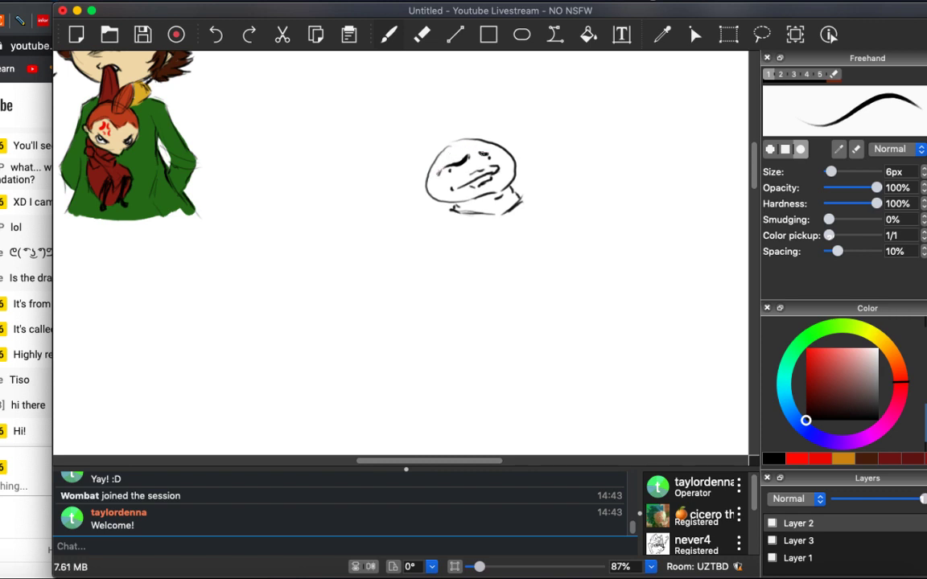
left_click_drag(482, 155, 489, 153)
left_click_drag(484, 205, 456, 207)
left_click_drag(519, 191, 523, 193)
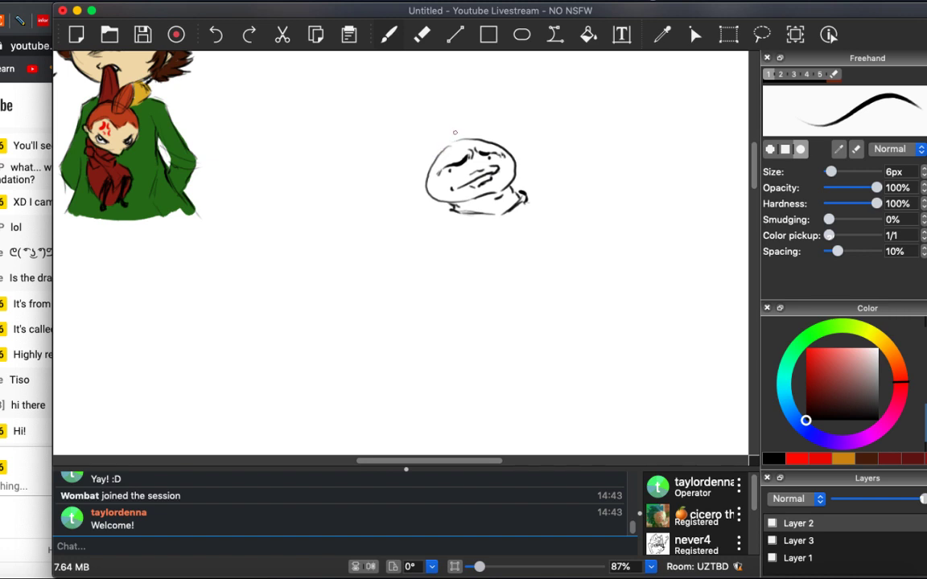
Add a tiny top hat and a few stray hairs to the top of the round head.
mouse_move(454, 132)
left_mouse_down()
mouse_move(464, 127)
mouse_move(452, 136)
mouse_move(471, 139)
mouse_move(462, 134)
left_mouse_up()
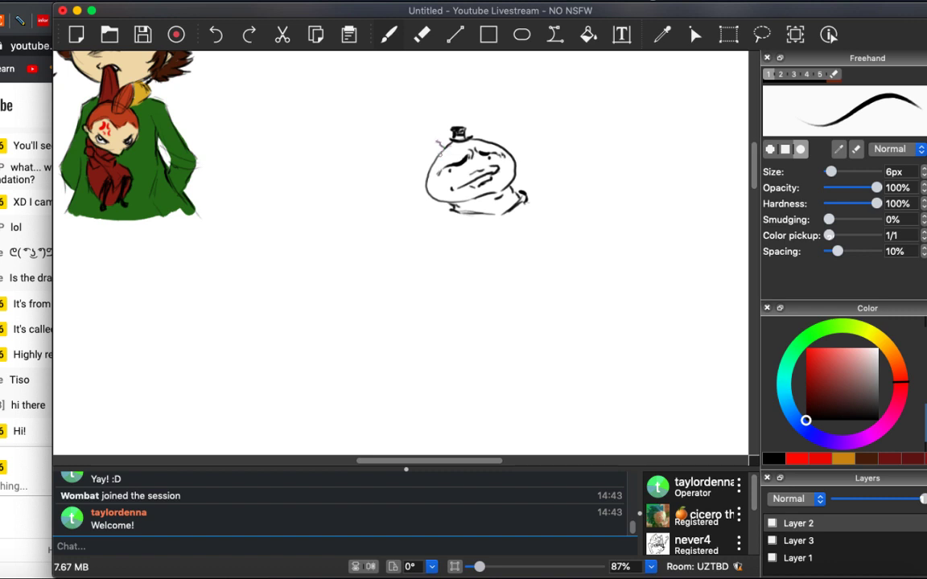
left_click_drag(435, 145, 441, 140)
left_click_drag(434, 150, 487, 132)
Draw a ruffled collar with draping folds under the round head and spiky lines behind its neck.
mouse_move(456, 212)
left_mouse_down()
mouse_move(507, 210)
mouse_move(532, 249)
left_mouse_up()
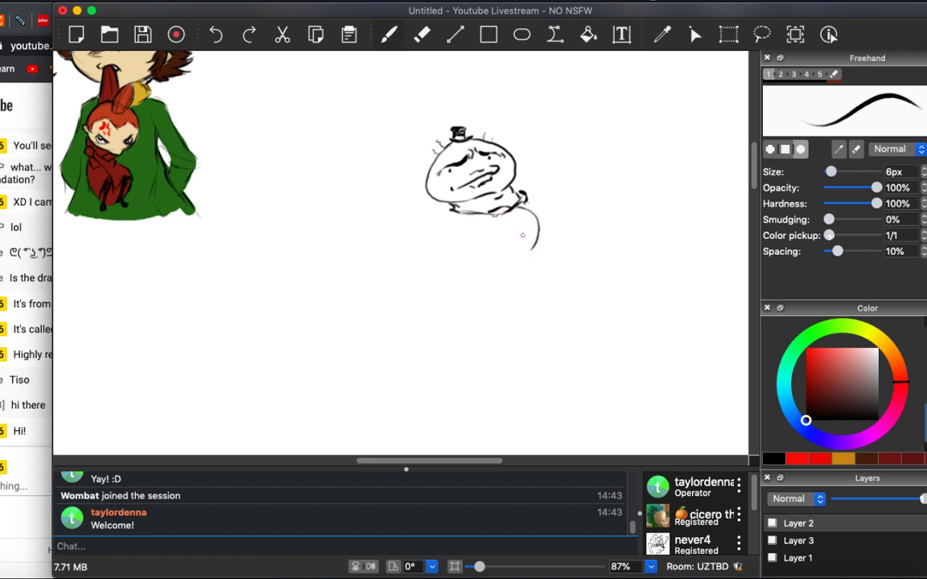
mouse_move(495, 216)
left_mouse_down()
mouse_move(512, 246)
mouse_move(494, 239)
mouse_move(551, 235)
left_mouse_up()
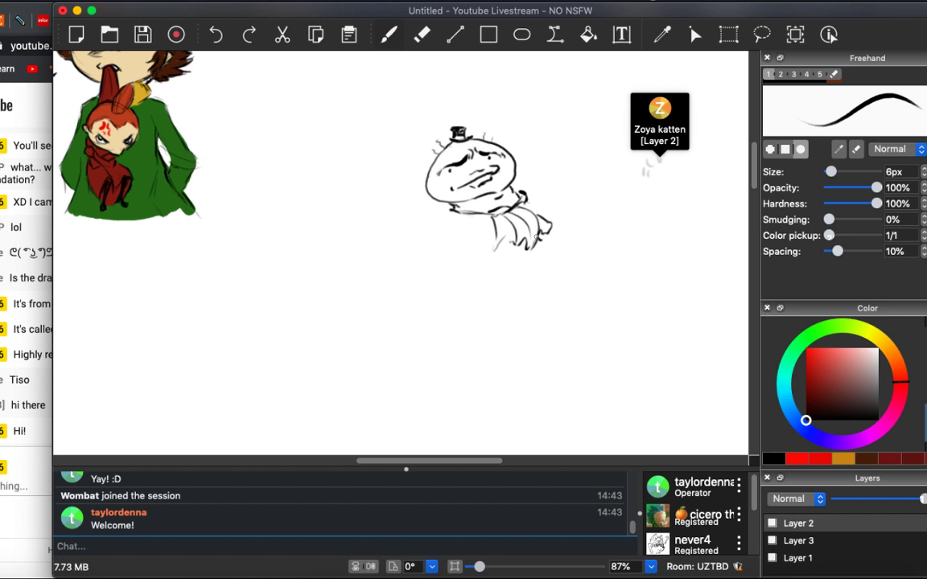
left_click_drag(438, 201, 485, 246)
mouse_move(473, 184)
left_mouse_down()
mouse_move(544, 171)
mouse_move(545, 190)
left_mouse_up()
left_click_drag(434, 217, 468, 215)
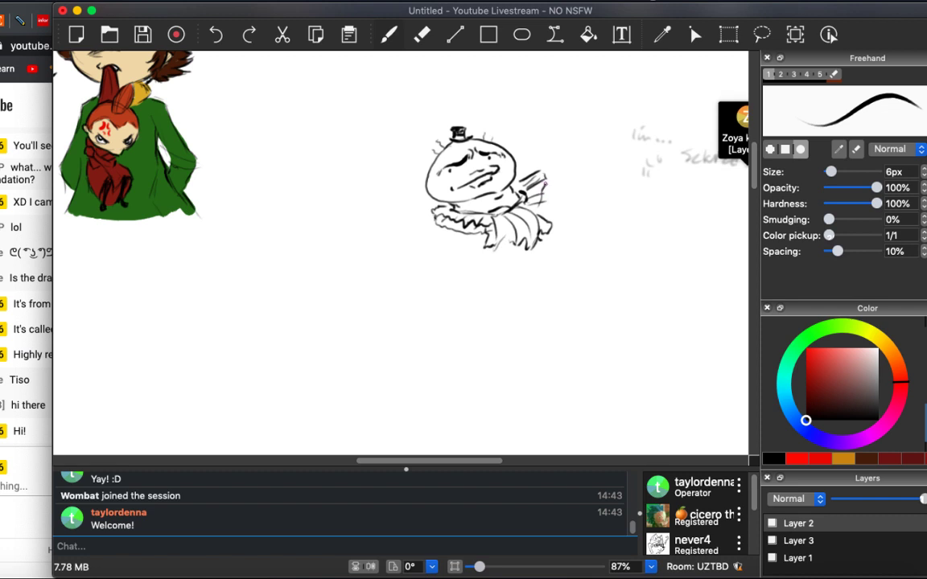
Handwrite "I have no idea" beside the round-headed character and add a small face doodle below the words.
scroll(487, 143, "right", 3)
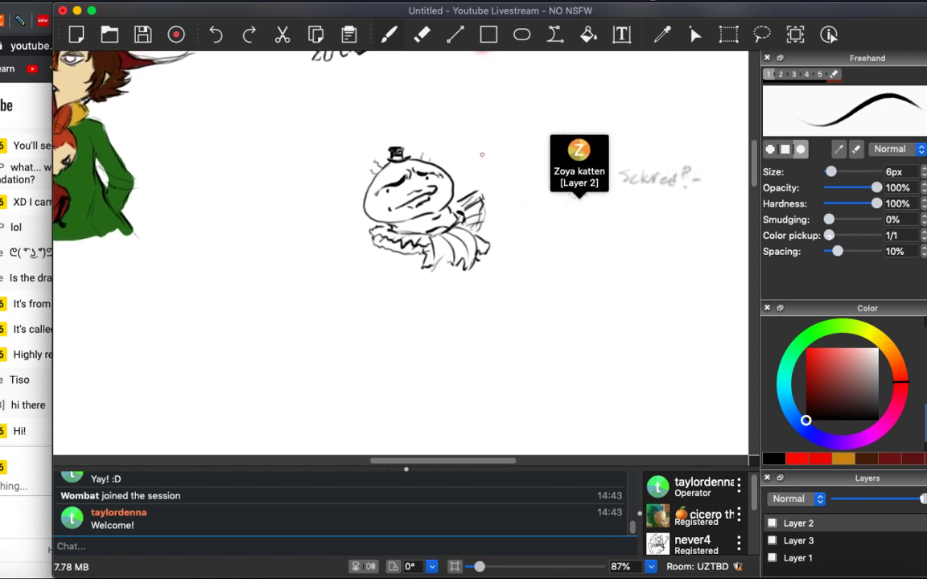
left_click_drag(457, 127, 475, 123)
mouse_move(467, 124)
left_mouse_down()
mouse_move(468, 134)
mouse_move(530, 108)
left_mouse_up()
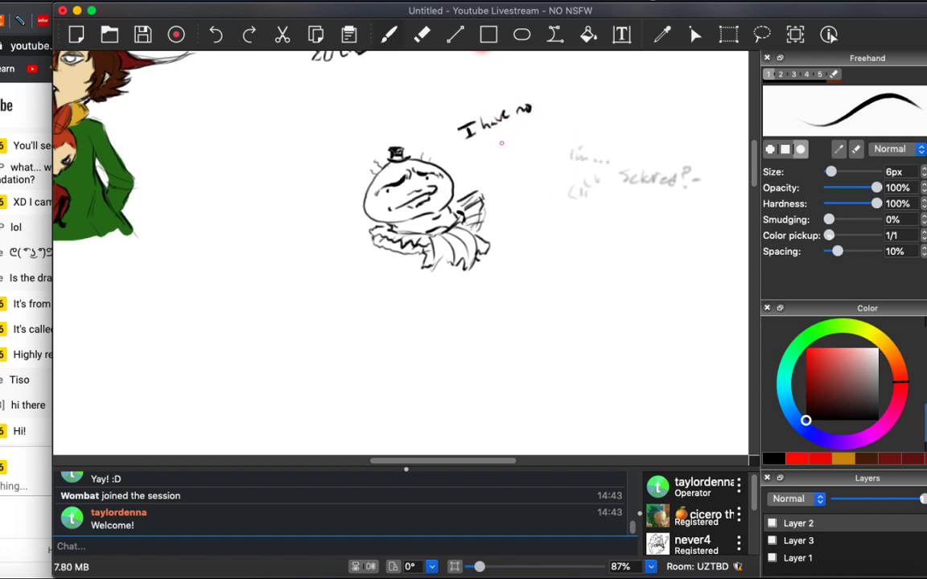
left_click_drag(503, 147, 531, 147)
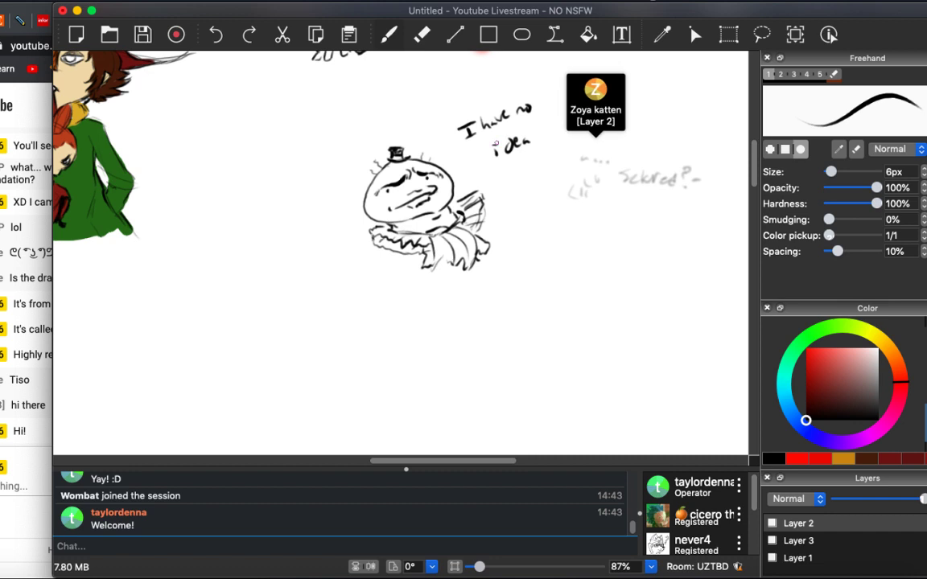
left_click(493, 143)
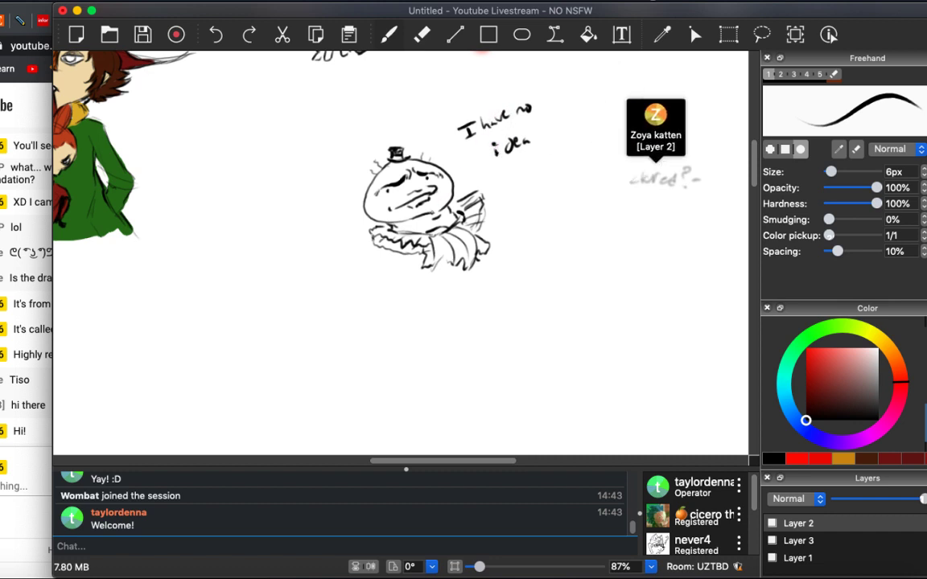
mouse_move(531, 165)
left_mouse_down()
mouse_move(516, 160)
mouse_move(530, 157)
left_mouse_up()
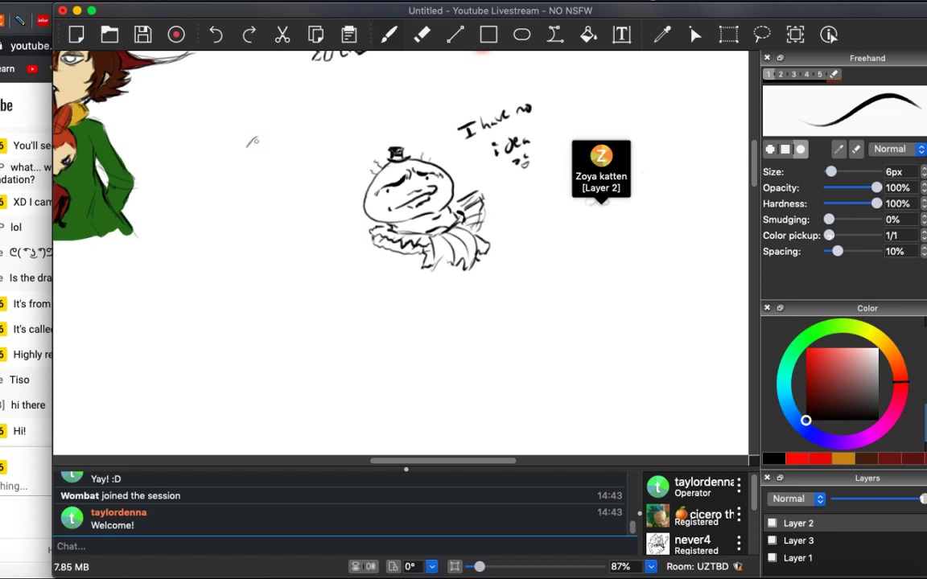
Sketch a stout figure in a top hat with a rounded body and thin tapered legs, between the witch and the round-headed character.
mouse_move(251, 142)
left_mouse_down()
mouse_move(286, 136)
mouse_move(289, 153)
mouse_move(245, 154)
left_mouse_up()
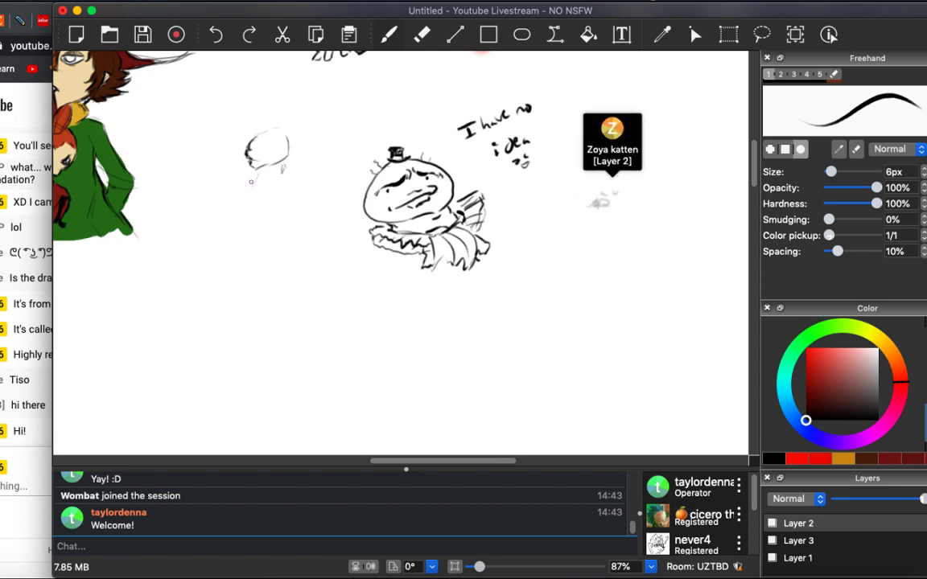
mouse_move(251, 182)
left_mouse_down()
mouse_move(258, 171)
mouse_move(242, 193)
mouse_move(245, 241)
mouse_move(266, 261)
mouse_move(286, 254)
left_mouse_up()
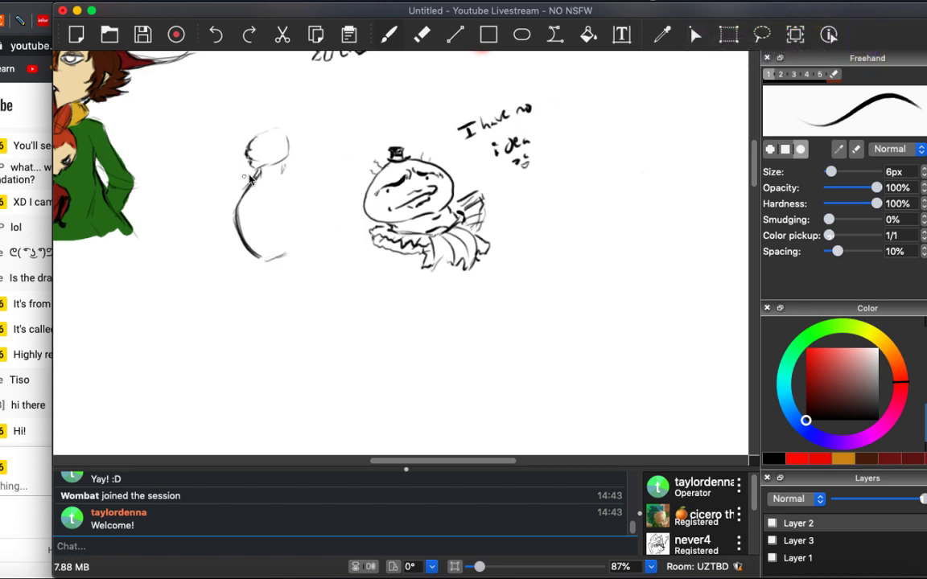
mouse_move(256, 165)
left_mouse_down()
mouse_move(259, 141)
mouse_move(246, 145)
mouse_move(260, 139)
mouse_move(256, 113)
mouse_move(246, 117)
mouse_move(238, 100)
mouse_move(263, 116)
mouse_move(237, 89)
mouse_move(218, 101)
mouse_move(218, 119)
left_mouse_up()
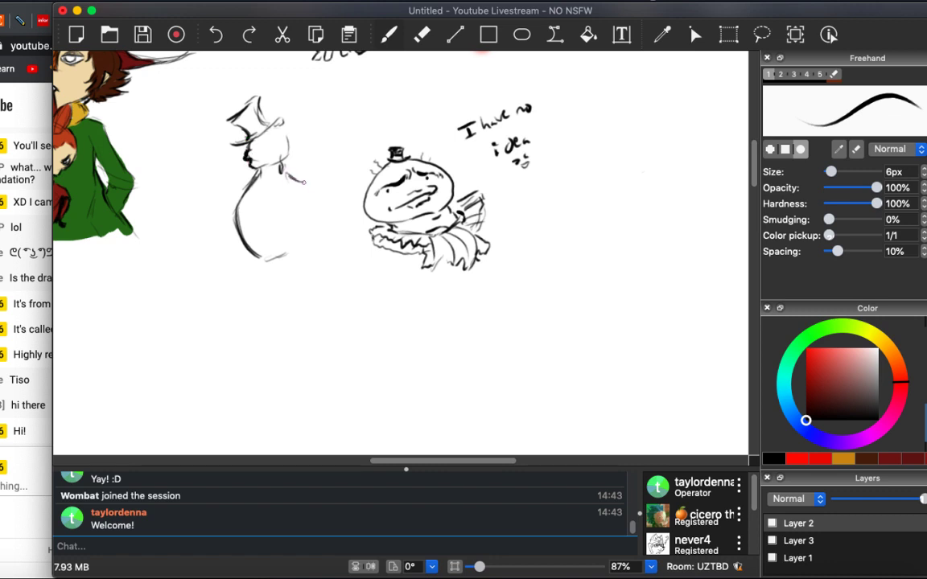
mouse_move(303, 182)
left_mouse_down()
mouse_move(317, 230)
mouse_move(282, 256)
mouse_move(301, 277)
mouse_move(296, 306)
left_mouse_up()
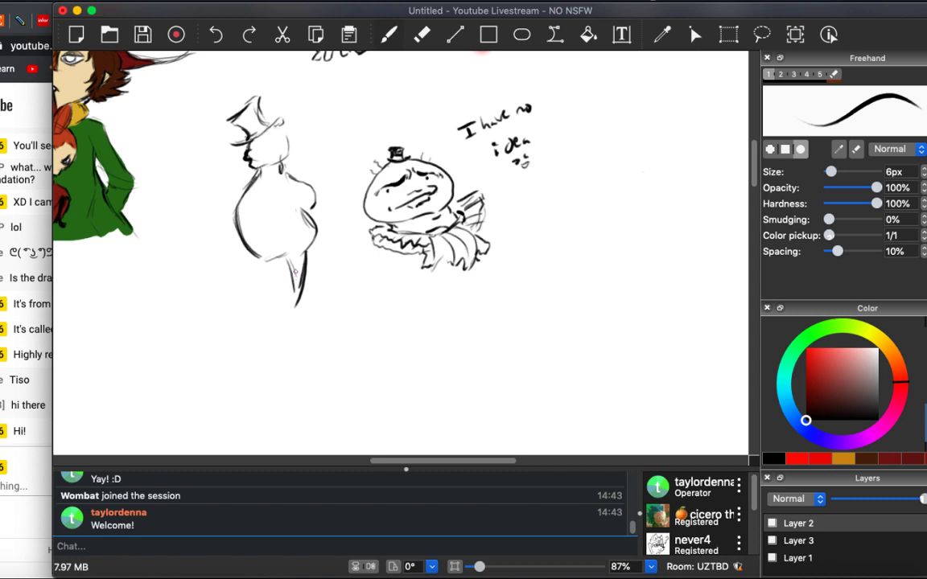
left_click_drag(282, 252, 291, 320)
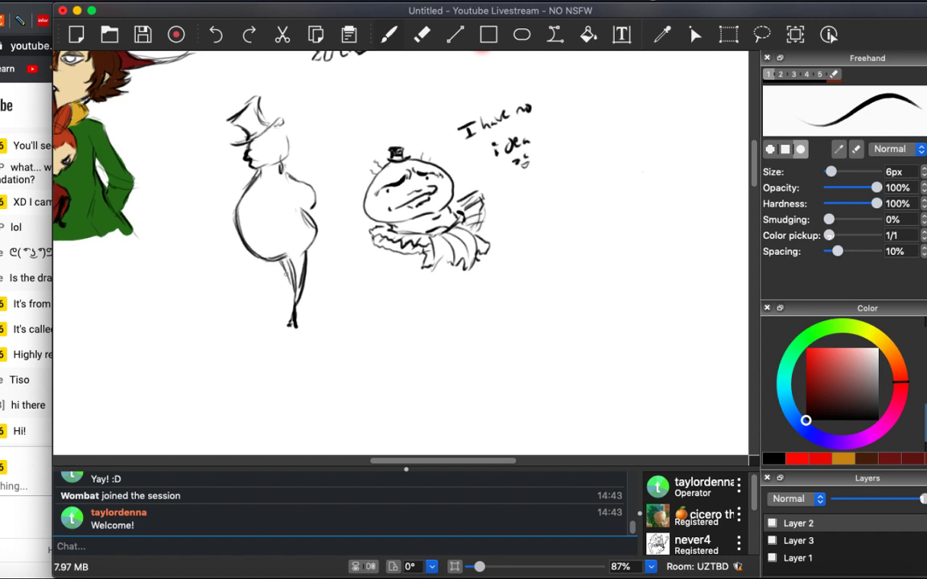
Draw the stout figure's raised hand, collar and open coat, dismissing the browser notification.
left_click_drag(256, 237, 267, 274)
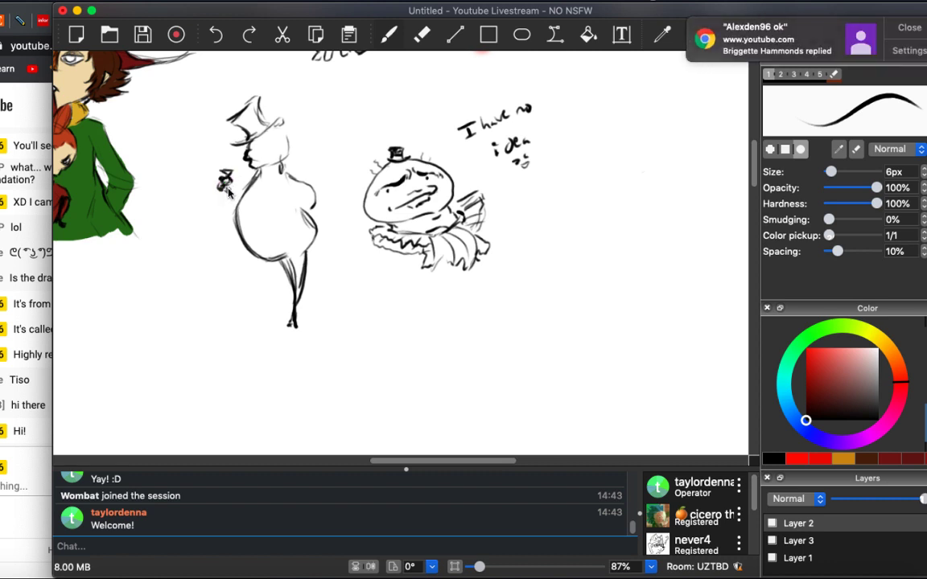
left_click(909, 28)
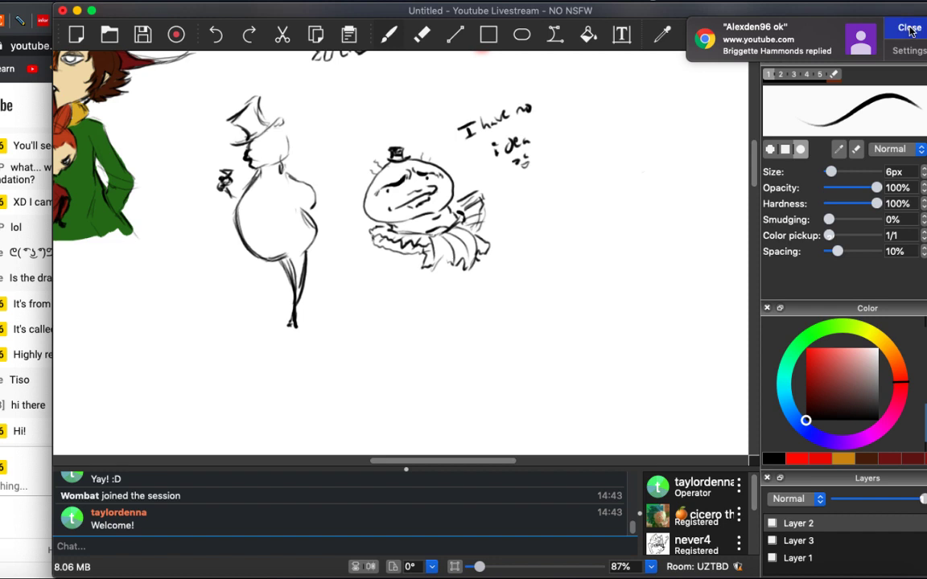
mouse_move(238, 157)
left_mouse_down()
mouse_move(219, 172)
mouse_move(237, 179)
mouse_move(241, 234)
left_mouse_up()
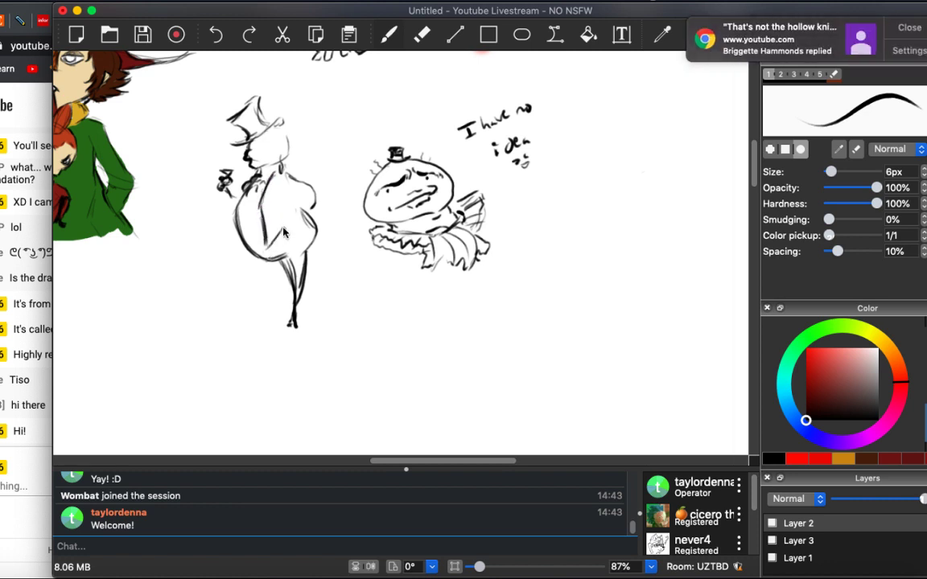
left_click_drag(304, 213, 280, 234)
left_click_drag(272, 193, 256, 213)
left_click_drag(319, 219, 316, 243)
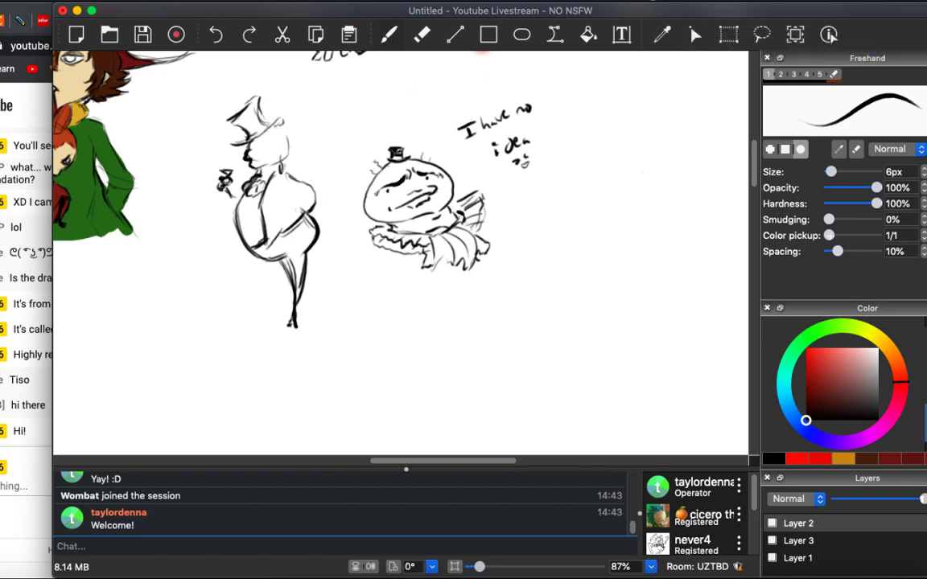
Add curly hair and facial features to the stout figure, and thicken its belly and leg outlines.
left_click(279, 189)
left_click_drag(292, 133, 295, 147)
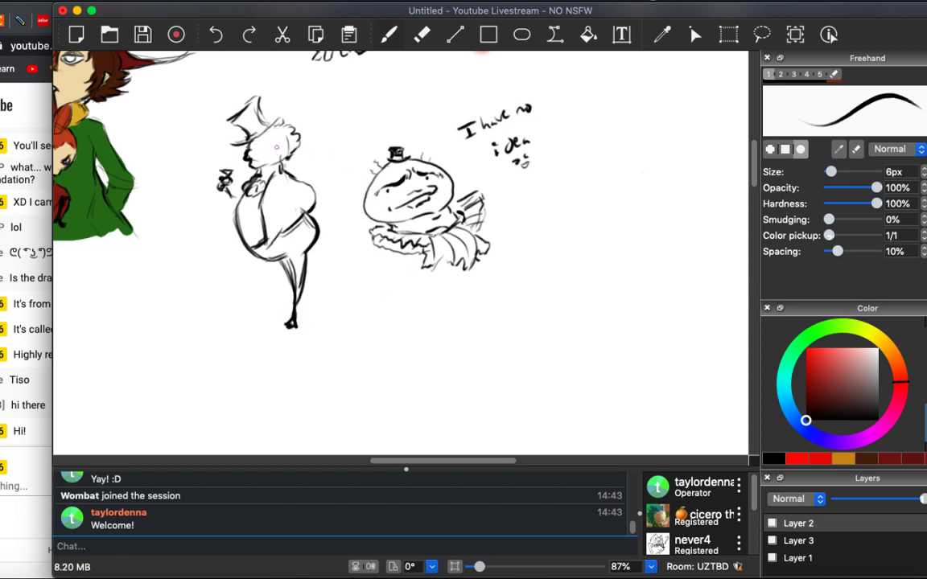
left_click_drag(251, 128, 245, 134)
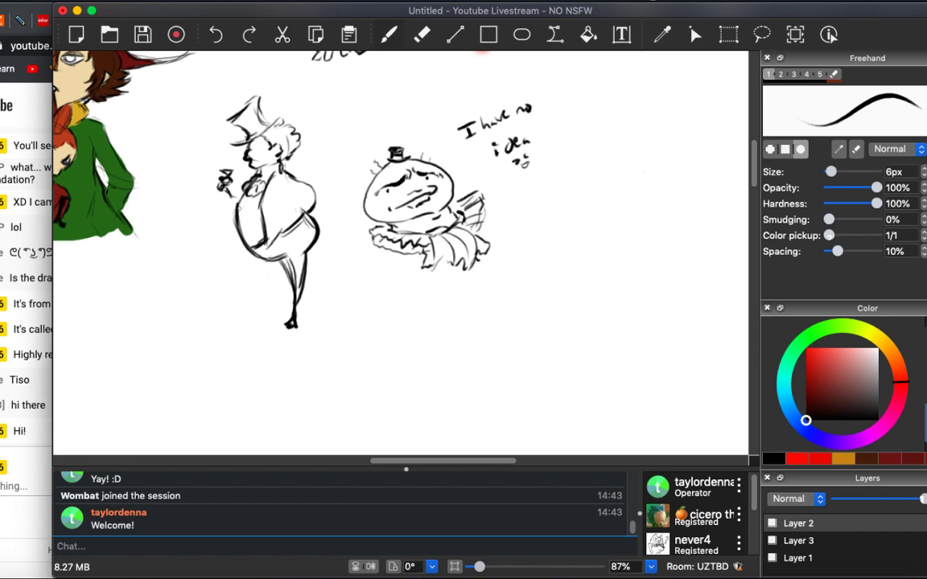
mouse_move(238, 206)
left_mouse_down()
mouse_move(248, 245)
mouse_move(265, 236)
mouse_move(262, 258)
mouse_move(292, 308)
left_mouse_up()
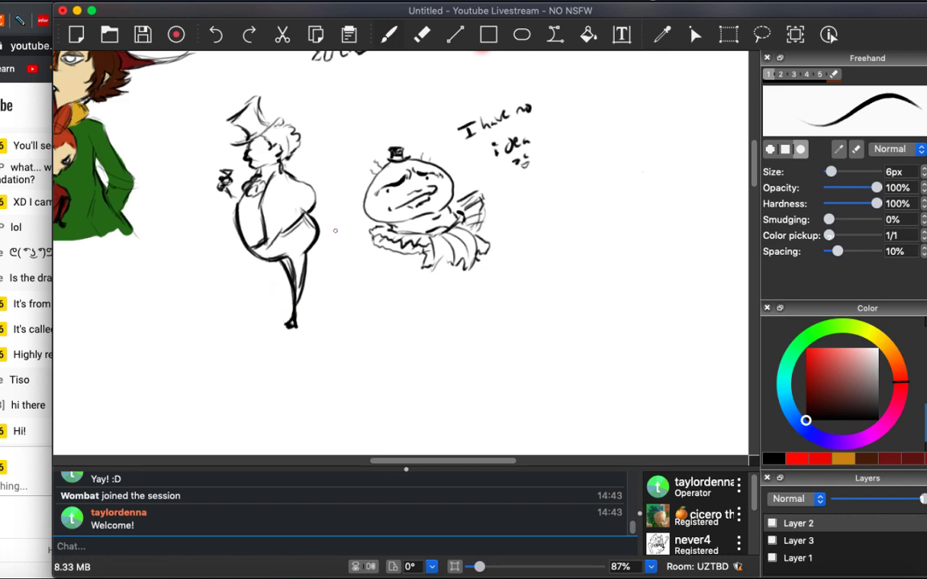
Look over the whole shared canvas, including the hooded figure, the muscular bird, the striped-shirt character and the pale sketches.
scroll(334, 231, "down", 5)
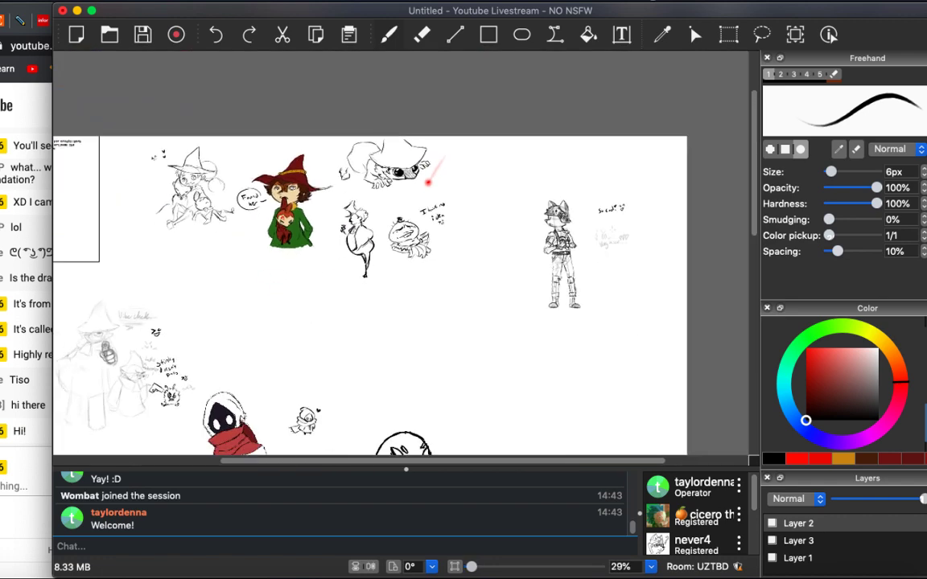
scroll(363, 270, "up", 5)
scroll(363, 271, "down", 4)
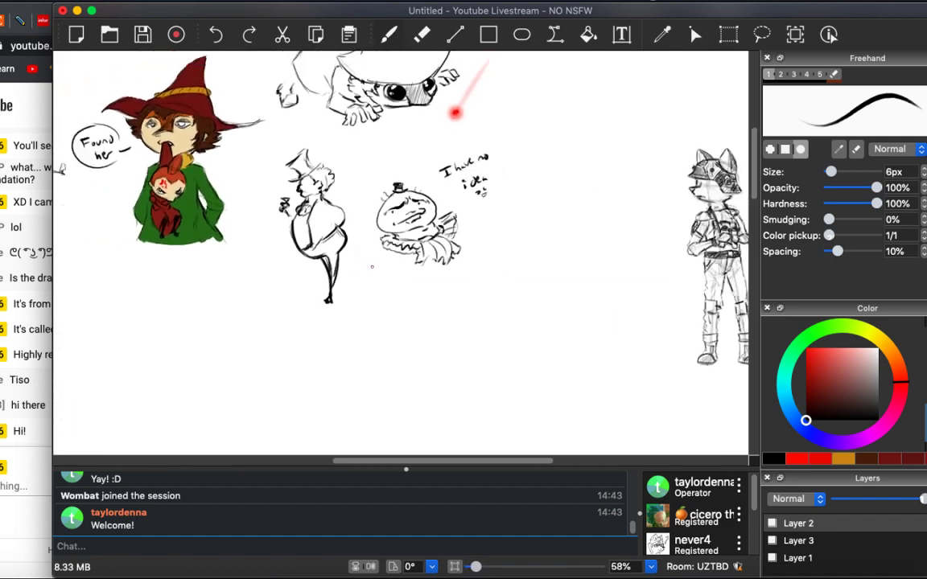
scroll(402, 241, "down", 5)
scroll(622, 171, "up", 1)
scroll(623, 171, "up", 1)
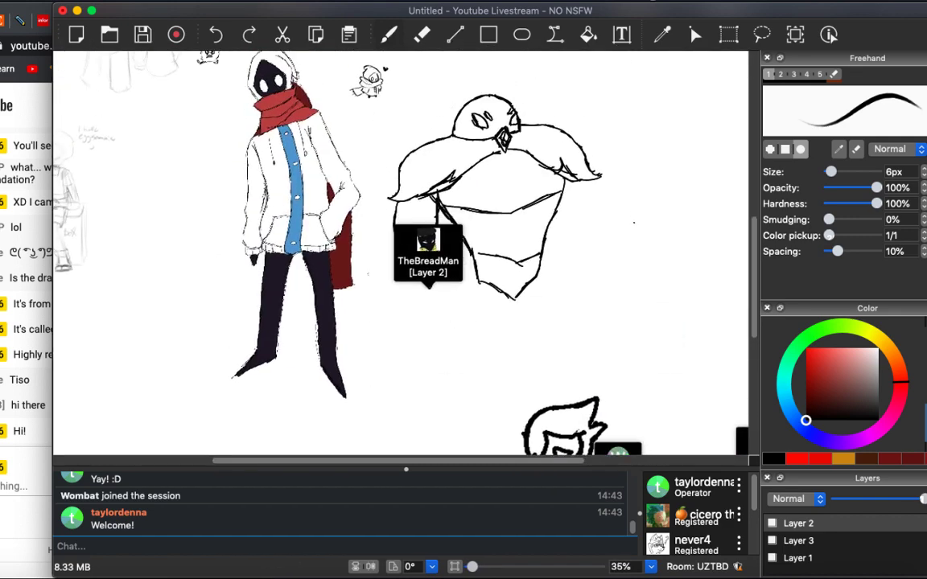
scroll(622, 170, "down", 5)
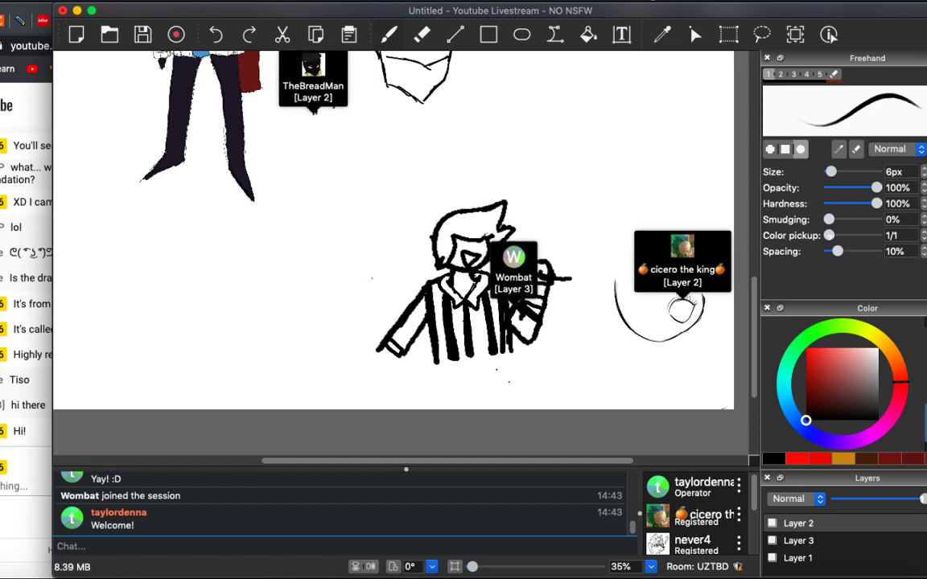
scroll(638, 207, "up", 3)
scroll(639, 207, "left", 2)
scroll(639, 207, "up", 3)
scroll(639, 207, "left", 1)
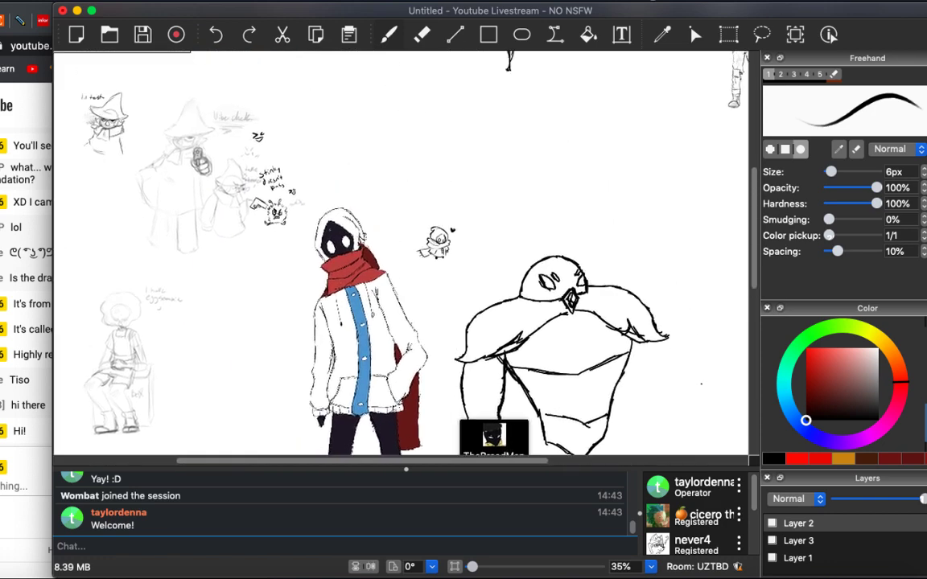
Enlarge the canvas to 4448 × 4588 pixels, keeping the aspect ratio.
left_click(48, 0)
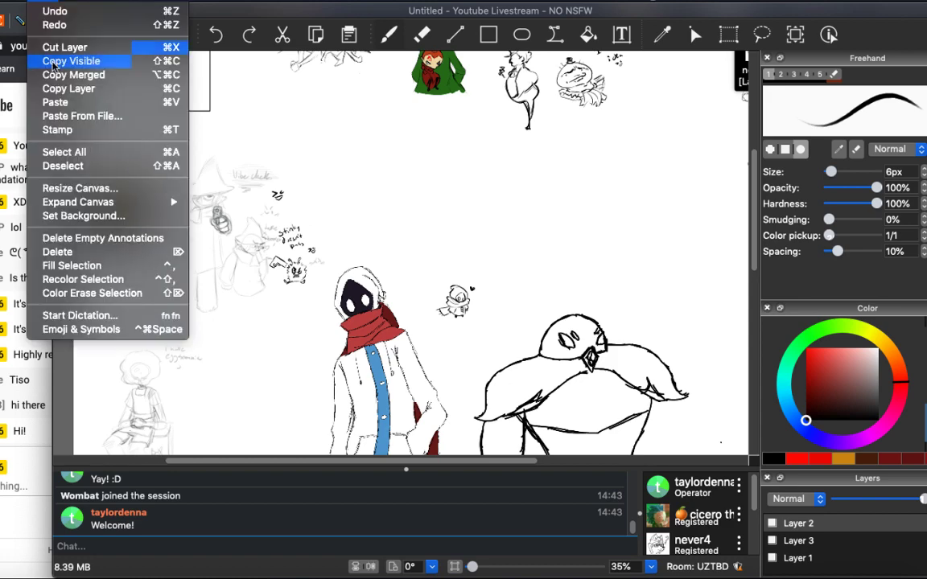
left_click(113, 188)
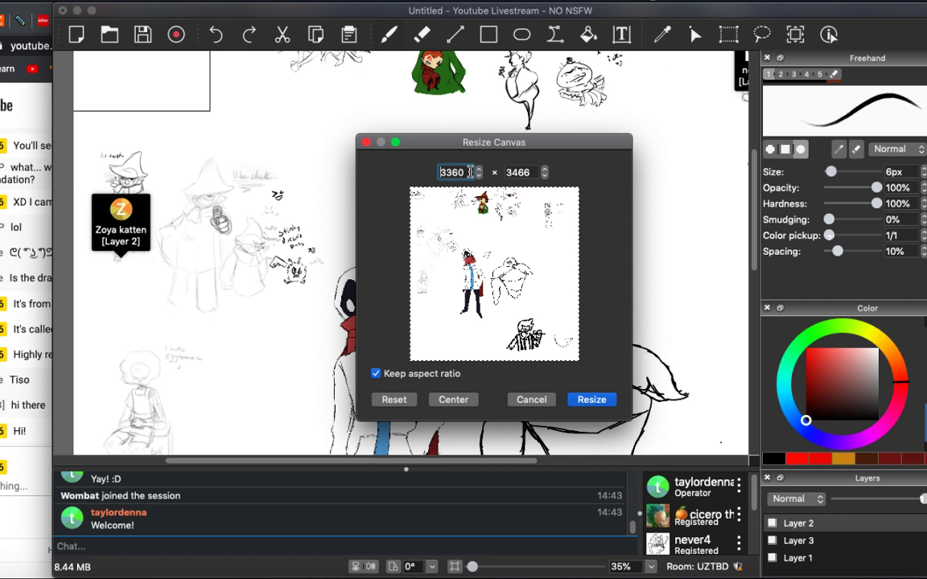
left_click(479, 169)
left_click(479, 169)
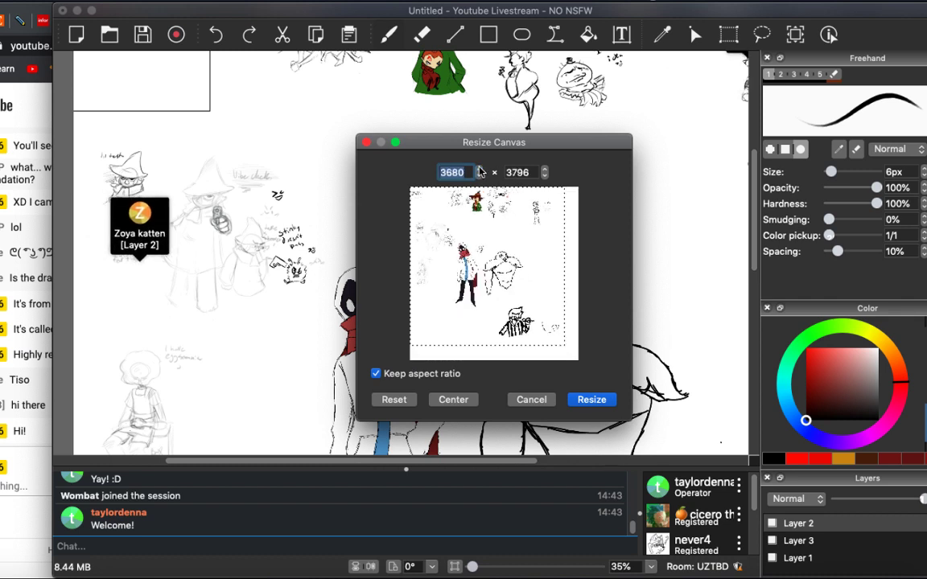
left_click(479, 169)
left_click(478, 169)
left_click(478, 169)
left_click(479, 169)
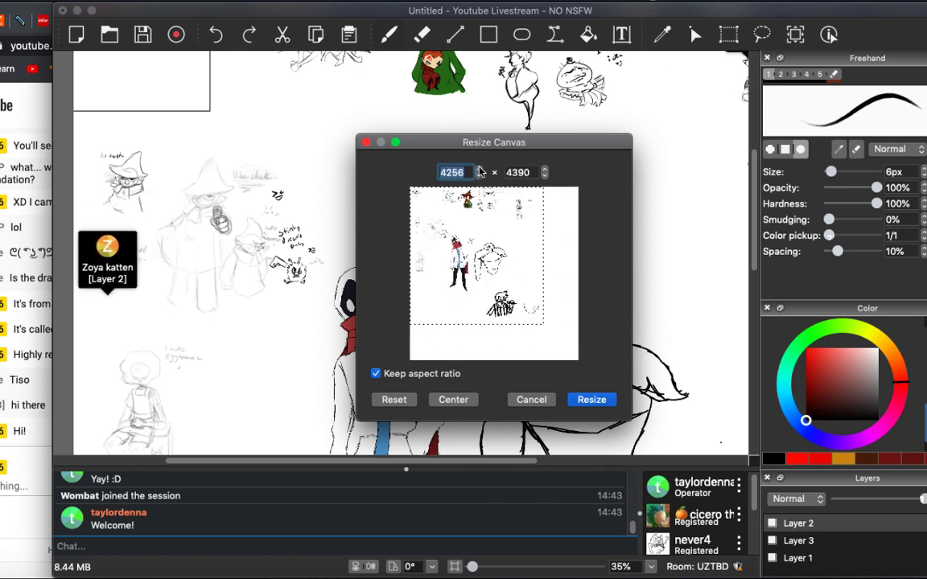
left_click(478, 169)
left_click(479, 169)
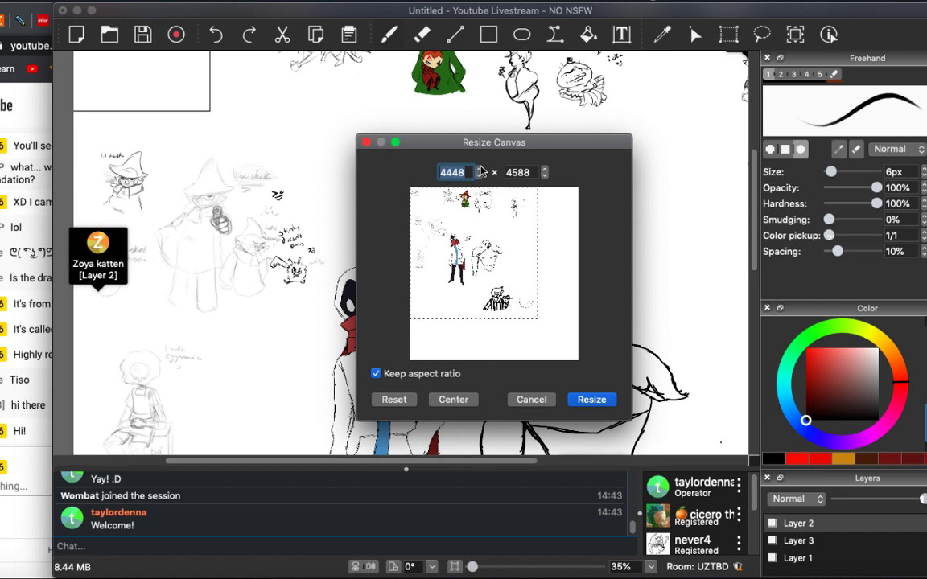
left_click(593, 399)
Look over the enlarged canvas, from the striped-shirt character and new blank area to the drawings along the upper edge.
scroll(401, 251, "right", 10)
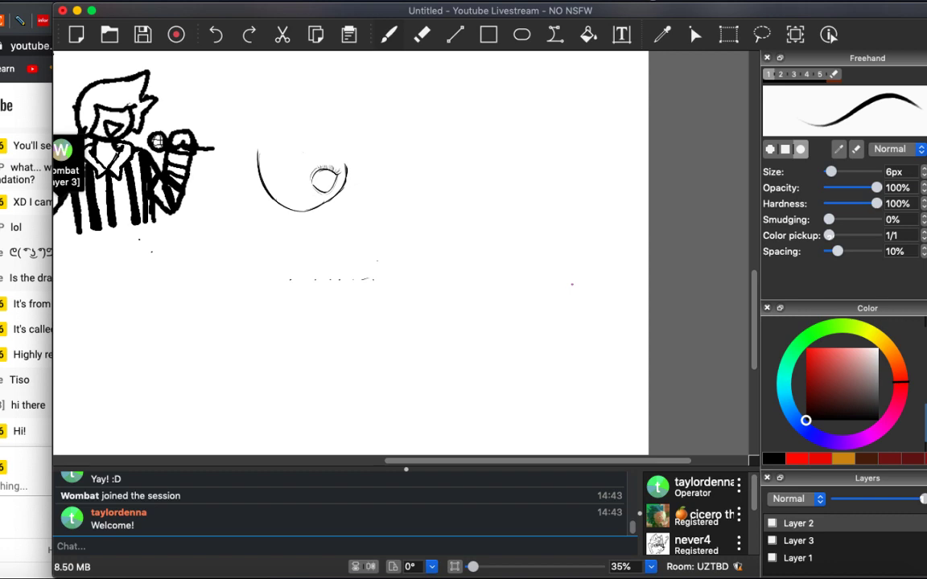
scroll(572, 285, "up", 10)
scroll(599, 329, "left", 10)
scroll(600, 329, "up", 5)
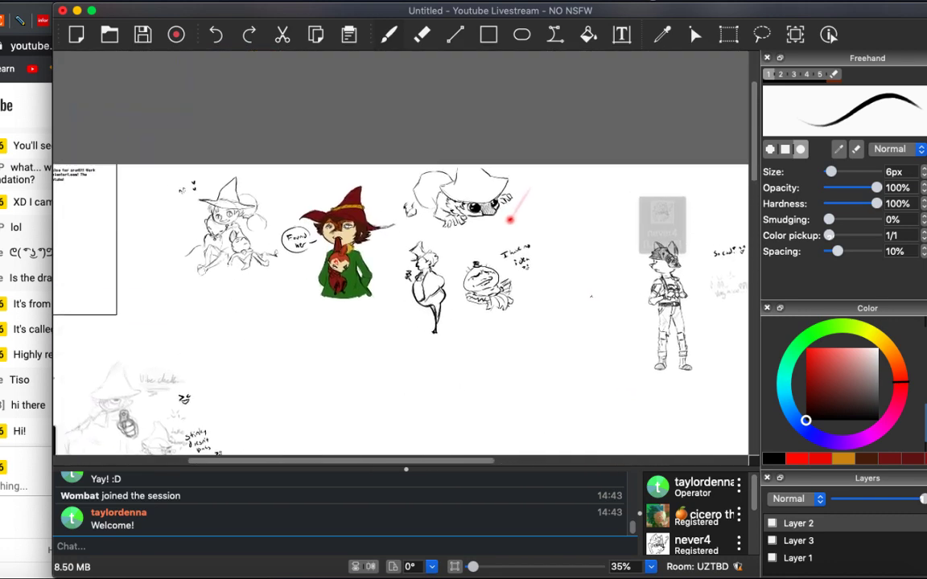
scroll(579, 297, "up", 8)
scroll(567, 284, "down", 10)
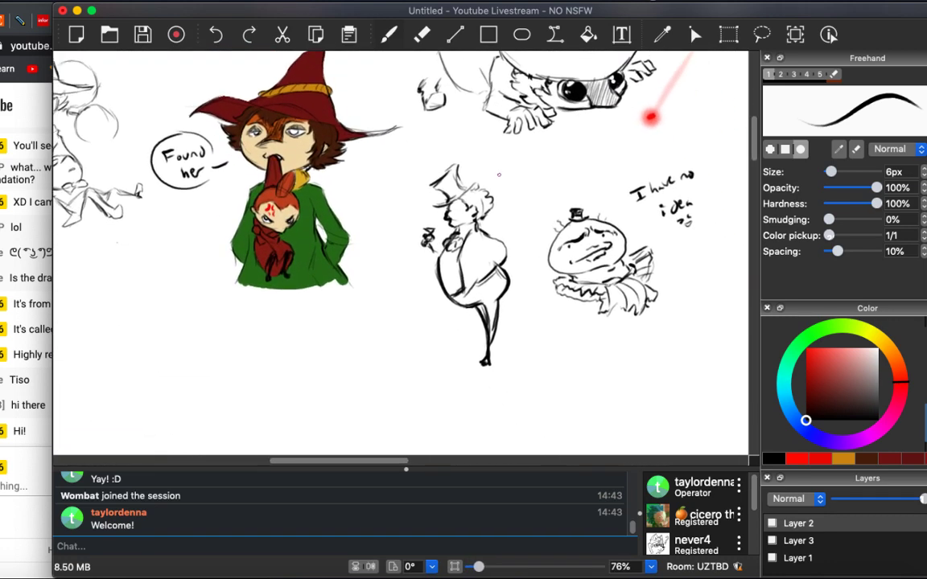
scroll(563, 282, "down", 6)
scroll(554, 277, "up", 1)
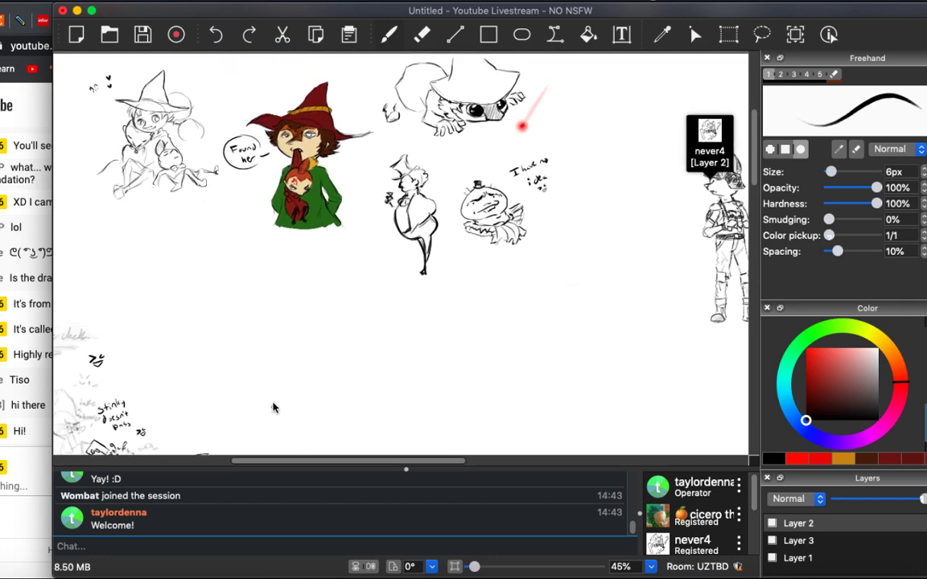
Draw the stout figure's forearm joining the raised glass to the body, and touch up the back and neck outlines.
scroll(315, 307, "up", 6)
scroll(315, 296, "down", 1)
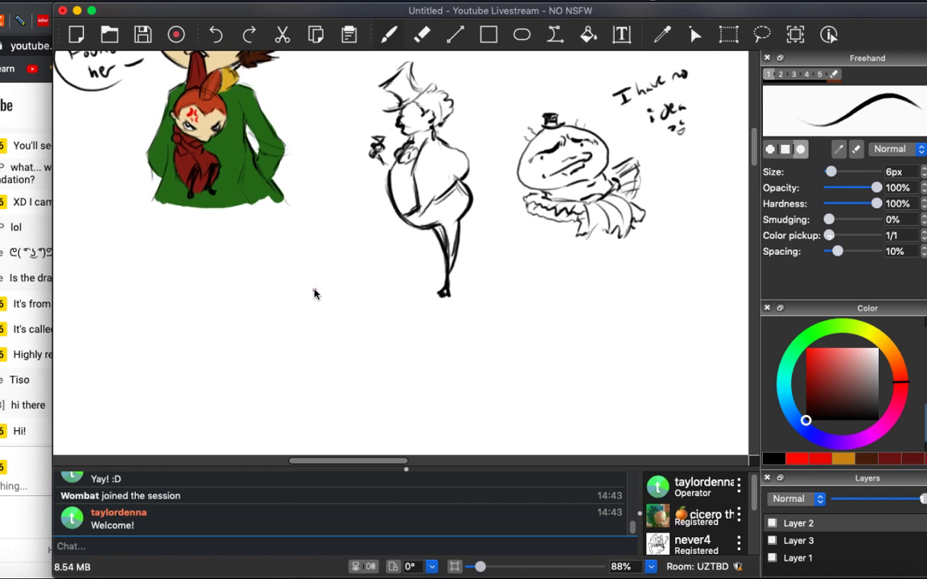
key("e")
key("b")
left_click_drag(384, 163, 386, 170)
left_click_drag(459, 187, 471, 175)
left_click_drag(439, 124, 445, 135)
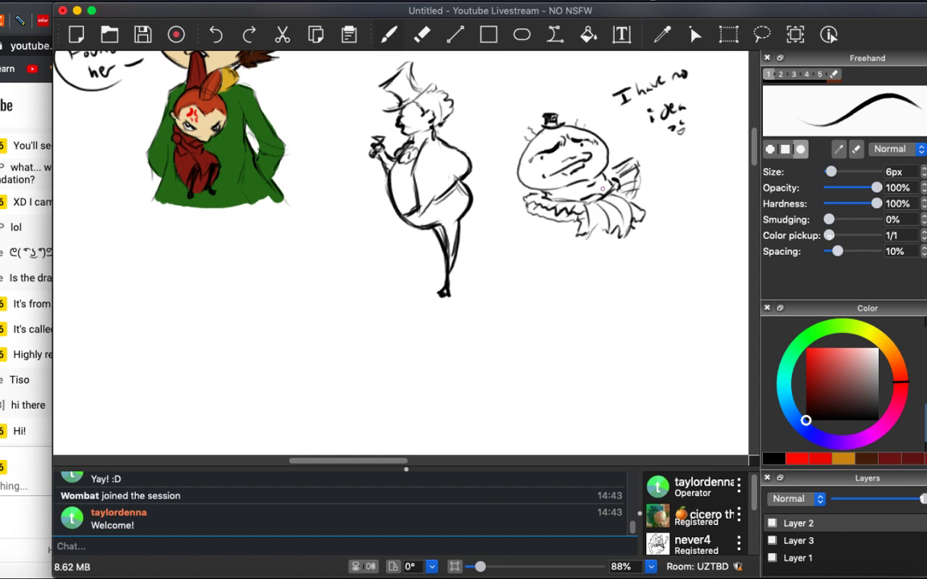
Add a small raised arm beside the round-headed character and touch up the stout figure's back outline.
scroll(560, 184, "right", 4)
scroll(561, 184, "up", 2)
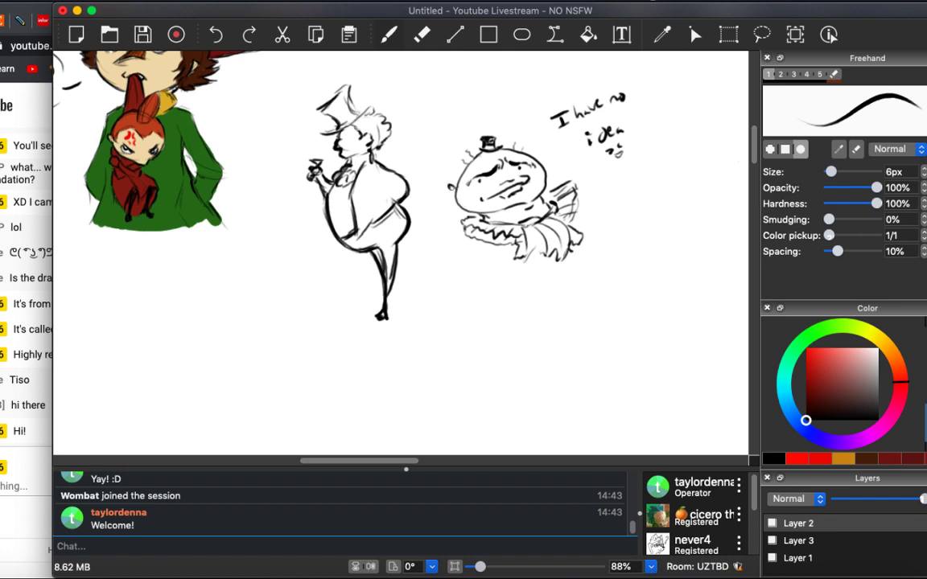
left_click_drag(449, 187, 456, 219)
left_click_drag(410, 184, 408, 197)
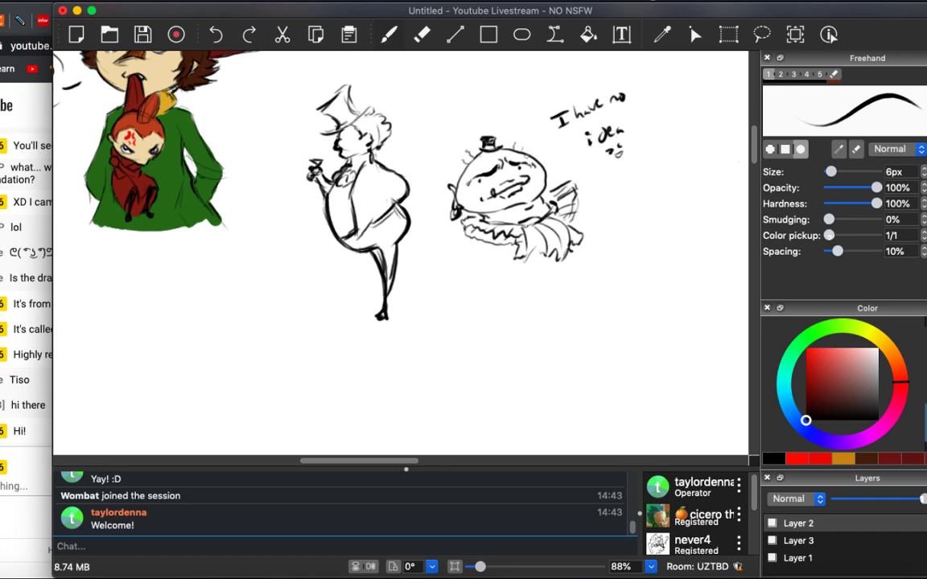
Review the drawings around the stout figure, including the round-headed character, the red-hatted witch and the seated sketch.
scroll(403, 250, "down", 6)
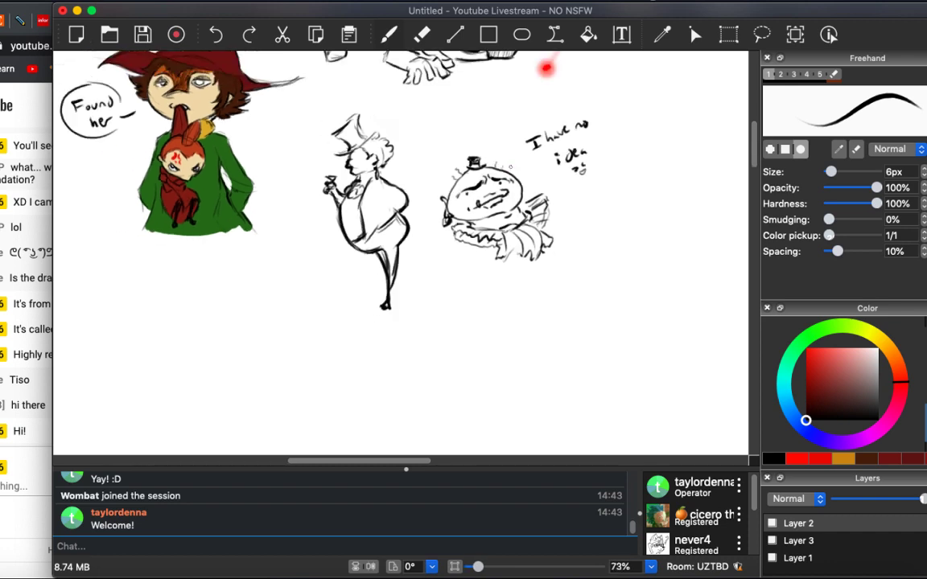
scroll(249, 271, "up", 5)
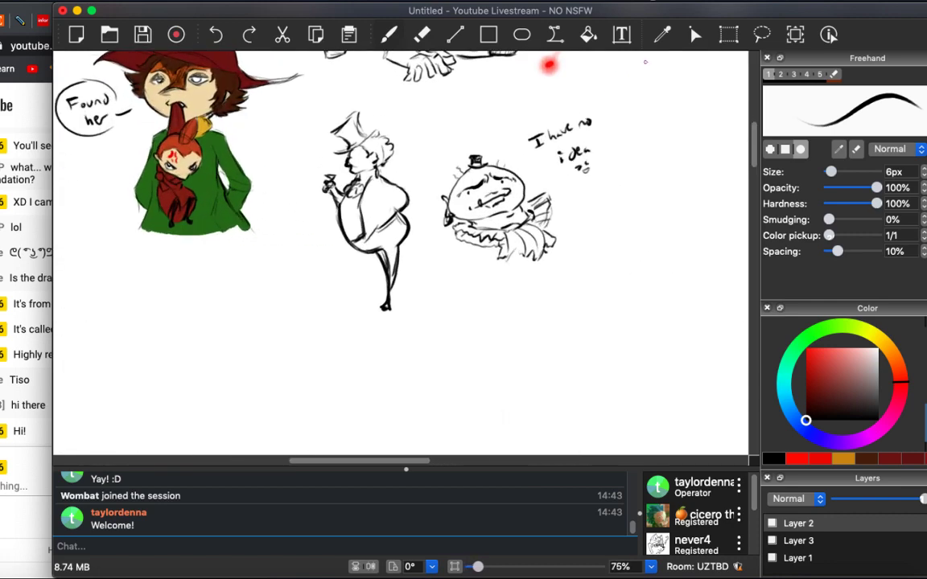
scroll(402, 249, "left", 5)
scroll(402, 249, "left", 5)
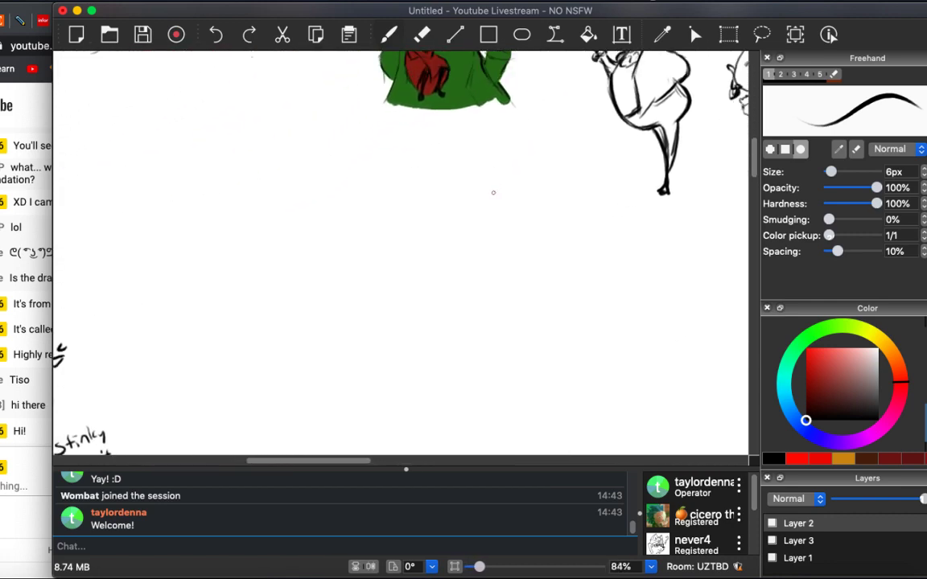
scroll(403, 249, "up", 3)
scroll(402, 250, "left", 2)
scroll(402, 250, "up", 2)
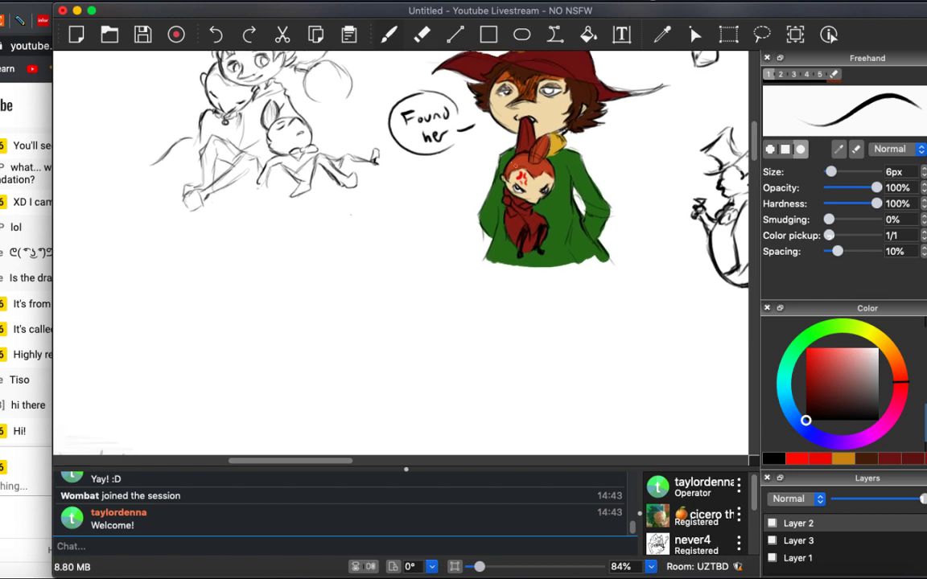
scroll(505, 163, "down", 3)
scroll(505, 163, "right", 5)
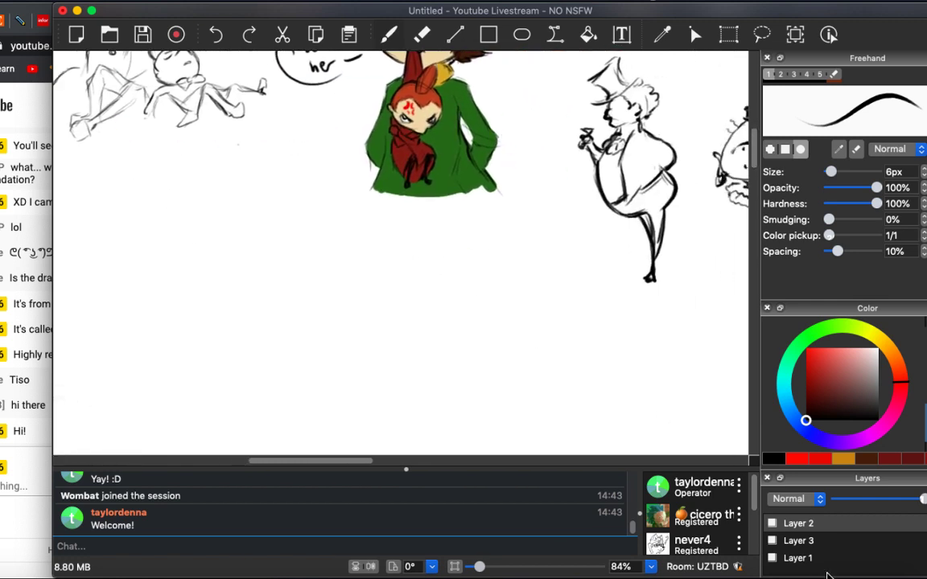
Switch to the Chrome window playing the Assassin's Creed soundtrack, widen it and go to the YouTube home page.
left_click(643, 573)
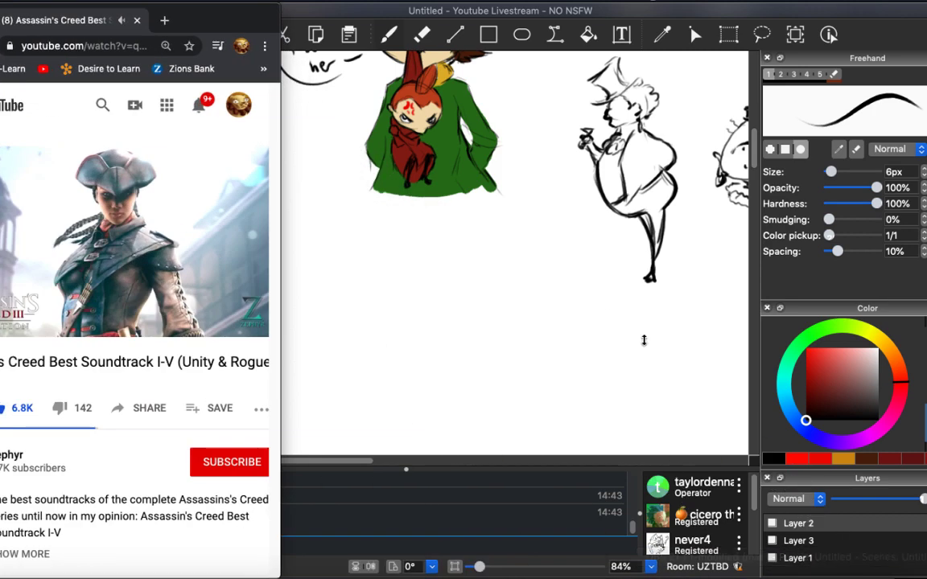
left_click(203, 107)
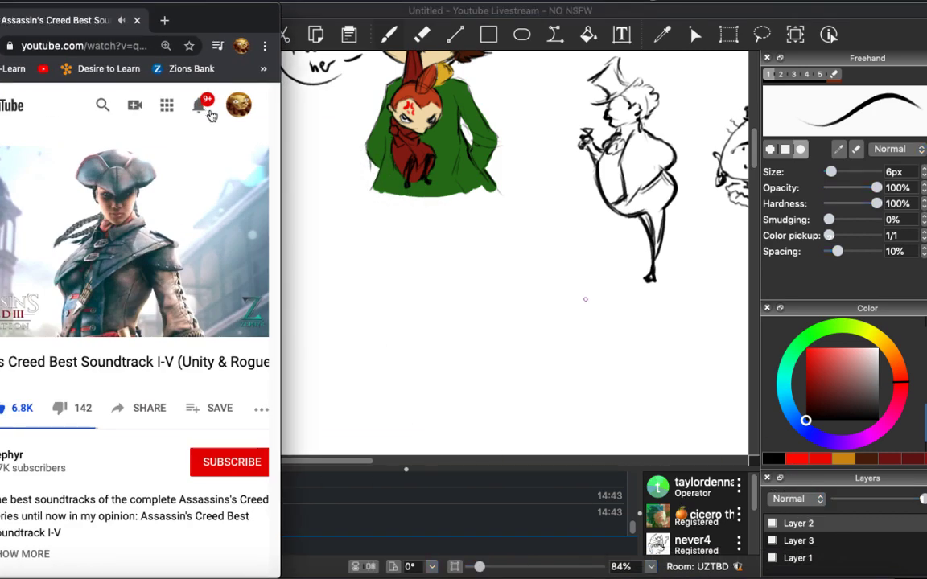
double_click(267, 13)
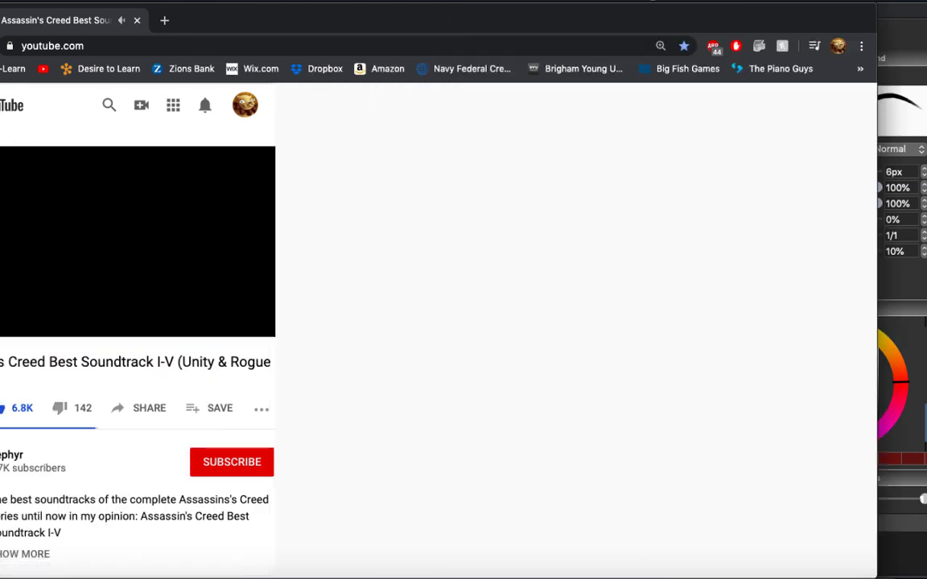
key("super+bracketleft")
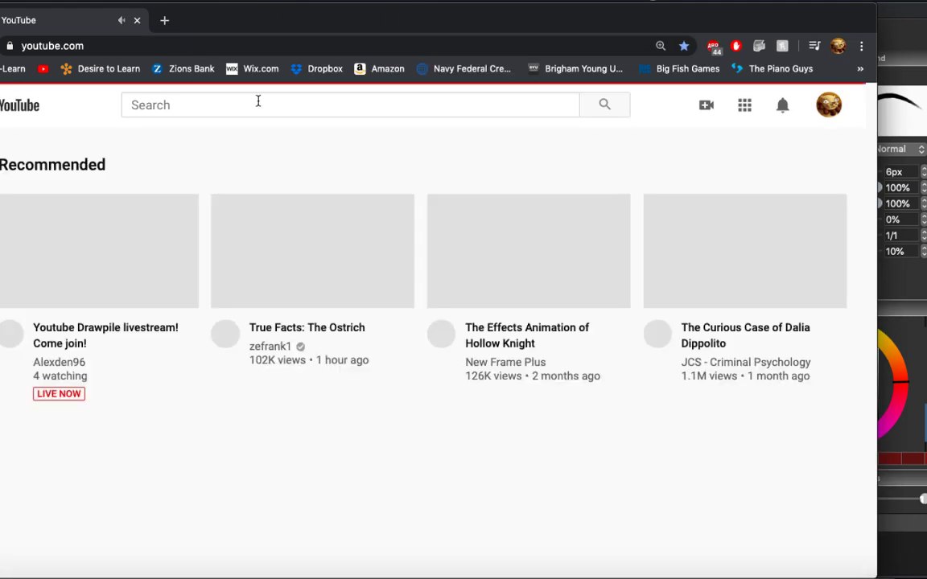
Search YouTube for "ori and the blind forest", open the Official Soundtrack Full Album and rewind it to the start.
left_click(258, 100)
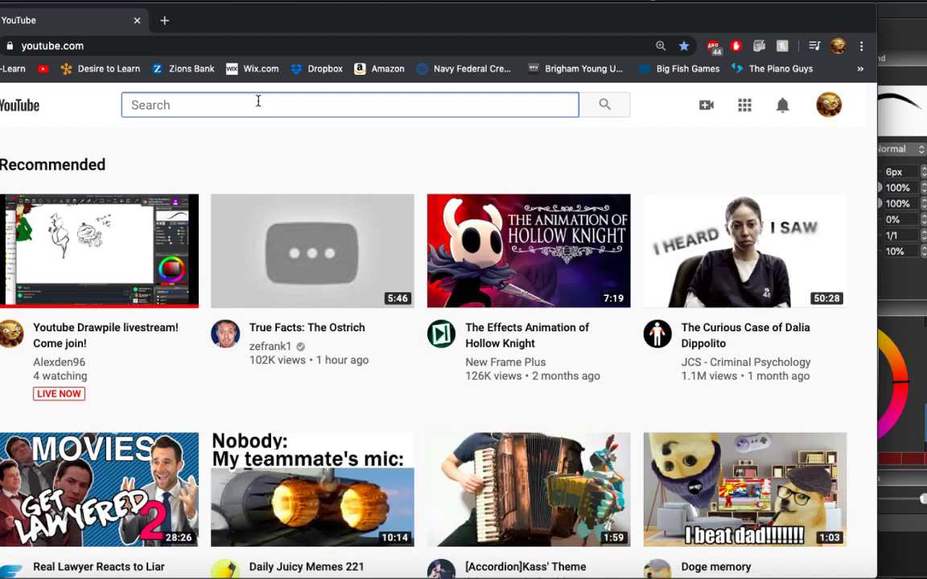
type("ori")
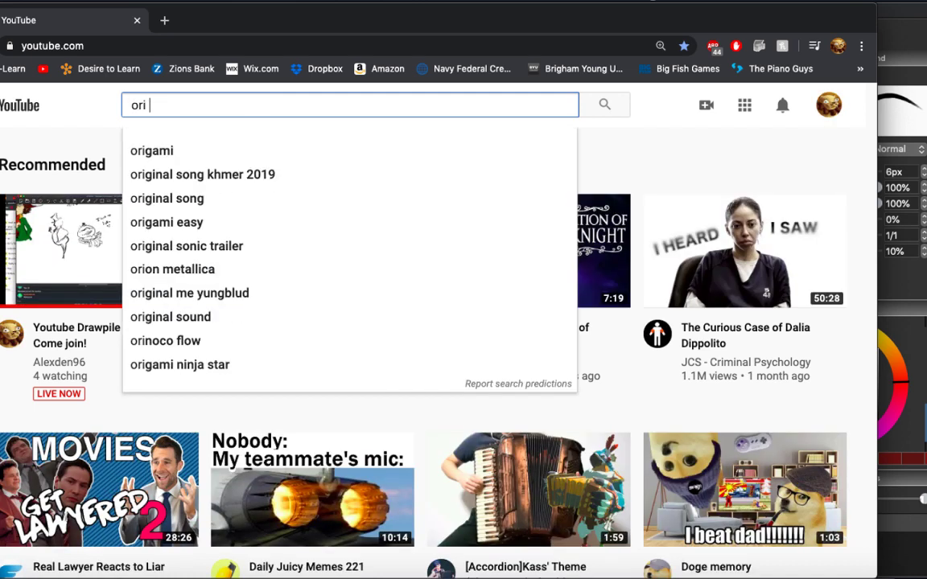
type(" and")
left_click(201, 152)
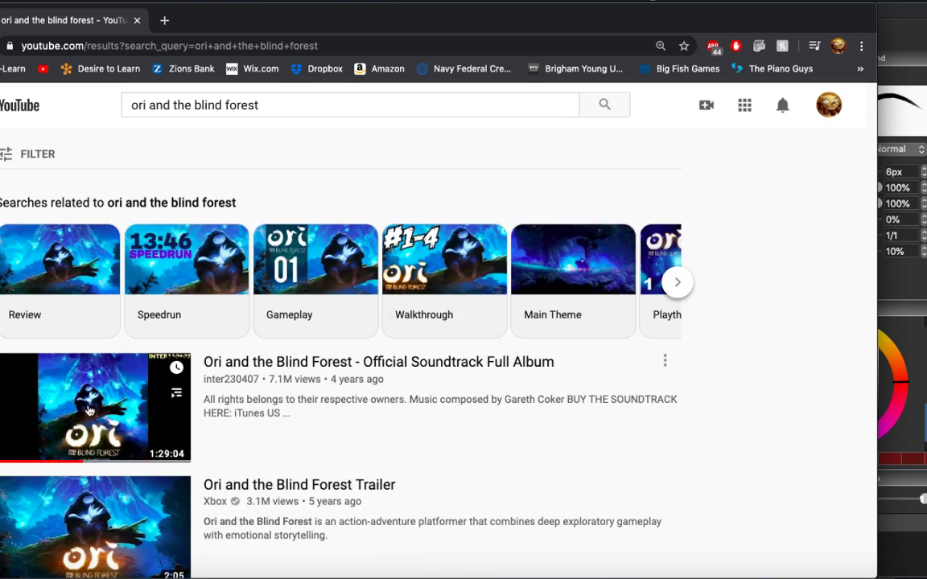
left_click(90, 411)
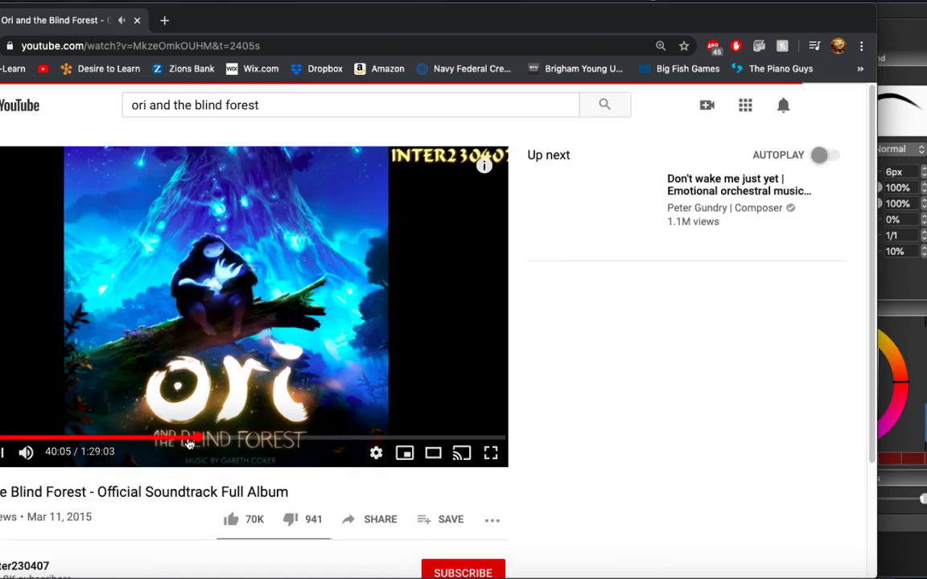
left_click_drag(176, 438, 0, 439)
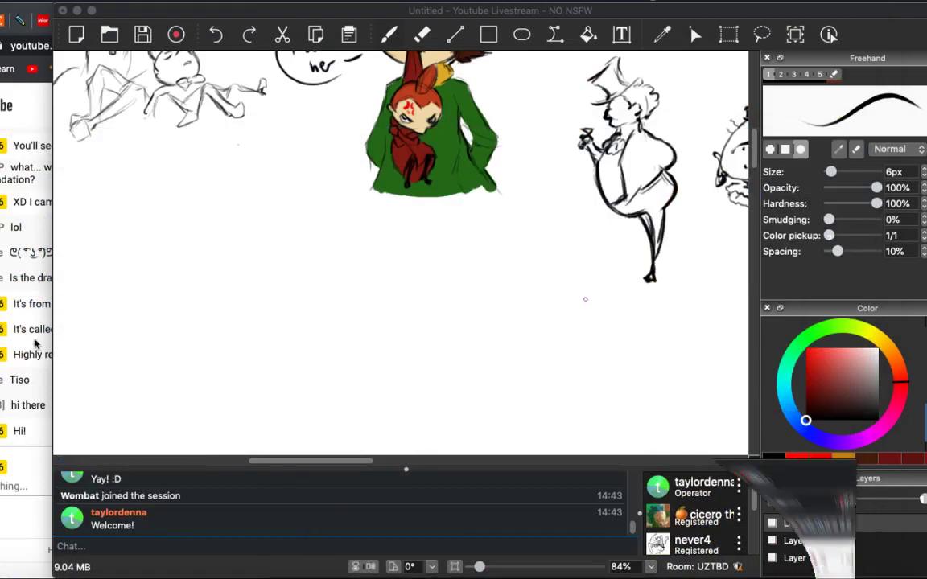
Return to the shared drawing window and sketch a curved two-horned head in the blank area below the green-coated figure.
left_click(45, 336)
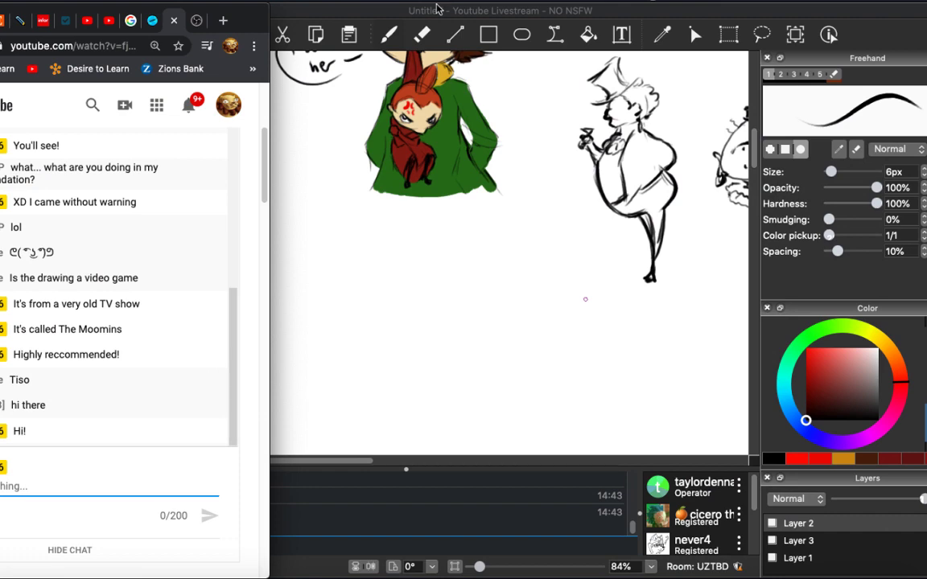
left_click(431, 16)
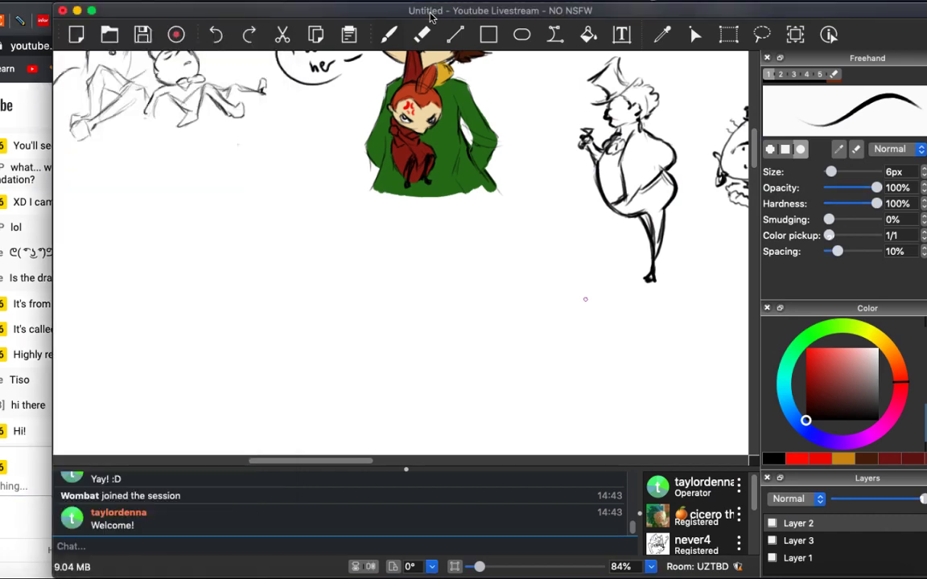
scroll(316, 329, "down", 5)
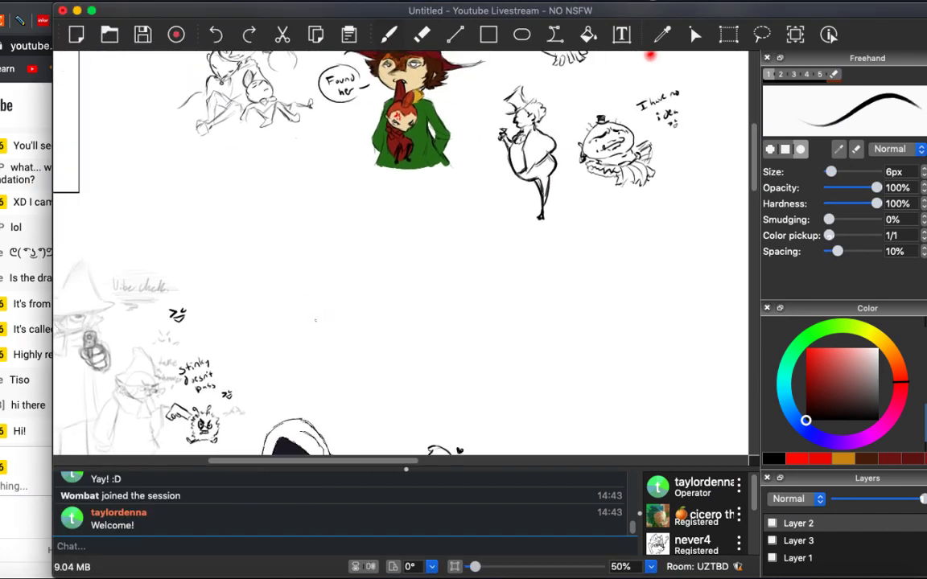
scroll(315, 320, "down", 2)
scroll(317, 305, "up", 6)
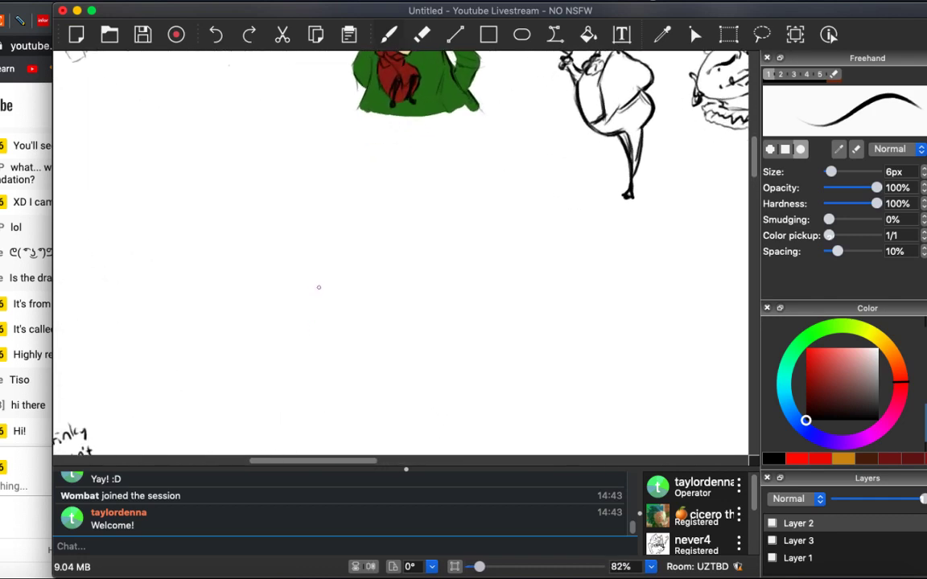
scroll(319, 288, "up", 1)
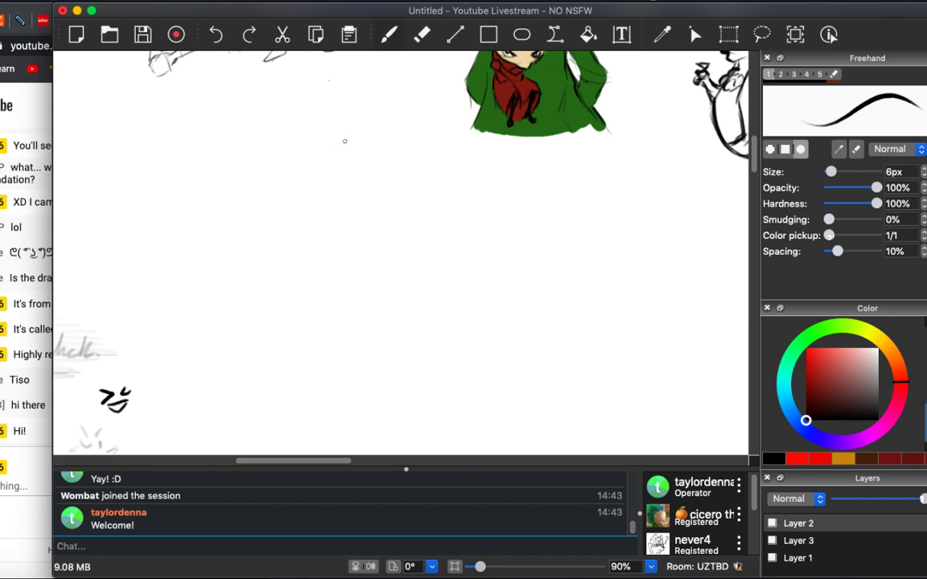
mouse_move(353, 126)
left_mouse_down()
mouse_move(336, 176)
mouse_move(356, 192)
mouse_move(408, 164)
mouse_move(440, 111)
mouse_move(386, 152)
mouse_move(386, 106)
left_mouse_up()
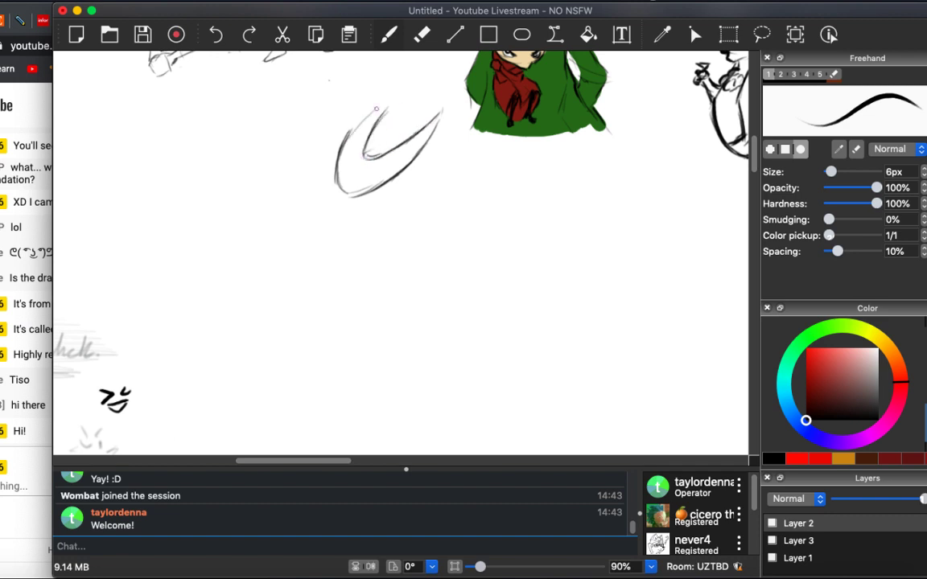
left_click_drag(341, 133, 395, 97)
Draw two dark oval eyes on the horned head and darken its outer contour.
scroll(354, 180, "up", 3)
scroll(358, 174, "down", 1)
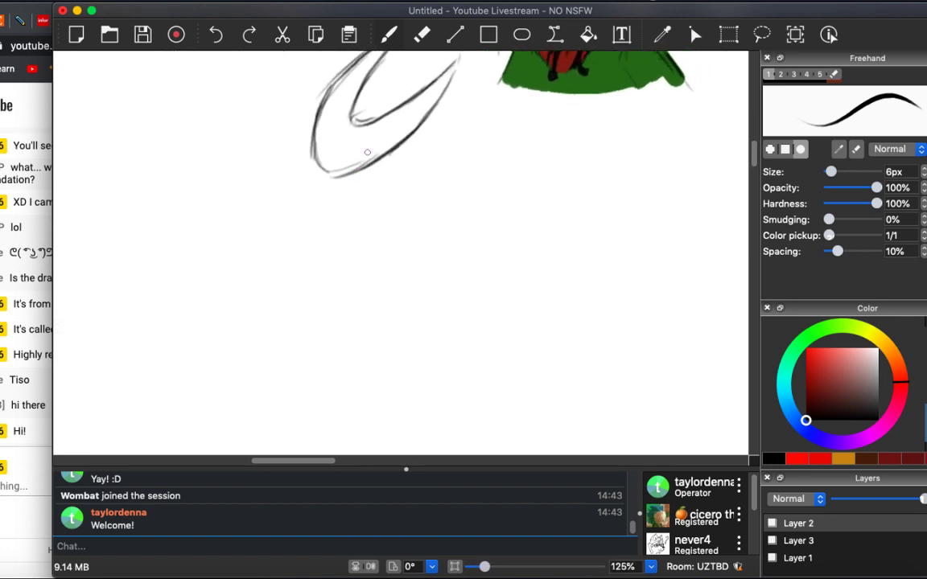
scroll(367, 152, "up", 2)
scroll(366, 152, "left", 3)
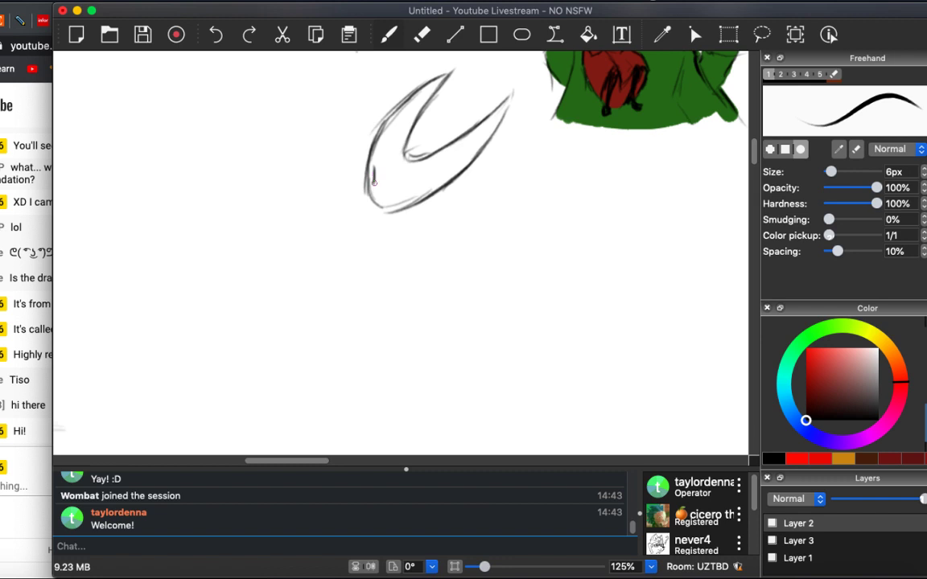
mouse_move(374, 183)
left_mouse_down()
mouse_move(372, 166)
mouse_move(402, 193)
left_mouse_up()
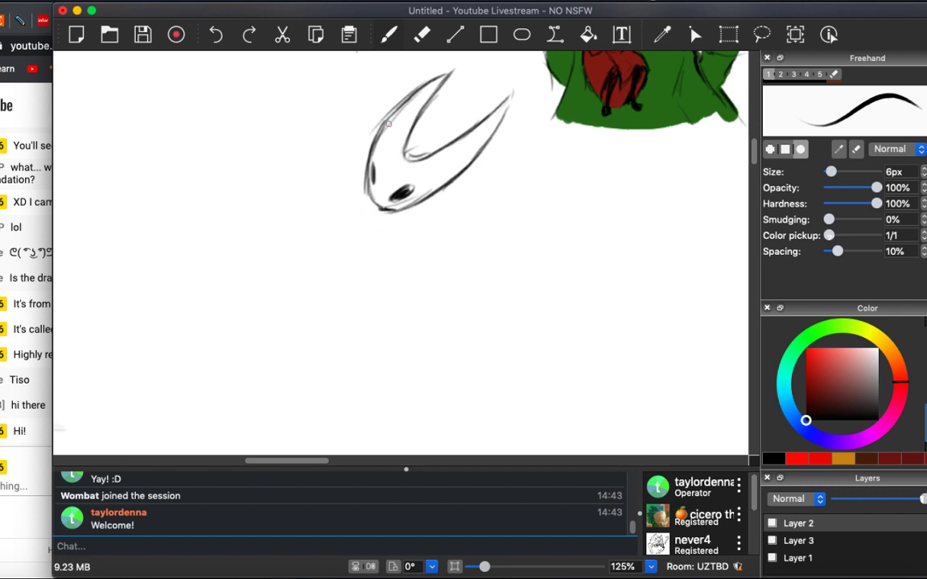
mouse_move(389, 123)
left_mouse_down()
mouse_move(365, 181)
mouse_move(373, 208)
mouse_move(369, 185)
mouse_move(381, 209)
mouse_move(439, 191)
left_mouse_up()
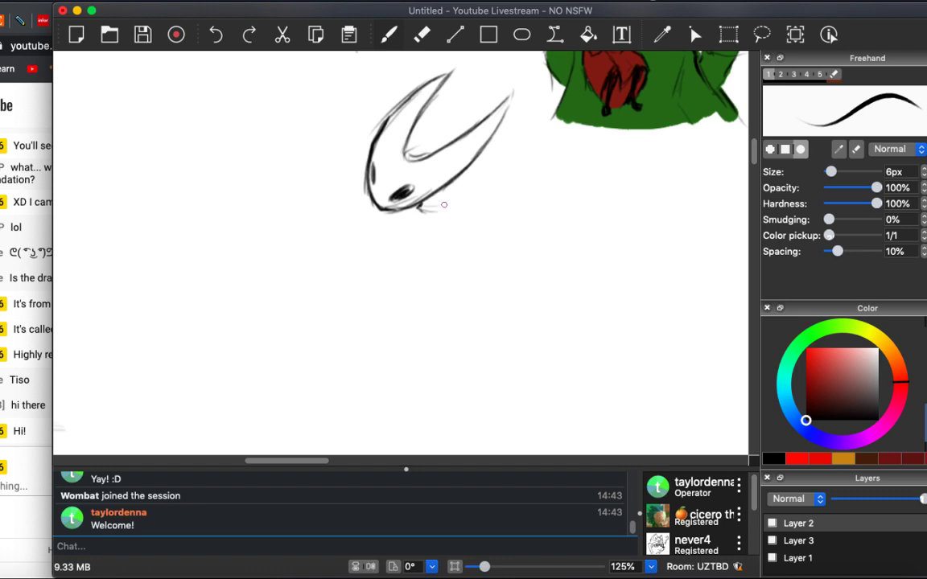
Rough in the cloak's curved back edge, its faint lower folds and a short neck under the horned head.
mouse_move(487, 161)
left_mouse_down()
mouse_move(507, 176)
mouse_move(471, 234)
mouse_move(512, 253)
left_mouse_up()
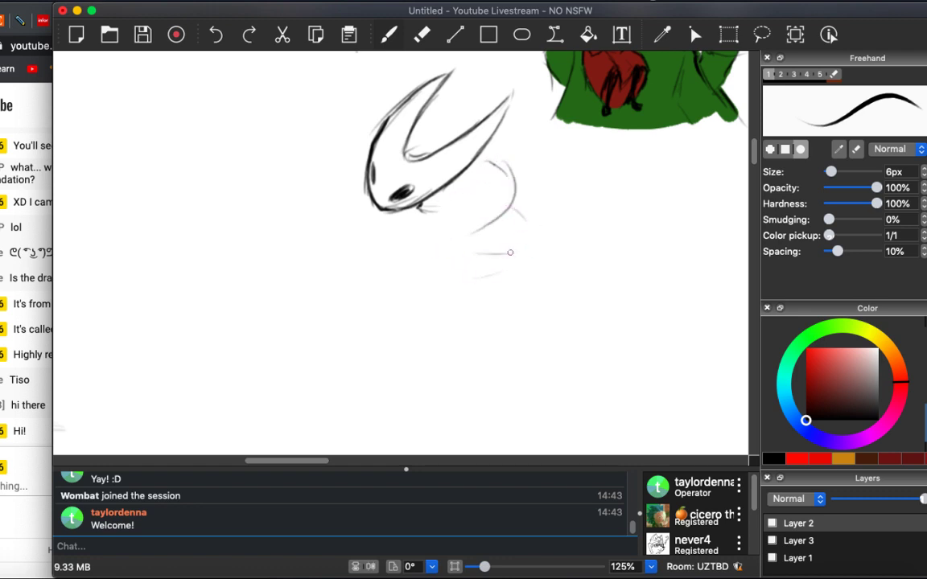
left_click_drag(456, 249, 482, 253)
left_click_drag(404, 214, 408, 236)
left_click_drag(366, 207, 394, 226)
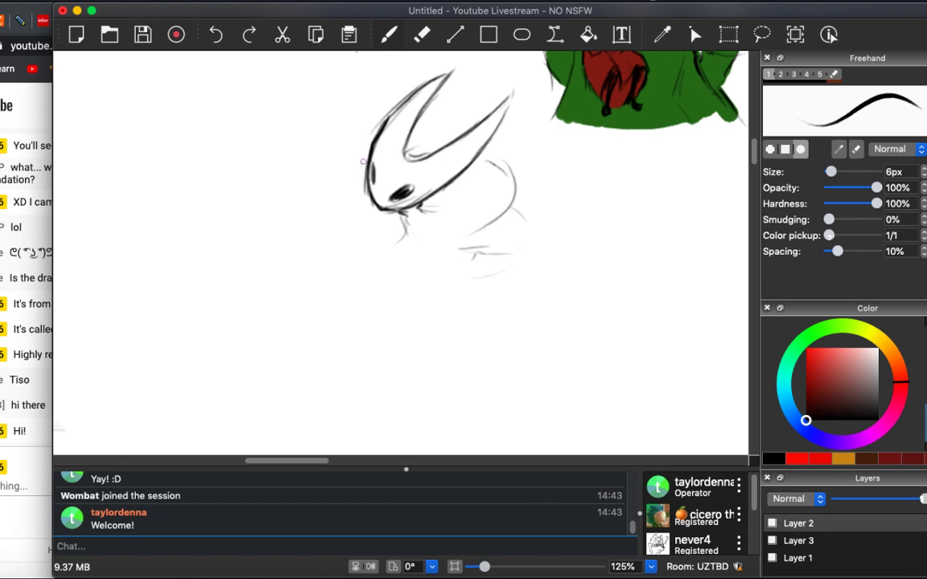
Sketch the cloak's scalloped front edge and a thin pointed limb extending diagonally from beneath it.
mouse_move(363, 162)
left_mouse_down()
mouse_move(326, 167)
mouse_move(297, 201)
mouse_move(322, 216)
mouse_move(297, 249)
mouse_move(326, 261)
left_mouse_up()
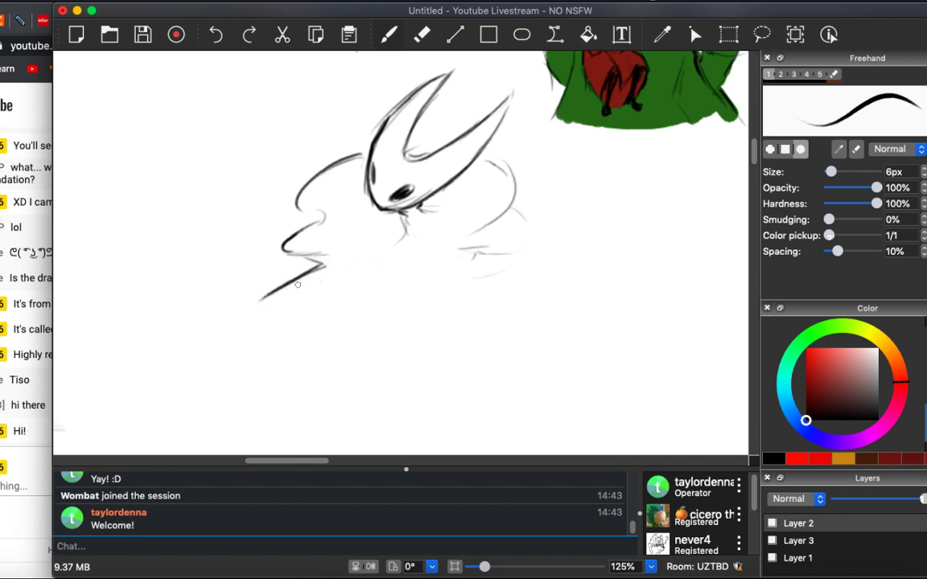
mouse_move(259, 301)
left_mouse_down()
mouse_move(291, 280)
mouse_move(304, 288)
mouse_move(315, 276)
mouse_move(291, 278)
mouse_move(310, 256)
mouse_move(254, 292)
left_mouse_up()
key("super+z")
left_click_drag(305, 260, 230, 310)
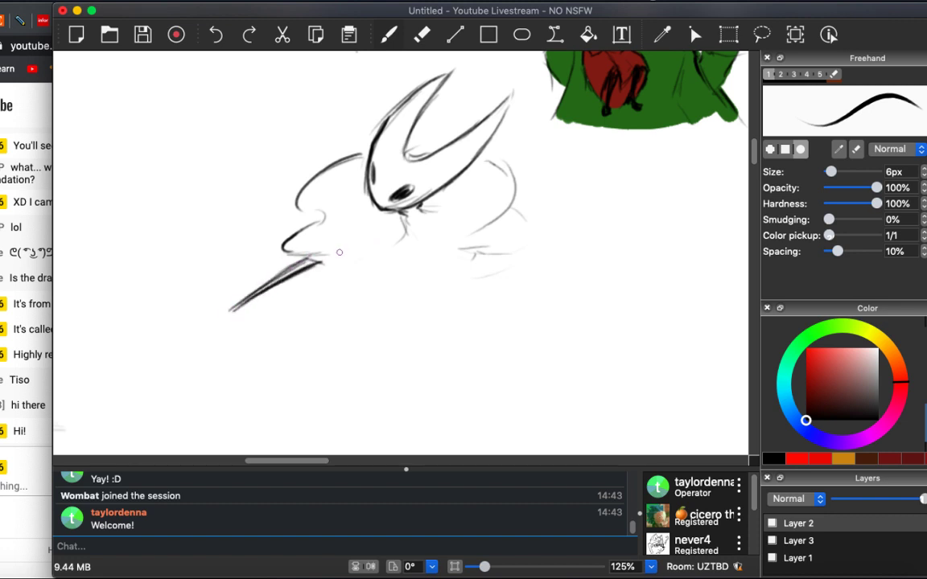
Sketch a loose collar under the head, darken the neck and add the cloak's inner fold lines.
left_click_drag(412, 264, 325, 297)
key("super+z")
left_click_drag(402, 211, 463, 186)
mouse_move(394, 211)
left_mouse_down()
mouse_move(305, 229)
mouse_move(386, 211)
left_mouse_up()
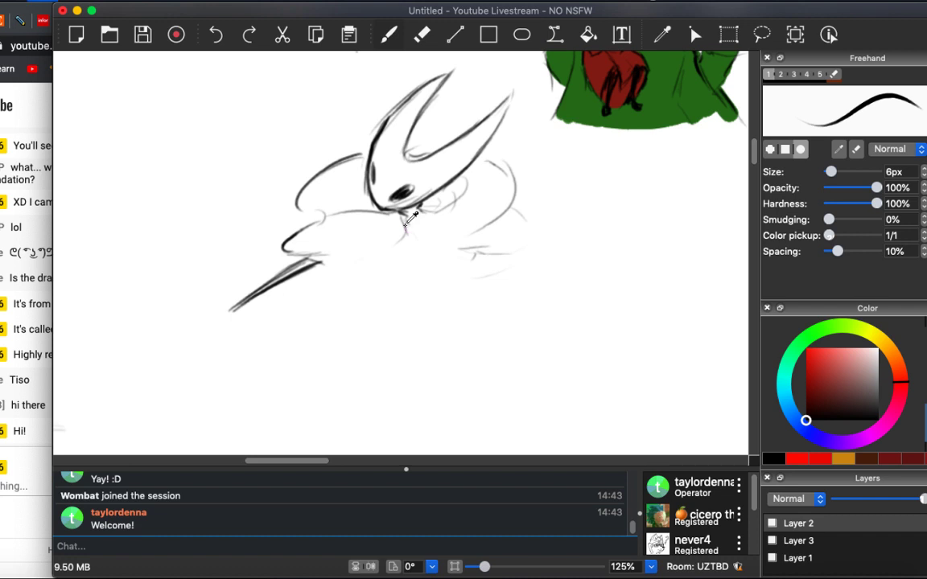
key("super+z")
mouse_move(302, 214)
left_mouse_down()
mouse_move(402, 225)
mouse_move(342, 228)
mouse_move(404, 238)
left_mouse_up()
Send the greeting "Hello!" in the session chat.
left_click(145, 547)
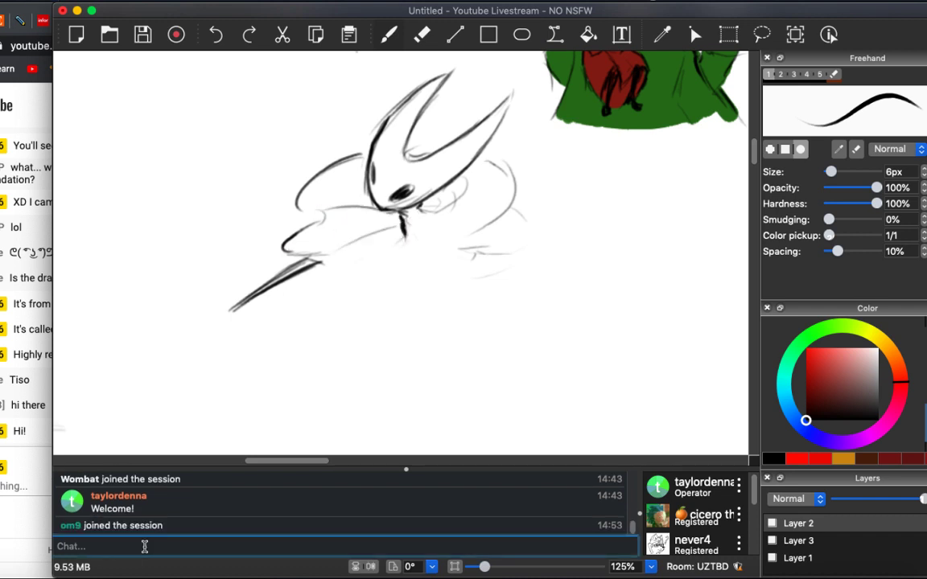
type("Hello!")
key("Return")
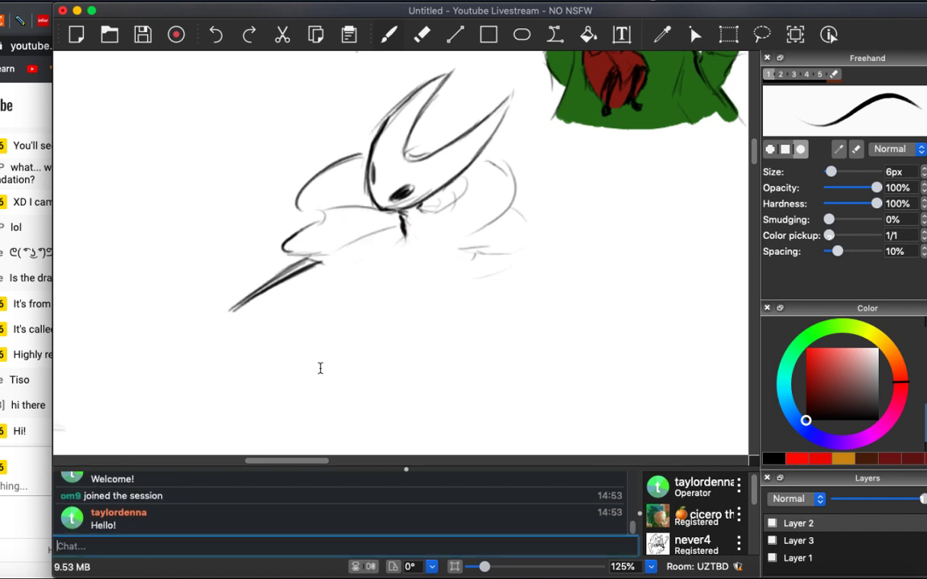
Darken the cloak's back edge and build up the collar folds beneath the horned head.
left_click_drag(287, 461, 291, 461)
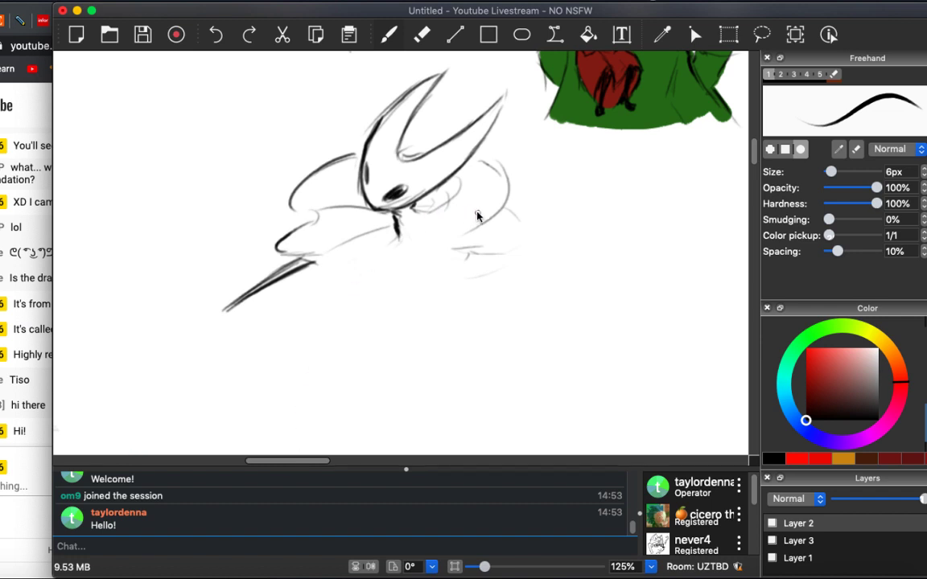
mouse_move(483, 161)
left_mouse_down()
mouse_move(509, 182)
mouse_move(500, 210)
mouse_move(524, 216)
left_mouse_up()
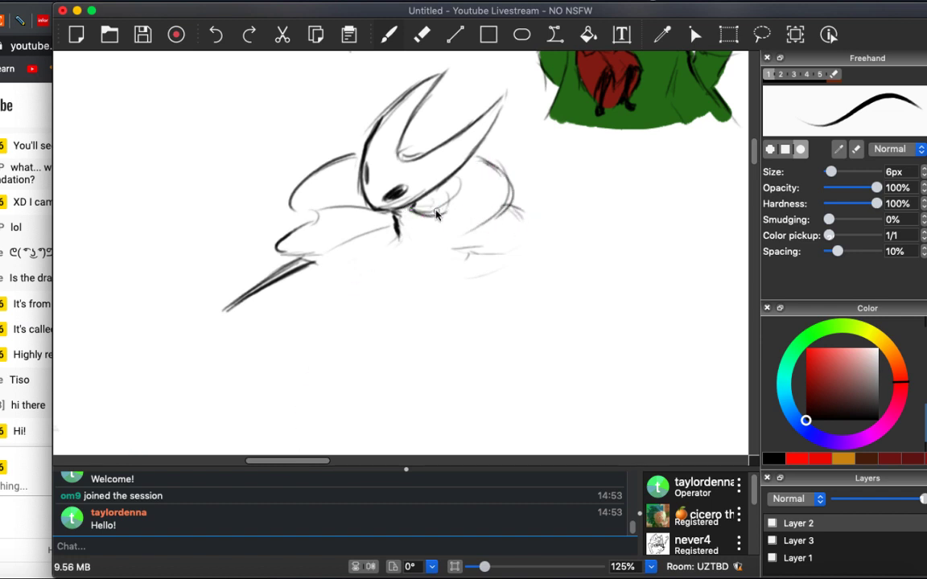
mouse_move(443, 197)
left_mouse_down()
mouse_move(420, 205)
mouse_move(426, 226)
mouse_move(429, 203)
mouse_move(414, 210)
mouse_move(435, 214)
mouse_move(413, 225)
mouse_move(398, 219)
mouse_move(444, 221)
mouse_move(421, 236)
left_mouse_up()
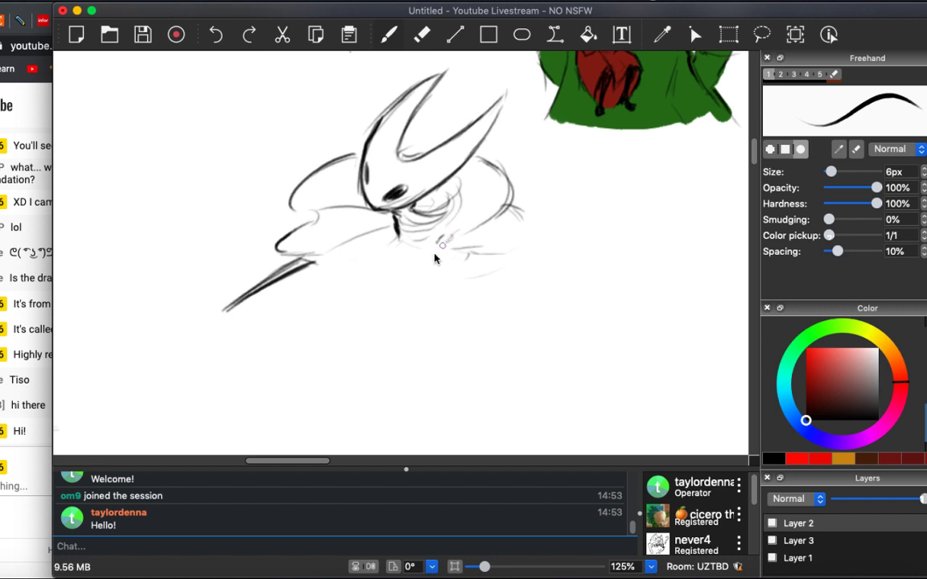
Draw a dark pointed limb slanting down from the collar and define the cloak's rounded rear hem.
left_click_drag(444, 234, 383, 288)
key("ctrl+z")
left_click_drag(397, 304, 449, 234)
left_click_drag(455, 225, 396, 291)
left_click_drag(444, 258, 521, 197)
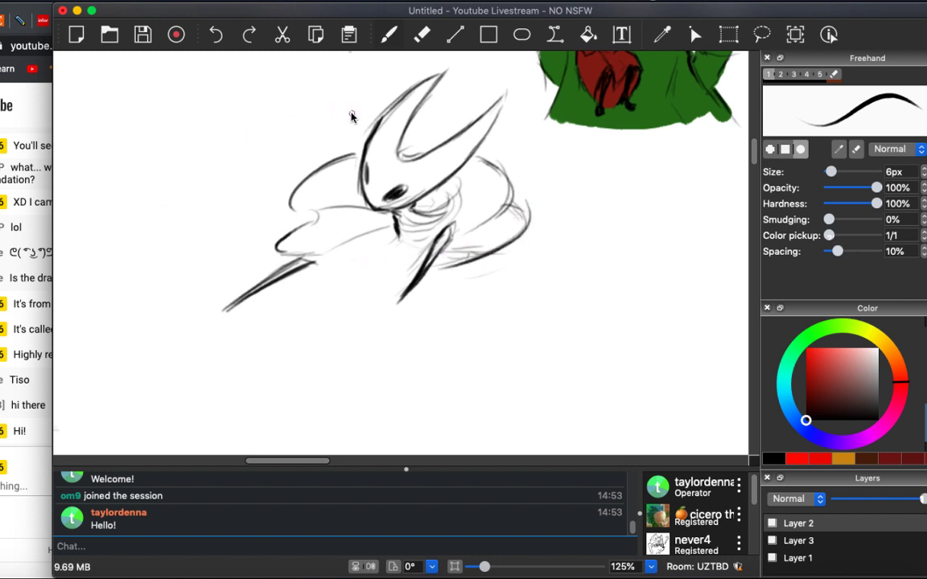
Add a rounded contour behind the horns and a scalloped hem along the underside of the cloak.
mouse_move(411, 140)
left_mouse_down()
mouse_move(438, 126)
mouse_move(418, 120)
mouse_move(438, 134)
mouse_move(363, 147)
left_mouse_up()
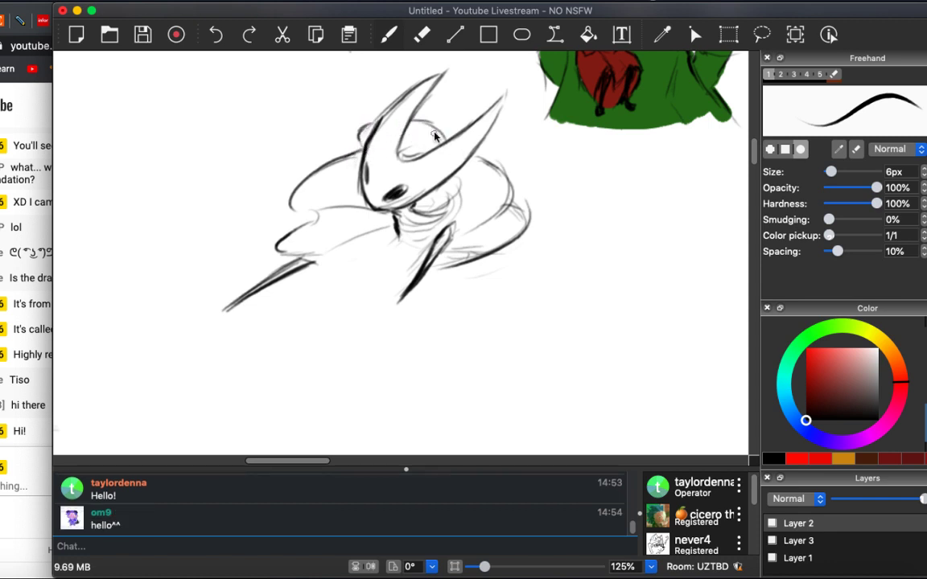
key("ctrl+z")
mouse_move(308, 261)
left_mouse_down()
mouse_move(410, 276)
mouse_move(378, 283)
mouse_move(456, 248)
left_mouse_up()
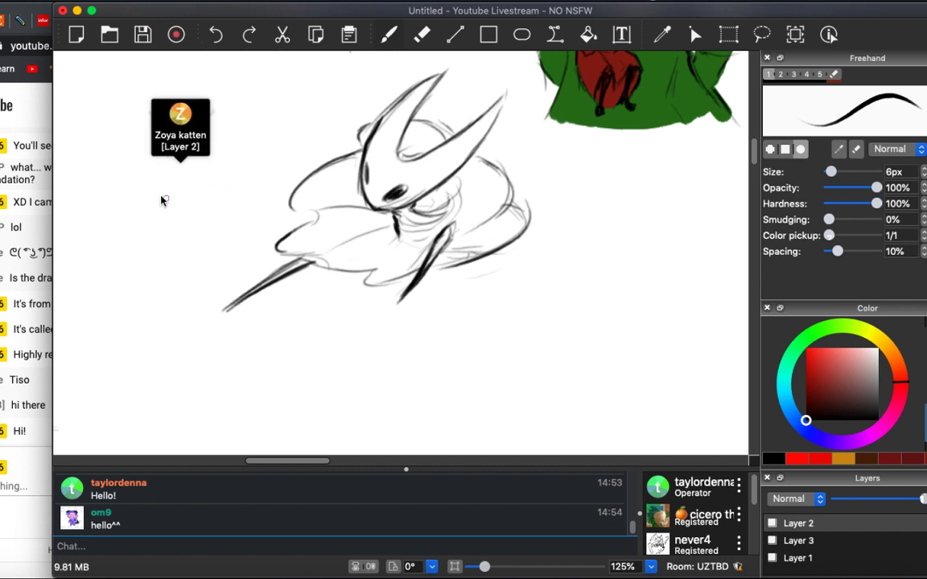
mouse_move(154, 173)
left_mouse_down()
mouse_move(164, 192)
mouse_move(199, 182)
mouse_move(197, 147)
mouse_move(210, 137)
mouse_move(242, 159)
left_mouse_up()
left_click_drag(244, 158, 256, 157)
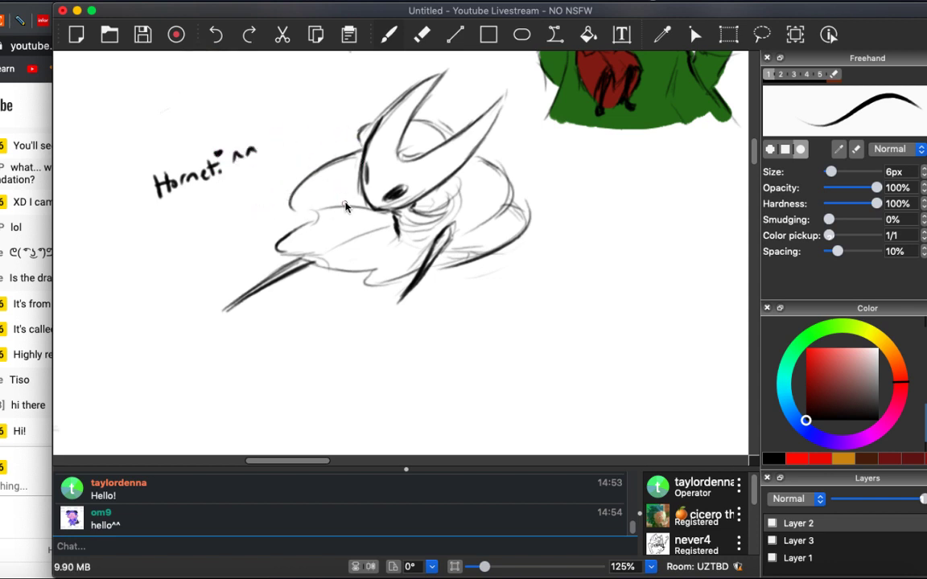
left_click_drag(257, 184, 199, 218)
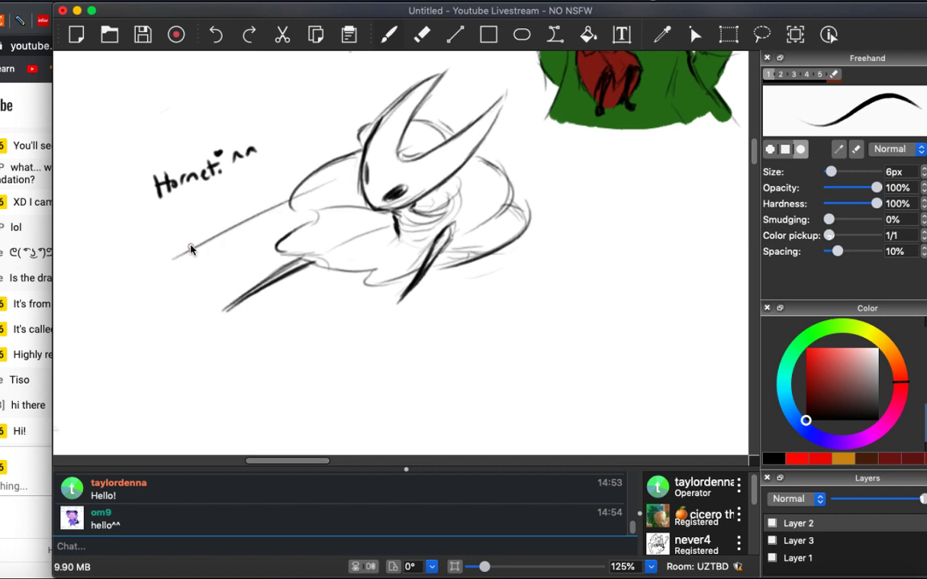
left_click_drag(171, 257, 313, 155)
mouse_move(289, 201)
left_mouse_down()
mouse_move(302, 173)
mouse_move(334, 186)
left_mouse_up()
key("ctrl+z")
key("ctrl+z")
key("ctrl+z")
key("ctrl+z")
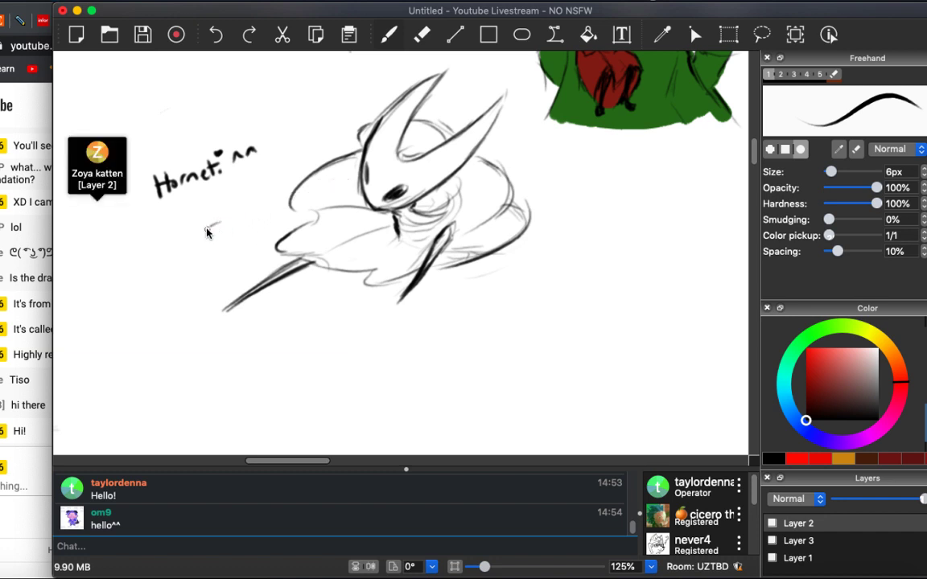
left_click_drag(181, 241, 277, 195)
key("ctrl+z")
key("ctrl+z")
key("ctrl+z")
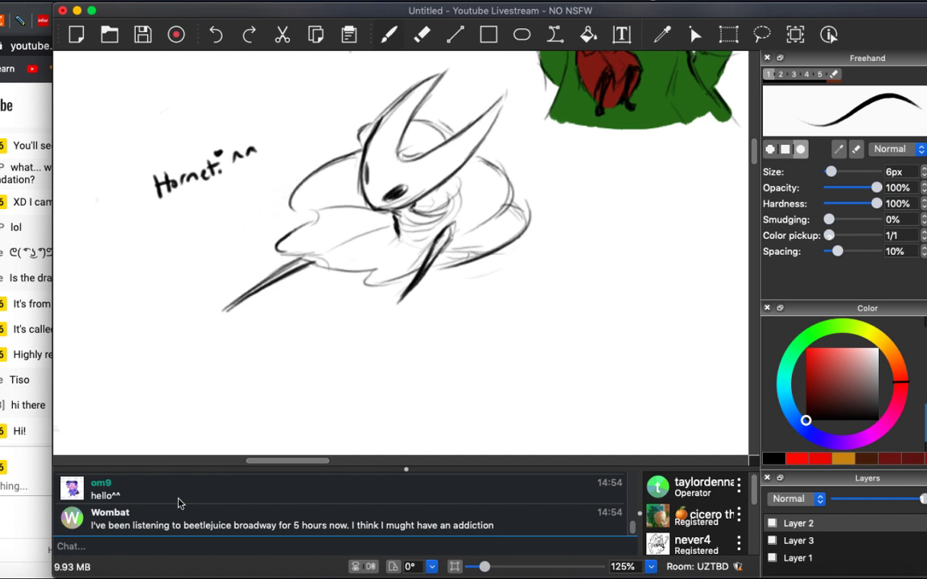
Reply "XD Nah bro" in the session chat.
left_click(192, 541)
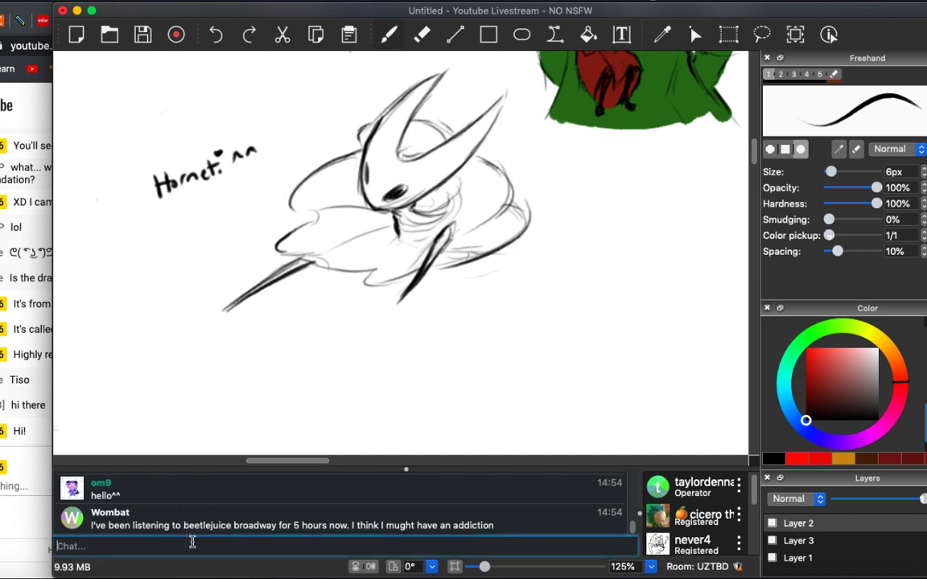
type("XD Nah bro")
key("Return")
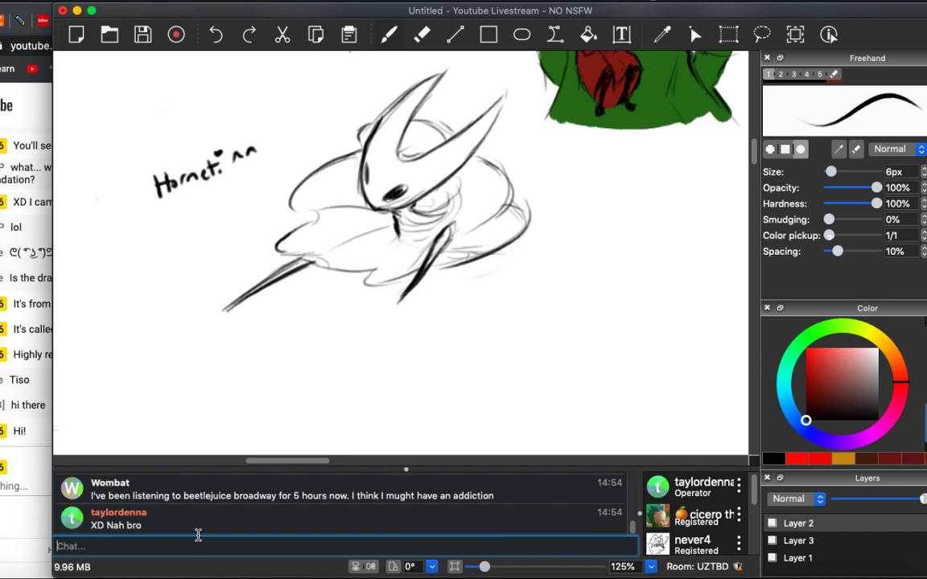
Erase the handwritten "Hornet" note beside the horned character with the Eraser.
scroll(285, 464, "right", 1)
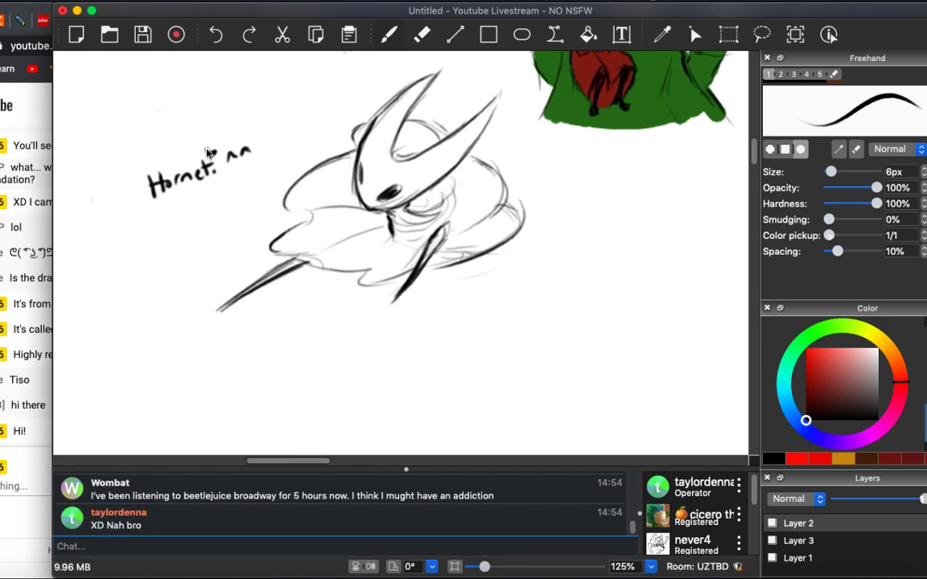
key("e")
left_click_drag(208, 132, 182, 151)
left_click_drag(246, 141, 157, 186)
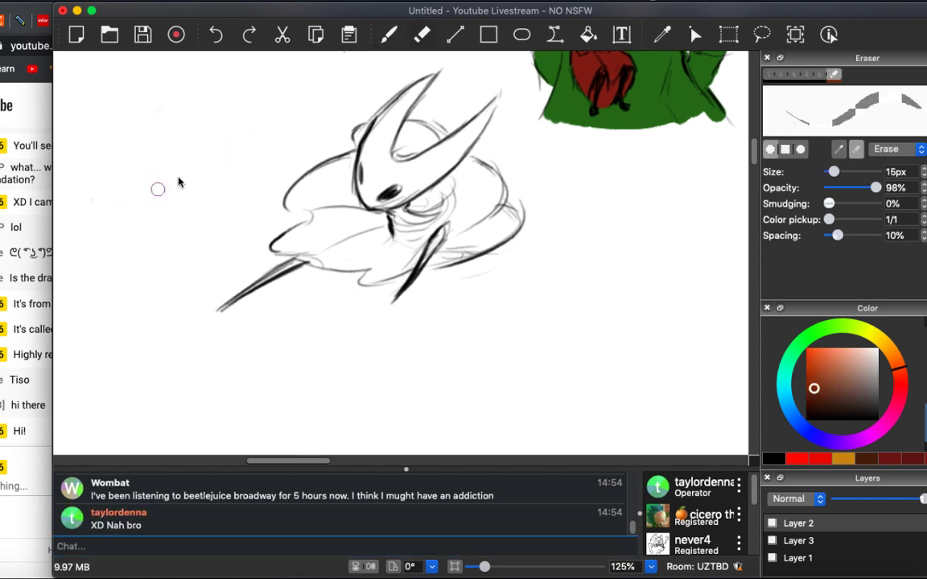
key("b")
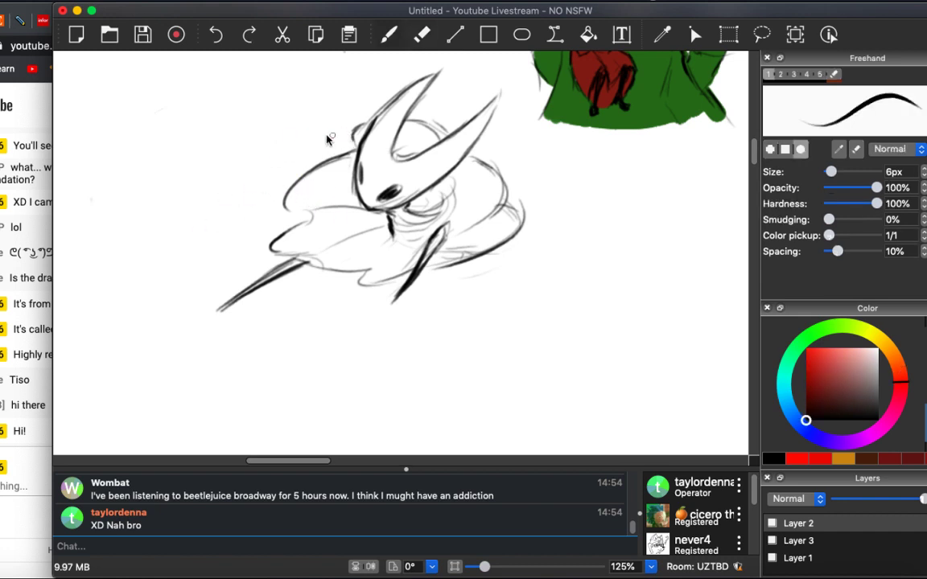
mouse_move(305, 141)
left_mouse_down()
mouse_move(315, 127)
mouse_move(241, 201)
left_mouse_up()
key("ctrl+z")
key("ctrl+z")
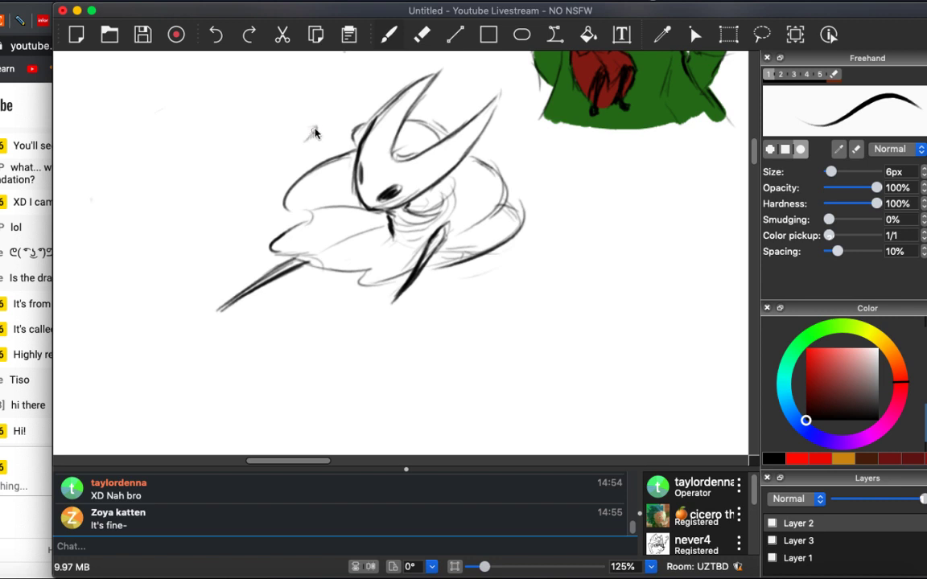
mouse_move(315, 126)
left_mouse_down()
mouse_move(125, 357)
mouse_move(179, 274)
mouse_move(167, 304)
left_mouse_up()
key("ctrl+z")
key("ctrl+z")
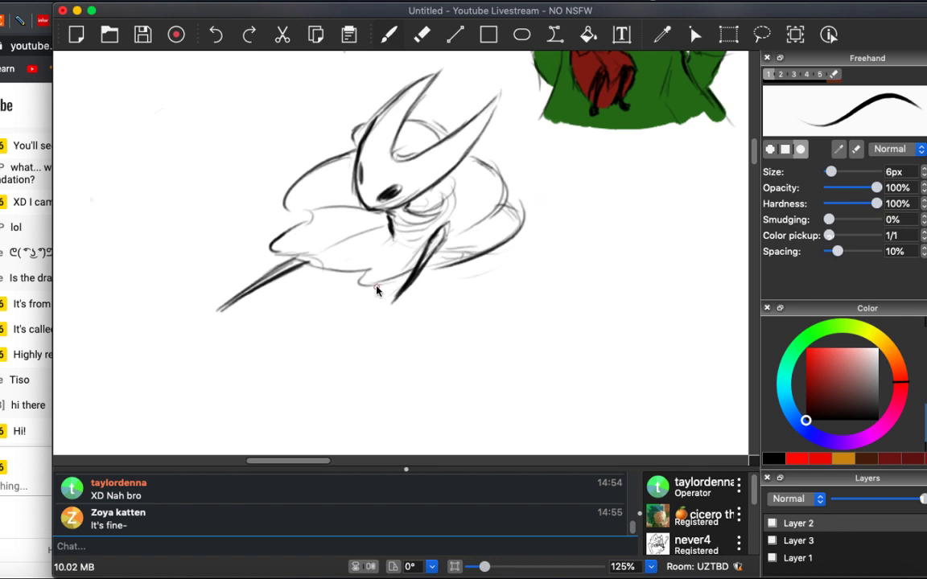
left_click_drag(186, 148, 311, 152)
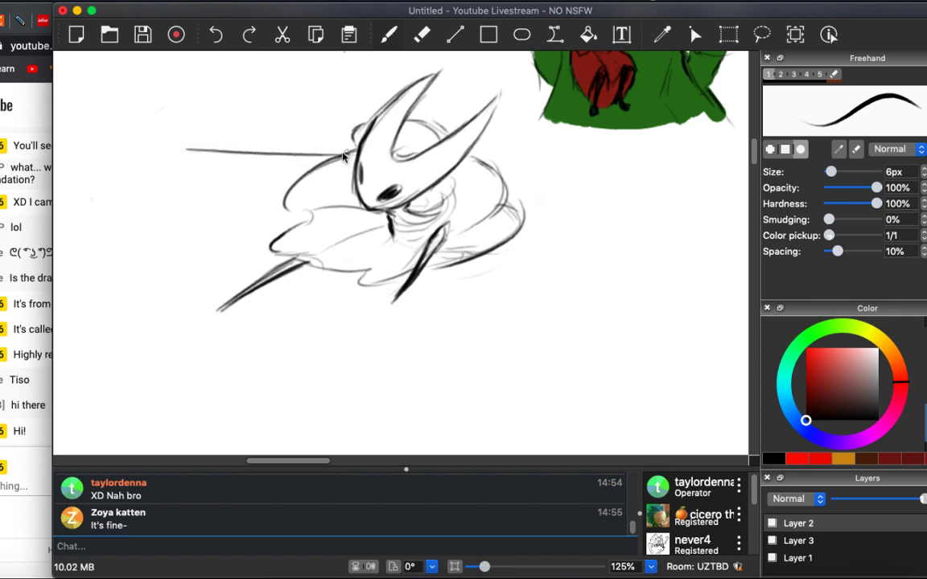
key("ctrl+z")
mouse_move(180, 145)
left_mouse_down()
mouse_move(281, 151)
mouse_move(70, 185)
left_mouse_up()
key("ctrl+z")
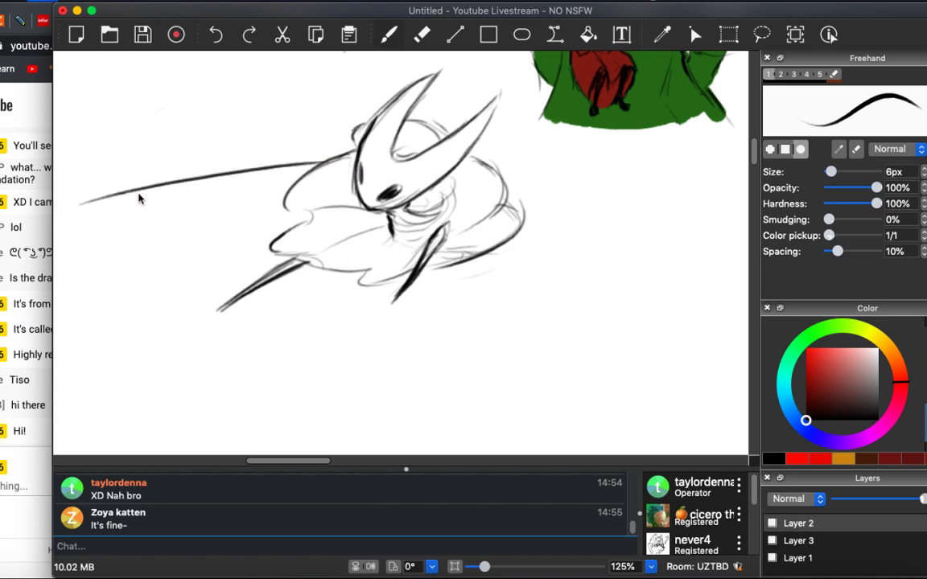
key("ctrl+z")
left_click_drag(290, 161, 129, 225)
key("ctrl+z")
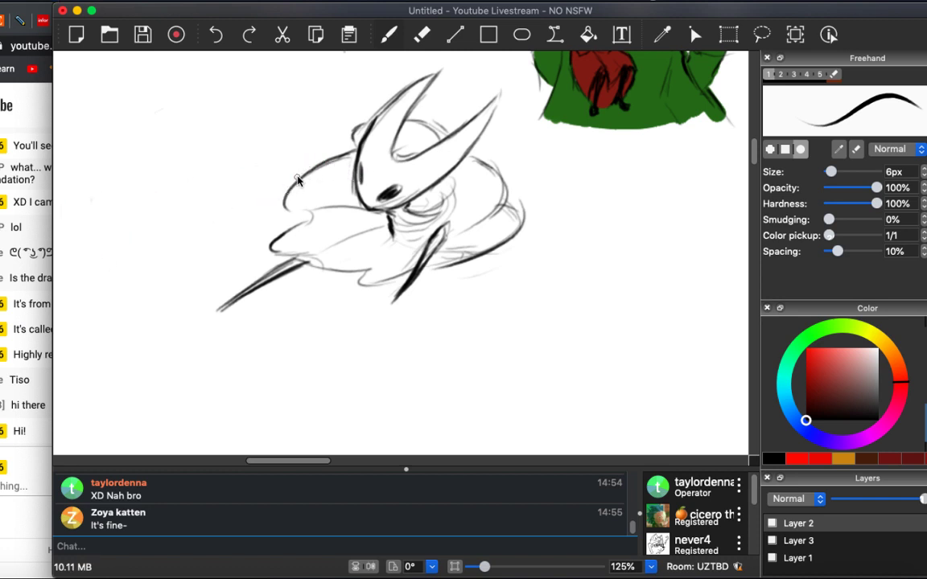
left_click_drag(289, 179, 173, 281)
key("ctrl+z")
Draw a long tapering needle extending outward behind the horned character's head, with a small eye at its near end.
left_click_drag(159, 157, 337, 148)
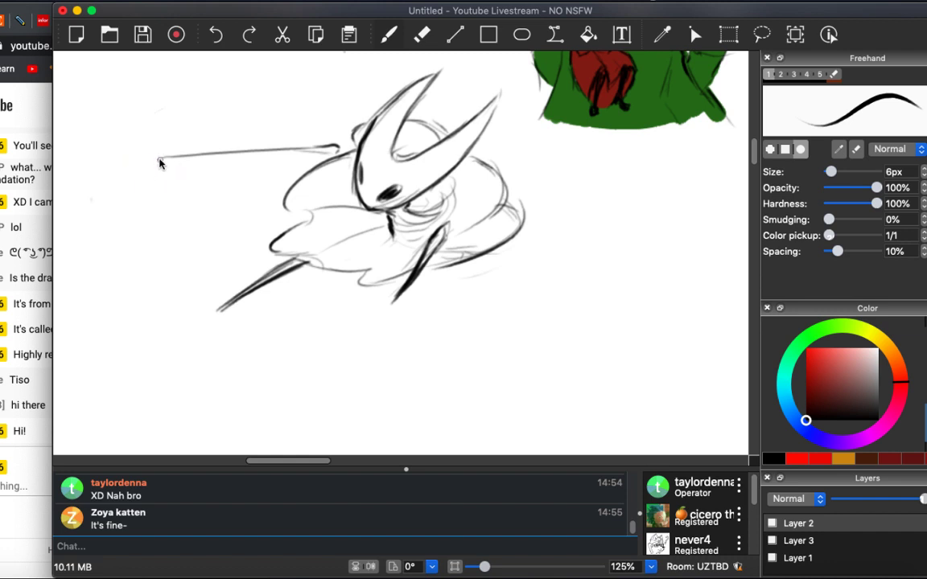
left_click_drag(161, 156, 66, 171)
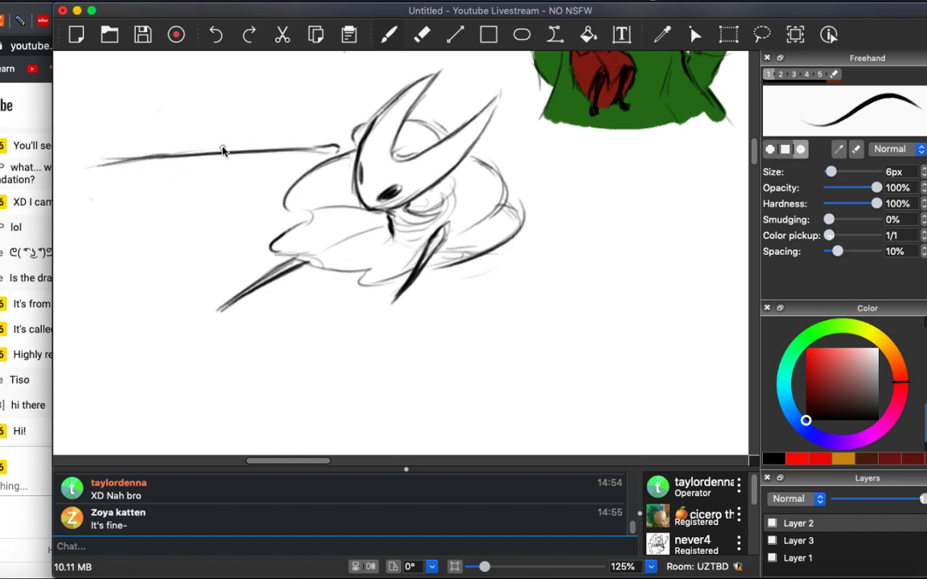
mouse_move(217, 150)
left_mouse_down()
mouse_move(125, 166)
mouse_move(166, 151)
mouse_move(328, 154)
left_mouse_up()
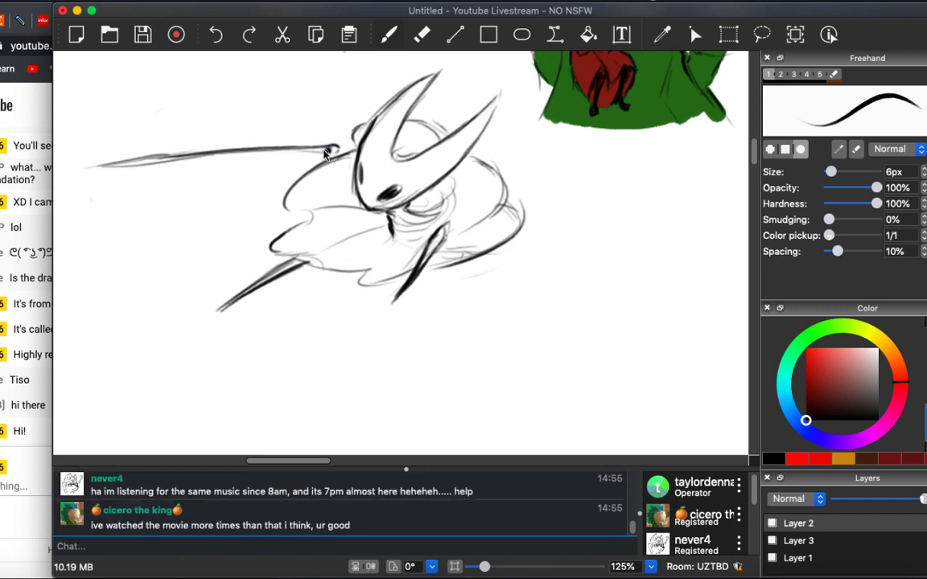
left_click_drag(325, 153, 330, 151)
Draw thin thread loops sweeping around the needle and behind the cloak, plus a small curl above the needle's eye.
left_click_drag(319, 62, 278, 213)
mouse_move(495, 106)
left_mouse_down()
mouse_move(577, 157)
mouse_move(658, 273)
mouse_move(461, 284)
left_mouse_up()
key("super+z")
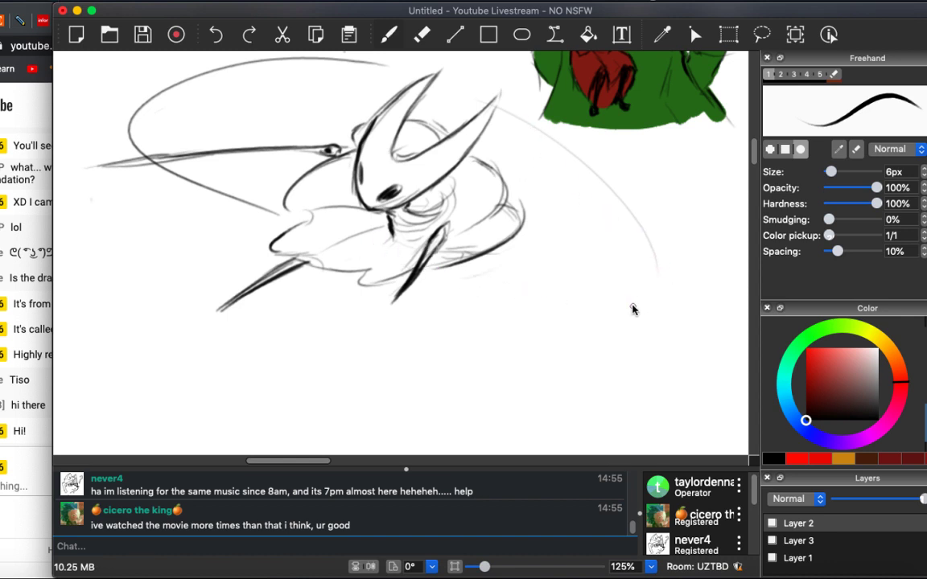
left_click_drag(654, 278, 446, 274)
mouse_move(514, 287)
left_mouse_down()
mouse_move(467, 288)
mouse_move(502, 286)
mouse_move(432, 264)
left_mouse_up()
key("super+z")
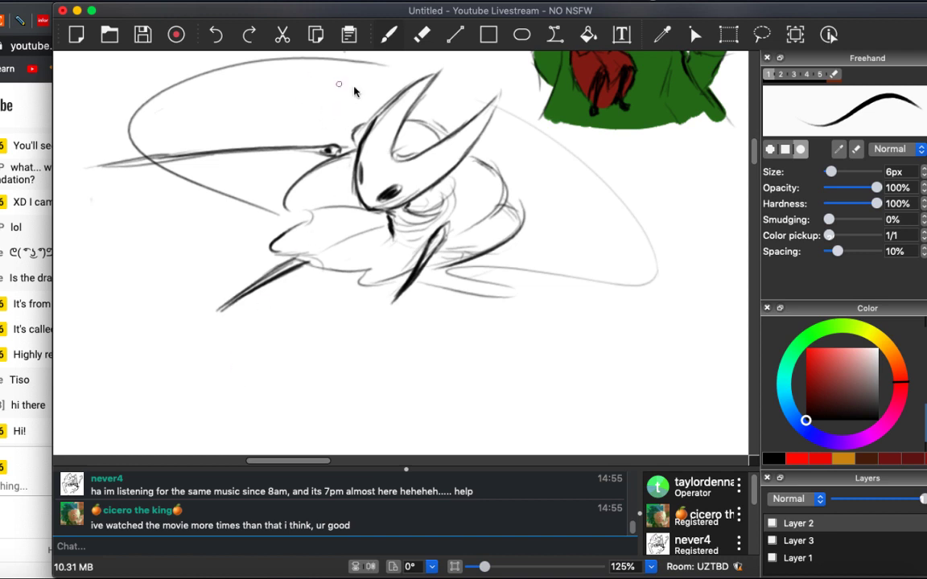
mouse_move(348, 93)
left_mouse_down()
mouse_move(294, 106)
mouse_move(334, 147)
mouse_move(360, 102)
mouse_move(350, 98)
mouse_move(354, 145)
left_mouse_up()
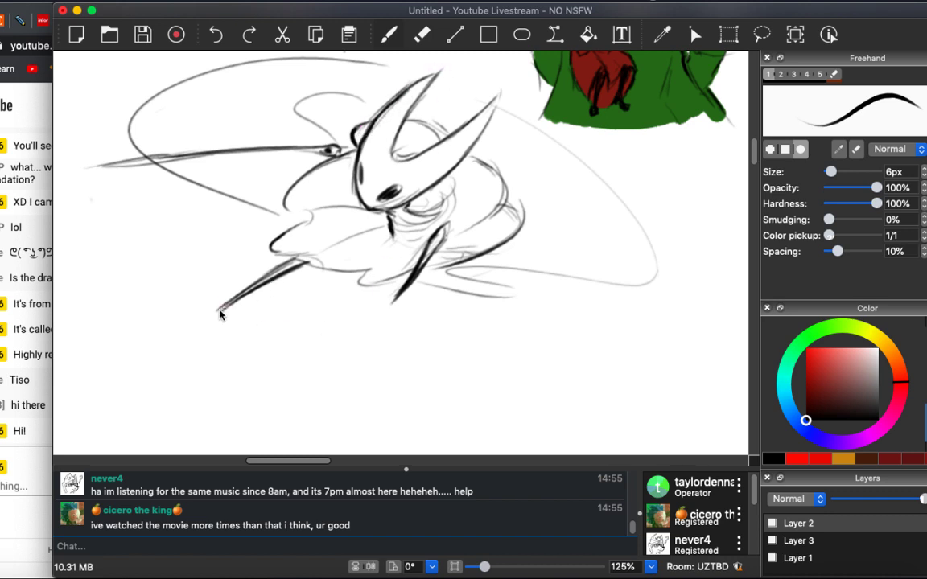
Darken the horned character's pointed limbs, eyes, horns and rear cloak edge with heavier strokes.
left_click_drag(205, 324, 288, 264)
mouse_move(213, 273)
left_mouse_down()
mouse_move(264, 231)
mouse_move(237, 251)
left_mouse_up()
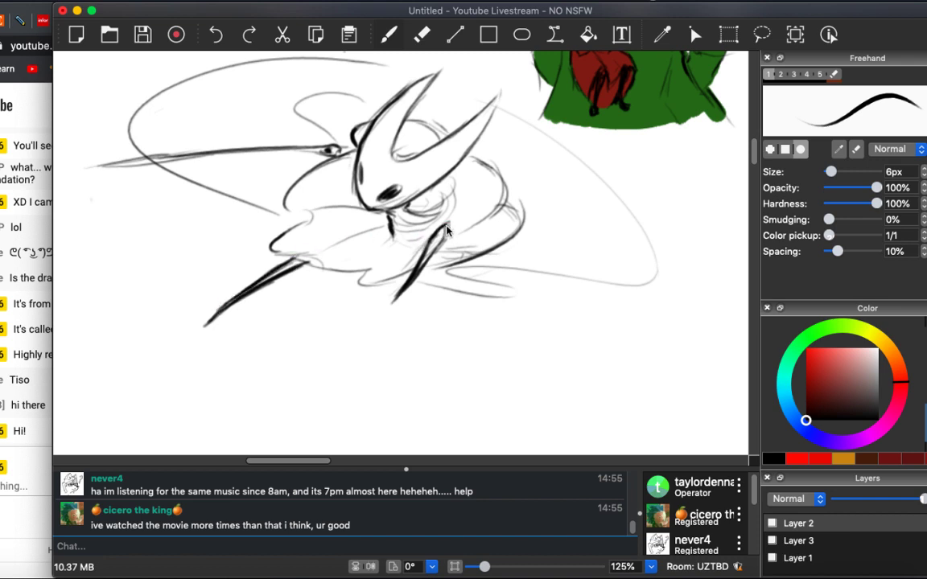
left_click_drag(446, 223, 428, 251)
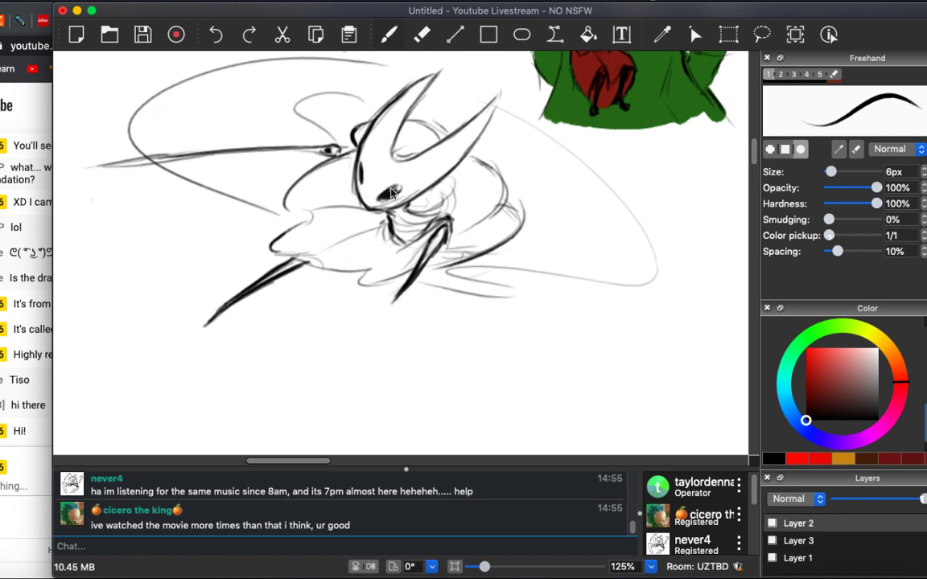
left_click_drag(359, 161, 361, 187)
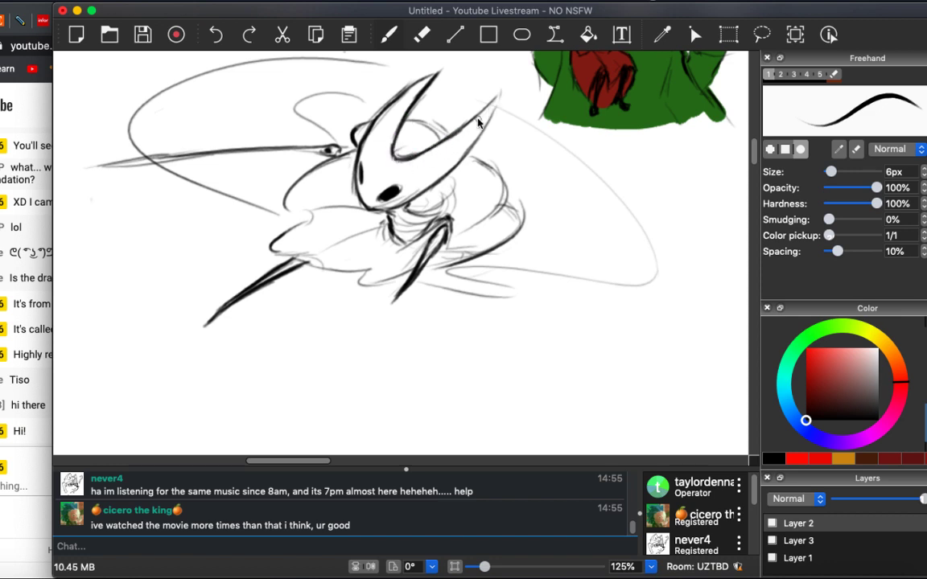
left_click_drag(500, 91, 438, 165)
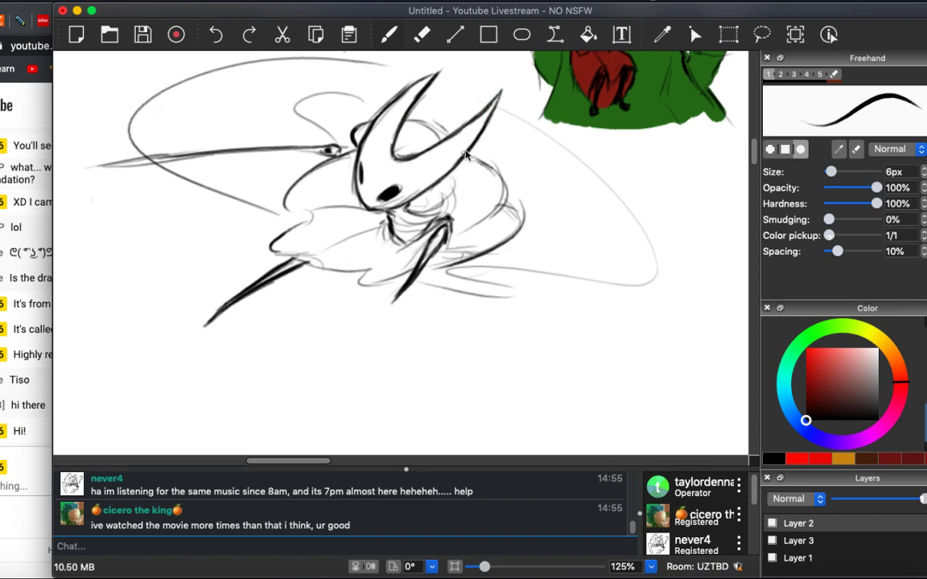
mouse_move(476, 158)
left_mouse_down()
mouse_move(498, 179)
mouse_move(483, 218)
left_mouse_up()
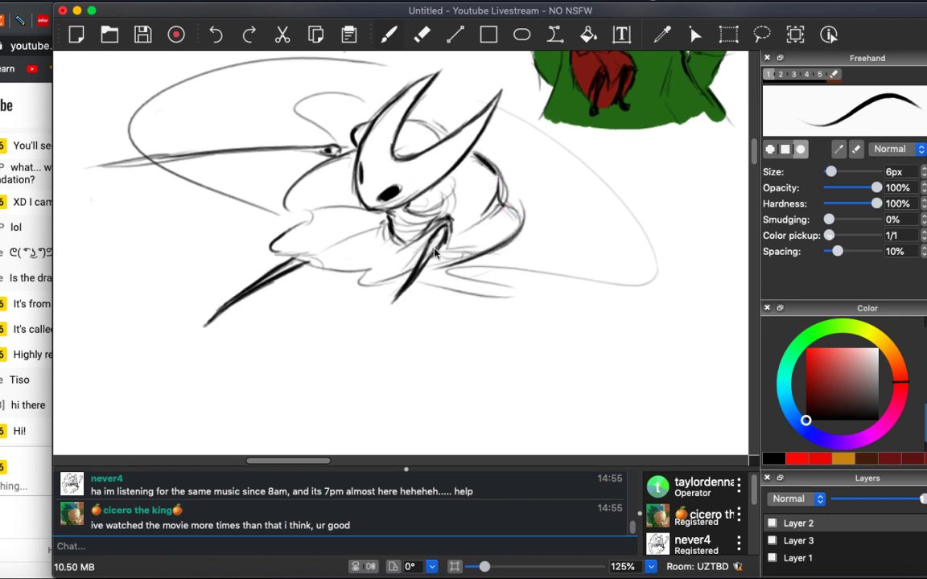
Sketch a small frowning bald head with a drooping nose, shoulders and arm in the space between "Leche" and "RELAJANTE".
scroll(332, 241, "down", 5)
scroll(354, 253, "up", 1)
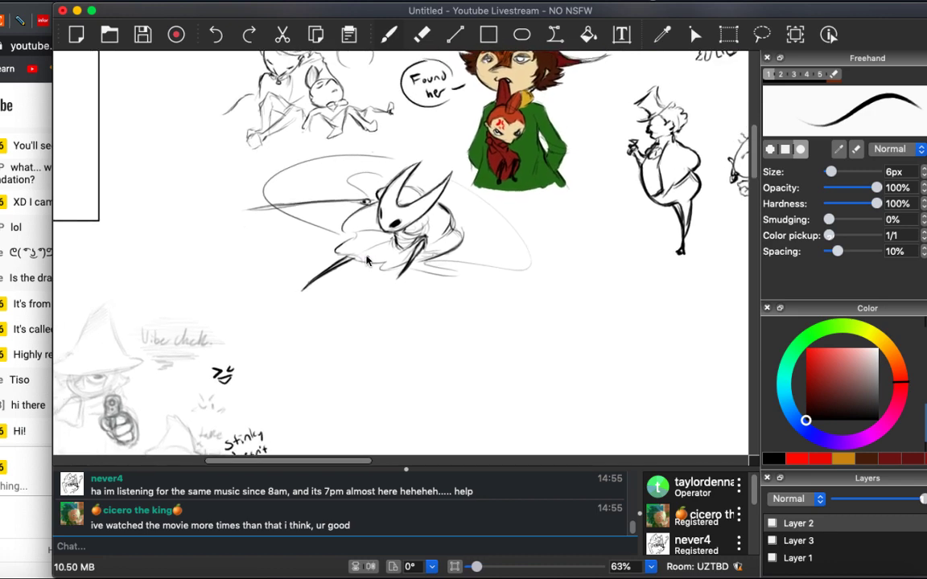
scroll(434, 249, "down", 5)
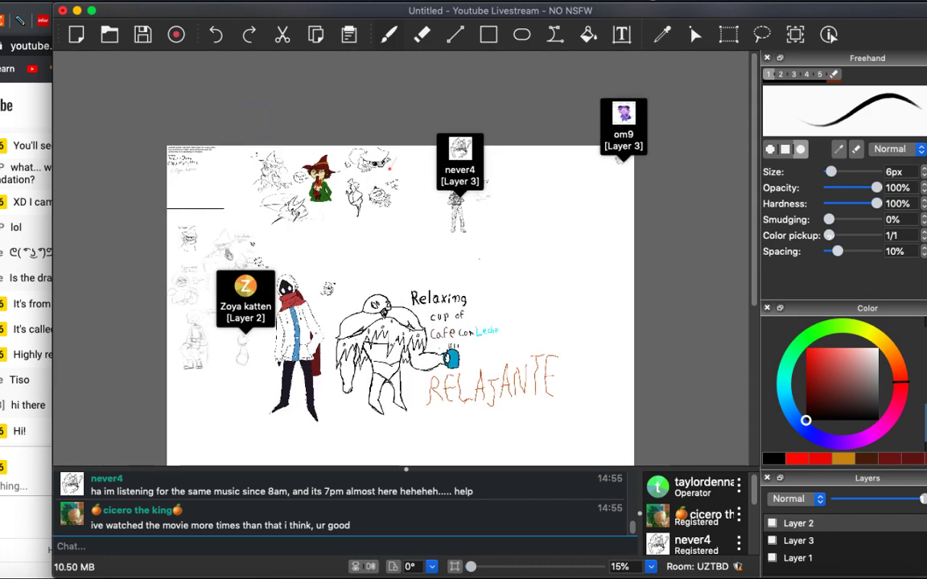
scroll(399, 305, "down", 3)
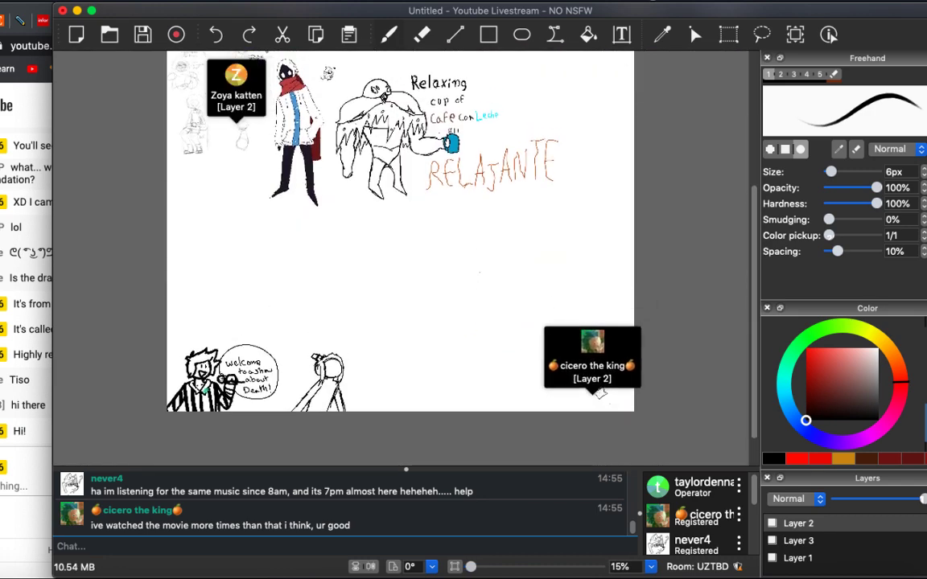
scroll(400, 252, "up", 1)
scroll(400, 252, "up", 2)
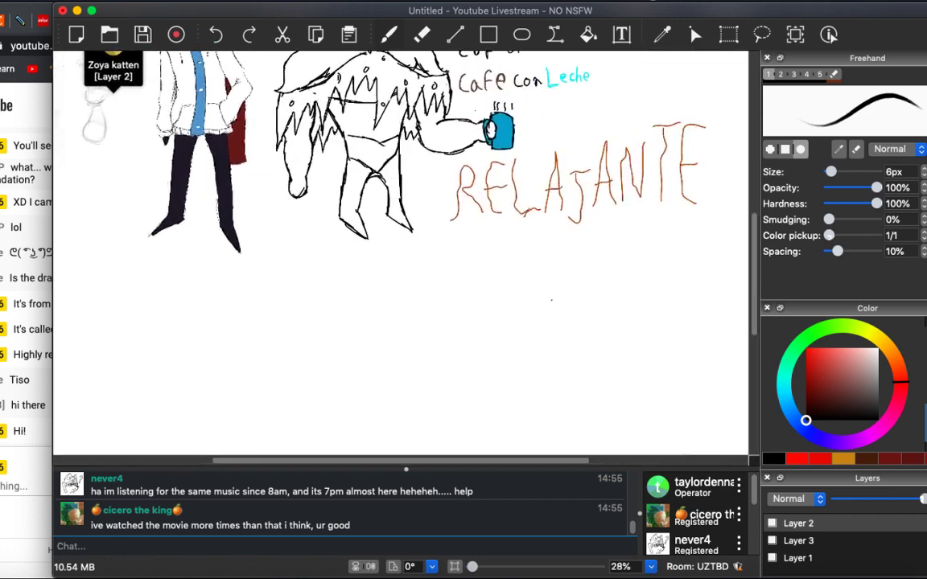
scroll(400, 253, "up", 3)
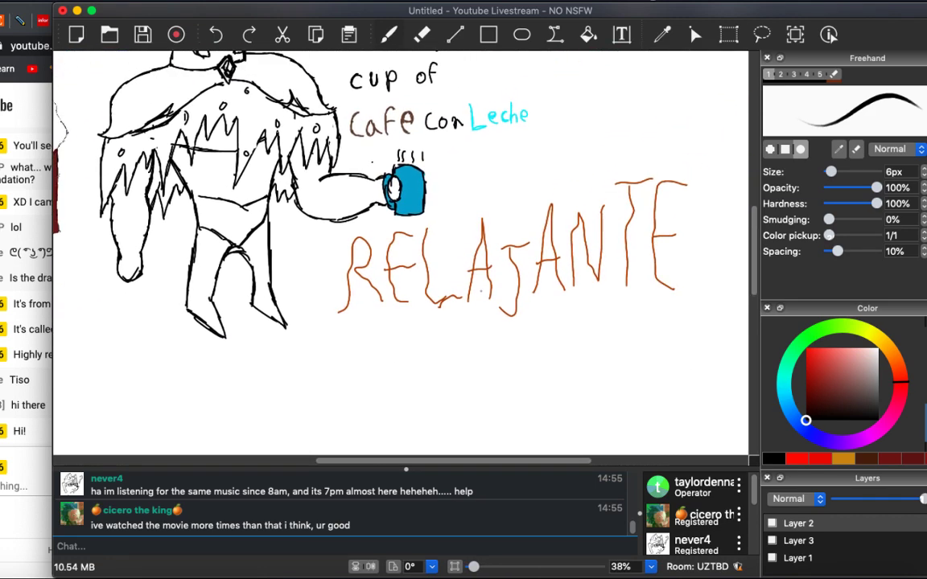
scroll(400, 253, "up", 2)
scroll(479, 279, "up", 3)
scroll(479, 279, "right", 2)
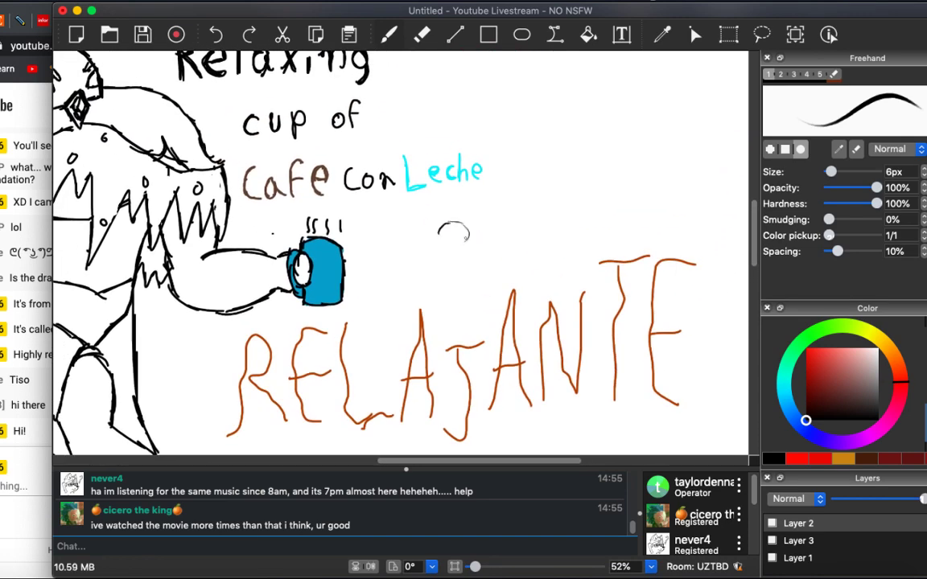
scroll(453, 234, "up", 3)
left_click_drag(482, 214, 478, 232)
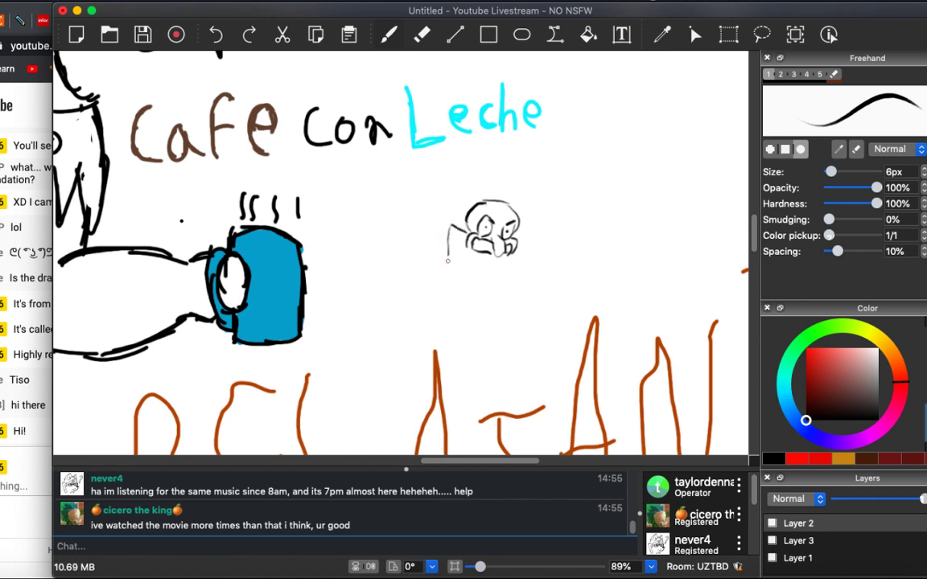
left_click_drag(447, 257, 444, 278)
key("super+z")
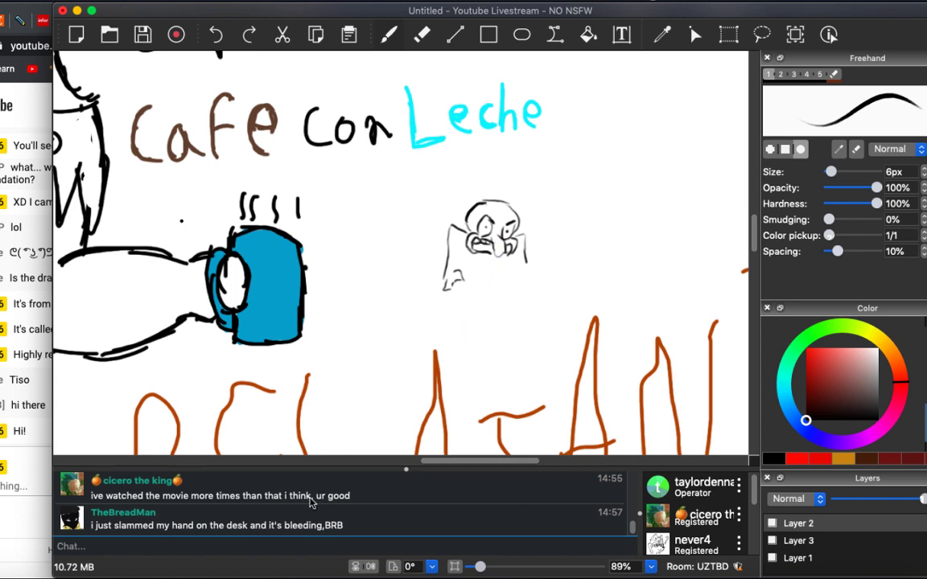
Send "OH NO" in the session chat.
left_click(273, 549)
type("OH NO")
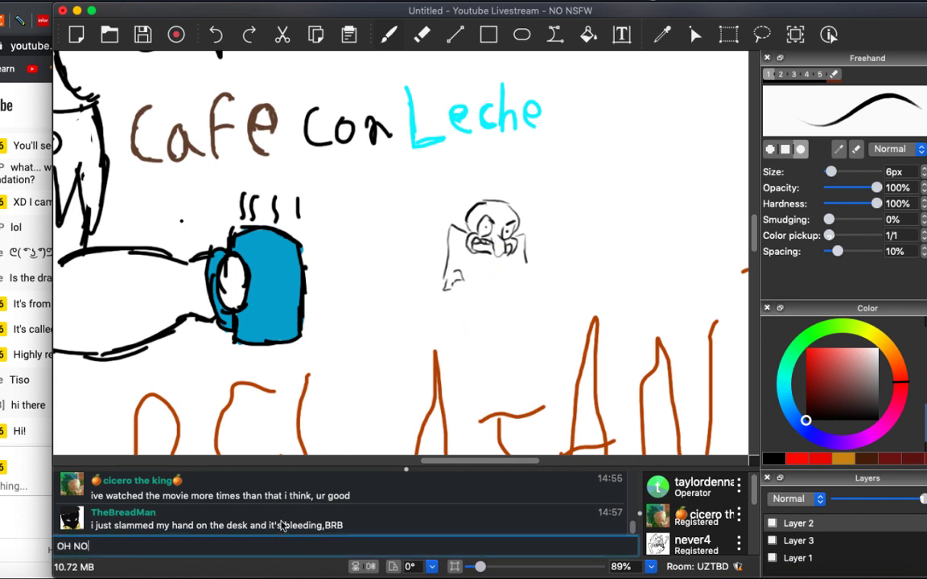
key("Return")
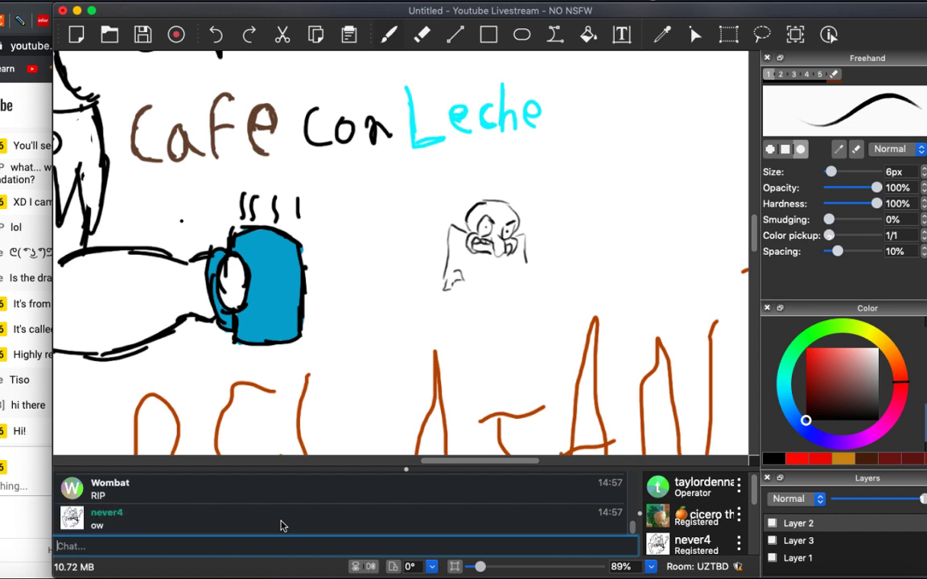
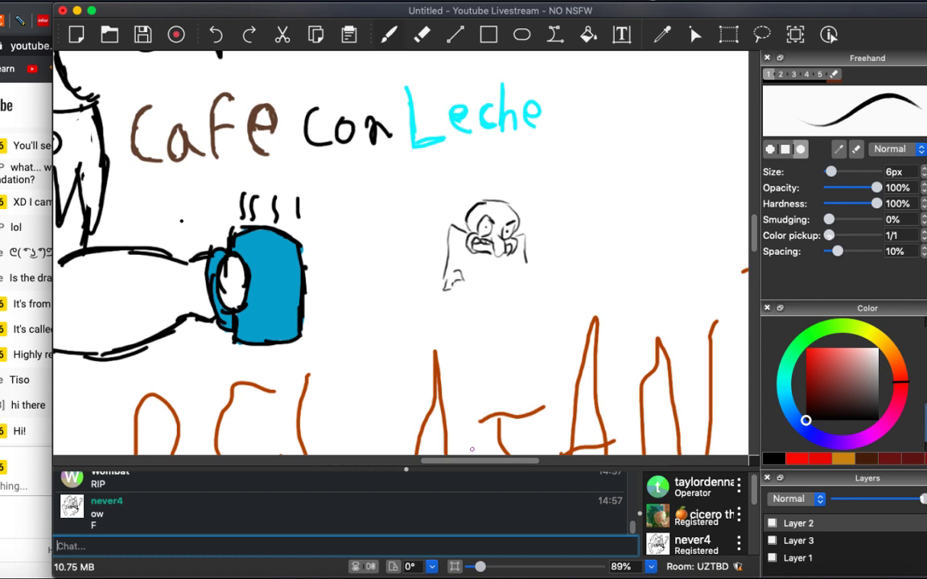
Send "Some flex tape should seal that up" and "But seriously are you ok??" in the session chat.
type("Some flex tape should seal that up")
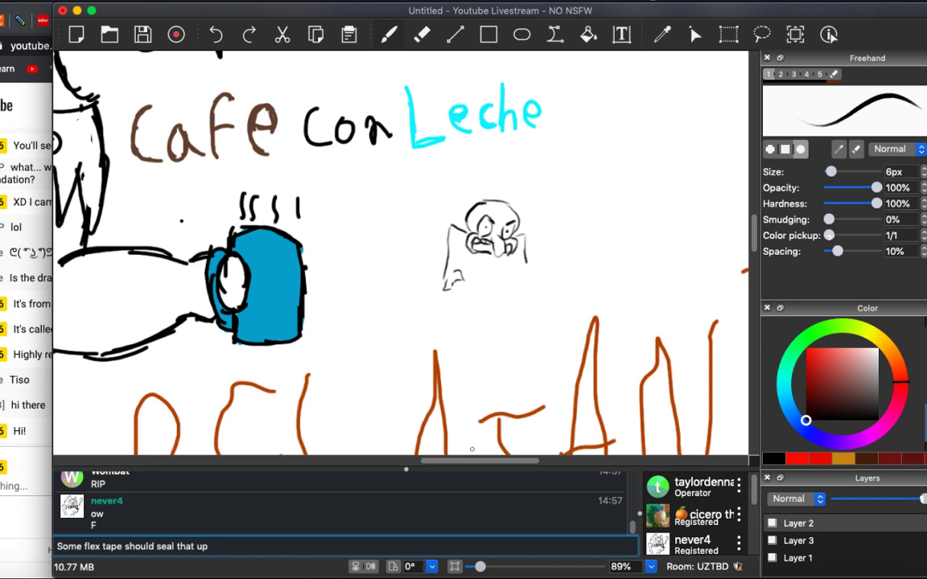
key("Return")
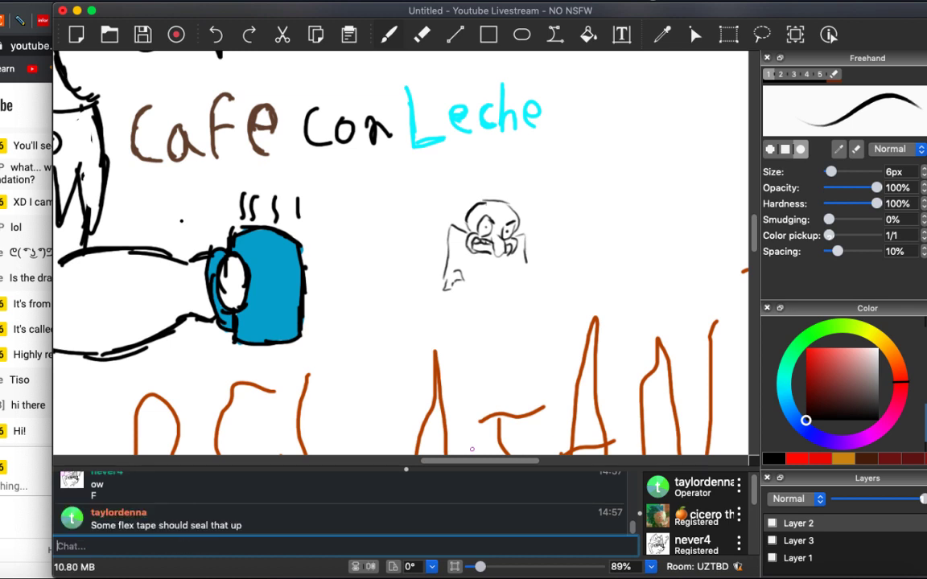
type("But seriously are you")
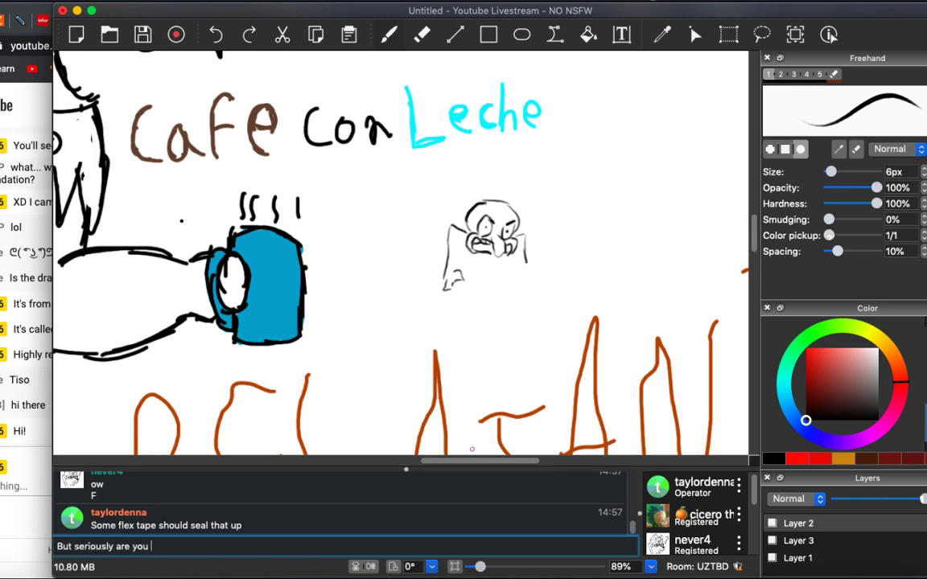
type("??")
key("Return")
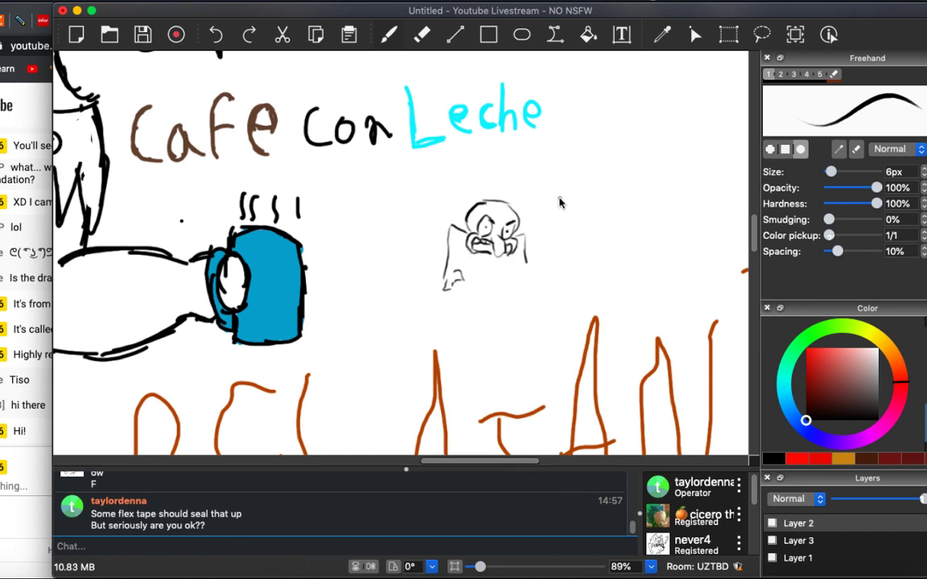
Handwrite "RE-LAX??" beside the bald head and surround the lettering with wavy shaking lines.
scroll(536, 197, "left", 3)
scroll(537, 197, "up", 2)
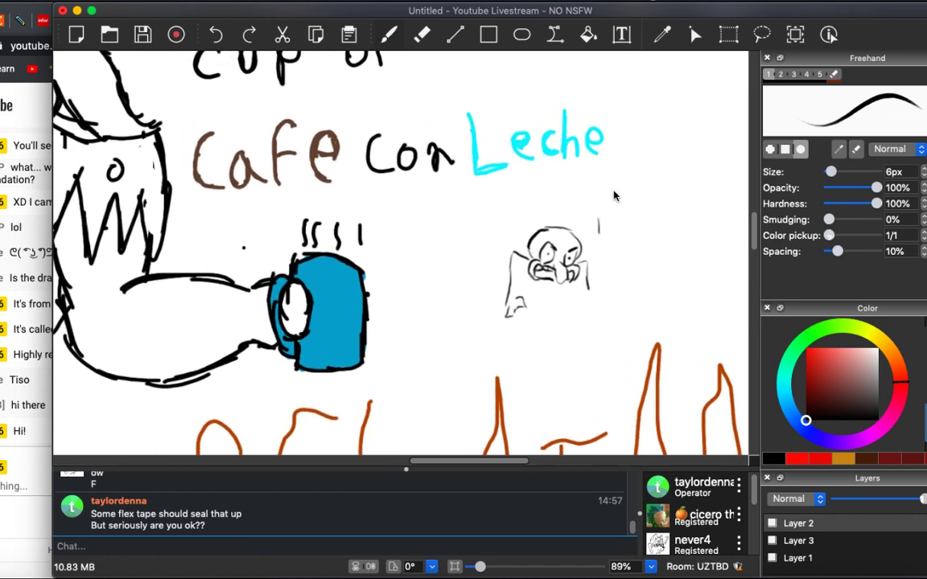
mouse_move(593, 219)
left_mouse_down()
mouse_move(487, 230)
mouse_move(519, 220)
mouse_move(550, 228)
mouse_move(563, 201)
mouse_move(576, 227)
mouse_move(601, 227)
left_mouse_up()
mouse_move(601, 201)
left_mouse_down()
mouse_move(583, 227)
mouse_move(632, 208)
left_mouse_up()
left_click(616, 222)
left_click(628, 215)
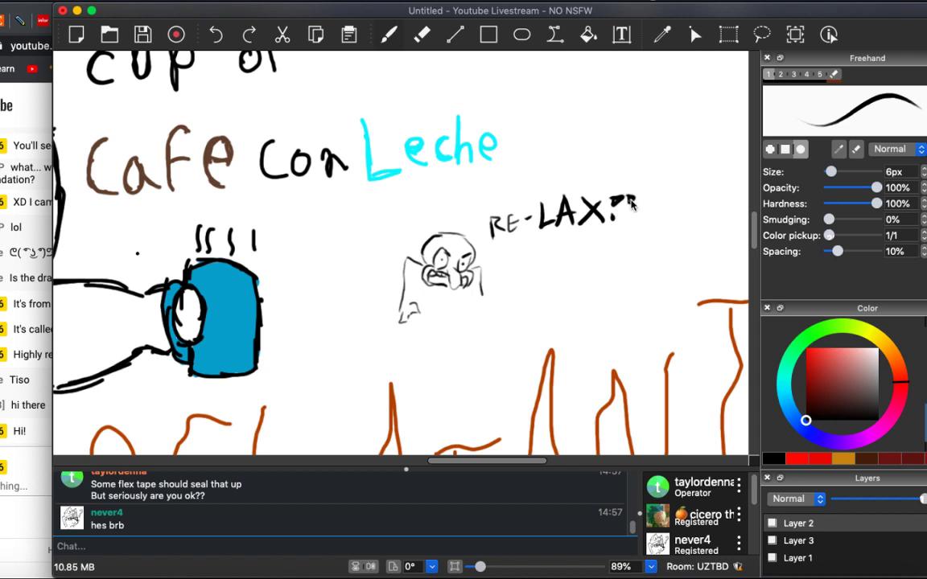
mouse_move(474, 207)
left_mouse_down()
mouse_move(483, 250)
mouse_move(503, 240)
mouse_move(508, 258)
mouse_move(646, 219)
left_mouse_up()
mouse_move(616, 178)
left_mouse_down()
mouse_move(638, 177)
mouse_move(639, 189)
left_mouse_up()
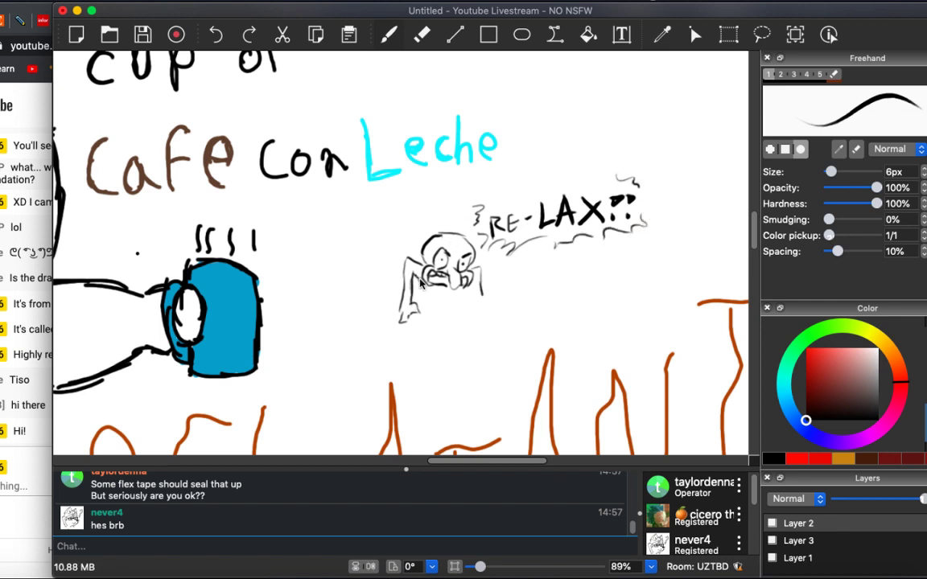
Draw the bald figure's inner arm line, reclining torso, bent legs and feet below the head.
mouse_move(420, 267)
left_mouse_down()
mouse_move(426, 283)
mouse_move(447, 278)
mouse_move(465, 304)
mouse_move(432, 286)
mouse_move(506, 283)
mouse_move(508, 315)
mouse_move(473, 319)
left_mouse_up()
mouse_move(508, 290)
left_mouse_down()
mouse_move(493, 316)
mouse_move(475, 313)
mouse_move(483, 306)
mouse_move(486, 324)
mouse_move(519, 323)
left_mouse_up()
mouse_move(510, 324)
left_mouse_down()
mouse_move(522, 330)
mouse_move(480, 338)
left_mouse_up()
left_click_drag(435, 288, 447, 326)
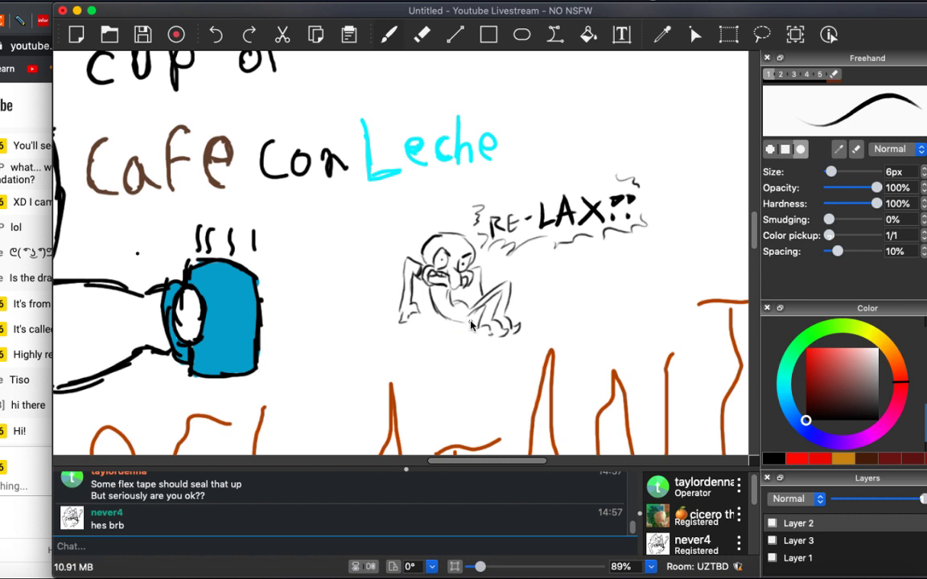
Draw a lounge chair with a tall backrest, slanted seat and short legs around the reclining figure.
mouse_move(392, 228)
left_mouse_down()
mouse_move(397, 272)
mouse_move(392, 229)
mouse_move(428, 227)
mouse_move(399, 238)
mouse_move(392, 227)
mouse_move(395, 272)
mouse_move(417, 226)
mouse_move(462, 232)
left_mouse_up()
mouse_move(396, 266)
left_mouse_down()
mouse_move(400, 320)
mouse_move(463, 338)
mouse_move(414, 316)
left_mouse_up()
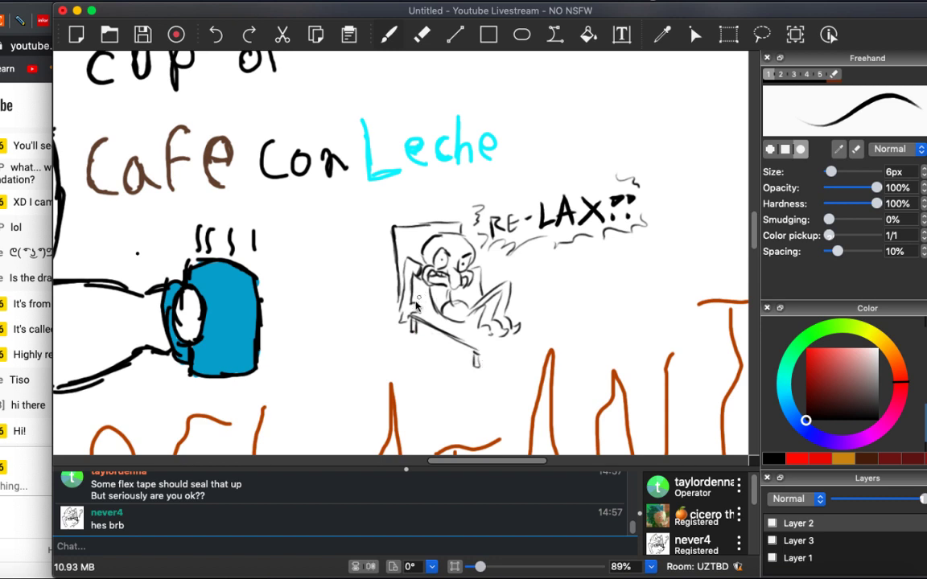
left_click_drag(476, 350, 529, 338)
left_click_drag(521, 339, 522, 351)
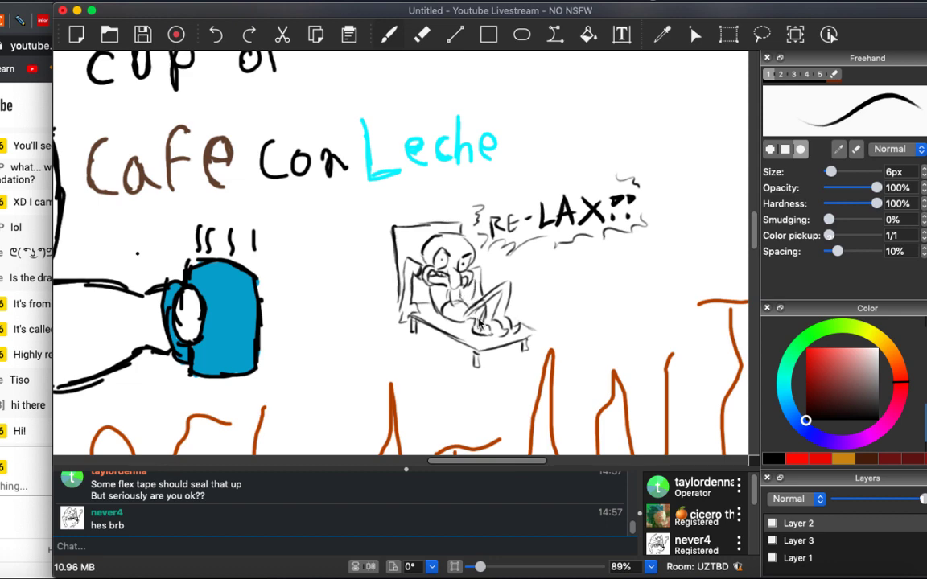
Handwrite "Woah... so cool" beside the wide-eyed boy's head near the canvas's lower corner.
key("super+minus")
key("super+minus")
key("super+minus")
key("super+minus")
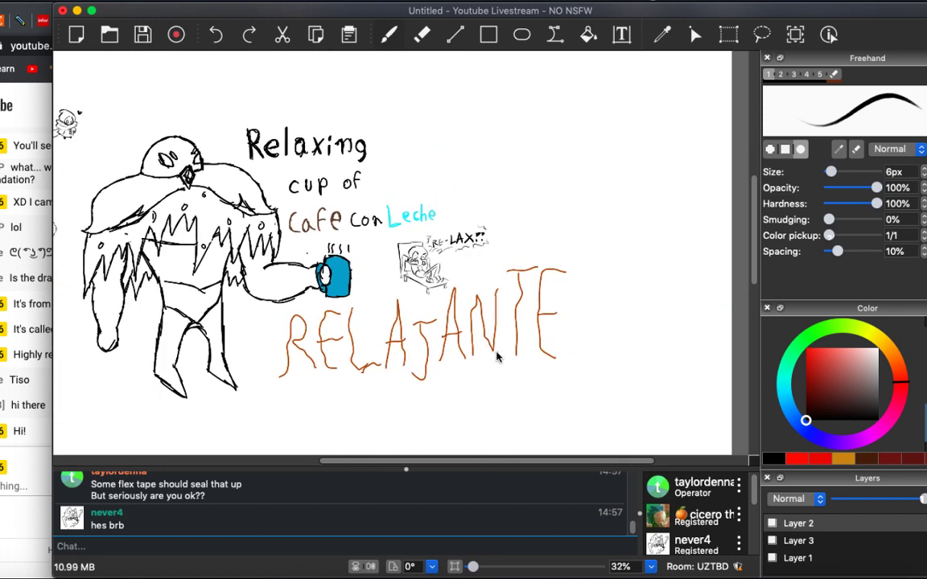
key("super+minus")
key("super+minus")
scroll(497, 356, "down", 3)
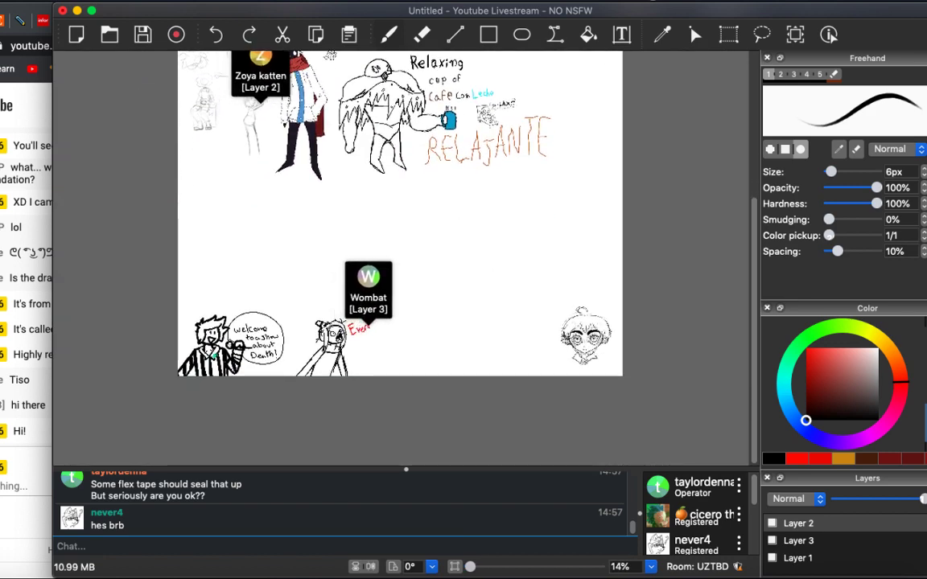
scroll(420, 250, "down", 1)
scroll(419, 250, "up", 4)
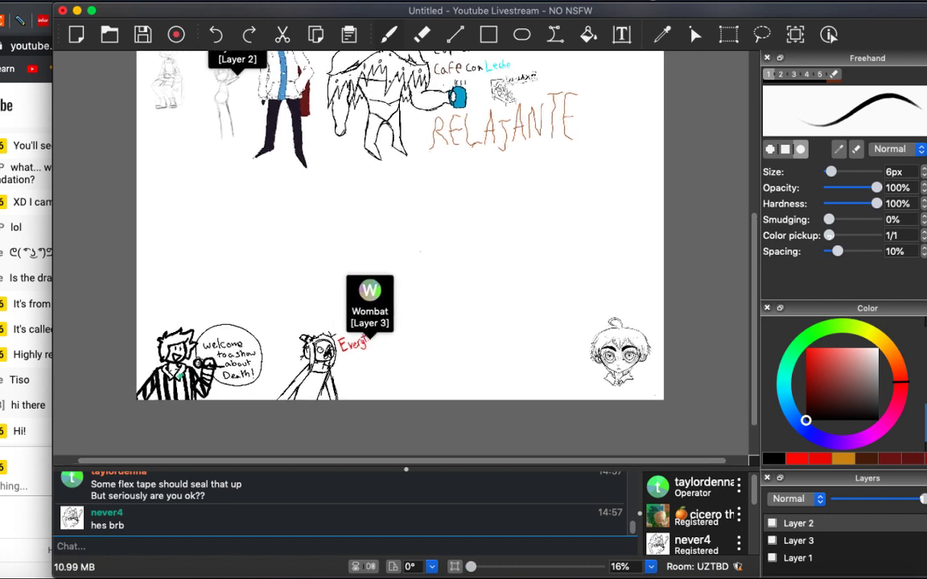
scroll(418, 253, "down", 3)
scroll(419, 253, "right", 3)
scroll(419, 253, "up", 3)
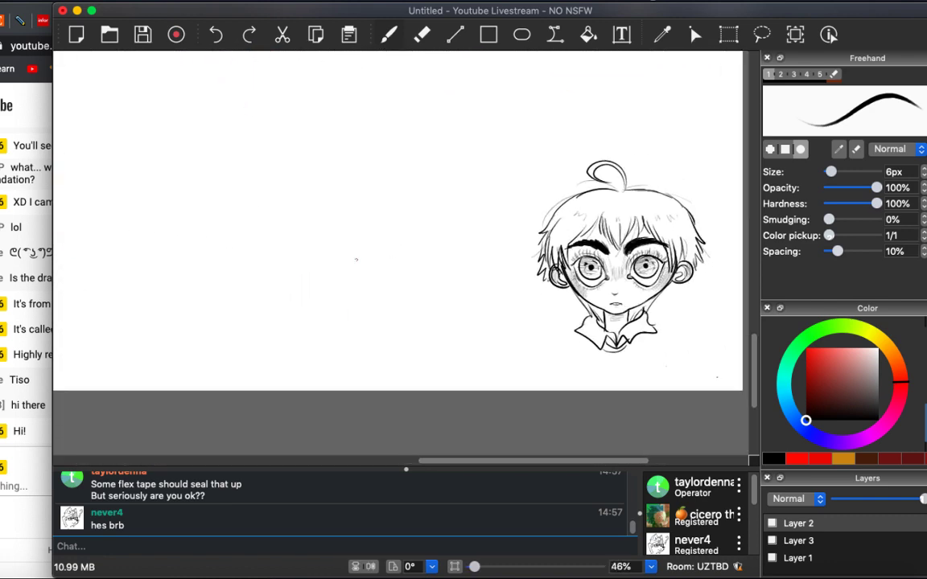
scroll(416, 237, "right", 2)
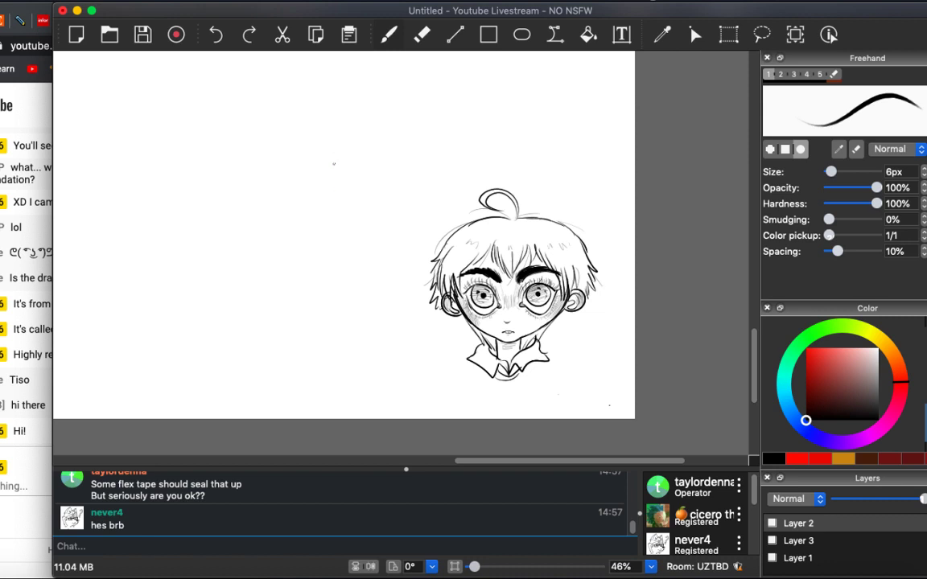
key("super+shift+3")
left_click_drag(390, 231, 395, 222)
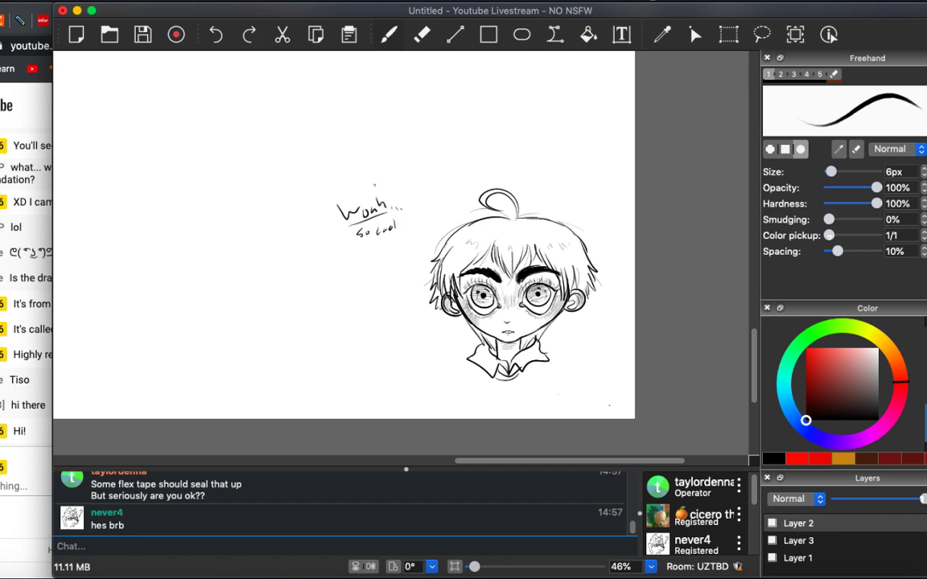
Look over the participants' drawings across the canvas, from the standing fox character to the speech-bubble figures along the lower edge.
scroll(394, 241, "up", 10)
scroll(394, 242, "left", 5)
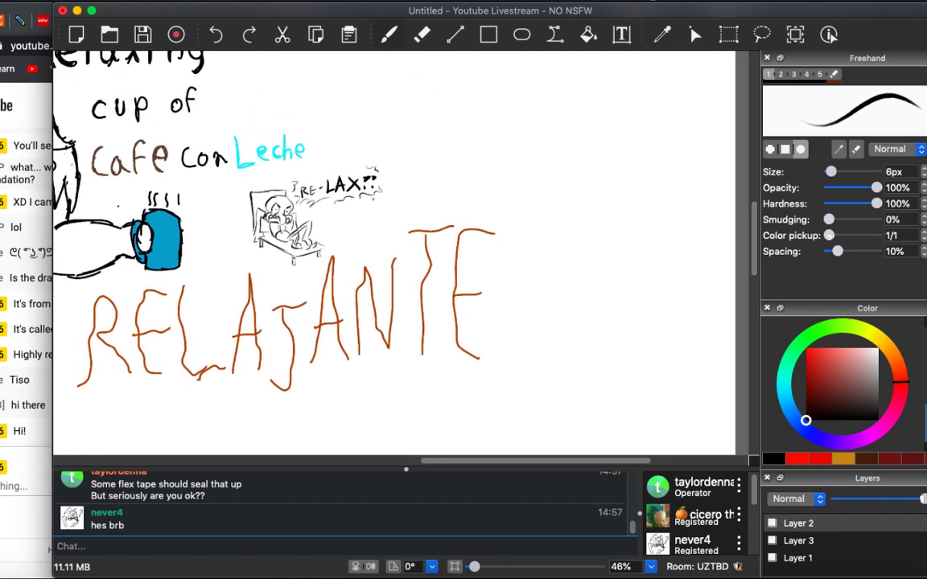
scroll(394, 241, "up", 10)
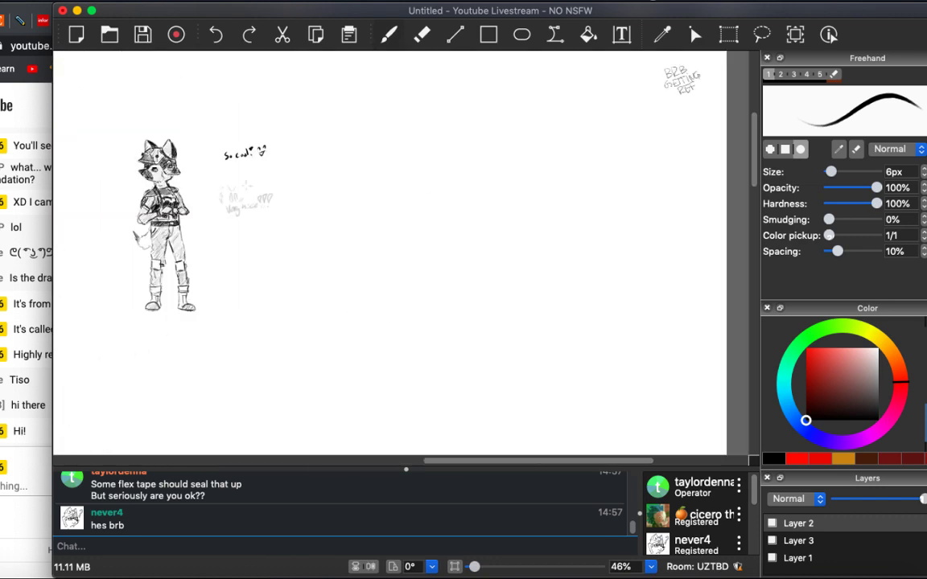
scroll(372, 203, "right", 5)
scroll(372, 204, "up", 1)
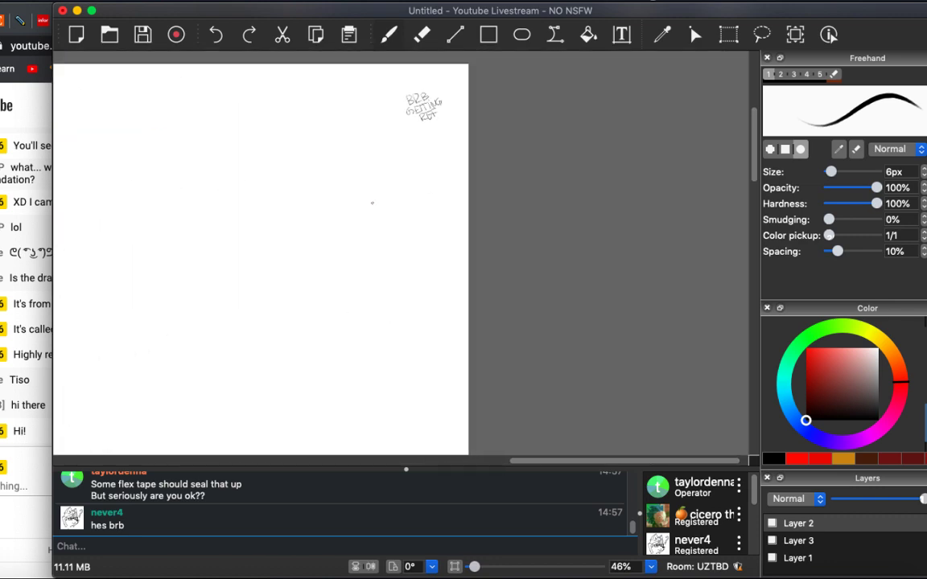
scroll(371, 204, "up", 3)
scroll(374, 206, "down", 4)
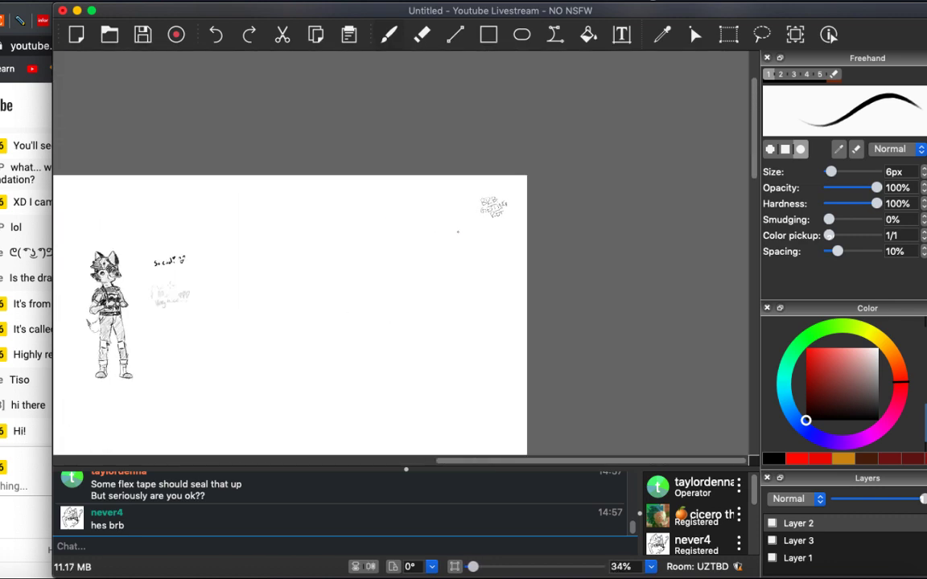
scroll(374, 206, "right", 5)
scroll(374, 206, "down", 5)
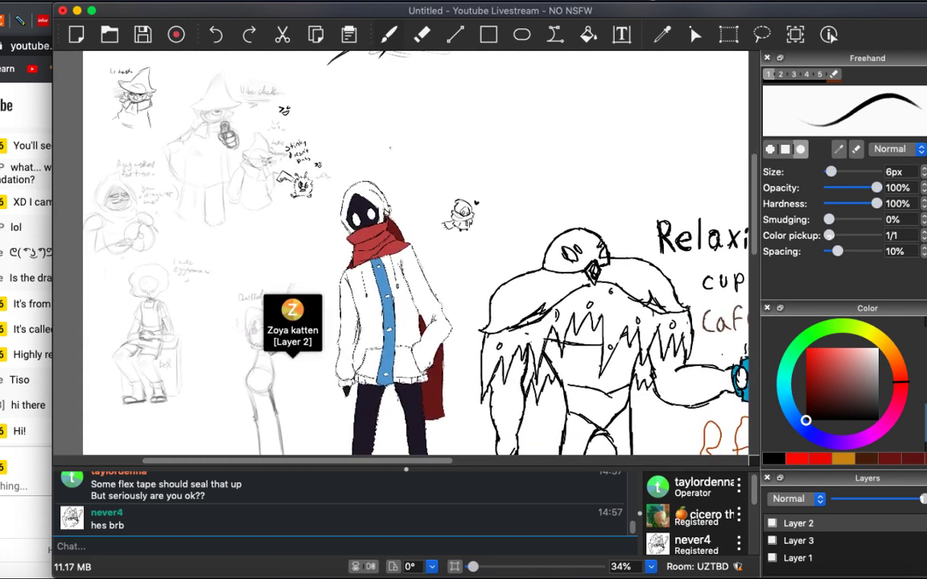
scroll(374, 206, "down", 2)
scroll(374, 206, "left", 2)
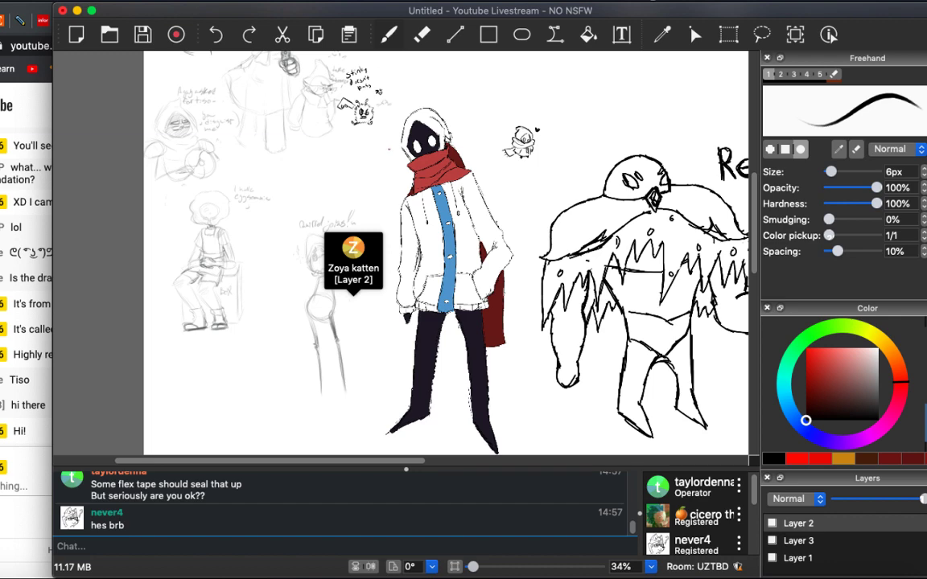
scroll(426, 241, "down", 10)
scroll(427, 241, "left", 2)
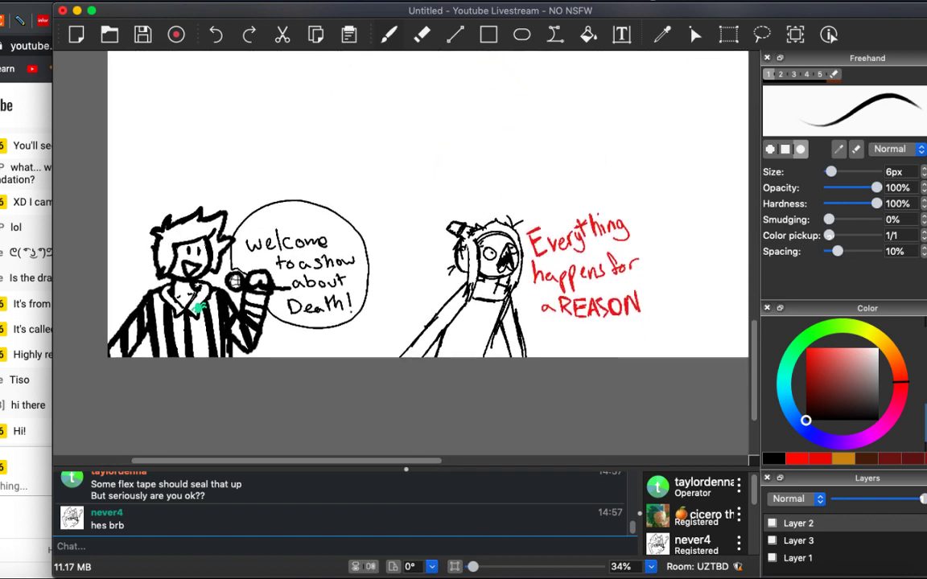
scroll(390, 152, "up", 15)
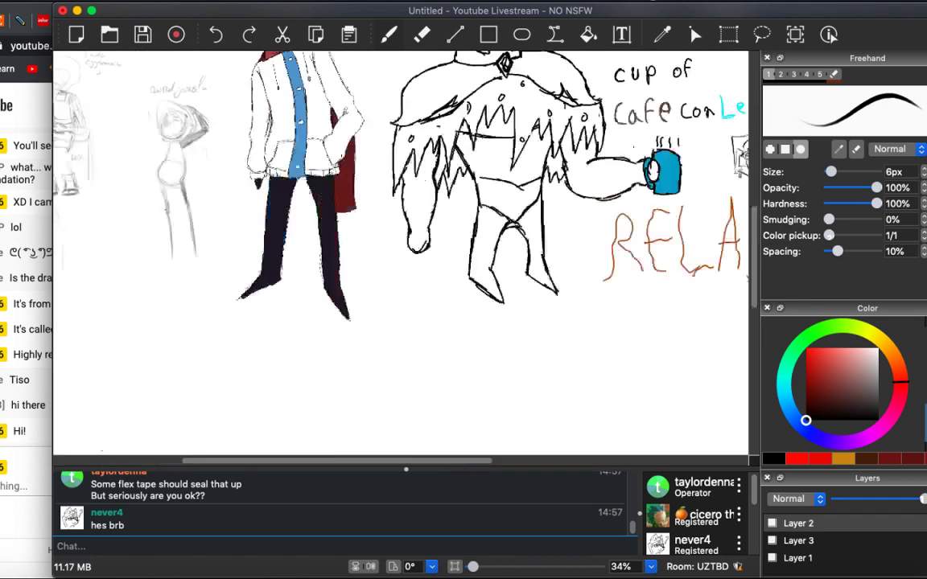
Sketch two tall curved horns of a new masked character in the blank area beside the horned cloaked figure.
scroll(387, 151, "up", 6)
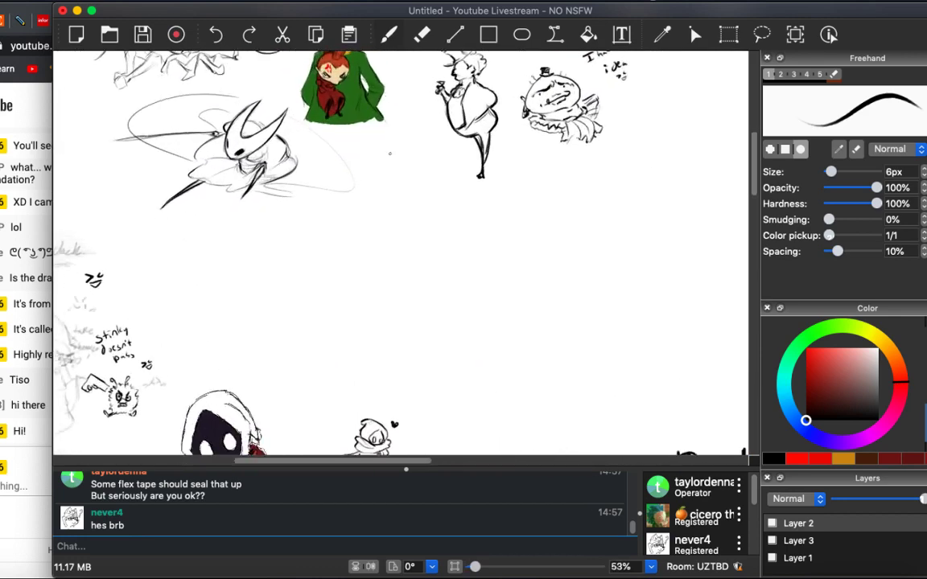
scroll(378, 157, "down", 1)
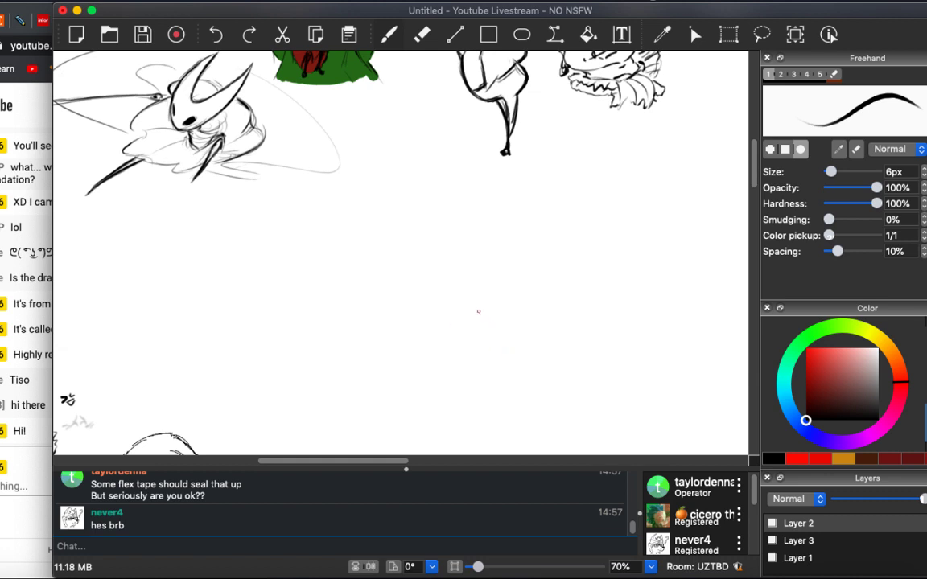
left_click_drag(477, 336, 470, 240)
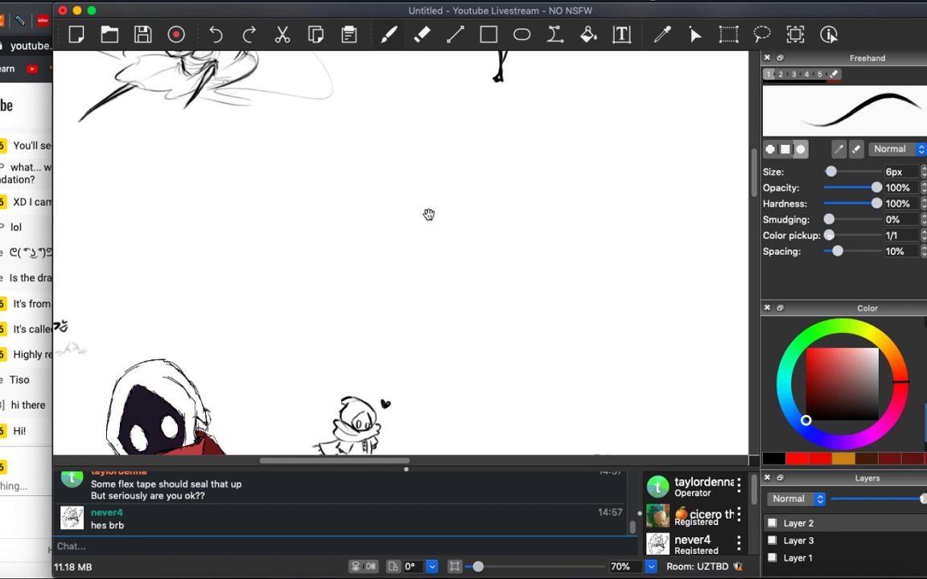
left_click_drag(429, 214, 500, 333)
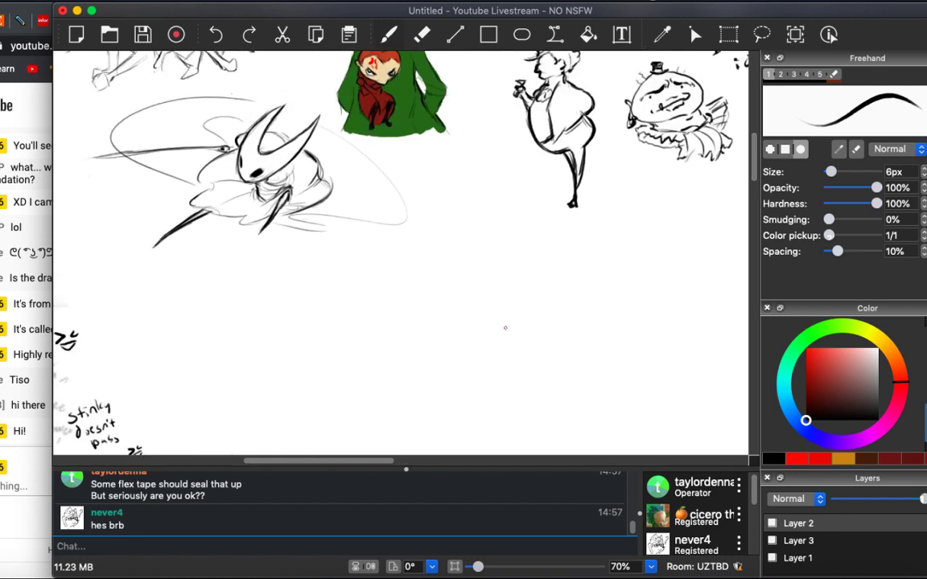
scroll(505, 317, "down", 5)
scroll(483, 242, "up", 4)
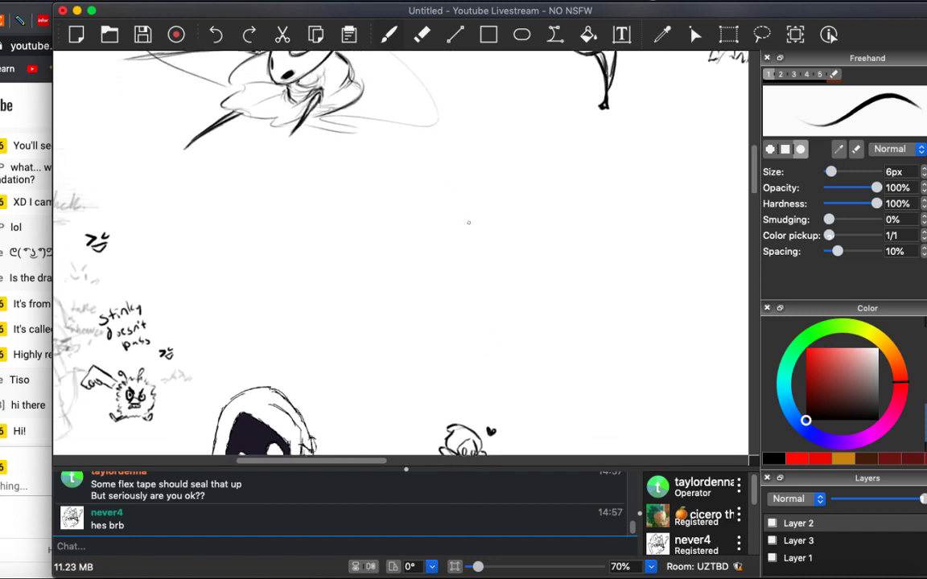
mouse_move(484, 142)
left_mouse_down()
mouse_move(505, 157)
mouse_move(500, 167)
mouse_move(492, 161)
mouse_move(507, 131)
mouse_move(503, 105)
mouse_move(520, 167)
left_mouse_up()
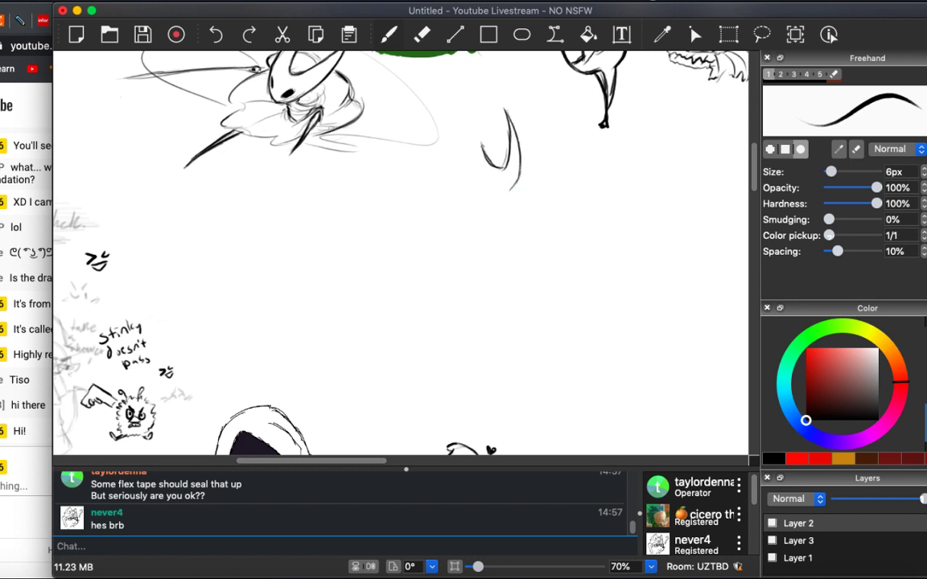
left_click_drag(477, 119, 476, 165)
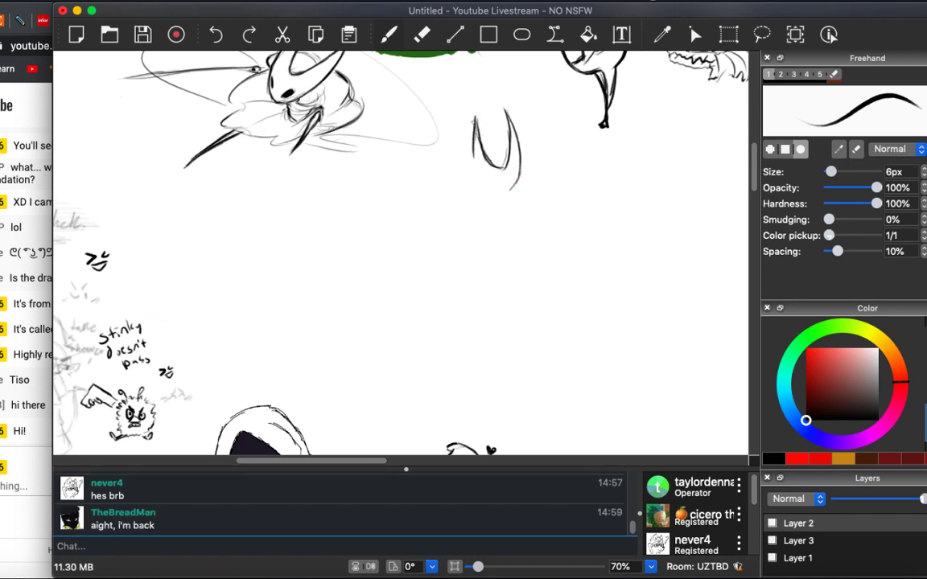
Send "You ok man???" in the session chat.
left_click(180, 539)
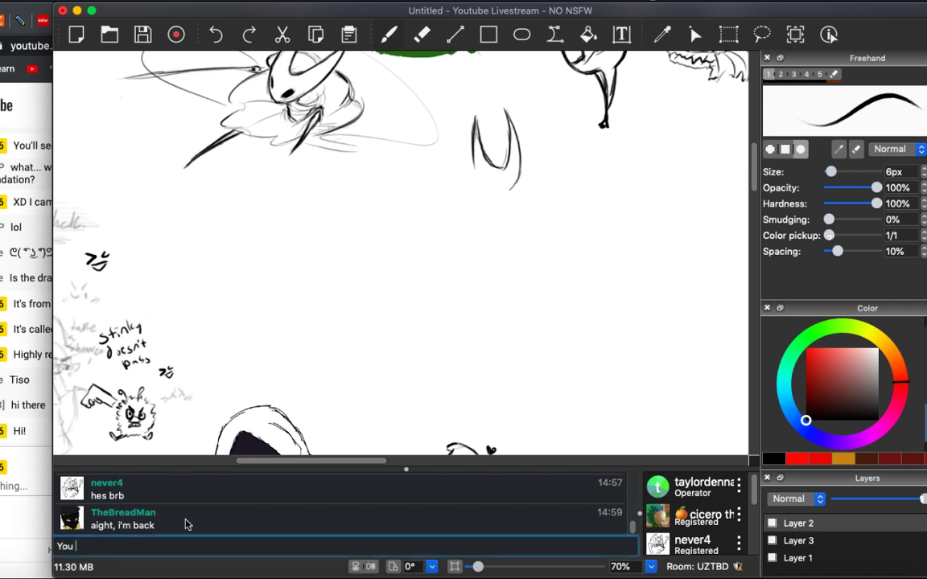
type("You ok man???")
key("Return")
Finish the horned mask with a pointed chin and two dark eyes, and sketch a slim torso with long diagonal lines below it.
scroll(322, 322, "right", 1)
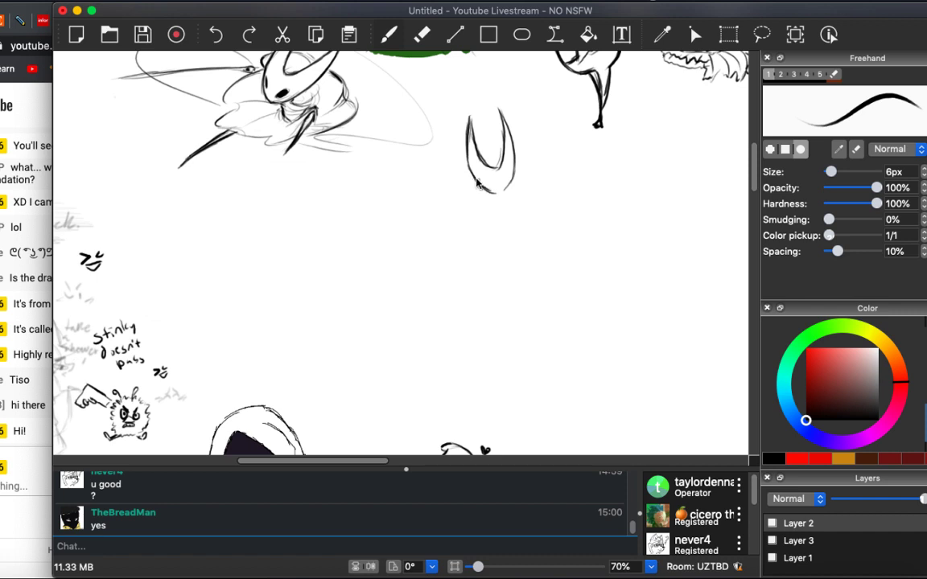
mouse_move(468, 165)
left_mouse_down()
mouse_move(502, 195)
mouse_move(516, 155)
mouse_move(491, 188)
left_mouse_up()
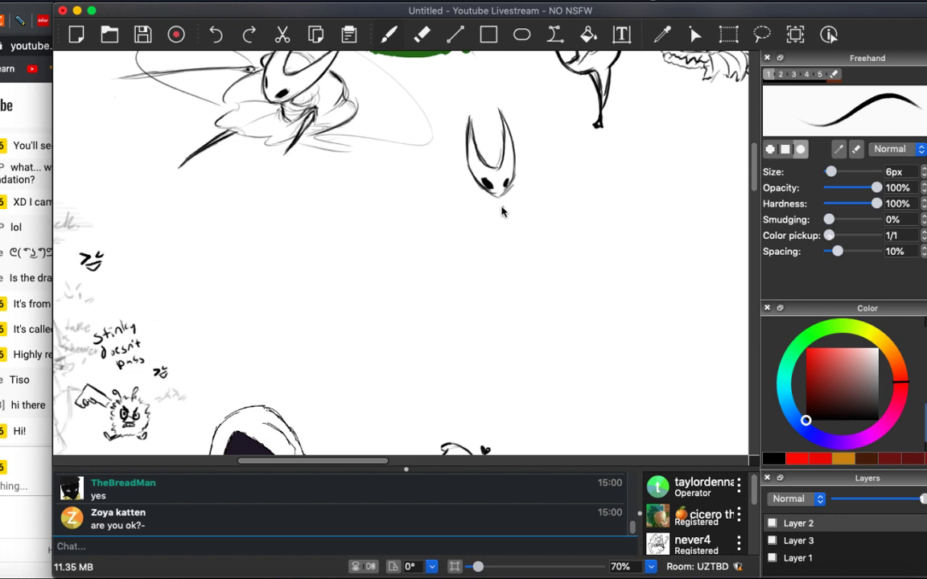
left_click_drag(489, 197, 494, 211)
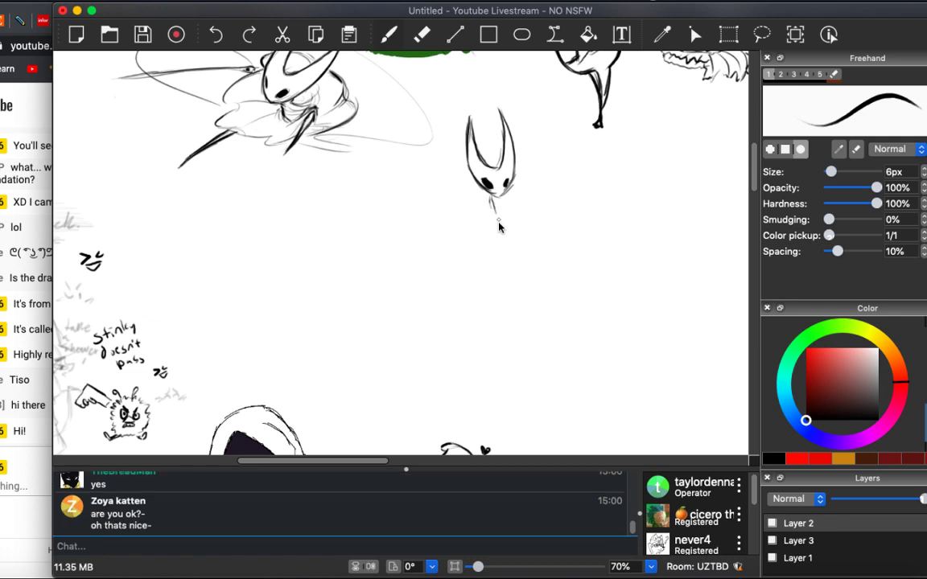
key("super+z")
mouse_move(486, 202)
left_mouse_down()
mouse_move(494, 203)
mouse_move(498, 245)
left_mouse_up()
left_click_drag(488, 241, 449, 234)
left_click_drag(485, 243, 466, 258)
left_click_drag(488, 252, 433, 295)
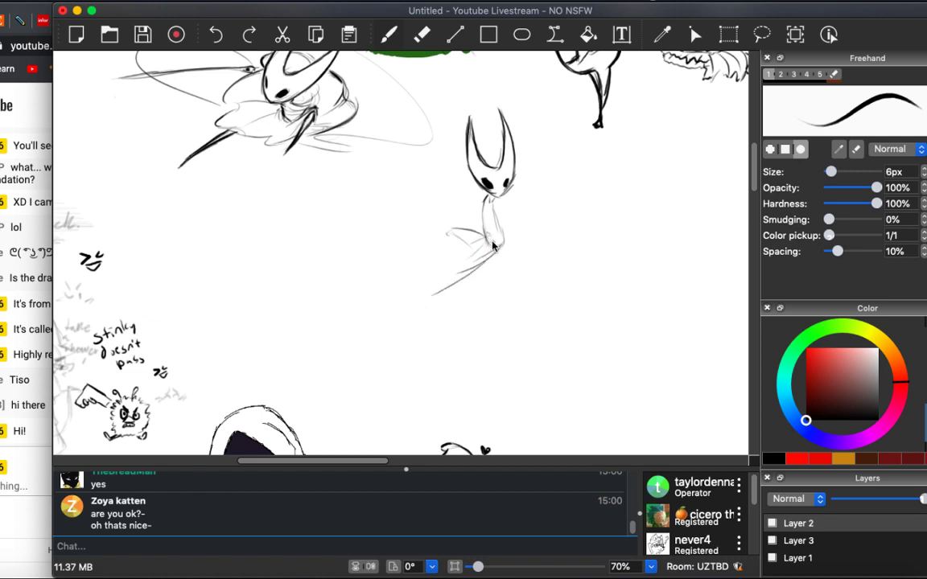
left_click_drag(490, 250, 426, 300)
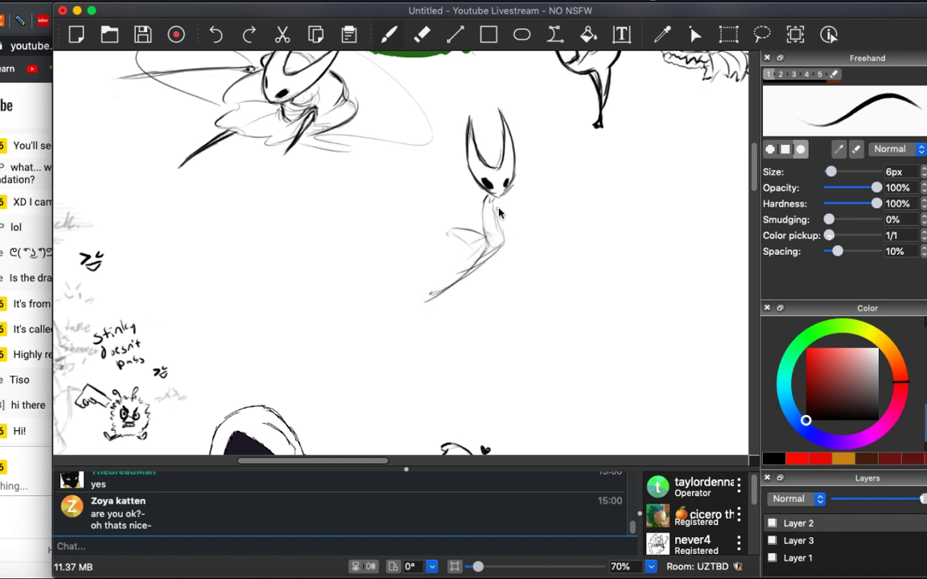
Sketch the character's cloak billowing out from the torso with a ragged, scalloped hem.
mouse_move(496, 230)
left_mouse_down()
mouse_move(578, 215)
mouse_move(573, 246)
left_mouse_up()
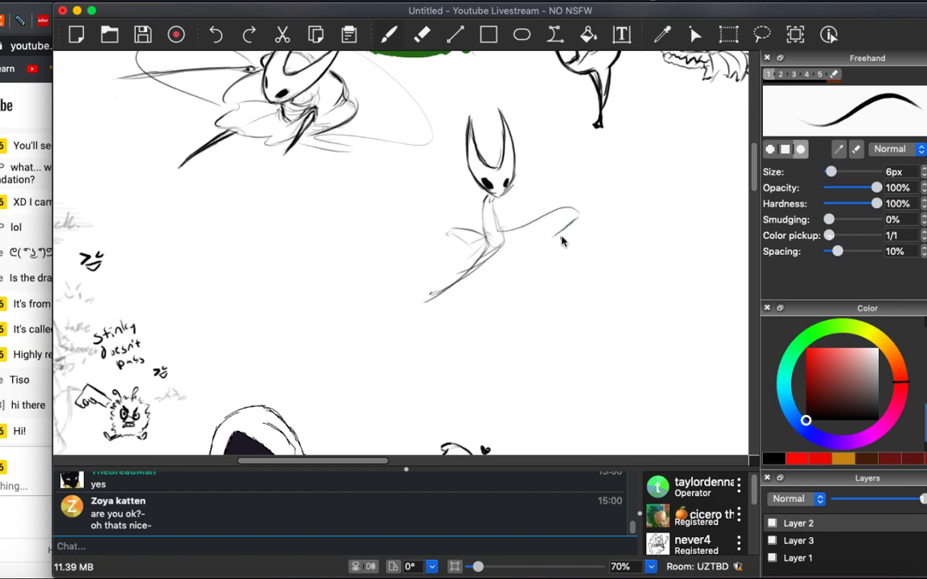
key("super+z")
mouse_move(574, 230)
left_mouse_down()
mouse_move(558, 233)
mouse_move(594, 251)
mouse_move(567, 254)
left_mouse_up()
key("super+z")
key("super+z")
mouse_move(567, 244)
left_mouse_down()
mouse_move(578, 249)
mouse_move(552, 282)
left_mouse_up()
key("x")
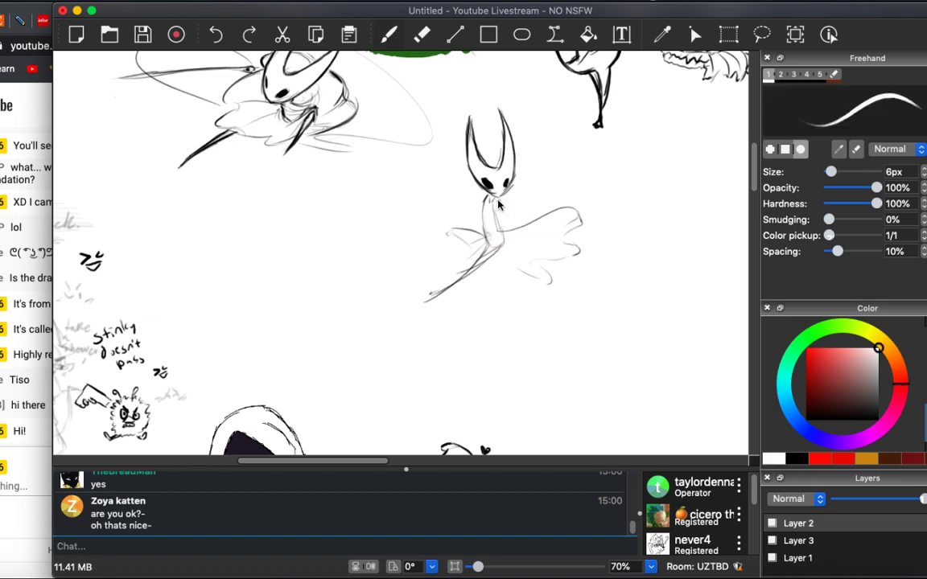
key("e")
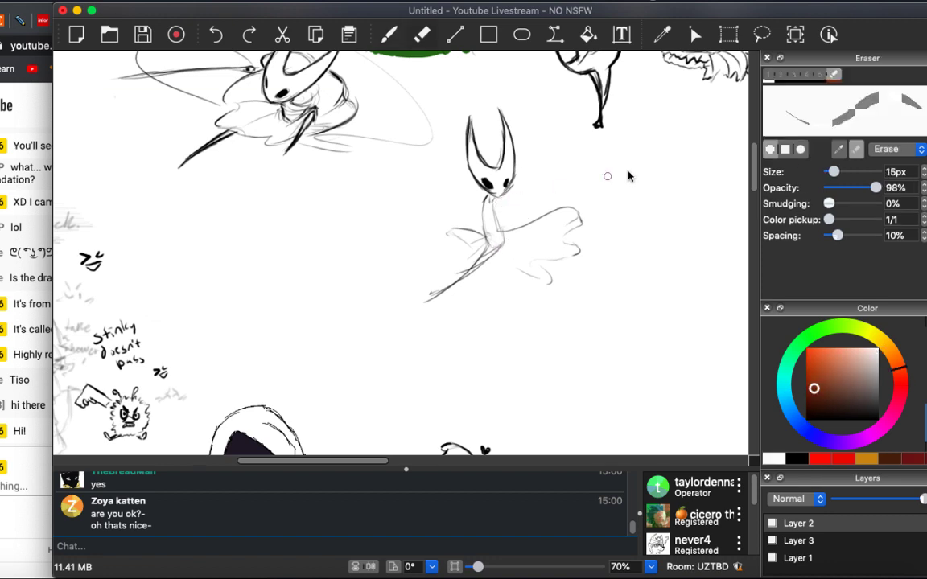
key("b")
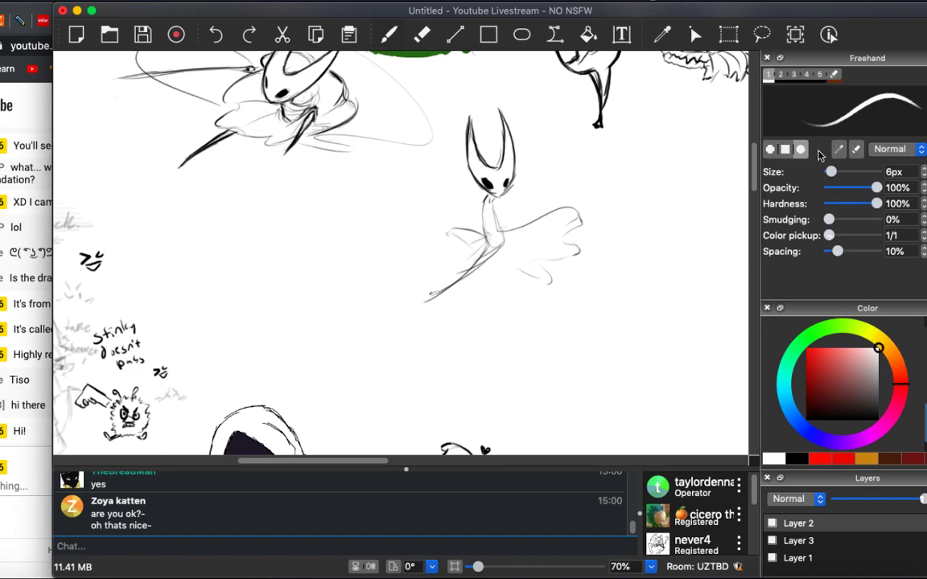
key("x")
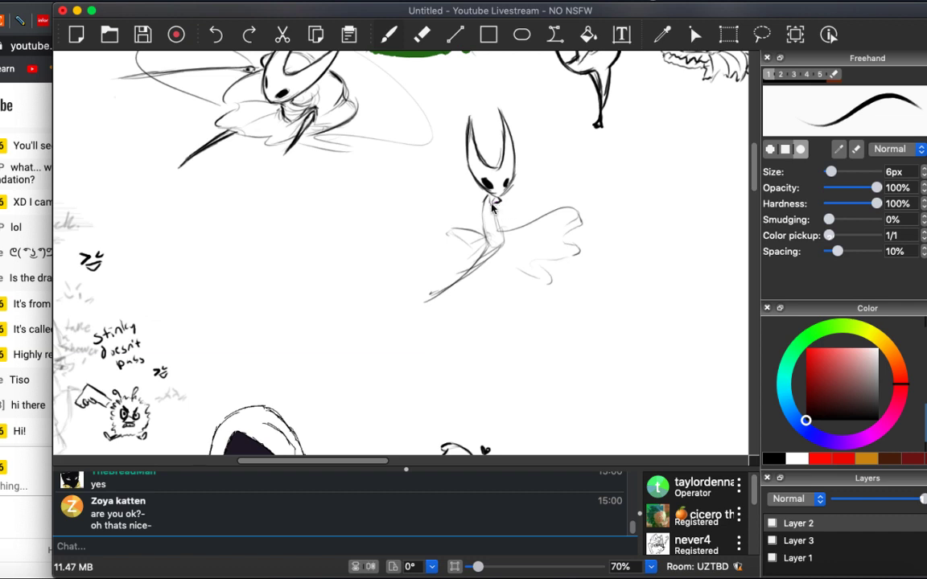
Extend the cloak with a pointed upper edge and add flowing fold lines and ragged tips on both sides of the torso.
mouse_move(493, 204)
left_mouse_down()
mouse_move(612, 219)
mouse_move(582, 230)
mouse_move(593, 259)
left_mouse_up()
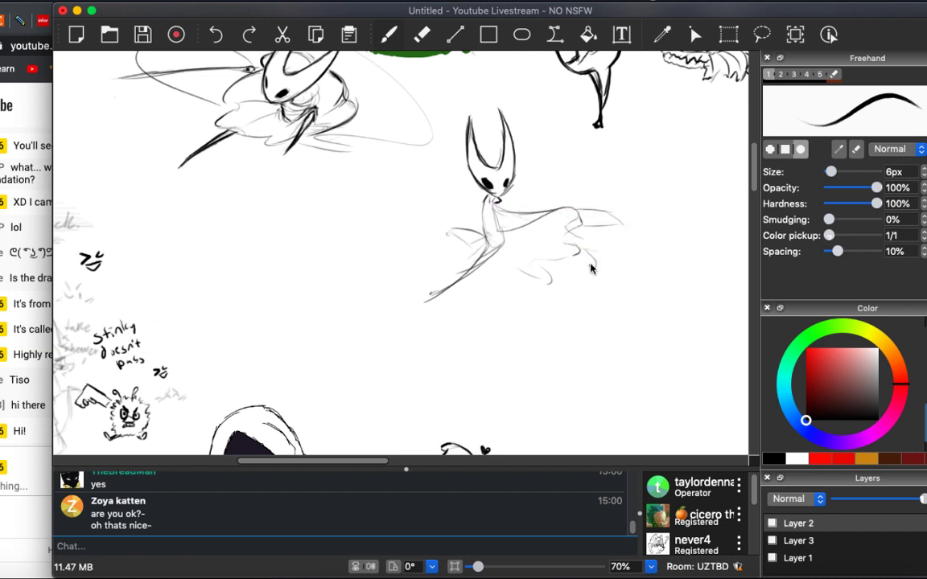
mouse_move(498, 228)
left_mouse_down()
mouse_move(442, 213)
mouse_move(471, 217)
mouse_move(451, 214)
mouse_move(446, 226)
mouse_move(460, 215)
mouse_move(482, 238)
mouse_move(453, 234)
mouse_move(470, 241)
mouse_move(502, 230)
mouse_move(489, 243)
mouse_move(457, 237)
mouse_move(468, 251)
mouse_move(459, 251)
mouse_move(477, 256)
mouse_move(497, 235)
mouse_move(461, 252)
mouse_move(469, 259)
mouse_move(444, 236)
mouse_move(484, 279)
mouse_move(499, 258)
mouse_move(493, 270)
mouse_move(523, 281)
mouse_move(548, 265)
mouse_move(565, 276)
mouse_move(538, 260)
mouse_move(572, 290)
mouse_move(550, 250)
mouse_move(513, 235)
mouse_move(523, 250)
mouse_move(545, 248)
mouse_move(520, 228)
mouse_move(581, 259)
mouse_move(540, 230)
mouse_move(578, 250)
left_mouse_up()
key("super+z")
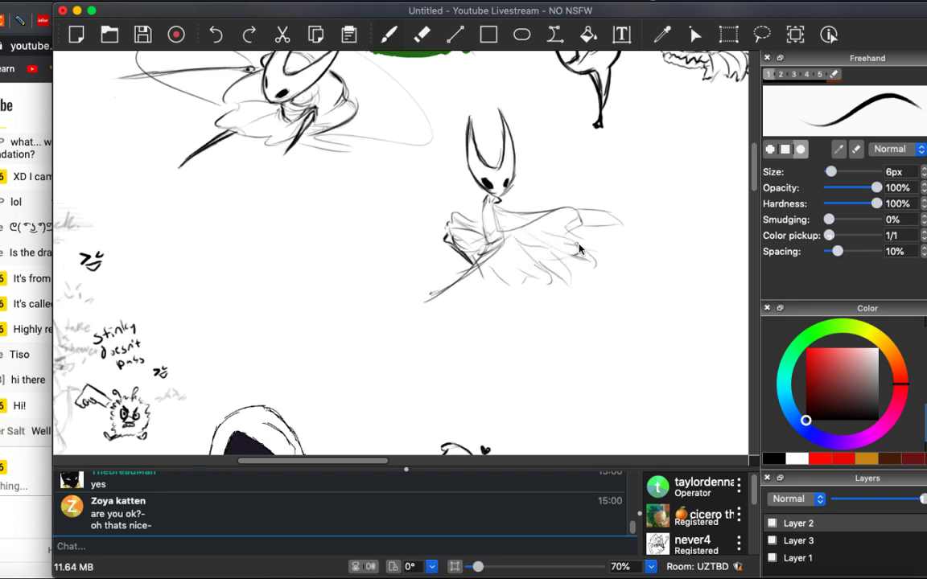
Darken the inner-left contour of the horned character's torso with a heavier stroke below the mask.
left_click(3, 475)
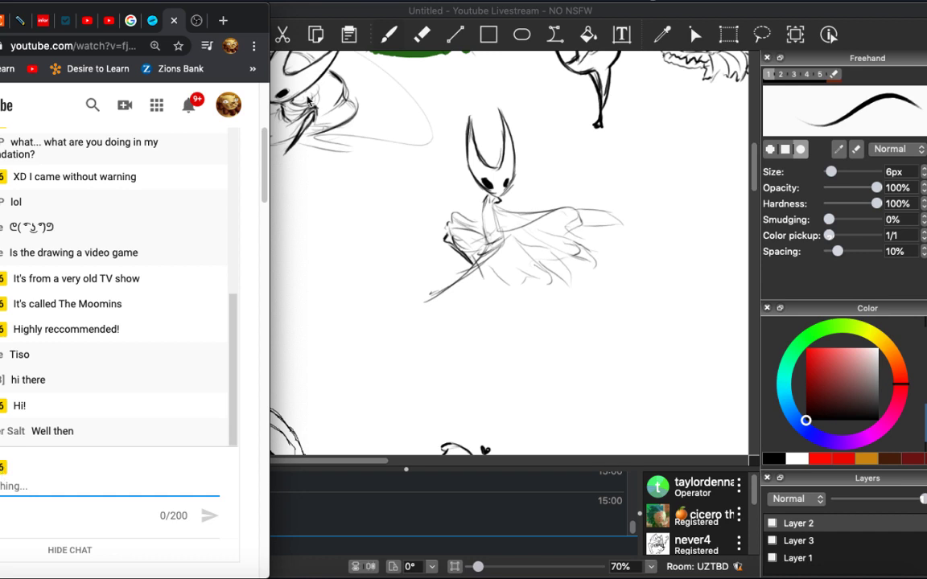
left_click(366, 14)
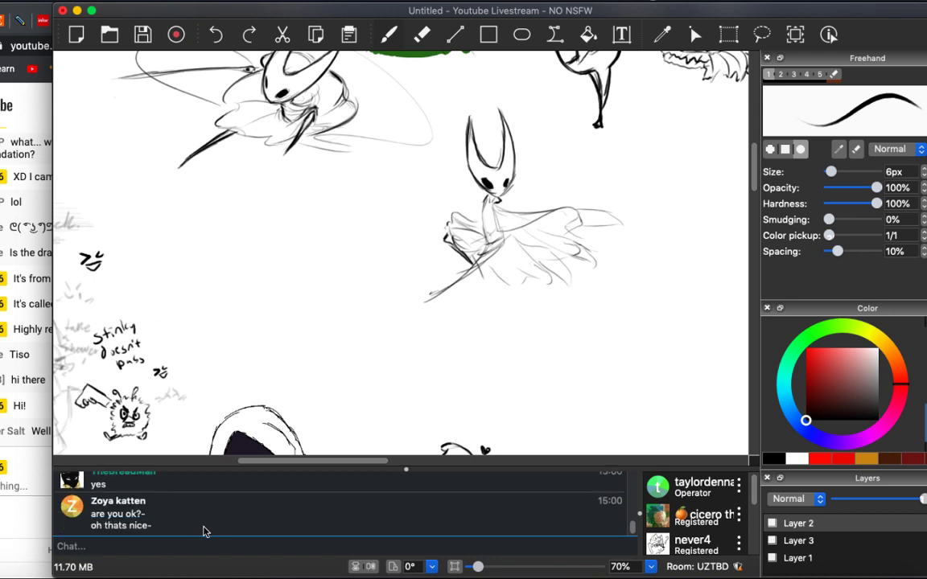
scroll(299, 410, "right", 1)
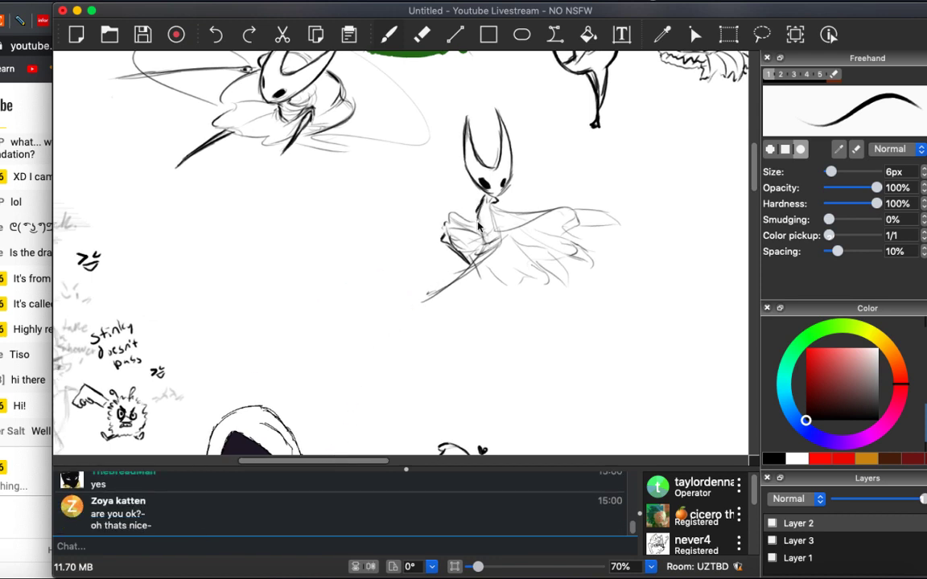
mouse_move(478, 228)
left_mouse_down()
mouse_move(484, 201)
mouse_move(483, 238)
left_mouse_up()
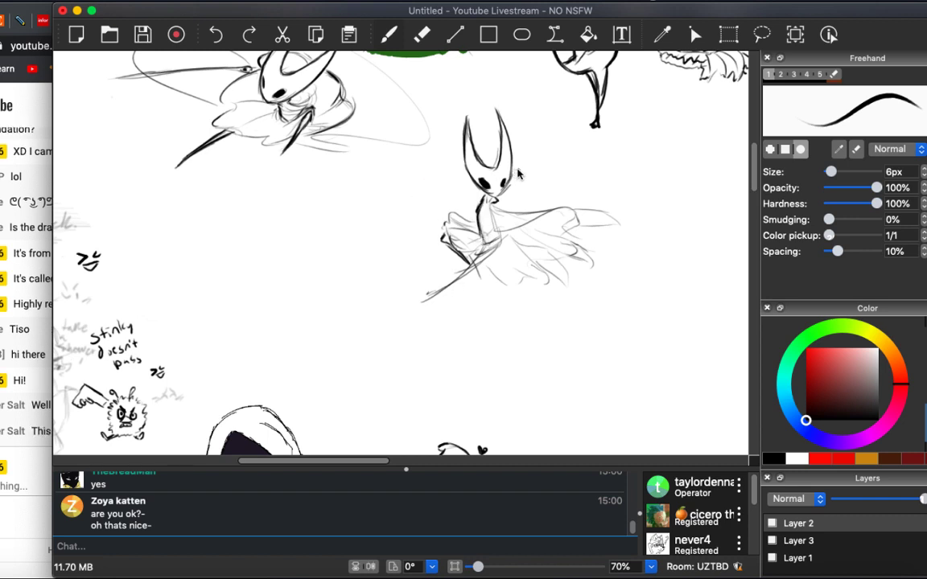
Switch to the YouTube live chat and send "aw".
left_click(12, 415)
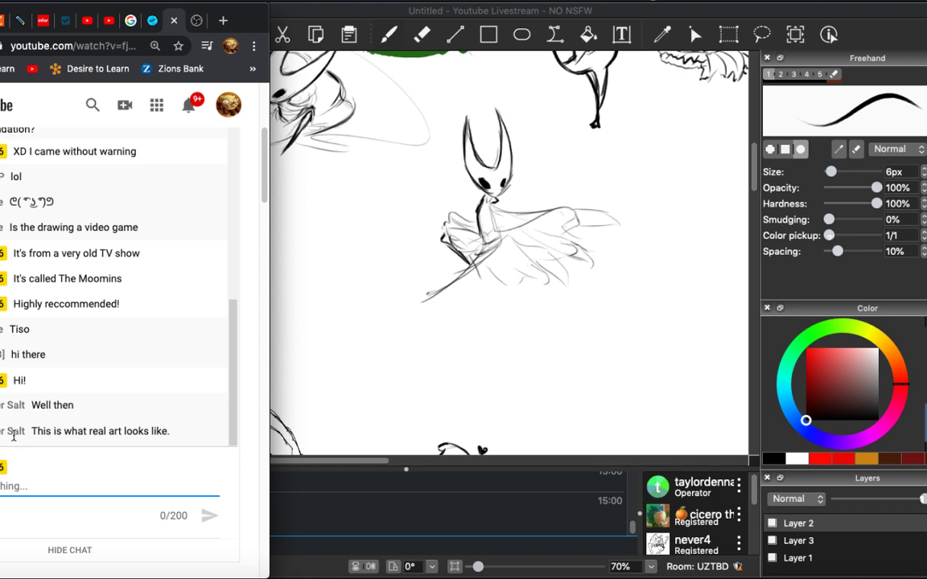
type("I")
key("Return")
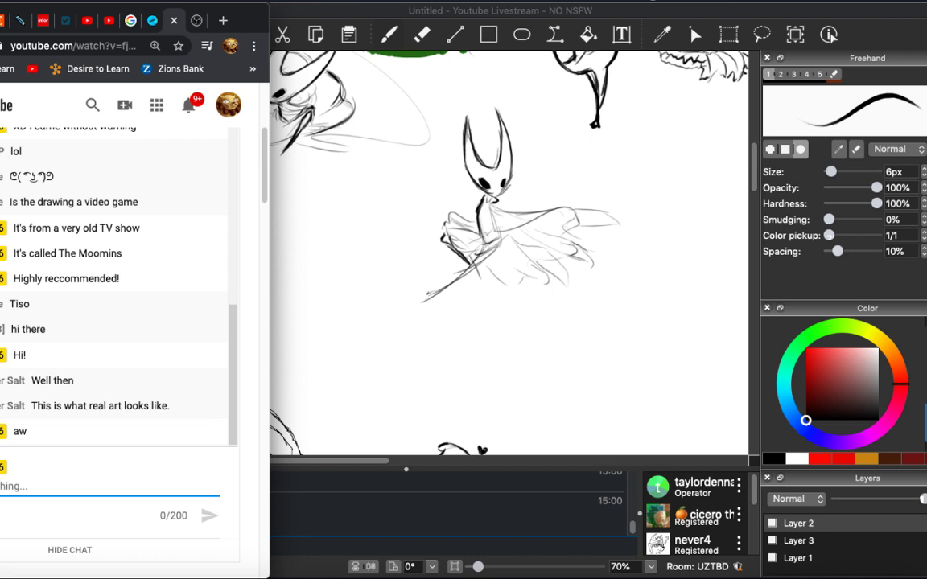
Send "There's lots of great artists on this drawpile. Wanna join?" in the YouTube live chat.
type("hello")
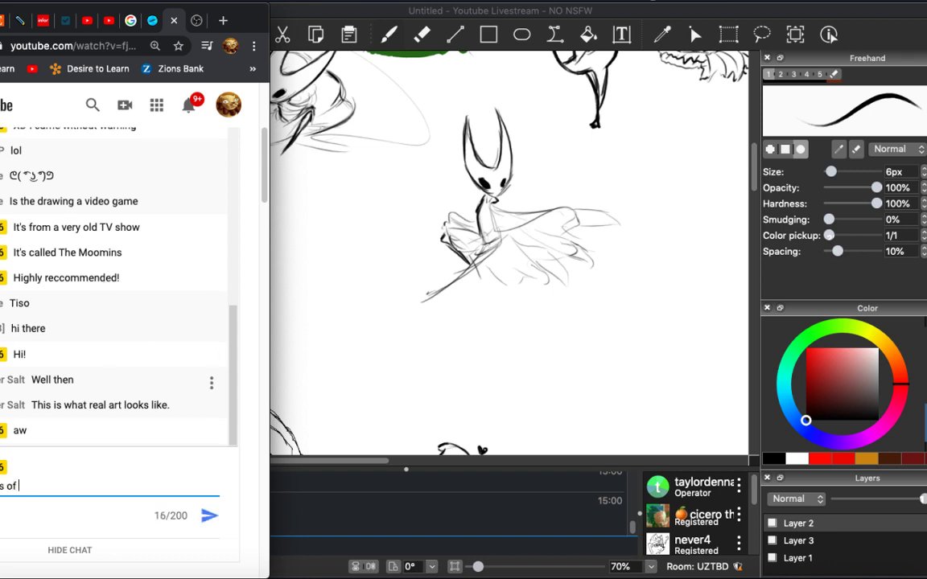
type("great artists")
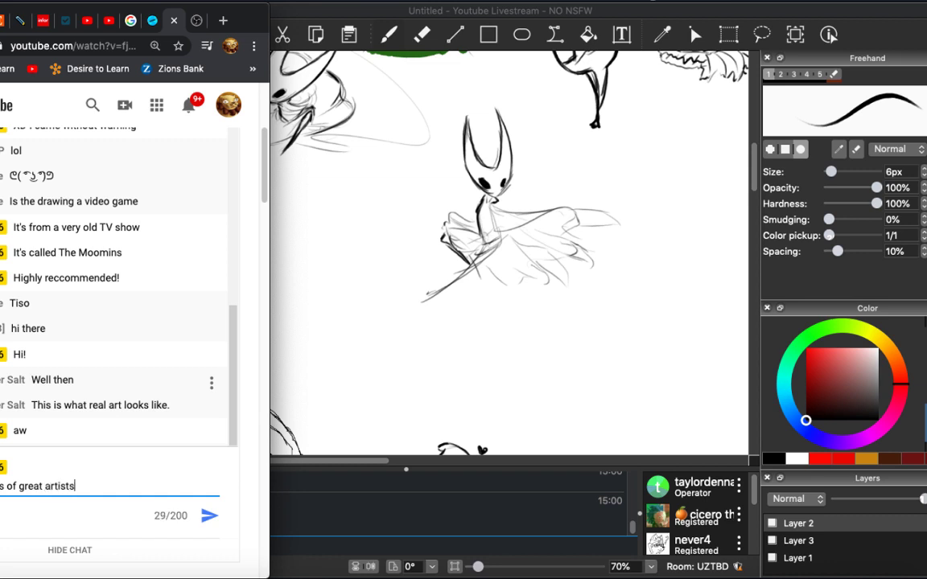
type(" on this drawpile")
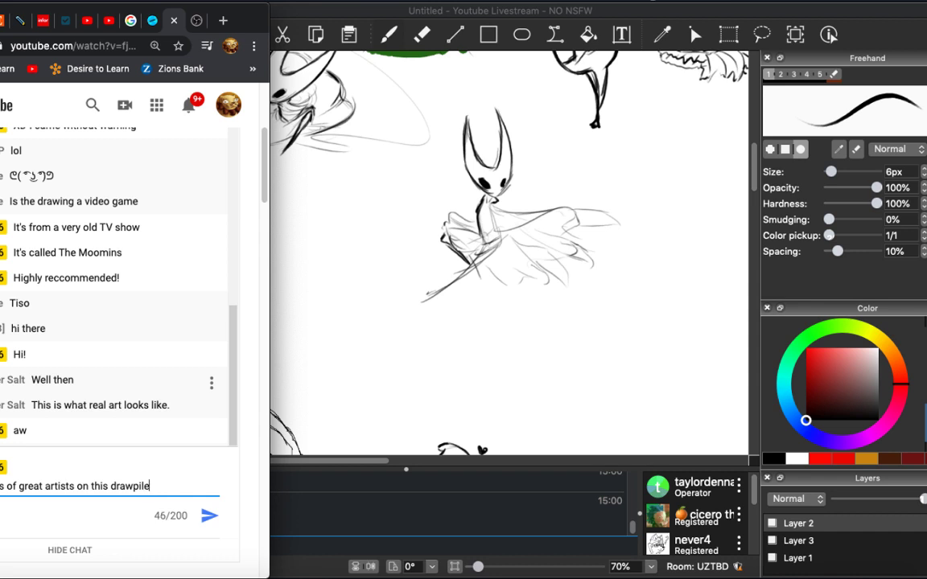
type(". Wanna join?")
key("Return")
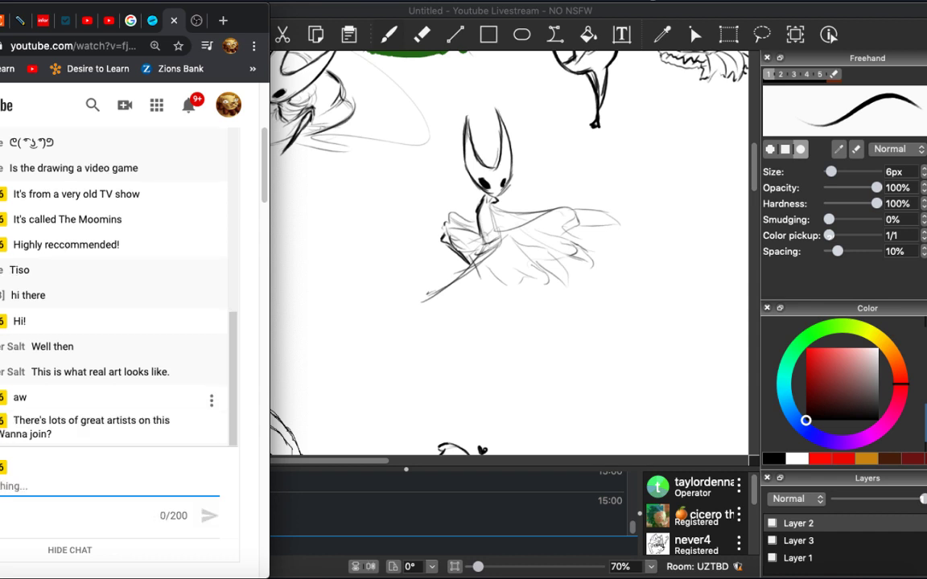
Switch back to Drawpile and look over the participants' drawings across the lower part of the canvas.
left_click(363, 18)
scroll(402, 250, "down", 5)
scroll(402, 250, "down", 6)
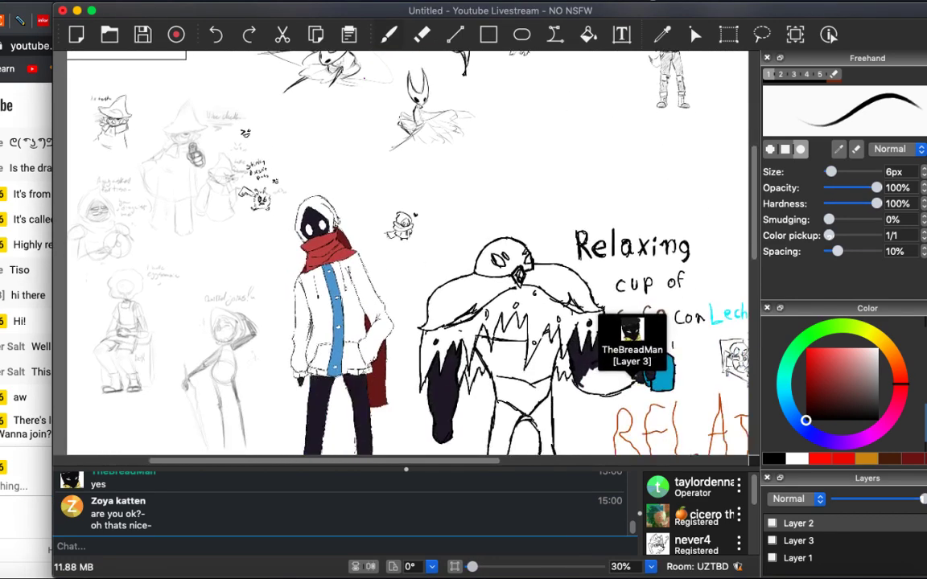
scroll(402, 249, "right", 5)
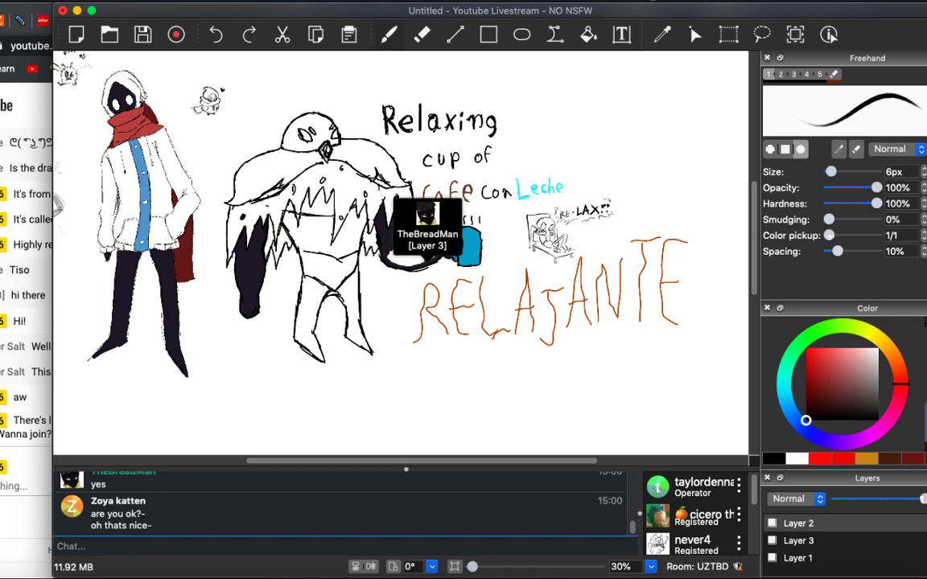
scroll(402, 249, "left", 10)
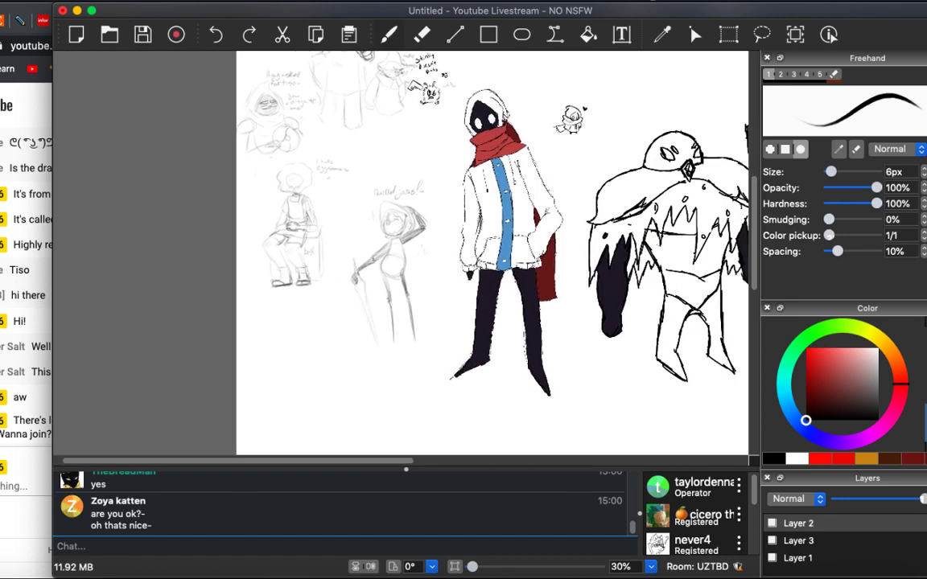
scroll(402, 250, "up", 5)
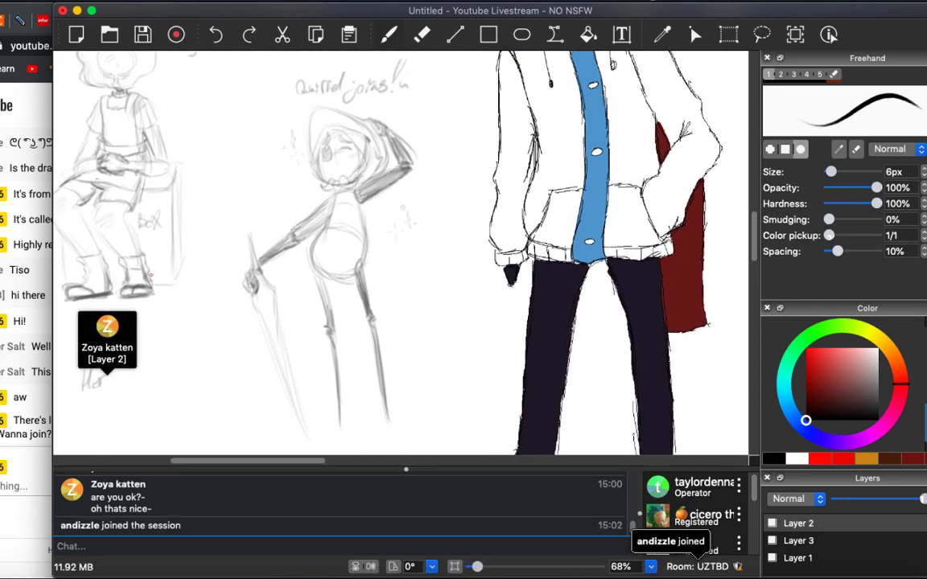
scroll(624, 53, "down", 3)
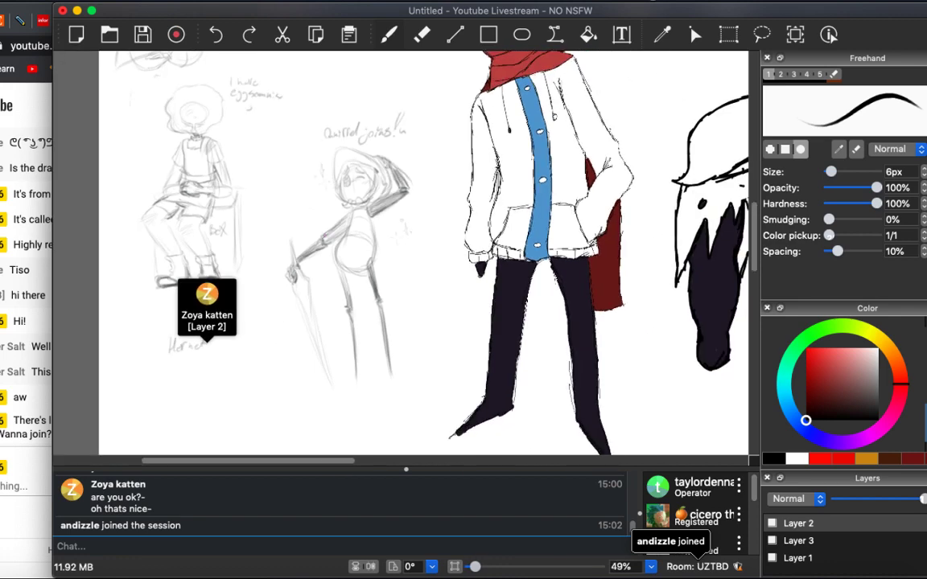
scroll(403, 249, "right", 10)
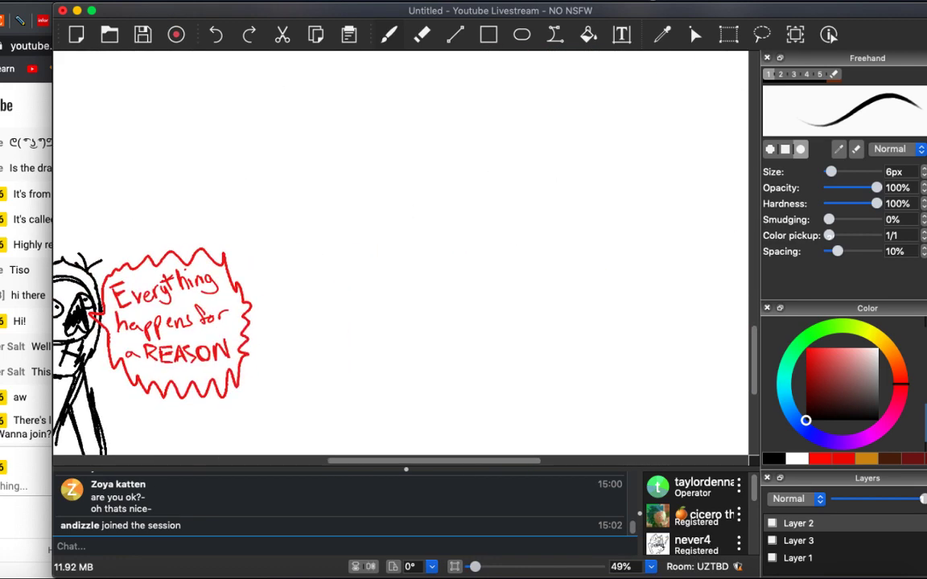
Greet the new participant by sending "Welcome!" in the session chat.
left_click(84, 547)
type("Wel")
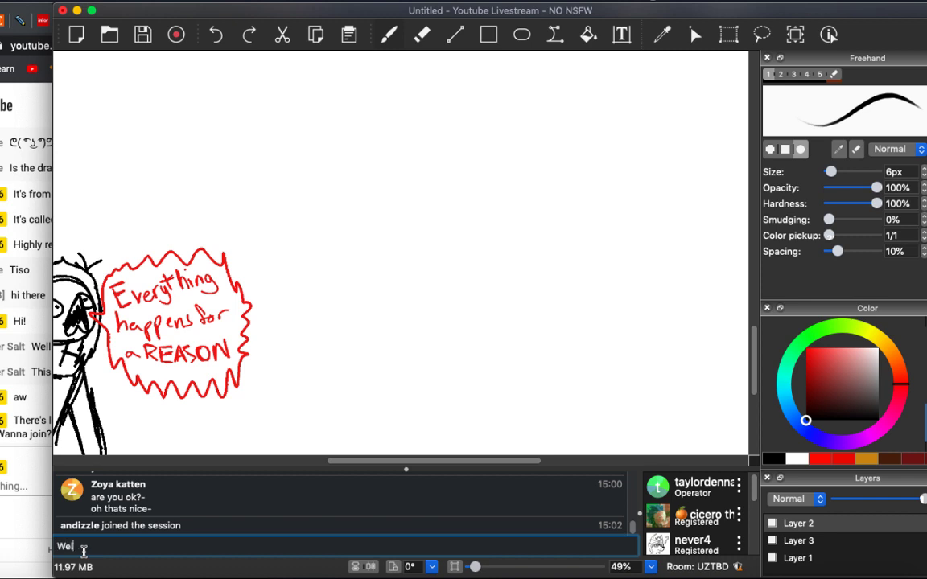
type("come!")
key("Return")
Examine the participants' drawings along the canvas's far side and upper area, back to the horned character.
scroll(267, 355, "right", 10)
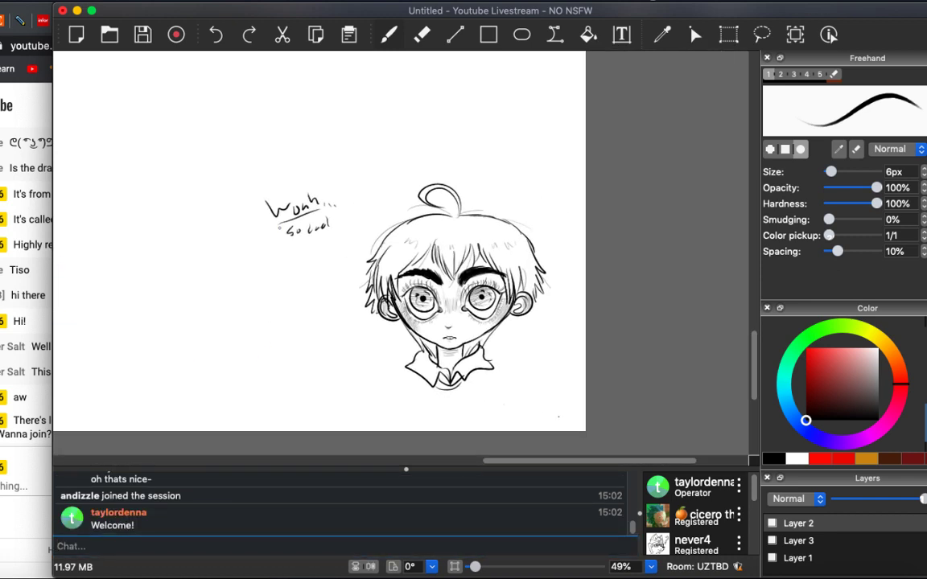
scroll(402, 258, "up", 10)
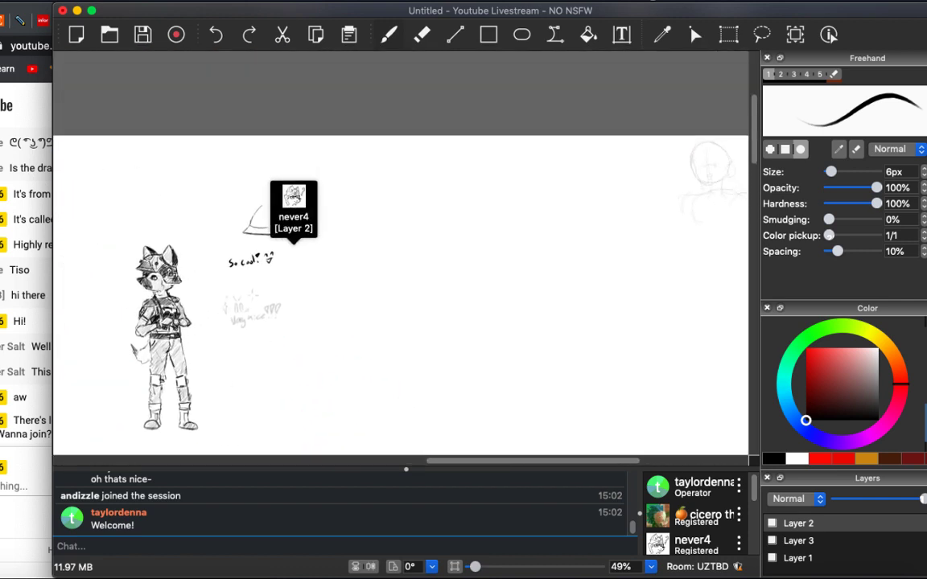
scroll(402, 290, "right", 5)
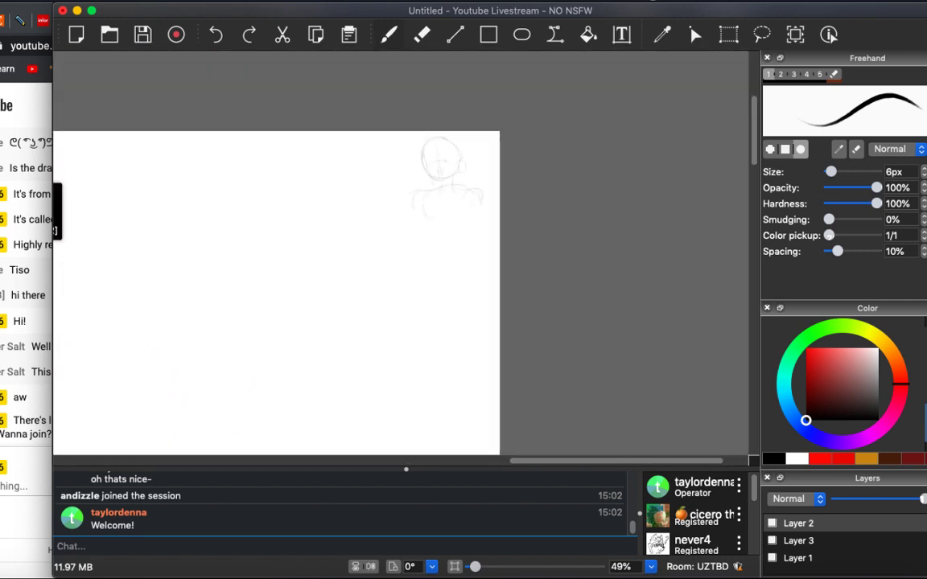
scroll(402, 273, "left", 10)
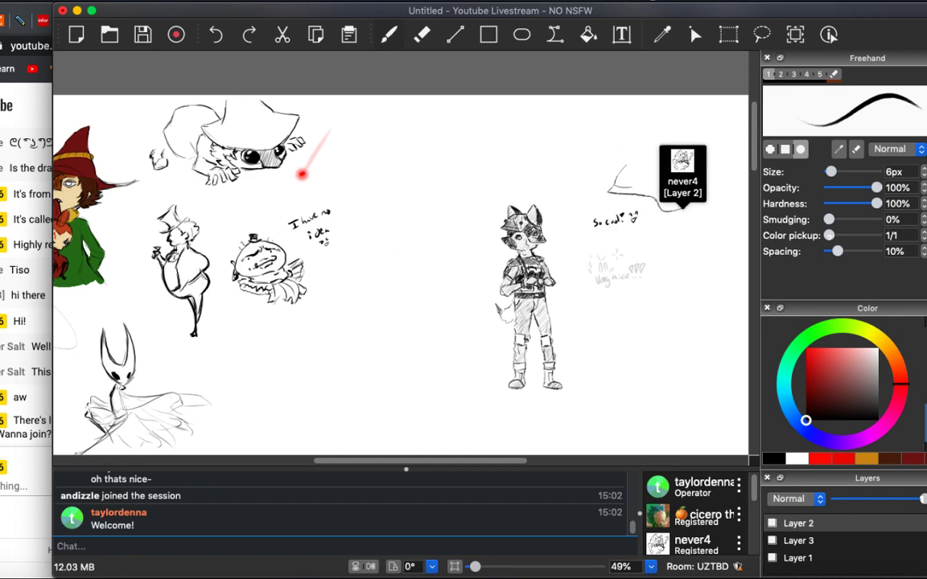
scroll(403, 273, "left", 6)
scroll(402, 274, "up", 1)
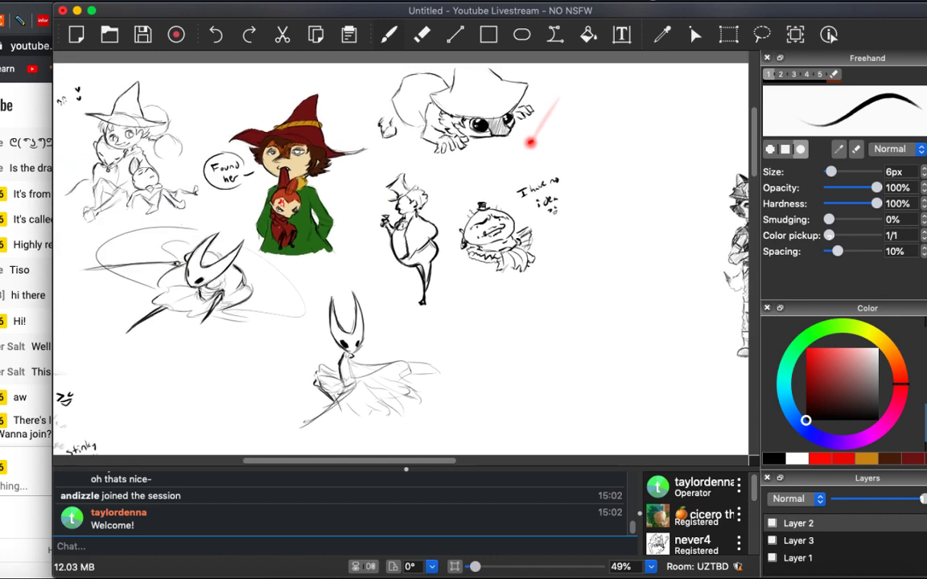
scroll(385, 309, "down", 2)
Ink the upper edge of the horned character's cloak from the neck to its pointed tip with darker lines.
scroll(386, 309, "up", 5)
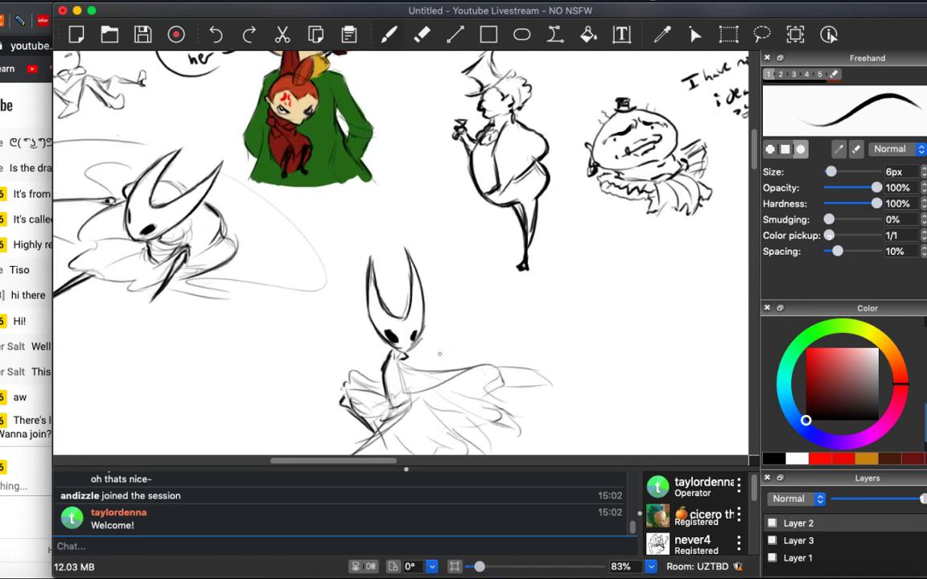
scroll(385, 309, "down", 4)
scroll(385, 309, "right", 1)
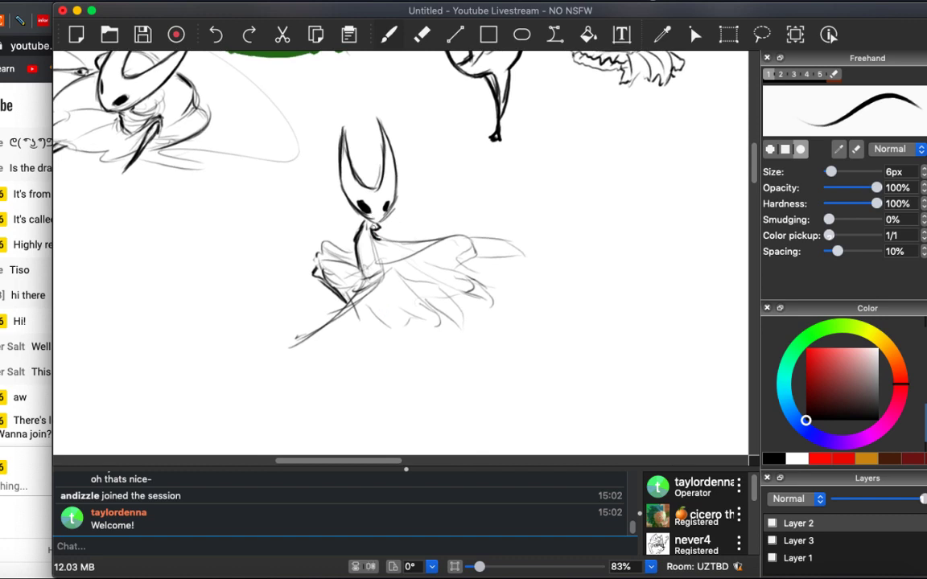
left_click_drag(373, 234, 458, 241)
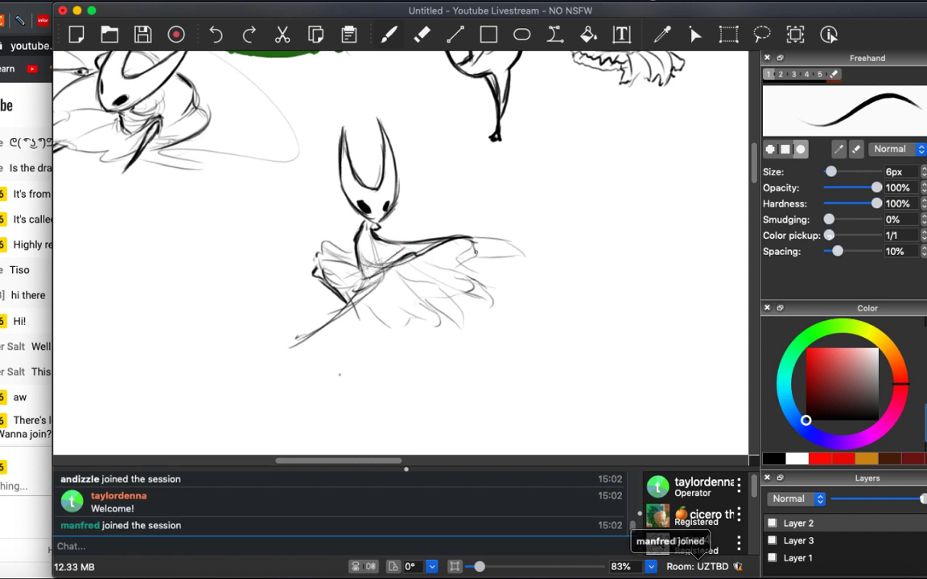
Send "hi!" in the session chat.
left_click(141, 545)
type("hi!")
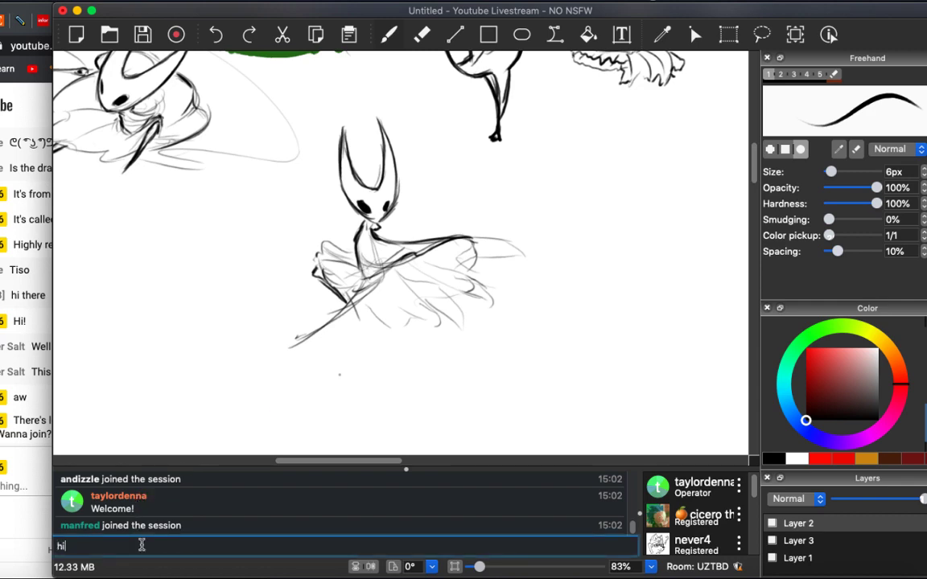
key("Return")
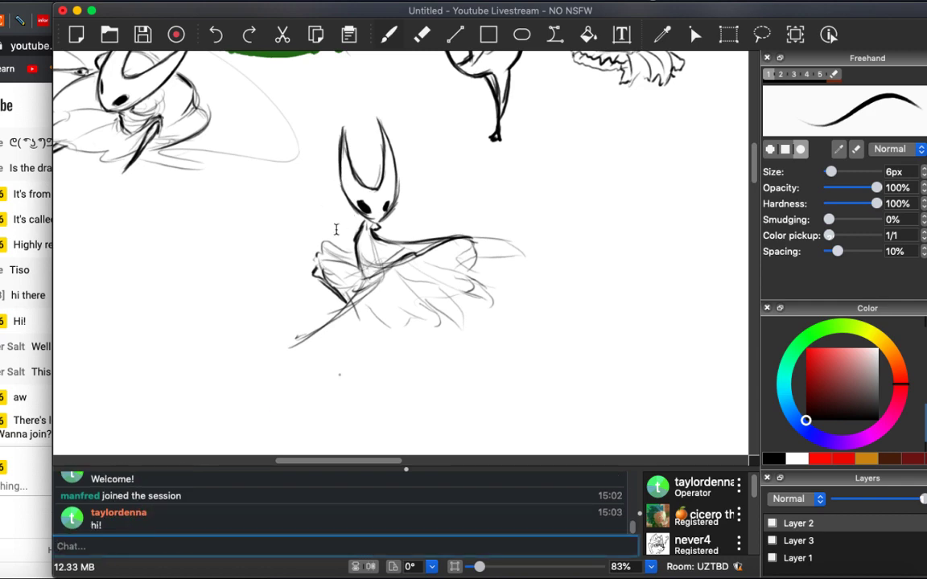
scroll(338, 229, "up", 10)
scroll(343, 231, "left", 10)
scroll(343, 230, "left", 3)
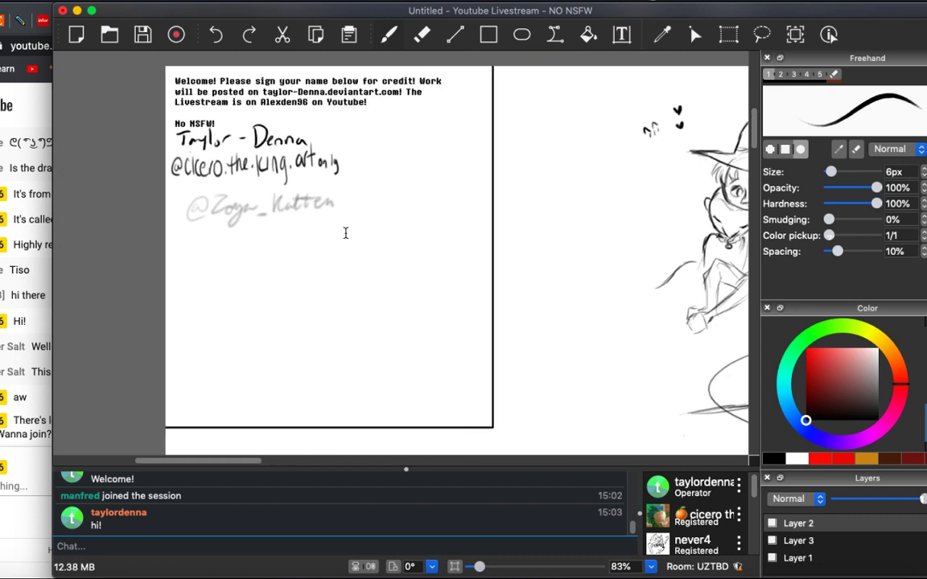
scroll(345, 232, "right", 3)
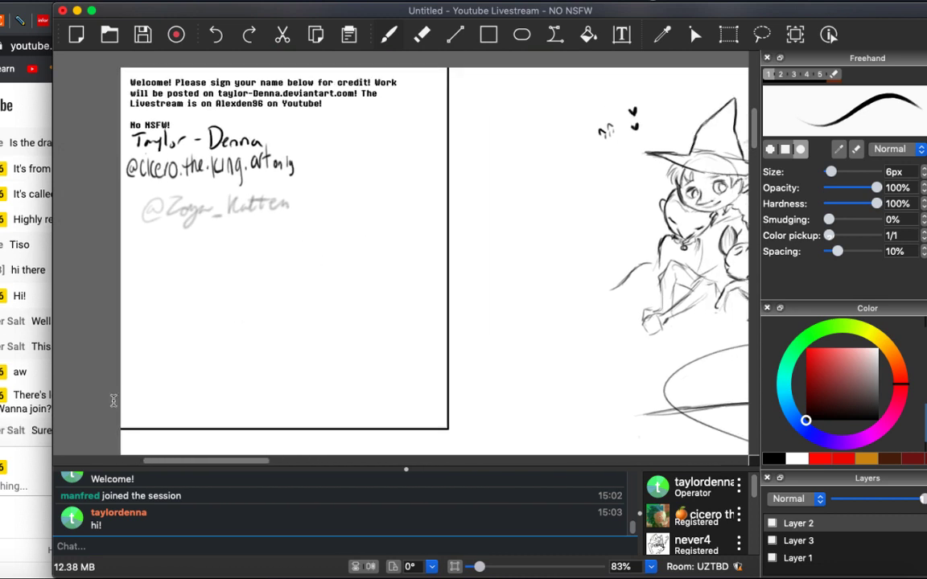
Switch to the YouTube live chat and send "Just follow the instructions on in the description!".
left_click(18, 413)
left_click(361, 274)
left_click(6, 424)
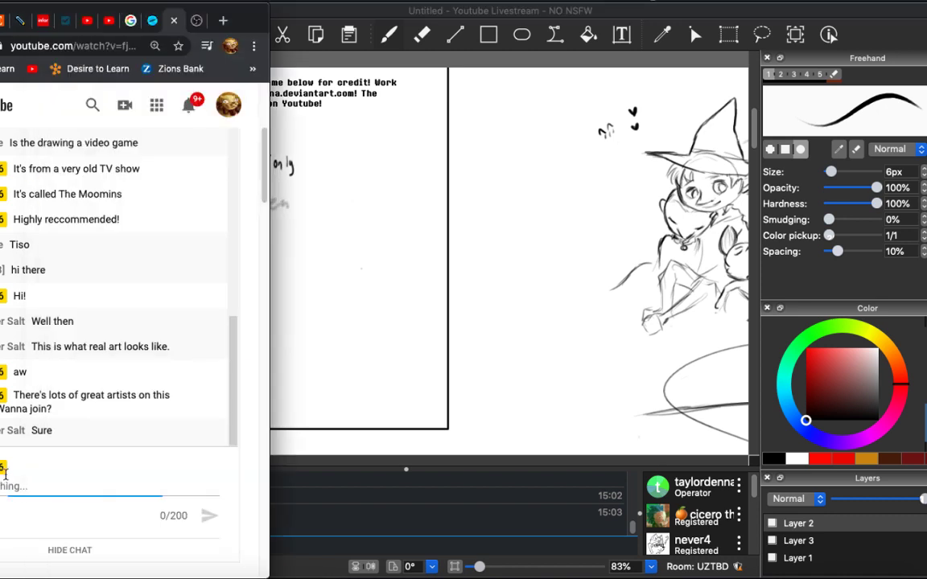
type("I")
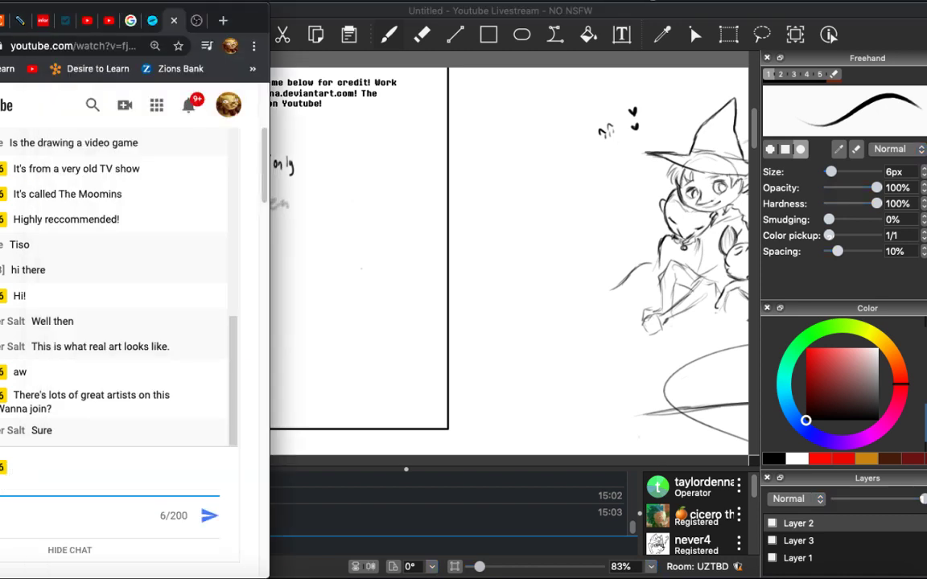
type("ry the instructions on th")
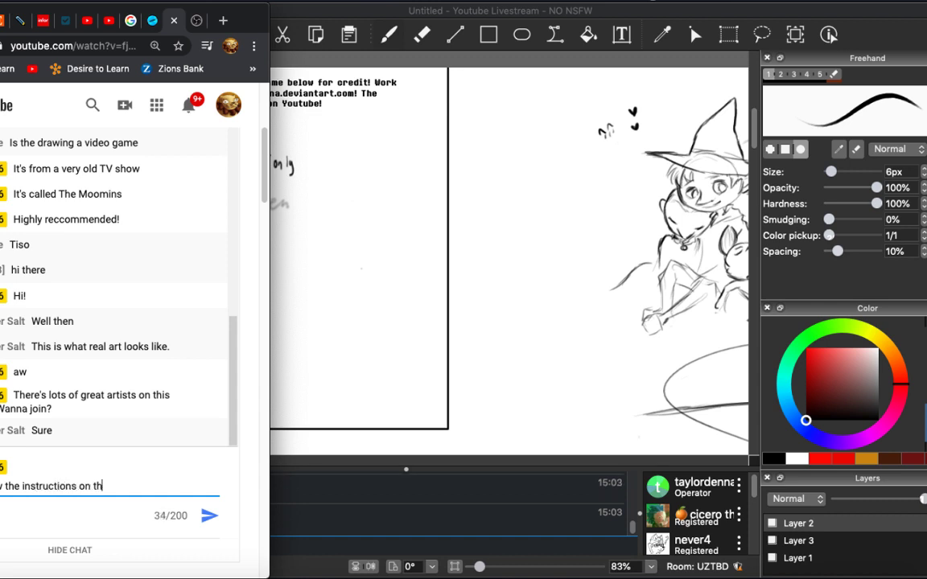
key("BackSpace")
key("BackSpace")
type("in the description")
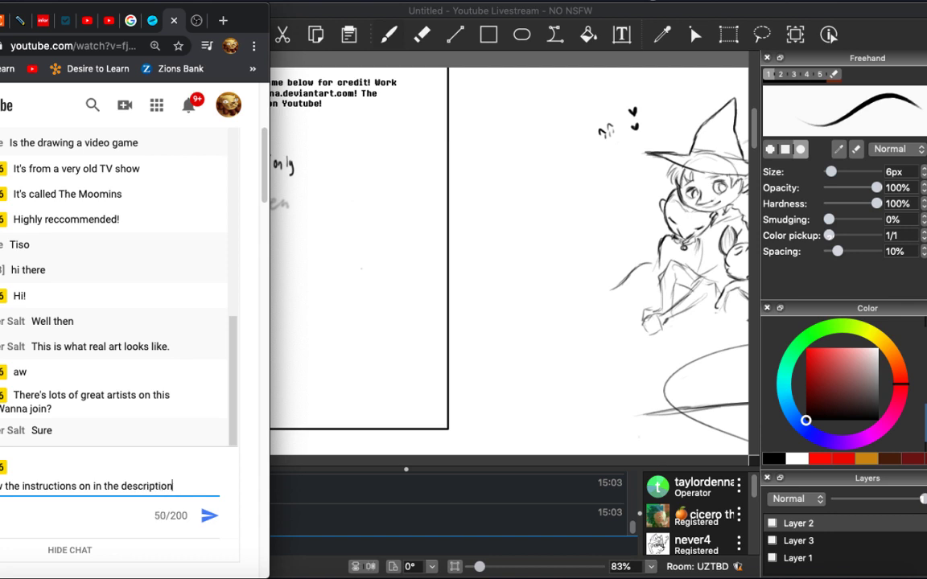
type("!")
key("Return")
Switch back to the shared canvas and examine the participants' drawings from the signature box across the whole sheet.
left_click(352, 406)
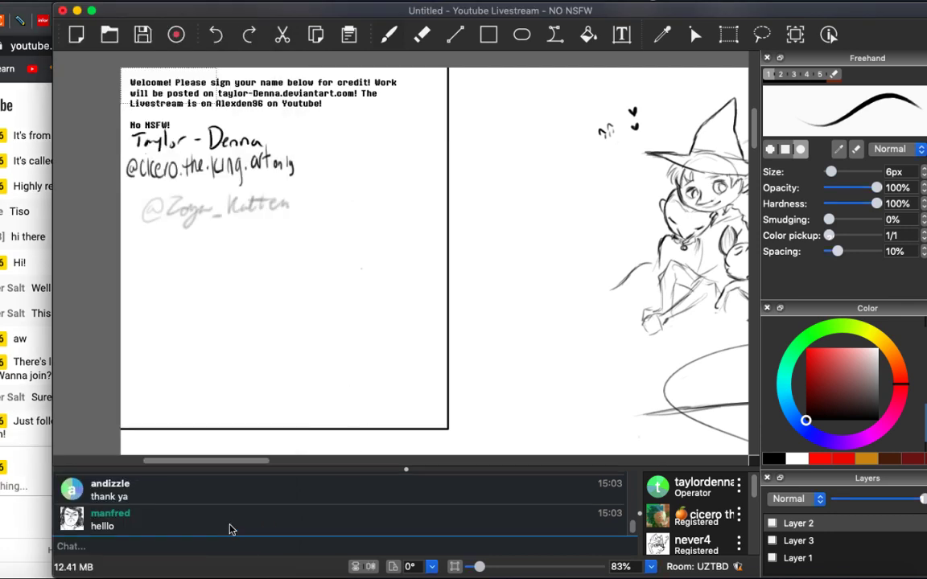
scroll(403, 244, "down", 5)
scroll(403, 244, "right", 5)
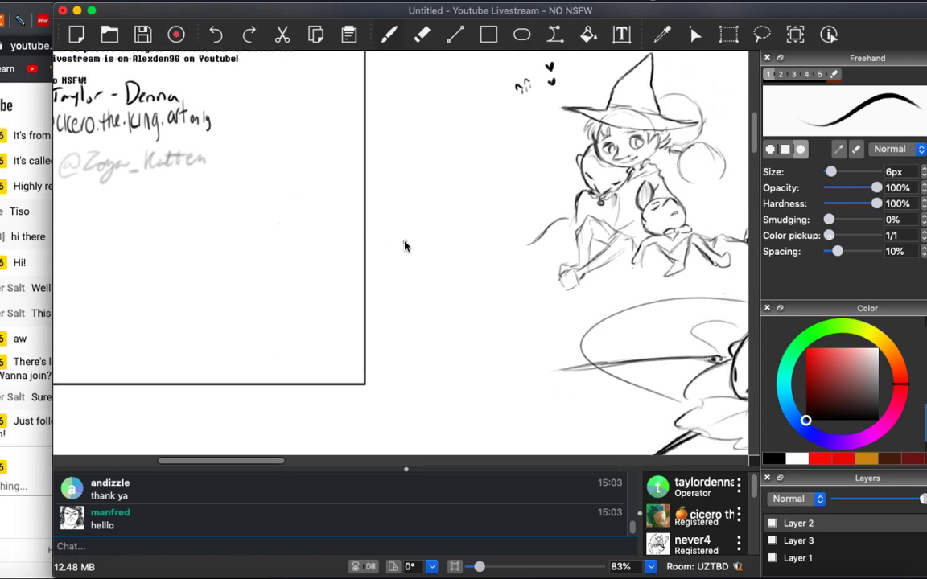
scroll(401, 252, "down", 4)
scroll(401, 252, "right", 4)
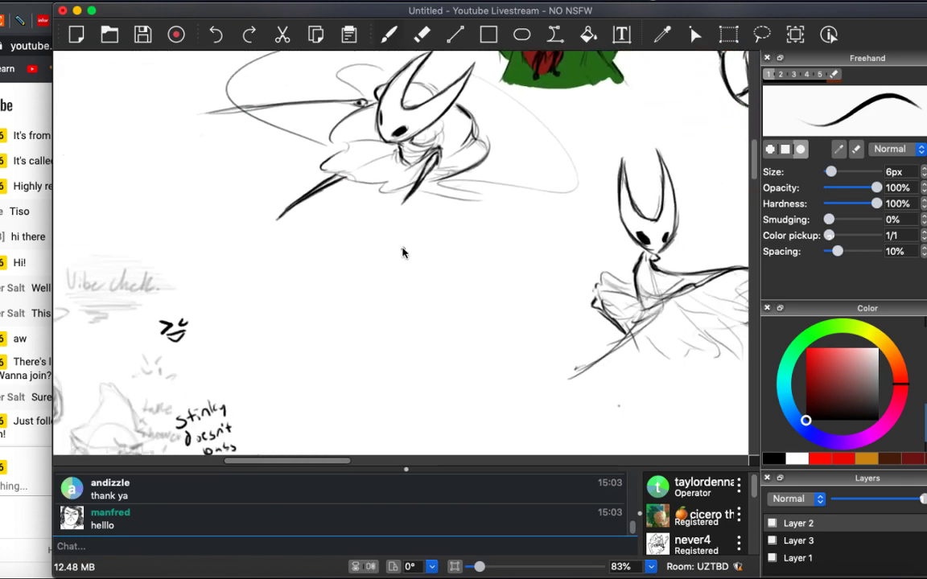
scroll(403, 253, "up", 5)
scroll(403, 254, "left", 5)
scroll(403, 254, "down", 8)
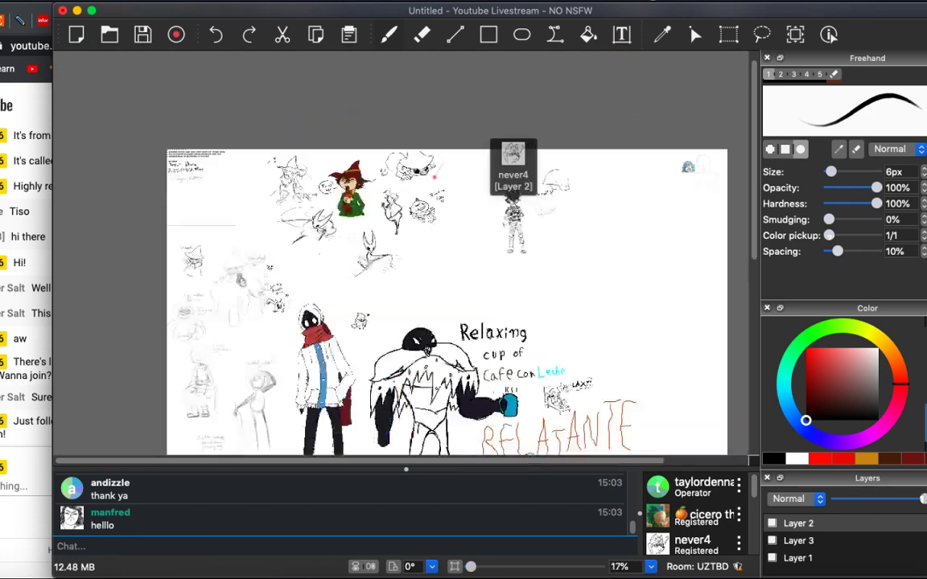
scroll(403, 254, "down", 2)
scroll(403, 254, "down", 4)
scroll(403, 253, "up", 2)
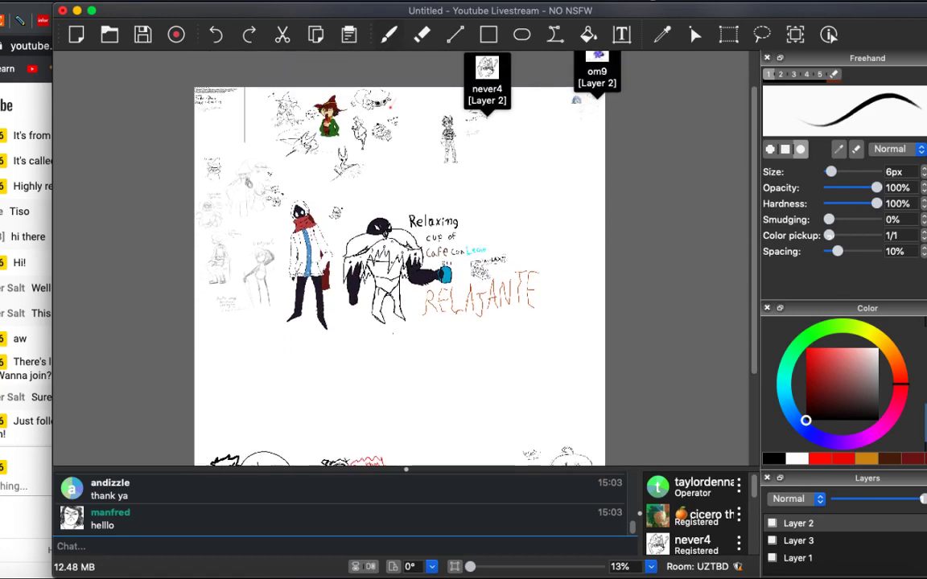
scroll(401, 254, "up", 5)
scroll(401, 253, "up", 3)
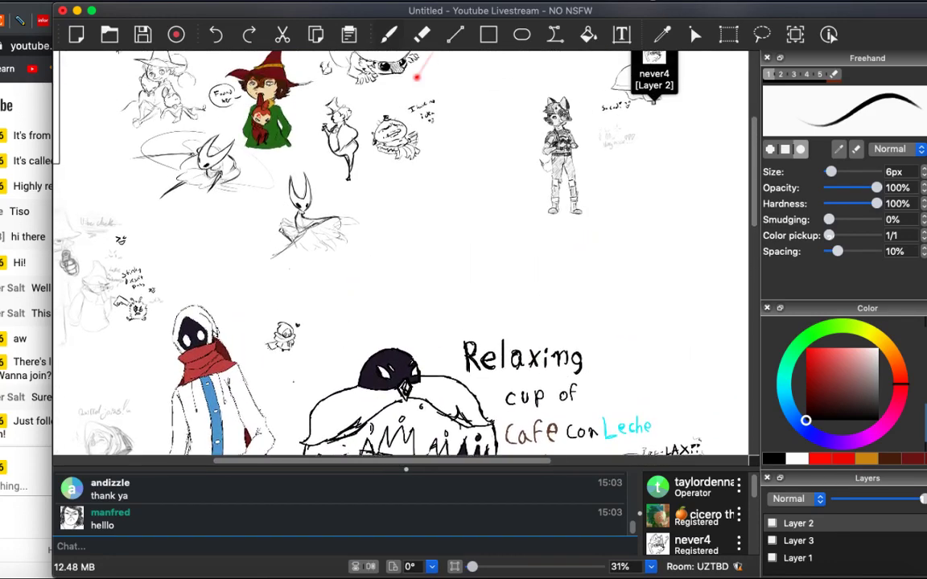
scroll(401, 253, "up", 2)
Send "Make sure to write your name in the top left corner to be credited!" in the session chat.
left_click(186, 538)
type("Make ")
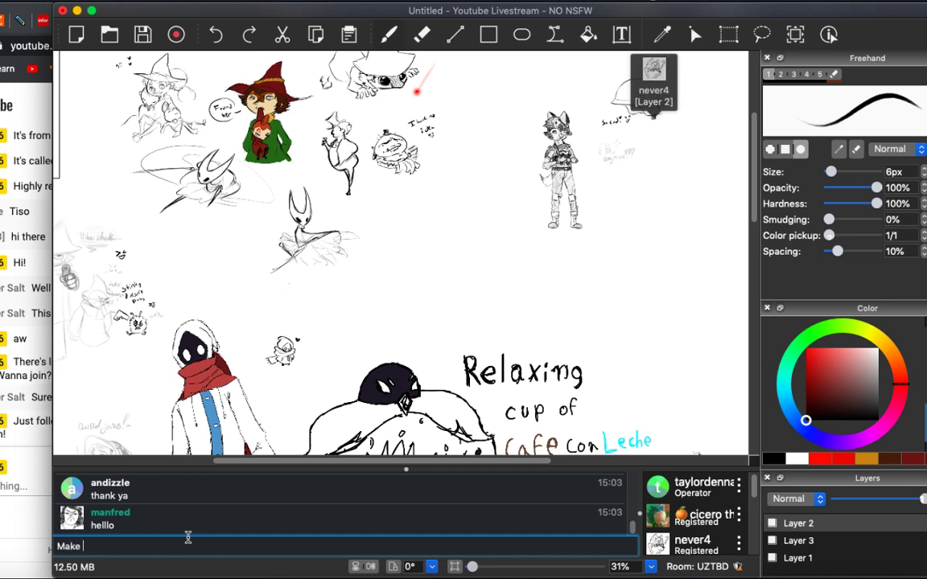
type("sure to write you")
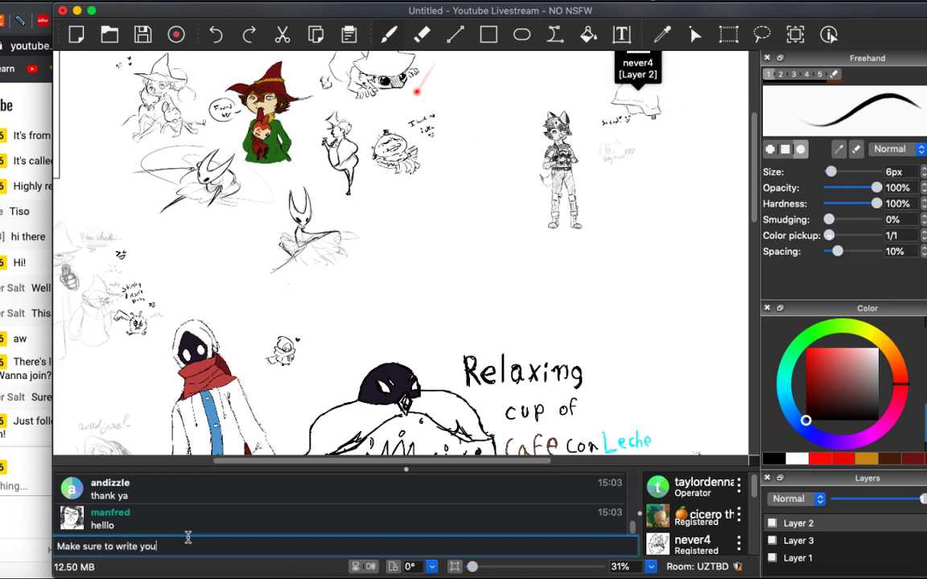
type("r name in the ")
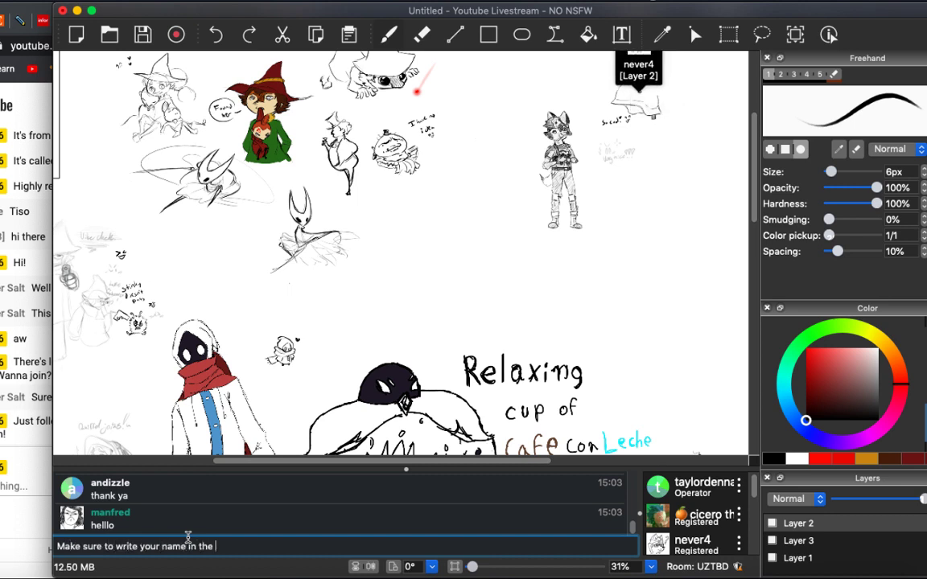
type("top left")
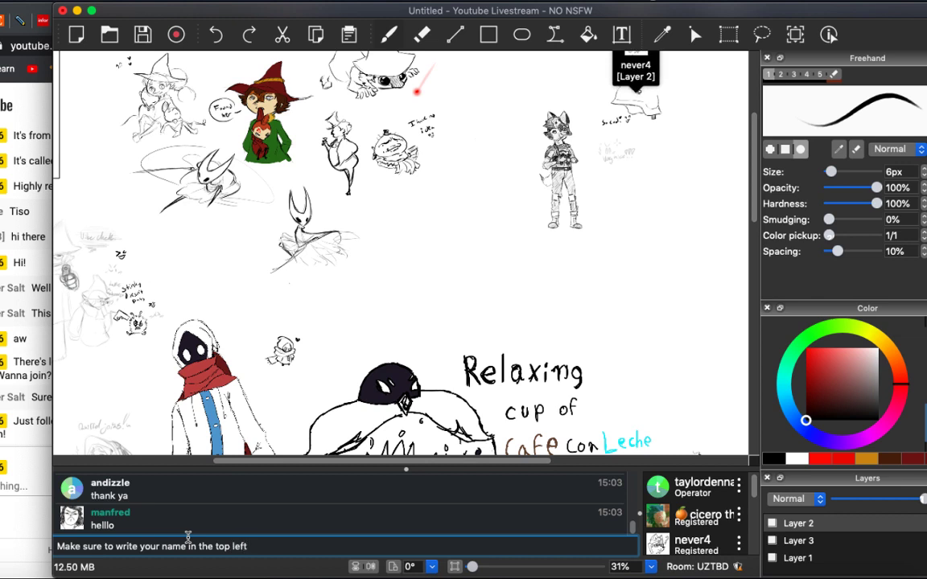
type(" corner to")
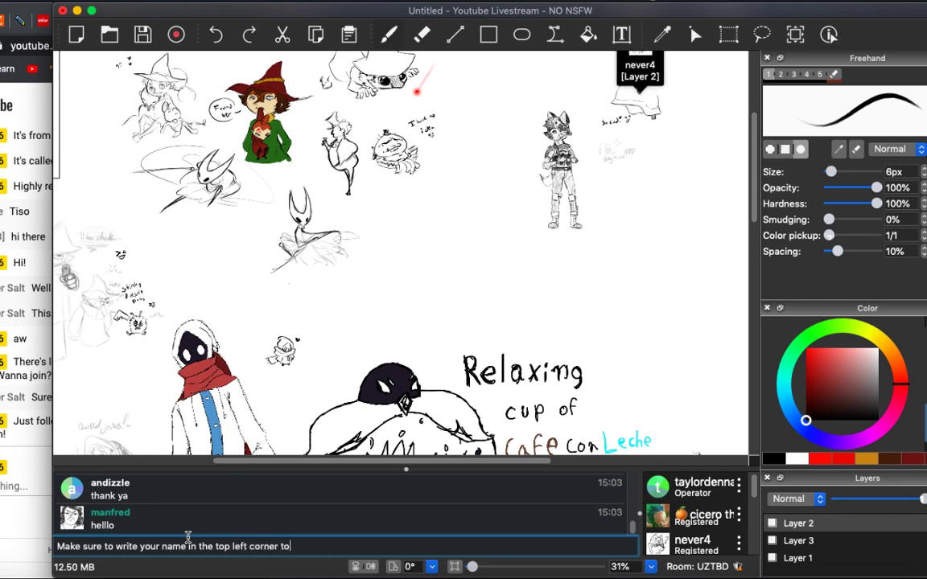
type(" be credited!")
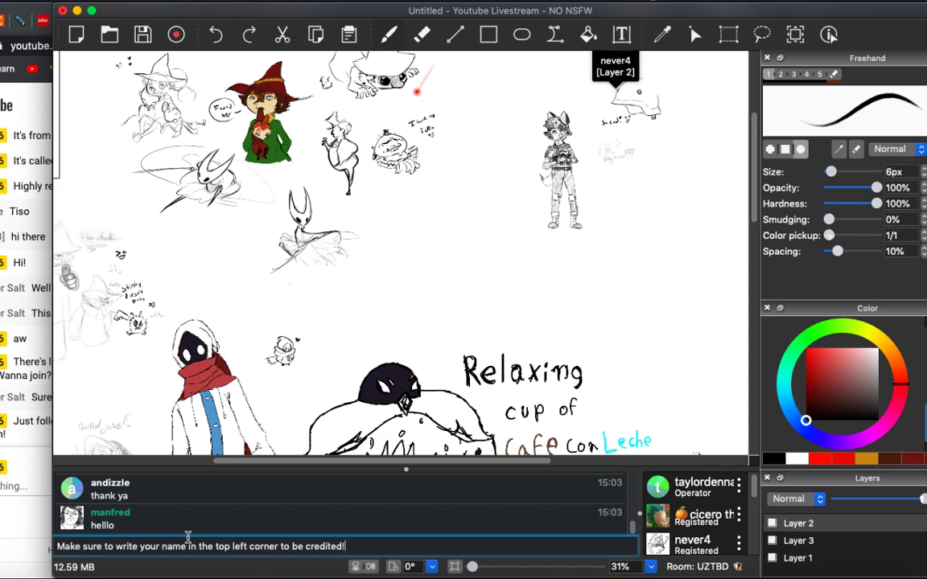
key("Return")
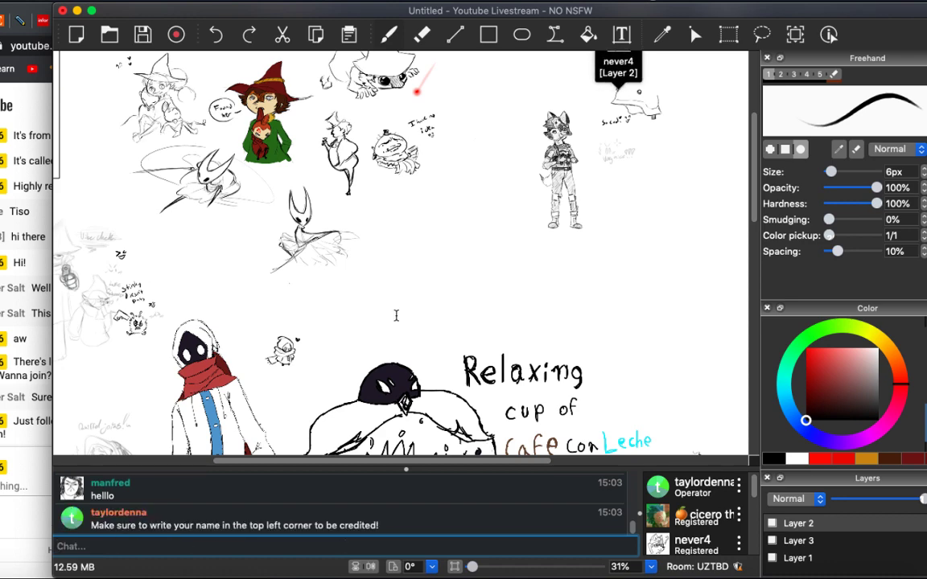
Ink the wavy outer and lower edge of the horned character's cloak with the 6px brush and add fold lines near the waist.
scroll(402, 306, "up", 5)
scroll(400, 298, "up", 4)
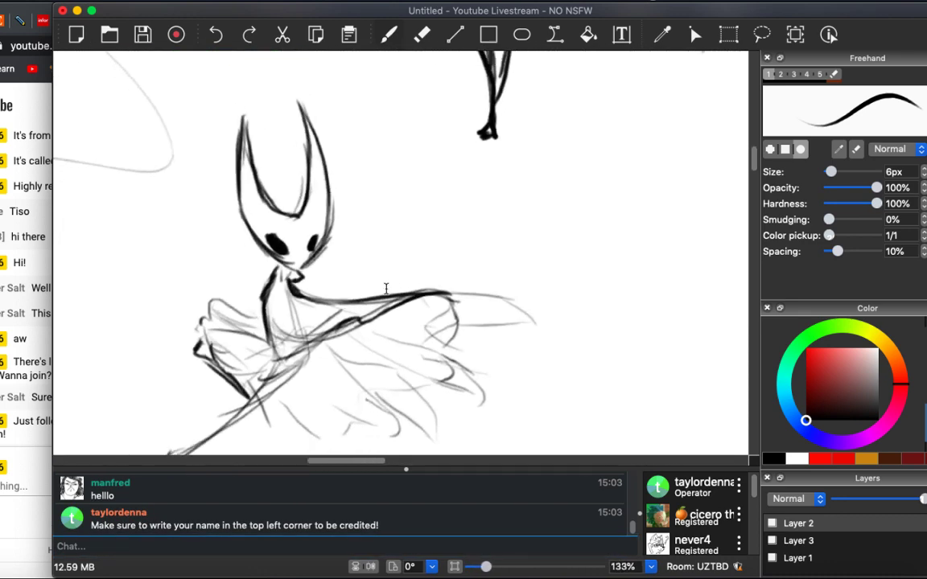
scroll(385, 290, "down", 2)
scroll(405, 327, "left", 3)
scroll(410, 326, "down", 2)
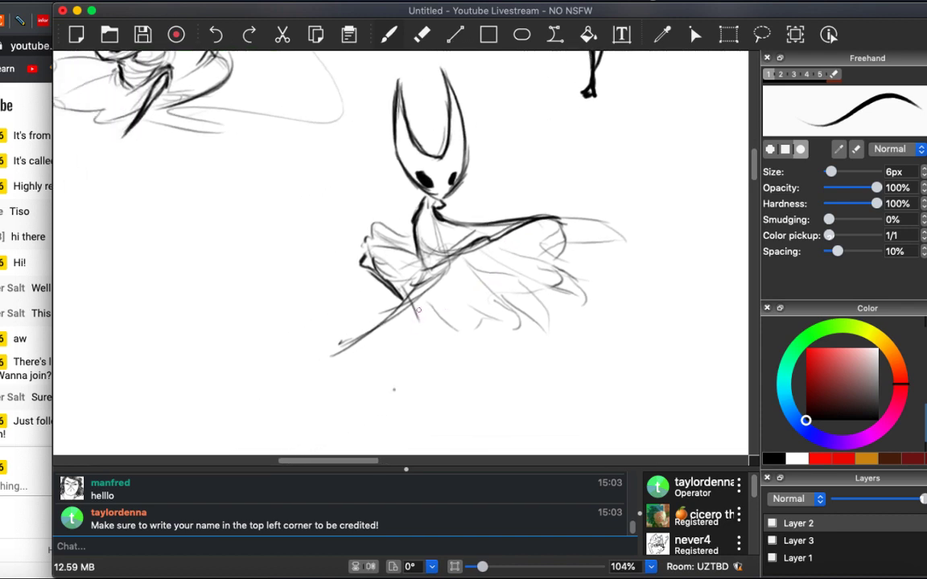
key("e")
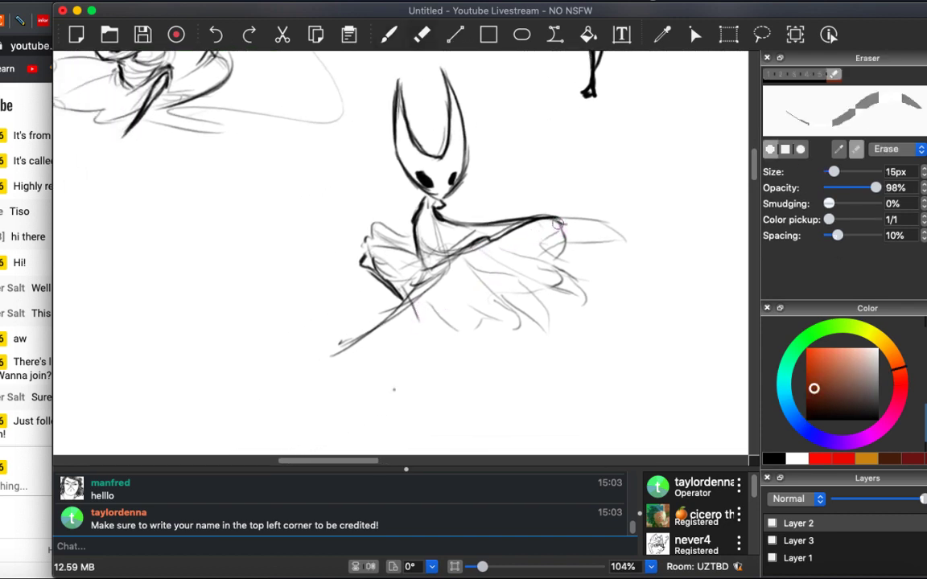
key("b")
mouse_move(562, 224)
left_mouse_down()
mouse_move(555, 290)
mouse_move(520, 298)
mouse_move(524, 316)
mouse_move(506, 330)
mouse_move(454, 321)
mouse_move(470, 320)
left_mouse_up()
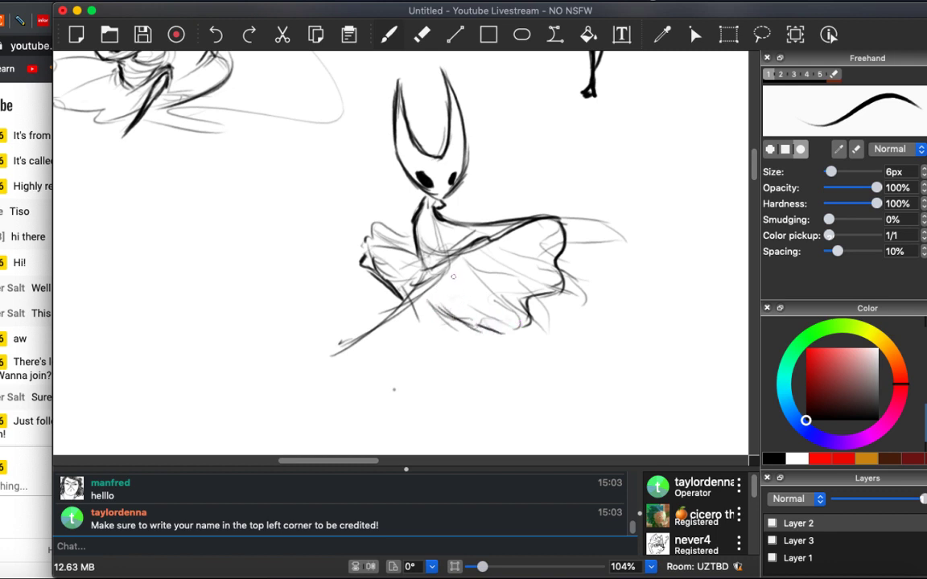
mouse_move(414, 264)
left_mouse_down()
mouse_move(443, 299)
mouse_move(417, 288)
left_mouse_up()
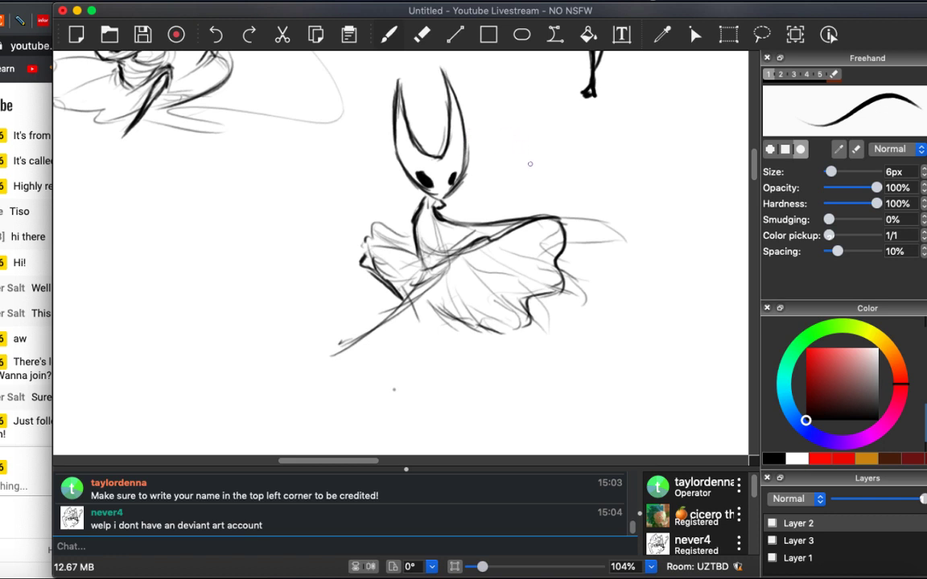
Reply "That's fine! Your first name will do!" in the session chat to the participant without a DeviantArt account.
left_click(211, 544)
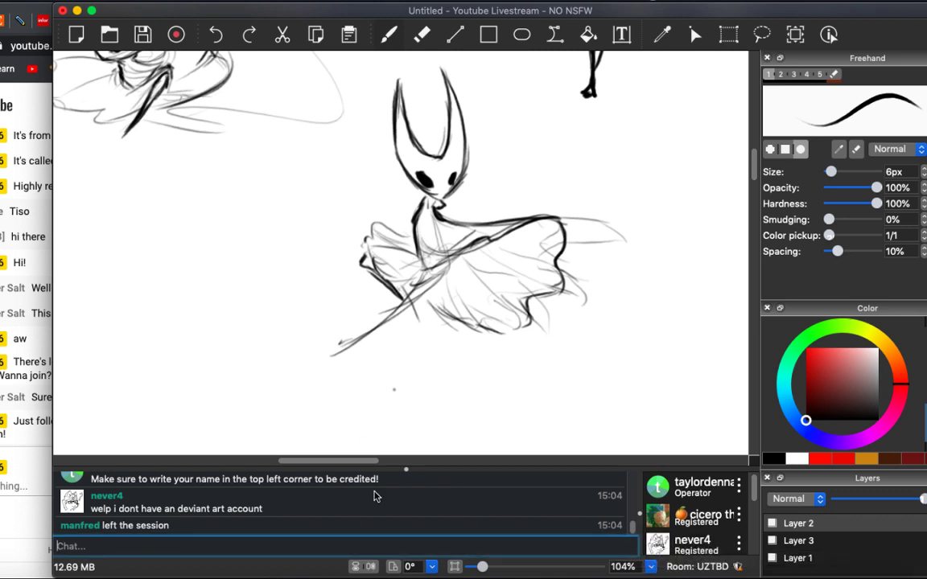
scroll(393, 389, "right", 5)
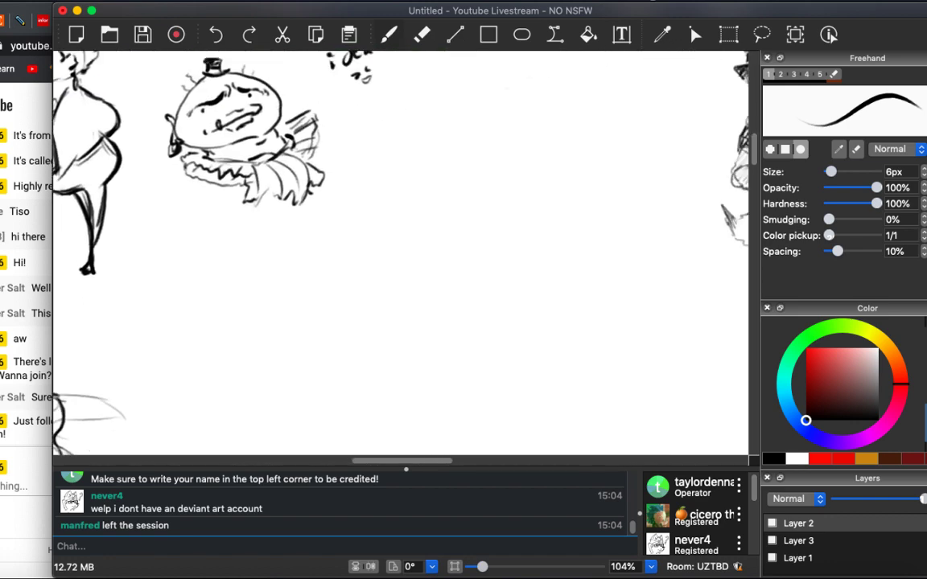
scroll(393, 249, "right", 10)
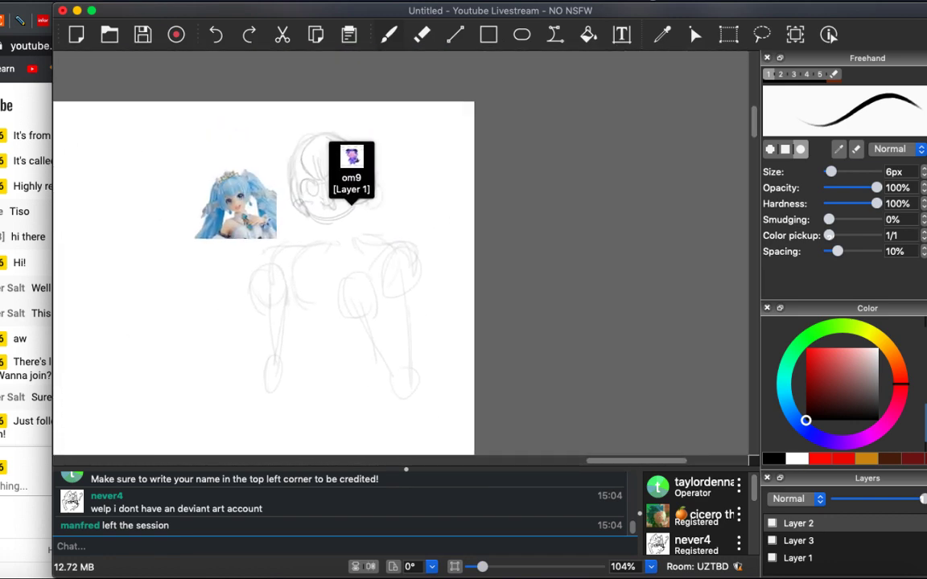
scroll(403, 253, "left", 10)
scroll(402, 254, "down", 5)
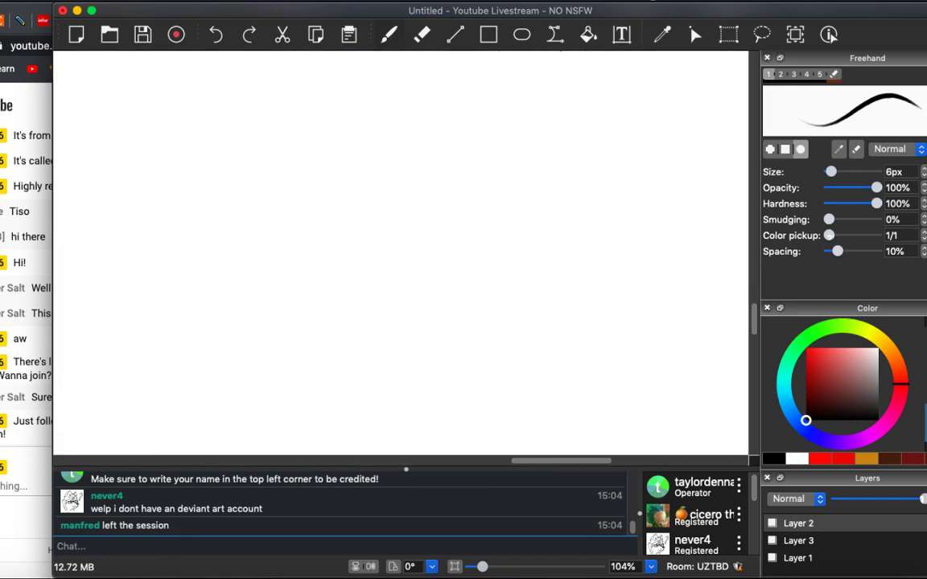
scroll(402, 254, "left", 10)
scroll(402, 253, "up", 5)
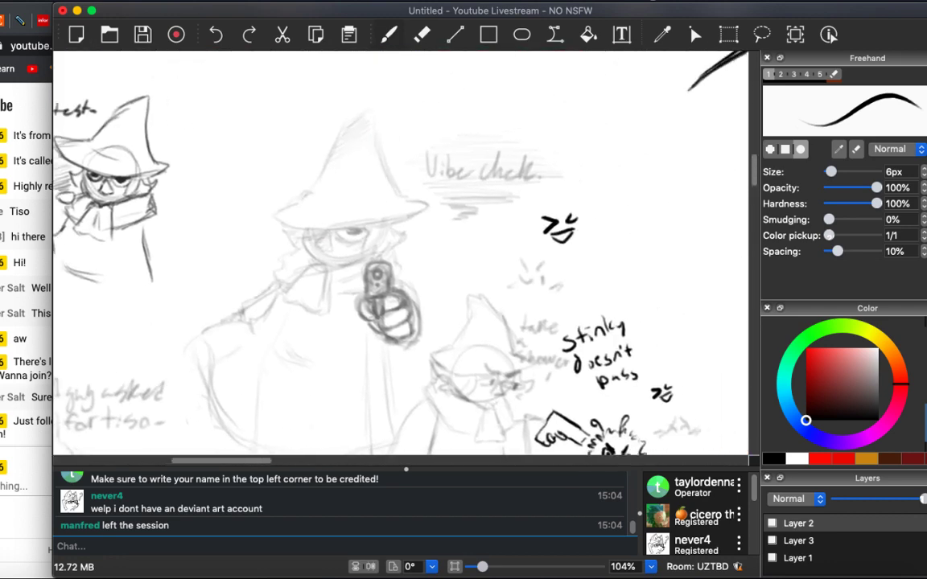
left_click(211, 547)
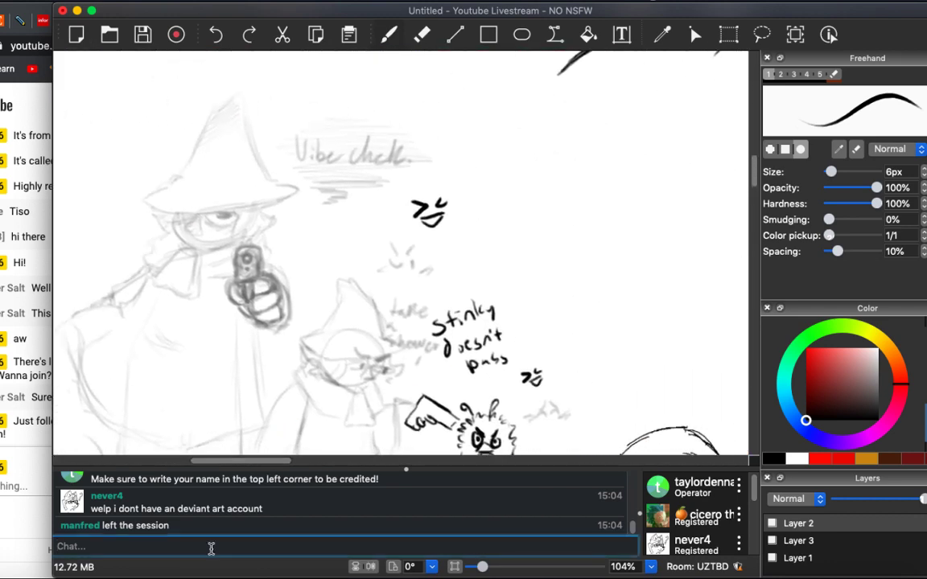
type("That's fine! Your fir")
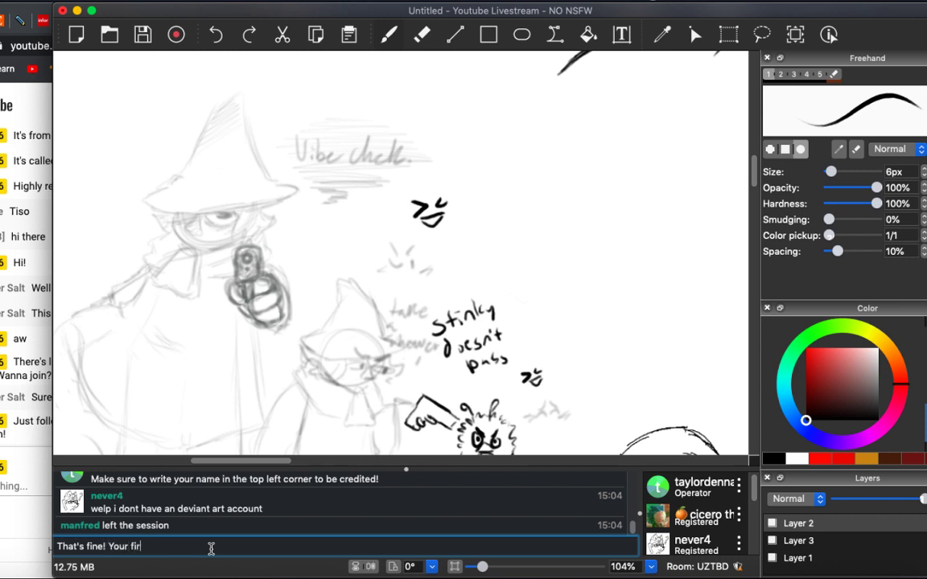
type("st name will do!")
key("Return")
Send the follow-up messages "or your username on here" and "If you want" in the session chat.
type("y")
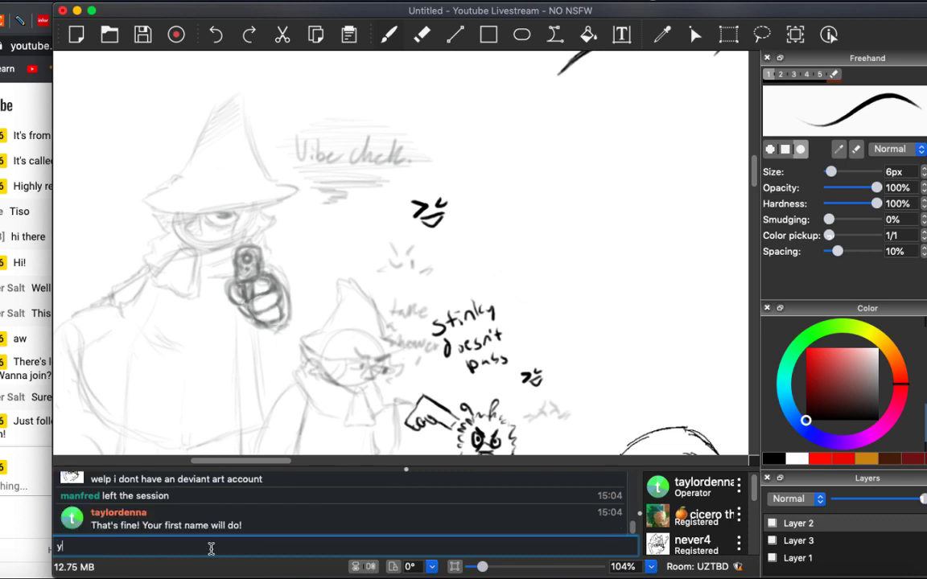
key("BackSpace")
type("or your username on here")
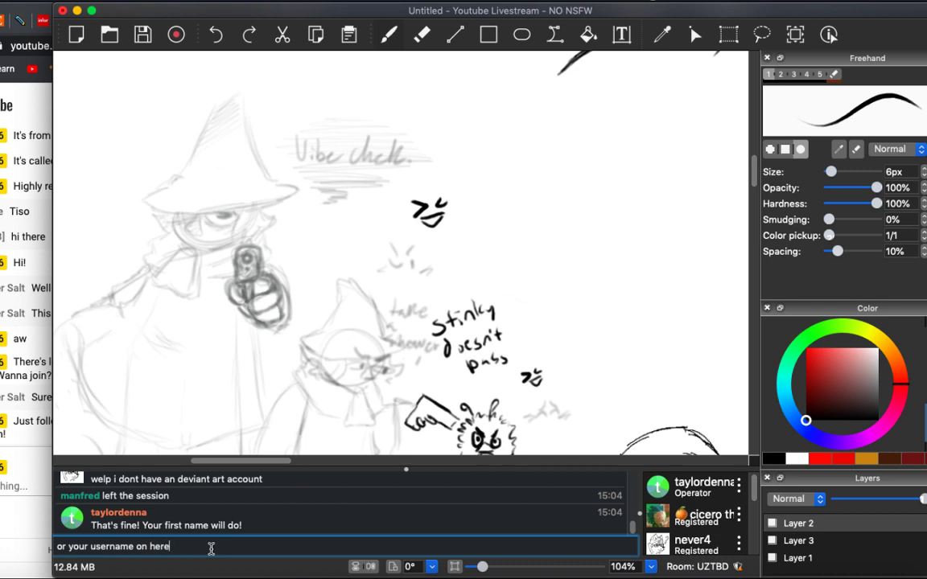
key("Return")
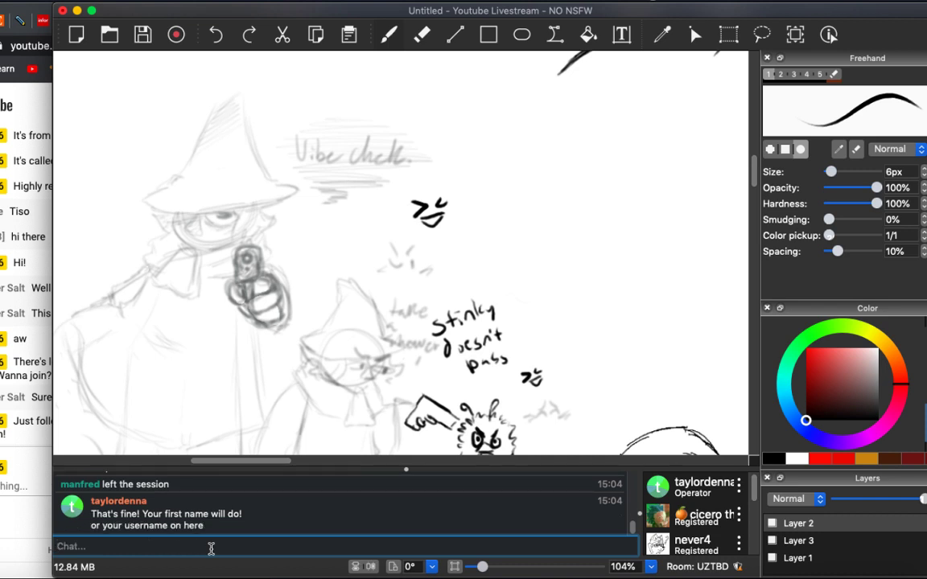
type("If you want")
key("Return")
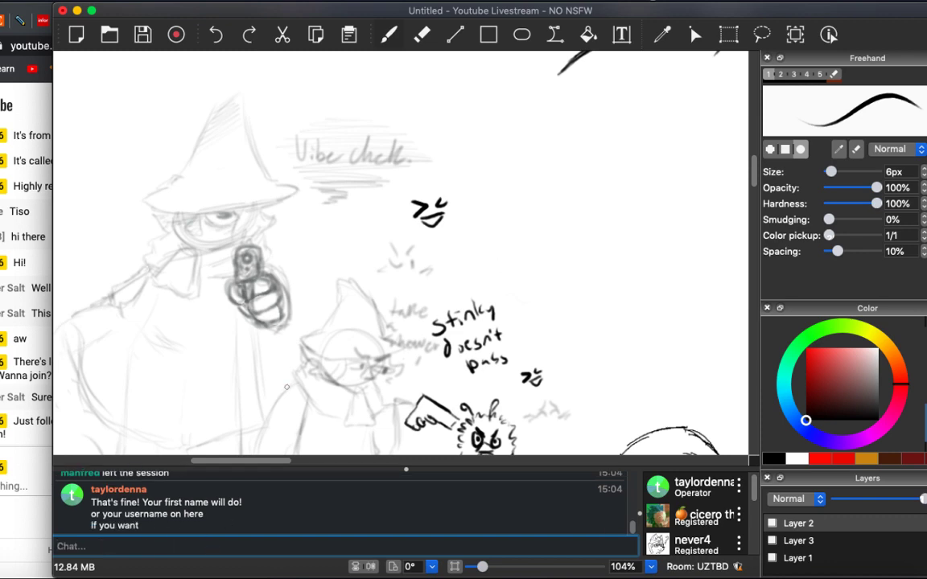
Examine the horned character's inked cloak and the surrounding drawings and empty space up to the canvas's upper edge.
scroll(402, 249, "down", 5)
scroll(402, 249, "right", 8)
scroll(693, 114, "right", 10)
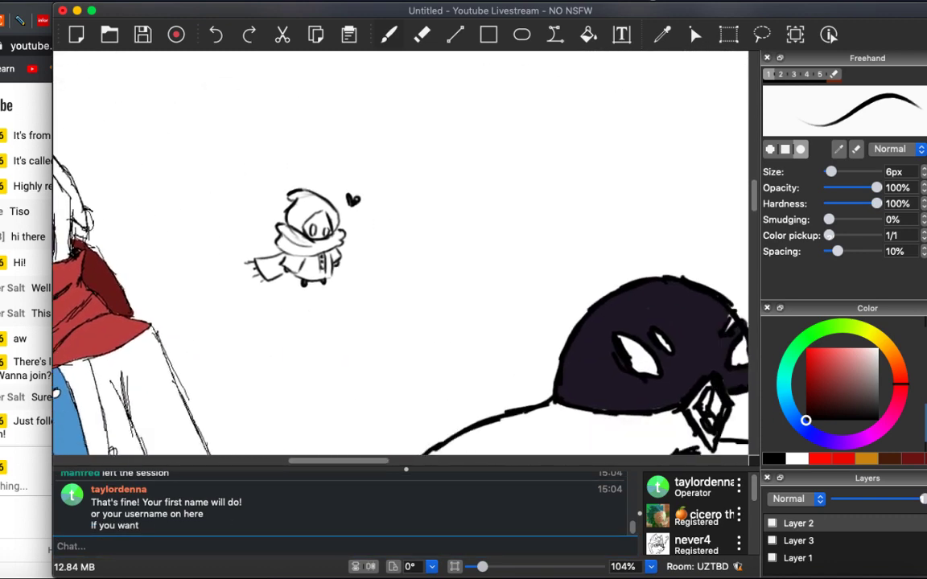
scroll(565, 265, "down", 3)
scroll(564, 265, "up", 6)
scroll(564, 265, "up", 10)
scroll(564, 266, "down", 2)
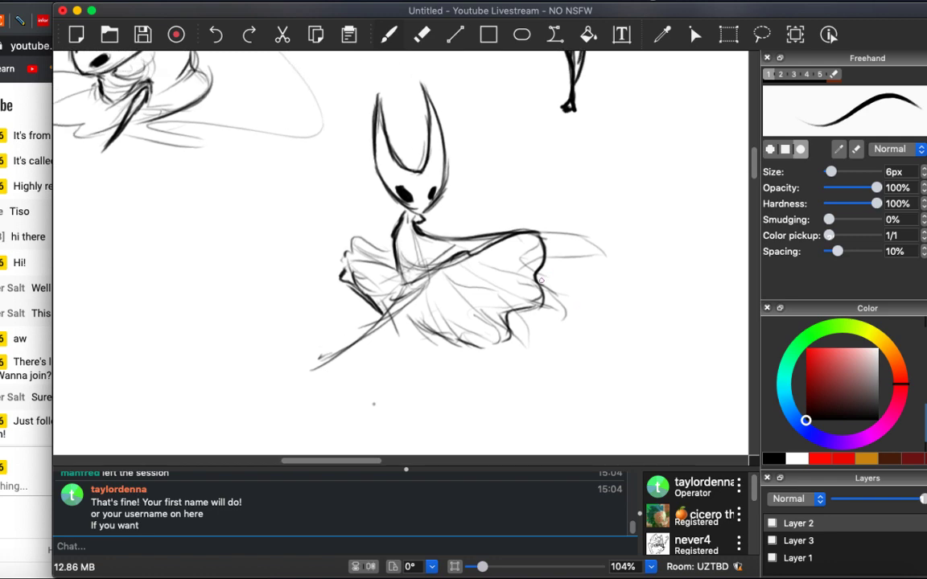
scroll(538, 285, "up", 2)
scroll(539, 282, "right", 5)
scroll(539, 283, "up", 3)
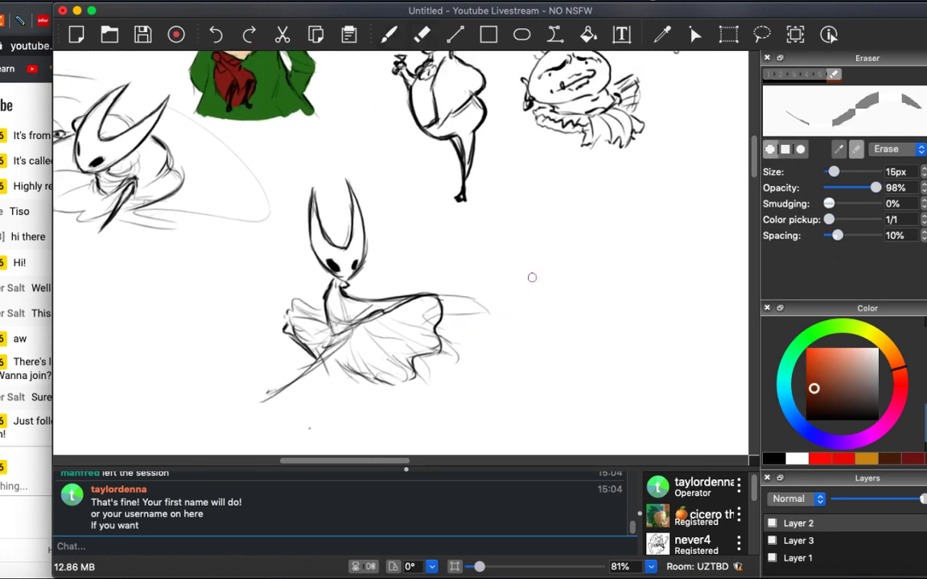
key("e")
scroll(538, 276, "right", 4)
scroll(539, 276, "up", 3)
key("b")
scroll(533, 281, "up", 5)
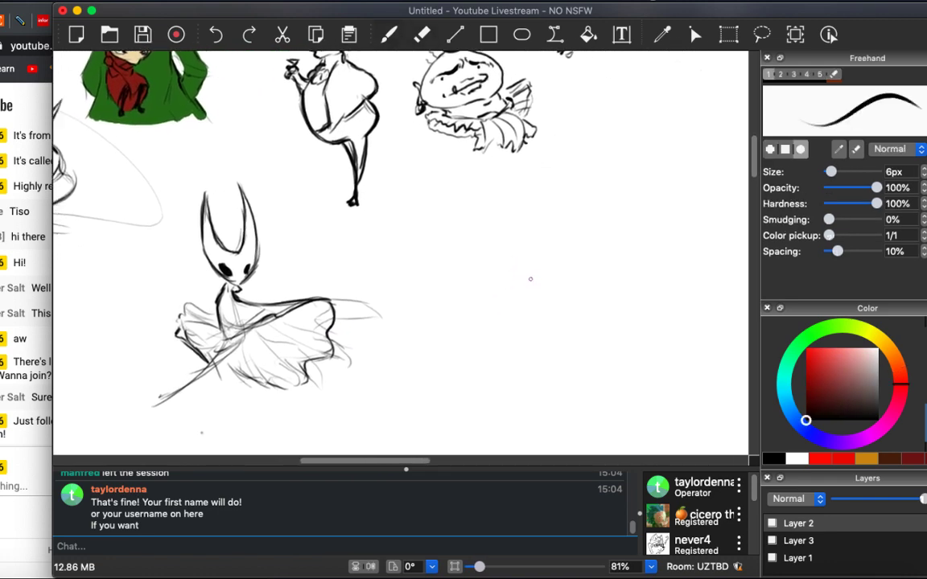
scroll(553, 260, "down", 5)
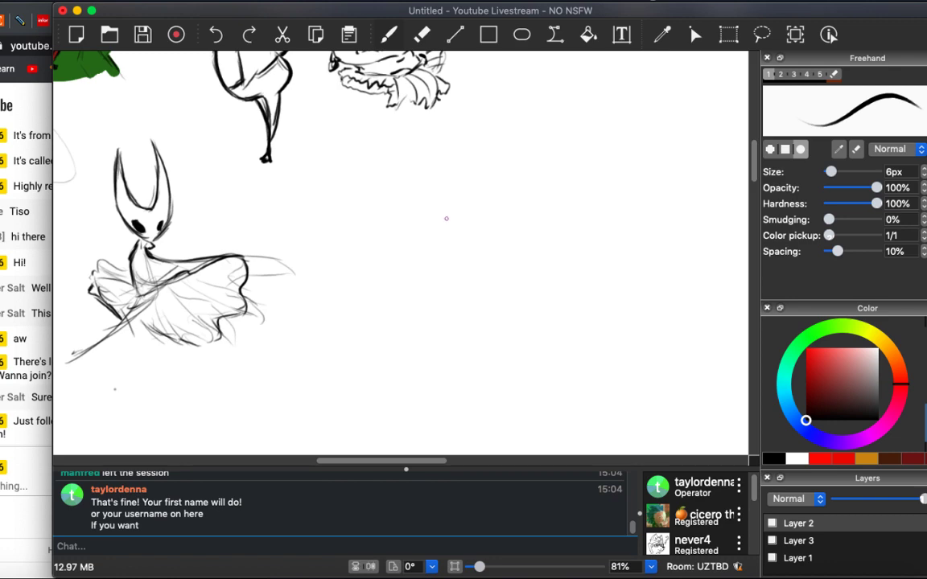
scroll(446, 218, "up", 5)
scroll(466, 209, "up", 3)
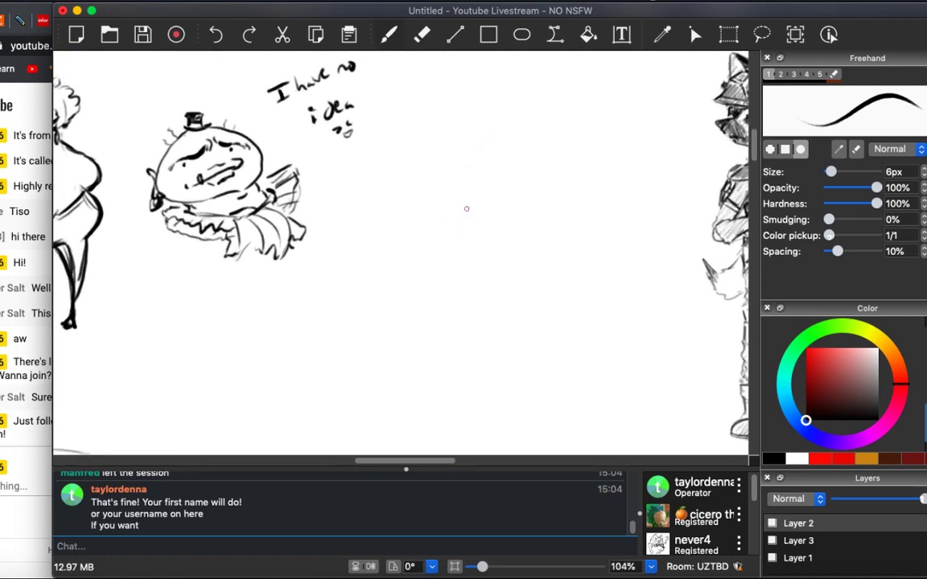
scroll(466, 208, "up", 10)
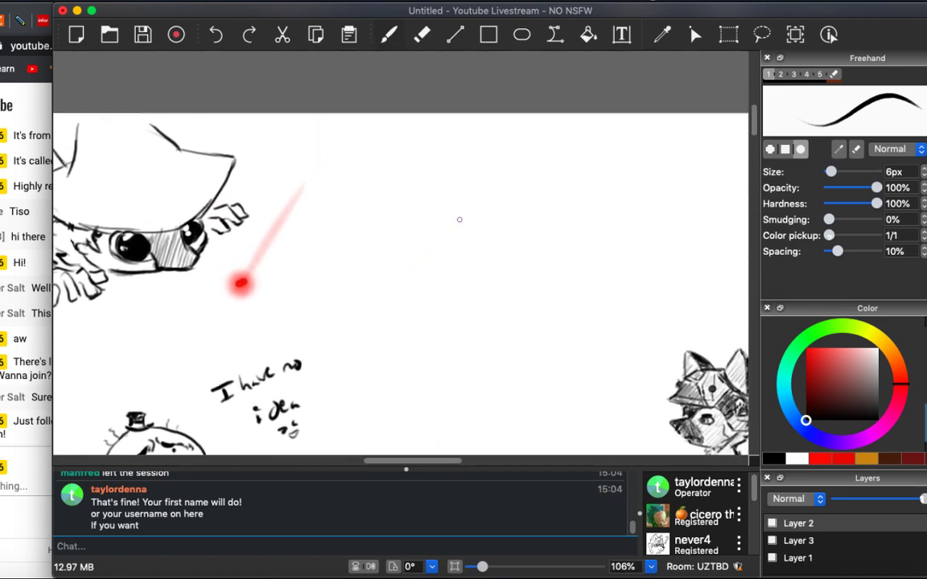
Look over the shared canvas, examining the participants' drawings and the handwritten list of names in the bordered box.
scroll(441, 197, "down", 3)
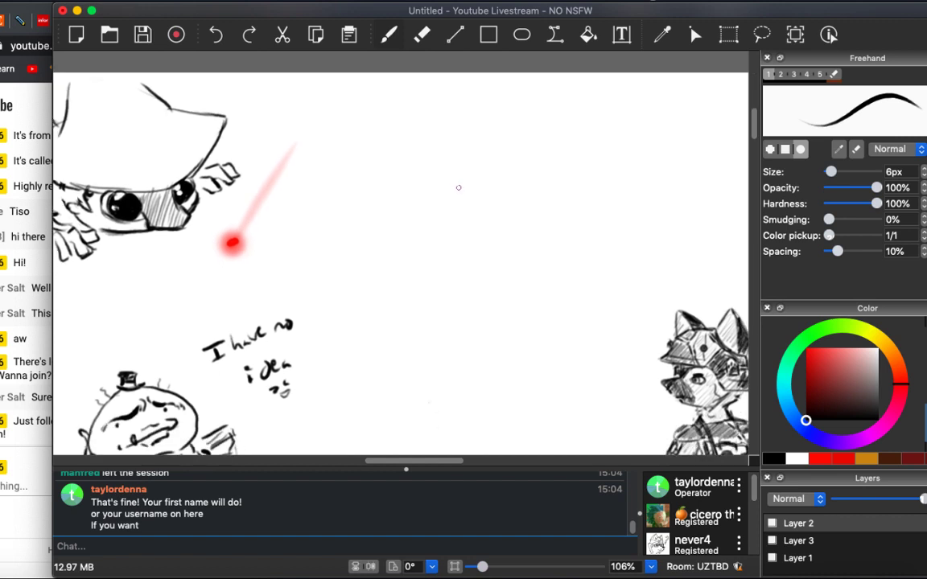
scroll(459, 188, "down", 2)
scroll(460, 187, "left", 2)
scroll(459, 189, "left", 5)
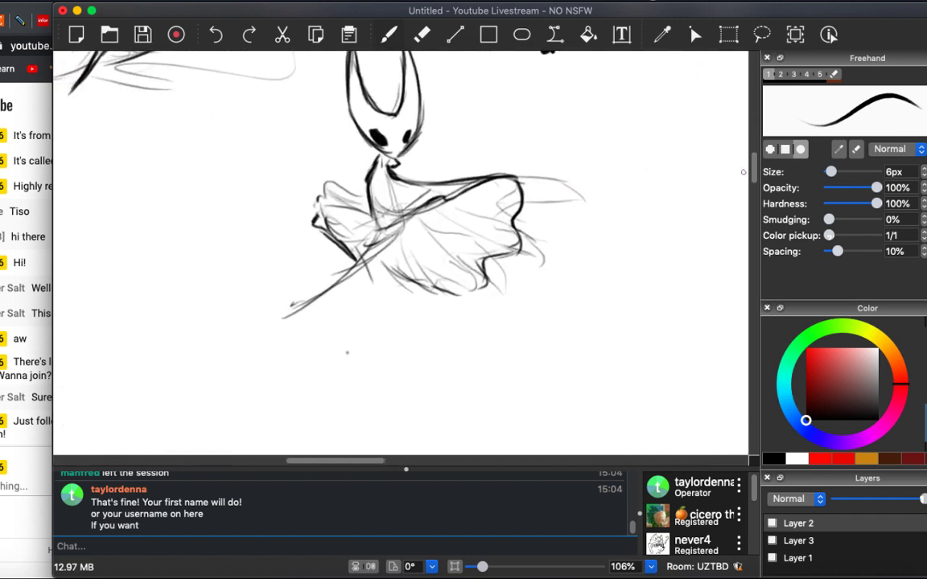
scroll(354, 212, "up", 5)
scroll(354, 212, "left", 5)
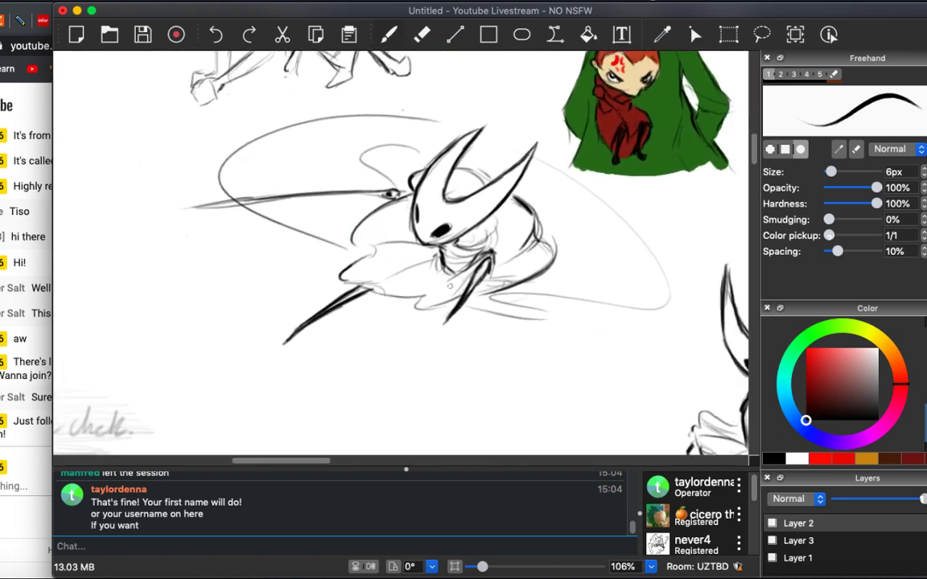
scroll(551, 355, "left", 10)
scroll(551, 355, "up", 5)
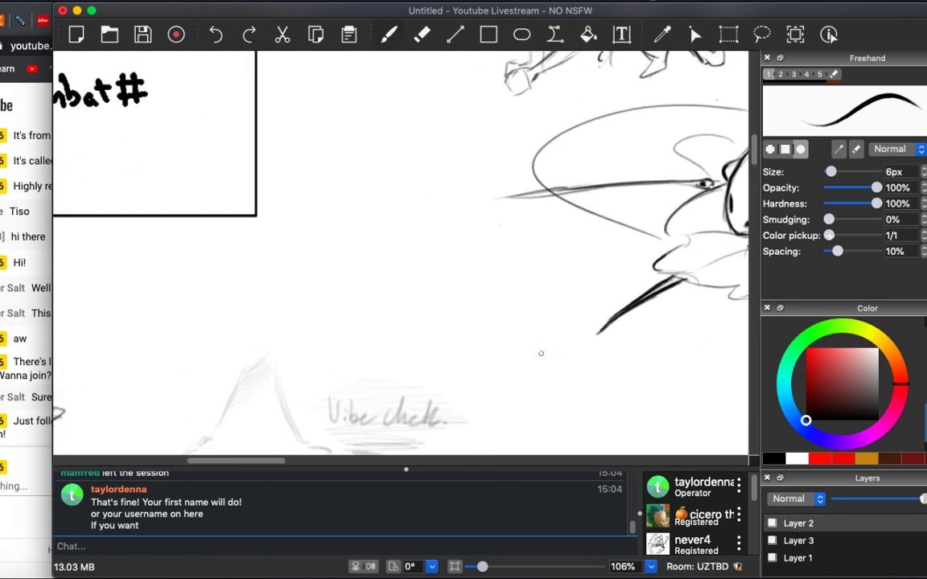
scroll(550, 359, "up", 6)
scroll(550, 360, "right", 2)
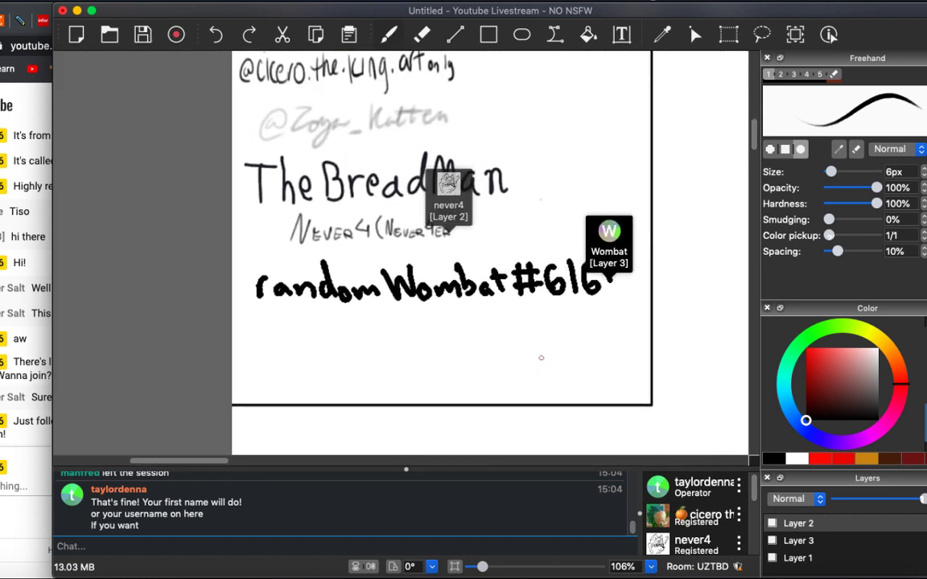
scroll(543, 360, "down", 5)
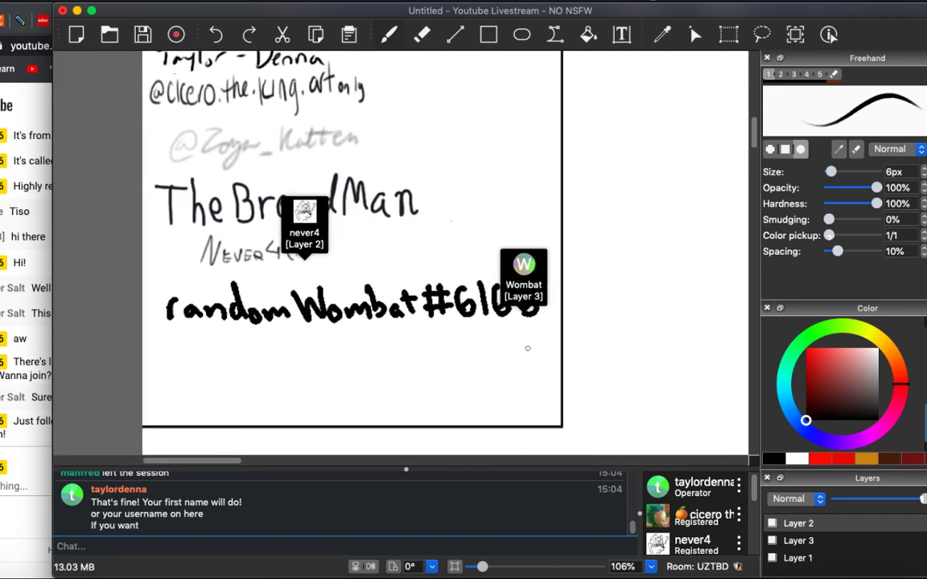
scroll(543, 359, "right", 3)
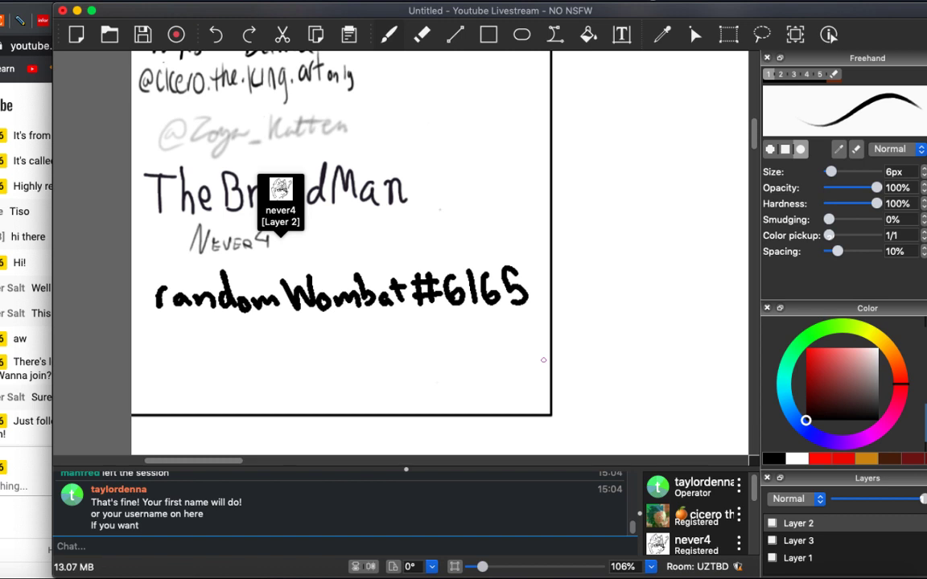
scroll(543, 360, "down", 10)
scroll(543, 360, "right", 5)
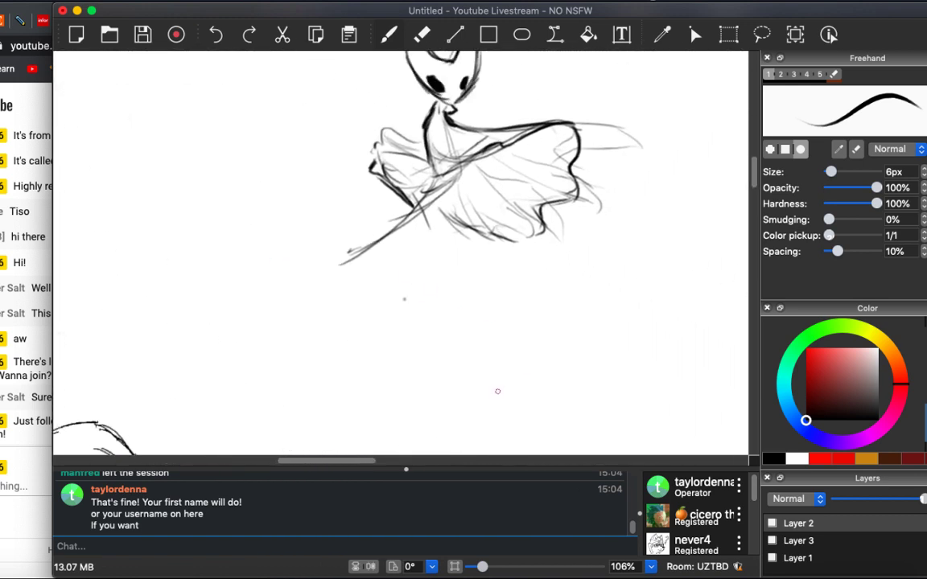
Erase the stray dot below the dancing horned figure on Layer 3, and return to Layer 2 with the 6px freehand brush.
scroll(497, 391, "up", 2)
scroll(497, 391, "right", 1)
key("e")
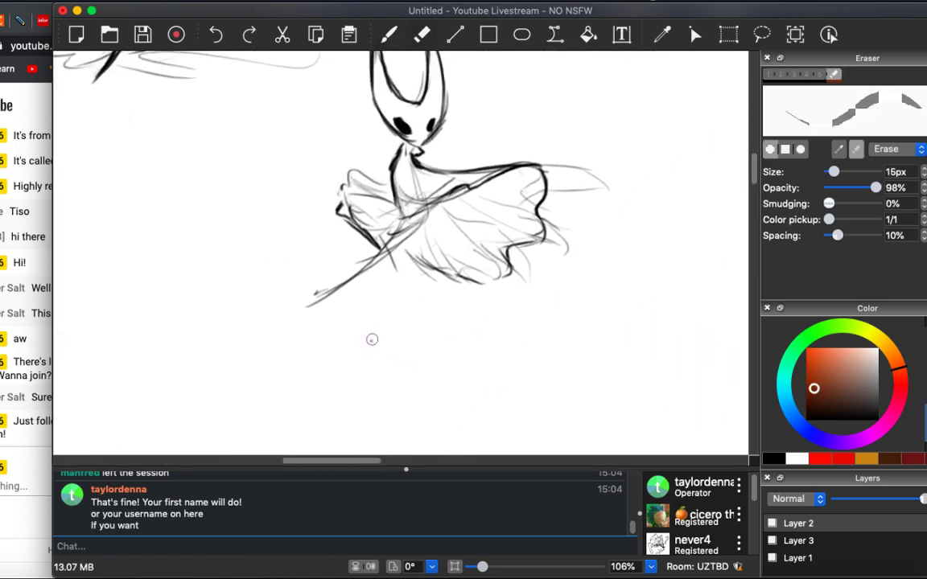
left_click(784, 542)
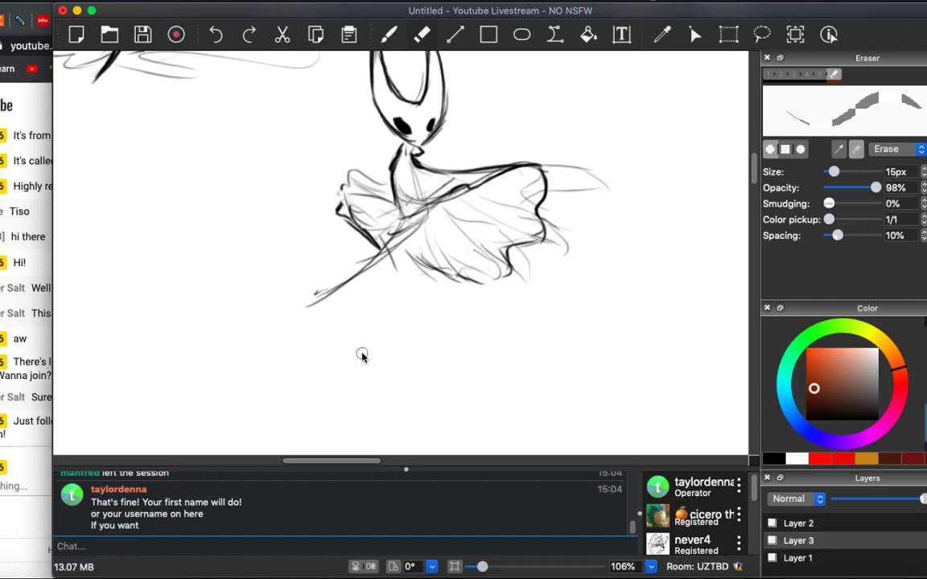
left_click(793, 524)
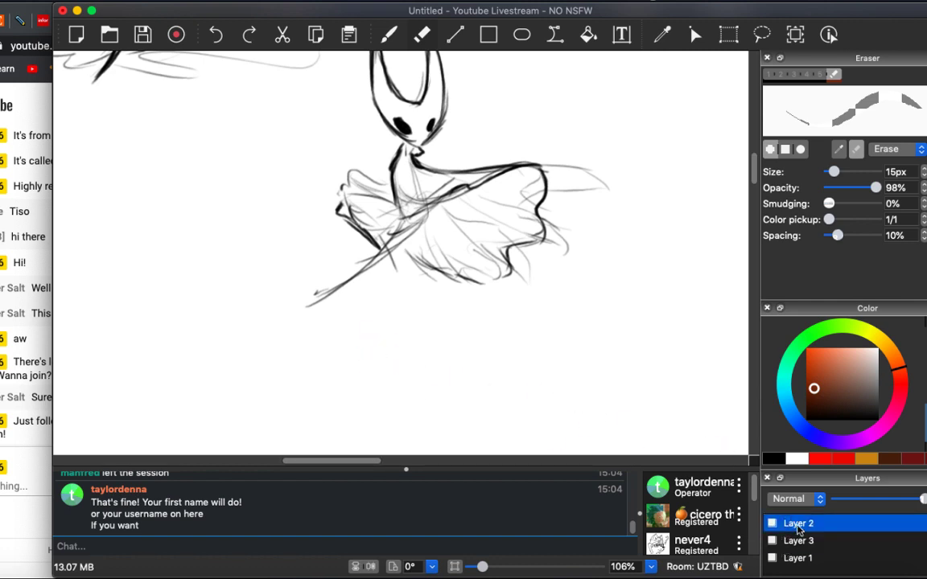
key("b")
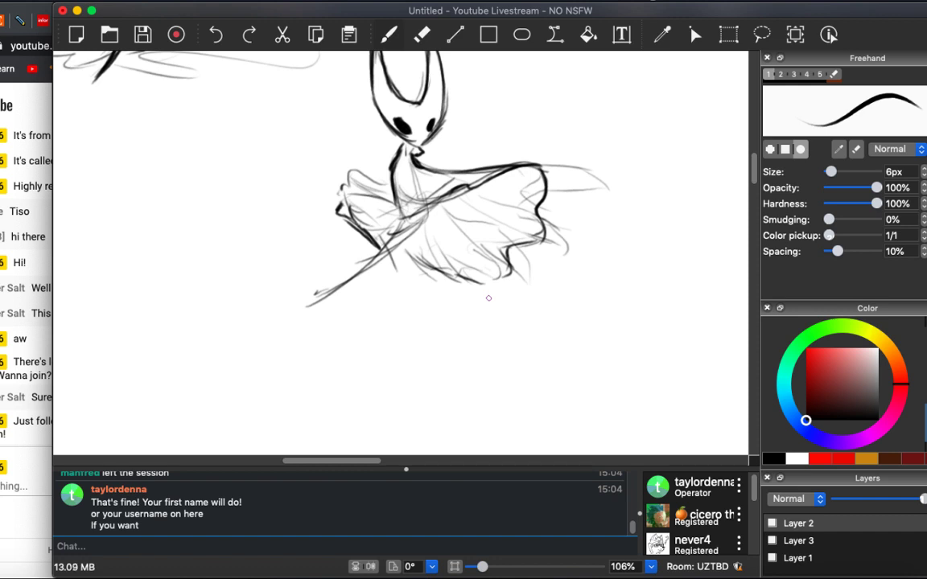
scroll(492, 182, "left", 6)
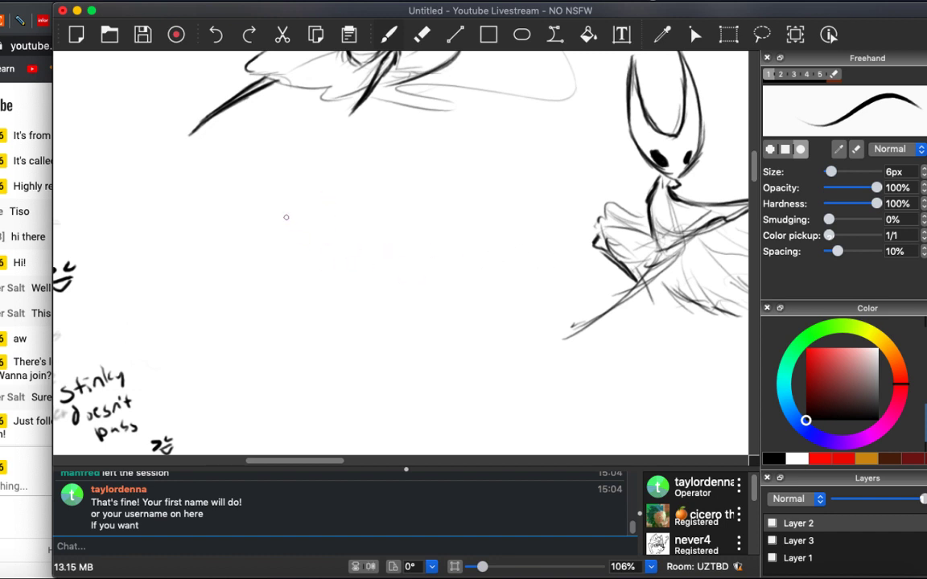
left_click_drag(290, 197, 282, 233)
mouse_move(317, 181)
left_mouse_down()
mouse_move(307, 226)
mouse_move(312, 214)
mouse_move(369, 187)
mouse_move(316, 263)
left_mouse_up()
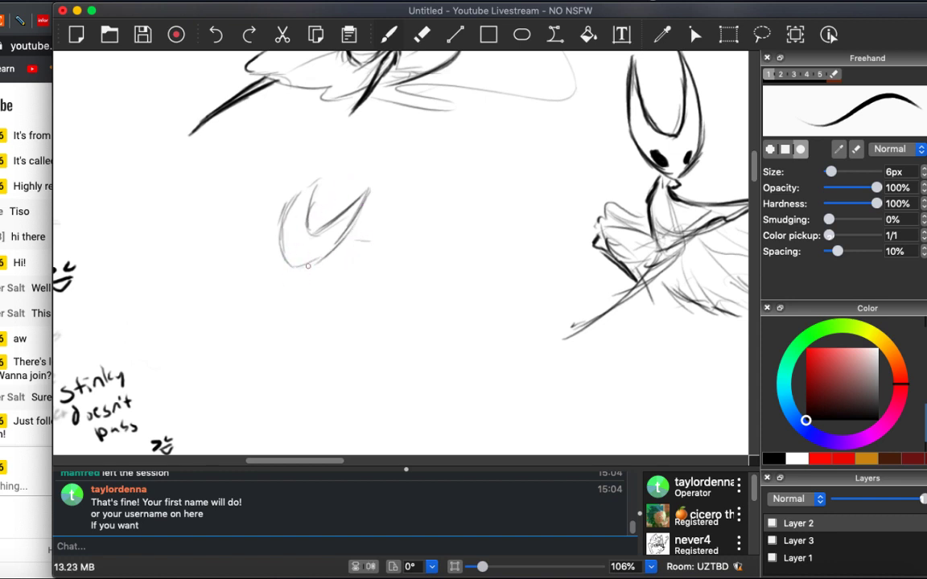
key("e")
mouse_move(315, 206)
left_mouse_down()
mouse_move(278, 250)
mouse_move(281, 274)
mouse_move(303, 261)
mouse_move(308, 270)
mouse_move(358, 222)
left_mouse_up()
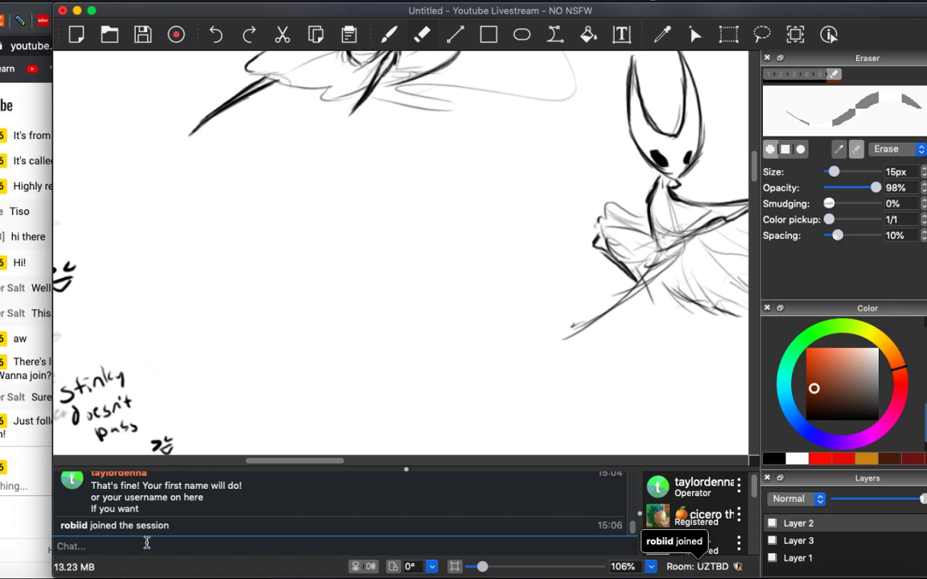
Send "hi!" in the session chat and switch back to the freehand brush.
left_click(214, 547)
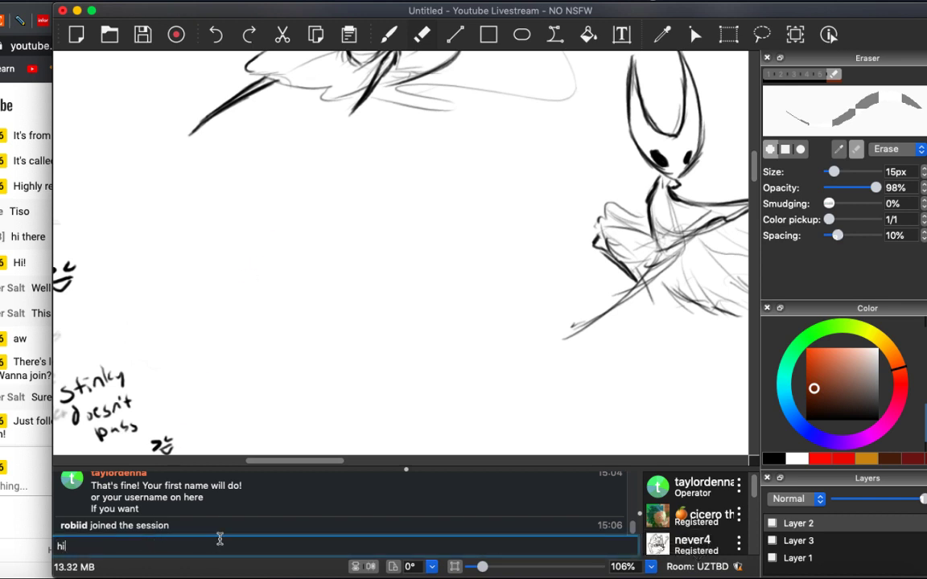
type("hi!")
key("Return")
key("F2")
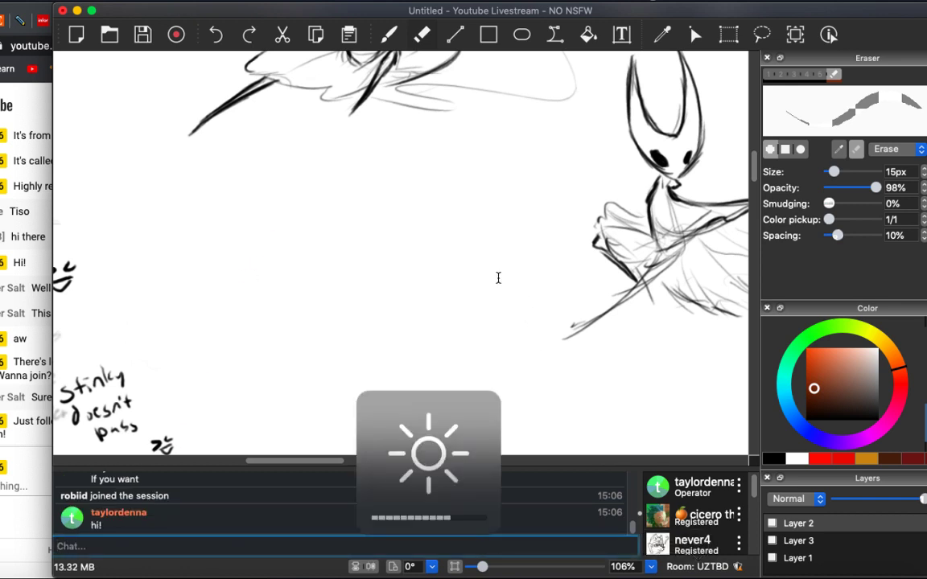
type("b")
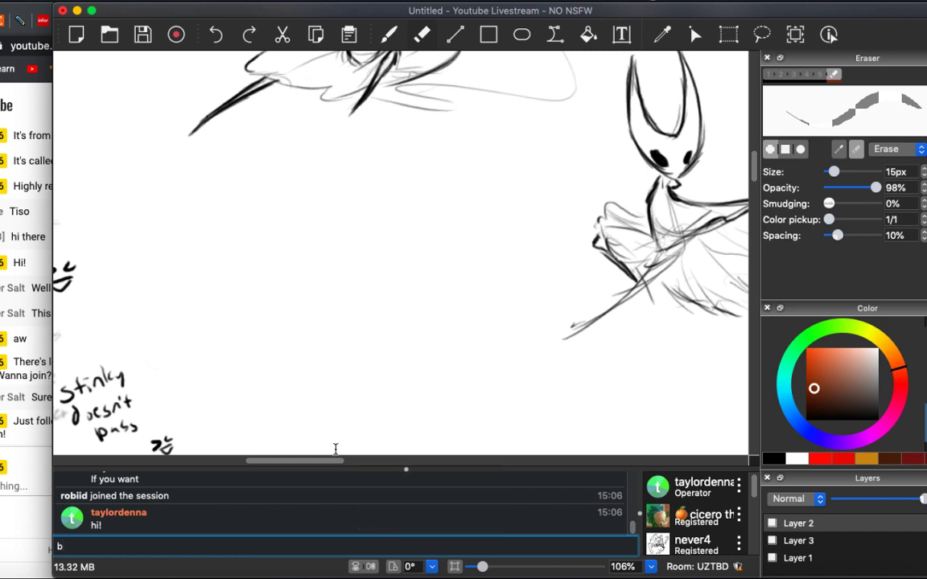
scroll(329, 451, "right", 2)
key("b")
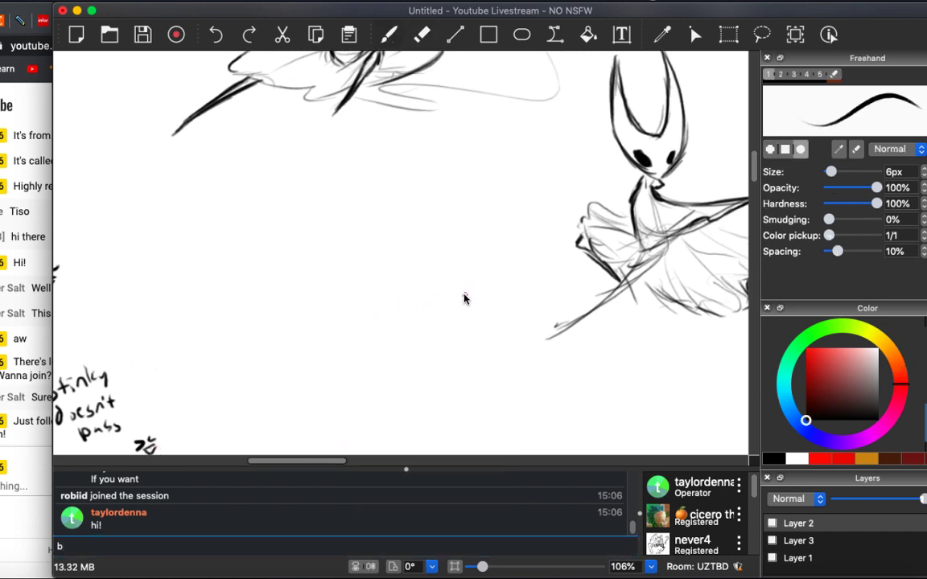
Survey the whole canvas at reduced zoom for an empty area suitable for a new sketch.
scroll(463, 296, "right", 10)
scroll(463, 296, "up", 1)
scroll(522, 176, "down", 10)
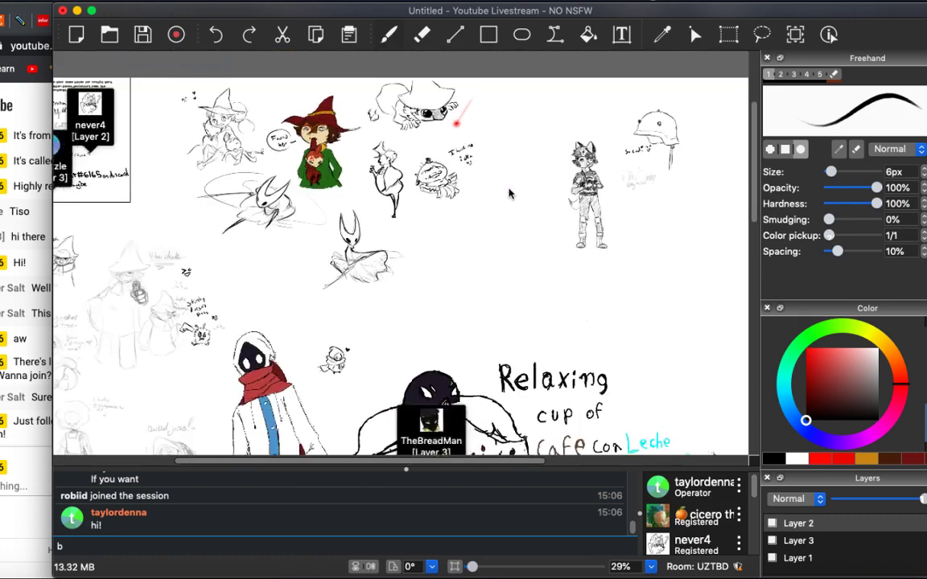
scroll(406, 257, "up", 5)
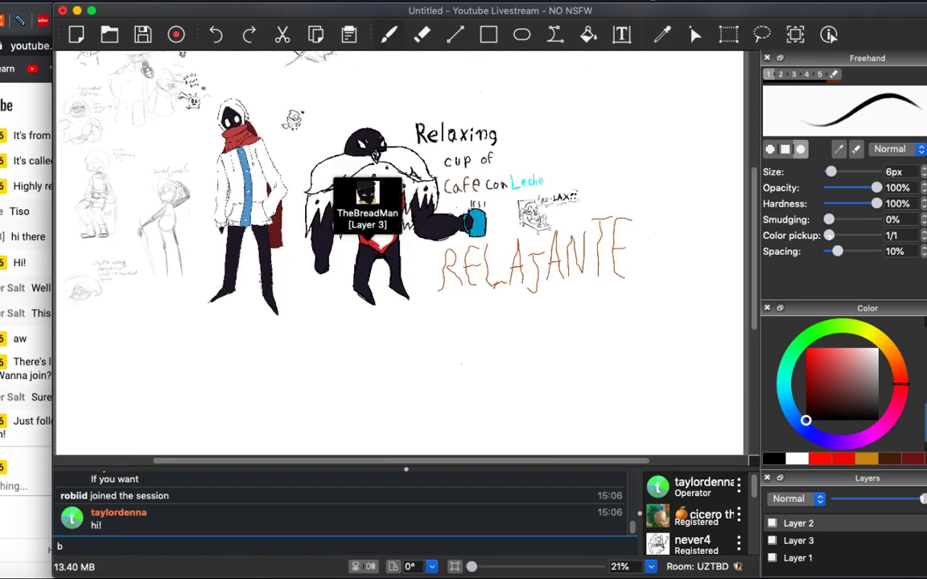
scroll(405, 258, "down", 3)
scroll(405, 257, "up", 3)
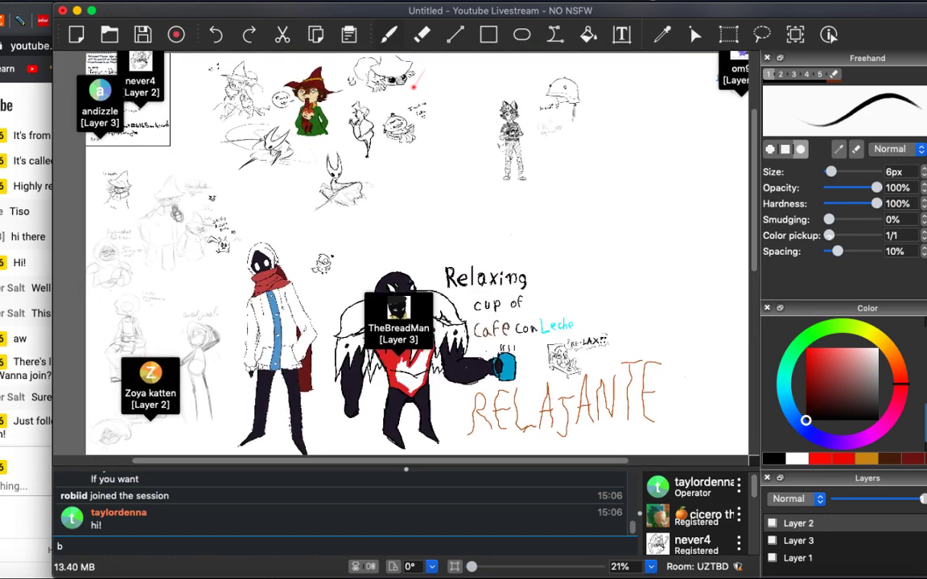
scroll(505, 251, "up", 5)
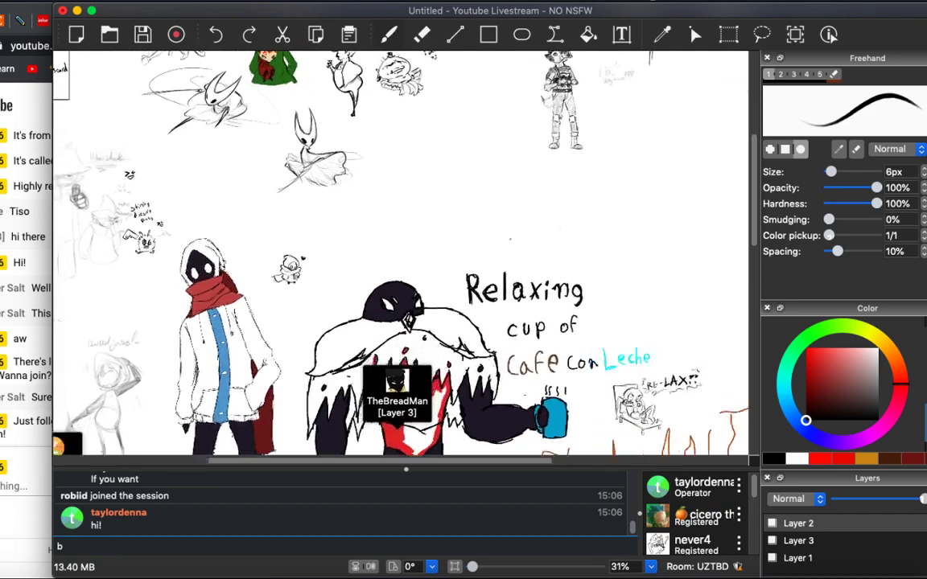
scroll(505, 251, "up", 1)
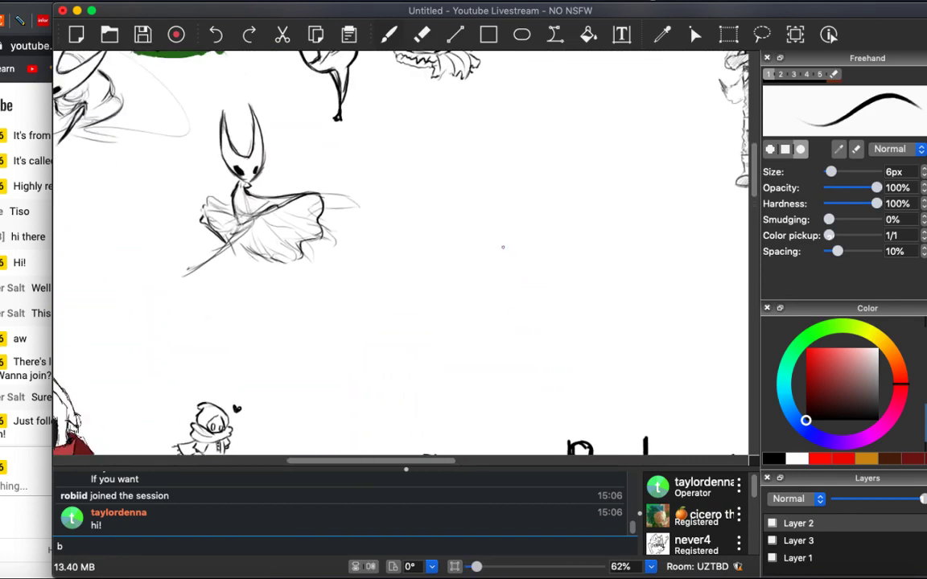
Draw the curve between the two horns and the right horn's outer edge in the empty area beside the dancing horned figure.
scroll(504, 247, "up", 3)
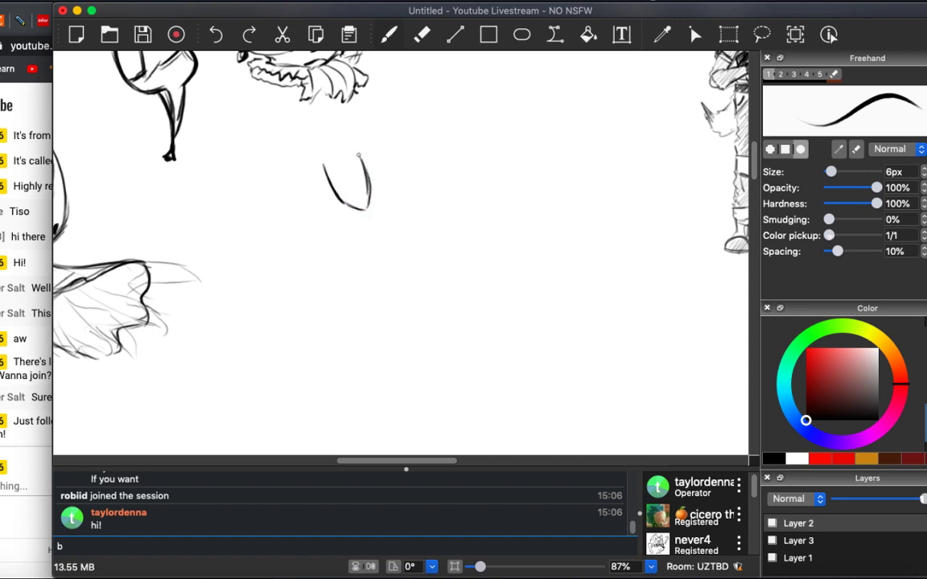
mouse_move(368, 206)
left_mouse_down()
mouse_move(355, 141)
mouse_move(377, 195)
left_mouse_up()
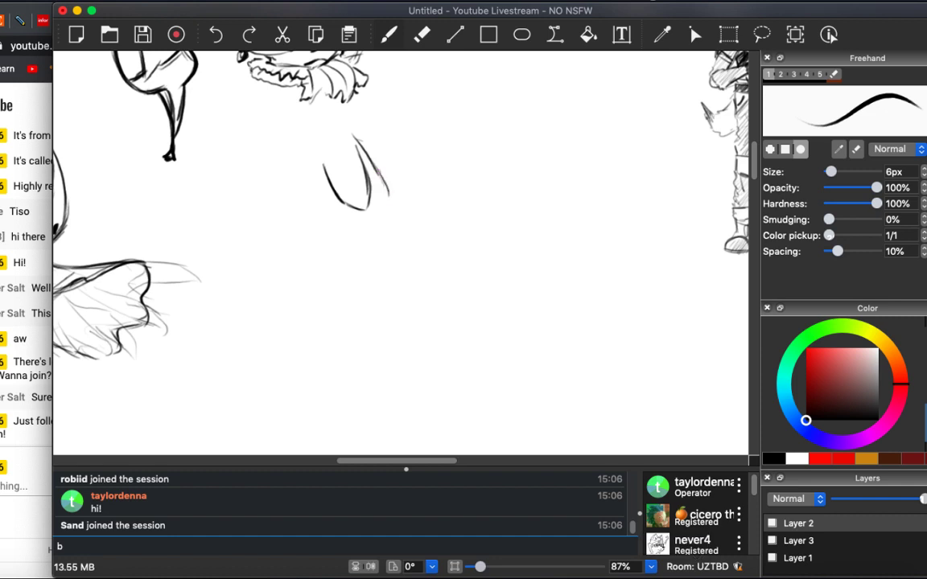
left_click_drag(380, 173, 390, 220)
Send the greeting "hello@" in the session chat.
left_click(157, 546)
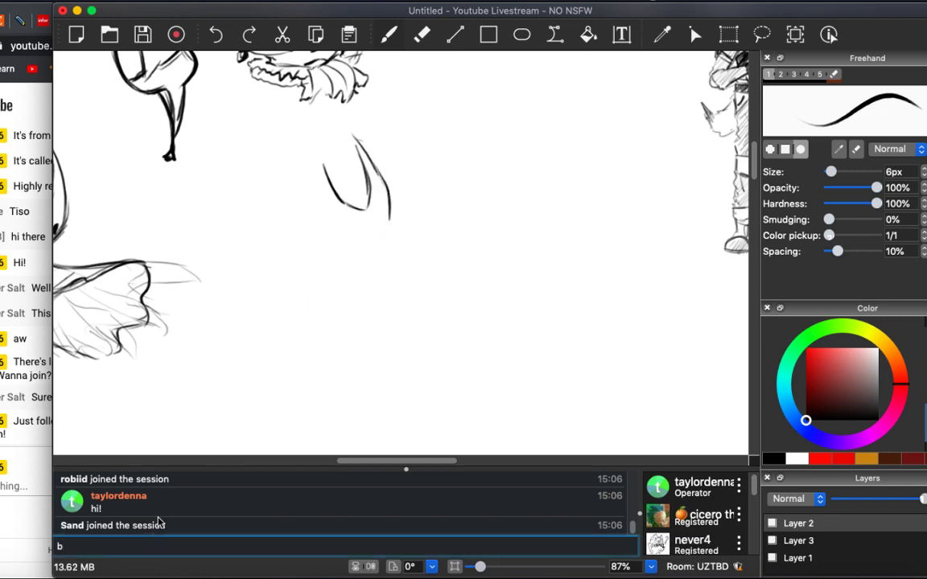
type("hello@")
key("Return")
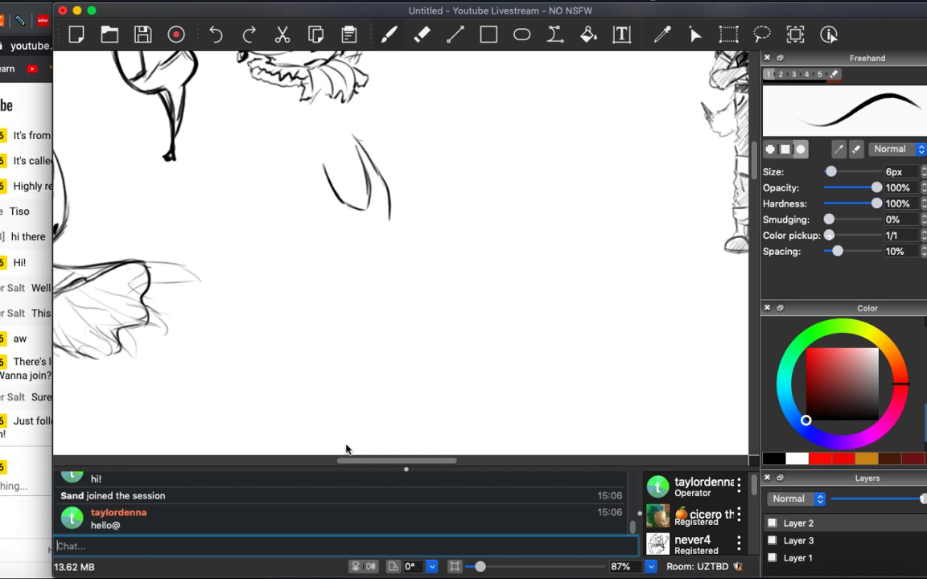
Draw the left horn's outer edge, close the lower face outline and add two black eyes to the horned head.
scroll(328, 412, "right", 1)
key("e")
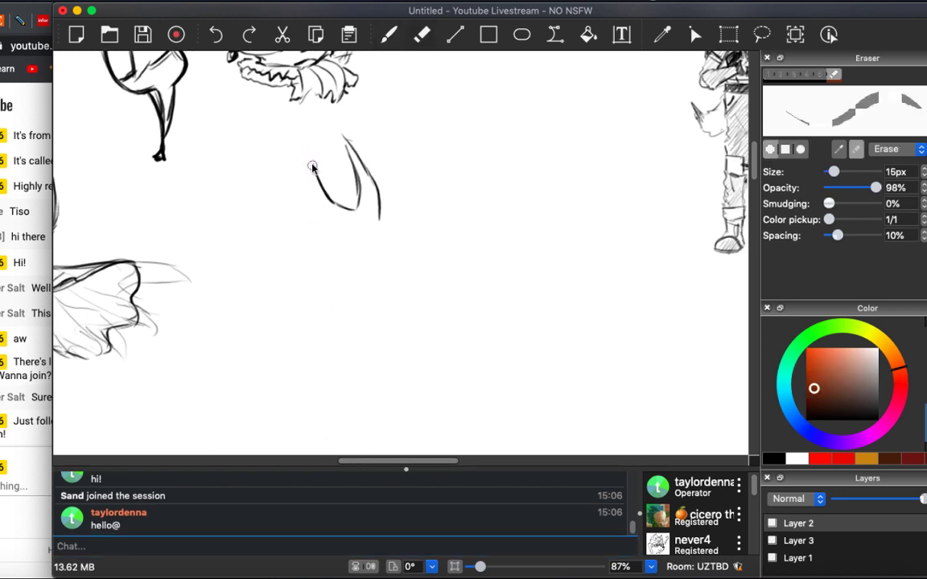
key("b")
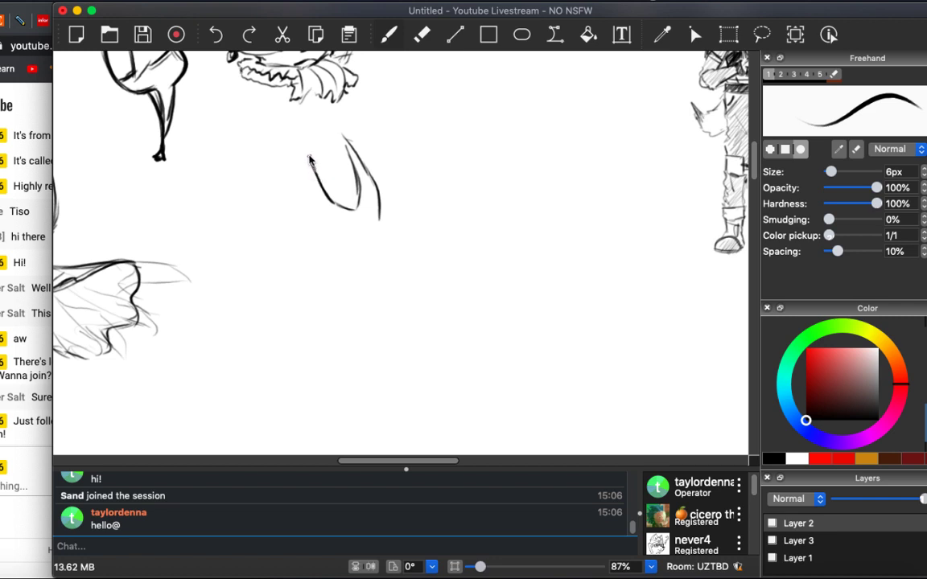
left_click_drag(306, 160, 327, 217)
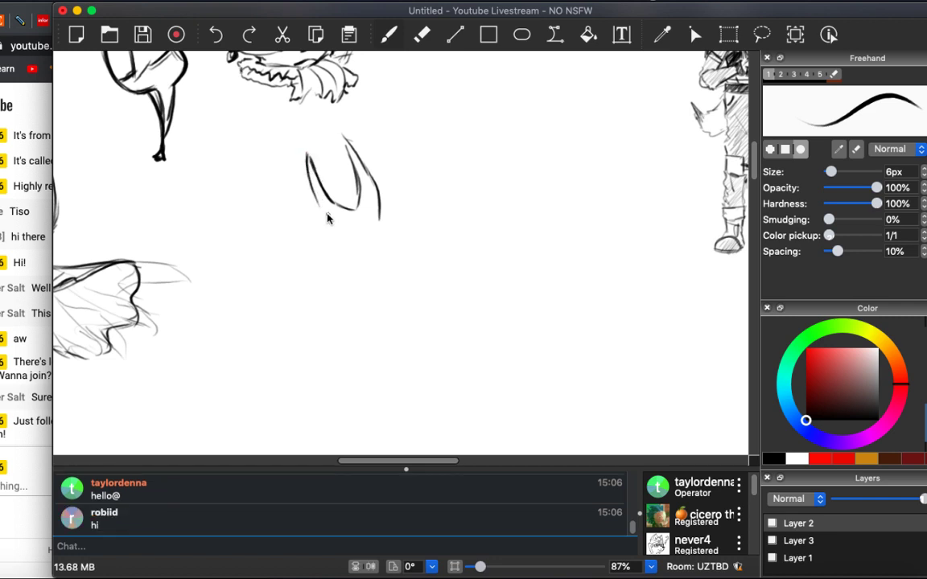
mouse_move(310, 183)
left_mouse_down()
mouse_move(321, 211)
mouse_move(342, 227)
mouse_move(366, 232)
mouse_move(381, 217)
left_mouse_up()
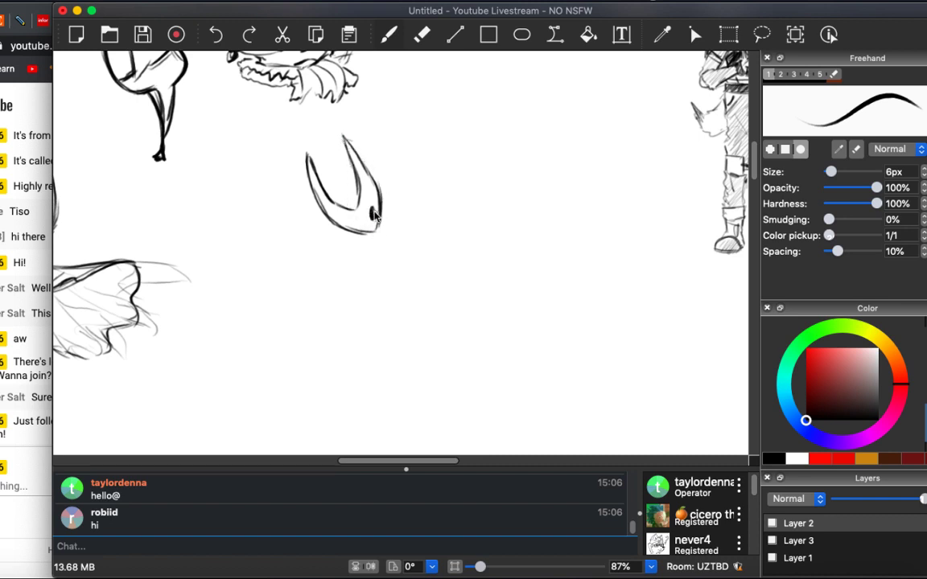
left_click_drag(371, 207, 359, 224)
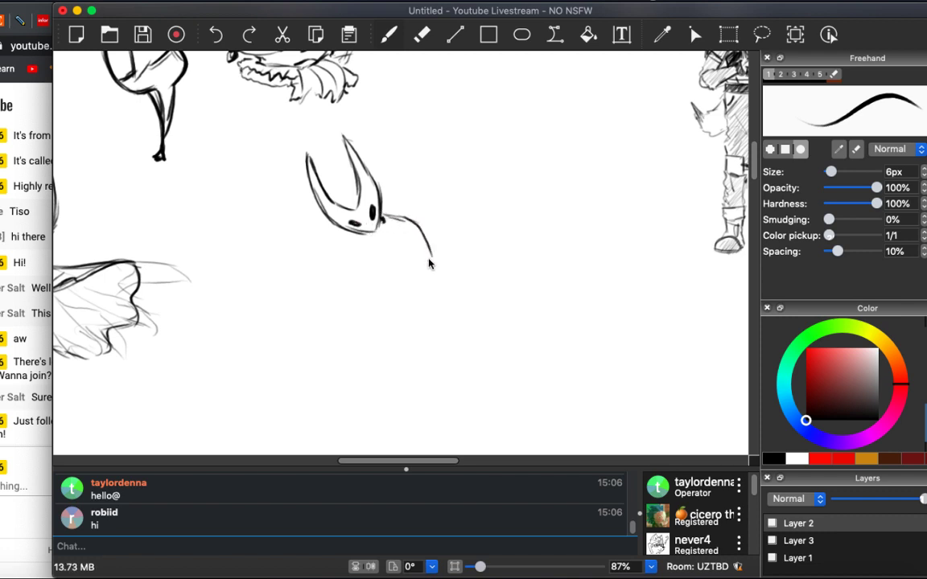
Draw the back and neck lines running down from the horned head.
left_click_drag(430, 263, 433, 278)
left_click_drag(355, 263, 309, 303)
left_click_drag(383, 220, 399, 248)
Draw the cloak's front edge sweeping out from the neck and its wavy lower hem beneath the horned head.
left_click_drag(366, 224, 279, 306)
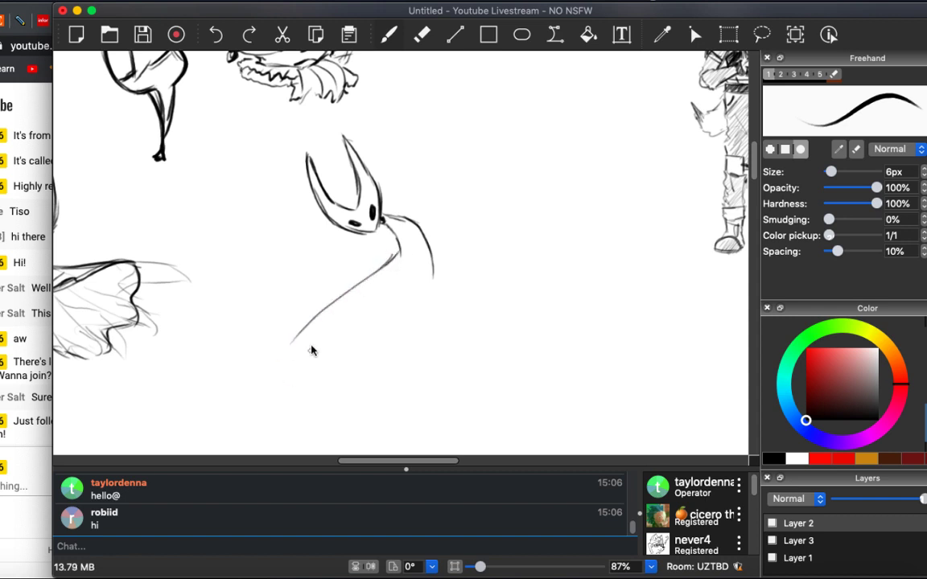
key("ctrl+z")
left_click_drag(400, 252, 308, 325)
key("ctrl+z")
left_click_drag(373, 273, 397, 253)
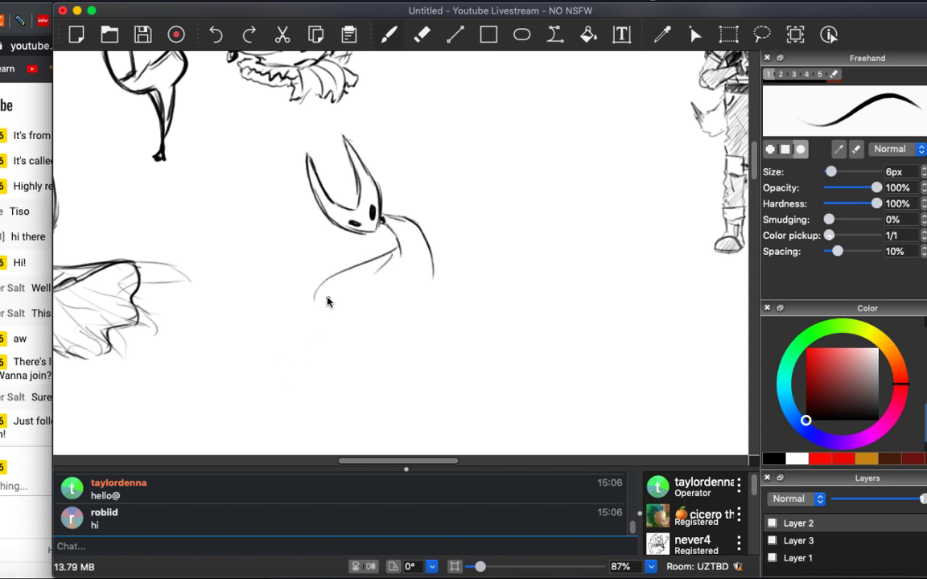
mouse_move(336, 308)
left_mouse_down()
mouse_move(351, 331)
mouse_move(393, 329)
mouse_move(421, 292)
left_mouse_up()
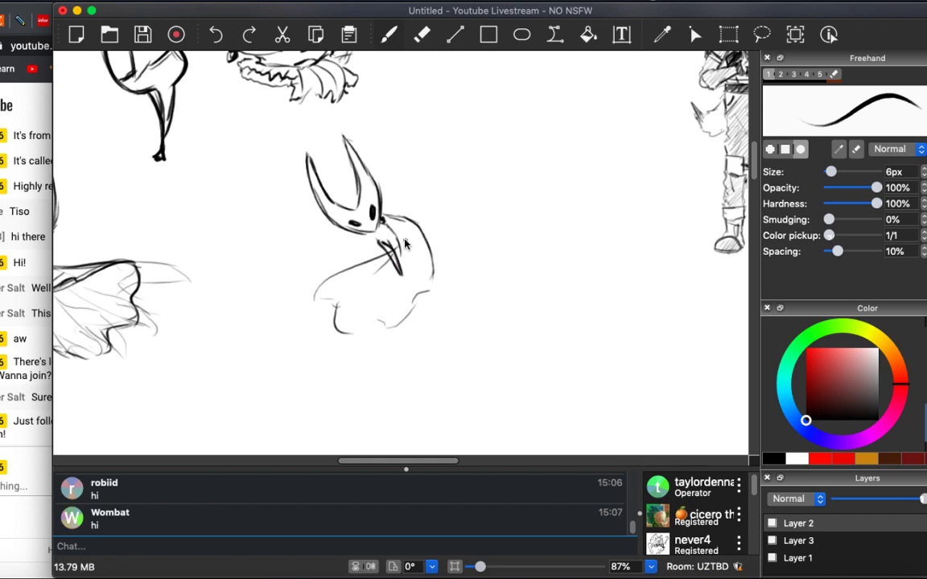
Draw dark pointed folds at the chest, a diagonal needle across the body and a large curved thread running from the needle's upper end.
mouse_move(379, 240)
left_mouse_down()
mouse_move(403, 268)
mouse_move(401, 242)
mouse_move(399, 273)
mouse_move(403, 245)
mouse_move(397, 276)
left_mouse_up()
left_click_drag(418, 183, 402, 216)
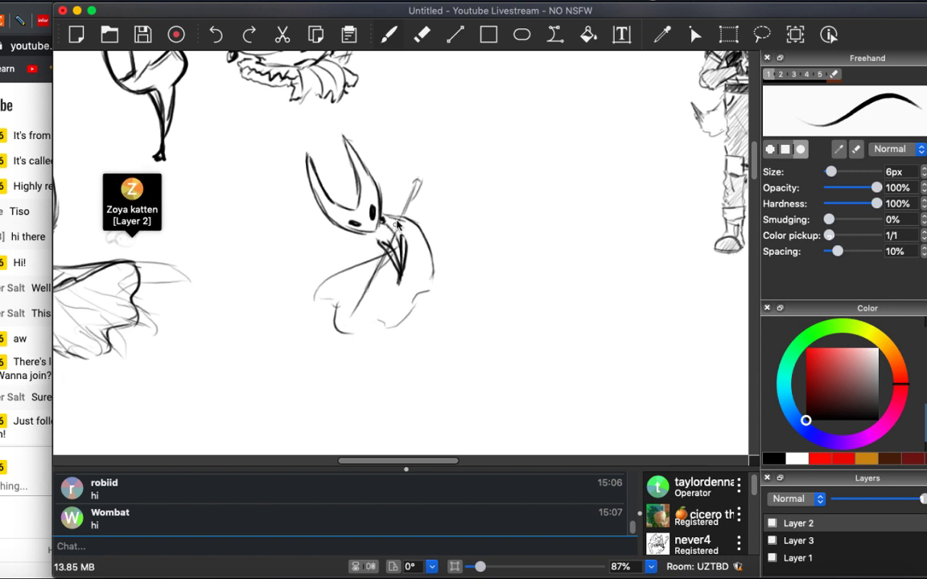
mouse_move(352, 320)
left_mouse_down()
mouse_move(418, 184)
mouse_move(457, 239)
left_mouse_up()
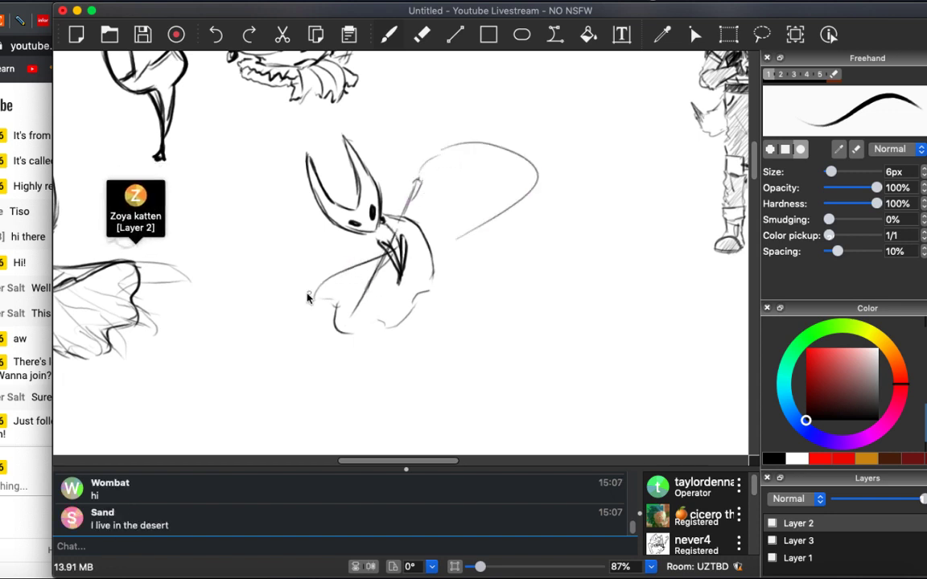
Send the message "and you get on my sandwiches" in the session chat.
scroll(302, 314, "left", 3)
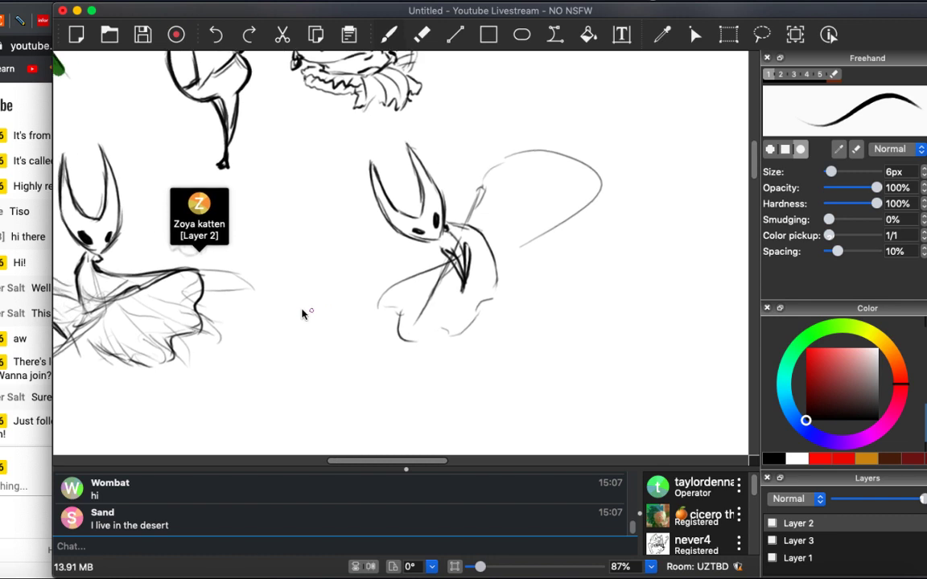
left_click(176, 548)
type("and y")
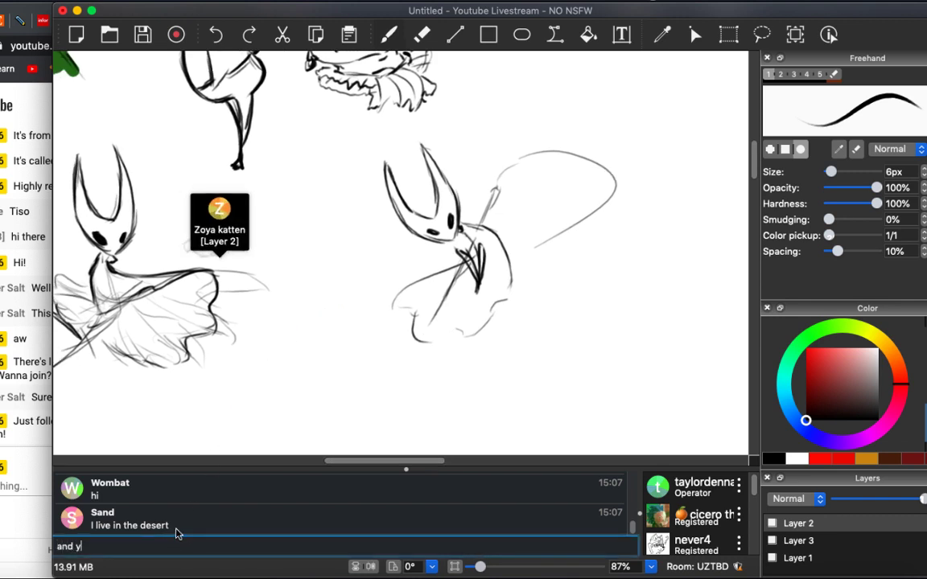
type("ou get on ")
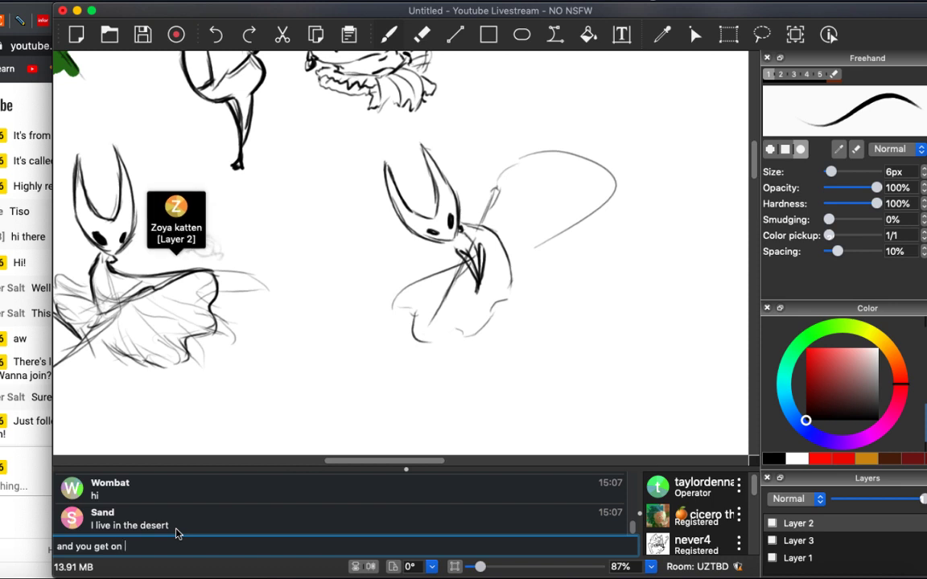
type("my ")
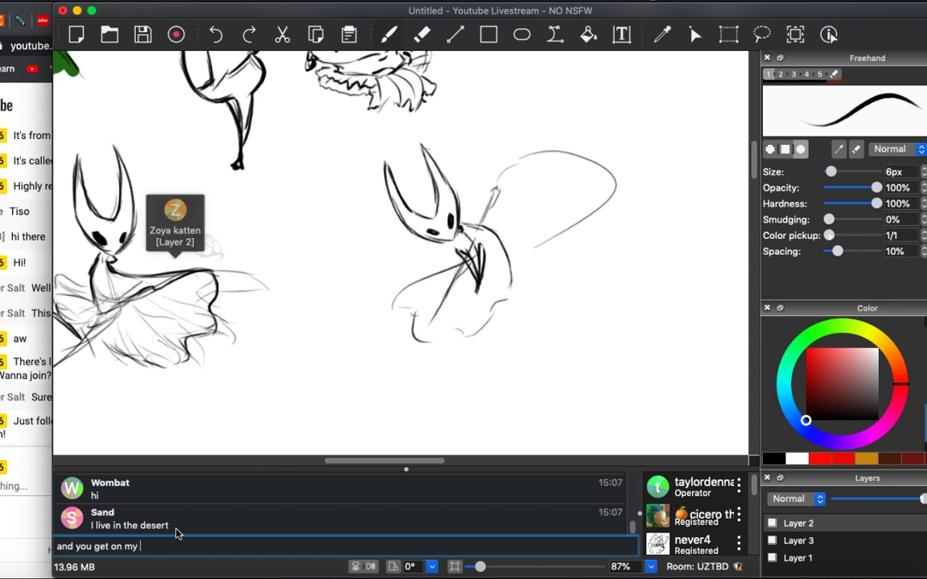
type("sandwiches")
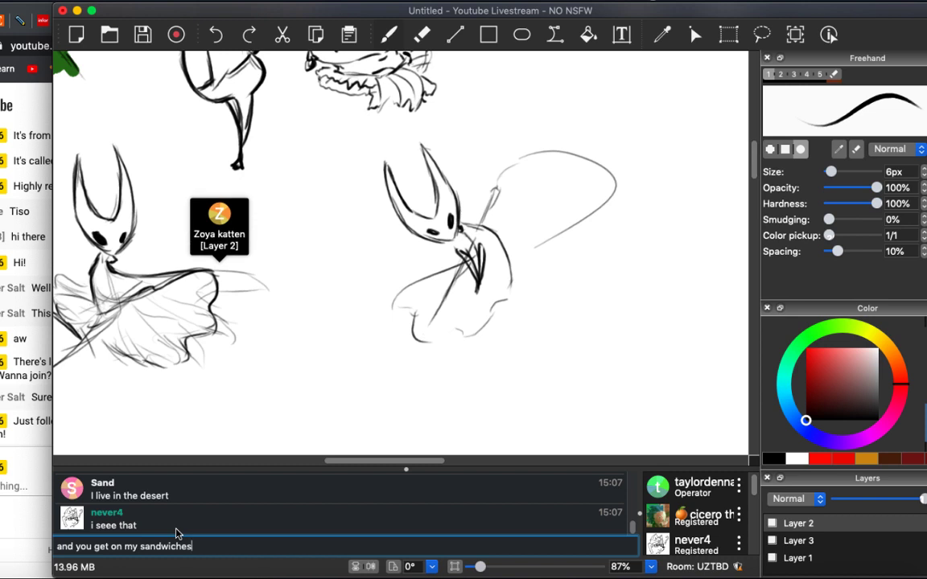
key("Return")
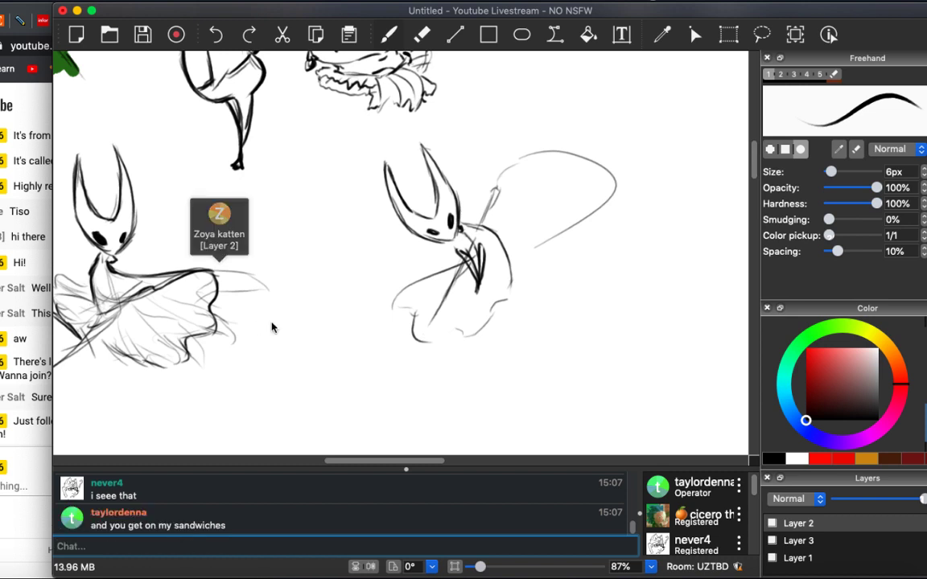
Send the message "and in my eyes" in the session chat.
left_click_drag(364, 462, 367, 461)
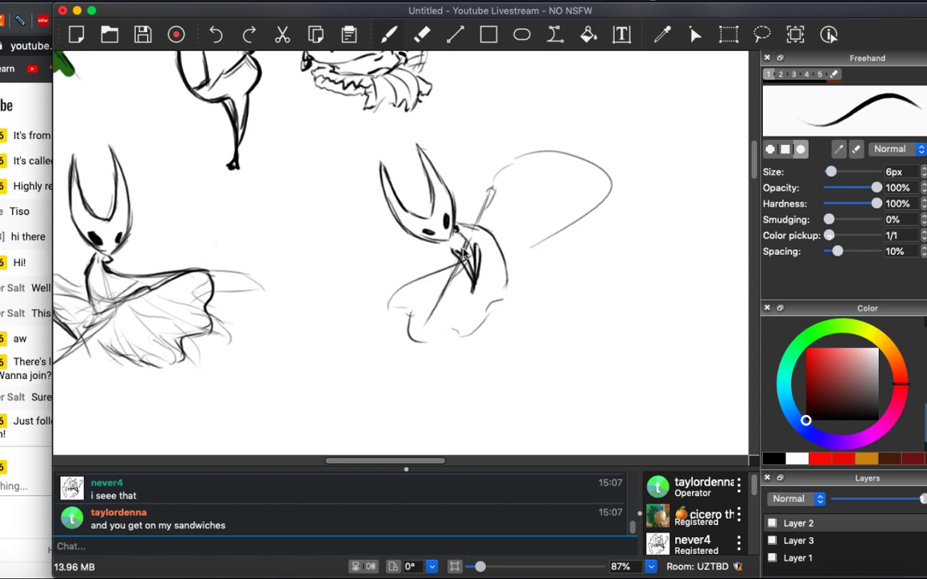
left_click(145, 544)
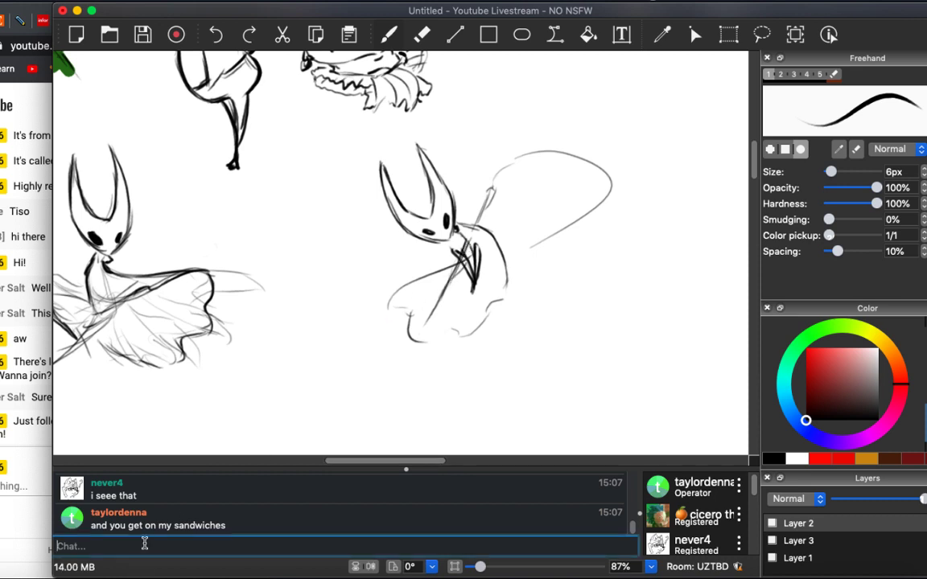
type("and in my eyes")
key("Return")
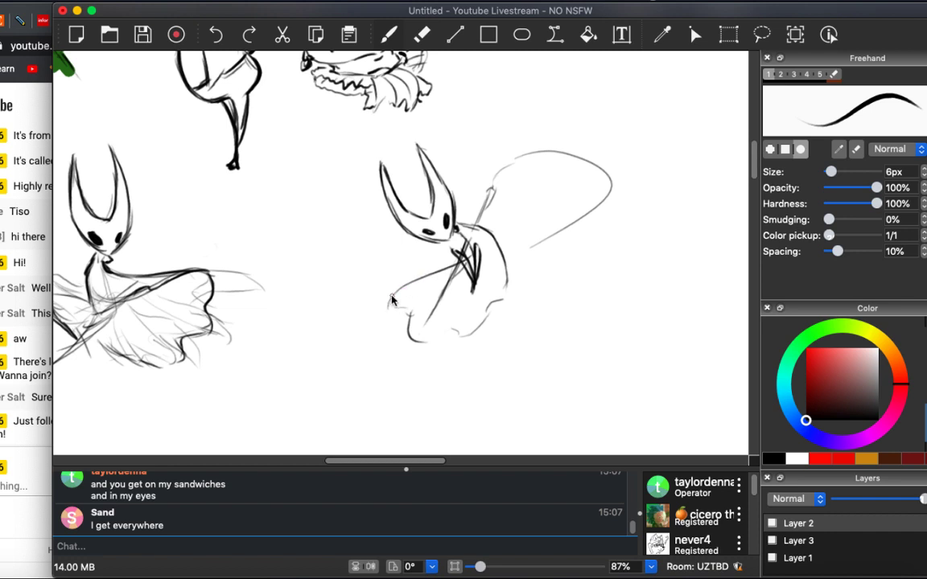
Reinforce the new figure's cloak hem, outline the front arm and darken the folds along the back of the cloak.
mouse_move(390, 300)
left_mouse_down()
mouse_move(409, 322)
mouse_move(395, 314)
mouse_move(418, 303)
left_mouse_up()
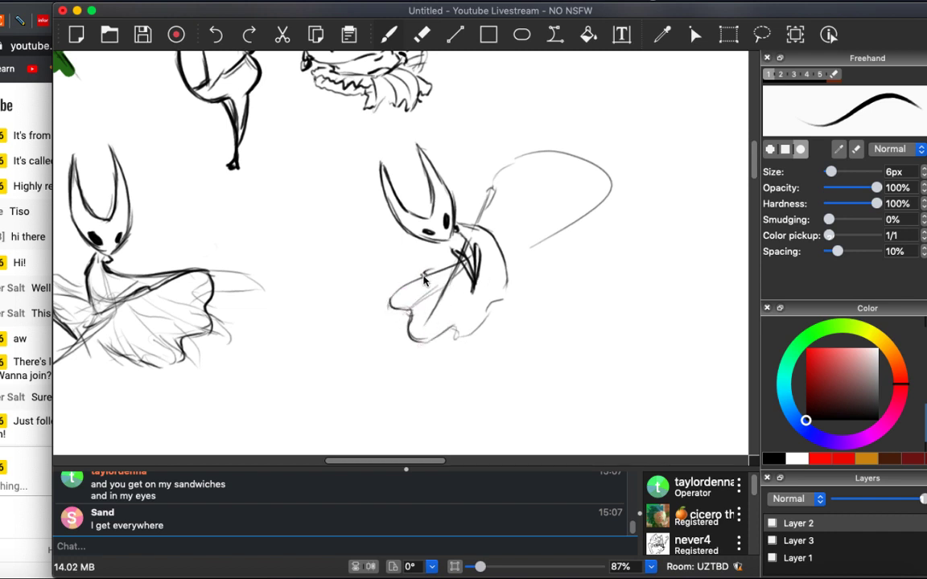
mouse_move(424, 272)
left_mouse_down()
mouse_move(463, 259)
mouse_move(472, 288)
mouse_move(482, 270)
mouse_move(485, 284)
mouse_move(480, 249)
mouse_move(489, 292)
mouse_move(484, 252)
mouse_move(481, 267)
mouse_move(464, 256)
mouse_move(485, 261)
mouse_move(492, 296)
mouse_move(489, 266)
mouse_move(472, 295)
mouse_move(478, 275)
mouse_move(473, 297)
mouse_move(493, 302)
mouse_move(479, 267)
left_mouse_up()
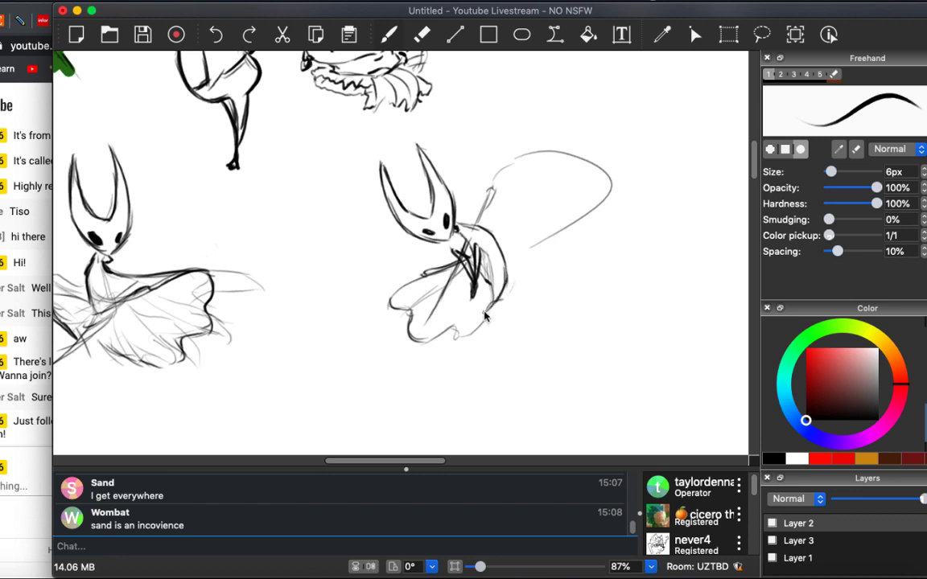
left_click_drag(493, 291, 478, 333)
left_click_drag(496, 297, 487, 317)
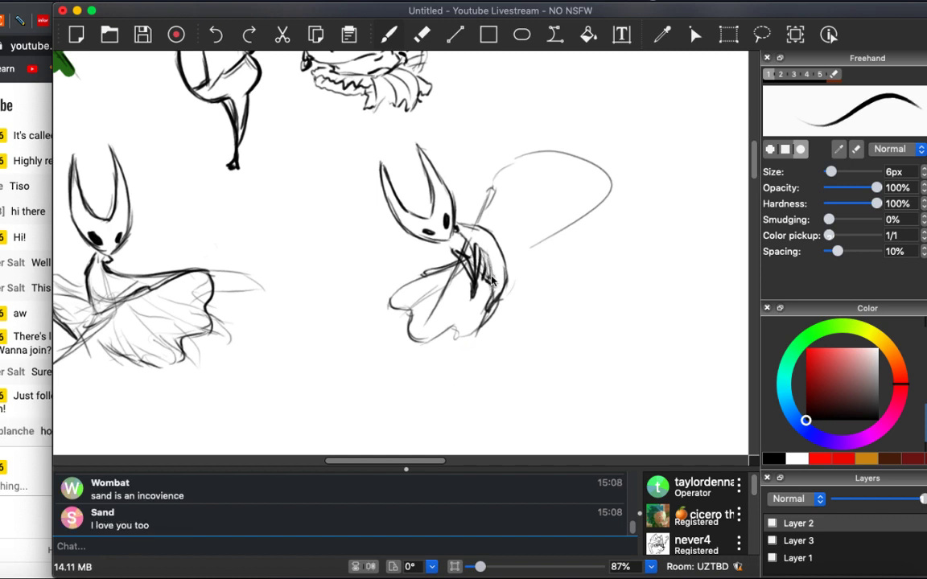
Switch to the YouTube live chat, send the reply "yaas" and return to the drawing session.
key("super+Tab")
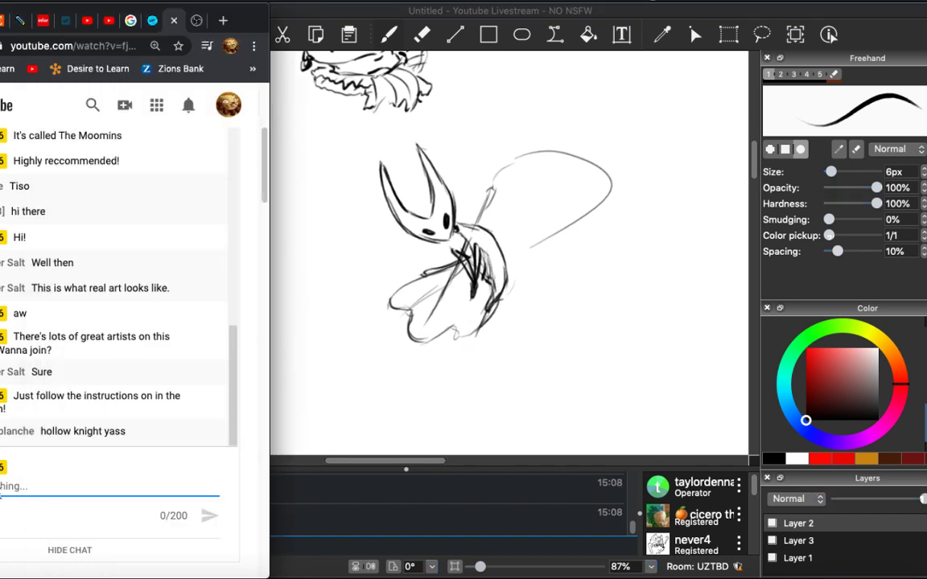
type("yeas")
key("Return")
key("super+Tab")
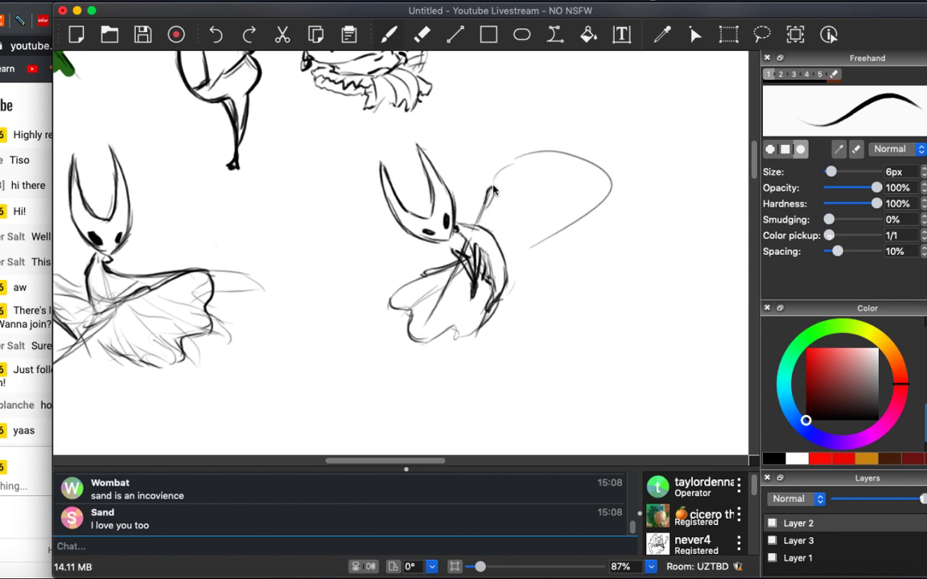
Darken the upper part of the needle and draw curved thread loops on both sides of the cloak.
left_click_drag(482, 222, 488, 193)
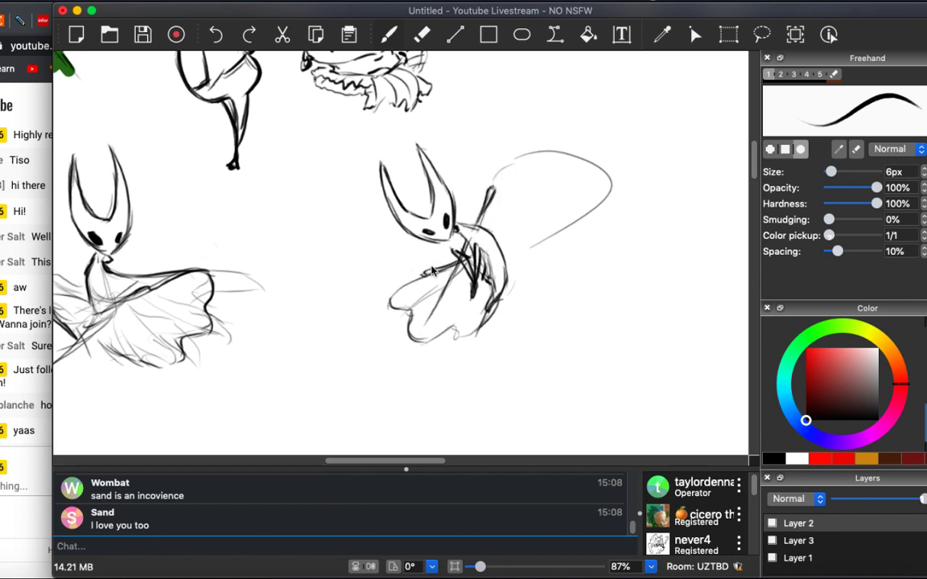
left_click_drag(373, 279, 372, 232)
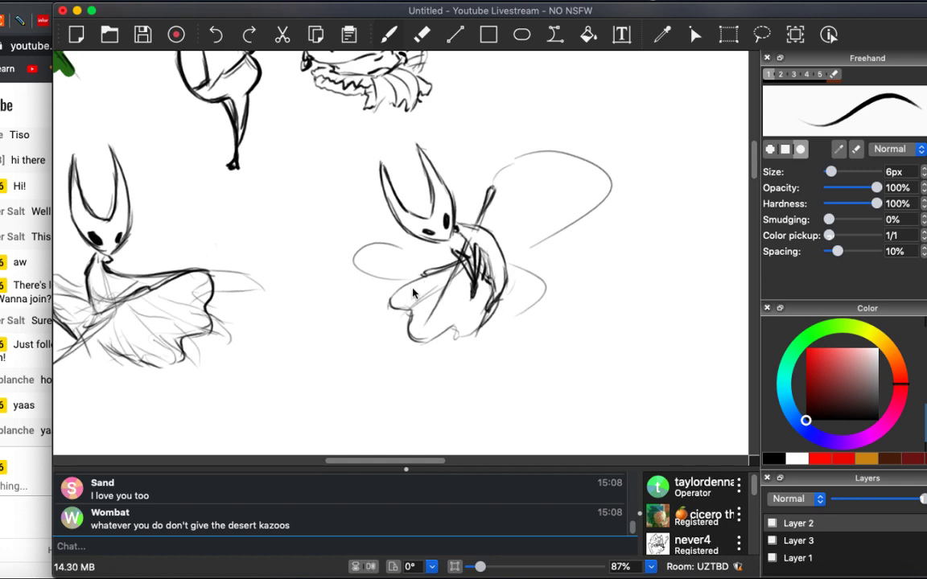
Select the new horned figure with a free-form selection, move it closer to the dancing horned figure and apply the move.
scroll(413, 294, "up", 5)
scroll(410, 297, "right", 5)
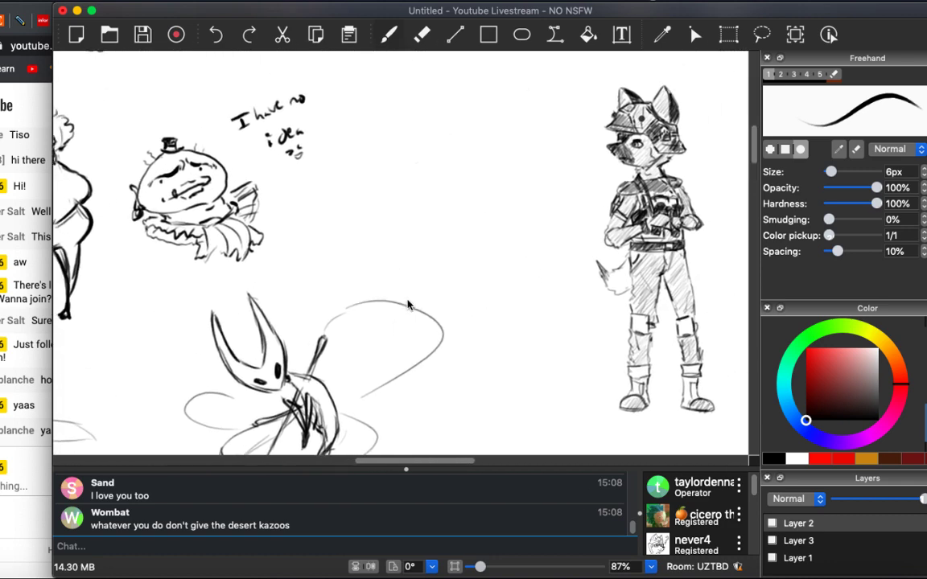
scroll(408, 304, "left", 5)
scroll(407, 304, "down", 3)
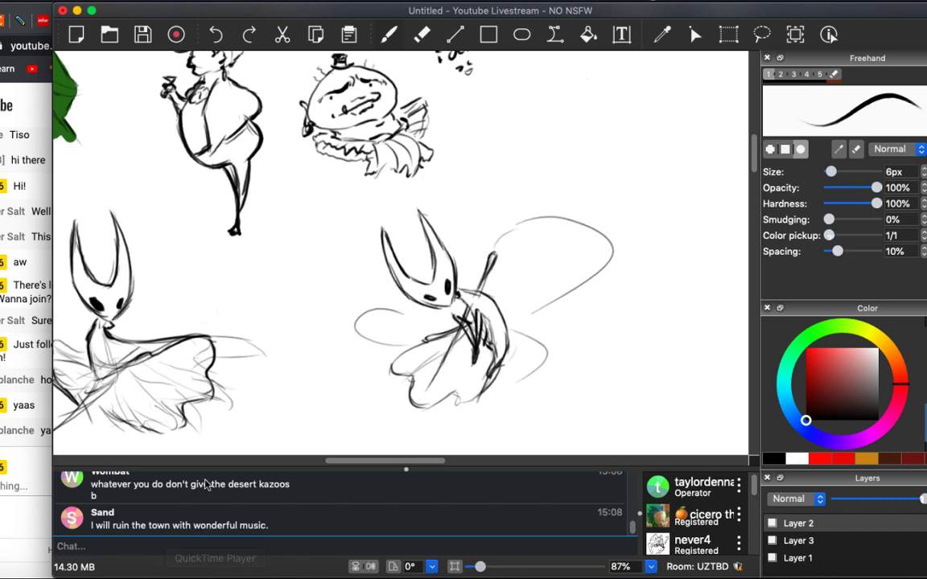
scroll(500, 193, "down", 3)
scroll(500, 193, "left", 3)
scroll(501, 193, "right", 3)
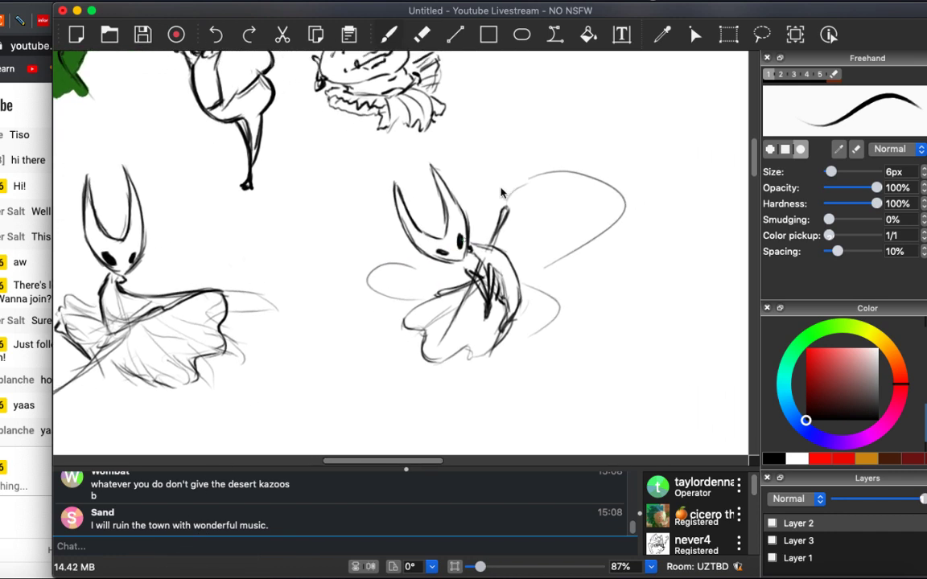
scroll(501, 193, "up", 1)
scroll(500, 193, "right", 1)
left_click(761, 34)
mouse_move(505, 146)
left_mouse_down()
mouse_move(415, 153)
mouse_move(337, 385)
mouse_move(612, 148)
mouse_move(522, 200)
mouse_move(552, 206)
mouse_move(510, 210)
mouse_move(494, 188)
left_mouse_up()
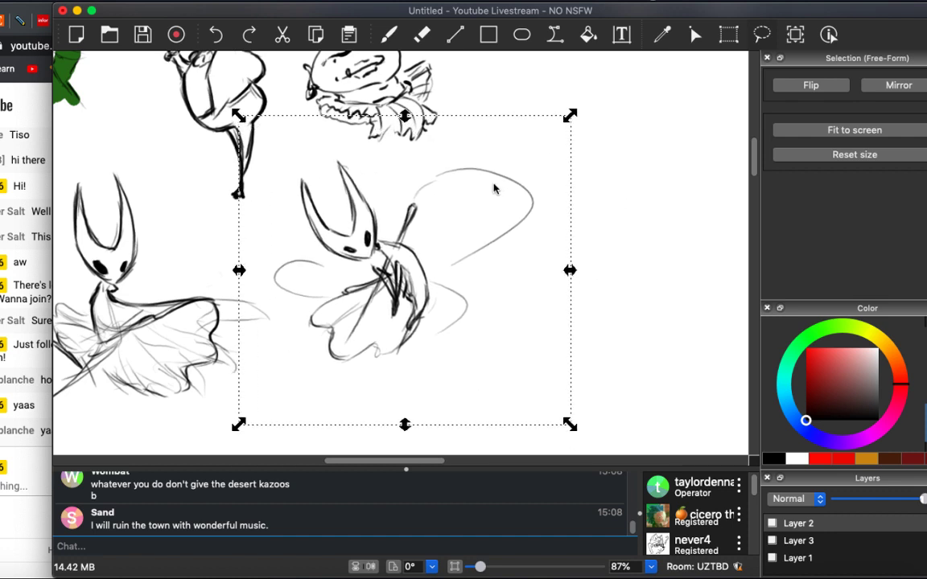
left_click(729, 95)
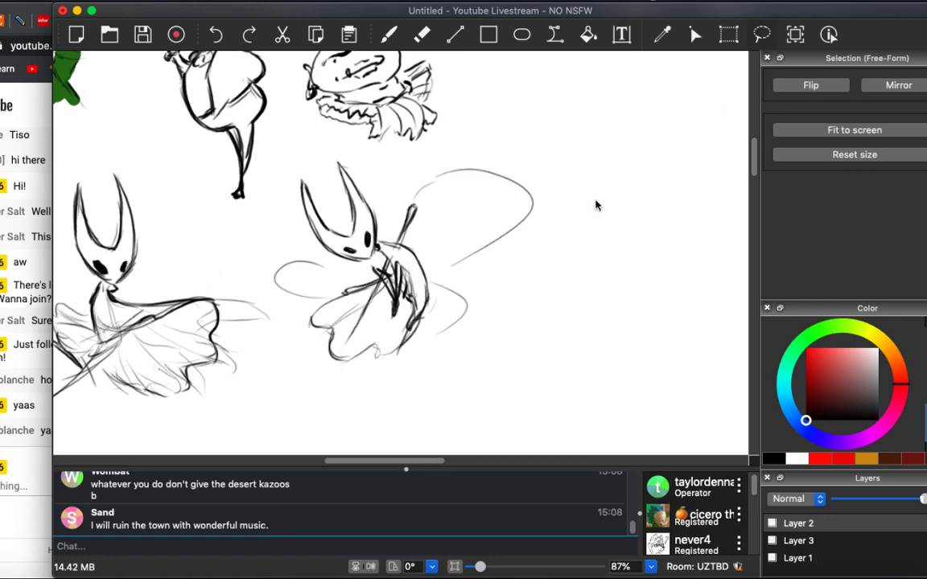
Sketch light fold lines with the Freehand brush across the front and lower hem of the new figure's cloak.
key("b")
scroll(591, 202, "left", 10)
scroll(591, 201, "up", 3)
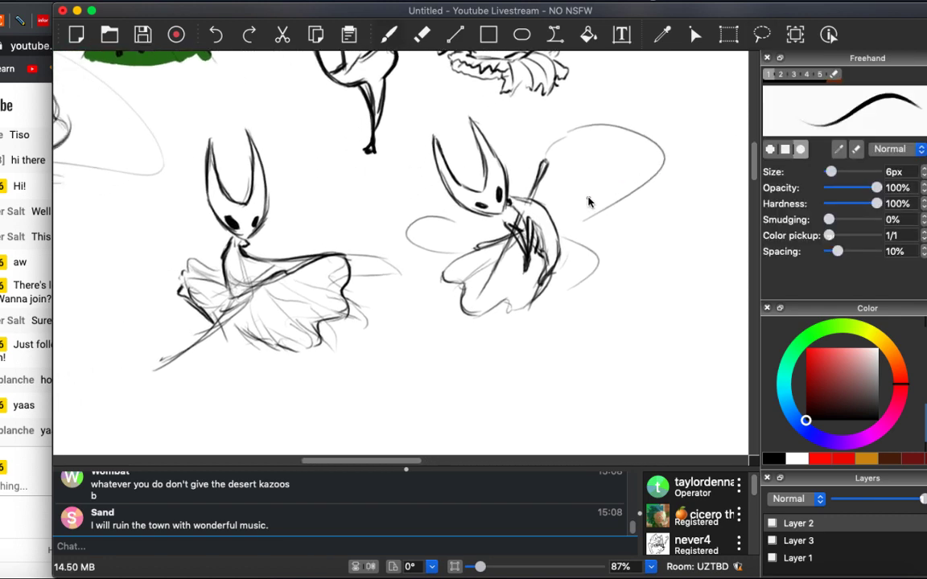
scroll(591, 202, "down", 4)
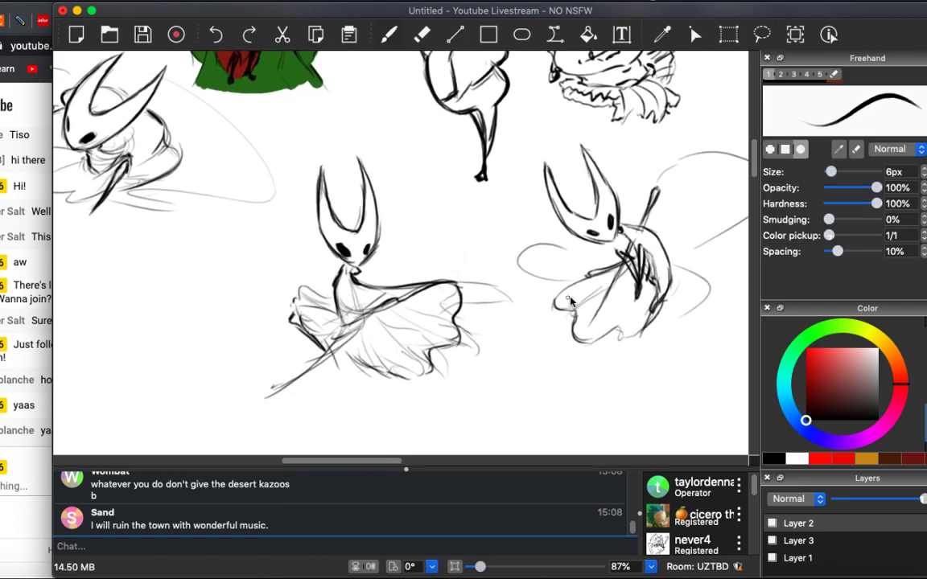
mouse_move(595, 300)
left_mouse_down()
mouse_move(551, 341)
mouse_move(581, 307)
mouse_move(554, 342)
mouse_move(601, 329)
mouse_move(599, 352)
mouse_move(627, 313)
mouse_move(624, 335)
mouse_move(641, 317)
mouse_move(550, 343)
left_mouse_up()
Switch to the YouTube live chat and answer the question about drawing Hornet with "I am!".
left_click(116, 549)
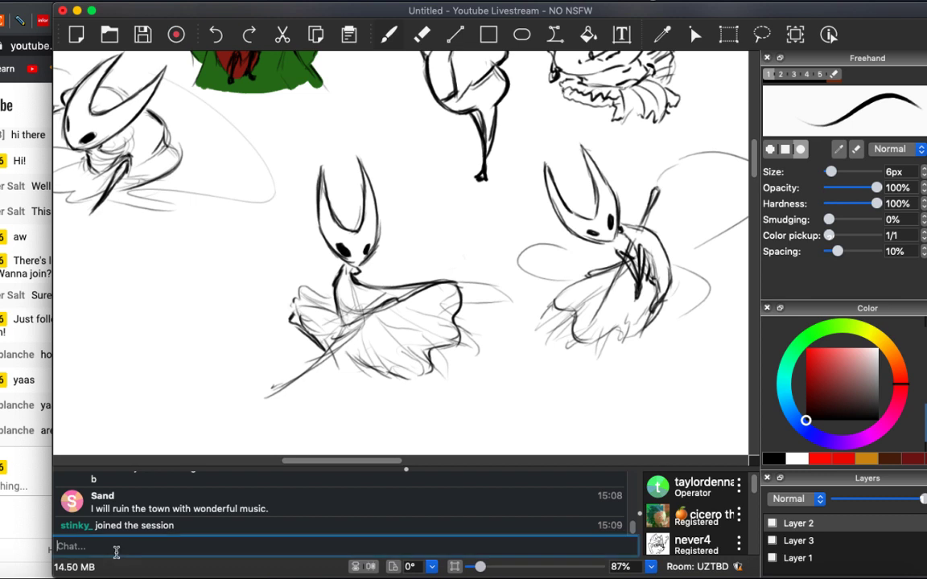
key("super+Tab")
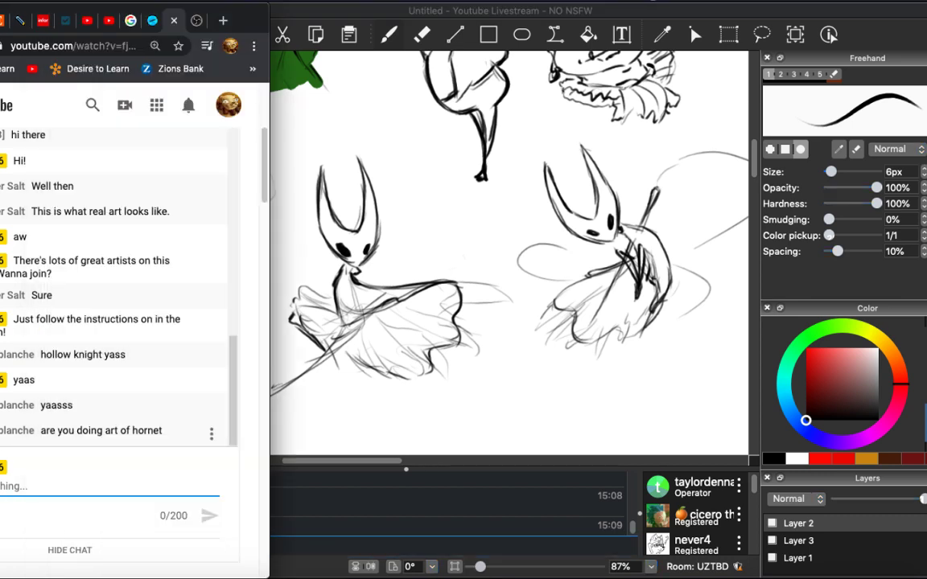
type("y!")
key("Return")
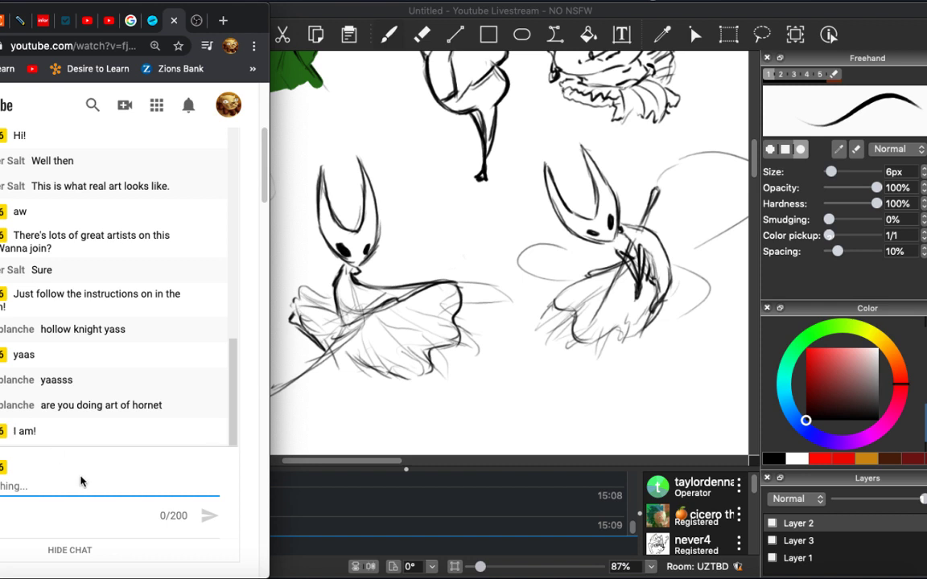
Send "I may do a more polished version of her later" in the YouTube live chat and return to the canvas.
type("thank you!")
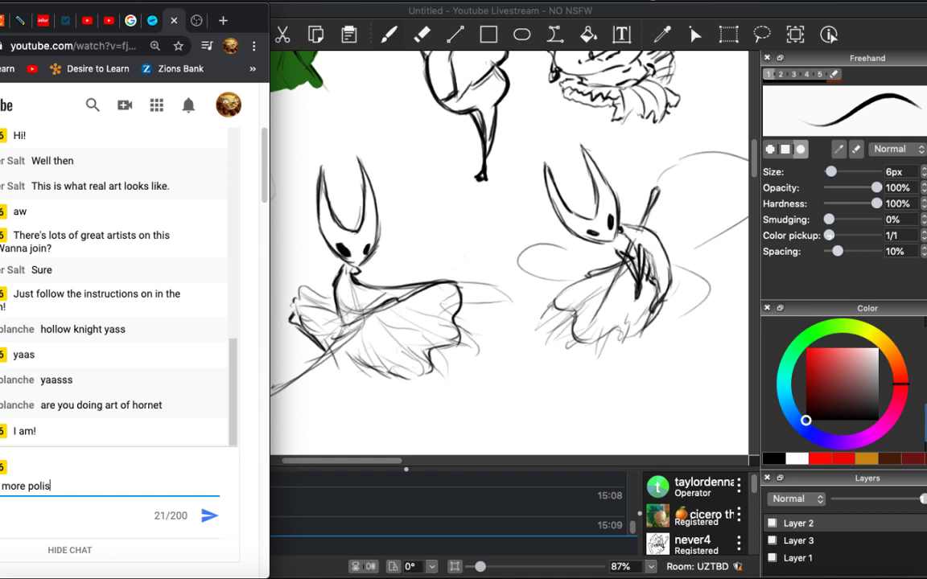
type("more polished version of her ")
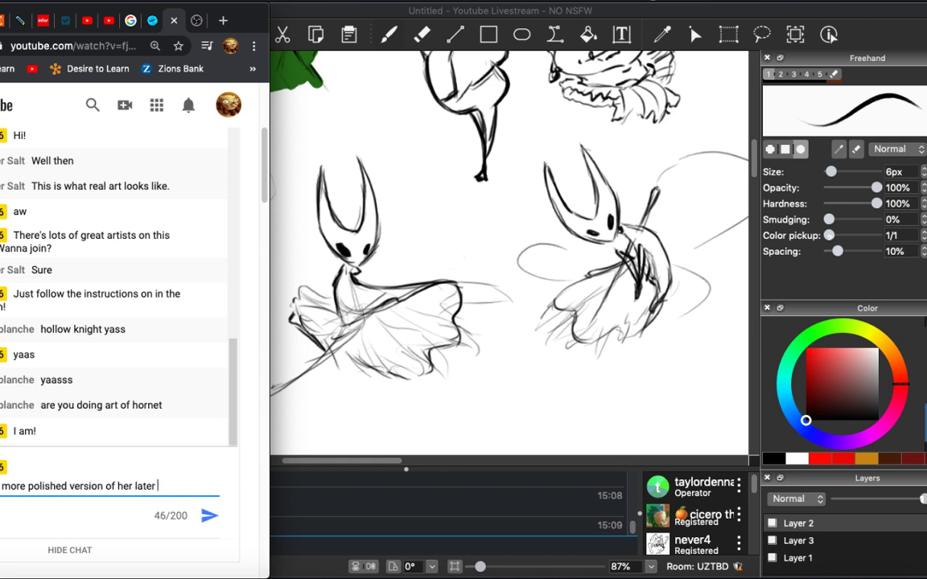
type("later")
key("Return")
left_click(331, 310)
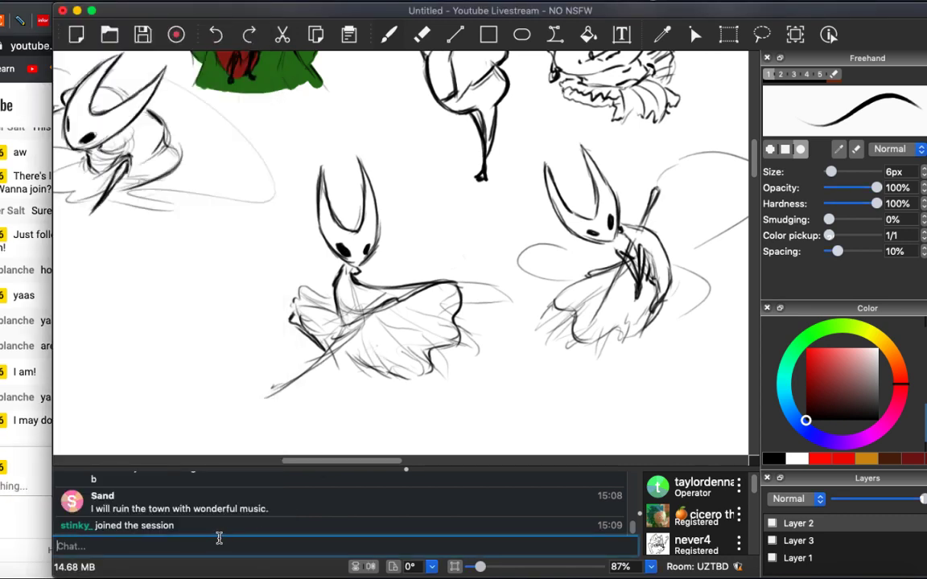
scroll(243, 285, "right", 5)
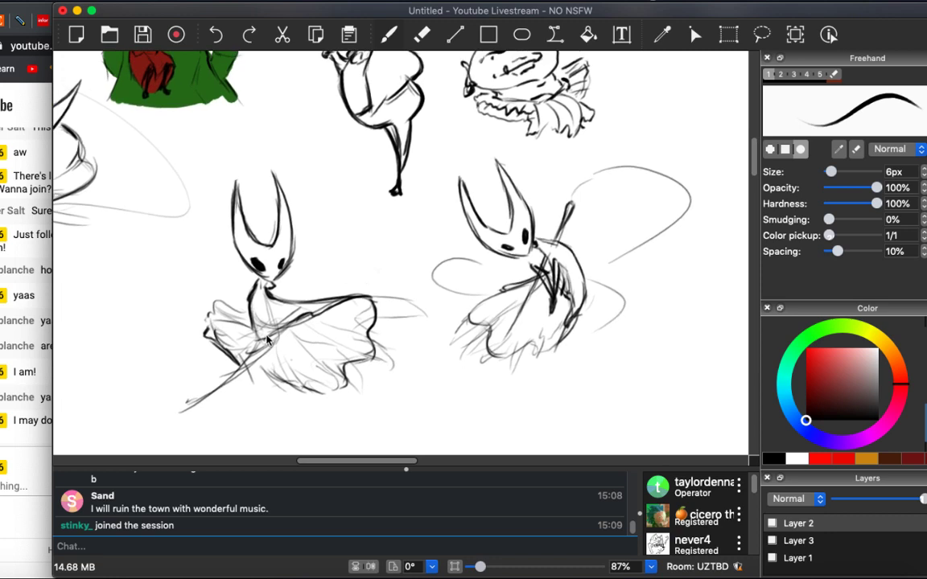
Look over the two horned figures and the other participants' drawings farther down the shared canvas.
scroll(242, 310, "up", 1)
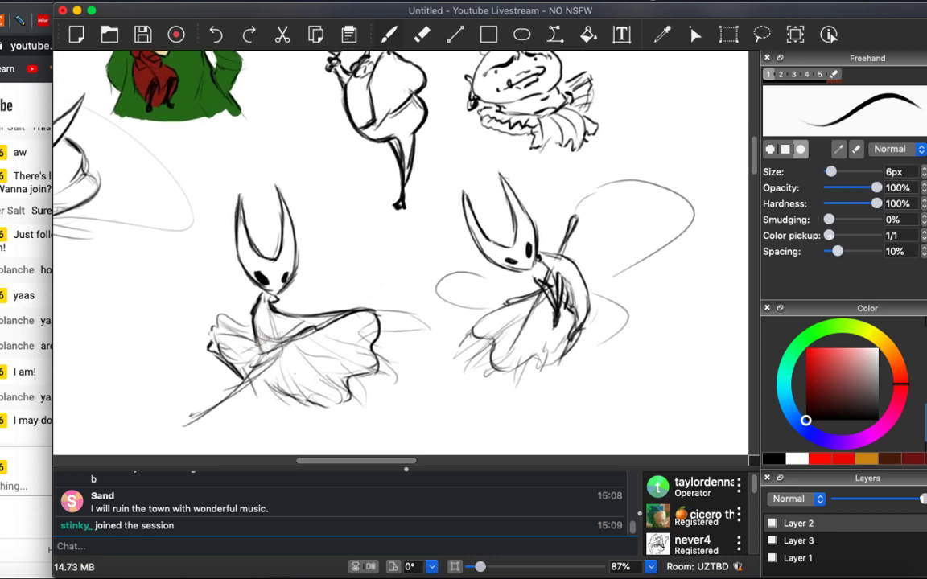
key("l")
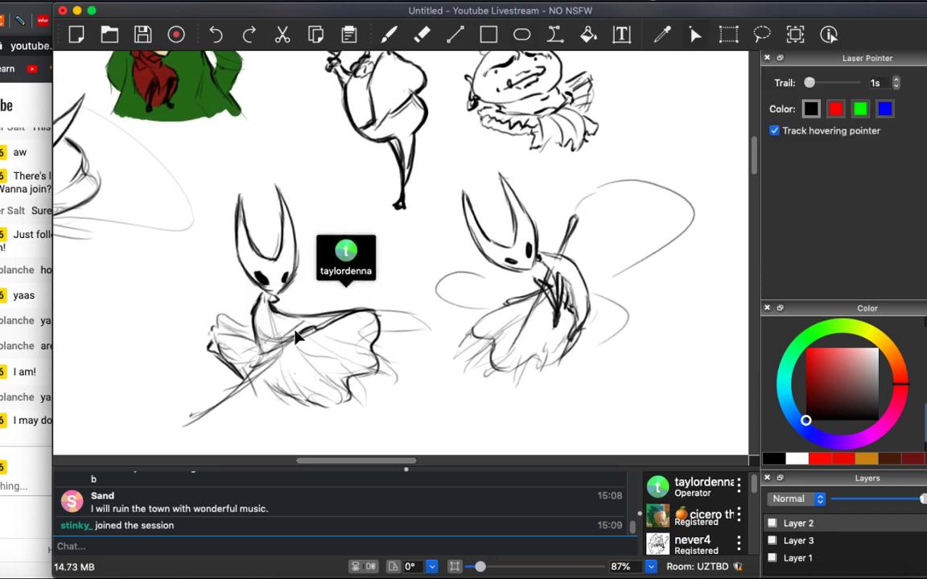
key("b")
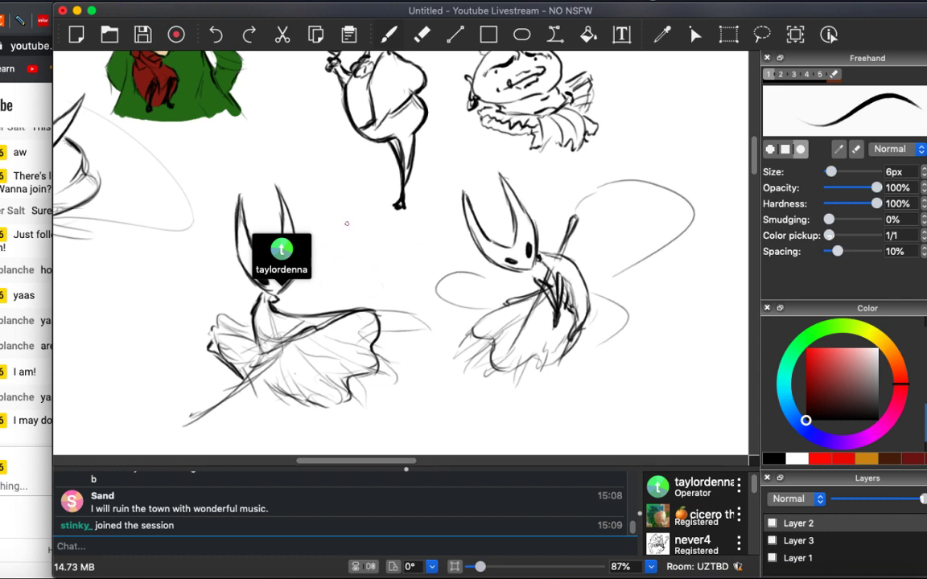
scroll(419, 211, "right", 5)
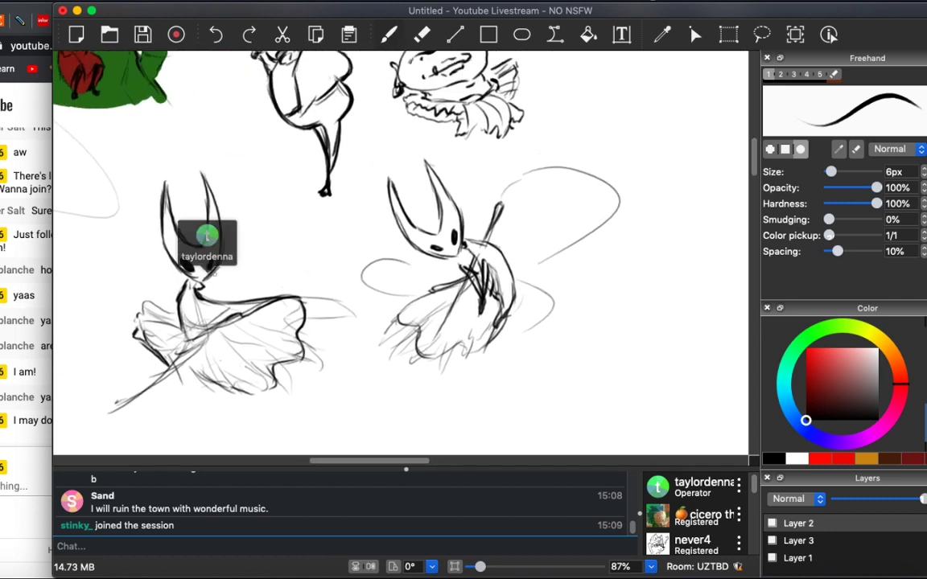
scroll(466, 248, "down", 10)
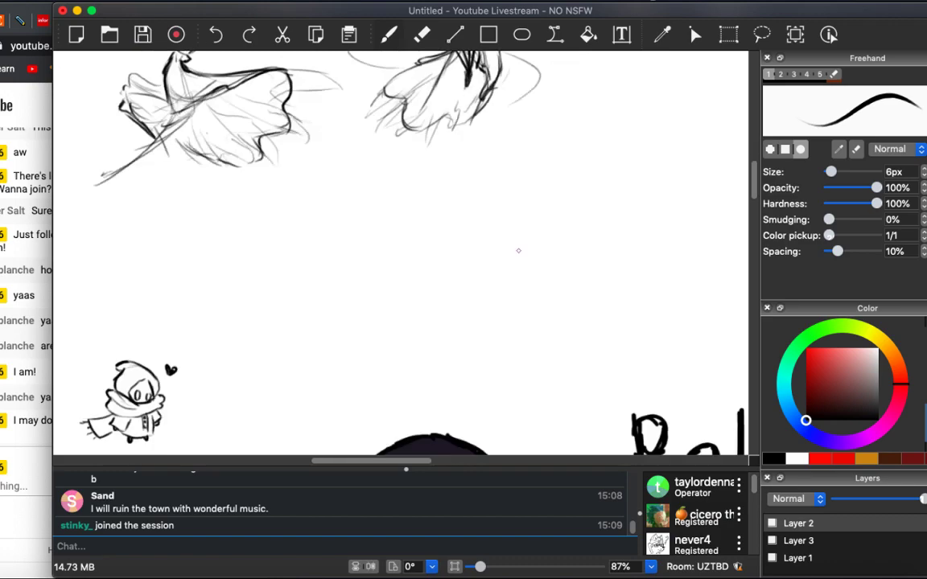
scroll(402, 249, "down", 6)
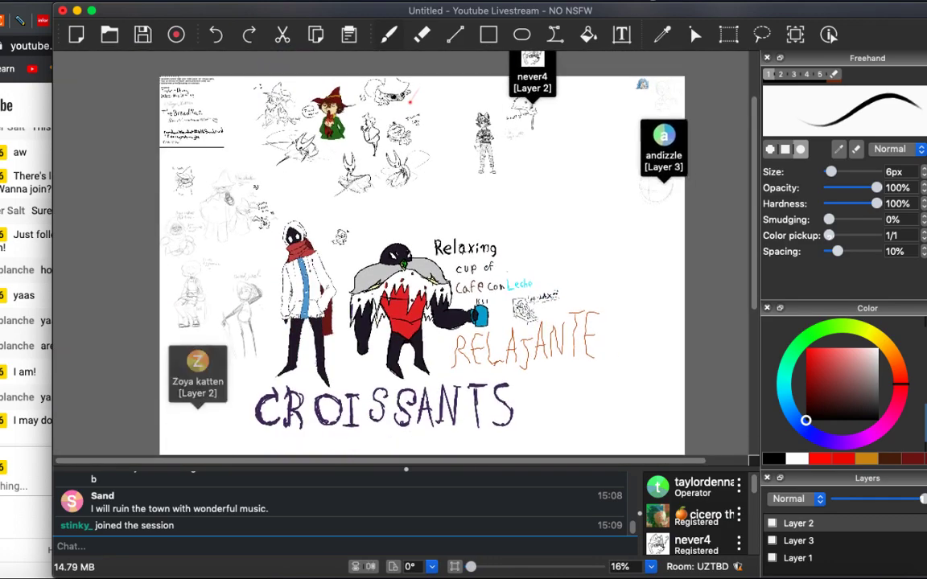
scroll(321, 201, "up", 2)
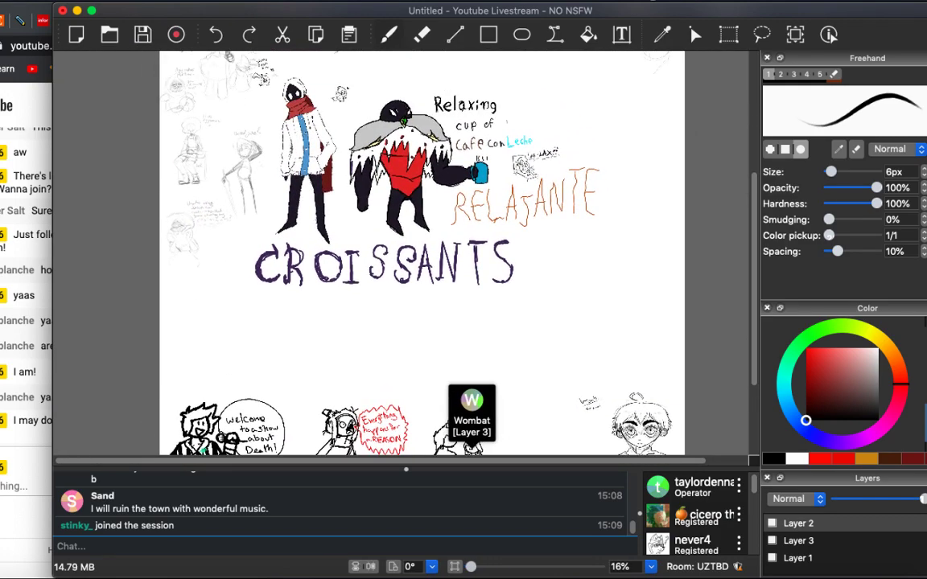
scroll(322, 201, "up", 5)
scroll(373, 251, "down", 4)
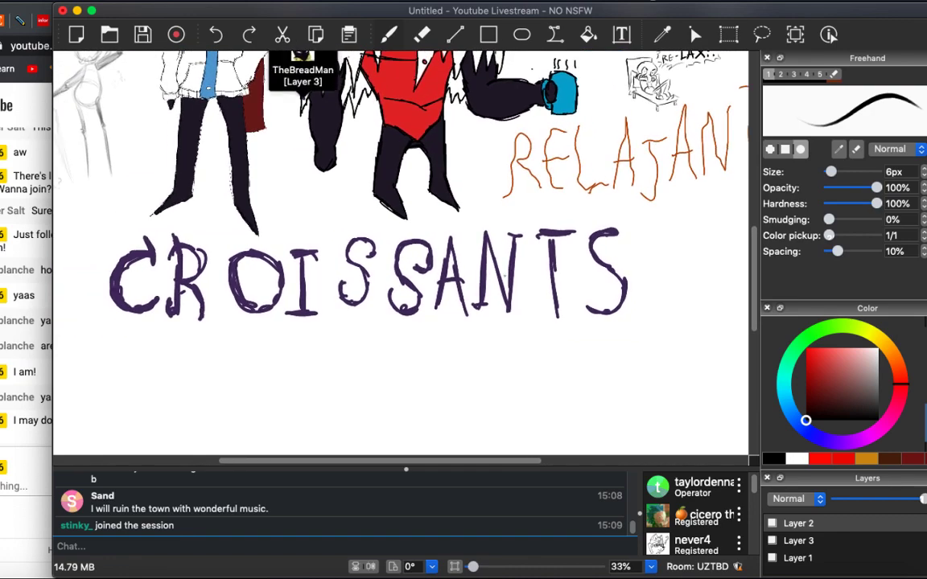
Greet the newly joined participant with "hi!" in the drawing session's chat.
scroll(402, 249, "up", 6)
left_click(218, 548)
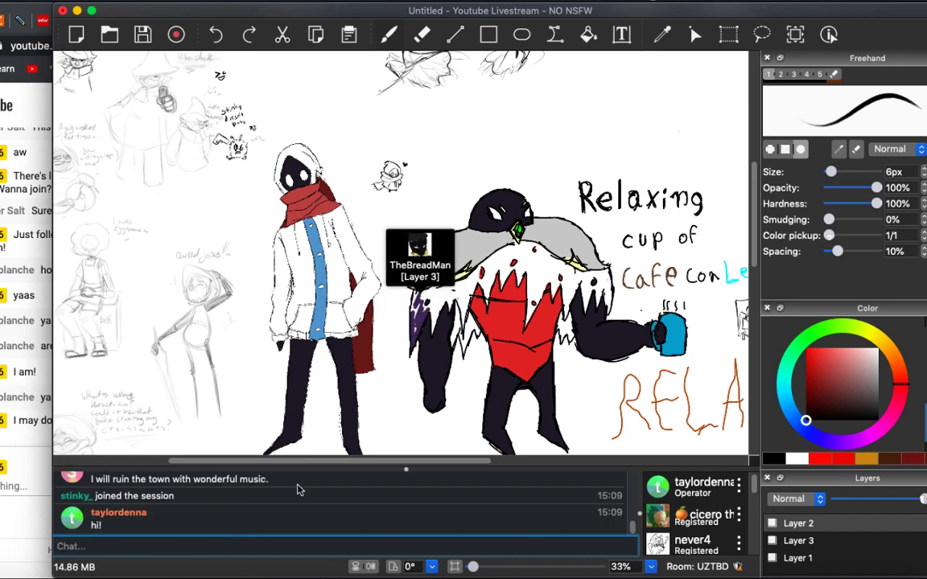
scroll(402, 249, "up", 6)
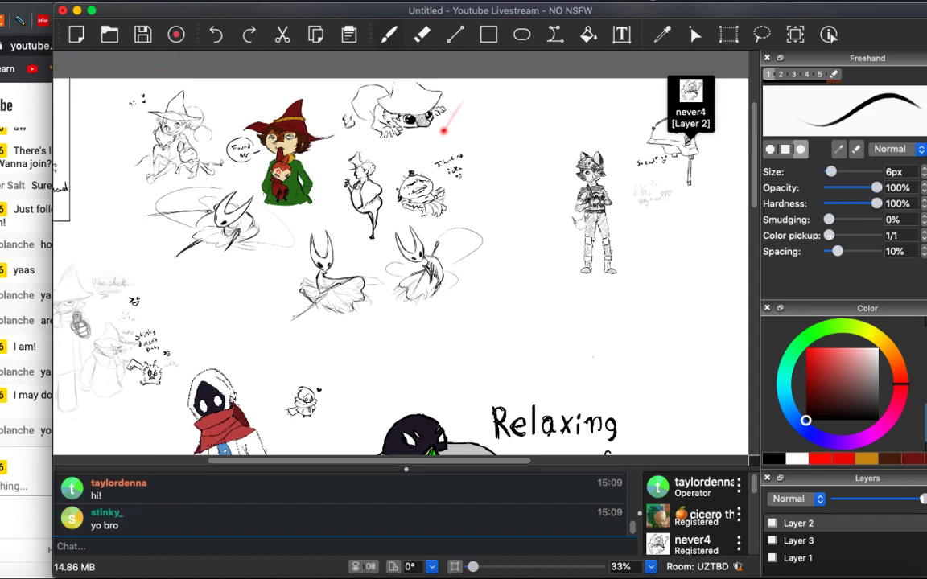
Switch to the YouTube live chat and send "I have a little more practice than some, but not as much as others".
left_click(16, 486)
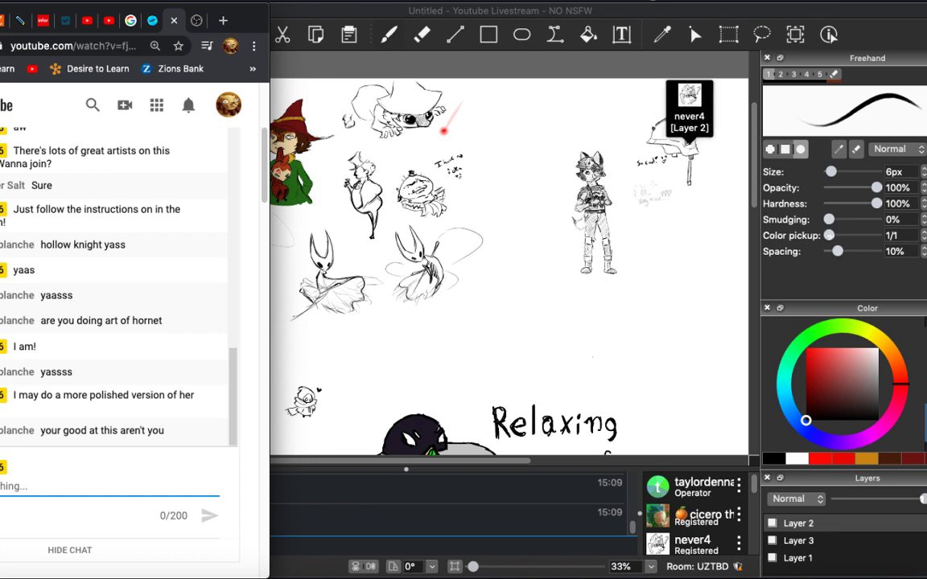
type("I ")
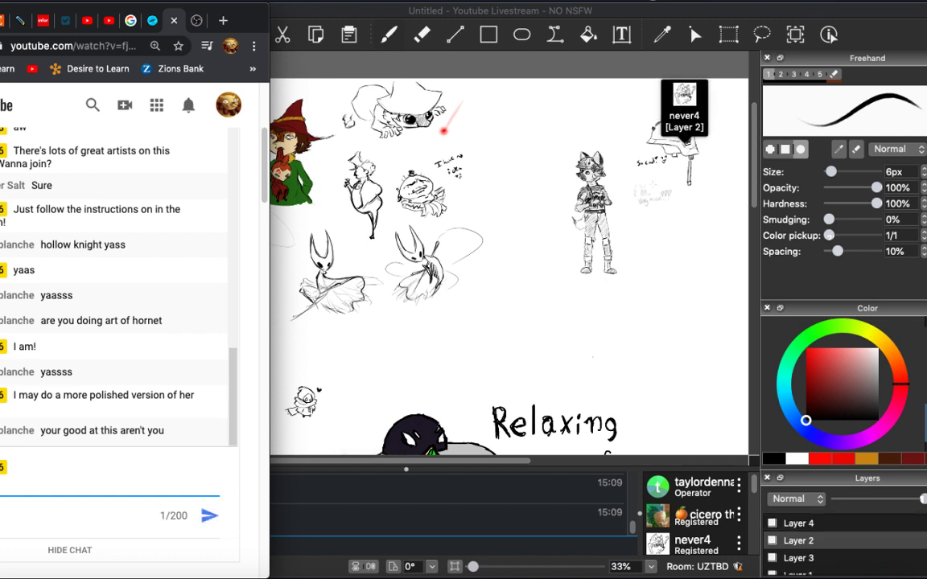
type("may")
key("BackSpace")
key("BackSpace")
key("BackSpace")
key("BackSpace")
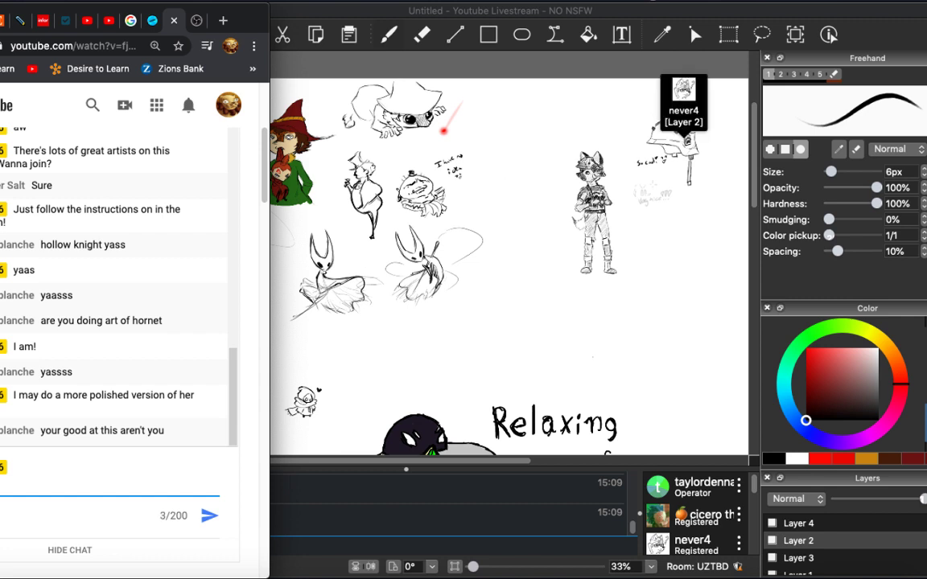
type("'")
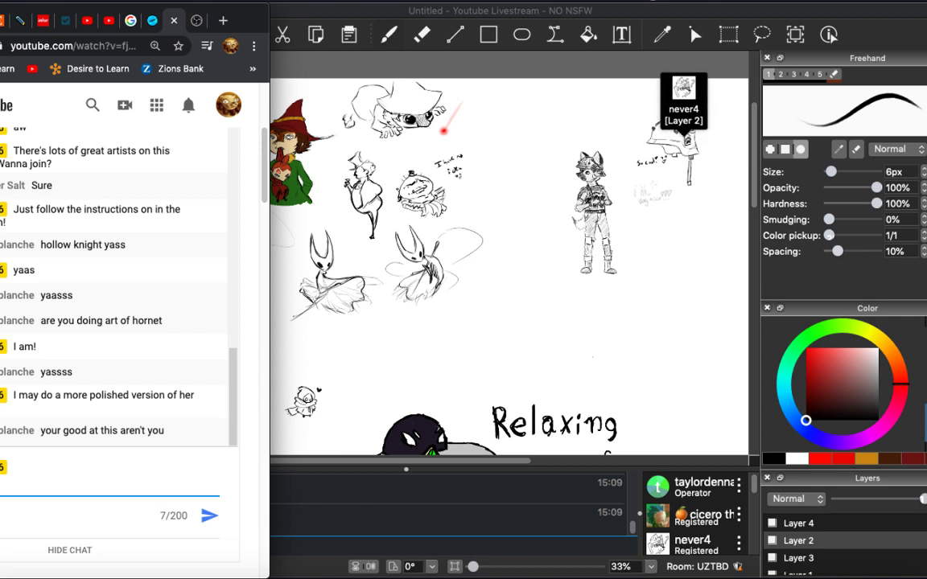
type("ttle more prac")
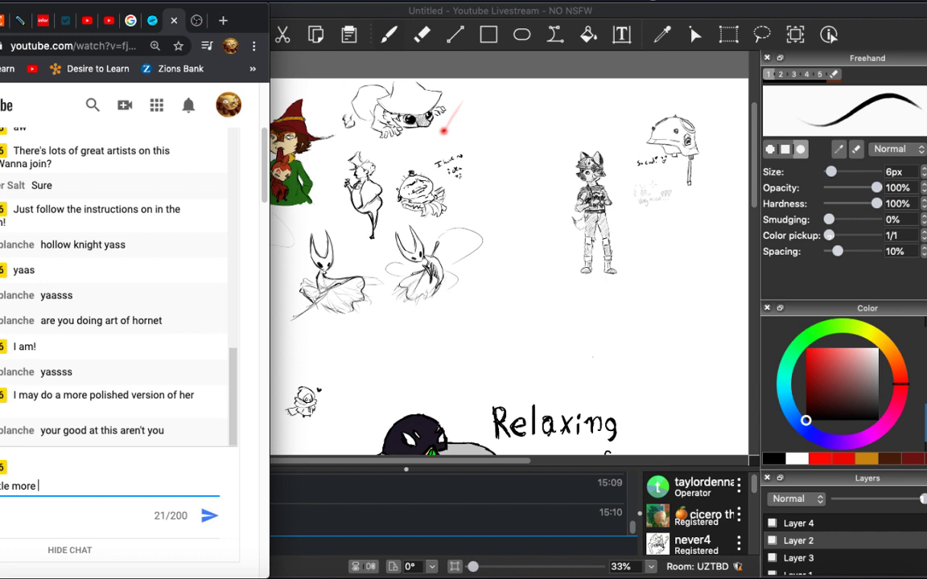
type("tice ")
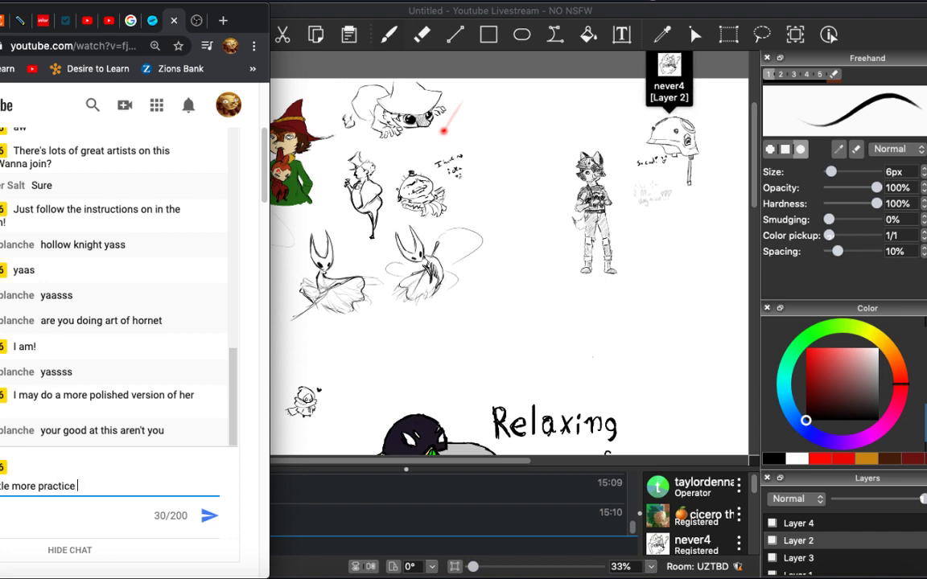
type("than some, ")
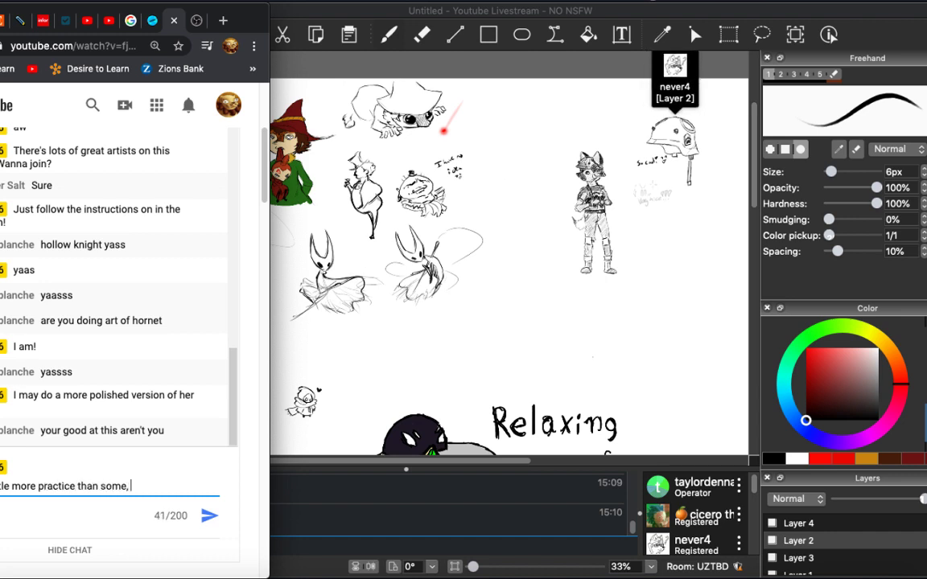
type("but not as much")
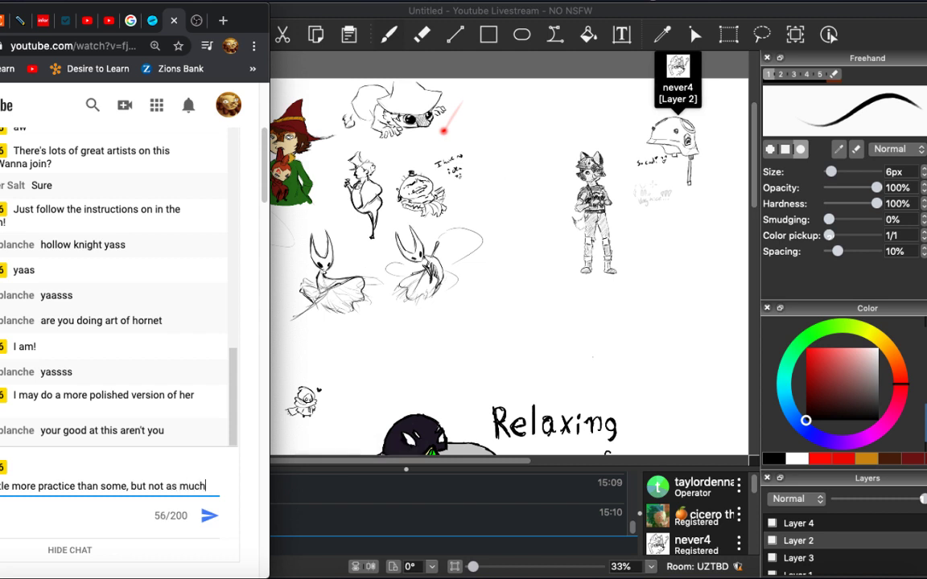
type(" as others")
key("Return")
Send "I'm always looking to improve" in the YouTube live chat and return to the drawing canvas.
type("I")
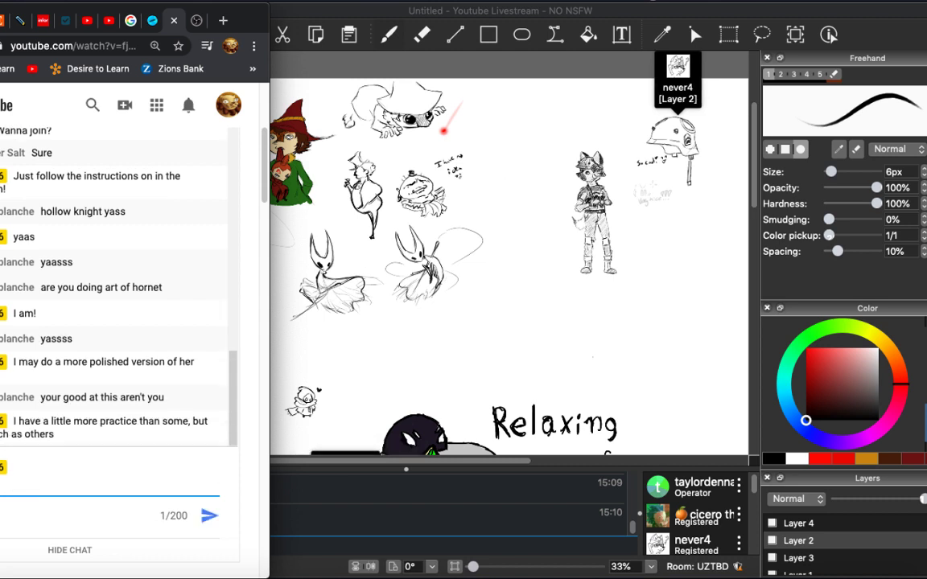
type(" have been ")
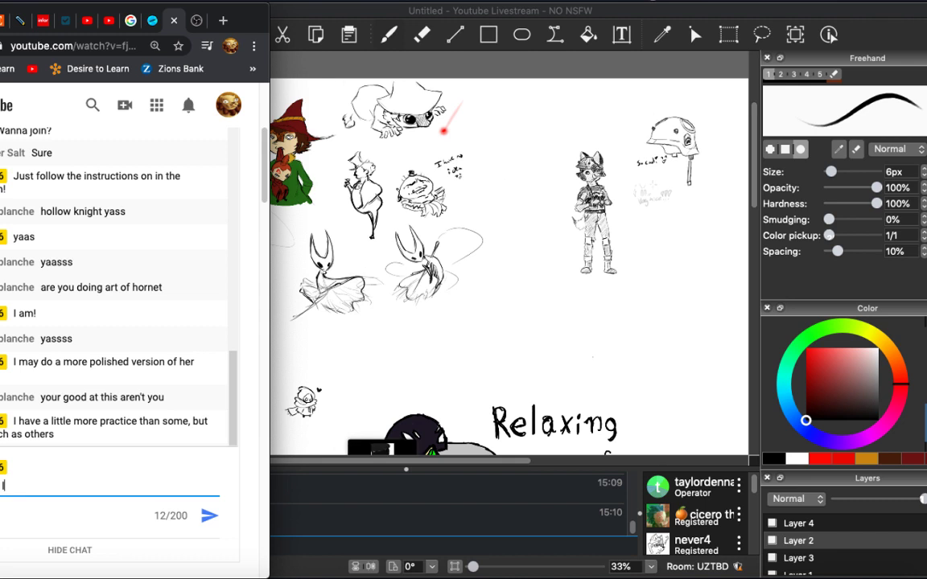
type("looking to imp")
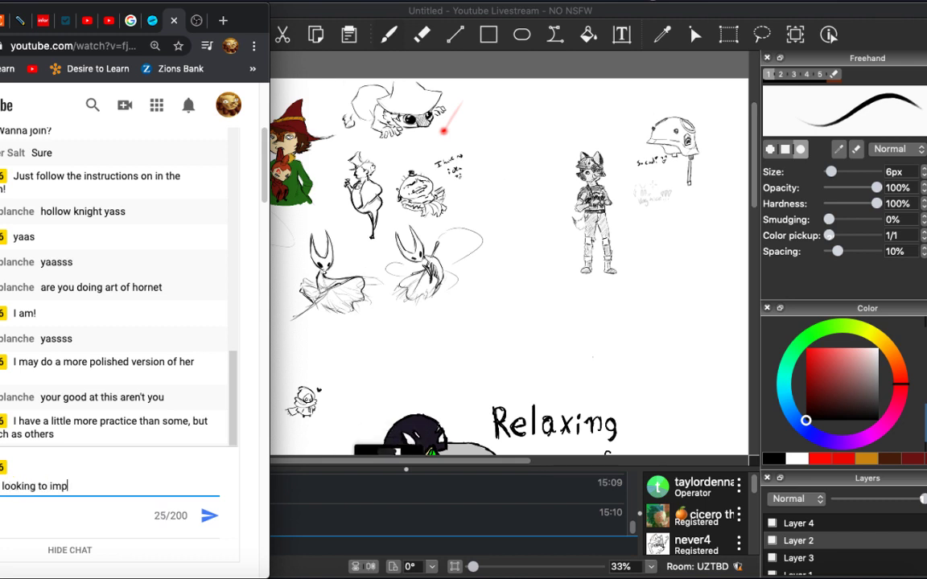
type("rove")
key("Return")
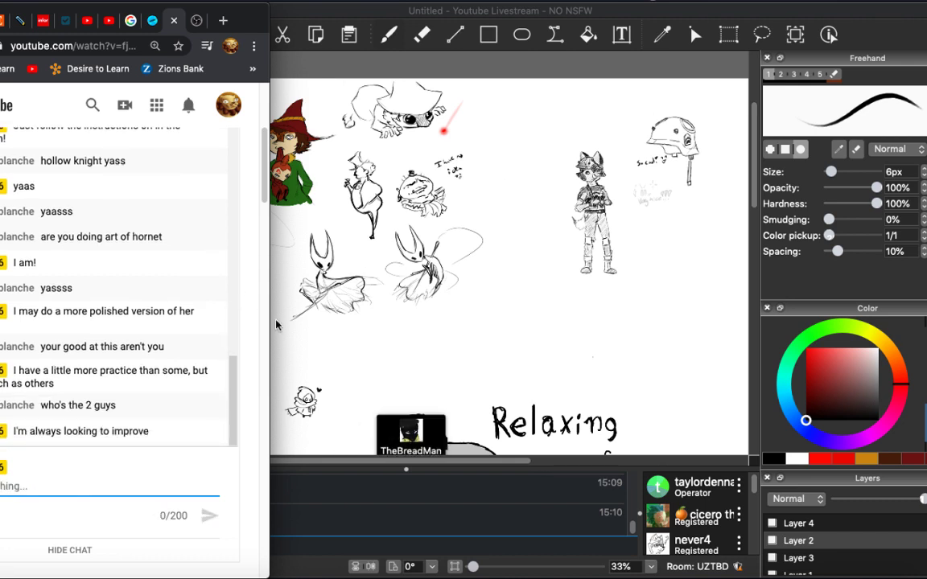
left_click(289, 490)
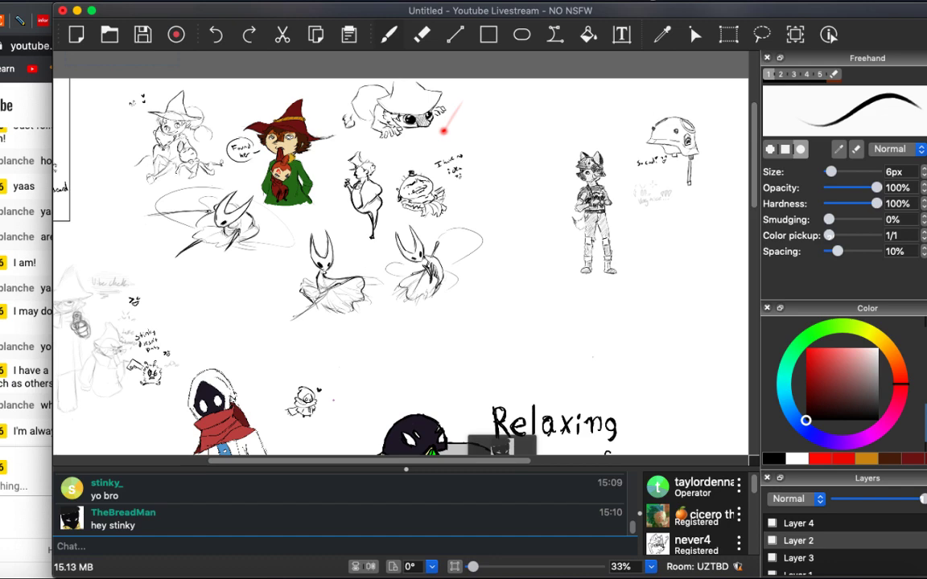
Examine the participants' drawings across the whole shared canvas and the blank area beside the dancing horned figure.
scroll(490, 201, "up", 5)
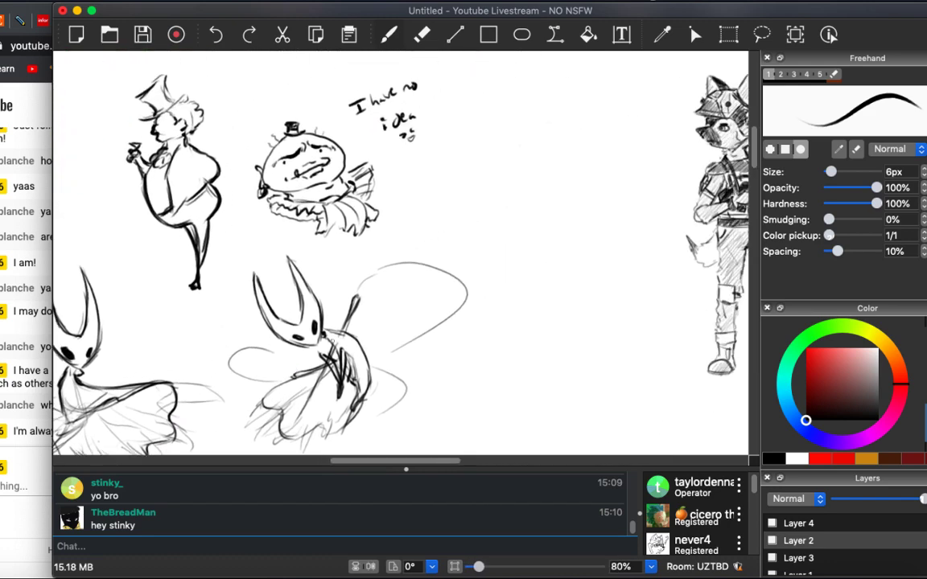
scroll(402, 249, "right", 10)
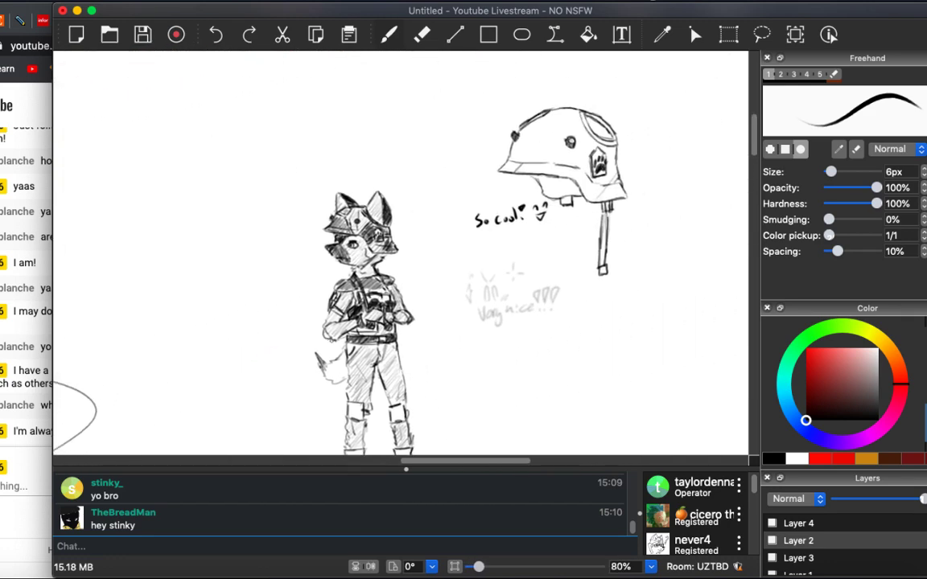
scroll(331, 341, "right", 15)
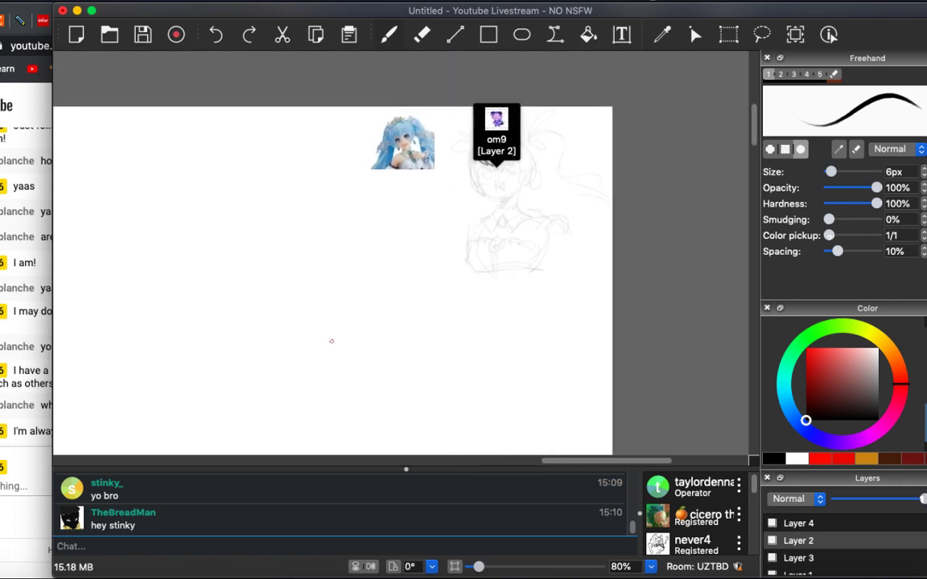
scroll(331, 341, "left", 20)
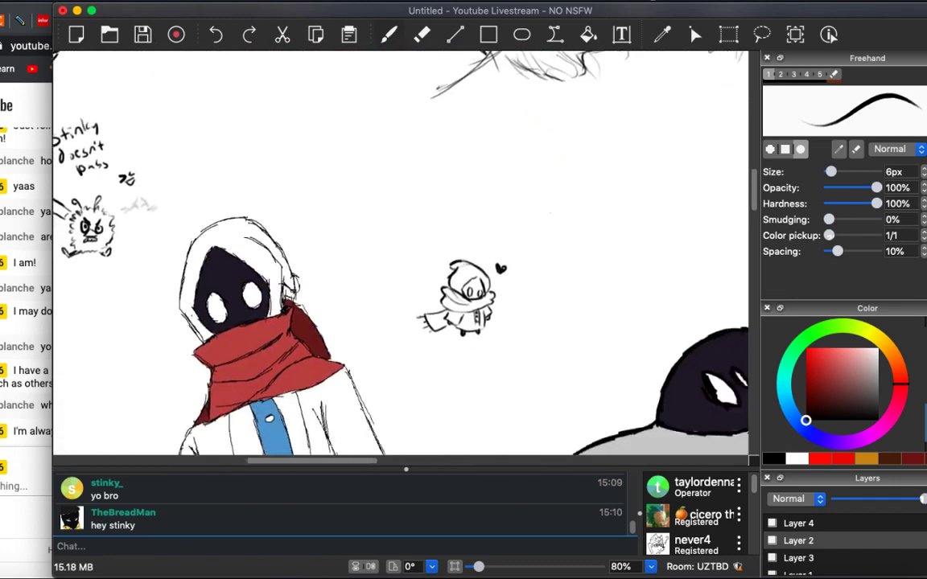
scroll(332, 343, "down", 15)
scroll(332, 343, "right", 5)
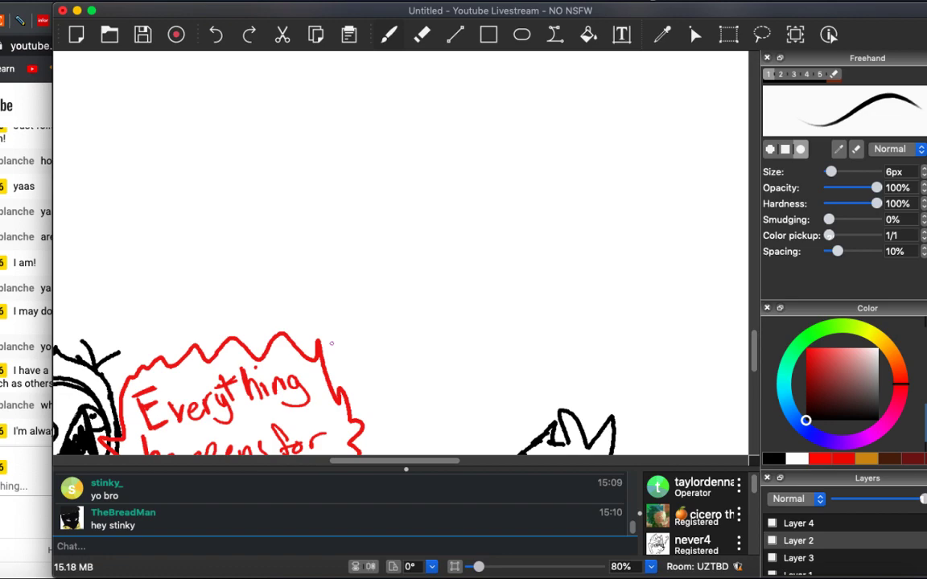
scroll(331, 343, "down", 10)
scroll(331, 342, "up", 3)
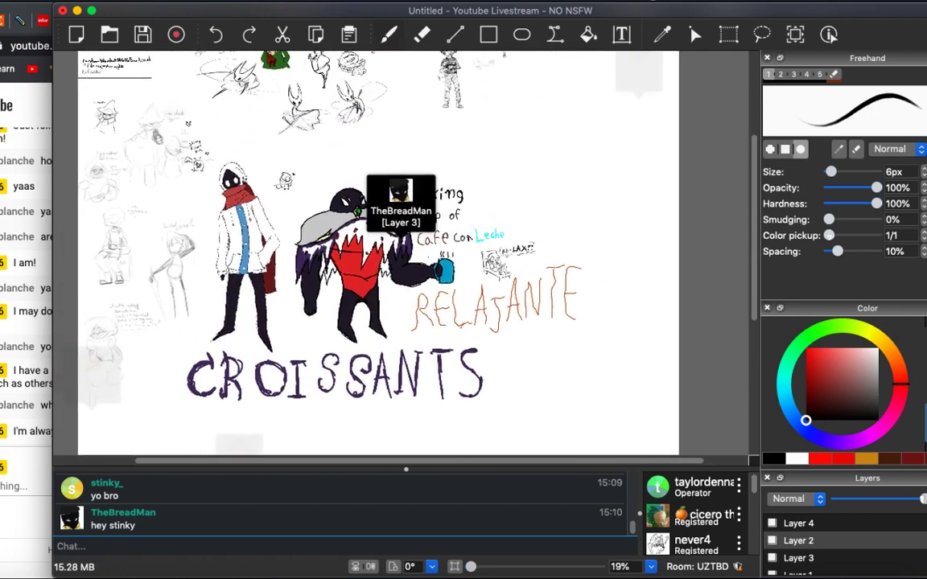
scroll(330, 342, "down", 3)
scroll(331, 343, "up", 6)
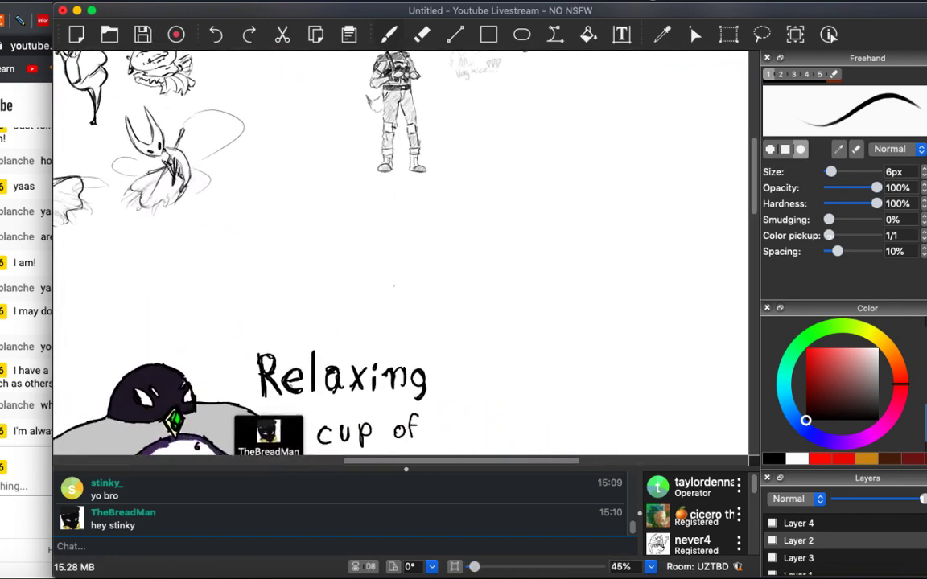
scroll(393, 285, "down", 1)
scroll(346, 322, "up", 6)
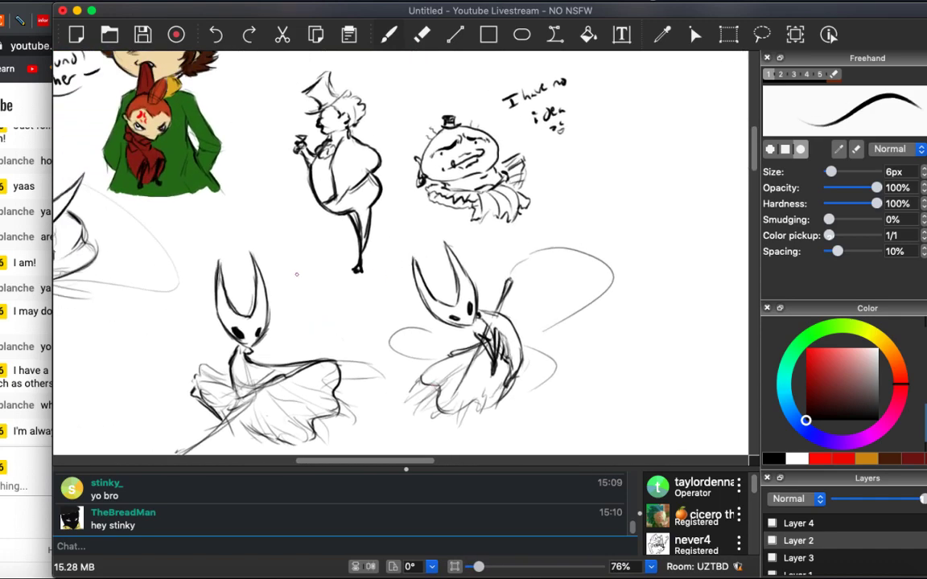
scroll(296, 274, "right", 6)
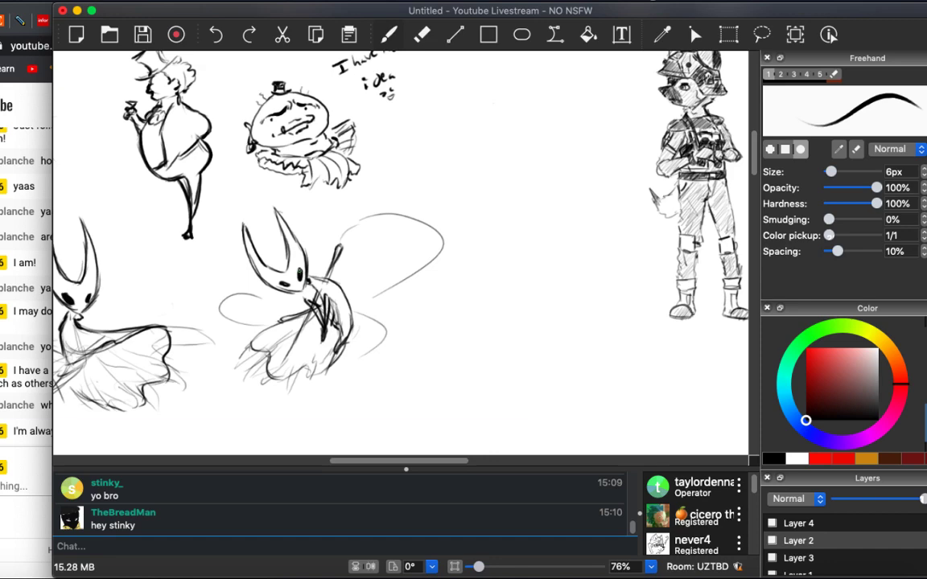
scroll(410, 189, "up", 5)
scroll(410, 189, "left", 8)
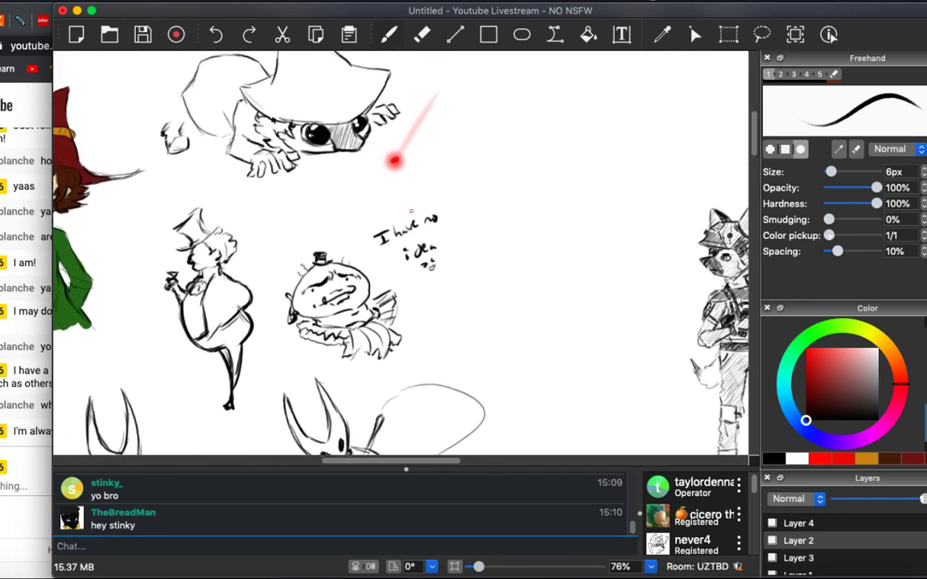
scroll(536, 156, "down", 8)
scroll(537, 155, "right", 3)
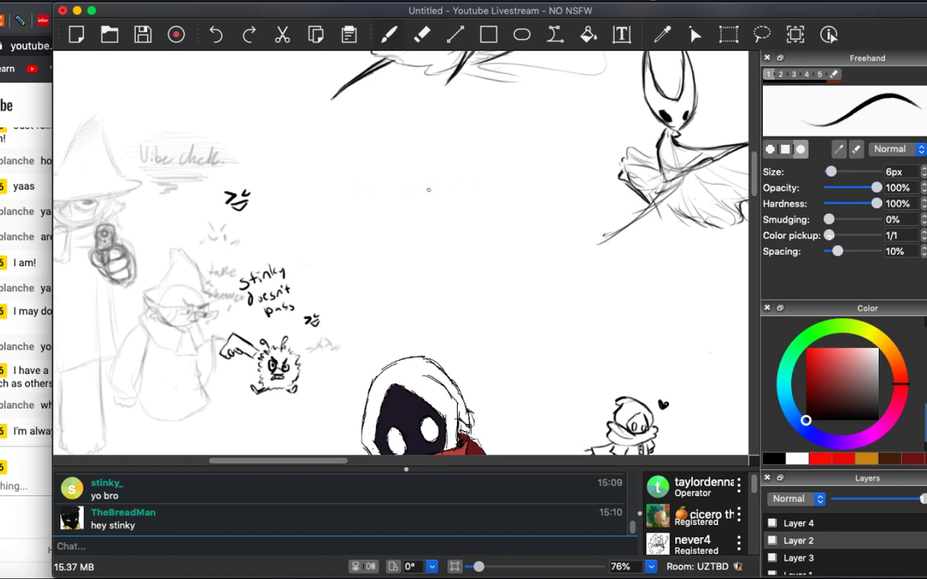
scroll(428, 190, "up", 5)
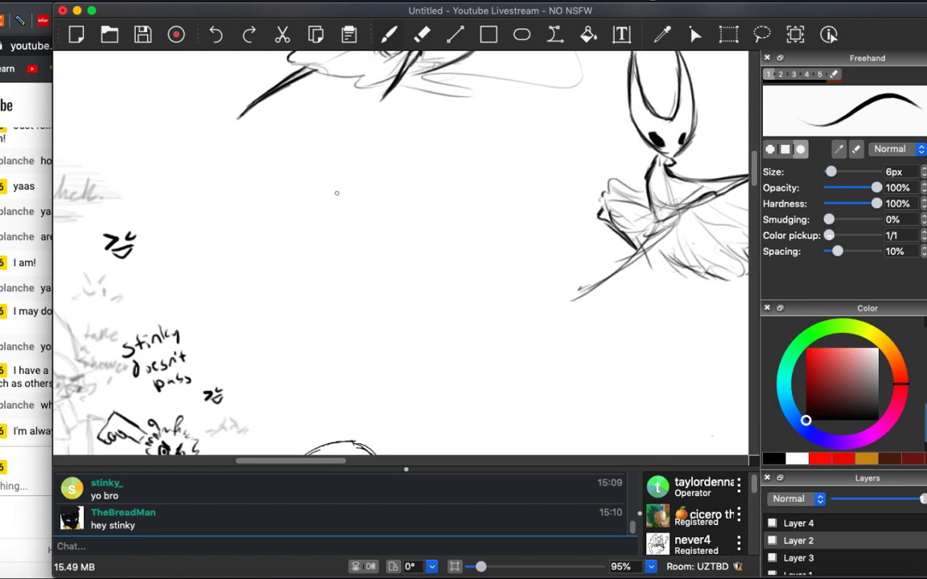
Sketch a small robot with a round head, face, curly antenna, circular body and coiled arms in the blank area below the lunging horned figure.
mouse_move(331, 183)
left_mouse_down()
mouse_move(362, 189)
mouse_move(374, 208)
mouse_move(370, 193)
mouse_move(353, 213)
left_mouse_up()
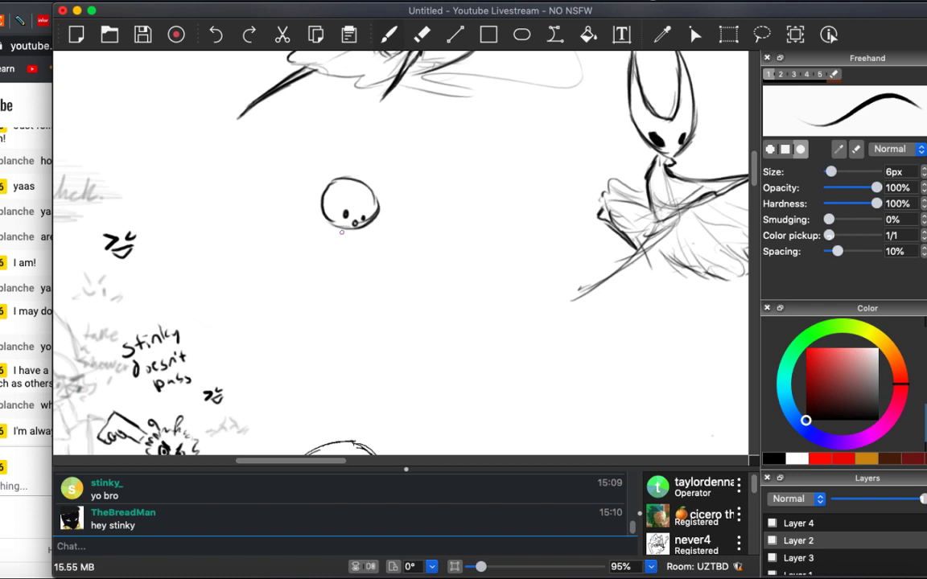
left_click_drag(329, 240, 349, 239)
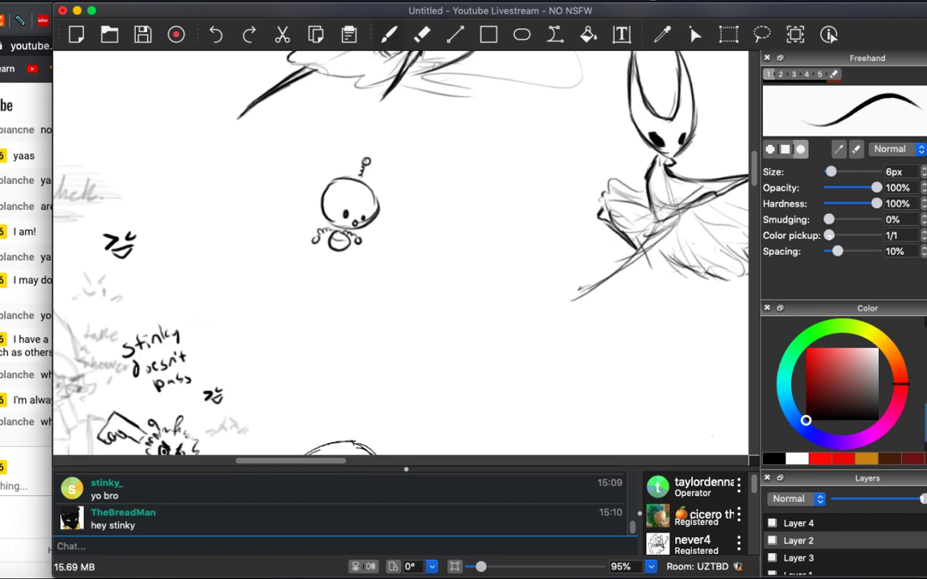
Read the viewer's question in the YouTube live chat and examine the shared canvas drawings for the two guys with large white features.
key("super+Tab")
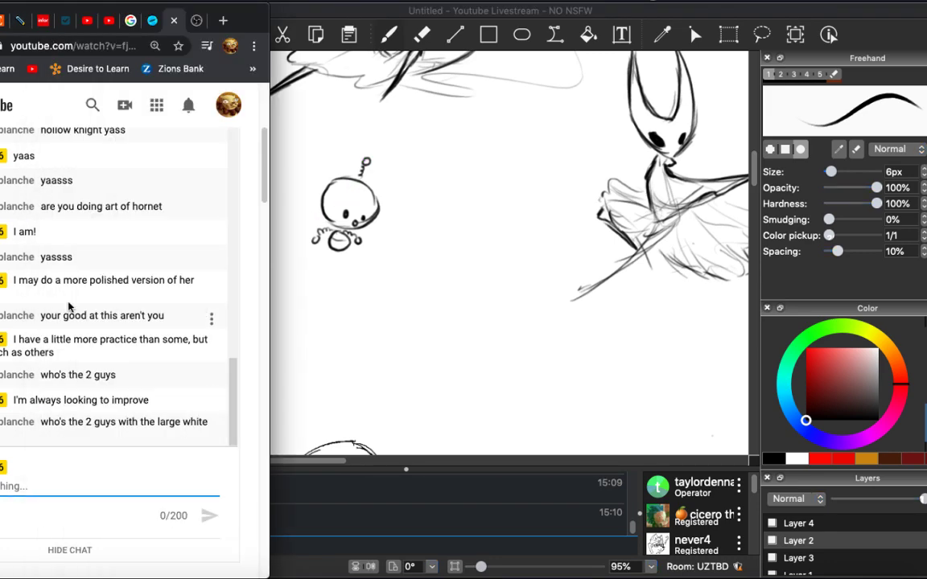
scroll(482, 205, "up", 5)
scroll(483, 205, "right", 5)
scroll(481, 214, "up", 5)
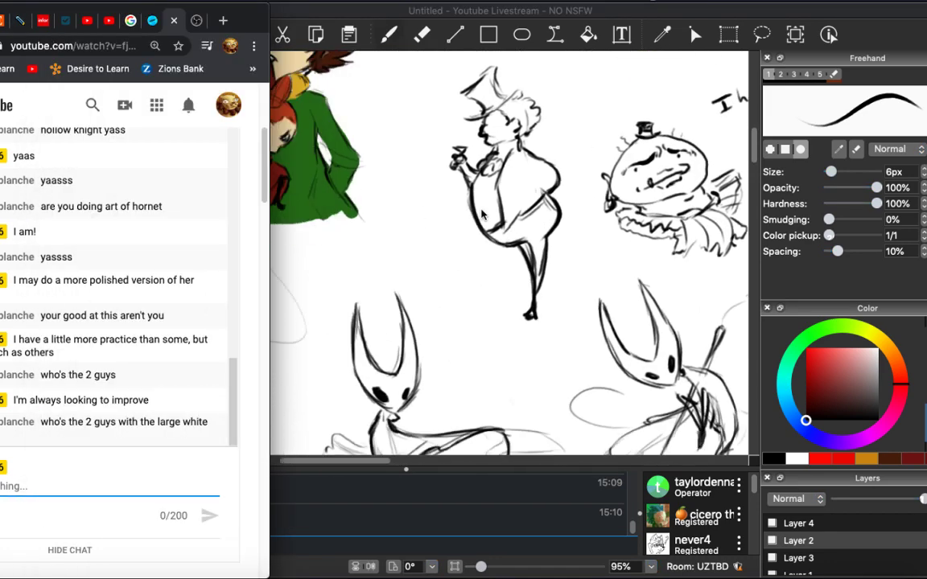
scroll(483, 215, "left", 10)
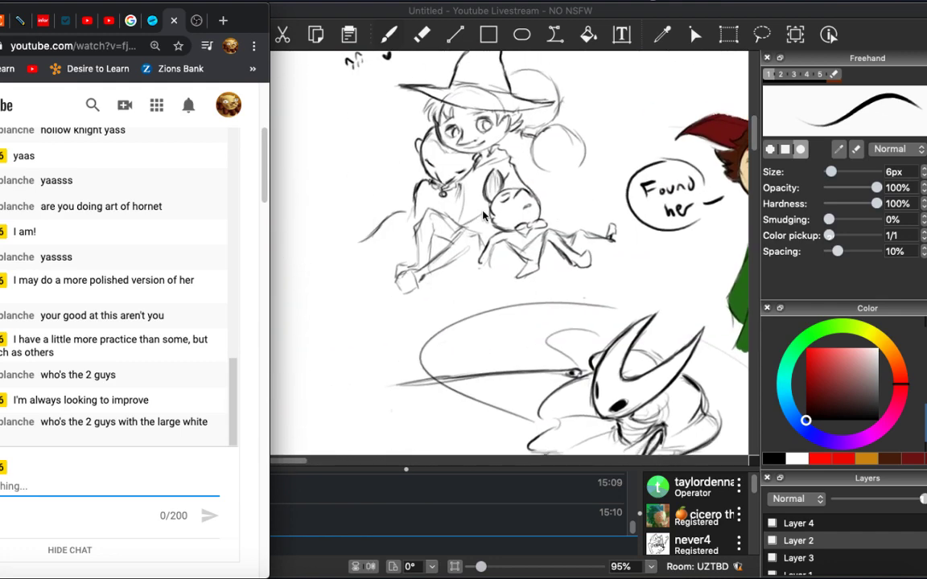
scroll(483, 215, "right", 5)
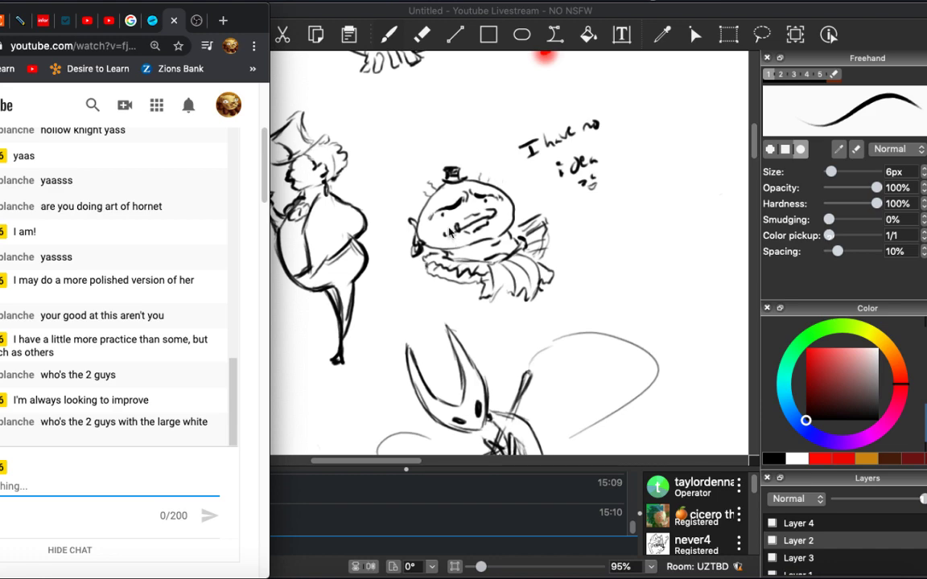
scroll(451, 232, "left", 10)
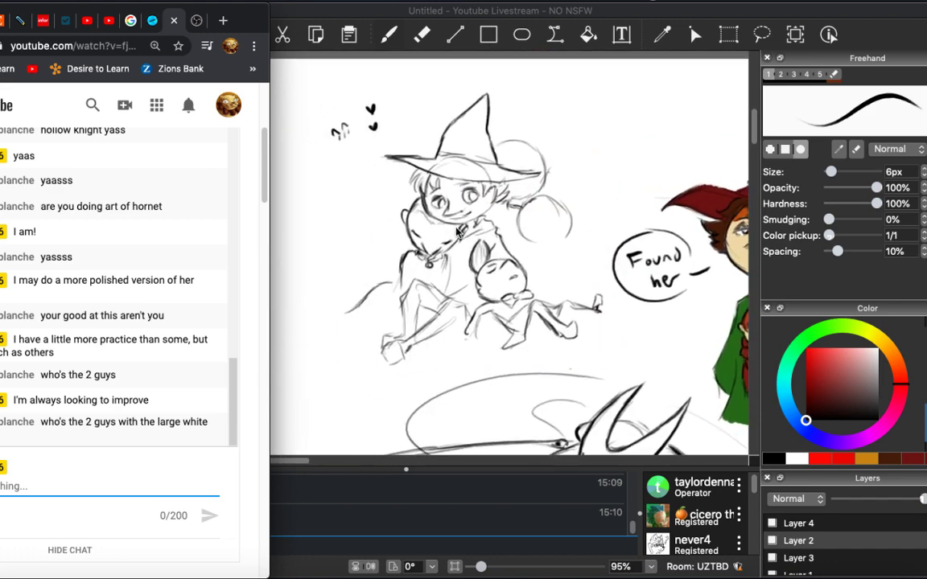
left_click(456, 232)
scroll(456, 232, "down", 6)
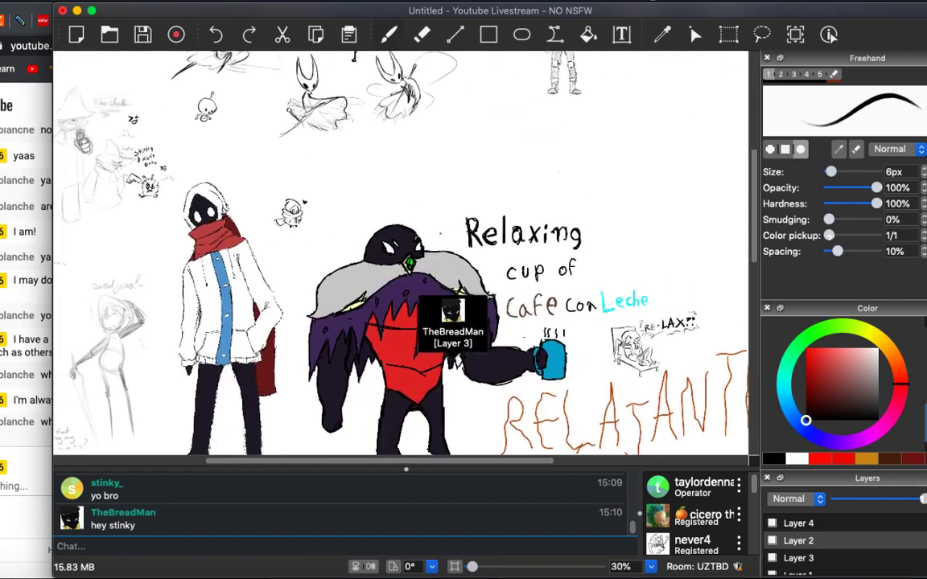
scroll(402, 249, "left", 5)
scroll(402, 249, "up", 1)
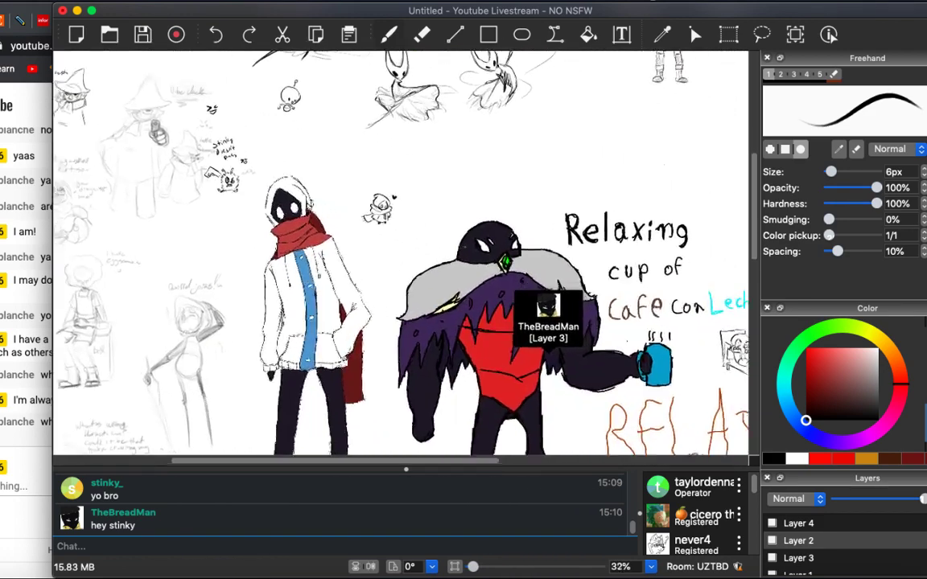
scroll(402, 250, "up", 4)
scroll(402, 250, "left", 3)
Send "Which one?" in the YouTube live chat and return to the drawing canvas.
left_click(4, 469)
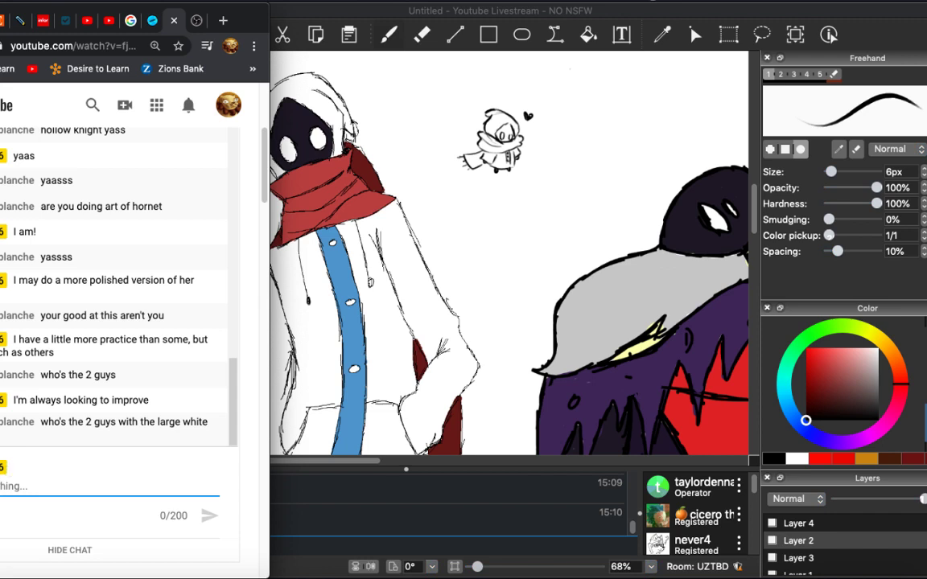
type("they  one?")
key("Return")
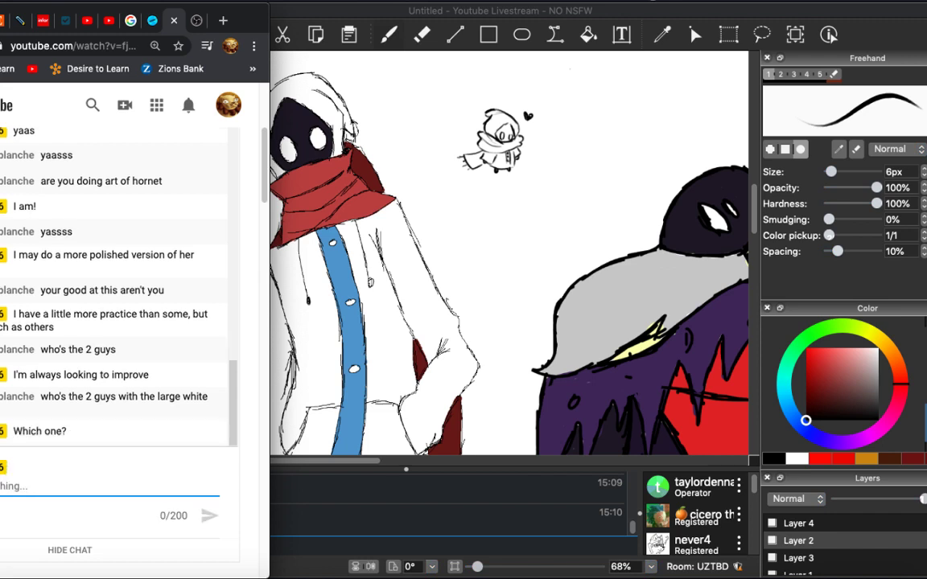
left_click(339, 14)
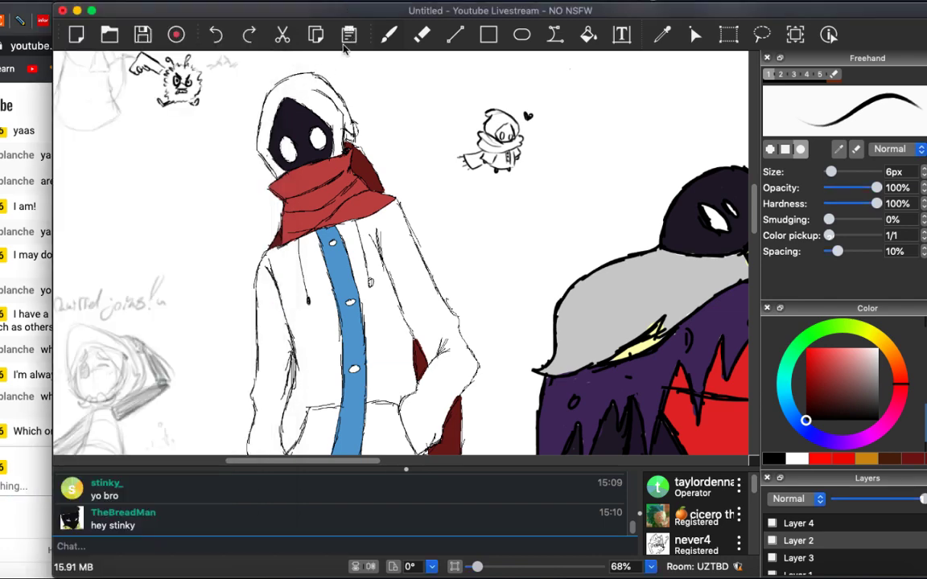
Examine the drawings from the hooded red-scarf figure down to the canvas's lower edge and back up to the horned figures.
scroll(448, 256, "left", 10)
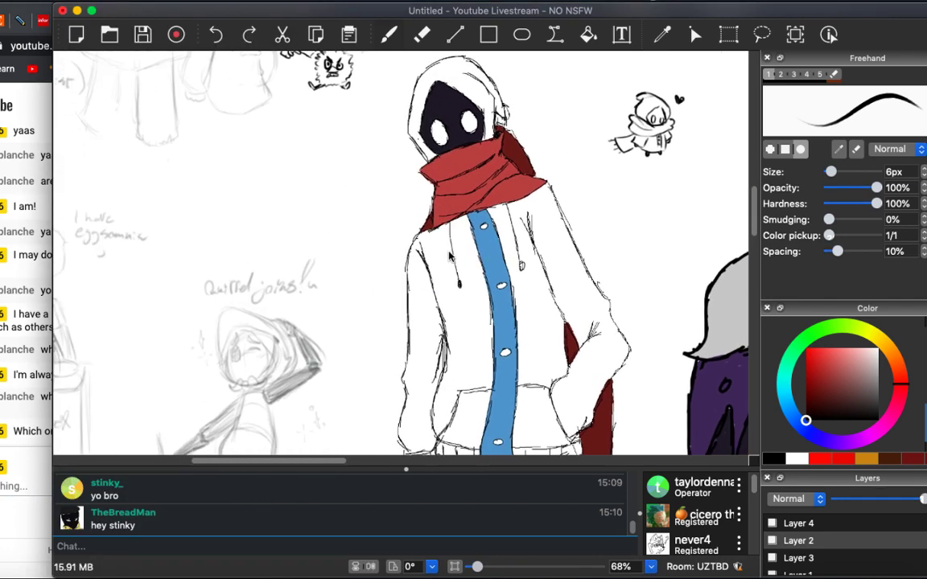
scroll(450, 256, "down", 5)
scroll(450, 256, "down", 6)
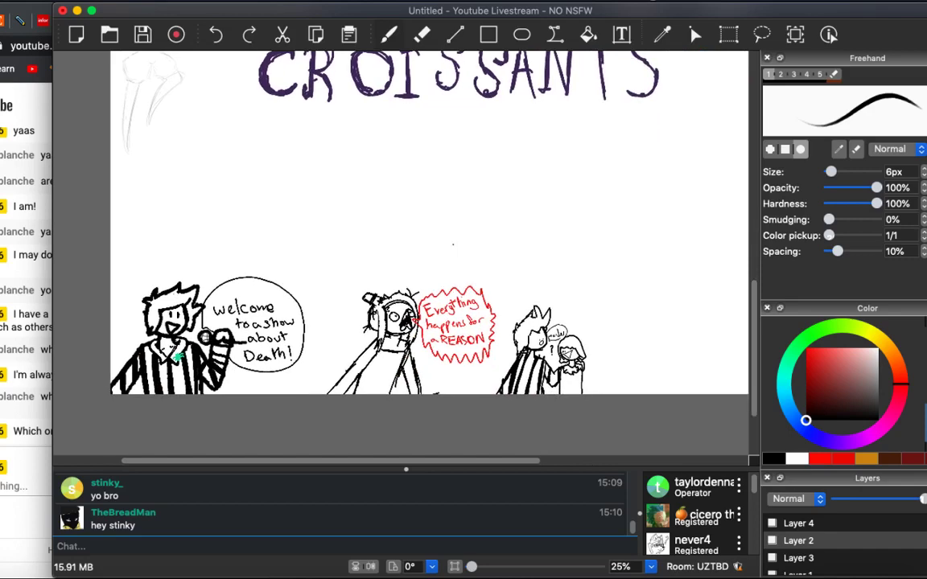
scroll(458, 251, "right", 10)
scroll(457, 251, "up", 3)
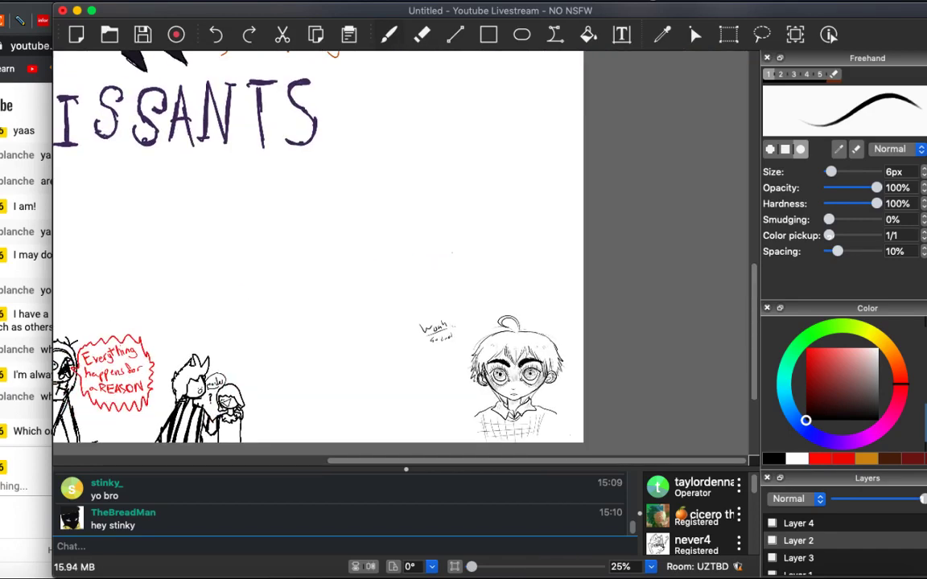
scroll(452, 254, "up", 15)
scroll(452, 254, "left", 8)
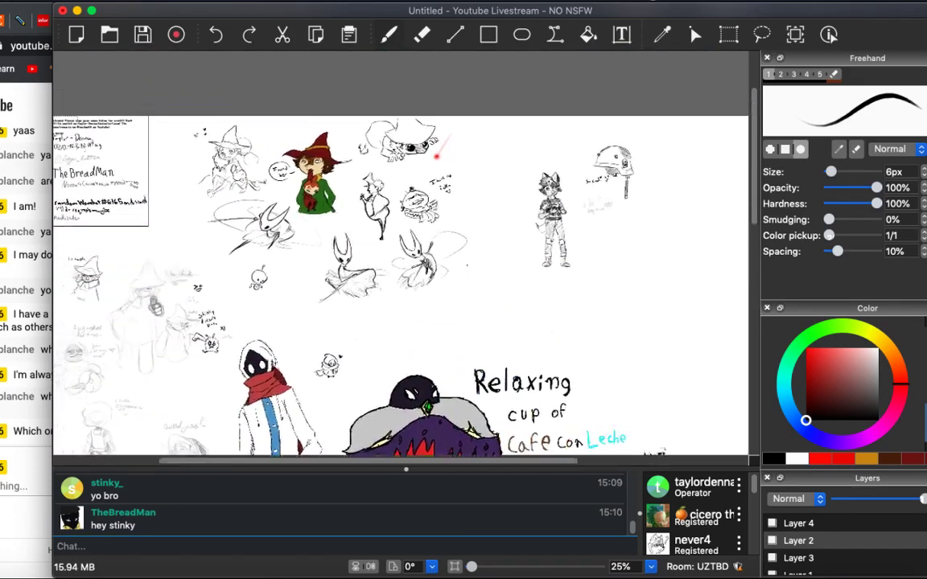
scroll(452, 254, "up", 8)
scroll(450, 246, "down", 5)
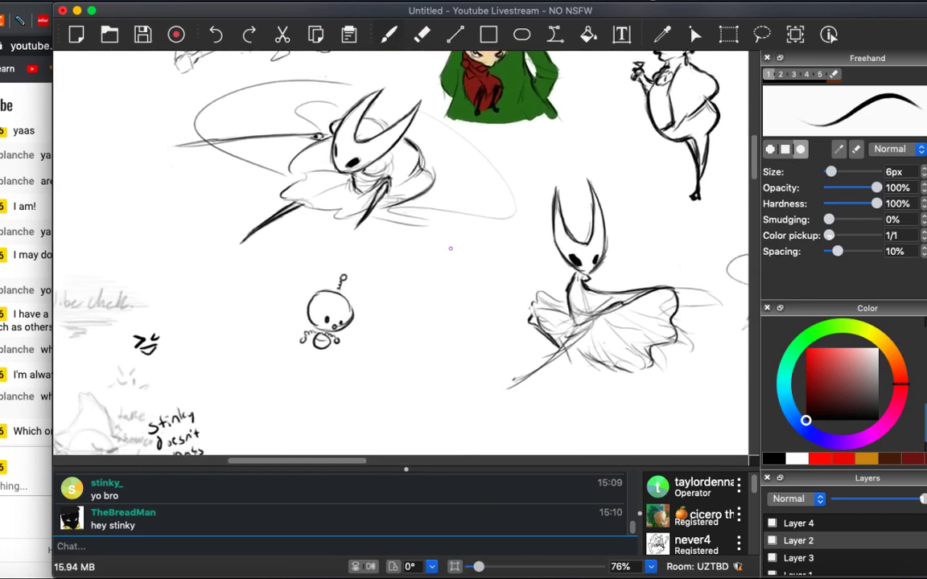
Add legs and feet to the small antenna robot.
scroll(450, 243, "down", 2)
scroll(450, 243, "left", 3)
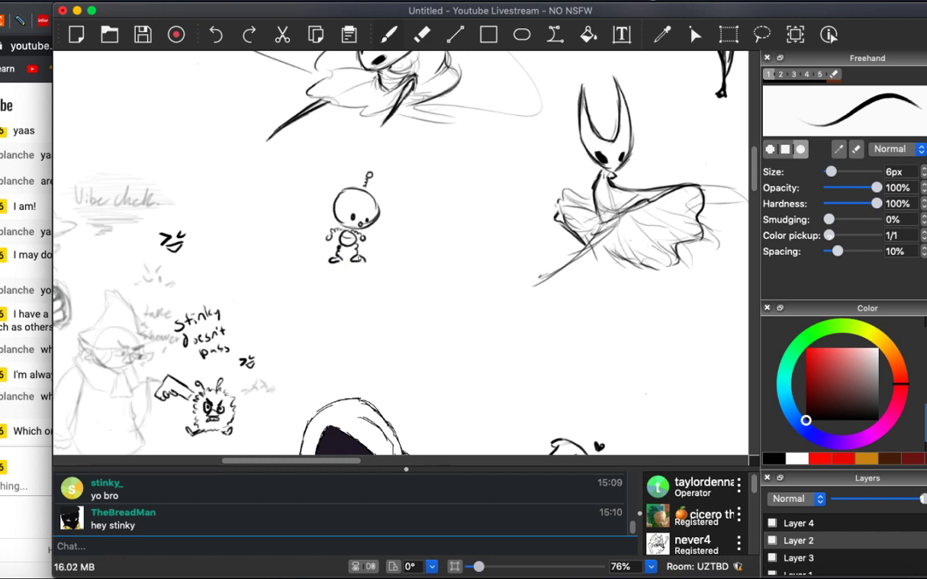
scroll(366, 253, "up", 3)
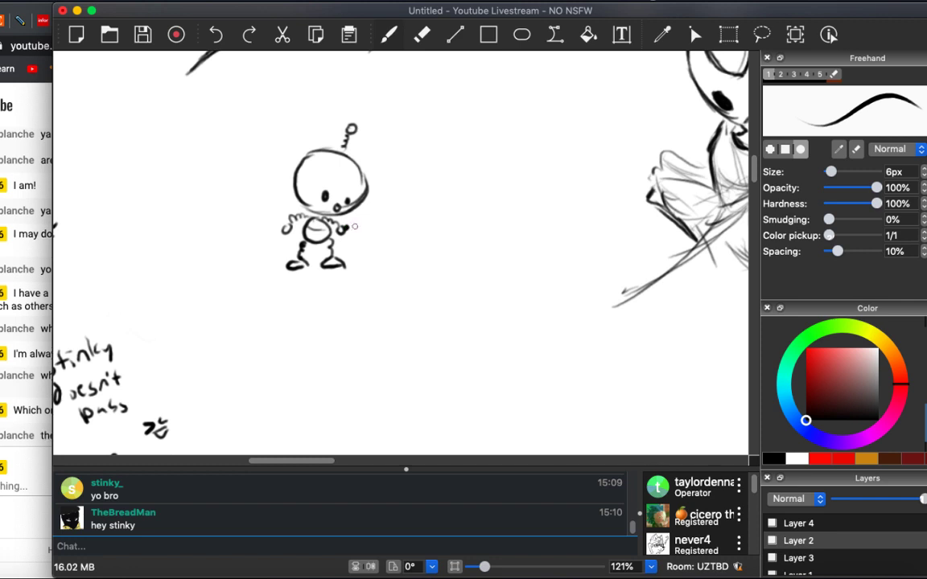
Read the viewer's reply in the YouTube live chat and examine the canvas's upper drawings from the signature box to the helmet sketch.
left_click(6, 352)
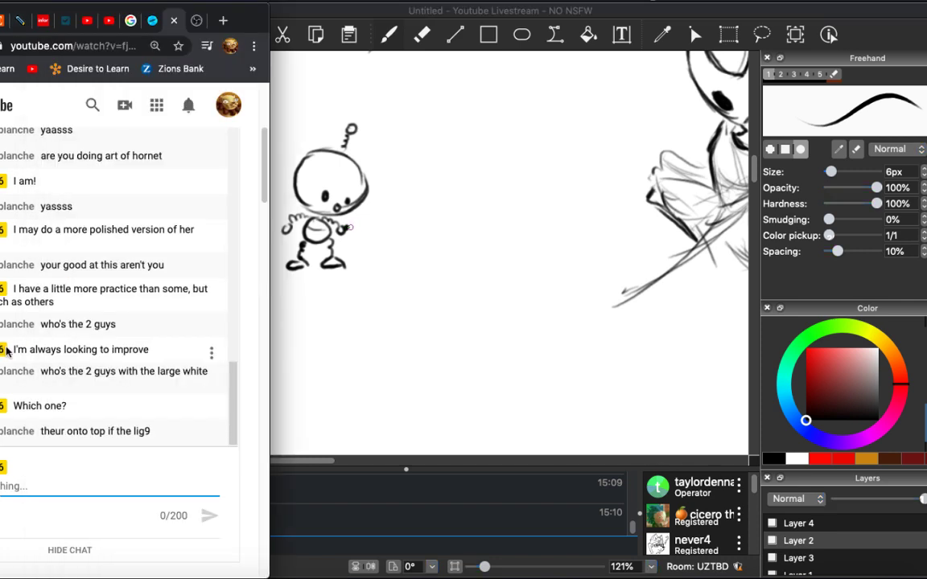
scroll(399, 149, "up", 10)
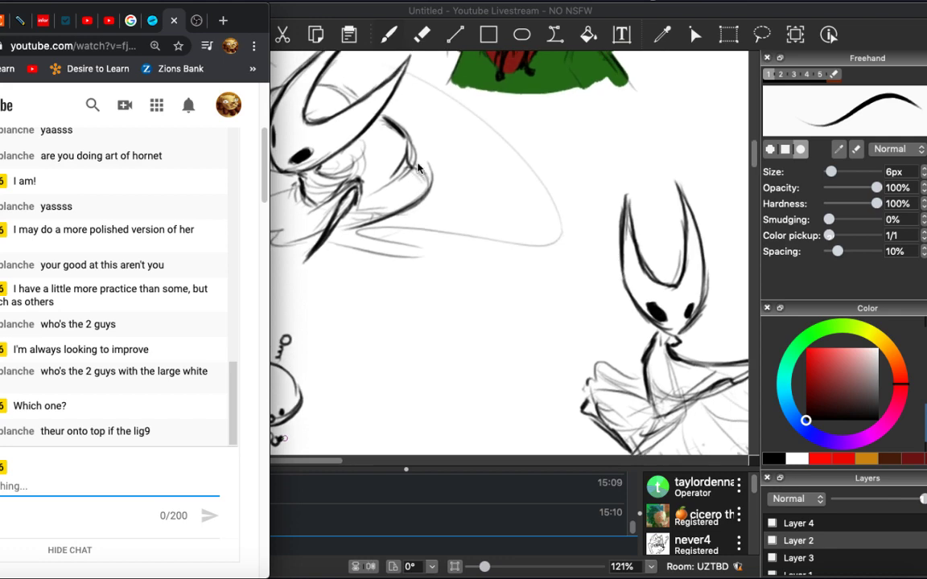
scroll(416, 167, "up", 10)
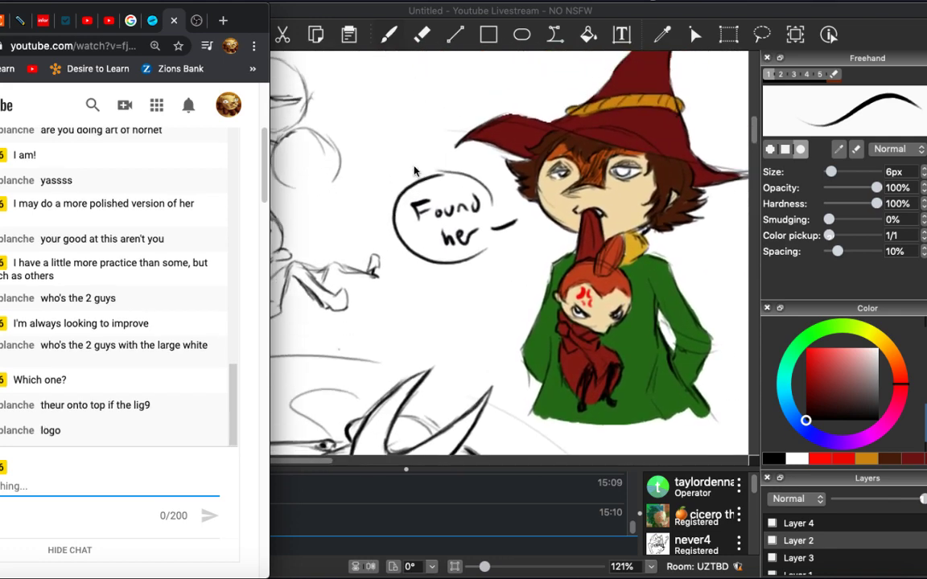
left_click(416, 167)
scroll(291, 161, "down", 8)
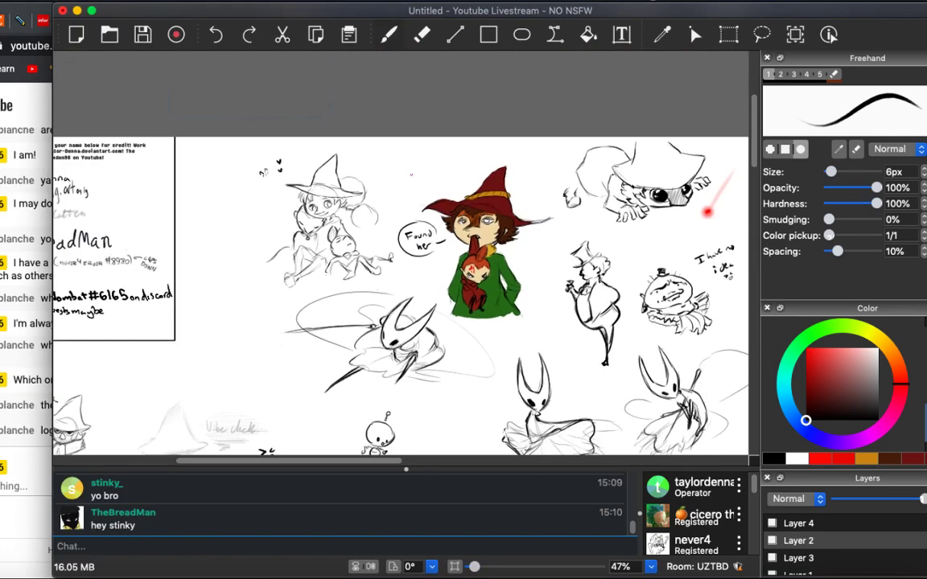
scroll(400, 265, "left", 6)
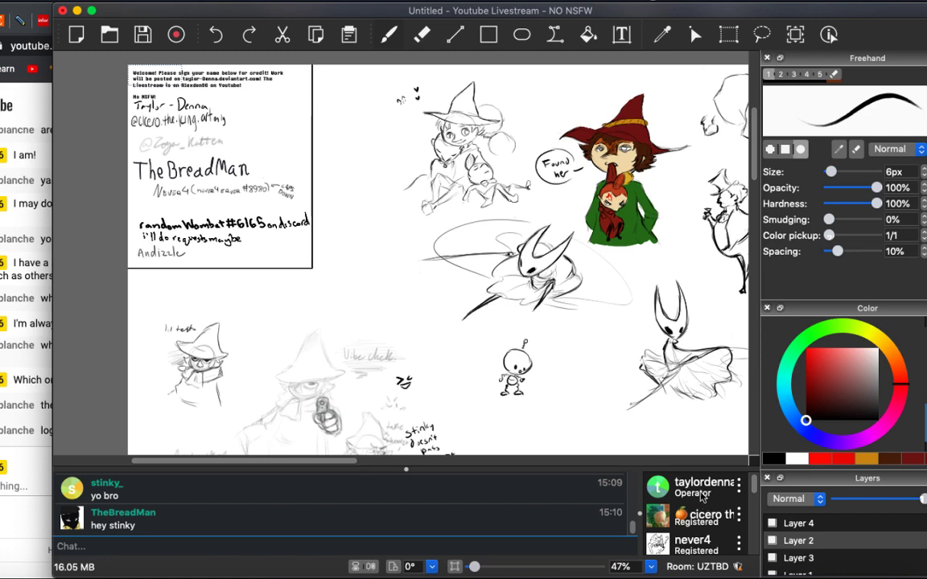
scroll(595, 326, "right", 10)
scroll(595, 326, "right", 3)
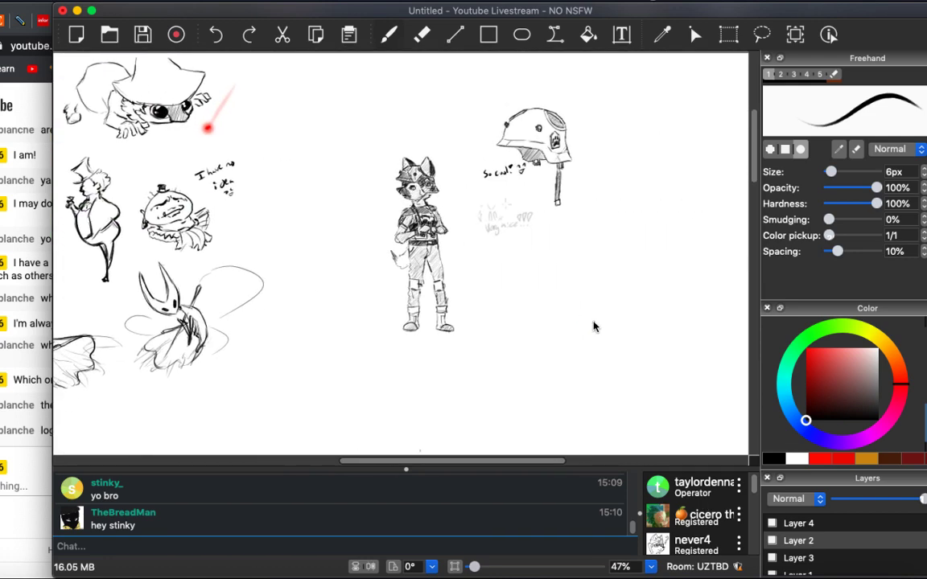
scroll(594, 327, "right", 5)
scroll(593, 326, "left", 8)
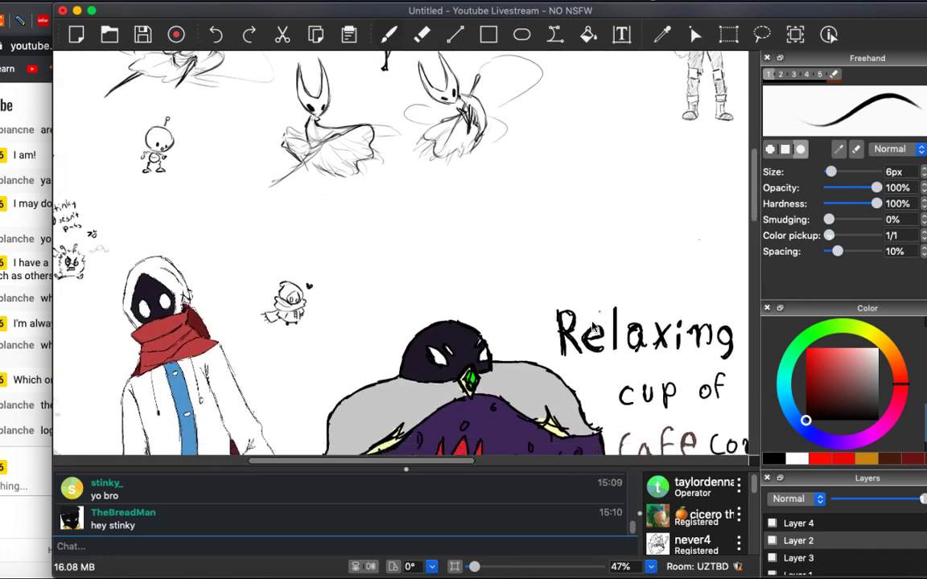
Examine the canvas's lower drawings, from the purple "CROISSANTS" lettering and red speech bubble to the wide-eyed portrait in the corner.
scroll(593, 327, "down", 10)
scroll(593, 326, "left", 5)
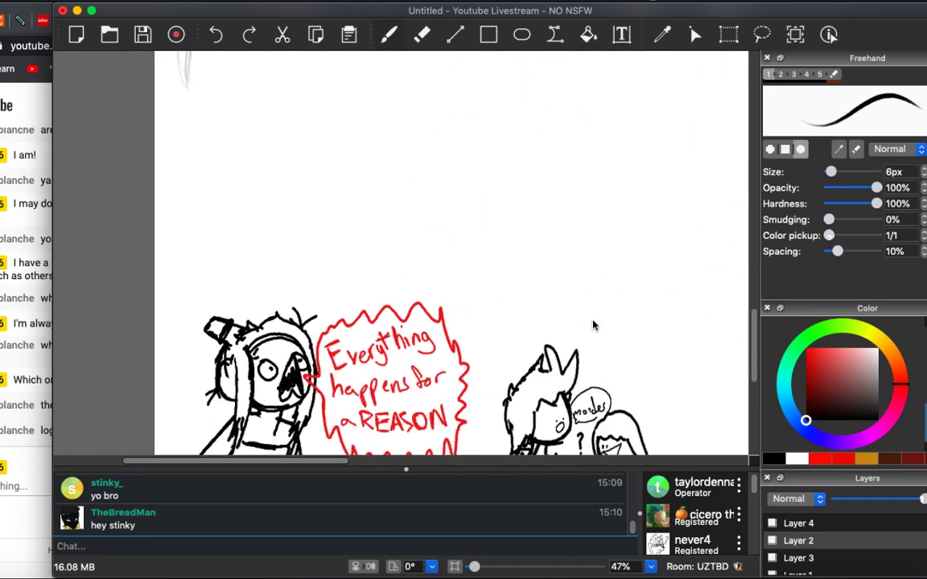
scroll(592, 325, "up", 5)
scroll(593, 325, "left", 2)
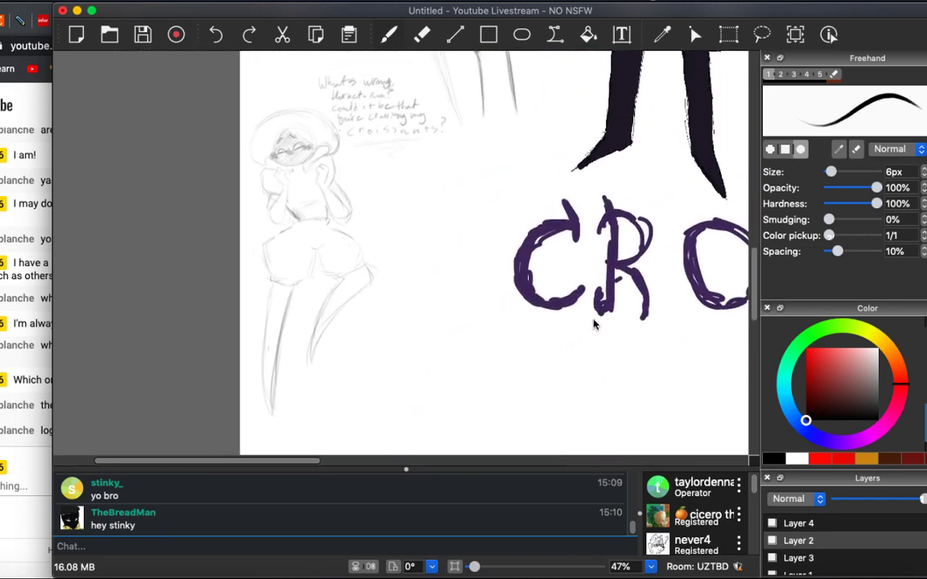
scroll(594, 325, "down", 10)
scroll(593, 325, "right", 3)
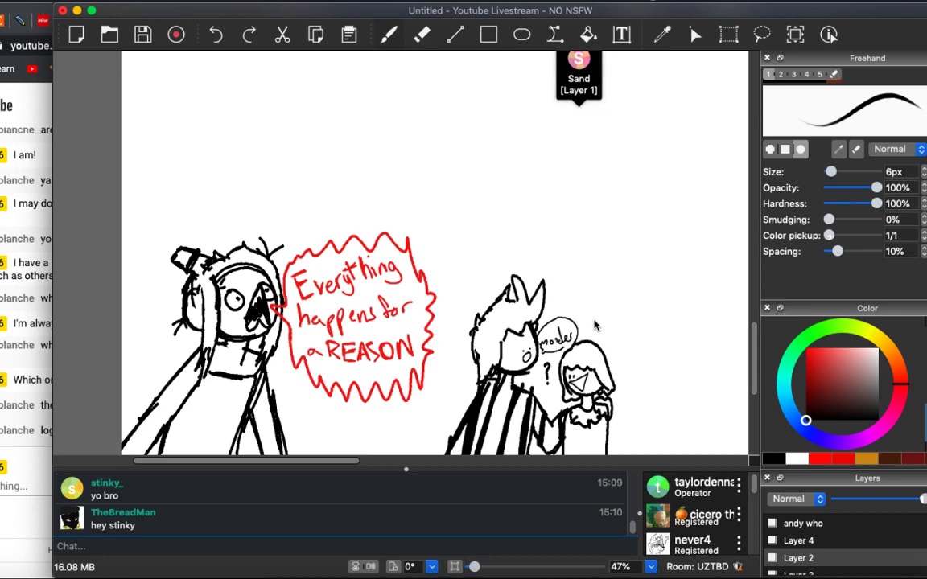
scroll(594, 325, "down", 5)
scroll(594, 324, "up", 6)
scroll(595, 325, "right", 5)
scroll(594, 325, "left", 2)
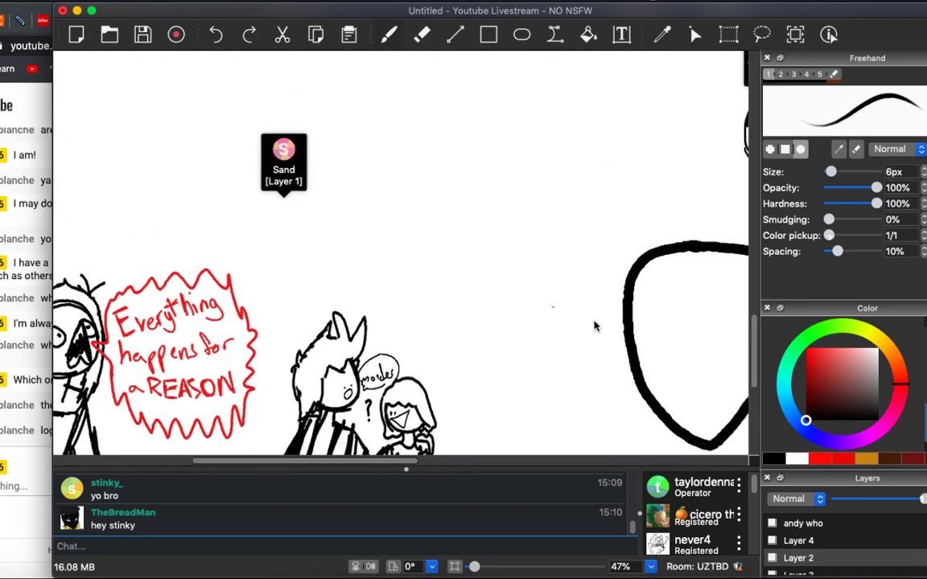
scroll(594, 325, "down", 2)
scroll(594, 325, "right", 10)
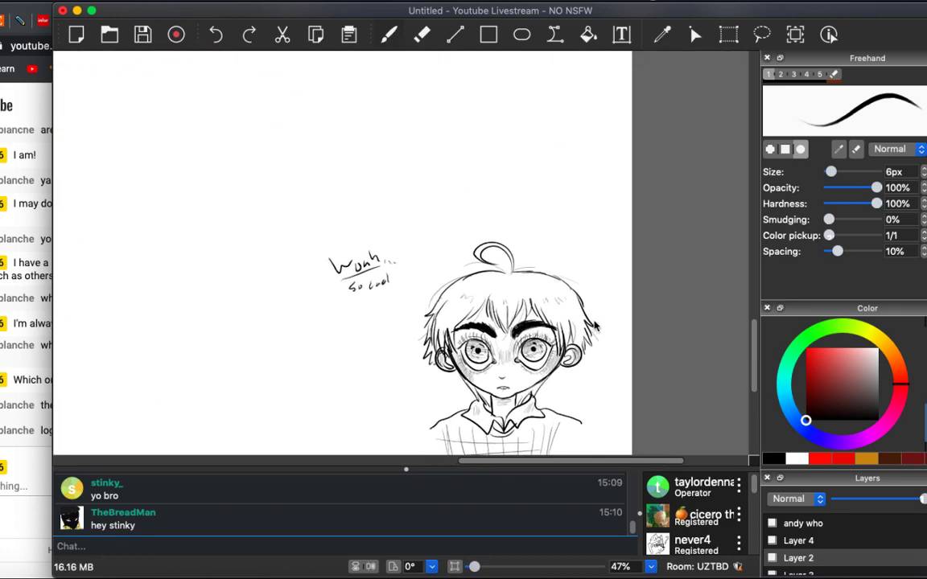
Examine the coffee-cup figure and the drawings around the signature box and horned figures, and check the YouTube live chat.
scroll(594, 325, "up", 15)
scroll(594, 325, "left", 3)
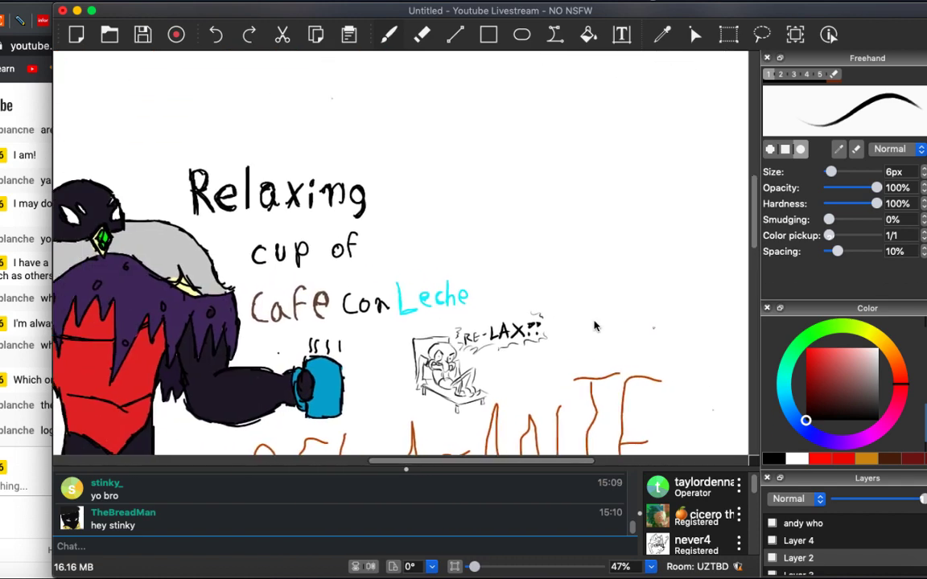
scroll(593, 325, "left", 6)
scroll(593, 325, "up", 15)
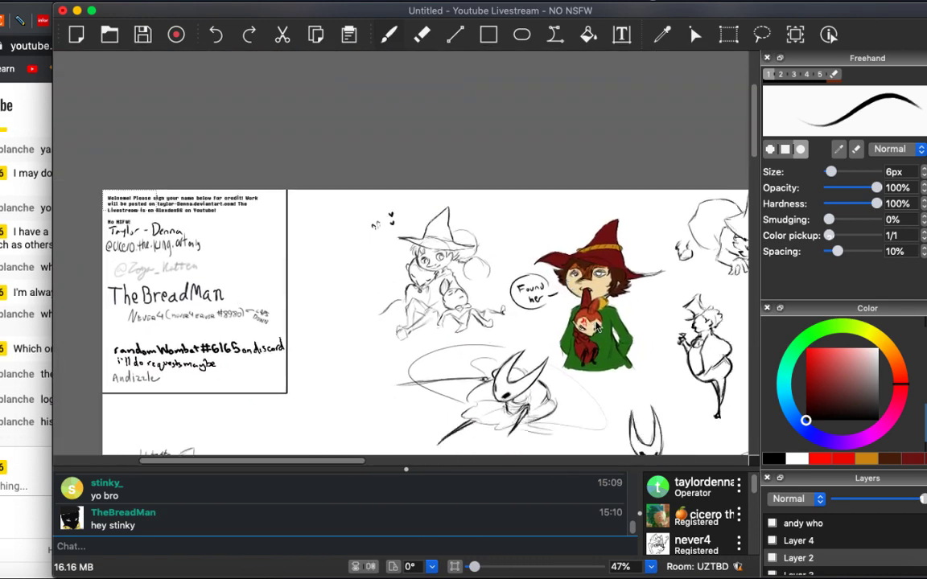
scroll(596, 325, "right", 8)
scroll(596, 325, "left", 4)
scroll(596, 324, "down", 6)
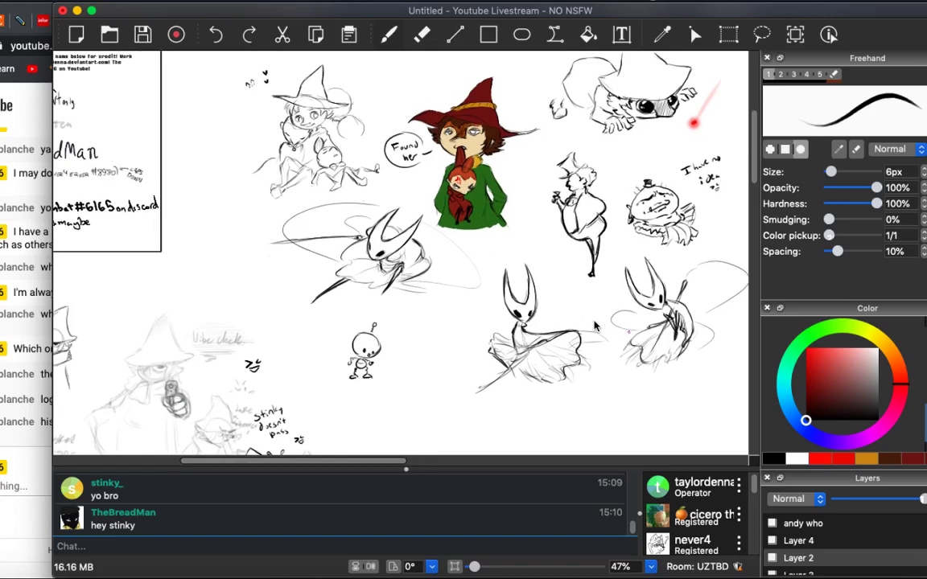
scroll(594, 325, "up", 2)
scroll(593, 325, "left", 2)
left_click(8, 402)
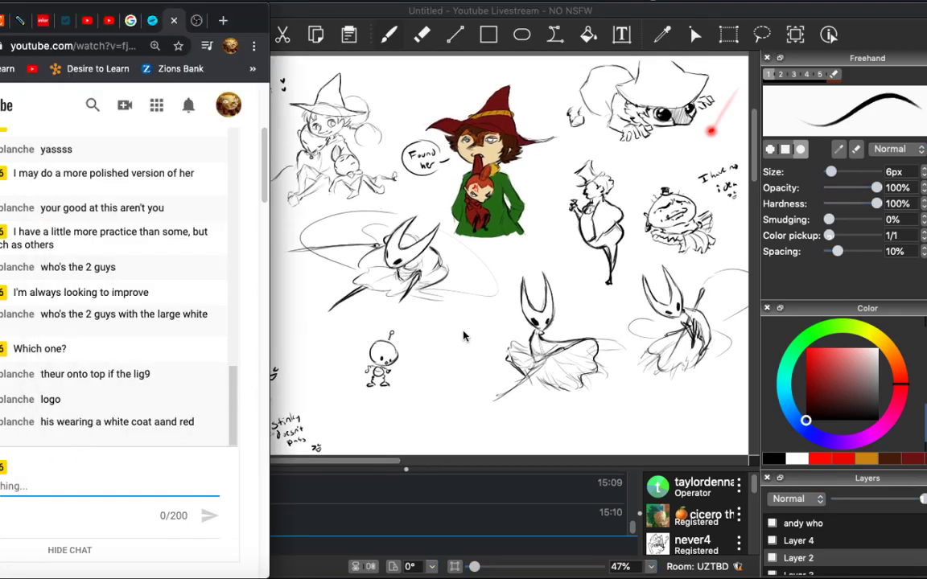
Locate the hooded figure in the white coat and red scarf and reply "Oh! I think he's someone's OC" in the YouTube live chat.
scroll(457, 342, "down", 10)
scroll(457, 342, "left", 5)
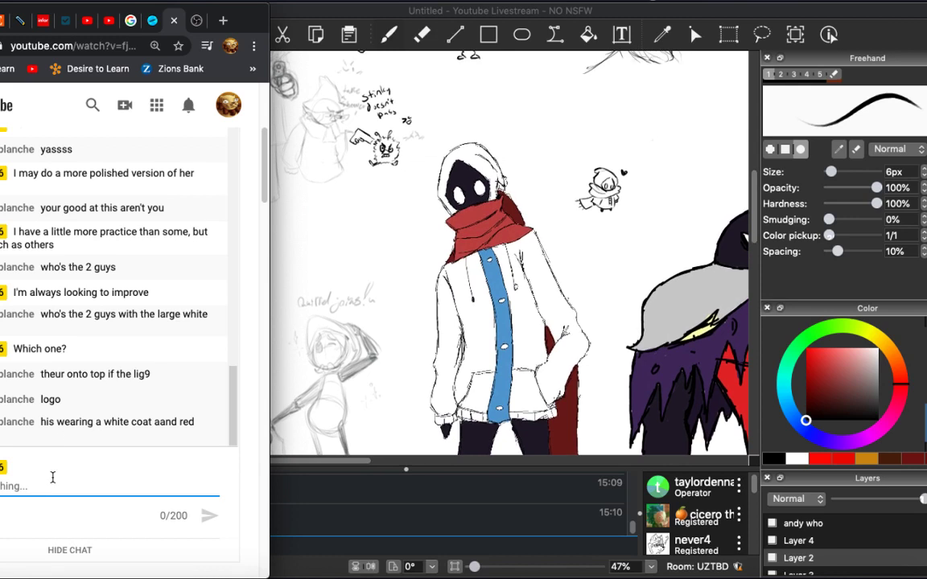
type("o")
type("som")
type("eone's OC")
key("Return")
Switch to the drawing canvas and examine the white-coated hooded figure and the neighbouring purple-cloaked character.
key("super+Tab")
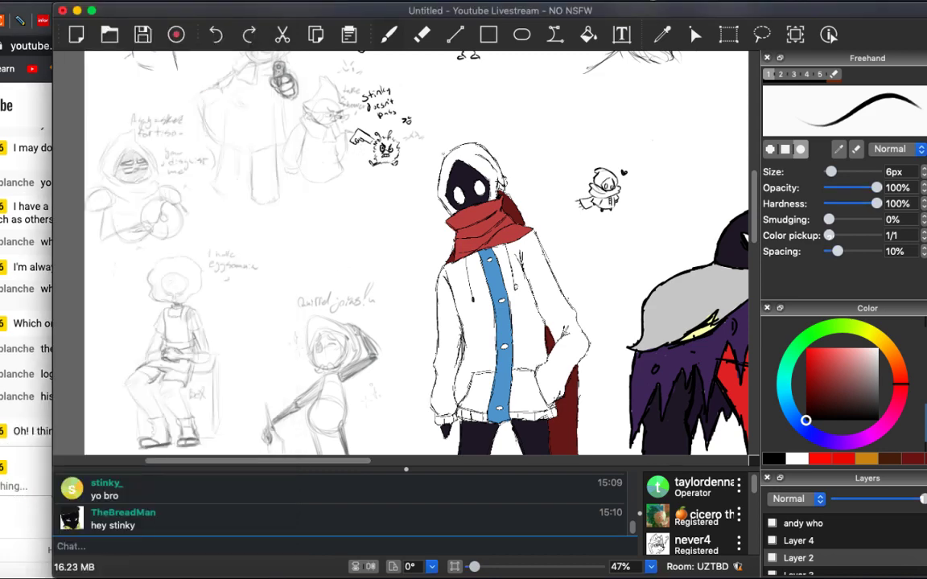
scroll(402, 249, "up", 5)
scroll(403, 250, "right", 4)
scroll(402, 249, "down", 5)
scroll(462, 170, "down", 4)
scroll(461, 170, "right", 1)
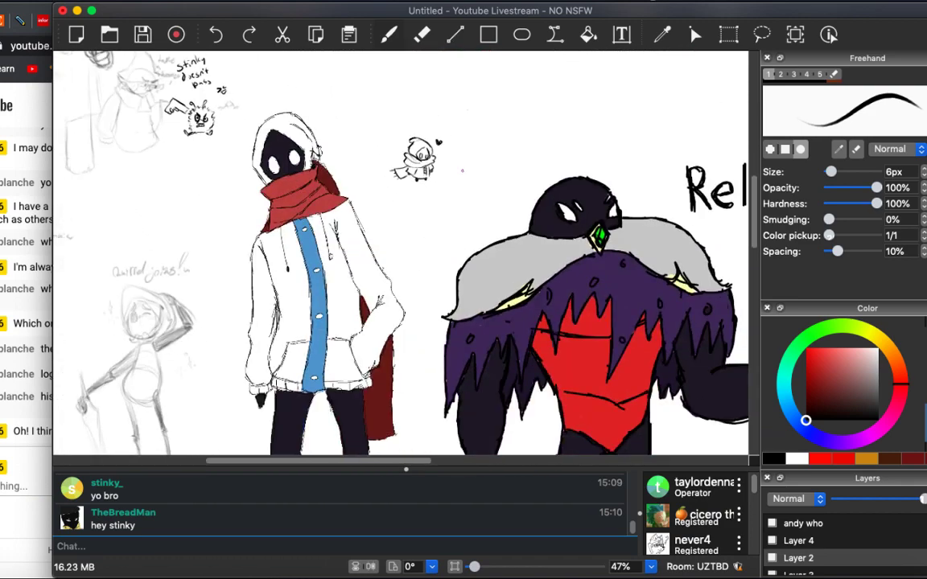
scroll(460, 172, "up", 15)
scroll(460, 172, "right", 8)
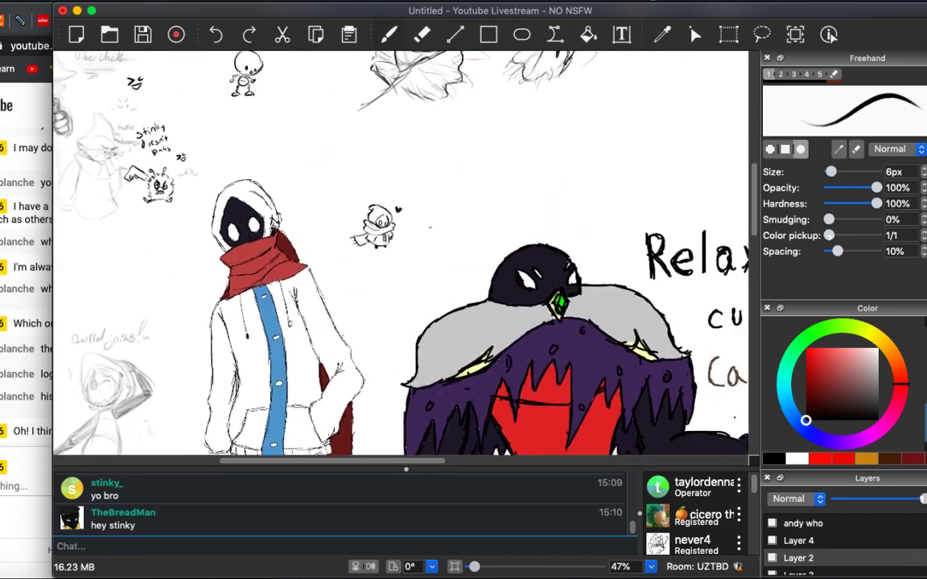
scroll(461, 177, "down", 3)
scroll(462, 177, "left", 5)
Zoom in on the small antenna robot, activate Layer 3, choose a golden-orange colour and set the freehand brush size to 12px.
scroll(461, 177, "up", 8)
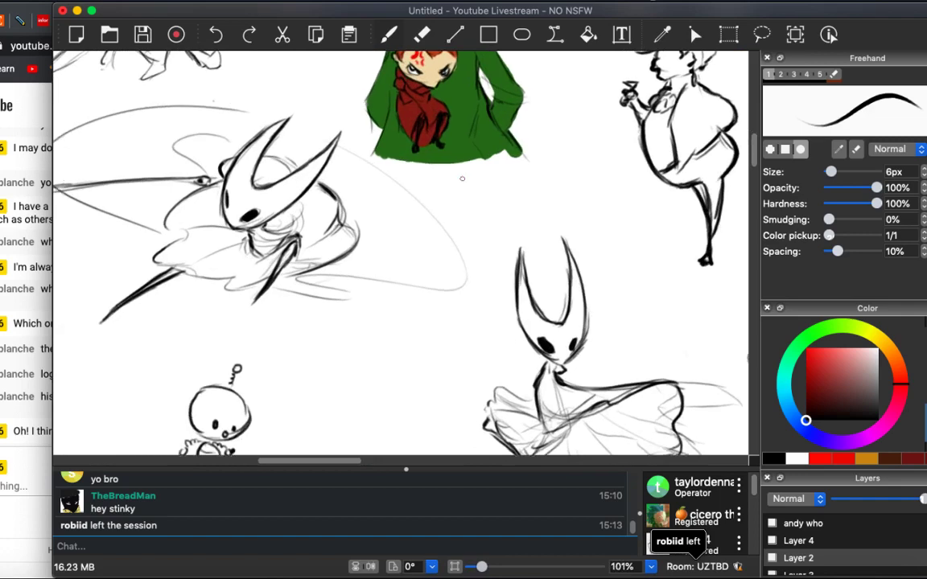
scroll(558, 85, "down", 6)
scroll(395, 256, "up", 5)
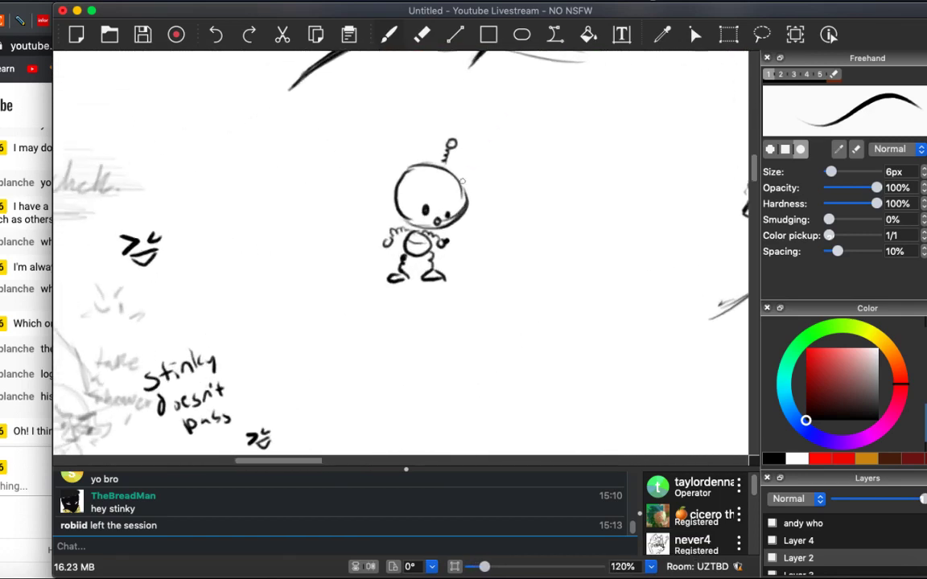
scroll(825, 550, "down", 1)
left_click(824, 550)
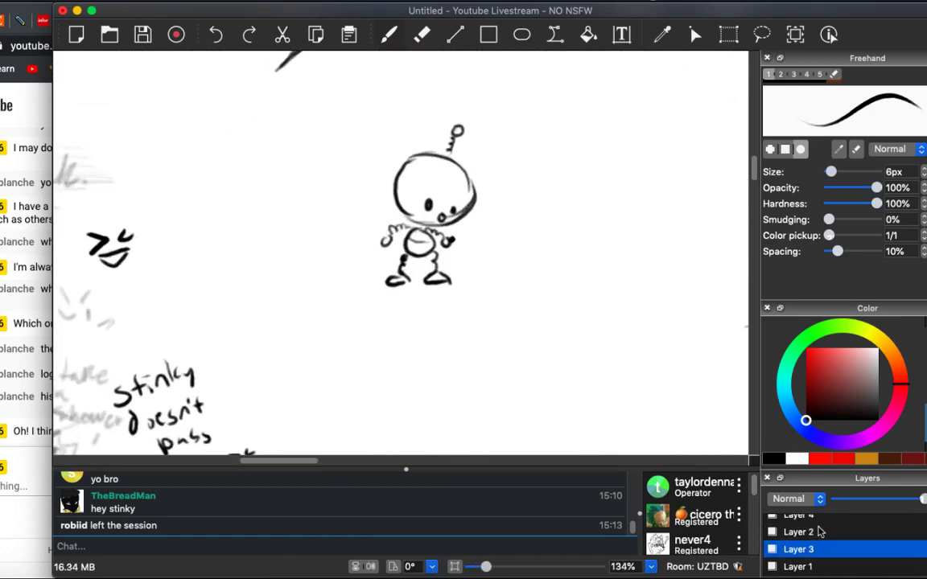
left_click_drag(893, 367, 895, 350)
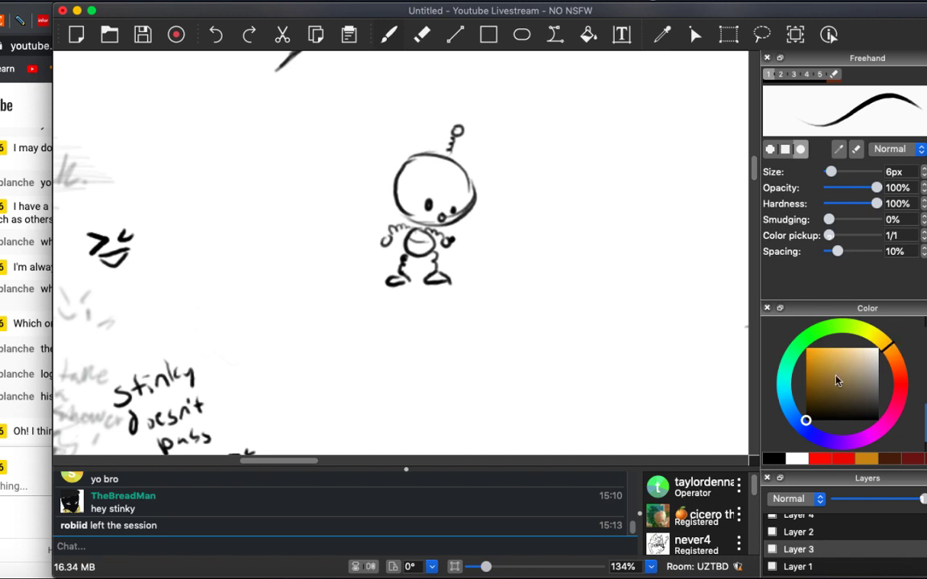
left_click(810, 363)
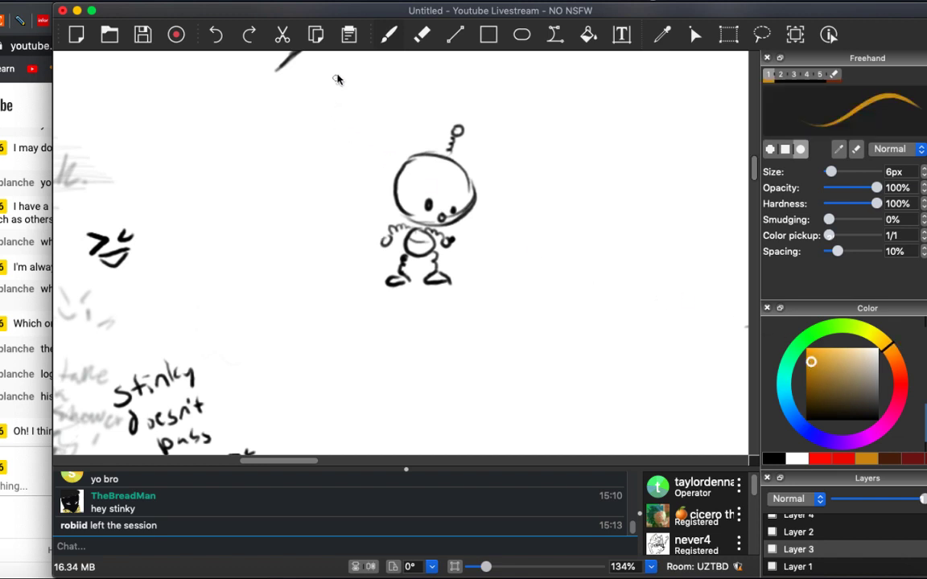
key("l")
key("b")
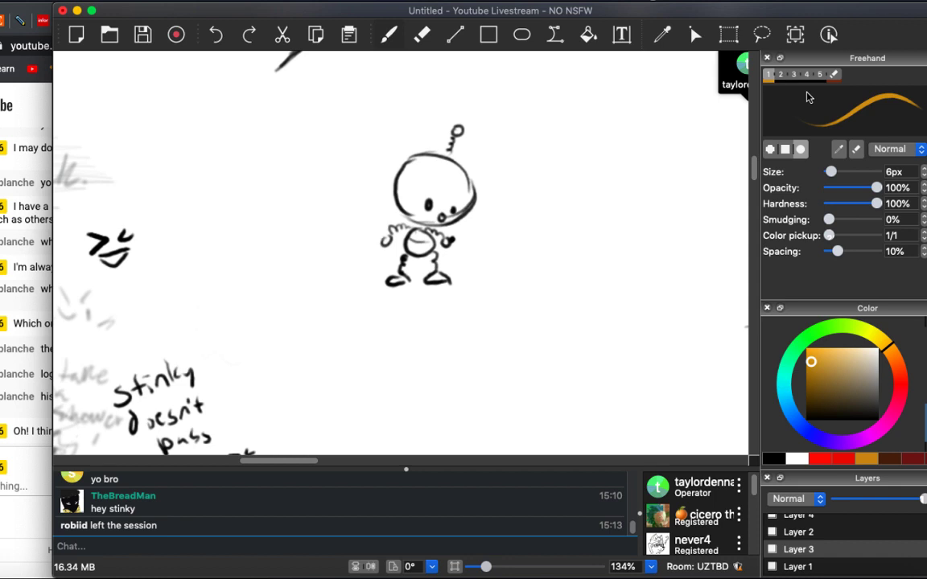
left_click_drag(830, 172, 836, 173)
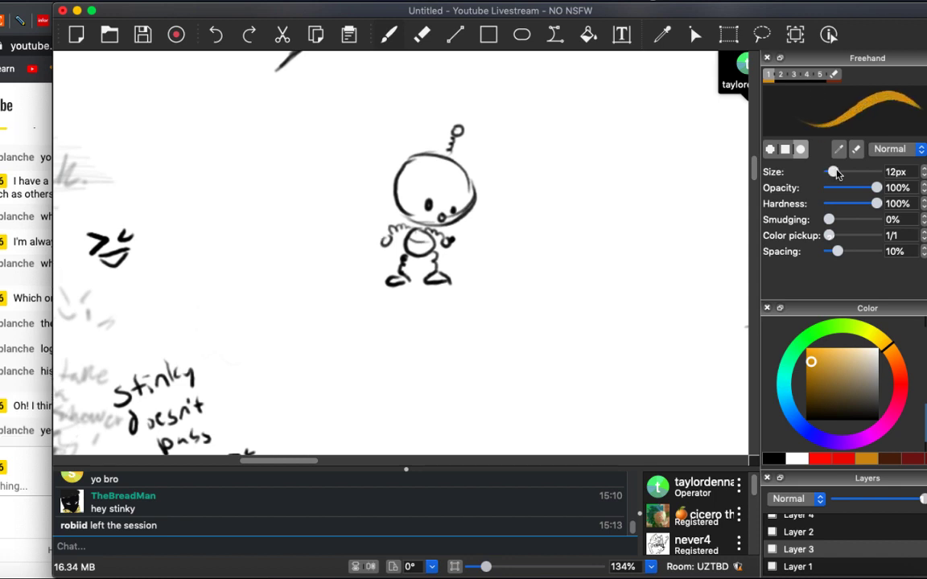
Reply "I don't know much about him I'm afraid! ^^" in the YouTube live chat.
left_click(27, 333)
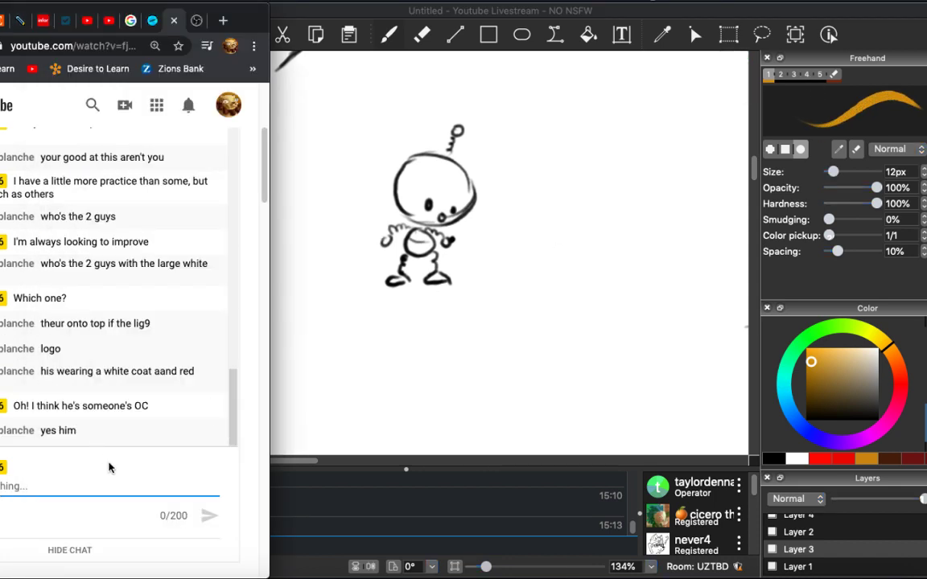
type("I don't know much about him I'm afraid!")
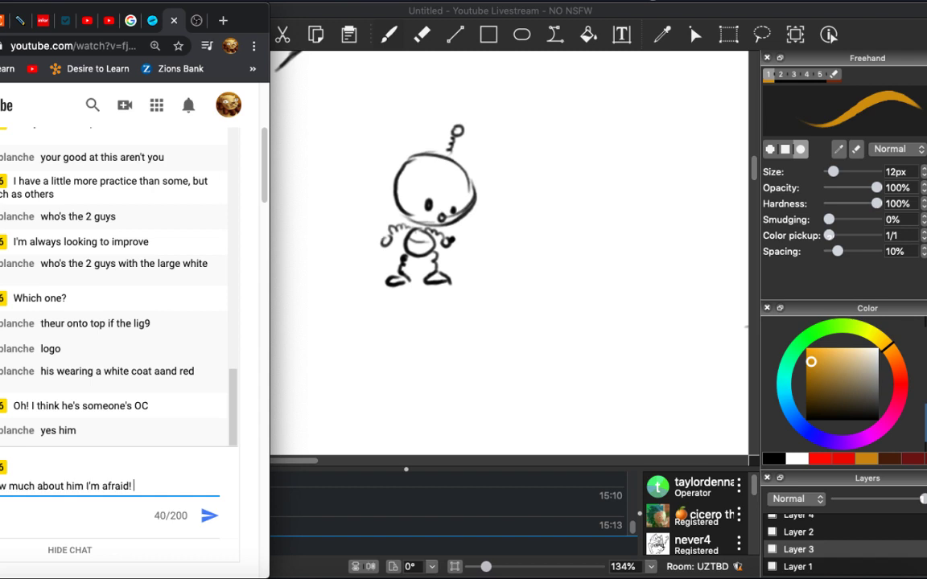
key("Return")
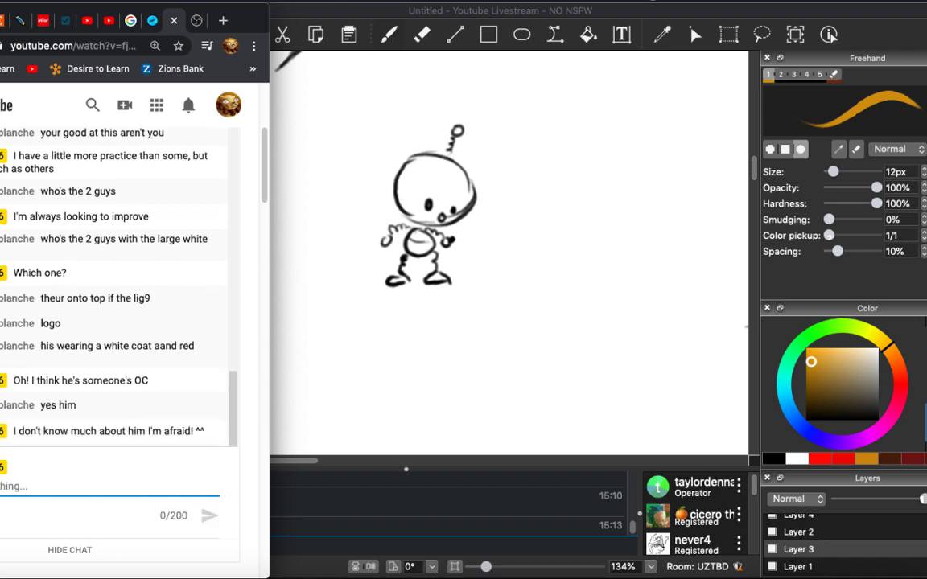
Look up the artist's handle in the canvas's signature box and reply in YouTube chat that the viewer can ask that artist, who probably drew him.
type("lol")
scroll(517, 232, "down", 10)
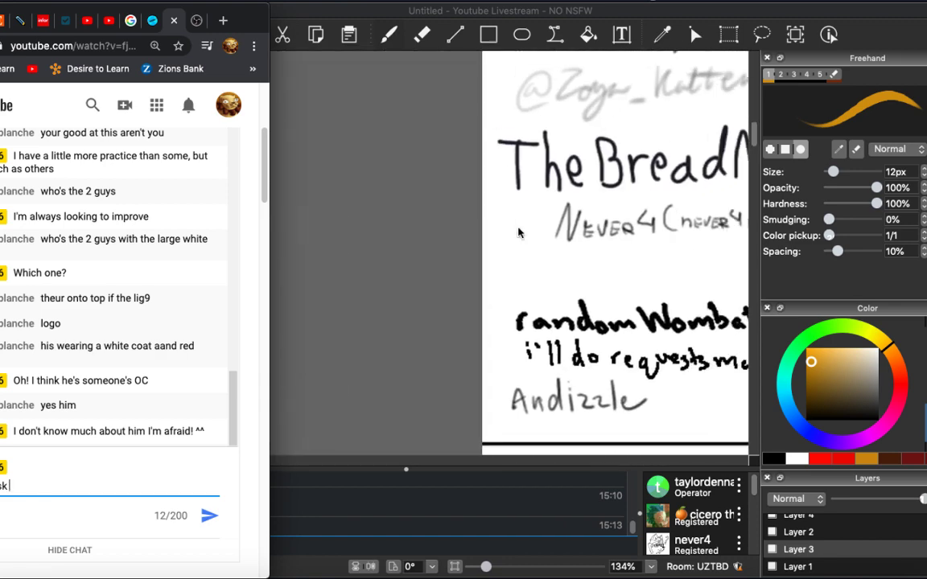
scroll(517, 232, "right", 10)
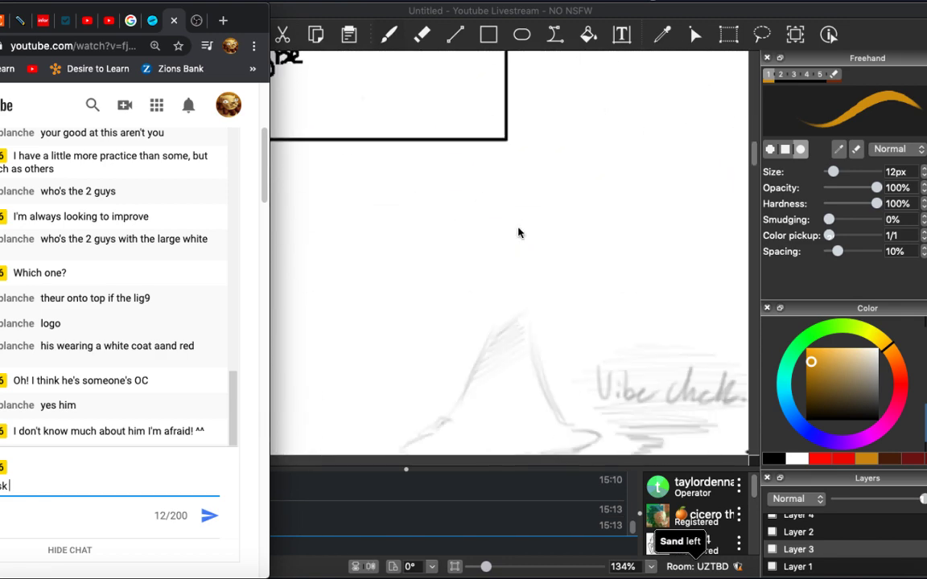
scroll(517, 231, "down", 10)
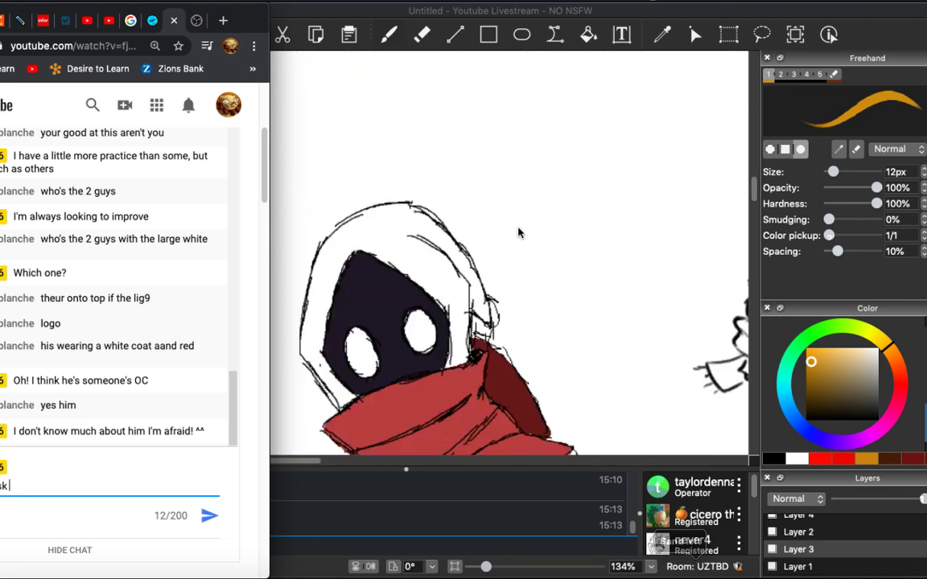
scroll(518, 232, "up", 10)
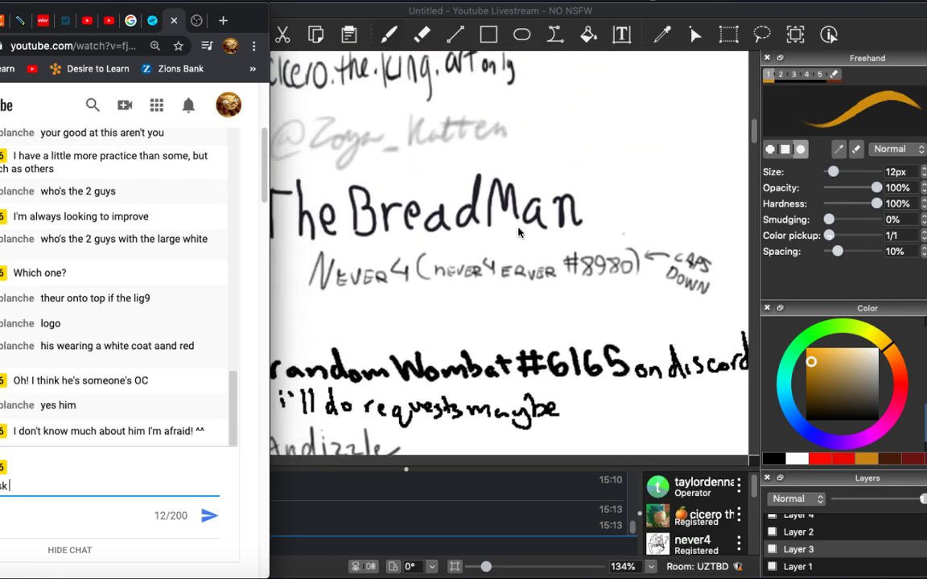
scroll(519, 233, "up", 1)
scroll(519, 232, "left", 2)
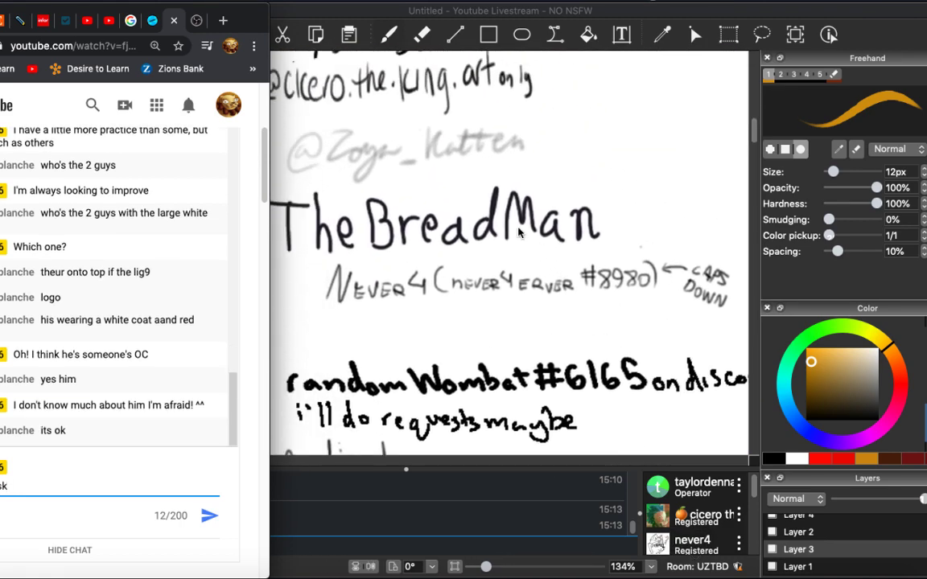
type("The BreadMan")
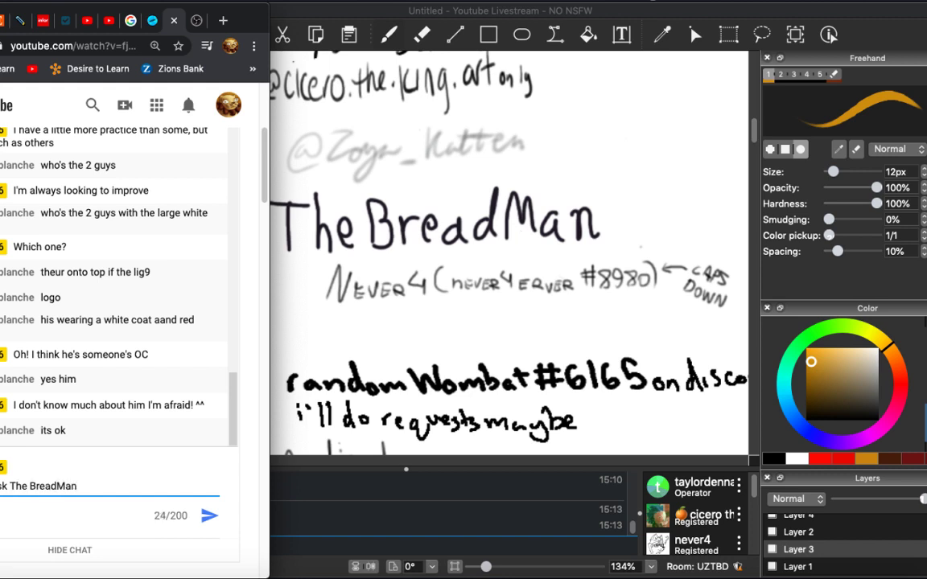
type(" about him. I think he drew it")
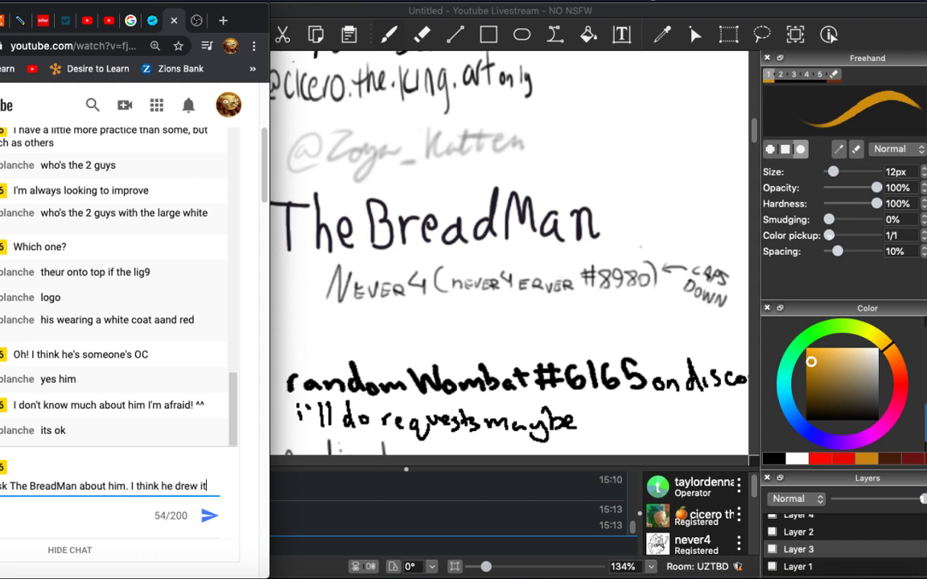
key("Return")
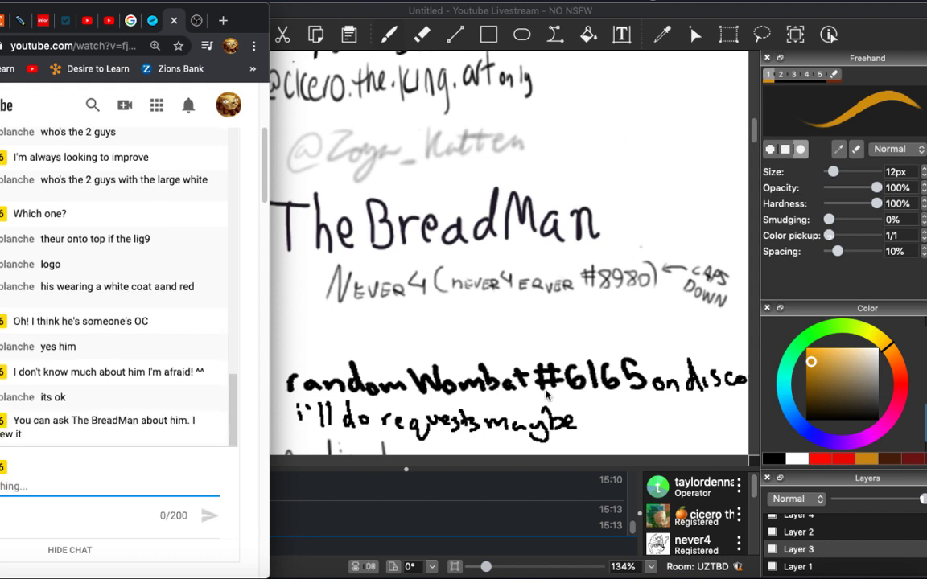
Switch back to the drawing session, review the participant list and post "And then there were 9...." in the session chat.
left_click(485, 476)
scroll(395, 393, "right", 10)
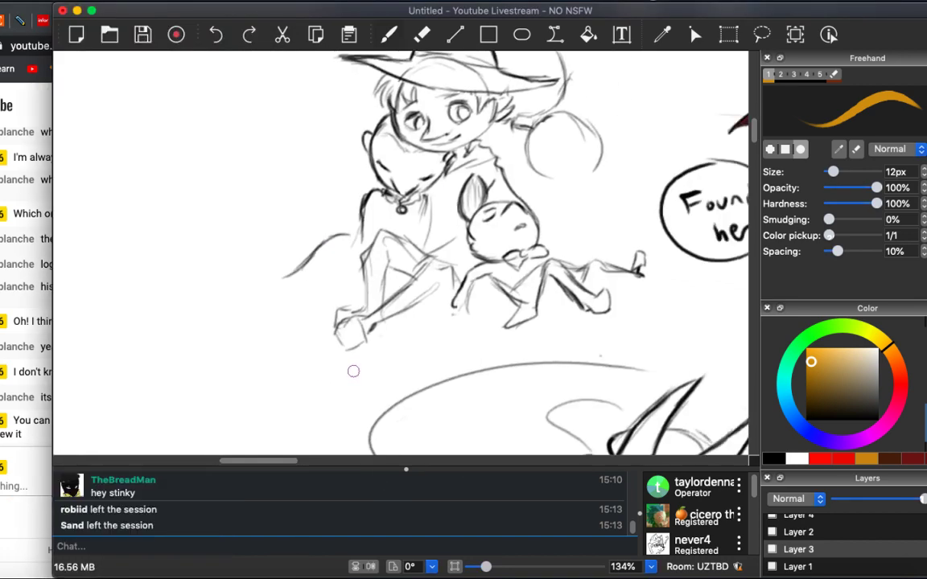
scroll(401, 253, "down", 10)
scroll(401, 254, "up", 4)
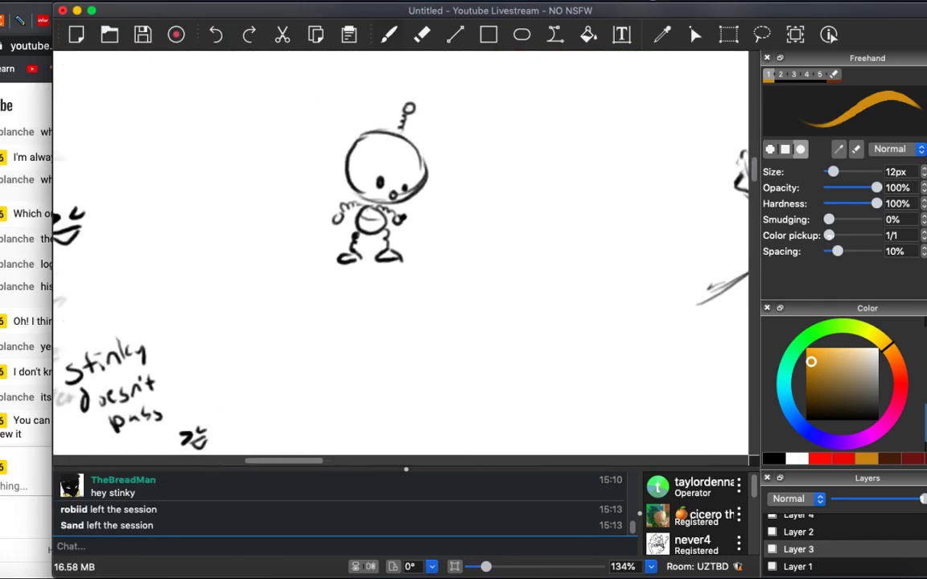
left_click(142, 547)
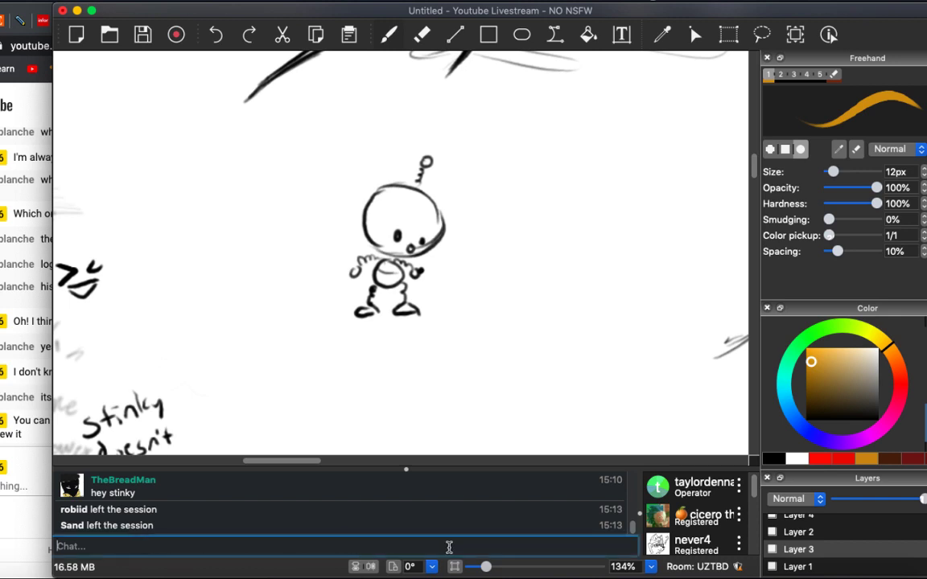
scroll(663, 548, "down", 2)
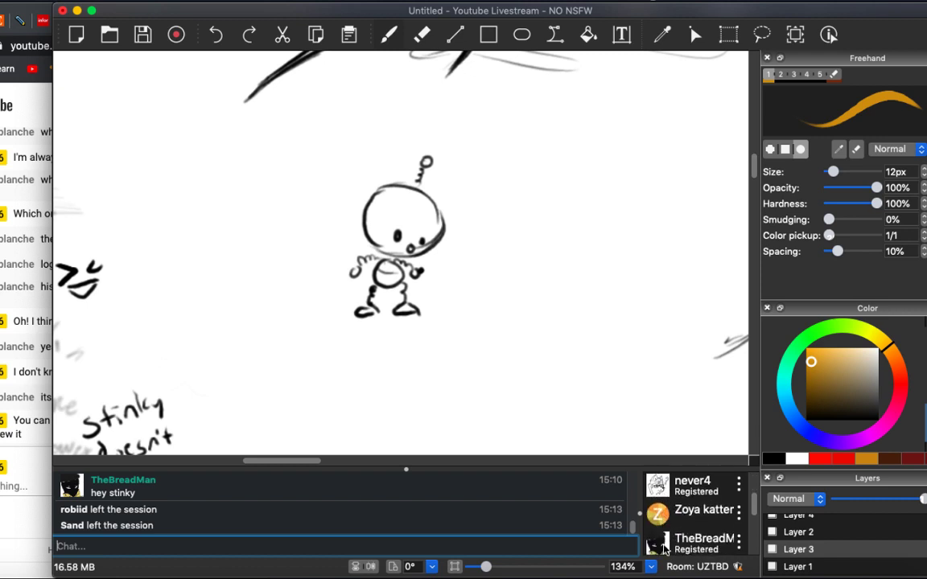
scroll(666, 543, "down", 3)
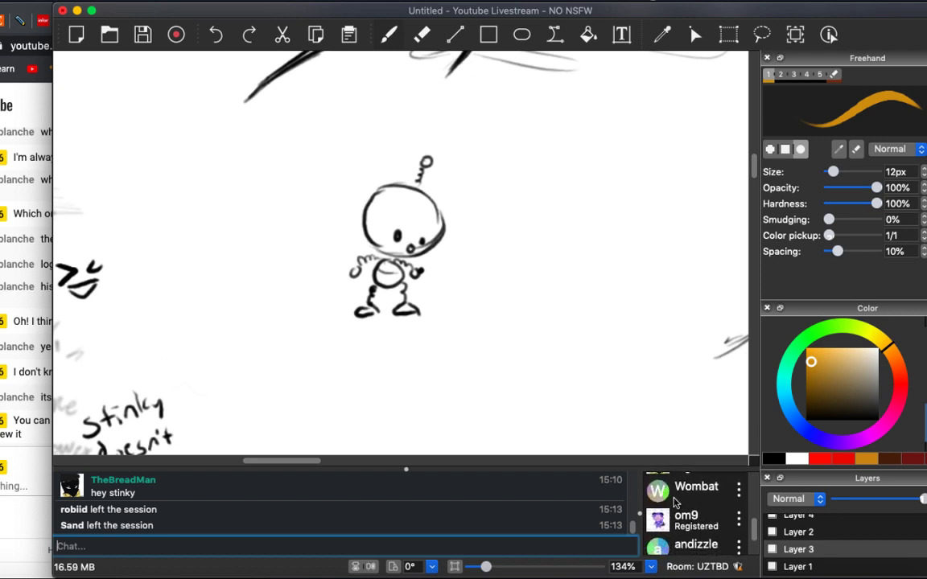
scroll(674, 515, "down", 1)
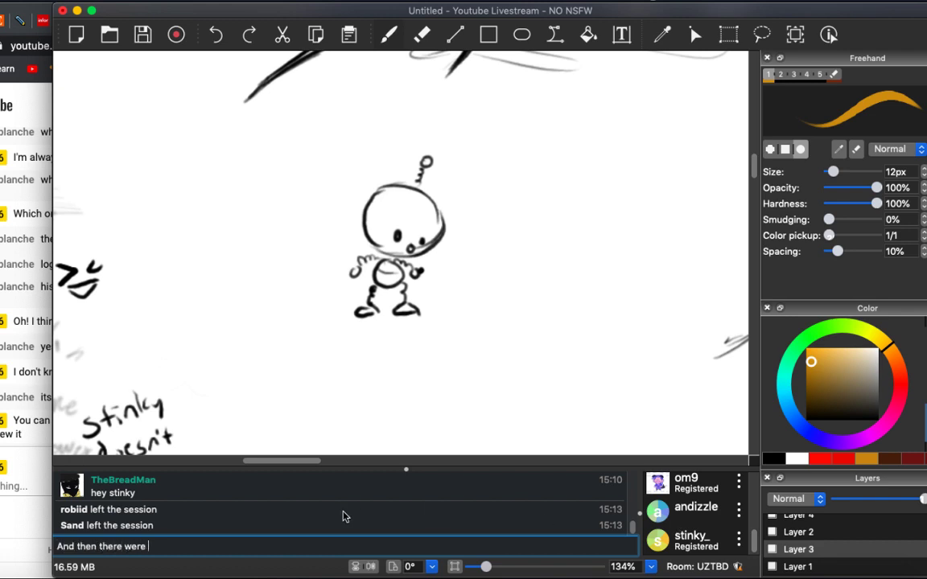
type("9....")
key("Return")
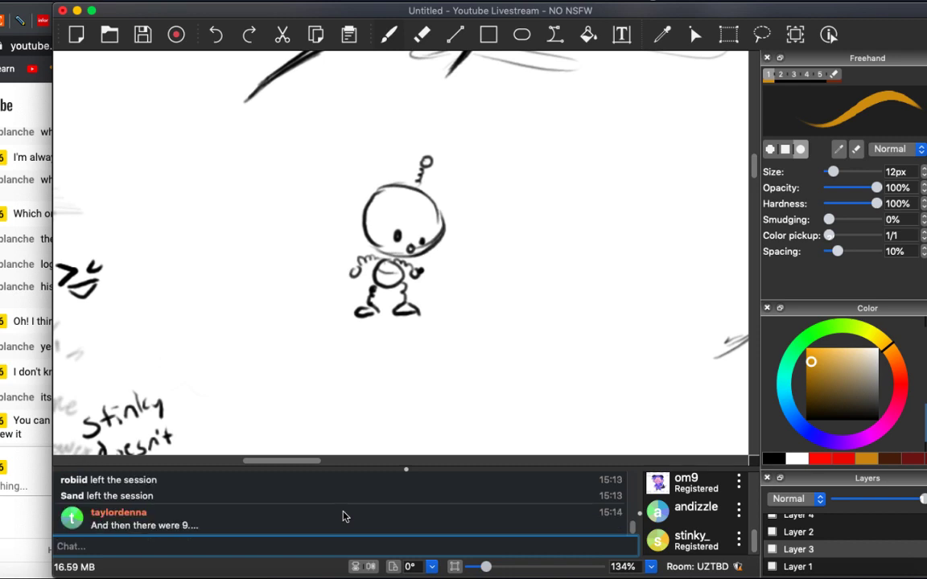
Paint the robot's head golden orange, brightening the shade partway through.
mouse_move(374, 211)
left_mouse_down()
mouse_move(394, 217)
mouse_move(382, 227)
mouse_move(378, 205)
left_mouse_up()
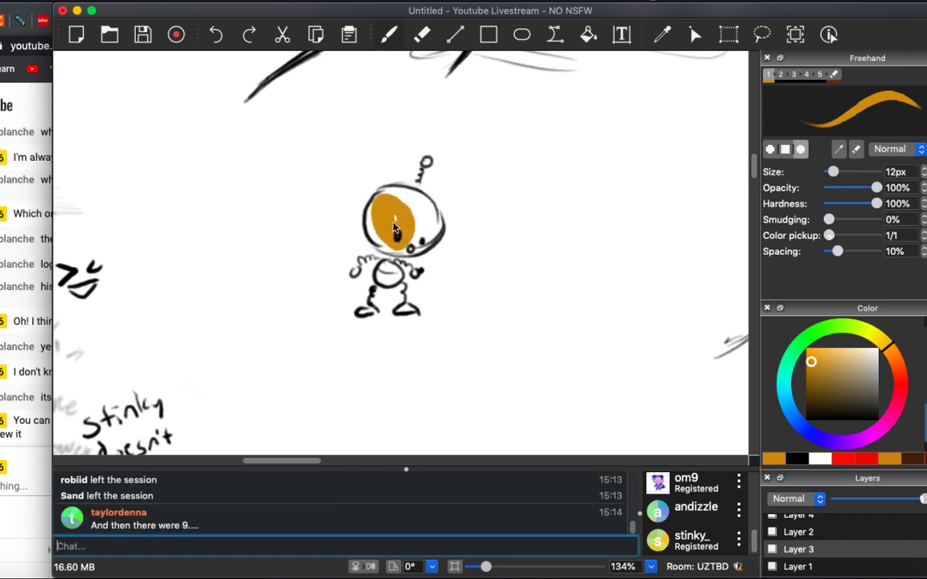
left_click(811, 354)
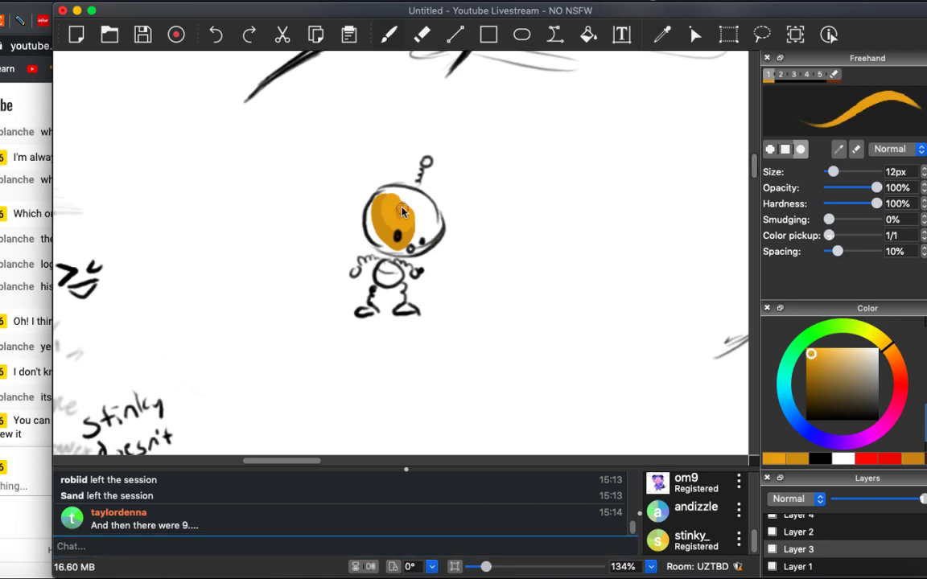
mouse_move(376, 229)
left_mouse_down()
mouse_move(393, 201)
mouse_move(418, 225)
mouse_move(407, 201)
mouse_move(398, 229)
left_mouse_up()
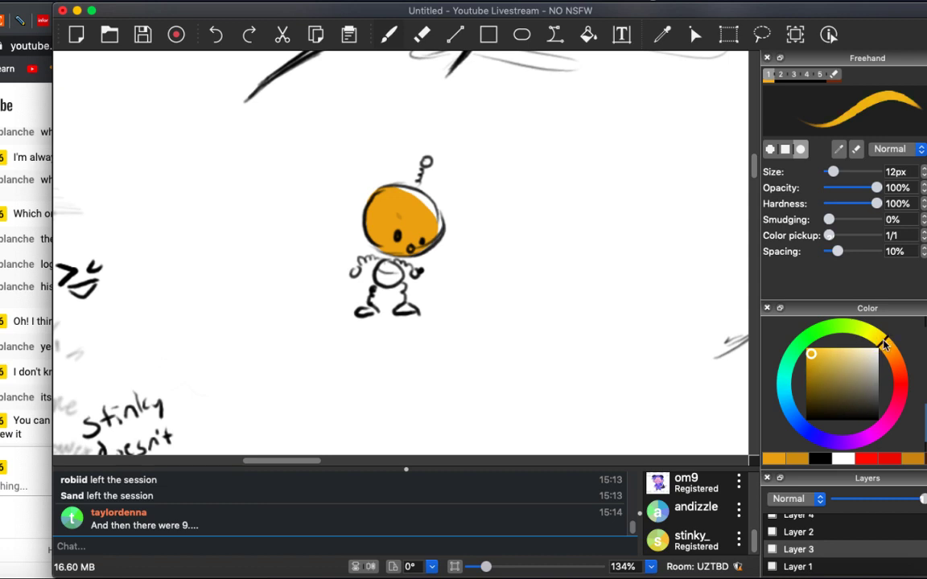
Choose a lighter golden yellow and paint the robot's head and the upper part of its torso.
left_click(822, 352)
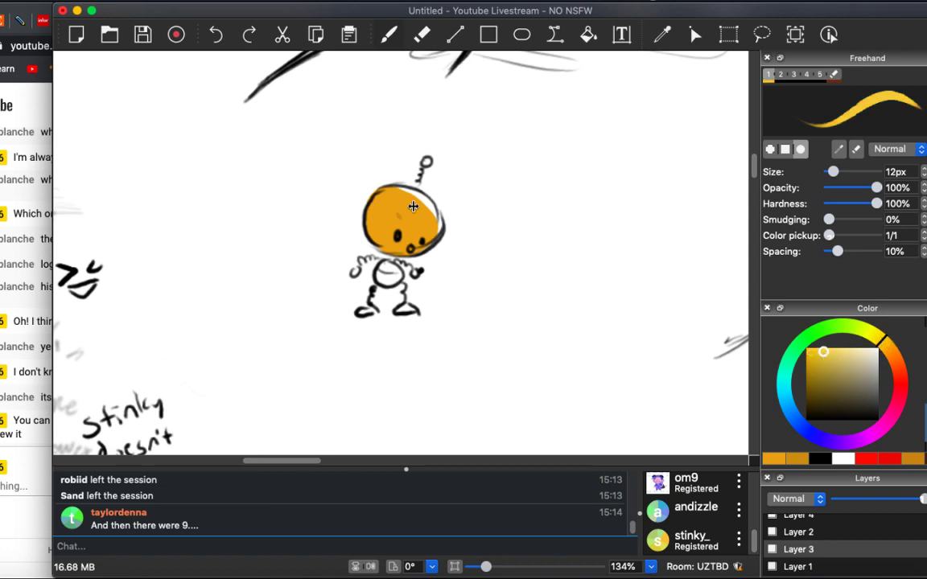
mouse_move(413, 207)
left_mouse_down()
mouse_move(377, 215)
mouse_move(381, 232)
mouse_move(369, 220)
mouse_move(367, 228)
mouse_move(374, 205)
mouse_move(395, 201)
mouse_move(394, 214)
mouse_move(408, 197)
mouse_move(427, 225)
mouse_move(389, 194)
mouse_move(420, 211)
left_mouse_up()
left_click_drag(383, 269, 391, 271)
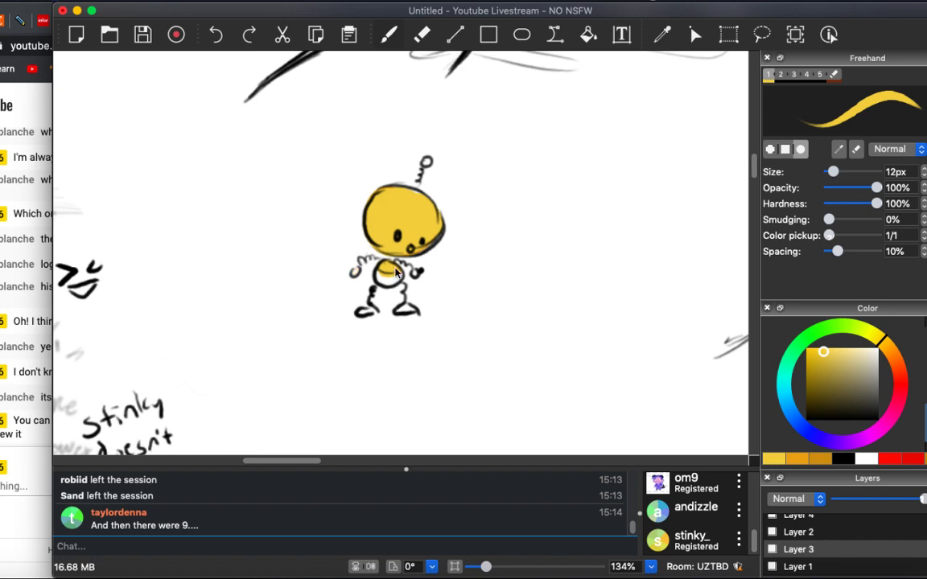
Choose a brownish orange brush colour and check the viewer's reply in YouTube chat before returning to the drawing session.
left_click(810, 374)
left_click(24, 374)
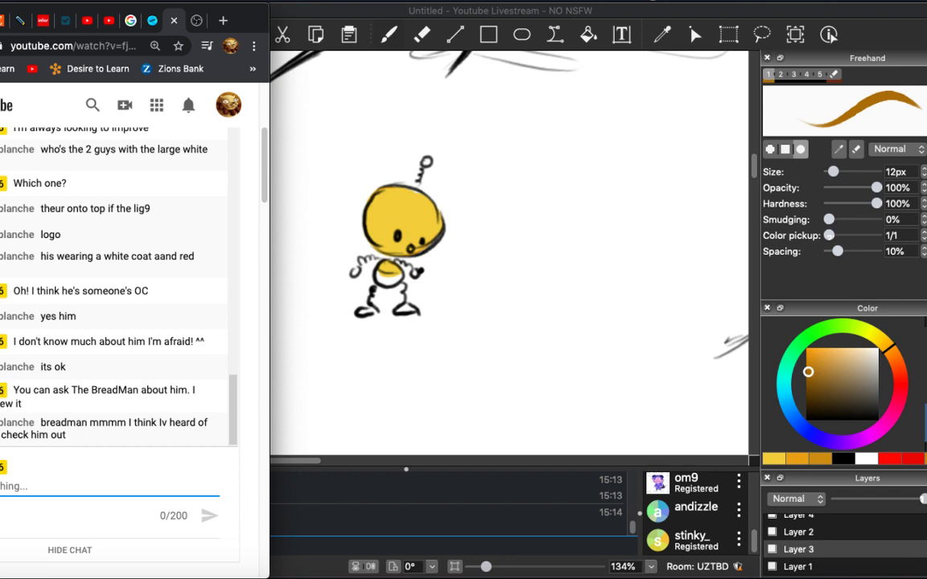
left_click(418, 4)
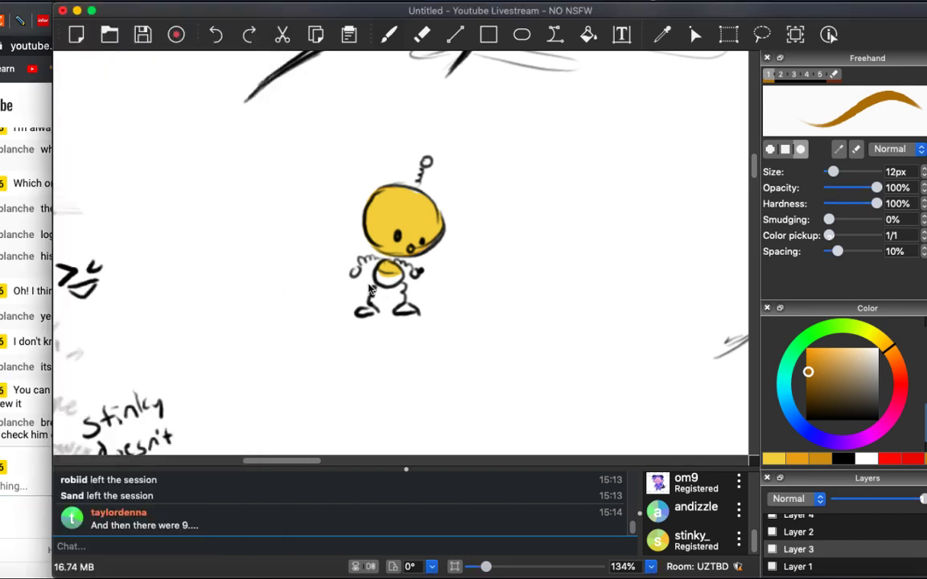
key("l")
key("b")
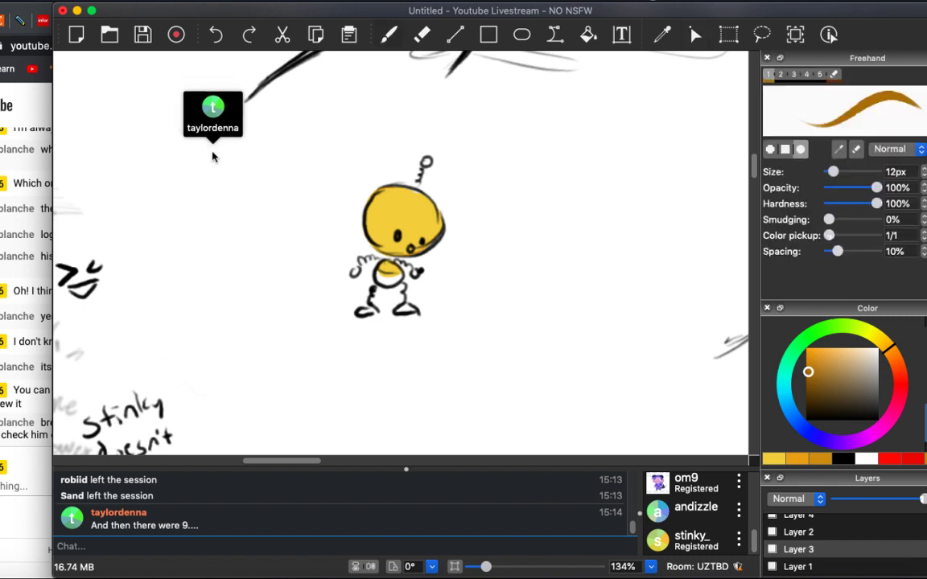
Check the artist's handle in the canvas's signature box and go back to the robot.
scroll(212, 156, "left", 10)
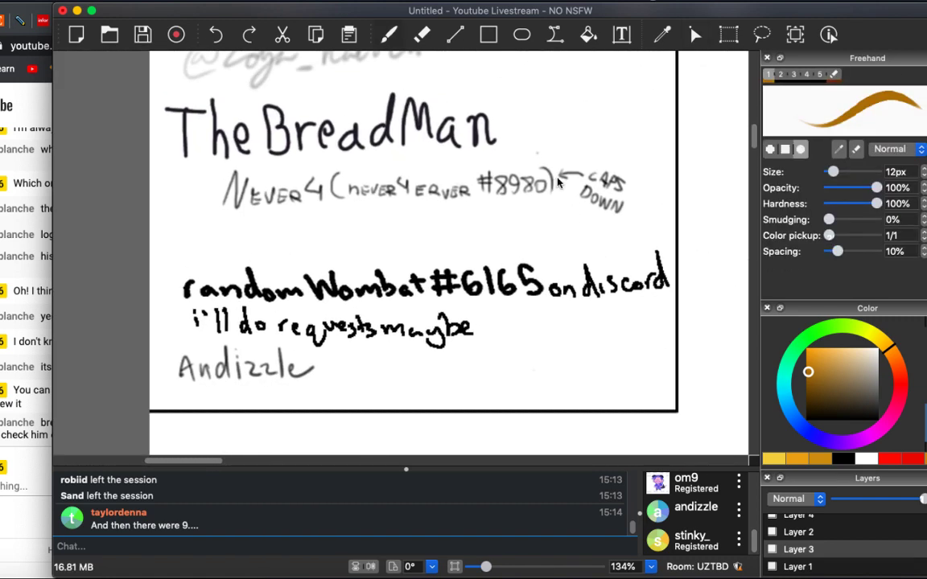
scroll(377, 169, "up", 3)
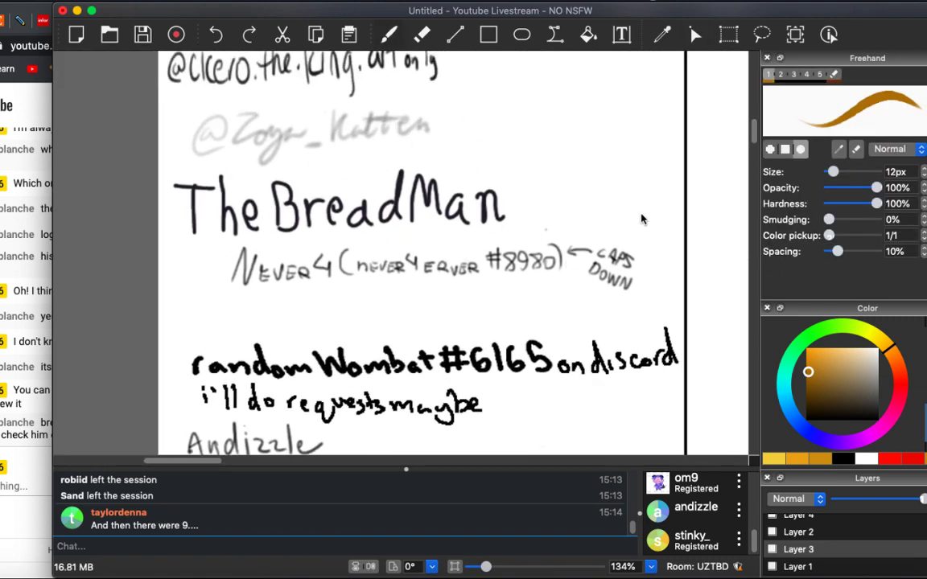
scroll(337, 142, "right", 10)
scroll(337, 142, "down", 5)
scroll(338, 143, "right", 10)
scroll(337, 142, "down", 8)
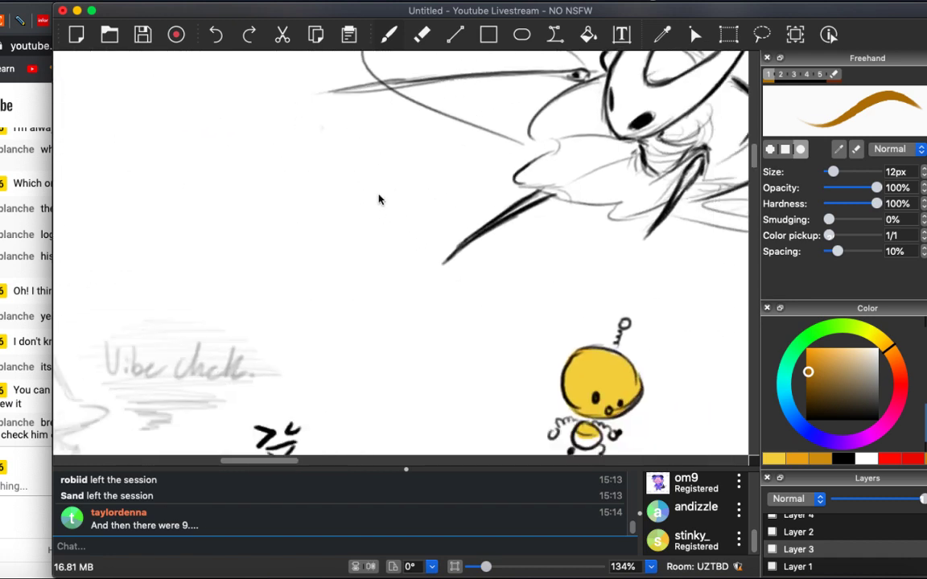
Paint the robot's antenna tip, lower torso, hands and feet brownish orange.
left_click_drag(466, 171, 465, 175)
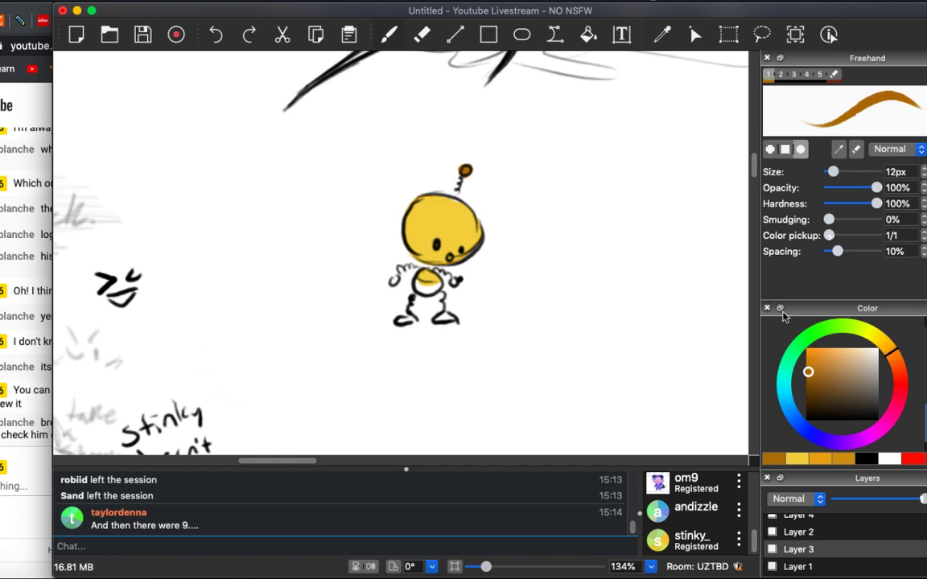
left_click(467, 173)
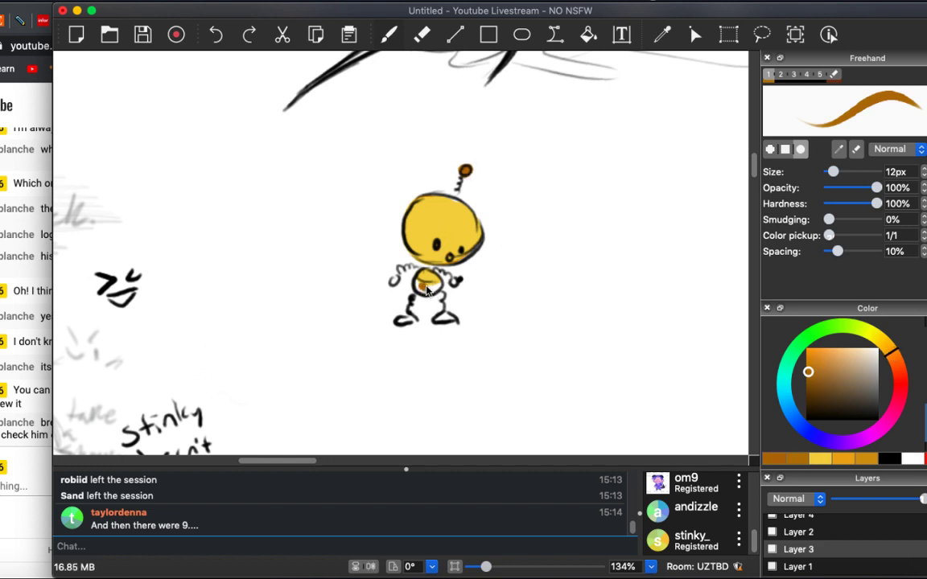
left_click_drag(447, 283, 434, 290)
left_click_drag(453, 278, 457, 285)
left_click_drag(396, 283, 394, 281)
left_click_drag(399, 319, 449, 320)
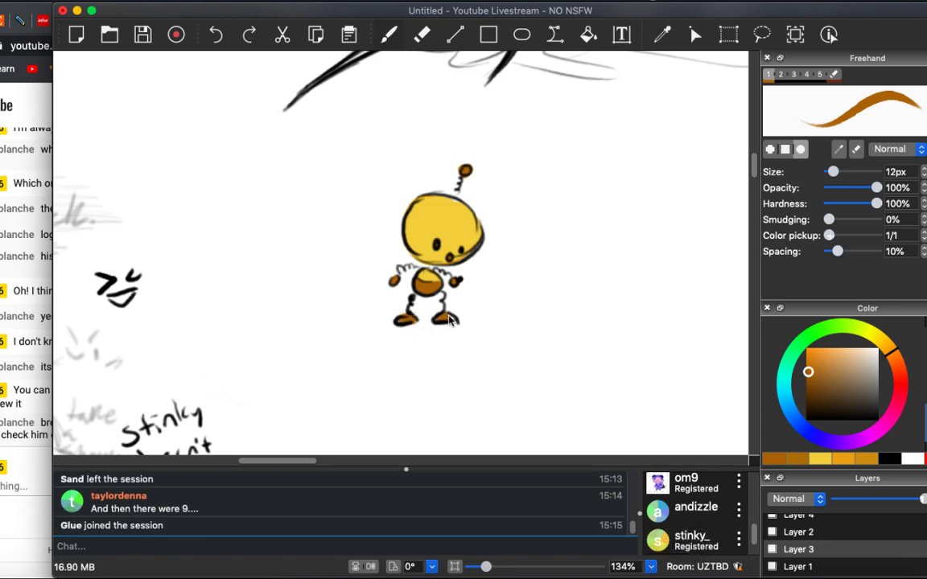
Post "hello!" in the session chat.
left_click(140, 546)
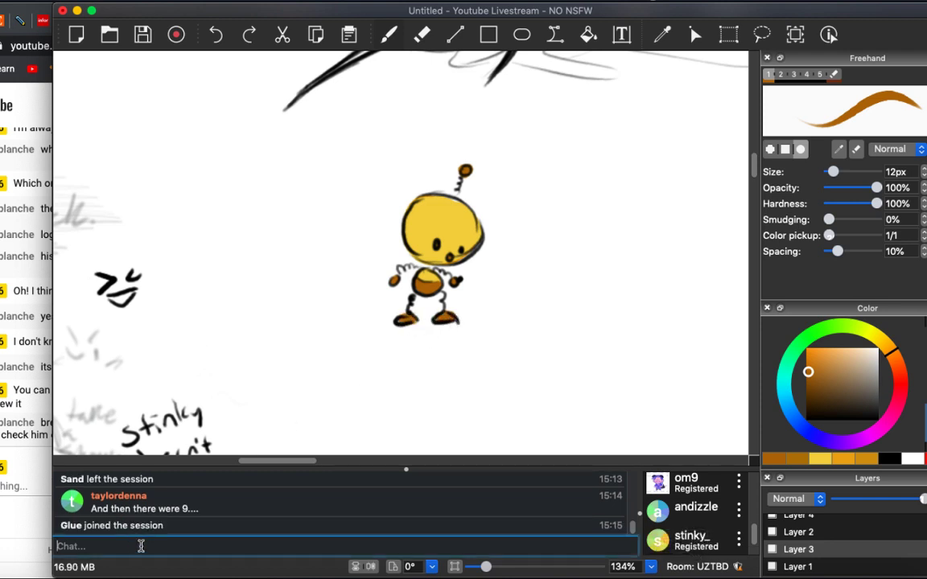
type("hello!")
key("Return")
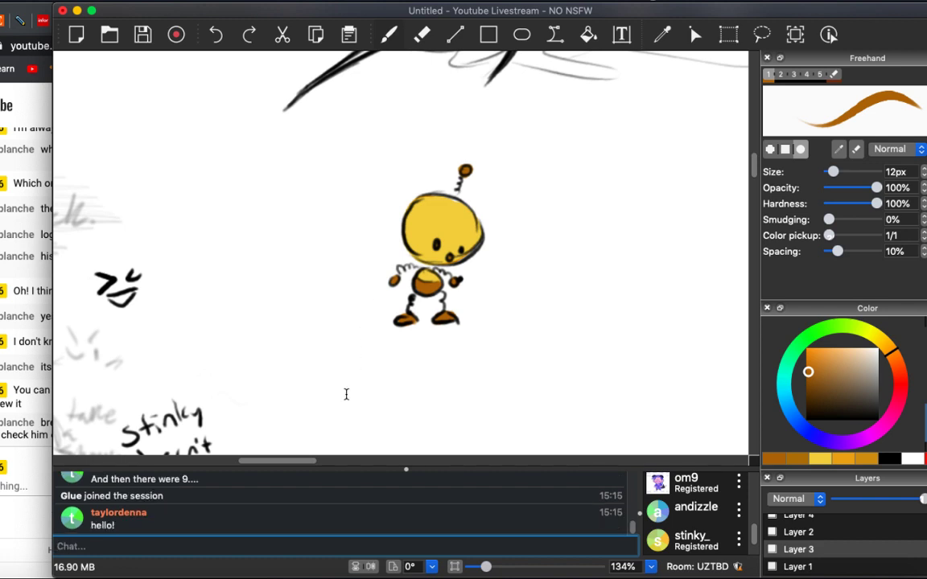
Review the coloured robot up close and look over the drawings around it on the shared canvas.
scroll(356, 359, "down", 3)
scroll(431, 264, "left", 1)
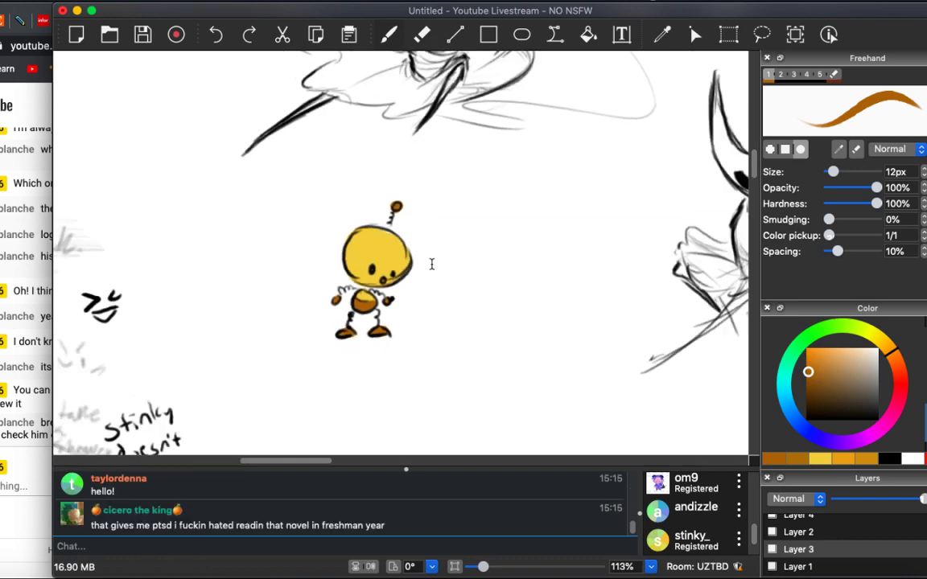
scroll(431, 263, "up", 4)
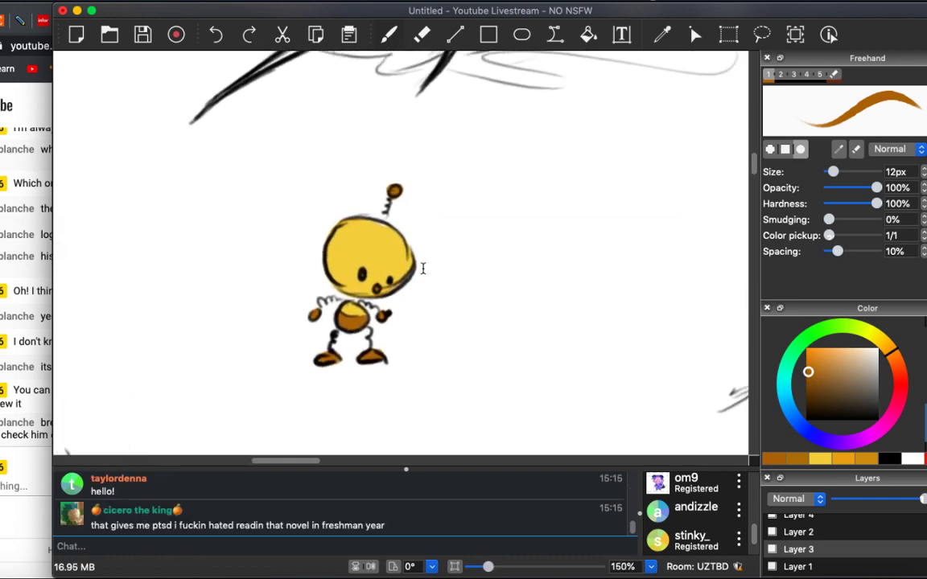
scroll(421, 272, "down", 8)
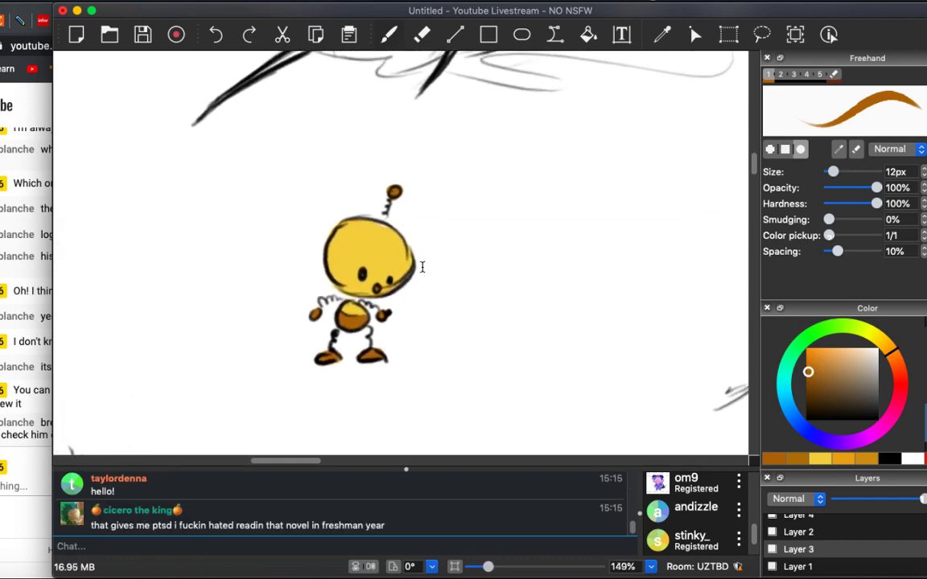
scroll(420, 268, "down", 5)
scroll(421, 268, "right", 3)
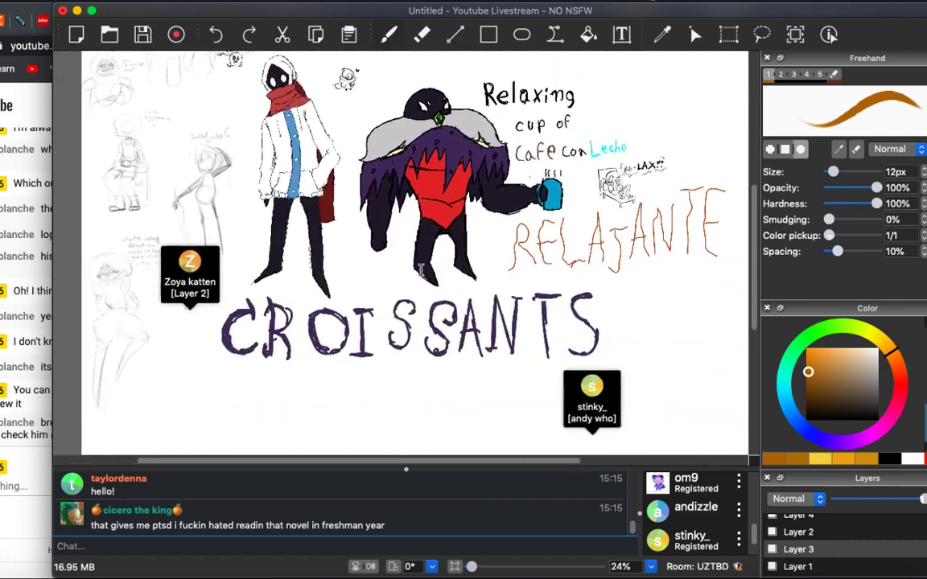
scroll(421, 268, "left", 4)
scroll(420, 268, "up", 2)
scroll(420, 268, "up", 5)
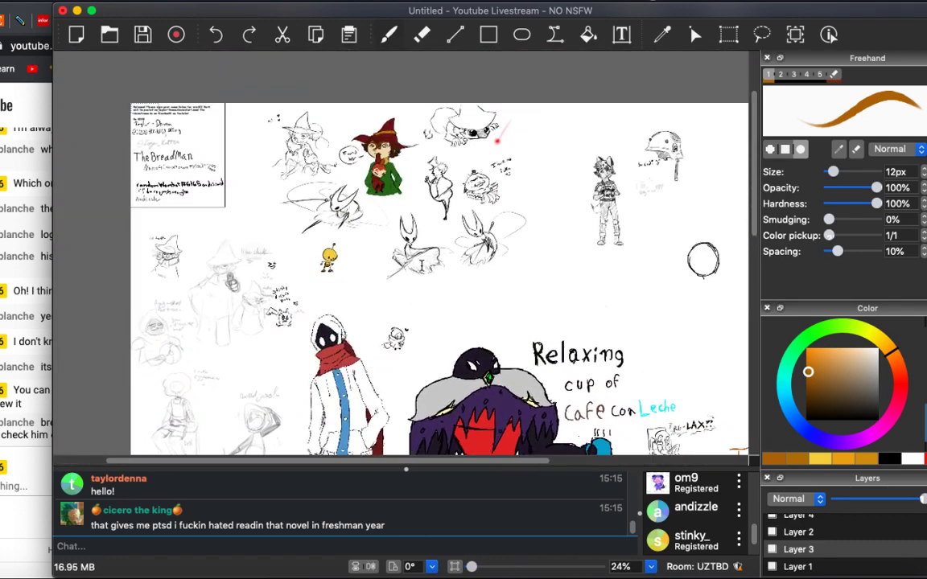
scroll(402, 257, "up", 5)
scroll(274, 398, "down", 2)
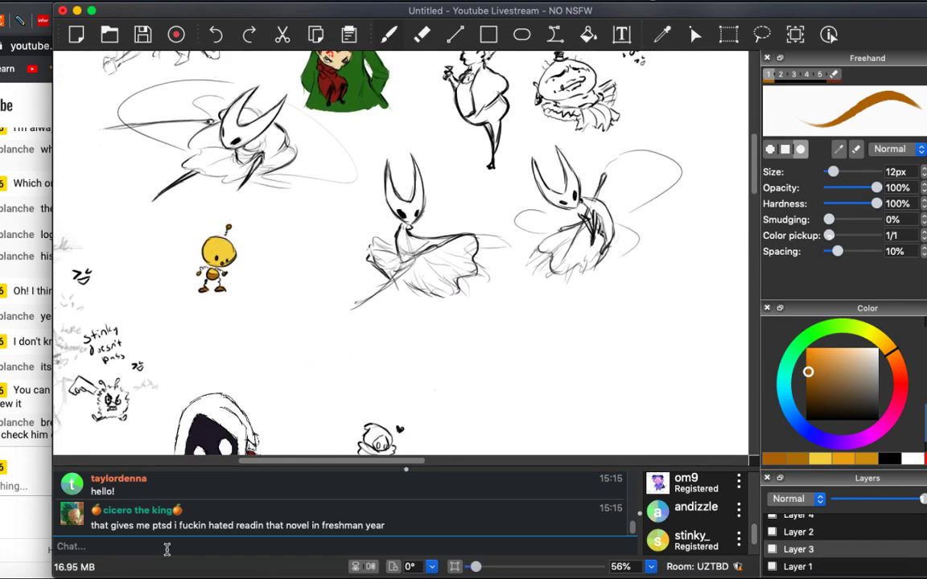
Look over the drawings on the far side of the canvas, including the Batman mask, and return to the robot area.
scroll(275, 398, "right", 5)
scroll(275, 398, "up", 4)
scroll(91, 198, "right", 4)
scroll(91, 199, "down", 3)
scroll(91, 199, "right", 3)
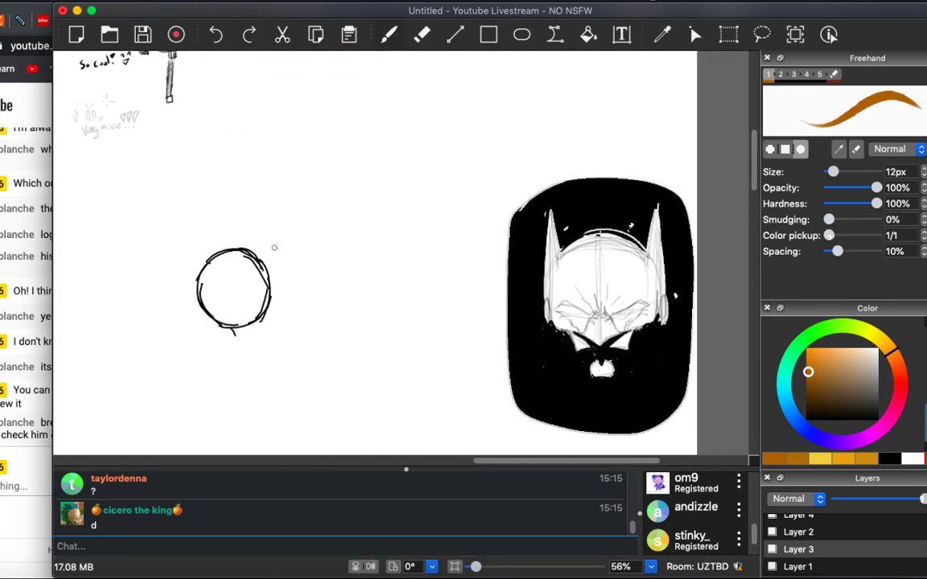
scroll(274, 247, "left", 15)
scroll(274, 247, "up", 2)
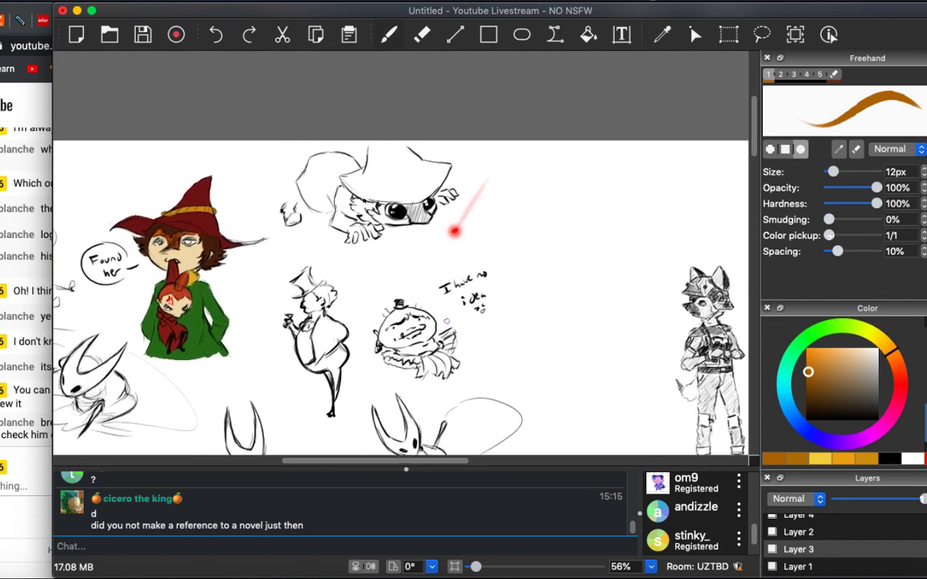
scroll(314, 216, "down", 2)
scroll(313, 215, "up", 4)
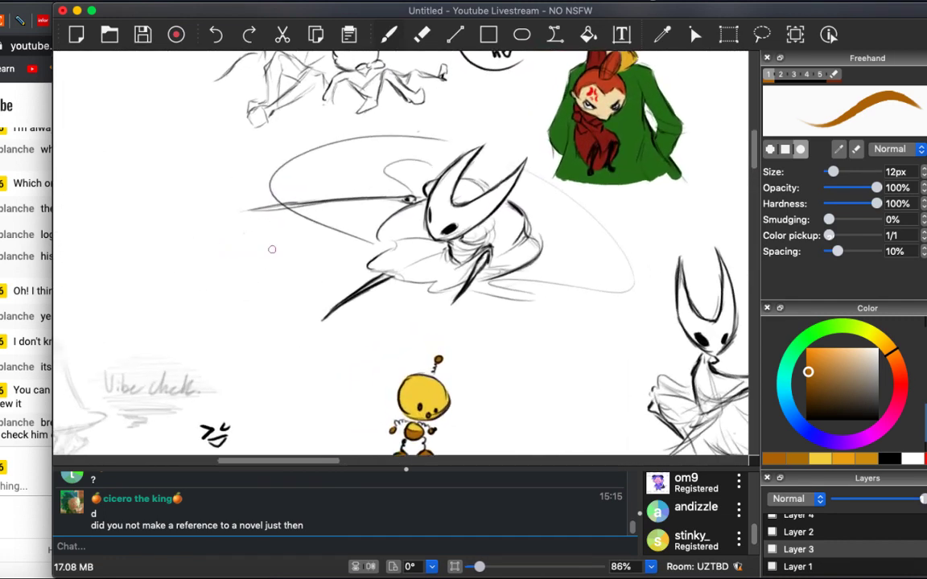
Post "Rollie Pollie Ollie?" in the session chat.
left_click(183, 541)
type("Rol")
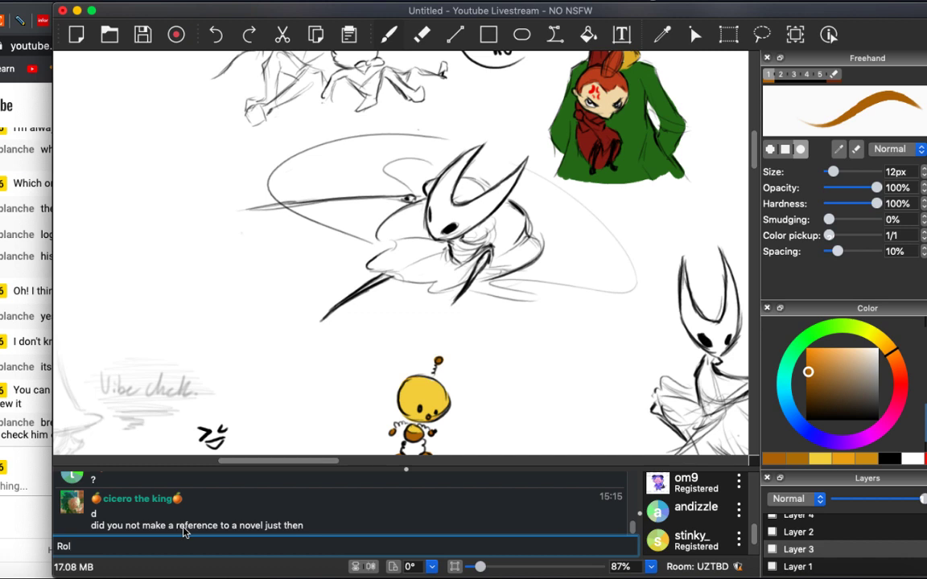
type("lie Pollie Ollie?")
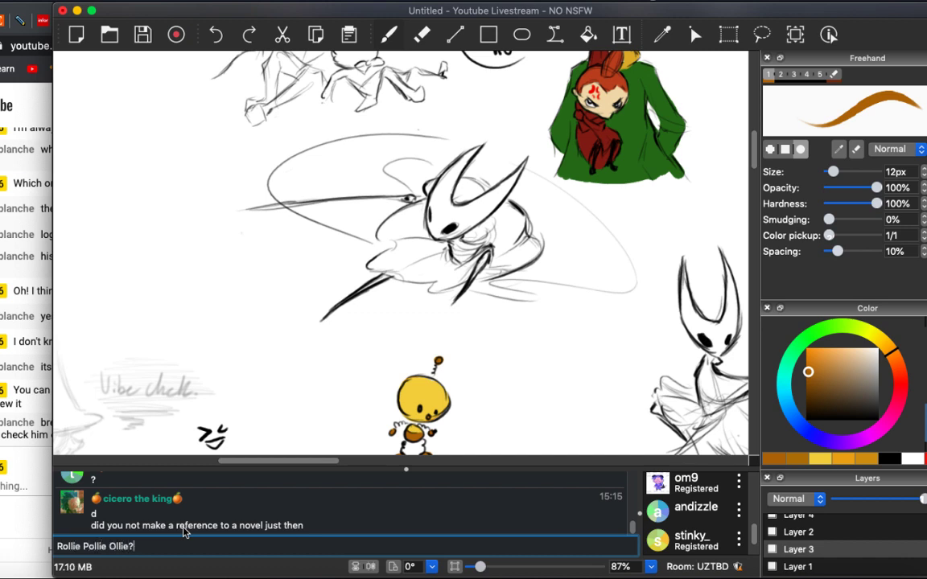
type("Pollie Ollie?")
key("Return")
Return to the robot up close and choose black as the brush colour.
scroll(289, 287, "down", 5)
scroll(289, 287, "right", 3)
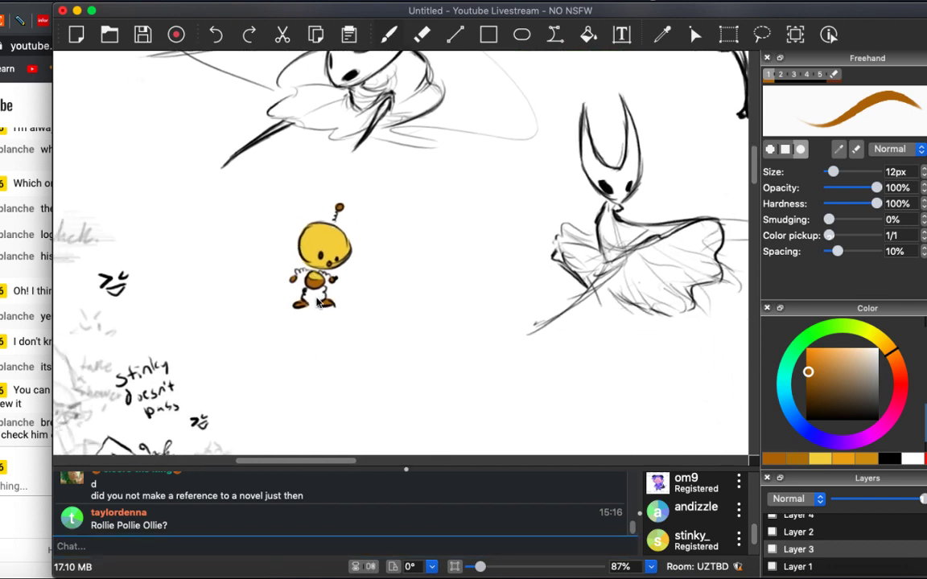
scroll(317, 298, "up", 3)
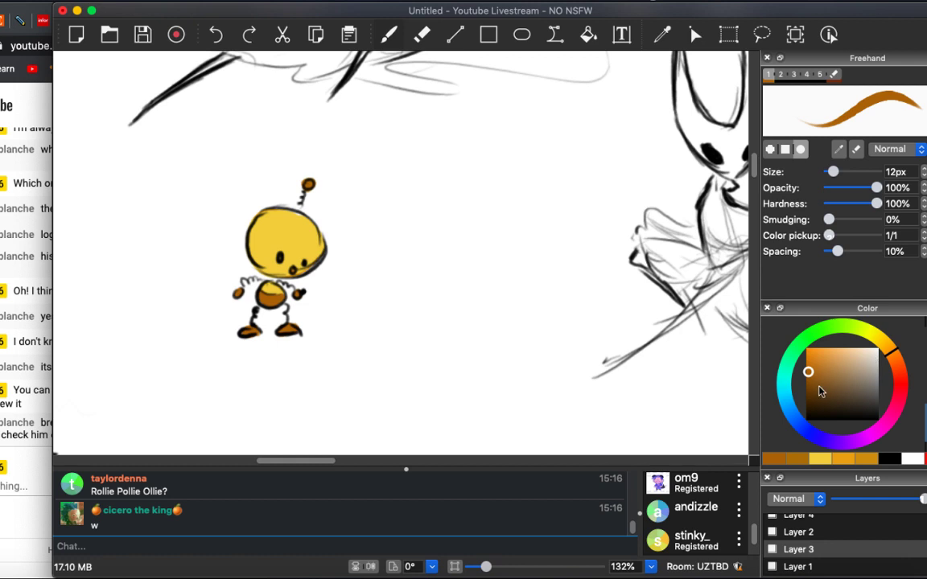
left_click_drag(820, 392, 802, 425)
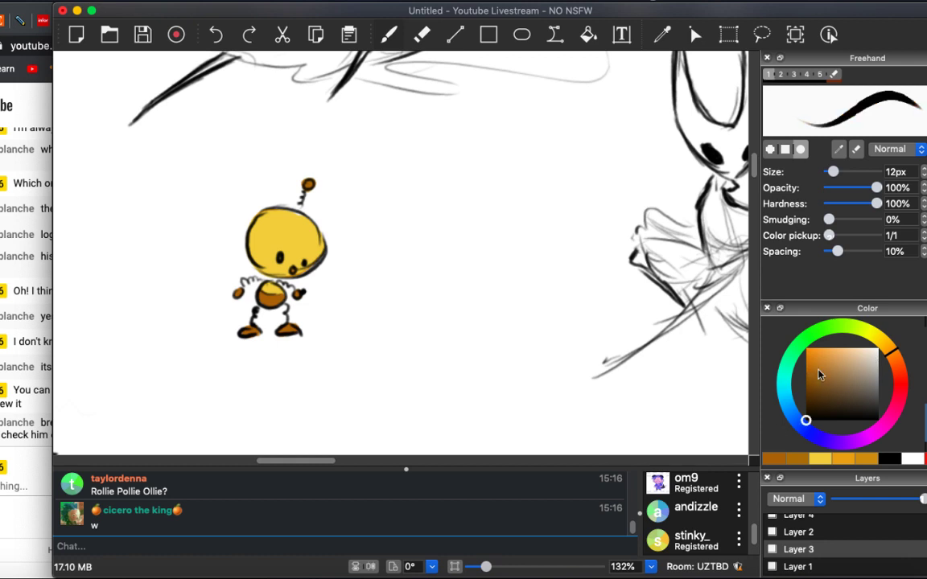
Try to draw a black stick in the robot's hand with a 9 px brush.
left_click(831, 172)
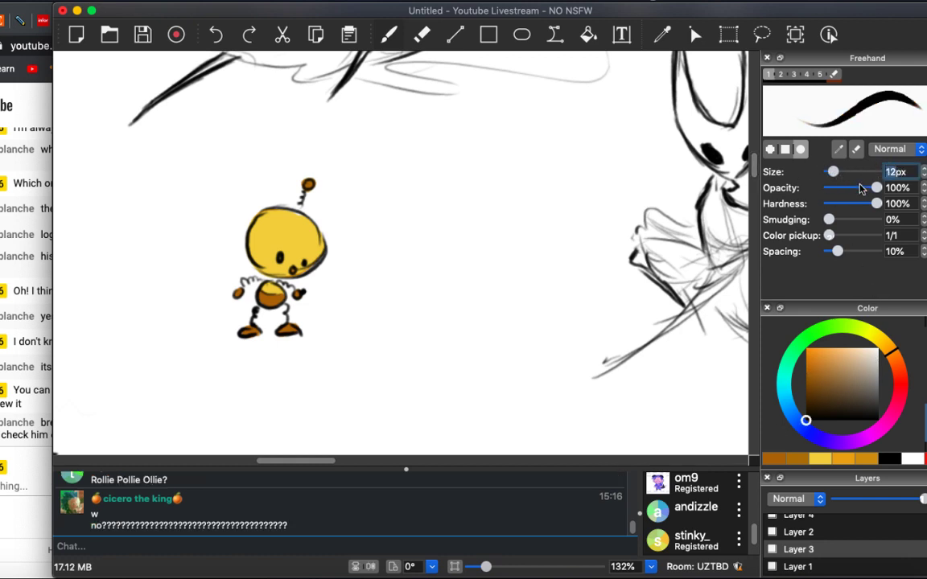
type("9")
key("Return")
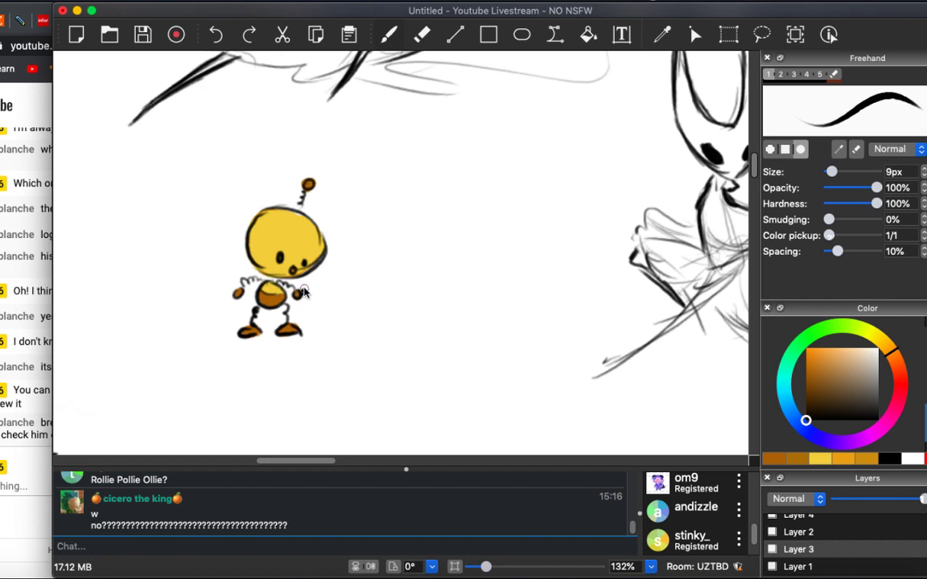
left_click(303, 292)
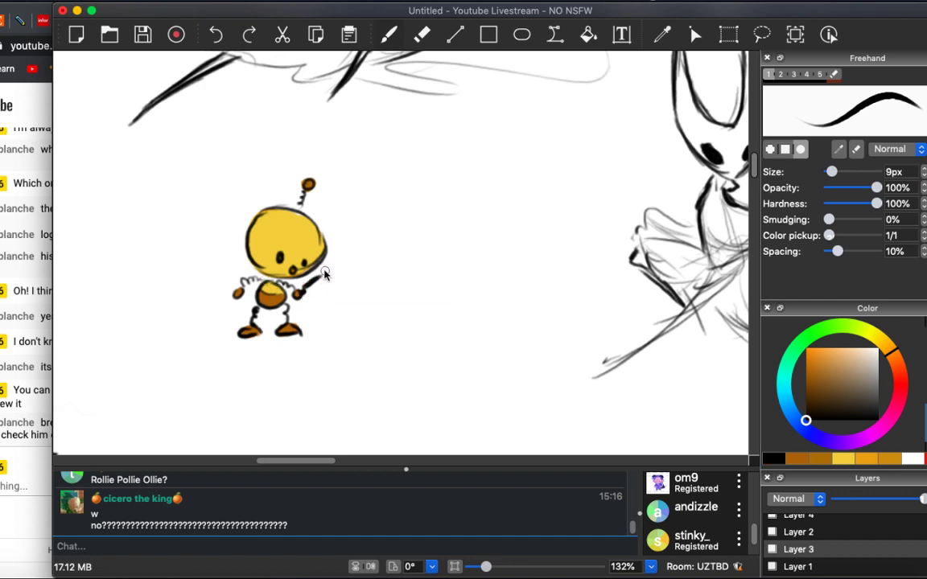
Set the brush size to 4 px.
left_click(860, 173)
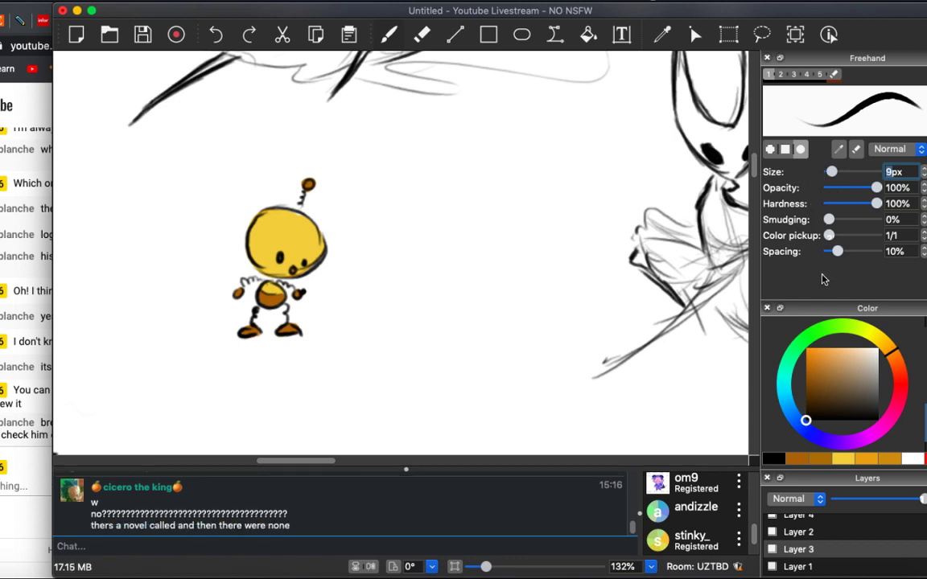
type("4")
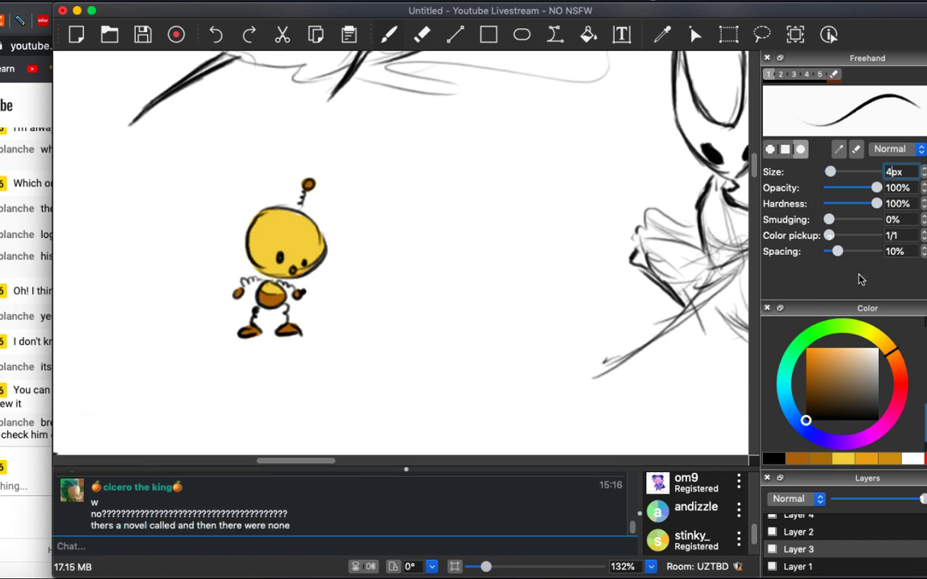
Reply in the session chat with "OH XD" and "Loved that book, but the ending scared me".
left_click(268, 536)
type("O")
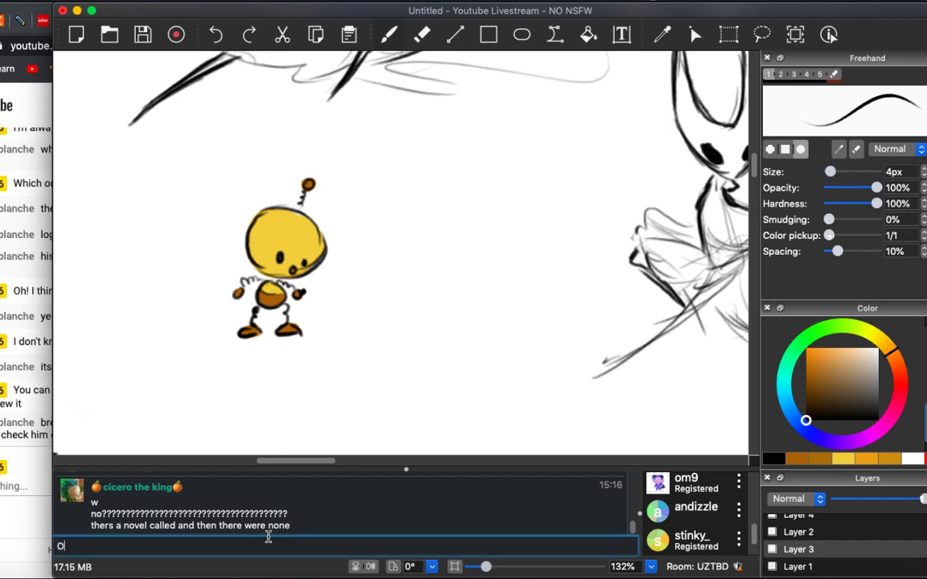
type("H XD")
key("Return")
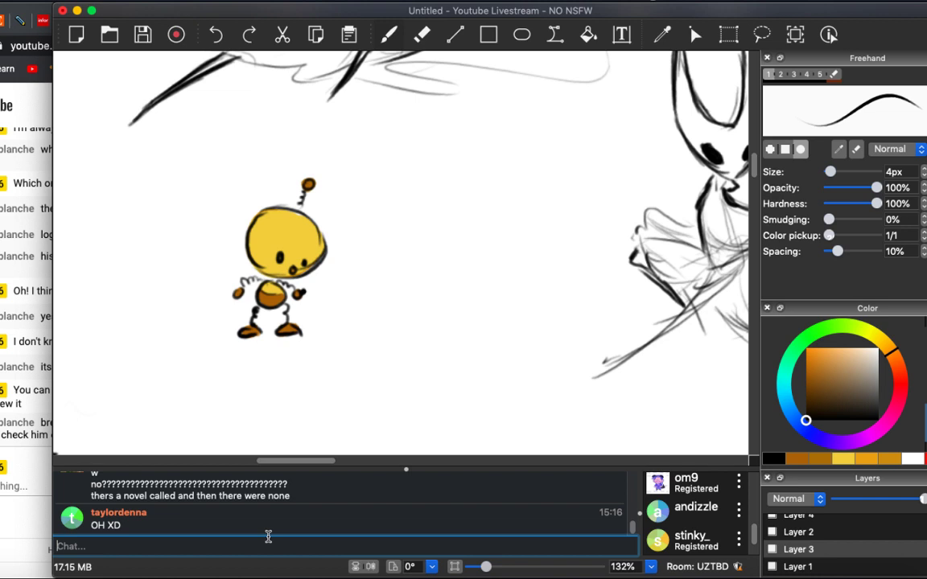
type("Loved that book, but the end")
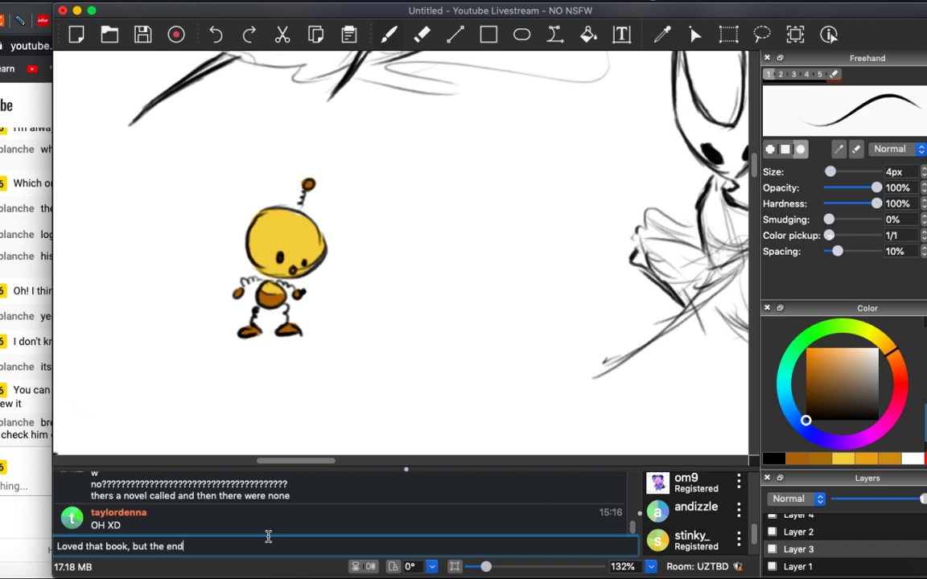
type("ing scared")
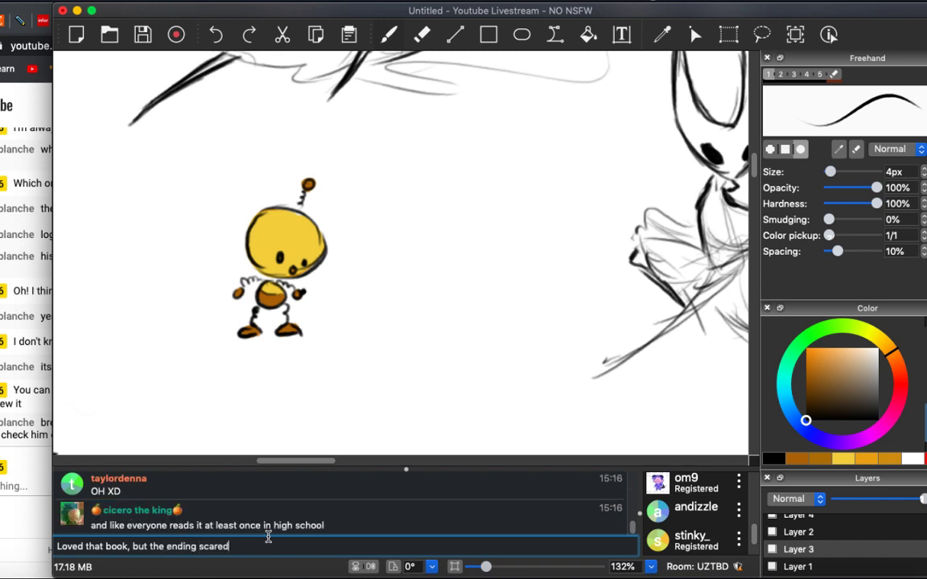
type(" me")
key("Return")
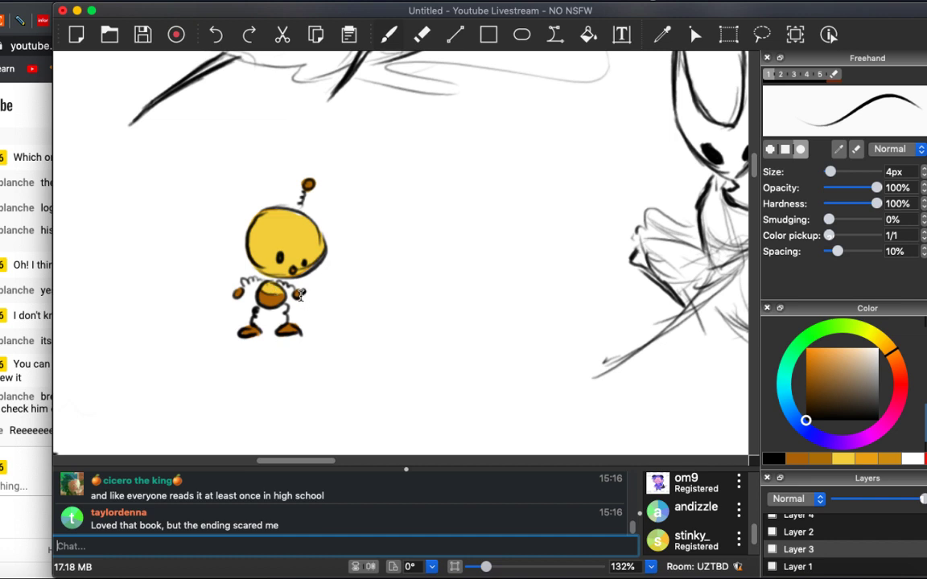
Draw a small black knife in the robot's raised hand with the 4 px brush.
type("b")
key("BackSpace")
scroll(315, 460, "right", 1)
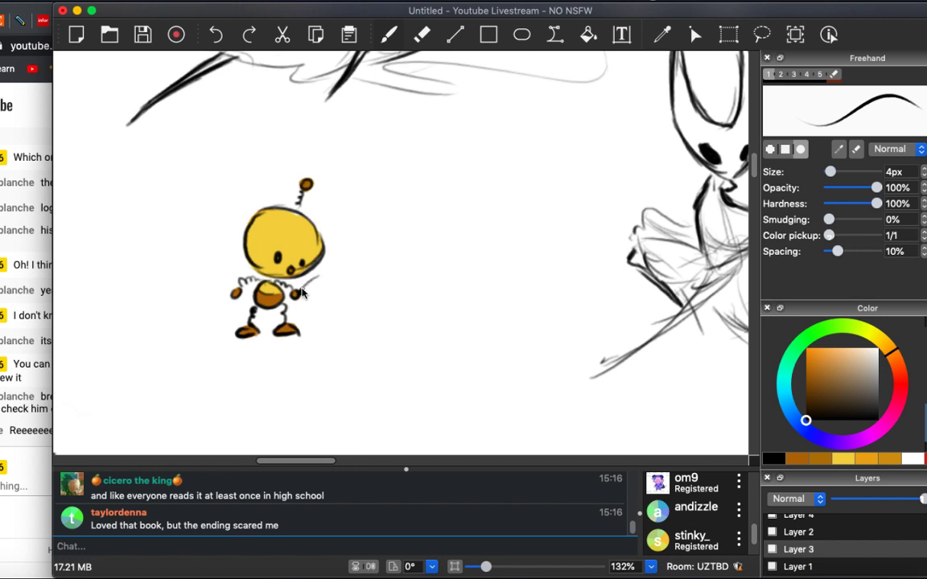
mouse_move(301, 292)
left_mouse_down()
mouse_move(324, 269)
mouse_move(312, 285)
left_mouse_up()
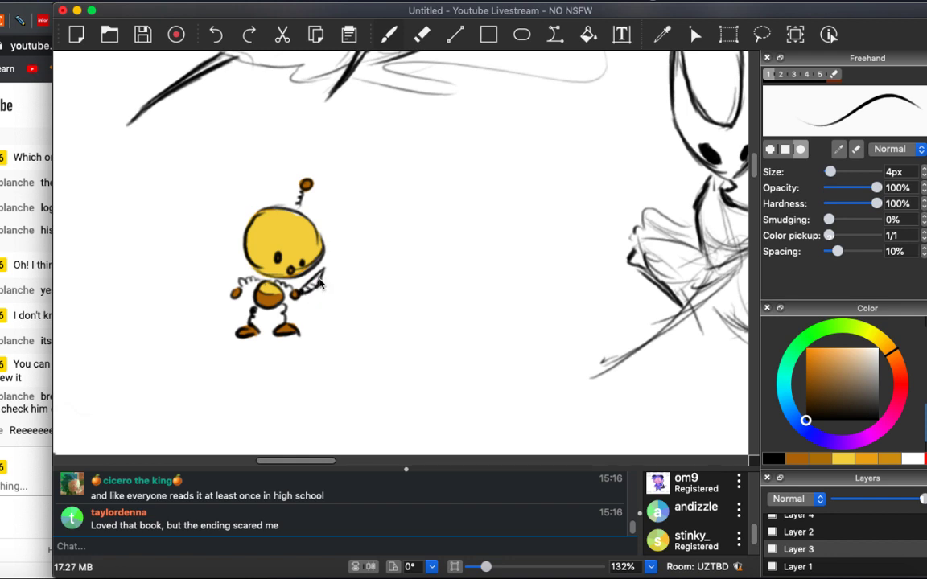
Switch to the YouTube live chat, send "A-void" with a winking emoji, and return to the canvas.
left_click(3, 409)
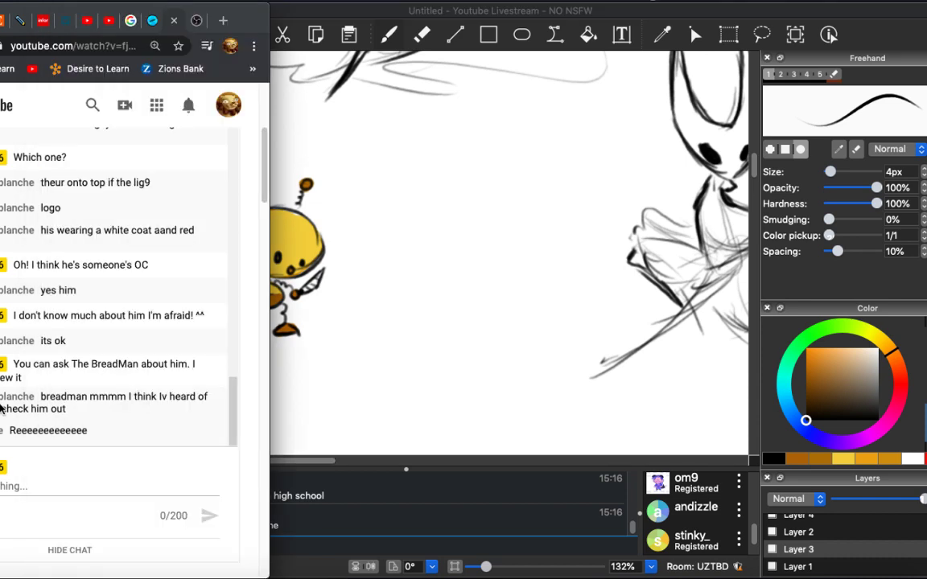
left_click(24, 481)
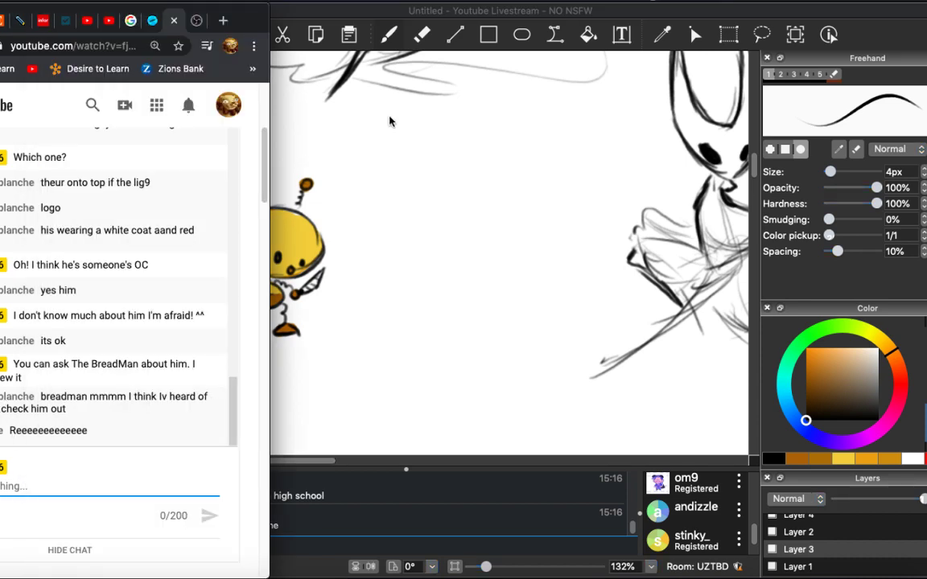
left_click(331, 13)
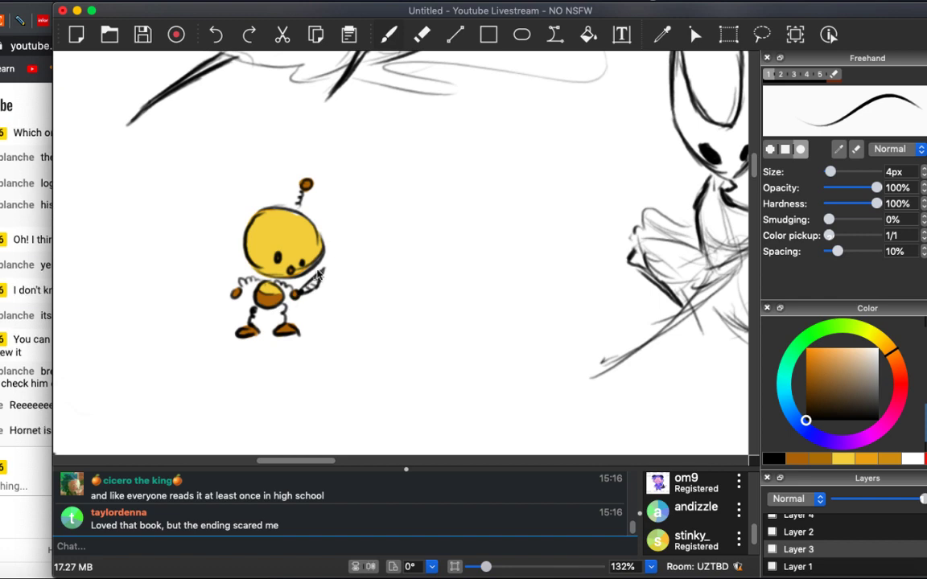
key("super+Tab")
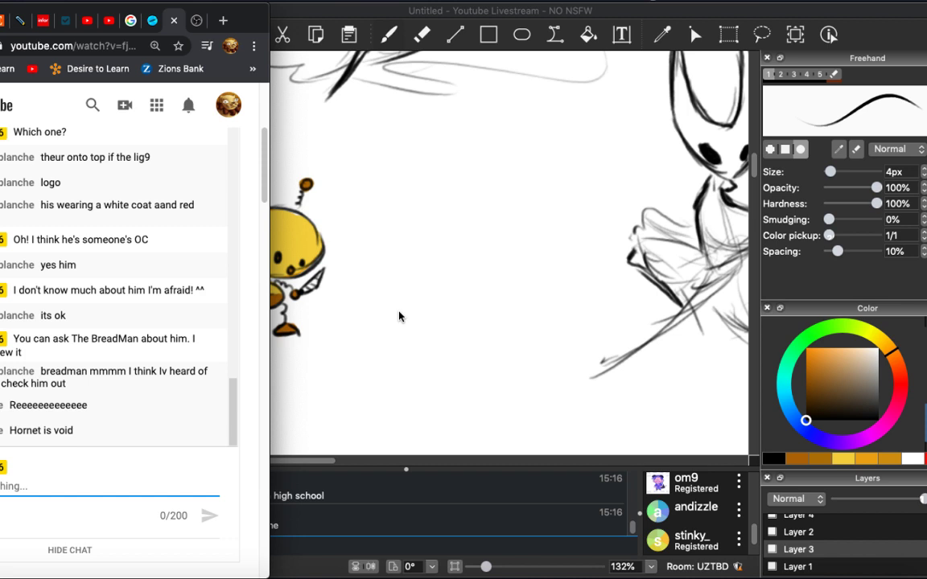
type("I")
key("Return")
left_click(334, 253)
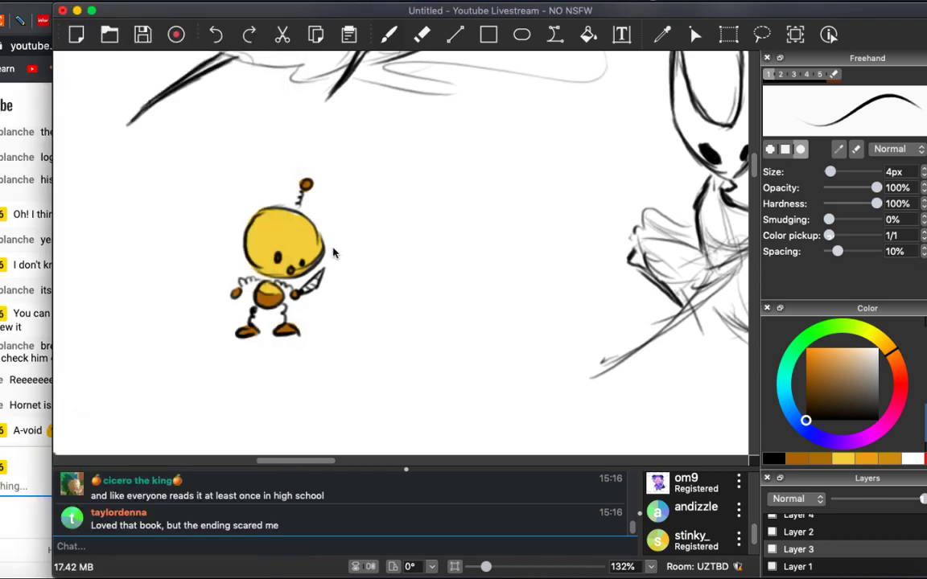
Sample the head's yellow, lighten it to pale yellow, and paint small highlights on the robot's head and body.
scroll(323, 288, "left", 5)
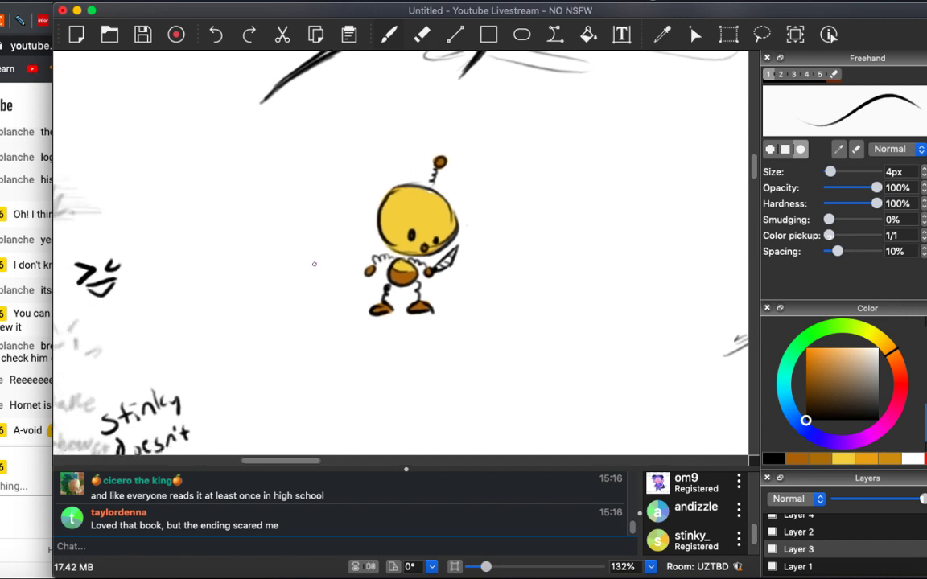
scroll(315, 263, "down", 3)
scroll(286, 278, "up", 3)
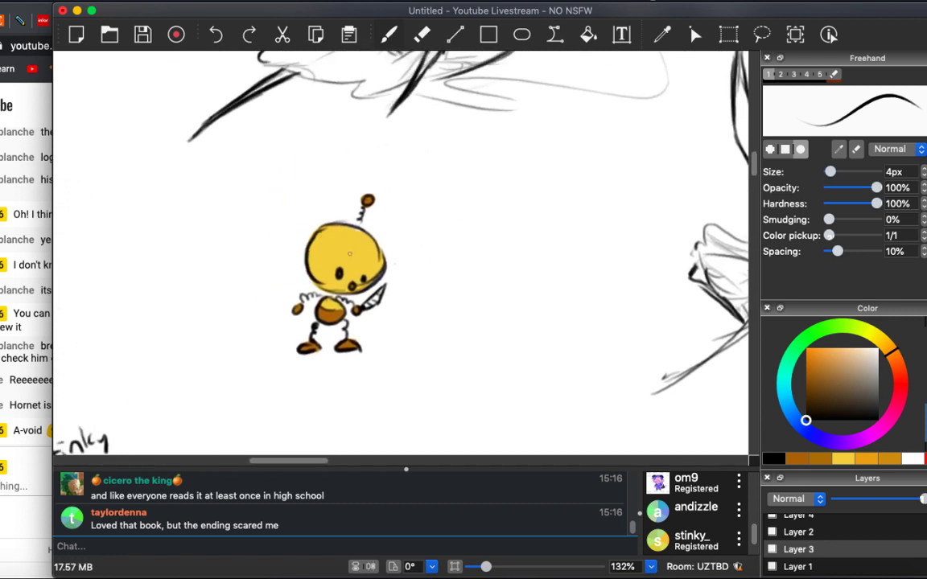
left_click(349, 254, "alt")
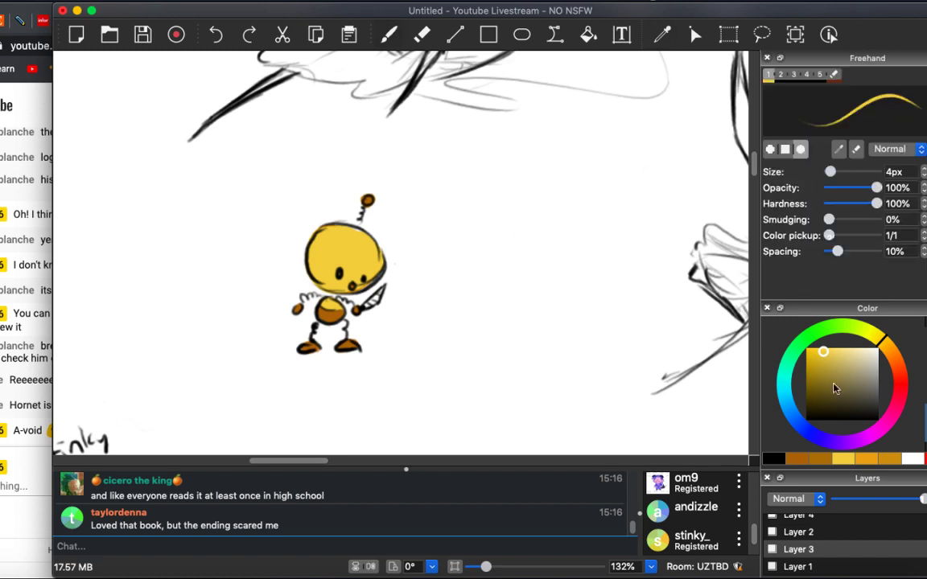
left_click(331, 245, "alt")
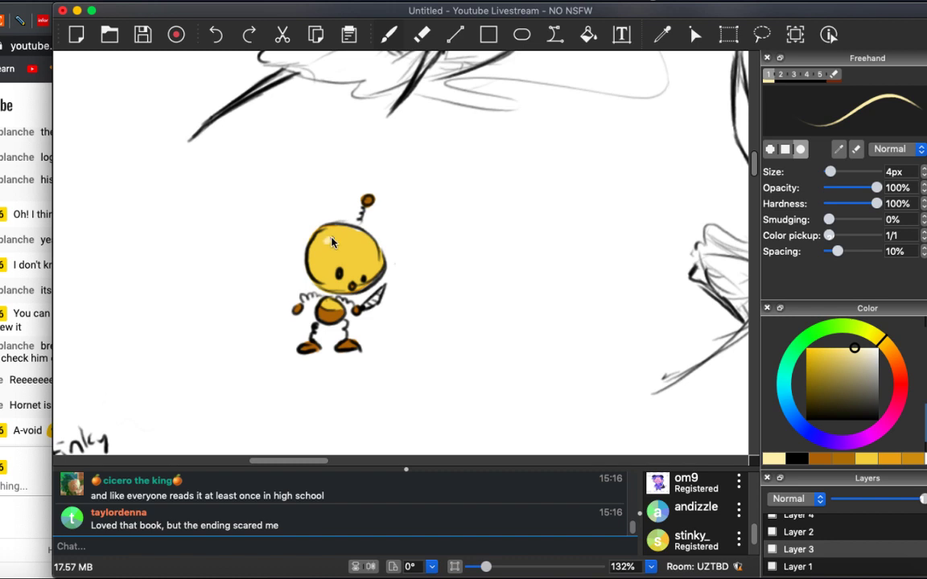
left_click_drag(328, 305, 331, 301)
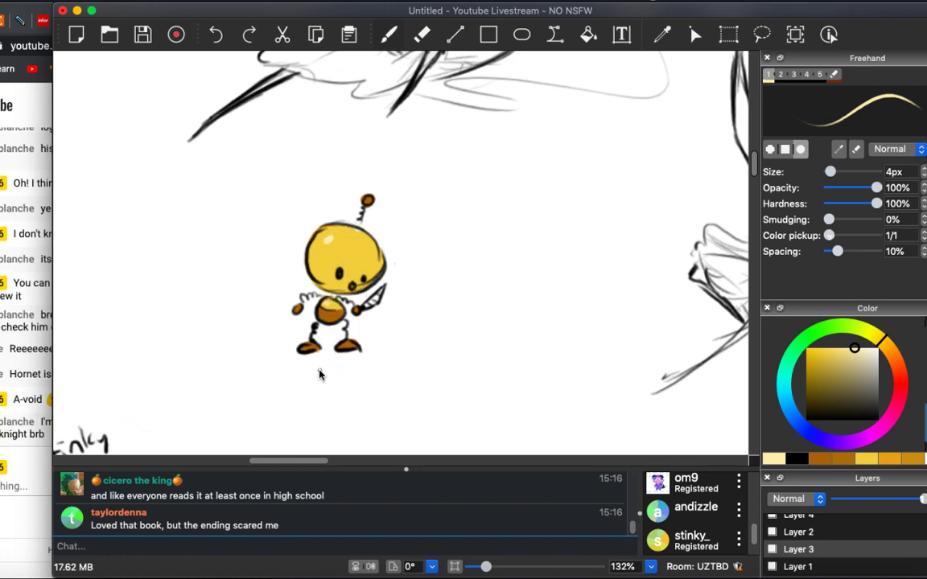
Reply in the YouTube live chat with "Thank you so much! ^^" and return to the canvas.
left_click(18, 509)
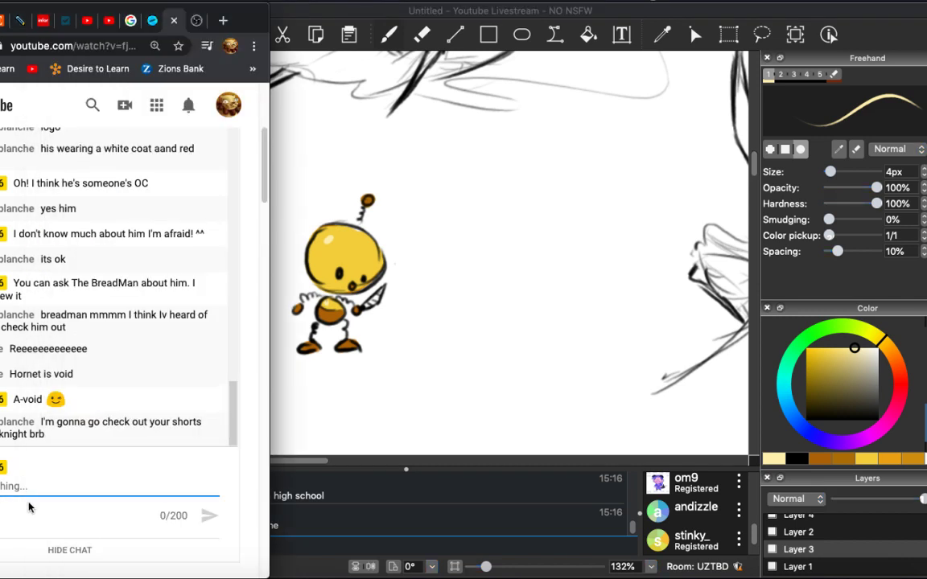
type("I")
type("so much")
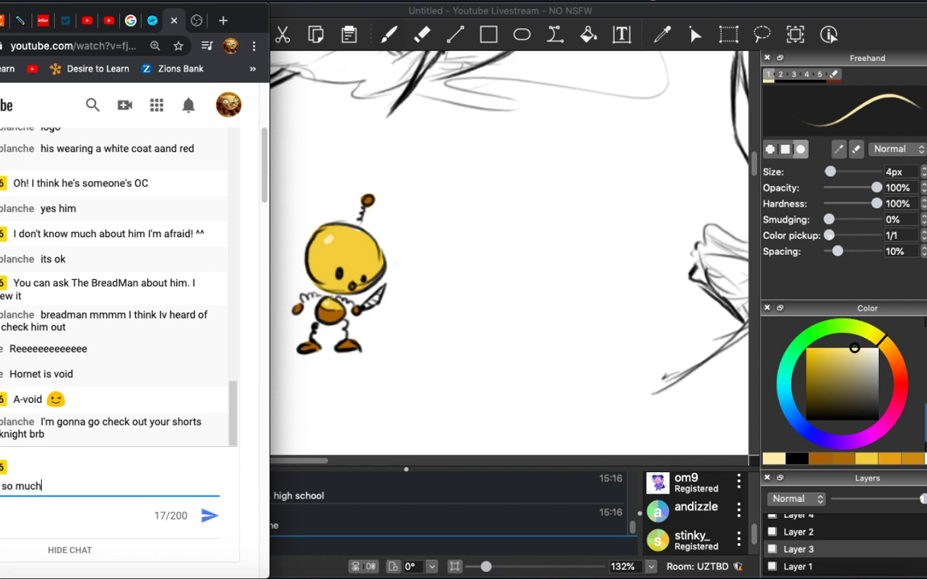
type("! ^^")
key("Return")
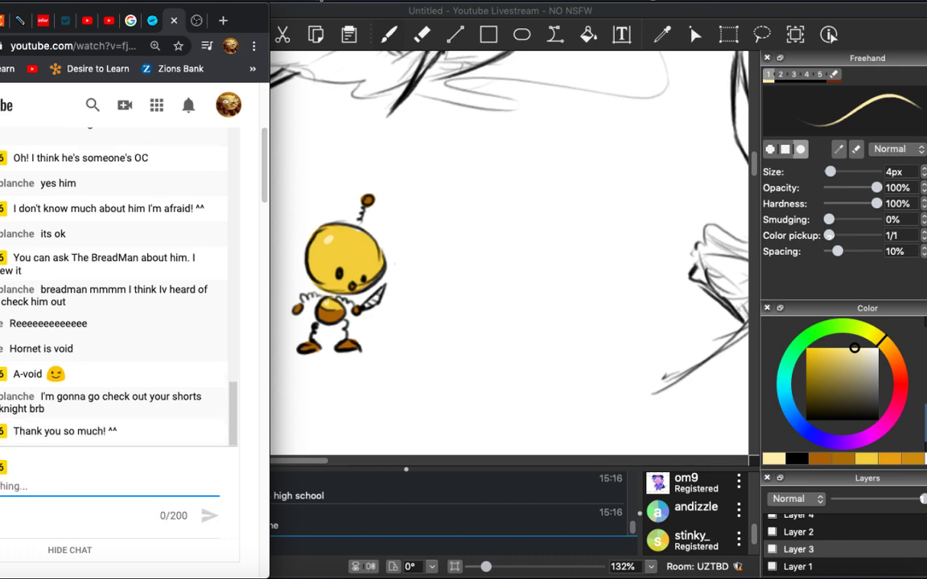
left_click(329, 16)
Switch the brush to black and extend the robot's antenna spring down to its head.
scroll(402, 258, "down", 5)
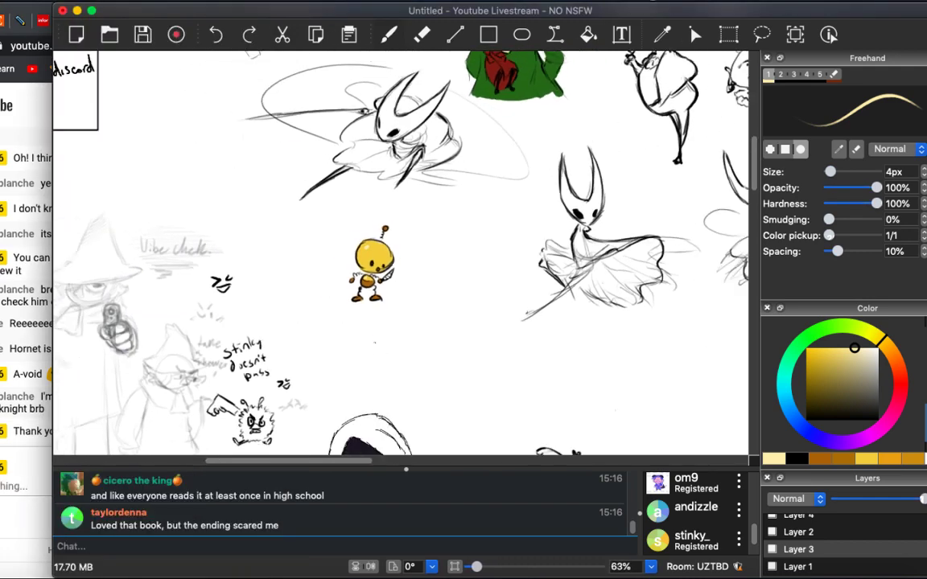
scroll(374, 339, "down", 1)
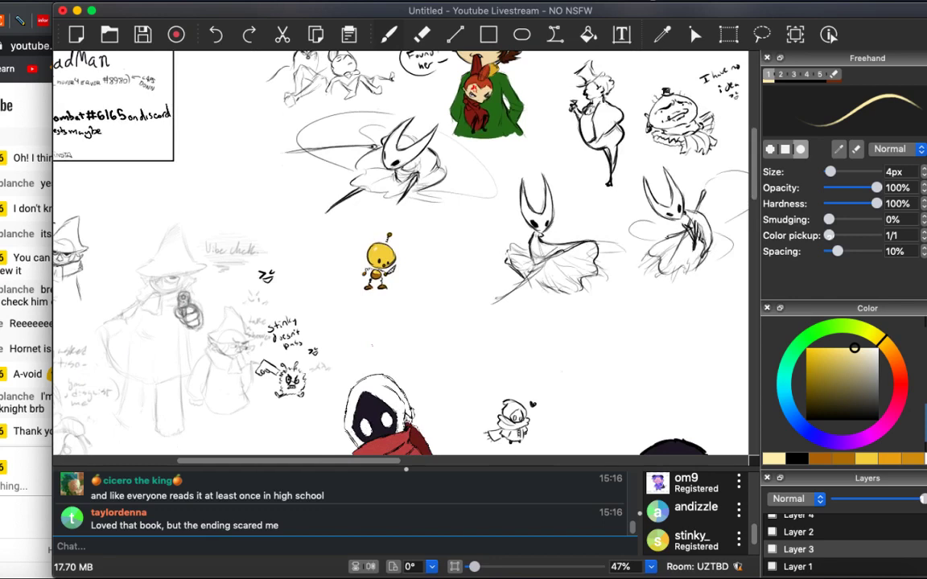
scroll(353, 285, "up", 5)
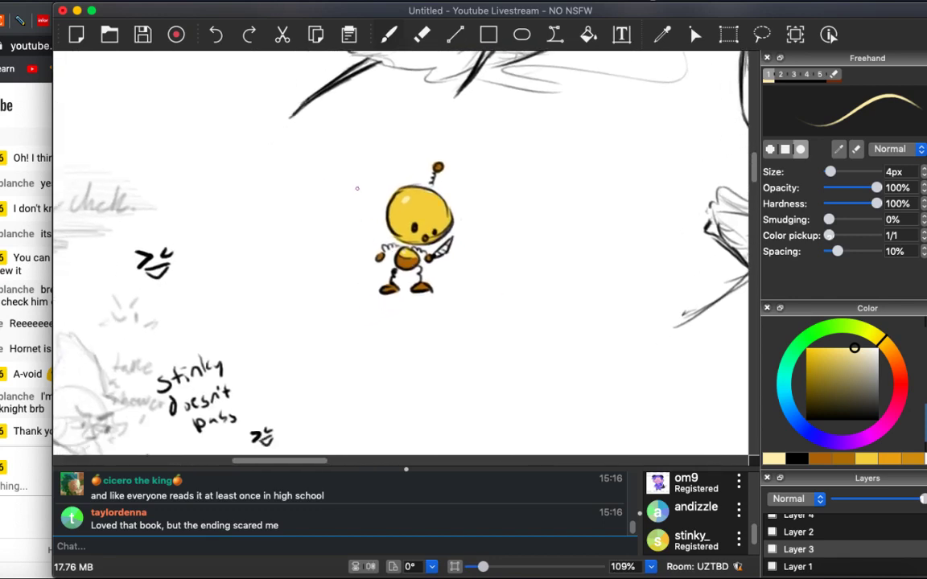
scroll(358, 188, "up", 2)
scroll(334, 202, "up", 3)
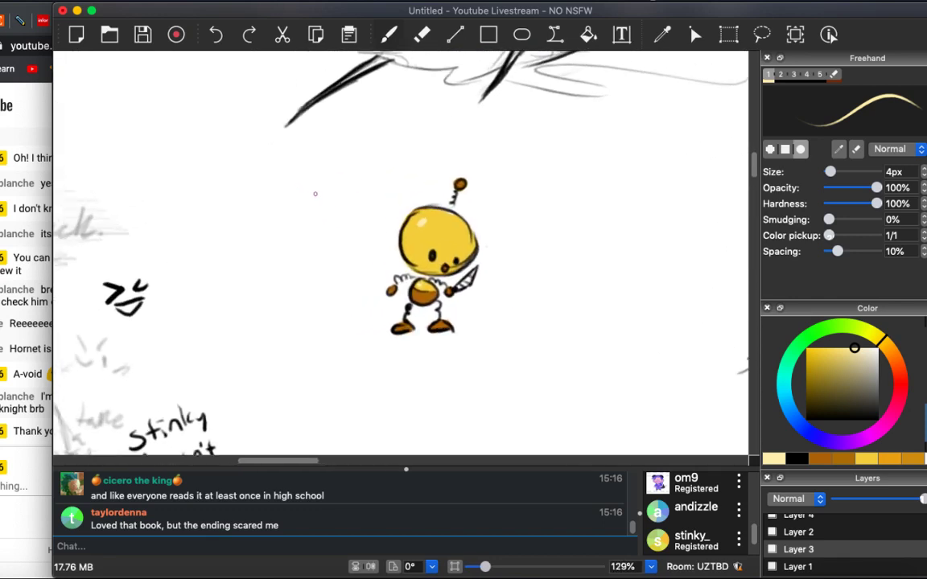
scroll(362, 210, "down", 2)
scroll(366, 214, "down", 3)
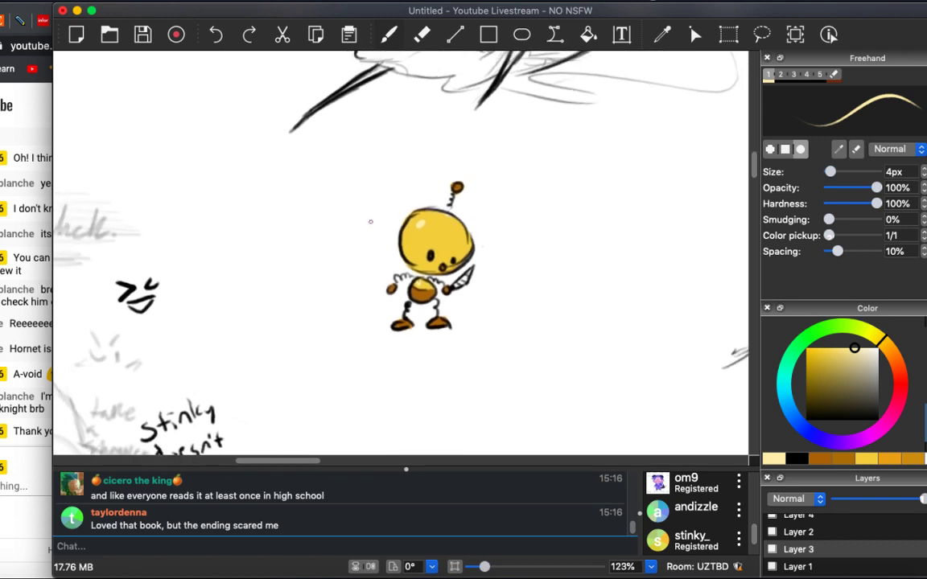
scroll(368, 233, "right", 3)
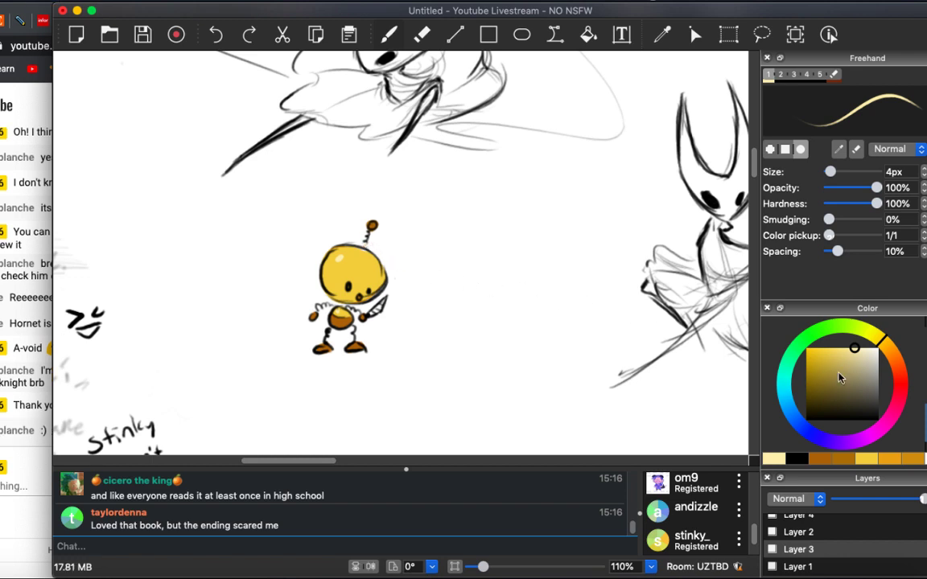
left_click(724, 366, "ctrl")
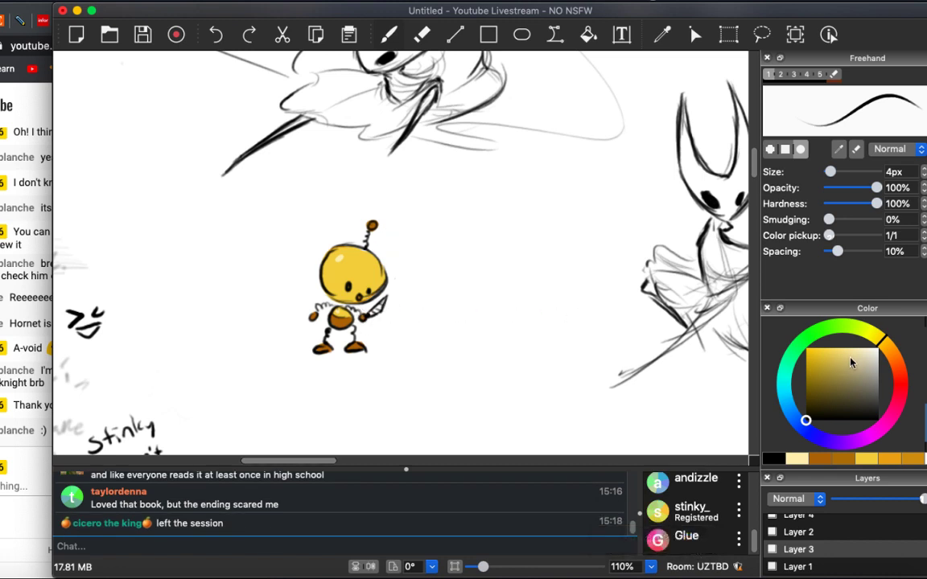
Choose light grey and shade the robot's knife blade, working on Layer 1.
left_click(878, 365)
left_click_drag(889, 367, 894, 374)
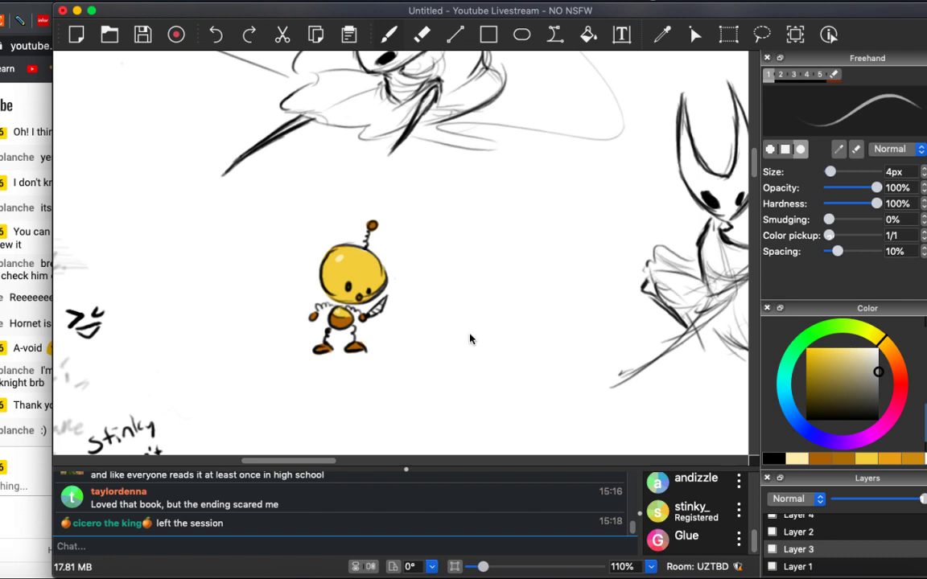
scroll(370, 332, "up", 3)
left_click_drag(372, 332, 366, 336)
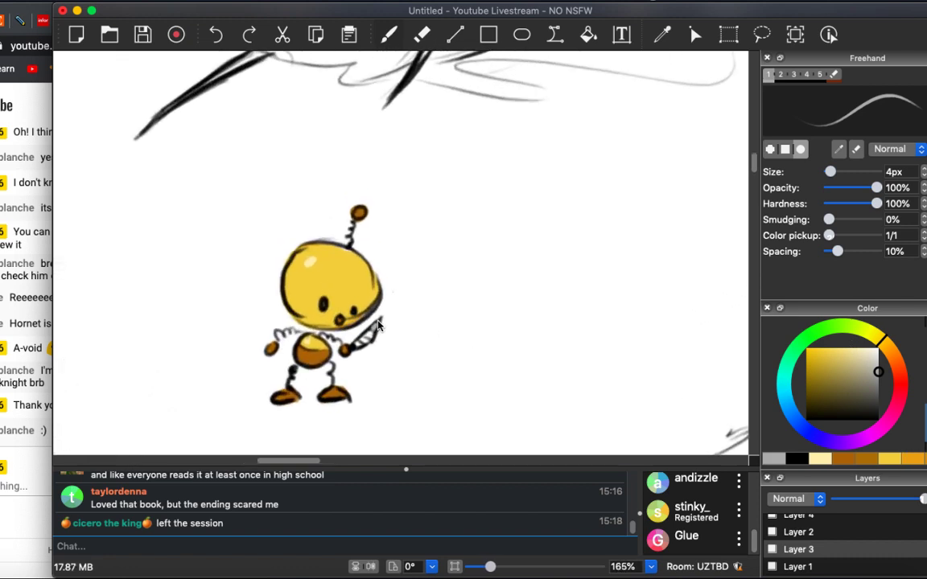
left_click(798, 566)
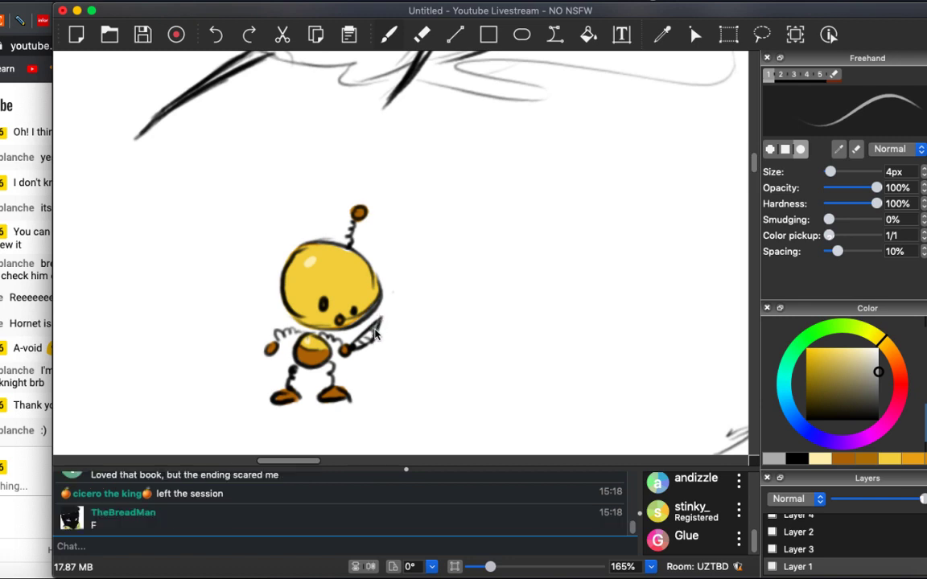
left_click_drag(366, 343, 363, 343)
Reply in the session chat with "f :(".
left_click(250, 545)
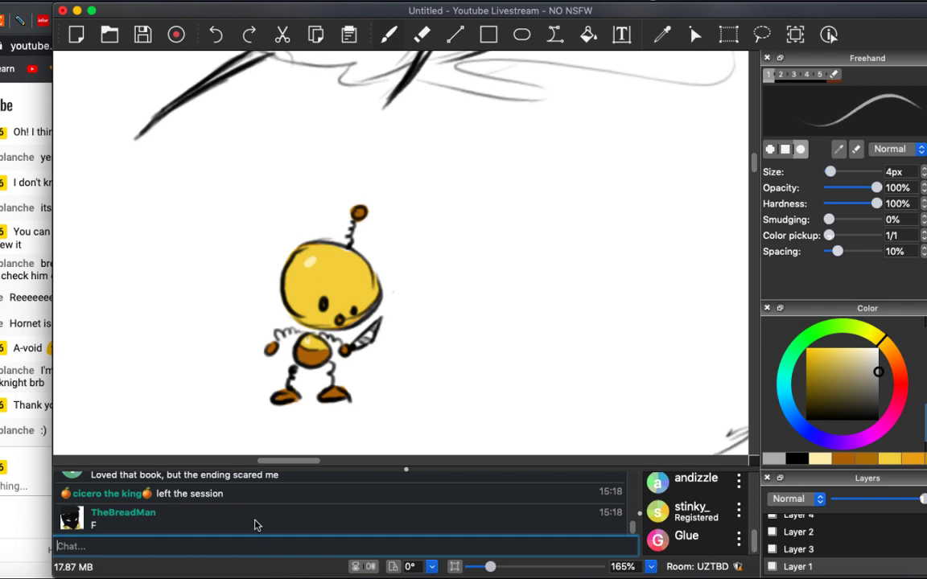
type("f :(")
key("Return")
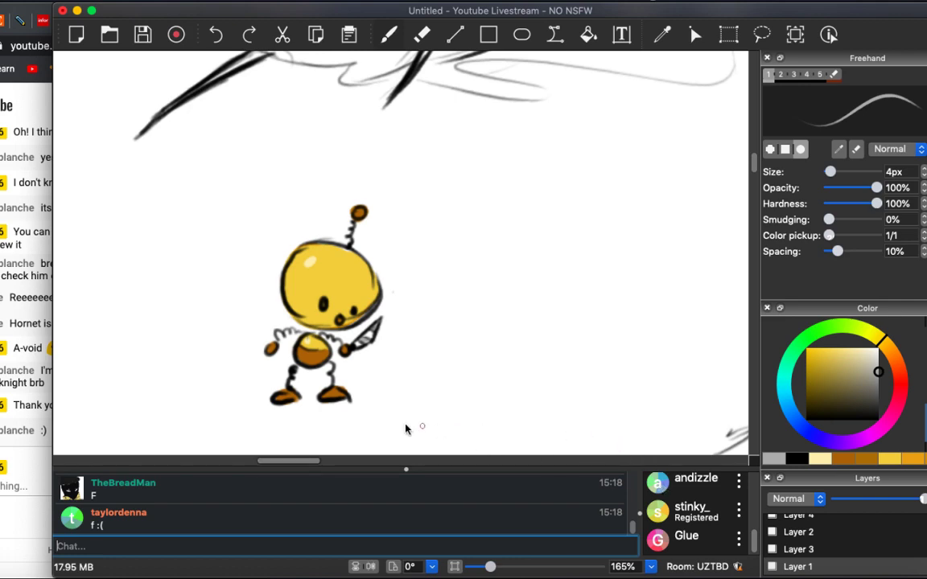
Choose a medium neutral grey and paint a flat ground shadow beneath the robot's feet on Layer 1.
scroll(320, 399, "down", 10)
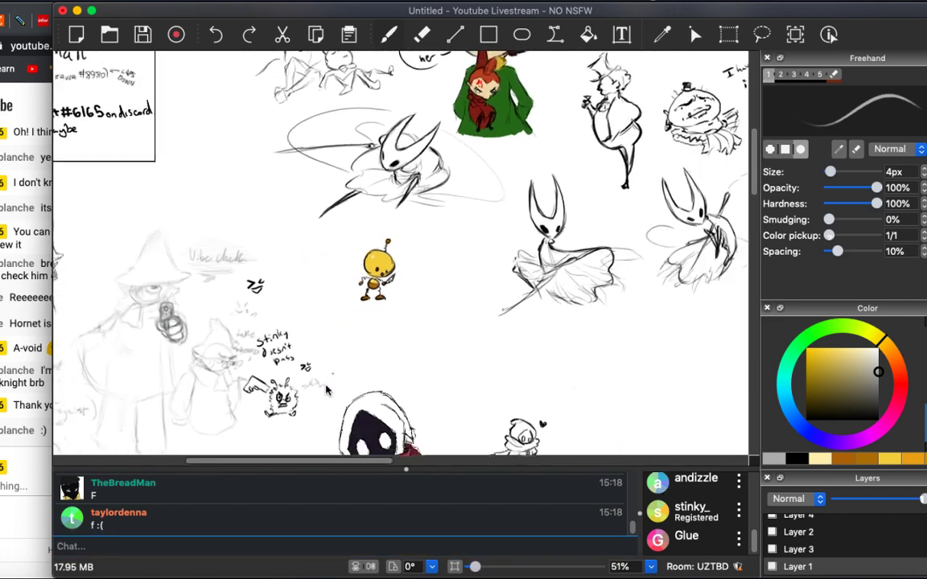
scroll(321, 392, "up", 5)
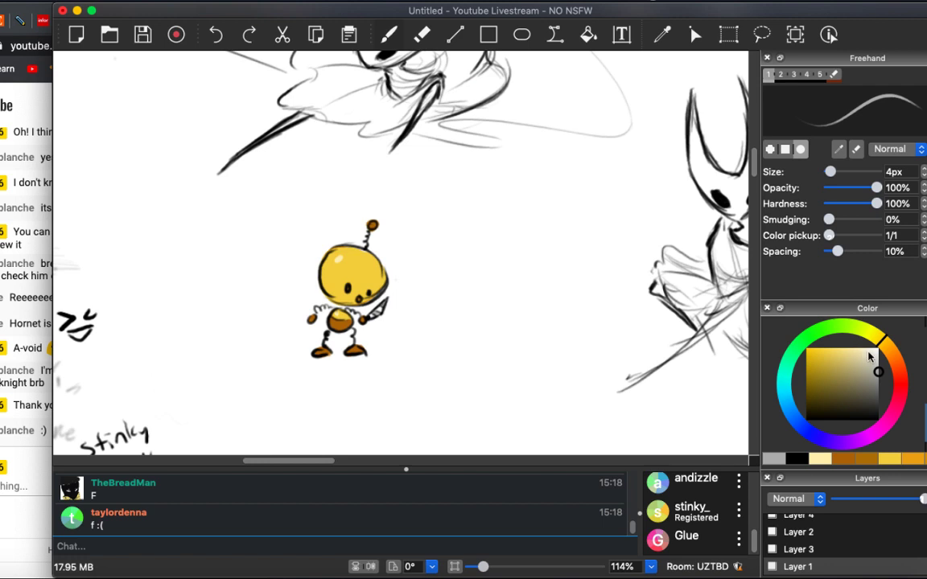
left_click(878, 389)
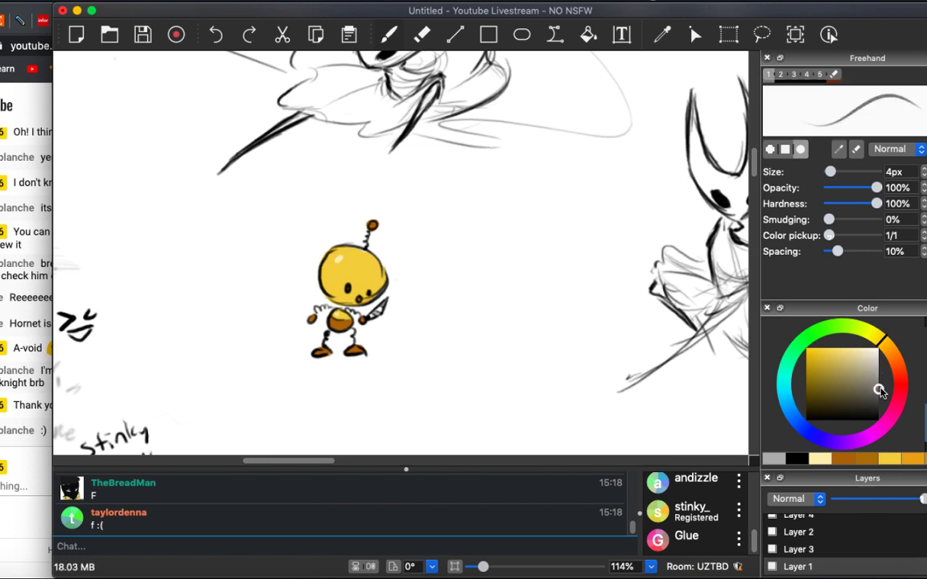
key("i")
mouse_move(321, 385)
left_mouse_down()
mouse_move(300, 317)
mouse_move(311, 325)
left_mouse_up()
left_click(878, 384)
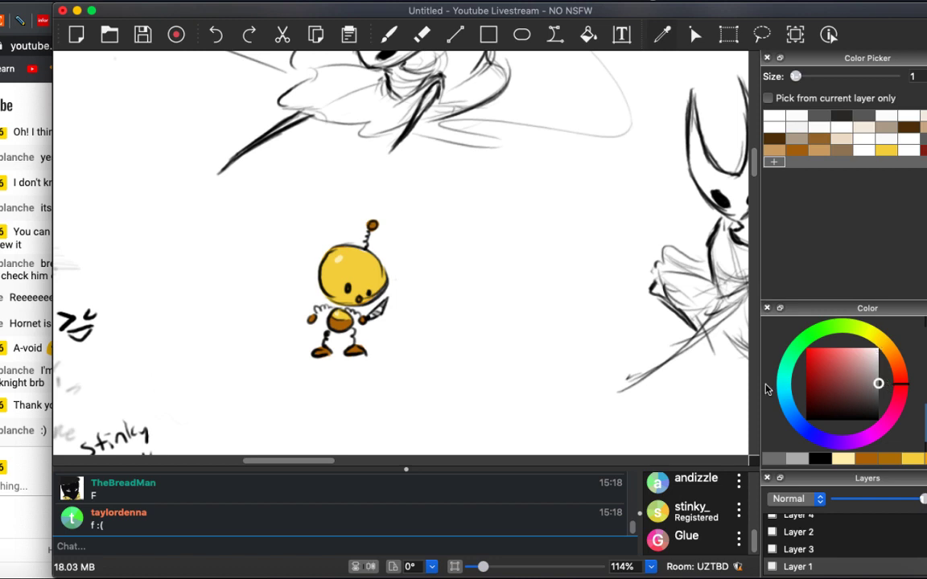
key("b")
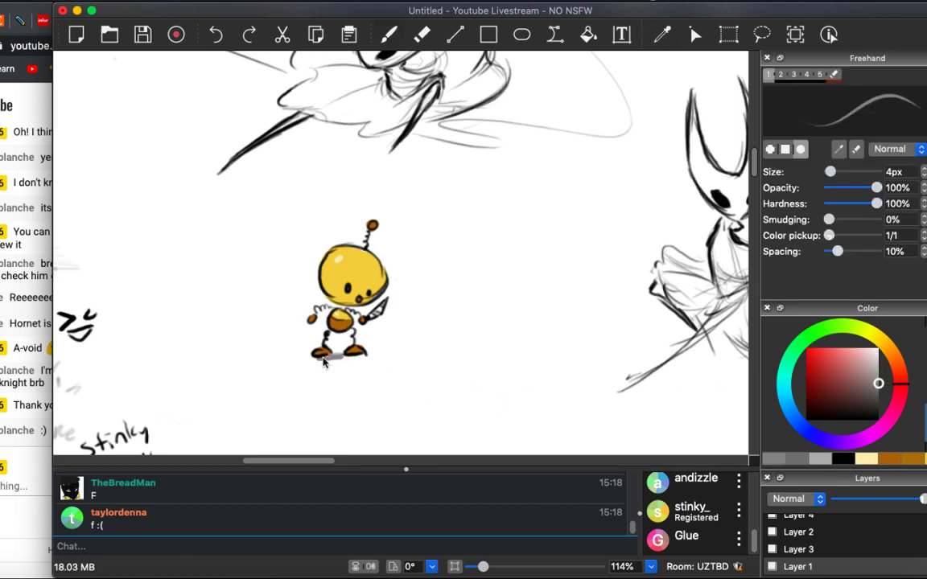
mouse_move(322, 362)
left_mouse_down()
mouse_move(306, 359)
mouse_move(366, 358)
left_mouse_up()
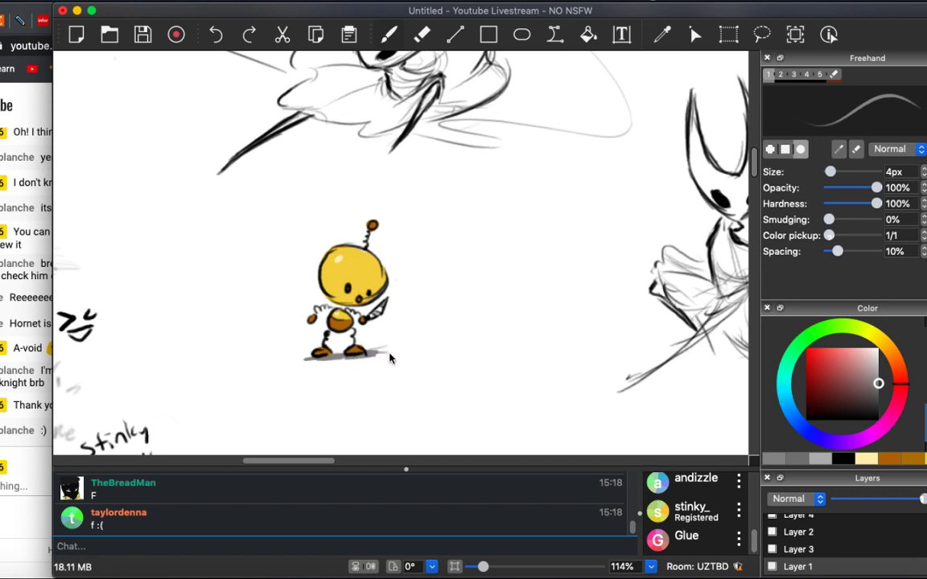
Switch the brush to black and handwrite "Hey c'mere kid-" beside the robot's head, on the side away from the knife.
left_click_drag(837, 380, 805, 420)
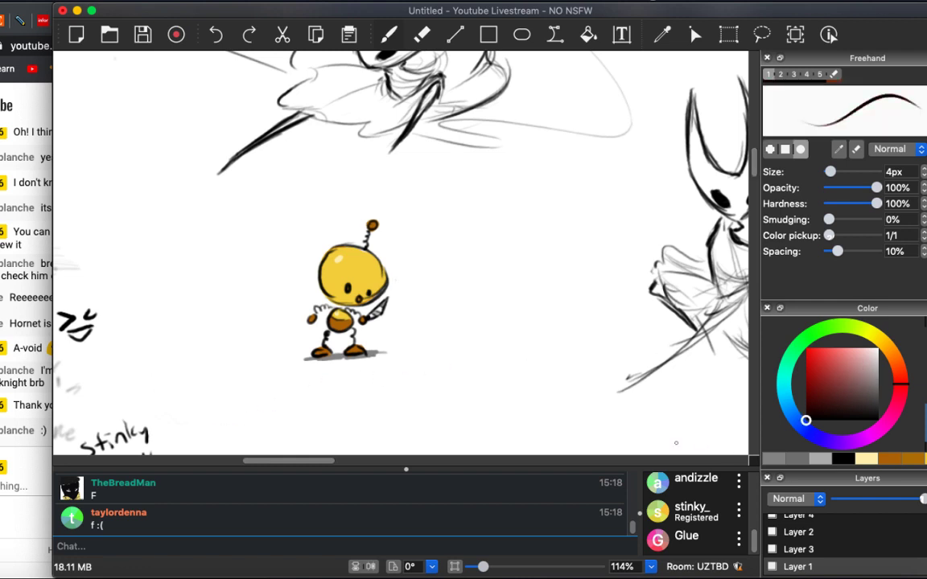
scroll(285, 288, "down", 2)
scroll(209, 235, "up", 5)
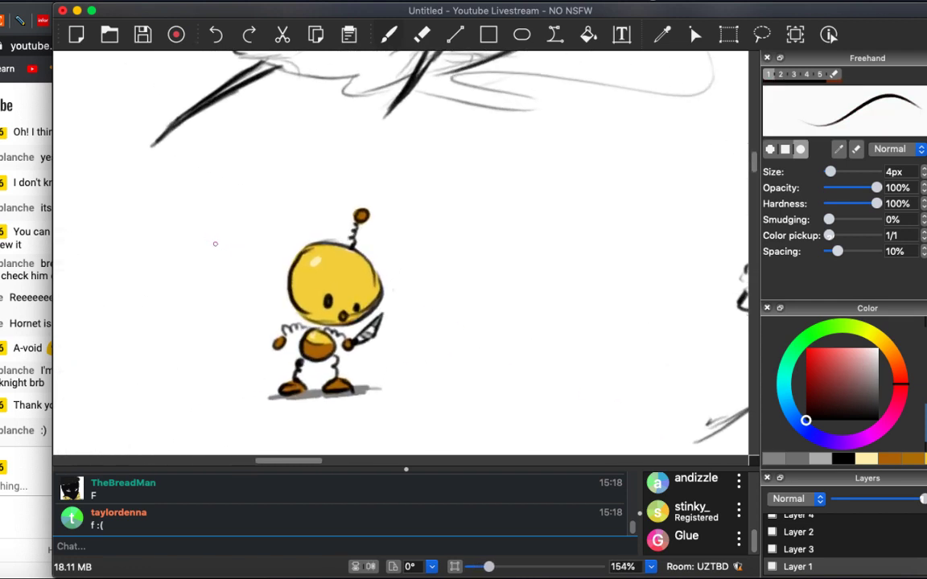
left_click_drag(206, 230, 206, 250)
mouse_move(215, 228)
left_mouse_down()
mouse_move(215, 248)
mouse_move(216, 238)
left_mouse_up()
left_click_drag(219, 240, 229, 241)
left_click_drag(235, 231, 231, 251)
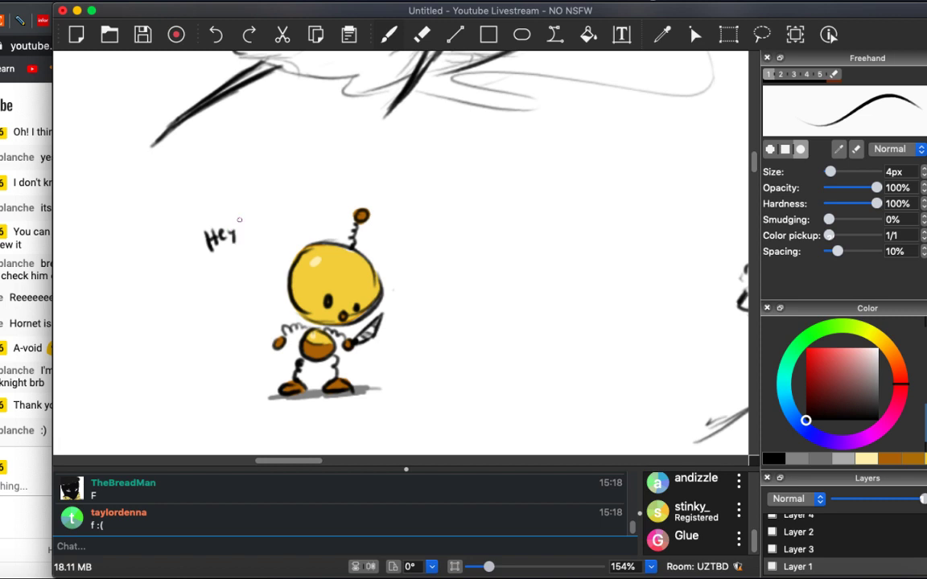
mouse_move(248, 215)
left_mouse_down()
mouse_move(247, 226)
mouse_move(299, 193)
left_mouse_up()
mouse_move(207, 268)
left_mouse_down()
mouse_move(211, 281)
mouse_move(224, 280)
left_mouse_up()
left_click_drag(235, 272, 233, 280)
mouse_move(238, 261)
left_mouse_down()
mouse_move(237, 280)
mouse_move(255, 258)
left_mouse_up()
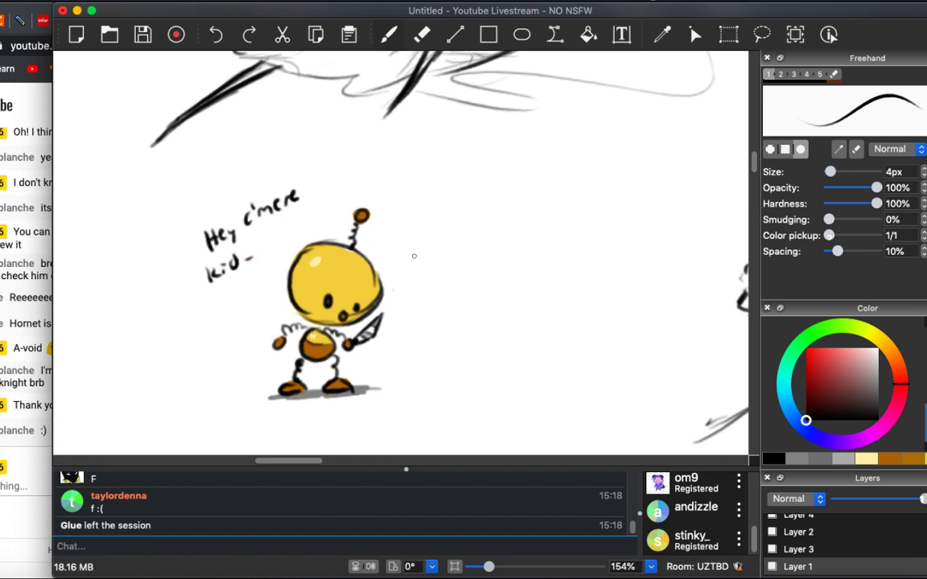
Handwrite "-yeah you" with a closing punctuation mark on the knife side of the robot's head.
left_click_drag(407, 259, 413, 258)
mouse_move(417, 252)
left_mouse_down()
mouse_move(422, 267)
mouse_move(433, 259)
left_mouse_up()
mouse_move(436, 256)
left_mouse_down()
mouse_move(457, 260)
mouse_move(431, 286)
left_mouse_up()
mouse_move(437, 275)
left_mouse_down()
mouse_move(430, 298)
mouse_move(442, 280)
left_mouse_up()
left_click_drag(449, 276, 459, 279)
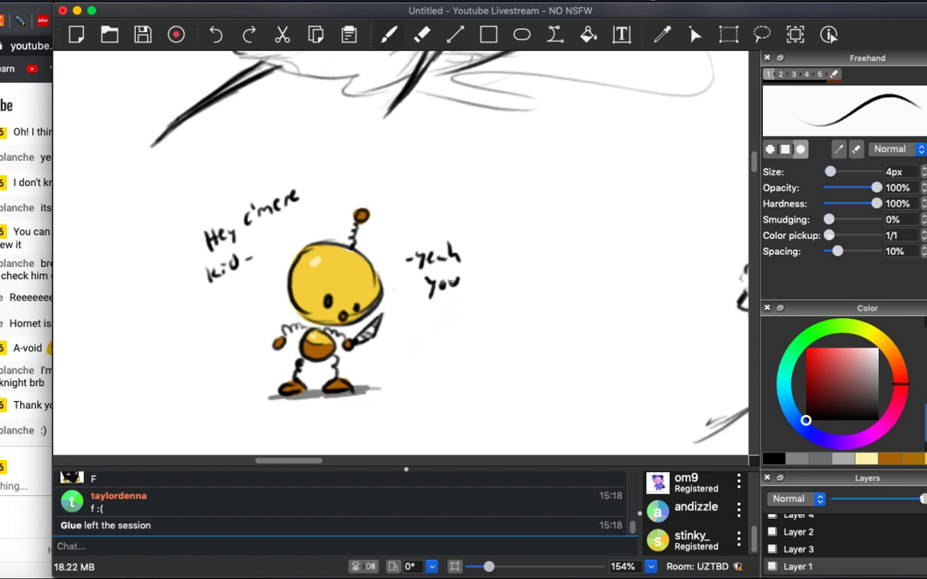
left_click(468, 267)
scroll(446, 236, "down", 5)
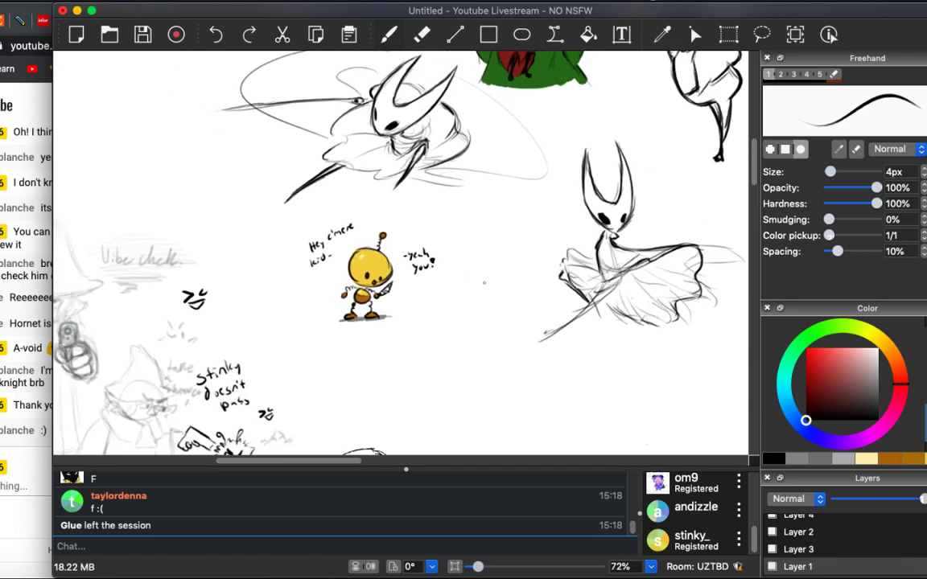
Lasso the "-yeah you" and "Hey c'mere kid-" captions in turn and move each closer to the robot.
scroll(484, 283, "down", 3)
scroll(483, 282, "up", 6)
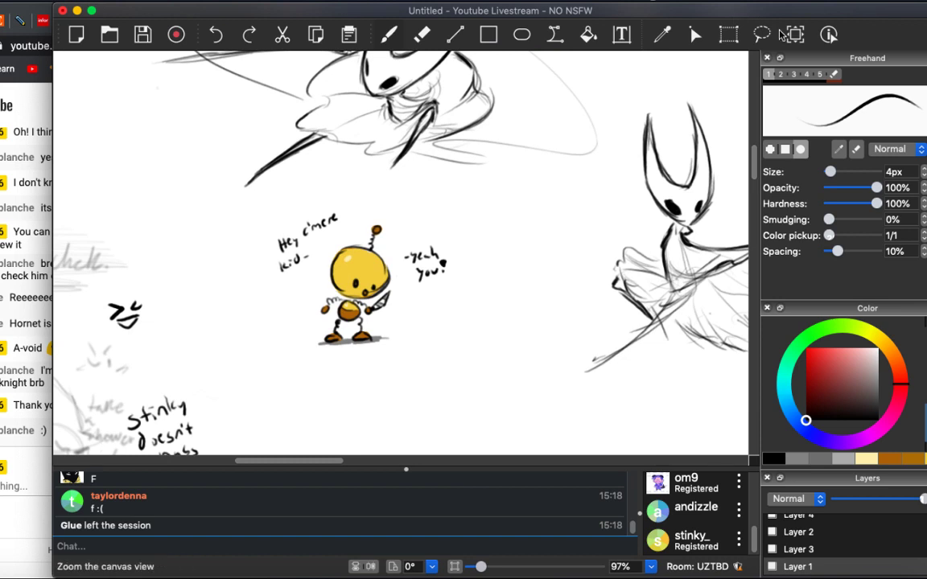
left_click(762, 34)
mouse_move(434, 211)
left_mouse_down()
mouse_move(393, 255)
mouse_move(444, 294)
mouse_move(405, 274)
left_mouse_up()
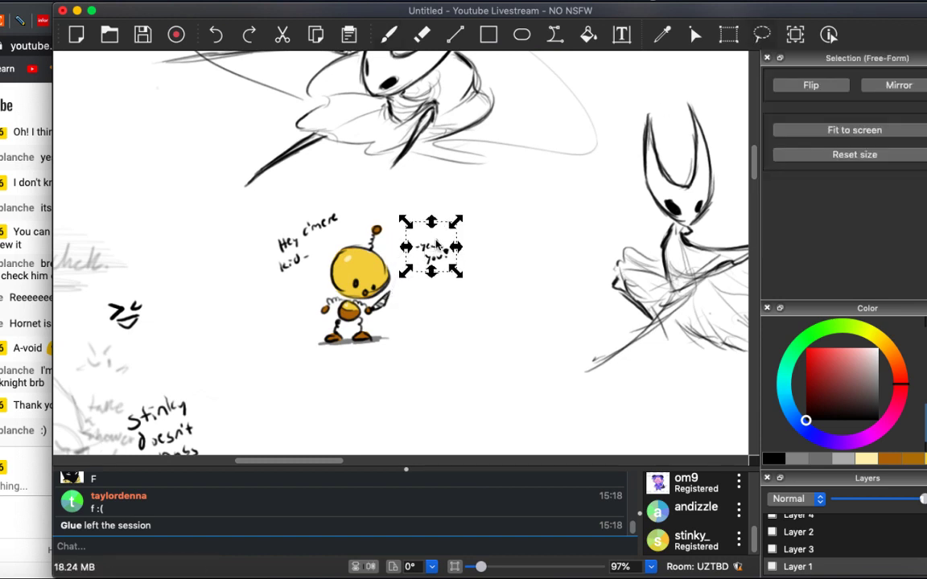
left_click(302, 210)
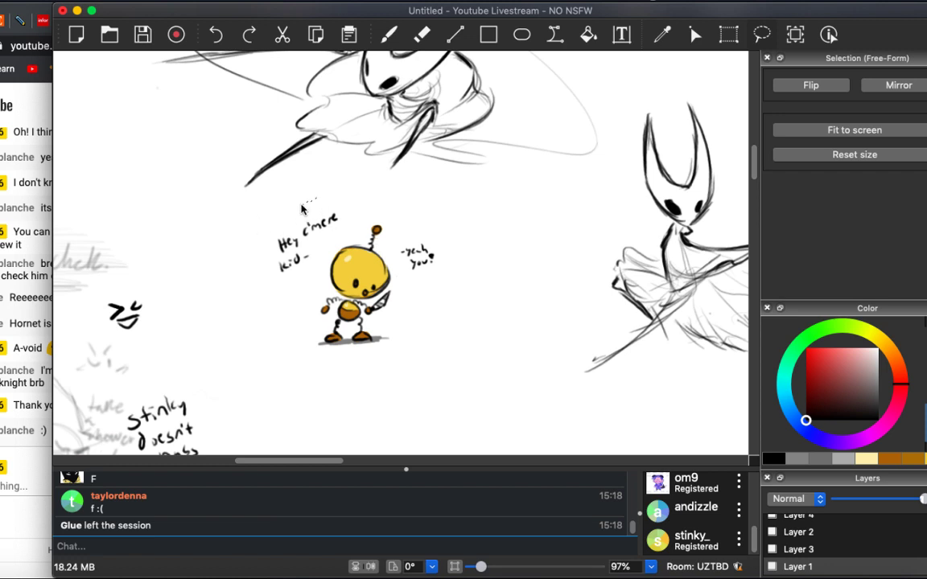
mouse_move(302, 209)
left_mouse_down()
mouse_move(258, 270)
mouse_move(314, 257)
mouse_move(344, 223)
mouse_move(278, 217)
left_mouse_up()
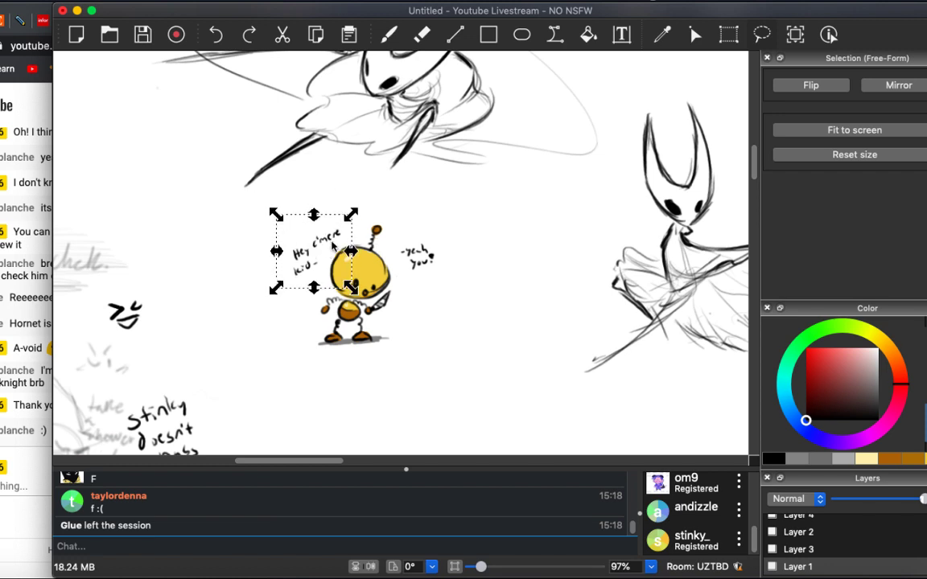
left_click(310, 227)
Look over the other participants' drawings across the shared canvas, from the Hornet sketches down to the lower edge and back.
scroll(337, 209, "right", 5)
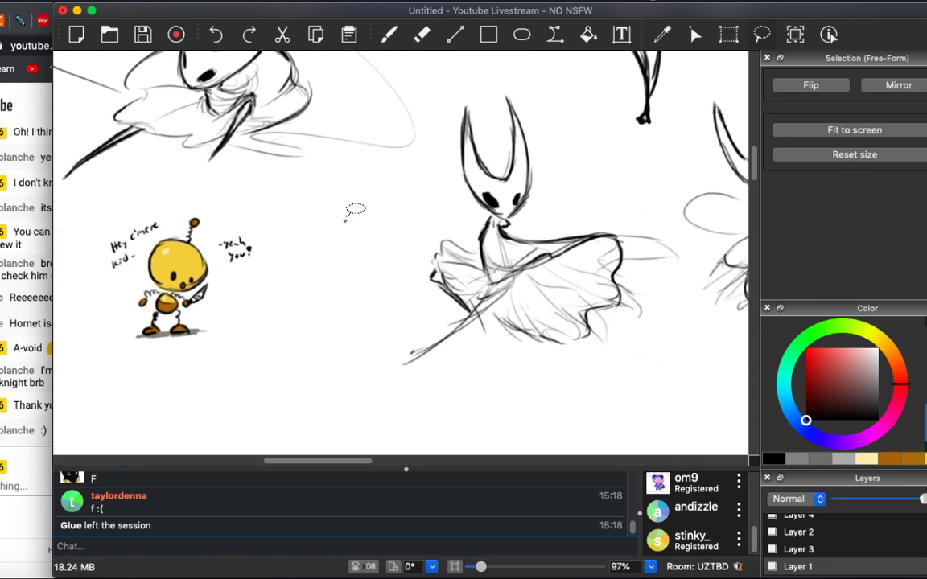
scroll(355, 210, "right", 5)
scroll(355, 210, "down", 3)
scroll(349, 211, "up", 4)
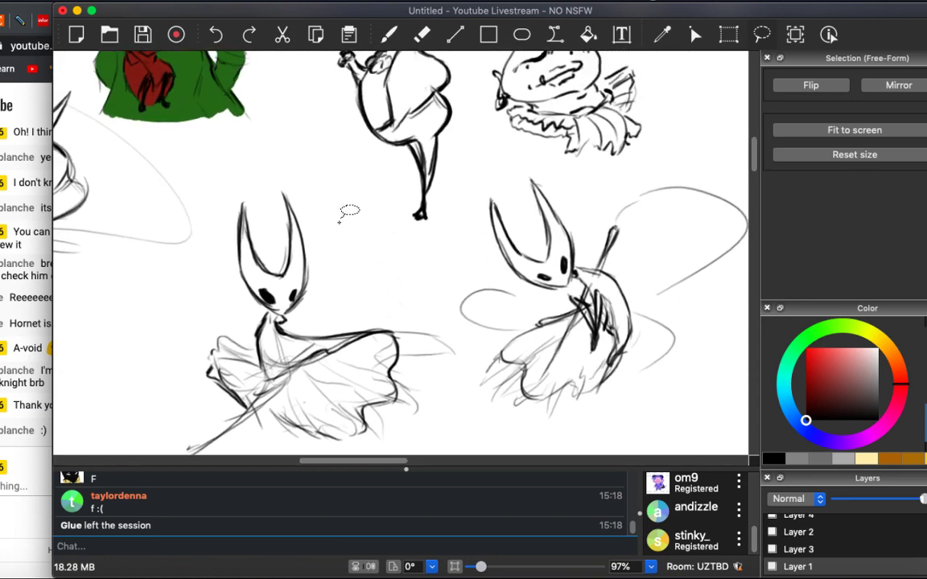
scroll(339, 219, "down", 6)
scroll(346, 213, "up", 2)
scroll(347, 211, "down", 5)
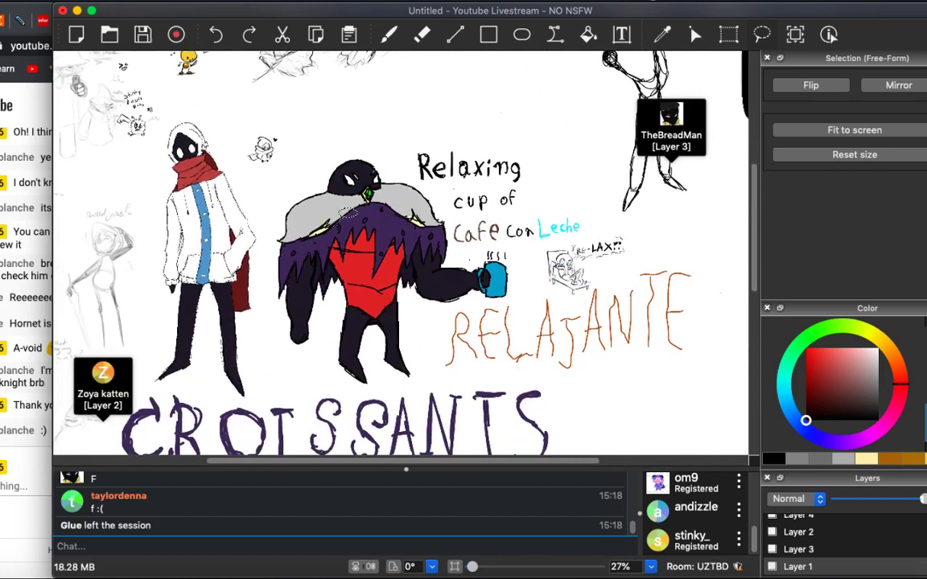
scroll(348, 212, "down", 10)
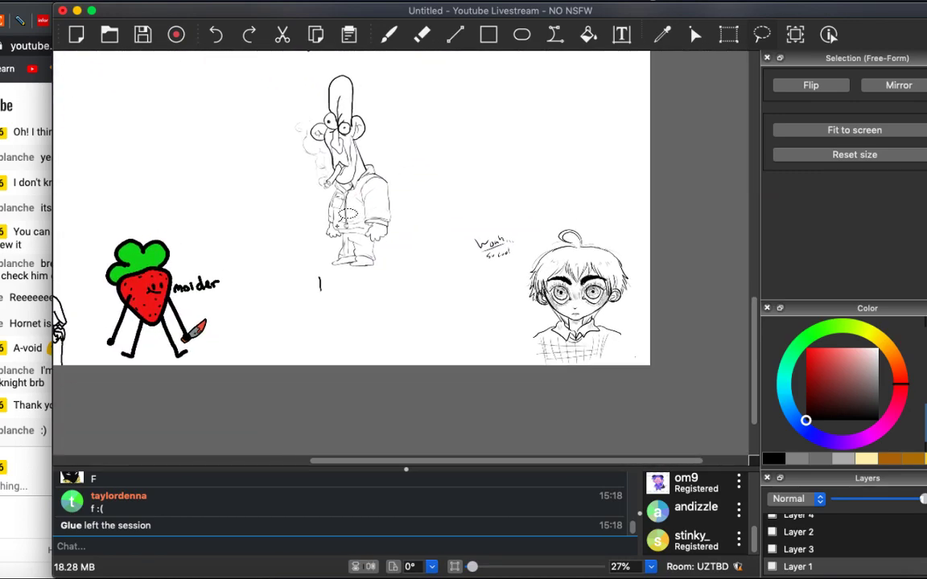
scroll(348, 214, "up", 15)
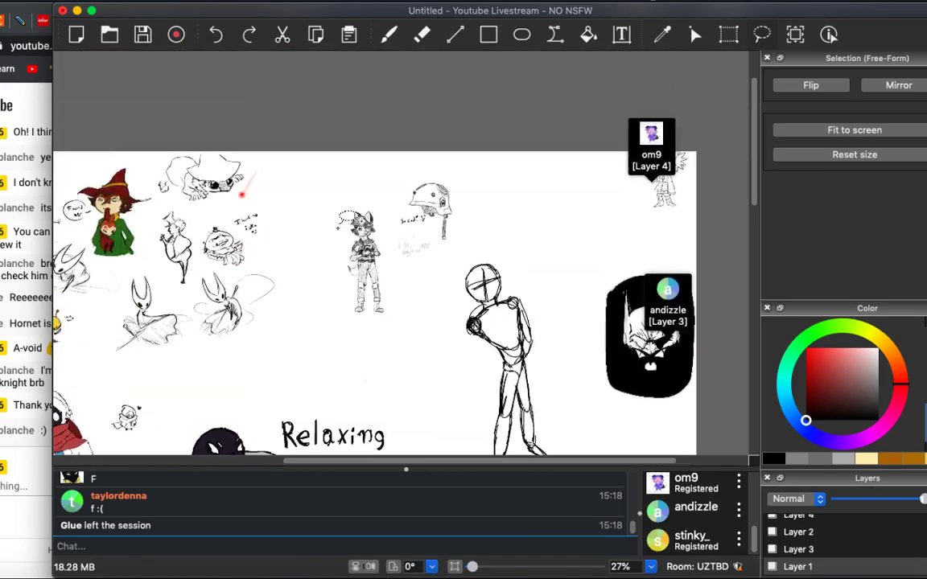
scroll(402, 298, "left", 10)
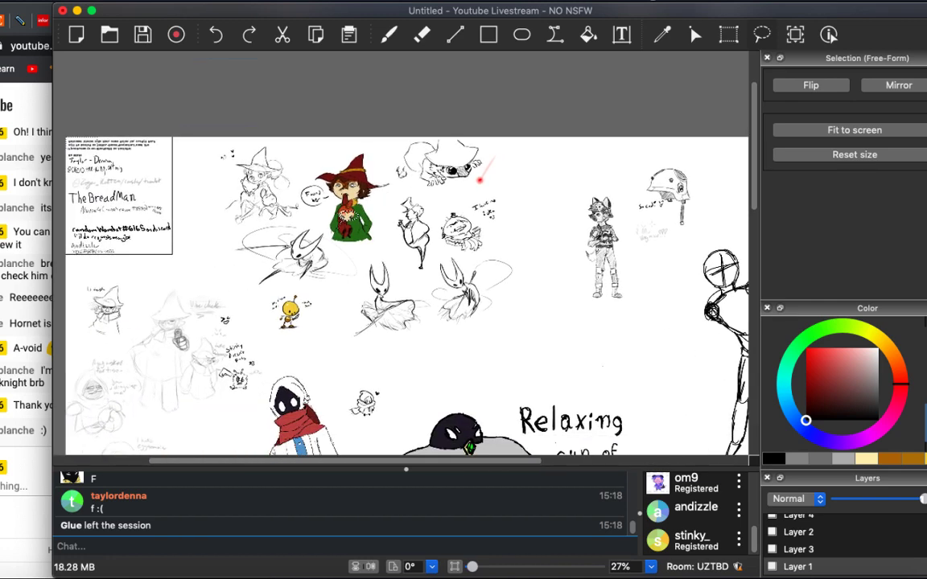
scroll(327, 274, "up", 5)
Sketch a rounded head outline with a pointed tip and a curved eye in the blank area beside the hat-wearing frog.
key("b")
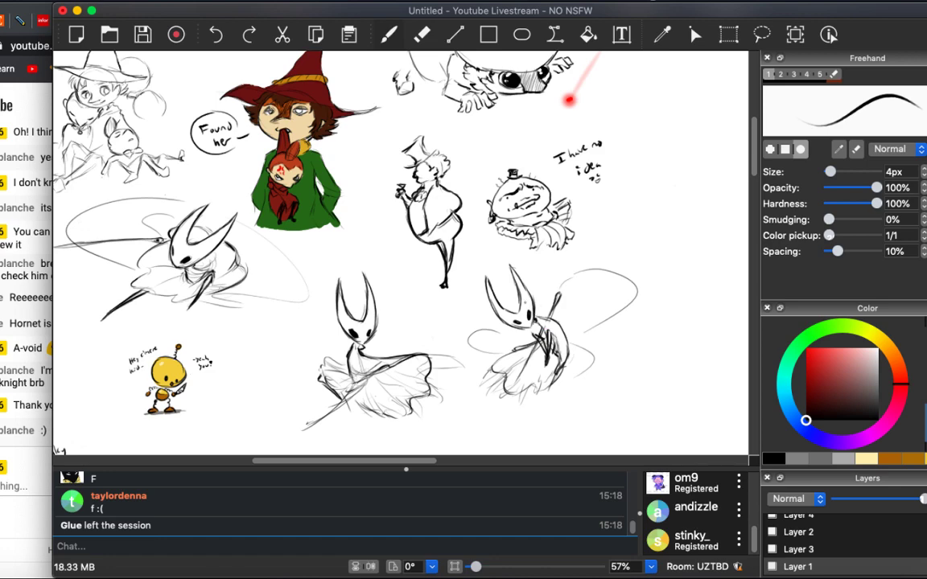
scroll(514, 312, "right", 5)
scroll(514, 312, "up", 3)
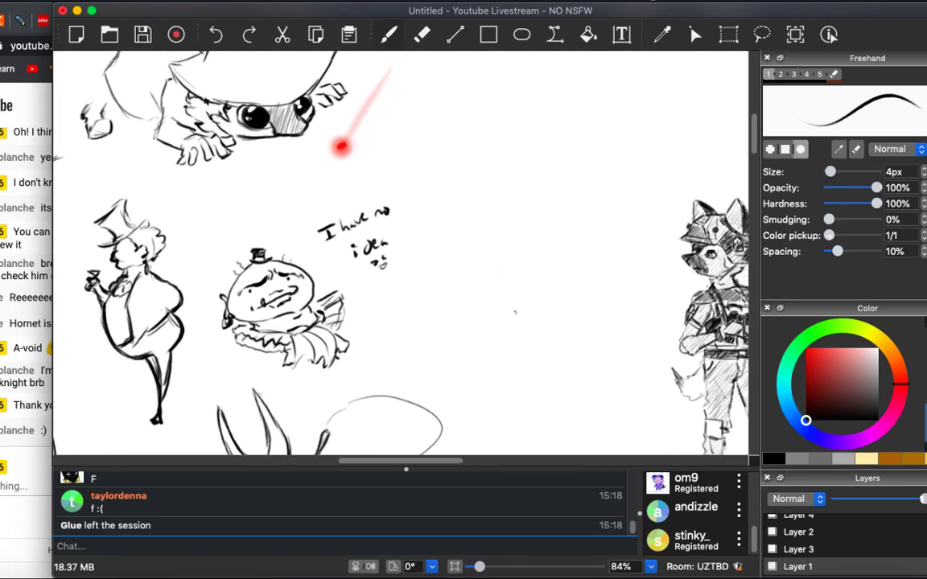
scroll(515, 313, "right", 5)
scroll(515, 313, "up", 2)
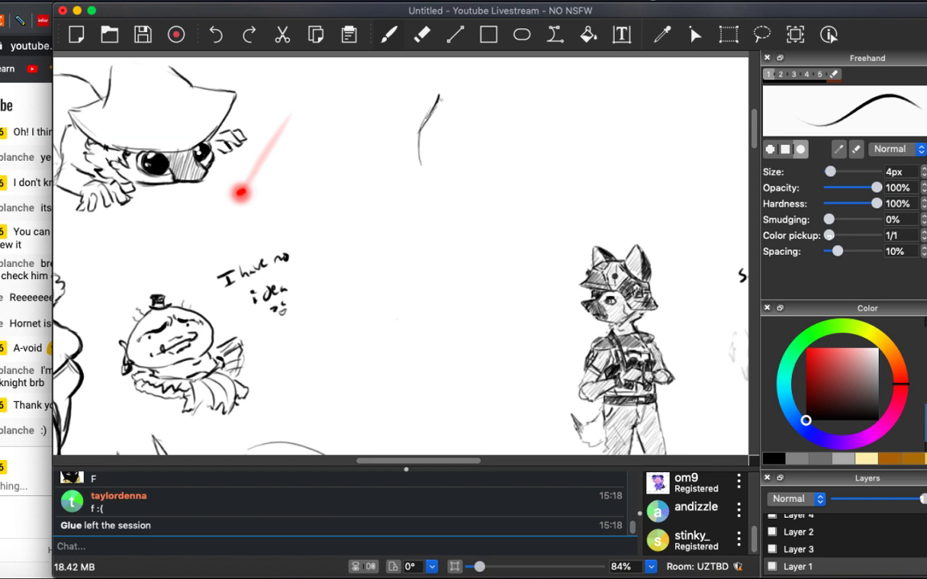
mouse_move(465, 107)
left_mouse_down()
mouse_move(494, 147)
mouse_move(482, 170)
mouse_move(471, 181)
mouse_move(434, 180)
left_mouse_up()
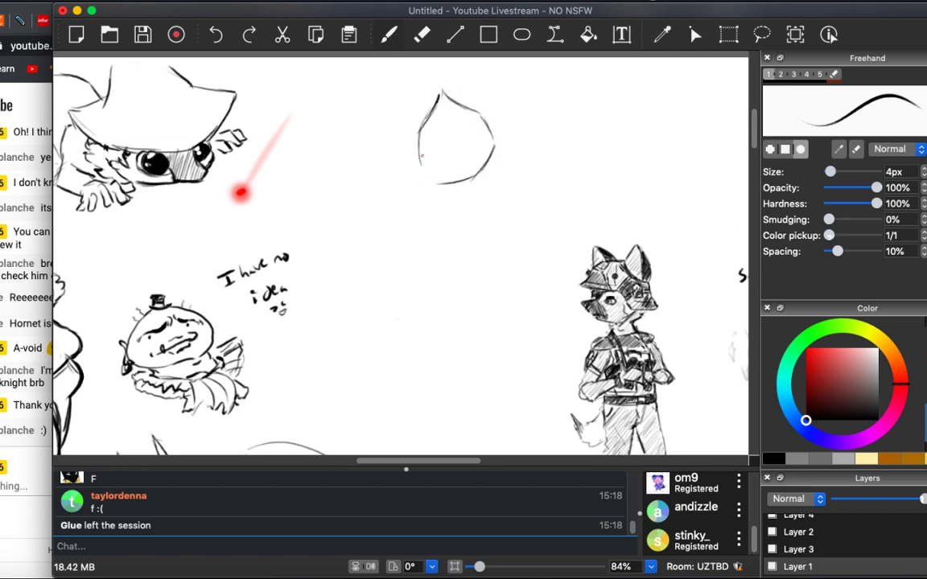
mouse_move(433, 103)
left_mouse_down()
mouse_move(416, 135)
mouse_move(423, 167)
left_mouse_up()
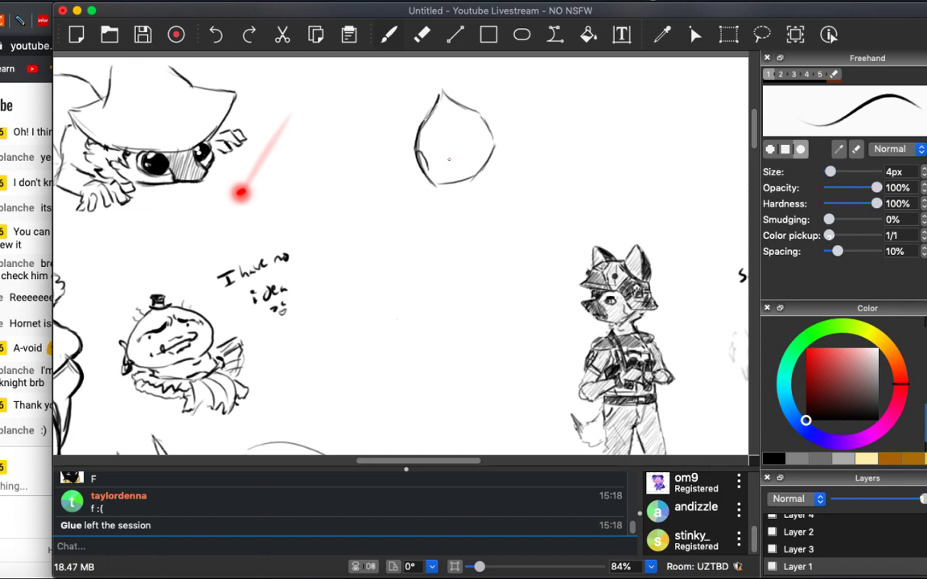
left_click_drag(443, 168, 464, 155)
scroll(473, 146, "up", 3)
scroll(468, 151, "down", 2)
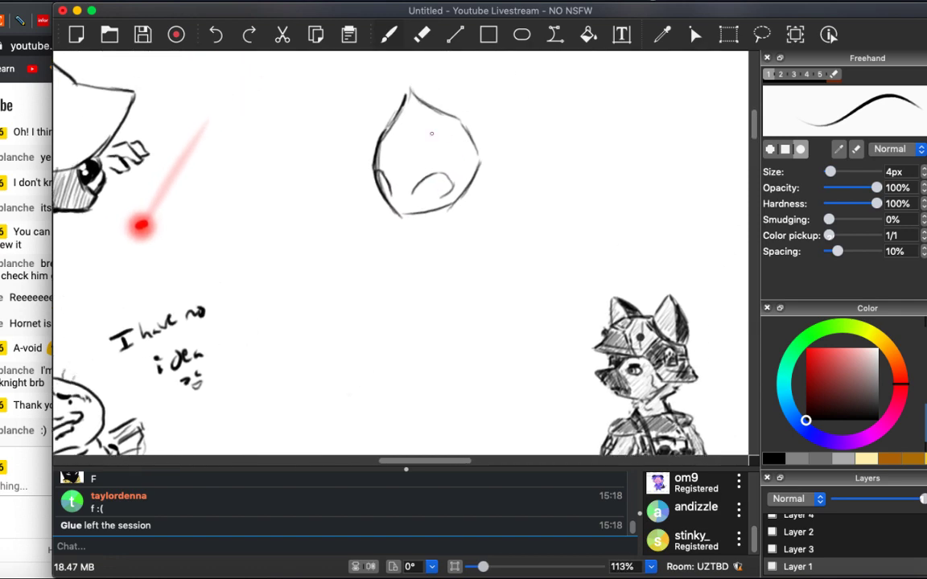
Erase the entire pointed head sketch with the Eraser.
key("e")
mouse_move(406, 92)
left_mouse_down()
mouse_move(377, 95)
mouse_move(348, 130)
left_mouse_up()
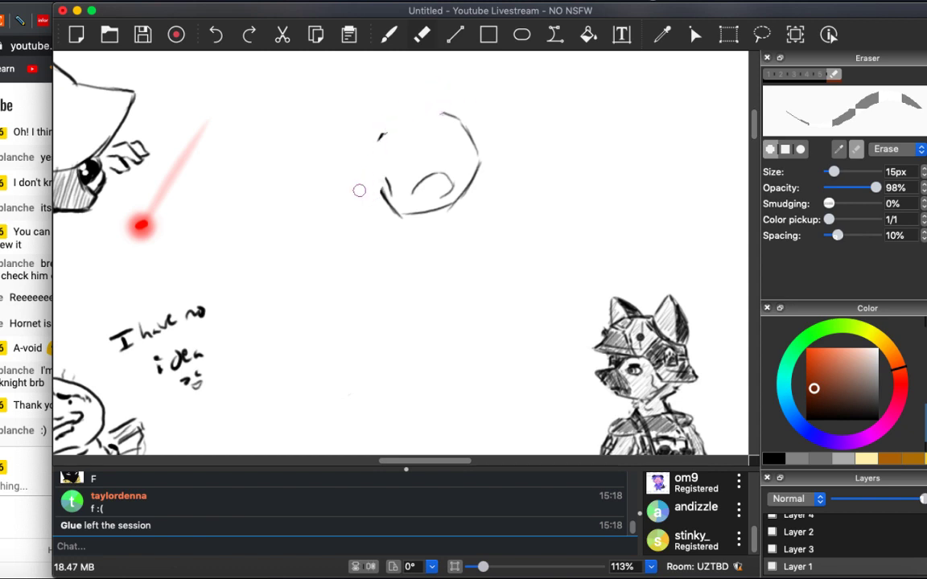
mouse_move(359, 190)
left_mouse_down()
mouse_move(401, 166)
mouse_move(482, 115)
mouse_move(491, 125)
mouse_move(440, 222)
mouse_move(453, 153)
mouse_move(398, 225)
mouse_move(391, 188)
mouse_move(421, 149)
mouse_move(471, 123)
mouse_move(477, 208)
left_mouse_up()
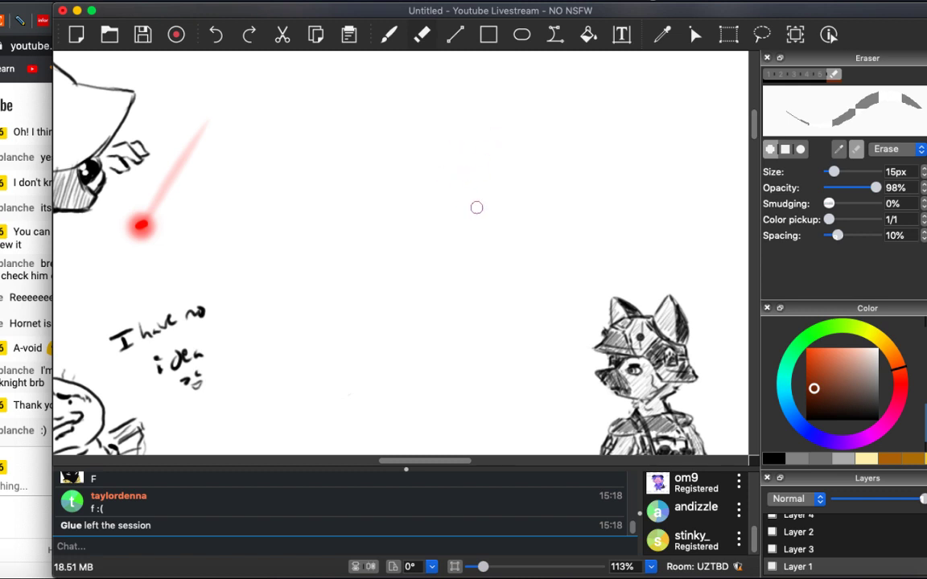
Return to the black brush, handwrite "Hmm" near the canvas's upper edge and doodle a small pondering face with arms beside it.
key("b")
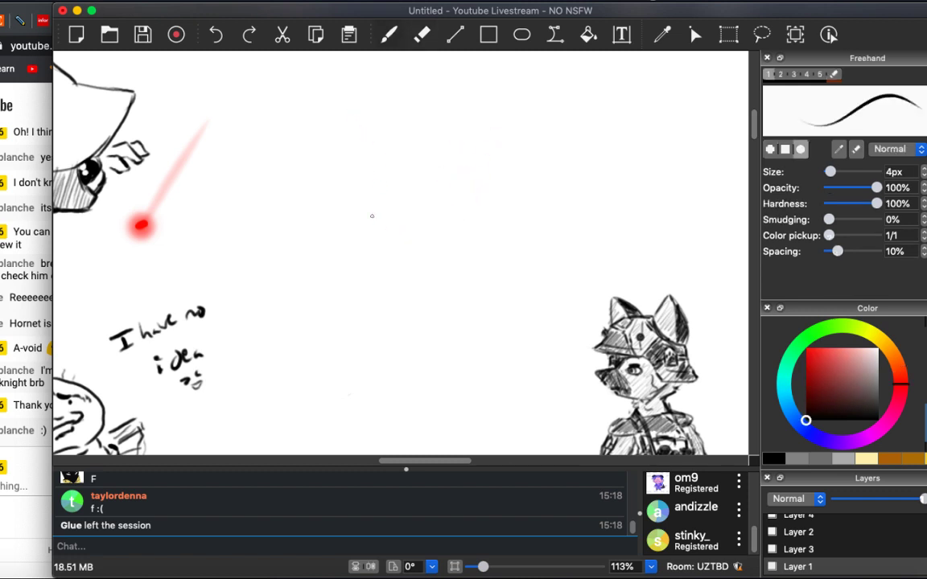
scroll(371, 216, "down", 15)
scroll(381, 233, "up", 10)
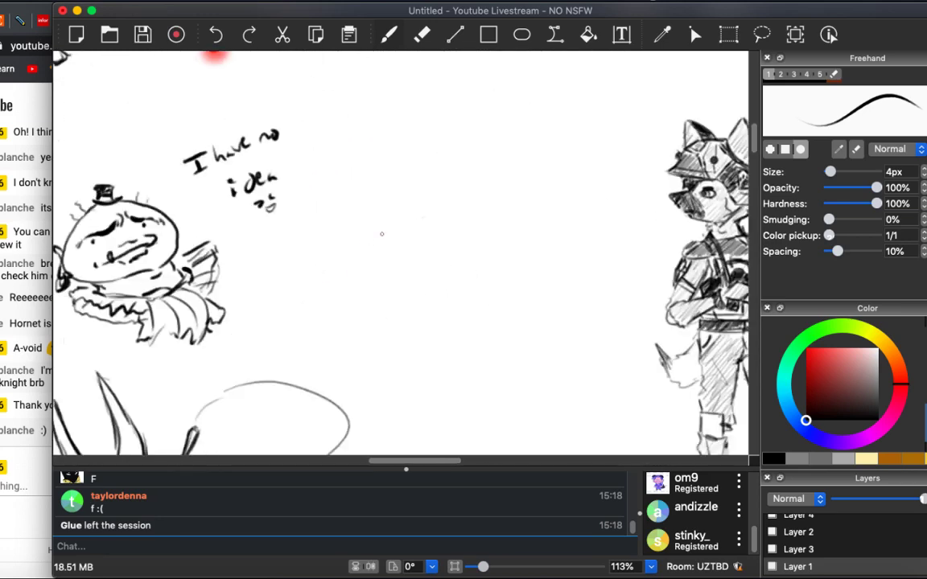
scroll(381, 233, "up", 8)
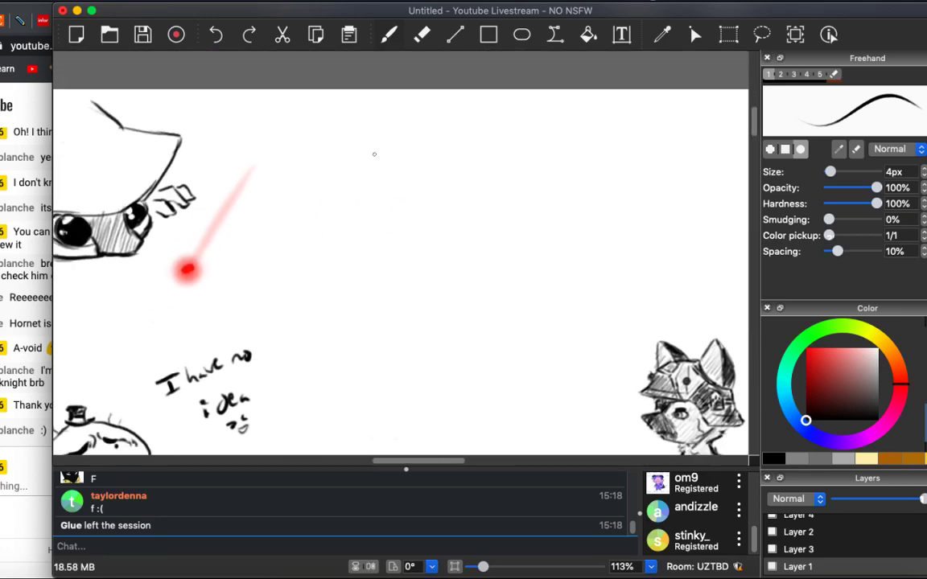
mouse_move(367, 135)
left_mouse_down()
mouse_move(368, 150)
mouse_move(399, 138)
mouse_move(447, 152)
mouse_move(465, 144)
left_mouse_up()
left_click_drag(460, 121, 478, 125)
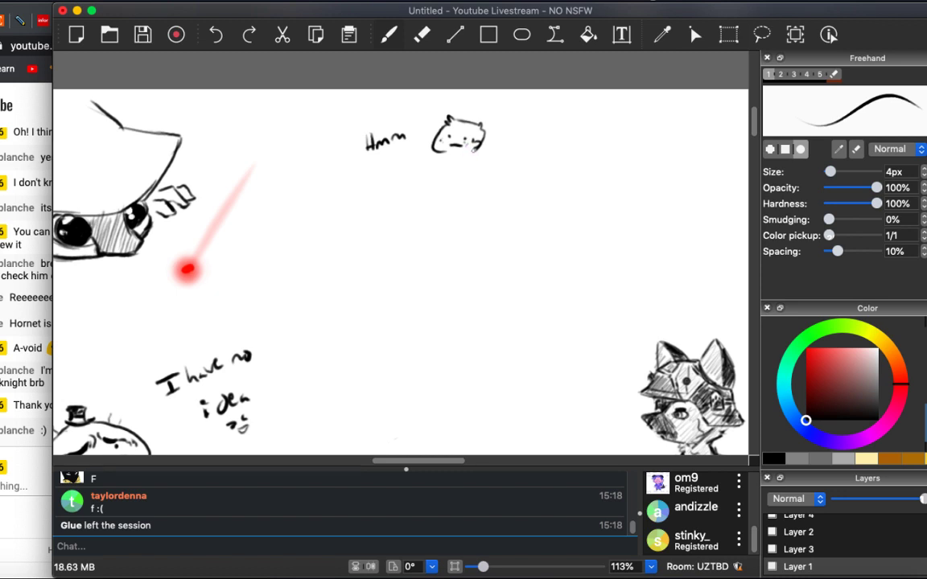
left_click_drag(465, 152, 464, 172)
Review the robot, the Hornet sketches and the neighbouring drawings, and look for free space around the "Hmm" doodle.
scroll(427, 233, "down", 5)
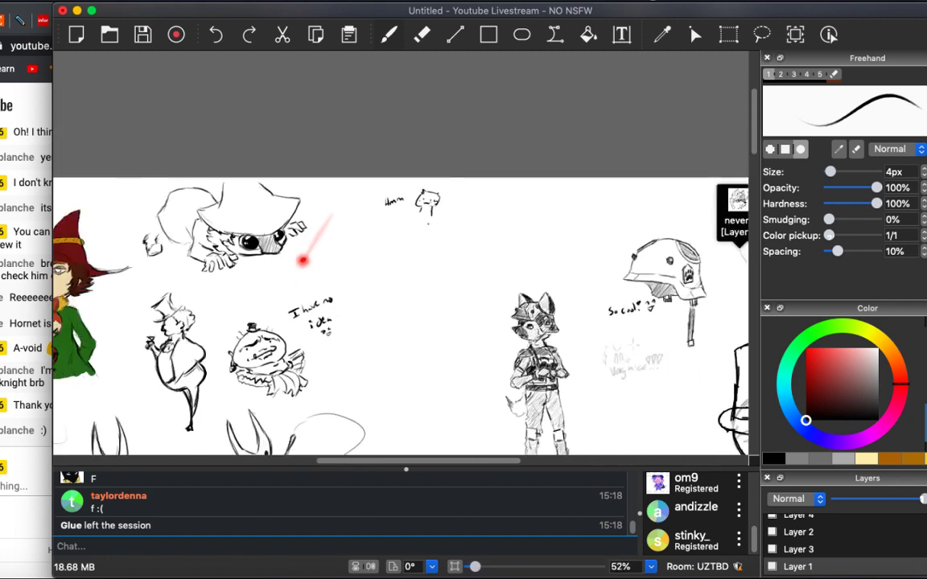
scroll(428, 233, "up", 1)
scroll(432, 218, "down", 2)
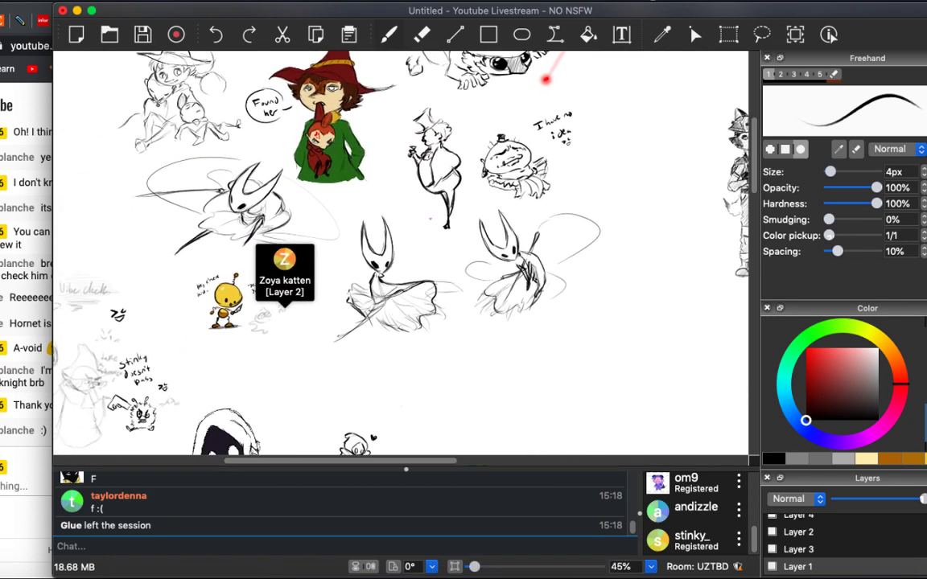
scroll(432, 217, "up", 5)
scroll(432, 217, "left", 5)
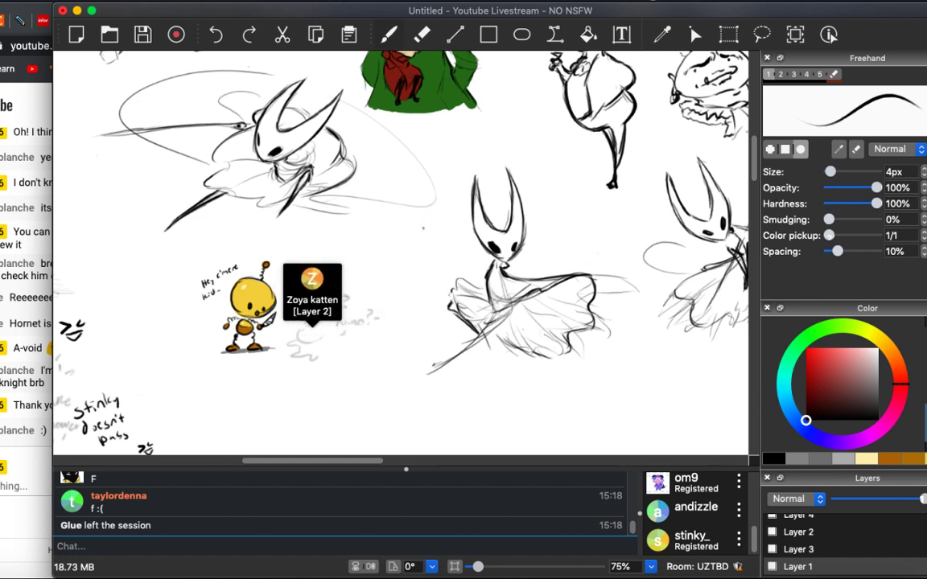
scroll(422, 228, "right", 15)
scroll(418, 241, "up", 5)
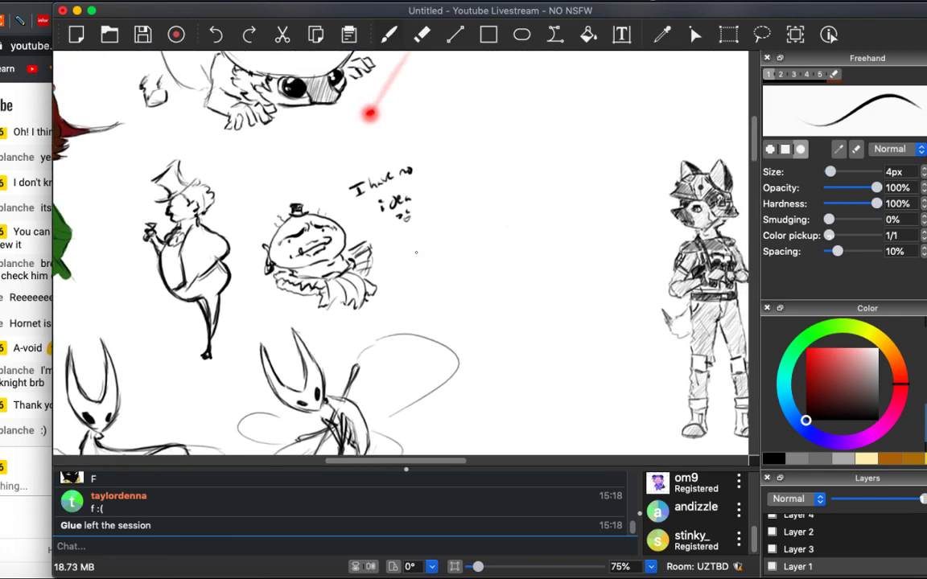
scroll(416, 252, "right", 10)
scroll(416, 252, "up", 5)
scroll(423, 233, "up", 3)
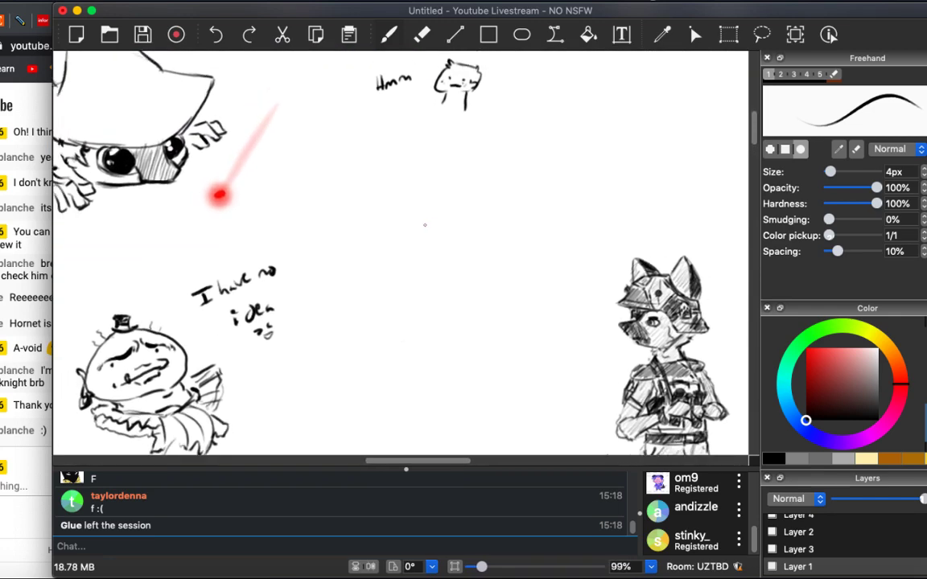
scroll(424, 225, "down", 1)
scroll(424, 223, "right", 5)
scroll(424, 223, "up", 3)
scroll(421, 219, "left", 5)
scroll(421, 219, "down", 3)
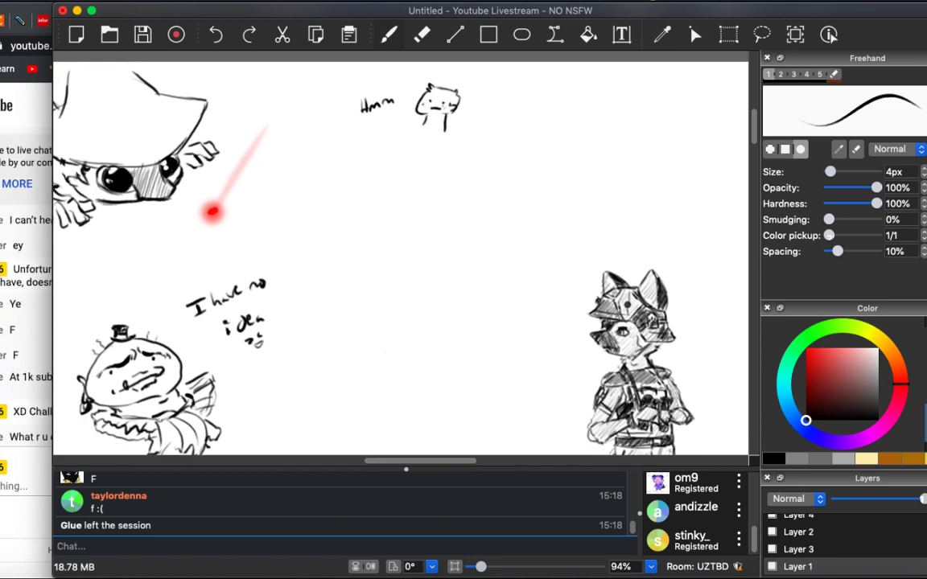
Switch to the YouTube livestream page and check the stream preview, the description and the recent live chat messages.
key("super+Tab")
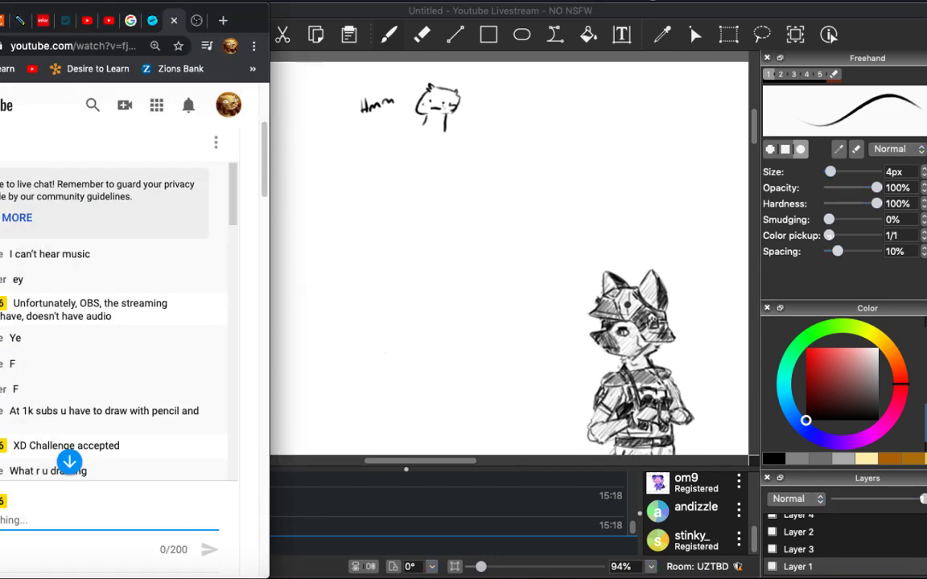
scroll(121, 282, "up", 5)
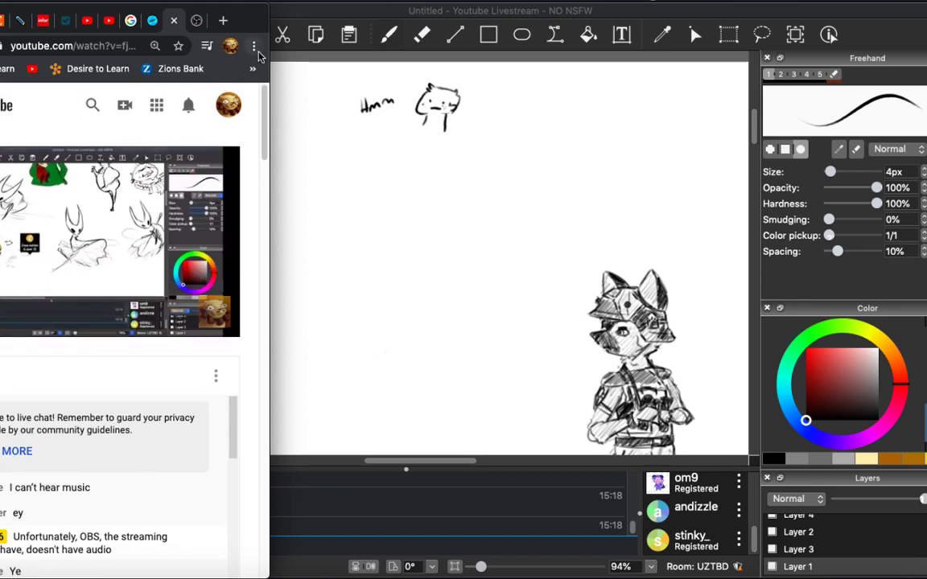
mouse_move(270, 65)
left_mouse_down()
mouse_move(627, 65)
mouse_move(677, 80)
mouse_move(692, 137)
mouse_move(925, 140)
left_mouse_up()
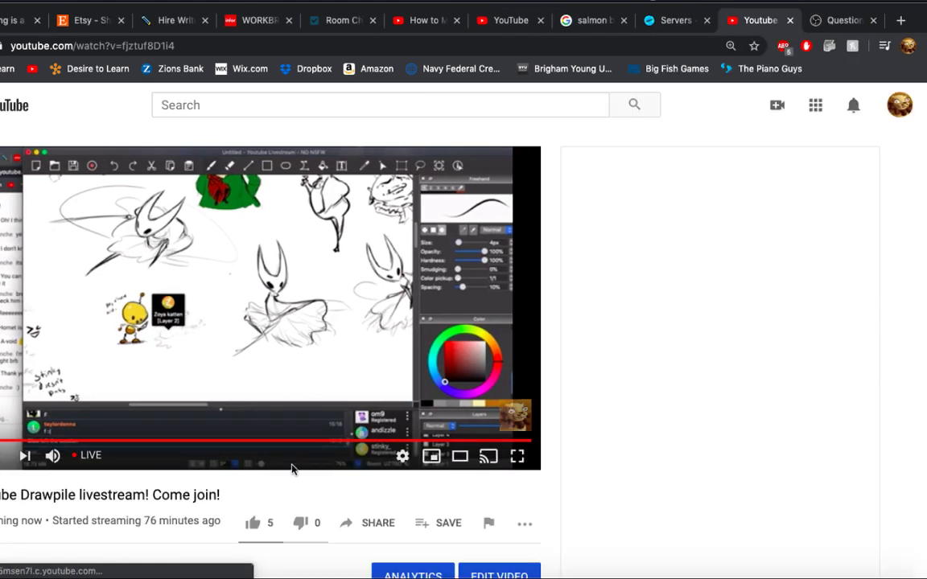
scroll(265, 422, "down", 3)
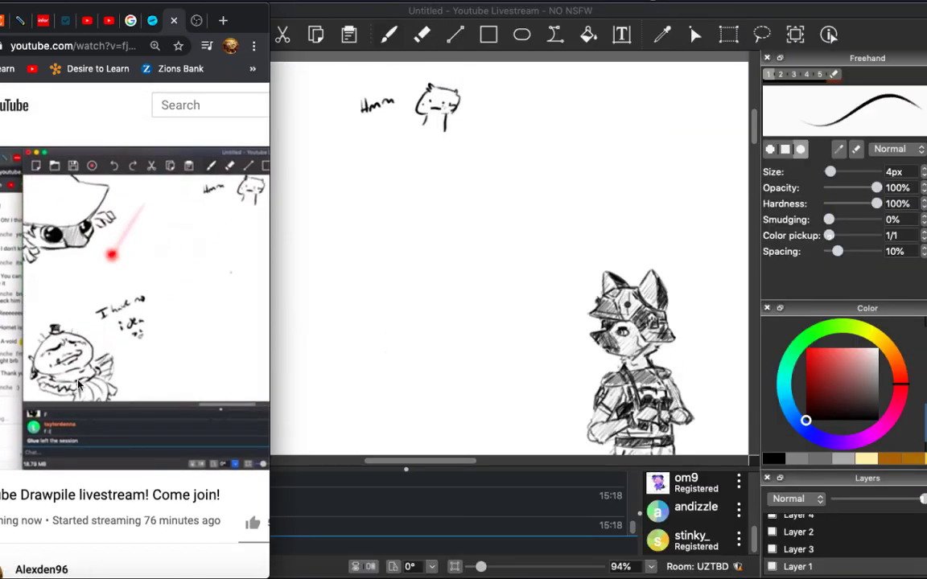
scroll(135, 322, "down", 3)
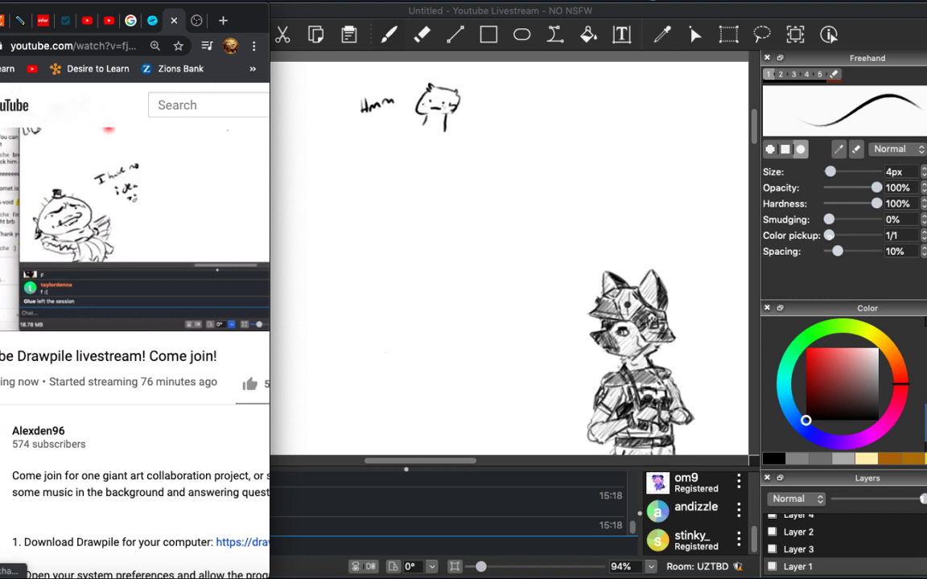
scroll(135, 322, "down", 4)
scroll(135, 322, "up", 5)
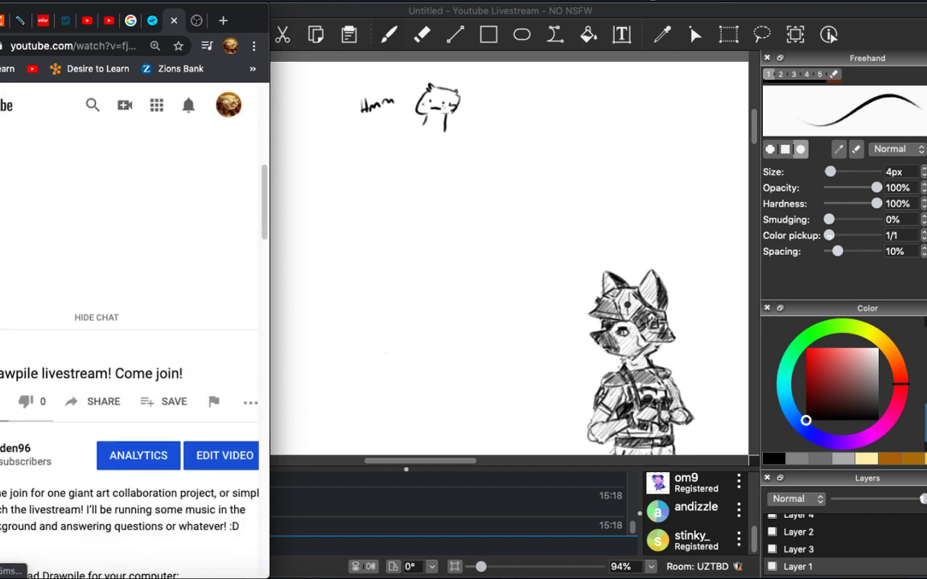
scroll(156, 246, "up", 3)
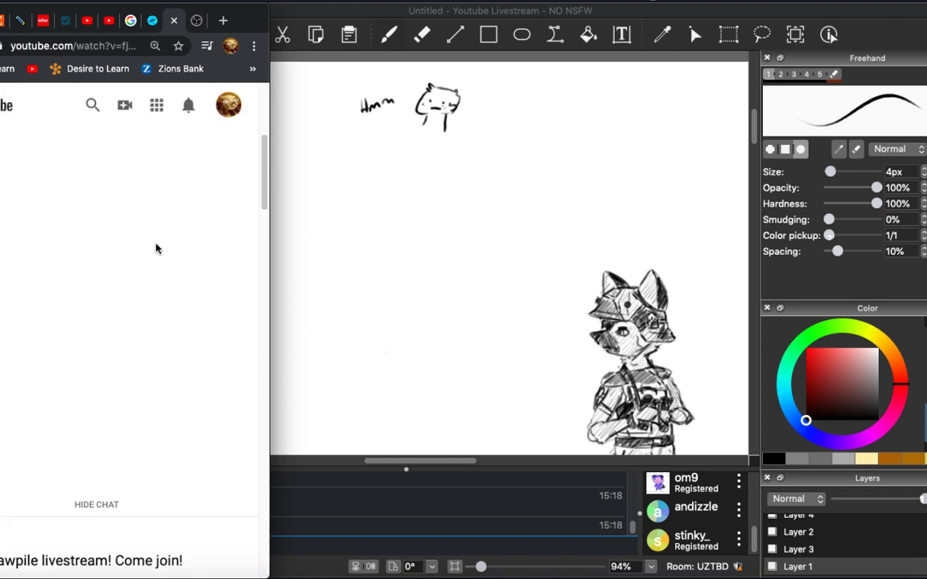
scroll(156, 249, "up", 2)
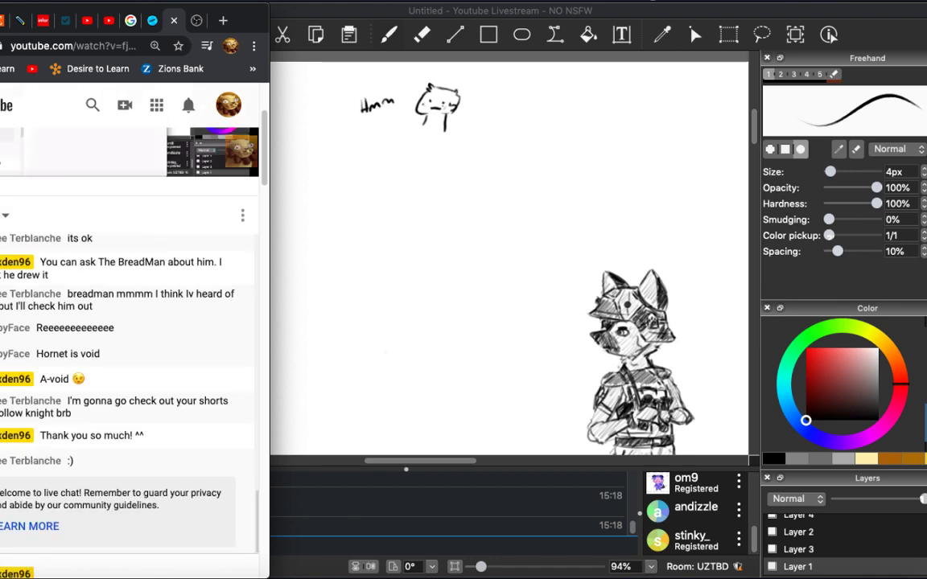
scroll(37, 350, "down", 3)
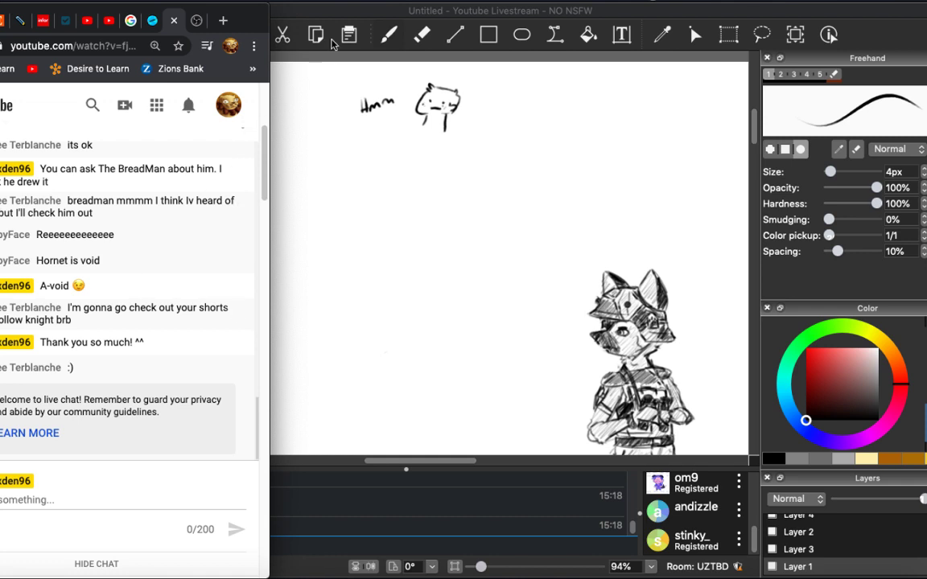
left_click(338, 14)
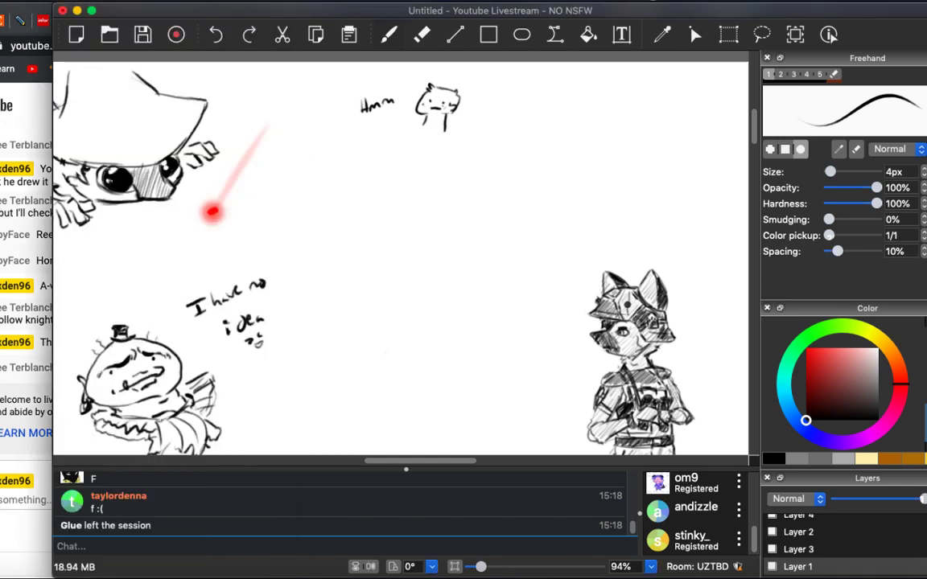
Reply in the YouTube live chat with "Thank you!! I got that done in a day. Animations take so long to do".
left_click(18, 440)
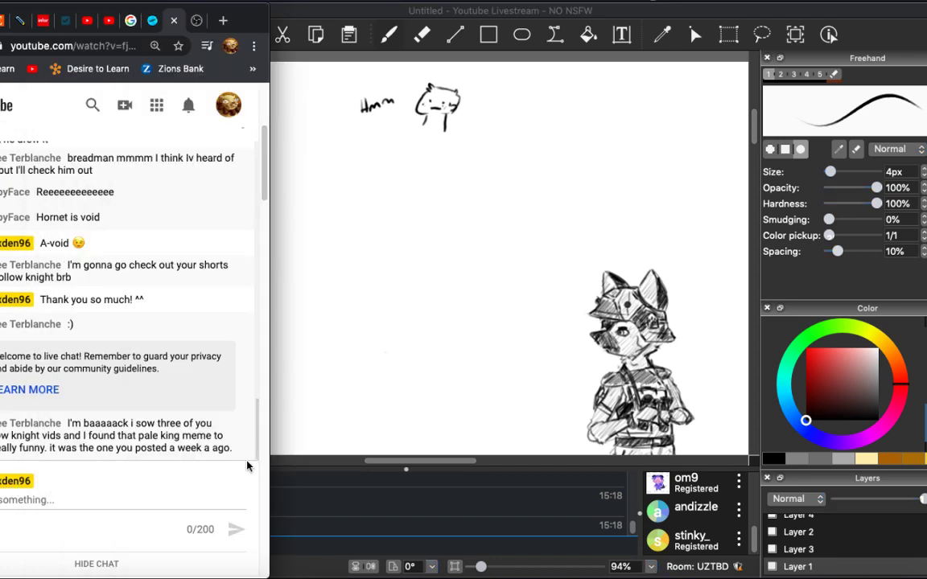
left_click(187, 496)
type("lolnk ")
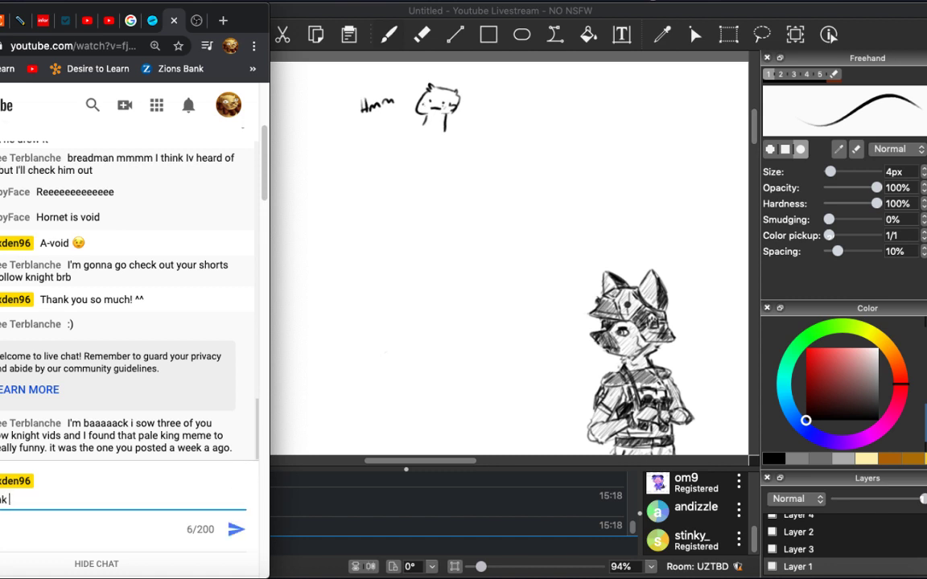
type("you!! I got that done ")
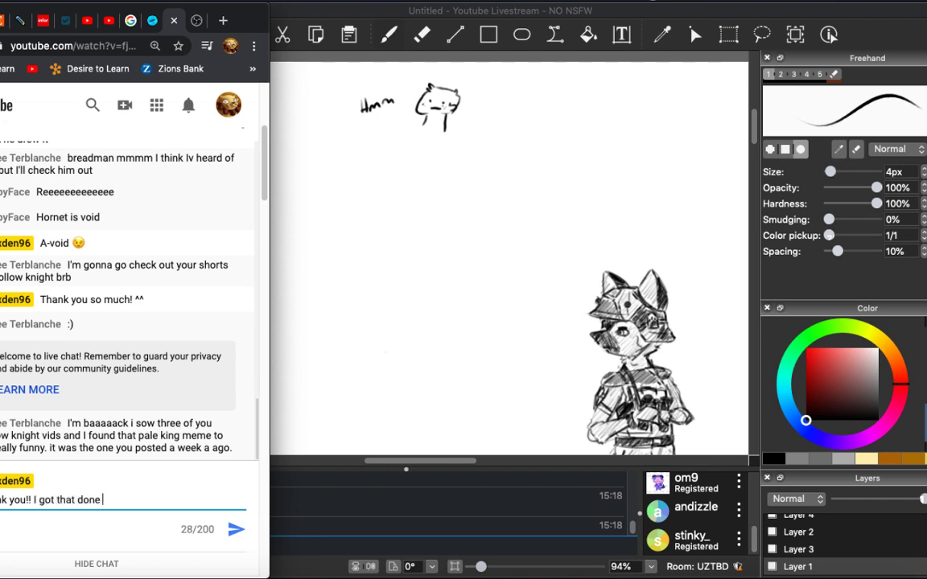
type("in a day. A")
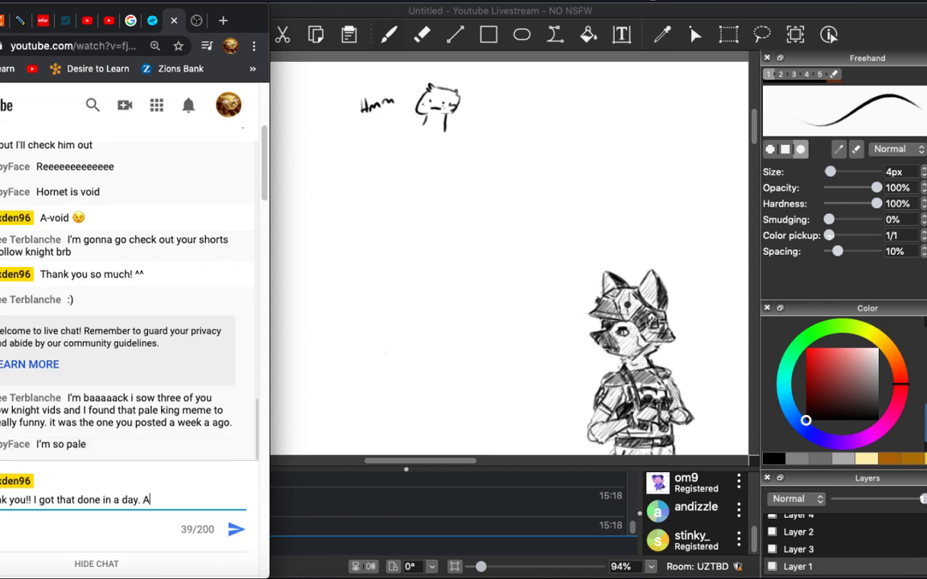
type("niamationd")
type(" take so")
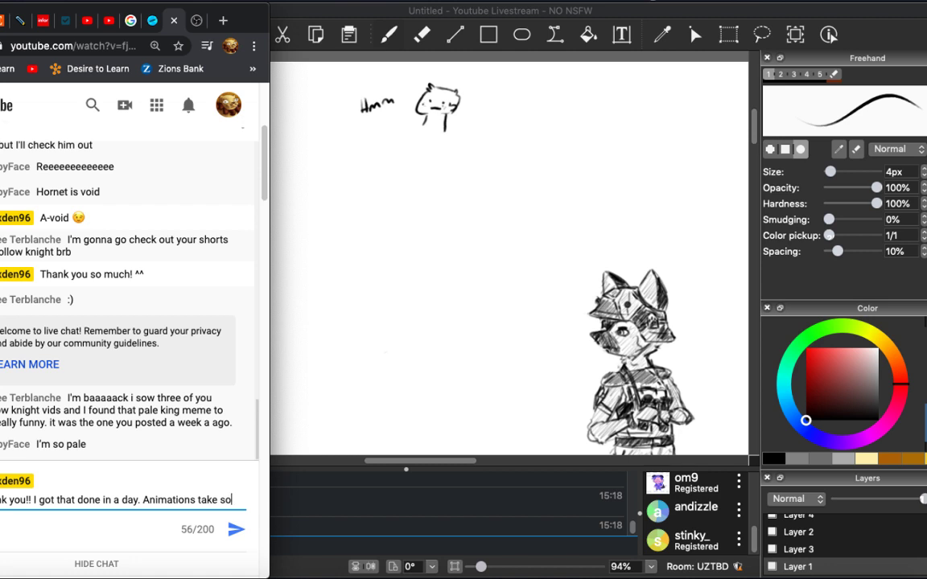
type(" long to do XD")
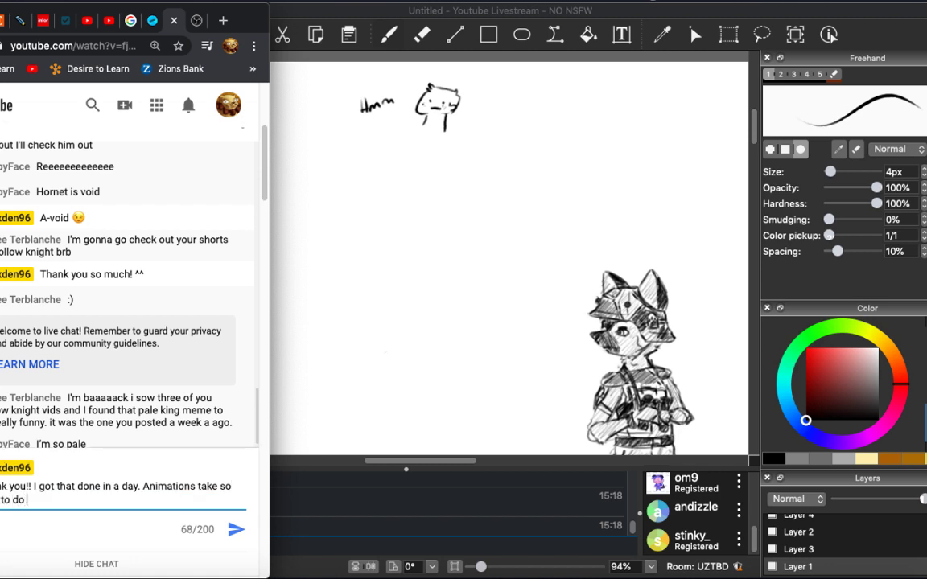
key("BackSpace")
key("Return")
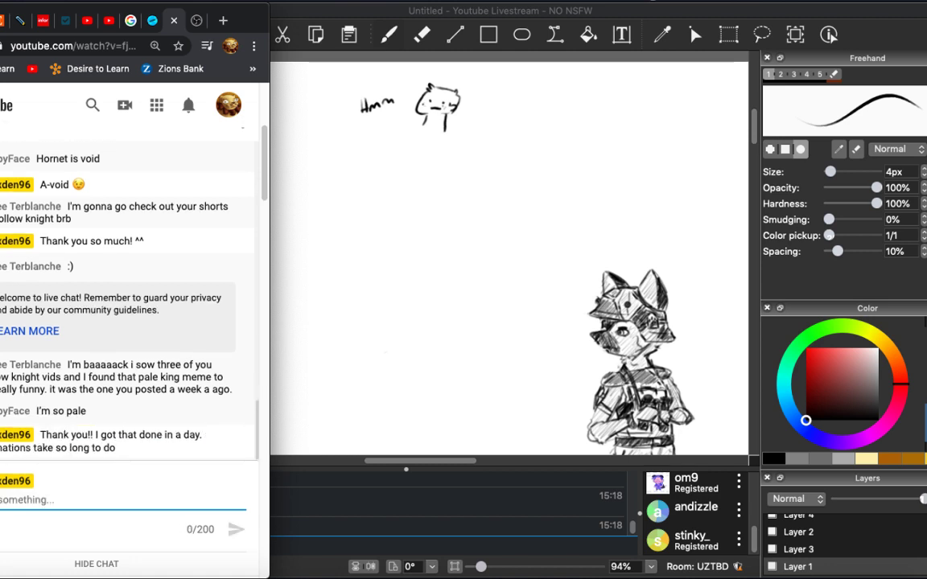
Return to Drawpile and narrow its window so that more of the YouTube live chat shows beside the canvas.
left_click(296, 19)
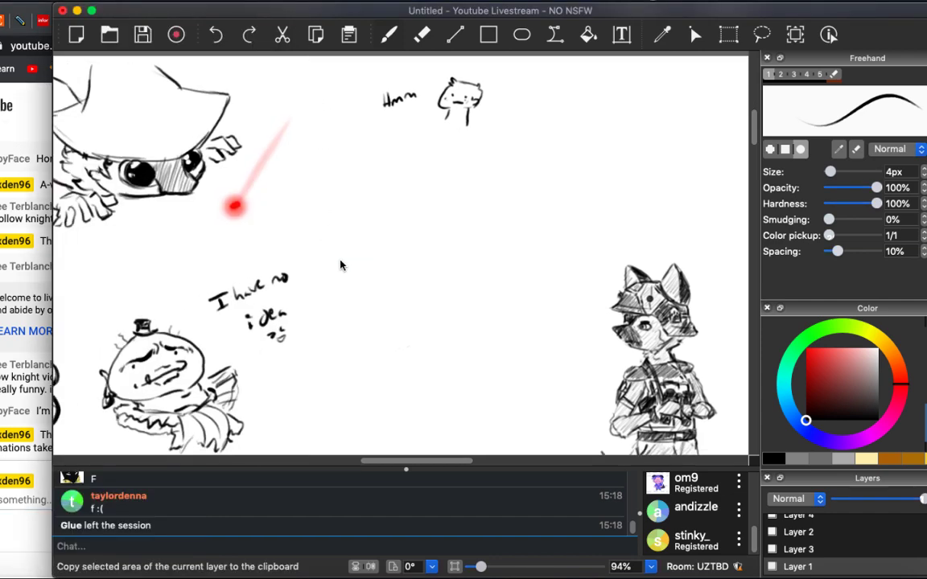
scroll(341, 263, "left", 3)
scroll(341, 263, "right", 8)
scroll(338, 270, "left", 6)
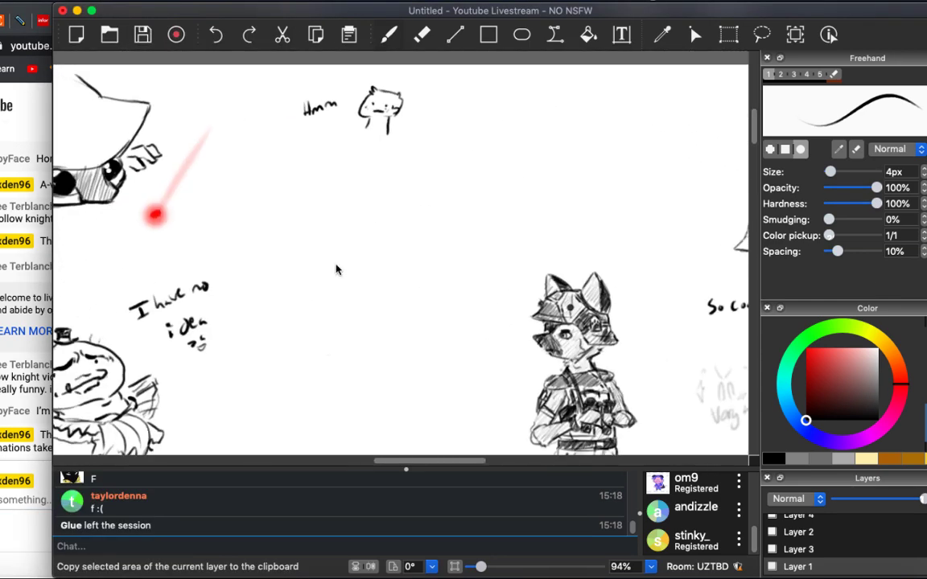
scroll(337, 269, "up", 2)
left_click(48, 241)
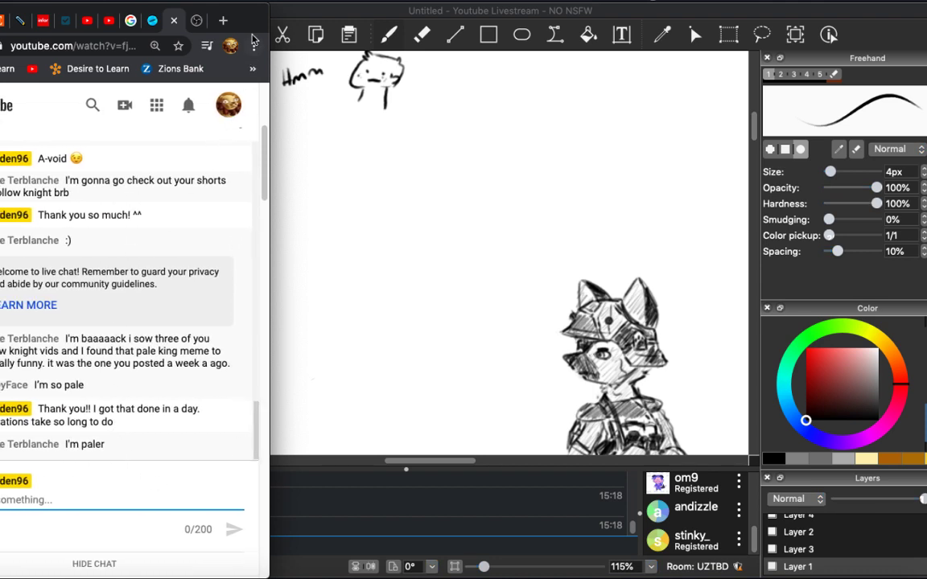
left_click(311, 12)
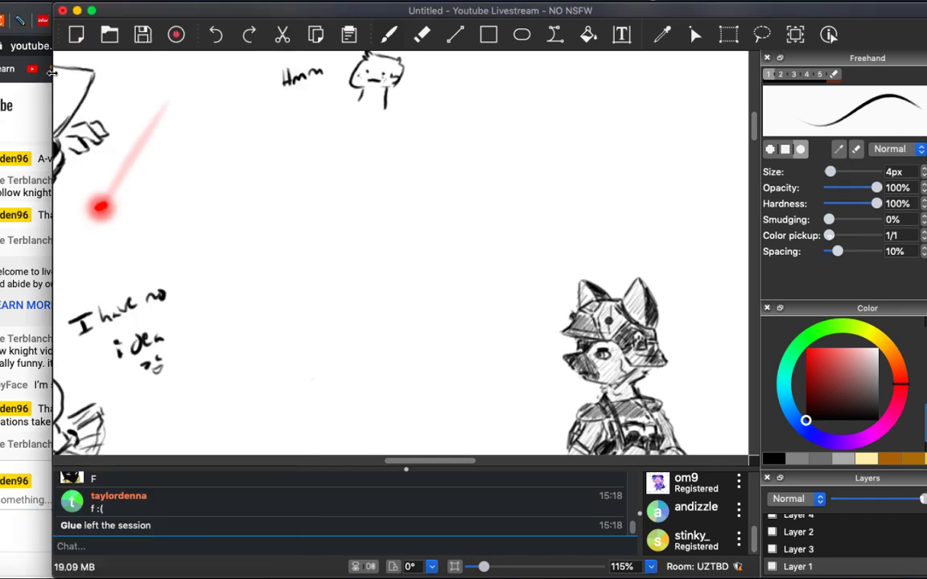
mouse_move(54, 71)
left_mouse_down()
mouse_move(119, 74)
mouse_move(109, 73)
left_mouse_up()
mouse_move(156, 203)
left_mouse_down()
mouse_move(206, 223)
mouse_move(426, 60)
mouse_move(277, 1)
mouse_move(135, 141)
mouse_move(113, 227)
mouse_move(185, 251)
left_mouse_up()
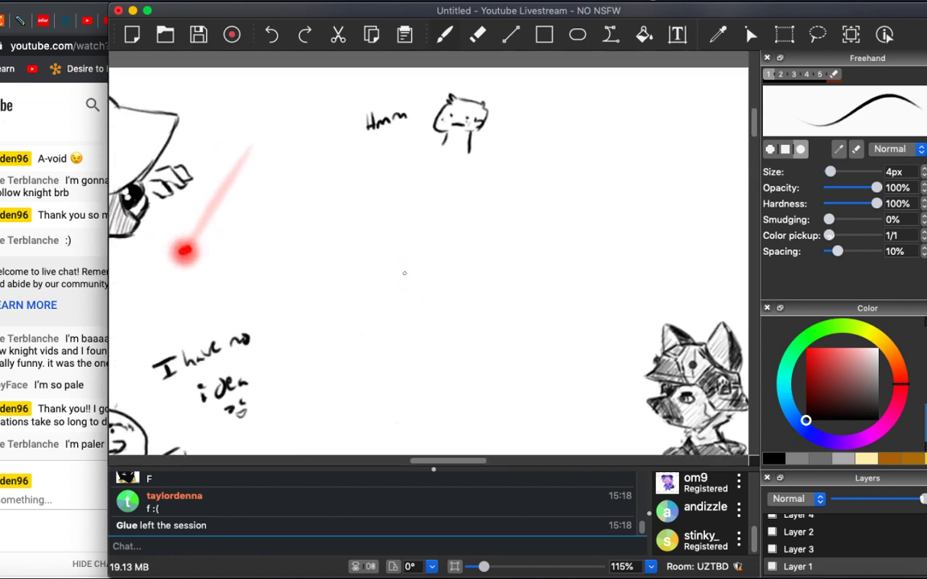
Send "Thanks for joining us!" and "oh-" as two messages in the Drawpile session chat.
scroll(348, 202, "down", 10)
scroll(348, 201, "left", 10)
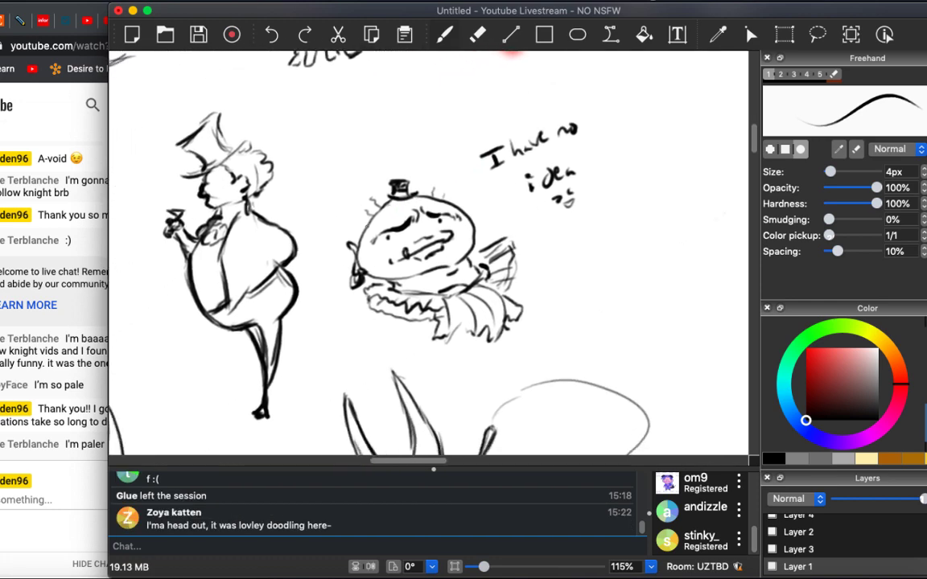
scroll(352, 239, "down", 5)
left_click(193, 546)
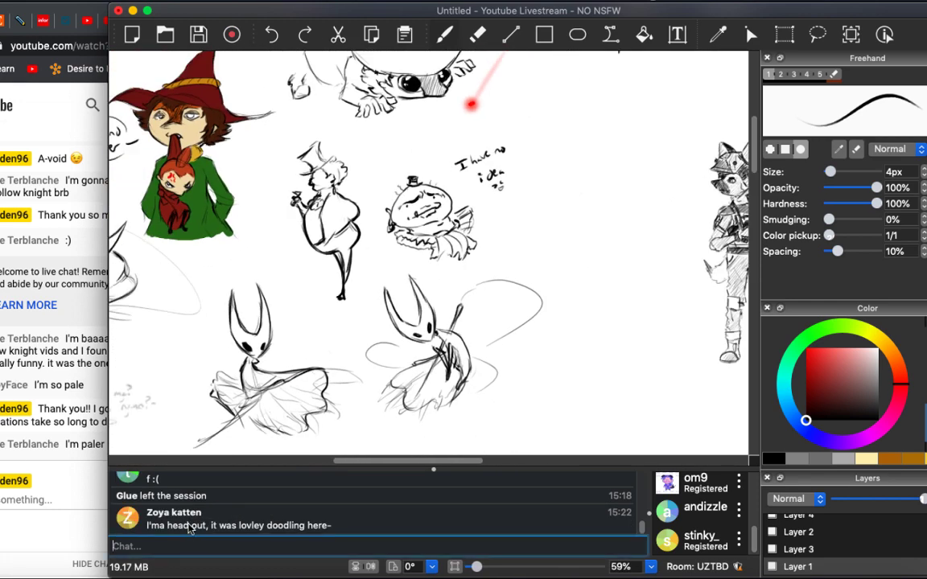
type("Thanks for joining us!")
key("Return")
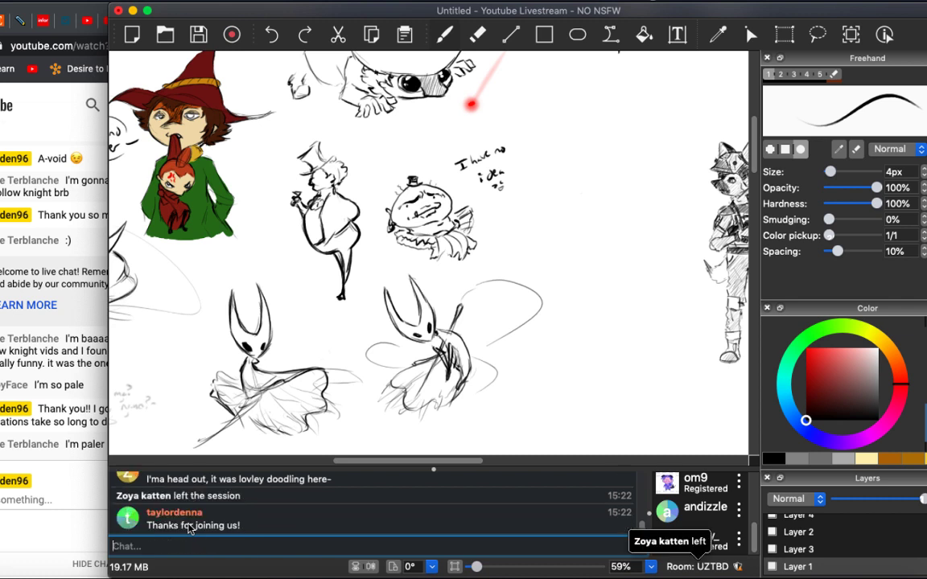
type("oh")
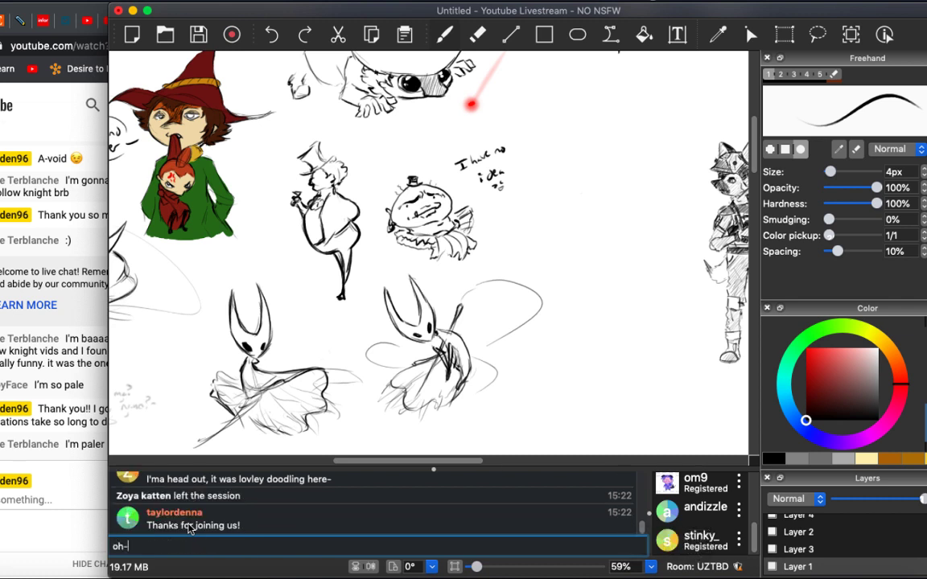
type("-")
key("Return")
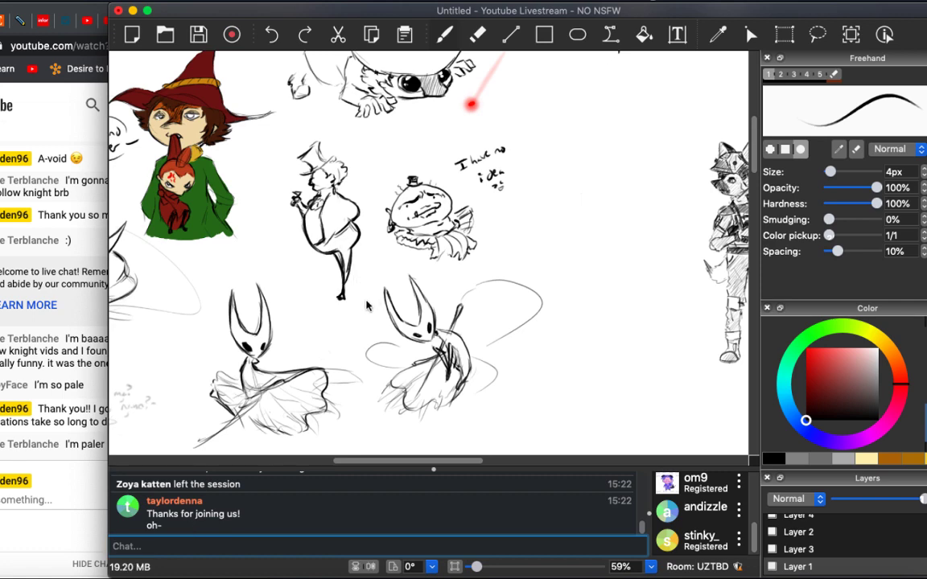
Send the message "he yeeted" in the Drawpile session chat.
scroll(373, 317, "down", 5)
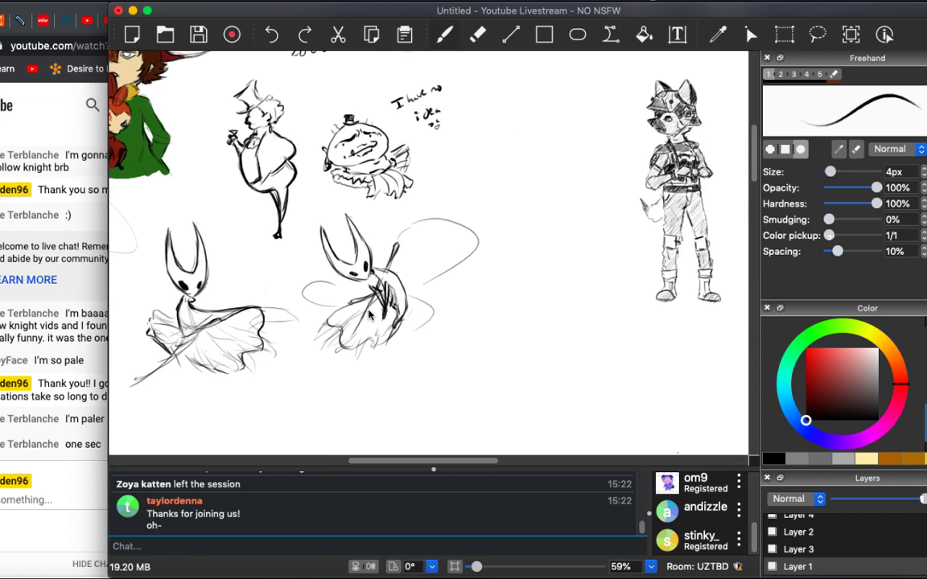
scroll(370, 318, "up", 3)
scroll(370, 317, "up", 5)
scroll(375, 316, "up", 3)
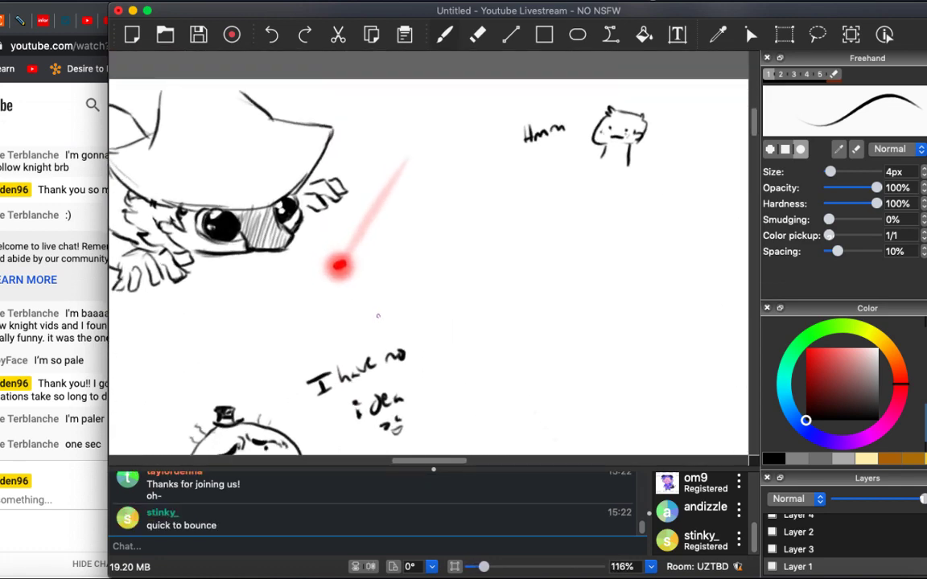
scroll(384, 321, "right", 10)
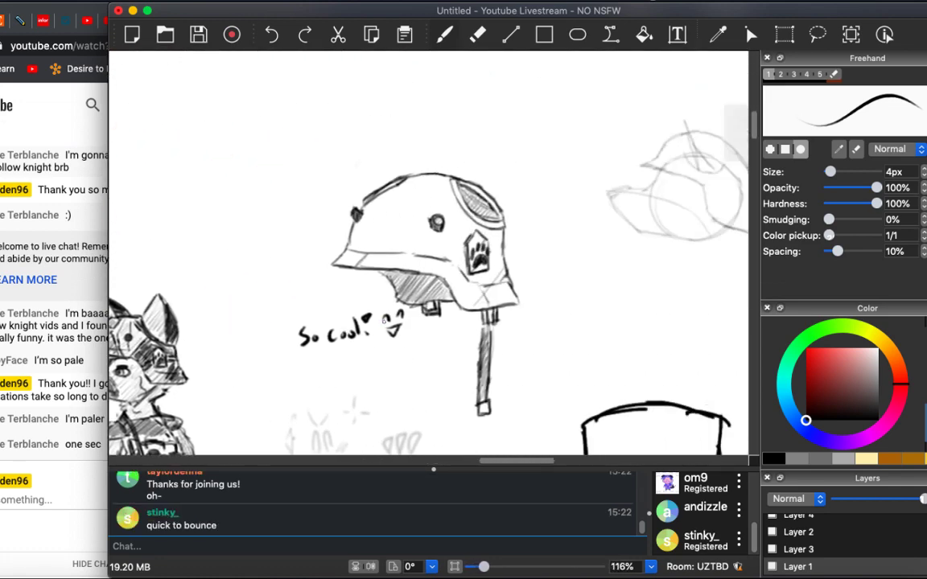
scroll(338, 365, "left", 6)
scroll(337, 365, "left", 4)
left_click(182, 542)
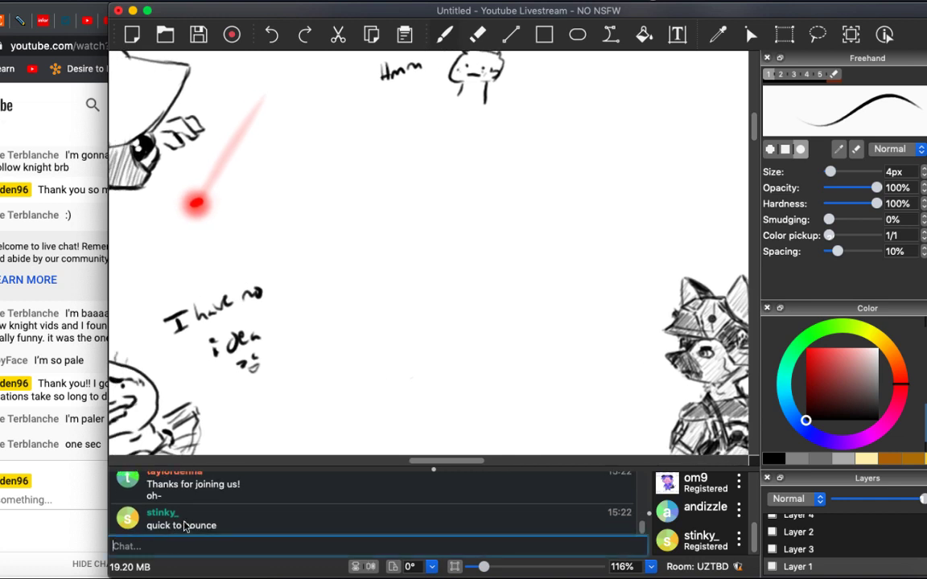
type("he yeeted")
key("Return")
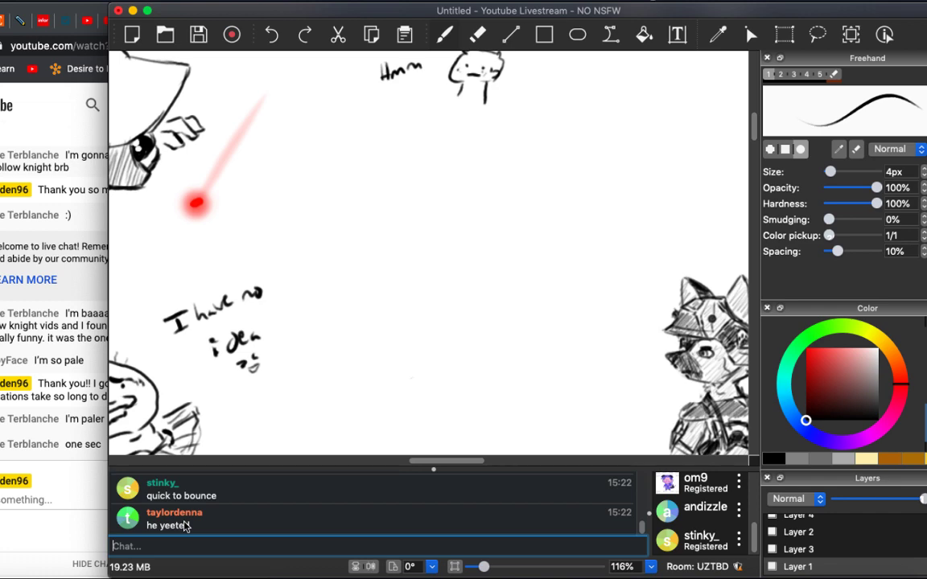
Look over the helmet and top-hat drawings and the blank area below the uniformed fox's boots.
scroll(313, 354, "left", 6)
scroll(339, 357, "right", 10)
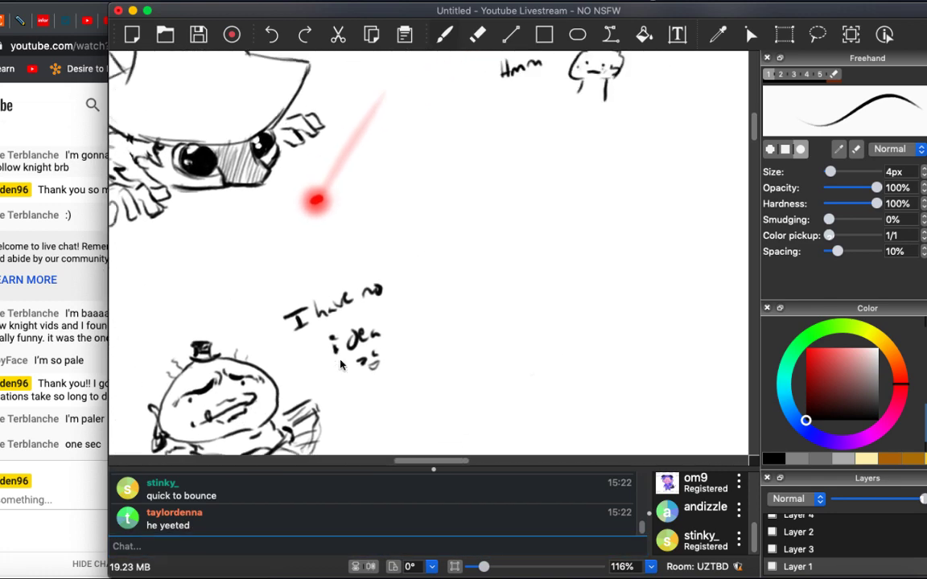
scroll(338, 370, "right", 10)
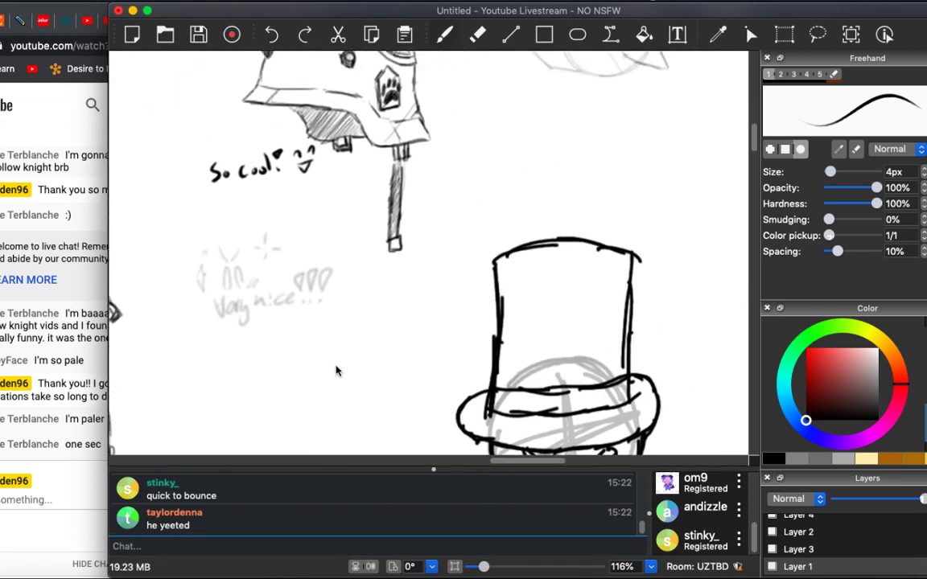
scroll(335, 372, "up", 2)
scroll(336, 372, "down", 10)
scroll(335, 372, "right", 4)
scroll(334, 370, "down", 5)
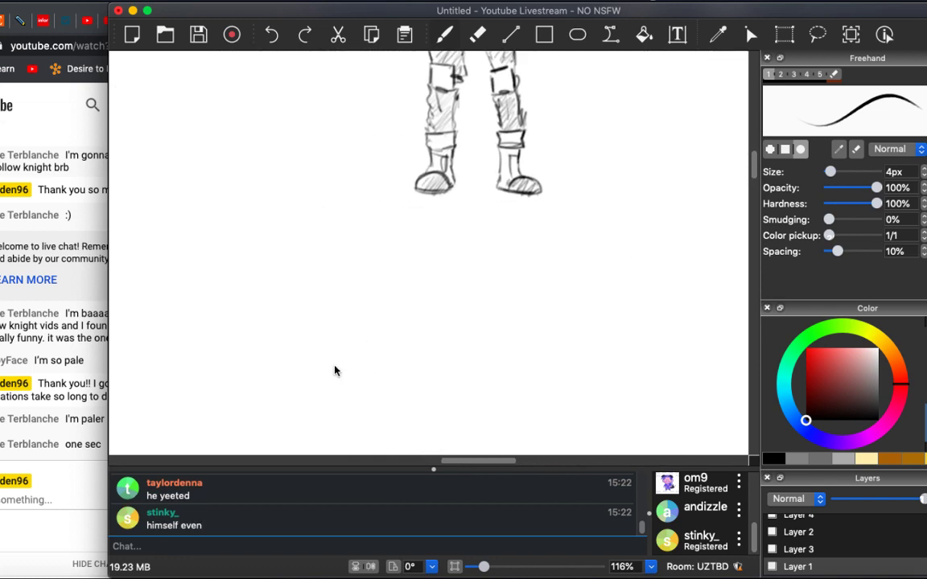
Sketch the sides and pointed chin of a large head below the "Hmm" doodle with the 4 px black brush.
scroll(335, 370, "left", 10)
scroll(335, 369, "up", 2)
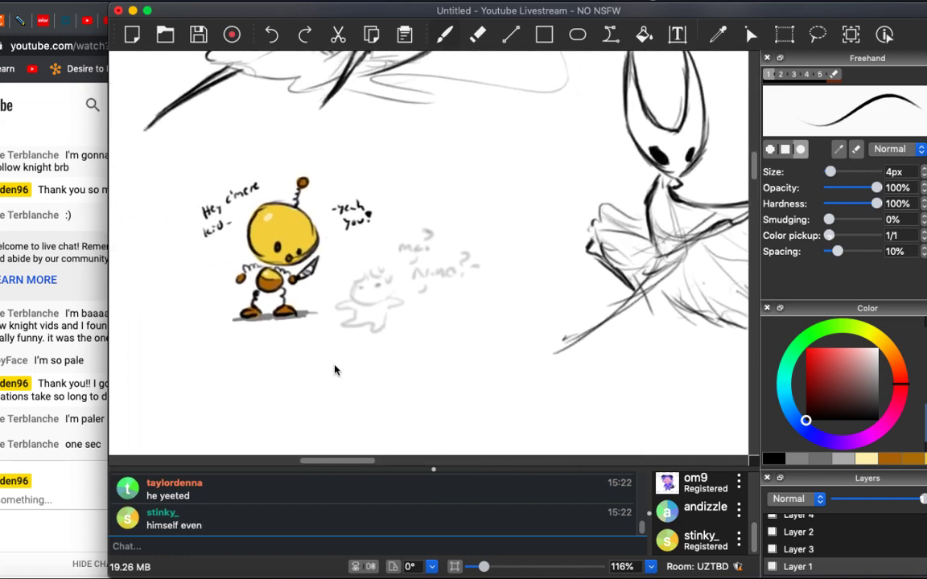
scroll(336, 370, "right", 10)
key("e")
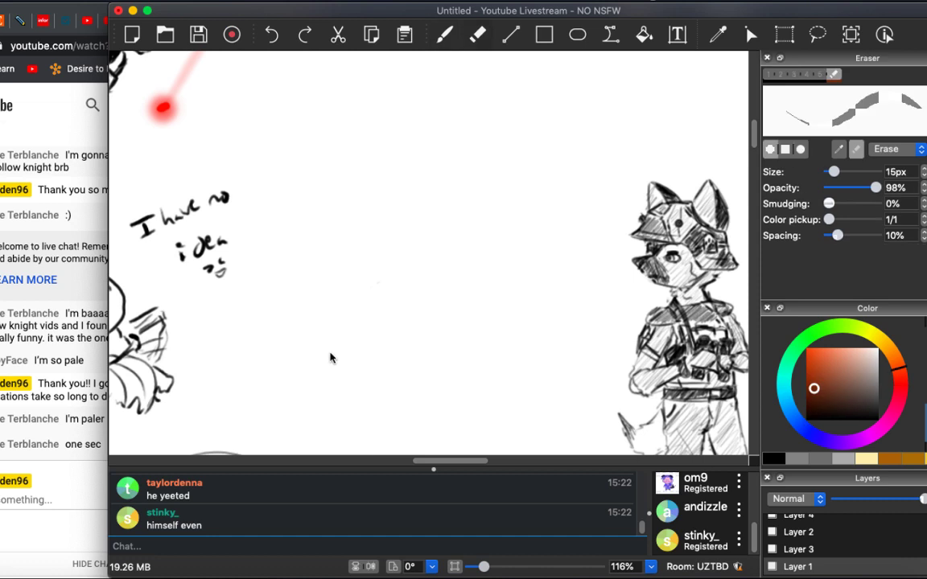
scroll(337, 165, "up", 4)
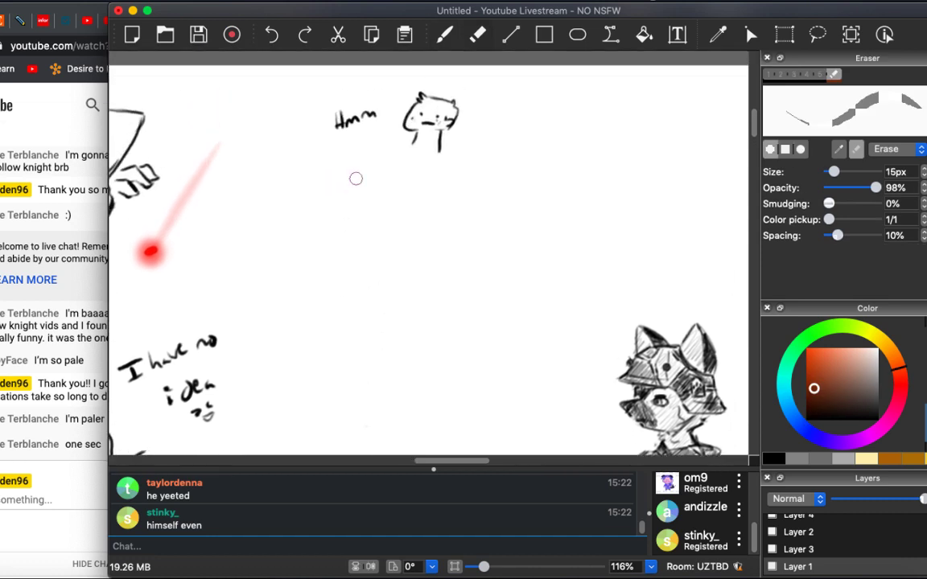
key("b")
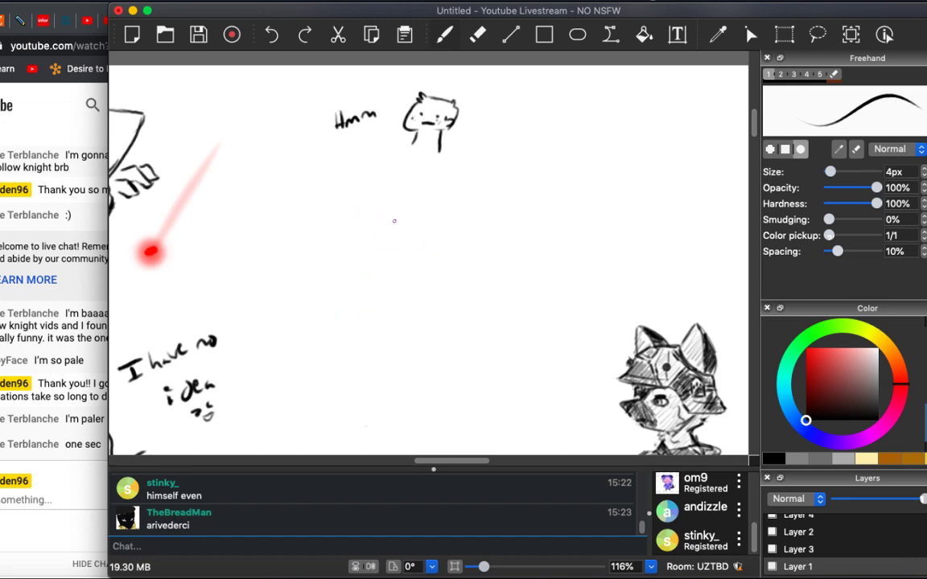
mouse_move(397, 207)
left_mouse_down()
mouse_move(381, 258)
mouse_move(406, 302)
mouse_move(398, 303)
mouse_move(447, 351)
mouse_move(483, 325)
mouse_move(510, 276)
mouse_move(501, 232)
mouse_move(505, 278)
left_mouse_up()
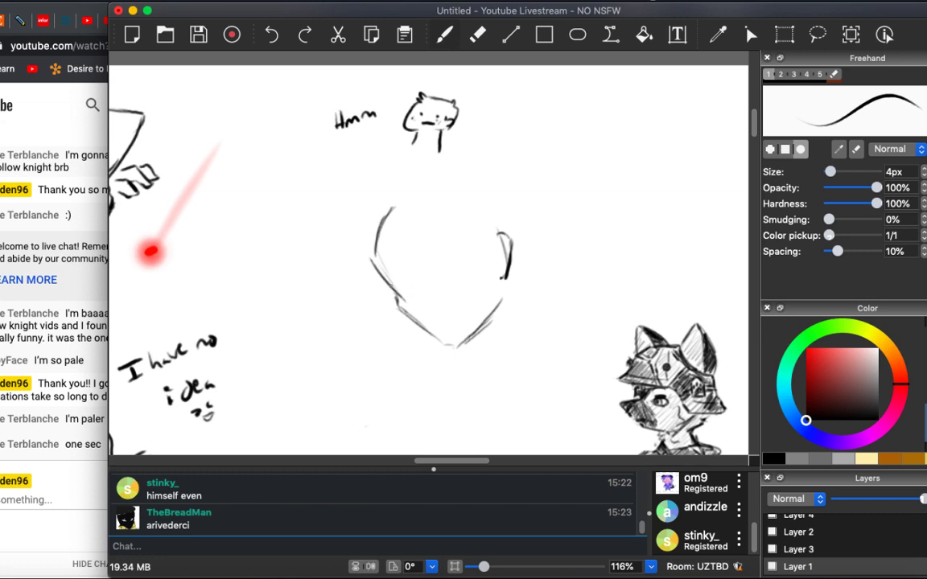
Draw the head's brow, nose, mouth and glaring eyes, and darken the edge of the jaw and cheek.
left_click_drag(406, 294, 372, 259)
left_click_drag(417, 298, 420, 327)
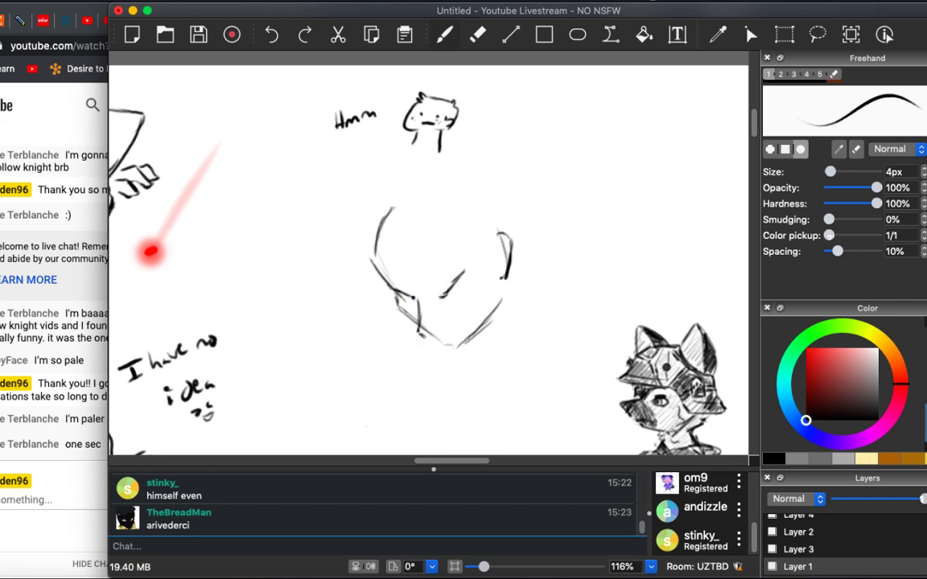
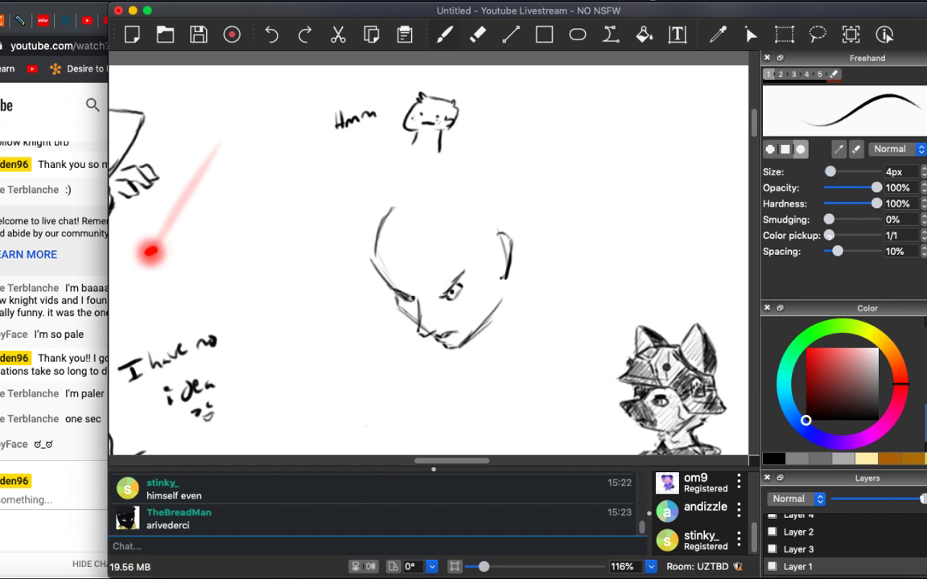
left_click_drag(501, 280, 490, 312)
Handwrite the caption "And now... It is time..." beside the glaring head.
mouse_move(266, 266)
left_mouse_down()
mouse_move(274, 280)
mouse_move(304, 268)
left_mouse_up()
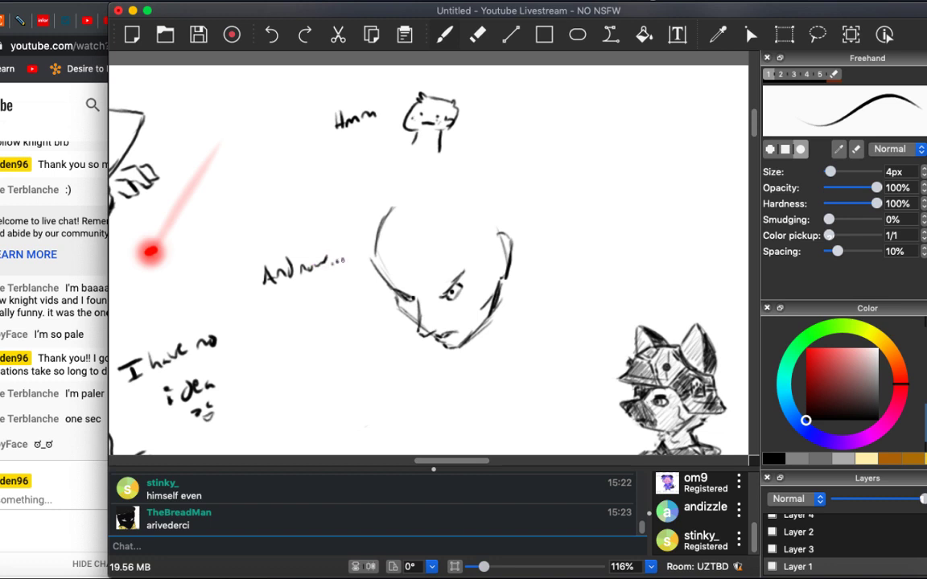
mouse_move(272, 298)
left_mouse_down()
mouse_move(277, 309)
mouse_move(294, 302)
mouse_move(308, 322)
mouse_move(330, 318)
left_mouse_up()
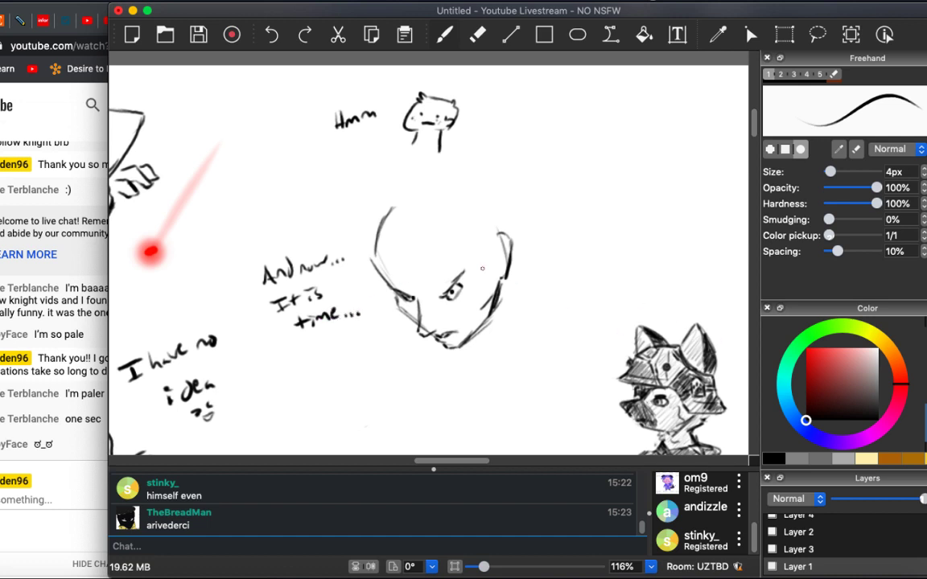
Close the head's outline with a rounded bald skull and erase the stray lines along its curve.
left_click_drag(484, 204, 506, 235)
mouse_move(390, 208)
left_mouse_down()
mouse_move(438, 192)
mouse_move(482, 196)
mouse_move(505, 221)
left_mouse_up()
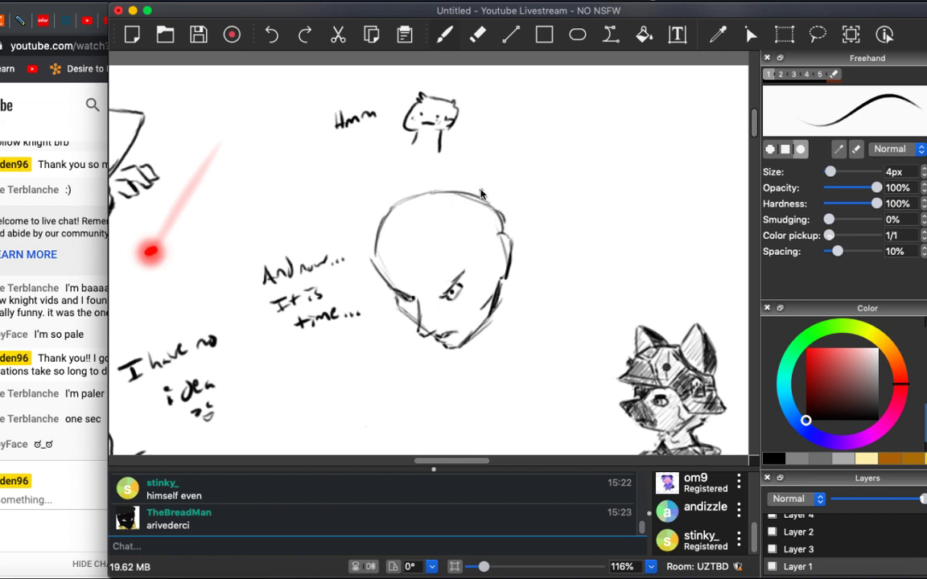
mouse_move(435, 190)
left_mouse_down()
mouse_move(464, 192)
mouse_move(369, 231)
left_mouse_up()
key("e")
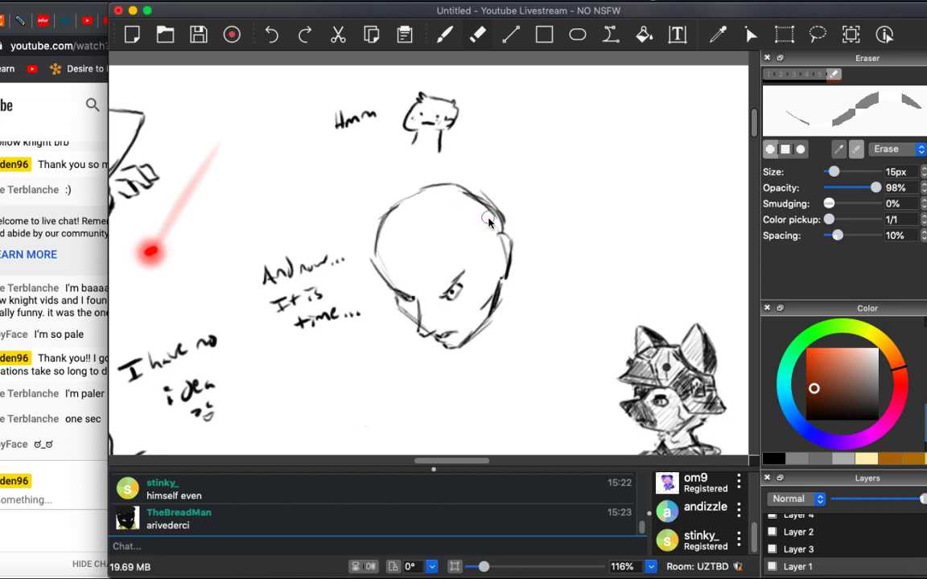
key("b")
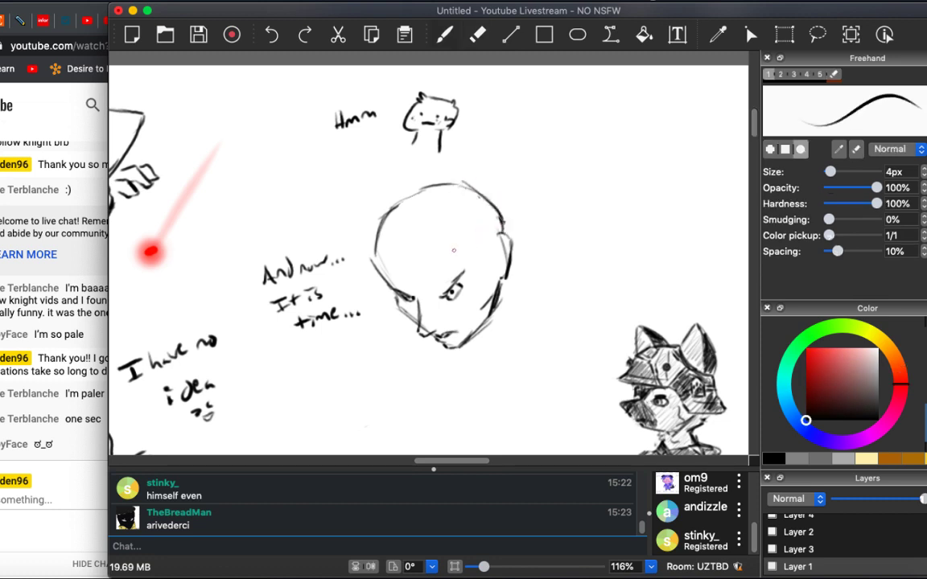
Add a new layer to the shared canvas.
left_click(808, 550)
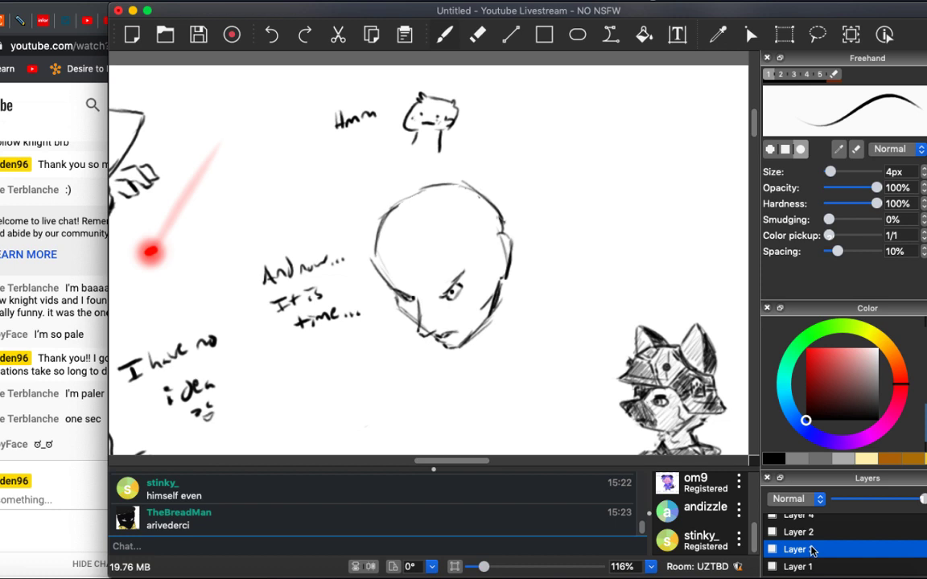
left_click(801, 566)
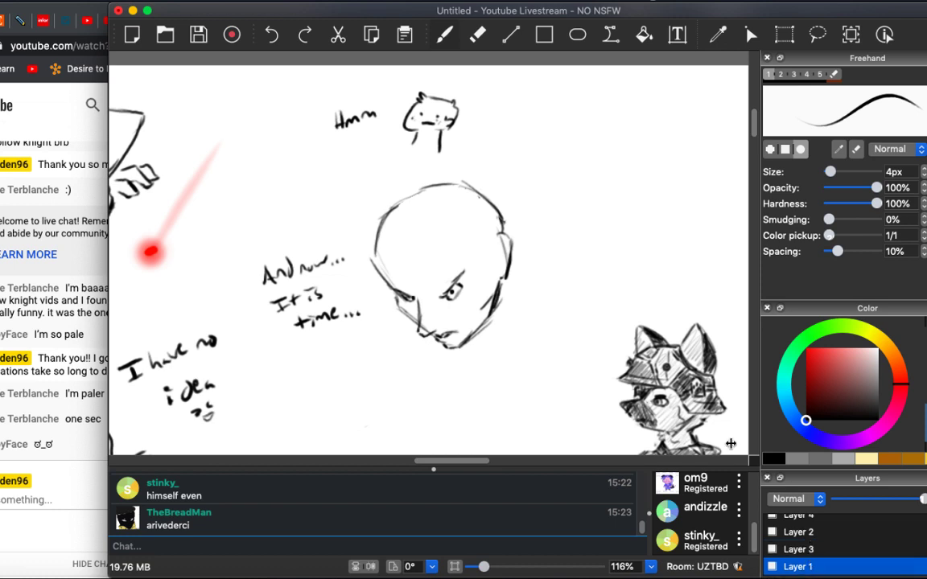
left_click(292, 2)
type("new")
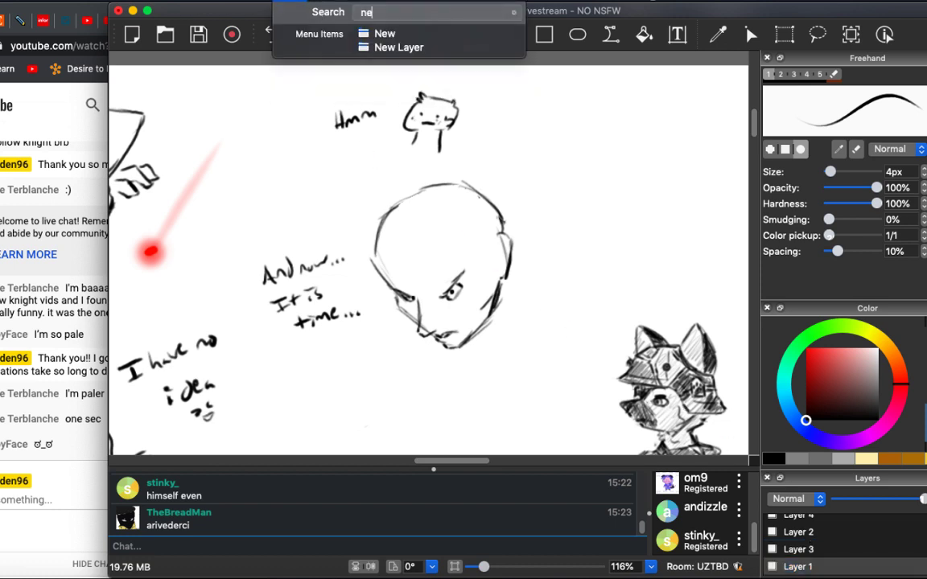
left_click(386, 33)
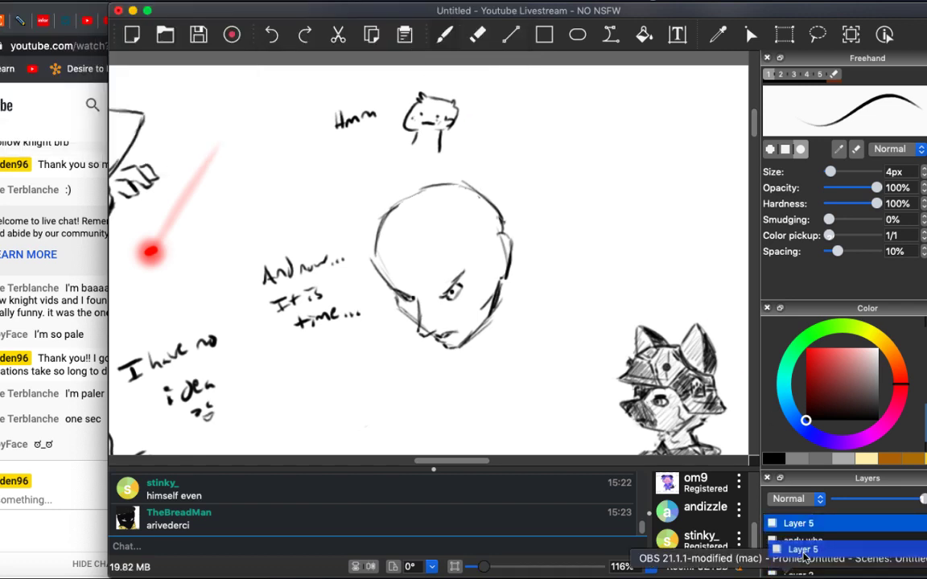
Move the new layer to the end of the layer stack, beneath Layer 1.
left_click_drag(802, 531, 833, 566)
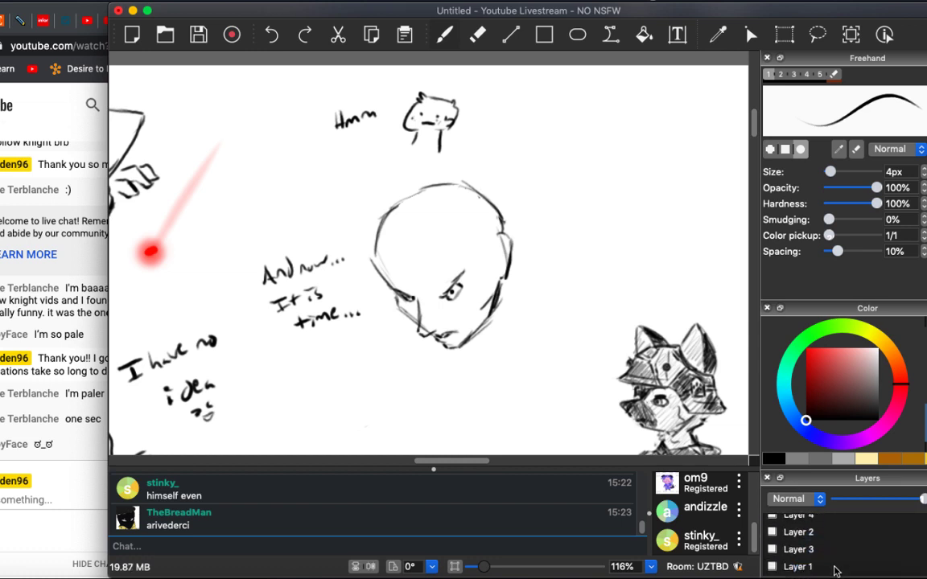
scroll(833, 563, "up", 3)
scroll(827, 542, "down", 1)
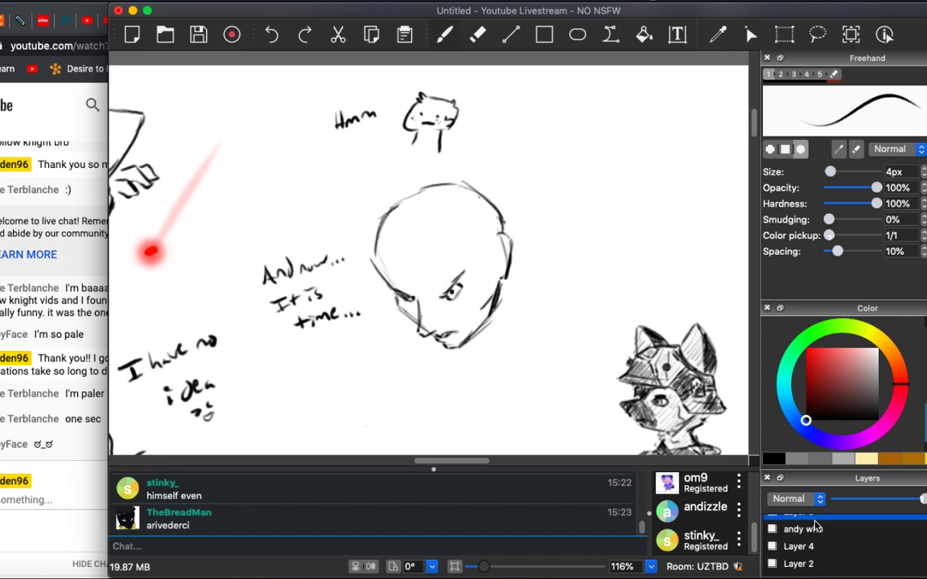
scroll(803, 528, "up", 1)
left_click_drag(812, 531, 813, 568)
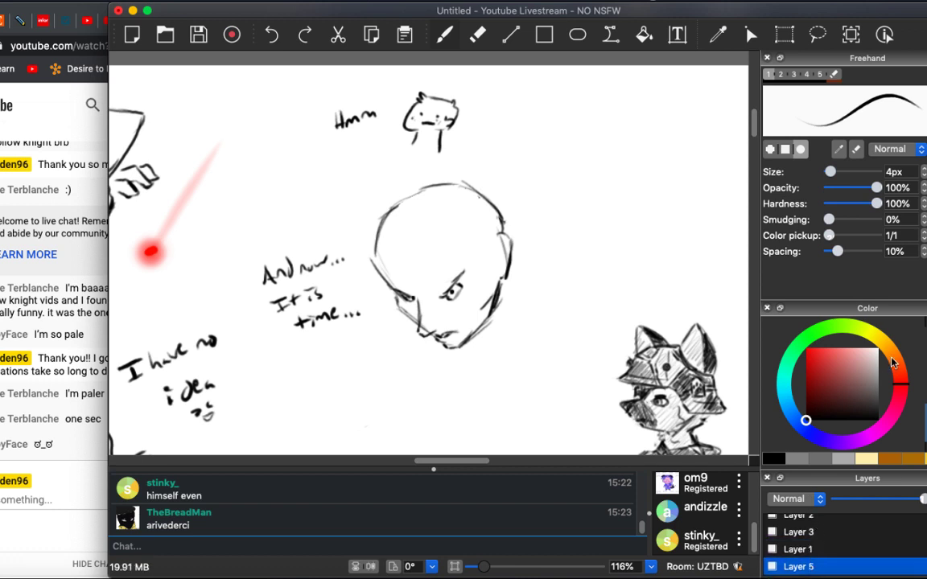
Sample the yellow from the head of the knife-holding robot.
scroll(410, 296, "up", 5)
scroll(410, 295, "left", 10)
scroll(410, 295, "down", 5)
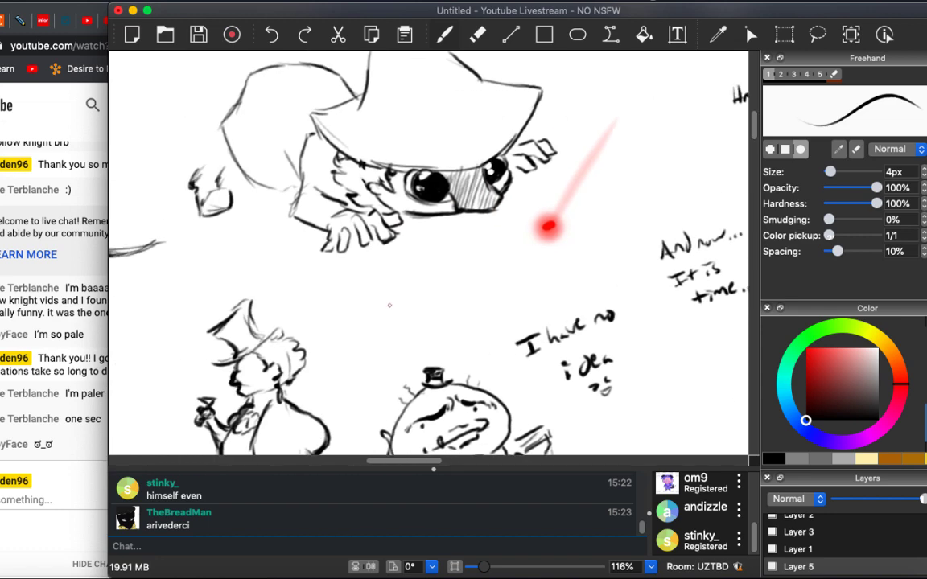
scroll(410, 296, "down", 8)
scroll(411, 295, "left", 8)
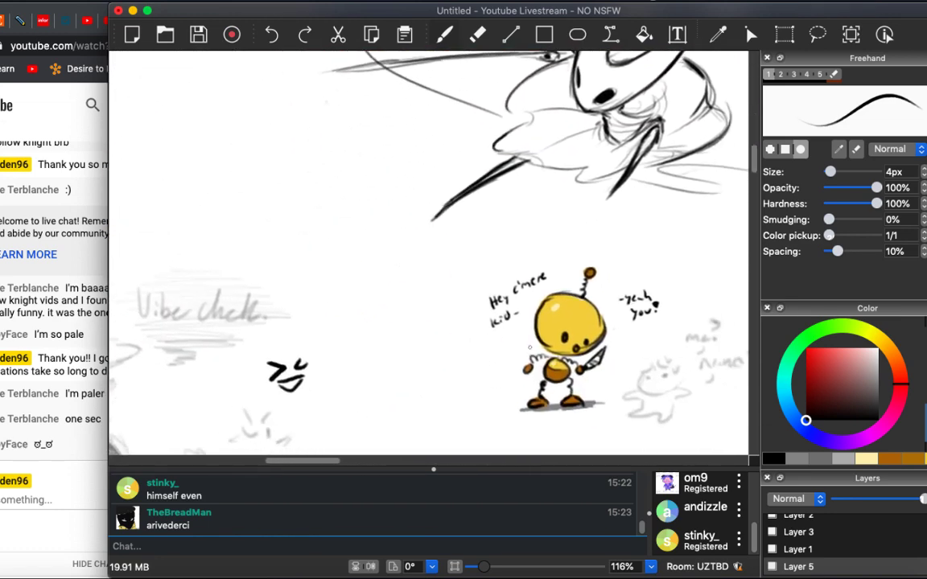
key("i")
left_click(545, 315)
Paint the face and lower part of the bald head yellow with a 24 px freehand brush.
scroll(571, 310, "right", 10)
scroll(571, 310, "up", 3)
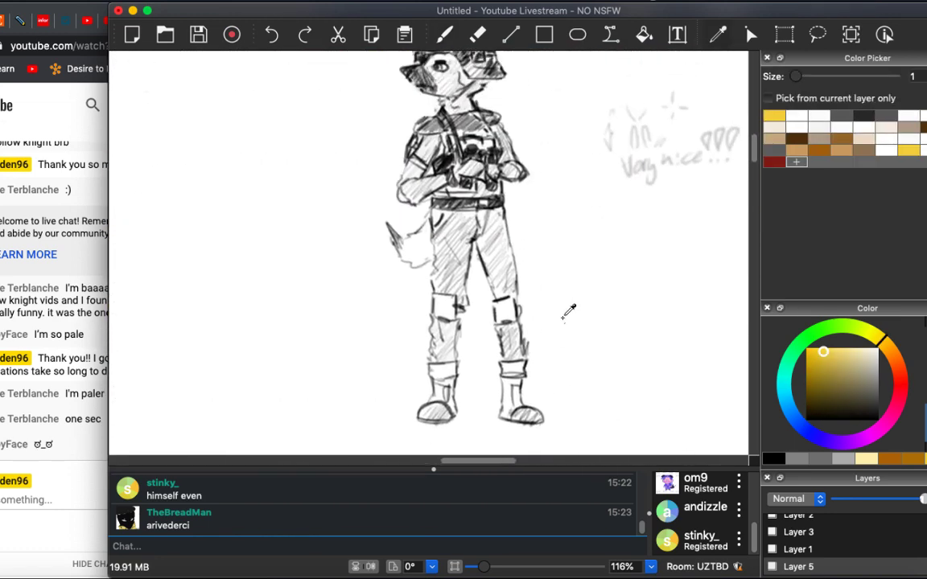
scroll(562, 314, "up", 2)
scroll(562, 314, "left", 3)
key("b")
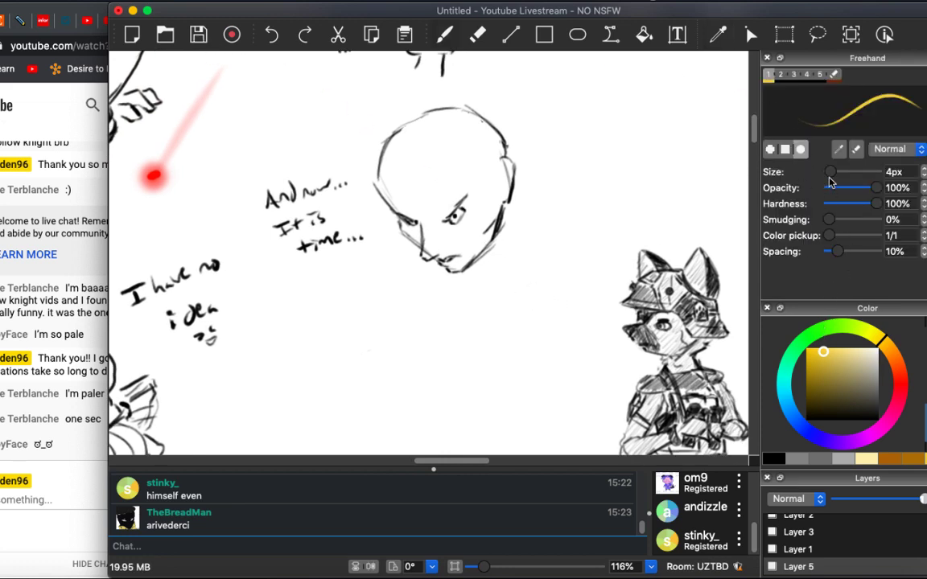
left_click_drag(830, 172, 838, 173)
mouse_move(439, 178)
left_mouse_down()
mouse_move(407, 181)
mouse_move(429, 217)
mouse_move(398, 214)
mouse_move(431, 252)
mouse_move(403, 238)
mouse_move(451, 233)
mouse_move(488, 191)
mouse_move(456, 213)
left_mouse_up()
left_click_drag(495, 176, 503, 171)
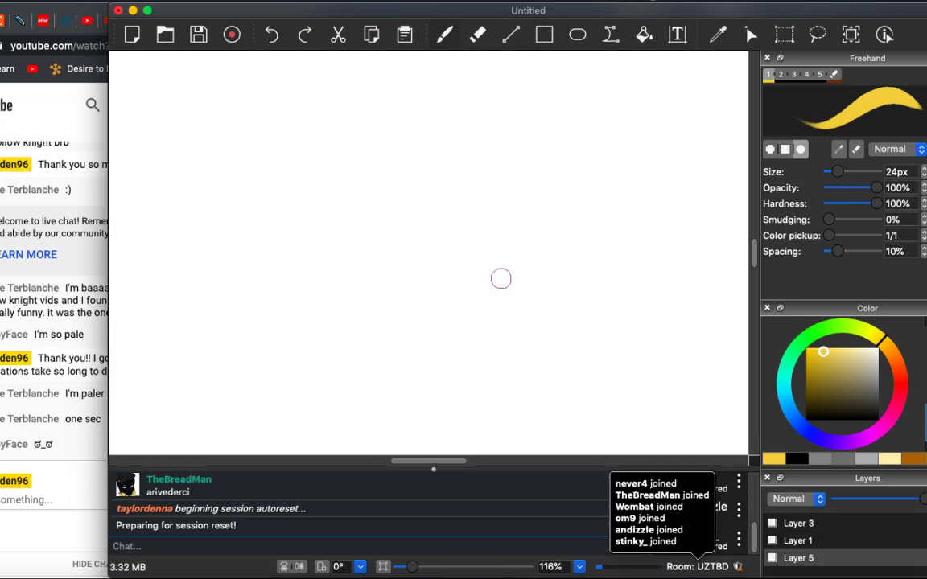
Return to the bald head and fill the remaining white area of the skull with yellow.
scroll(453, 259, "down", 10)
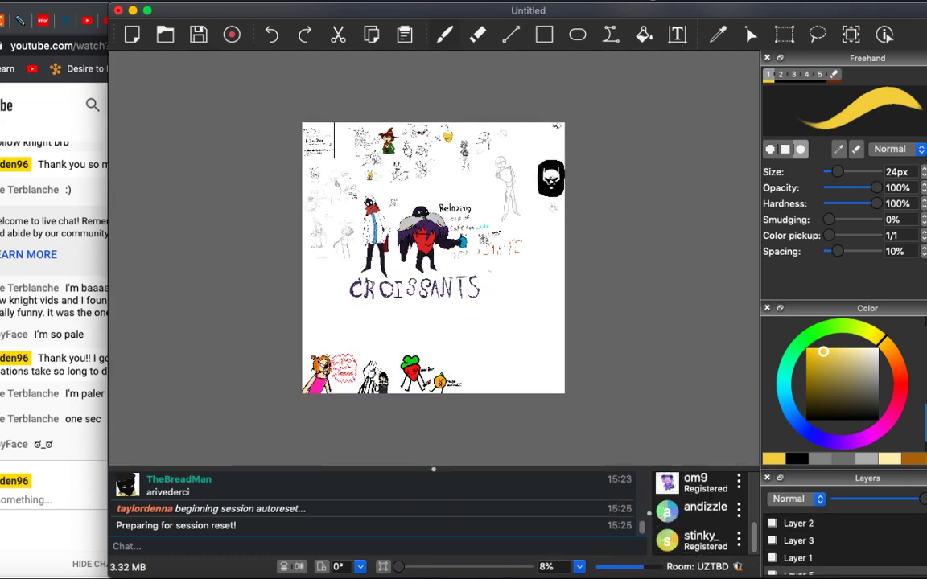
scroll(486, 275, "up", 10)
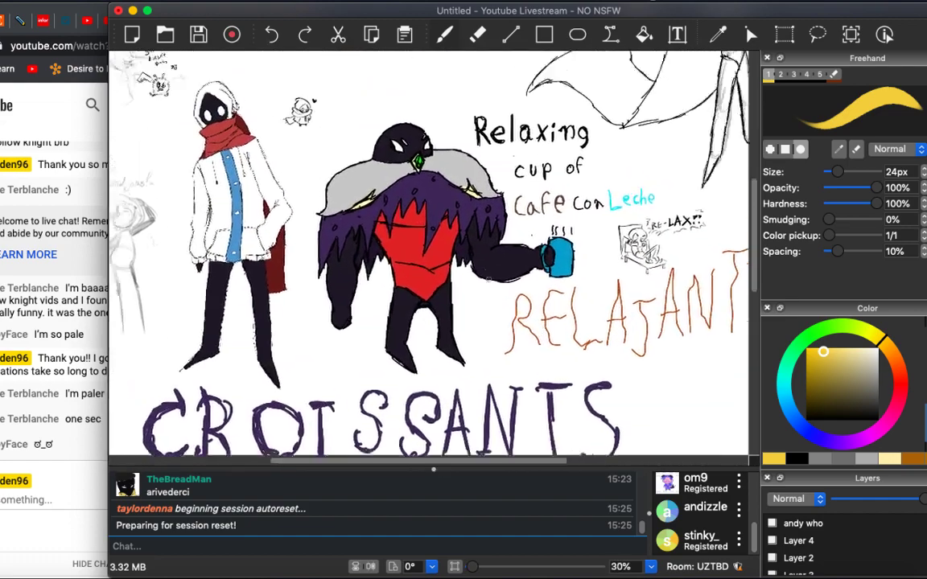
scroll(488, 276, "up", 5)
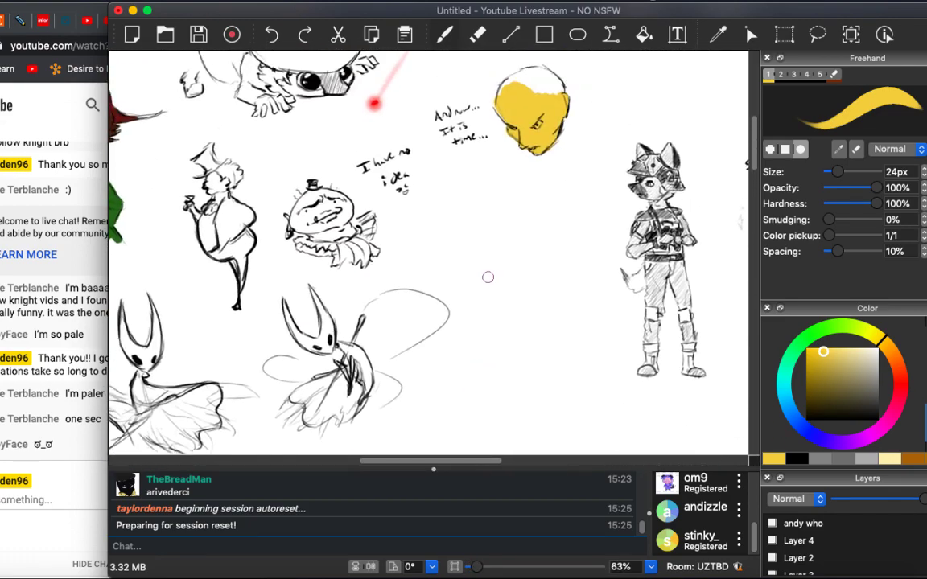
scroll(487, 279, "up", 5)
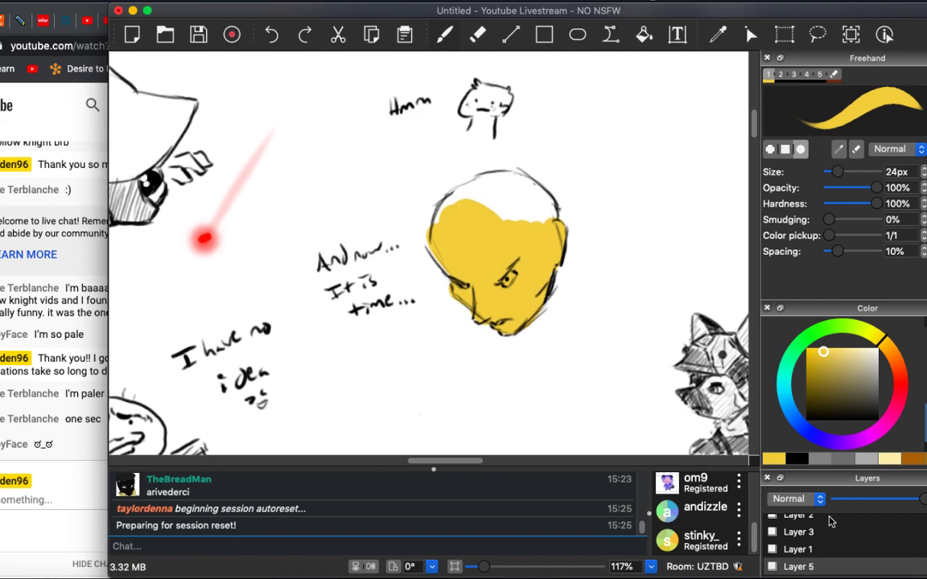
mouse_move(464, 196)
left_mouse_down()
mouse_move(490, 199)
mouse_move(481, 189)
mouse_move(469, 194)
mouse_move(470, 218)
mouse_move(499, 190)
mouse_move(486, 181)
mouse_move(533, 196)
mouse_move(529, 188)
mouse_move(511, 196)
mouse_move(532, 199)
mouse_move(545, 228)
left_mouse_up()
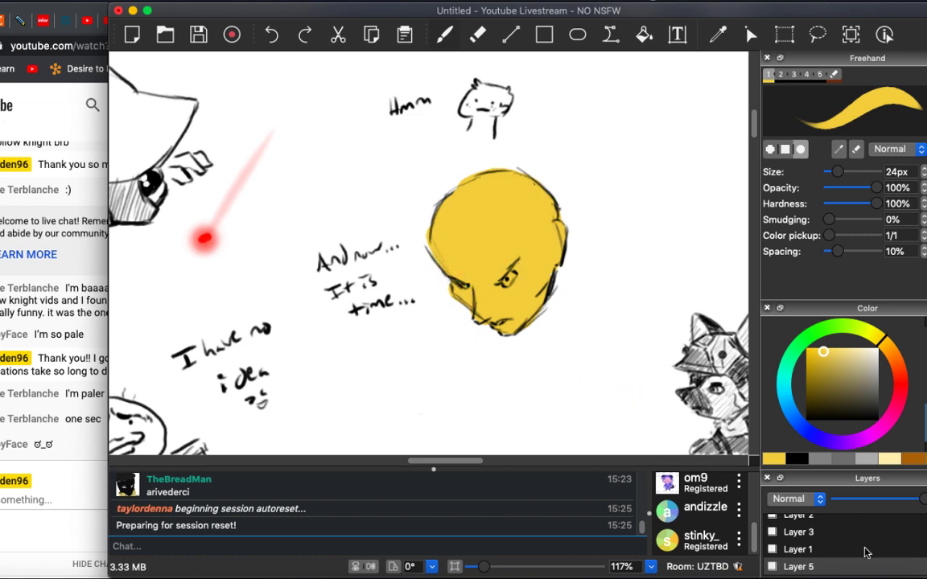
Switch the brush to white at 7 px and paint the whites of the head's eyes.
scroll(824, 556, "up", 1)
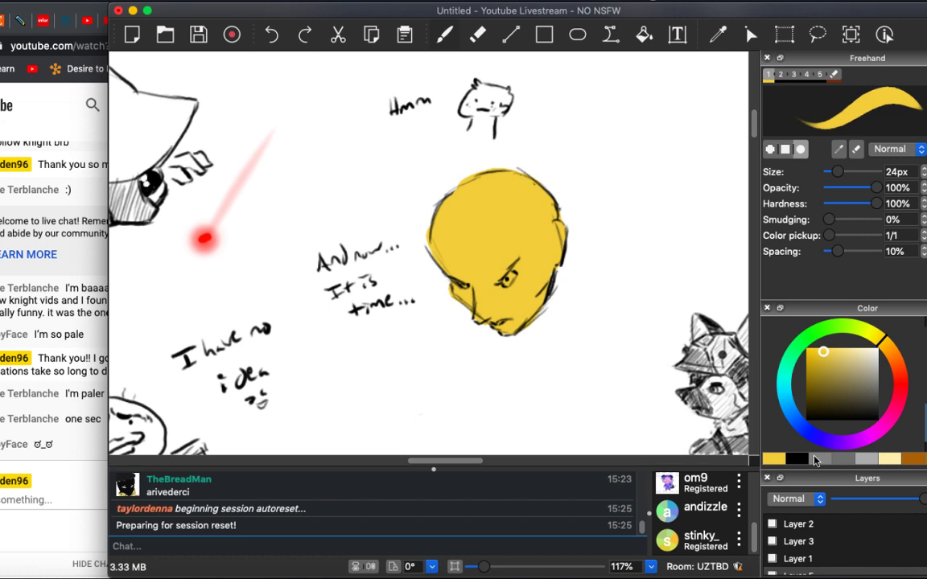
key("x")
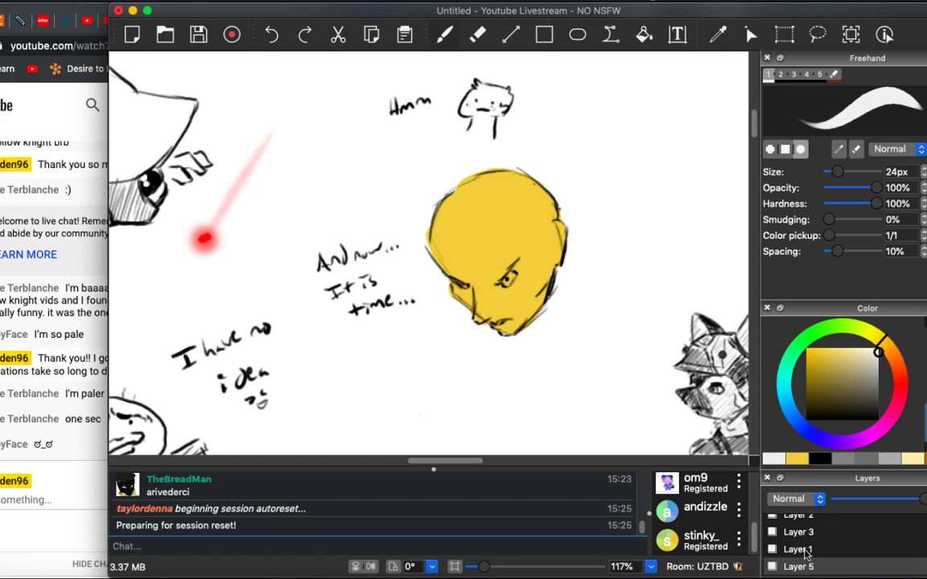
key("bracketleft")
key("bracketleft")
key("bracketleft")
key("bracketleft")
key("bracketleft")
key("bracketleft")
key("bracketleft")
key("bracketleft")
key("bracketleft")
key("bracketleft")
key("bracketleft")
key("bracketleft")
key("bracketleft")
key("bracketleft")
key("bracketleft")
key("bracketleft")
key("bracketleft")
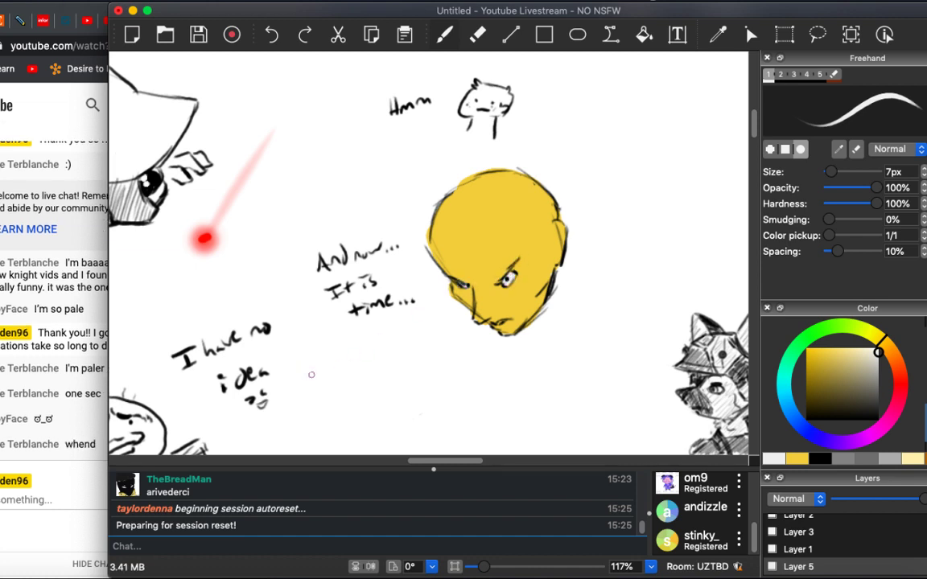
Set the brush color back to black and draw a small thick ring above the yellow head.
scroll(490, 266, "up", 5)
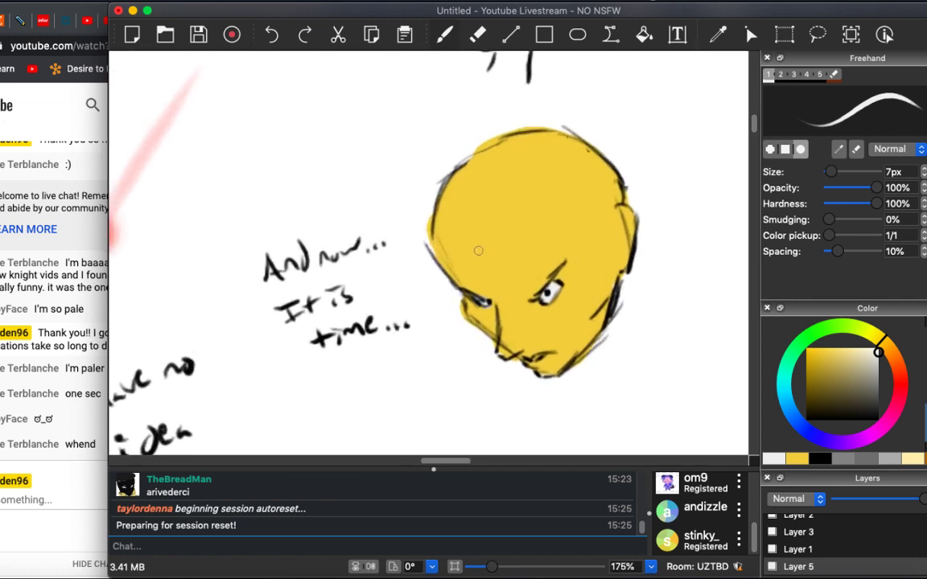
scroll(612, 268, "down", 3)
left_click(845, 381)
left_click_drag(839, 396, 805, 419)
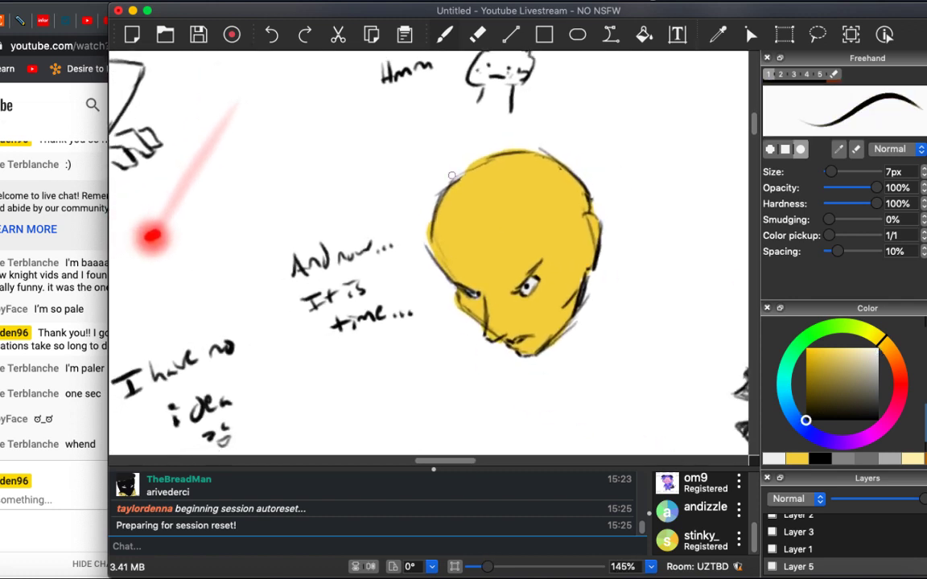
mouse_move(412, 97)
left_mouse_down()
mouse_move(407, 130)
mouse_move(414, 97)
left_mouse_up()
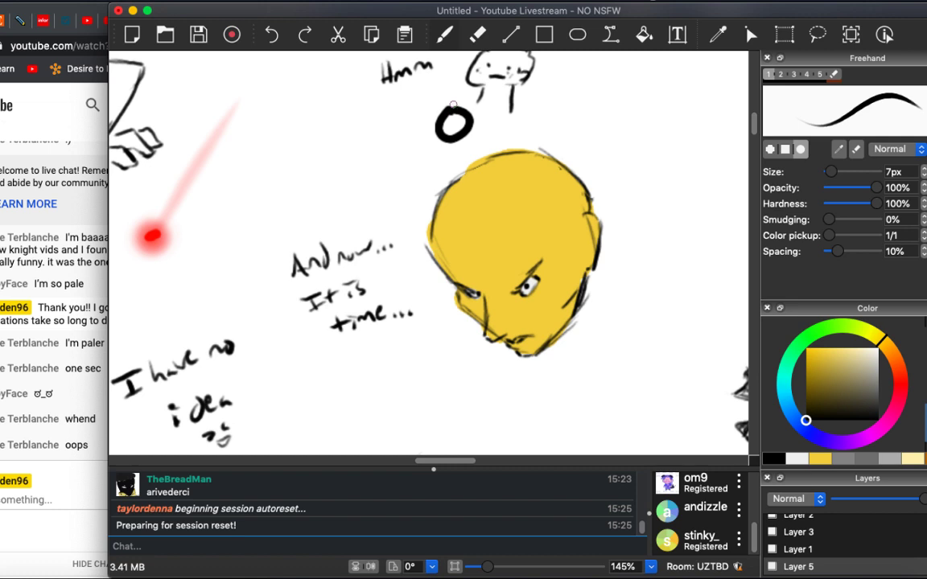
Undo the thick ring above the yellow head and select the first freehand brush preset.
key("super+z")
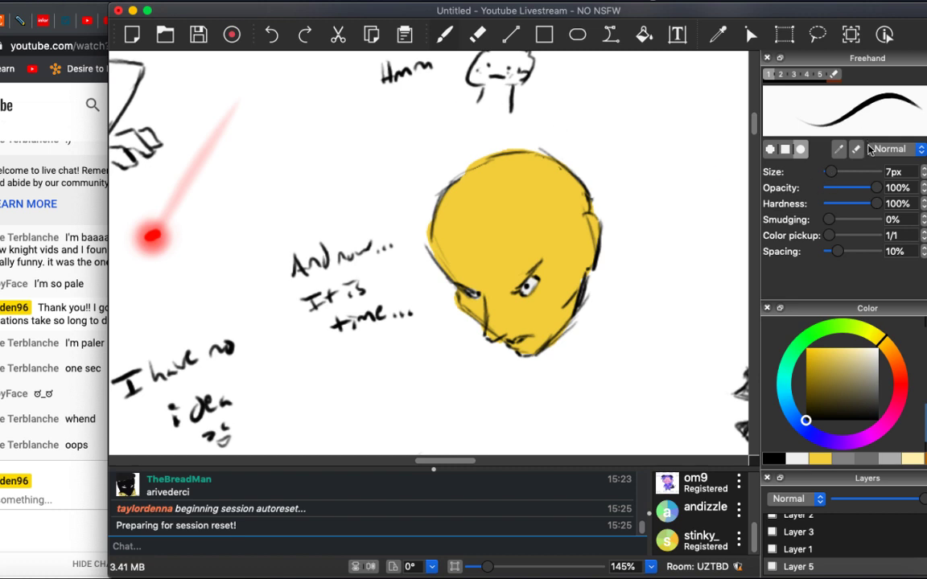
key("2")
left_click(769, 74)
left_click_drag(460, 104, 457, 106)
key("super+z")
left_click_drag(555, 71, 599, 149)
key("super+z")
key("super+minus")
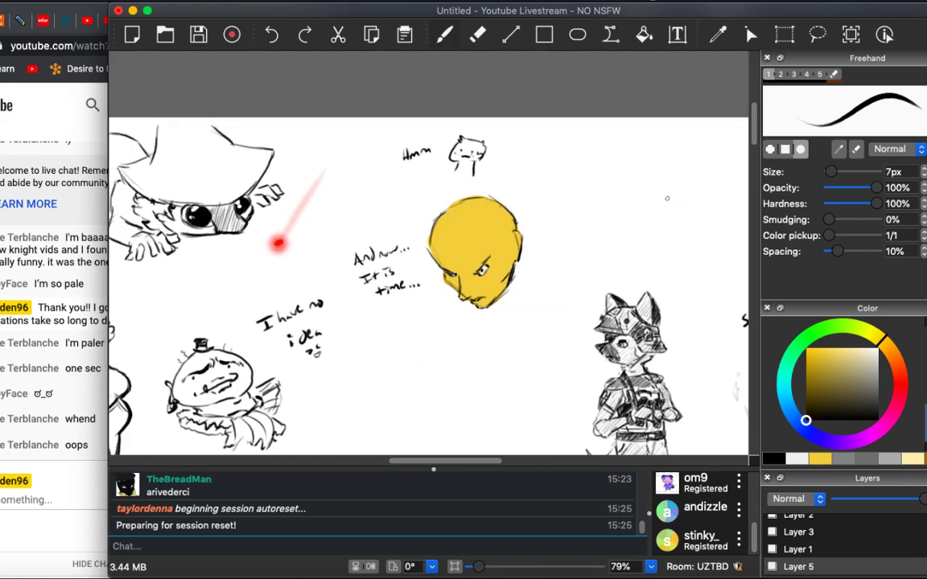
scroll(865, 196, "down", 3)
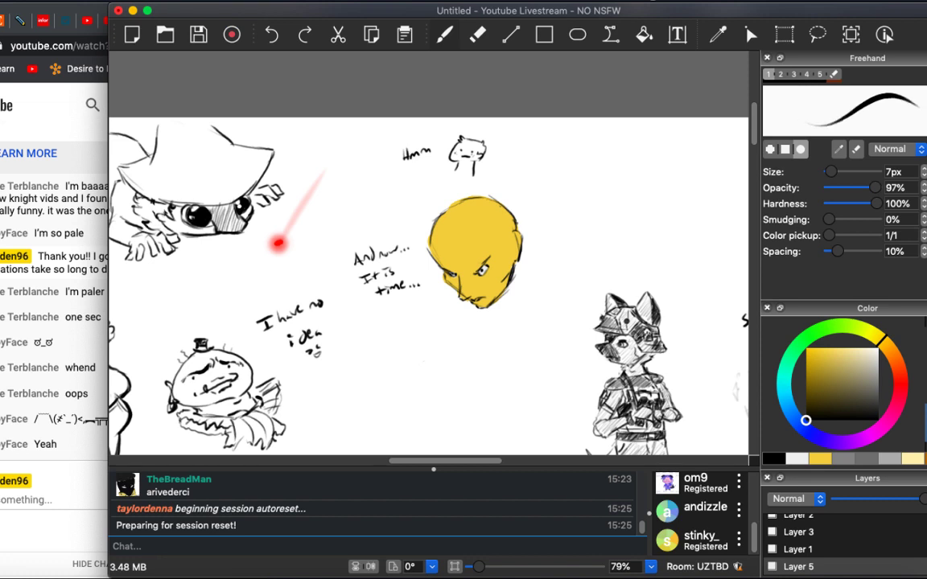
left_click_drag(570, 131, 600, 196)
key("ctrl+z")
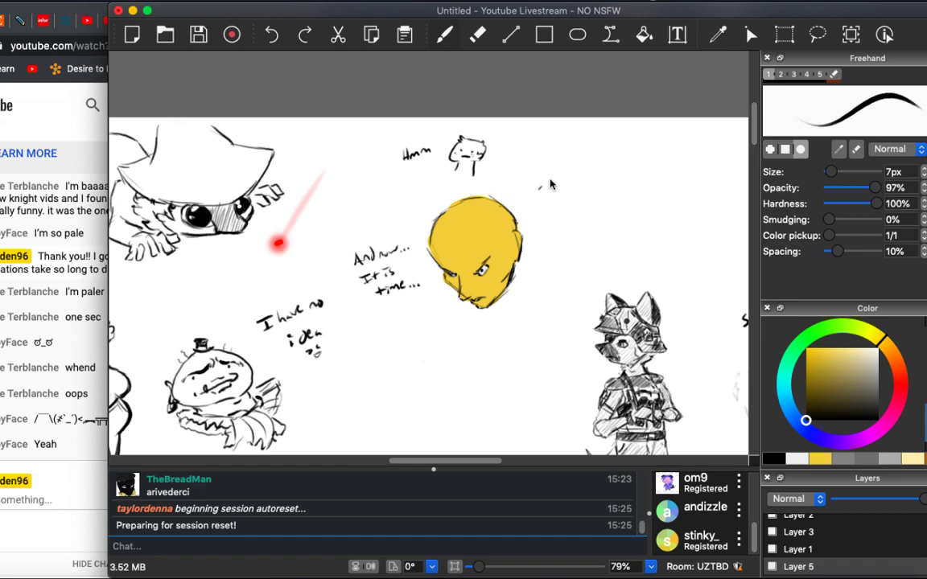
left_click_drag(551, 180, 571, 235)
scroll(555, 197, "up", 5)
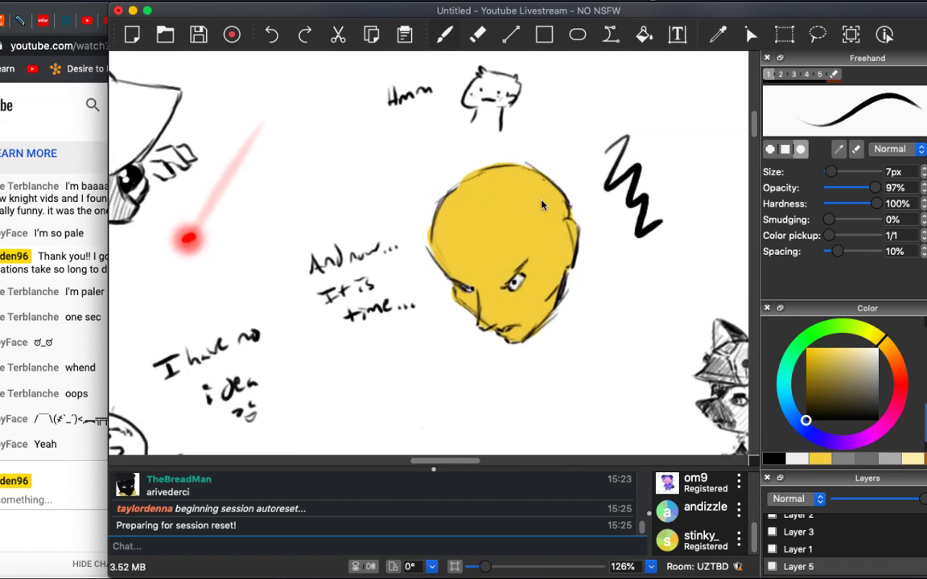
key("cmd+z")
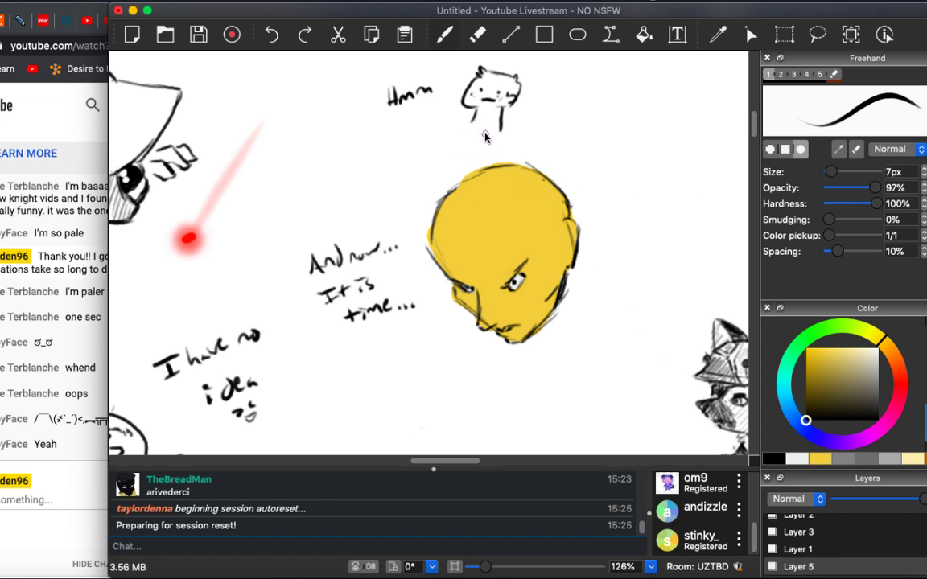
On Layer 1, lasso the "Hmm" caption with its small creature and move both rightward, away from the space above the yellow head.
key("e")
left_click(798, 549)
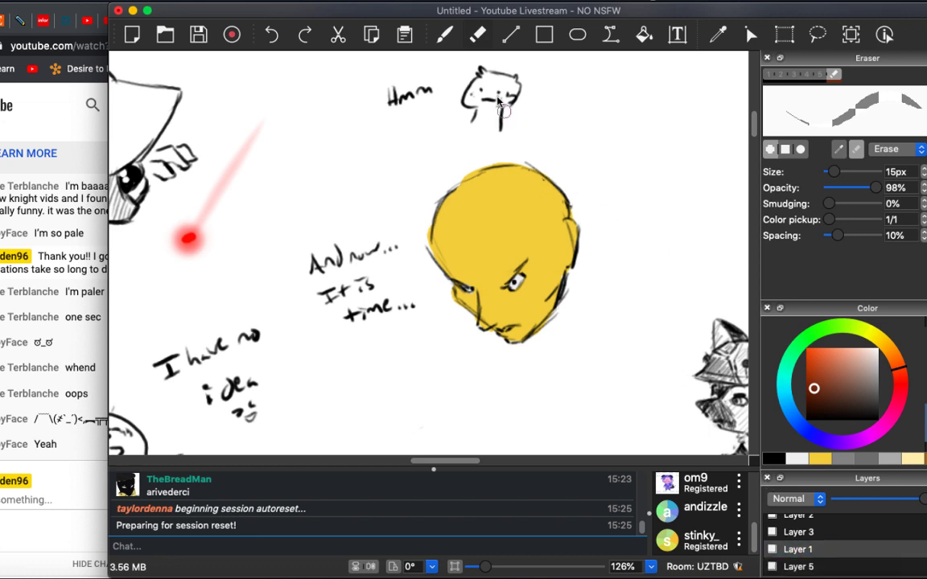
scroll(367, 155, "up", 1)
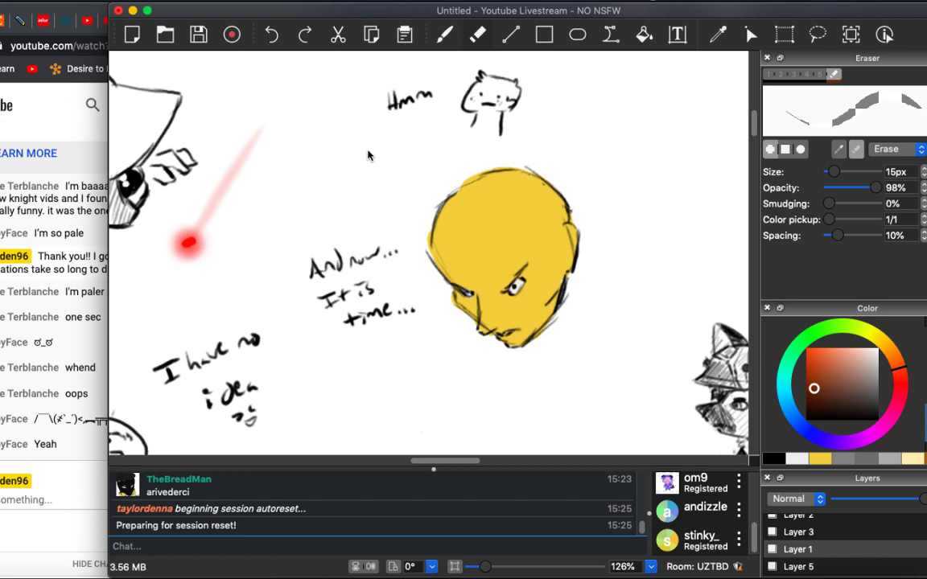
scroll(368, 155, "up", 5)
key("d")
mouse_move(486, 147)
left_mouse_down()
mouse_move(563, 151)
mouse_move(499, 163)
left_mouse_up()
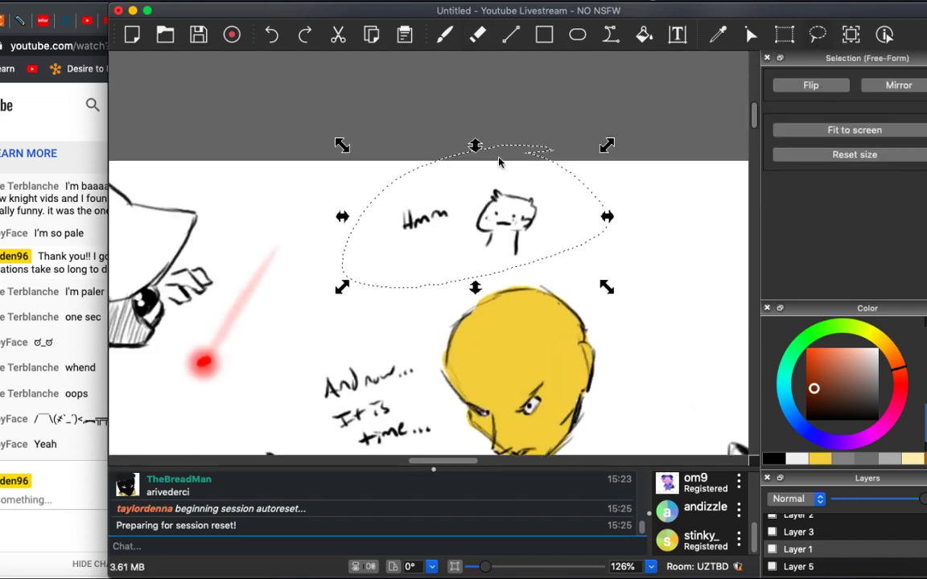
mouse_move(549, 189)
left_mouse_down()
mouse_move(455, 184)
mouse_move(752, 189)
left_mouse_up()
key("Return")
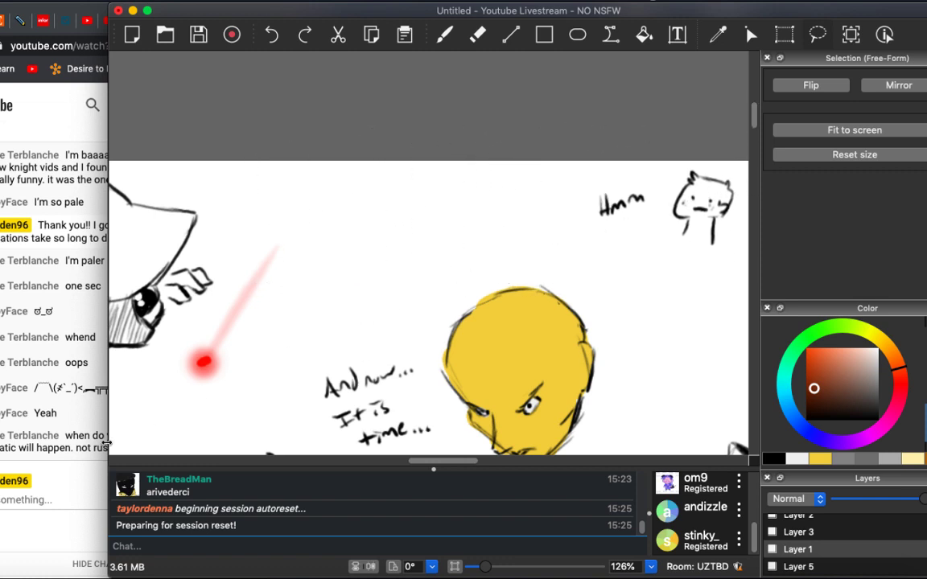
Reply in the YouTube live chat to the question about the next animatic: "Not sure! I don't have one in the works" for now.
left_click(64, 499)
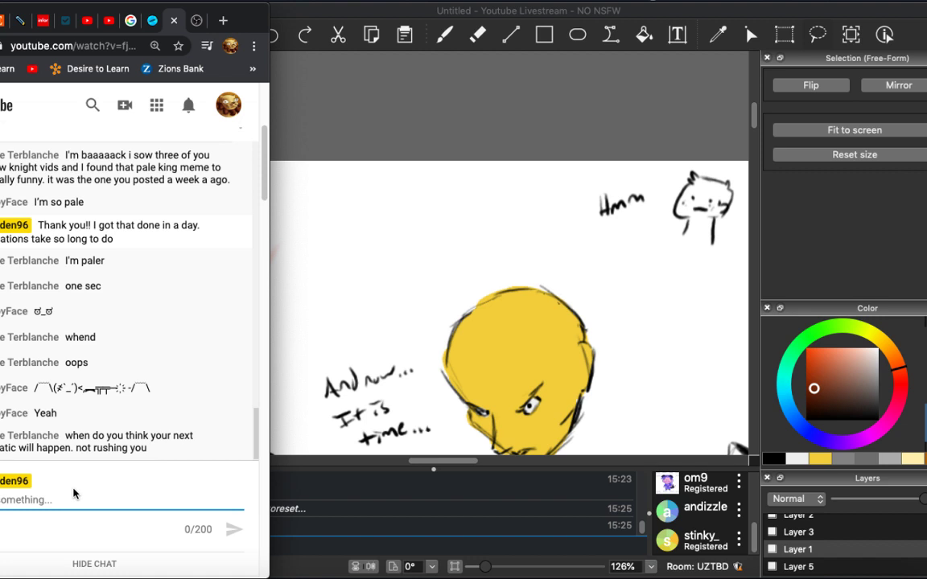
type("lmao")
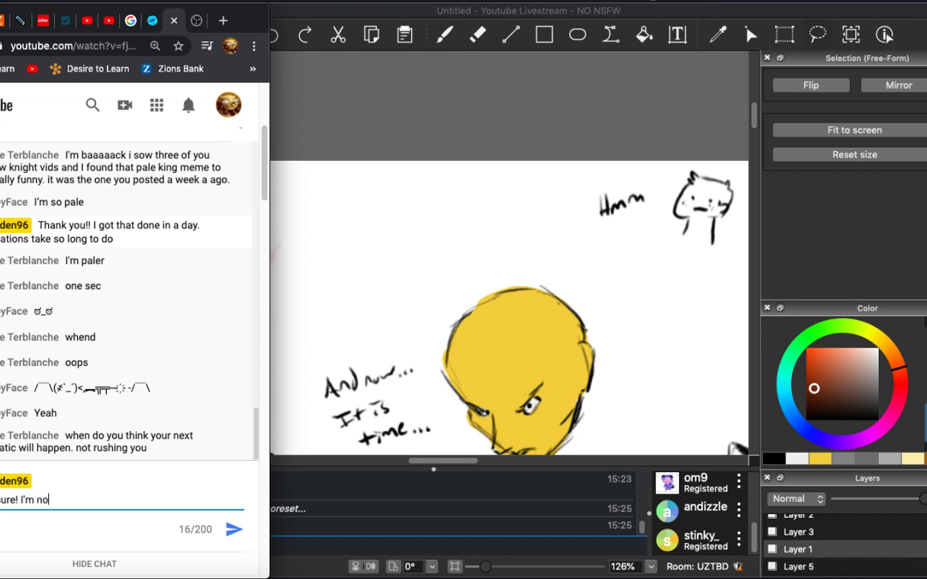
key("Return")
Return to the canvas, set the brush size to 3 px and draw a ball on a coiled spring rising from the yellow head.
key("super+Tab")
left_click_drag(463, 218, 430, 239)
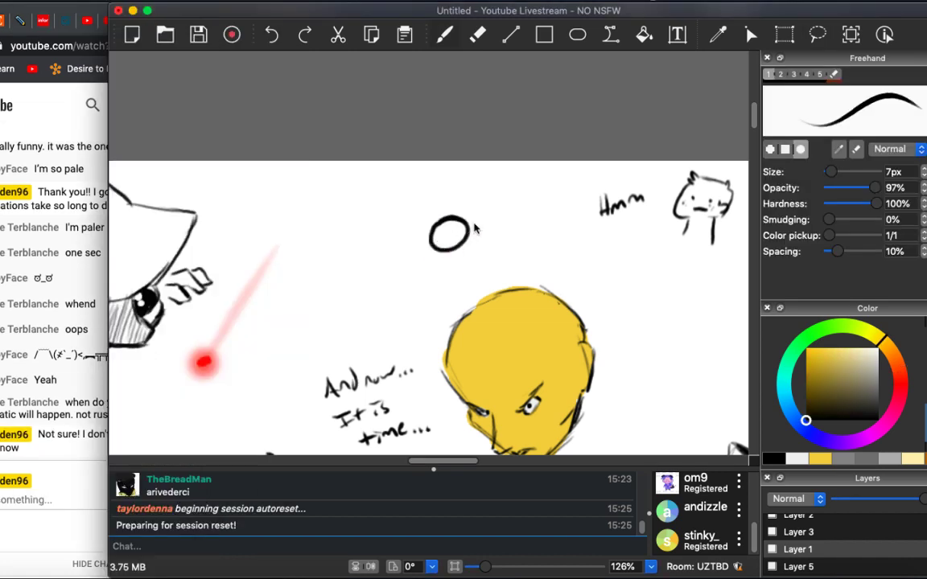
key("super+z")
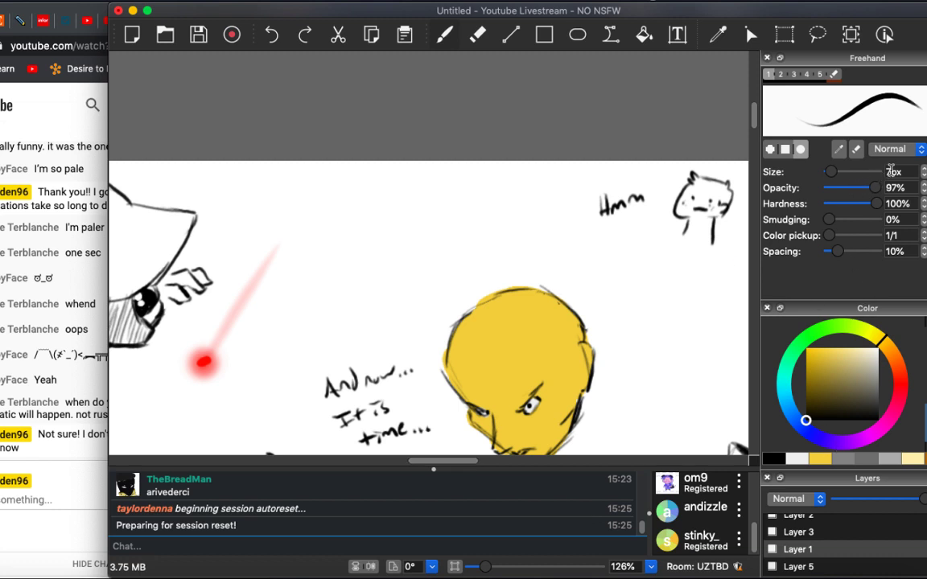
left_click_drag(831, 171, 828, 171)
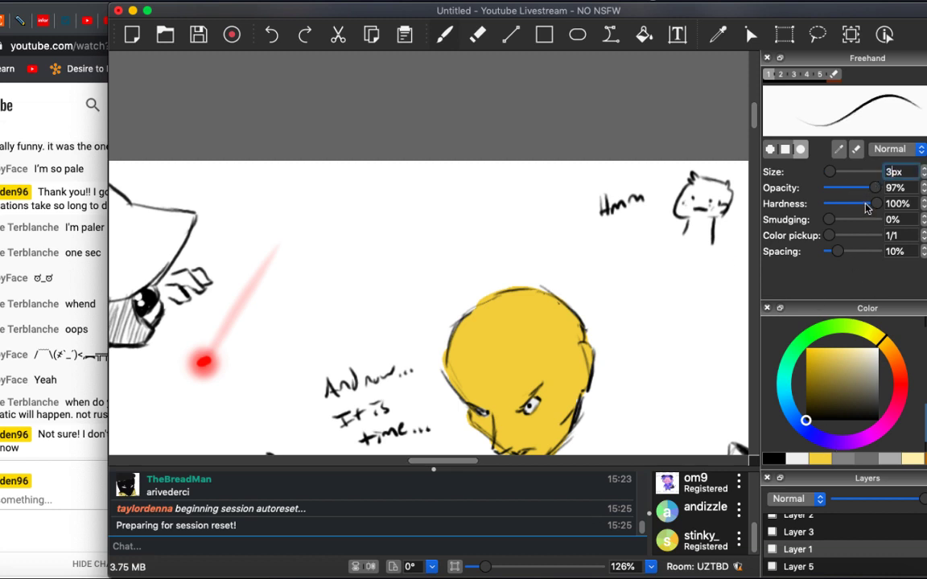
mouse_move(467, 232)
left_mouse_down()
mouse_move(466, 256)
mouse_move(482, 235)
mouse_move(445, 245)
mouse_move(481, 236)
mouse_move(465, 270)
mouse_move(475, 265)
mouse_move(474, 278)
mouse_move(479, 271)
mouse_move(492, 297)
left_mouse_up()
key("super+z")
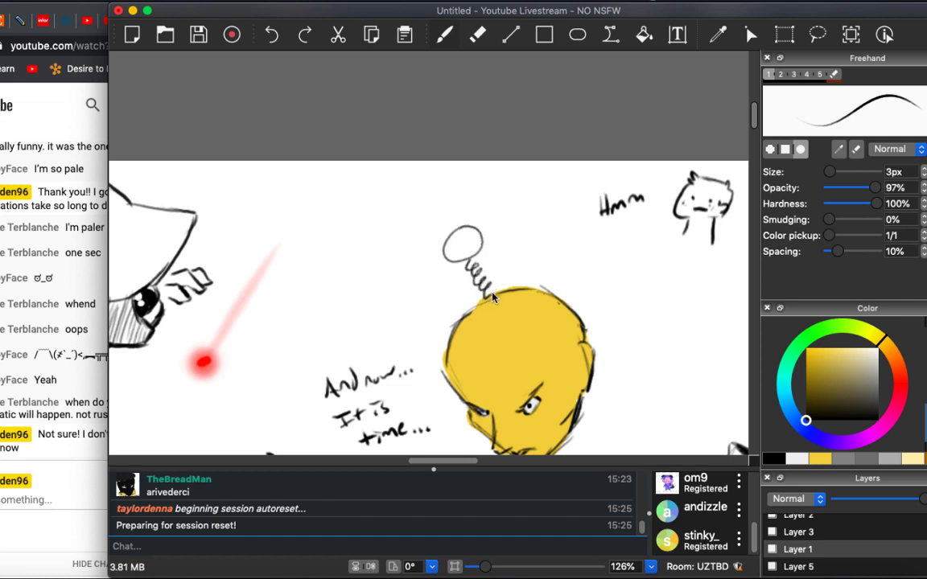
Handwrite "For cursed art" below the "And now... It is time..." caption beside the head.
scroll(419, 338, "down", 5)
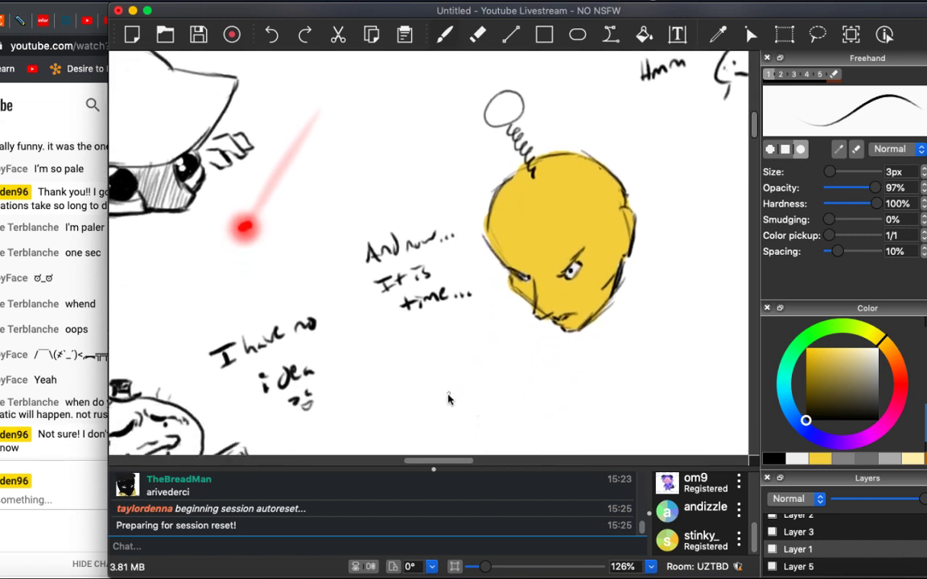
mouse_move(382, 315)
left_mouse_down()
mouse_move(434, 313)
mouse_move(436, 325)
mouse_move(463, 305)
mouse_move(463, 316)
mouse_move(470, 301)
mouse_move(477, 311)
mouse_move(473, 290)
mouse_move(419, 347)
mouse_move(444, 344)
left_mouse_up()
left_click_drag(449, 334, 451, 354)
left_click_drag(443, 344, 455, 342)
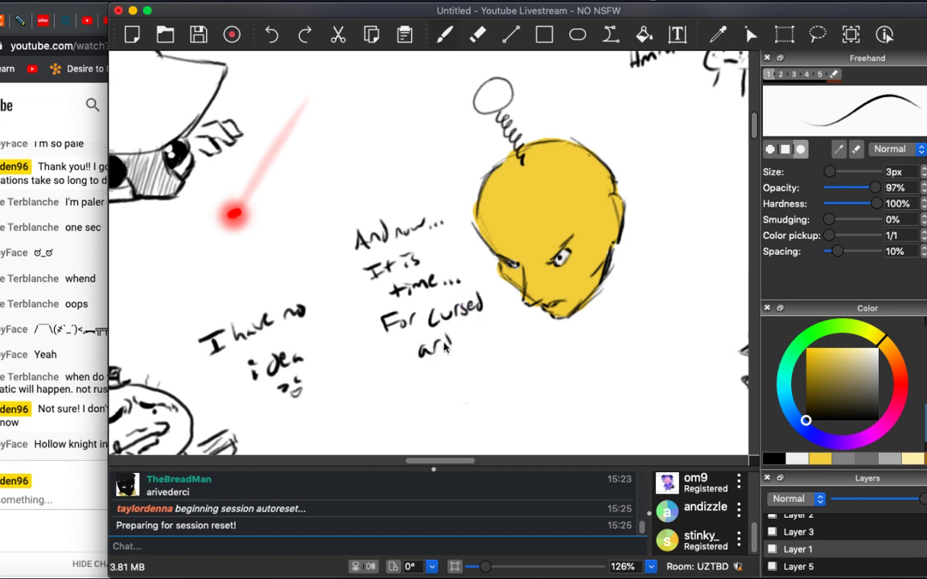
Reply to the Hollow Knight suggestion in the YouTube live chat: "I've been wanting to do that! It may take a month or so".
left_click(78, 494)
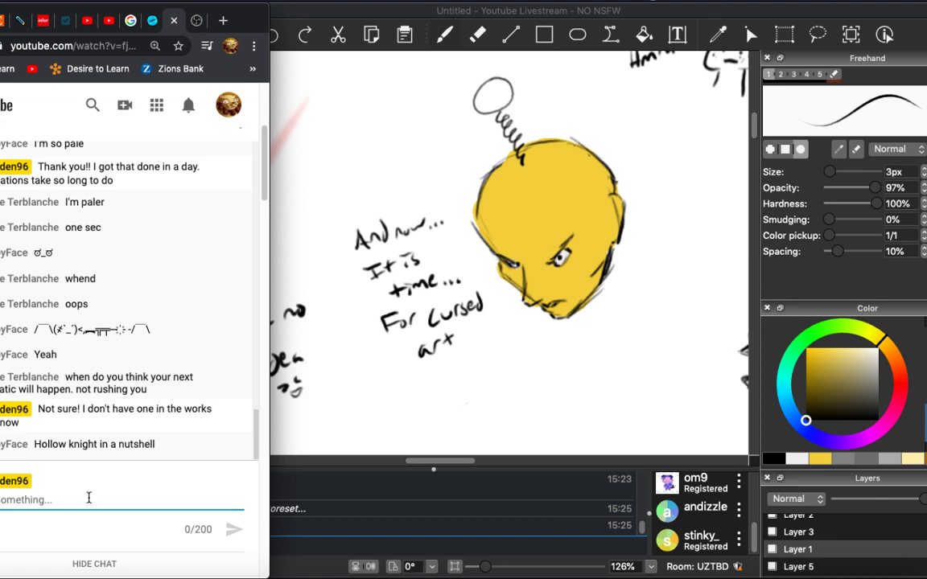
type("en w")
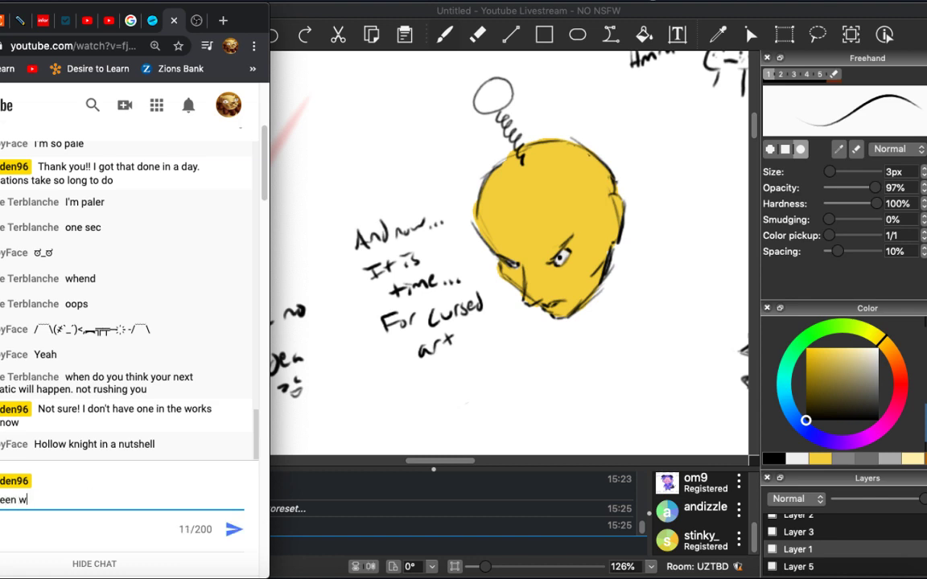
type("anting to do tha")
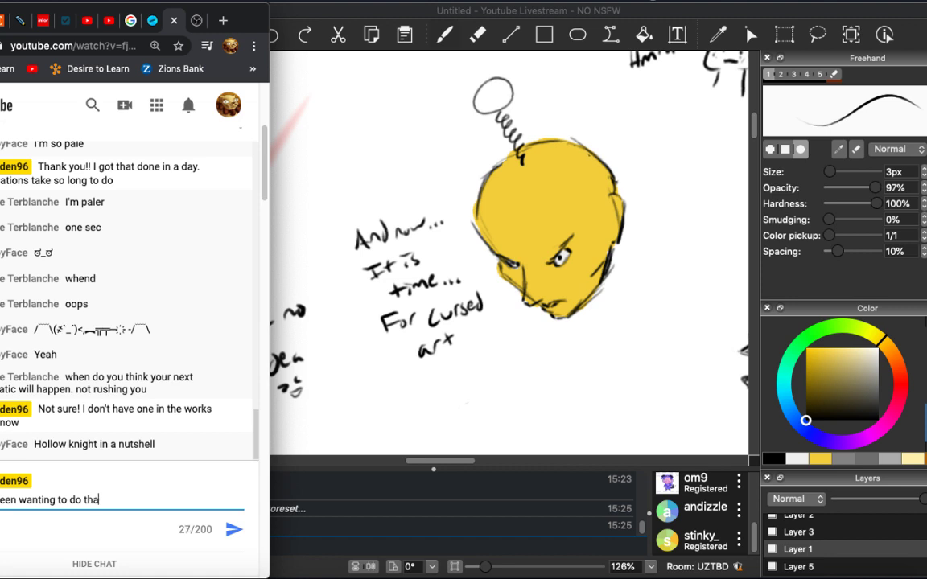
type("t! It may take a month")
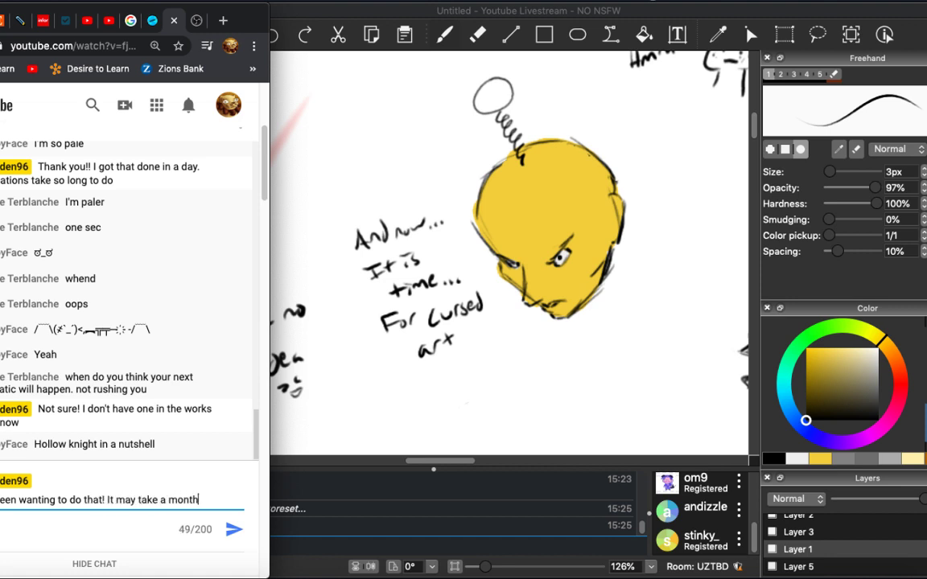
type(" or so")
key("Return")
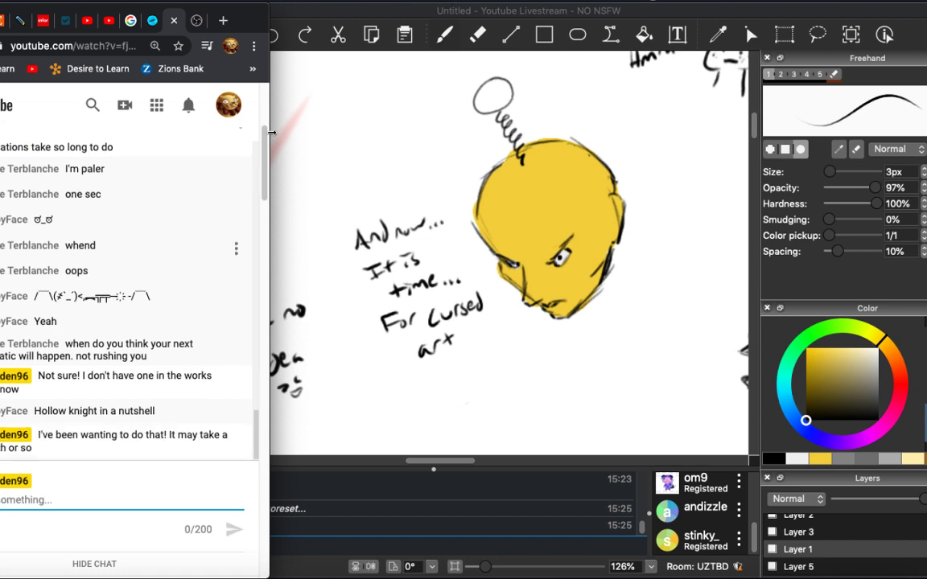
Switch to the shared drawing canvas and sample the brown of the small knife-holding robot's body as the brush colour.
left_click(293, 10)
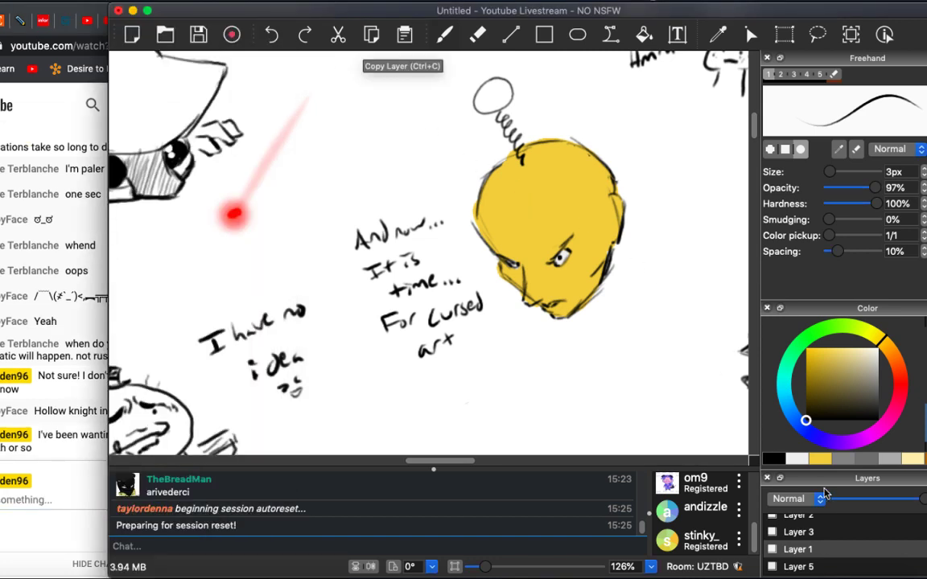
scroll(506, 278, "right", 3)
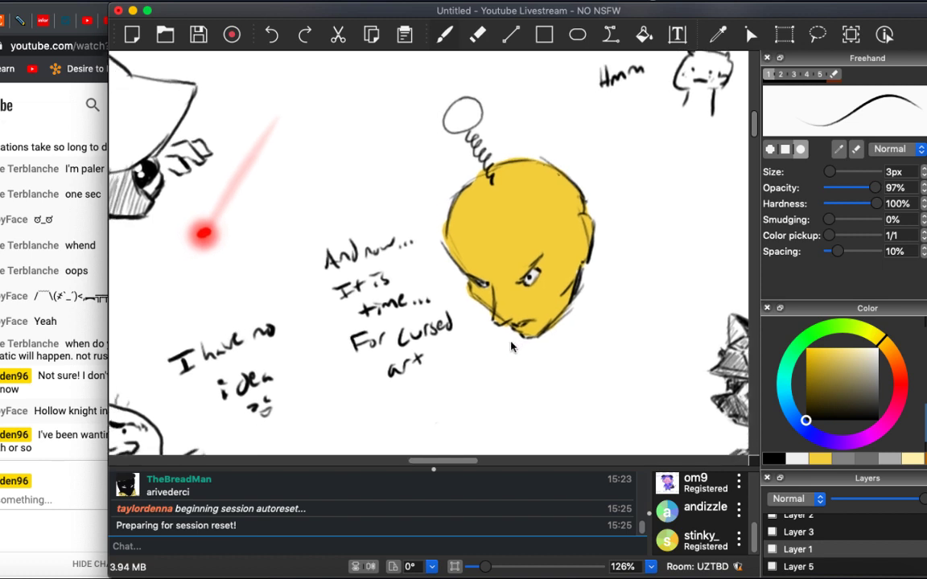
scroll(511, 346, "down", 2)
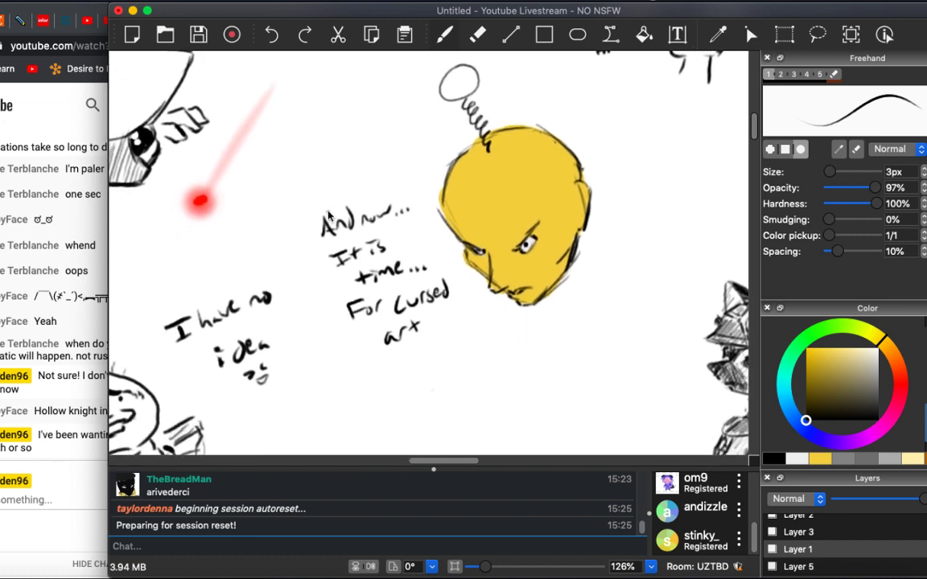
scroll(491, 225, "up", 3)
scroll(492, 225, "right", 2)
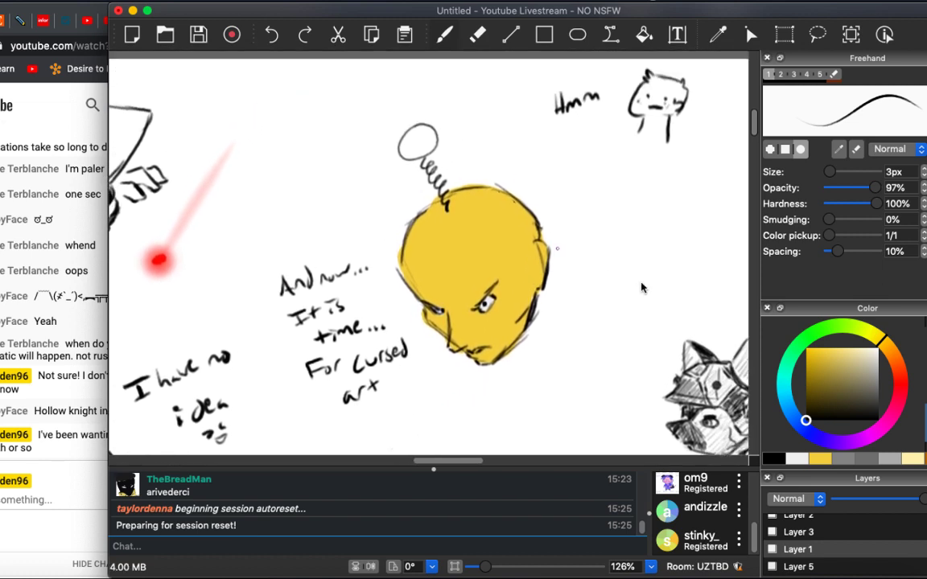
scroll(641, 287, "up", 1)
left_click(892, 354)
left_click(805, 374)
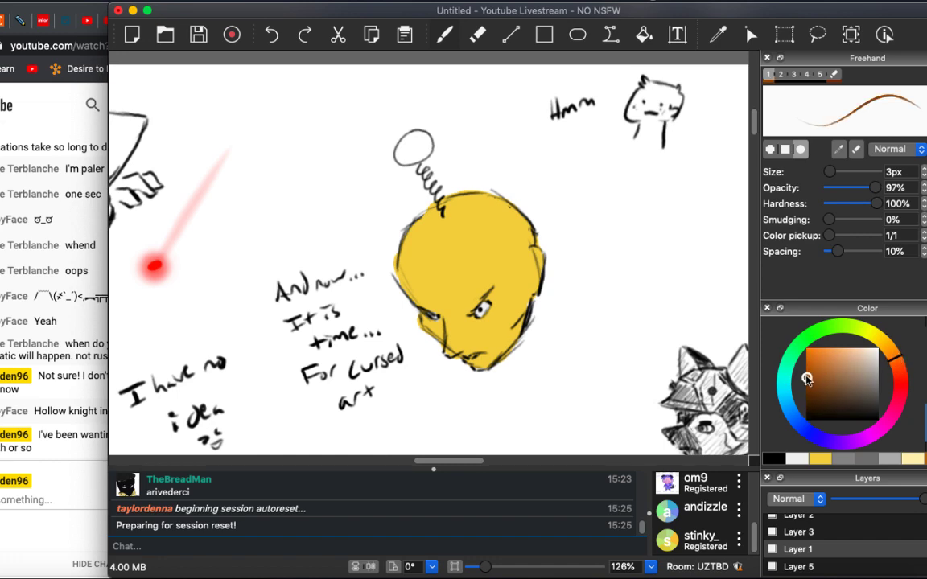
scroll(441, 387, "left", 15)
scroll(440, 387, "down", 3)
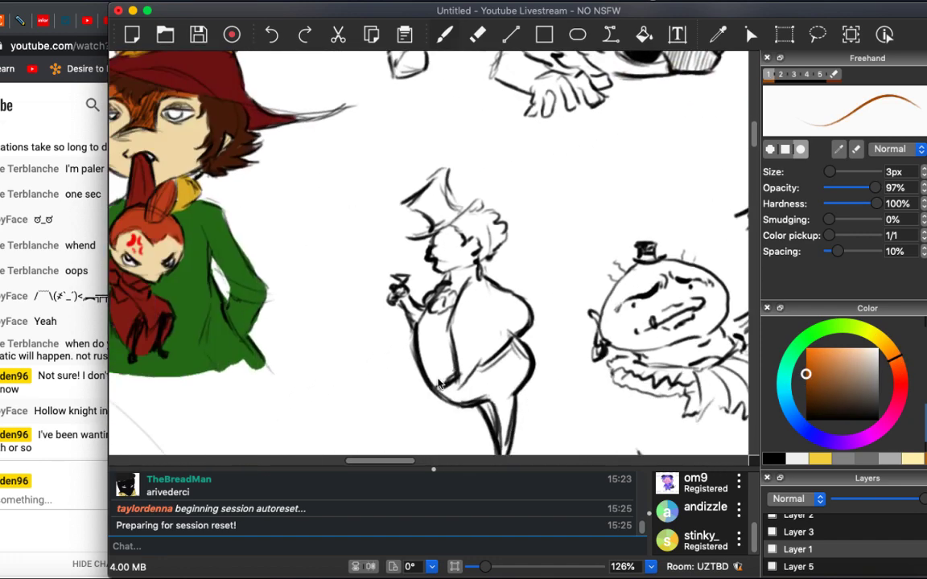
scroll(441, 387, "left", 3)
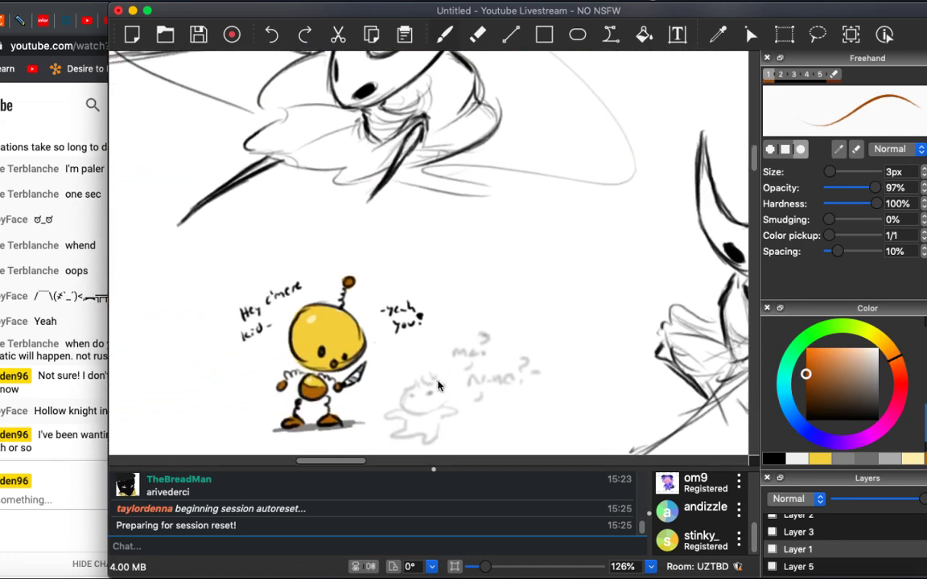
left_click(311, 398, "alt")
Fill the antenna ball above the large yellow head with the sampled brown on Layer 5, using a 12 px brush.
scroll(617, 384, "right", 20)
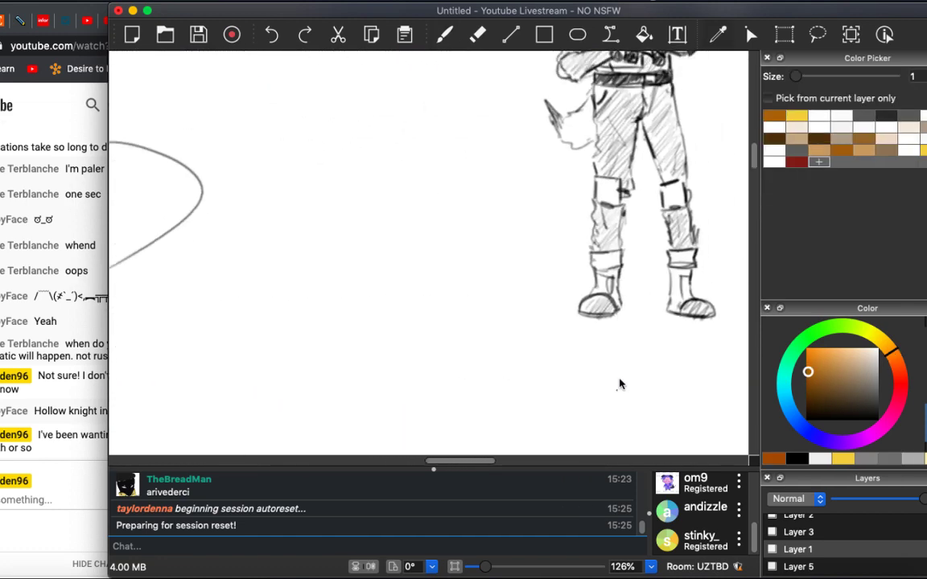
scroll(617, 385, "up", 5)
scroll(617, 385, "left", 3)
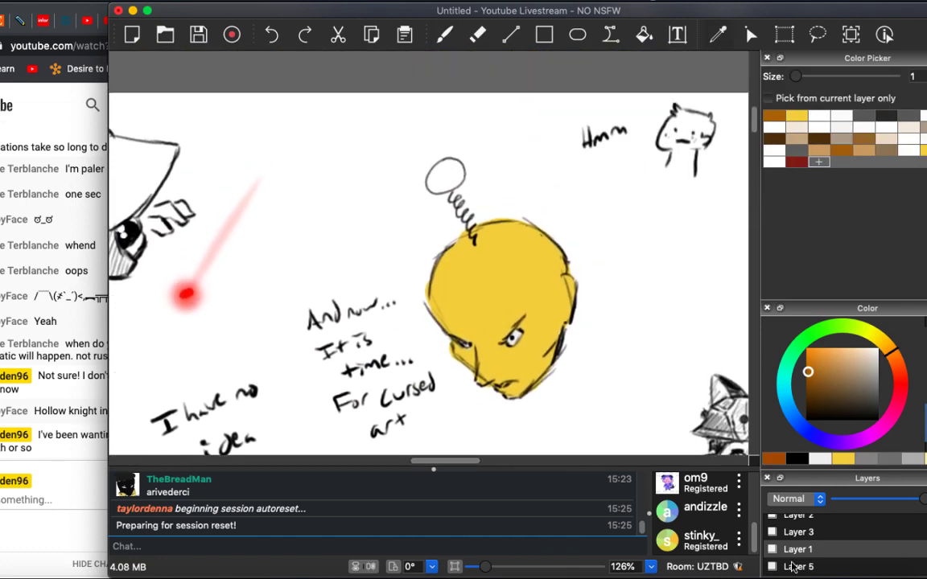
key("b")
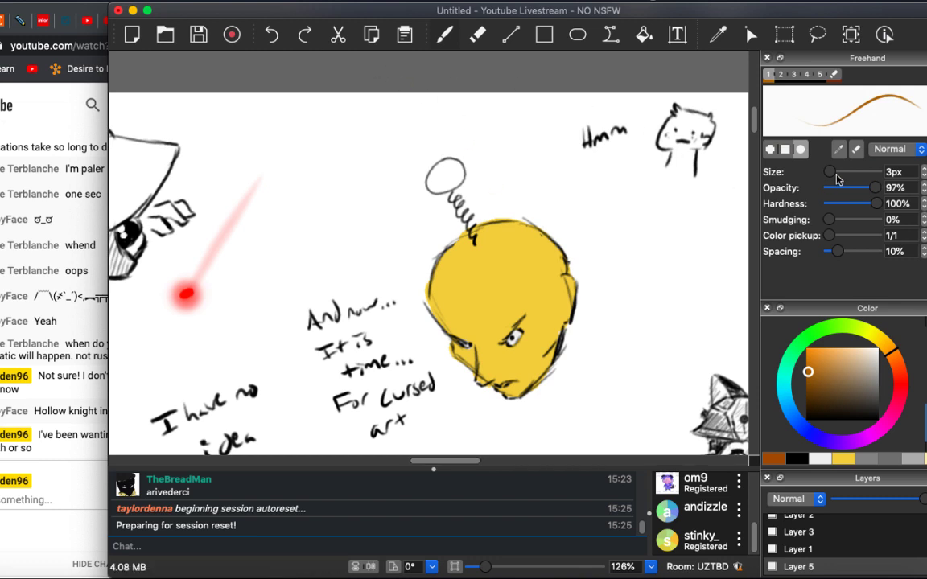
left_click_drag(830, 172, 838, 172)
left_click_drag(440, 170, 460, 183)
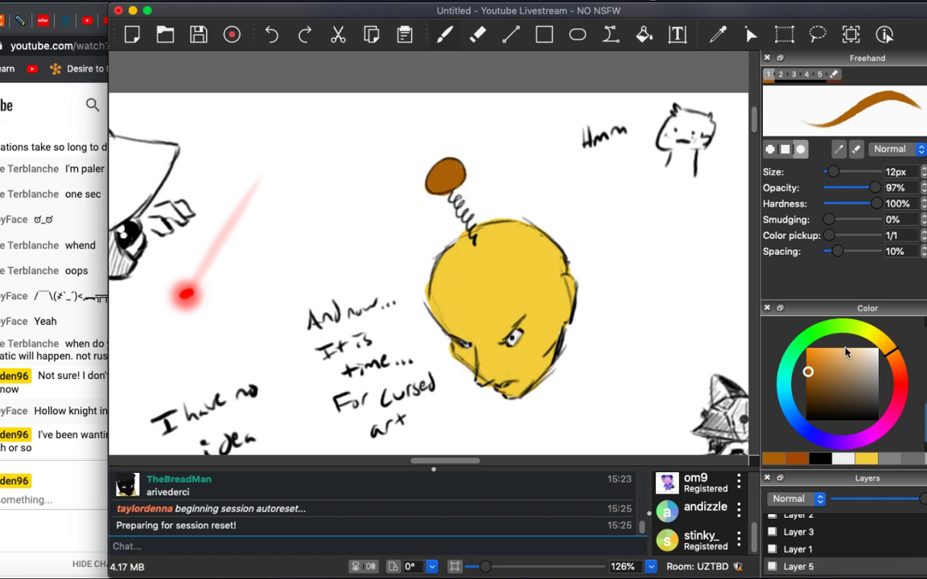
Sample white from the canvas and make a small touch-up stroke at the yellow head's mouth with a 5 px brush.
left_click(727, 334, "ctrl")
left_click(828, 174)
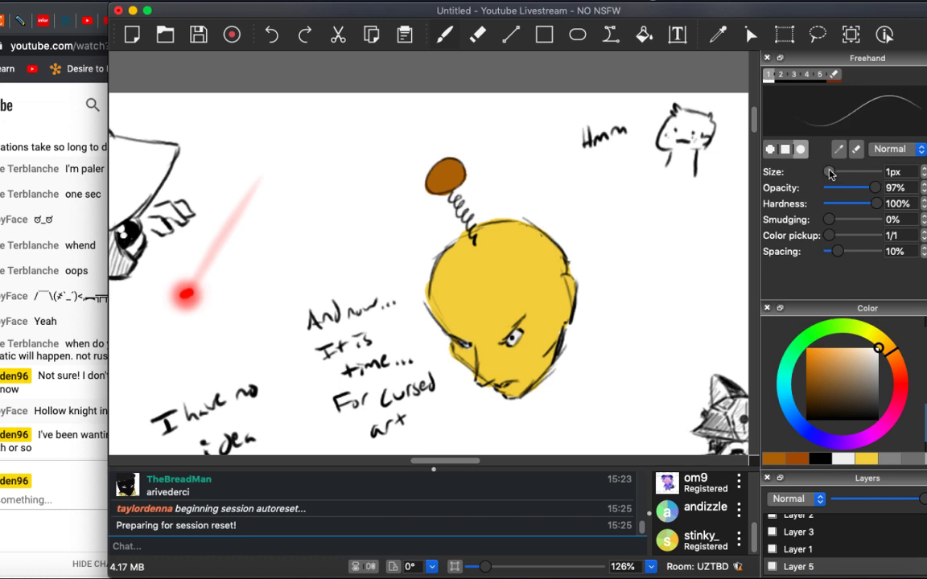
left_click_drag(830, 174, 834, 174)
scroll(530, 424, "up", 3)
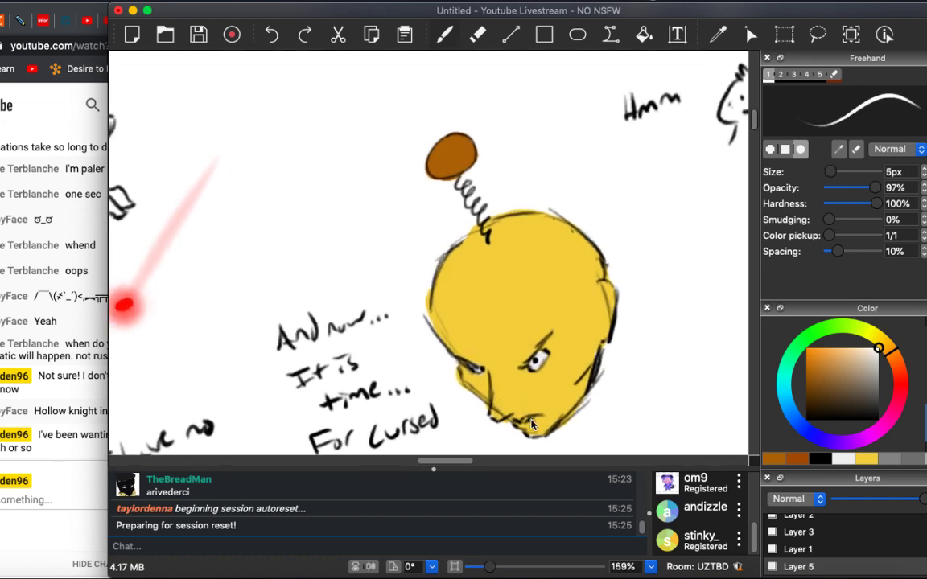
left_click_drag(530, 425, 529, 420)
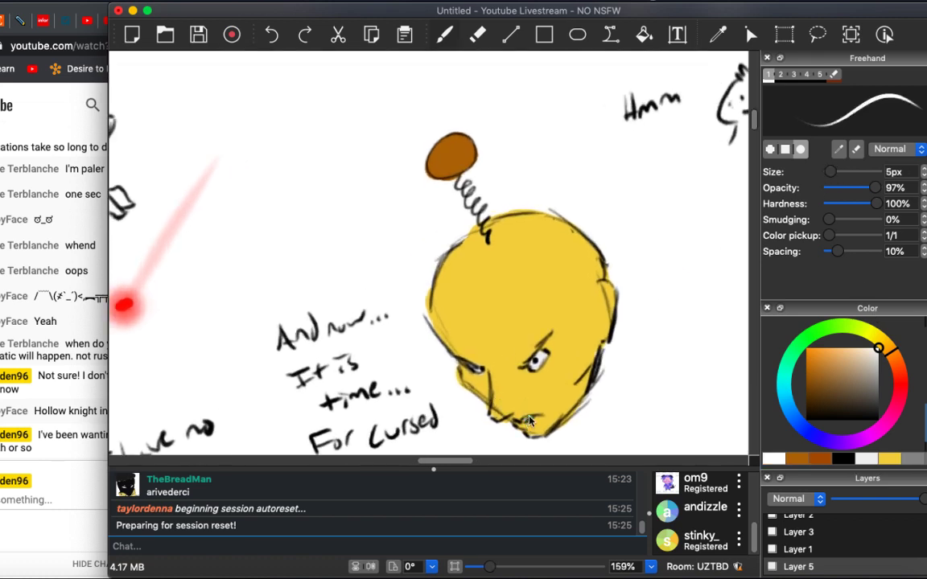
Sample black and ink heavy shadows along the yellow head's jaw, around its eyes and eyebrow, and above the mouth.
left_click(594, 383, "alt")
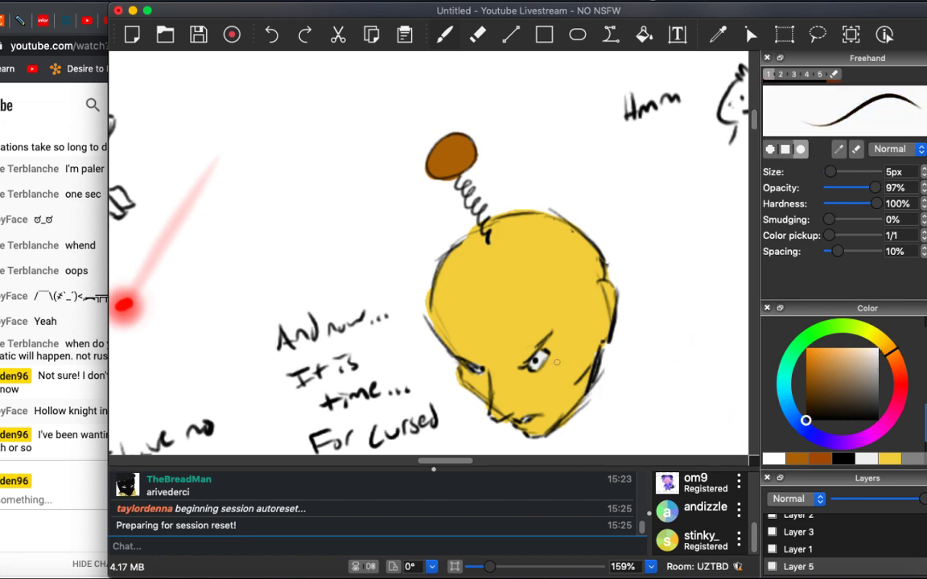
left_click(525, 340, "alt")
mouse_move(599, 347)
left_mouse_down()
mouse_move(569, 400)
mouse_move(586, 378)
left_mouse_up()
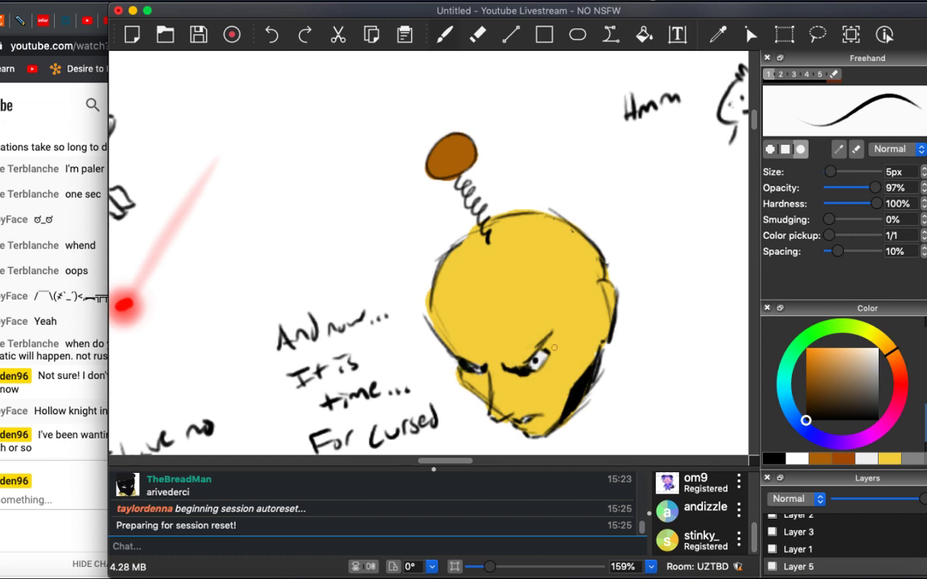
left_click_drag(544, 342, 554, 337)
left_click_drag(457, 373, 472, 378)
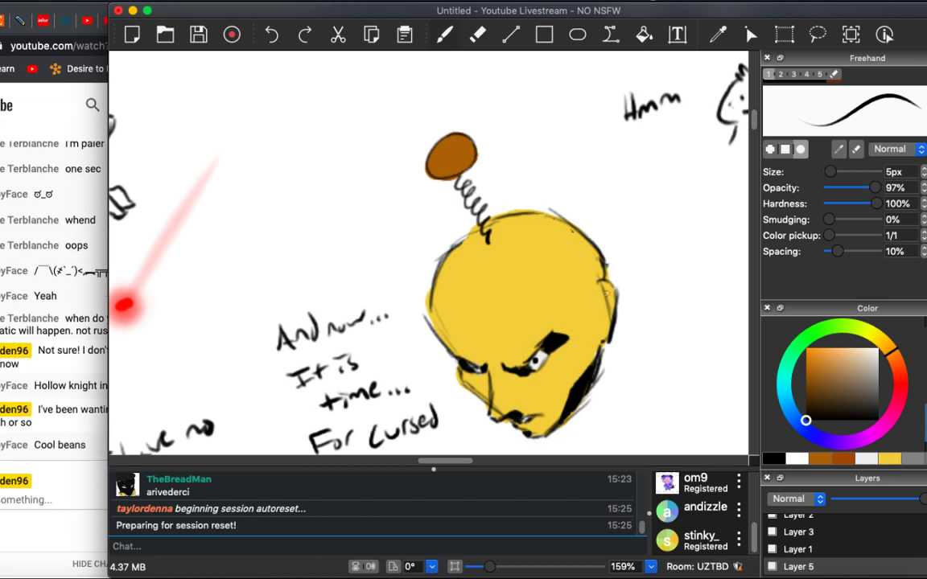
Fill the yellow head's ear with black and shade the far edge of the brown antenna ball.
mouse_move(612, 297)
left_mouse_down()
mouse_move(609, 340)
mouse_move(620, 297)
left_mouse_up()
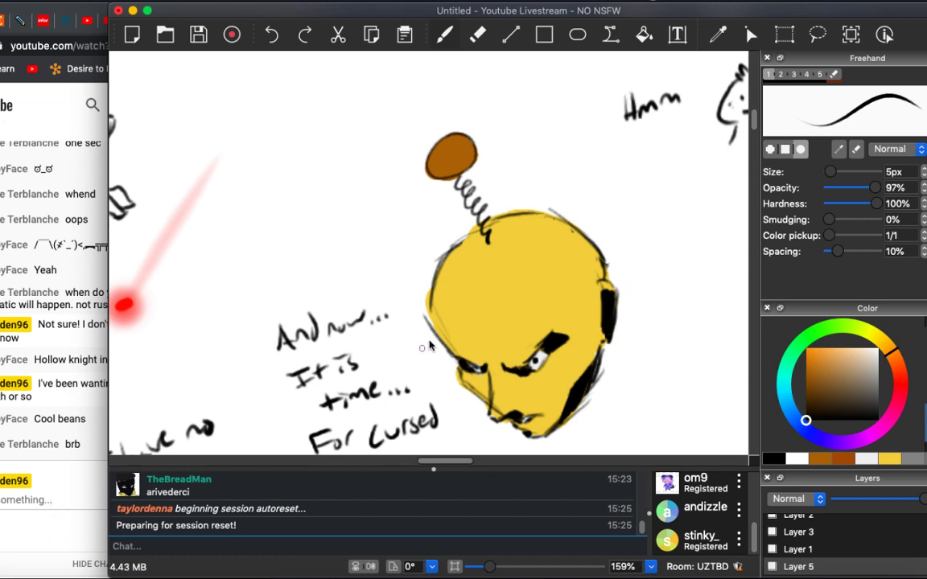
scroll(439, 279, "down", 3)
scroll(411, 129, "up", 1)
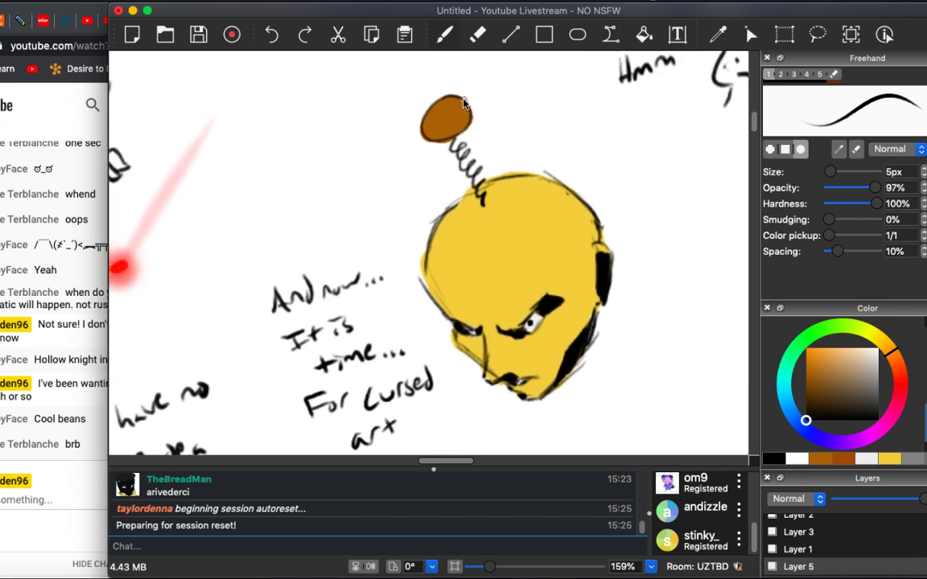
mouse_move(465, 117)
left_mouse_down()
mouse_move(465, 130)
mouse_move(444, 140)
left_mouse_up()
Paint white highlights on the yellow head's forehead and nose and on the antenna ball with the 5 px brush.
key("i")
left_click(460, 233)
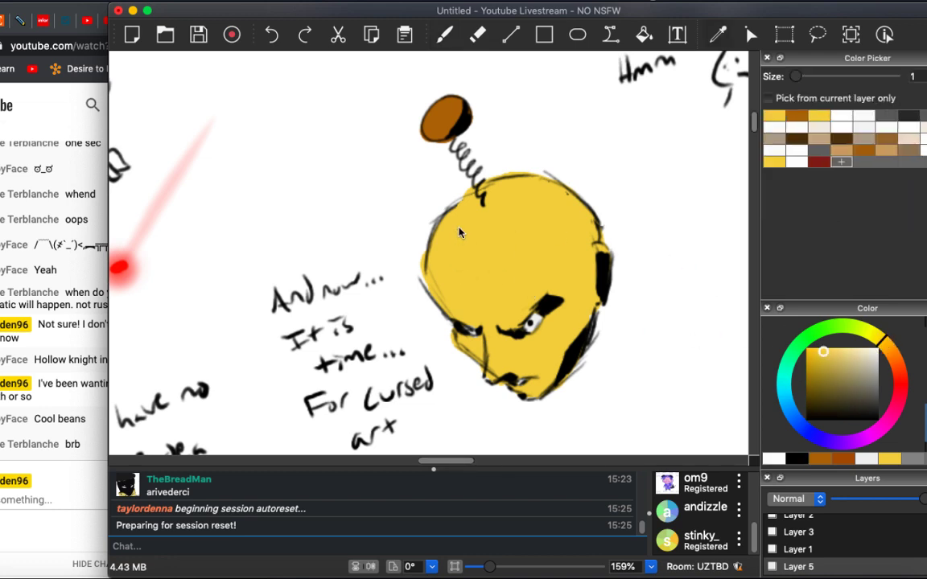
key("b")
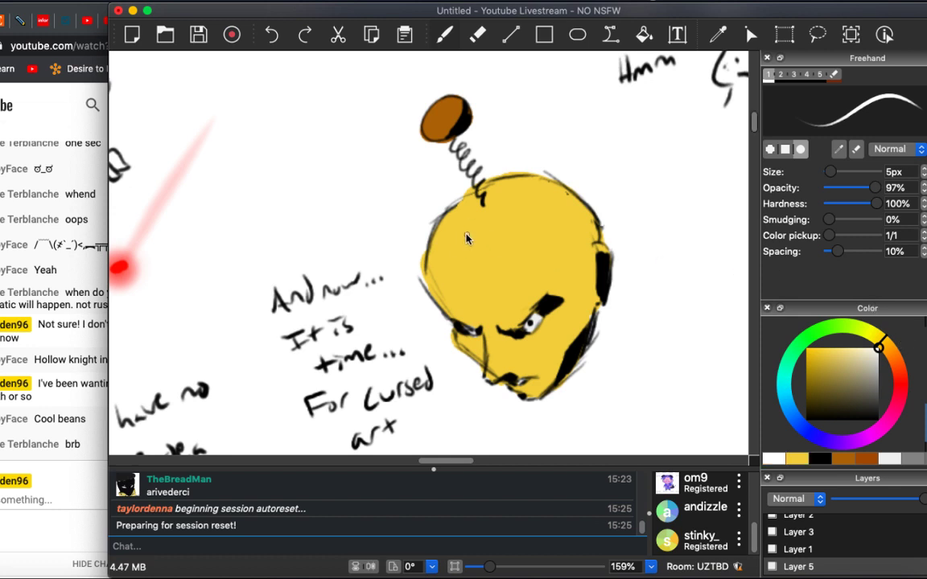
left_click_drag(469, 238, 473, 226)
left_click_drag(431, 120, 465, 127)
scroll(480, 122, "down", 4)
scroll(477, 409, "up", 3)
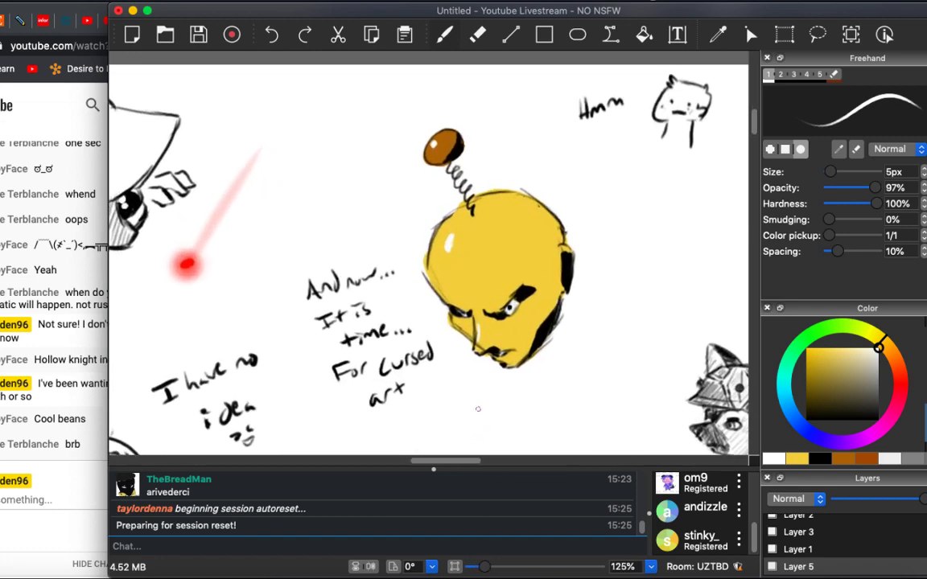
Sketch the neck, collar and shoulder lines beneath the yellow head in black on Layer 1.
left_click(805, 419)
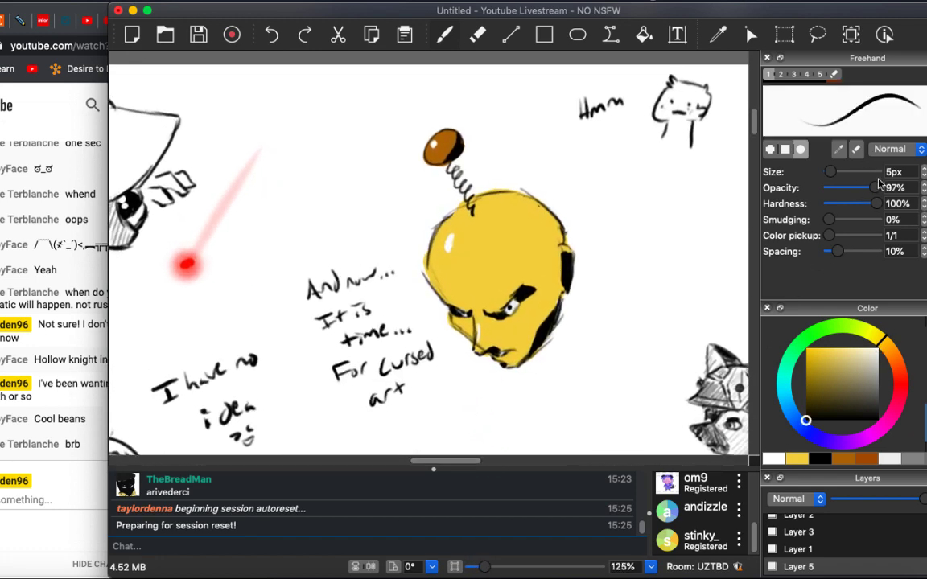
left_click(798, 548)
mouse_move(511, 274)
left_mouse_down()
mouse_move(528, 299)
mouse_move(624, 330)
left_mouse_up()
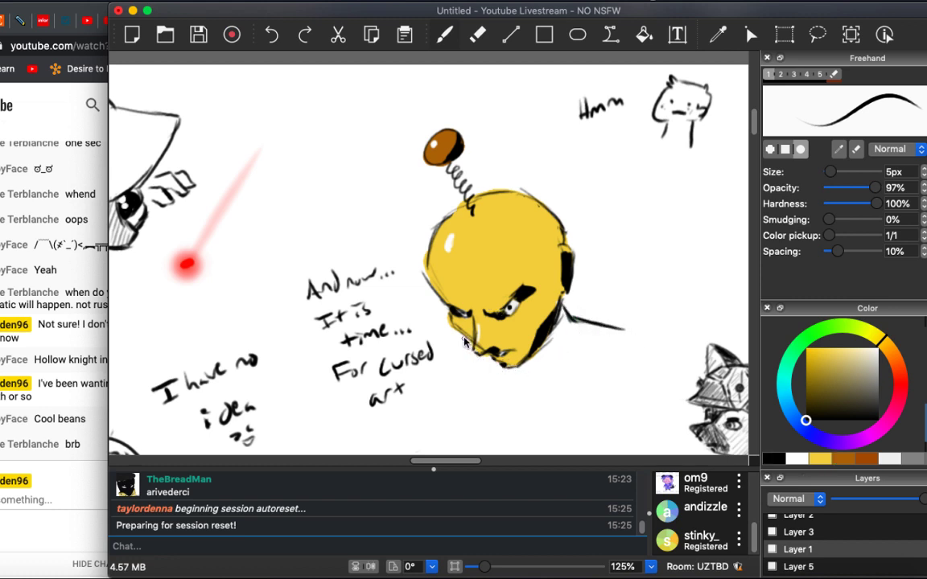
left_click_drag(463, 336, 459, 378)
left_click_drag(461, 338, 458, 428)
left_click_drag(516, 389, 527, 397)
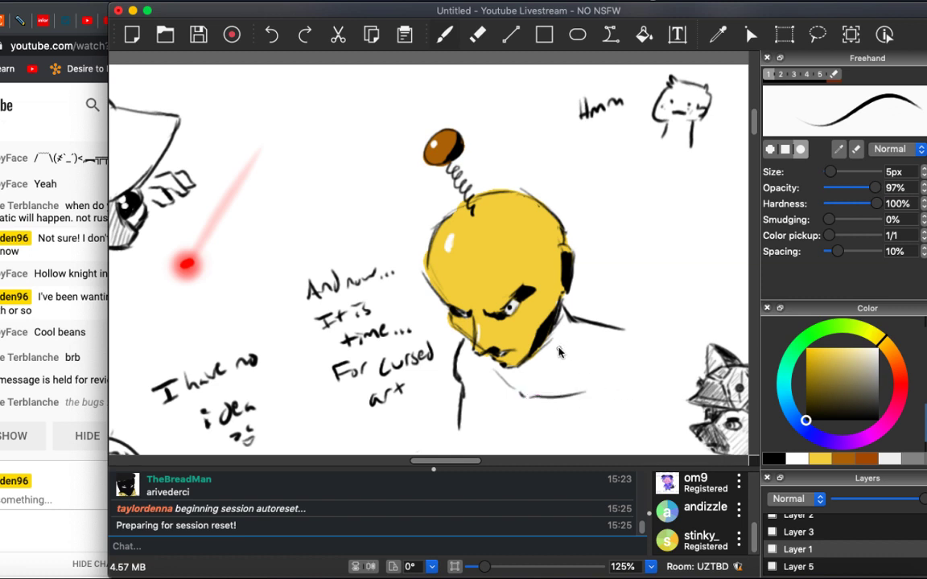
left_click_drag(557, 350, 531, 393)
Switch to the YouTube live chat, show the message held for review, and reply "THE BUGS!?!!?".
left_click(37, 383)
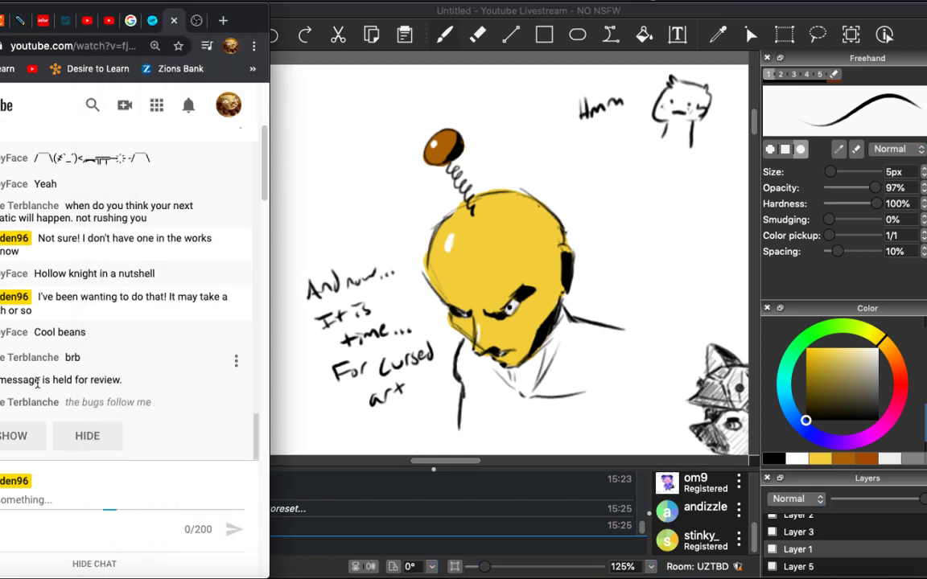
left_click(16, 435)
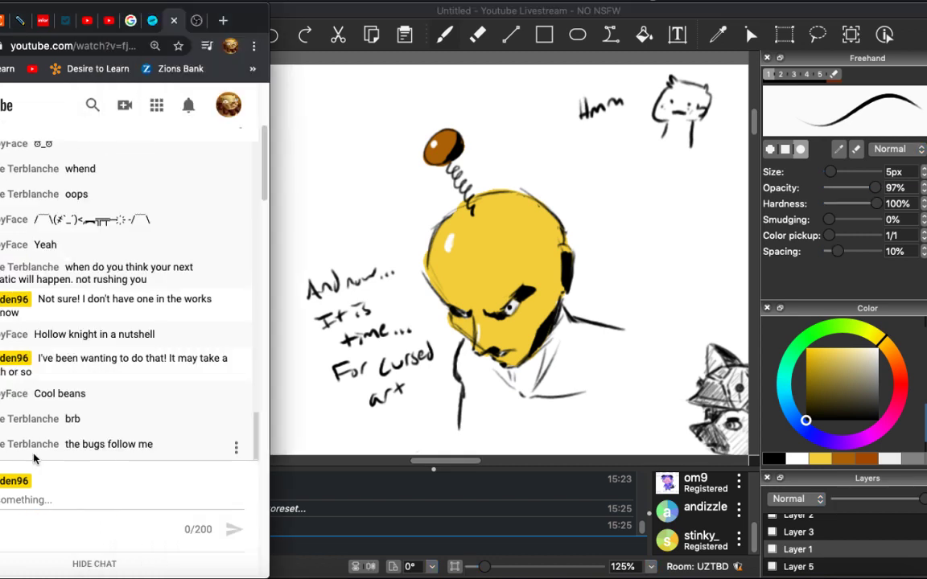
left_click(44, 502)
type("I")
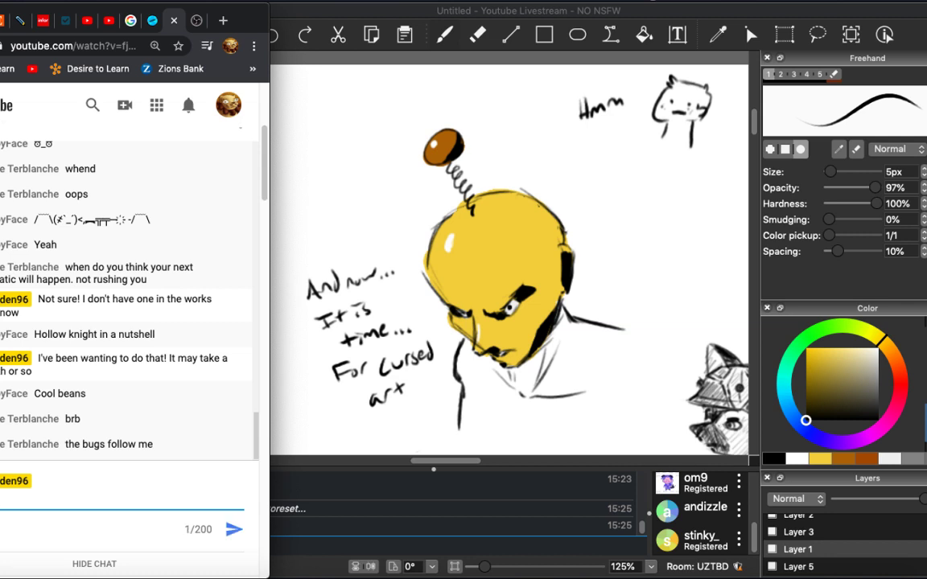
type(" BUGS!?!!?")
key("Return")
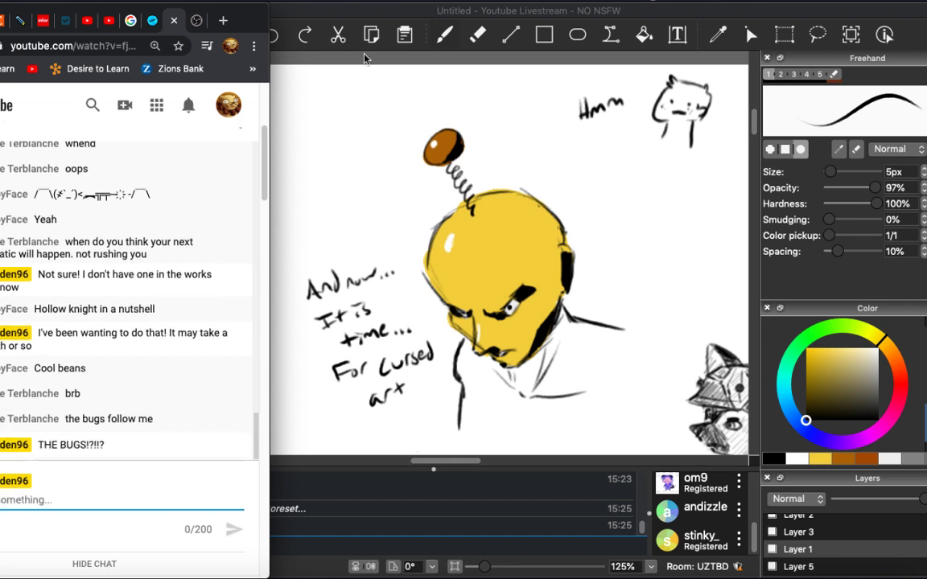
Return to the drawing, erase the straight shoulder line and redraw it as a longer curve reaching the upper arm.
left_click(332, 50)
scroll(530, 298, "down", 5)
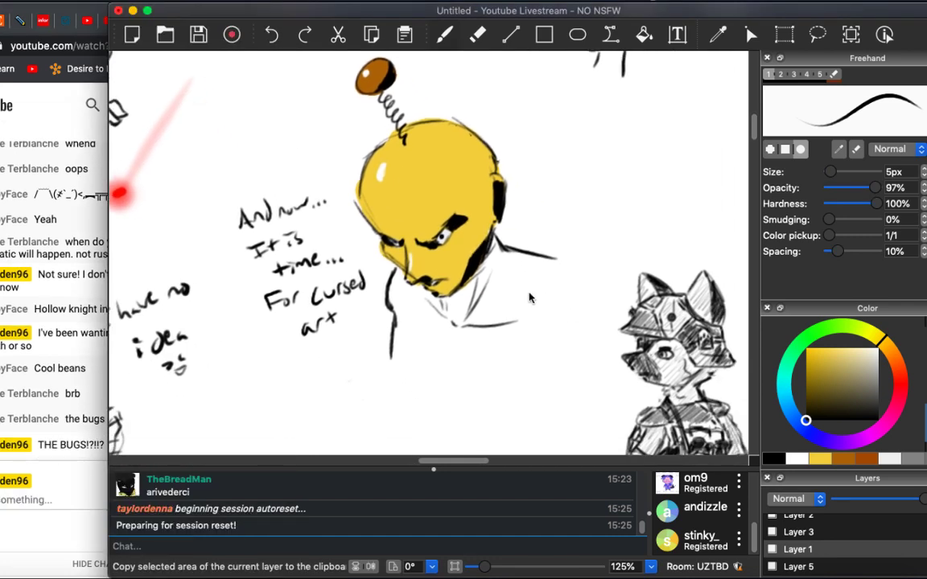
left_click_drag(557, 258, 577, 271)
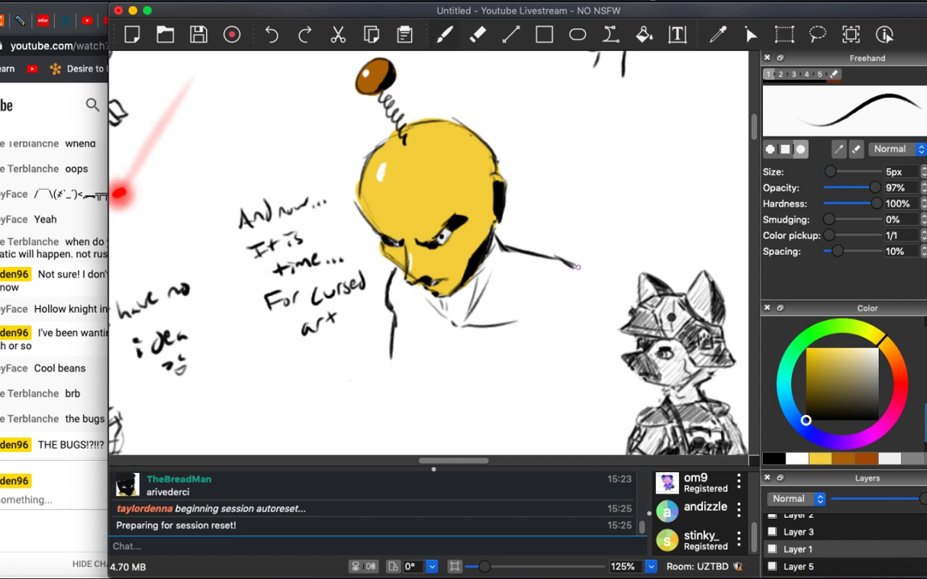
key("ctrl+z")
key("e")
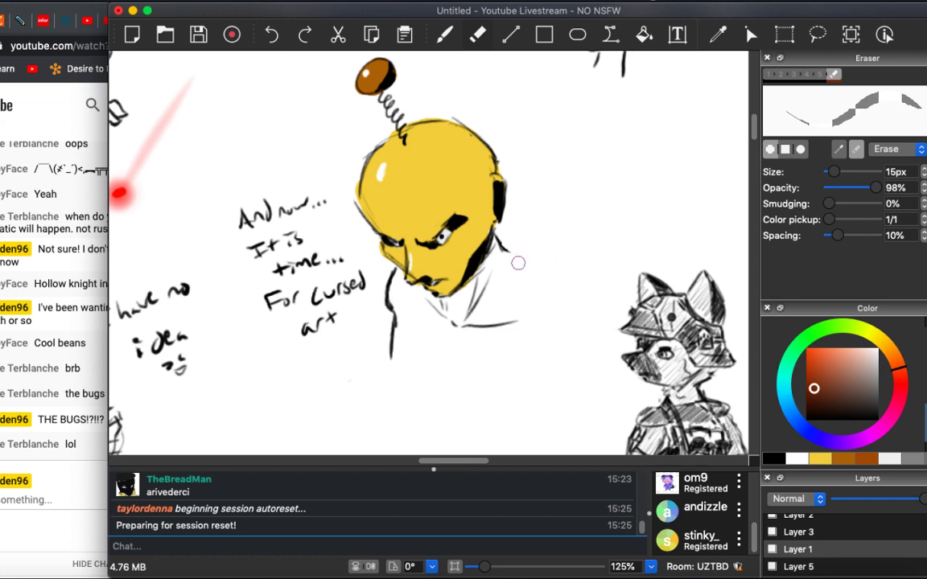
key("b")
mouse_move(494, 241)
left_mouse_down()
mouse_move(547, 258)
mouse_move(541, 253)
mouse_move(613, 295)
left_mouse_up()
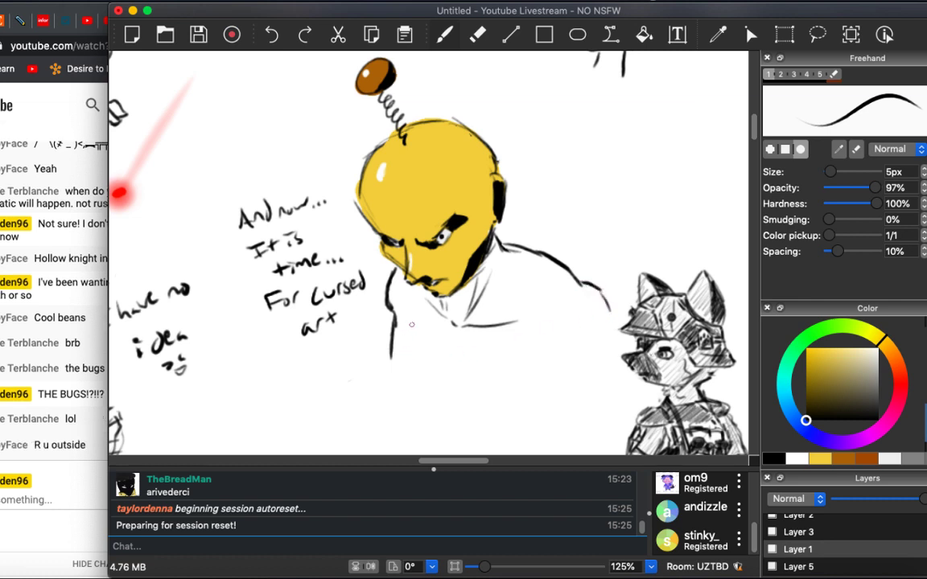
Sketch the inner-arm and chest lines below the shoulders and capture a screenshot of the whole screen.
left_click_drag(408, 326, 411, 335)
left_click_drag(410, 337, 425, 370)
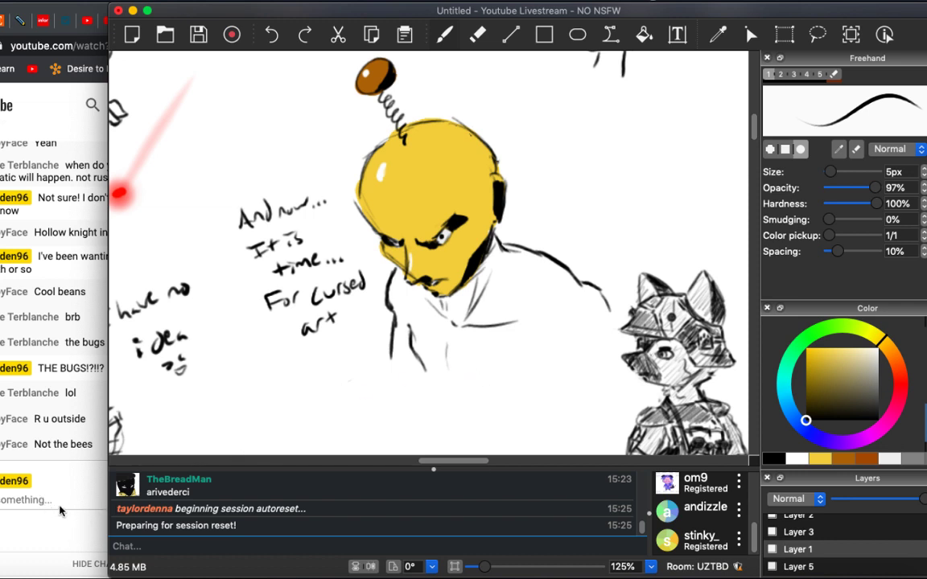
left_click_drag(539, 379, 556, 367)
key("super+shift+3")
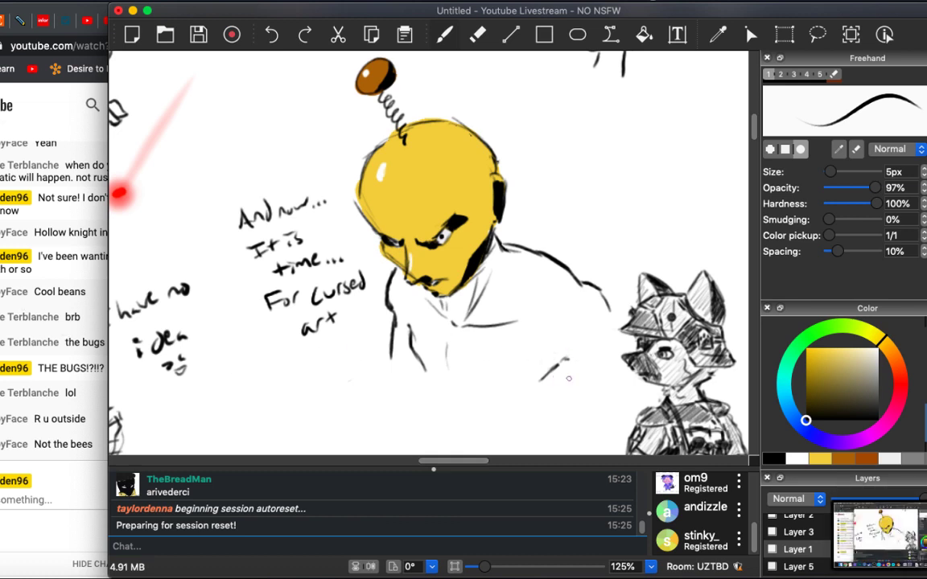
Sketch the torso's side contours down to the waist, the curved line under the chest, and a faint waistline.
scroll(402, 427, "down", 5)
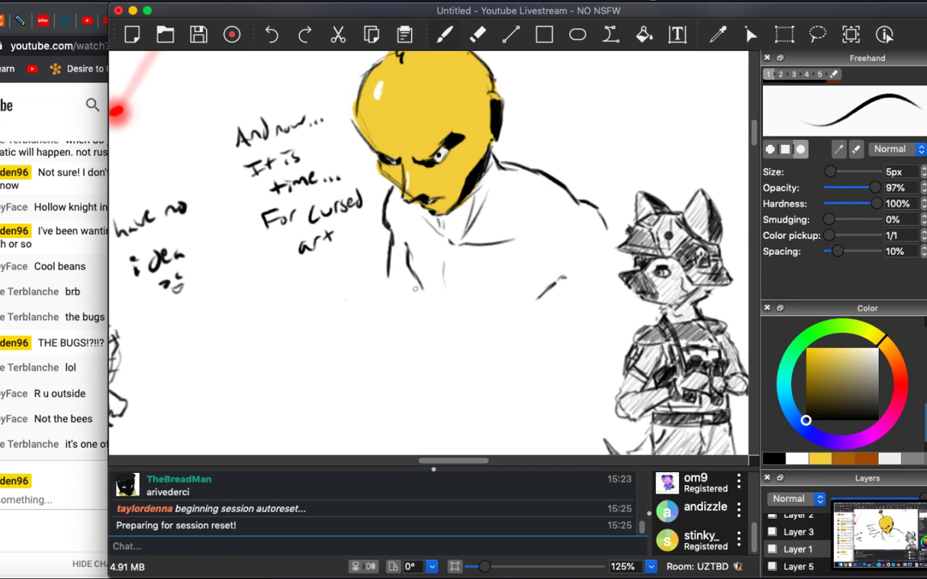
left_click_drag(416, 277, 422, 330)
key("super+z")
mouse_move(417, 278)
left_mouse_down()
mouse_move(442, 373)
mouse_move(418, 291)
mouse_move(441, 384)
left_mouse_up()
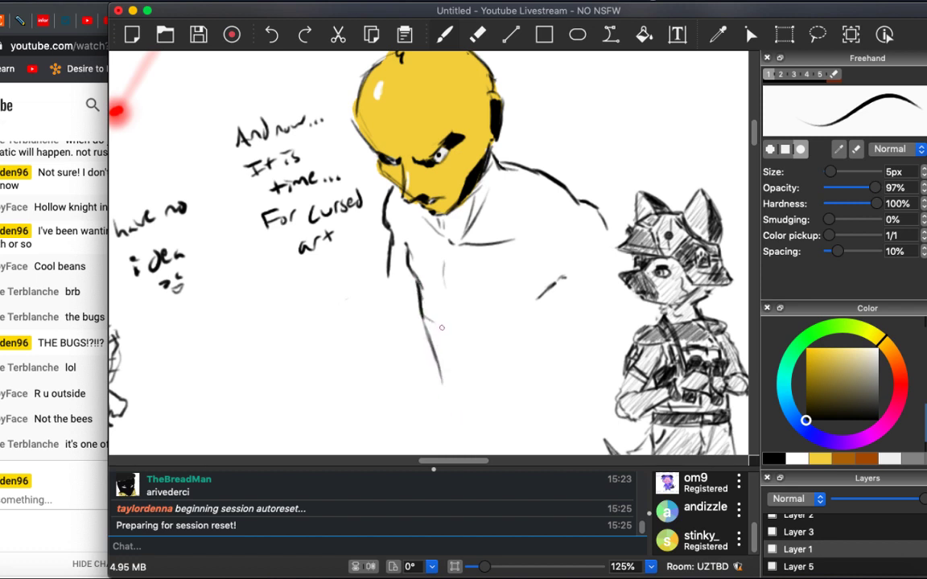
left_click_drag(422, 317, 491, 333)
key("cmd+z")
mouse_move(423, 314)
left_mouse_down()
mouse_move(467, 328)
mouse_move(524, 322)
mouse_move(528, 353)
mouse_move(551, 362)
mouse_move(565, 400)
left_mouse_up()
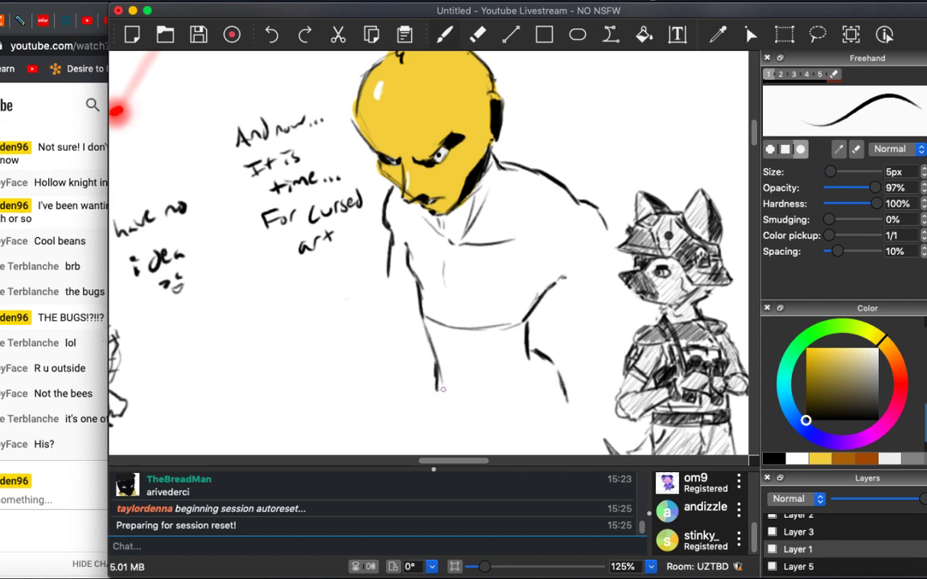
mouse_move(434, 360)
left_mouse_down()
mouse_move(479, 405)
mouse_move(506, 392)
mouse_move(505, 384)
mouse_move(488, 386)
mouse_move(535, 373)
left_mouse_up()
Join the near shoulder to the torso, erase the old arm stub beneath it, and draw a coiled spring arm hanging there.
left_click_drag(539, 203, 598, 211)
left_click_drag(387, 225, 406, 246)
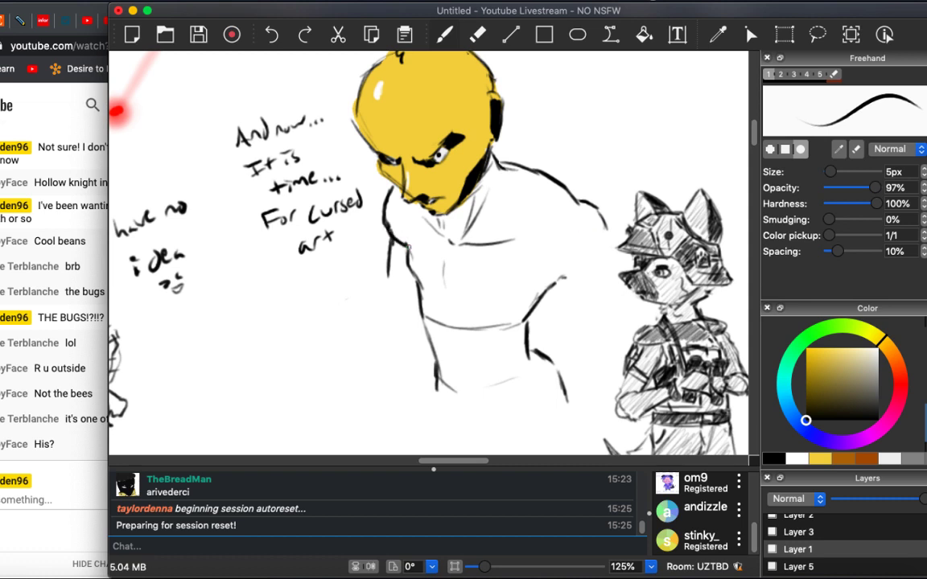
key("e")
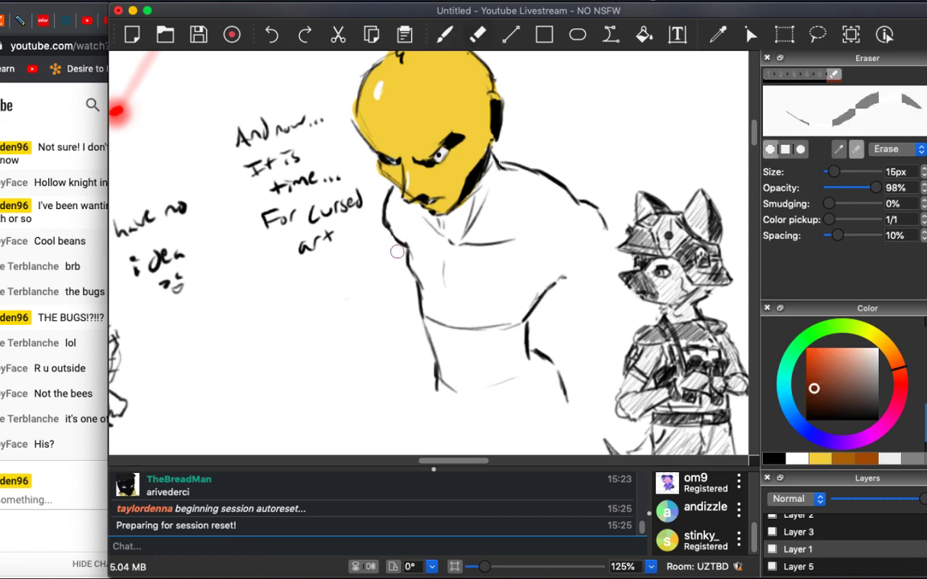
key("b")
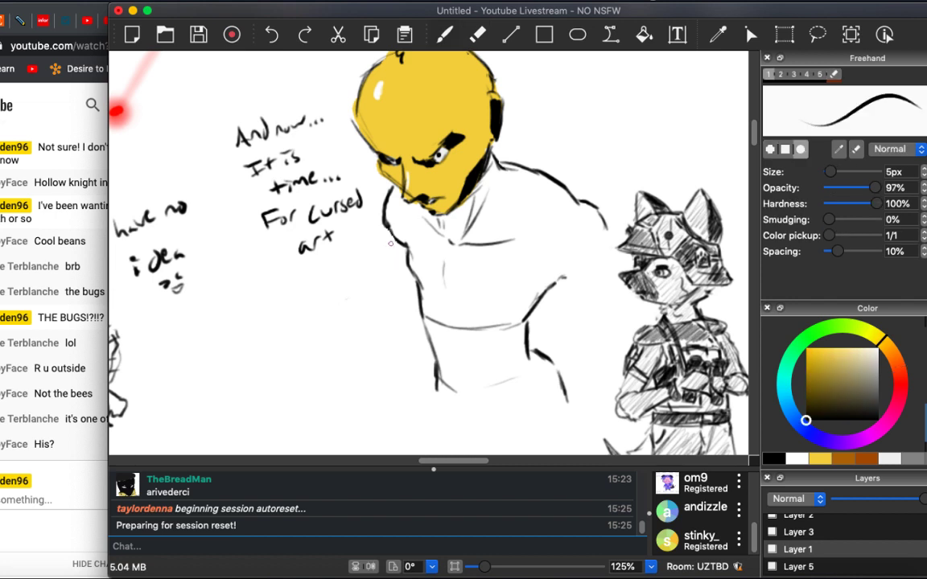
mouse_move(389, 231)
left_mouse_down()
mouse_move(390, 279)
mouse_move(362, 270)
mouse_move(384, 303)
mouse_move(374, 288)
mouse_move(361, 310)
mouse_move(384, 301)
mouse_move(372, 341)
left_mouse_up()
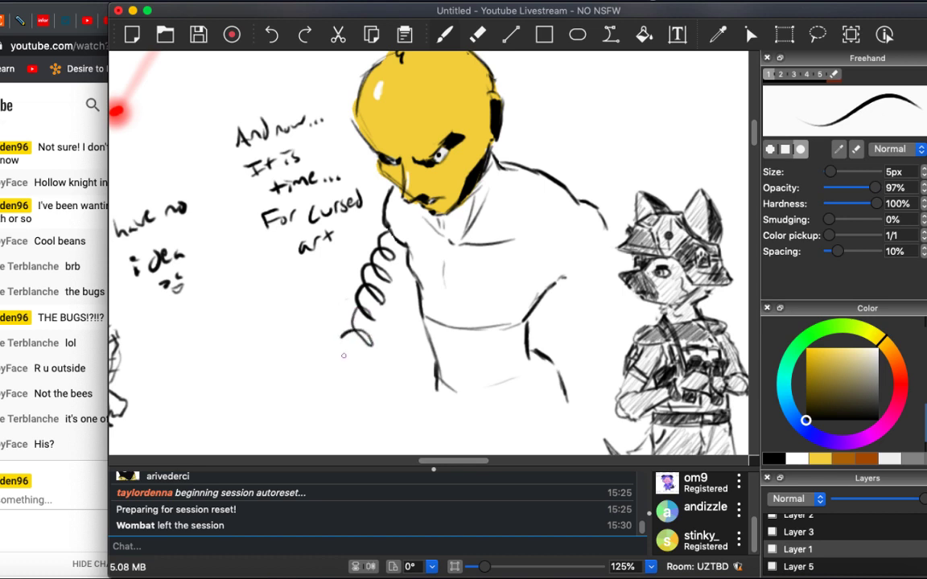
Send "not another!" in the drawing session's chat.
left_click(231, 540)
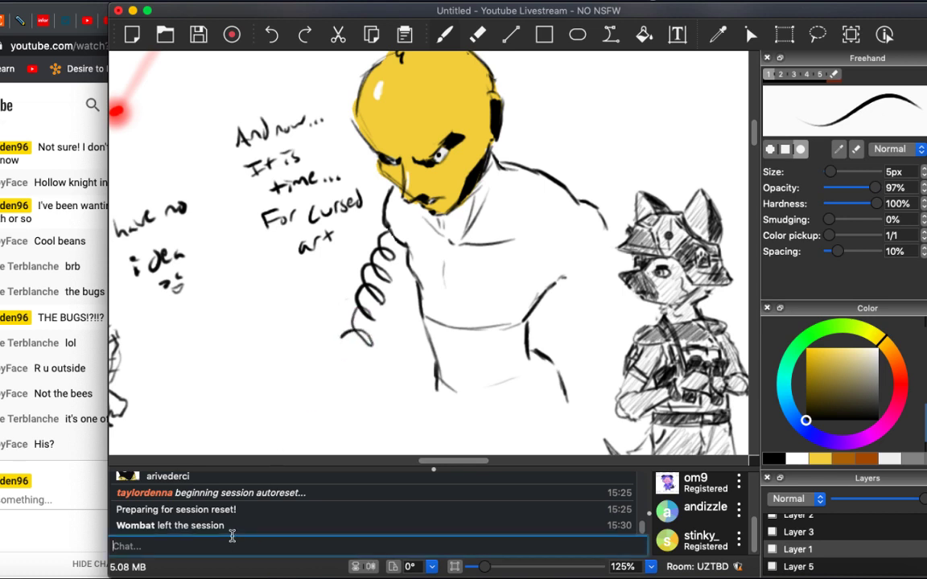
type("not another!")
key("Return")
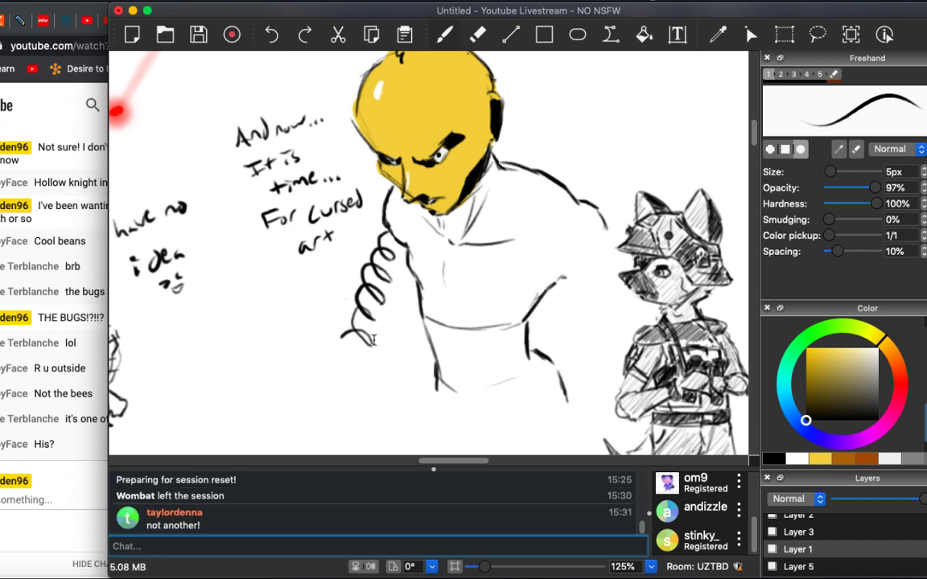
type("b")
Draw a rounded pelvis outline closing the bottom of the torso and erase the stray line end at the hip.
scroll(396, 347, "down", 3)
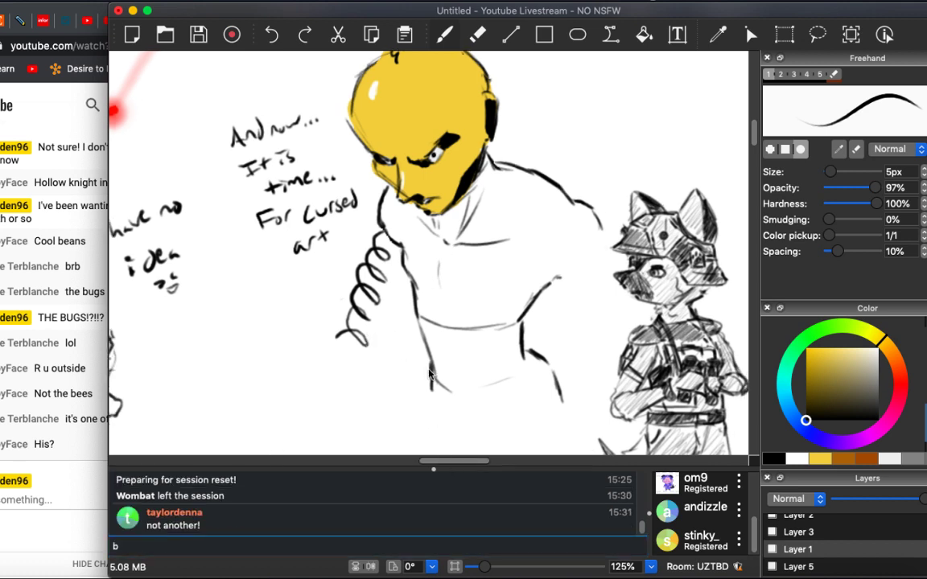
scroll(432, 344, "down", 1)
mouse_move(465, 325)
left_mouse_down()
mouse_move(509, 351)
mouse_move(572, 325)
left_mouse_up()
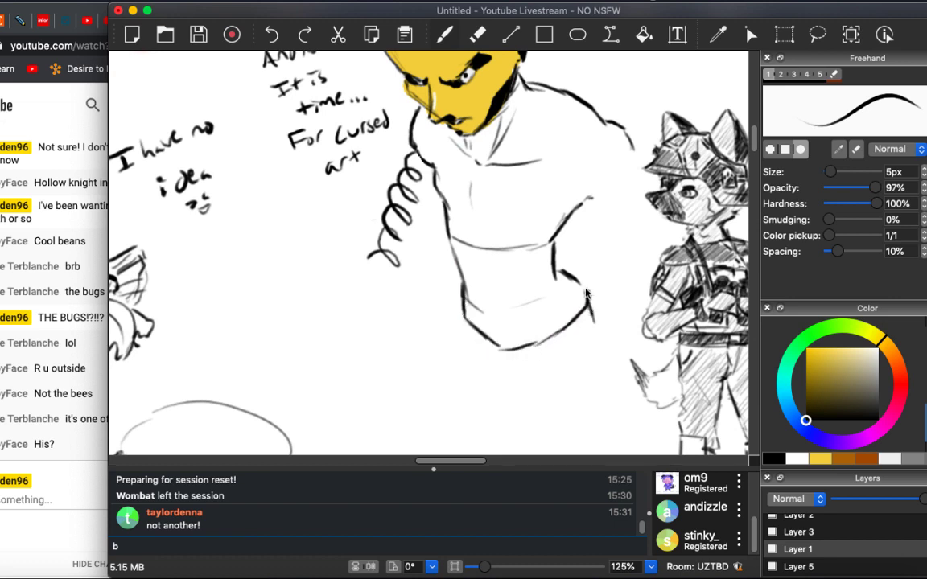
key("ctrl+z")
mouse_move(465, 321)
left_mouse_down()
mouse_move(501, 364)
mouse_move(534, 360)
mouse_move(517, 363)
mouse_move(567, 351)
mouse_move(531, 356)
mouse_move(581, 319)
left_mouse_up()
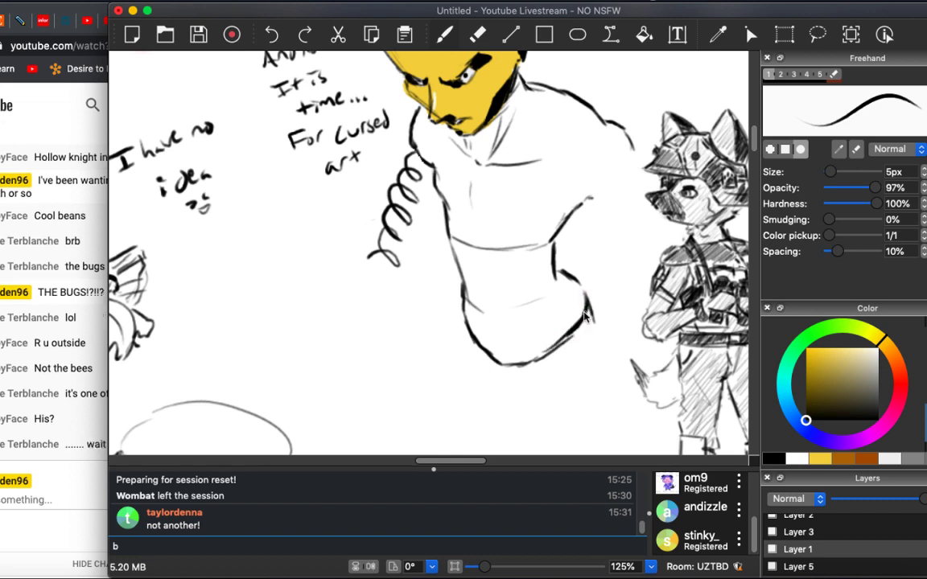
key("e")
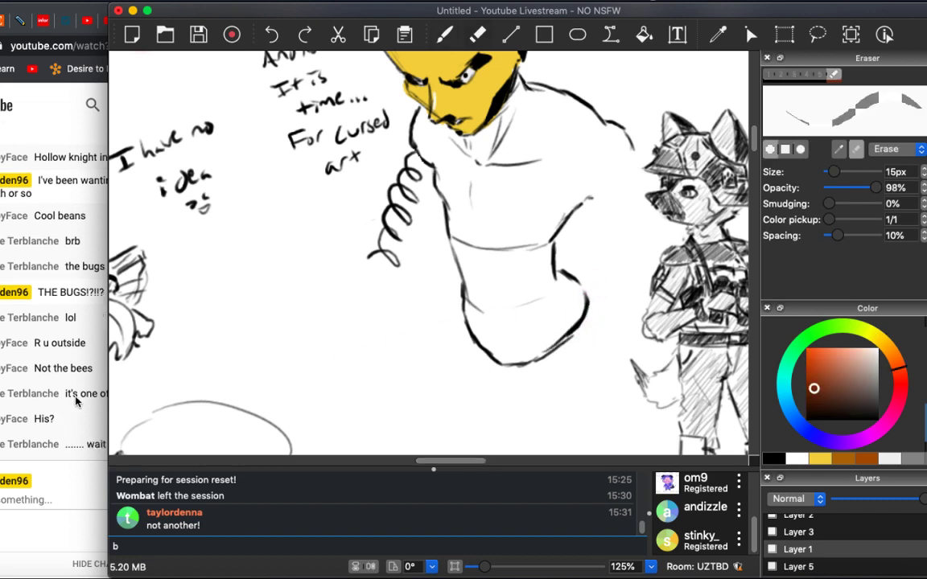
Switch to the YouTube live chat and reply "I'm a girl! ^^".
left_click(71, 362)
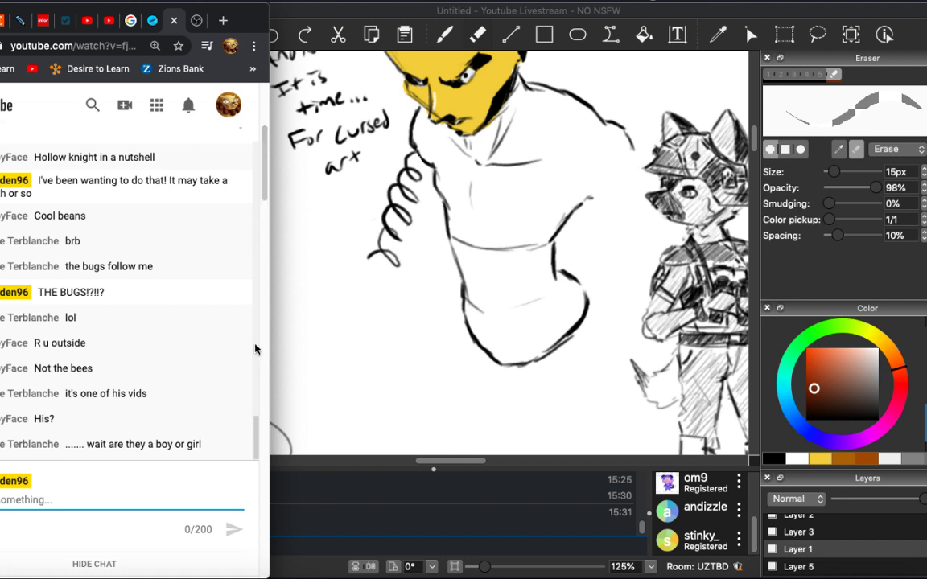
type("he")
type("girl!")
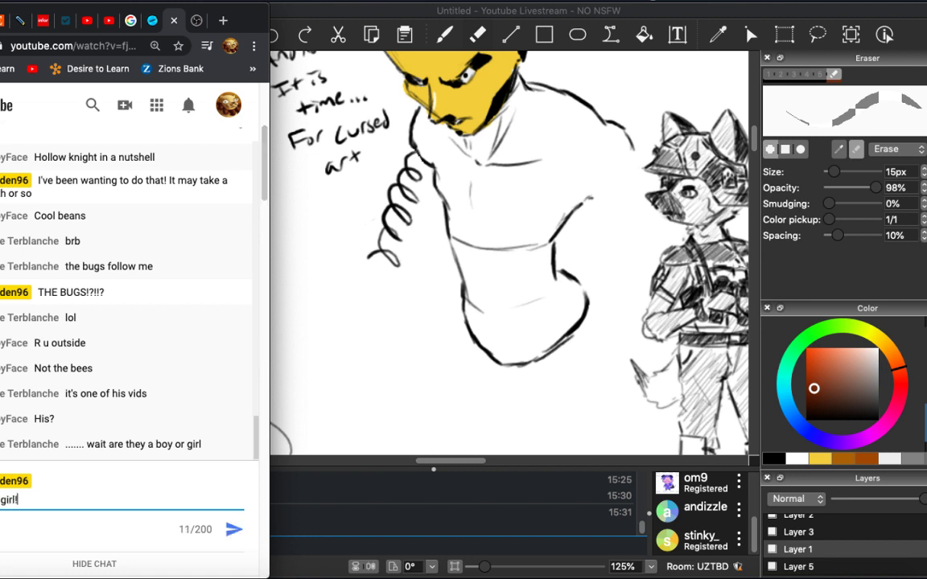
type(" ^^")
key("Return")
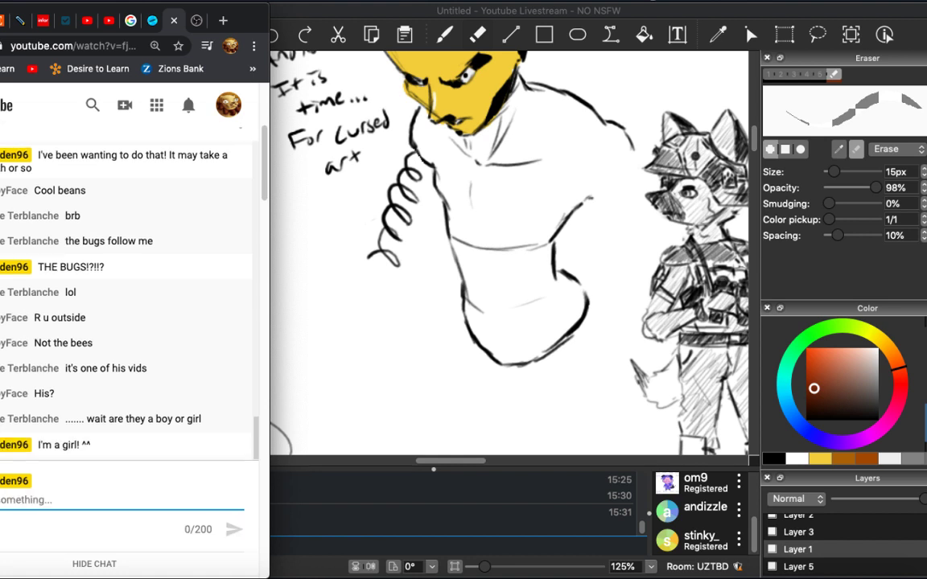
Return to the drawing, sketch the abdominal muscle lines and lower chest contours, and thicken the torso's side outline.
left_click(368, 255)
key("b")
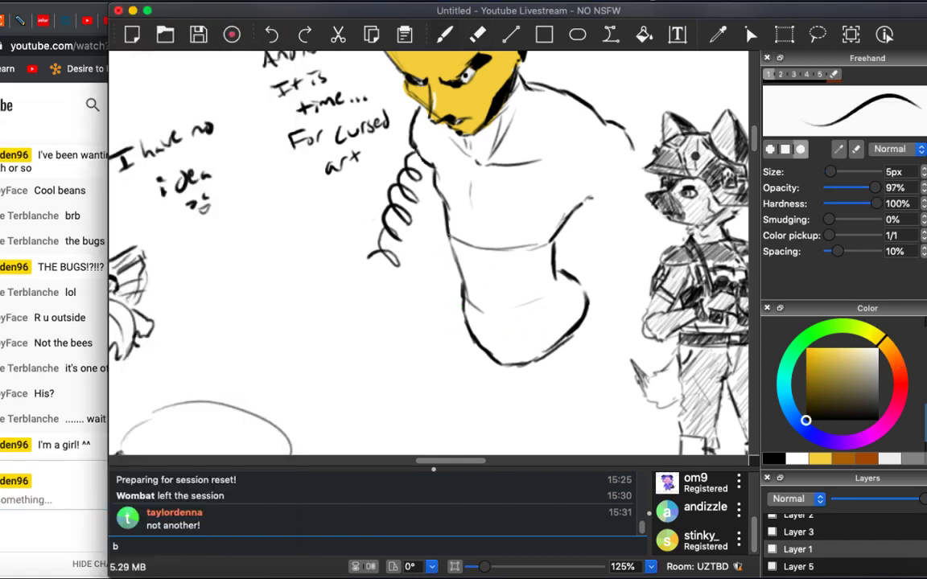
left_click_drag(454, 254, 485, 318)
left_click_drag(480, 254, 483, 271)
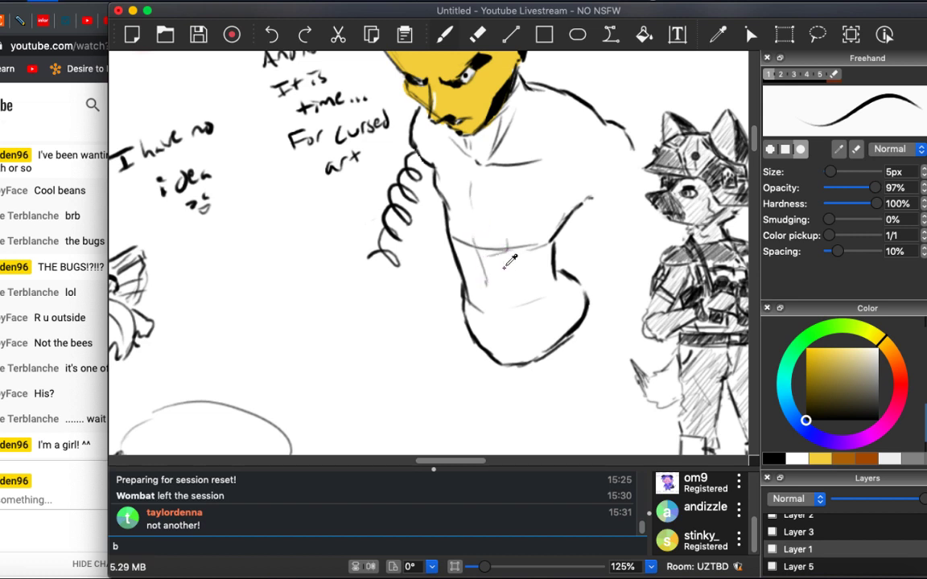
left_click_drag(507, 242, 512, 267)
left_click_drag(461, 241, 465, 259)
left_click_drag(524, 240, 547, 225)
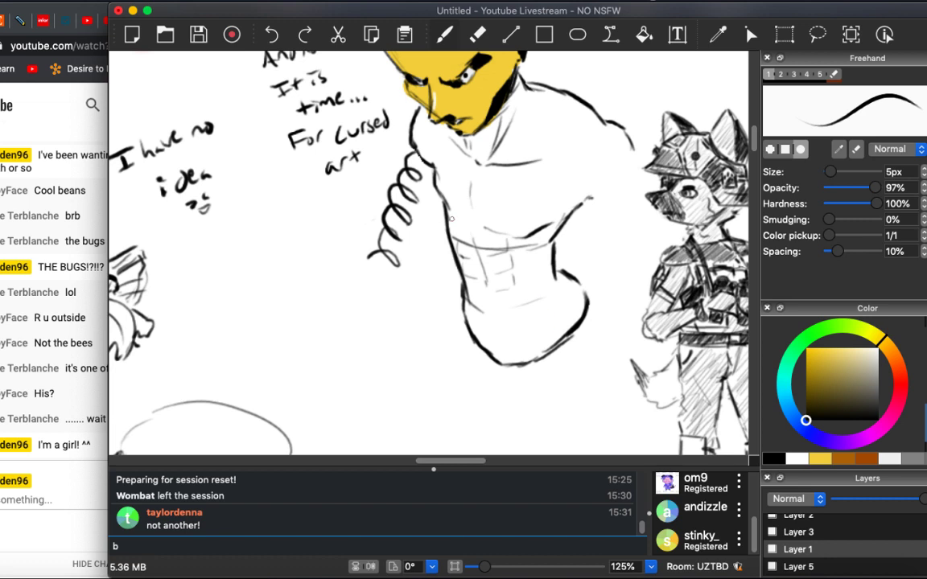
left_click_drag(436, 184, 440, 211)
key("e")
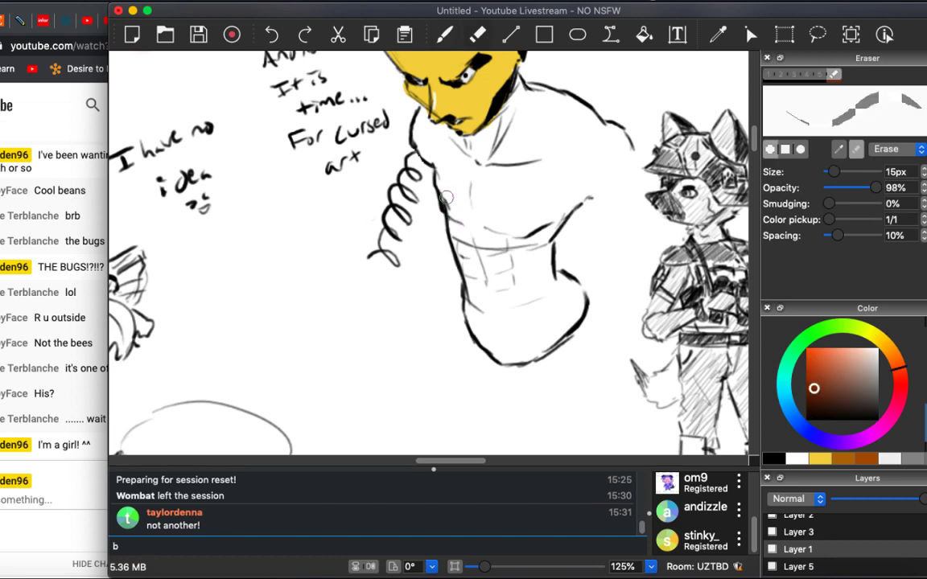
Switch to the YouTube live chat and reply "No problem! I don't get cheesed about that stuff".
left_click(72, 489)
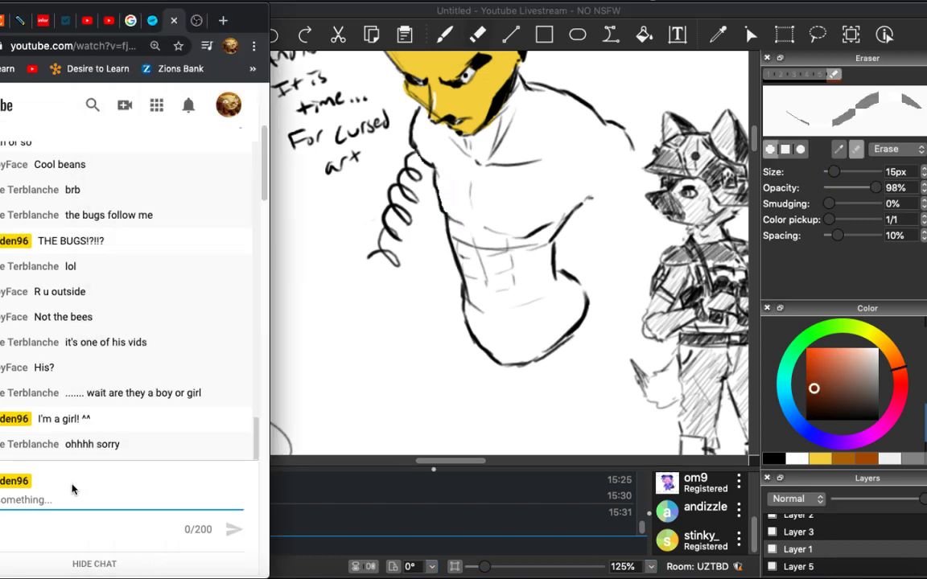
type("no problem")
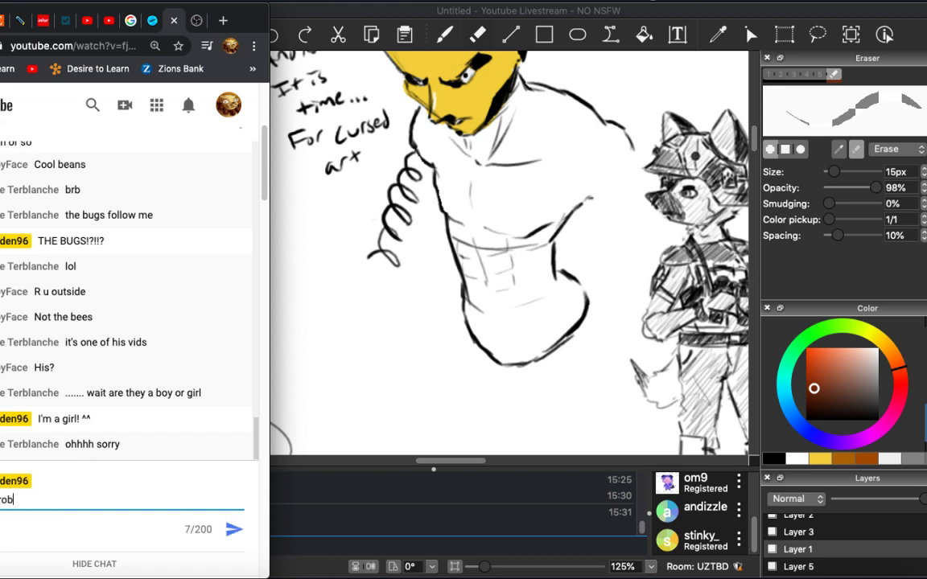
type("! I don't get ")
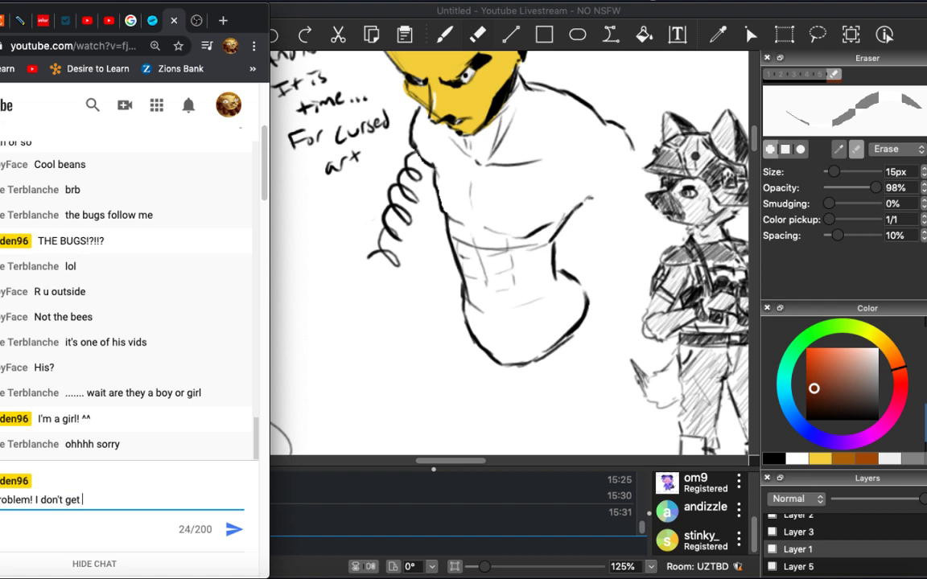
type("cheesed about tha")
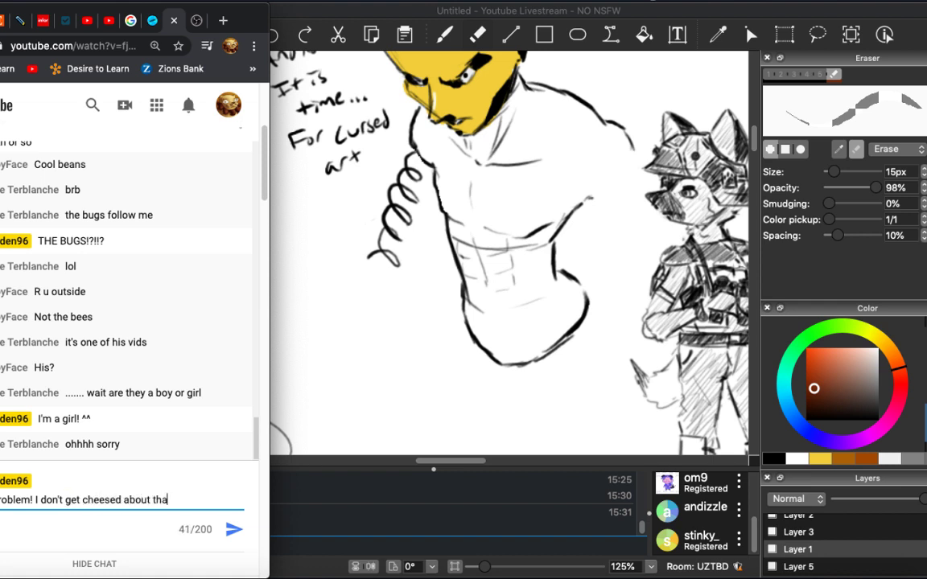
type("t stuff")
key("Return")
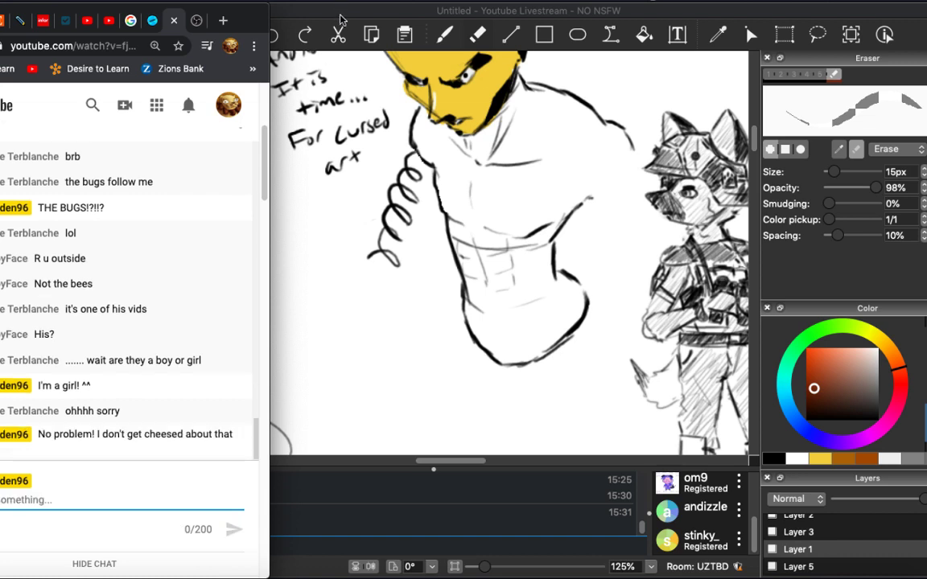
Return to the drawing, reinforce the torso's side line and add short curved strokes at the far armpit.
left_click(341, 23)
key("b")
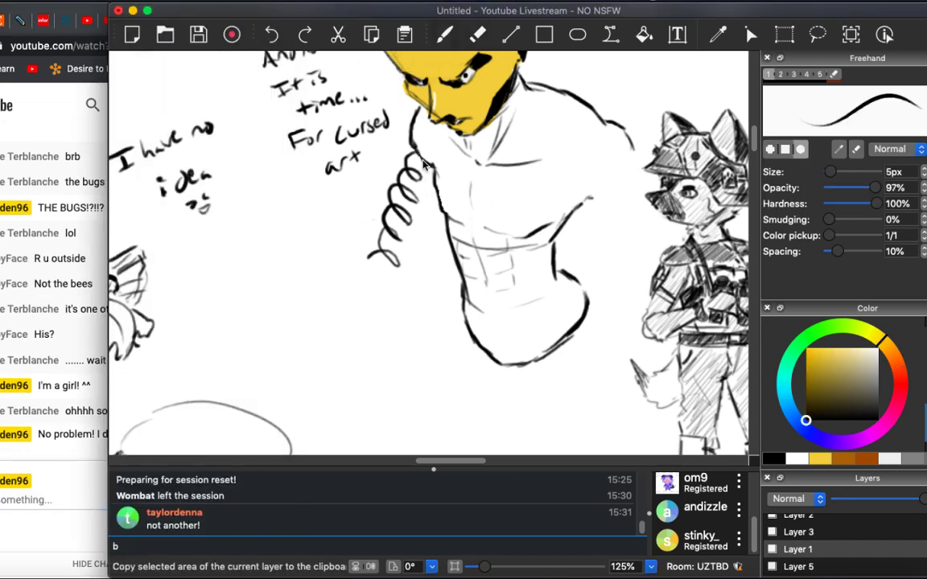
left_click_drag(438, 173, 444, 216)
left_click_drag(607, 172, 611, 194)
Select the robot's line art and its caption on Layer 1 with a free-form selection and move them up and left, away from the fox.
scroll(553, 195, "down", 3)
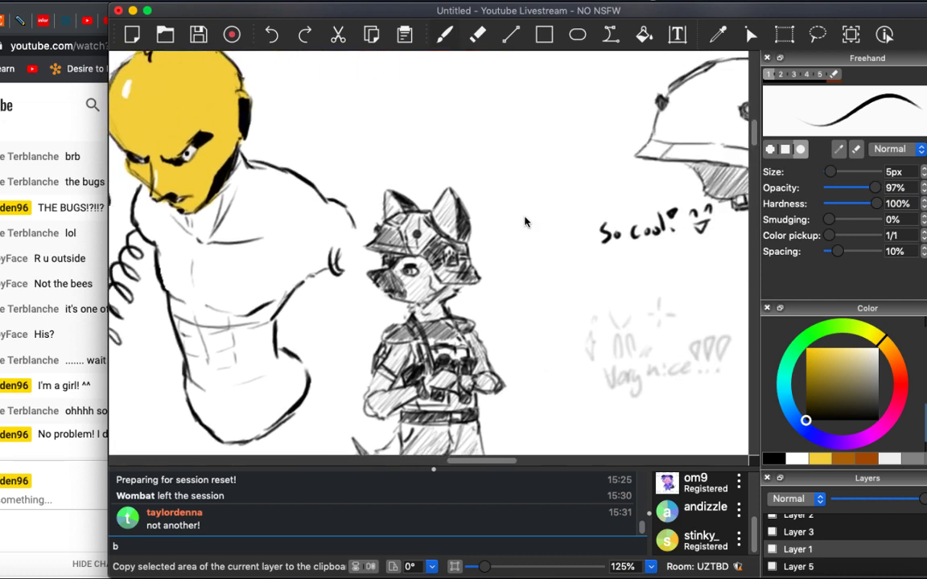
scroll(487, 234, "down", 3)
scroll(487, 234, "left", 5)
scroll(487, 234, "up", 4)
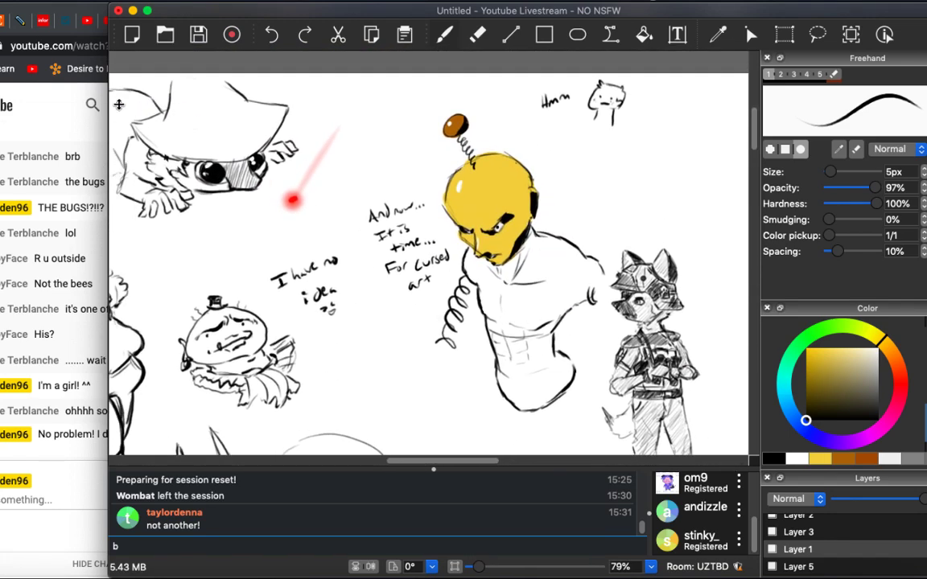
left_click(818, 34)
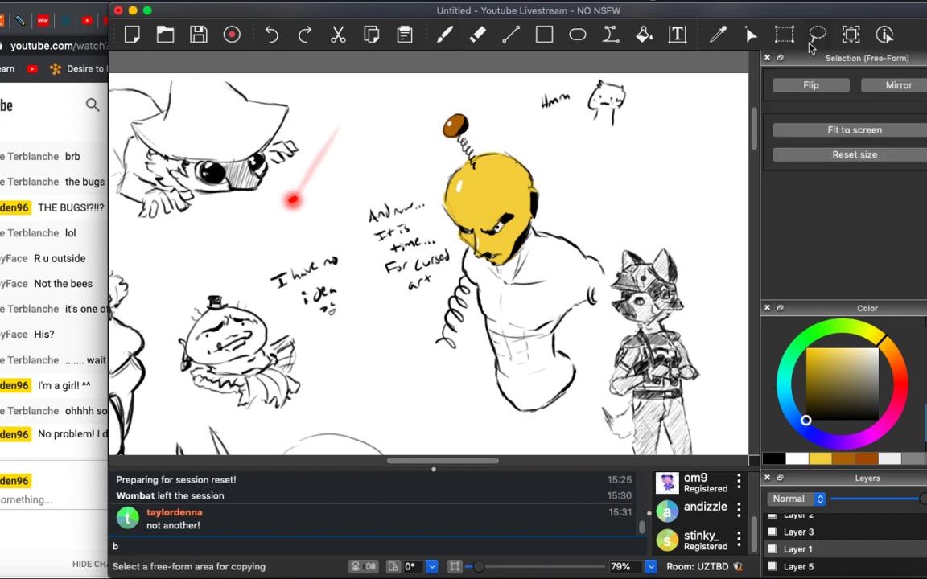
mouse_move(499, 107)
left_mouse_down()
mouse_move(449, 98)
mouse_move(418, 165)
mouse_move(420, 189)
mouse_move(358, 188)
mouse_move(367, 260)
mouse_move(407, 364)
mouse_move(463, 425)
mouse_move(526, 451)
mouse_move(604, 400)
mouse_move(597, 306)
left_mouse_up()
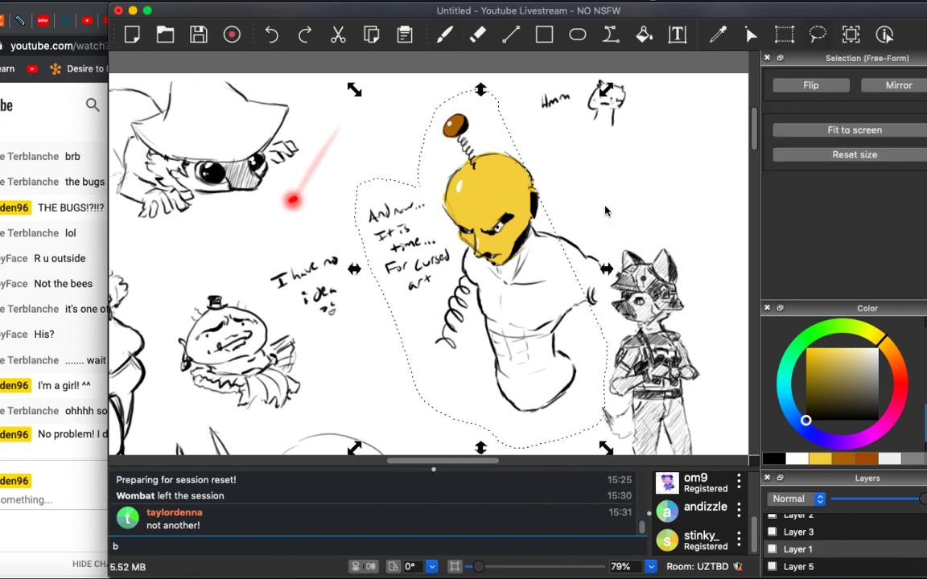
left_click_drag(528, 137, 449, 89)
mouse_move(520, 119)
left_mouse_down()
mouse_move(599, 171)
mouse_move(447, 105)
mouse_move(354, 141)
mouse_move(414, 388)
mouse_move(597, 398)
mouse_move(612, 306)
mouse_move(596, 209)
mouse_move(555, 161)
left_mouse_up()
key("ctrl+shift+a")
mouse_move(575, 215)
left_mouse_down()
mouse_move(534, 205)
mouse_move(538, 173)
mouse_move(558, 226)
mouse_move(555, 282)
mouse_move(543, 175)
left_mouse_up()
Select the head and antenna colouring on Layer 5 with a free-form selection and move it into alignment with the line art.
left_click(798, 566)
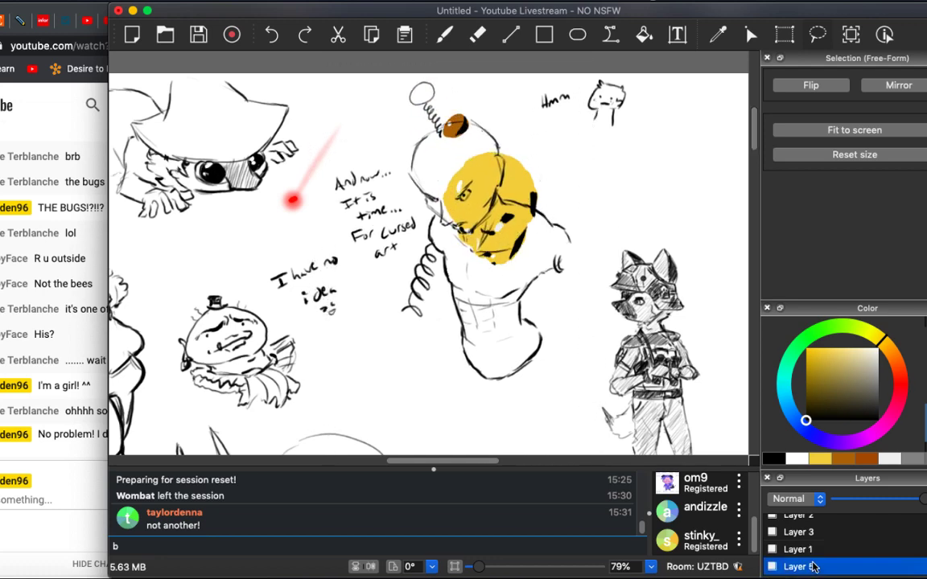
mouse_move(512, 90)
left_mouse_down()
mouse_move(403, 126)
mouse_move(563, 290)
left_mouse_up()
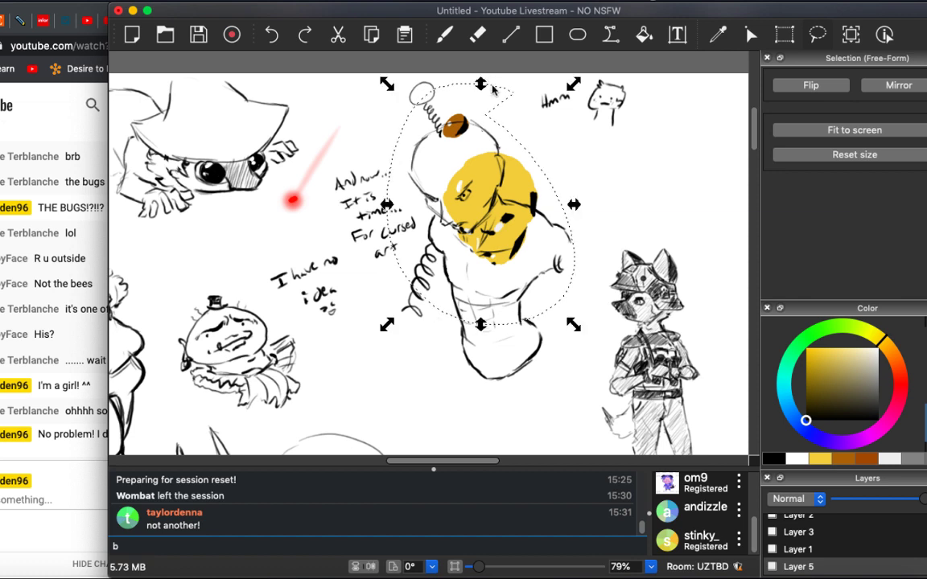
left_click_drag(529, 158, 494, 127)
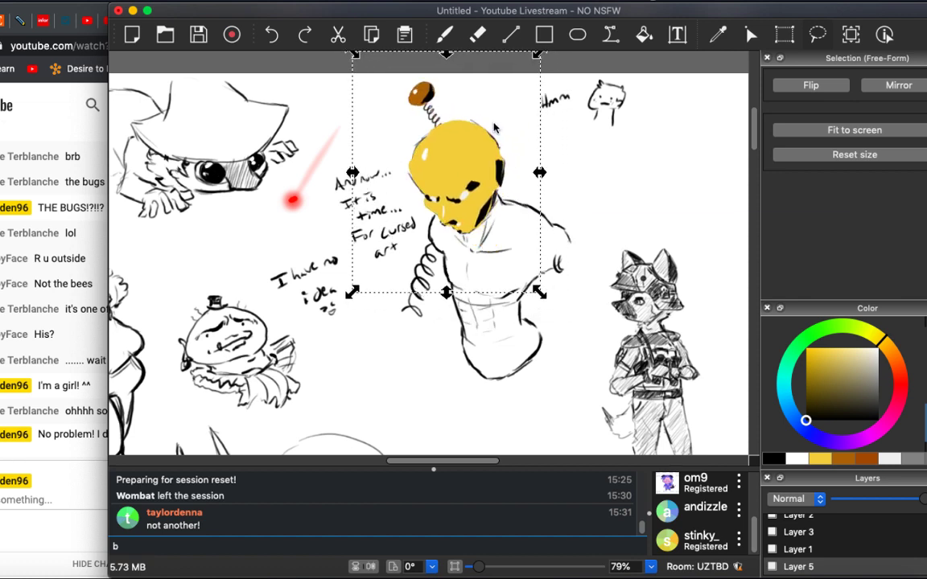
key("Return")
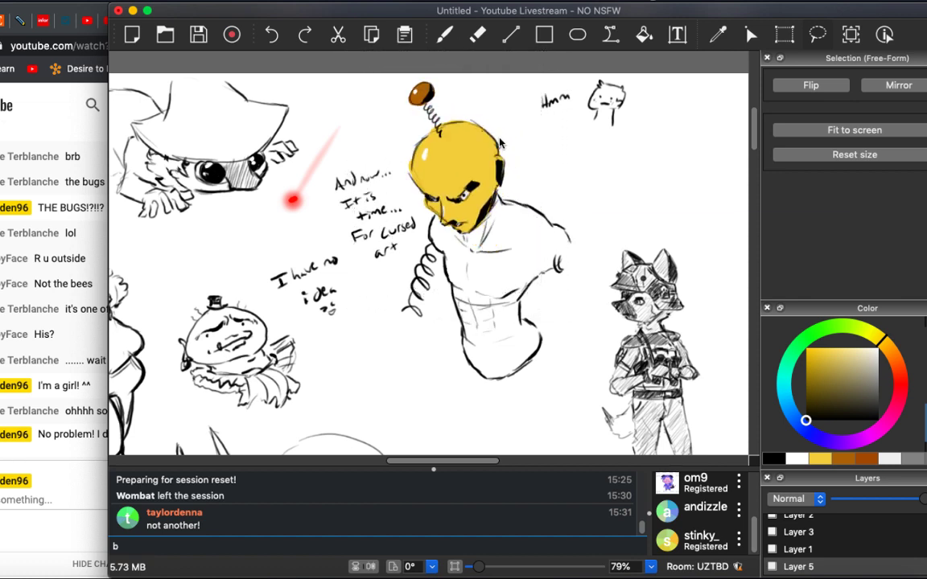
scroll(494, 274, "up", 3)
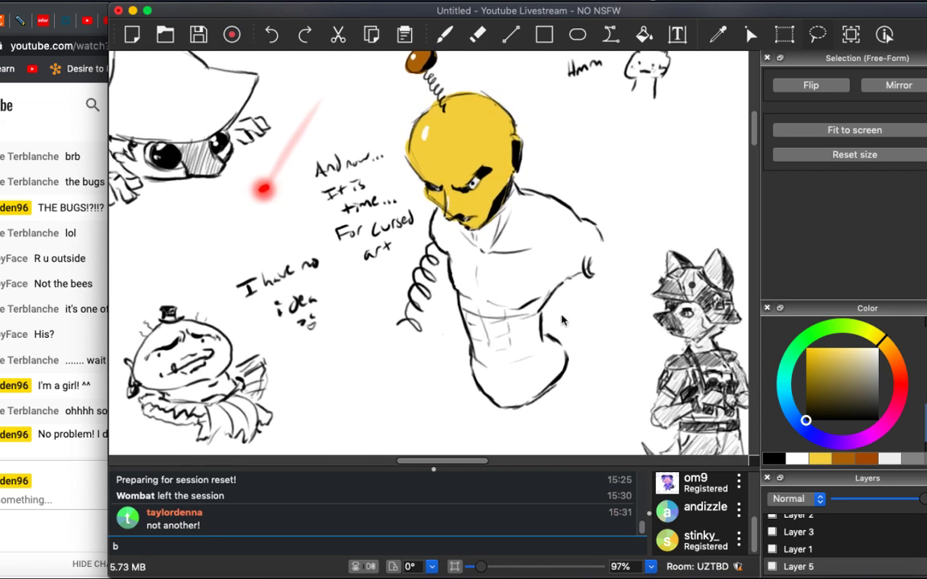
On Layer 1, close the far shoulder's outline with the brush and draw a coiled spring arm hanging from it.
left_click(804, 551)
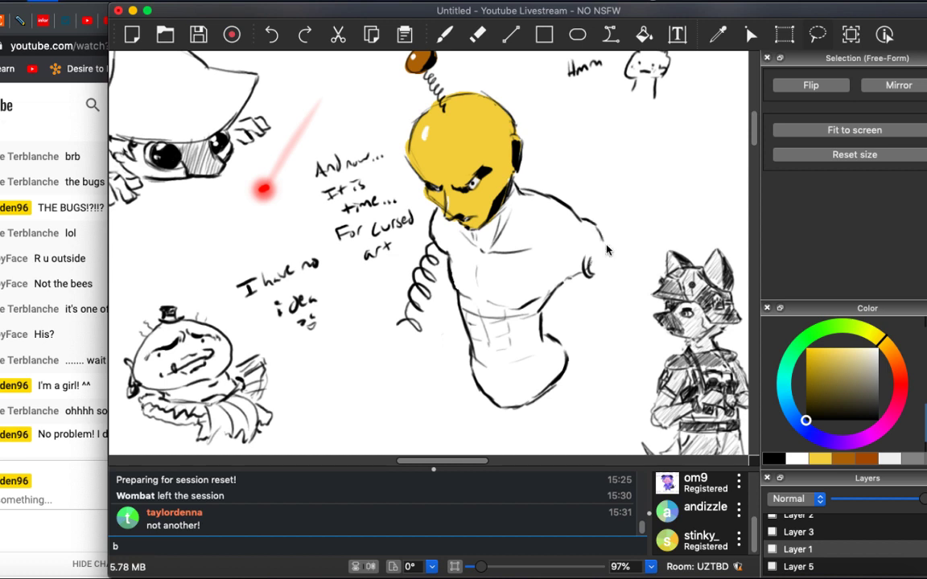
key("b")
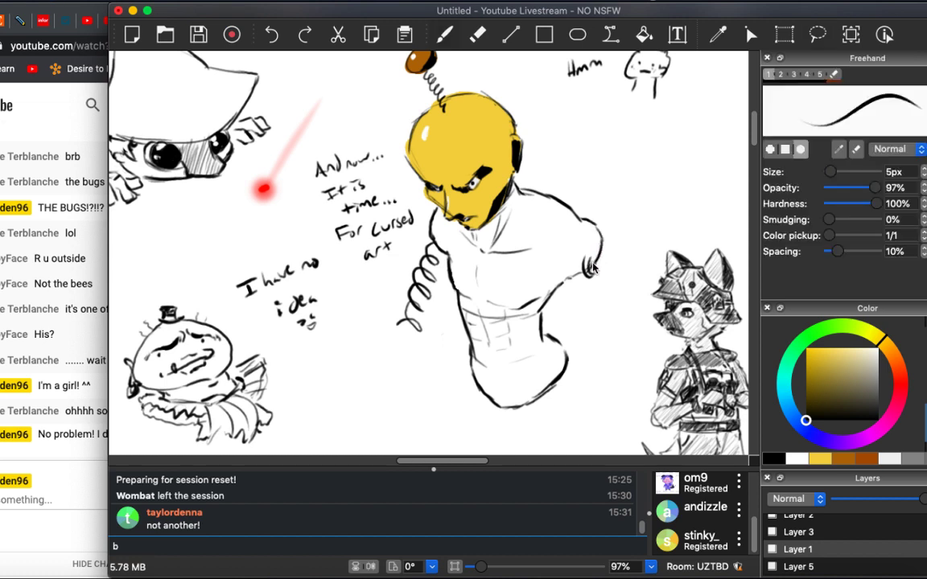
mouse_move(587, 259)
left_mouse_down()
mouse_move(608, 271)
mouse_move(595, 296)
mouse_move(624, 284)
mouse_move(606, 325)
left_mouse_up()
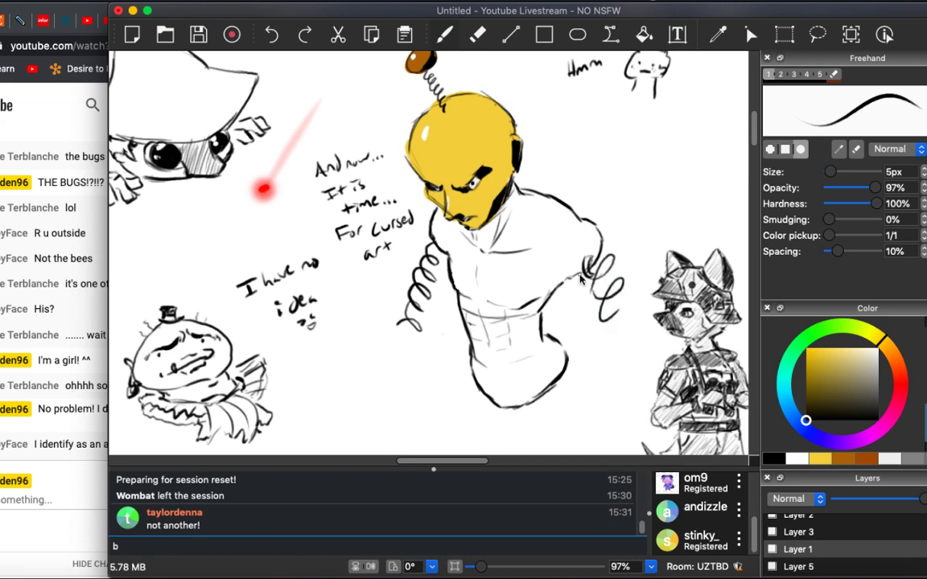
Switch to the YouTube live chat and reply "RRRRRRR" to the attack helicopter comment.
left_click(58, 500)
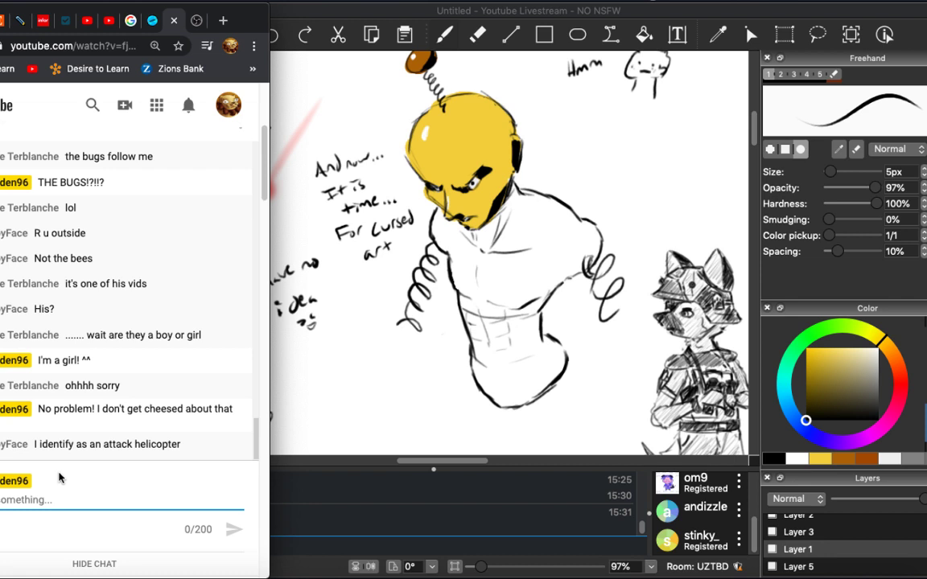
type("IRR")
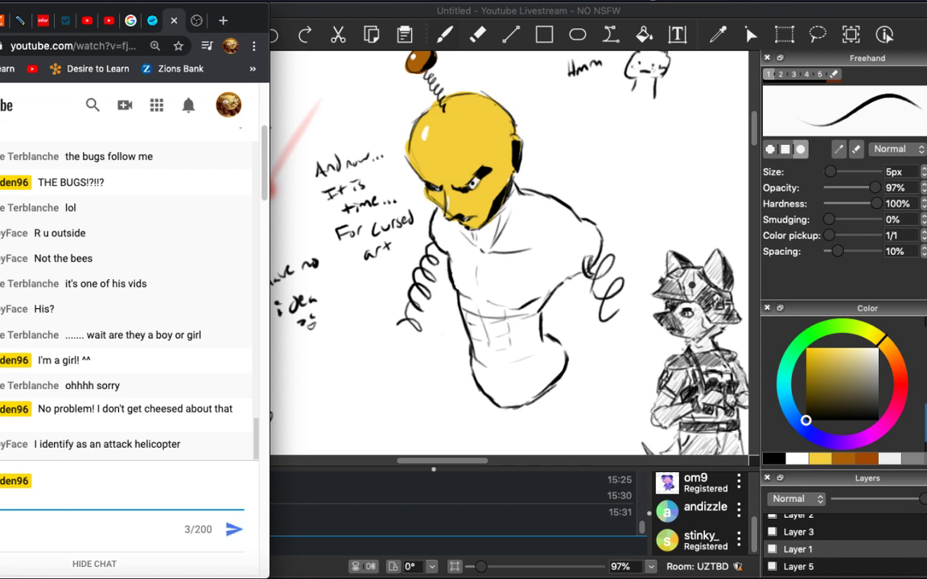
type("RRRR")
key("Return")
Return to the drawing, lengthen the far arm's coil and draw two long coiled spring legs below the torso.
left_click(360, 14)
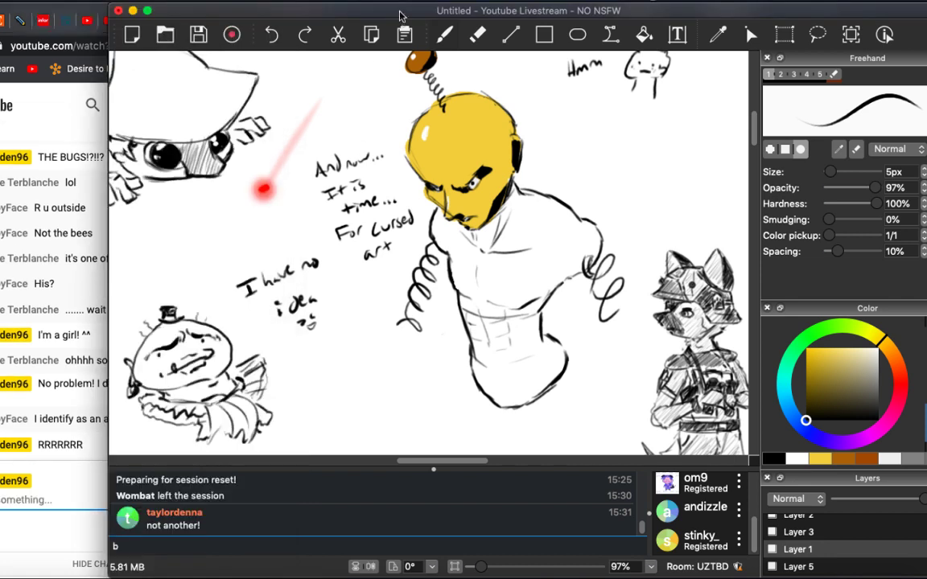
mouse_move(599, 270)
left_mouse_down()
mouse_move(629, 322)
mouse_move(616, 342)
left_mouse_up()
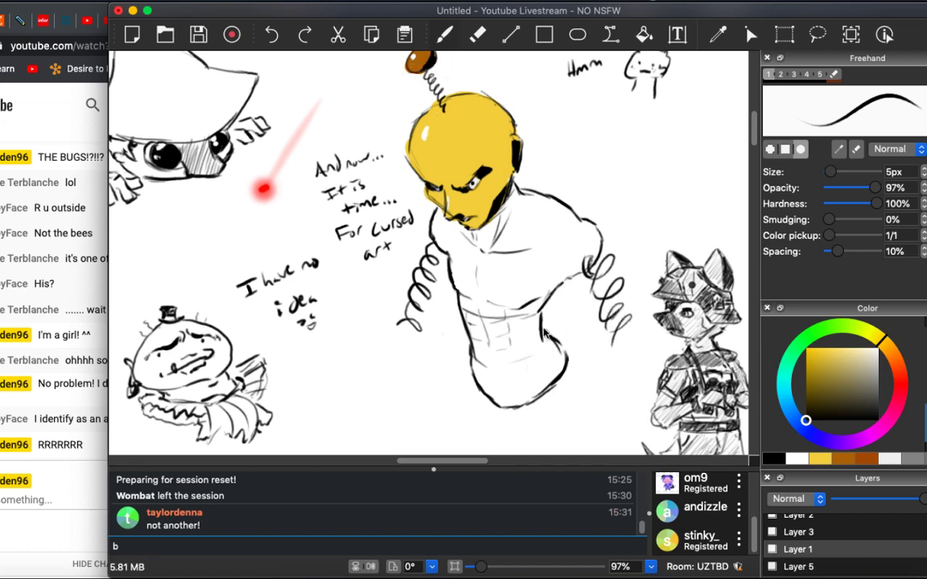
mouse_move(544, 334)
left_mouse_down()
mouse_move(564, 358)
mouse_move(549, 393)
mouse_move(547, 384)
mouse_move(550, 417)
mouse_move(566, 393)
mouse_move(555, 440)
left_mouse_up()
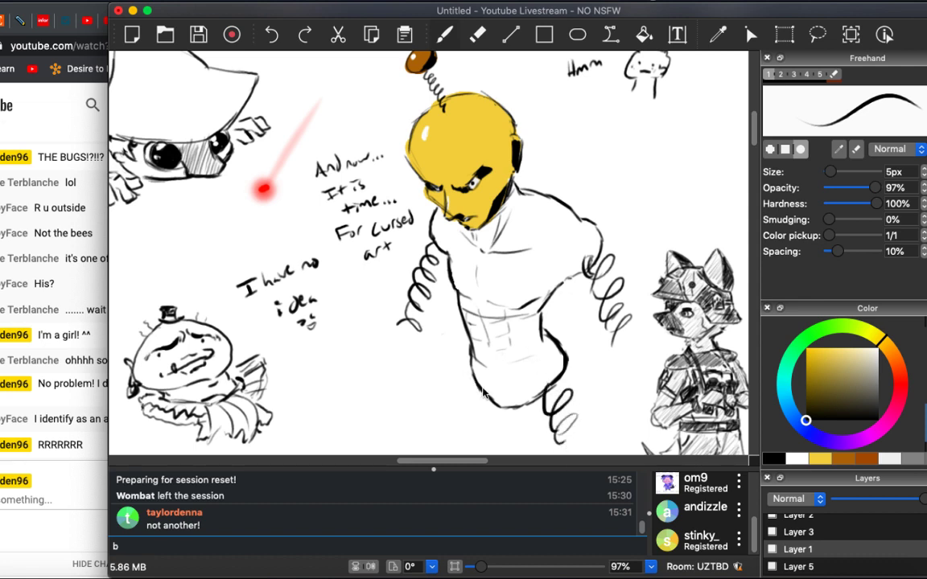
mouse_move(470, 385)
left_mouse_down()
mouse_move(479, 415)
mouse_move(470, 434)
mouse_move(456, 408)
mouse_move(467, 445)
mouse_move(443, 410)
left_mouse_up()
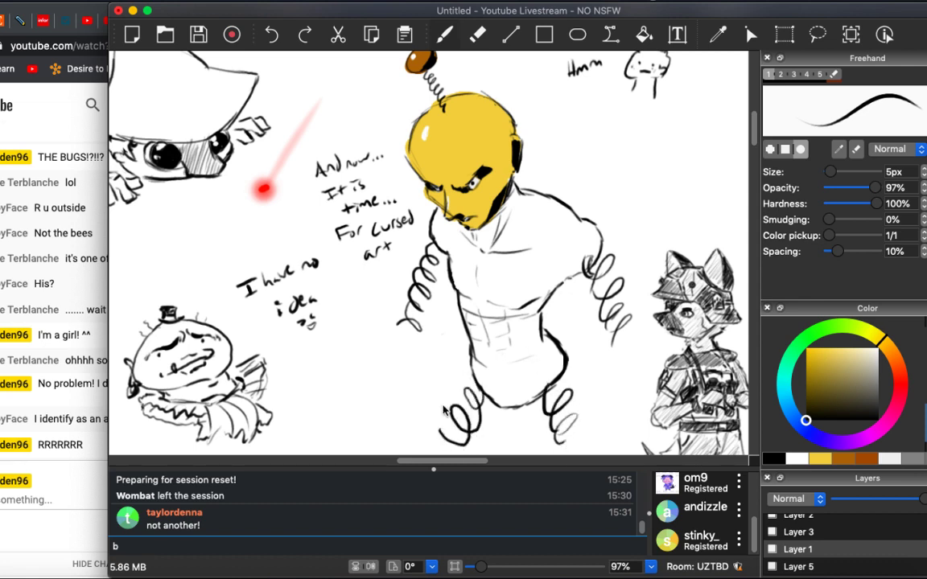
scroll(446, 434, "down", 5)
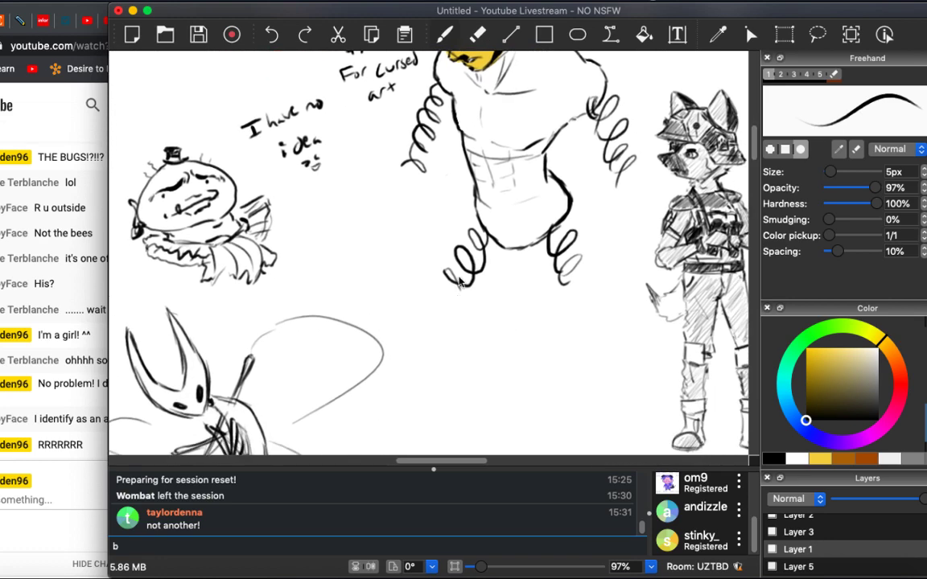
mouse_move(461, 289)
left_mouse_down()
mouse_move(454, 321)
mouse_move(464, 319)
mouse_move(482, 343)
mouse_move(481, 372)
left_mouse_up()
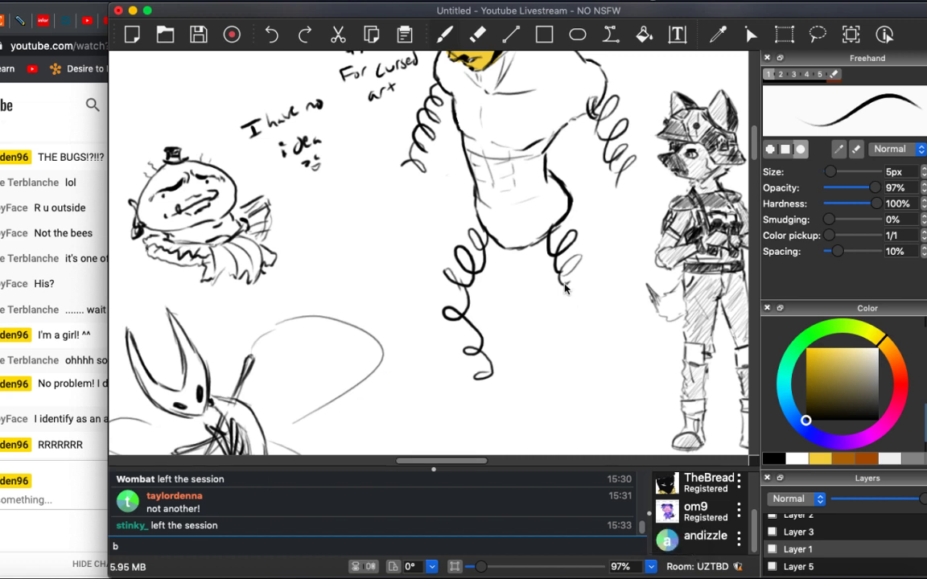
mouse_move(564, 288)
left_mouse_down()
mouse_move(570, 328)
mouse_move(582, 325)
mouse_move(566, 343)
mouse_move(580, 349)
mouse_move(574, 377)
mouse_move(582, 373)
mouse_move(592, 401)
mouse_move(567, 379)
mouse_move(574, 418)
mouse_move(571, 442)
left_mouse_up()
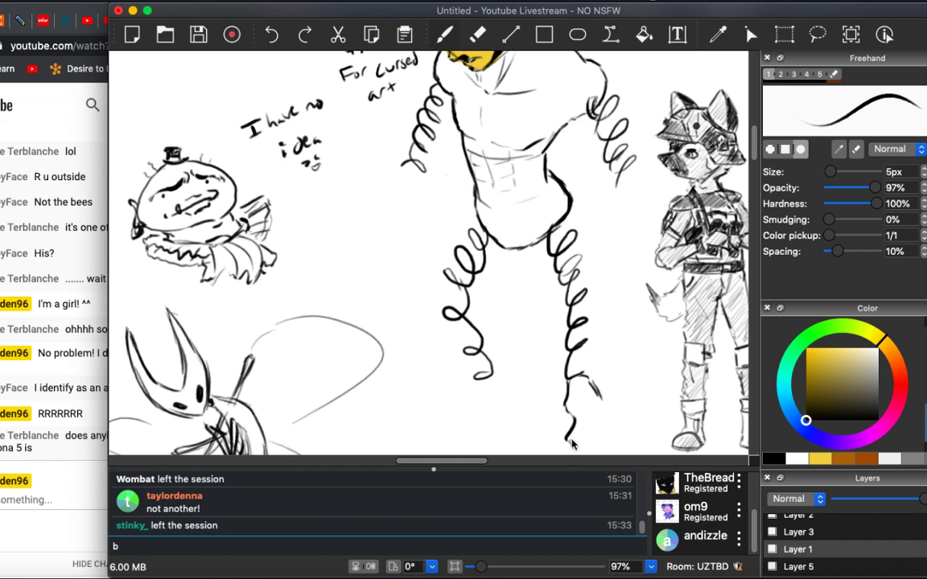
Draw a bare foot with toes and short contour lines at the end of the straighter spring leg beside the fox.
scroll(571, 442, "down", 2)
mouse_move(563, 390)
left_mouse_down()
mouse_move(563, 402)
mouse_move(581, 410)
mouse_move(589, 397)
mouse_move(613, 394)
left_mouse_up()
left_click_drag(593, 344, 606, 391)
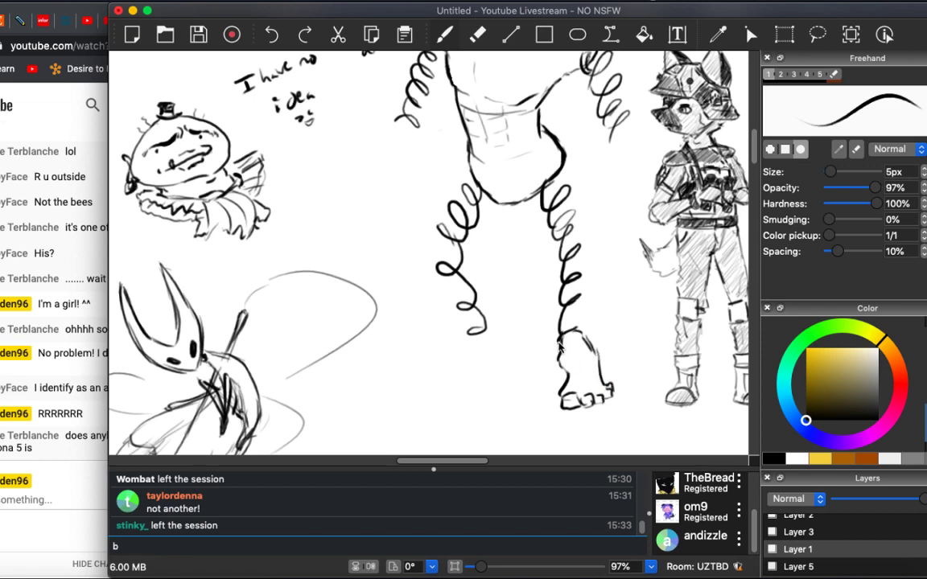
mouse_move(565, 362)
left_mouse_down()
mouse_move(571, 378)
mouse_move(597, 381)
left_mouse_up()
Reply "I've heard about it, but nope!" in the YouTube live chat.
left_click(42, 414)
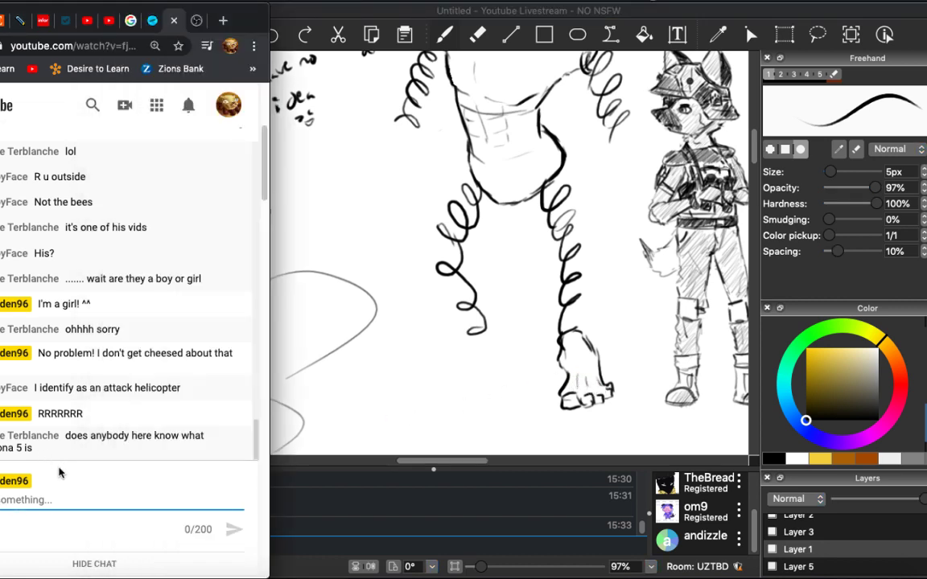
type("me")
type("eard abou")
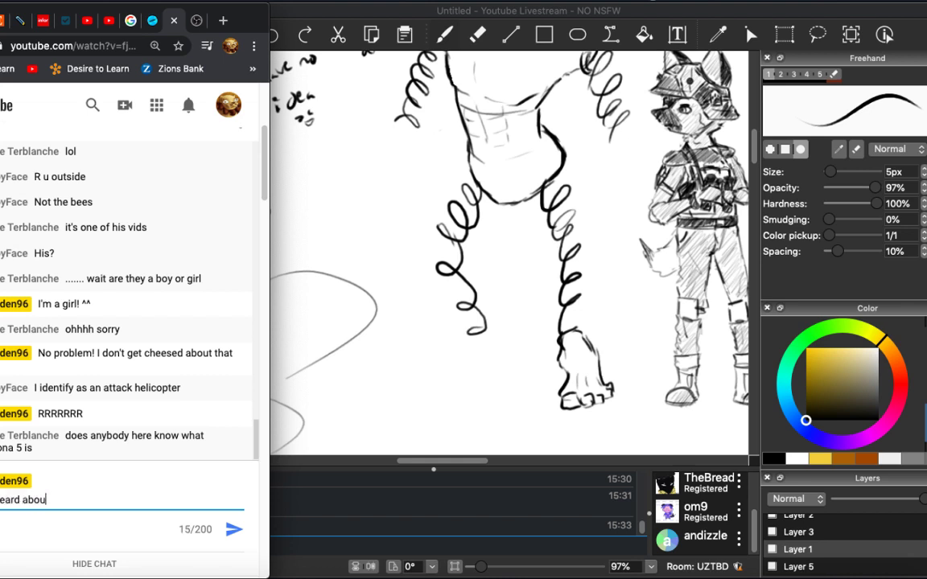
type("t it, but nope!")
key("Return")
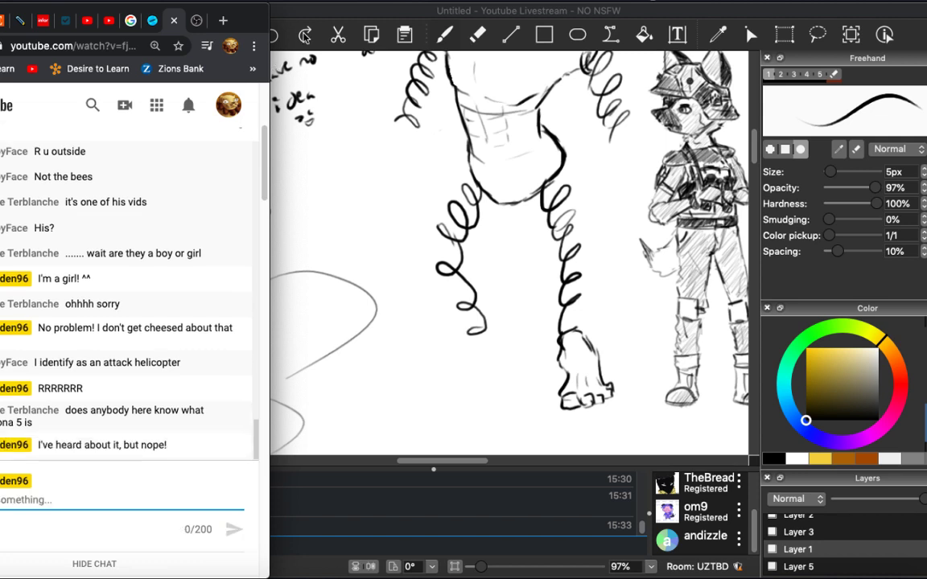
Return to the drawing, draw the second foot with toes on the other spring leg and extend the near arm's coil.
left_click(312, 6)
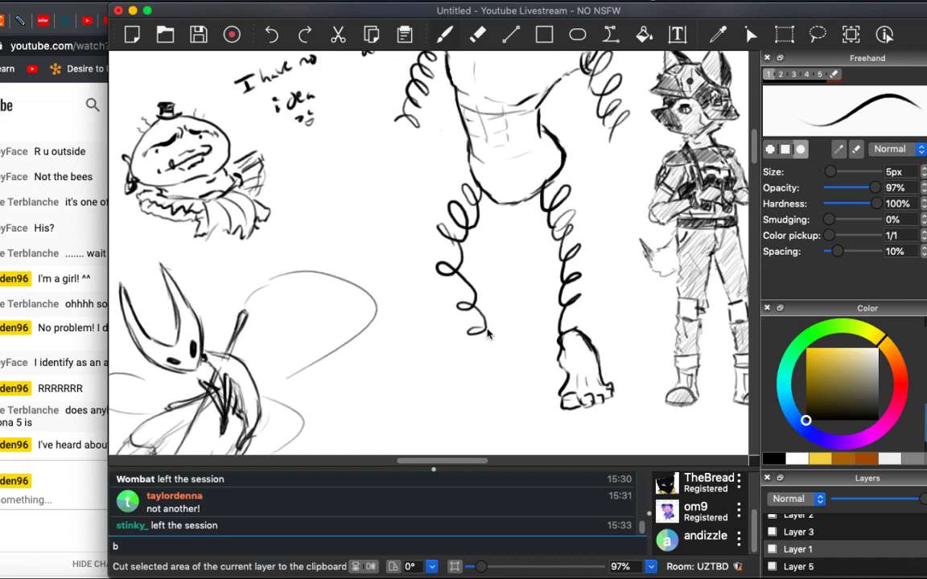
mouse_move(487, 333)
left_mouse_down()
mouse_move(485, 368)
mouse_move(465, 338)
mouse_move(430, 379)
mouse_move(443, 379)
mouse_move(436, 374)
mouse_move(447, 393)
mouse_move(470, 386)
mouse_move(432, 380)
mouse_move(432, 394)
mouse_move(464, 385)
mouse_move(502, 349)
mouse_move(488, 338)
mouse_move(479, 358)
mouse_move(464, 353)
mouse_move(427, 380)
left_mouse_up()
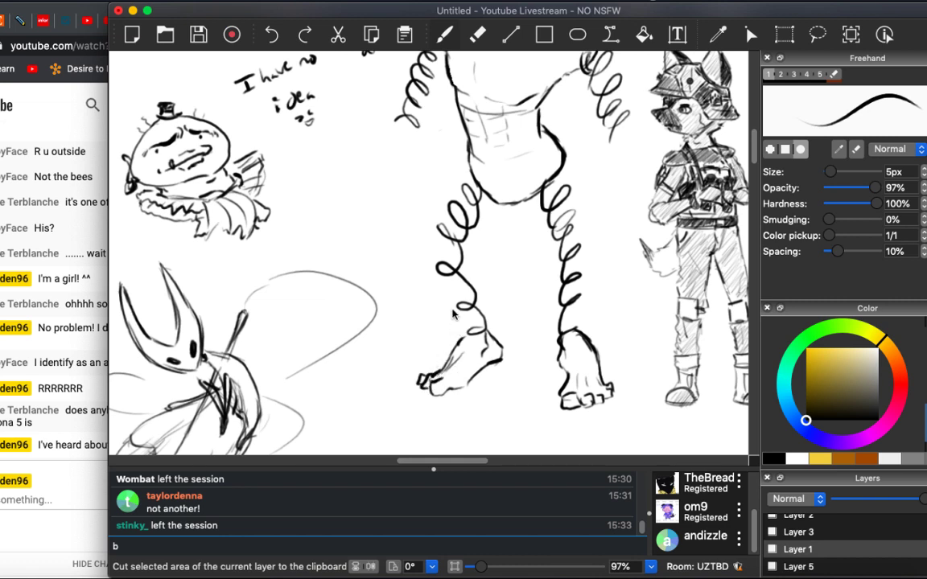
scroll(453, 314, "up", 5)
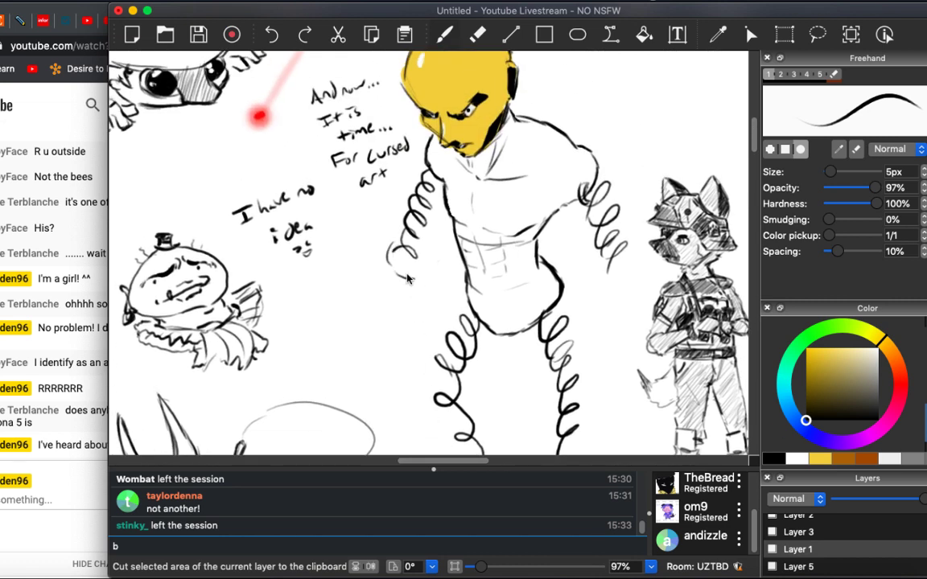
mouse_move(407, 279)
left_mouse_down()
mouse_move(391, 264)
mouse_move(422, 284)
left_mouse_up()
Select the "And now... It is time... For cursed art" caption with a free-form selection, shrink it beside the robot's head and deselect it.
scroll(387, 278, "up", 3)
scroll(386, 277, "left", 1)
left_click(817, 35)
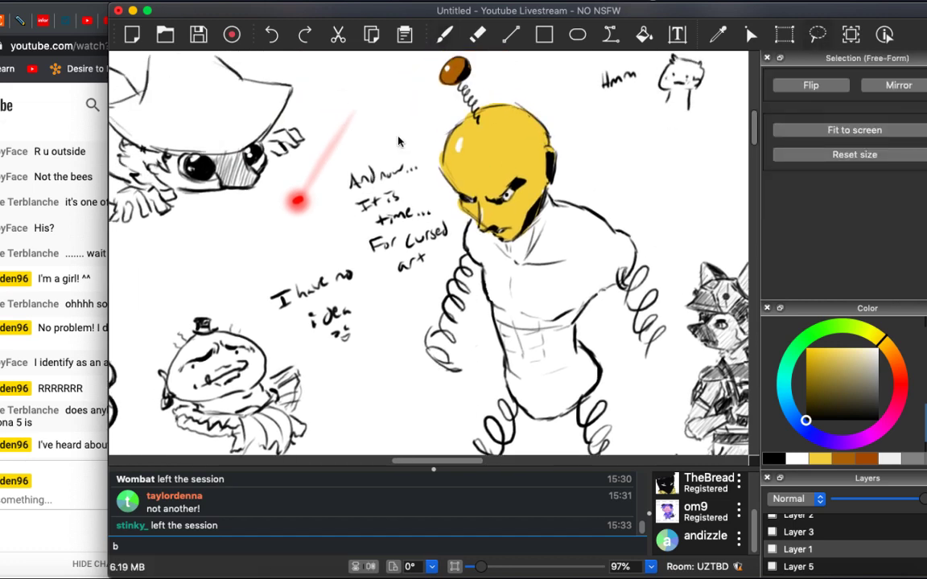
mouse_move(398, 142)
left_mouse_down()
mouse_move(339, 173)
mouse_move(354, 249)
mouse_move(450, 234)
mouse_move(433, 160)
left_mouse_up()
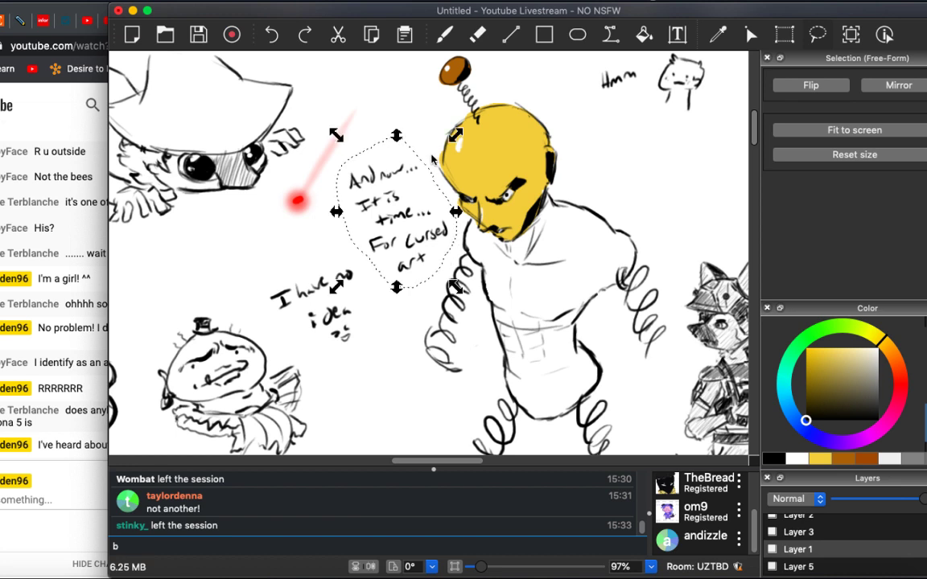
left_click_drag(336, 286, 366, 246)
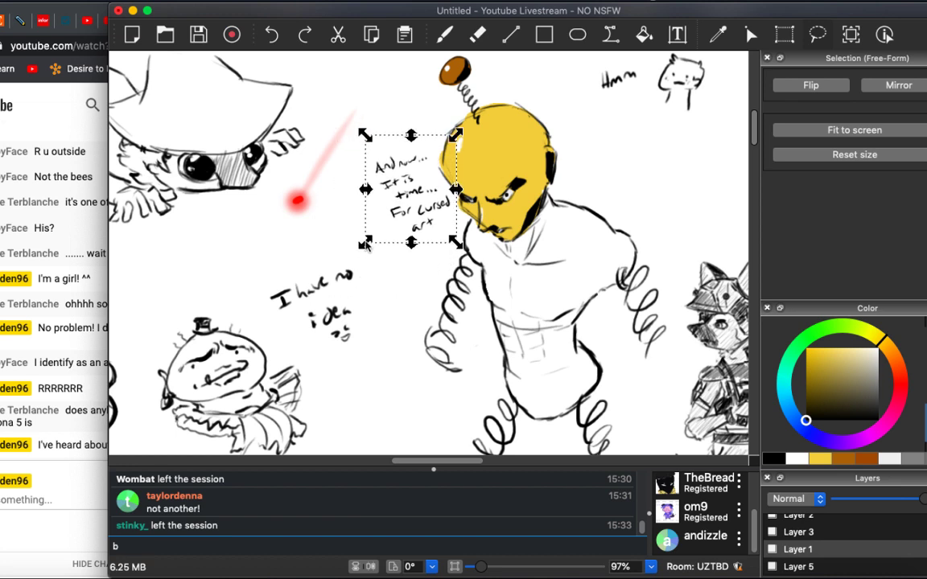
left_click_drag(365, 135, 372, 152)
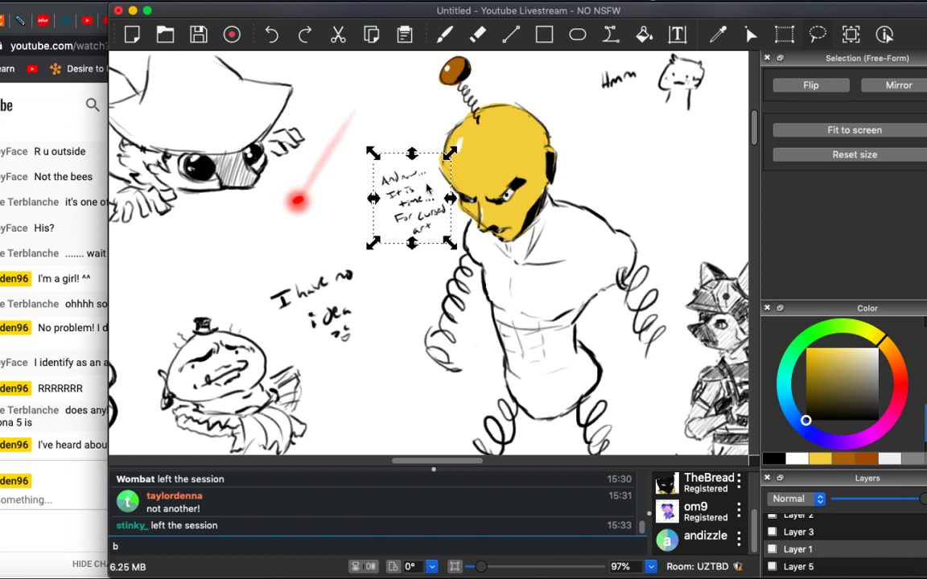
key("super+shift+a")
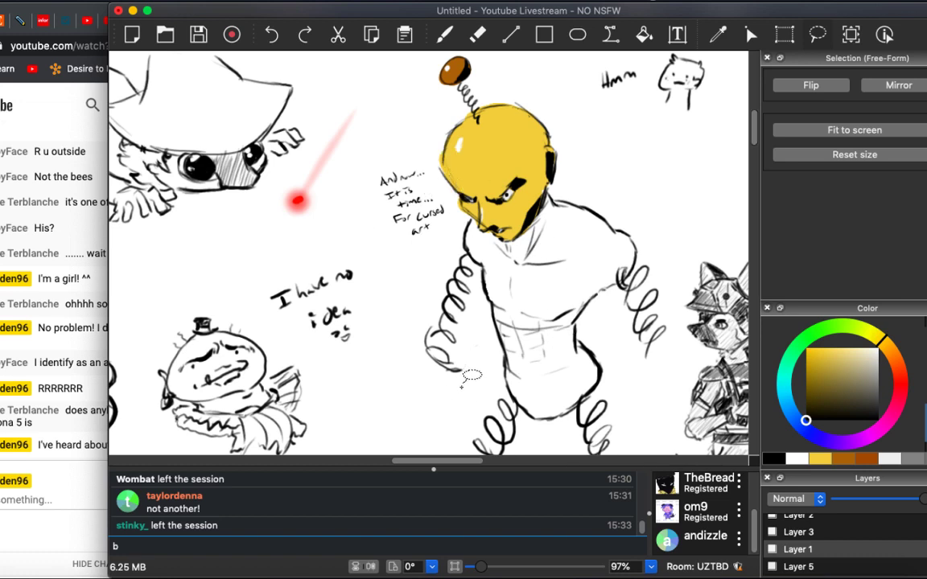
Draw a hanging hand with fingers at the end of the near spring arm and add small strokes below the far arm's coil.
key("b")
scroll(457, 250, "down", 3)
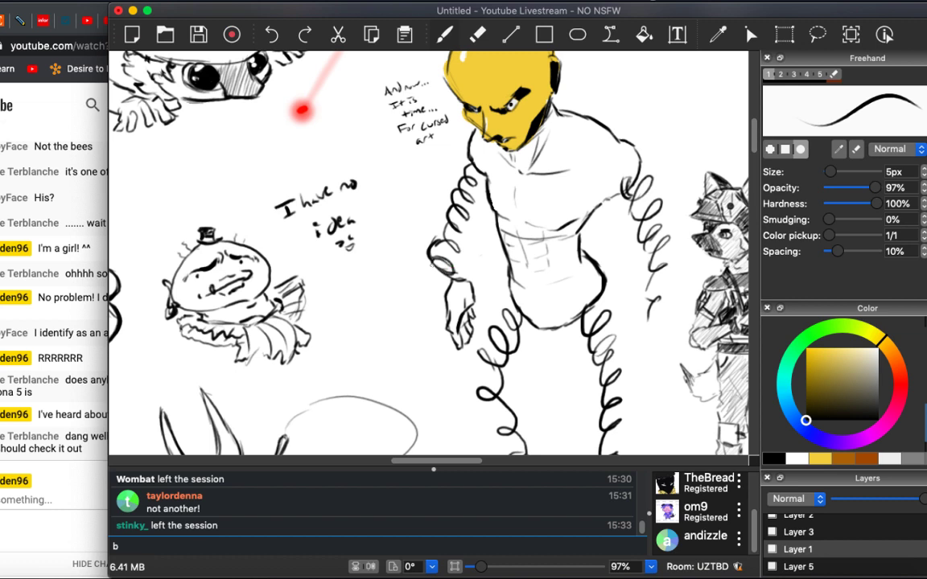
Reply "I'll see what I can do!" in the YouTube live chat.
left_click(20, 480)
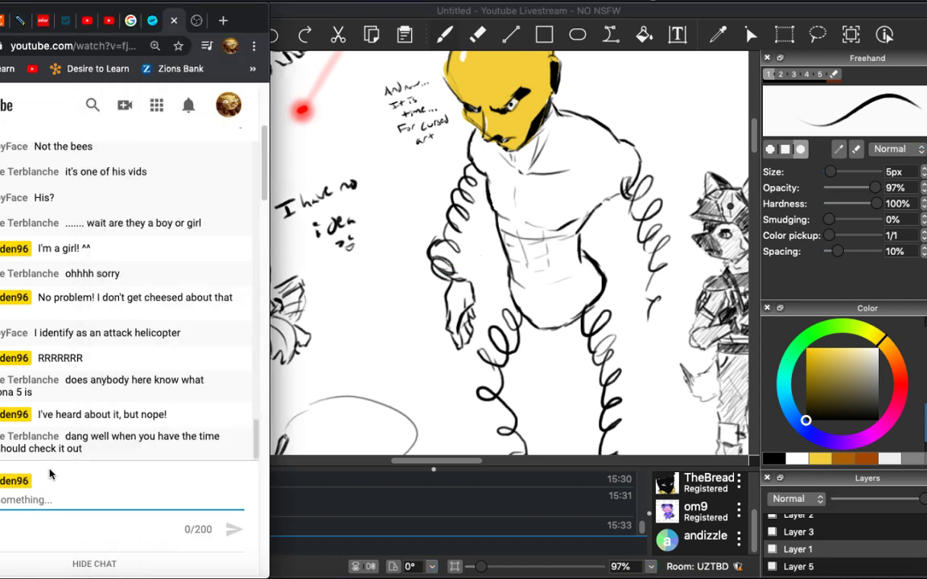
type("I can do!")
key("Return")
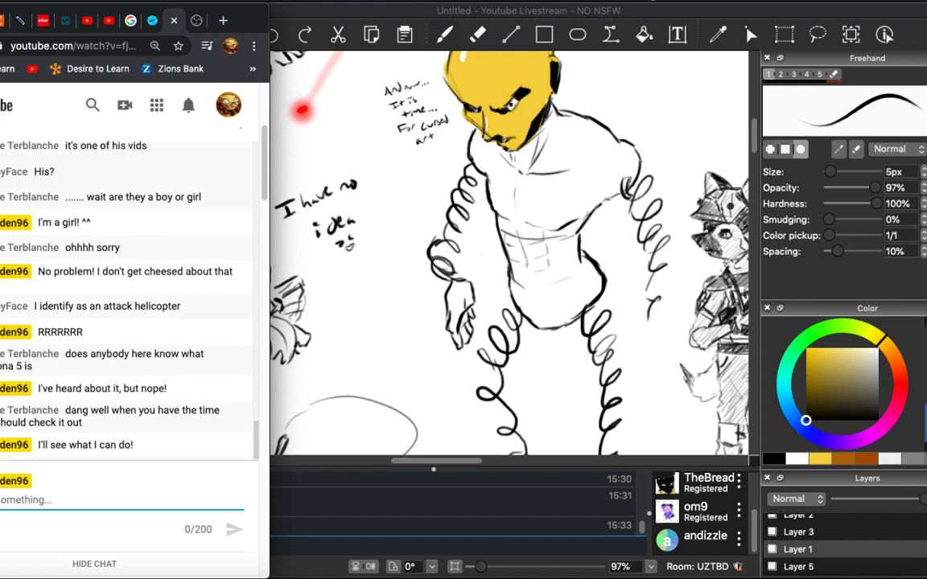
Return to the drawing, pick the head's yellow, switch to Layer 5 and set the brush size to 22 px.
left_click(424, 8)
type("b")
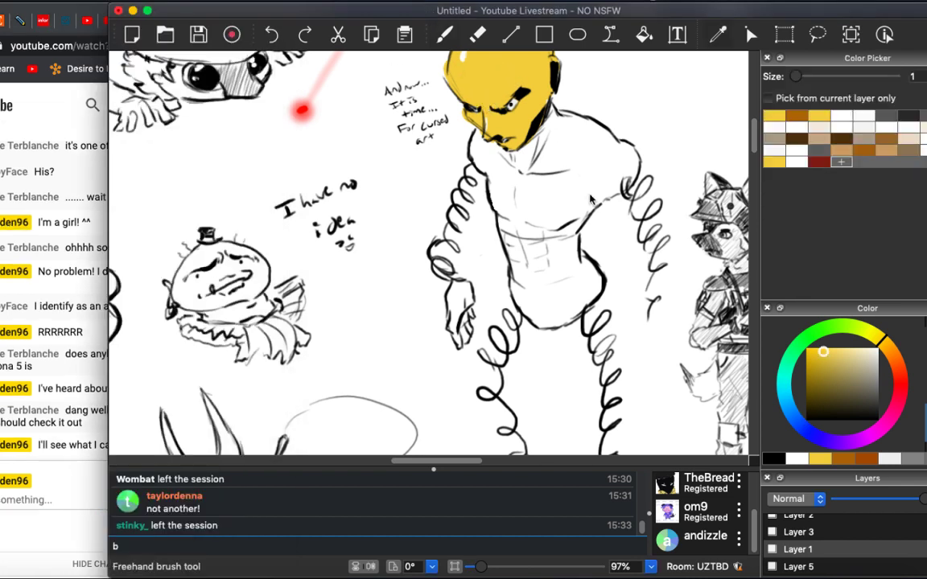
type("b")
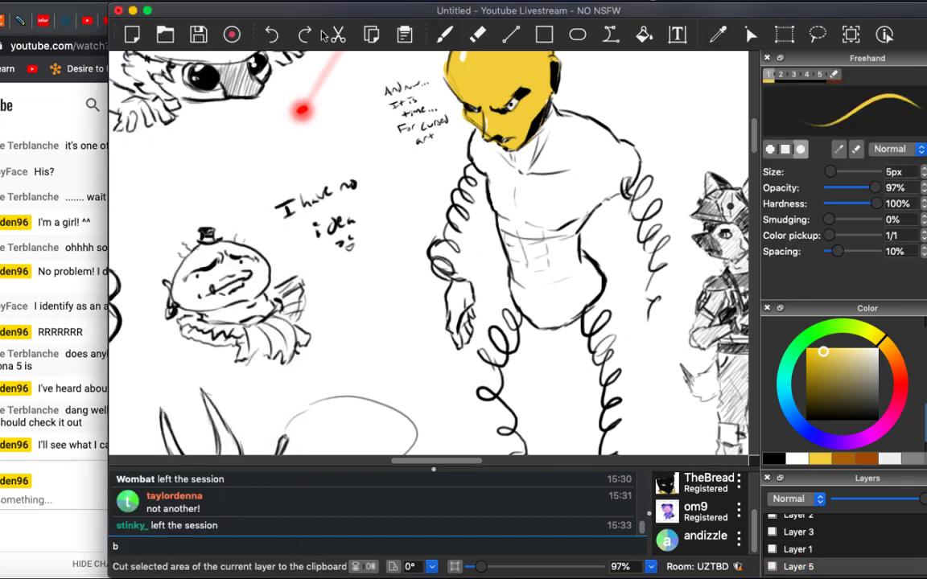
left_click_drag(830, 172, 839, 173)
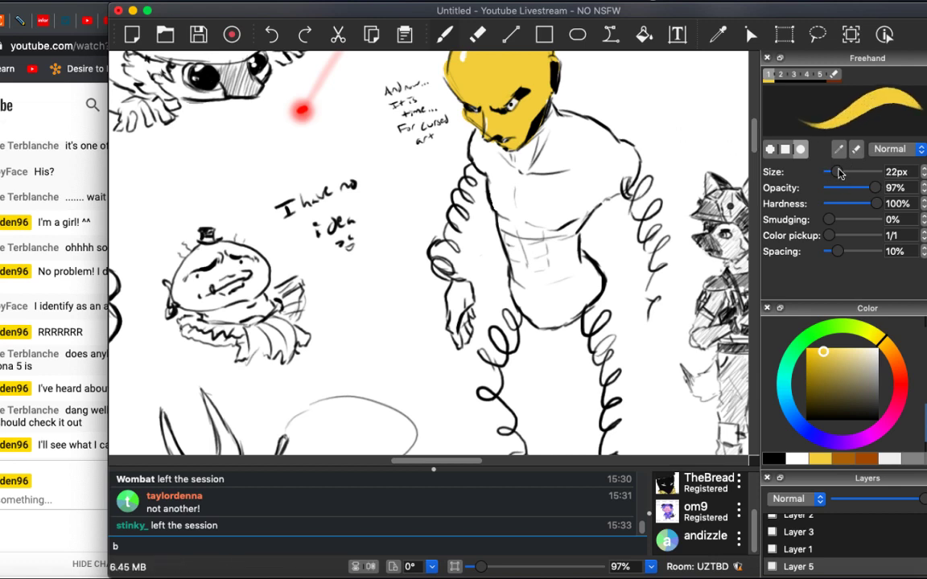
Undo the first yellow pass over the torso and repaint the near shoulder, torso side and middle of the chest yellow.
mouse_move(473, 109)
left_mouse_down()
mouse_move(508, 217)
mouse_move(499, 193)
mouse_move(503, 238)
mouse_move(523, 185)
mouse_move(555, 210)
mouse_move(553, 158)
left_mouse_up()
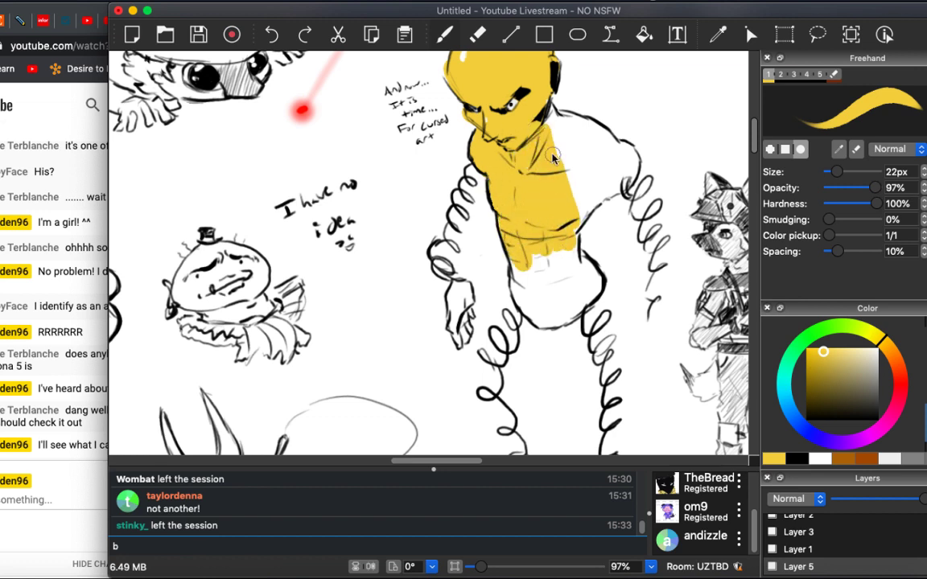
key("super+z")
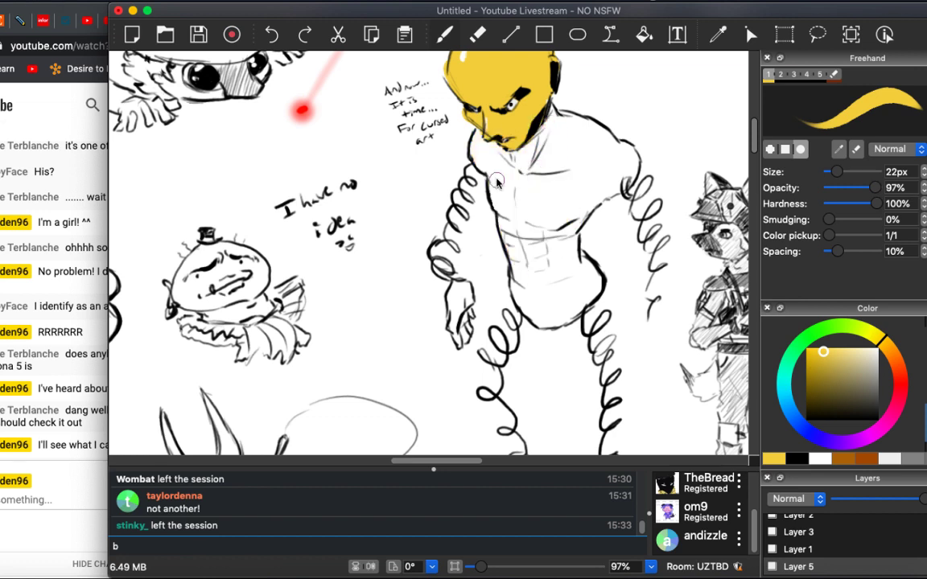
mouse_move(478, 145)
left_mouse_down()
mouse_move(494, 178)
mouse_move(482, 143)
mouse_move(501, 152)
mouse_move(494, 161)
mouse_move(512, 239)
mouse_move(505, 233)
mouse_move(537, 193)
mouse_move(537, 241)
left_mouse_up()
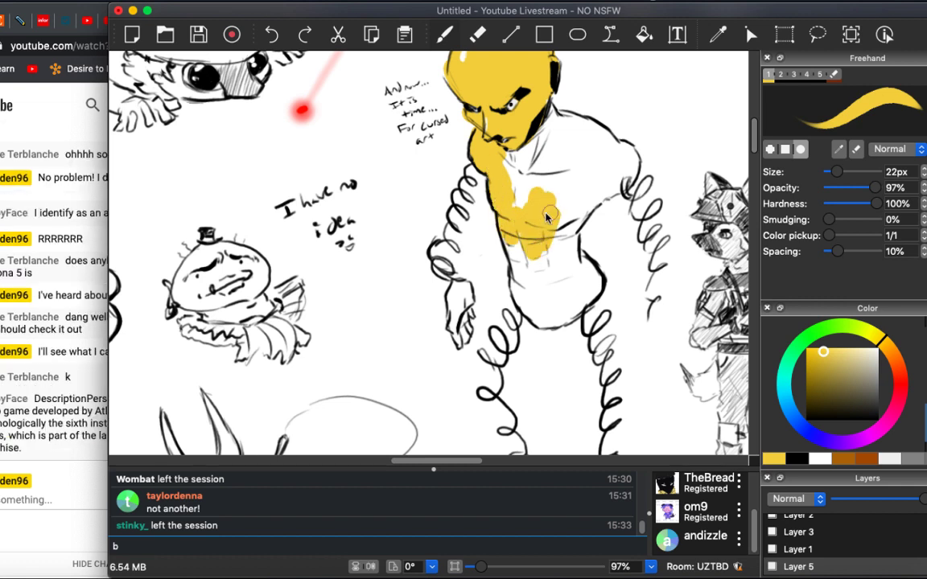
Reply "Ooo" in the live chat, then return to the drawing and fill the rest of the chest and shoulders with yellow.
left_click(64, 423)
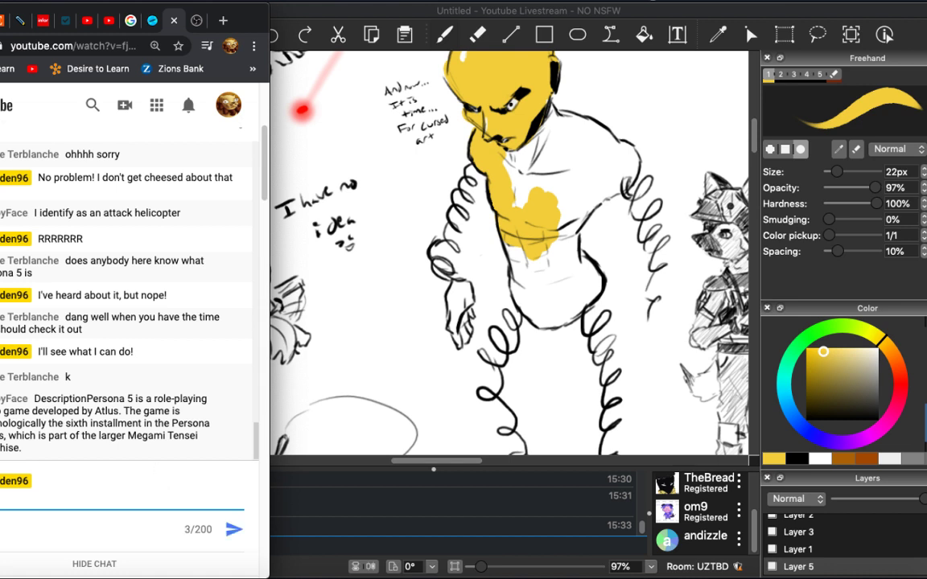
left_click(446, 217)
mouse_move(466, 157)
left_mouse_down()
mouse_move(510, 198)
mouse_move(483, 129)
mouse_move(495, 100)
mouse_move(611, 147)
mouse_move(631, 172)
mouse_move(611, 193)
mouse_move(597, 129)
mouse_move(551, 125)
mouse_move(527, 149)
mouse_move(499, 136)
mouse_move(573, 171)
mouse_move(570, 229)
mouse_move(592, 205)
left_mouse_up()
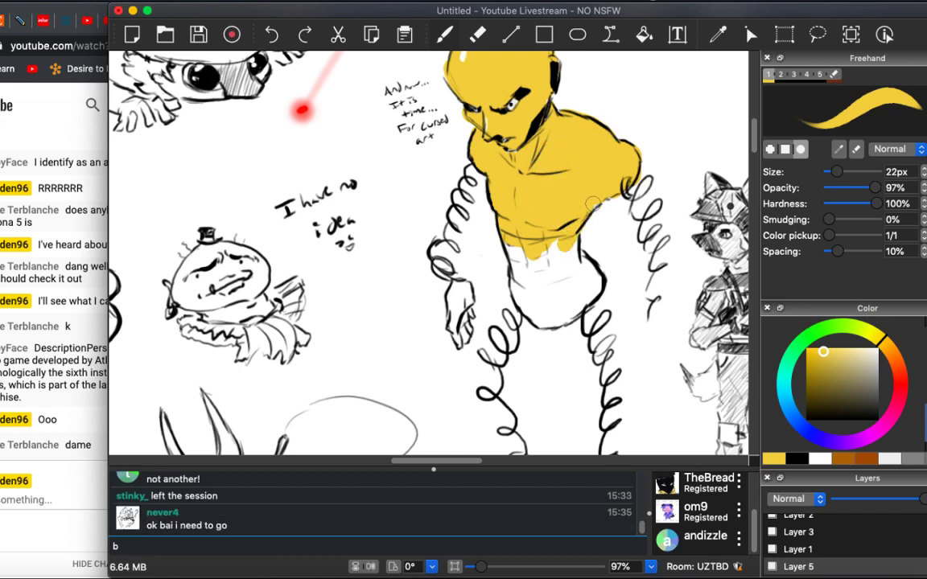
Reply "bye! Thanks for coming!" in the drawing session's chat, check the YouTube live chat and return to the drawing.
left_click(267, 536)
type("bye! Thanks for coming!")
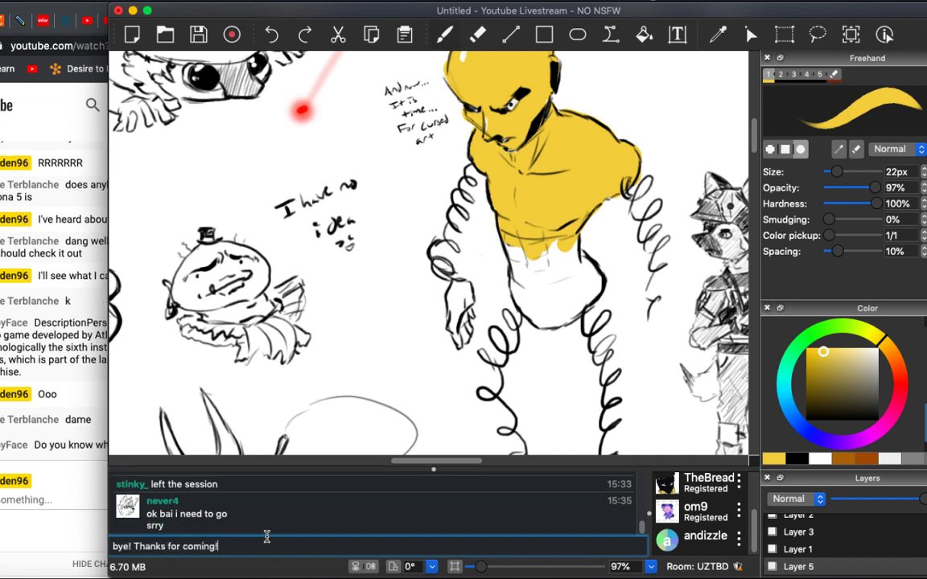
key("Return")
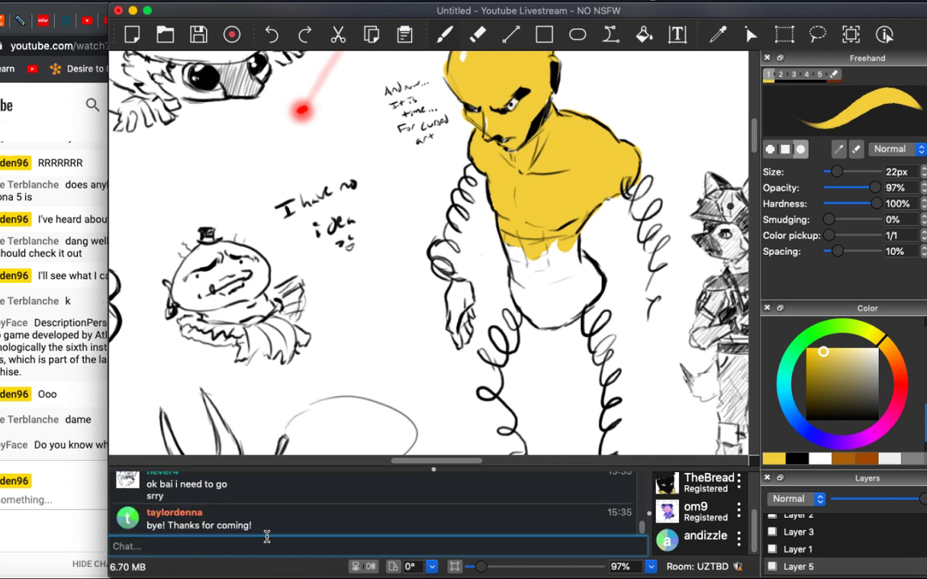
left_click(79, 415)
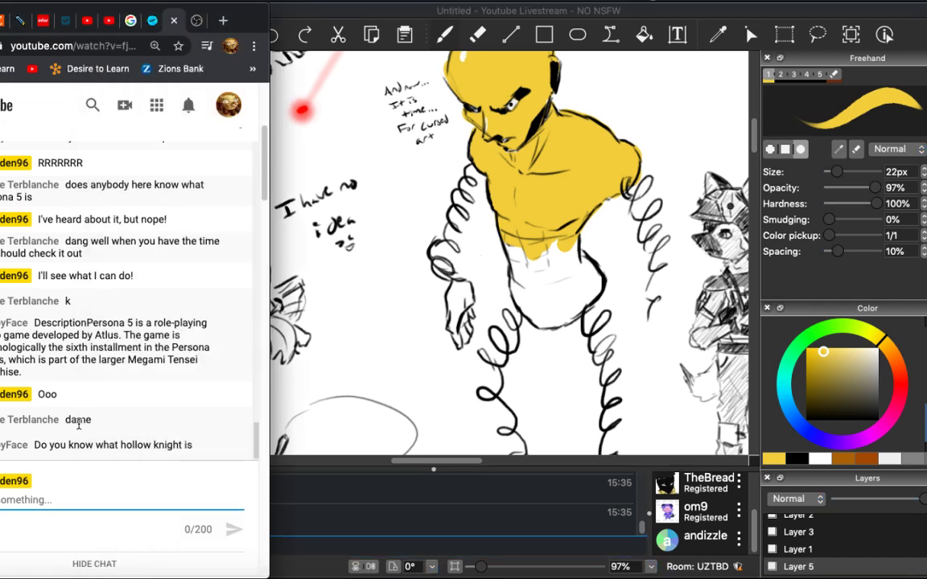
left_click(378, 14)
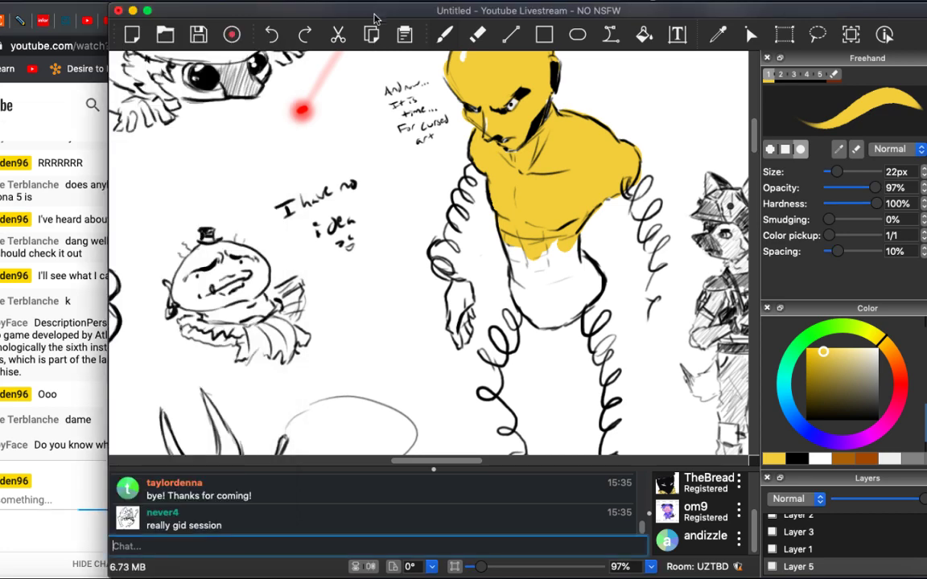
Reply "^^" to the departing participant in the drawing session's chat.
scroll(483, 266, "right", 3)
scroll(537, 246, "down", 2)
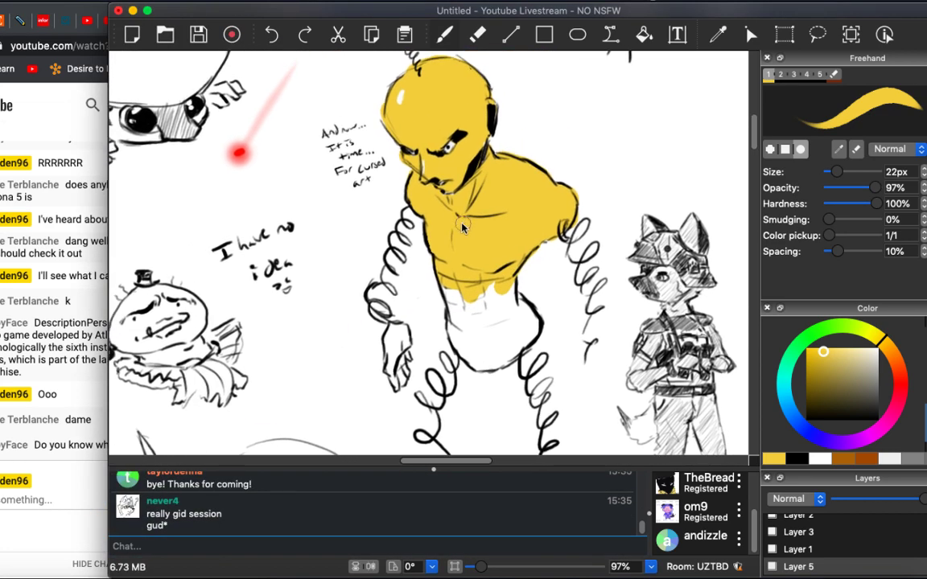
left_click(190, 546)
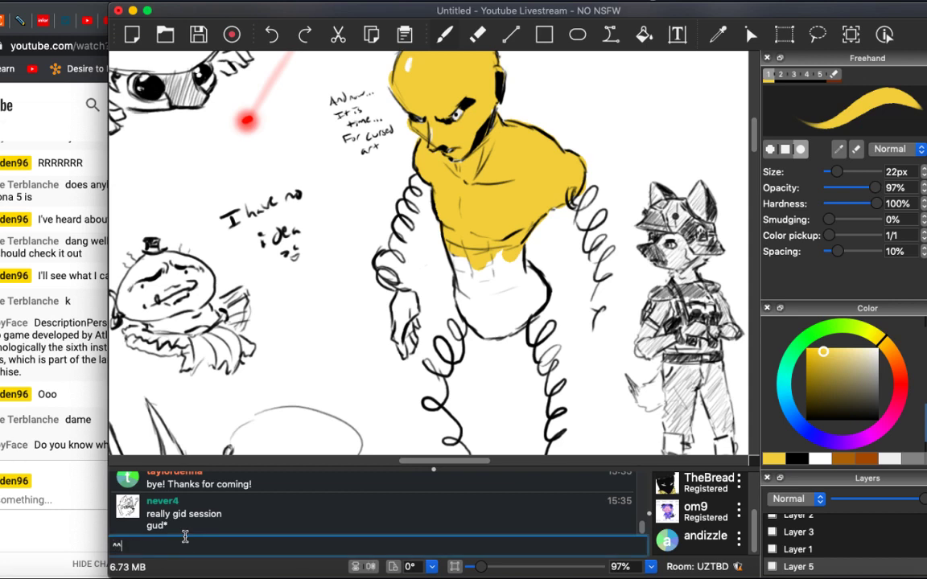
type("^^")
key("Return")
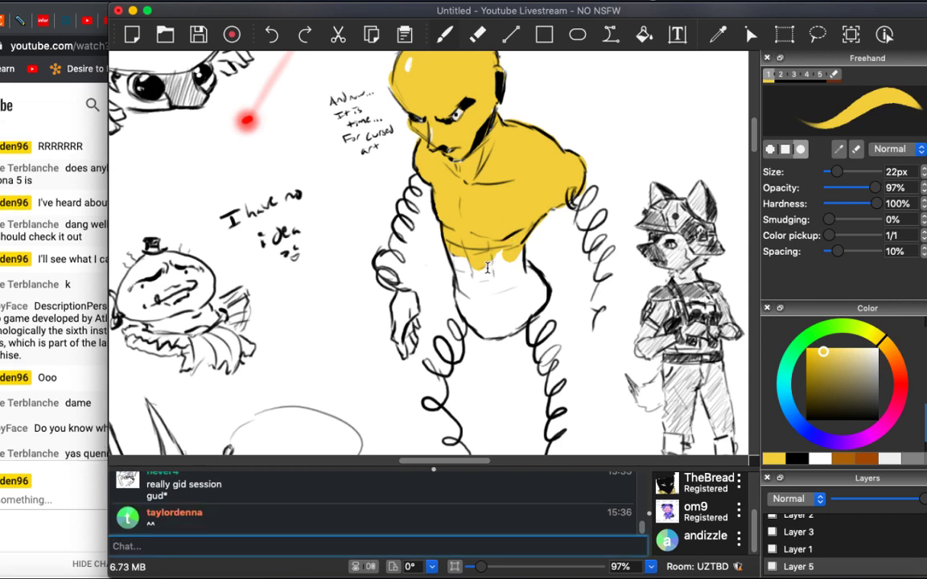
Sample the brown from the small yellow robot's body and paint the muscular robot's waist and hips with it.
type("b")
scroll(456, 280, "left", 10)
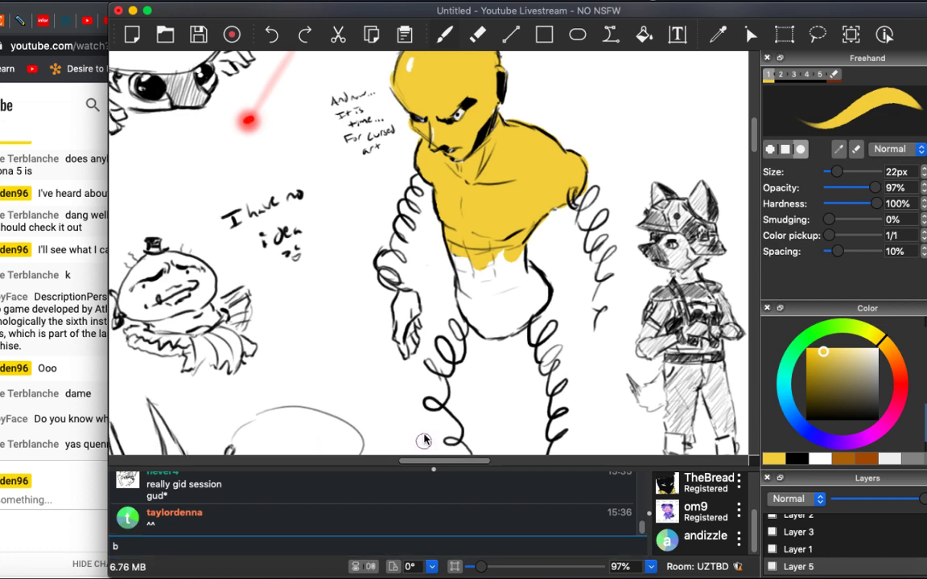
scroll(422, 354, "down", 5)
scroll(420, 356, "down", 5)
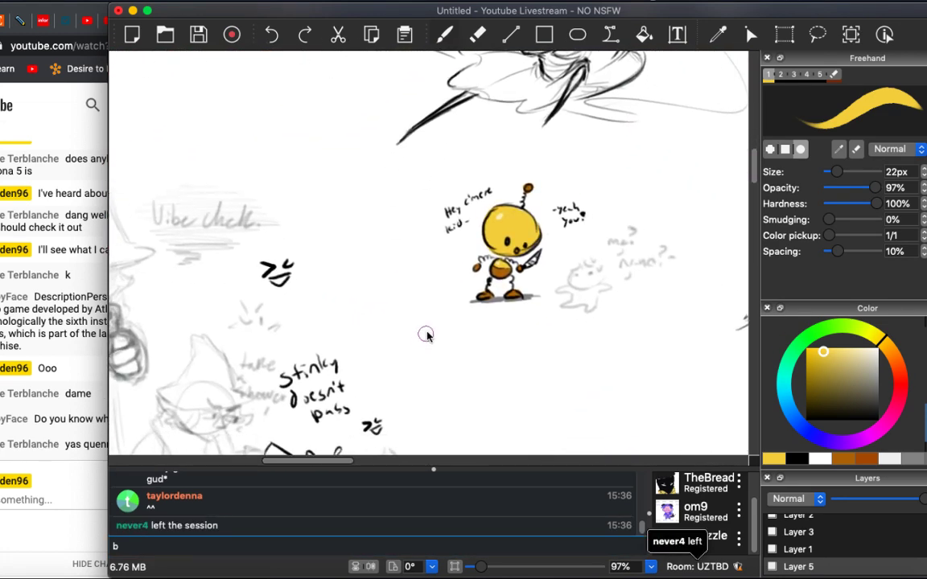
key("i")
left_click(499, 278)
scroll(487, 195, "up", 10)
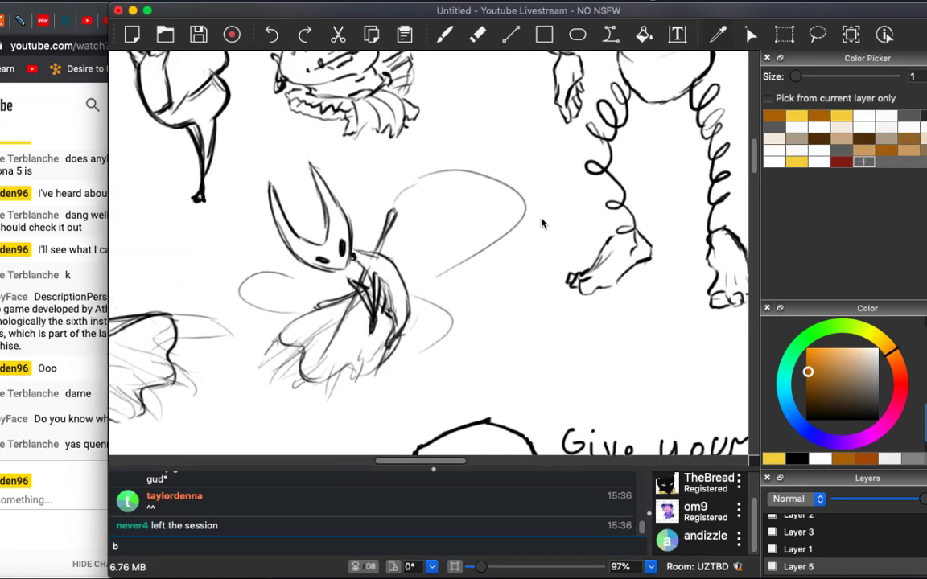
scroll(450, 241, "right", 3)
key("b")
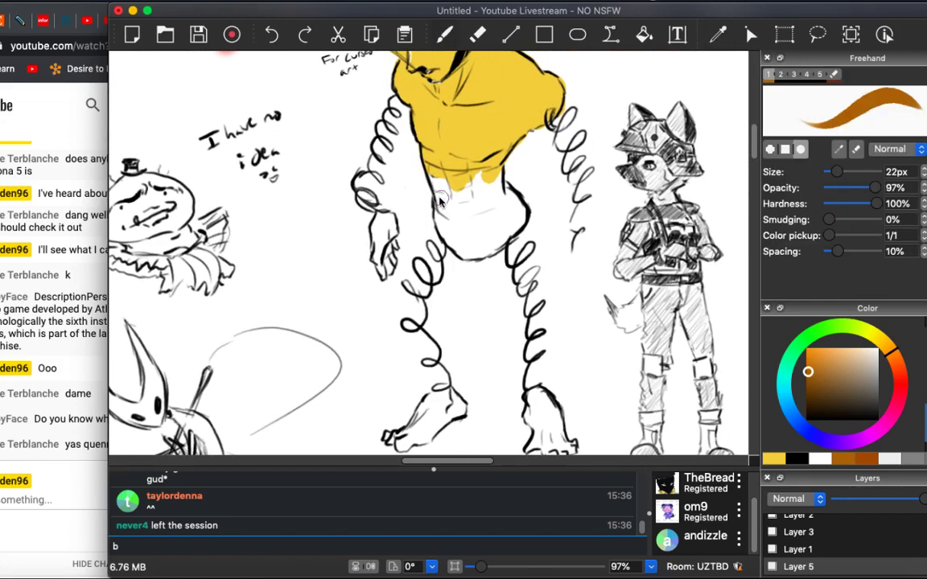
mouse_move(434, 185)
left_mouse_down()
mouse_move(444, 238)
mouse_move(462, 250)
mouse_move(486, 251)
mouse_move(508, 228)
mouse_move(436, 213)
mouse_move(413, 186)
mouse_move(443, 178)
mouse_move(503, 225)
mouse_move(521, 200)
mouse_move(501, 209)
left_mouse_up()
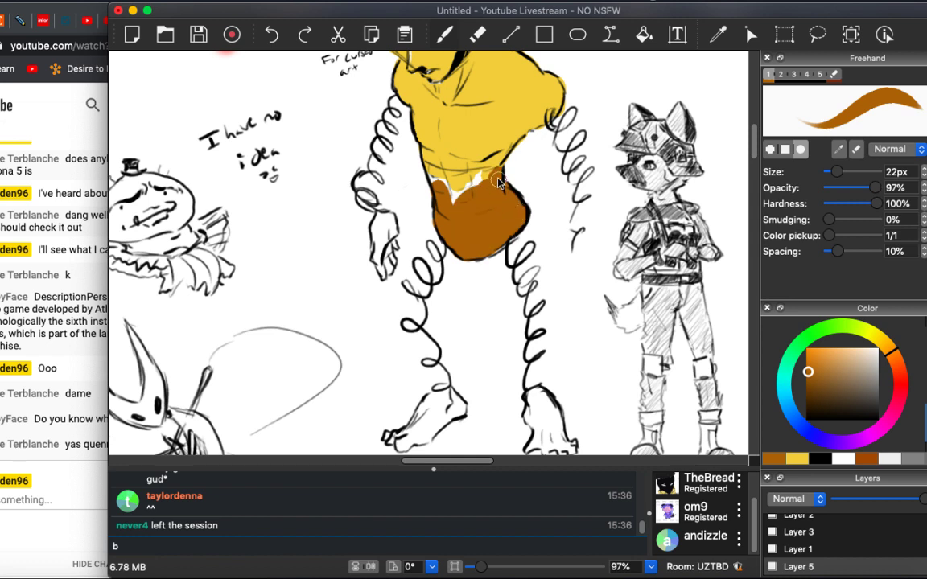
left_click_drag(439, 179, 431, 171)
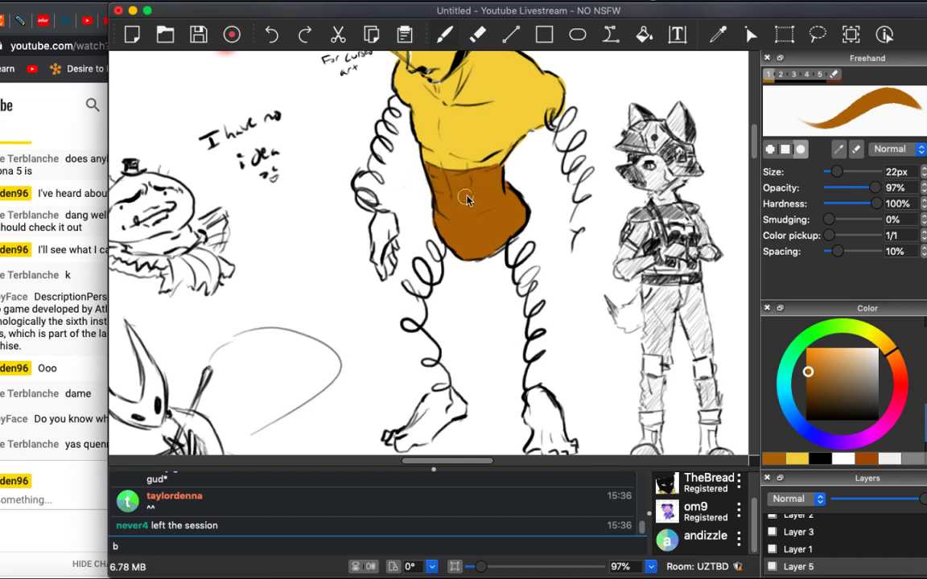
Fill the muscular robot's hanging hand with the same brown.
mouse_move(371, 229)
left_mouse_down()
mouse_move(384, 280)
mouse_move(389, 233)
mouse_move(398, 251)
mouse_move(392, 226)
left_mouse_up()
scroll(420, 300, "up", 5)
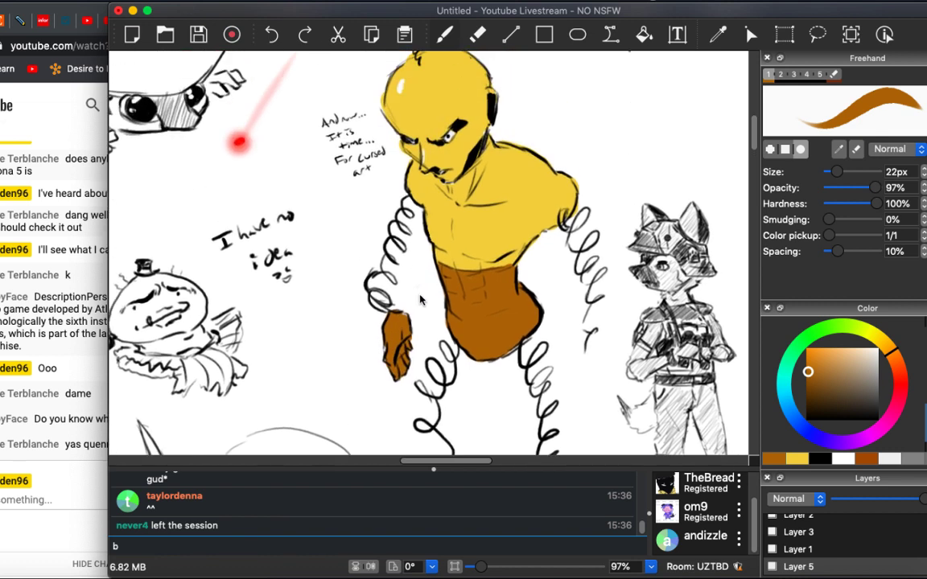
mouse_move(404, 341)
left_mouse_down()
mouse_move(415, 315)
mouse_move(398, 341)
mouse_move(396, 376)
mouse_move(401, 332)
mouse_move(409, 347)
mouse_move(404, 316)
left_mouse_up()
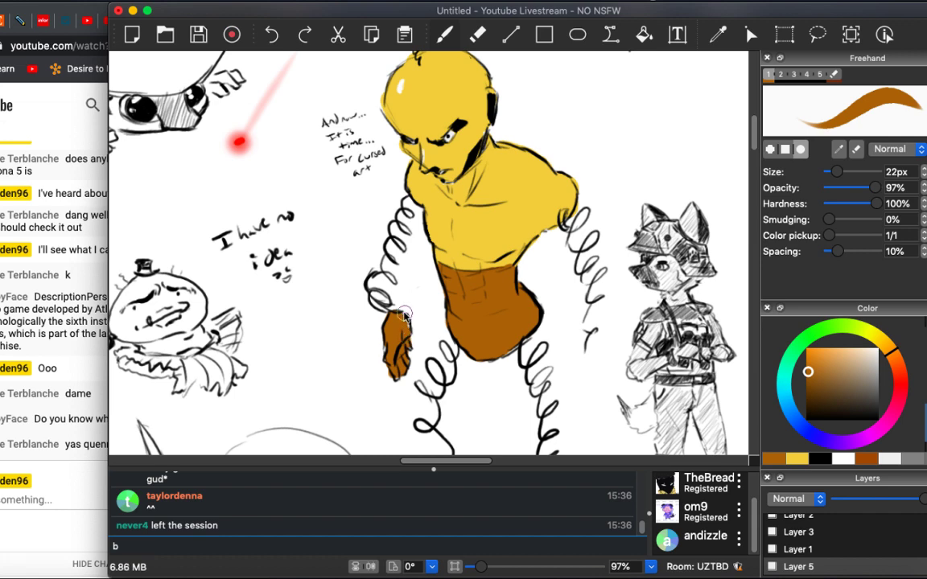
Search Google Images for "rollie pollie ollie", keep the reference pictures visible beside the canvas and return to the drawing.
key("super+Tab")
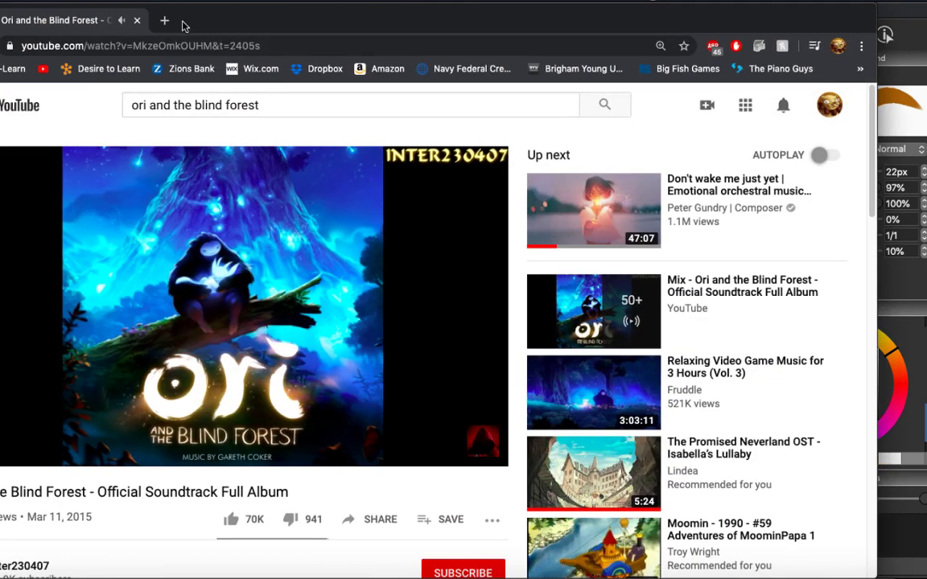
left_click(165, 20)
type("rol")
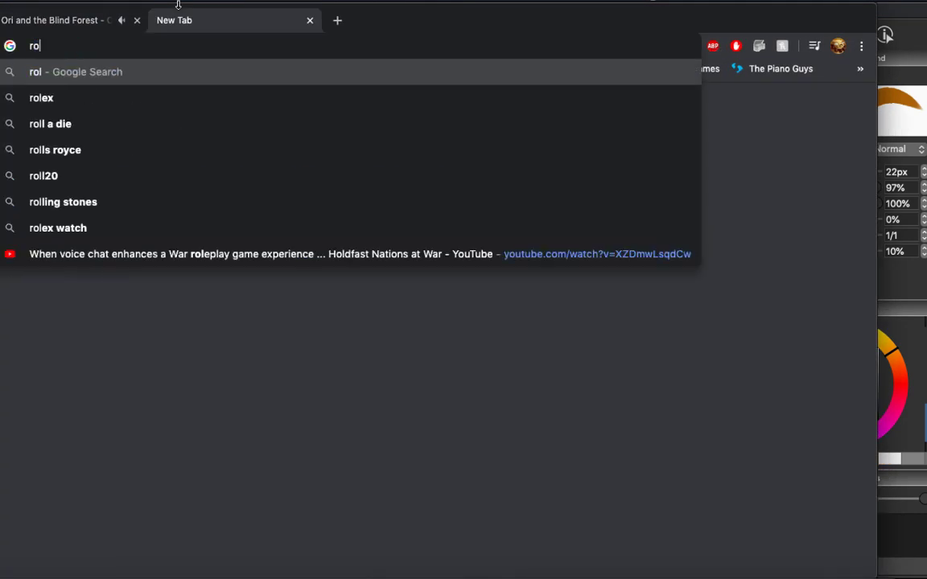
type("lie pollie o")
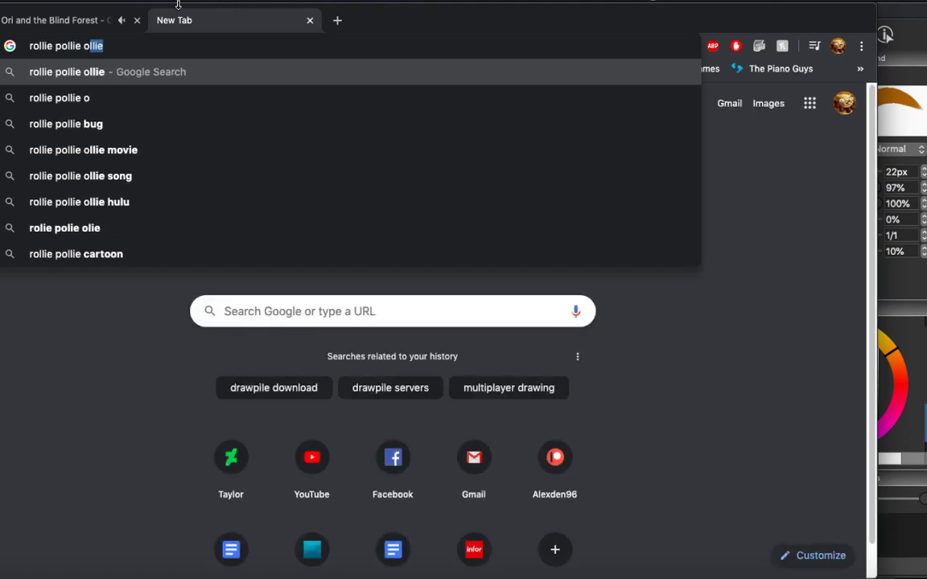
type("llie")
key("Return")
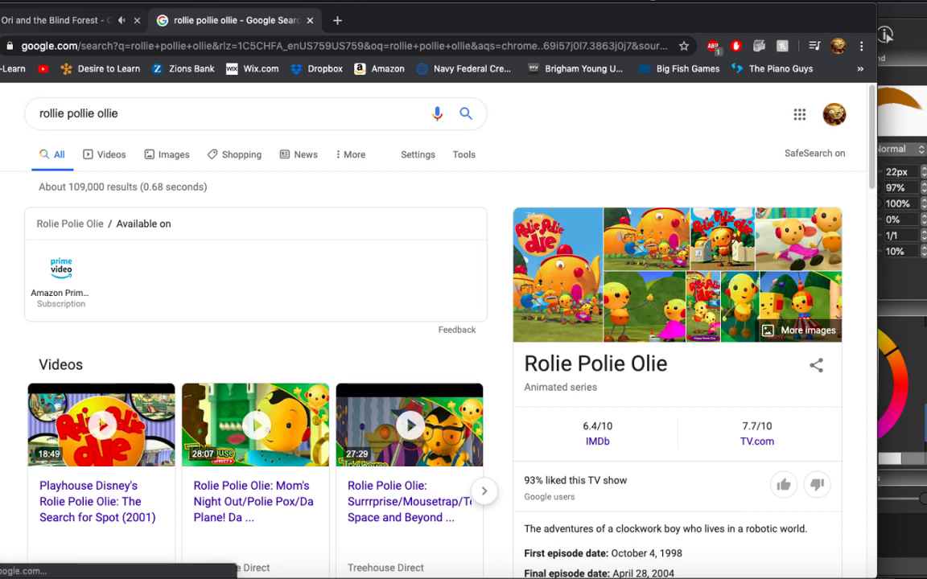
left_click(172, 157)
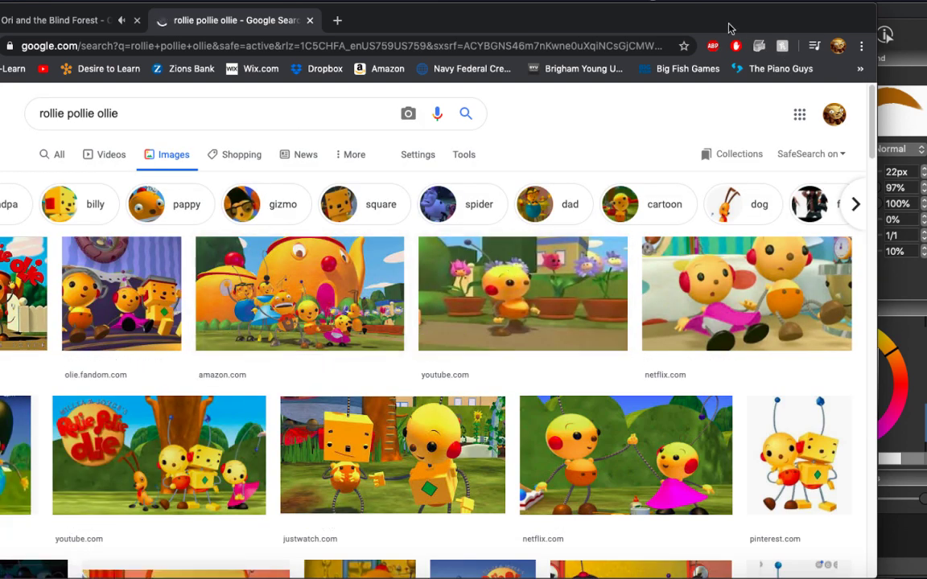
mouse_move(729, 28)
left_mouse_down()
mouse_move(434, 12)
mouse_move(0, 11)
left_mouse_up()
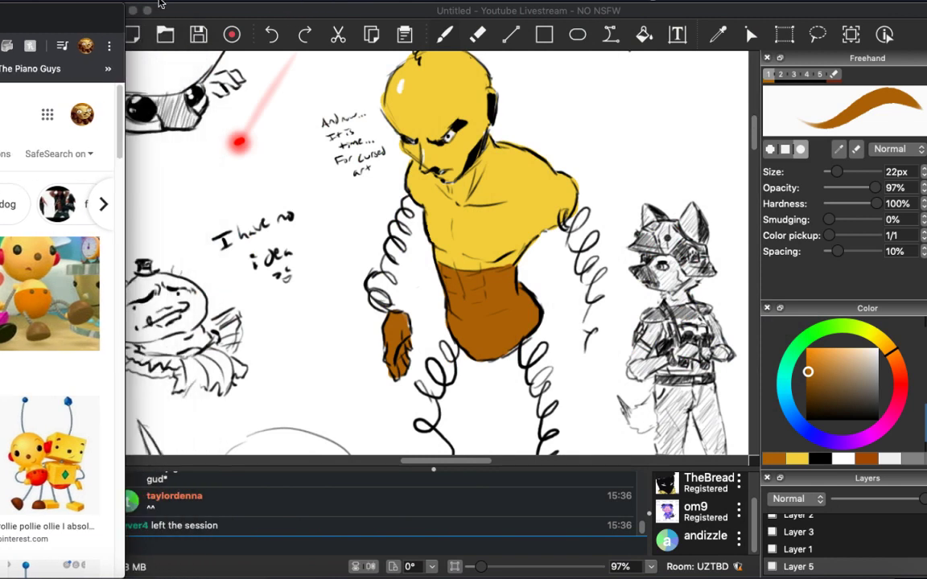
left_click(181, 10)
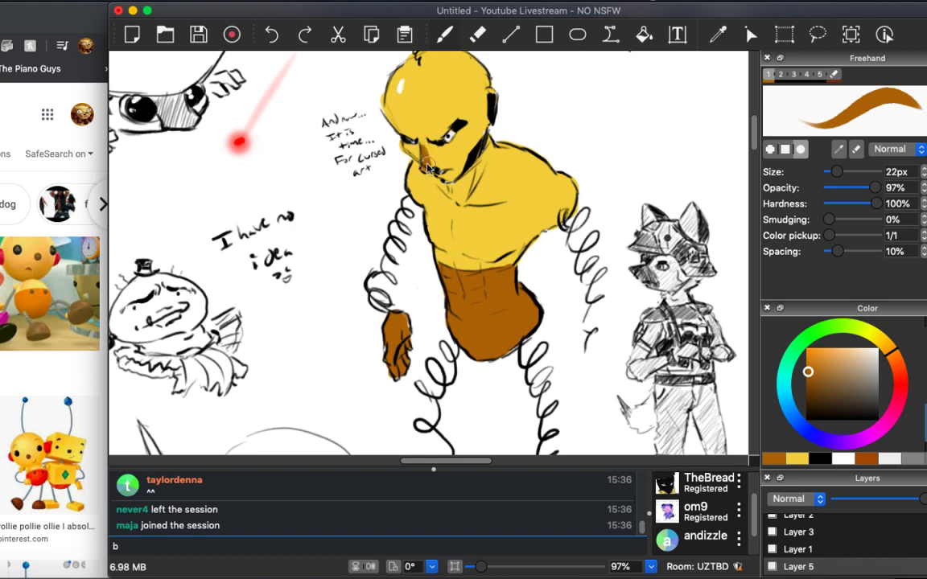
Paint the side of the robot's nose brown, then sample the torso's yellow and repaint the hanging hand with it.
left_click_drag(428, 169, 434, 164)
key("i")
left_click(525, 178)
key("b")
mouse_move(394, 318)
left_mouse_down()
mouse_move(396, 378)
mouse_move(404, 337)
mouse_move(404, 378)
mouse_move(397, 224)
mouse_move(382, 382)
mouse_move(402, 229)
left_mouse_up()
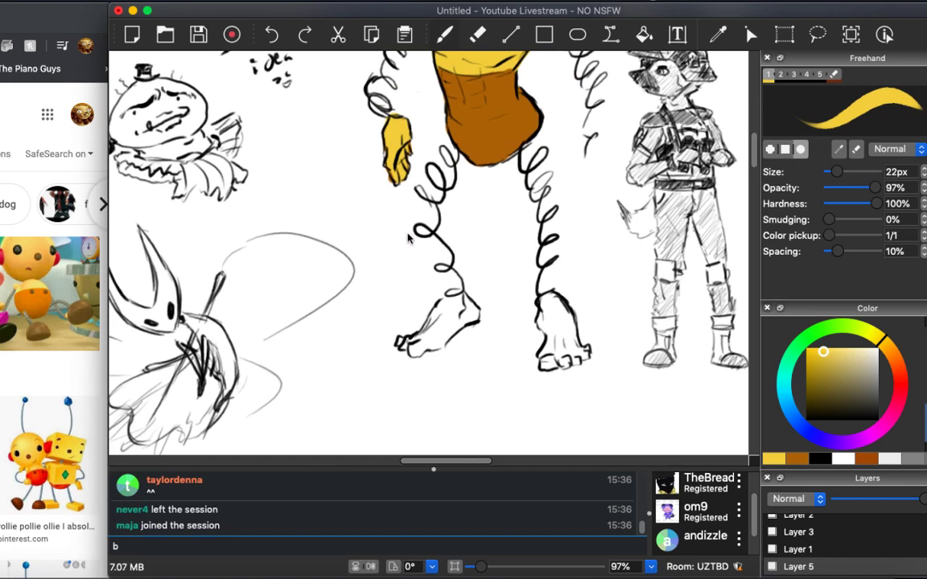
Sample the brown of the hips and darken it to a deeper brown for the brush.
scroll(407, 241, "up", 5)
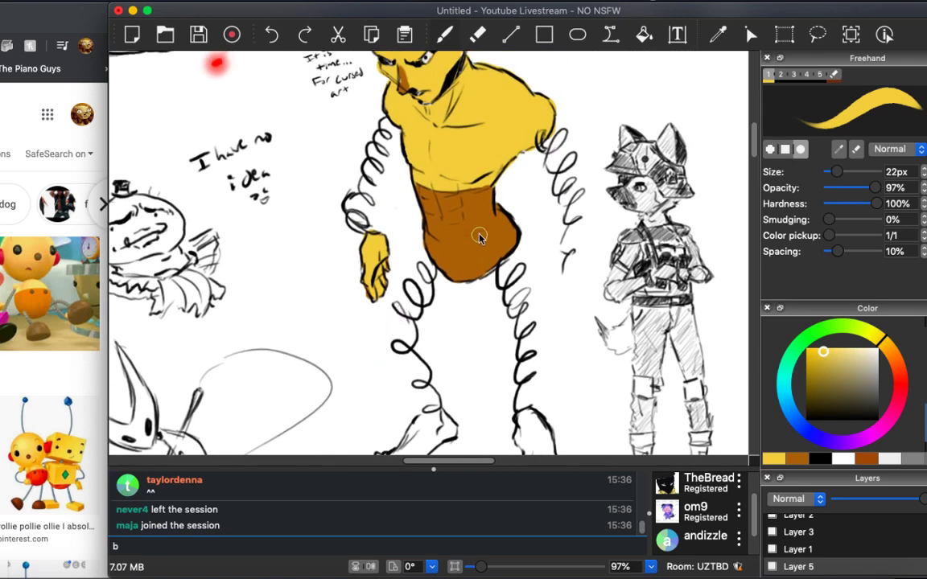
key("i")
left_click(473, 210)
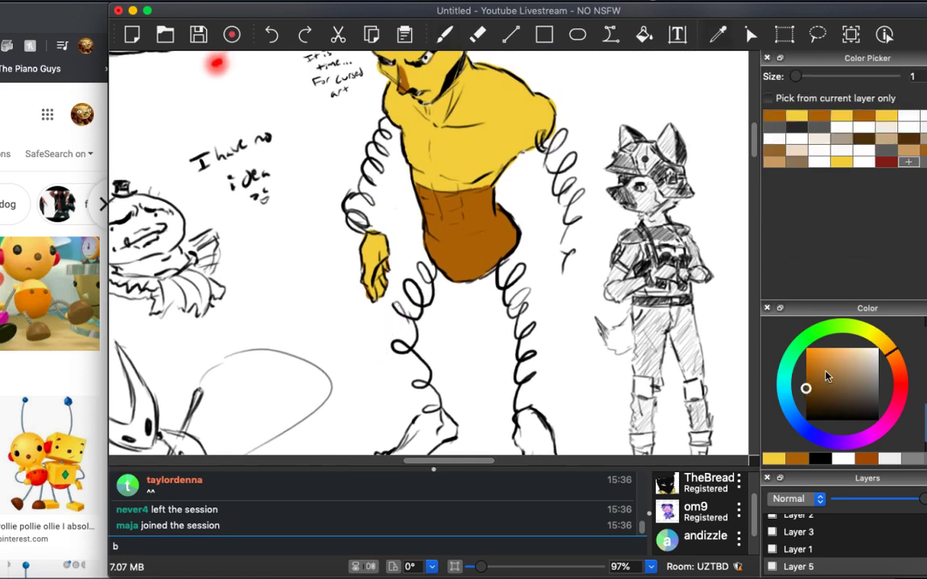
key("b")
Try dark brown strokes around the hanging hand and the coiled leg beside it, undoing them.
mouse_move(379, 255)
left_mouse_down()
mouse_move(370, 378)
mouse_move(419, 320)
left_mouse_up()
key("ctrl+z")
key("ctrl+z")
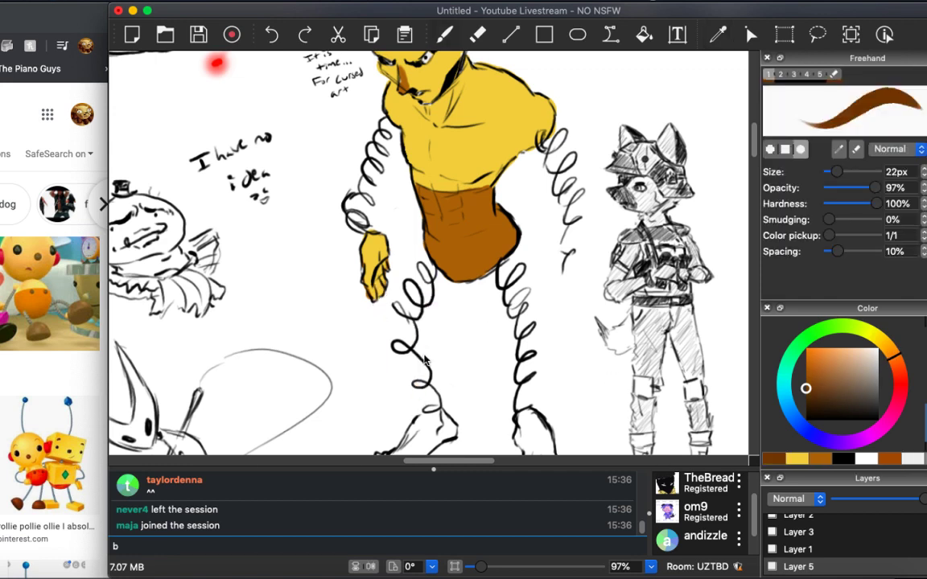
left_click_drag(432, 392, 420, 252)
key("ctrl+z")
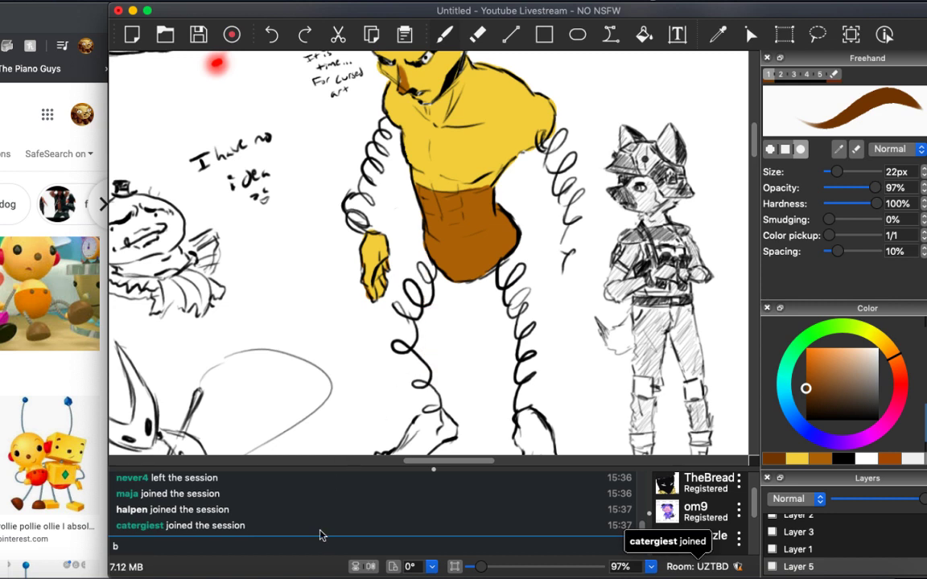
Greet the new participants with "oh goodness! Welcome all!" in the drawing session's chat.
left_click(312, 547)
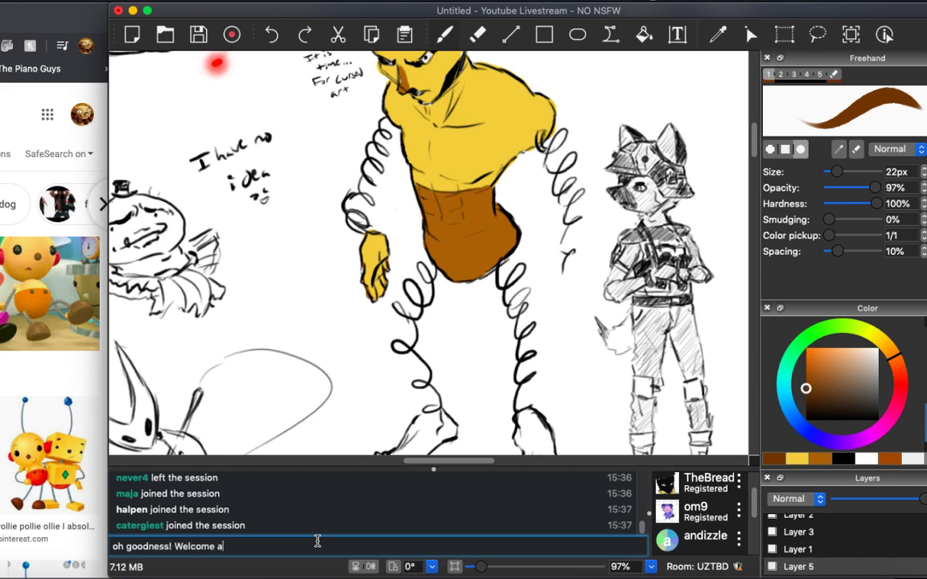
key("Return")
Enlarge the shared canvas with its aspect ratio kept, adding blank space along its right and bottom edges, and return to the yellow robot.
key("ctrl+minus")
key("ctrl+minus")
key("ctrl+minus")
key("ctrl+minus")
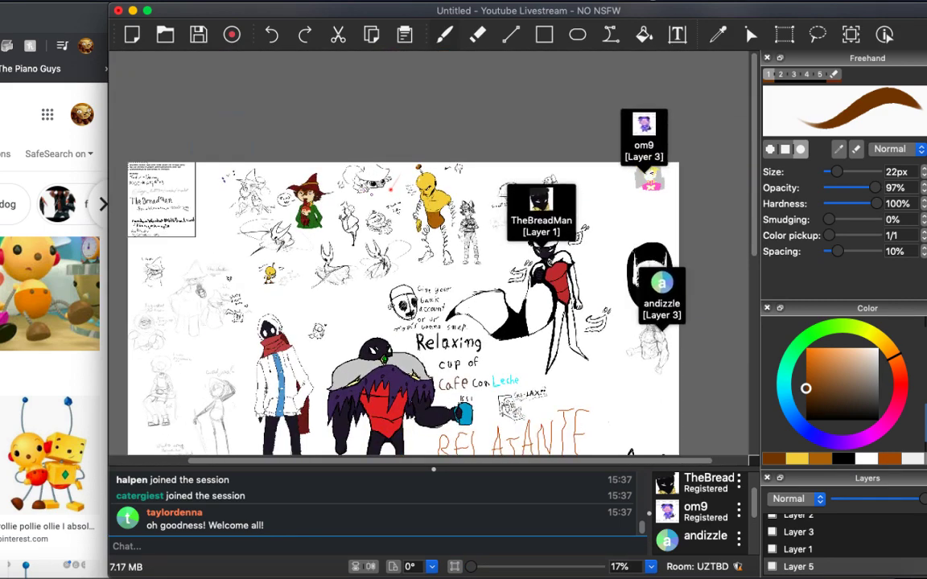
key("ctrl+minus")
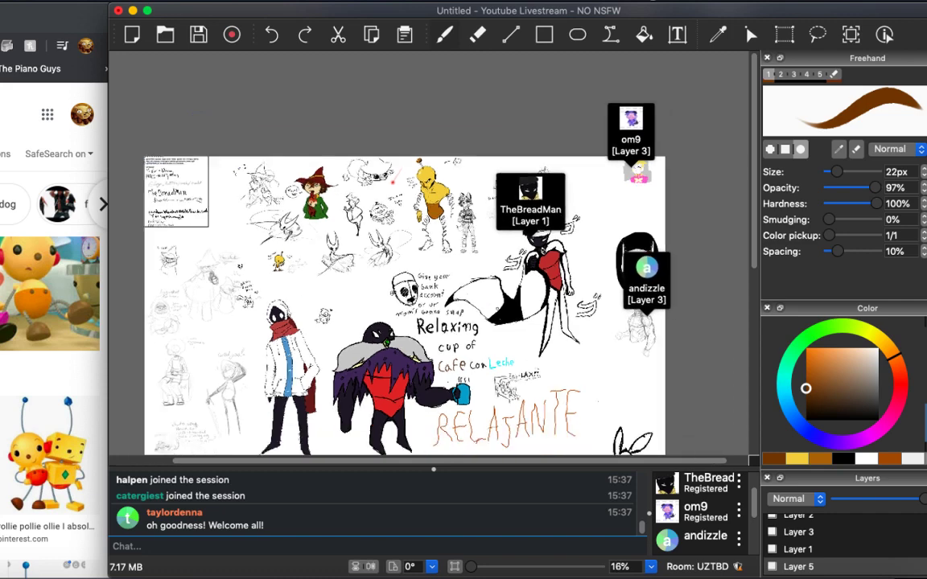
scroll(434, 257, "down", 1)
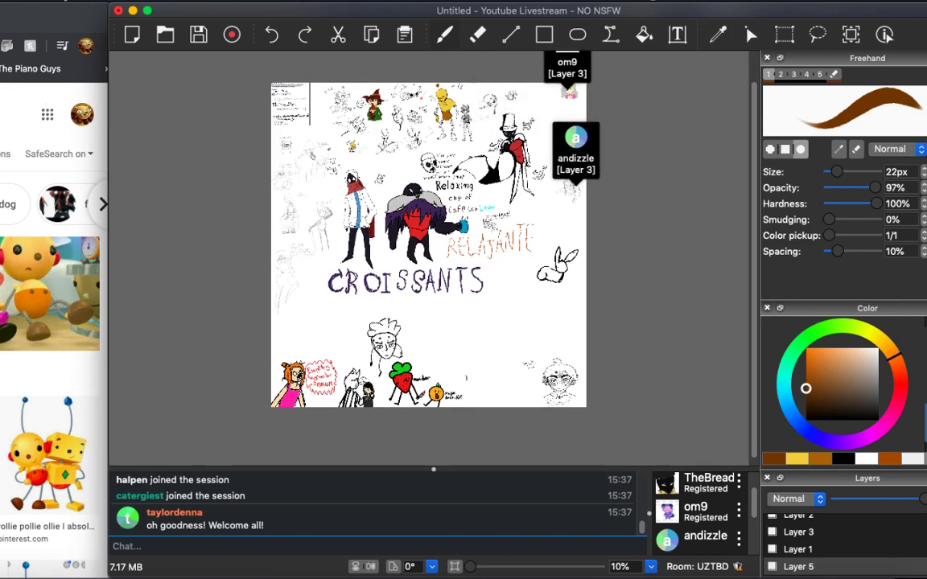
left_click(76, 1)
mouse_move(45, 1)
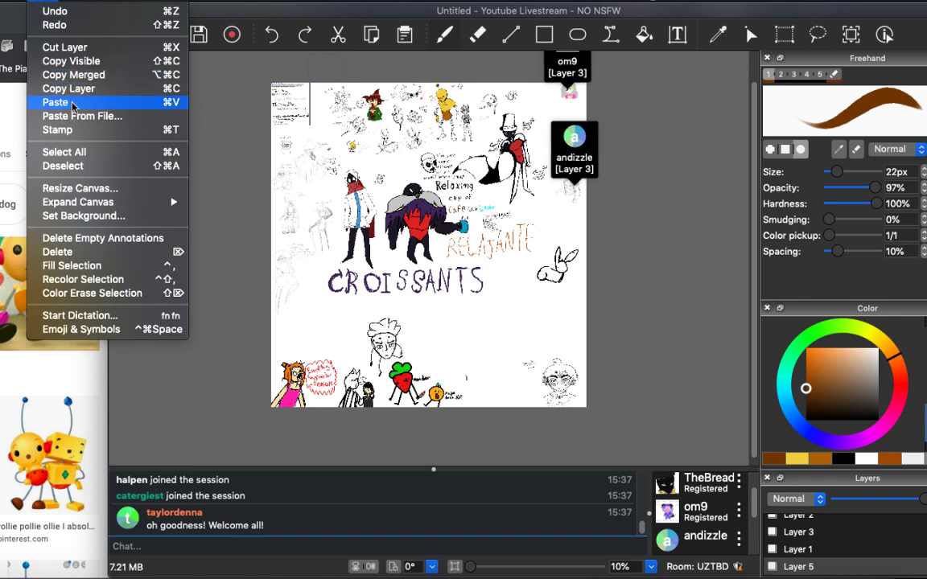
left_click(181, 178)
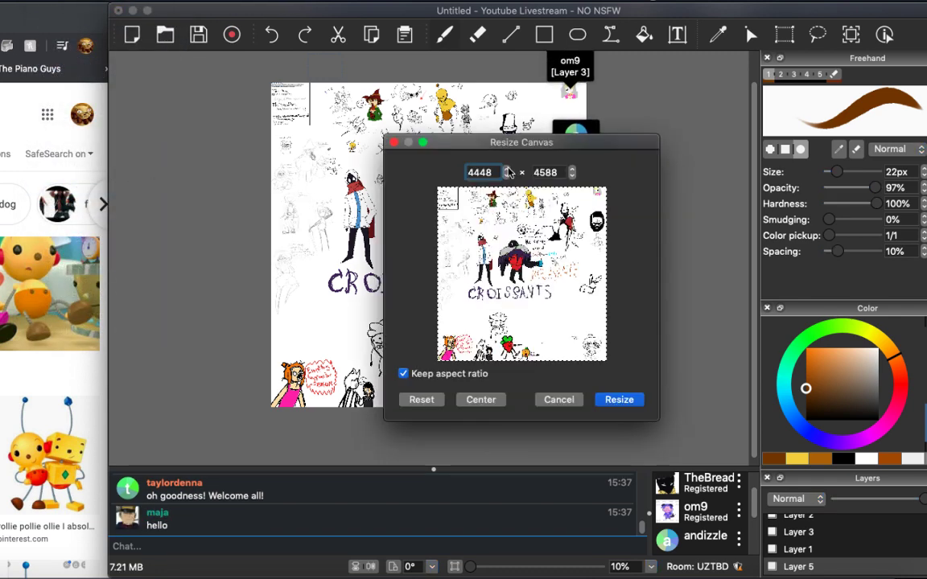
left_click(508, 169)
left_click_drag(507, 173, 506, 167)
left_click(612, 399)
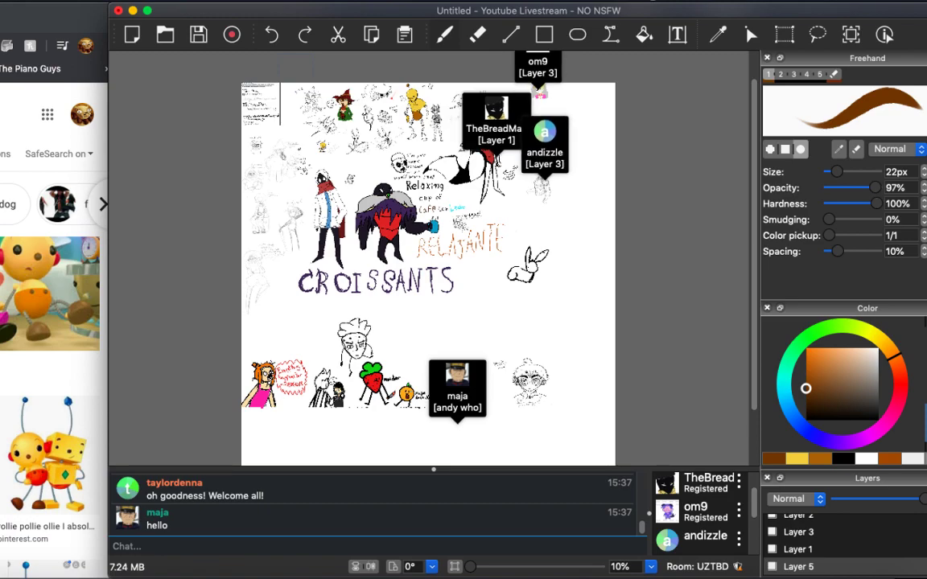
scroll(423, 247, "up", 5)
scroll(426, 249, "up", 6)
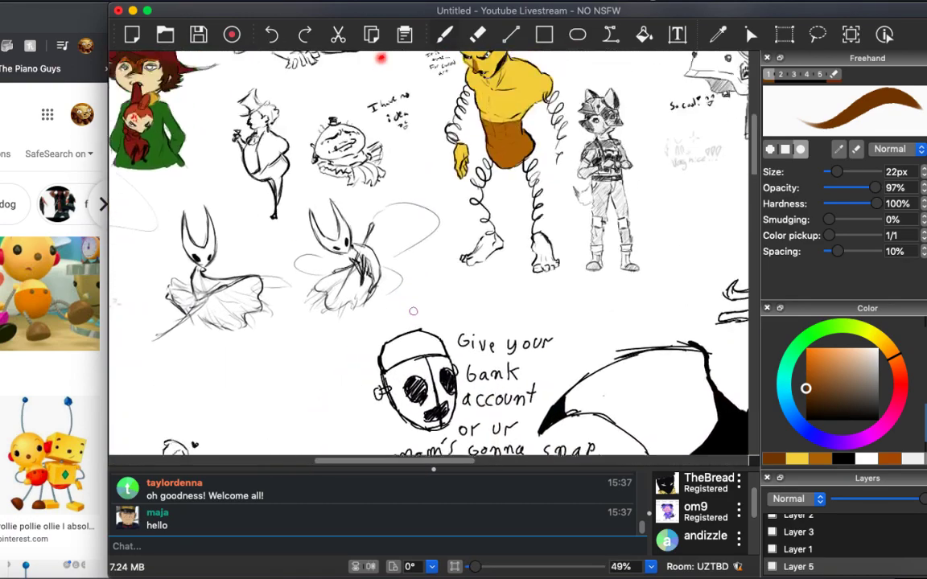
Paint both of the robot's feet deep brown and add two round buttons of the same brown on its waist.
scroll(392, 198, "up", 4)
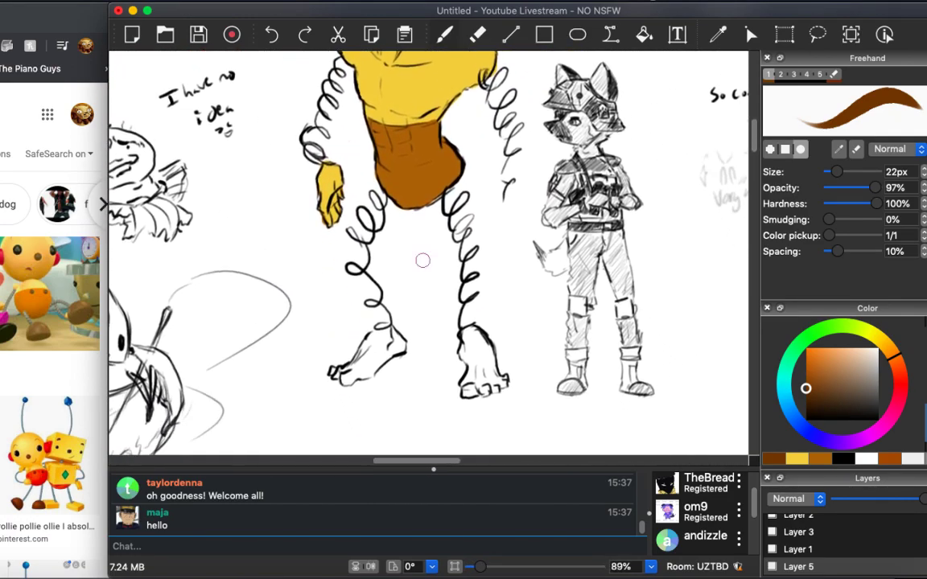
left_click_drag(483, 354, 470, 366)
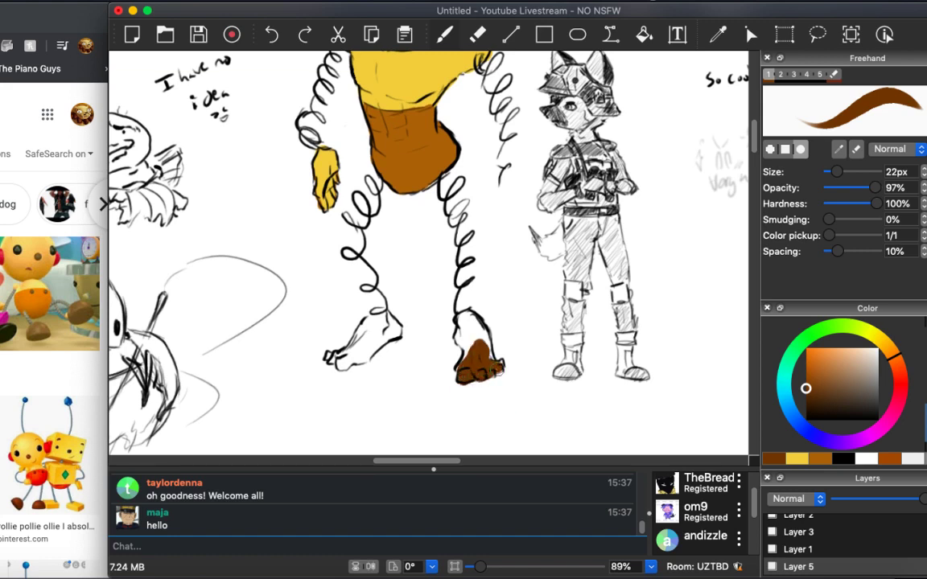
left_click_drag(486, 357, 468, 329)
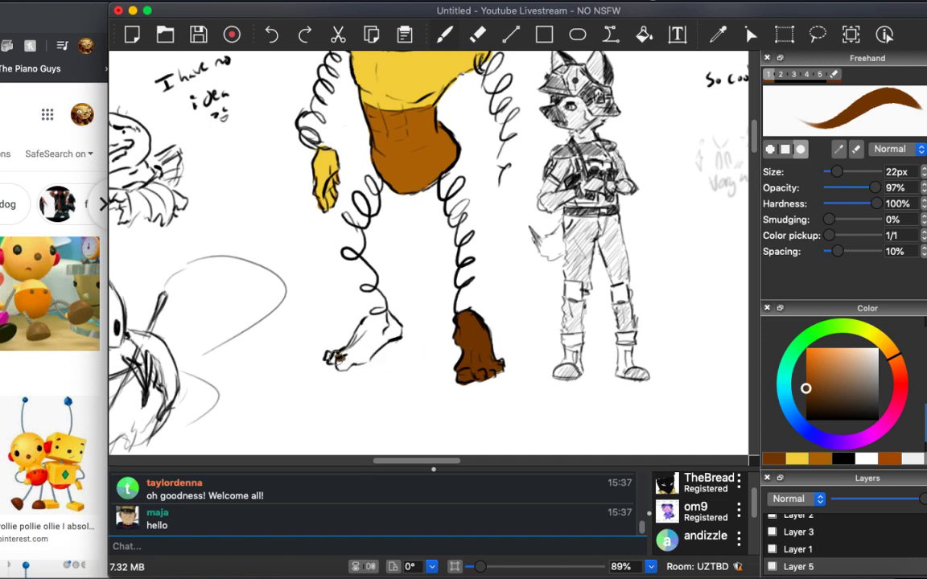
mouse_move(327, 357)
left_mouse_down()
mouse_move(351, 350)
mouse_move(345, 365)
mouse_move(378, 323)
left_mouse_up()
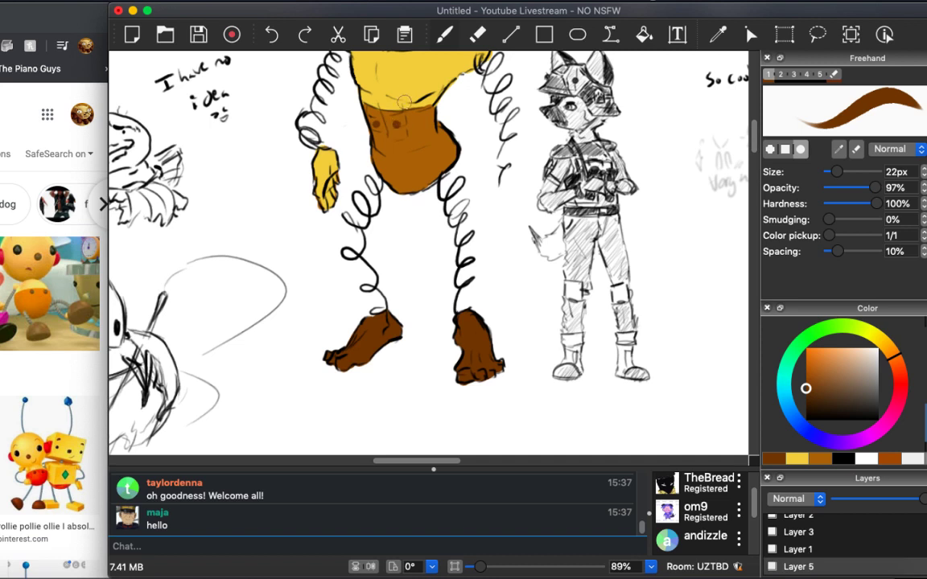
Paint the robot's nose deep brown, then change the brush colour to bright red and fill the ear.
scroll(404, 102, "up", 5)
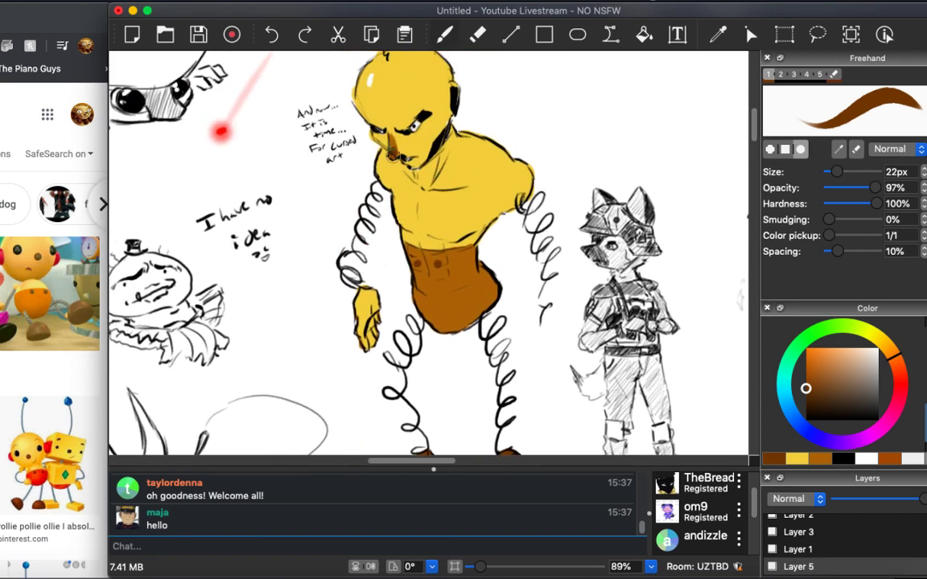
left_click_drag(389, 146, 401, 158)
left_click_drag(894, 370, 901, 380)
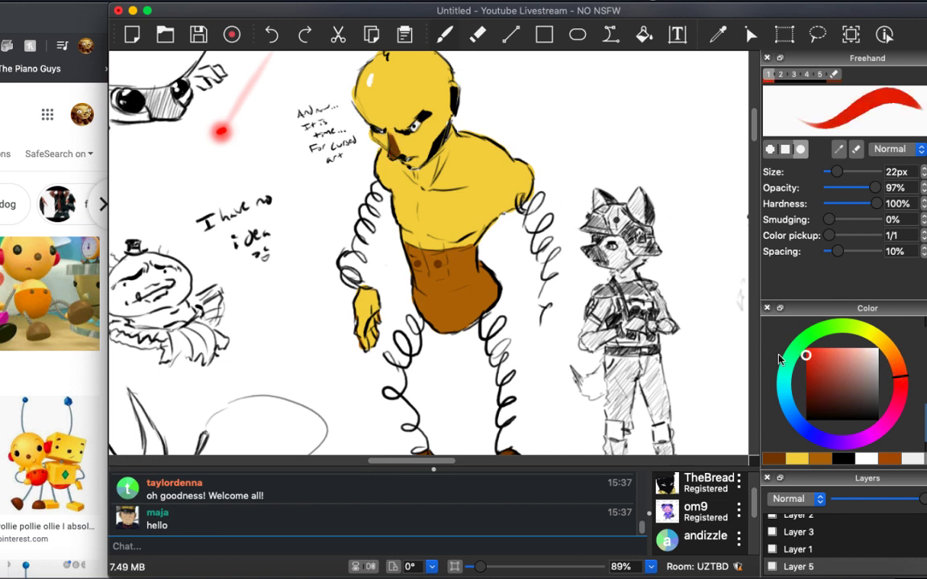
mouse_move(454, 95)
left_mouse_down()
mouse_move(455, 84)
mouse_move(454, 103)
mouse_move(454, 90)
left_mouse_up()
scroll(450, 201, "down", 3)
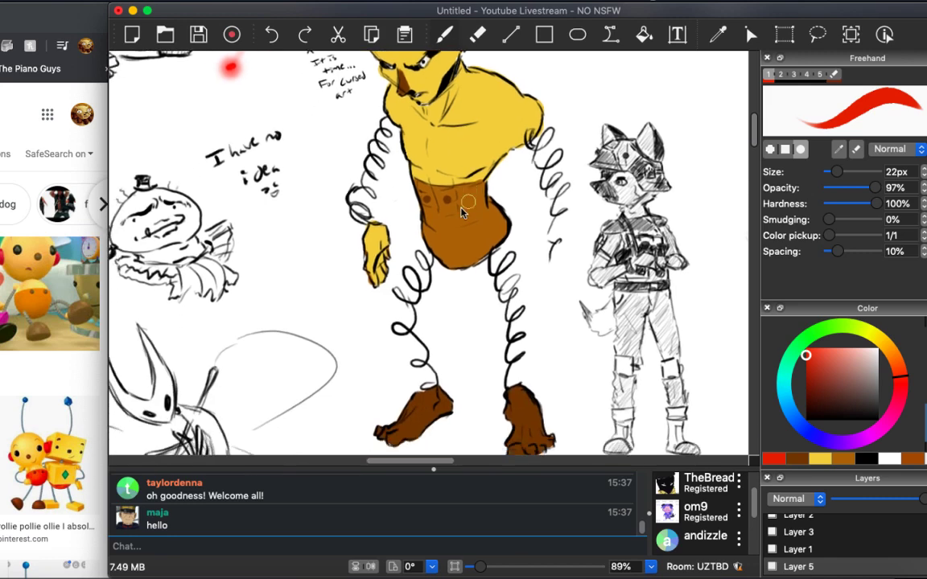
Switch to the browser to check the cartoon references, soundtrack video and livestream chat, then return to the drawing.
left_click(11, 9)
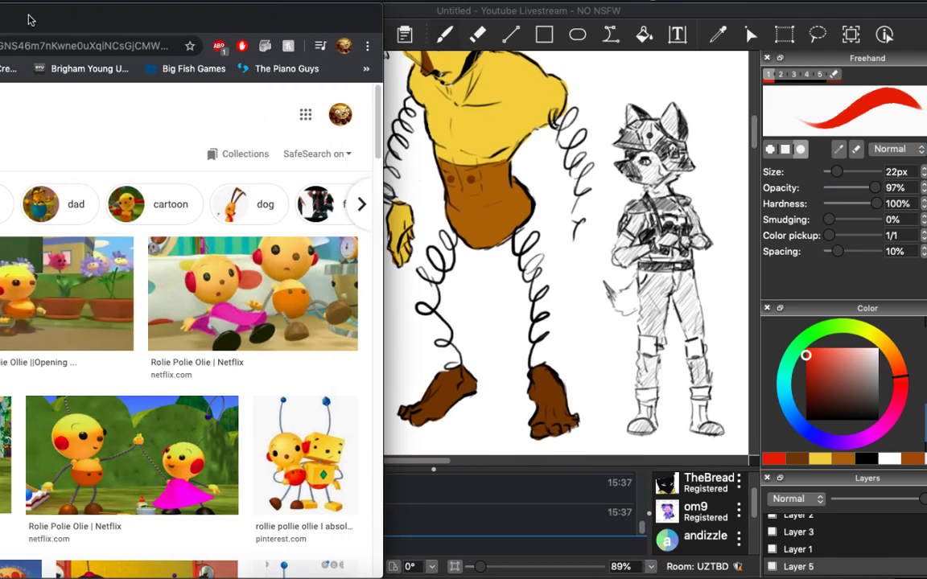
key("ctrl+shift+Tab")
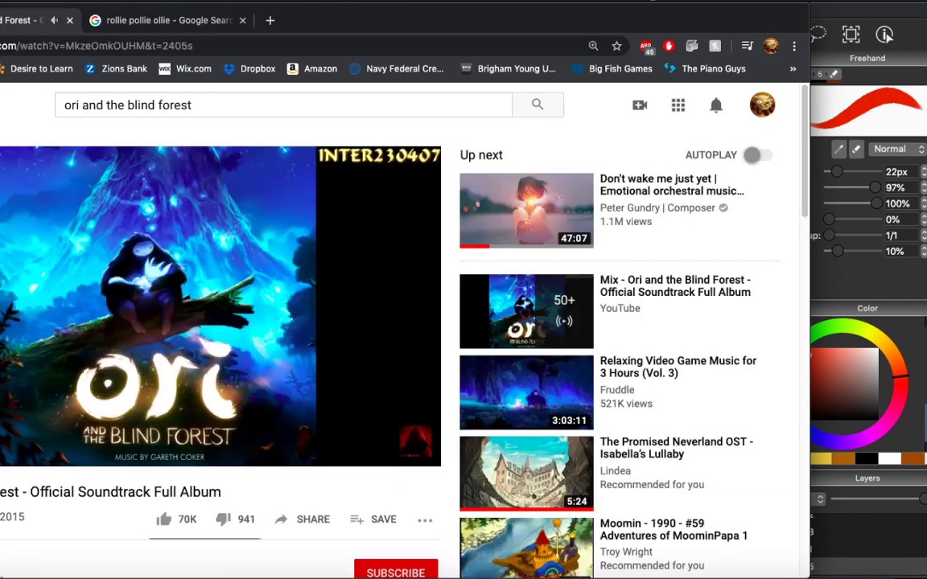
left_click_drag(436, 29, 724, 29)
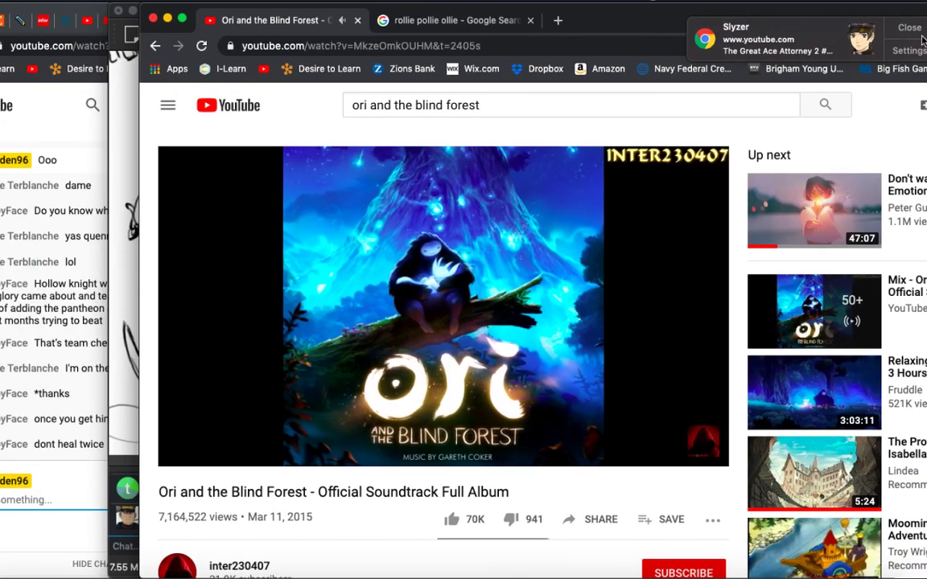
left_click(166, 20)
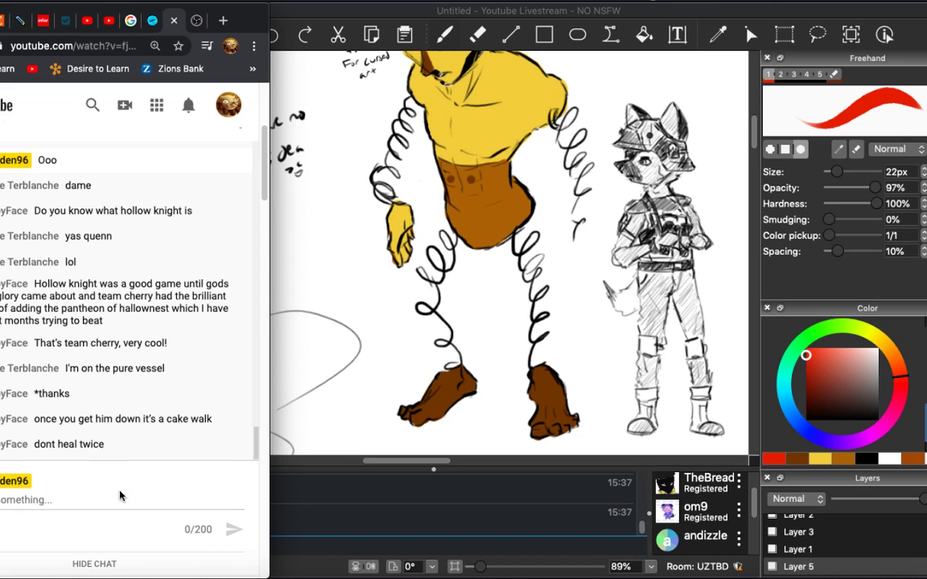
left_click(394, 14)
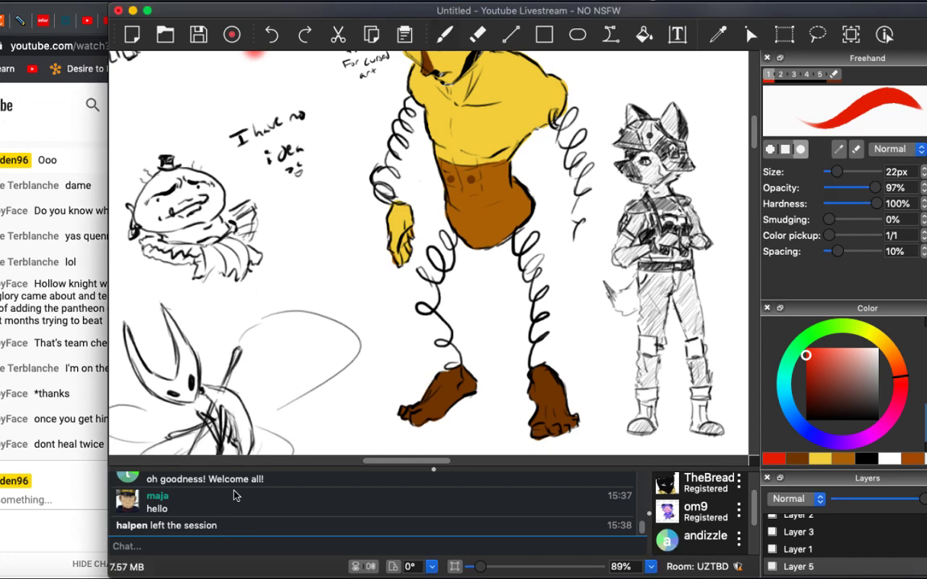
Sample the brown of the robot's waist buttons and darken it to a near-black brown for the brush.
scroll(354, 306, "up", 5)
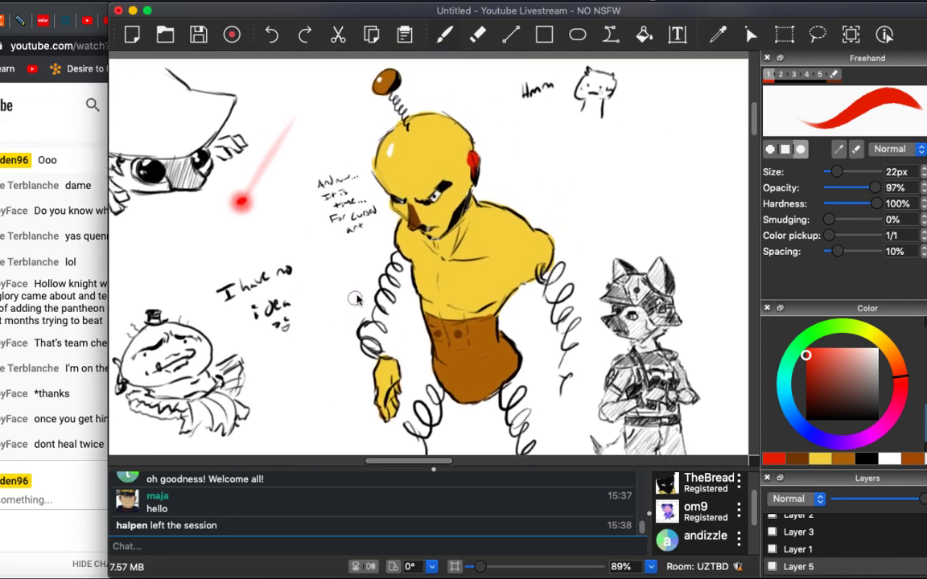
scroll(357, 296, "up", 1)
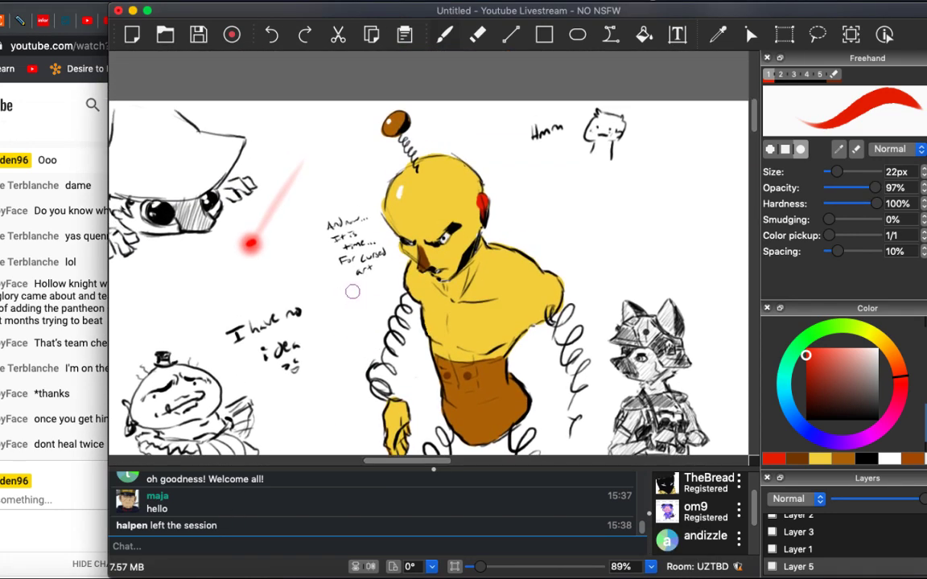
key("super+equal")
key("super+equal")
key("i")
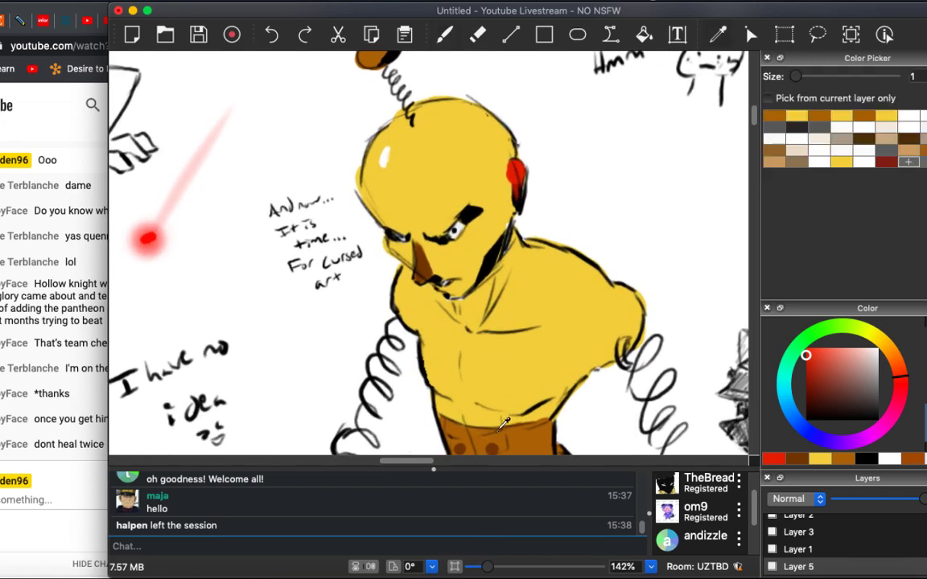
key("b")
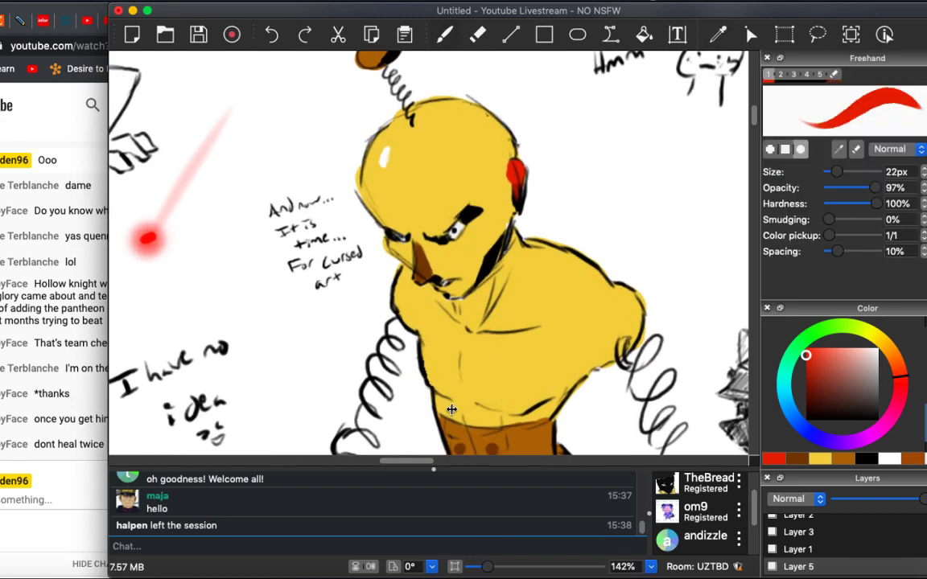
scroll(435, 305, "down", 5)
key("i")
left_click(455, 341)
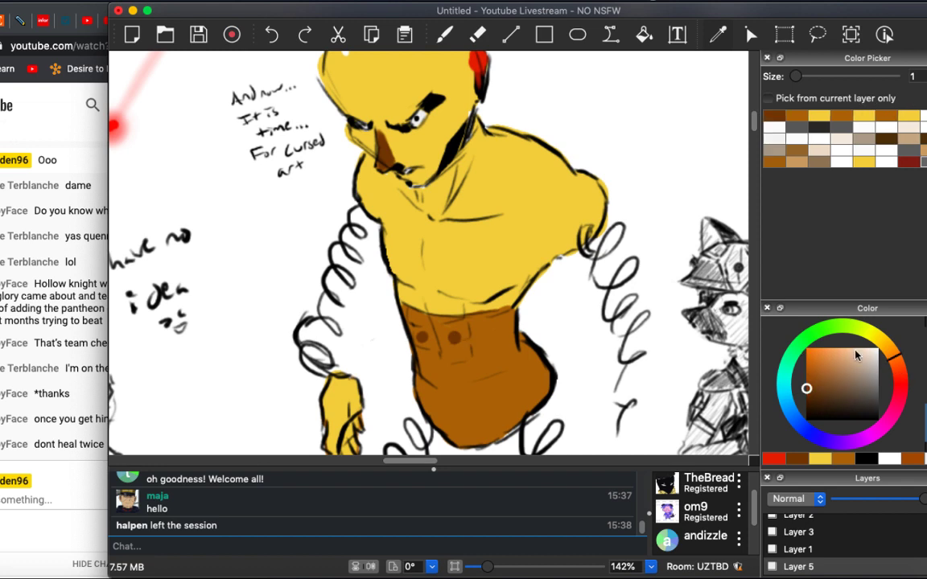
left_click(724, 361)
key("b")
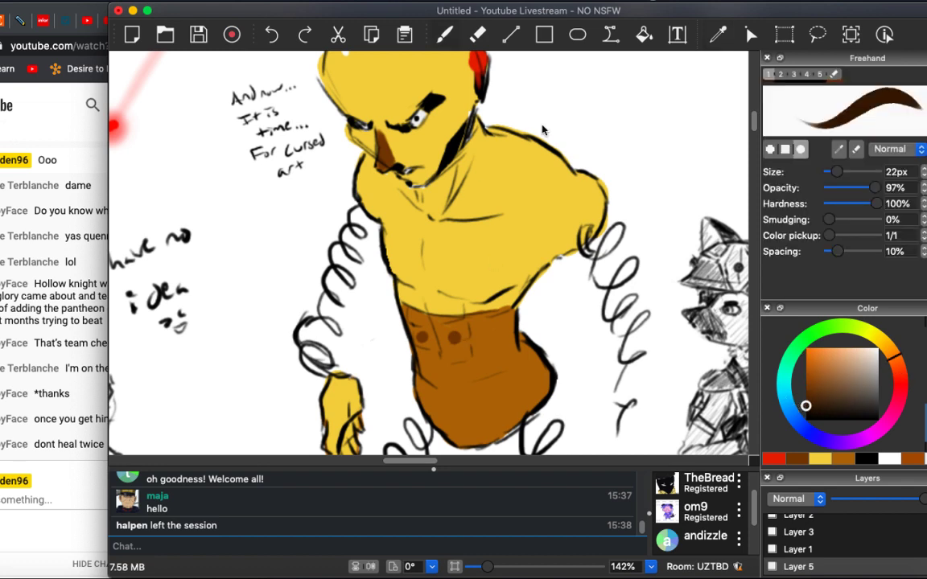
Set the brush to 3 px, resample the brown of the waist buttons and letter "R.P.O." on the robot's chest.
double_click(897, 172)
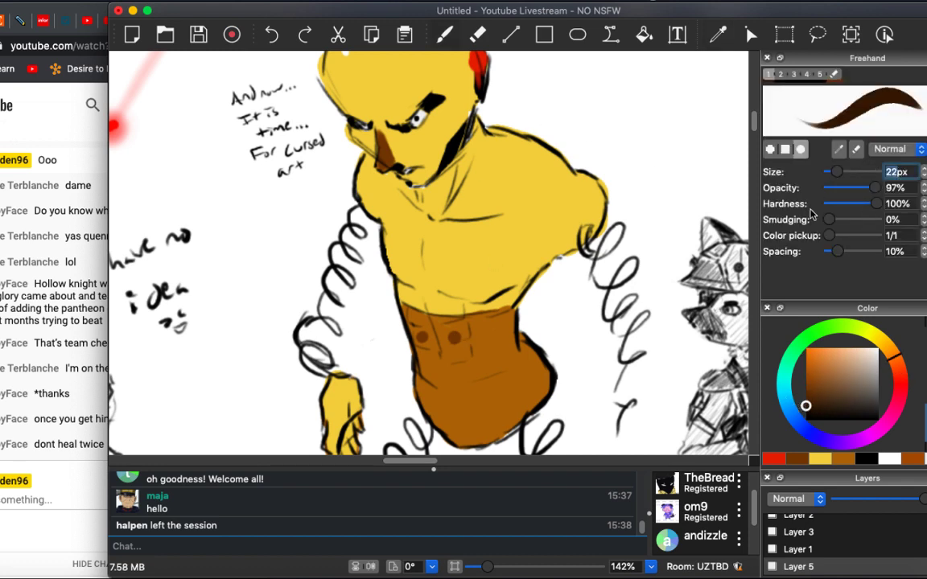
key("i")
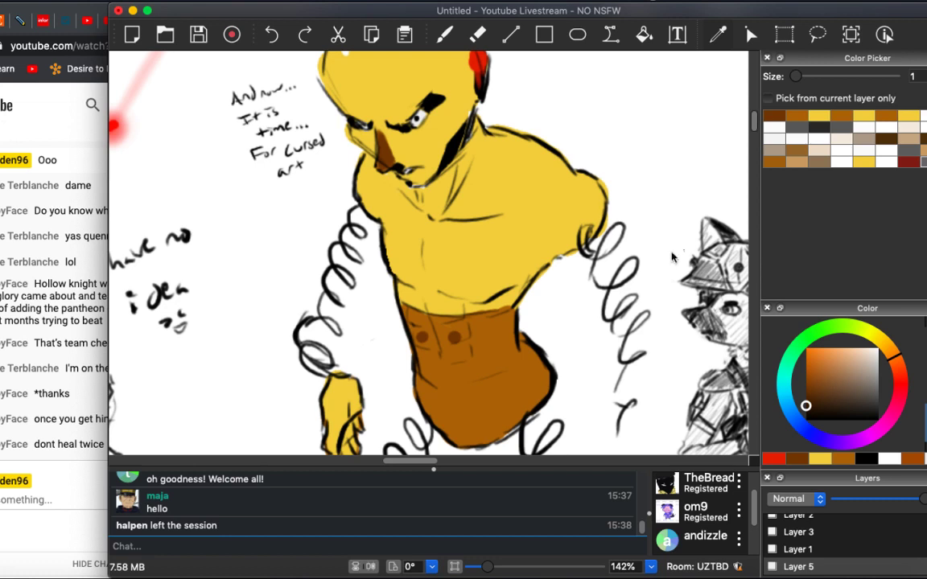
left_click(449, 247)
left_click(452, 340)
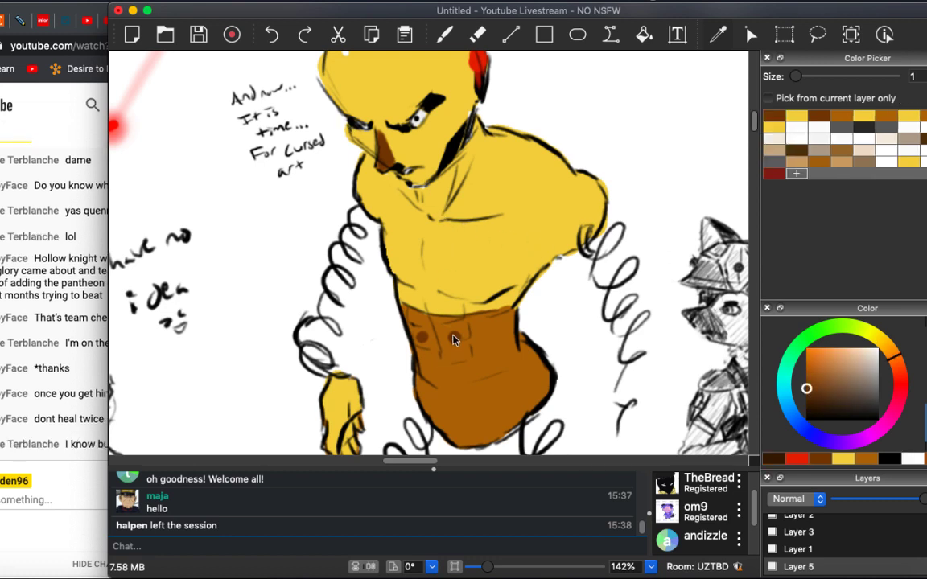
key("b")
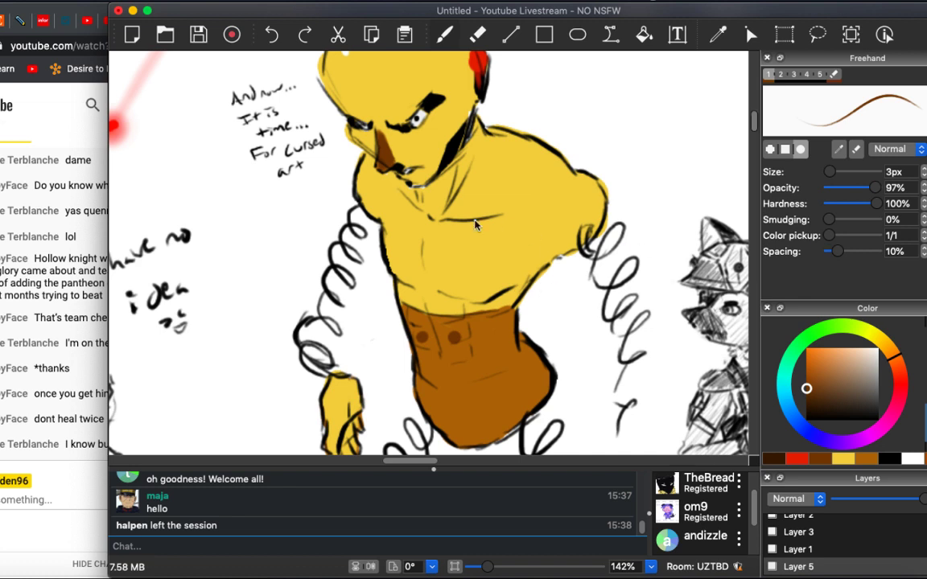
left_click_drag(458, 238, 457, 254)
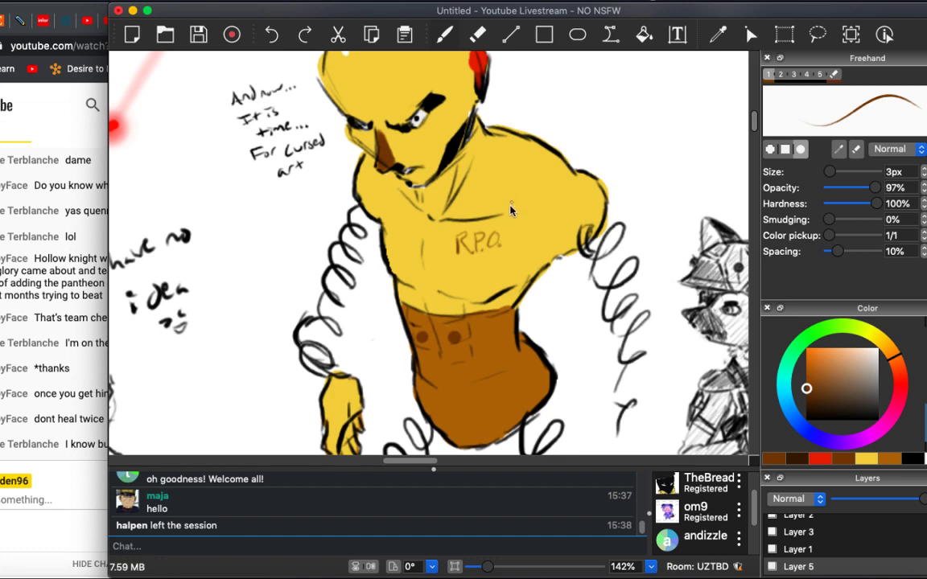
Review the coloured robot as a whole and look over the participants' drawings on the right half of the shared canvas.
scroll(507, 278, "down", 5)
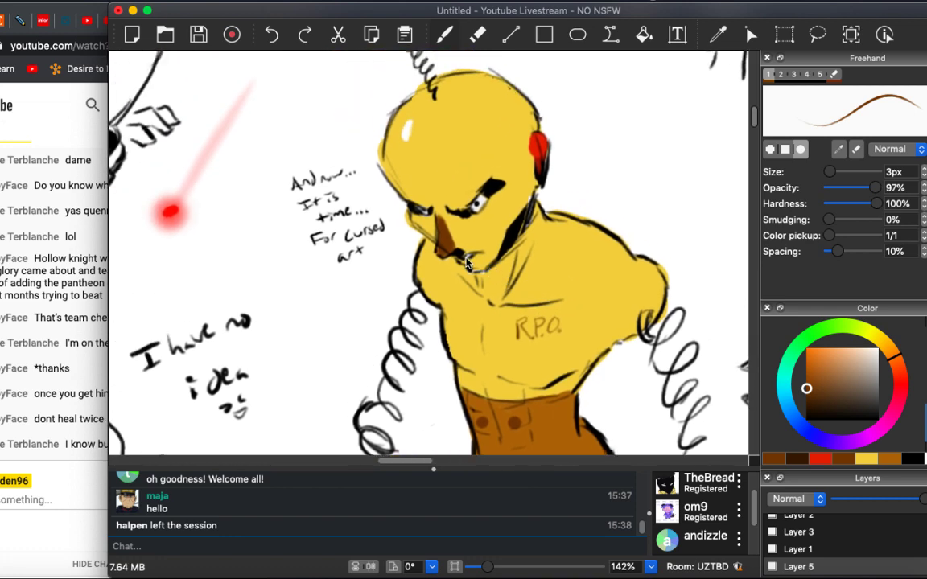
scroll(465, 262, "down", 3)
scroll(465, 261, "left", 3)
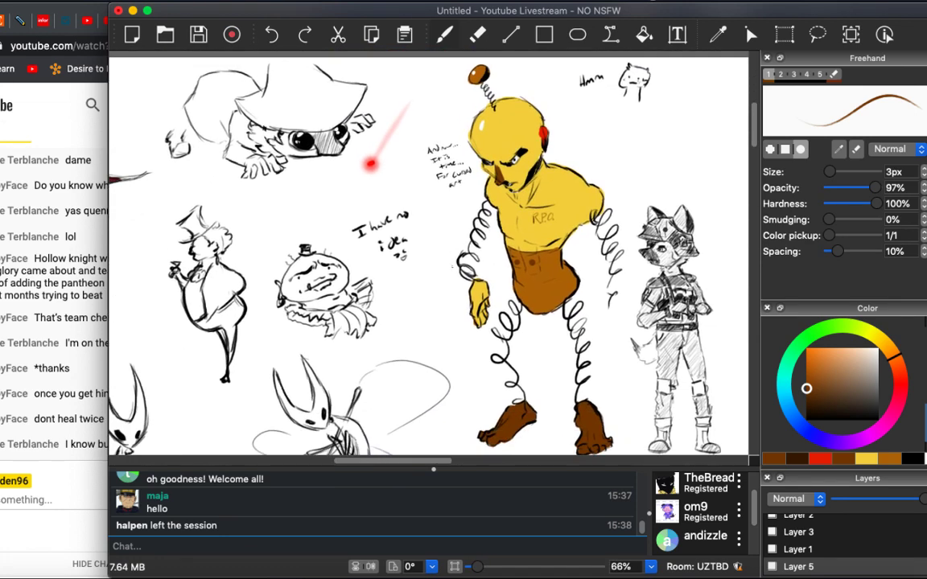
scroll(428, 256, "left", 5)
scroll(428, 256, "up", 1)
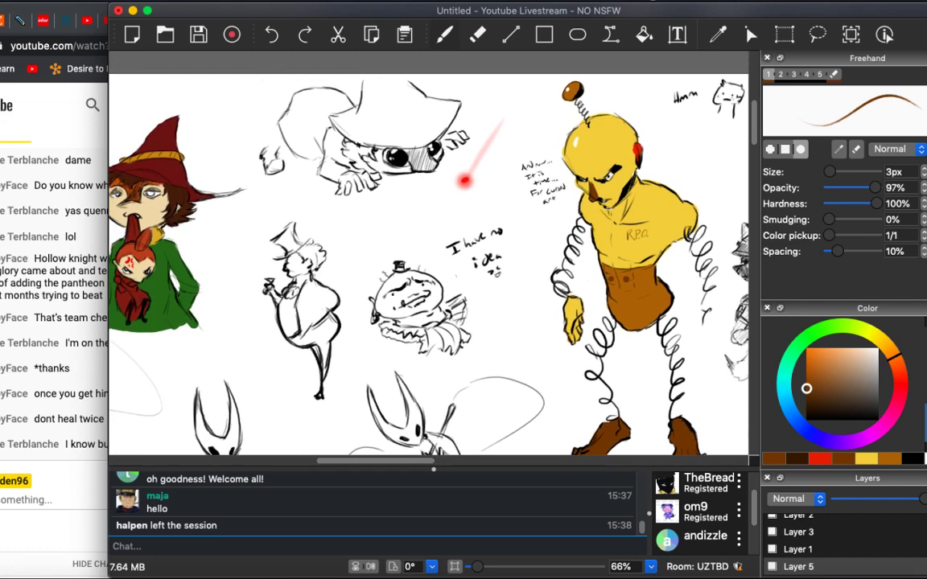
scroll(428, 256, "down", 5)
scroll(428, 256, "down", 3)
scroll(428, 256, "right", 4)
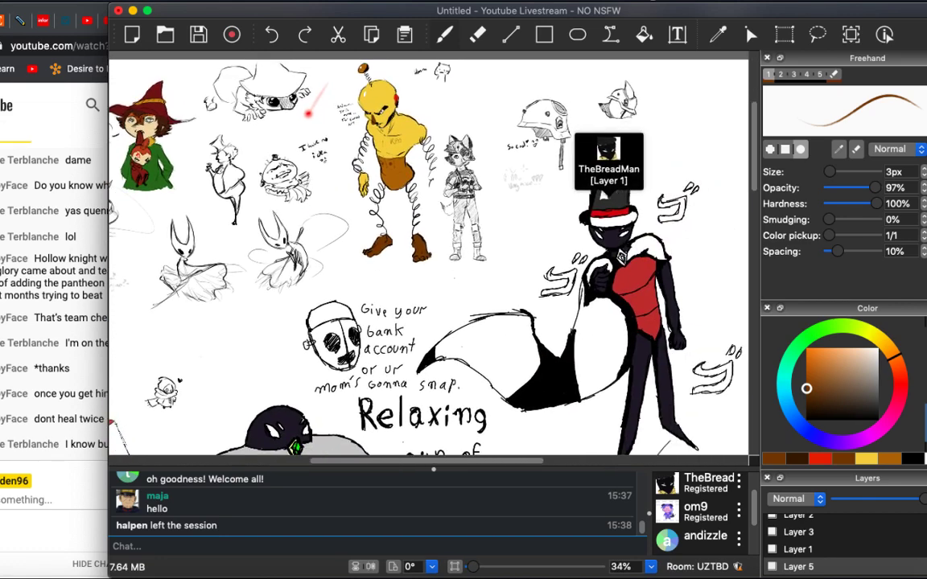
scroll(428, 256, "right", 2)
scroll(428, 256, "right", 5)
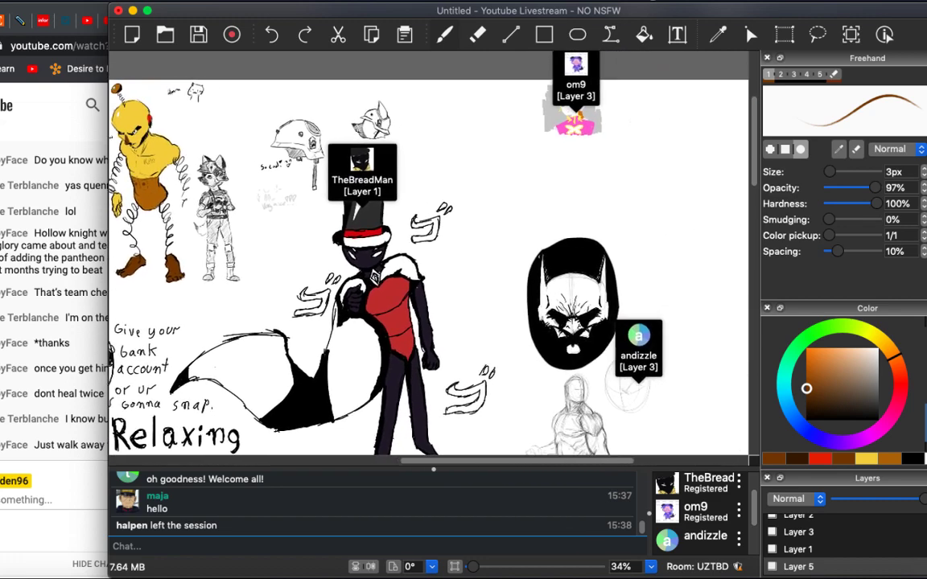
scroll(428, 256, "right", 1)
scroll(428, 256, "down", 5)
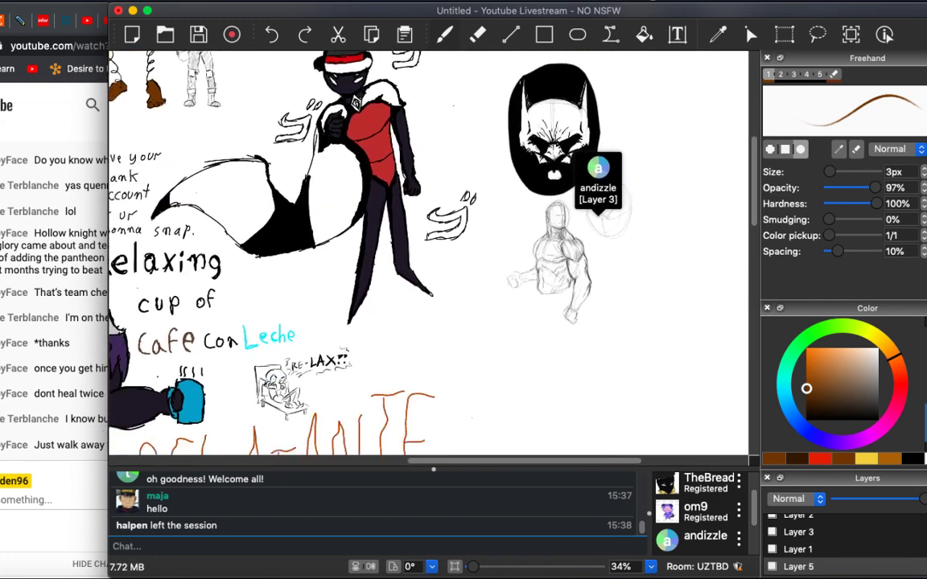
scroll(428, 256, "down", 3)
scroll(428, 256, "up", 2)
scroll(428, 256, "left", 2)
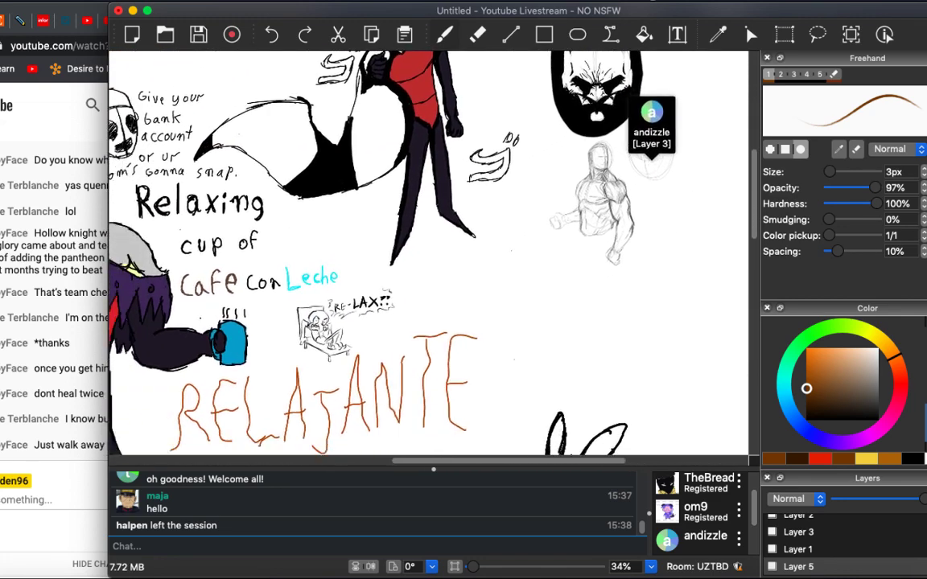
Look over the caped characters, hooded figure, pencil sketches and lettering on the left half of the shared canvas.
scroll(428, 256, "left", 8)
scroll(428, 256, "down", 2)
scroll(428, 255, "left", 10)
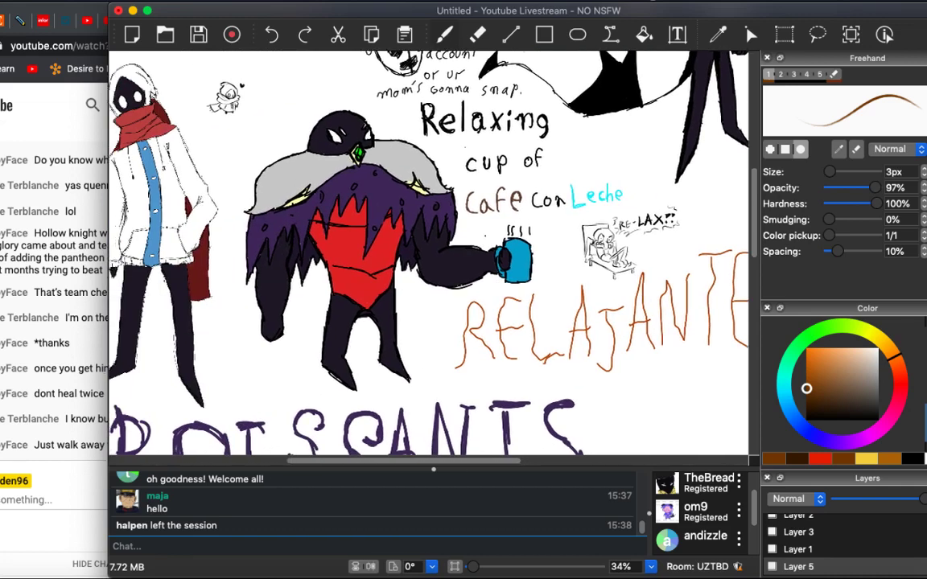
scroll(428, 256, "up", 2)
scroll(428, 256, "up", 5)
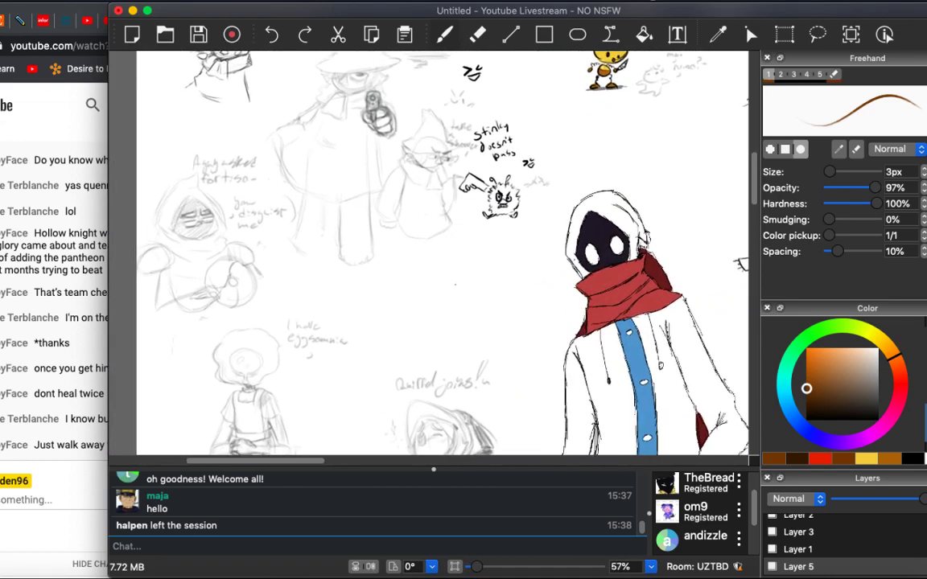
scroll(428, 255, "down", 6)
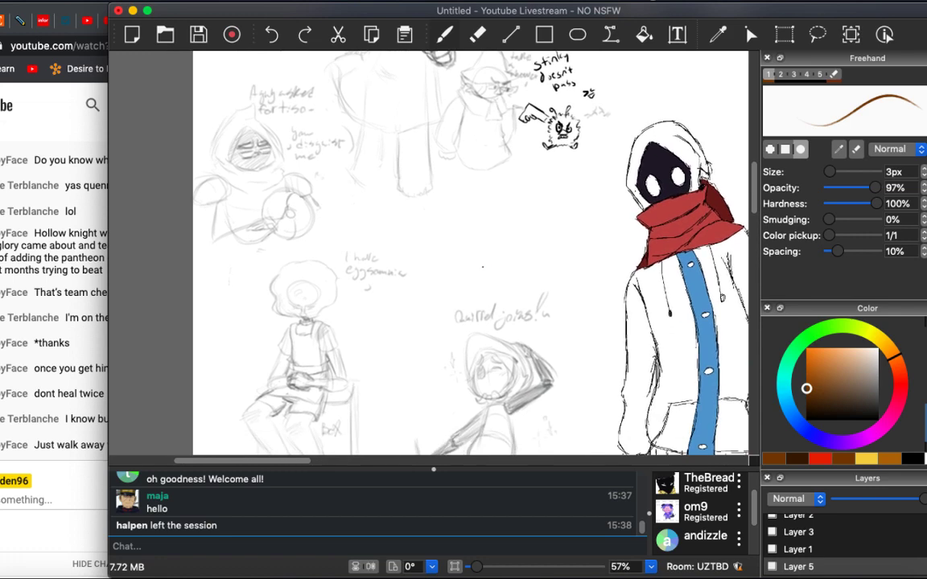
scroll(428, 256, "down", 7)
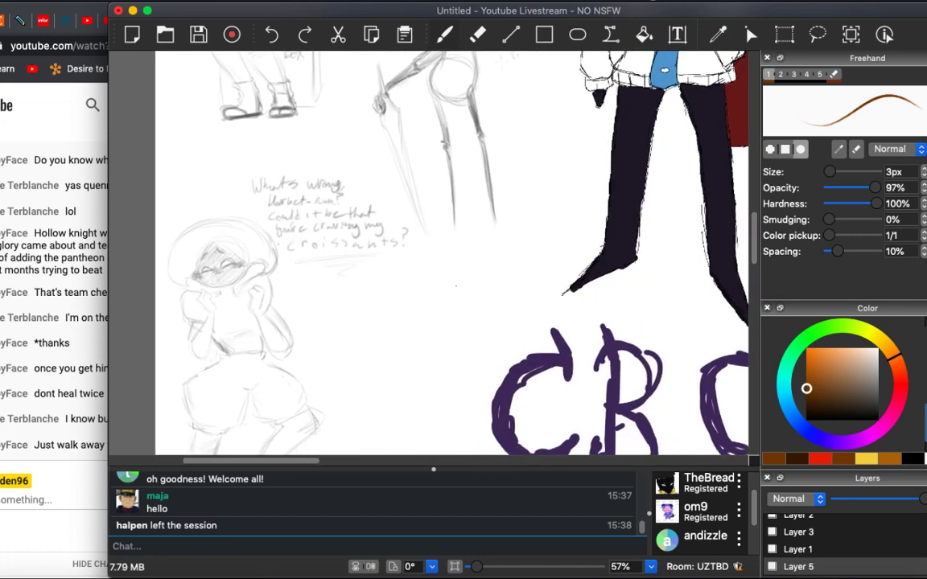
scroll(457, 288, "left", 1)
scroll(457, 287, "down", 1)
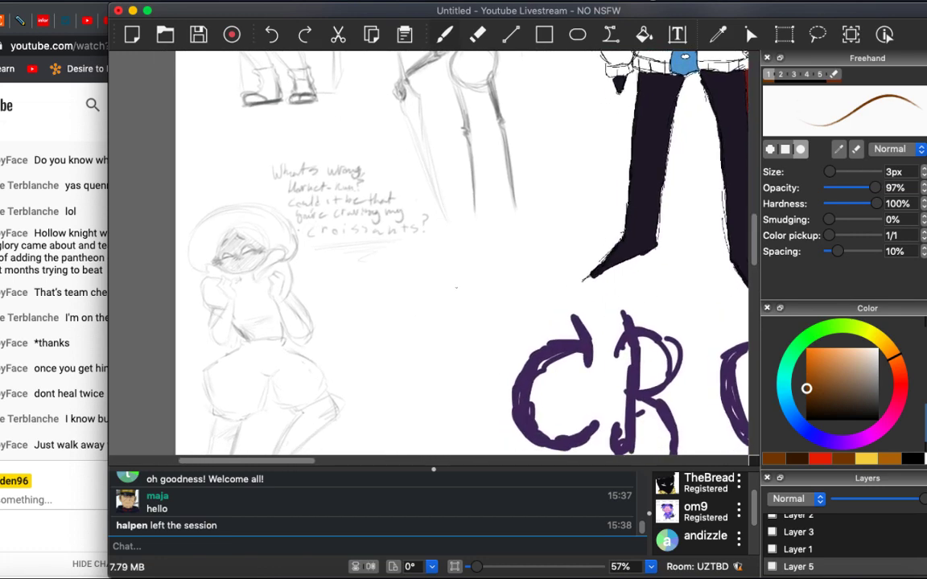
Look over the drawings on the lower part of the canvas, including the strawberry characters, the orange and the sketched portrait.
scroll(456, 287, "down", 15)
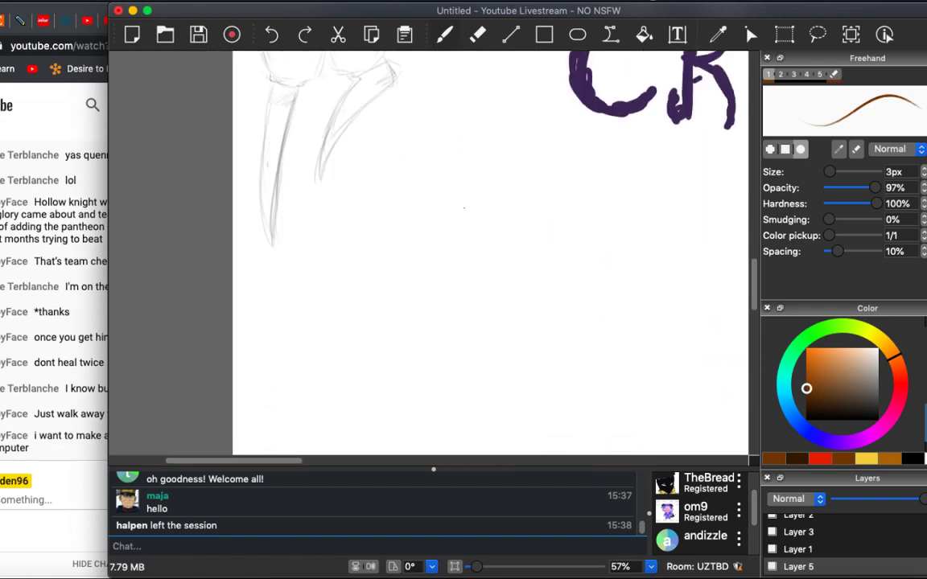
scroll(416, 248, "down", 15)
scroll(416, 248, "right", 5)
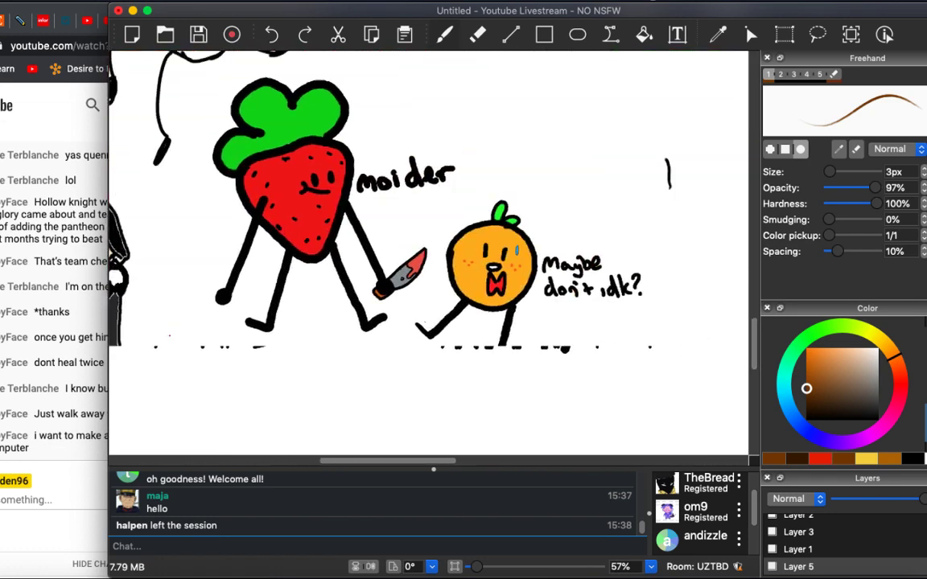
scroll(428, 249, "up", 15)
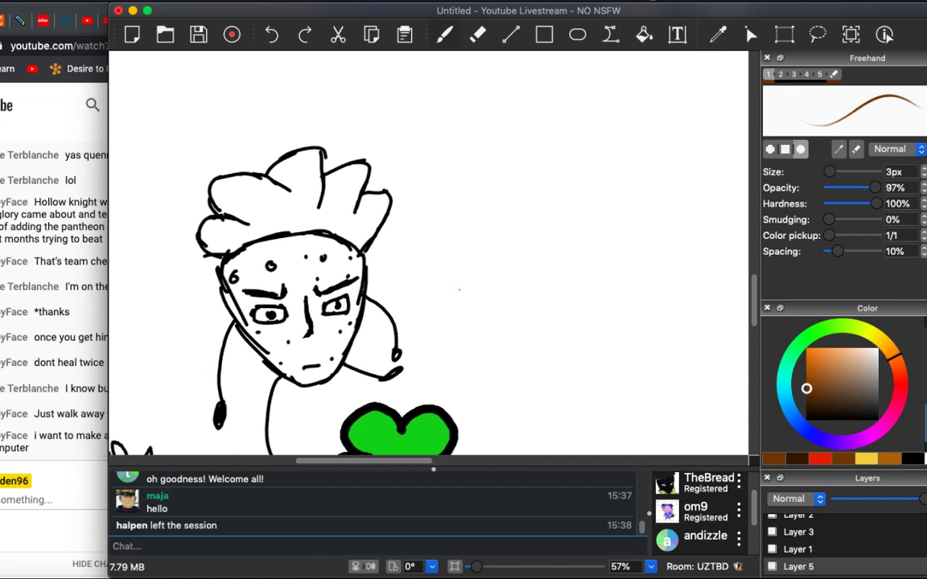
scroll(428, 249, "down", 4)
scroll(435, 249, "down", 1)
scroll(434, 250, "right", 15)
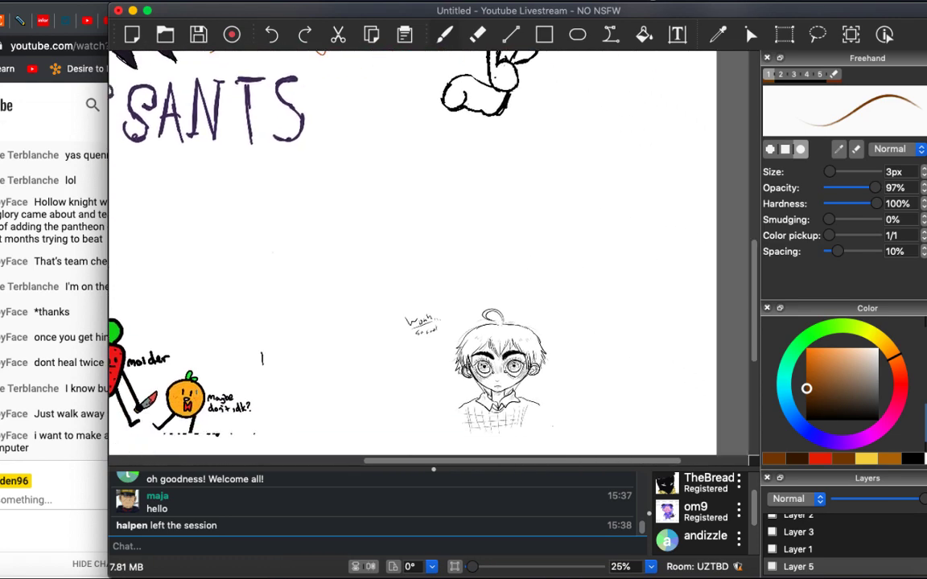
Review the top-hat figure, helmet sketches and blond portrait in pink on the upper right of the shared canvas.
scroll(435, 249, "up", 10)
scroll(434, 249, "left", 10)
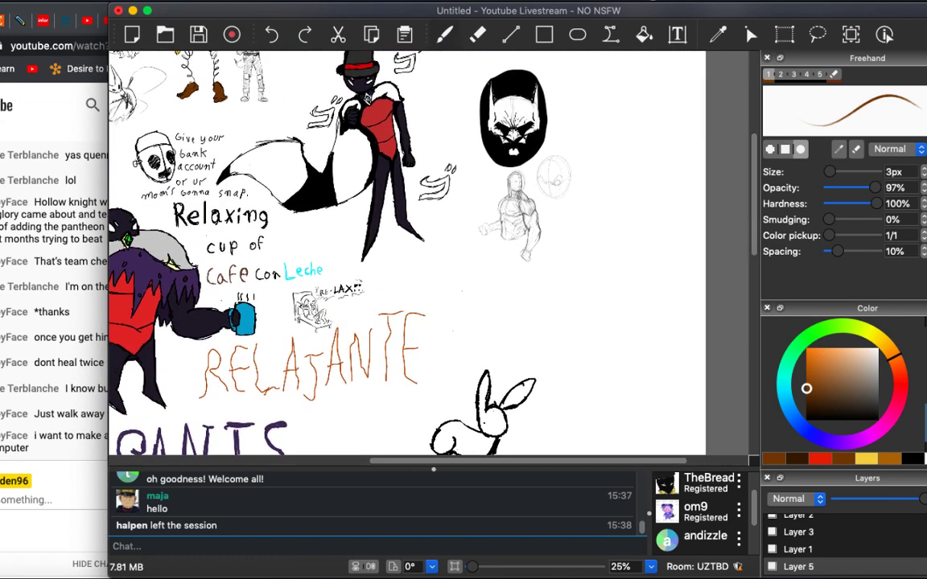
scroll(593, 270, "up", 5)
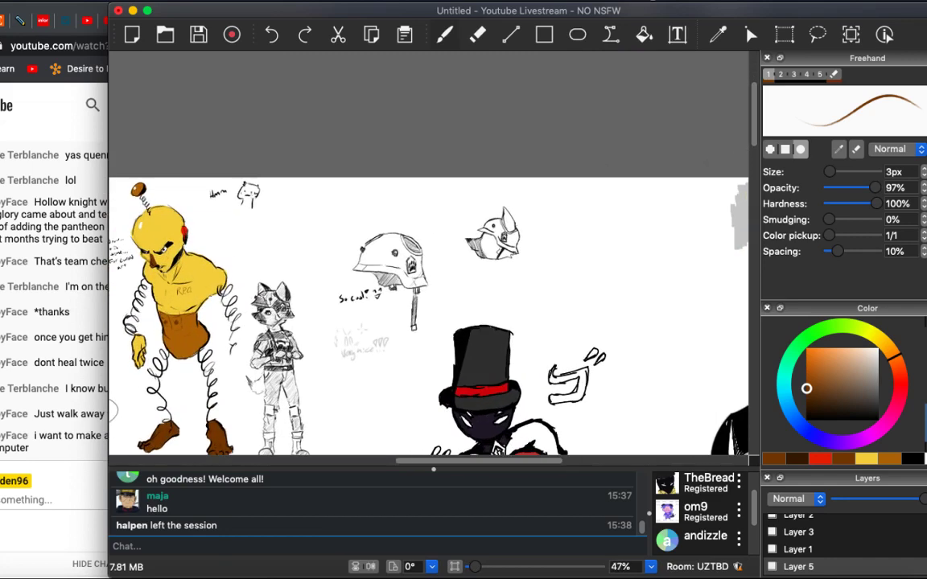
scroll(460, 293, "up", 5)
scroll(492, 330, "right", 10)
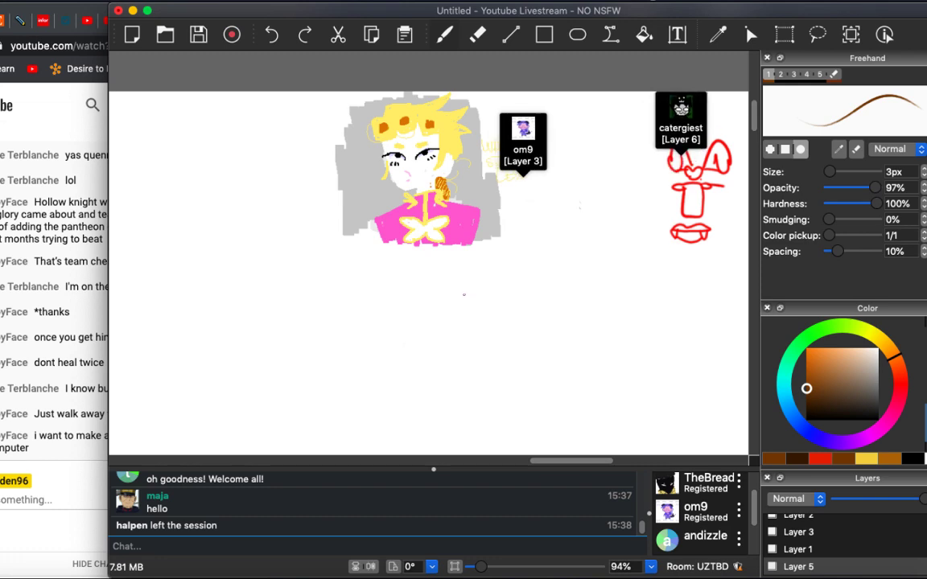
scroll(460, 292, "down", 2)
scroll(461, 291, "down", 3)
scroll(435, 322, "left", 10)
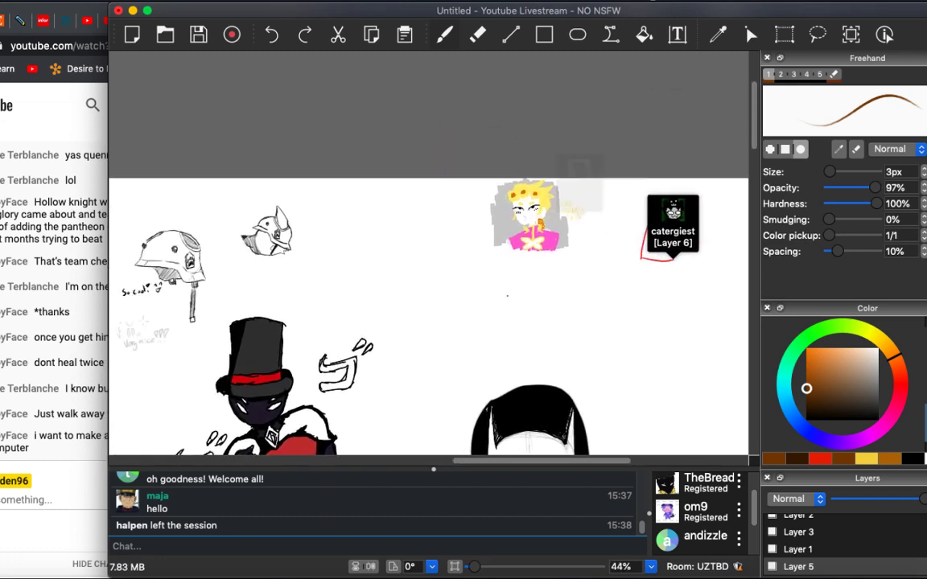
Check the YouTube live chat and return to the canvas to inspect the muscular yellow robot.
left_click(50, 500)
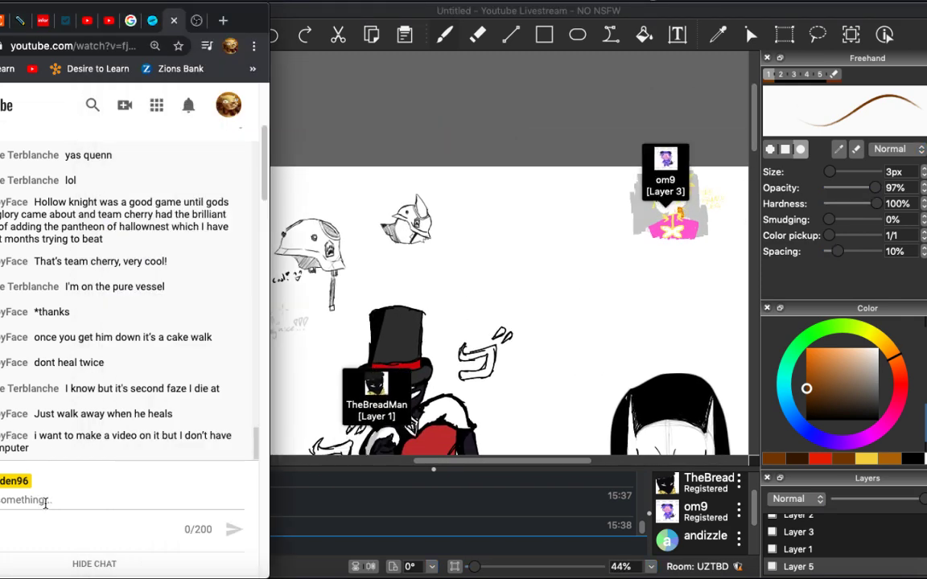
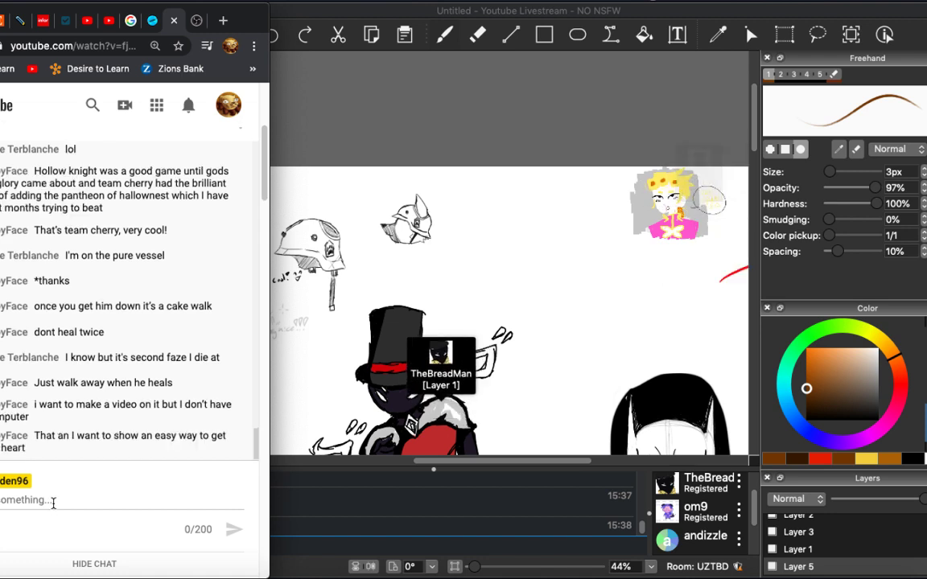
left_click(273, 261)
scroll(273, 261, "left", 5)
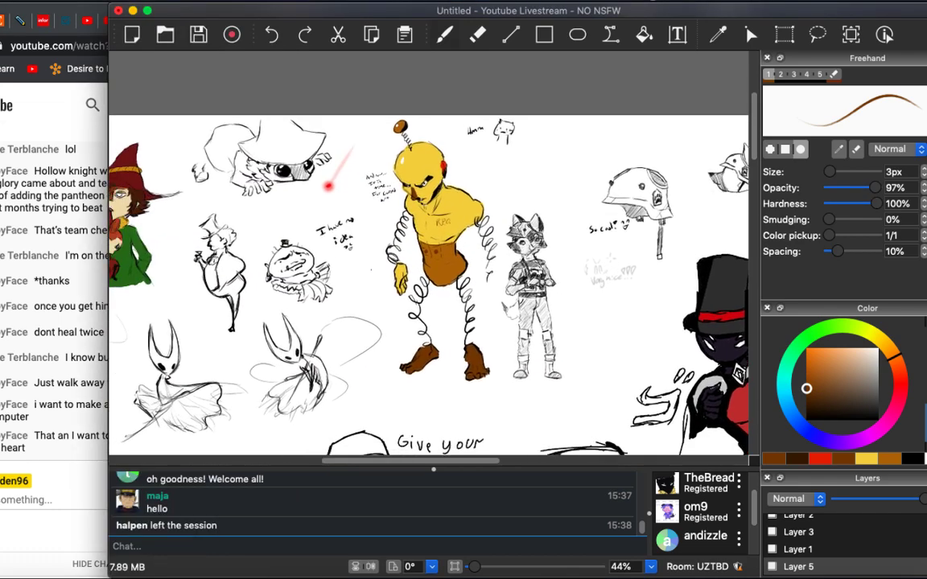
scroll(426, 265, "up", 5)
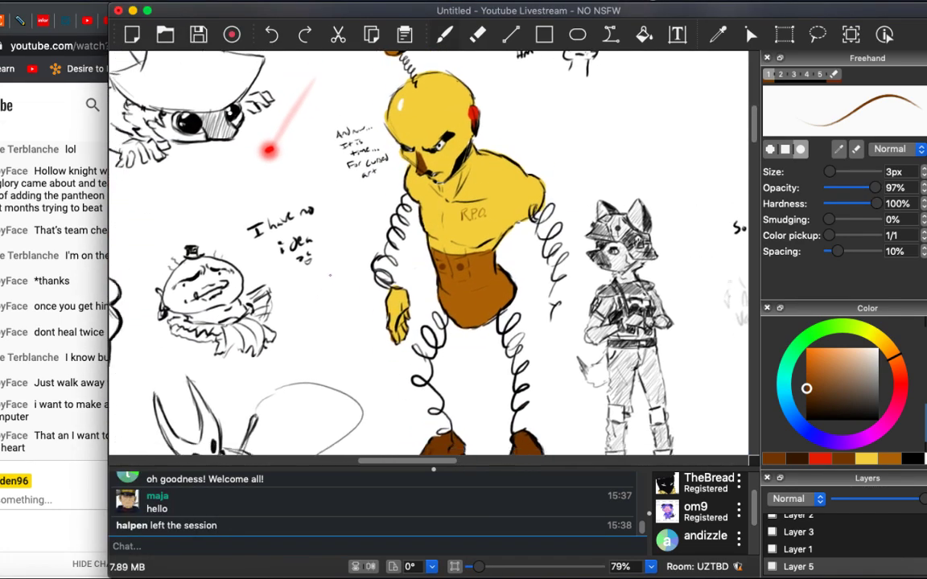
scroll(426, 249, "down", 2)
scroll(426, 250, "left", 2)
scroll(431, 250, "down", 3)
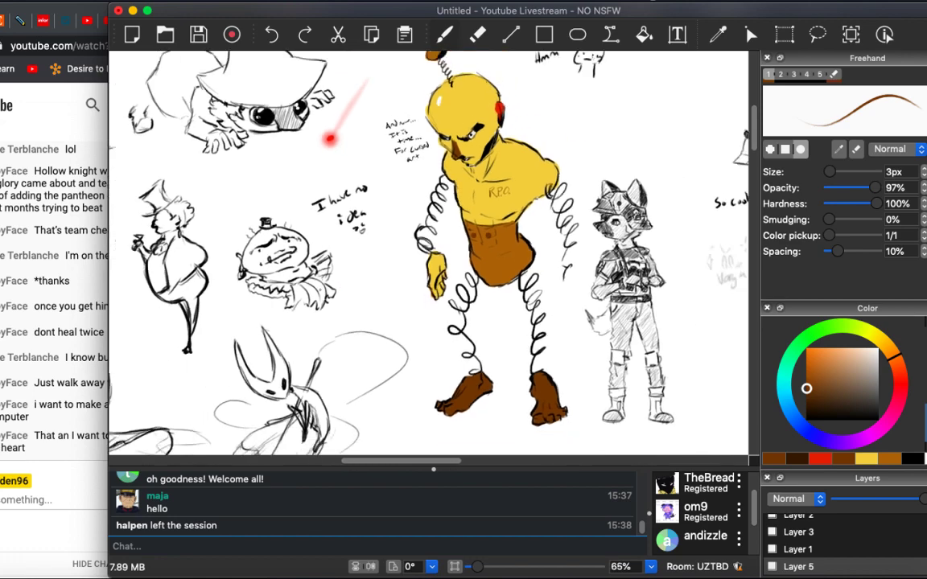
Compare the muscular robot with the small yellow robot and the horned-figure sketches around it.
scroll(430, 249, "left", 5)
scroll(431, 250, "down", 2)
scroll(430, 250, "right", 1)
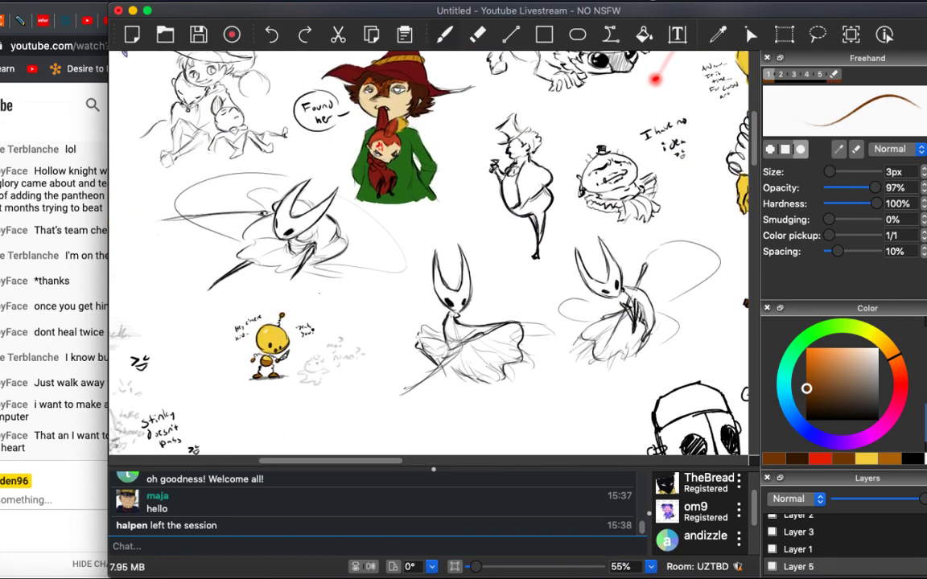
scroll(431, 250, "right", 5)
scroll(430, 250, "up", 2)
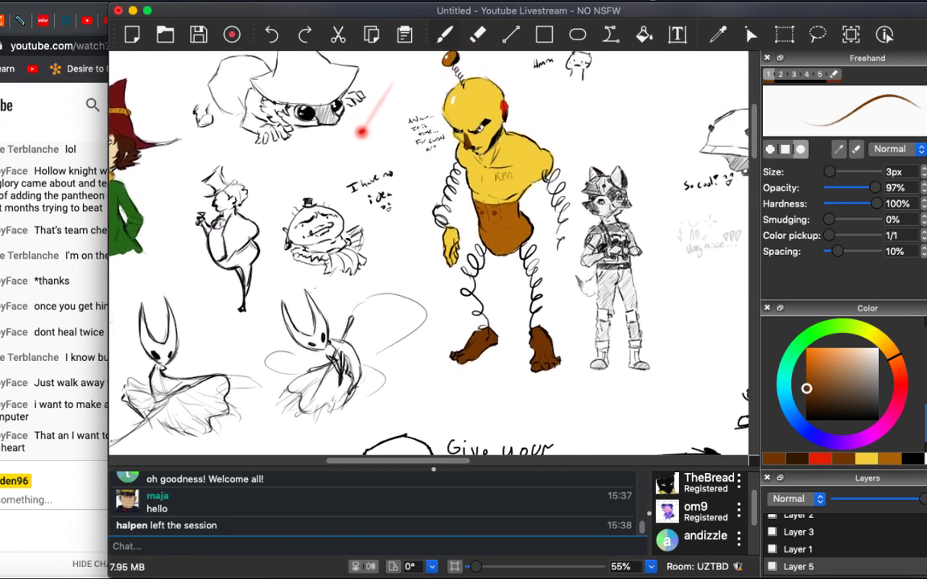
scroll(431, 249, "left", 6)
scroll(430, 249, "down", 1)
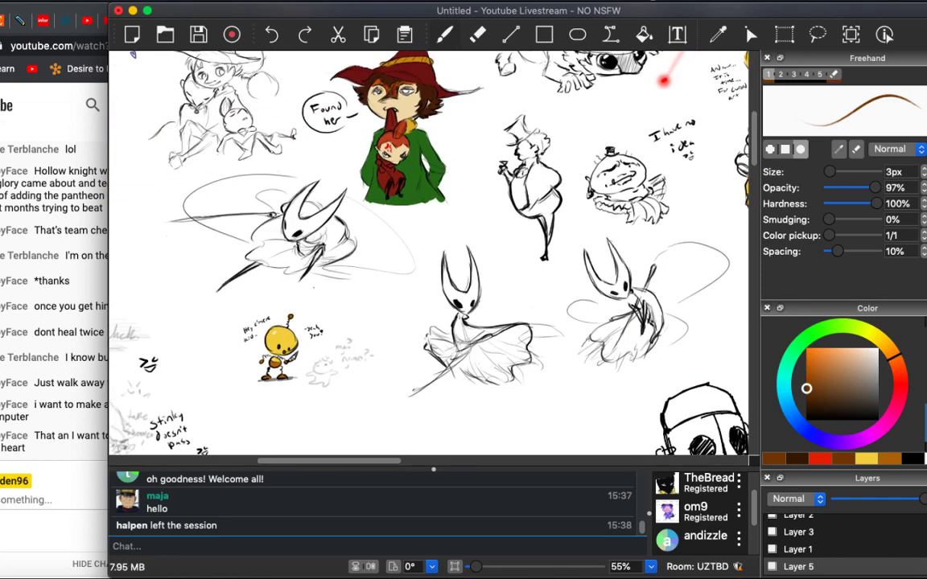
Choose a bright orange-red brush colour for the head of the small yellow robot holding a knife.
scroll(414, 361, "up", 5)
scroll(414, 361, "down", 2)
scroll(414, 361, "left", 2)
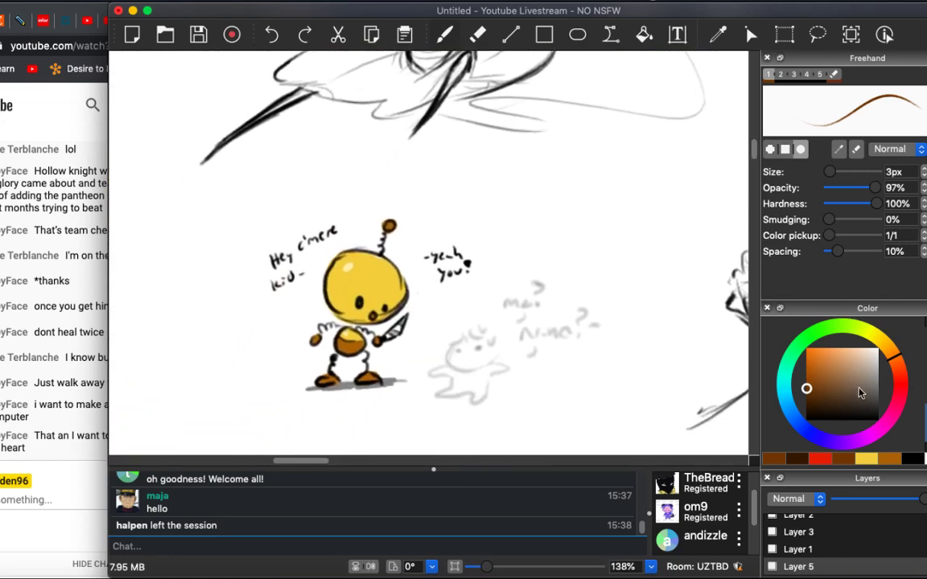
left_click_drag(901, 366, 903, 373)
left_click(810, 362)
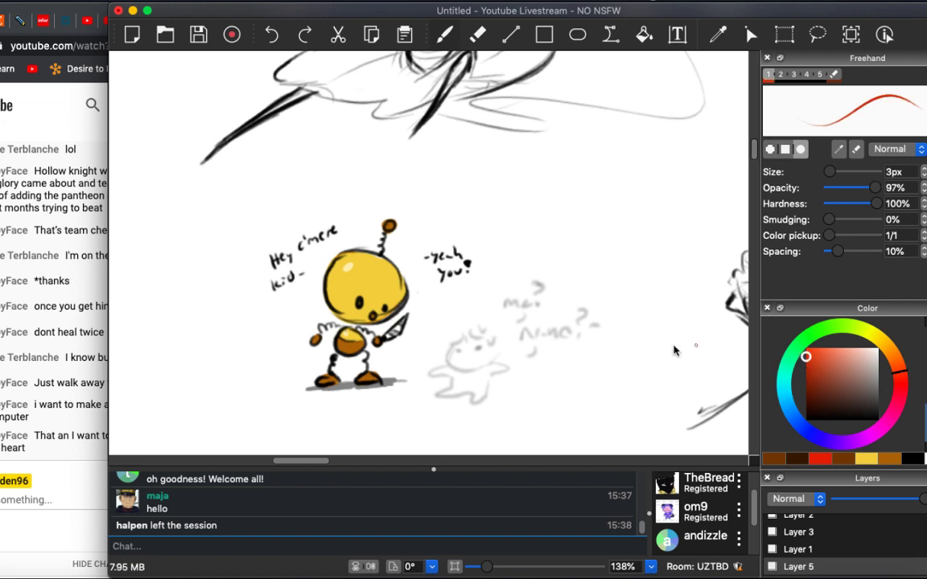
key("i")
left_click(332, 280)
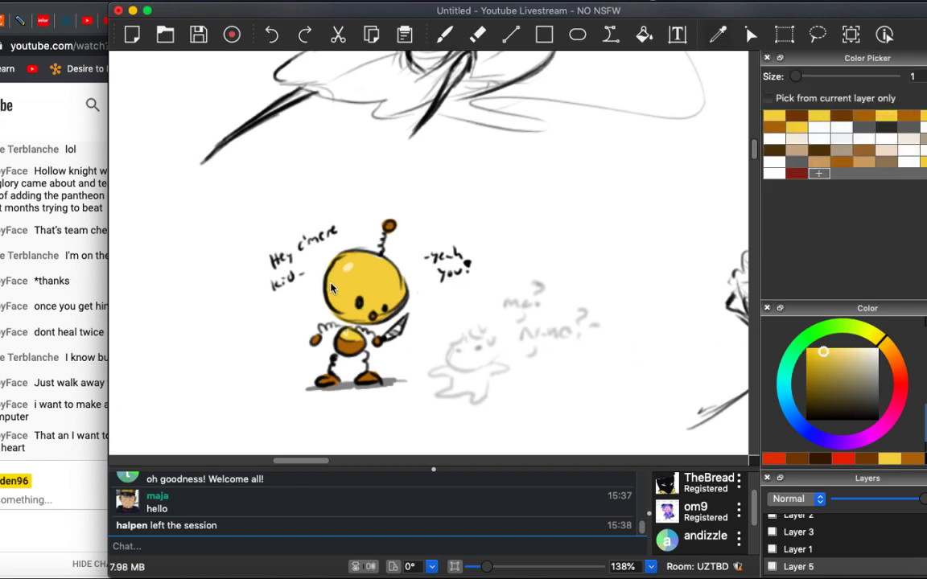
key("b")
left_click_drag(889, 357, 900, 374)
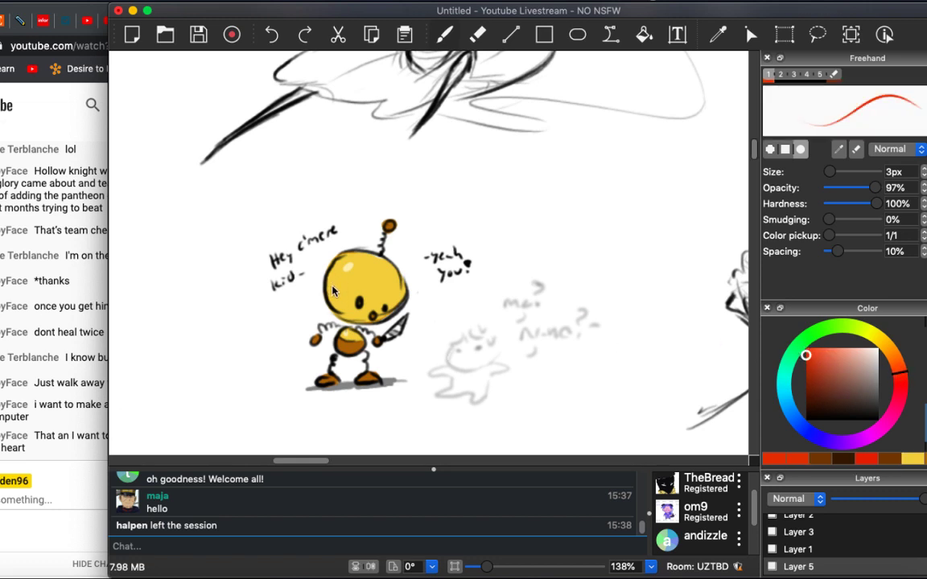
Paint a red ear patch on the left edge of the small robot's head, using Layer 3.
left_click(771, 549)
left_click(772, 550)
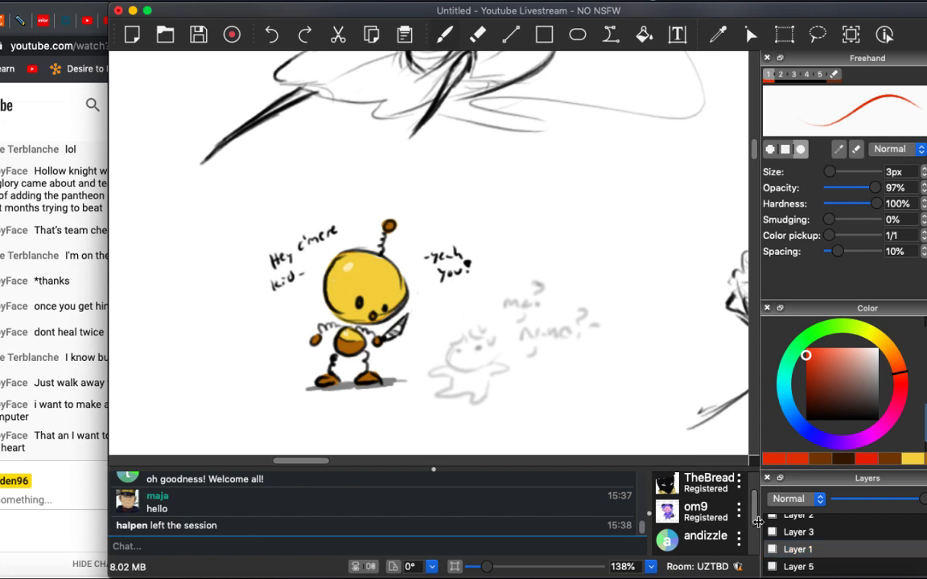
left_click(798, 532)
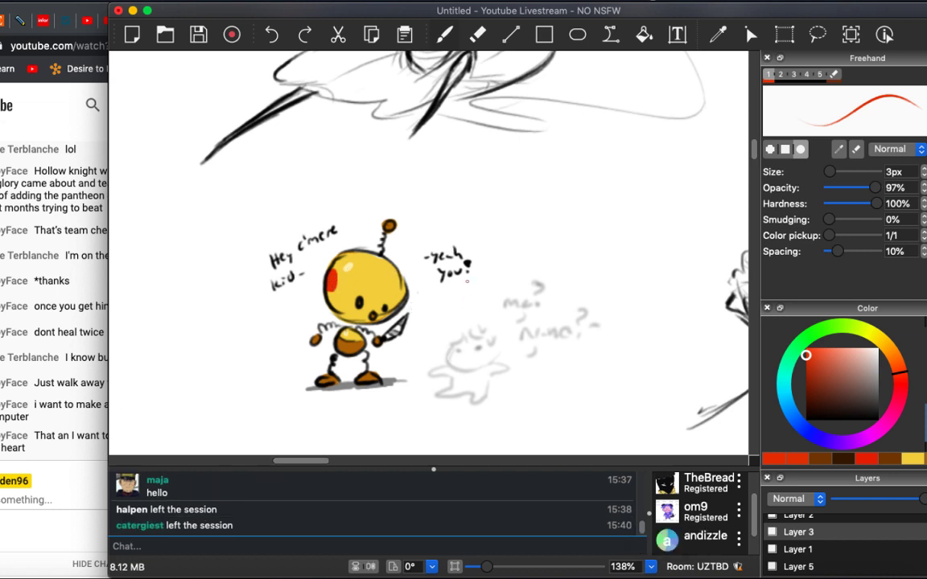
Look over the credit box, the witch-hat sketches and the caped character with the blue cup.
scroll(467, 281, "down", 5)
scroll(467, 280, "left", 3)
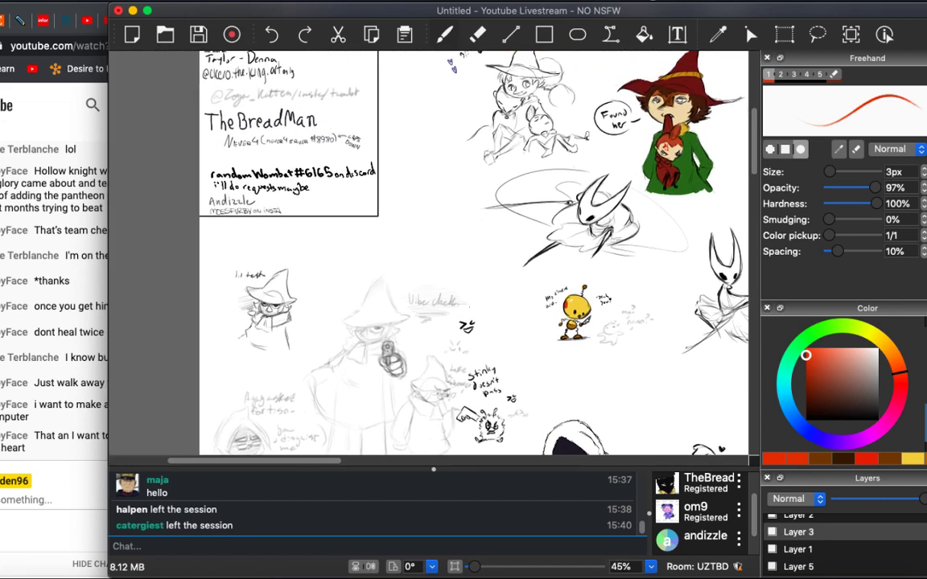
scroll(435, 253, "up", 2)
scroll(435, 253, "left", 2)
scroll(435, 254, "right", 5)
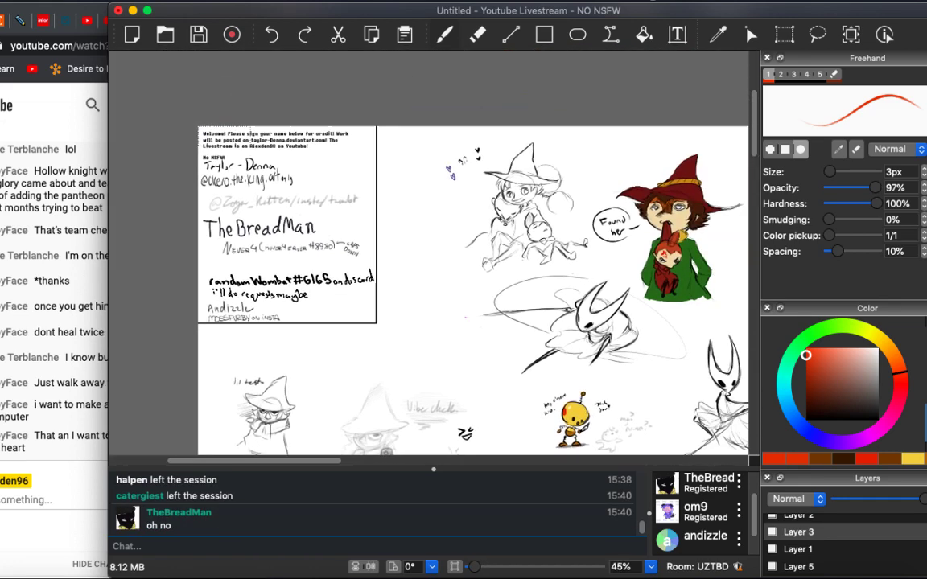
scroll(434, 254, "down", 3)
scroll(434, 253, "right", 4)
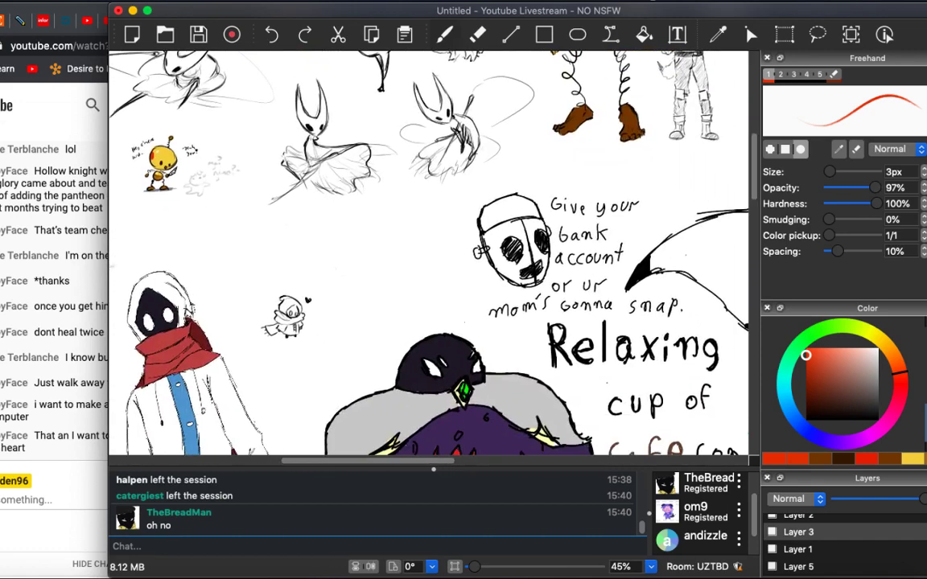
scroll(434, 254, "down", 8)
scroll(434, 254, "up", 5)
scroll(434, 253, "left", 2)
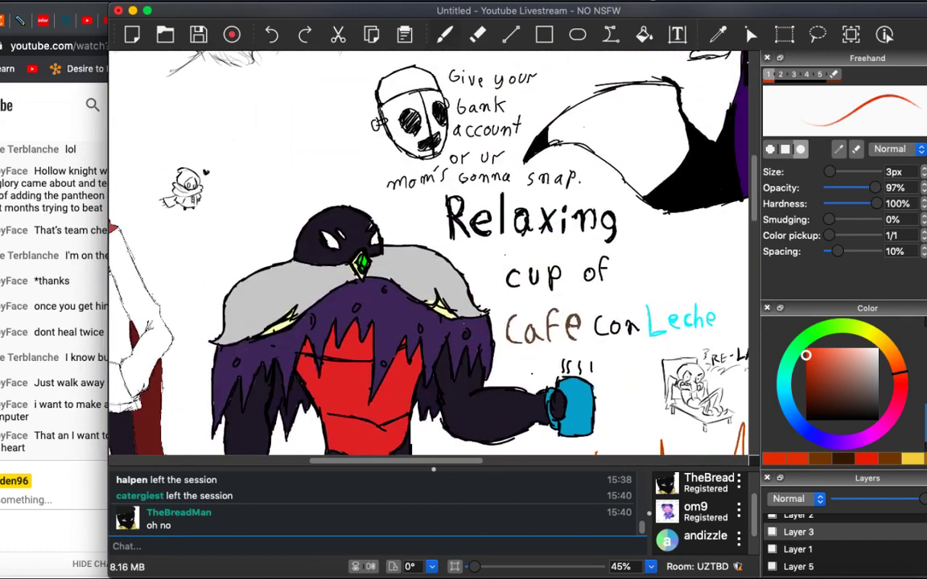
Follow the participants' progress on the top-hat figure's purple cape and survey the shared canvas as a whole.
scroll(434, 253, "up", 5)
scroll(434, 254, "right", 3)
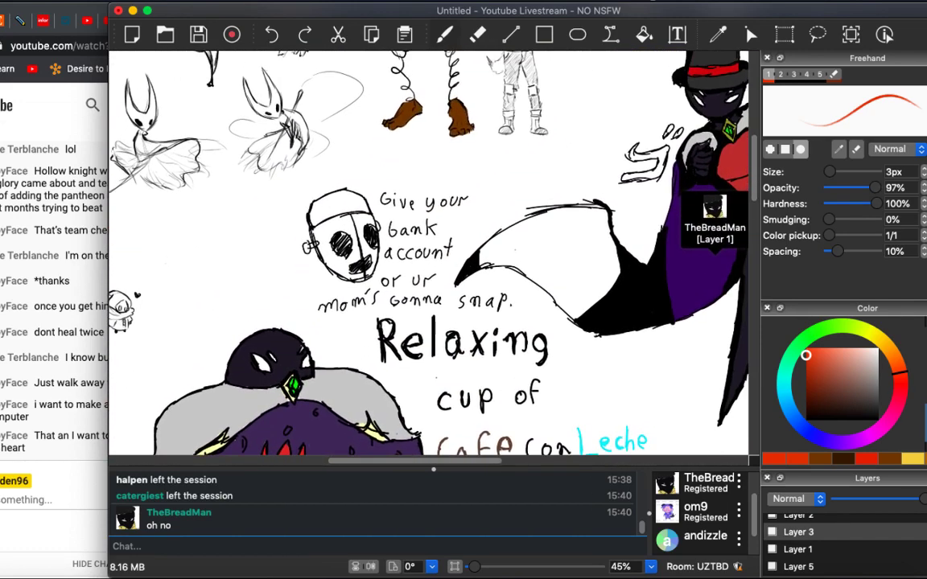
scroll(434, 253, "up", 5)
scroll(435, 253, "down", 2)
scroll(435, 253, "down", 6)
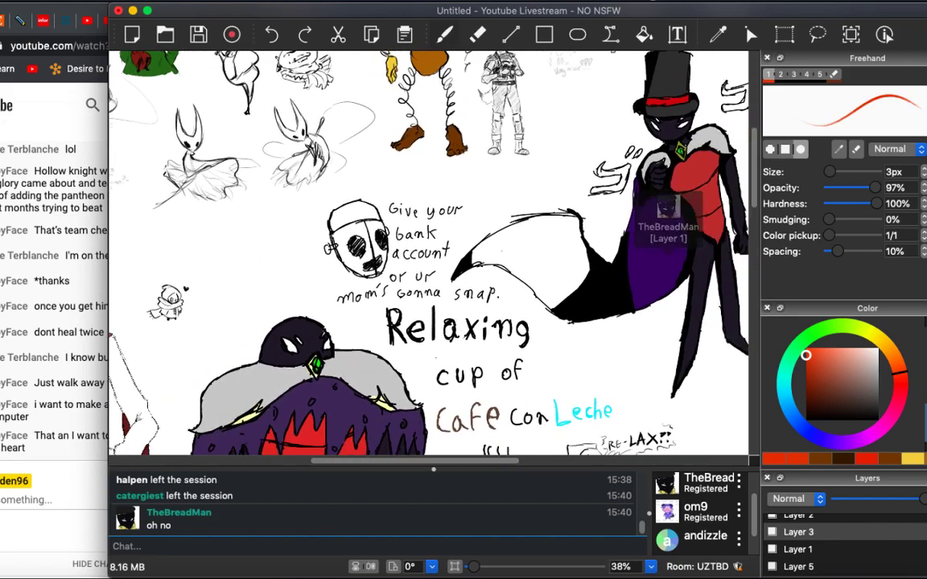
scroll(434, 253, "down", 4)
scroll(435, 253, "down", 10)
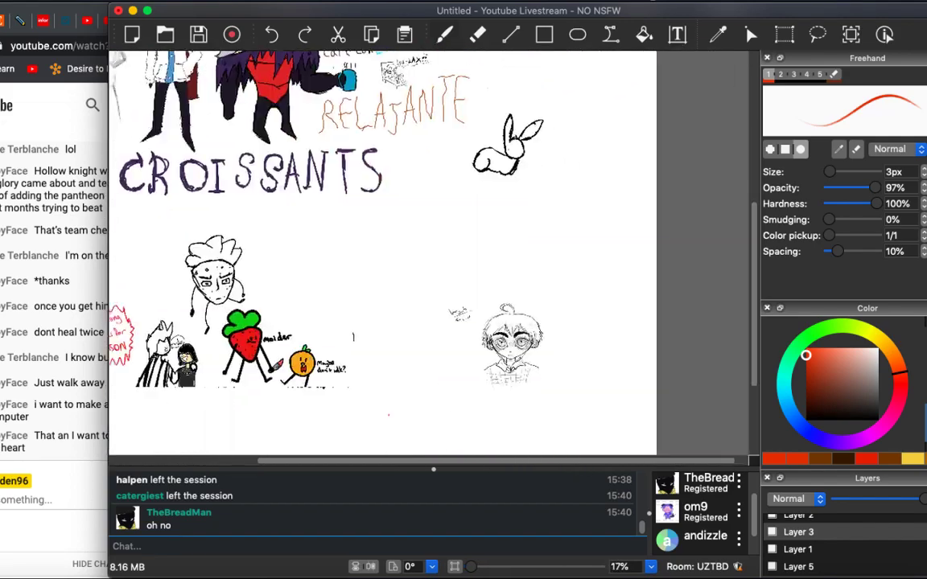
scroll(435, 253, "up", 10)
scroll(434, 254, "left", 3)
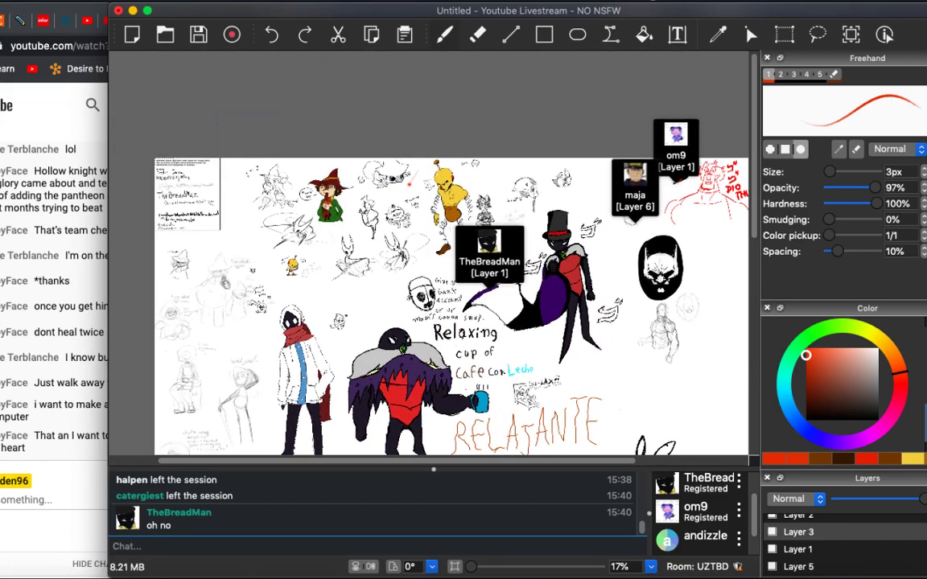
scroll(431, 253, "up", 3)
scroll(430, 254, "down", 10)
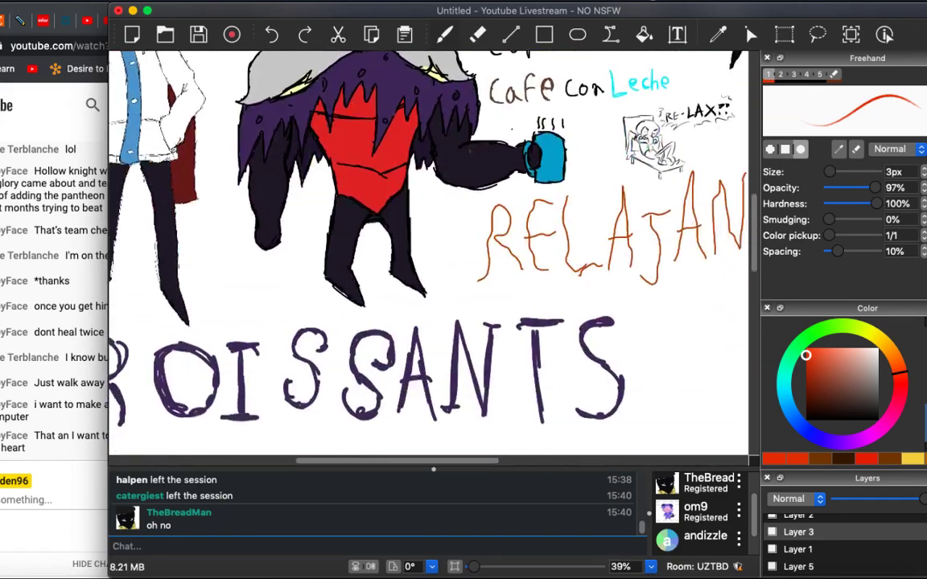
Find the blank area below the "CROISSANTS" lettering and darken the brush colour to black.
scroll(431, 254, "up", 1)
scroll(555, 256, "down", 3)
scroll(555, 256, "left", 6)
scroll(532, 317, "up", 2)
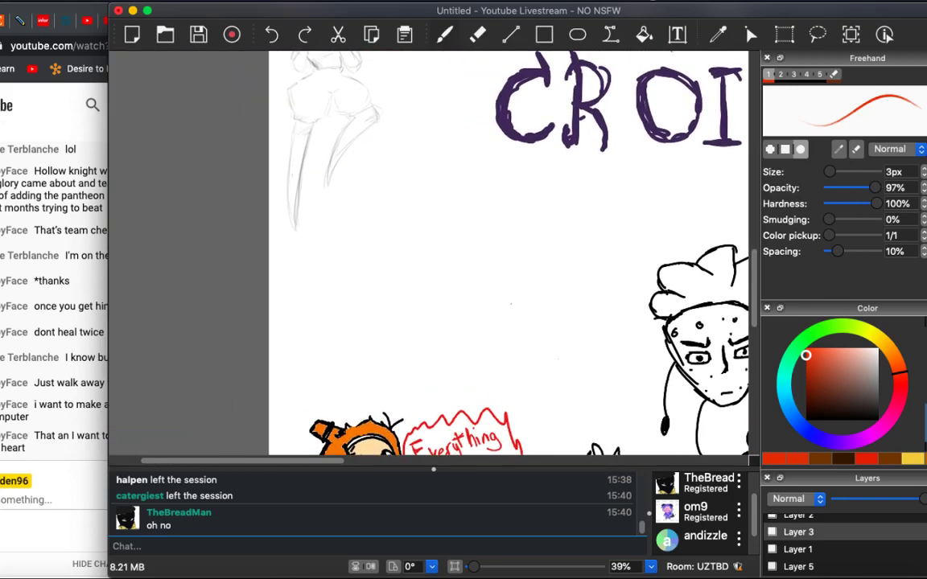
scroll(532, 317, "down", 2)
scroll(533, 317, "down", 5)
scroll(532, 317, "right", 2)
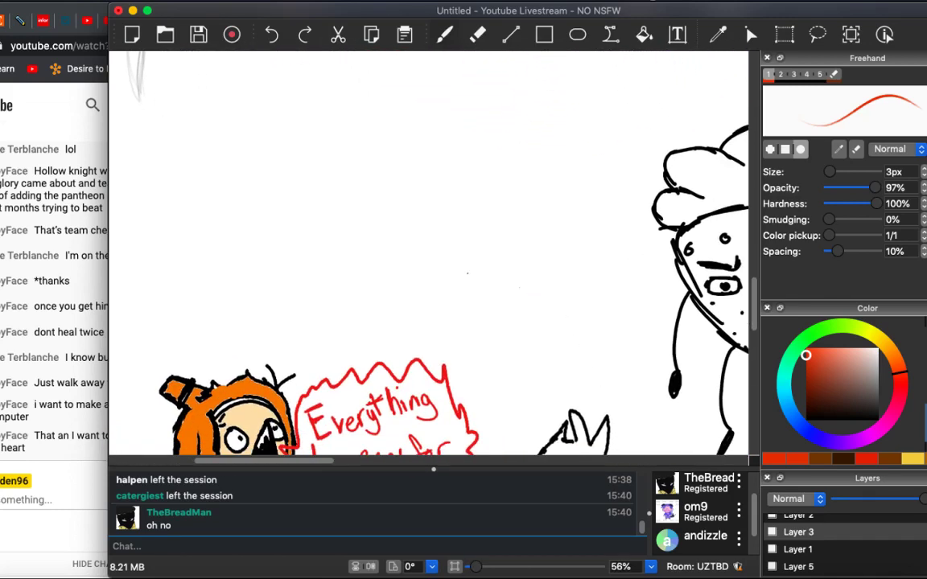
scroll(467, 281, "up", 3)
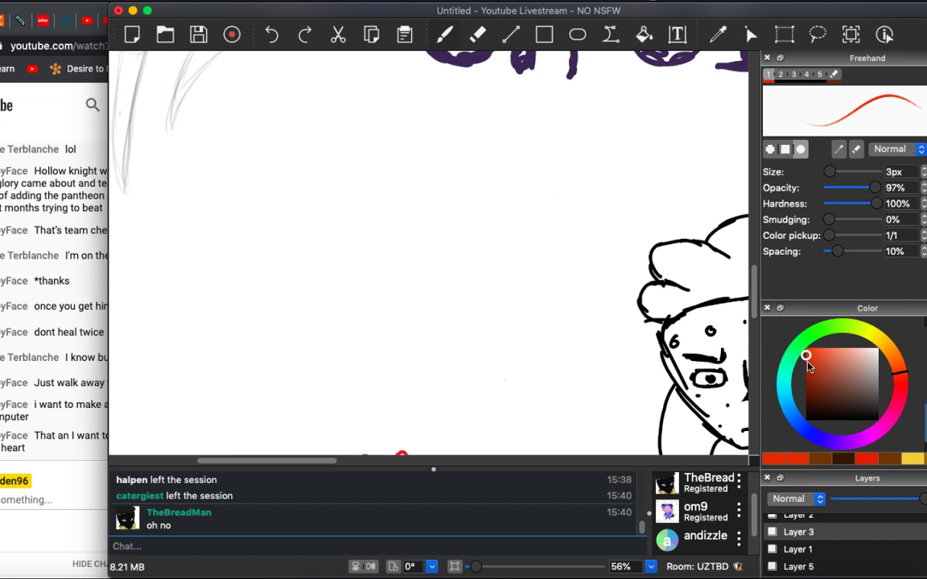
left_click_drag(807, 364, 805, 419)
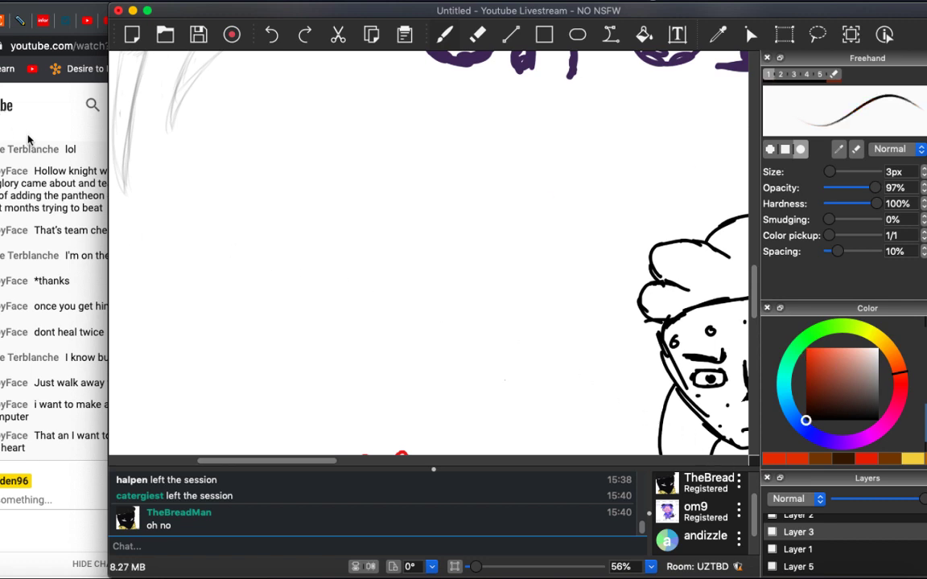
scroll(430, 253, "down", 3)
scroll(430, 253, "left", 4)
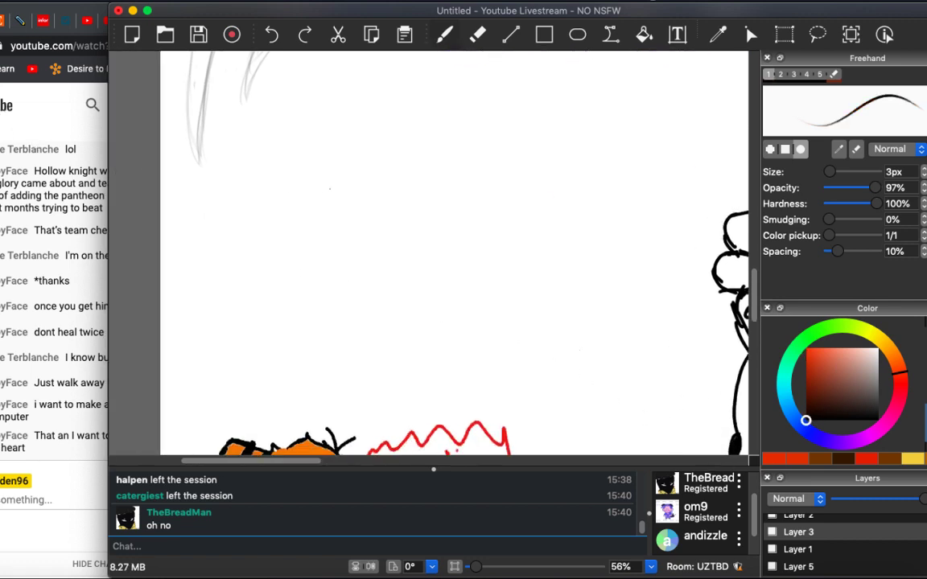
scroll(430, 253, "right", 3)
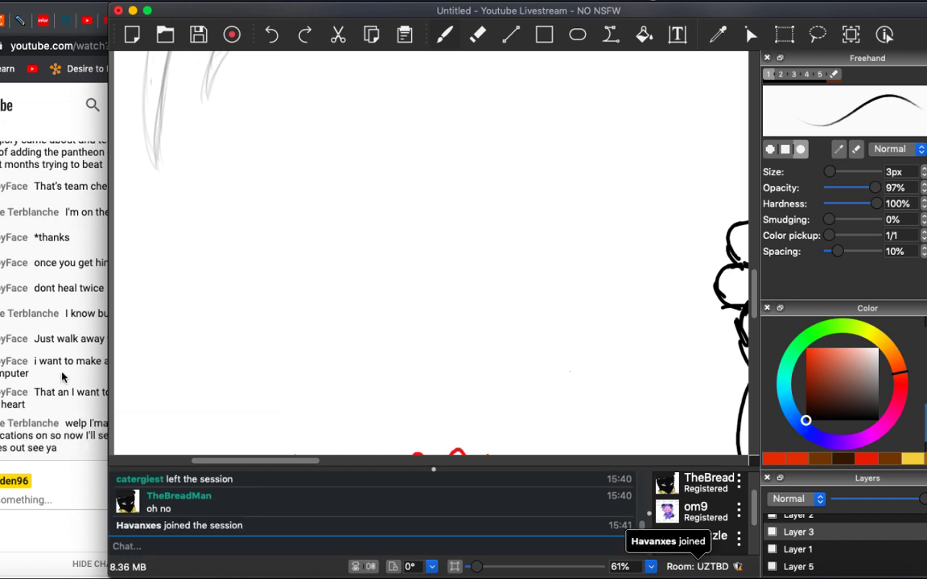
Switch to the YouTube live chat and answer the departing viewer with "ok! Thank you so much! Have a great day!! :D".
left_click(62, 376)
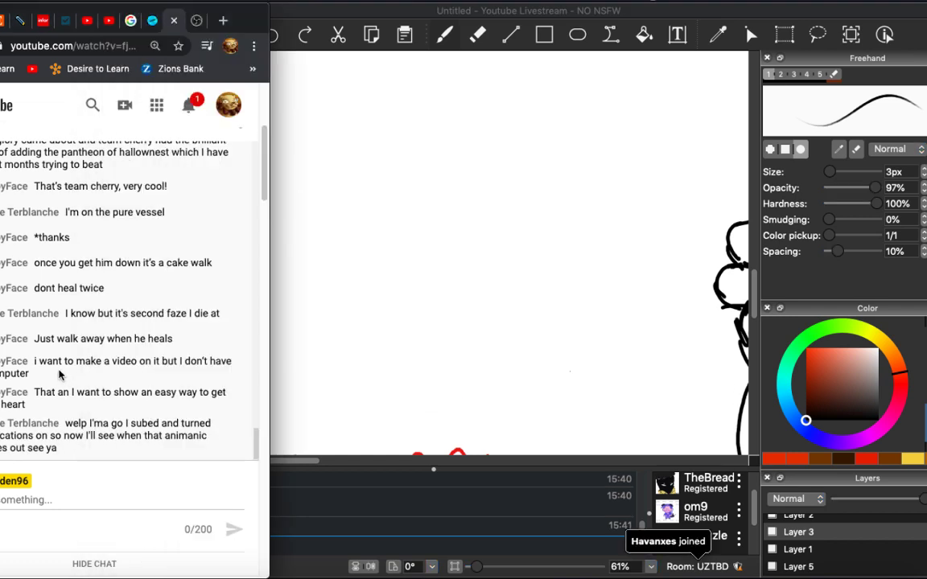
left_click(111, 497)
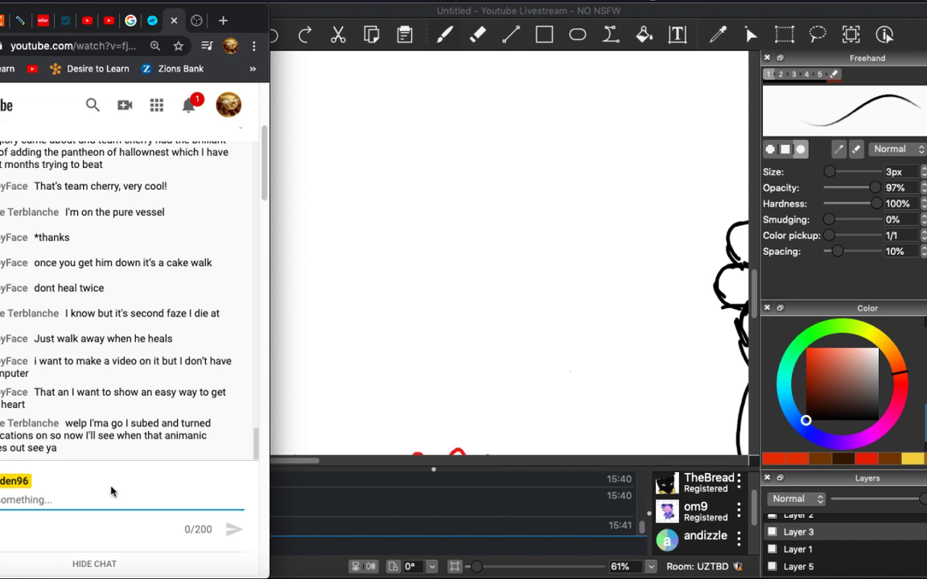
type("bye!")
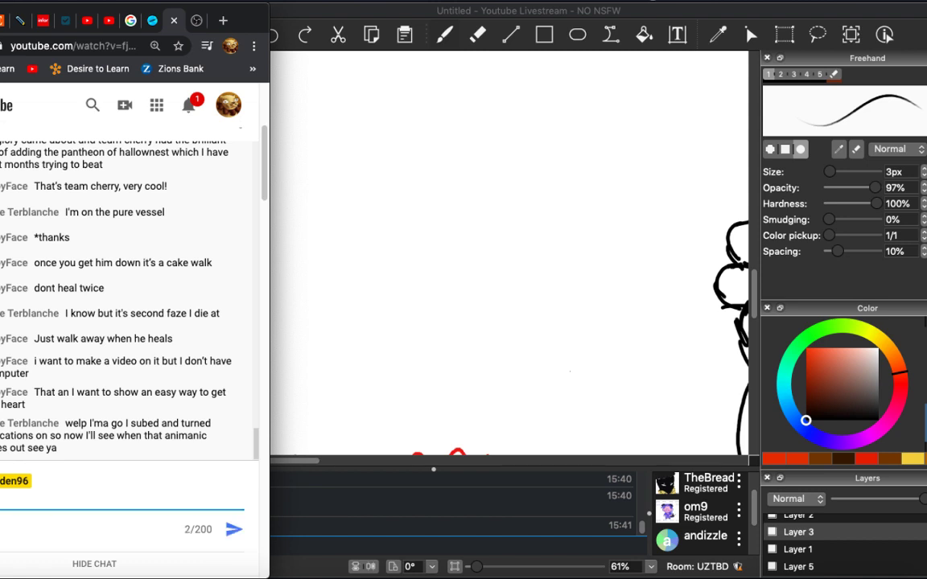
type("thank you so much! Have a great day!! :D")
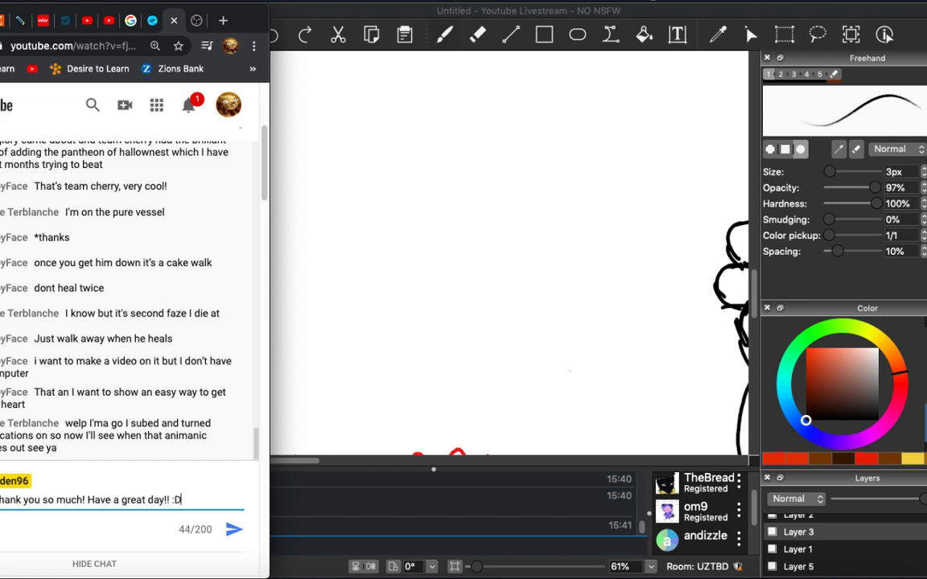
key("Return")
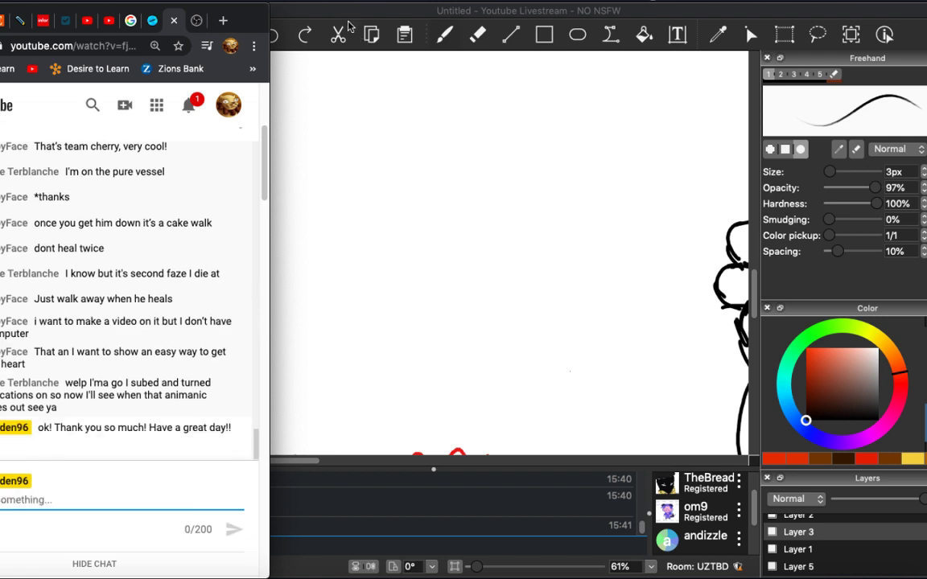
Return to the shared canvas and look over the yellow robot, the top-hat figure, the "RELAJANTE" lettering and the blank area below "CROISSANTS".
left_click(314, 16)
scroll(304, 300, "left", 2)
scroll(305, 300, "down", 6)
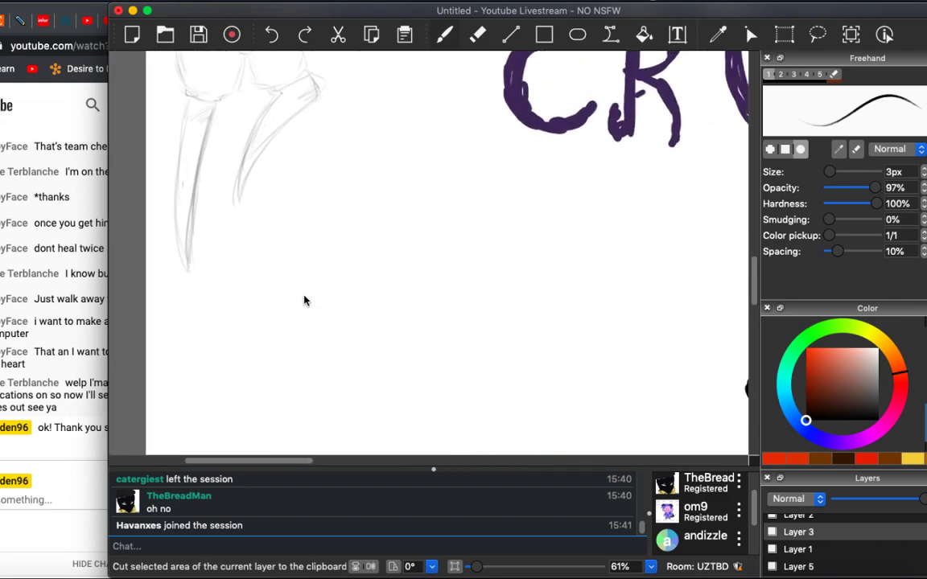
scroll(434, 253, "up", 10)
scroll(435, 253, "right", 5)
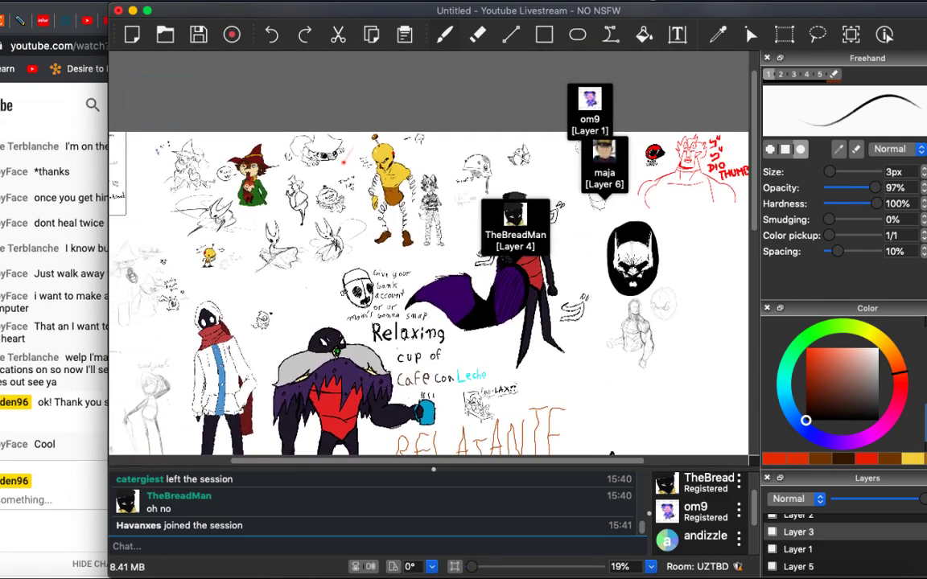
scroll(426, 250, "up", 6)
scroll(426, 249, "down", 1)
scroll(426, 249, "up", 4)
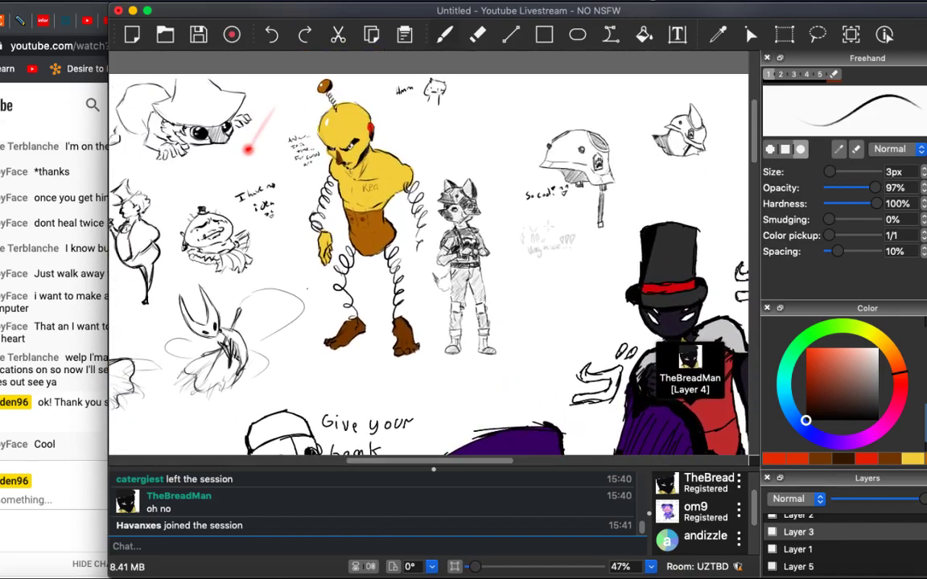
scroll(426, 249, "down", 1)
scroll(426, 250, "down", 5)
scroll(426, 250, "right", 6)
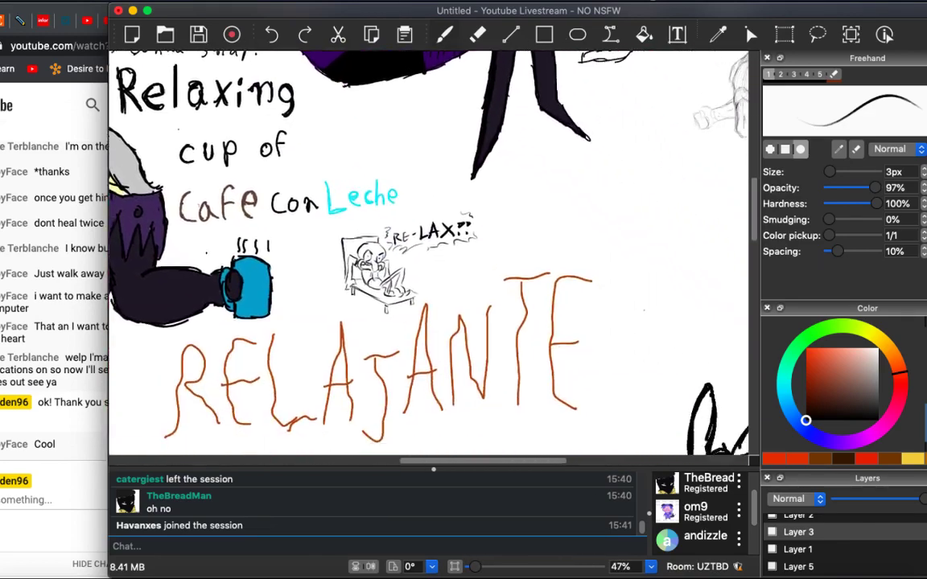
scroll(427, 249, "up", 2)
scroll(426, 250, "left", 2)
scroll(426, 249, "down", 10)
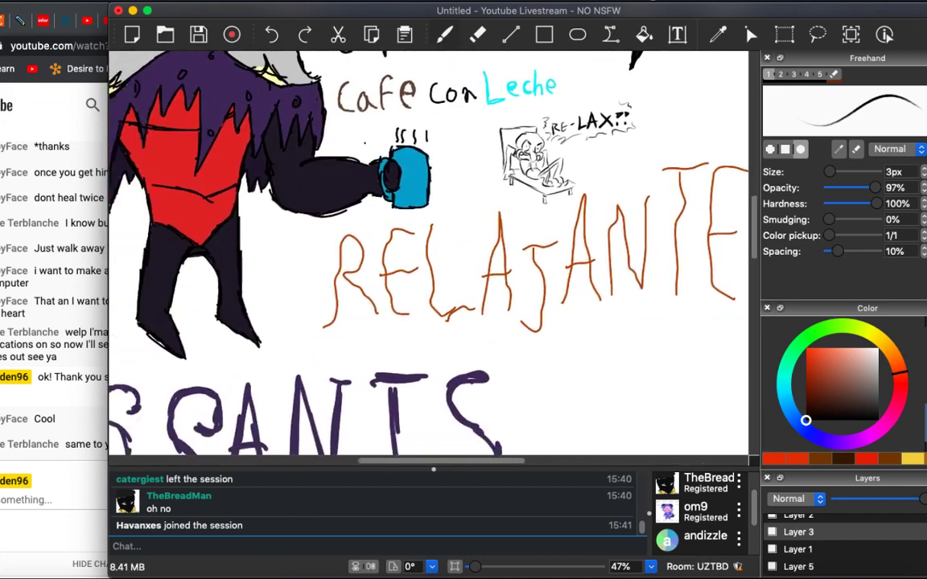
scroll(426, 250, "left", 3)
scroll(283, 355, "down", 4)
scroll(283, 355, "left", 6)
scroll(283, 355, "down", 1)
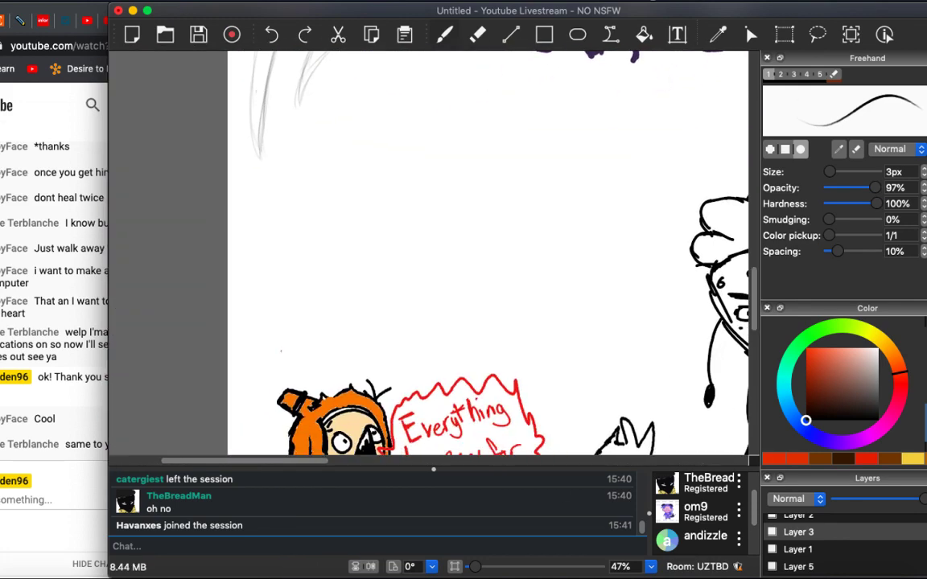
scroll(283, 355, "up", 2)
scroll(283, 355, "down", 2)
scroll(277, 355, "up", 1)
scroll(273, 341, "right", 1)
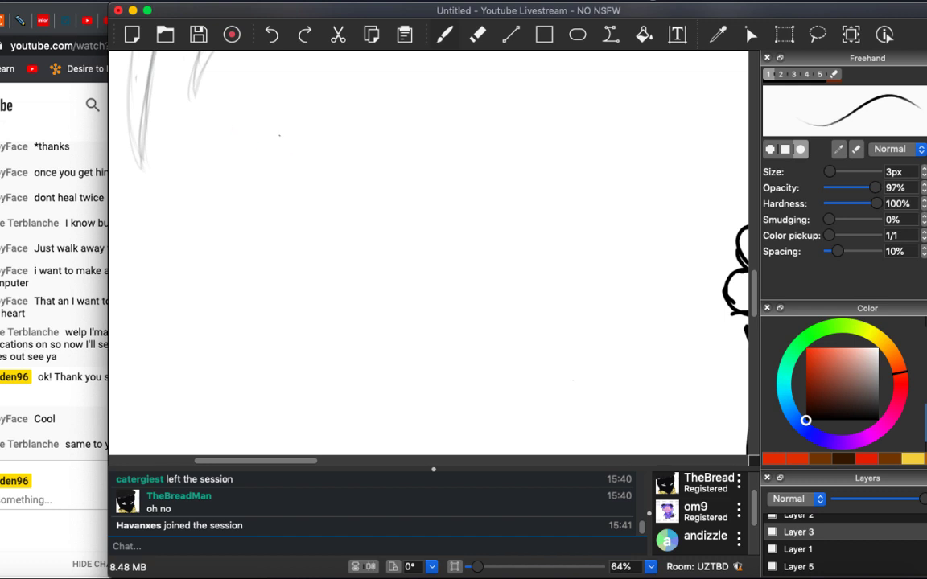
Sketch the left curve of a round head in the blank area below the "CROISSANTS" lettering with the 3 px brush.
scroll(279, 135, "up", 5)
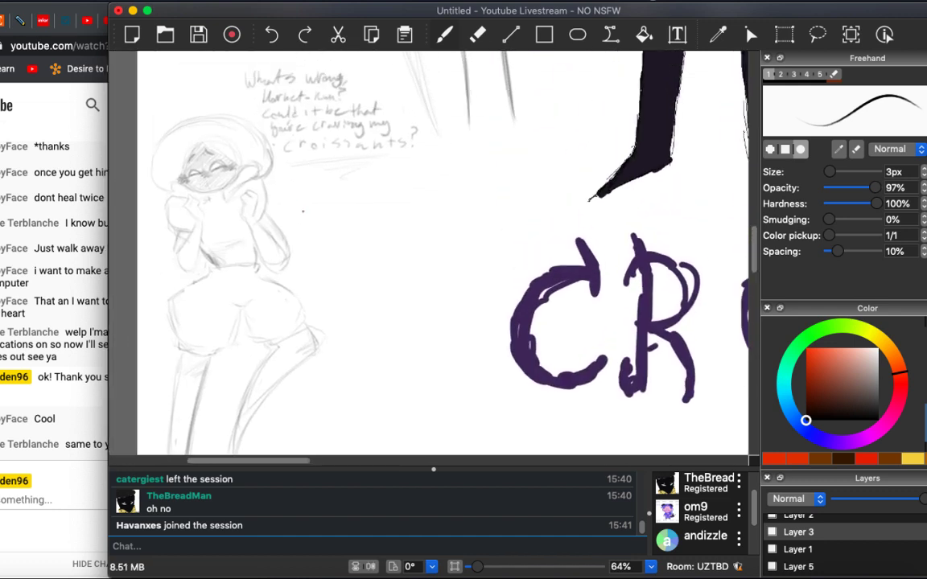
scroll(303, 211, "down", 10)
scroll(309, 212, "right", 3)
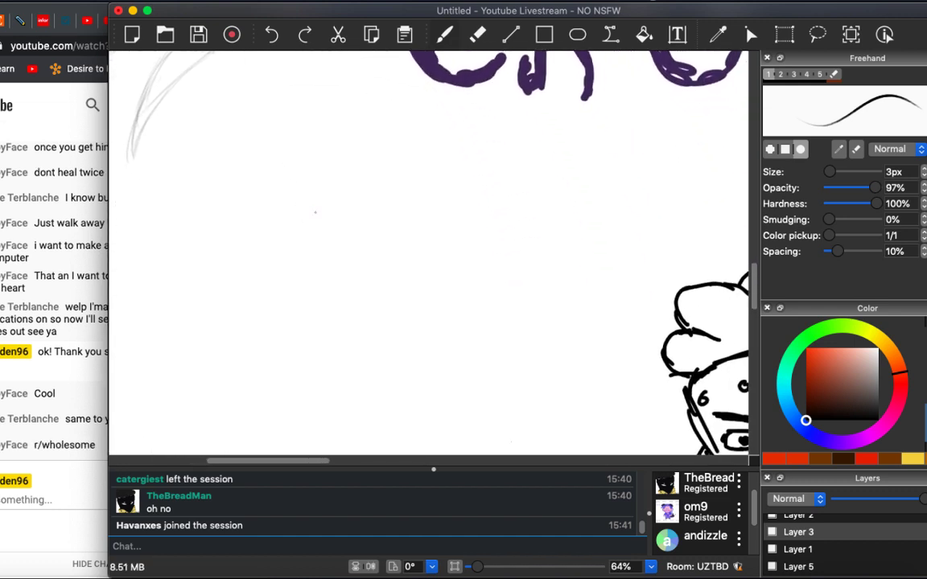
scroll(315, 212, "right", 1)
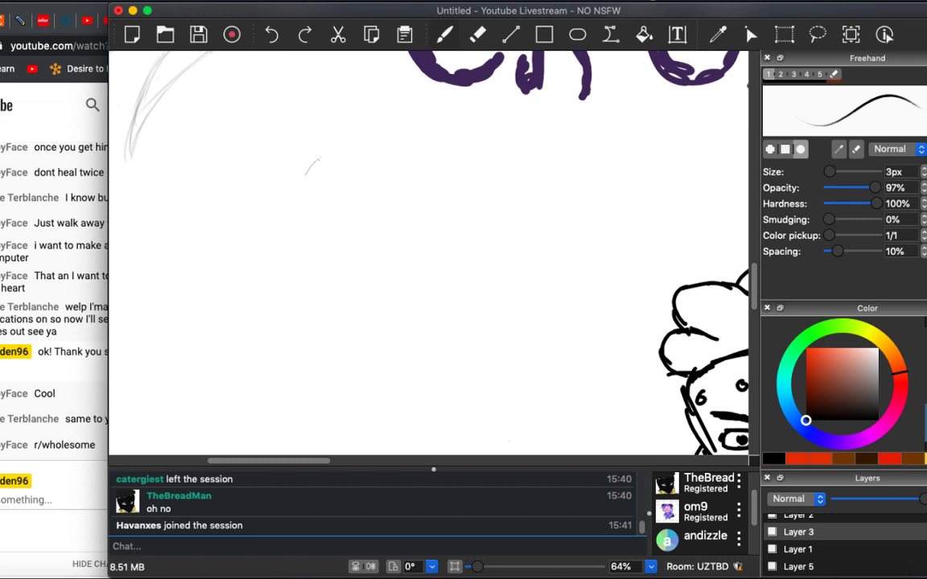
left_click_drag(318, 158, 299, 195)
Set the brush size to 5 px, retrace the head's left curve and add a small notch at its lower edge.
left_click(893, 172)
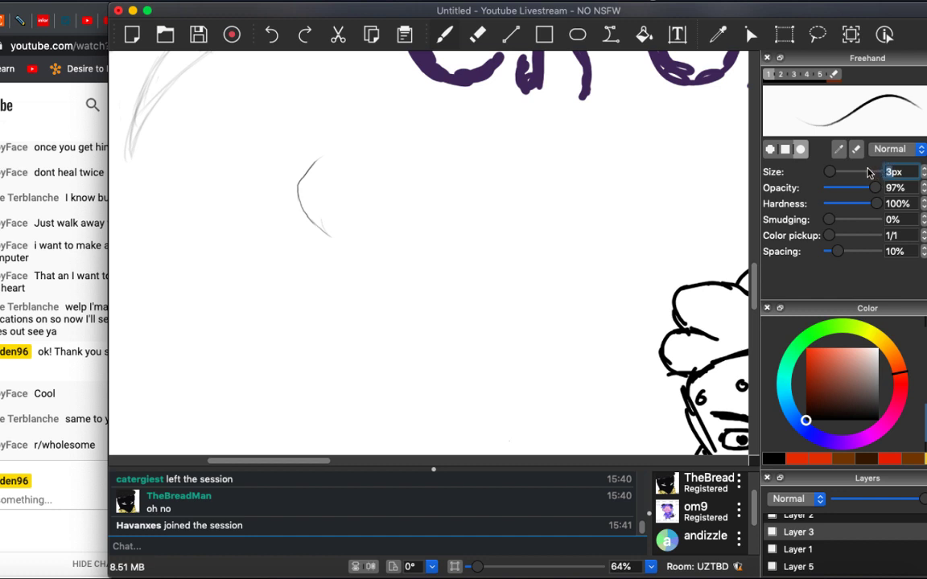
type("4")
key("BackSpace")
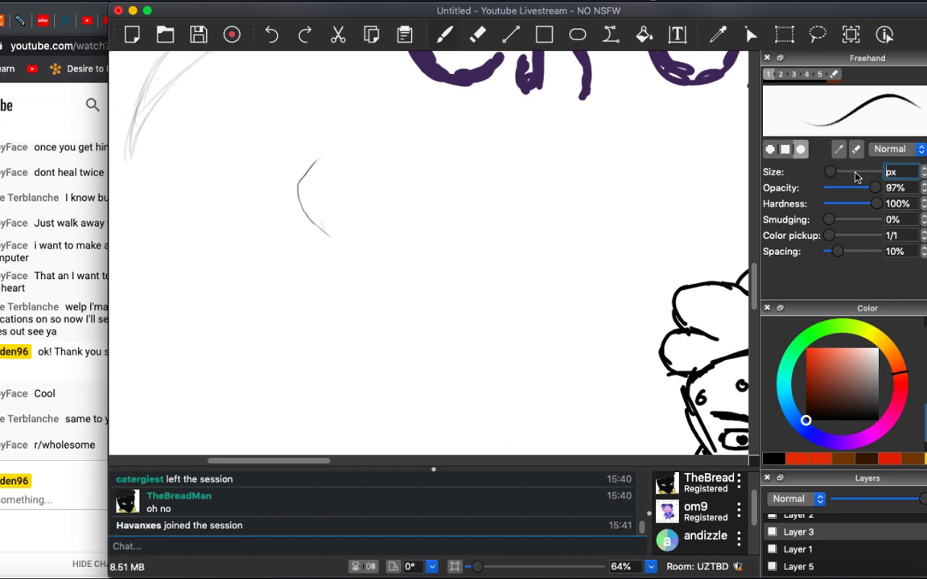
type("5")
key("Return")
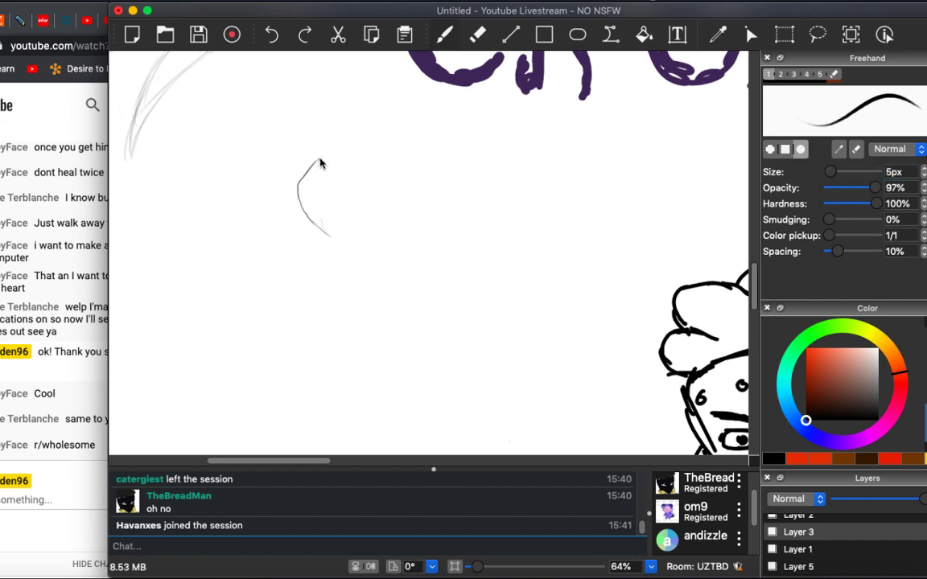
mouse_move(320, 163)
left_mouse_down()
mouse_move(297, 183)
mouse_move(302, 174)
mouse_move(296, 189)
mouse_move(308, 217)
mouse_move(304, 208)
mouse_move(335, 239)
mouse_move(321, 228)
mouse_move(357, 238)
mouse_move(343, 233)
mouse_move(343, 219)
mouse_move(383, 236)
left_mouse_up()
Compare with the pencil sketch above and extend the head outline along its lower and right edges.
scroll(378, 185, "up", 5)
scroll(378, 186, "left", 3)
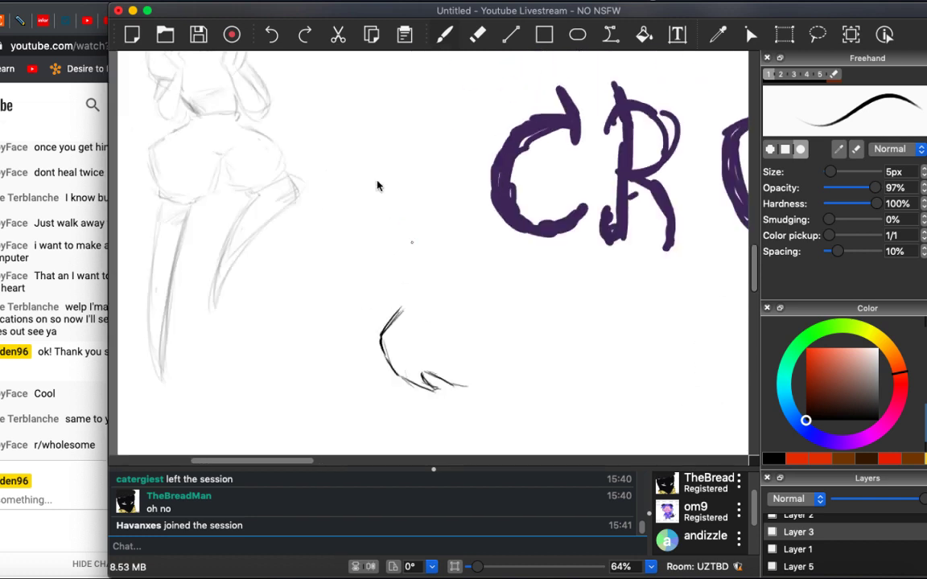
scroll(378, 189, "up", 5)
scroll(378, 193, "left", 2)
scroll(378, 195, "down", 10)
scroll(378, 195, "right", 4)
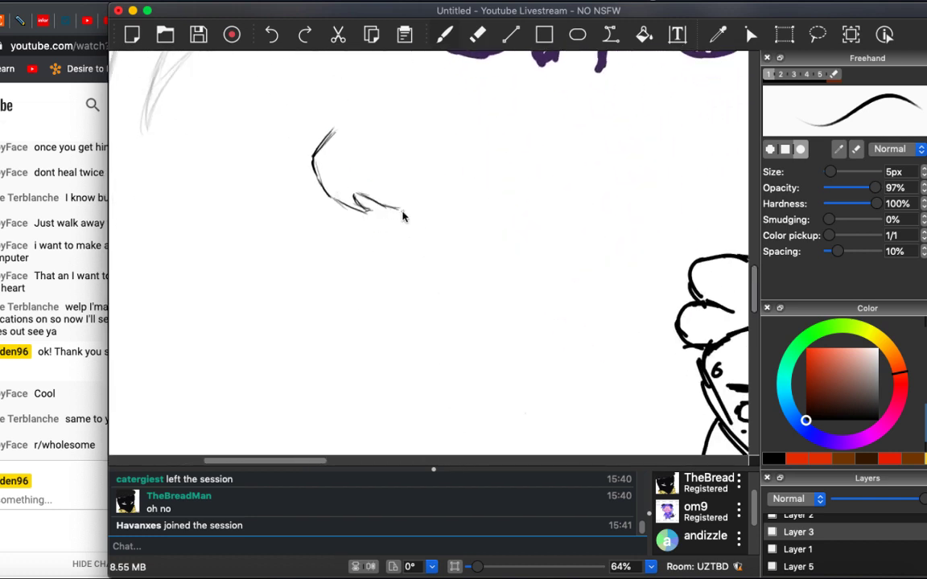
mouse_move(354, 196)
left_mouse_down()
mouse_move(402, 210)
mouse_move(422, 199)
mouse_move(409, 203)
mouse_move(430, 168)
mouse_move(426, 147)
mouse_move(430, 182)
left_mouse_up()
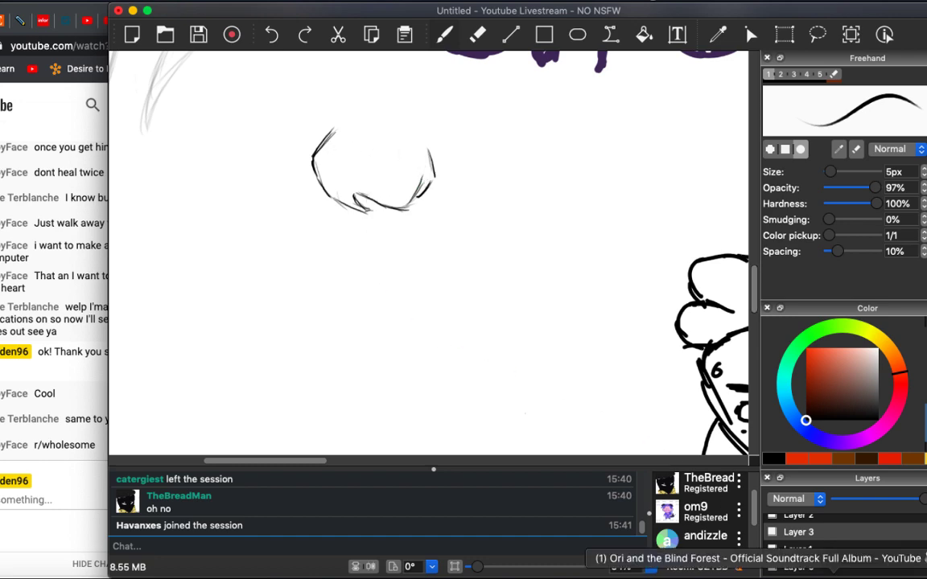
Switch to the browser, search Google Images for "enemies silksong" and open the "Hollow Knight: Silksong Update" character image.
left_click(836, 563)
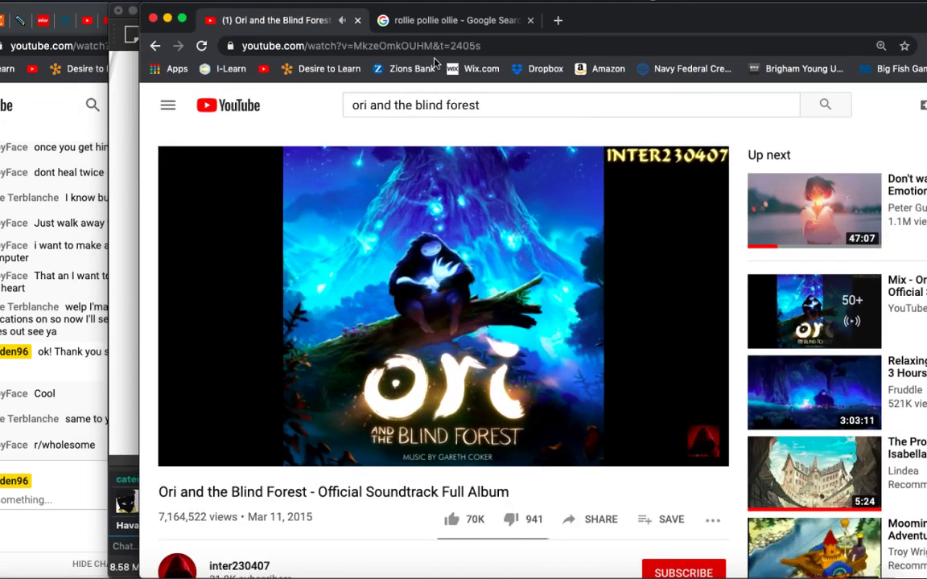
left_click(447, 21)
left_click(424, 116)
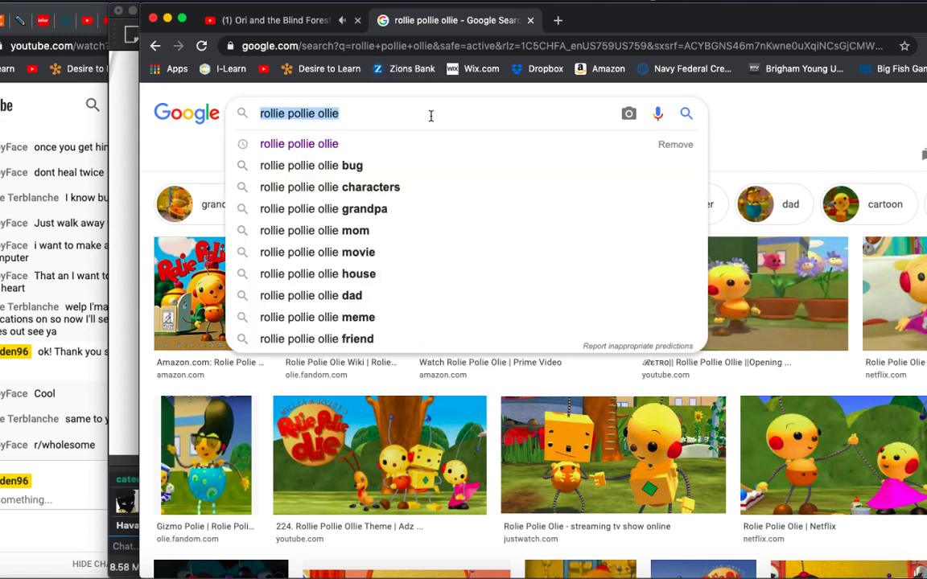
type("enemies ")
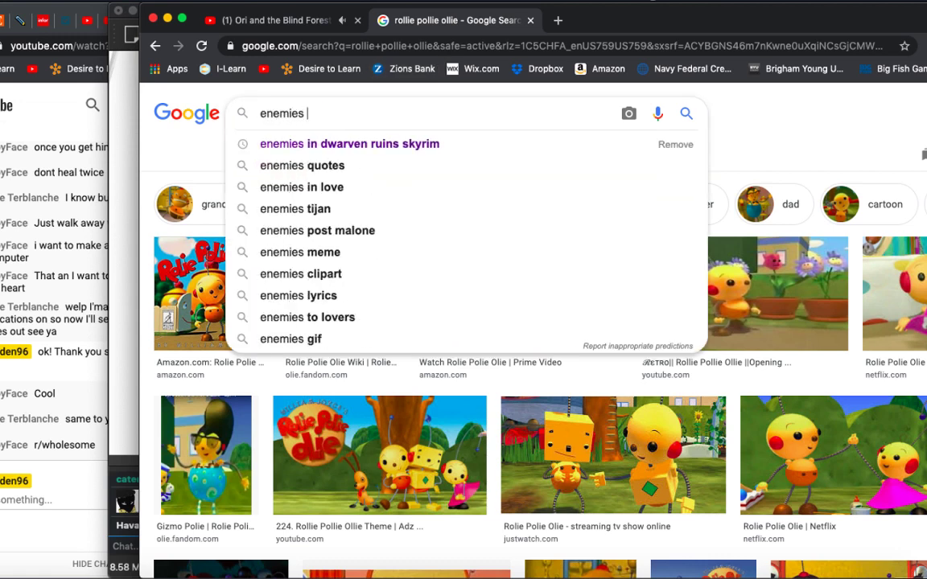
type("silksong")
key("Return")
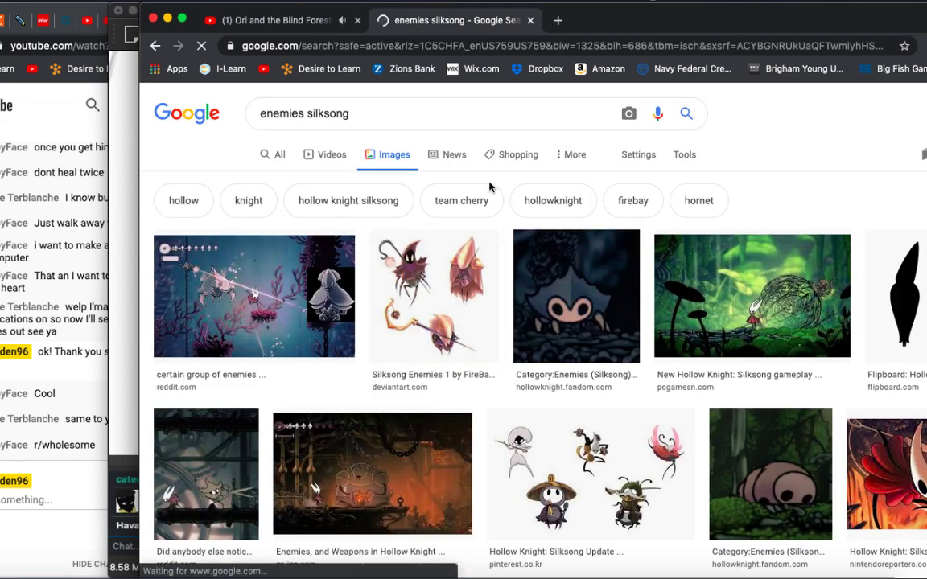
scroll(531, 322, "down", 3)
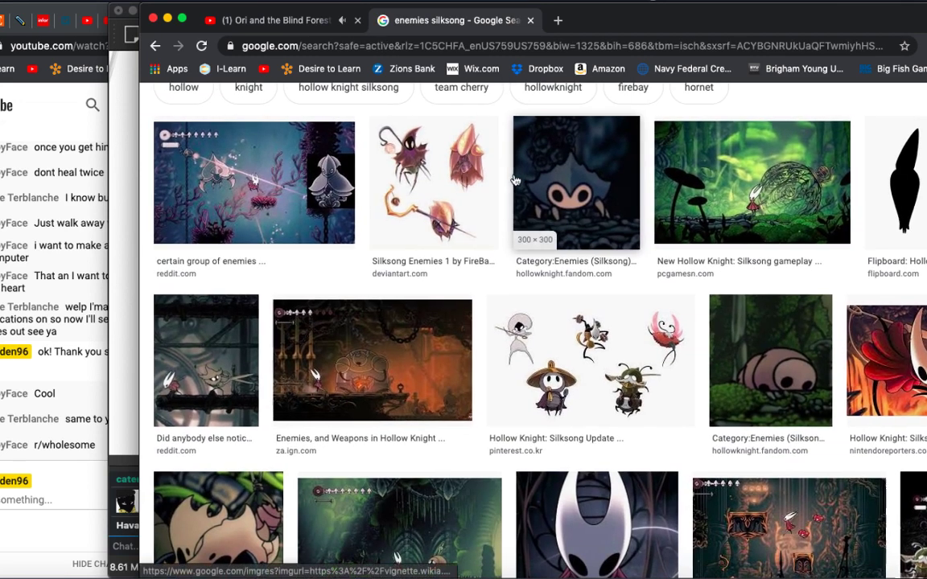
left_click(537, 344)
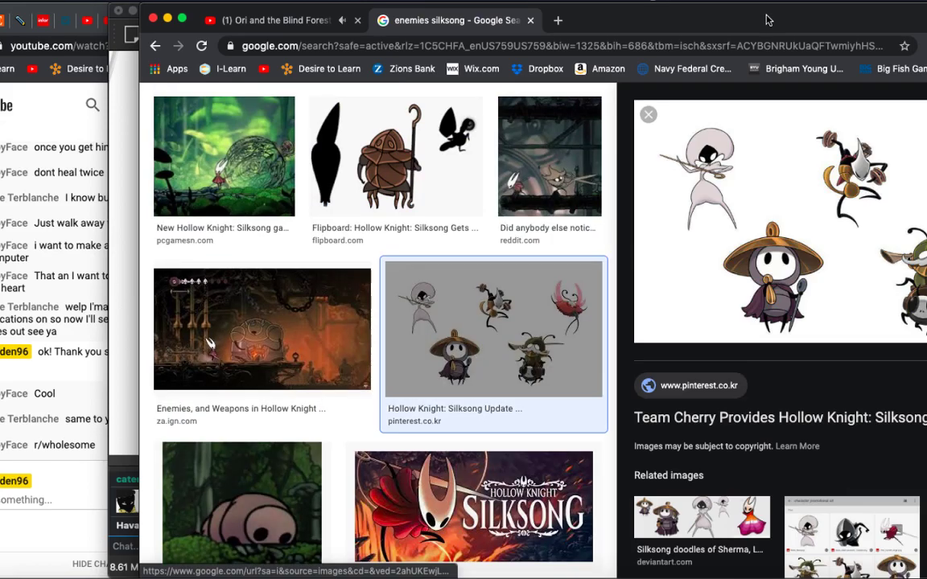
Move the browser window so the white-hooded reference figure stays visible beside the canvas, and erase the stray dot near the head.
mouse_move(766, 21)
left_mouse_down()
mouse_move(338, 180)
mouse_move(218, 358)
mouse_move(113, 403)
mouse_move(63, 399)
mouse_move(62, 346)
left_mouse_up()
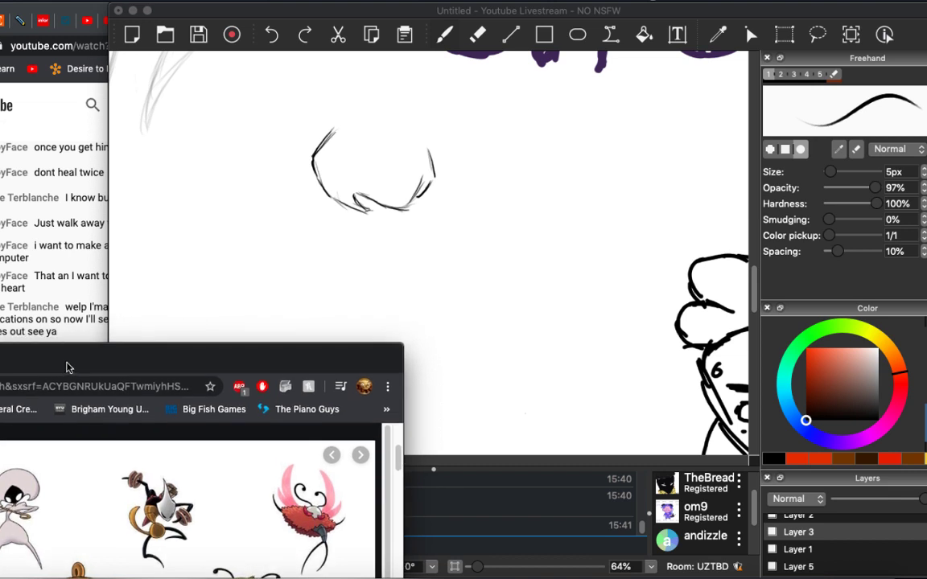
left_click(250, 274)
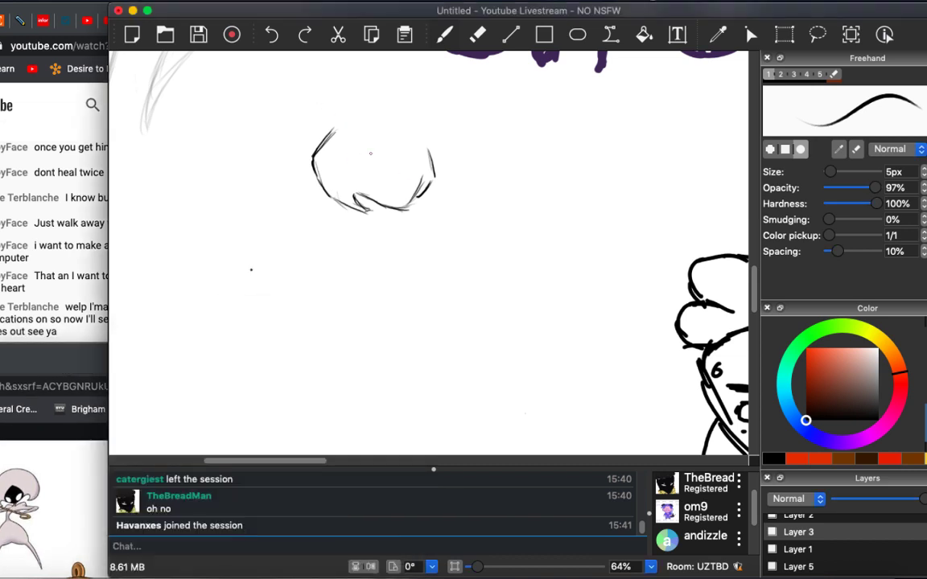
key("e")
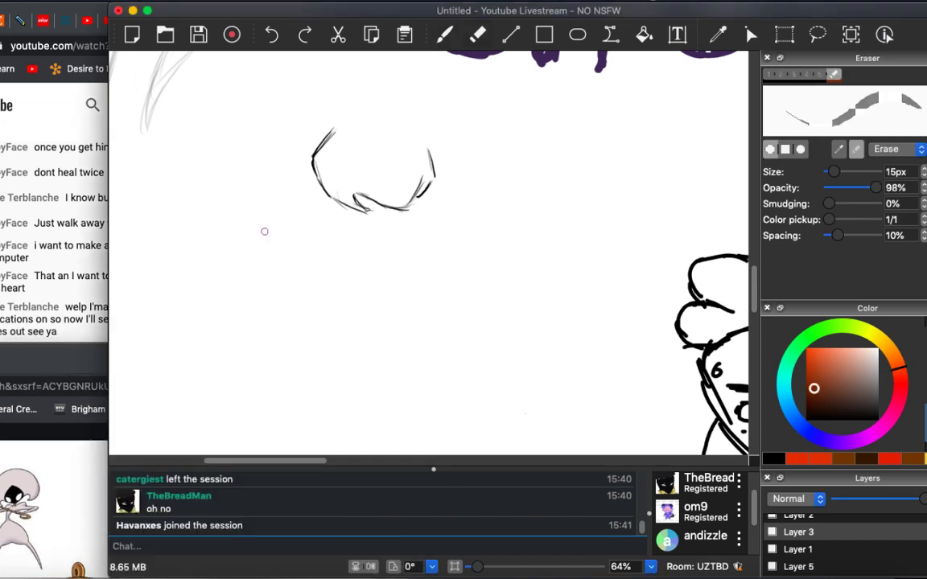
Sketch the face opening inside the hood with the 5 px brush and close the round head outline across the top.
scroll(284, 171, "up", 5)
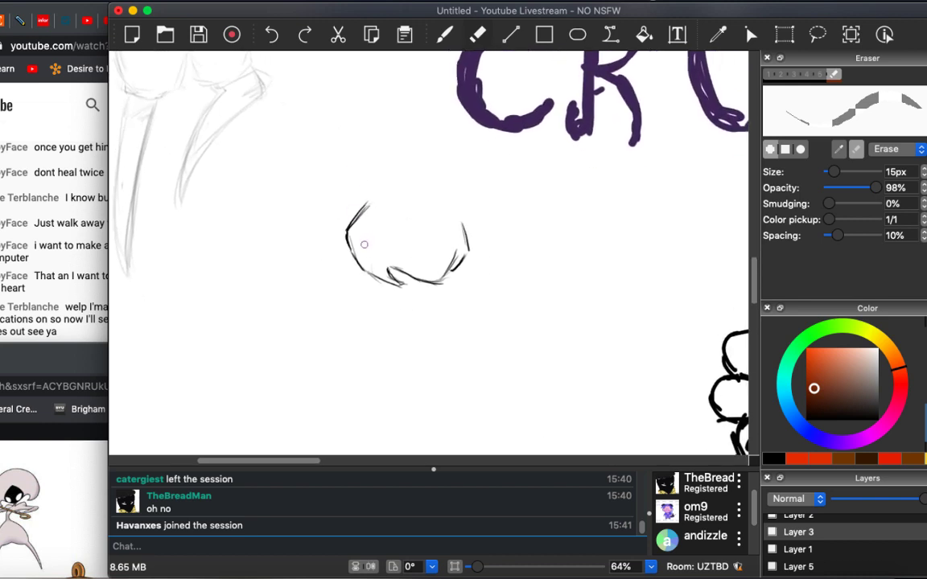
key("b")
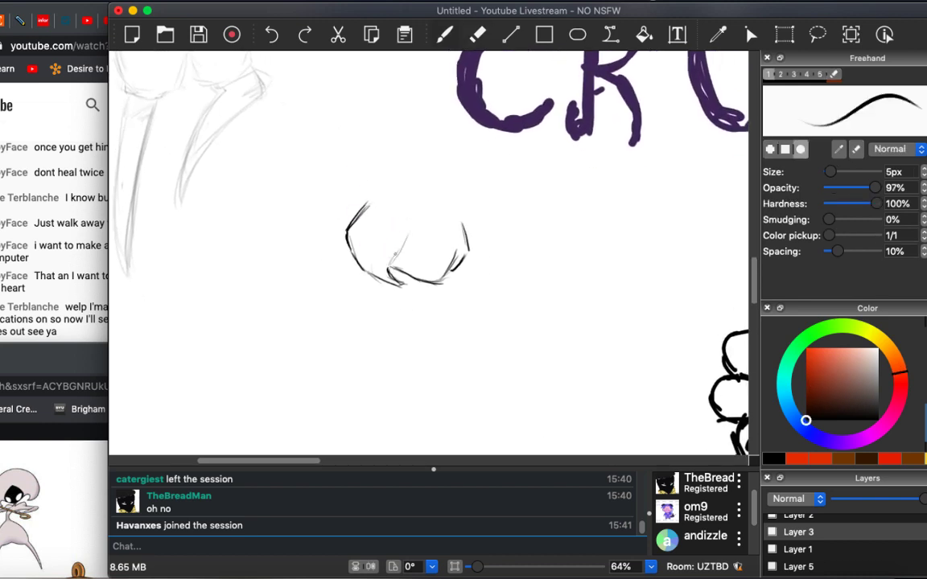
left_click_drag(402, 264, 426, 214)
mouse_move(388, 267)
left_mouse_down()
mouse_move(442, 225)
mouse_move(451, 238)
left_mouse_up()
mouse_move(348, 235)
left_mouse_down()
mouse_move(366, 197)
mouse_move(402, 183)
mouse_move(442, 197)
mouse_move(466, 245)
left_mouse_up()
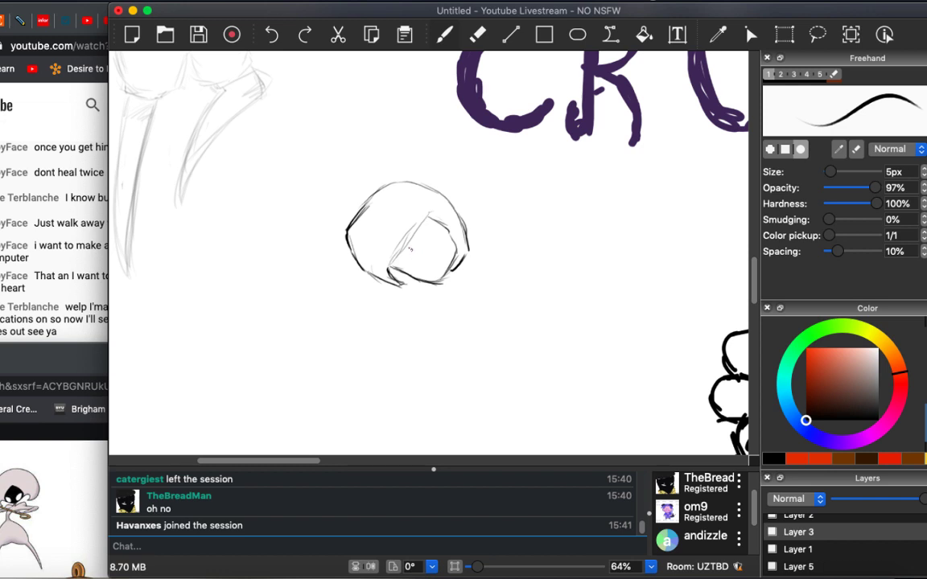
Draw two slanted angry eyes inside the face opening, and bring the YouTube live chat to the front.
left_click_drag(407, 250, 435, 259)
left_click_drag(28, 362, 28, 475)
left_click(16, 394)
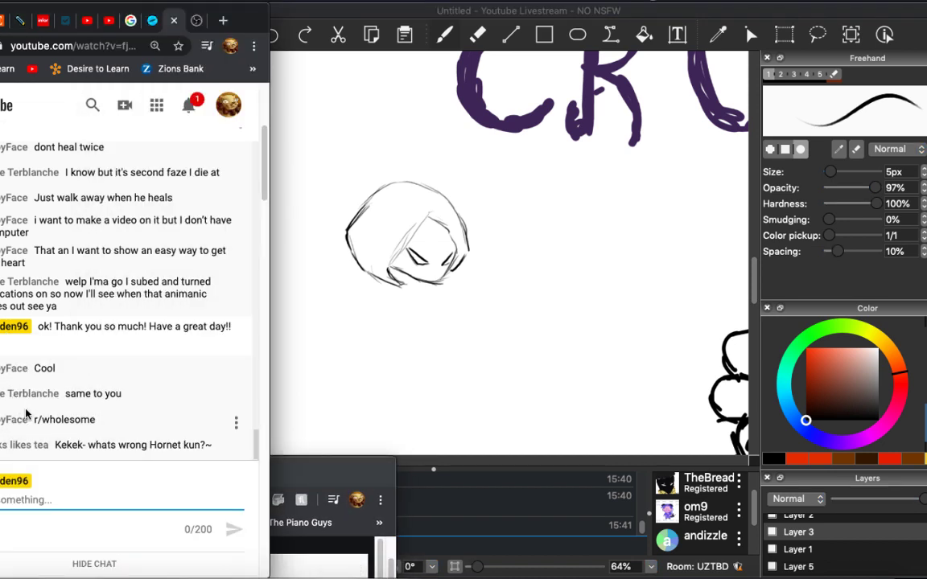
Look over the neighbouring drawings on the canvas and post "Hornet: *flashabcks*" in the YouTube live chat.
scroll(373, 291, "up", 10)
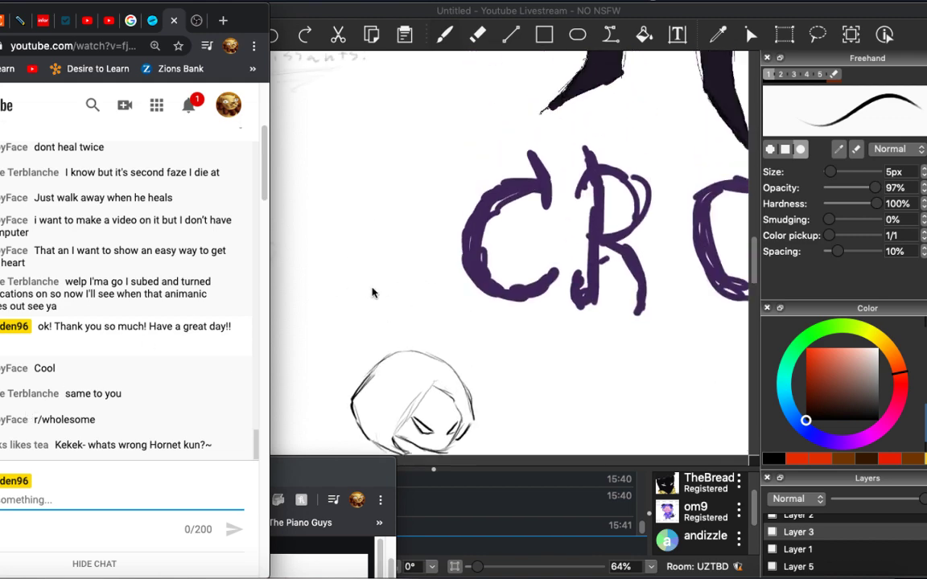
scroll(372, 298, "right", 10)
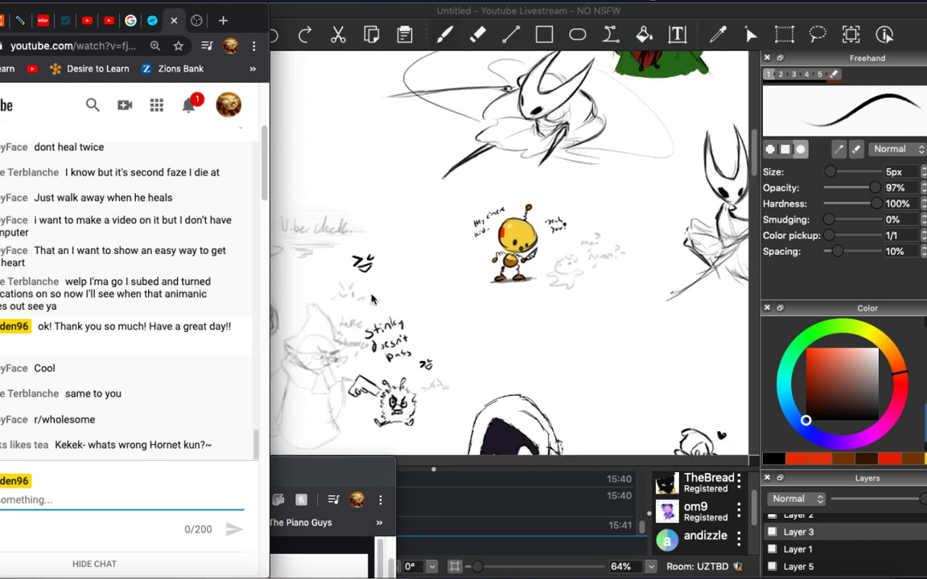
scroll(360, 301, "down", 2)
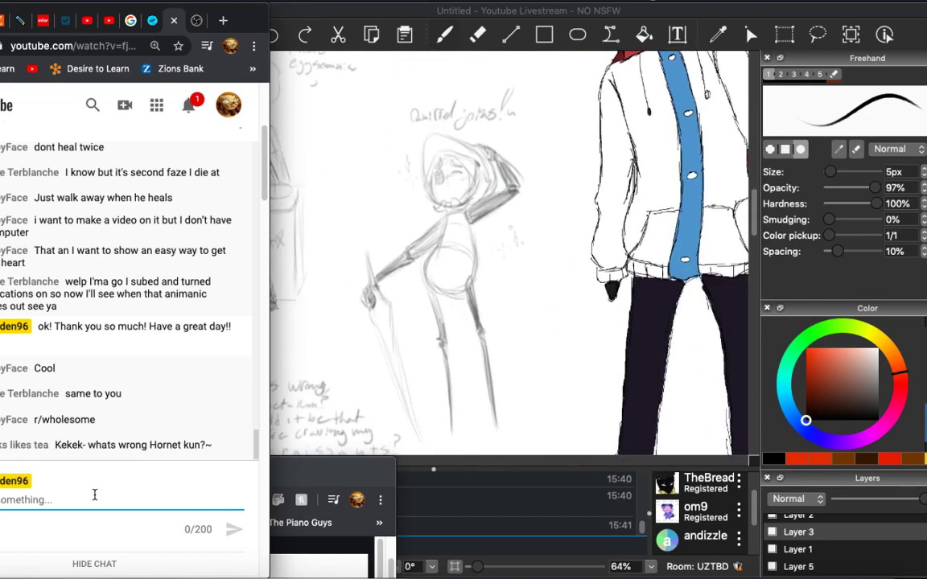
type("I")
type("t: *fla")
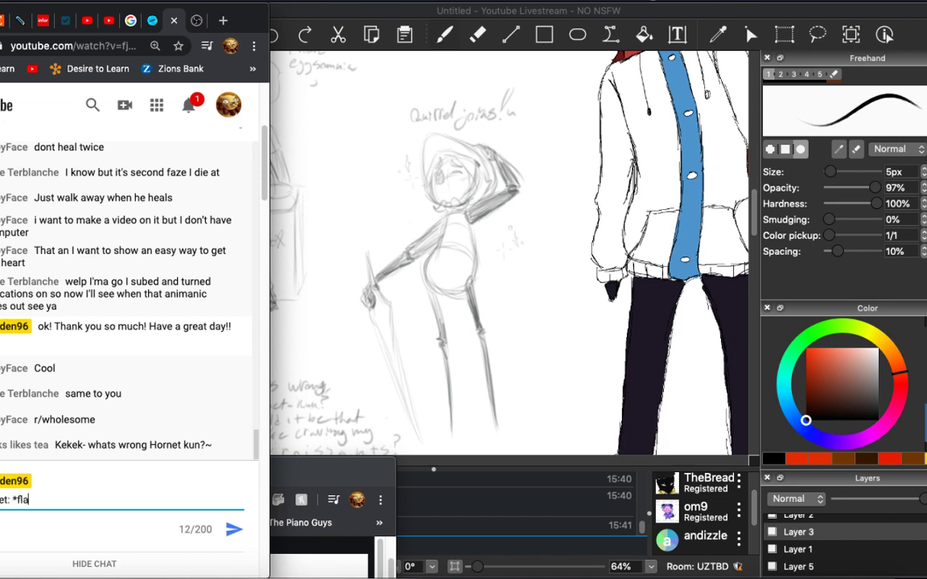
type("shabcks*")
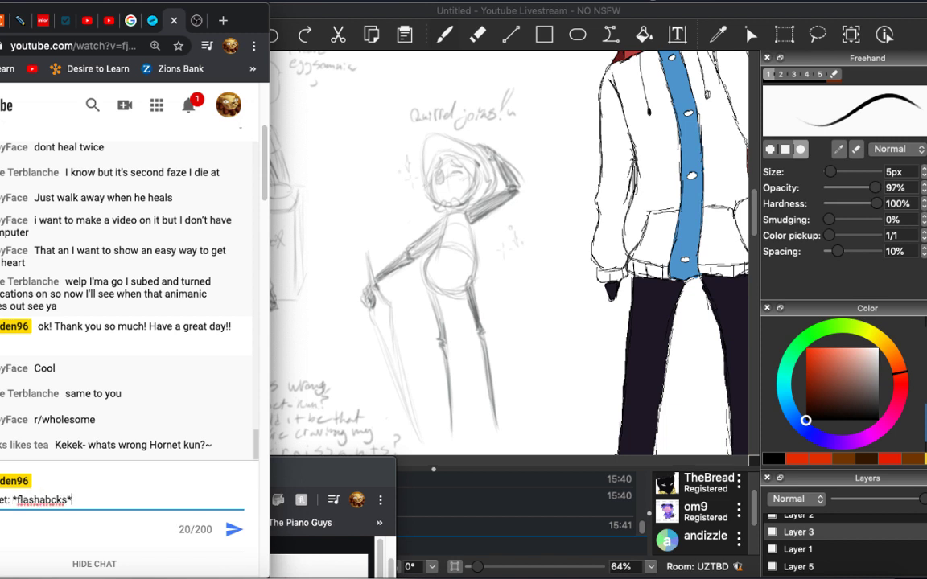
key("Return")
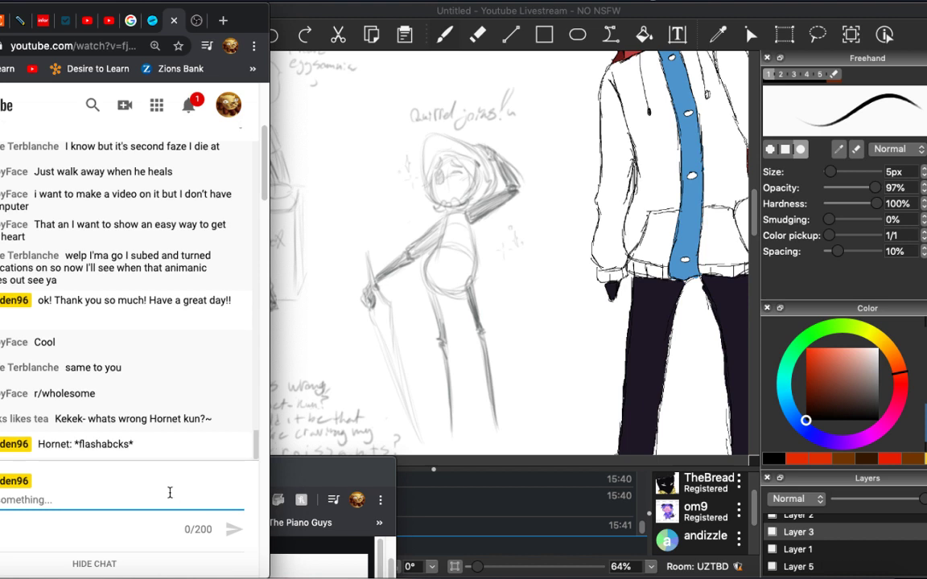
Return to the drawing and sketch the collar under the hood and the curved front line of the torso with the 5 px brush.
mouse_move(306, 477)
left_mouse_down()
mouse_move(294, 479)
mouse_move(283, 381)
mouse_move(286, 388)
left_mouse_up()
left_click(343, 283)
scroll(343, 282, "down", 5)
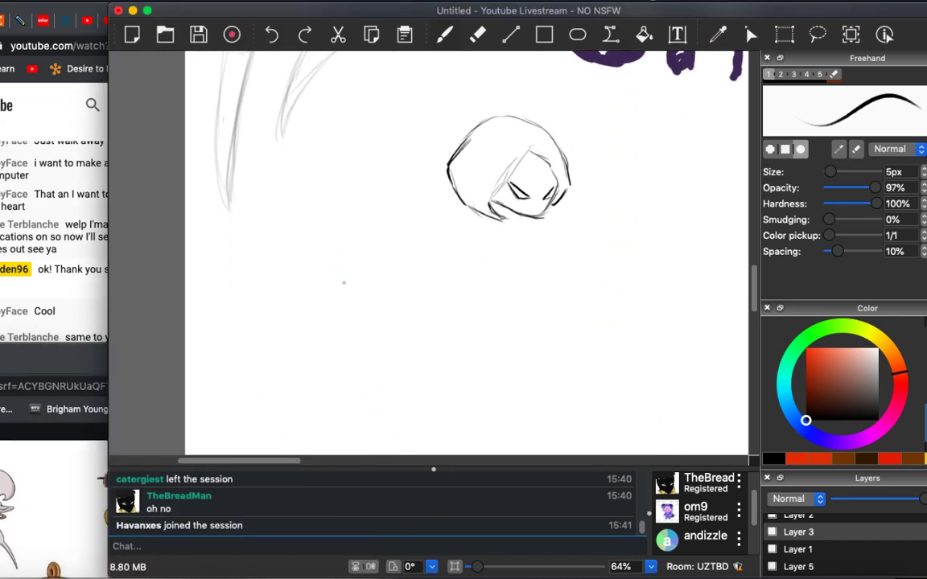
scroll(344, 282, "right", 5)
key("e")
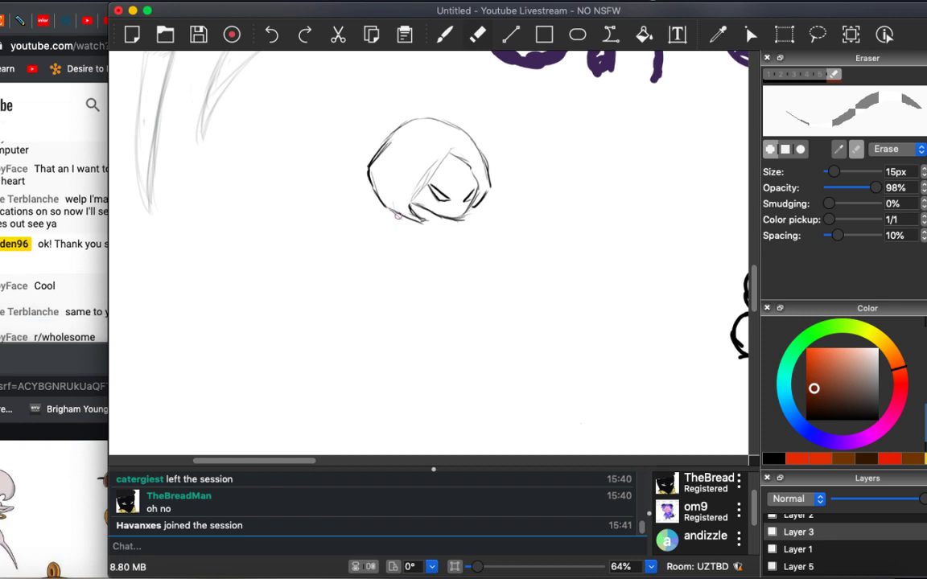
key("b")
left_click_drag(386, 214, 395, 231)
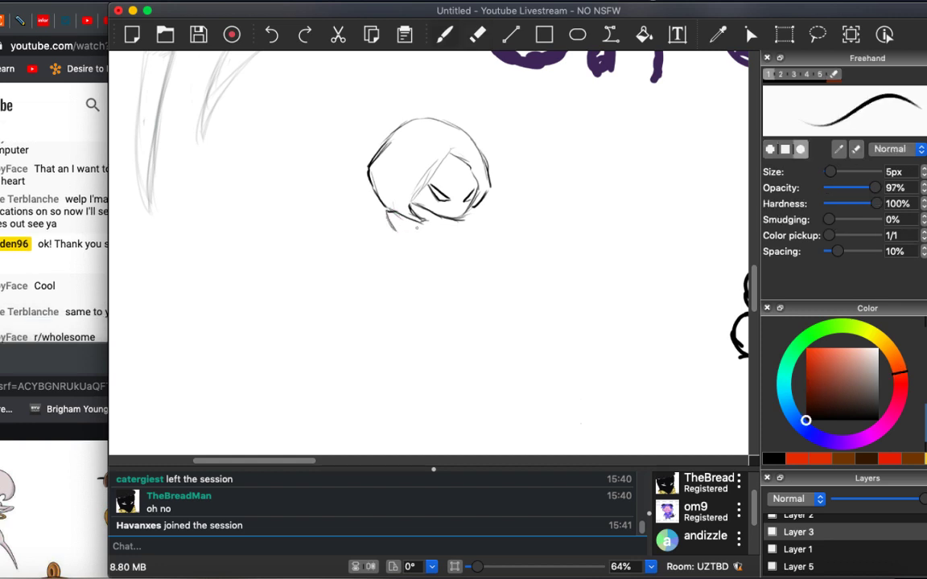
left_click_drag(480, 211, 460, 235)
key("ctrl+z")
left_click_drag(450, 231, 415, 288)
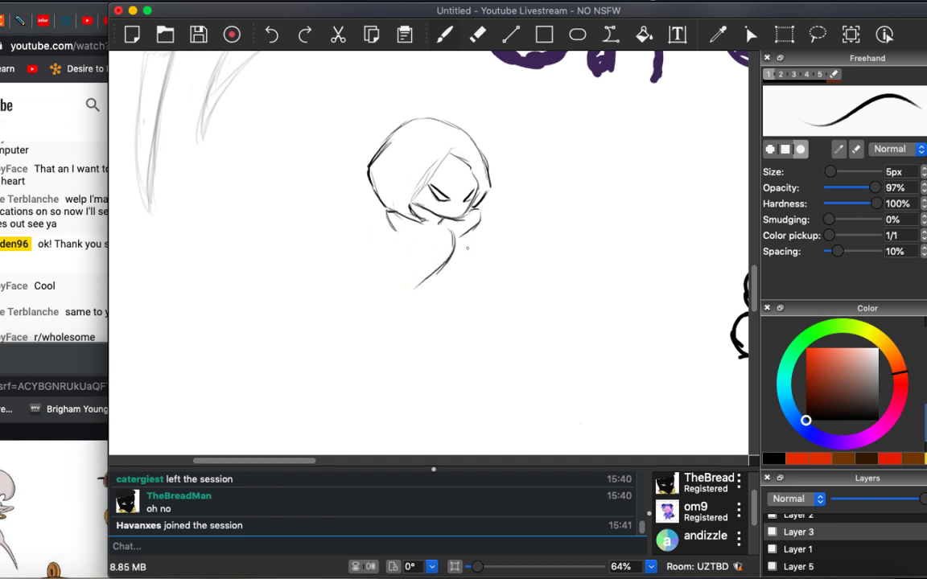
Sketch the long arm hanging down in front of the torso, ending in a pointed, splayed hand.
left_click_drag(465, 236, 490, 339)
key("ctrl+z")
left_click_drag(465, 236, 485, 322)
mouse_move(455, 245)
left_mouse_down()
mouse_move(477, 322)
mouse_move(510, 351)
left_mouse_up()
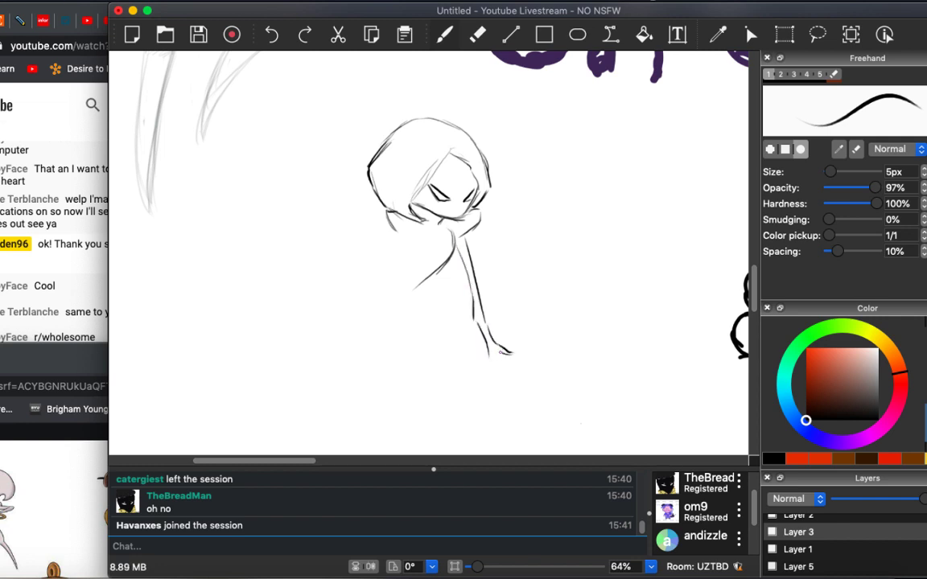
scroll(503, 387, "down", 3)
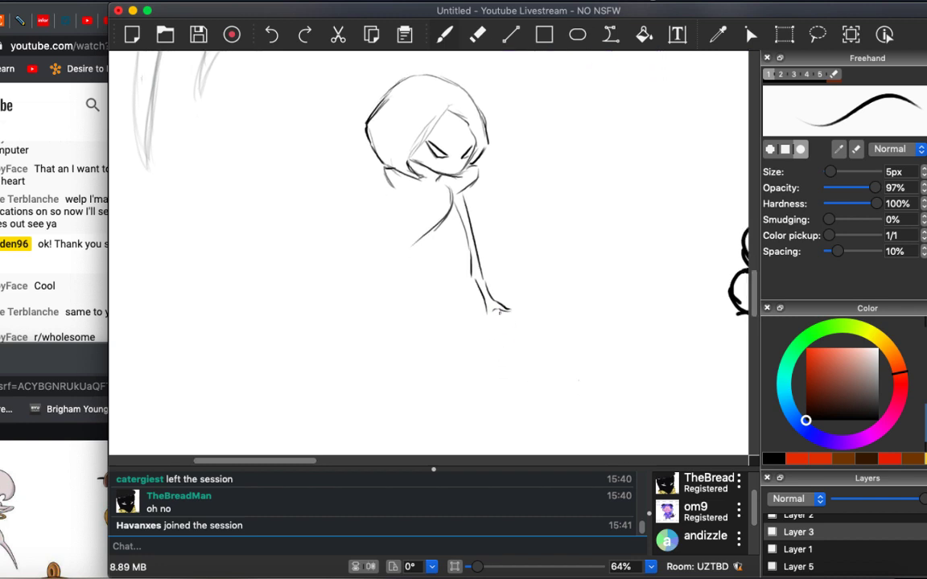
left_click_drag(489, 309, 499, 343)
Draw the other arm reaching back from the collar to a small hand beside the hip.
left_click_drag(390, 183, 354, 226)
mouse_move(388, 184)
left_mouse_down()
mouse_move(334, 241)
mouse_move(333, 255)
left_mouse_up()
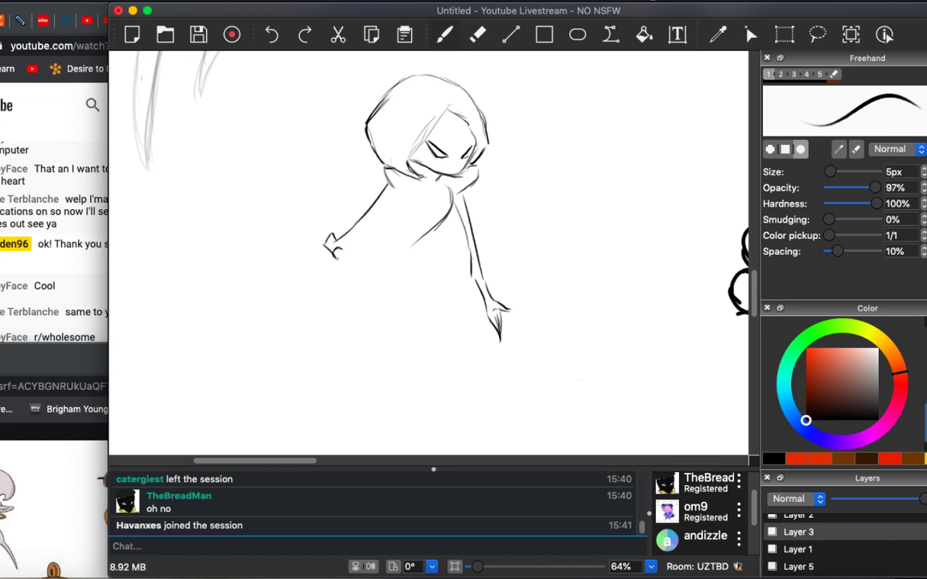
key("ctrl+z")
key("ctrl+z")
left_click_drag(329, 254, 342, 251)
key("ctrl+z")
left_click_drag(334, 256, 394, 193)
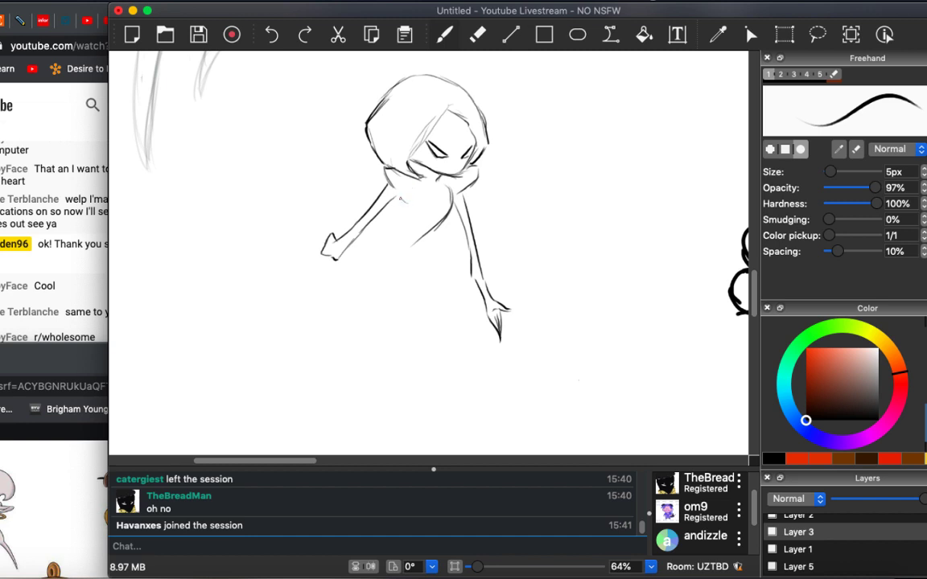
Sketch the back of the torso, the narrow waist and the rounded hips.
left_click_drag(405, 202, 392, 234)
mouse_move(373, 232)
left_mouse_down()
mouse_move(337, 269)
mouse_move(338, 233)
mouse_move(321, 262)
mouse_move(331, 295)
left_mouse_up()
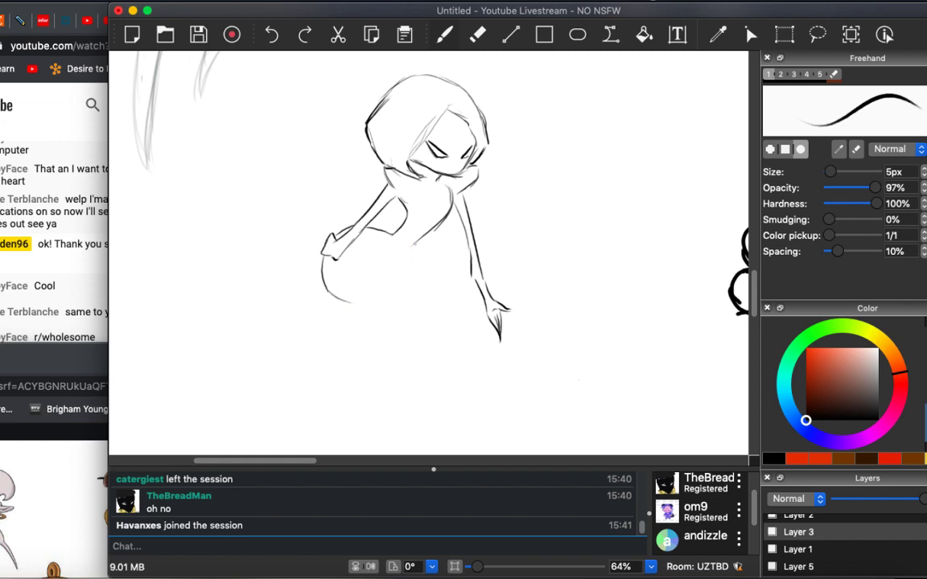
mouse_move(412, 245)
left_mouse_down()
mouse_move(426, 279)
mouse_move(410, 300)
left_mouse_up()
Draw the two edges of the rear leg, tapering from the hips to a pointed foot.
left_click_drag(354, 305, 380, 414)
left_click_drag(367, 312, 392, 430)
key("cmd+z")
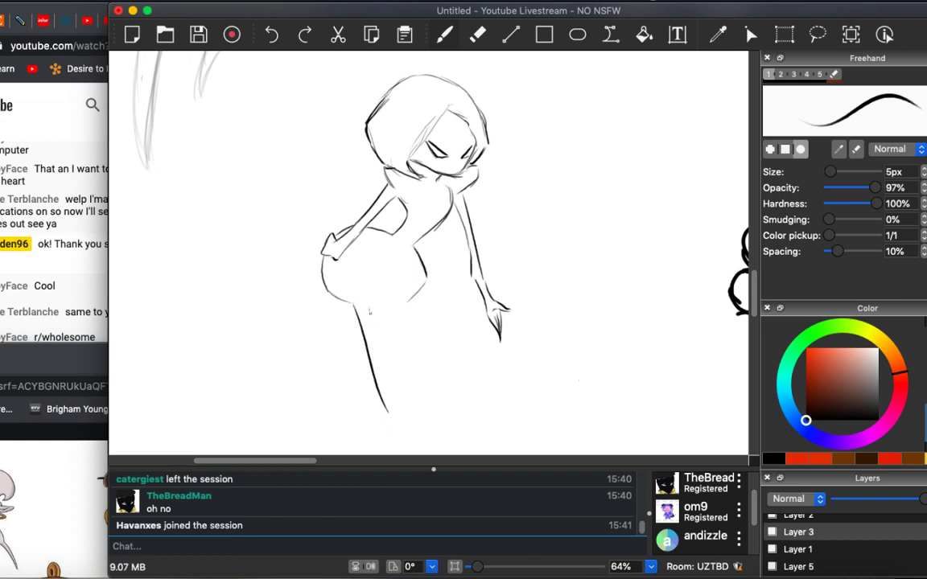
left_click_drag(372, 309, 398, 435)
key("cmd+z")
left_click_drag(373, 309, 400, 436)
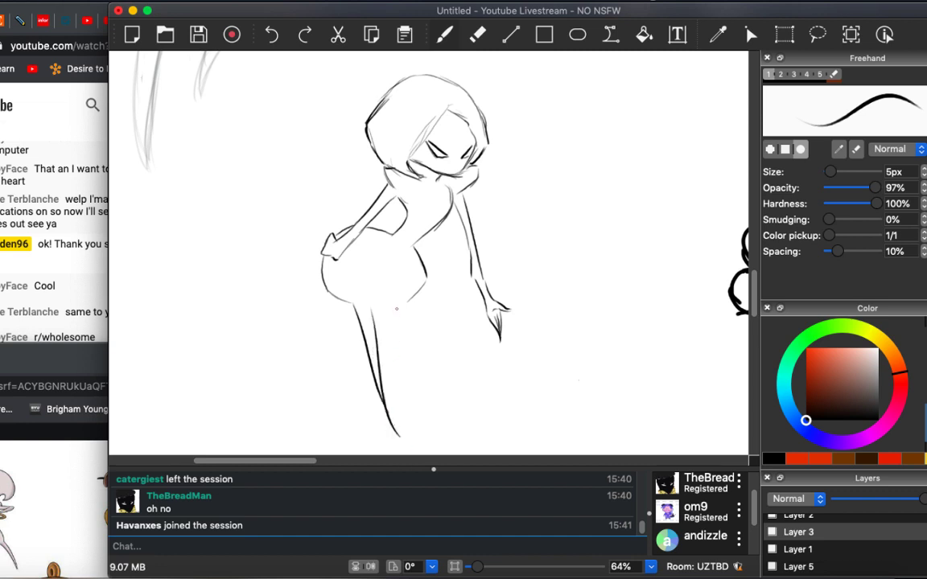
Draw the front leg's outer and inner edges so that they taper to the same point as the rear leg.
left_click_drag(405, 305, 396, 394)
key("cmd+z")
left_click_drag(408, 302, 394, 435)
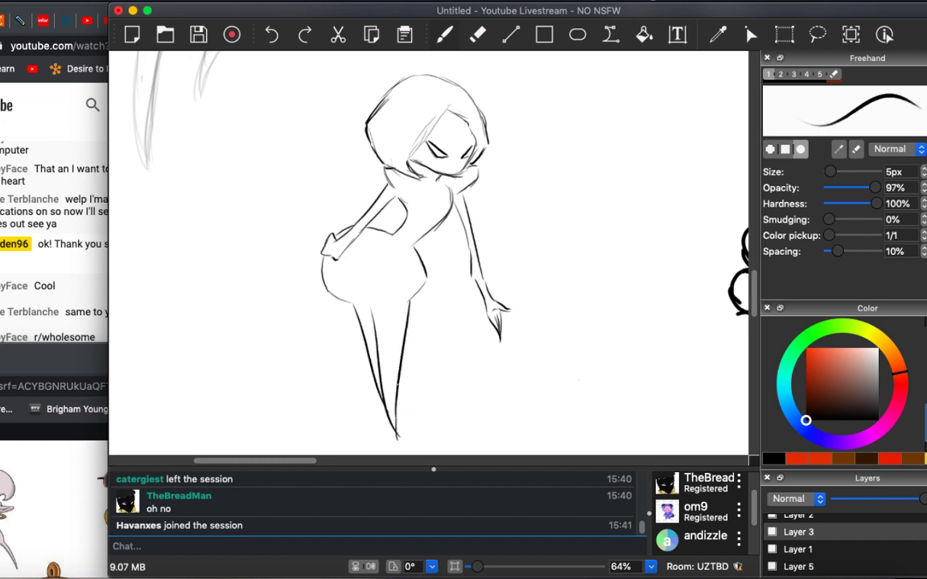
left_click_drag(359, 275, 350, 369)
key("cmd+z")
mouse_move(359, 274)
left_mouse_down()
mouse_move(351, 373)
mouse_move(395, 434)
left_mouse_up()
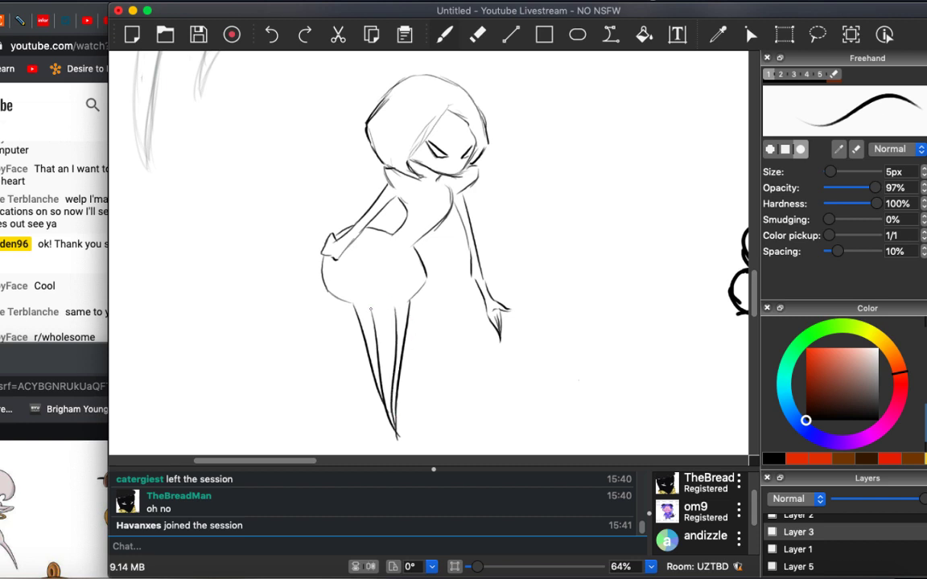
Handwrite "Stahp." beside the hooded head and erase the "I" drawn too close after it.
scroll(507, 275, "right", 3)
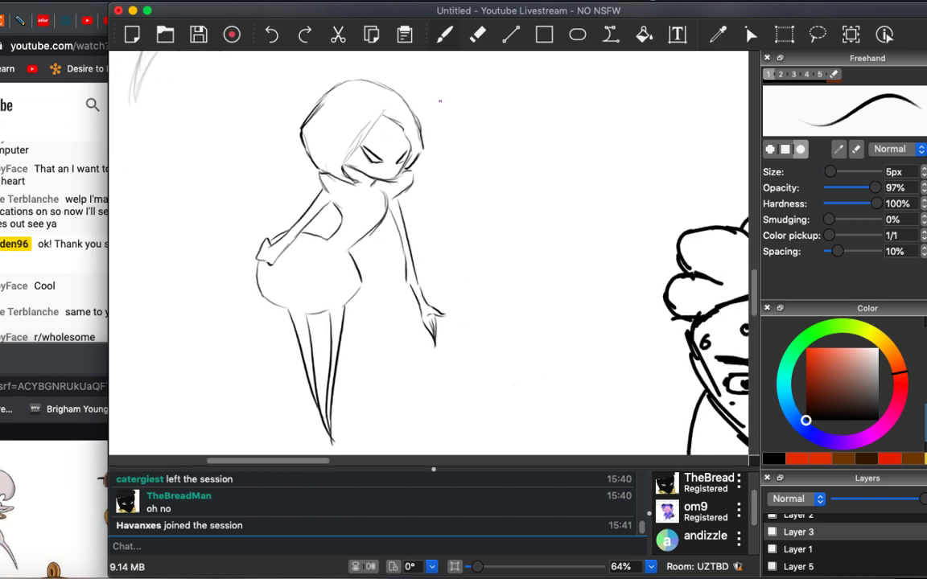
left_click_drag(435, 84, 432, 95)
left_click_drag(442, 78, 443, 95)
left_click_drag(439, 86, 456, 95)
mouse_move(460, 76)
left_mouse_down()
mouse_move(462, 95)
mouse_move(491, 70)
left_mouse_up()
left_click_drag(489, 71, 489, 84)
left_click_drag(484, 85, 493, 85)
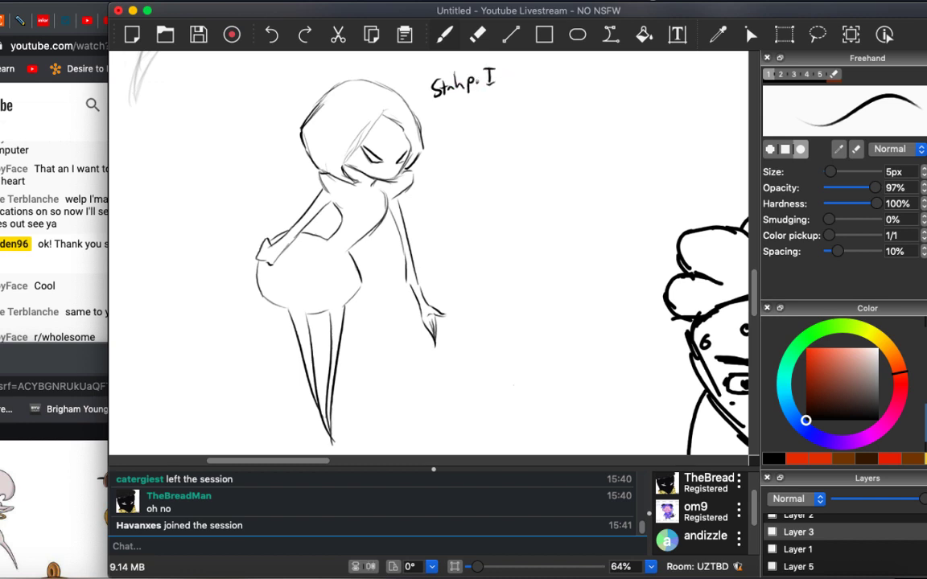
scroll(435, 250, "up", 2)
key("e")
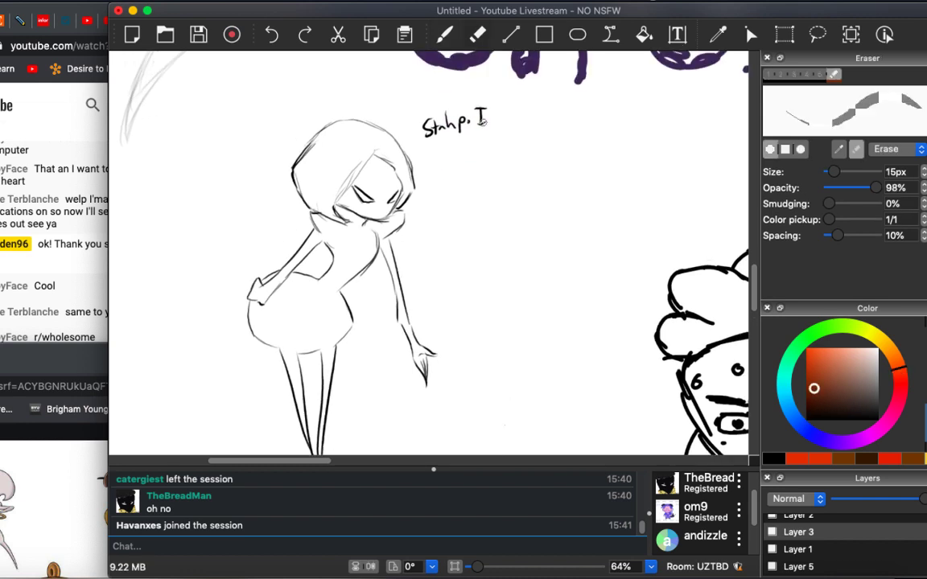
left_click_drag(477, 110, 481, 121)
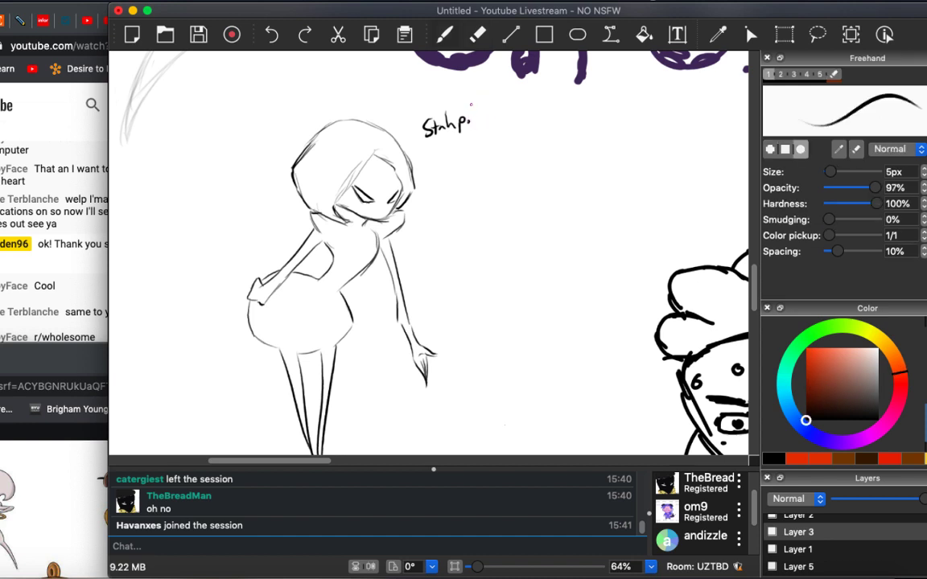
Complete the handwritten speech beside the head so it reads "Stahp! I could've dropped one of my croissants!".
key("b")
left_click_drag(482, 108, 492, 107)
left_click_drag(488, 109, 488, 122)
mouse_move(482, 122)
left_mouse_down()
mouse_move(493, 121)
mouse_move(460, 155)
left_mouse_up()
left_click_drag(467, 149, 497, 149)
key("super+z")
key("super+z")
key("super+z")
mouse_move(517, 146)
left_mouse_down()
mouse_move(536, 151)
mouse_move(542, 127)
left_mouse_up()
mouse_move(444, 172)
left_mouse_down()
mouse_move(456, 179)
mouse_move(488, 166)
mouse_move(506, 182)
left_mouse_up()
left_click_drag(451, 192, 450, 201)
left_click_drag(455, 193, 462, 194)
mouse_move(464, 193)
left_mouse_down()
mouse_move(524, 196)
mouse_move(530, 188)
left_mouse_up()
Draw a small dropped croissant on the ground below the hanging hand, and check the YouTube live chat.
scroll(435, 249, "down", 3)
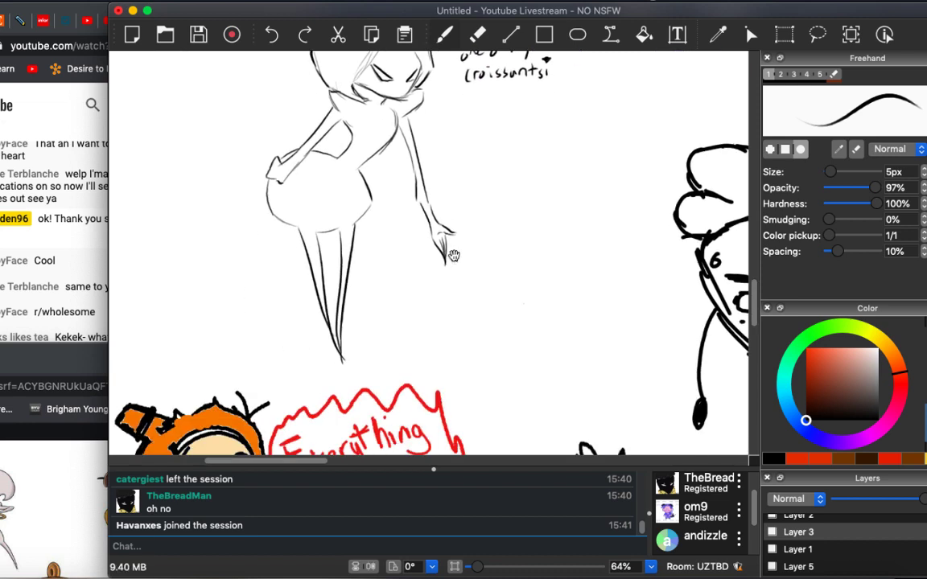
mouse_move(447, 339)
left_mouse_down()
mouse_move(434, 353)
mouse_move(471, 347)
mouse_move(454, 350)
left_mouse_up()
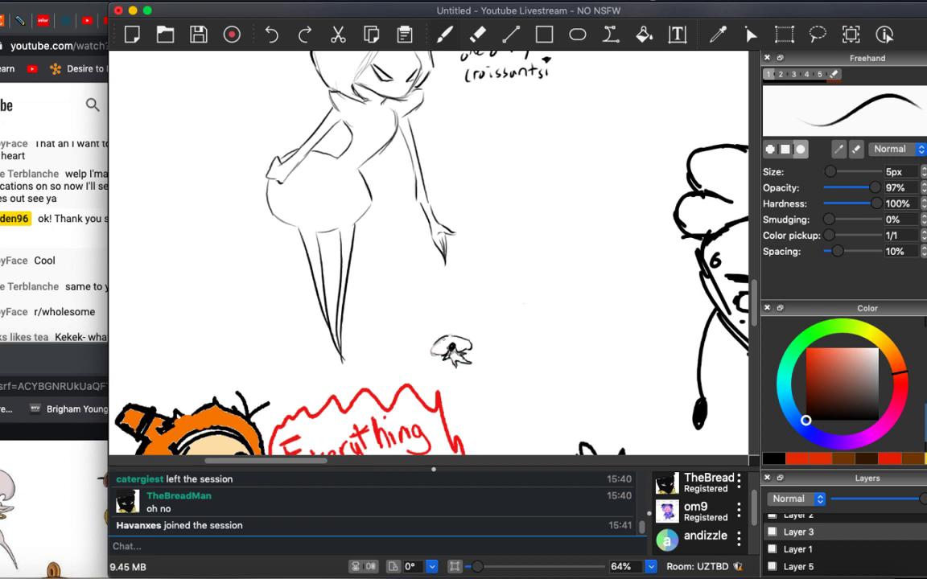
left_click(12, 226)
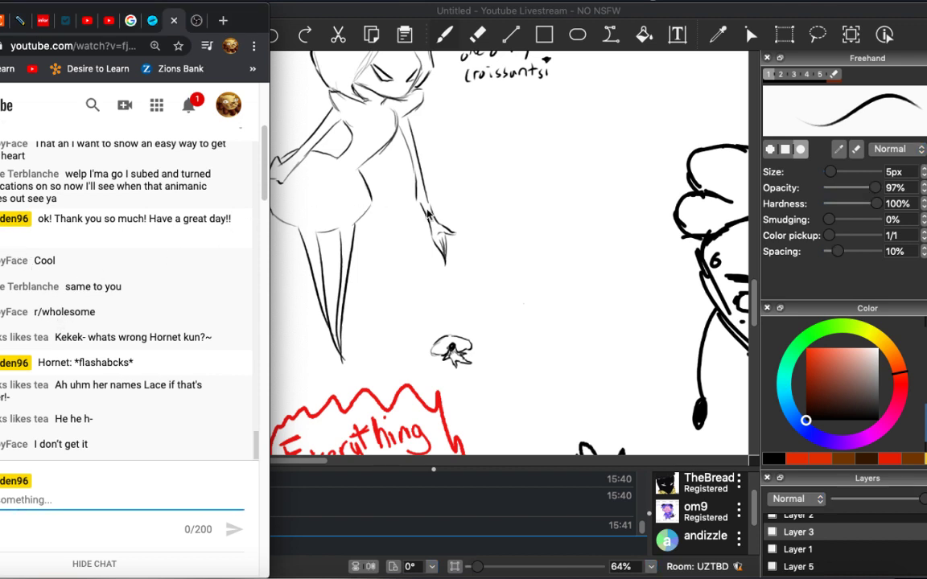
Draw an arrow with a filled head from above the hooded figure toward the pencil sketch, and compare with that sketch.
left_click(394, 179)
scroll(419, 169, "up", 3)
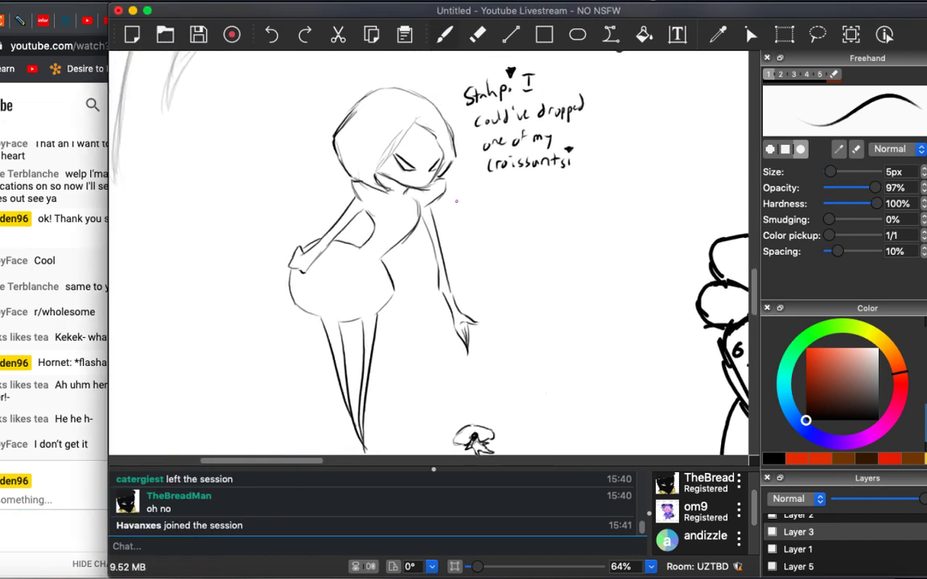
scroll(430, 249, "up", 6)
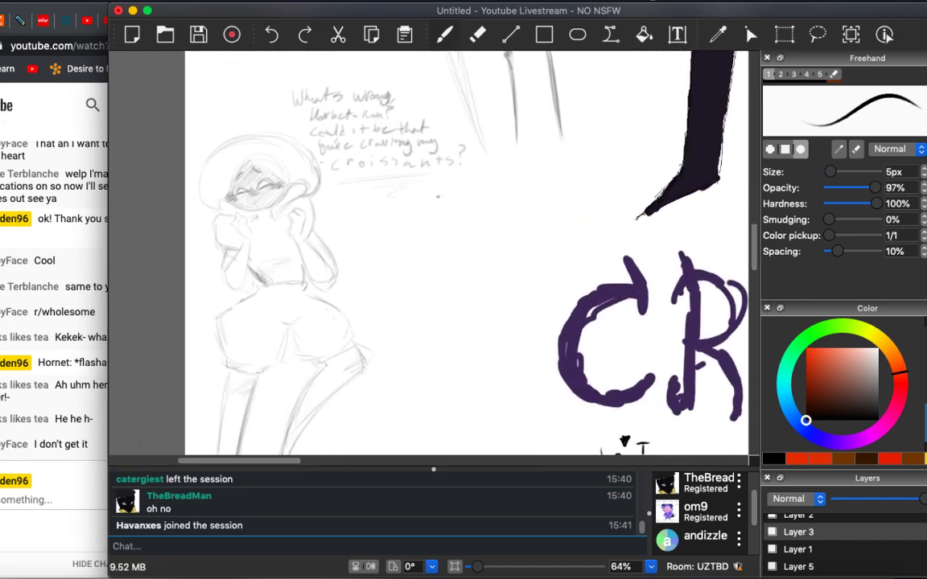
scroll(424, 213, "down", 2)
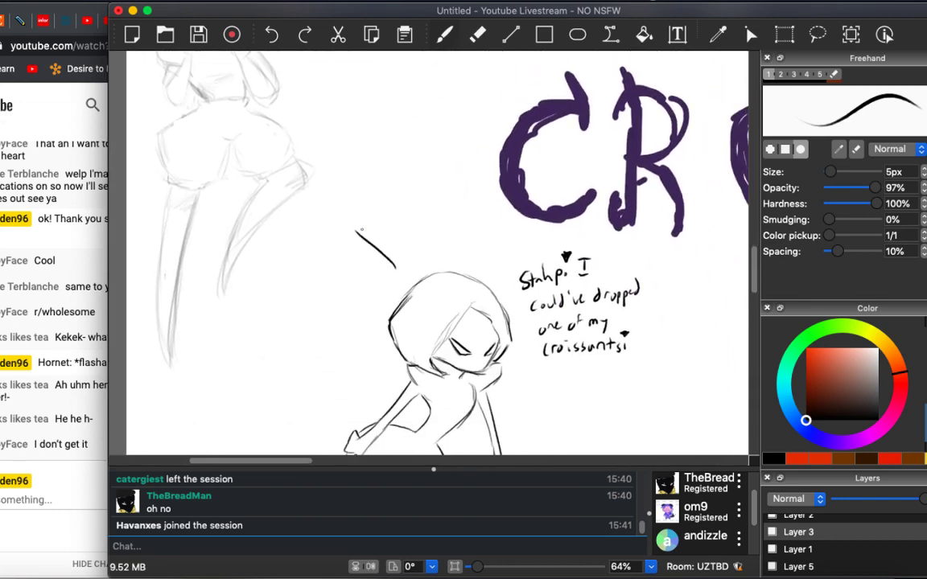
mouse_move(395, 267)
left_mouse_down()
mouse_move(341, 232)
mouse_move(351, 241)
left_mouse_up()
scroll(421, 234, "up", 5)
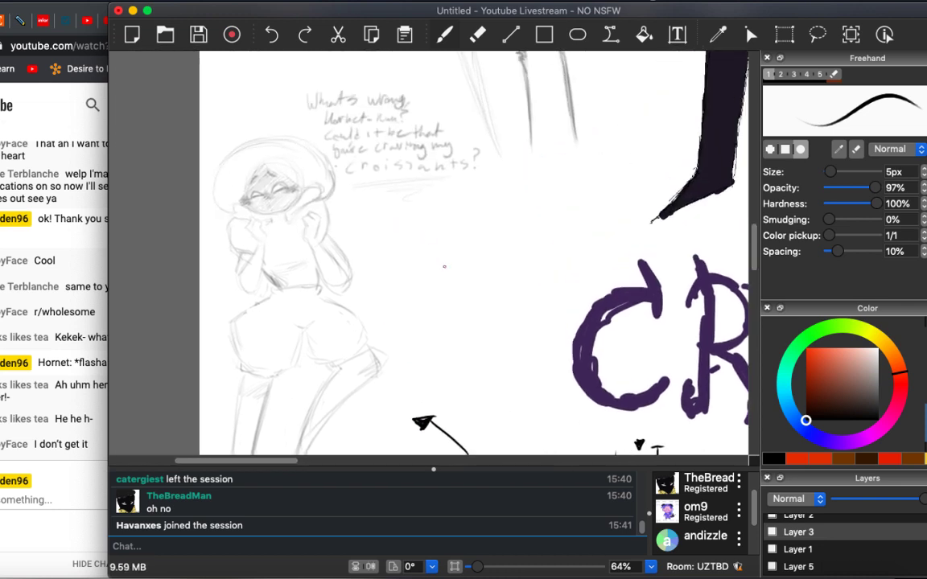
Add frown lines above the eyes and small fold lines at the waist, hips and collar.
scroll(444, 272, "down", 10)
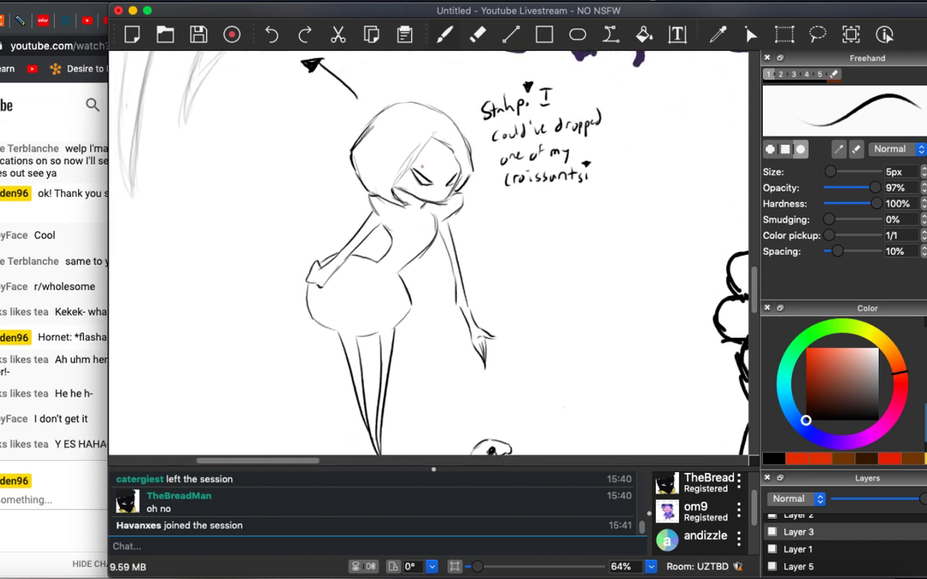
left_click_drag(402, 152, 401, 168)
scroll(249, 292, "down", 3)
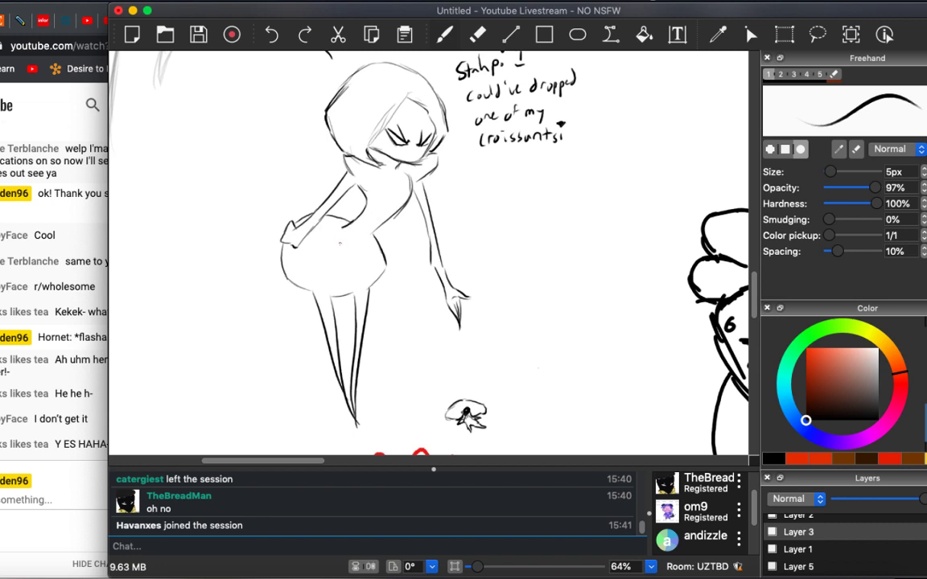
left_click_drag(334, 231, 360, 252)
left_click_drag(348, 156, 340, 171)
Draw small steam puffs above and behind the hooded head to show anger.
scroll(342, 130, "up", 5)
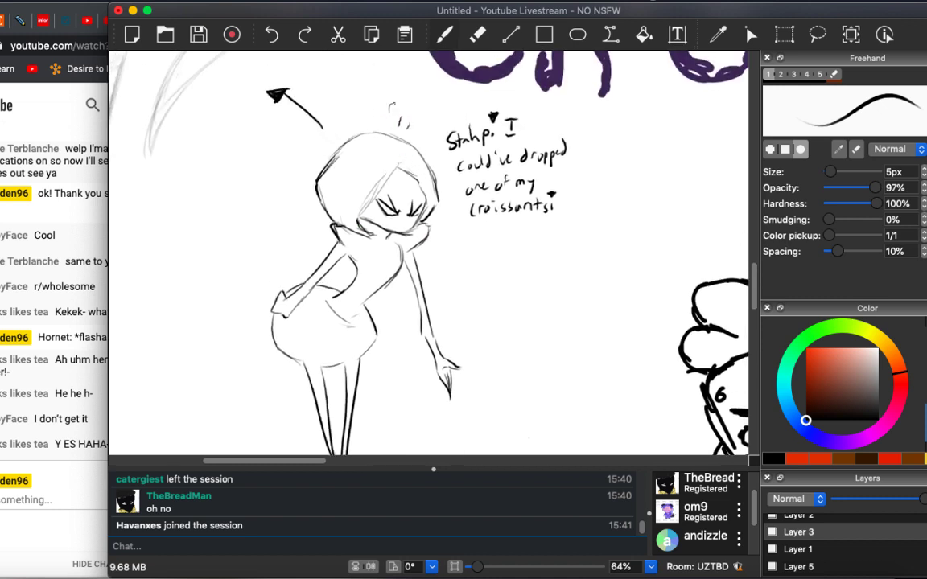
left_click_drag(394, 104, 415, 105)
mouse_move(291, 151)
left_mouse_down()
mouse_move(277, 172)
mouse_move(289, 178)
mouse_move(302, 169)
left_mouse_up()
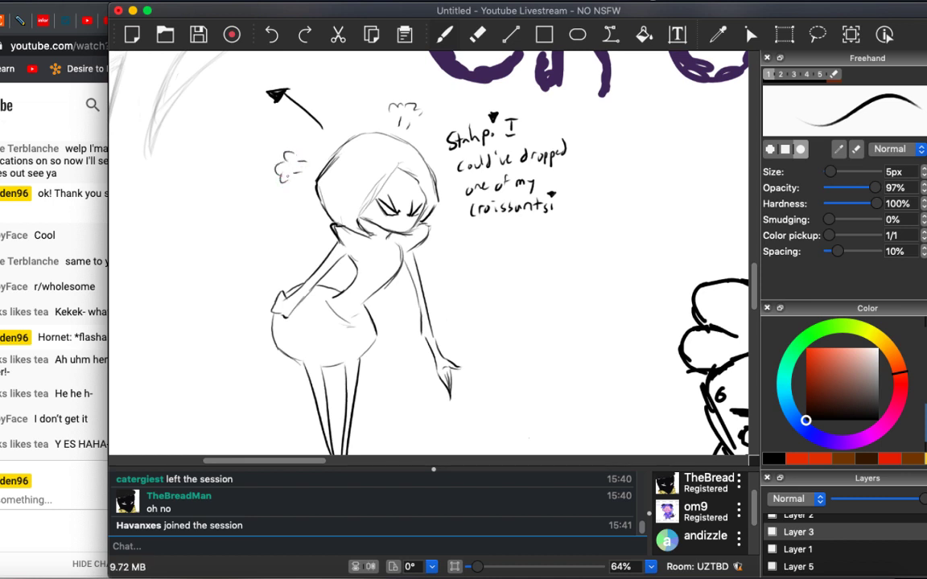
Look over the shared canvas and reply "Sounds good!" in the session chat.
scroll(370, 241, "down", 5)
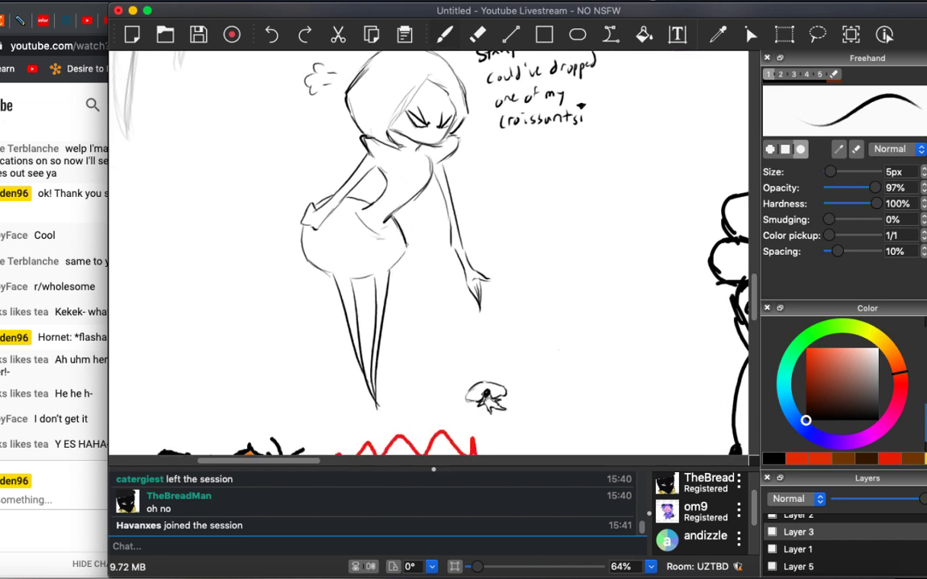
scroll(293, 317, "down", 5)
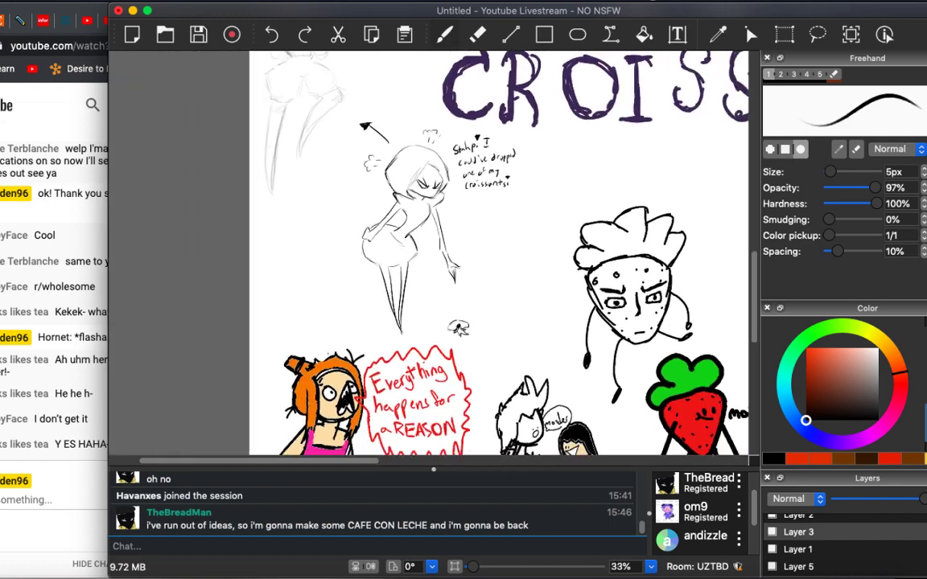
scroll(430, 253, "right", 5)
scroll(430, 254, "down", 2)
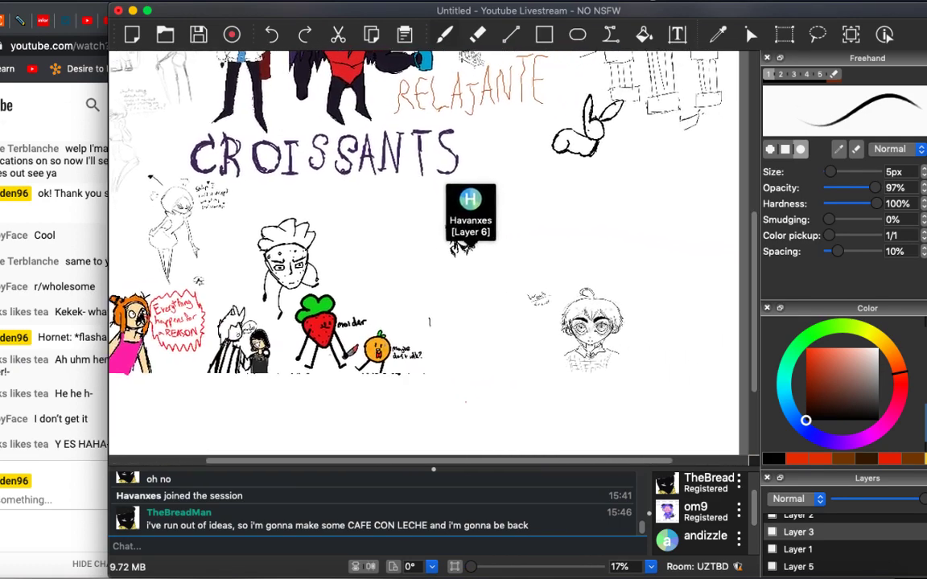
left_click(285, 539)
type("Sounds g")
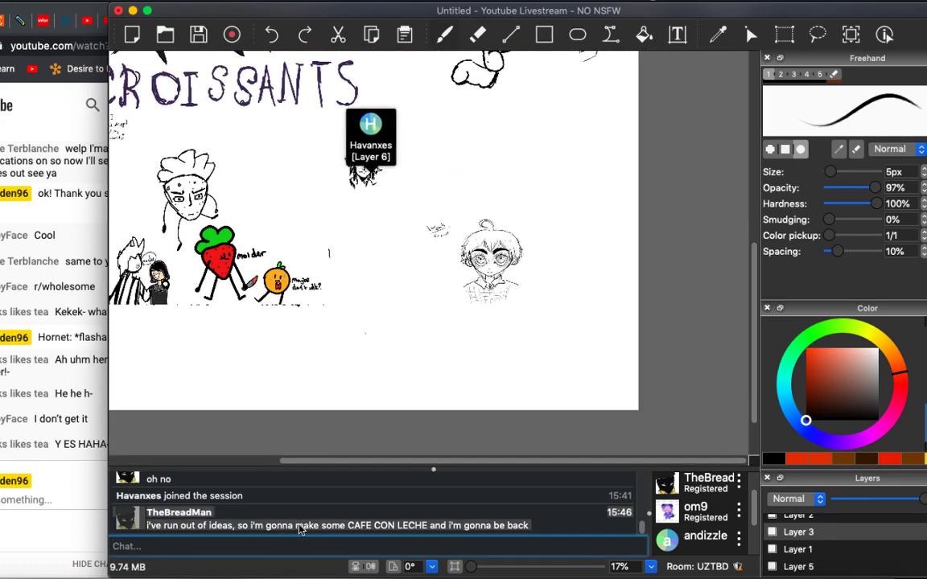
type("ood!")
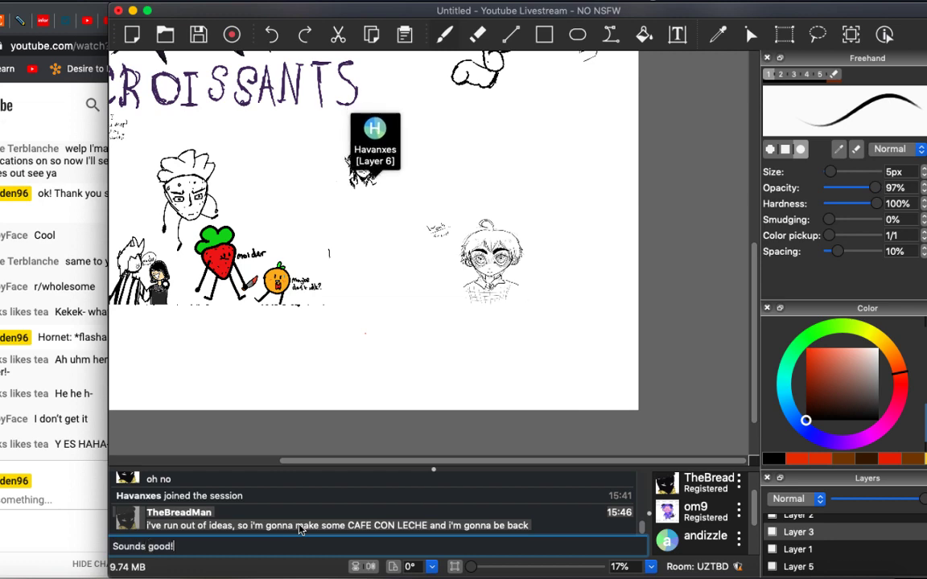
key("Return")
Handwrite "mother help me" in small black letters beside the dropped croissant below the hooded figure.
scroll(360, 224, "up", 8)
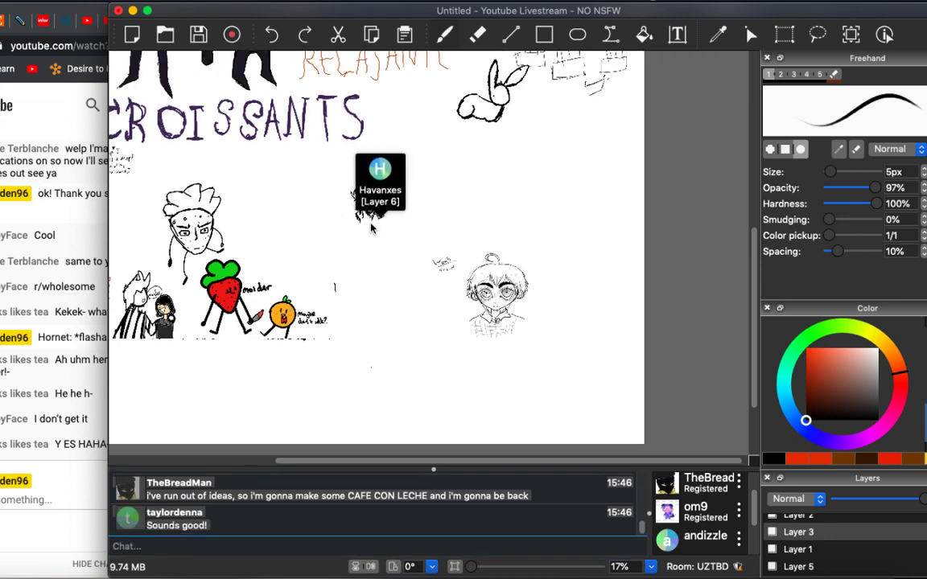
scroll(372, 245, "down", 5)
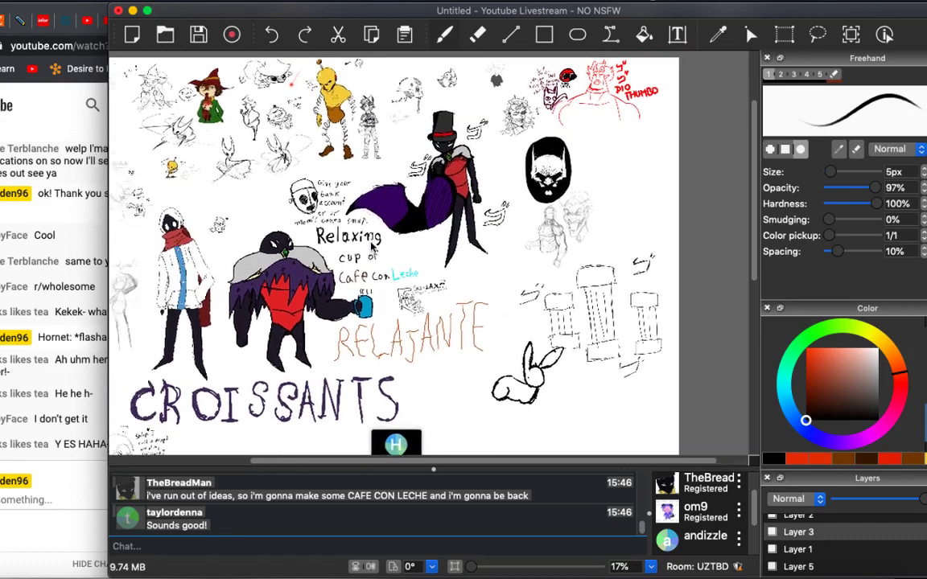
scroll(372, 245, "up", 5)
scroll(426, 250, "down", 3)
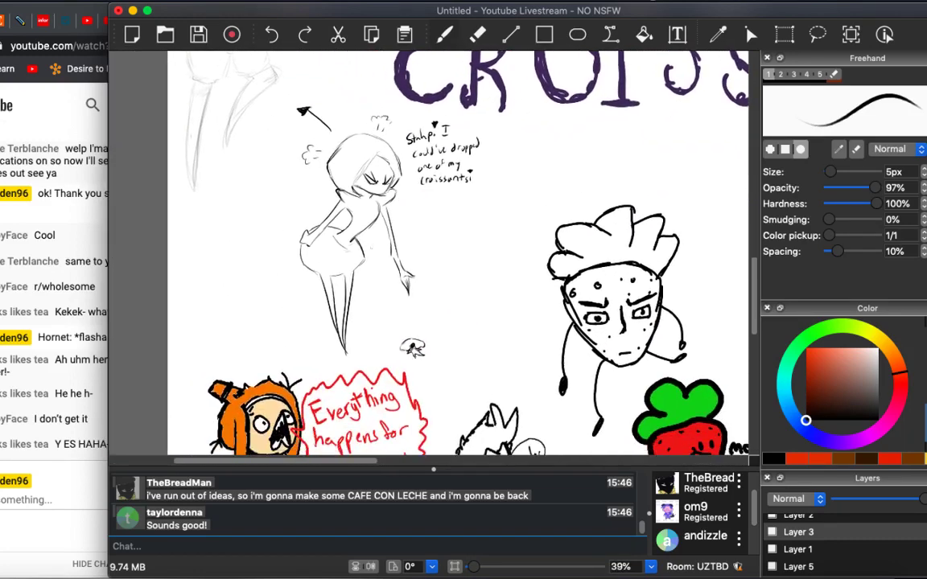
scroll(427, 250, "up", 3)
key("e")
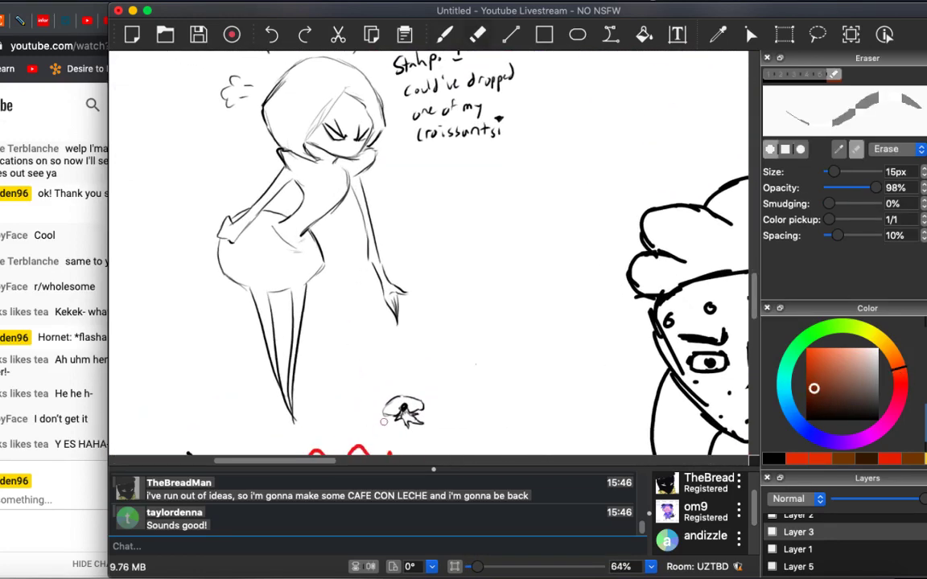
key("b")
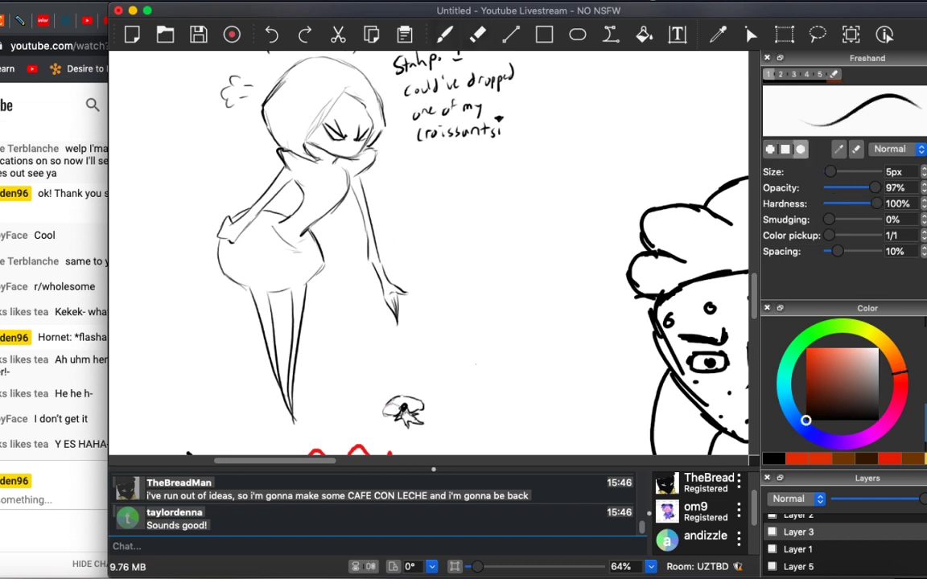
scroll(475, 364, "up", 5)
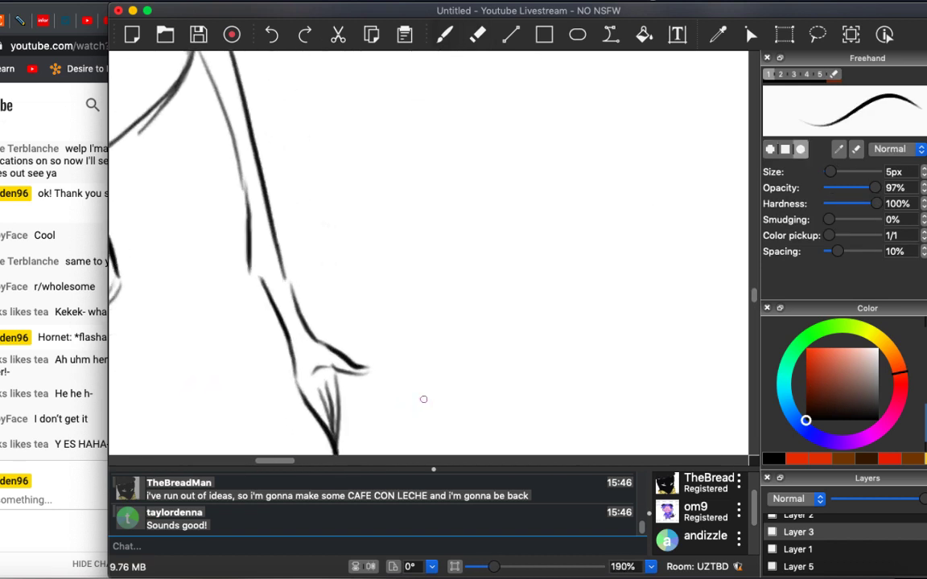
scroll(423, 397, "down", 3)
scroll(416, 271, "up", 2)
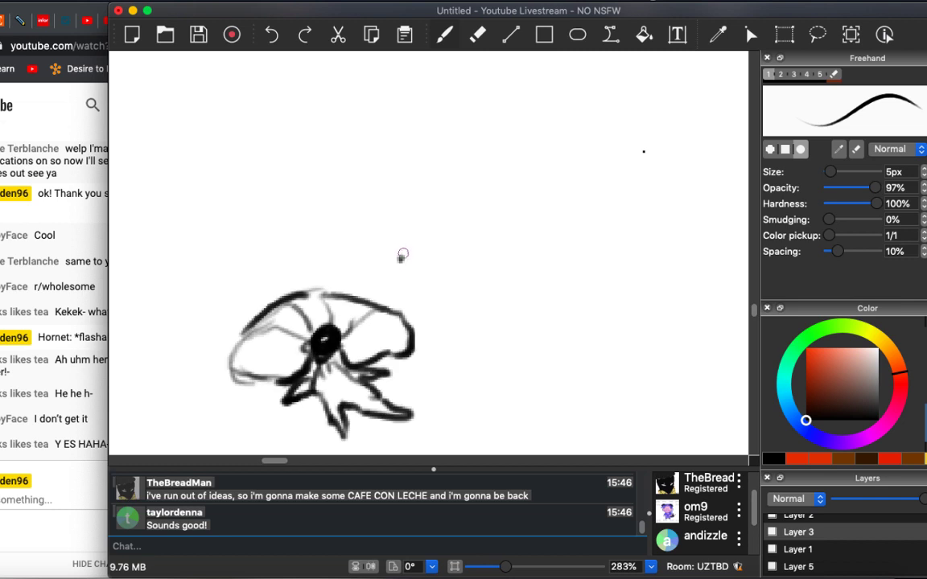
left_click_drag(401, 255, 494, 221)
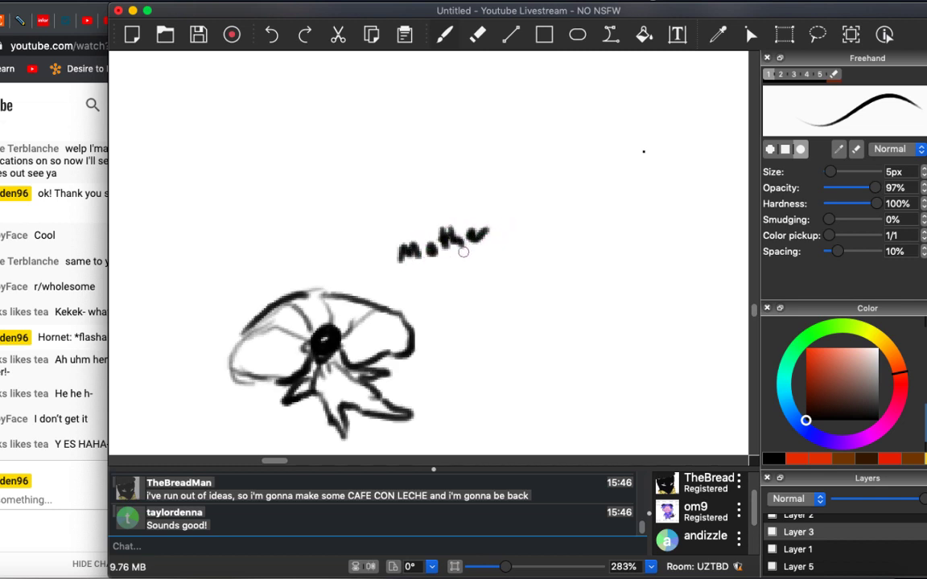
mouse_move(430, 270)
left_mouse_down()
mouse_move(464, 258)
mouse_move(492, 273)
left_mouse_up()
mouse_move(458, 318)
left_mouse_down()
mouse_move(473, 305)
mouse_move(484, 318)
mouse_move(500, 311)
left_mouse_up()
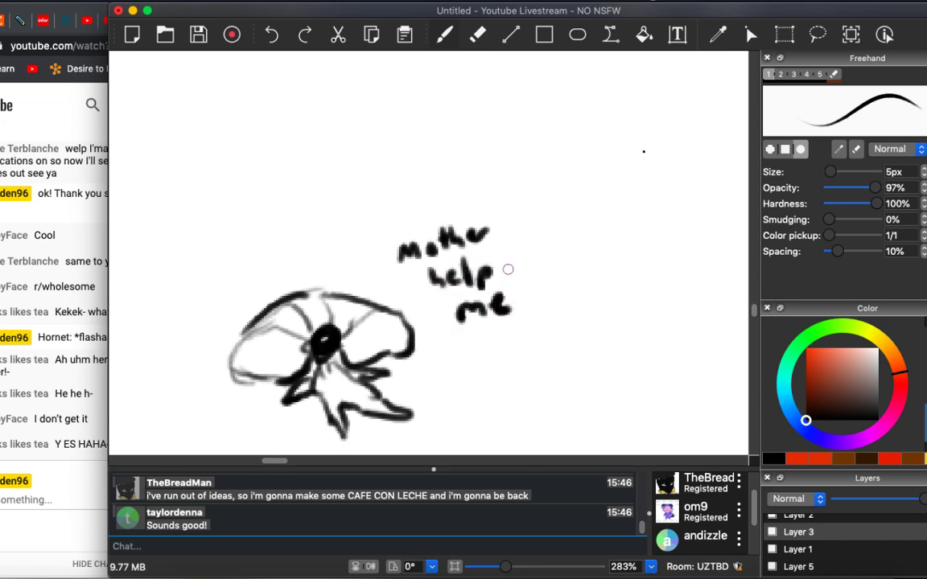
Draw tiny droplets on the other side of the dropped croissant from its text, and check the session chat.
scroll(505, 270, "down", 5)
scroll(498, 275, "down", 2)
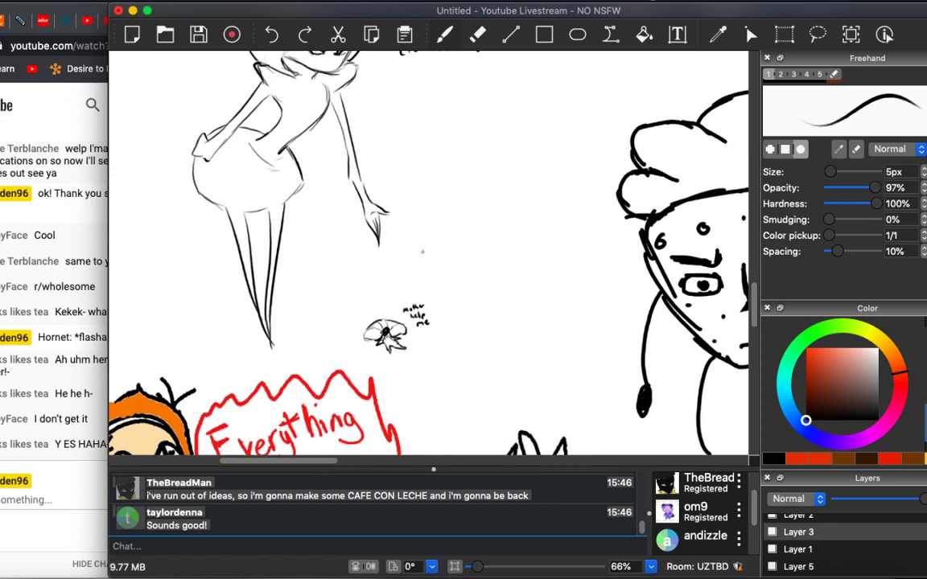
scroll(422, 252, "left", 5)
scroll(416, 282, "up", 1)
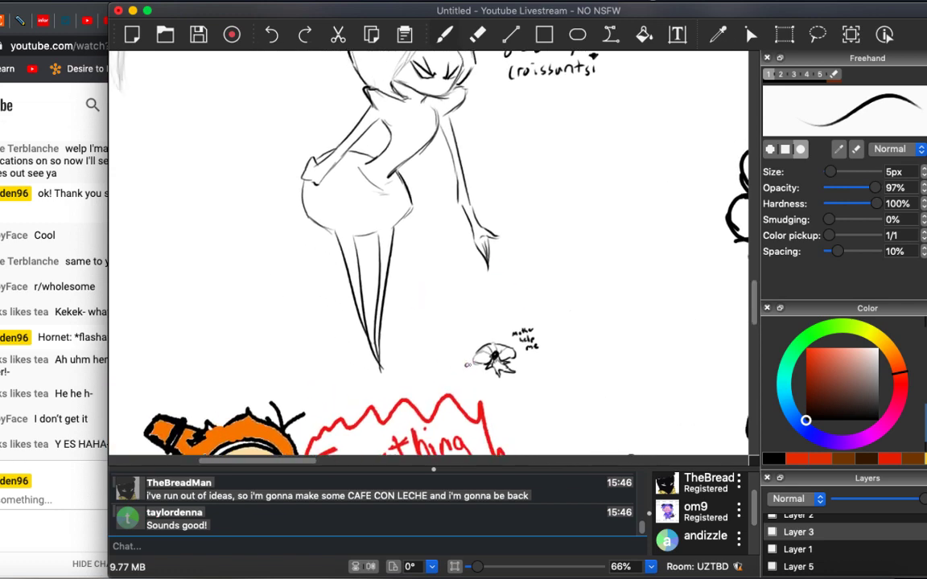
scroll(435, 245, "down", 4)
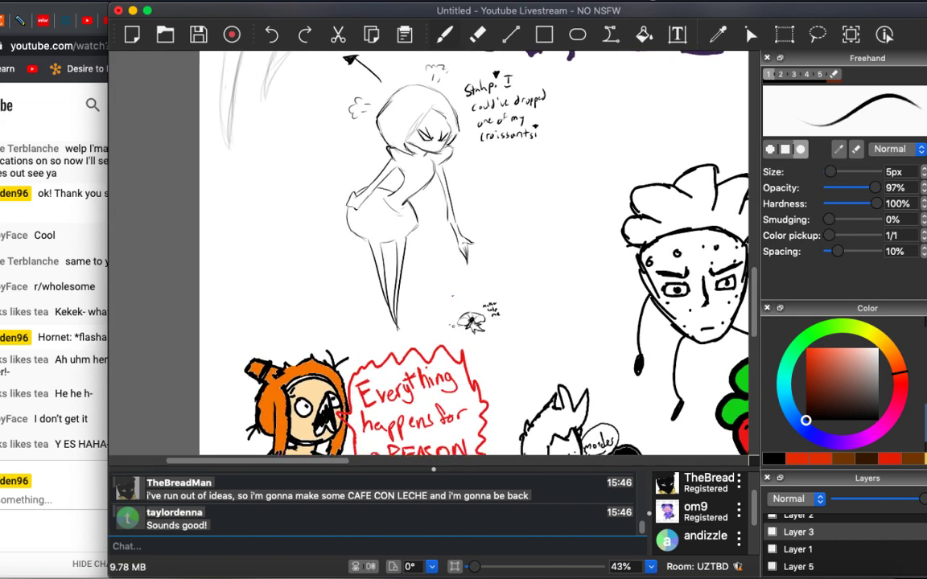
scroll(435, 245, "up", 2)
scroll(435, 245, "up", 1)
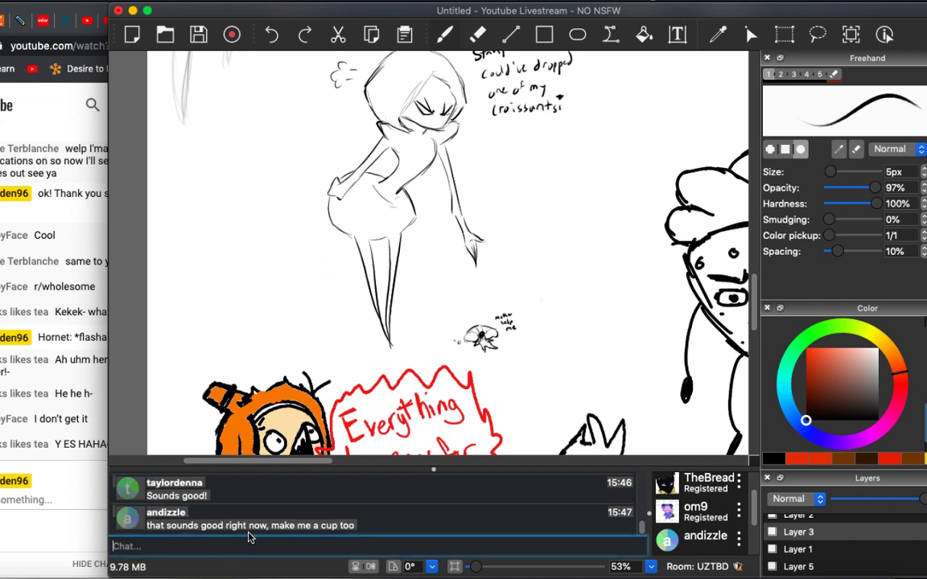
scroll(277, 414, "right", 1)
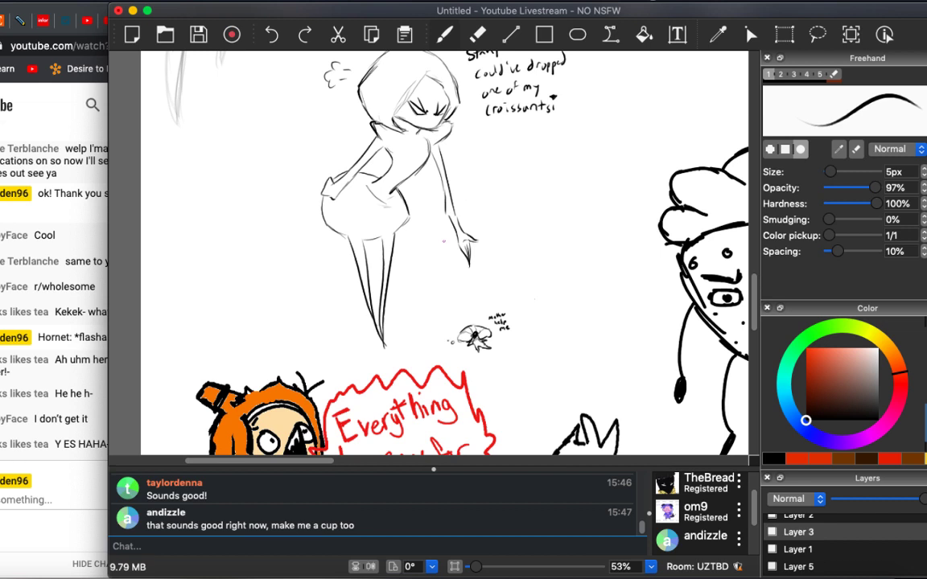
Select the hooded figure's hanging forearm and hand with the free-form selection and move them up to shorten the arm.
key("l")
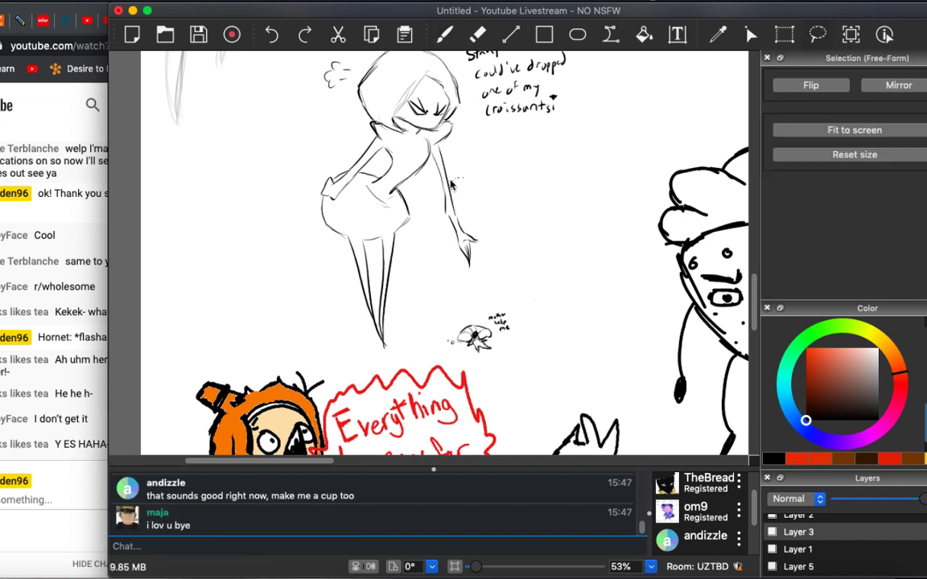
mouse_move(455, 179)
left_mouse_down()
mouse_move(444, 251)
mouse_move(434, 176)
left_mouse_up()
mouse_move(462, 225)
left_mouse_down()
mouse_move(463, 198)
mouse_move(475, 201)
left_mouse_up()
left_click(481, 169)
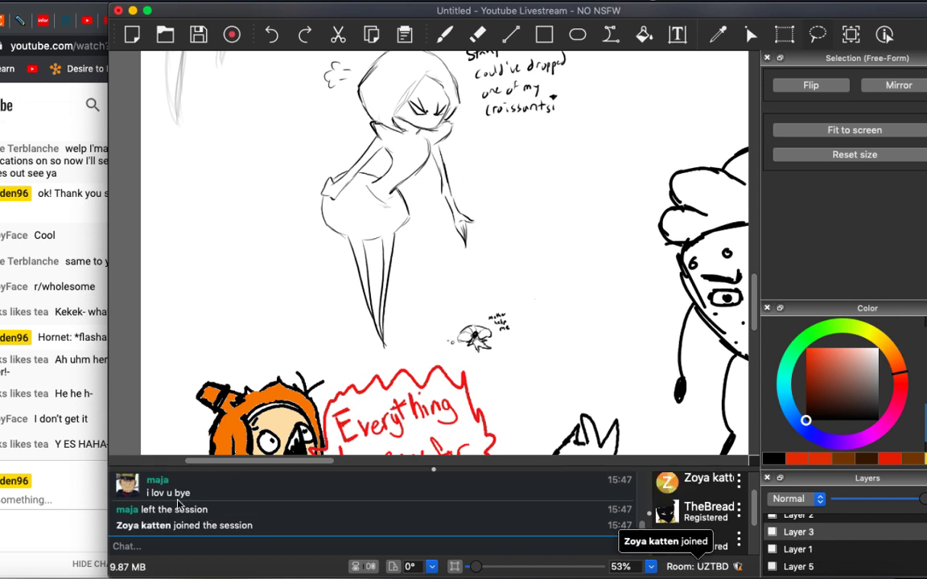
Greet the new participant with "Hi!" in the session chat.
left_click(165, 546)
type("Hi!")
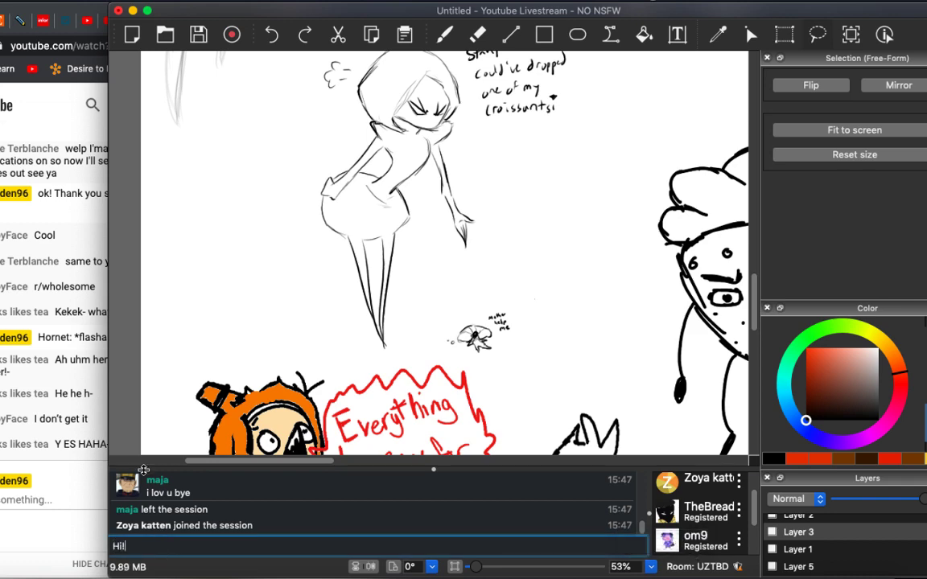
key("Return")
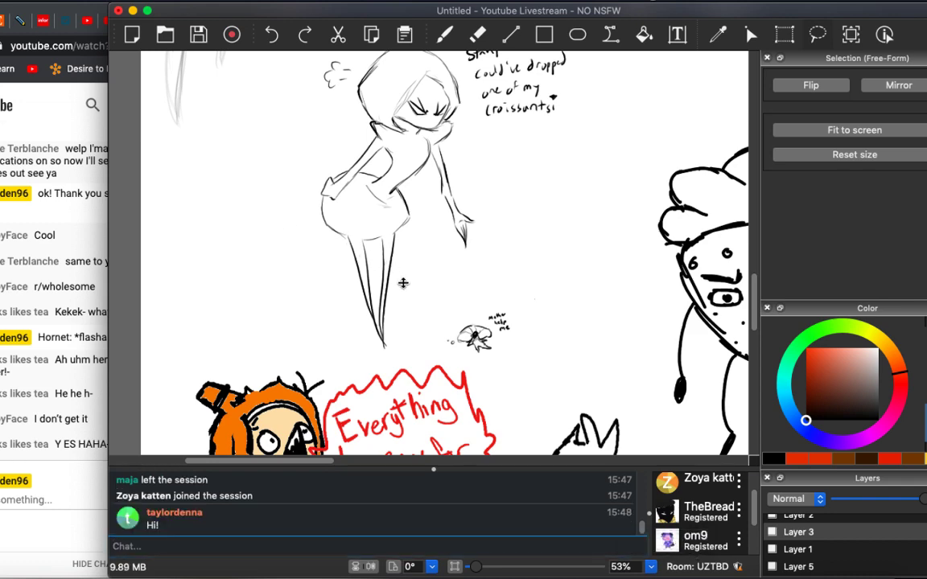
Draw curved croissant-like segment lines across the figure's hood, a fold line below the collar and small drops beside the head.
scroll(389, 283, "down", 3)
scroll(390, 284, "up", 5)
scroll(389, 283, "up", 1)
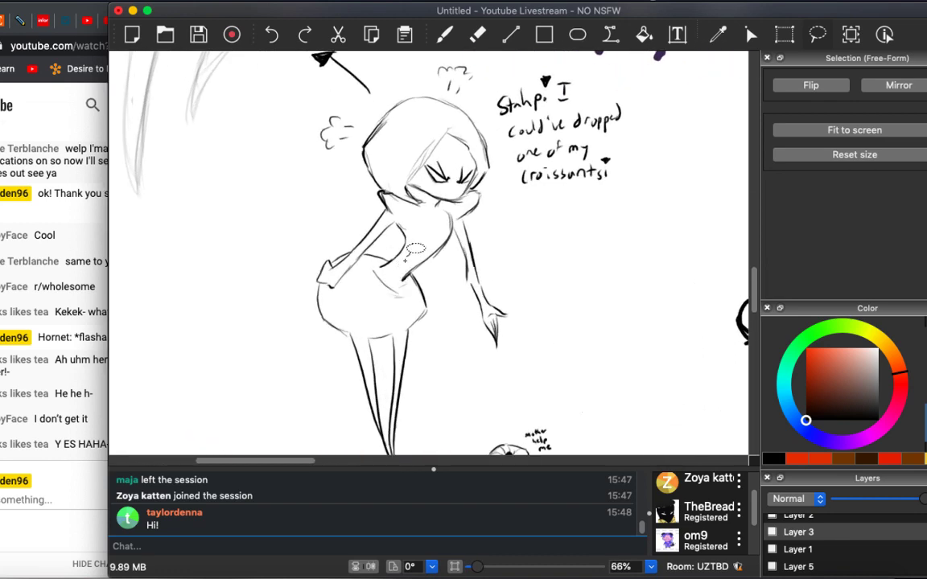
key("b")
left_click_drag(427, 220, 448, 217)
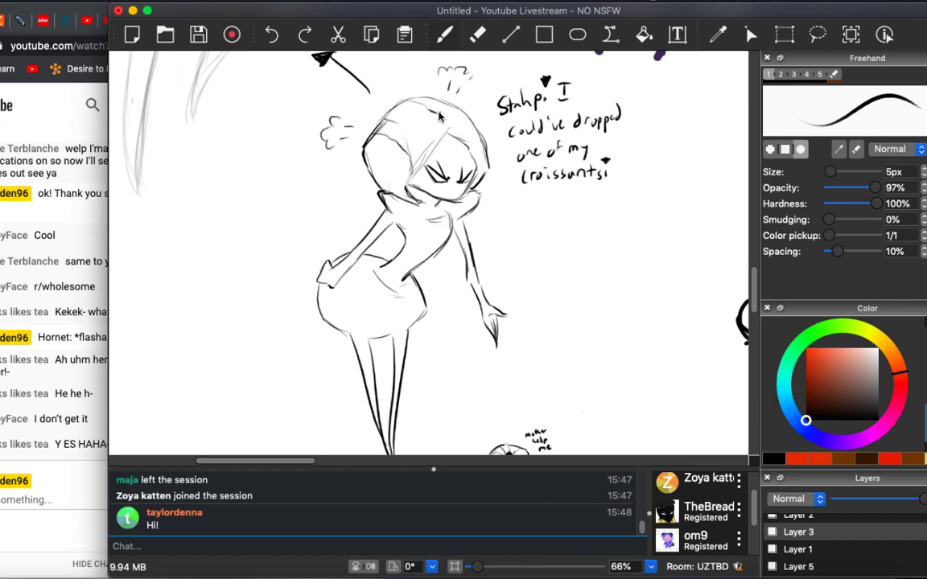
left_click_drag(399, 103, 432, 109)
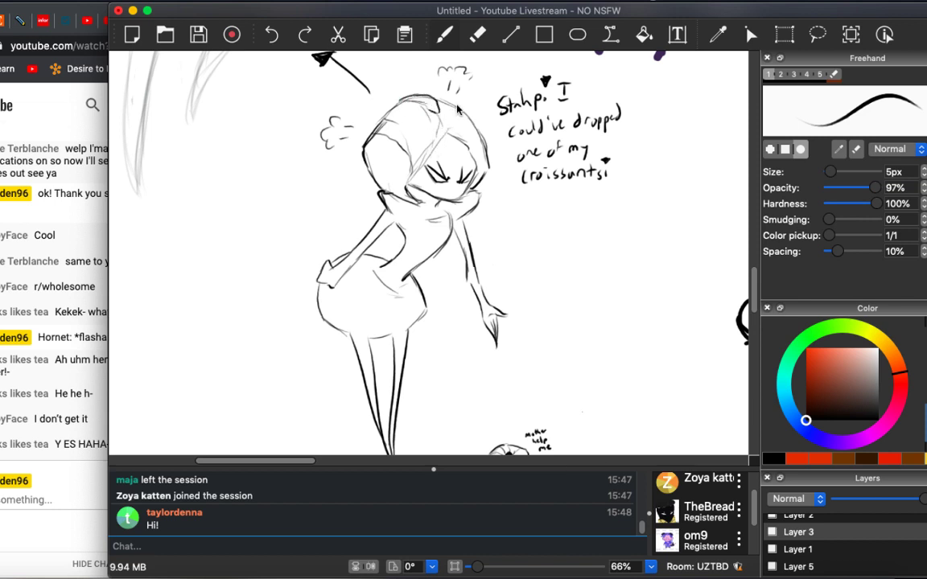
left_click_drag(447, 103, 480, 141)
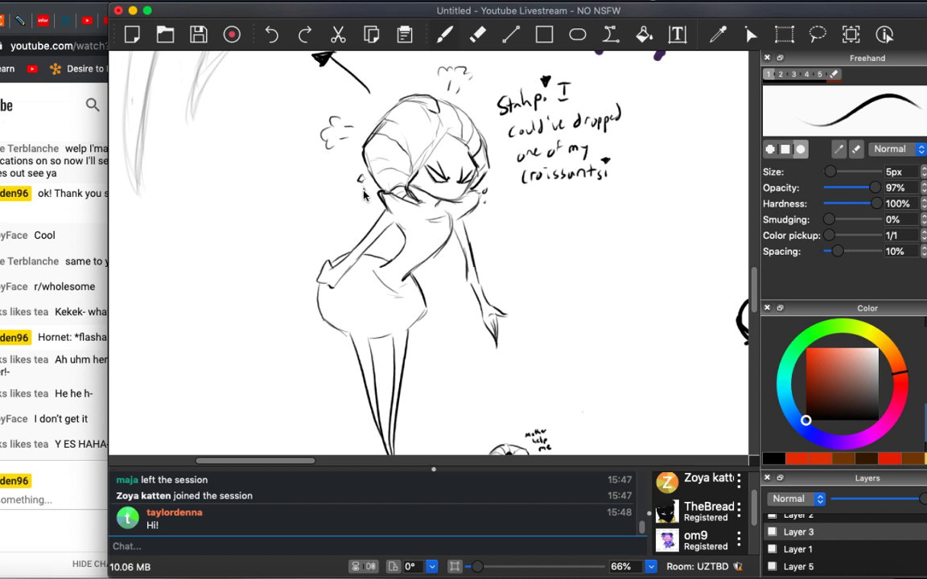
left_click_drag(361, 185, 363, 191)
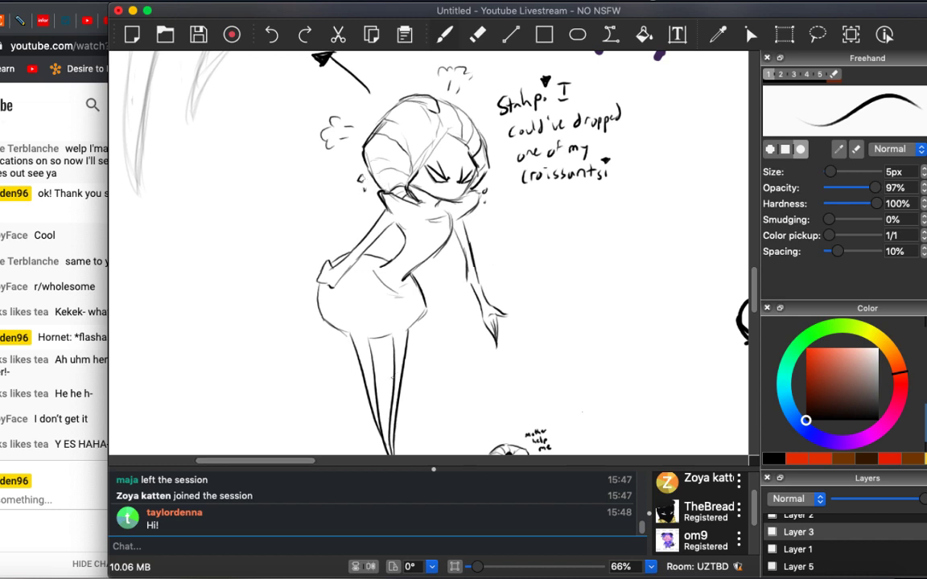
Review the hooded figure and examine the other participants' drawings across the shared canvas.
scroll(392, 376, "down", 4)
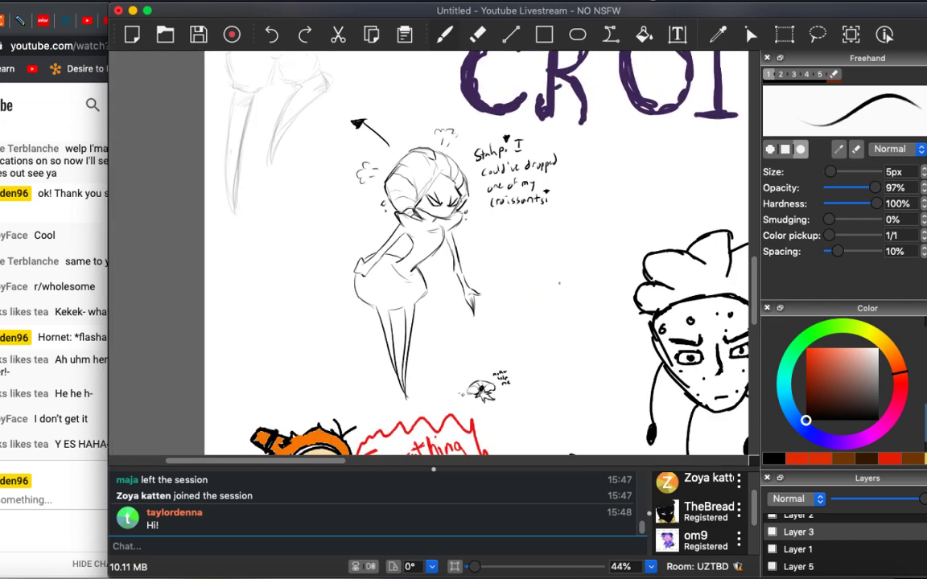
scroll(392, 376, "up", 4)
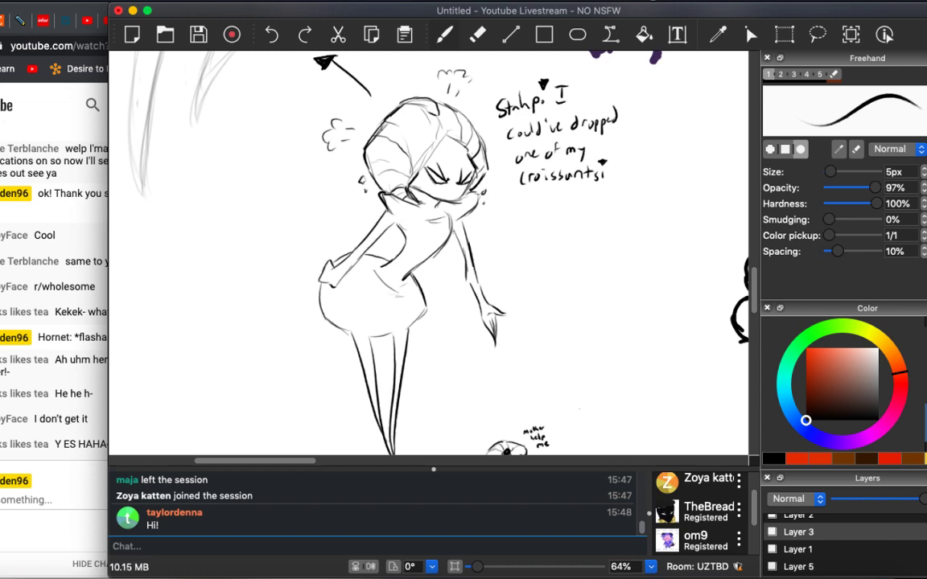
scroll(431, 251, "down", 3)
scroll(432, 252, "right", 2)
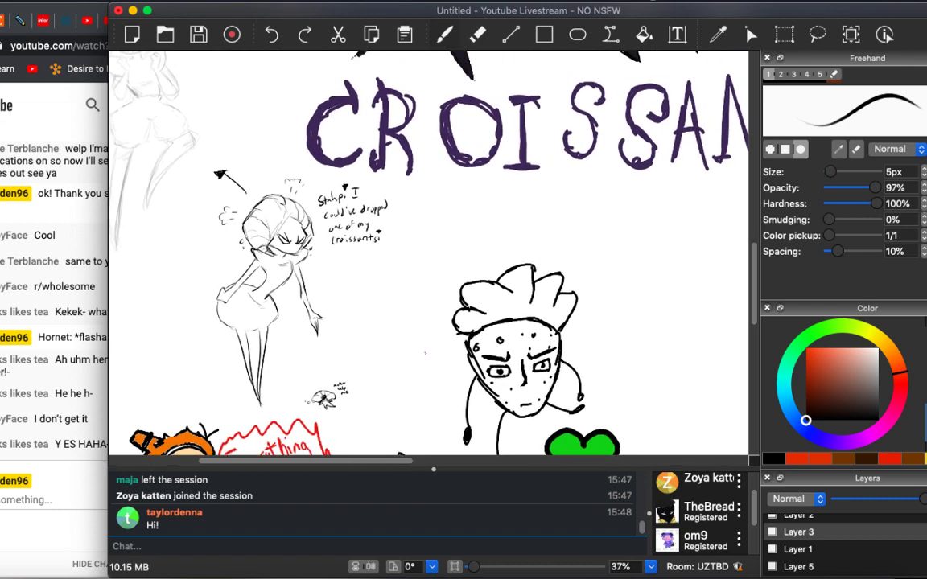
scroll(432, 251, "down", 2)
scroll(432, 252, "down", 4)
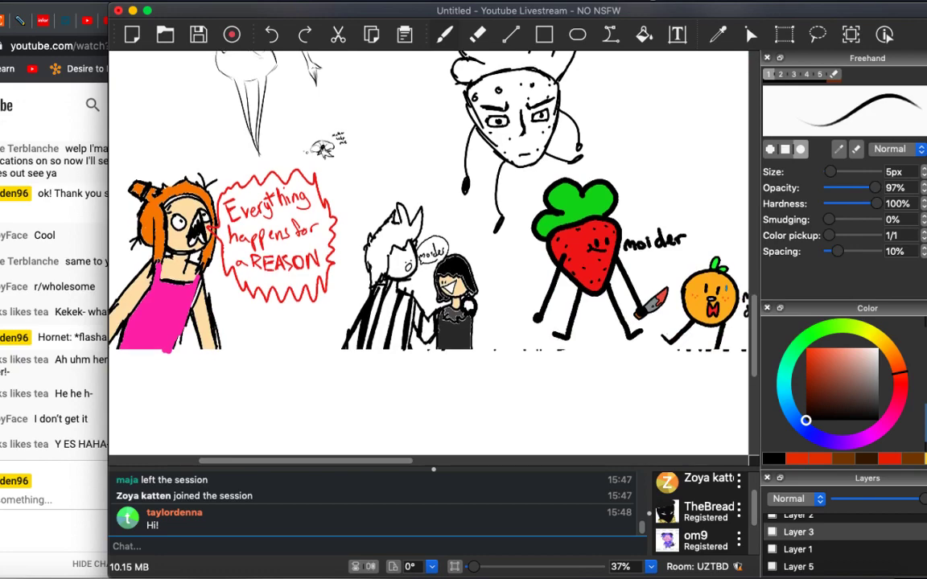
scroll(431, 252, "down", 3)
scroll(479, 252, "up", 6)
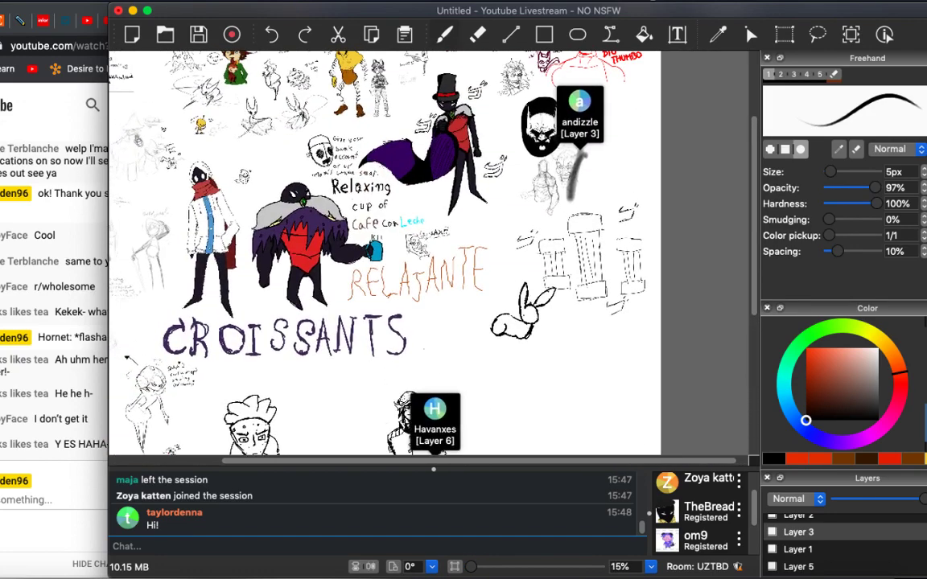
scroll(431, 252, "down", 3)
scroll(432, 251, "right", 1)
scroll(432, 251, "up", 5)
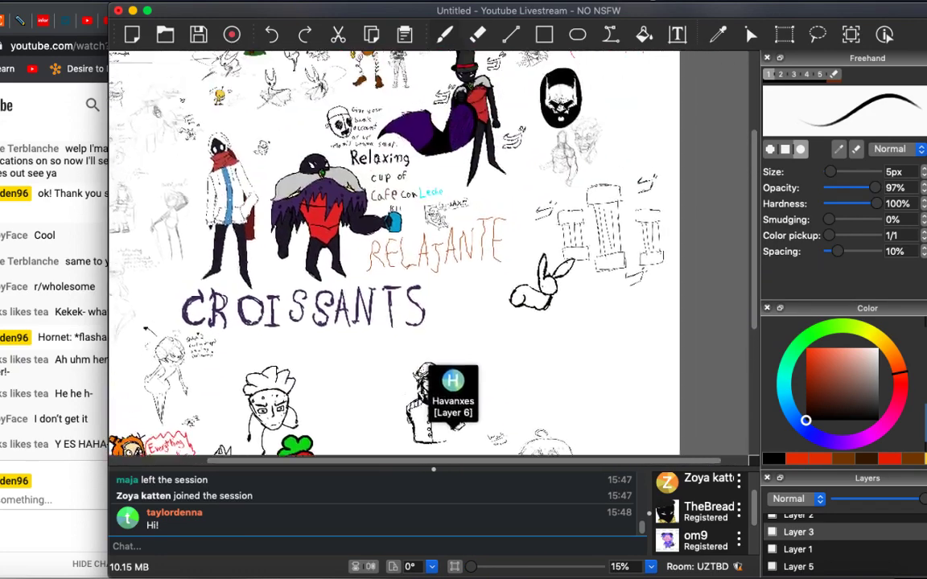
scroll(420, 361, "up", 10)
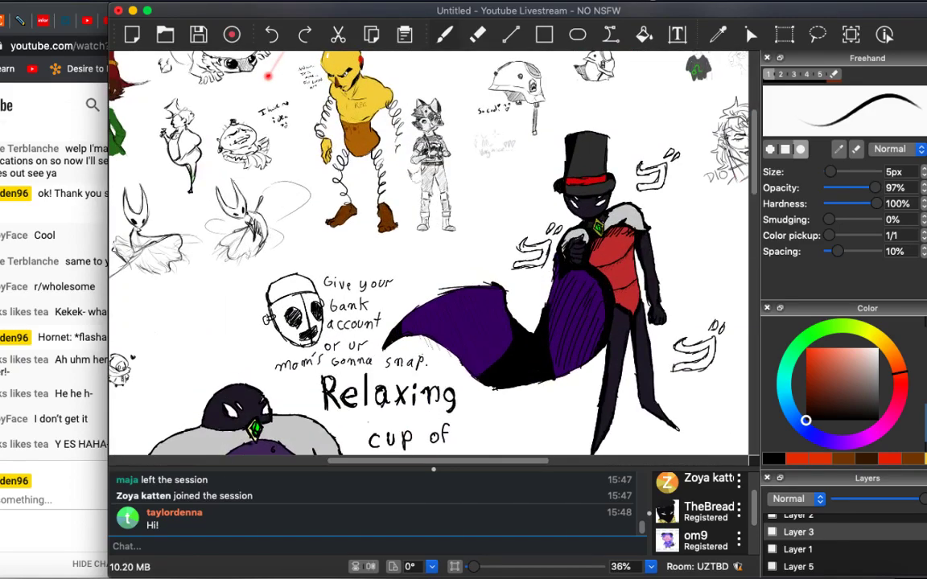
Find the croissant Lace sketch on the canvas and reply in the session chat with "check the left side of the canvas ;)".
scroll(420, 361, "up", 10)
scroll(415, 370, "right", 3)
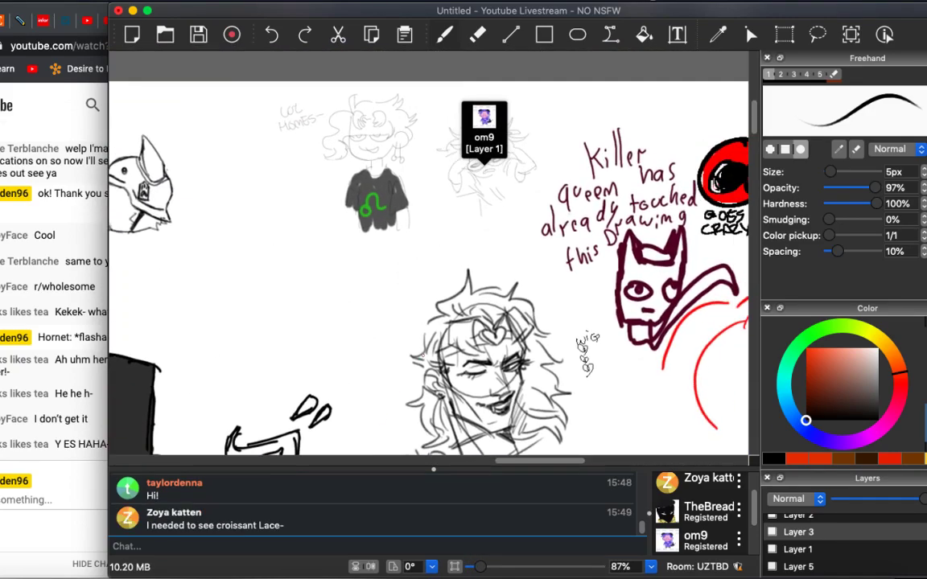
left_click(294, 544)
scroll(315, 413, "down", 10)
scroll(315, 413, "left", 5)
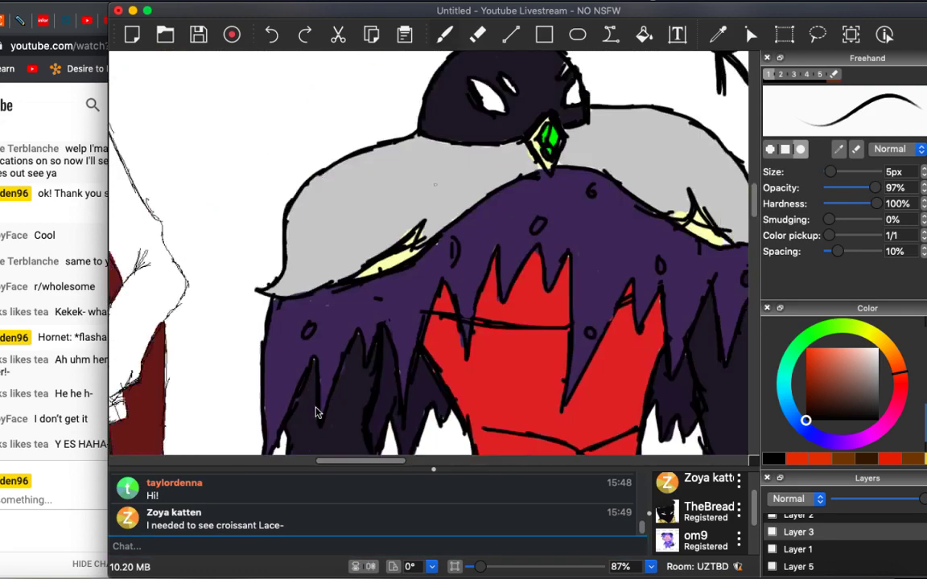
scroll(315, 413, "left", 8)
scroll(315, 414, "down", 4)
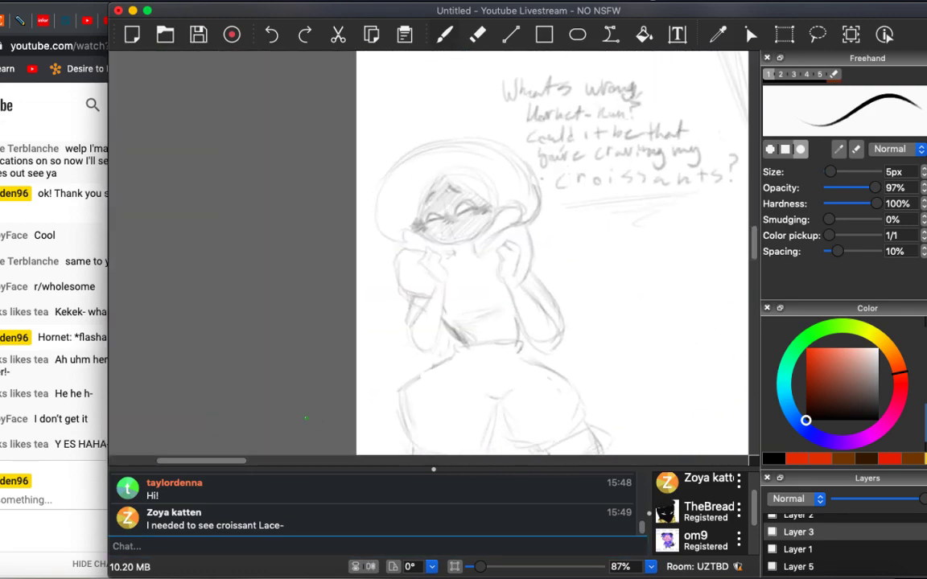
key("c")
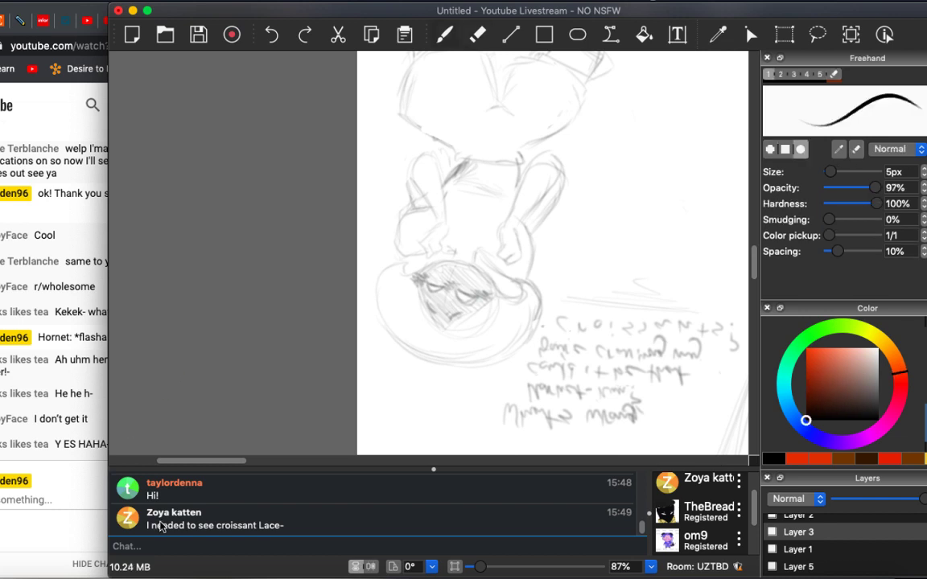
left_click(160, 537)
type("check the ")
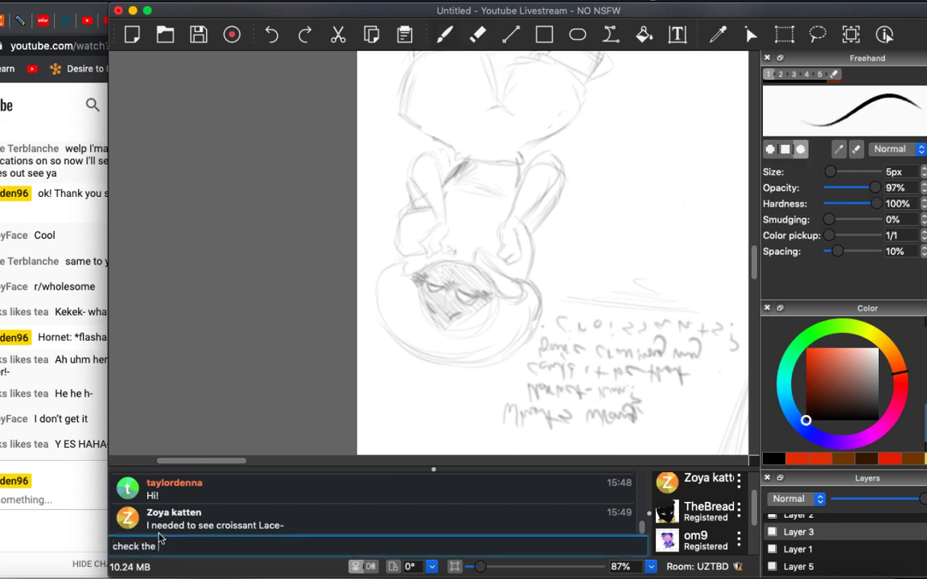
type("left side of the canvas ;)")
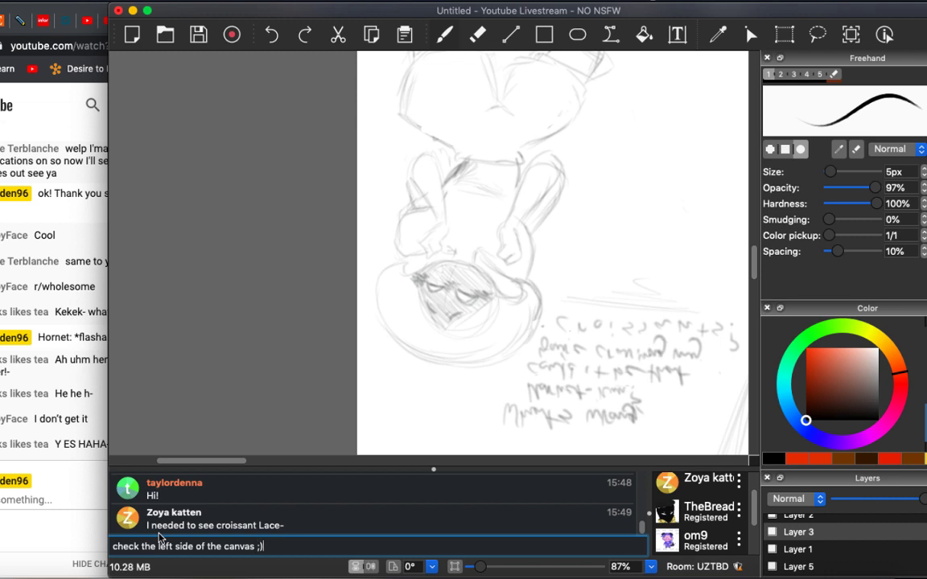
key("Return")
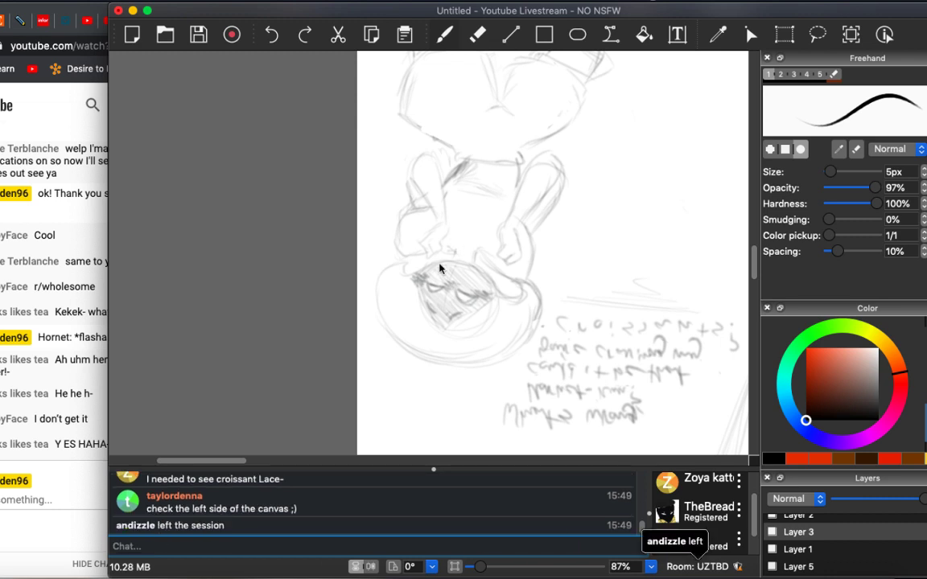
scroll(398, 241, "down", 5)
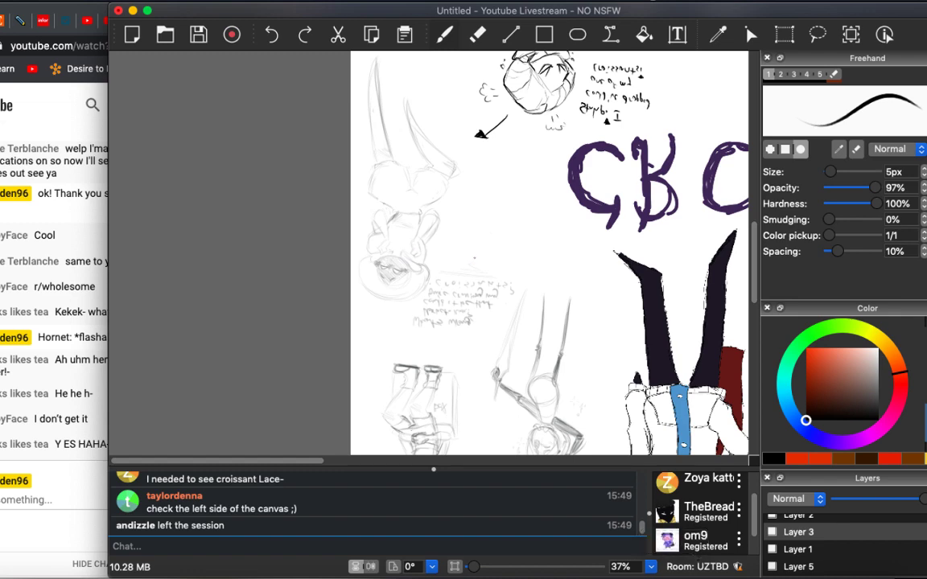
scroll(430, 253, "right", 10)
scroll(430, 253, "down", 4)
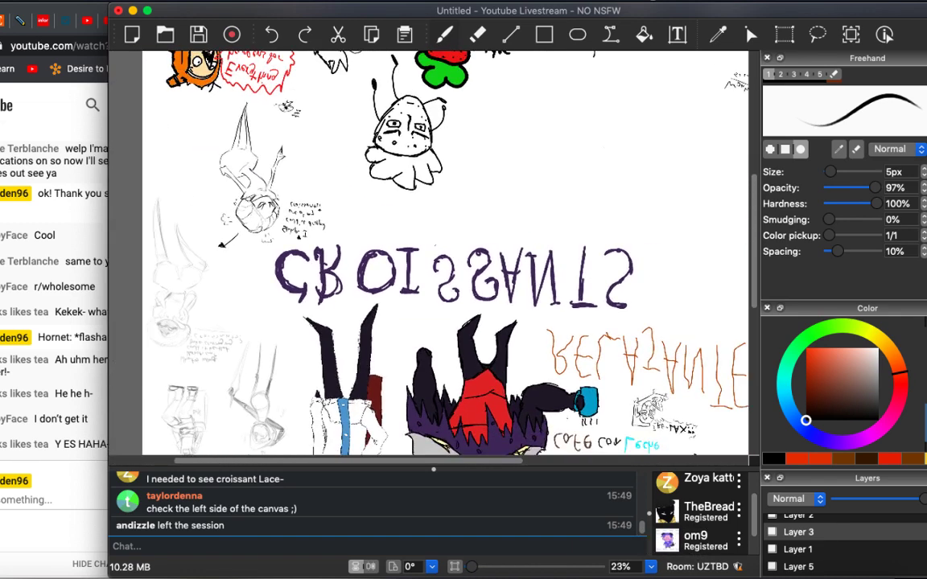
key("r")
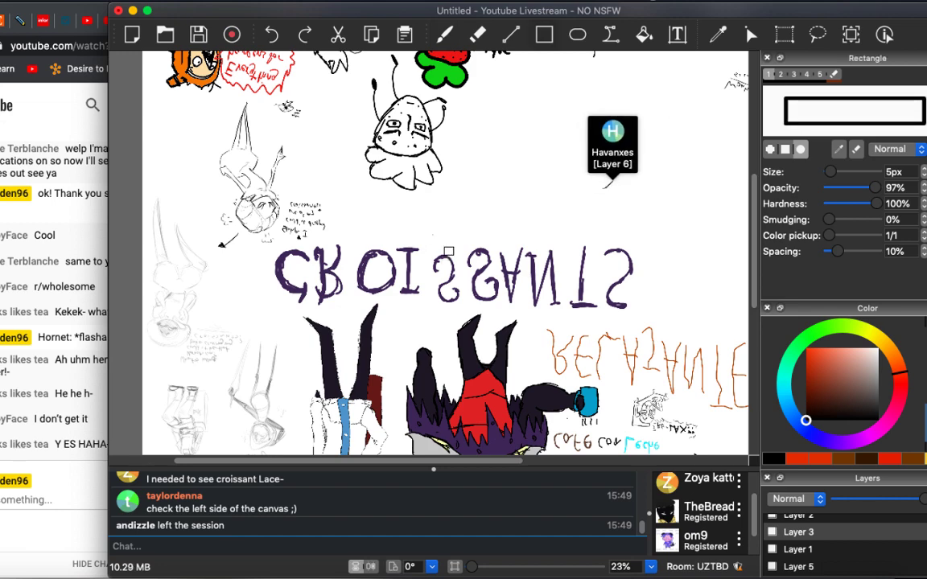
key("b")
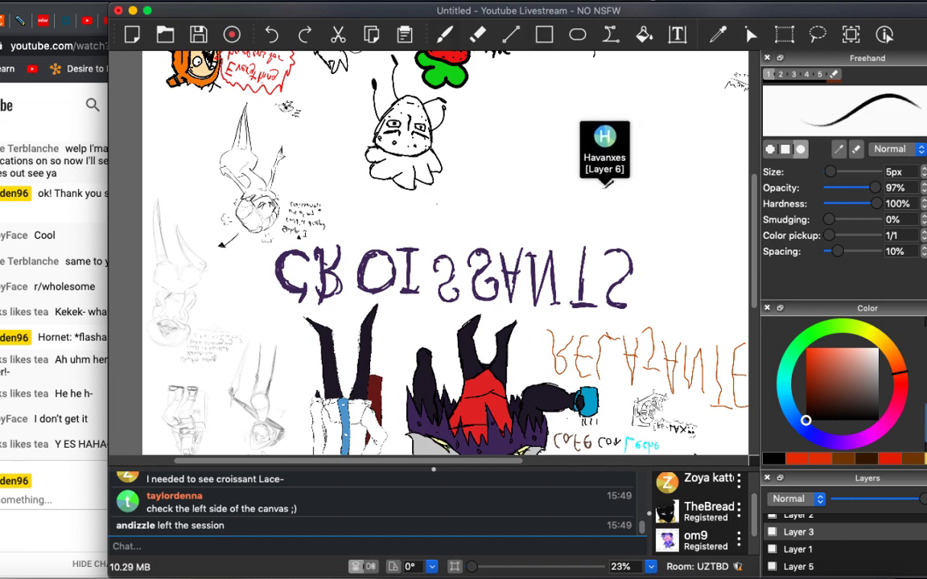
scroll(453, 210, "down", 4)
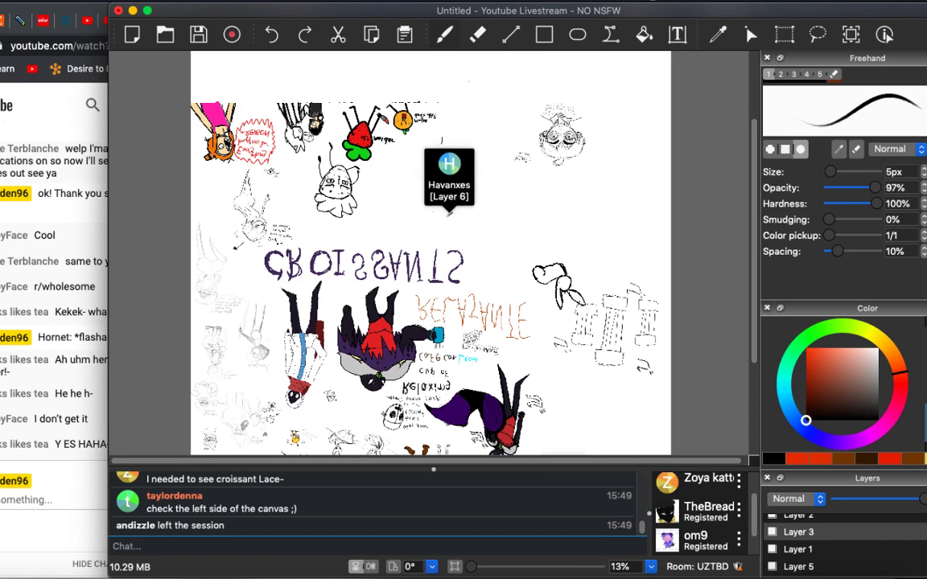
key("2")
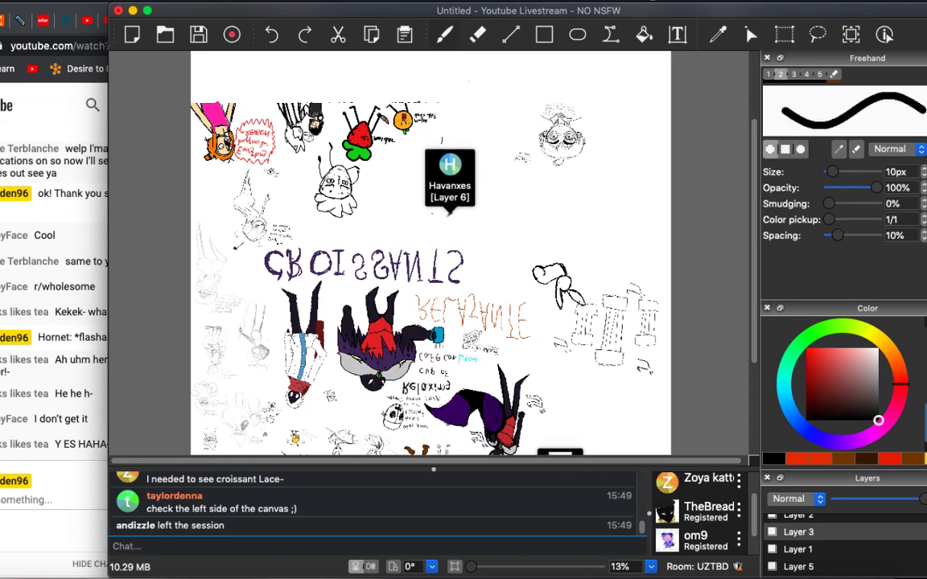
key("1")
key("f")
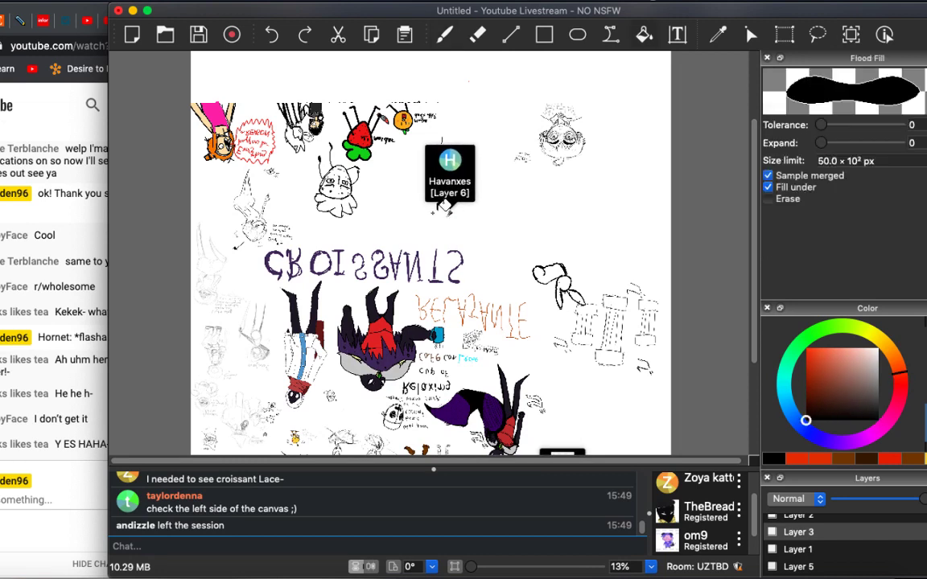
key("b")
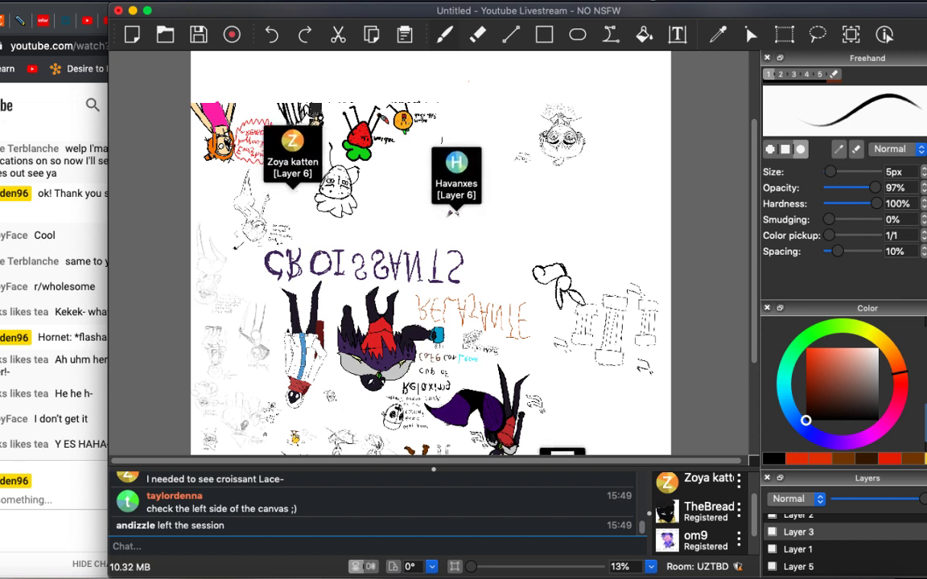
key("l")
key("i")
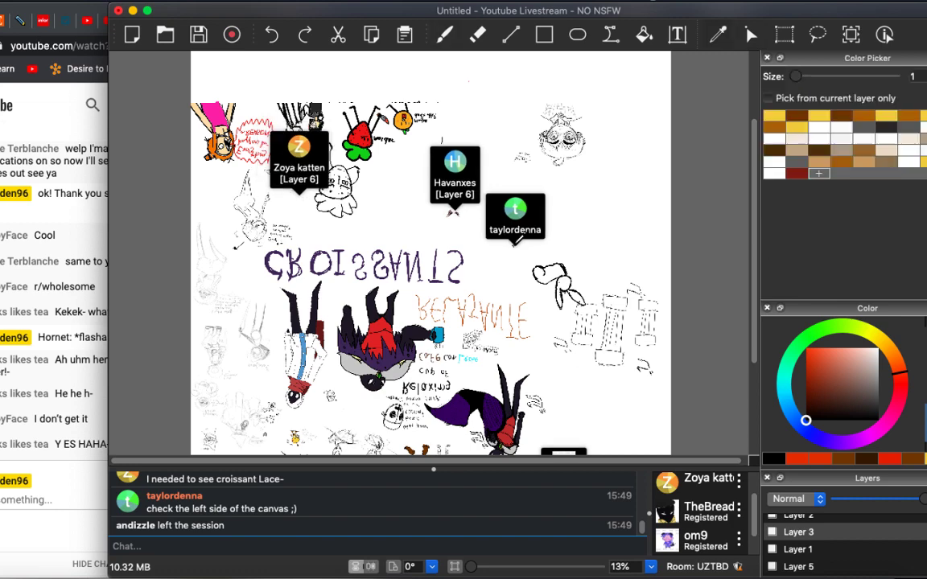
key("b")
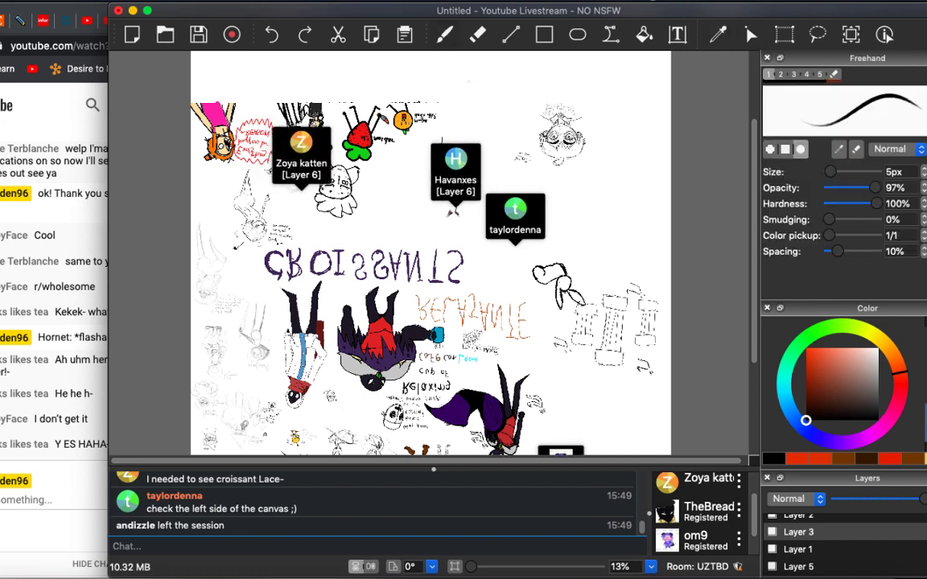
key("ctrl+minus")
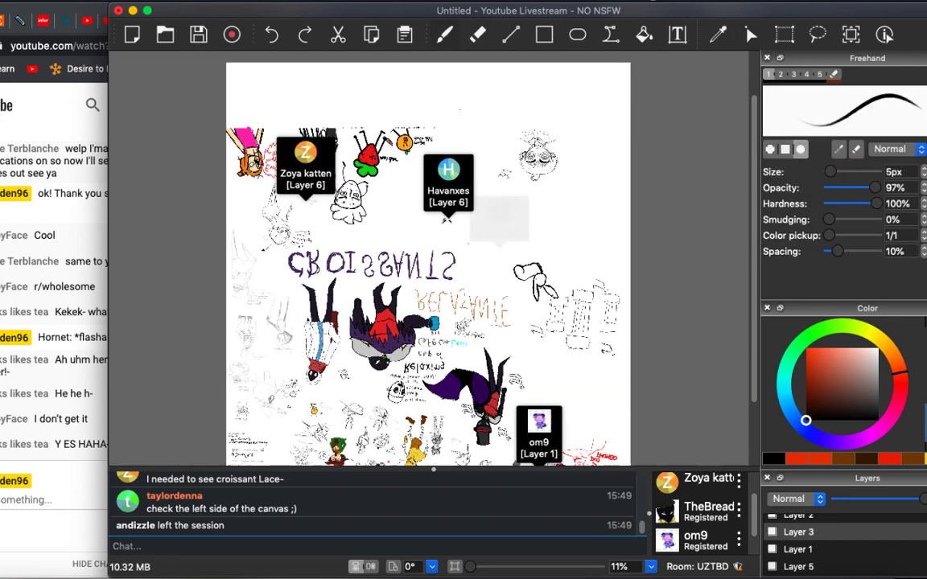
key("ctrl+minus")
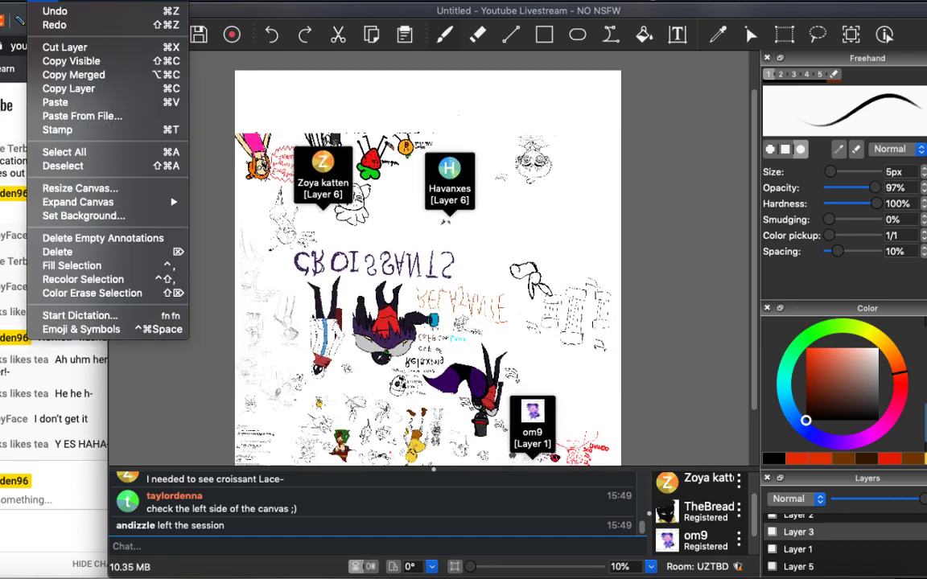
Search the program's commands for "flip" and turn off the canvas view's Flip option.
key("Right")
key("Right")
key("Right")
key("Right")
key("Right")
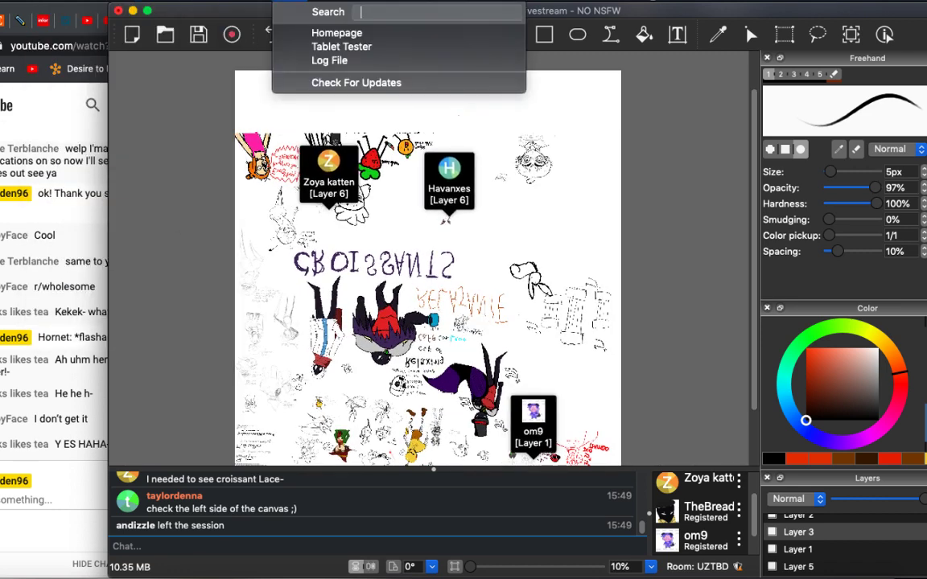
type("flip")
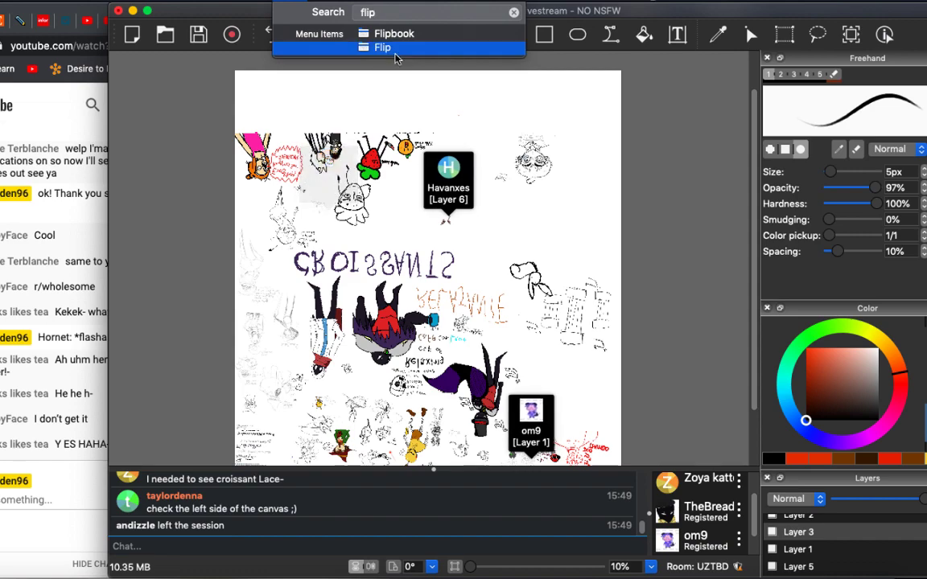
left_click(395, 50)
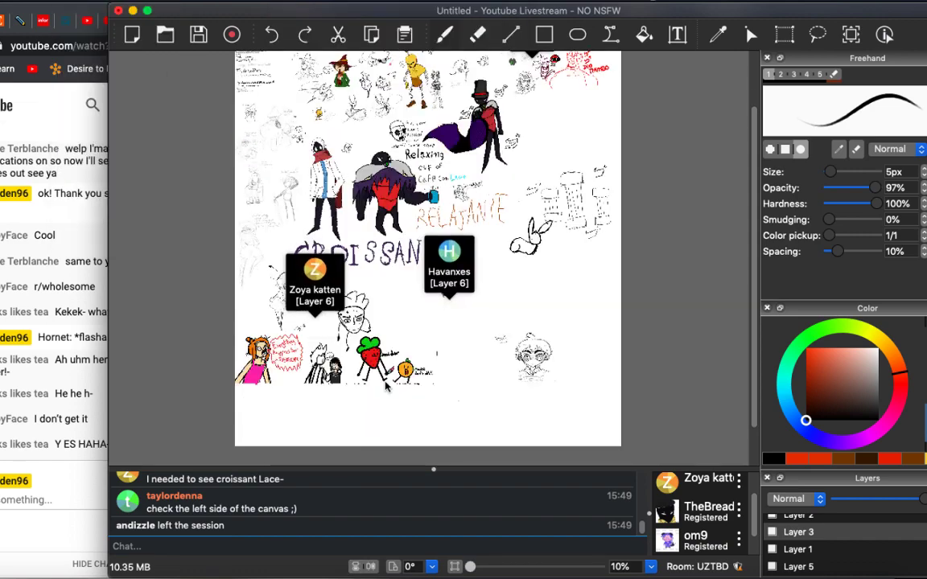
Examine the croissant character sketches and the other participants' drawings along the lower part of the canvas.
scroll(386, 387, "up", 5)
scroll(384, 356, "left", 5)
scroll(385, 358, "down", 2)
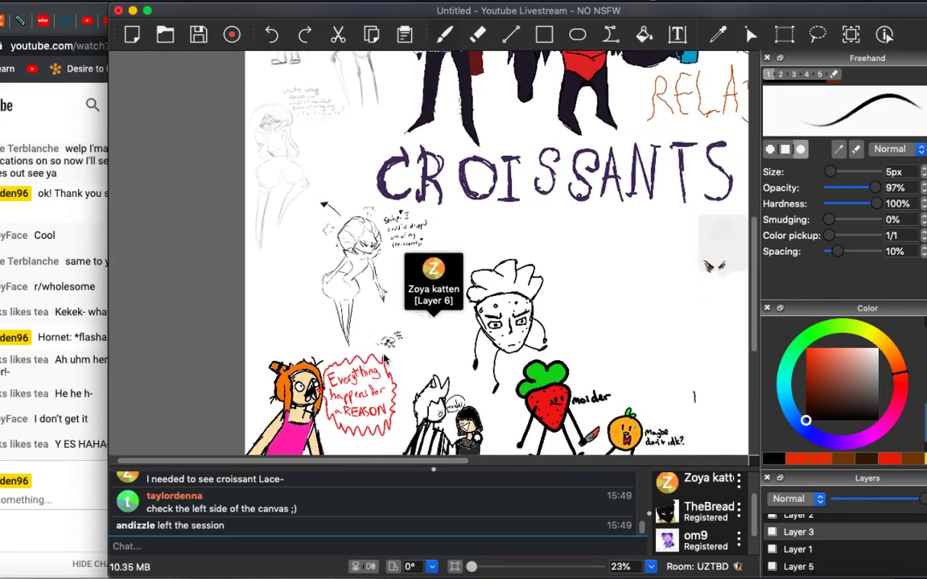
scroll(384, 359, "down", 1)
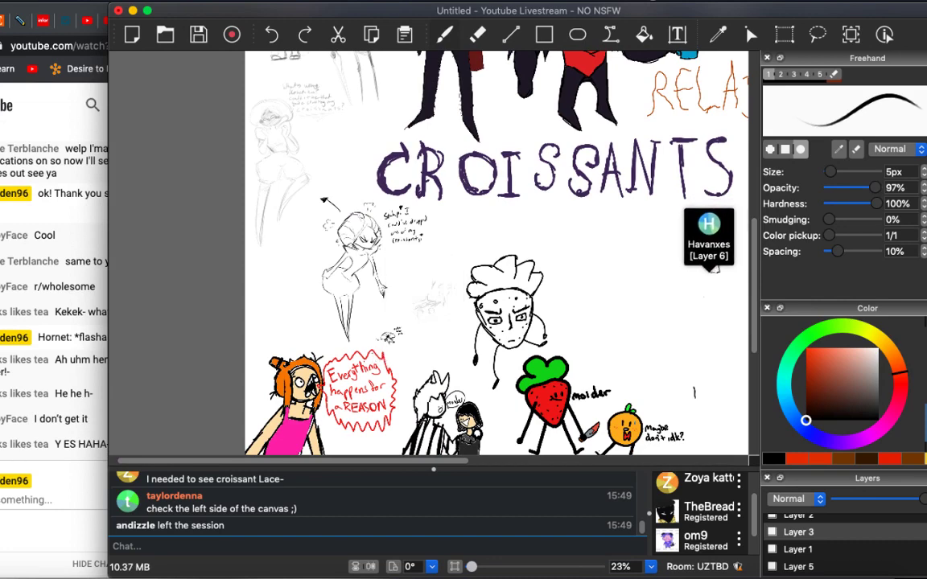
scroll(430, 251, "up", 5)
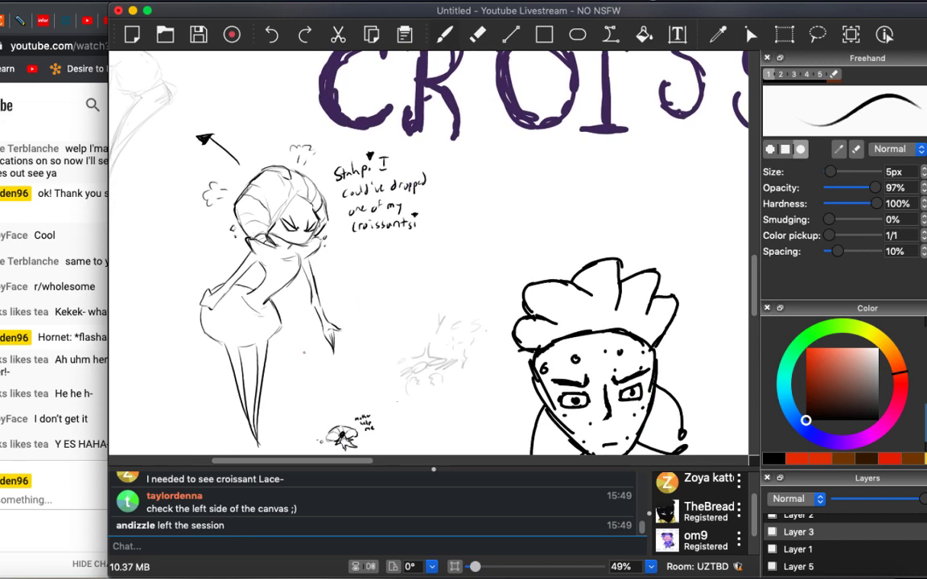
scroll(430, 266, "down", 3)
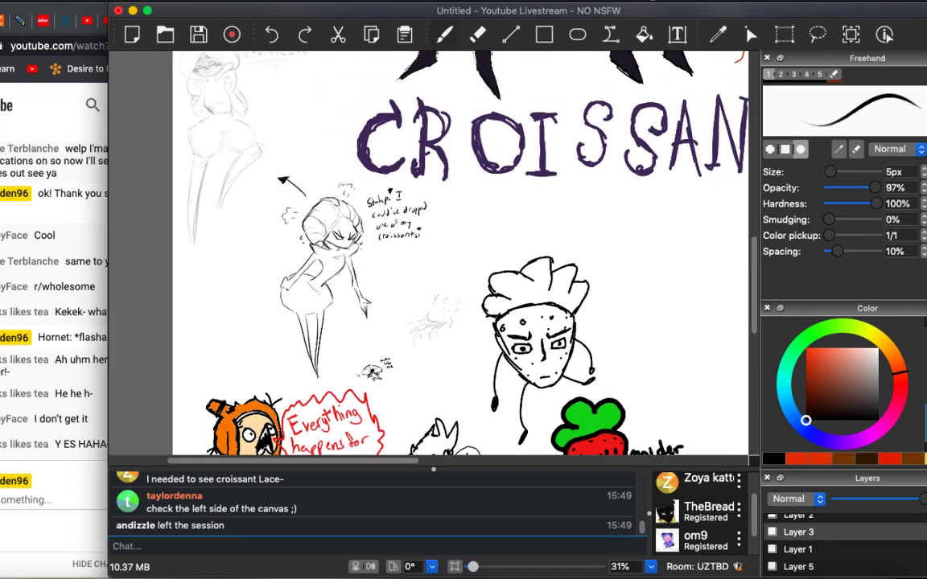
scroll(460, 253, "down", 8)
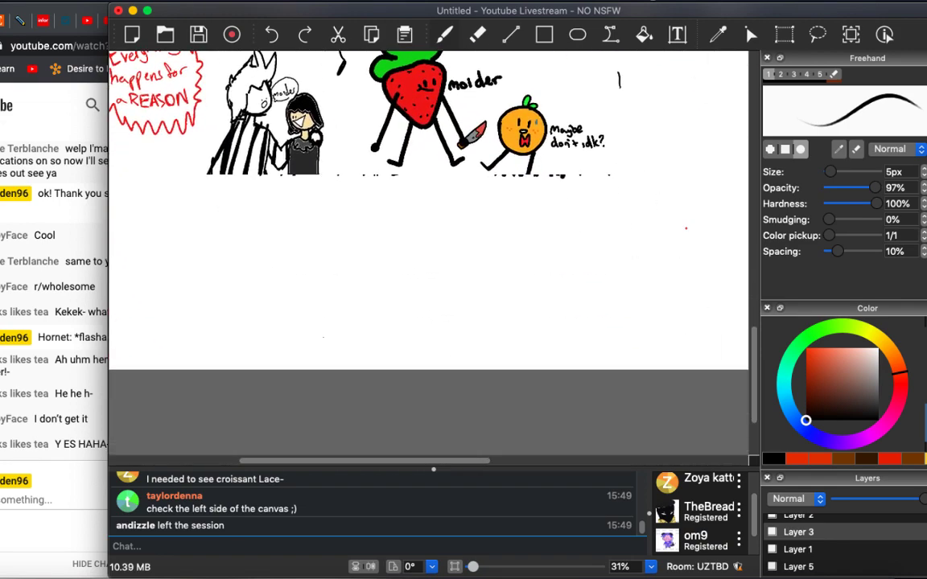
scroll(460, 253, "down", 3)
scroll(460, 253, "down", 2)
scroll(460, 253, "up", 2)
scroll(460, 254, "up", 5)
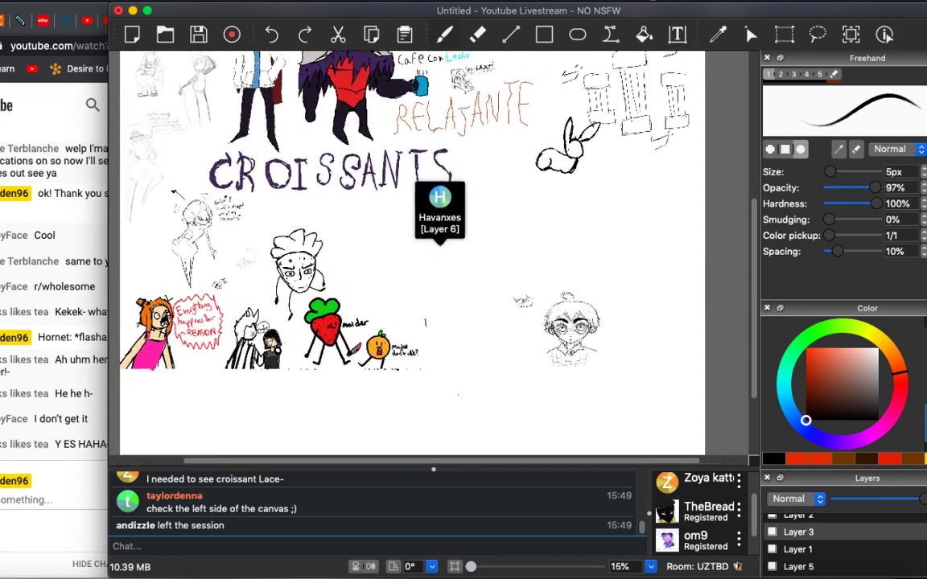
Using the browser character reference, sketch a faint round head with a curved centre line and brow guide in the empty area below the bunny.
scroll(460, 253, "right", 5)
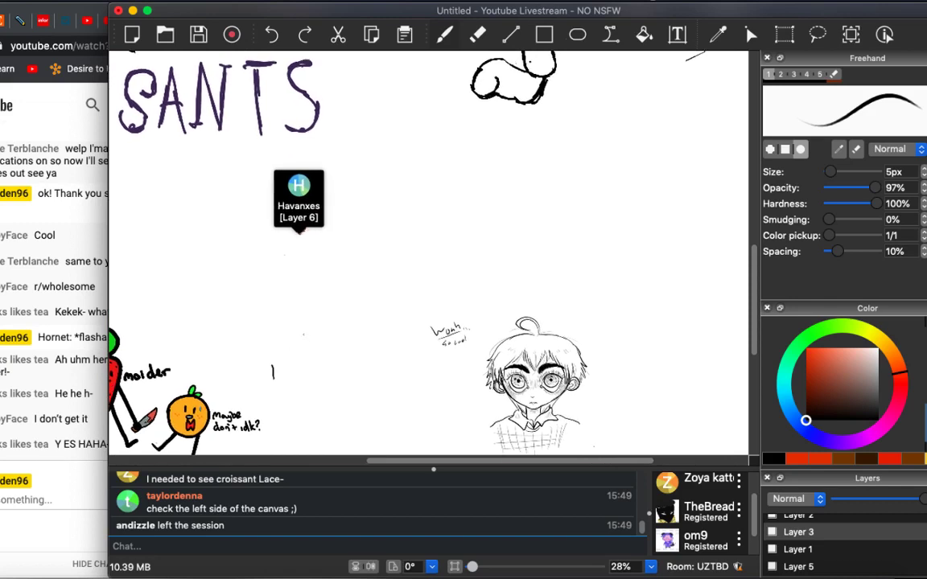
scroll(379, 253, "right", 5)
scroll(379, 252, "up", 6)
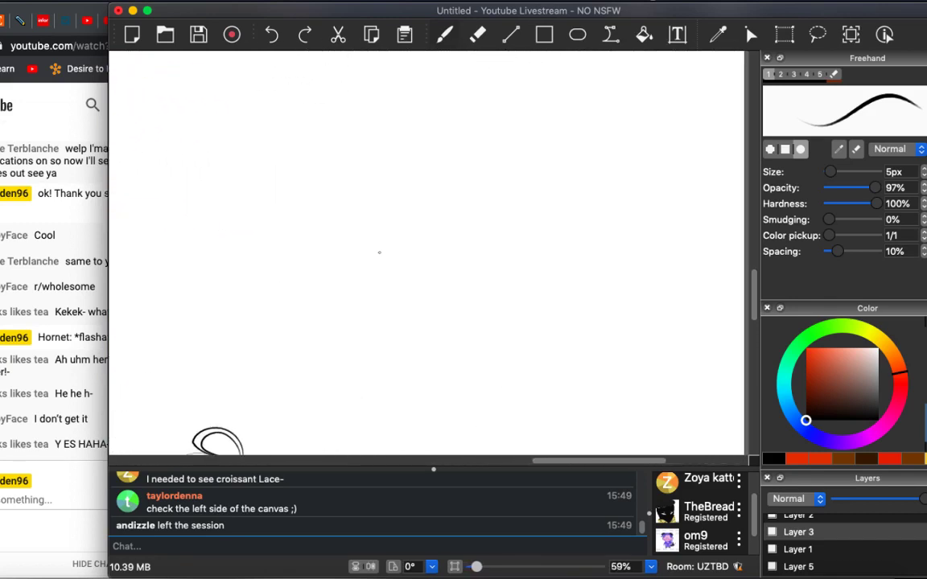
scroll(379, 252, "down", 3)
scroll(375, 255, "up", 5)
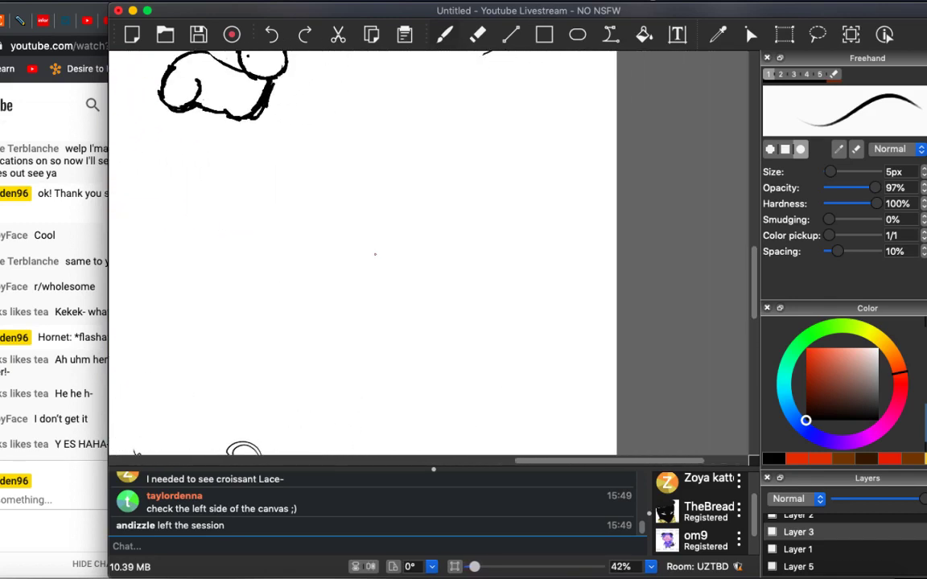
scroll(380, 253, "left", 2)
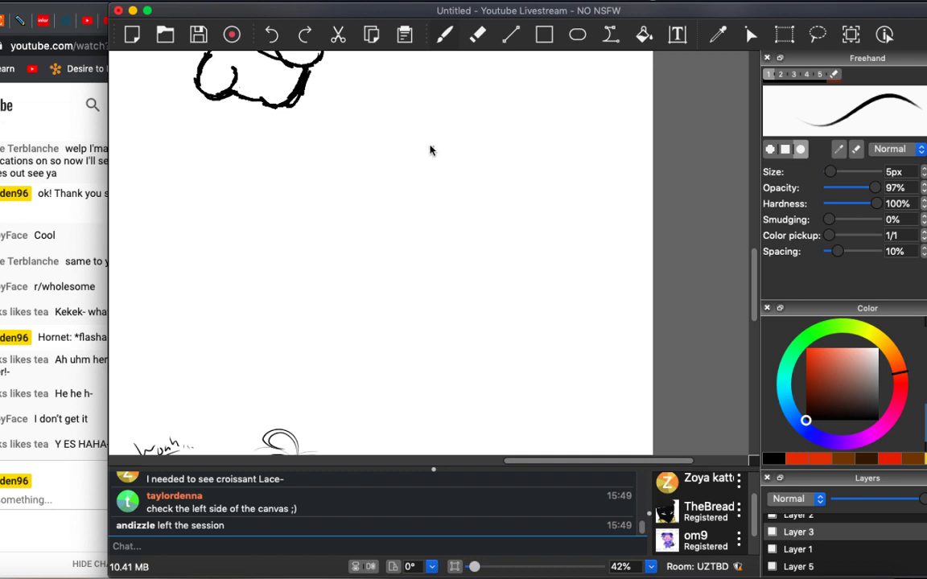
key("super+Tab")
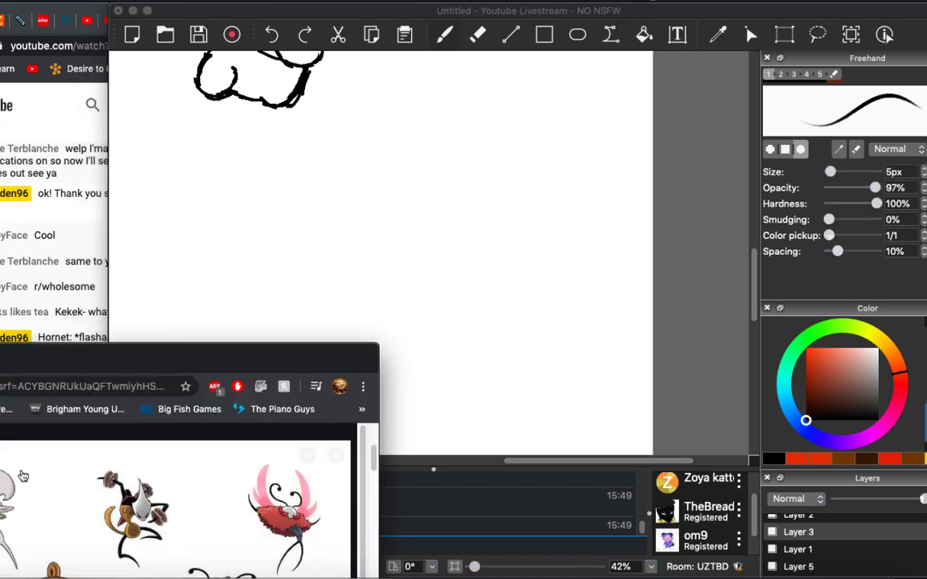
left_click(484, 132)
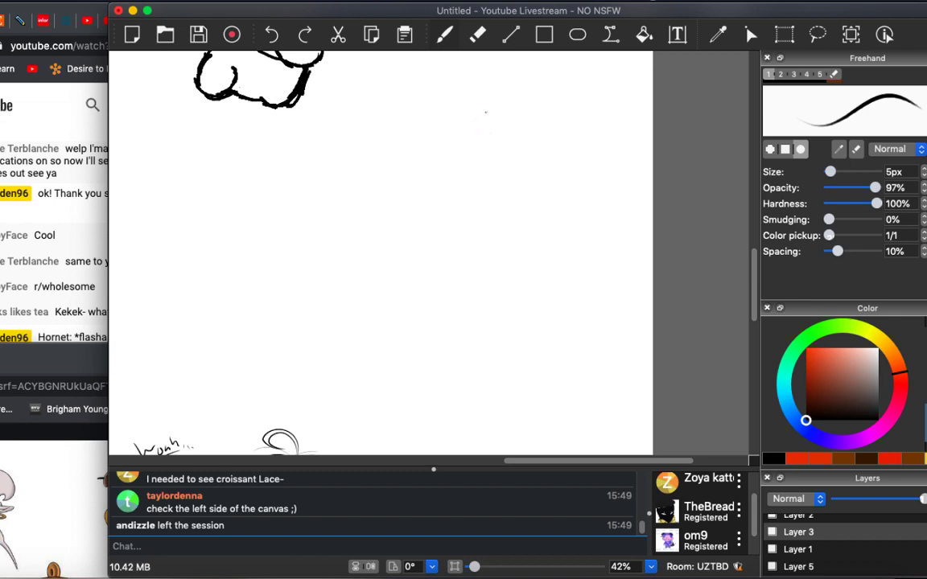
left_click_drag(458, 137, 522, 112)
left_click_drag(464, 128, 469, 157)
left_click_drag(494, 119, 540, 137)
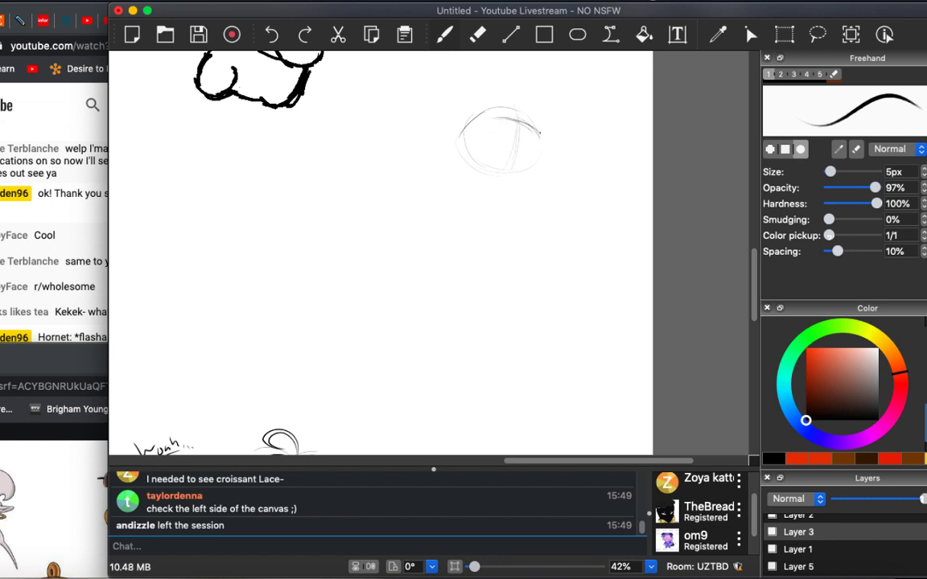
Sketch two narrow eyes under the brow guide and draw the curved outer contour with its pointed inner edge along the head's left side.
scroll(529, 137, "down", 3)
scroll(519, 129, "up", 5)
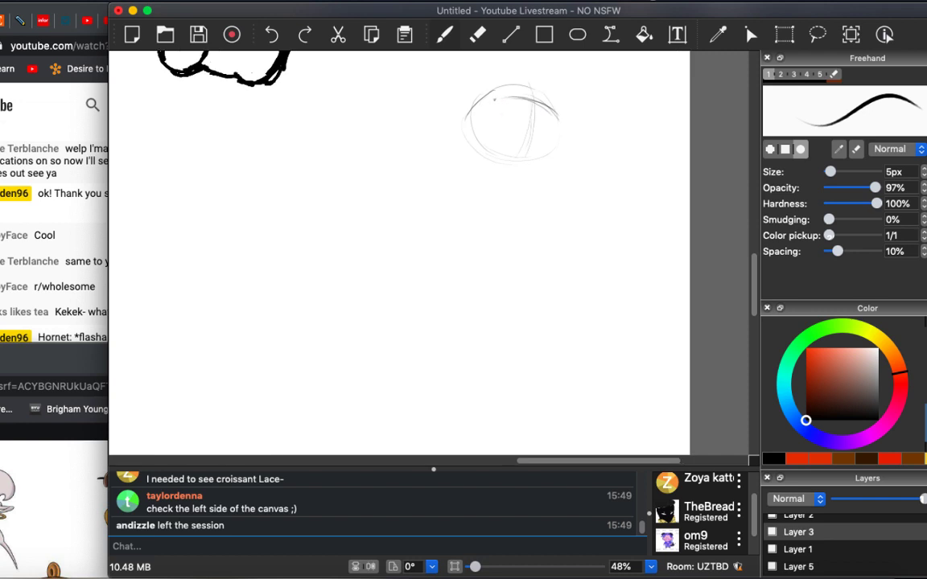
left_click_drag(499, 93, 526, 102)
left_click_drag(491, 102, 504, 112)
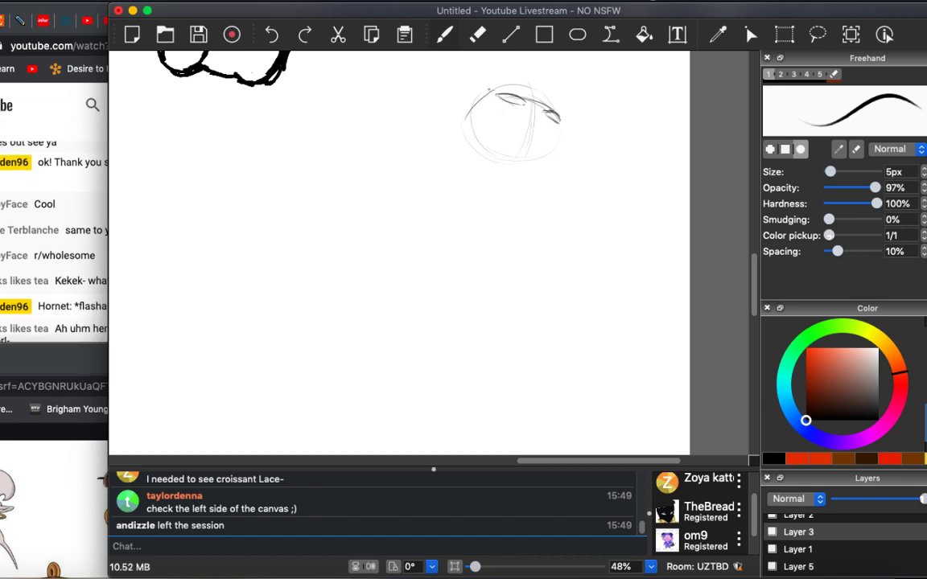
mouse_move(494, 82)
left_mouse_down()
mouse_move(459, 121)
mouse_move(467, 97)
mouse_move(456, 144)
mouse_move(444, 146)
mouse_move(464, 150)
mouse_move(467, 133)
mouse_move(492, 125)
mouse_move(466, 159)
left_mouse_up()
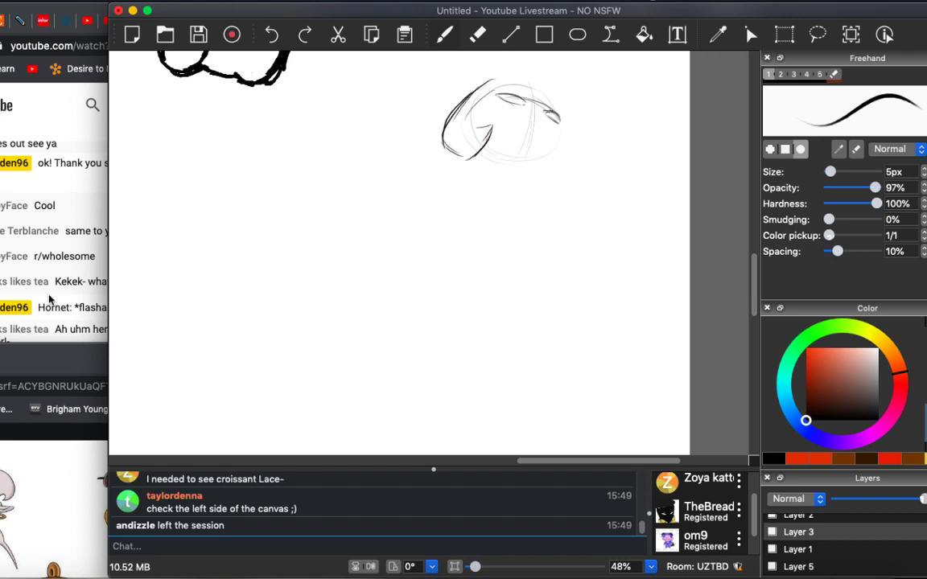
Switch to the YouTube live chat and send the message "COULDA DROPPED THEM!!!".
left_click(2, 284)
left_click(101, 494)
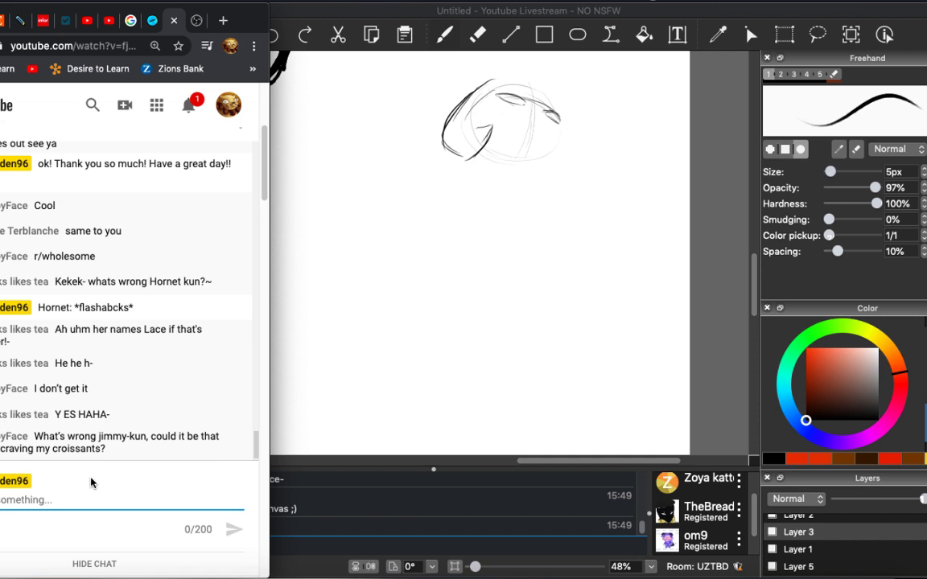
type("ZELDA DROPPED T")
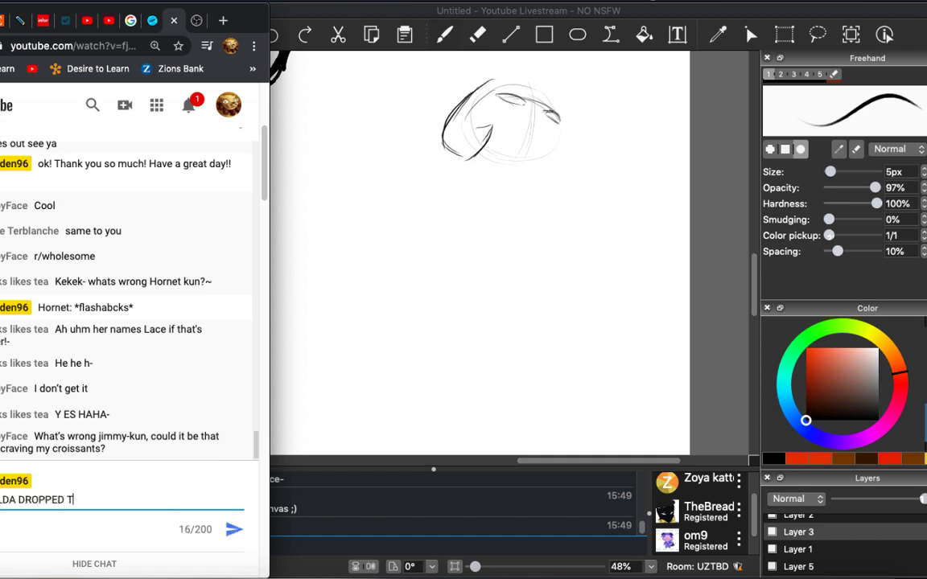
type("HEM!")
key("Return")
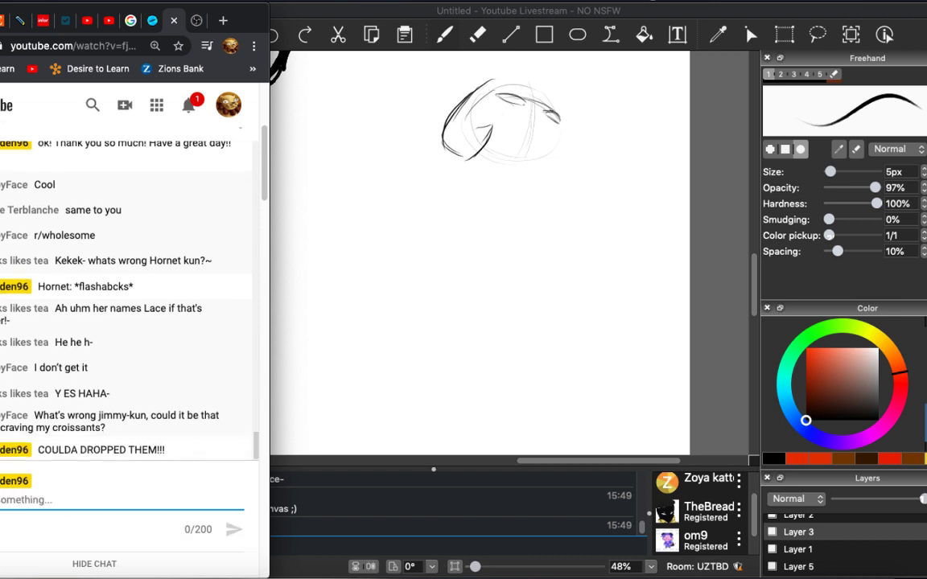
Return to the drawing canvas, extend the outer contour over the top and down the head's right side, and tidy the lines with the eraser.
left_click(337, 266)
left_click(9, 452)
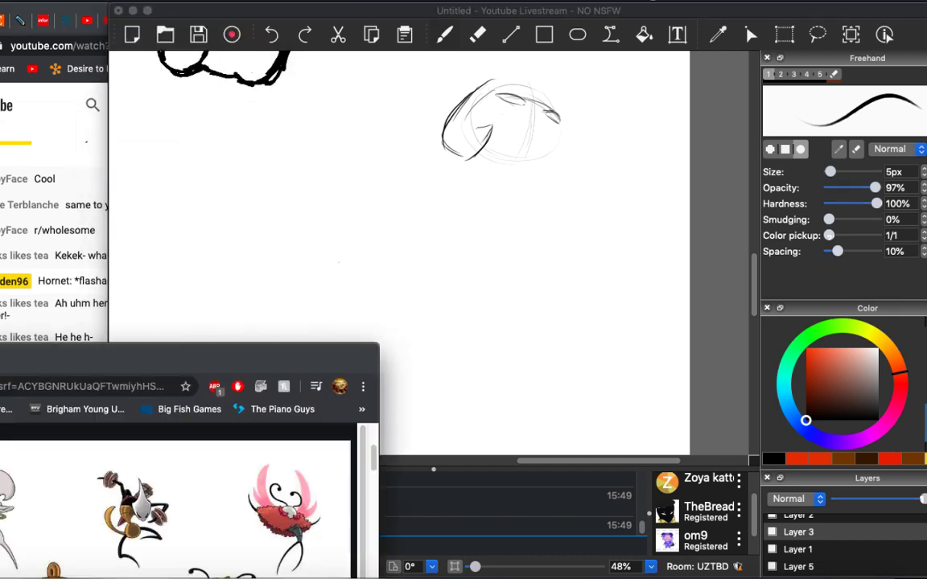
left_click(523, 95)
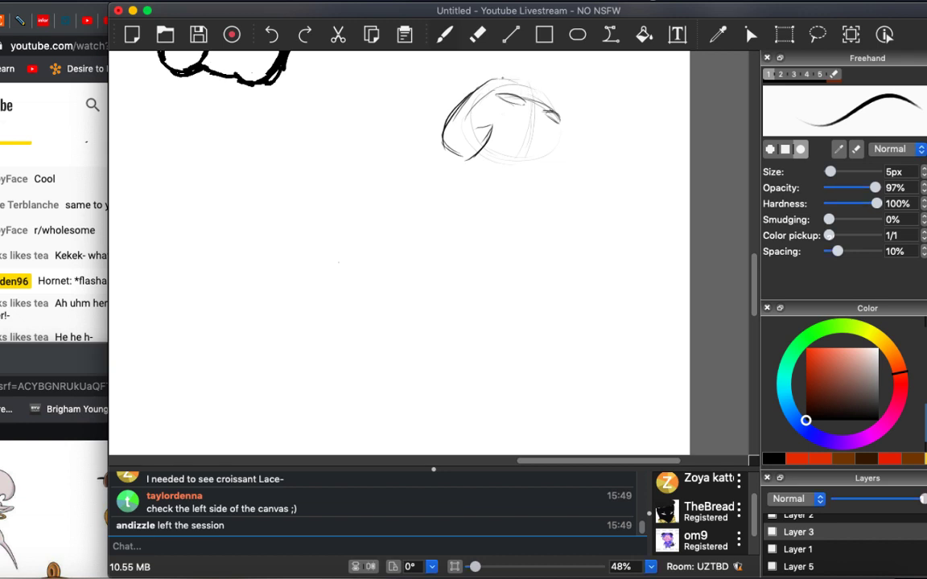
mouse_move(485, 81)
left_mouse_down()
mouse_move(557, 99)
mouse_move(576, 169)
left_mouse_up()
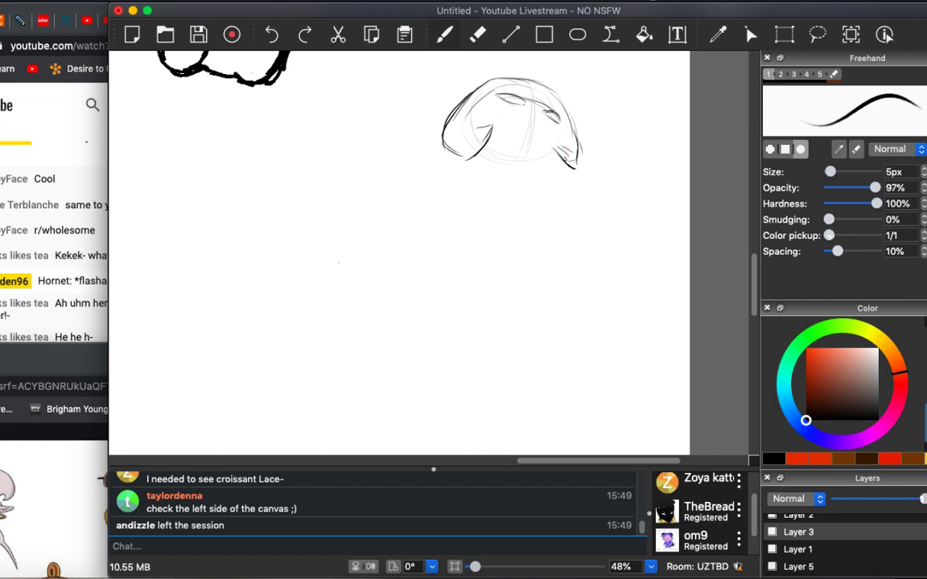
left_click_drag(462, 87, 448, 94)
key("e")
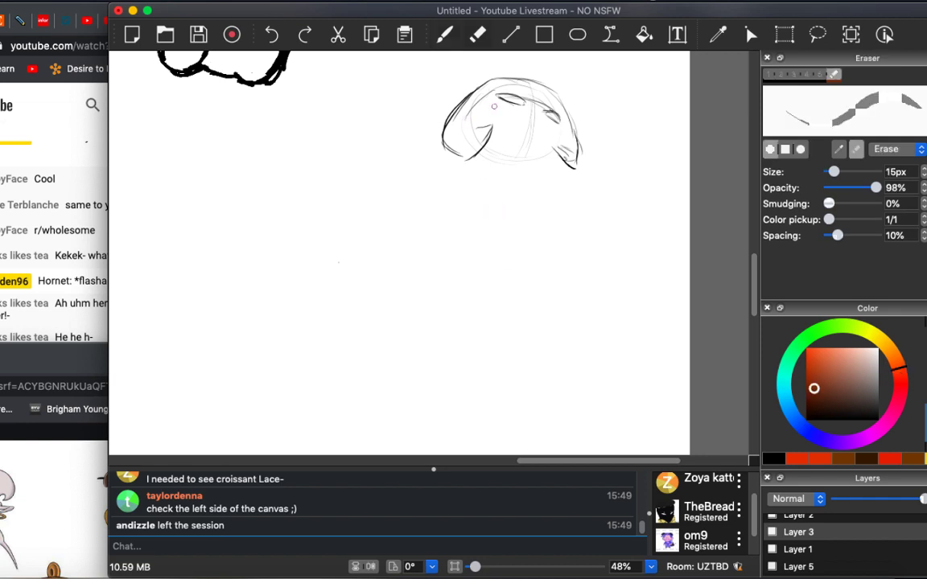
mouse_move(422, 230)
left_mouse_down()
mouse_move(479, 247)
mouse_move(497, 341)
mouse_move(490, 176)
left_mouse_up()
Sketch a second round head with the Freehand brush to the left of the first, strengthen its lower-left contour, and undo the last stroke.
key("b")
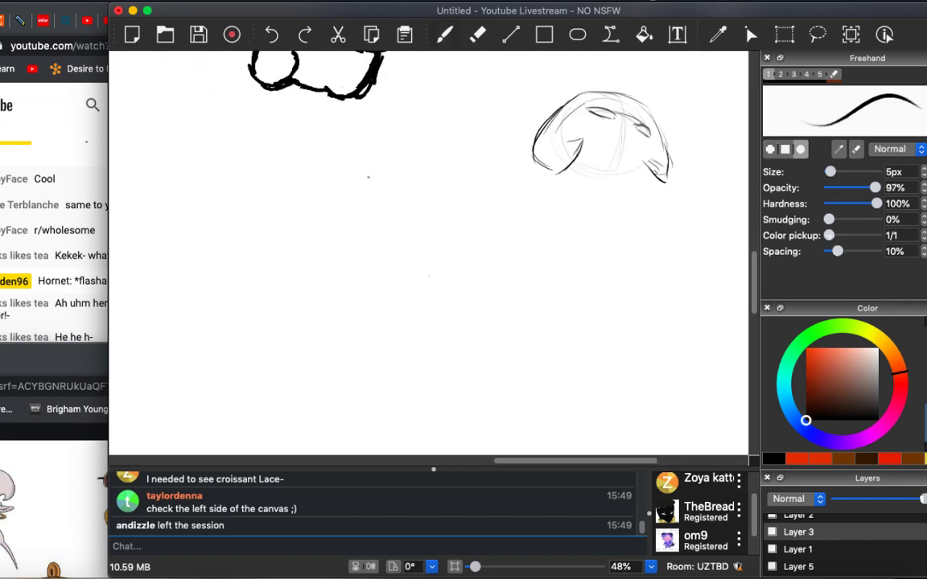
mouse_move(366, 159)
left_mouse_down()
mouse_move(351, 202)
mouse_move(380, 226)
mouse_move(378, 148)
mouse_move(422, 151)
left_mouse_up()
mouse_move(354, 205)
left_mouse_down()
mouse_move(422, 227)
mouse_move(429, 152)
left_mouse_up()
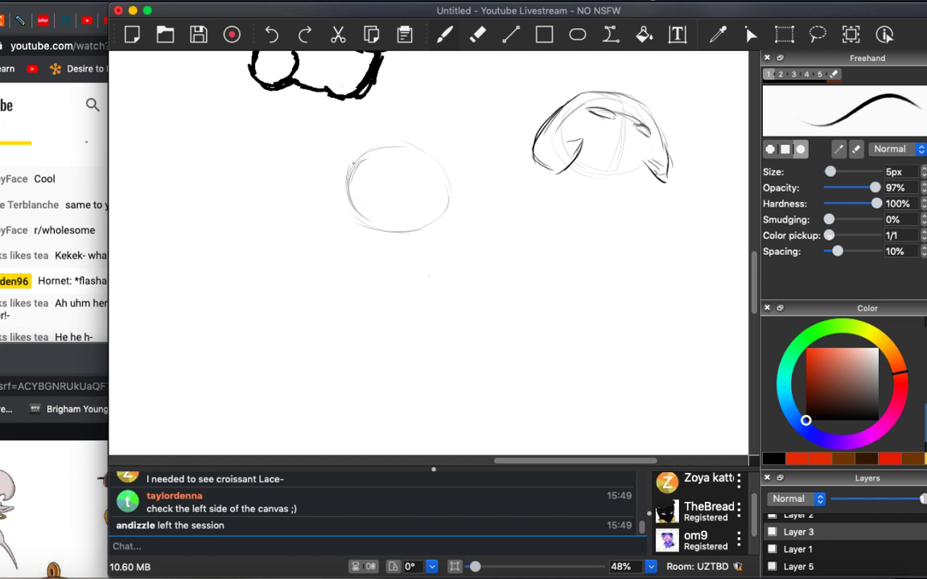
mouse_move(354, 157)
left_mouse_down()
mouse_move(362, 223)
mouse_move(379, 234)
mouse_move(412, 248)
mouse_move(377, 232)
mouse_move(429, 240)
mouse_move(403, 235)
mouse_move(459, 210)
left_mouse_up()
key("ctrl+z")
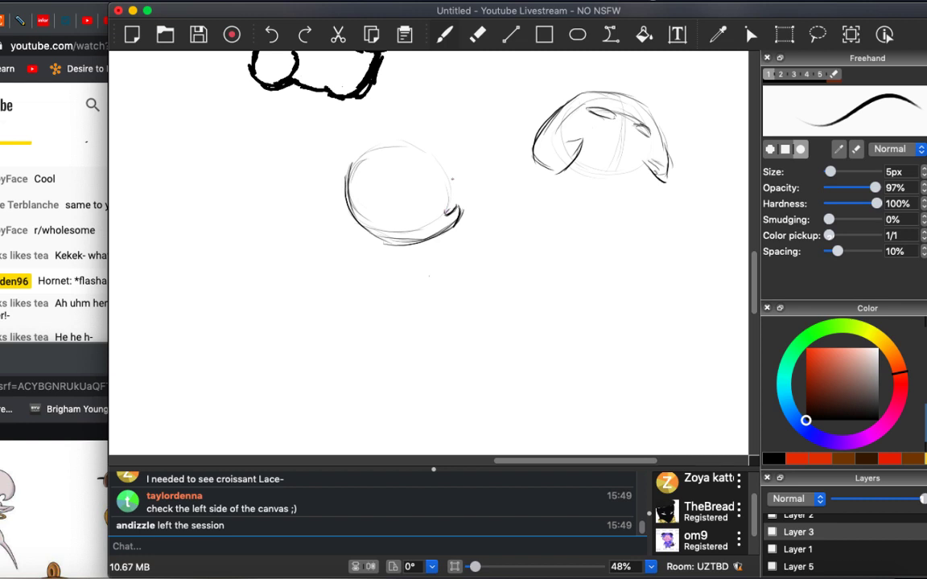
Darken the second head's right contour, add a small oval eye near that edge, and sketch two collar shapes beneath the head.
left_click_drag(443, 155, 461, 211)
left_click_drag(471, 232, 457, 262)
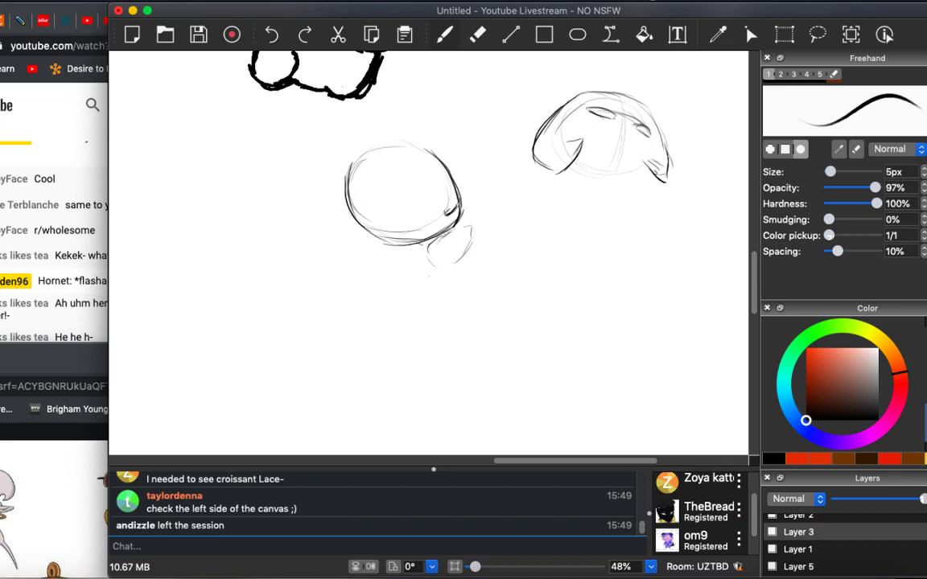
mouse_move(427, 247)
left_mouse_down()
mouse_move(421, 262)
mouse_move(404, 261)
left_mouse_up()
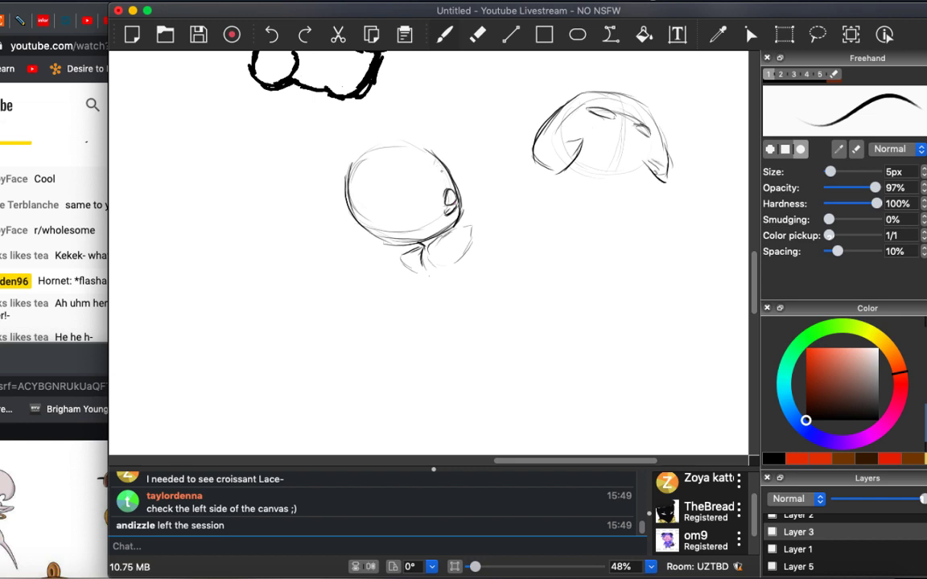
Erase the second head's right side and eye, and redraw the top and right contour with a short curved line inside.
left_click_drag(424, 159, 441, 201)
key("e")
left_click_drag(449, 197, 432, 139)
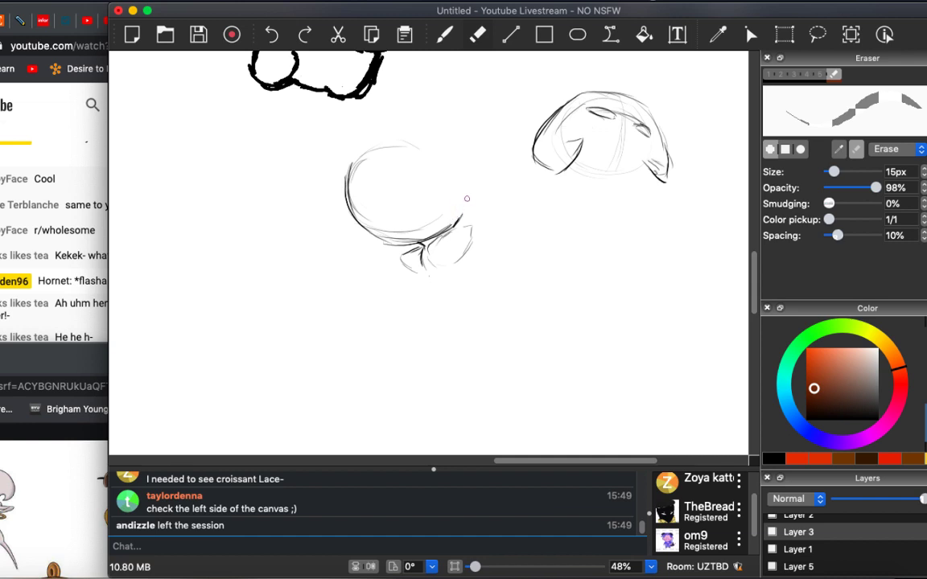
key("b")
mouse_move(346, 154)
left_mouse_down()
mouse_move(401, 141)
mouse_move(452, 160)
mouse_move(462, 211)
left_mouse_up()
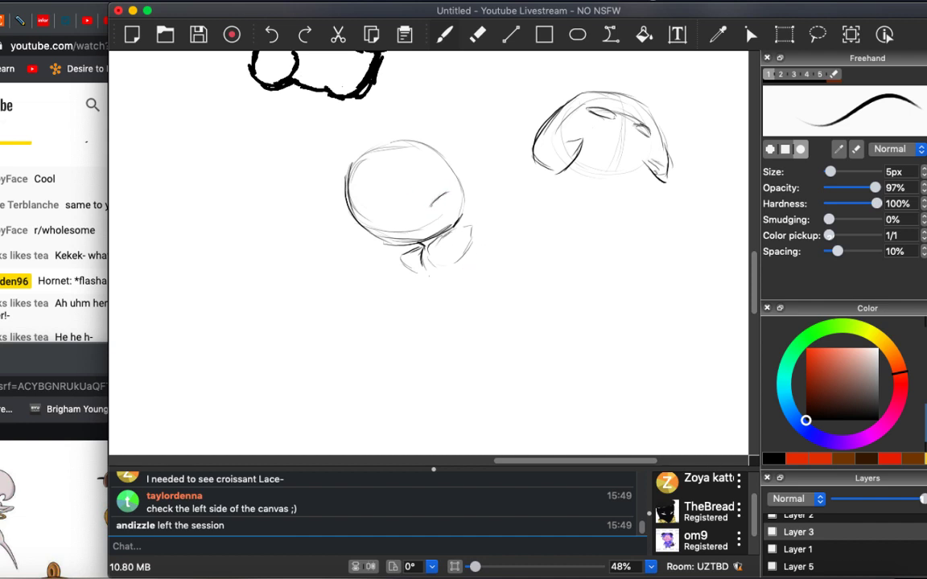
Sketch the narrow eye on the round head and darken the front edge of the head outline.
mouse_move(431, 204)
left_mouse_down()
mouse_move(456, 182)
mouse_move(449, 183)
left_mouse_up()
key("e")
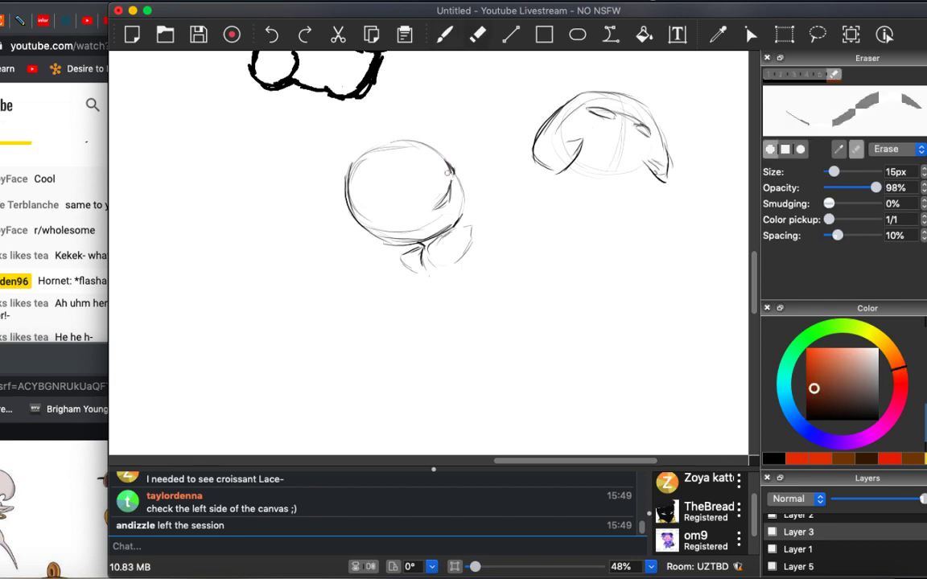
key("b")
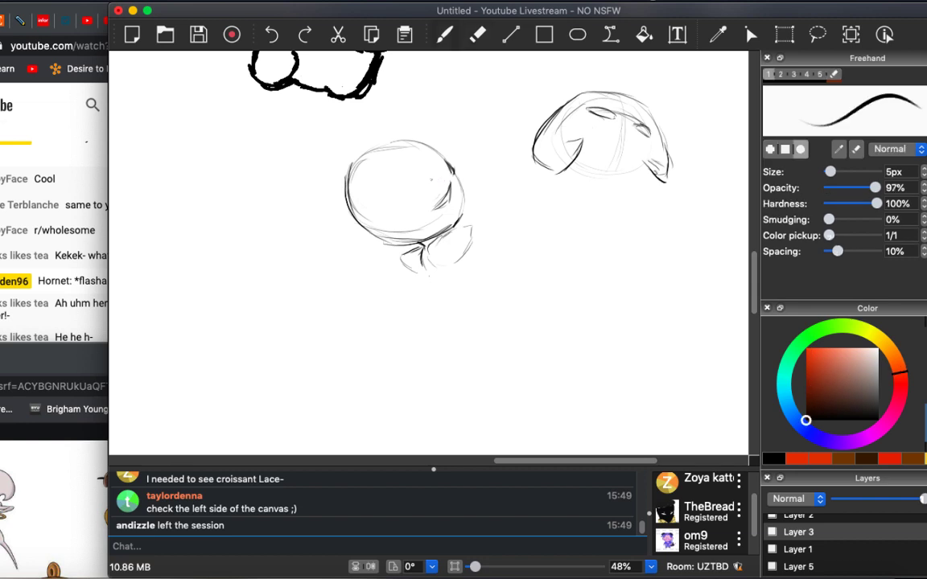
left_click_drag(441, 185, 434, 187)
left_click_drag(455, 174, 464, 206)
Sketch a long diagonal arm line from the collar and a curved torso line running down below the neck.
left_click_drag(460, 262, 515, 317)
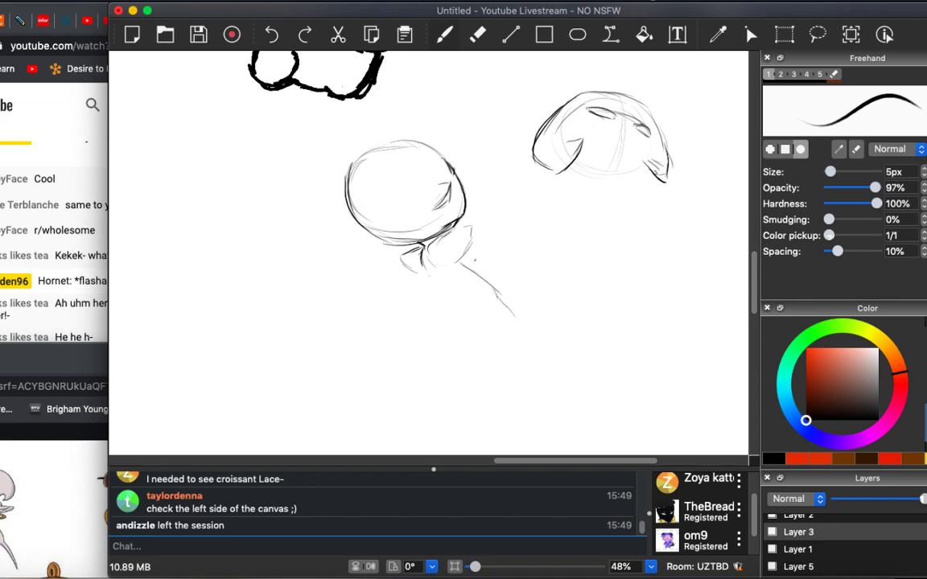
left_click_drag(422, 230, 533, 338)
left_click_drag(465, 275, 492, 321)
left_click_drag(520, 312, 544, 353)
mouse_move(456, 265)
left_mouse_down()
mouse_move(462, 325)
mouse_move(450, 364)
left_mouse_up()
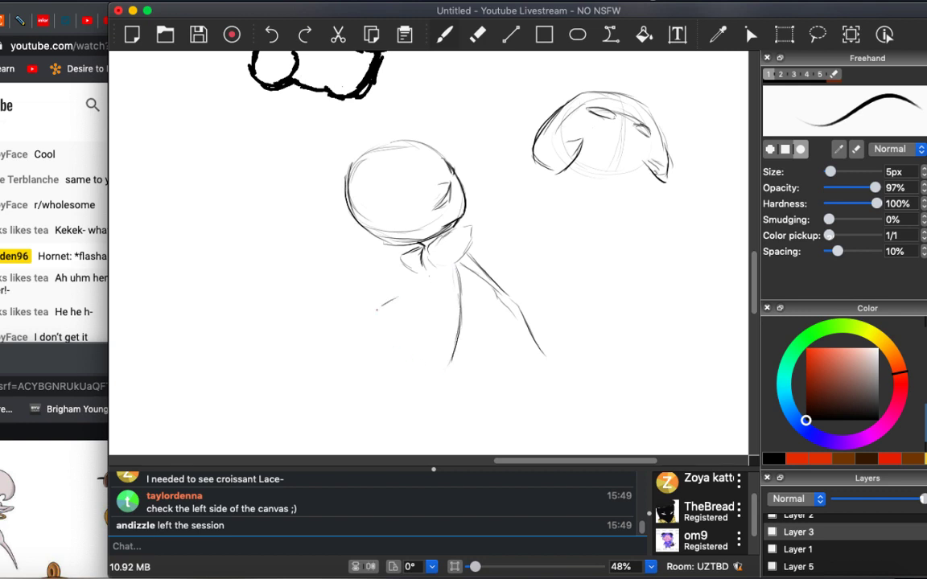
Sketch the wide abdomen and inner chest line, adding one long leg line beneath the torso.
mouse_move(398, 298)
left_mouse_down()
mouse_move(359, 334)
mouse_move(380, 372)
mouse_move(372, 365)
mouse_move(405, 389)
mouse_move(357, 339)
mouse_move(388, 385)
mouse_move(355, 340)
mouse_move(385, 393)
left_mouse_up()
scroll(450, 341, "down", 5)
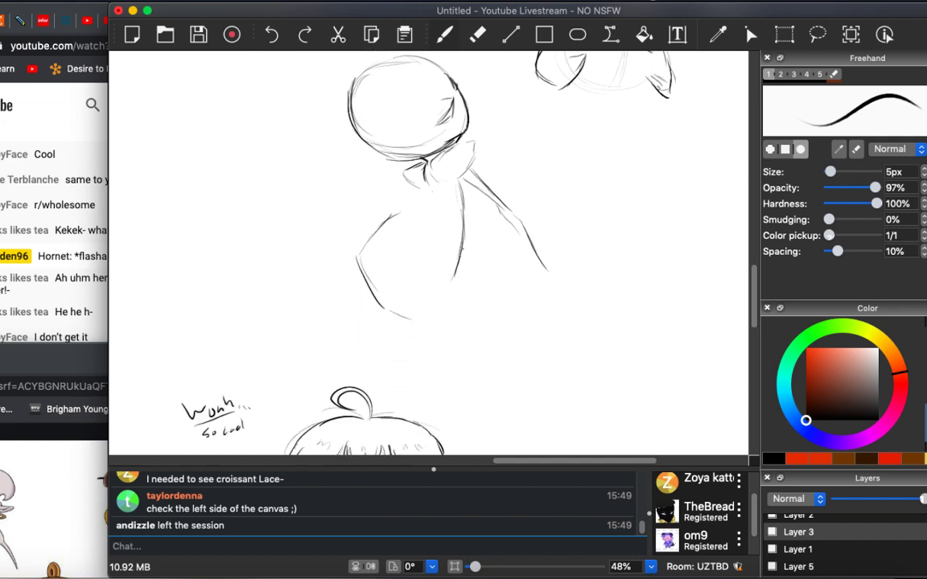
left_click_drag(463, 233, 440, 323)
mouse_move(428, 183)
left_mouse_down()
mouse_move(441, 197)
mouse_move(443, 231)
left_mouse_up()
left_click_drag(361, 192, 449, 232)
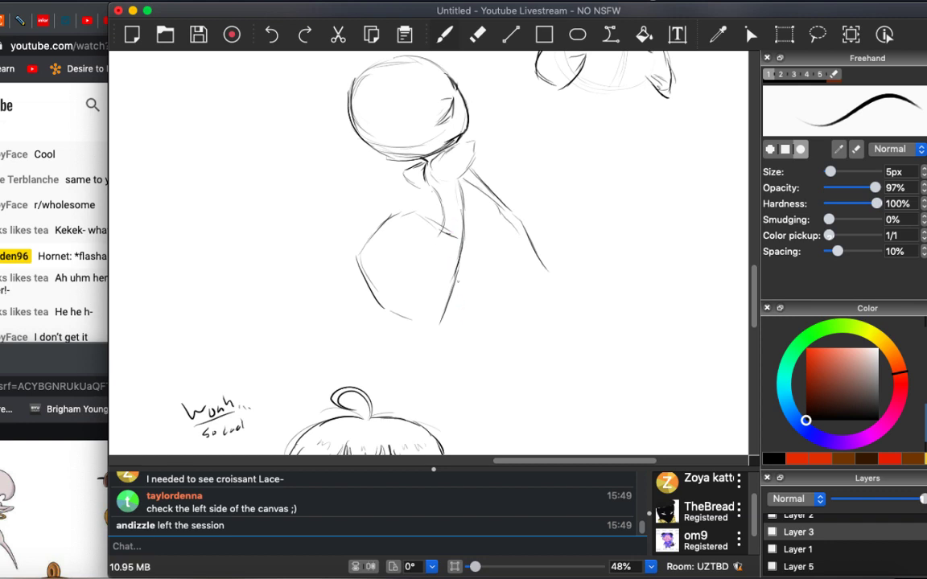
left_click_drag(458, 310, 483, 420)
Erase the lower part of the diagonal arm line and redraw the forearm bent upward with an open hand.
key("e")
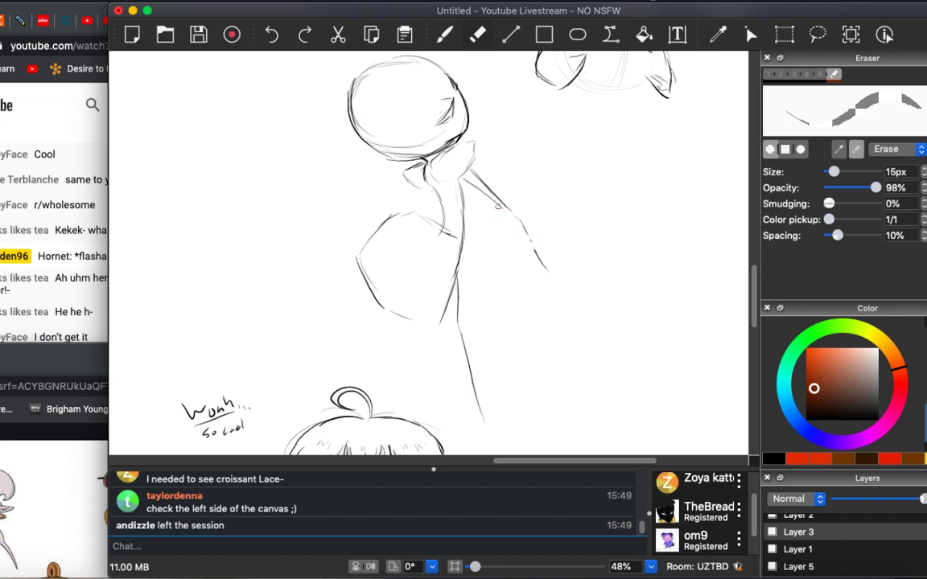
left_click_drag(515, 210, 541, 257)
key("b")
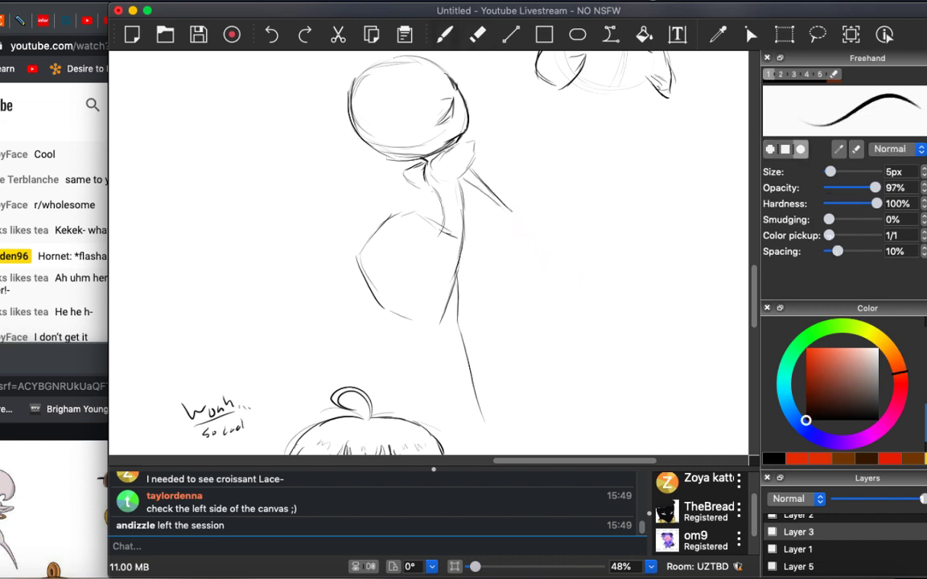
mouse_move(511, 209)
left_mouse_down()
mouse_move(541, 178)
mouse_move(523, 196)
left_mouse_up()
mouse_move(475, 181)
left_mouse_down()
mouse_move(511, 210)
mouse_move(543, 151)
mouse_move(549, 158)
mouse_move(553, 135)
mouse_move(557, 145)
mouse_move(533, 150)
mouse_move(558, 144)
left_mouse_up()
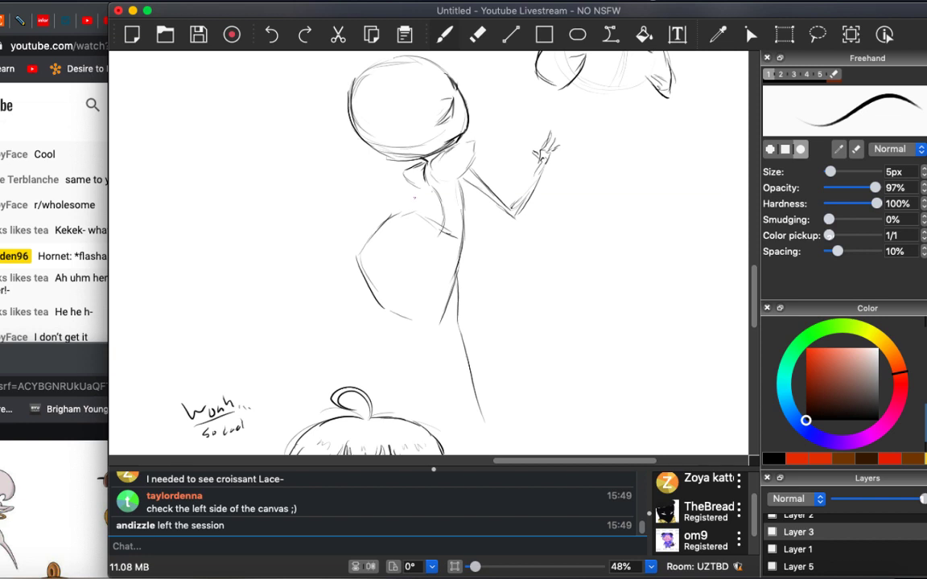
Draw a long thin needle across the chest and past the bent elbow, with a curled handle behind the figure.
left_click_drag(479, 193, 381, 210)
key("super+z")
left_click_drag(475, 198, 372, 193)
left_click_drag(513, 214, 378, 195)
left_click_drag(483, 203, 402, 197)
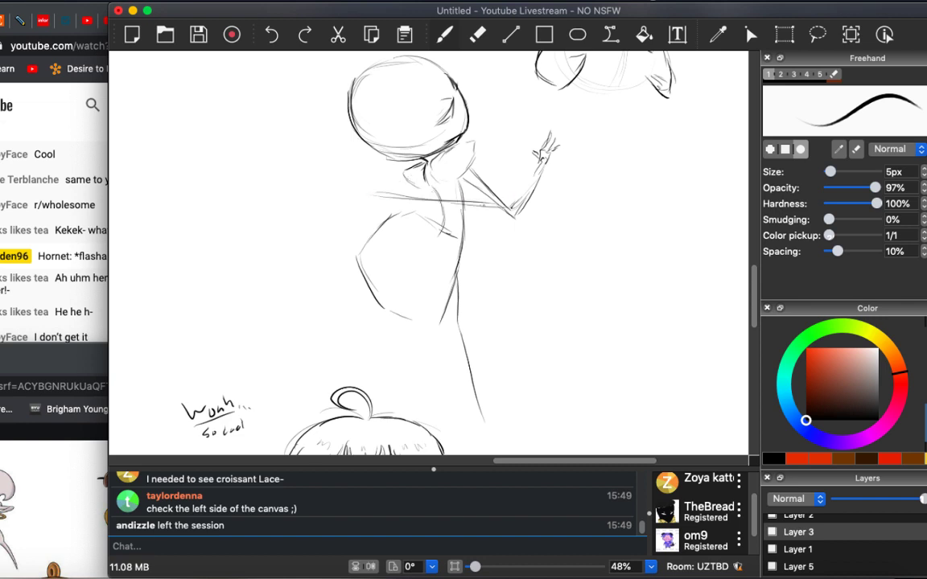
left_click_drag(461, 188, 433, 184)
left_click_drag(532, 192, 477, 185)
left_click_drag(599, 213, 487, 193)
mouse_move(361, 192)
left_mouse_down()
mouse_move(294, 174)
mouse_move(321, 190)
mouse_move(286, 166)
mouse_move(334, 165)
mouse_move(291, 189)
mouse_move(275, 177)
mouse_move(315, 193)
mouse_move(383, 199)
left_mouse_up()
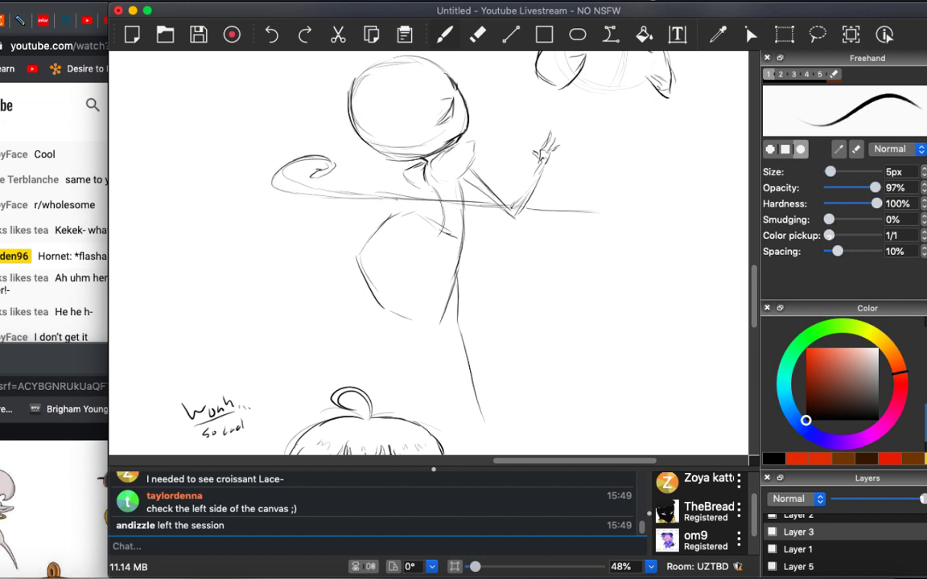
Sketch the lowered rear arm with its hand, and reinforce the abdomen outline with short leg lines below it.
mouse_move(406, 165)
left_mouse_down()
mouse_move(420, 173)
mouse_move(332, 228)
mouse_move(313, 249)
mouse_move(318, 242)
mouse_move(321, 249)
left_mouse_up()
left_click_drag(300, 212, 312, 204)
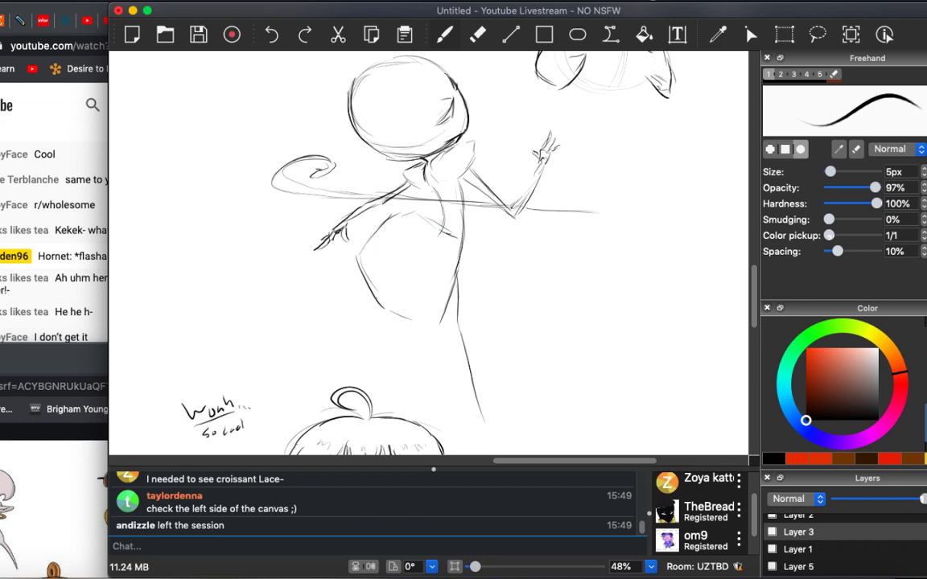
left_click_drag(368, 257, 362, 283)
left_click_drag(384, 319, 404, 327)
left_click_drag(405, 326, 408, 345)
mouse_move(365, 296)
left_mouse_down()
mouse_move(421, 326)
mouse_move(413, 390)
left_mouse_up()
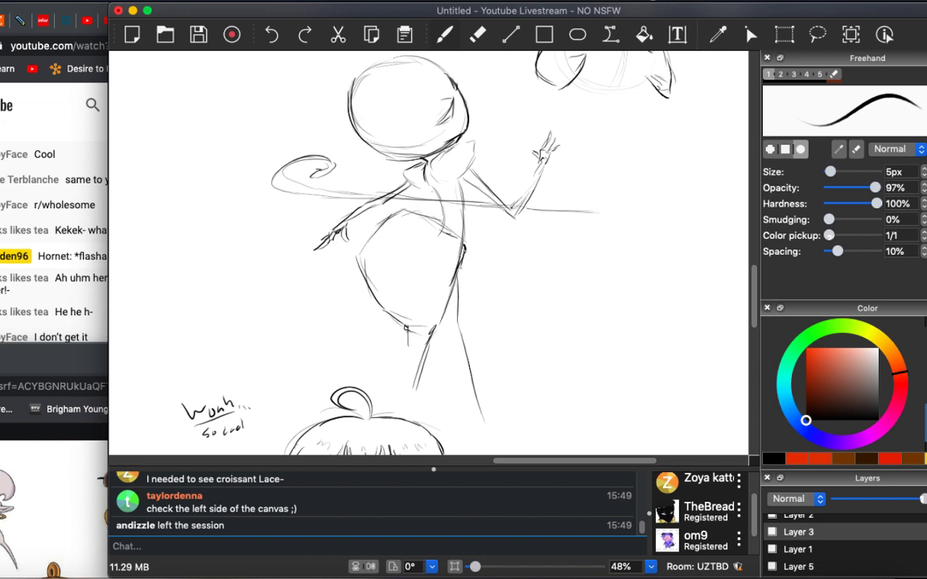
Darken the neck, chest and raised arm lines, and reinforce the needle's blade beyond the elbow.
left_click_drag(411, 157, 421, 189)
mouse_move(386, 161)
left_mouse_down()
mouse_move(404, 204)
mouse_move(449, 227)
left_mouse_up()
left_click_drag(400, 193, 403, 205)
left_click_drag(519, 210, 619, 207)
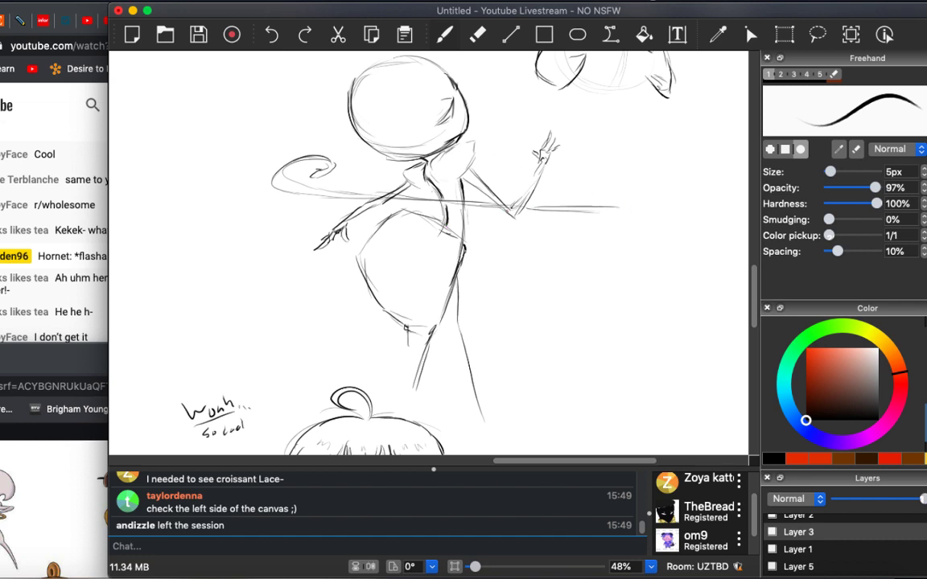
mouse_move(460, 179)
left_mouse_down()
mouse_move(465, 189)
mouse_move(481, 151)
left_mouse_up()
left_click_drag(451, 187, 473, 193)
key("e")
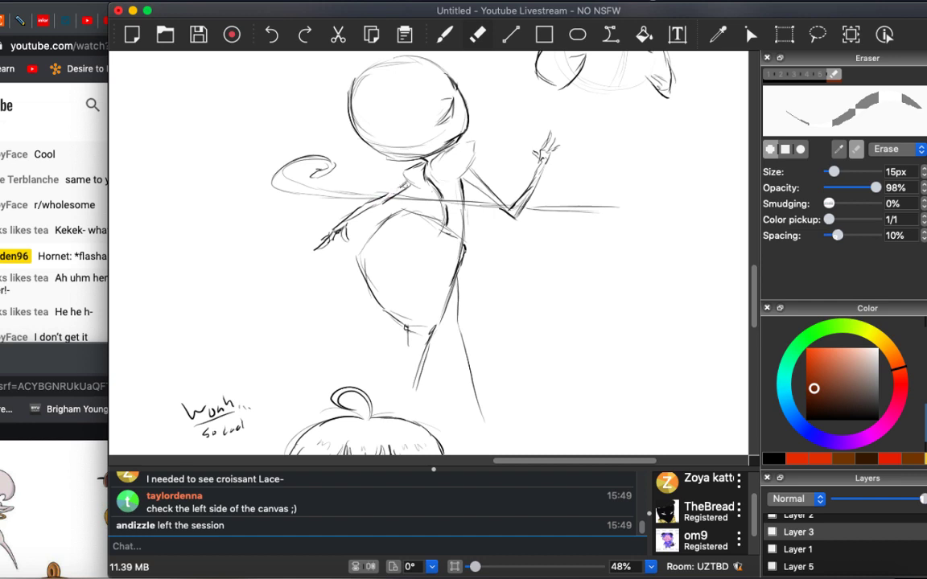
key("b")
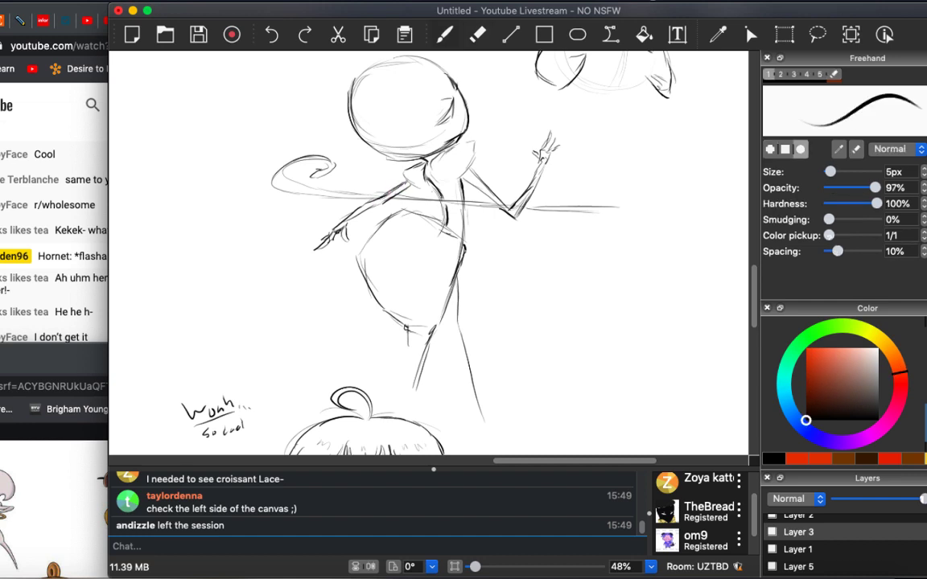
Sketch the curved face opening and the small hooked shape on the front of the head, and darken the chin.
scroll(393, 120, "up", 4)
scroll(393, 120, "left", 2)
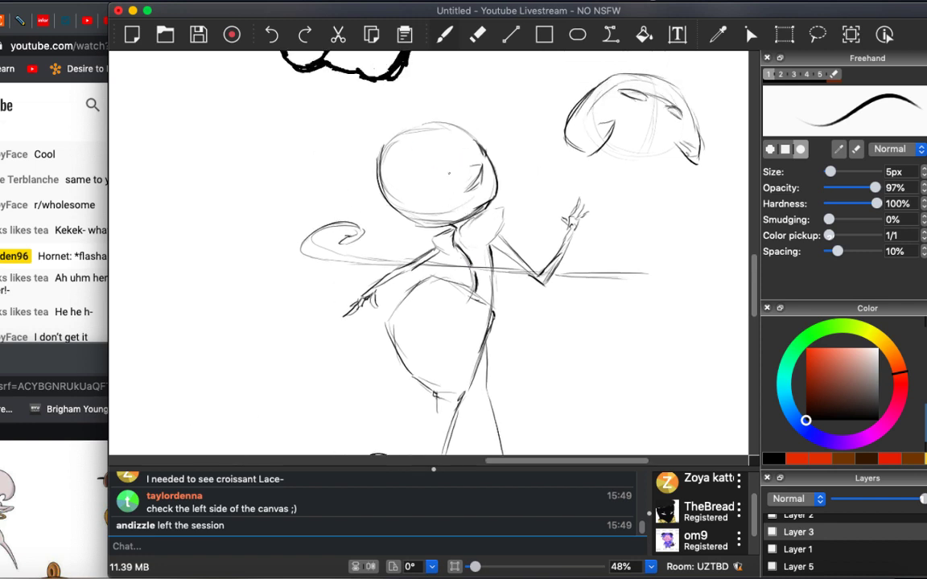
left_click_drag(449, 173, 470, 200)
mouse_move(429, 122)
left_mouse_down()
mouse_move(408, 126)
mouse_move(504, 161)
mouse_move(444, 146)
left_mouse_up()
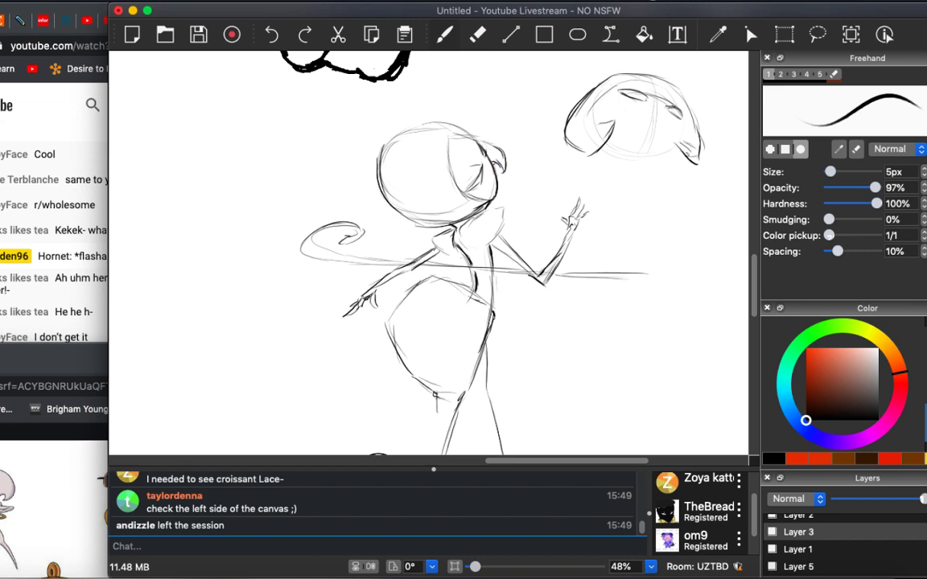
mouse_move(428, 184)
left_mouse_down()
mouse_move(444, 178)
mouse_move(444, 167)
mouse_move(445, 184)
left_mouse_up()
left_click_drag(474, 191, 491, 201)
left_click_drag(446, 180, 438, 190)
left_click_drag(442, 186, 424, 198)
left_click_drag(386, 140, 378, 176)
Clean up the sketch lines where the needle crosses the bent elbow and the rear shoulder.
scroll(396, 122, "down", 3)
key("e")
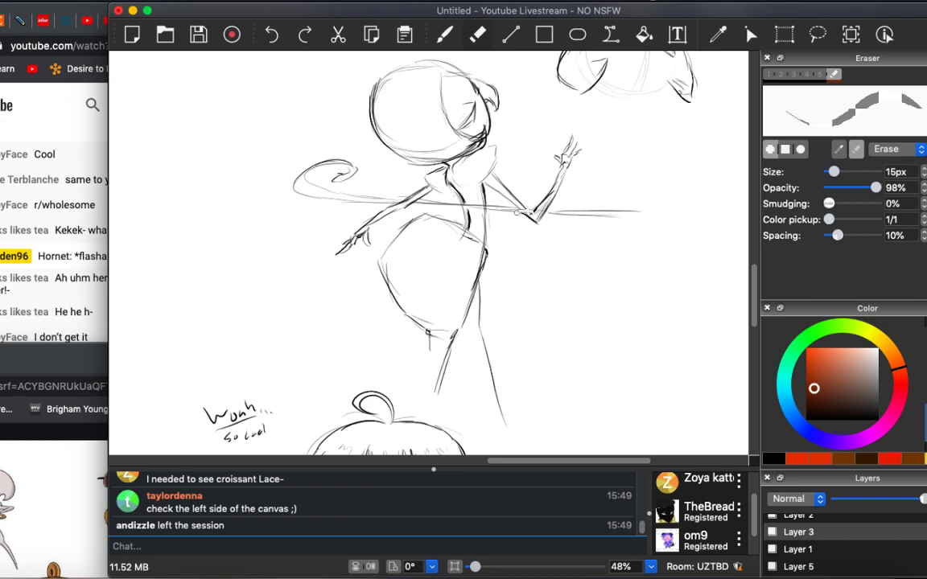
key("b")
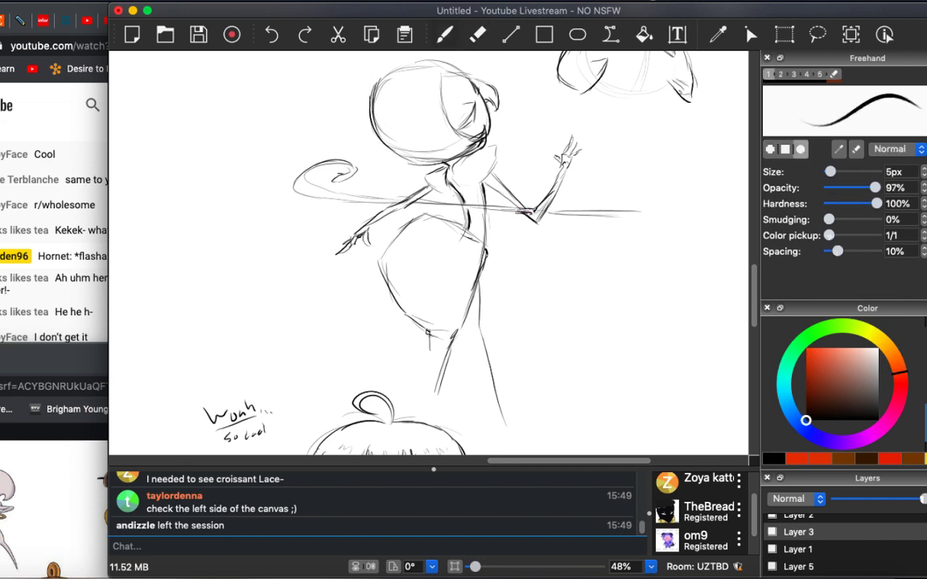
key("e")
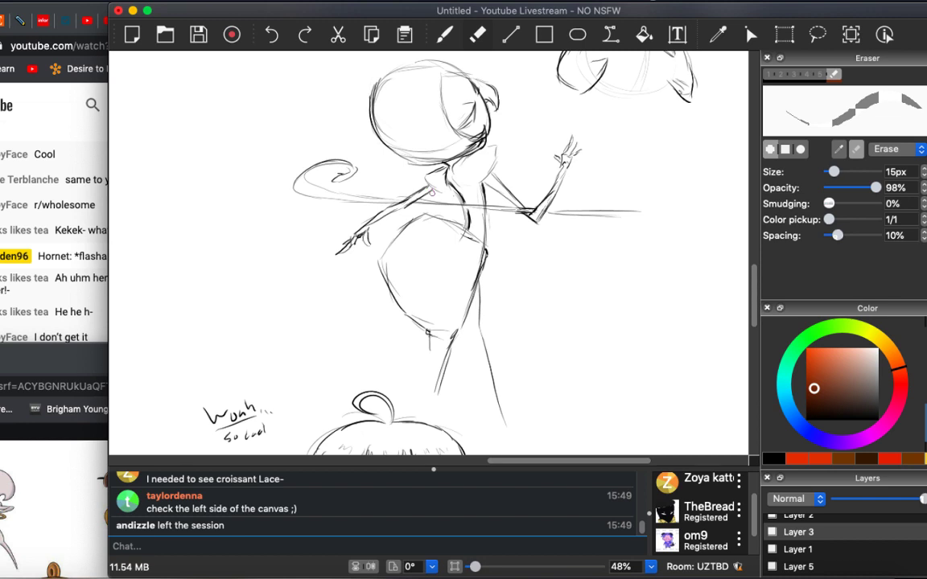
key("b")
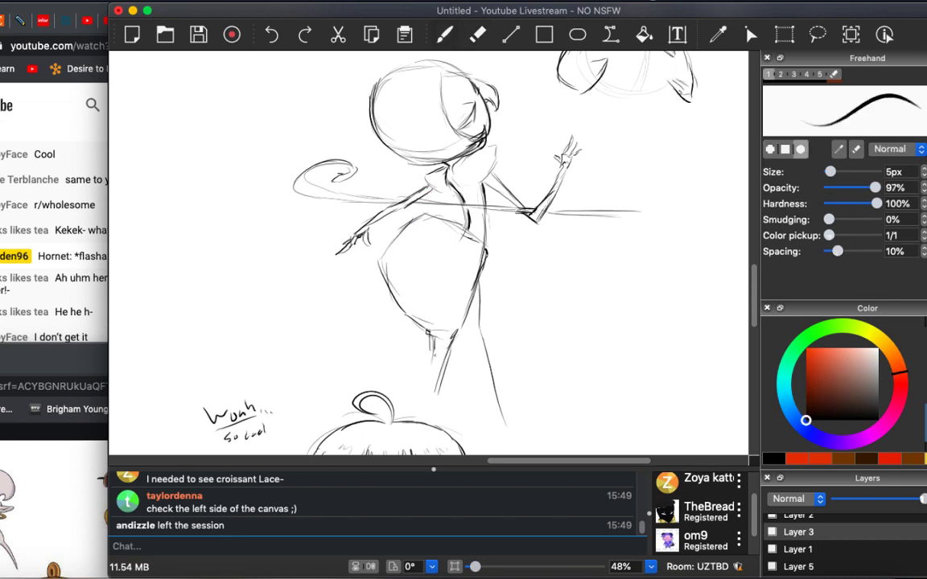
Draw the rear leg below the abdomen, then erase and redraw the lower part of the front leg.
left_click_drag(432, 348, 434, 399)
left_click_drag(481, 331, 498, 407)
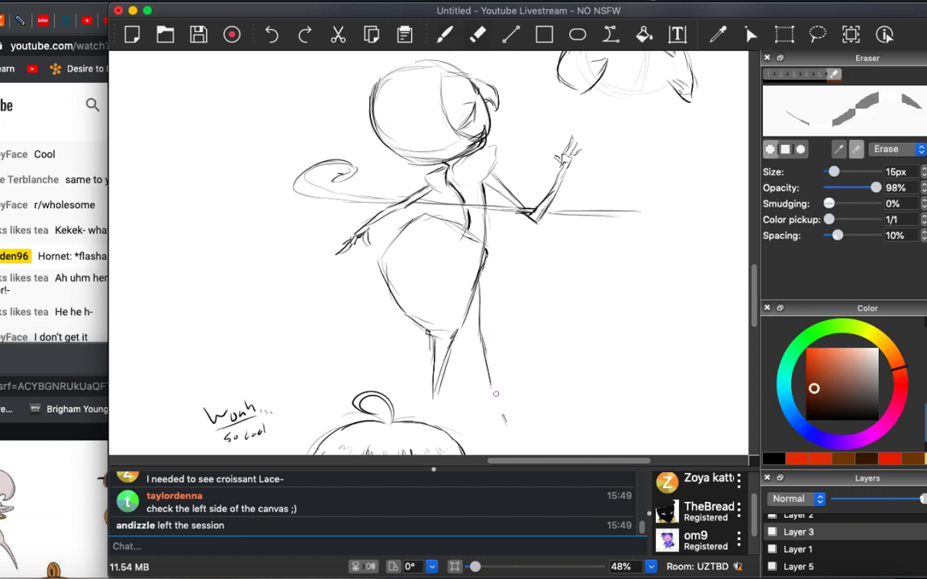
left_click_drag(483, 346, 504, 420)
left_click_drag(481, 333, 495, 408)
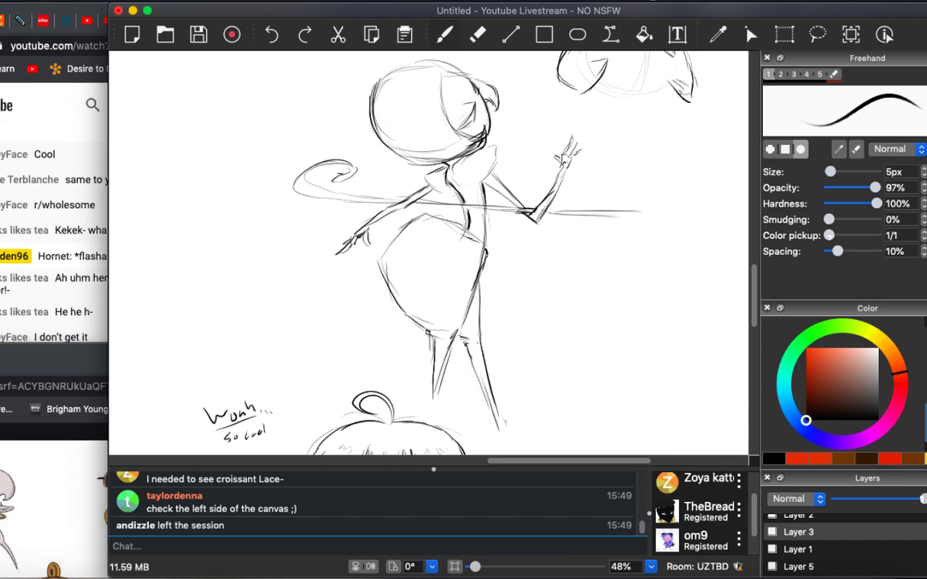
scroll(434, 249, "up", 3)
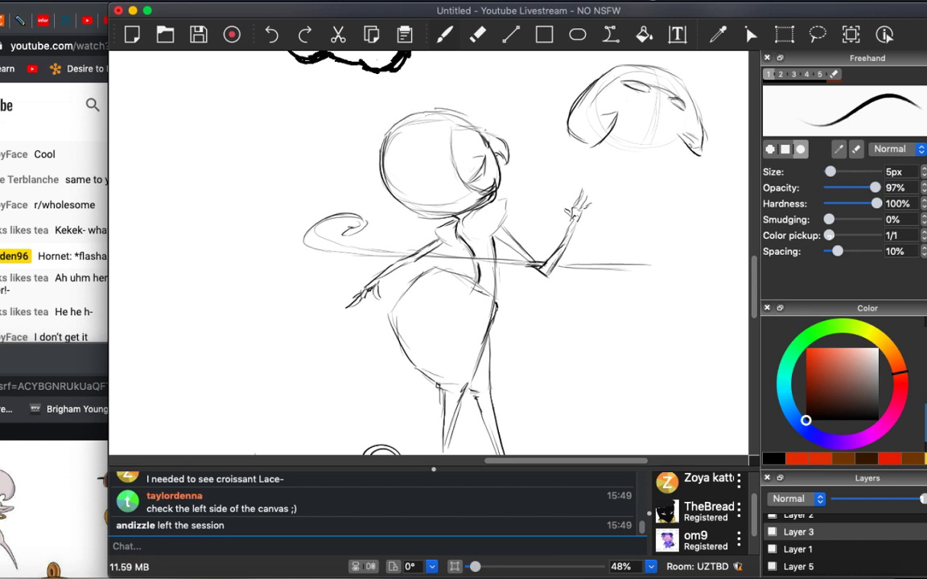
Switch to the browser, bring the reference image search window into full view and return to its search field.
left_click(96, 269)
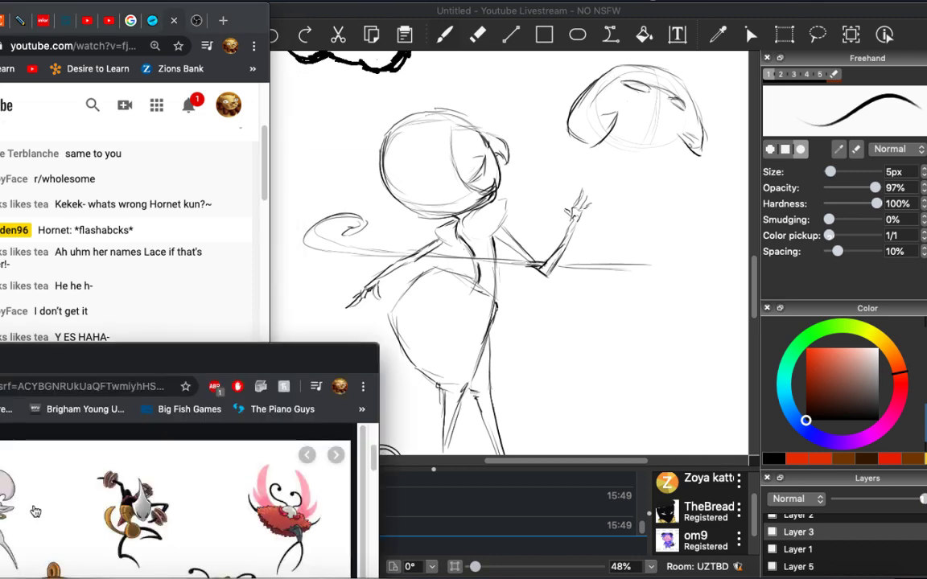
left_click_drag(186, 352, 311, 218)
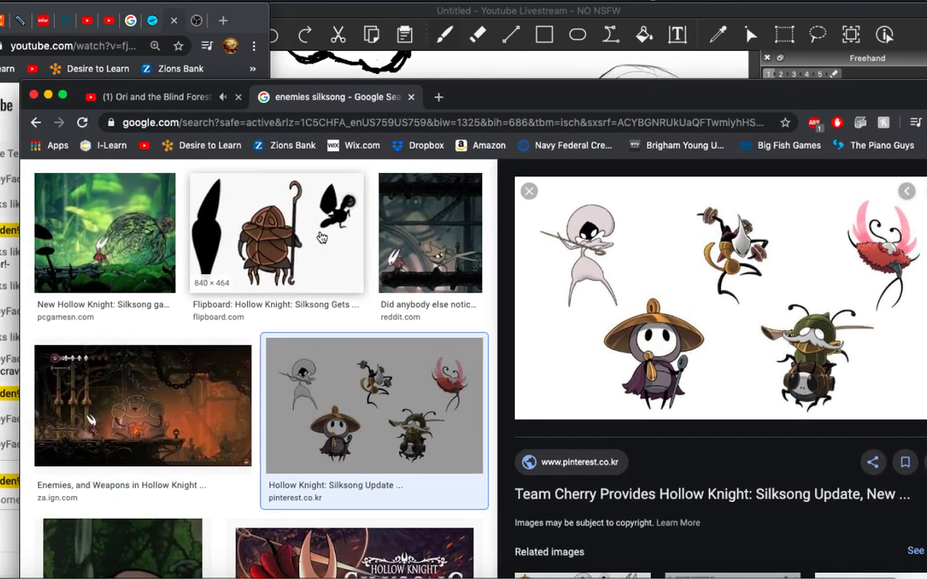
scroll(386, 185, "up", 5)
scroll(400, 201, "down", 1)
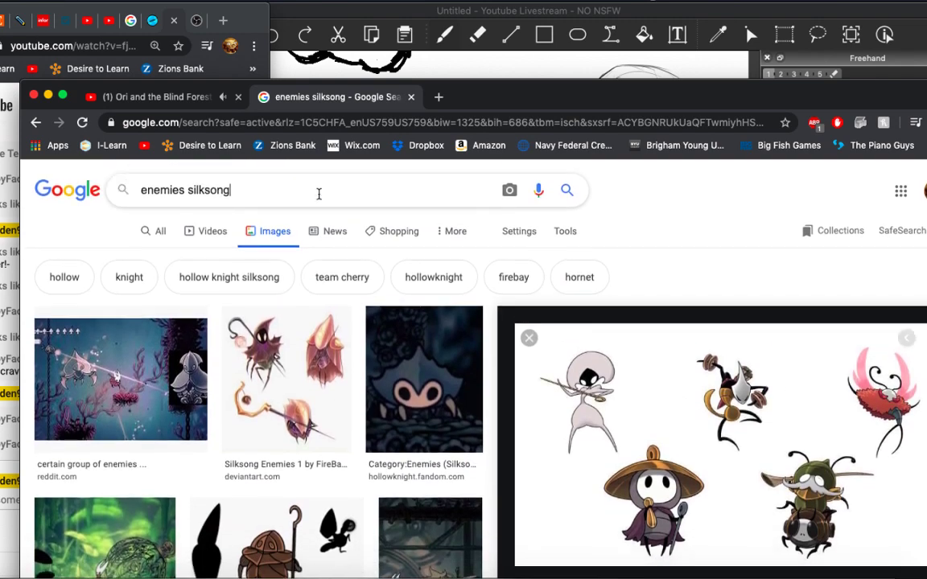
Search Google Images for "chakra hollow knight".
left_click(326, 183)
type("cha")
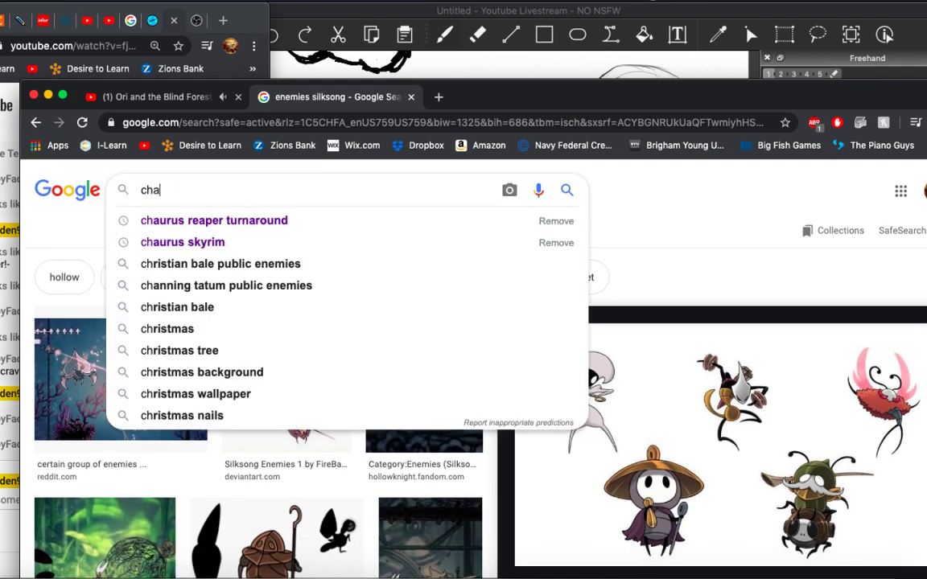
type("kra holl")
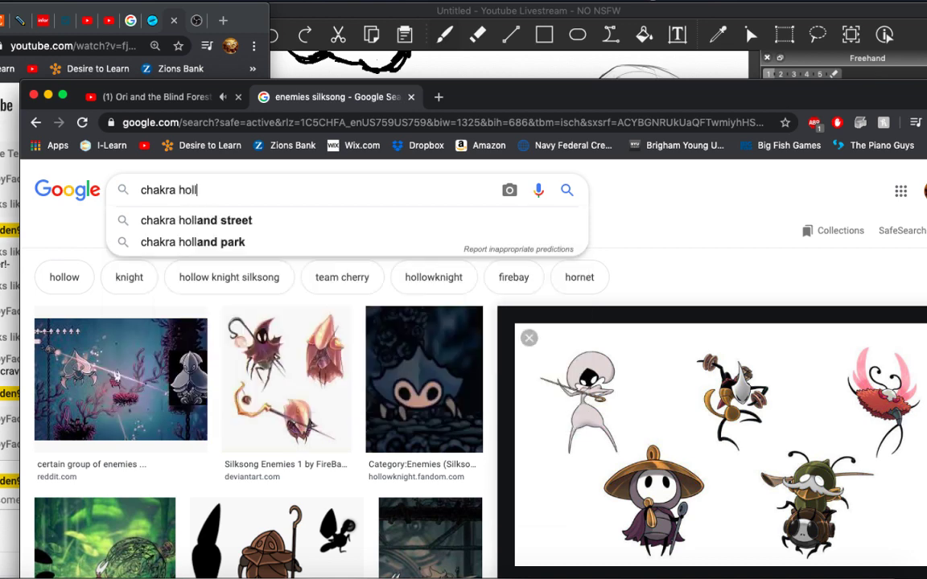
type("ow knight")
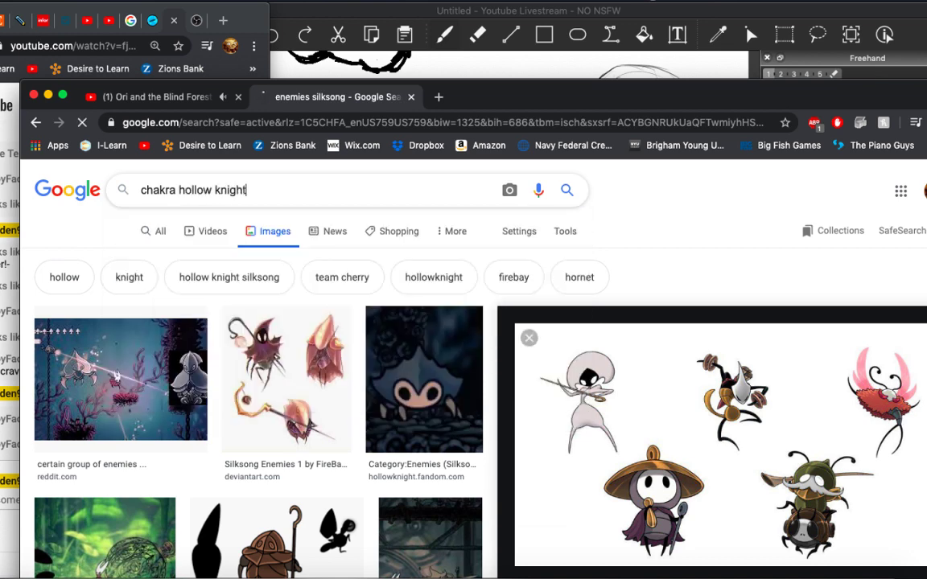
key("Return")
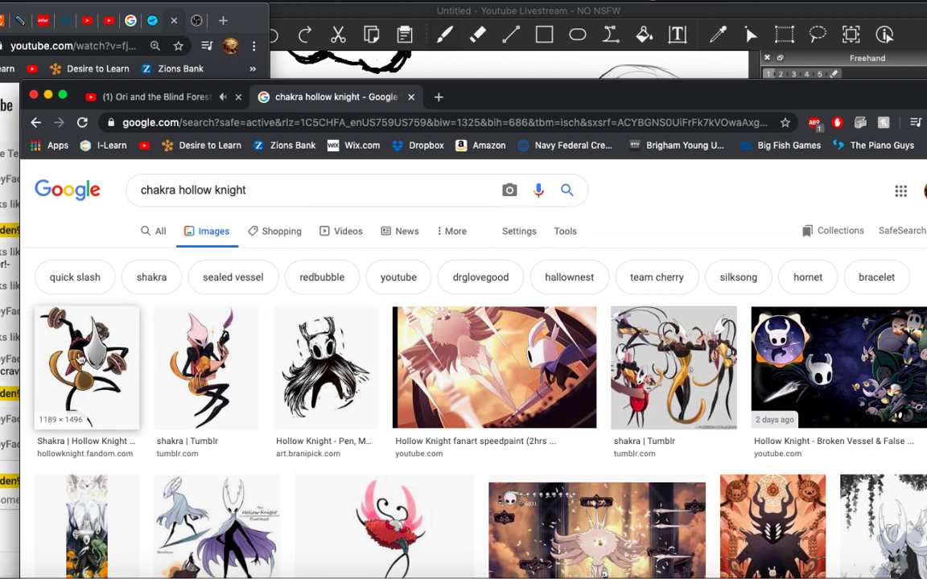
Open the first Shakra image, place its window beside the canvas as a reference, and return to the drawing in Drawpile.
left_click(71, 322)
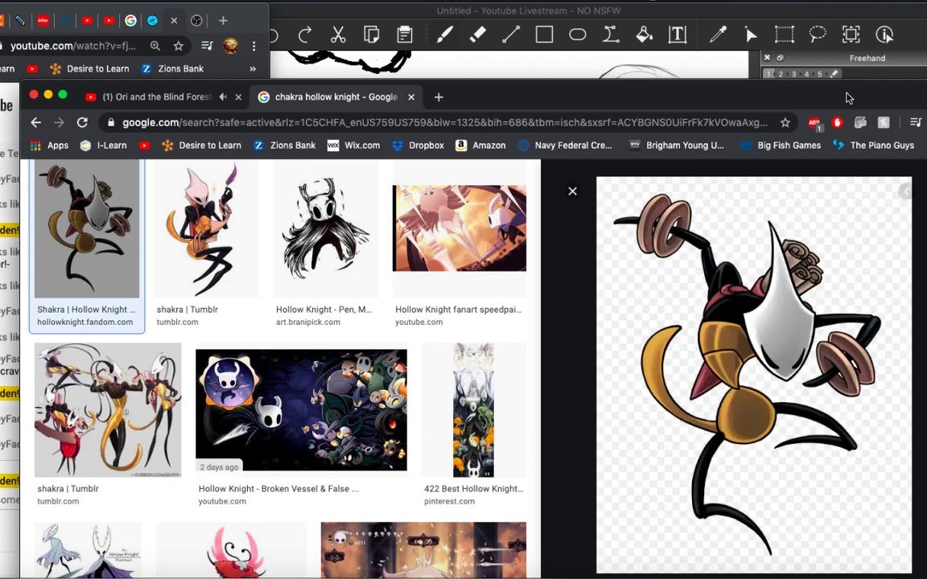
mouse_move(853, 102)
left_mouse_down()
mouse_move(399, 151)
mouse_move(181, 189)
mouse_move(171, 58)
mouse_move(162, 32)
mouse_move(147, 32)
left_mouse_up()
left_click(362, 10)
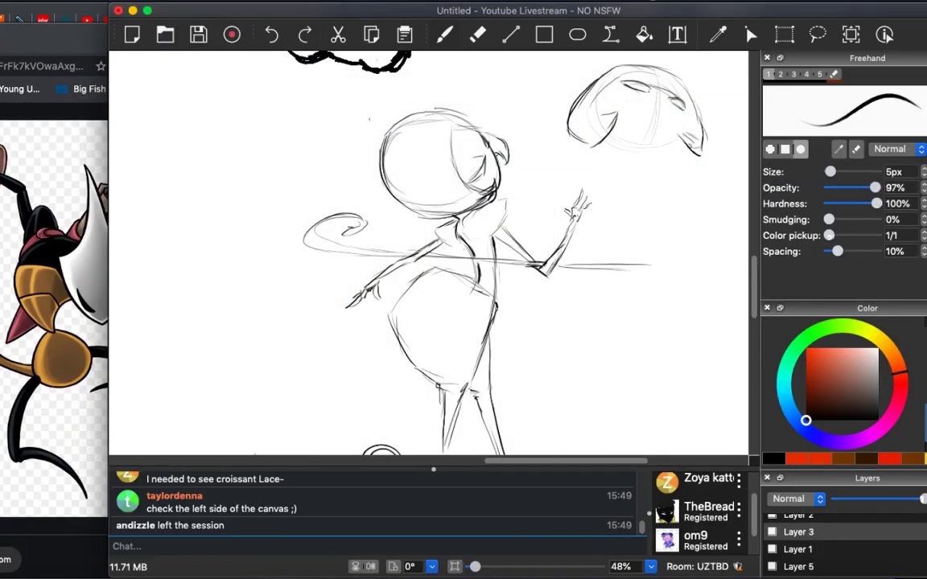
scroll(600, 239, "down", 6)
scroll(402, 249, "left", 5)
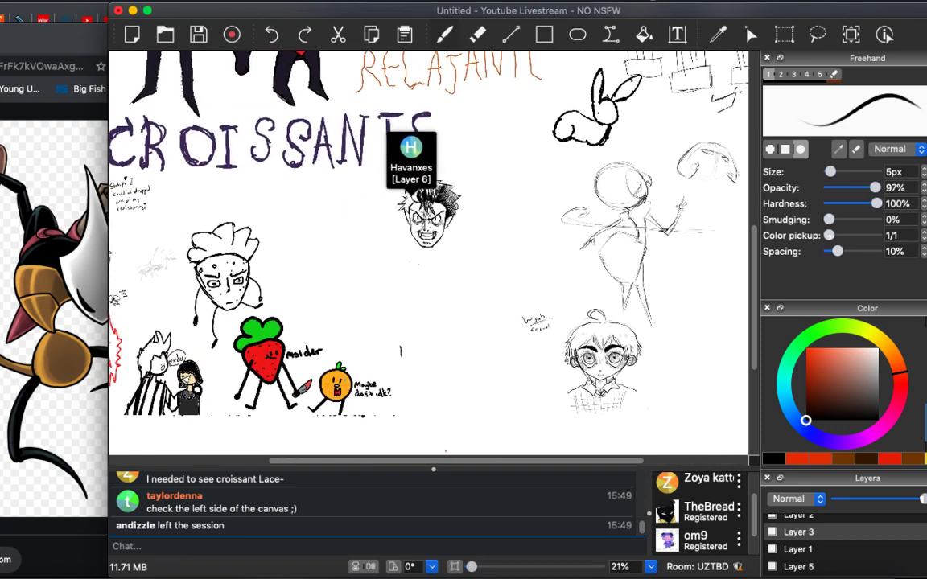
Resize the canvas to 6048 × 6238 with the aspect ratio kept.
scroll(469, 383, "up", 10)
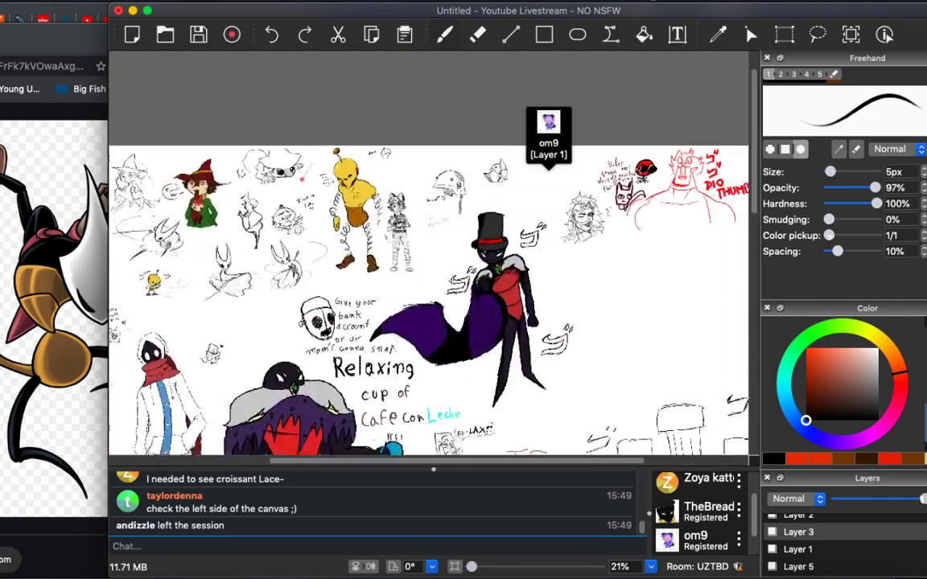
scroll(467, 249, "down", 10)
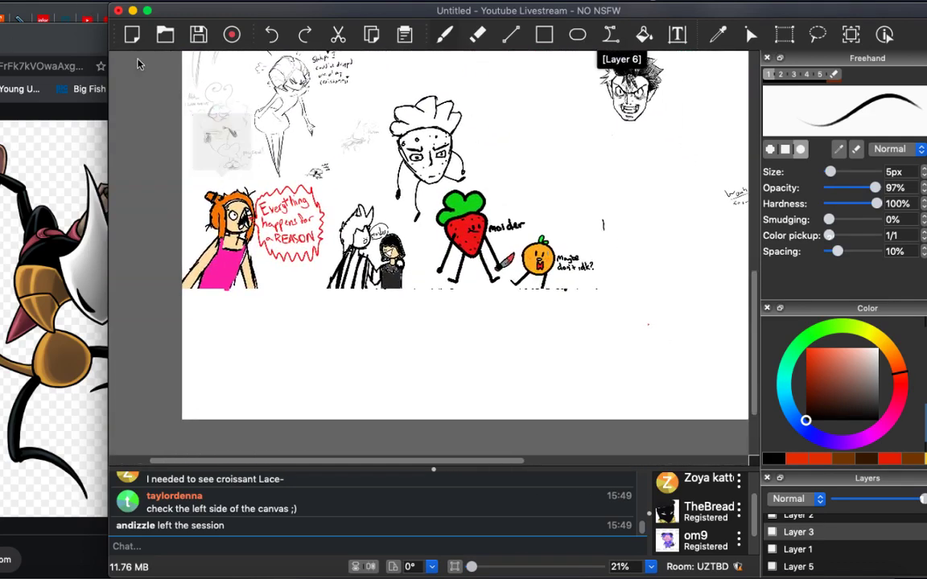
left_click(80, 2)
mouse_move(108, 2)
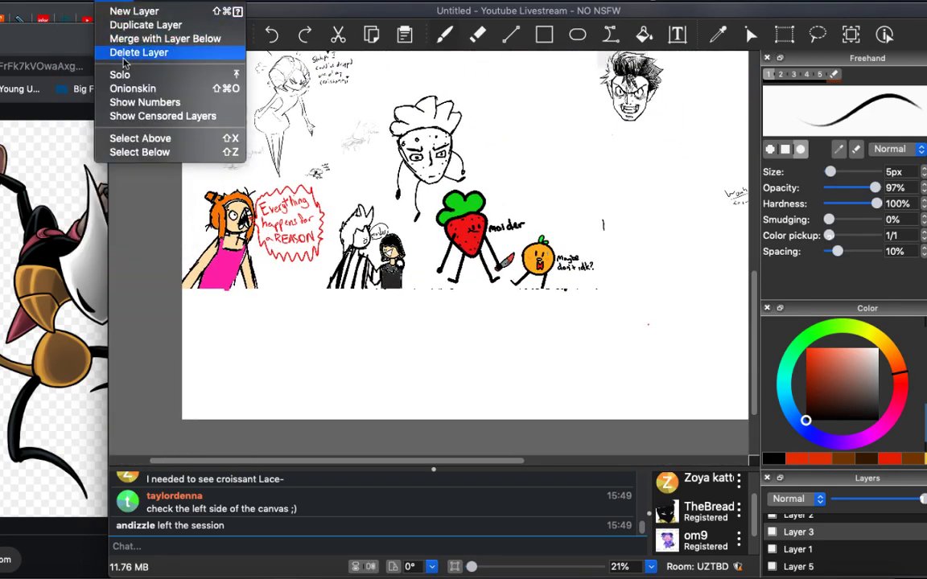
mouse_move(48, 1)
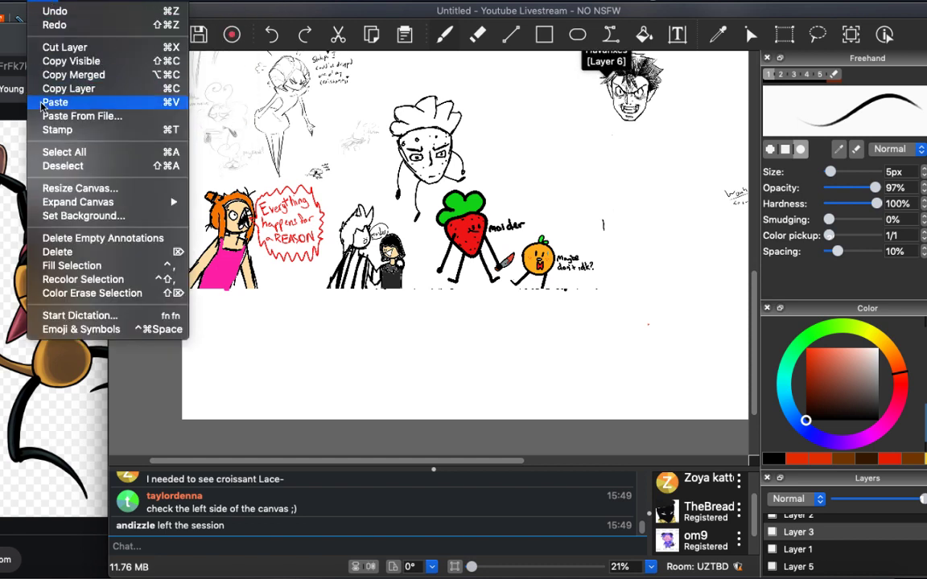
mouse_move(93, 202)
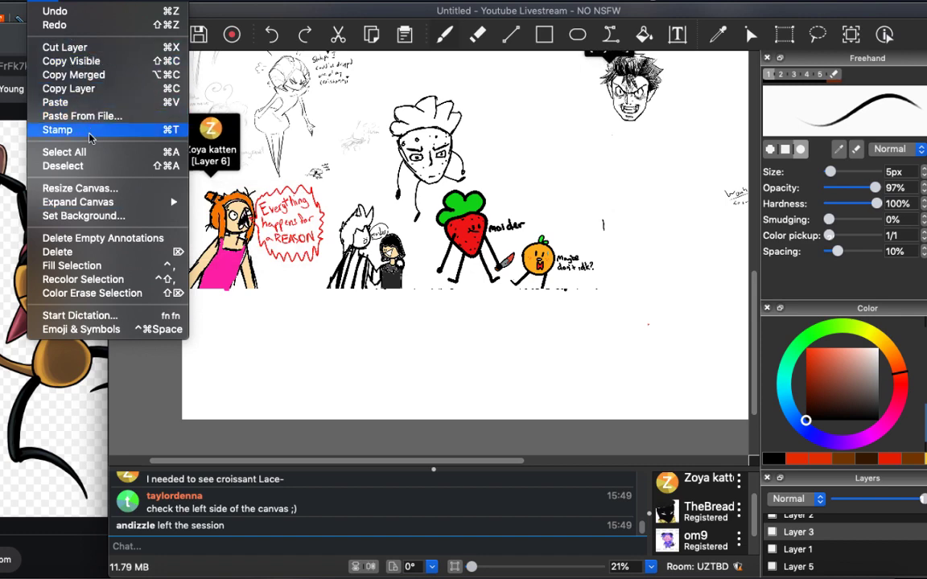
left_click(97, 190)
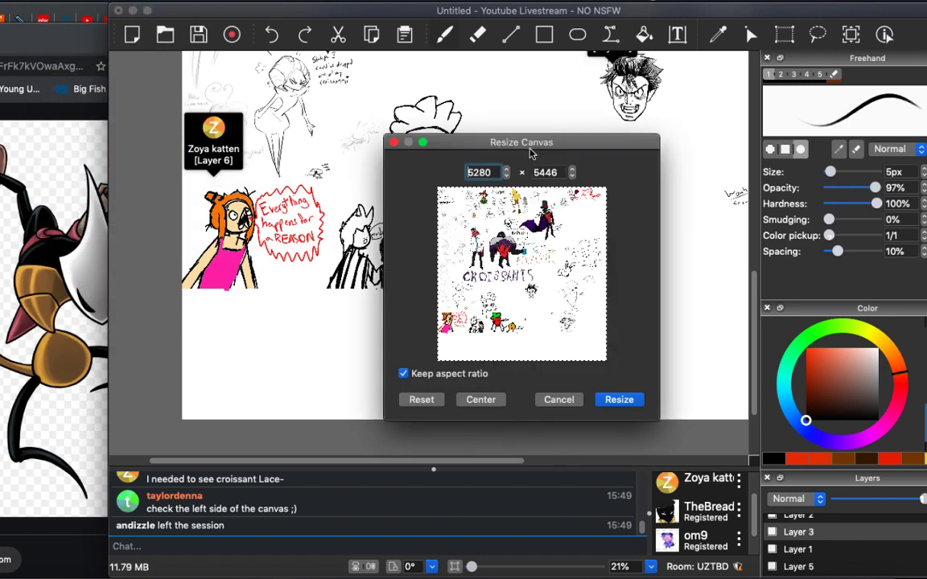
left_click_drag(502, 169, 509, 173)
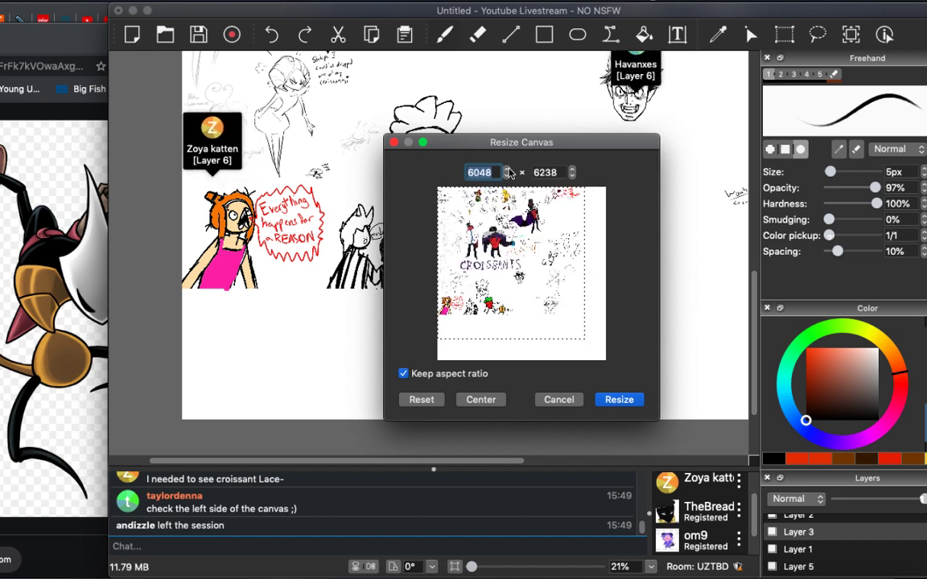
left_click(616, 399)
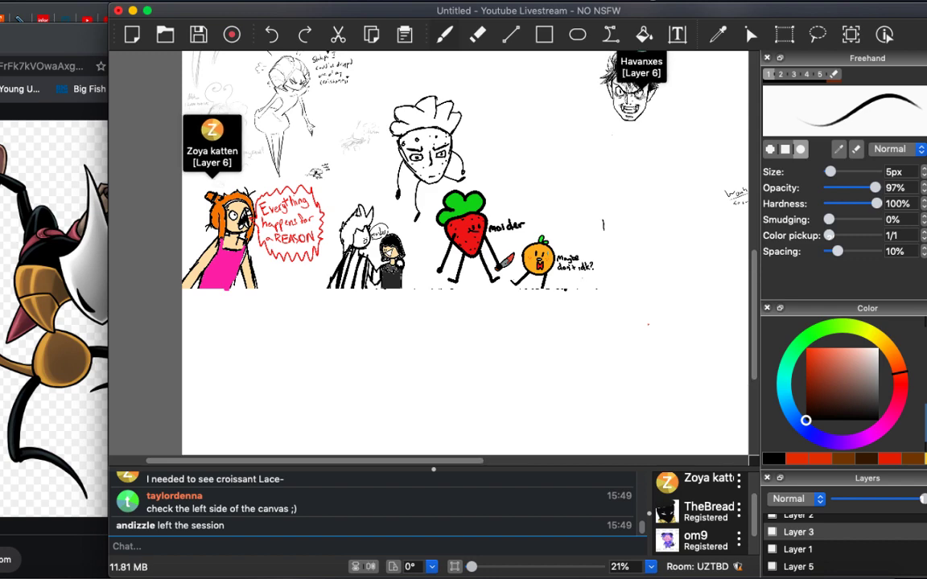
Reposition the Shakra reference window so her pointed mask shows beside the canvas, and return to the drawing.
scroll(618, 405, "right", 10)
scroll(395, 249, "up", 5)
scroll(394, 249, "left", 3)
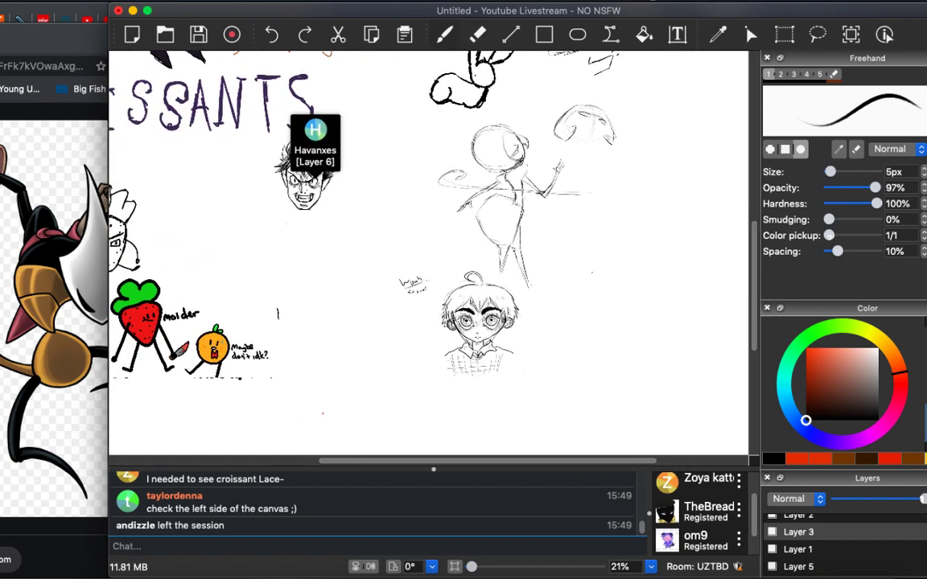
scroll(434, 250, "right", 2)
scroll(434, 249, "up", 5)
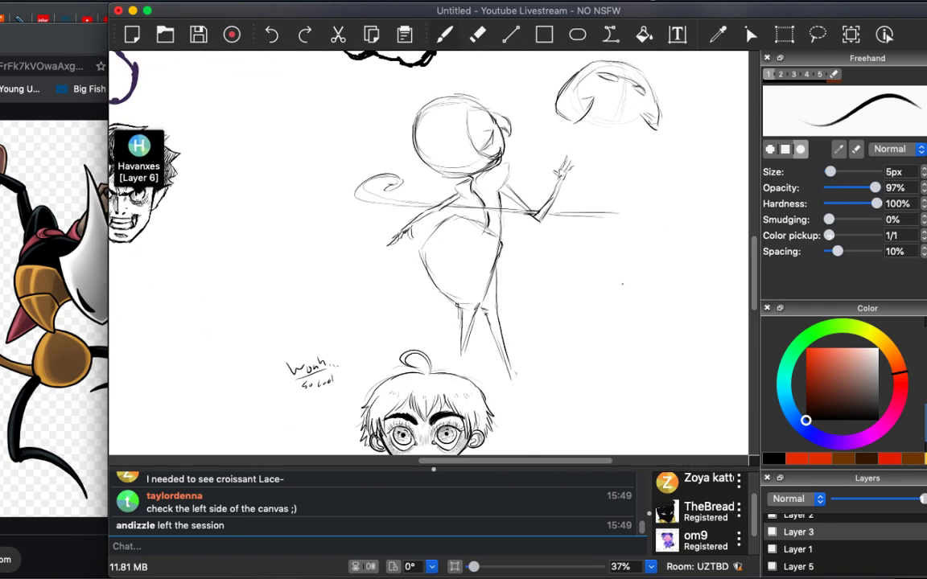
scroll(482, 338, "left", 4)
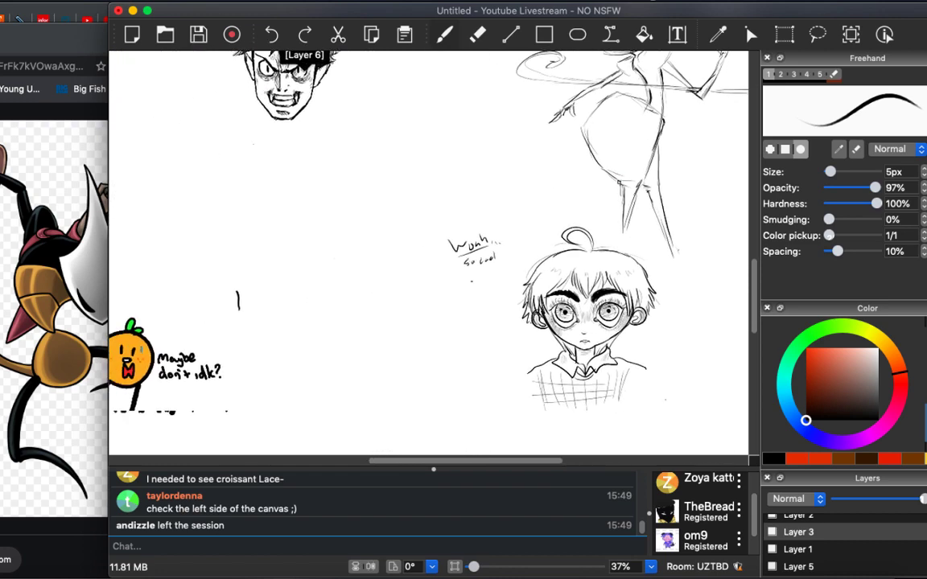
left_click(97, 36)
mouse_move(217, 23)
left_mouse_down()
mouse_move(167, 23)
mouse_move(187, 23)
mouse_move(178, 23)
left_mouse_up()
scroll(389, 335, "left", 1)
left_click(389, 336)
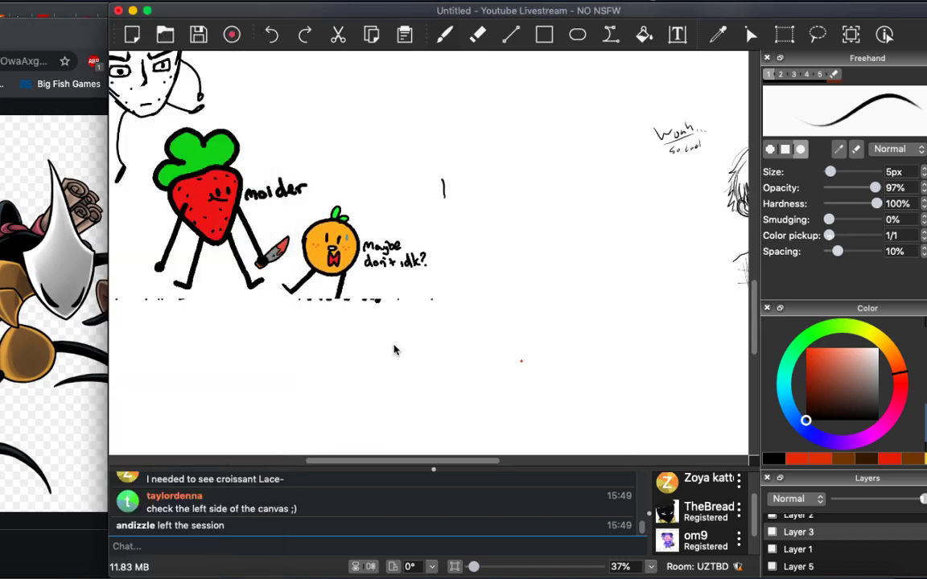
Draw a short curved stroke in the blank area below the existing drawings and set the brush size to 7 px.
scroll(394, 346, "left", 5)
scroll(394, 346, "down", 8)
scroll(379, 335, "down", 2)
scroll(379, 335, "left", 1)
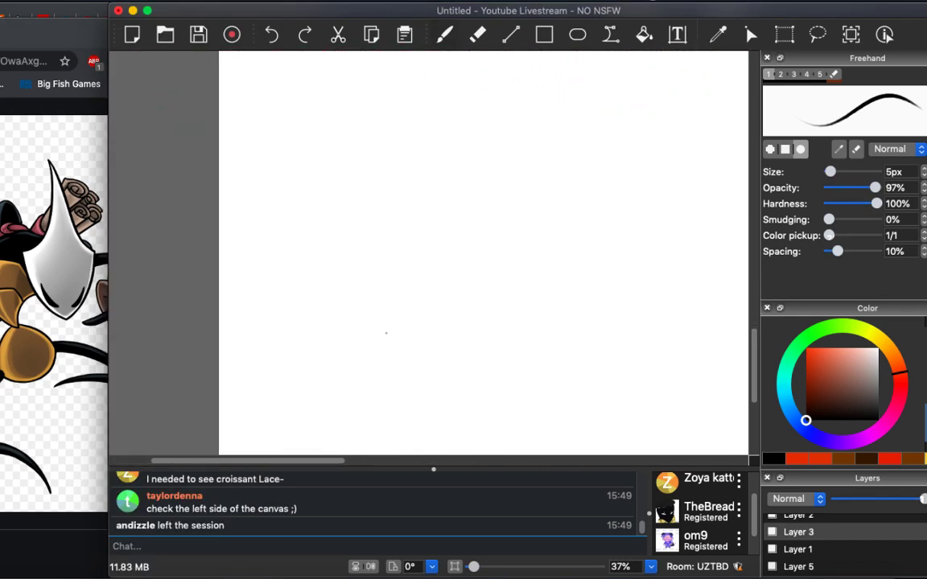
key("e")
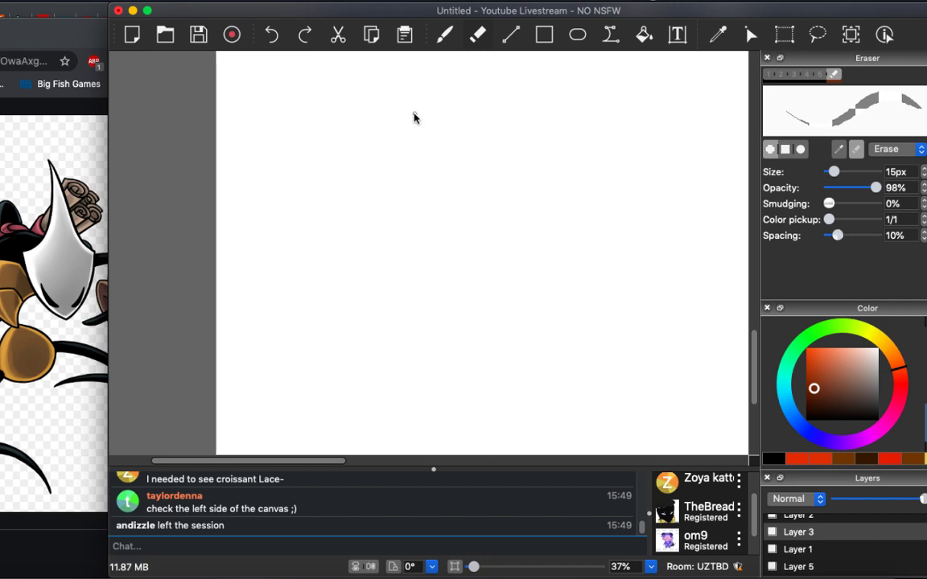
key("b")
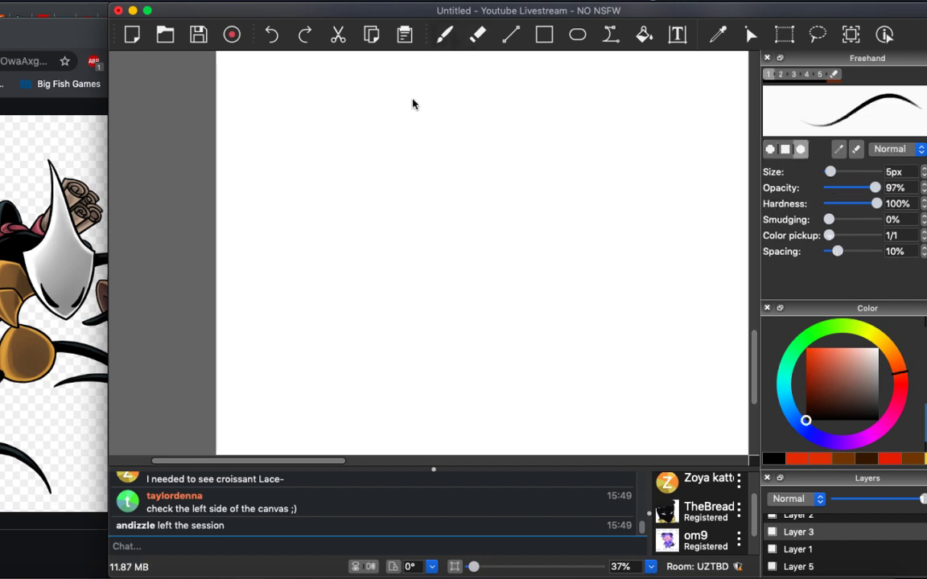
scroll(408, 138, "up", 5)
scroll(385, 296, "down", 4)
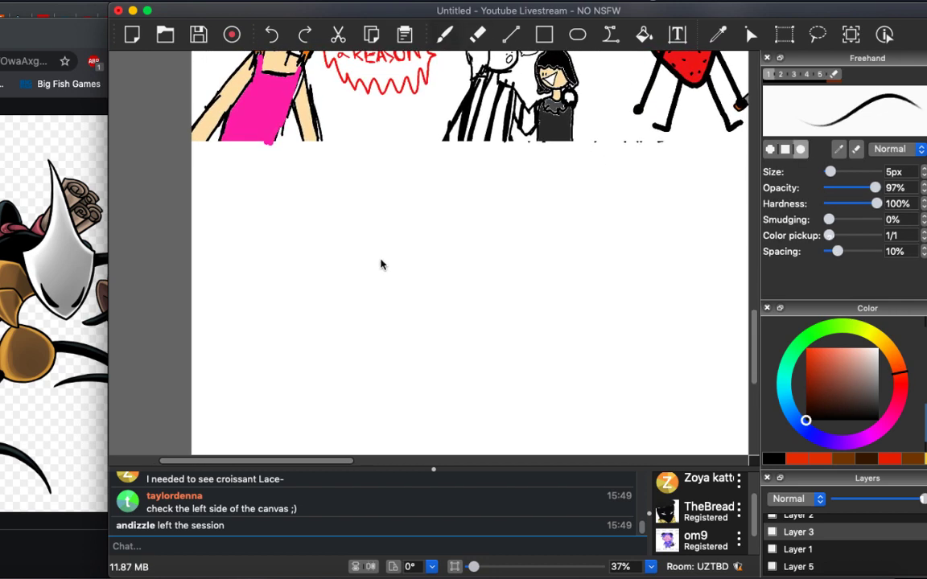
left_click_drag(395, 160, 398, 187)
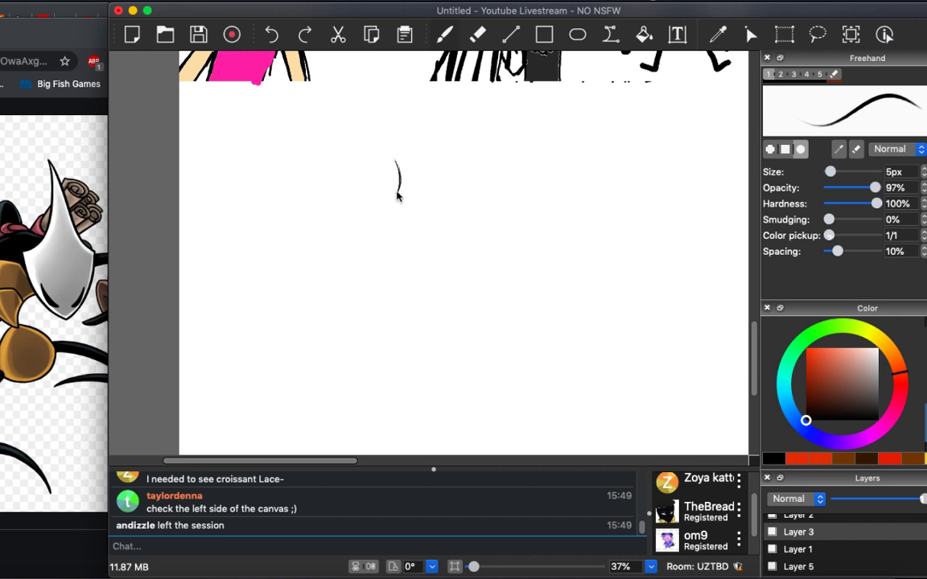
left_click(829, 172)
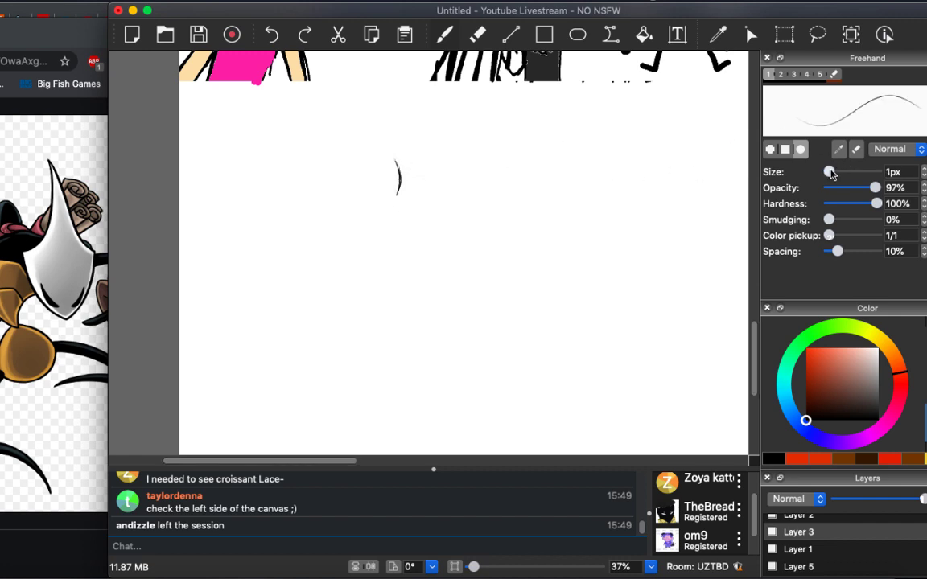
left_click_drag(831, 173, 834, 175)
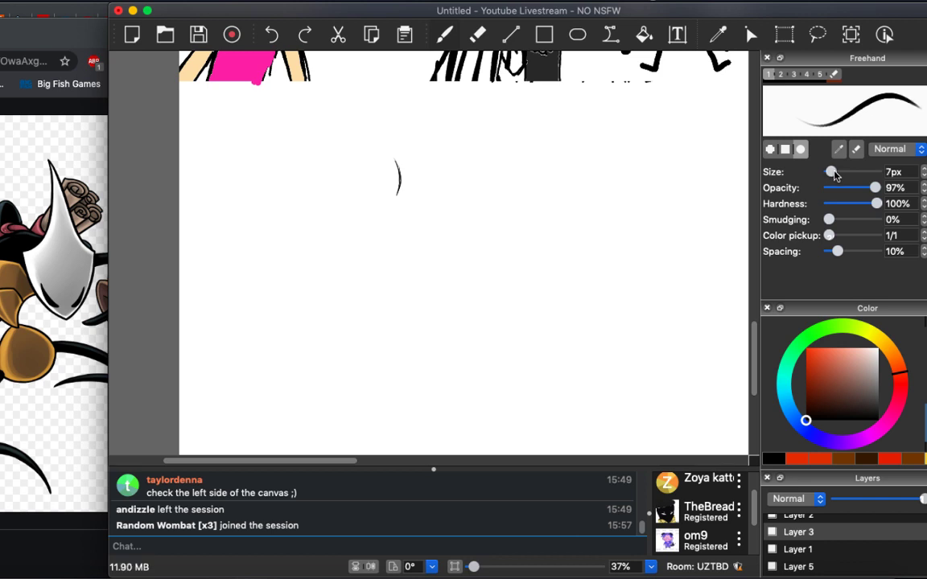
Send "hi!" in the session chat.
left_click(252, 537)
type("hi!")
key("Return")
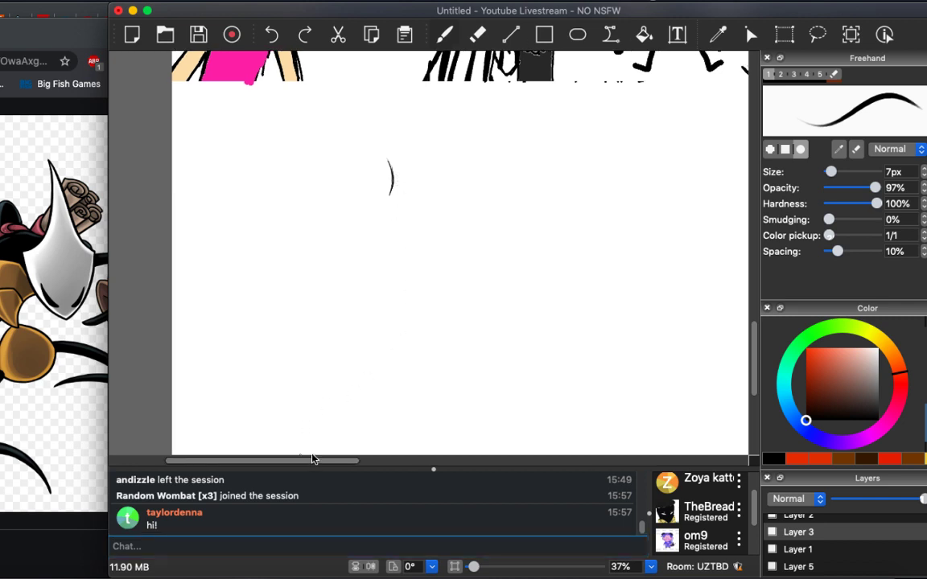
Erase the curved stroke and draw a small pointed mask with two oval eye outlines in its place.
key("ctrl+plus")
key("ctrl+minus")
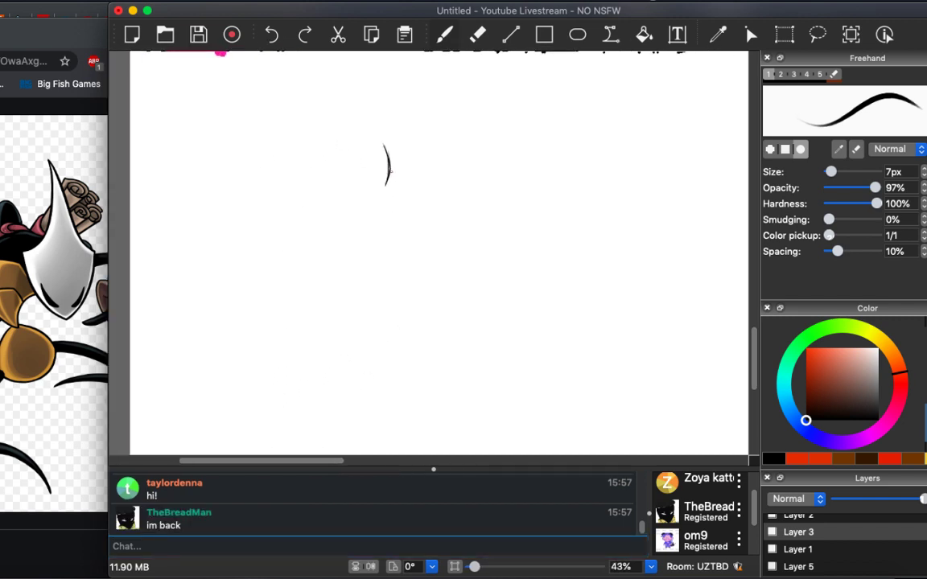
key("e")
left_click_drag(382, 137, 389, 169)
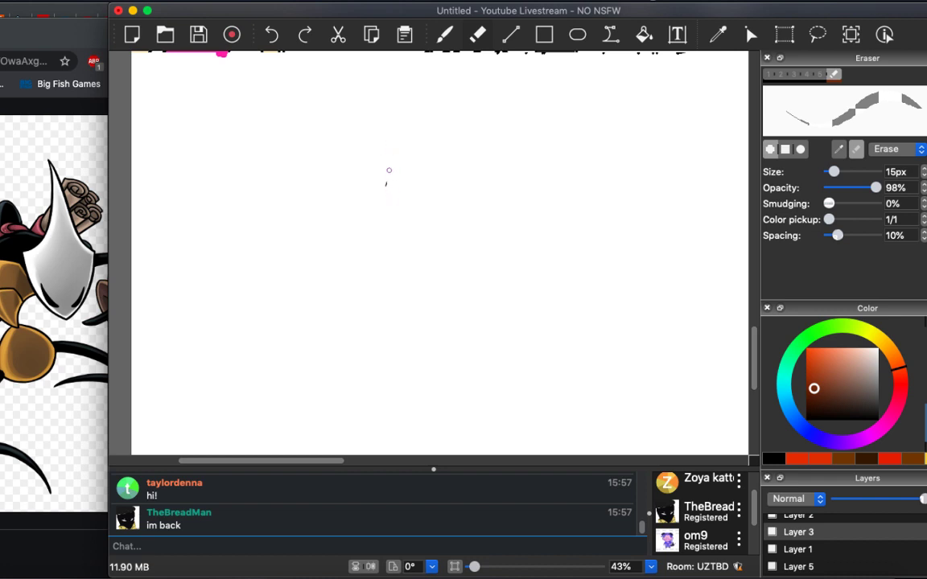
key("b")
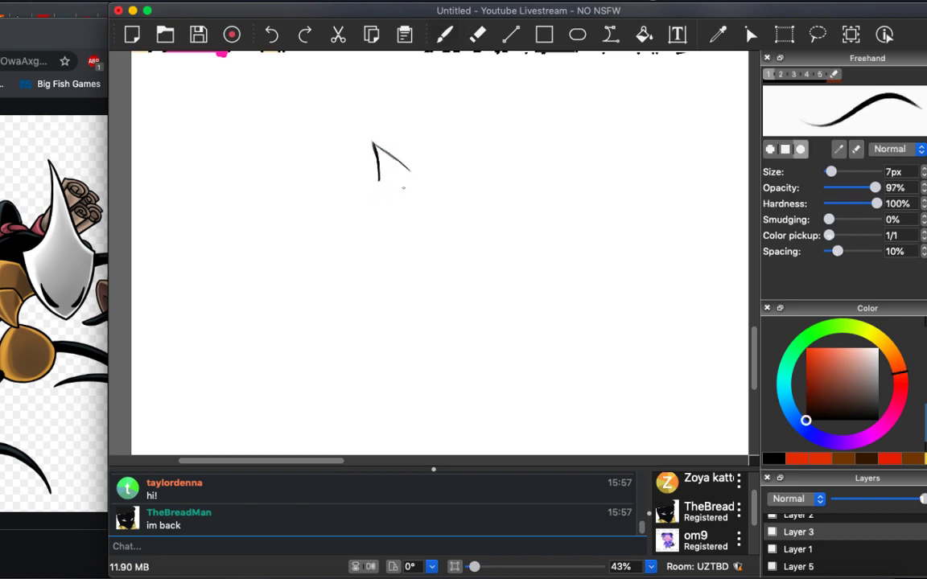
key("ctrl+plus")
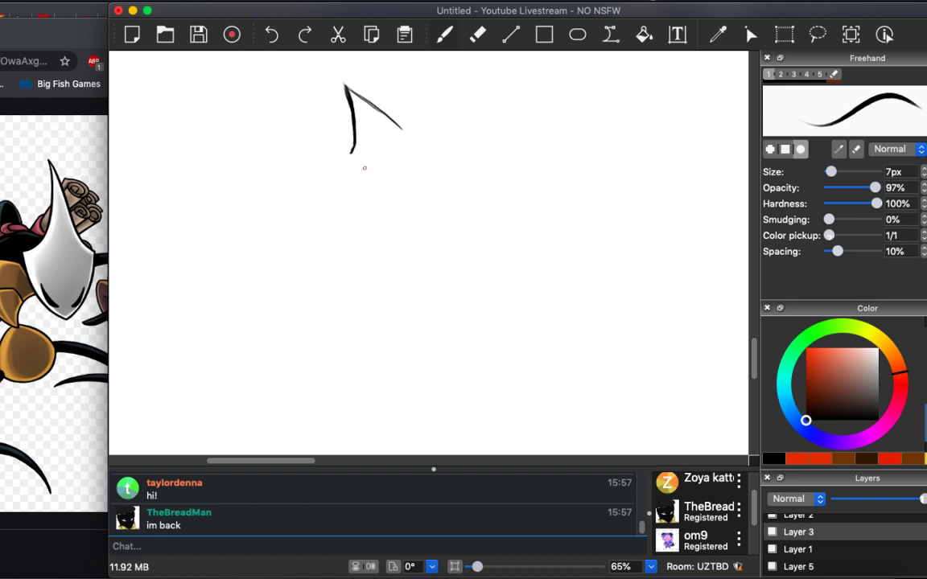
mouse_move(364, 168)
left_mouse_down()
mouse_move(410, 181)
mouse_move(410, 127)
left_mouse_up()
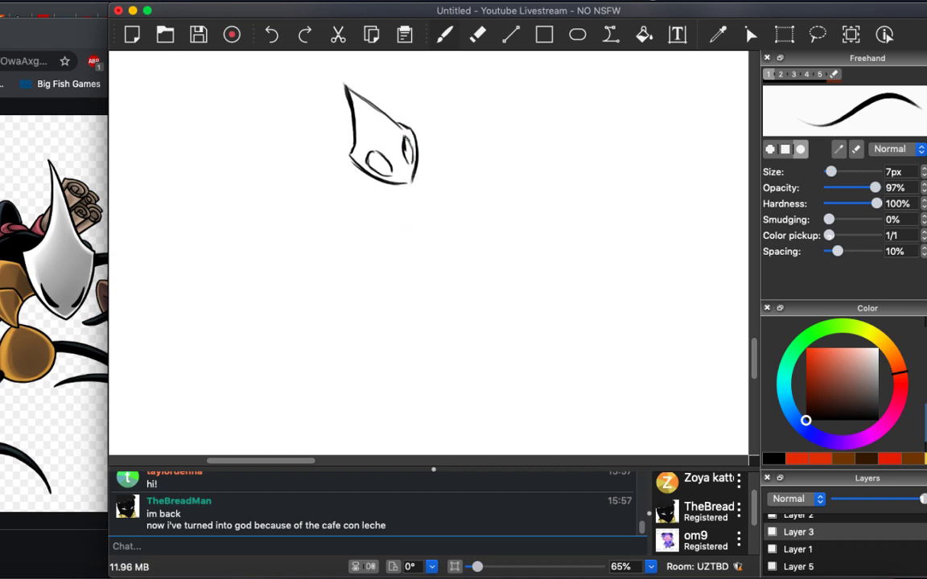
Draw two small arms with round floaties and a scarf-like collar under the pointed mask.
mouse_move(358, 181)
left_mouse_down()
mouse_move(361, 205)
mouse_move(370, 196)
left_mouse_up()
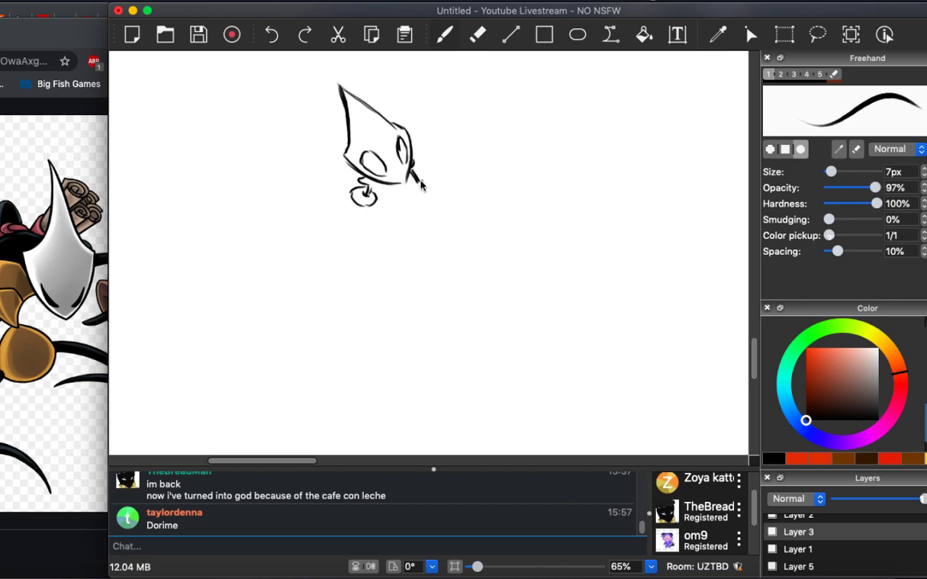
left_click_drag(413, 174, 428, 187)
mouse_move(411, 182)
left_mouse_down()
mouse_move(387, 204)
mouse_move(362, 193)
mouse_move(411, 198)
left_mouse_up()
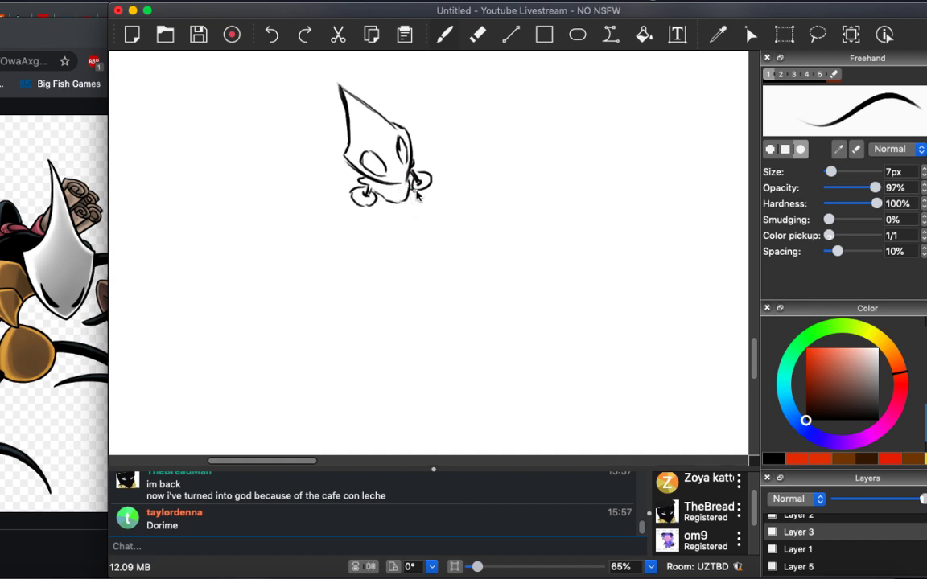
Draw the character's rounded body with two short legs and fill both eyes solid black.
left_click_drag(410, 191, 411, 219)
mouse_move(377, 219)
left_mouse_down()
mouse_move(352, 242)
mouse_move(337, 239)
mouse_move(386, 225)
mouse_move(394, 236)
left_mouse_up()
left_click_drag(414, 214, 416, 227)
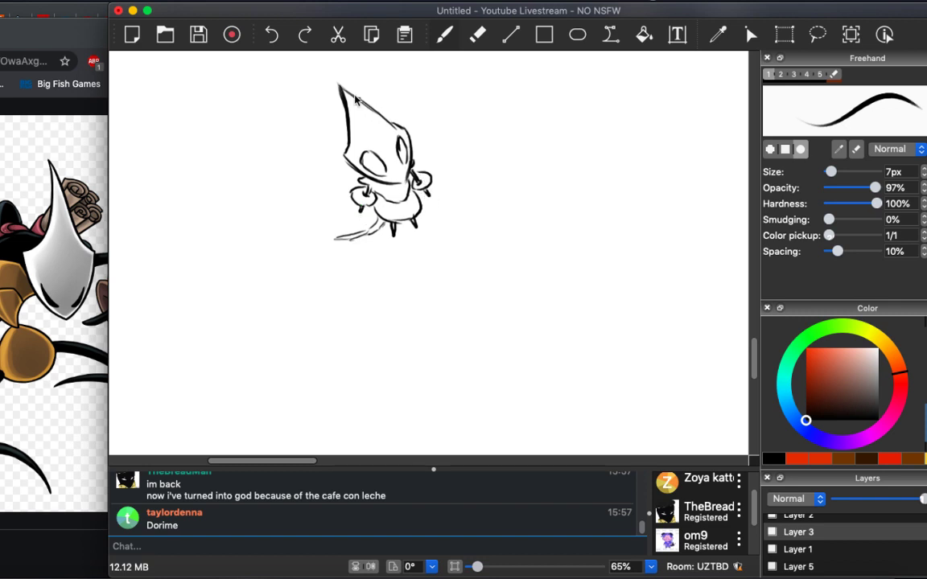
mouse_move(370, 157)
left_mouse_down()
mouse_move(380, 171)
mouse_move(370, 161)
mouse_move(404, 150)
left_mouse_up()
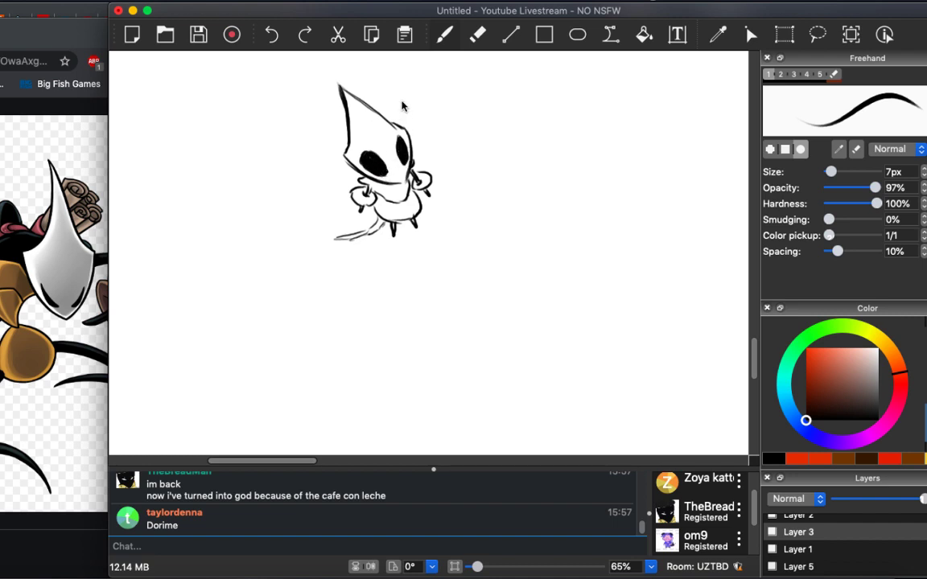
Move the reference window down to uncover the YouTube live chat, and erase small white highlights into both black eyes.
left_click_drag(45, 35, 167, 201)
left_click(305, 176)
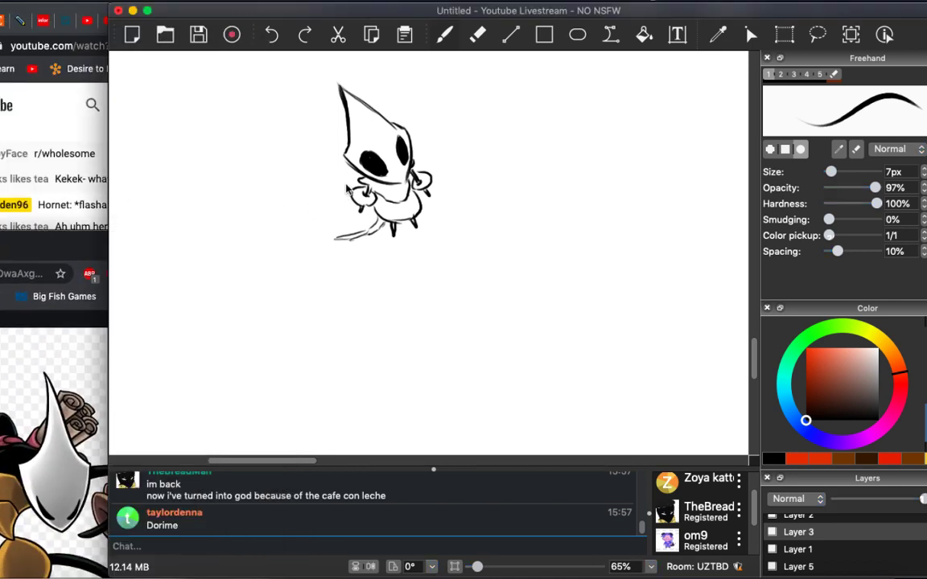
key("e")
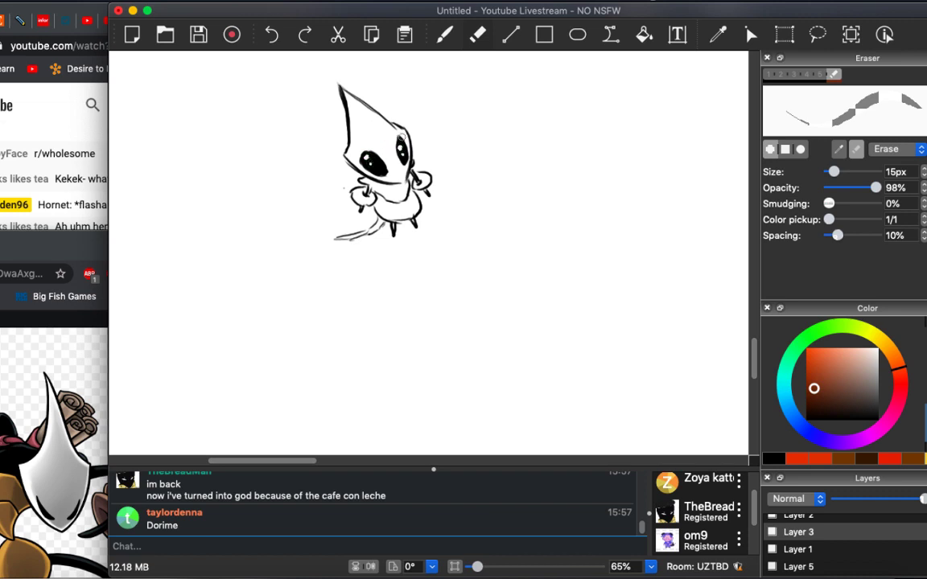
Handwrite "Little floaties" beside the character with an arrow pointing to the floatie on its arm.
scroll(385, 159, "up", 3)
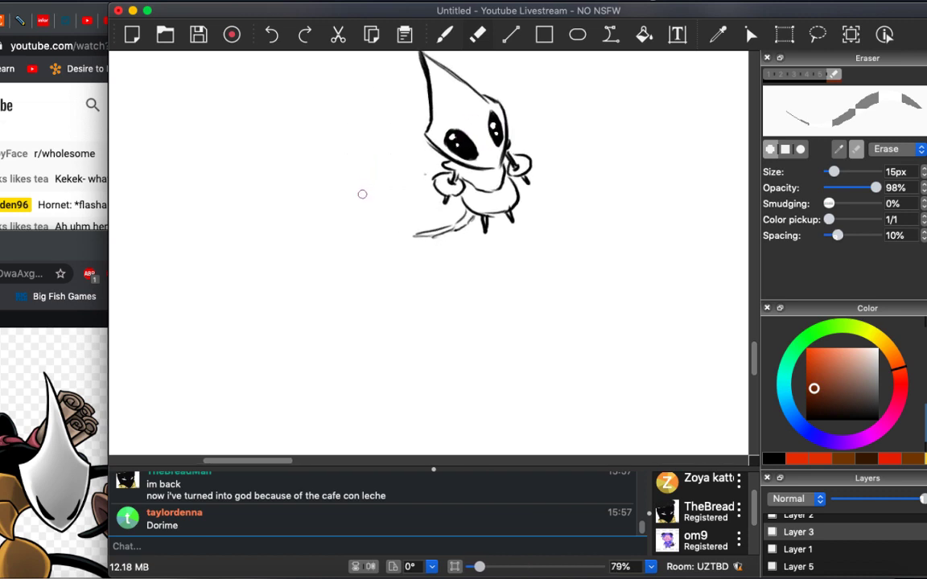
key("b")
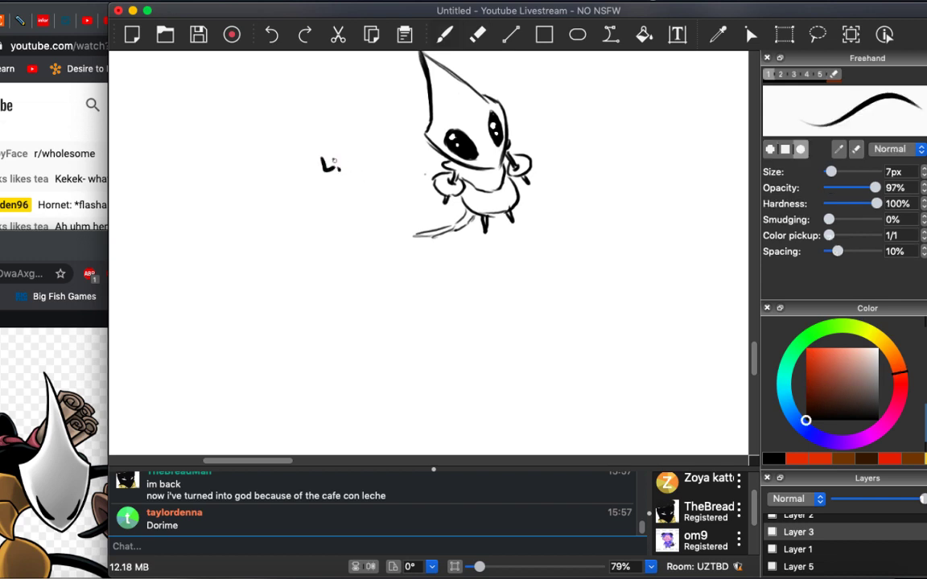
left_click_drag(356, 153, 354, 169)
left_click_drag(343, 161, 359, 160)
mouse_move(362, 152)
left_mouse_down()
mouse_move(329, 197)
mouse_move(366, 191)
left_mouse_up()
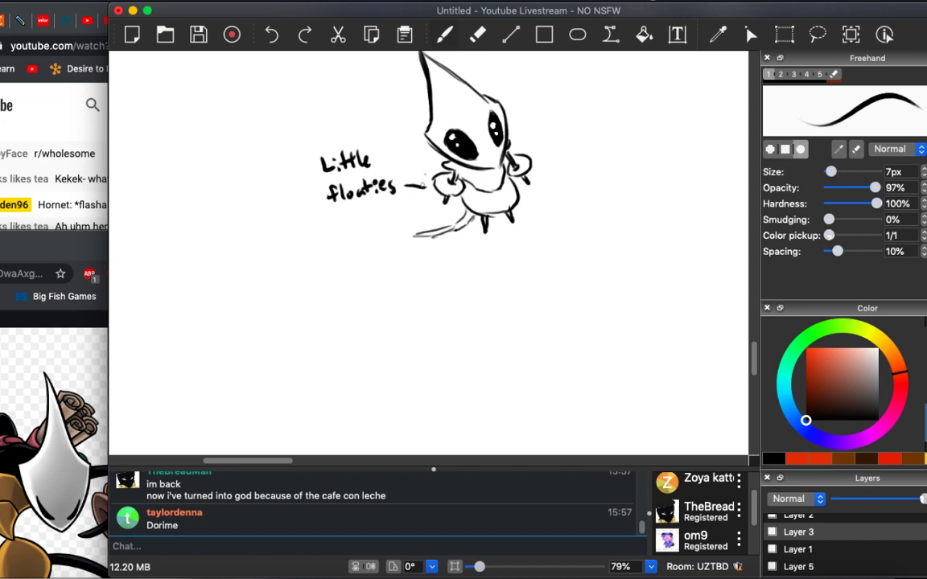
scroll(415, 171, "down", 3)
scroll(386, 171, "up", 2)
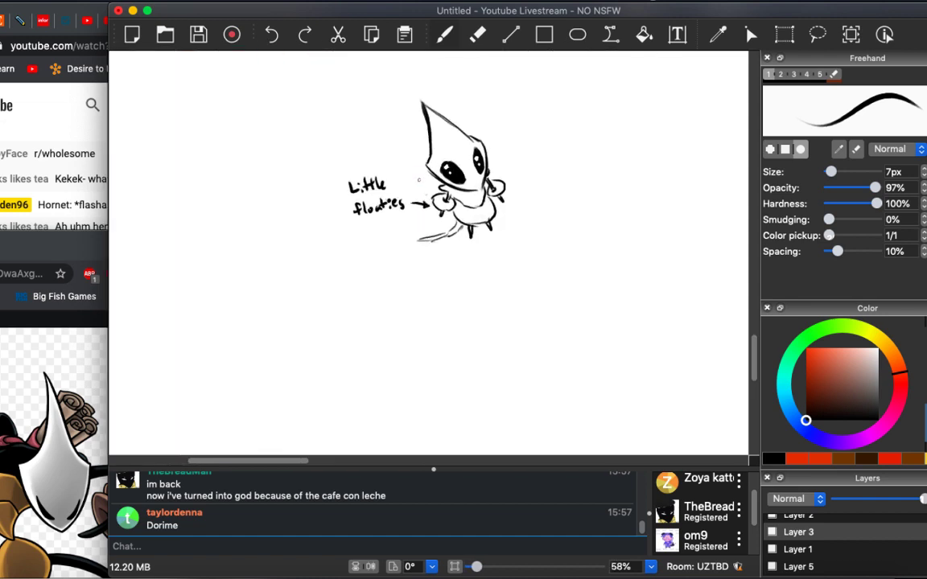
Start a swimming version of the masked character beside the labelled figure, drawing the curved mask edge and the front arm with its round floatie.
scroll(367, 170, "left", 3)
scroll(367, 170, "up", 2)
scroll(298, 149, "down", 1)
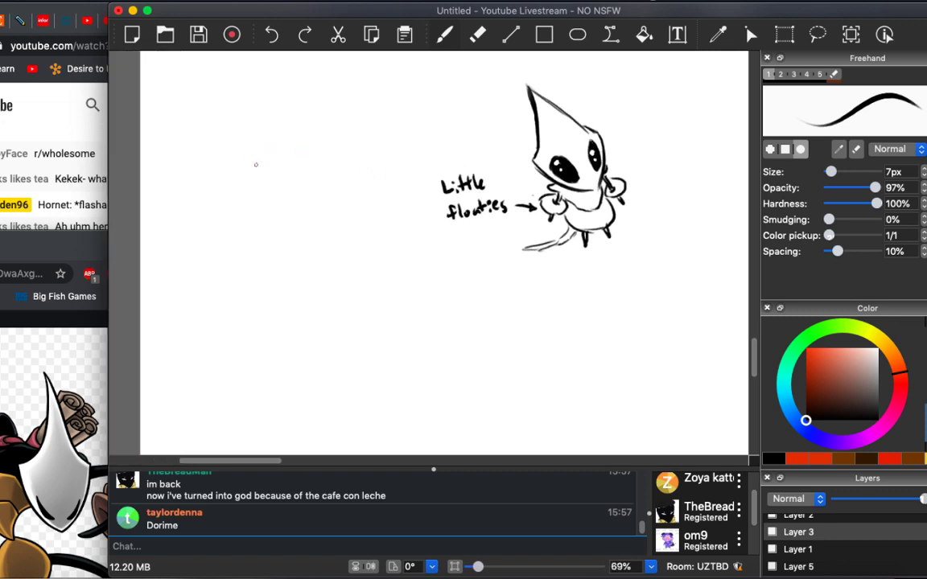
left_click_drag(256, 150, 285, 151)
key("super+z")
left_click_drag(345, 148, 347, 151)
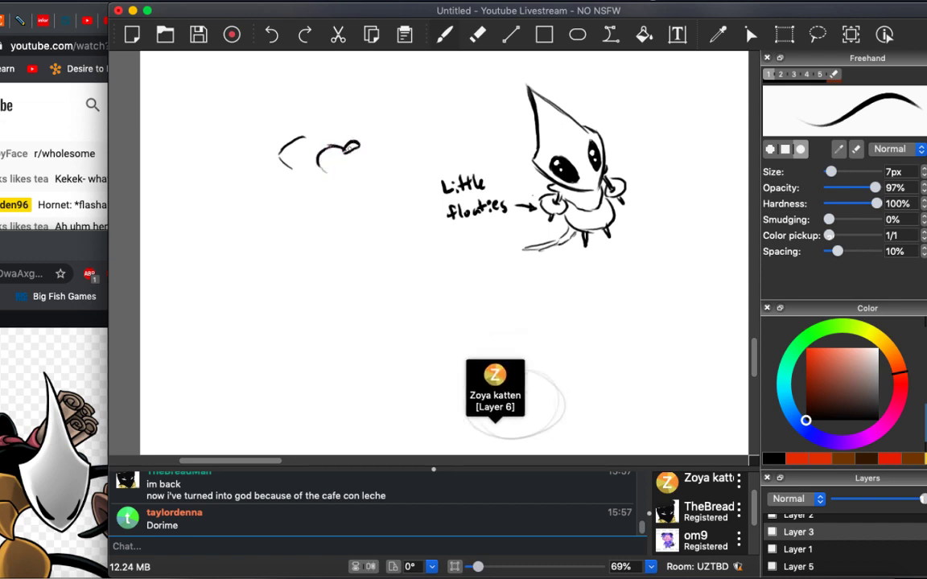
mouse_move(346, 149)
left_mouse_down()
mouse_move(355, 151)
mouse_move(340, 176)
left_mouse_up()
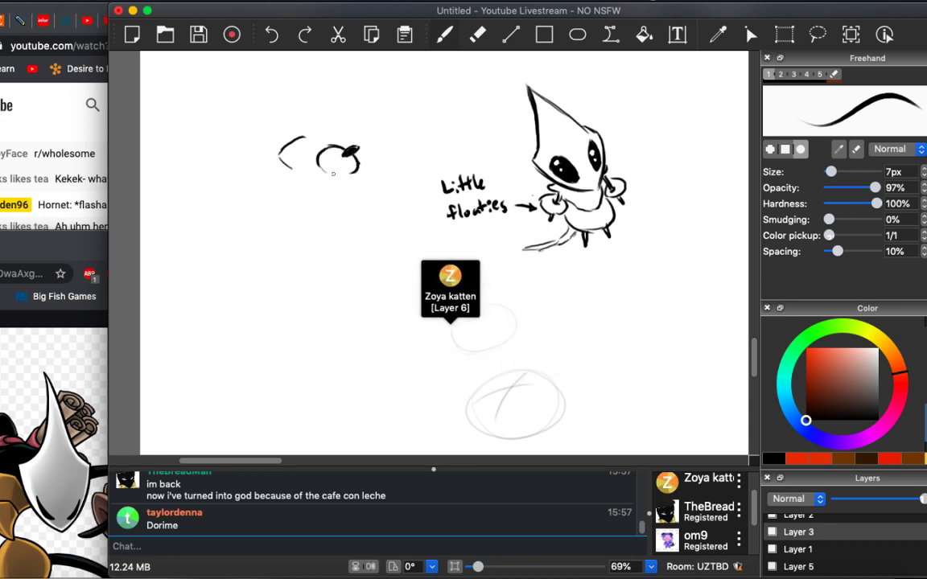
key("ctrl+z")
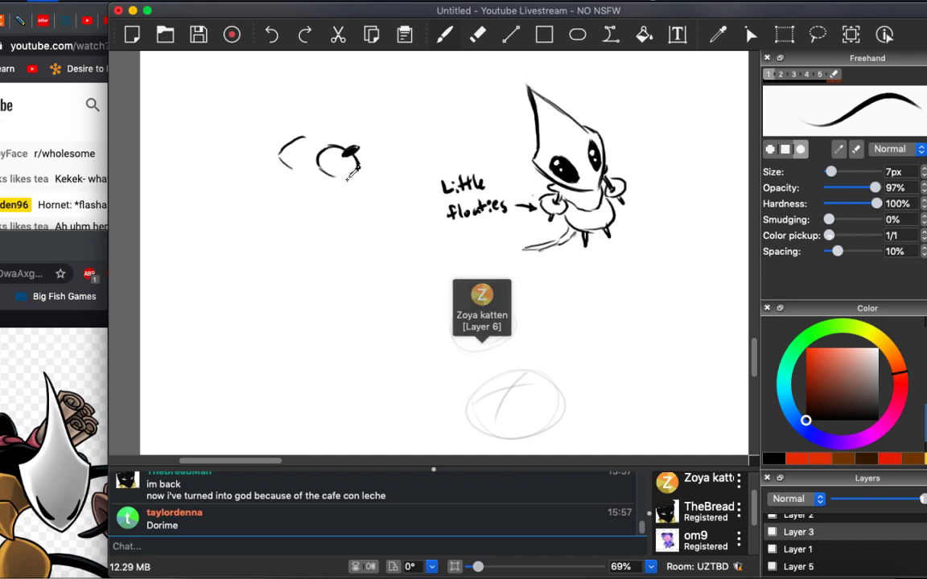
Add the swimmer's rear floatie and arm, a small black eye, and light splash marks around the floaties.
left_click_drag(279, 153, 262, 167)
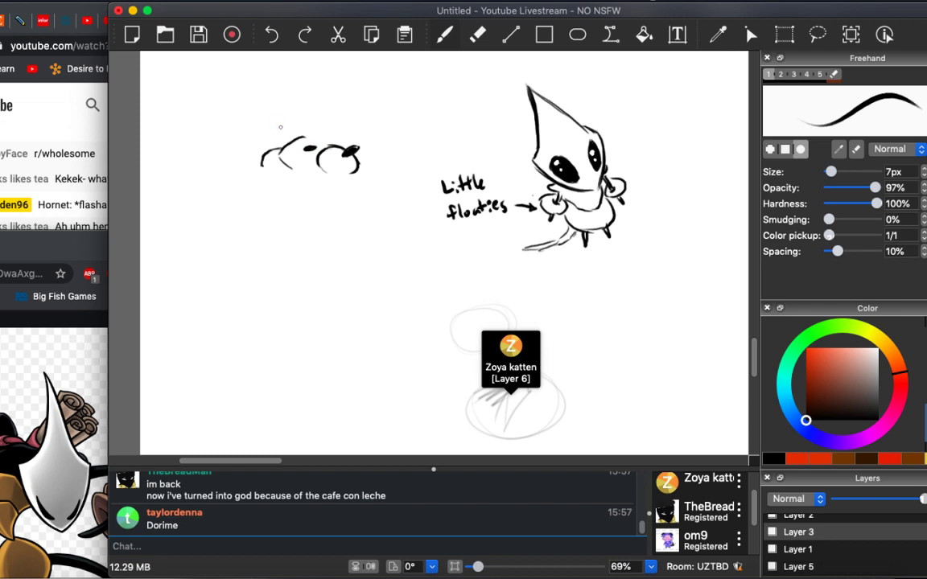
left_click_drag(259, 156, 266, 149)
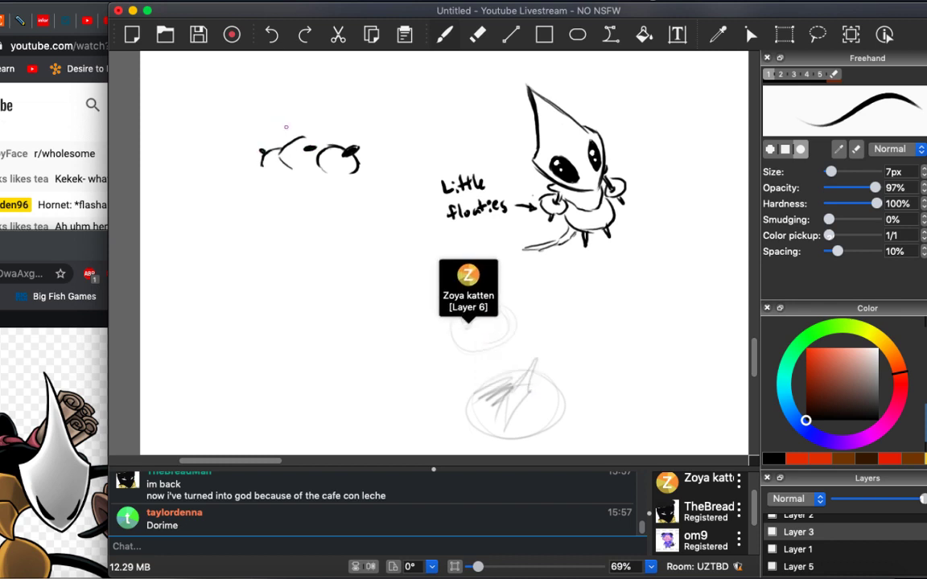
mouse_move(249, 160)
left_mouse_down()
mouse_move(242, 165)
mouse_move(281, 154)
left_mouse_up()
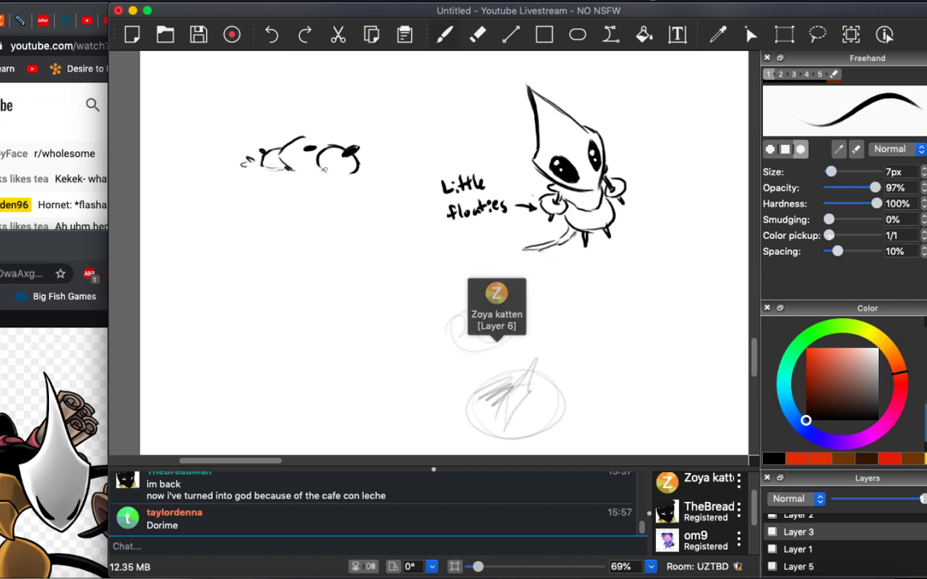
left_click_drag(321, 167, 352, 171)
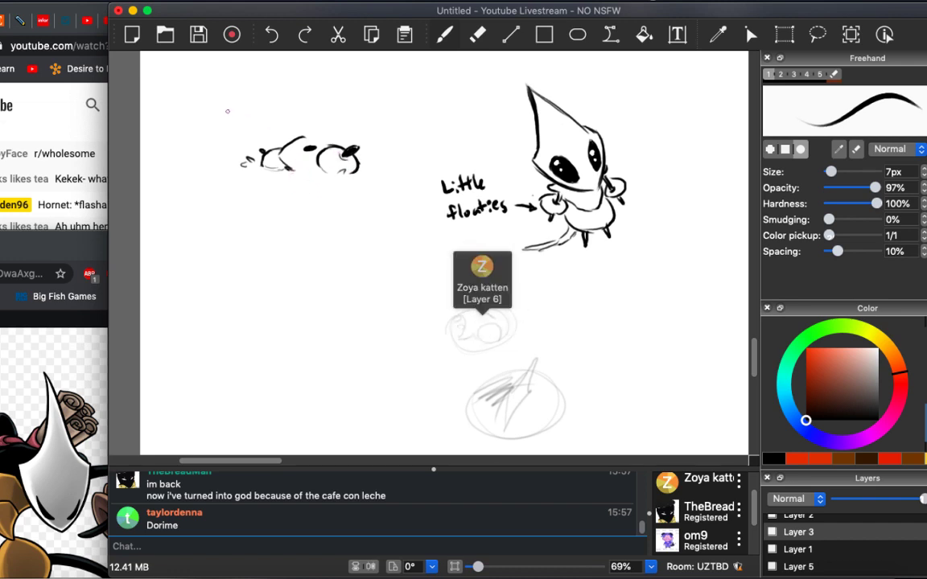
Handwrite "Aye simmin' Aye simmin!" above the swimmer, erasing the false starts, and complete the mask's top curve and larger black eye.
mouse_move(244, 94)
left_mouse_down()
mouse_move(245, 107)
mouse_move(289, 88)
left_mouse_up()
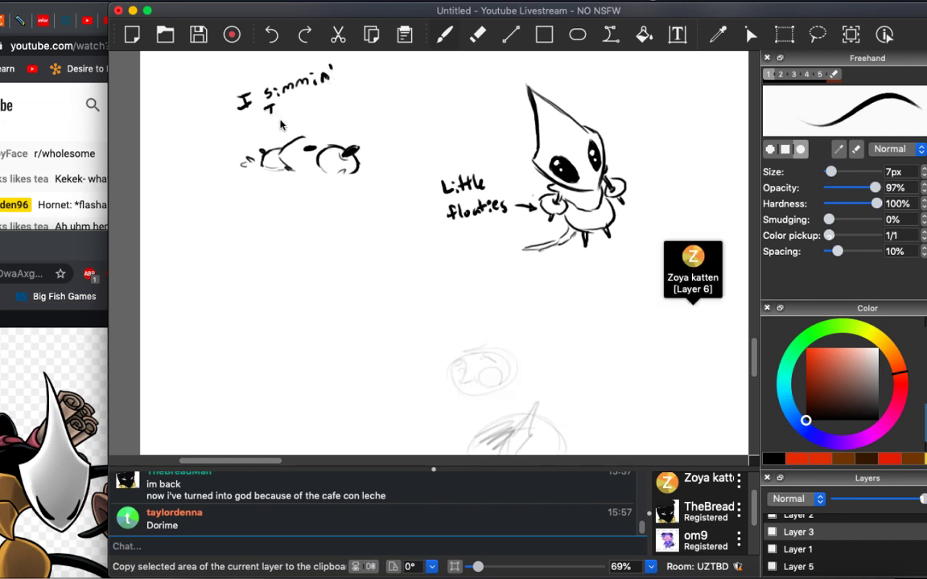
left_click_drag(298, 121, 337, 149)
key("e")
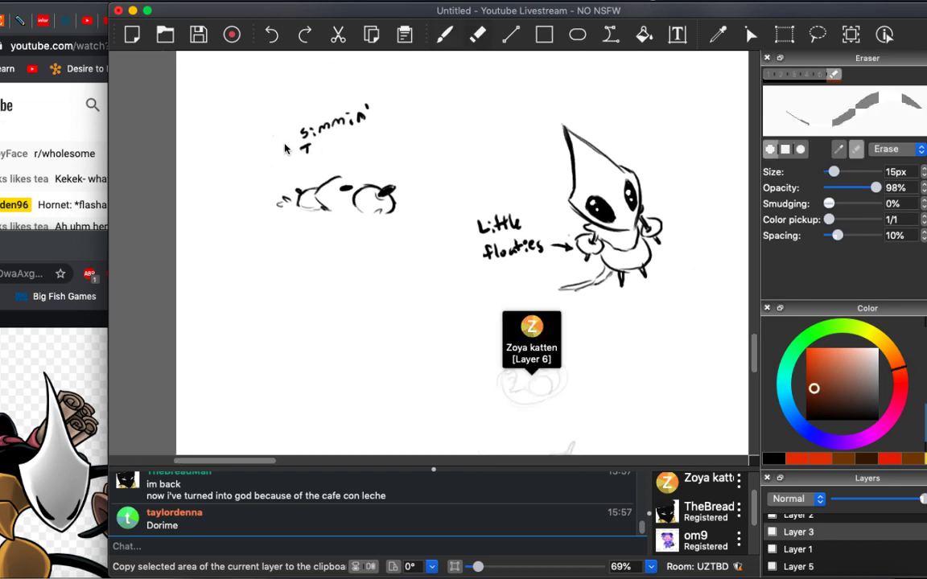
key("b")
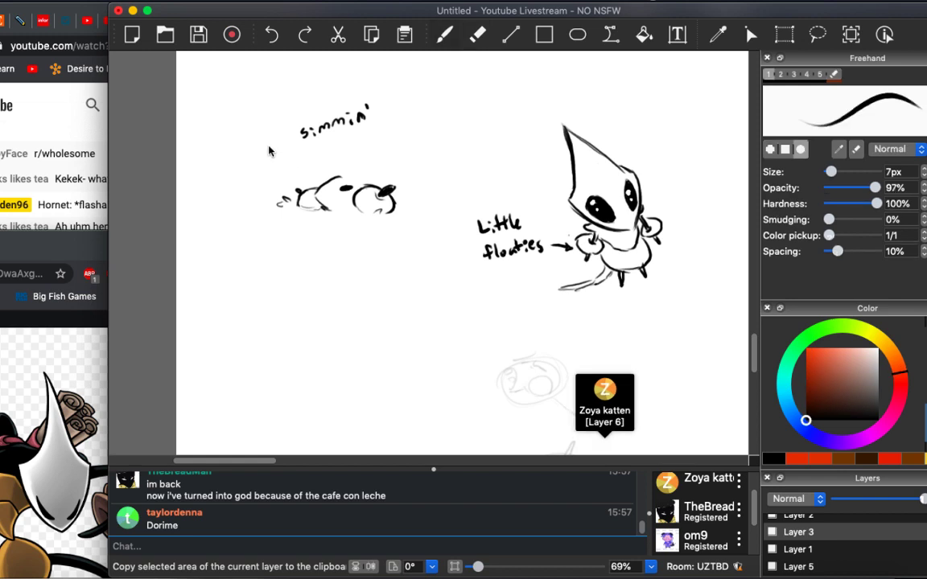
mouse_move(257, 153)
left_mouse_down()
mouse_move(296, 136)
mouse_move(294, 164)
mouse_move(305, 151)
mouse_move(388, 137)
left_mouse_up()
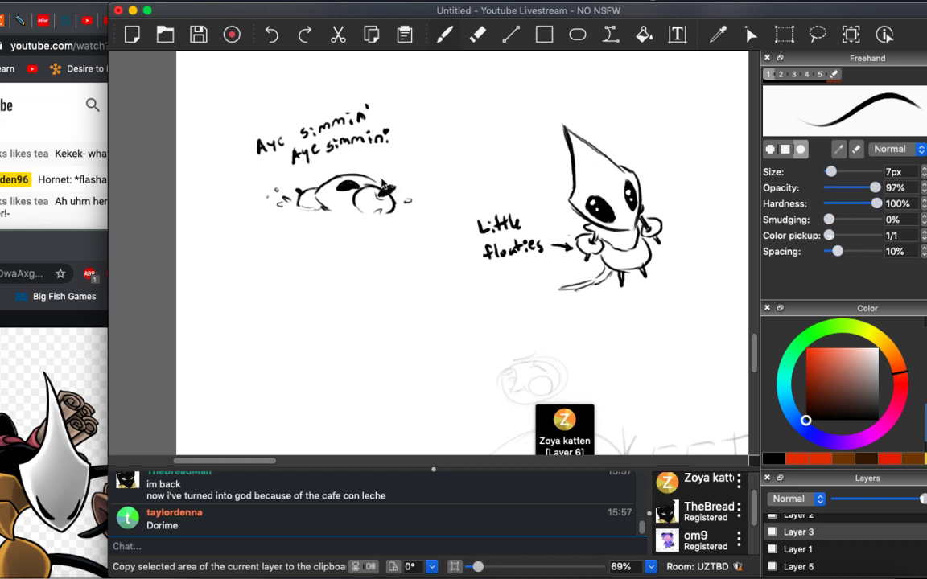
Bring the YouTube live chat into view beside the canvas, and enclose the "Aye simmin'" text in a speech bubble pointing to the swimmer.
left_click(55, 246)
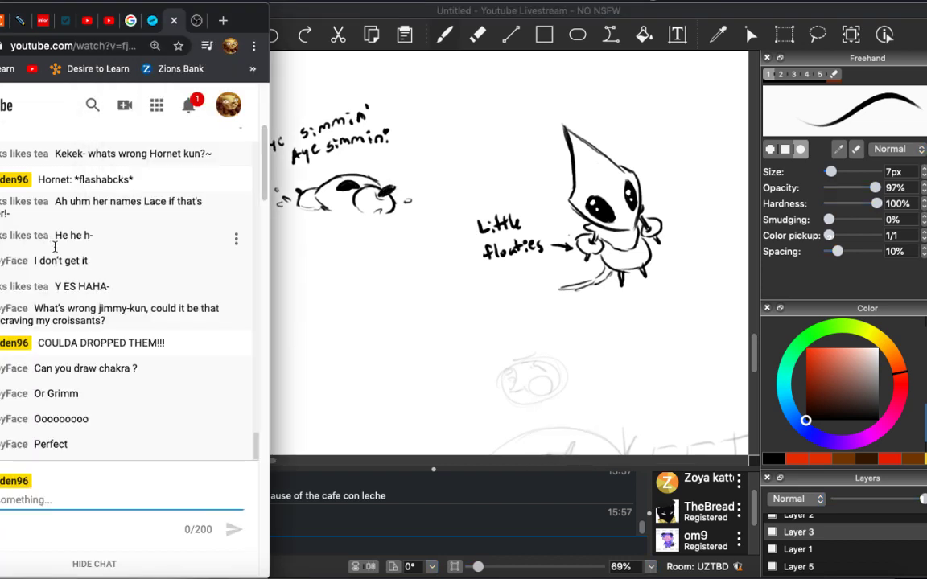
left_click(393, 246)
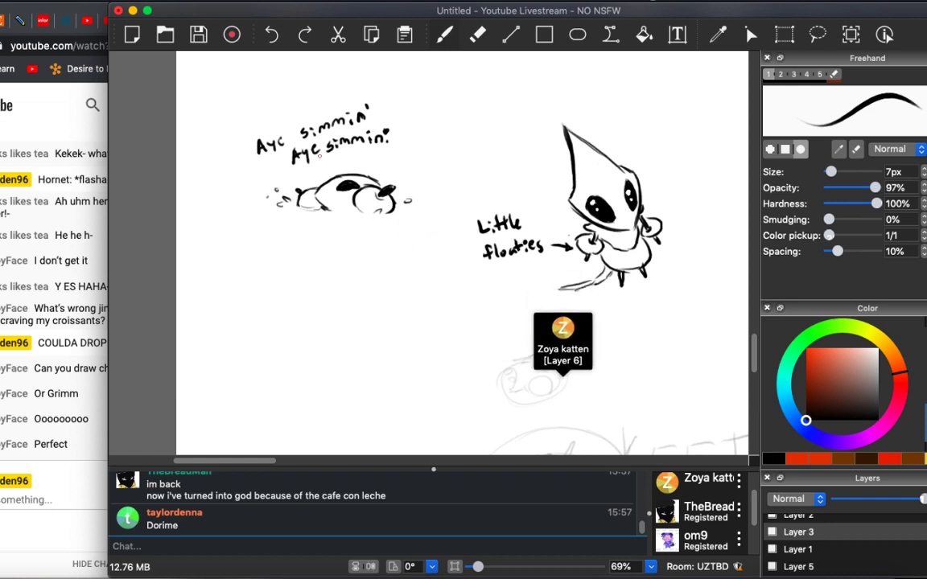
mouse_move(269, 125)
left_mouse_down()
mouse_move(262, 168)
mouse_move(320, 169)
left_mouse_up()
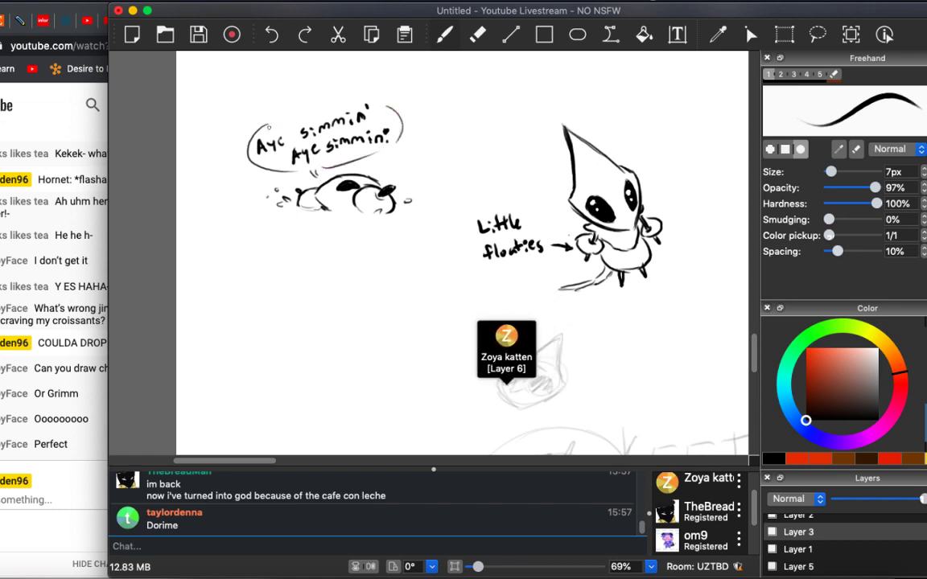
left_click_drag(242, 115, 333, 110)
key("z")
key("b")
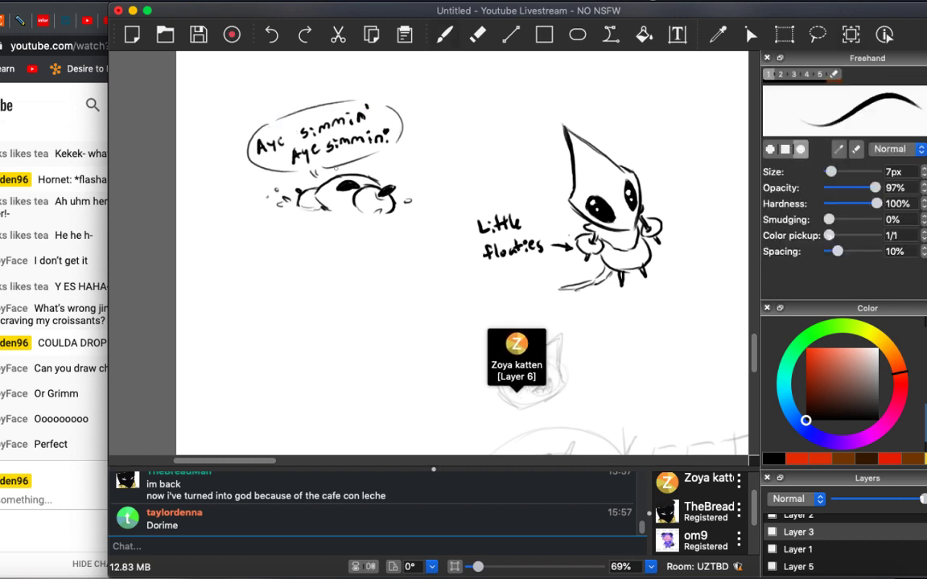
Draw light water ripples around the swimmer and add small splash droplets near both floaties.
left_click_drag(251, 190, 289, 201)
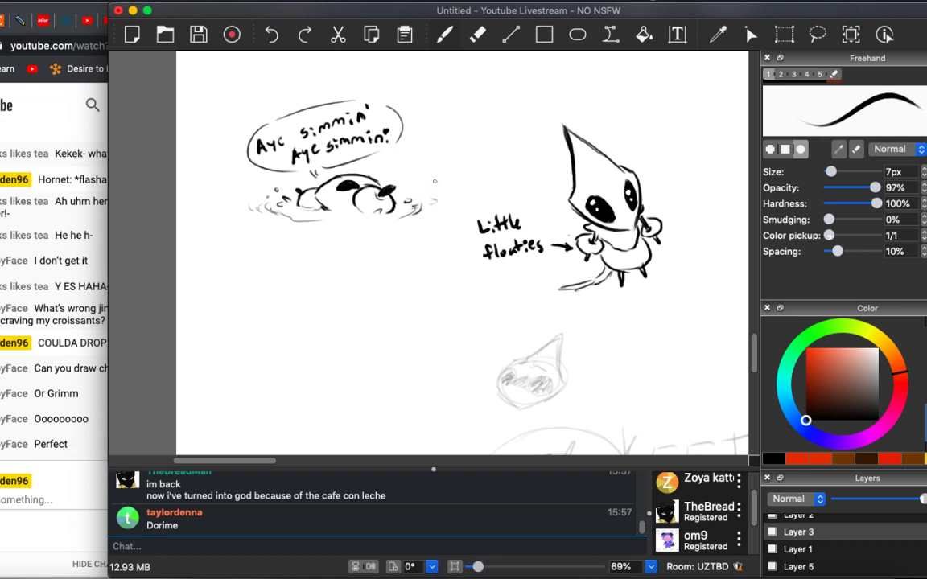
scroll(417, 225, "down", 5)
scroll(417, 225, "right", 4)
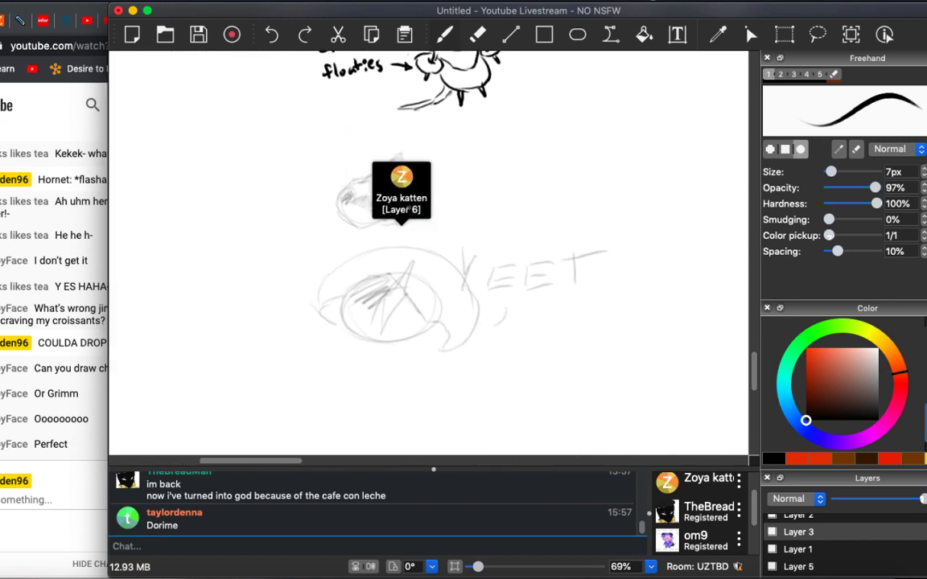
scroll(415, 218, "up", 4)
scroll(415, 219, "left", 4)
scroll(434, 249, "down", 2)
scroll(434, 249, "right", 2)
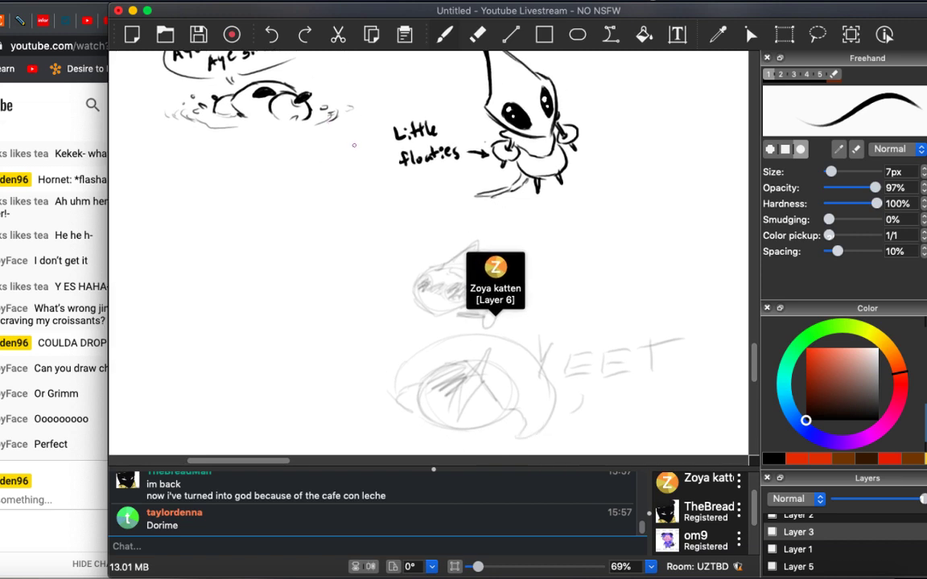
scroll(435, 249, "up", 6)
scroll(434, 249, "left", 3)
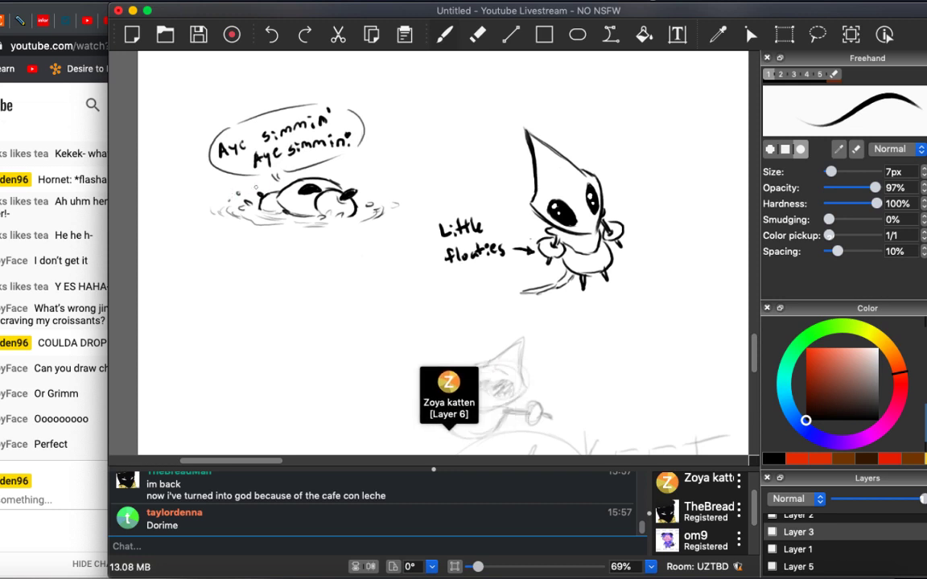
mouse_move(359, 187)
left_mouse_down()
mouse_move(366, 180)
mouse_move(364, 191)
left_mouse_up()
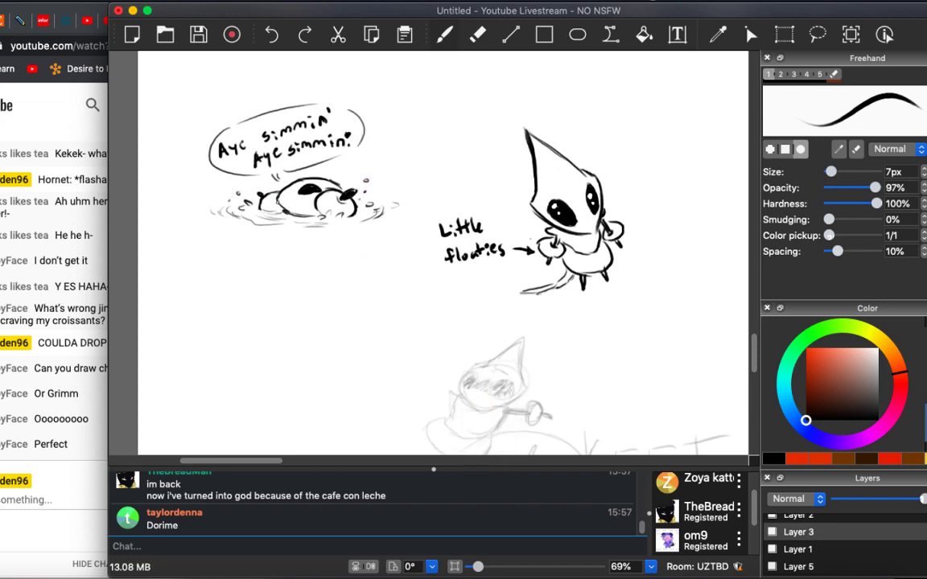
Handwrite "Daiper" beside the standing masked character with an arrow pointing to its rounded lower body.
scroll(302, 226, "down", 3)
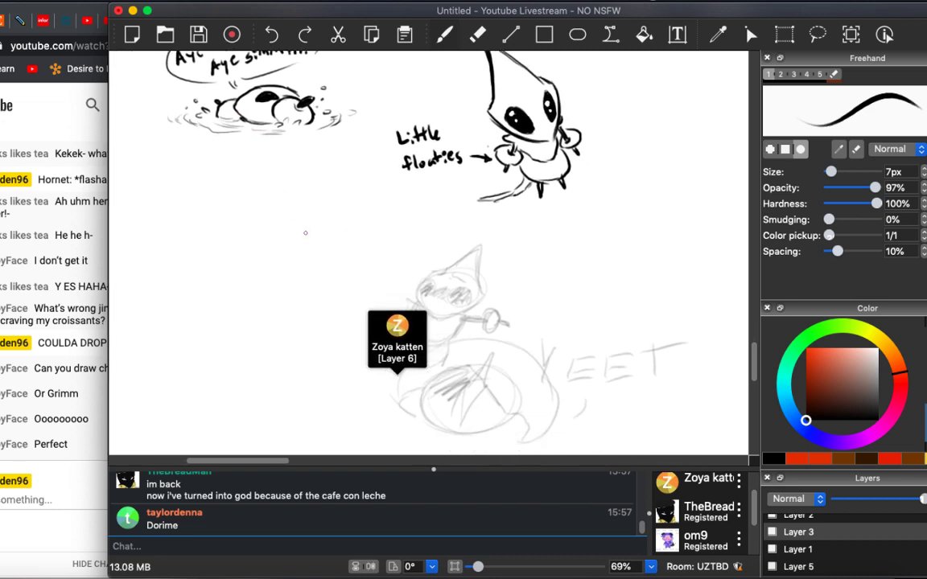
scroll(308, 234, "right", 3)
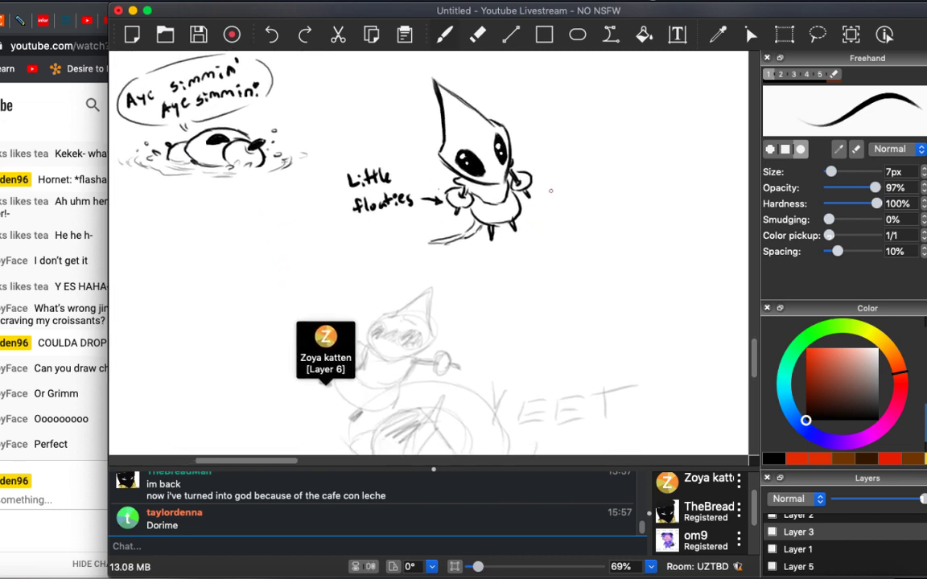
mouse_move(550, 197)
left_mouse_down()
mouse_move(572, 209)
mouse_move(592, 201)
left_mouse_up()
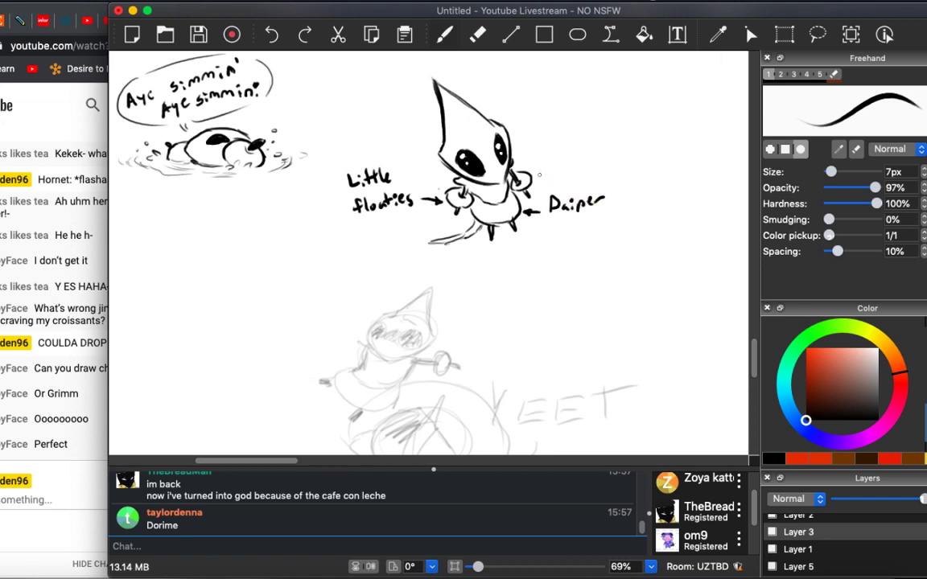
Doodle a small face with squeezed-shut eyes and a triangular open mouth beside the collaborator's grey sketch.
scroll(352, 256, "down", 3)
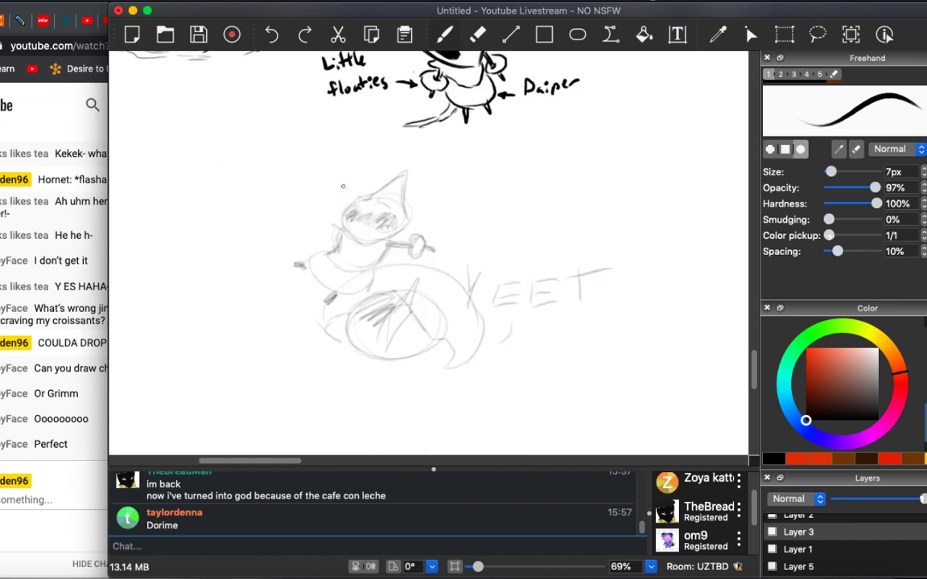
left_click_drag(443, 207, 467, 214)
scroll(469, 195, "up", 5)
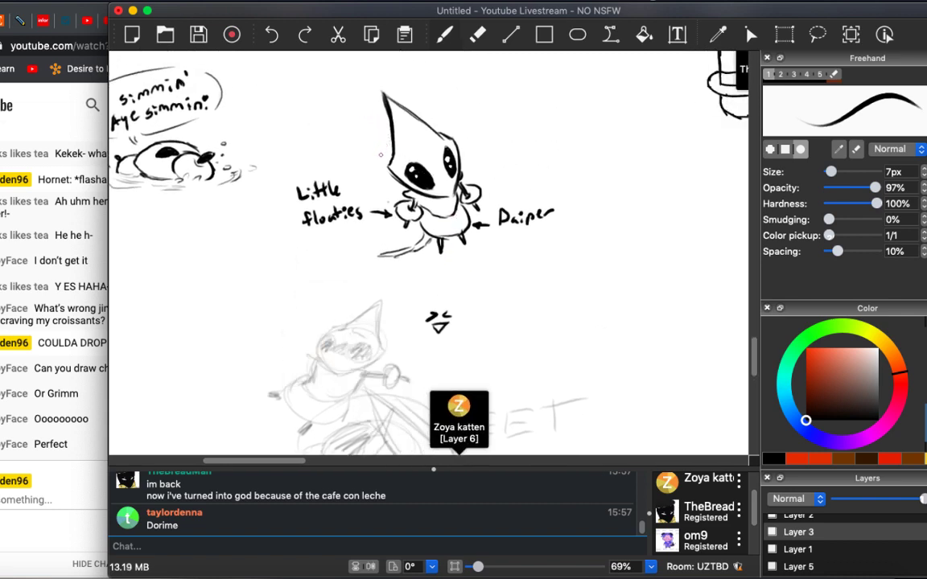
Handwrite "Homemade superhero cape" below the "Little floaties" note with an arrow pointing to the trailing cape.
scroll(344, 137, "left", 3)
scroll(344, 137, "down", 2)
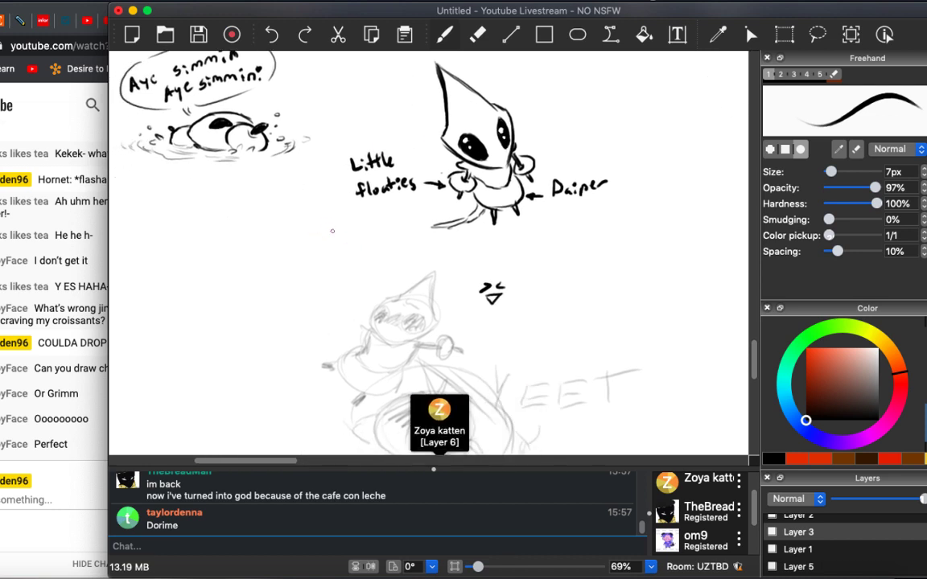
mouse_move(330, 229)
left_mouse_down()
mouse_move(331, 242)
mouse_move(384, 225)
left_mouse_up()
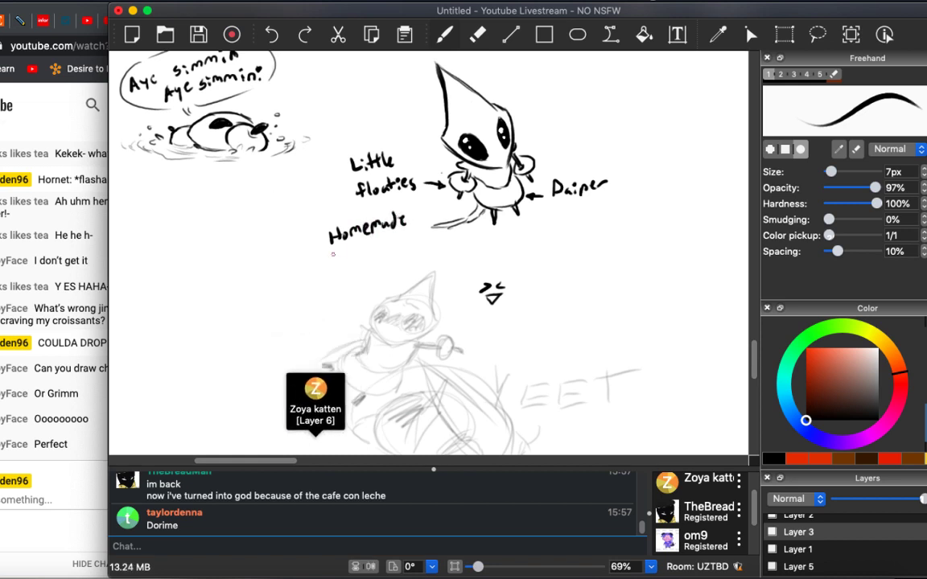
mouse_move(346, 250)
left_mouse_down()
mouse_move(377, 251)
mouse_move(386, 235)
mouse_move(389, 250)
mouse_move(401, 248)
left_mouse_up()
key("ctrl+z")
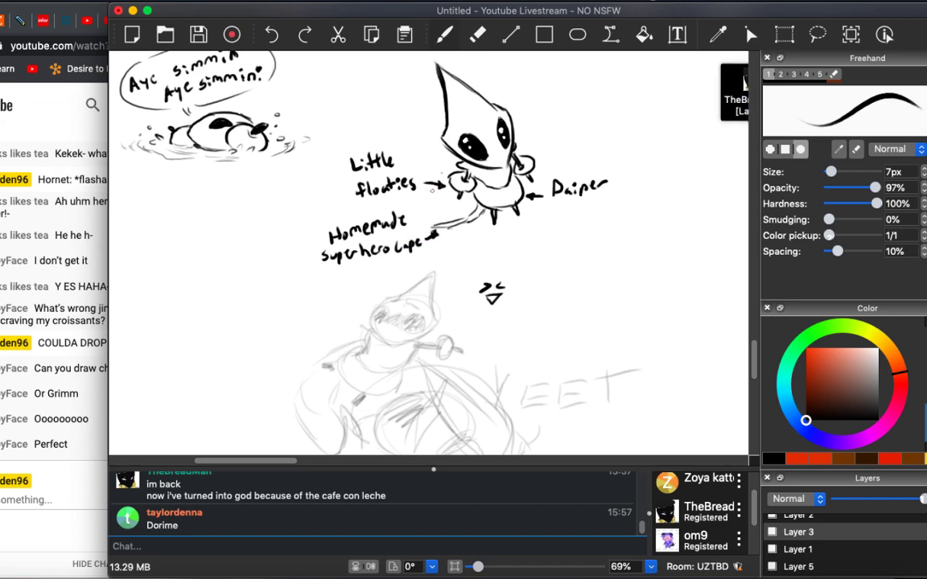
Handwrite "Look me!" beside the swimmer and enclose it in a second speech bubble pointing to the character.
scroll(402, 210, "right", 6)
scroll(413, 210, "left", 10)
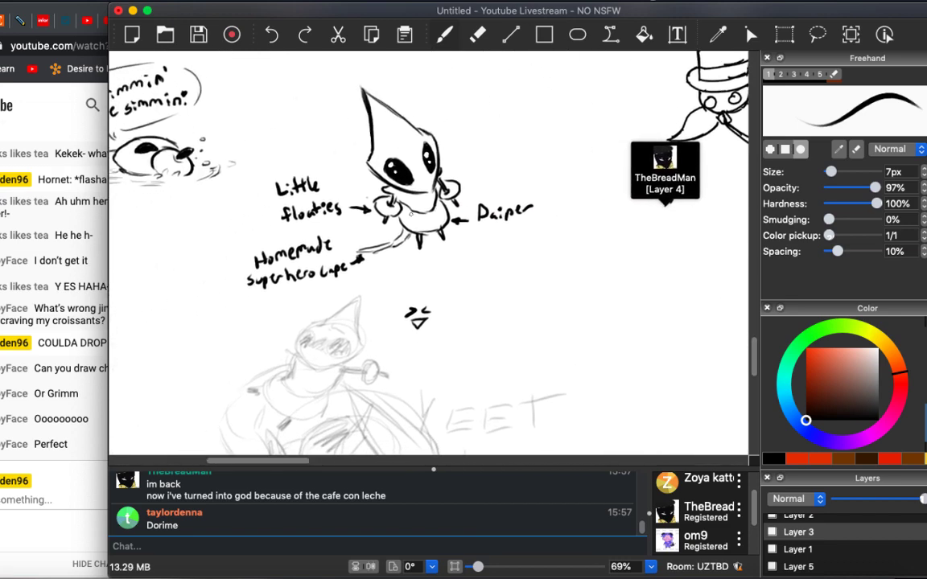
scroll(413, 210, "left", 7)
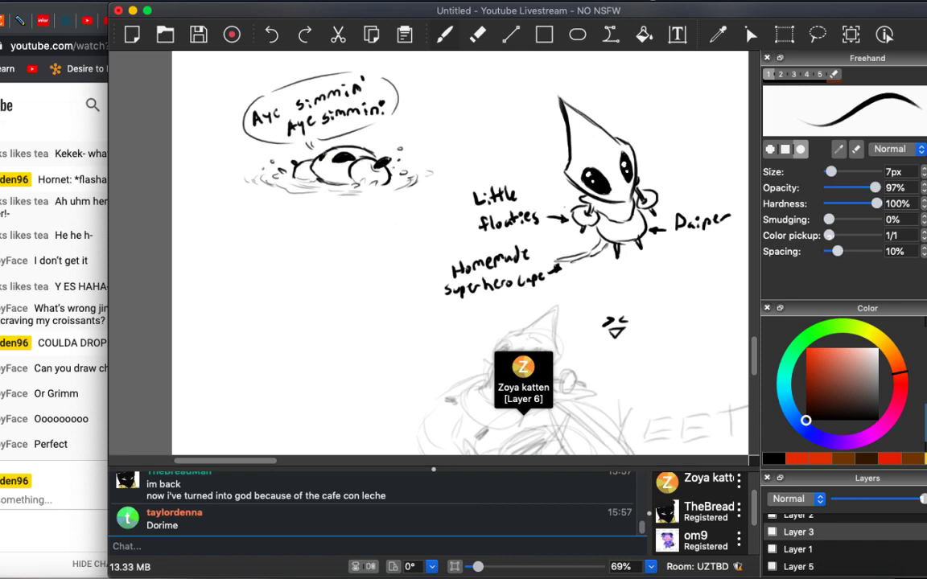
mouse_move(419, 121)
left_mouse_down()
mouse_move(427, 133)
mouse_move(494, 110)
left_mouse_up()
left_click(498, 113)
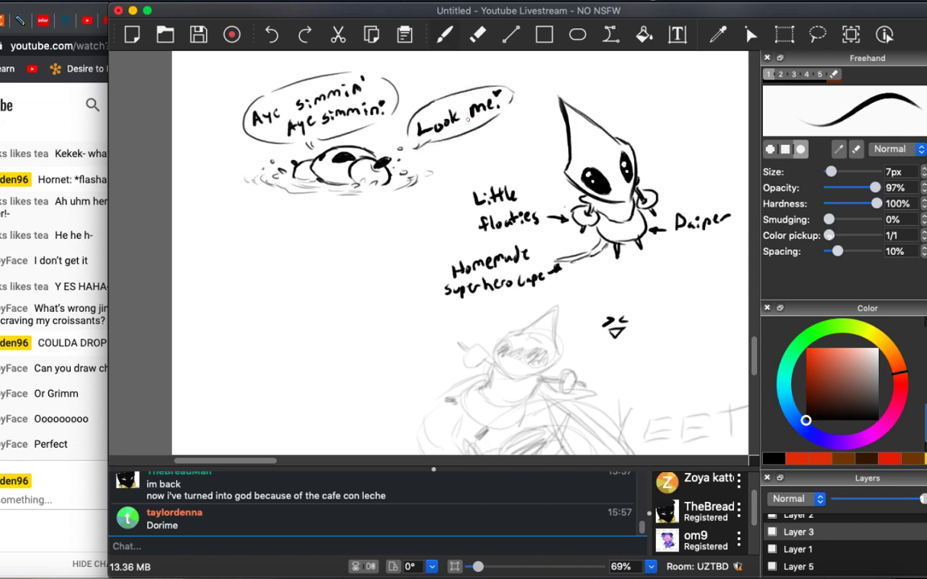
scroll(273, 282, "down", 5)
scroll(273, 281, "right", 2)
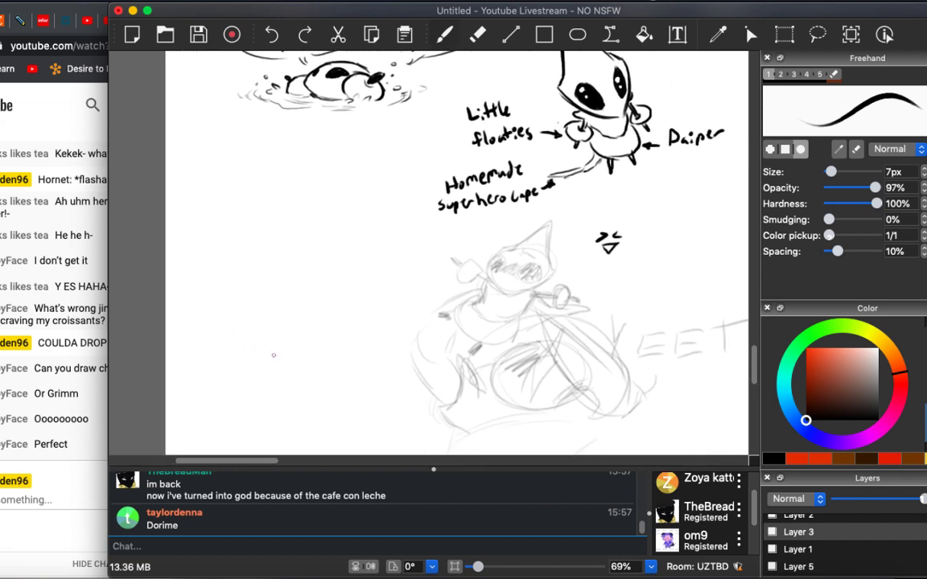
scroll(250, 283, "down", 2)
scroll(250, 282, "right", 2)
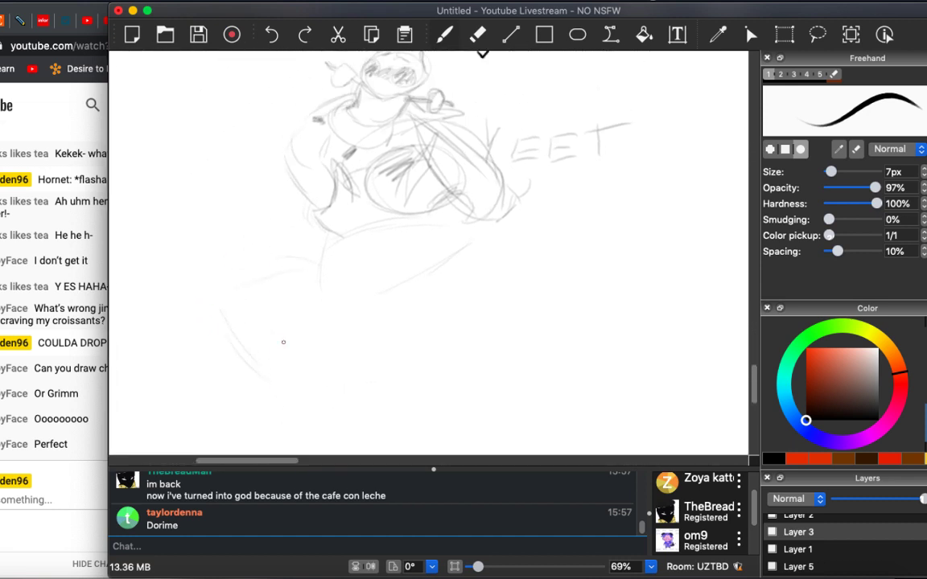
scroll(281, 335, "up", 5)
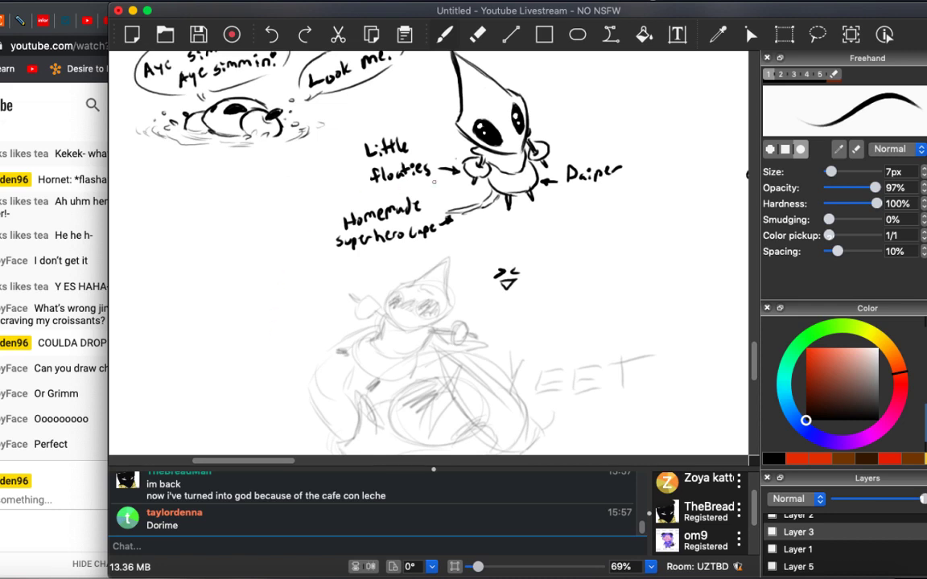
Lasso the standing masked character together with its handwritten notes and move the group slightly up and closer to the top-hatted figure.
scroll(555, 176, "up", 3)
scroll(555, 177, "right", 3)
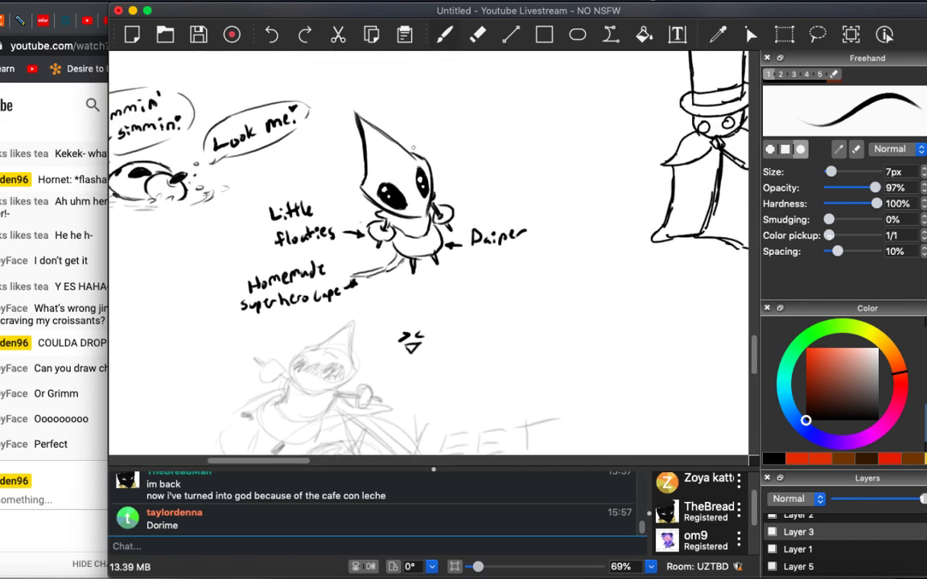
left_click(817, 35)
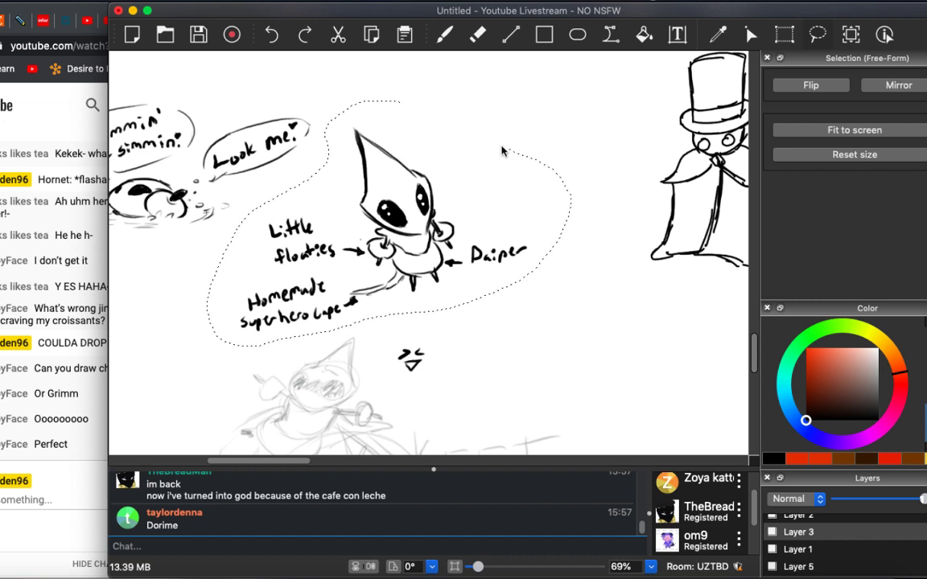
left_click_drag(463, 140, 499, 92)
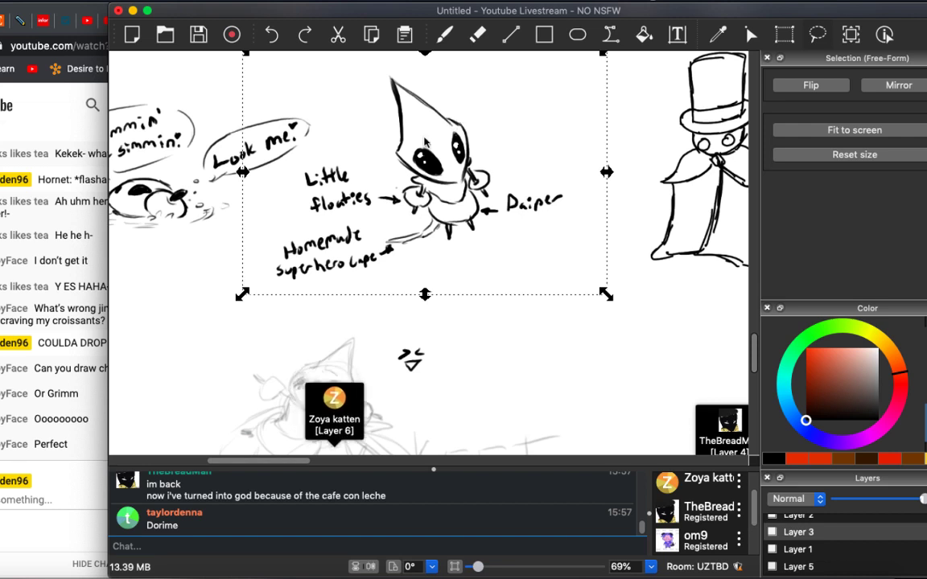
left_click(232, 160)
Return to the freehand brush and look over the swimmer, the labelled character and the older drawings across the shared canvas.
scroll(252, 181, "up", 3)
scroll(251, 181, "left", 5)
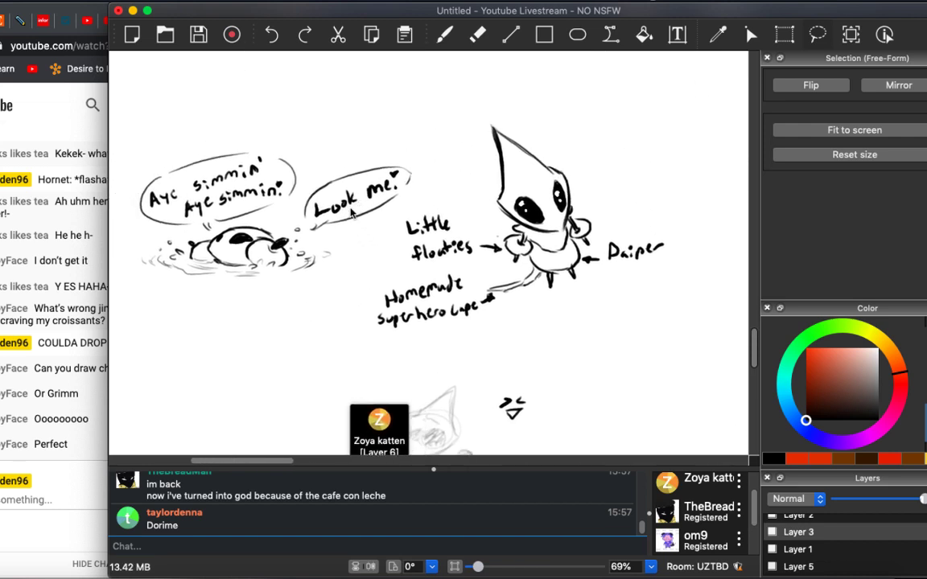
scroll(342, 217, "down", 3)
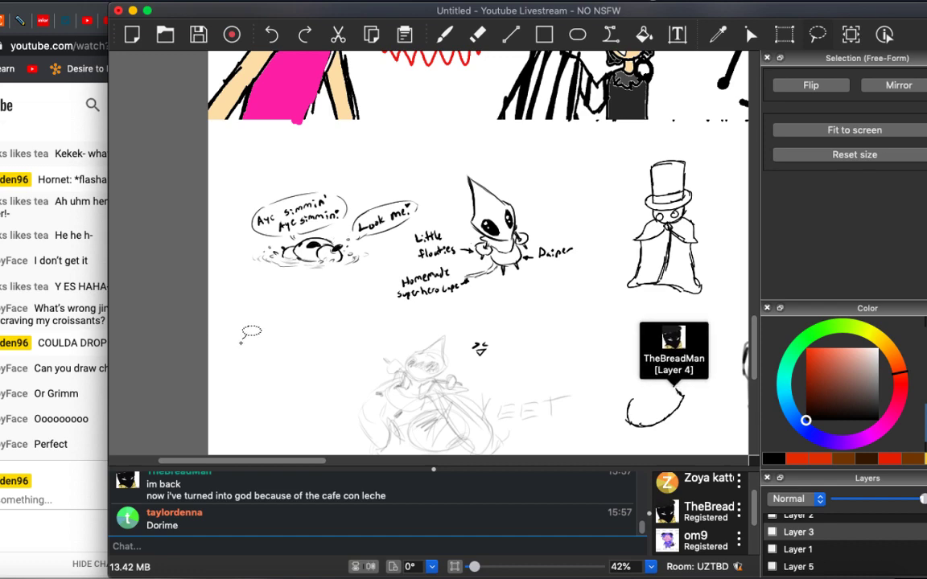
scroll(233, 326, "up", 2)
scroll(237, 334, "down", 1)
key("b")
scroll(126, 366, "down", 2)
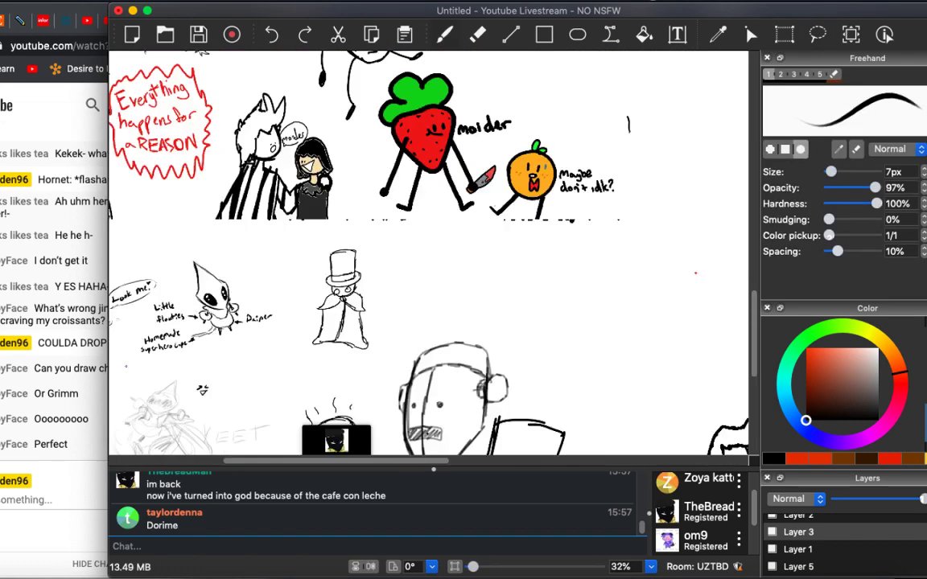
scroll(695, 273, "up", 3)
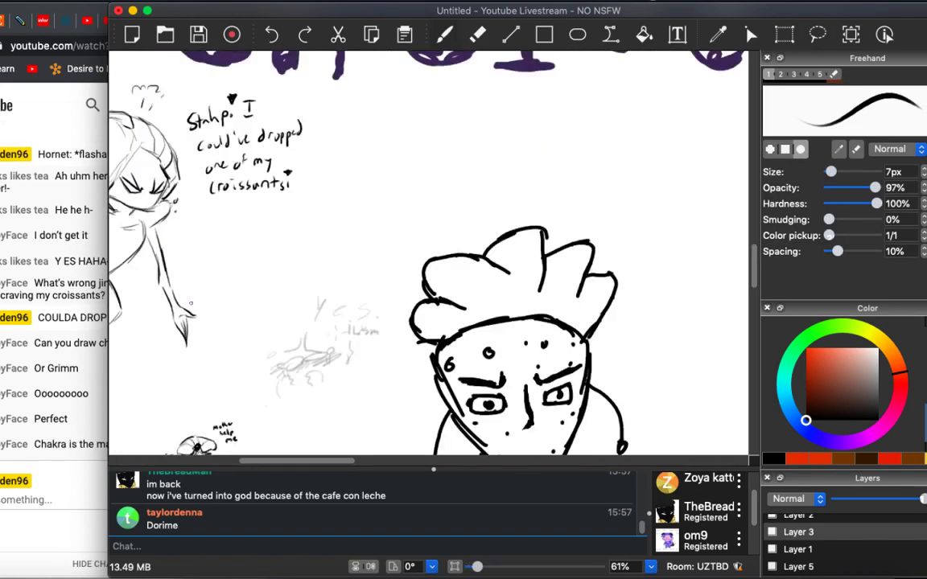
scroll(190, 304, "left", 10)
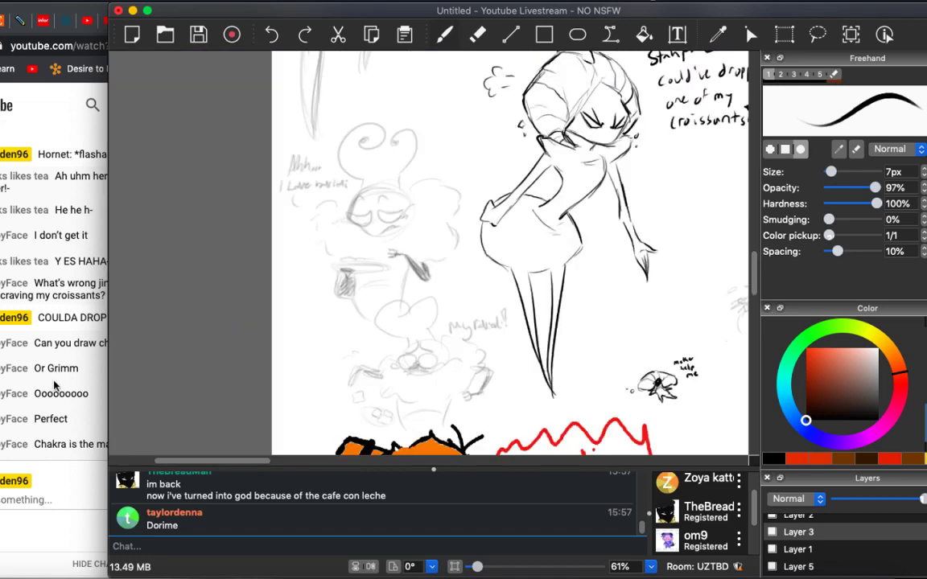
Switch to the YouTube live chat and post "Ohhh! I actually haven't seen Silksong gameplay yet!".
left_click(33, 394)
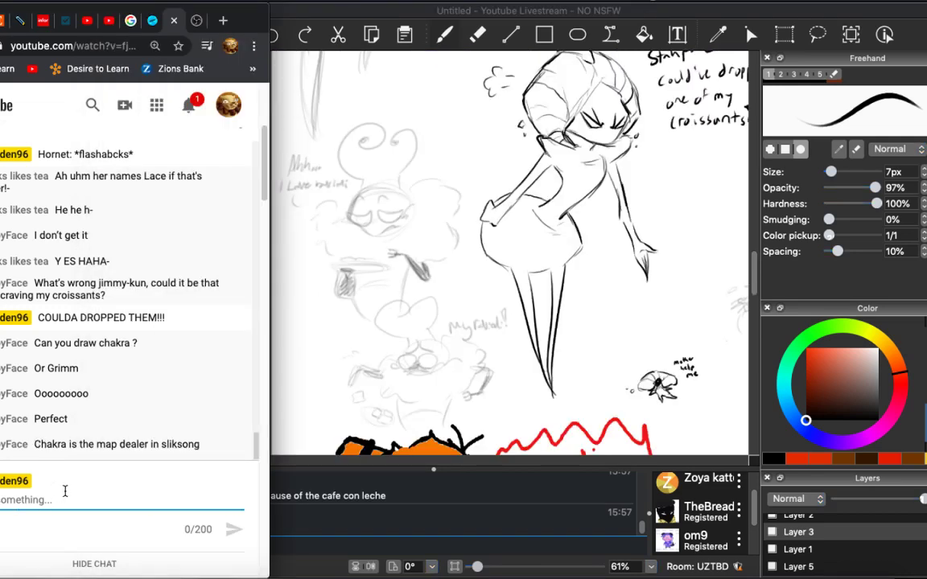
type("If! I")
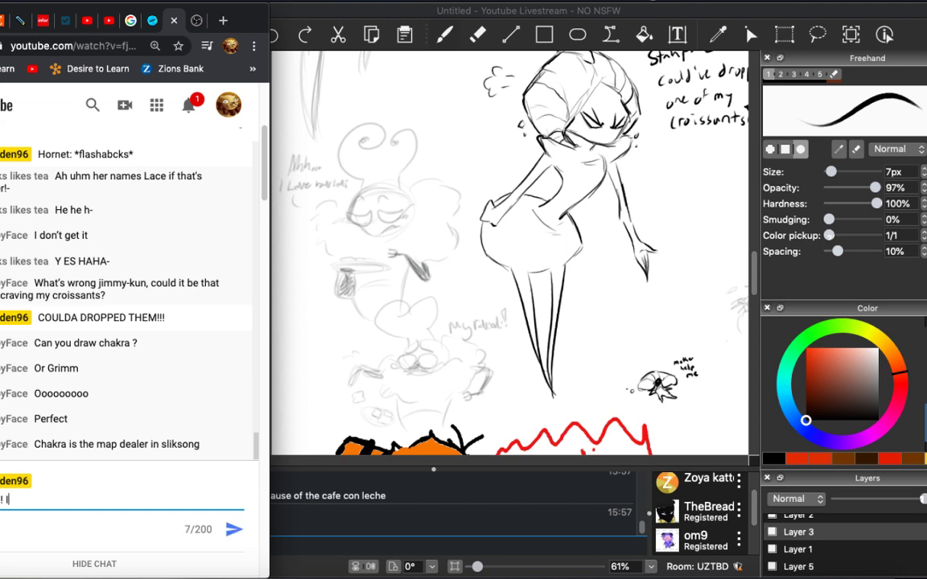
type(" actually ah")
key("BackSpace")
type("a")
key("BackSpace")
type("haven't s")
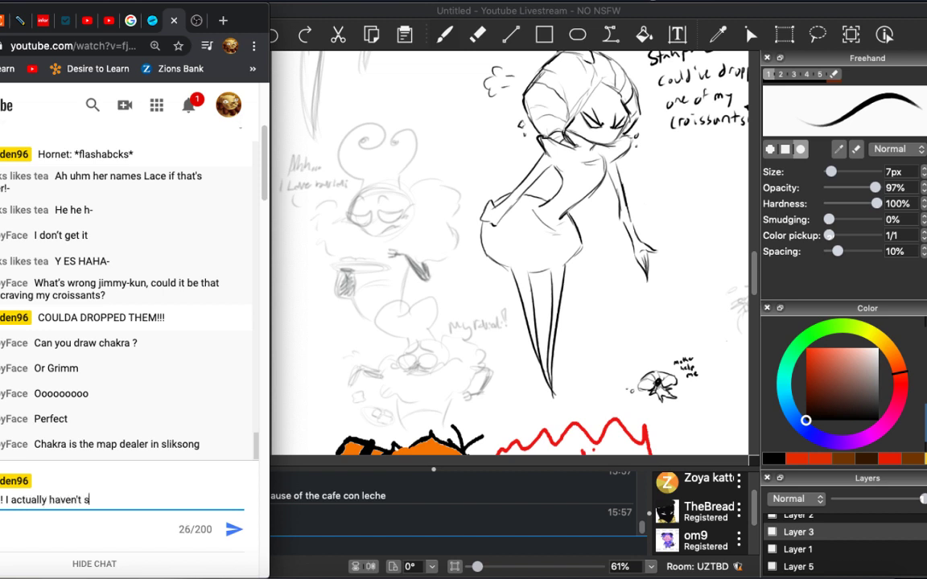
type("een Silksong gameplay yet!")
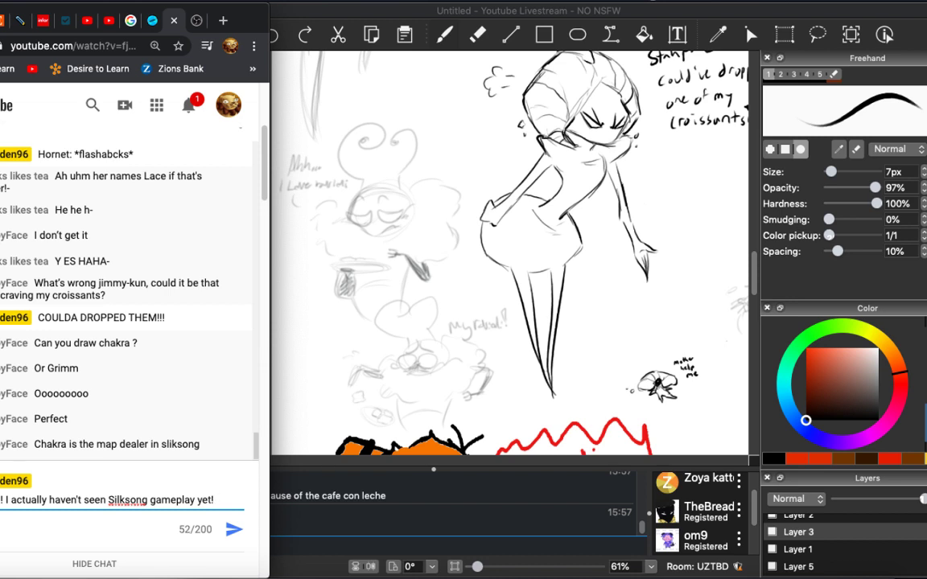
key("Return")
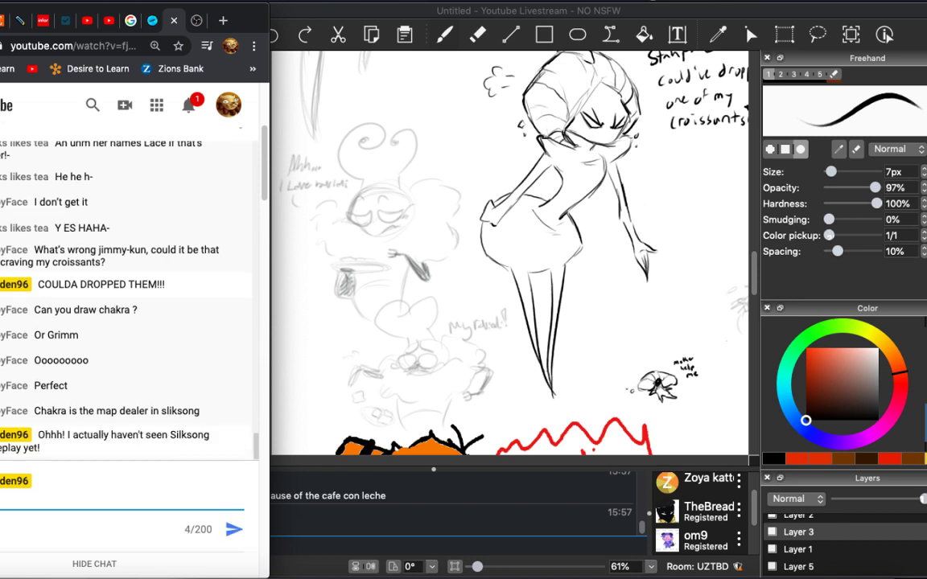
Post "I keep looking it up but can't find anything more than the trailer" in the live chat.
type("looking it up bu")
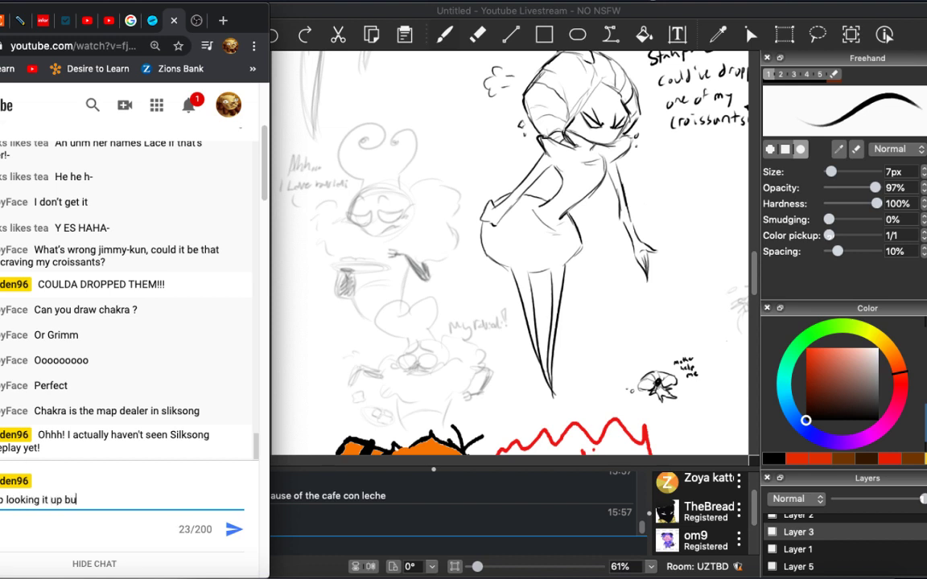
type("t can't find anything more t")
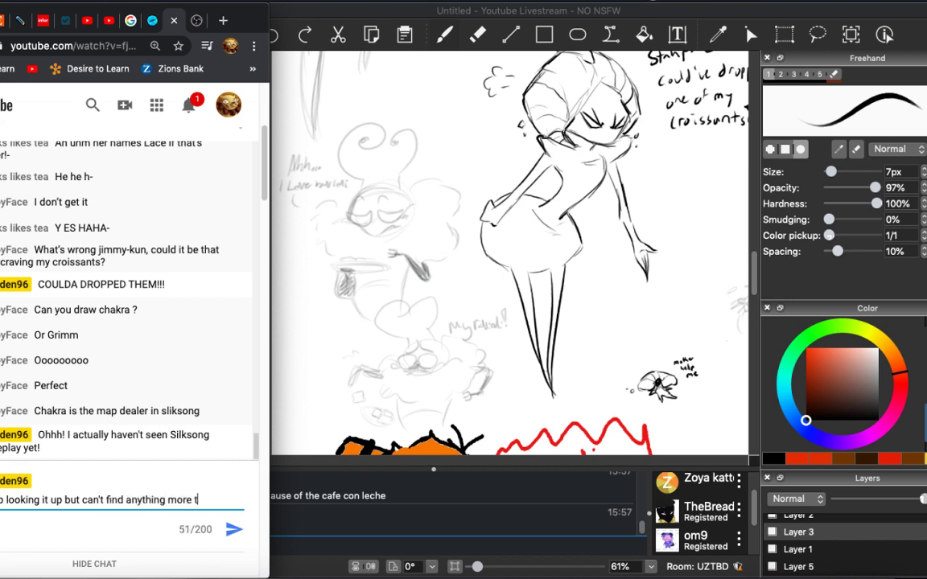
type("han the ler")
key("Return")
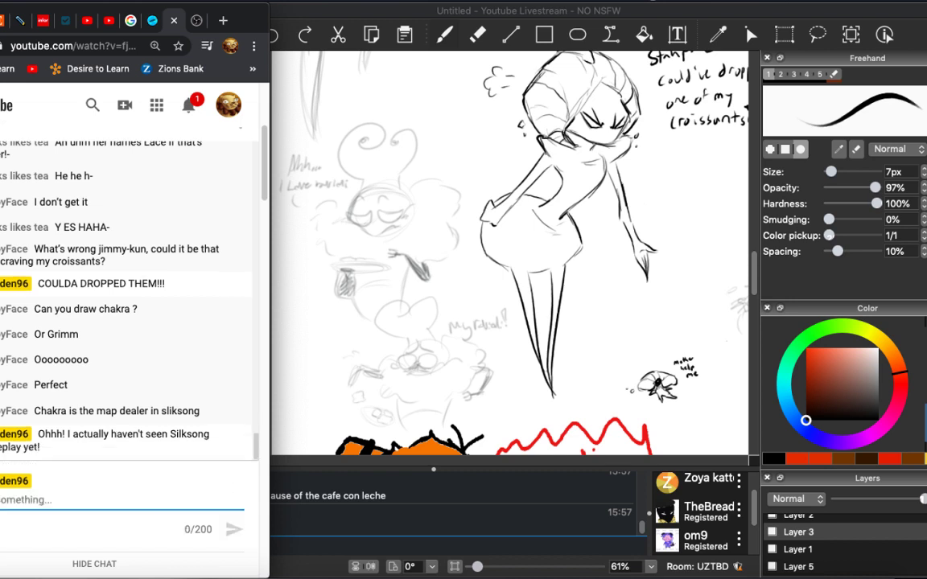
Switch back to Drawpile and examine the drawings from the croissant character down to the collaborator's grey "YEET" sketch.
left_click(334, 464)
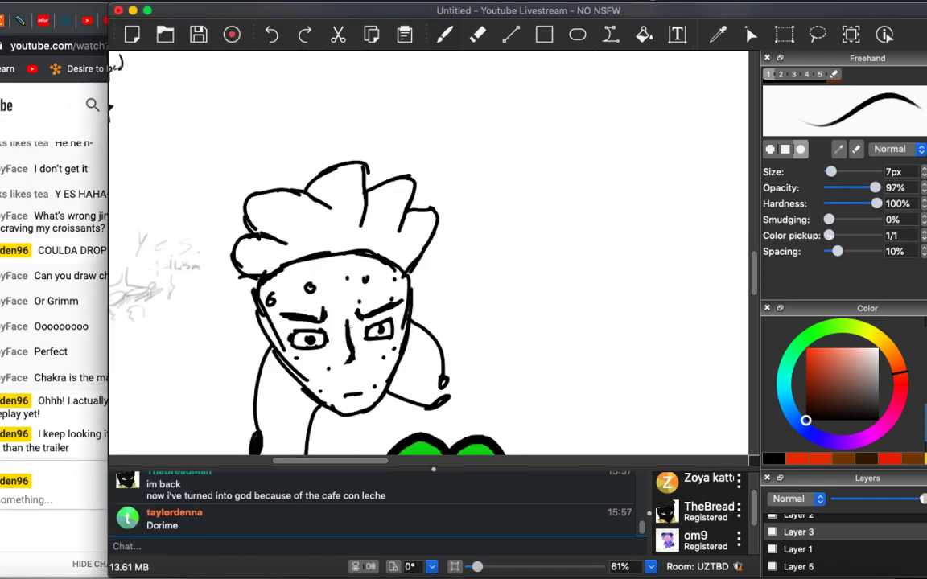
scroll(428, 249, "left", 10)
scroll(429, 250, "down", 2)
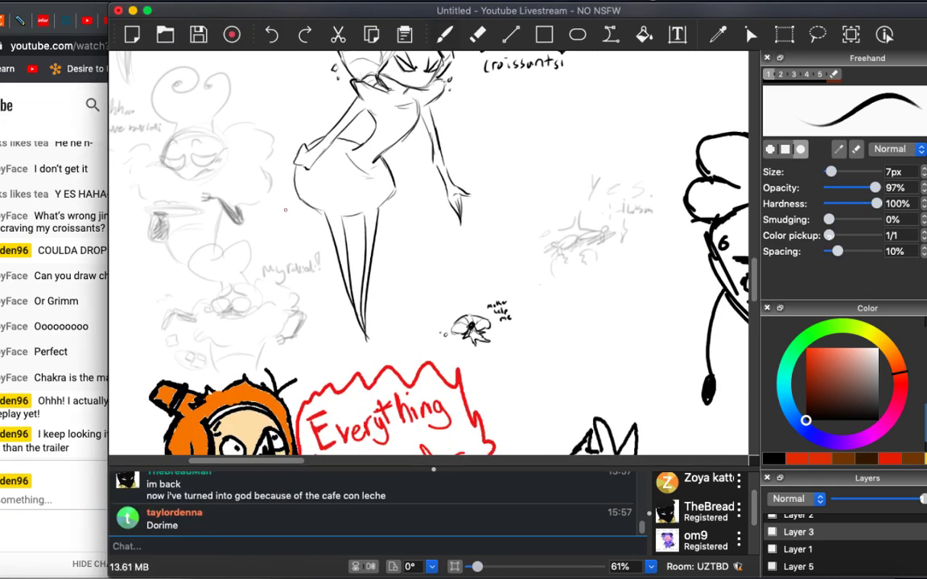
scroll(429, 249, "right", 5)
scroll(429, 249, "down", 4)
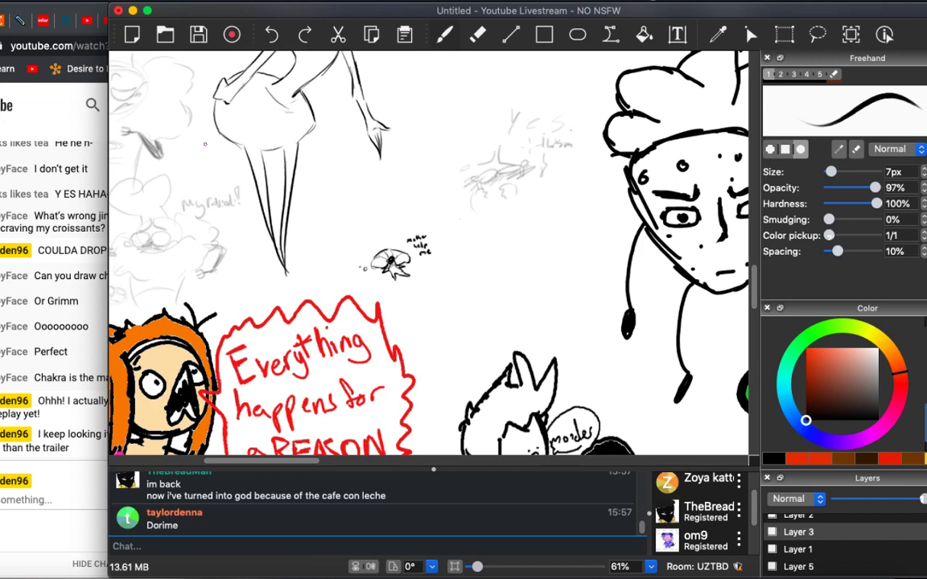
scroll(204, 144, "down", 10)
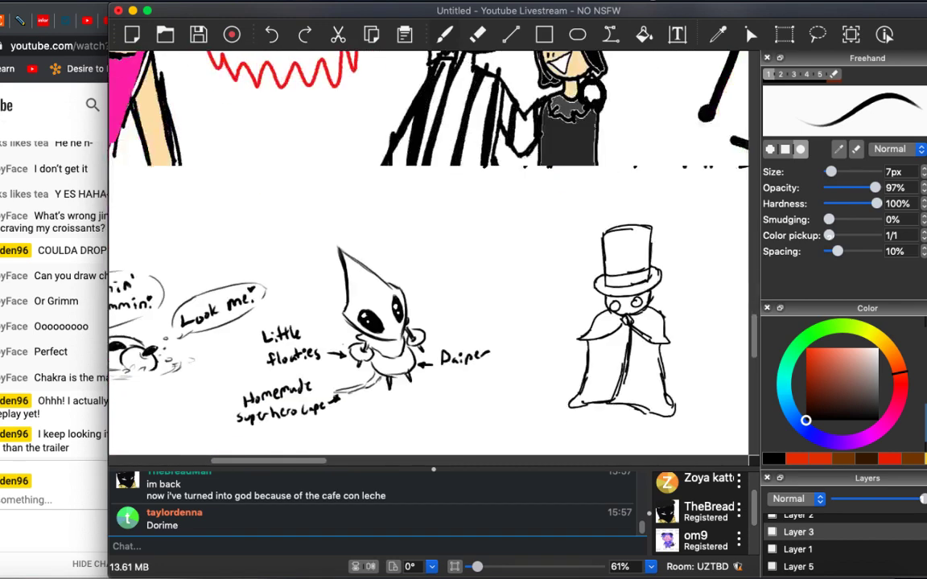
scroll(429, 250, "left", 5)
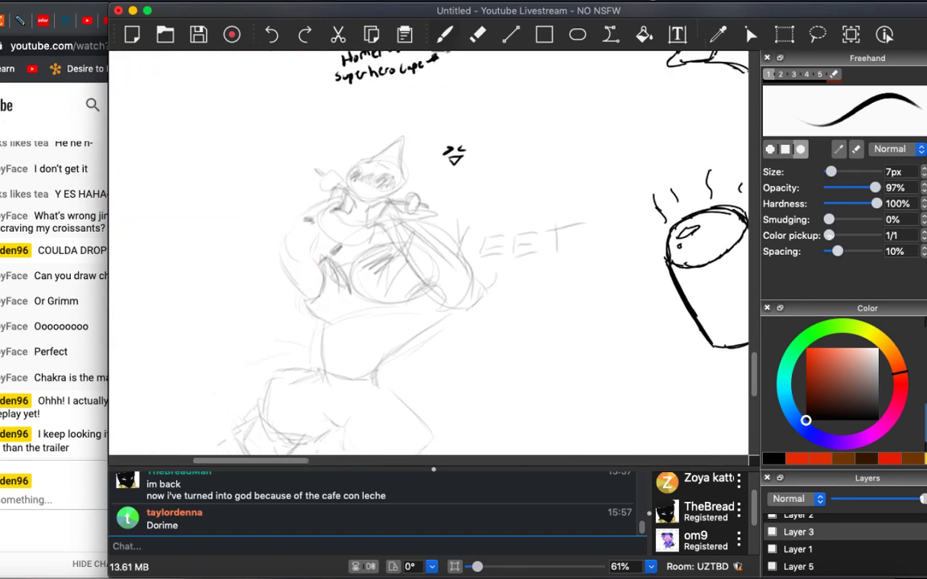
scroll(429, 249, "up", 10)
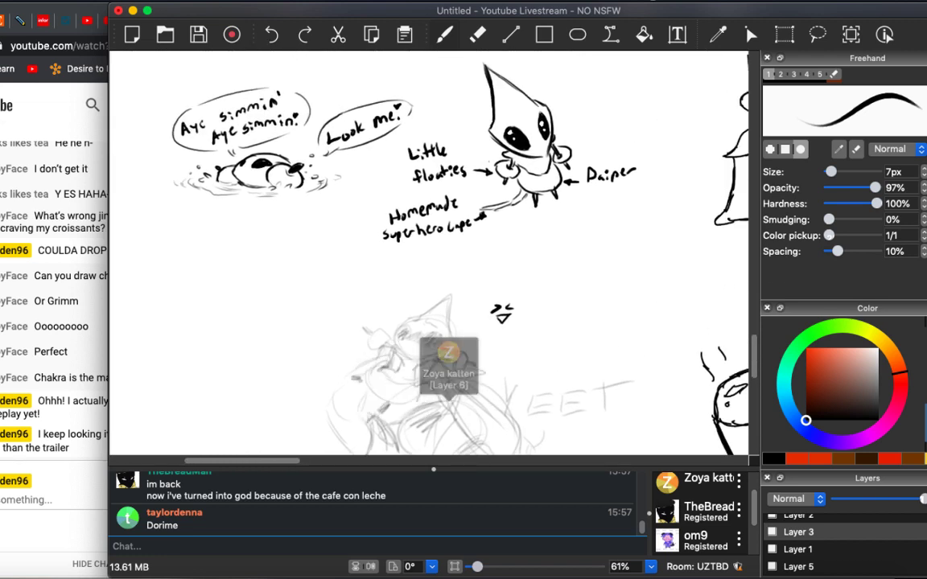
Draw a small pointed-head character turned away with a rounded body and trailing cape in the empty area below the swimmer.
scroll(253, 245, "left", 5)
scroll(253, 245, "down", 2)
scroll(254, 245, "up", 2)
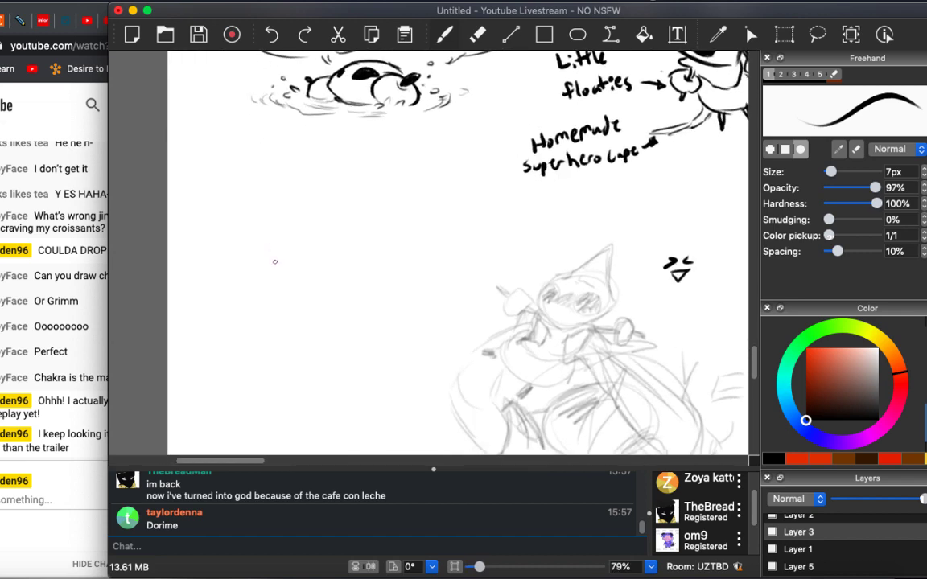
scroll(246, 248, "right", 3)
scroll(245, 248, "down", 2)
scroll(236, 250, "up", 3)
scroll(235, 250, "up", 1)
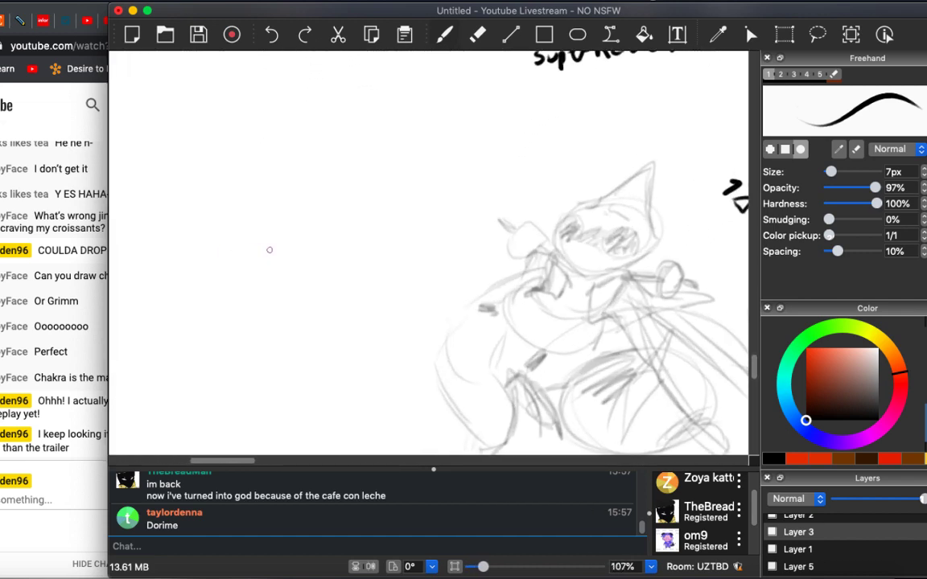
scroll(269, 250, "down", 3)
scroll(283, 249, "up", 2)
scroll(283, 250, "left", 2)
scroll(292, 242, "right", 1)
scroll(292, 242, "down", 1)
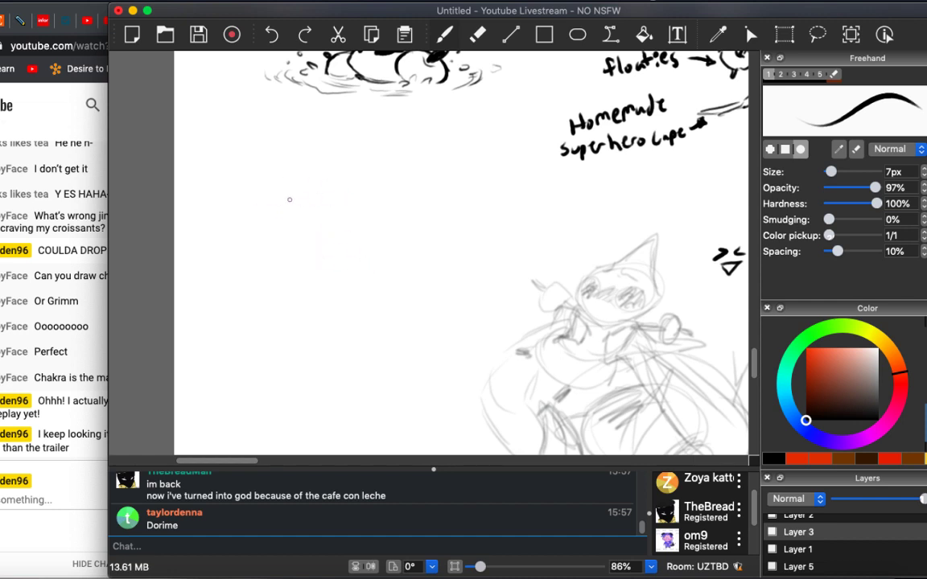
mouse_move(283, 192)
left_mouse_down()
mouse_move(292, 163)
mouse_move(313, 188)
mouse_move(280, 207)
mouse_move(290, 227)
left_mouse_up()
mouse_move(314, 188)
left_mouse_down()
mouse_move(328, 206)
mouse_move(320, 222)
mouse_move(306, 222)
mouse_move(308, 232)
left_mouse_up()
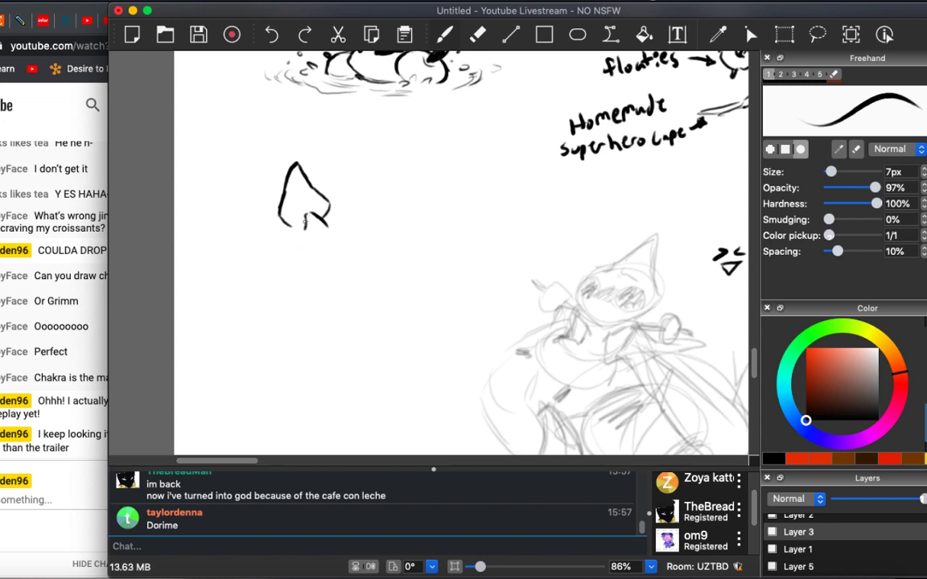
mouse_move(304, 222)
left_mouse_down()
mouse_move(297, 247)
mouse_move(310, 255)
mouse_move(301, 255)
mouse_move(330, 243)
mouse_move(323, 227)
mouse_move(330, 248)
mouse_move(316, 255)
mouse_move(345, 264)
mouse_move(338, 265)
mouse_move(364, 259)
mouse_move(326, 246)
mouse_move(288, 251)
left_mouse_up()
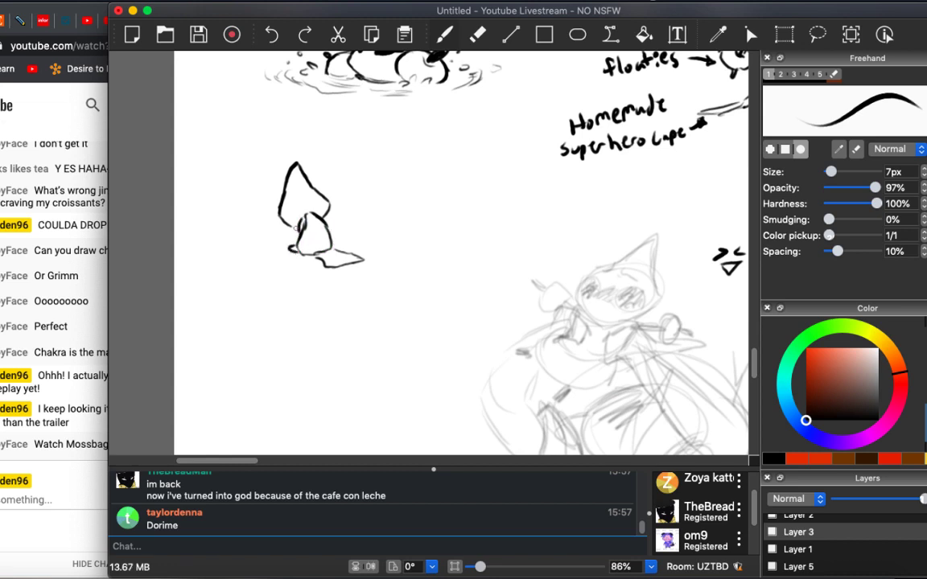
Handwrite "no talk me" and "I angy" beside the small turned-away character and draw an anger mark on its head.
left_click_drag(324, 167, 361, 152)
mouse_move(364, 137)
left_mouse_down()
mouse_move(364, 157)
mouse_move(377, 146)
mouse_move(394, 159)
mouse_move(432, 150)
left_mouse_up()
scroll(370, 149, "left", 1)
mouse_move(369, 193)
left_mouse_down()
mouse_move(370, 204)
mouse_move(399, 196)
left_mouse_up()
scroll(400, 189, "up", 1)
key("super+z")
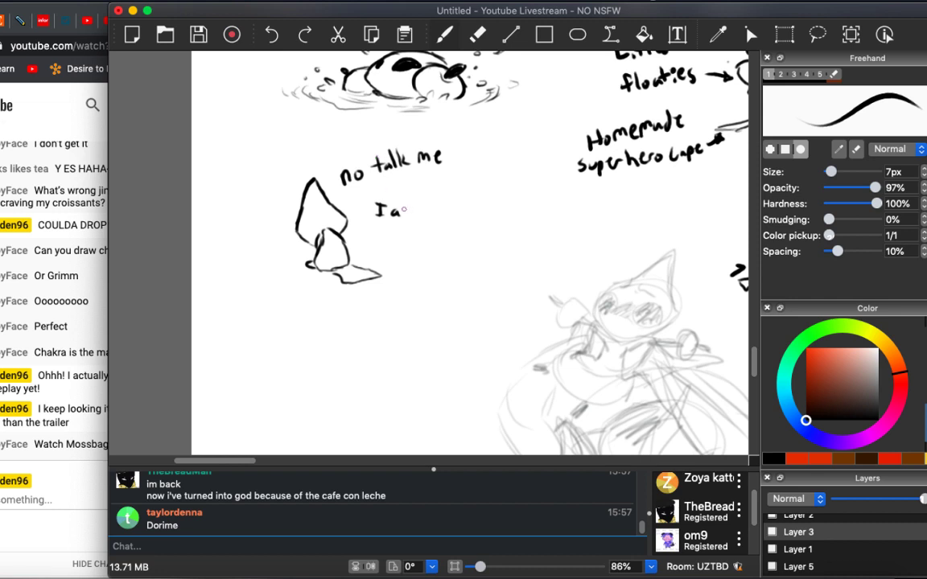
left_click_drag(404, 211, 419, 228)
left_click_drag(425, 211, 431, 228)
left_click(306, 214)
left_click_drag(312, 212, 316, 224)
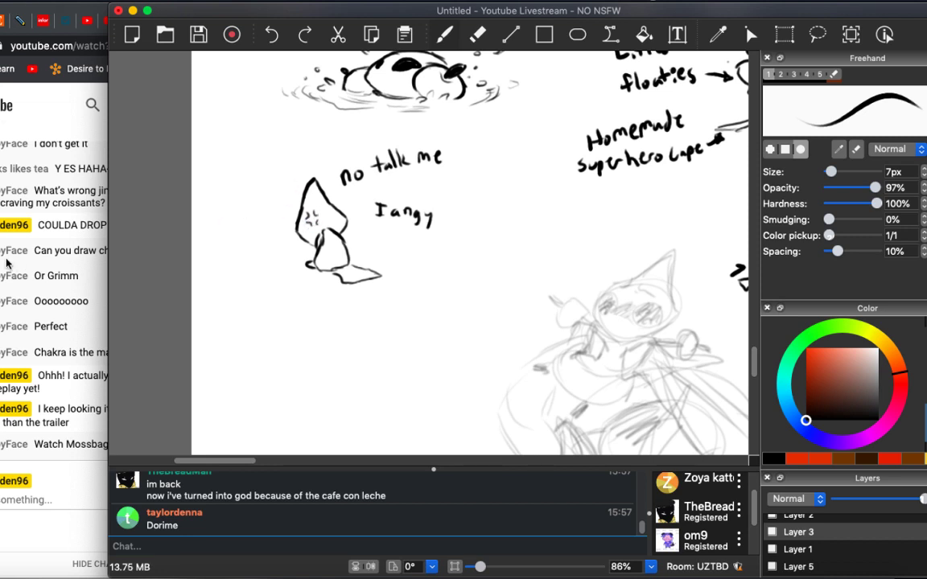
Switch to the YouTube live chat and reply "Will do!" to the trailer suggestion.
left_click(60, 456)
left_click(99, 498)
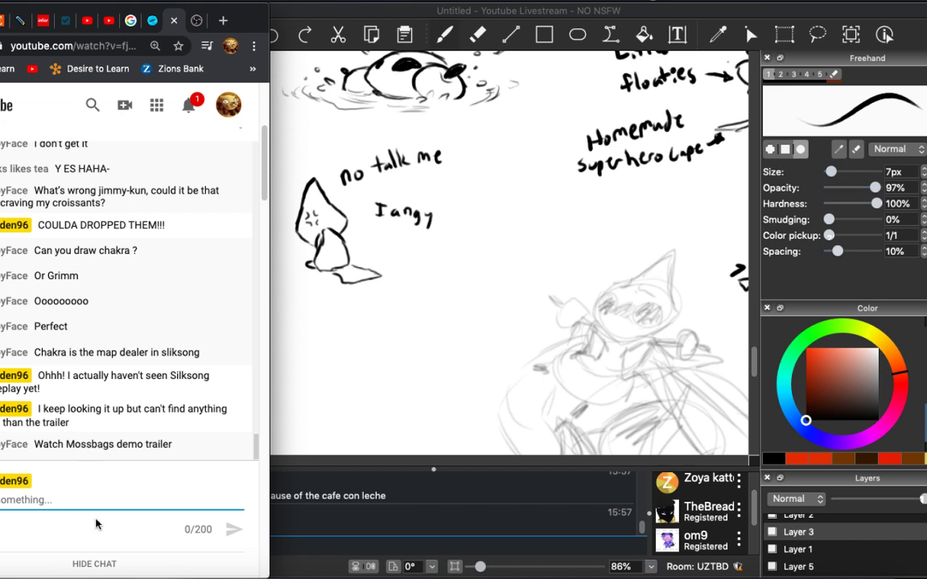
type("Oh")
type(" do!")
key("Return")
Switch back to Drawpile and look over the collaborators' sketches along the lower part of the shared canvas.
left_click(398, 211)
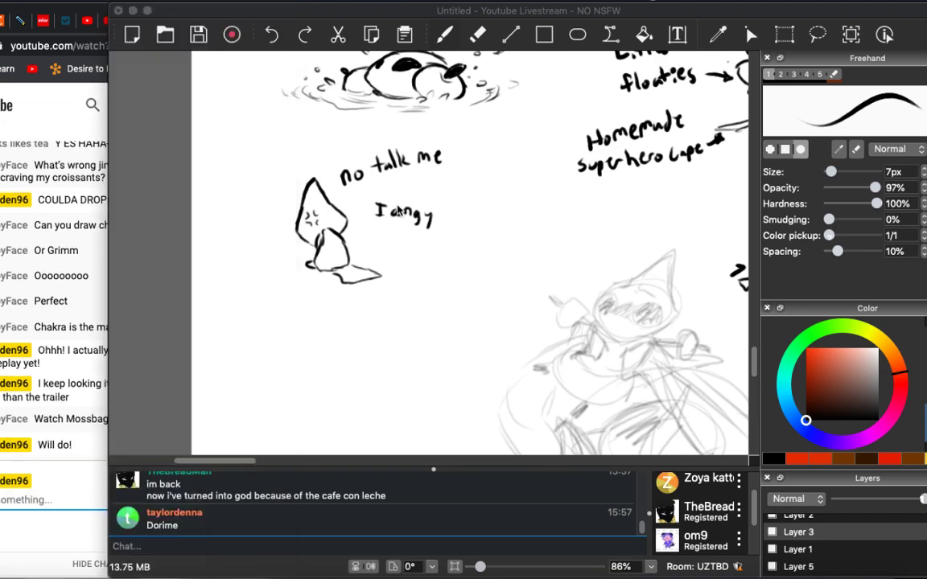
scroll(398, 211, "right", 10)
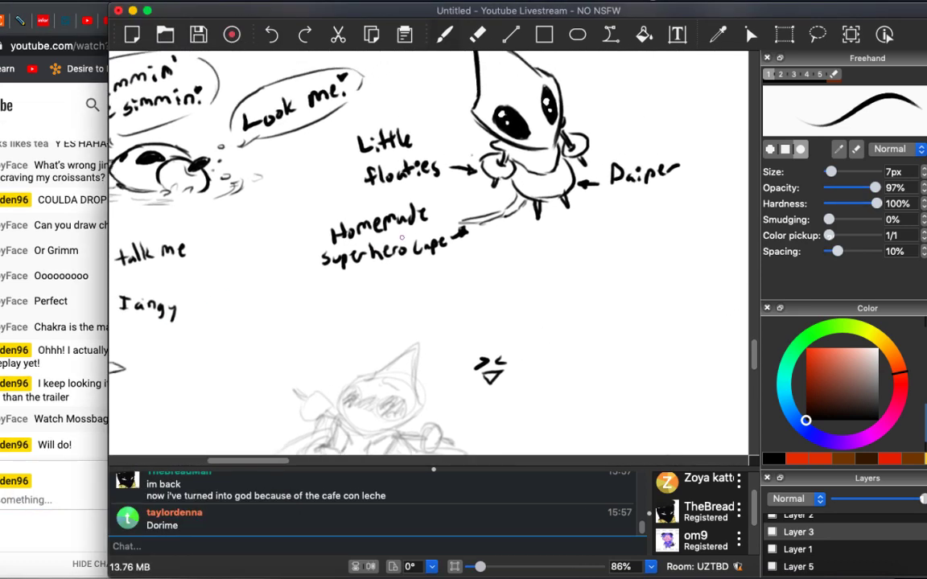
scroll(401, 238, "down", 8)
scroll(390, 221, "up", 1)
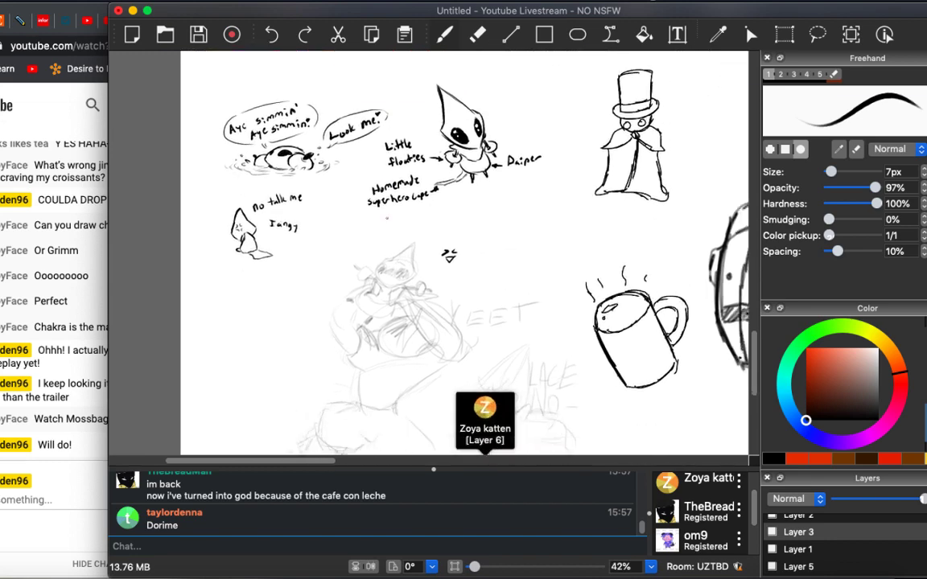
scroll(434, 241, "down", 5)
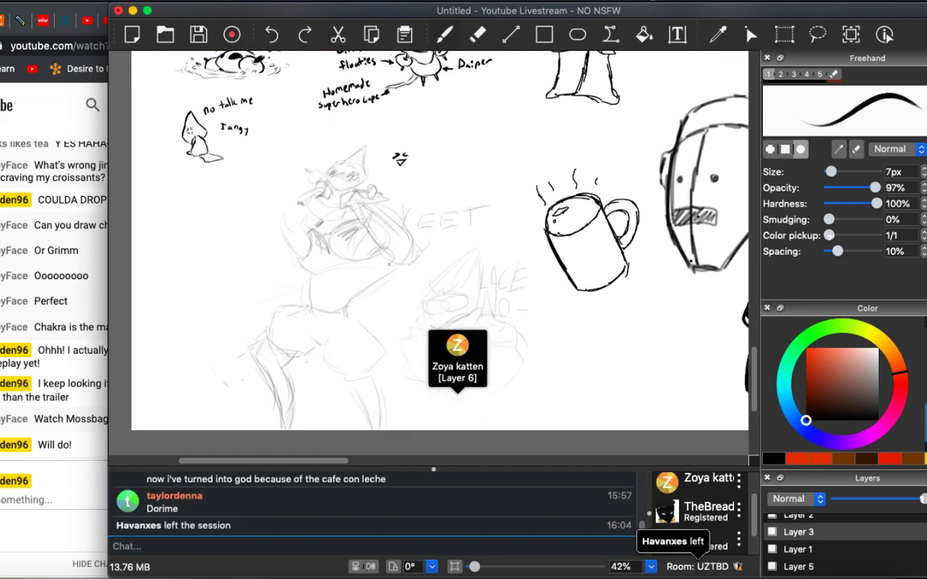
scroll(434, 241, "right", 15)
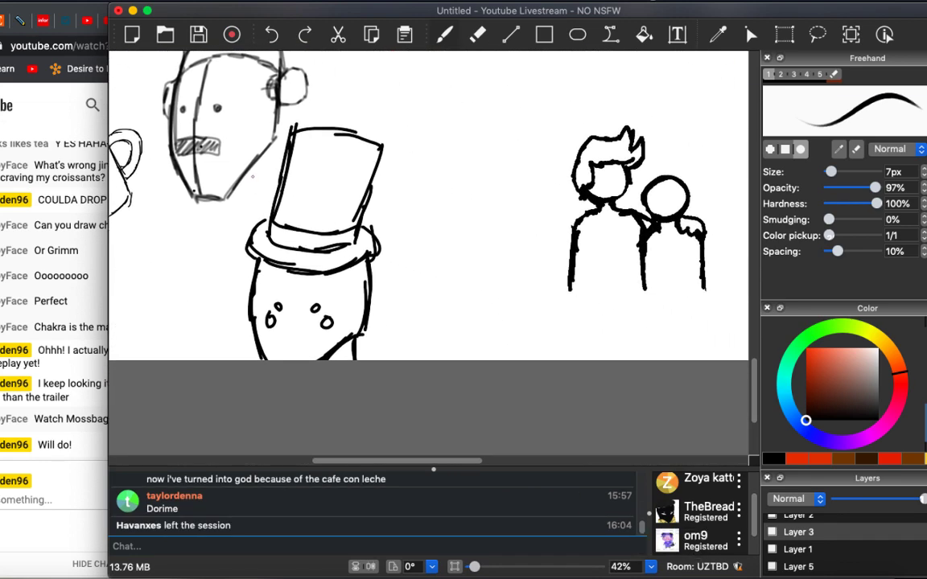
Look over the collaborators' sketches across the middle of the shared canvas and the overall view of the whole canvas.
scroll(434, 241, "right", 10)
scroll(434, 242, "up", 10)
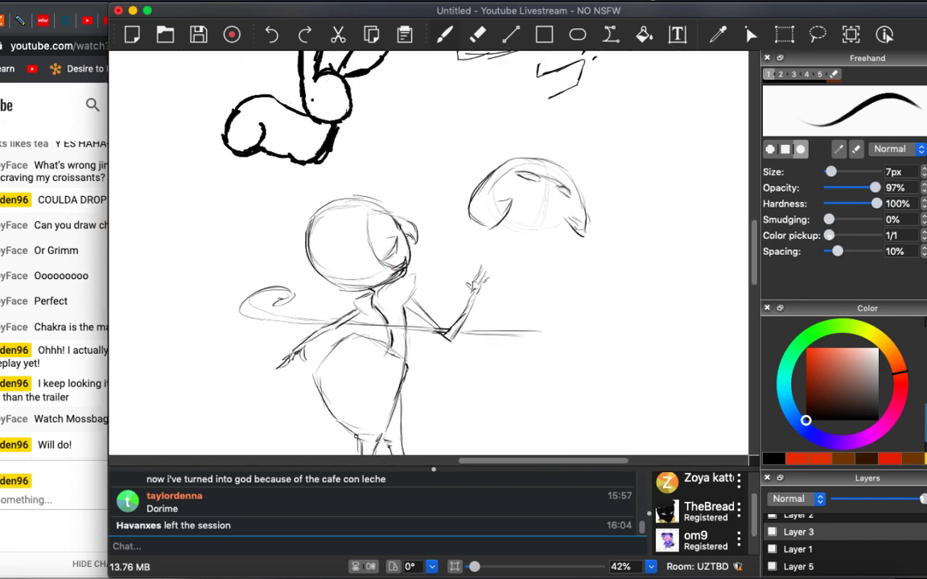
scroll(435, 241, "left", 10)
scroll(434, 242, "down", 5)
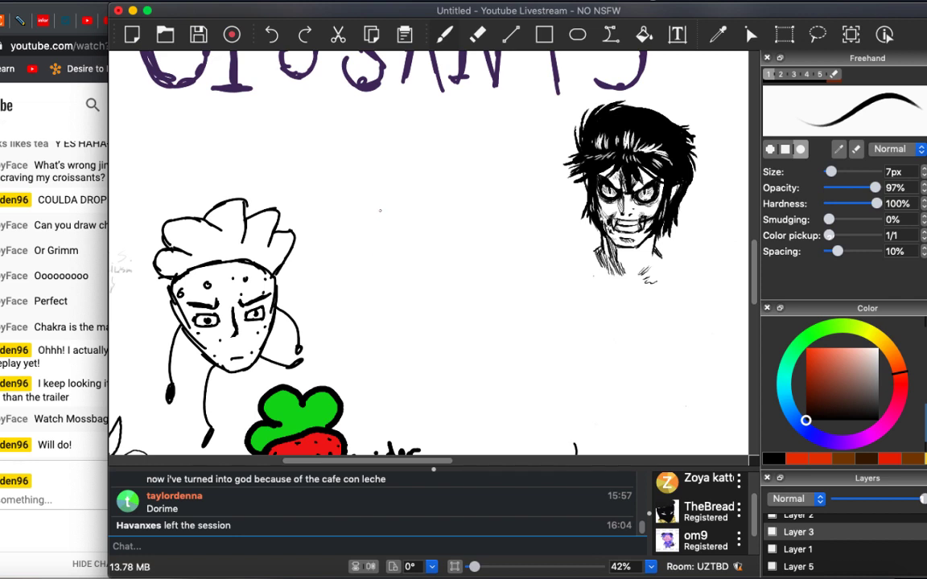
scroll(283, 271, "down", 5)
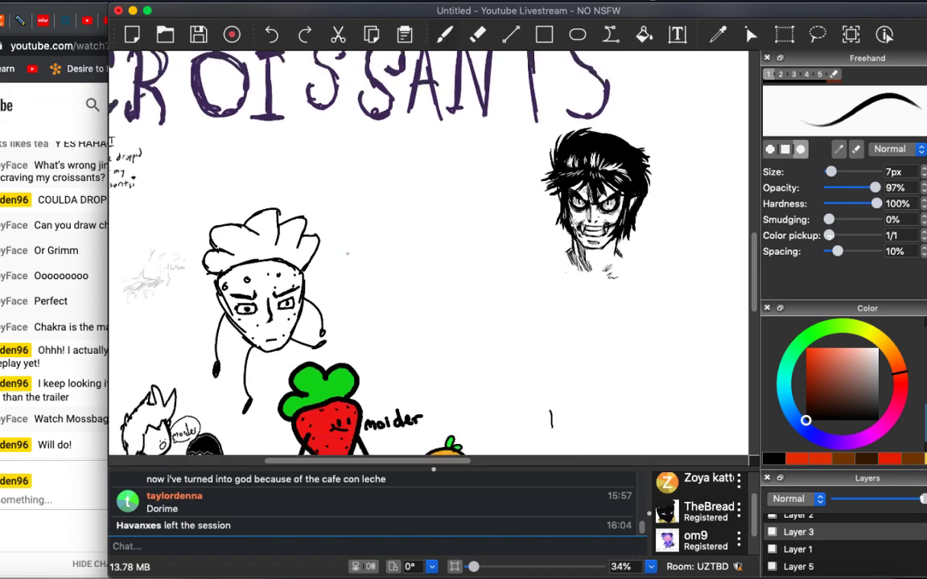
scroll(283, 270, "left", 3)
scroll(283, 270, "down", 5)
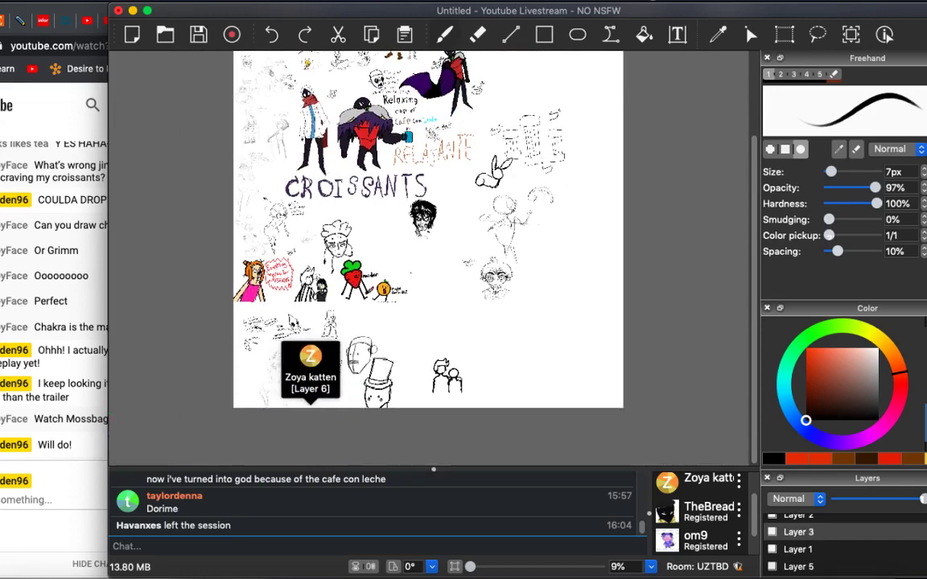
scroll(430, 242, "up", 8)
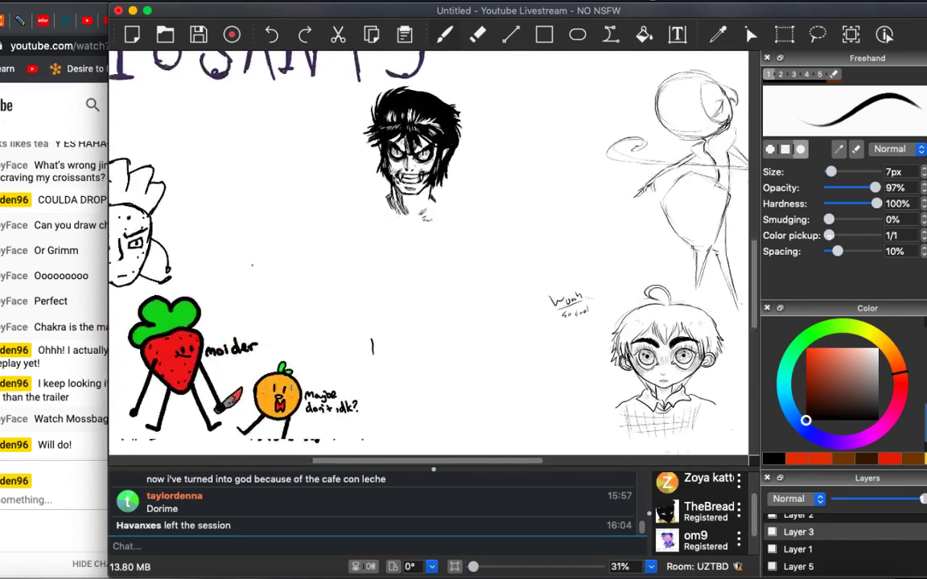
Handwrite "So cool!" beside the dark-haired fanged portrait and draw a small grinning face beneath the words.
scroll(162, 271, "up", 5)
scroll(284, 258, "up", 2)
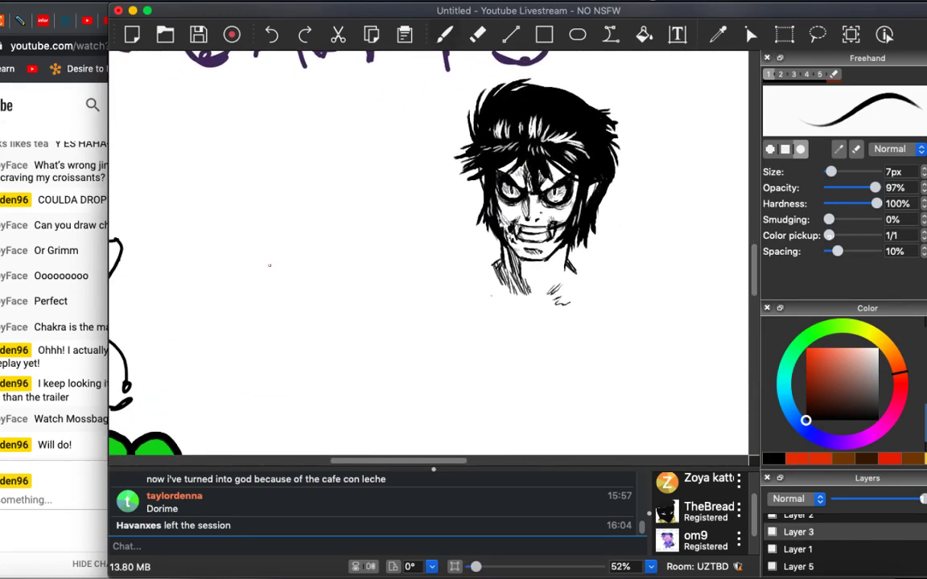
left_click_drag(270, 250, 355, 233)
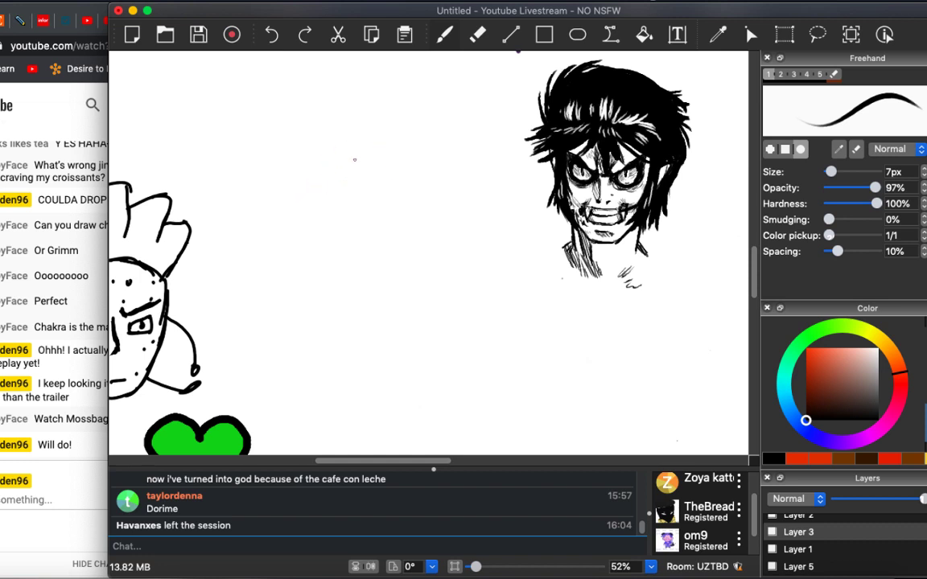
mouse_move(373, 121)
left_mouse_down()
mouse_move(362, 134)
mouse_move(401, 131)
left_mouse_up()
mouse_move(411, 124)
left_mouse_down()
mouse_move(425, 122)
mouse_move(426, 108)
left_mouse_up()
left_click_drag(405, 145, 404, 145)
mouse_move(421, 144)
left_mouse_down()
mouse_move(418, 151)
mouse_move(422, 144)
left_mouse_up()
left_click_drag(365, 133, 368, 137)
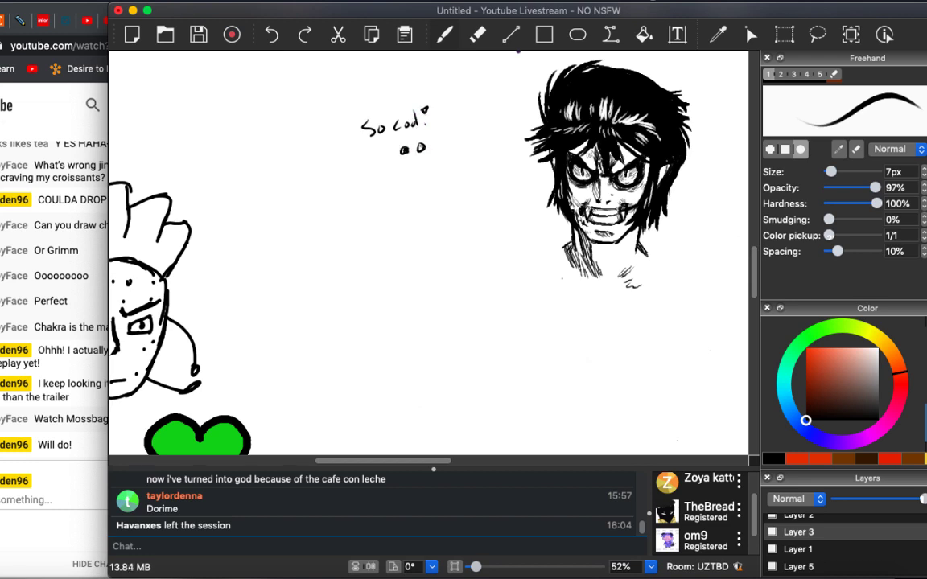
left_click_drag(402, 153, 432, 153)
Examine the strawberry and orange characters and the collaborators' sketches in the lower-left area of the canvas.
scroll(431, 225, "down", 5)
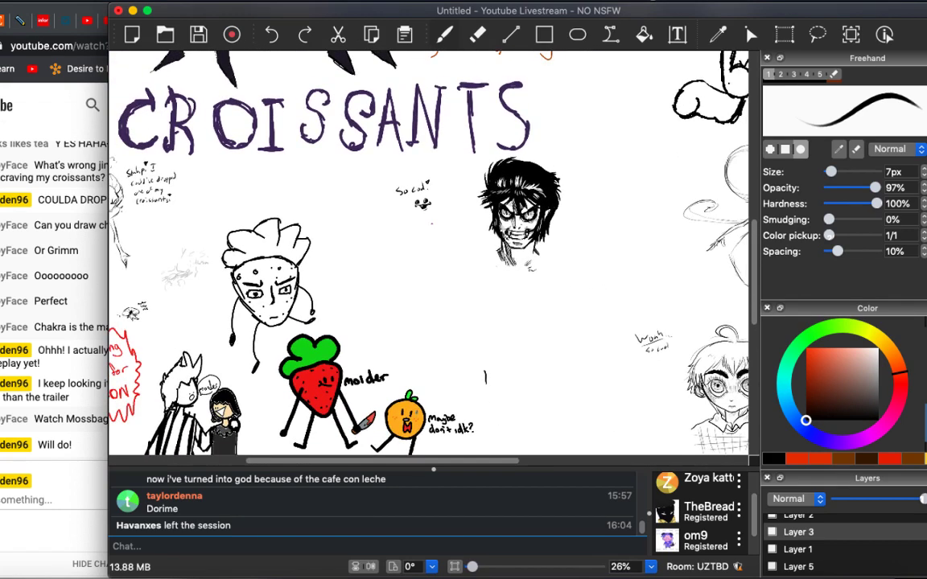
scroll(432, 219, "up", 5)
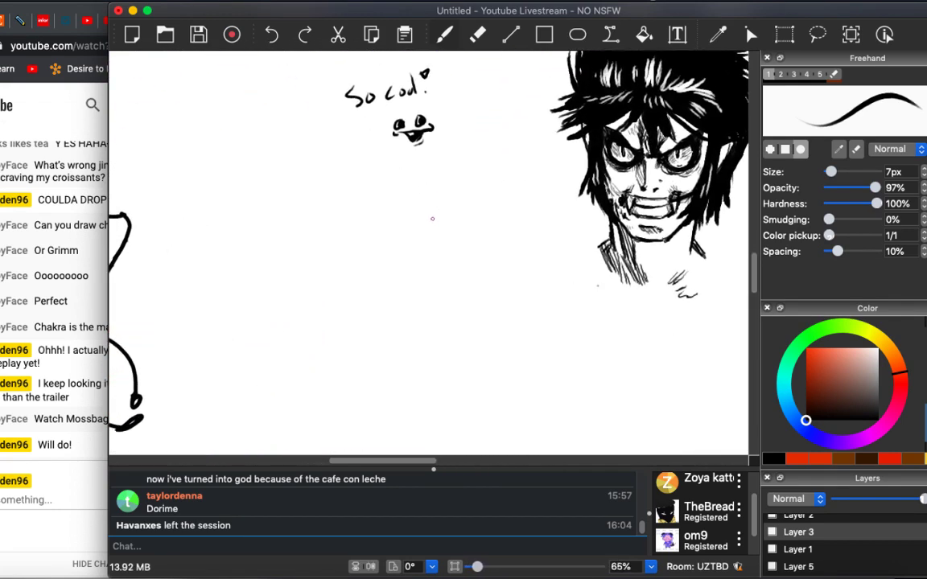
scroll(432, 218, "down", 2)
scroll(432, 218, "left", 10)
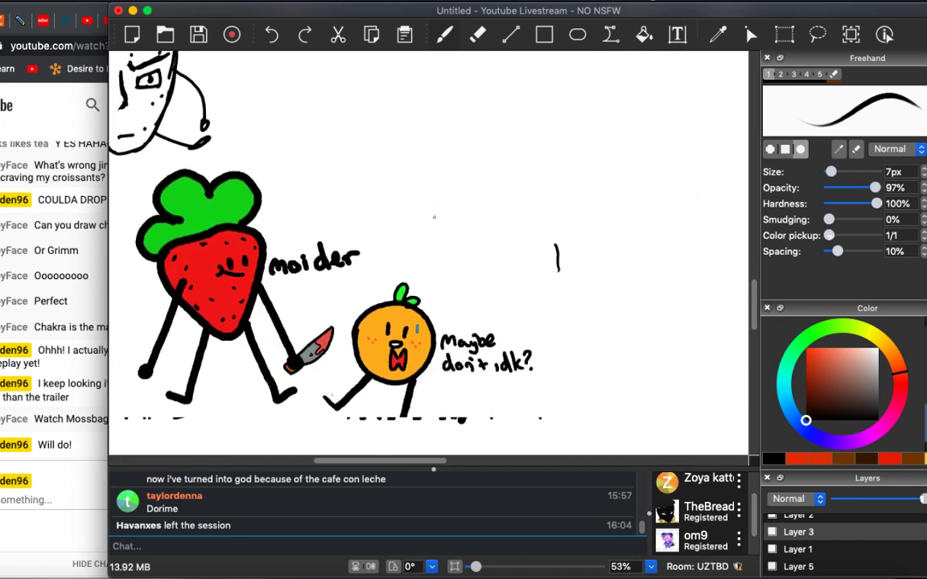
scroll(433, 216, "down", 3)
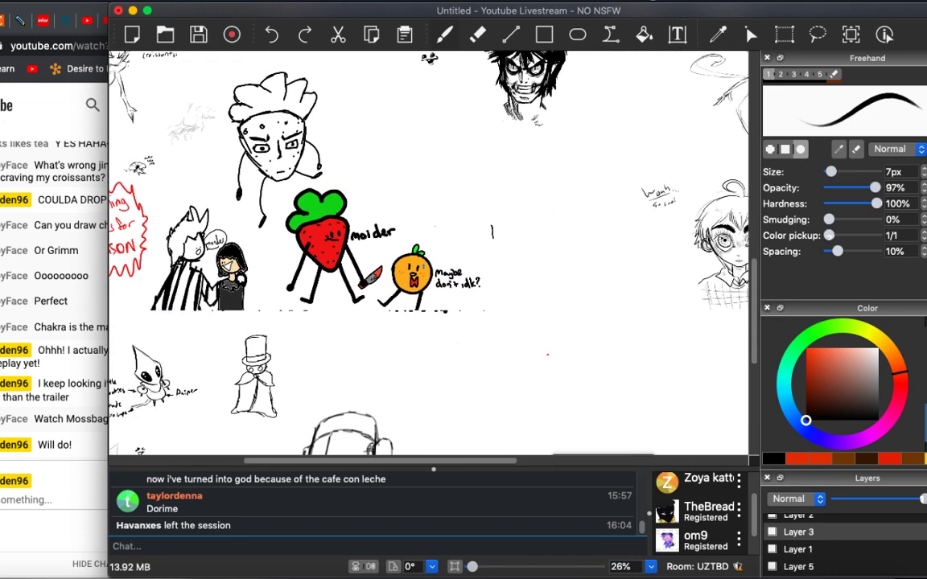
scroll(434, 216, "left", 10)
scroll(434, 216, "down", 6)
scroll(433, 217, "up", 4)
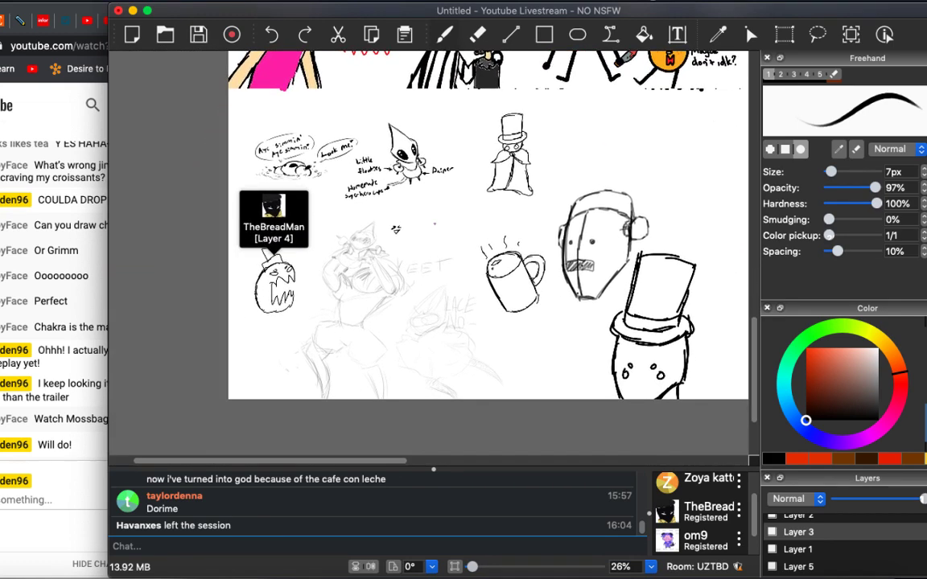
scroll(434, 217, "down", 3)
scroll(436, 223, "up", 2)
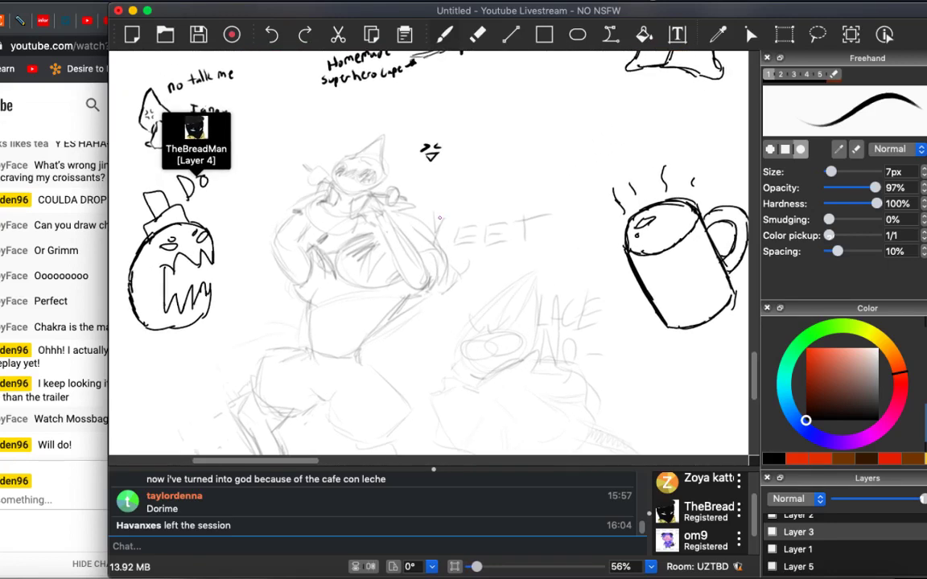
scroll(436, 224, "down", 1)
scroll(437, 224, "left", 2)
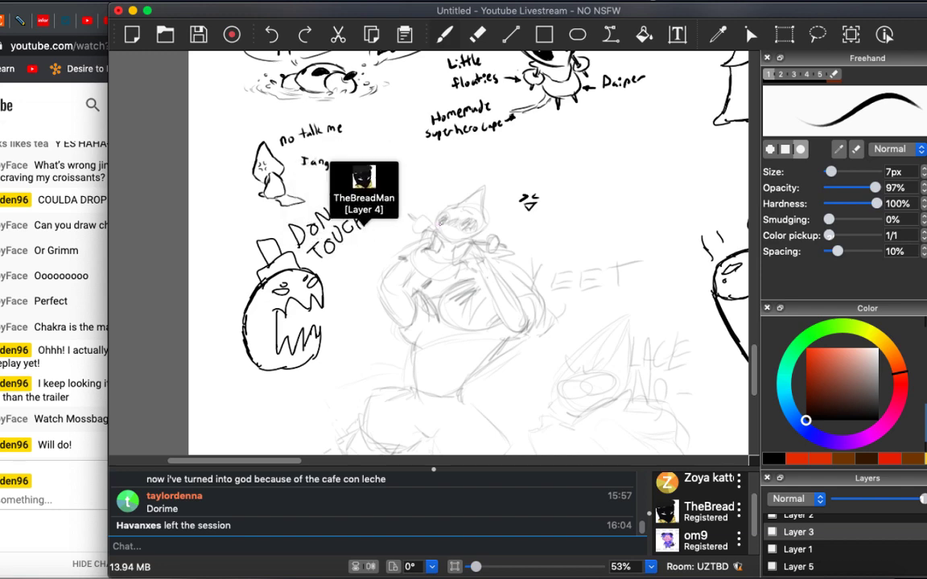
scroll(440, 222, "right", 5)
scroll(441, 222, "down", 3)
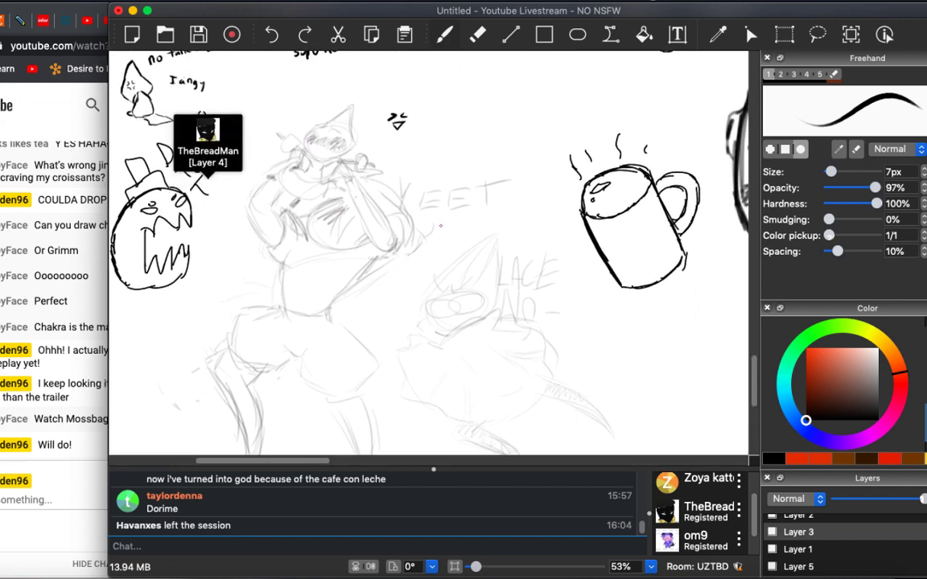
Handwrite "She toucha the chaald!" in the empty space below the round toothy character with the hat.
scroll(440, 226, "left", 5)
scroll(440, 226, "down", 3)
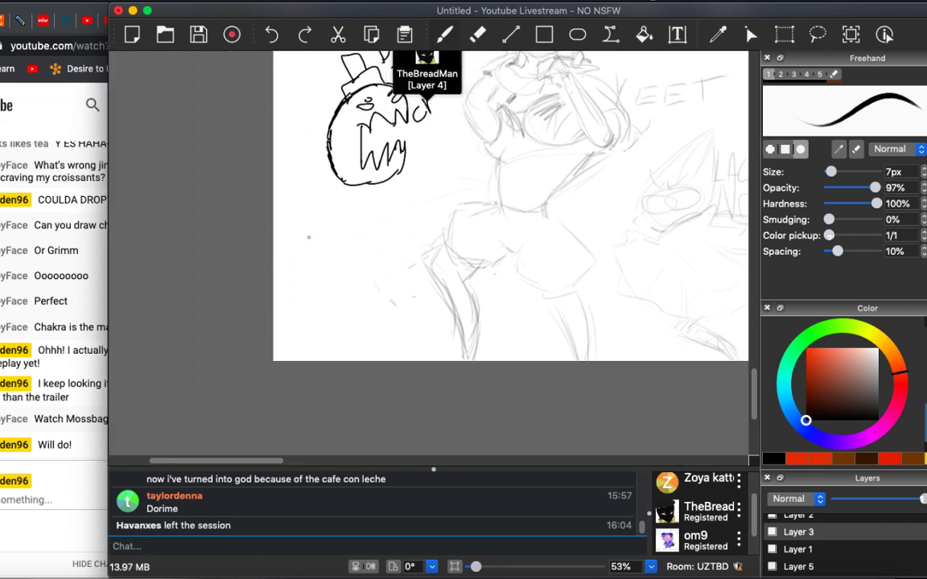
mouse_move(308, 226)
left_mouse_down()
mouse_move(299, 238)
mouse_move(320, 239)
mouse_move(326, 228)
left_mouse_up()
mouse_move(330, 217)
left_mouse_down()
mouse_move(331, 230)
mouse_move(346, 222)
left_mouse_up()
left_click_drag(348, 217, 362, 219)
left_click_drag(363, 208, 382, 215)
left_click_drag(308, 252, 340, 251)
mouse_move(348, 241)
left_mouse_down()
mouse_move(343, 247)
mouse_move(359, 247)
mouse_move(365, 236)
left_mouse_up()
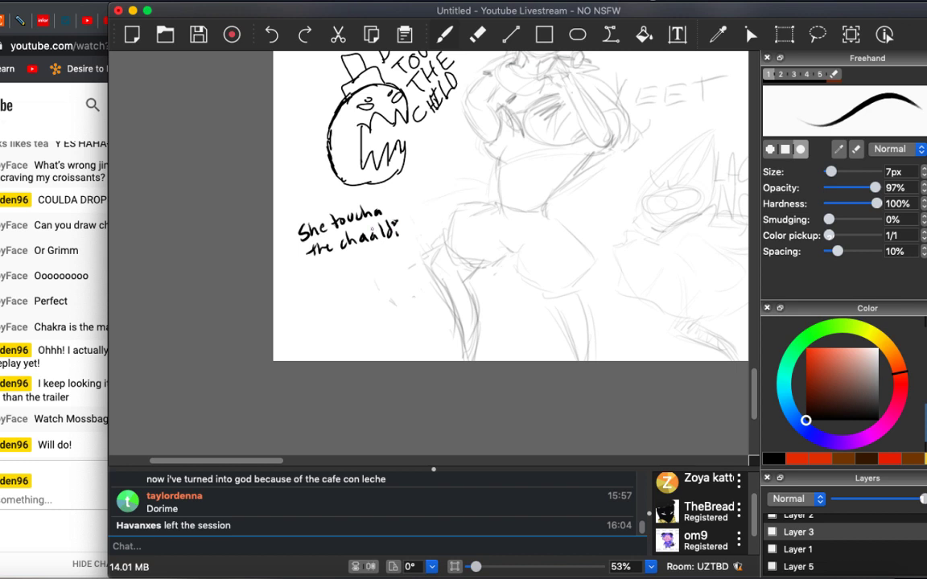
Draw a tiny pointing figure below the handwritten line and enclose the words in a speech bubble leading to it.
mouse_move(318, 277)
left_mouse_down()
mouse_move(331, 277)
mouse_move(325, 291)
mouse_move(338, 280)
left_mouse_up()
mouse_move(319, 278)
left_mouse_down()
mouse_move(310, 289)
mouse_move(320, 300)
mouse_move(358, 279)
left_mouse_up()
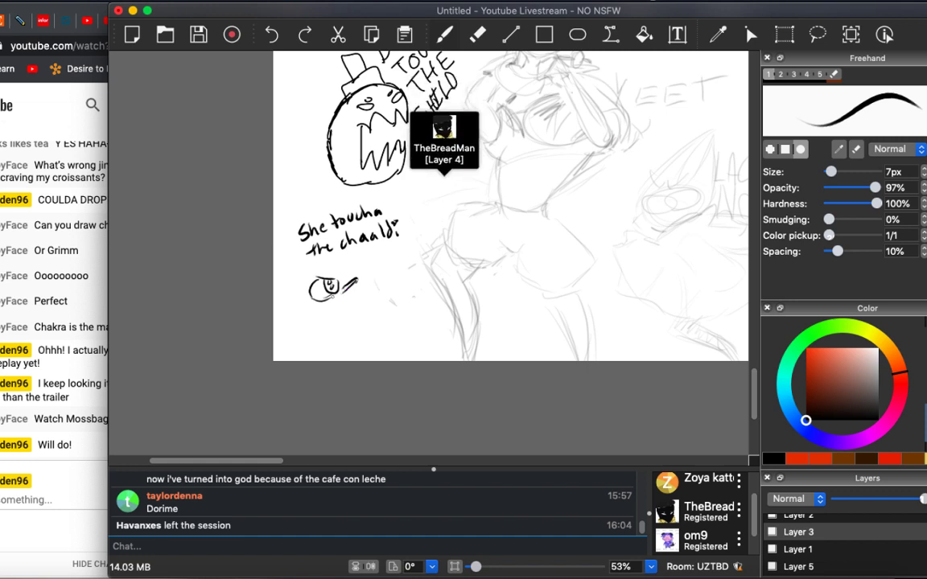
mouse_move(328, 297)
left_mouse_down()
mouse_move(336, 317)
mouse_move(344, 302)
left_mouse_up()
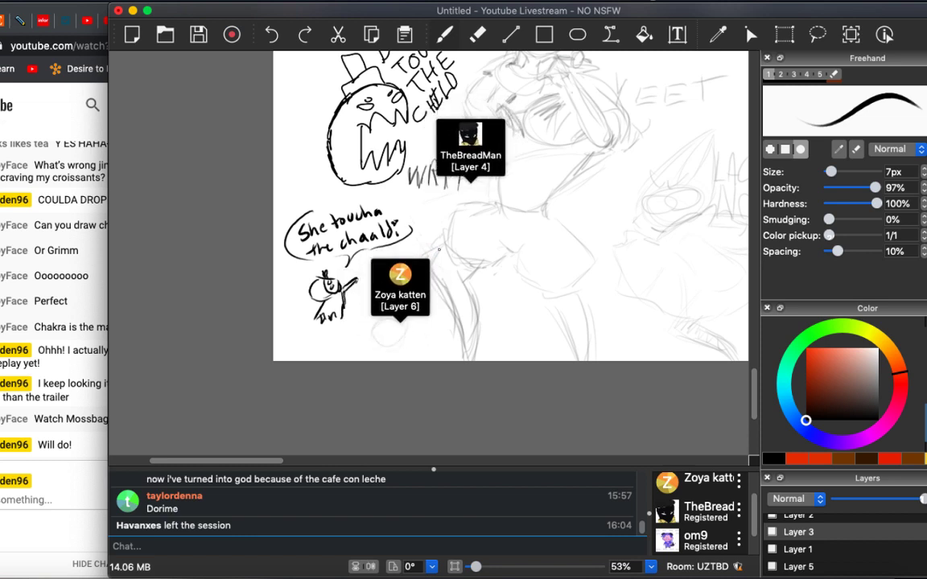
Examine the notes and doodles the collaborators are adding around the round toothy character and the speech bubble.
scroll(438, 256, "right", 3)
scroll(439, 256, "up", 2)
scroll(448, 260, "left", 6)
scroll(448, 259, "down", 2)
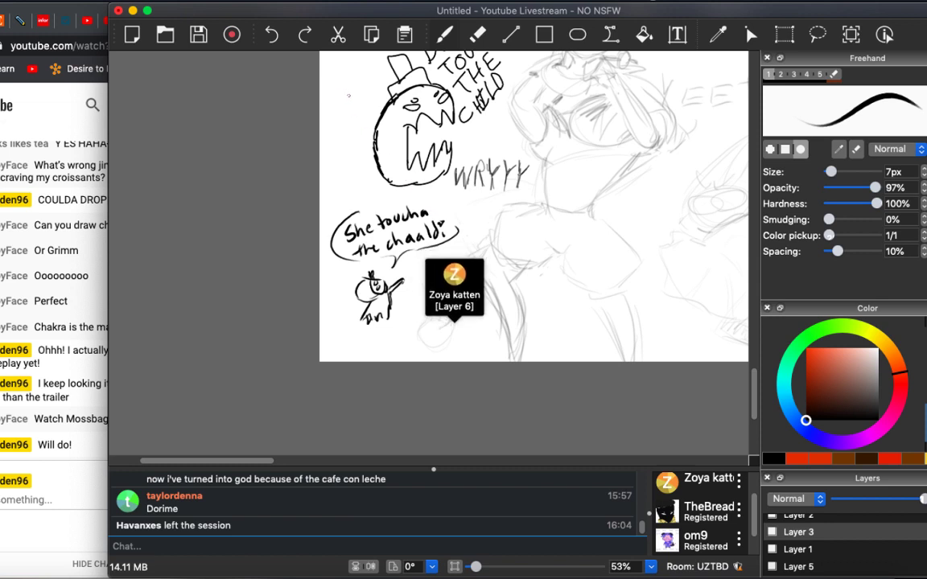
scroll(333, 93, "right", 5)
scroll(333, 93, "up", 5)
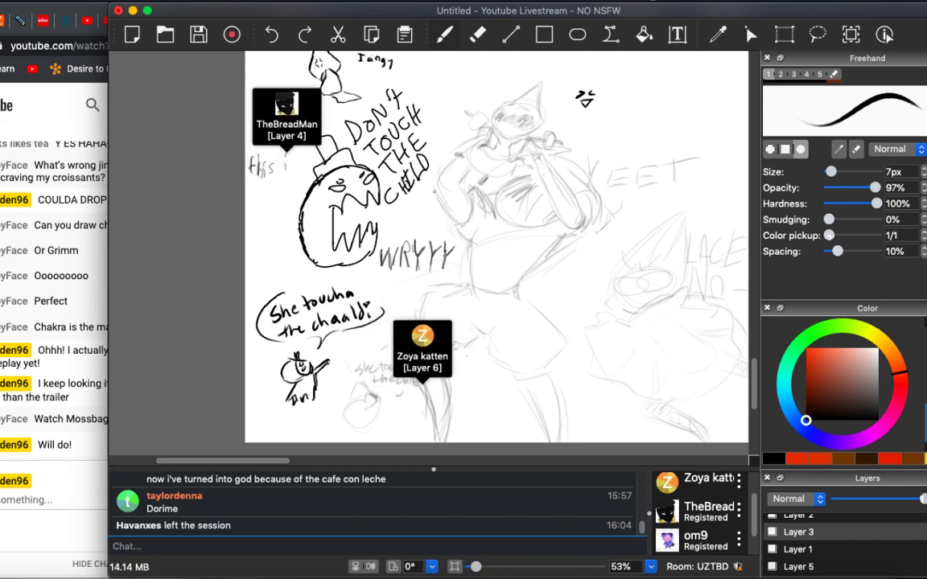
scroll(495, 247, "left", 3)
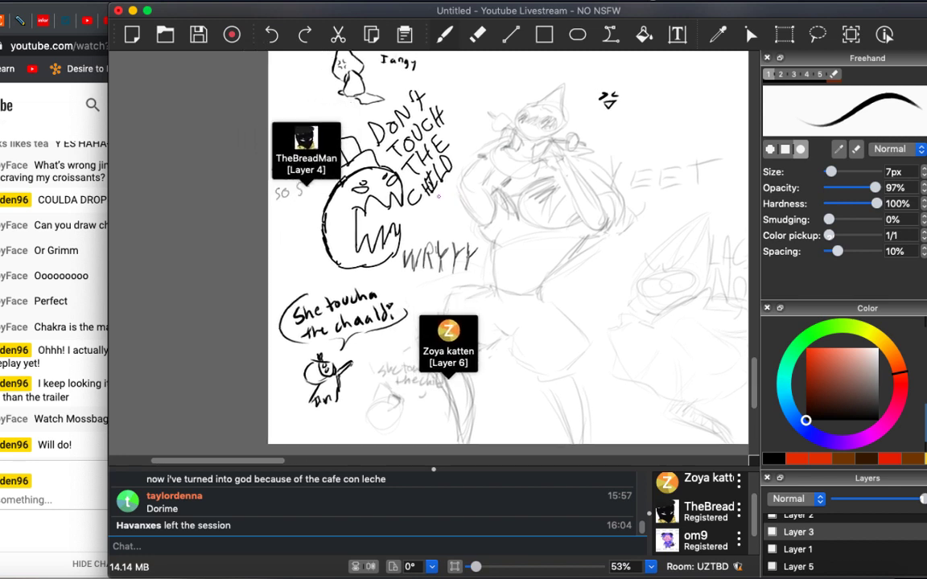
scroll(495, 247, "left", 3)
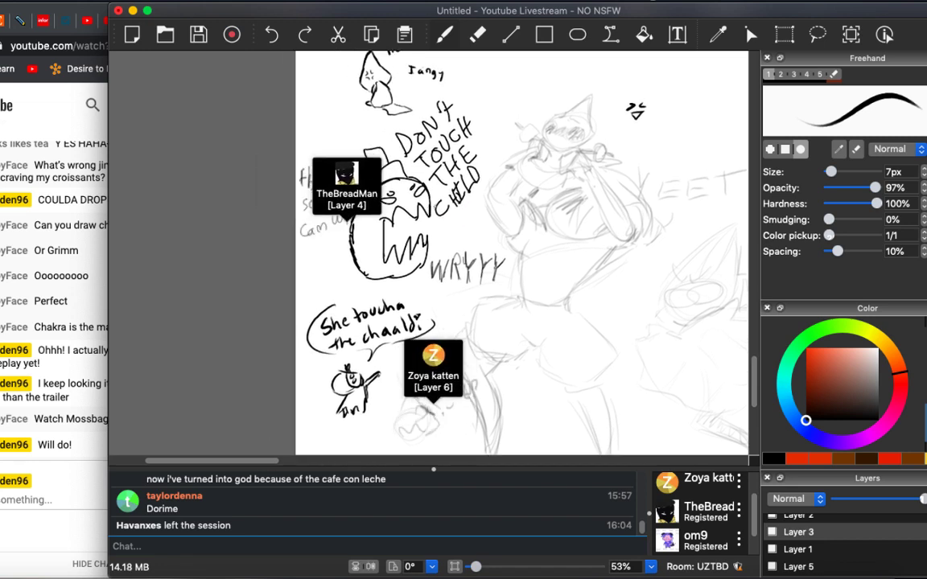
scroll(495, 247, "down", 2)
scroll(495, 247, "right", 3)
scroll(495, 247, "down", 2)
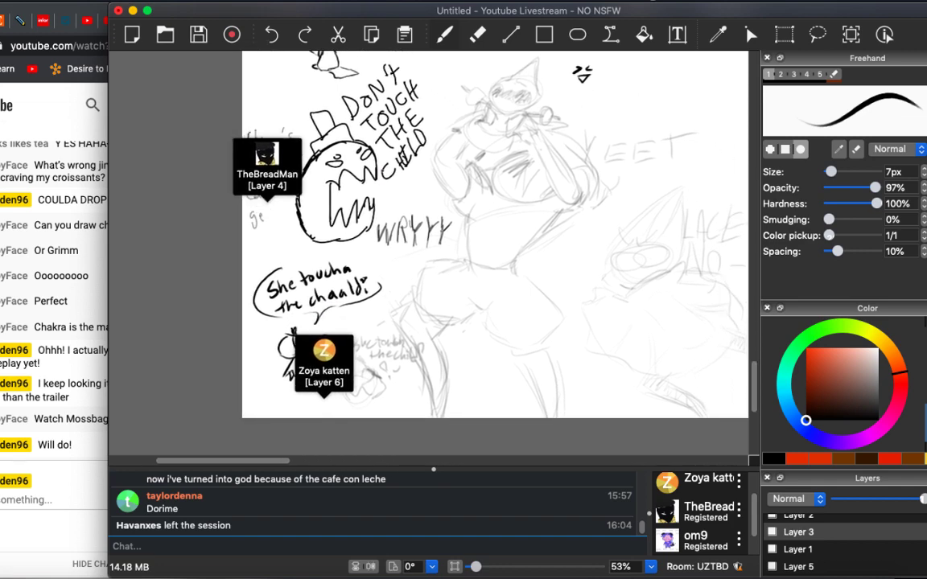
scroll(435, 208, "right", 6)
scroll(434, 209, "up", 4)
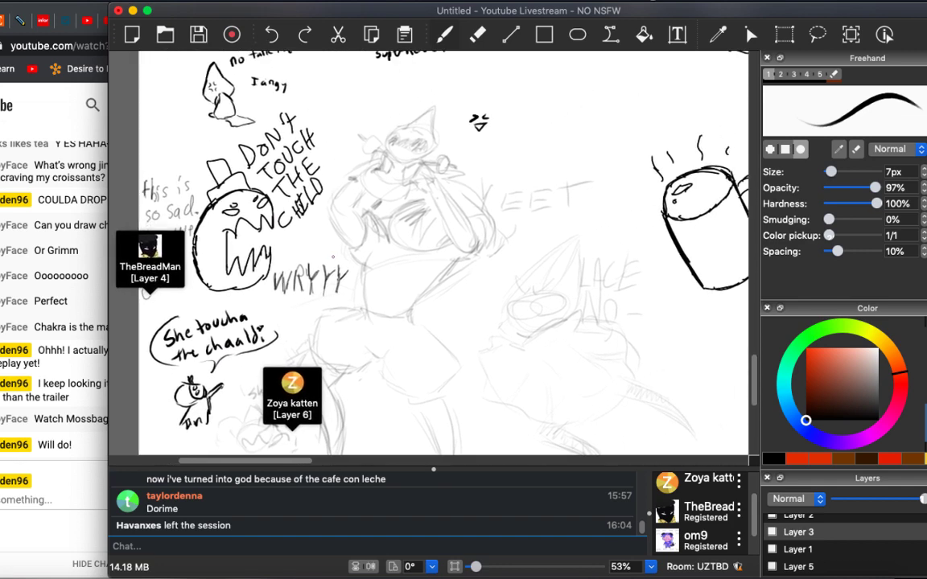
scroll(434, 249, "up", 1)
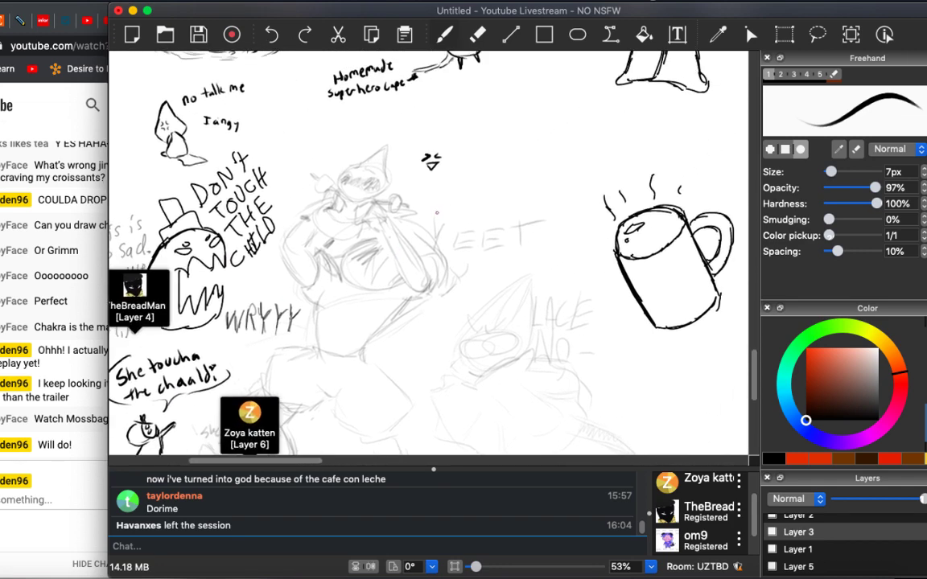
scroll(434, 249, "left", 8)
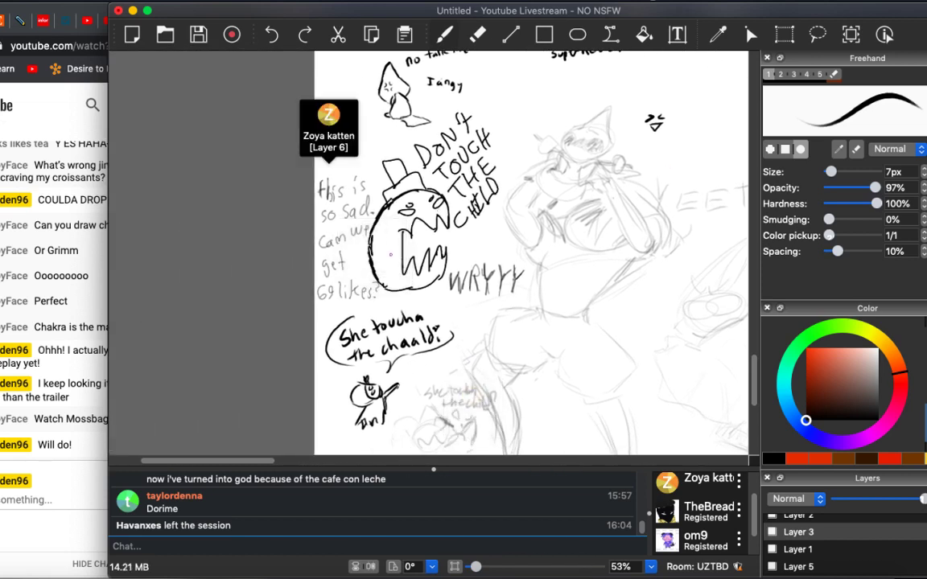
scroll(471, 227, "down", 3)
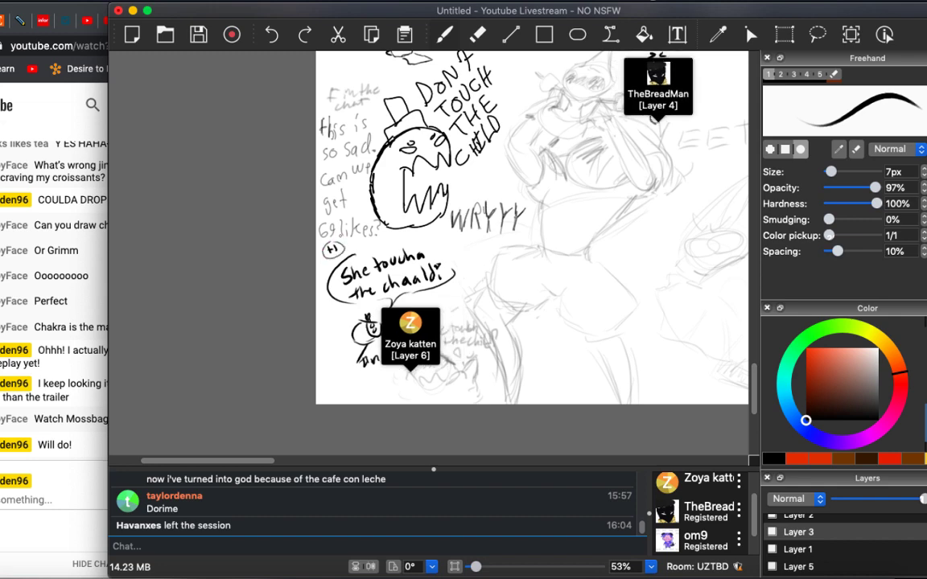
scroll(462, 302, "down", 3)
scroll(463, 303, "right", 1)
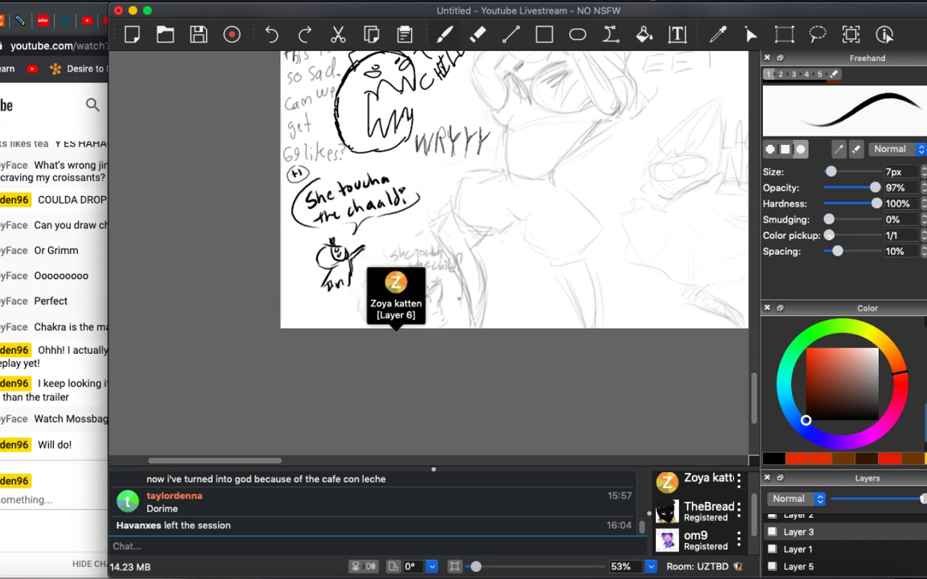
Draw a small box-shaped head with a simple face and a curl in the blank area beside the large mustached head.
scroll(461, 295, "right", 10)
scroll(461, 295, "up", 2)
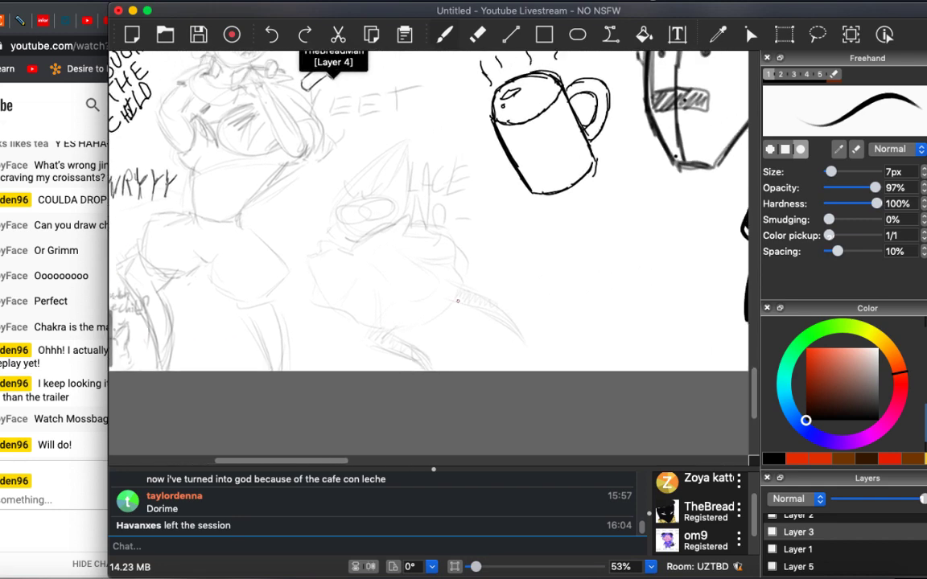
scroll(458, 302, "right", 6)
scroll(458, 302, "up", 2)
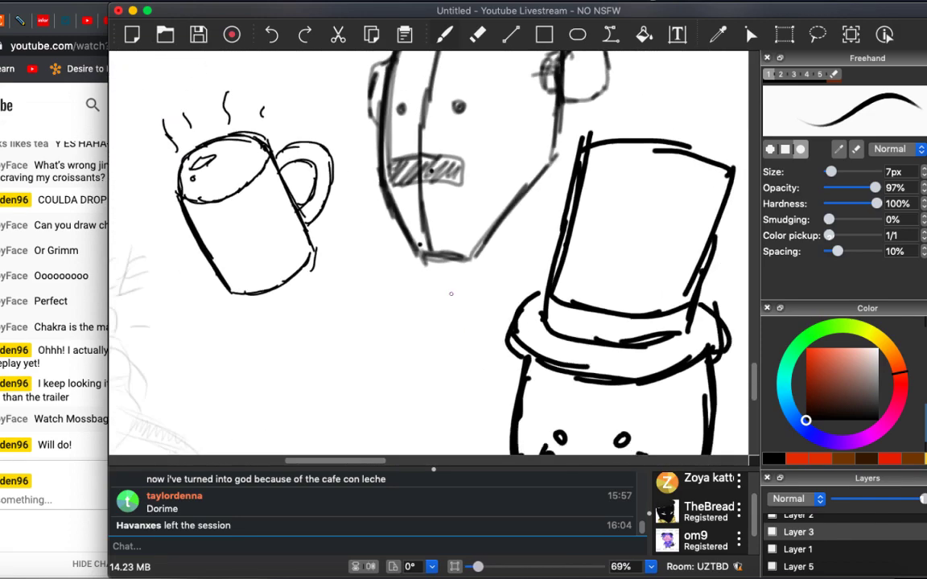
scroll(451, 296, "down", 2)
scroll(451, 296, "up", 5)
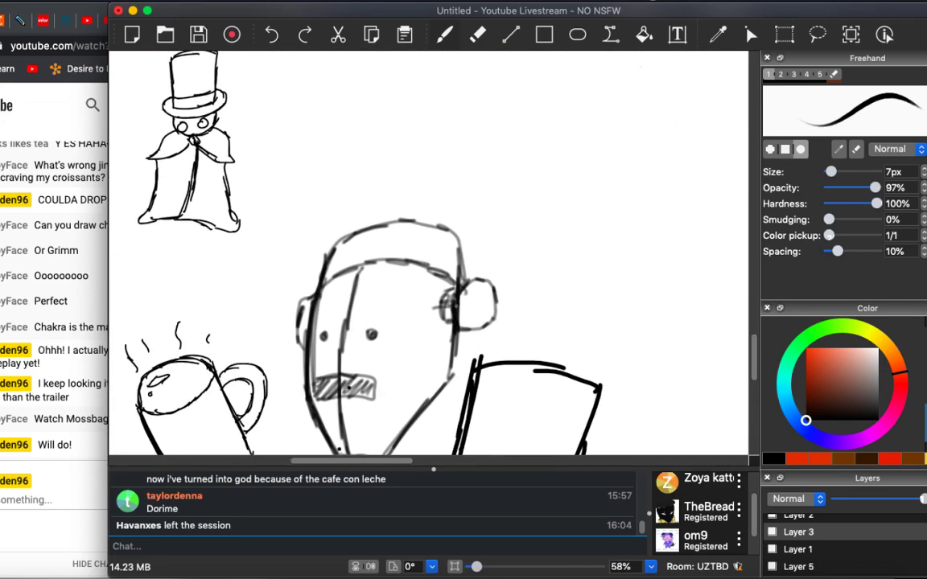
scroll(451, 306, "up", 3)
scroll(452, 307, "right", 2)
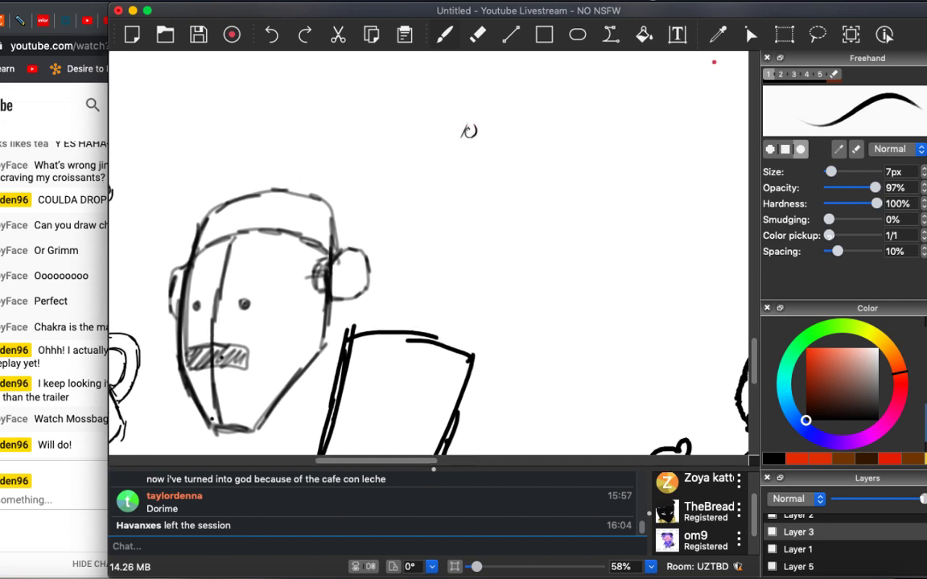
left_click_drag(460, 148, 478, 162)
mouse_move(464, 120)
left_mouse_down()
mouse_move(485, 116)
mouse_move(505, 159)
left_mouse_up()
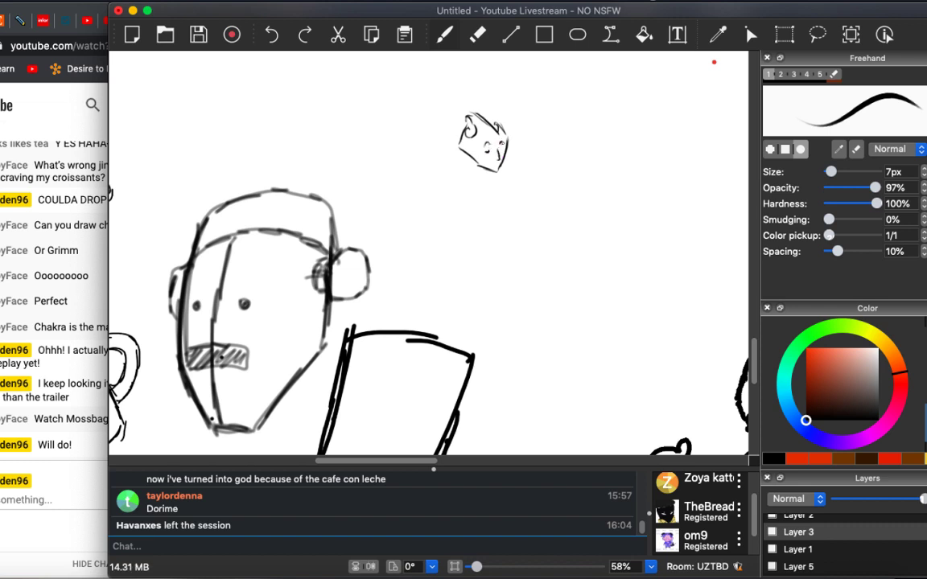
Add a hairline framing the face of the small box-shaped head and draw shoulders and bent arms beneath it.
scroll(523, 119, "up", 3)
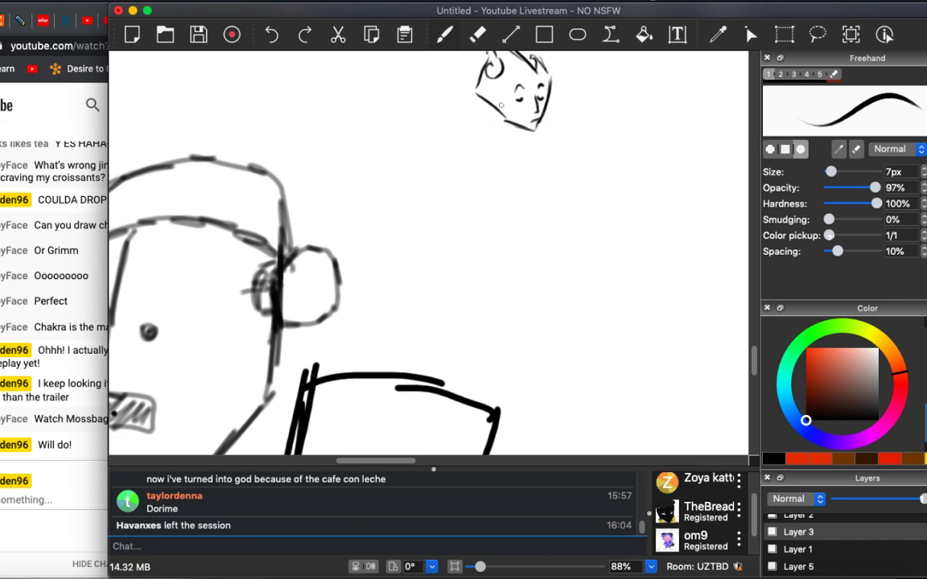
mouse_move(500, 103)
left_mouse_down()
mouse_move(505, 80)
mouse_move(532, 78)
left_mouse_up()
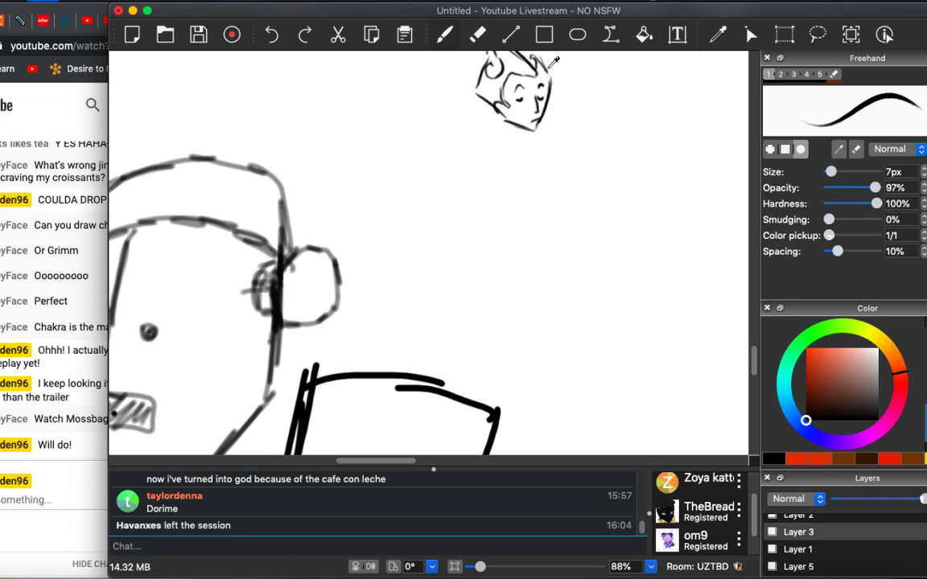
scroll(540, 182, "up", 3)
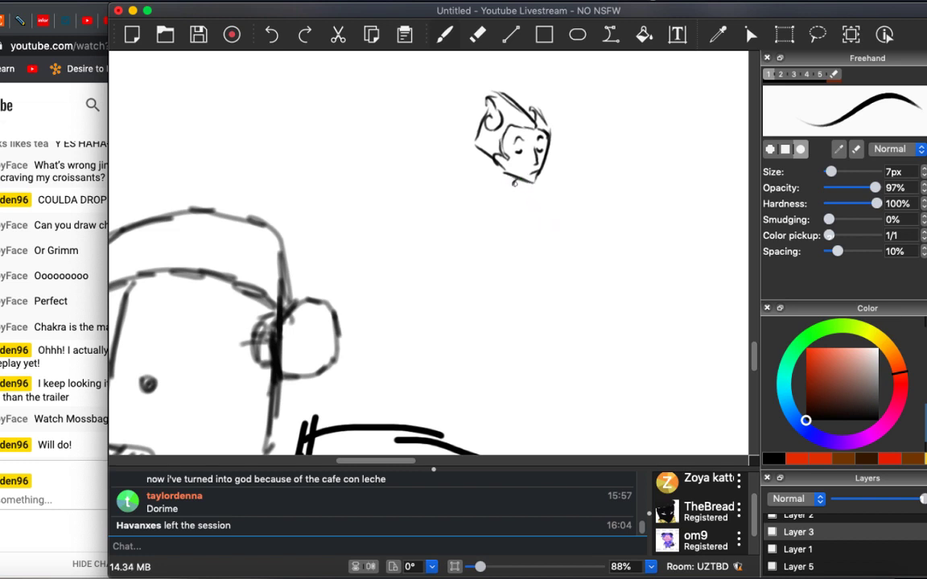
left_click_drag(513, 190, 503, 208)
mouse_move(482, 160)
left_mouse_down()
mouse_move(466, 179)
mouse_move(482, 161)
mouse_move(467, 172)
mouse_move(502, 177)
mouse_move(475, 170)
mouse_move(461, 187)
mouse_move(477, 172)
mouse_move(499, 186)
left_mouse_up()
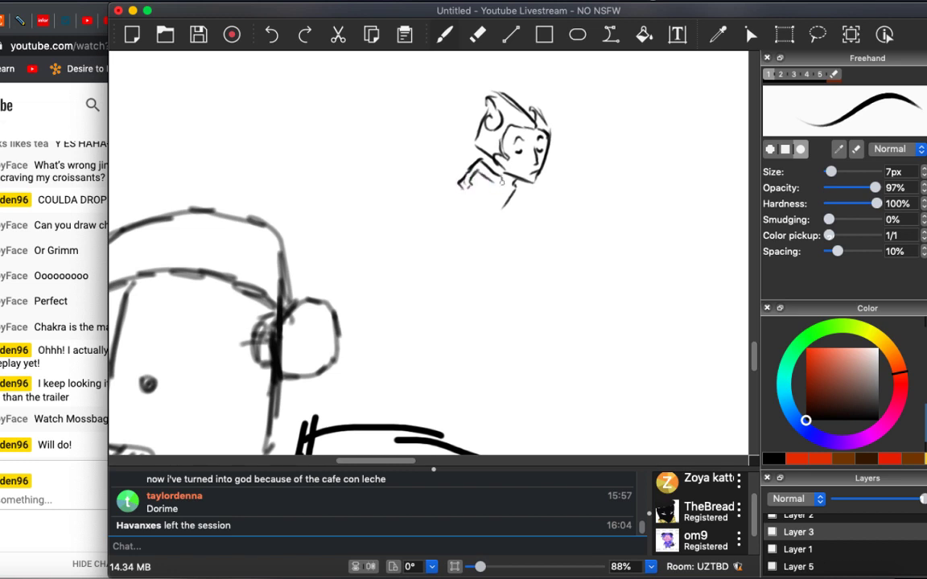
mouse_move(499, 186)
left_mouse_down()
mouse_move(505, 204)
mouse_move(502, 186)
mouse_move(481, 226)
left_mouse_up()
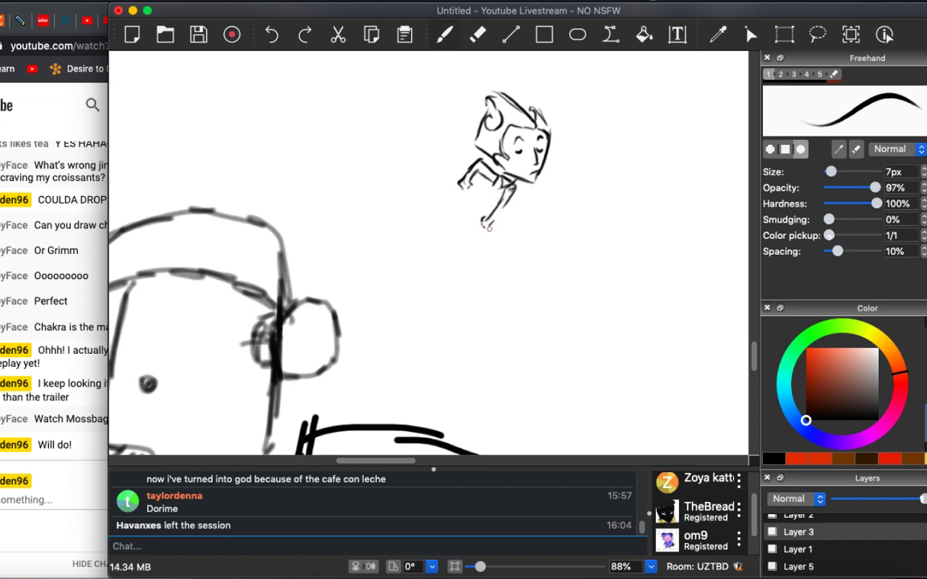
Draw a shovel in the small figure's hands, complete its torso and leg, and hatch the hair behind its face.
mouse_move(463, 172)
left_mouse_down()
mouse_move(448, 149)
mouse_move(501, 255)
mouse_move(512, 250)
mouse_move(485, 258)
mouse_move(490, 269)
mouse_move(505, 270)
mouse_move(517, 248)
mouse_move(523, 272)
left_mouse_up()
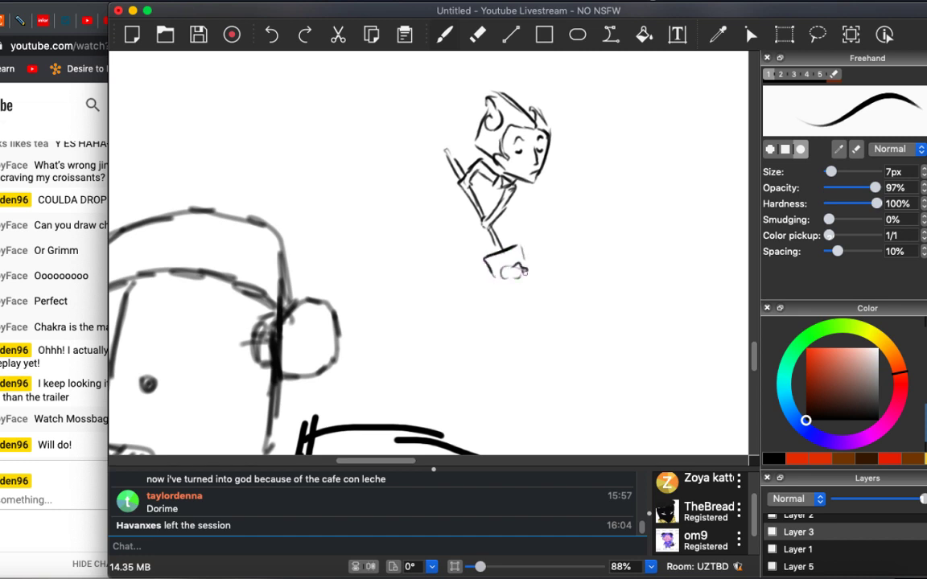
left_click_drag(492, 185, 485, 218)
mouse_move(463, 200)
left_mouse_down()
mouse_move(492, 248)
mouse_move(554, 262)
left_mouse_up()
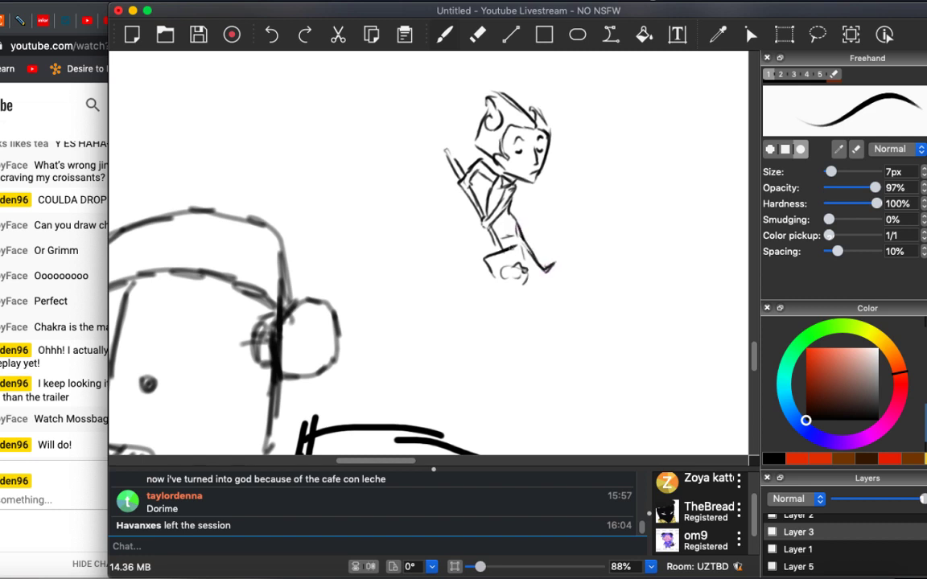
scroll(455, 237, "down", 2)
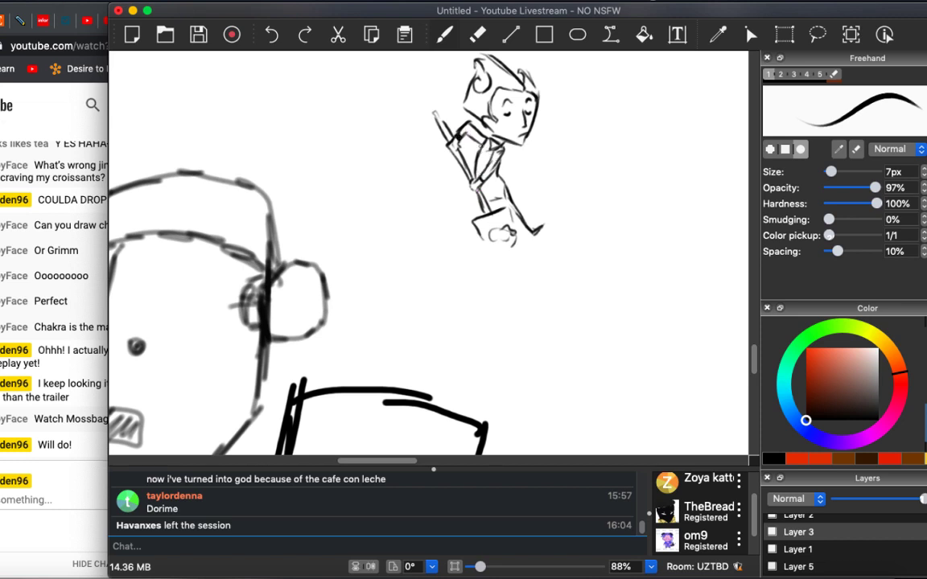
left_click_drag(456, 173, 438, 175)
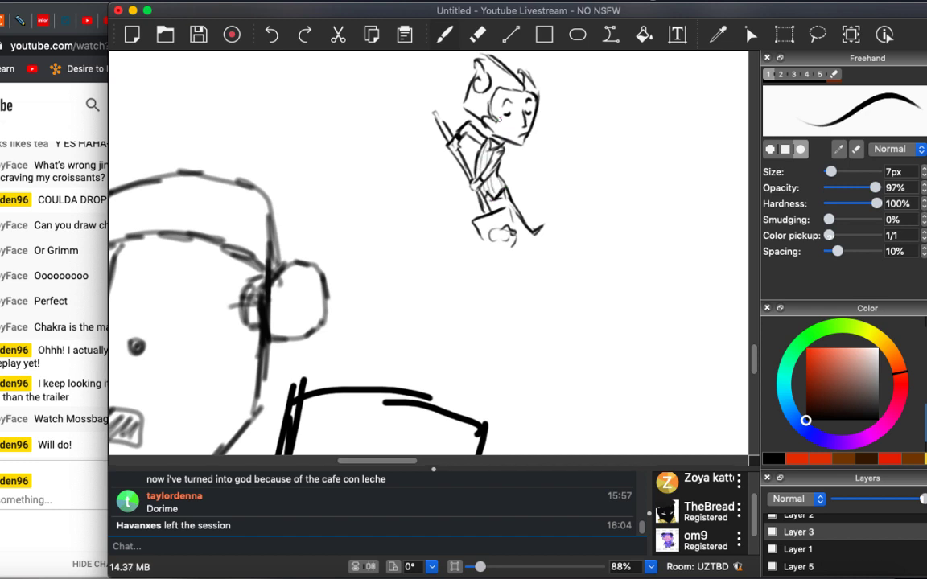
mouse_move(475, 90)
left_mouse_down()
mouse_move(471, 107)
mouse_move(499, 121)
left_mouse_up()
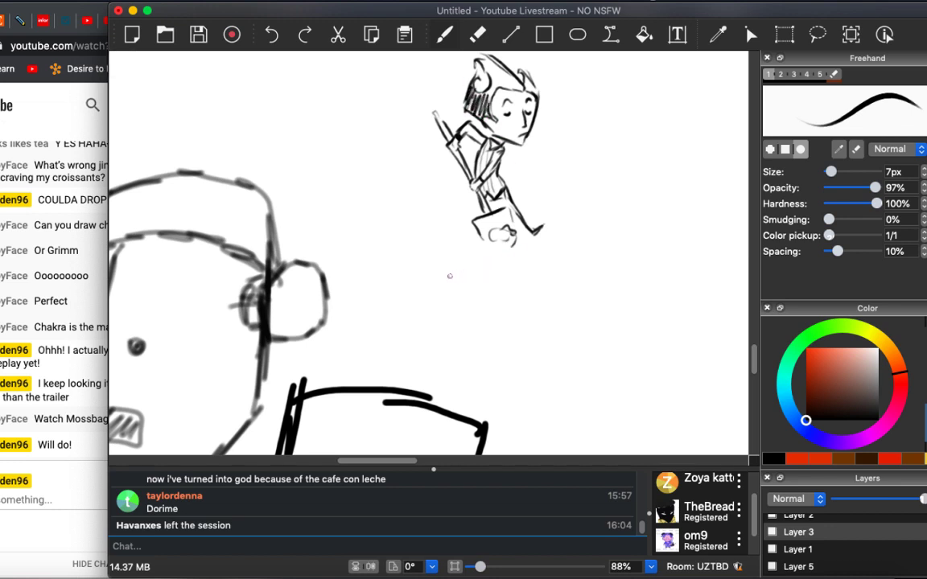
Draw a second, wide-eyed figure with a banded upper body lying in front of the shovel holder, with ground lines around both.
left_click_drag(449, 276, 474, 264)
mouse_move(529, 250)
left_mouse_down()
mouse_move(588, 226)
mouse_move(634, 246)
left_mouse_up()
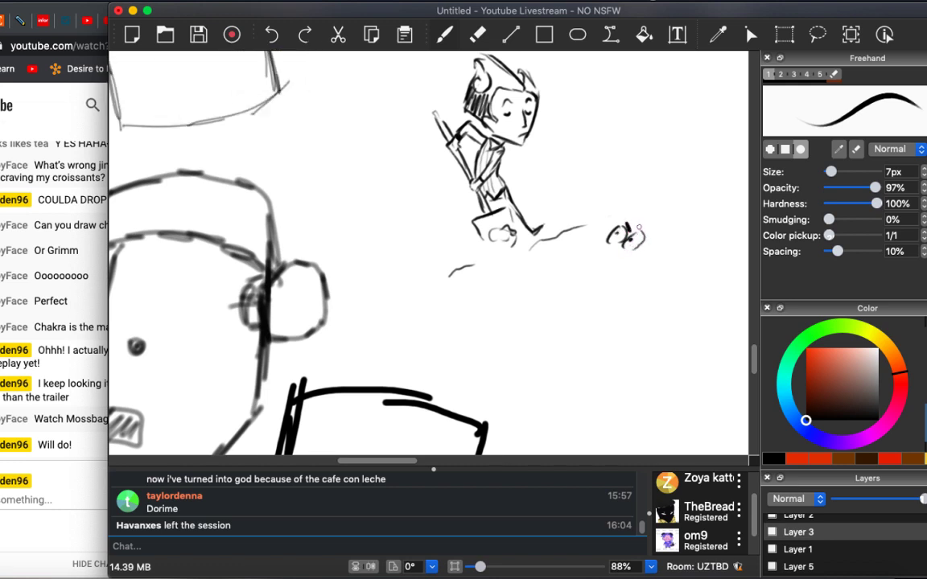
left_click_drag(611, 227, 616, 214)
left_click_drag(606, 240, 597, 251)
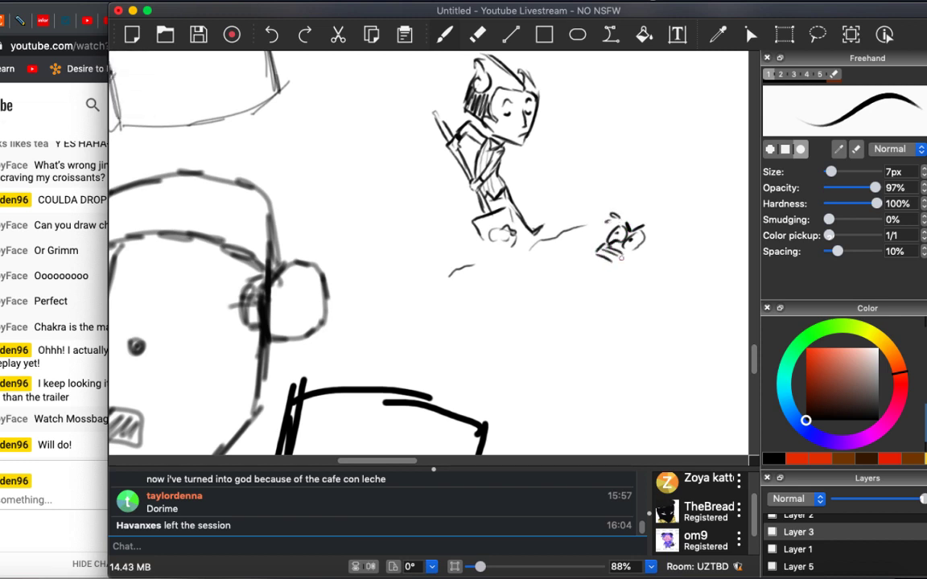
left_click_drag(621, 259, 629, 265)
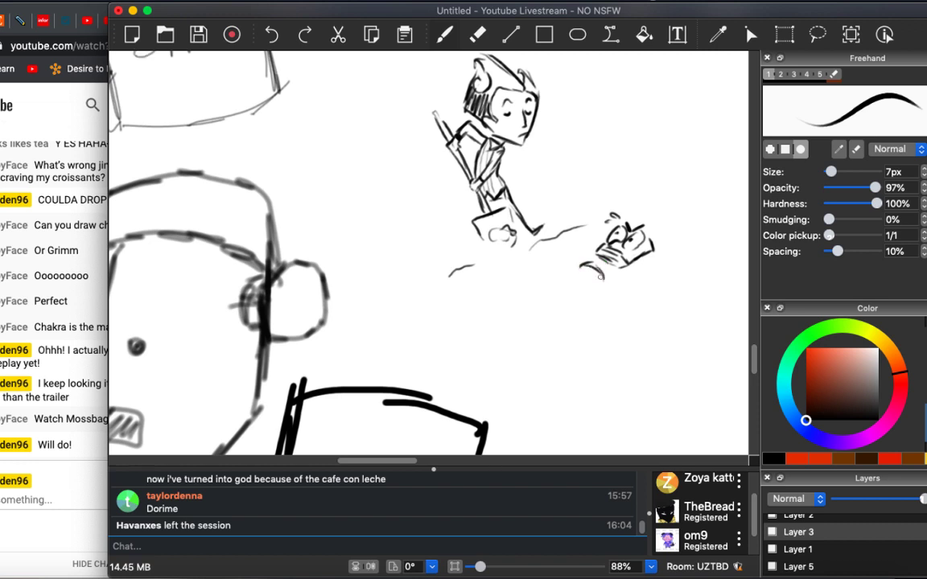
mouse_move(589, 268)
left_mouse_down()
mouse_move(596, 283)
mouse_move(572, 297)
left_mouse_up()
key("ctrl+z")
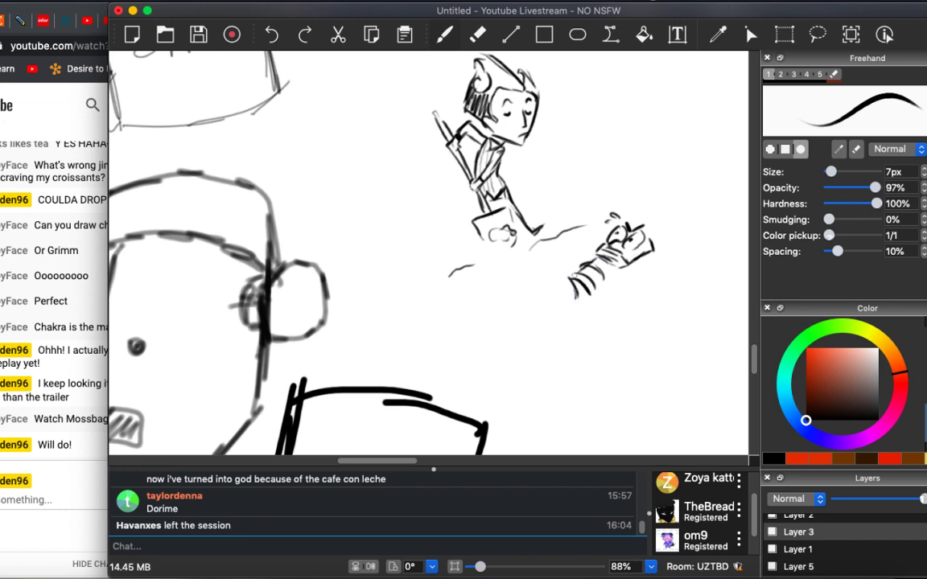
left_click_drag(618, 263, 578, 300)
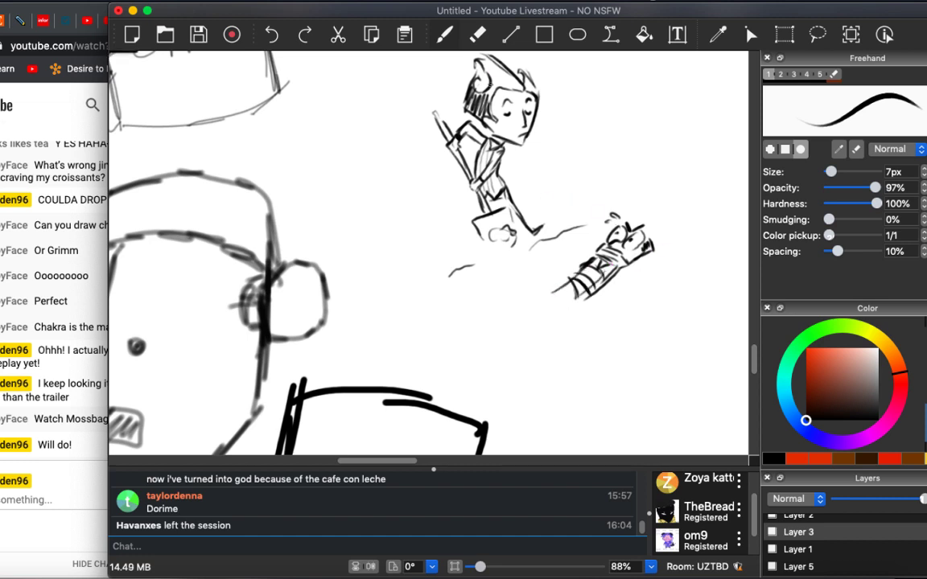
left_click_drag(398, 231, 456, 217)
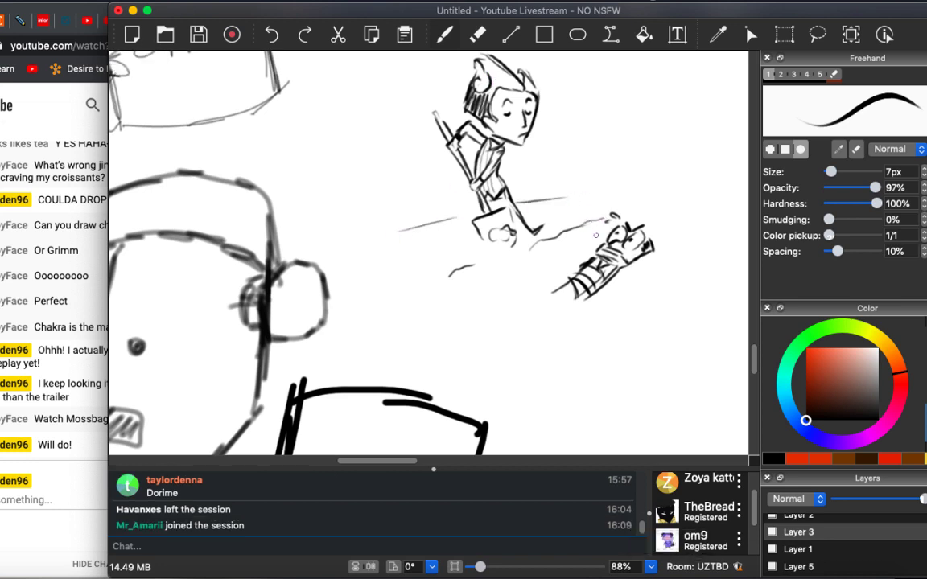
mouse_move(526, 281)
left_mouse_down()
mouse_move(568, 269)
mouse_move(499, 293)
left_mouse_up()
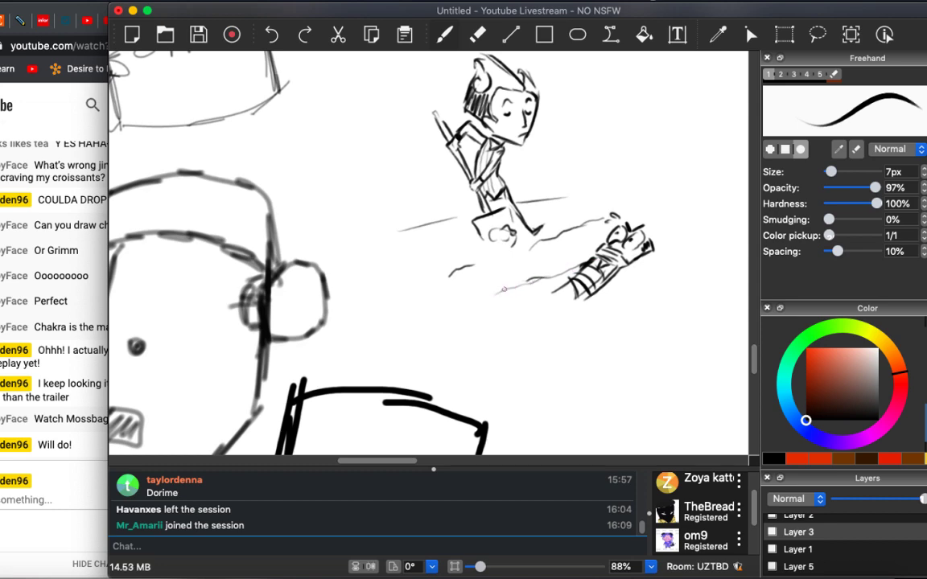
Send the greeting "Hi!" in the drawing session's chat.
left_click(265, 539)
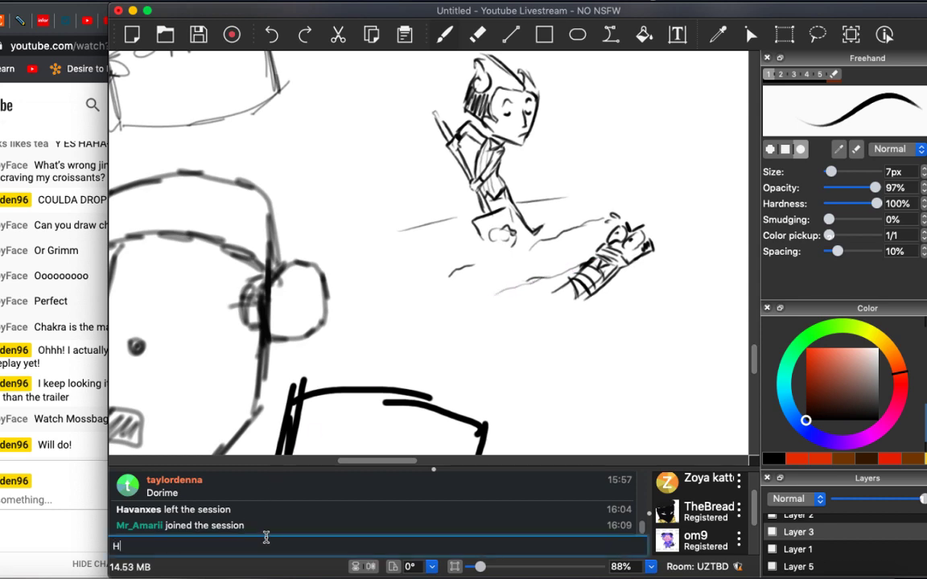
key("Return")
scroll(483, 258, "down", 5)
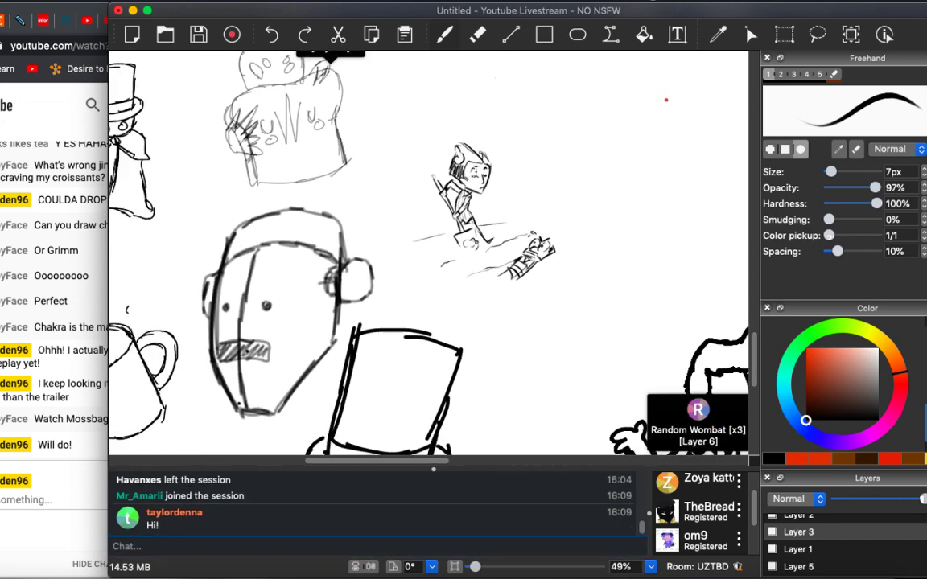
Extend the lying figure's banded body down to its feet and draw a ground edge alongside it.
scroll(512, 254, "up", 5)
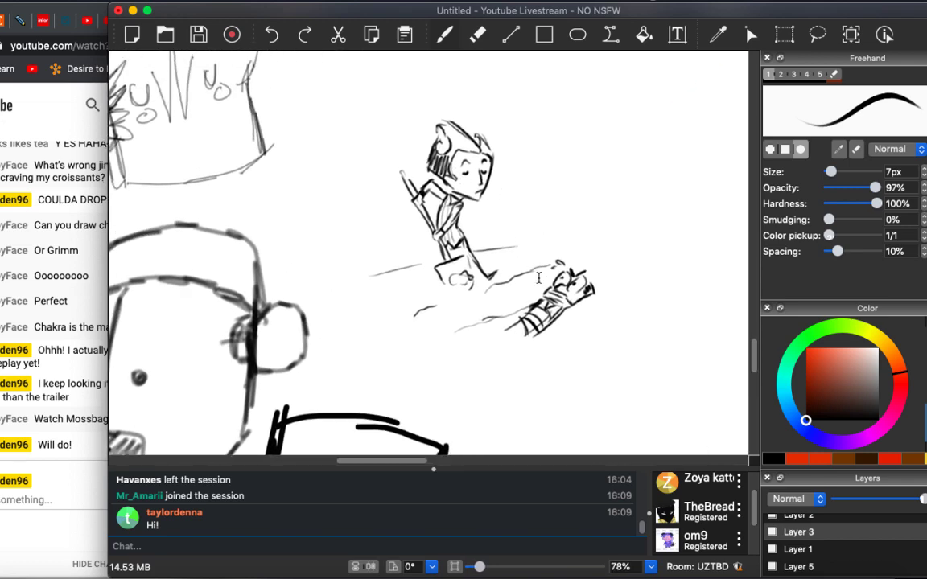
key("d")
key("b")
mouse_move(532, 346)
left_mouse_down()
mouse_move(614, 281)
mouse_move(588, 299)
left_mouse_up()
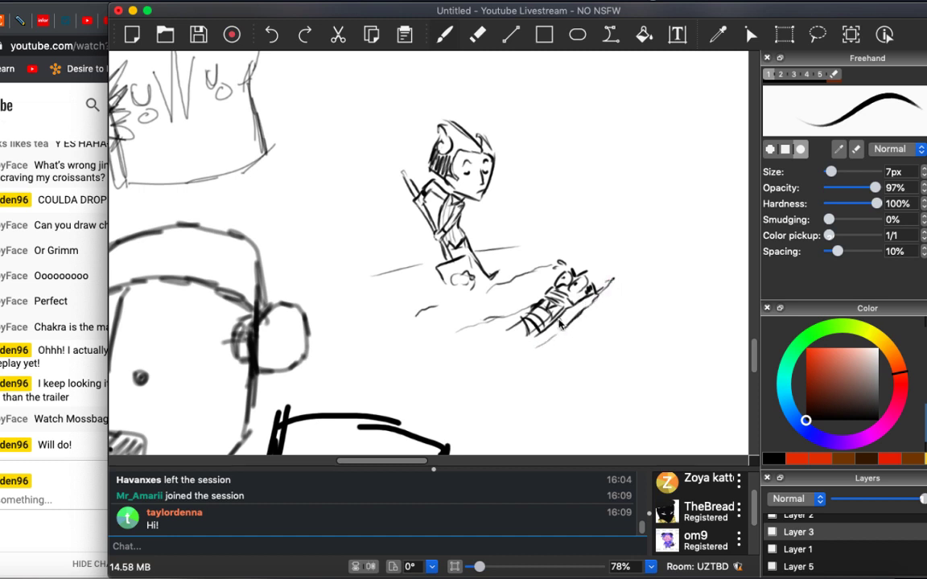
mouse_move(531, 325)
left_mouse_down()
mouse_move(467, 350)
mouse_move(484, 357)
mouse_move(467, 353)
mouse_move(485, 363)
mouse_move(538, 334)
mouse_move(508, 332)
mouse_move(522, 320)
mouse_move(477, 349)
mouse_move(498, 341)
mouse_move(481, 341)
mouse_move(507, 347)
left_mouse_up()
left_click_drag(521, 325, 518, 341)
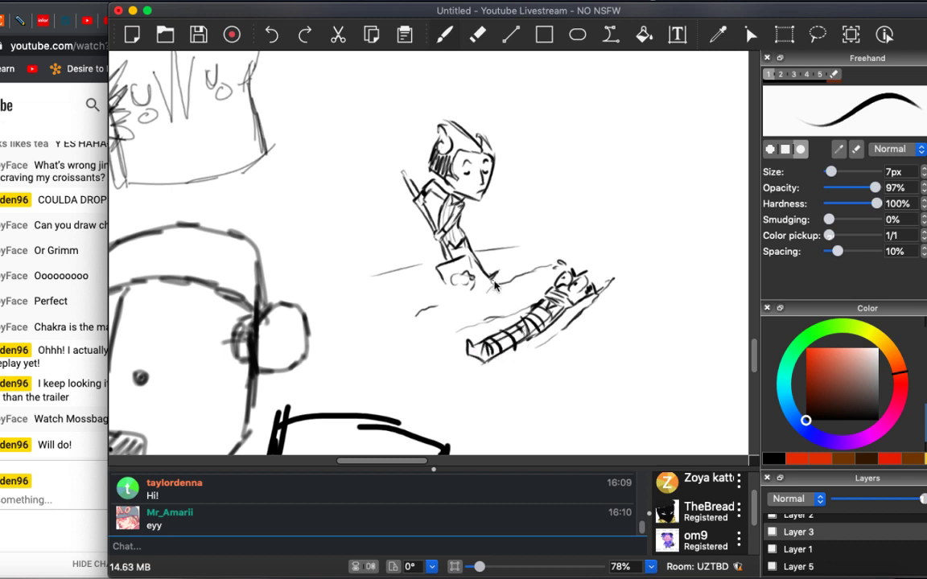
Draw a gravestone lettered "Max" behind the lying figure and darken the hair of the figure with the shovel.
left_click_drag(577, 264, 621, 265)
left_click_drag(604, 183, 585, 255)
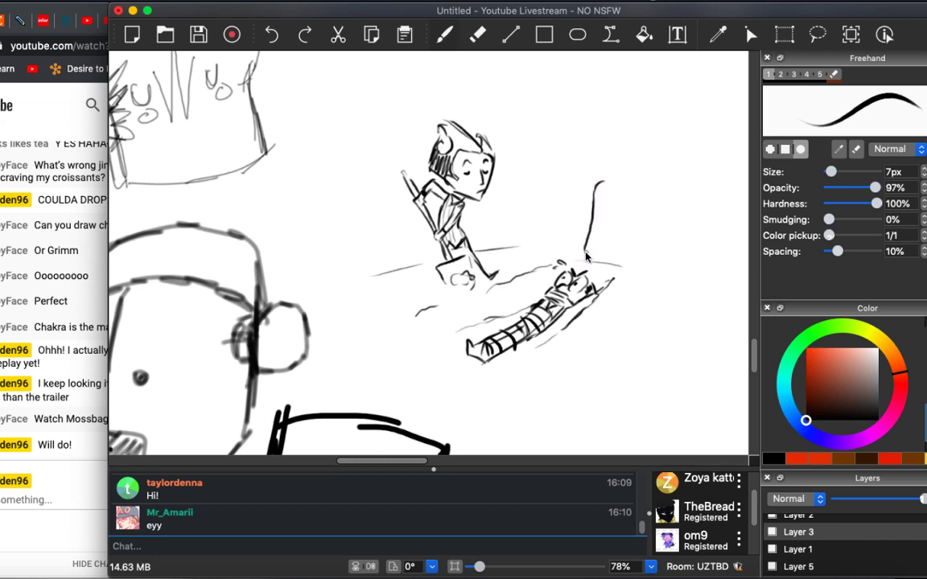
mouse_move(630, 192)
left_mouse_down()
mouse_move(637, 252)
mouse_move(638, 193)
mouse_move(610, 206)
mouse_move(632, 206)
mouse_move(623, 206)
left_mouse_up()
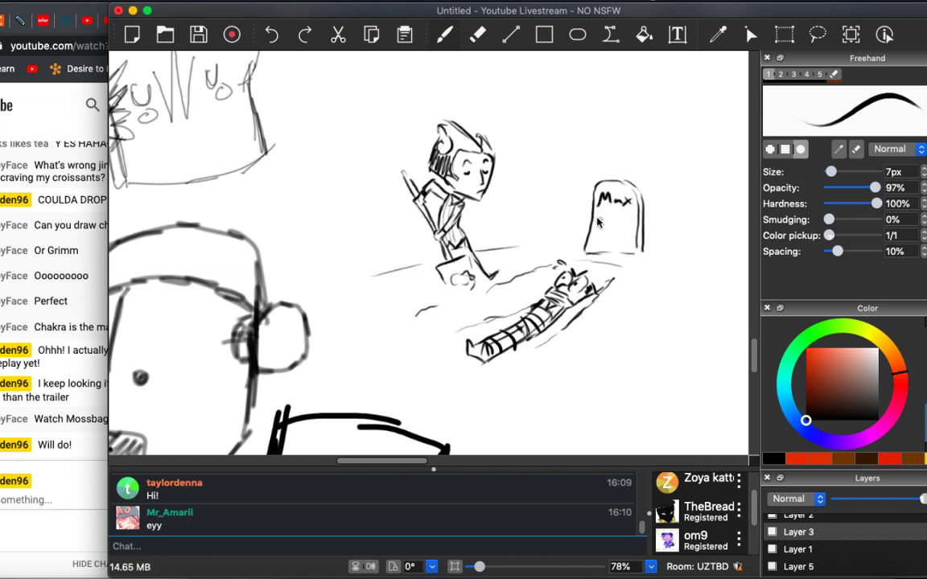
left_click_drag(518, 247, 572, 239)
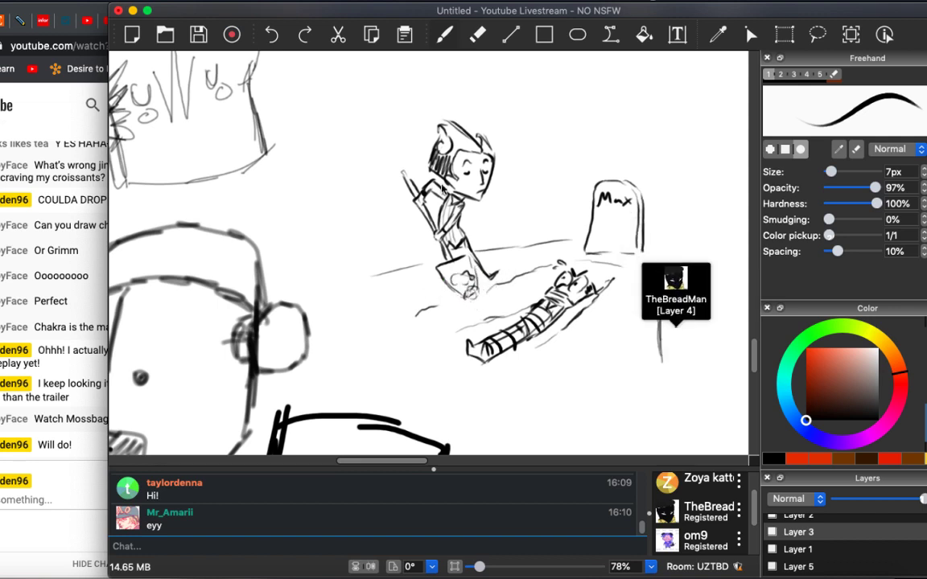
mouse_move(439, 169)
left_mouse_down()
mouse_move(448, 126)
mouse_move(462, 139)
mouse_move(452, 145)
mouse_move(488, 157)
left_mouse_up()
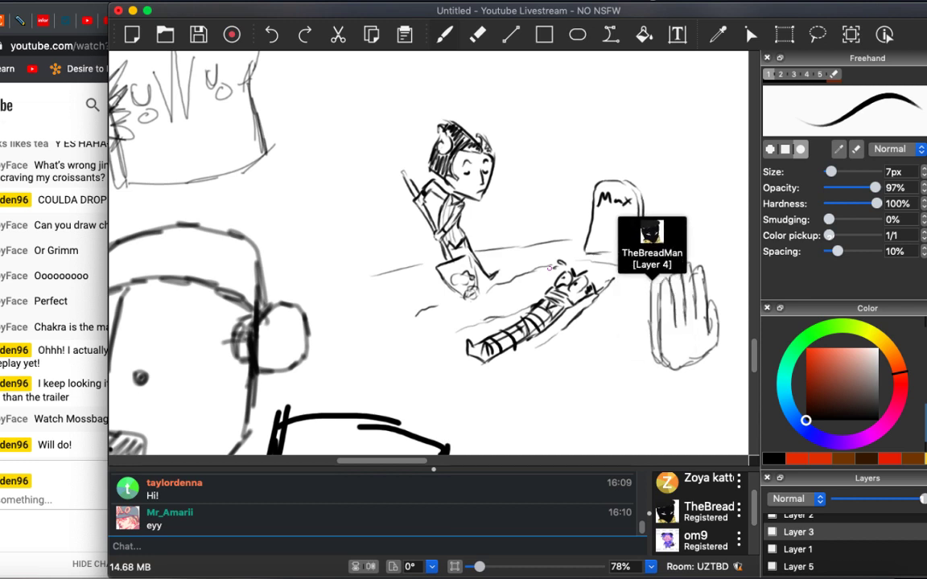
Draw a small sad face in the blank area beyond the collaborator's hand drawing and "Dorime" note.
scroll(485, 215, "right", 5)
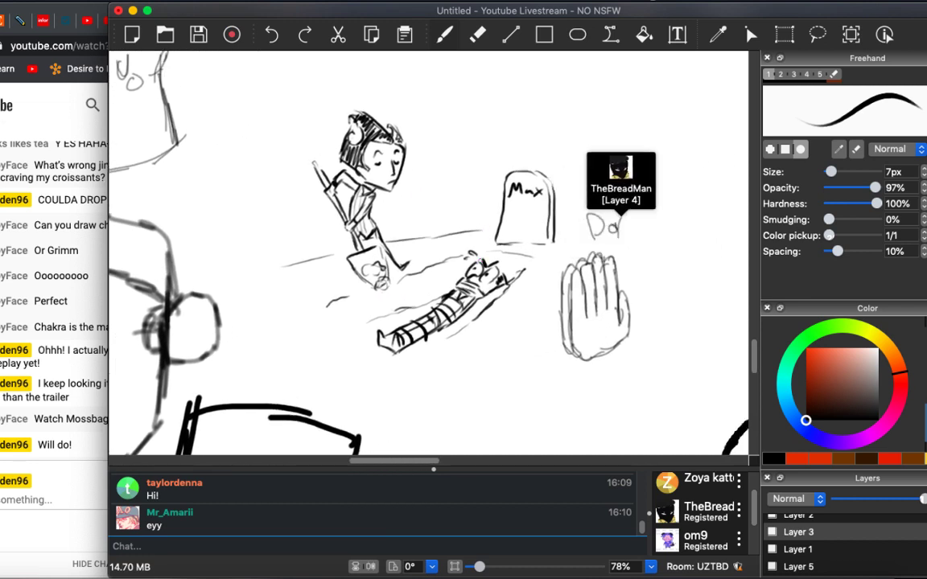
scroll(479, 258, "right", 7)
scroll(470, 263, "right", 5)
scroll(471, 264, "up", 2)
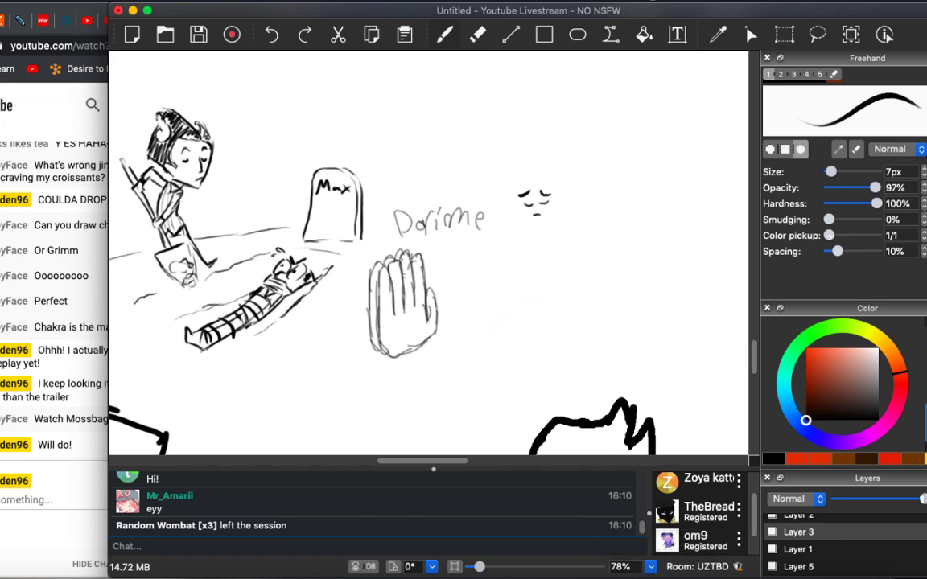
Darken the lying figure's feet and letter "IDC - IDC" on the gravestone beneath a line under "Max".
scroll(345, 240, "left", 6)
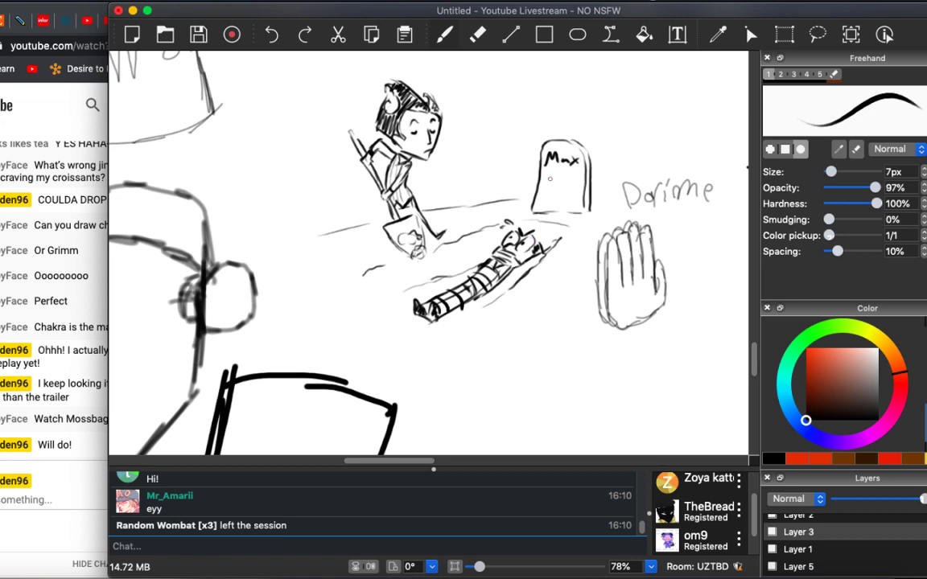
scroll(490, 236, "up", 3)
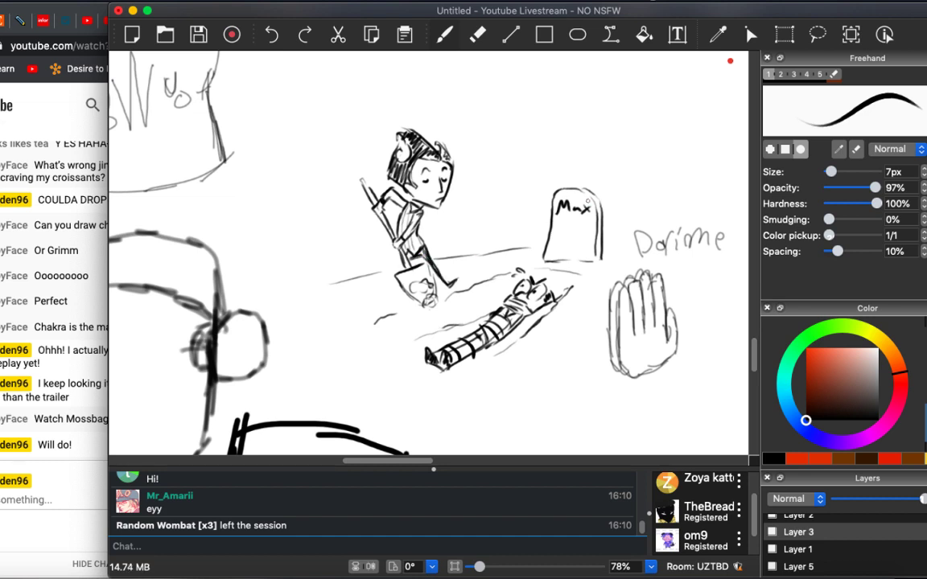
scroll(557, 227, "up", 5)
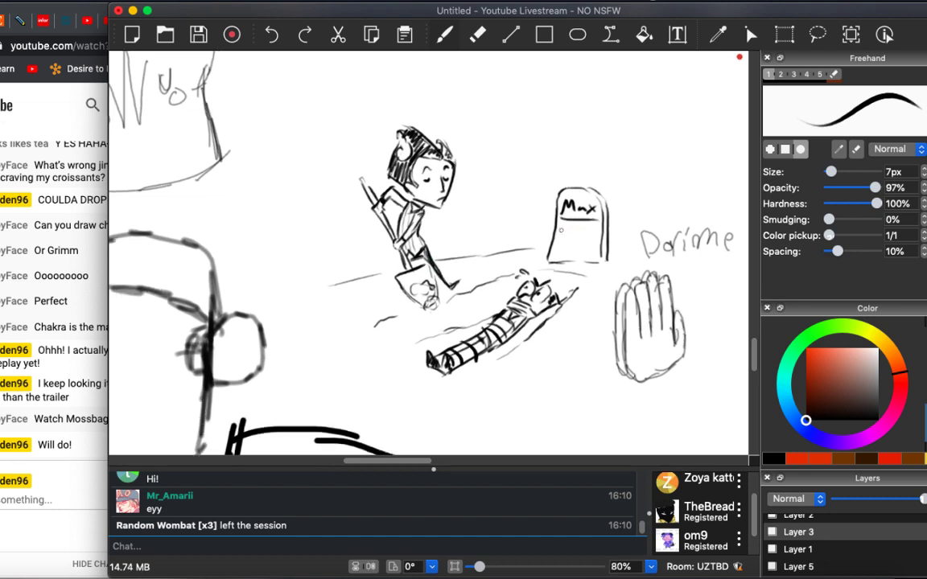
scroll(558, 234, "right", 5)
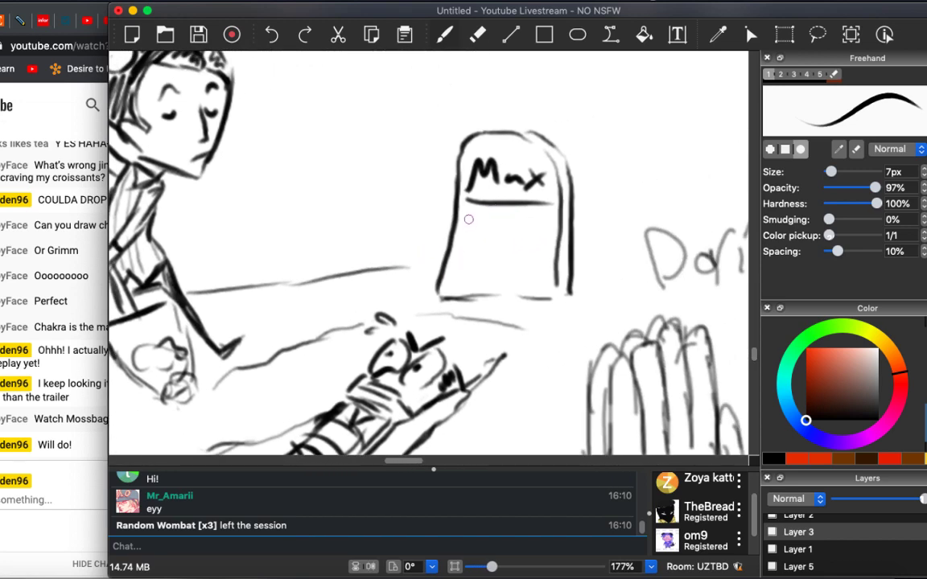
mouse_move(466, 217)
left_mouse_down()
mouse_move(467, 235)
mouse_move(502, 235)
mouse_move(467, 263)
mouse_move(512, 262)
left_mouse_up()
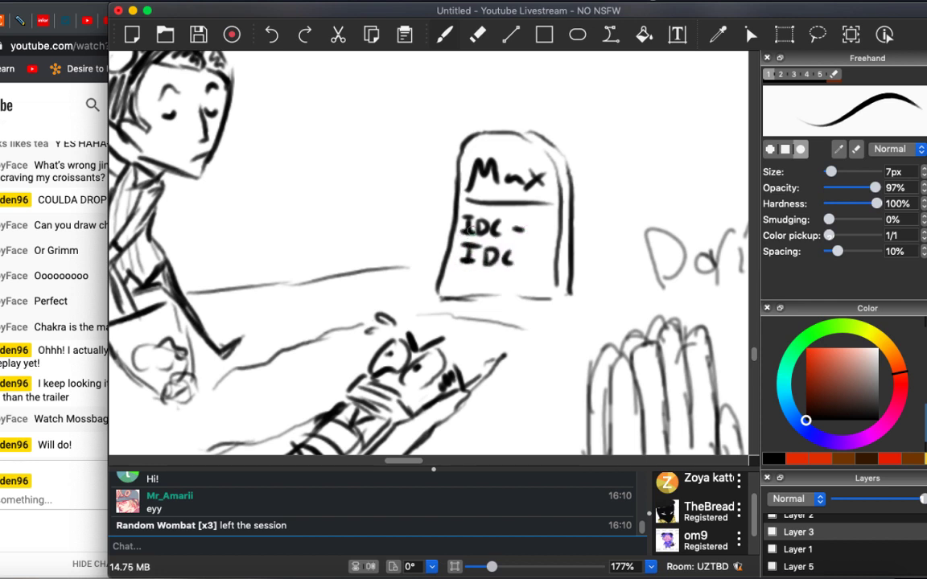
key("ctrl+minus")
key("ctrl+minus")
key("ctrl+minus")
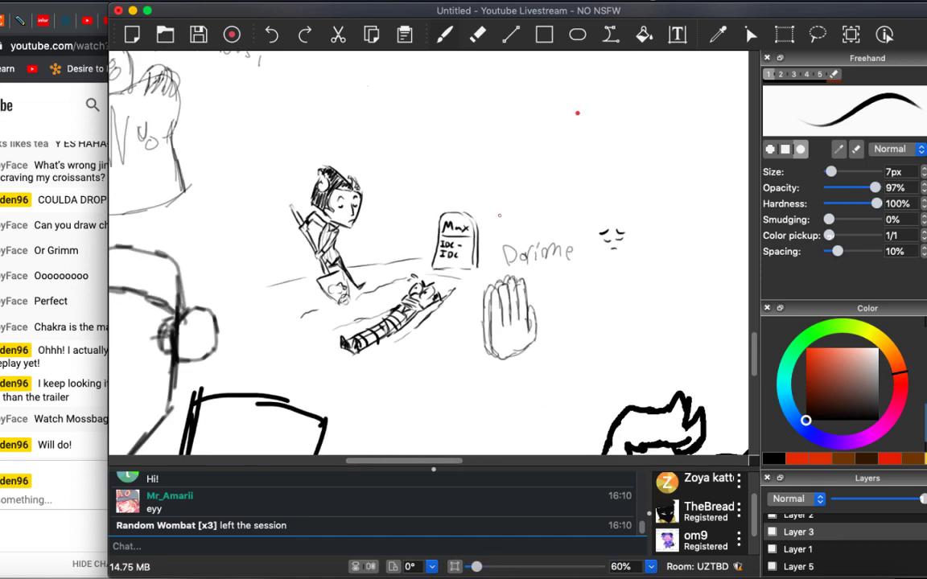
scroll(510, 219, "left", 5)
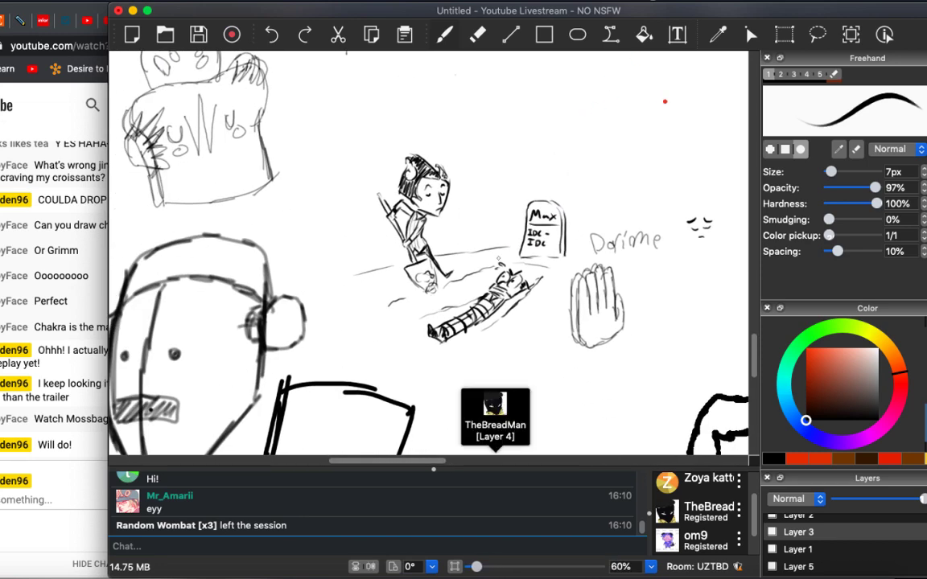
Examine the collaborators' sketches around the "Don't touch the child" note near the canvas's lower-left corner.
key("ctrl+minus")
key("ctrl+minus")
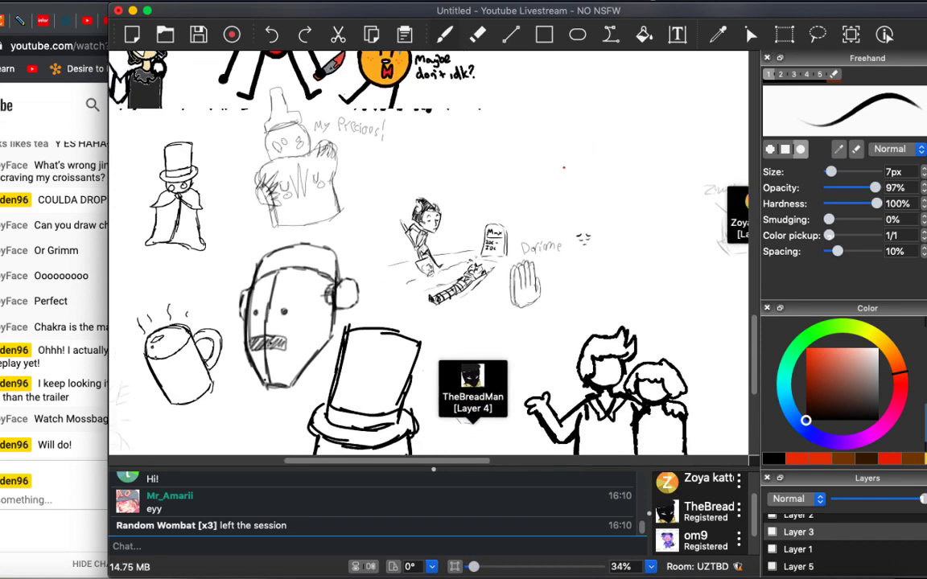
scroll(429, 251, "left", 10)
scroll(429, 251, "down", 3)
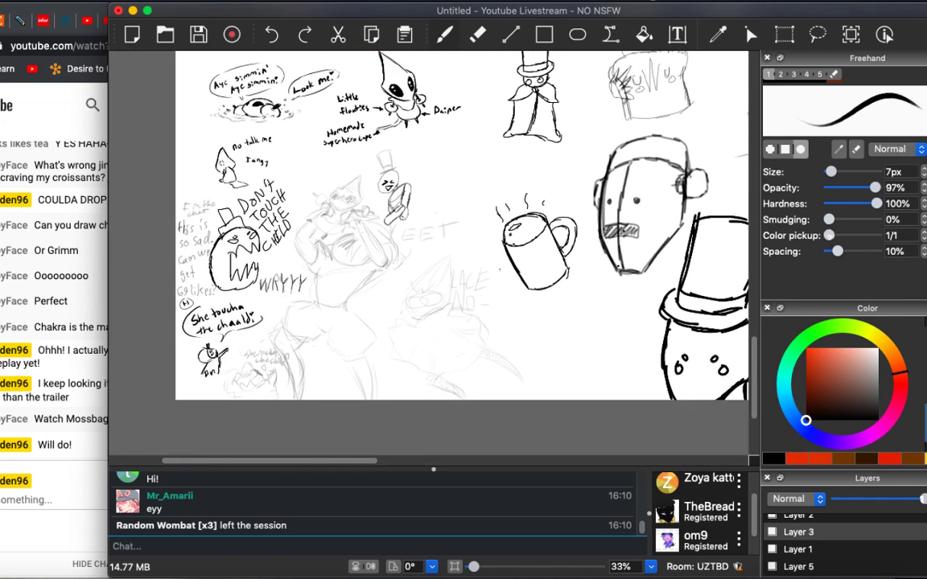
key("ctrl+plus")
key("ctrl+plus")
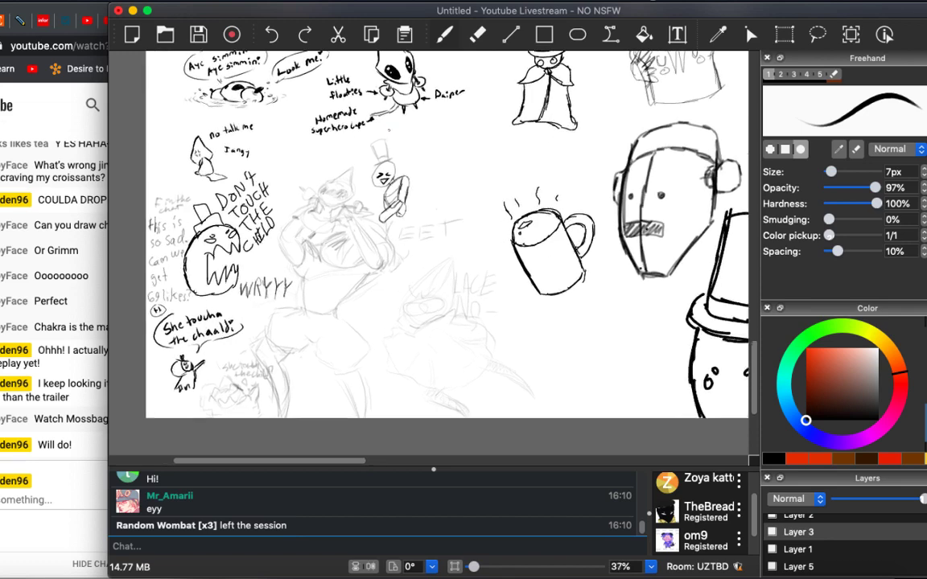
scroll(429, 251, "left", 2)
scroll(429, 251, "up", 1)
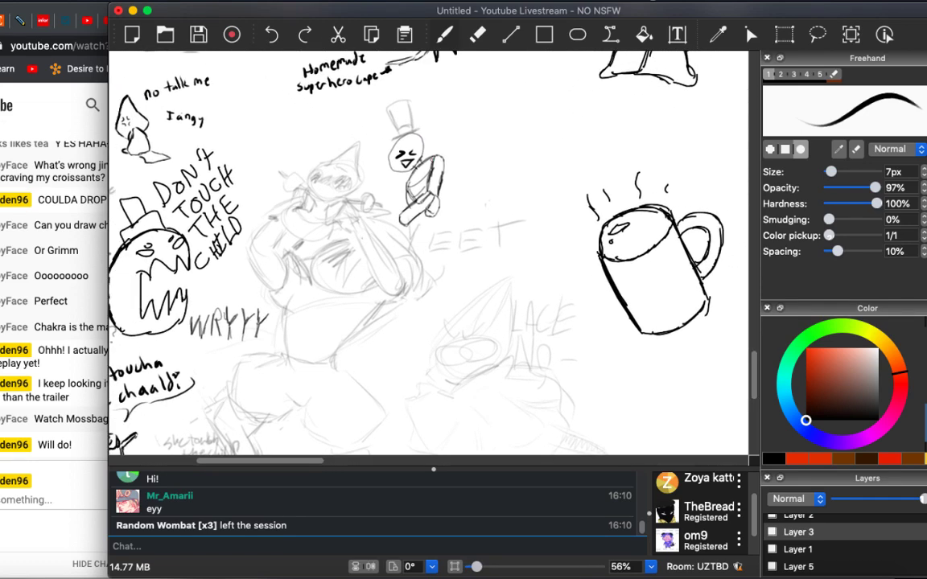
scroll(430, 251, "left", 5)
scroll(429, 251, "down", 1)
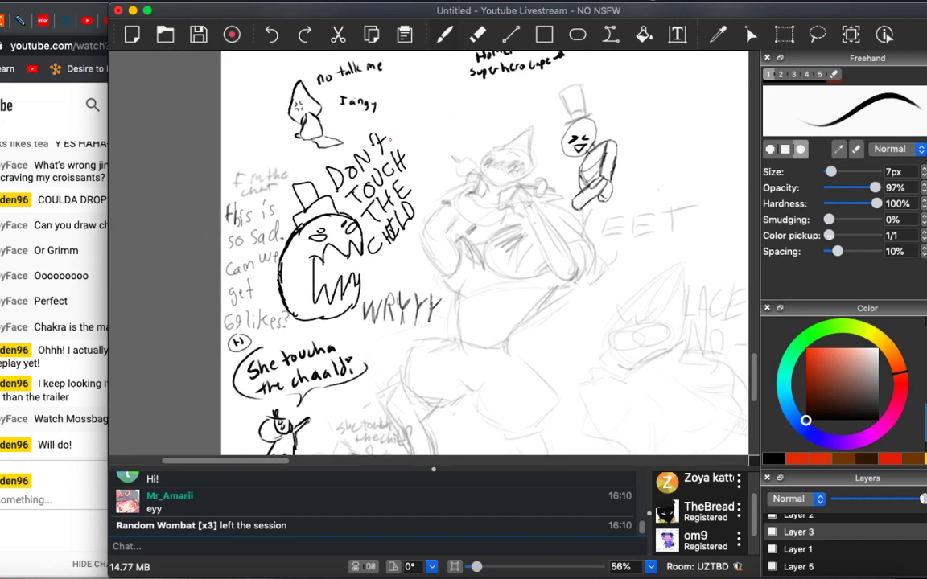
scroll(430, 251, "up", 1)
scroll(429, 251, "down", 3)
scroll(430, 250, "right", 1)
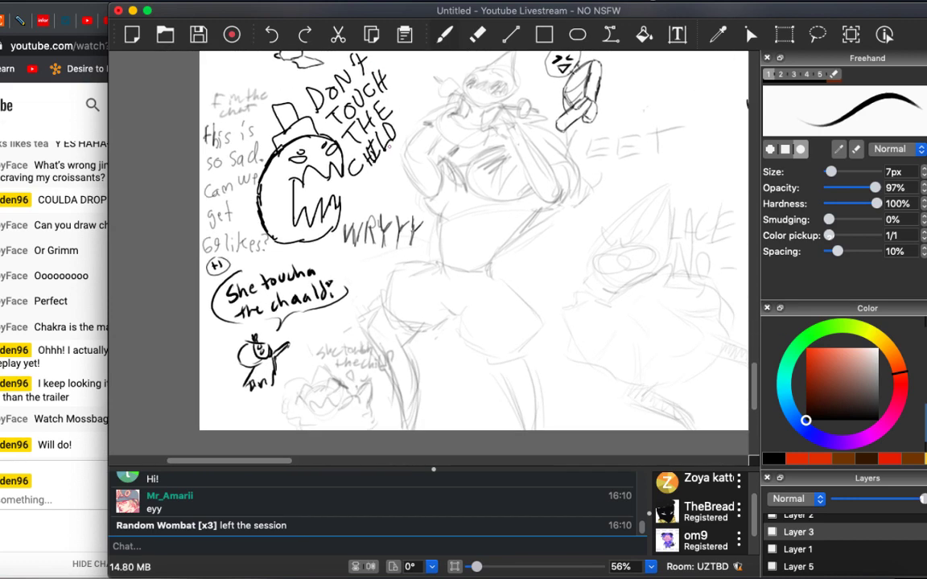
Look over the "Little floaties" creature, the caped top-hat figure, the burial scene and the cat-face sketch.
scroll(430, 251, "up", 4)
scroll(429, 251, "up", 3)
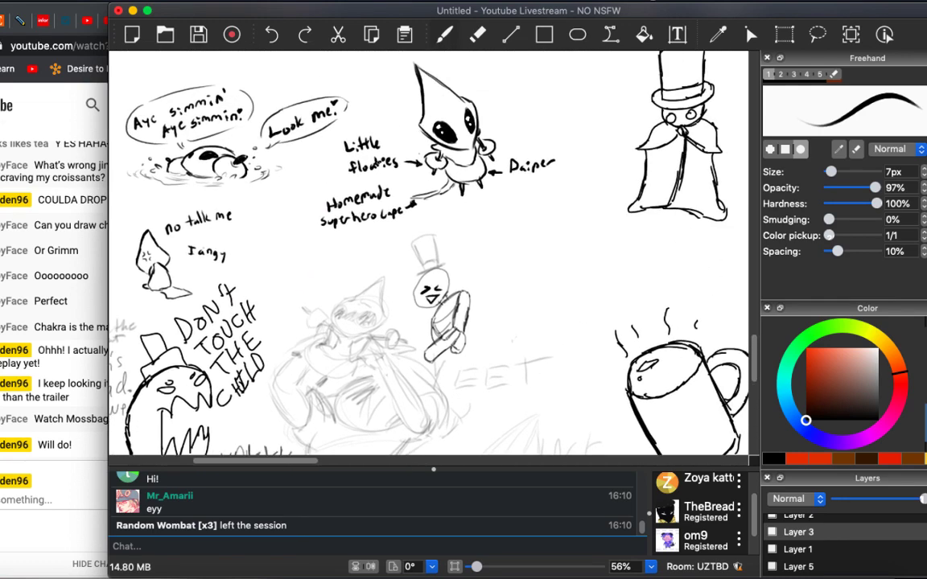
scroll(421, 174, "up", 3)
scroll(422, 174, "left", 1)
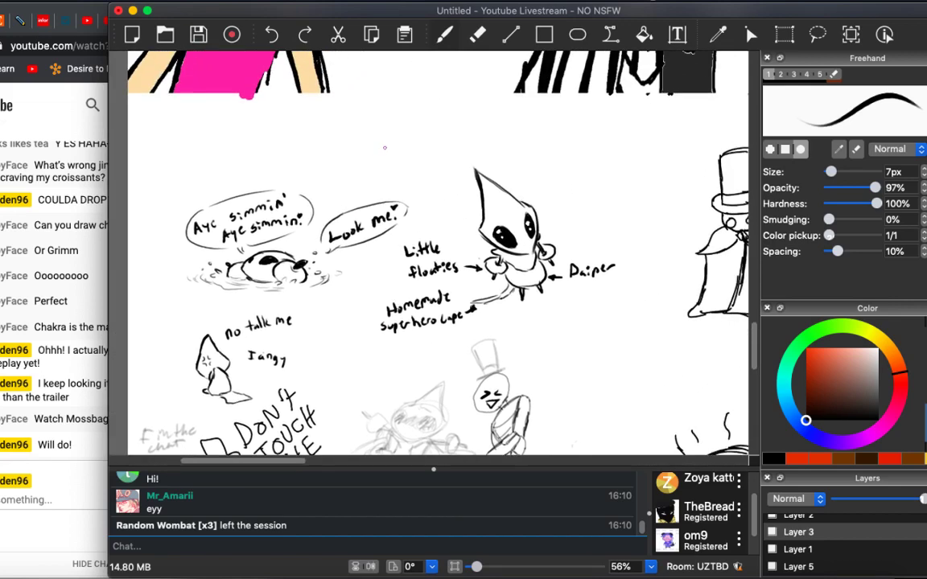
scroll(385, 148, "up", 1)
scroll(386, 148, "right", 2)
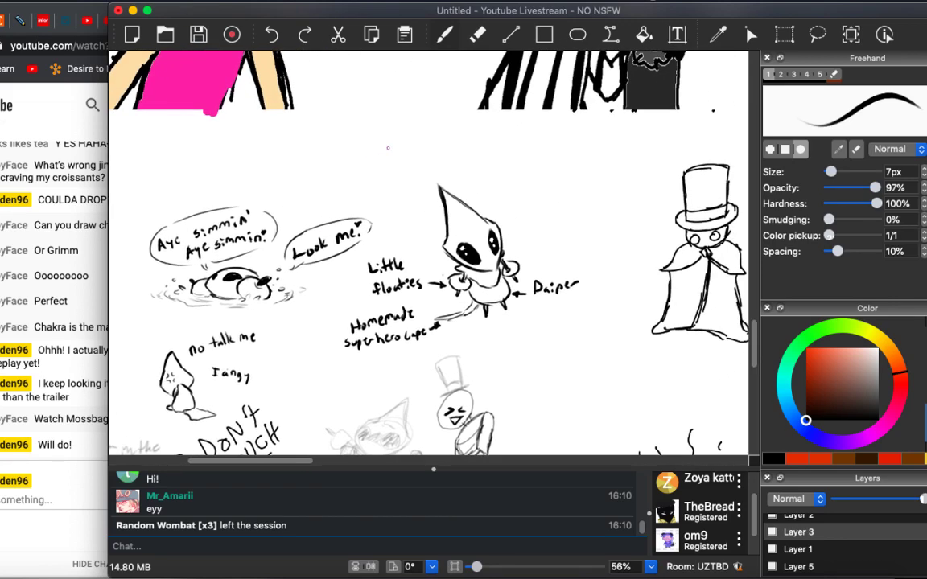
scroll(387, 148, "right", 15)
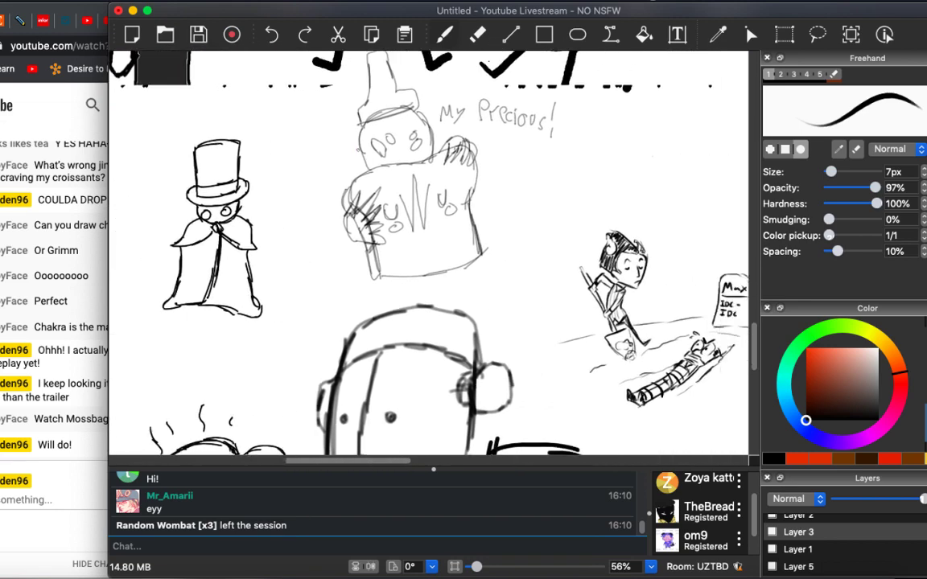
scroll(387, 149, "down", 10)
scroll(387, 149, "right", 6)
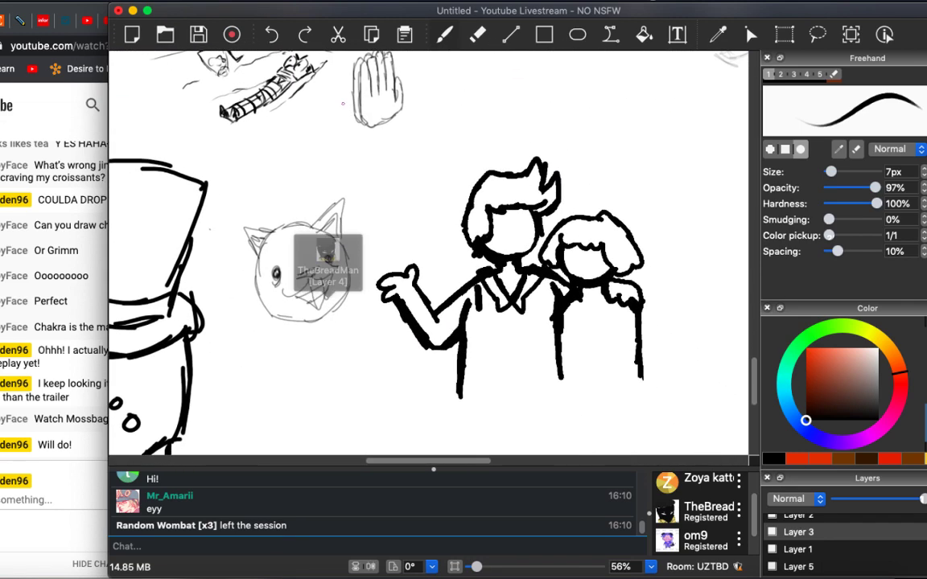
Extend the rough head sketch beside the standing round-headed figure with lower face strokes, a neck line and curved body contours.
scroll(387, 148, "down", 8)
scroll(387, 149, "right", 15)
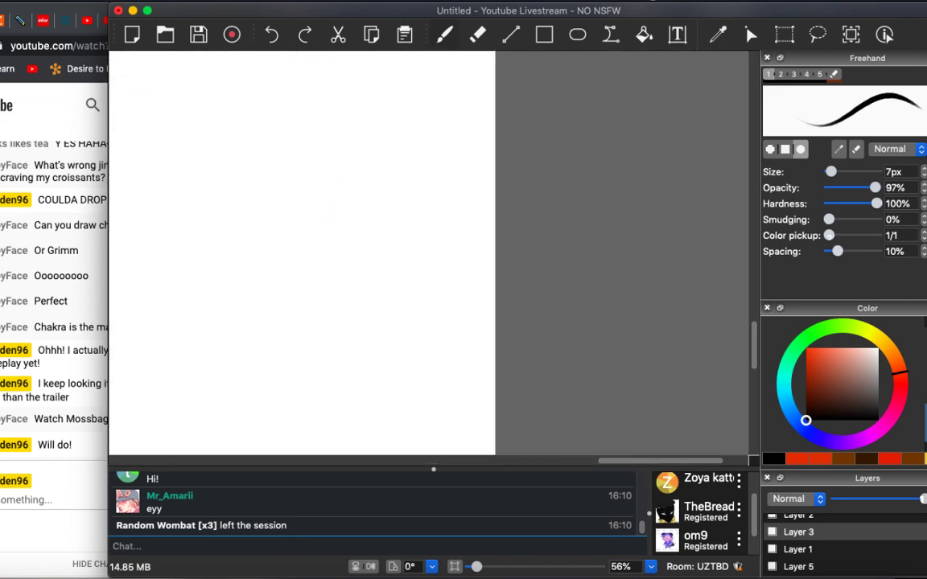
scroll(397, 159, "left", 5)
scroll(397, 158, "up", 4)
scroll(388, 155, "down", 6)
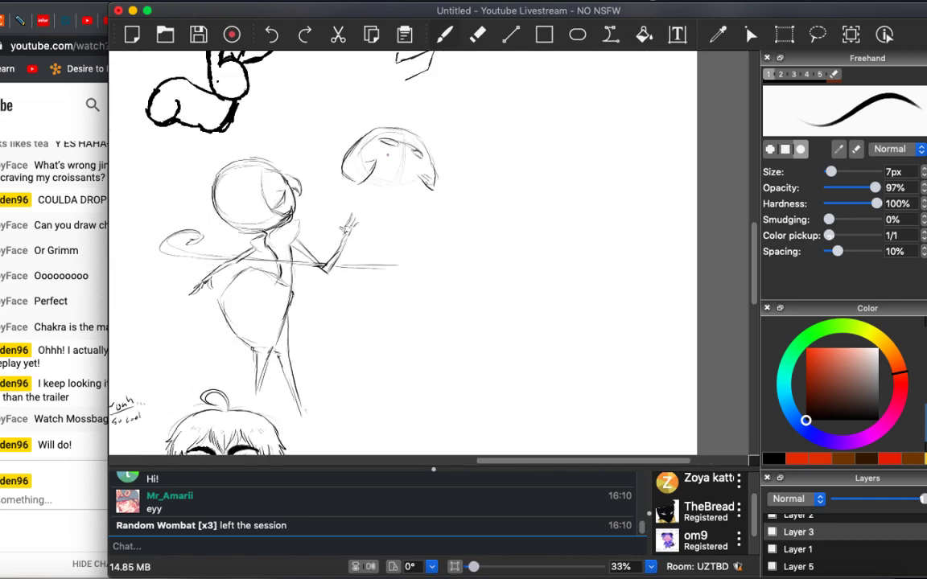
scroll(388, 154, "up", 5)
scroll(389, 154, "up", 2)
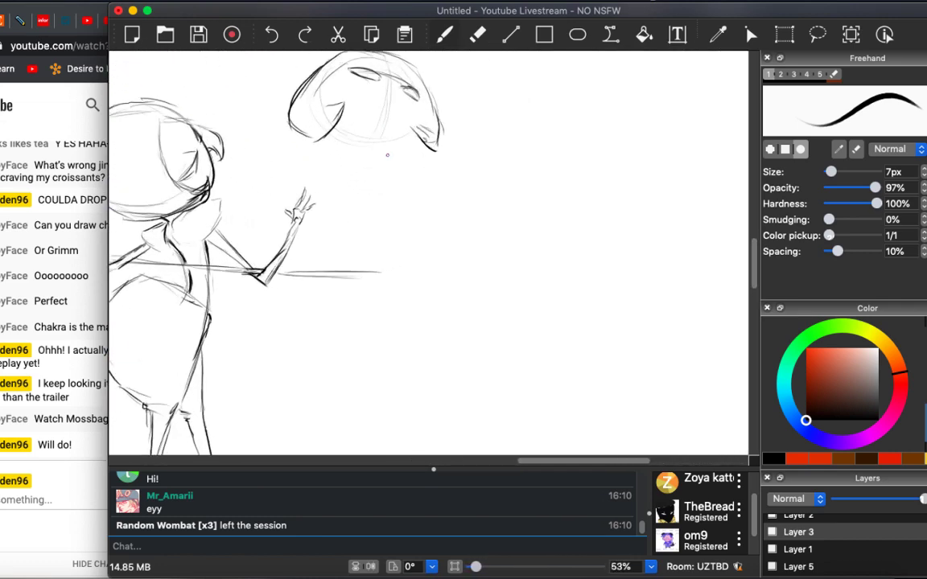
key("l")
key("b")
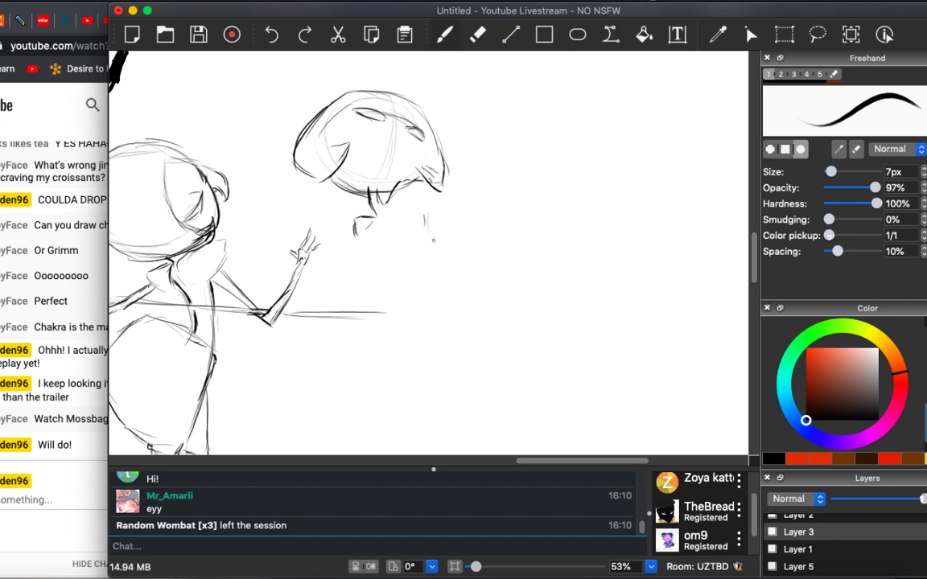
left_click_drag(437, 256, 467, 319)
mouse_move(496, 285)
left_mouse_down()
mouse_move(528, 340)
mouse_move(527, 380)
mouse_move(520, 370)
mouse_move(471, 419)
left_mouse_up()
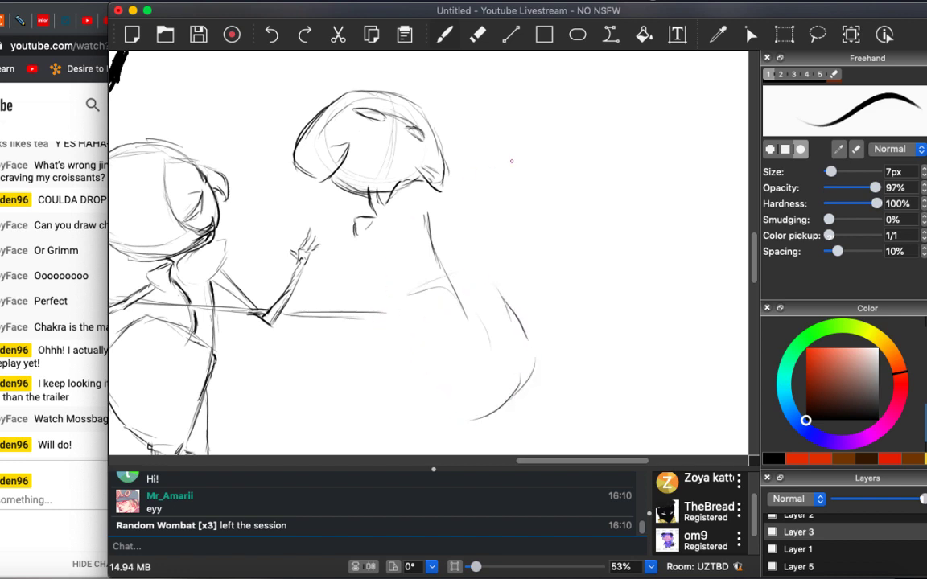
Lasso the unfinished head-and-body sketch on Layer 3 and move it away from the standing figure toward the canvas's right edge.
left_click_drag(565, 267, 541, 282)
left_click(773, 532)
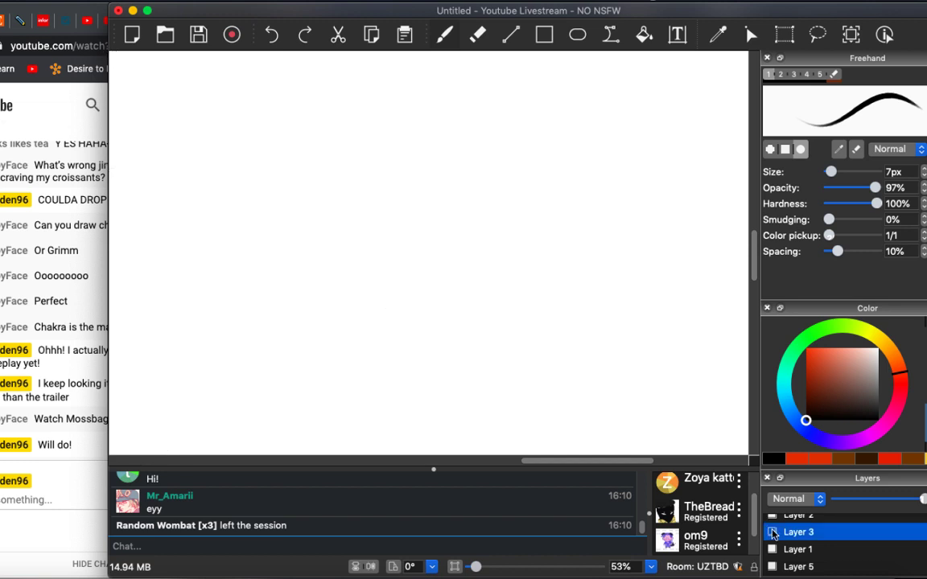
left_click(773, 533)
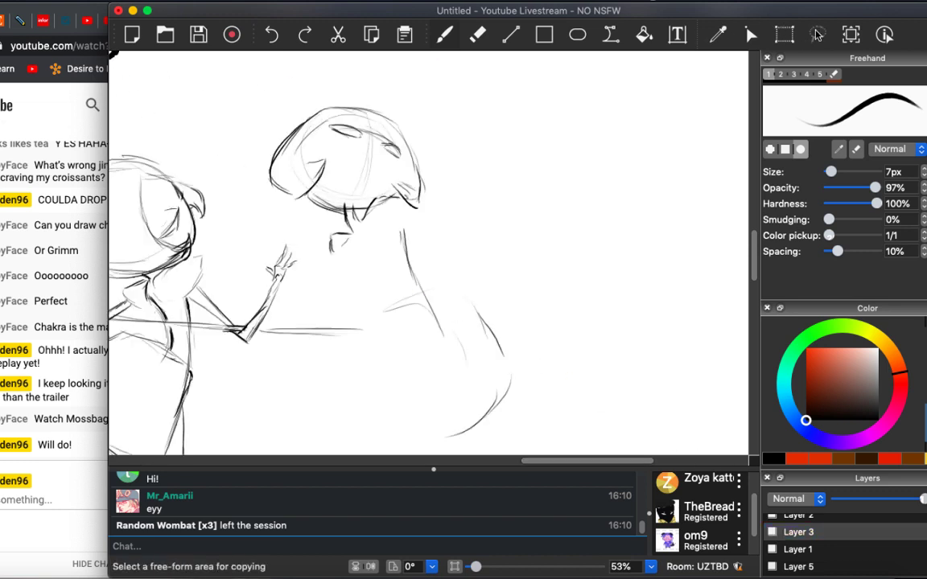
key("d")
mouse_move(412, 84)
left_mouse_down()
mouse_move(246, 133)
mouse_move(352, 296)
mouse_move(401, 439)
mouse_move(595, 272)
mouse_move(519, 51)
left_mouse_up()
scroll(600, 182, "up", 3)
scroll(600, 182, "right", 4)
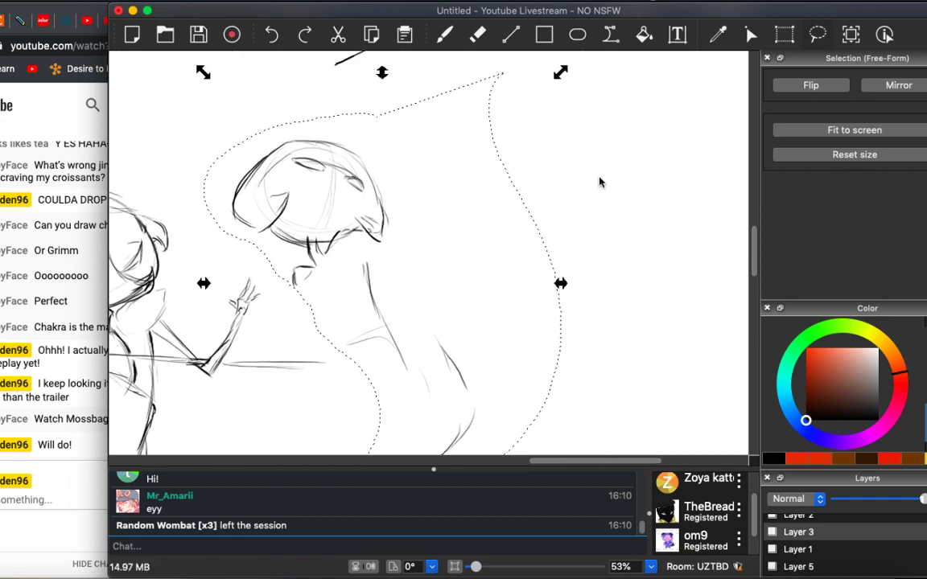
mouse_move(335, 224)
left_mouse_down()
mouse_move(539, 223)
mouse_move(551, 208)
mouse_move(512, 166)
mouse_move(534, 178)
left_mouse_up()
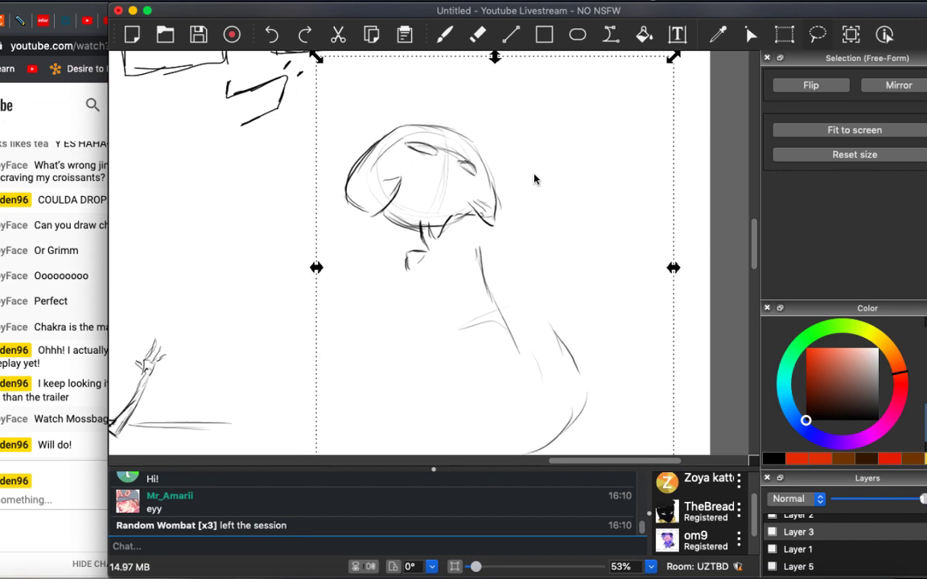
key("Return")
Examine the pillar drawings, the red "DIO THUMBO" figure and the grey "DIO" portrait in the upper part of the canvas.
scroll(319, 129, "up", 5)
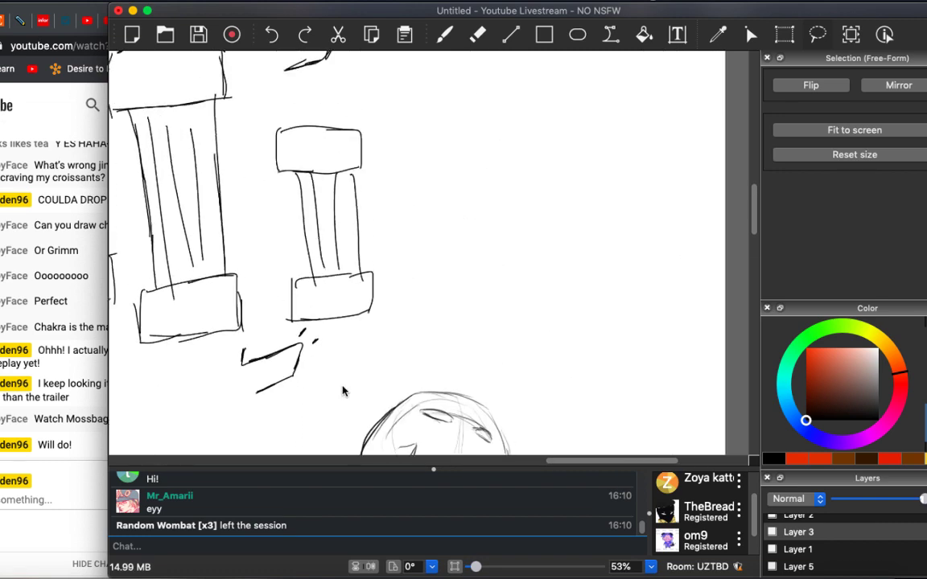
scroll(318, 129, "down", 5)
scroll(113, 181, "up", 4)
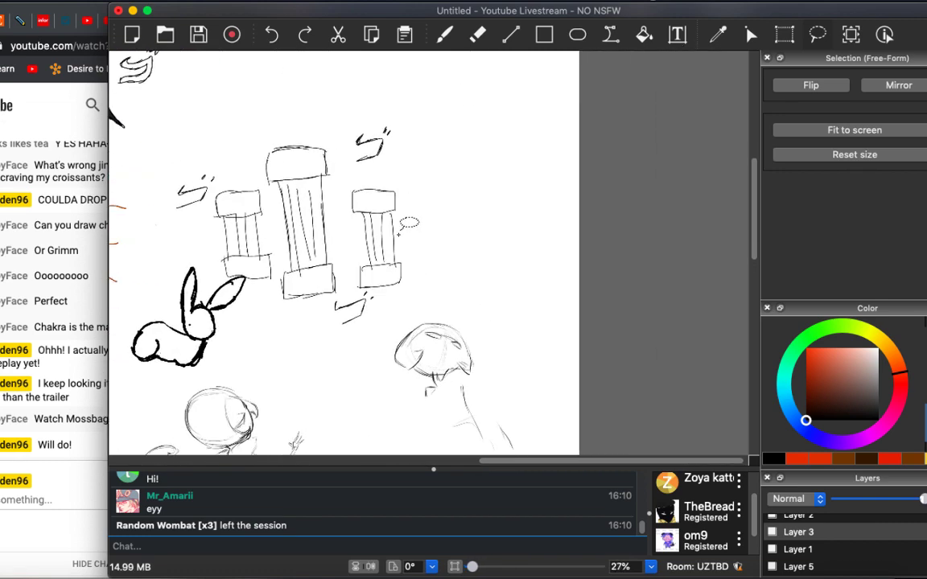
scroll(113, 266, "up", 6)
scroll(394, 239, "down", 4)
scroll(394, 239, "left", 2)
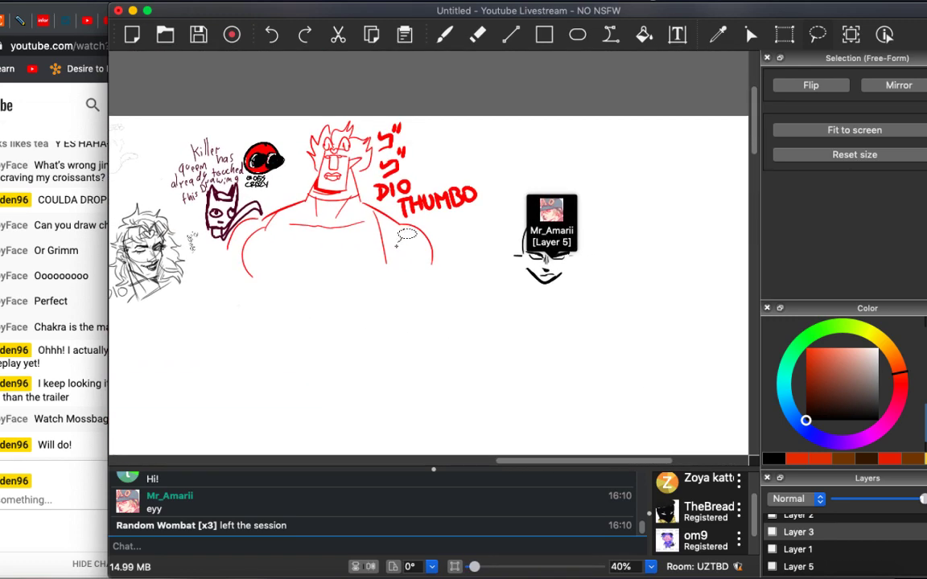
scroll(396, 245, "up", 3)
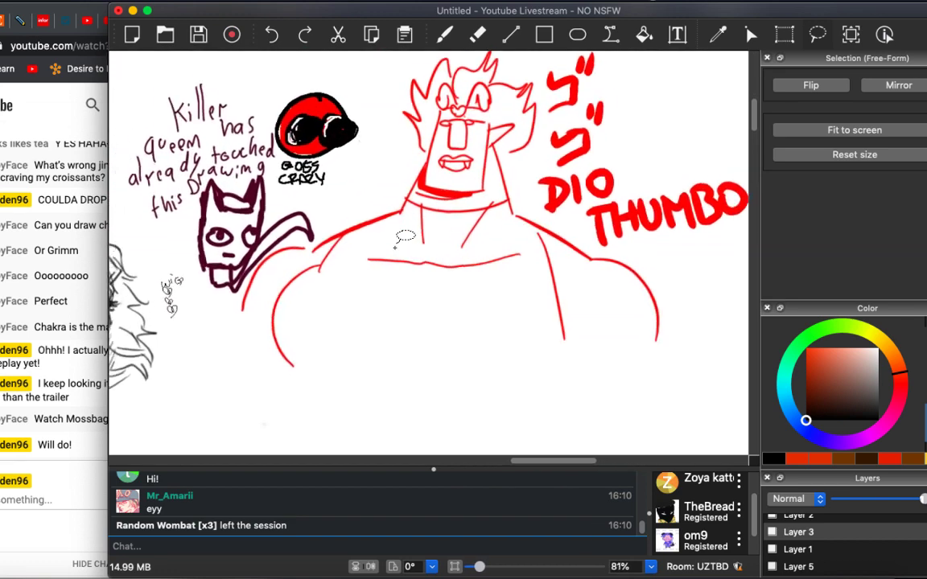
scroll(395, 247, "up", 1)
scroll(395, 246, "left", 5)
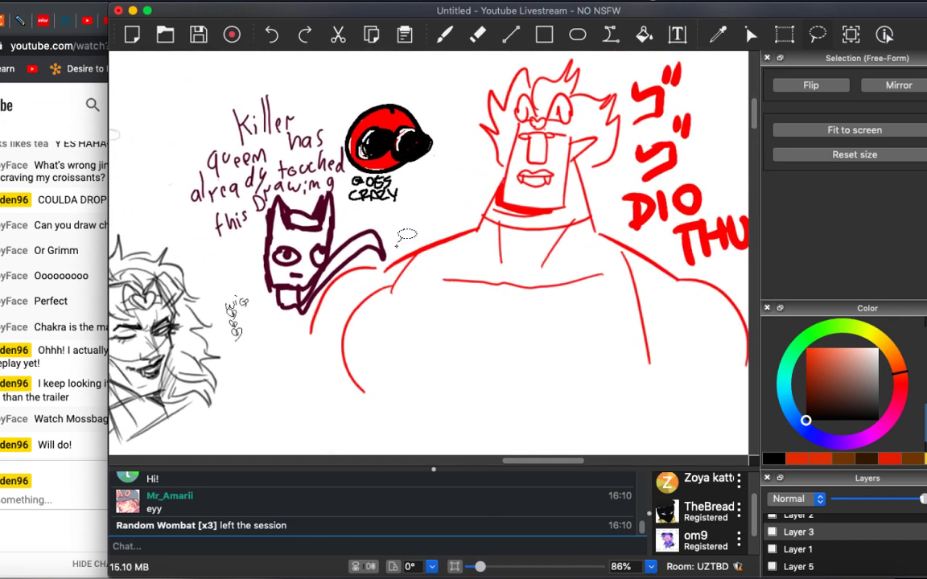
scroll(396, 245, "down", 4)
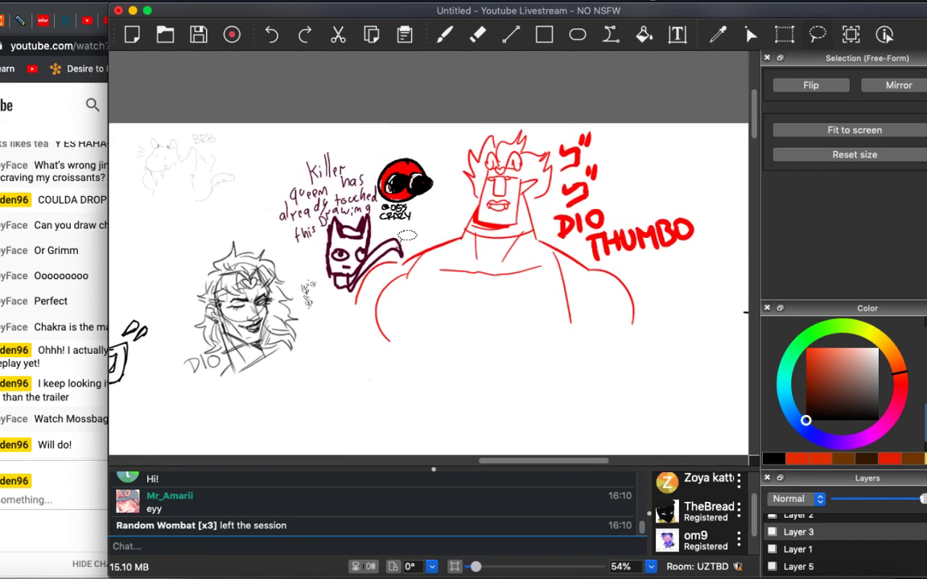
scroll(396, 246, "up", 4)
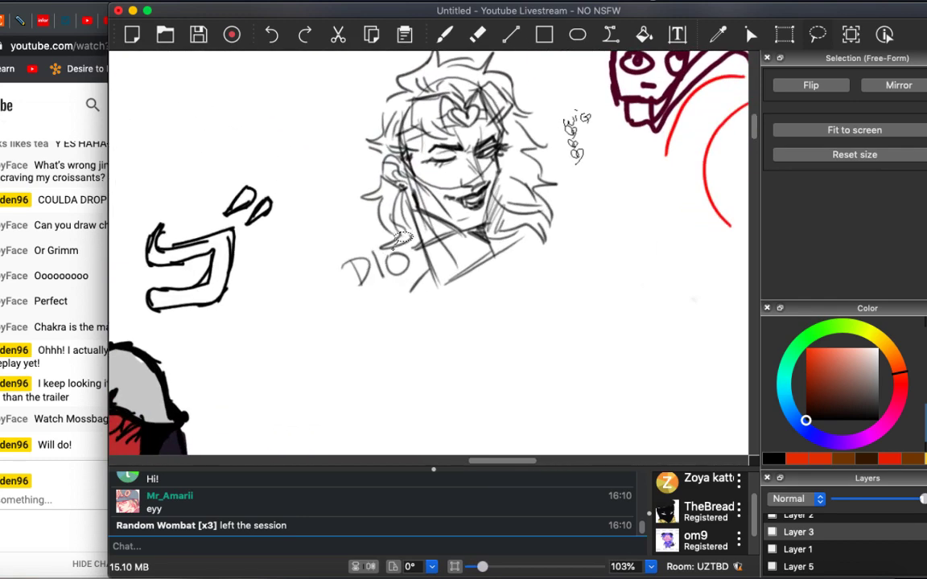
Handwrite "You thought it was" with the freehand brush in the blank area below the grey "DIO" portrait.
key("b")
scroll(358, 216, "down", 5)
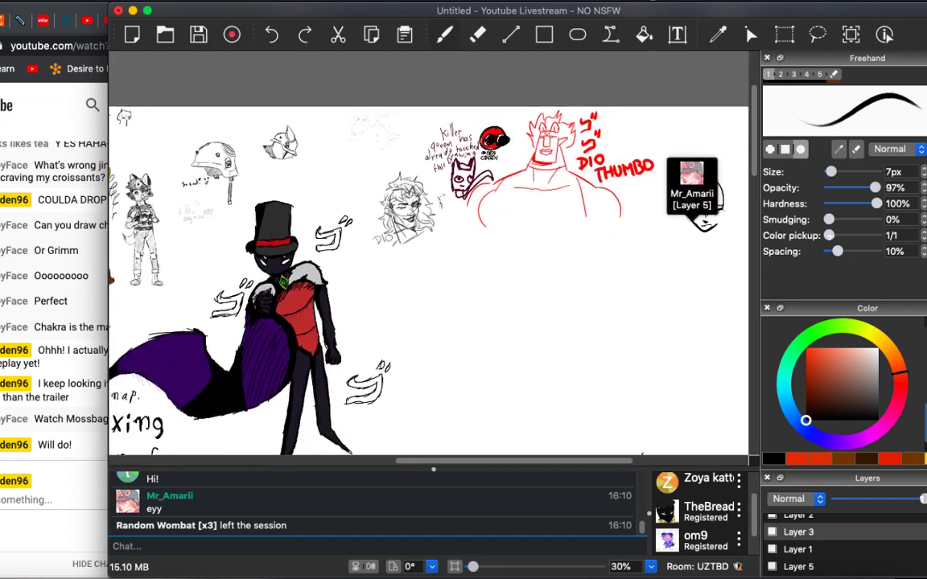
scroll(427, 189, "up", 5)
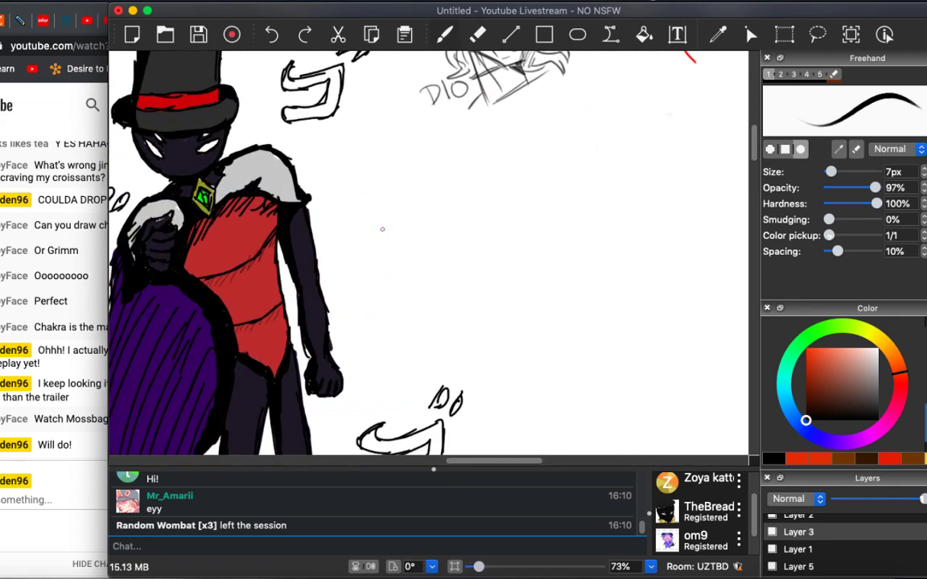
scroll(426, 189, "up", 3)
mouse_move(315, 212)
left_mouse_down()
mouse_move(319, 240)
mouse_move(356, 225)
left_mouse_up()
mouse_move(379, 191)
left_mouse_down()
mouse_move(382, 213)
mouse_move(390, 205)
left_mouse_up()
mouse_move(391, 193)
left_mouse_down()
mouse_move(408, 206)
mouse_move(436, 195)
mouse_move(446, 201)
mouse_move(521, 170)
mouse_move(573, 202)
left_mouse_up()
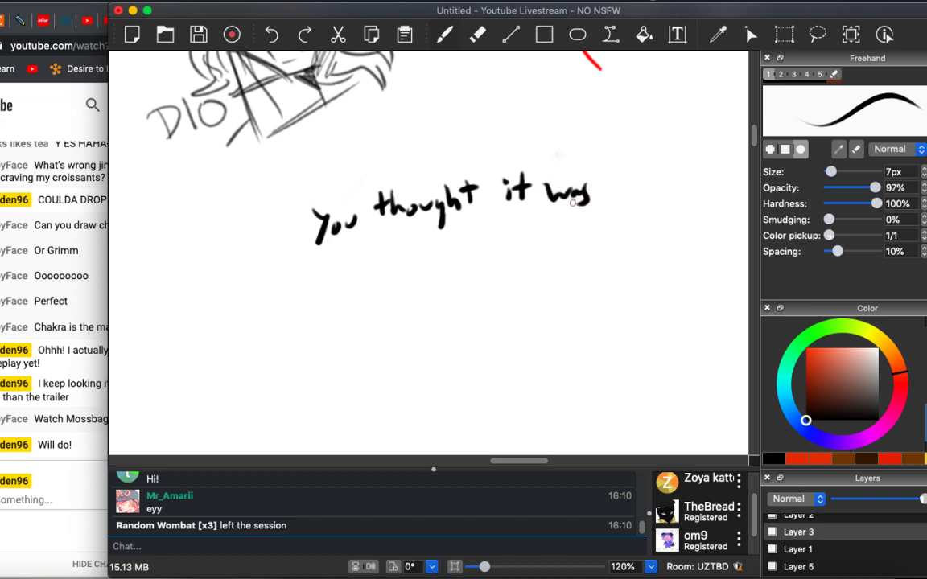
Finish the note with "Dio -", "But it was ME," and "DIO!" on three lines beneath, topping the exclamation mark with a heart.
mouse_move(368, 251)
left_mouse_down()
mouse_move(372, 277)
mouse_move(388, 260)
mouse_move(402, 269)
mouse_move(457, 262)
left_mouse_up()
mouse_move(345, 314)
left_mouse_down()
mouse_move(374, 321)
mouse_move(481, 315)
mouse_move(527, 283)
mouse_move(544, 309)
mouse_move(572, 317)
left_mouse_up()
left_click(574, 322)
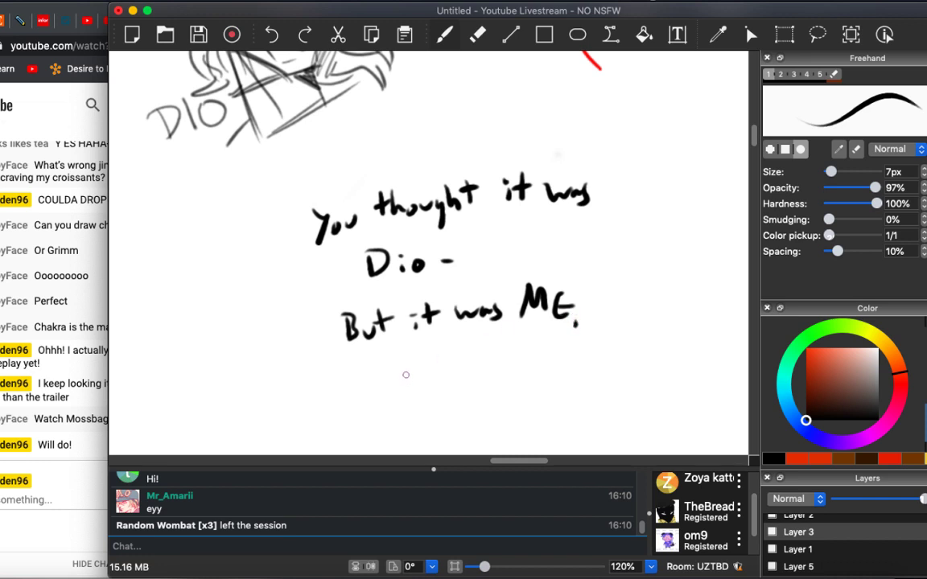
mouse_move(412, 360)
left_mouse_down()
mouse_move(416, 389)
mouse_move(450, 362)
mouse_move(454, 388)
mouse_move(476, 384)
mouse_move(497, 353)
left_mouse_up()
left_click(495, 367)
left_click(495, 378)
Sketch a left-facing profile with a grinning open mouth, chin, jaw, eyebrow and eye beside the "You thought it was Dio" note.
scroll(653, 319, "right", 5)
scroll(654, 319, "down", 2)
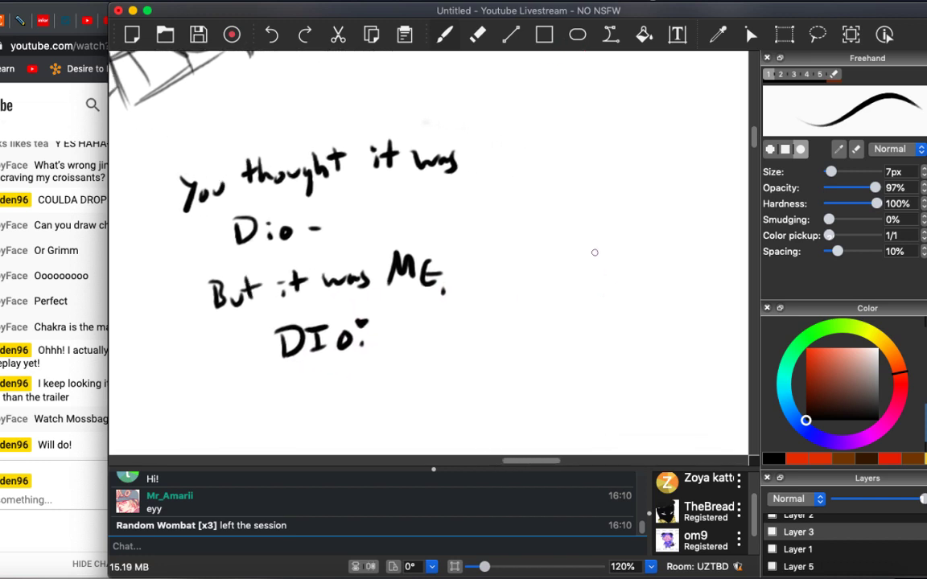
mouse_move(554, 203)
left_mouse_down()
mouse_move(576, 172)
mouse_move(644, 171)
mouse_move(679, 213)
mouse_move(683, 241)
left_mouse_up()
mouse_move(581, 166)
left_mouse_down()
mouse_move(554, 200)
mouse_move(542, 247)
mouse_move(549, 266)
mouse_move(597, 270)
mouse_move(585, 294)
mouse_move(582, 279)
mouse_move(565, 292)
left_mouse_up()
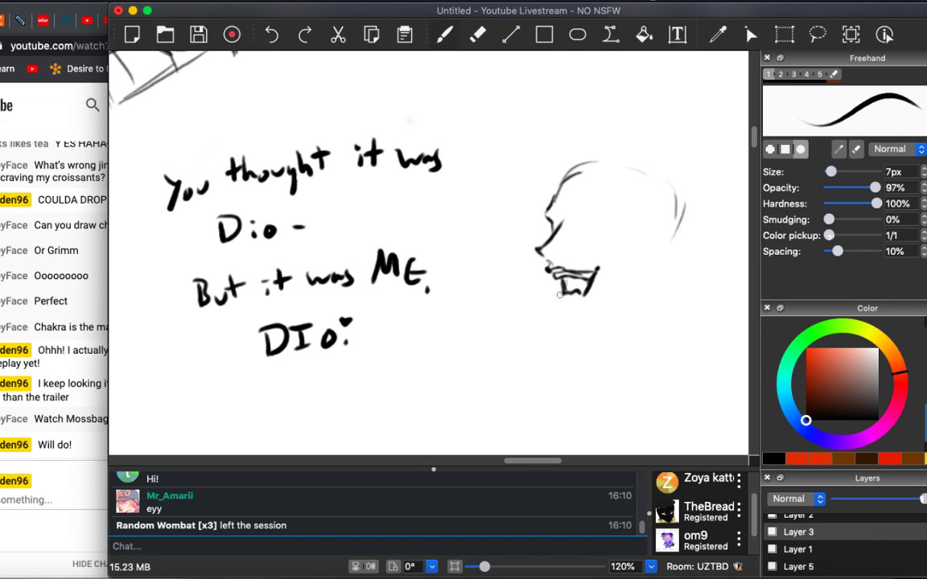
mouse_move(578, 293)
left_mouse_down()
mouse_move(562, 320)
mouse_move(590, 327)
mouse_move(619, 296)
left_mouse_up()
left_click_drag(643, 247, 620, 274)
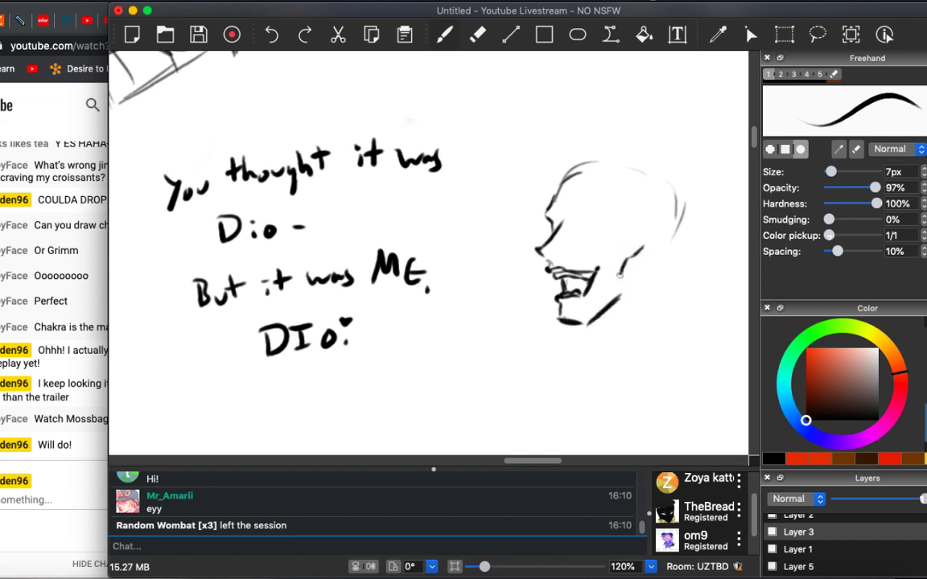
mouse_move(597, 217)
left_mouse_down()
mouse_move(617, 217)
mouse_move(605, 206)
mouse_move(624, 204)
left_mouse_up()
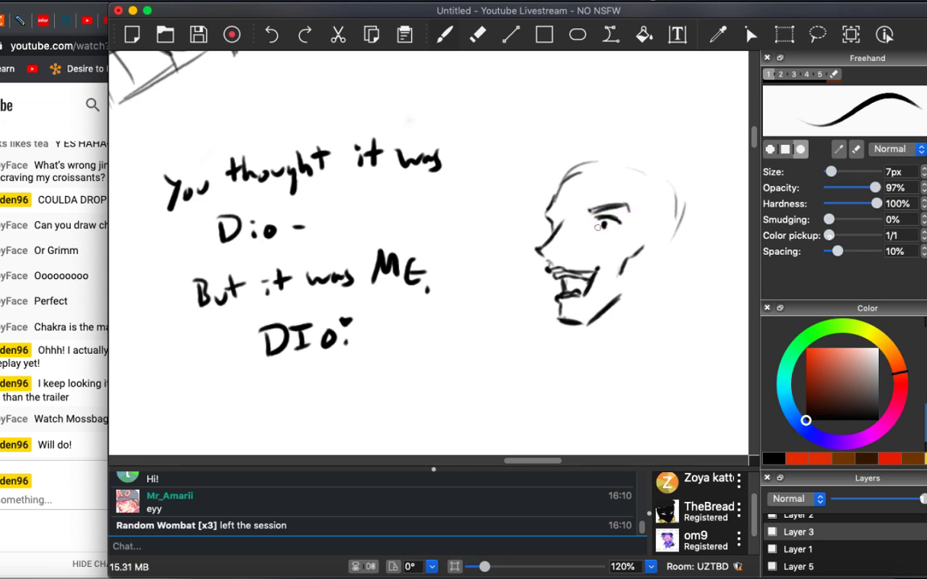
left_click_drag(601, 225, 616, 228)
Draw a four-pointed sparkle before the profile and enclose the handwritten note in a speech bubble with its tail toward the face.
mouse_move(499, 205)
left_mouse_down()
mouse_move(489, 222)
mouse_move(515, 230)
left_mouse_up()
scroll(543, 212, "left", 5)
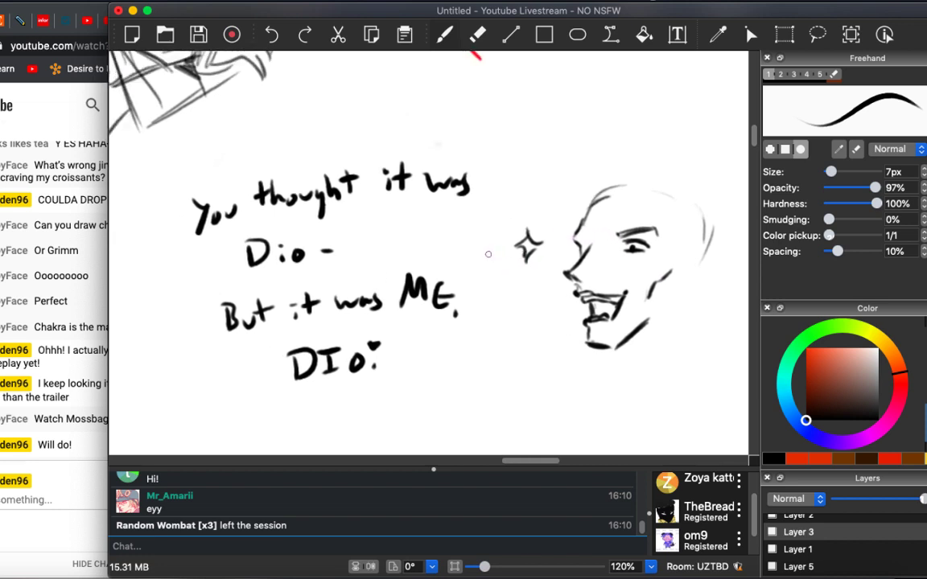
mouse_move(290, 132)
left_mouse_down()
mouse_move(207, 189)
mouse_move(342, 387)
mouse_move(543, 215)
mouse_move(399, 111)
mouse_move(430, 112)
left_mouse_up()
mouse_move(523, 262)
left_mouse_down()
mouse_move(535, 275)
mouse_move(552, 266)
left_mouse_up()
Sketch swept-back hair with jagged front locks, spiky ends and a small ear around the Dio profile.
scroll(646, 260, "right", 5)
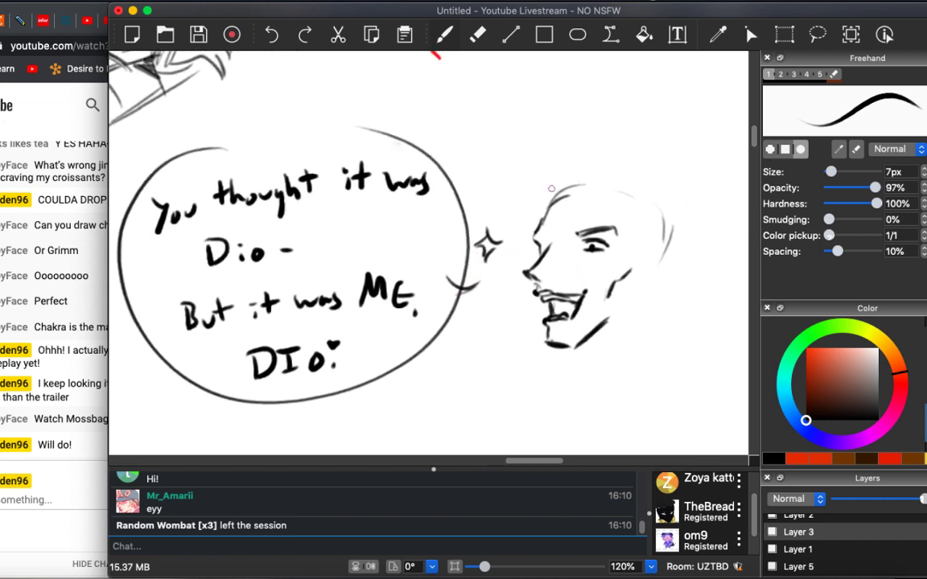
mouse_move(552, 210)
left_mouse_down()
mouse_move(591, 202)
mouse_move(540, 181)
mouse_move(532, 199)
mouse_move(563, 178)
mouse_move(515, 183)
mouse_move(596, 198)
mouse_move(593, 173)
mouse_move(635, 161)
mouse_move(686, 213)
mouse_move(701, 249)
mouse_move(661, 310)
mouse_move(664, 257)
mouse_move(643, 284)
mouse_move(653, 277)
left_mouse_up()
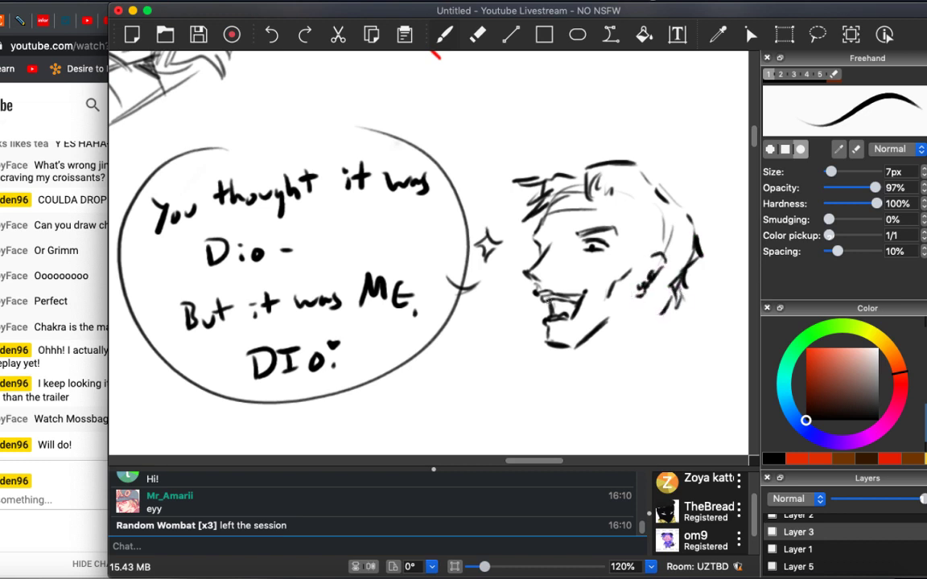
left_click_drag(535, 243, 549, 236)
Sketch an outstretched upper arm and an upright forearm on the unfinished mushroom-headed figure near the canvas's right edge.
scroll(534, 302, "down", 6)
scroll(527, 295, "down", 1)
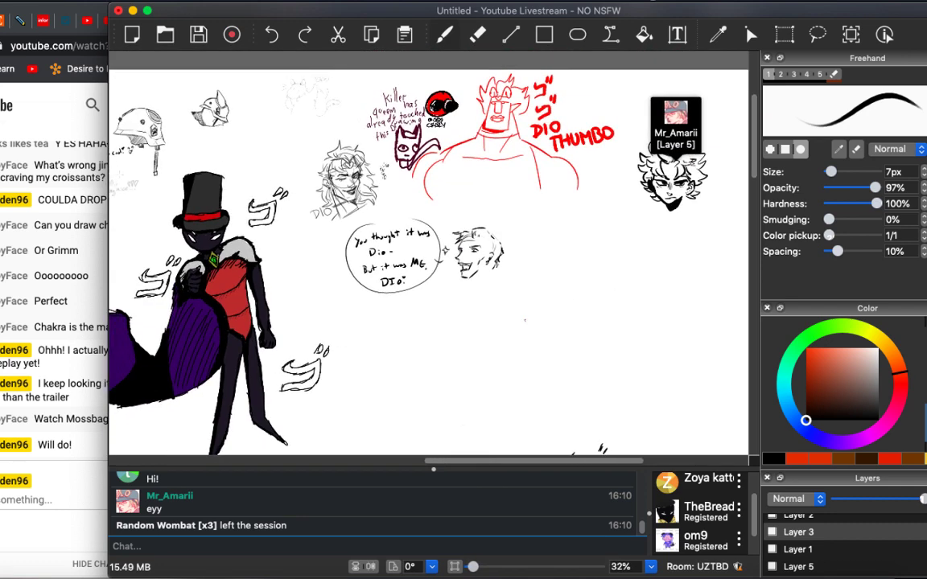
scroll(515, 310, "down", 10)
scroll(423, 254, "up", 6)
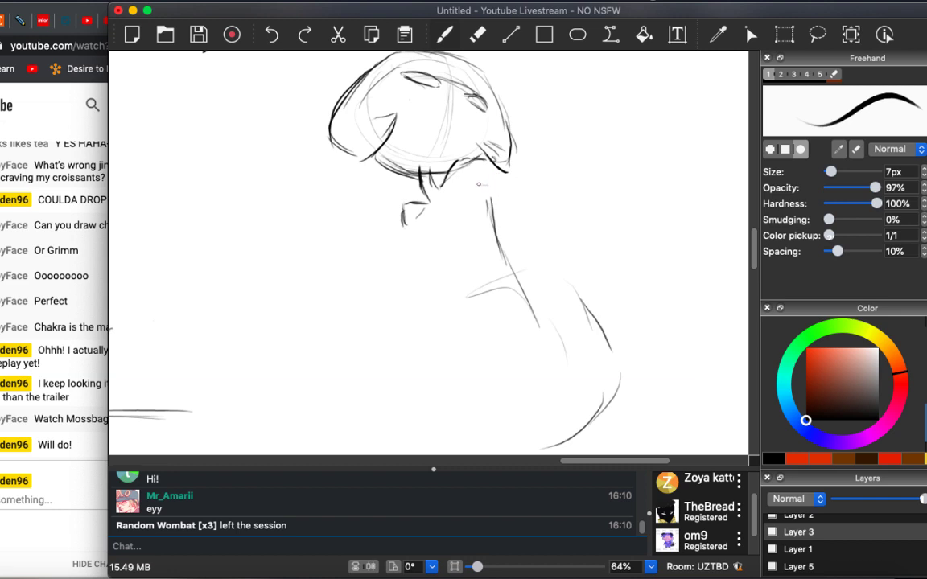
left_click_drag(508, 187, 577, 186)
left_click_drag(511, 170, 592, 163)
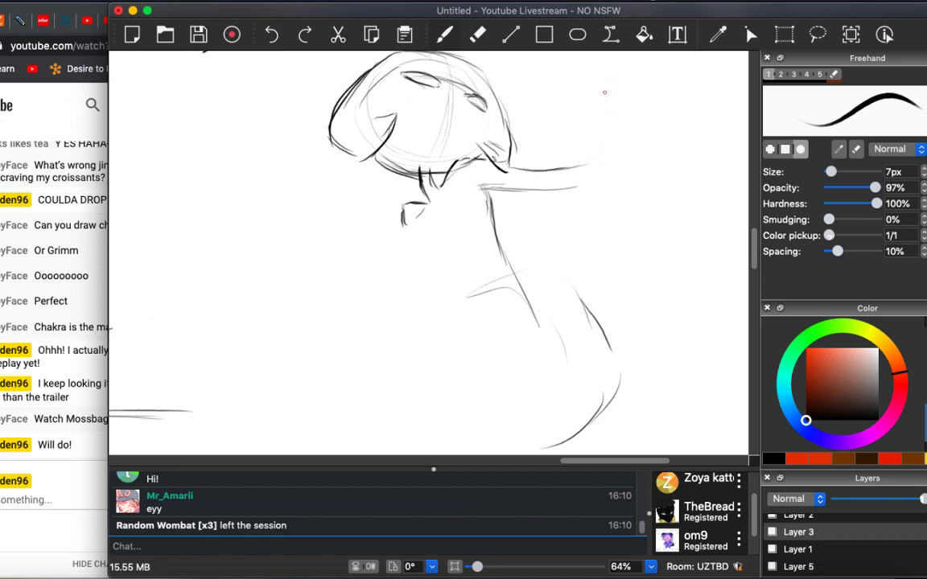
left_click_drag(610, 77, 596, 164)
left_click_drag(626, 81, 602, 185)
Sketch the figure's outer thigh contour and a bent leg with a rounded knee and a shin tapering to a point.
scroll(470, 266, "down", 2)
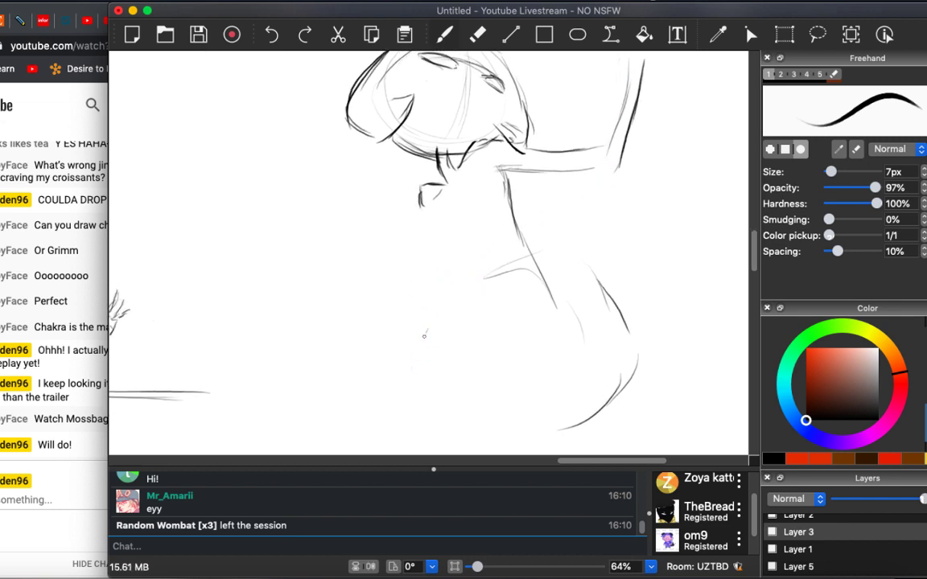
mouse_move(427, 326)
left_mouse_down()
mouse_move(382, 378)
mouse_move(378, 452)
left_mouse_up()
scroll(523, 272, "down", 5)
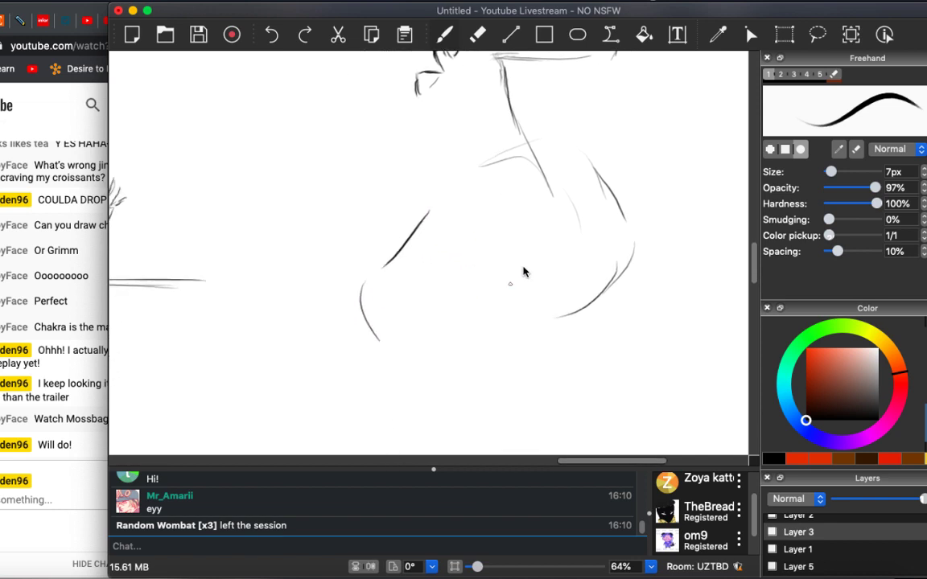
scroll(523, 272, "down", 2)
mouse_move(471, 181)
left_mouse_down()
mouse_move(506, 151)
mouse_move(525, 177)
mouse_move(481, 163)
mouse_move(524, 196)
mouse_move(534, 185)
mouse_move(518, 220)
mouse_move(537, 190)
mouse_move(503, 201)
mouse_move(498, 190)
mouse_move(438, 259)
left_mouse_up()
left_click_drag(483, 165, 427, 276)
left_click_drag(449, 241, 358, 366)
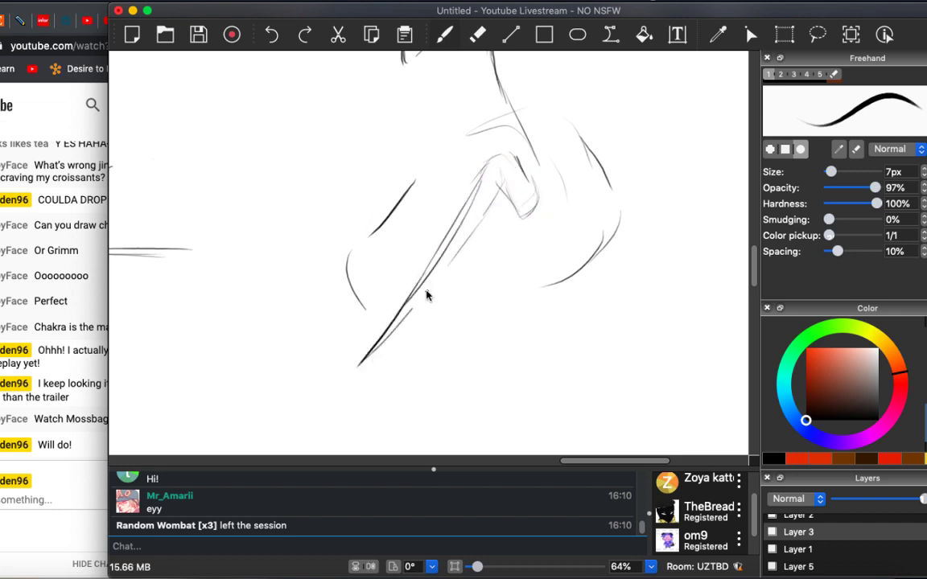
Sketch the second leg crossing behind the first shin, and add the underside of the hips and light thigh lines.
mouse_move(391, 255)
left_mouse_down()
mouse_move(406, 259)
mouse_move(382, 289)
mouse_move(381, 264)
mouse_move(372, 265)
left_mouse_up()
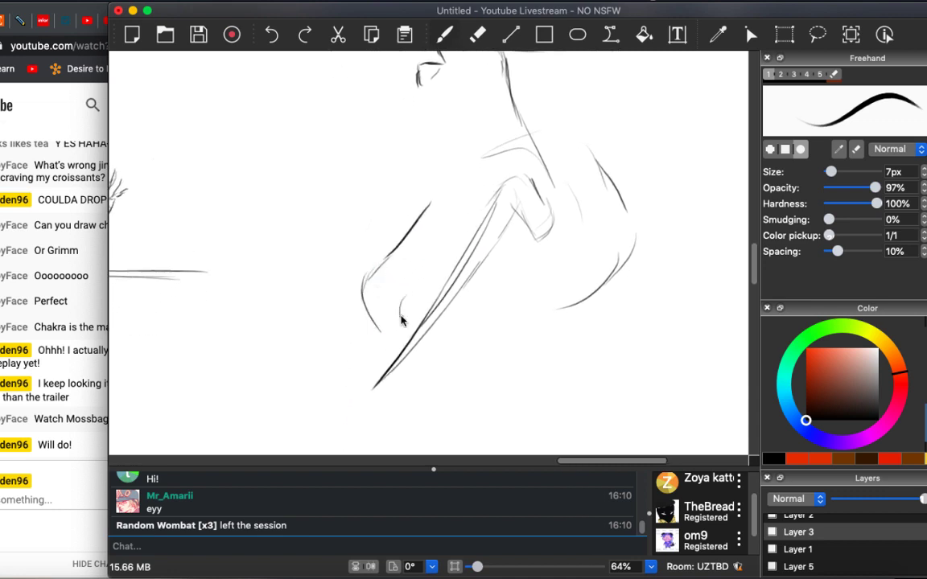
mouse_move(415, 291)
left_mouse_down()
mouse_move(401, 318)
mouse_move(439, 326)
mouse_move(510, 453)
left_mouse_up()
mouse_move(494, 388)
left_mouse_down()
mouse_move(472, 263)
mouse_move(403, 249)
mouse_move(436, 268)
mouse_move(481, 346)
mouse_move(525, 343)
mouse_move(488, 320)
left_mouse_up()
scroll(428, 368, "up", 5)
left_click_drag(455, 191, 394, 249)
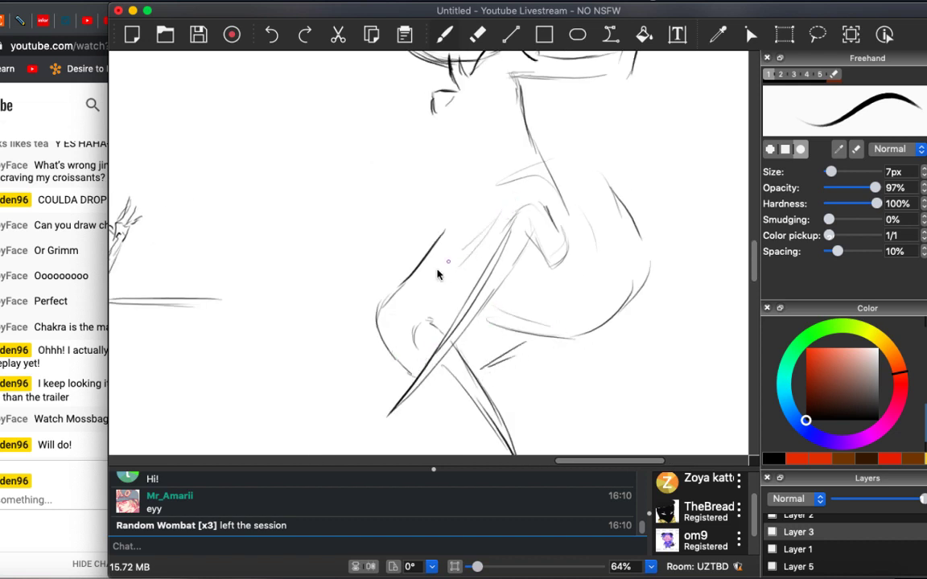
Sketch the figure's lowered arm from the small shoulder down to a hand resting near the thigh.
scroll(397, 297, "up", 4)
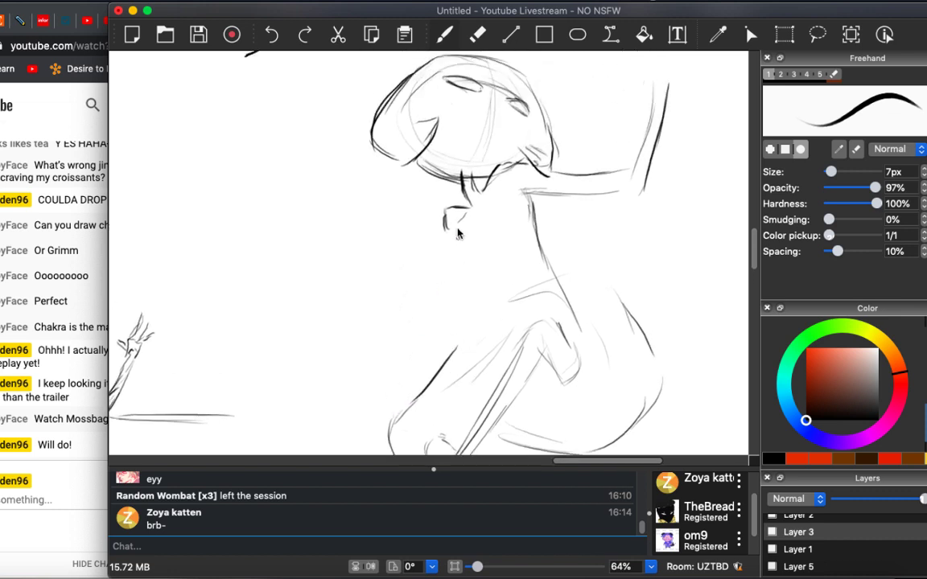
mouse_move(445, 214)
left_mouse_down()
mouse_move(450, 241)
mouse_move(413, 346)
mouse_move(381, 392)
mouse_move(430, 347)
left_mouse_up()
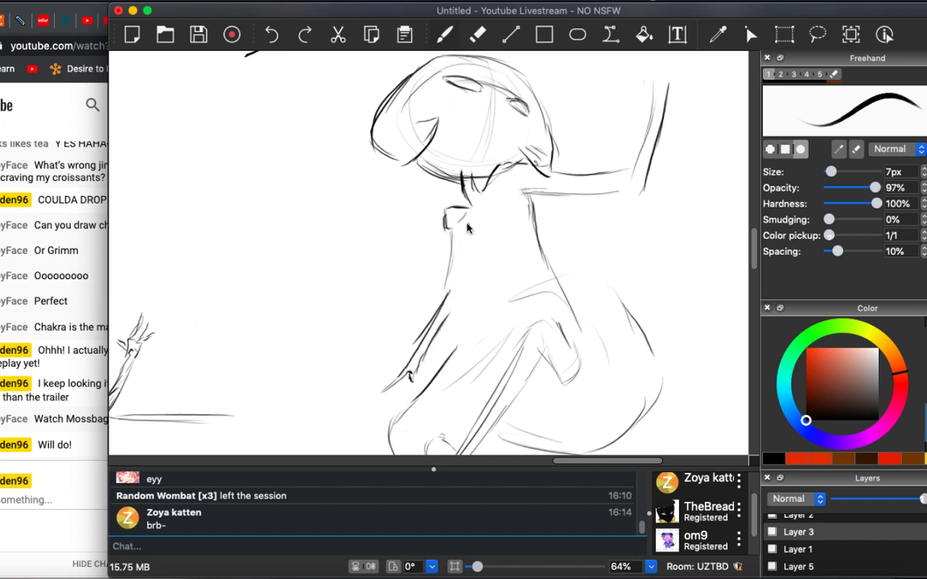
Draw dark inward-curving lines on both sides of the torso and erase the old outer line beside the waist.
left_click_drag(470, 221, 471, 238)
key("super+z")
left_click_drag(470, 227, 513, 291)
left_click_drag(523, 193, 532, 274)
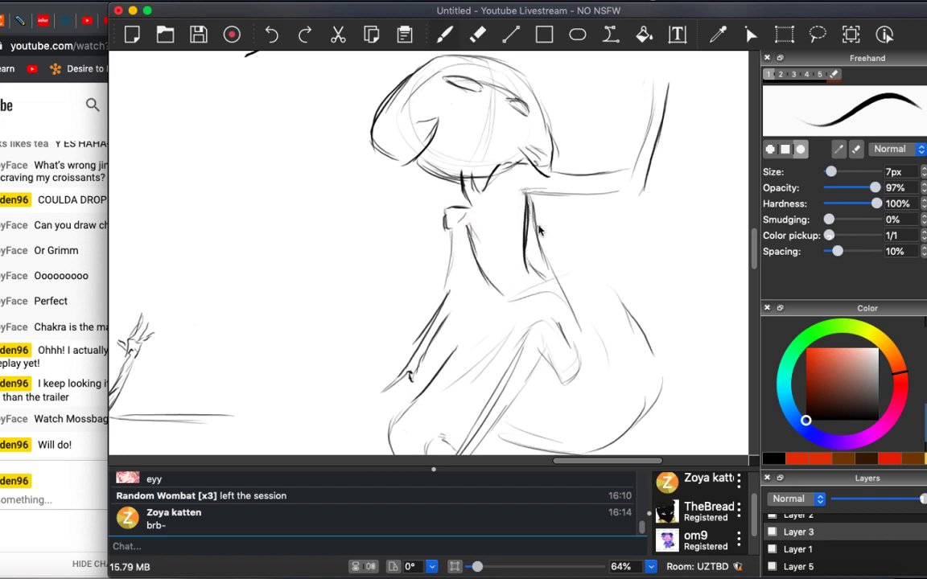
key("e")
mouse_move(534, 201)
left_mouse_down()
mouse_move(531, 221)
mouse_move(550, 262)
left_mouse_up()
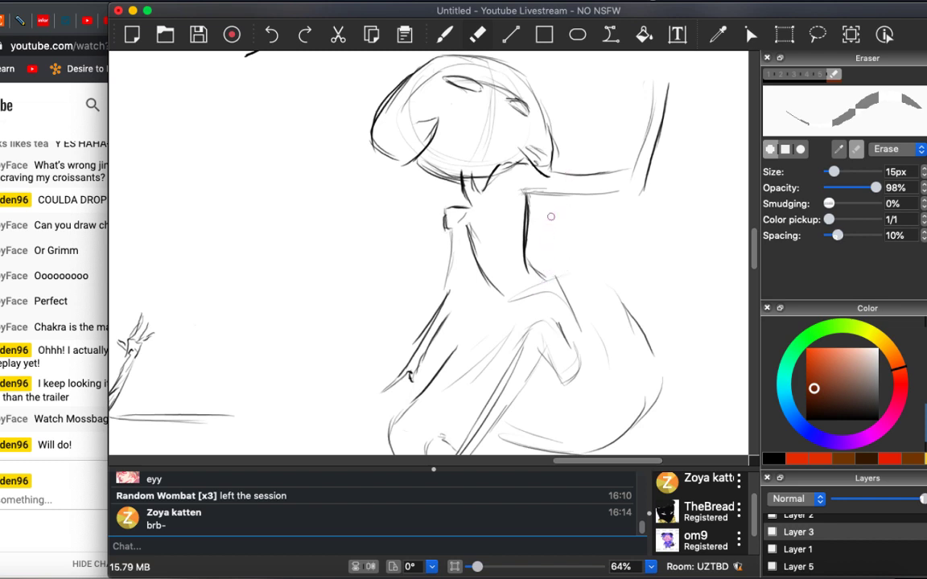
Darken the two eye outlines and the shoulder corner beneath the head, and erase doubled strokes along the torso and thigh.
scroll(580, 121, "up", 5)
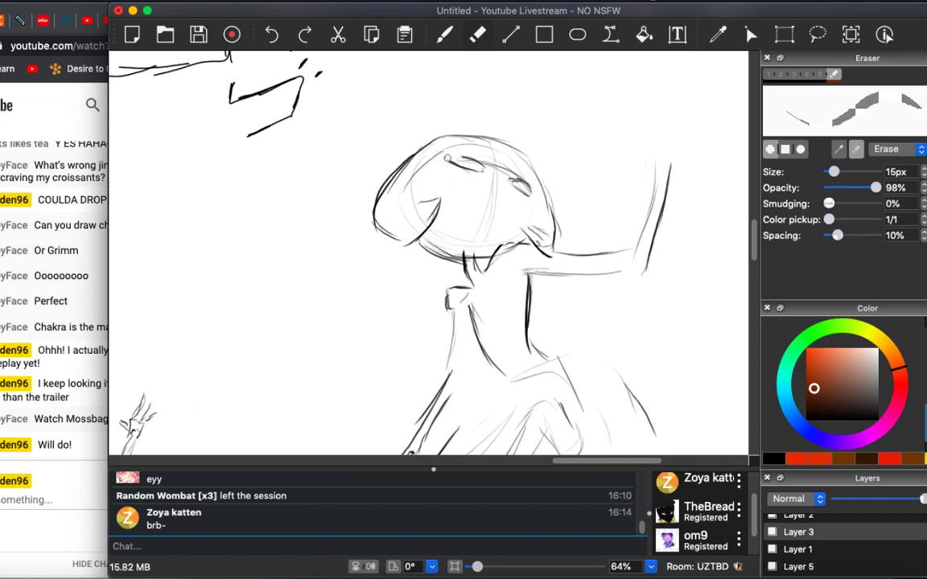
key("b")
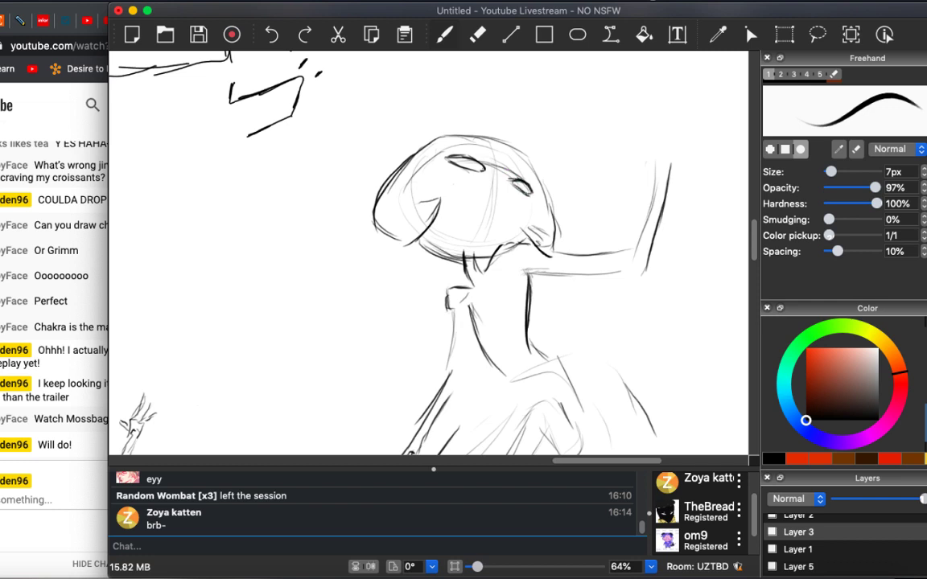
scroll(486, 272, "down", 2)
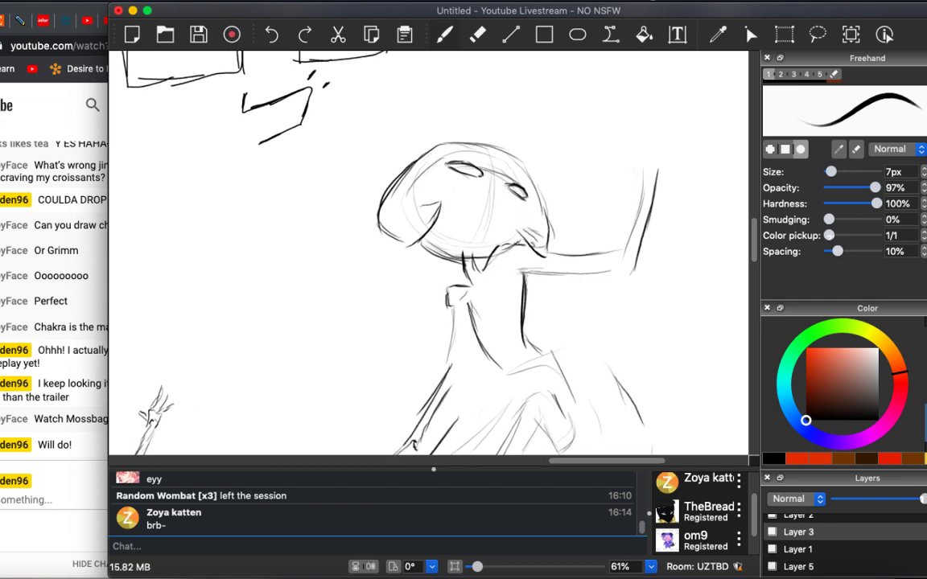
left_click_drag(523, 243, 518, 256)
scroll(503, 263, "down", 4)
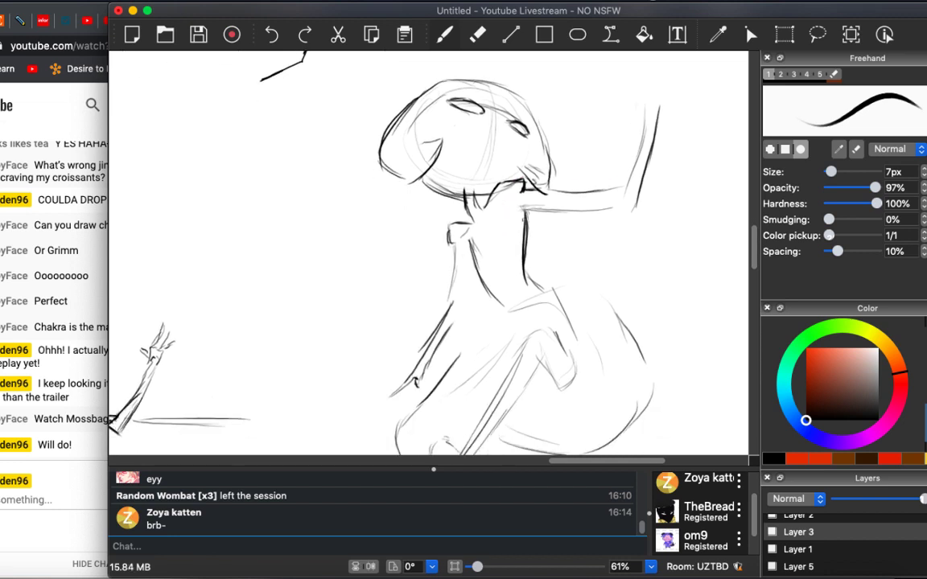
key("e")
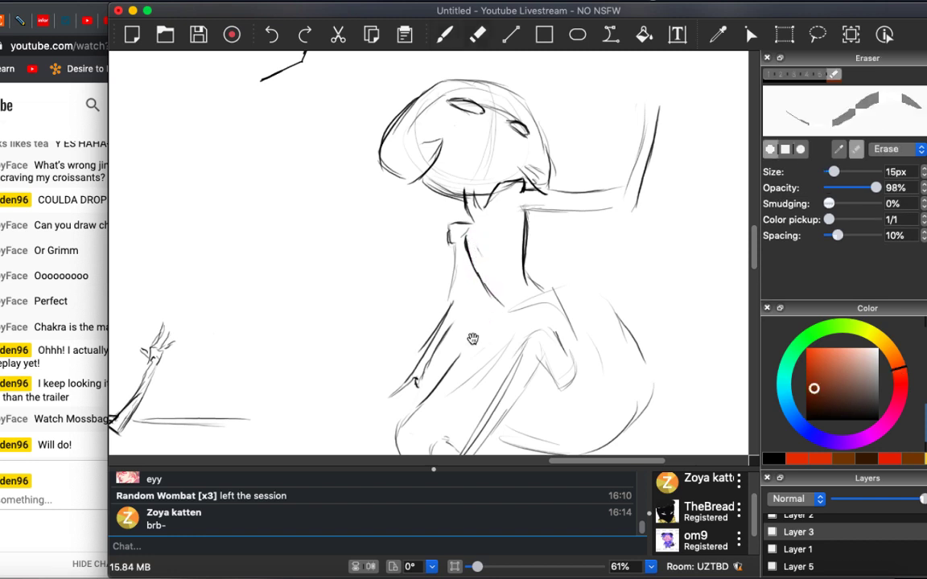
scroll(482, 302, "down", 3)
Sketch a hand with curled fingers and a wrist at the end of the figure's raised forearm.
key("b")
scroll(474, 278, "up", 5)
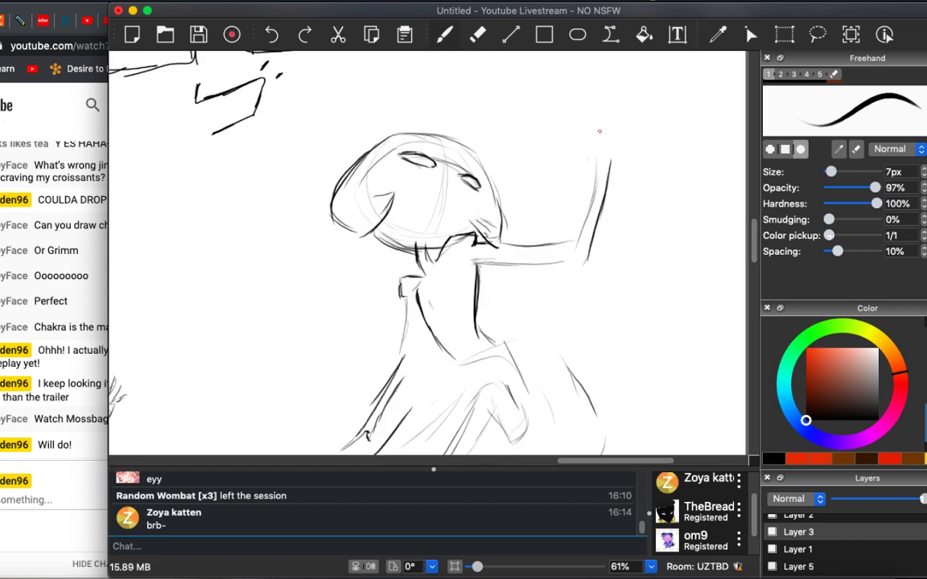
left_click_drag(611, 140, 598, 111)
left_click_drag(612, 133, 611, 170)
left_click_drag(574, 136, 590, 147)
Close the raised arm's elbow and sketch a long diagonal shaft from the waist to a large rounded end behind the hand.
left_click_drag(553, 262, 582, 267)
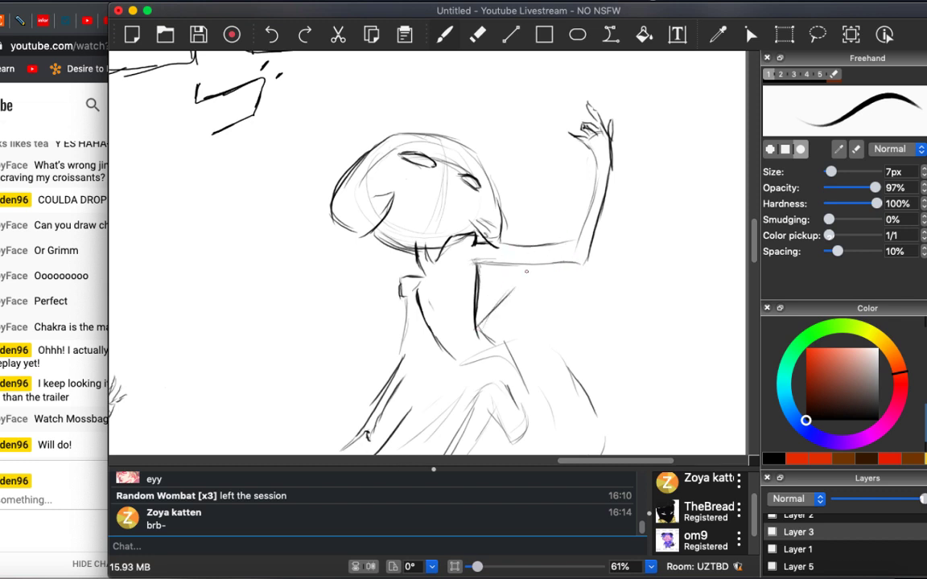
left_click_drag(478, 326, 569, 240)
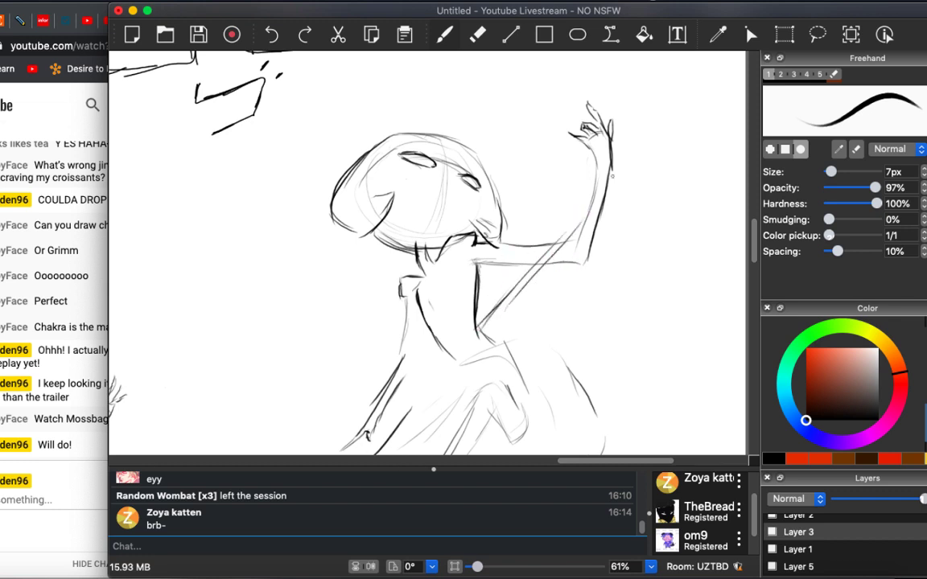
mouse_move(604, 196)
left_mouse_down()
mouse_move(643, 159)
mouse_move(665, 86)
mouse_move(668, 94)
mouse_move(604, 89)
mouse_move(577, 130)
left_mouse_up()
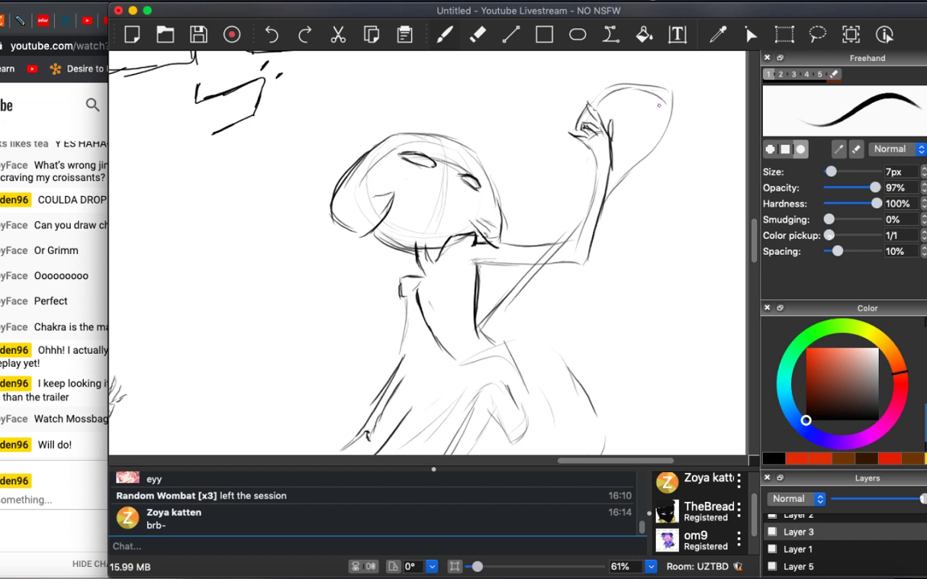
Darken the junction of waist and thigh, and draw a bold curve over the top of the hips.
left_click_drag(505, 322, 587, 193)
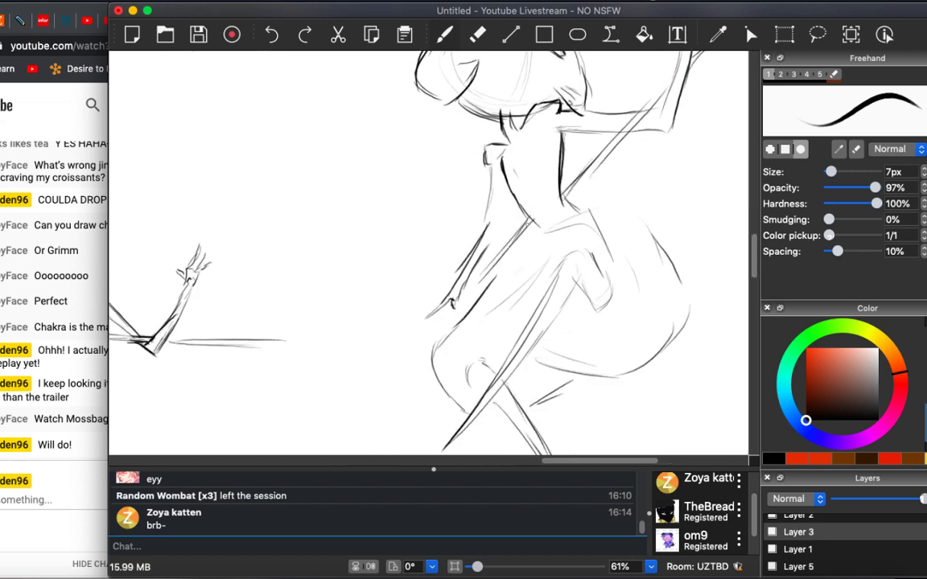
left_click_drag(537, 227, 483, 269)
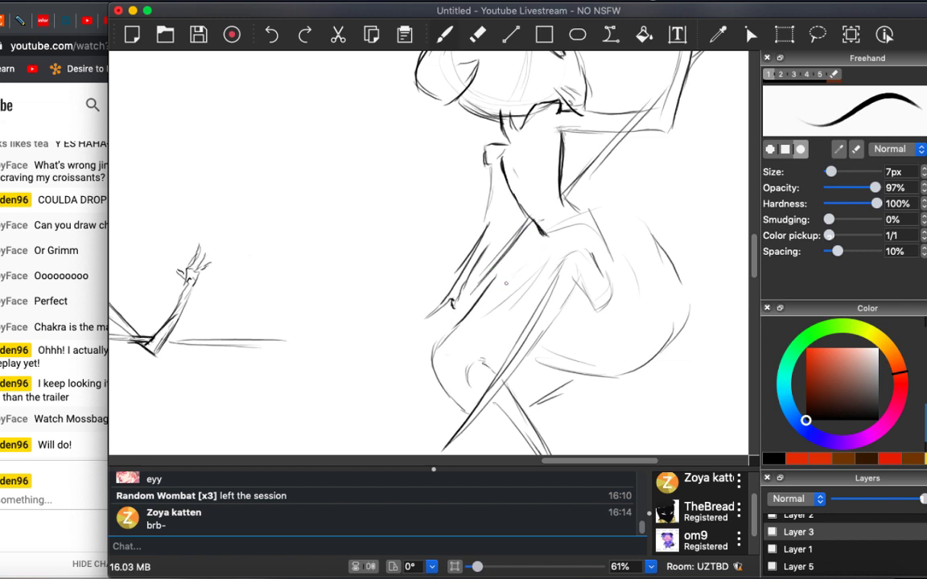
left_click_drag(547, 228, 525, 248)
mouse_move(547, 227)
left_mouse_down()
mouse_move(616, 204)
mouse_move(675, 278)
left_mouse_up()
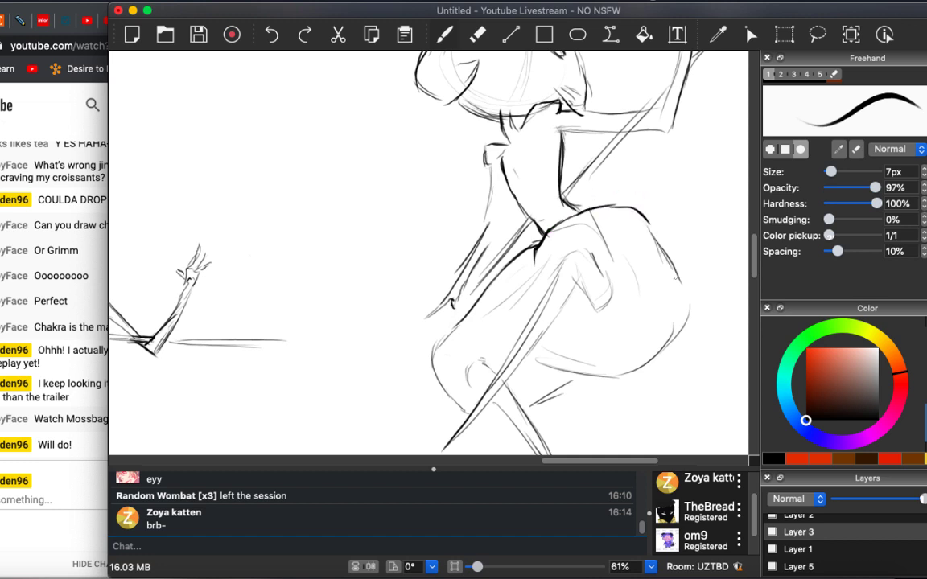
Darken the face's front contour and jawline under the mushroom-shaped hair, and erase stray strokes around the chin and neck.
scroll(571, 241, "up", 3)
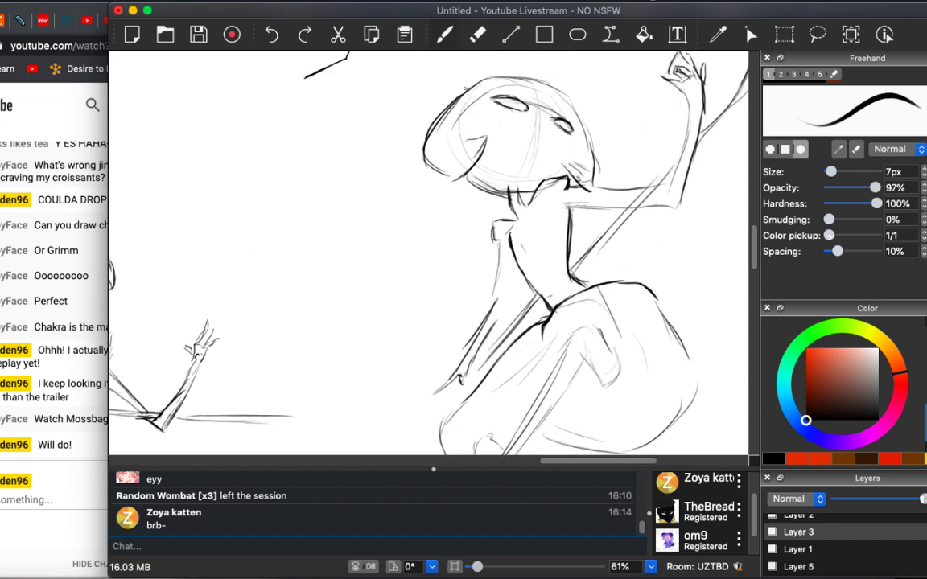
mouse_move(480, 100)
left_mouse_down()
mouse_move(460, 129)
mouse_move(470, 137)
left_mouse_up()
mouse_move(414, 155)
left_mouse_down()
mouse_move(446, 175)
mouse_move(518, 190)
left_mouse_up()
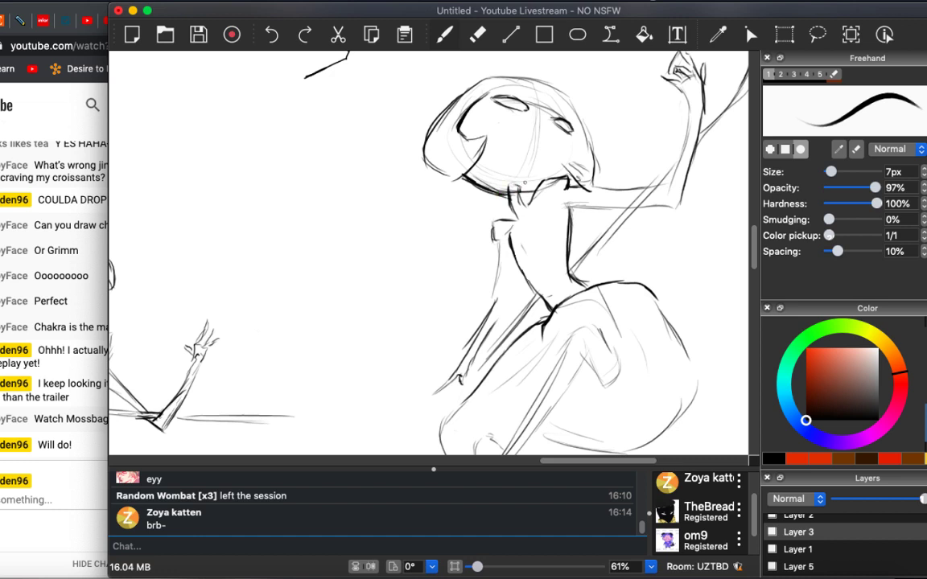
key("e")
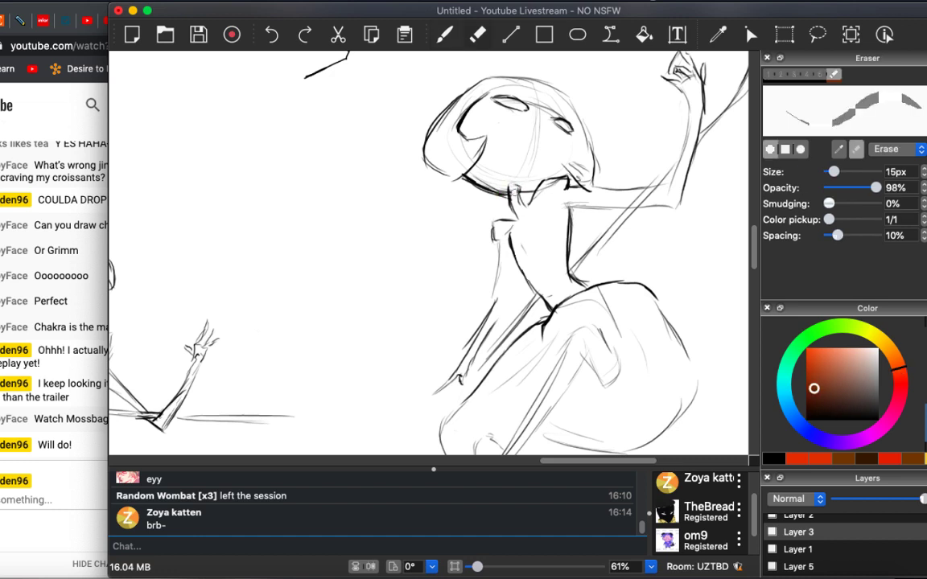
mouse_move(465, 177)
left_mouse_down()
mouse_move(467, 185)
mouse_move(448, 178)
mouse_move(500, 197)
left_mouse_up()
scroll(500, 198, "down", 5)
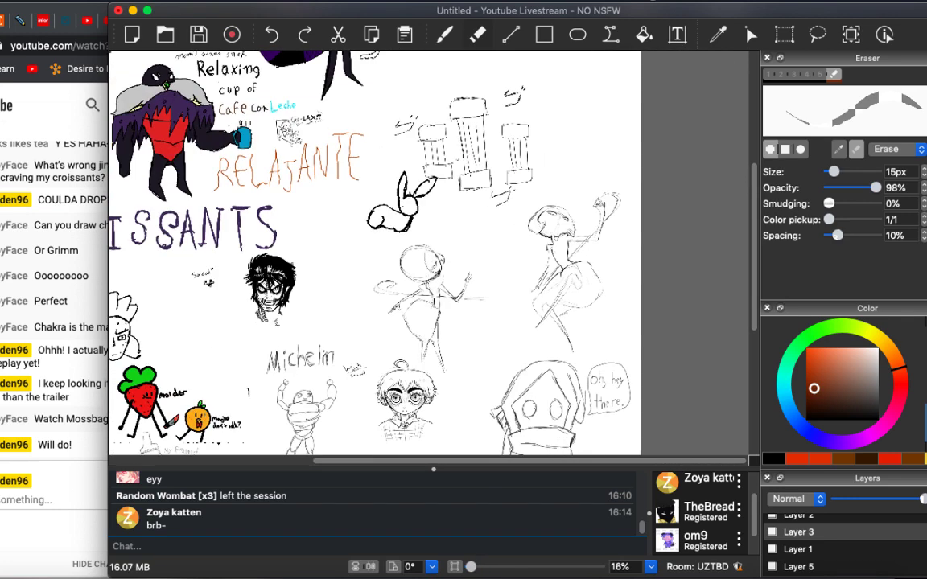
Draw a bold needle pointing at the Michelin figure's torso, with small tick marks around its tip.
scroll(434, 249, "down", 5)
scroll(434, 249, "up", 3)
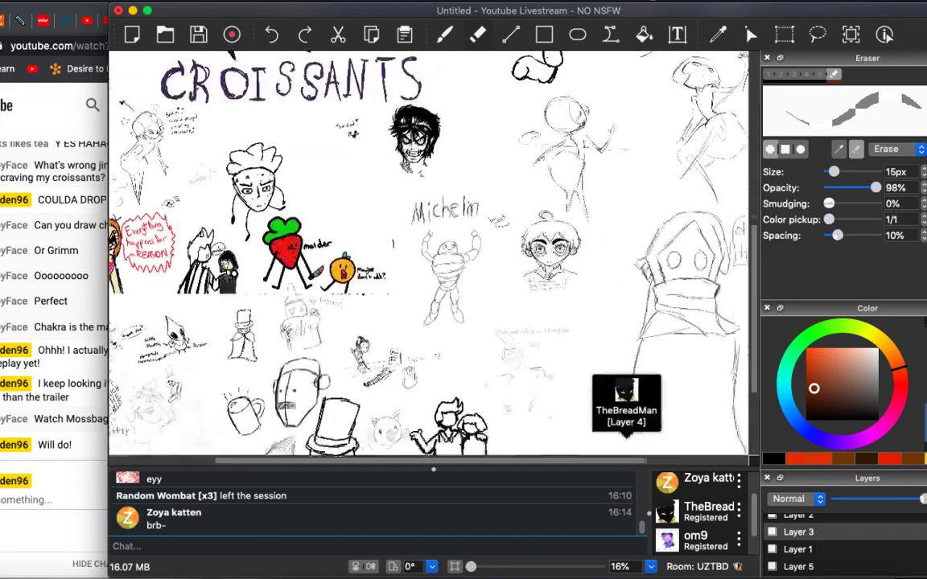
scroll(434, 250, "down", 3)
scroll(525, 286, "up", 5)
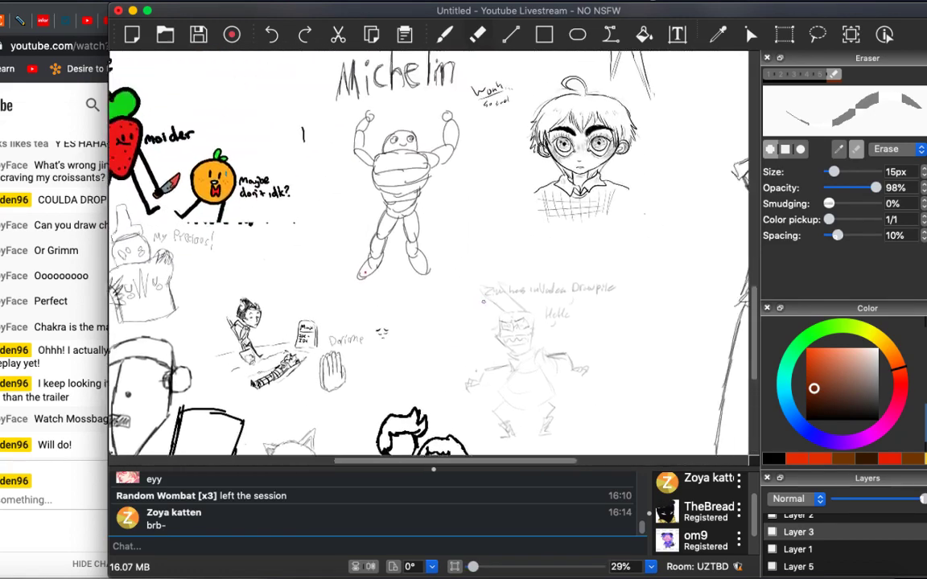
scroll(524, 286, "up", 1)
key("b")
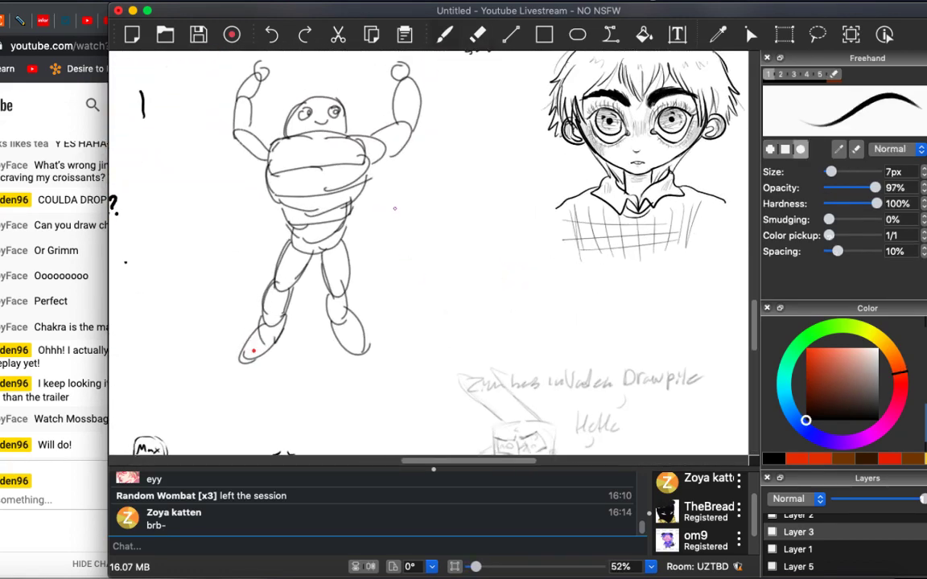
left_click_drag(382, 190, 417, 215)
left_click_drag(379, 189, 438, 236)
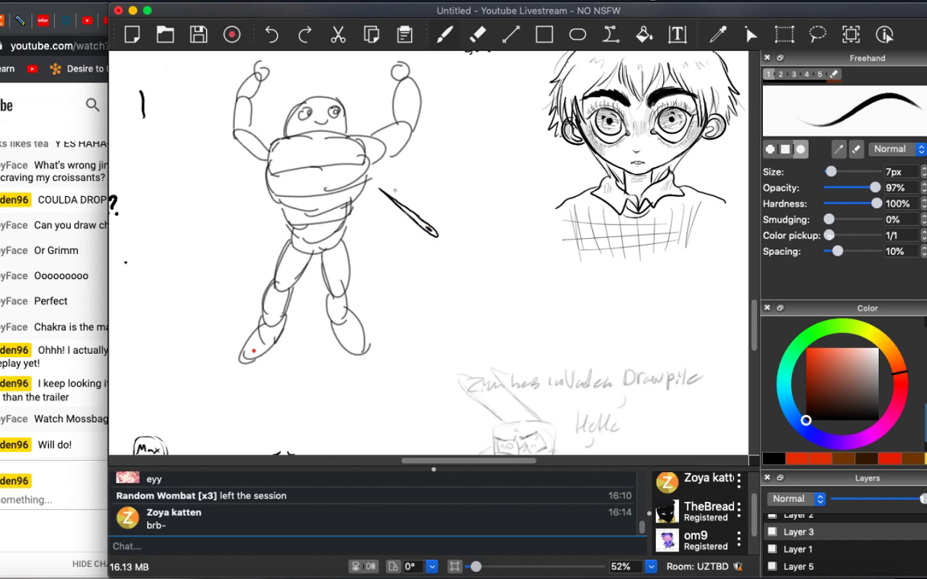
left_click_drag(374, 196, 379, 204)
Look over the sketches along the lower part of the shared canvas, from the Michelin figure to the top-hat characters.
scroll(434, 253, "down", 5)
scroll(435, 253, "down", 2)
scroll(434, 253, "up", 4)
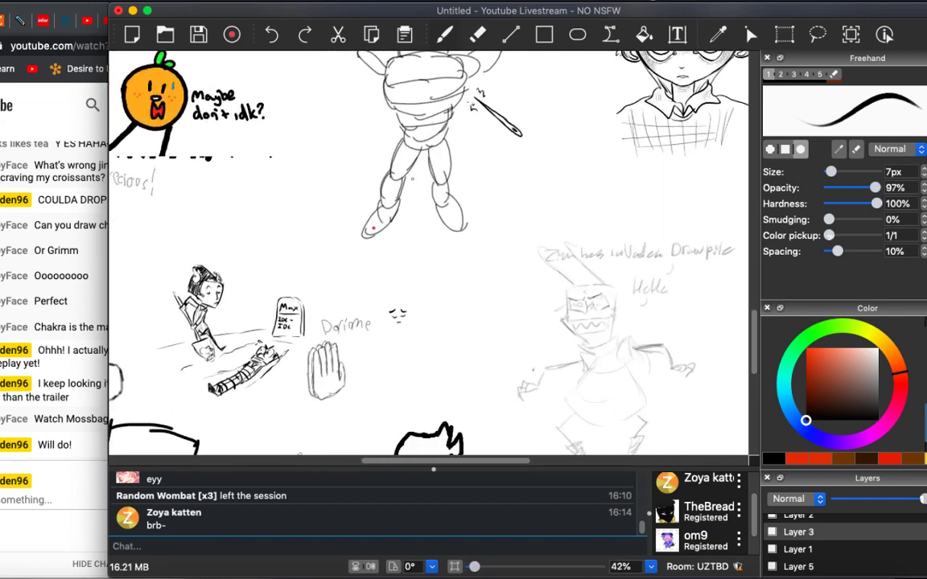
scroll(434, 254, "up", 1)
scroll(434, 253, "down", 2)
scroll(434, 253, "right", 4)
scroll(435, 253, "down", 3)
scroll(434, 253, "right", 3)
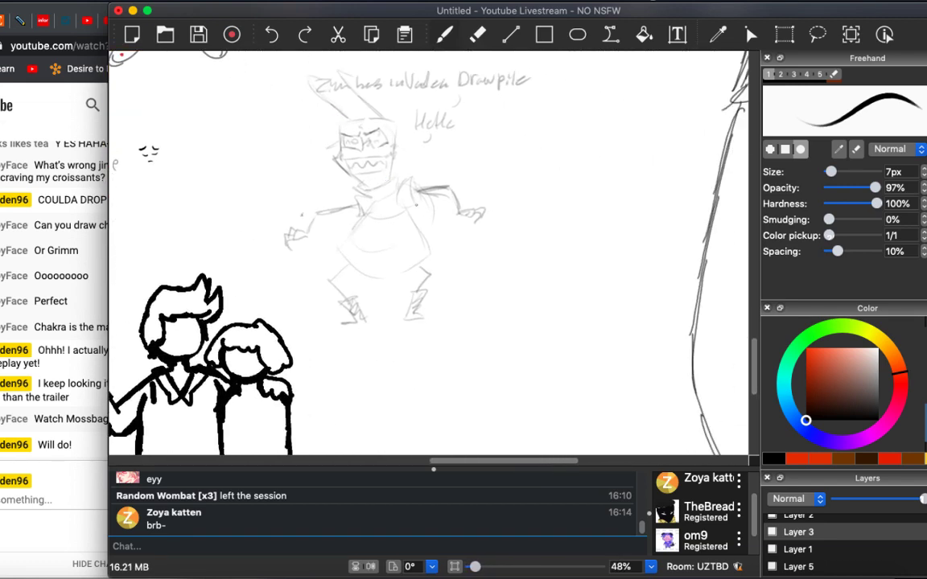
scroll(463, 183, "left", 4)
scroll(464, 182, "down", 2)
scroll(463, 182, "left", 2)
scroll(463, 182, "down", 3)
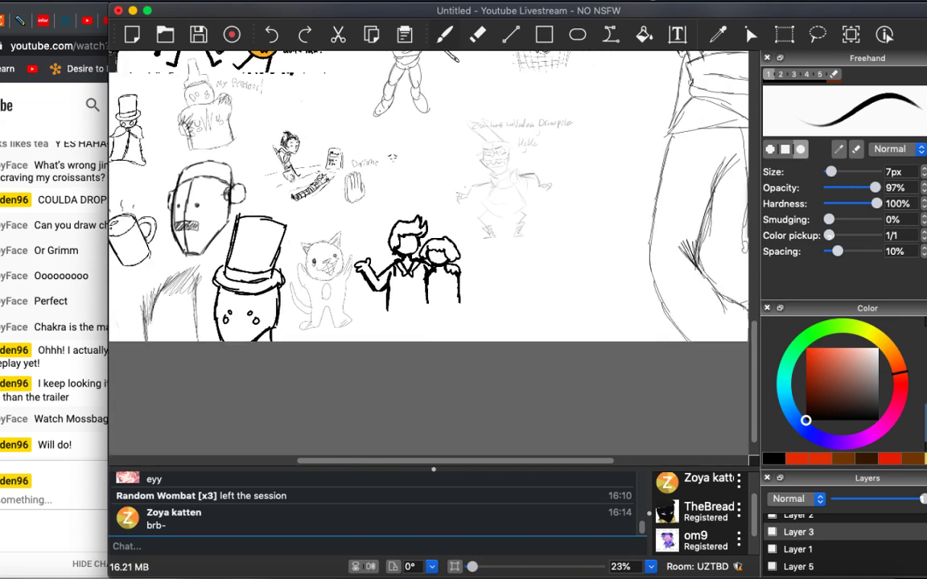
scroll(429, 197, "left", 5)
scroll(428, 197, "up", 1)
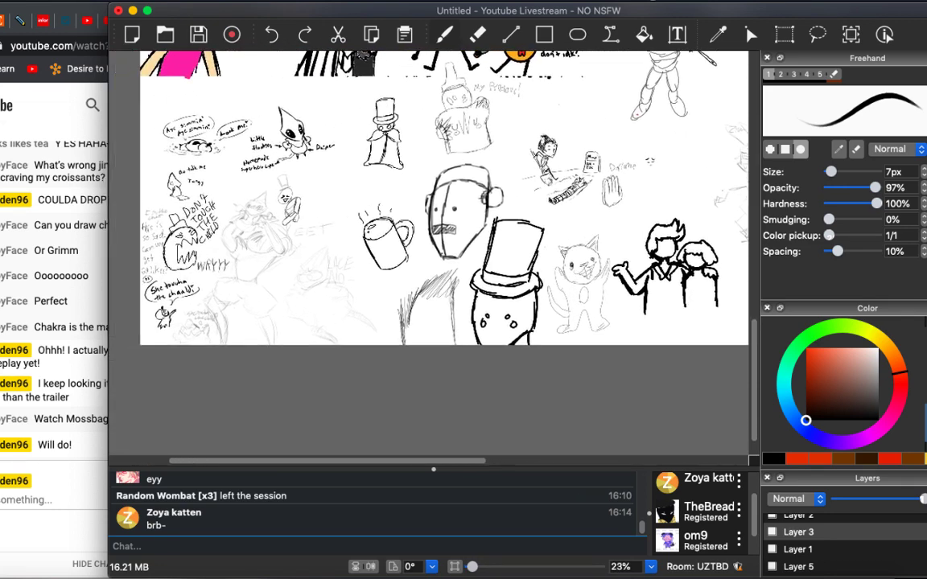
scroll(434, 254, "right", 10)
scroll(434, 253, "up", 4)
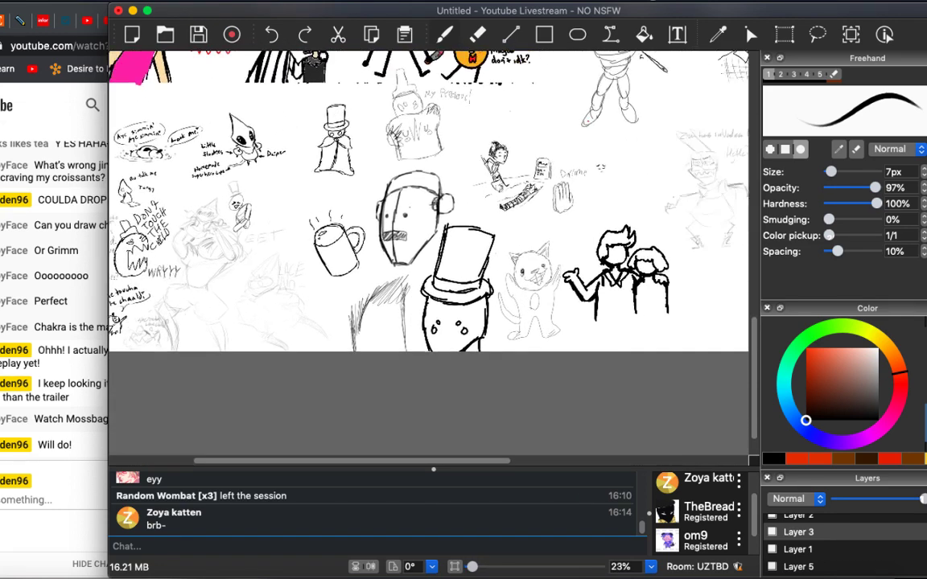
Darken the outer curve of the mushroom-headed figure's hips from the top down around the back.
scroll(434, 253, "up", 6)
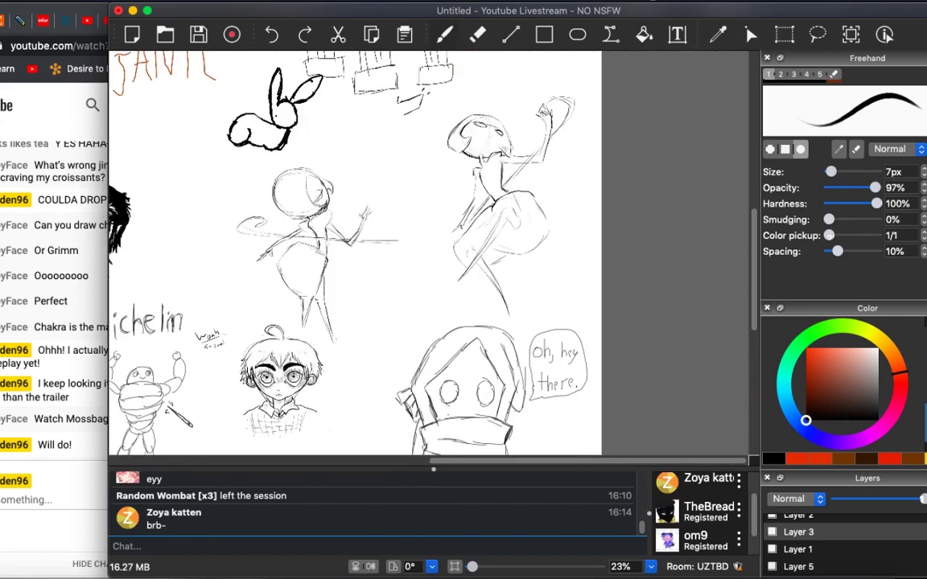
scroll(434, 253, "up", 1)
scroll(483, 201, "up", 3)
scroll(434, 254, "up", 2)
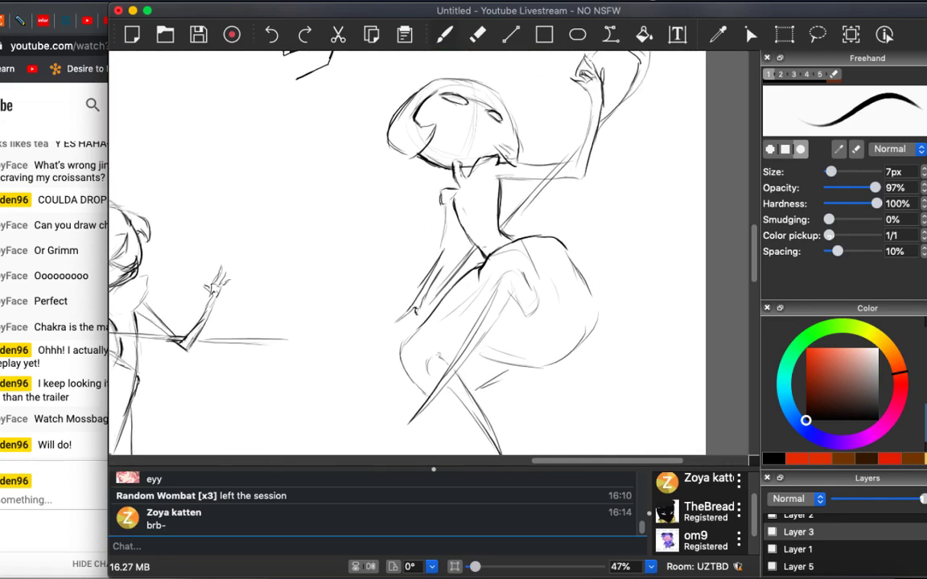
key("e")
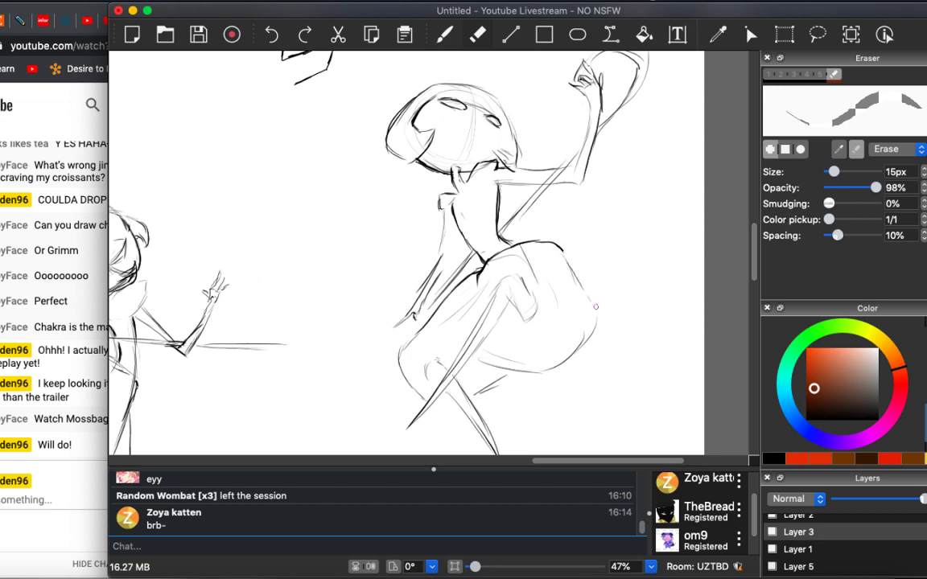
key("b")
left_click_drag(561, 241, 600, 326)
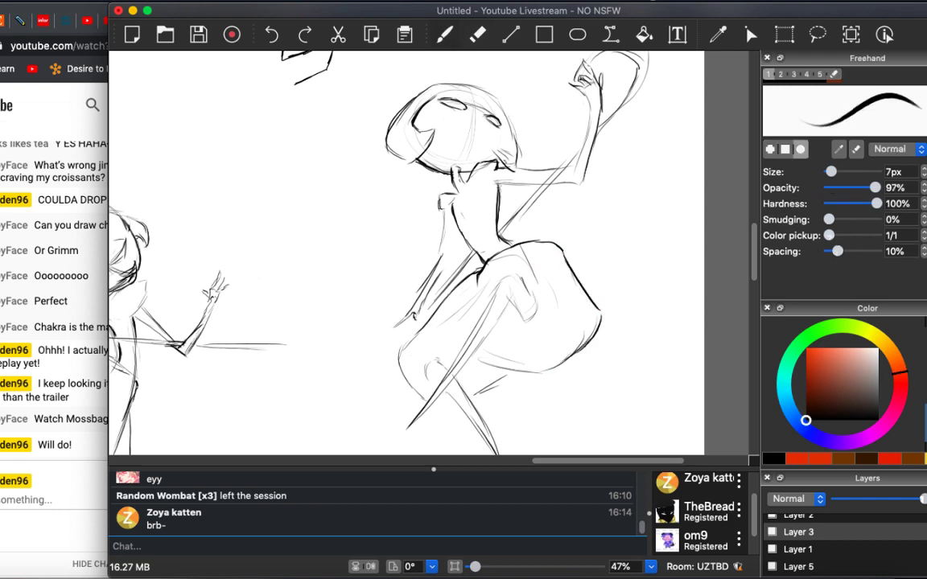
left_click_drag(443, 165, 481, 164)
Send the session chat message "Oof, in 30 minutes I'm going to be ending this session!".
left_click(203, 540)
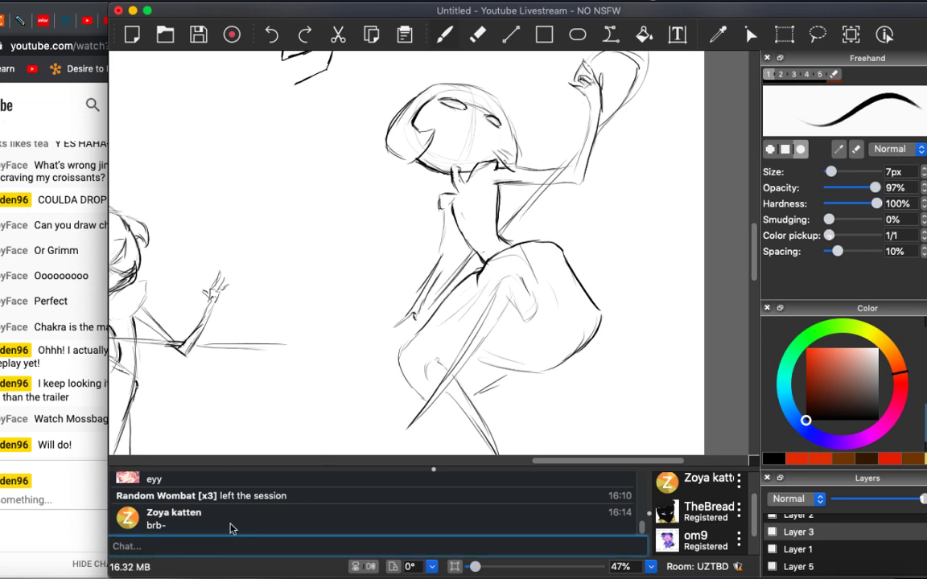
type("Oof, in 30 minutes l")
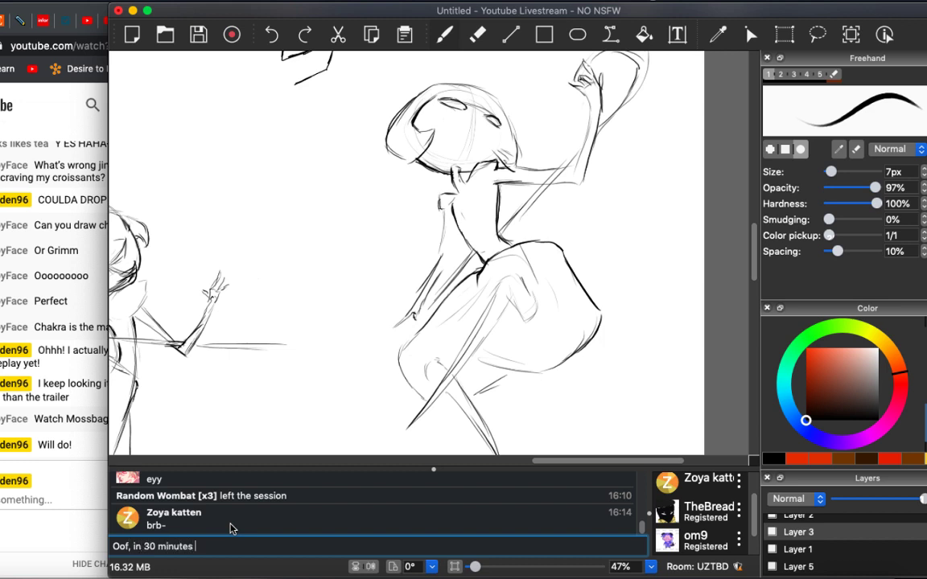
type("'m going to be ending ")
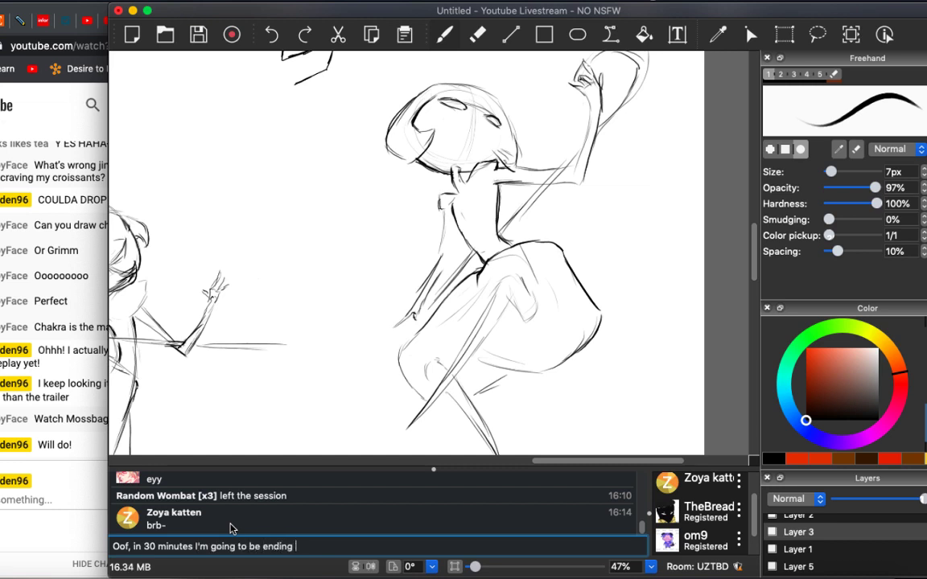
type("this seesion, ok")
key("BackSpace")
key("BackSpace")
key("BackSpace")
key("BackSpace")
type("!")
key("Return")
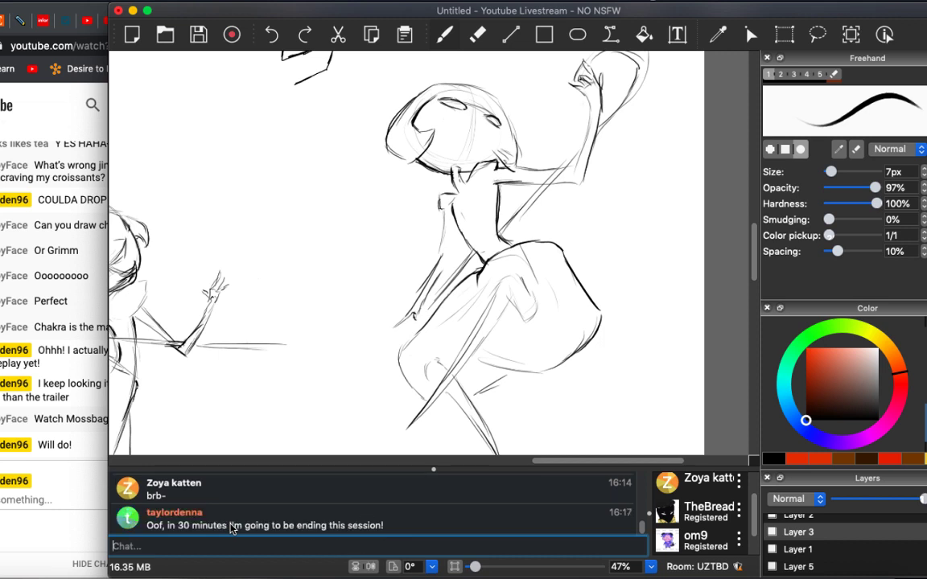
Switch to the YouTube live chat and send "30 more minutes! Then I'm burned out XD".
left_click(2, 500)
type("I")
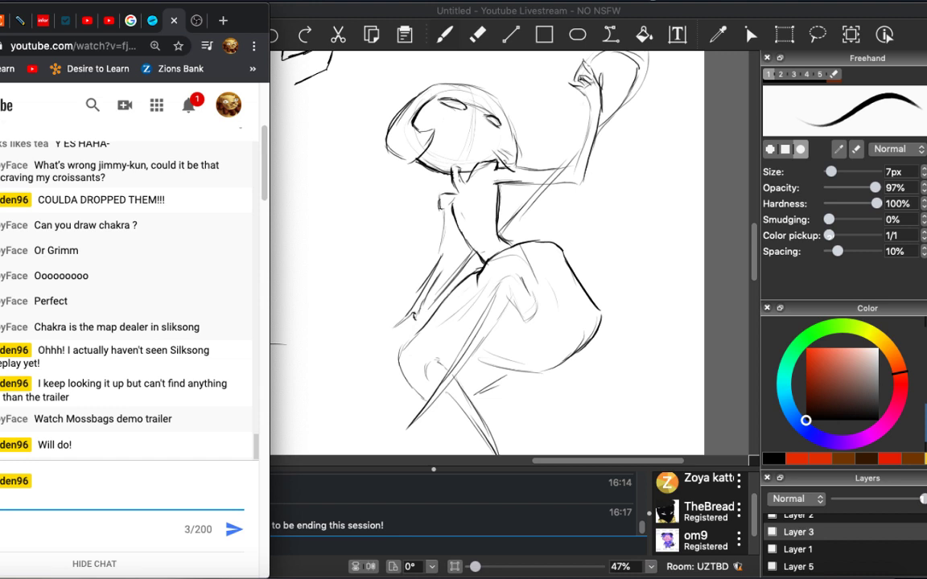
type("more minutes! Then ")
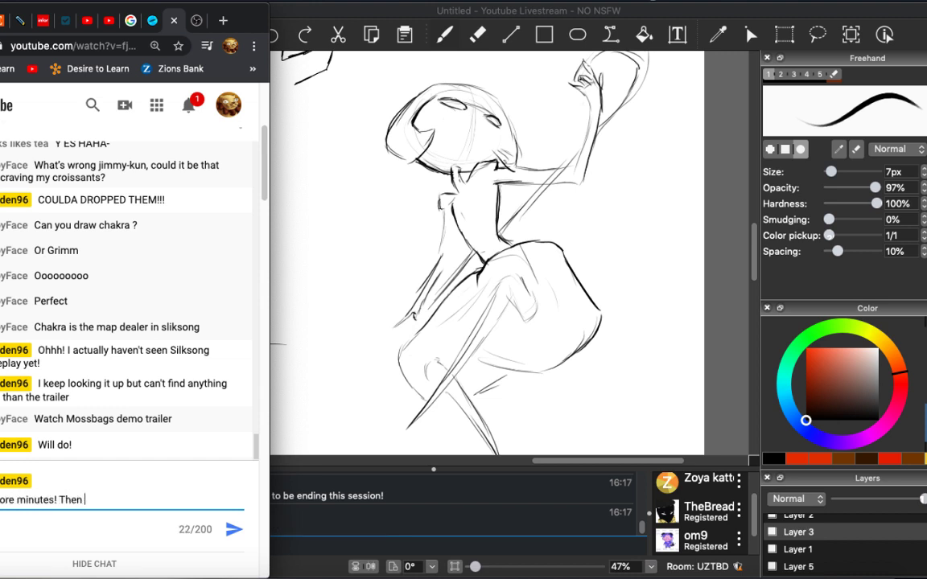
type("I'm burned out")
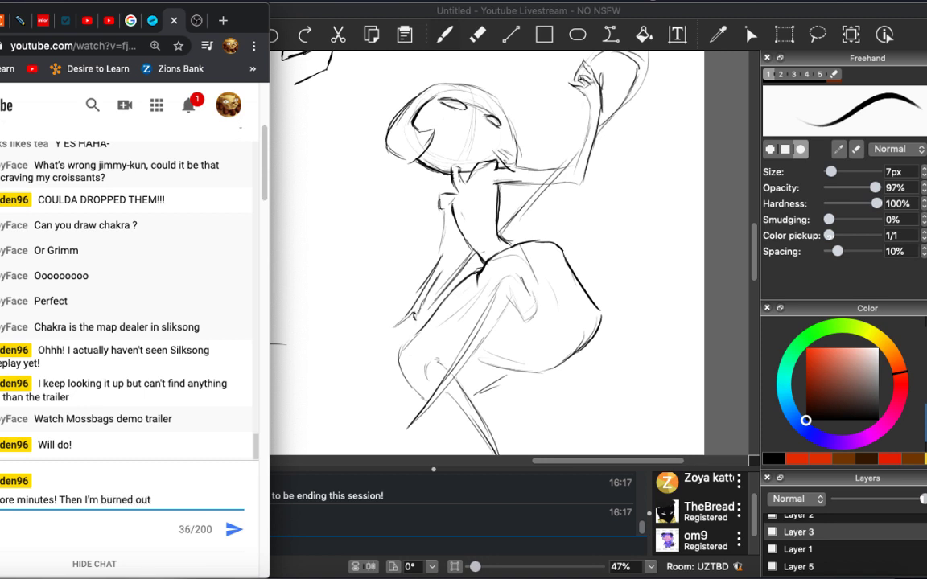
type(" XD")
key("Return")
Return to Drawpile and darken the tapering front lower leg of the mushroom-headed figure from the knee to the pointed foot.
left_click(360, 459)
left_click(360, 459)
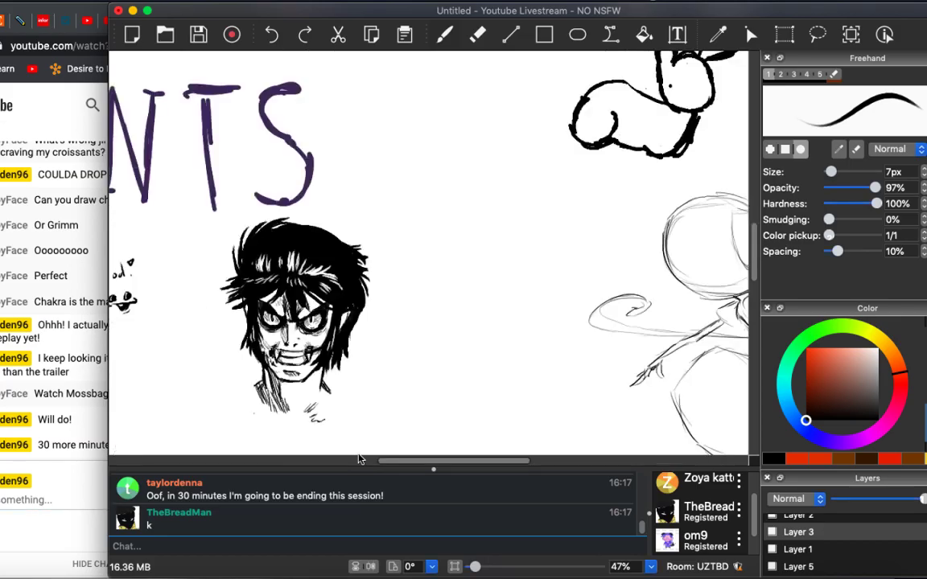
scroll(435, 257, "down", 10)
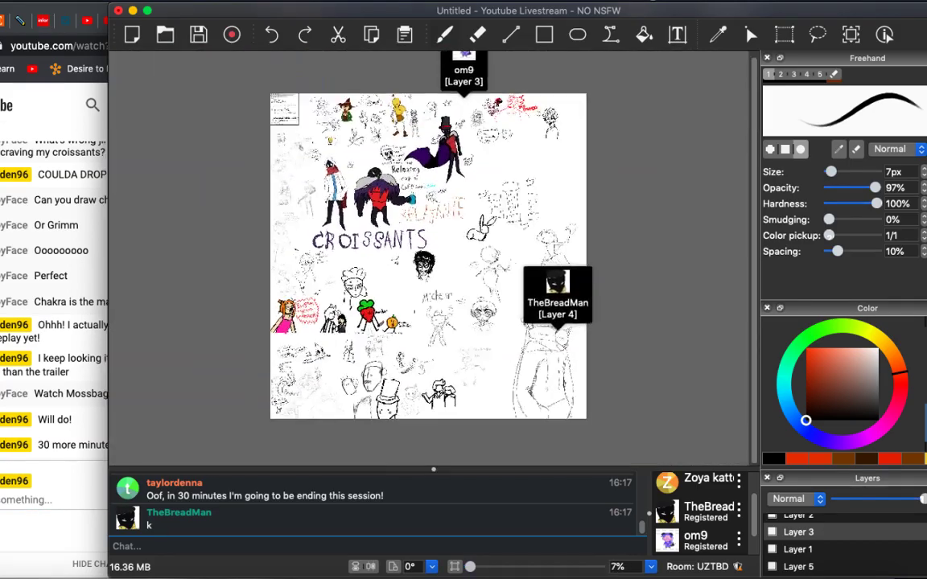
scroll(435, 257, "up", 5)
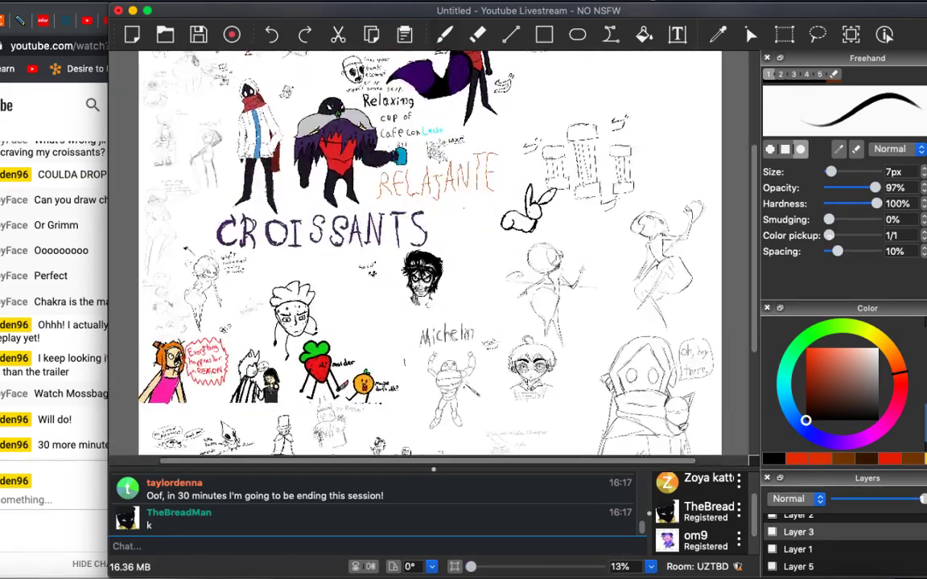
scroll(691, 245, "up", 6)
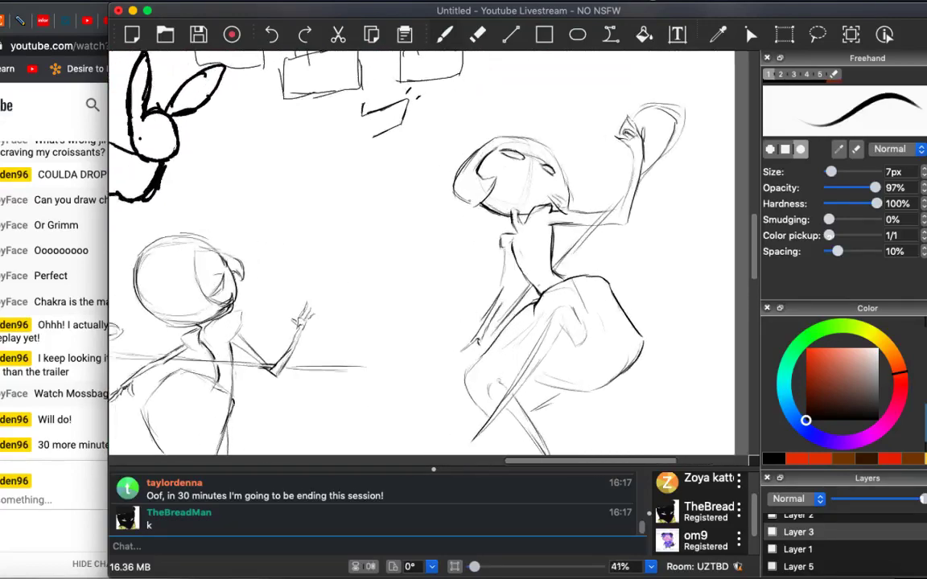
scroll(563, 241, "up", 2)
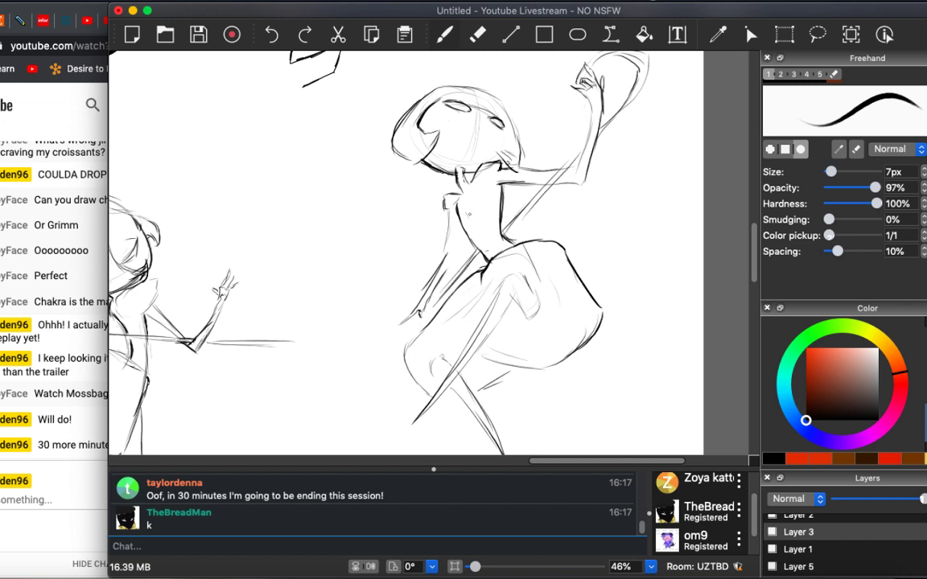
key("e")
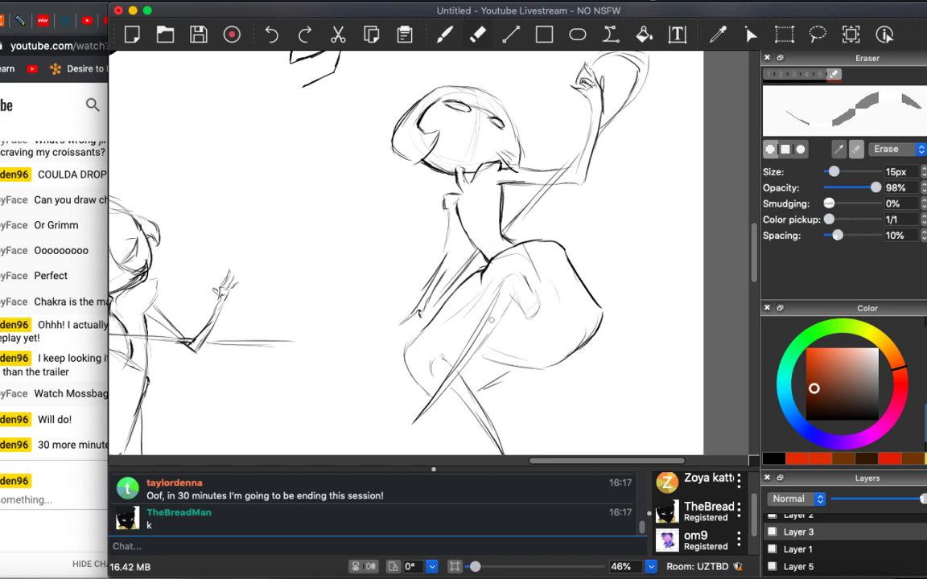
key("b")
mouse_move(515, 259)
left_mouse_down()
mouse_move(455, 370)
mouse_move(414, 420)
left_mouse_up()
left_click_drag(388, 366, 462, 264)
mouse_move(439, 306)
left_mouse_down()
mouse_move(462, 268)
mouse_move(396, 359)
left_mouse_up()
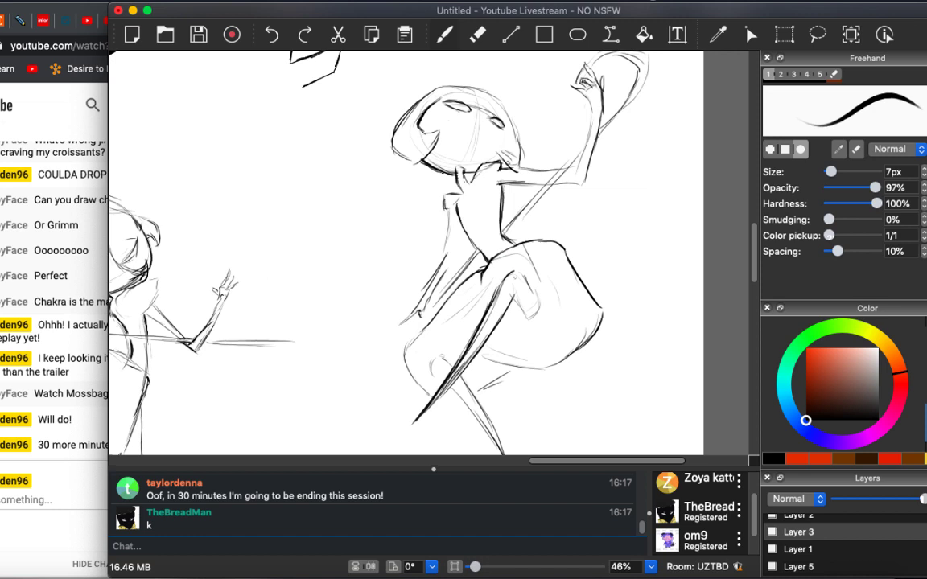
Darken the figure's lowered arm, the curve inside the bent knee and the crease under the thigh.
left_click_drag(461, 250, 471, 244)
left_click_drag(524, 298, 535, 316)
left_click_drag(452, 331, 464, 339)
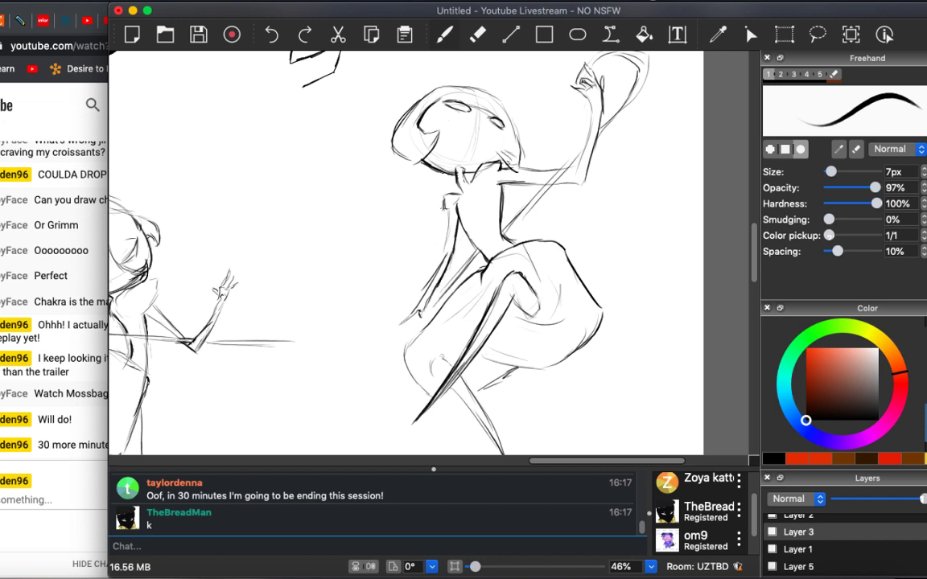
Add bold angular marks at the back edge of the mushroom-shaped hair and strengthen the head's contour lines.
left_click_drag(508, 147, 522, 158)
scroll(432, 263, "left", 10)
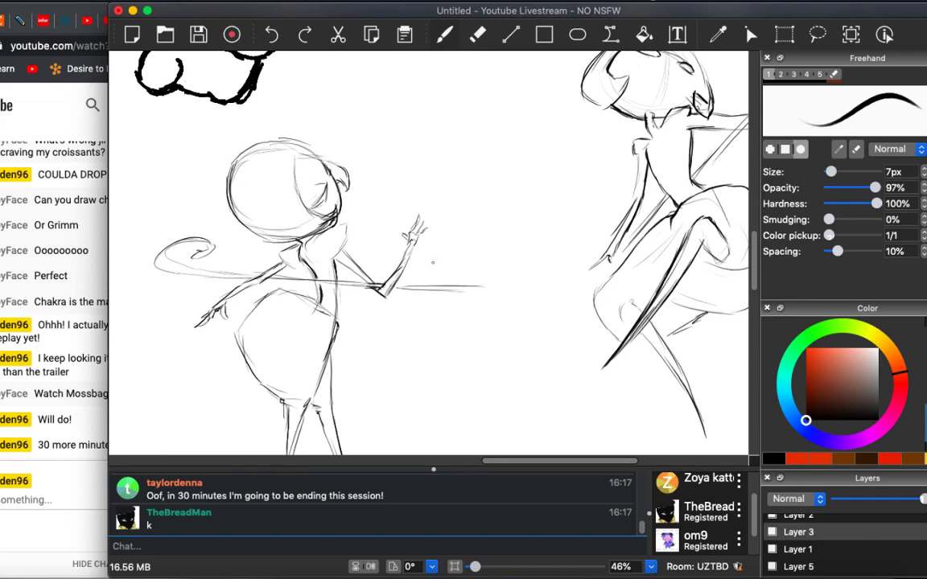
scroll(432, 262, "right", 3)
scroll(431, 262, "up", 2)
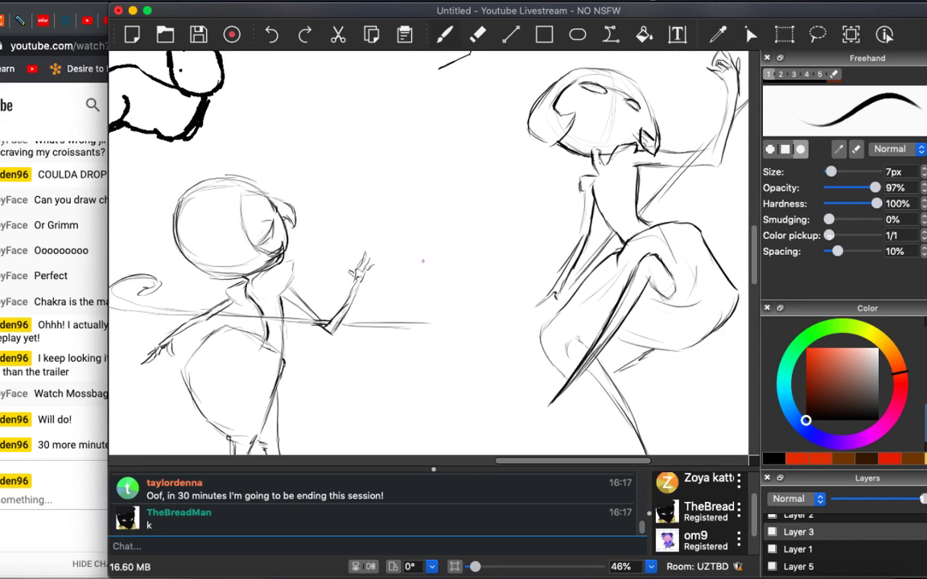
scroll(422, 261, "right", 5)
scroll(422, 261, "up", 3)
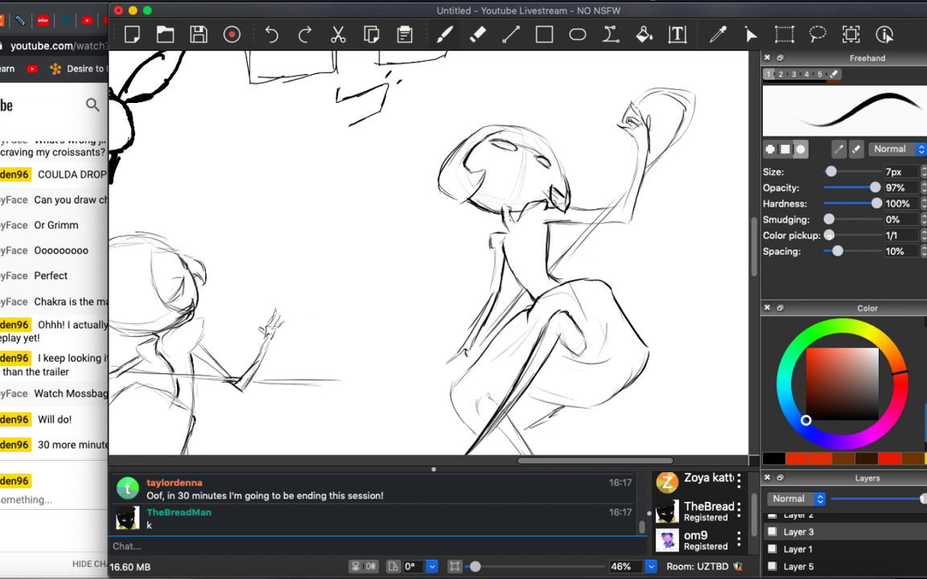
mouse_move(493, 137)
left_mouse_down()
mouse_move(521, 132)
mouse_move(500, 146)
mouse_move(507, 172)
left_mouse_up()
Darken the far knee's rounded contour, the crossing lower leg and the underside of the thigh.
scroll(430, 253, "down", 4)
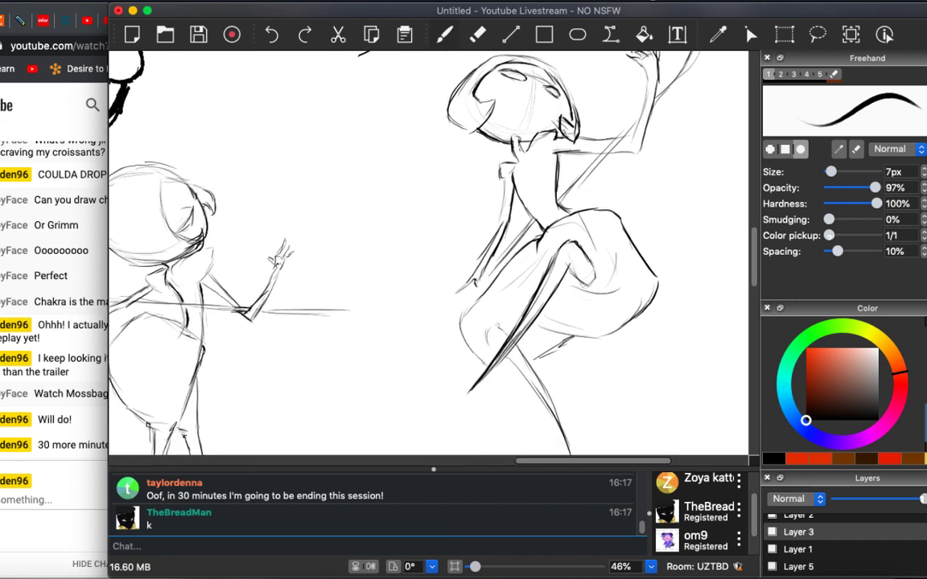
mouse_move(482, 308)
left_mouse_down()
mouse_move(476, 329)
mouse_move(493, 334)
mouse_move(541, 394)
left_mouse_up()
left_click_drag(515, 342, 543, 392)
mouse_move(475, 321)
left_mouse_down()
mouse_move(454, 292)
mouse_move(490, 356)
mouse_move(494, 297)
mouse_move(505, 286)
mouse_move(580, 315)
left_mouse_up()
left_click_drag(477, 286, 523, 272)
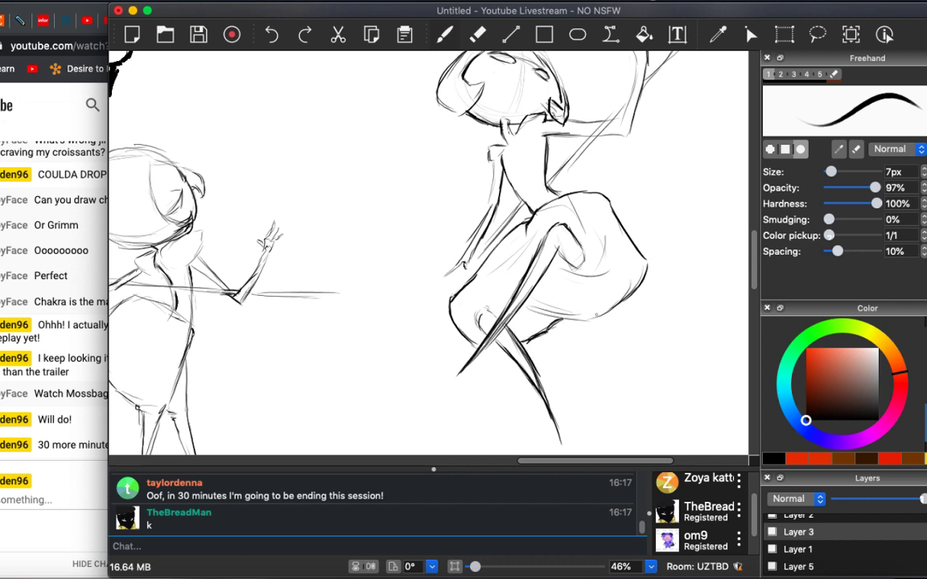
Redraw the back of the figure's torso with an inward curve and erase the old straight line.
mouse_move(447, 242)
left_mouse_down()
mouse_move(474, 211)
mouse_move(474, 219)
left_mouse_up()
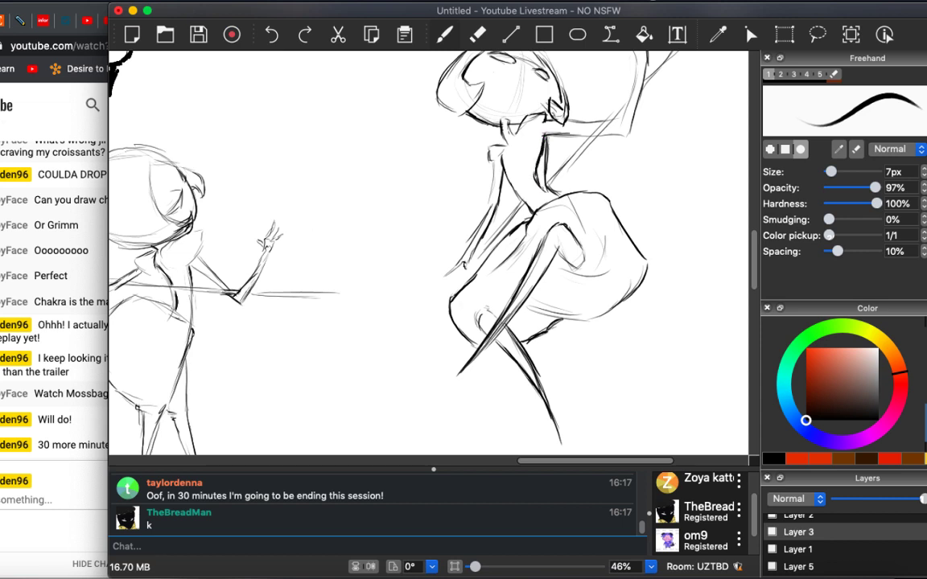
key("e")
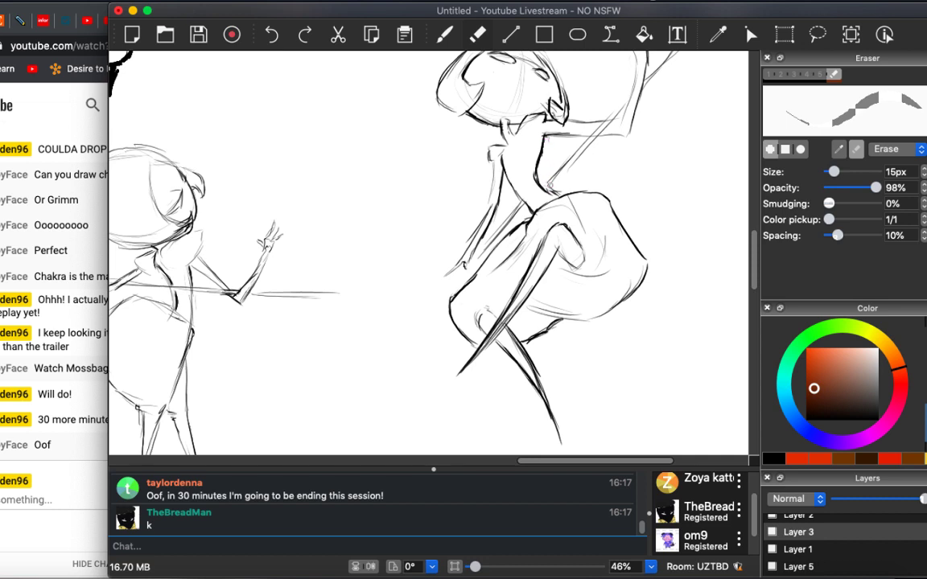
Draw small four-pointed sparkles on both sides of the crouching mushroom-headed figure's head.
scroll(547, 200, "up", 3)
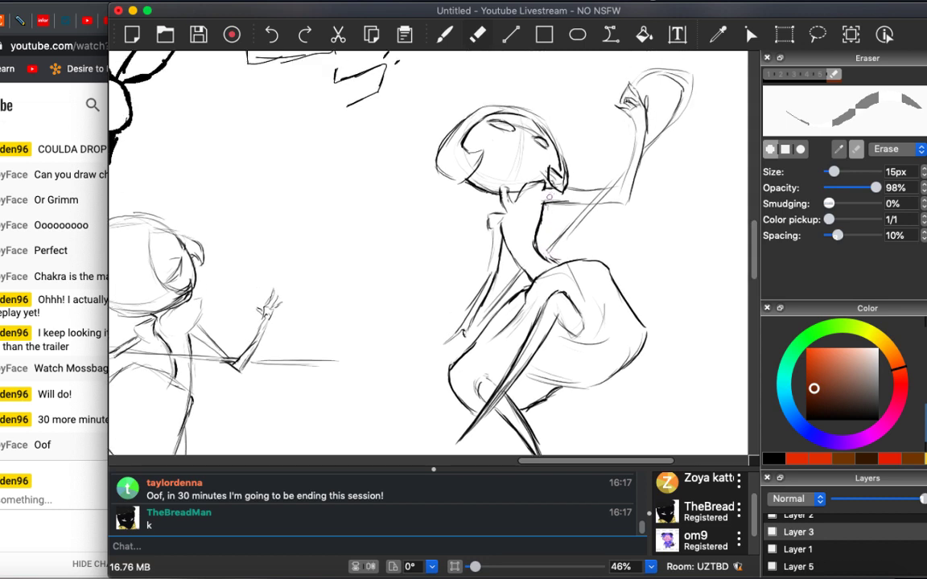
key("b")
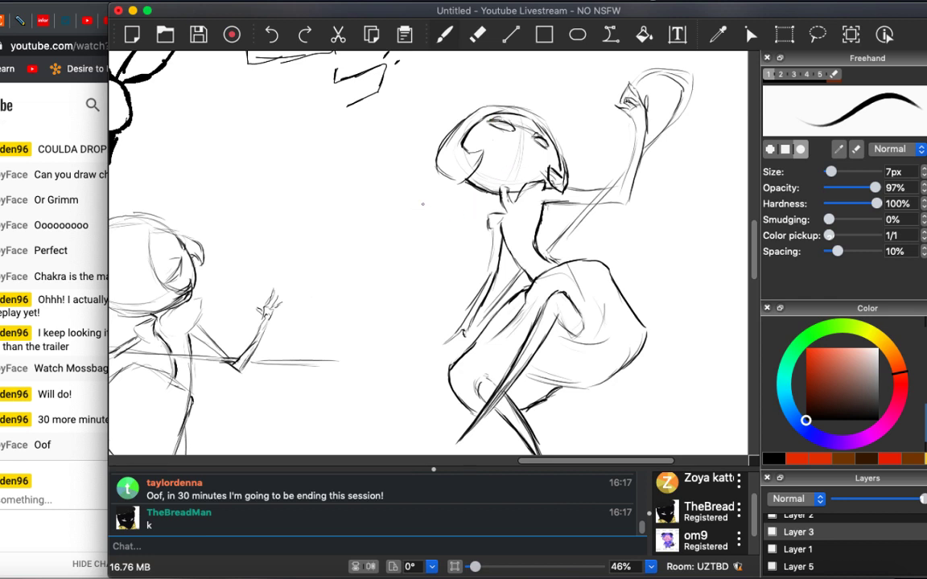
left_click_drag(422, 204, 418, 222)
left_click_drag(567, 113, 570, 123)
scroll(435, 250, "down", 3)
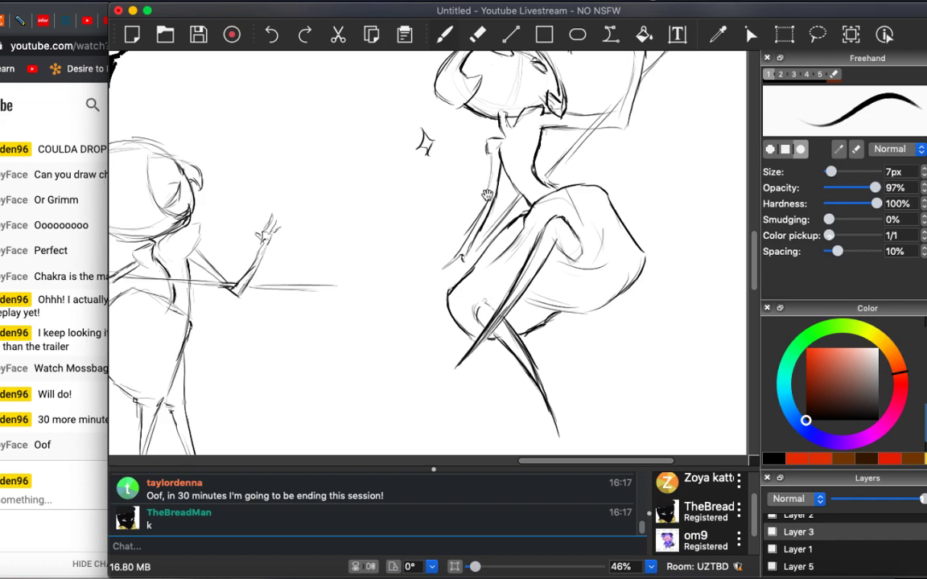
Write "wow" with a small grinning face beside the inked spiky-haired boy near the canvas's upper edge.
scroll(435, 249, "up", 12)
scroll(536, 309, "down", 5)
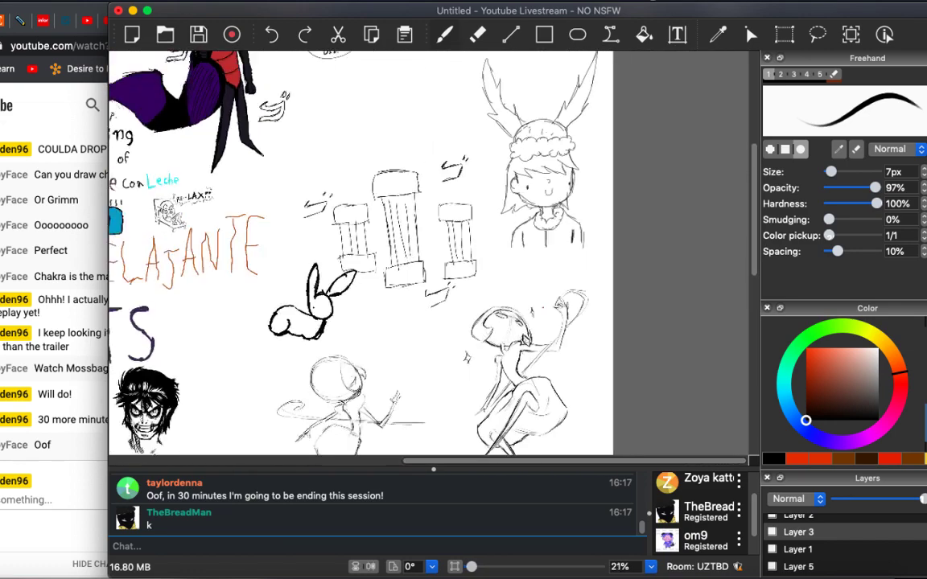
scroll(536, 309, "up", 8)
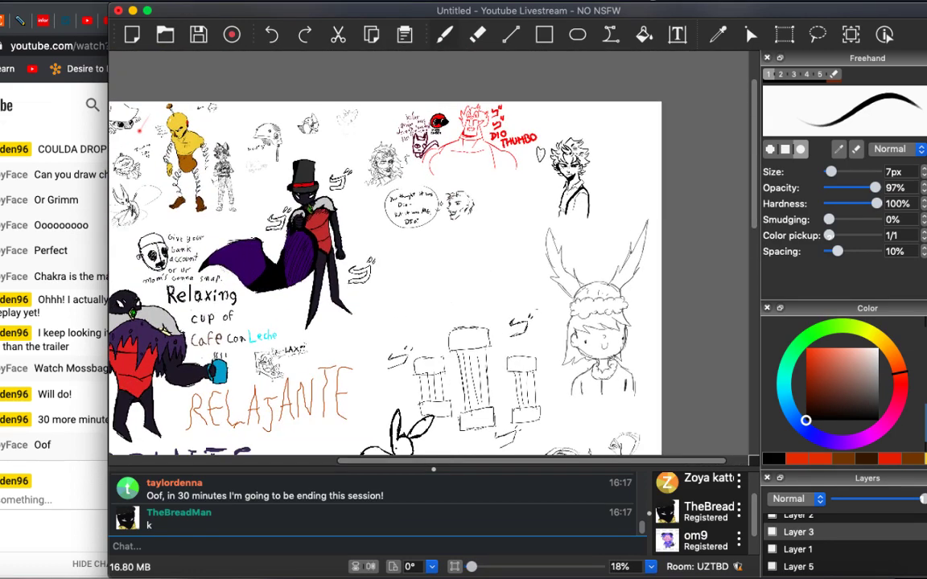
scroll(516, 324, "up", 5)
scroll(516, 324, "up", 4)
scroll(516, 325, "right", 5)
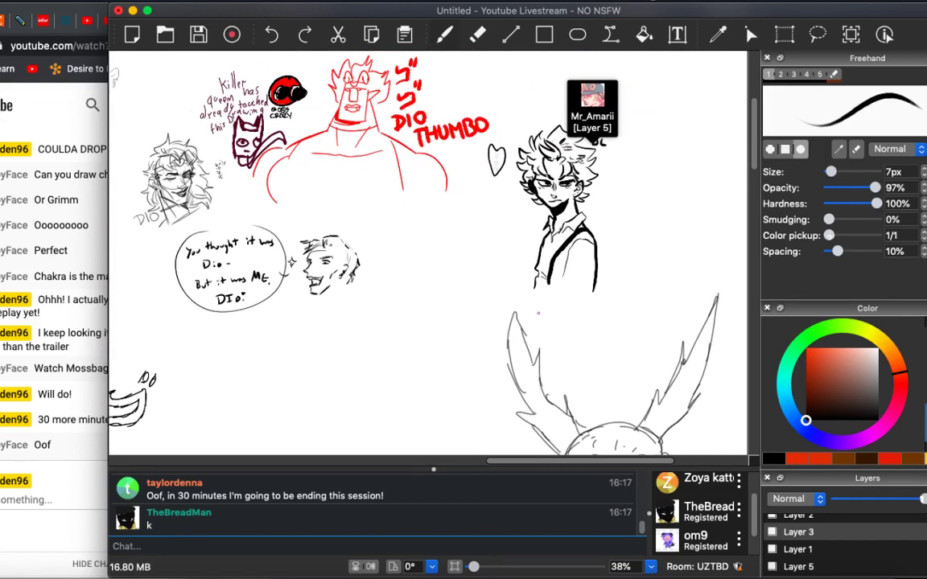
scroll(385, 247, "up", 3)
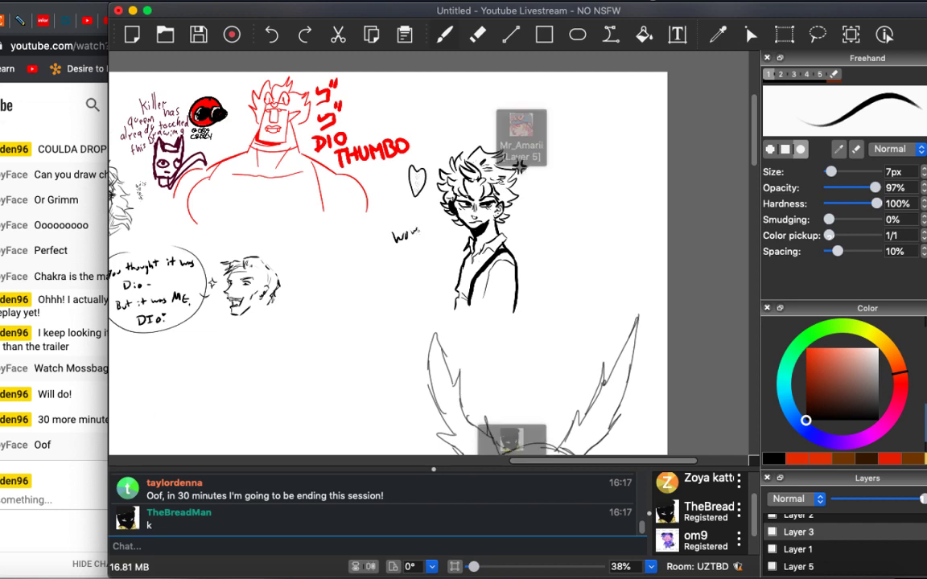
scroll(430, 241, "up", 5)
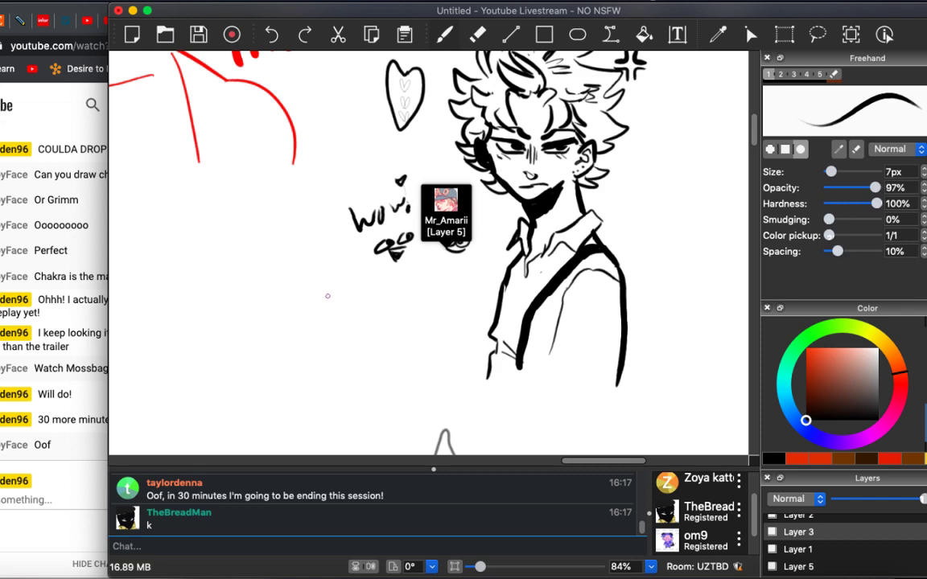
Add a tail to the Dio speech bubble and darken the brow and eye of the grinning profile face beside it.
scroll(327, 295, "down", 3)
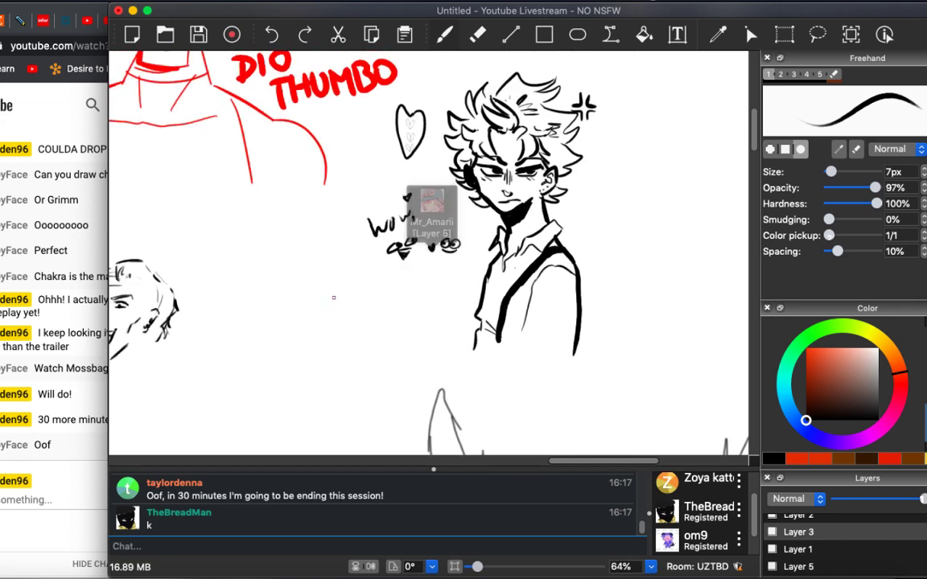
scroll(333, 297, "down", 3)
scroll(367, 281, "left", 5)
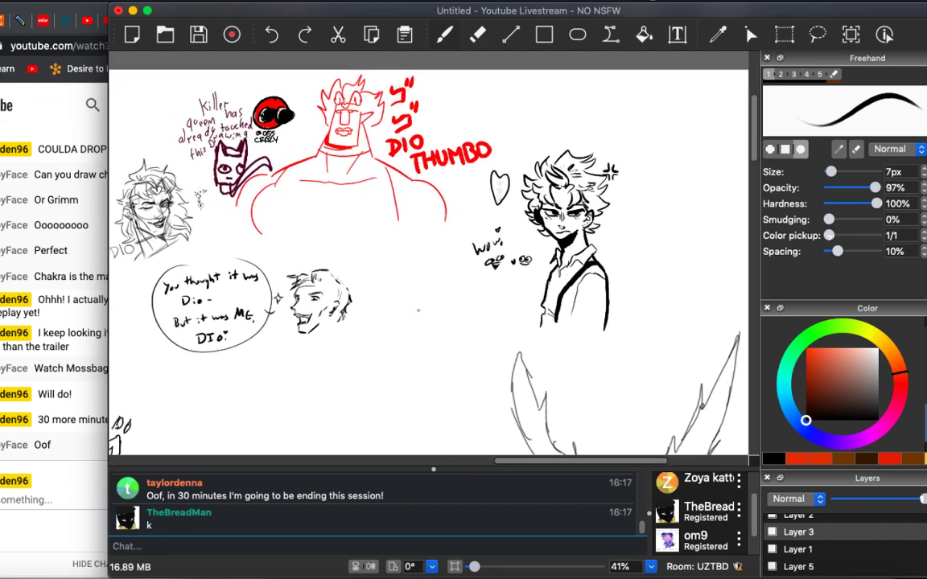
scroll(426, 249, "left", 1)
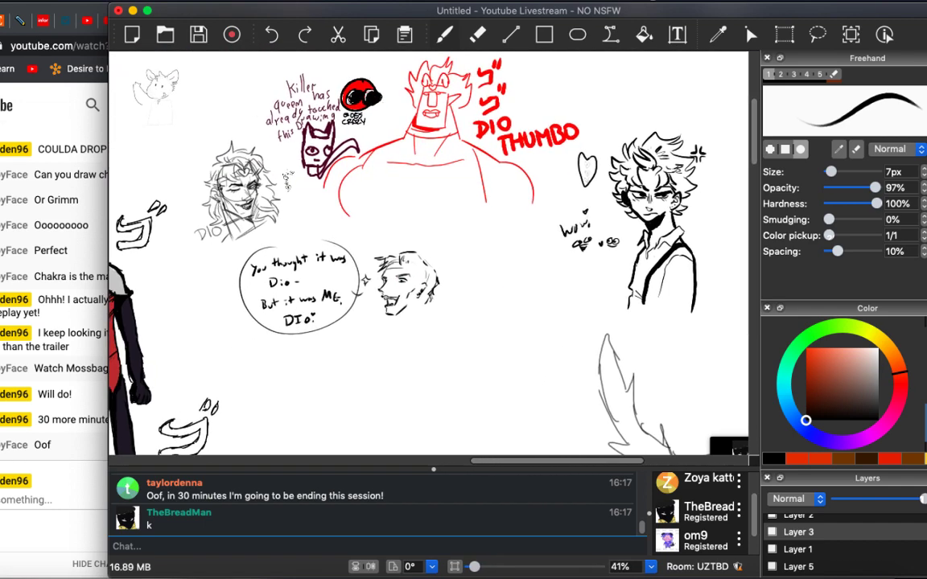
scroll(422, 249, "up", 3)
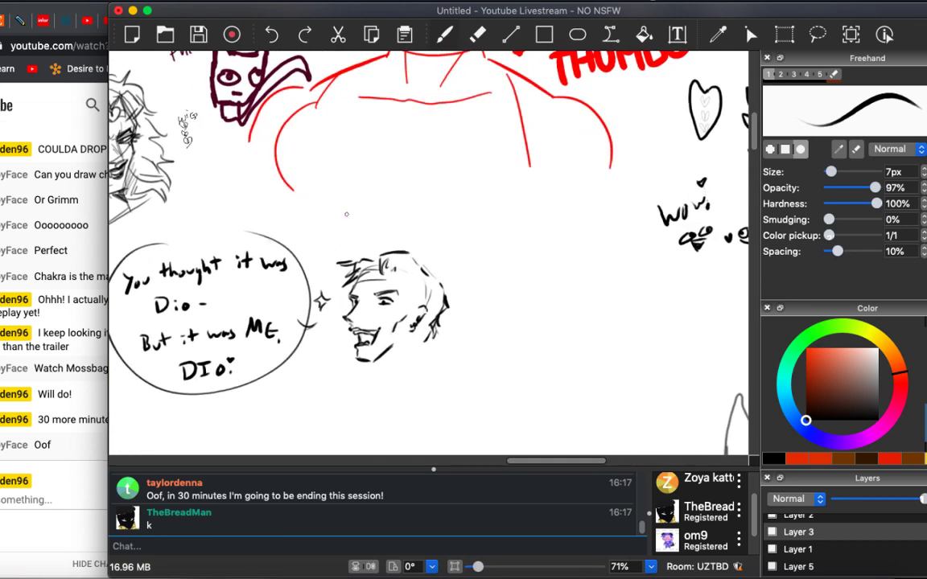
scroll(347, 227, "down", 1)
scroll(347, 233, "down", 1)
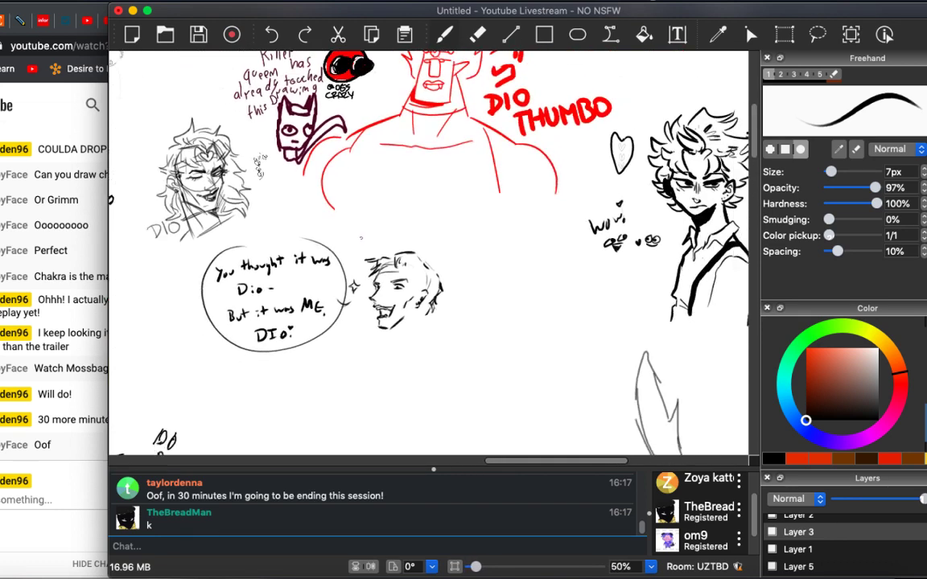
scroll(362, 281, "up", 3)
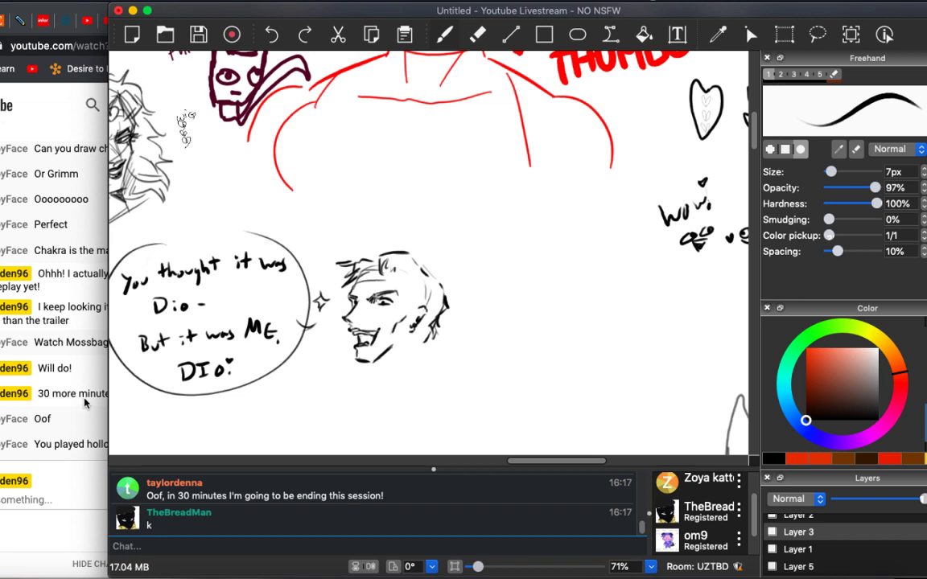
Switch to the YouTube live chat and answer the Hollow Knight question with "Nope! I watched gameplay".
left_click(77, 363)
type("Yeah! I")
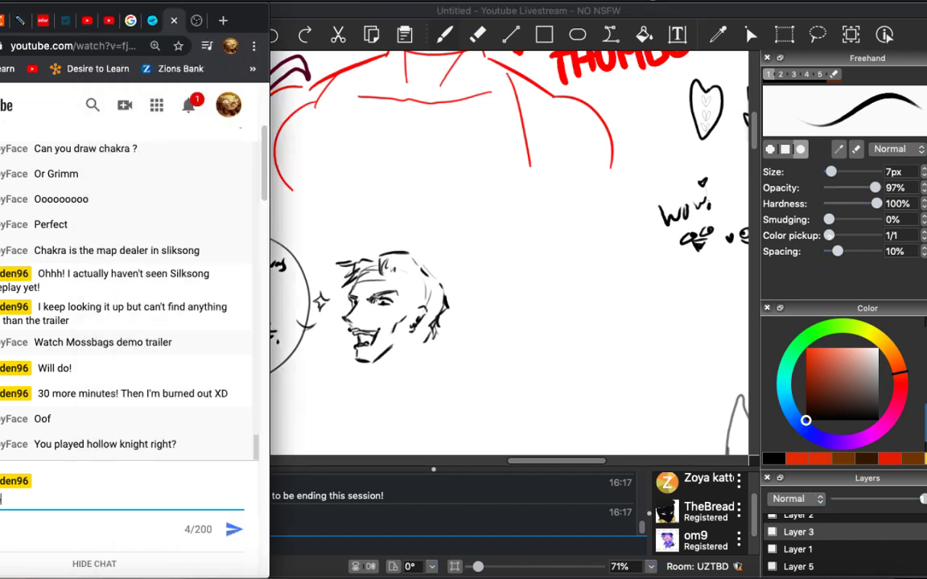
type(" watched gameplay")
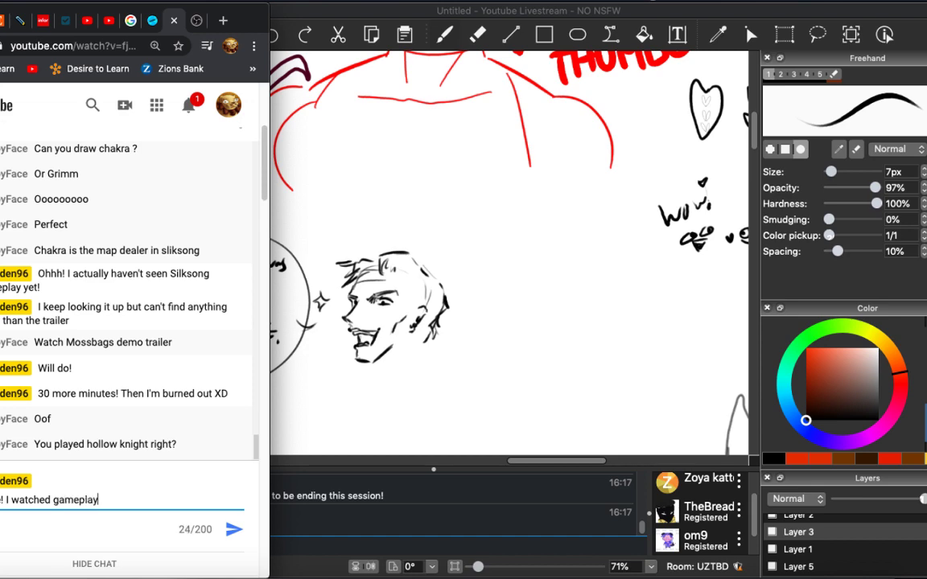
key("Return")
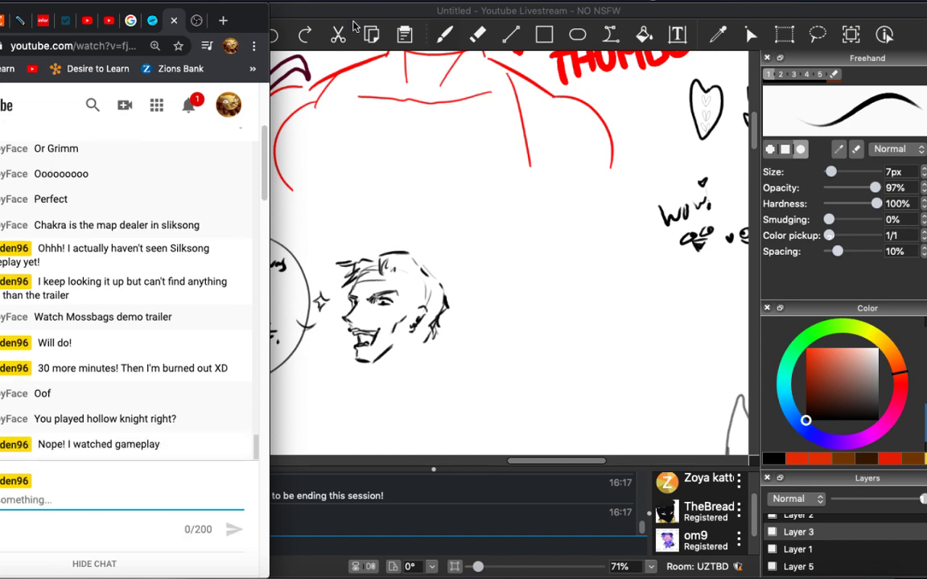
Return to the shared canvas and look over its drawings, from the upper character sketches down to the hooded figure with the cat.
left_click(320, 22)
scroll(339, 202, "down", 3)
scroll(339, 203, "left", 5)
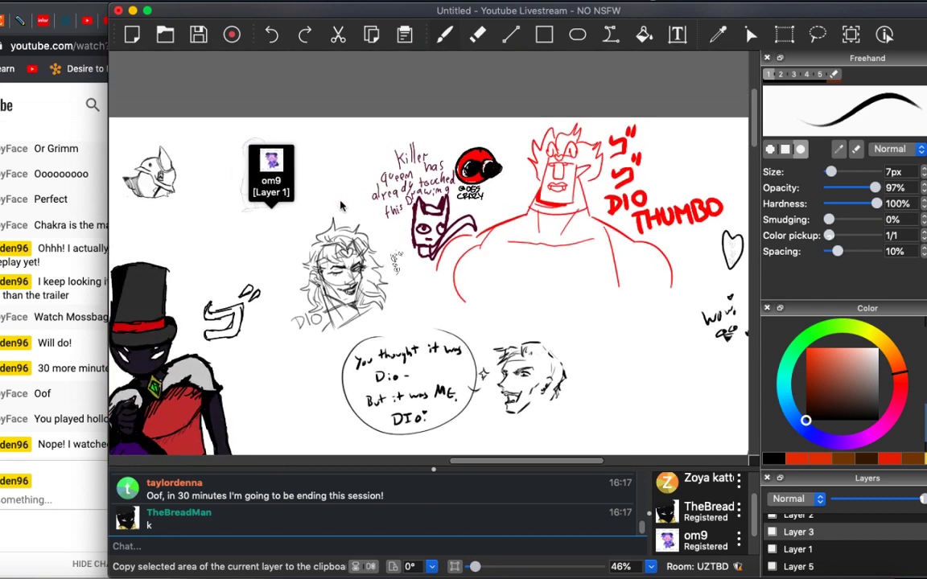
scroll(346, 211, "left", 8)
scroll(347, 211, "left", 8)
scroll(348, 211, "down", 4)
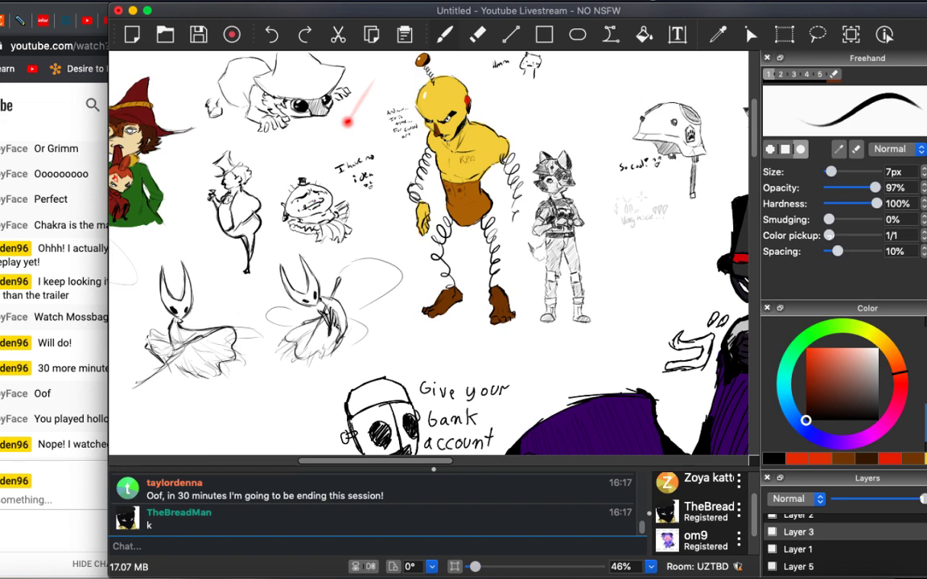
scroll(428, 253, "down", 15)
scroll(428, 253, "right", 5)
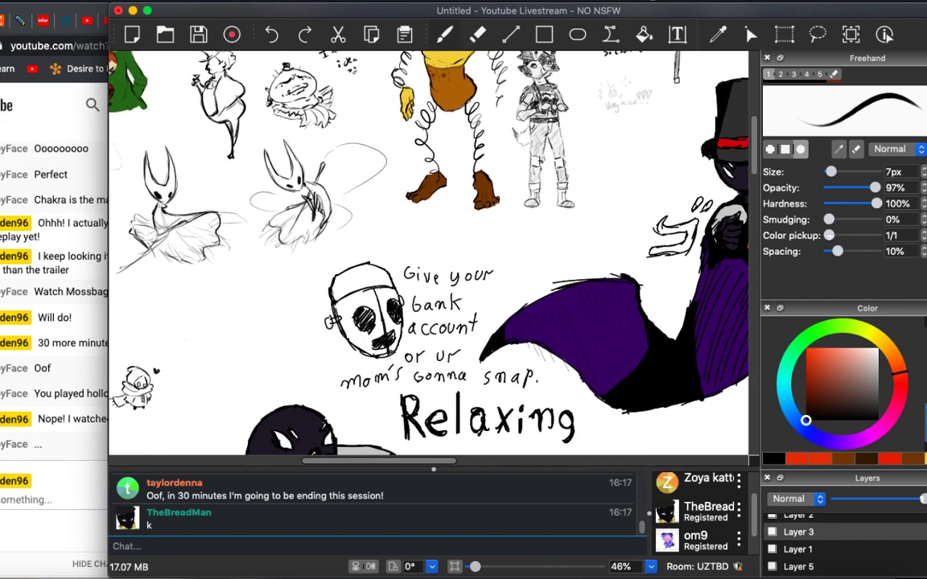
scroll(428, 254, "down", 15)
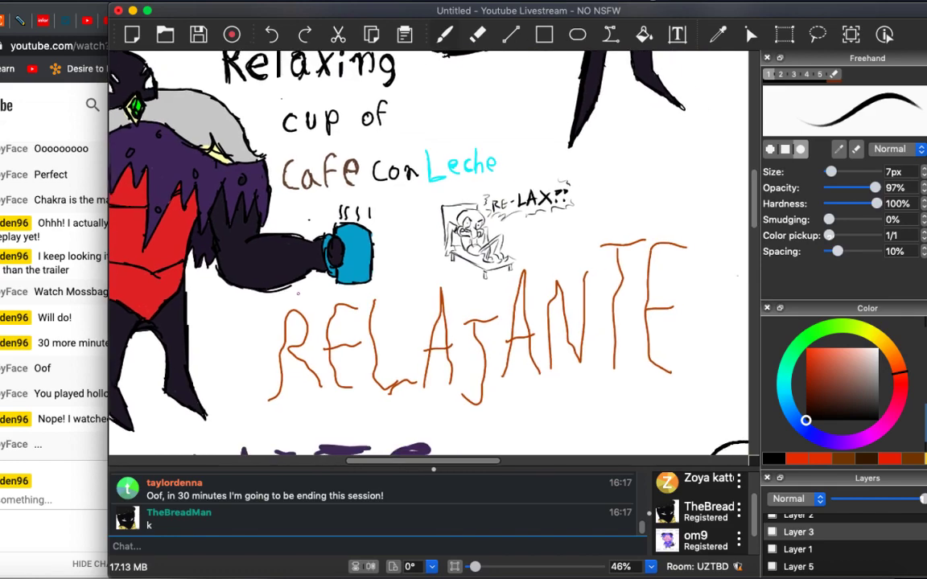
scroll(446, 295, "down", 8)
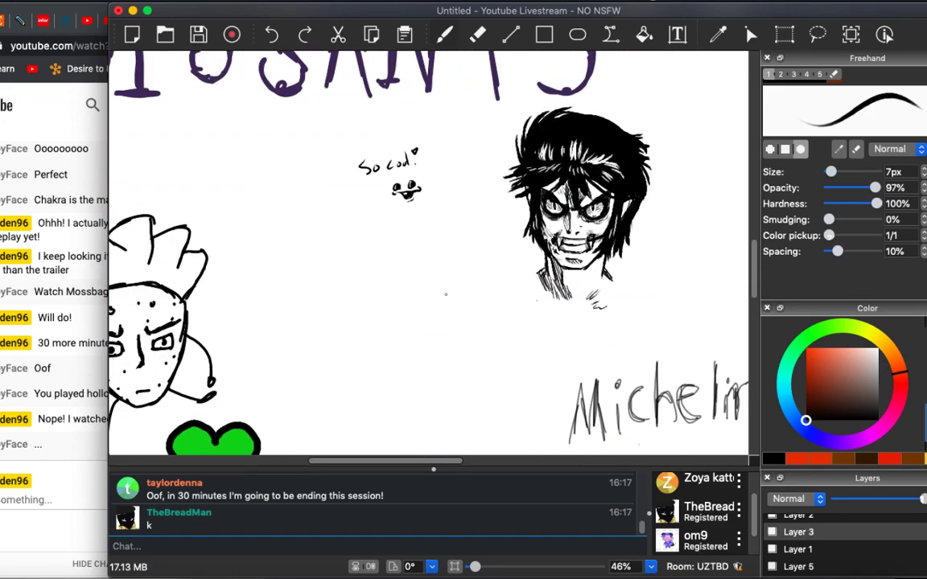
scroll(329, 304, "down", 10)
scroll(329, 304, "up", 10)
scroll(329, 305, "down", 8)
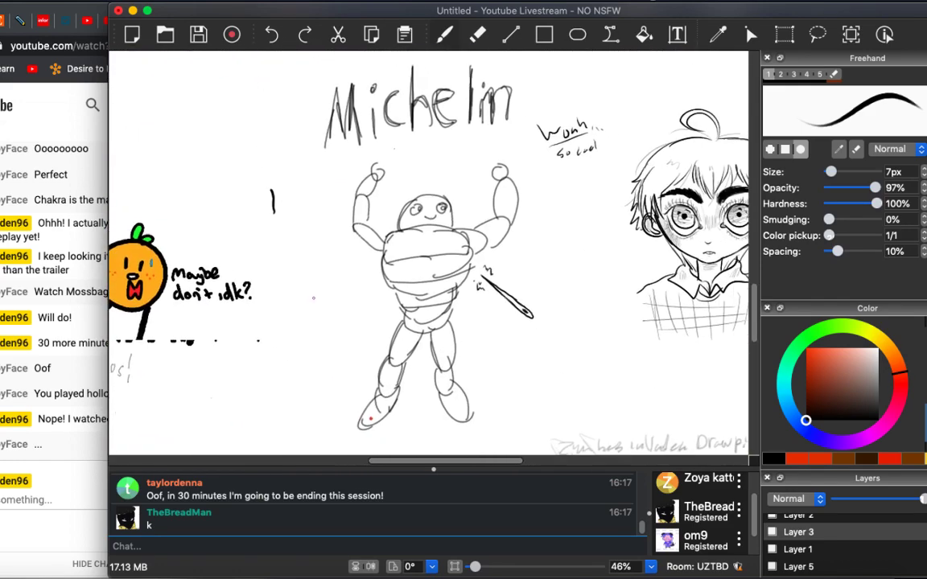
scroll(430, 253, "down", 15)
scroll(430, 254, "right", 8)
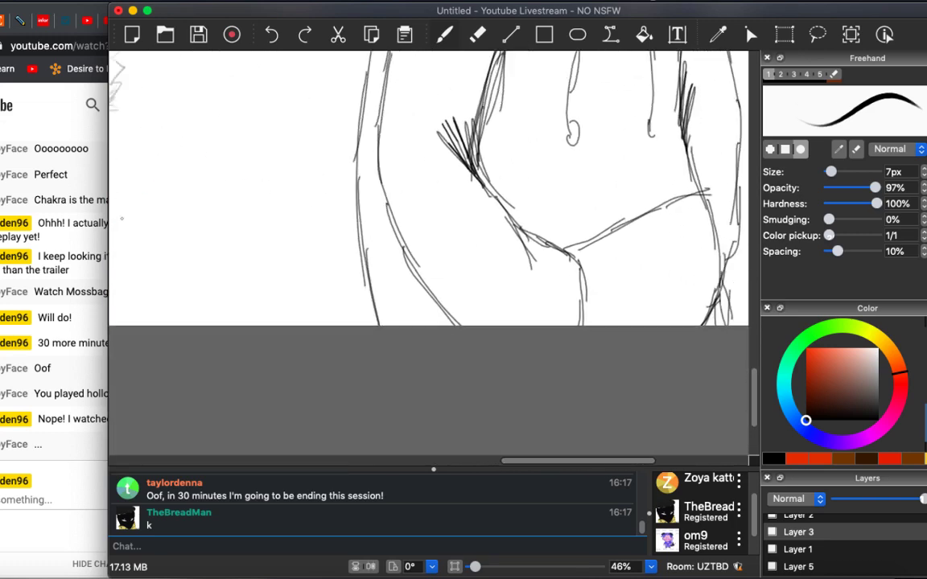
scroll(434, 253, "up", 15)
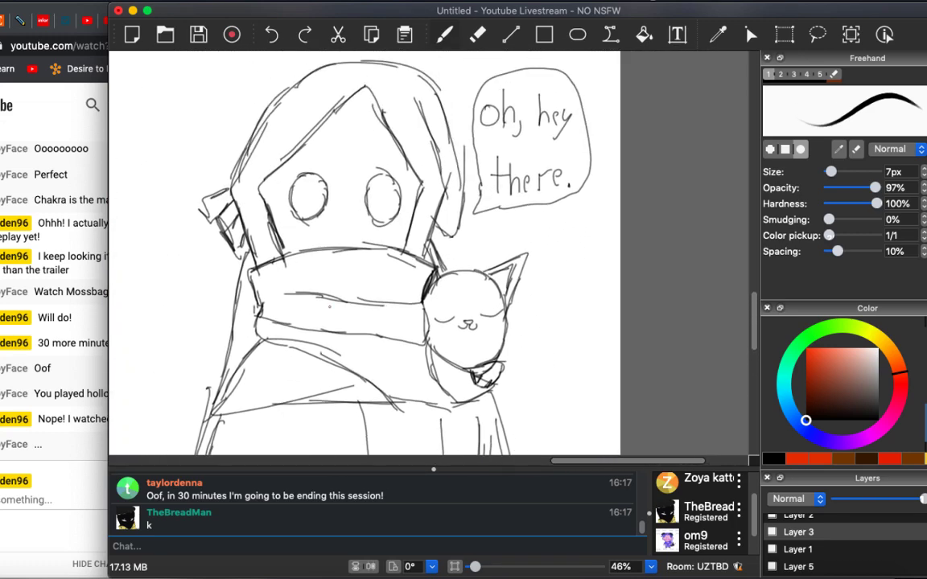
scroll(491, 306, "down", 5)
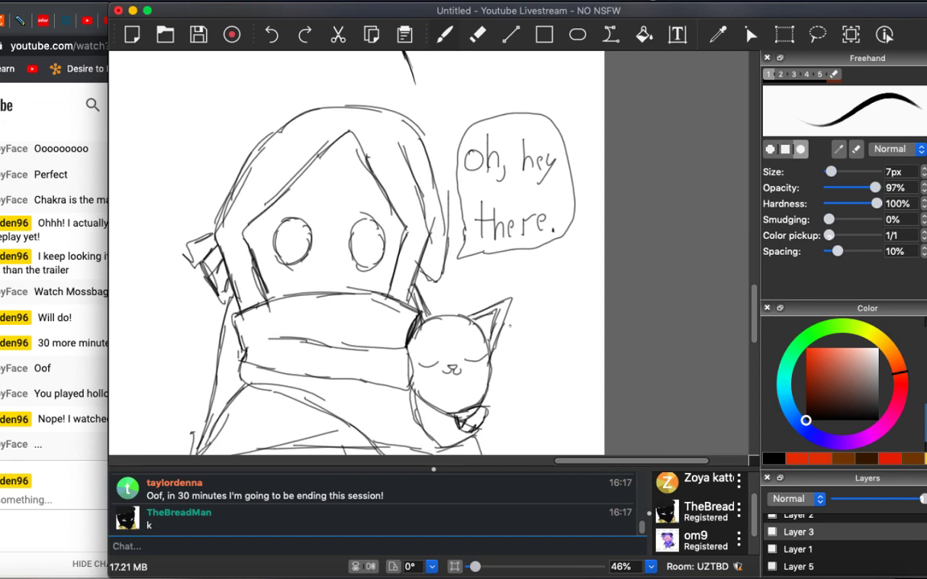
Darken the crouching figure's hip and underside of the thigh, and strengthen the lines of both arms.
scroll(491, 306, "up", 8)
scroll(491, 305, "up", 5)
scroll(469, 339, "down", 1)
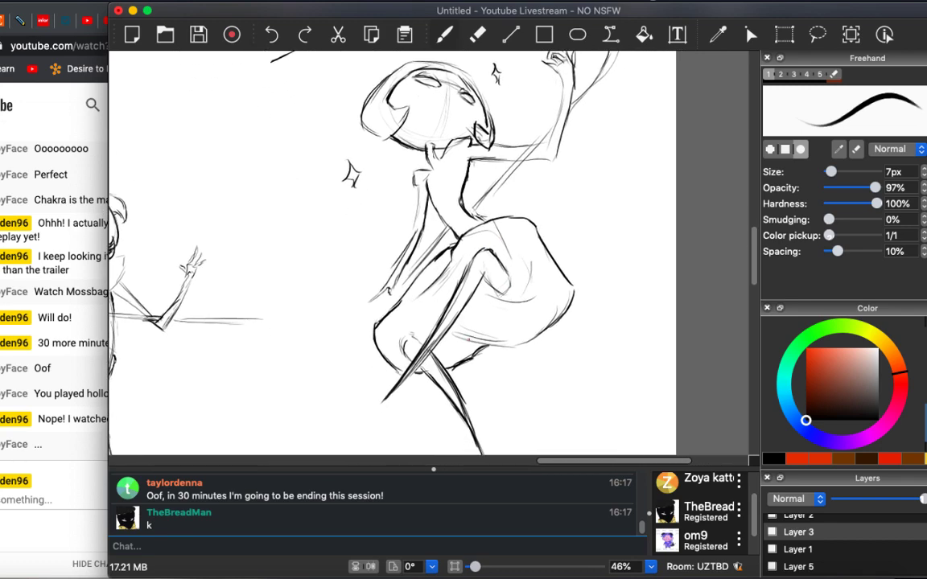
left_click_drag(485, 345, 519, 346)
left_click_drag(467, 310, 494, 287)
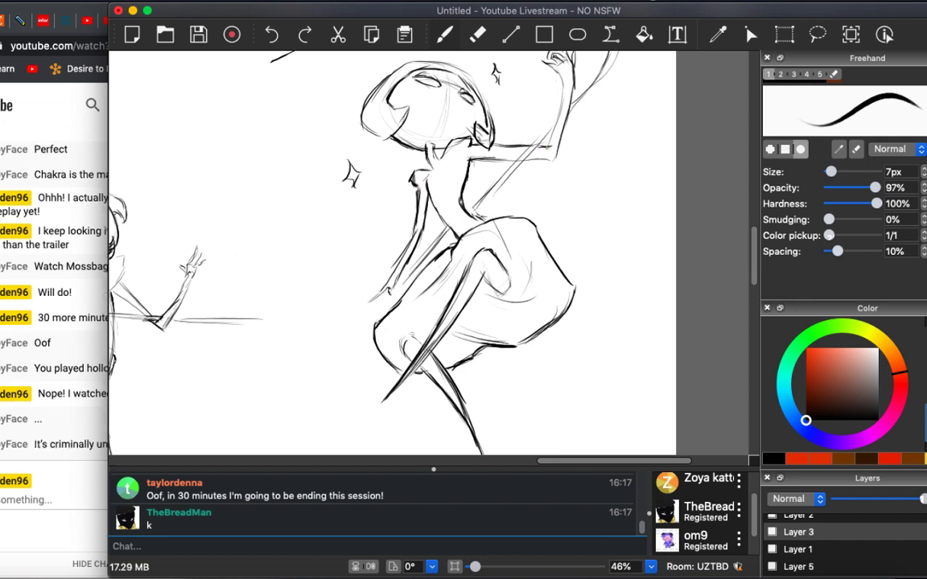
Send two replies in the YouTube live chat: "True that!" and "I'd rage quit though".
left_click(50, 381)
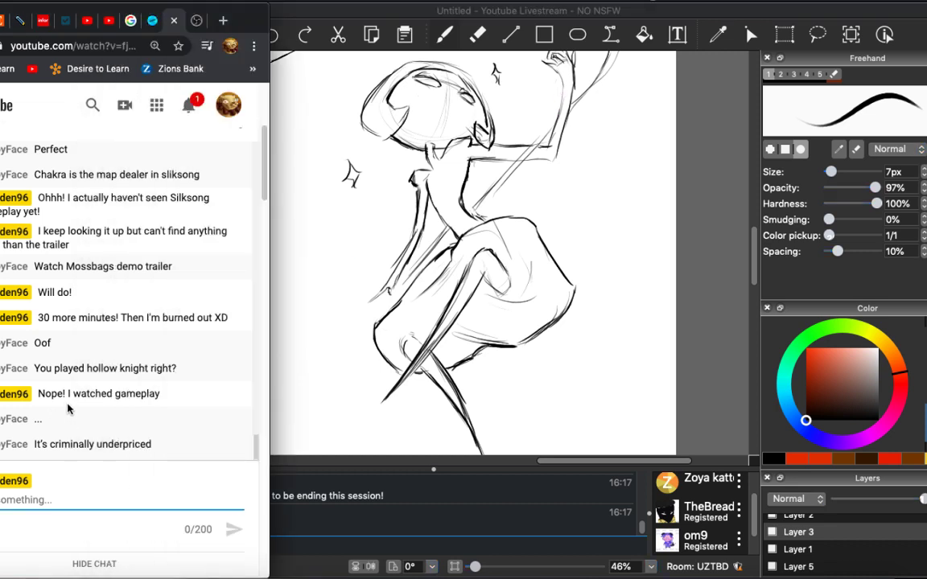
type("Love that!")
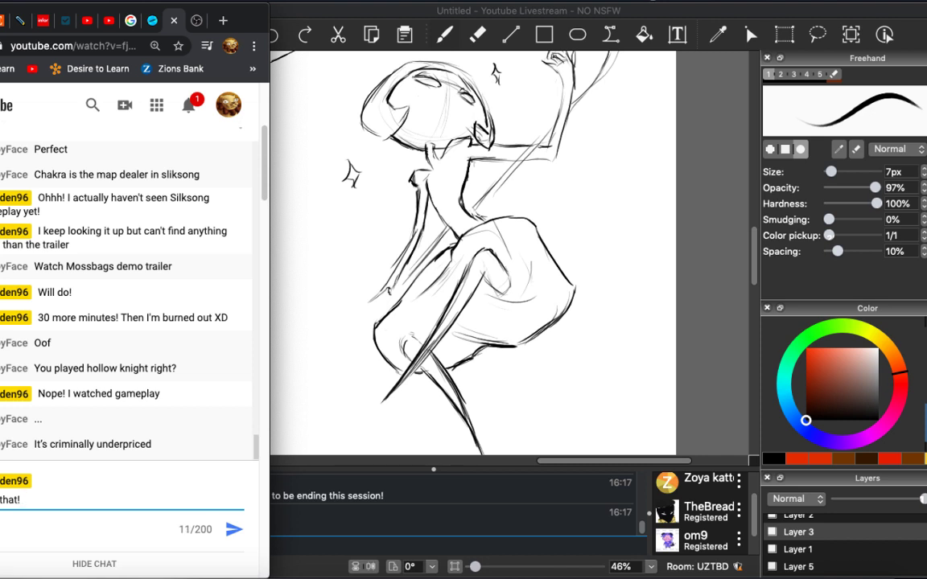
key("Return")
type("XD")
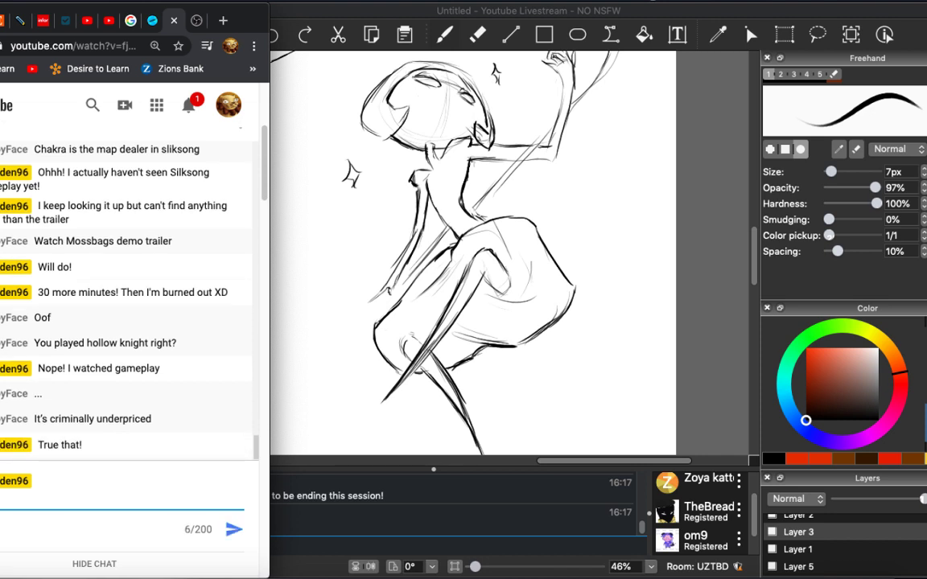
type("ge quite")
key("BackSpace")
type("though")
key("Return")
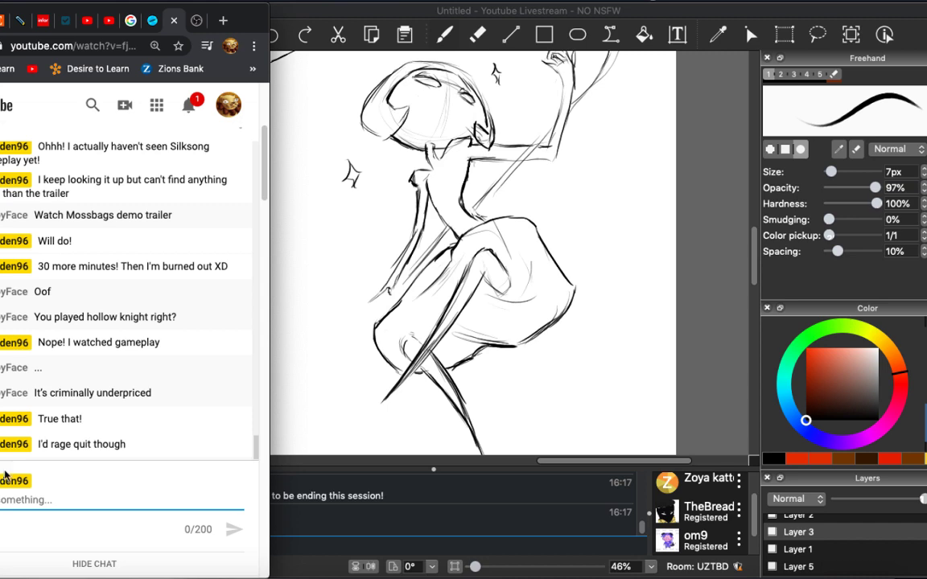
Bring the browser window with the reference images fully into view and switch to the Ori and the Blind Forest soundtrack video.
left_click_drag(4, 477, 120, 244)
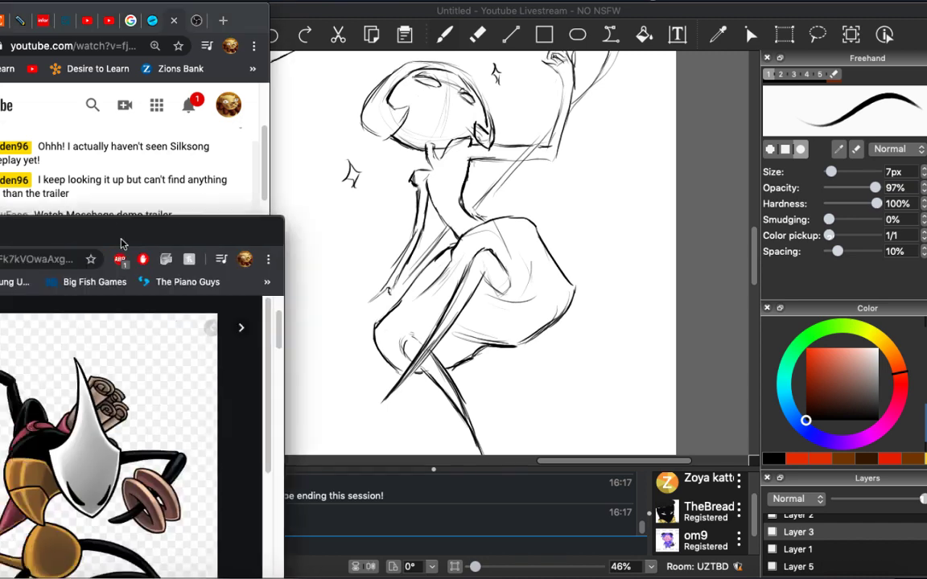
double_click(121, 244)
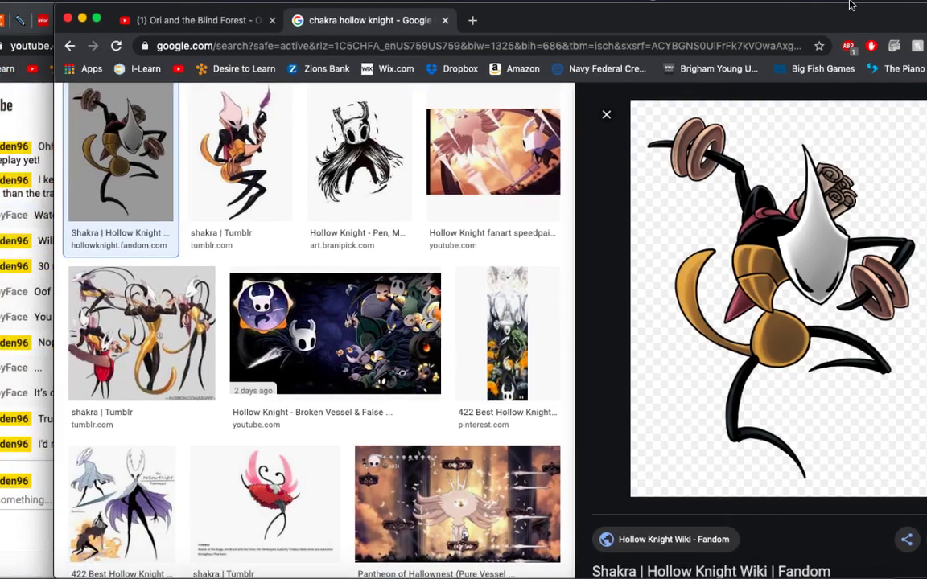
left_click(190, 25)
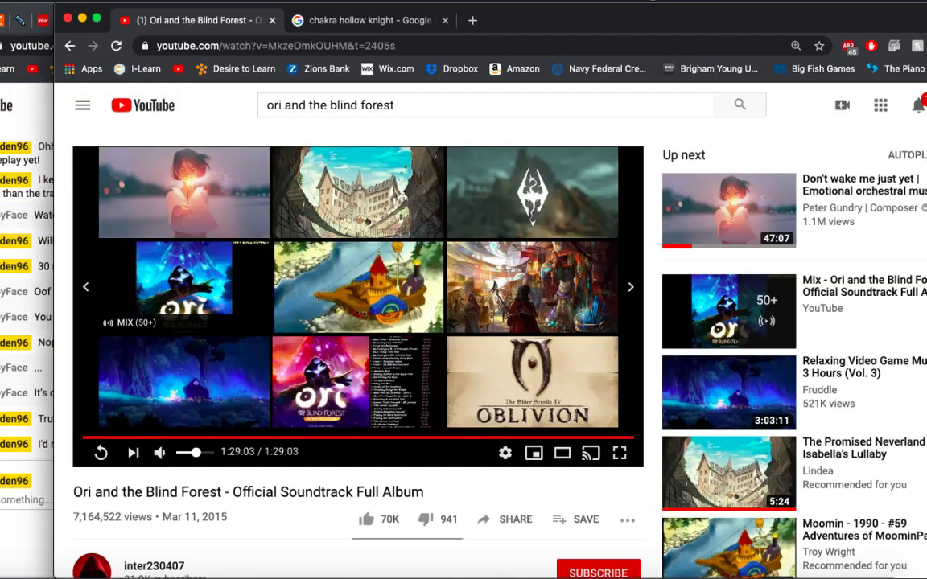
Sample background music on YouTube, playing "Don't wake me just yet" and "Song of Healing", and settle on the "Zelda: Gerudo Valley" piano video.
left_click(725, 220)
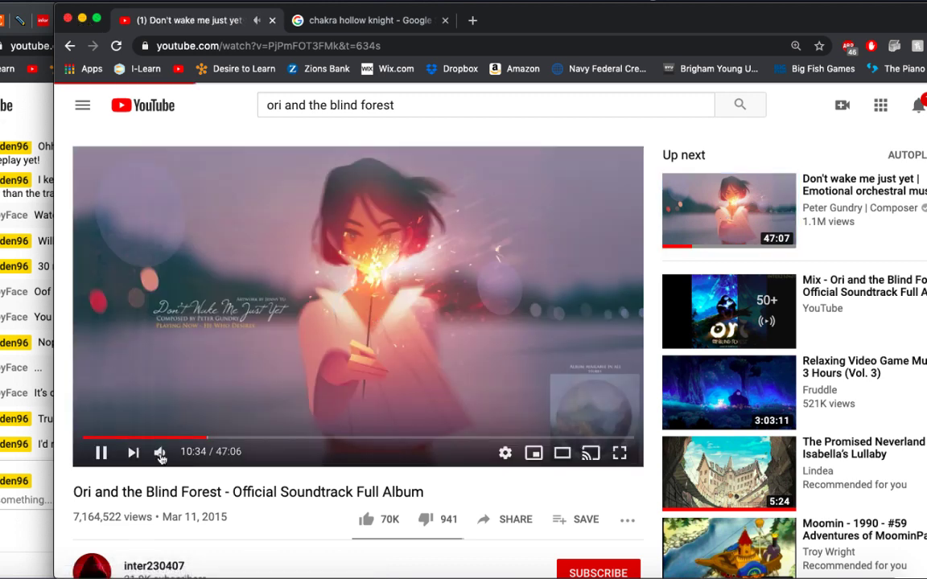
left_click(161, 109)
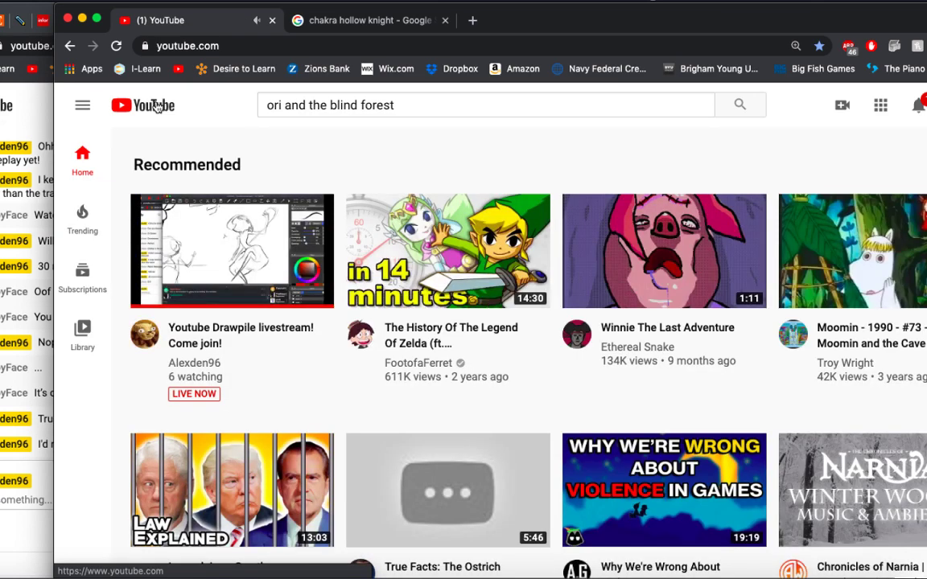
scroll(256, 266, "down", 10)
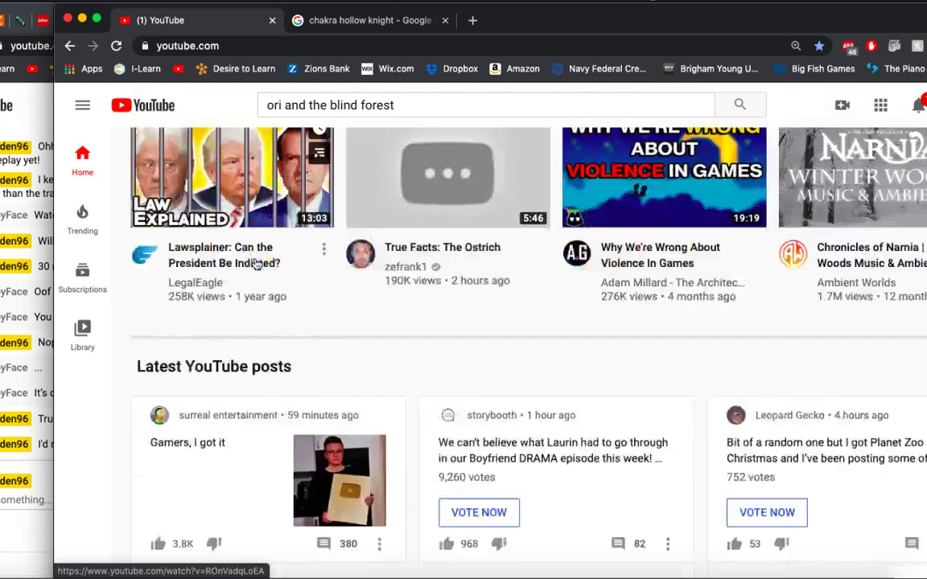
scroll(255, 265, "down", 5)
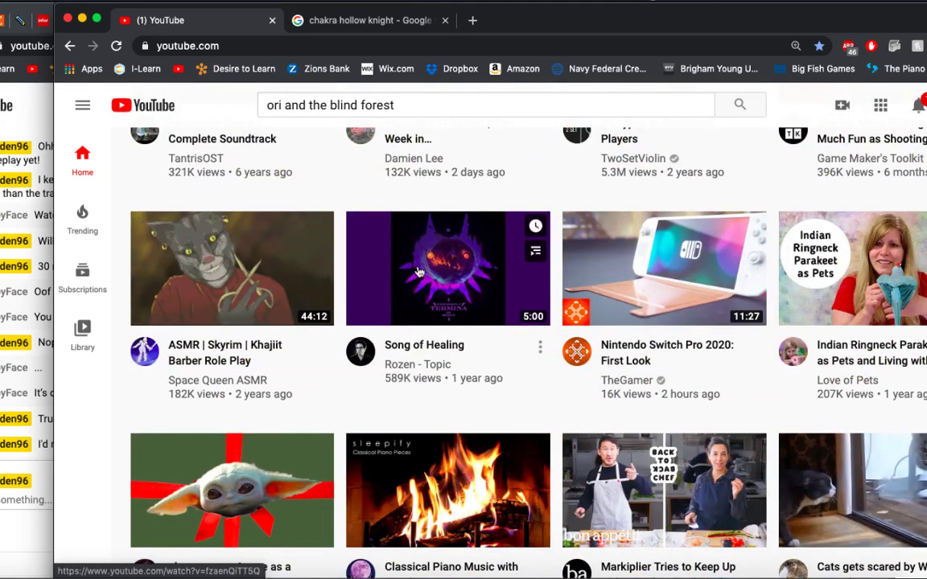
left_click(417, 273)
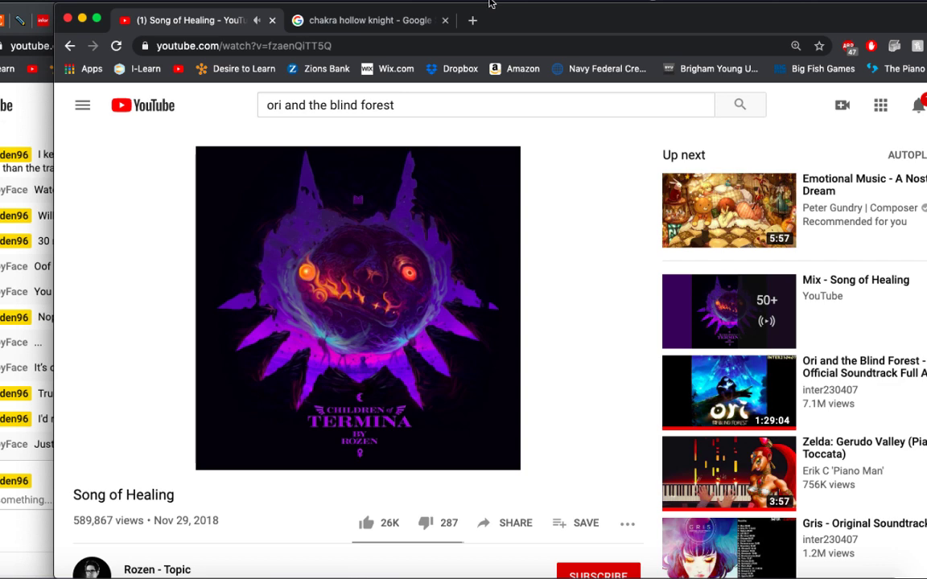
left_click(727, 473)
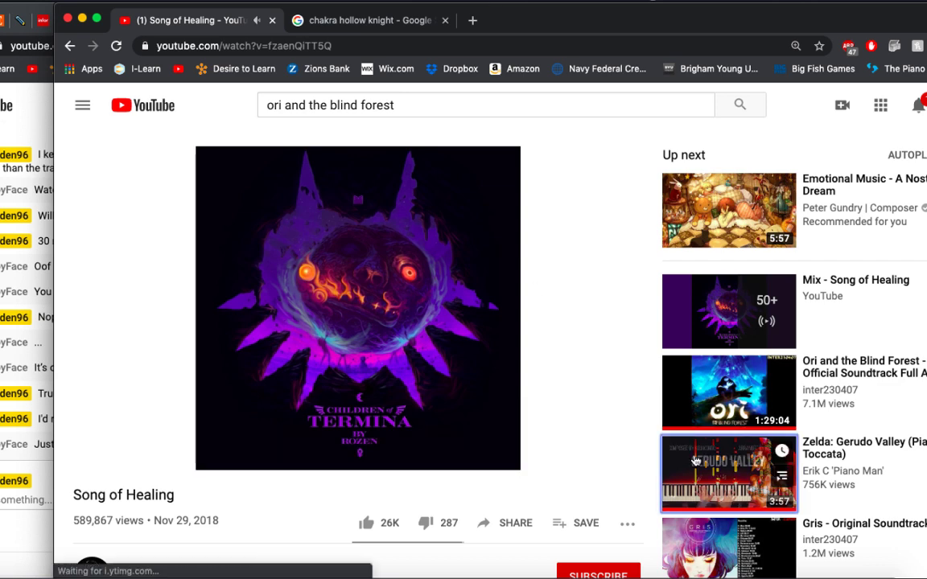
Minimize the music browser window and send the reply "Oh no! XD" in the YouTube live chat.
left_click(82, 18)
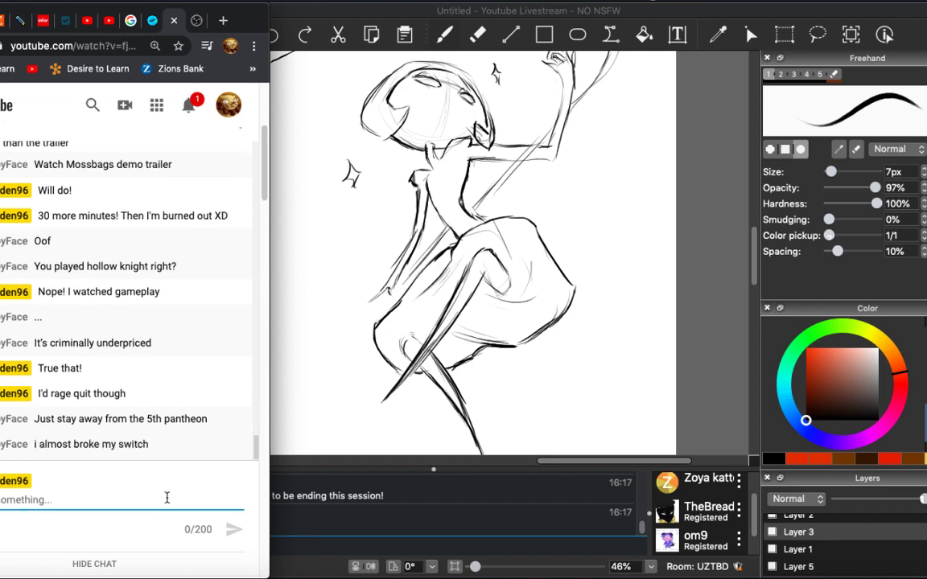
type("Oh no! XD")
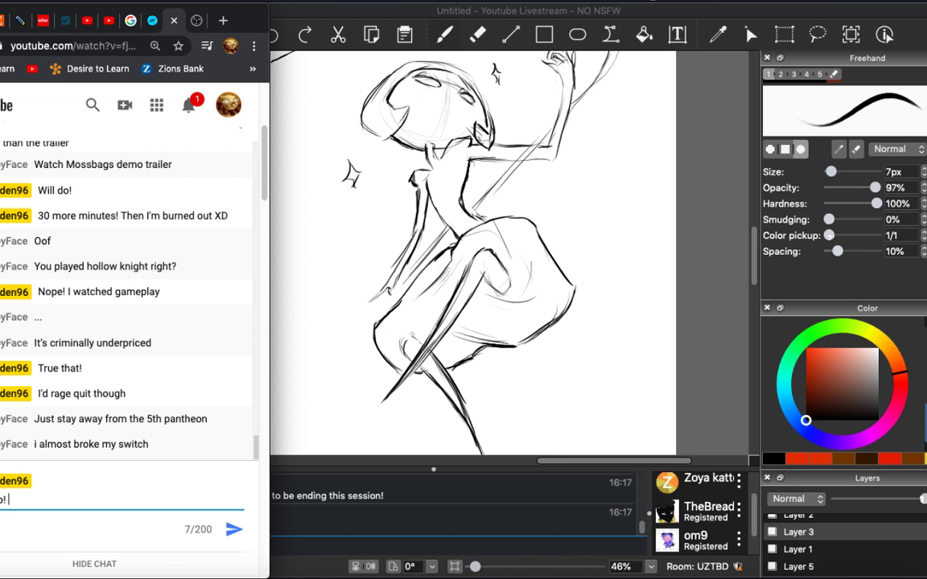
key("Return")
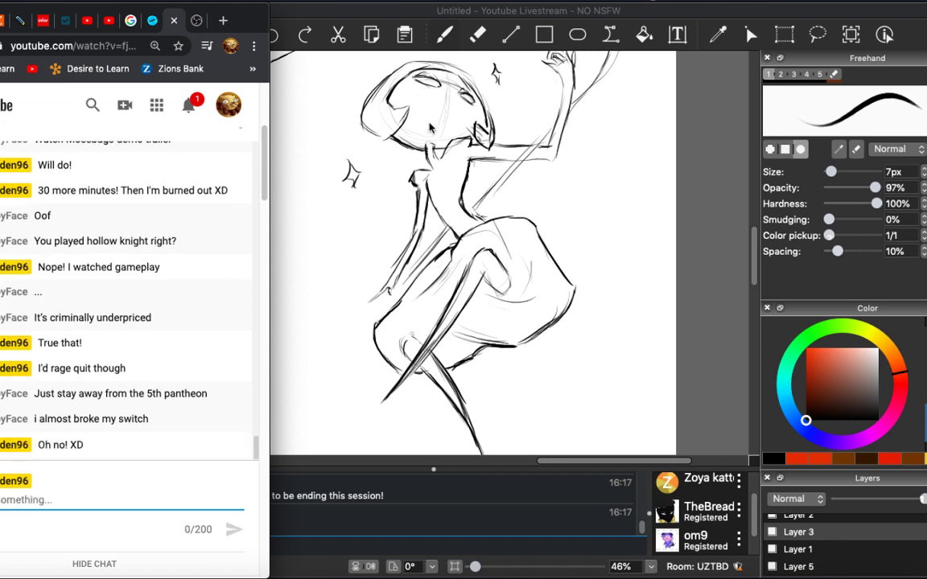
Return to the shared canvas, find the crouching mushroom-headed figure and make Layer 1 the active layer.
left_click(316, 6)
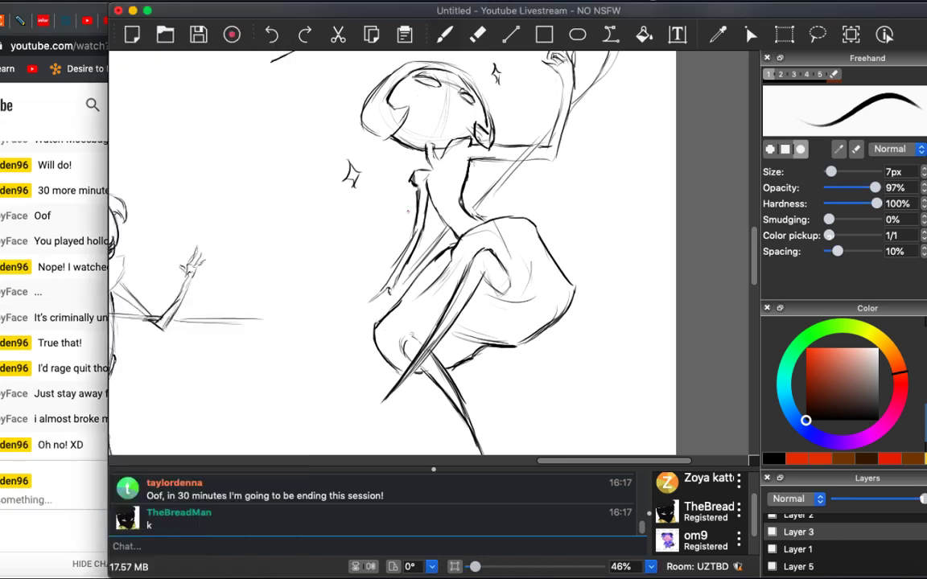
scroll(324, 182, "down", 10)
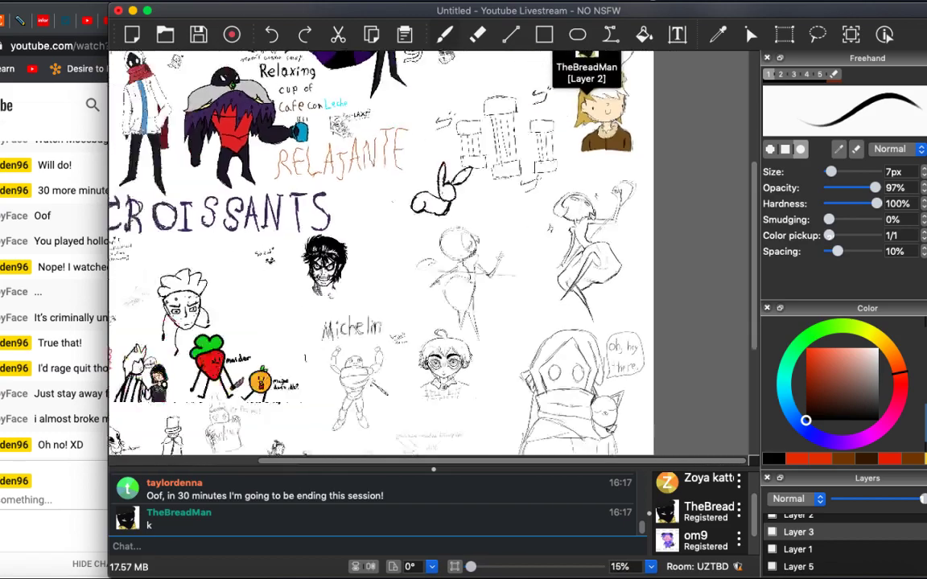
scroll(530, 254, "up", 8)
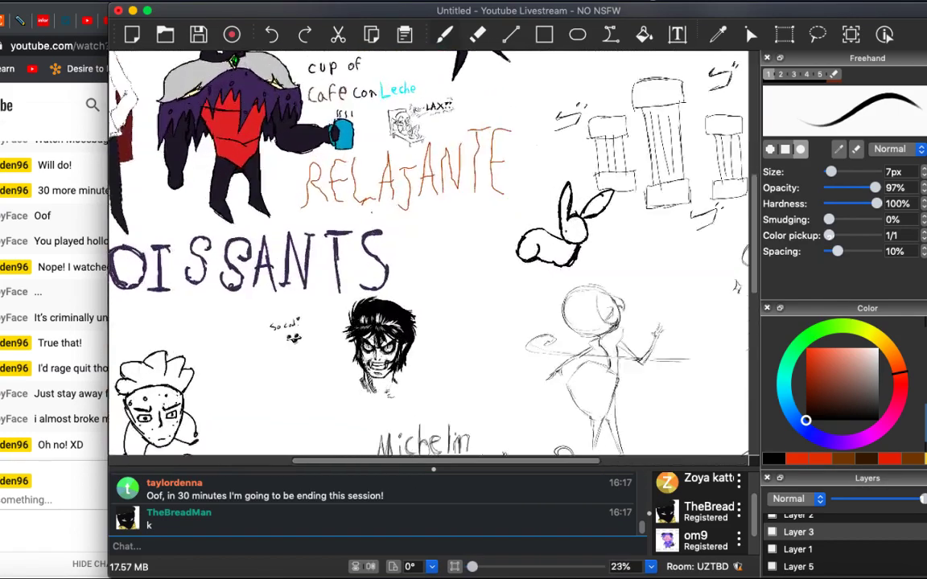
scroll(531, 254, "up", 2)
scroll(531, 254, "down", 3)
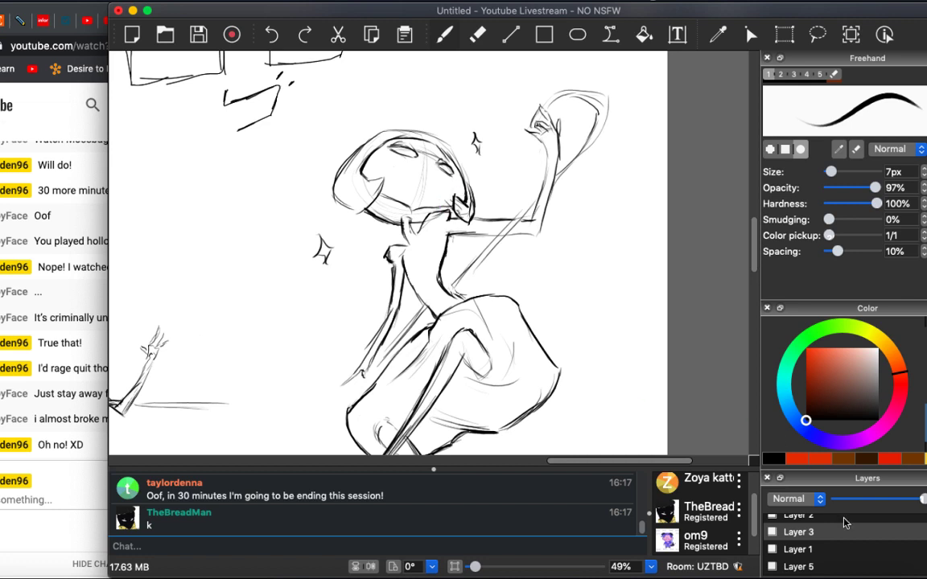
left_click(837, 549)
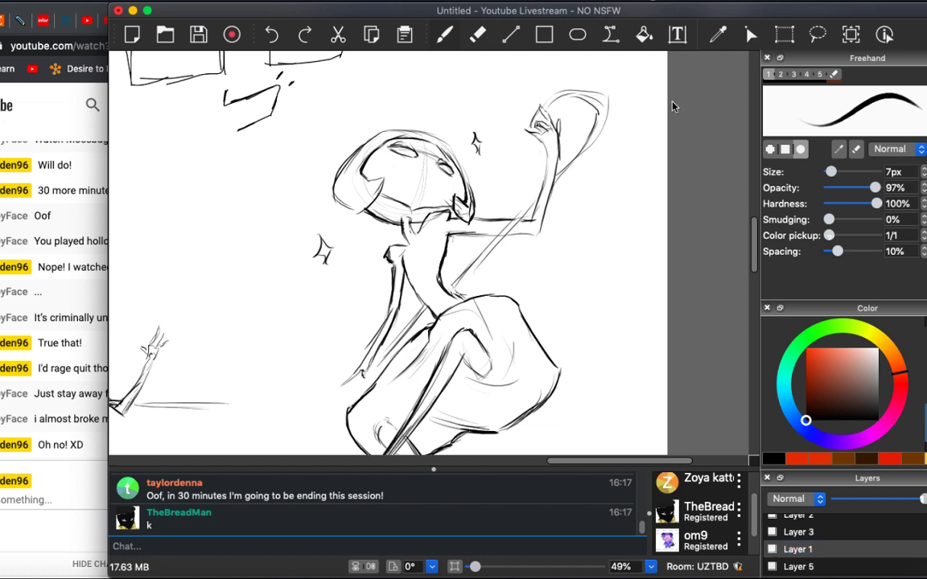
Set the brush size to 22 px, try a black stroke inside the mushroom figure's face and undo it.
left_click(837, 423)
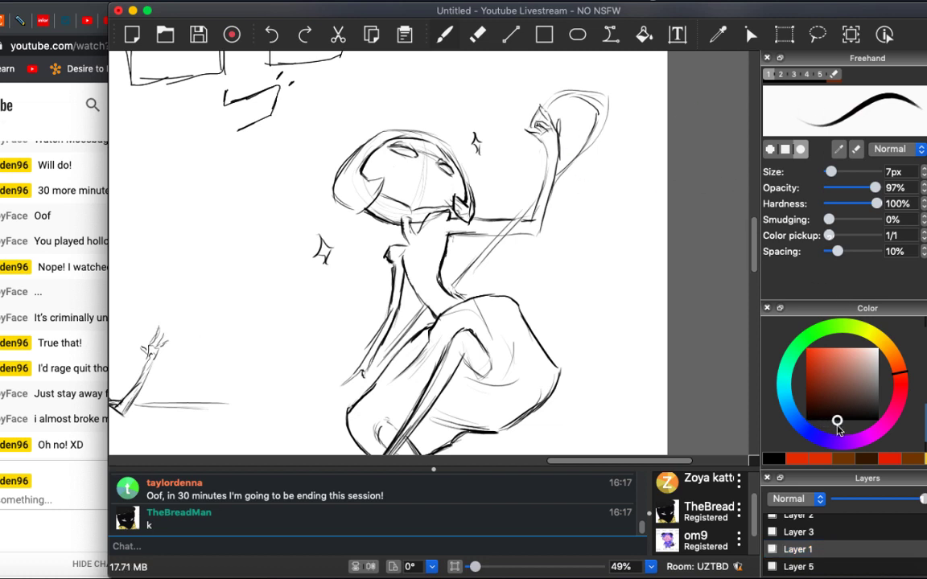
key("e")
key("b")
left_click_drag(826, 173, 837, 172)
mouse_move(377, 169)
left_mouse_down()
mouse_move(363, 176)
mouse_move(372, 187)
mouse_move(414, 208)
left_mouse_up()
key("super+z")
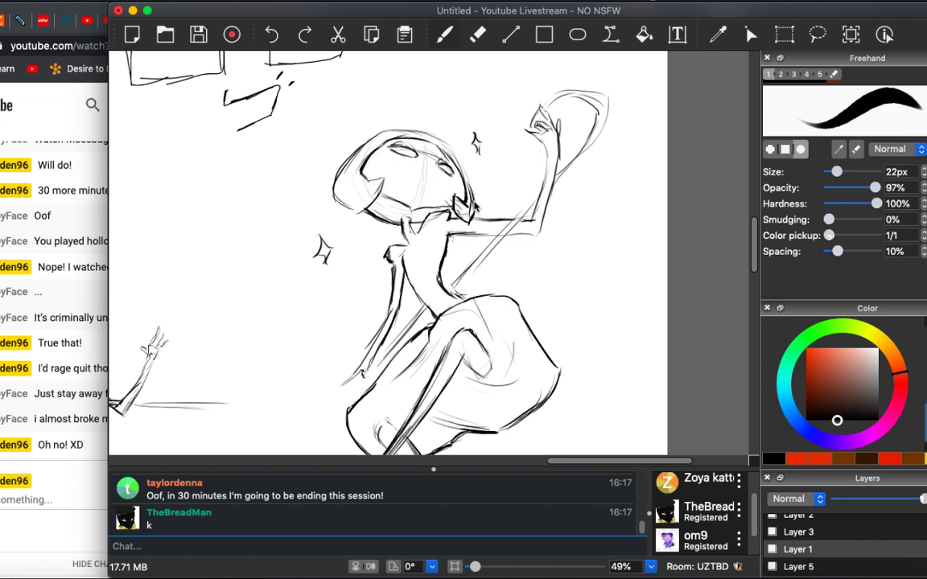
Fill the mushroom-headed figure's face with dark grey on Layer 1, leaving both eyes white.
left_click(844, 410)
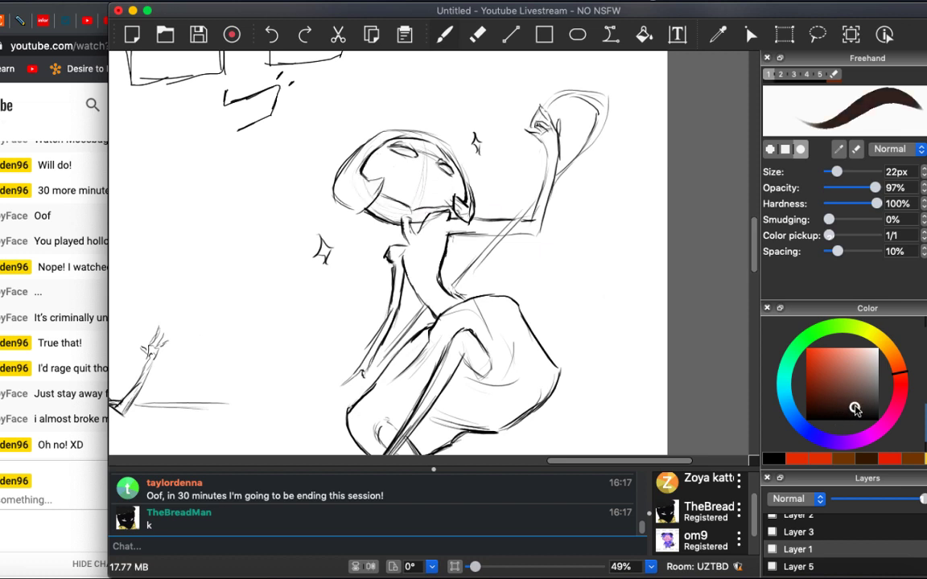
left_click(878, 404)
mouse_move(380, 169)
left_mouse_down()
mouse_move(392, 173)
mouse_move(383, 179)
mouse_move(366, 162)
mouse_move(395, 165)
mouse_move(354, 139)
mouse_move(422, 145)
mouse_move(411, 155)
mouse_move(439, 161)
mouse_move(420, 151)
mouse_move(420, 164)
mouse_move(338, 171)
mouse_move(397, 191)
mouse_move(371, 185)
mouse_move(376, 193)
mouse_move(368, 171)
mouse_move(411, 179)
mouse_move(420, 190)
mouse_move(451, 180)
mouse_move(462, 196)
mouse_move(456, 182)
mouse_move(404, 169)
mouse_move(386, 170)
mouse_move(382, 185)
mouse_move(452, 205)
left_mouse_up()
key("super+z")
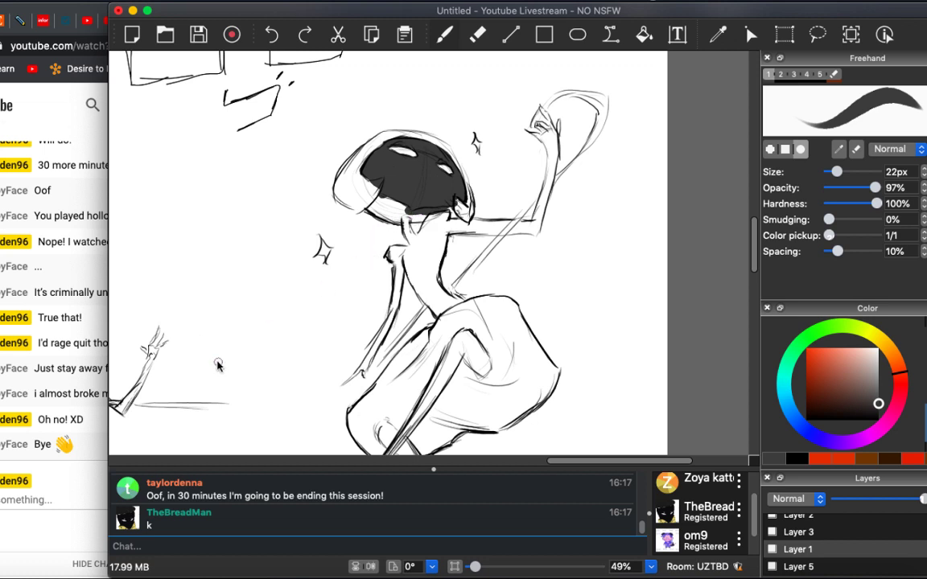
Send the farewell "Bye! Thanks for joining in!!" in the YouTube live chat.
left_click(60, 502)
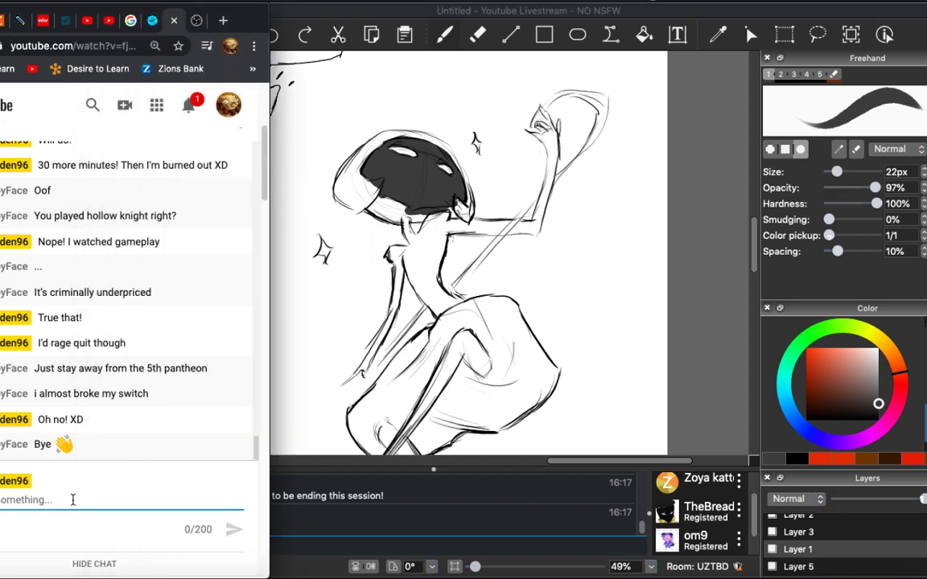
type("Bye")
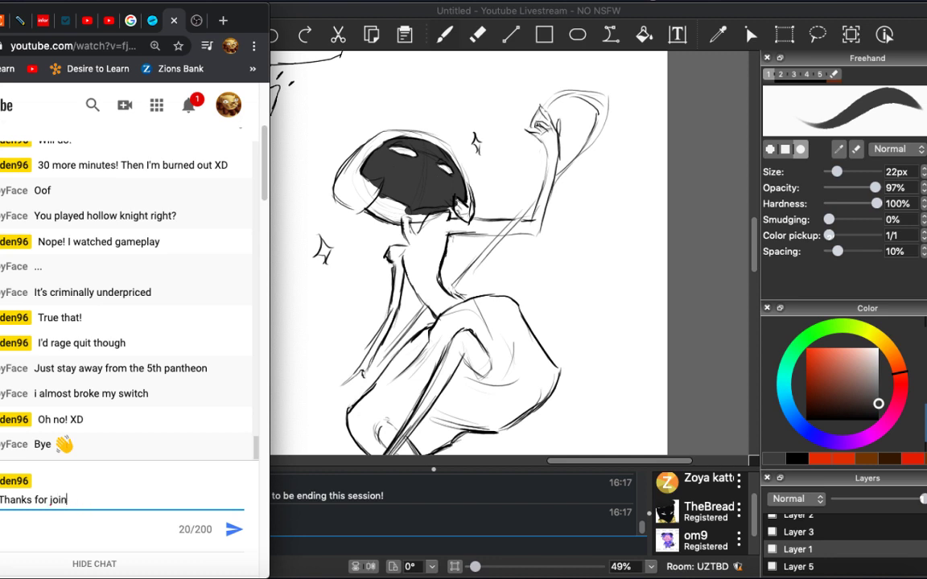
type("!!")
key("Return")
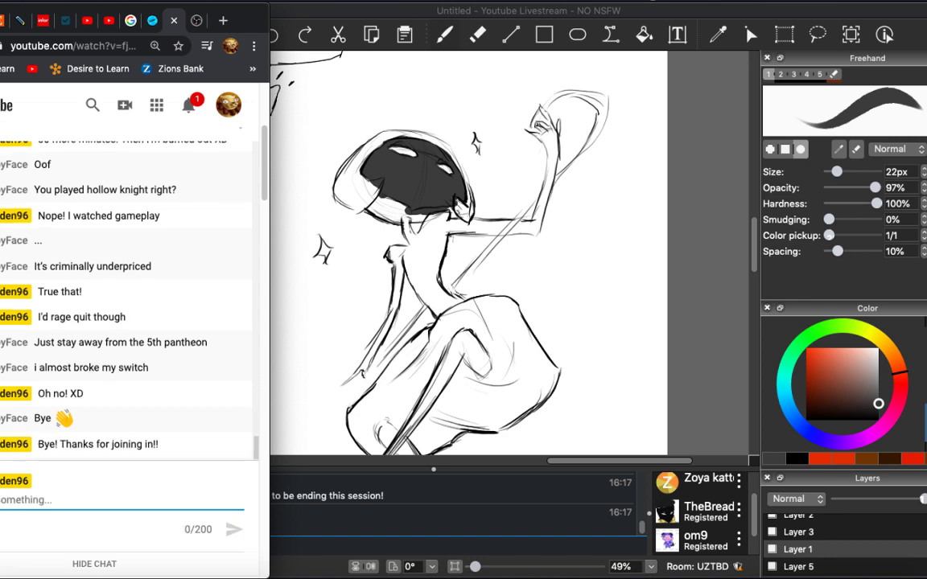
Switch to Drawpile and clean up the lower edge of the figure's dark face with the 15 px eraser.
left_click(297, 173)
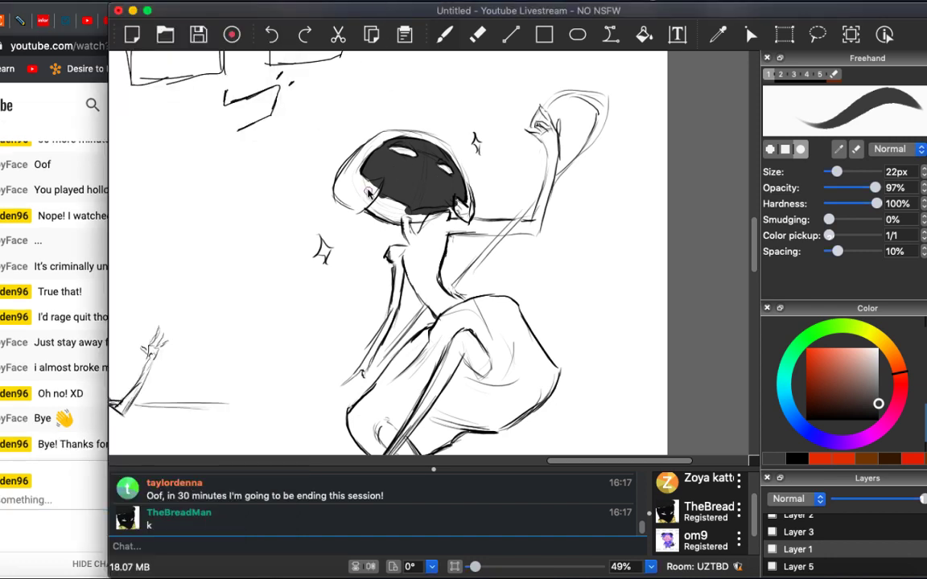
key("e")
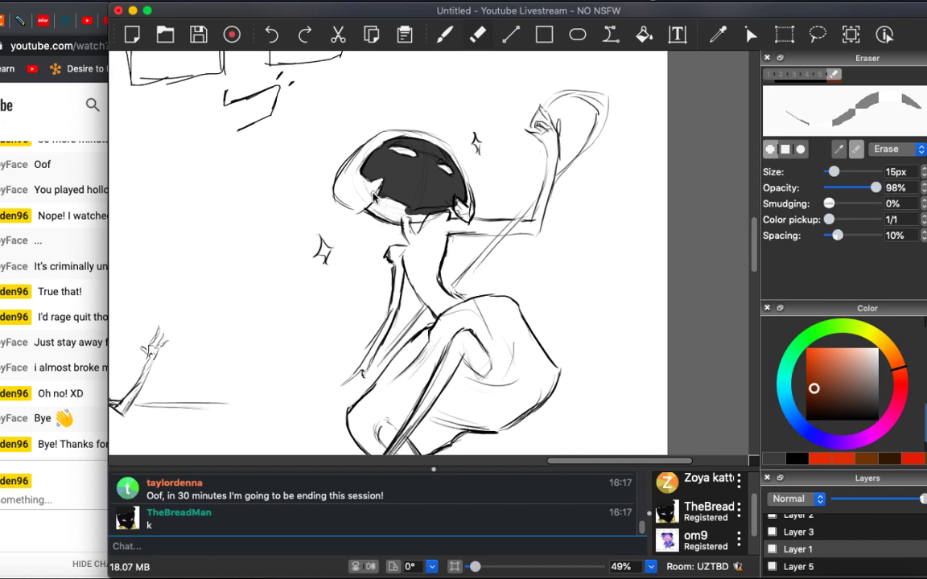
left_click_drag(414, 210, 427, 215)
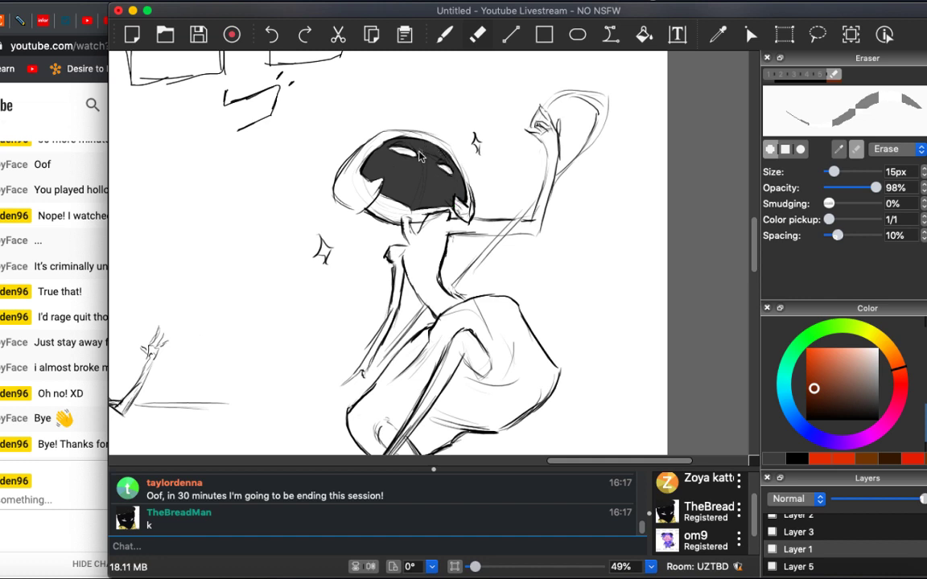
scroll(418, 157, "down", 4)
scroll(427, 168, "up", 4)
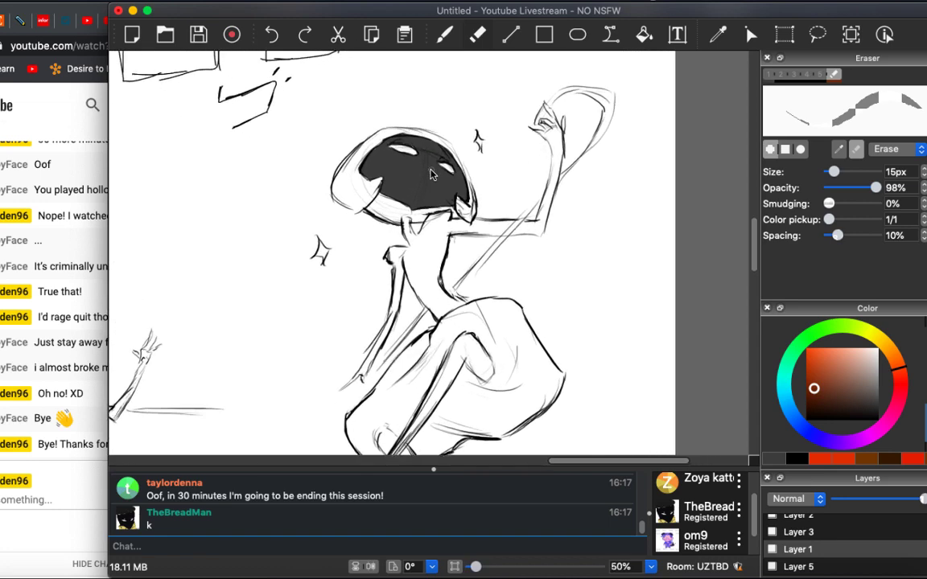
Switch back to the freehand brush and pick a very pale pink as its colour.
left_click_drag(896, 362, 873, 344)
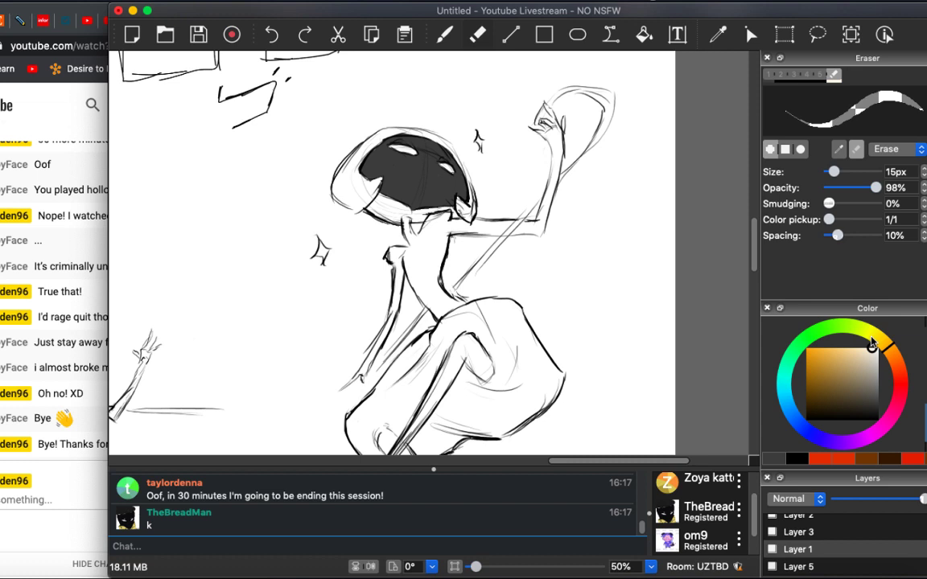
key("b")
left_click_drag(877, 400, 874, 338)
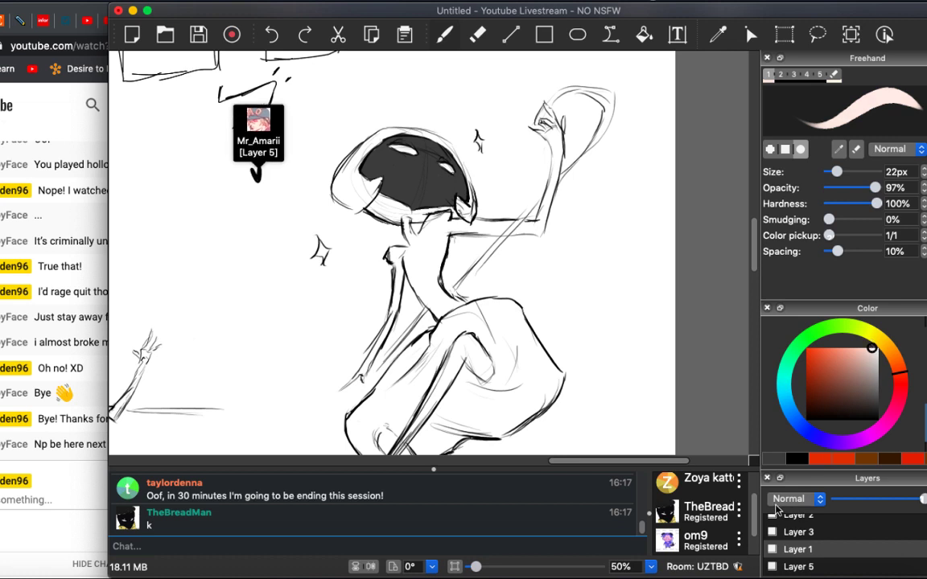
key("e")
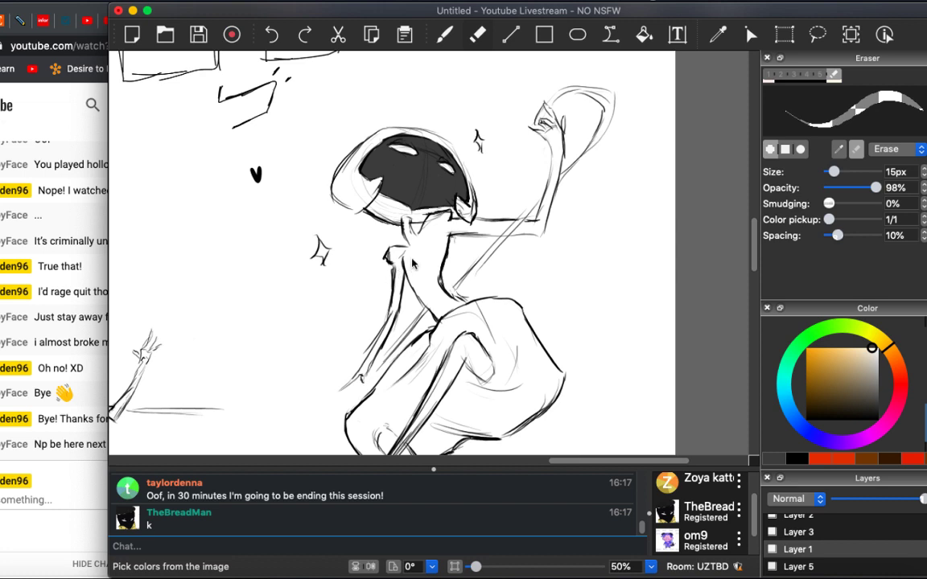
key("b")
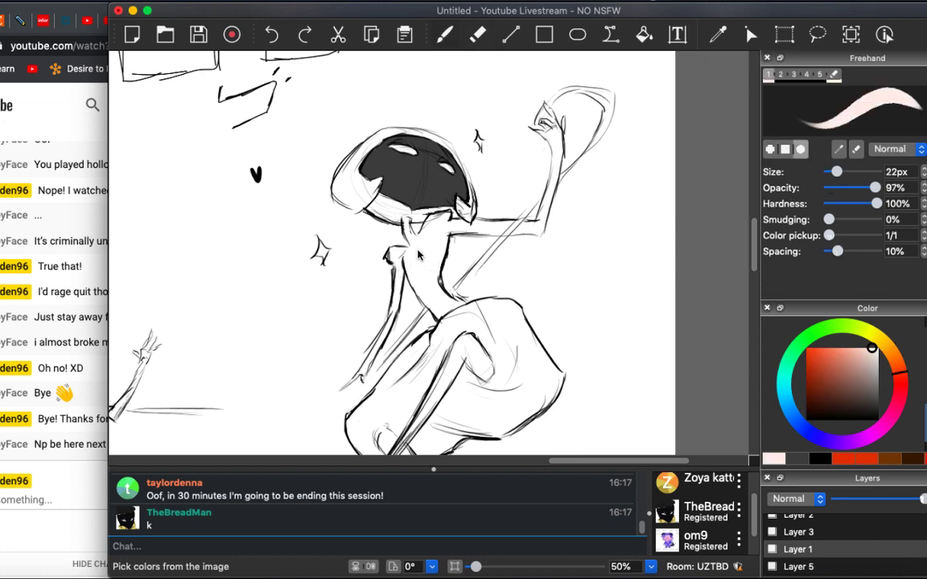
mouse_move(406, 233)
left_mouse_down()
mouse_move(417, 283)
mouse_move(406, 266)
mouse_move(440, 297)
left_mouse_up()
key("super+z")
key("super+z")
key("super+z")
Pick a muted greyish pink, shade the inside of the bent knee and draw a small heart beside the black one.
left_click_drag(871, 350, 869, 367)
left_click_drag(463, 351, 468, 364)
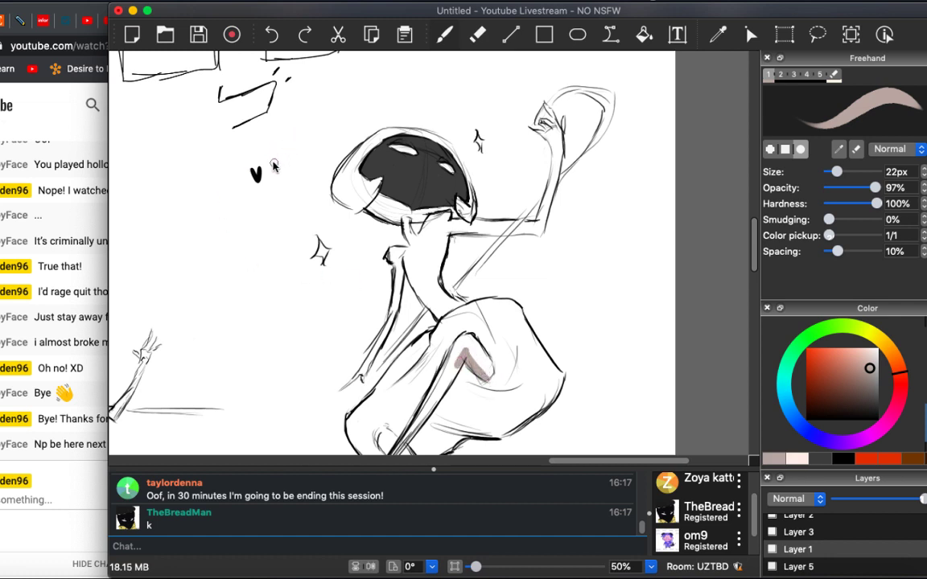
left_click(262, 157)
scroll(422, 314, "down", 2)
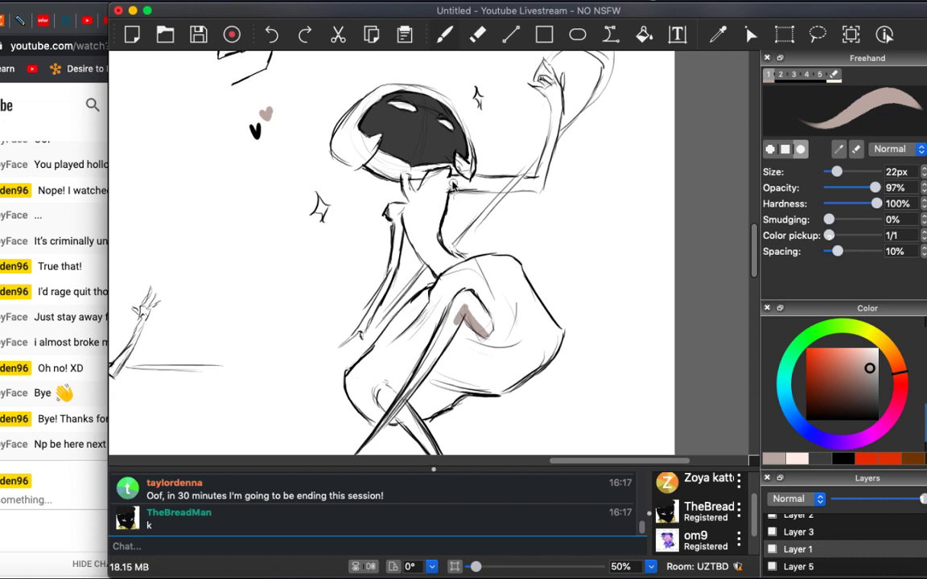
Shade the torso's edge, the underside of the raised upper arm and the area under the face in greyish pink.
left_click_drag(447, 190, 442, 227)
left_click_drag(448, 189, 502, 190)
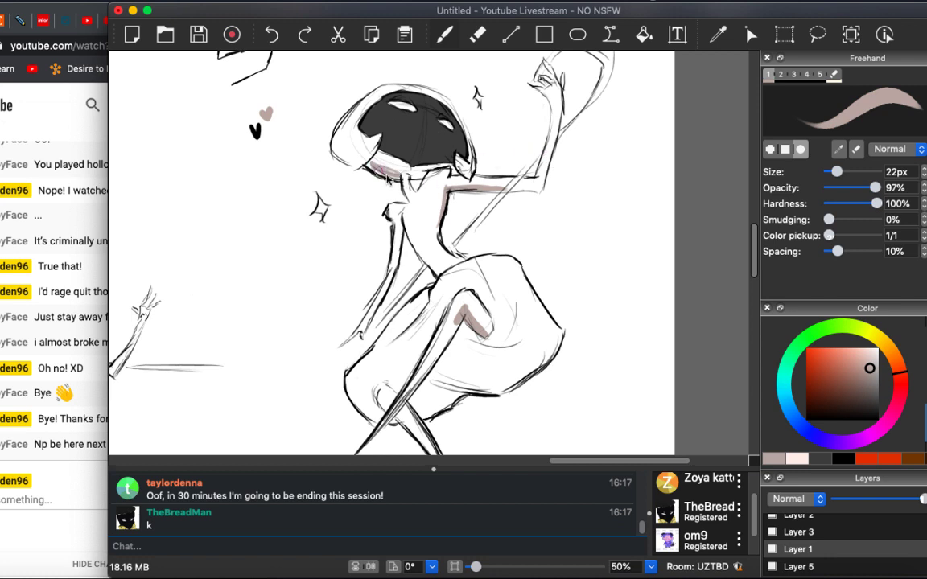
mouse_move(393, 179)
left_mouse_down()
mouse_move(384, 155)
mouse_move(373, 159)
mouse_move(412, 173)
mouse_move(436, 169)
mouse_move(348, 165)
left_mouse_up()
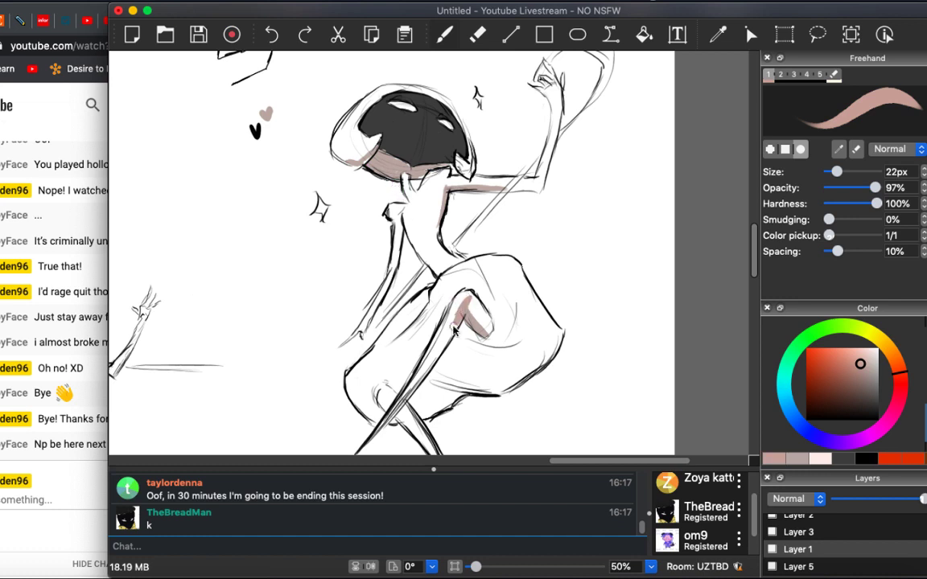
Shade along the front leg and the fold behind the bent knee with a warmer dusty pink.
mouse_move(461, 323)
left_mouse_down()
mouse_move(418, 380)
mouse_move(452, 364)
mouse_move(483, 376)
mouse_move(531, 364)
left_mouse_up()
key("cmd+z")
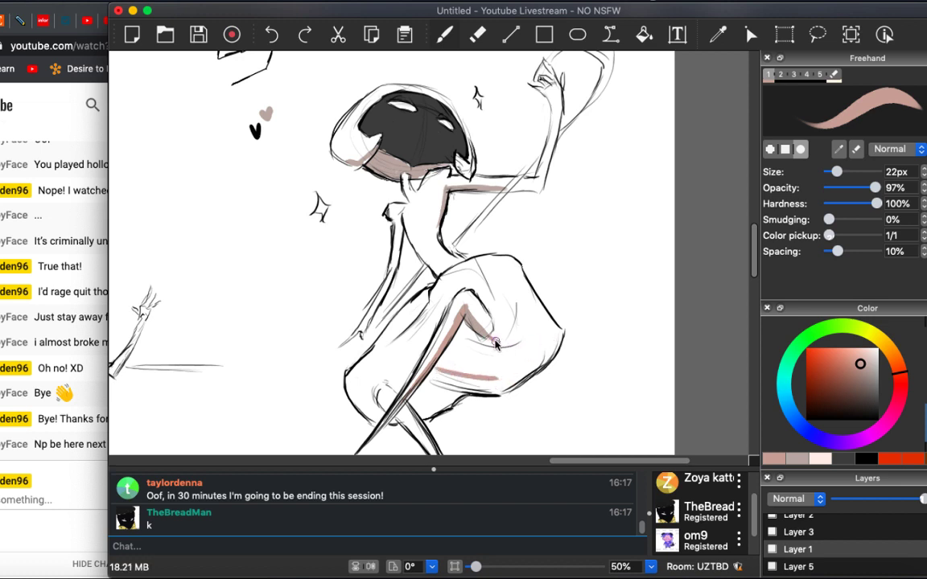
left_click(485, 330)
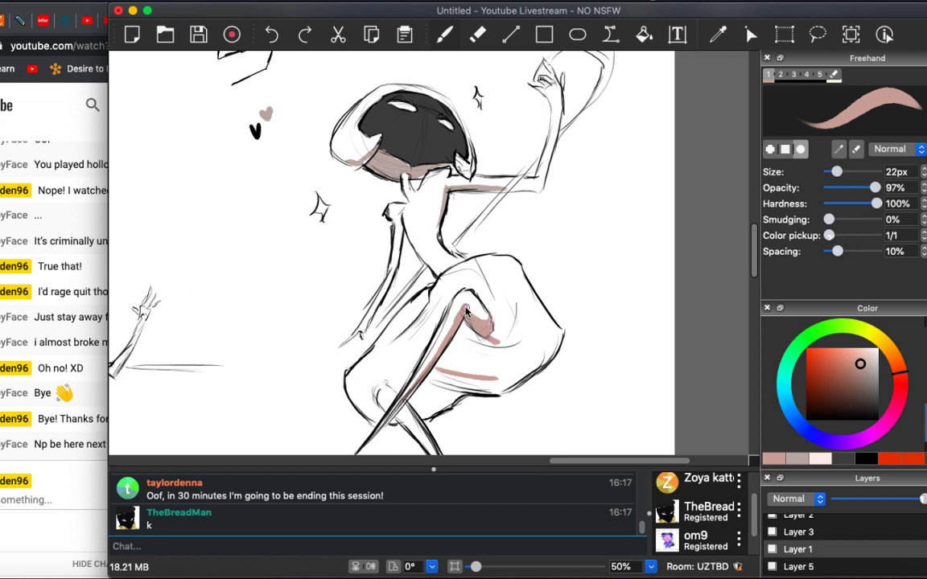
Fill the rear and underside of the figure's rounded lower body with dusty pink shading.
mouse_move(490, 337)
left_mouse_down()
mouse_move(517, 329)
mouse_move(496, 341)
mouse_move(515, 306)
mouse_move(501, 344)
mouse_move(493, 331)
mouse_move(505, 330)
mouse_move(475, 335)
mouse_move(495, 345)
mouse_move(468, 338)
mouse_move(512, 345)
mouse_move(501, 346)
mouse_move(520, 340)
mouse_move(537, 313)
mouse_move(556, 324)
mouse_move(539, 336)
mouse_move(550, 340)
mouse_move(541, 360)
mouse_move(554, 351)
mouse_move(539, 325)
left_mouse_up()
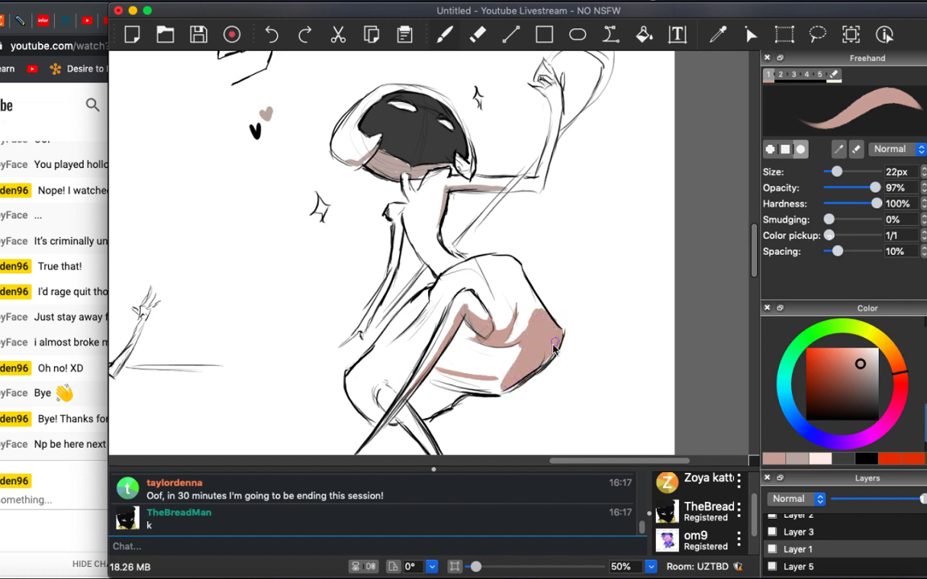
mouse_move(465, 304)
left_mouse_down()
mouse_move(525, 346)
mouse_move(442, 370)
mouse_move(494, 388)
mouse_move(445, 387)
left_mouse_up()
scroll(461, 328, "down", 3)
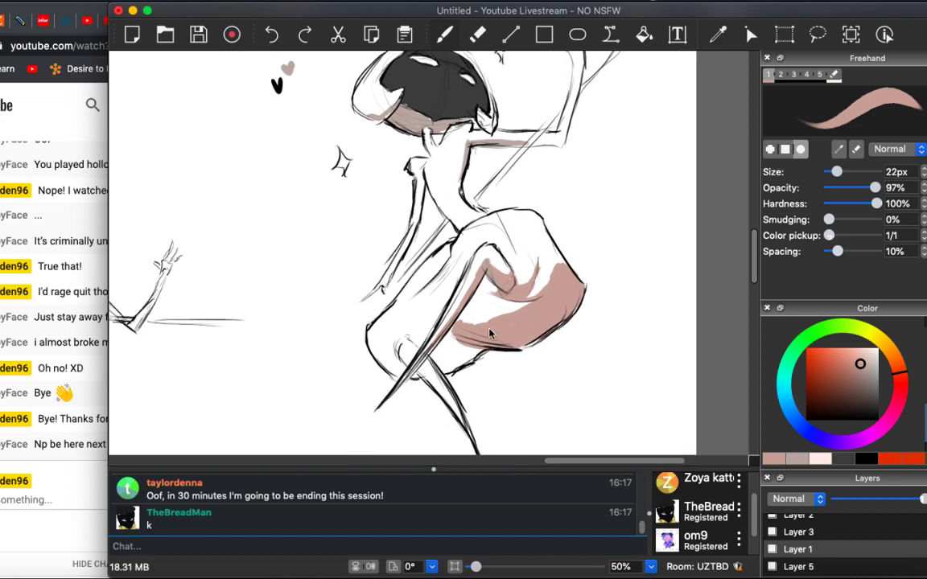
Erase part of the shading on the lower body's underside and repaint its edge with the freehand brush.
key("e")
mouse_move(469, 324)
left_mouse_down()
mouse_move(502, 308)
mouse_move(454, 331)
mouse_move(511, 307)
mouse_move(455, 333)
mouse_move(478, 341)
left_mouse_up()
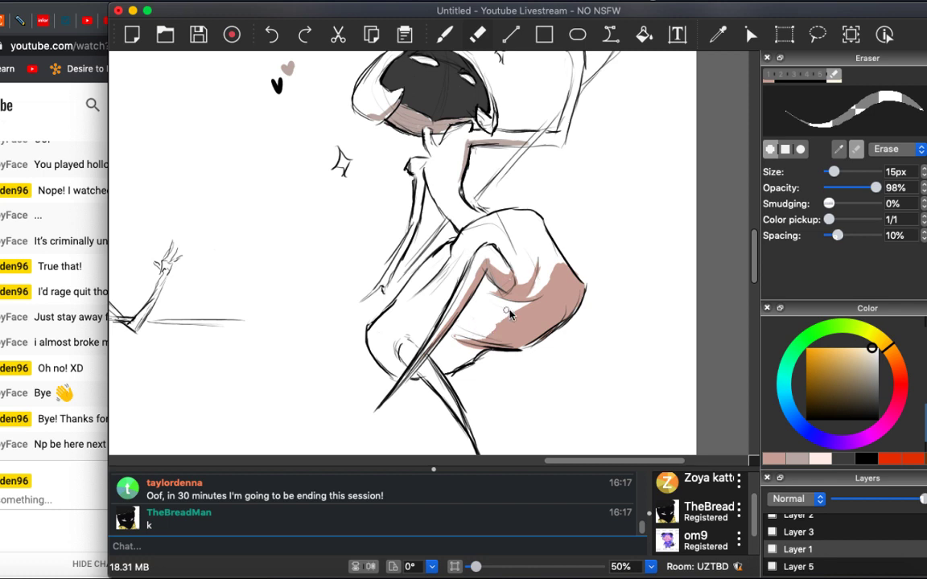
key("b")
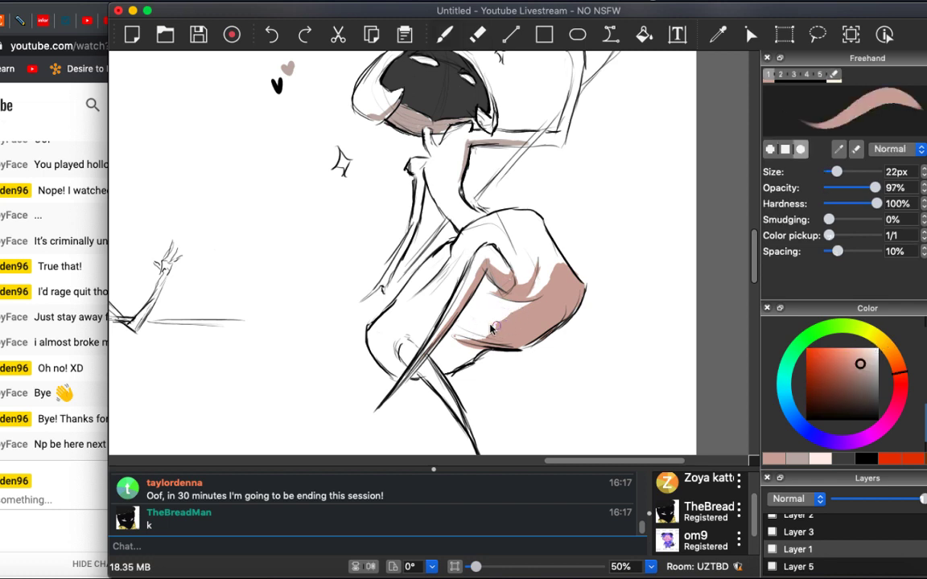
mouse_move(481, 333)
left_mouse_down()
mouse_move(511, 326)
mouse_move(483, 344)
left_mouse_up()
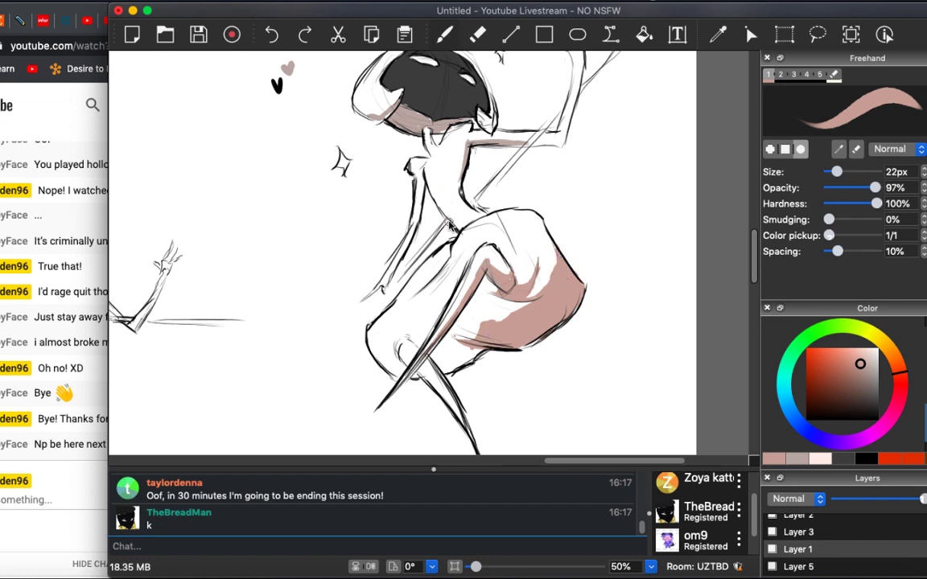
Extend the dusty pink shading along the torso and under the face, and over the crossed legs and lower body.
left_click_drag(462, 176, 470, 145)
mouse_move(405, 113)
left_mouse_down()
mouse_move(438, 128)
mouse_move(410, 114)
mouse_move(494, 125)
left_mouse_up()
scroll(422, 345, "down", 3)
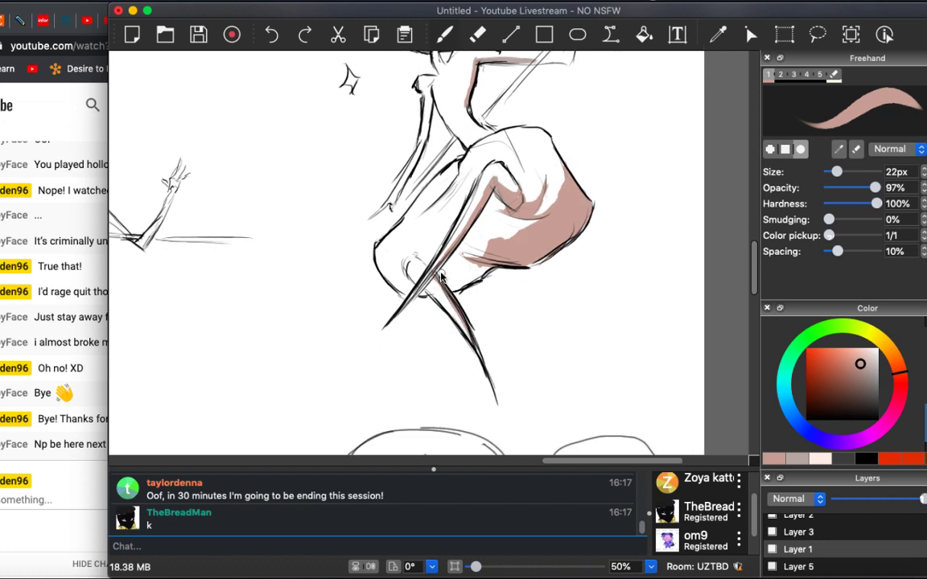
mouse_move(434, 277)
left_mouse_down()
mouse_move(489, 268)
mouse_move(446, 284)
mouse_move(468, 278)
mouse_move(397, 283)
mouse_move(405, 295)
left_mouse_up()
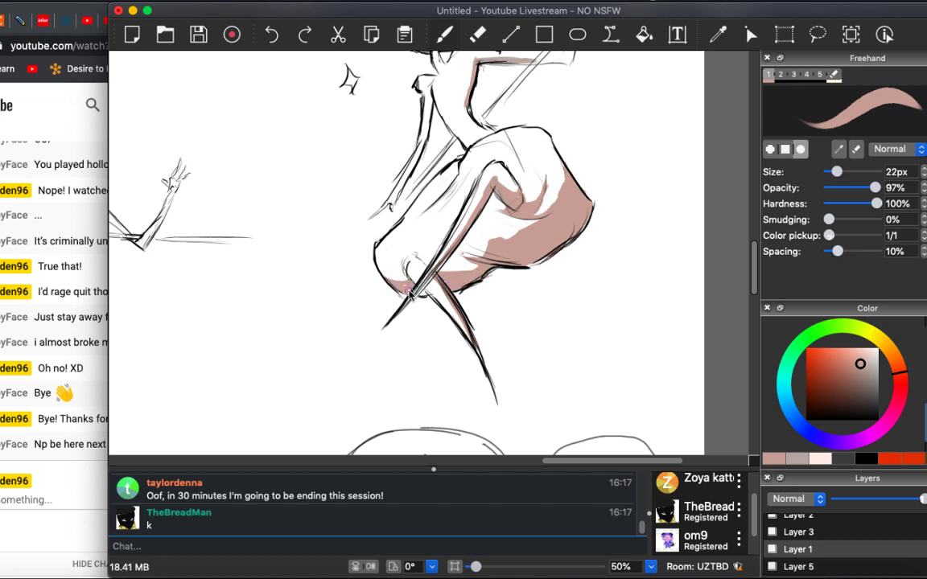
scroll(442, 256, "up", 3)
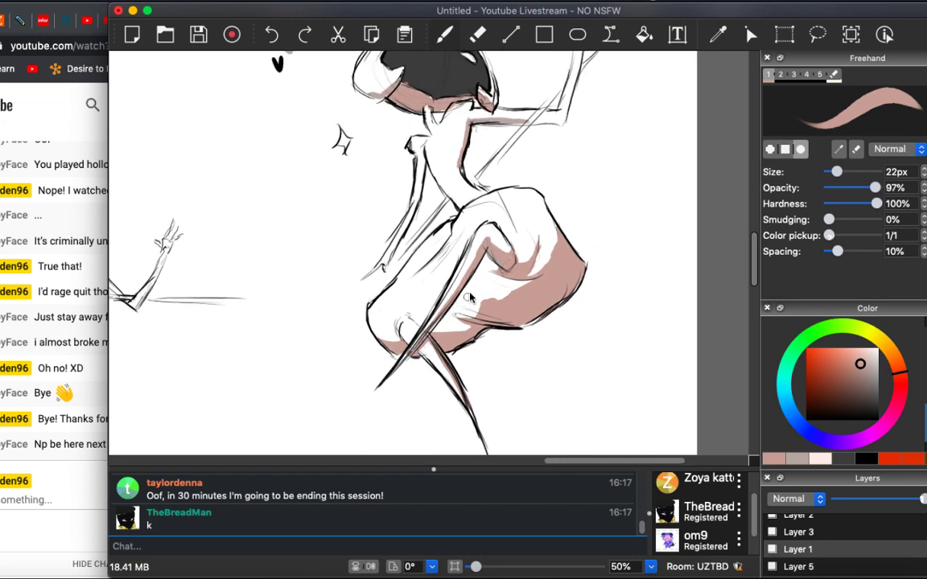
mouse_move(500, 270)
left_mouse_down()
mouse_move(475, 289)
mouse_move(483, 285)
mouse_move(471, 313)
mouse_move(486, 276)
left_mouse_up()
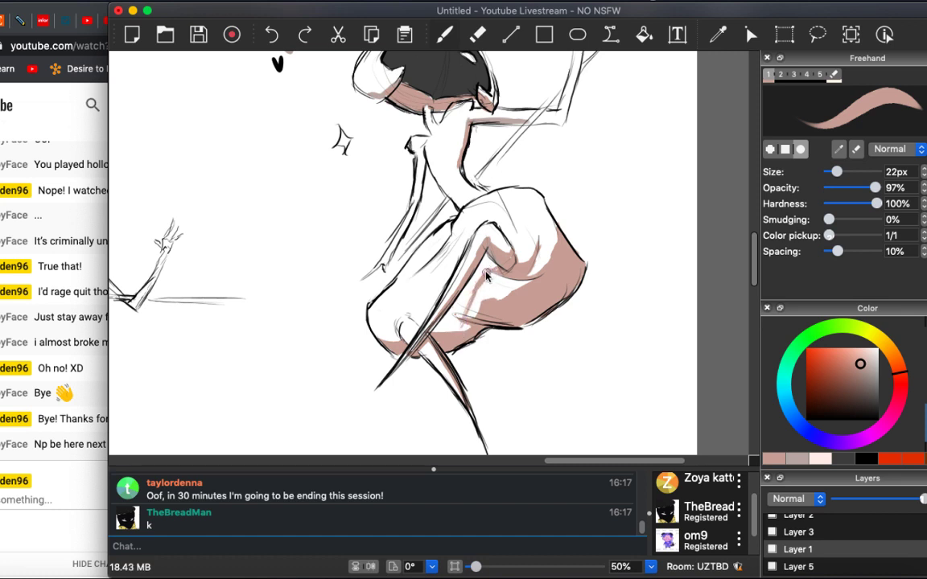
Shade the waist, both arms and the lower rim of the figure's hood in dusty pink.
scroll(460, 295, "up", 5)
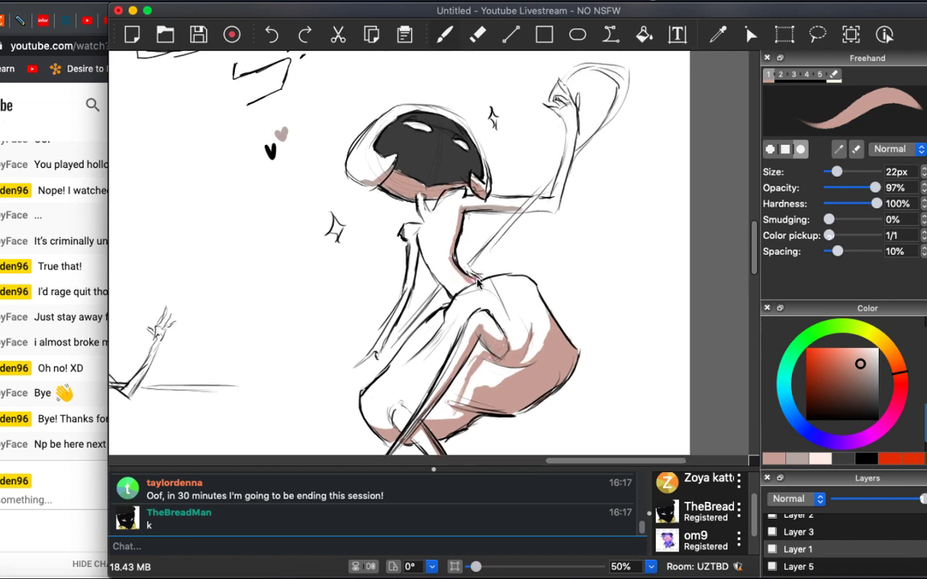
mouse_move(547, 185)
left_mouse_down()
mouse_move(461, 212)
mouse_move(557, 205)
mouse_move(516, 208)
mouse_move(559, 207)
left_mouse_up()
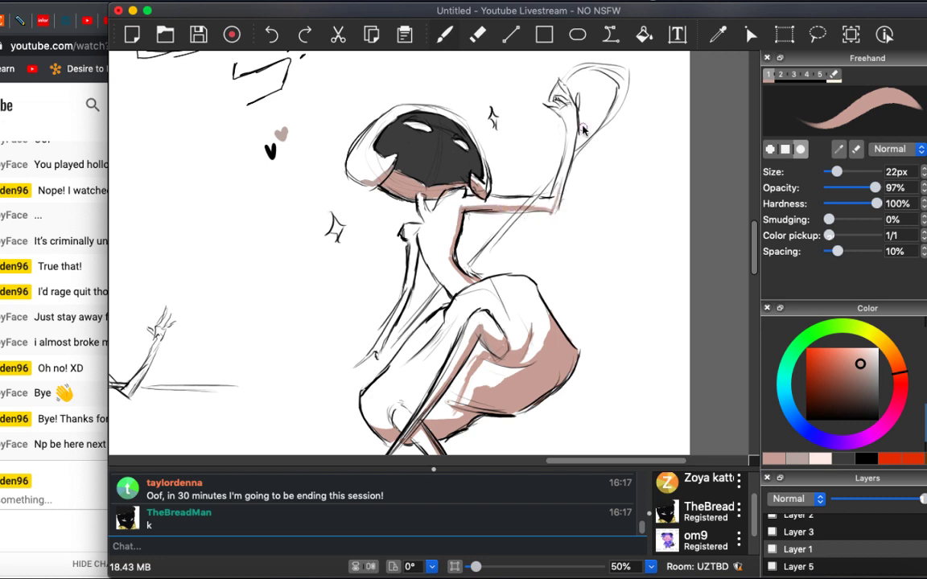
mouse_move(573, 142)
left_mouse_down()
mouse_move(553, 211)
mouse_move(580, 137)
left_mouse_up()
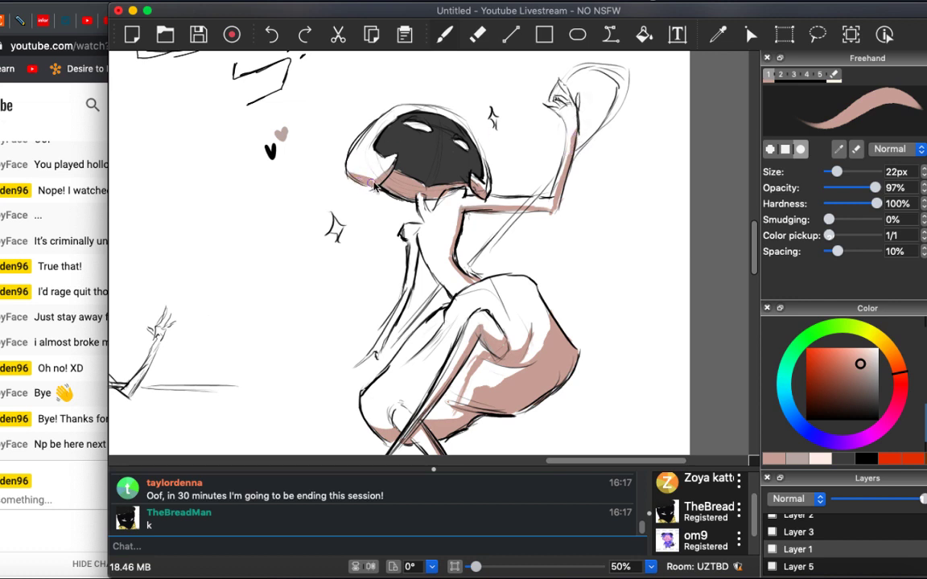
left_click_drag(382, 178, 396, 165)
scroll(428, 261, "down", 5)
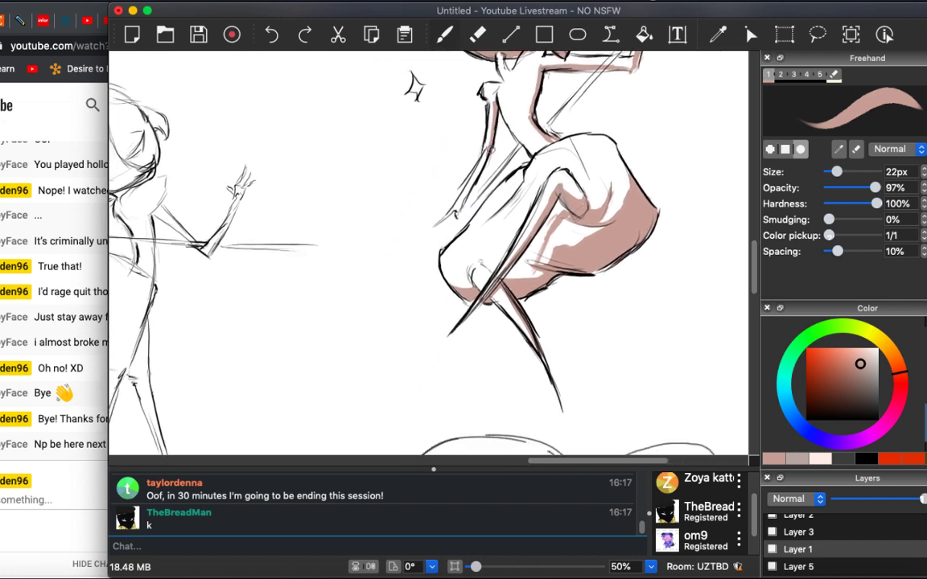
left_click_drag(482, 169, 458, 214)
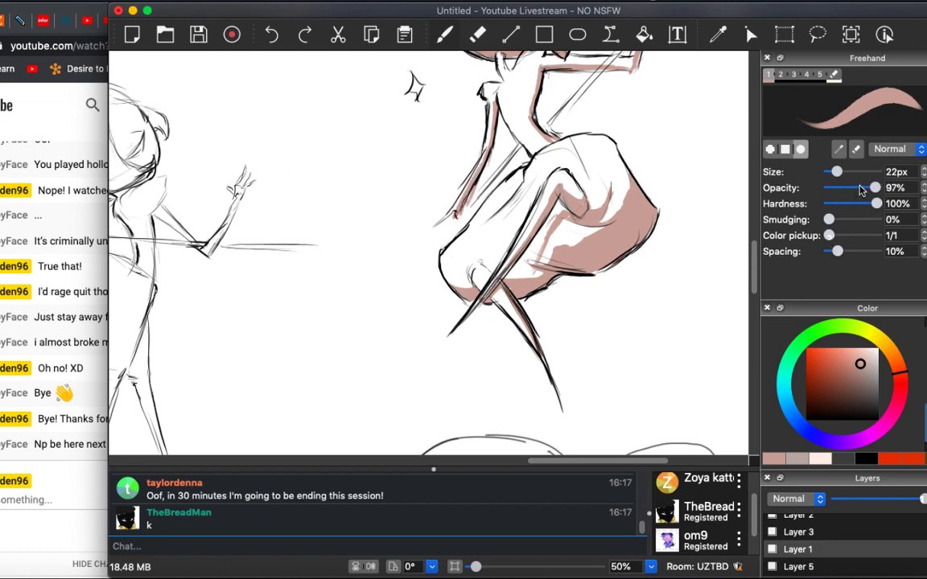
Set the brush to 37 px with 46% hardness and paint soft shading beside the front leg on the lower body.
mouse_move(876, 204)
left_mouse_down()
mouse_move(850, 204)
mouse_move(842, 172)
left_mouse_up()
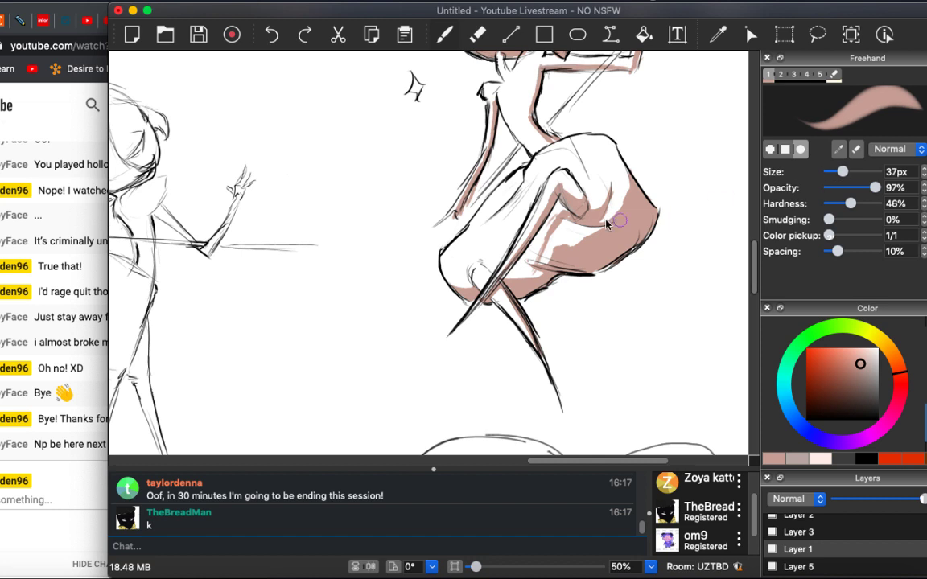
left_click_drag(533, 259, 561, 252)
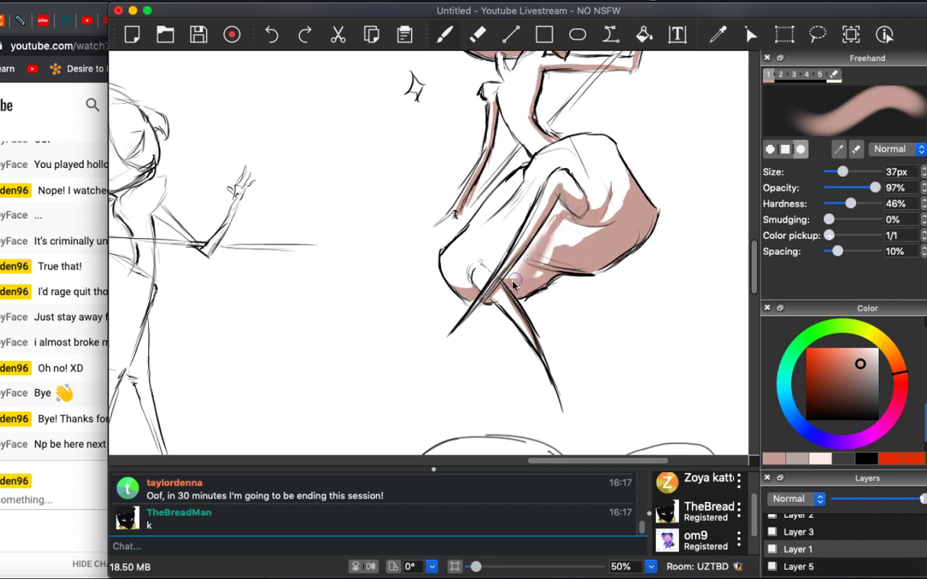
scroll(458, 173, "down", 2)
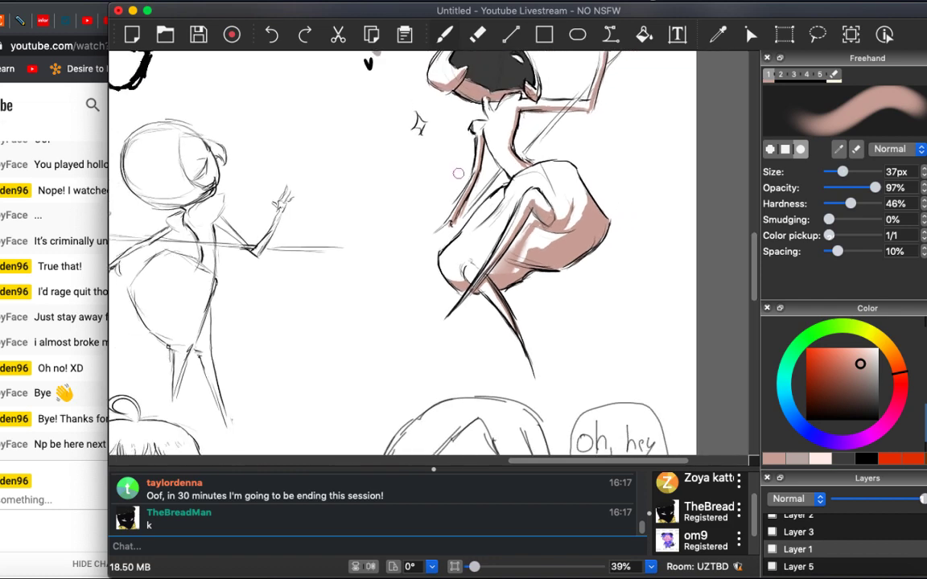
scroll(458, 173, "up", 3)
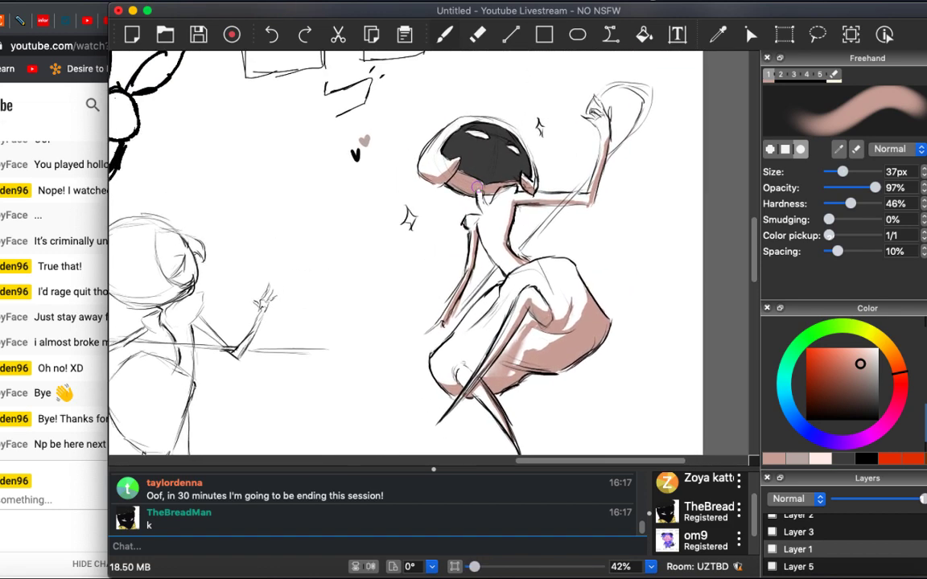
scroll(476, 187, "down", 2)
scroll(476, 187, "up", 3)
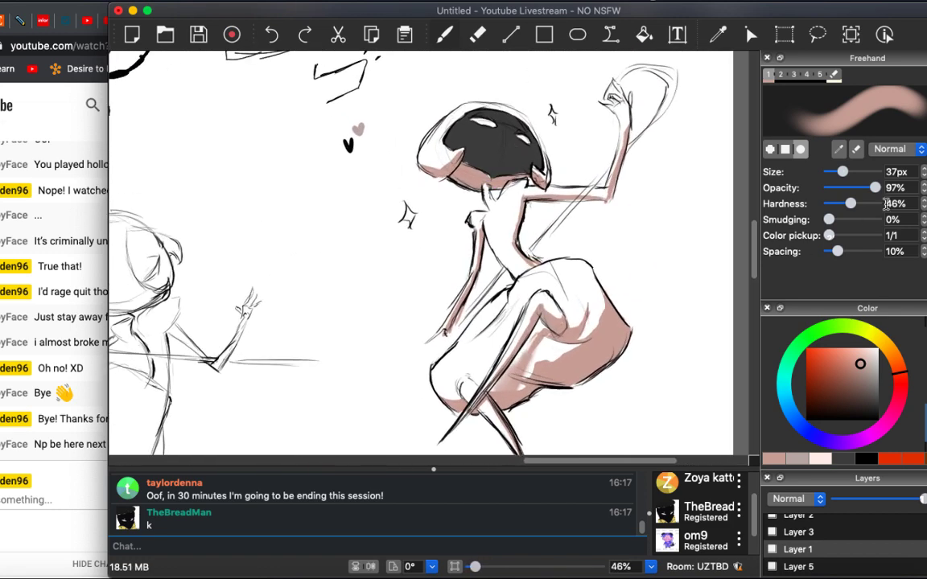
Set the brush to 98 px and 32% opacity, and add faint soft shading to the chest and upper lower body.
mouse_move(849, 173)
left_mouse_down()
mouse_move(871, 172)
mouse_move(843, 202)
left_mouse_up()
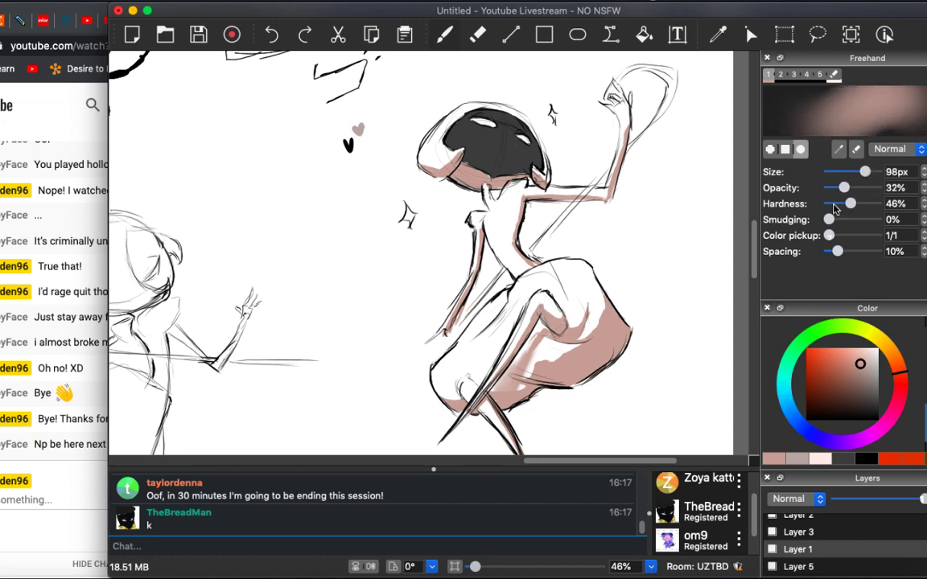
mouse_move(483, 397)
left_mouse_down()
mouse_move(470, 362)
mouse_move(459, 365)
mouse_move(596, 311)
mouse_move(608, 274)
mouse_move(515, 208)
mouse_move(543, 162)
mouse_move(566, 253)
mouse_move(612, 317)
mouse_move(606, 362)
mouse_move(600, 312)
mouse_move(581, 278)
mouse_move(587, 364)
mouse_move(606, 310)
mouse_move(593, 263)
left_mouse_up()
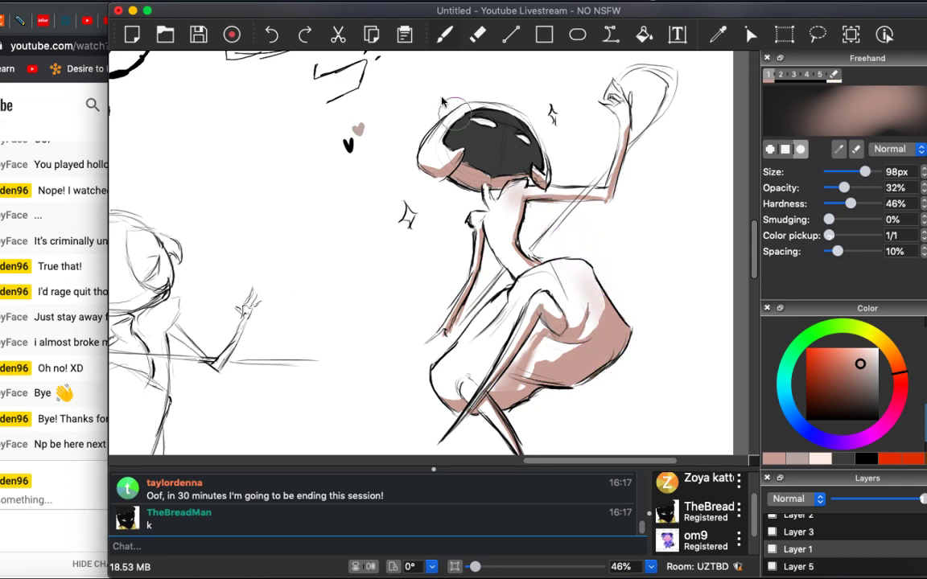
scroll(418, 117, "down", 5)
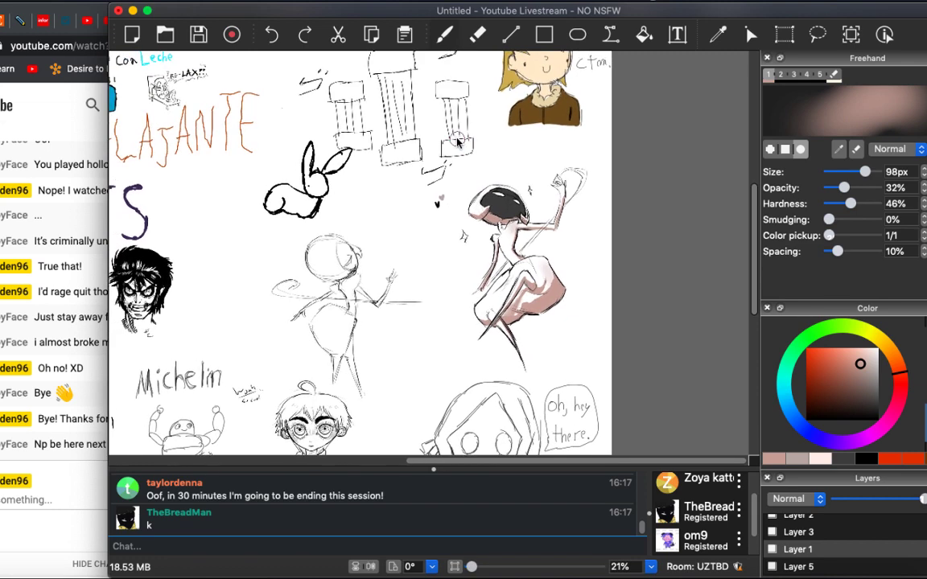
scroll(455, 143, "up", 5)
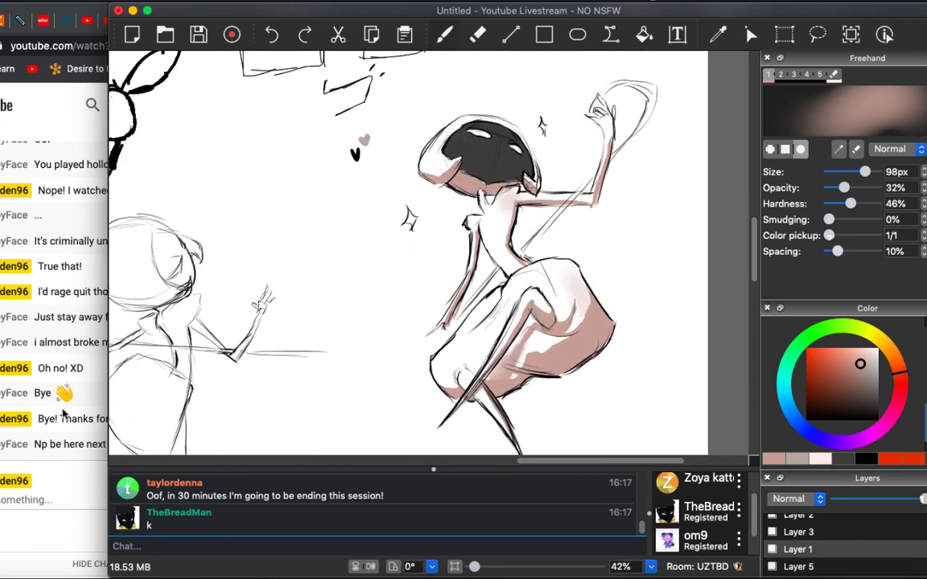
left_click(16, 1)
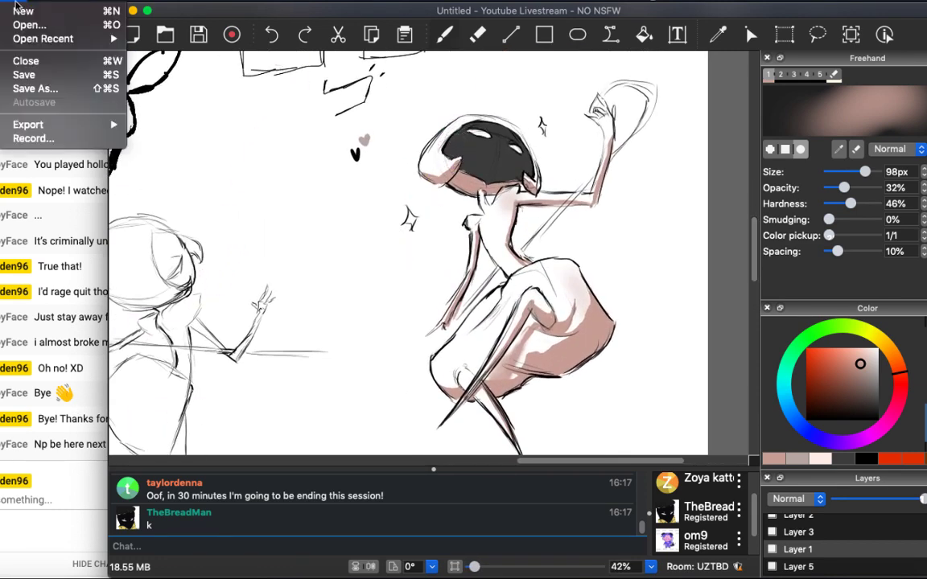
left_click(210, 14)
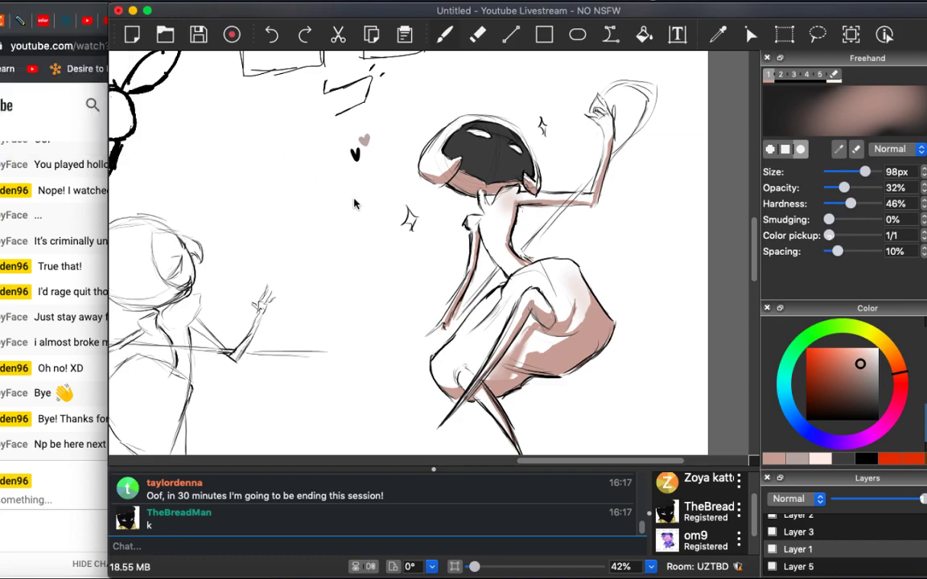
Look over the other participants' drawings along the upper part of the shared canvas, including the DIO sketches and the spiky-haired character.
scroll(499, 249, "down", 5)
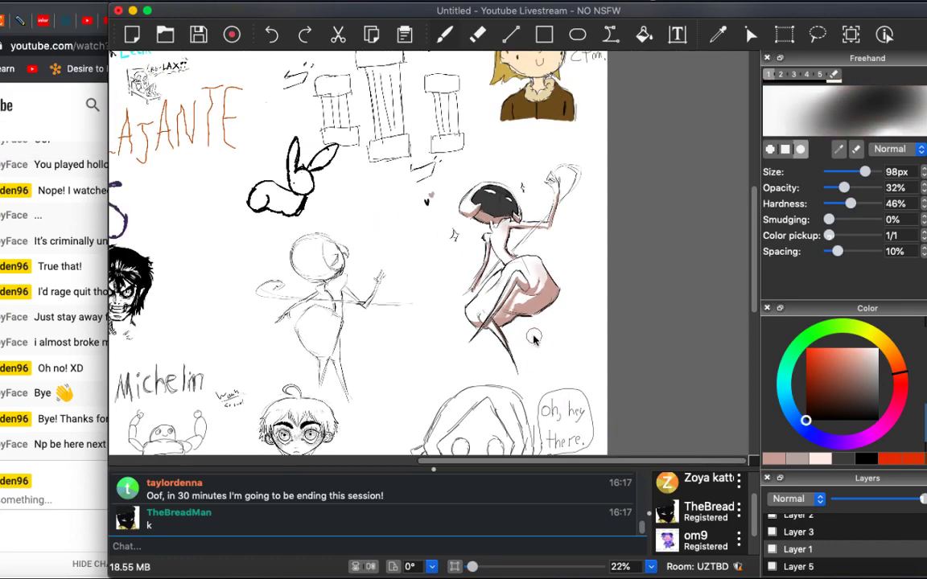
scroll(533, 339, "down", 3)
scroll(548, 334, "up", 5)
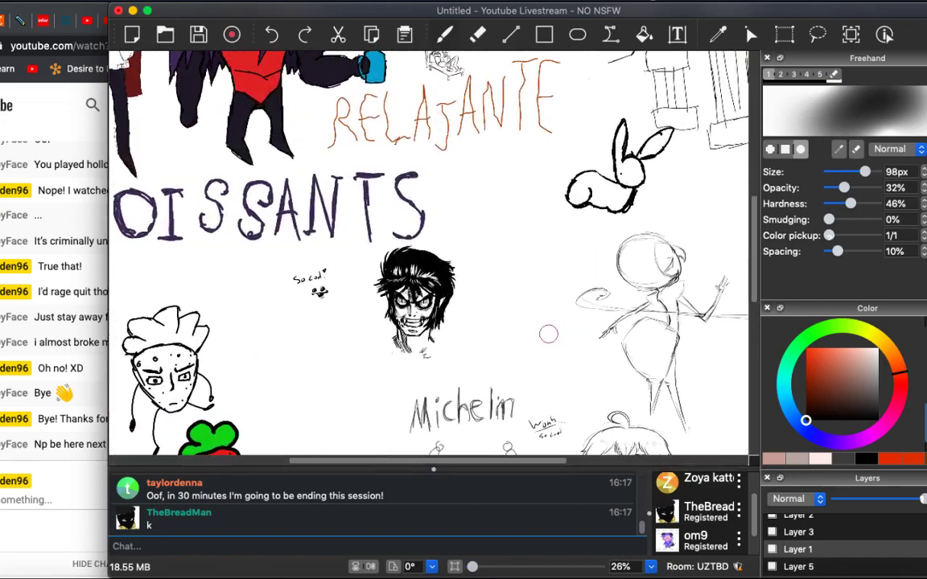
scroll(548, 334, "up", 10)
scroll(547, 336, "up", 2)
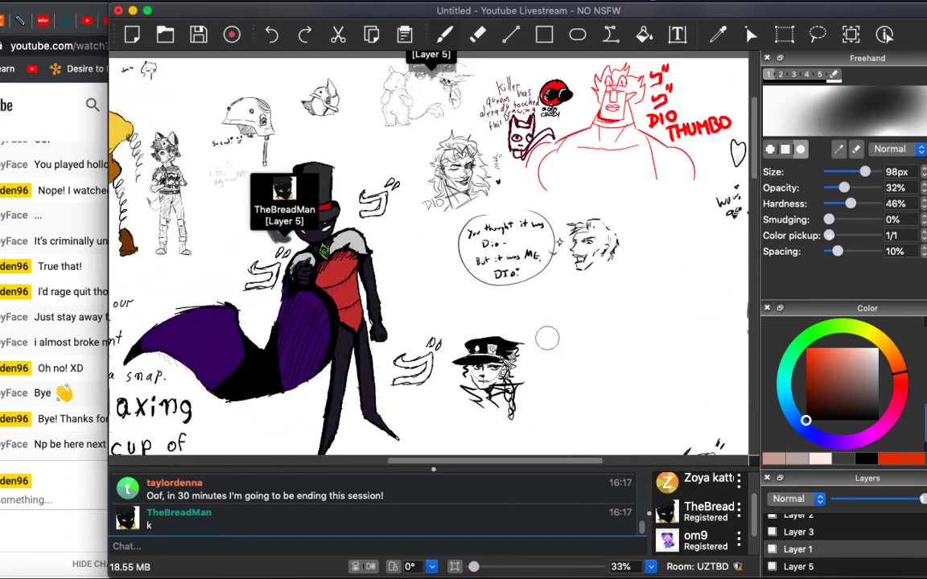
scroll(547, 338, "up", 6)
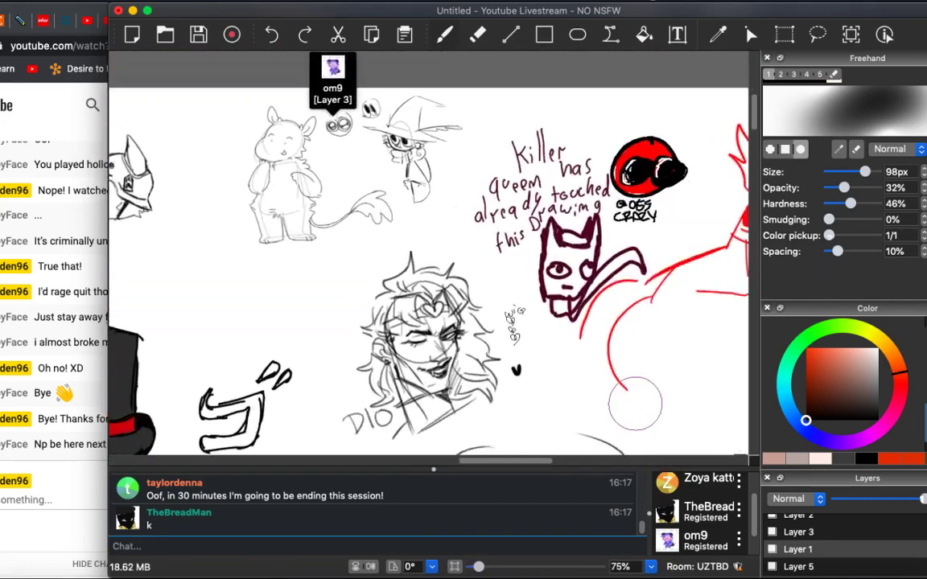
scroll(635, 403, "up", 2)
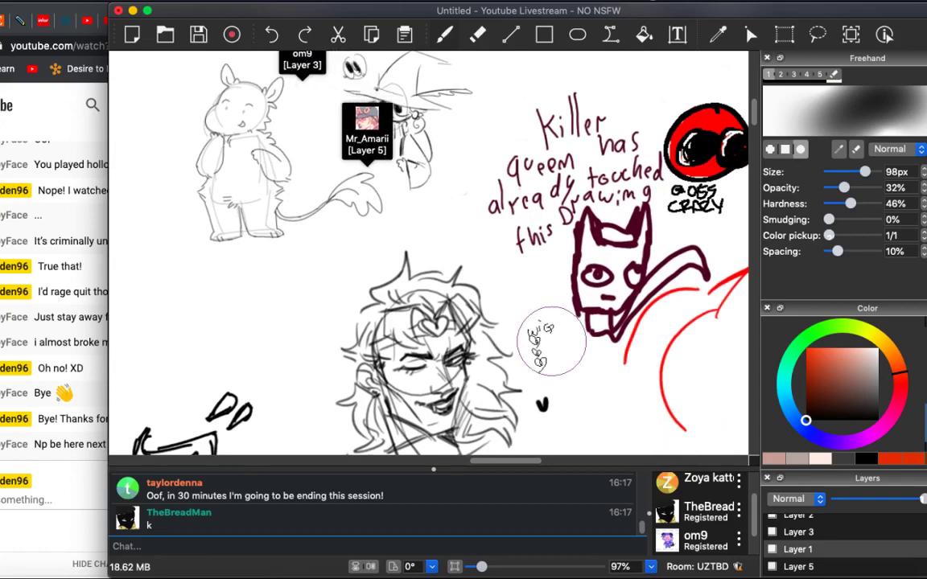
scroll(551, 341, "down", 2)
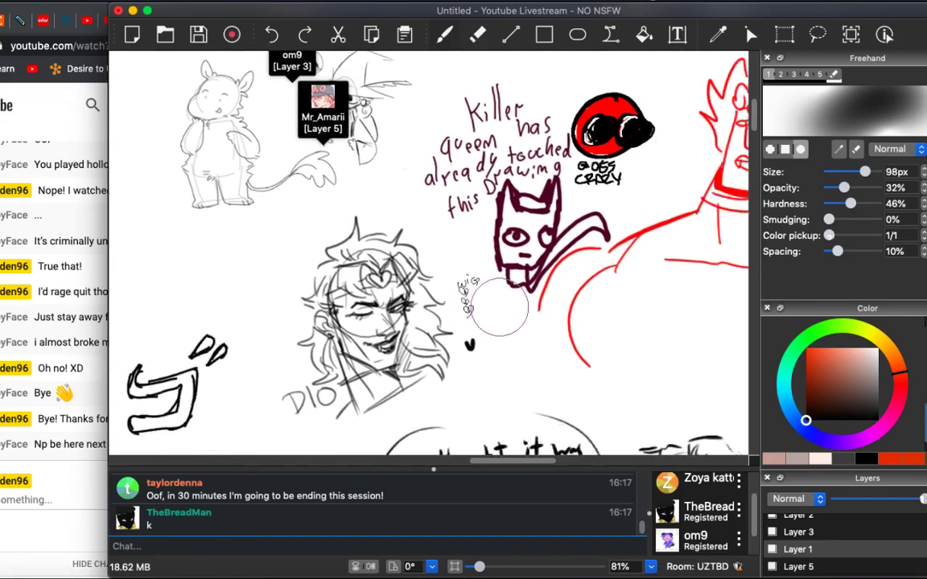
scroll(498, 308, "right", 20)
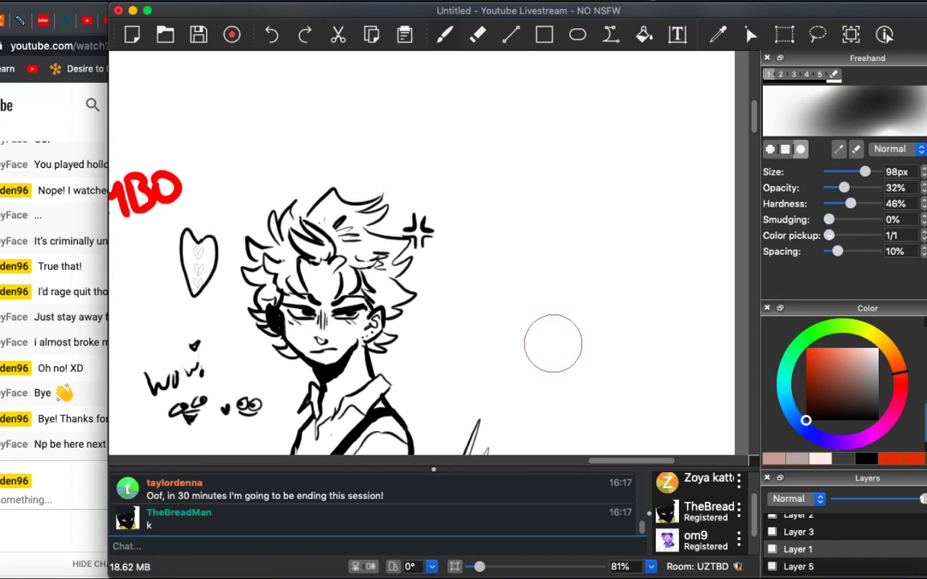
scroll(553, 343, "left", 3)
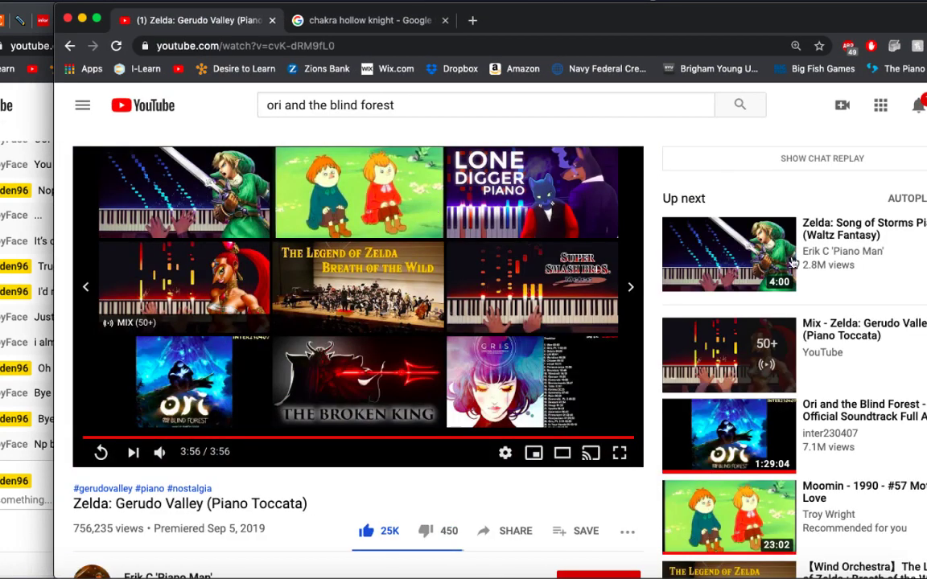
Play the "Gris - Original Soundtrack" video on YouTube from the suggestions and return to the shared canvas.
scroll(718, 466, "down", 6)
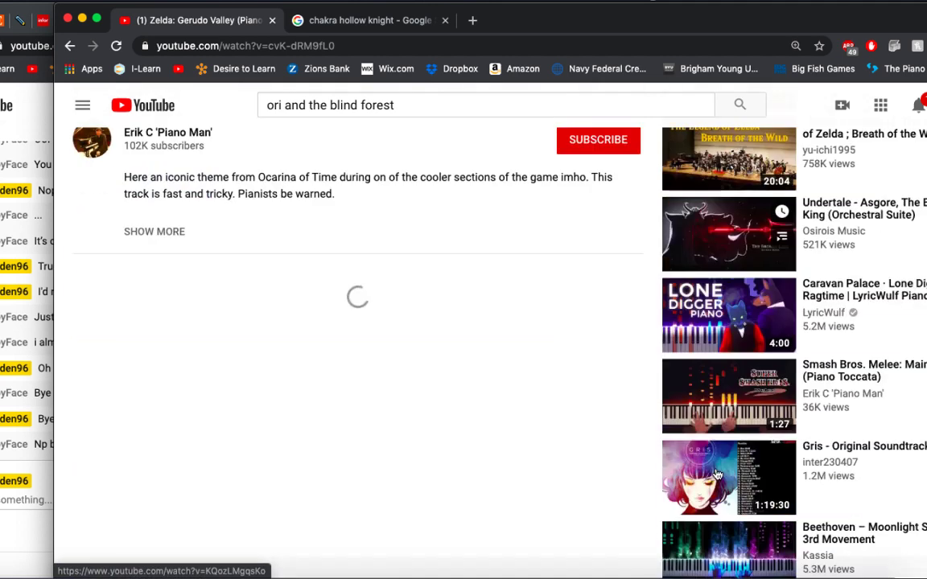
left_click(710, 485)
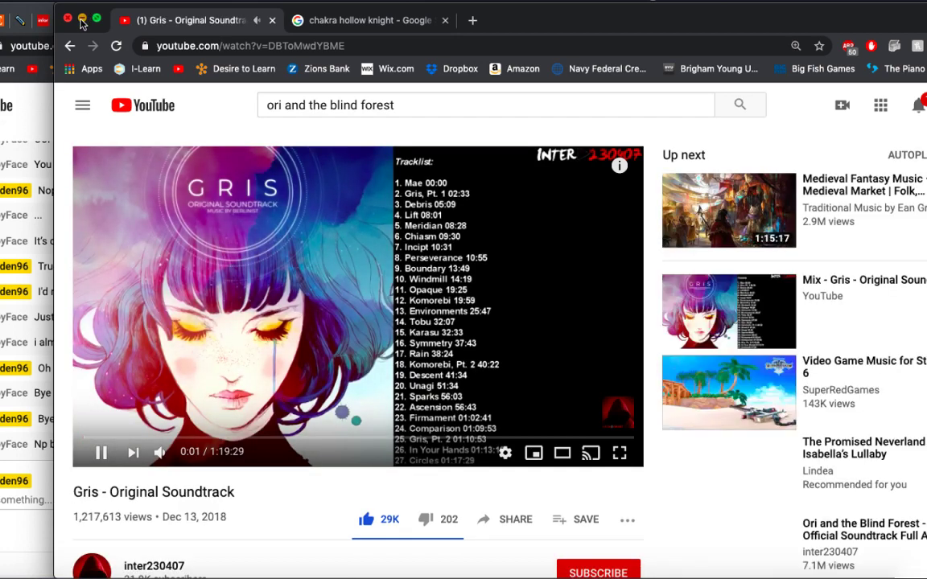
left_click(81, 20)
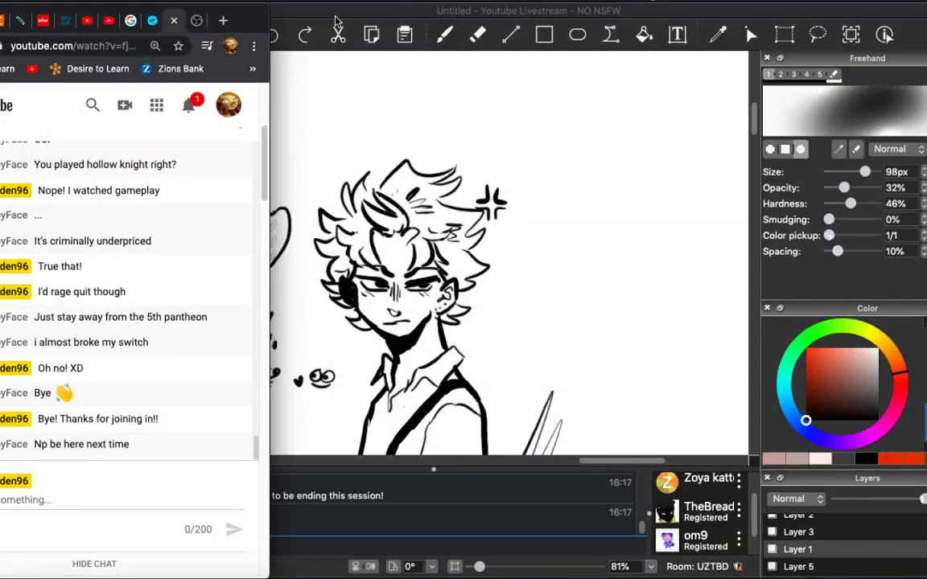
left_click(335, 20)
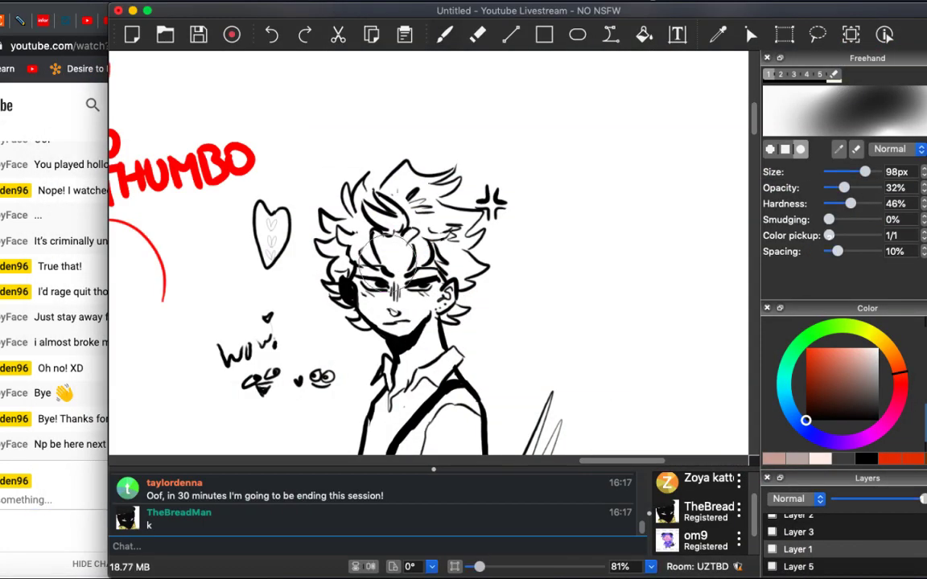
Examine the drawings across the rest of the shared canvas, from the top-hat figure to the horned characters and the "CROISSANTS" lettering.
scroll(389, 256, "down", 5)
scroll(389, 262, "left", 10)
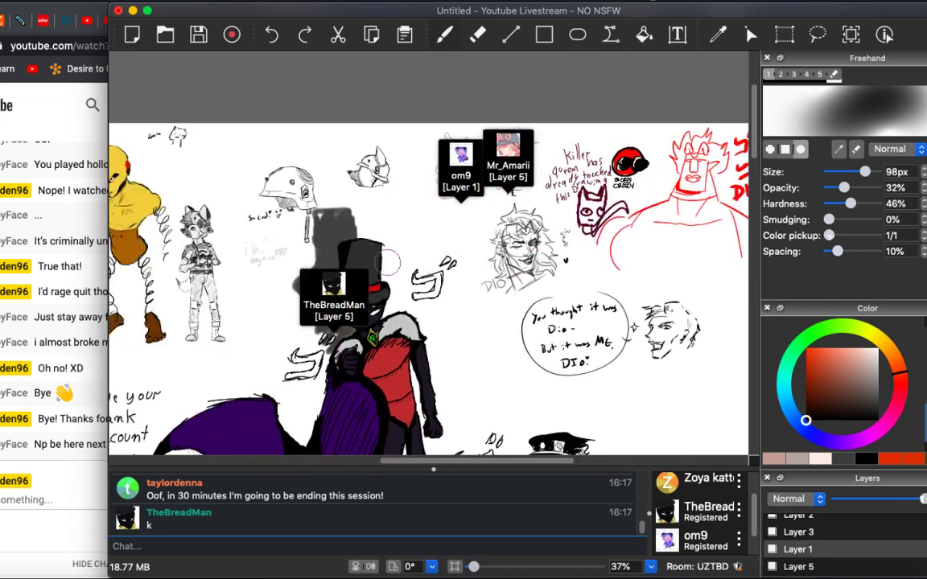
scroll(389, 263, "up", 2)
scroll(435, 253, "left", 10)
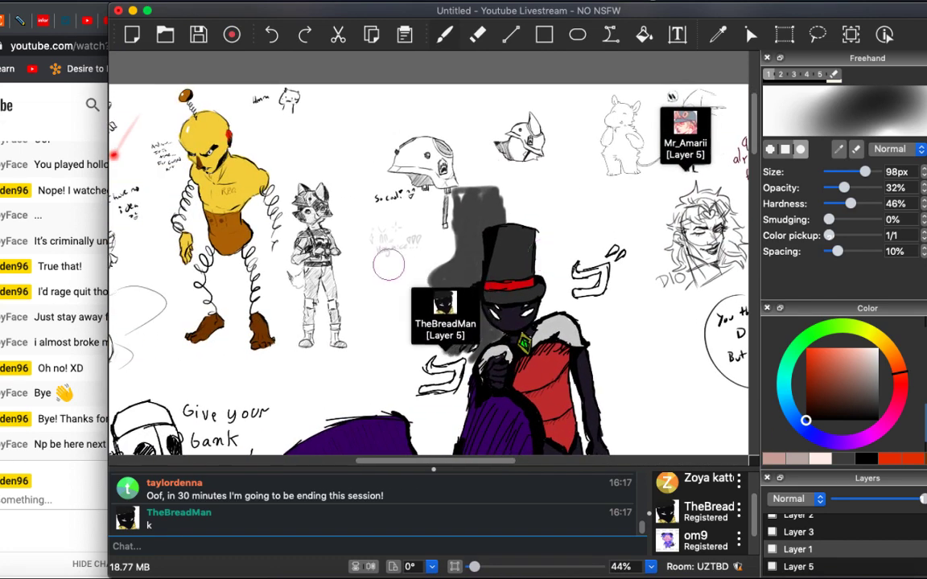
scroll(498, 242, "left", 10)
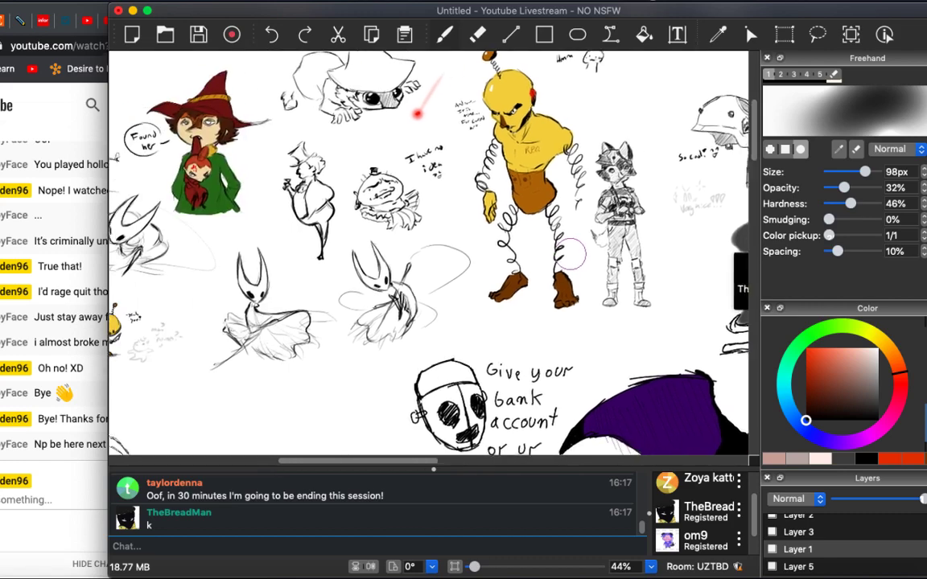
scroll(390, 262, "left", 5)
scroll(390, 261, "down", 10)
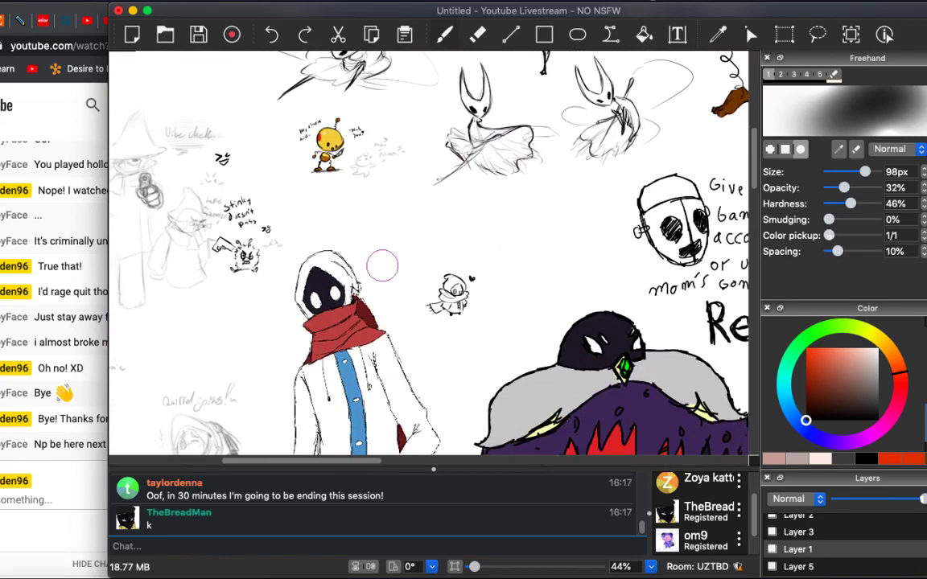
scroll(350, 283, "up", 3)
scroll(350, 283, "up", 3)
scroll(394, 262, "down", 5)
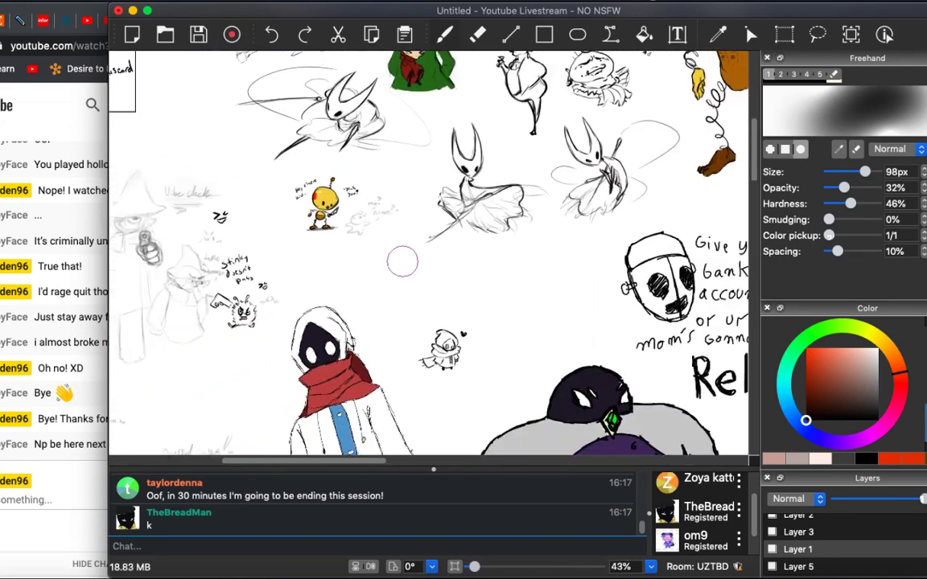
scroll(388, 267, "down", 5)
scroll(382, 264, "down", 5)
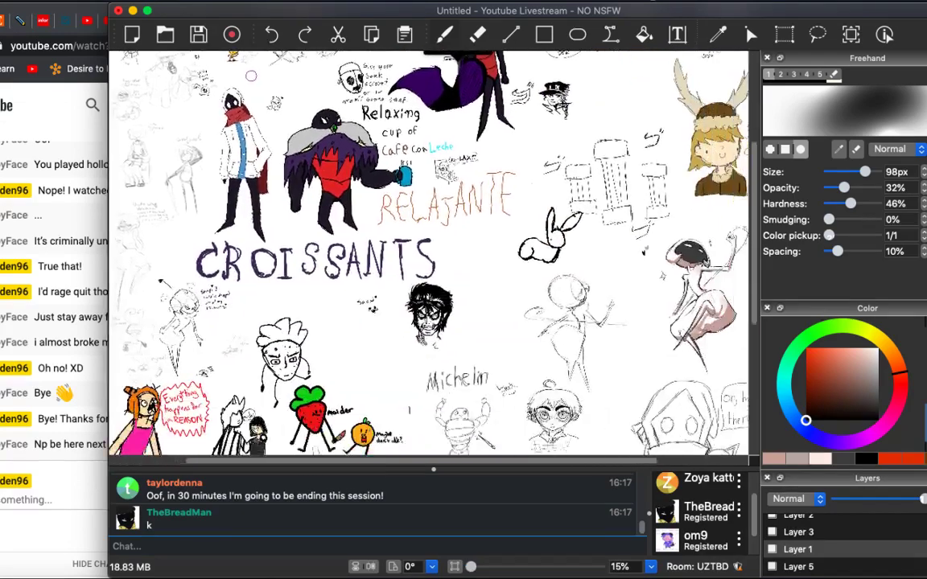
scroll(378, 262, "down", 6)
scroll(378, 261, "right", 2)
Sample the dark tone of the crouching figure's mask, darken it to near black, and softly shade the masked face at 98 px and 32% opacity.
scroll(378, 261, "up", 5)
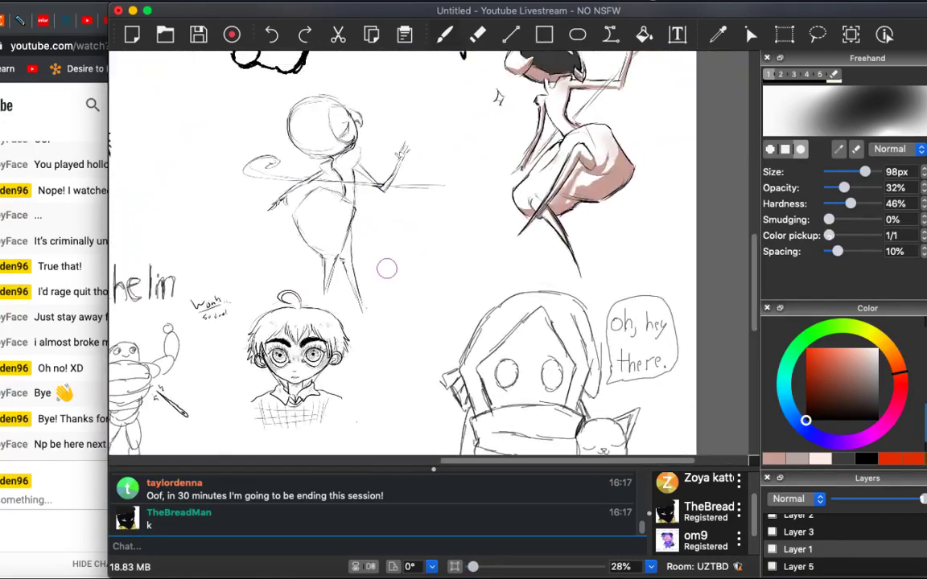
scroll(384, 269, "up", 3)
scroll(383, 268, "up", 3)
scroll(383, 268, "right", 2)
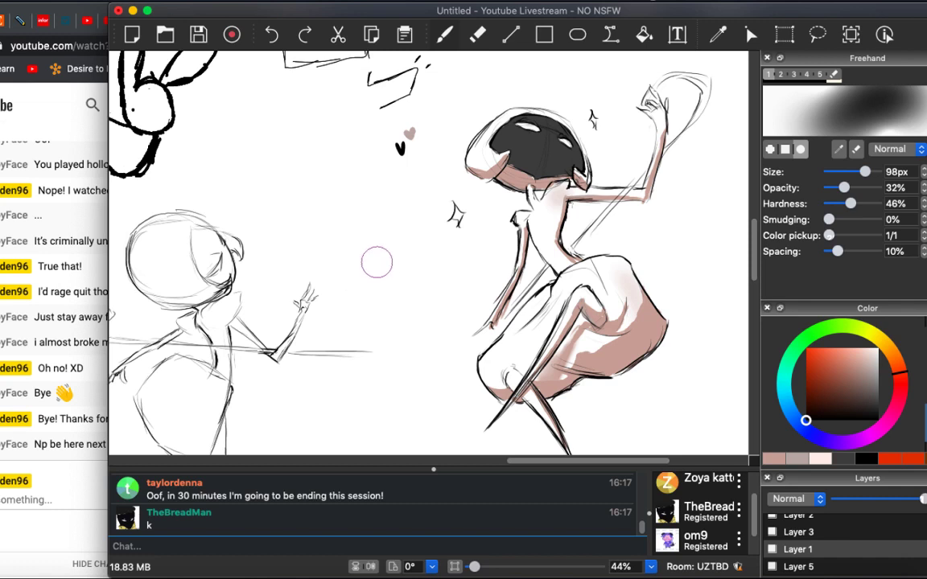
key("i")
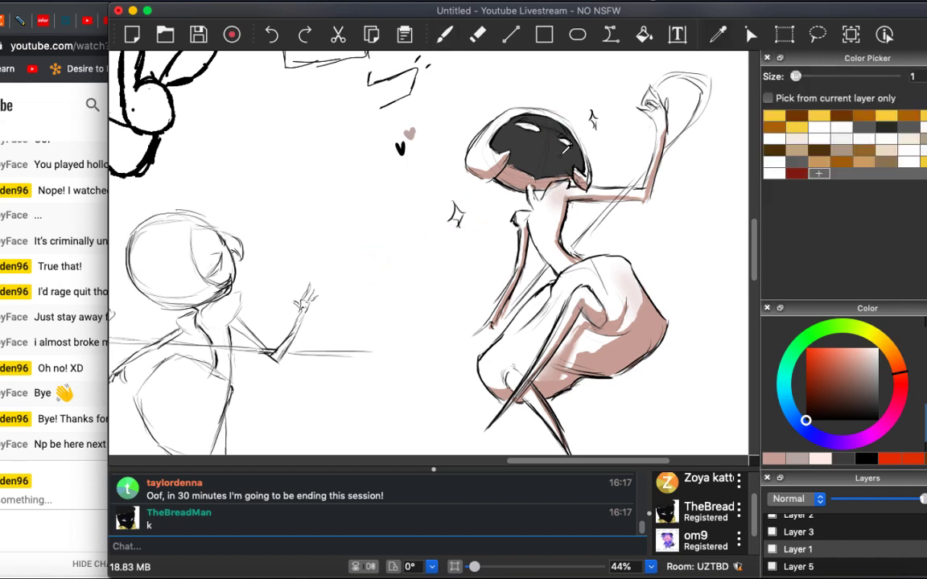
left_click(566, 146)
key("b")
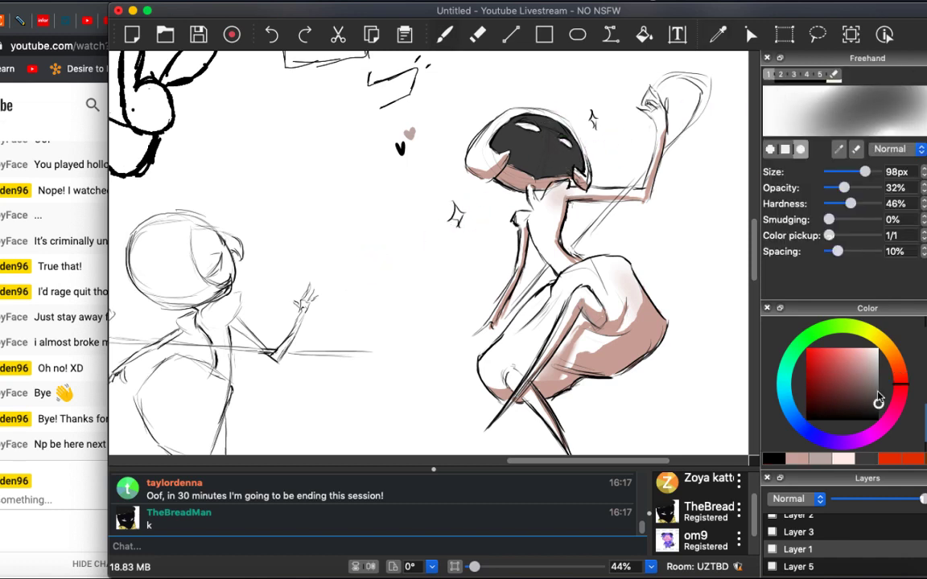
left_click_drag(881, 408, 878, 411)
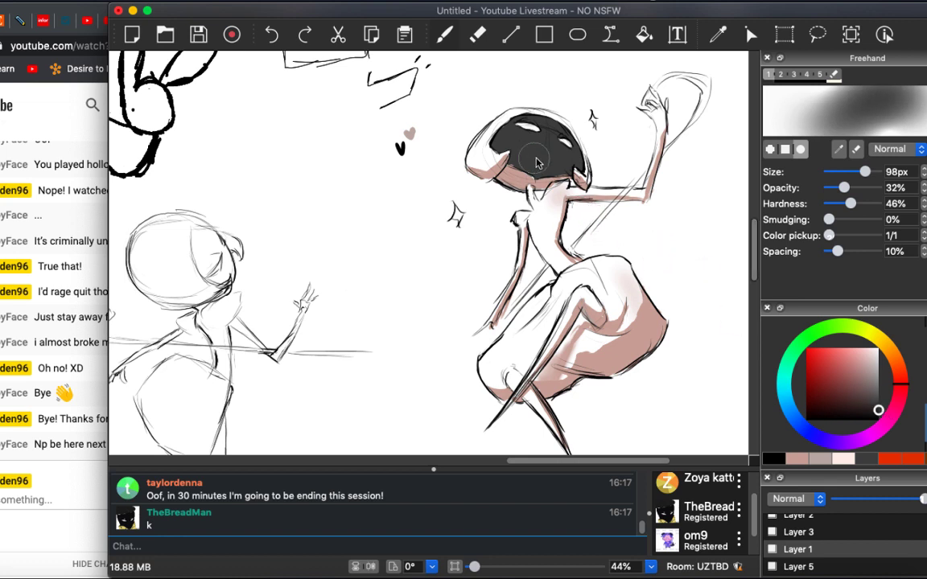
mouse_move(553, 167)
left_mouse_down()
mouse_move(506, 154)
mouse_move(494, 140)
mouse_move(553, 148)
mouse_move(503, 128)
mouse_move(493, 104)
left_mouse_up()
Set the brush to 5 px, 93% opacity and 100% hardness, and darken the small rounded curve beside the crossed legs on the lower body.
key("e")
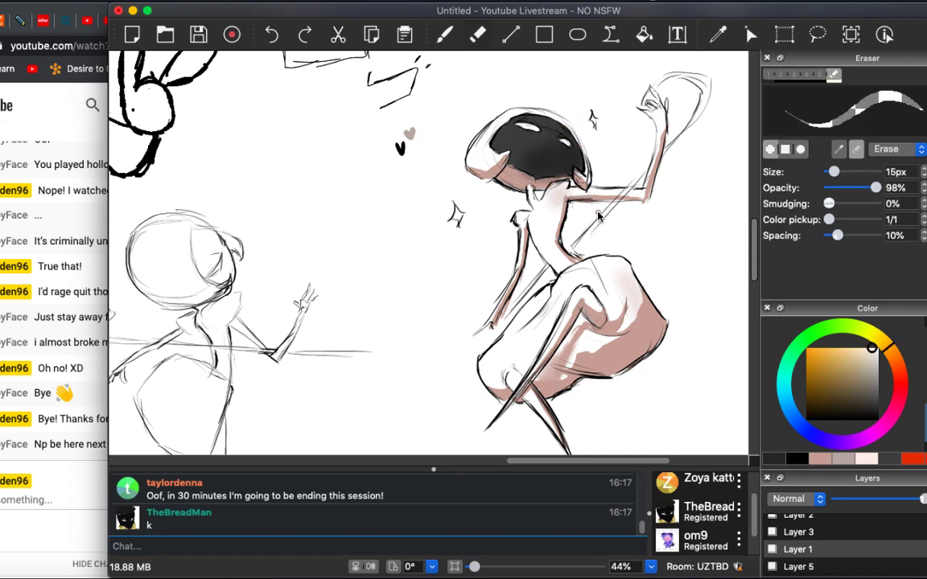
key("ctrl+minus")
key("ctrl+minus")
scroll(598, 213, "left", 5)
scroll(597, 214, "down", 2)
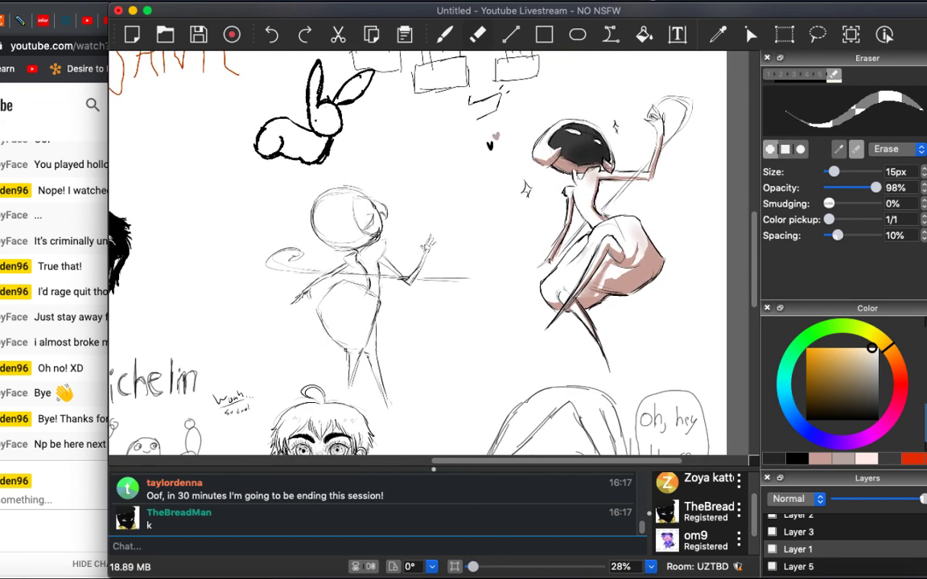
scroll(423, 245, "up", 5)
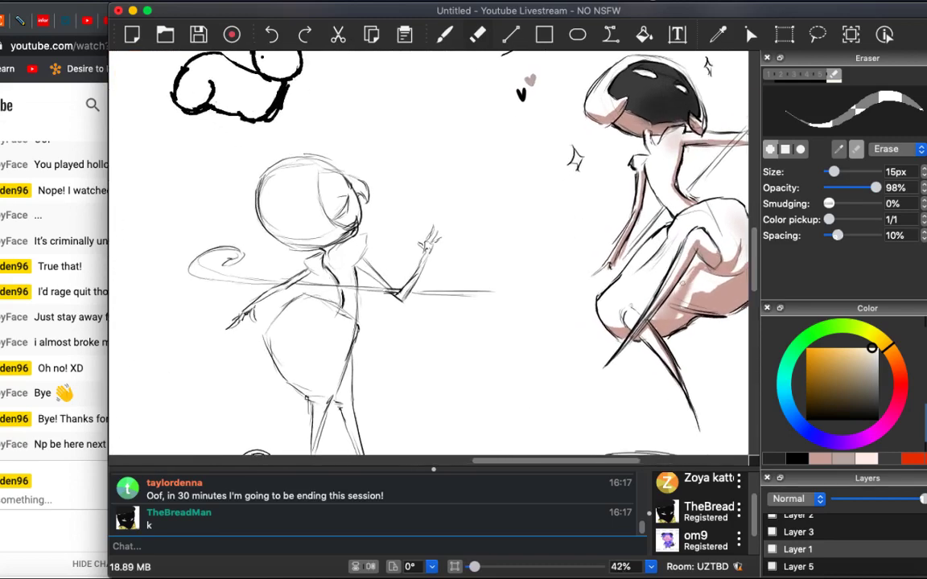
scroll(434, 250, "up", 1)
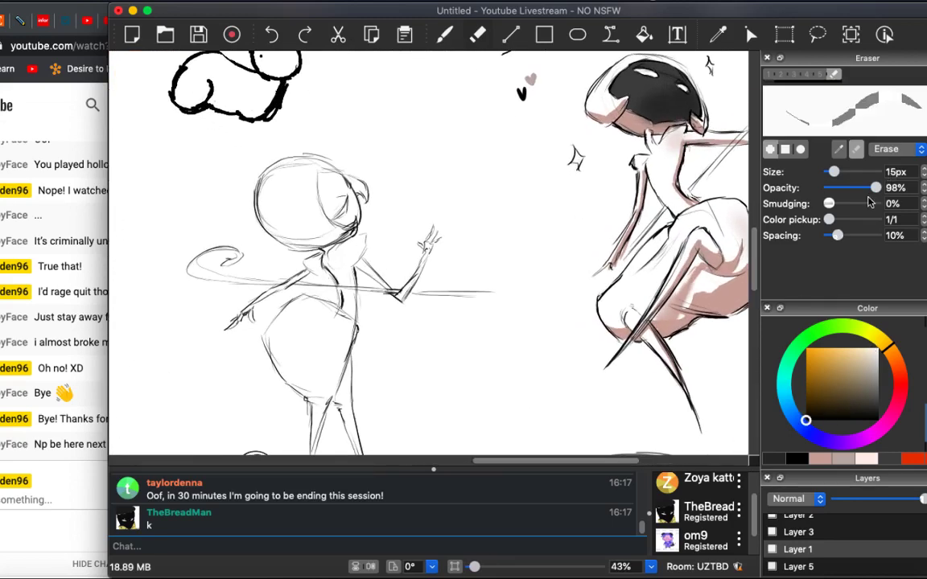
key("b")
mouse_move(855, 191)
left_mouse_down()
mouse_move(879, 203)
mouse_move(856, 174)
mouse_move(827, 174)
left_mouse_up()
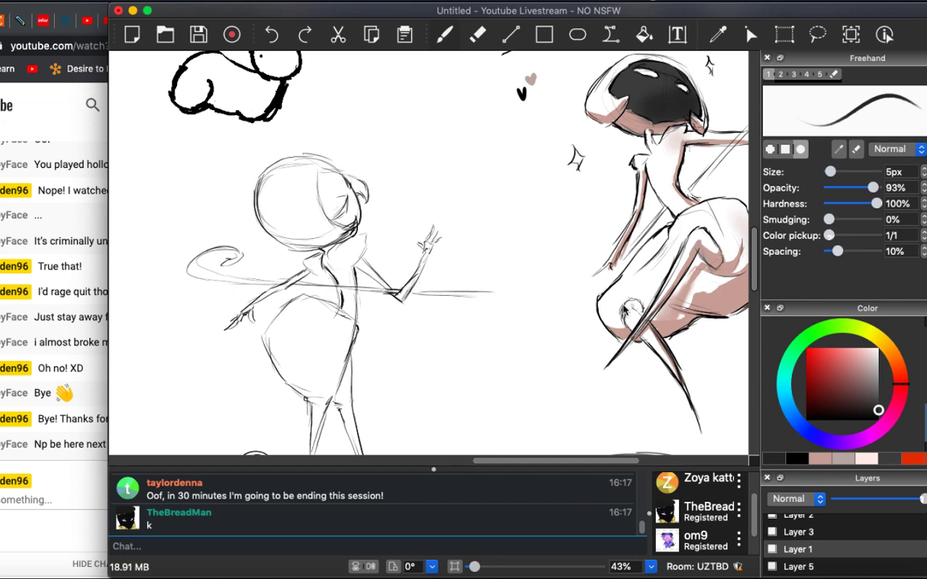
scroll(624, 336, "down", 3)
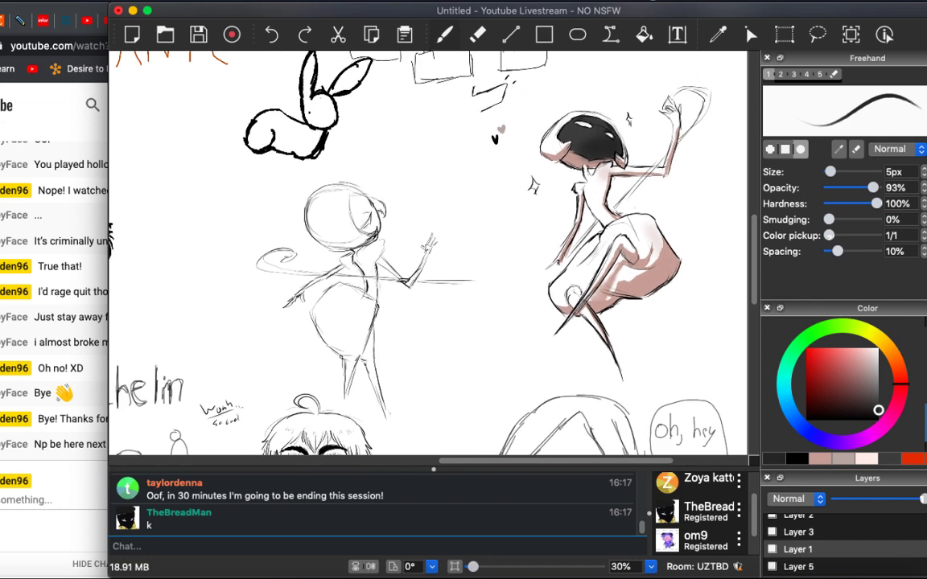
scroll(491, 364, "up", 5)
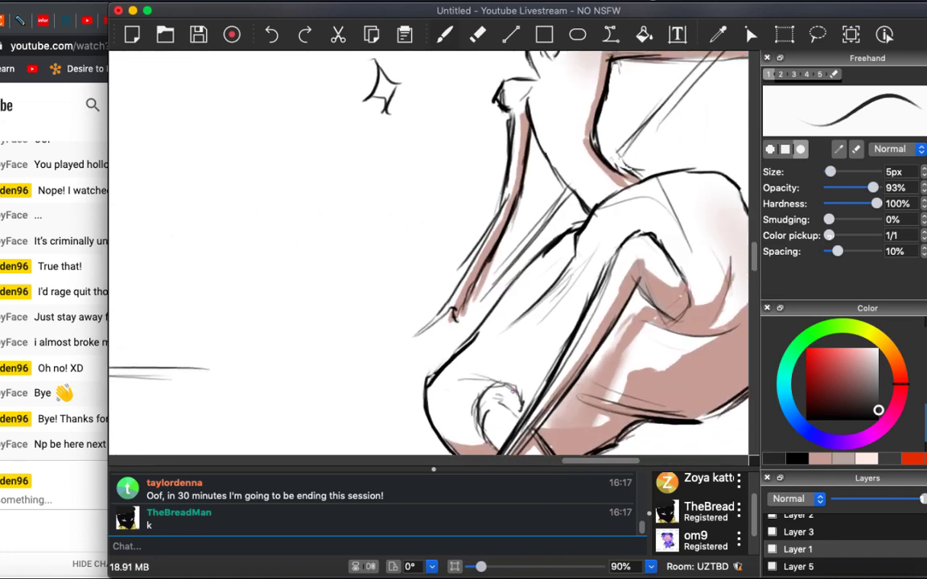
scroll(428, 253, "down", 3)
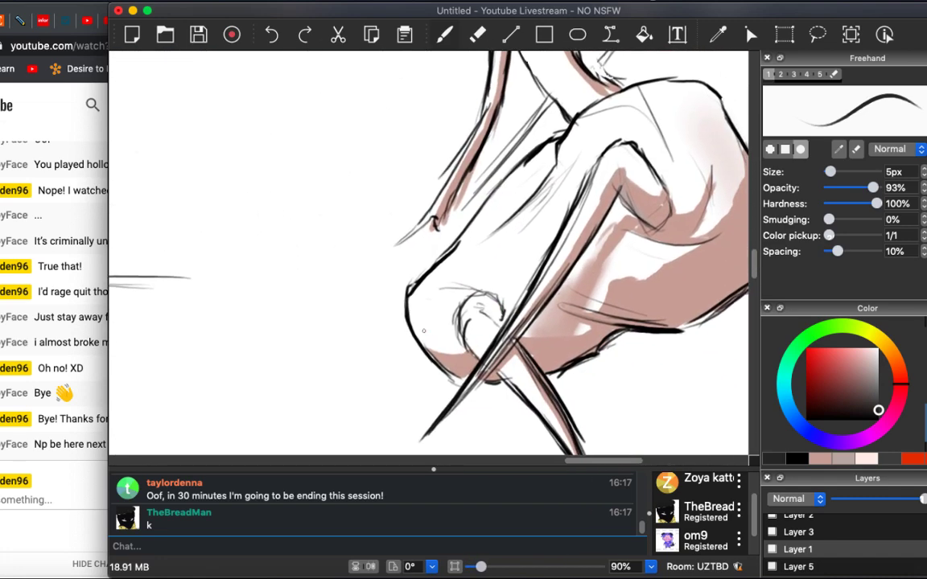
Refine the small rounded curve beside the crossed legs and darken the brush color to pure black.
left_click_drag(430, 321, 454, 354)
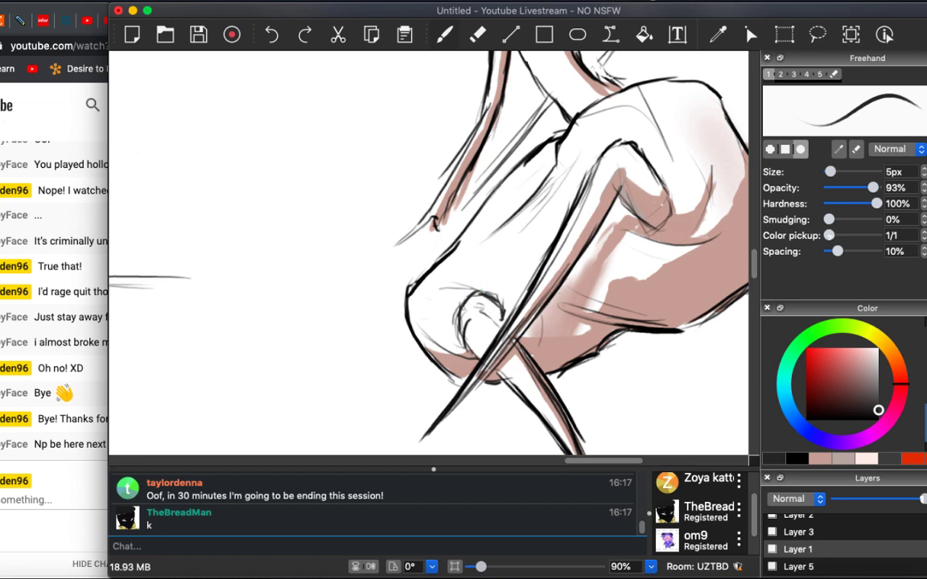
left_click_drag(877, 413, 889, 439)
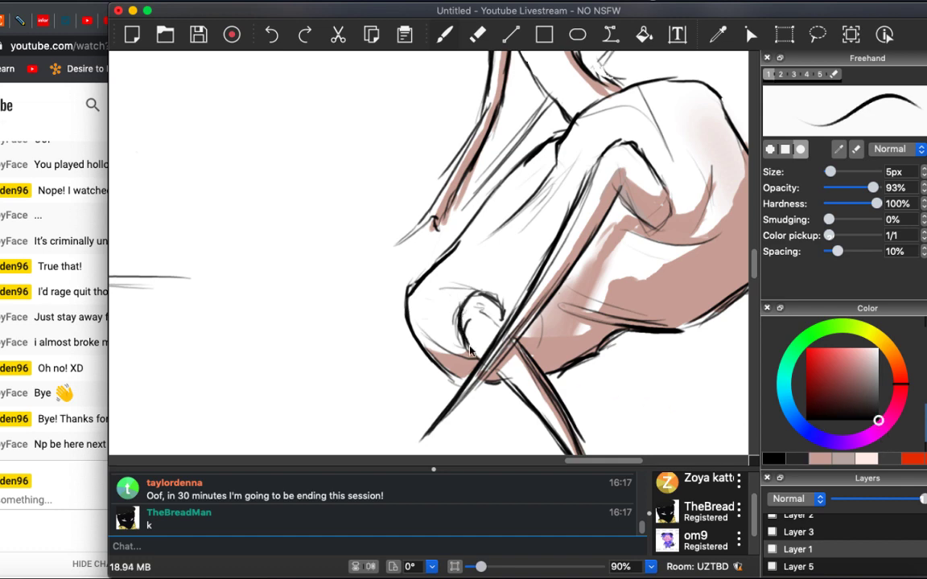
Sketch the rounded outline of a new character's head in the blank area between the black-haired face and the round-headed sketch.
scroll(479, 385, "down", 10)
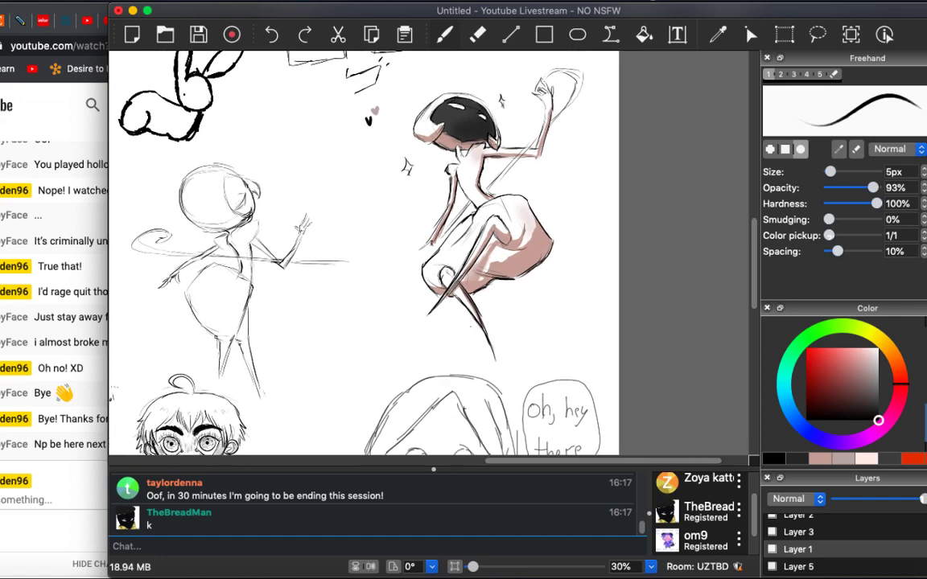
scroll(402, 249, "up", 5)
scroll(402, 250, "down", 5)
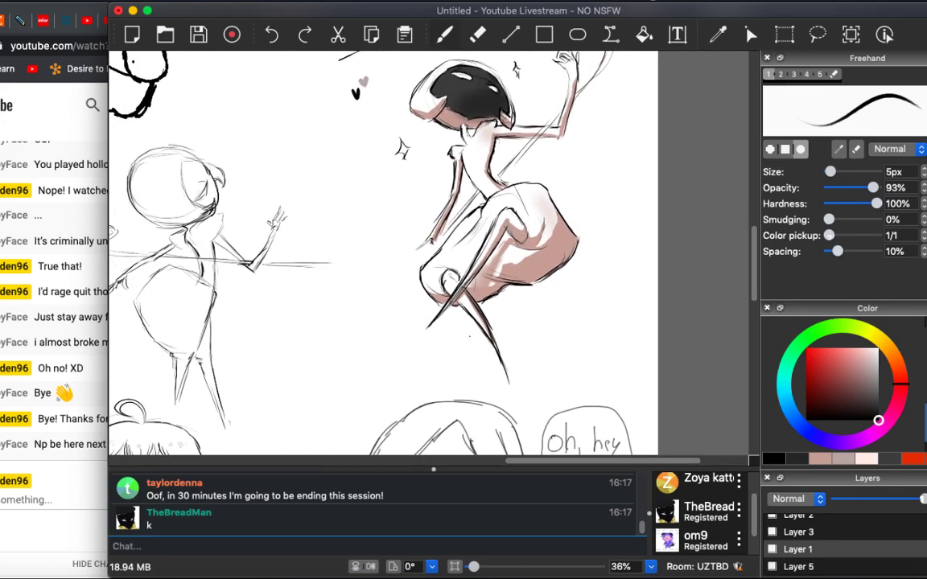
scroll(402, 249, "up", 2)
scroll(489, 338, "left", 5)
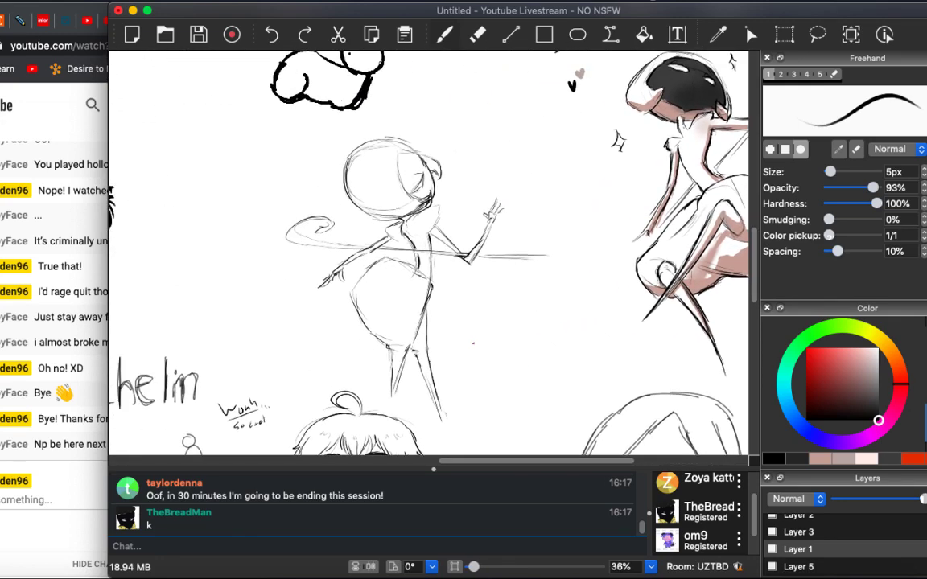
scroll(434, 250, "left", 5)
scroll(434, 249, "up", 4)
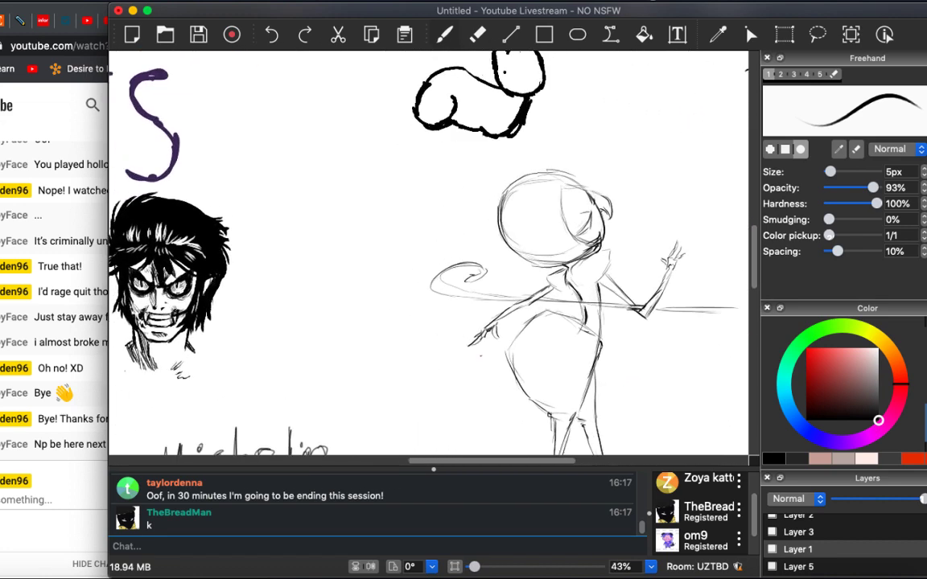
scroll(324, 185, "left", 3)
scroll(324, 185, "down", 1)
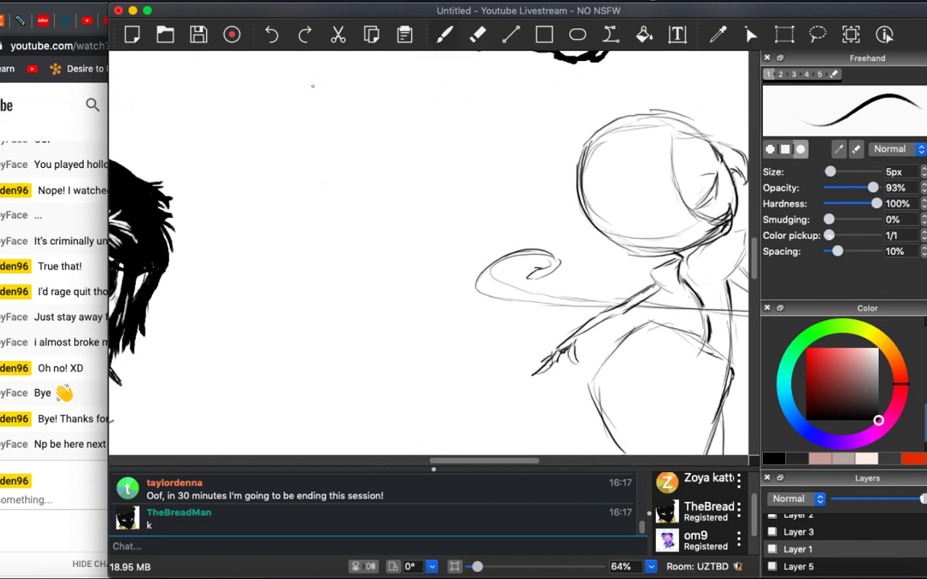
mouse_move(287, 121)
left_mouse_down()
mouse_move(291, 134)
mouse_move(320, 149)
left_mouse_up()
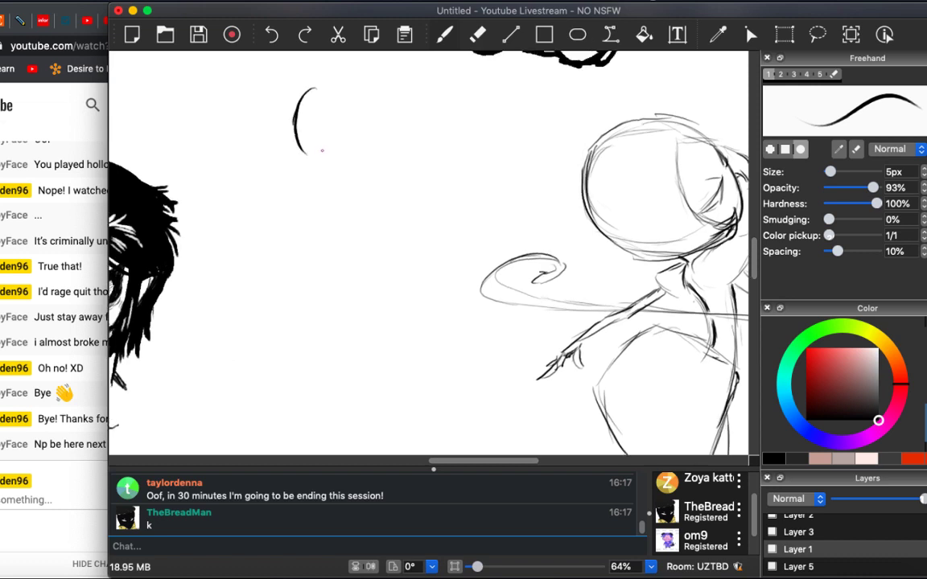
scroll(391, 148, "up", 4)
scroll(392, 147, "up", 2)
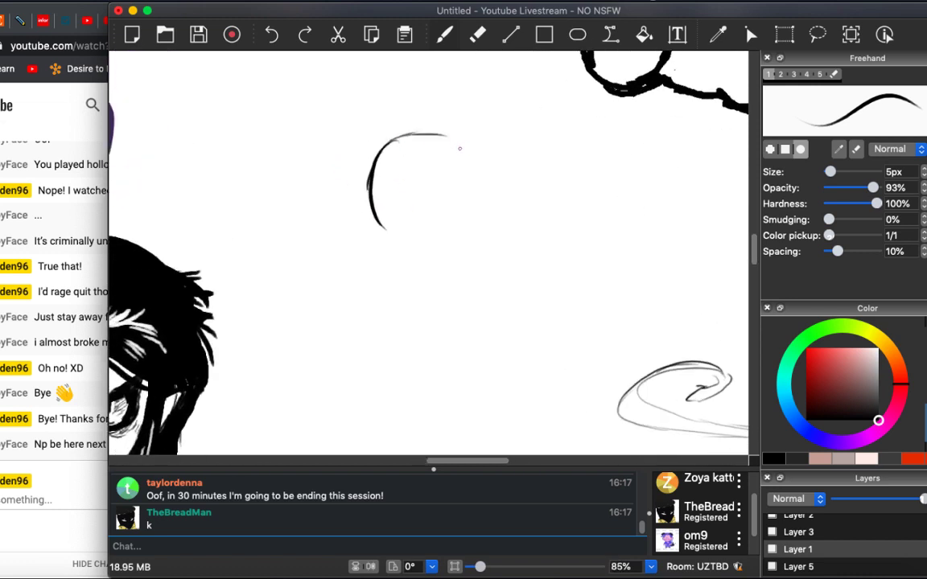
mouse_move(422, 130)
left_mouse_down()
mouse_move(487, 162)
mouse_move(505, 204)
left_mouse_up()
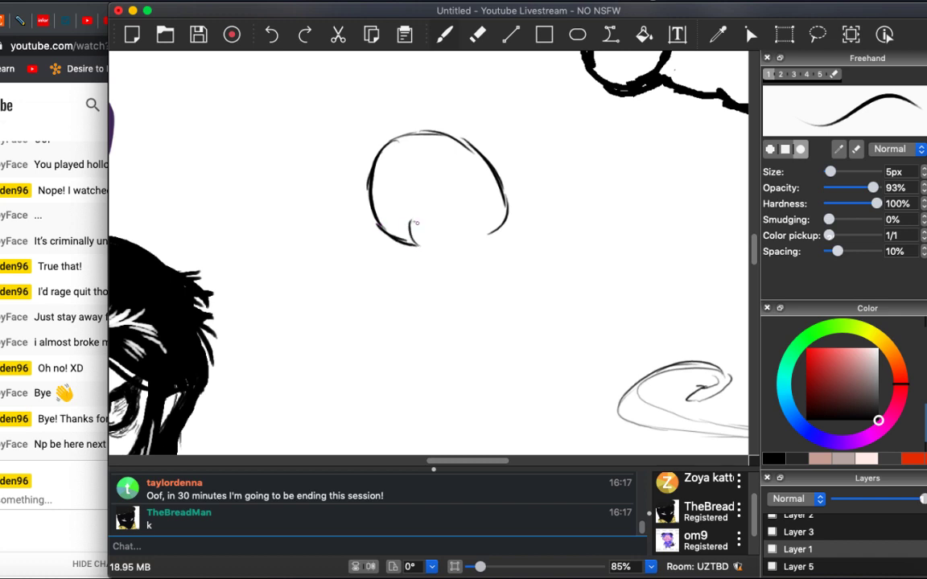
Draw the new character's masked face with two oval eyes, a neck and collar, a tall puffy chef's hat and the first arm lines.
left_click_drag(415, 223, 435, 232)
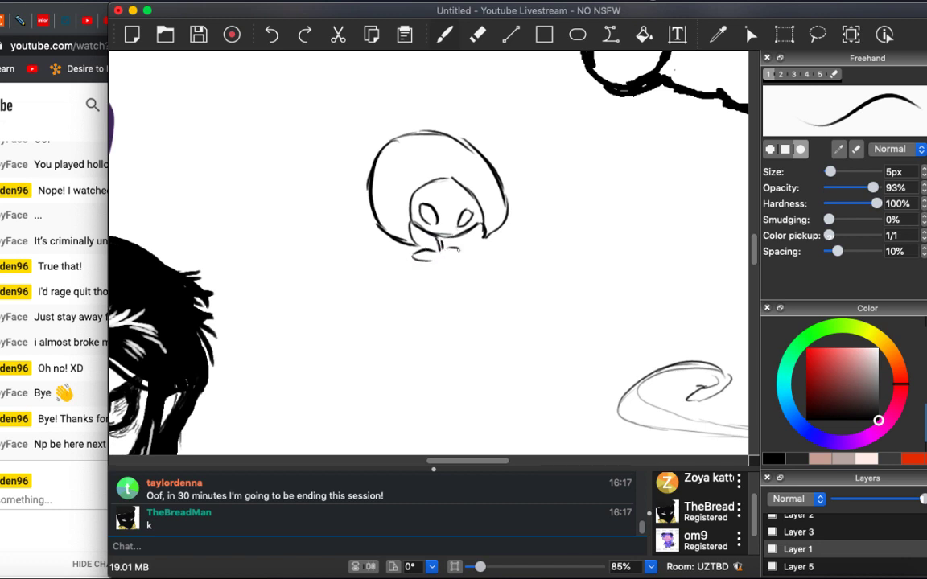
scroll(415, 148, "up", 2)
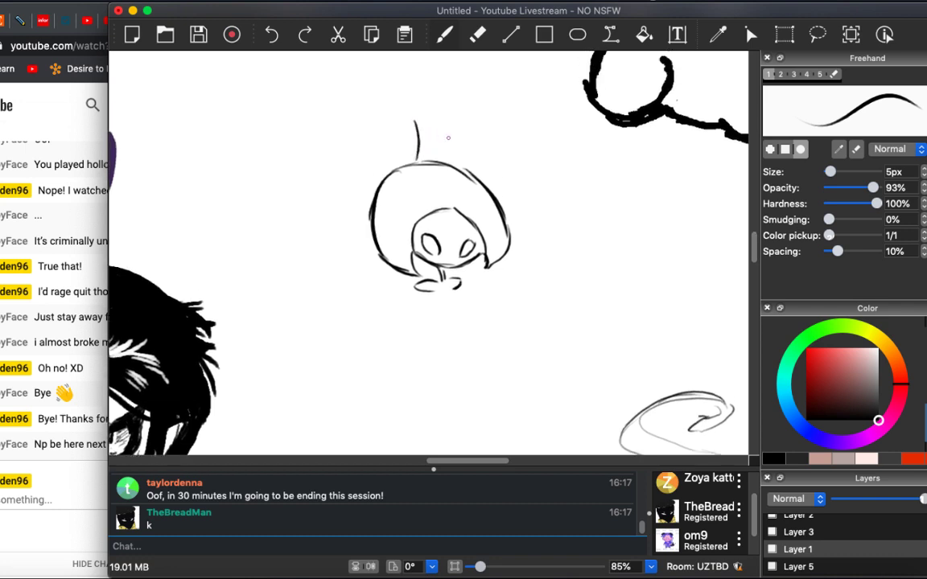
left_click_drag(466, 127, 467, 165)
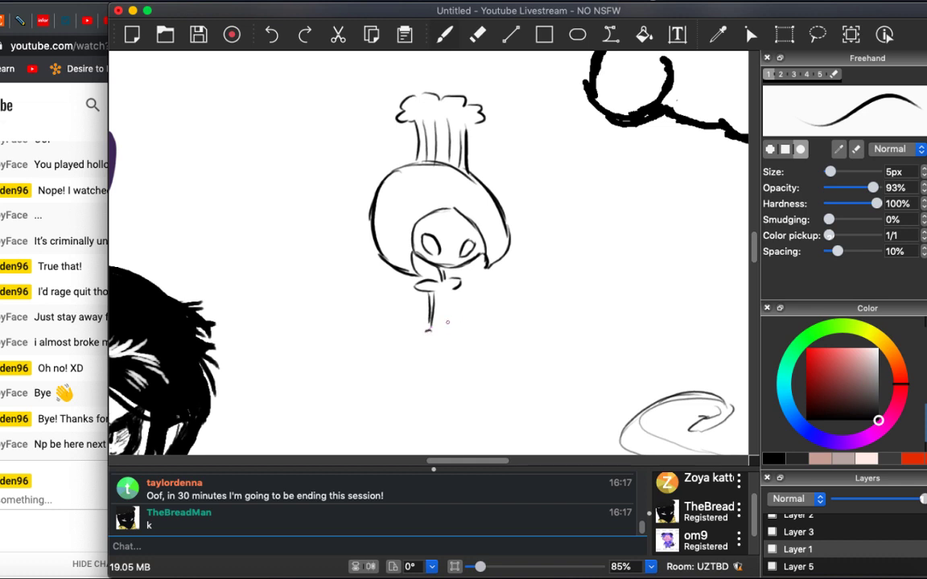
Draw three striped croissants beside the chef's arm, one raised above the other two, with small accent marks around the raised one.
scroll(447, 322, "up", 5)
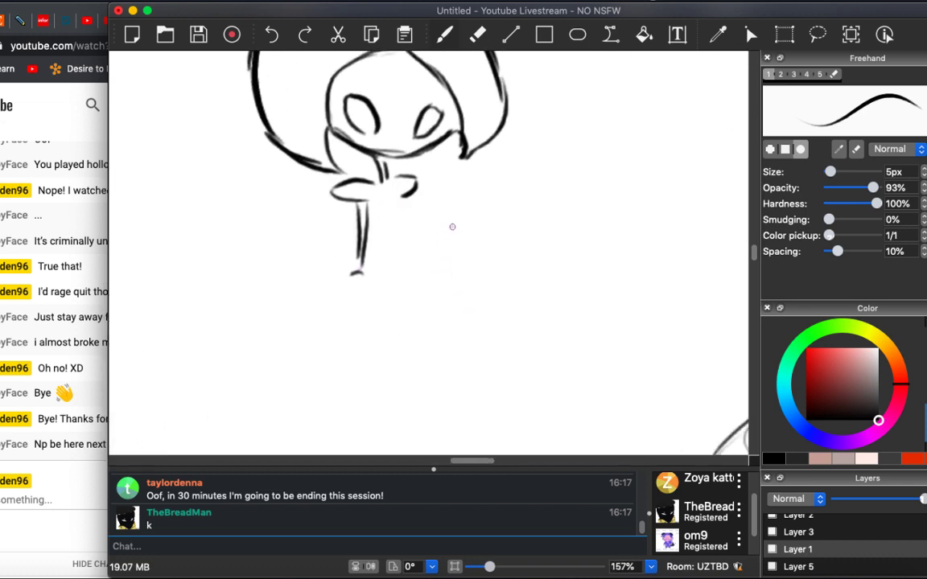
mouse_move(452, 227)
left_mouse_down()
mouse_move(434, 241)
mouse_move(445, 258)
left_mouse_up()
key("ctrl+z")
mouse_move(460, 215)
left_mouse_down()
mouse_move(434, 250)
mouse_move(450, 254)
mouse_move(466, 234)
mouse_move(446, 252)
mouse_move(460, 254)
mouse_move(469, 238)
mouse_move(485, 248)
mouse_move(468, 216)
mouse_move(453, 216)
mouse_move(485, 225)
mouse_move(493, 237)
mouse_move(440, 232)
mouse_move(461, 241)
mouse_move(457, 216)
mouse_move(470, 238)
mouse_move(467, 228)
mouse_move(442, 252)
mouse_move(473, 240)
mouse_move(518, 226)
left_mouse_up()
left_click_drag(467, 248, 476, 265)
mouse_move(411, 294)
left_mouse_down()
mouse_move(429, 275)
mouse_move(457, 300)
left_mouse_up()
mouse_move(410, 320)
left_mouse_down()
mouse_move(441, 303)
mouse_move(450, 320)
mouse_move(413, 326)
mouse_move(426, 332)
mouse_move(462, 314)
mouse_move(438, 301)
mouse_move(372, 313)
mouse_move(448, 287)
left_mouse_up()
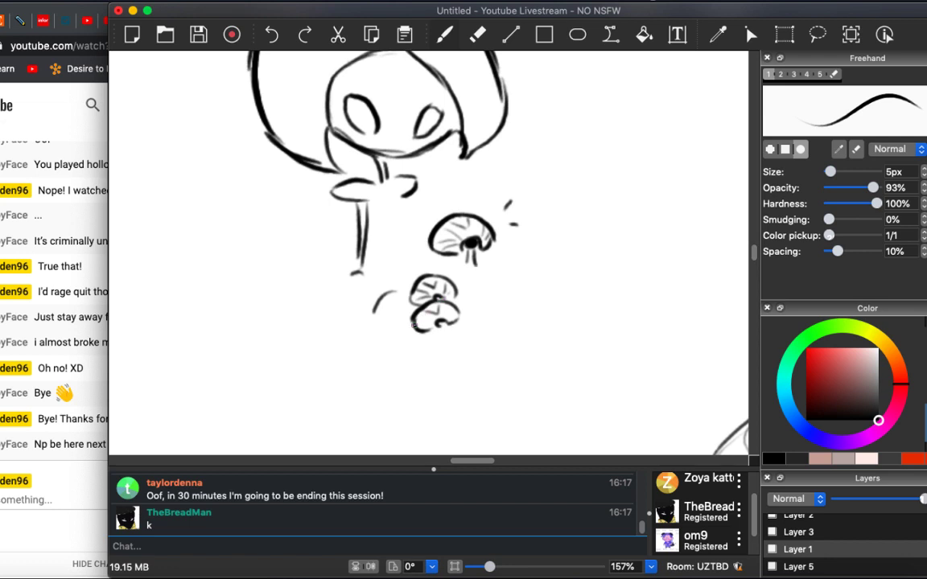
Add the chef's torso and second arm lines, and draw the sleeve and hand reaching under the croissants.
mouse_move(409, 241)
left_mouse_down()
mouse_move(407, 203)
mouse_move(394, 242)
mouse_move(417, 284)
mouse_move(436, 246)
mouse_move(456, 275)
left_mouse_up()
scroll(407, 207, "up", 3)
scroll(407, 207, "left", 3)
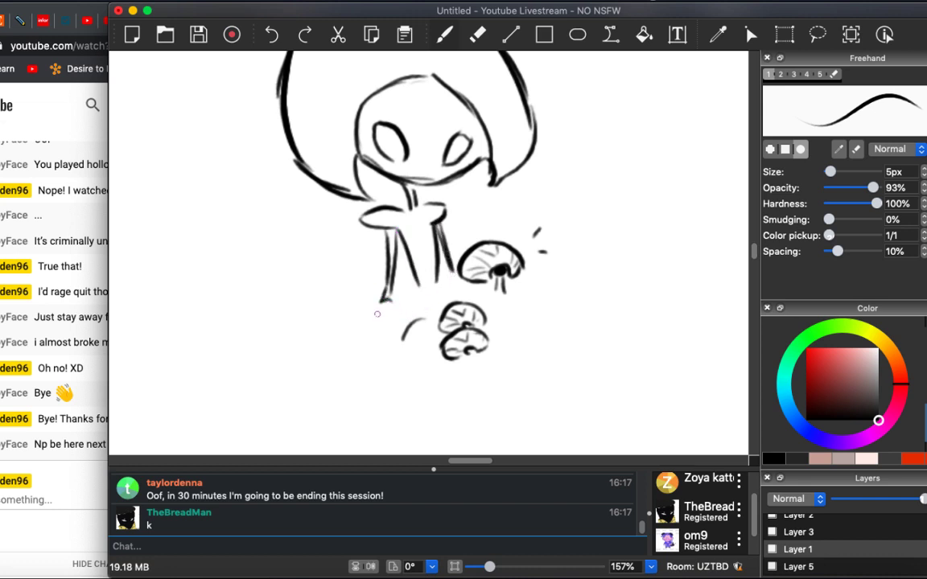
mouse_move(381, 301)
left_mouse_down()
mouse_move(371, 332)
mouse_move(401, 371)
mouse_move(418, 351)
mouse_move(402, 375)
mouse_move(426, 394)
mouse_move(414, 366)
mouse_move(439, 394)
left_mouse_up()
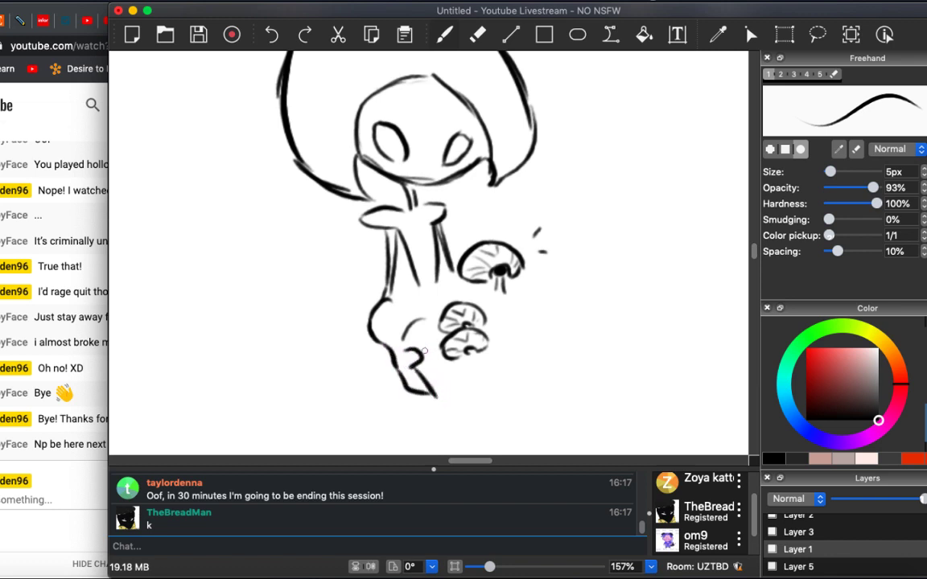
Draw the open box below the croissants with its near corner and long front panel, undoing and redrawing misplaced edges.
mouse_move(425, 351)
left_mouse_down()
mouse_move(447, 405)
mouse_move(514, 372)
mouse_move(446, 370)
mouse_move(545, 326)
left_mouse_up()
key("super+z")
key("super+z")
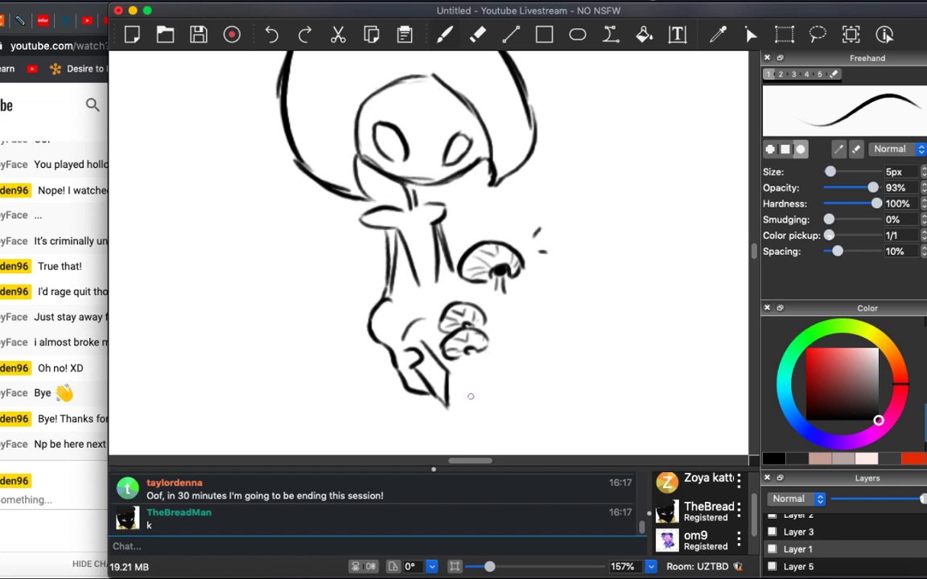
left_click_drag(448, 409, 561, 362)
left_click_drag(448, 370, 566, 331)
key("super+z")
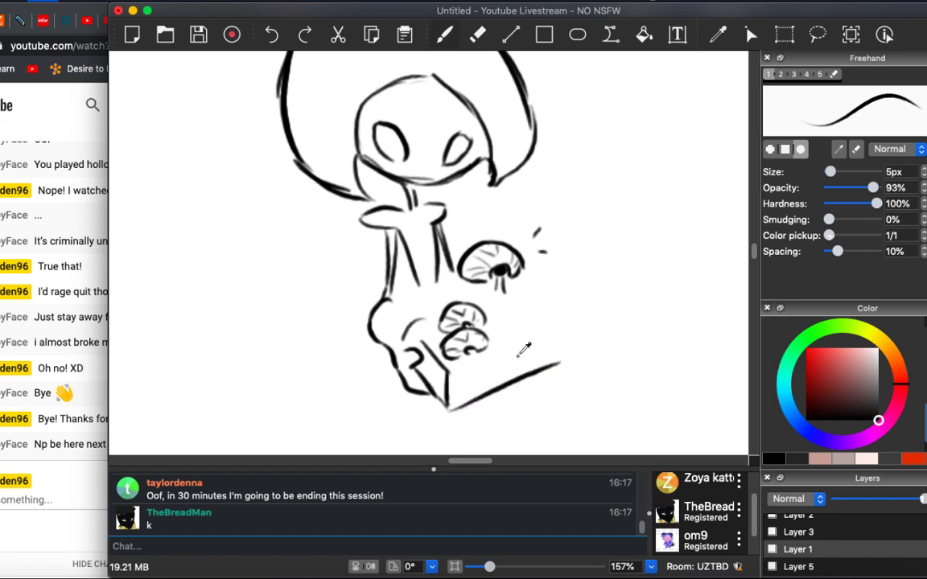
mouse_move(447, 370)
left_mouse_down()
mouse_move(491, 348)
mouse_move(564, 334)
mouse_move(559, 362)
left_mouse_up()
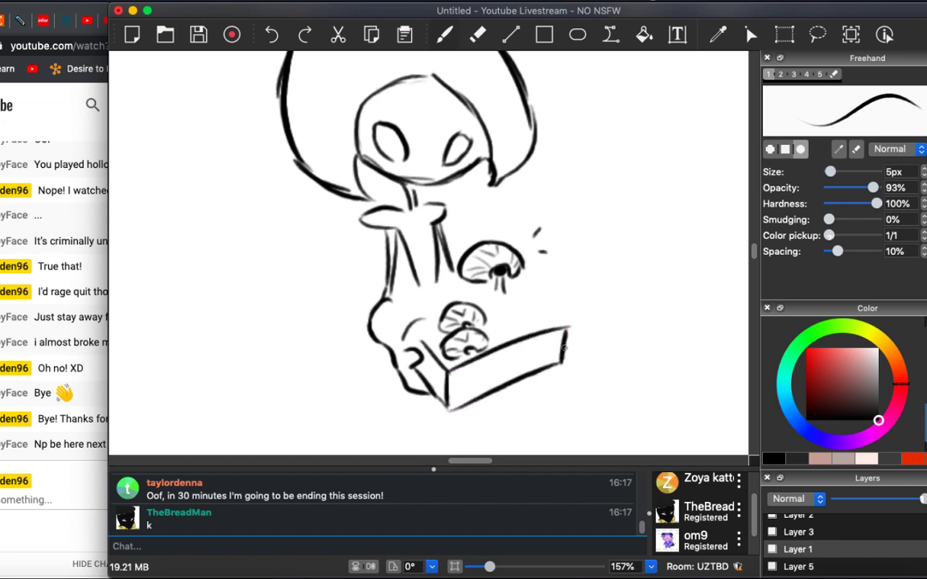
Draw a small shape at the box's far corner, add another croissant inside, and letter "Croissants" on the front panel.
left_click_drag(552, 312, 548, 320)
left_click_drag(487, 283, 507, 296)
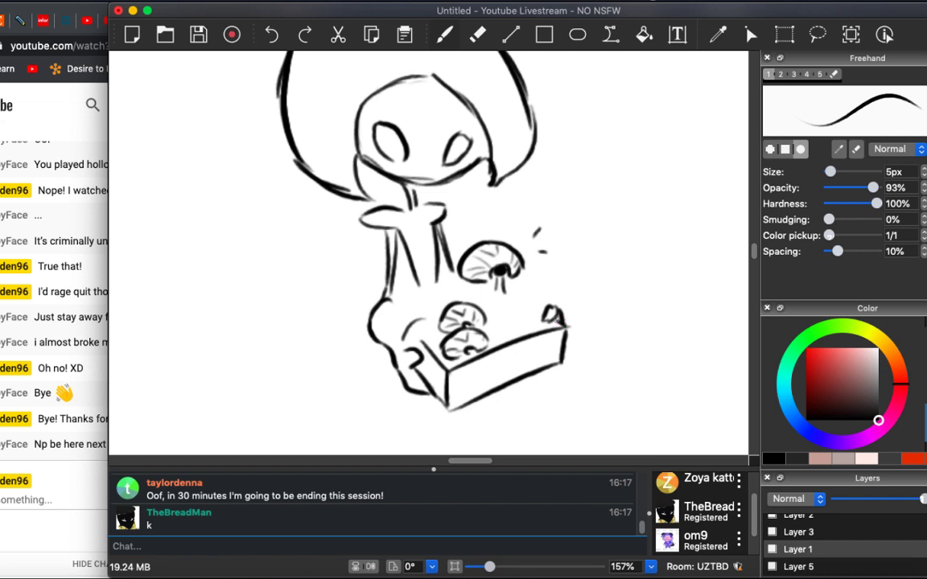
mouse_move(498, 308)
left_mouse_down()
mouse_move(485, 319)
mouse_move(505, 311)
mouse_move(523, 324)
mouse_move(498, 322)
left_mouse_up()
mouse_move(458, 377)
left_mouse_down()
mouse_move(482, 378)
mouse_move(548, 345)
left_mouse_up()
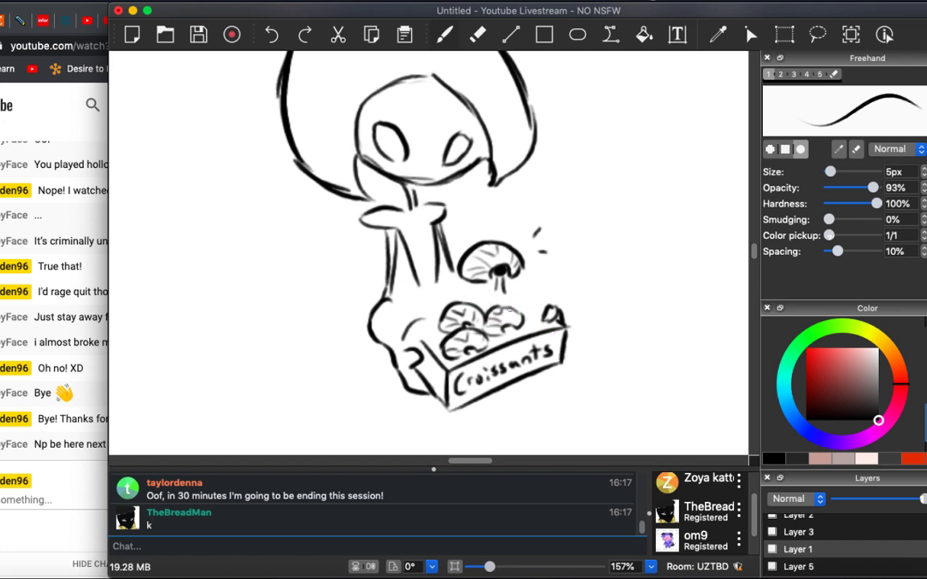
Add more detail around the raised croissant, fill the box's remaining gap, erase the stray curve, and complete the box's back edge and arm lines.
mouse_move(493, 276)
left_mouse_down()
mouse_move(491, 298)
mouse_move(505, 298)
left_mouse_up()
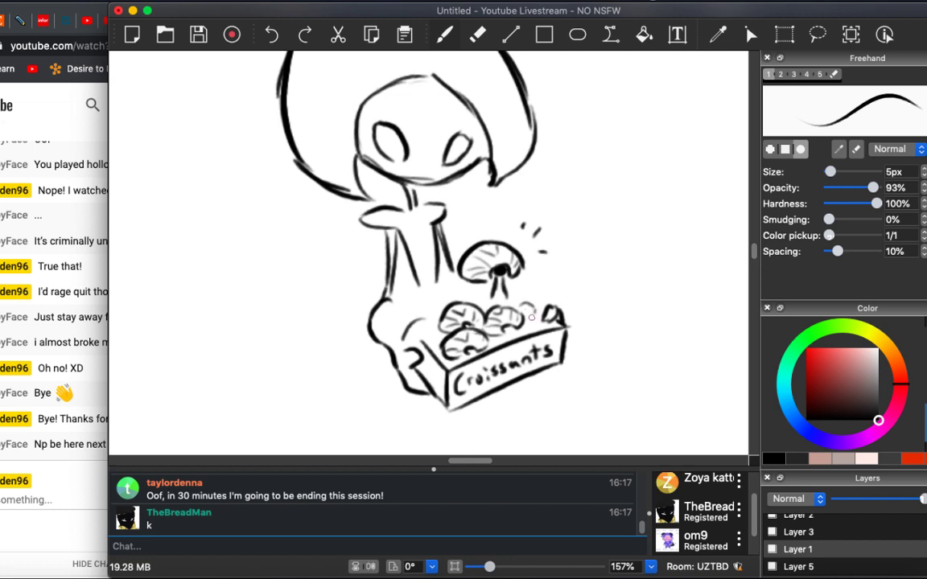
left_click_drag(483, 271, 468, 277)
key("e")
key("b")
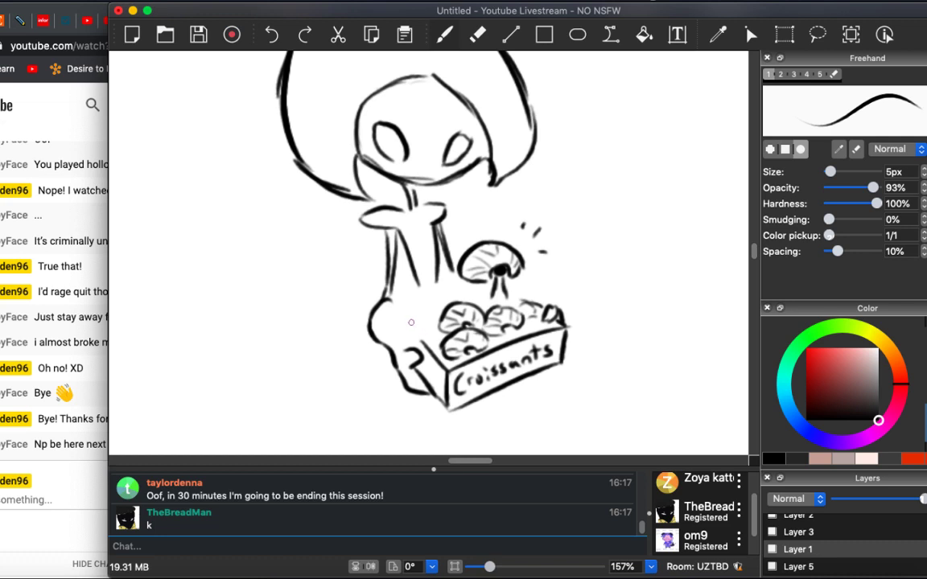
mouse_move(411, 347)
left_mouse_down()
mouse_move(406, 322)
mouse_move(439, 309)
mouse_move(418, 304)
left_mouse_up()
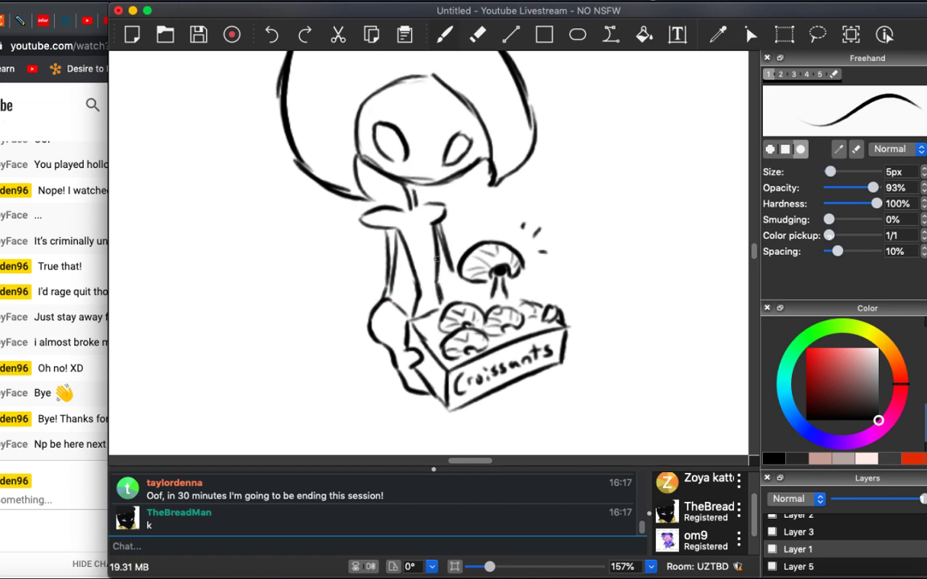
Touch up the eye outlines on the chef's masked face with the eraser and the 5 px brush.
scroll(396, 265, "down", 2)
scroll(393, 293, "down", 3)
scroll(411, 241, "up", 2)
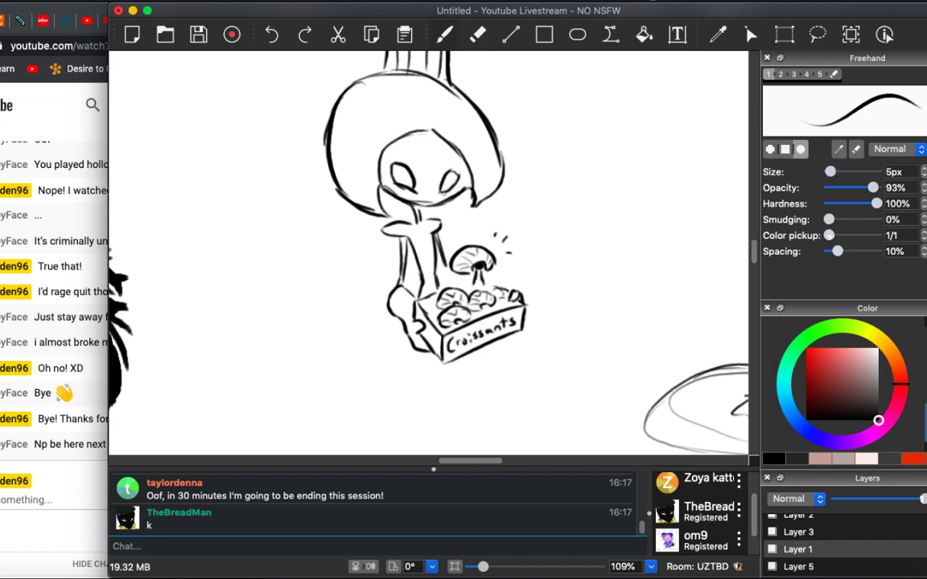
key("e")
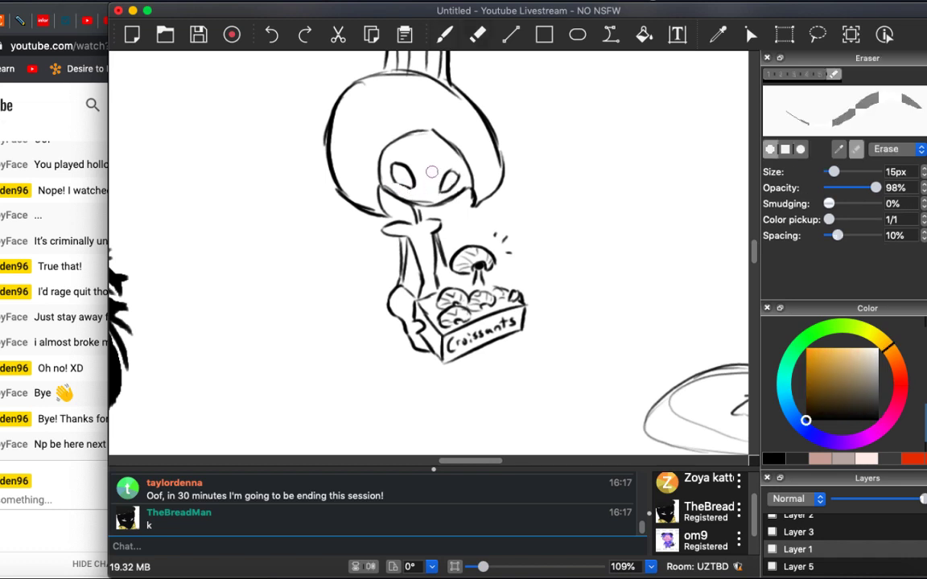
key("b")
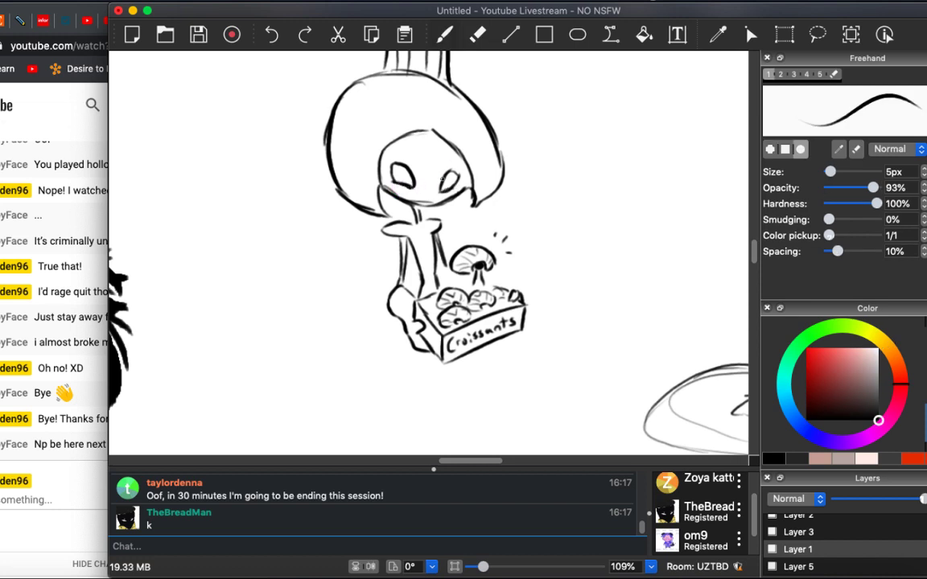
Draw the chef's rounded lower body behind the croissant box and two thin tapering legs beneath it.
key("super+minus")
key("e")
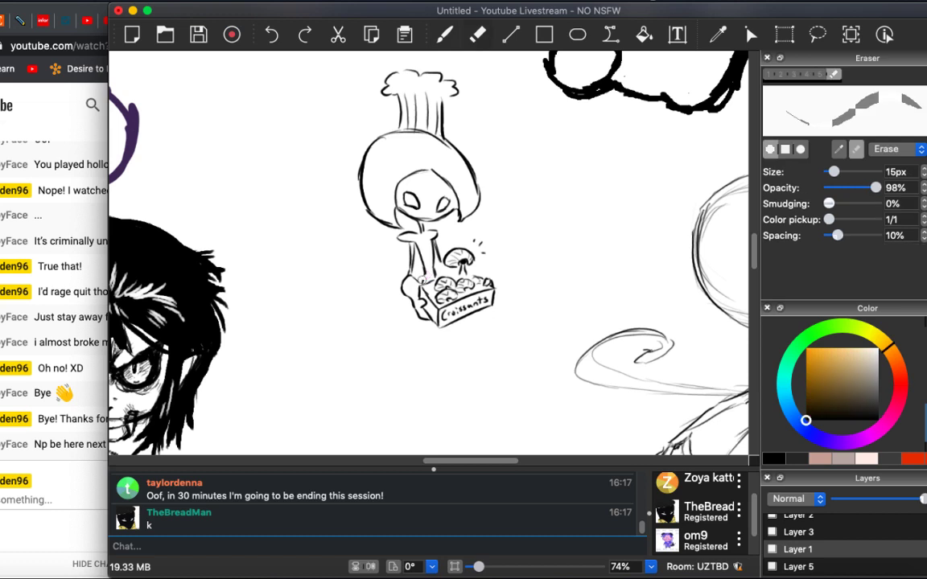
key("b")
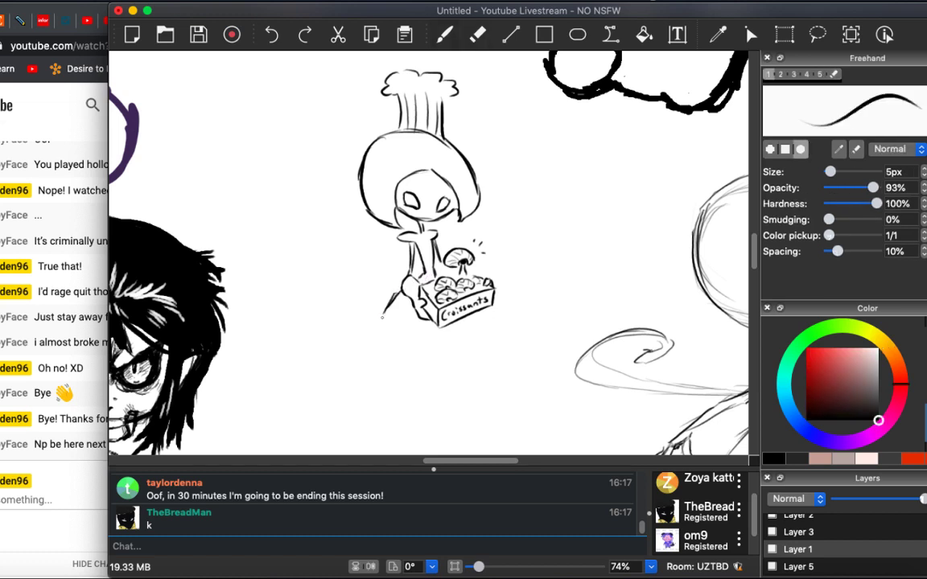
left_click_drag(397, 296, 418, 363)
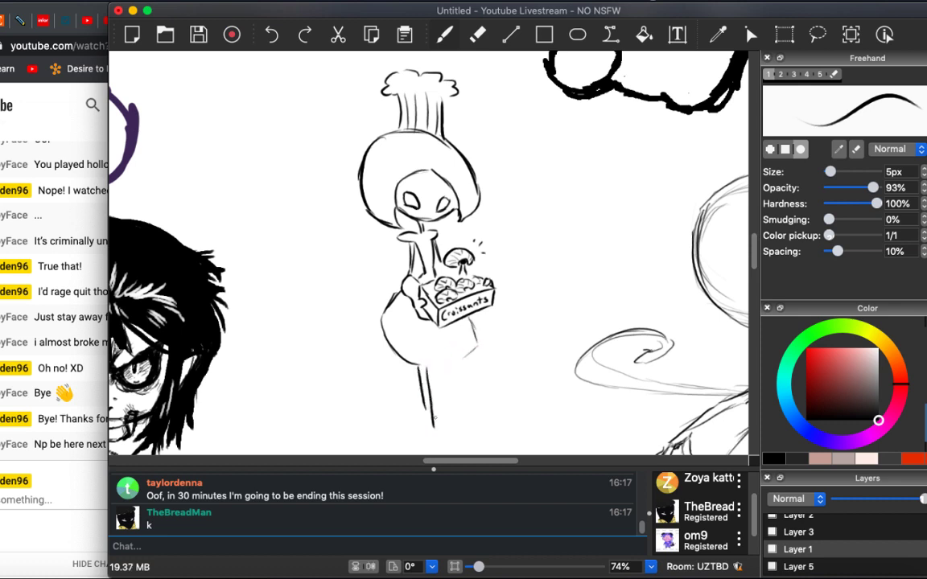
mouse_move(425, 408)
left_mouse_down()
mouse_move(424, 370)
mouse_move(431, 438)
left_mouse_up()
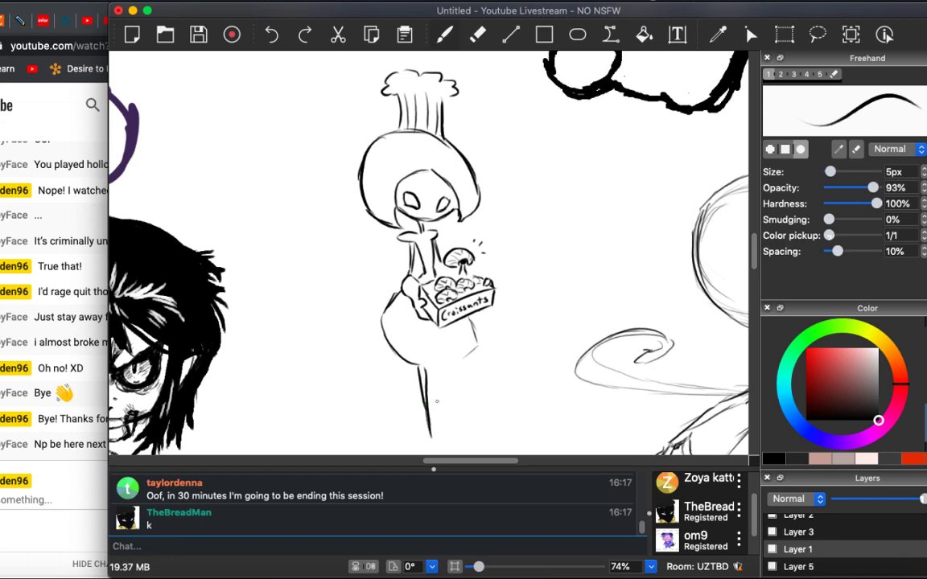
left_click_drag(446, 369, 455, 435)
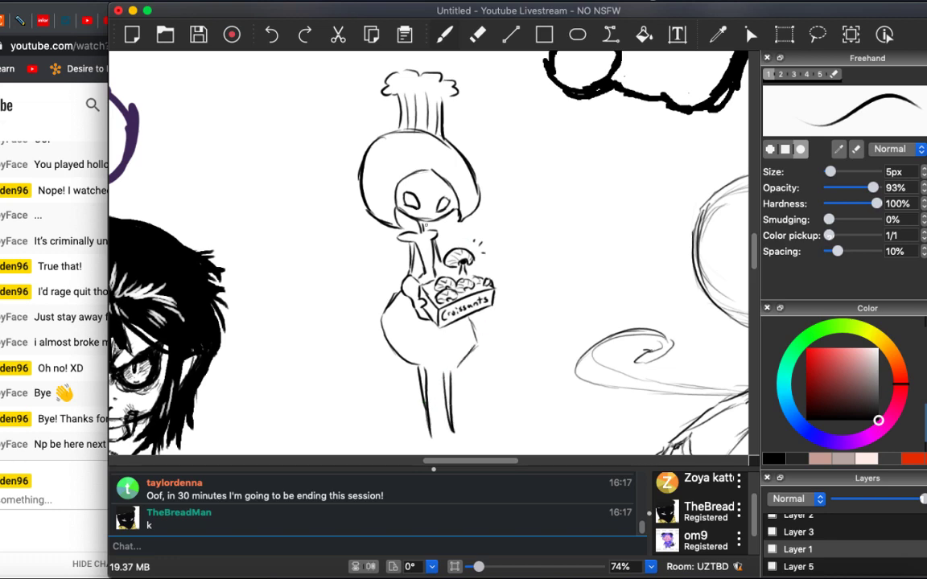
Examine the chef drawing among its neighbors and the handwritten "that's beautiful" note near the shaded figure.
scroll(428, 253, "down", 5)
scroll(428, 254, "up", 3)
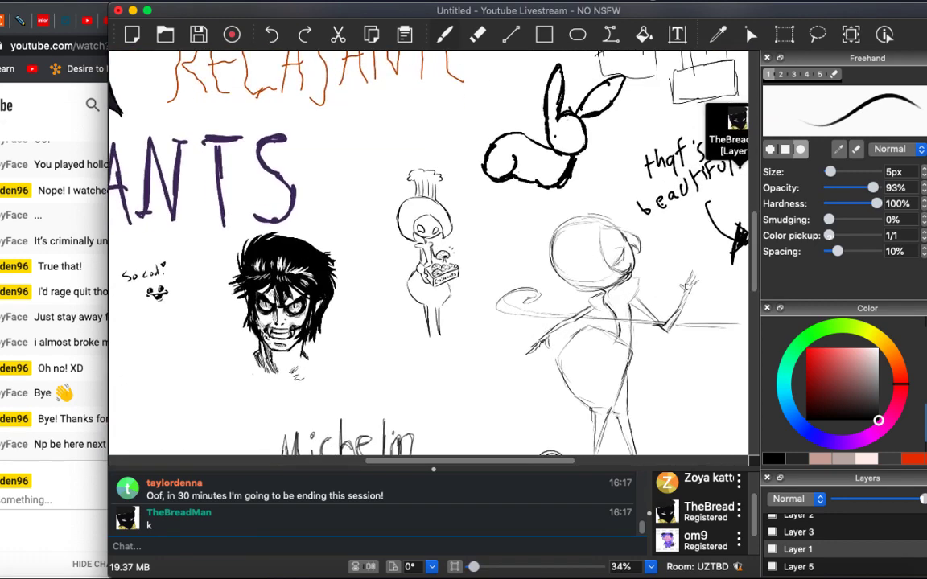
scroll(429, 254, "right", 5)
scroll(429, 253, "up", 1)
scroll(414, 298, "up", 2)
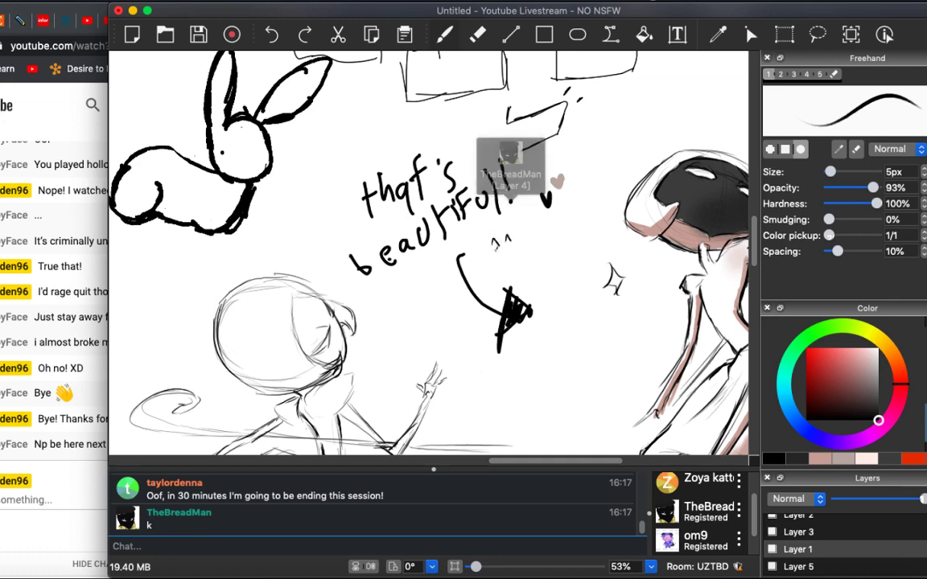
Check whether the small "So cool!" note beside the black-haired face belongs to Layer 3, and choose the free-form selection tool.
scroll(438, 242, "down", 2)
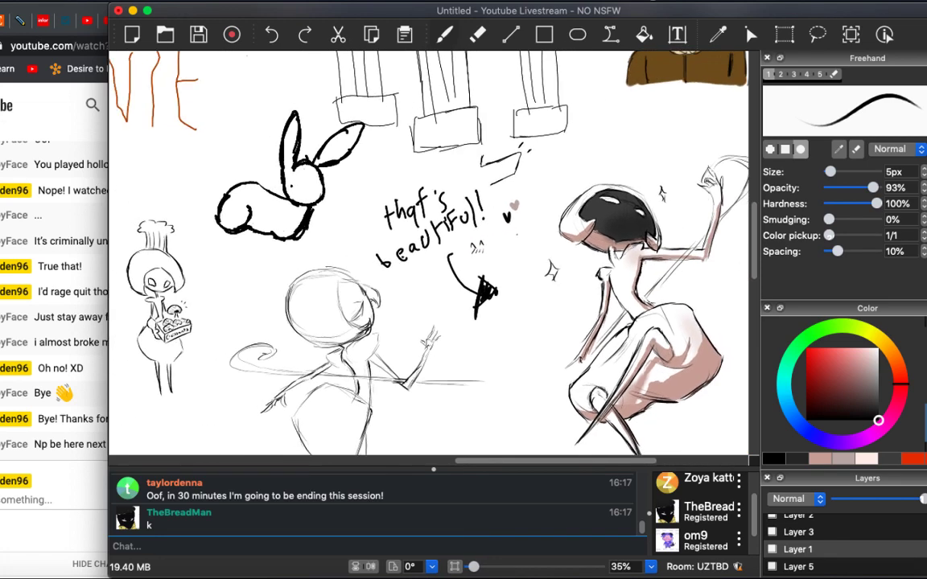
scroll(446, 257, "down", 2)
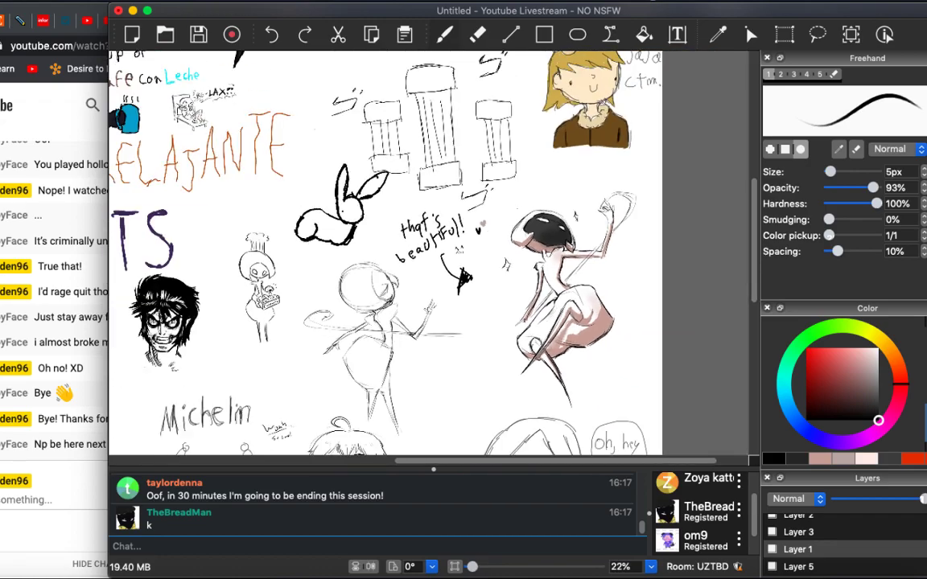
scroll(435, 249, "down", 2)
scroll(435, 249, "up", 4)
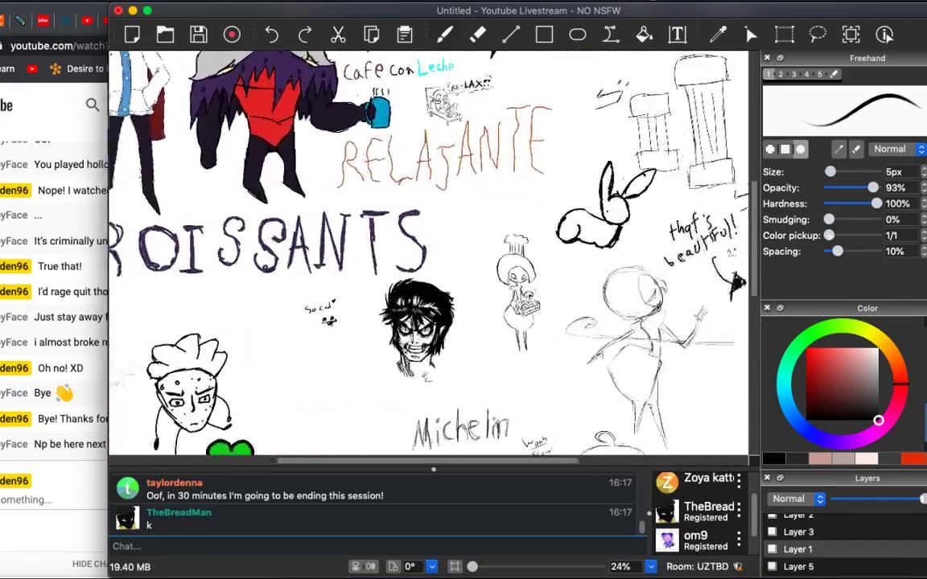
scroll(435, 250, "up", 1)
scroll(434, 250, "left", 5)
scroll(435, 249, "down", 3)
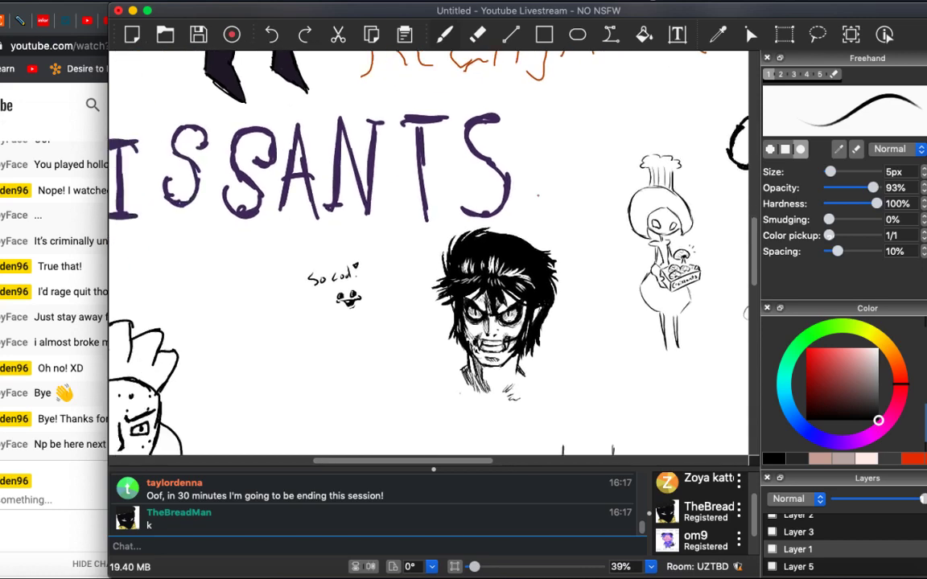
scroll(434, 250, "down", 2)
scroll(435, 249, "left", 3)
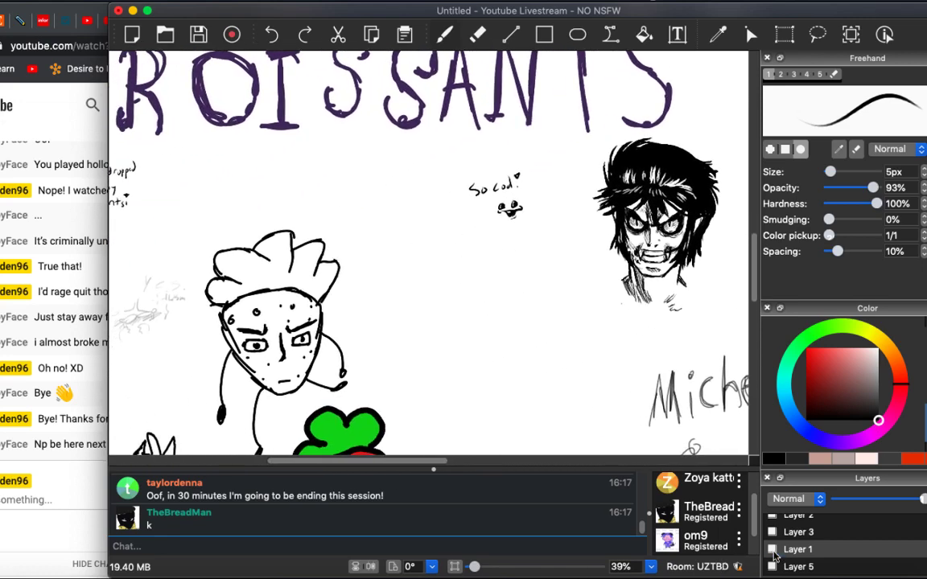
double_click(774, 550)
key("Return")
left_click(772, 532)
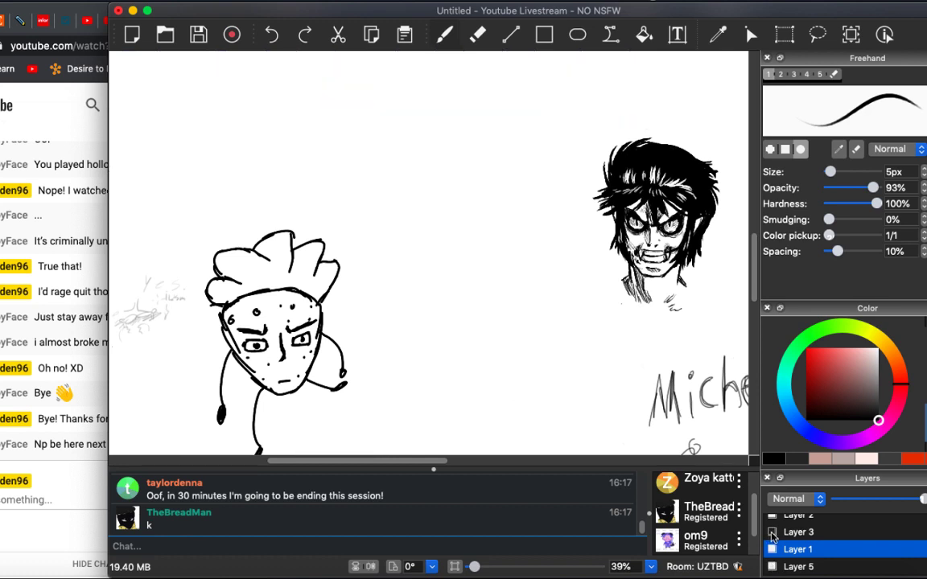
left_click(772, 531)
left_click(817, 33)
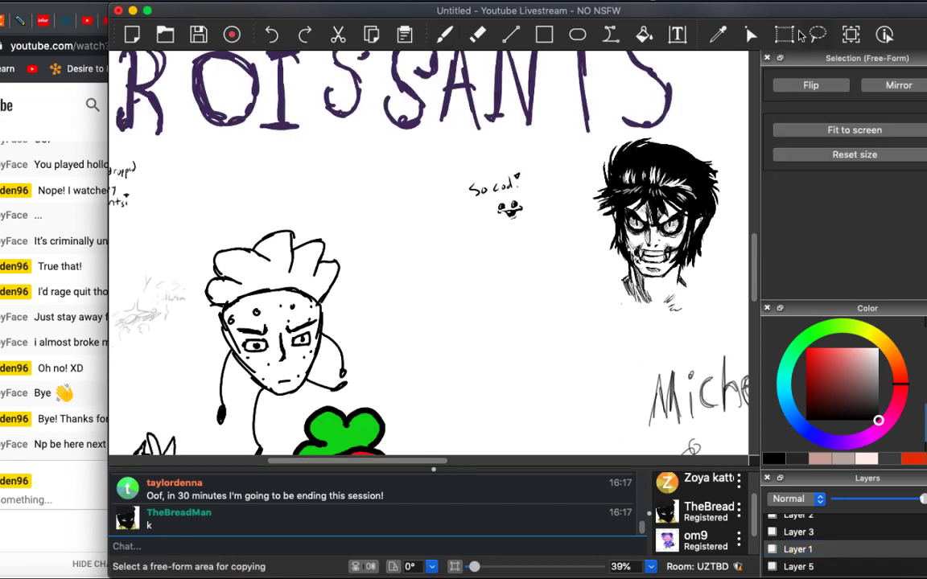
mouse_move(530, 143)
left_mouse_down()
mouse_move(502, 145)
mouse_move(591, 179)
mouse_move(519, 183)
mouse_move(549, 191)
left_mouse_up()
left_click(796, 517)
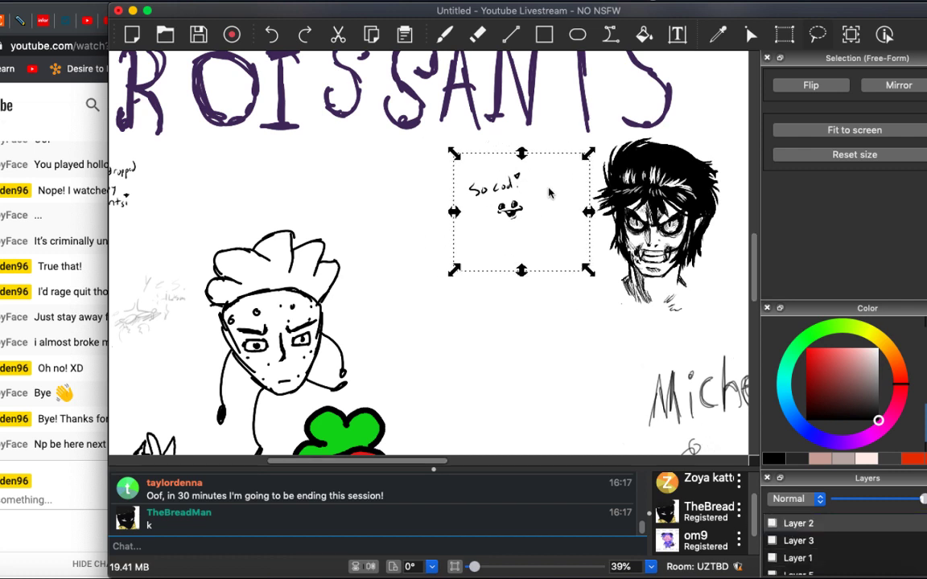
left_click(603, 145)
mouse_move(526, 153)
left_mouse_down()
mouse_move(494, 149)
mouse_move(537, 228)
mouse_move(519, 154)
left_mouse_up()
left_click_drag(543, 188, 513, 182)
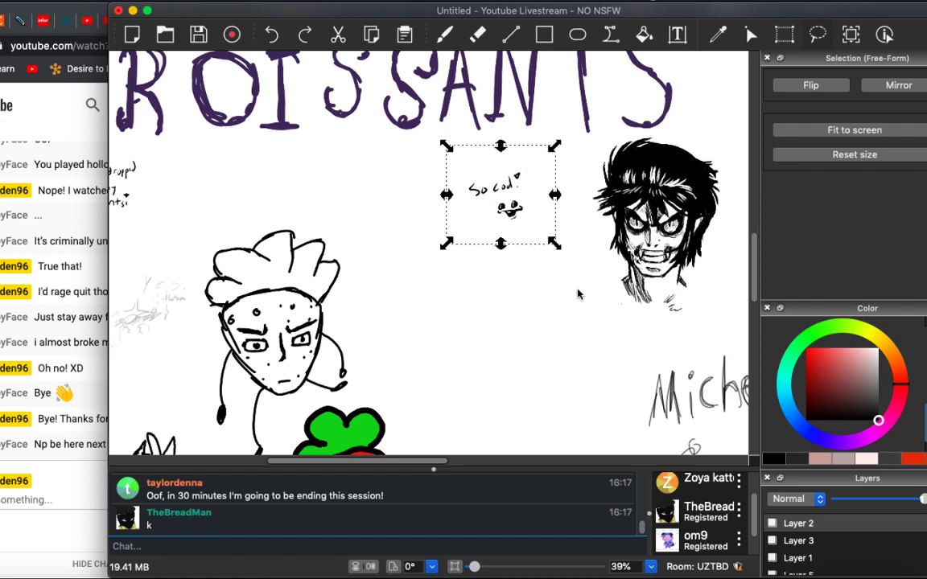
Make Layer 3 active, lasso the "So cool!" note, and move it closer to the black-haired face.
left_click(773, 542)
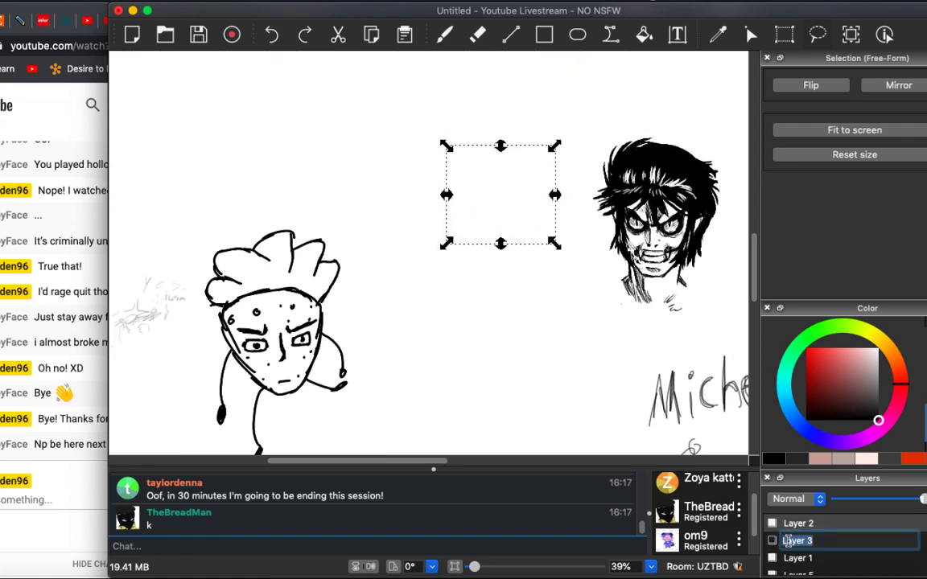
left_click(773, 542)
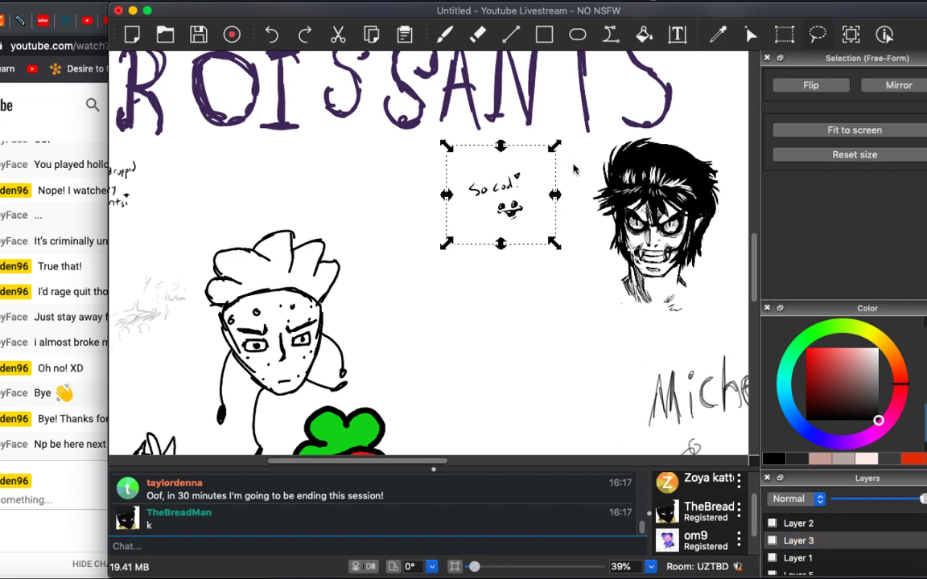
mouse_move(570, 165)
left_mouse_down()
mouse_move(551, 149)
mouse_move(496, 147)
left_mouse_up()
left_click_drag(541, 235, 567, 169)
mouse_move(515, 205)
left_mouse_down()
mouse_move(577, 212)
mouse_move(577, 201)
left_mouse_up()
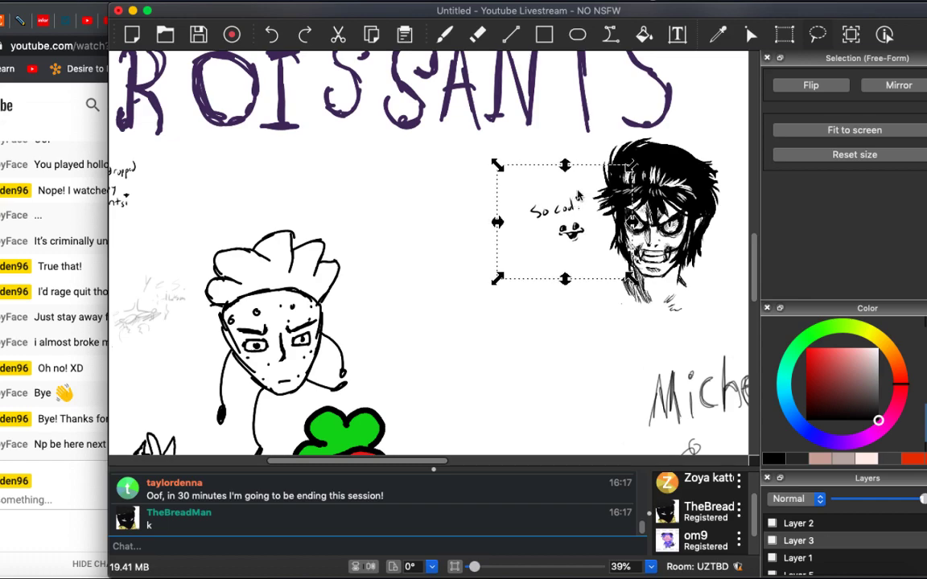
left_click(570, 164)
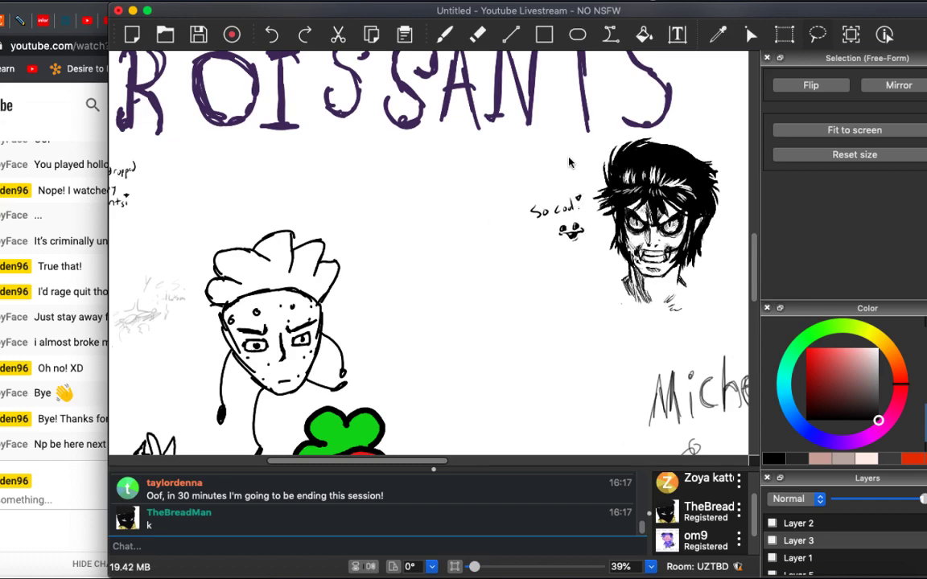
Examine the drawings in the canvas's upper part, ending on the Dio speech bubble and the top-hat figure sketches.
scroll(570, 164, "down", 5)
scroll(563, 167, "right", 3)
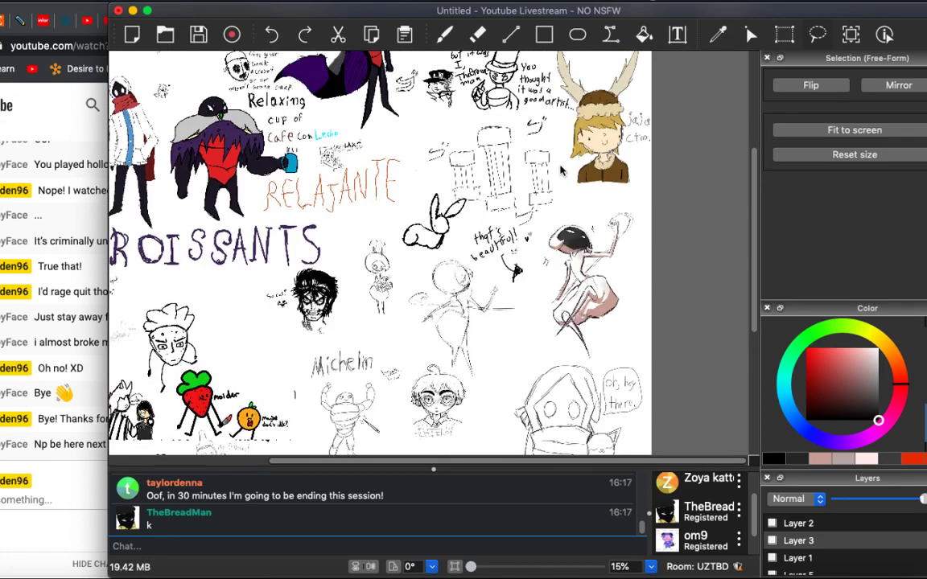
scroll(561, 170, "up", 5)
scroll(560, 170, "right", 3)
scroll(560, 170, "down", 4)
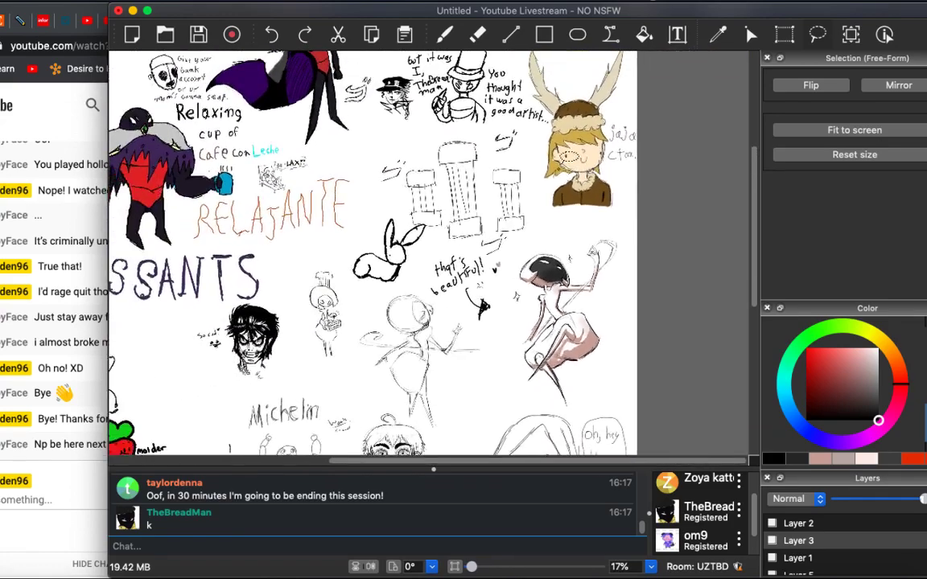
scroll(394, 254, "up", 5)
scroll(394, 253, "left", 2)
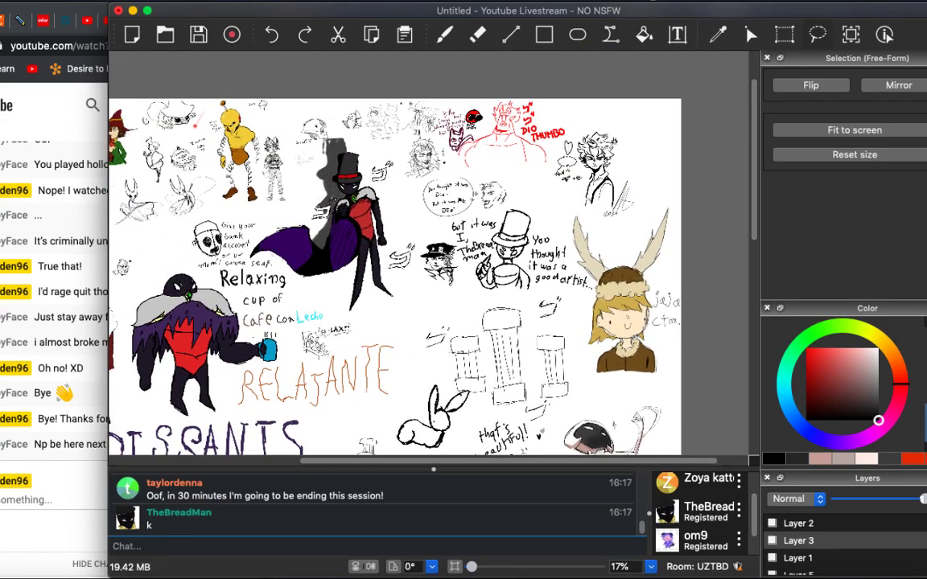
scroll(434, 241, "up", 3)
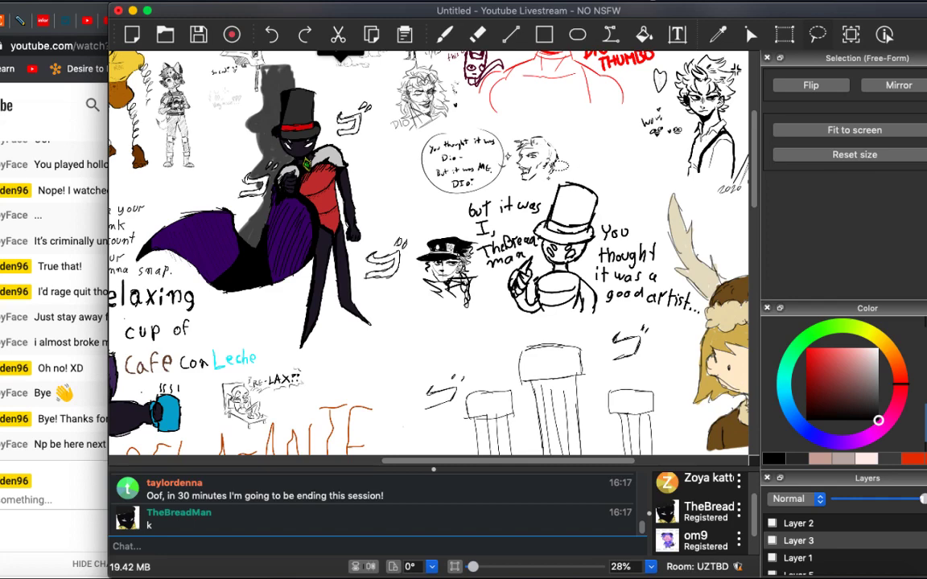
scroll(385, 226, "up", 2)
scroll(385, 227, "right", 1)
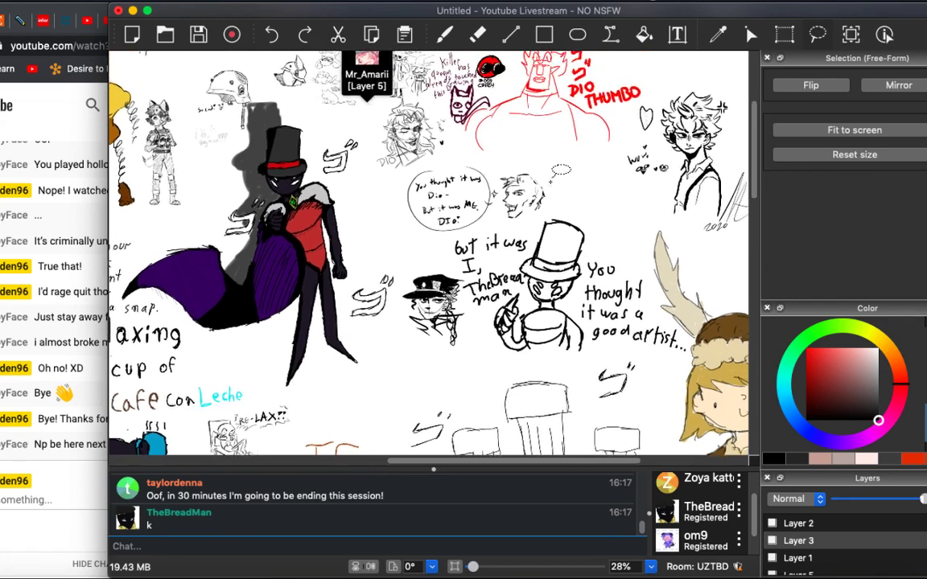
scroll(434, 241, "up", 1)
scroll(482, 173, "up", 2)
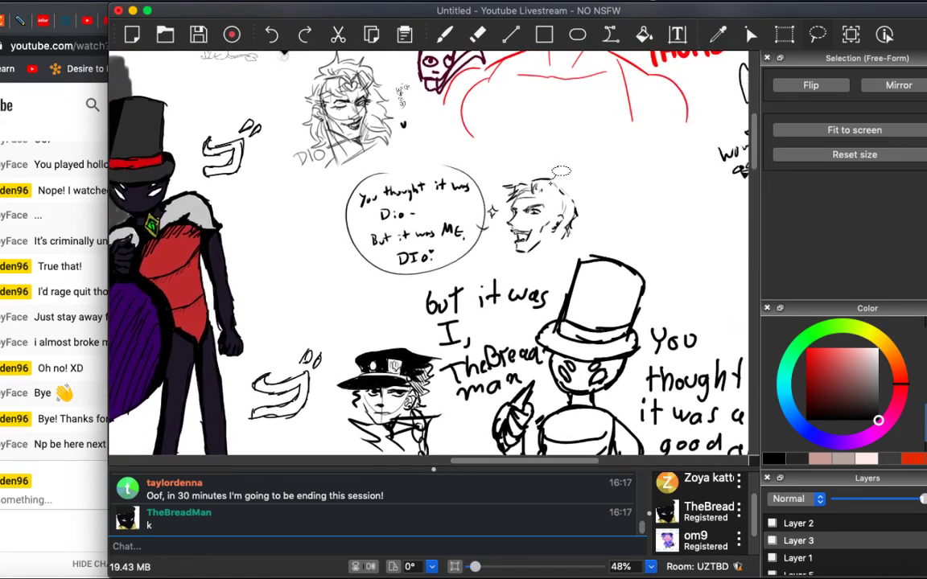
scroll(561, 170, "up", 1)
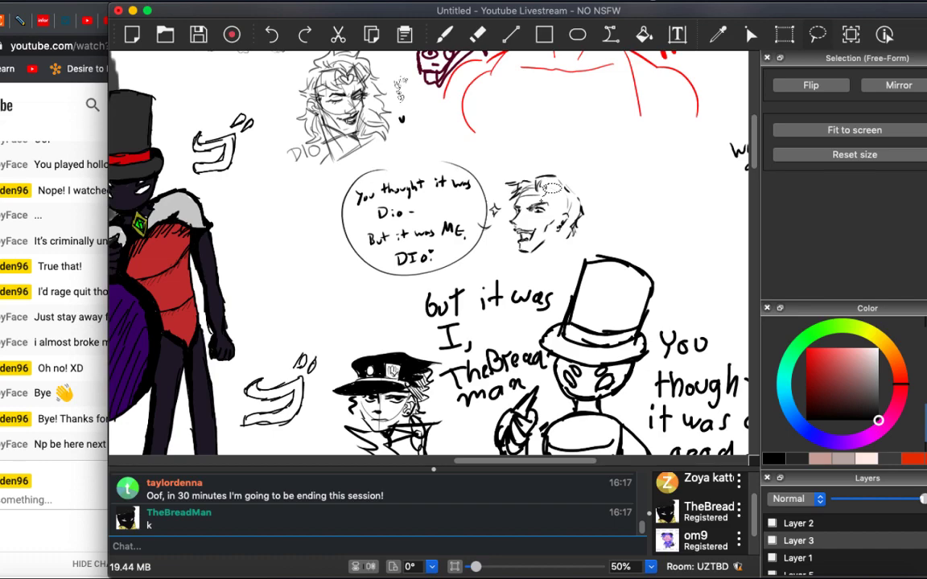
Survey the drawings from the caped top-hat figure down to the strawberry and mug sketches and across to the chef and shaded figure.
scroll(432, 253, "down", 5)
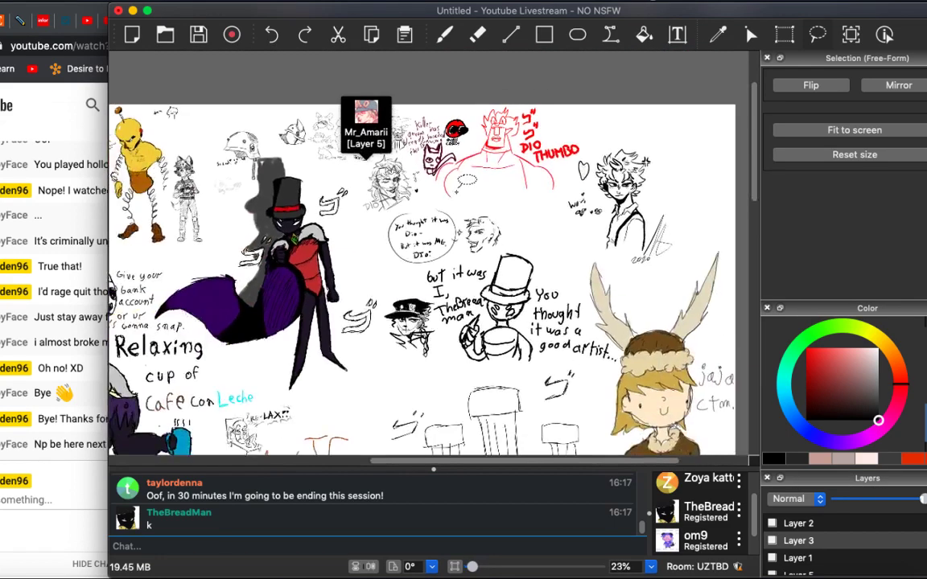
scroll(432, 254, "down", 3)
scroll(432, 254, "left", 3)
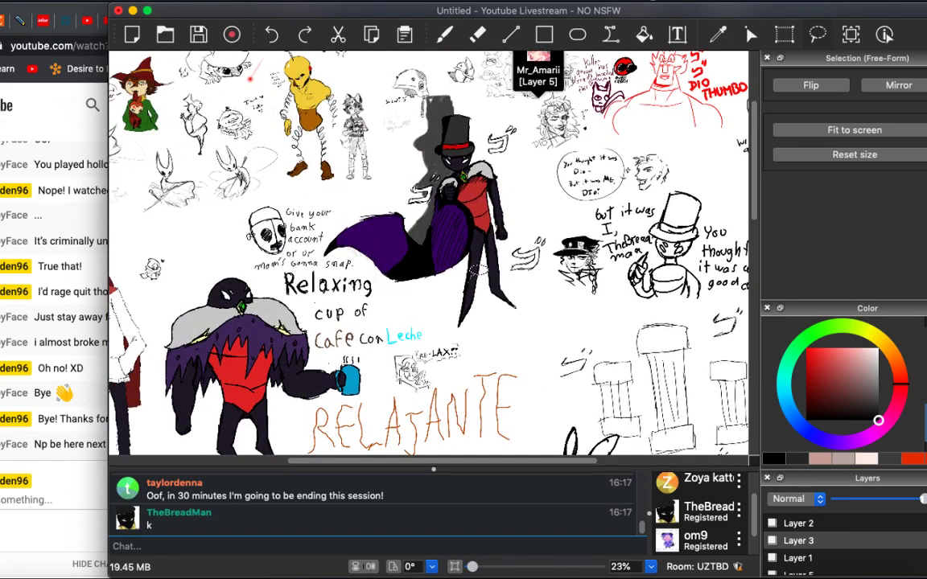
scroll(432, 253, "down", 10)
scroll(431, 254, "left", 2)
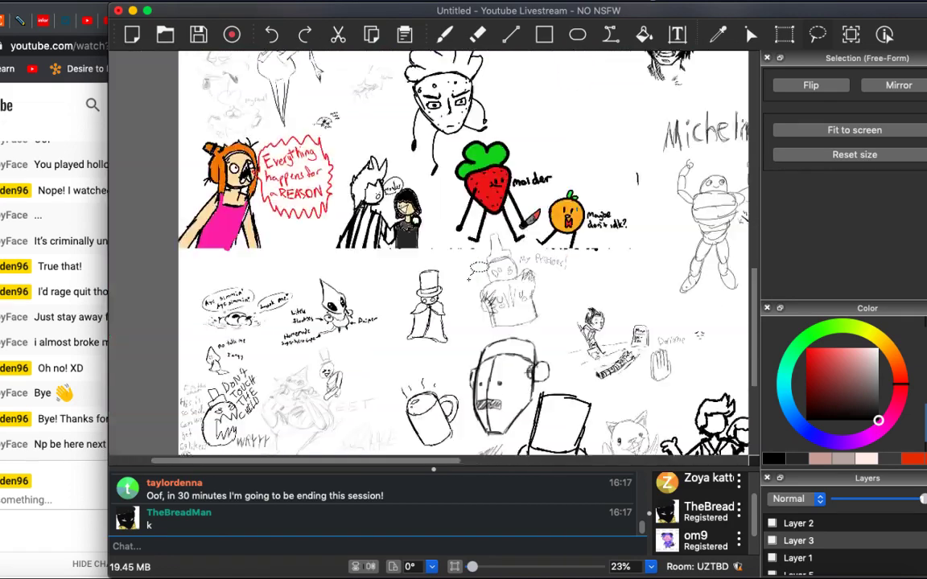
scroll(432, 253, "up", 3)
scroll(432, 253, "right", 6)
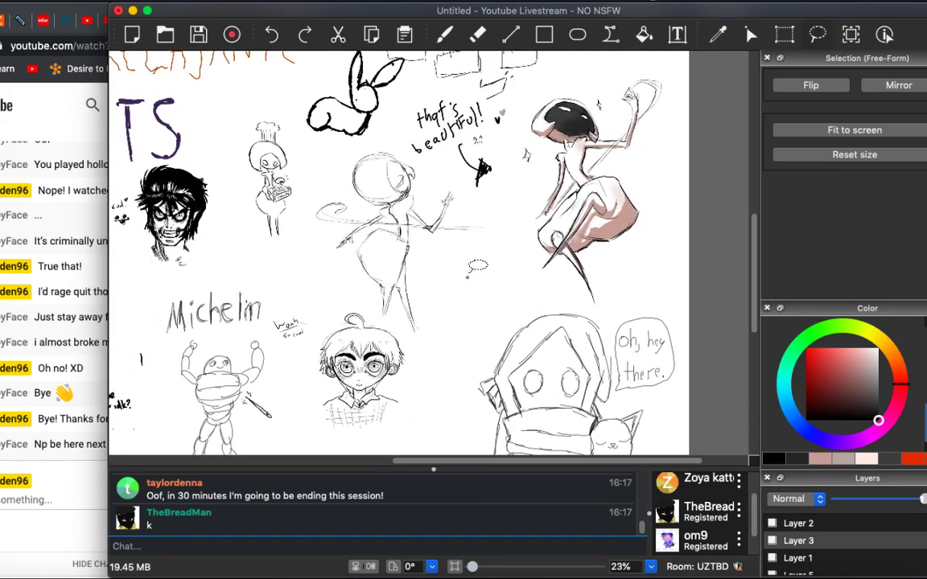
Handwrite "Aw" above the faint pointed-head figure beside the chef with the black 5 px freehand brush.
scroll(469, 276, "up", 6)
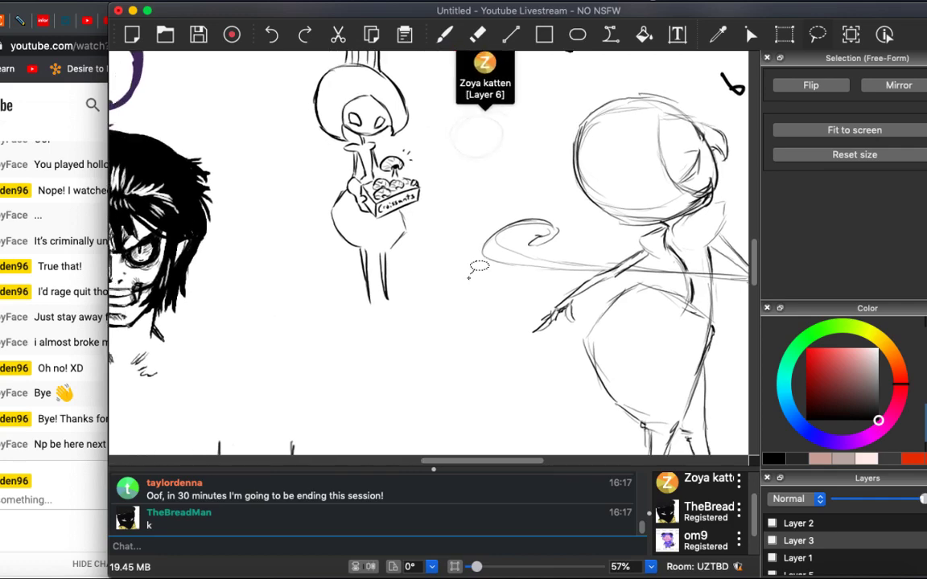
scroll(479, 270, "up", 2)
key("b")
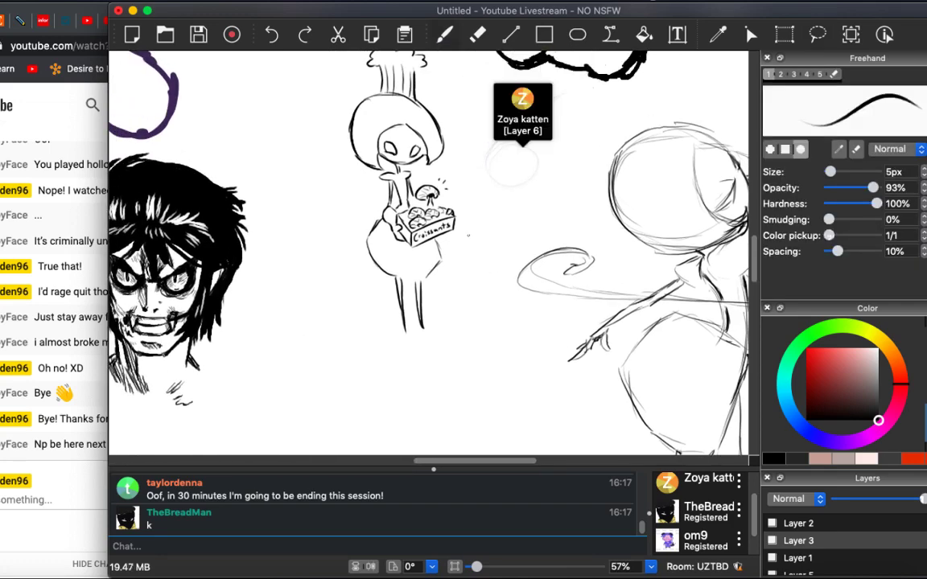
scroll(468, 235, "up", 3)
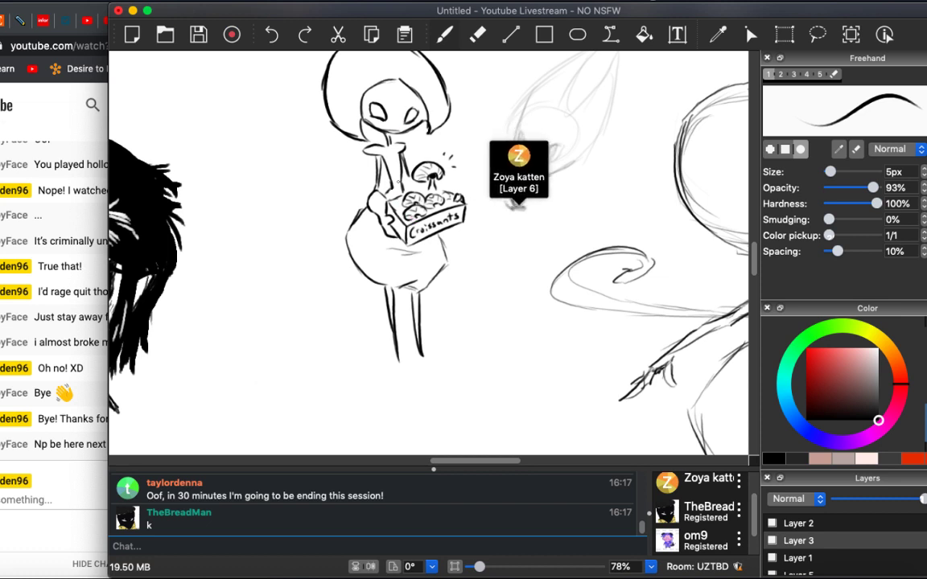
scroll(288, 202, "up", 2)
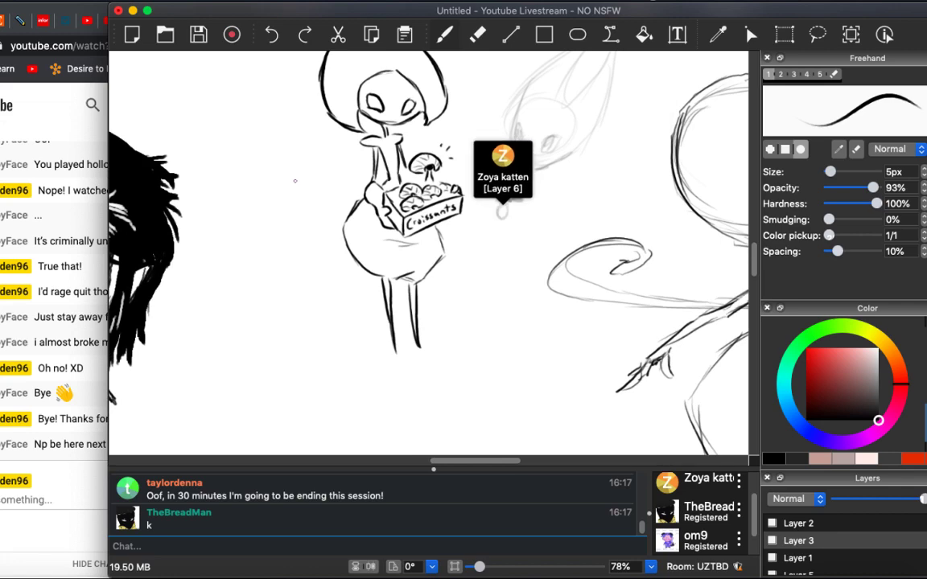
scroll(269, 164, "up", 3)
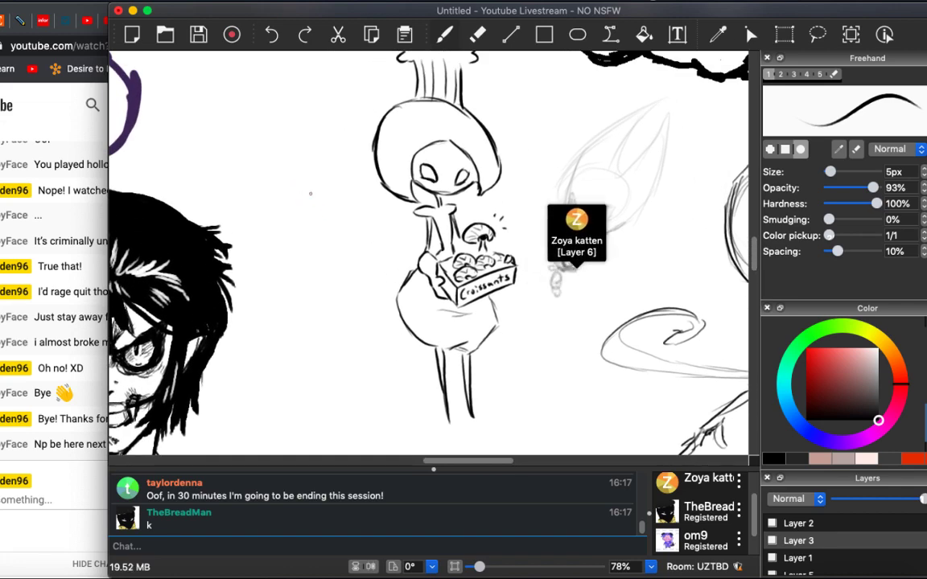
scroll(267, 174, "up", 3)
scroll(267, 174, "right", 3)
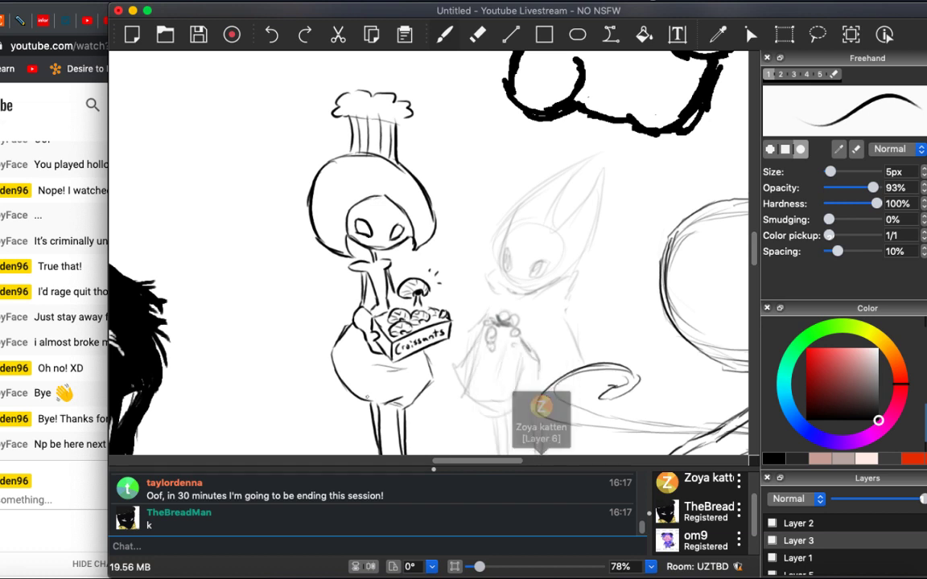
scroll(309, 355, "right", 4)
scroll(429, 254, "left", 3)
scroll(429, 253, "down", 1)
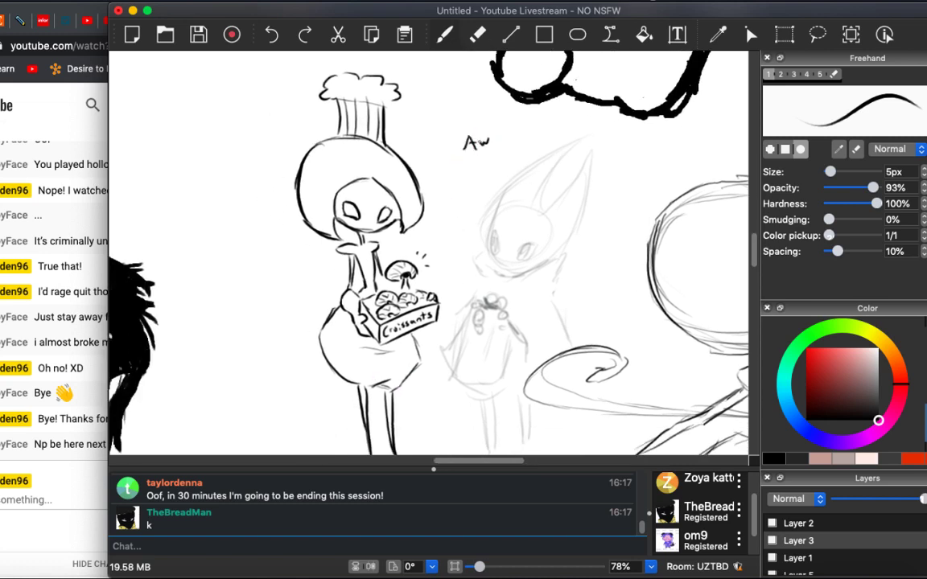
Examine the chef and the faint pointed-head figure beside it from their heads down to their legs.
scroll(479, 215, "down", 10)
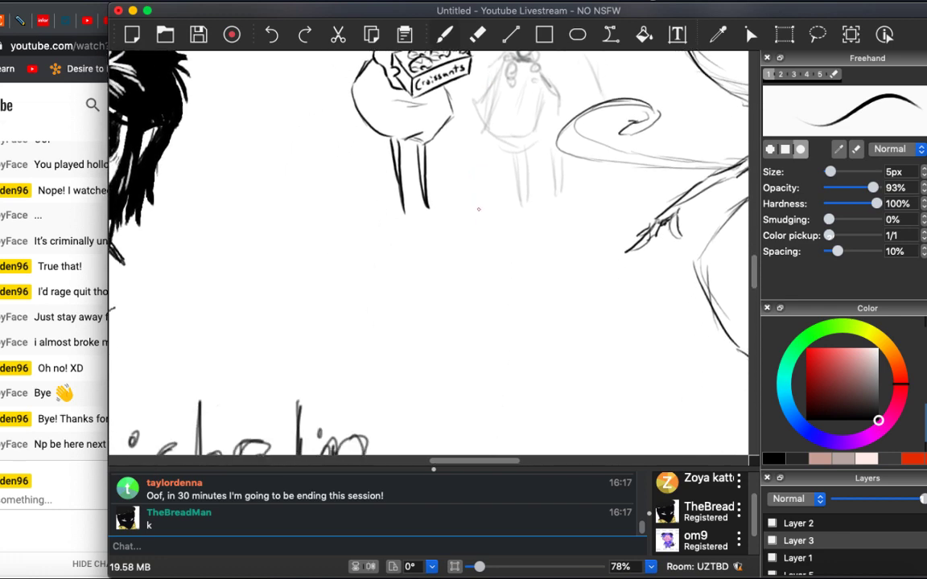
scroll(473, 223, "up", 5)
scroll(473, 224, "up", 2)
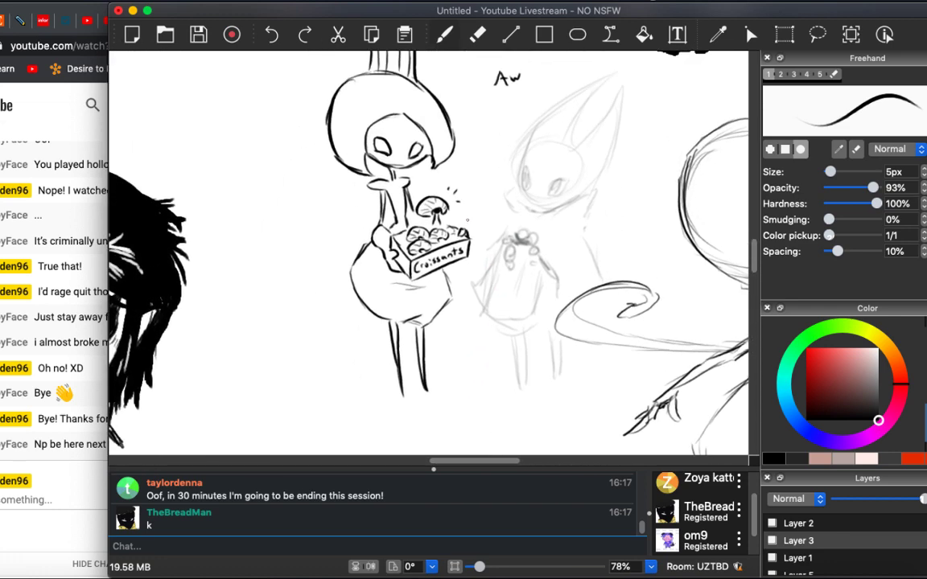
scroll(467, 219, "down", 5)
scroll(465, 217, "up", 5)
scroll(471, 205, "up", 3)
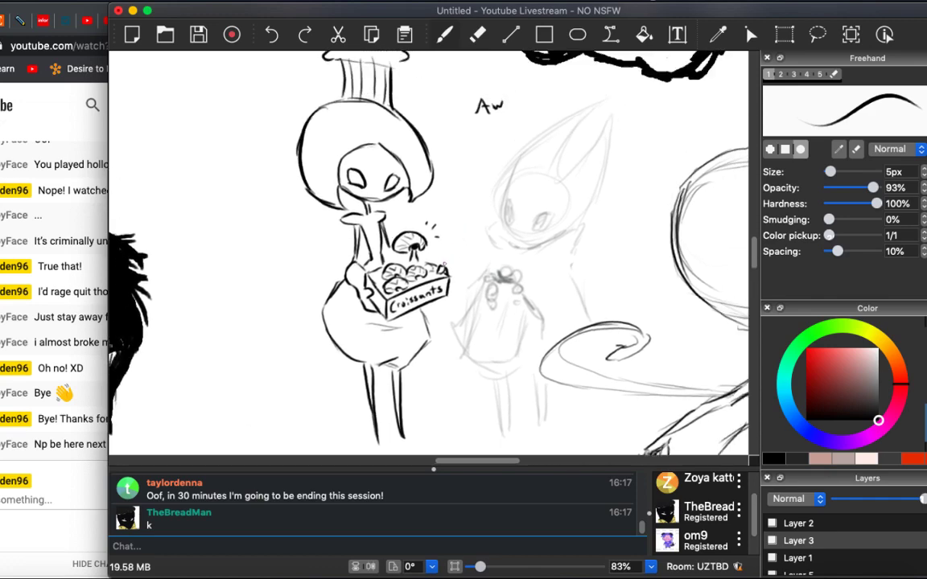
scroll(478, 190, "down", 3)
scroll(478, 190, "up", 5)
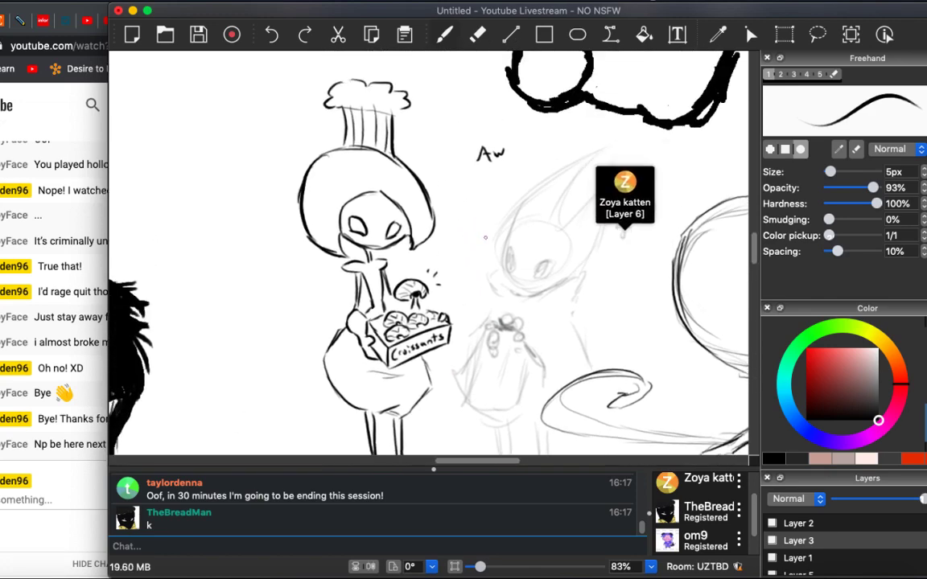
Sketch a small hunched seated figure with a round head in the empty space below the chef, using the black 5 px freehand brush.
scroll(488, 243, "right", 3)
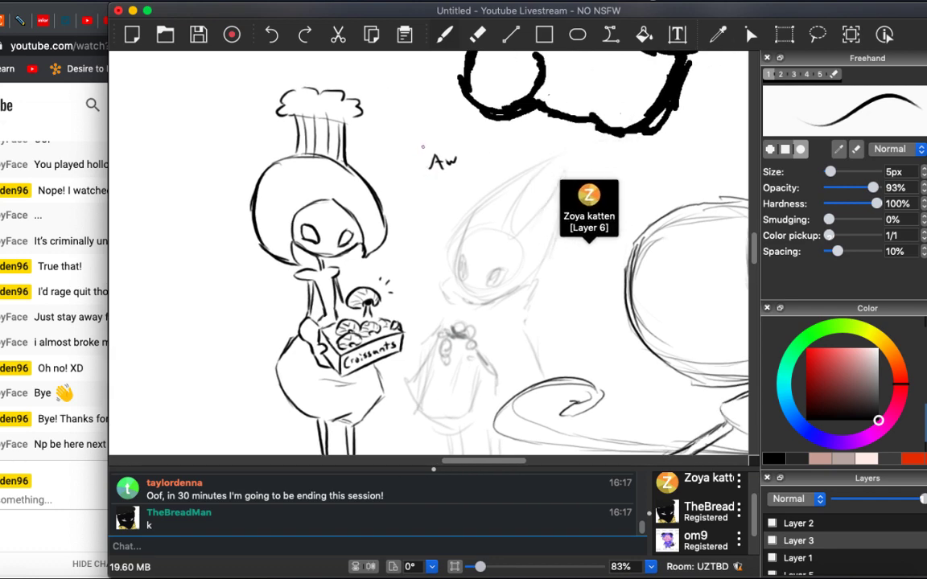
scroll(423, 124, "down", 5)
scroll(423, 123, "down", 5)
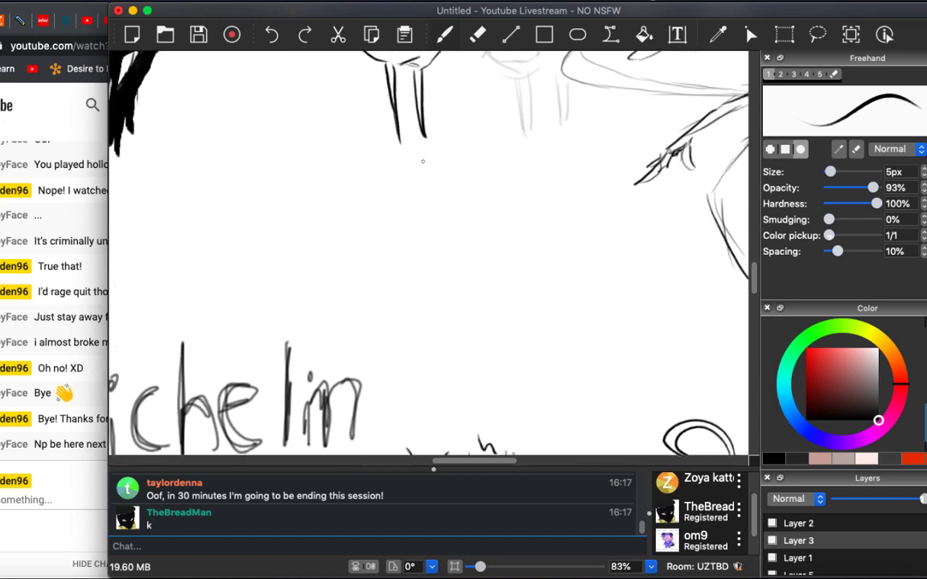
scroll(421, 155, "left", 3)
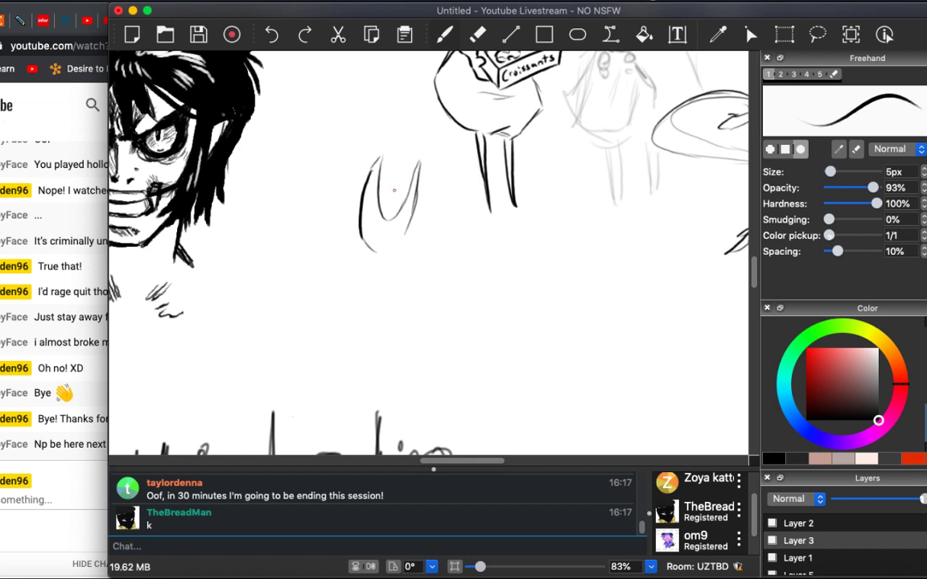
key("e")
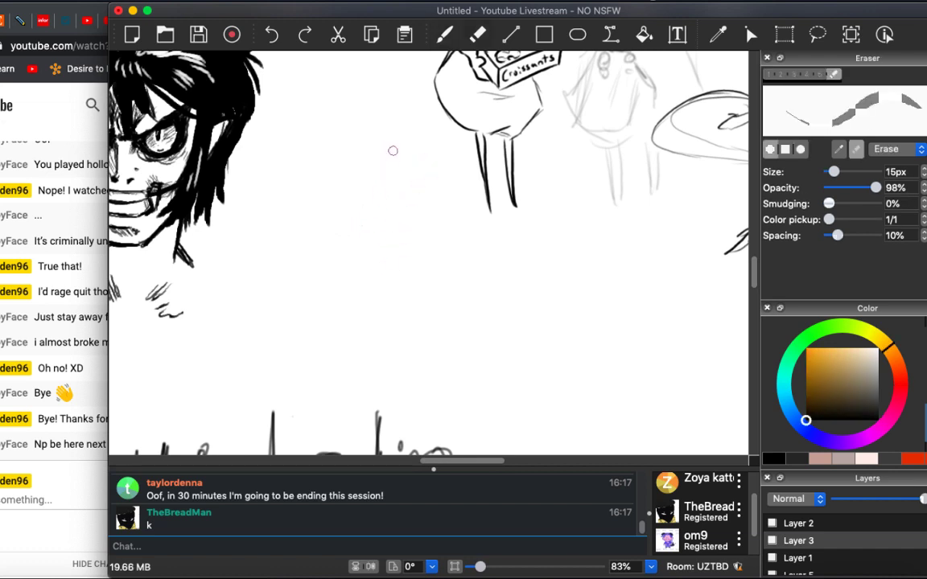
key("b")
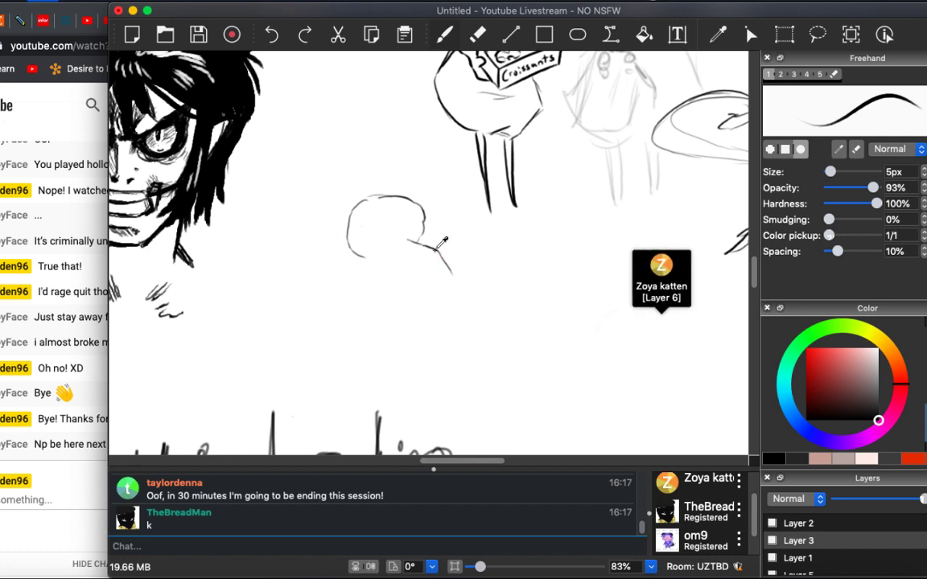
mouse_move(406, 239)
left_mouse_down()
mouse_move(444, 271)
mouse_move(449, 299)
left_mouse_up()
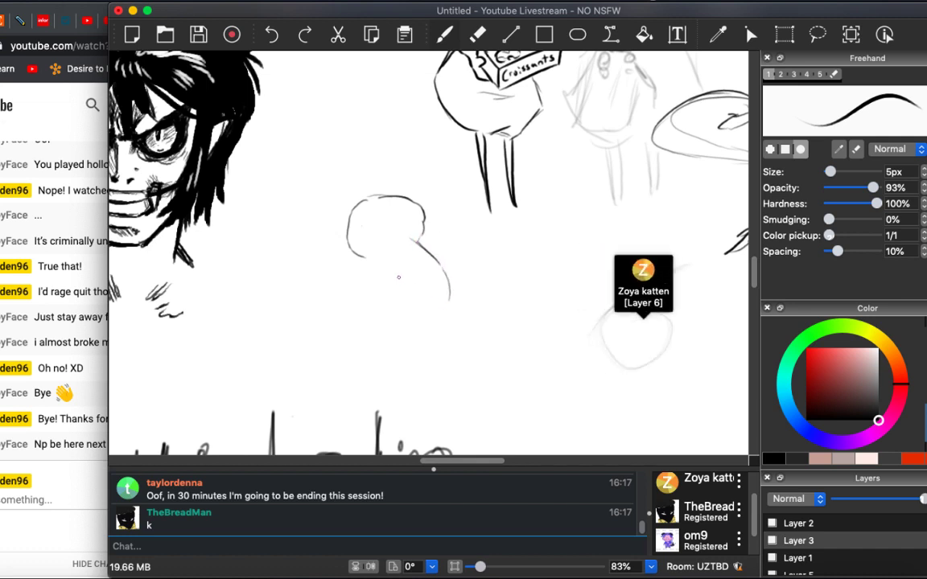
mouse_move(398, 273)
left_mouse_down()
mouse_move(385, 317)
mouse_move(411, 335)
mouse_move(448, 320)
mouse_move(433, 328)
left_mouse_up()
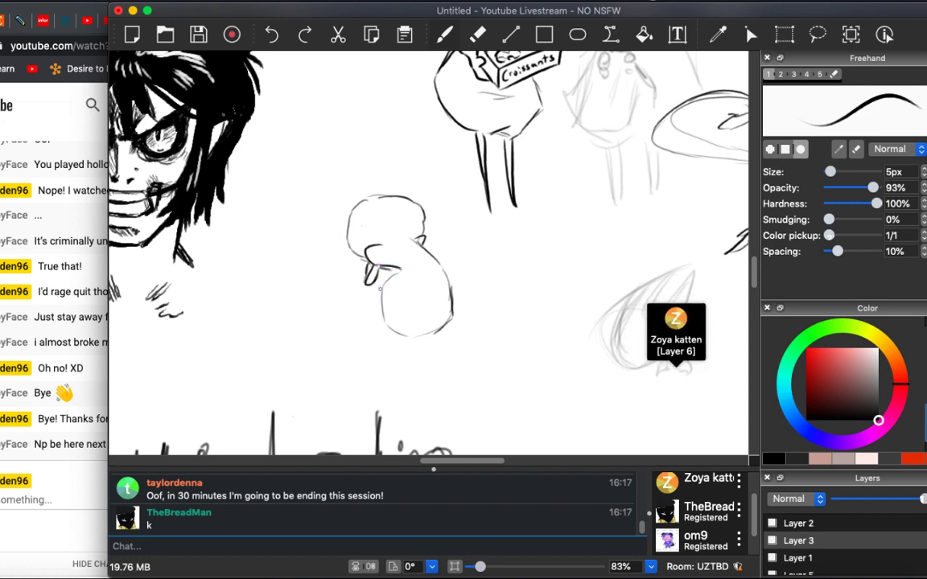
mouse_move(367, 282)
left_mouse_down()
mouse_move(353, 285)
mouse_move(367, 316)
left_mouse_up()
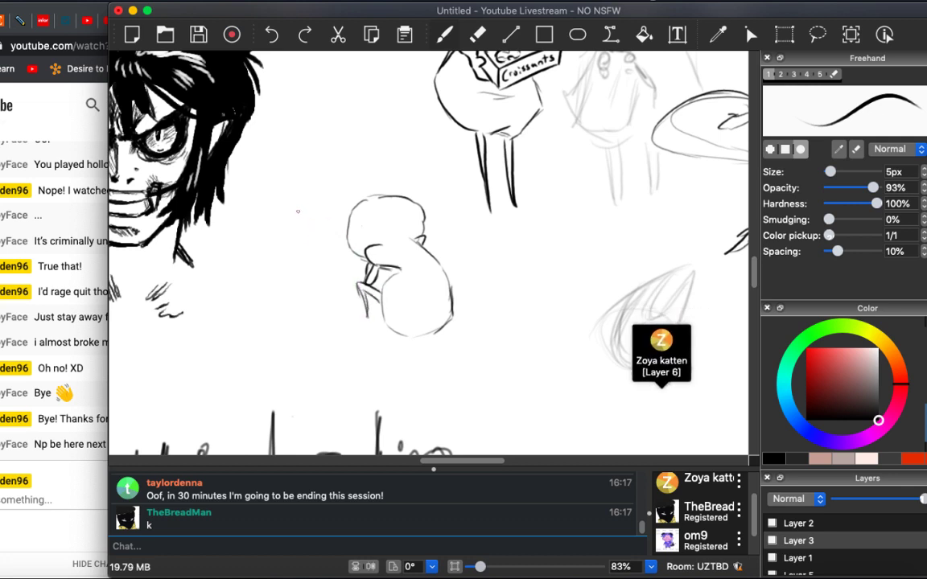
Handwrite "Crunch Crunch" beside the hunched figure's head and add crumbs and a solid black shadow at its feet.
mouse_move(292, 195)
left_mouse_down()
mouse_move(288, 208)
mouse_move(303, 194)
mouse_move(309, 216)
mouse_move(329, 211)
mouse_move(346, 190)
left_mouse_up()
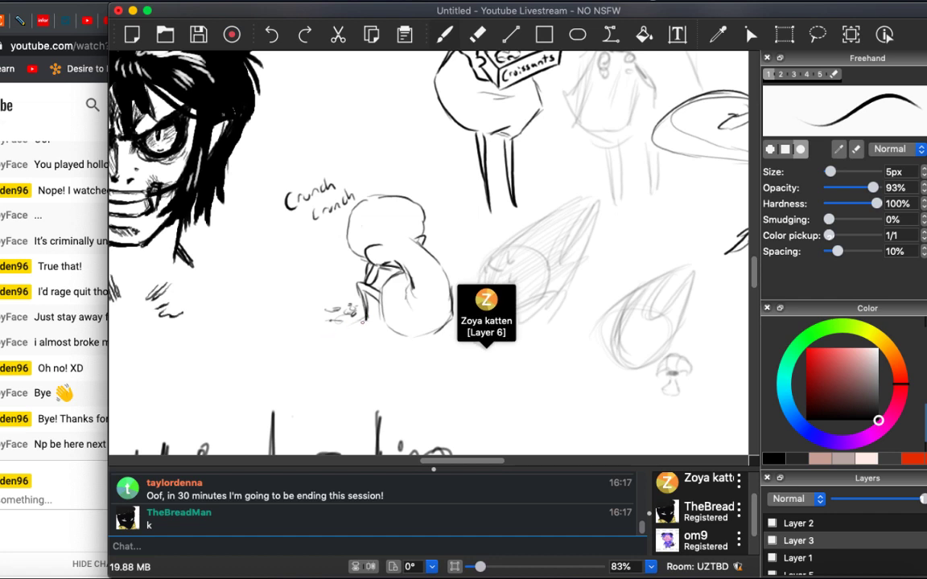
mouse_move(366, 316)
left_mouse_down()
mouse_move(309, 347)
mouse_move(366, 317)
mouse_move(313, 344)
mouse_move(368, 319)
mouse_move(314, 344)
mouse_move(370, 320)
mouse_move(317, 346)
mouse_move(378, 326)
mouse_move(410, 335)
mouse_move(322, 346)
mouse_move(340, 353)
left_mouse_up()
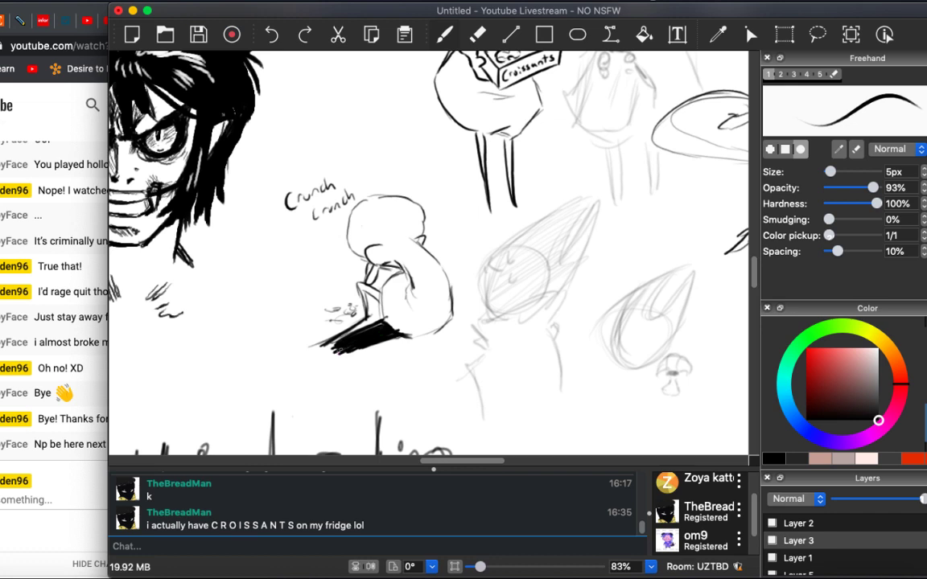
Send "XD" in the session chat.
left_click(261, 546)
type("XD")
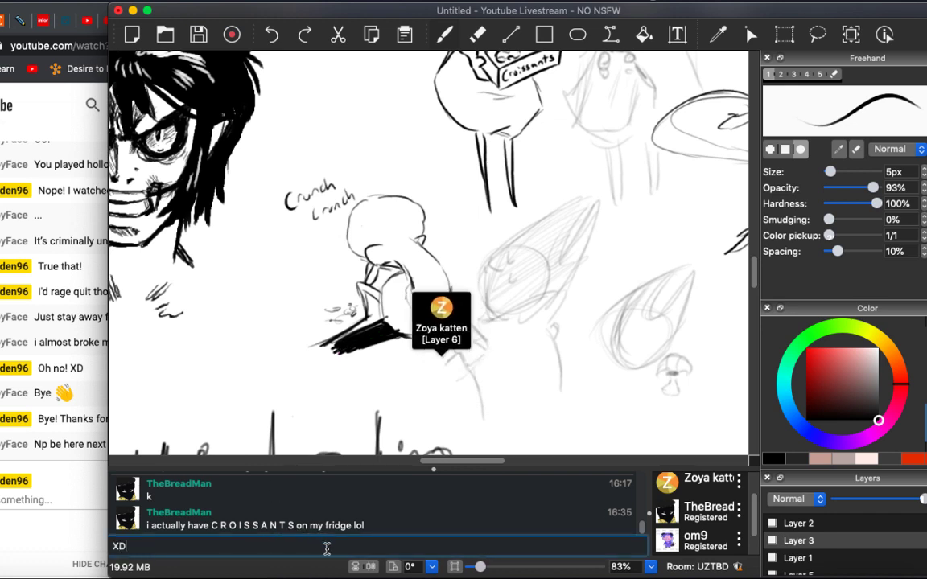
key("Return")
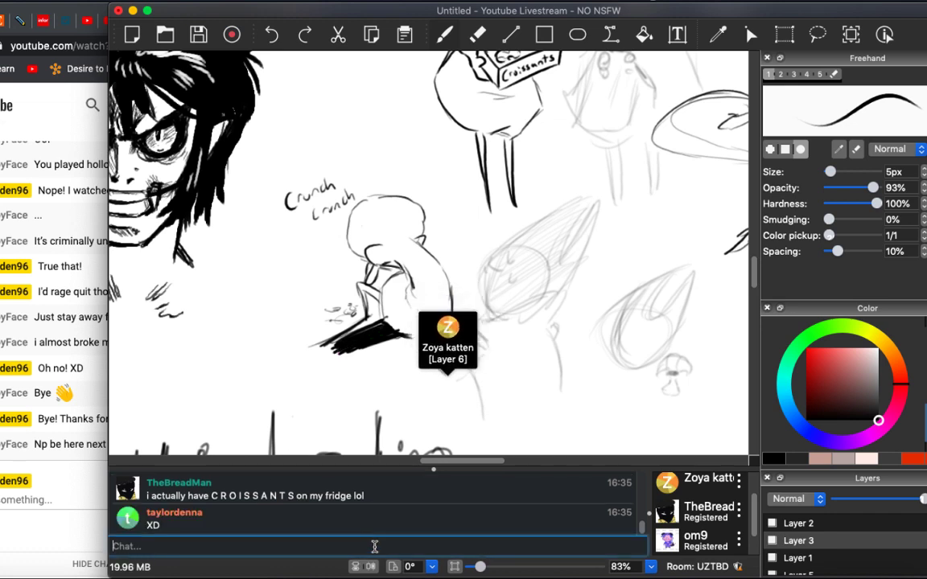
Send the chat message "Have you guys tried croissants and raspberries? They are DELICIOUS".
type("Have you guys tried")
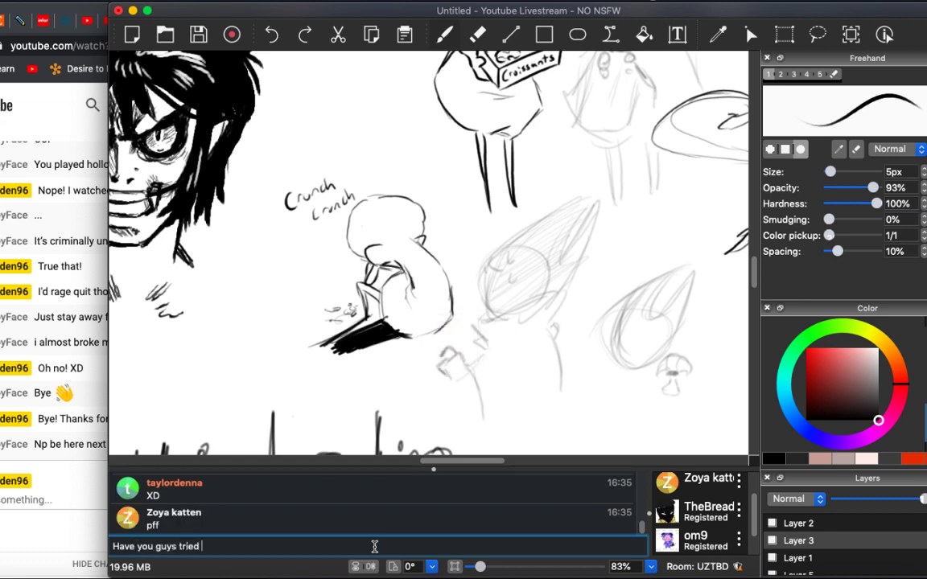
type(" croissa")
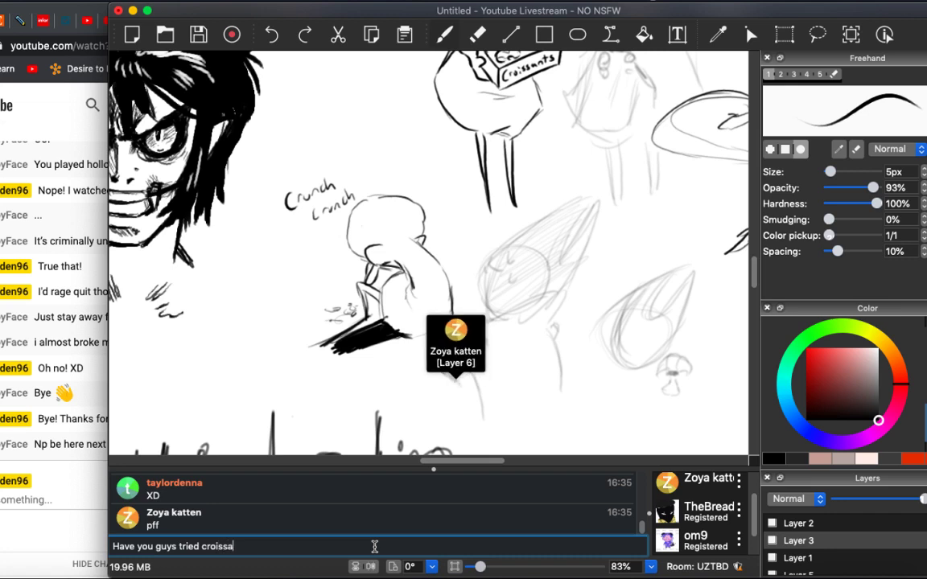
type("nts and raspberries")
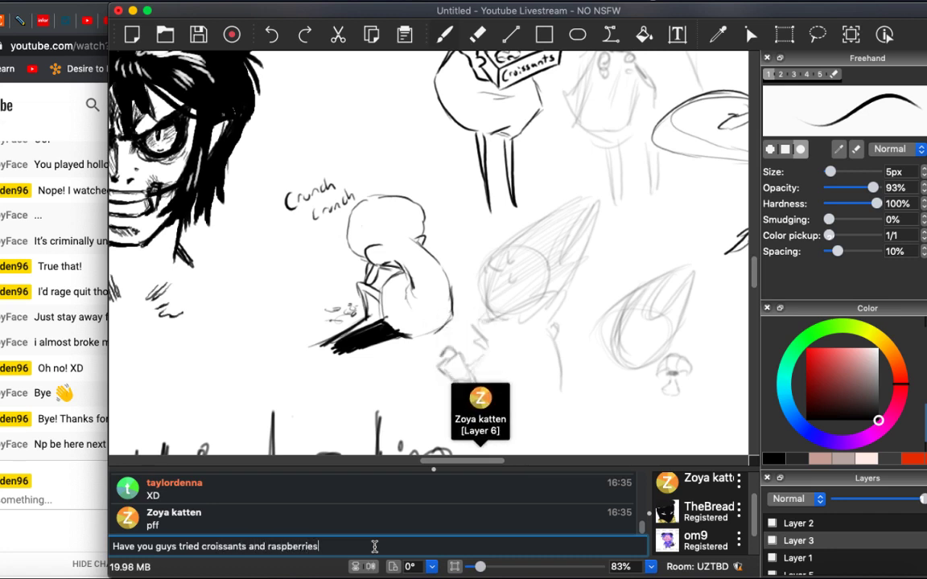
type("? The")
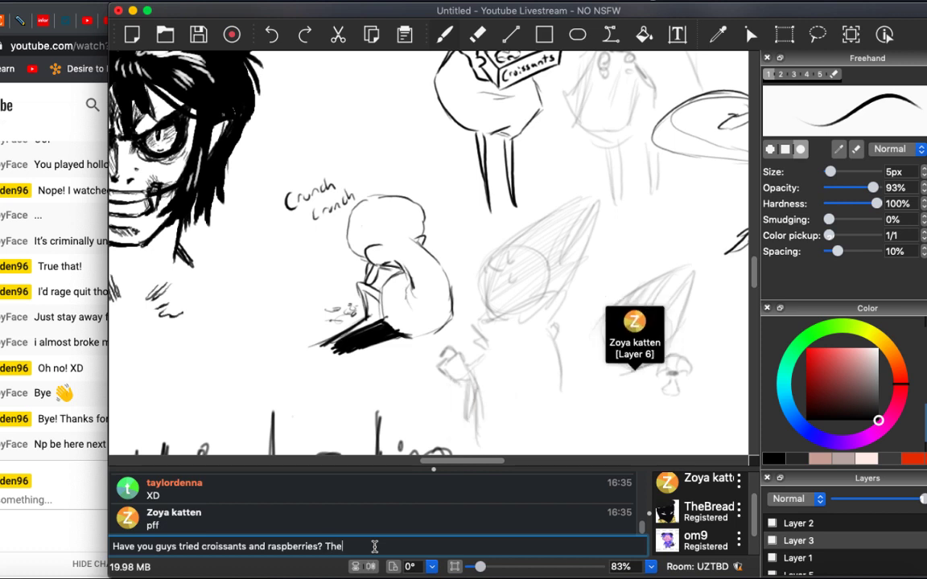
type("y are DELI")
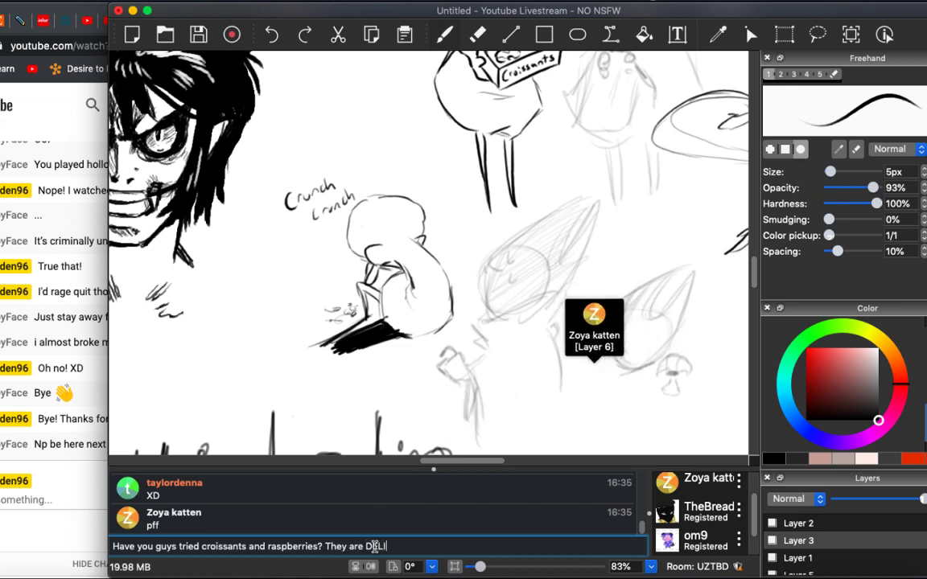
type("ECIOUS")
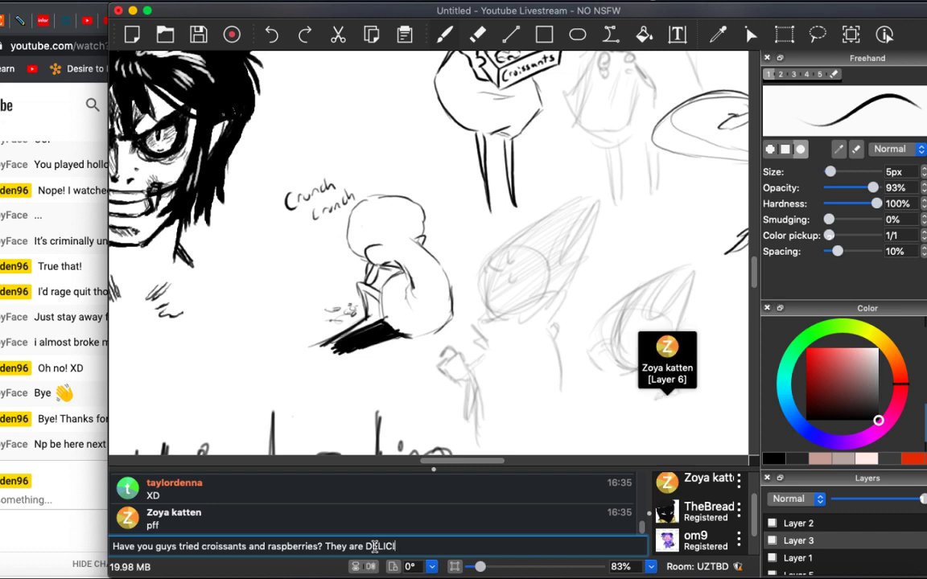
key("Return")
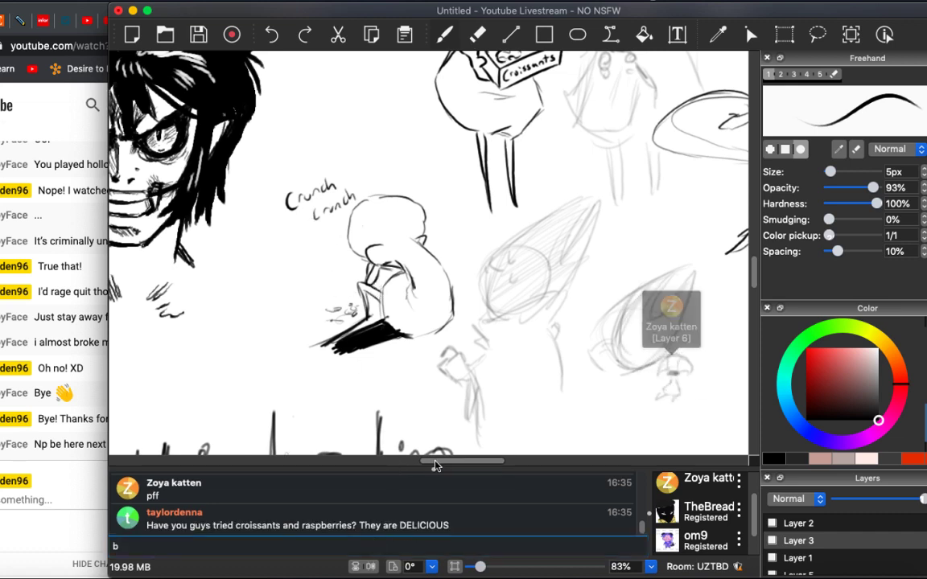
Rework the hunched figure's hand in front of its torso and fill its arm, leg and lower torso with black.
key("e")
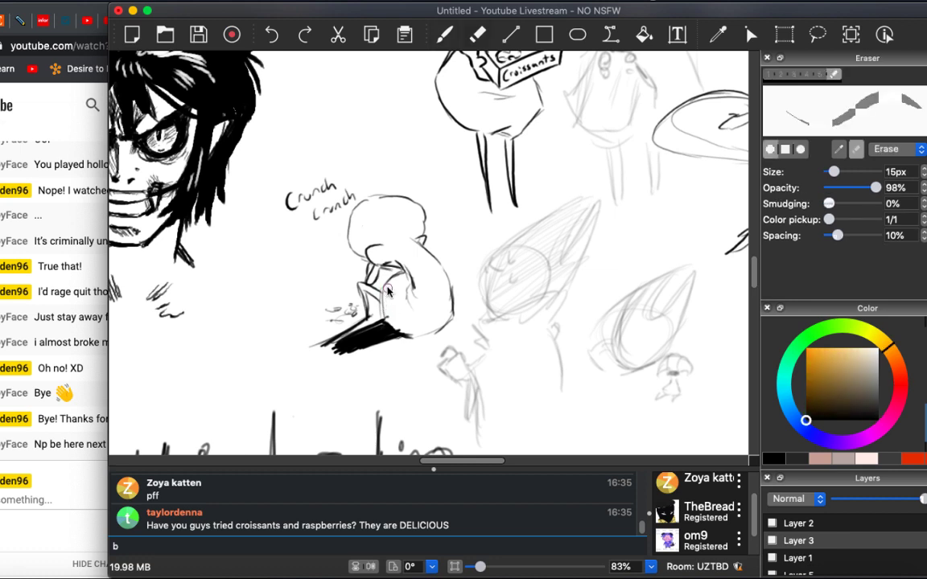
key("b")
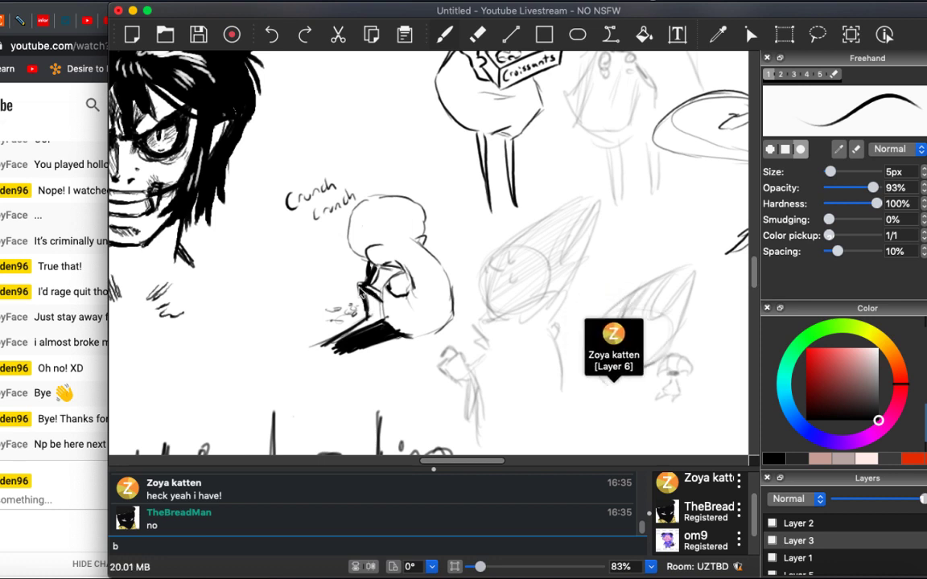
mouse_move(386, 293)
left_mouse_down()
mouse_move(390, 322)
mouse_move(402, 306)
mouse_move(404, 326)
mouse_move(385, 288)
mouse_move(383, 313)
mouse_move(404, 335)
mouse_move(386, 297)
mouse_move(390, 321)
mouse_move(390, 294)
left_mouse_up()
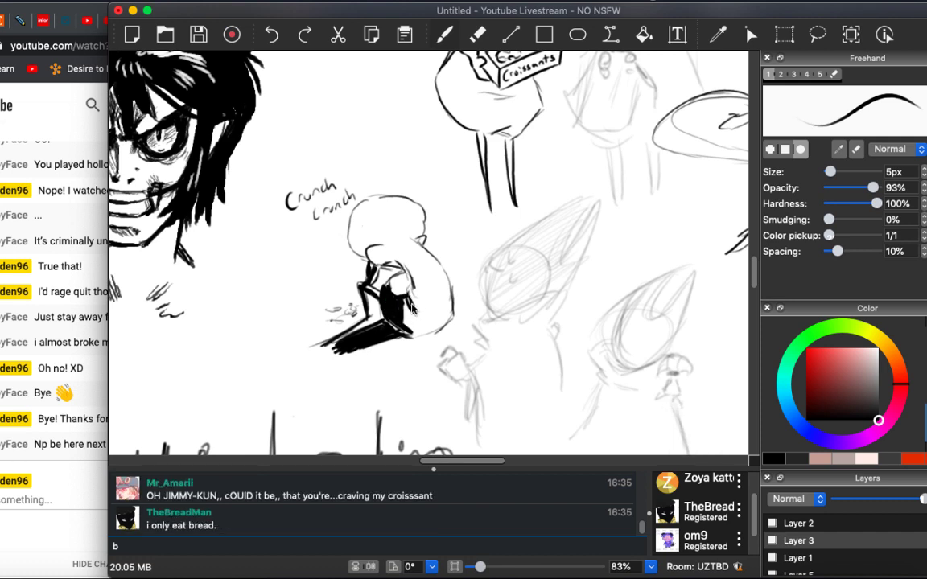
Replace the stray letter in the chat draft with "XD" and send it.
left_click(328, 546)
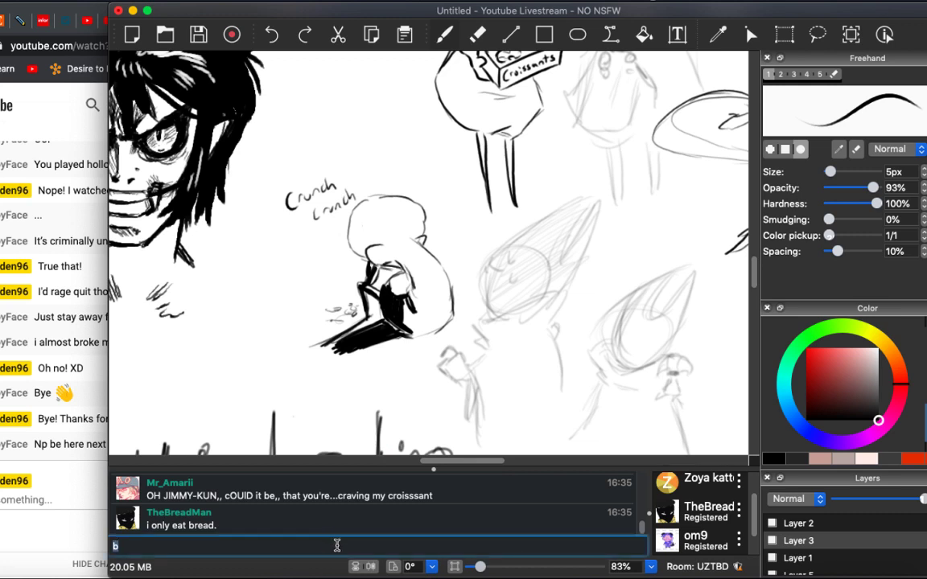
type("XD")
key("Return")
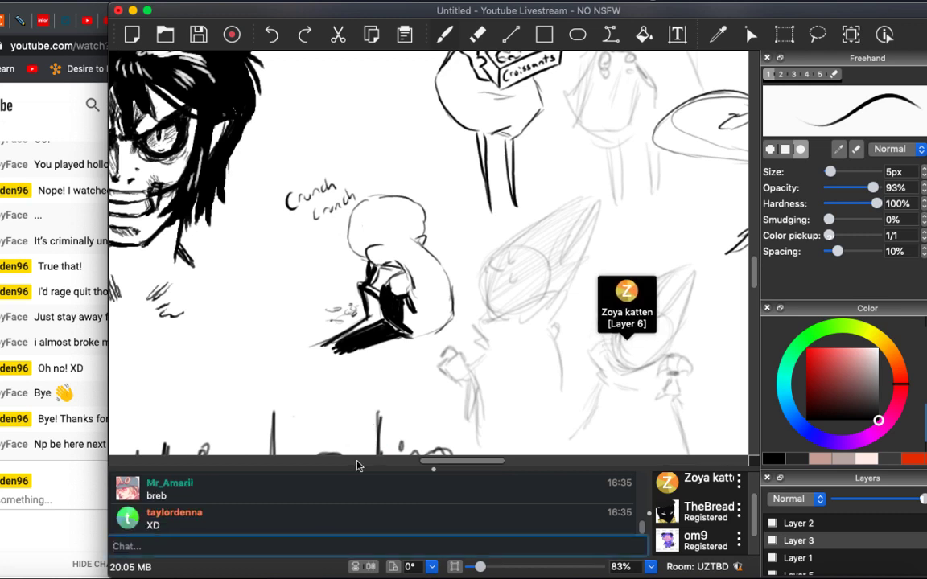
Finish the black shading of the hunched figure's face, body and shadow, and draw a small croissant in its hand.
scroll(432, 458, "right", 1)
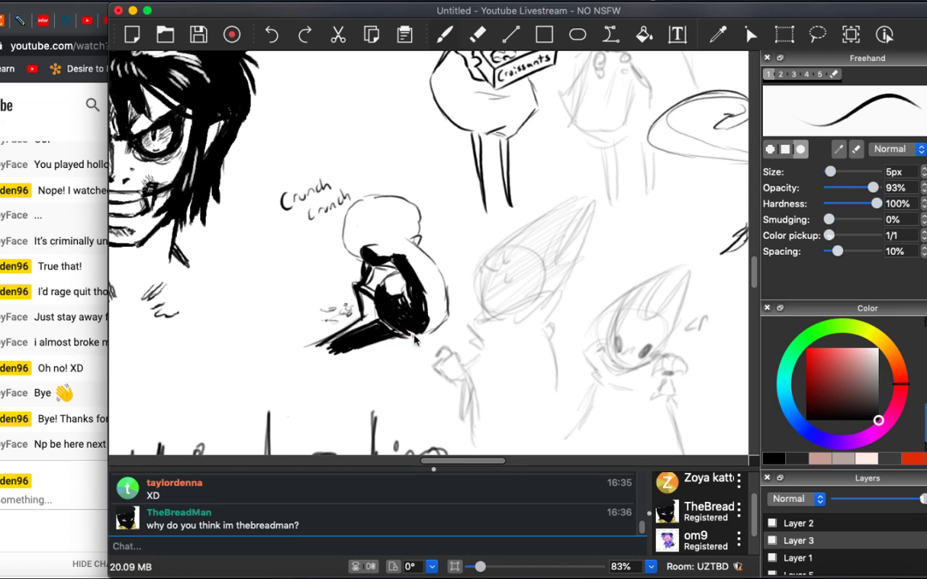
mouse_move(356, 212)
left_mouse_down()
mouse_move(348, 229)
mouse_move(362, 217)
mouse_move(372, 225)
mouse_move(326, 225)
mouse_move(357, 252)
left_mouse_up()
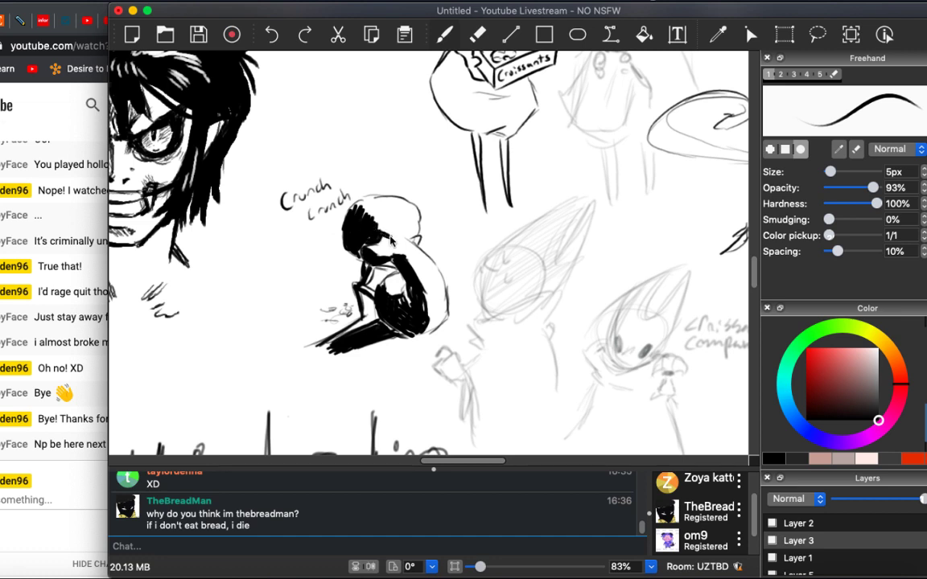
mouse_move(386, 238)
left_mouse_down()
mouse_move(346, 224)
mouse_move(368, 233)
mouse_move(344, 211)
mouse_move(370, 206)
left_mouse_up()
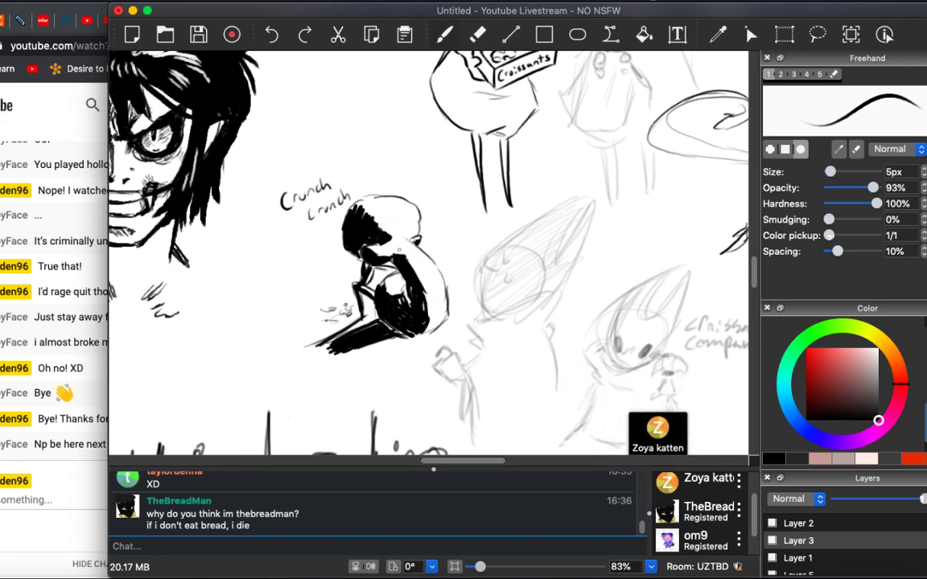
scroll(400, 274, "down", 5)
scroll(414, 254, "up", 4)
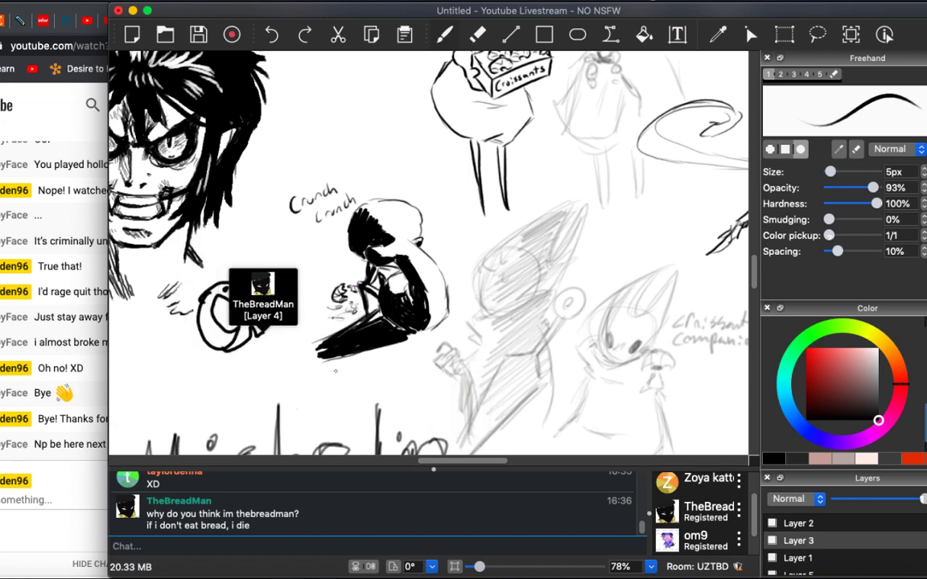
Survey the drawings around the hunched figure and "Michelin" lettering, the lower canvas with the hooded figure, and the area around the "CROISSANTS" lettering.
scroll(428, 253, "down", 3)
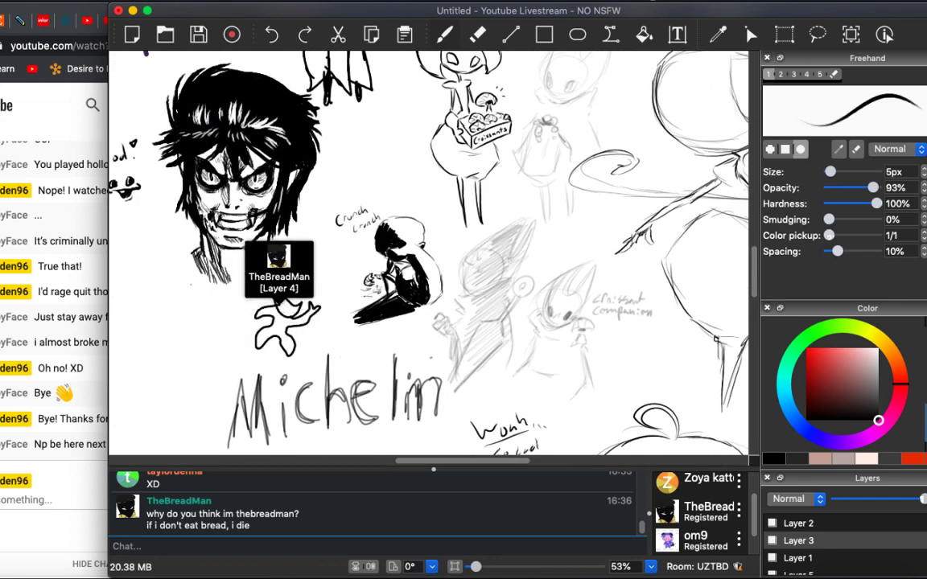
scroll(428, 254, "down", 2)
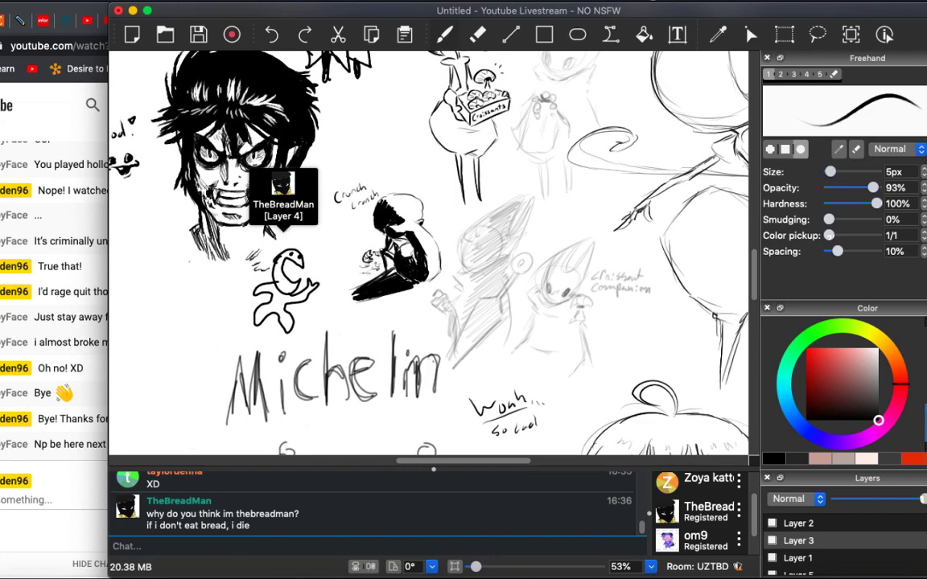
scroll(428, 253, "up", 2)
scroll(428, 253, "right", 1)
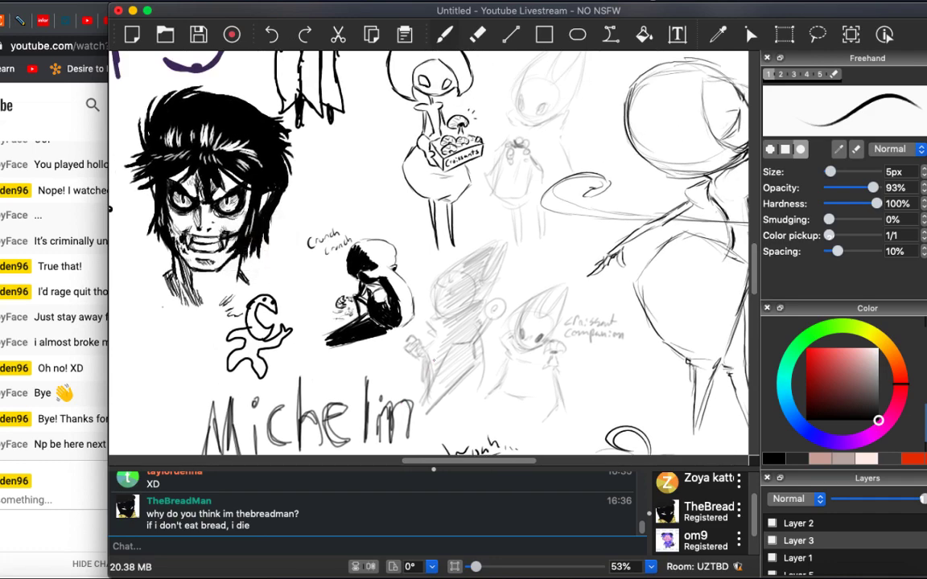
scroll(428, 253, "up", 3)
scroll(428, 254, "down", 5)
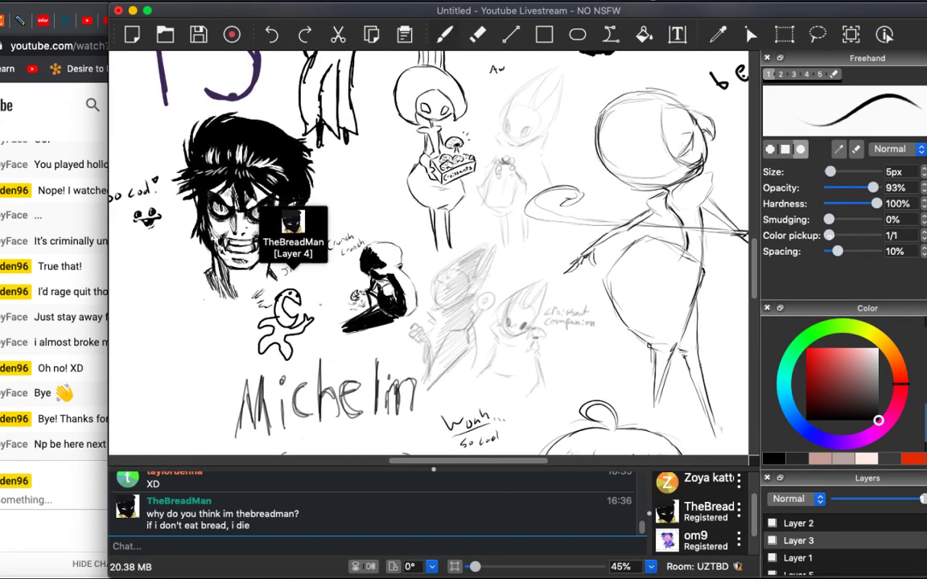
scroll(428, 253, "right", 2)
scroll(428, 253, "up", 3)
scroll(428, 253, "down", 3)
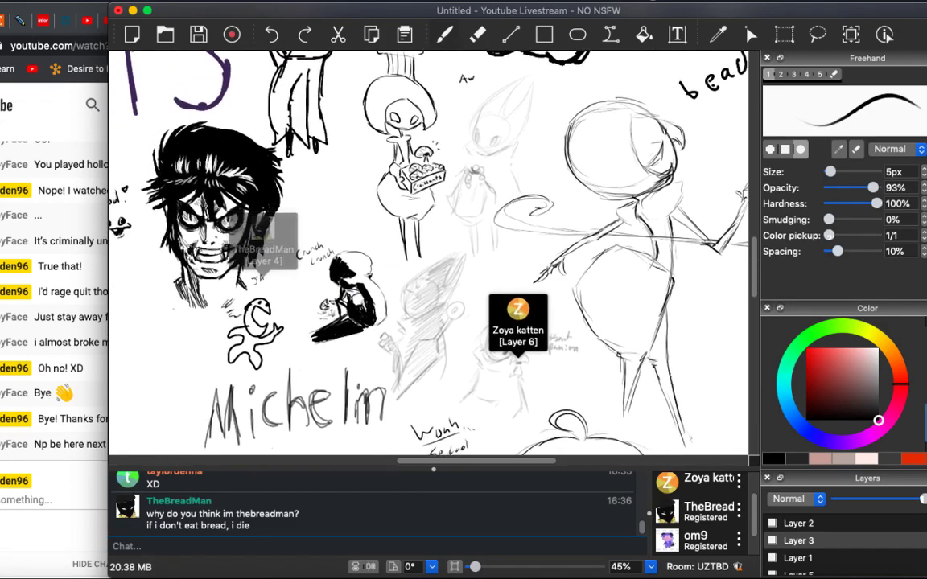
scroll(428, 253, "down", 5)
scroll(428, 254, "down", 4)
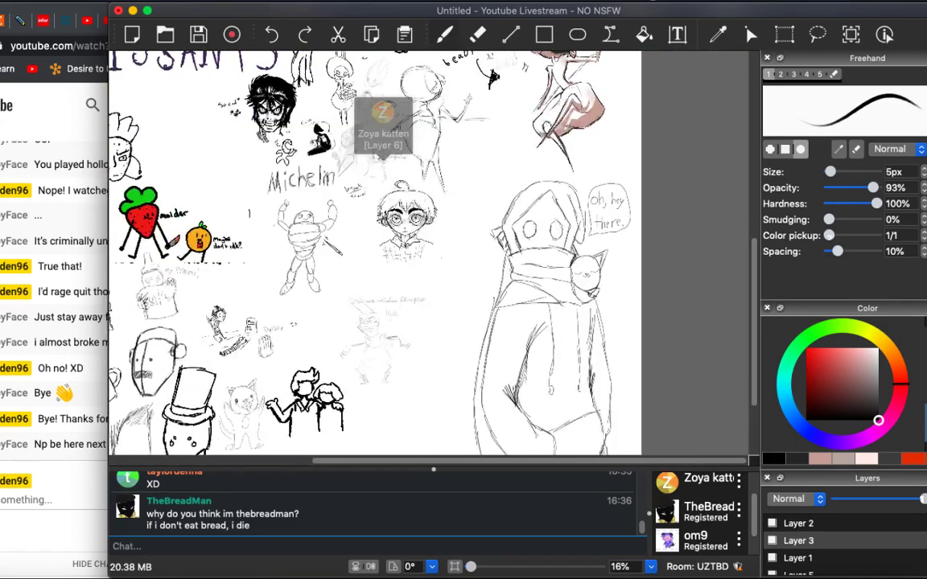
scroll(428, 254, "down", 3)
scroll(428, 253, "up", 10)
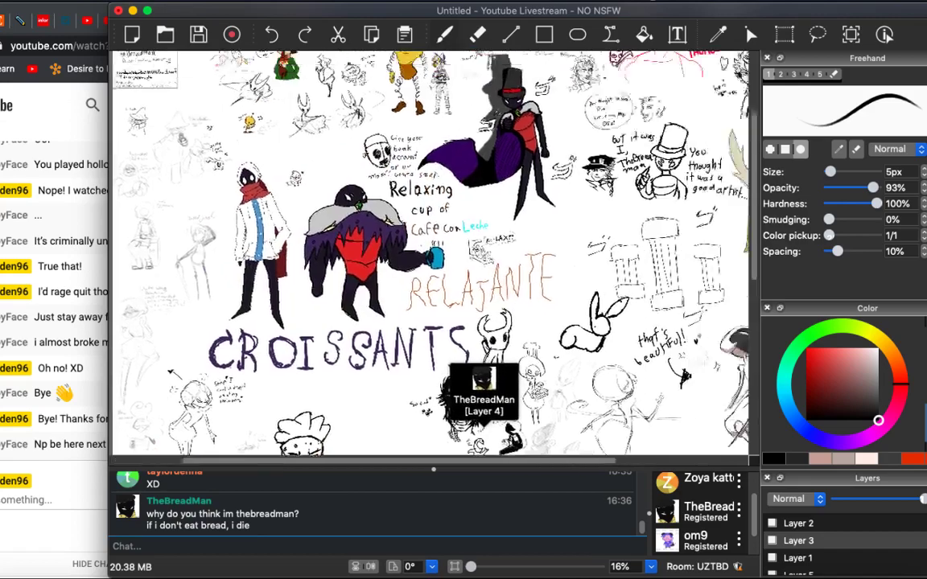
Look over the bunny, columns and seated figure near the "CROISSANTS" lettering, down to the dark-haired face above "Michelin".
scroll(428, 253, "up", 3)
scroll(427, 253, "down", 3)
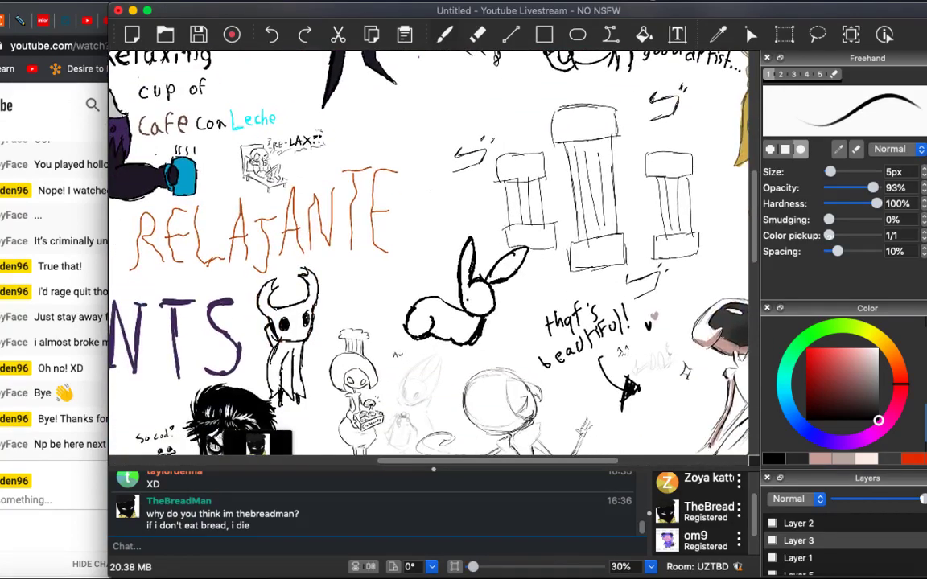
scroll(428, 253, "up", 1)
scroll(428, 253, "down", 3)
scroll(428, 254, "down", 3)
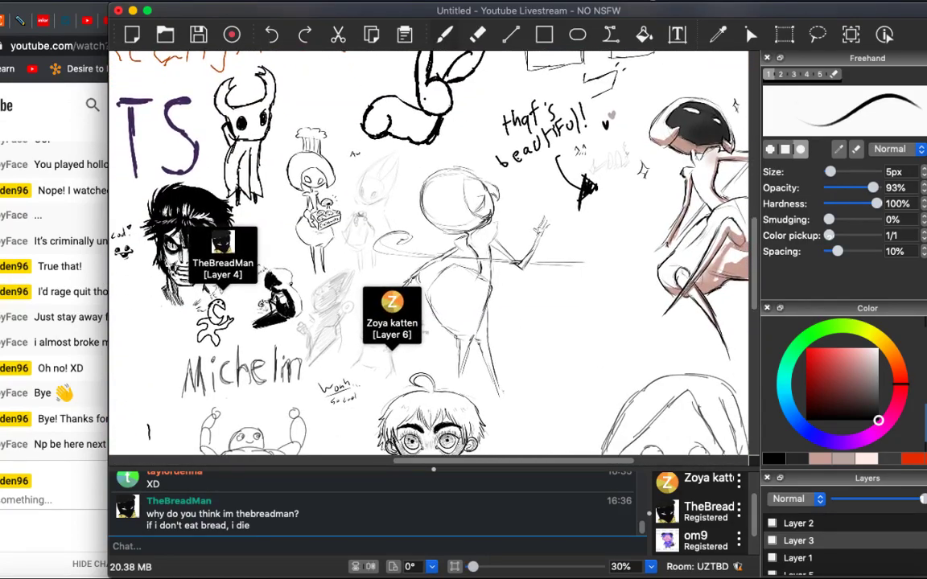
scroll(428, 254, "right", 2)
scroll(428, 253, "up", 3)
scroll(428, 253, "left", 5)
scroll(428, 254, "down", 2)
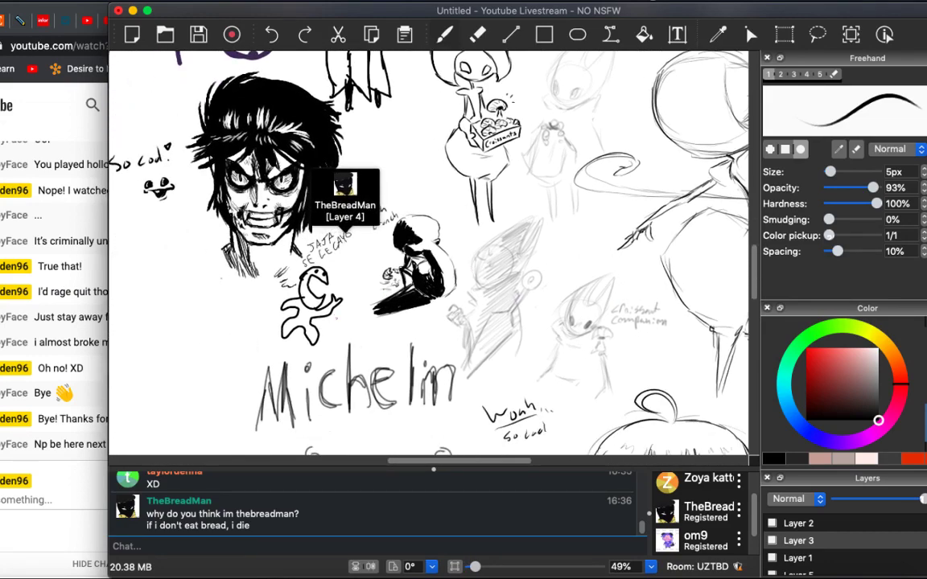
Examine the crescent-headed croissant doodles and the large grinning face beside the "Michelin" lettering.
scroll(428, 253, "up", 3)
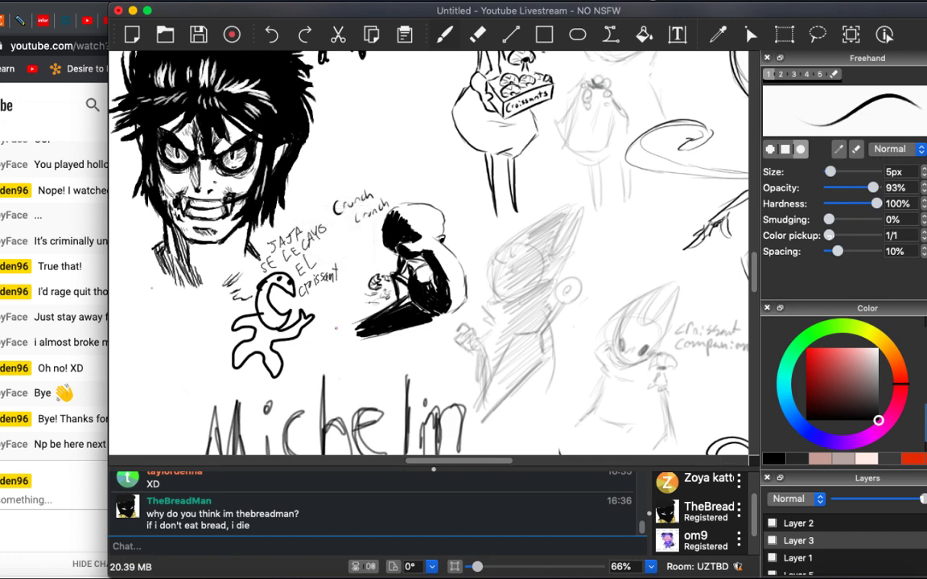
scroll(336, 328, "down", 3)
scroll(336, 328, "left", 8)
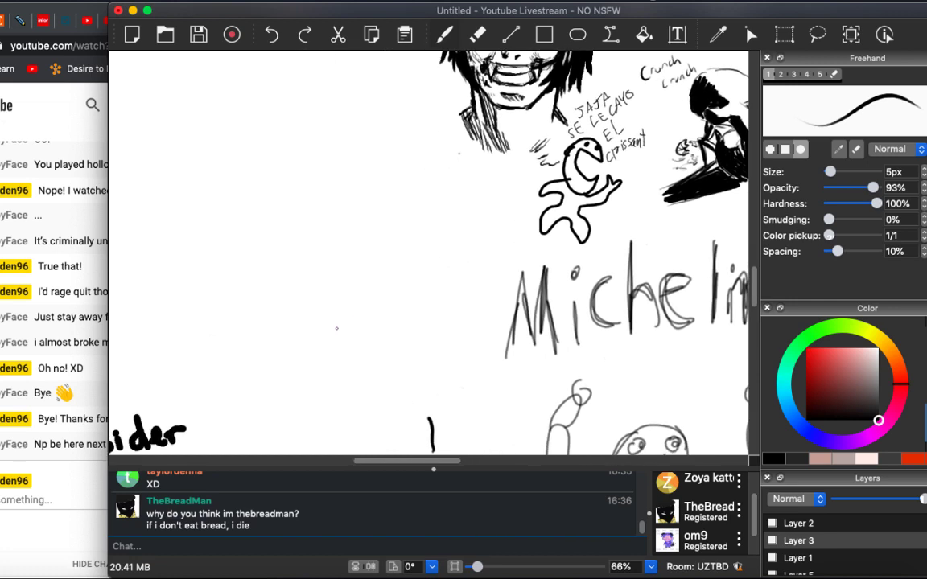
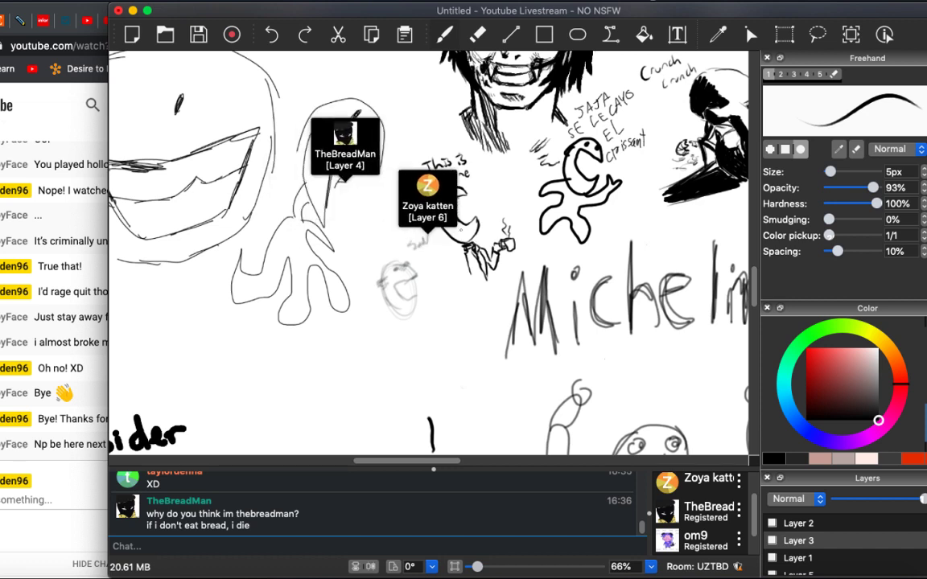
scroll(435, 249, "down", 1)
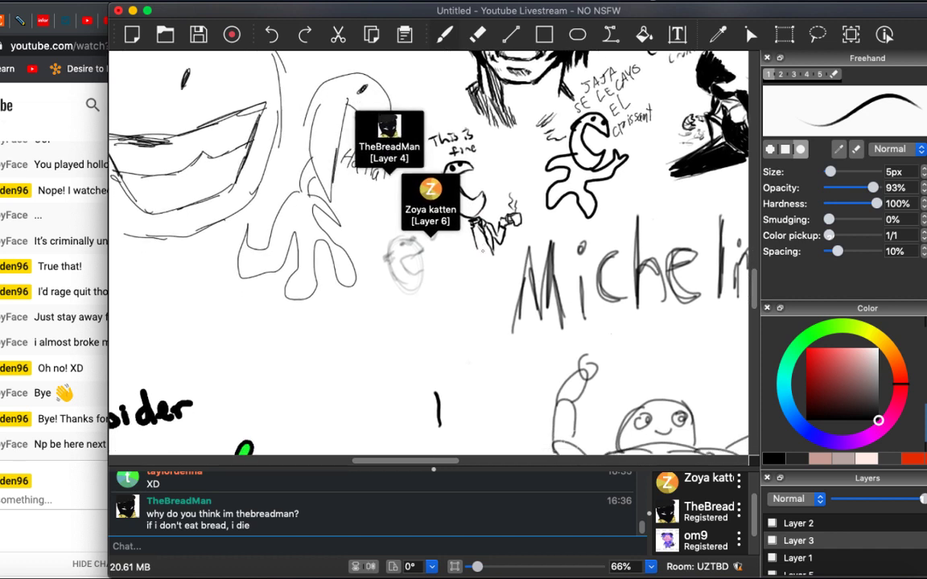
scroll(430, 249, "left", 3)
scroll(430, 250, "up", 2)
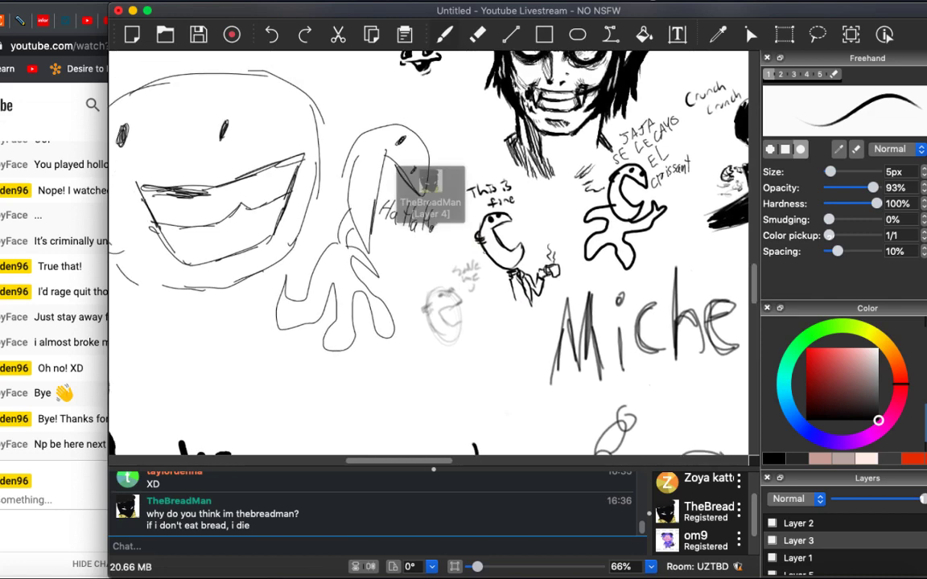
scroll(430, 249, "down", 3)
scroll(430, 249, "up", 3)
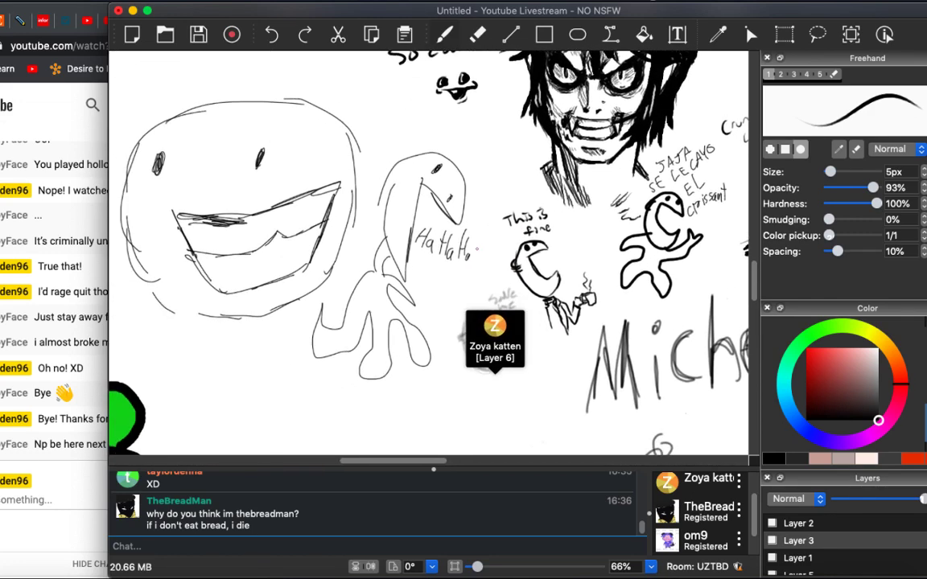
Send the chat message "I love how happy your drawings are".
left_click(267, 540)
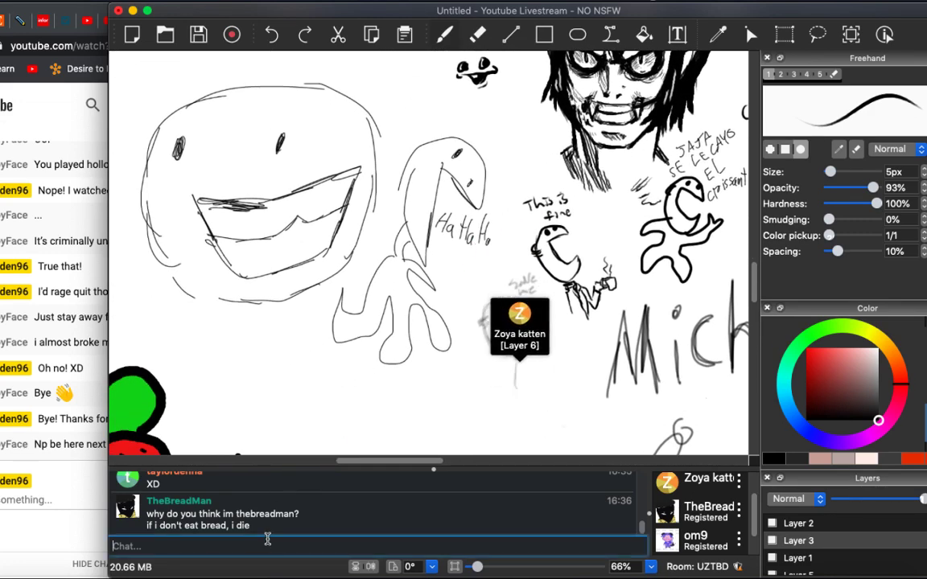
type("I love how")
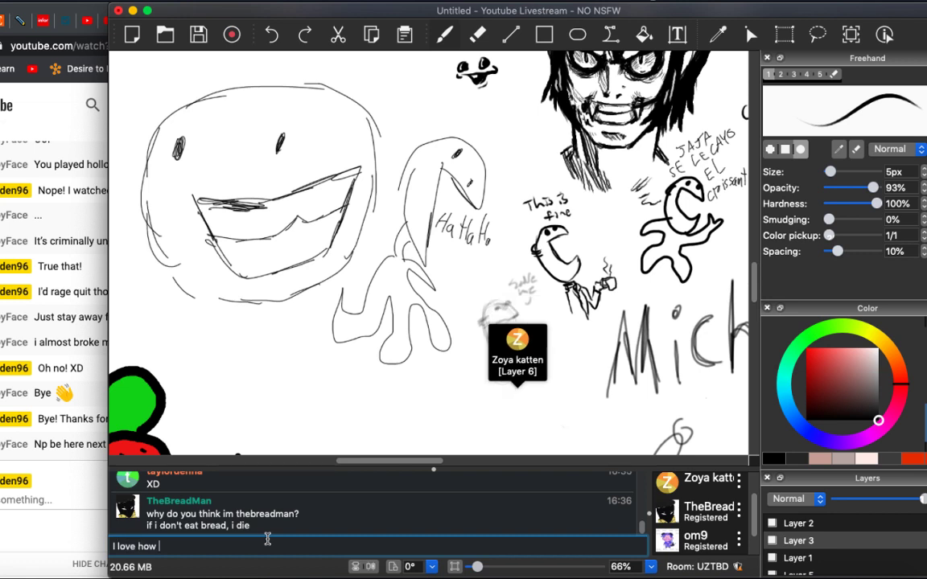
type(" happy ")
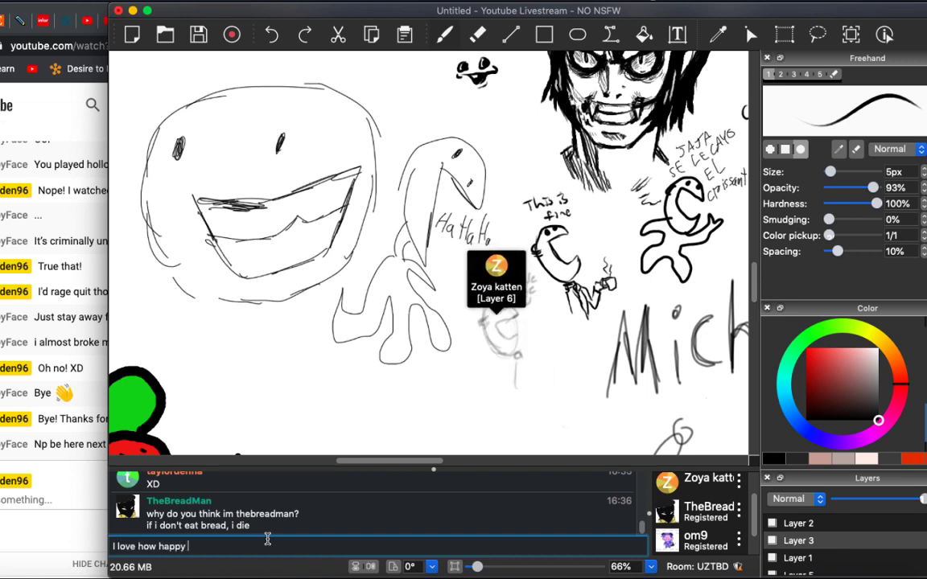
type("your drawings are")
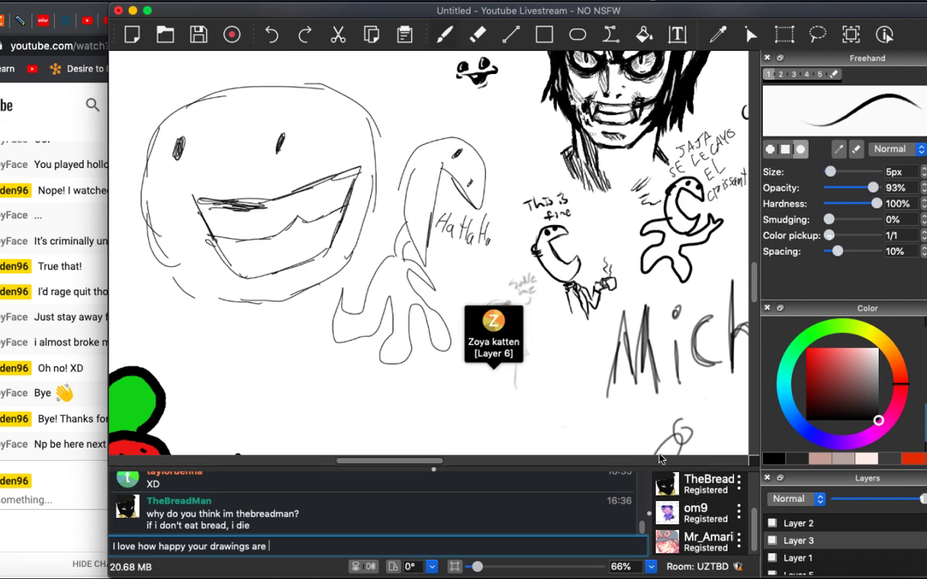
scroll(607, 323, "right", 5)
scroll(607, 323, "up", 2)
scroll(608, 324, "down", 4)
scroll(607, 323, "right", 3)
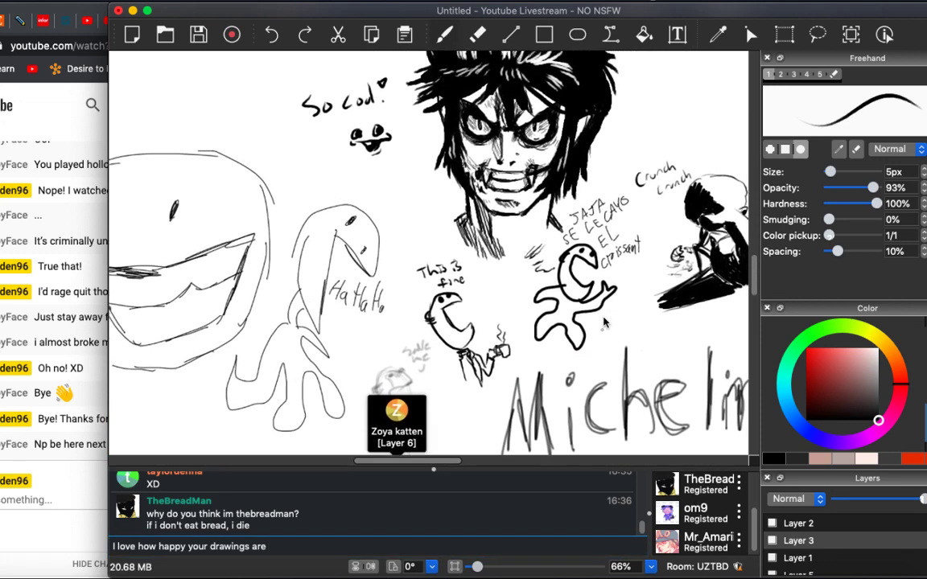
scroll(607, 323, "down", 5)
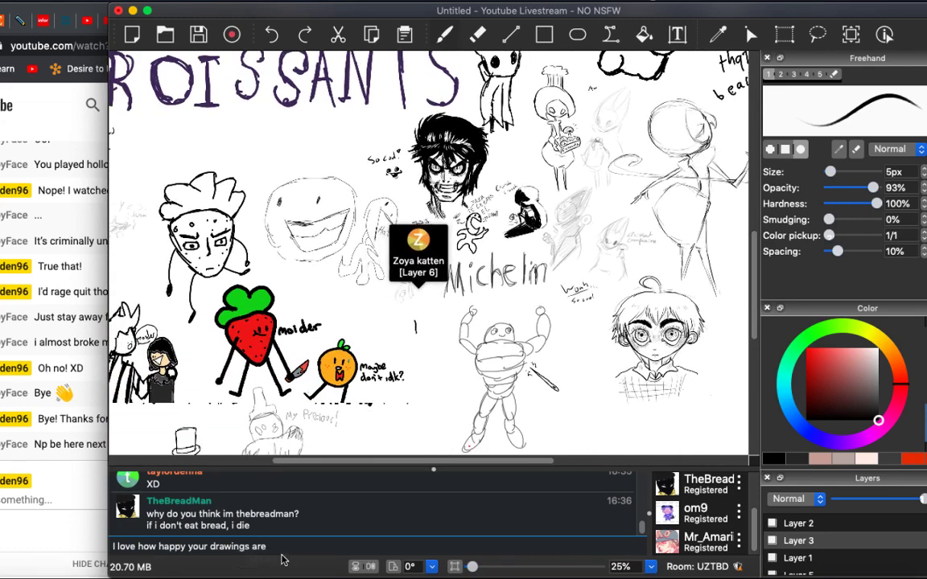
key("Return")
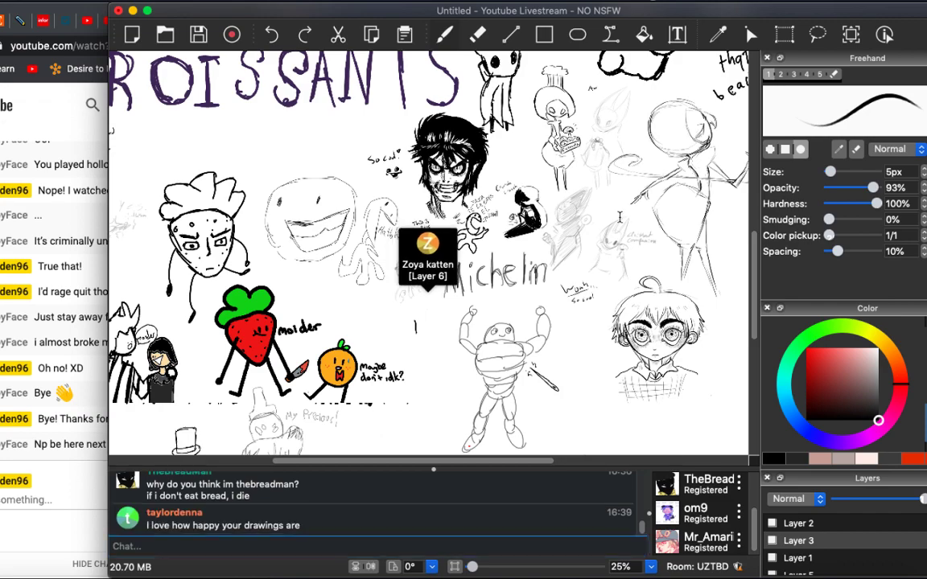
Look over the lower canvas and send the chat message "All you guys are so awesome".
scroll(428, 249, "down", 4)
scroll(435, 249, "up", 5)
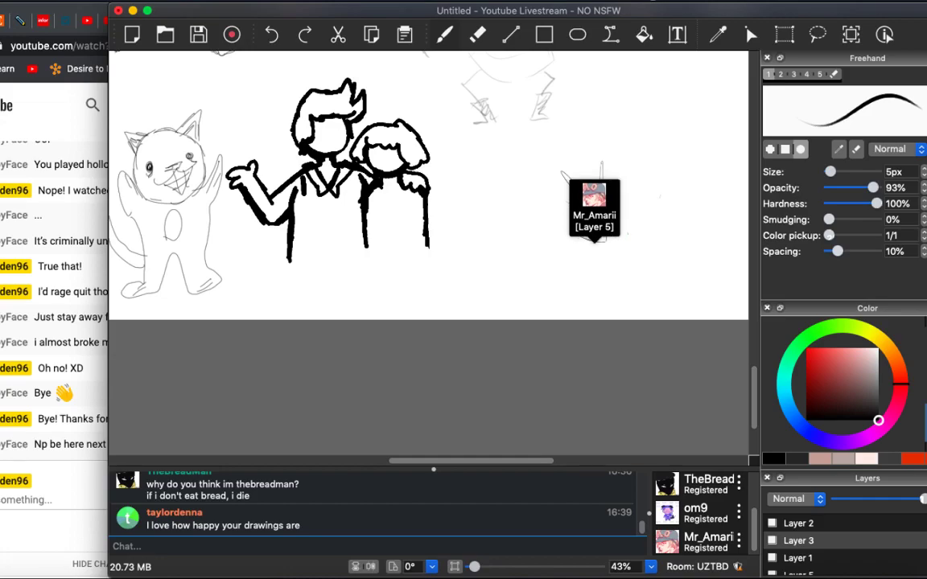
scroll(434, 281, "down", 4)
scroll(434, 257, "down", 3)
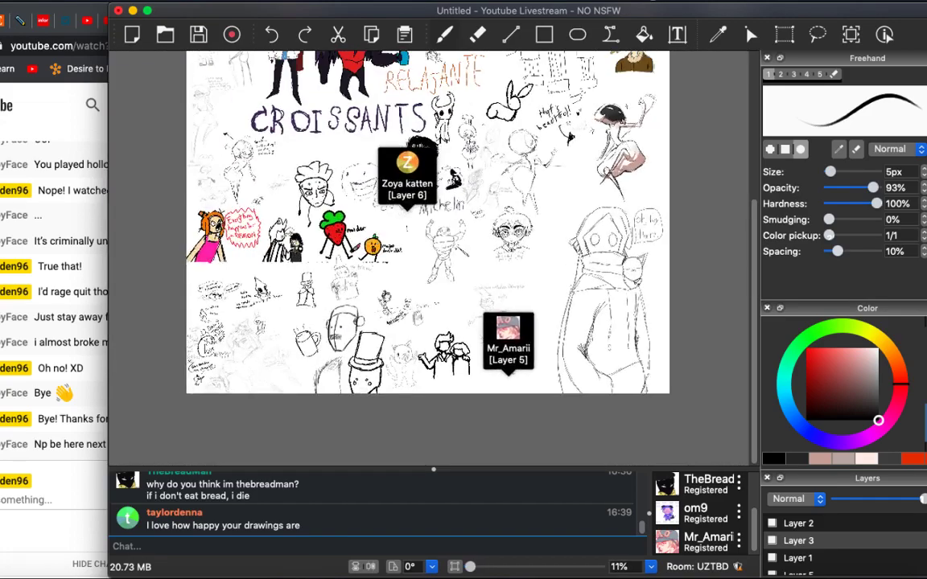
scroll(434, 258, "up", 5)
scroll(435, 249, "down", 5)
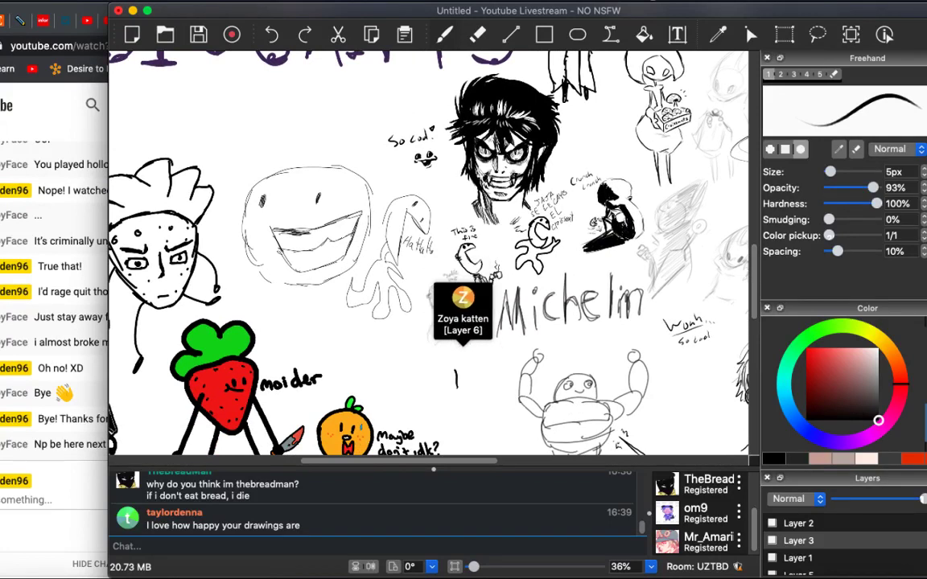
left_click(131, 547)
type("All you ")
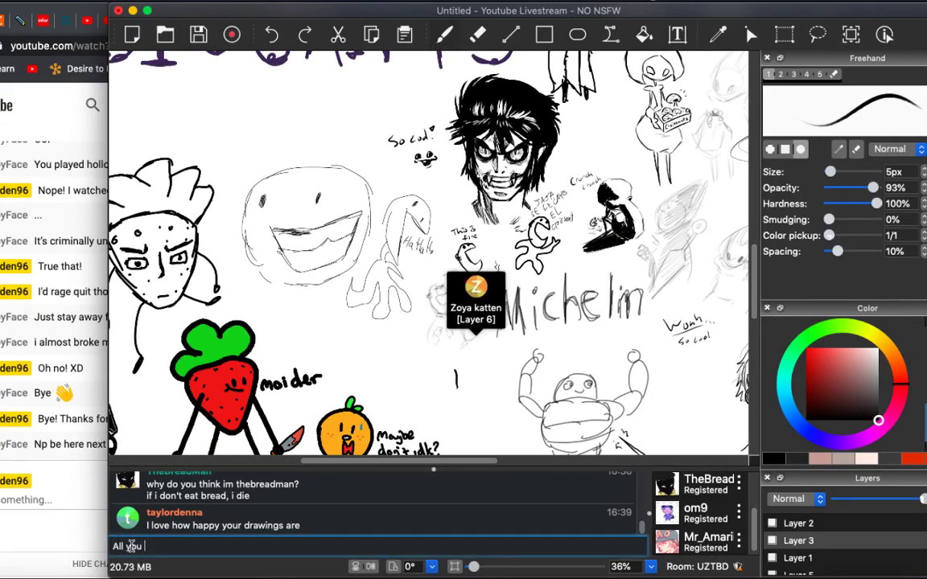
type("guys are so awesome")
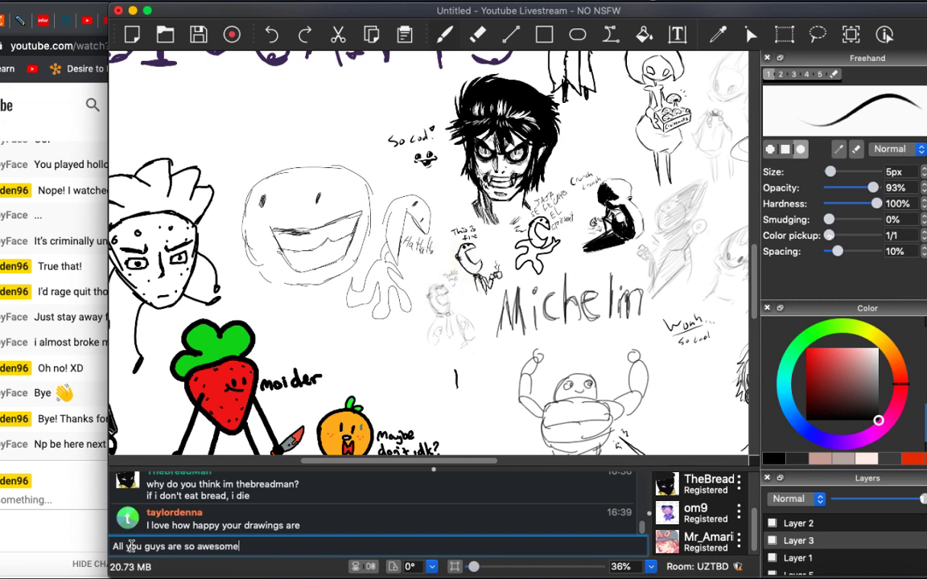
key("Return")
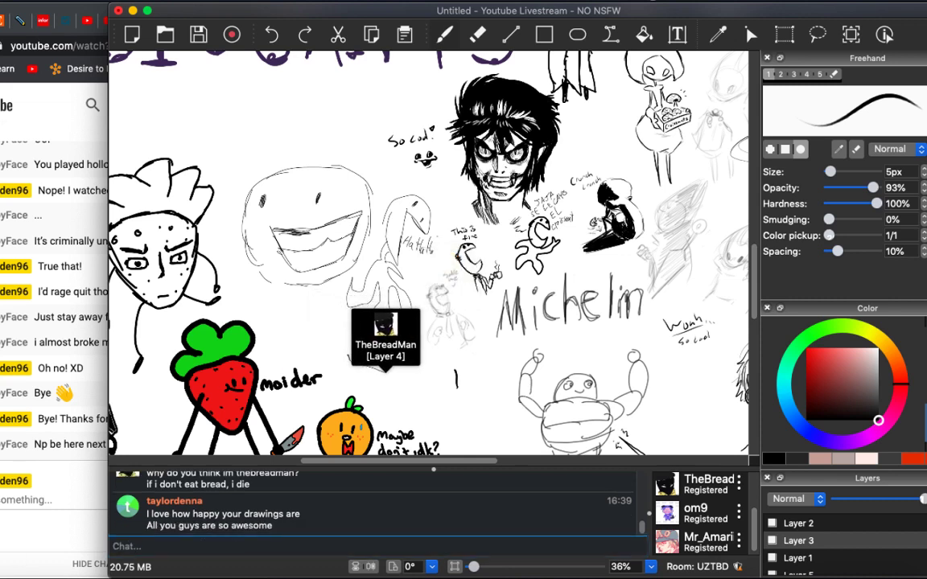
Survey the new doodles around "Ha Ha Ha" and "This is fine", the lower canvas, and the bunny and seated mushroom-headed figure.
scroll(439, 343, "up", 5)
scroll(434, 249, "down", 3)
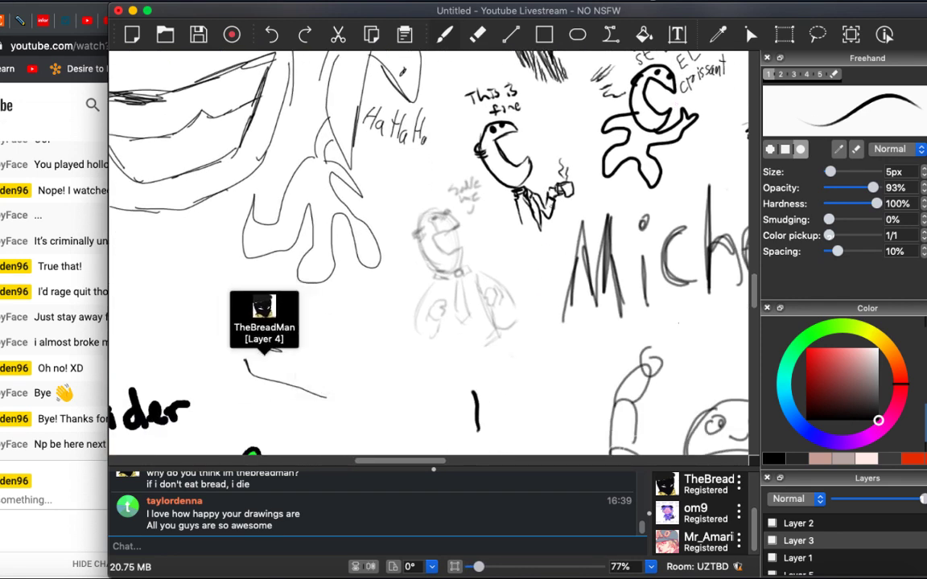
scroll(434, 250, "up", 2)
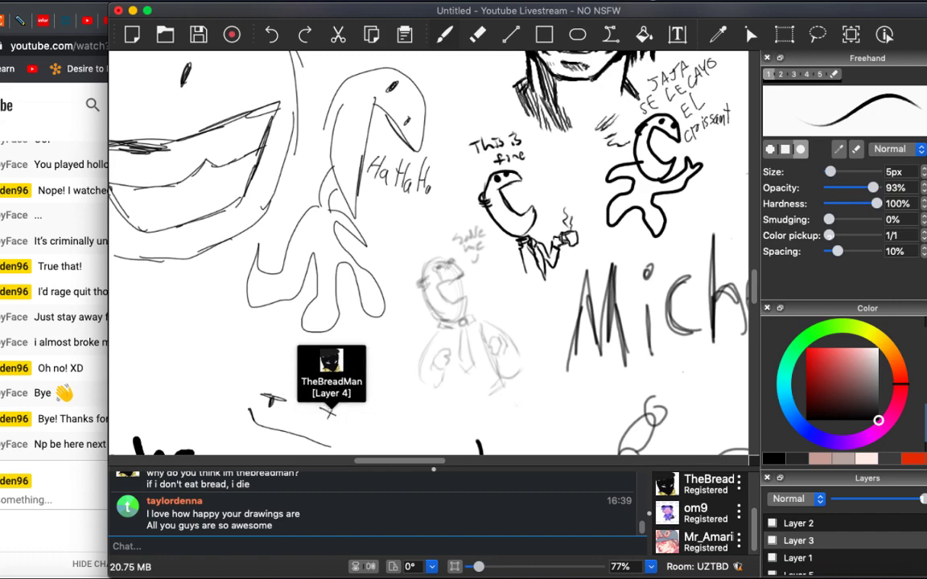
scroll(434, 249, "down", 6)
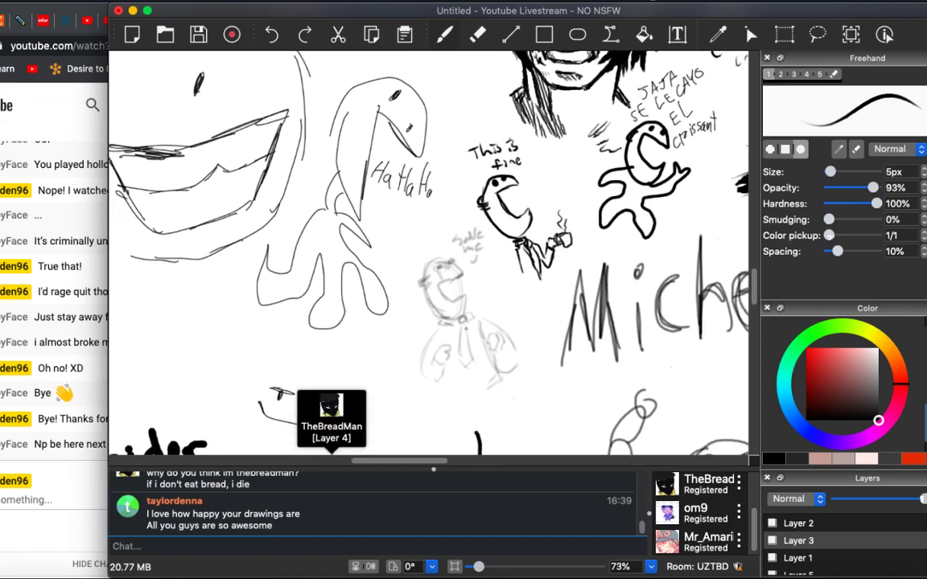
scroll(434, 249, "down", 10)
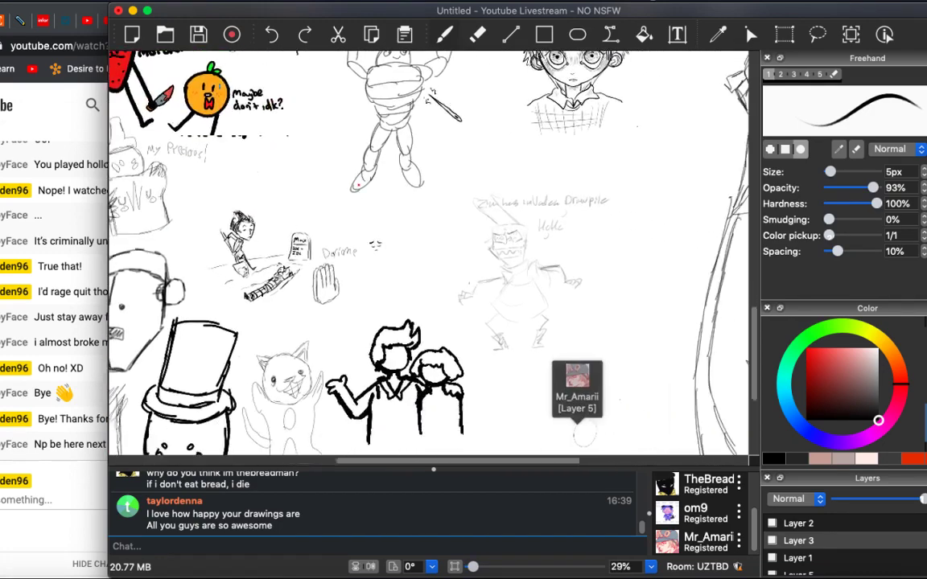
scroll(435, 250, "up", 10)
scroll(434, 249, "right", 5)
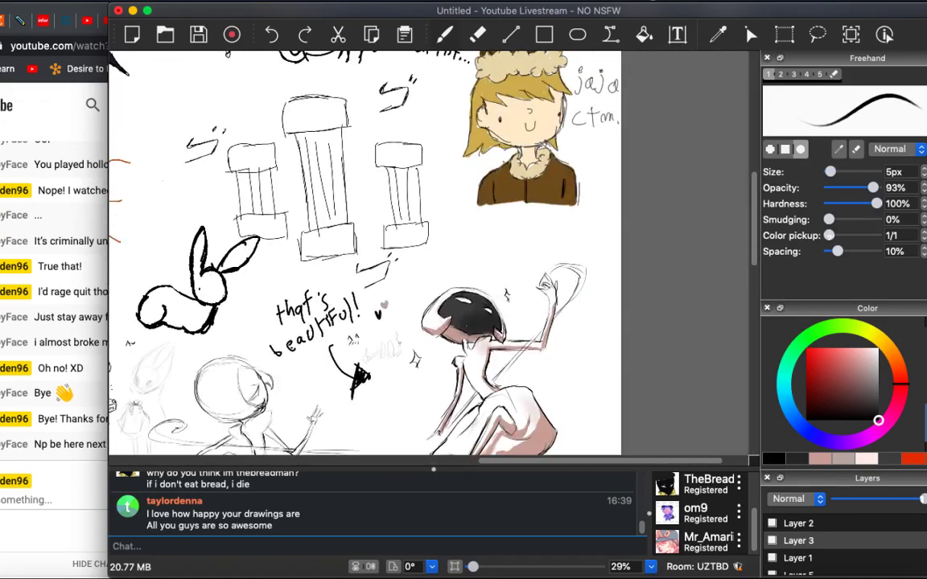
scroll(435, 249, "left", 3)
scroll(435, 250, "down", 3)
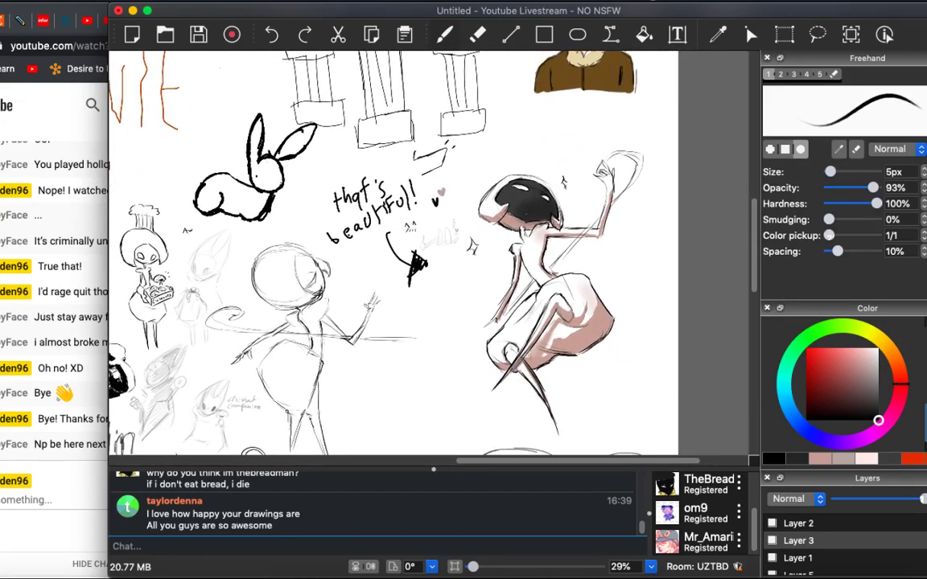
scroll(434, 250, "down", 5)
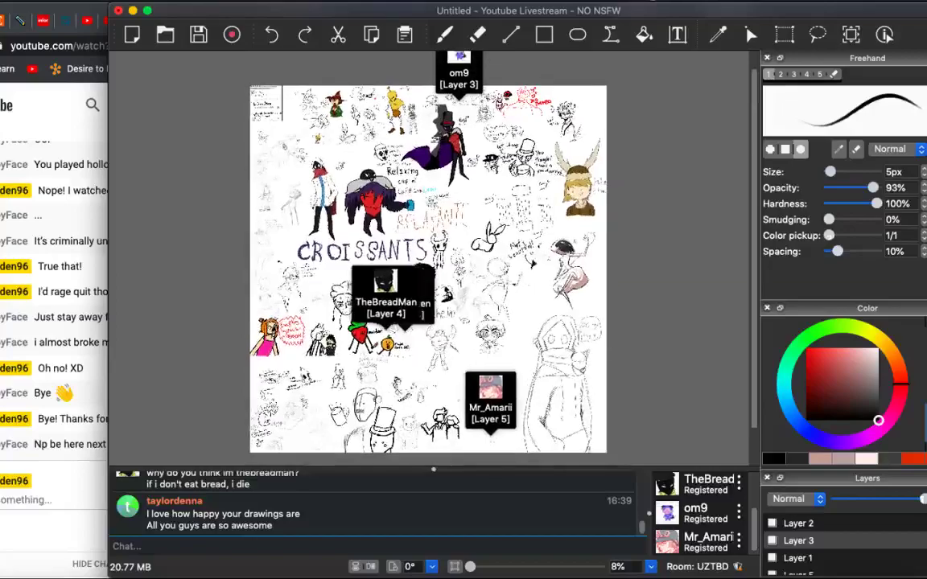
Handwrite "Adorable!" with two small doodles after it, below the witch and "Baby mode" animal sketches near the canvas's upper edge.
scroll(435, 250, "up", 2)
scroll(434, 249, "up", 3)
scroll(435, 249, "up", 5)
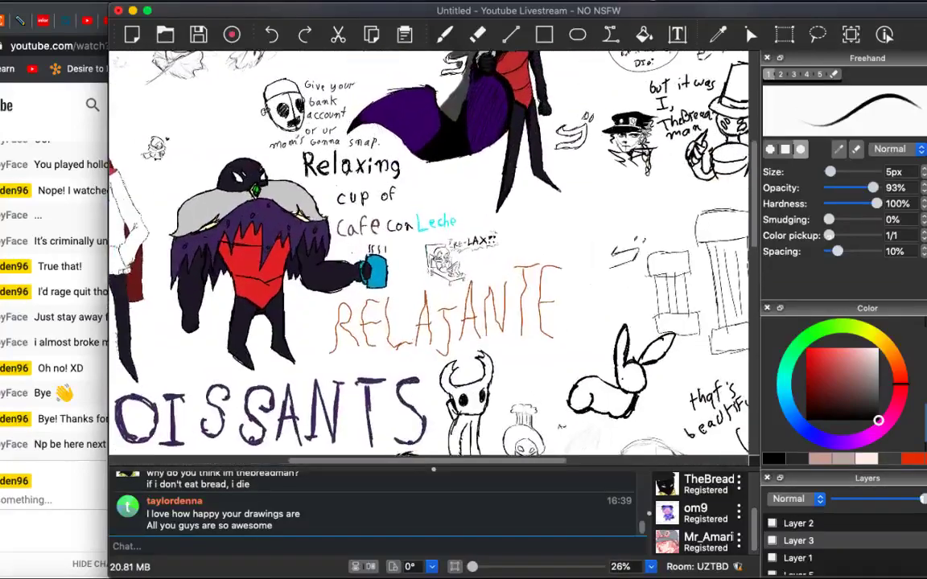
scroll(356, 354, "up", 5)
scroll(356, 354, "right", 2)
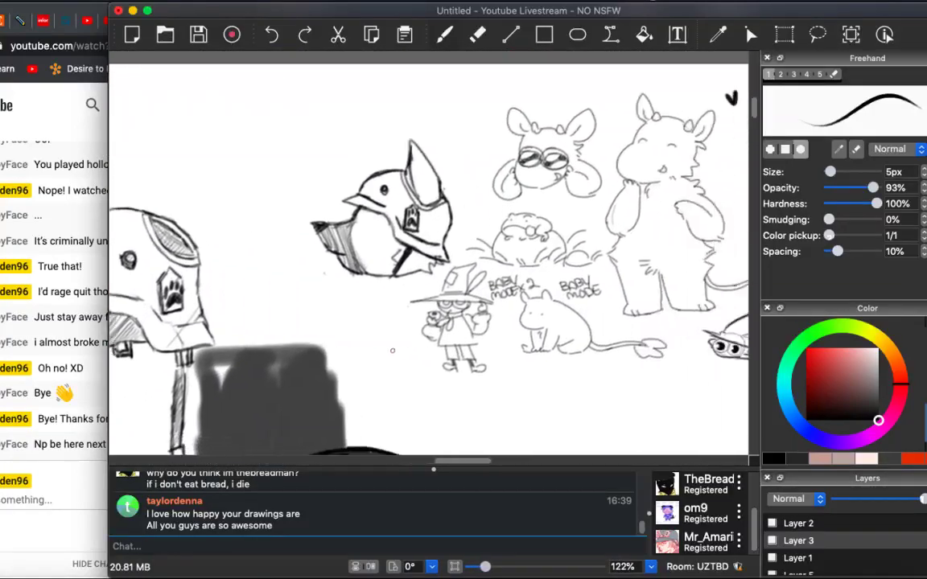
left_click_drag(355, 354, 259, 340)
scroll(259, 339, "down", 3)
scroll(259, 340, "right", 3)
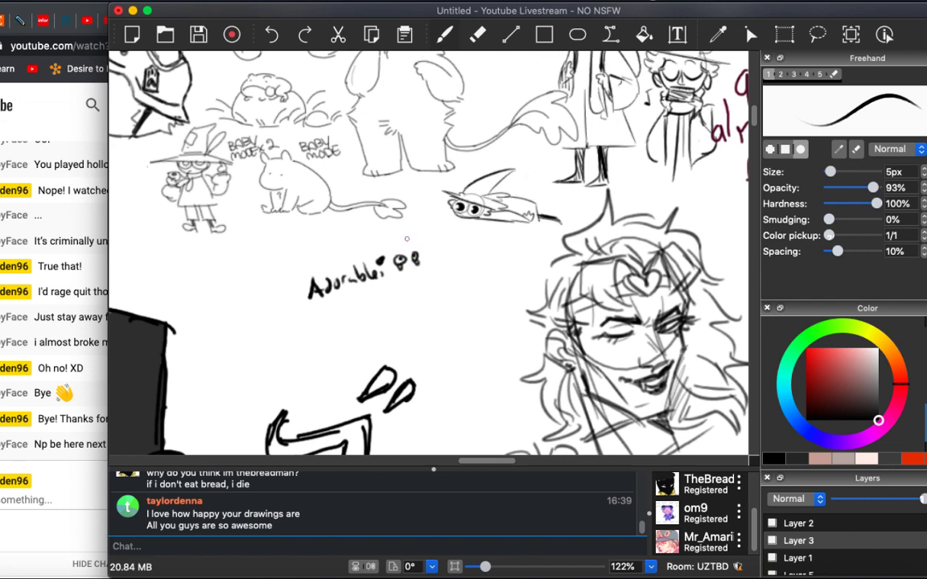
Examine the drawings around the top-hat figure, the DIO portrait and the "You thought it was Dio" speech bubble.
scroll(406, 238, "down", 3)
scroll(394, 239, "down", 5)
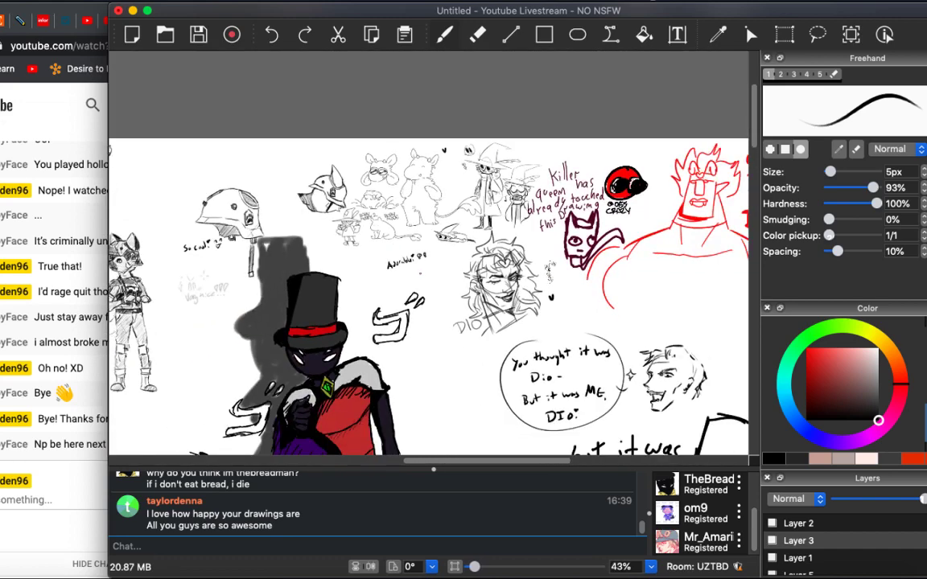
scroll(433, 254, "down", 5)
scroll(432, 254, "right", 5)
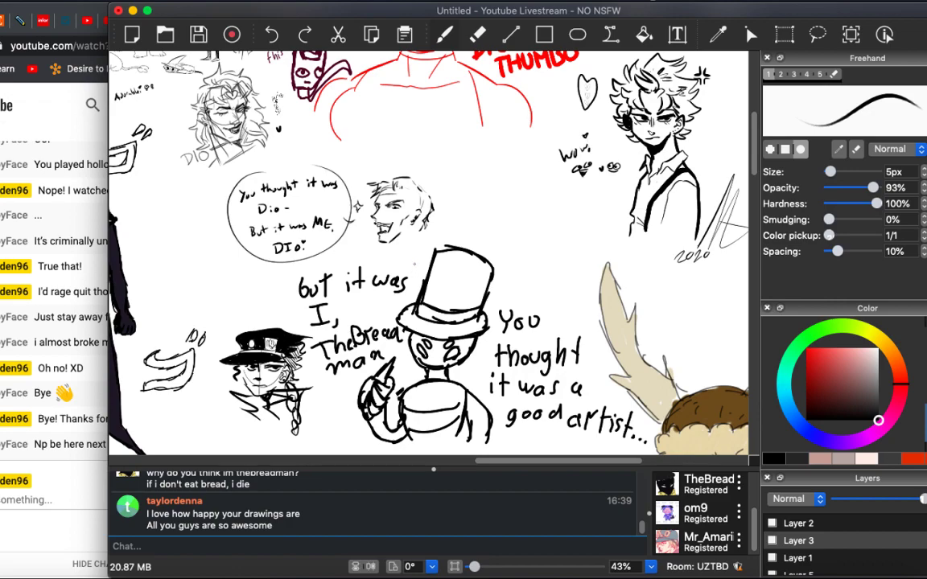
scroll(414, 263, "down", 3)
scroll(418, 266, "up", 5)
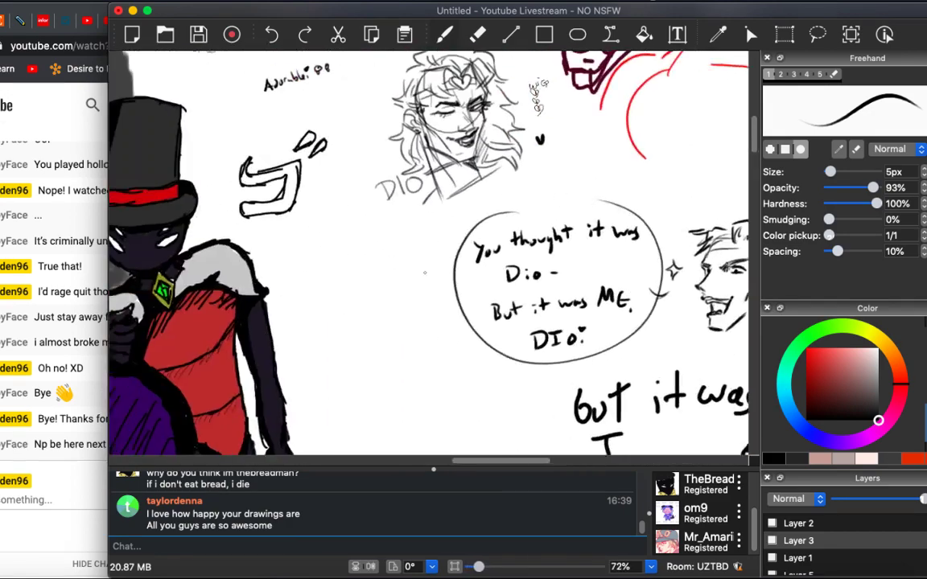
Inspect the handwritten "Adorable!" with its two small doodles and the eyes of the lying pointed-hat creature in close-up.
scroll(425, 273, "up", 5)
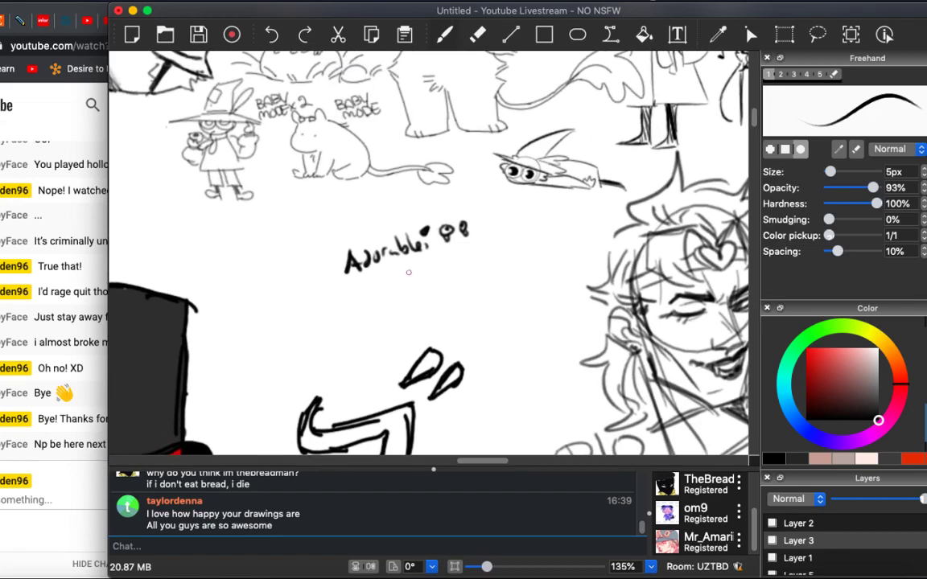
scroll(409, 272, "down", 2)
scroll(409, 273, "up", 5)
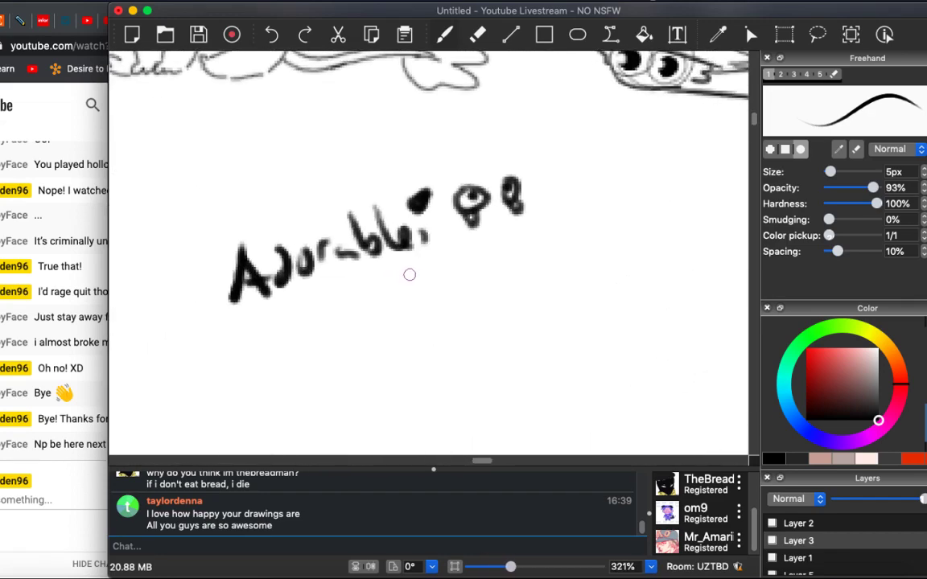
scroll(409, 274, "down", 2)
scroll(409, 274, "up", 6)
scroll(313, 321, "right", 3)
scroll(313, 321, "up", 2)
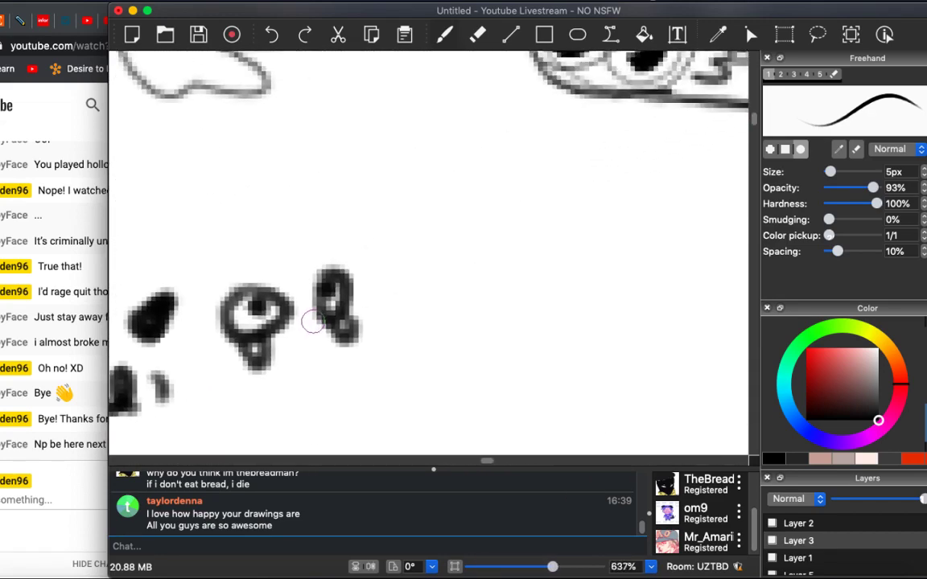
scroll(312, 321, "right", 3)
scroll(313, 321, "up", 2)
scroll(410, 271, "up", 6)
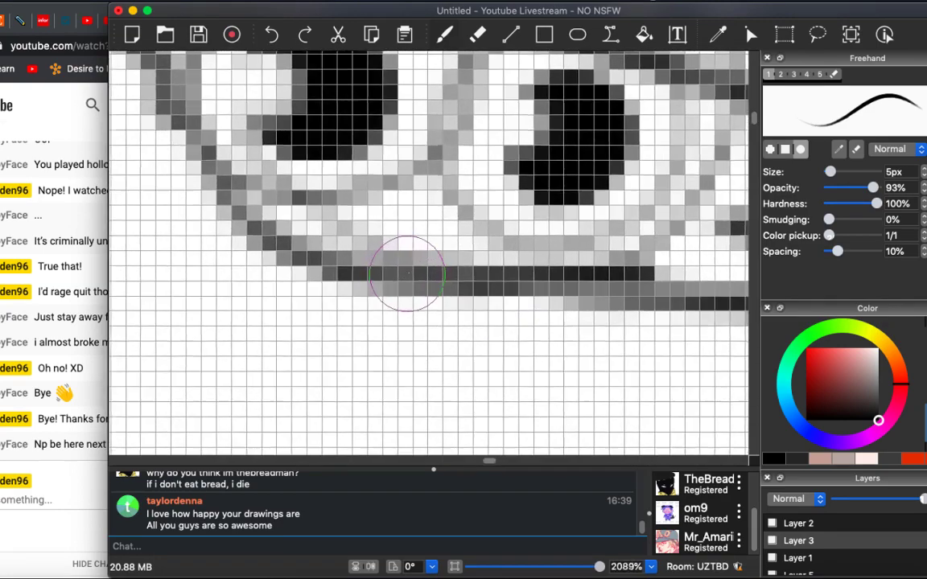
scroll(407, 273, "up", 2)
scroll(409, 277, "up", 2)
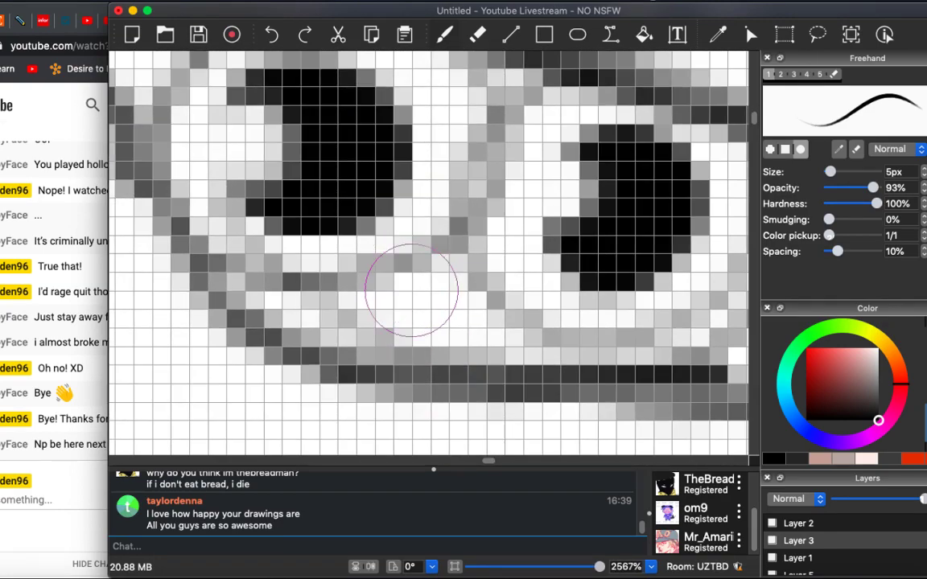
scroll(411, 291, "up", 8)
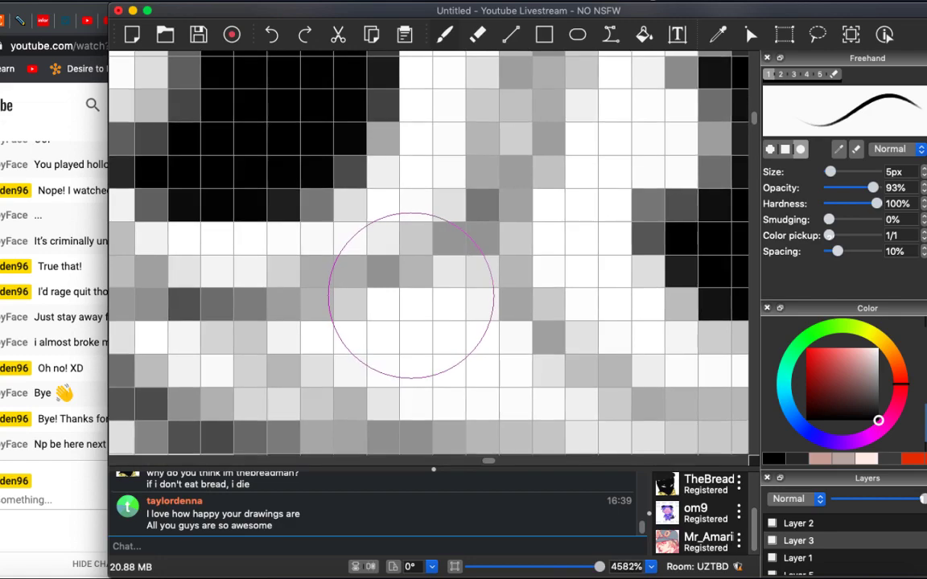
scroll(412, 291, "down", 15)
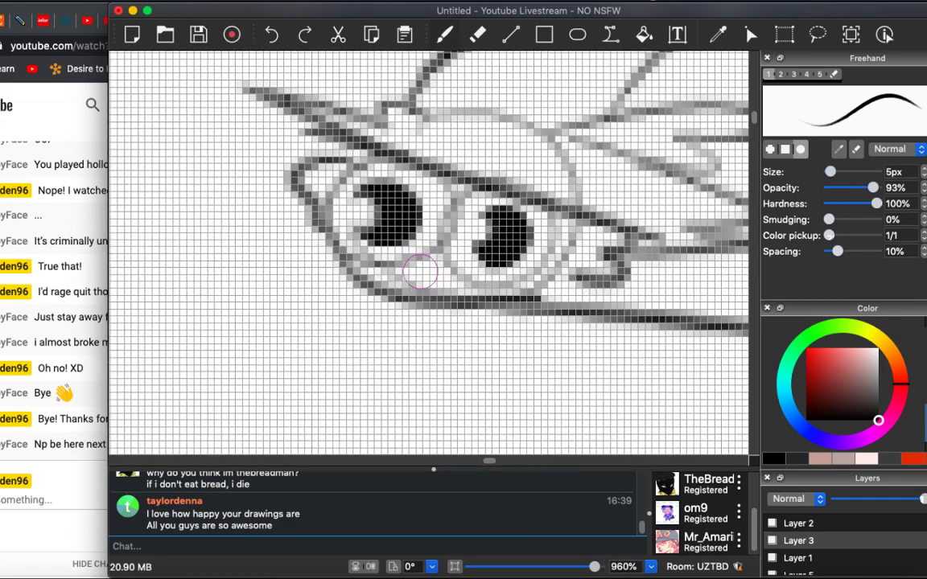
scroll(424, 259, "down", 12)
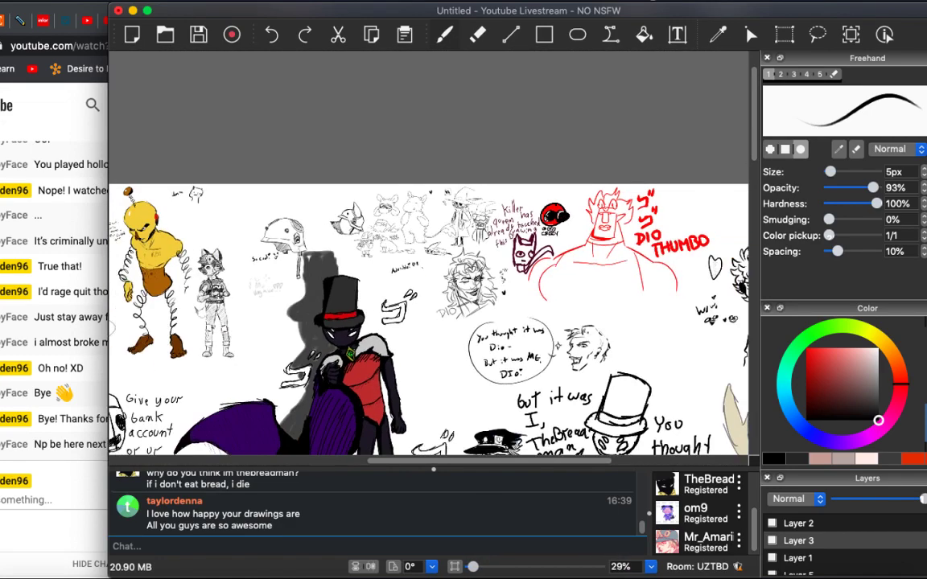
Survey the canvas from the witch and yellow spring-limbed figure down to the black-haired portrait and the "Michelin" figure.
scroll(429, 322, "left", 10)
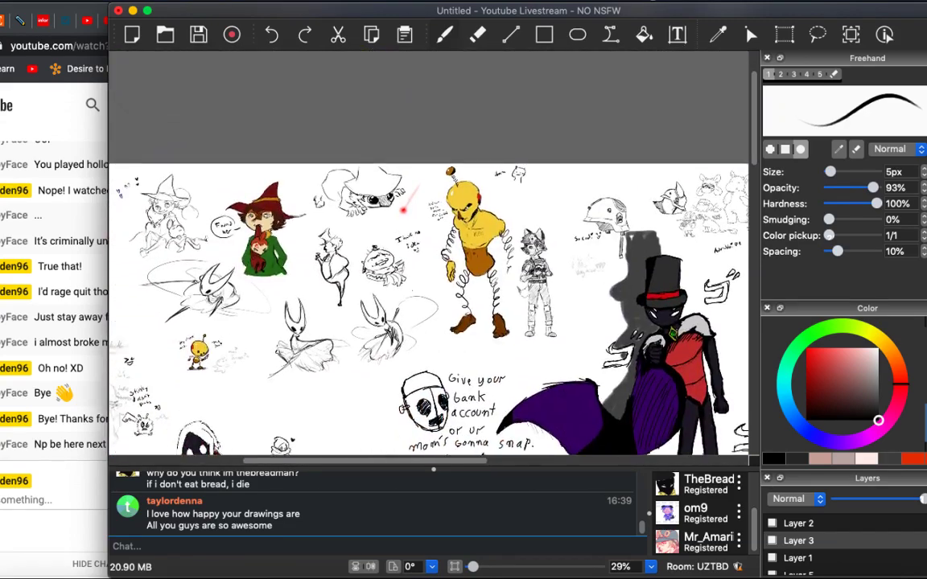
scroll(429, 265, "left", 5)
scroll(429, 265, "down", 3)
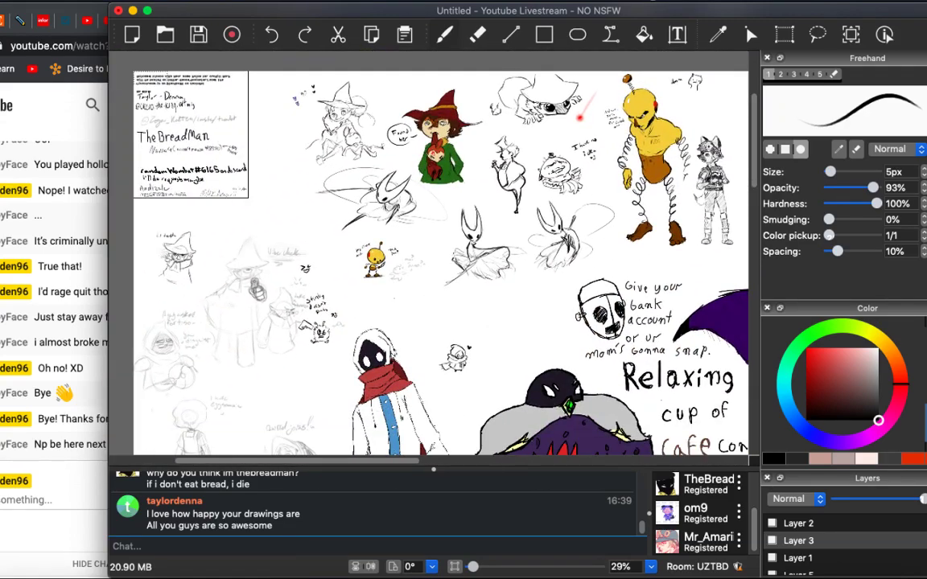
scroll(429, 253, "down", 8)
scroll(428, 253, "right", 4)
scroll(429, 254, "down", 2)
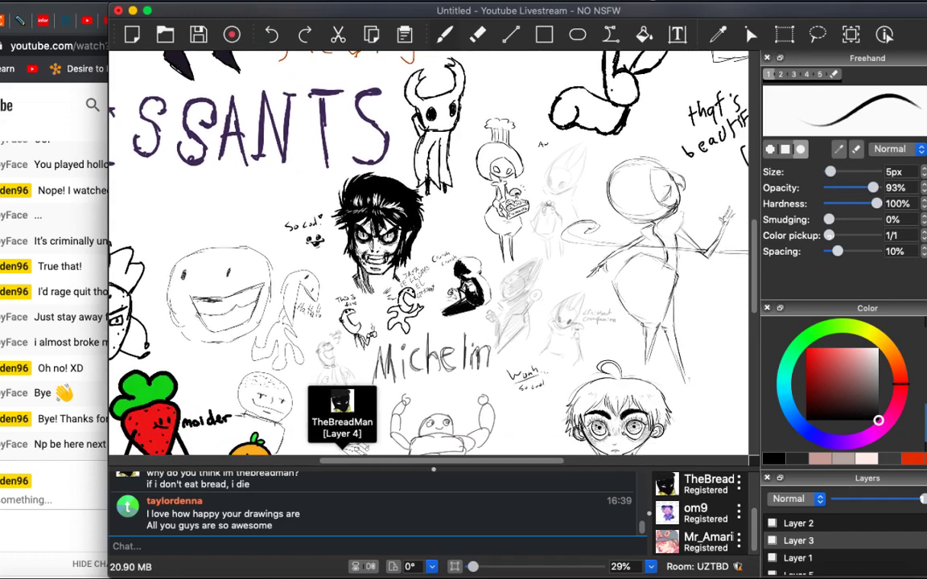
scroll(428, 254, "down", 6)
scroll(429, 253, "right", 3)
scroll(429, 253, "left", 3)
scroll(429, 253, "down", 2)
scroll(429, 254, "left", 2)
scroll(429, 253, "up", 3)
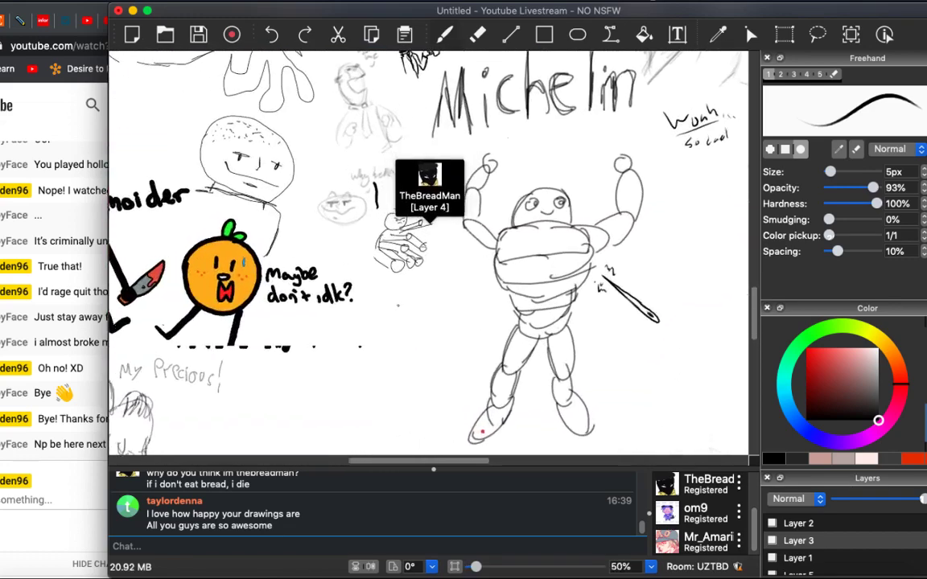
Examine the multi-armed fighter being drawn beside the Michelin figure and the neighbouring "Ha Ha Ha" and "This is fine" doodles.
scroll(398, 306, "up", 2)
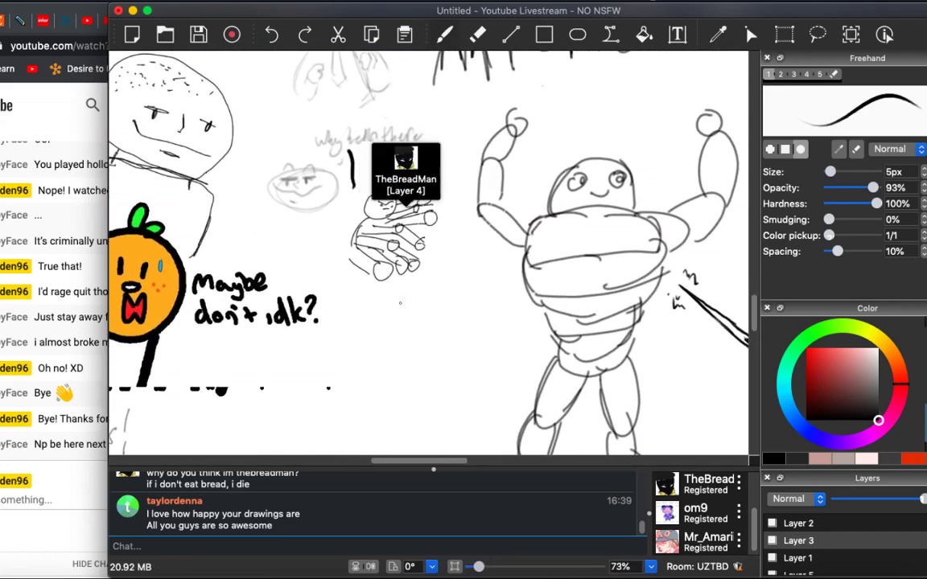
scroll(400, 299, "up", 10)
scroll(399, 299, "left", 5)
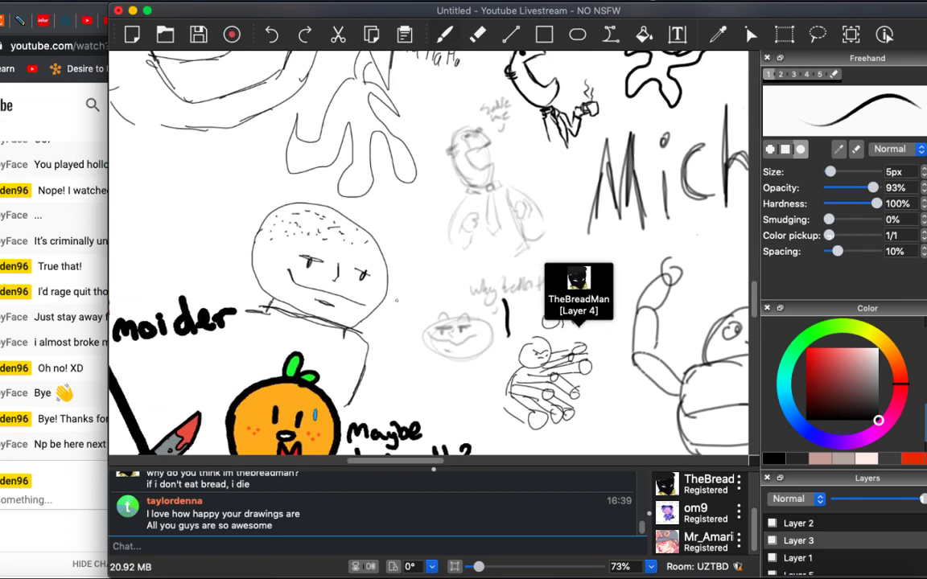
scroll(382, 349, "up", 2)
scroll(390, 322, "down", 3)
scroll(390, 322, "right", 1)
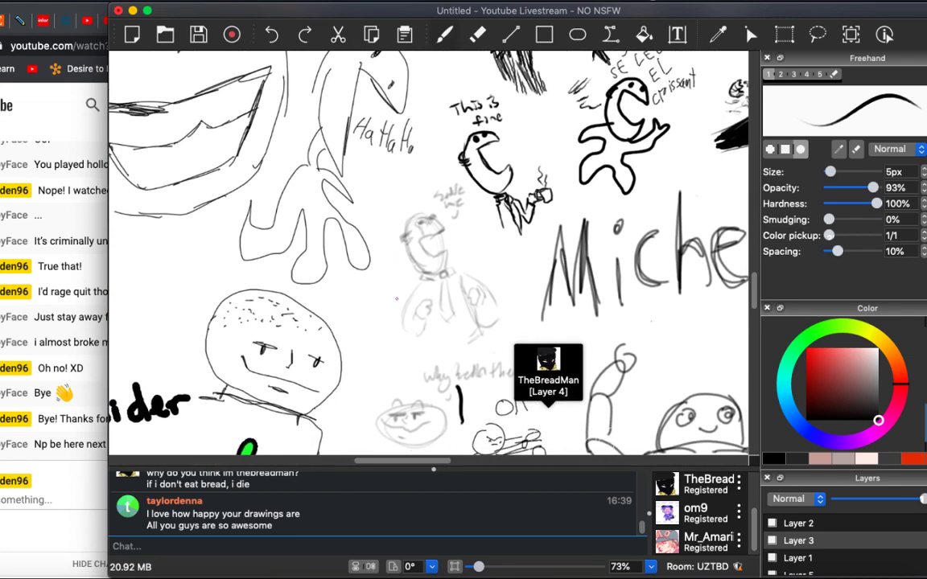
scroll(395, 293, "down", 2)
scroll(398, 296, "up", 2)
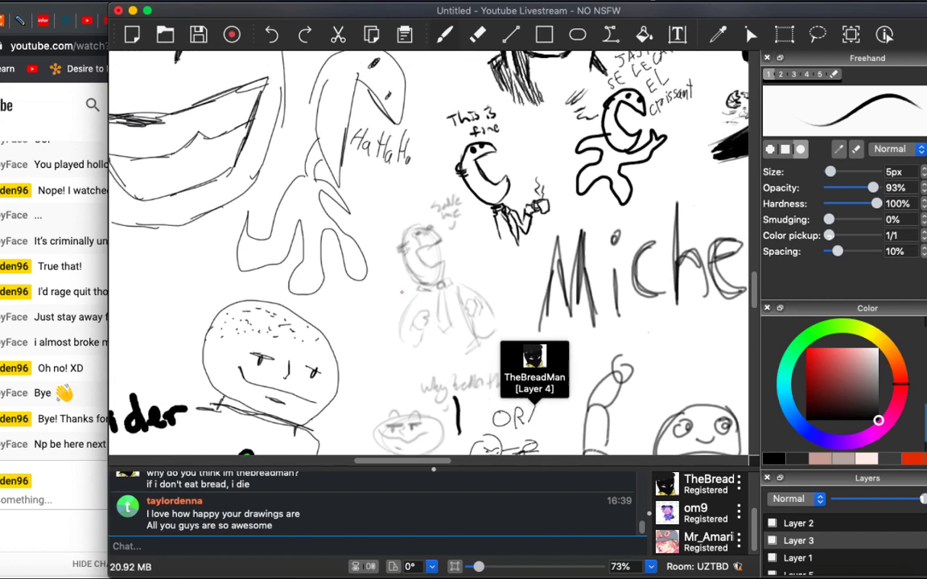
scroll(394, 305, "down", 9)
scroll(395, 305, "right", 2)
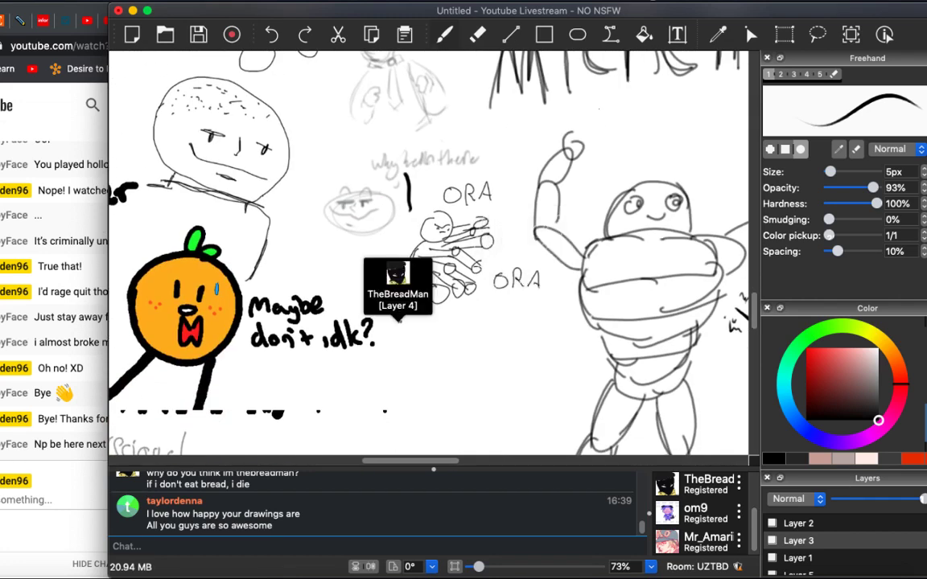
scroll(403, 295, "down", 3)
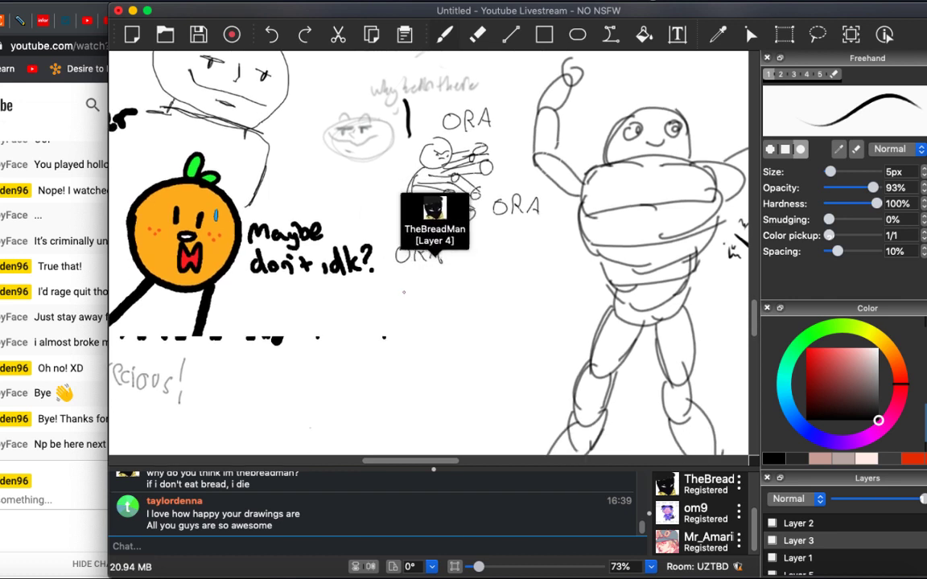
With the 5 px freehand brush, sketch a slanted horned-mask character below the "ORA" lettering and handwrite "shaw" three times around it.
key("e")
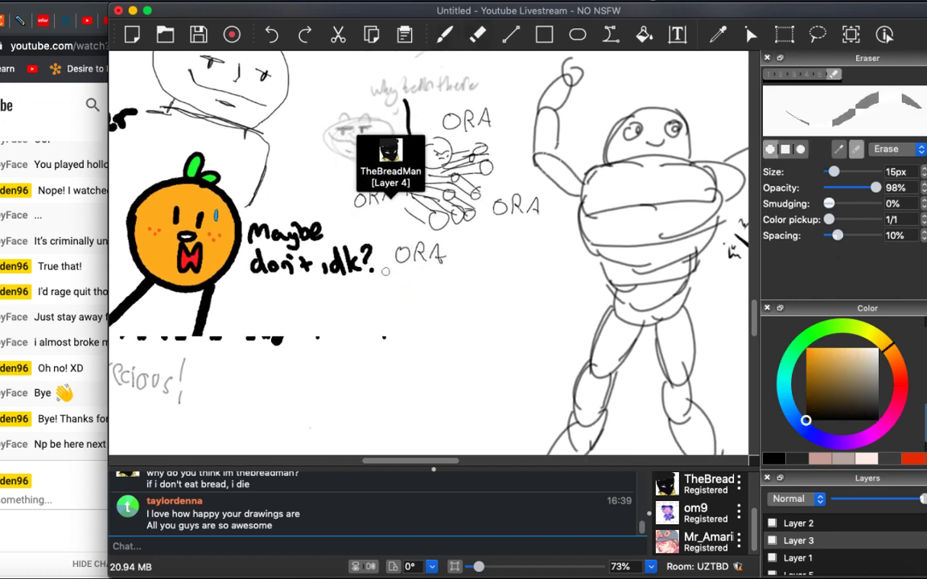
scroll(424, 252, "up", 3)
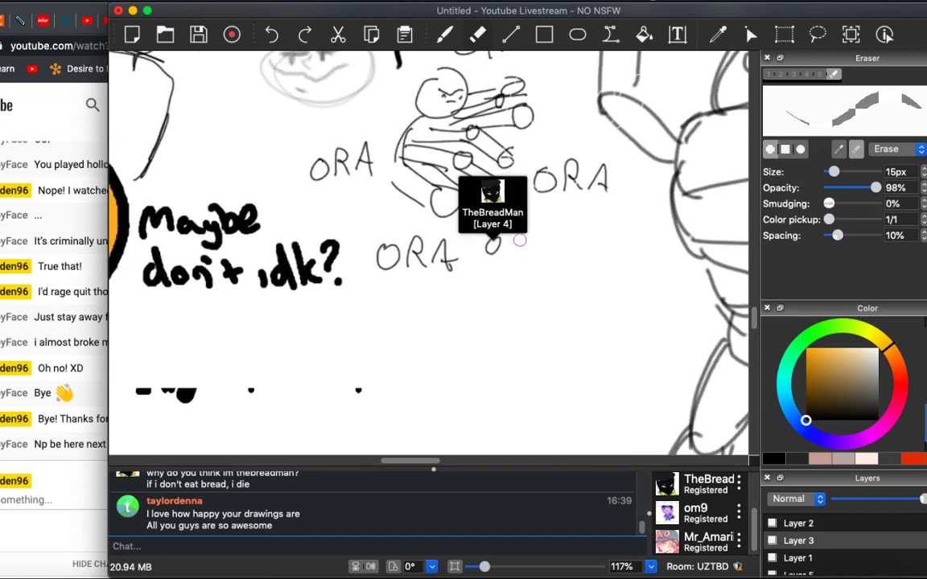
key("b")
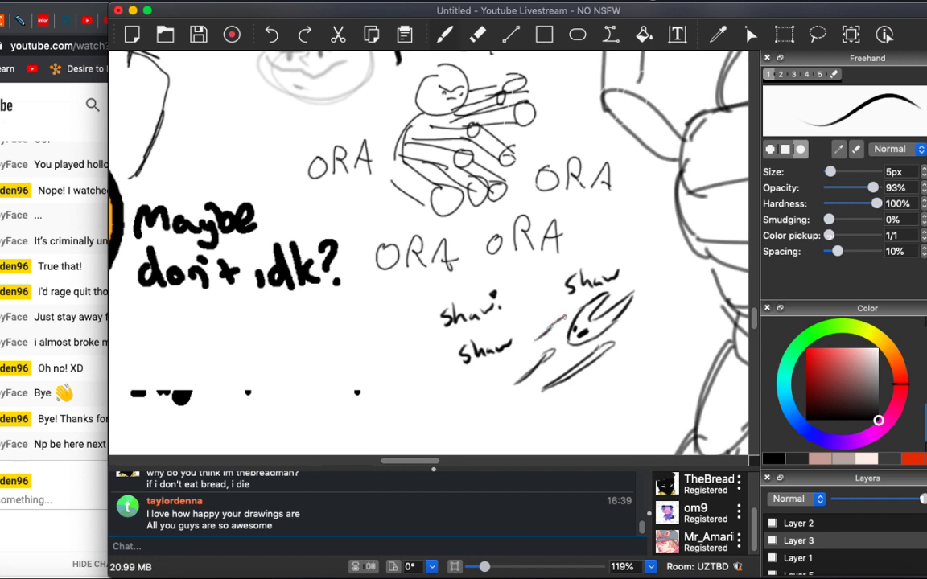
scroll(595, 306, "left", 2)
scroll(621, 289, "down", 4)
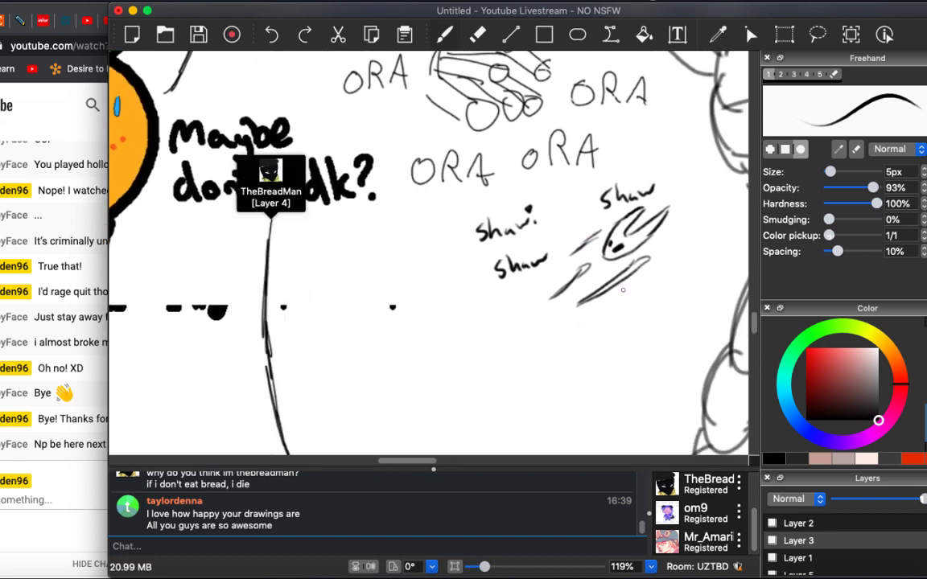
Add slanted motion strokes around the horned-mask doodle and handwrite "shaw" twice more beneath and beside it.
left_click_drag(577, 333, 642, 290)
left_click_drag(577, 304, 688, 227)
left_click_drag(643, 288, 671, 272)
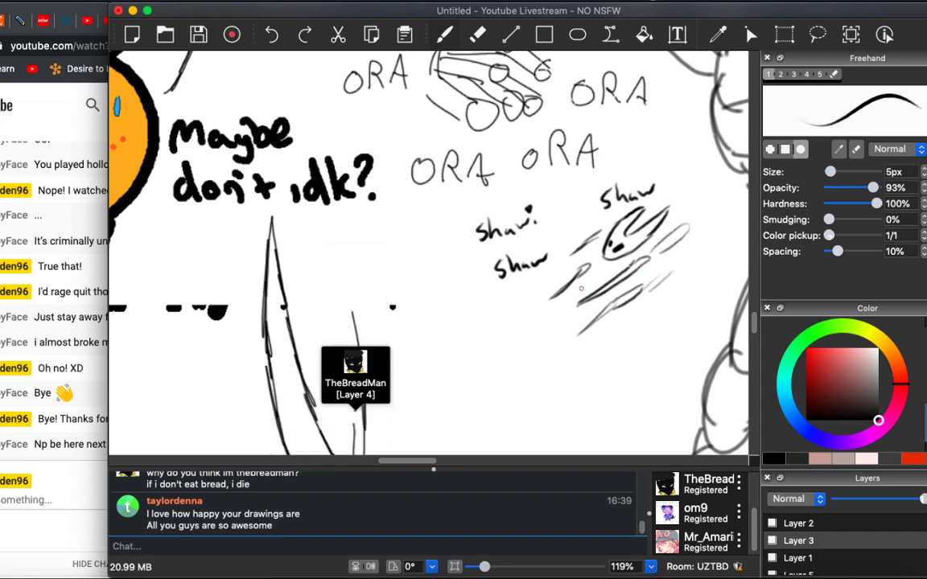
left_click_drag(533, 328, 562, 304)
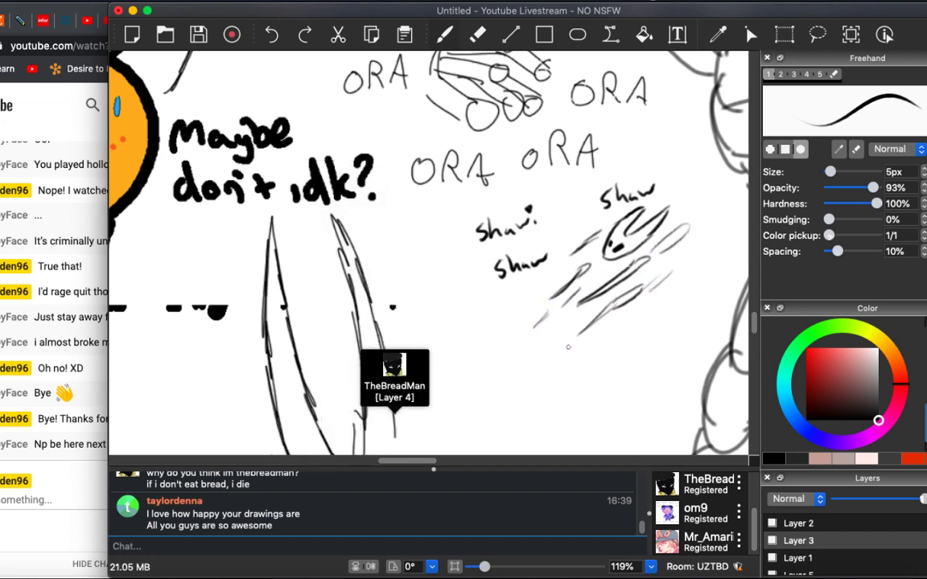
mouse_move(573, 344)
left_mouse_down()
mouse_move(566, 360)
mouse_move(592, 358)
mouse_move(624, 331)
left_mouse_up()
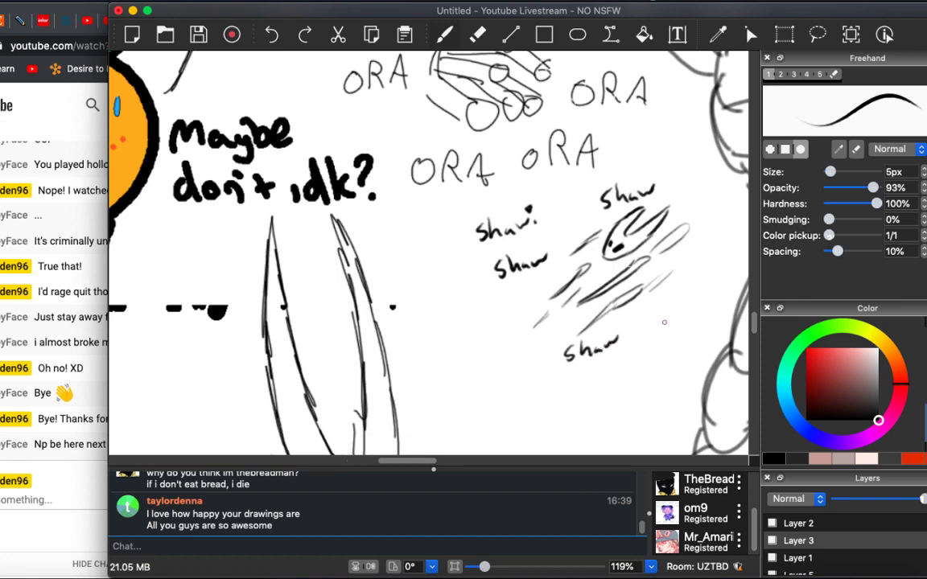
mouse_move(680, 294)
left_mouse_down()
mouse_move(669, 316)
mouse_move(722, 291)
left_mouse_up()
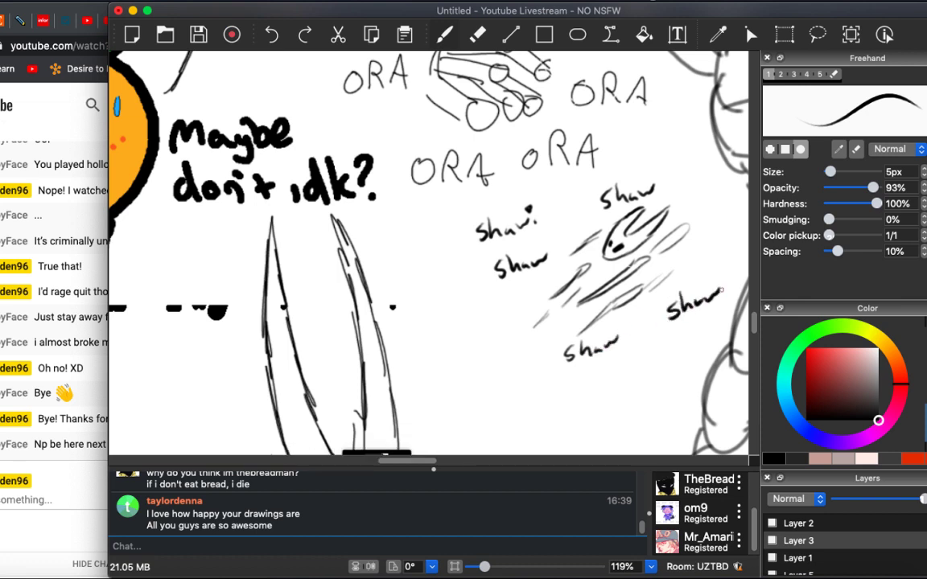
Draw a curved arrow from "ORA" to the horned-mask doodle and fill its blurred body with curved outlines and dense motion strokes.
scroll(584, 212, "up", 5)
scroll(583, 211, "right", 3)
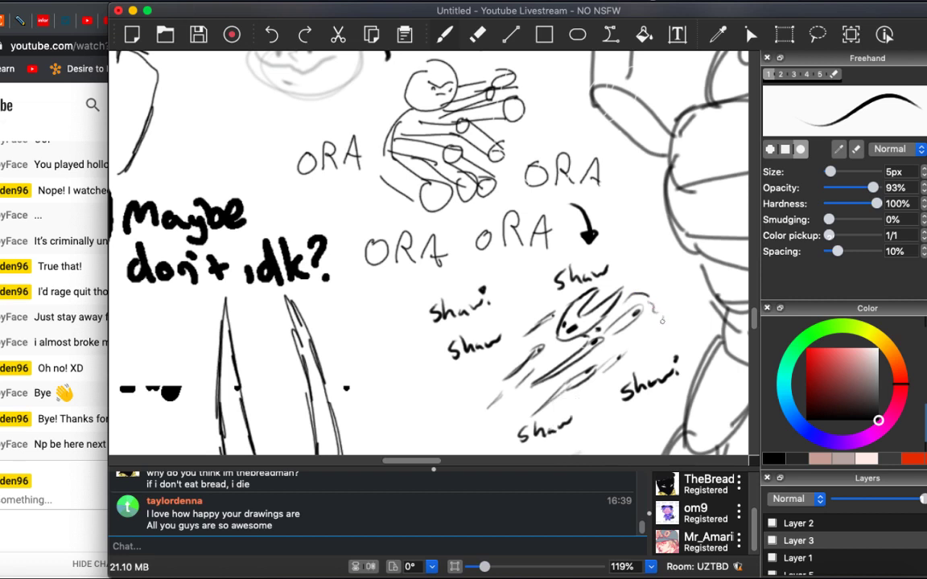
left_click_drag(634, 296, 655, 341)
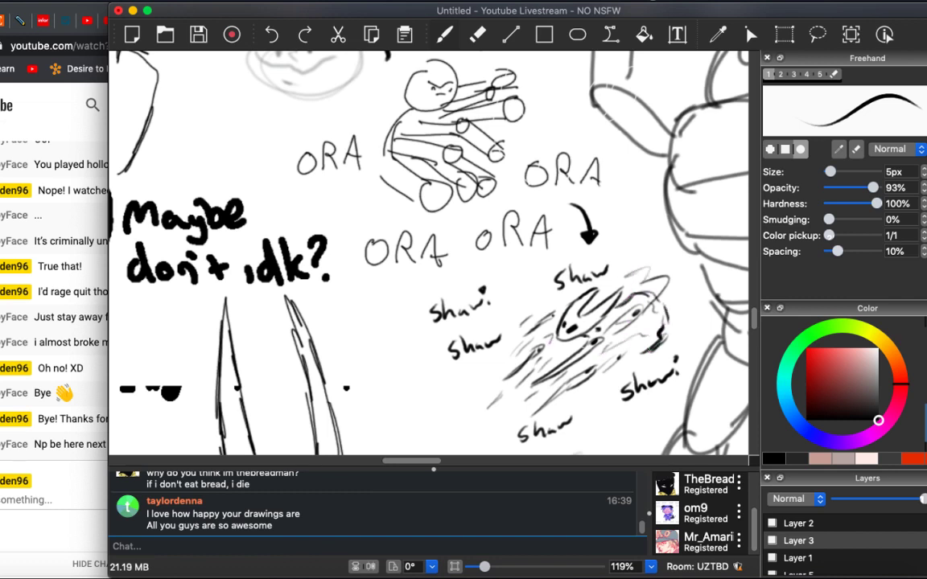
Look over the drawings around the "shaw" doodle, the Michelin figure's legs, the "HANDO" hand and the "Max" tombstone.
scroll(729, 393, "down", 6)
scroll(730, 394, "up", 3)
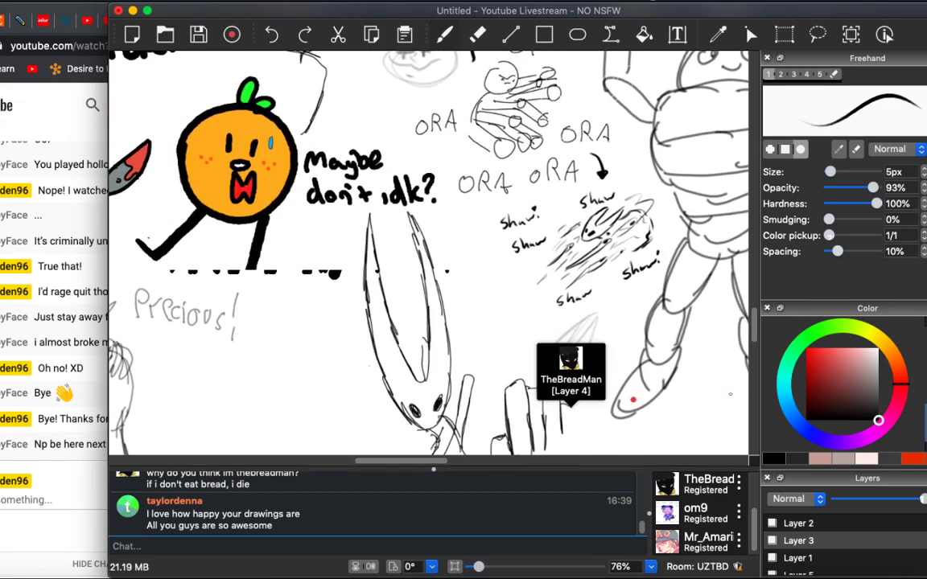
scroll(729, 393, "right", 3)
scroll(730, 394, "up", 2)
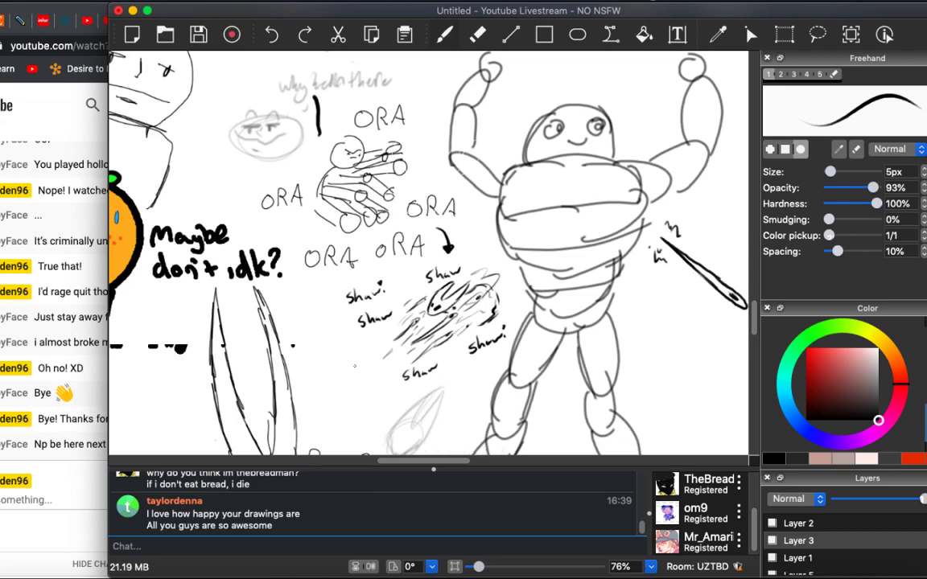
scroll(354, 366, "right", 4)
scroll(354, 366, "down", 5)
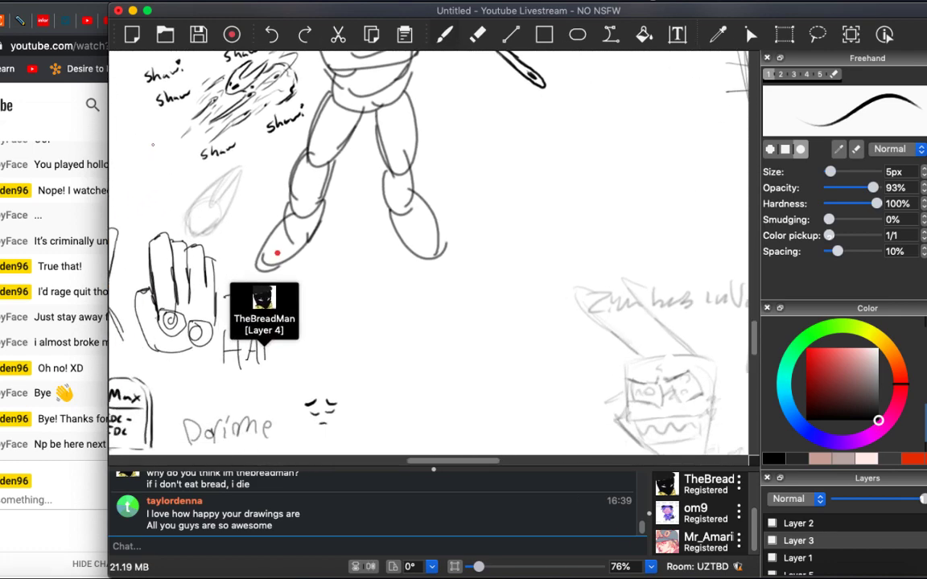
scroll(300, 233, "left", 3)
scroll(300, 233, "down", 8)
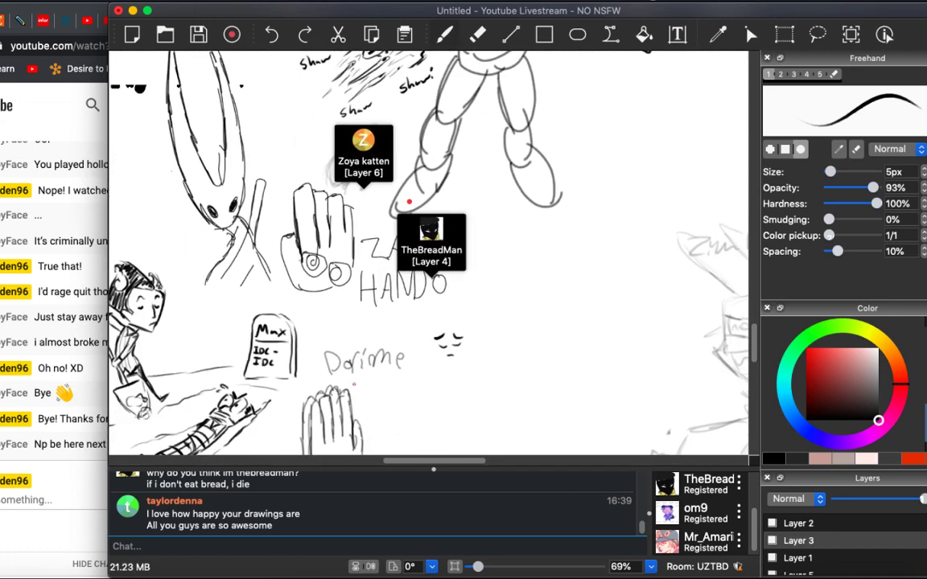
Check the upper canvas around the top-hat figure and the small witch being coloured green beside the "Baby mode" animals.
scroll(430, 253, "up", 8)
scroll(430, 253, "right", 4)
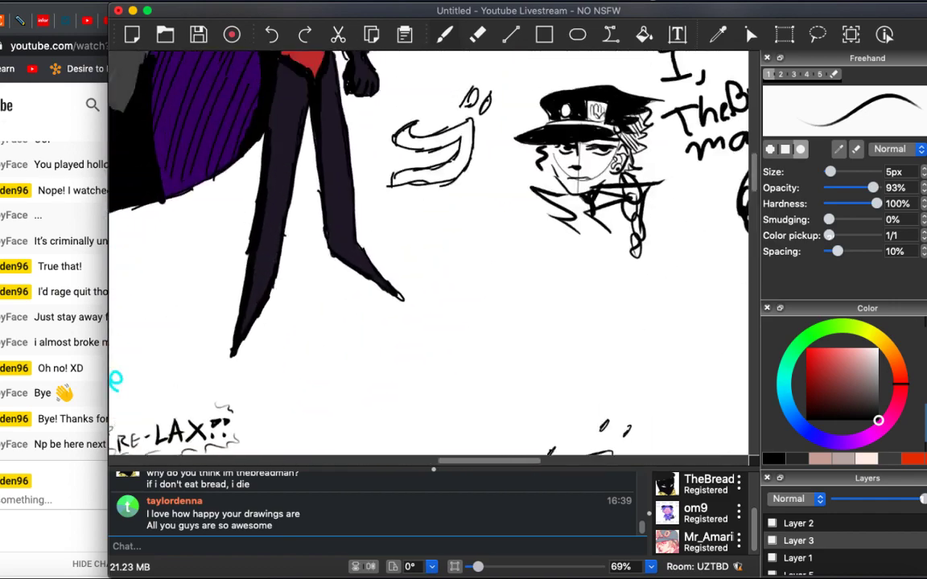
scroll(111, 345, "down", 8)
scroll(111, 346, "left", 5)
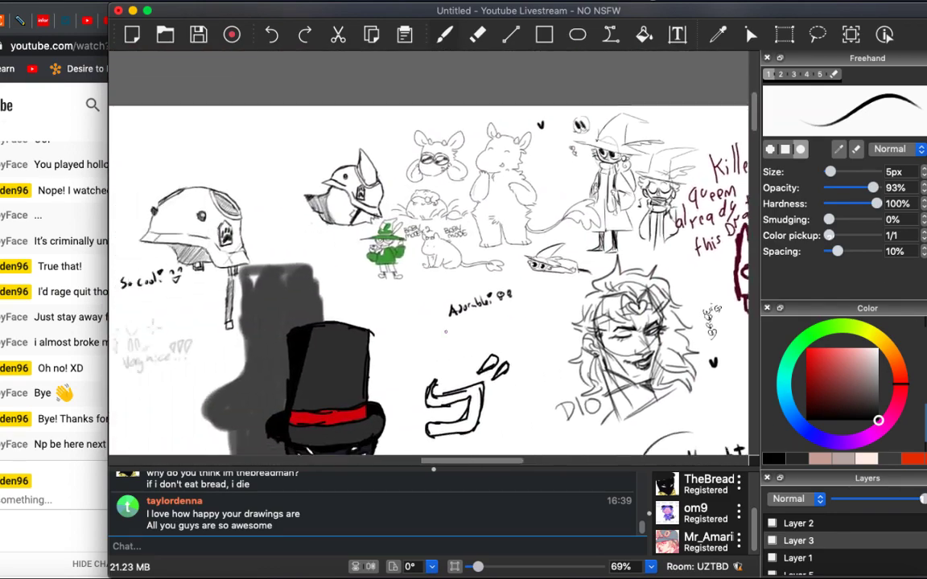
scroll(111, 346, "up", 5)
scroll(111, 346, "down", 4)
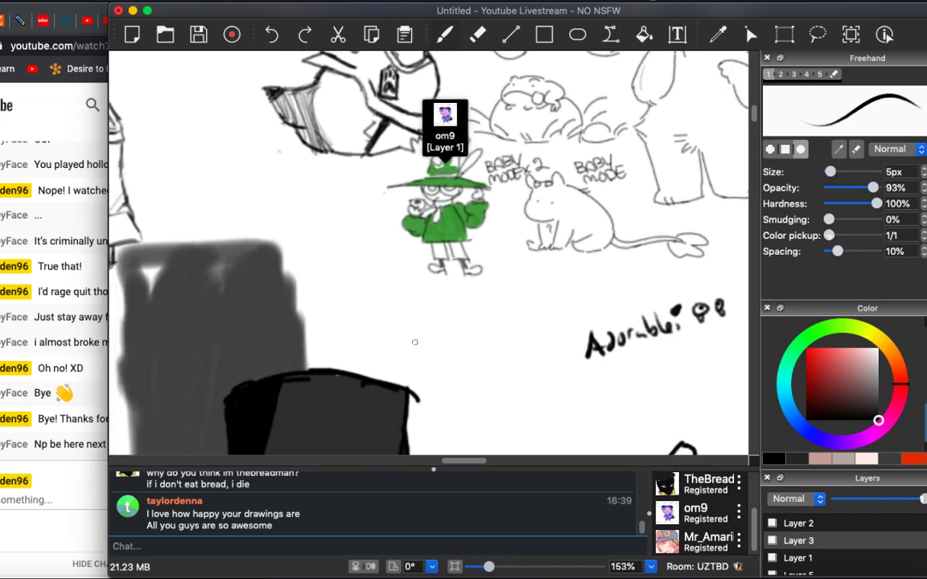
Draw an onion bulb with short roots and curved skin lines in the blank space between the "Hmm" doodle and the helmet.
scroll(417, 347, "down", 4)
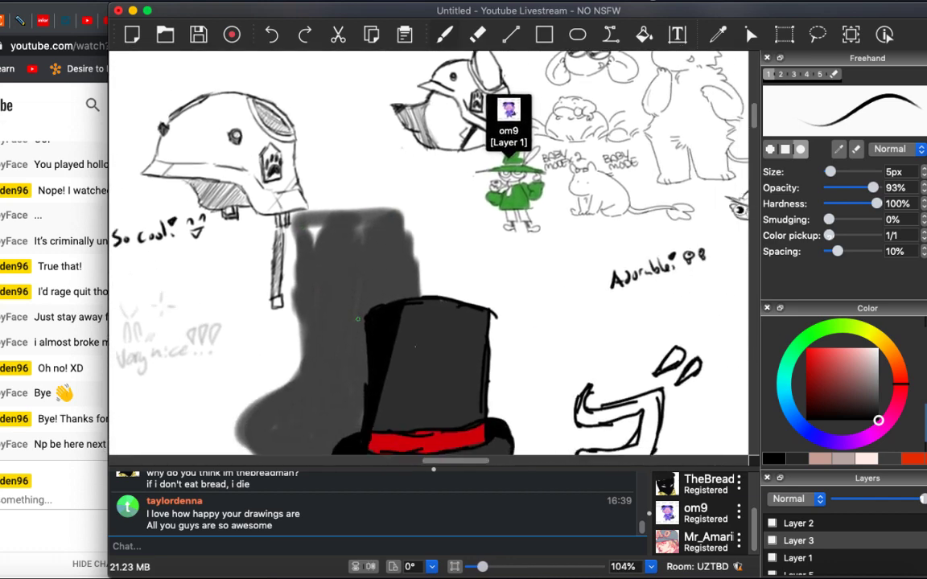
scroll(417, 352, "up", 3)
scroll(416, 353, "left", 5)
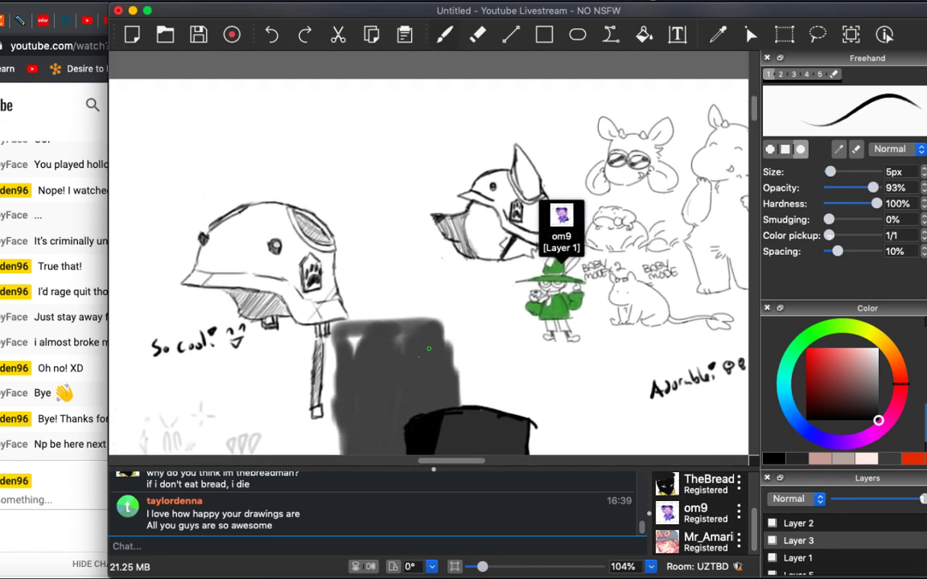
scroll(362, 375, "up", 3)
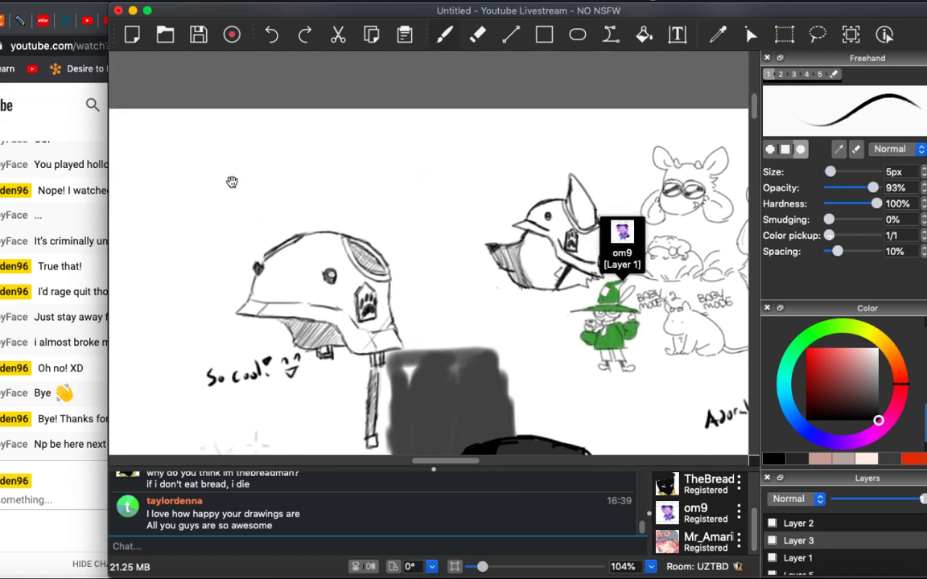
left_click_drag(231, 182, 451, 152)
left_click_drag(392, 144, 466, 146)
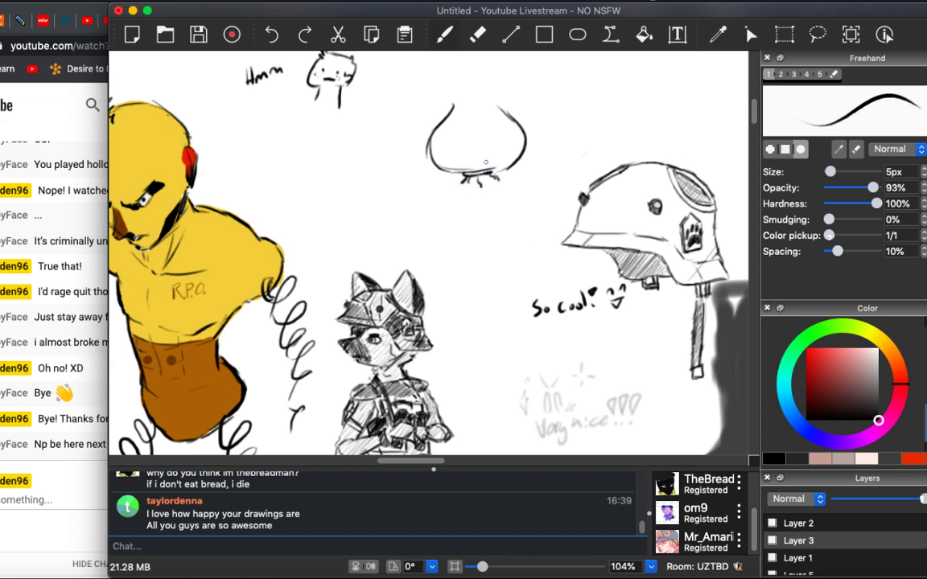
mouse_move(460, 171)
left_mouse_down()
mouse_move(461, 115)
mouse_move(455, 121)
mouse_move(464, 104)
mouse_move(472, 169)
left_mouse_up()
left_click_drag(482, 109, 485, 153)
left_click_drag(452, 106, 499, 113)
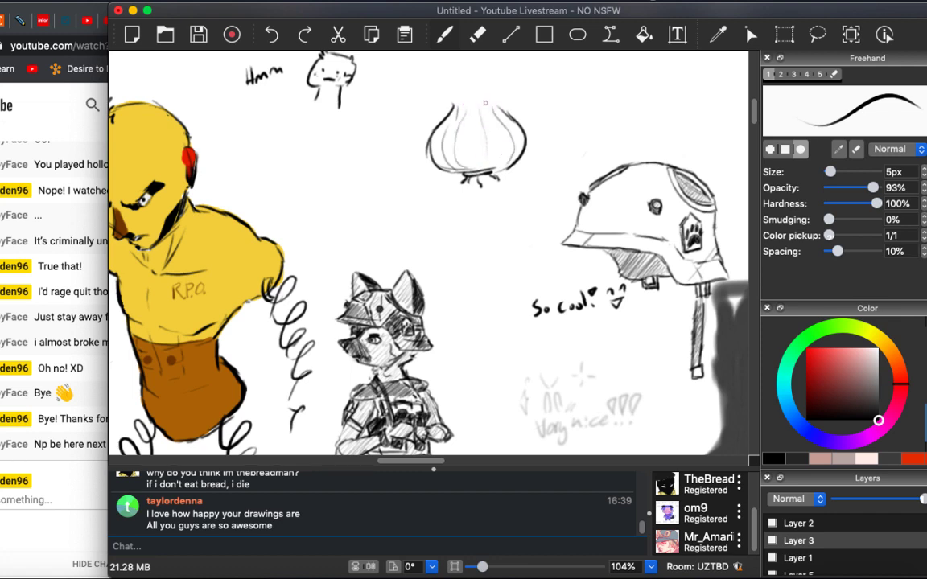
Send the chat messages "Hey! This session will only be about 5 more minutes" and "Sorry!".
left_click(182, 518)
type("Hey! This s")
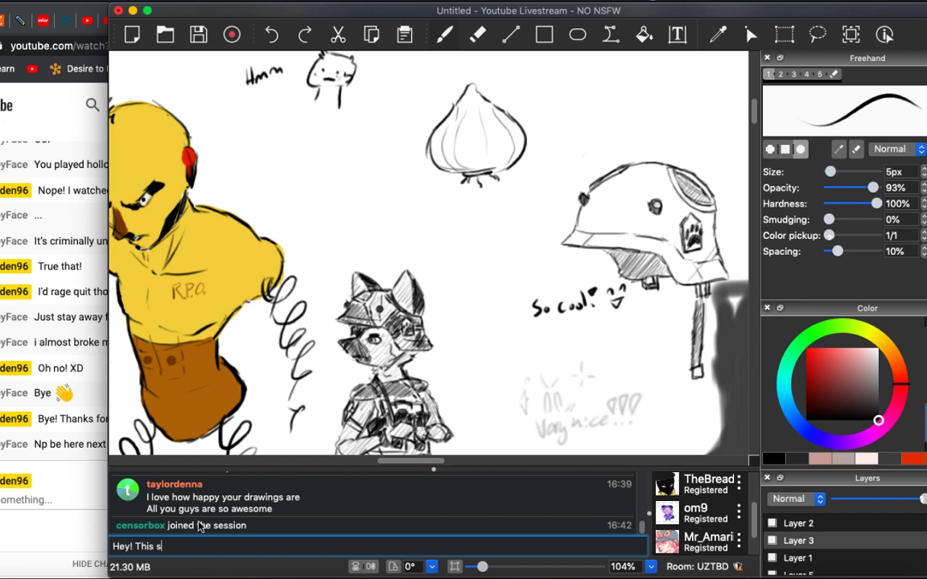
type("ession will only be about 5 more minutes")
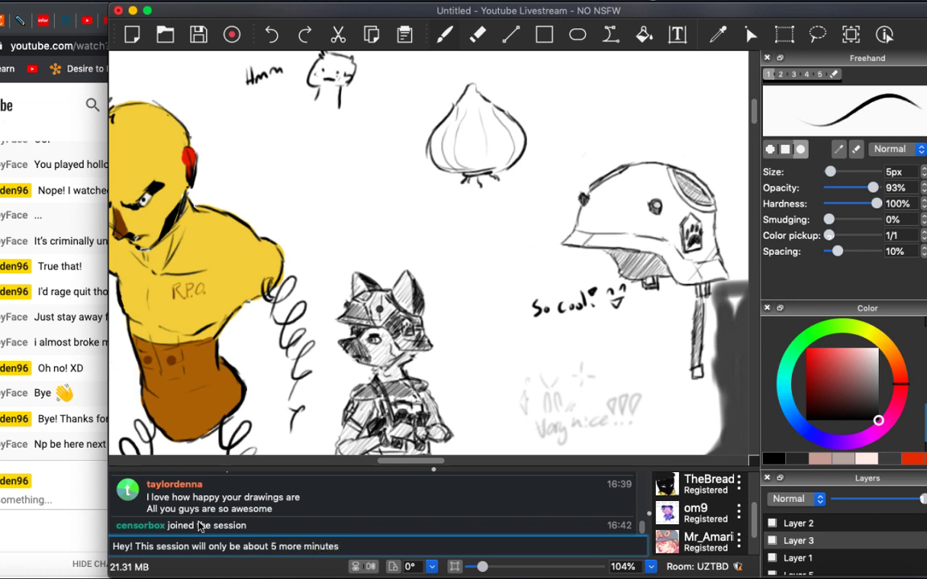
key("Return")
type("Sorr")
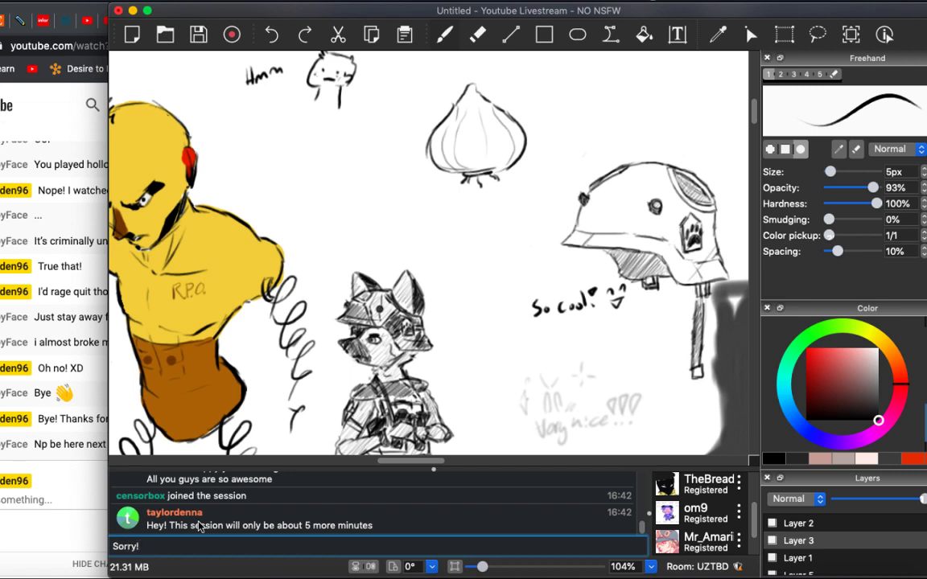
type("y!")
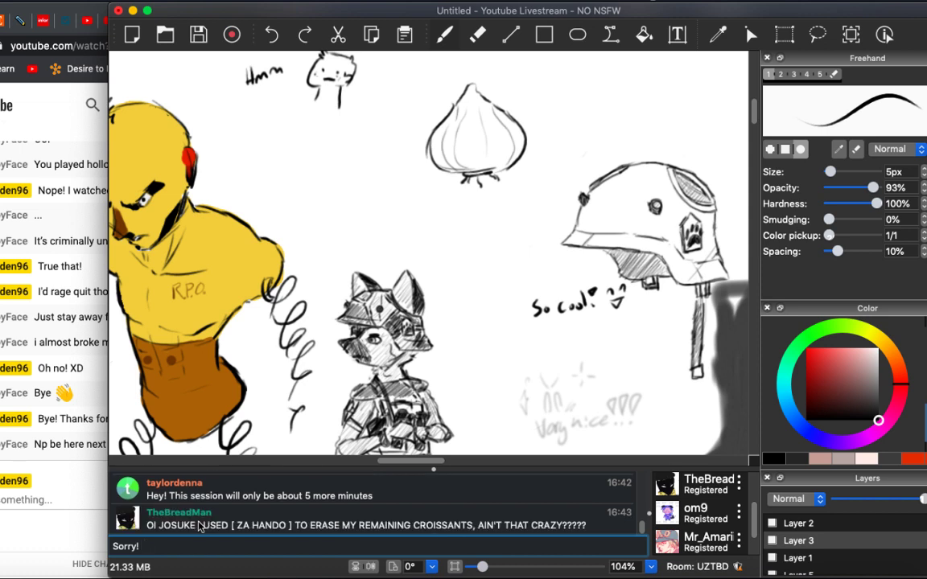
key("Return")
Finish the onion with a tufted top and handwrite "A head like an onion" beside it.
scroll(267, 178, "right", 5)
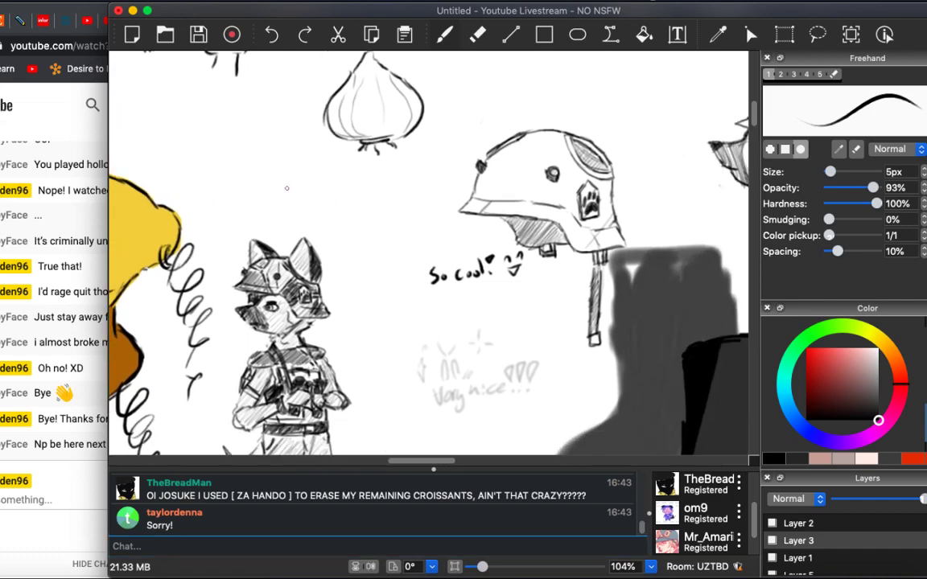
scroll(267, 179, "down", 5)
scroll(267, 179, "right", 3)
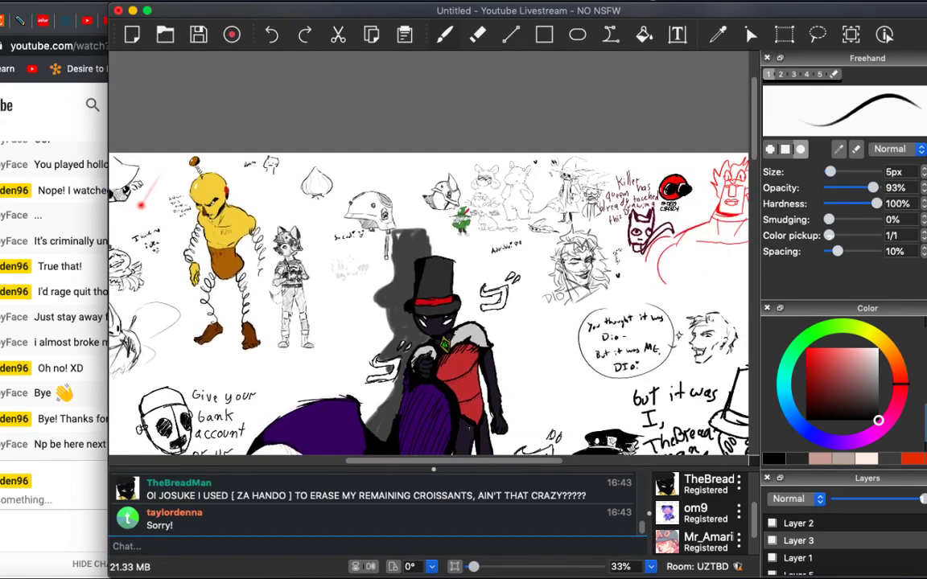
scroll(428, 298, "up", 5)
scroll(427, 298, "left", 4)
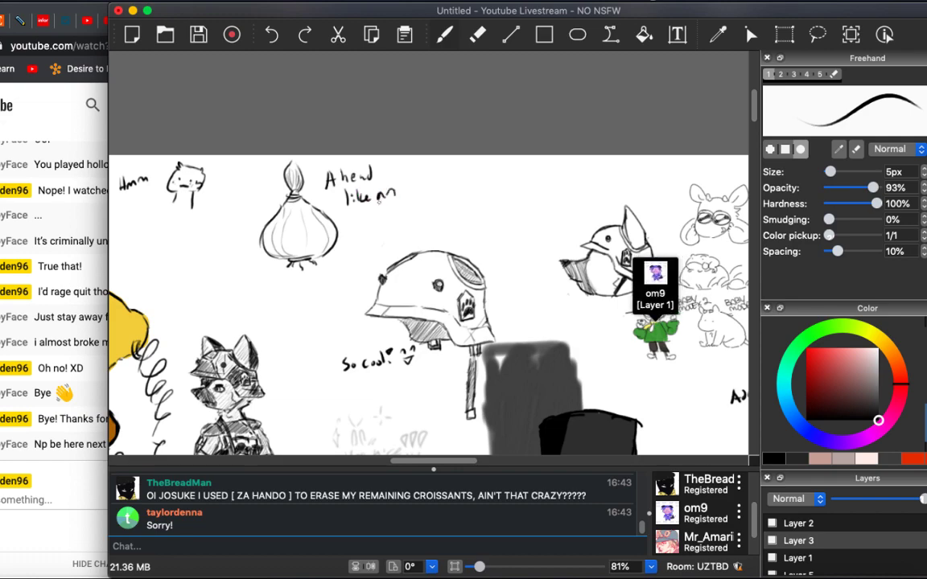
left_click_drag(364, 215, 389, 222)
left_click_drag(392, 222, 399, 217)
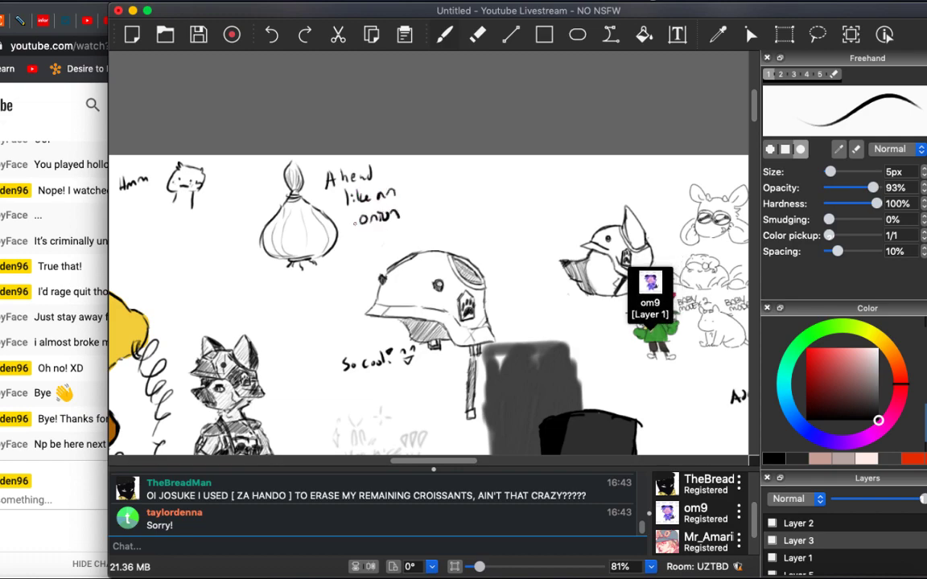
Look over the upper canvas, including the "DIO" portraits and speech bubble, the antlered character and the caped top-hat figure.
scroll(426, 306, "down", 5)
scroll(427, 306, "right", 5)
scroll(427, 306, "up", 5)
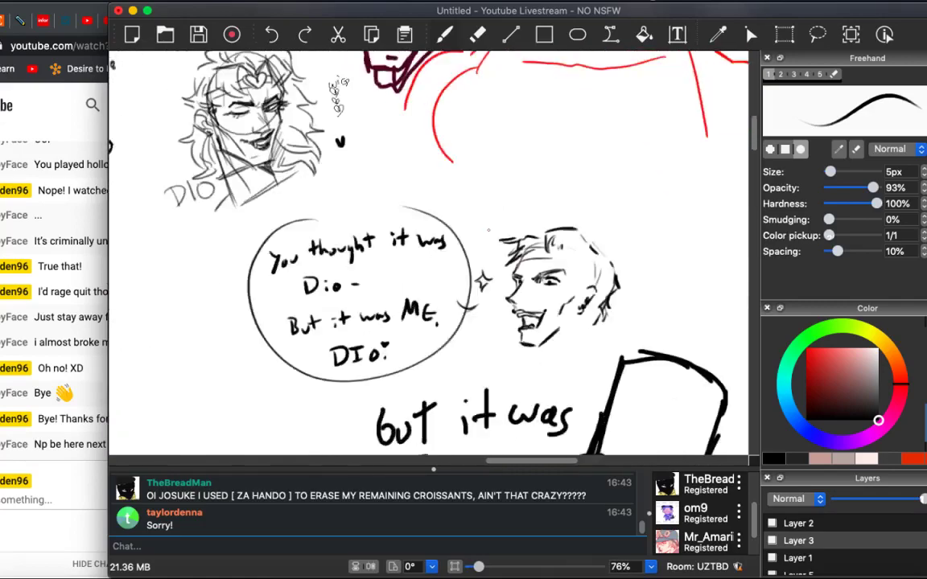
scroll(489, 230, "down", 3)
scroll(488, 230, "right", 3)
scroll(488, 230, "down", 6)
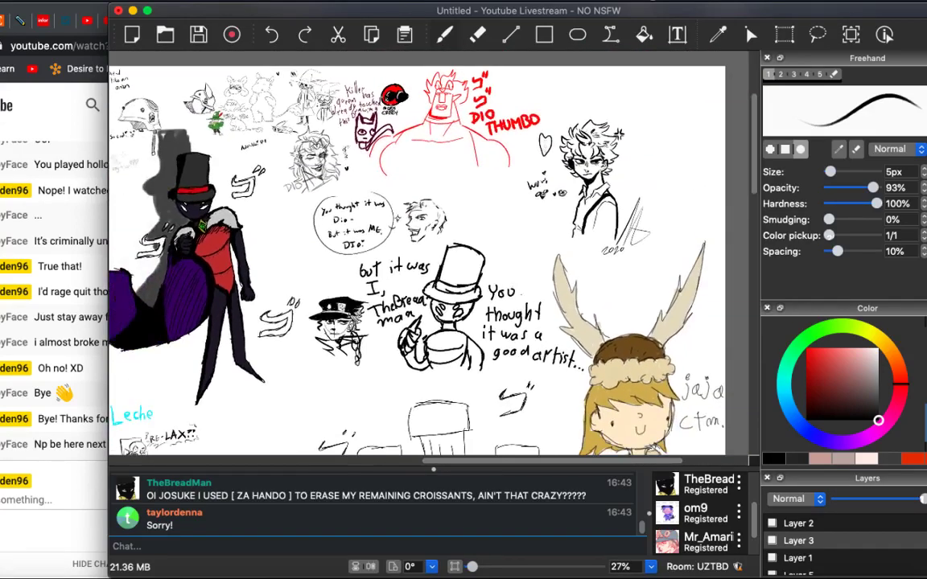
scroll(431, 258, "left", 8)
scroll(430, 257, "up", 3)
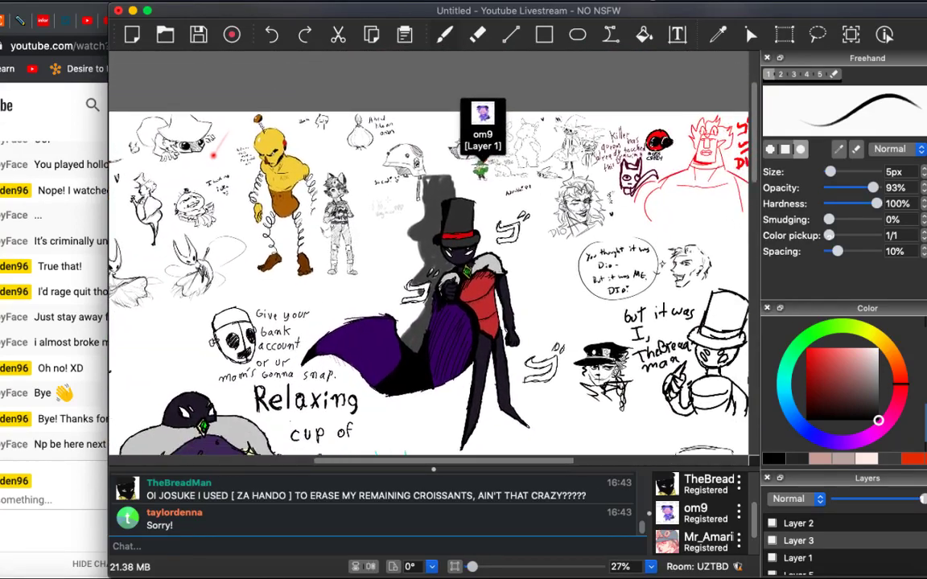
Examine the lower canvas drawings around the Michelin figure, the "ZA HANDO" hand, the "Max" tombstone and the "Dorime" hand.
scroll(430, 258, "right", 3)
scroll(430, 257, "down", 10)
scroll(431, 258, "left", 2)
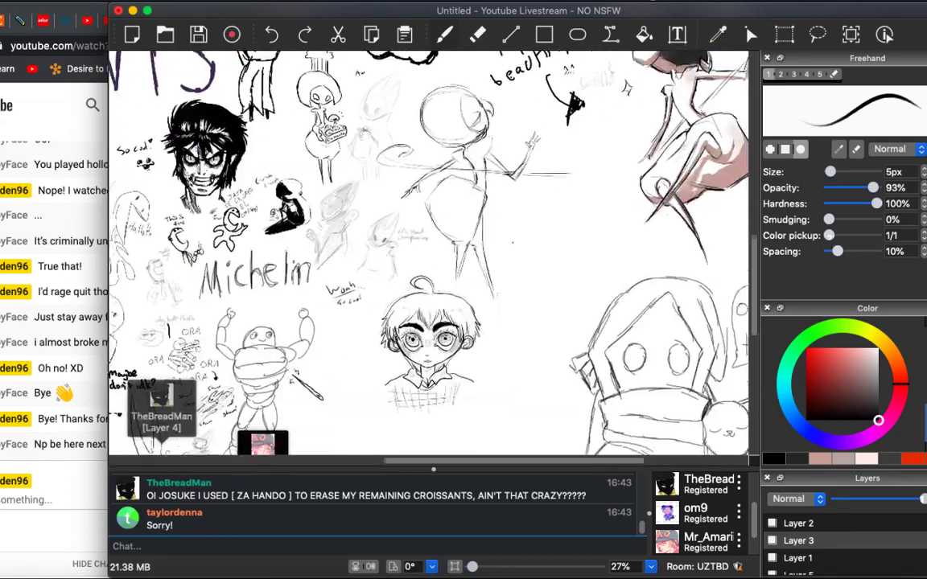
scroll(430, 257, "right", 3)
scroll(430, 257, "down", 10)
scroll(431, 257, "left", 8)
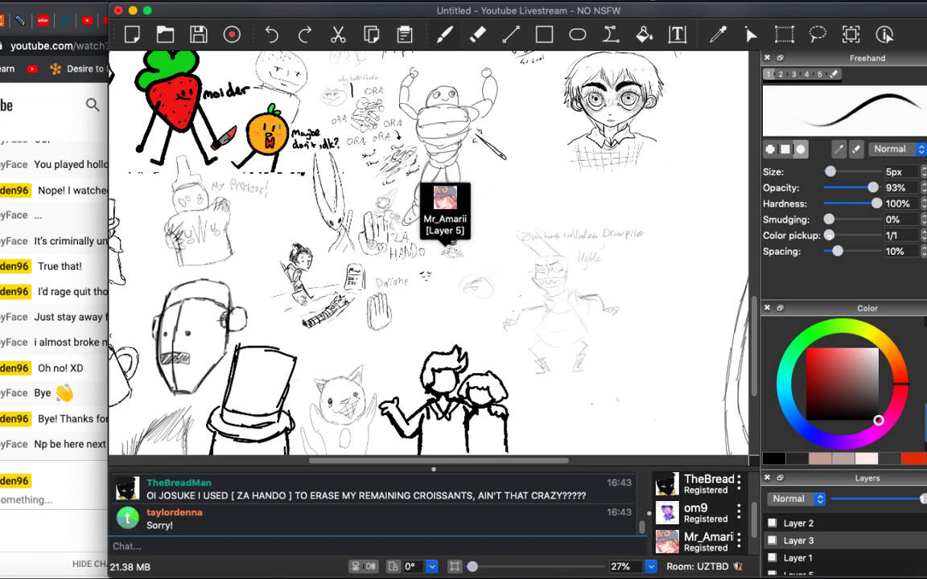
scroll(430, 249, "up", 3)
scroll(421, 246, "up", 5)
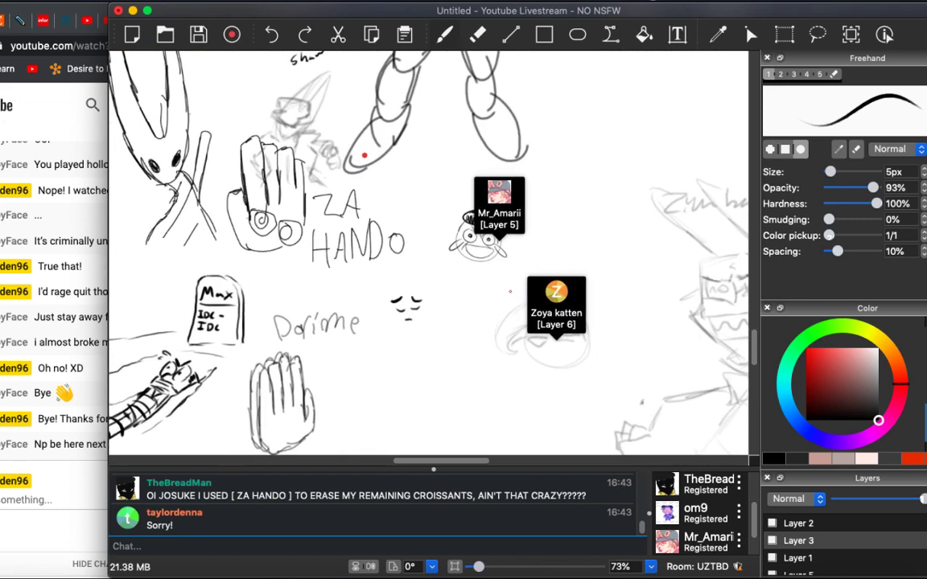
Beside the "Zim" sketch, draw a face with angular slanted eyes, a jagged upper row of teeth and an open lower jaw.
scroll(512, 293, "right", 10)
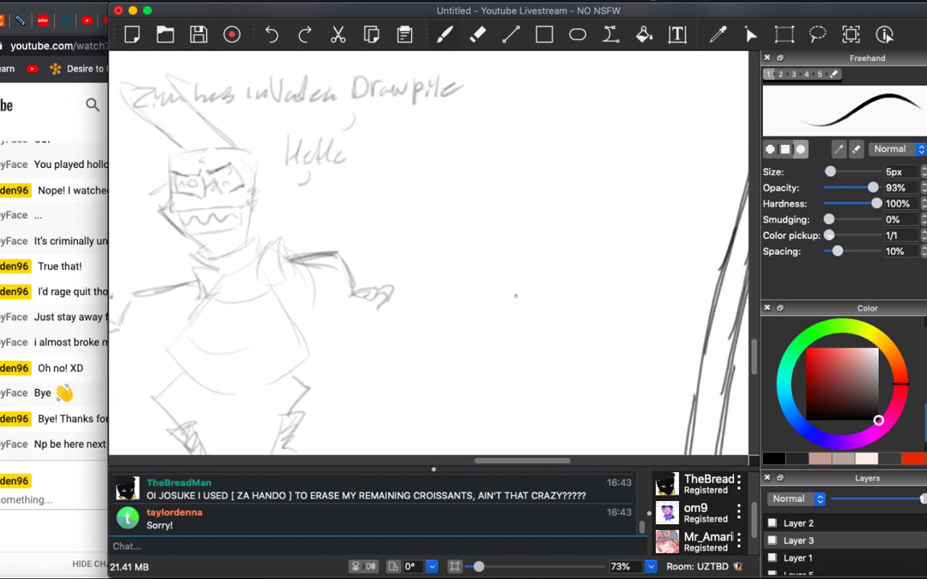
scroll(516, 295, "right", 1)
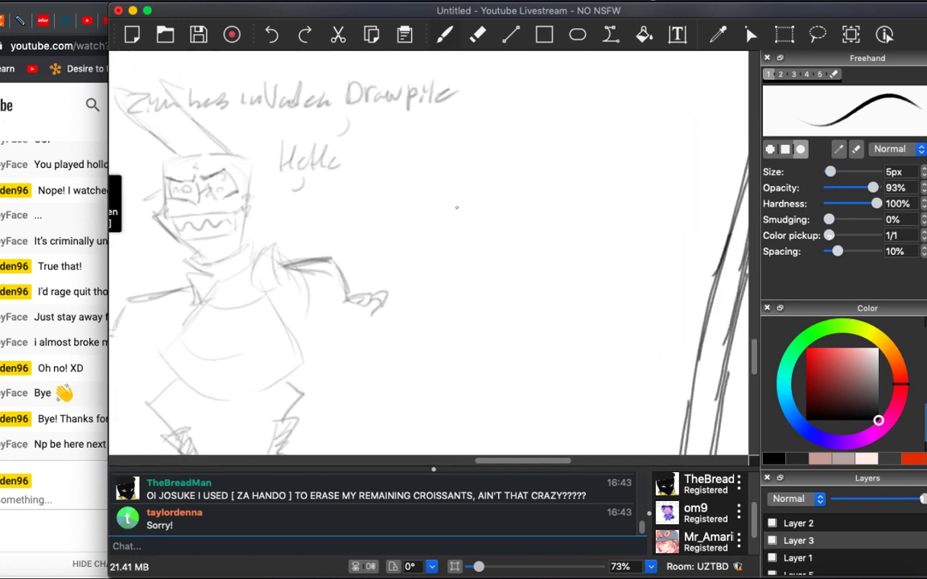
mouse_move(472, 243)
left_mouse_down()
mouse_move(455, 188)
mouse_move(497, 166)
mouse_move(509, 175)
left_mouse_up()
key("ctrl+z")
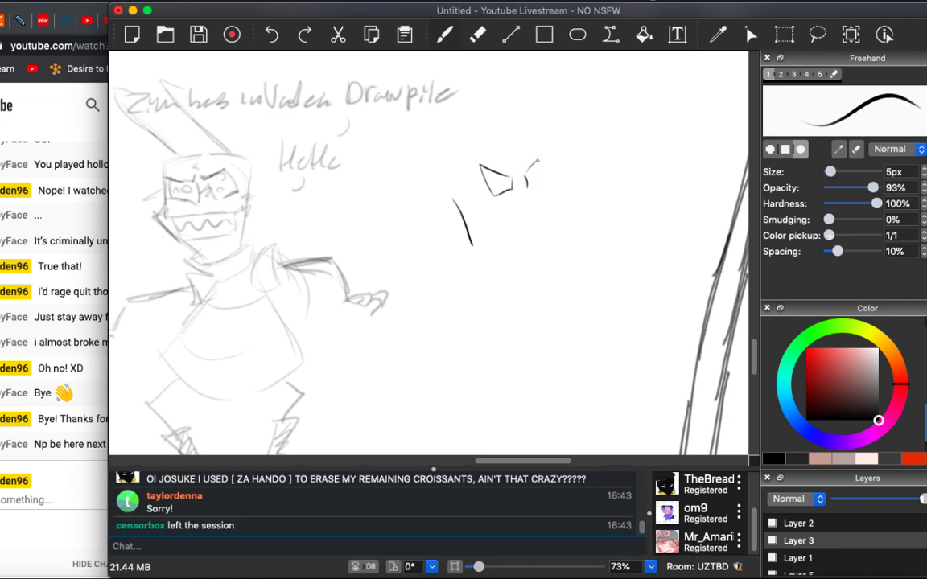
scroll(325, 523, "up", 5)
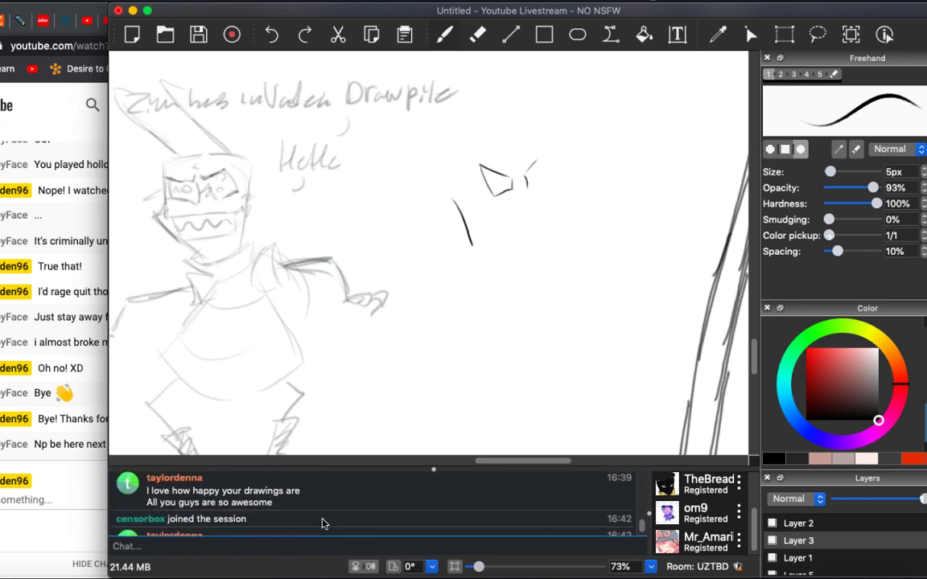
scroll(324, 521, "down", 5)
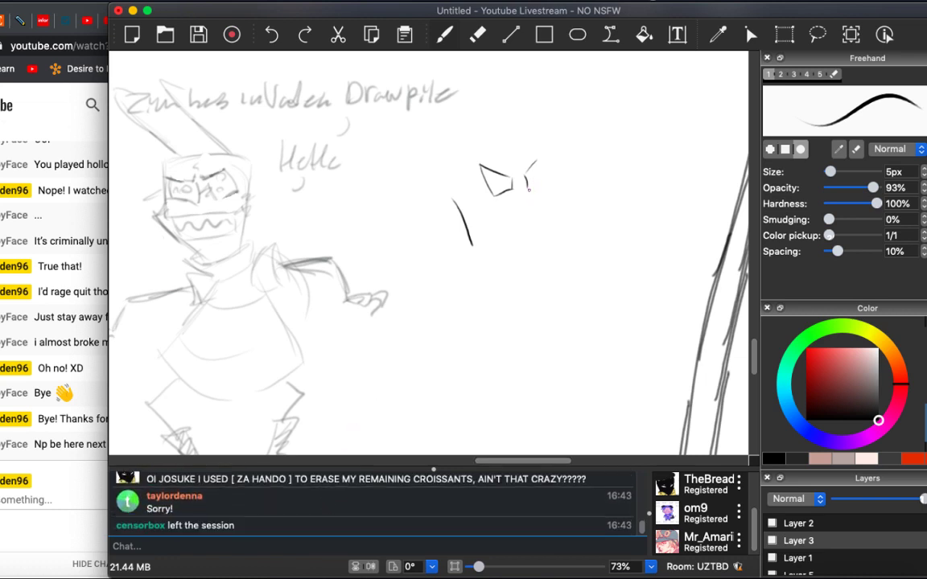
left_click_drag(542, 156, 548, 186)
left_click_drag(489, 172, 547, 200)
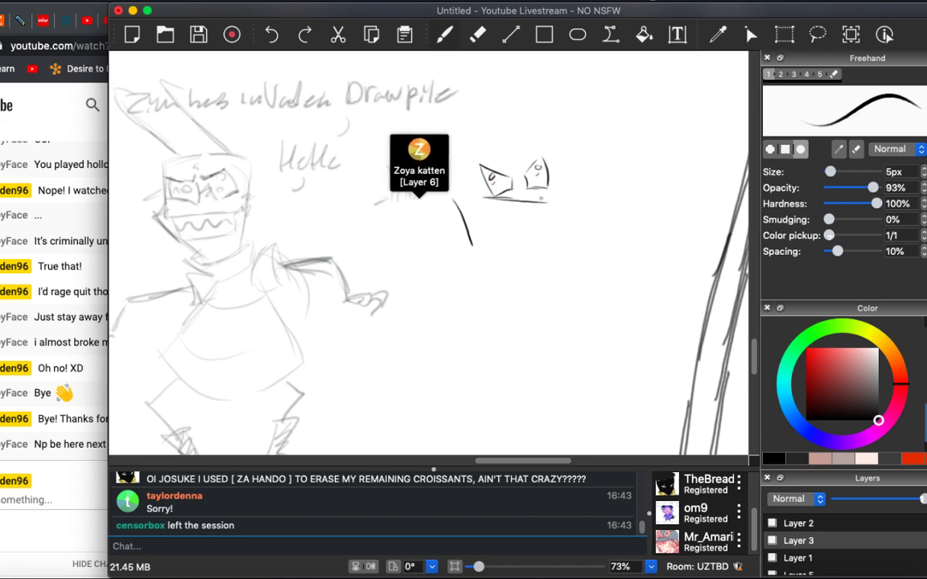
left_click_drag(488, 202, 545, 205)
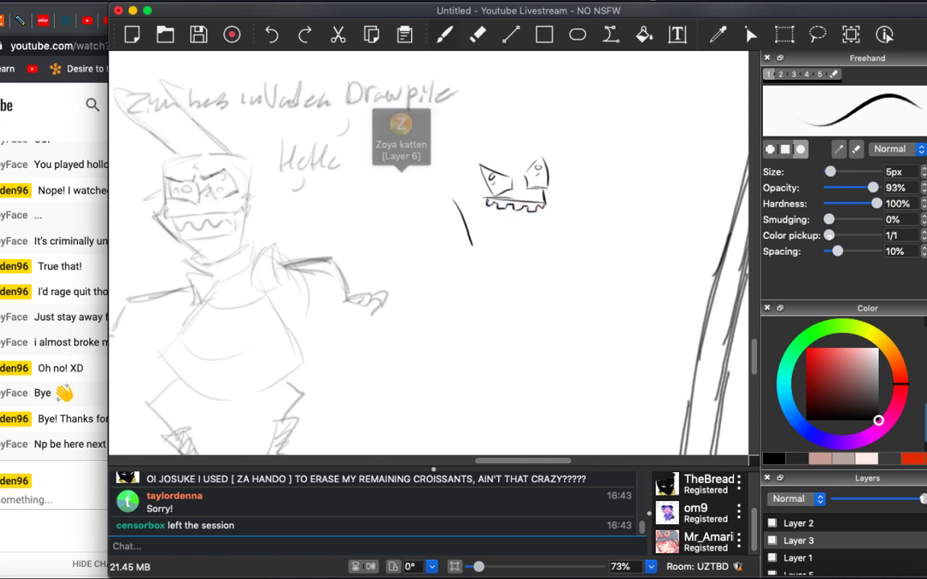
left_click_drag(487, 202, 493, 233)
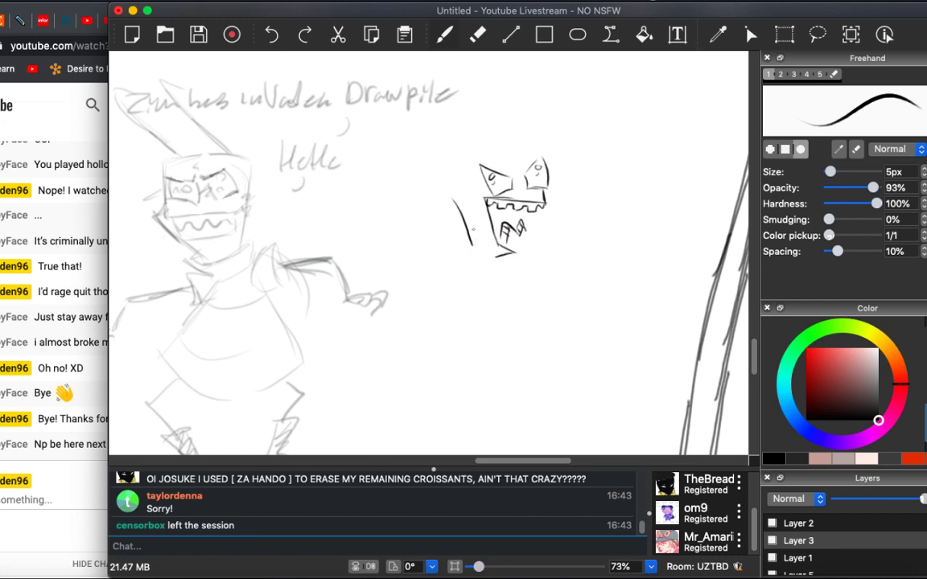
Add bent antennae, a forehead line and a small collar to the open-mouthed face beside the "Zim" sketch.
left_click_drag(481, 169, 452, 198)
key("ctrl+z")
left_click_drag(430, 167, 422, 195)
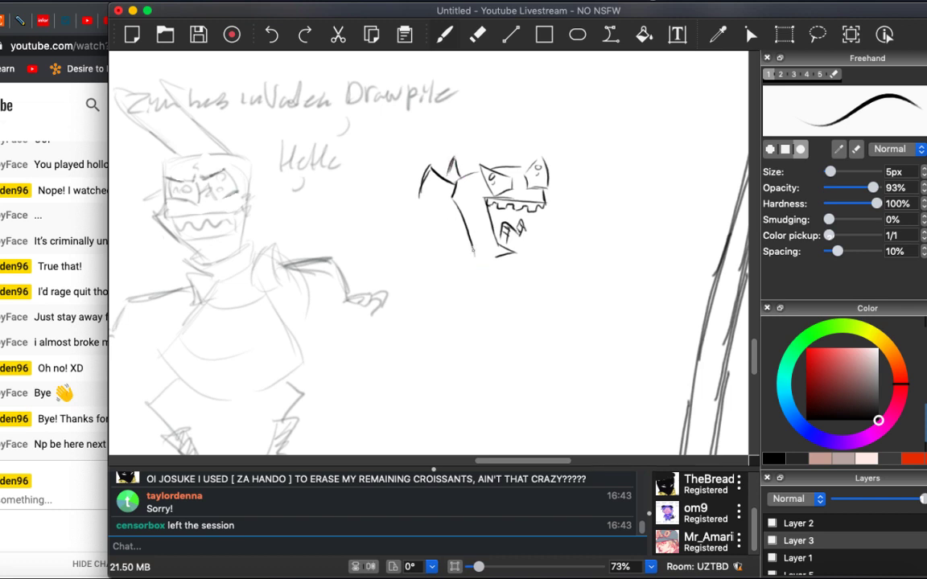
left_click_drag(466, 256, 493, 258)
Look over the canvas between the "Zim" sketch, the open-mouthed face and the new square-headed sketch near the large hooded figure.
scroll(577, 199, "up", 5)
scroll(577, 198, "right", 6)
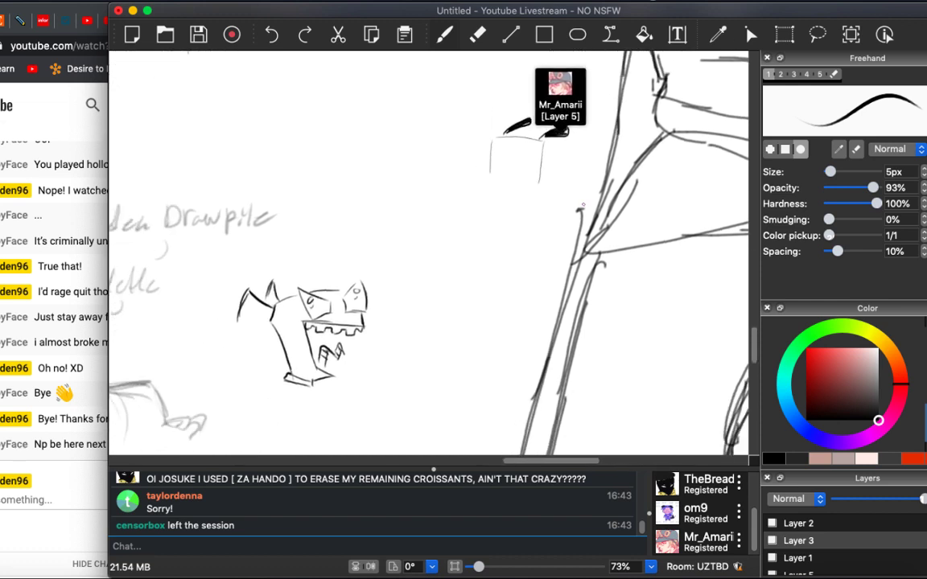
scroll(579, 206, "down", 4)
scroll(579, 205, "left", 4)
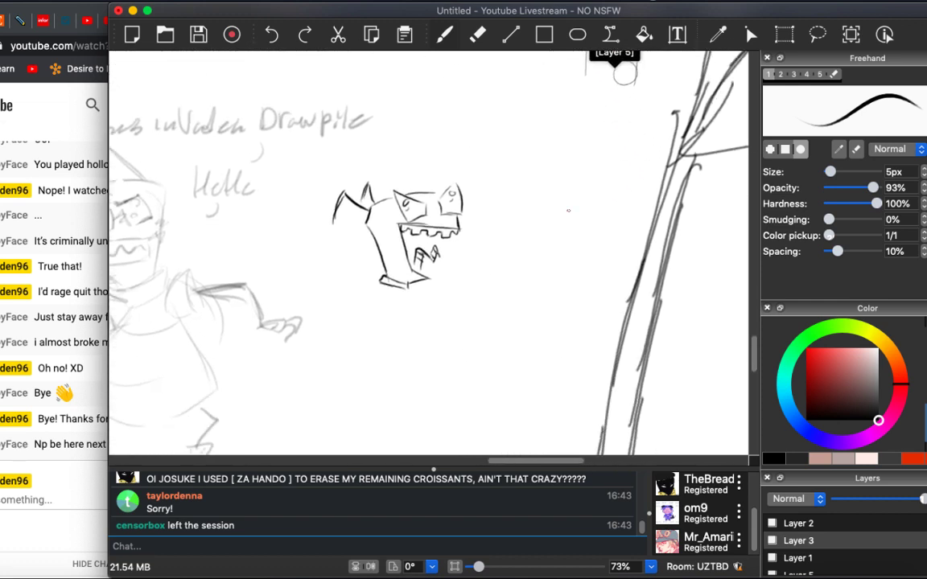
scroll(418, 312, "left", 4)
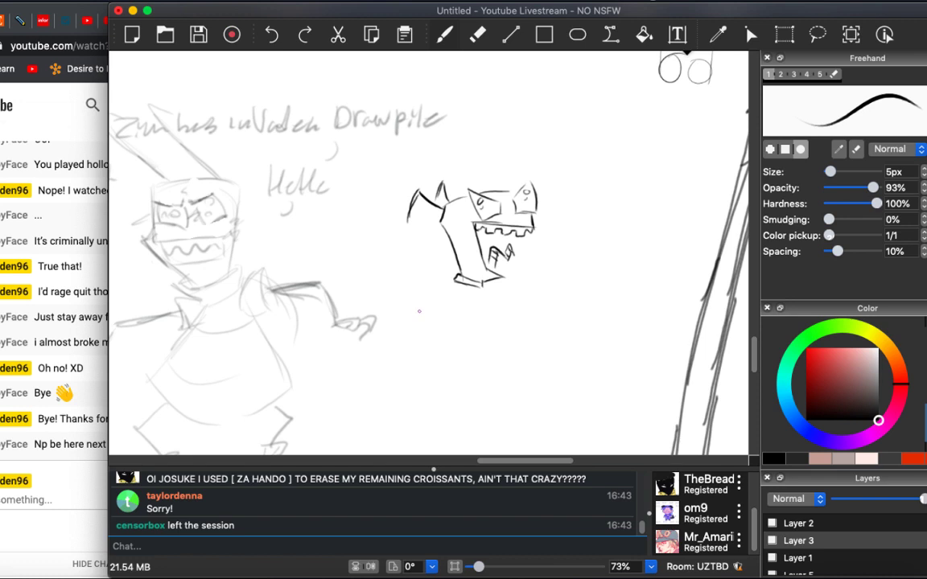
scroll(418, 312, "up", 3)
scroll(418, 313, "down", 3)
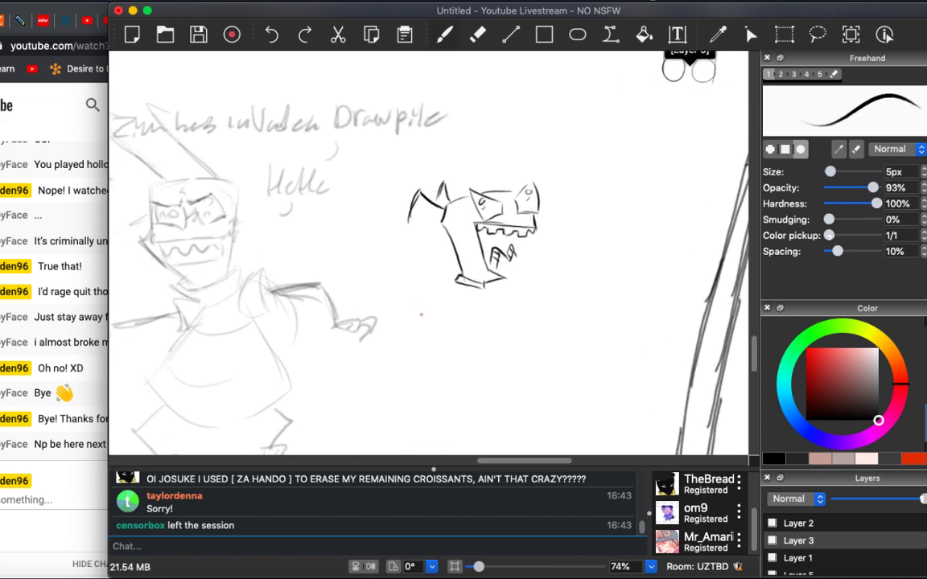
Below the open-mouthed face, draw a small head with two round eyes, a zigzag antenna and a striped lower jaw.
scroll(406, 334, "up", 2)
scroll(406, 334, "right", 2)
scroll(403, 340, "down", 3)
scroll(402, 340, "left", 3)
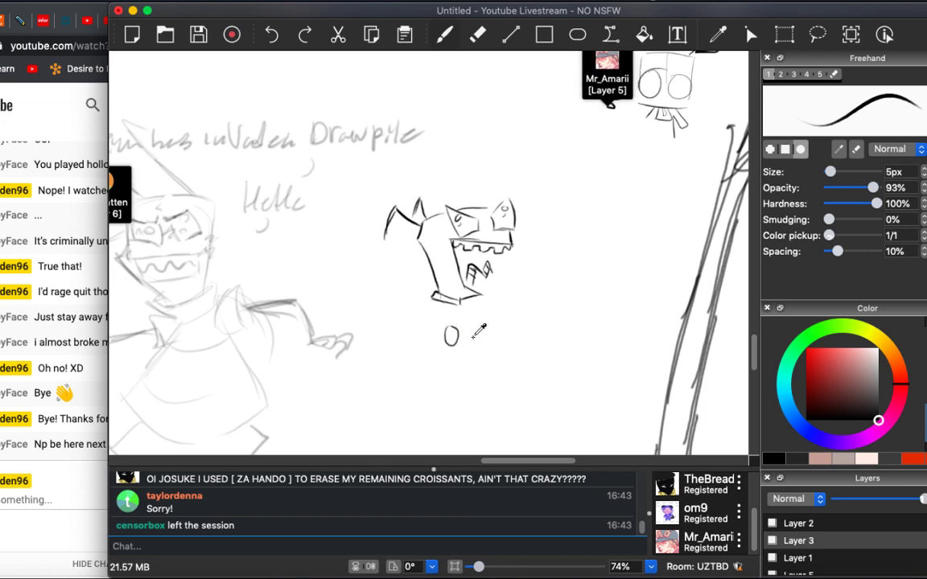
mouse_move(478, 344)
left_mouse_down()
mouse_move(492, 363)
mouse_move(496, 347)
mouse_move(477, 356)
mouse_move(492, 358)
mouse_move(492, 374)
left_mouse_up()
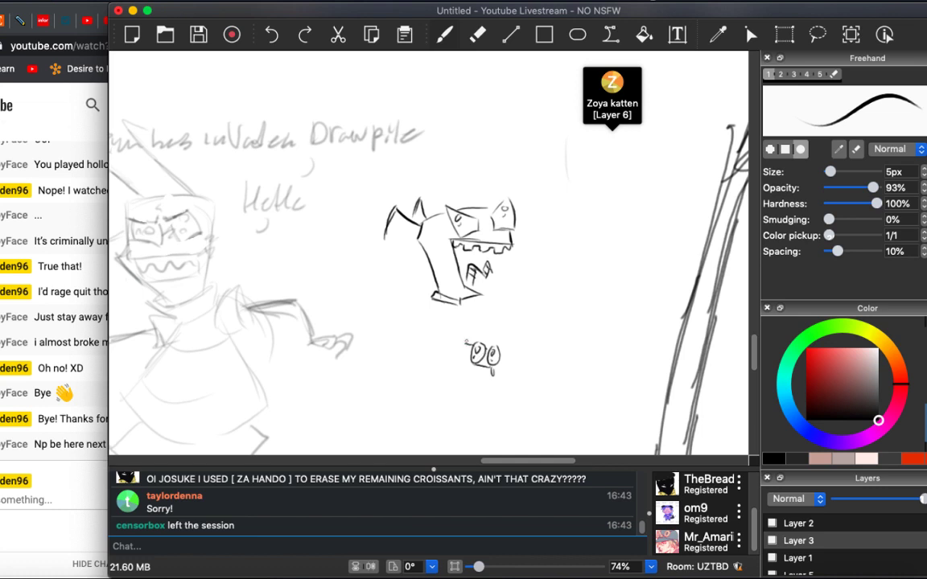
left_click_drag(464, 345, 471, 384)
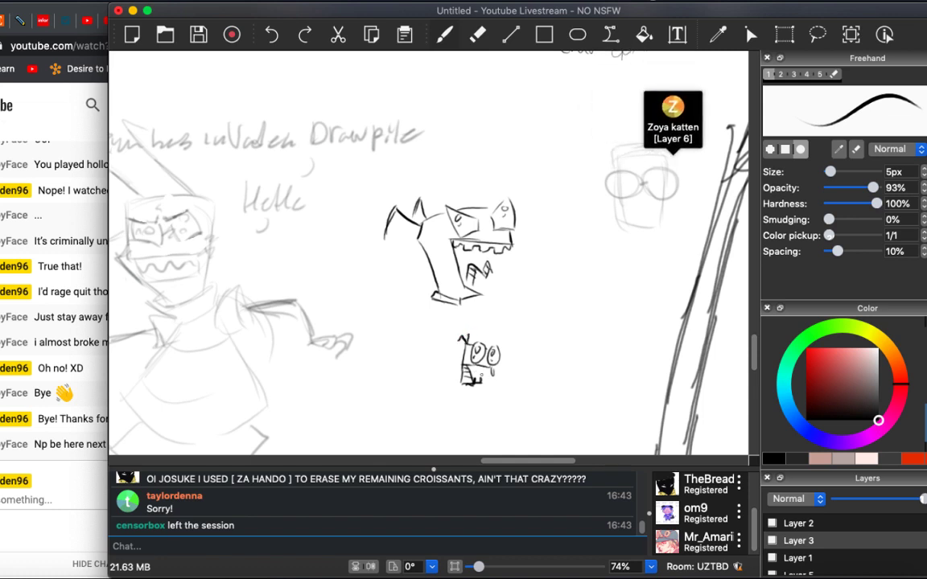
Examine the "iforgot how to draw GER" note and the faint sketch of the face with round glasses below it.
scroll(480, 331, "right", 3)
scroll(481, 331, "up", 2)
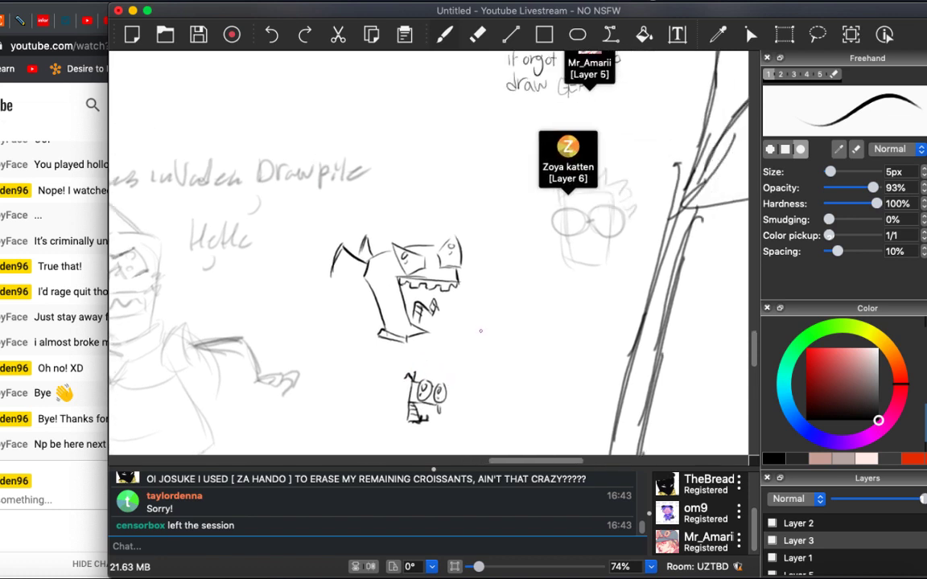
scroll(480, 331, "down", 3)
scroll(480, 331, "up", 3)
scroll(480, 331, "up", 4)
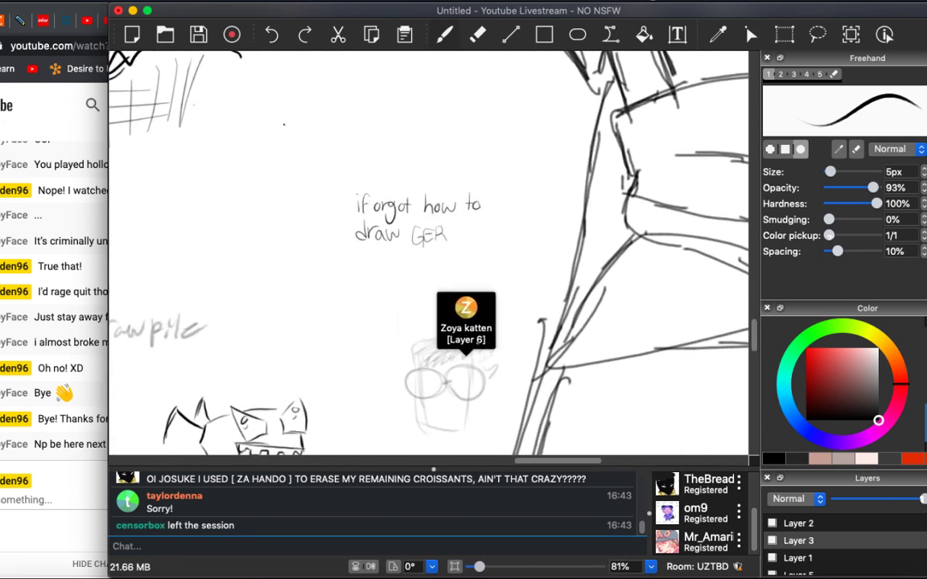
scroll(478, 338, "up", 3)
scroll(478, 339, "left", 5)
scroll(479, 338, "down", 2)
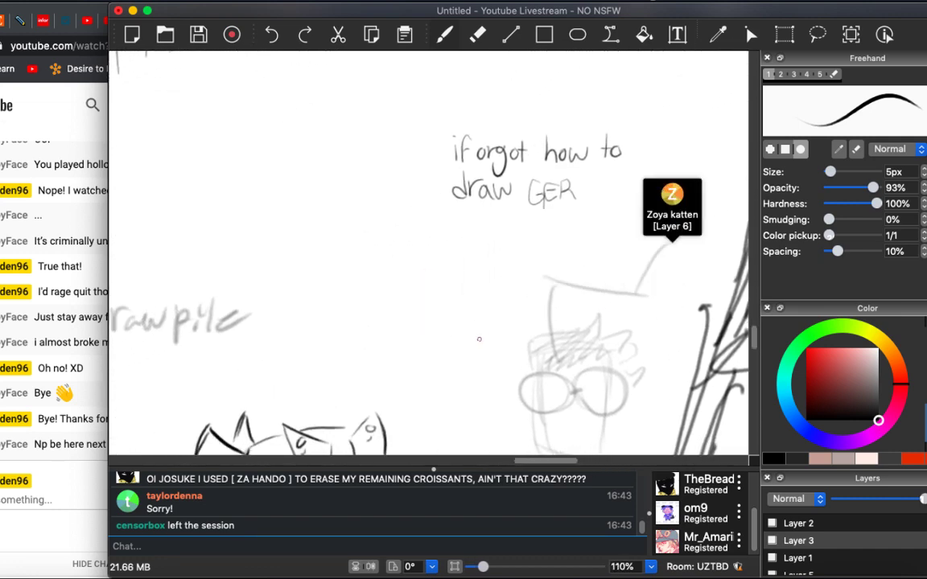
Beside the "draw GER" note, draw a dog head with filled ears, round eyes, a dark nose, an open mouth and a stitched forehead seam.
scroll(479, 339, "down", 3)
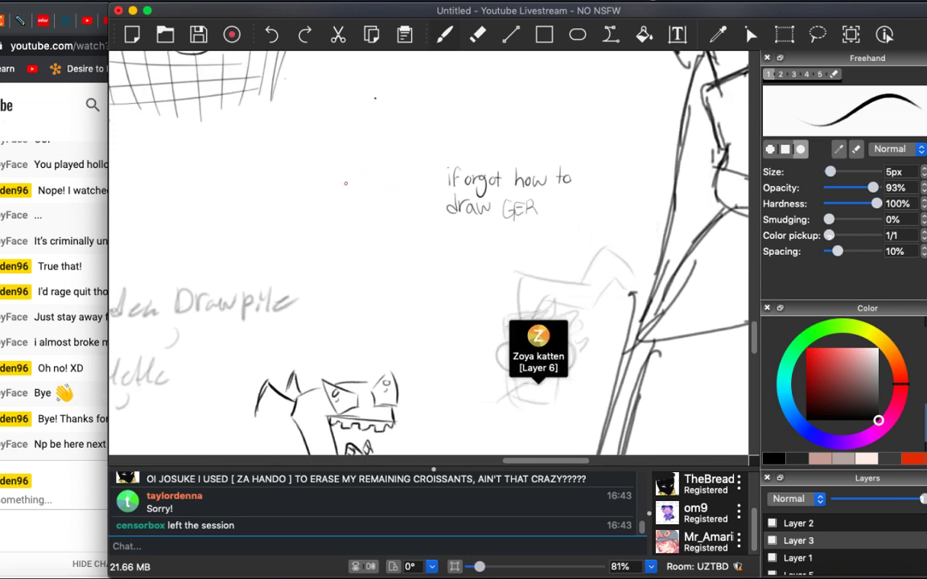
left_click_drag(351, 184, 344, 209)
mouse_move(400, 197)
left_mouse_down()
mouse_move(386, 183)
mouse_move(350, 188)
mouse_move(338, 170)
mouse_move(326, 187)
mouse_move(392, 169)
mouse_move(398, 190)
left_mouse_up()
mouse_move(336, 177)
left_mouse_down()
mouse_move(320, 186)
mouse_move(359, 211)
mouse_move(328, 185)
left_mouse_up()
mouse_move(359, 204)
left_mouse_down()
mouse_move(401, 203)
mouse_move(409, 213)
mouse_move(398, 218)
mouse_move(414, 218)
mouse_move(400, 222)
left_mouse_up()
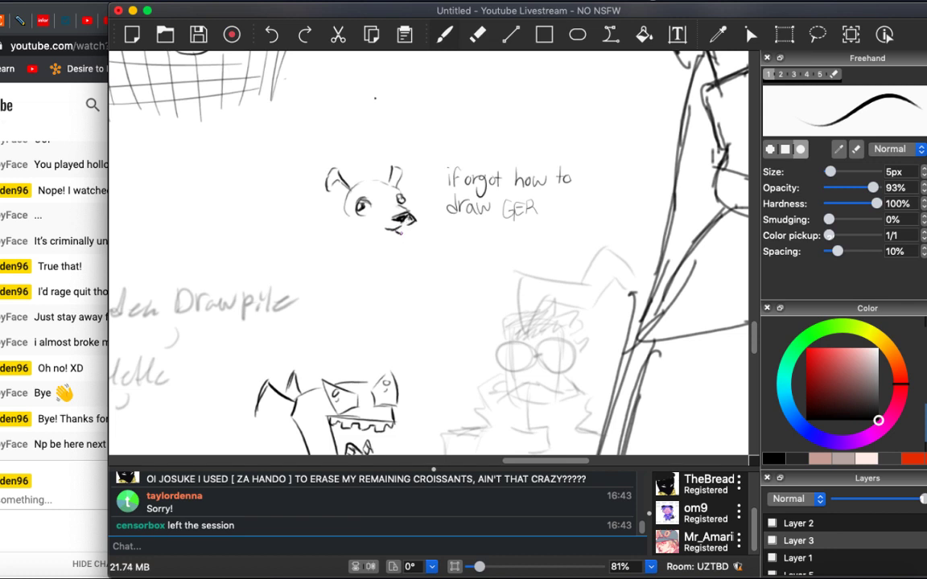
left_click_drag(412, 215, 397, 229)
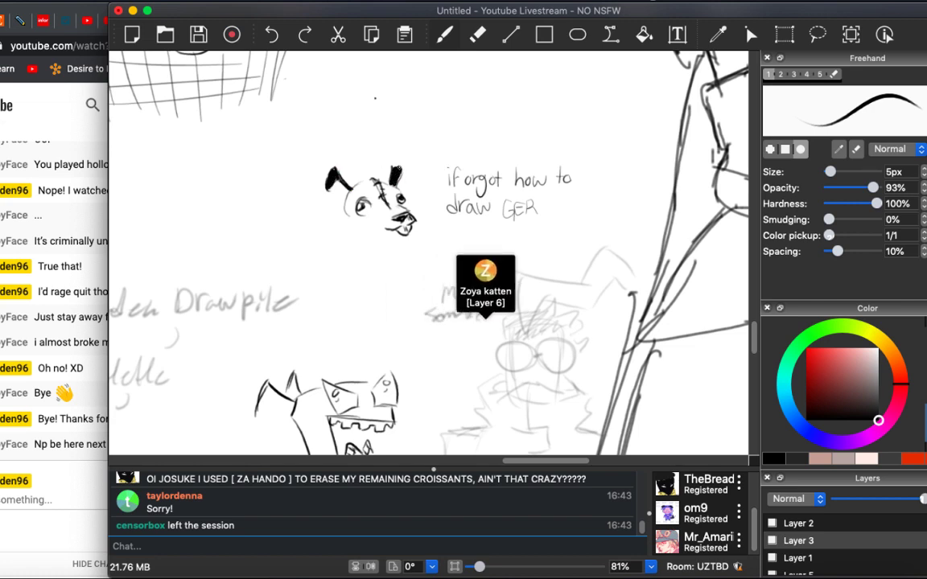
Add an extra collar band and sloping shoulder lines beneath the open-mouthed face.
scroll(430, 253, "down", 2)
scroll(431, 253, "left", 2)
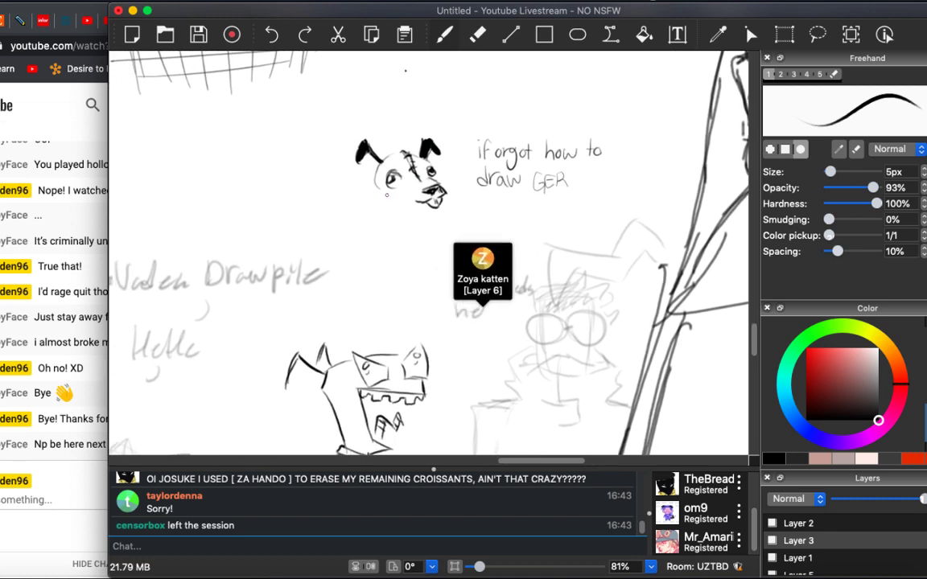
scroll(379, 196, "down", 2)
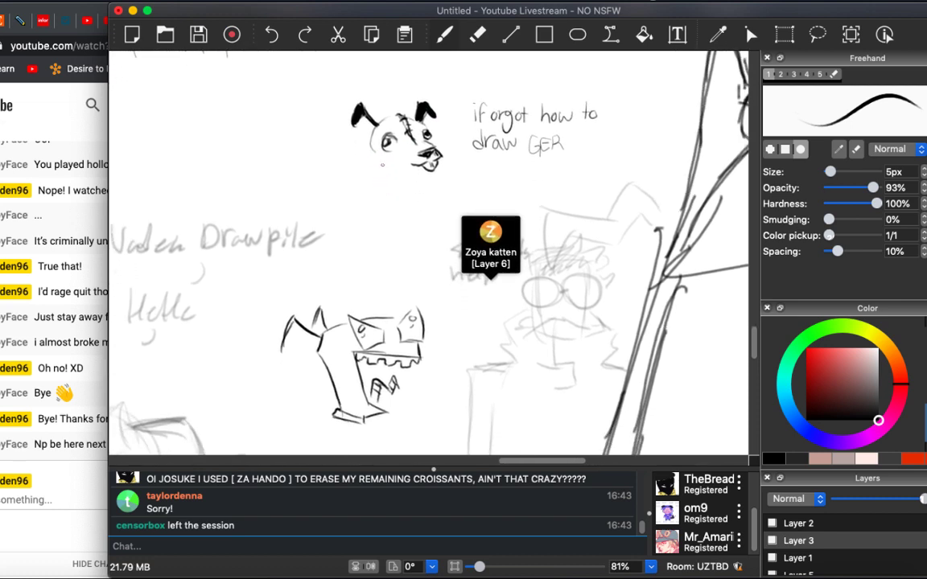
scroll(430, 254, "down", 3)
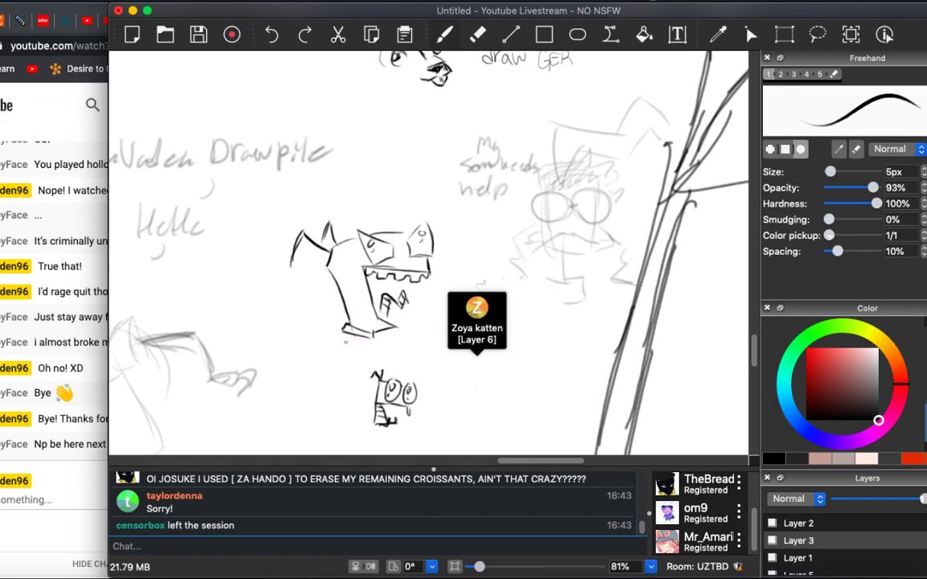
mouse_move(342, 331)
left_mouse_down()
mouse_move(377, 343)
mouse_move(375, 351)
left_mouse_up()
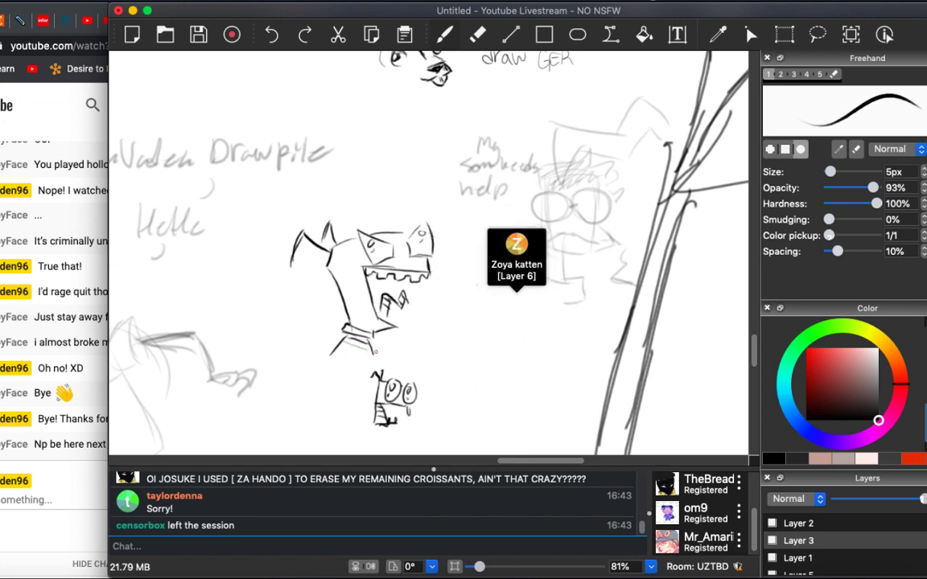
Handwrite "Feed me" beside the dog head and draw a thin ribbed body with arms and legs beneath it.
scroll(380, 281, "up", 5)
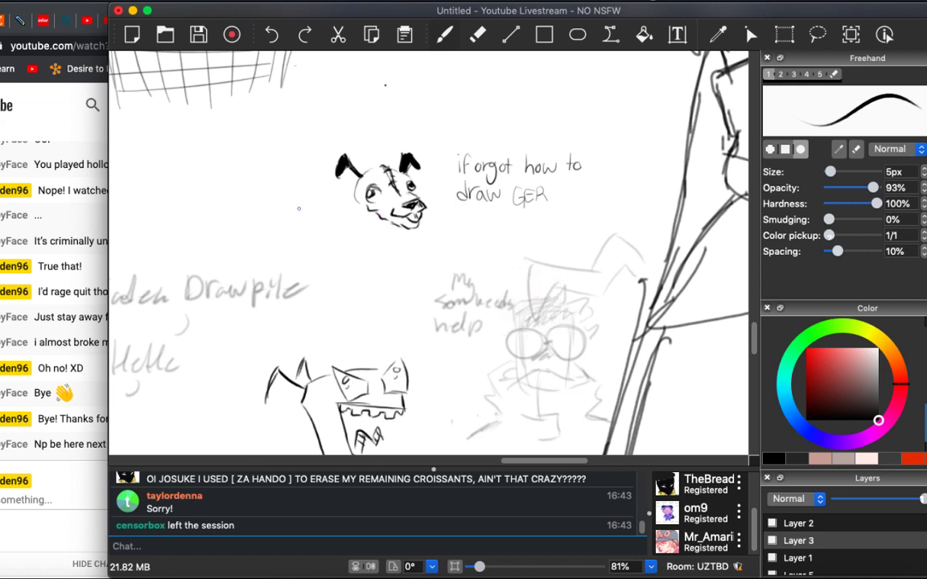
mouse_move(281, 208)
left_mouse_down()
mouse_move(313, 195)
mouse_move(339, 193)
left_mouse_up()
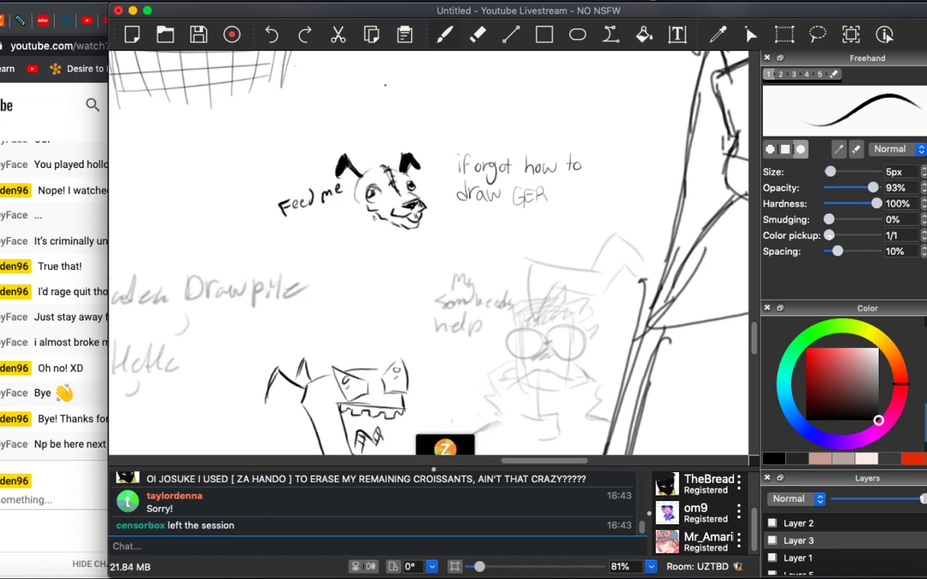
left_click_drag(372, 226, 373, 239)
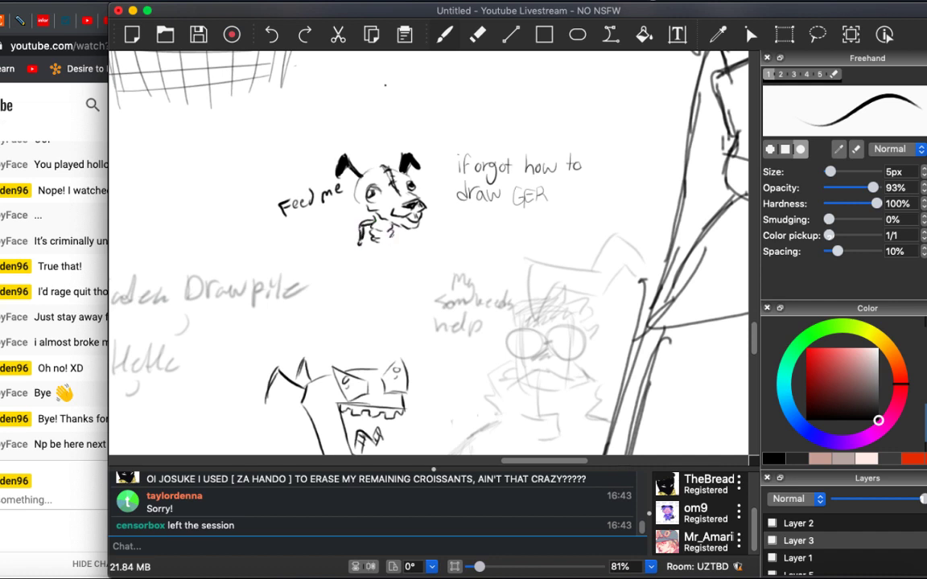
left_click_drag(379, 248, 377, 259)
left_click_drag(344, 224, 336, 234)
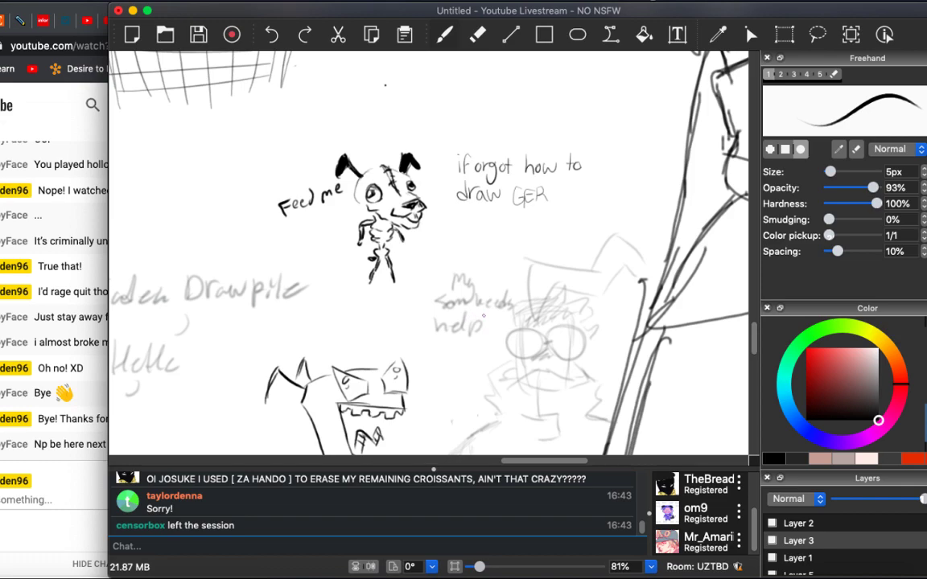
Send the session chat messages "Alright scrubs" and "Time to be wrapping up".
scroll(501, 250, "down", 6)
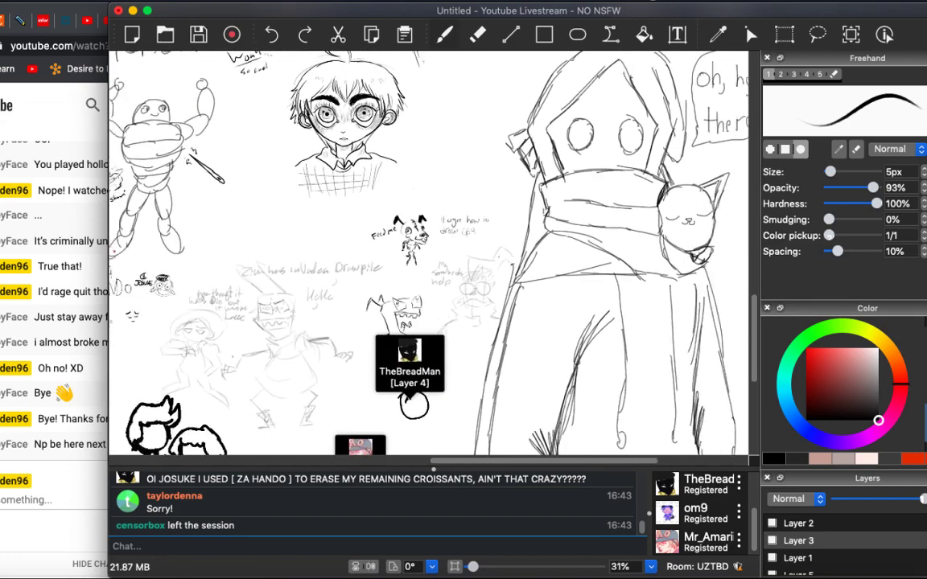
scroll(501, 250, "up", 2)
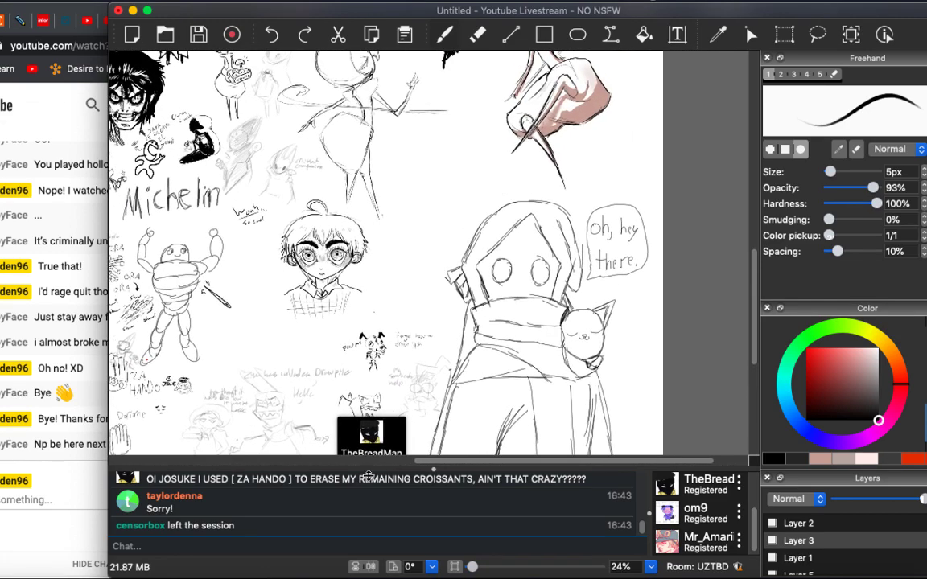
left_click(294, 542)
type("Al")
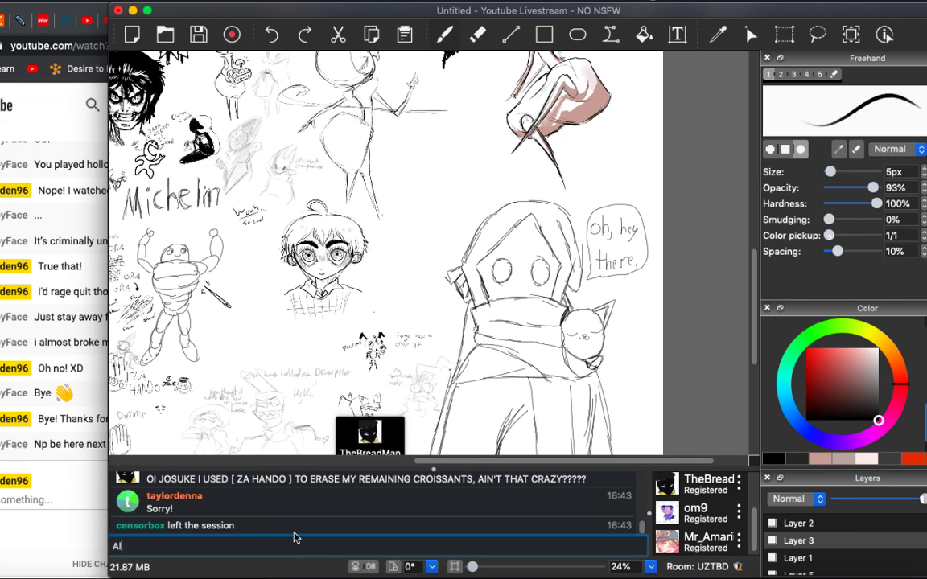
type("right scrubs")
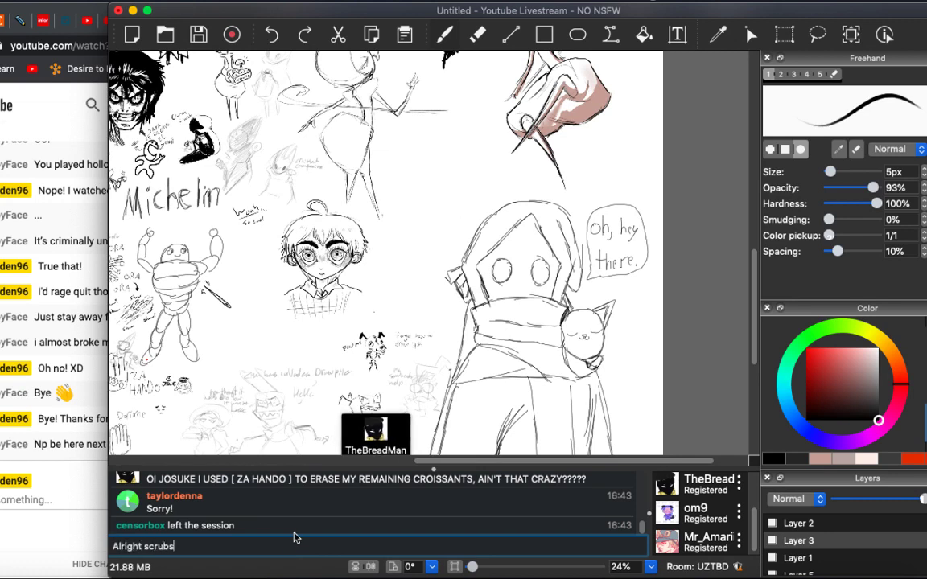
key("Return")
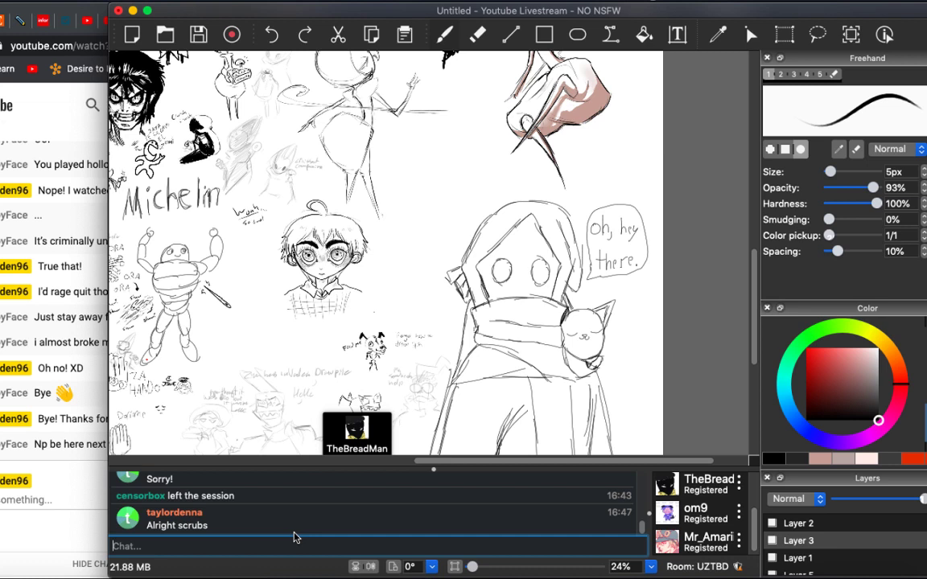
type("Time to ")
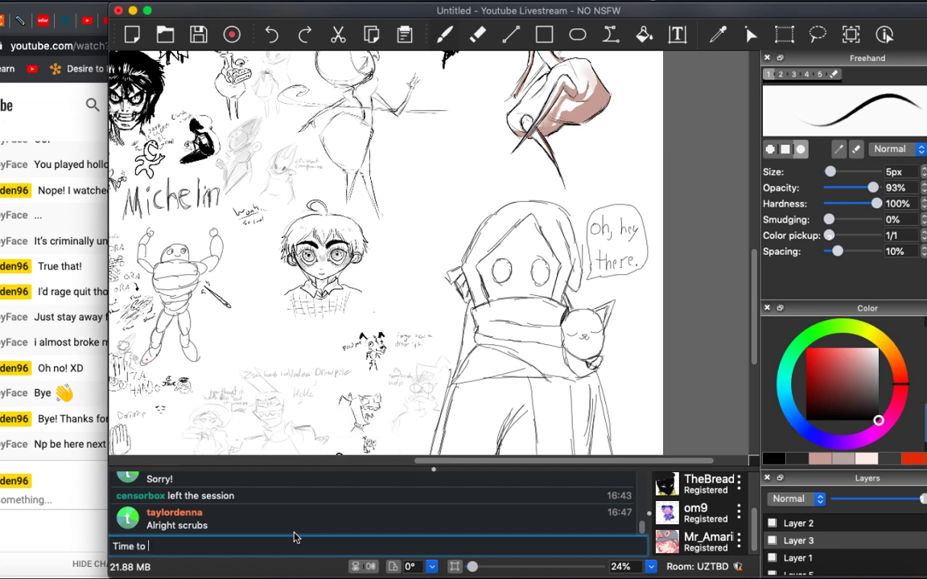
type("be wrapping up")
key("Return")
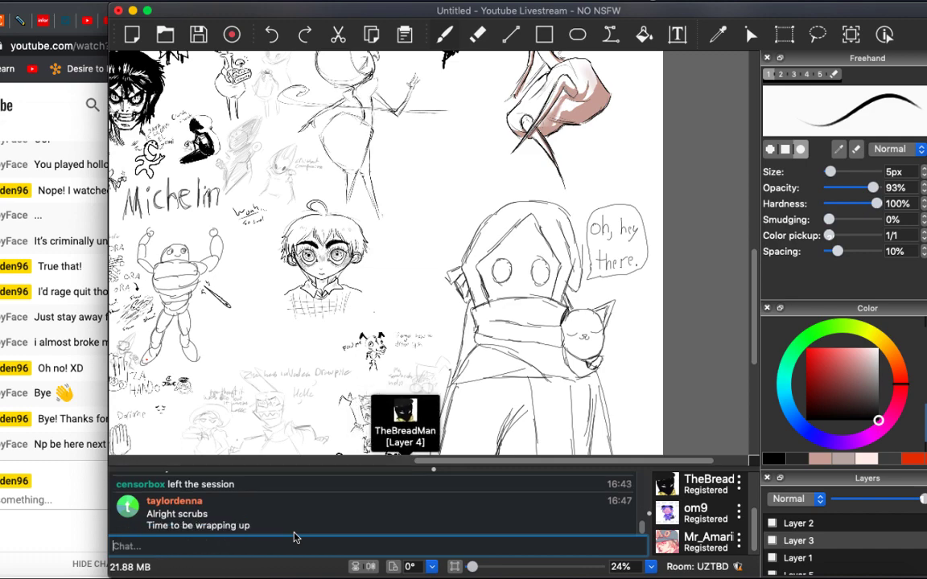
Examine the lower canvas around the thick-lined figure with the raised arm, its "German" lettering and the tiny pixel-text note.
scroll(386, 241, "down", 5)
scroll(386, 242, "down", 2)
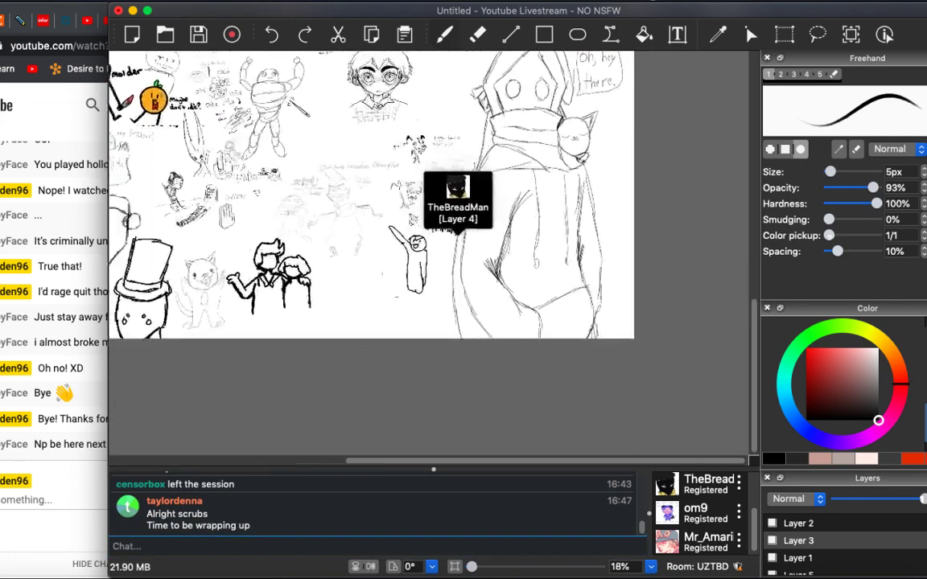
scroll(434, 241, "up", 10)
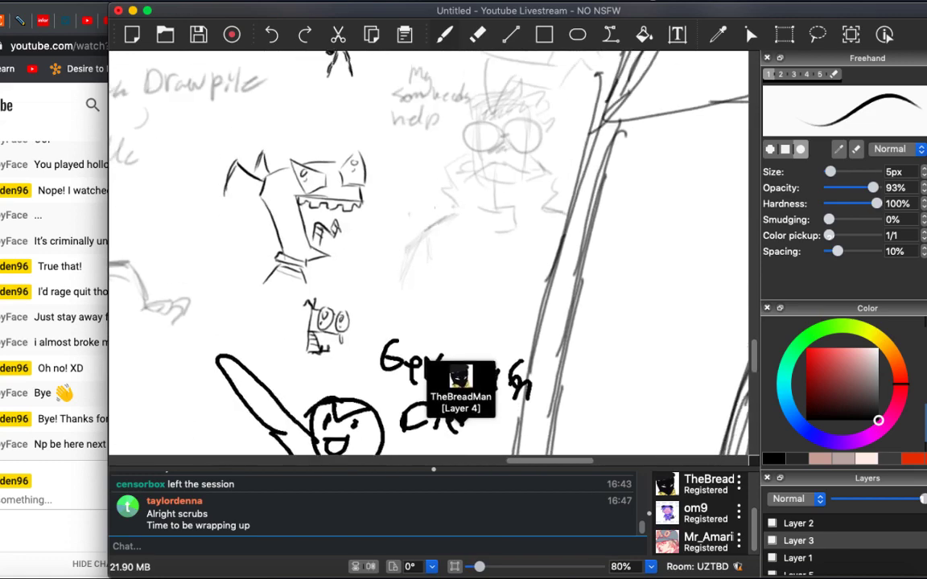
scroll(431, 253, "up", 2)
scroll(431, 254, "down", 3)
scroll(430, 254, "down", 5)
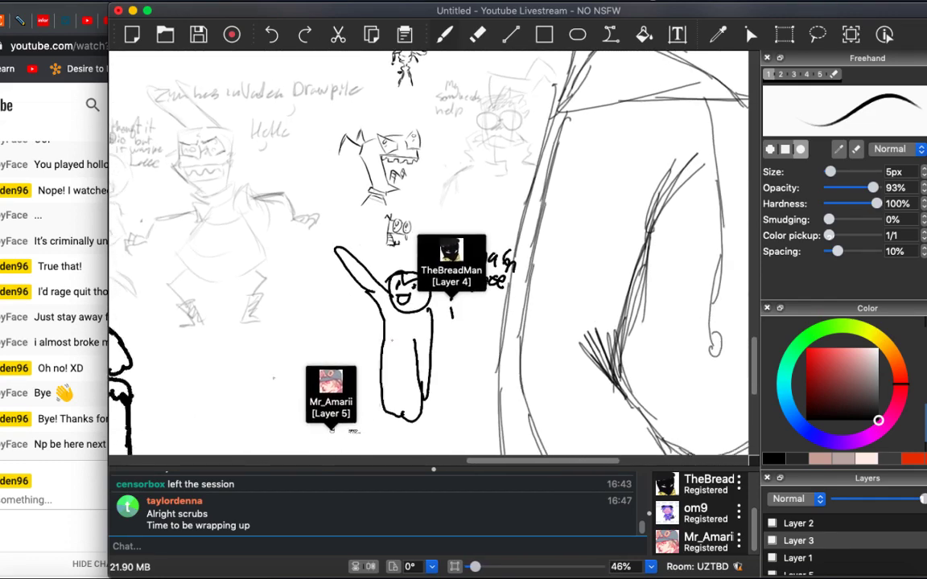
scroll(407, 391, "down", 1)
scroll(407, 392, "up", 6)
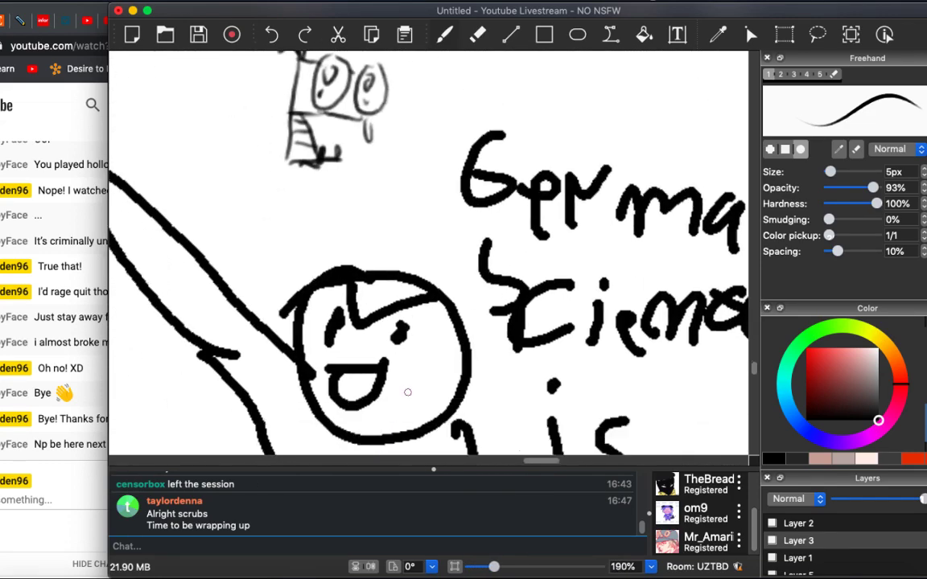
scroll(407, 392, "down", 10)
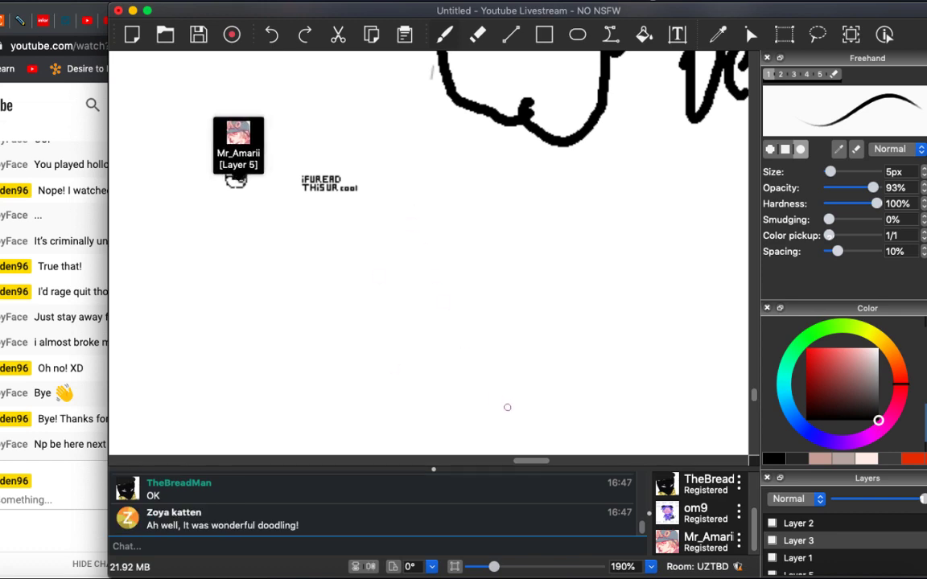
scroll(506, 410, "down", 10)
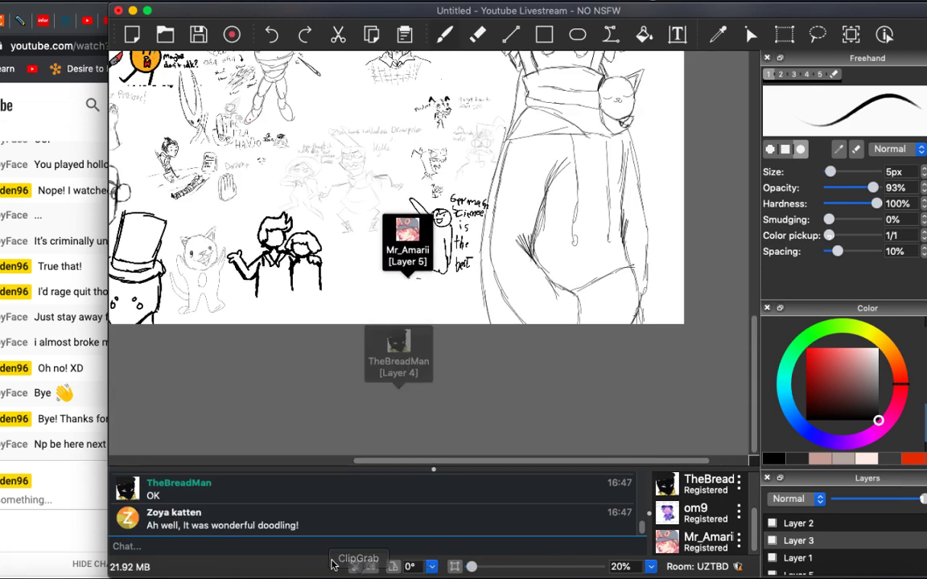
Send the session chat message "Thanks so much for this sessions! You are are amazing artists and amazing people!".
left_click(306, 548)
type("Thanks so much")
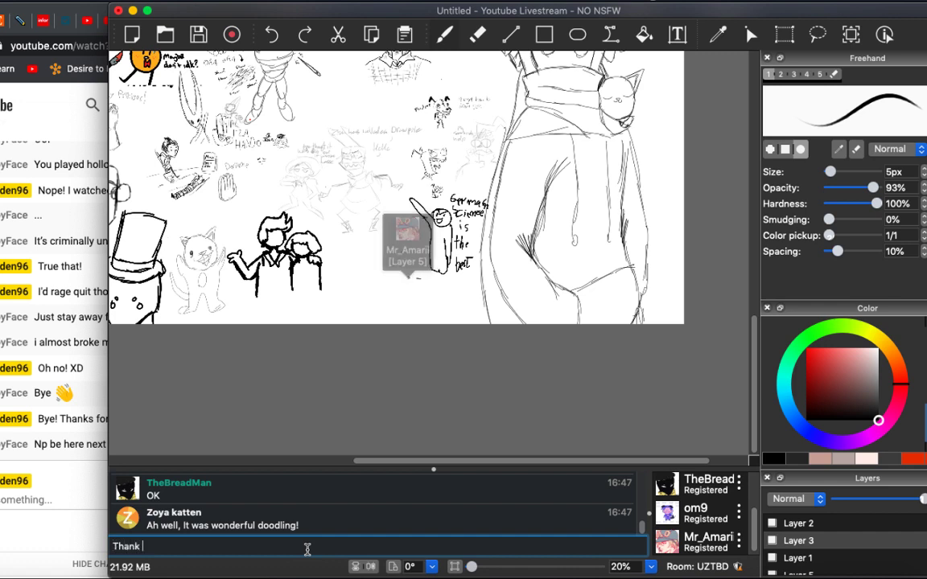
type(" for")
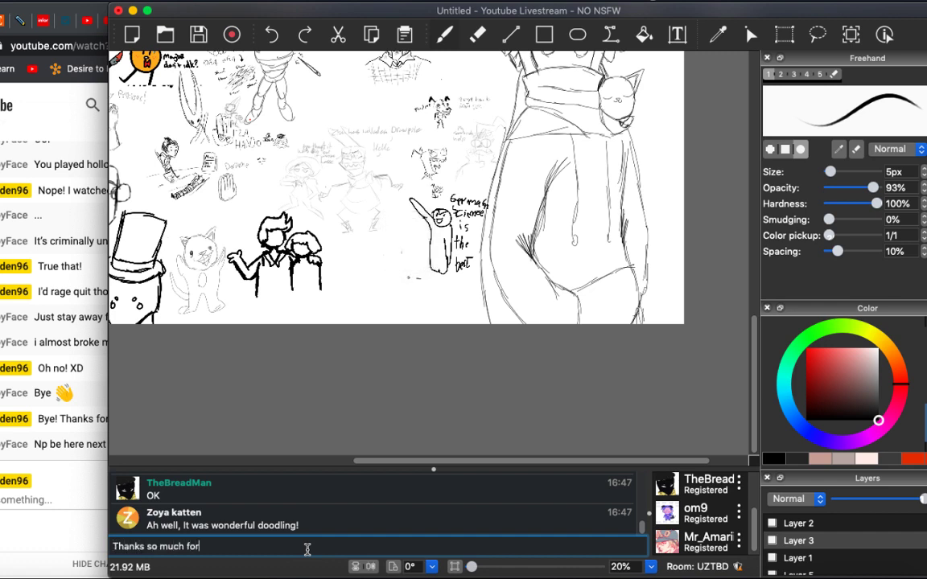
type(" this sessi")
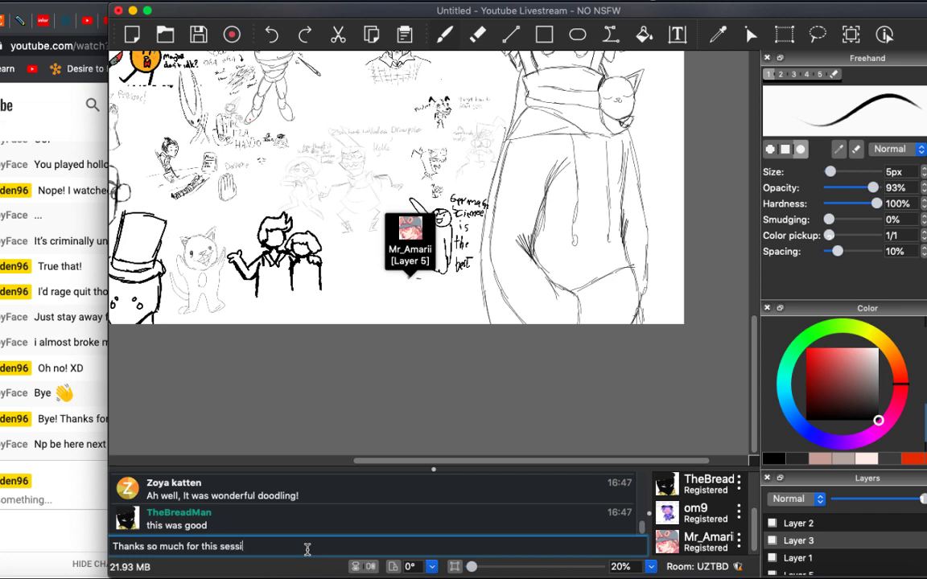
type("ons! You are an amazin")
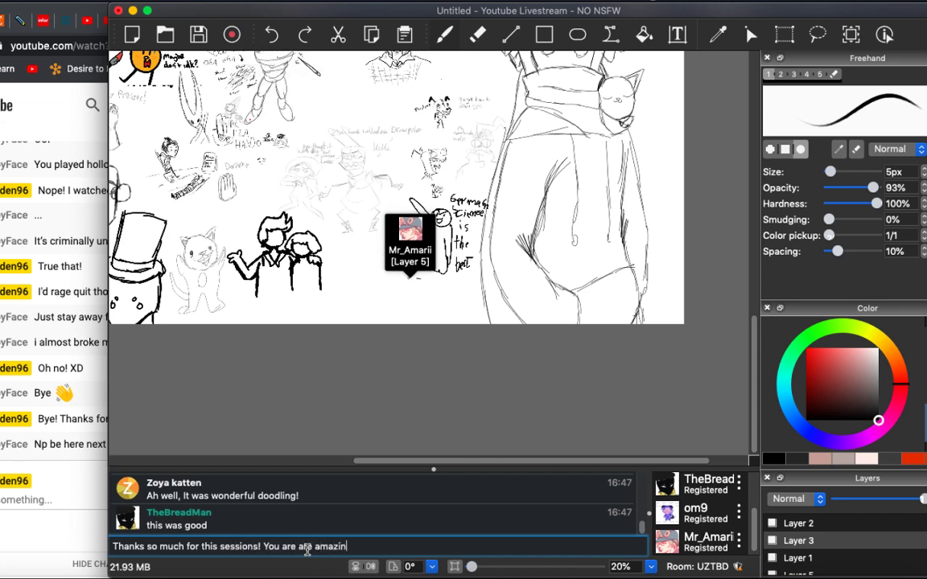
type("g artists and ")
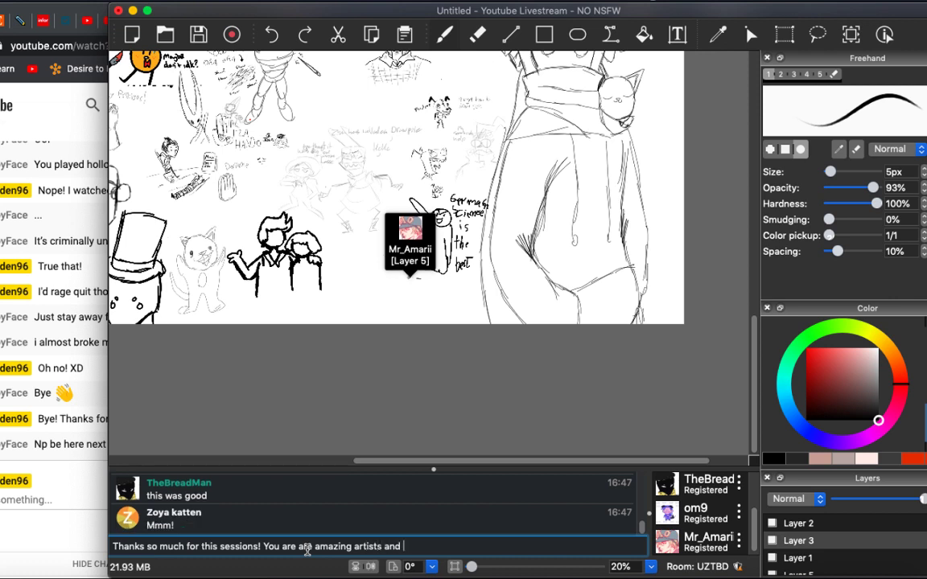
type("amazing people!")
key("Return")
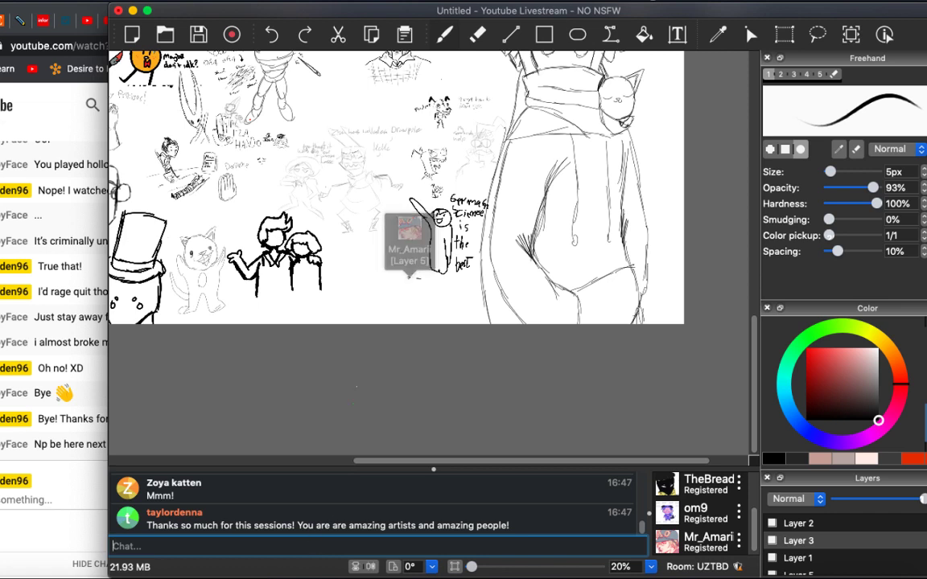
Send "<3" as a follow-up message in the session chat.
type(",")
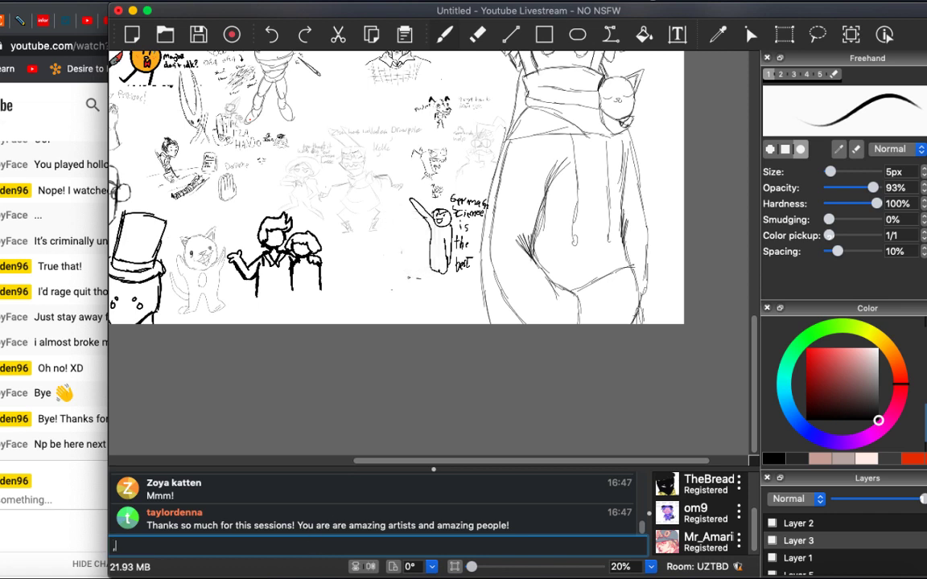
key("BackSpace")
type("<3")
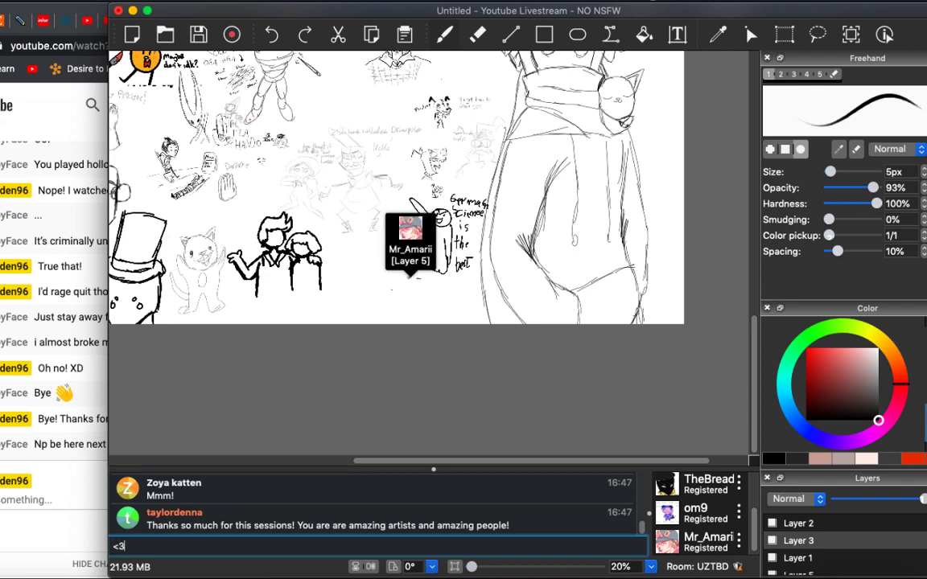
key("Return")
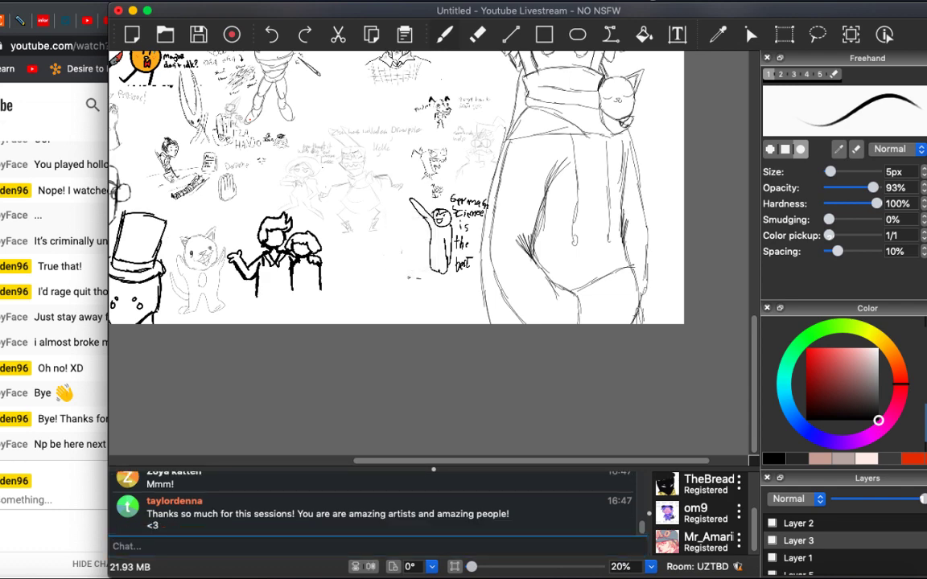
Save the shared canvas to the Desktop as a flattened PNG named "page".
scroll(434, 257, "down", 8)
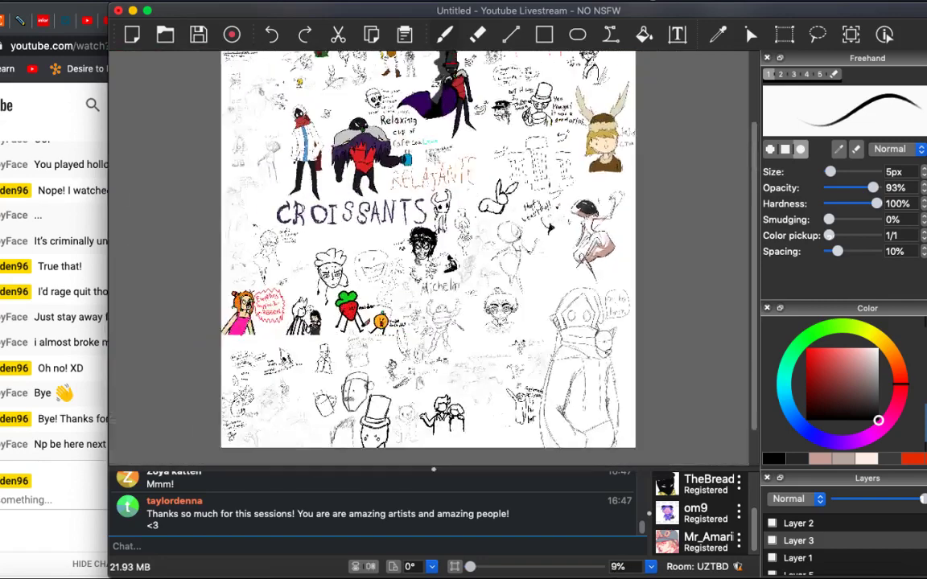
scroll(273, 147, "up", 2)
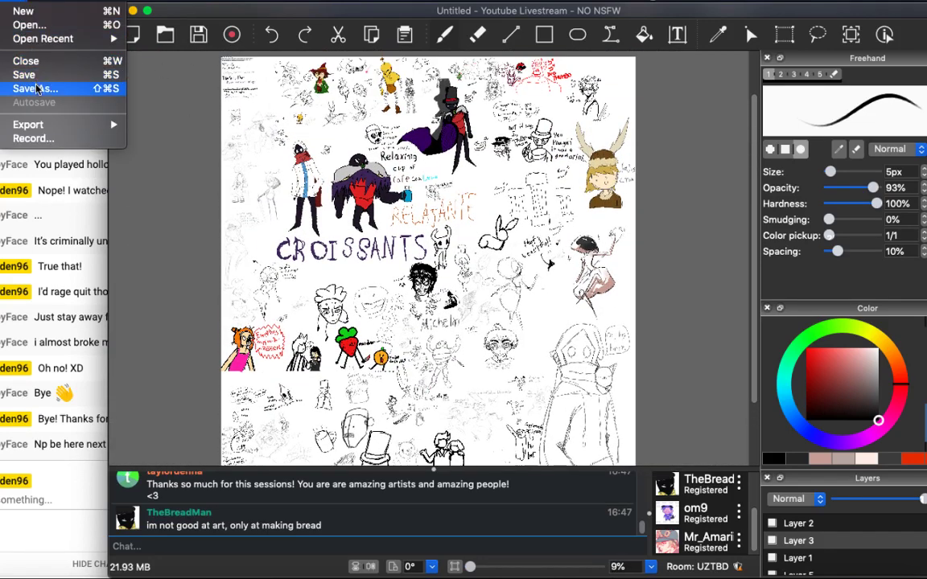
left_click(36, 91)
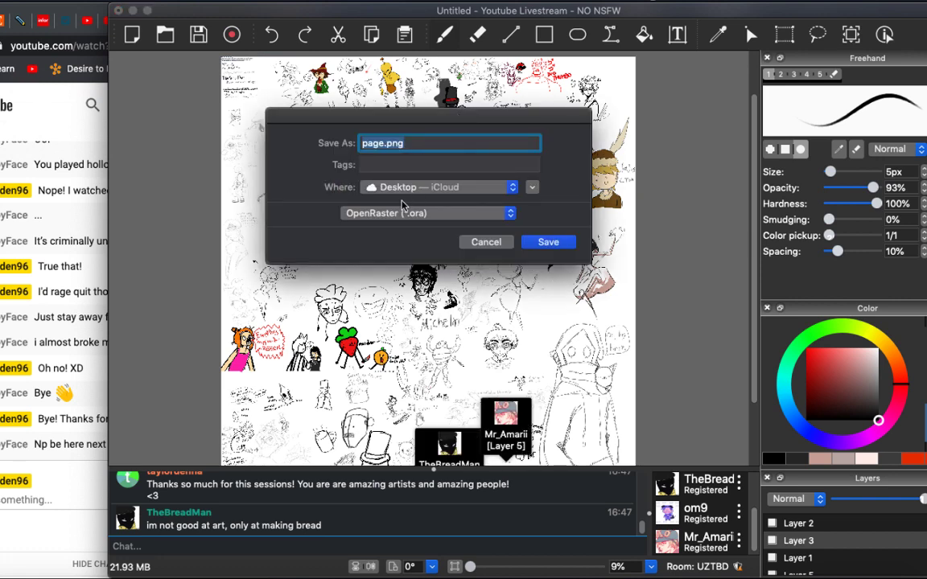
left_click(543, 243)
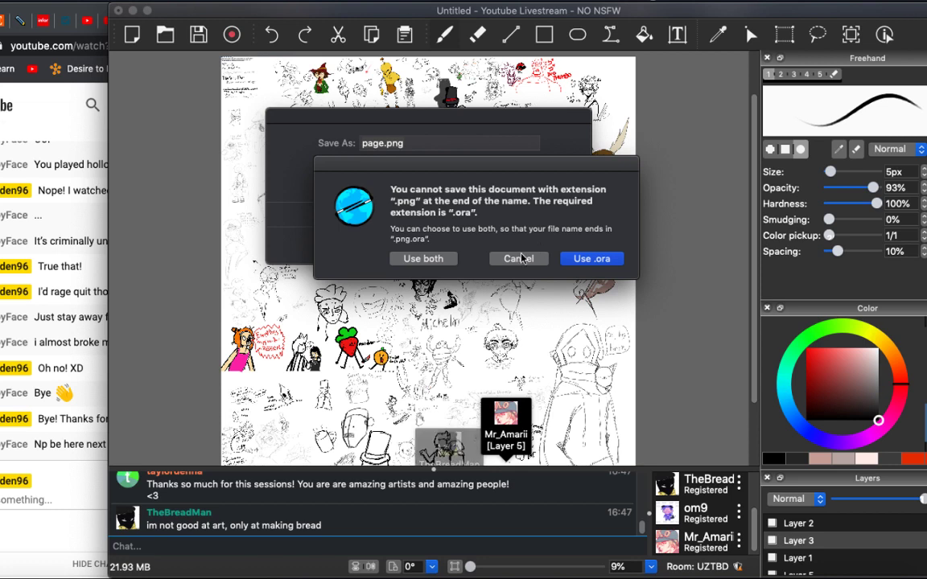
left_click(518, 258)
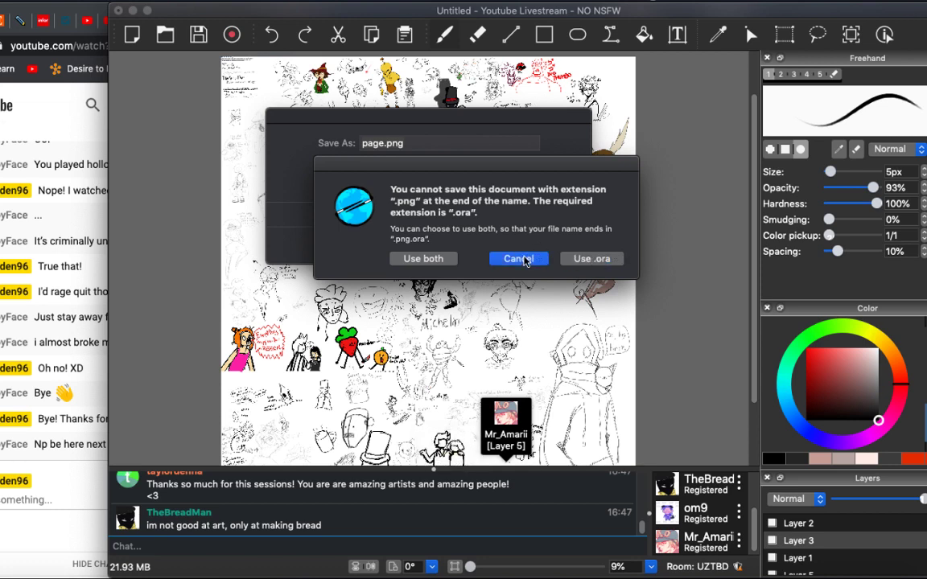
left_click(407, 214)
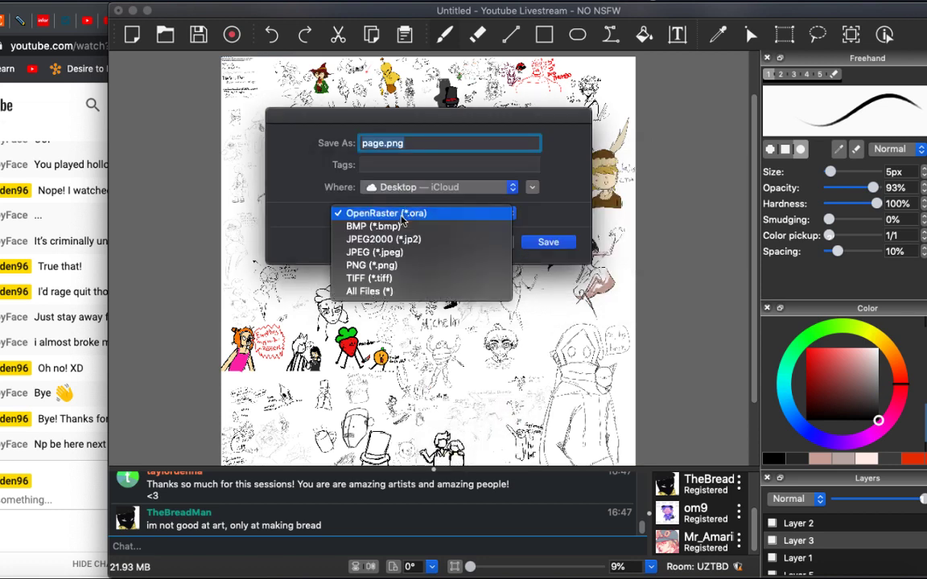
left_click(394, 265)
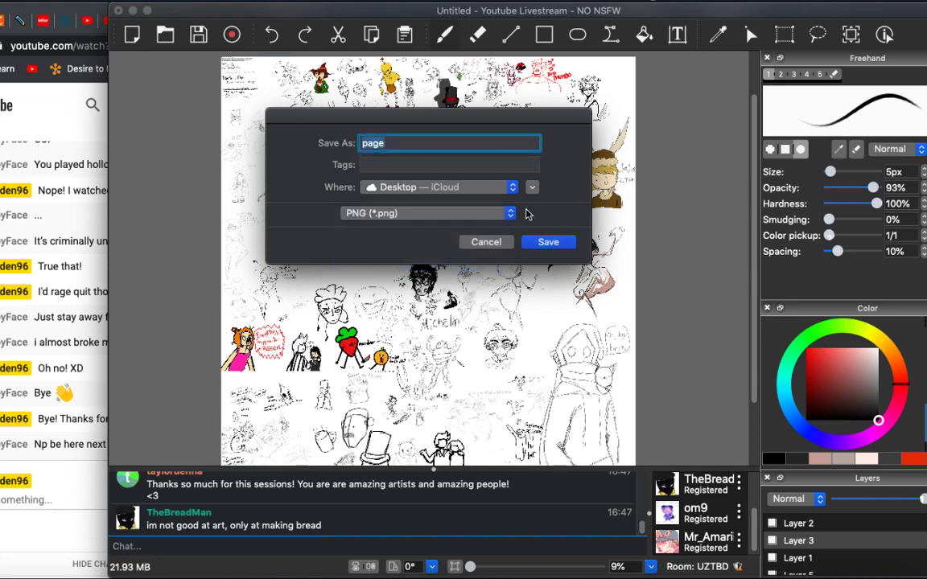
left_click(549, 242)
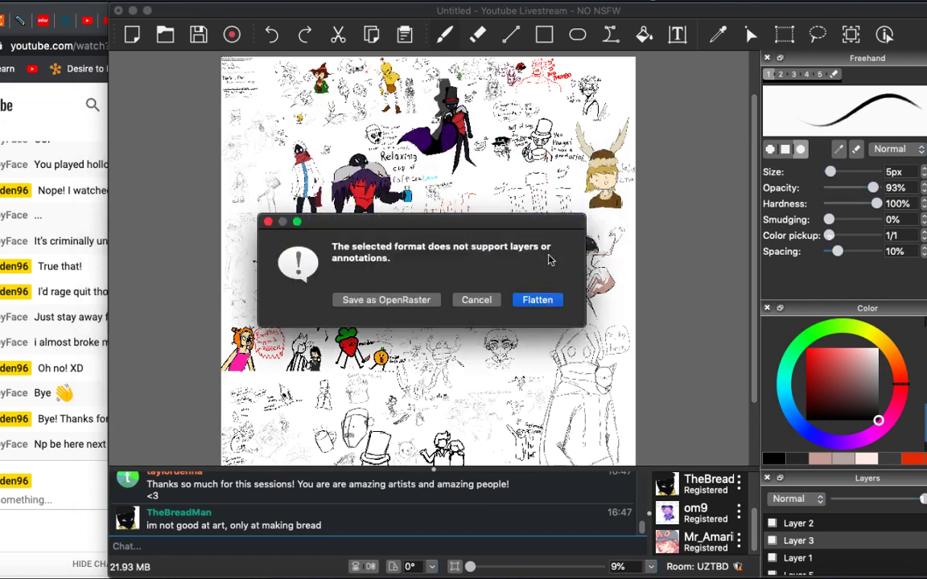
left_click(543, 306)
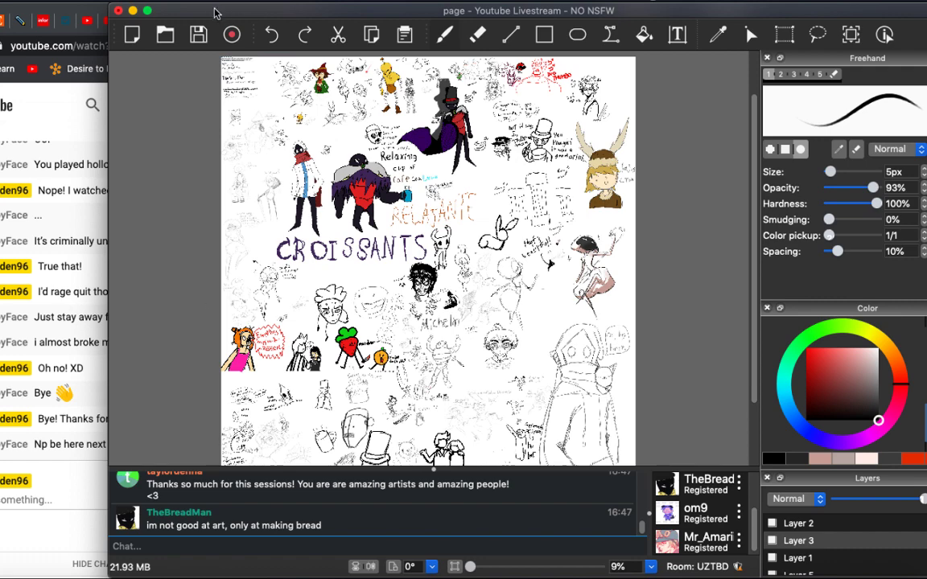
Open the saved page.png from the desktop to check the exported image, and return to the drawing session window.
left_click_drag(482, 10, 525, 282)
left_click(338, 94)
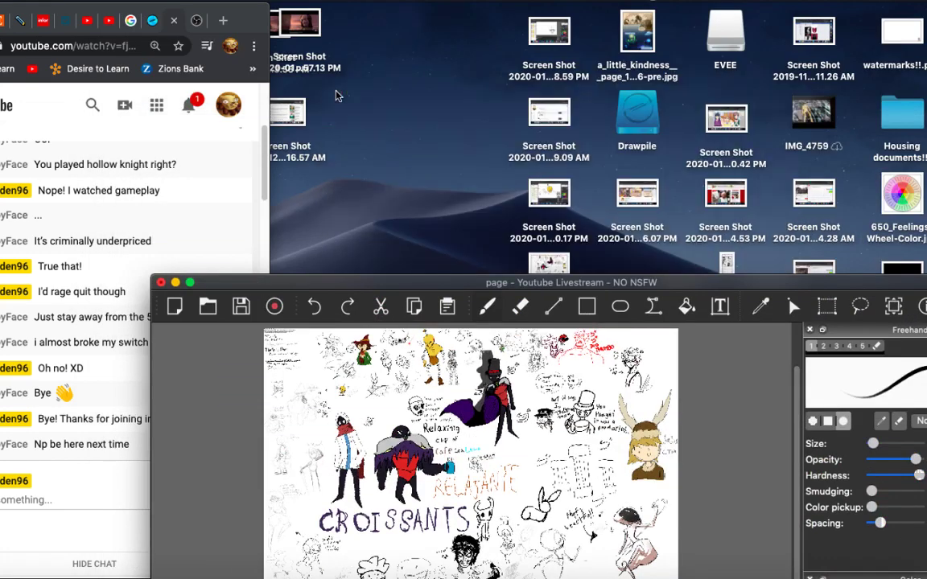
mouse_move(494, 286)
left_mouse_down()
mouse_move(63, 125)
mouse_move(1, 60)
left_mouse_up()
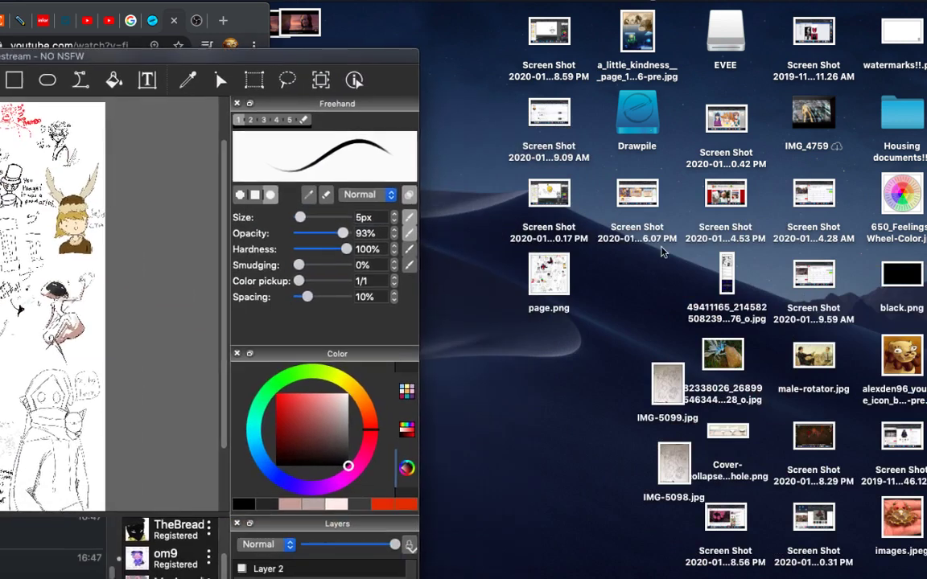
left_click(548, 273)
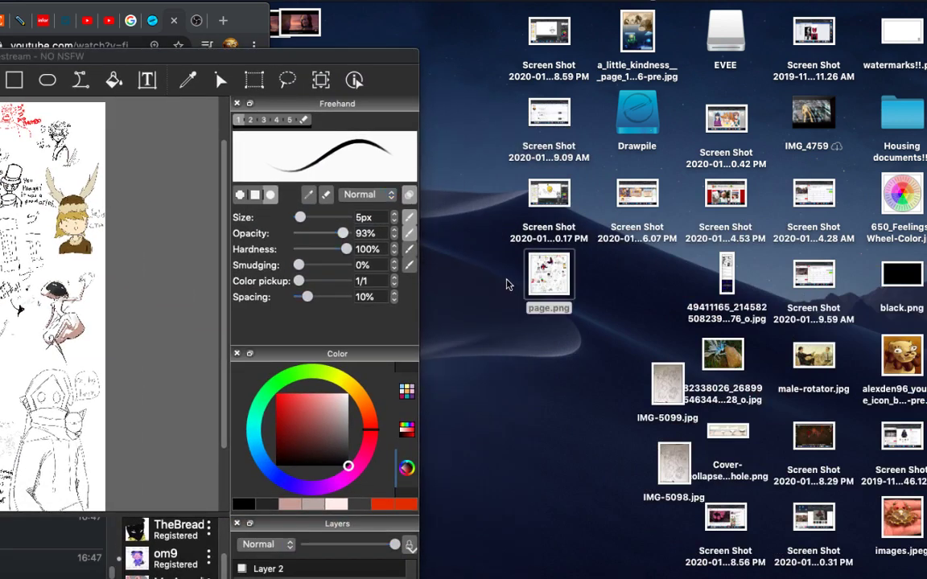
key("super+o")
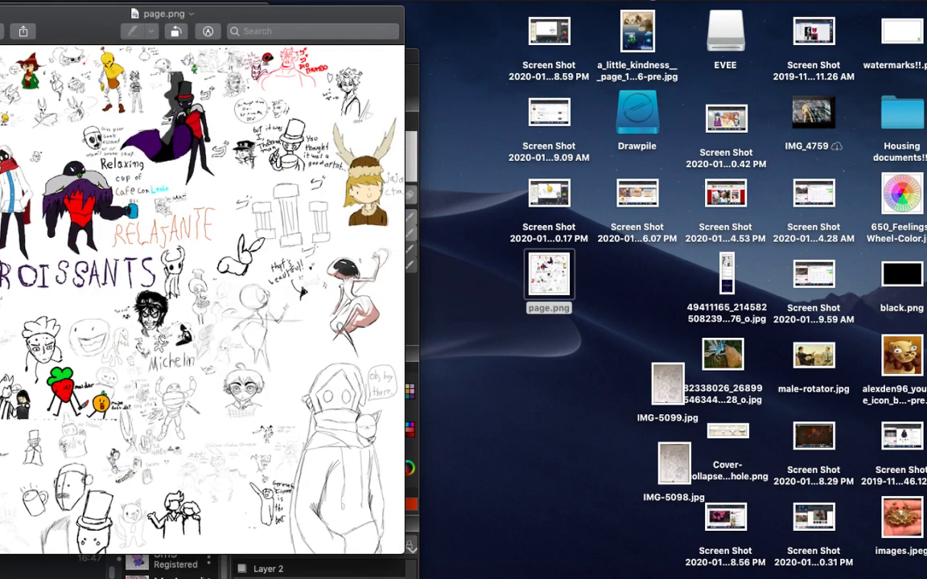
key("super+w")
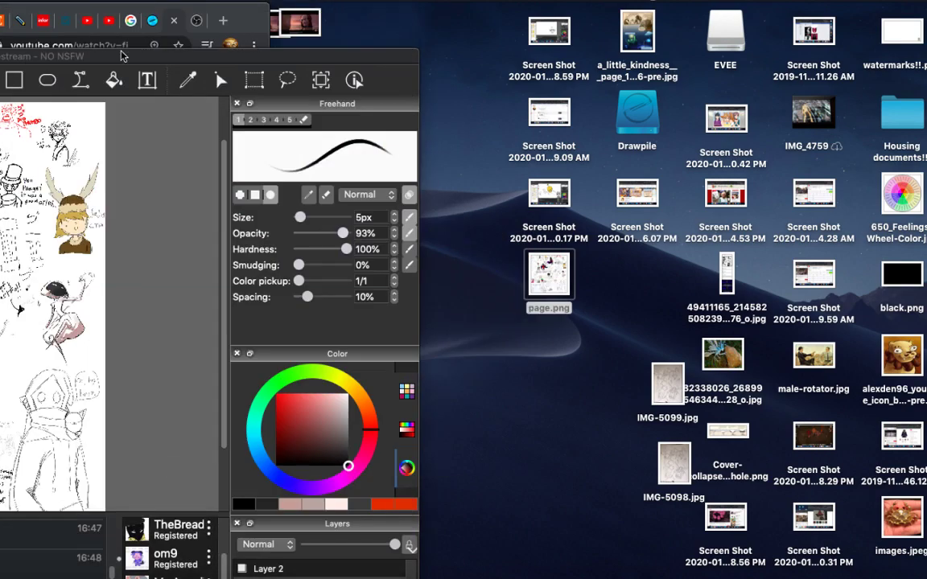
double_click(193, 62)
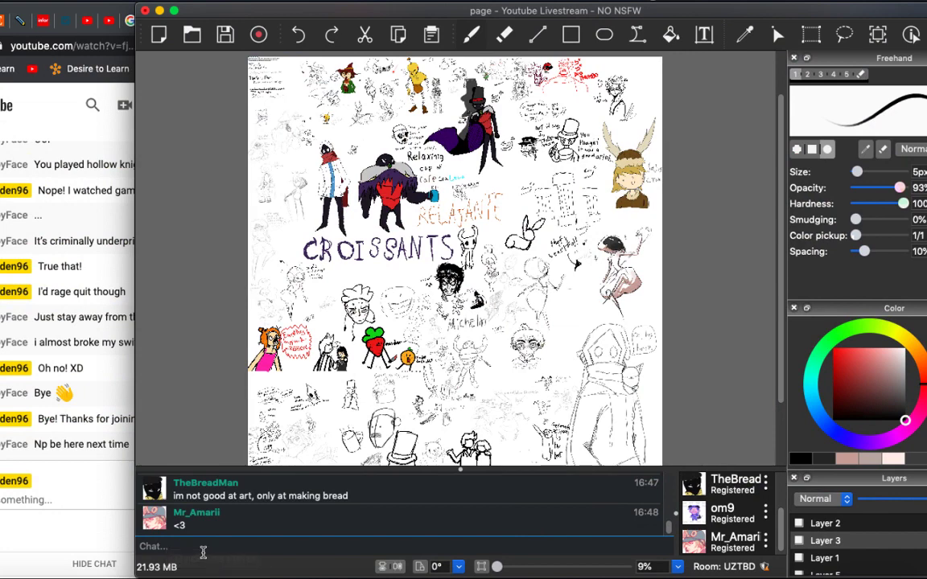
Examine the available session commands and review the session's login, autoreset and chat history settings.
left_click(203, 537)
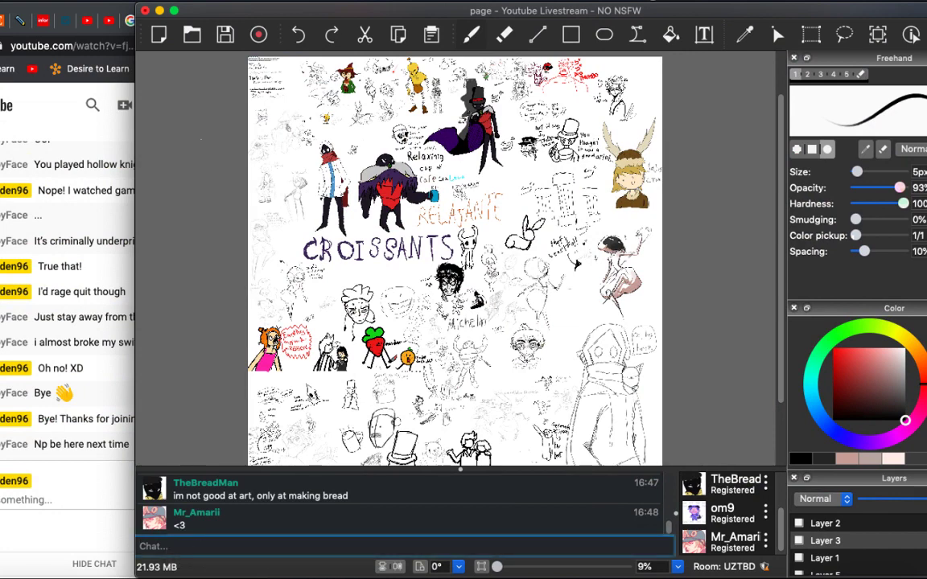
left_click(20, 0)
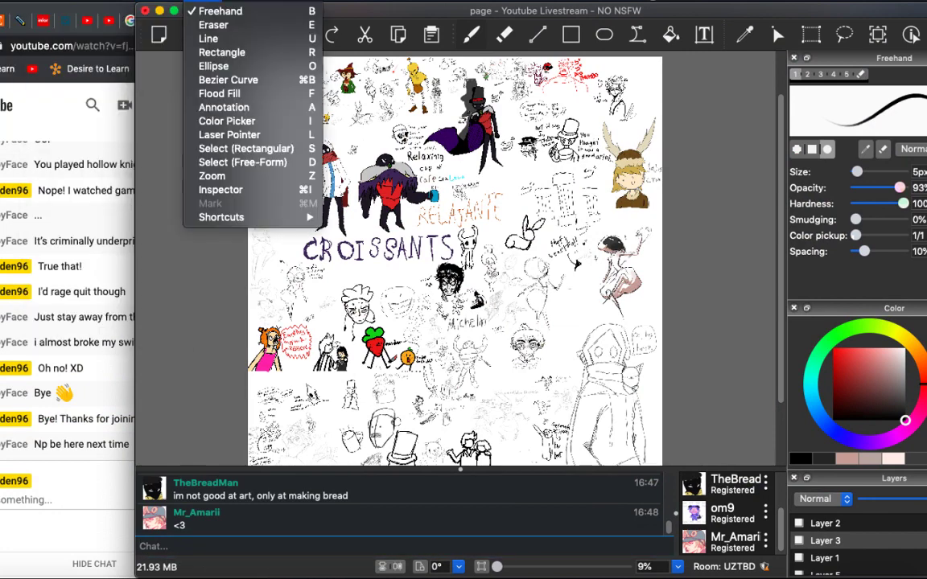
mouse_move(166, 8)
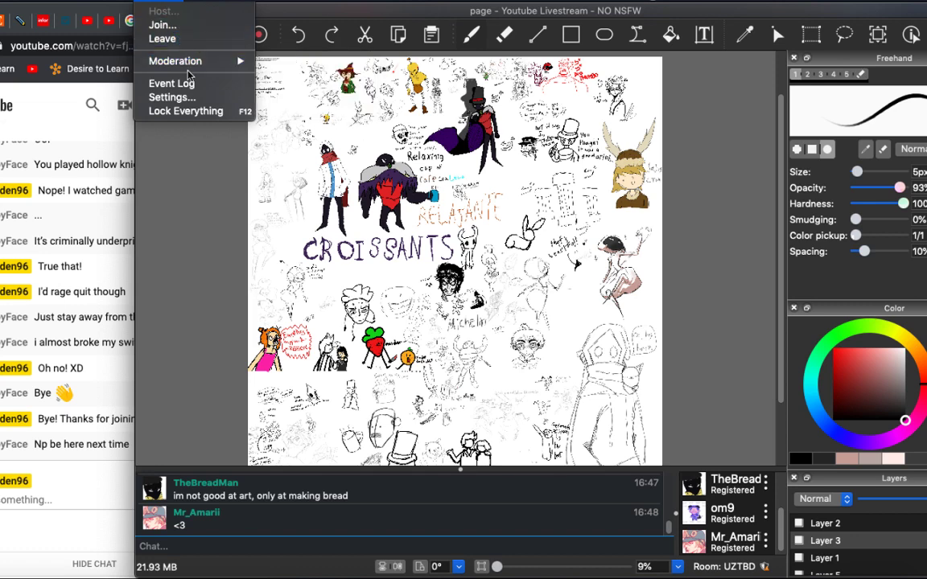
mouse_move(205, 62)
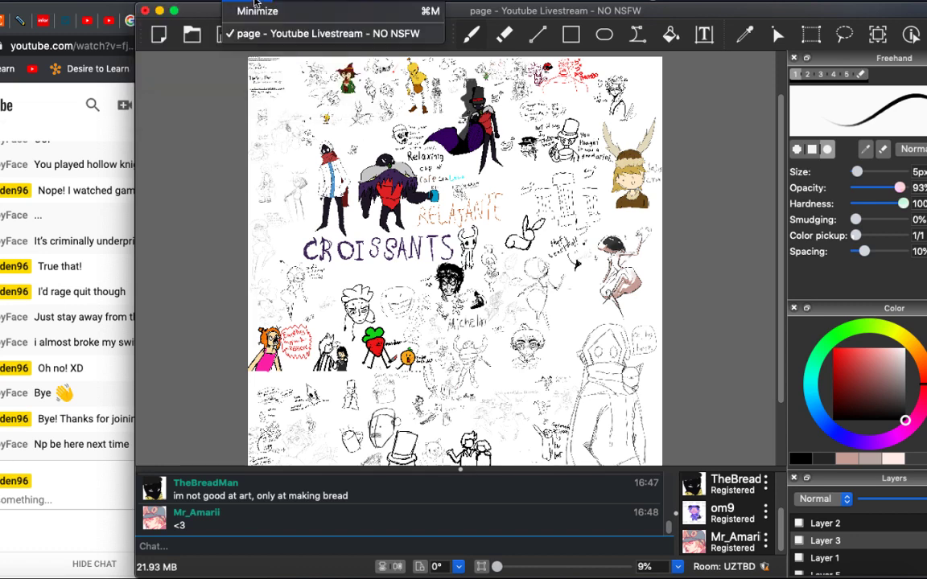
left_click(206, 1)
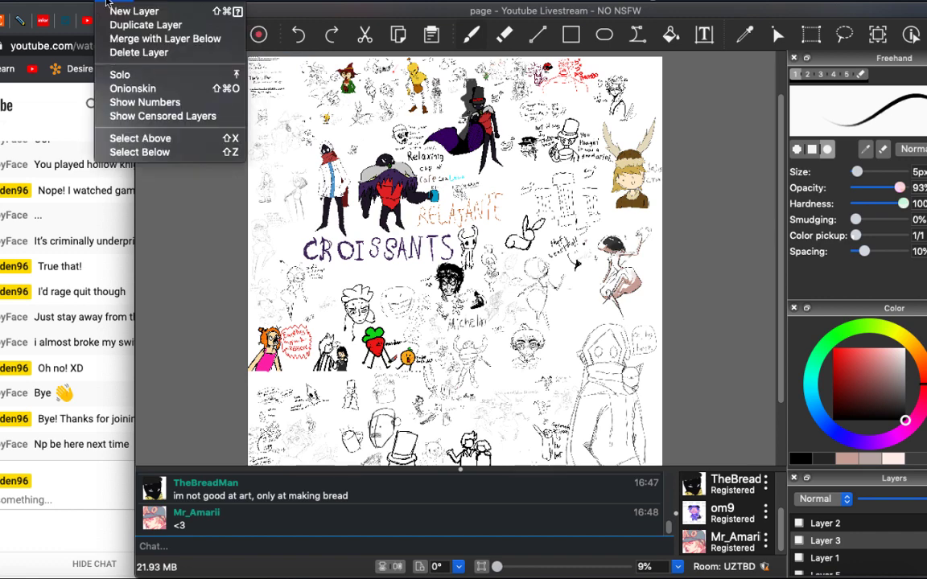
mouse_move(50, 2)
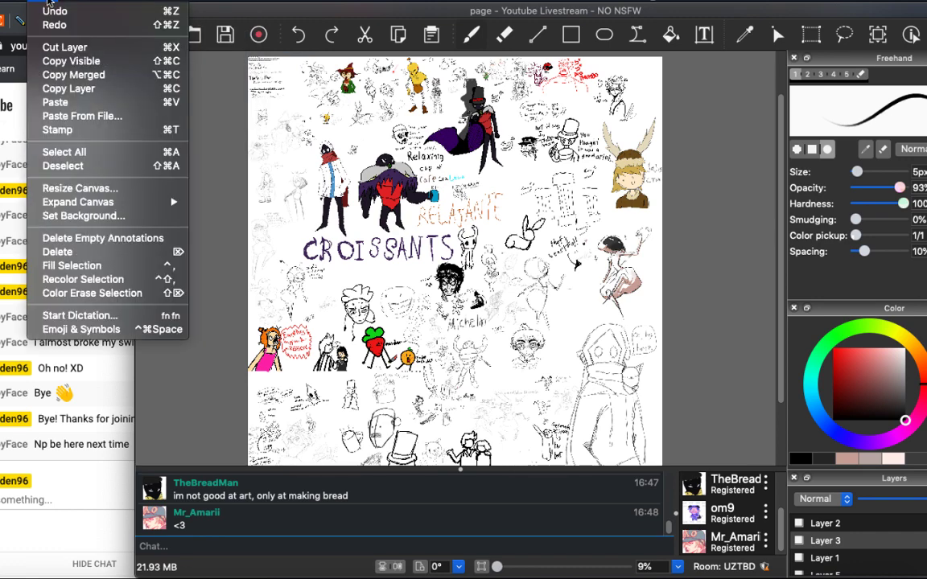
mouse_move(20, 3)
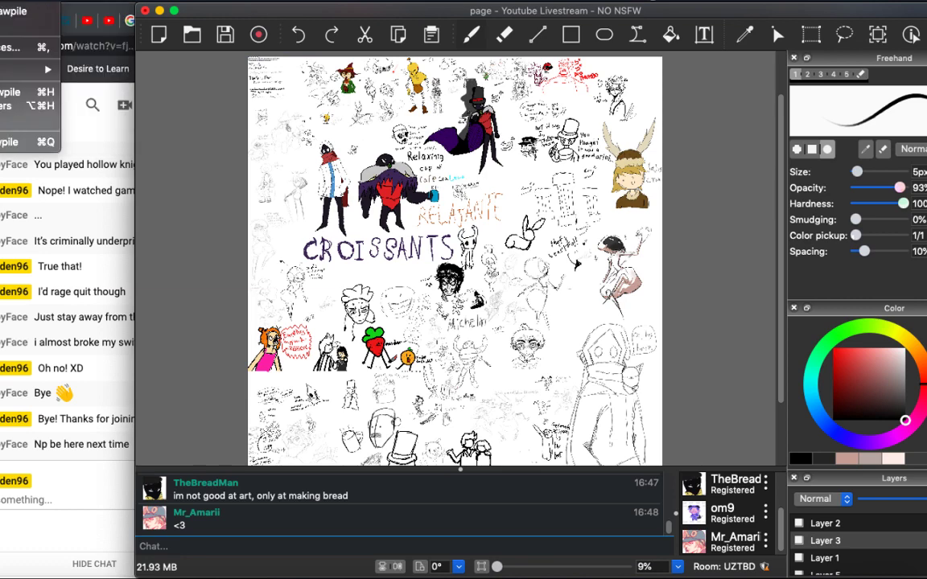
mouse_move(305, 2)
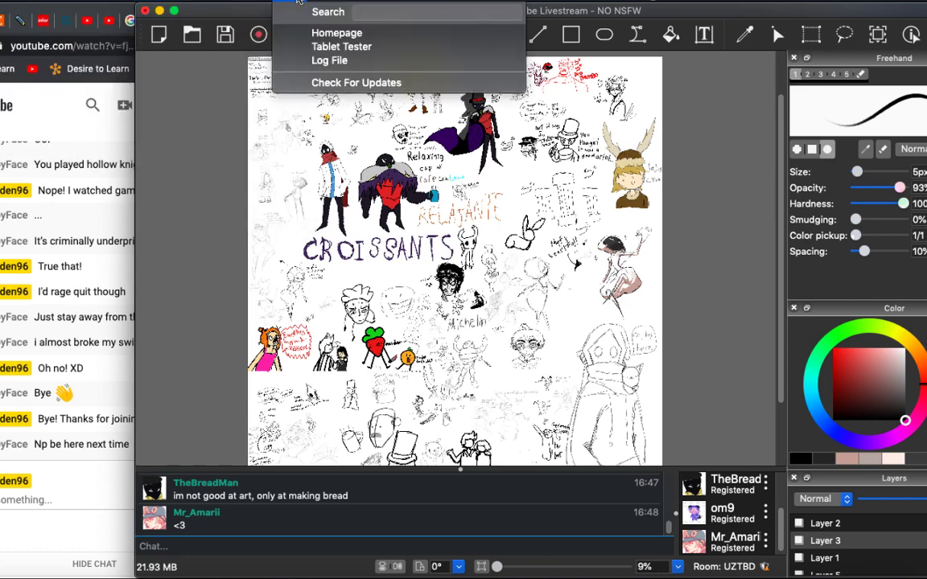
mouse_move(270, 3)
mouse_move(161, 2)
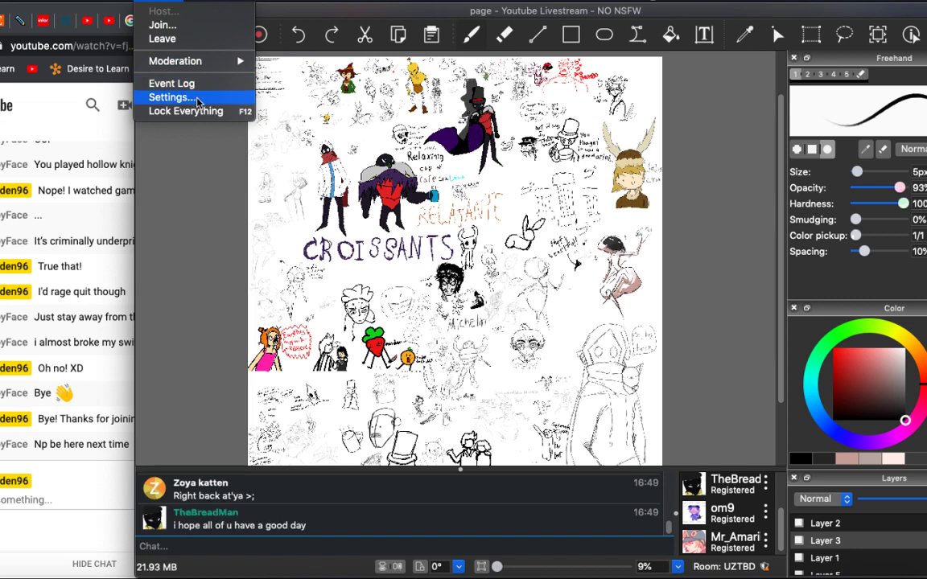
left_click(171, 97)
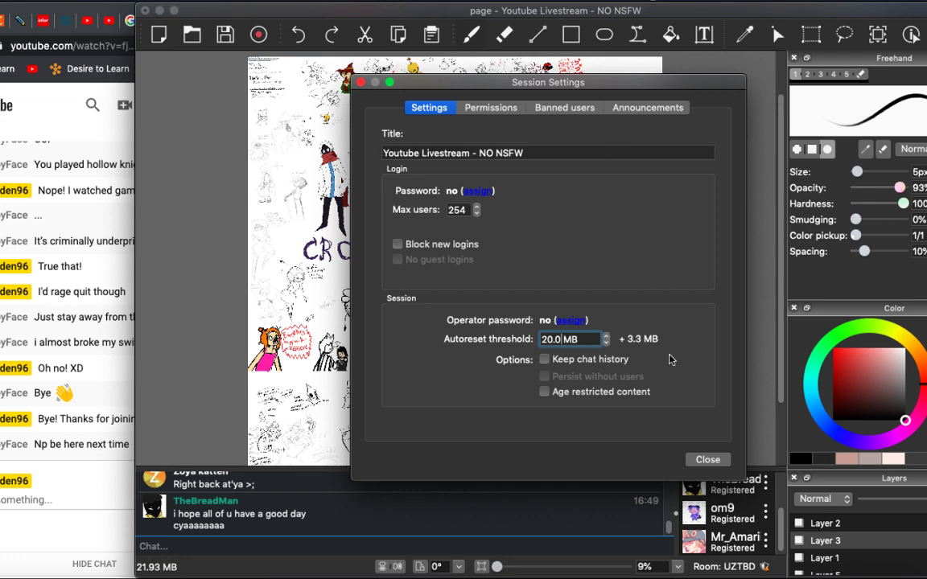
left_click(708, 460)
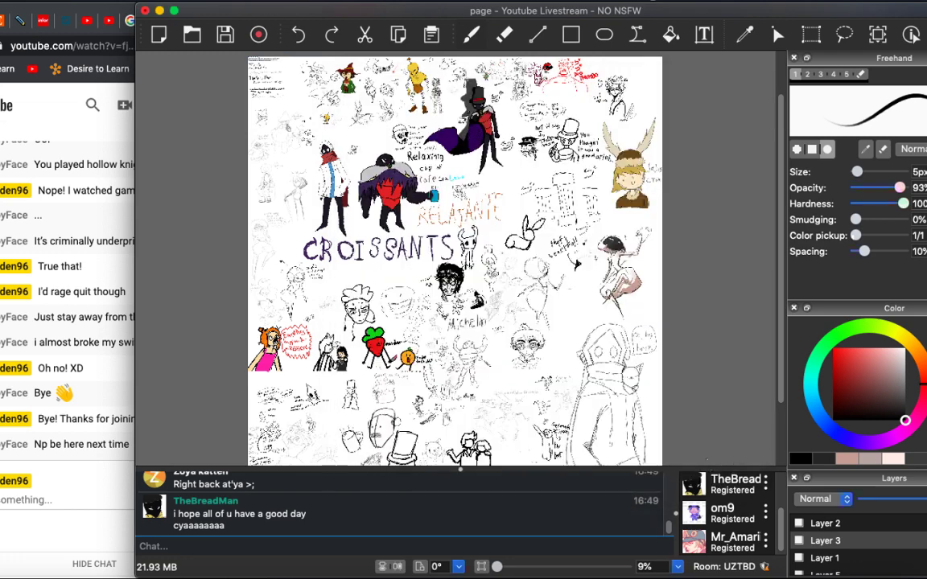
Switch to the Chrome browser and search Google in a new tab for "how to close a session on drawpile".
left_click(805, 573)
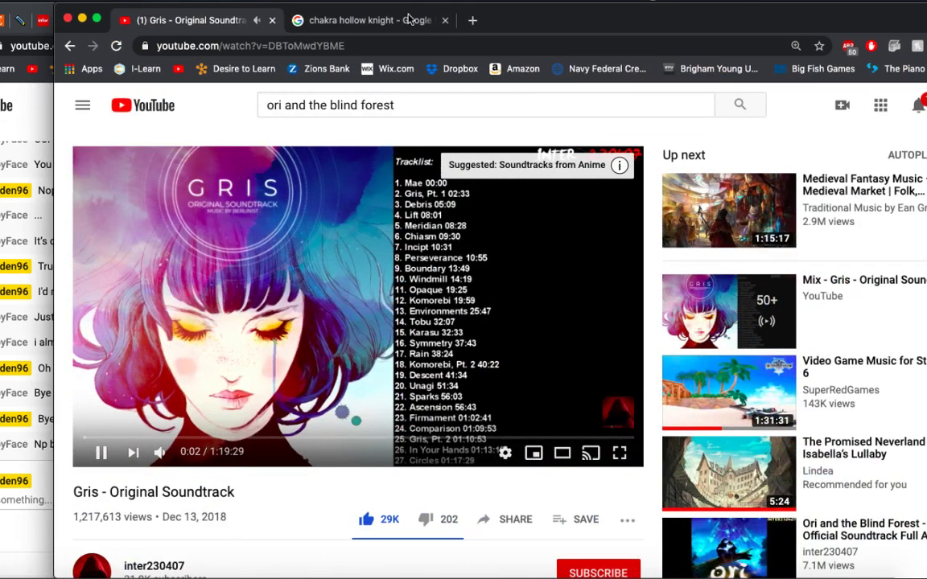
left_click(367, 16)
left_click(420, 45)
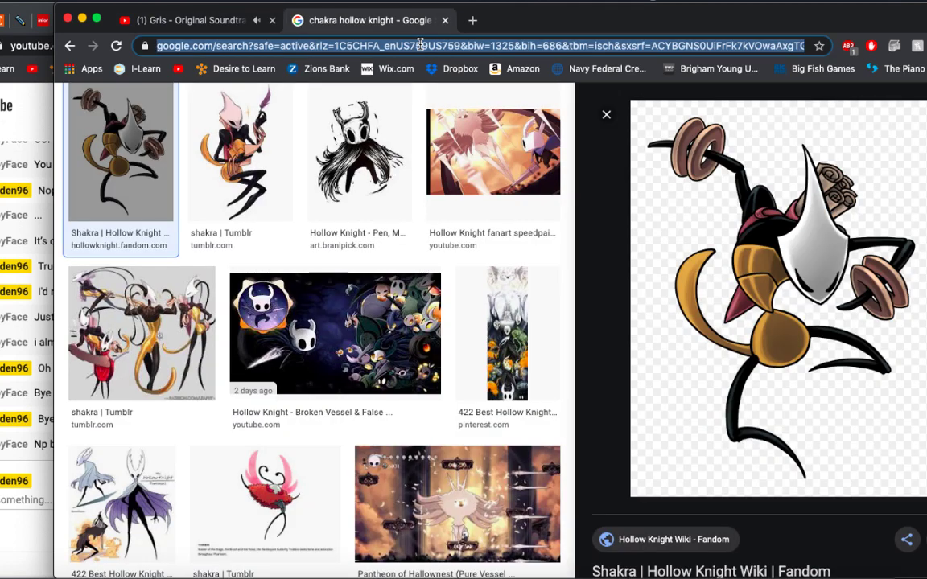
left_click(472, 22)
type("h")
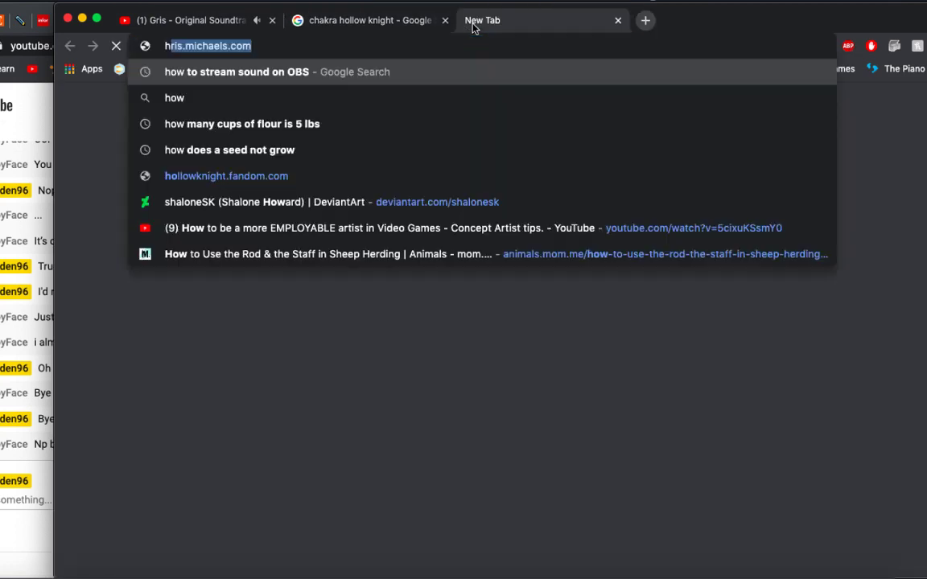
type("ow to close a se")
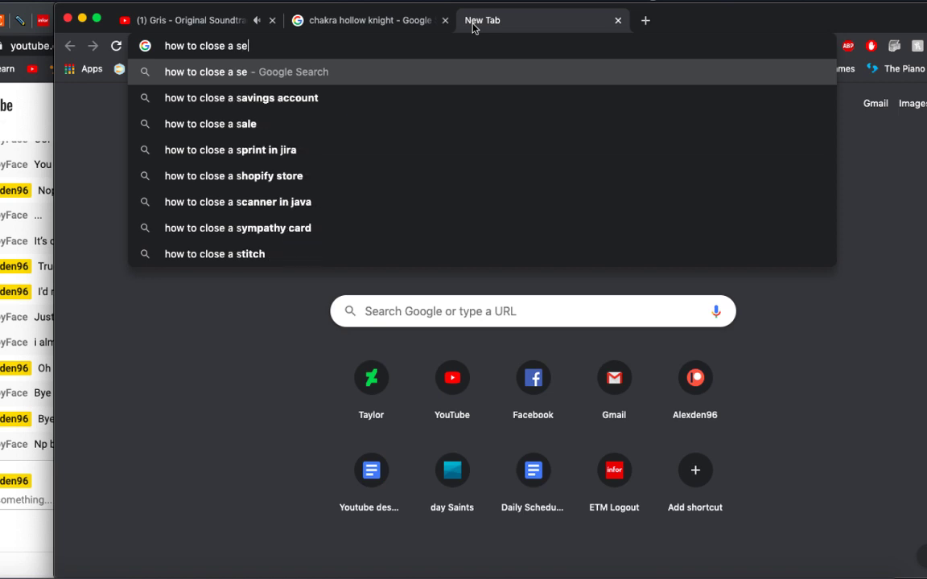
type("ssion on drawpile")
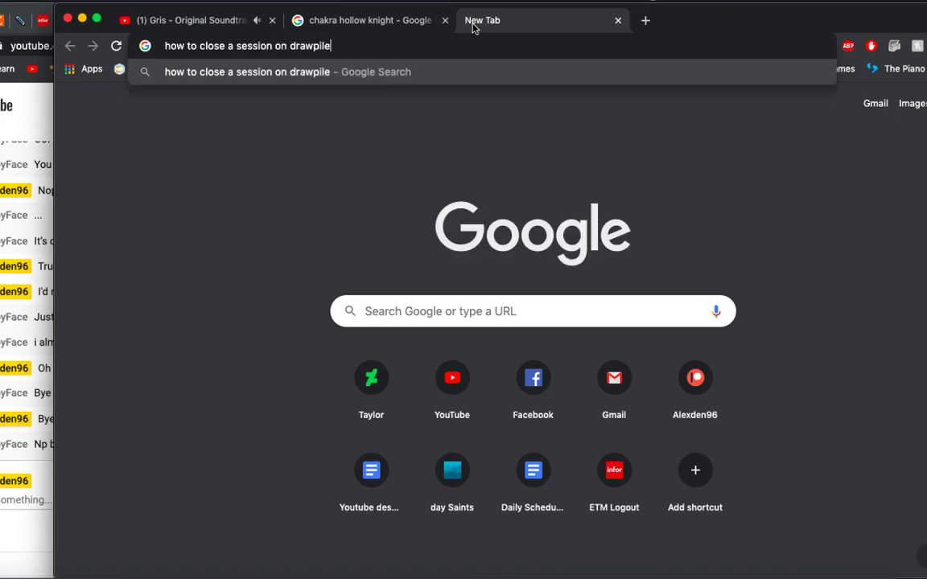
key("Return")
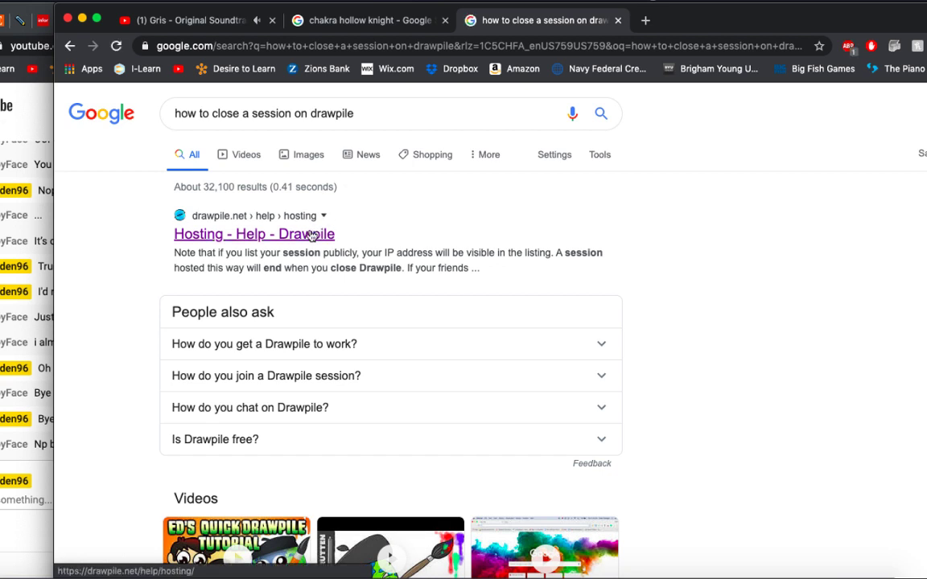
Open Drawpile's "Hosting - Help" page from the results and read it for how a hosted session is ended.
left_click(312, 235)
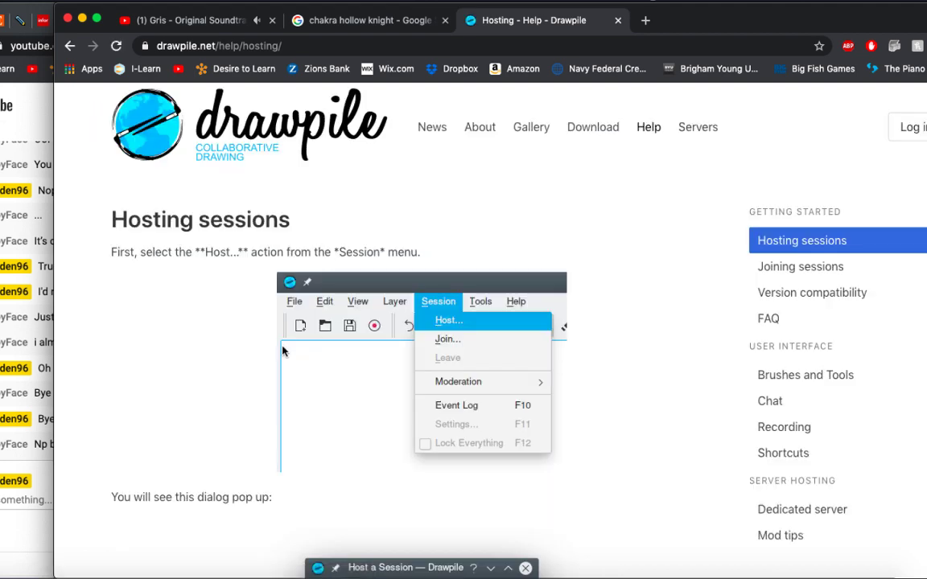
scroll(282, 351, "down", 10)
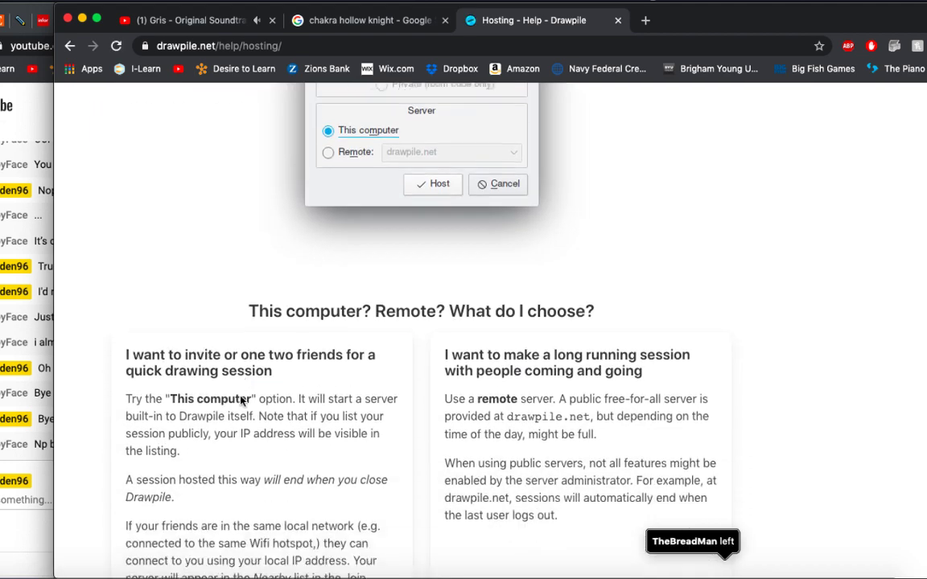
scroll(241, 401, "down", 1)
scroll(402, 402, "down", 3)
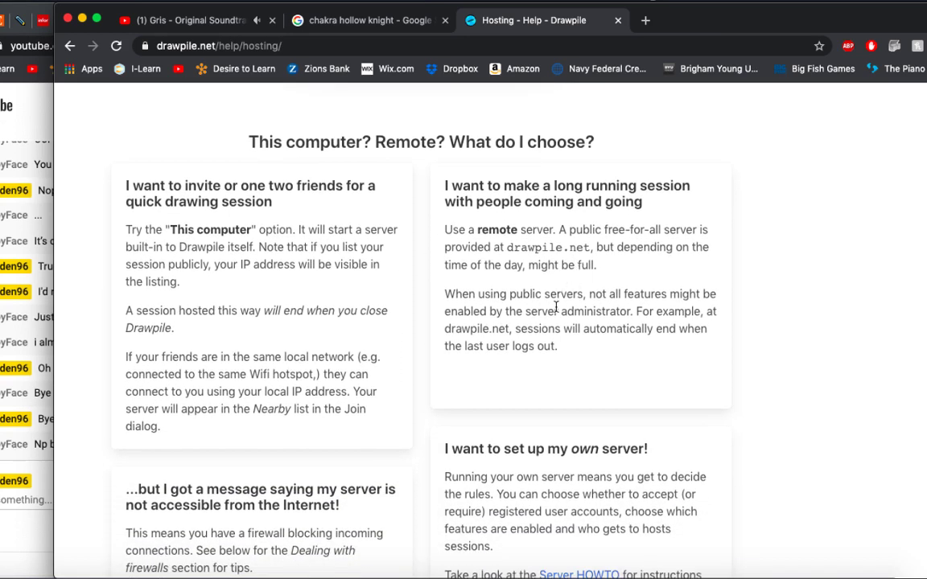
scroll(554, 384, "down", 4)
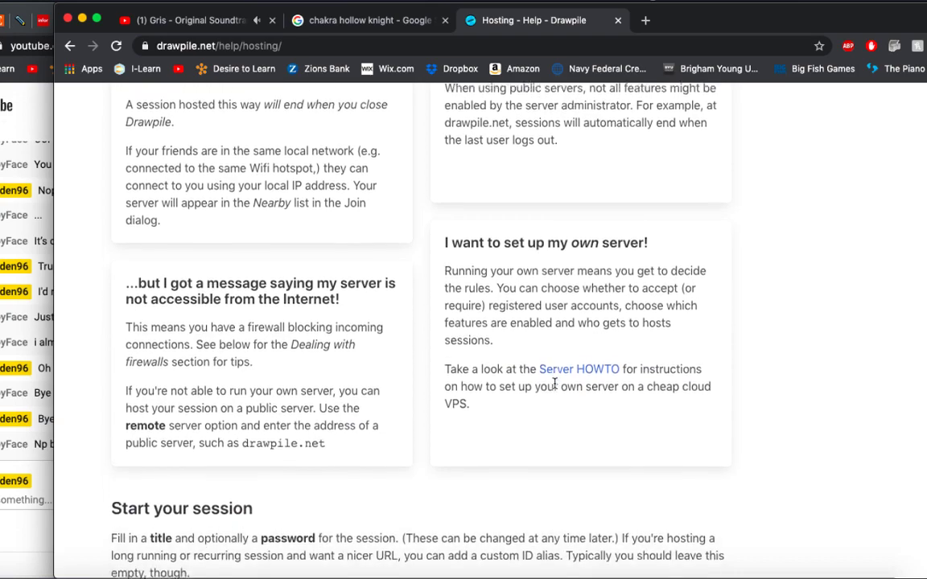
scroll(555, 384, "down", 10)
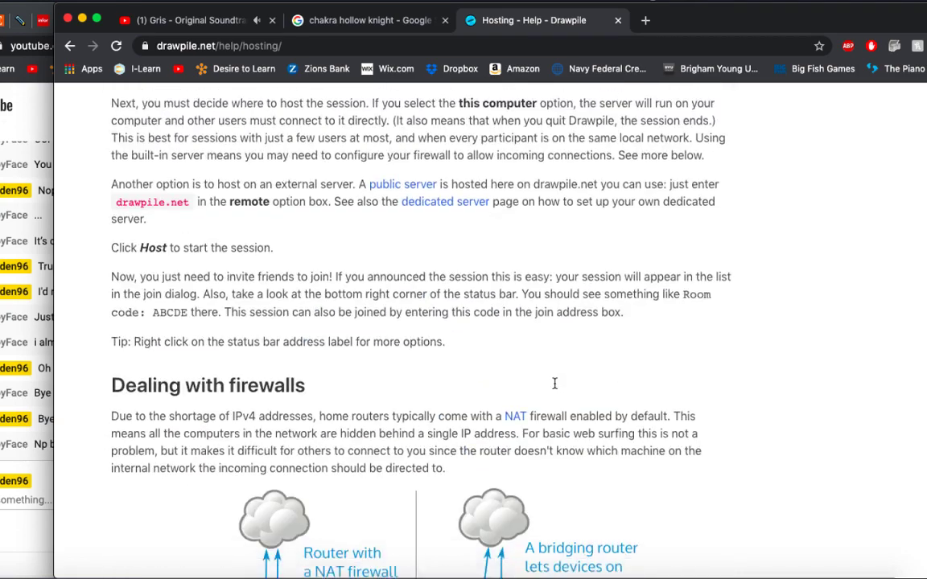
scroll(555, 383, "down", 19)
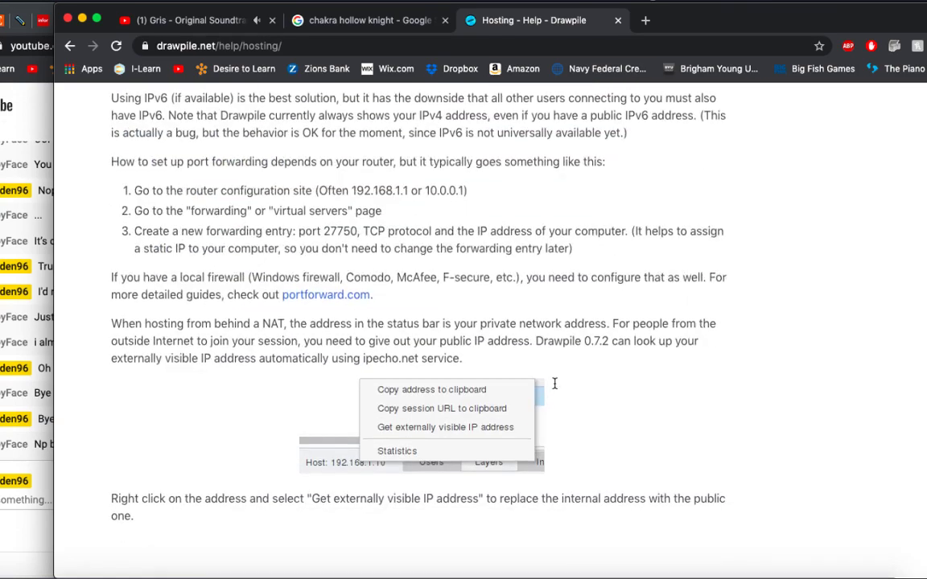
scroll(554, 384, "down", 3)
scroll(554, 387, "up", 15)
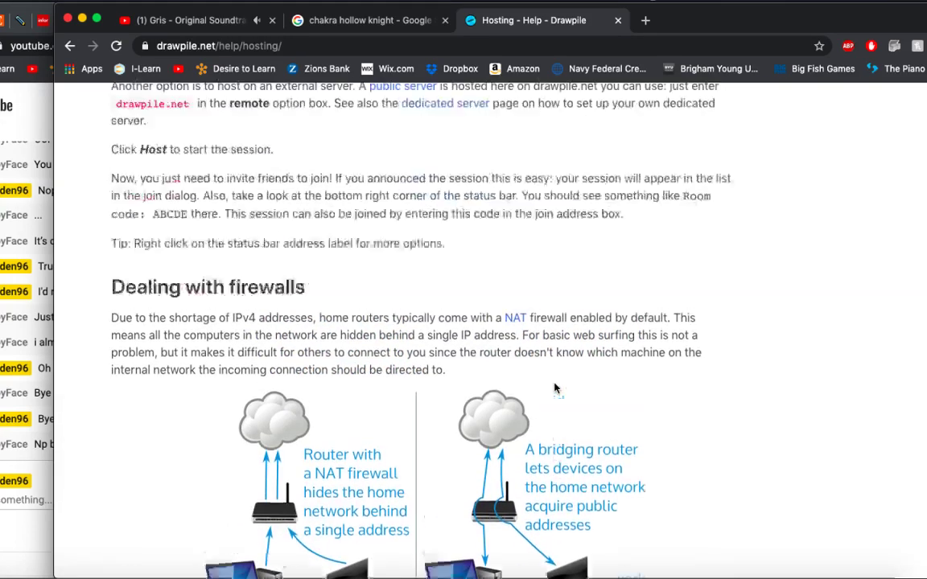
scroll(554, 389, "up", 5)
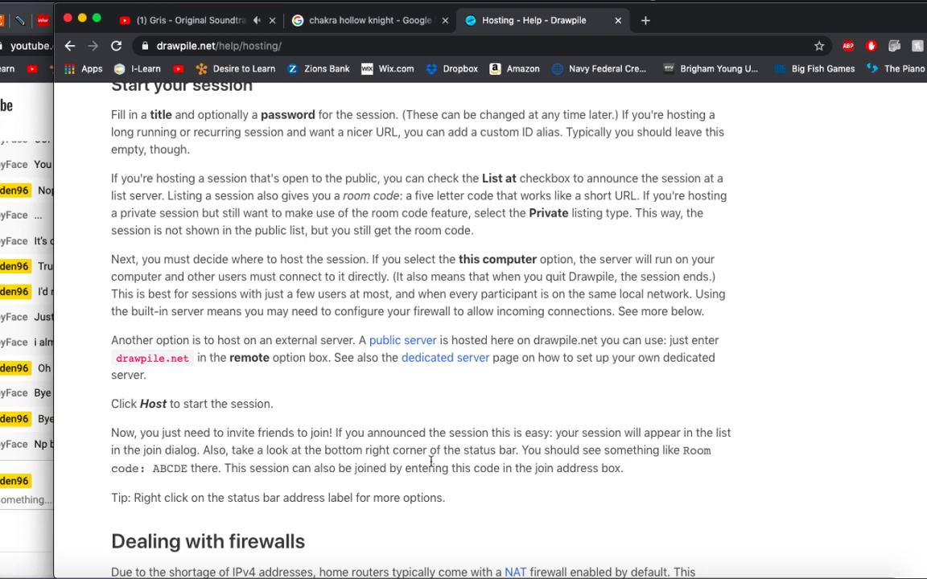
scroll(428, 494, "down", 10)
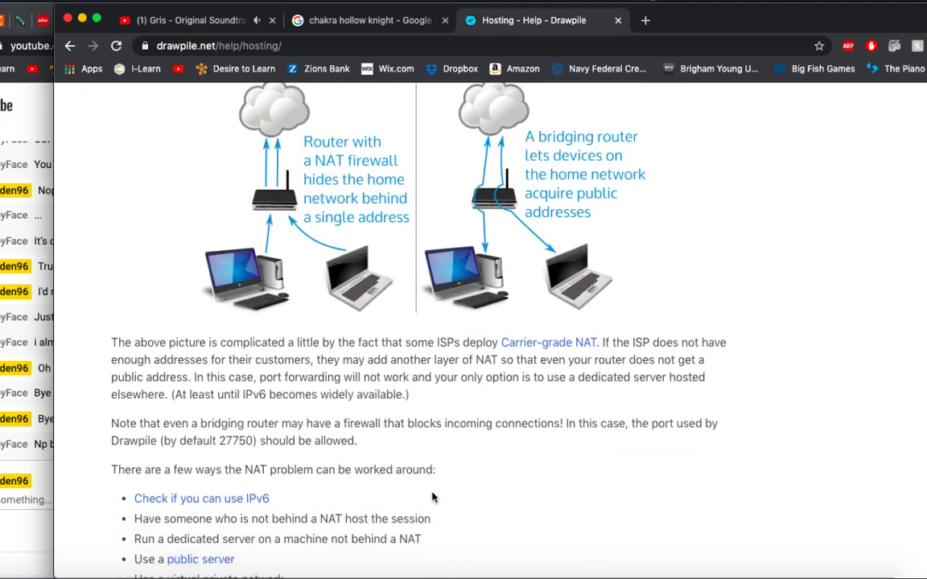
scroll(432, 497, "down", 4)
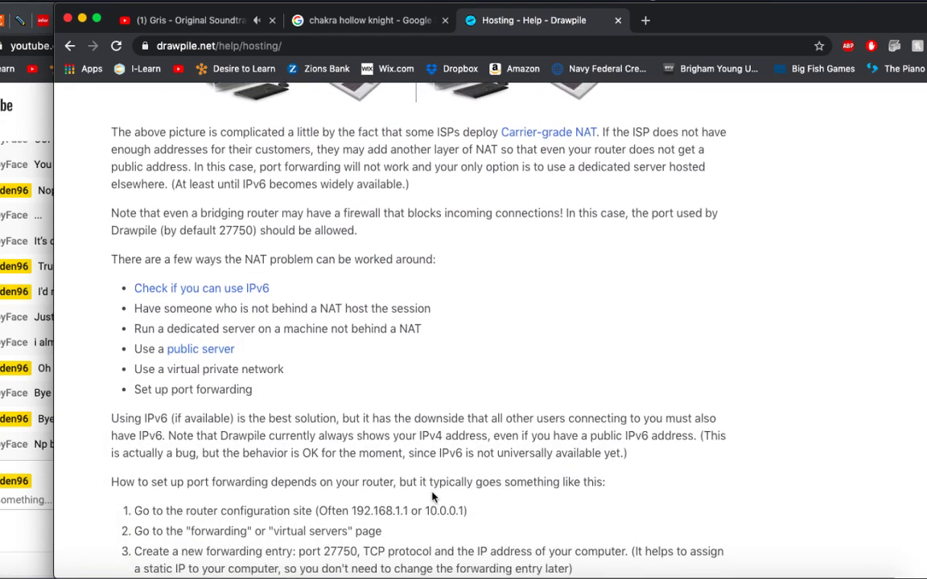
scroll(432, 497, "down", 10)
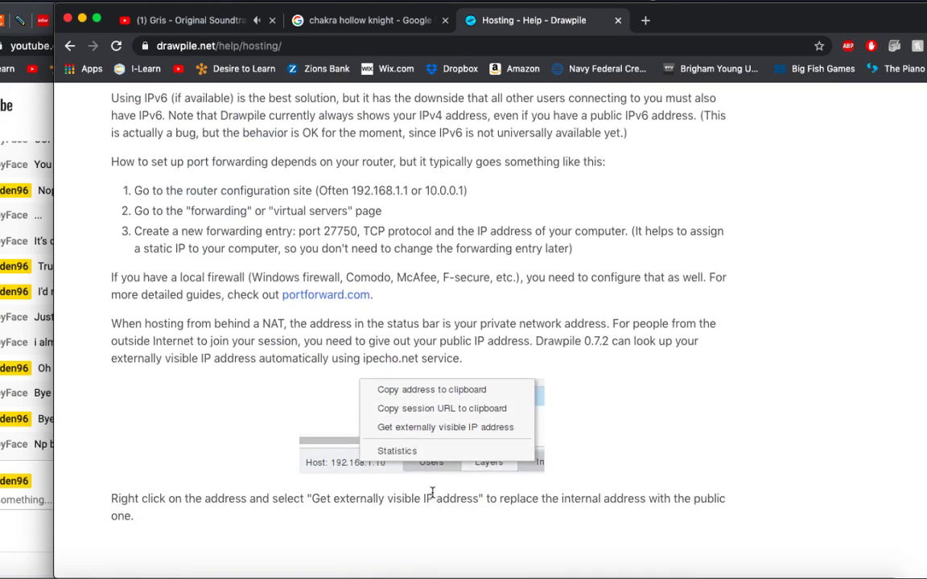
scroll(432, 493, "up", 20)
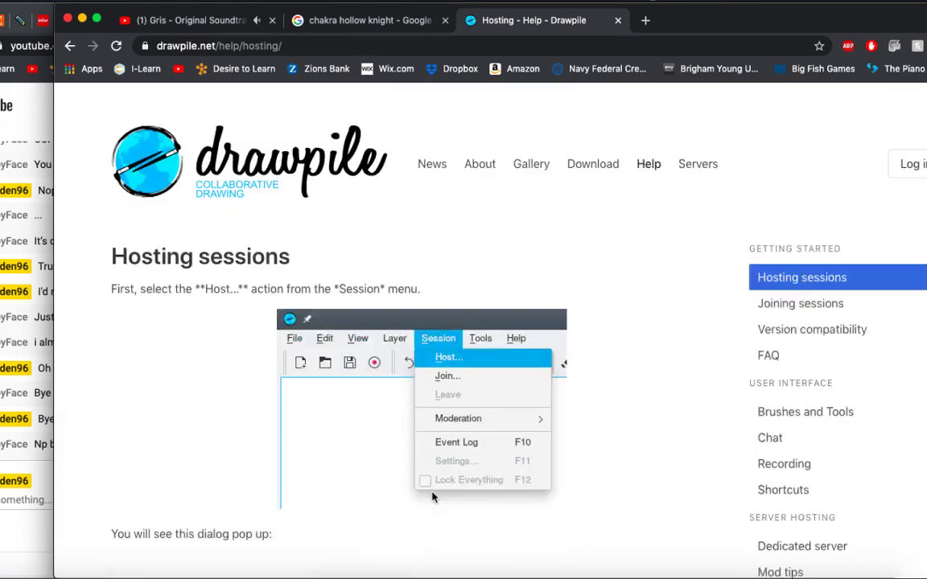
Return to the Drawpile window and send "Trying to figure out how to end the session XD" in the session chat.
left_click(412, 576)
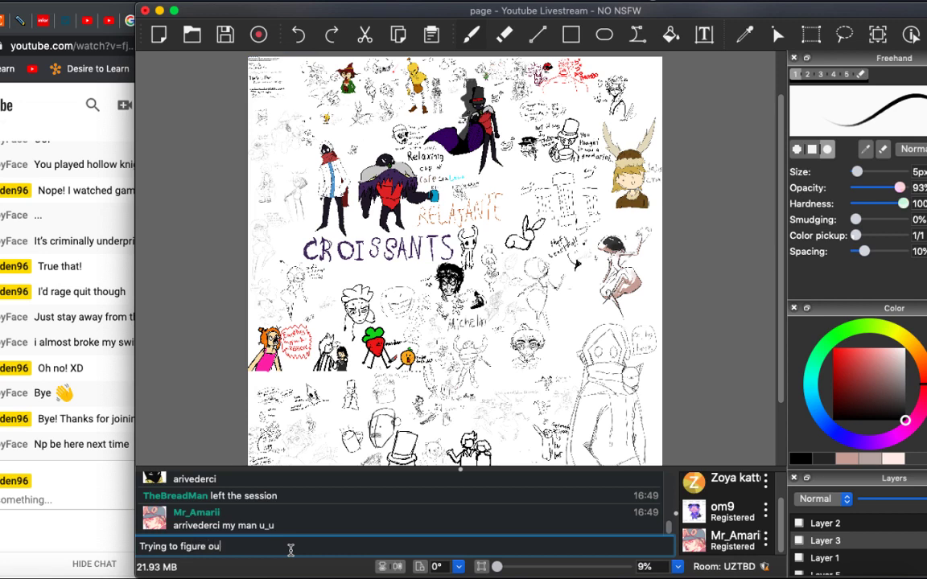
type("end this")
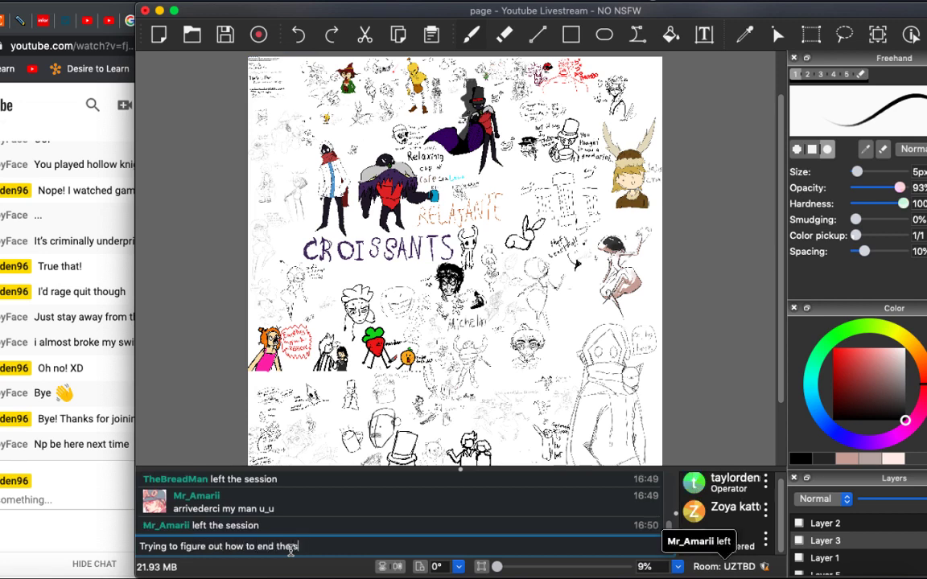
key("BackSpace")
type("ession XD")
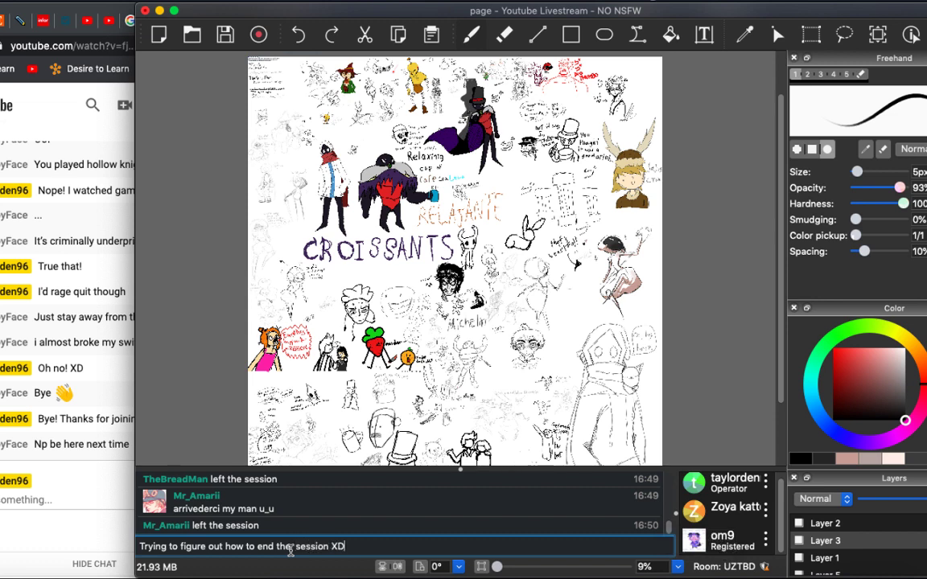
key("Return")
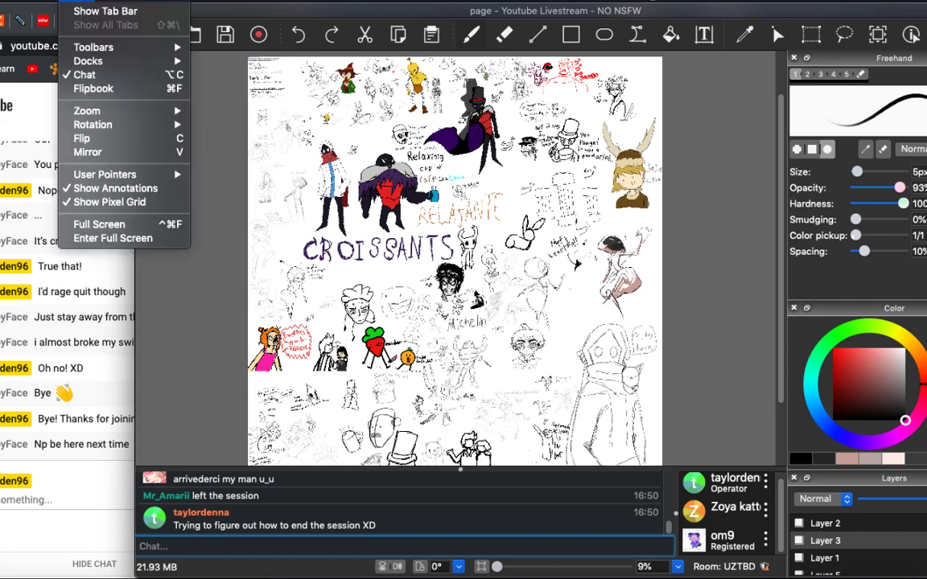
Dismiss the open menu without choosing a command and minimize the drawing session window.
mouse_move(46, 2)
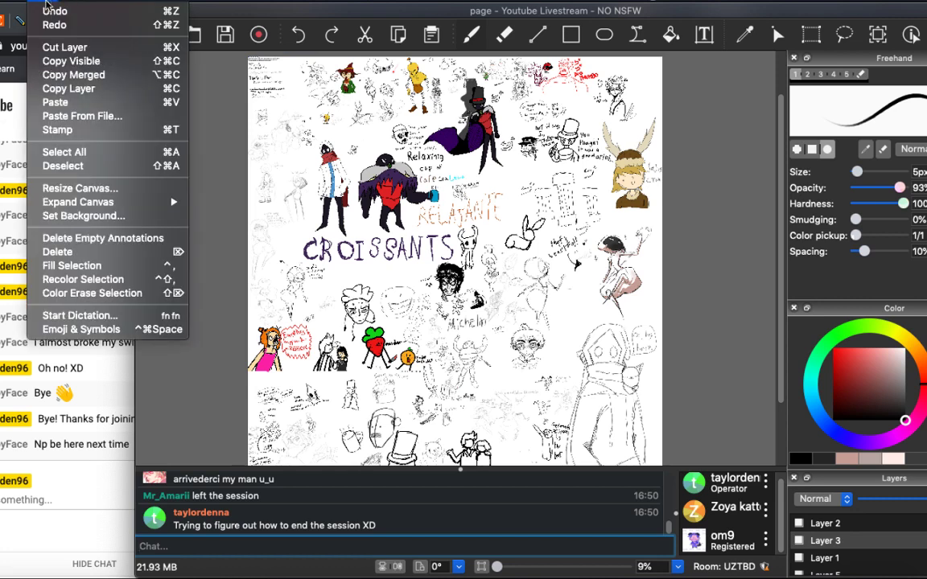
left_click(219, 16)
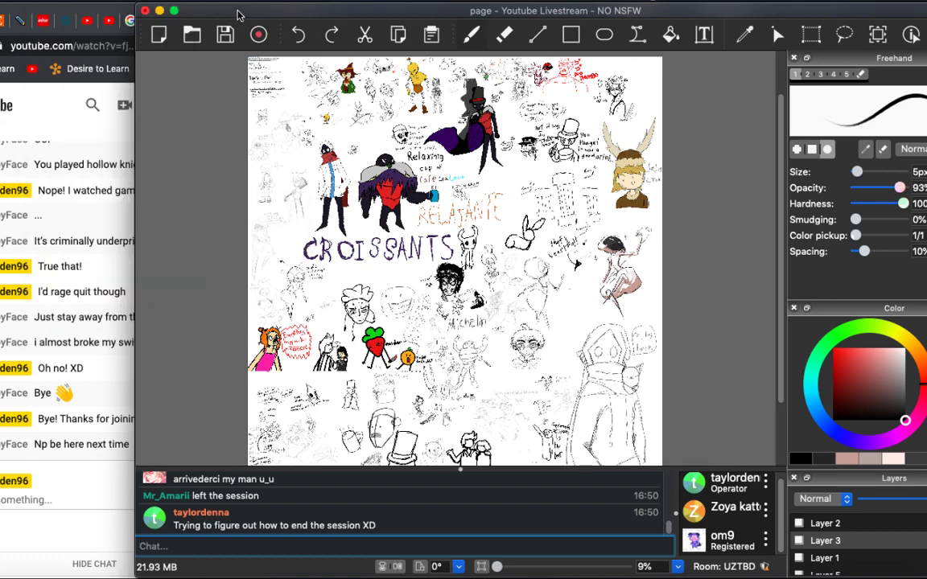
left_click(159, 11)
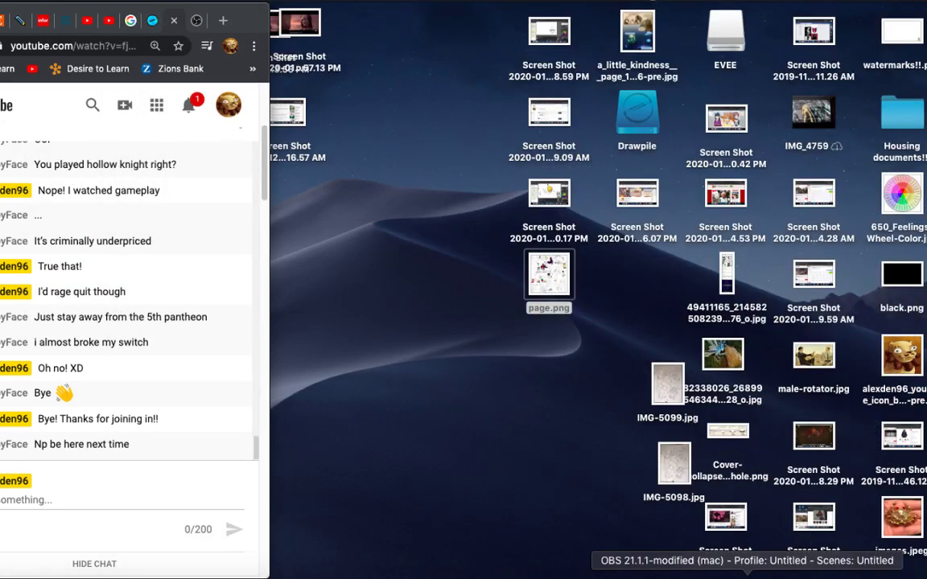